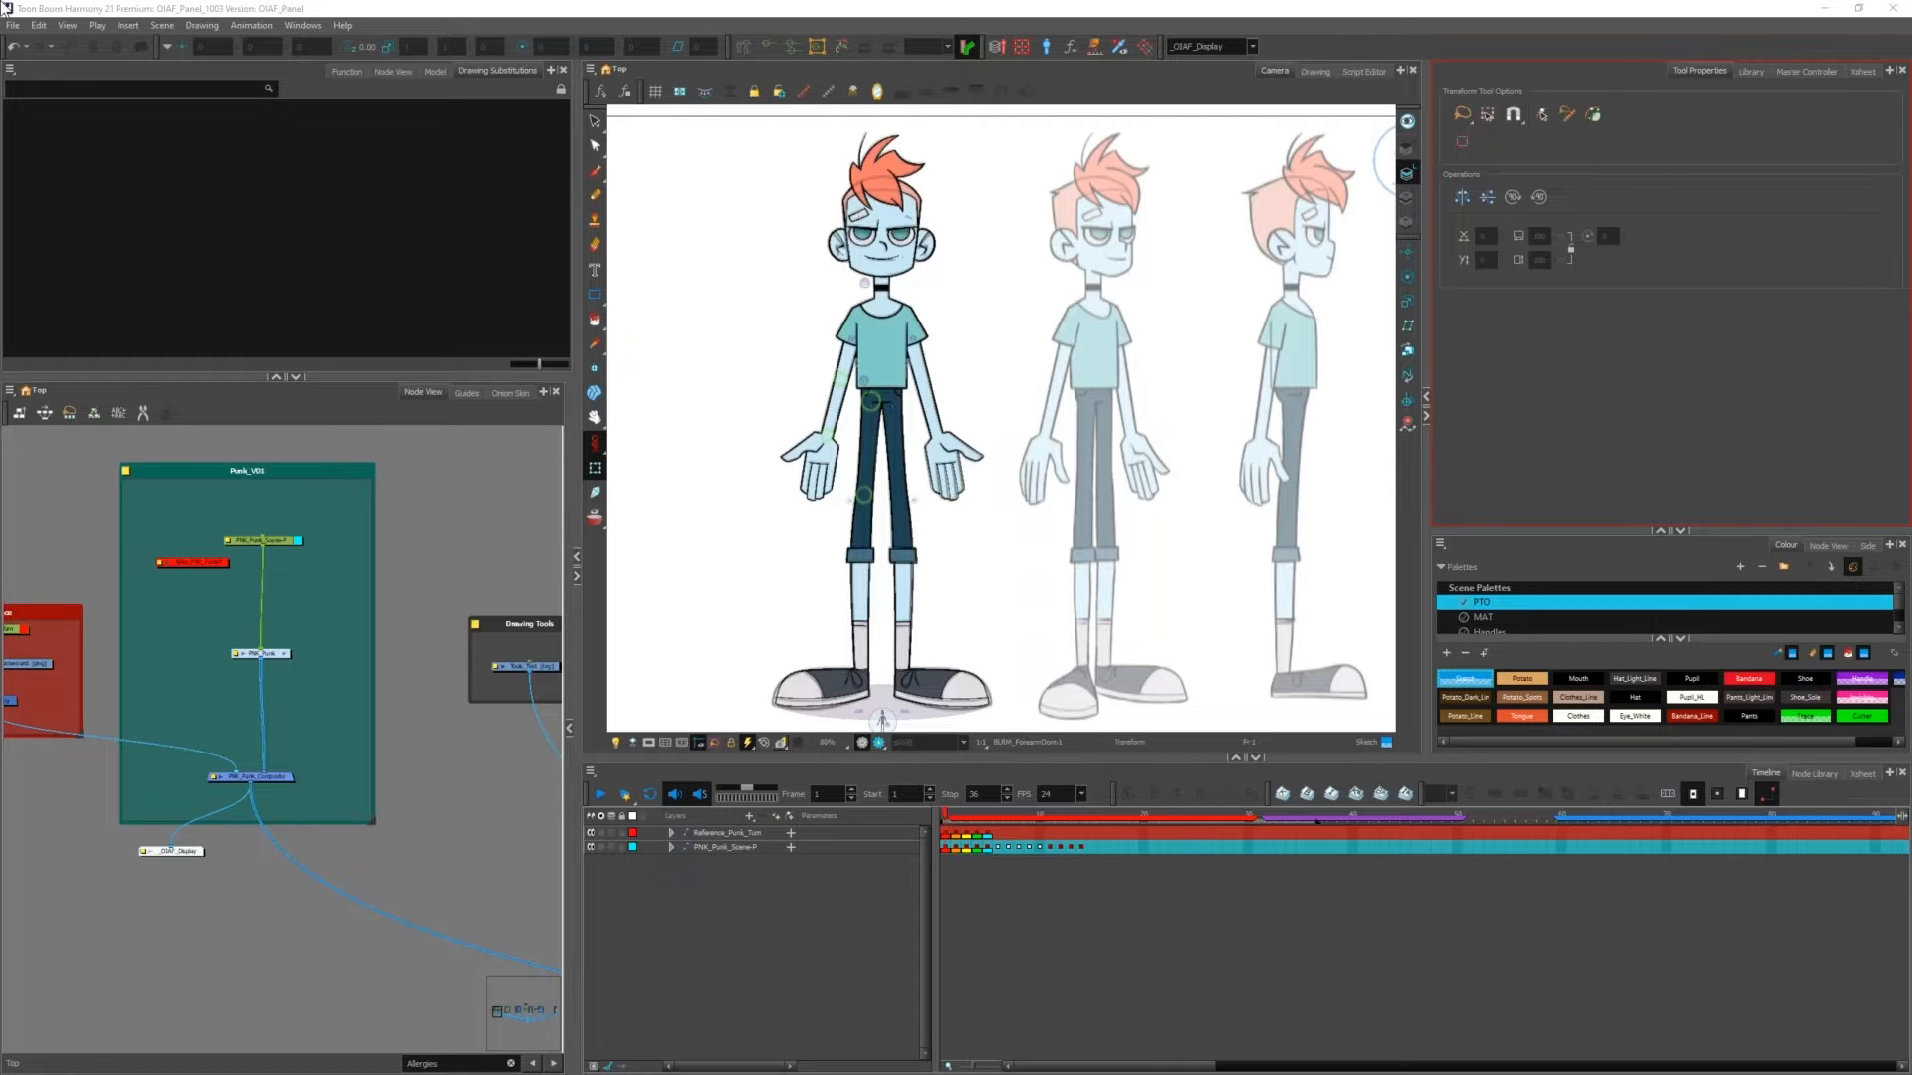
# Step: Switch to the Word overview document, highlight part of the first tweening topic, and return to Harmony
pyautogui.moveTo(5, 8); pyautogui.dragTo(1, 189)
pyautogui.click(609, 773)
pyautogui.click(312, 398)
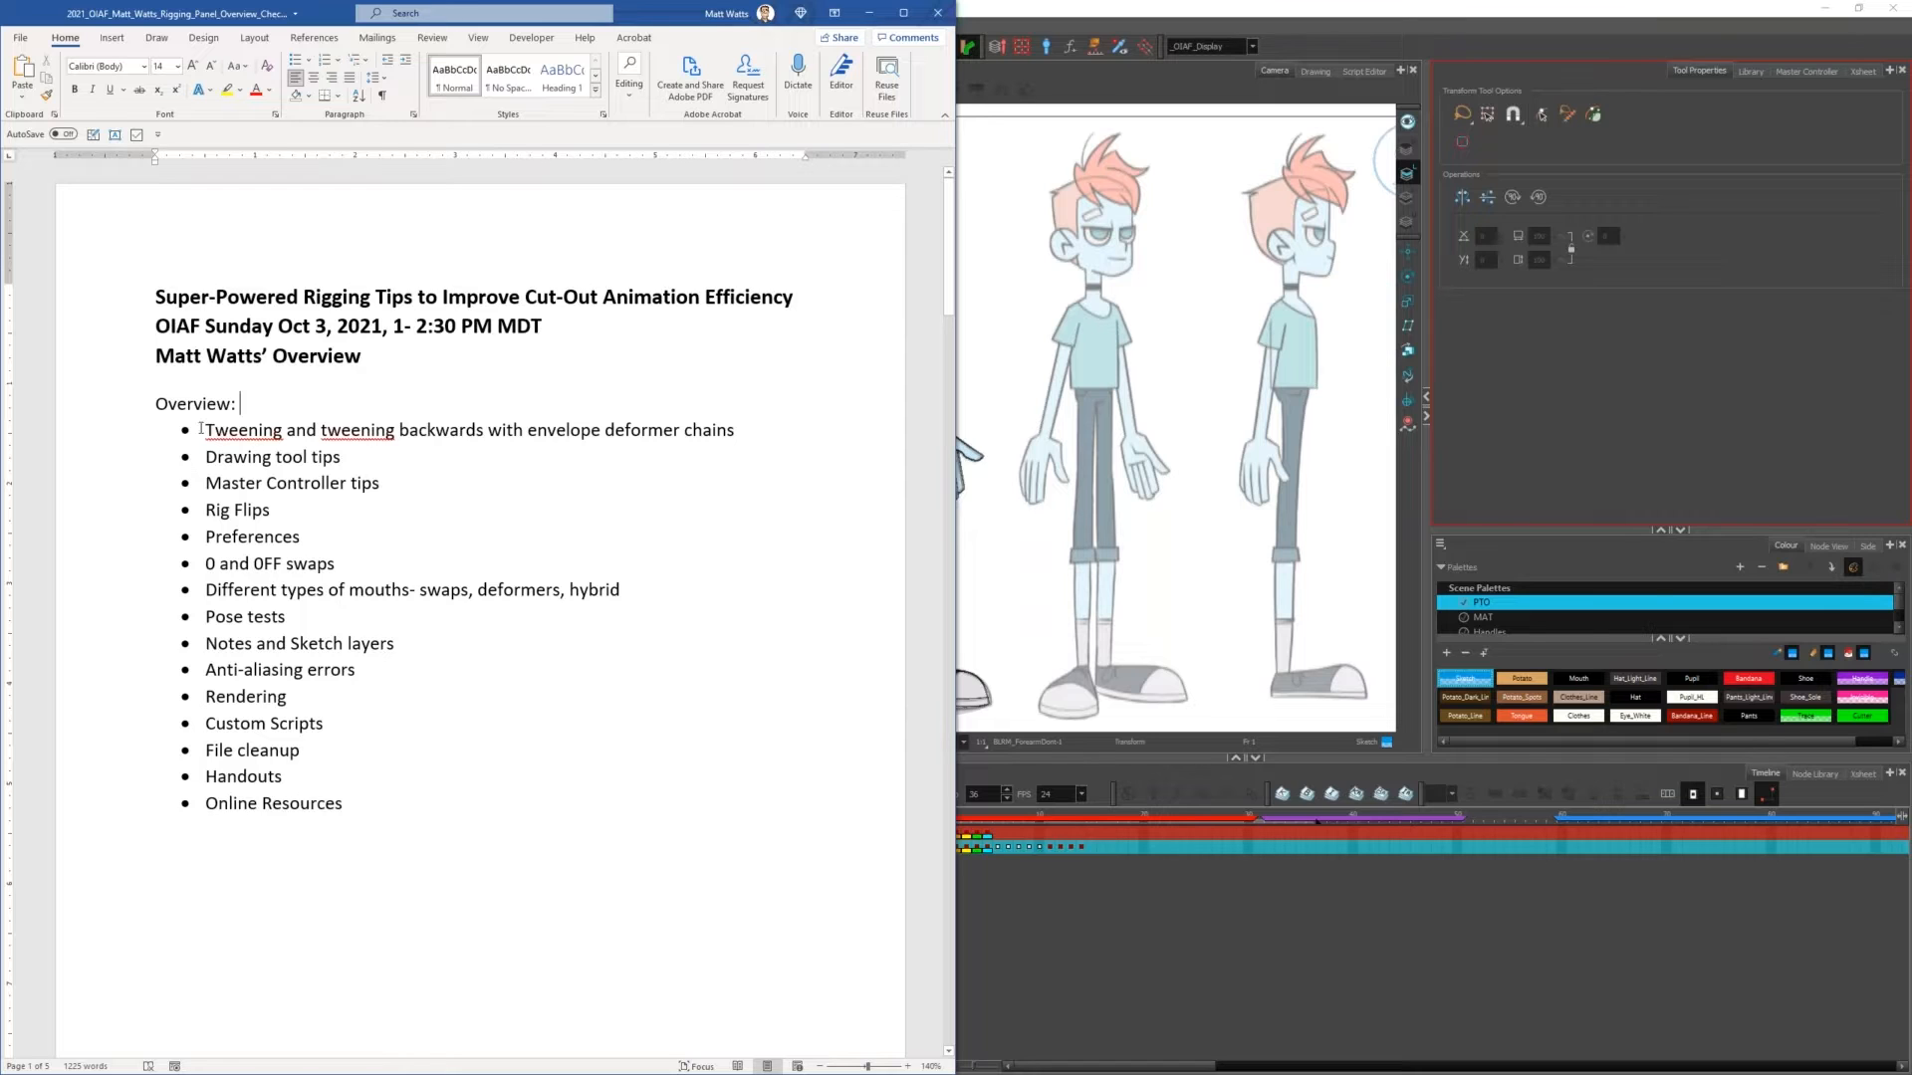
pyautogui.moveTo(203, 429); pyautogui.dragTo(512, 430)
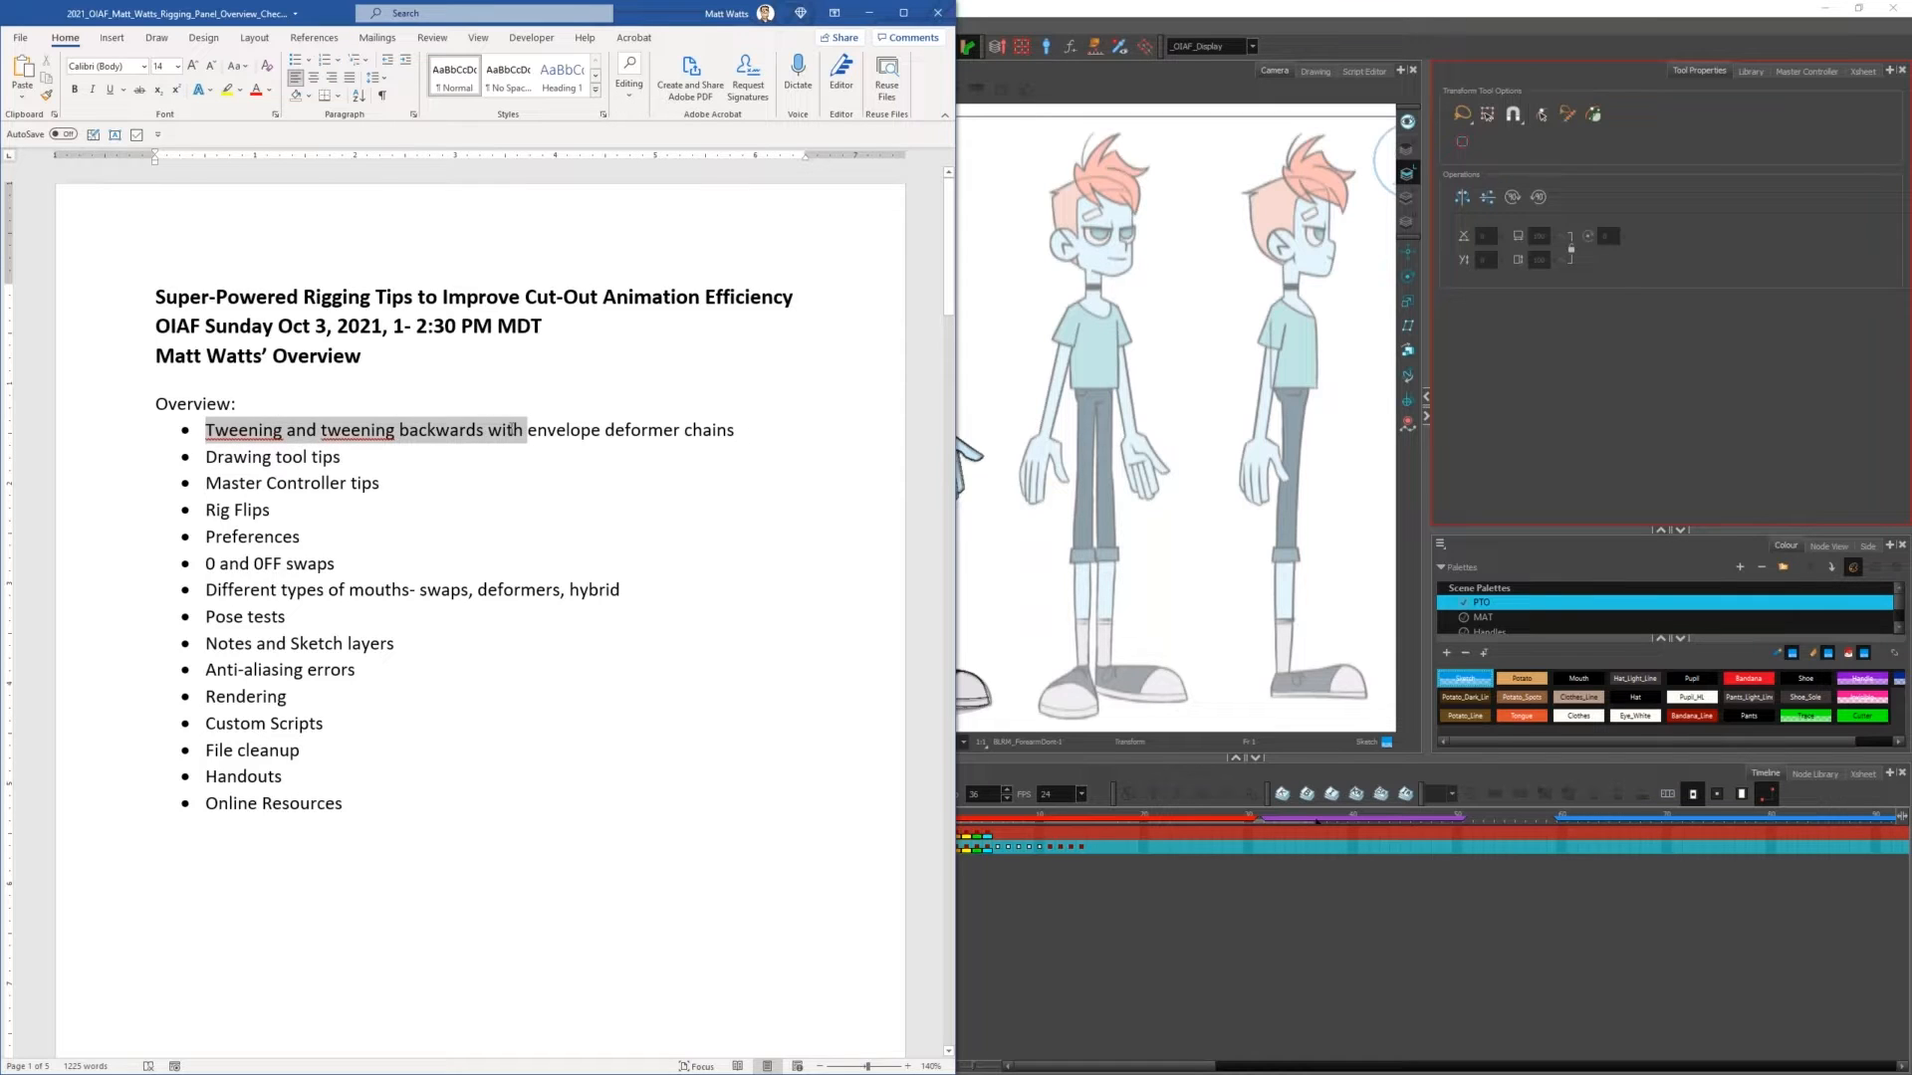
pyautogui.click(444, 511)
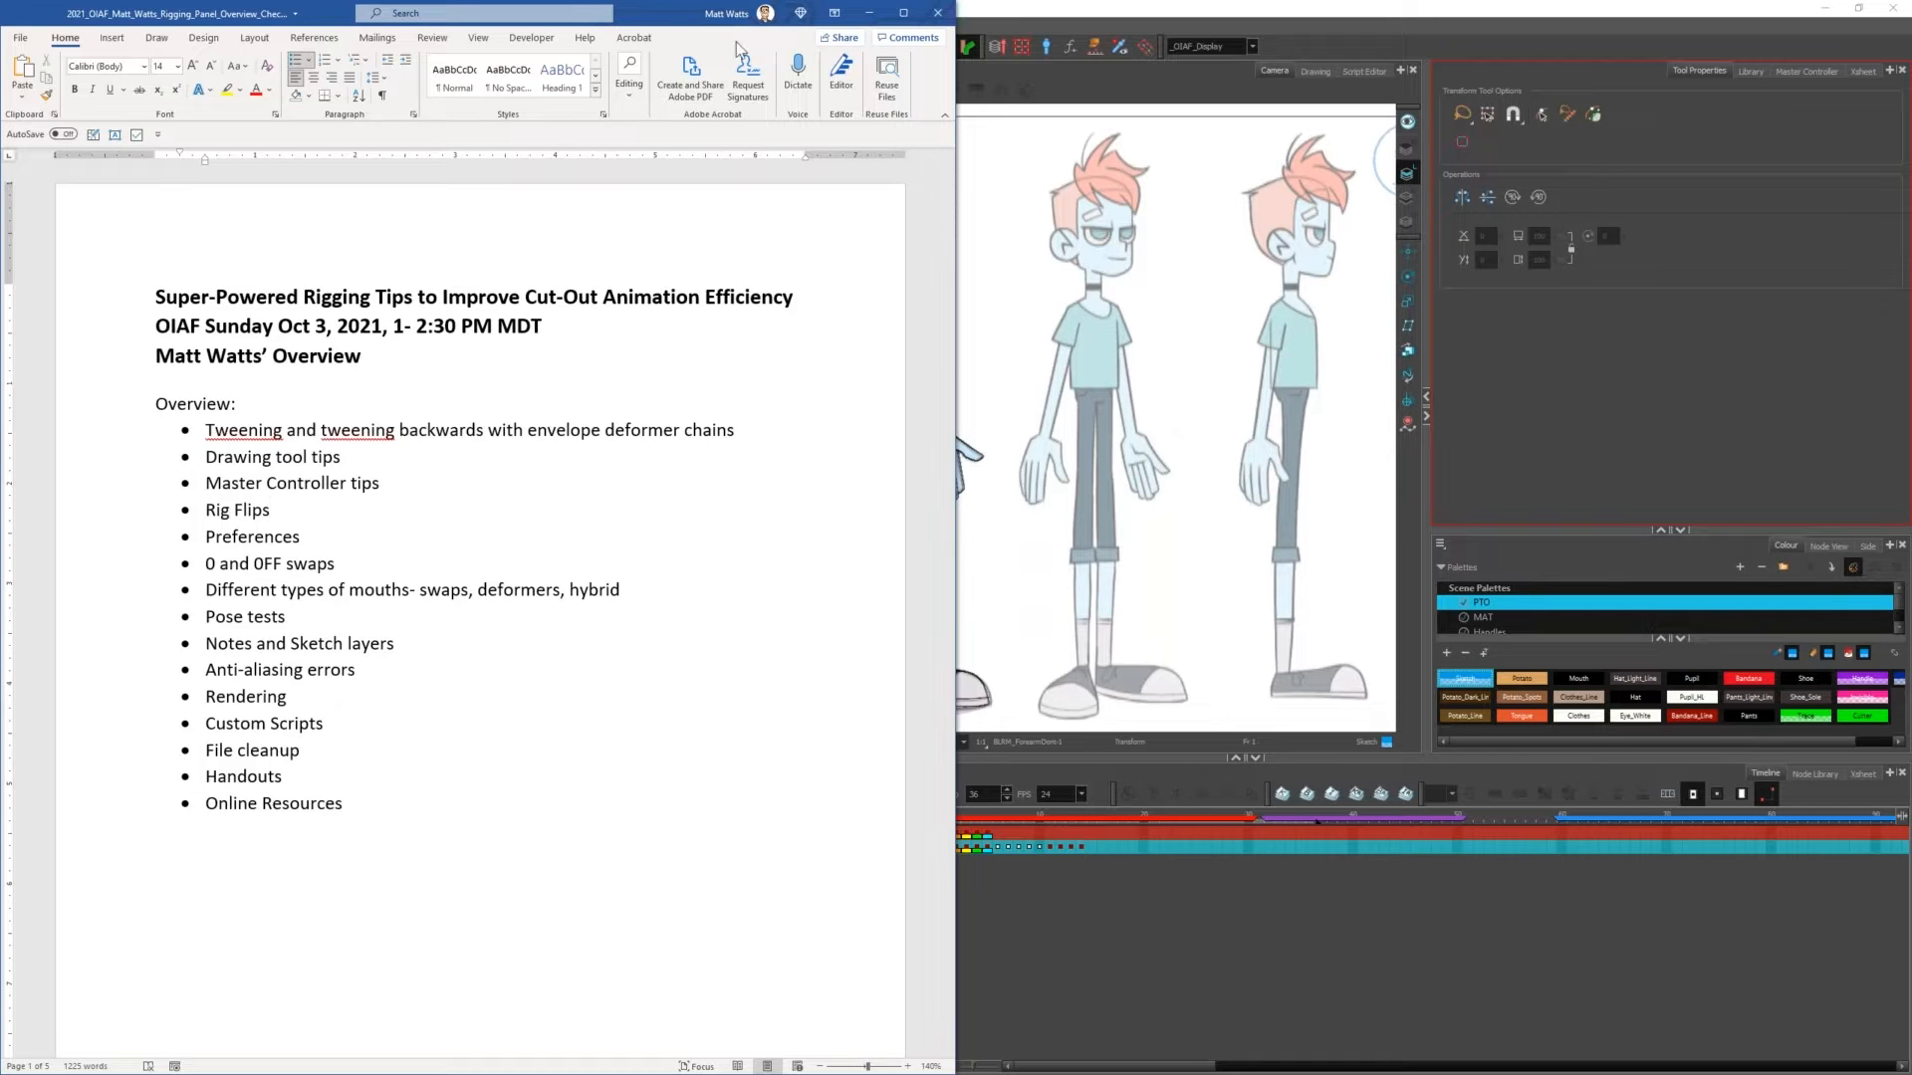
pyautogui.moveTo(663, 20); pyautogui.dragTo(663, 0)
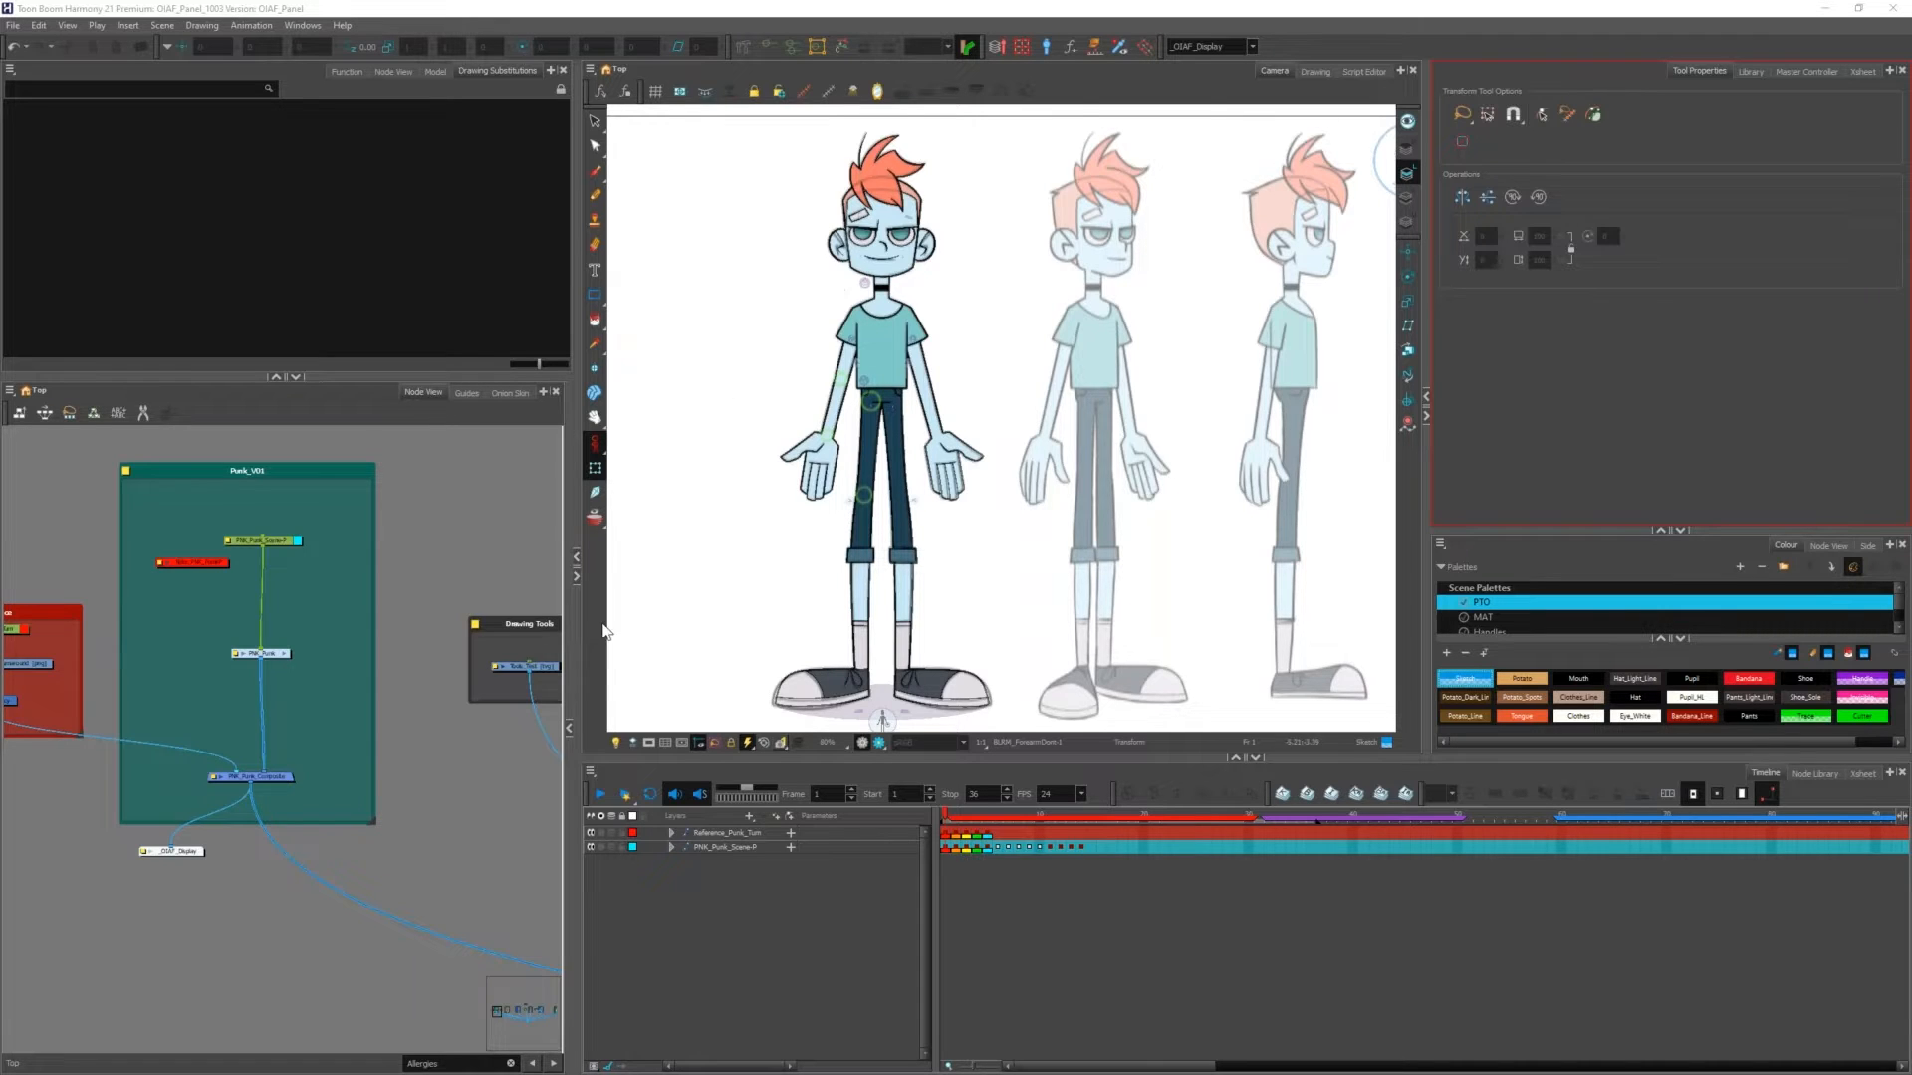
# Step: Enlarge the Node View and frame the Punk_V01 group in it
pyautogui.scroll(-2, 450, 564)
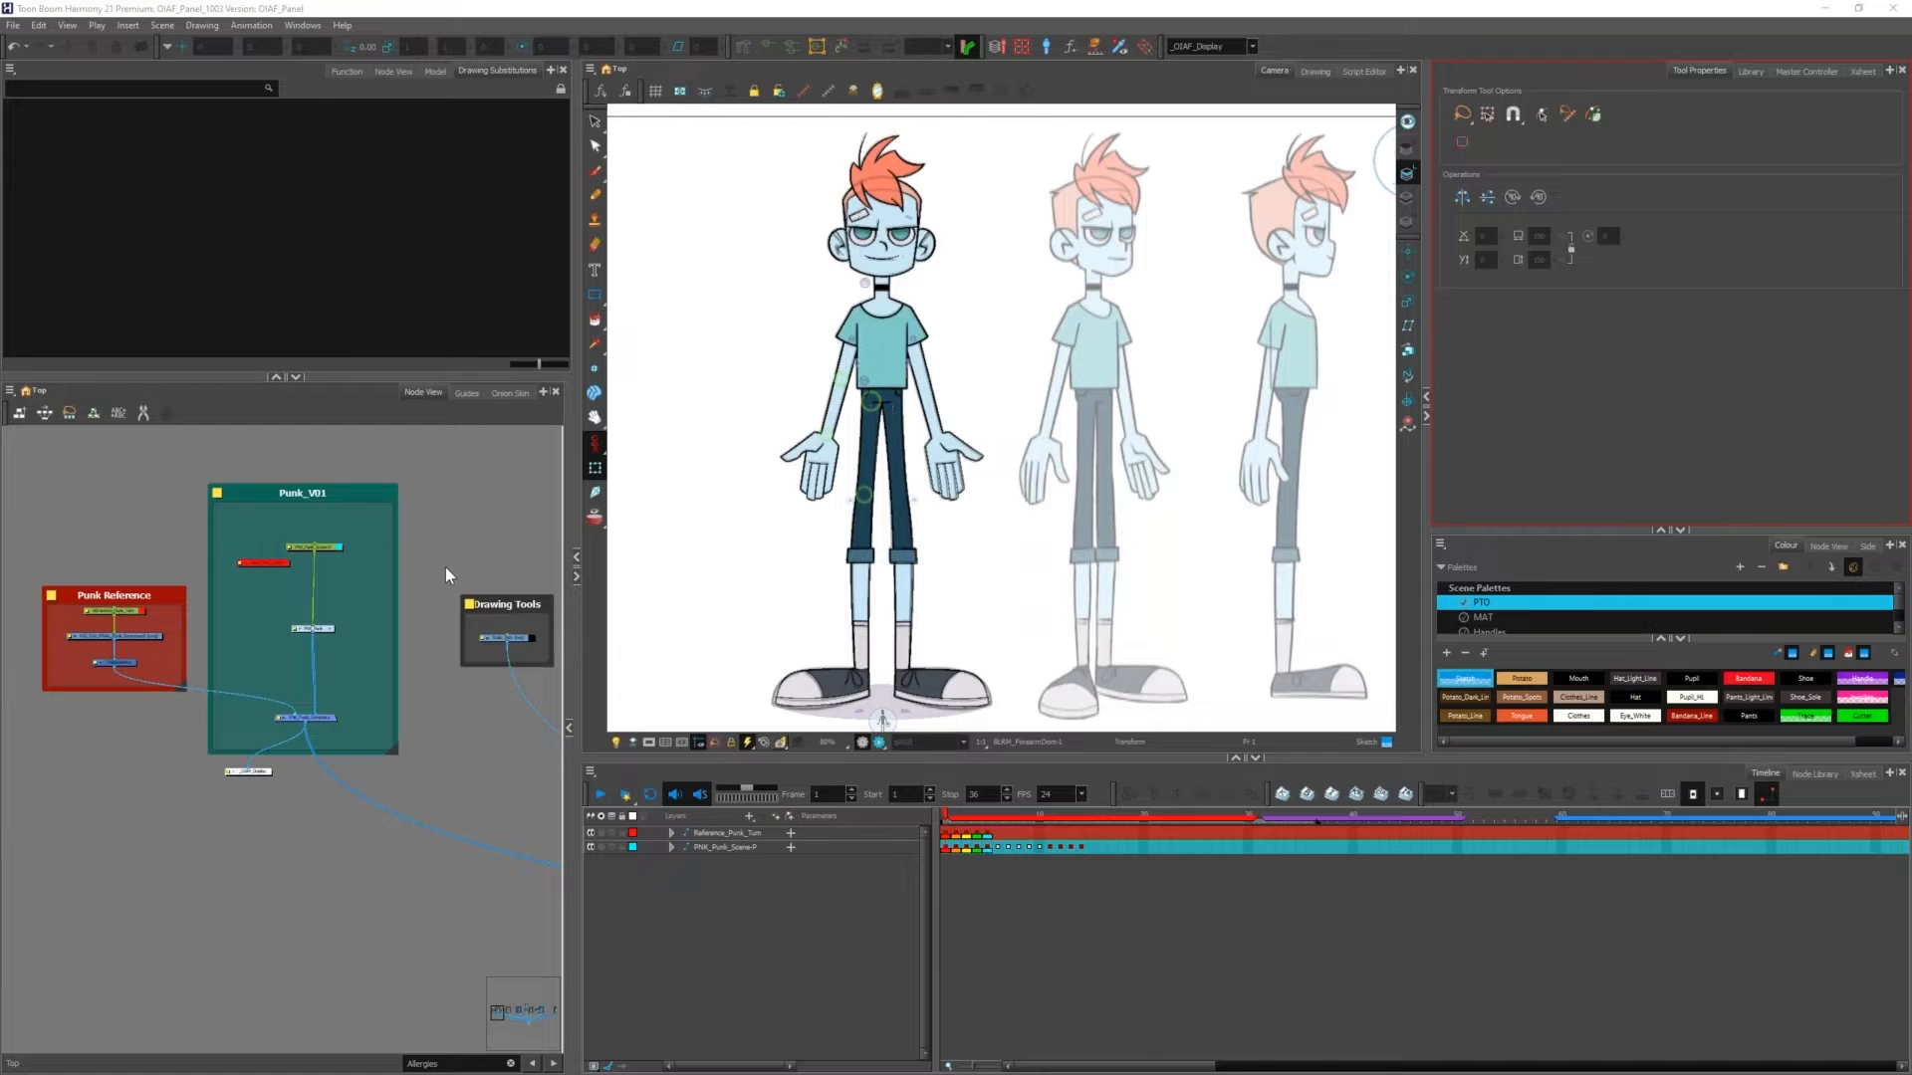
pyautogui.scroll(-2, 352, 554)
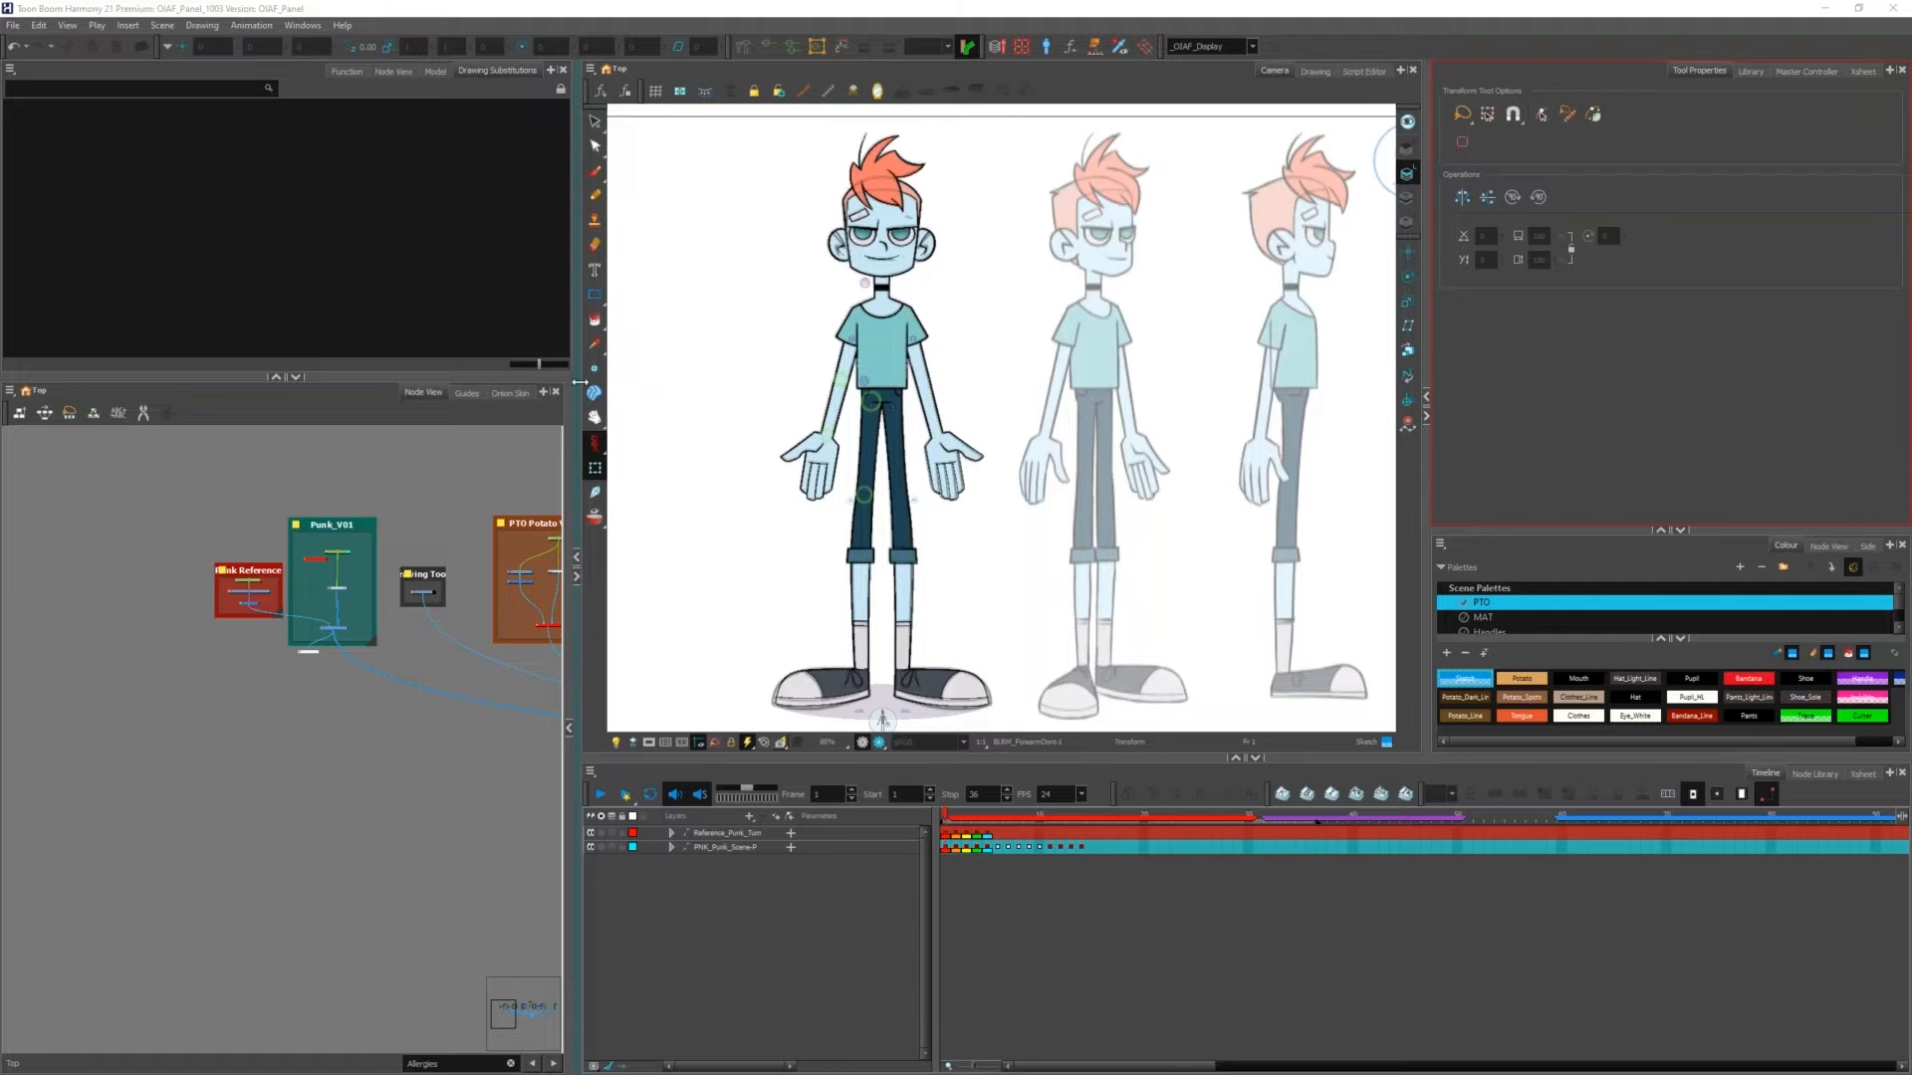
pyautogui.moveTo(523, 379); pyautogui.dragTo(516, 281)
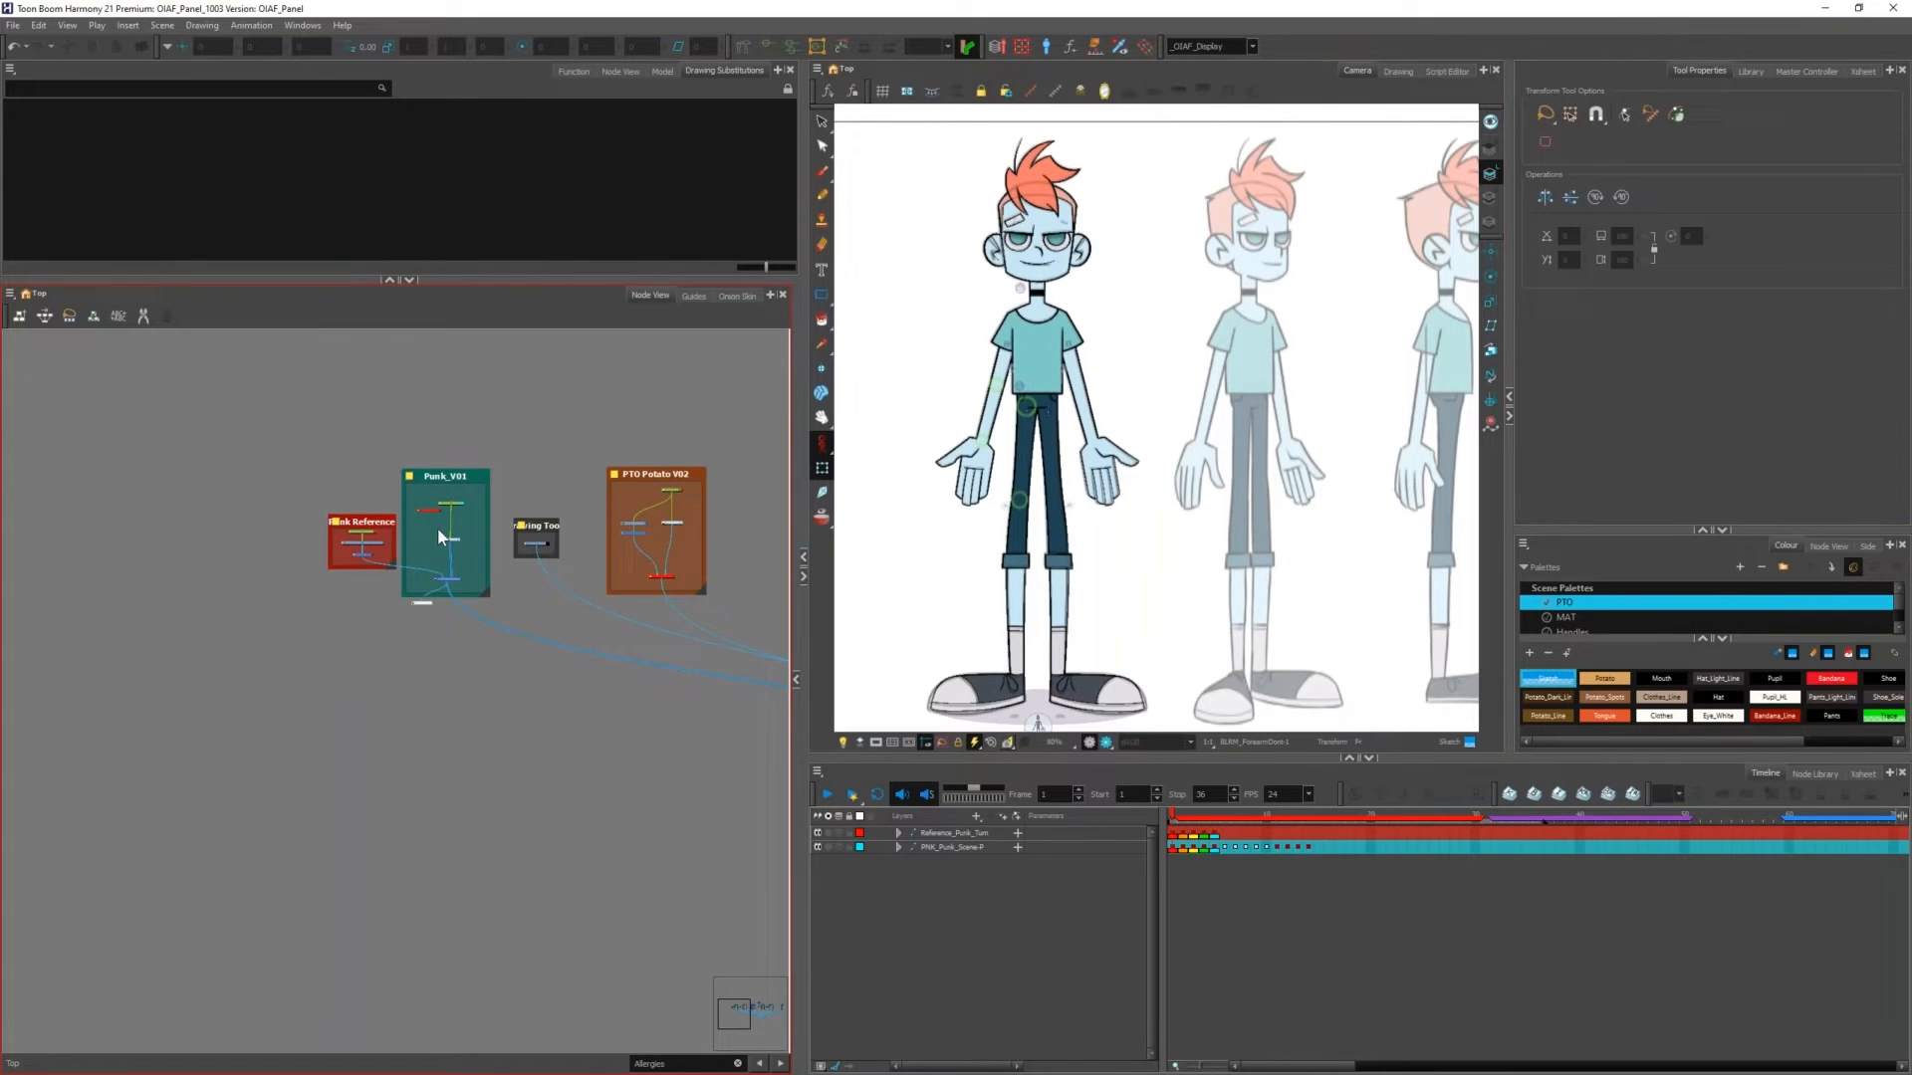
pyautogui.scroll(5, 440, 525)
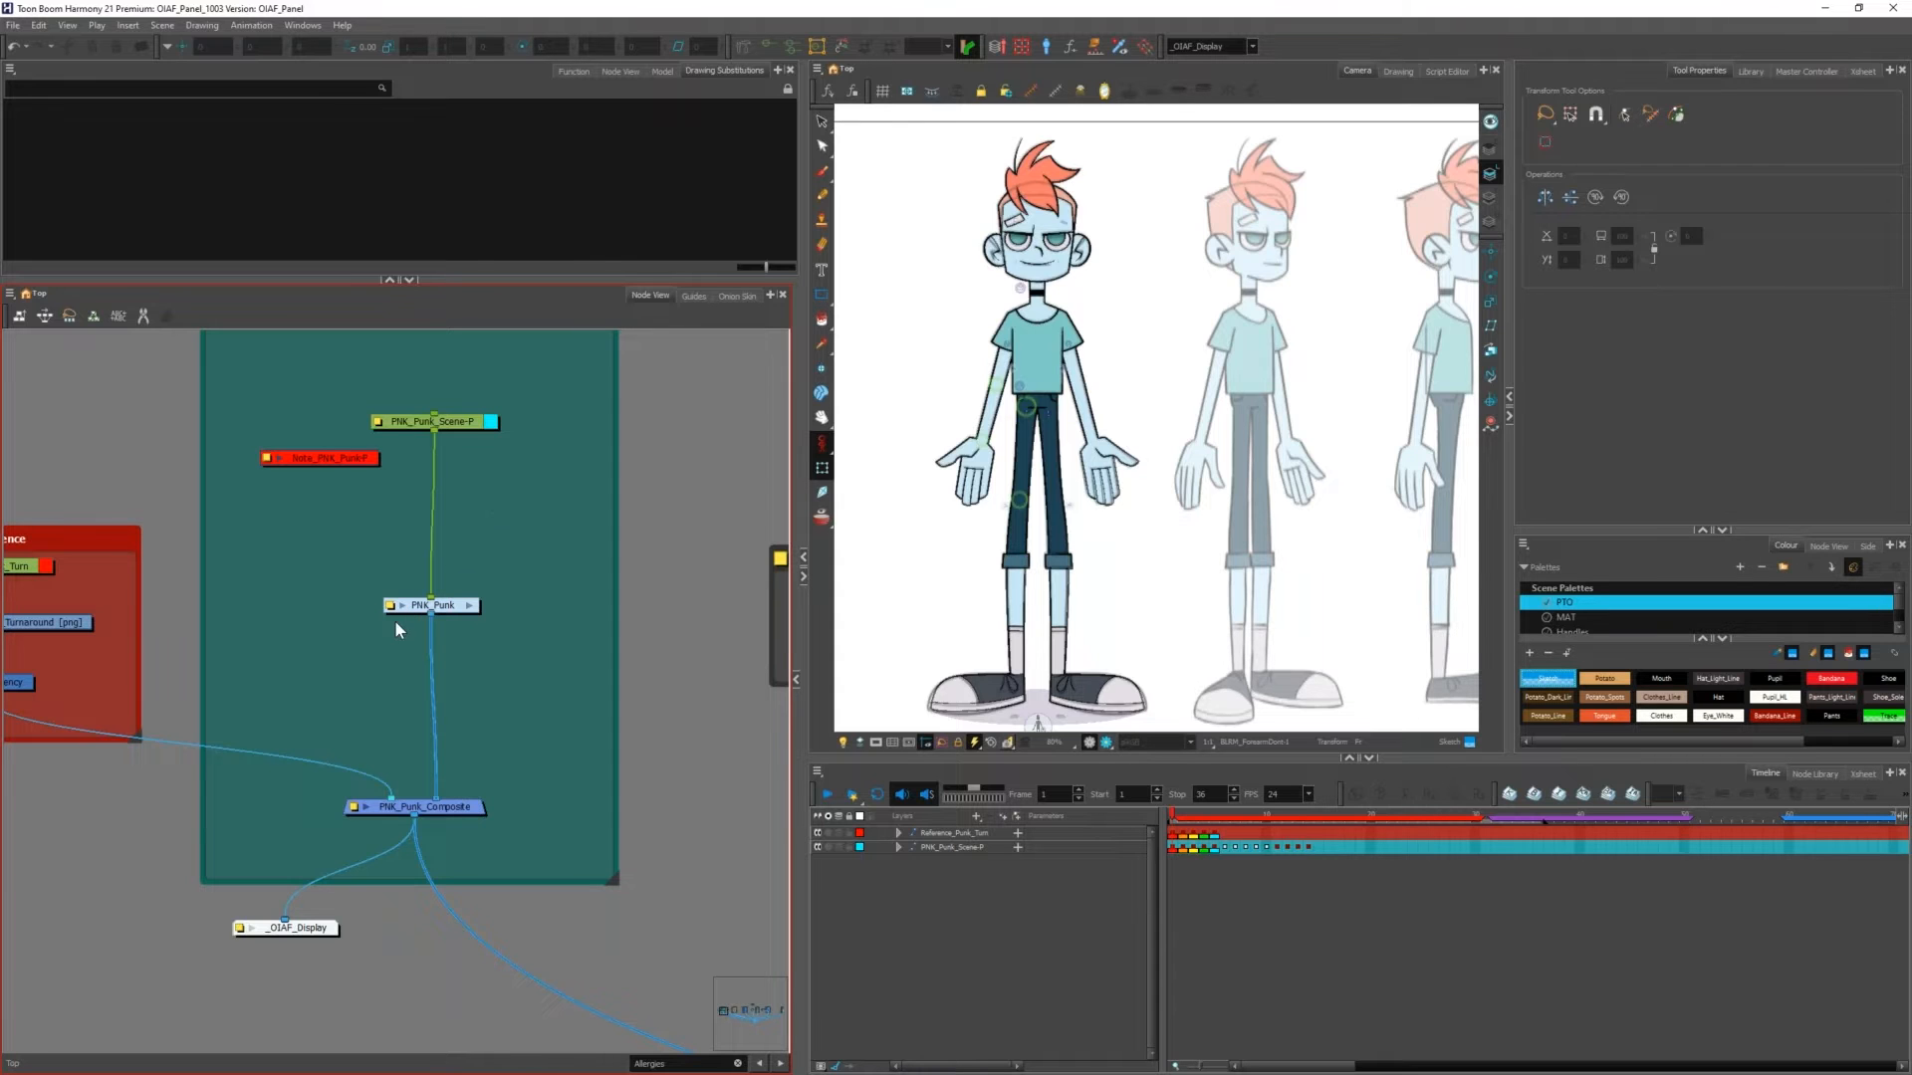
pyautogui.scroll(-1, 343, 590)
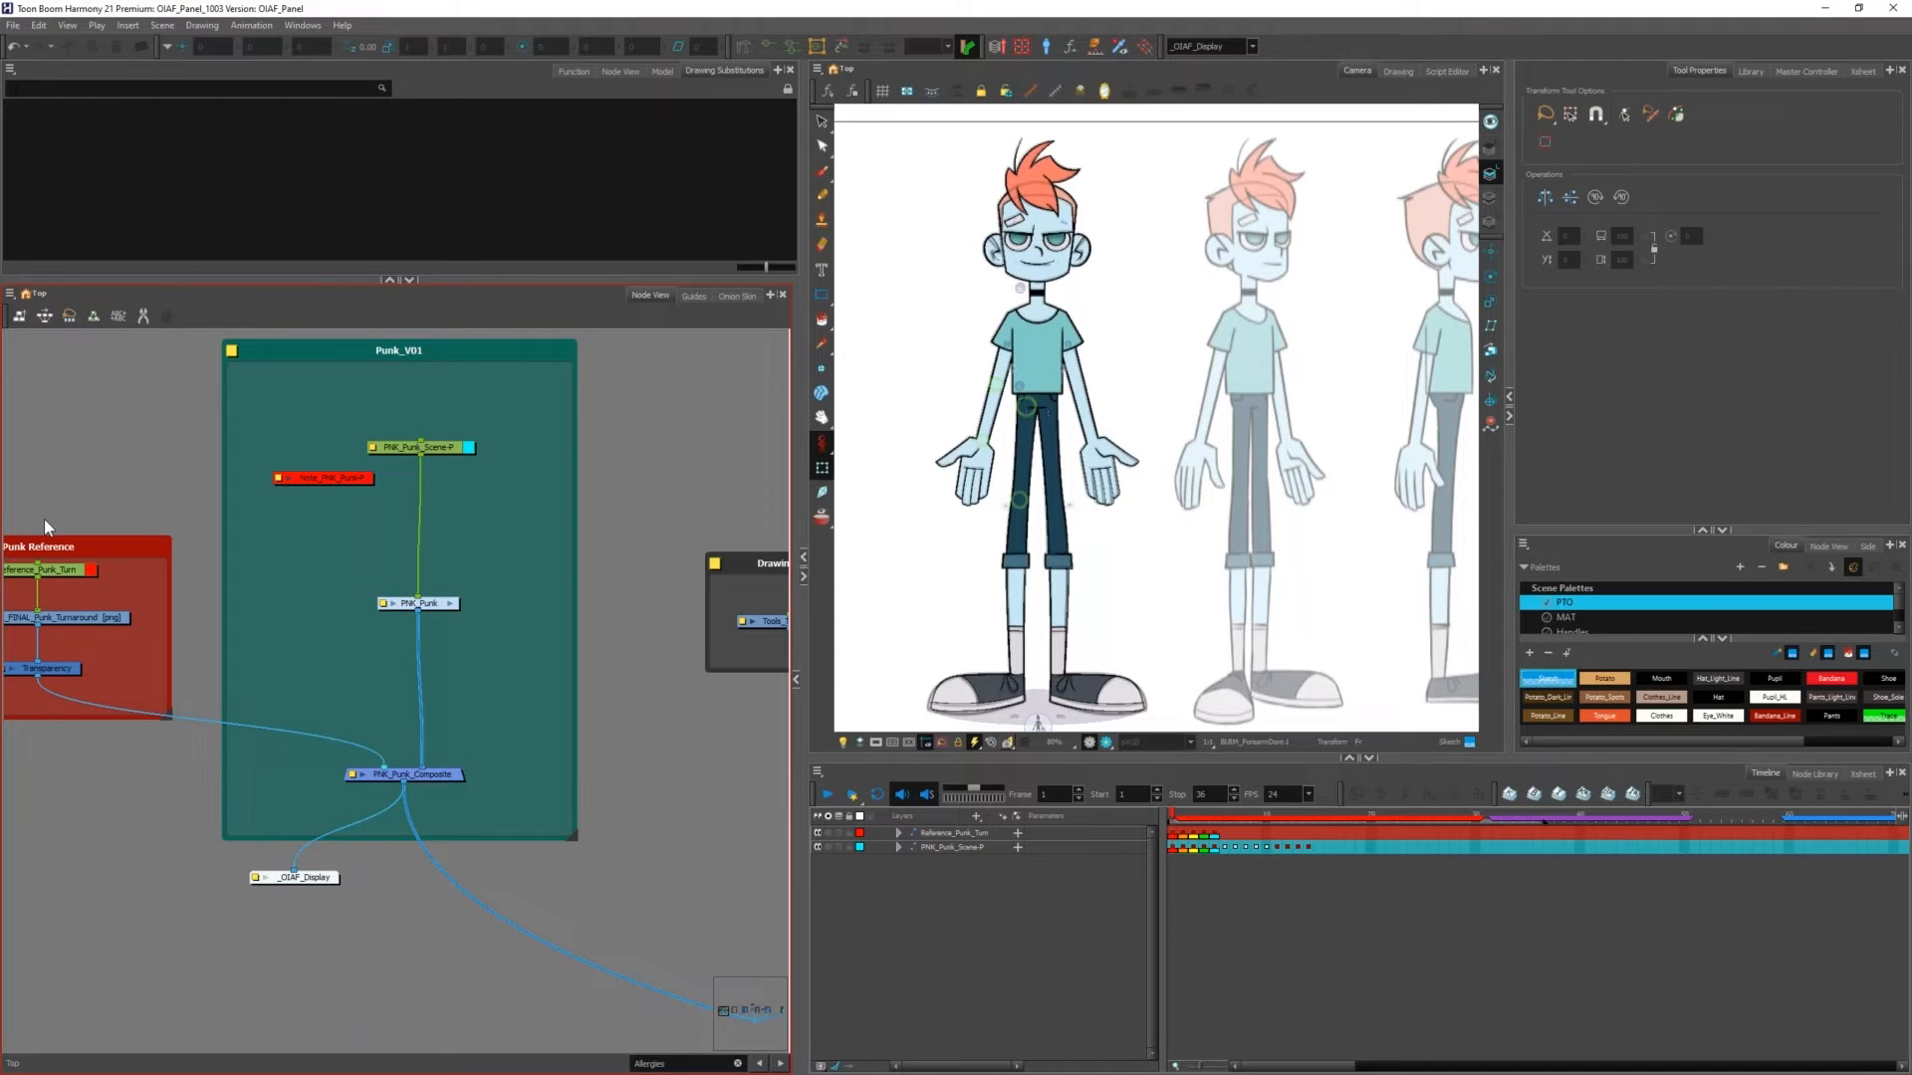
# Step: Go through the character's turnaround poses on the PNK_Punk_Scene-P layer and view the Mark Frame colour options
pyautogui.click(1182, 884)
pyautogui.click(1173, 848)
pyautogui.hotkey('ctrl', 'c')
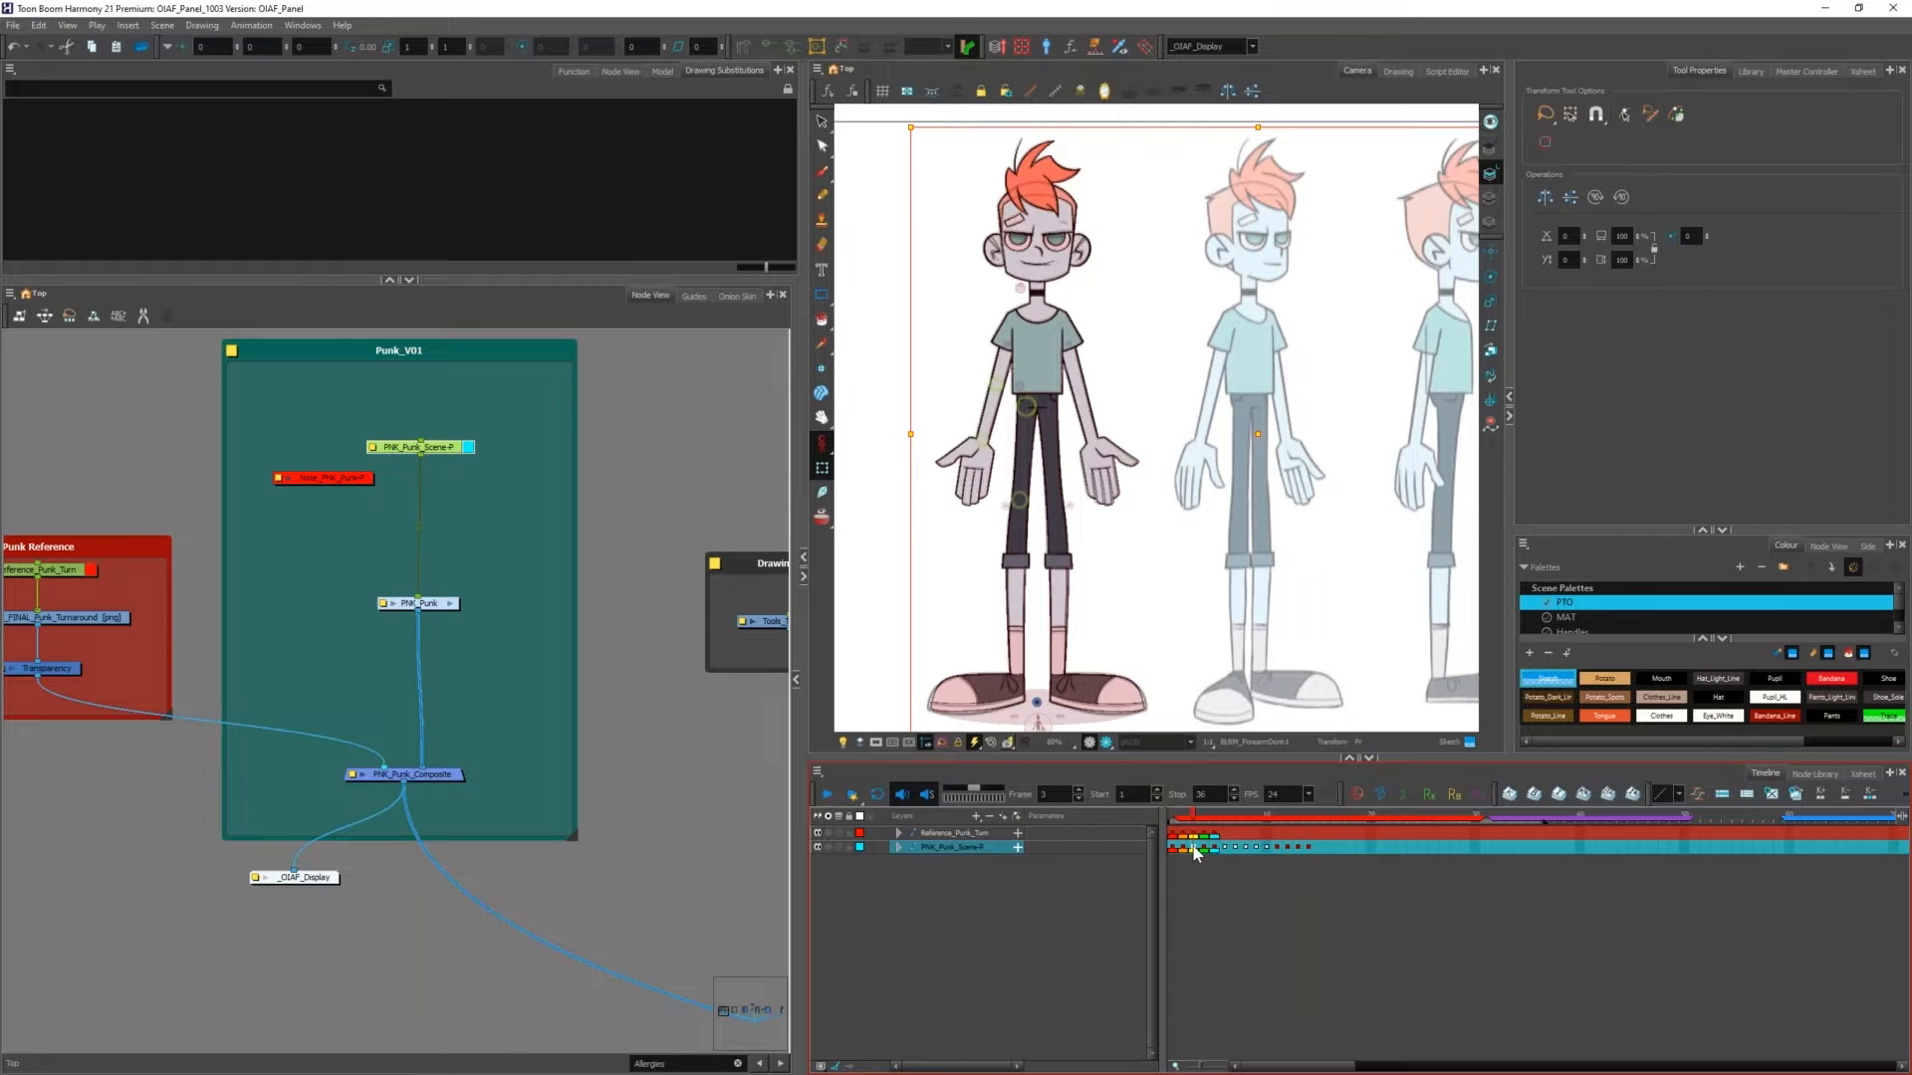
pyautogui.click(1203, 847)
pyautogui.click(1214, 847)
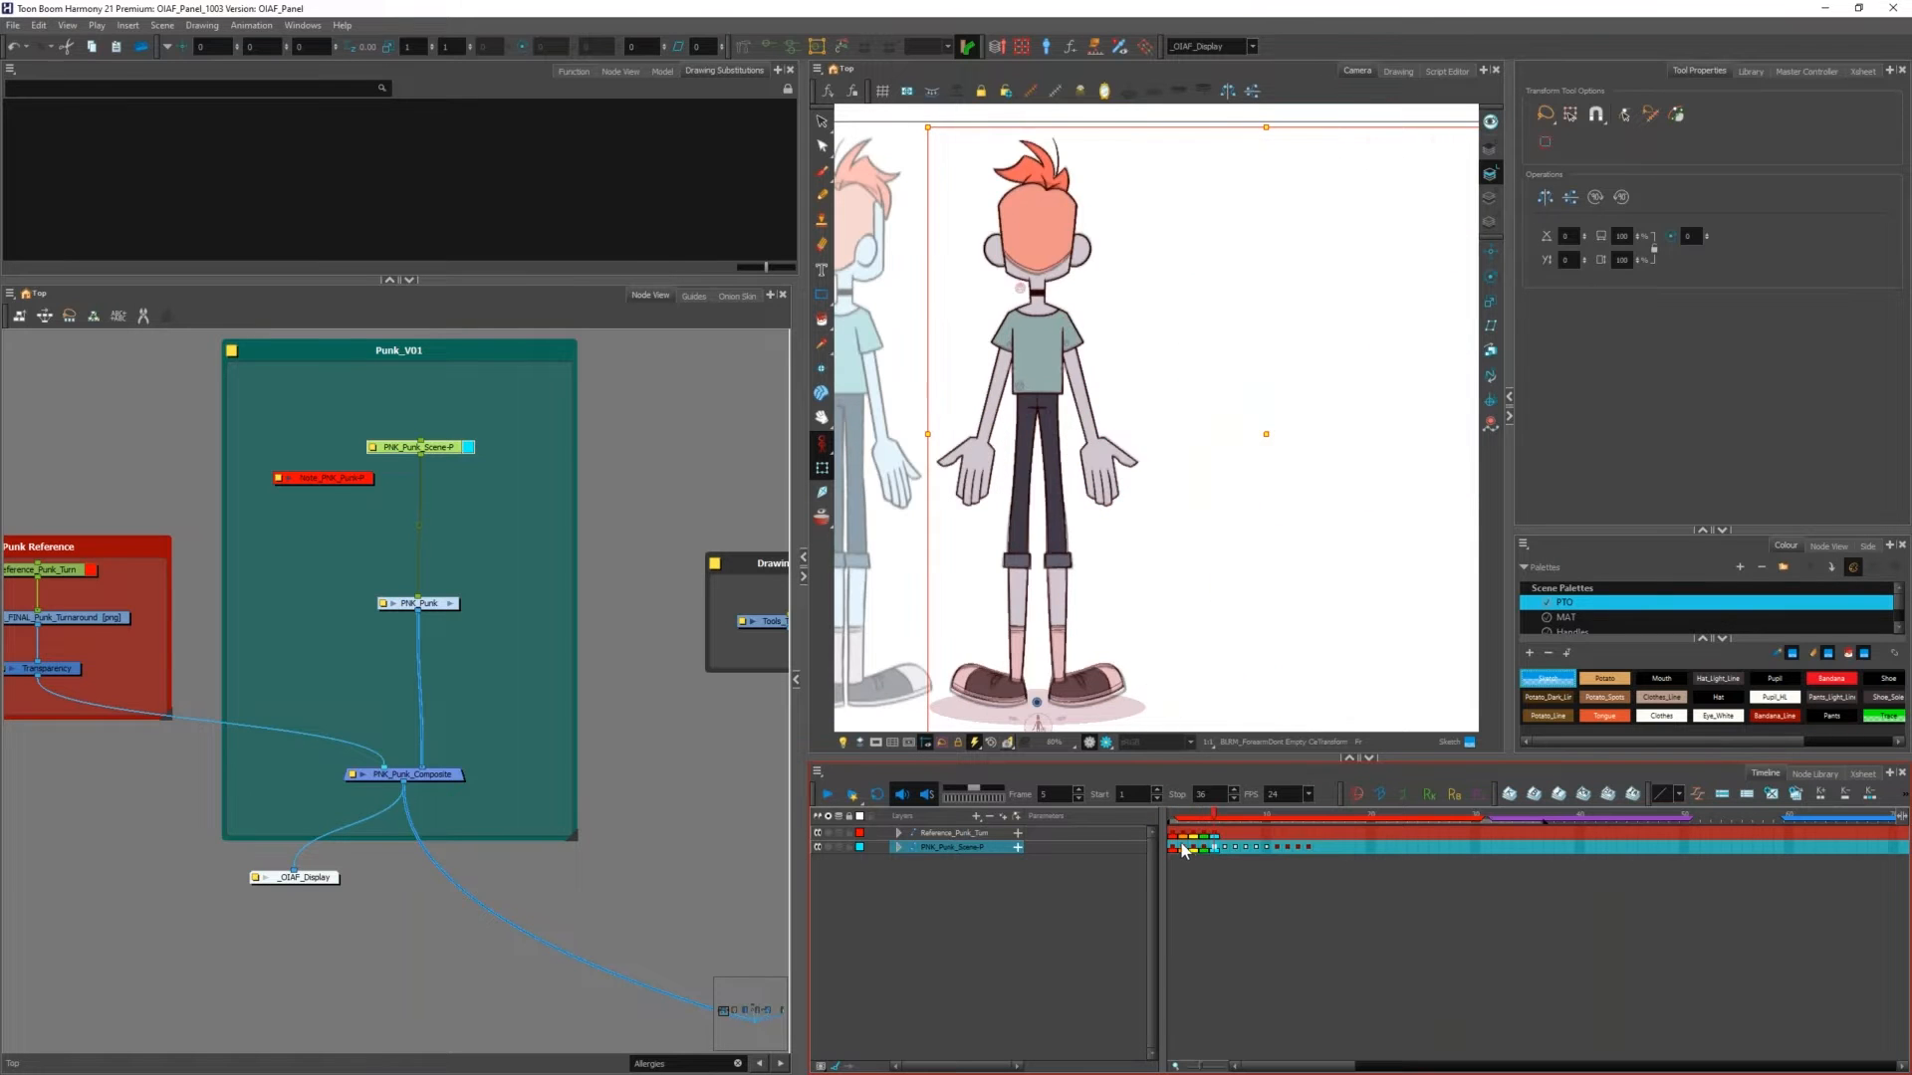
pyautogui.rightClick(1175, 849)
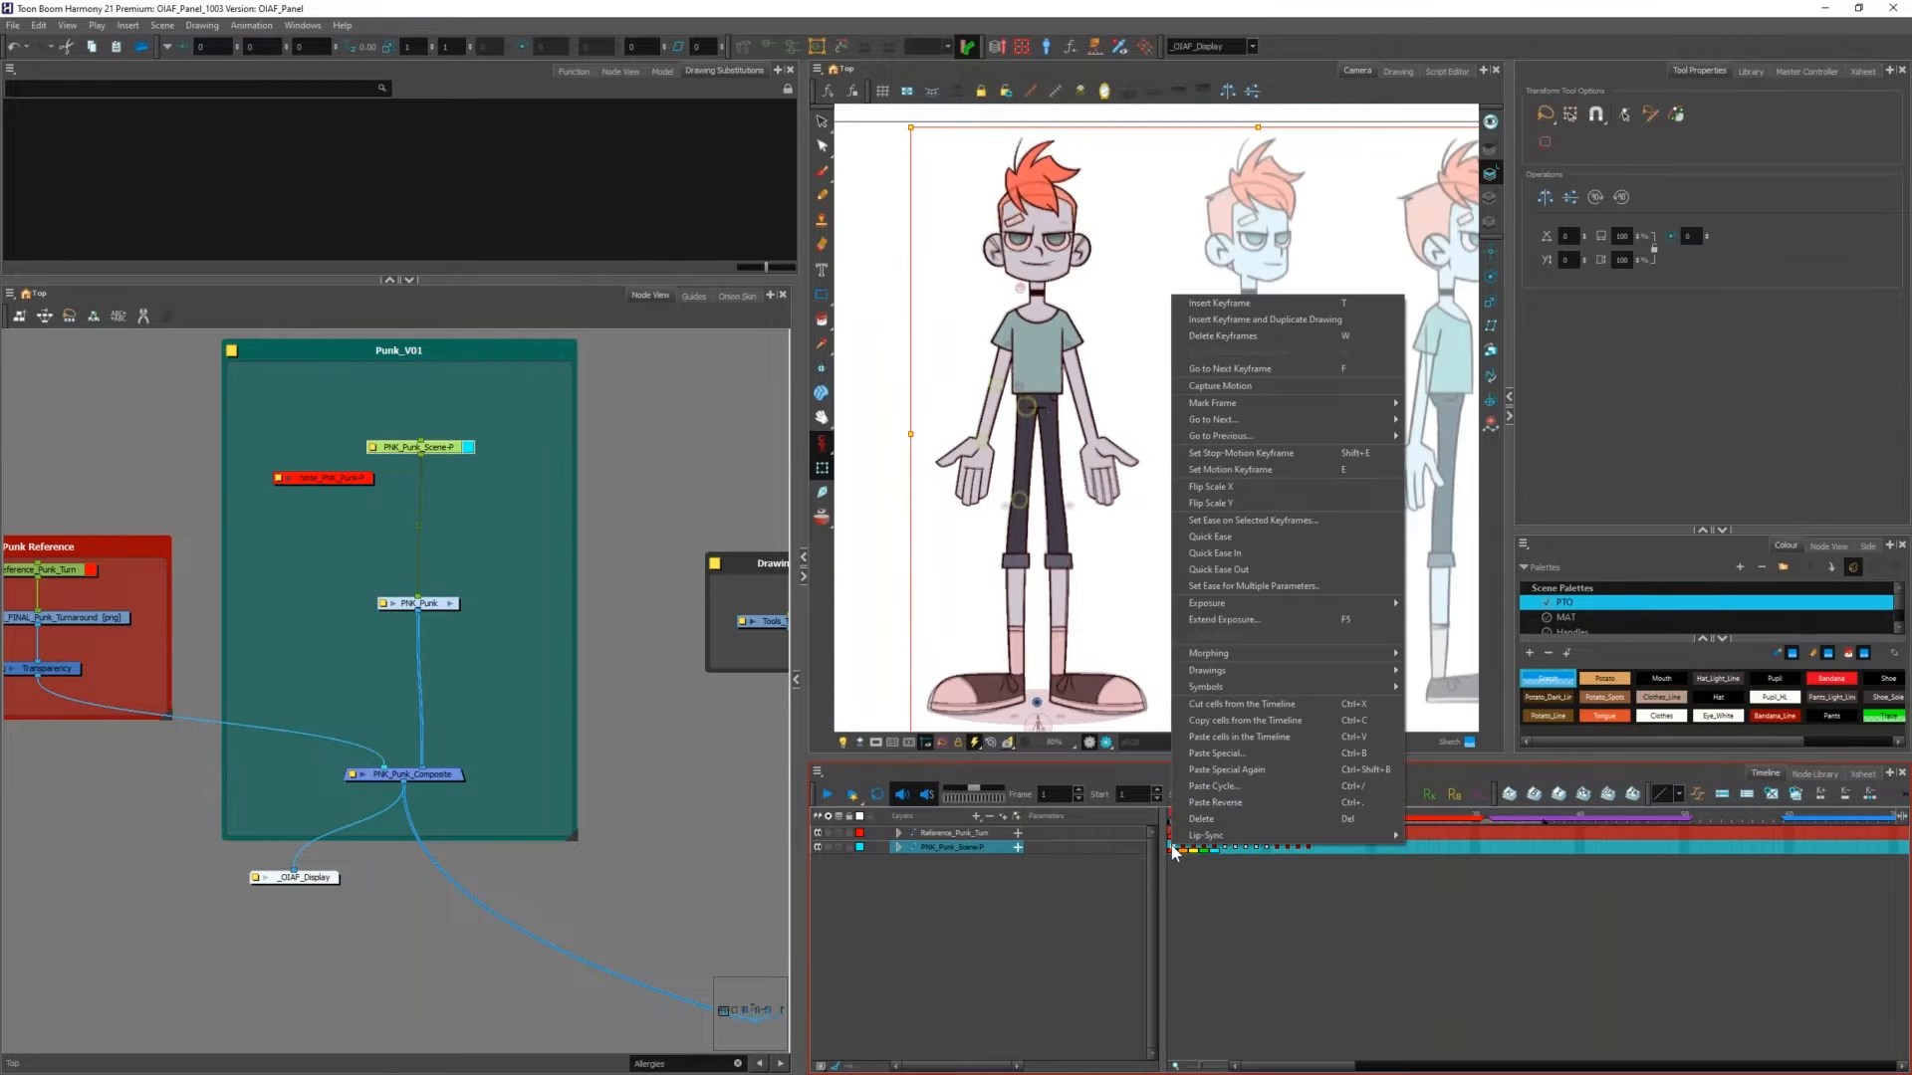
pyautogui.moveTo(1222, 407)
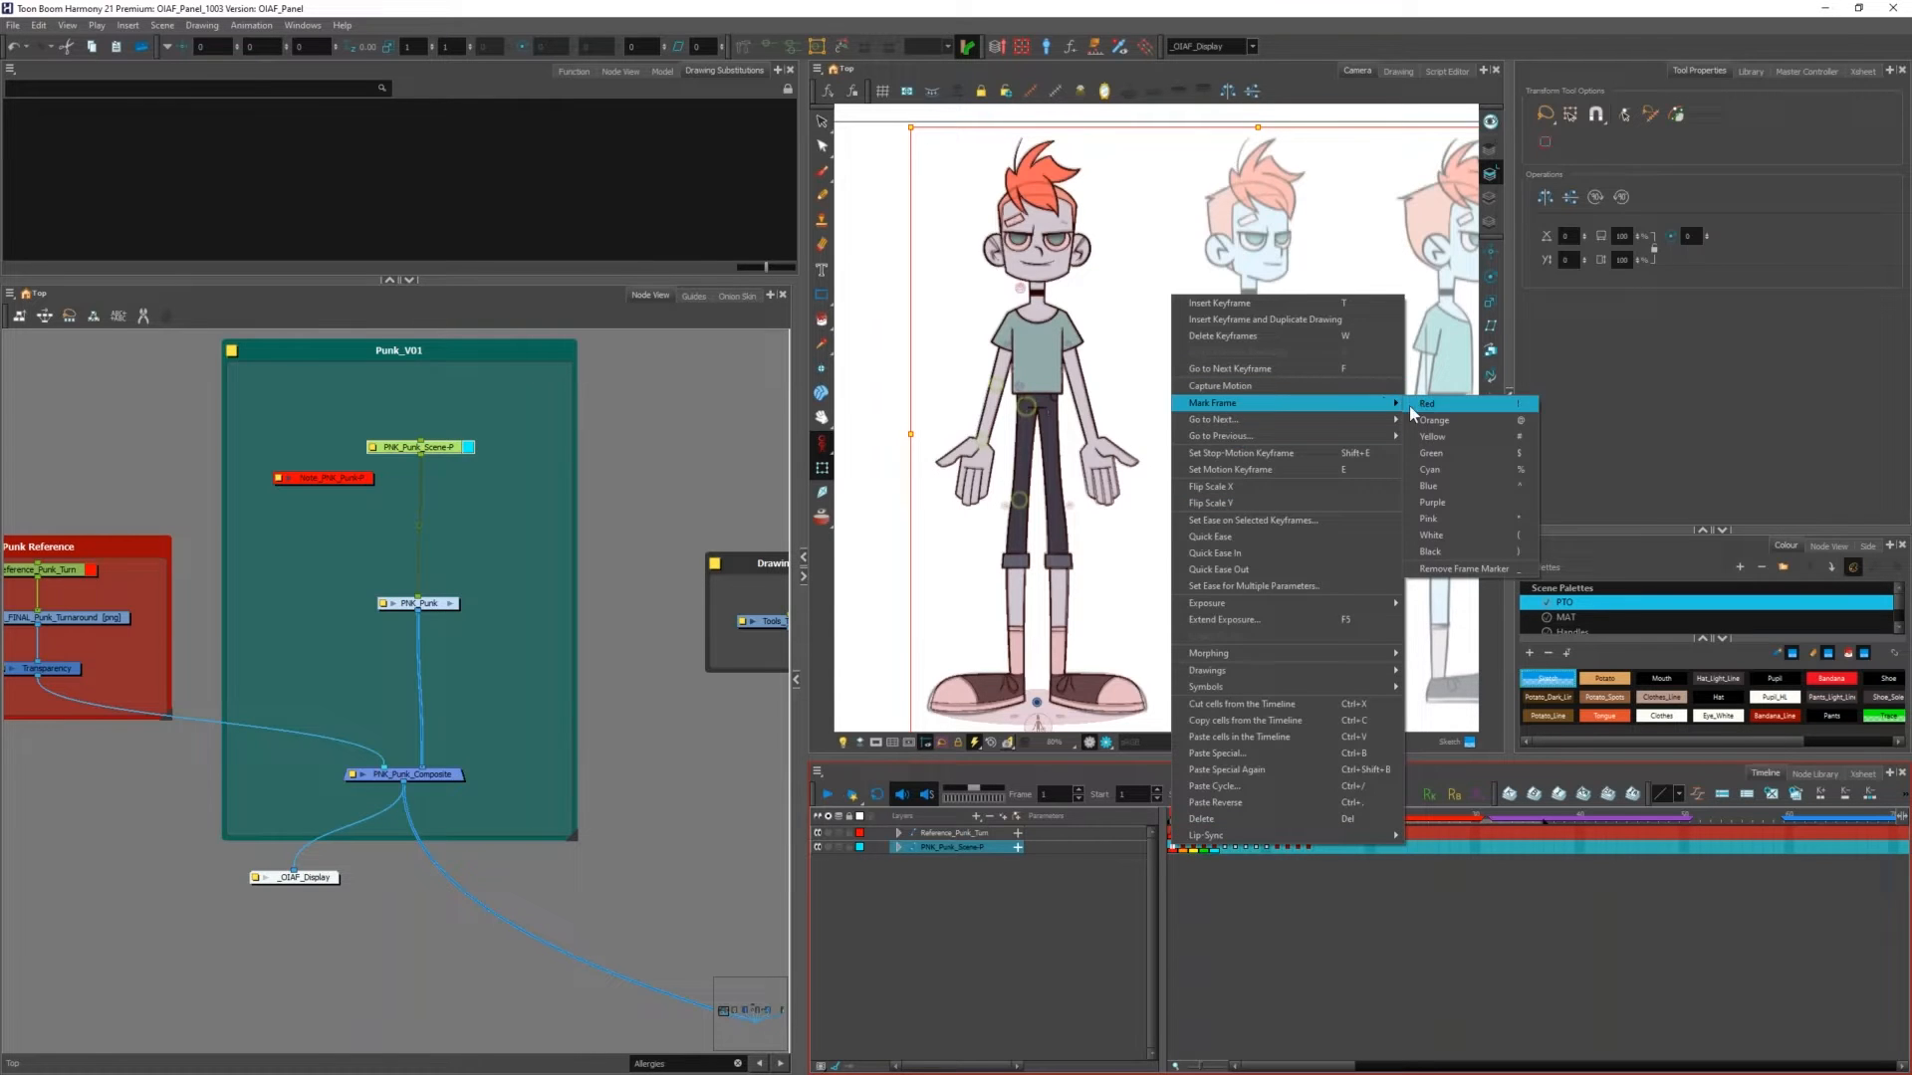
pyautogui.click(1233, 872)
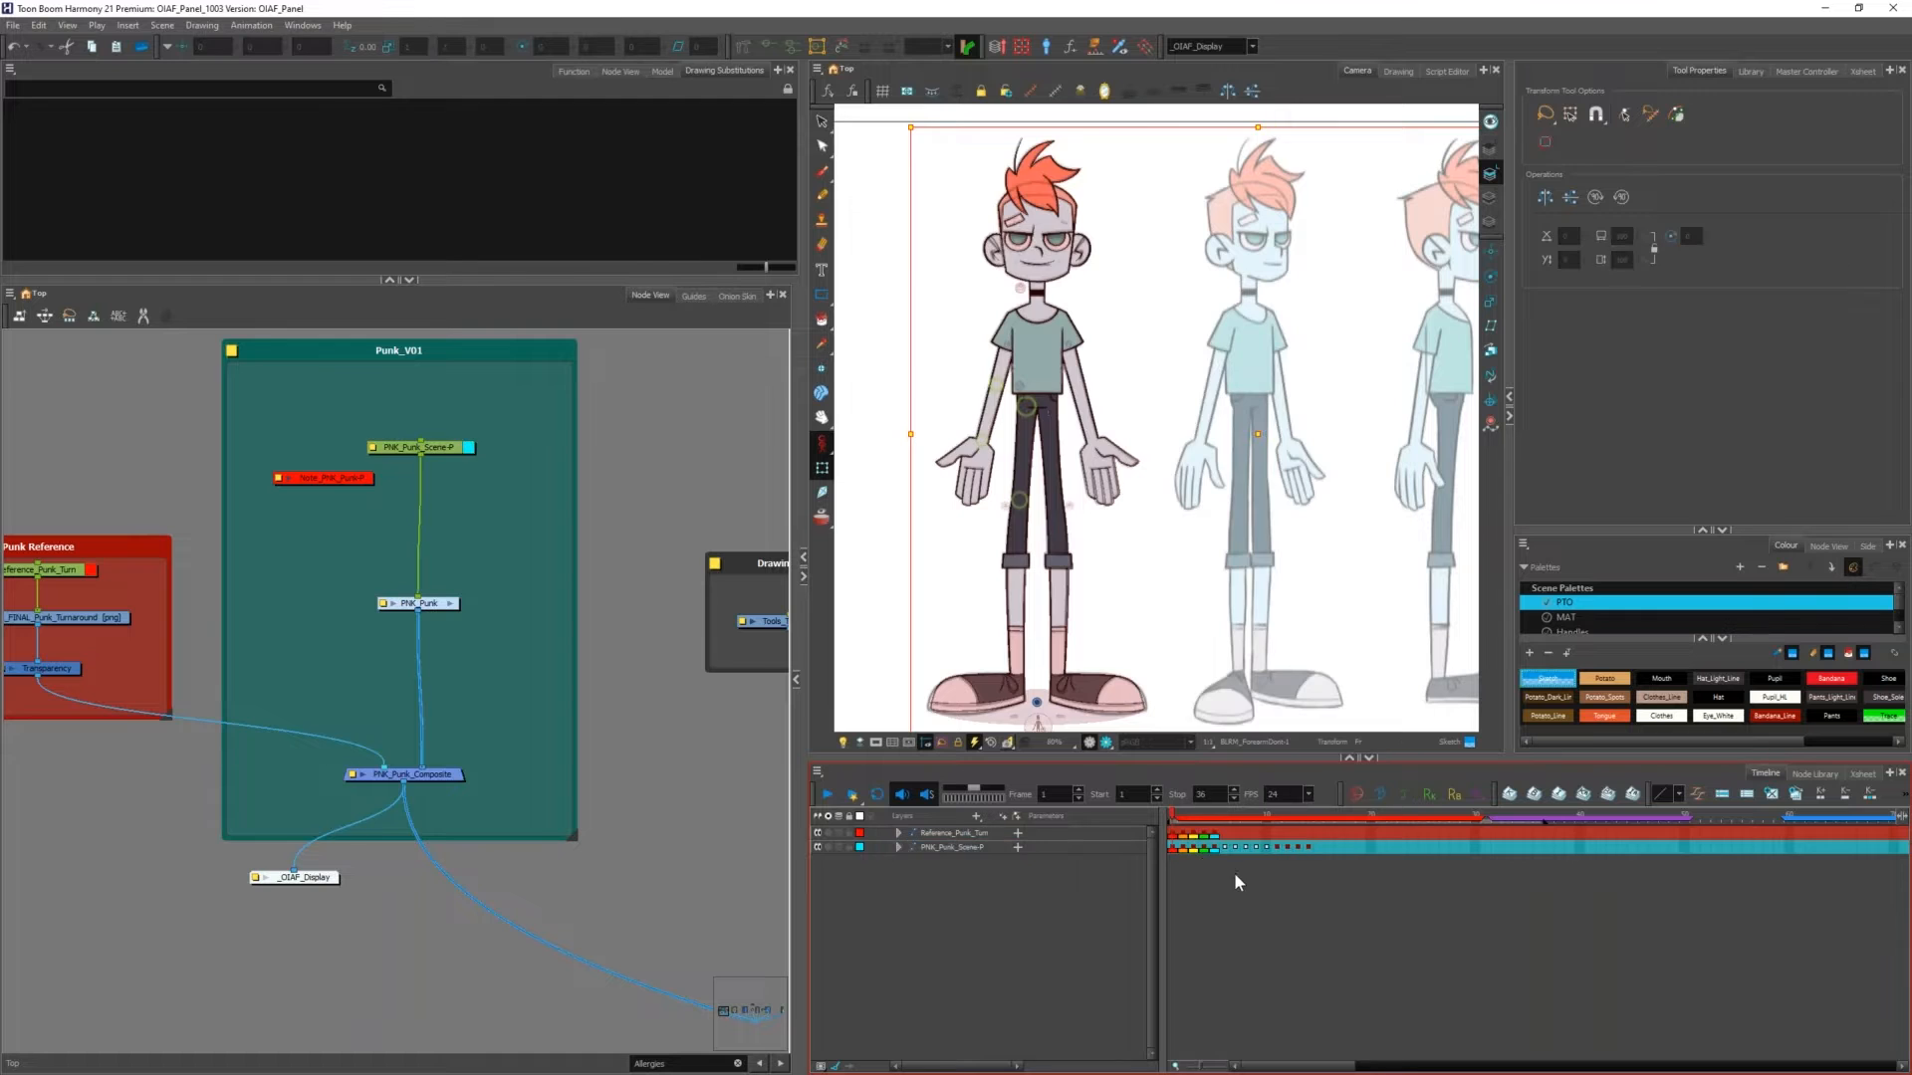
# Step: Flip between the front and three-quarter poses on frames 1 and 2, and view the frame marker colours for frame 1
pyautogui.click(1171, 844)
pyautogui.press('.')
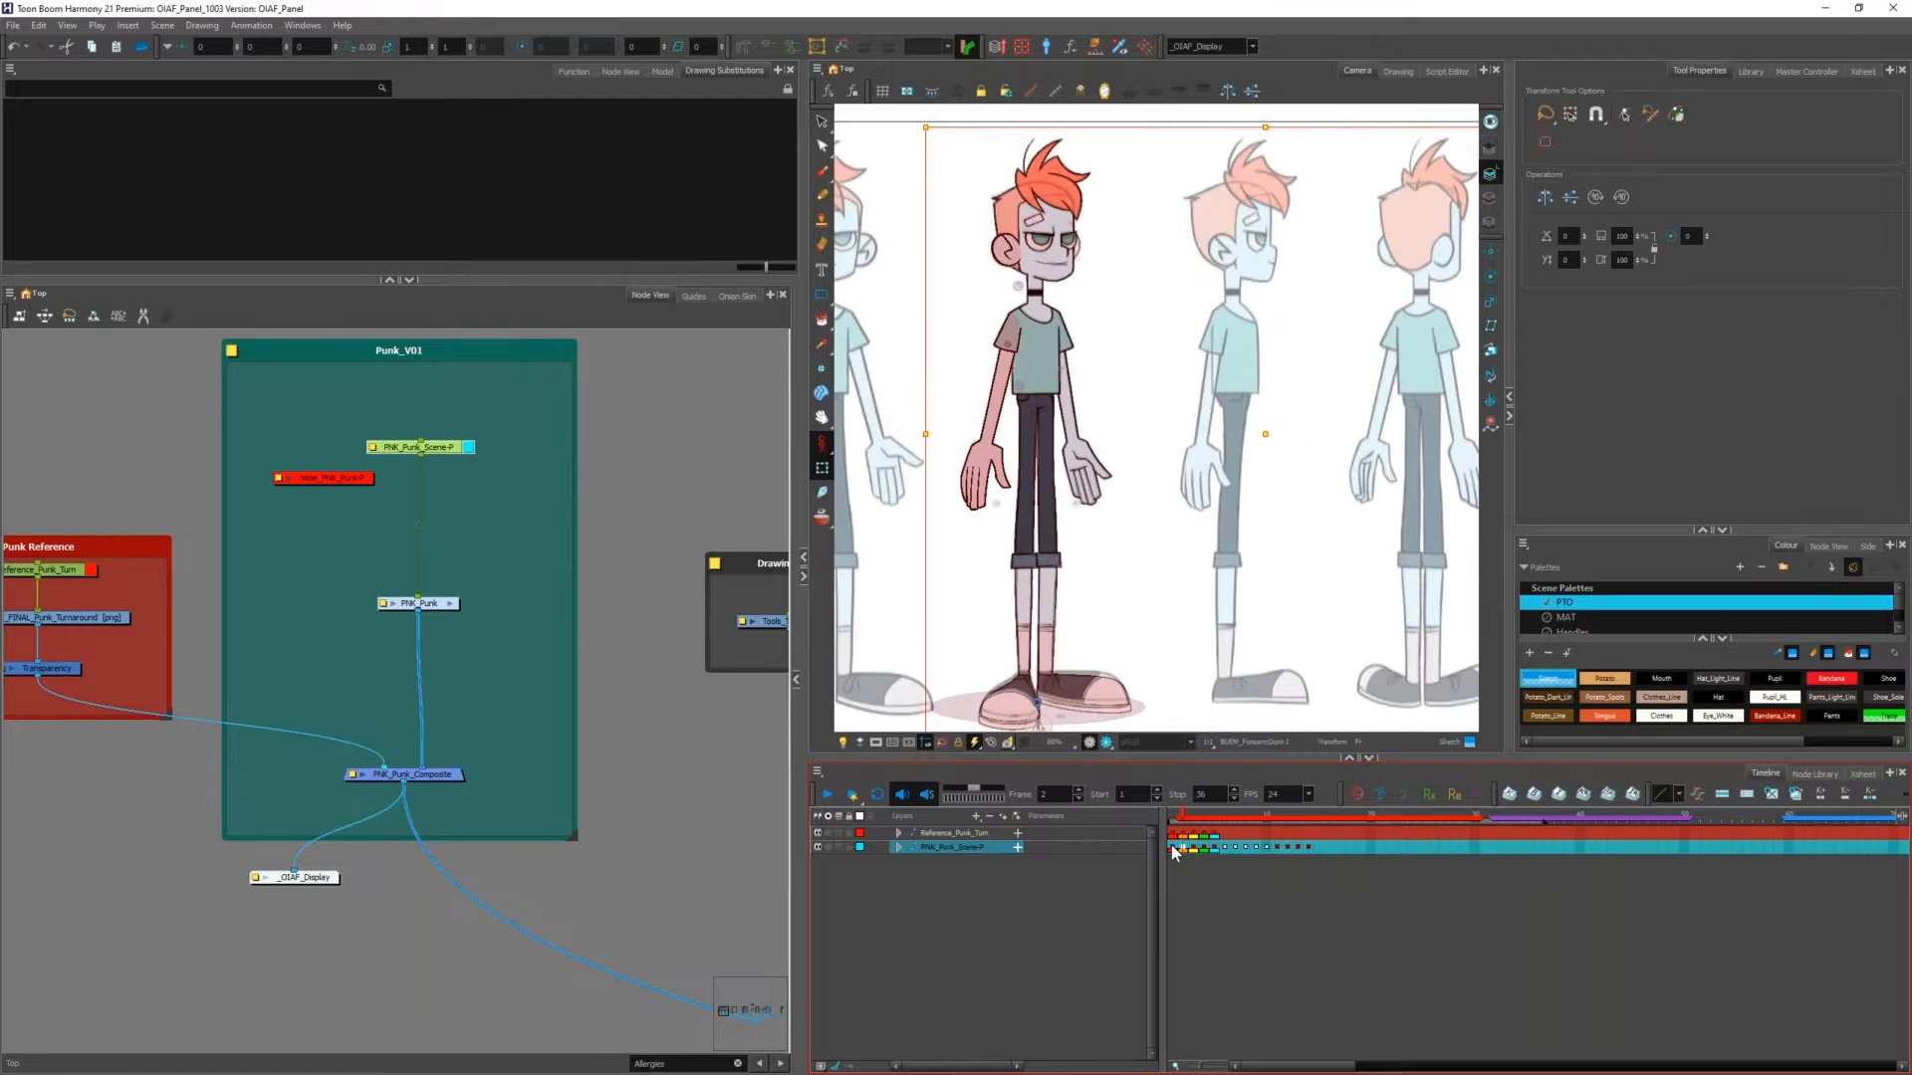
pyautogui.press(',')
pyautogui.press(',')
pyautogui.press('.')
pyautogui.rightClick(1171, 844)
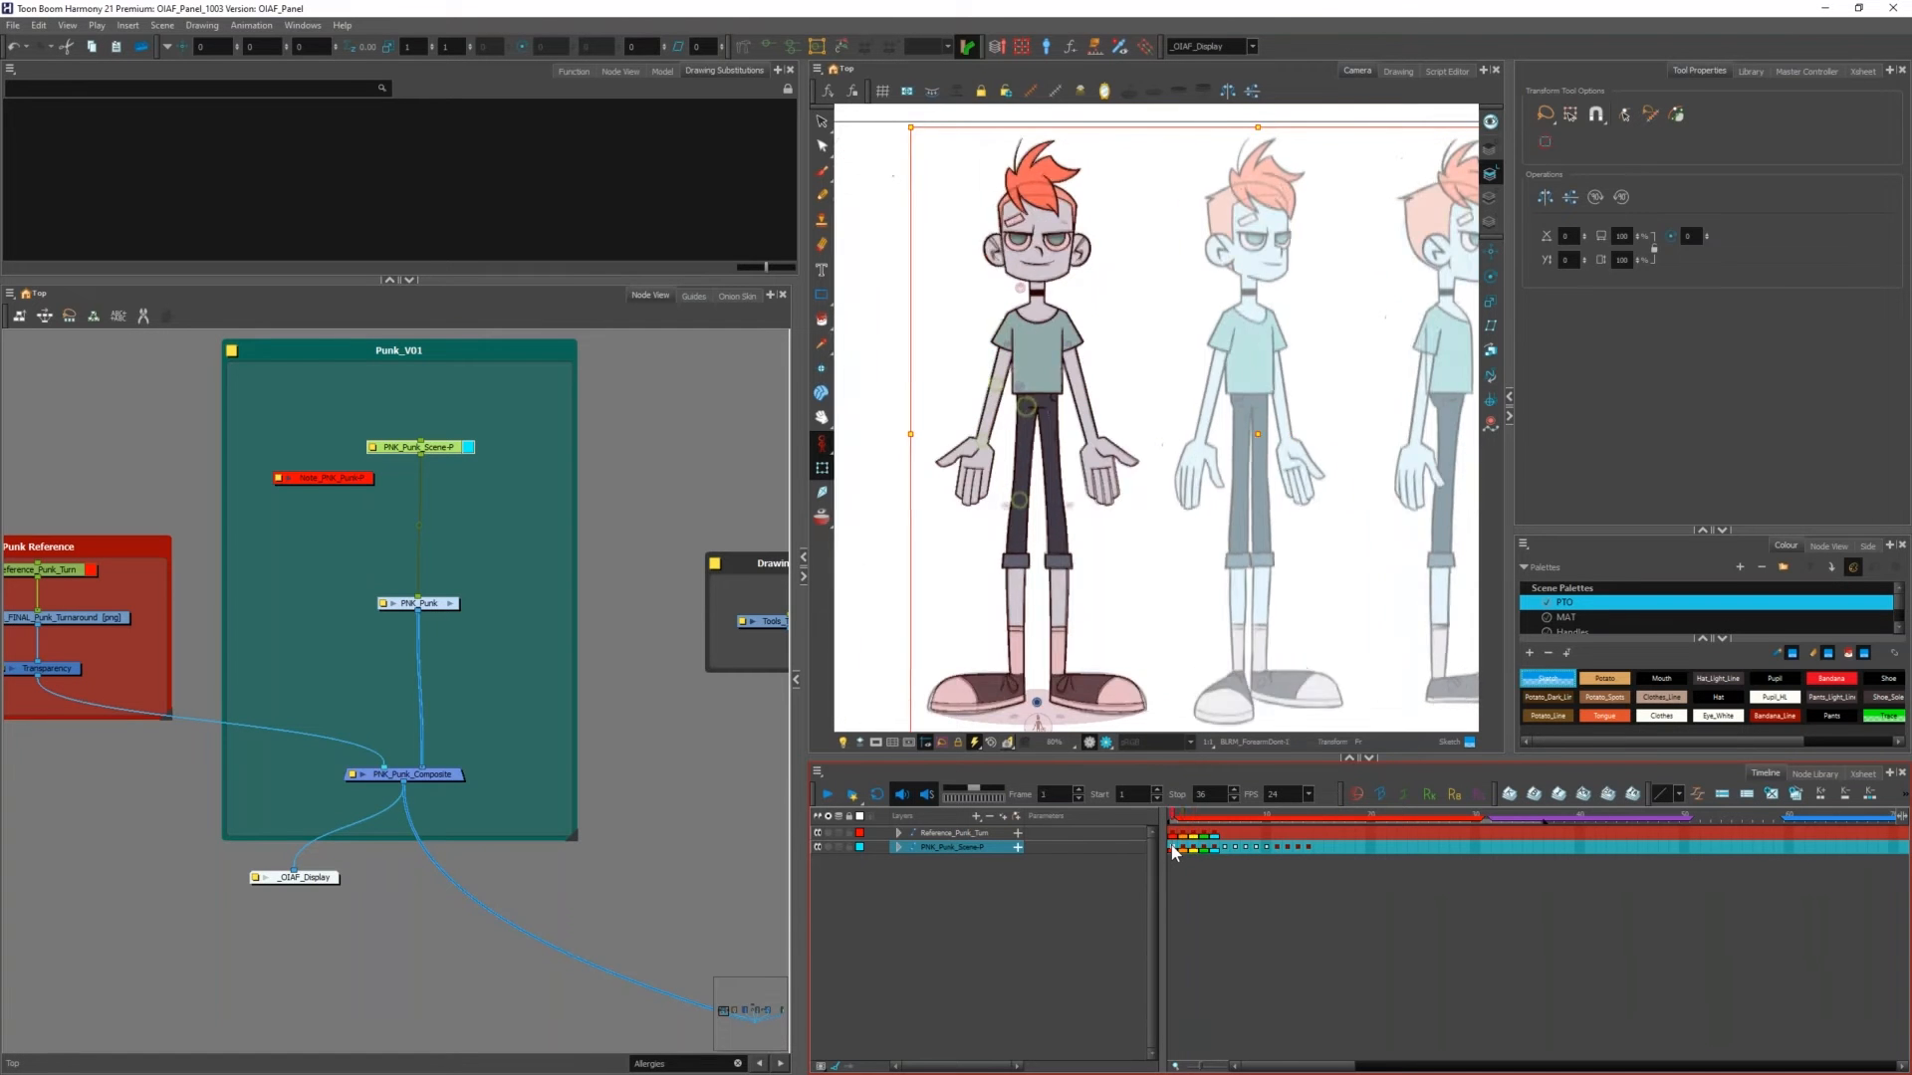
pyautogui.moveTo(1263, 402)
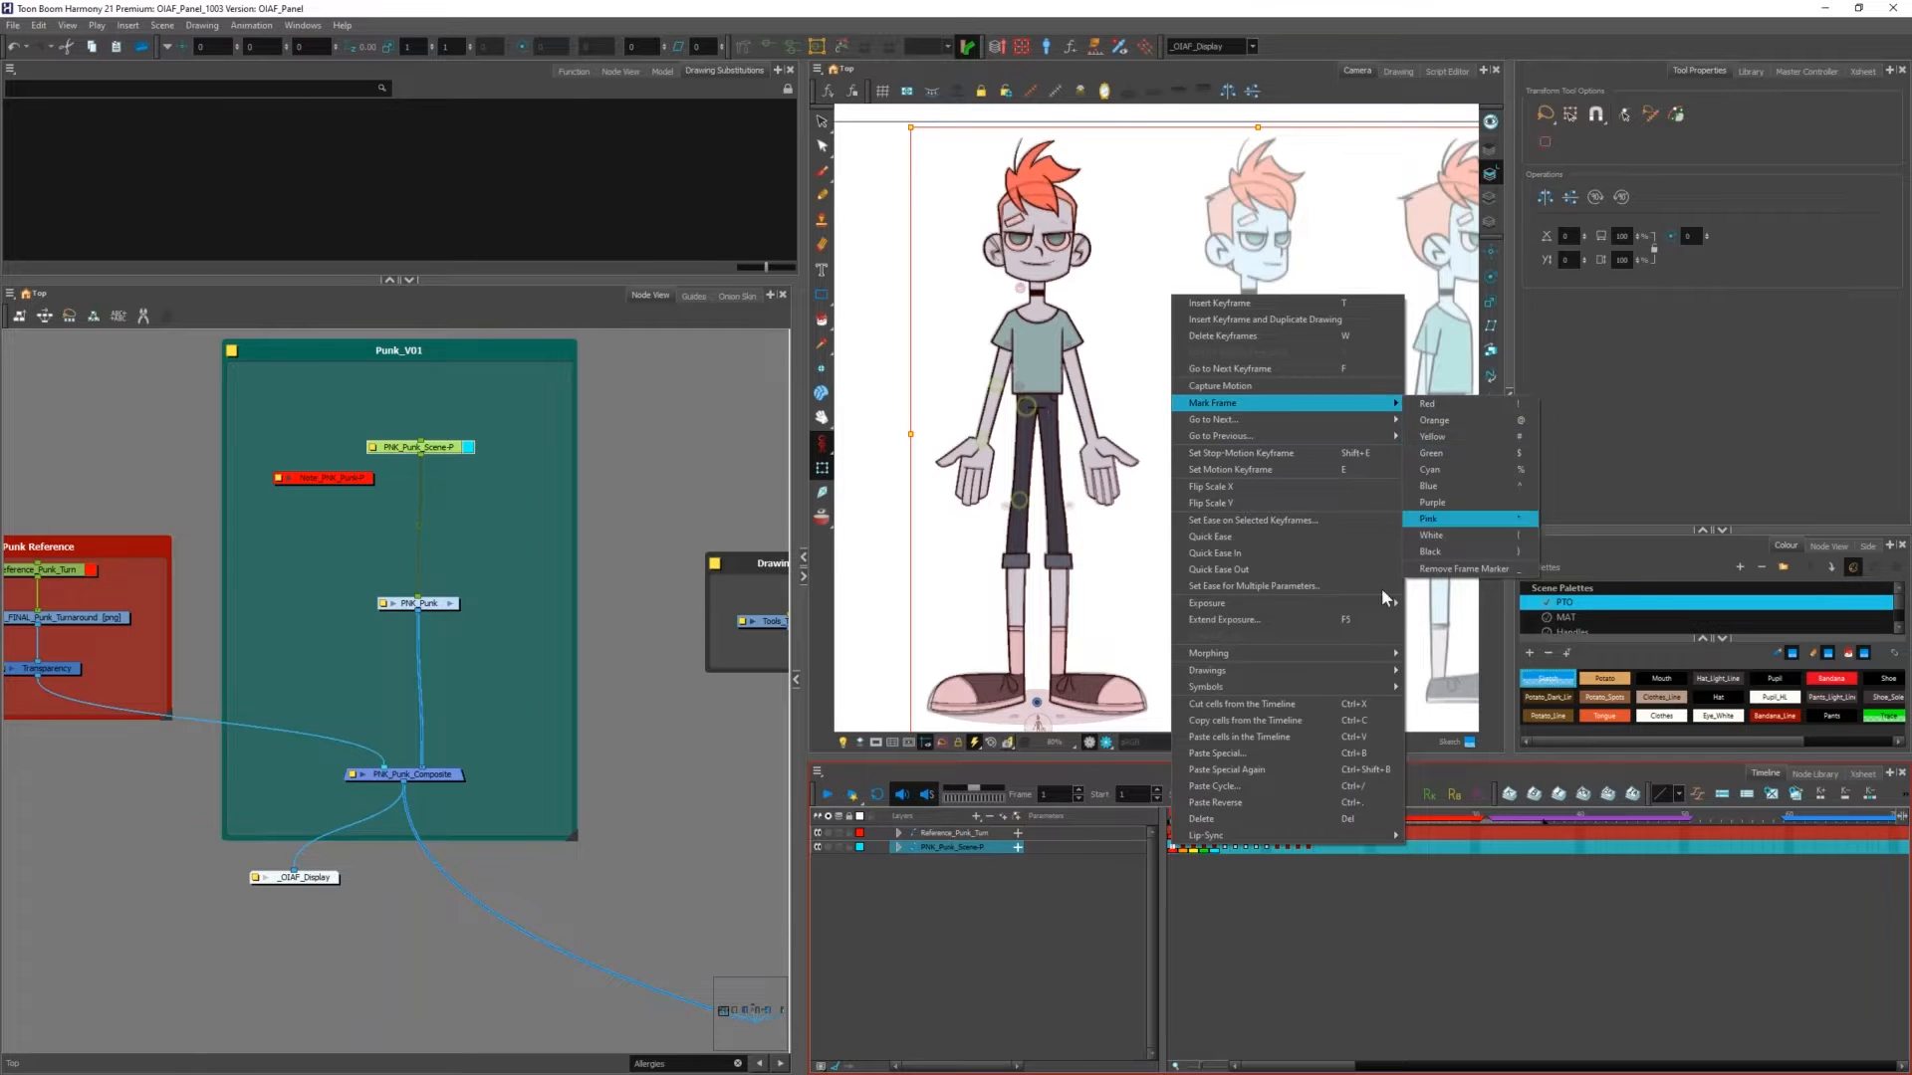
pyautogui.click(1177, 868)
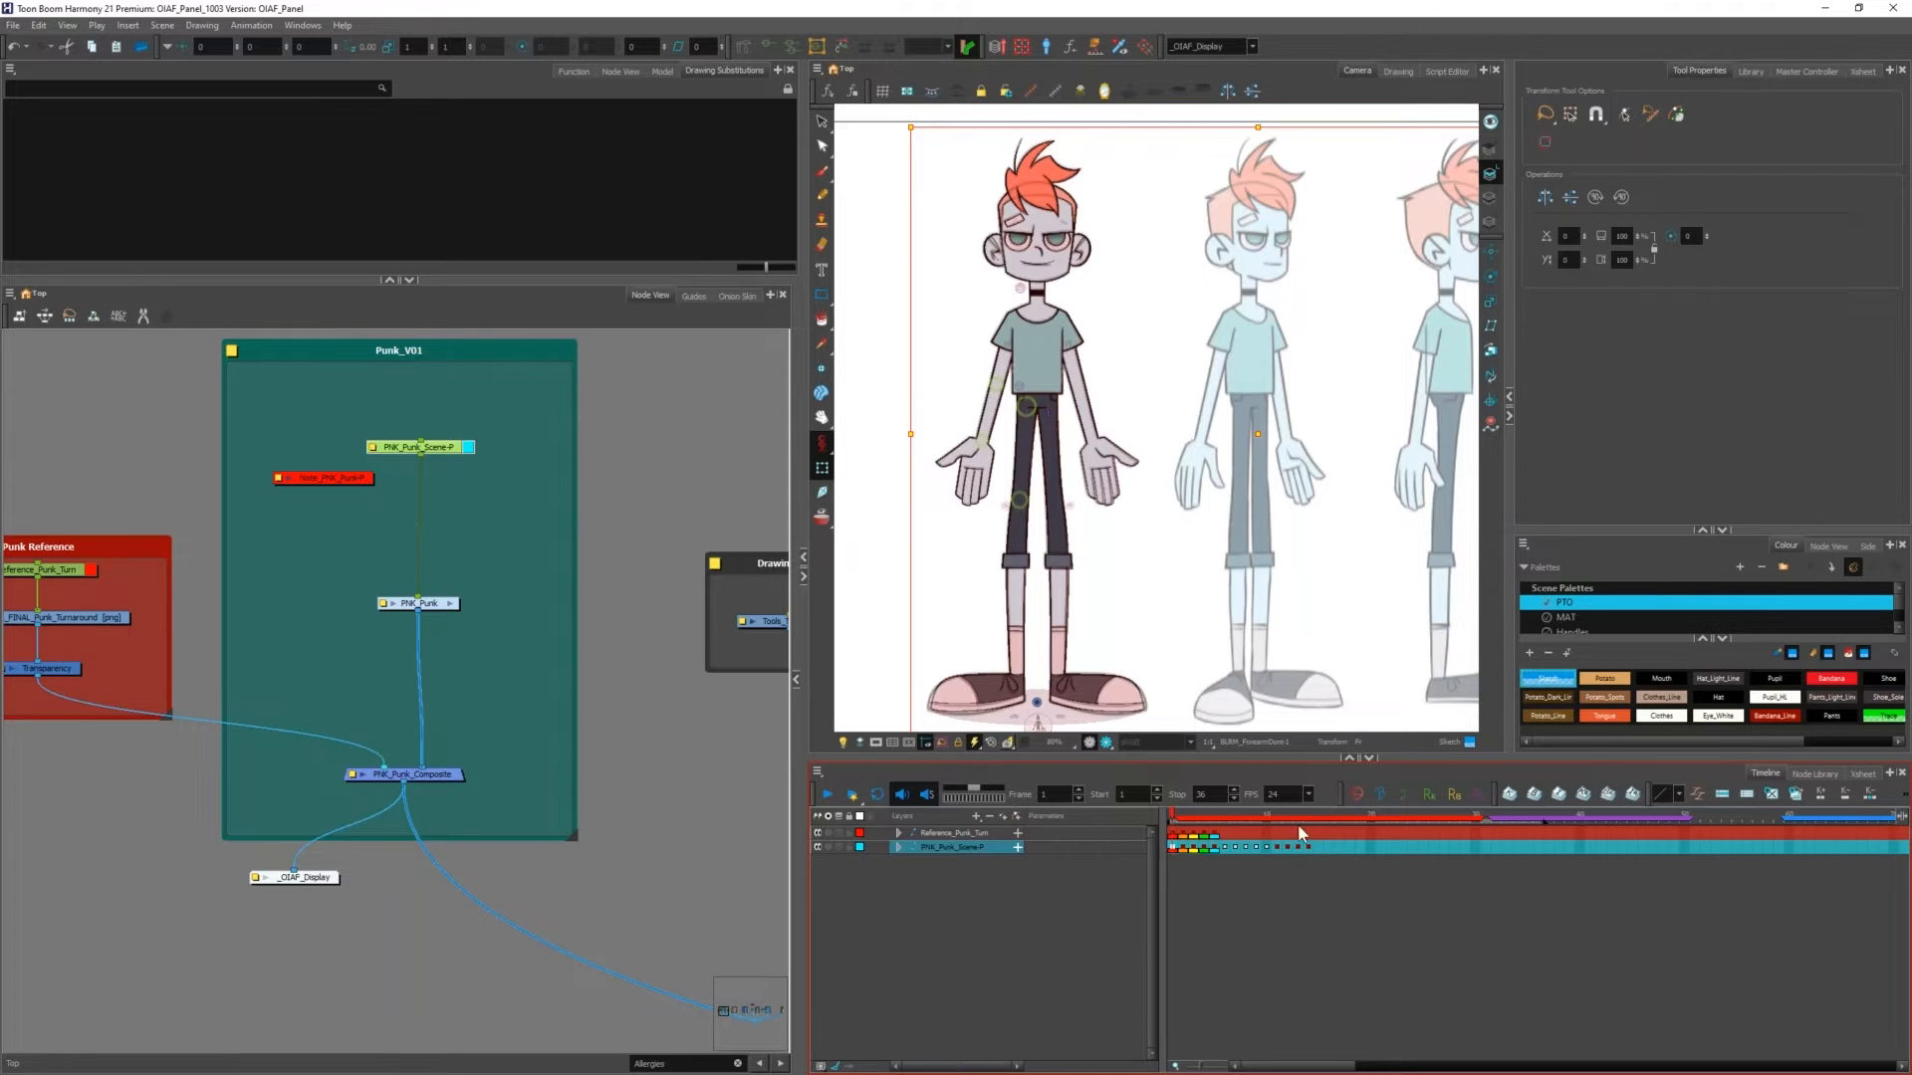
# Step: Paste the front pose from frame 1 onto frames 20 and 21 of the PNK_Punk_Scene-P layer
pyautogui.click(1366, 844)
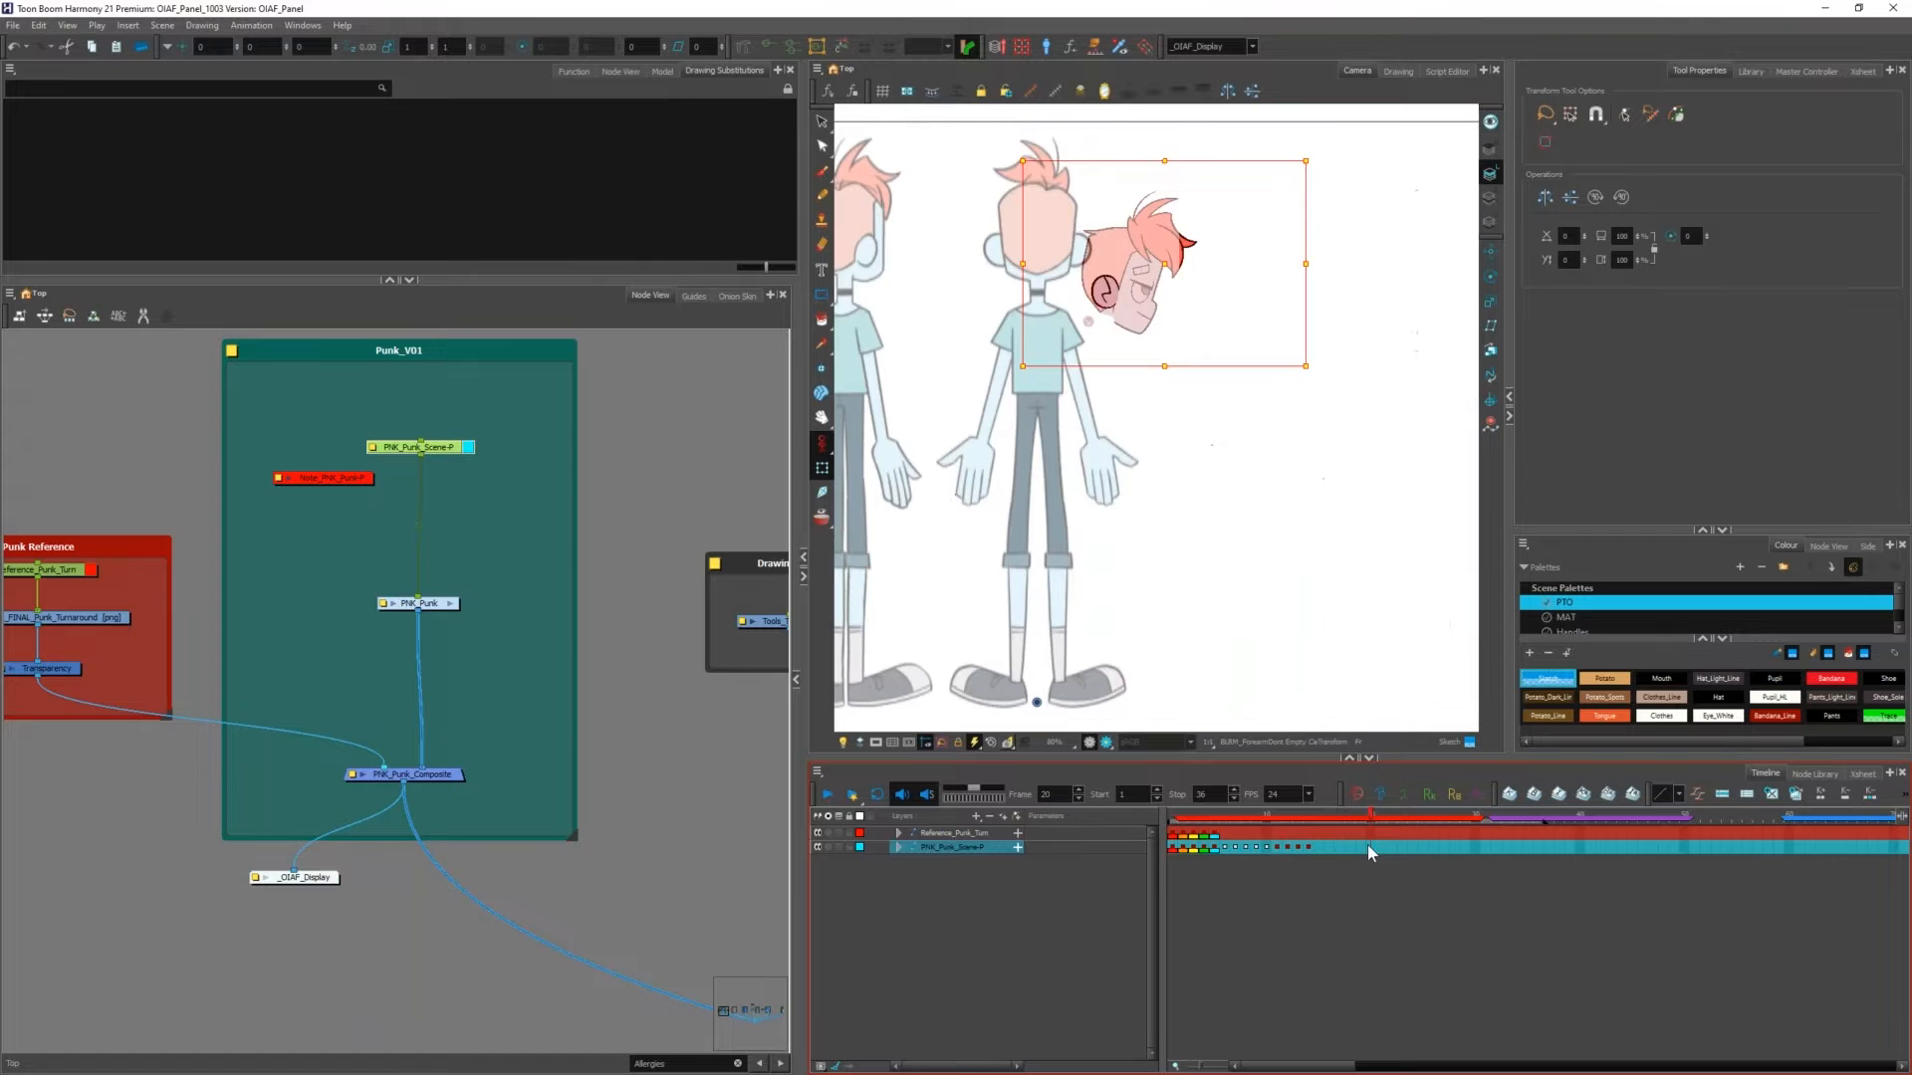
pyautogui.click(1378, 846)
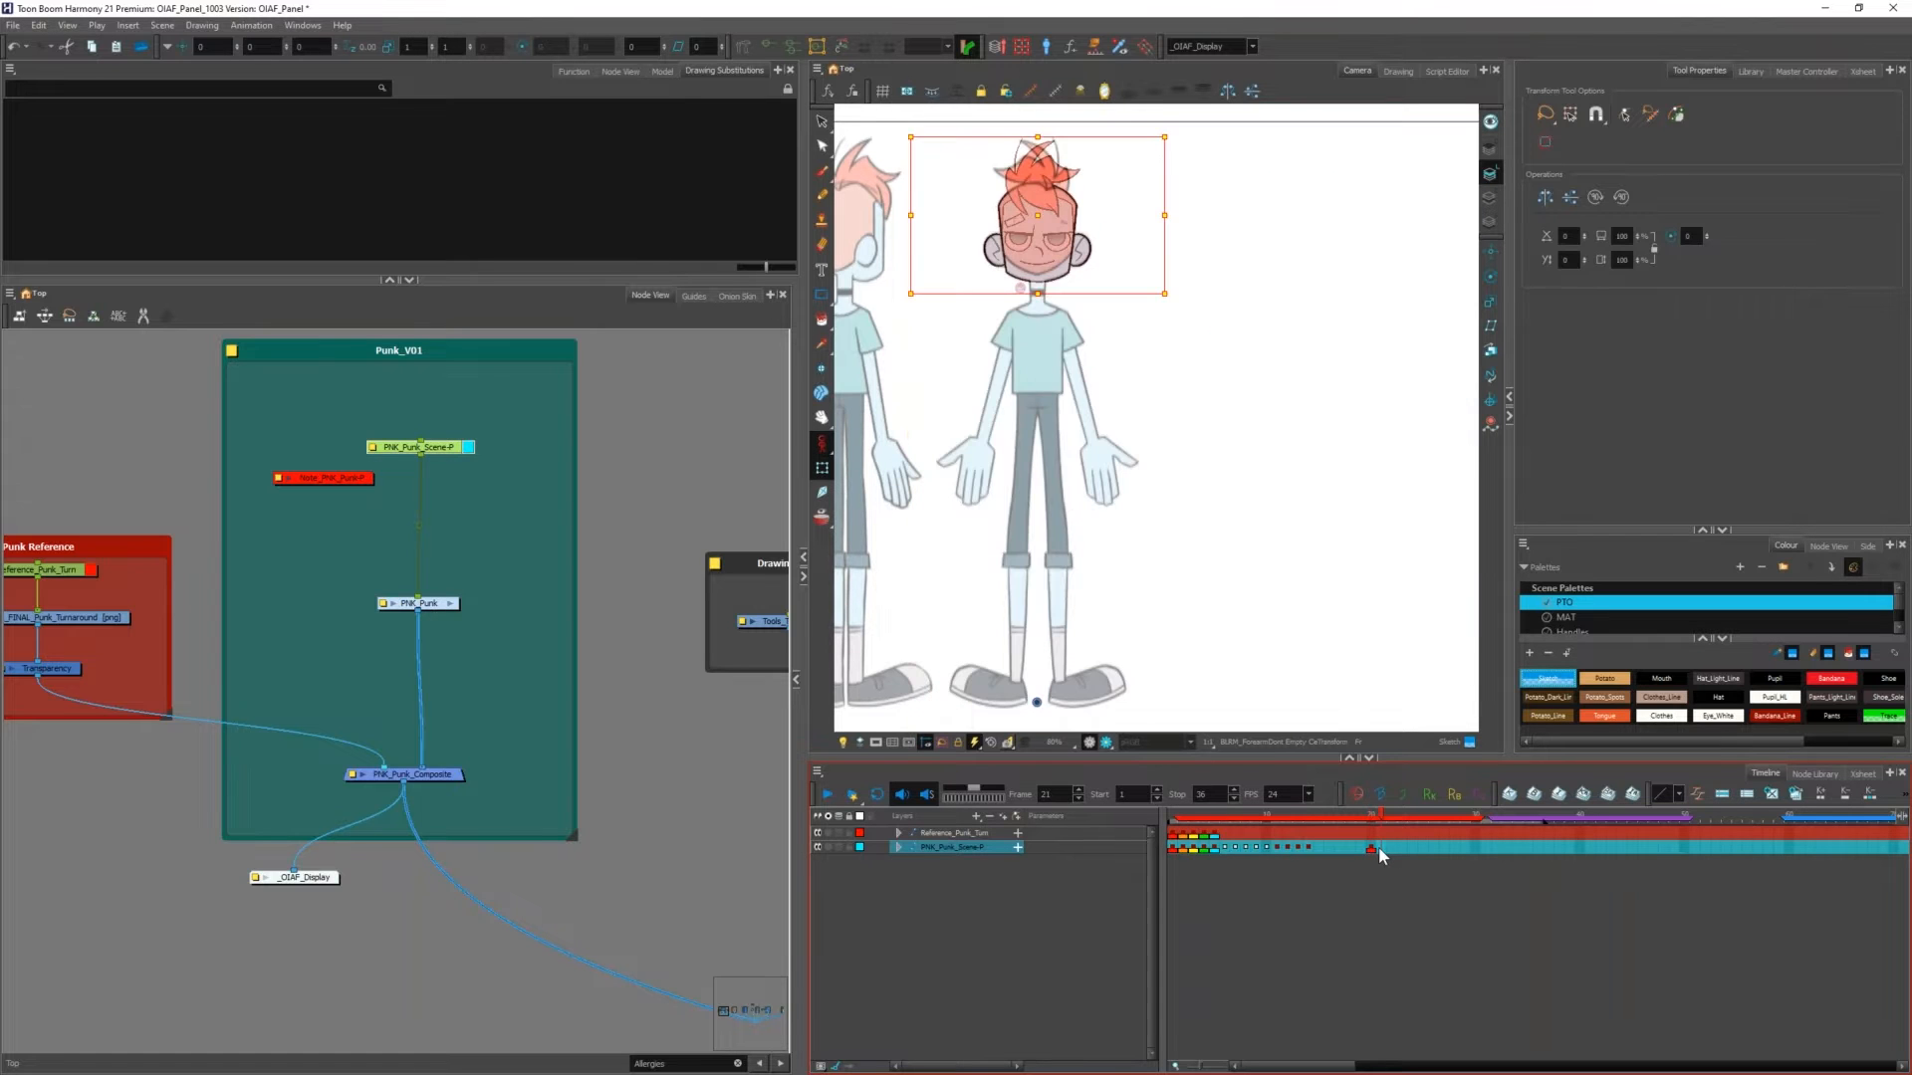
pyautogui.click(1377, 848)
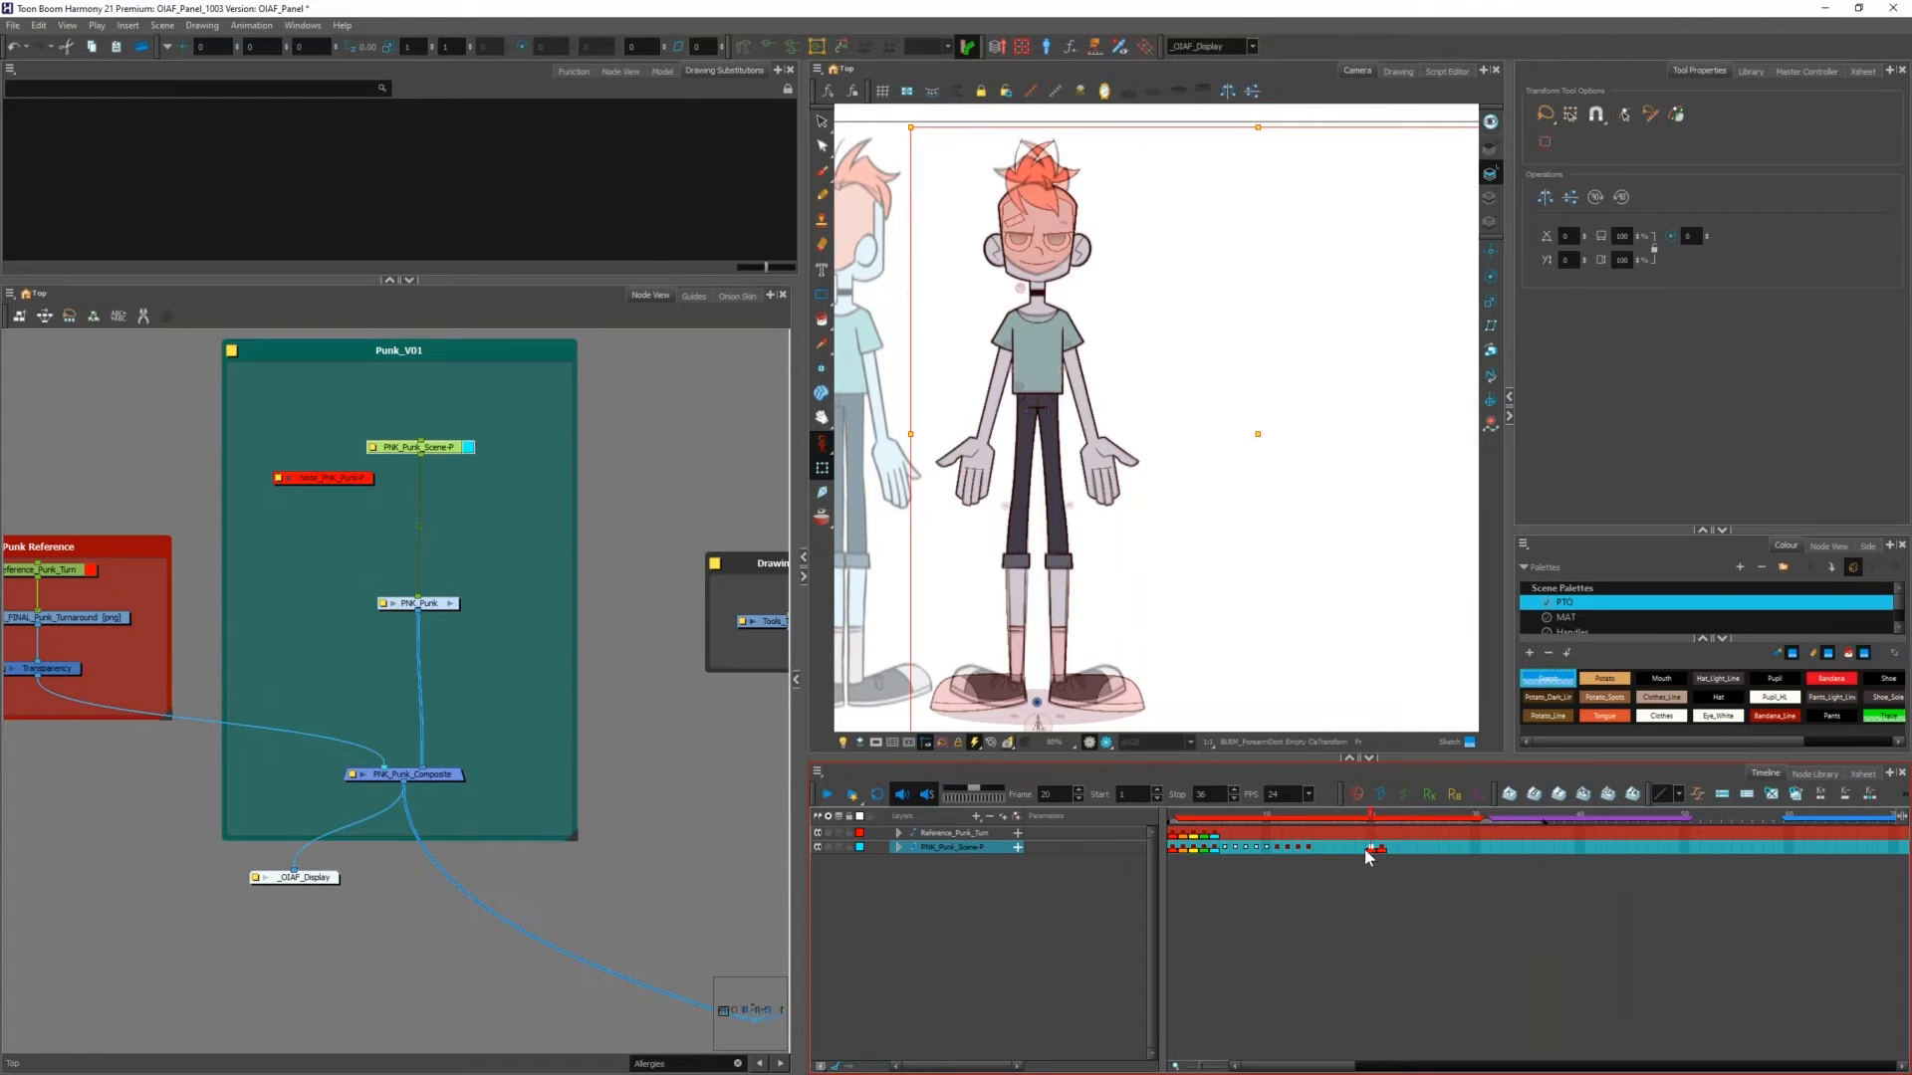
# Step: Locate the Punk turnaround reference node and copy the Reference_Punk_Turn key from frame 1 to frames 20 and 21
pyautogui.scroll(-3, 605, 650)
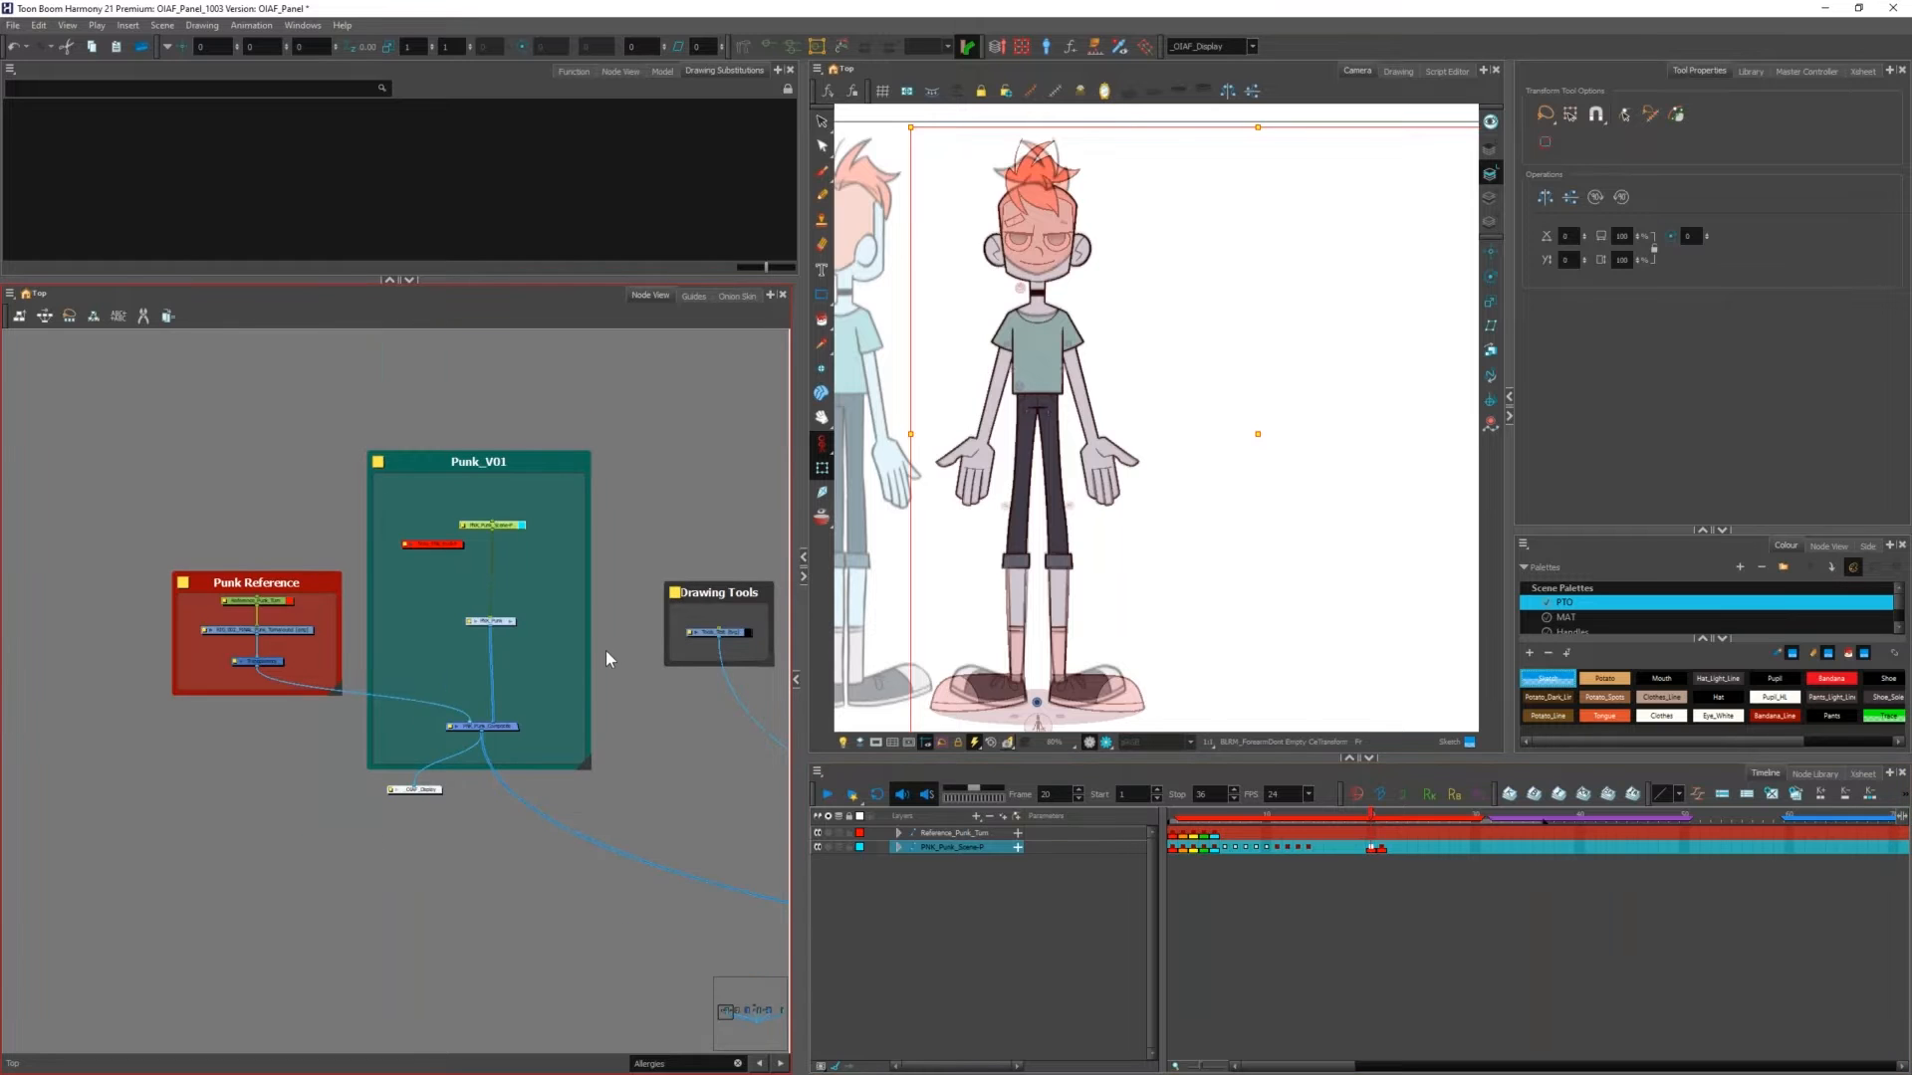
pyautogui.scroll(3, 246, 601)
pyautogui.click(359, 691)
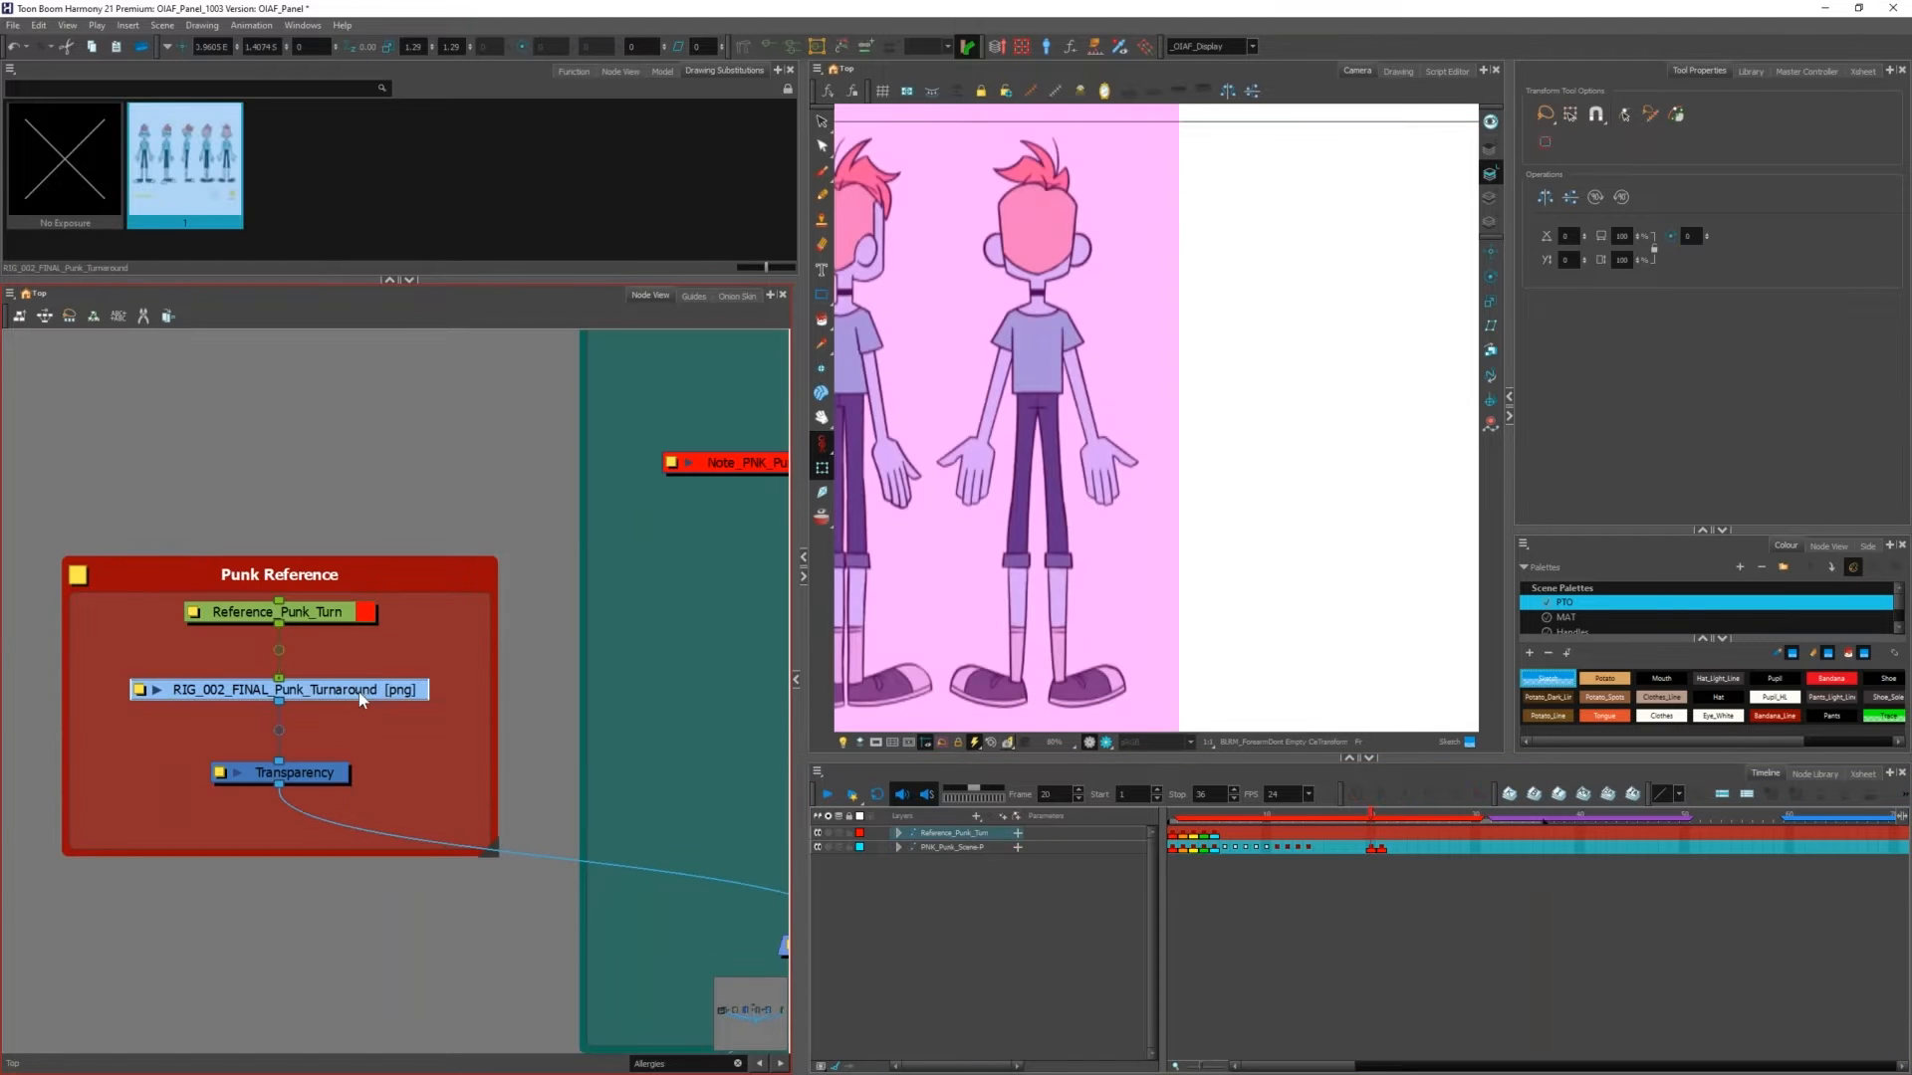
pyautogui.click(1173, 833)
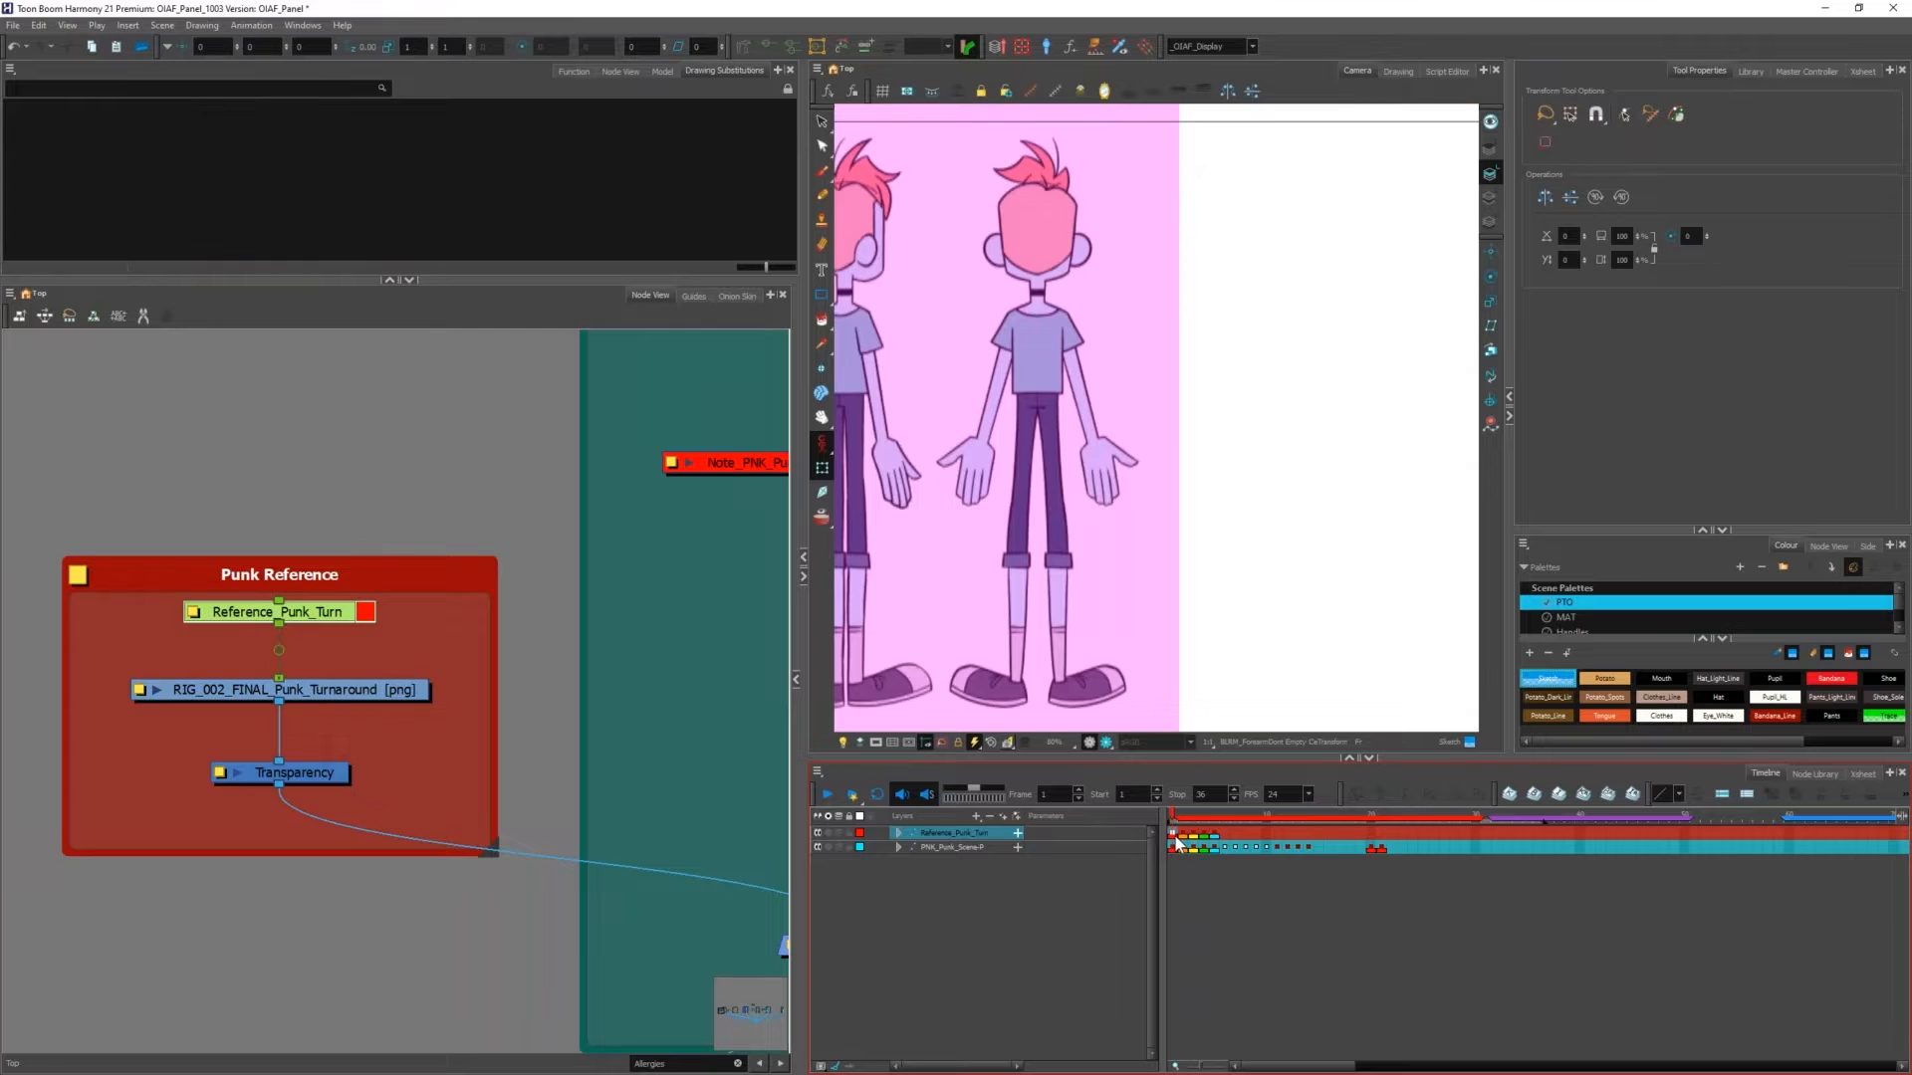
pyautogui.click(1374, 832)
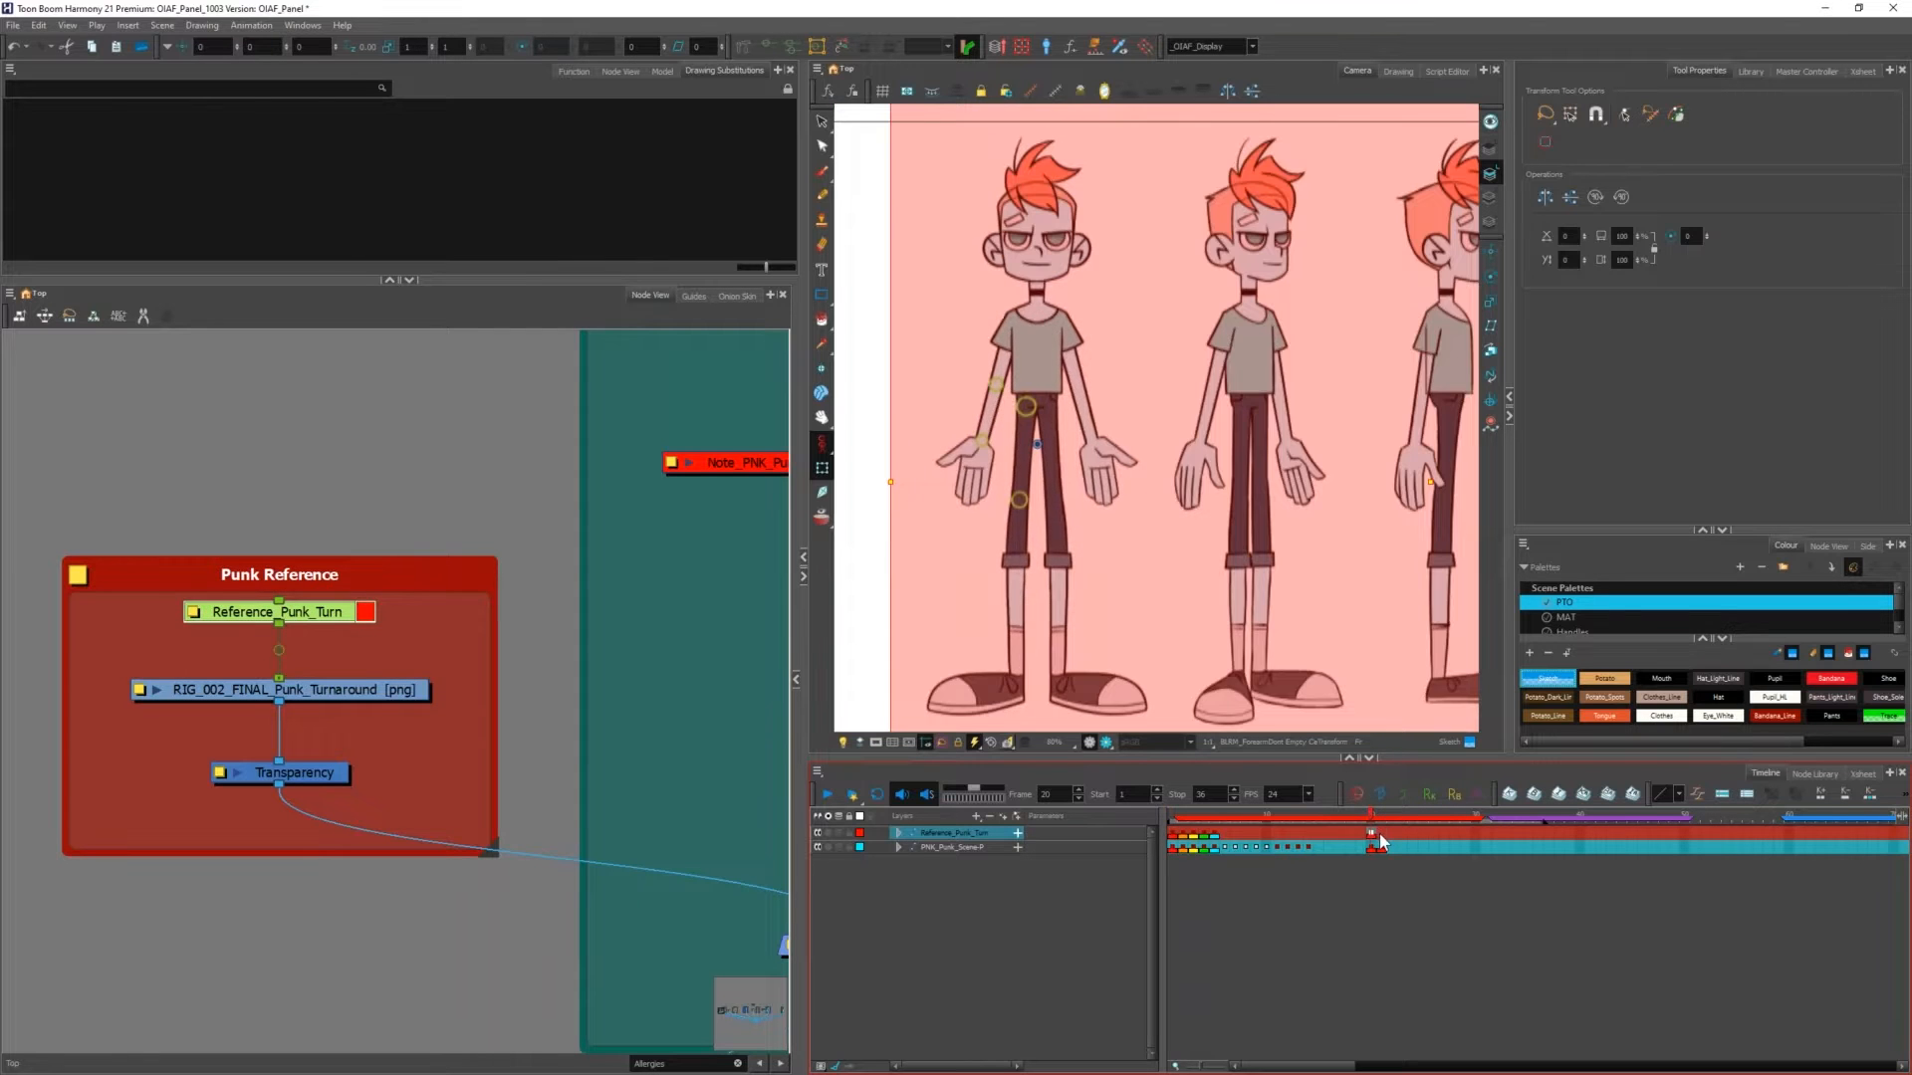
pyautogui.click(1371, 833)
# Step: Deselect the turnaround reference and select the character's jaw drawing in the camera view
pyautogui.click(824, 450)
pyautogui.click(857, 477)
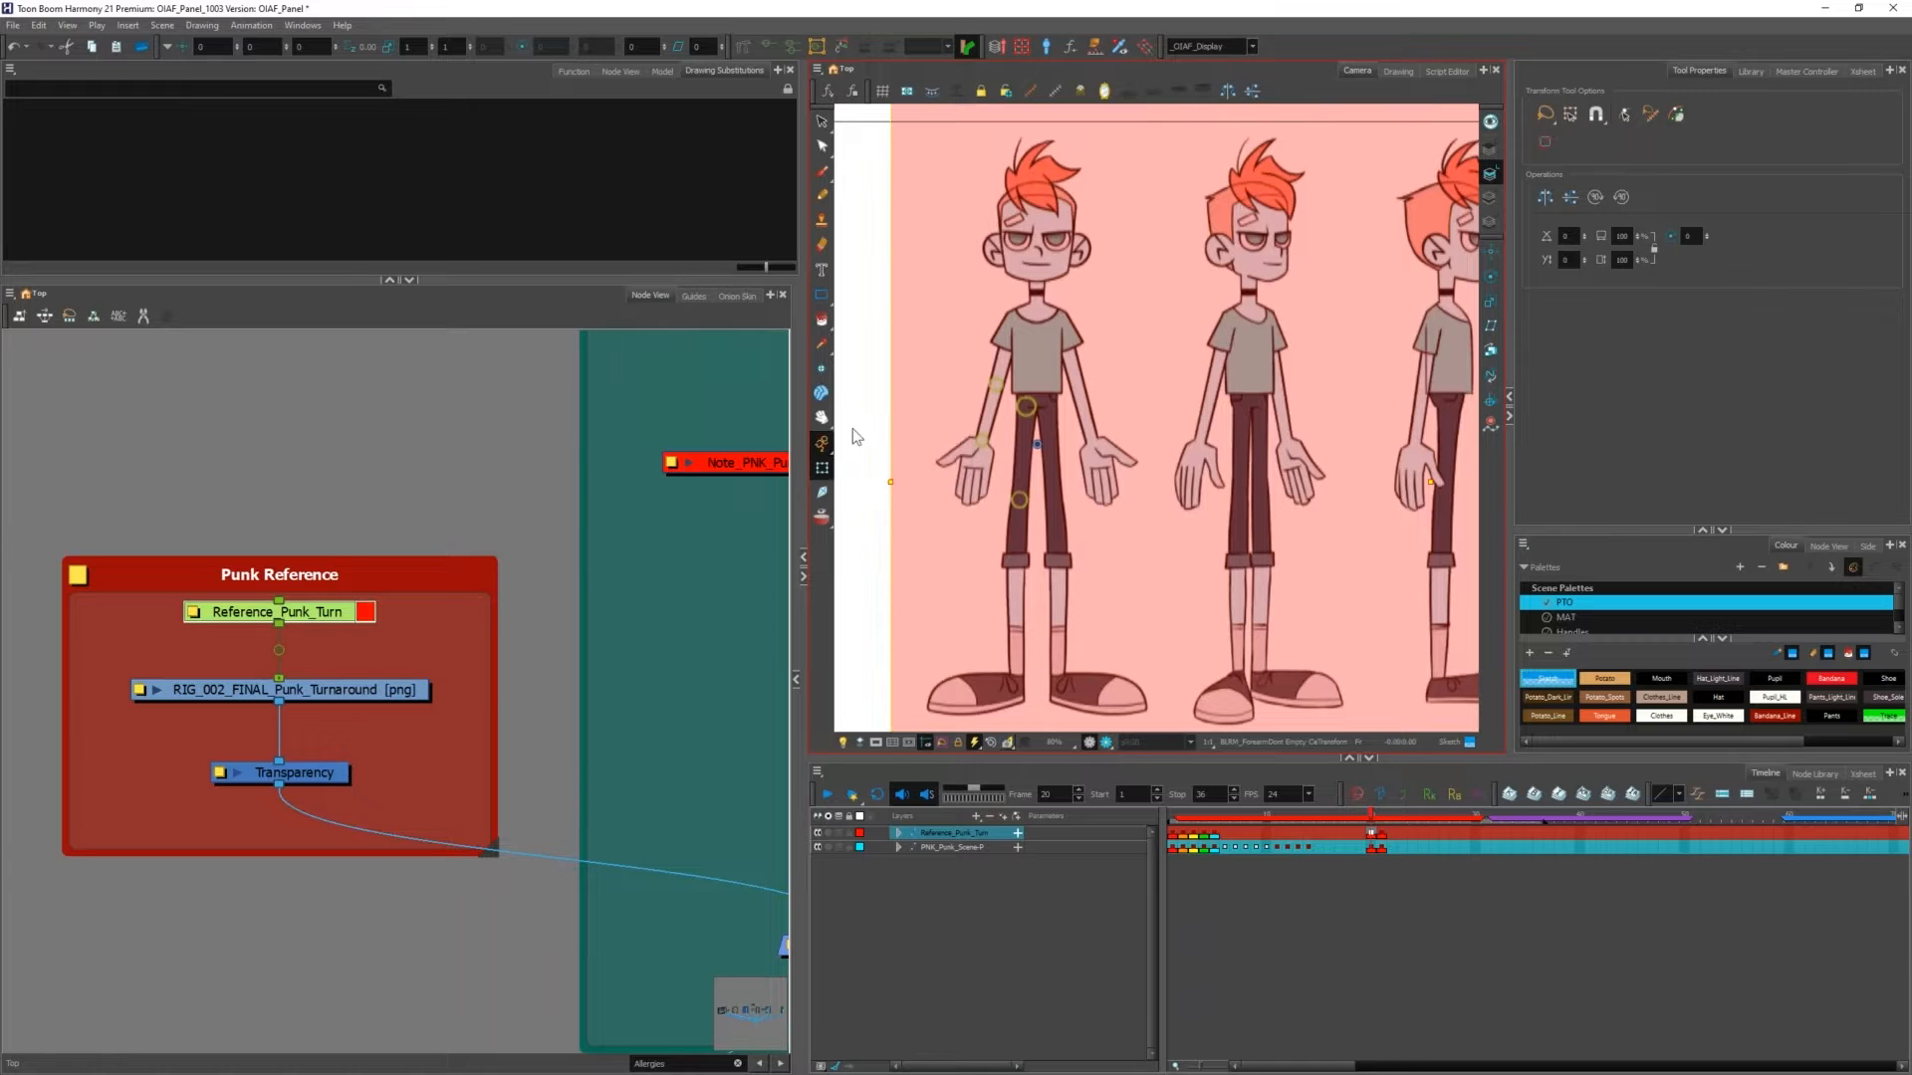
pyautogui.click(857, 446)
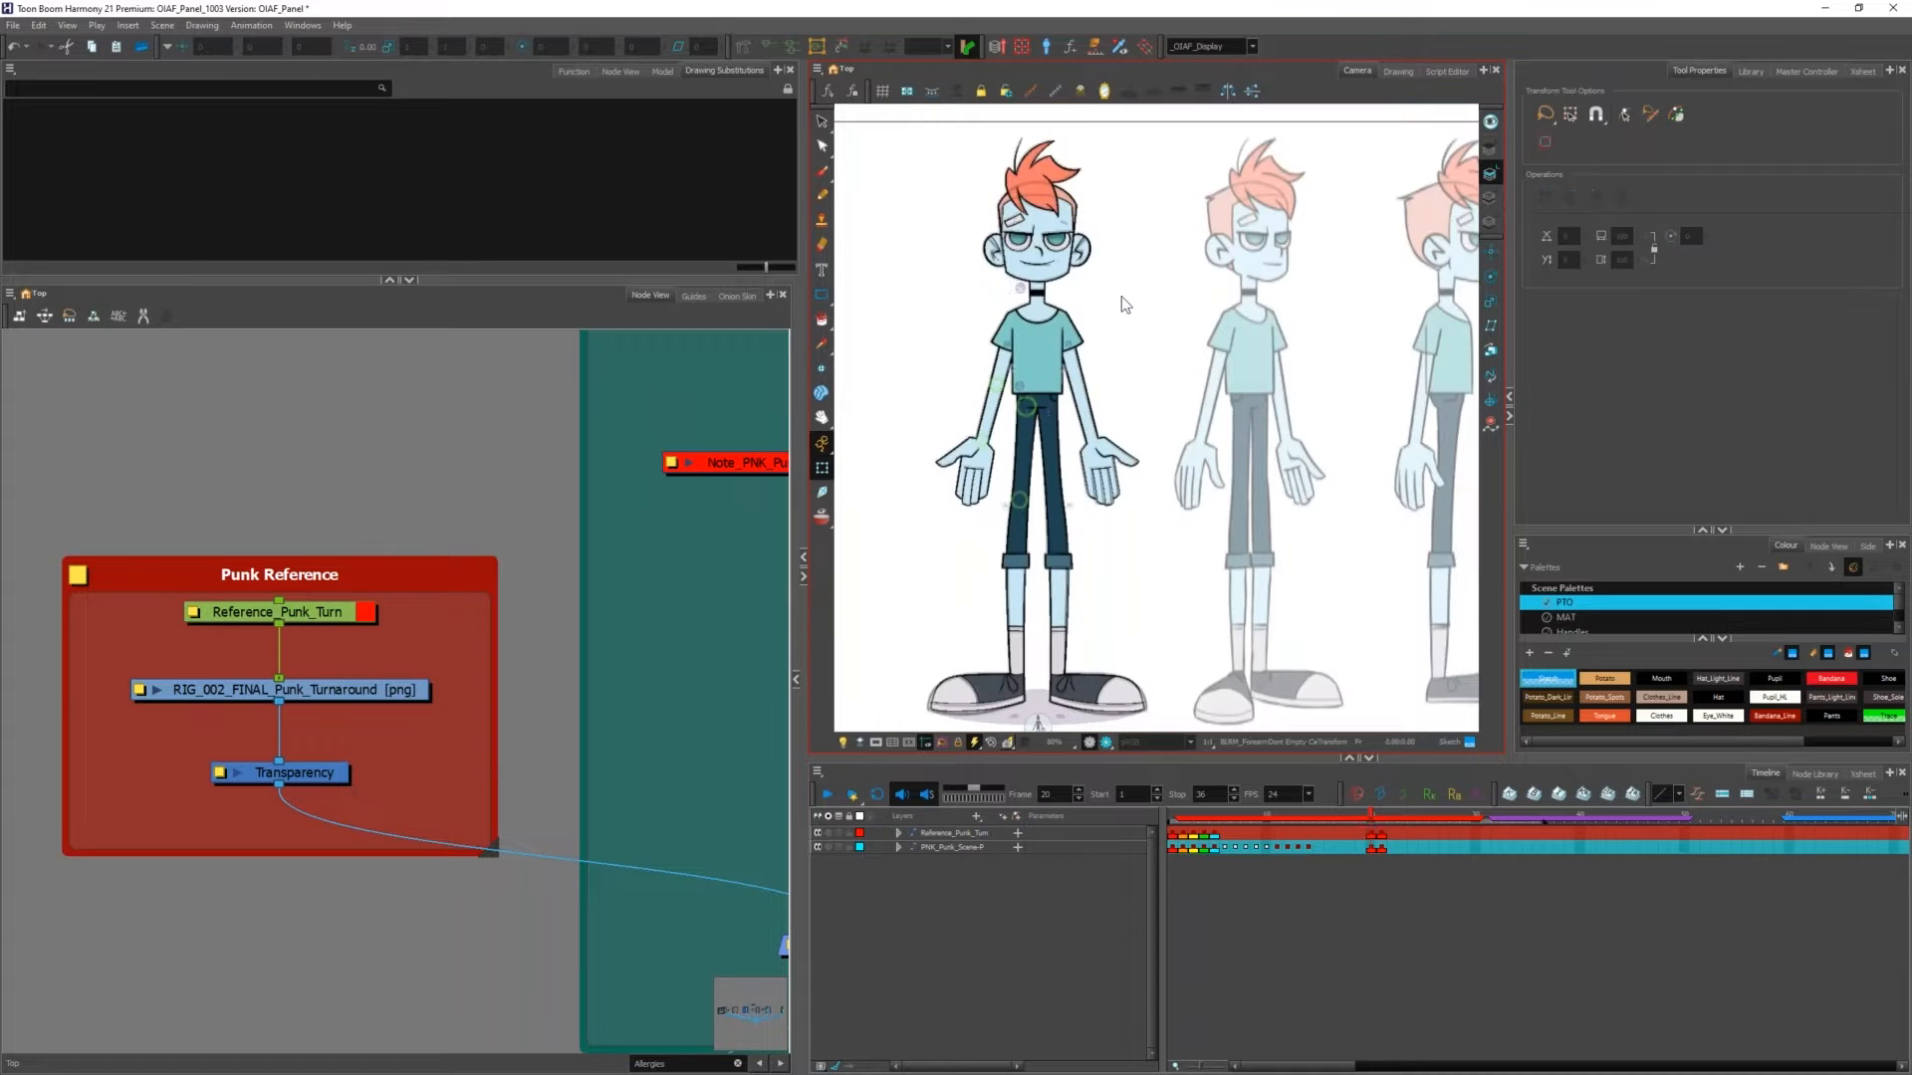
pyautogui.click(1021, 286)
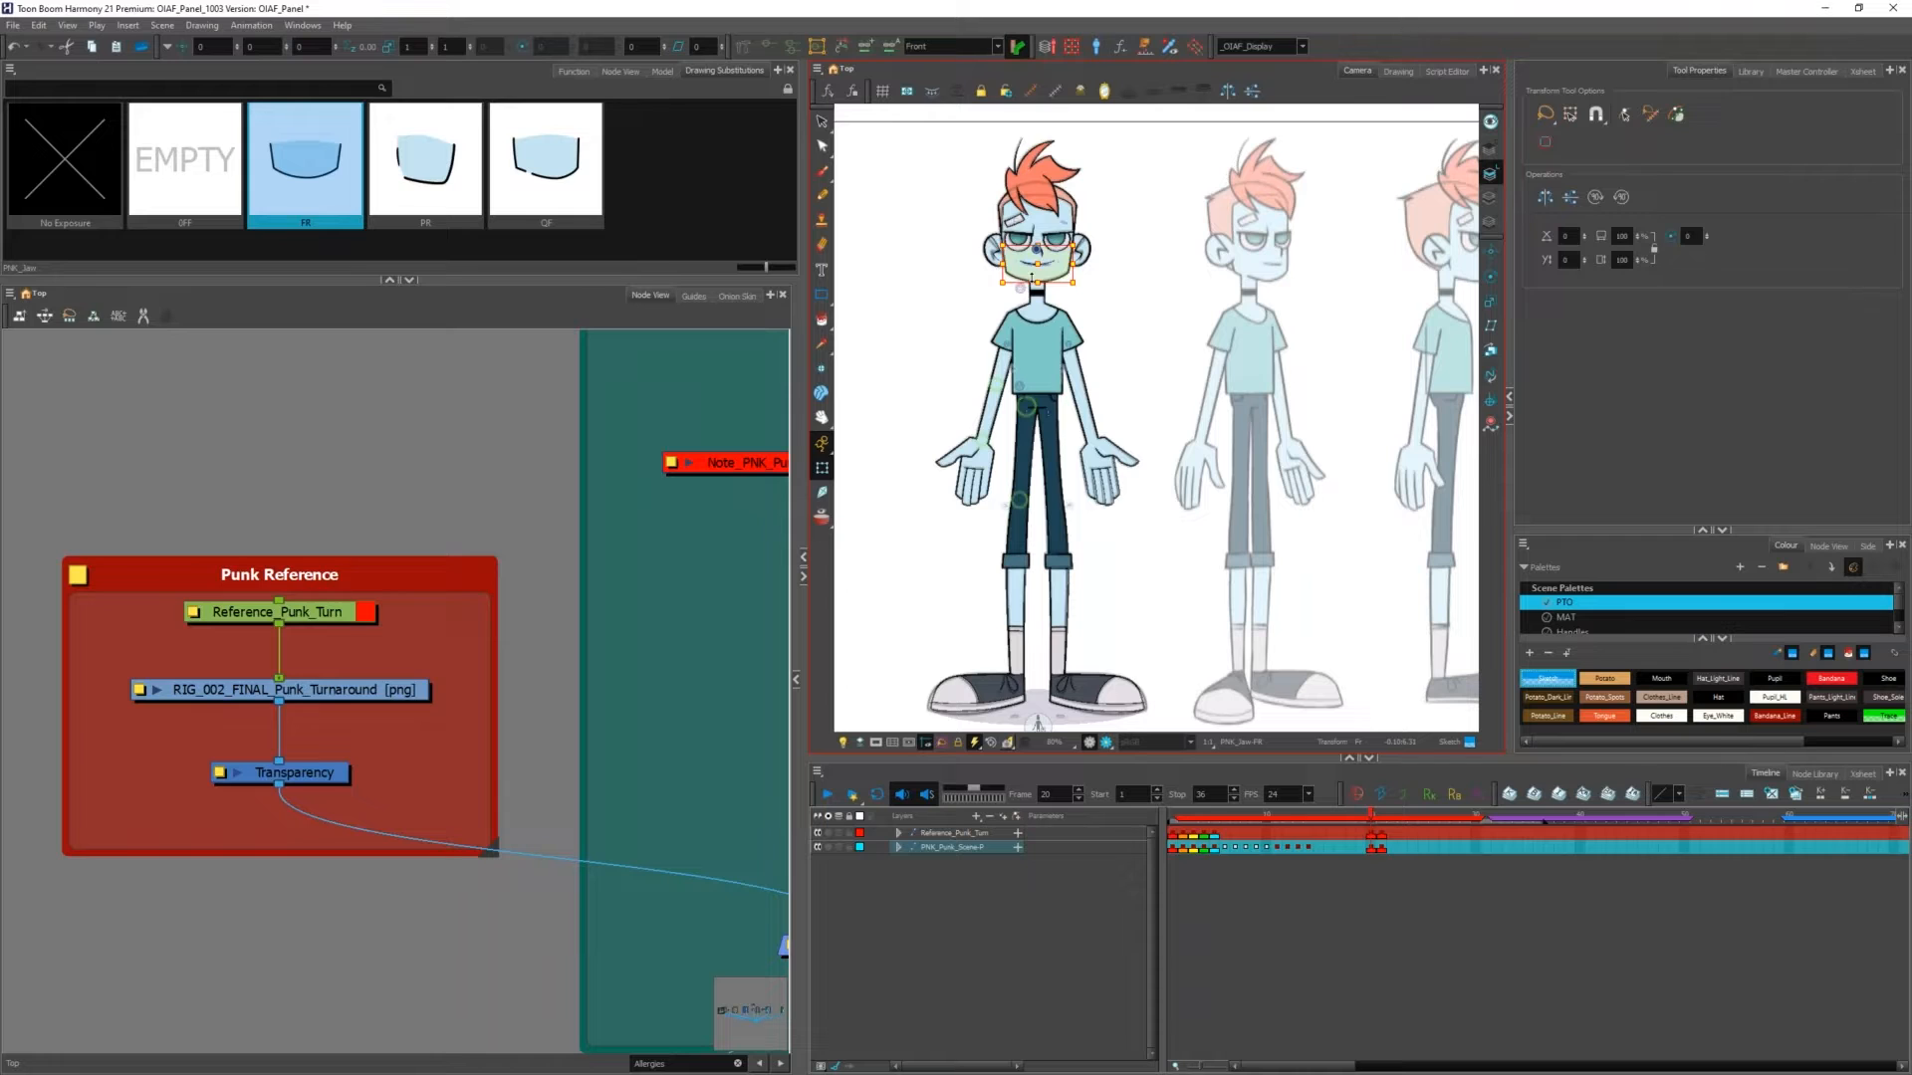
# Step: Copy the three-quarter reference key from frame 2 of Reference_Punk_Turn to frame 21
pyautogui.click(1182, 844)
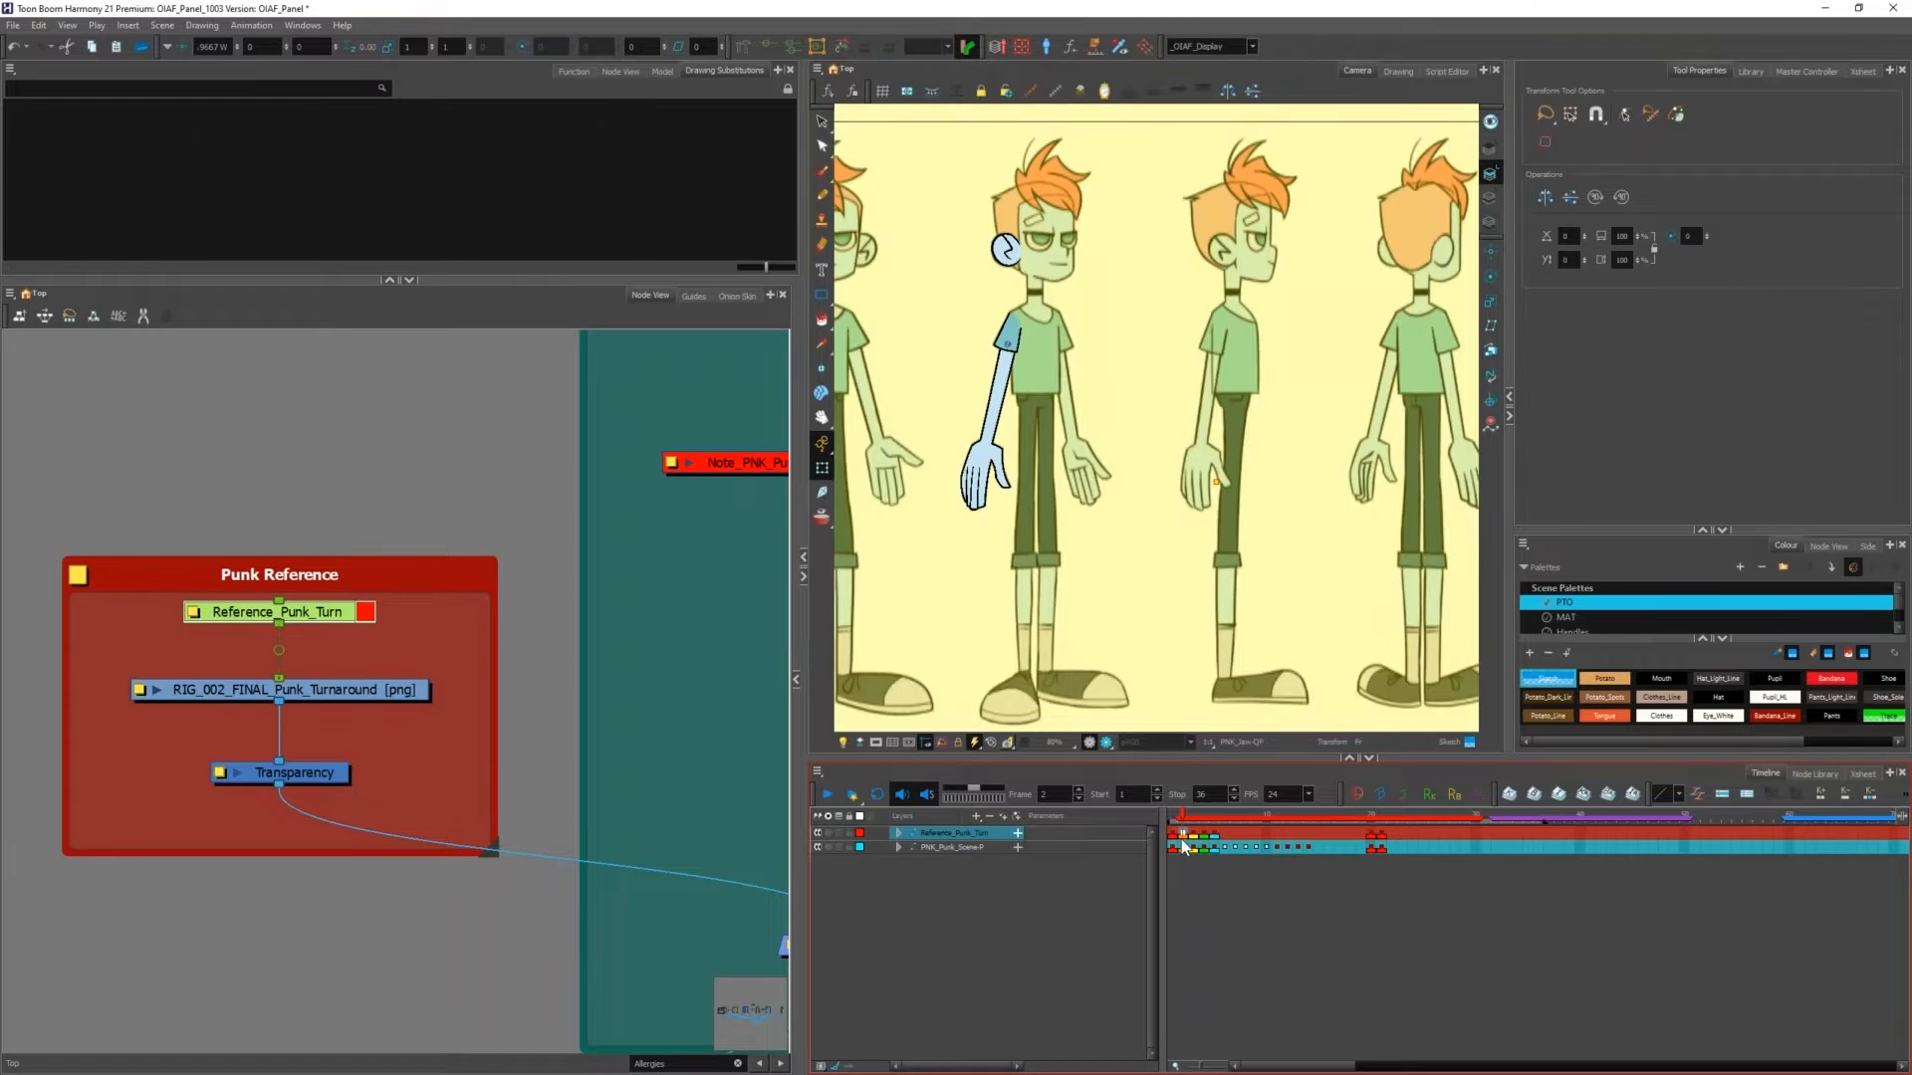
pyautogui.click(1380, 842)
pyautogui.click(1374, 849)
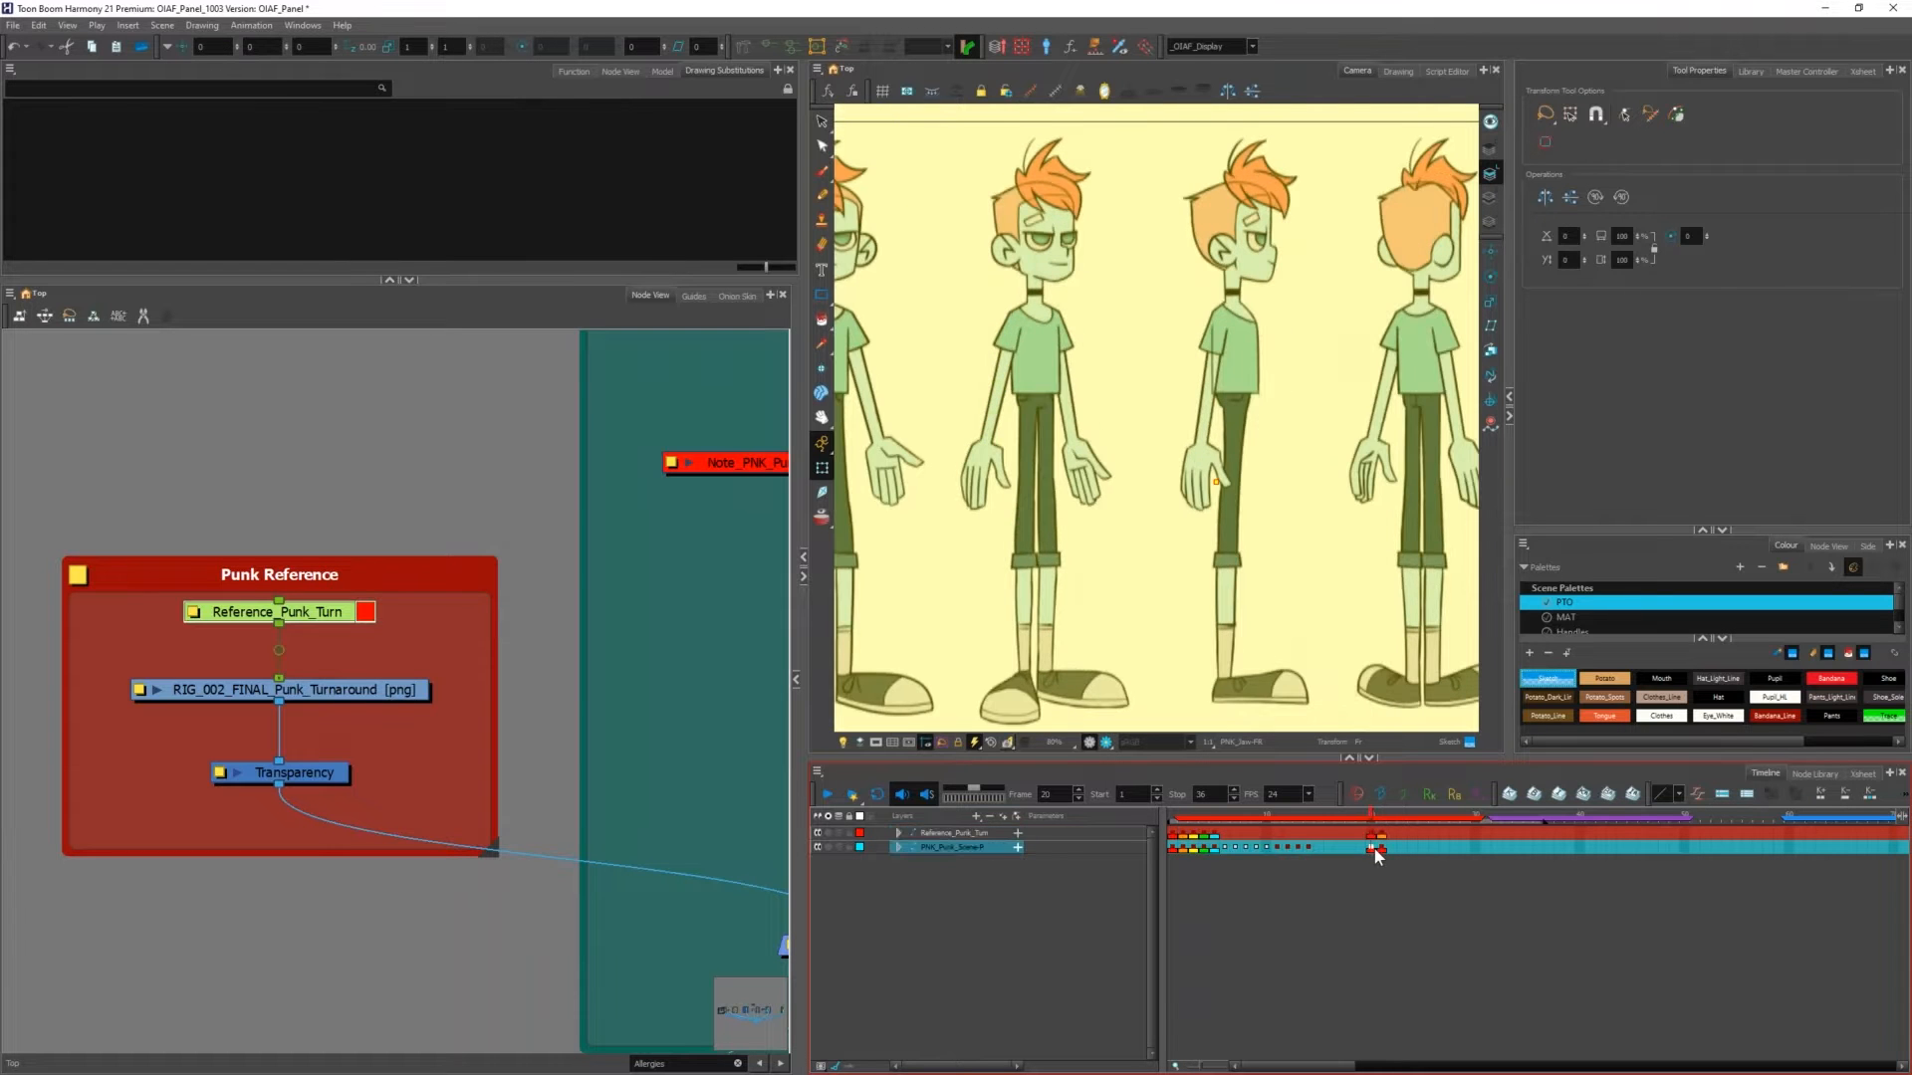
# Step: On frame 21, select the jaw drawing and align its far-side deformer points with the three-quarter reference
pyautogui.scroll(4, 1084, 438)
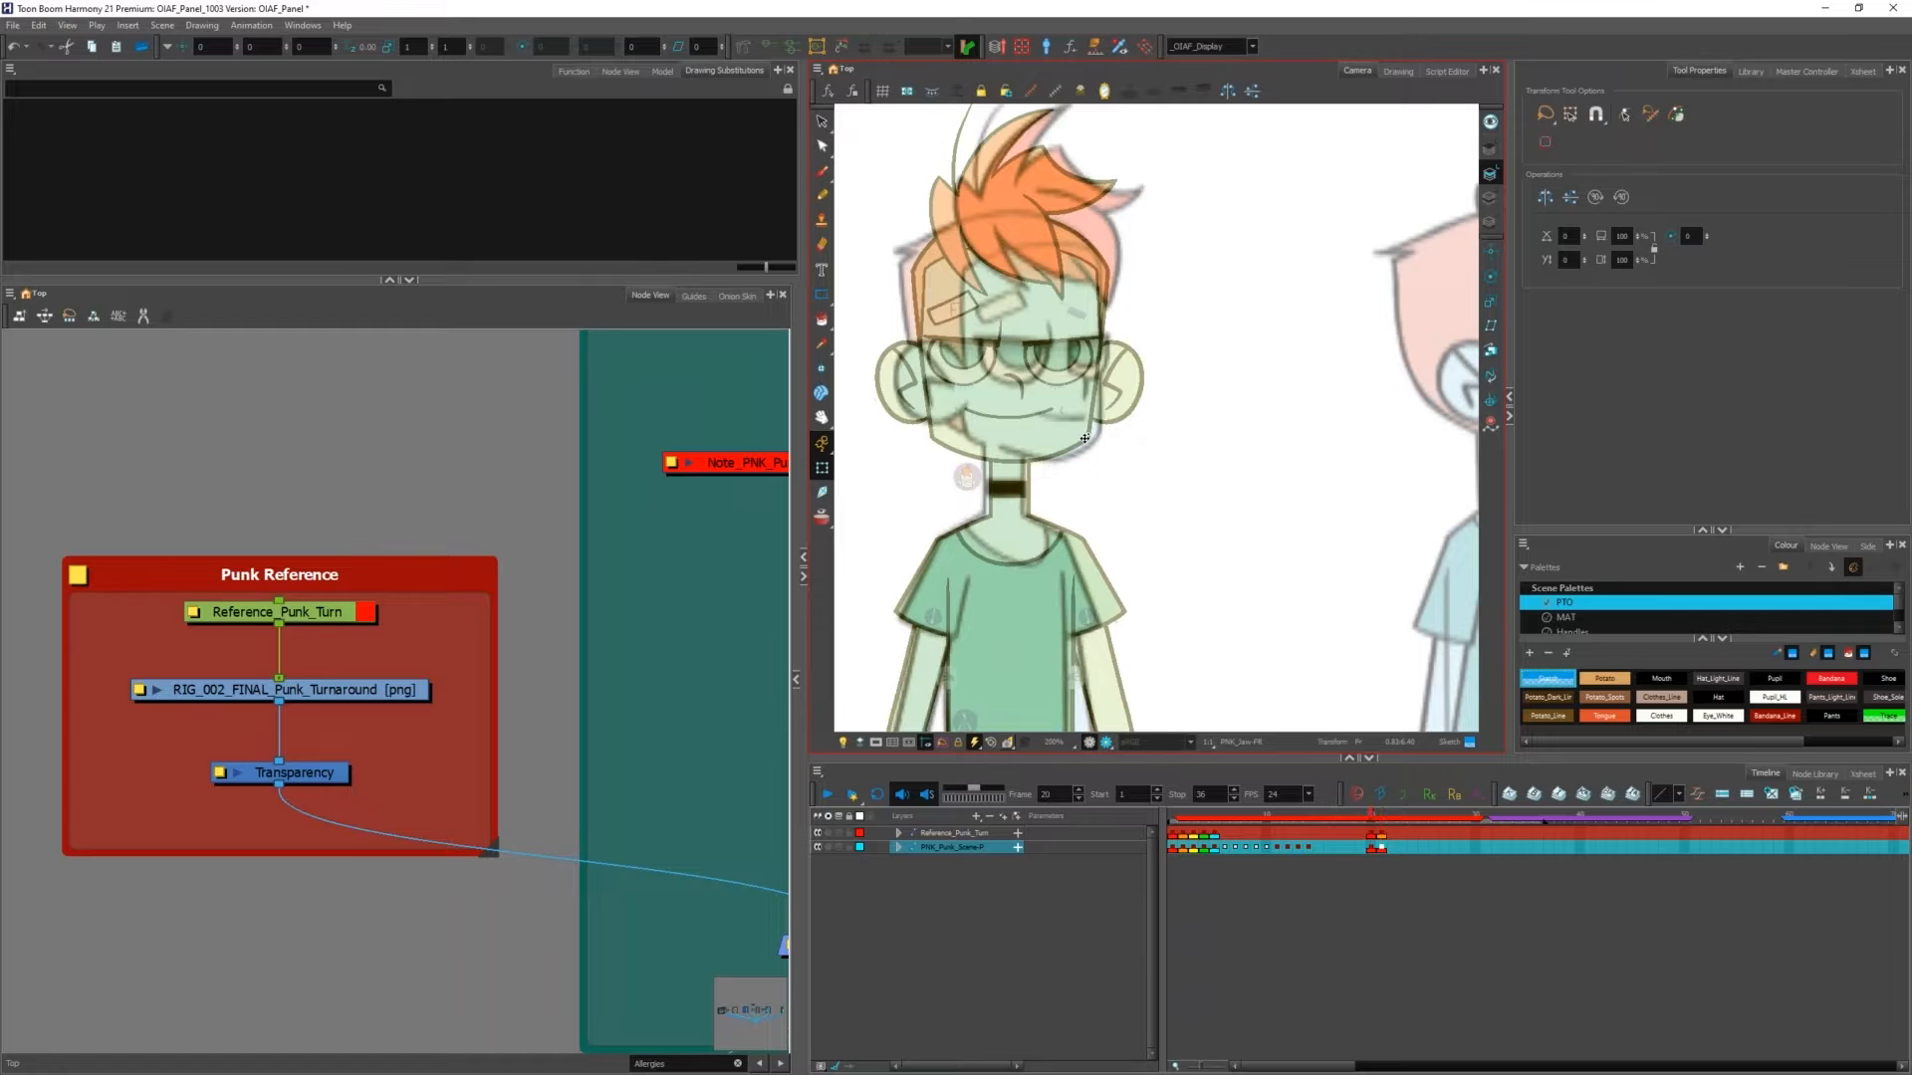
pyautogui.press('.')
pyautogui.click(1038, 448)
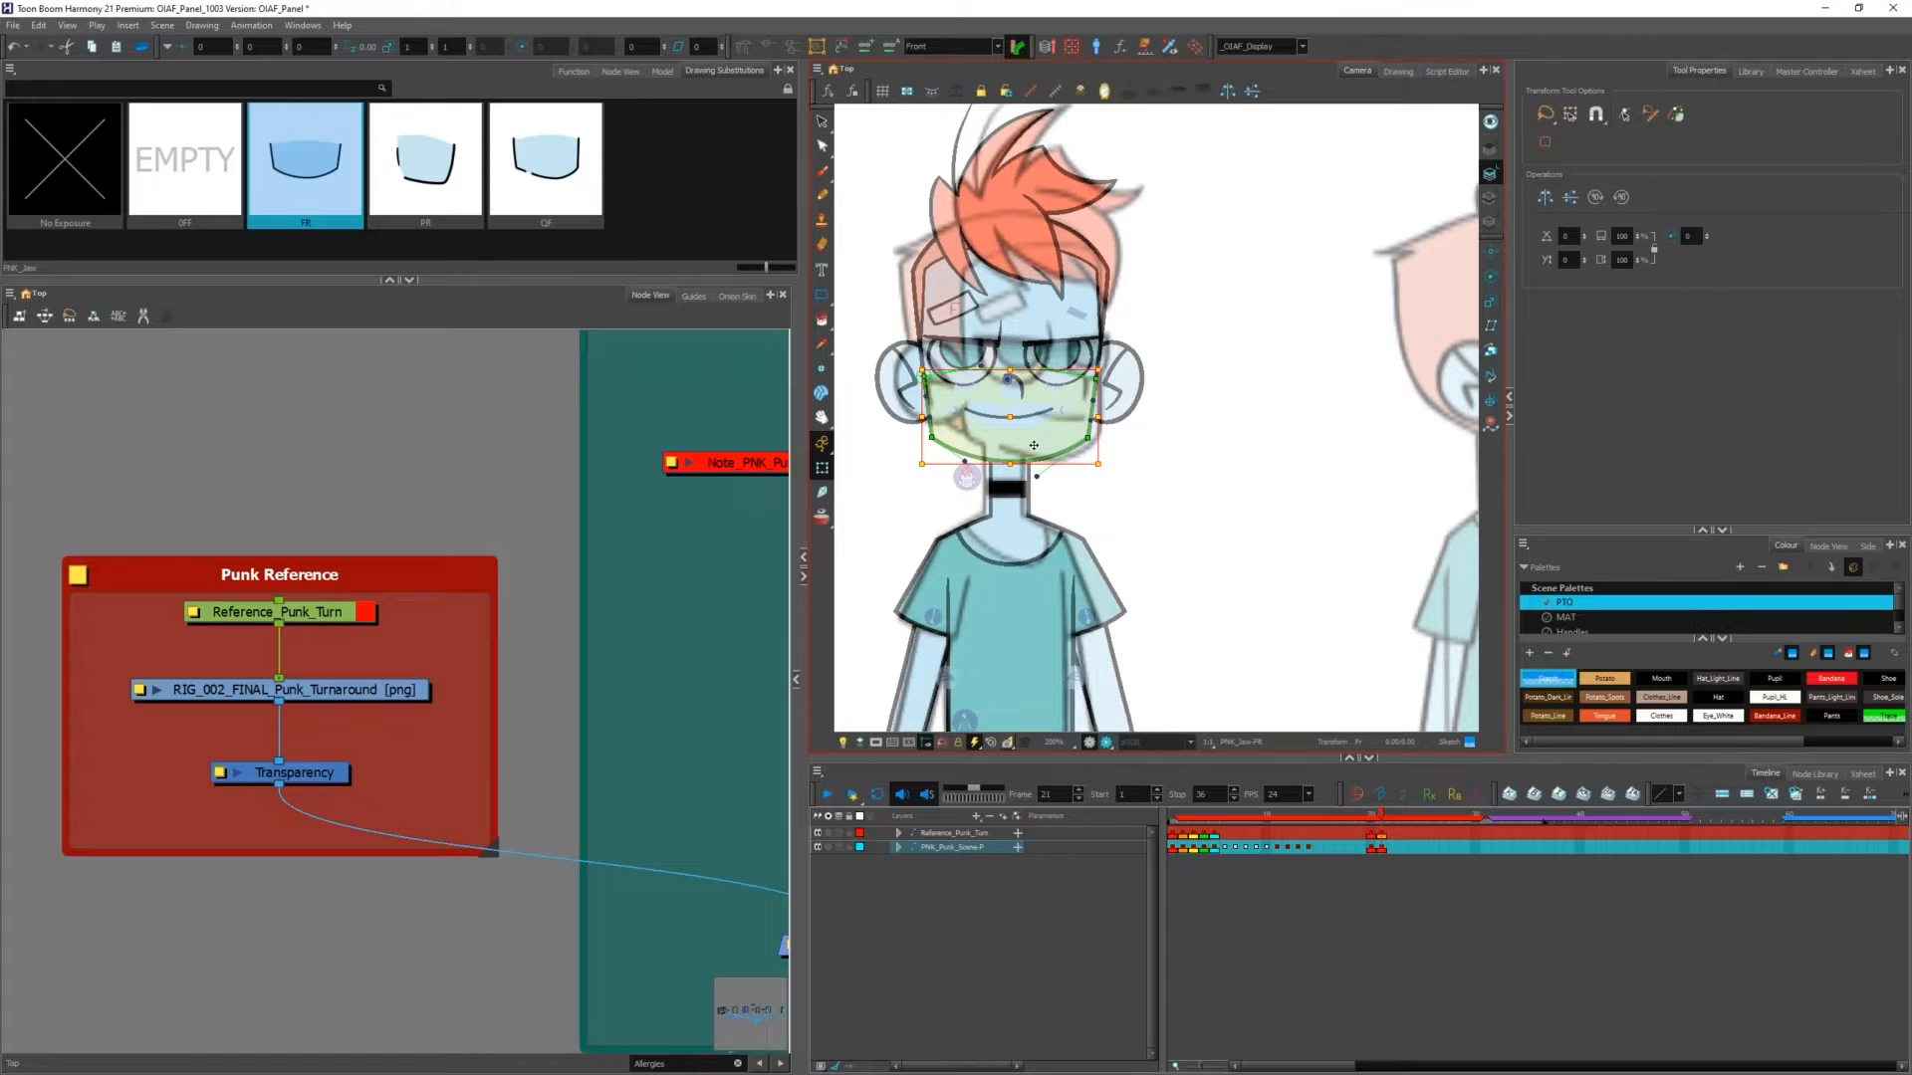
pyautogui.scroll(-2, 1075, 280)
pyautogui.scroll(2, 1143, 438)
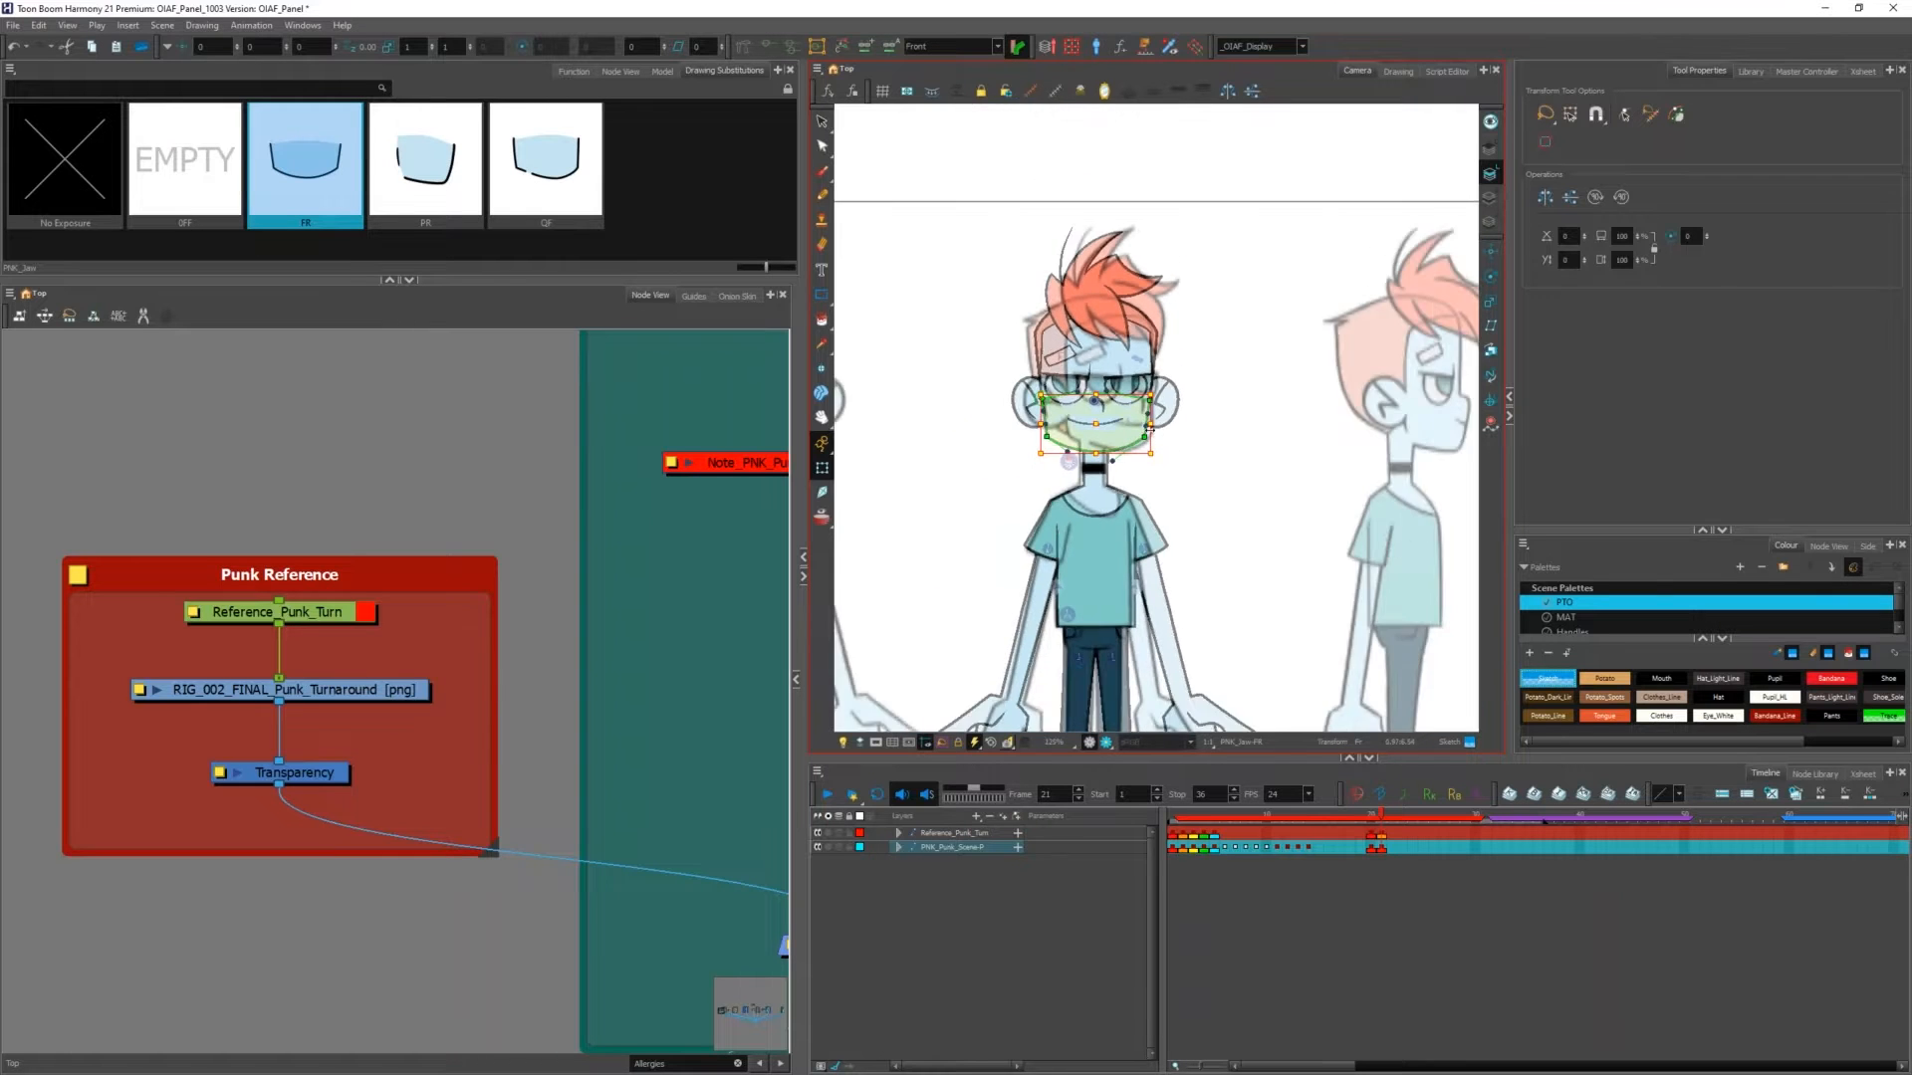
pyautogui.scroll(1, 1143, 438)
pyautogui.click(1144, 445)
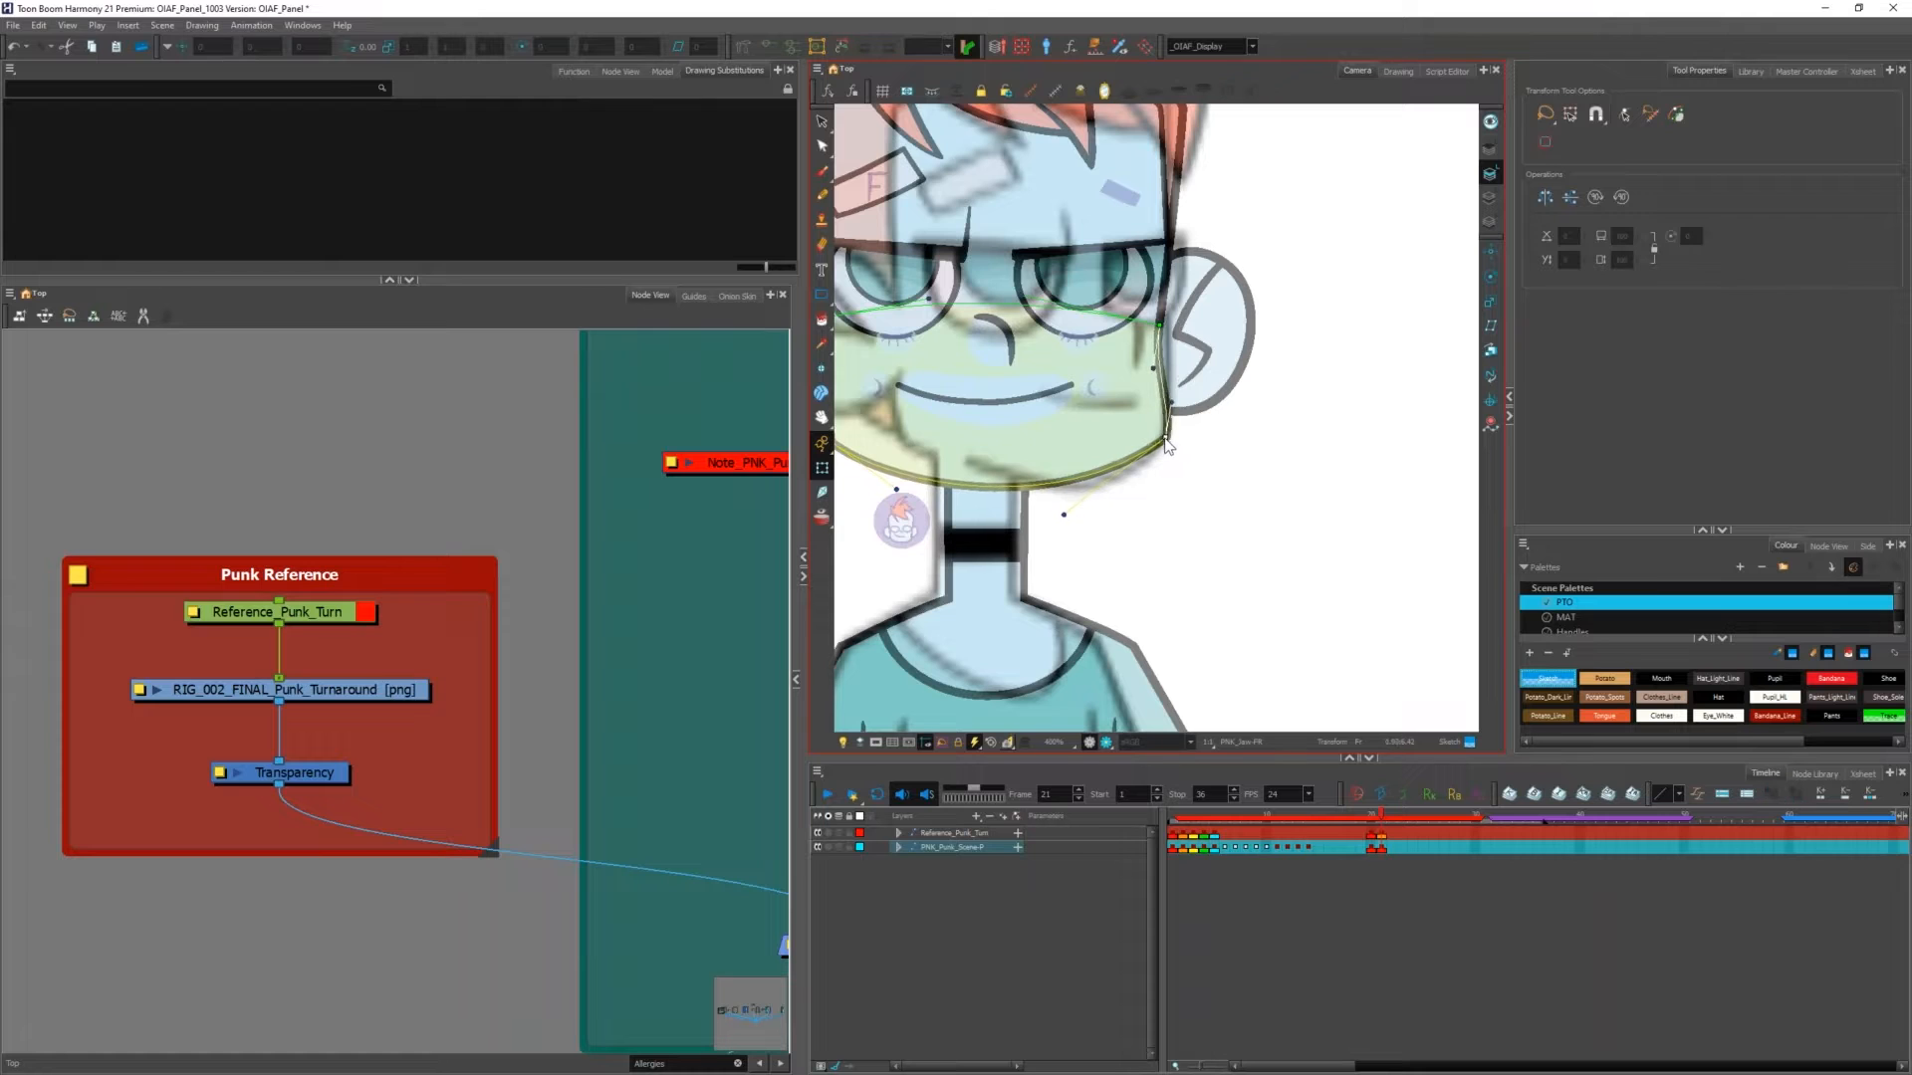
pyautogui.moveTo(1166, 328); pyautogui.dragTo(1168, 322)
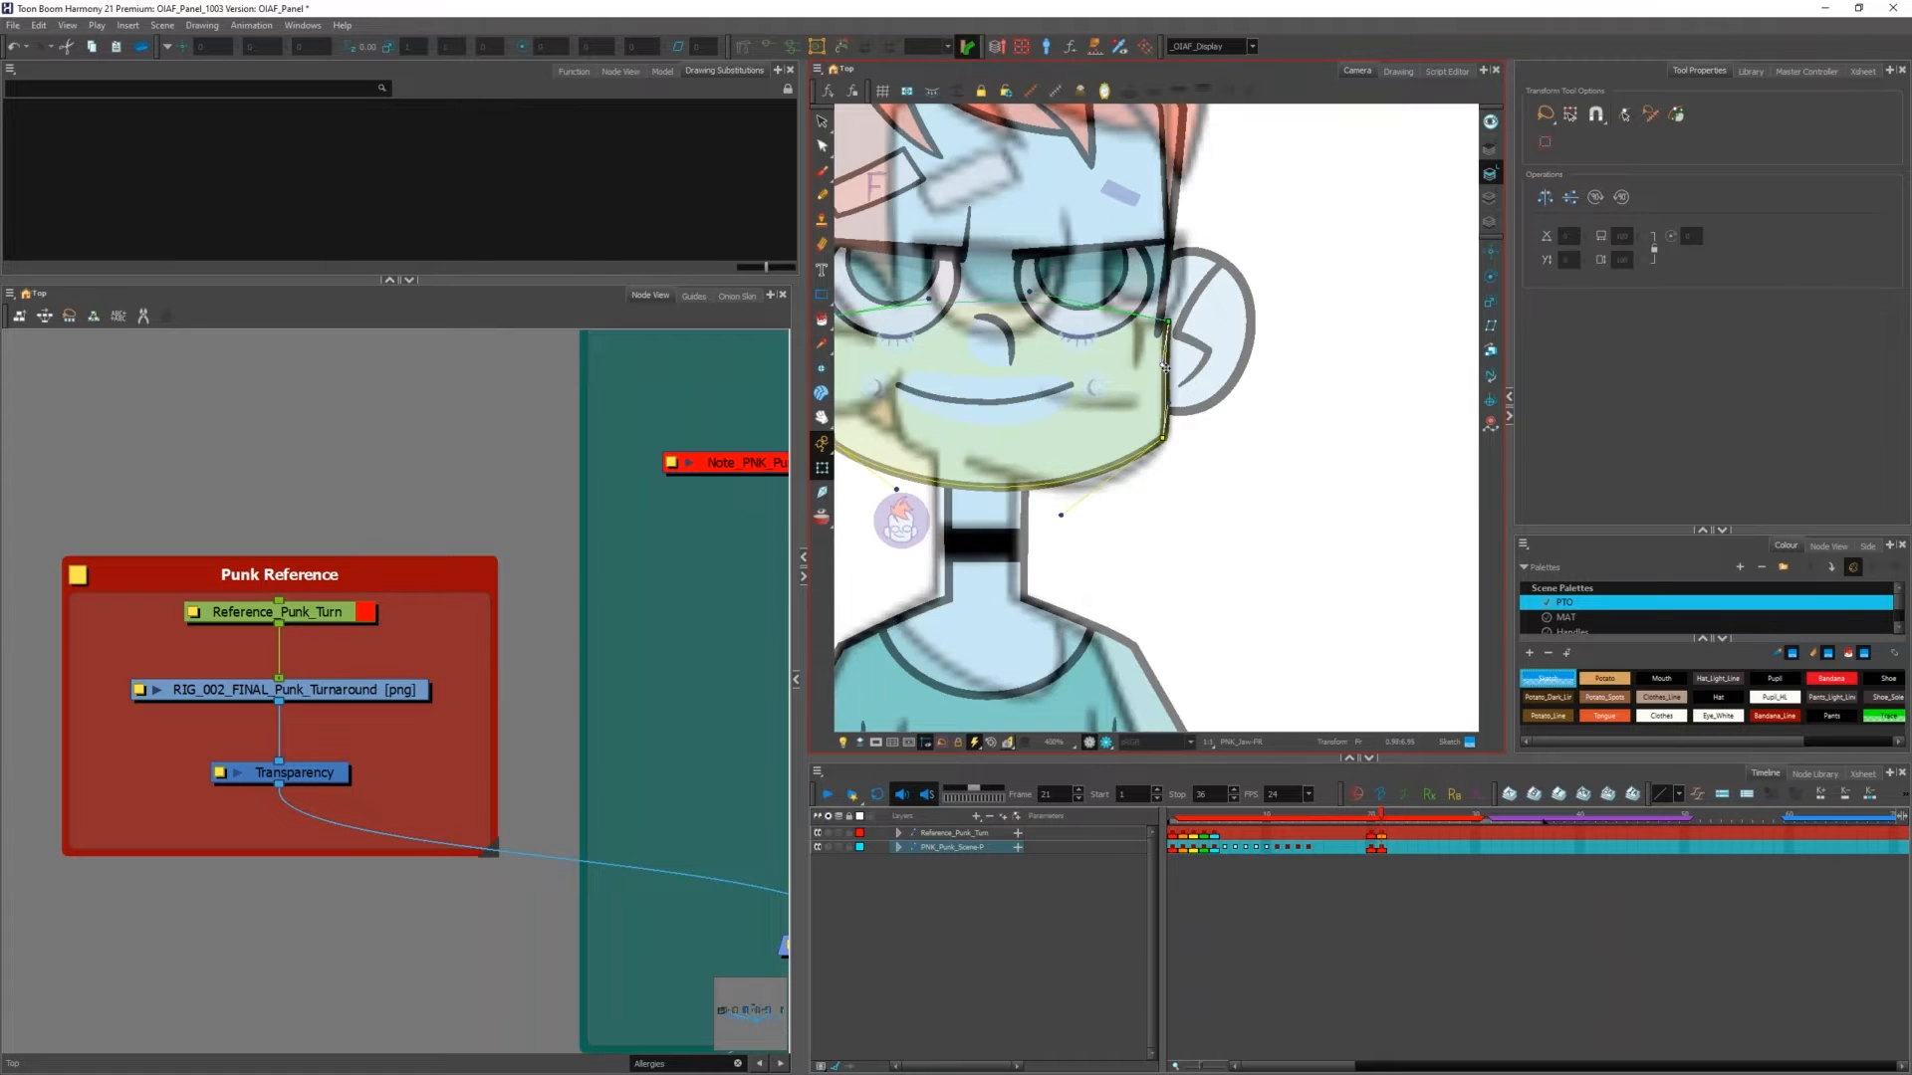
# Step: Pull the jaw's near-side corner points inward and adjust the chin curve handle to follow the three-quarter reference
pyautogui.moveTo(1167, 534); pyautogui.dragTo(1288, 535)
pyautogui.moveTo(946, 444); pyautogui.dragTo(1023, 438)
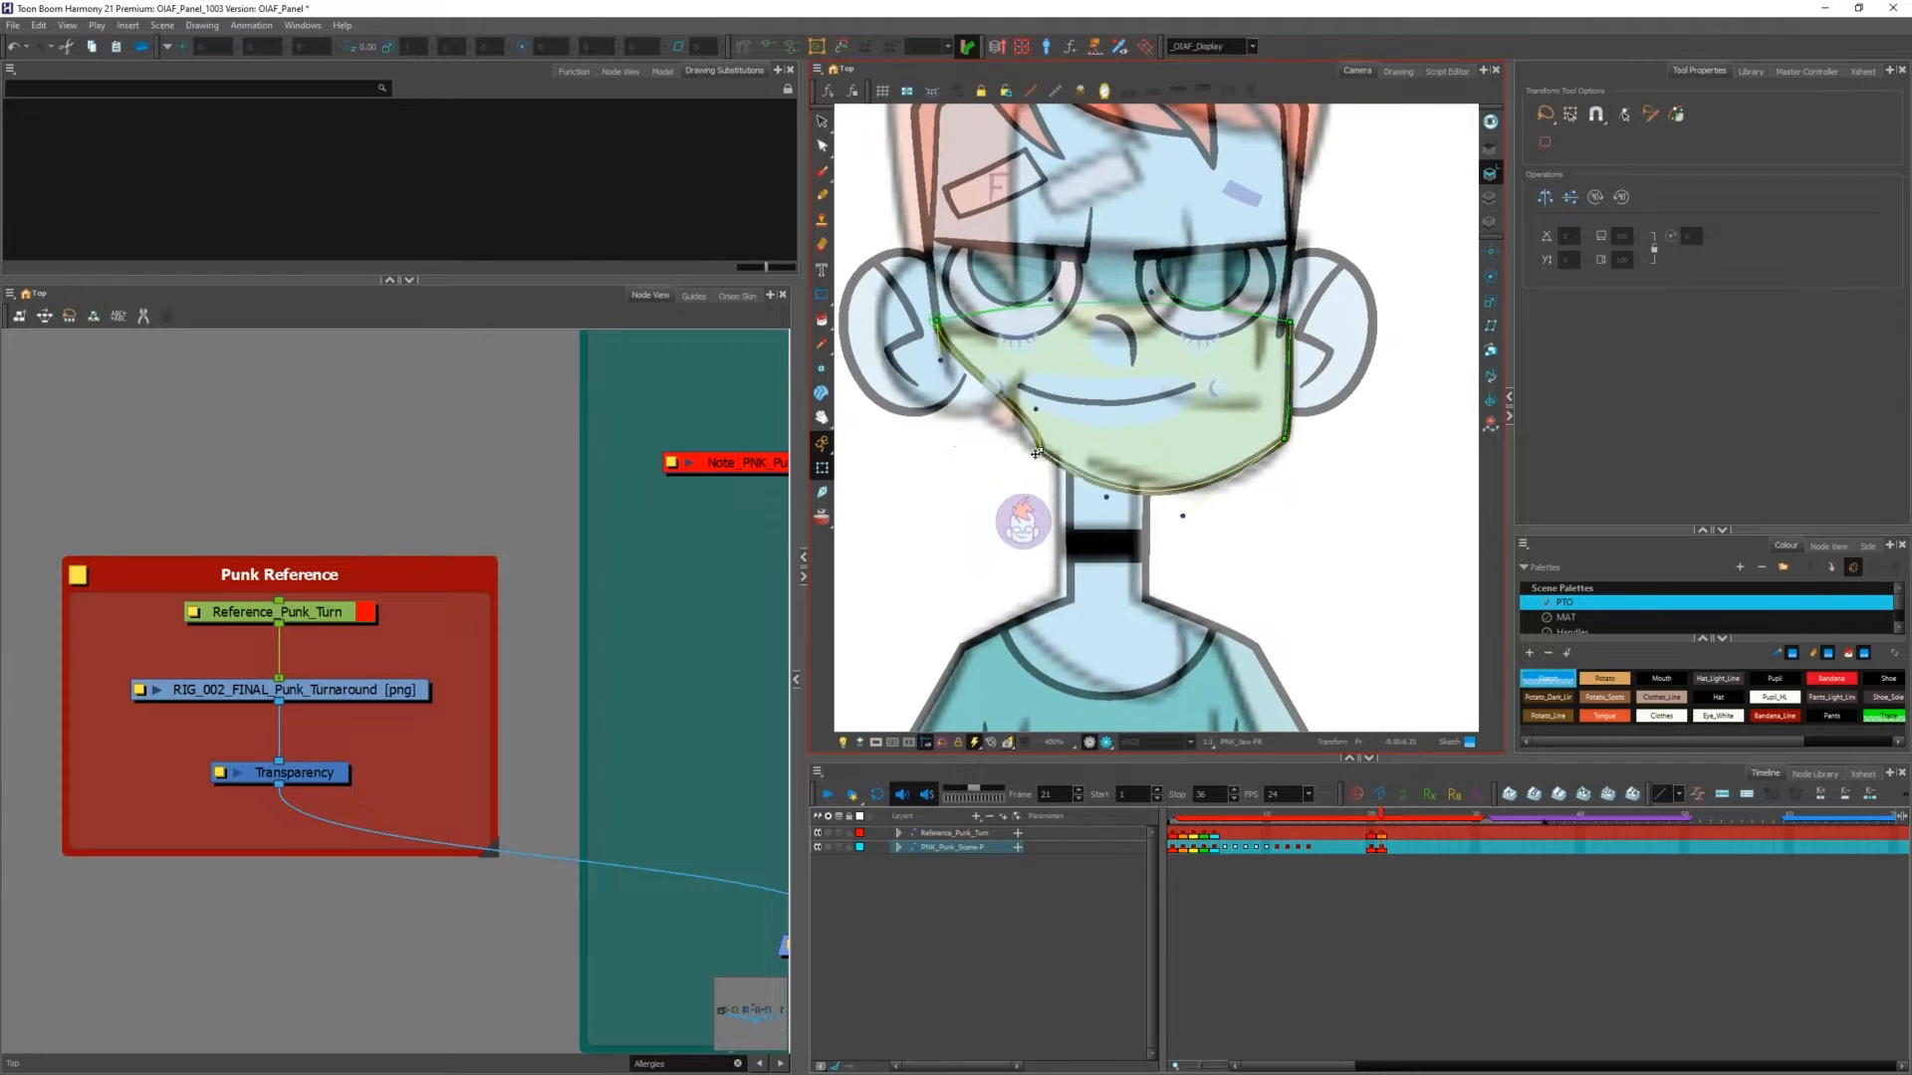
pyautogui.moveTo(935, 320); pyautogui.dragTo(1012, 321)
pyautogui.moveTo(1185, 517); pyautogui.dragTo(1231, 522)
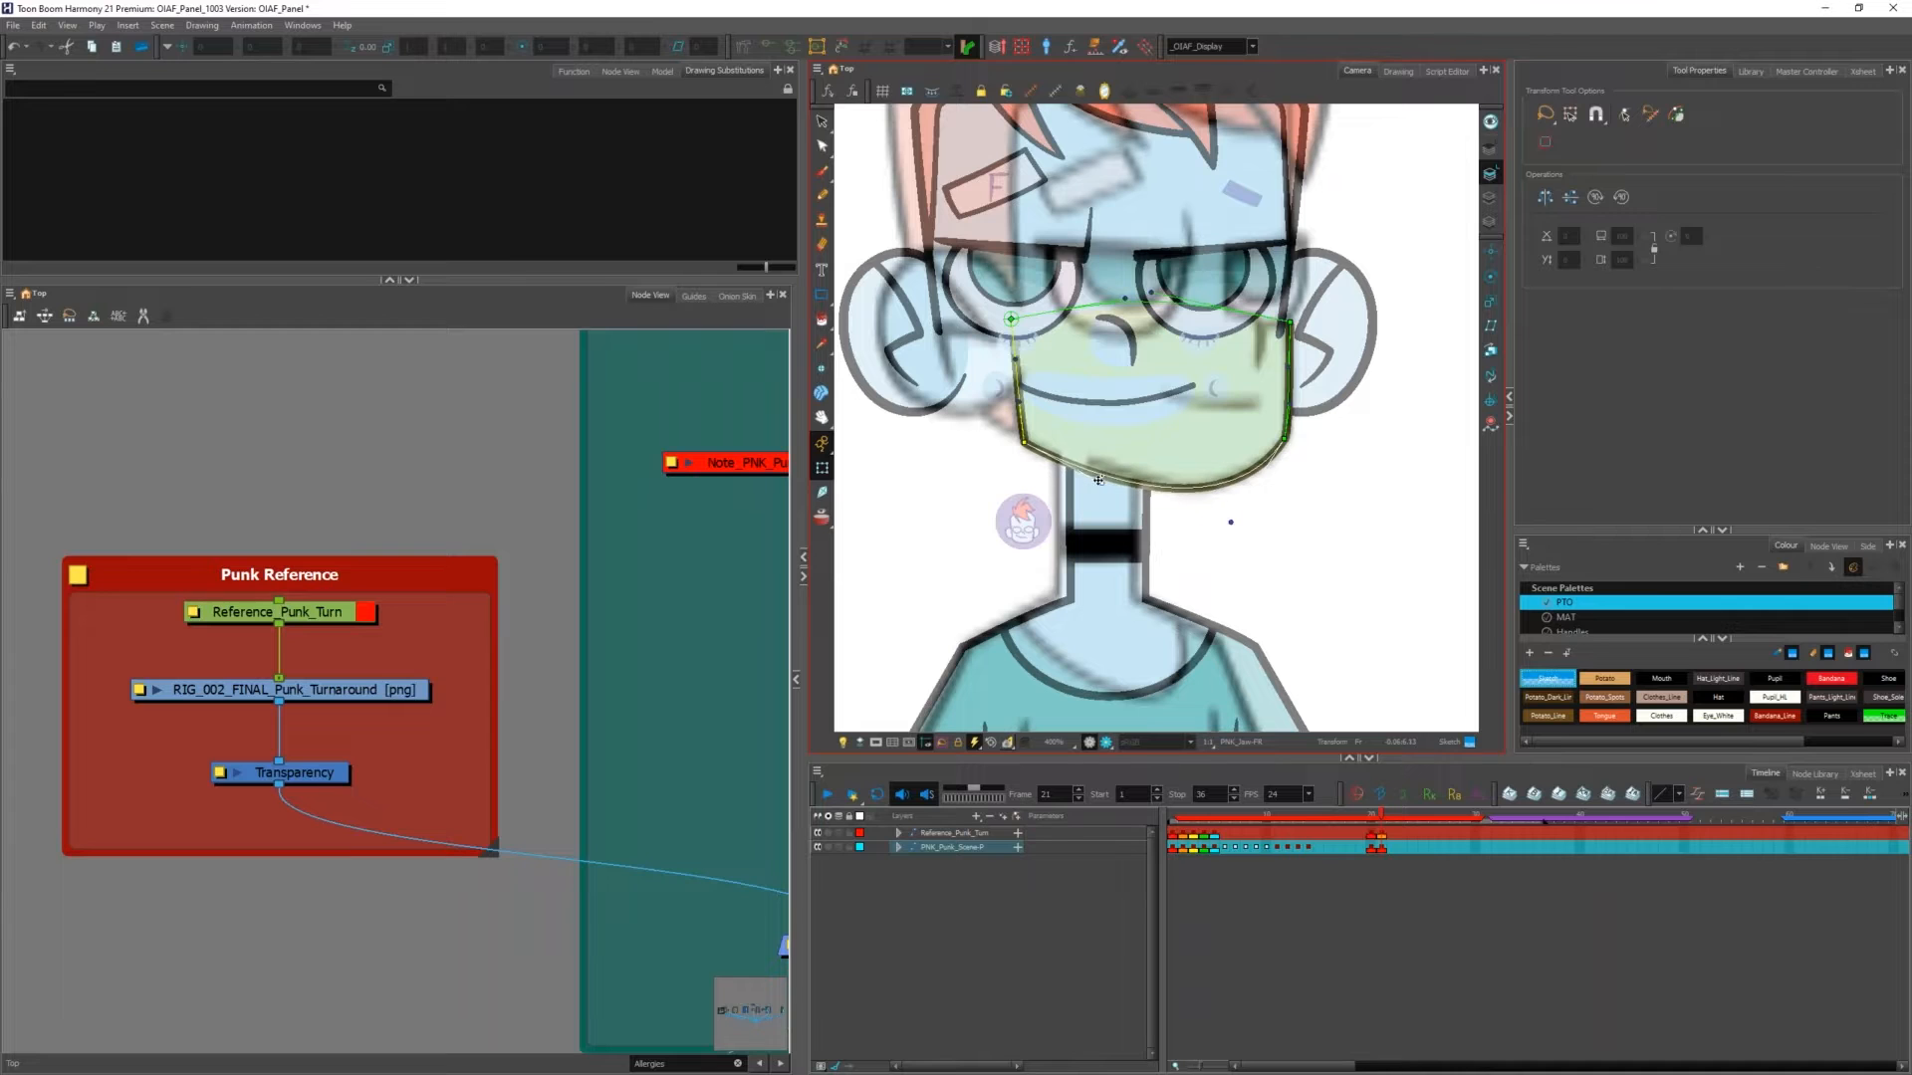
# Step: Raise the bitmap image quality of the RIG_002_FINAL_Punk_Turnaround drawing and deselect it
pyautogui.click(337, 695)
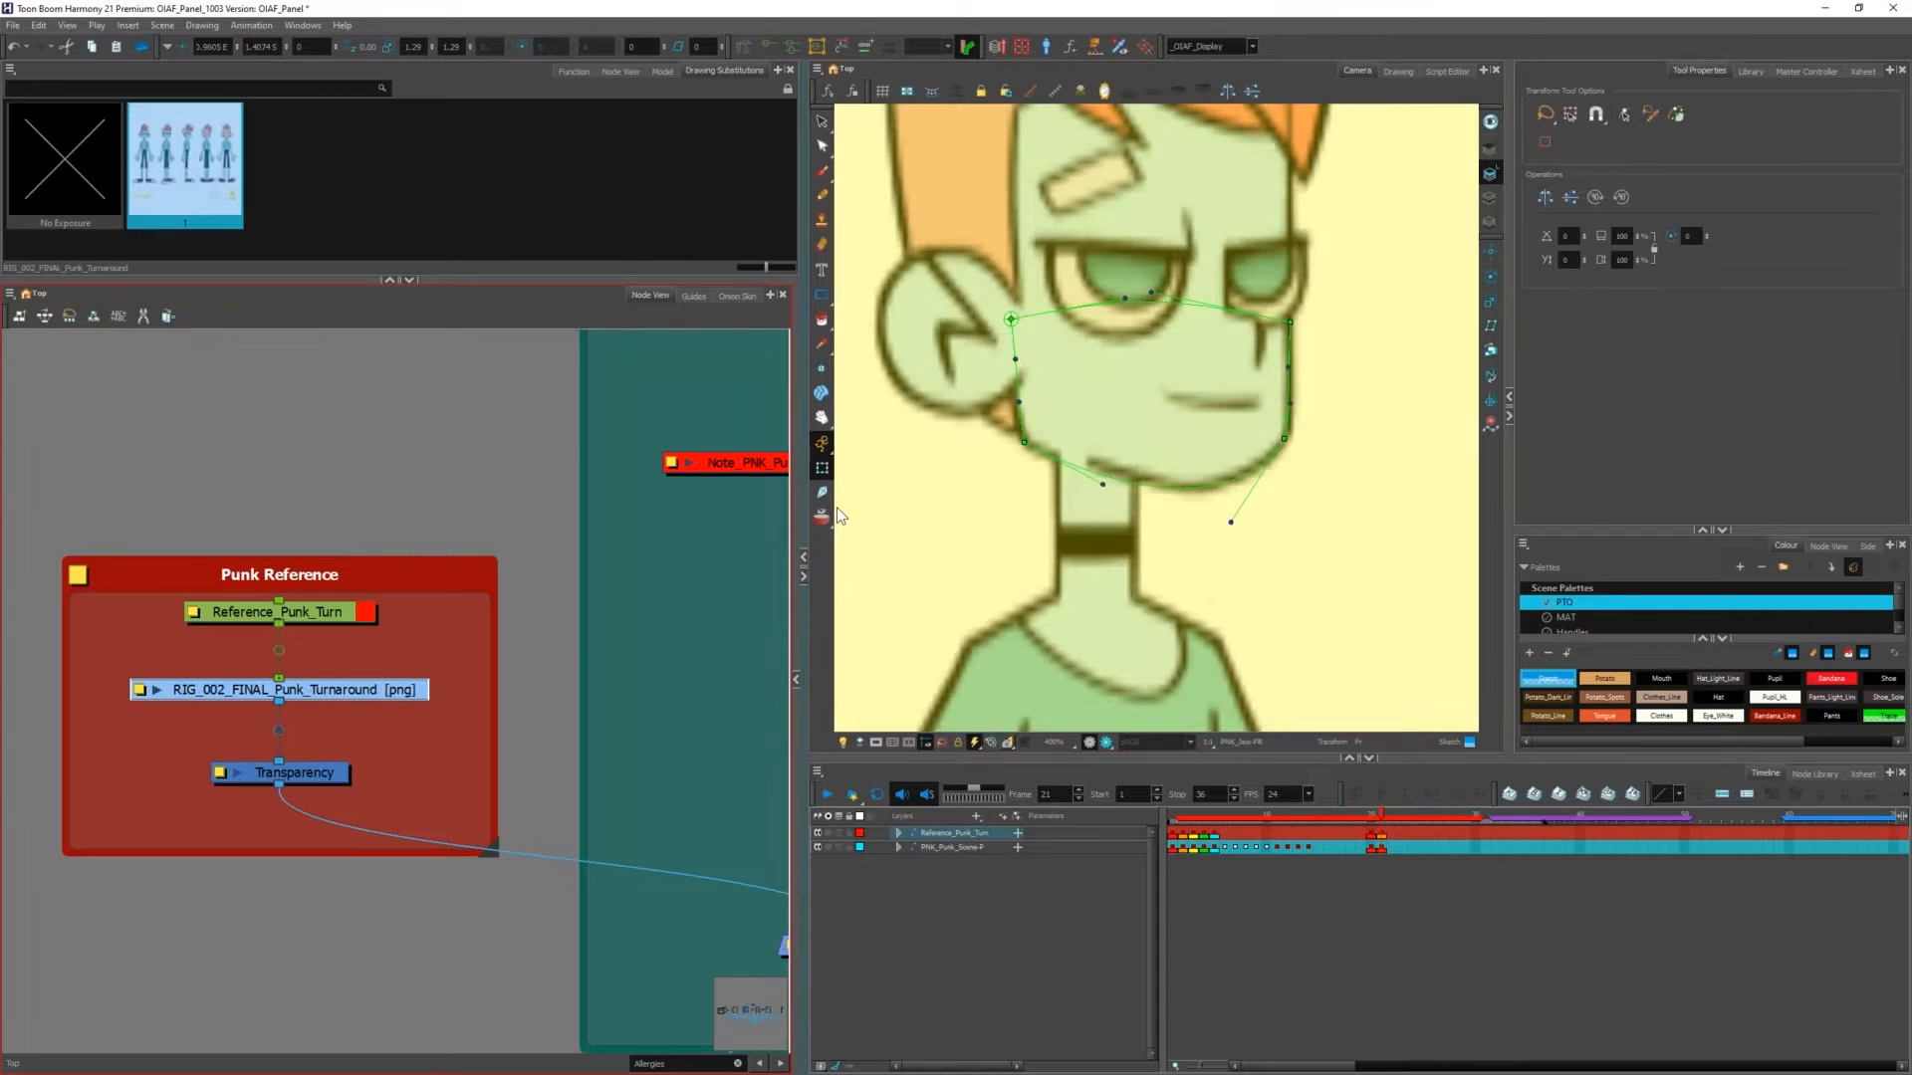
pyautogui.hotkey('alt', 'q')
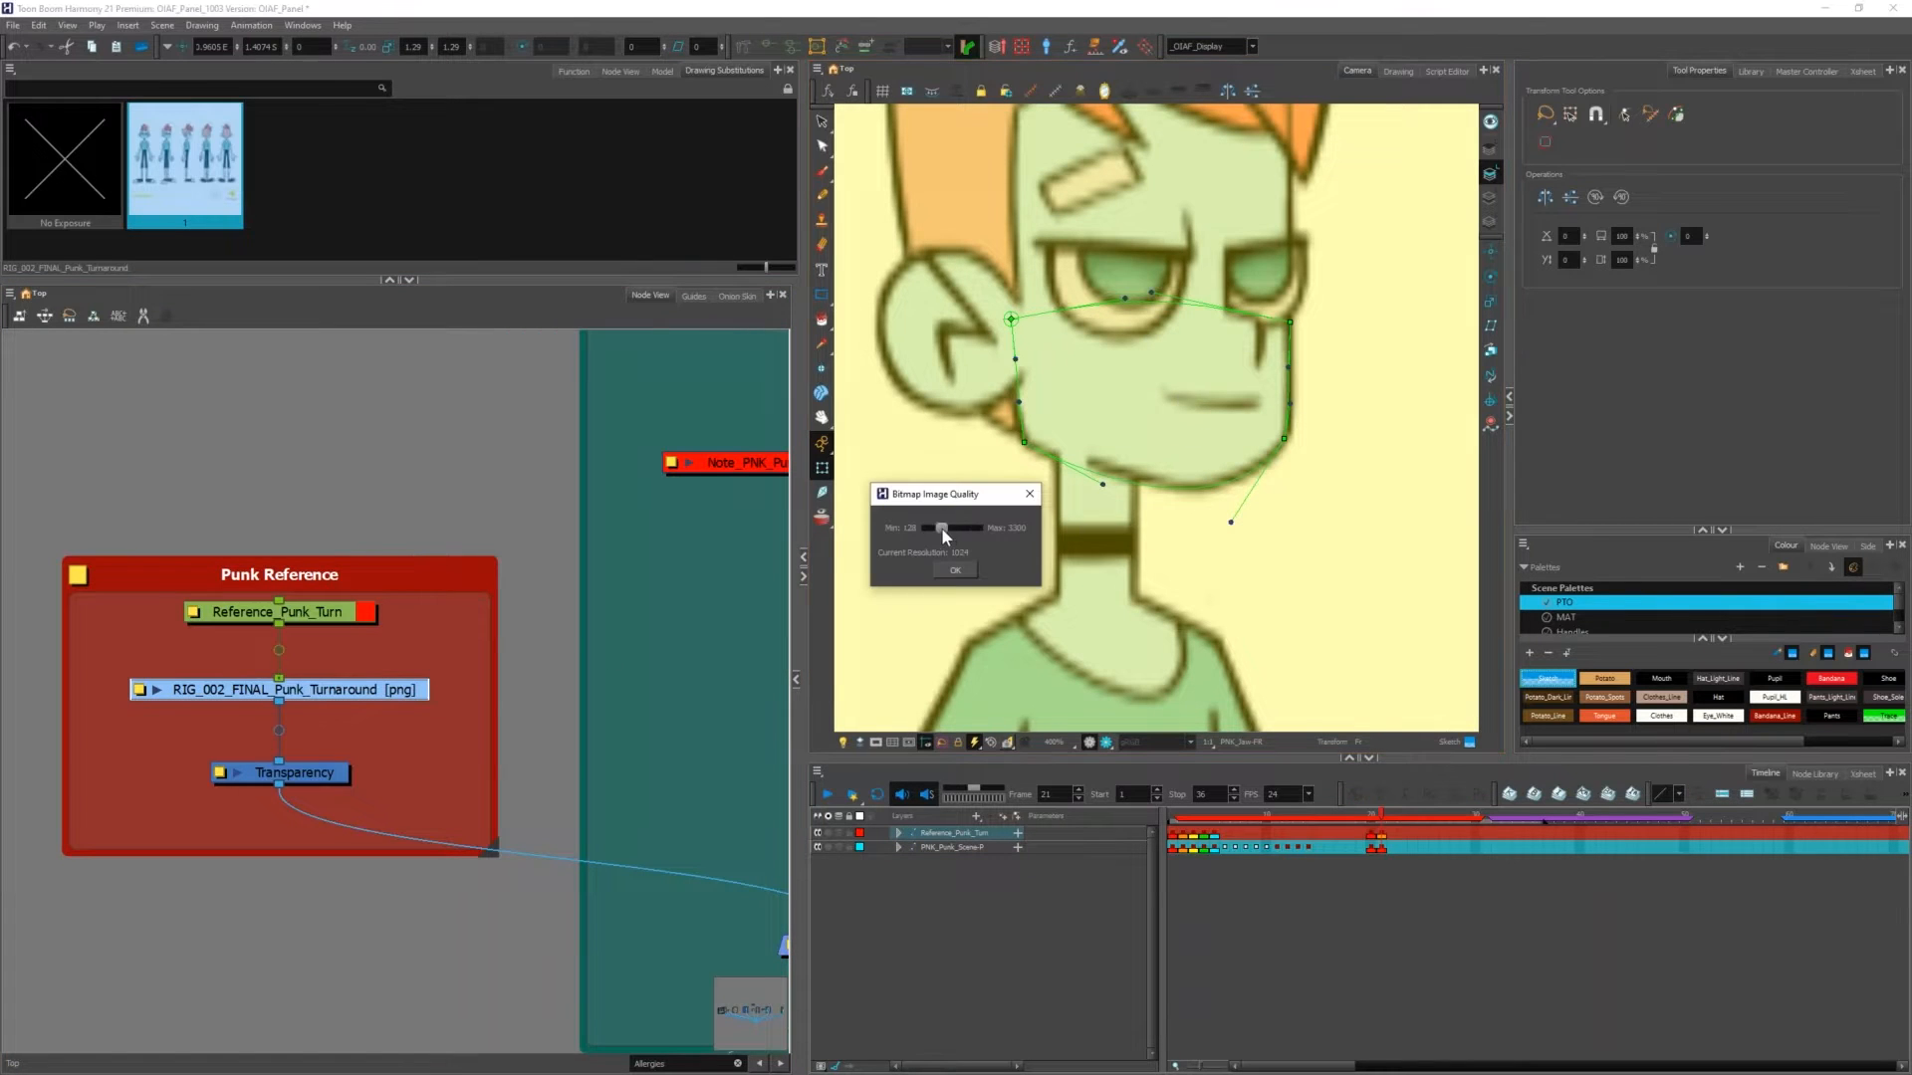
pyautogui.click(955, 570)
pyautogui.click(534, 640)
# Step: Refine the curve handle on the jaw's lower edge against the reference and disable the turnaround drawing node
pyautogui.click(1107, 477)
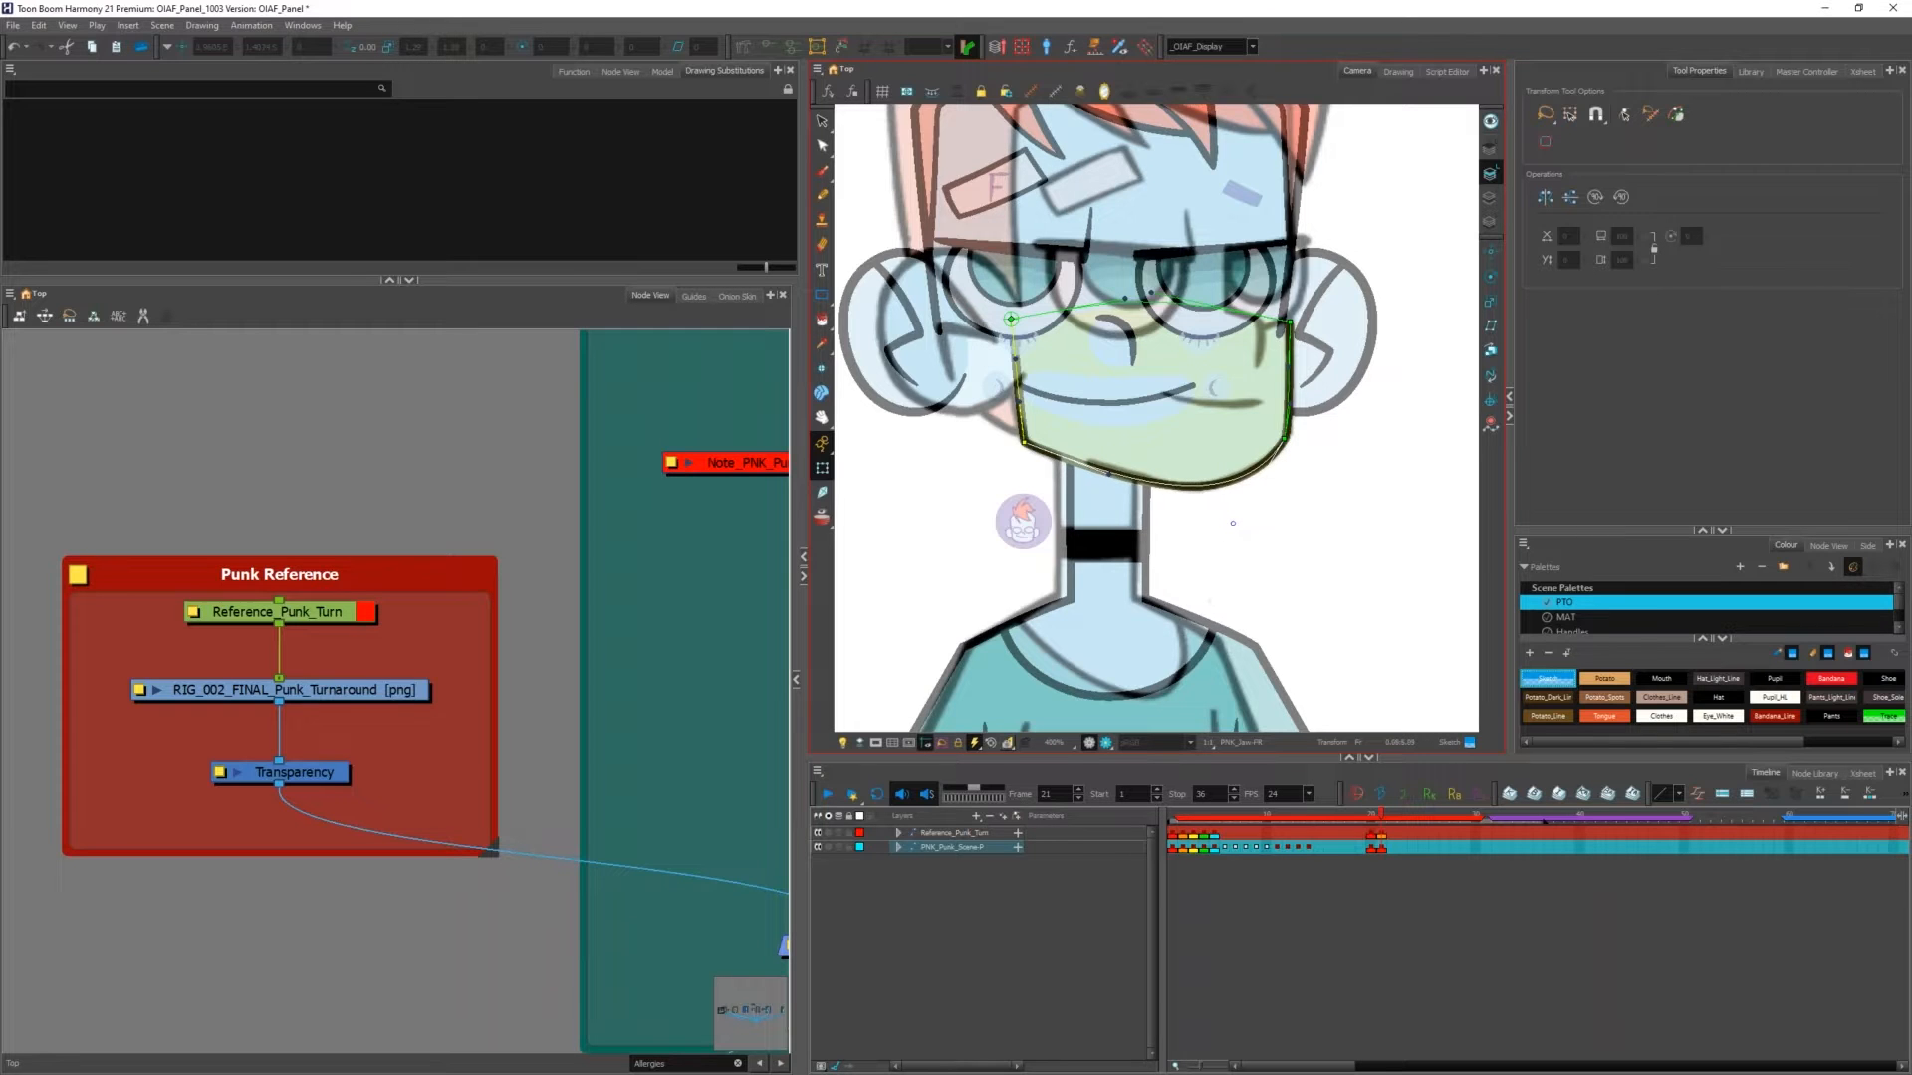
pyautogui.scroll(2, 1127, 478)
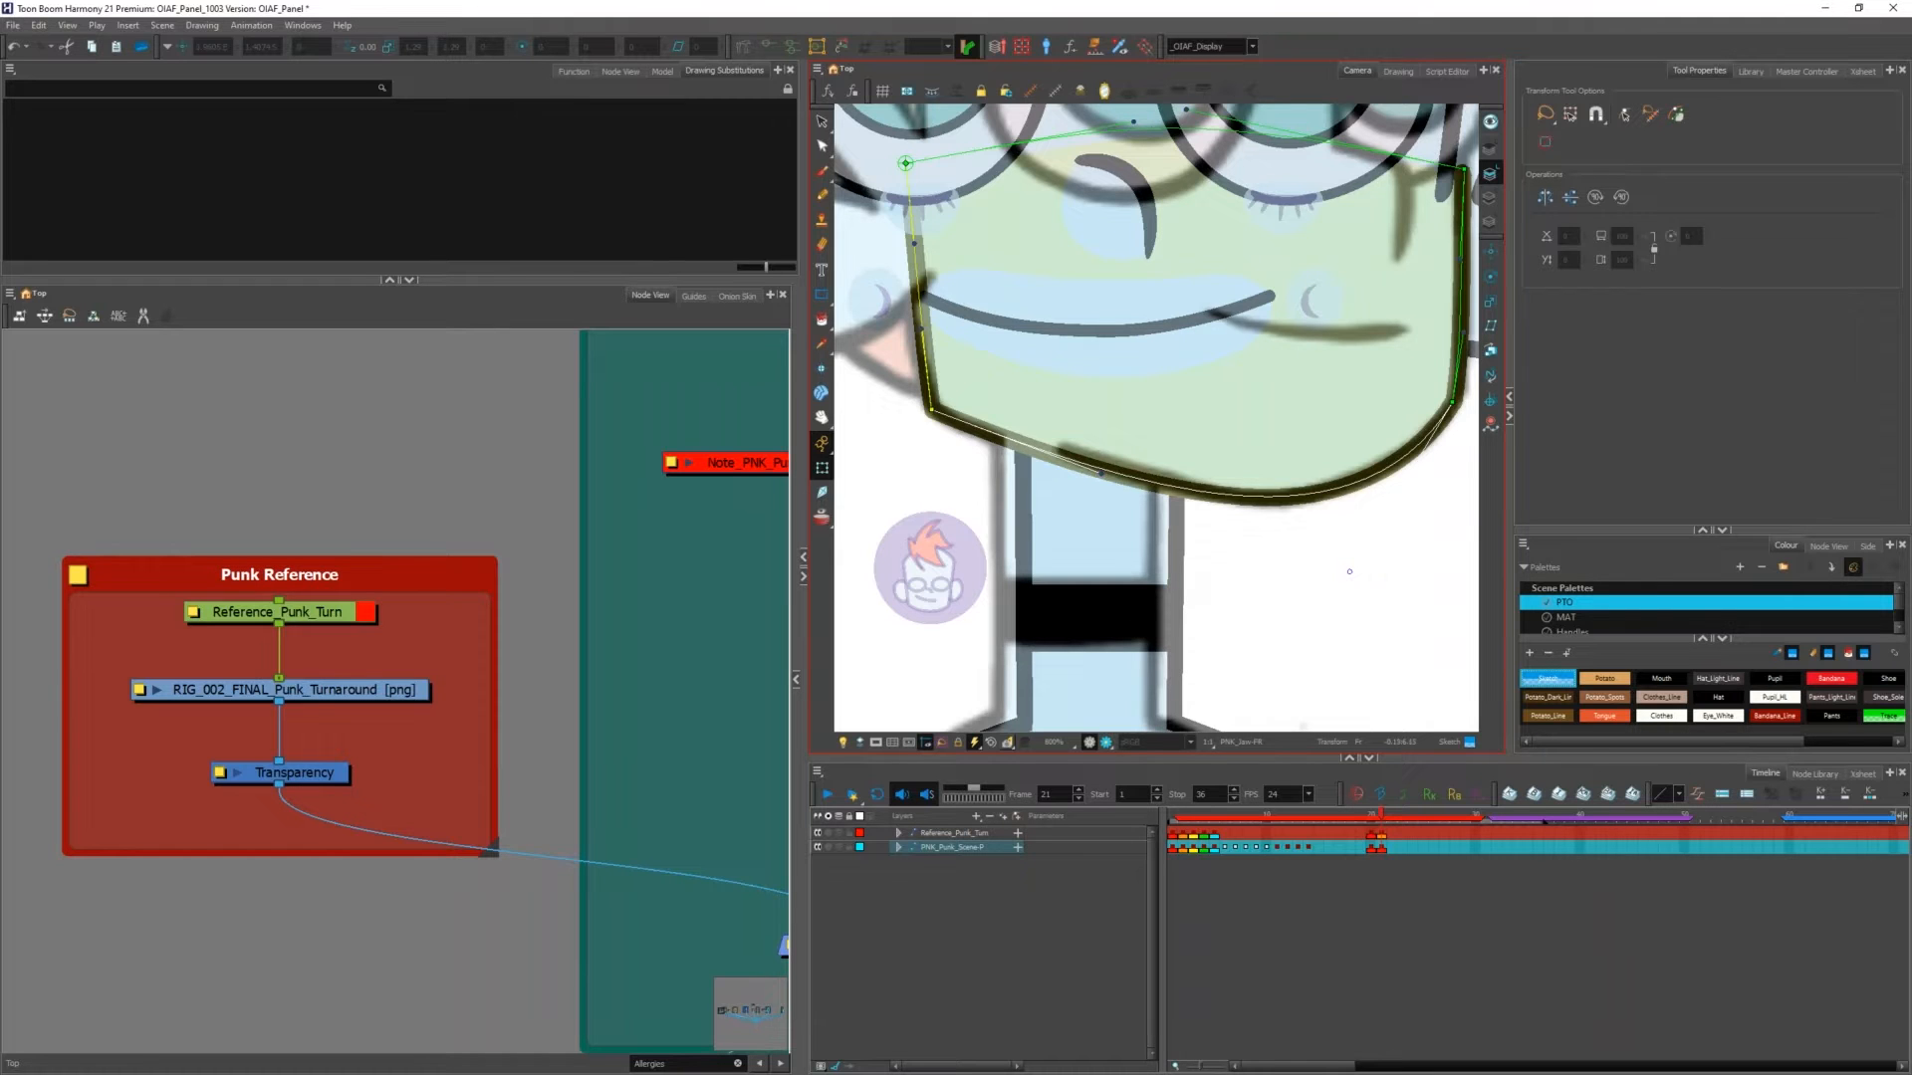
pyautogui.scroll(-5, 1059, 425)
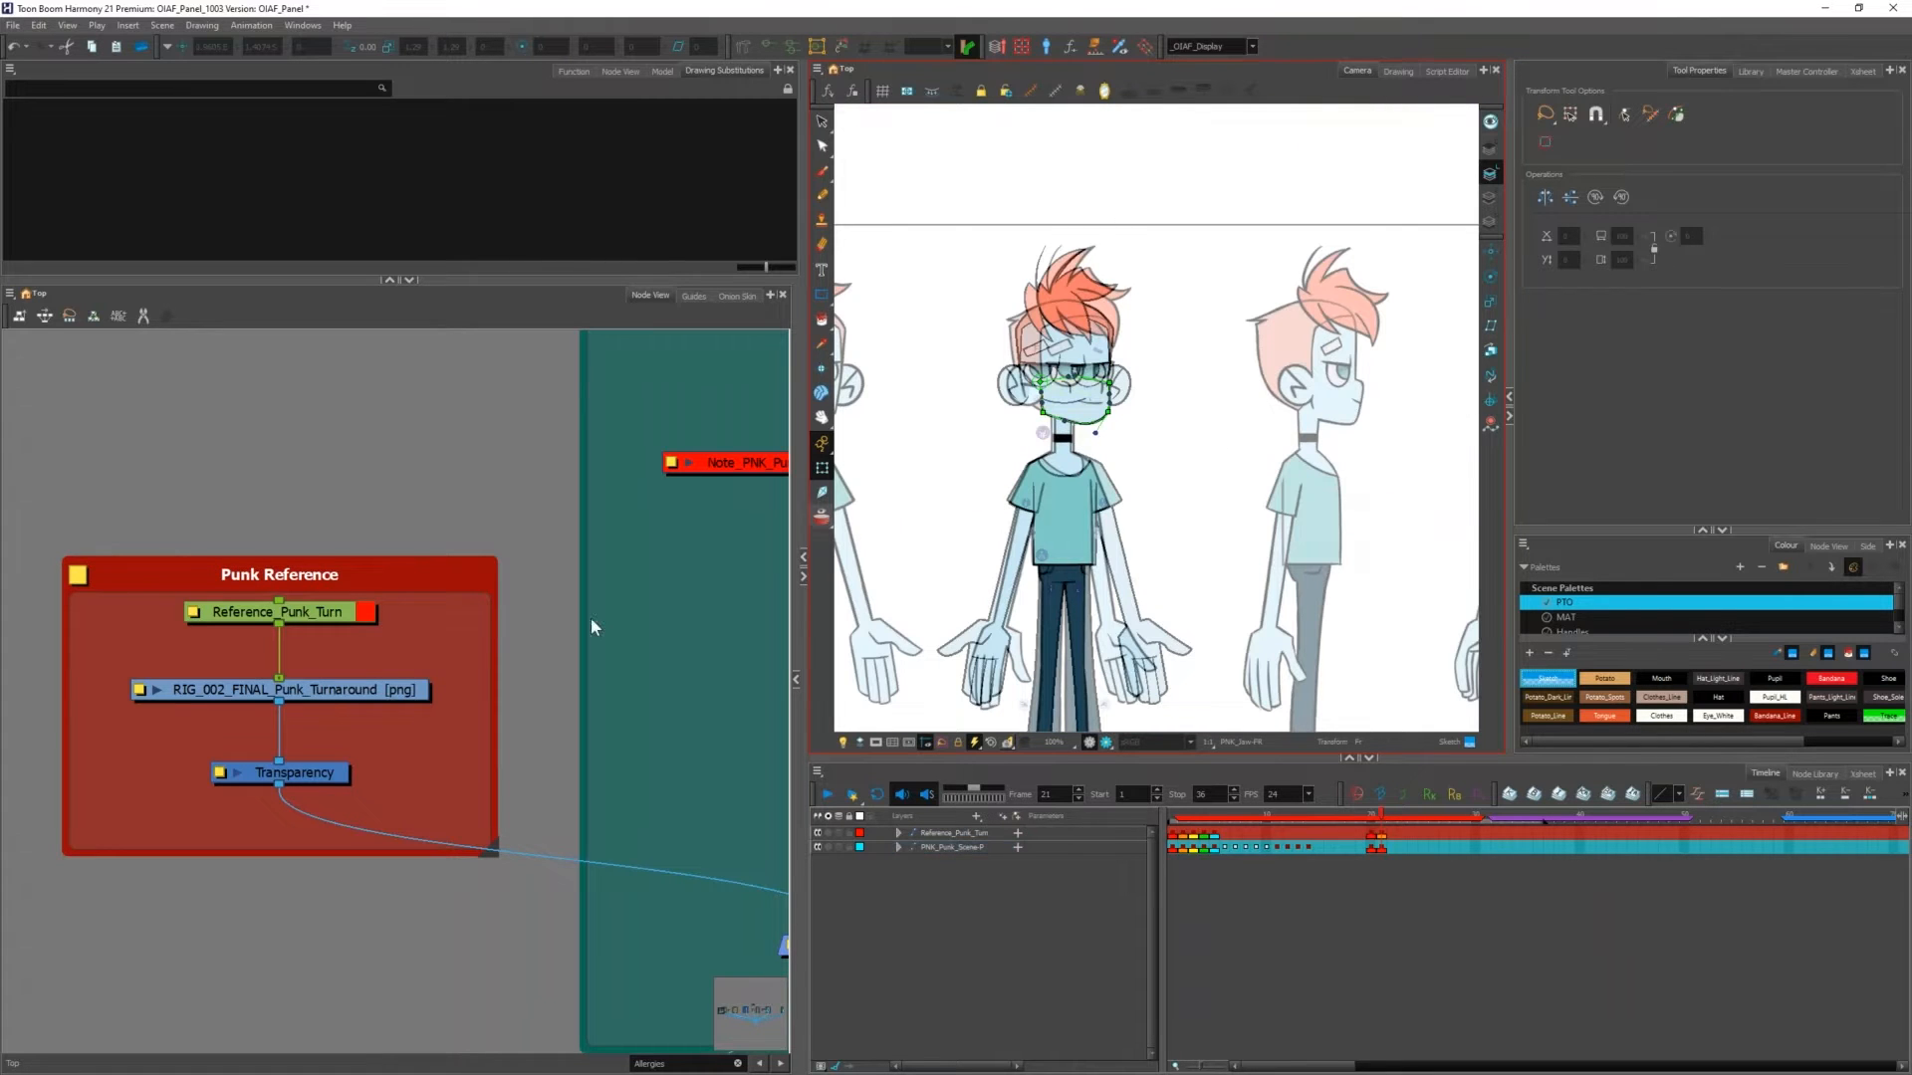
pyautogui.press('d')
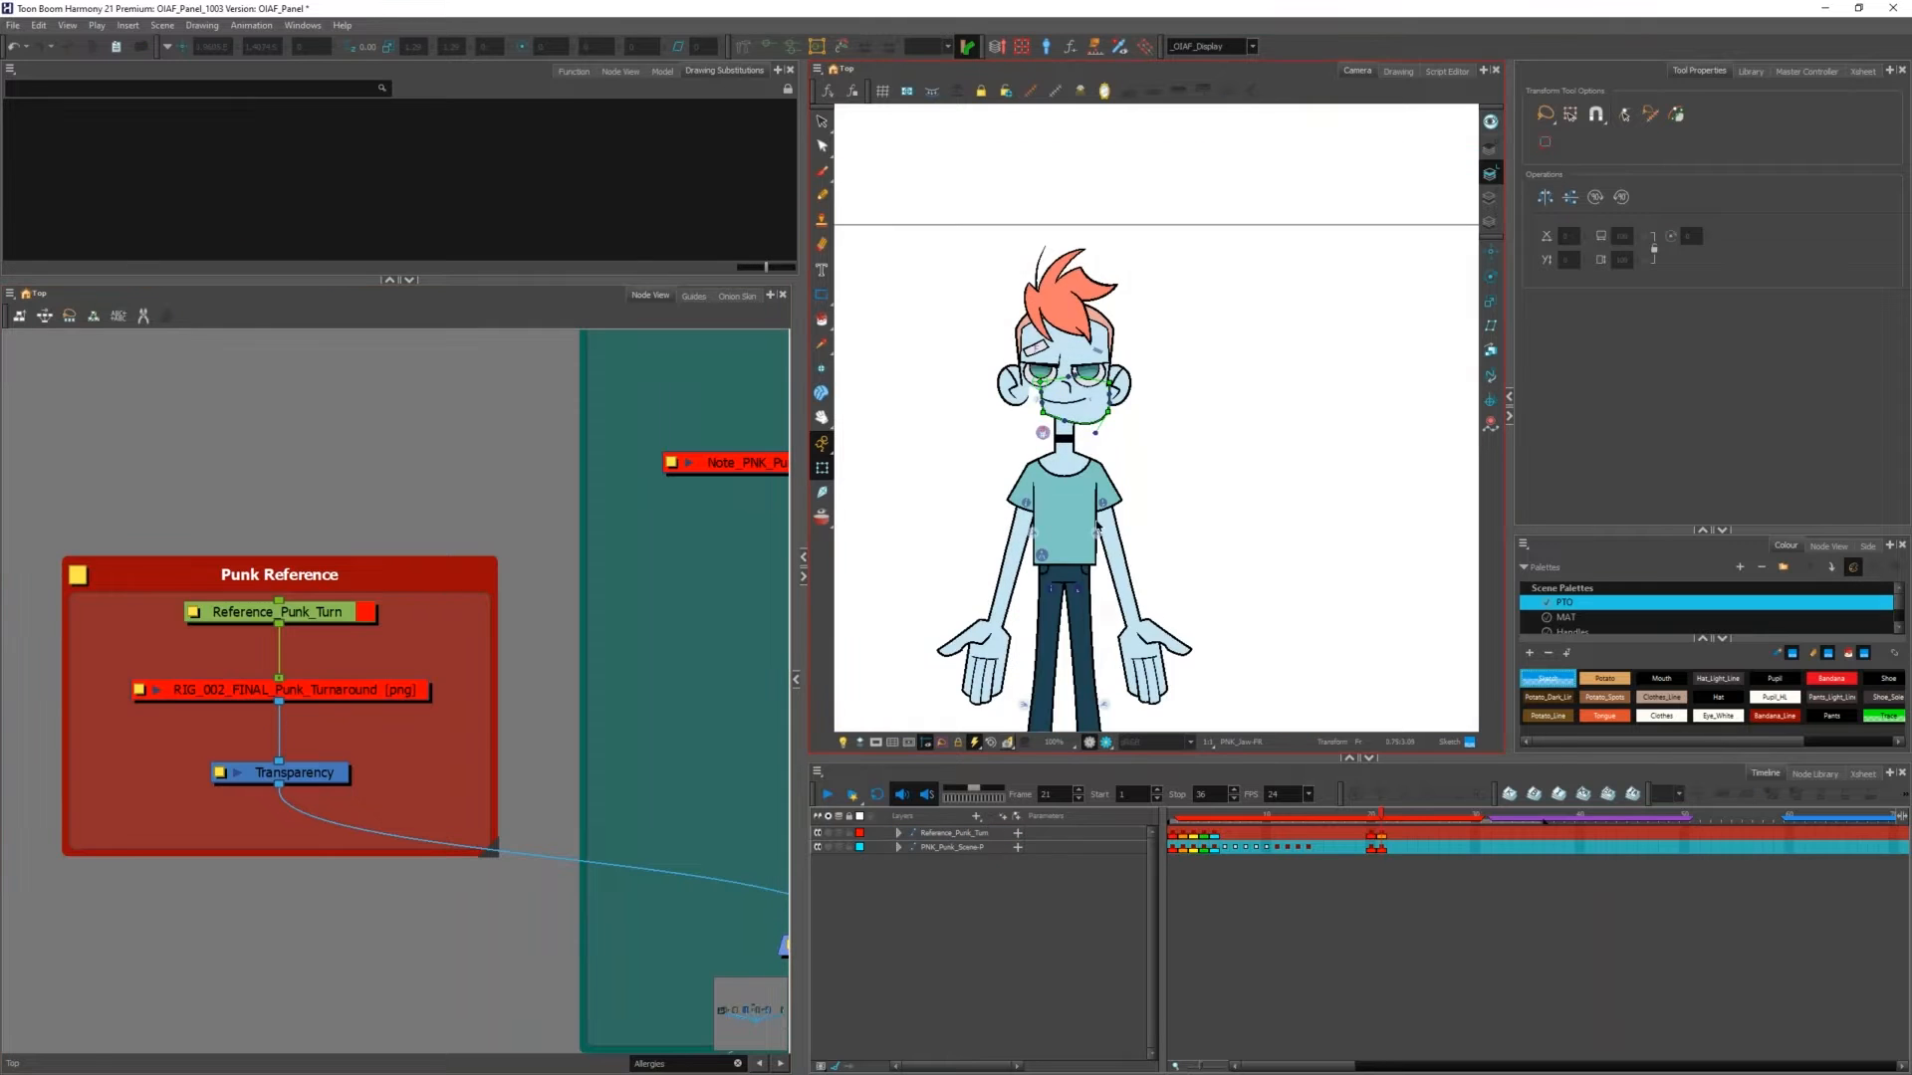
pyautogui.scroll(1, 1078, 513)
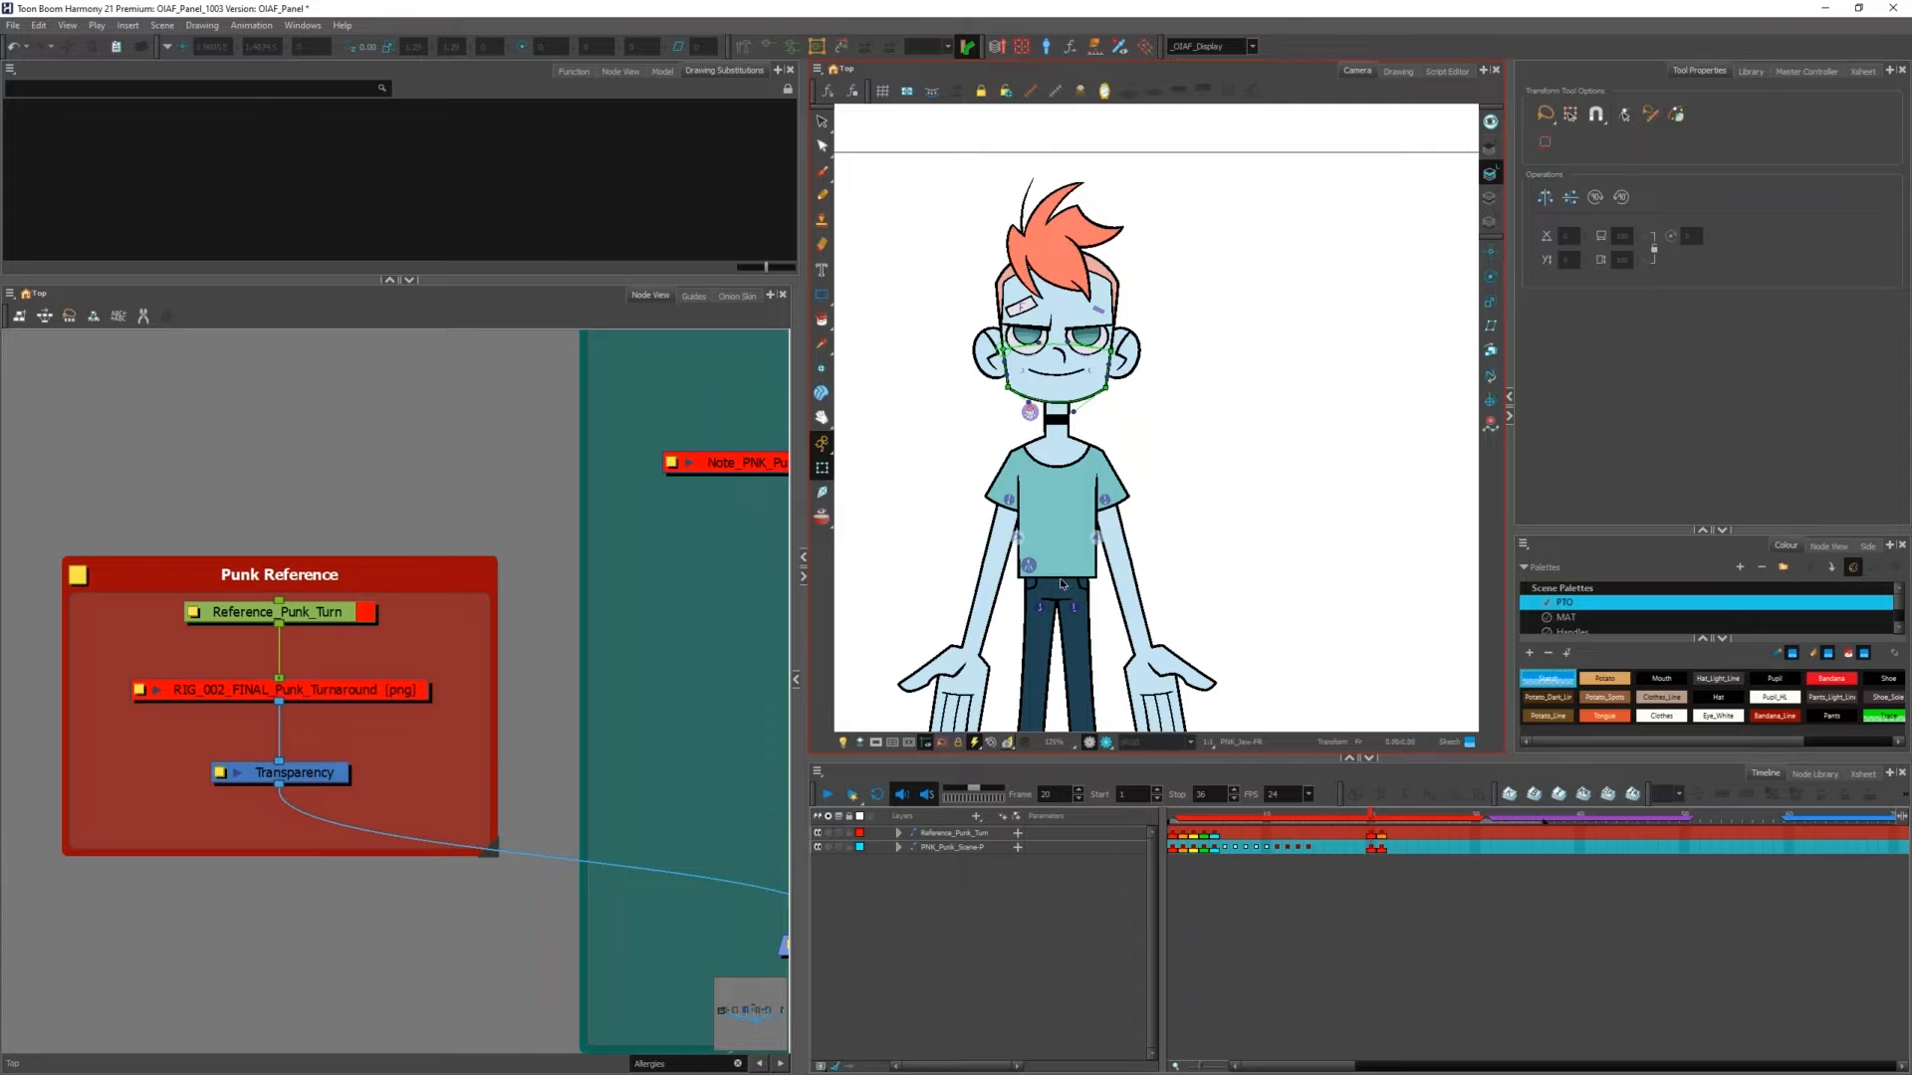
# Step: Move the PNK_Punk_Scene-P key from frame 21 to frame 25 to spread out the jaw tween
pyautogui.click(1366, 848)
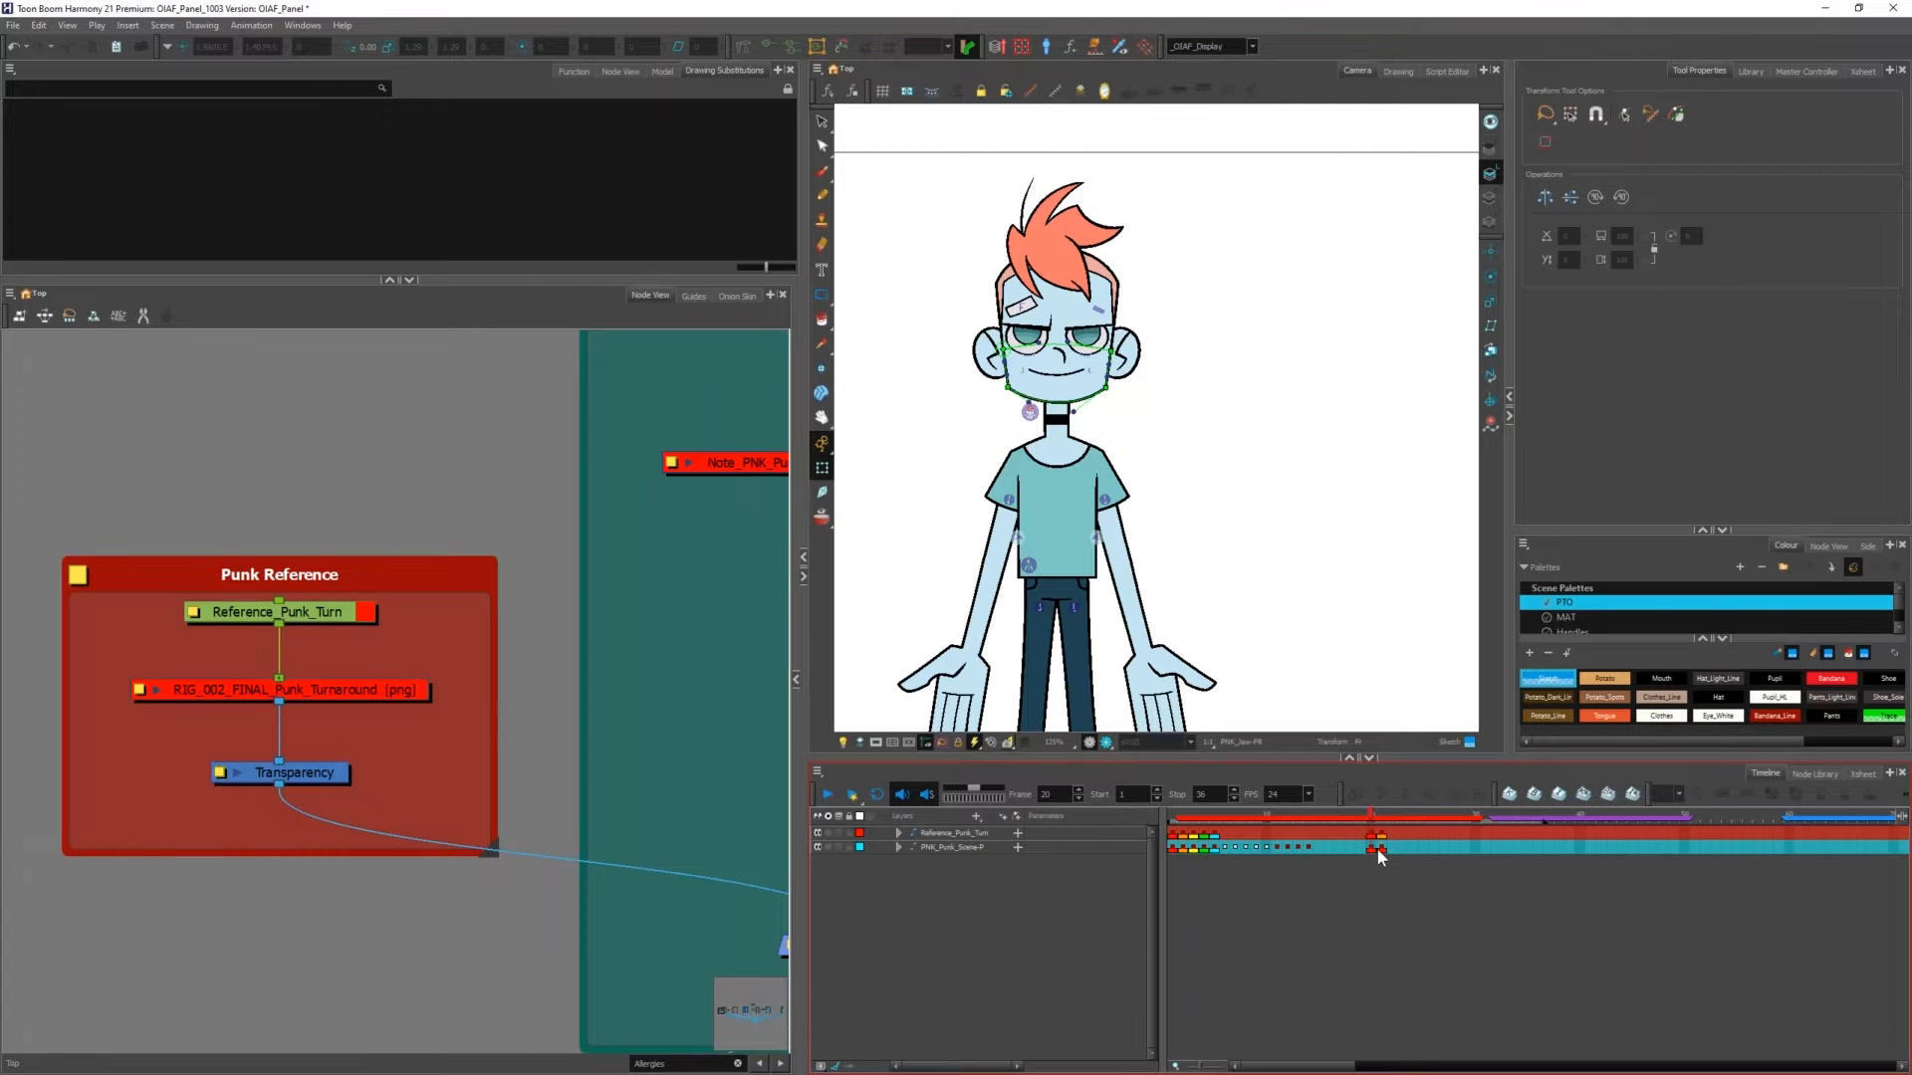
pyautogui.click(1381, 848)
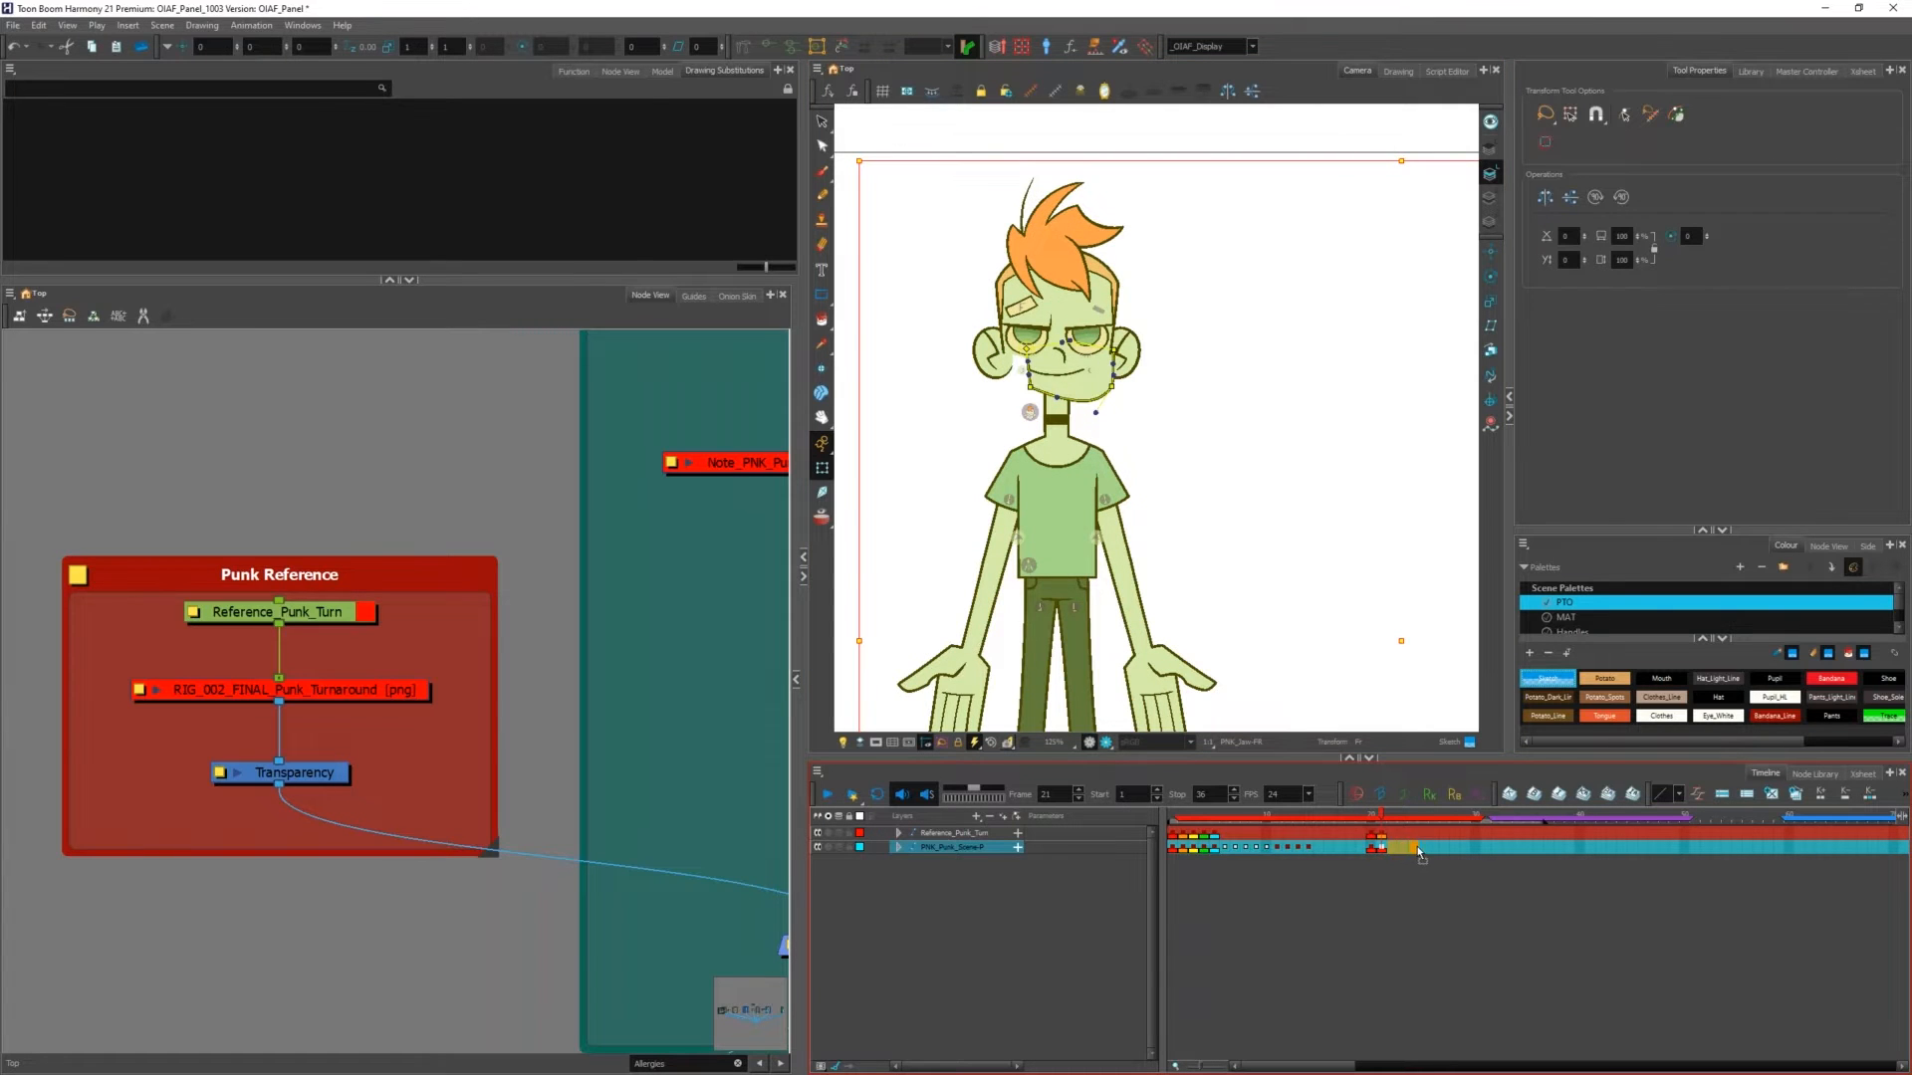
pyautogui.click(1371, 848)
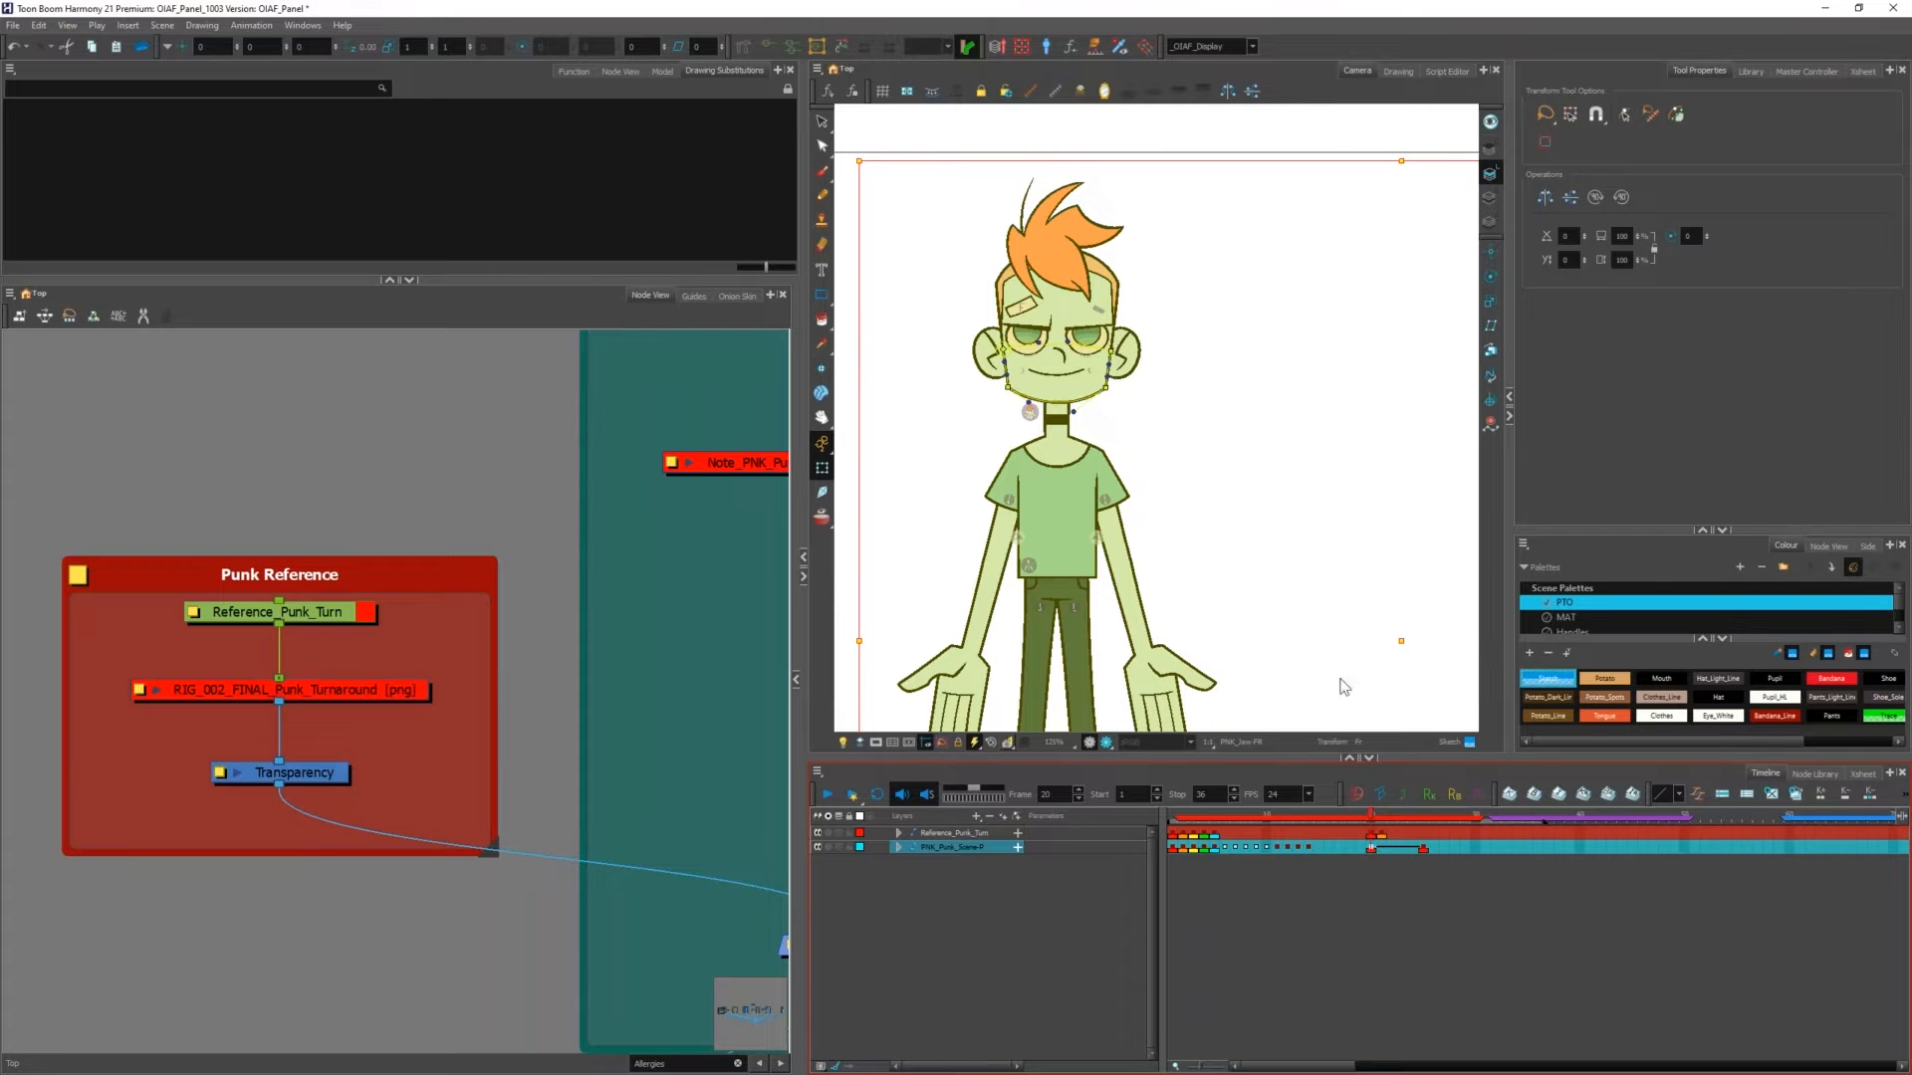
# Step: Step through frames 20 to 25 to review the jaw tween, and return the moved key to frame 21
pyautogui.scroll(2, 1144, 436)
pyautogui.press('.')
pyautogui.press('.')
pyautogui.press('.')
pyautogui.press('.')
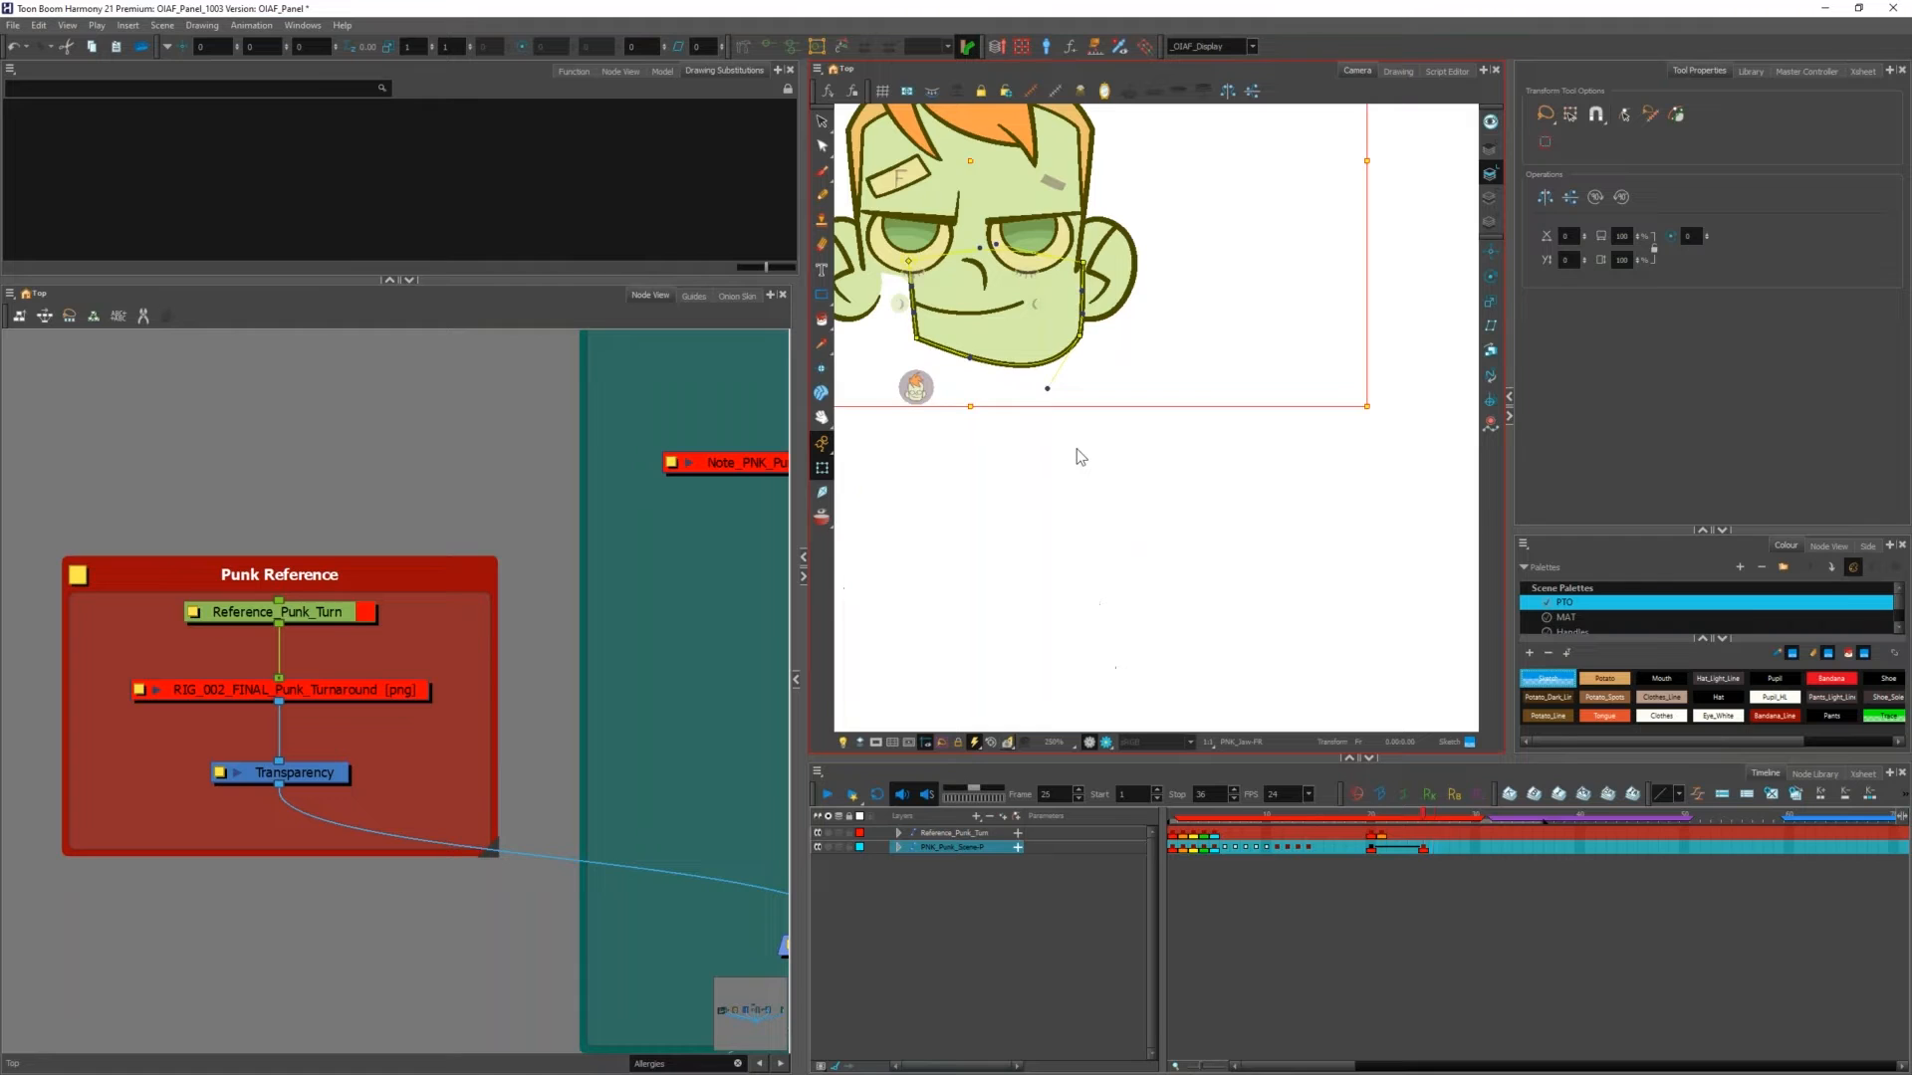
pyautogui.press(',')
pyautogui.press(',')
pyautogui.press(',')
pyautogui.press(',')
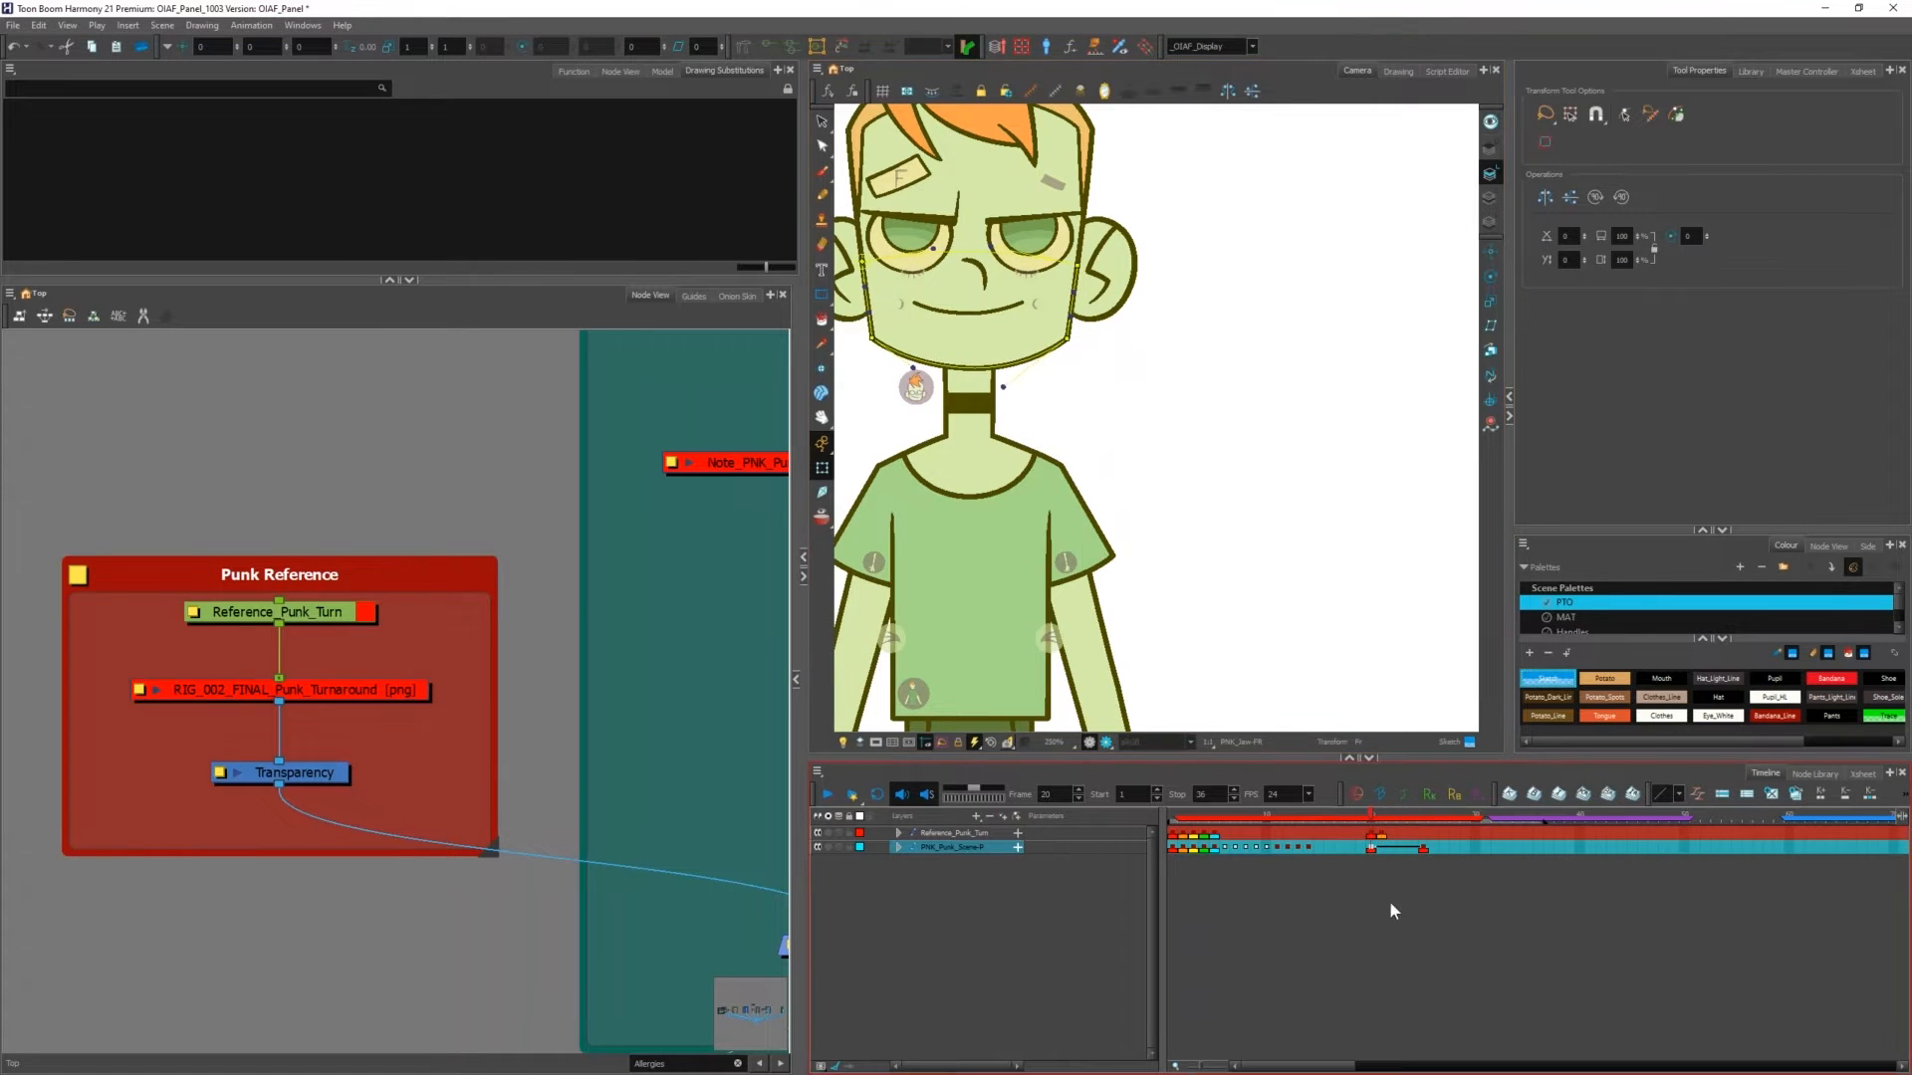
pyautogui.click(1372, 848)
pyautogui.click(1382, 846)
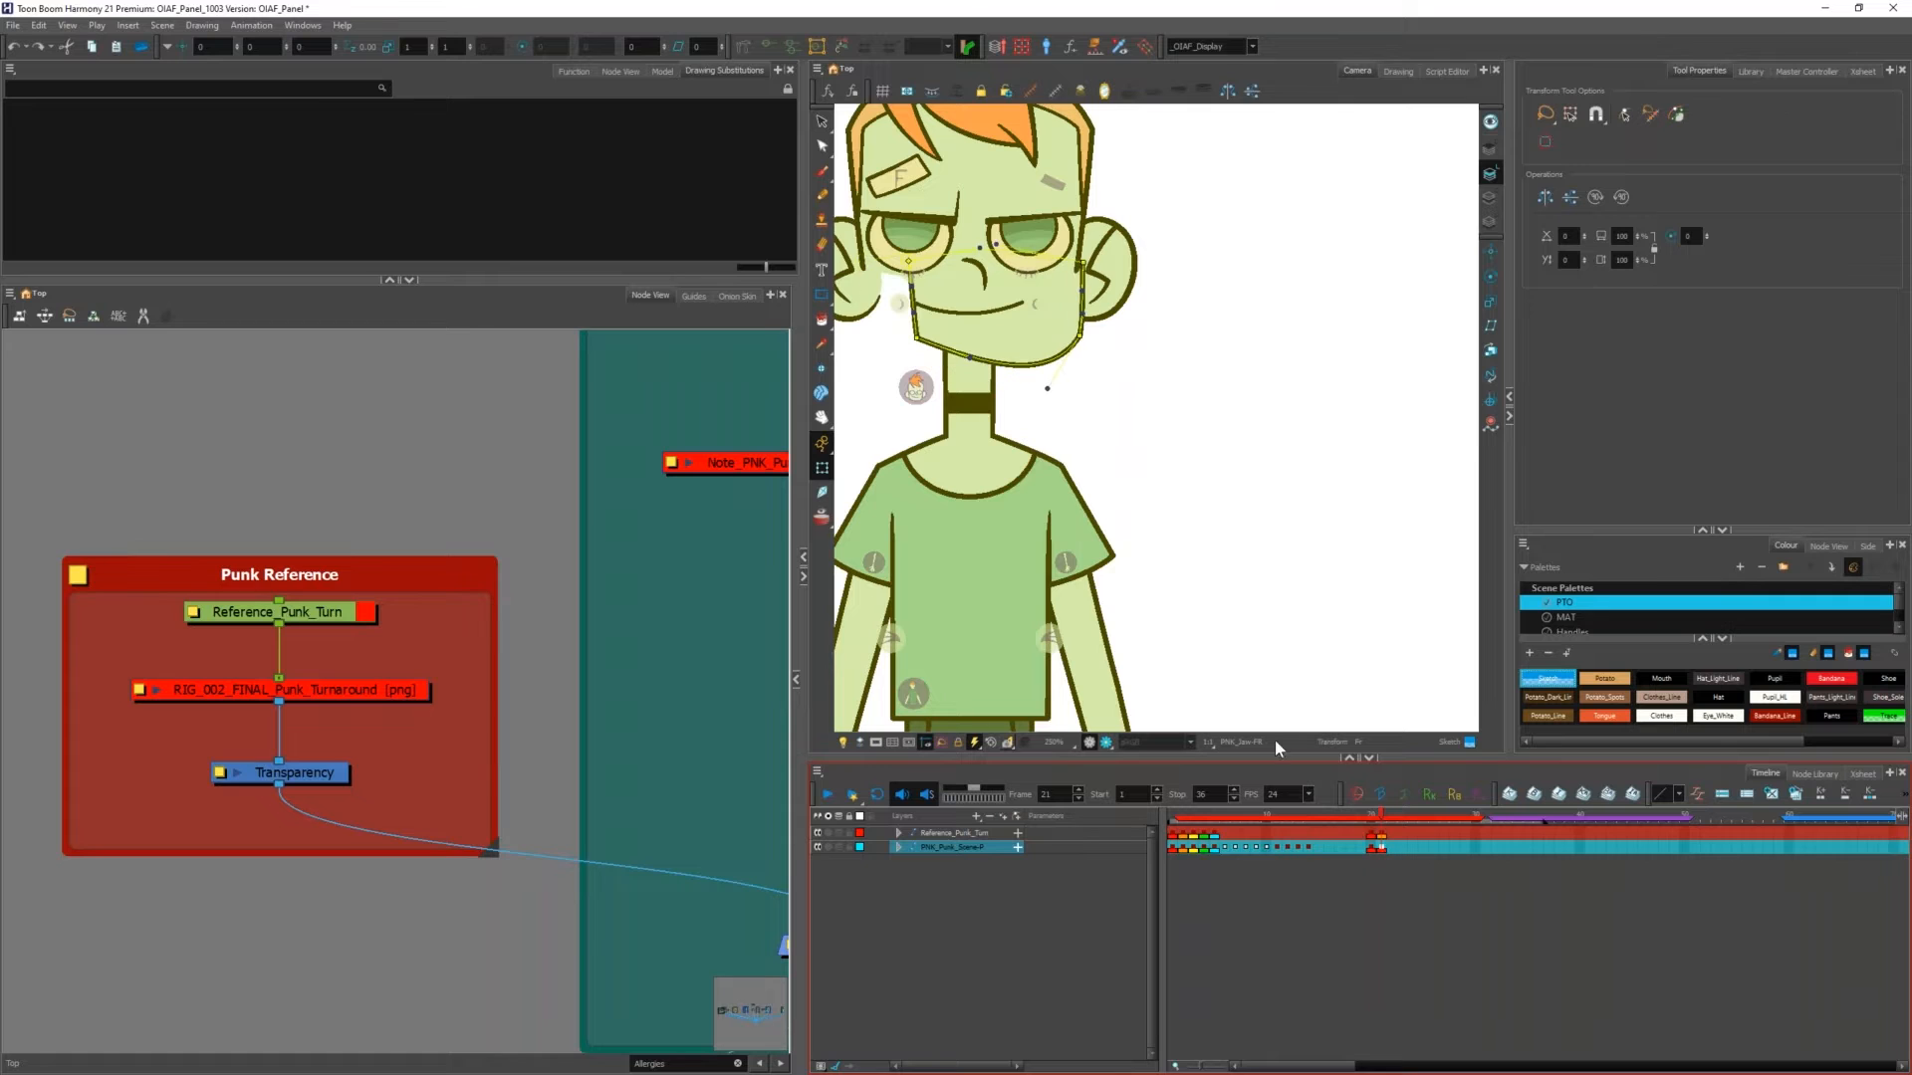
# Step: Select the jaw on frame 21, locate its PNK_Jaw node, and create an empty drawing on that frame
pyautogui.click(1015, 347)
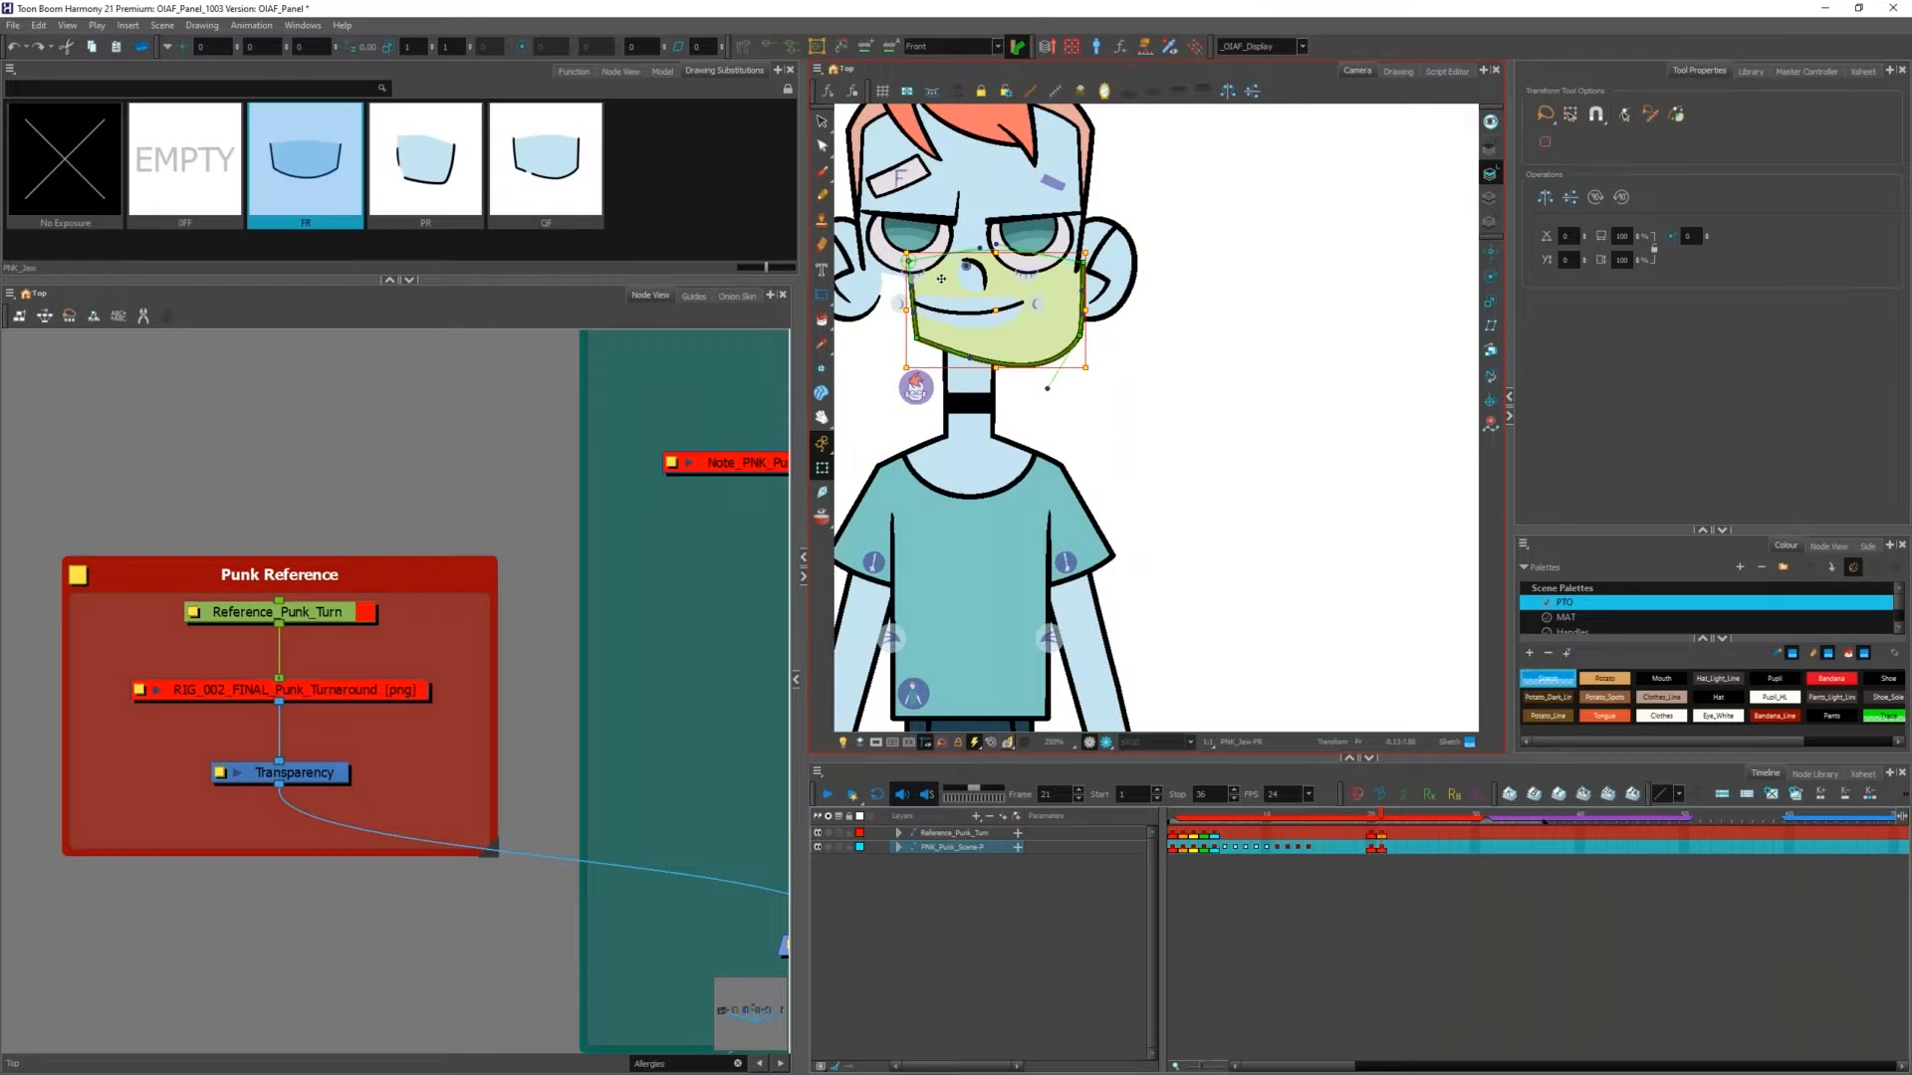
pyautogui.scroll(2, 936, 276)
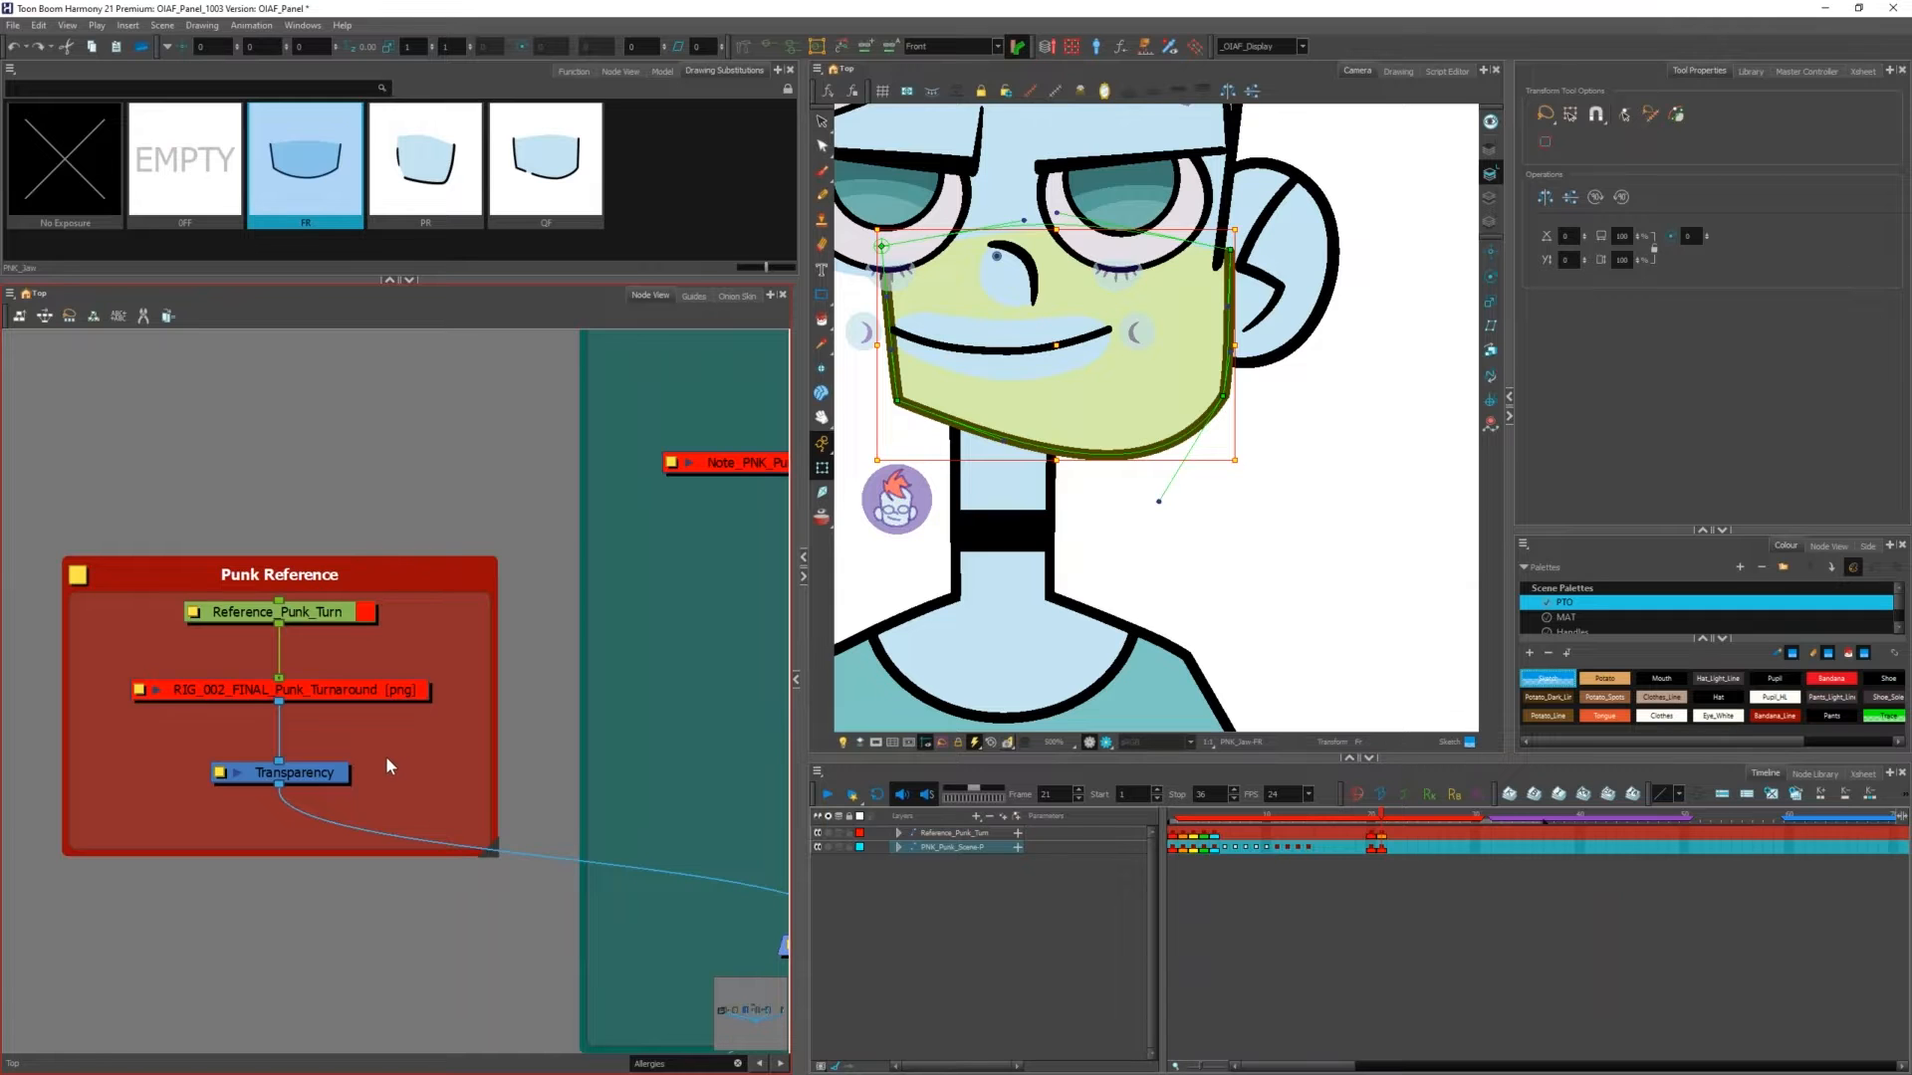
pyautogui.press('o')
pyautogui.scroll(4, 396, 723)
pyautogui.moveTo(492, 591); pyautogui.dragTo(379, 696)
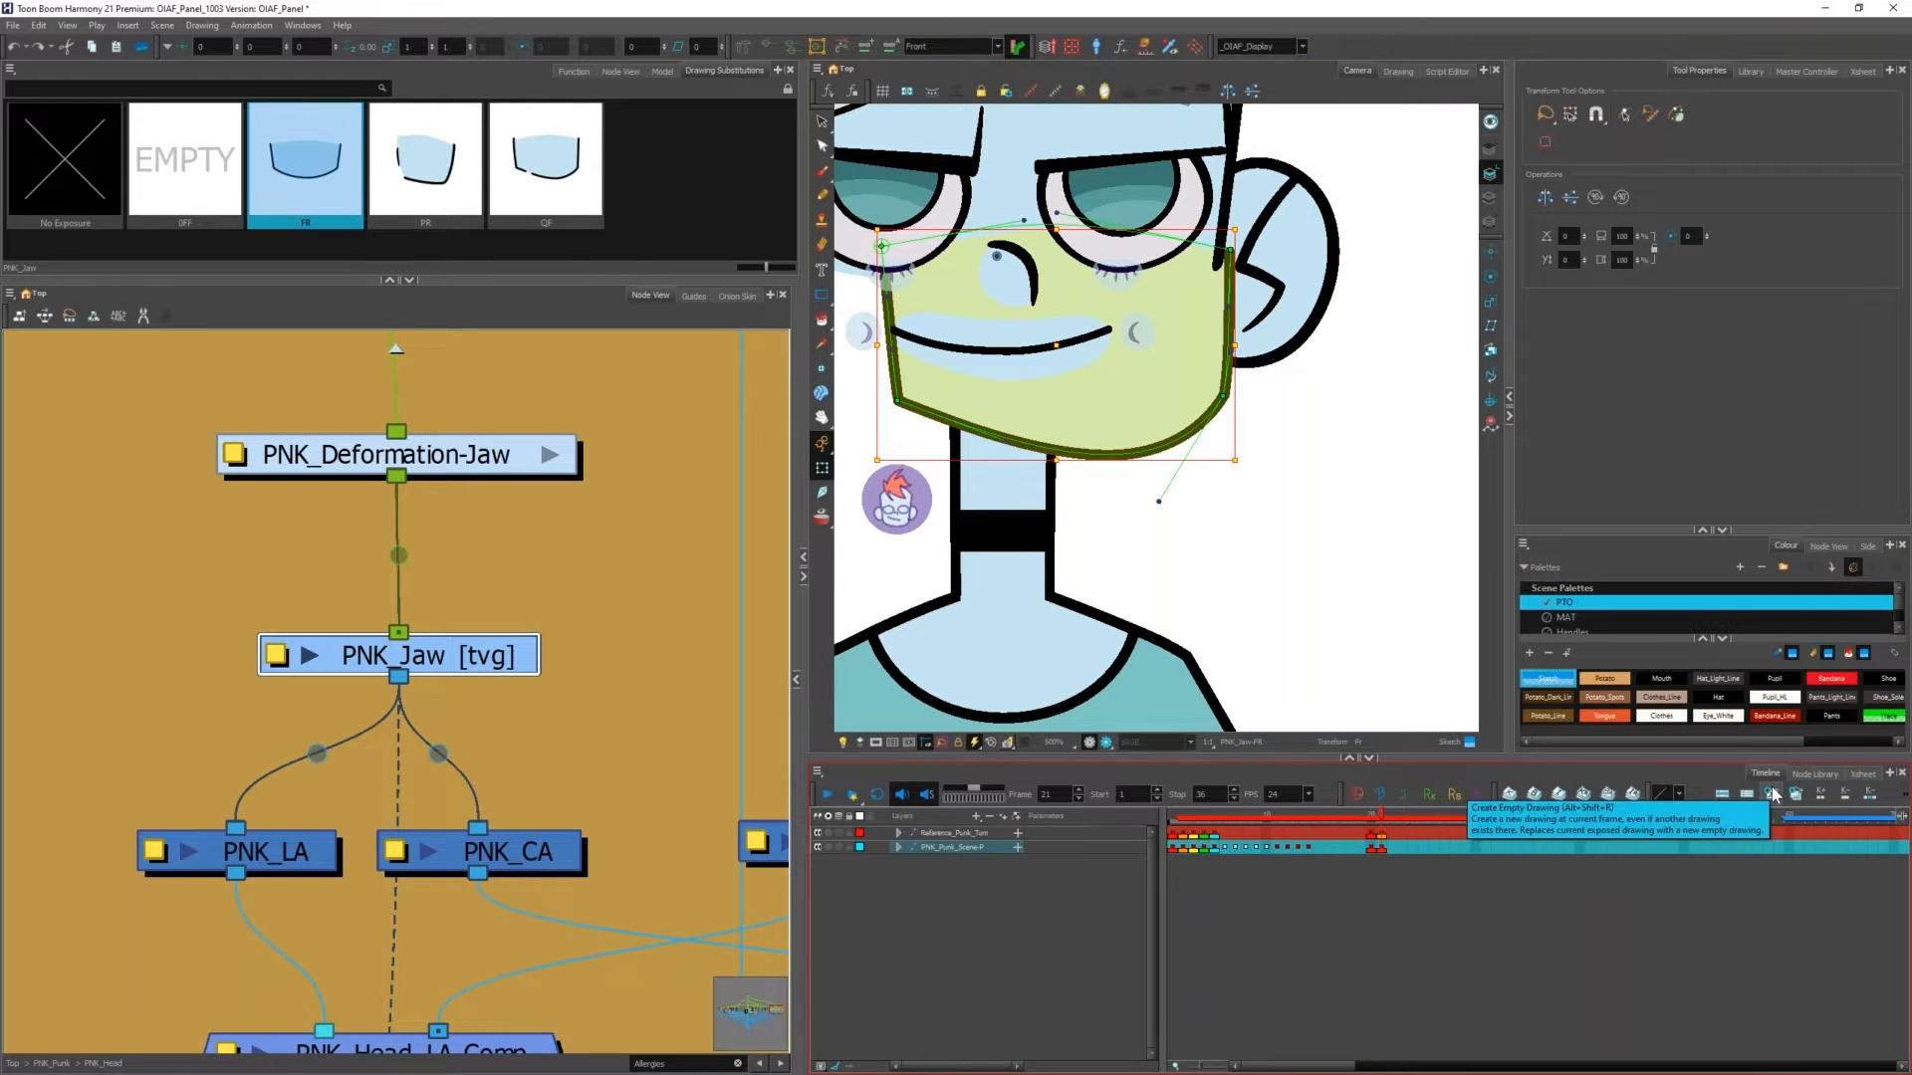
pyautogui.click(1772, 793)
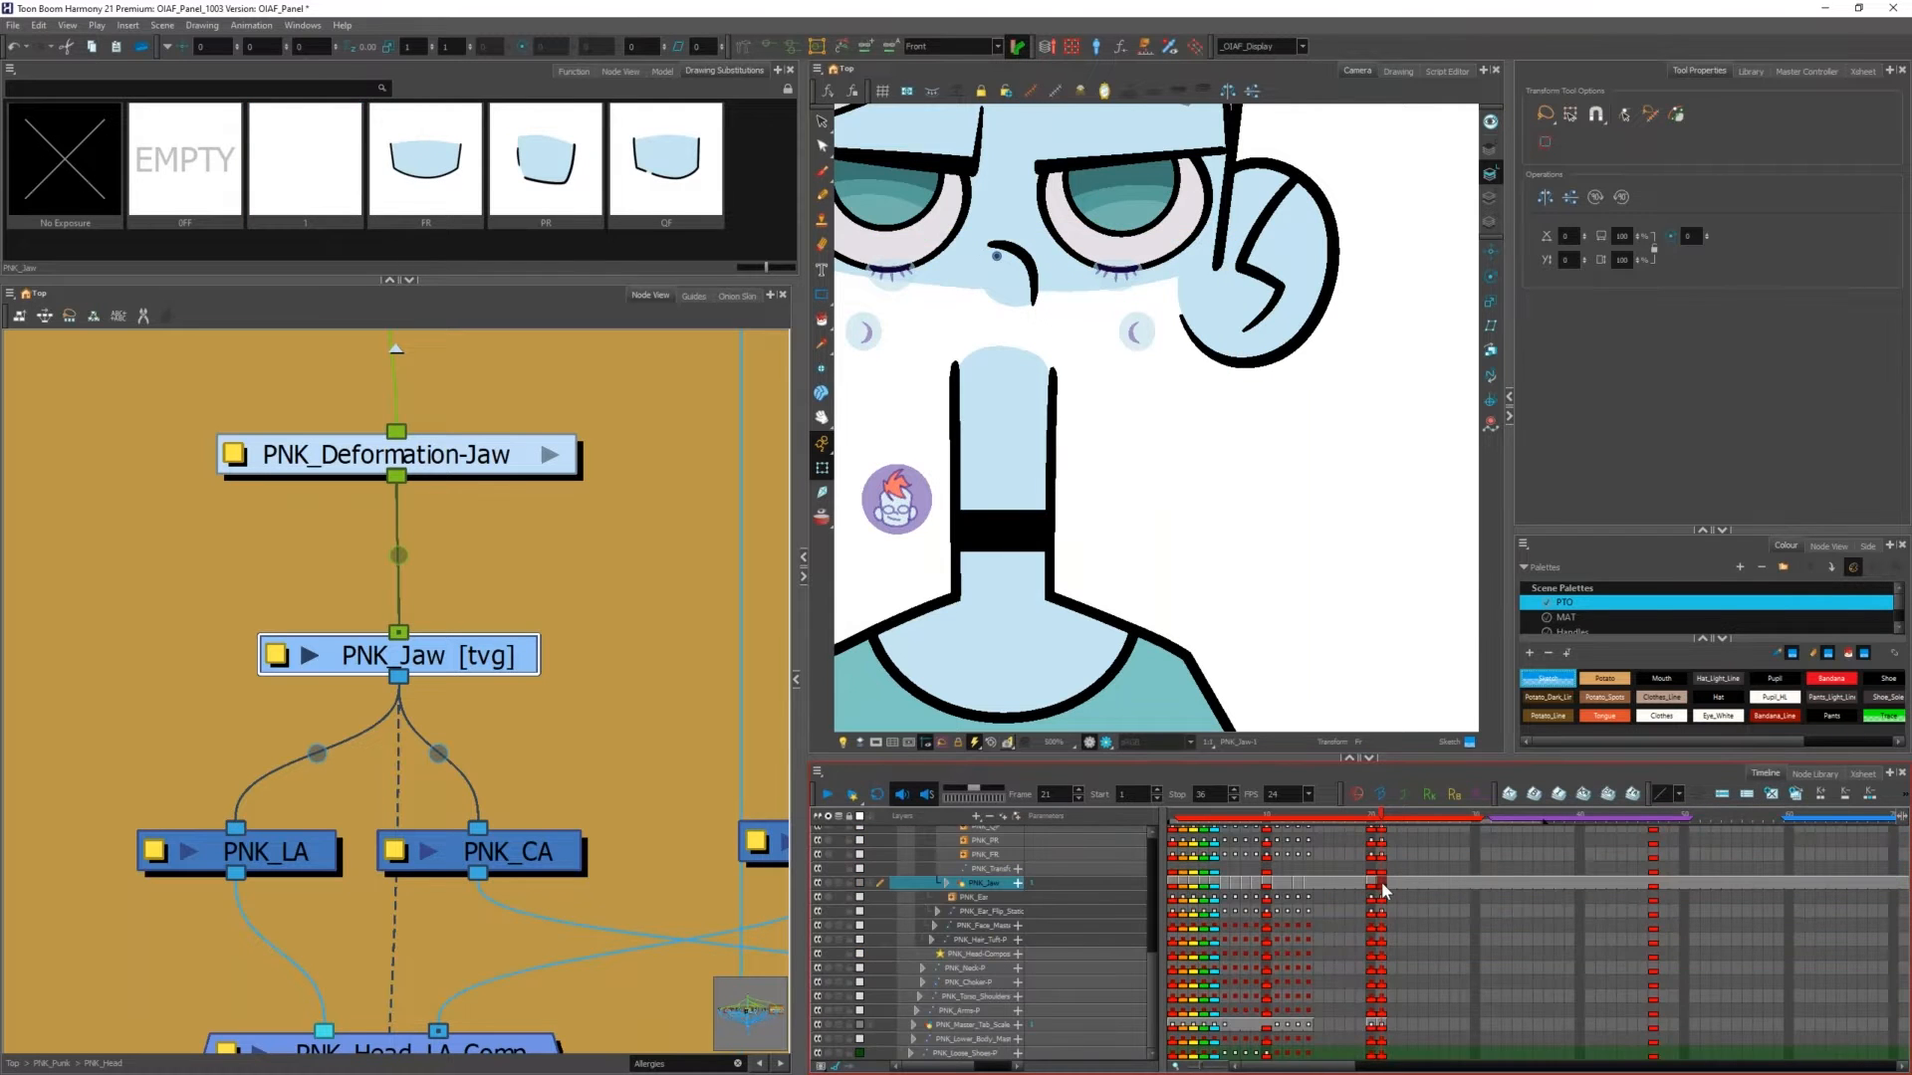
# Step: Show the PNK_Jaw layer's drawing thumbnails in an enlarged timeline and compare the drawings on frames 20 and 21
pyautogui.press('2')
pyautogui.press('2')
pyautogui.press('2')
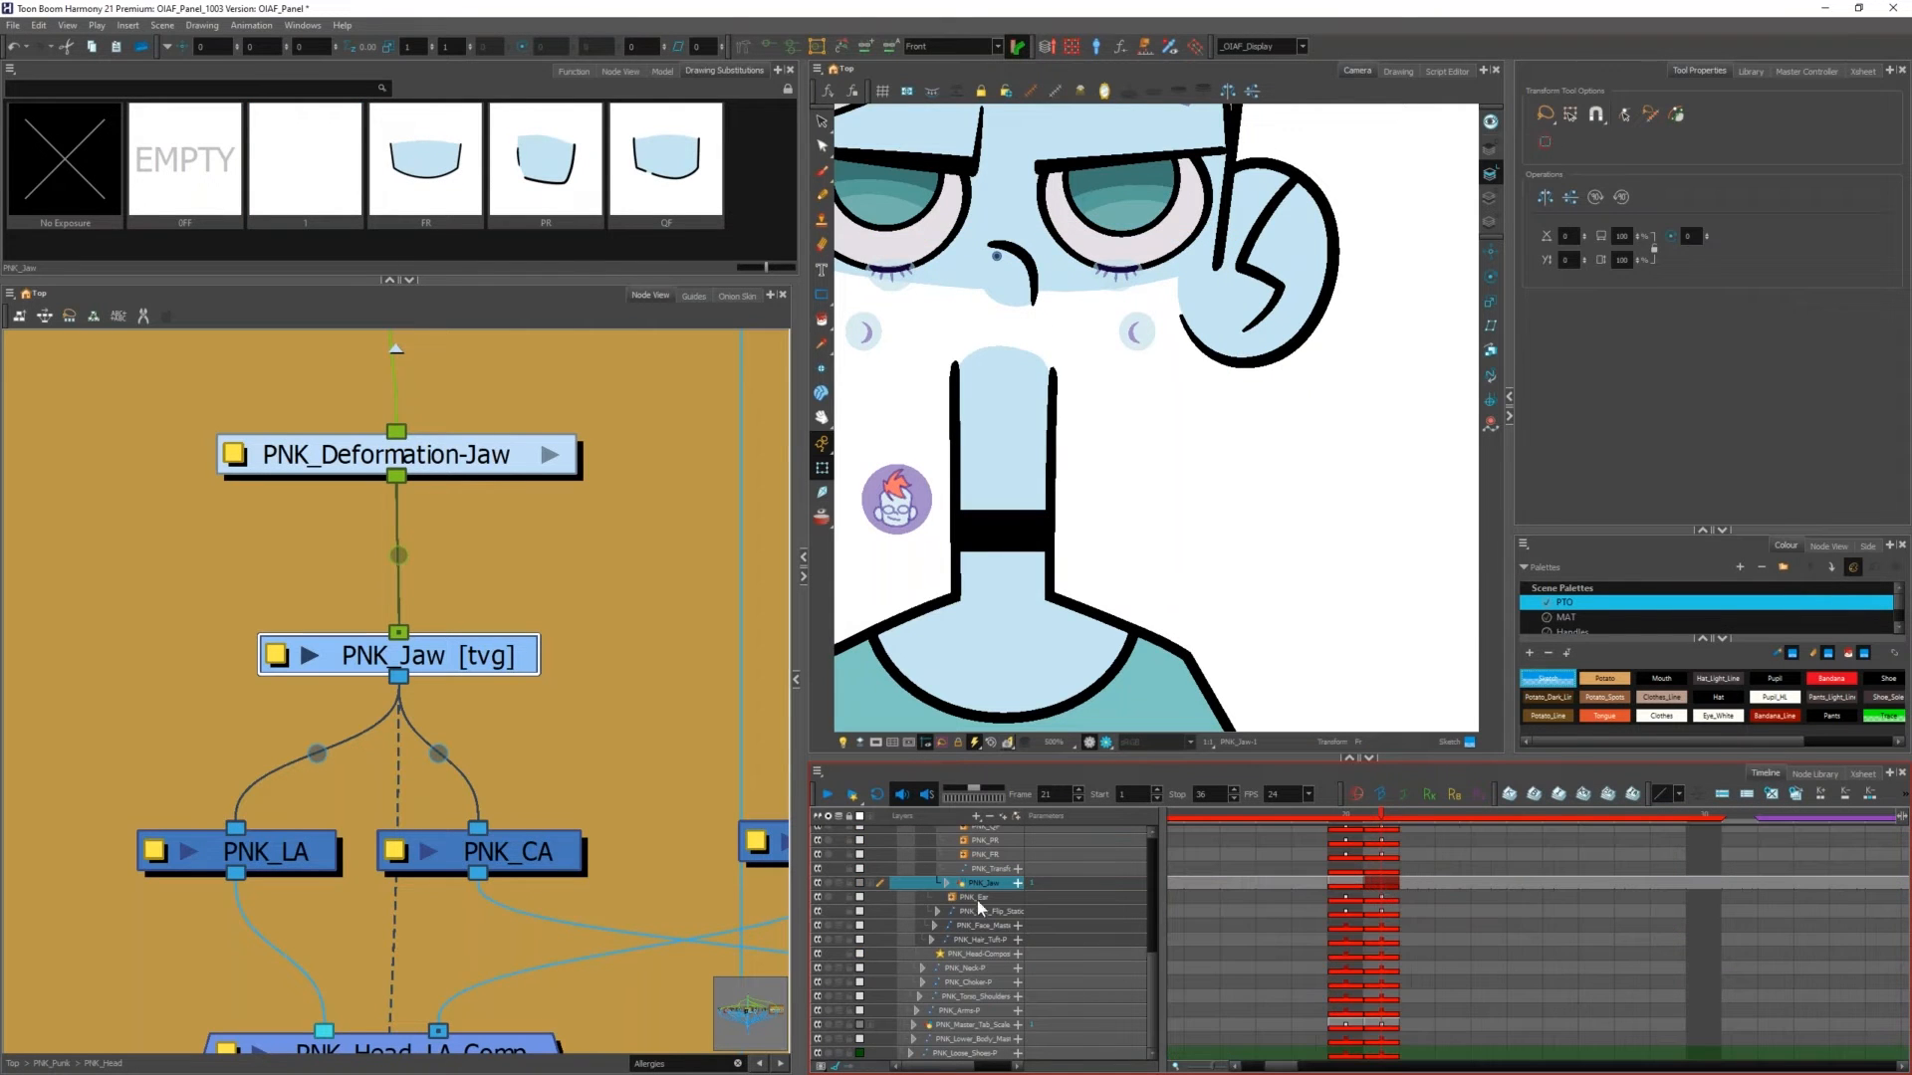
pyautogui.click(869, 880)
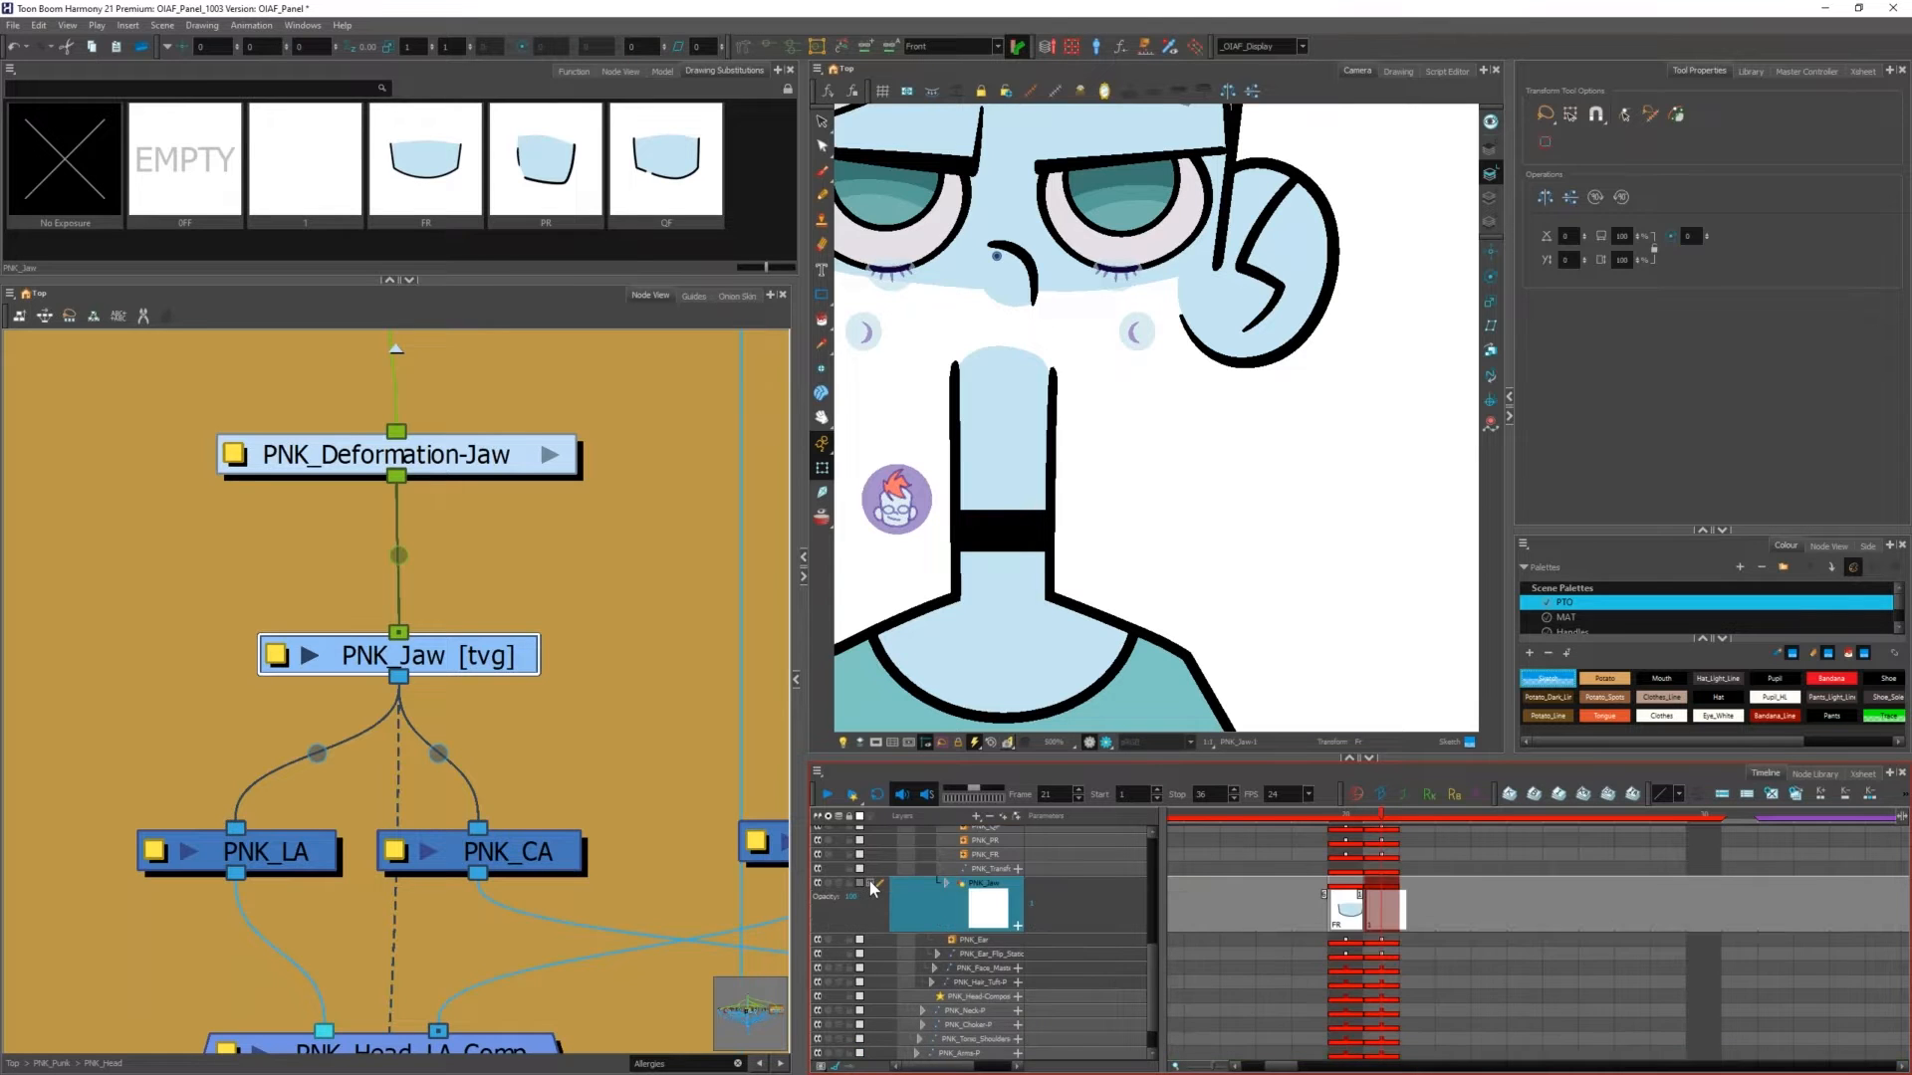
pyautogui.click(1353, 911)
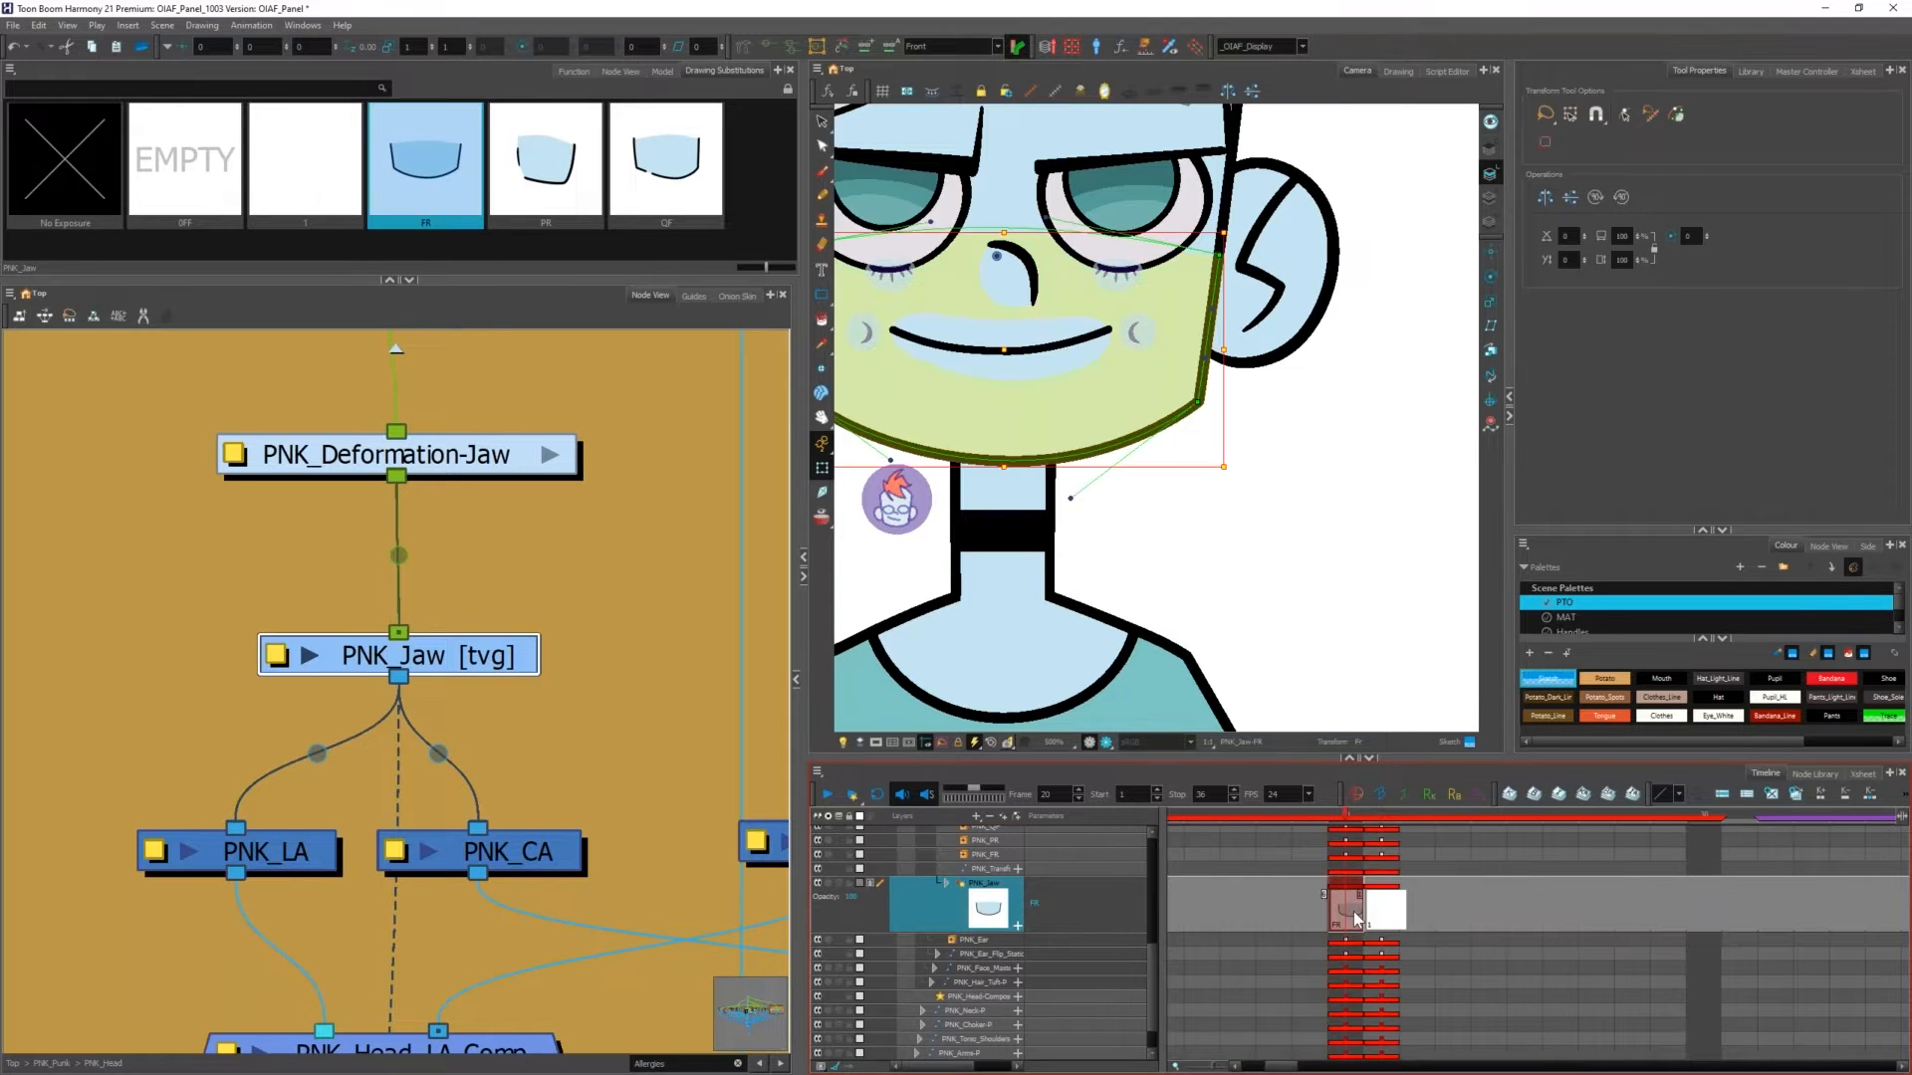
pyautogui.click(1377, 912)
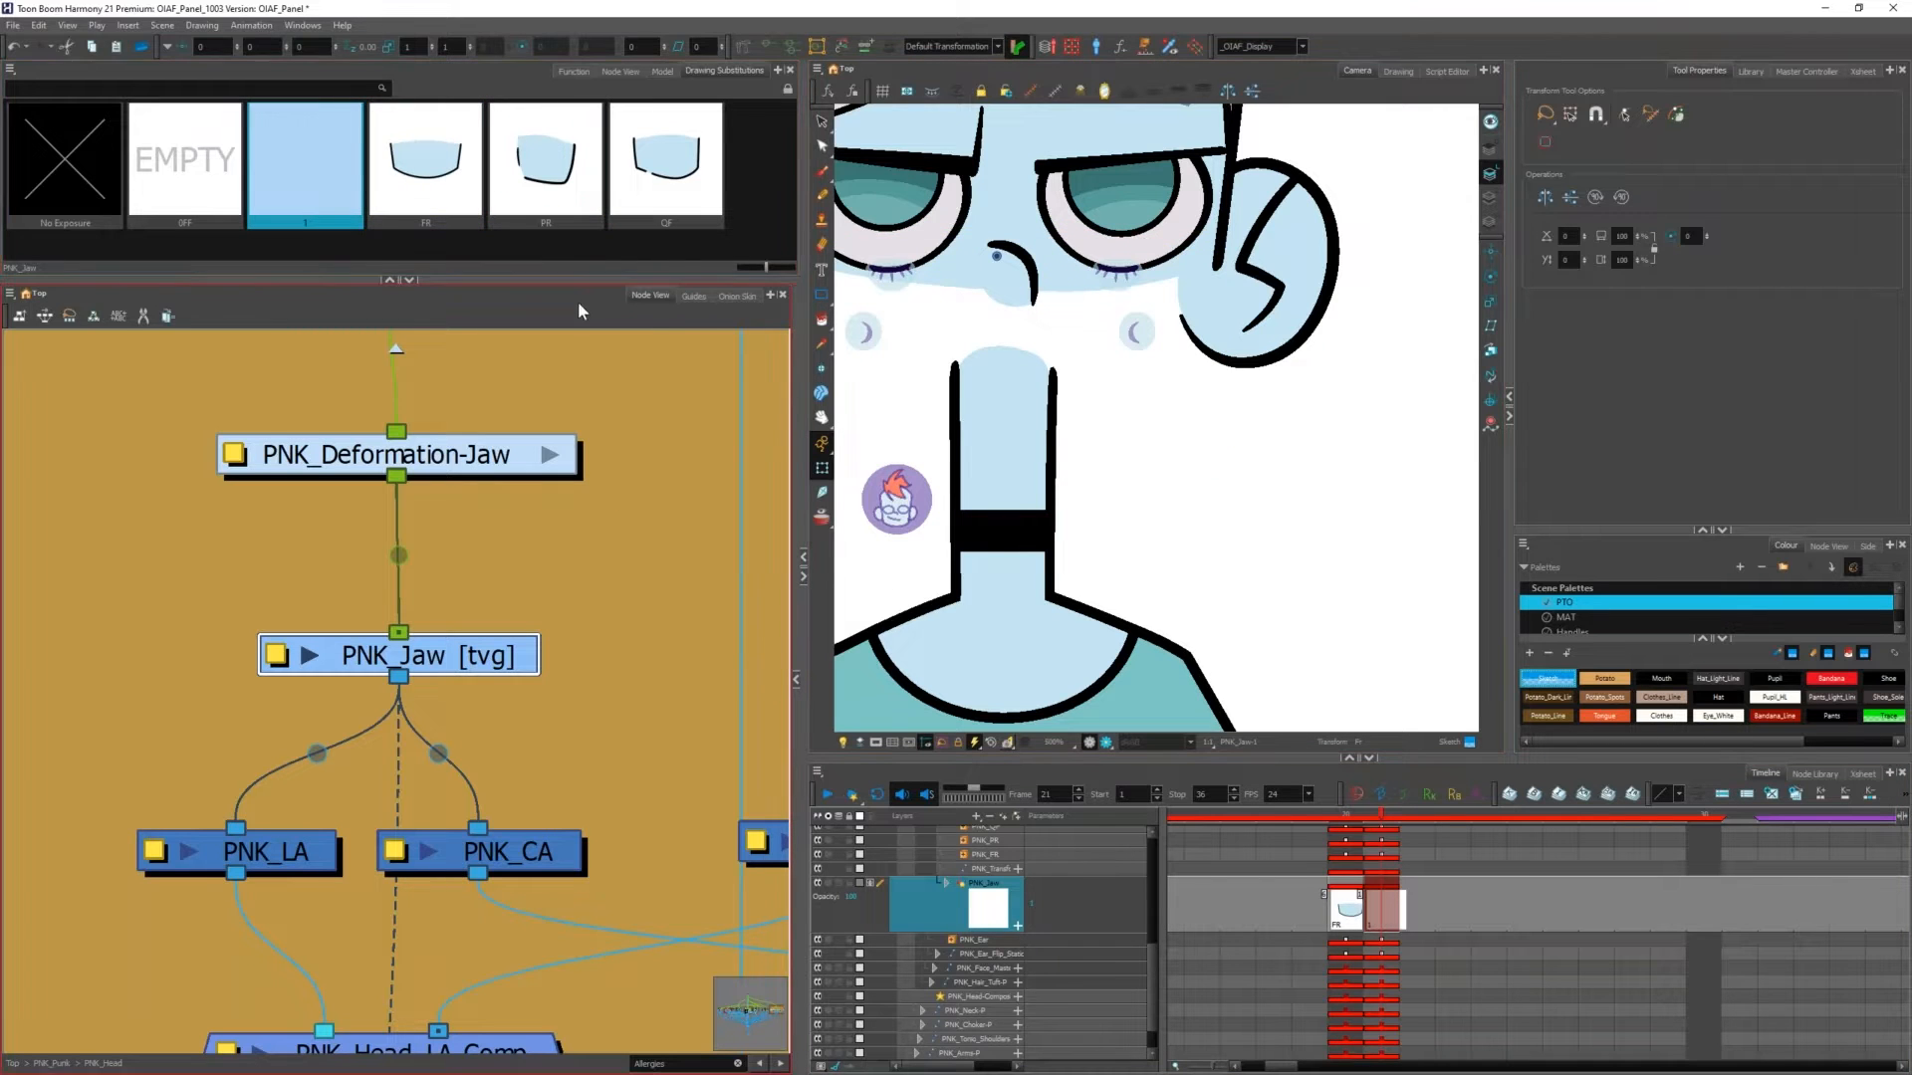
# Step: Find the Punk Reference group in an enlarged second node view and re-enable the turnaround drawing node
pyautogui.moveTo(562, 406); pyautogui.dragTo(562, 405)
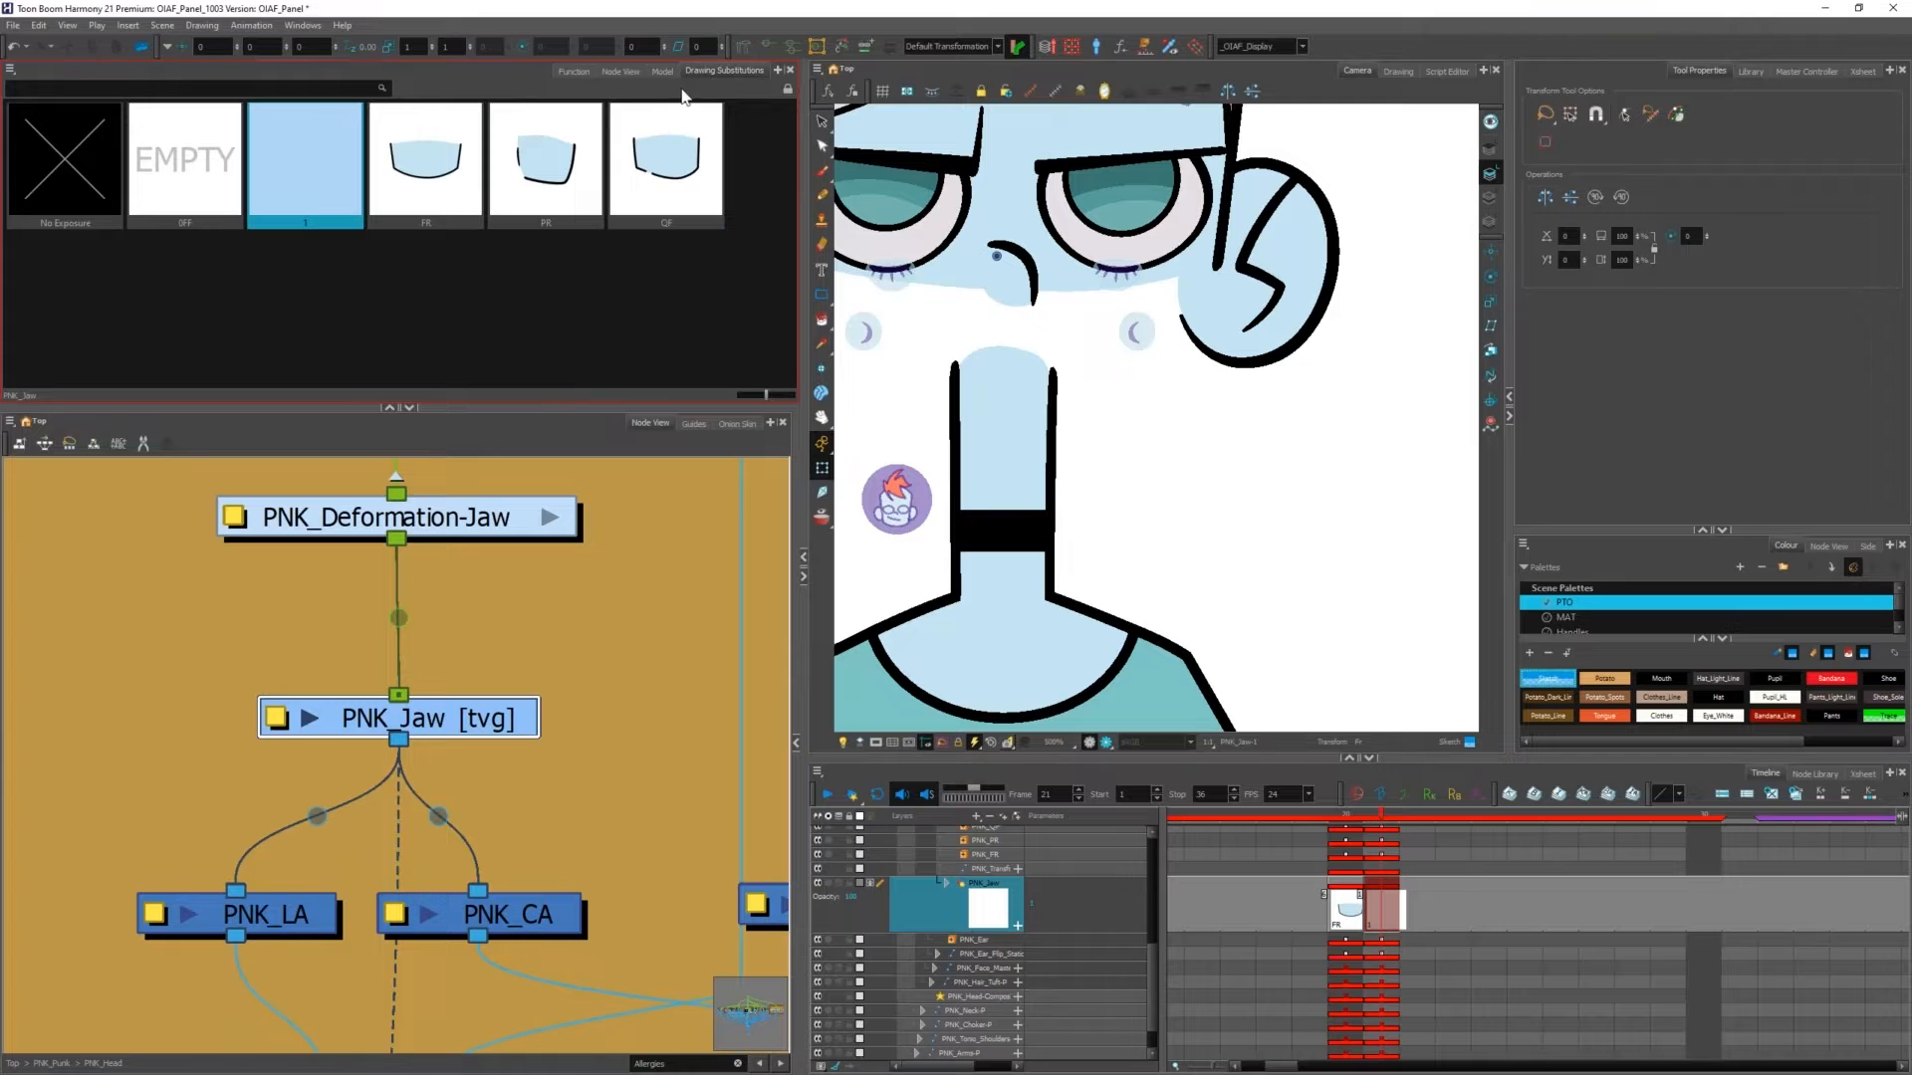
pyautogui.click(616, 71)
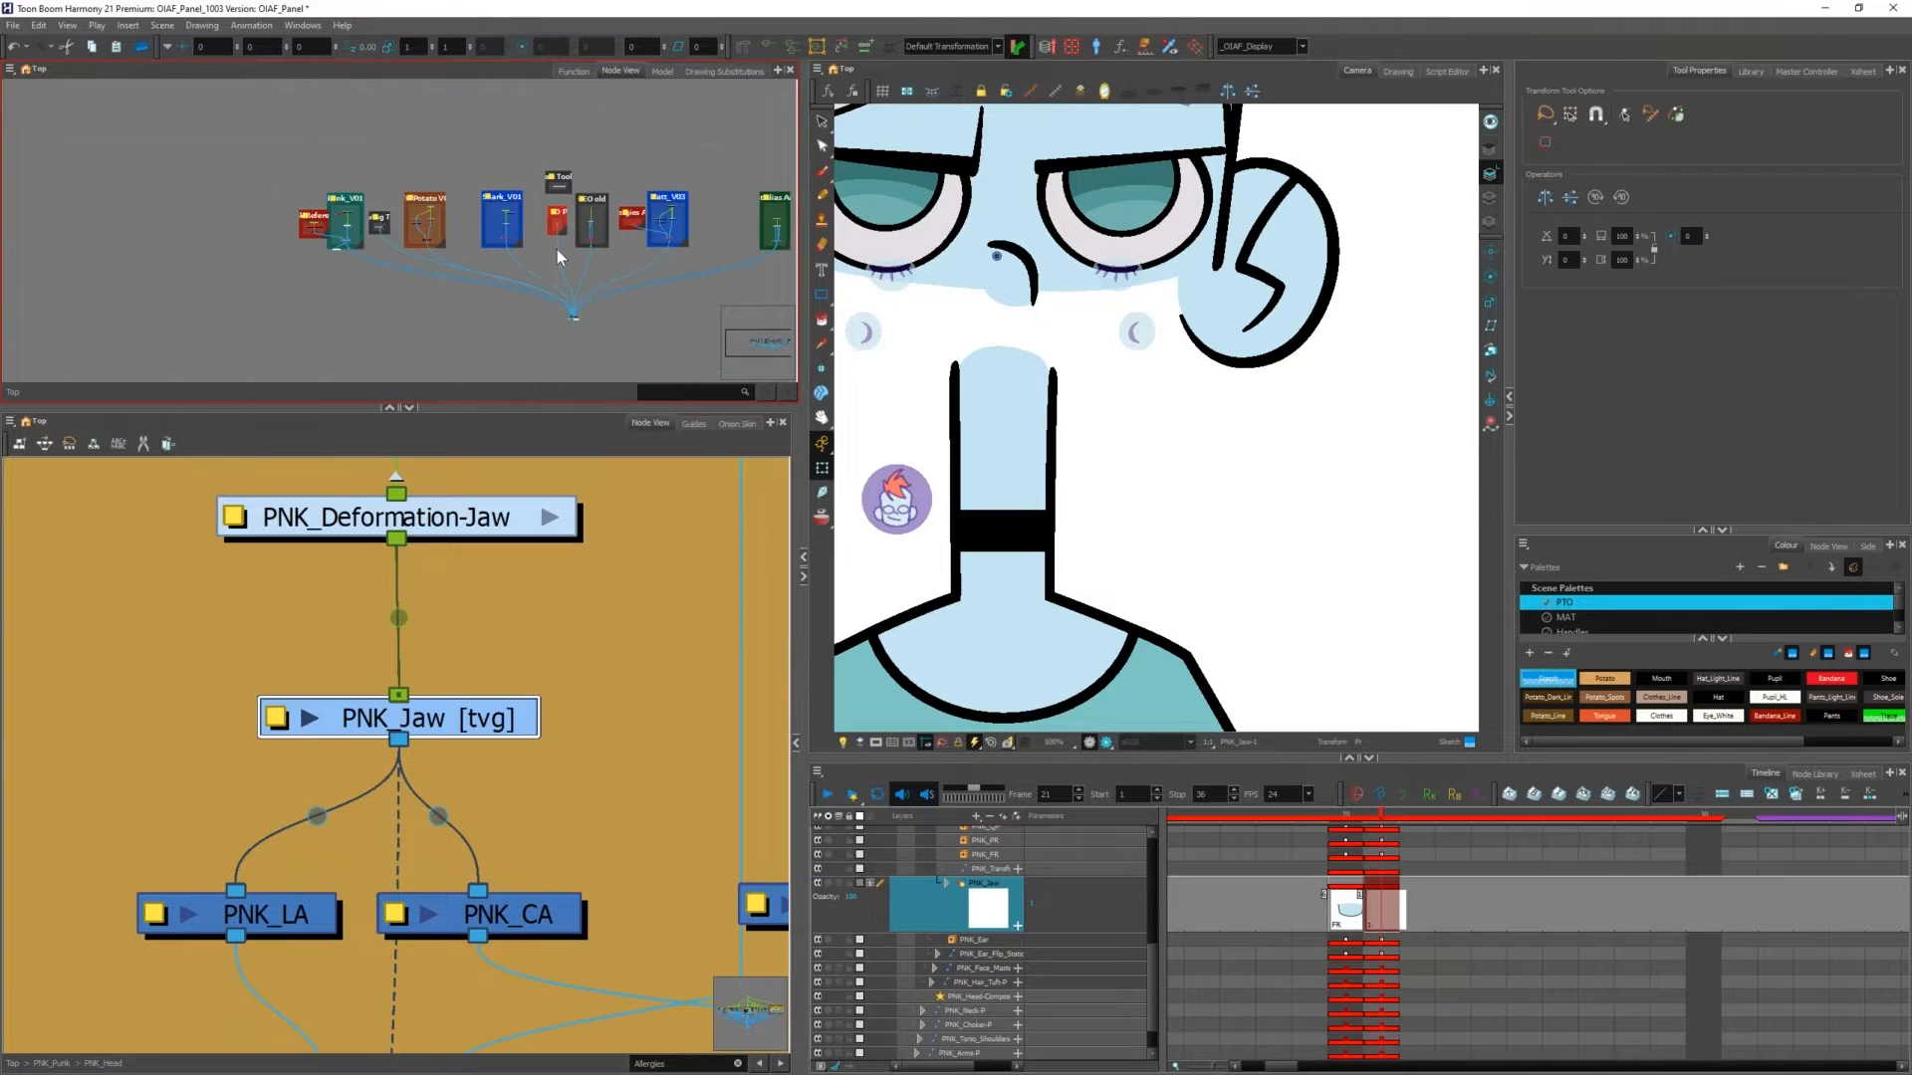
pyautogui.scroll(5, 303, 223)
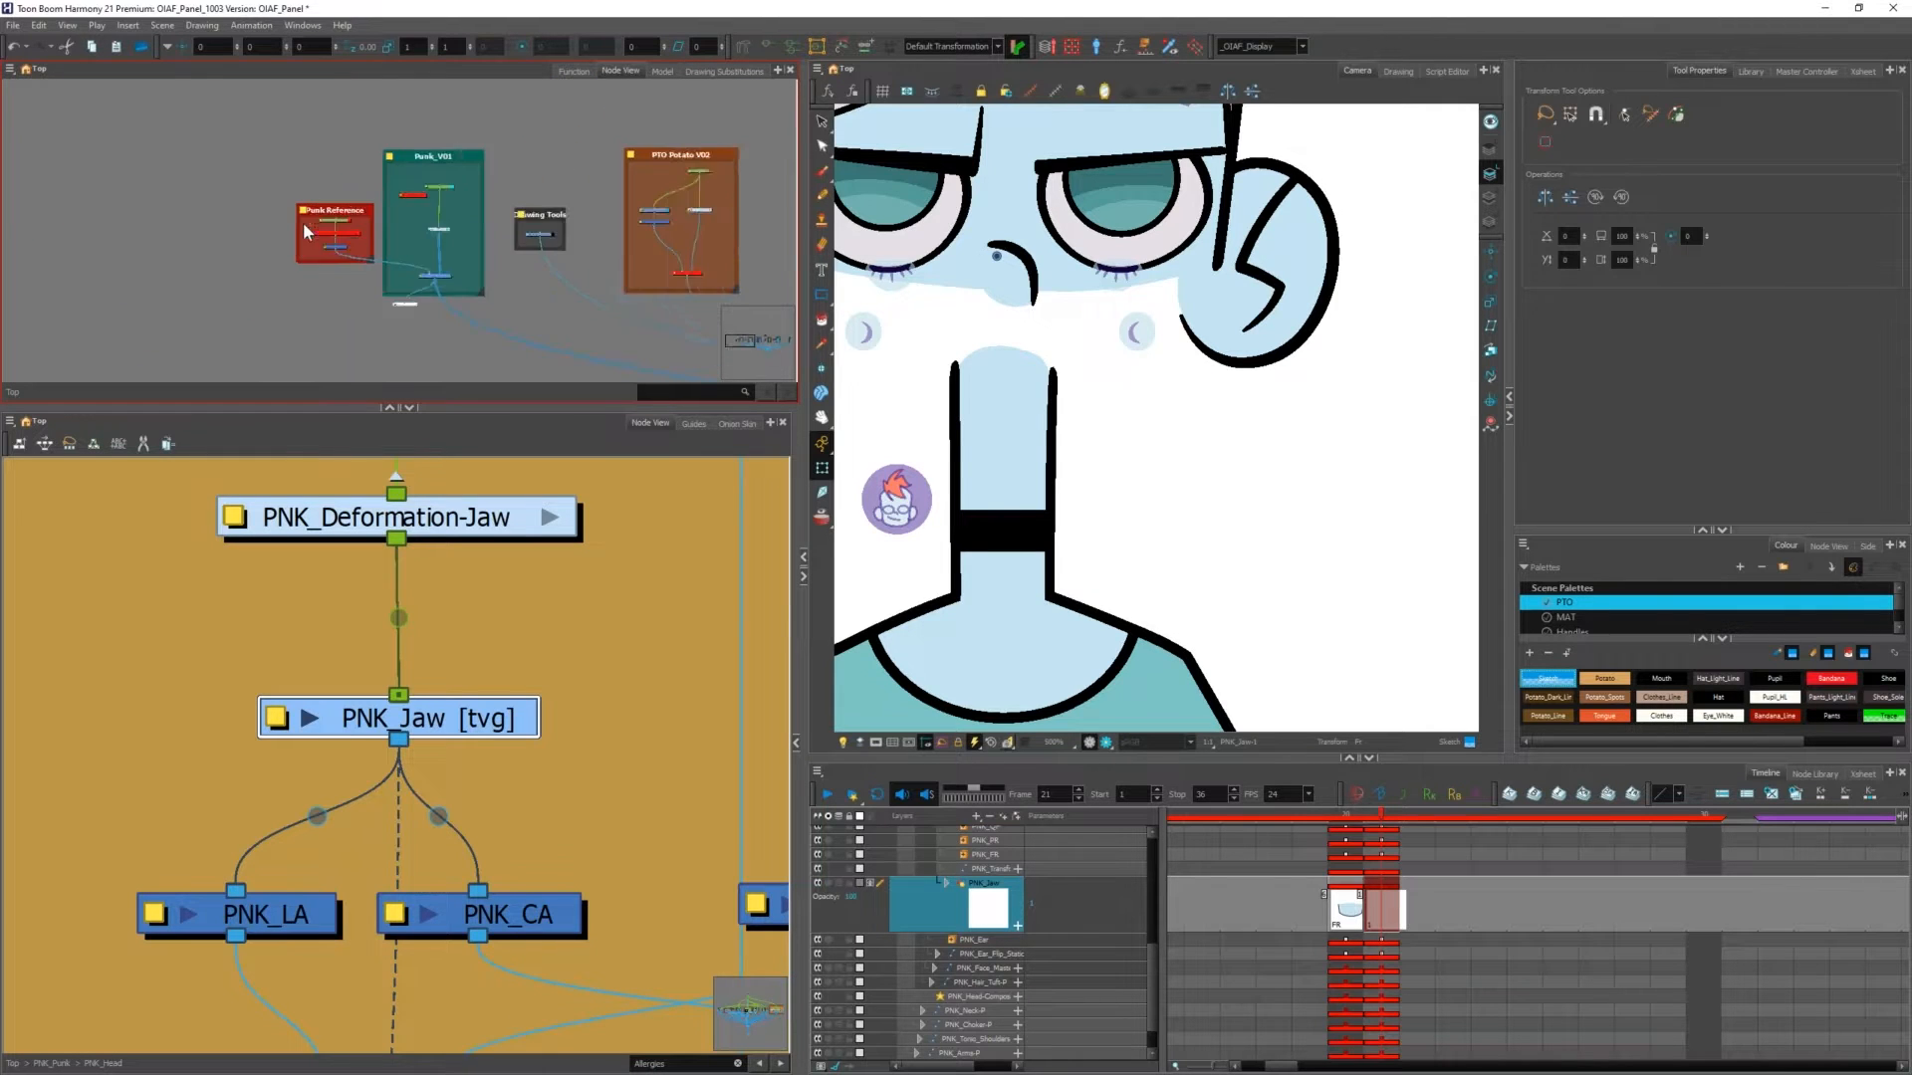
pyautogui.moveTo(418, 257); pyautogui.dragTo(284, 187)
pyautogui.press('a')
pyautogui.press('Escape')
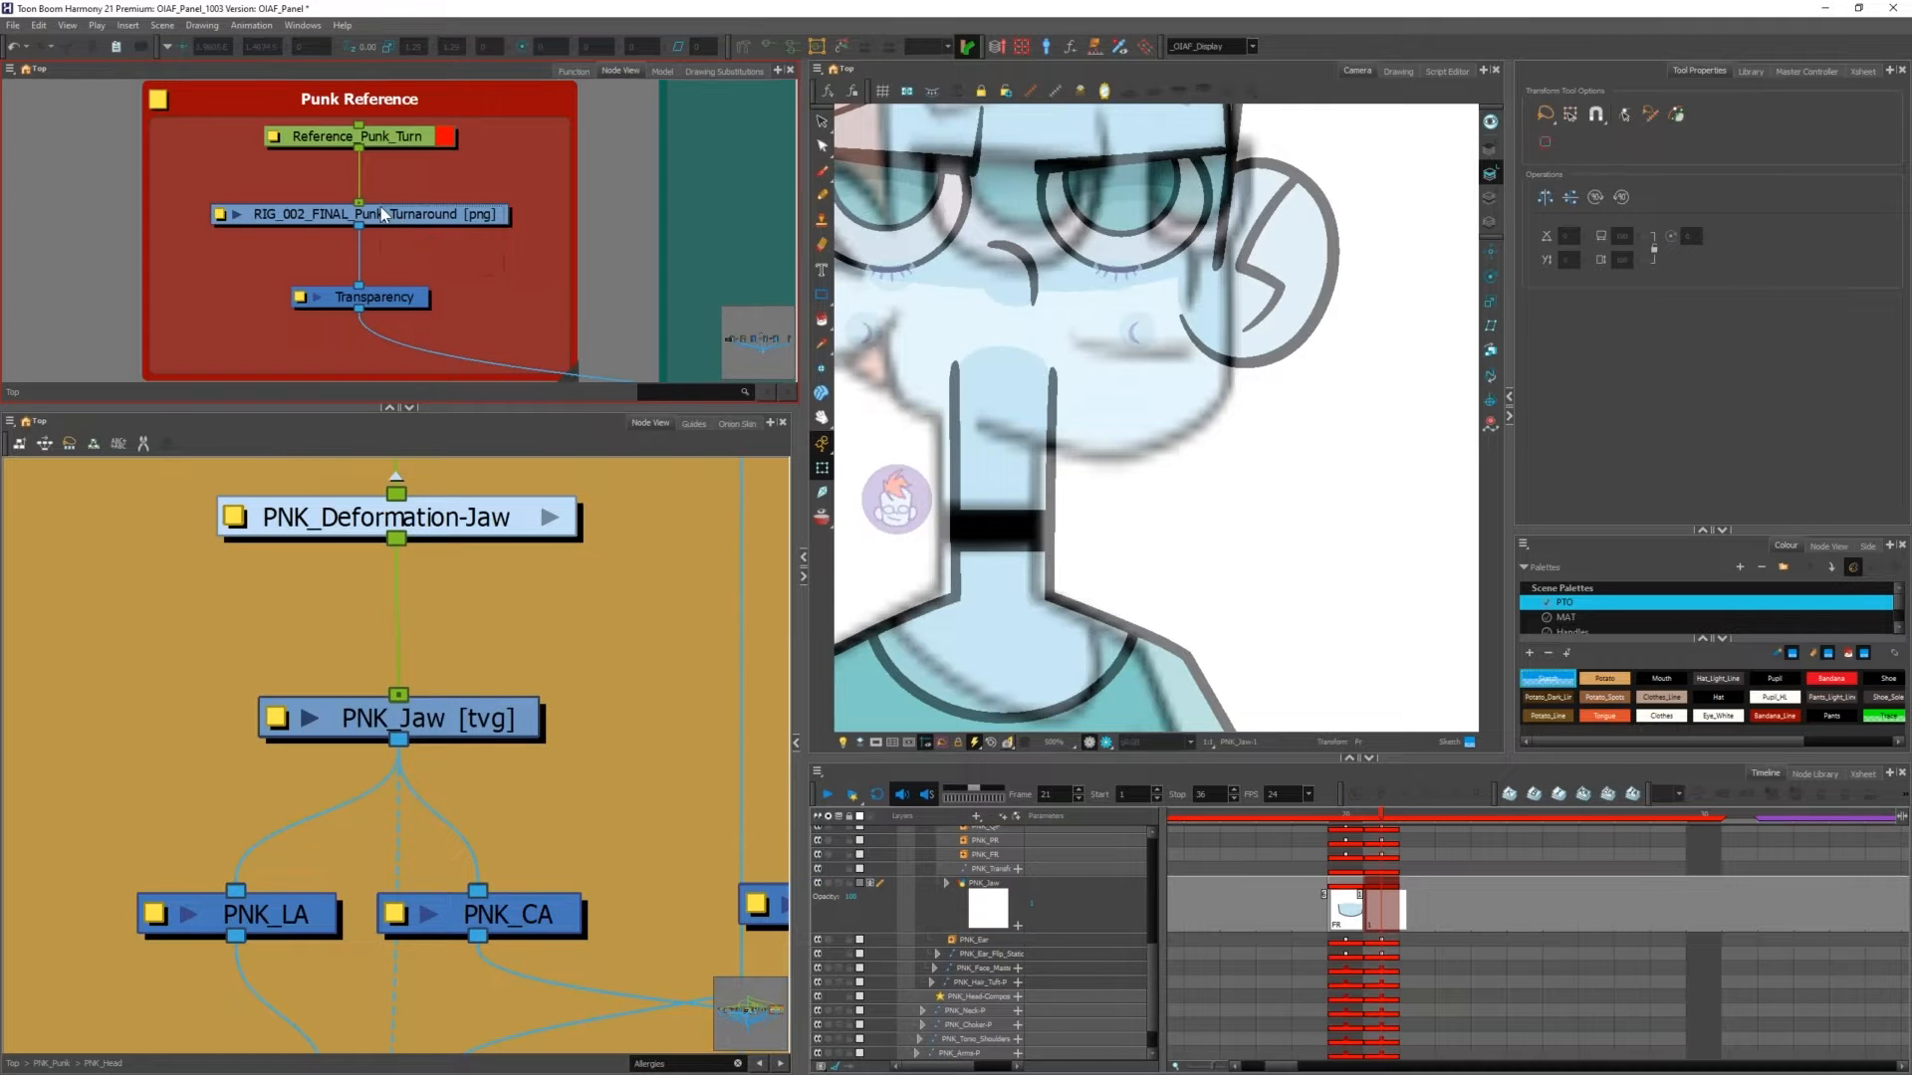
# Step: Set the re-enabled turnaround image's bitmap quality to the maximum resolution and deselect the node
pyautogui.click(468, 215)
pyautogui.hotkey('alt', 'q')
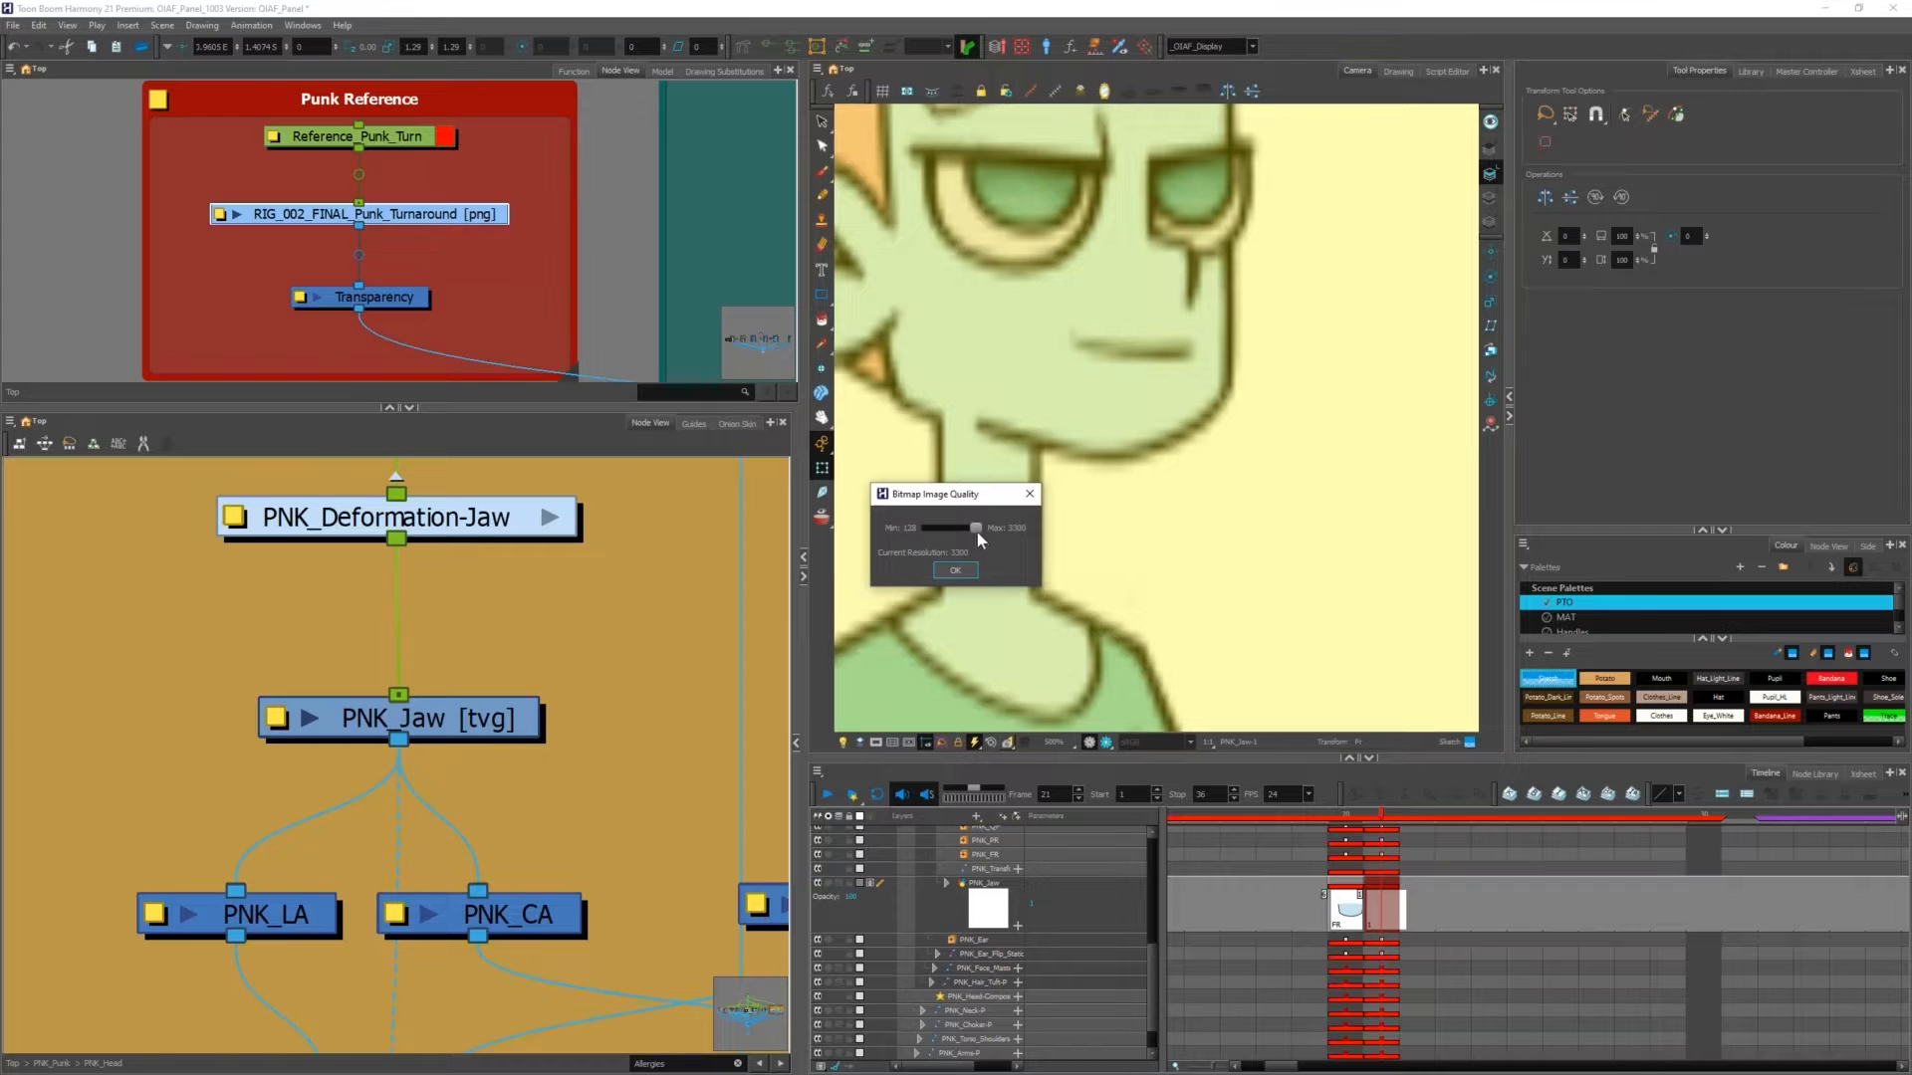
pyautogui.moveTo(975, 529)
pyautogui.mouseDown()
pyautogui.moveTo(948, 526)
pyautogui.moveTo(994, 529)
pyautogui.mouseUp()
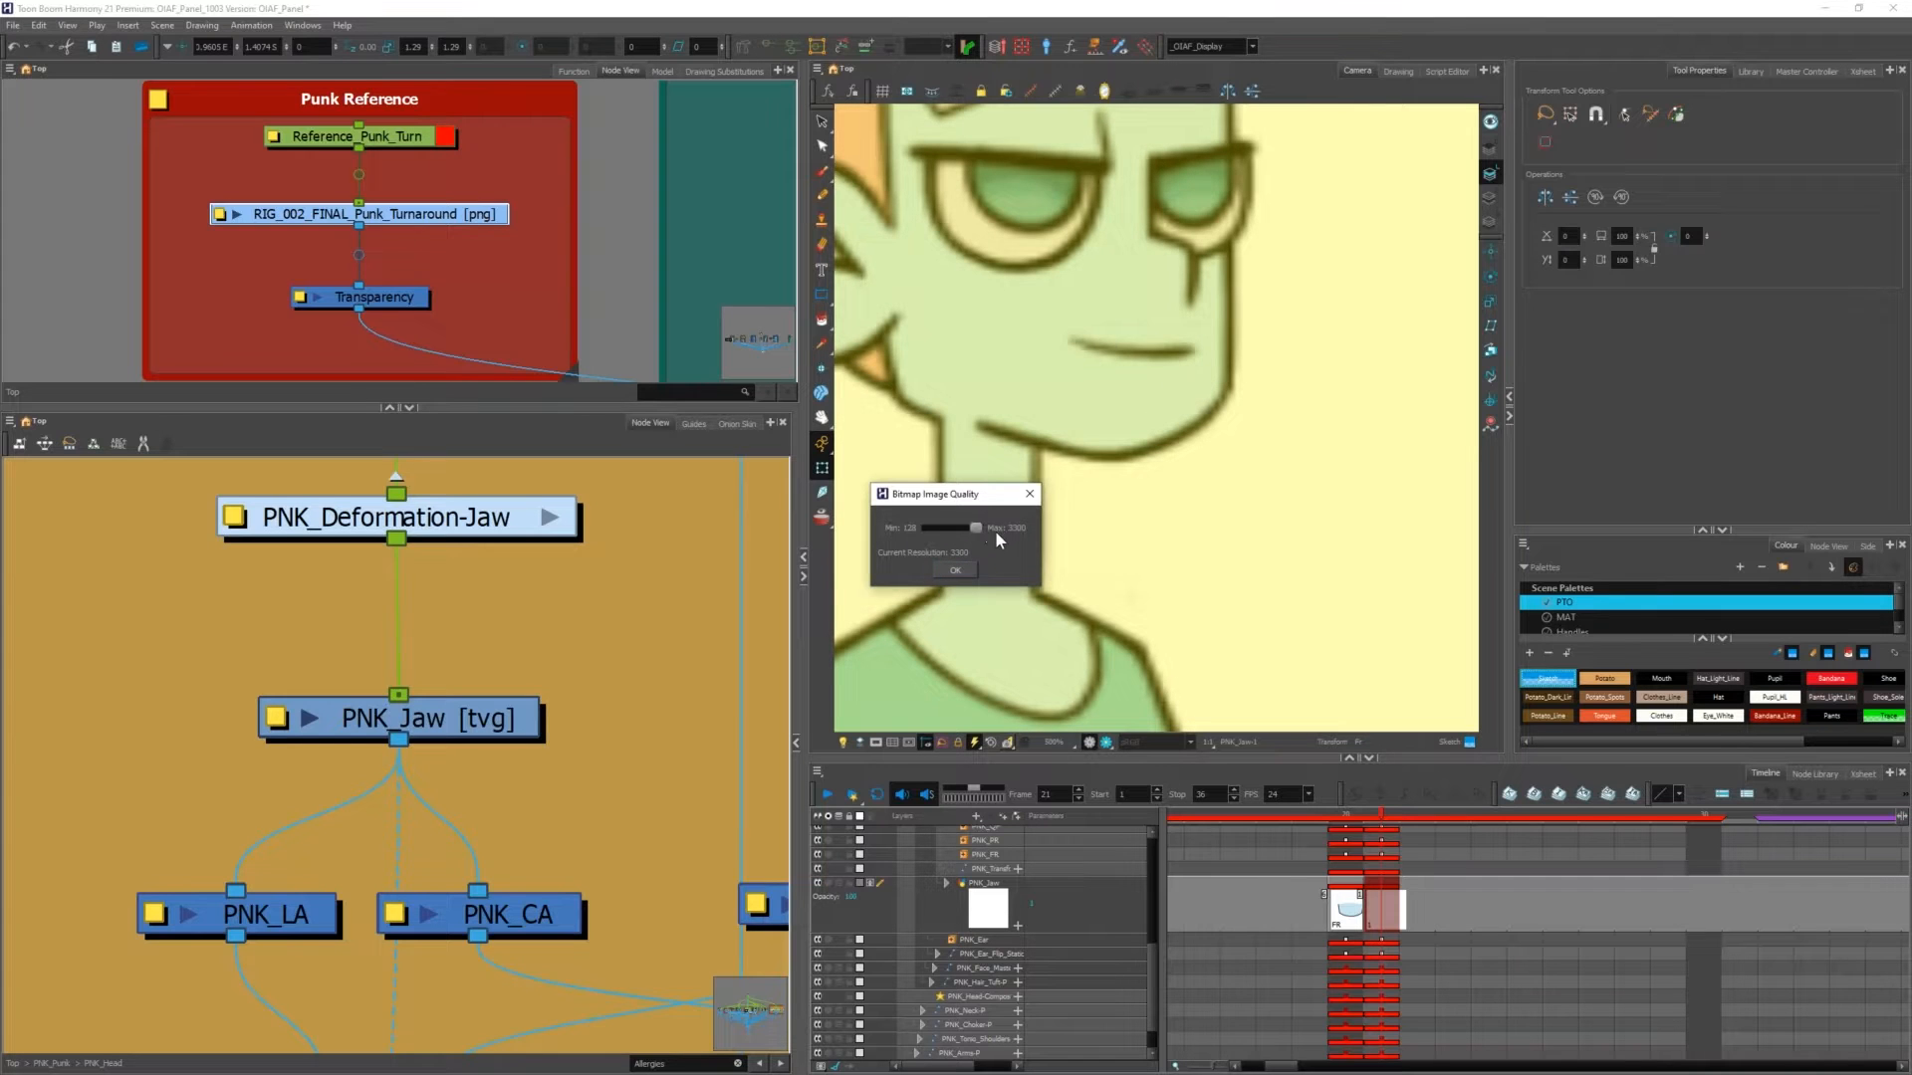
pyautogui.click(955, 570)
pyautogui.click(643, 571)
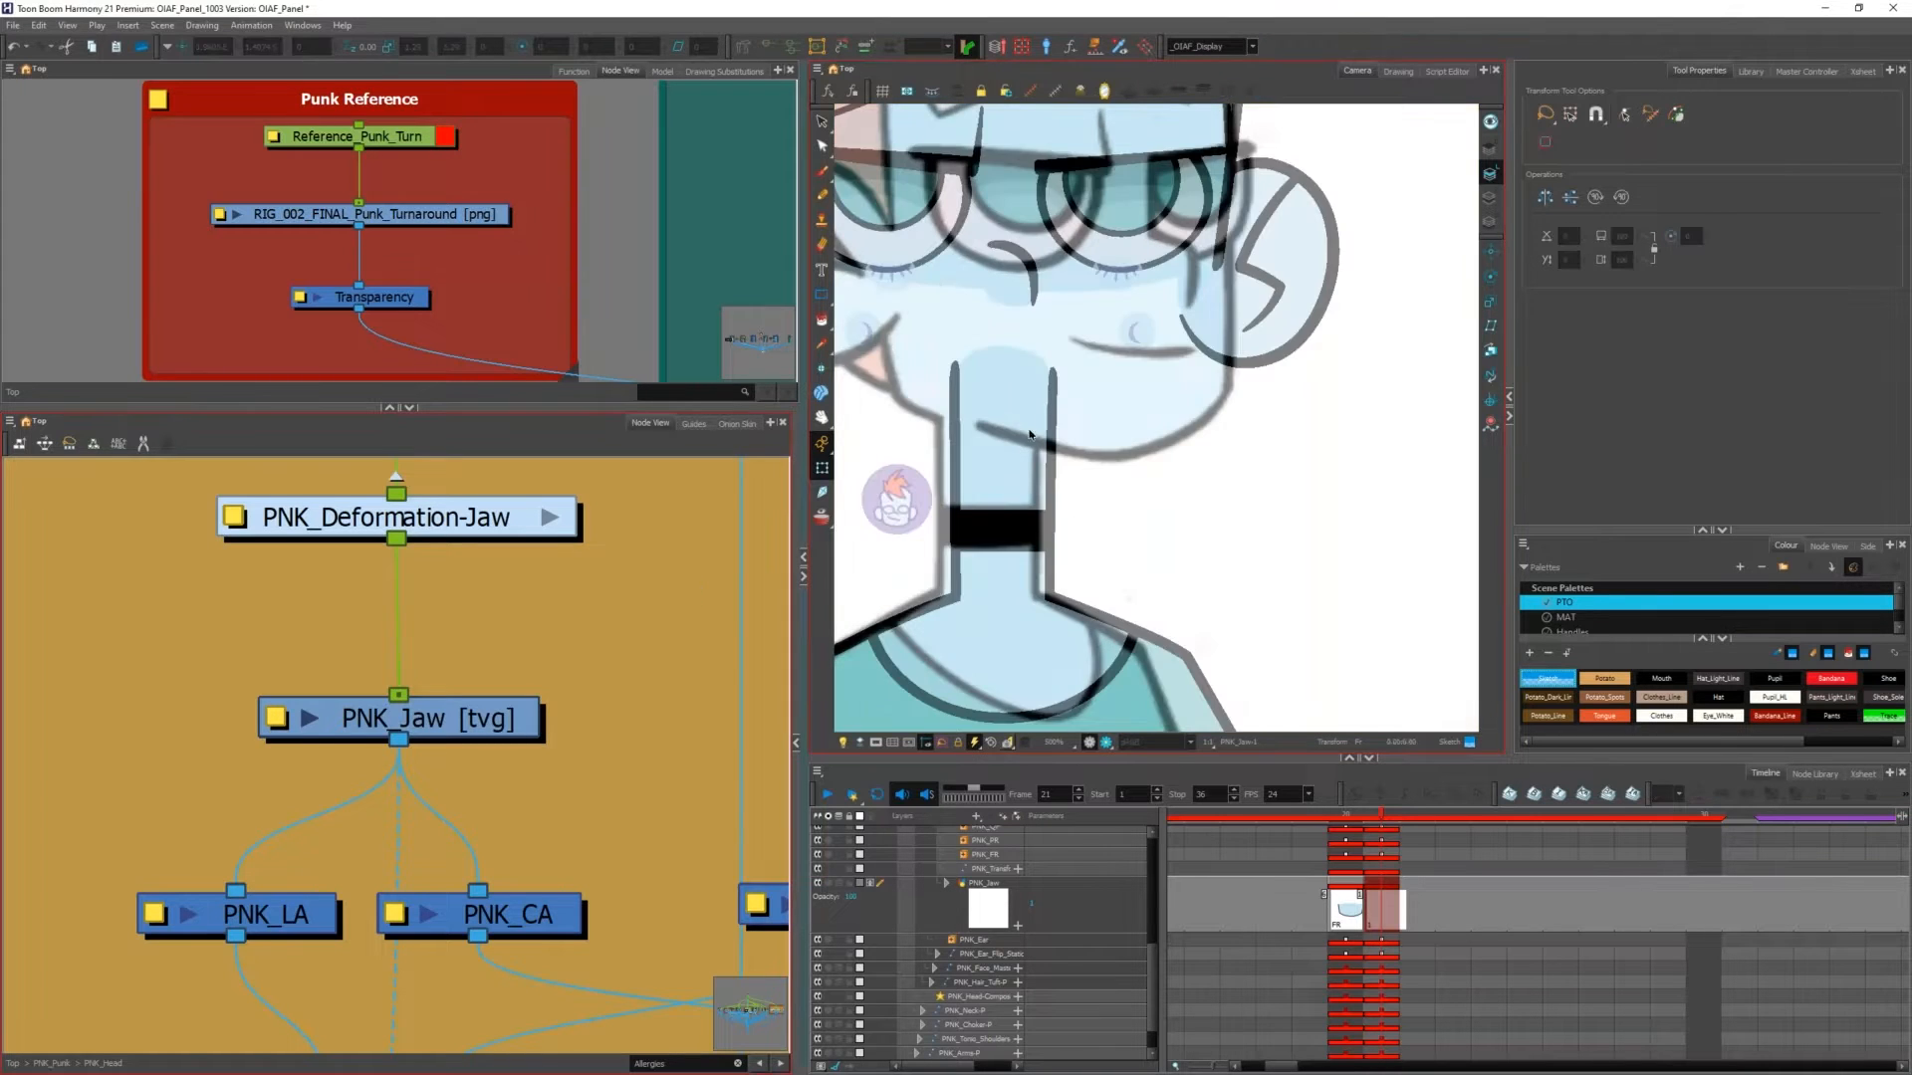
# Step: Select the PNK_Jaw drawing on frame 21 and activate the Pencil tool with the Pencil 2 preset, size 10
pyautogui.click(1382, 900)
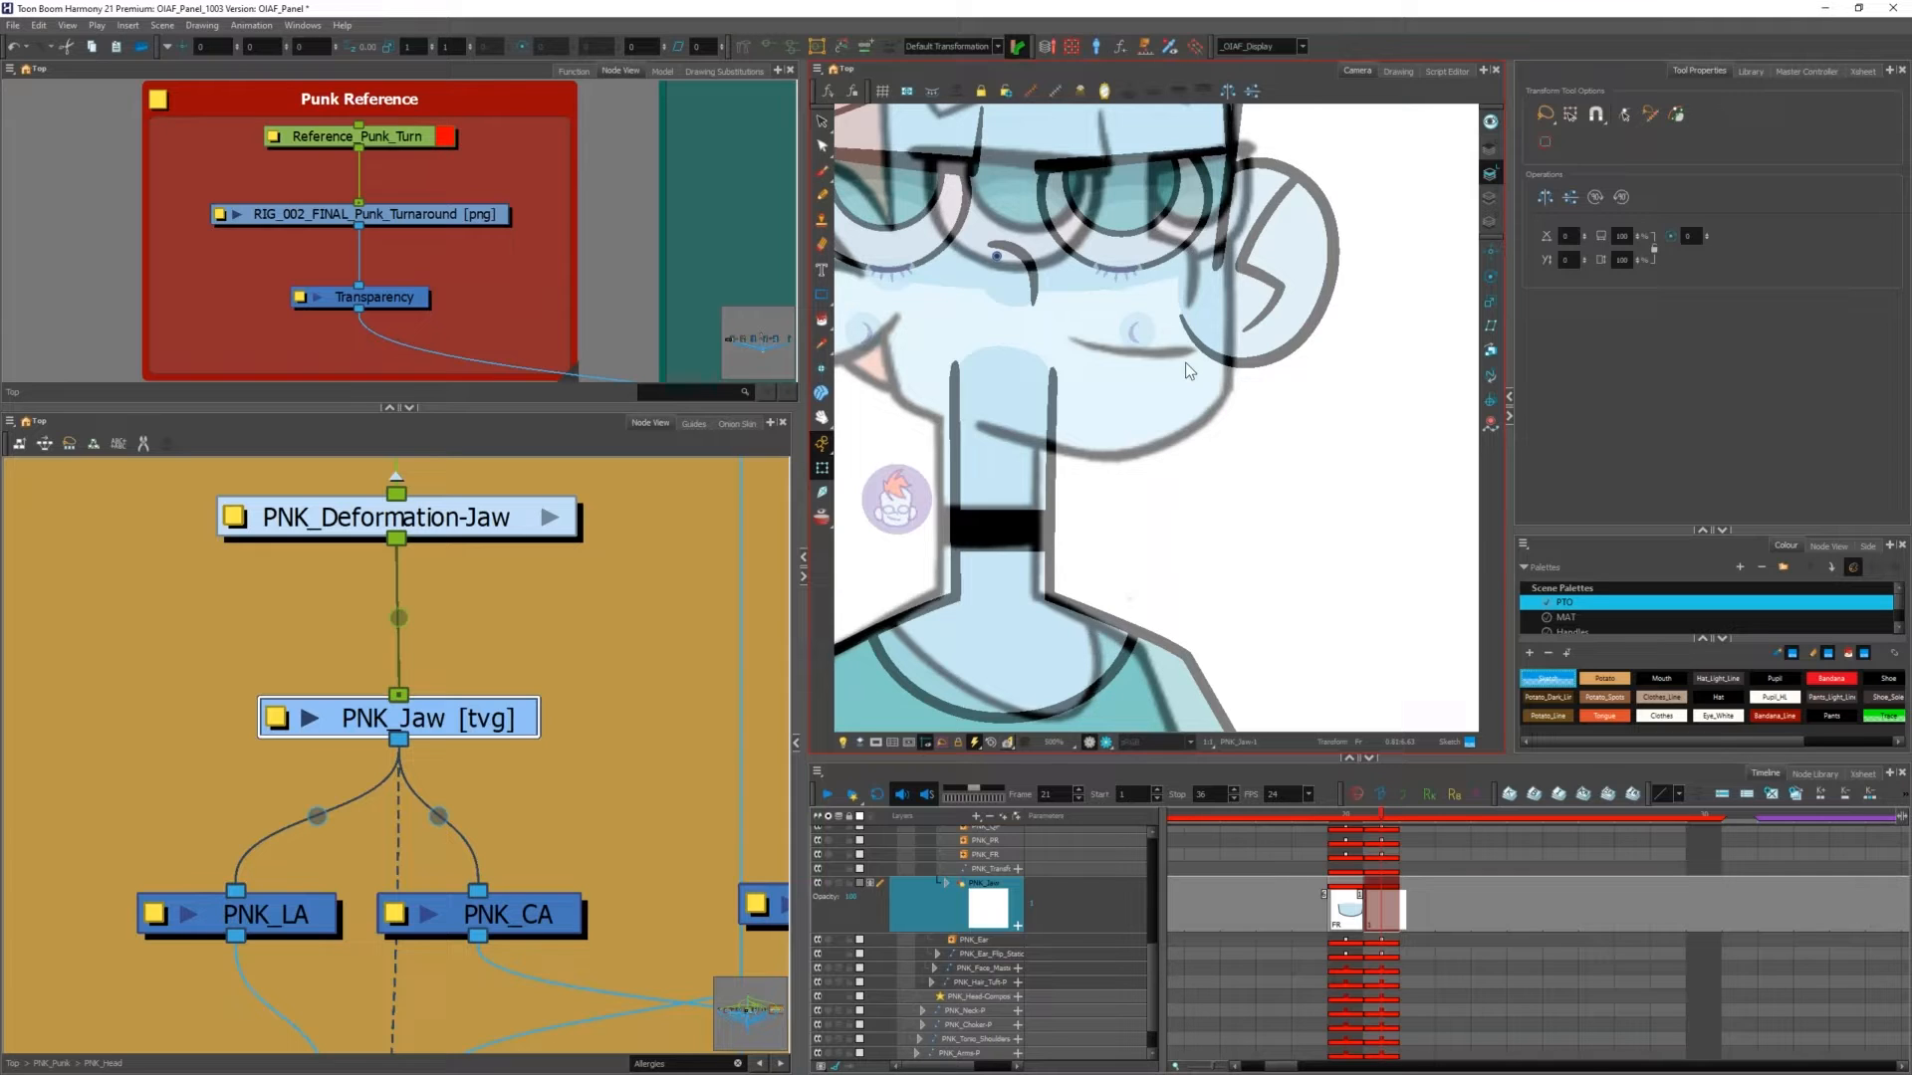
pyautogui.click(1347, 910)
pyautogui.click(1376, 913)
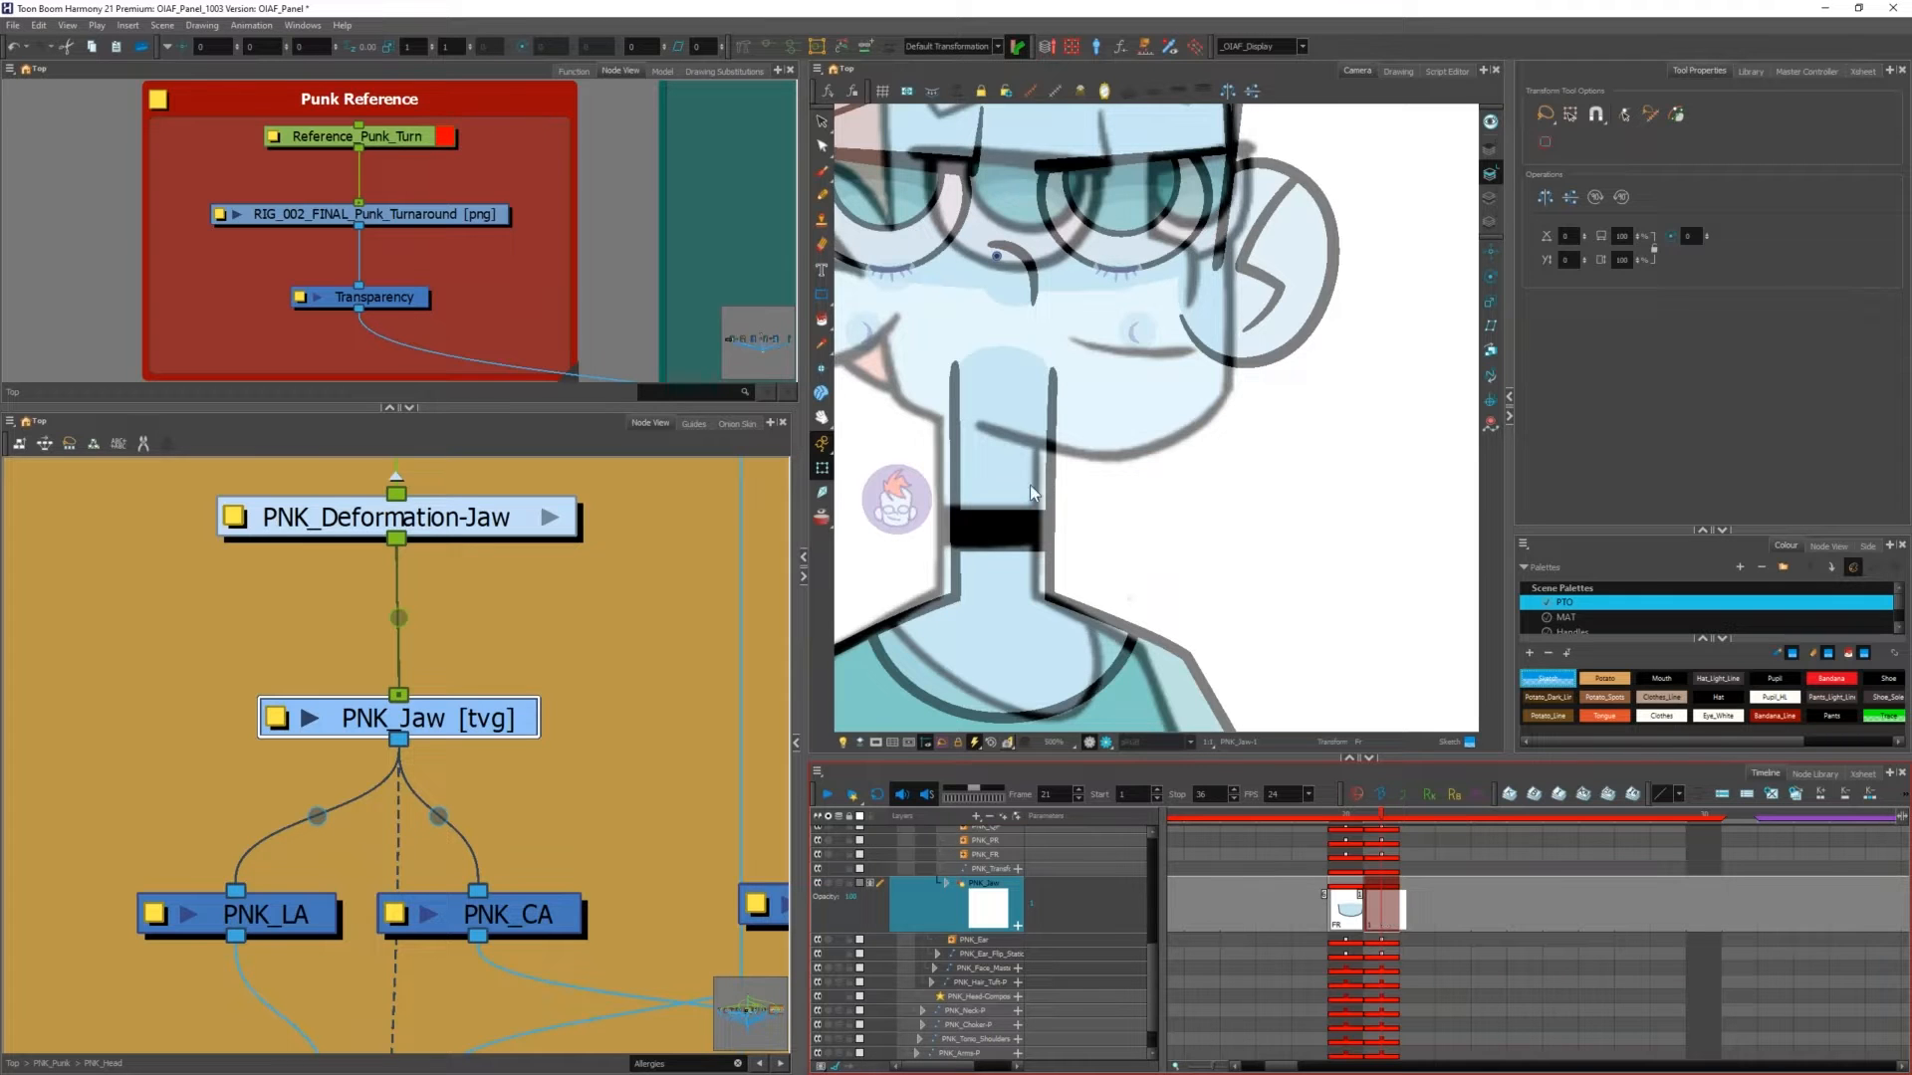
pyautogui.hotkey('alt', '/')
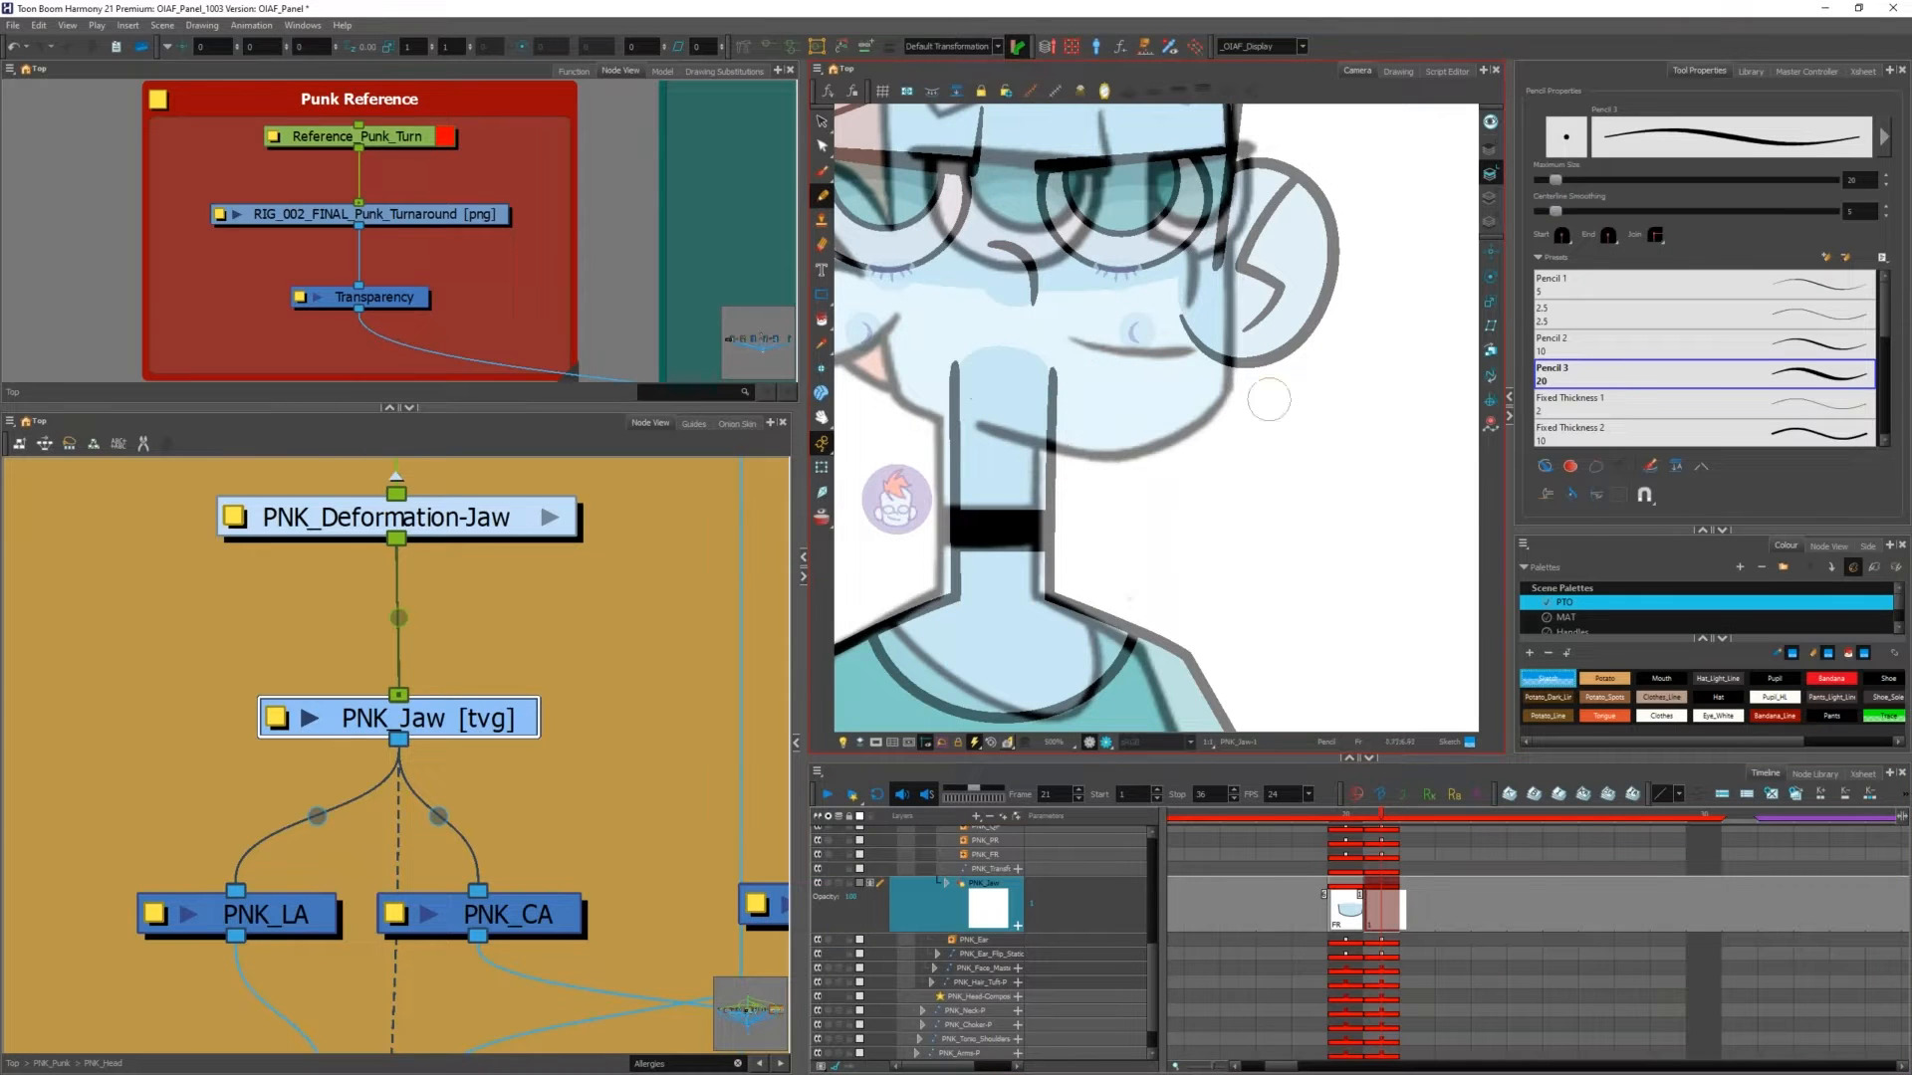
pyautogui.click(1621, 339)
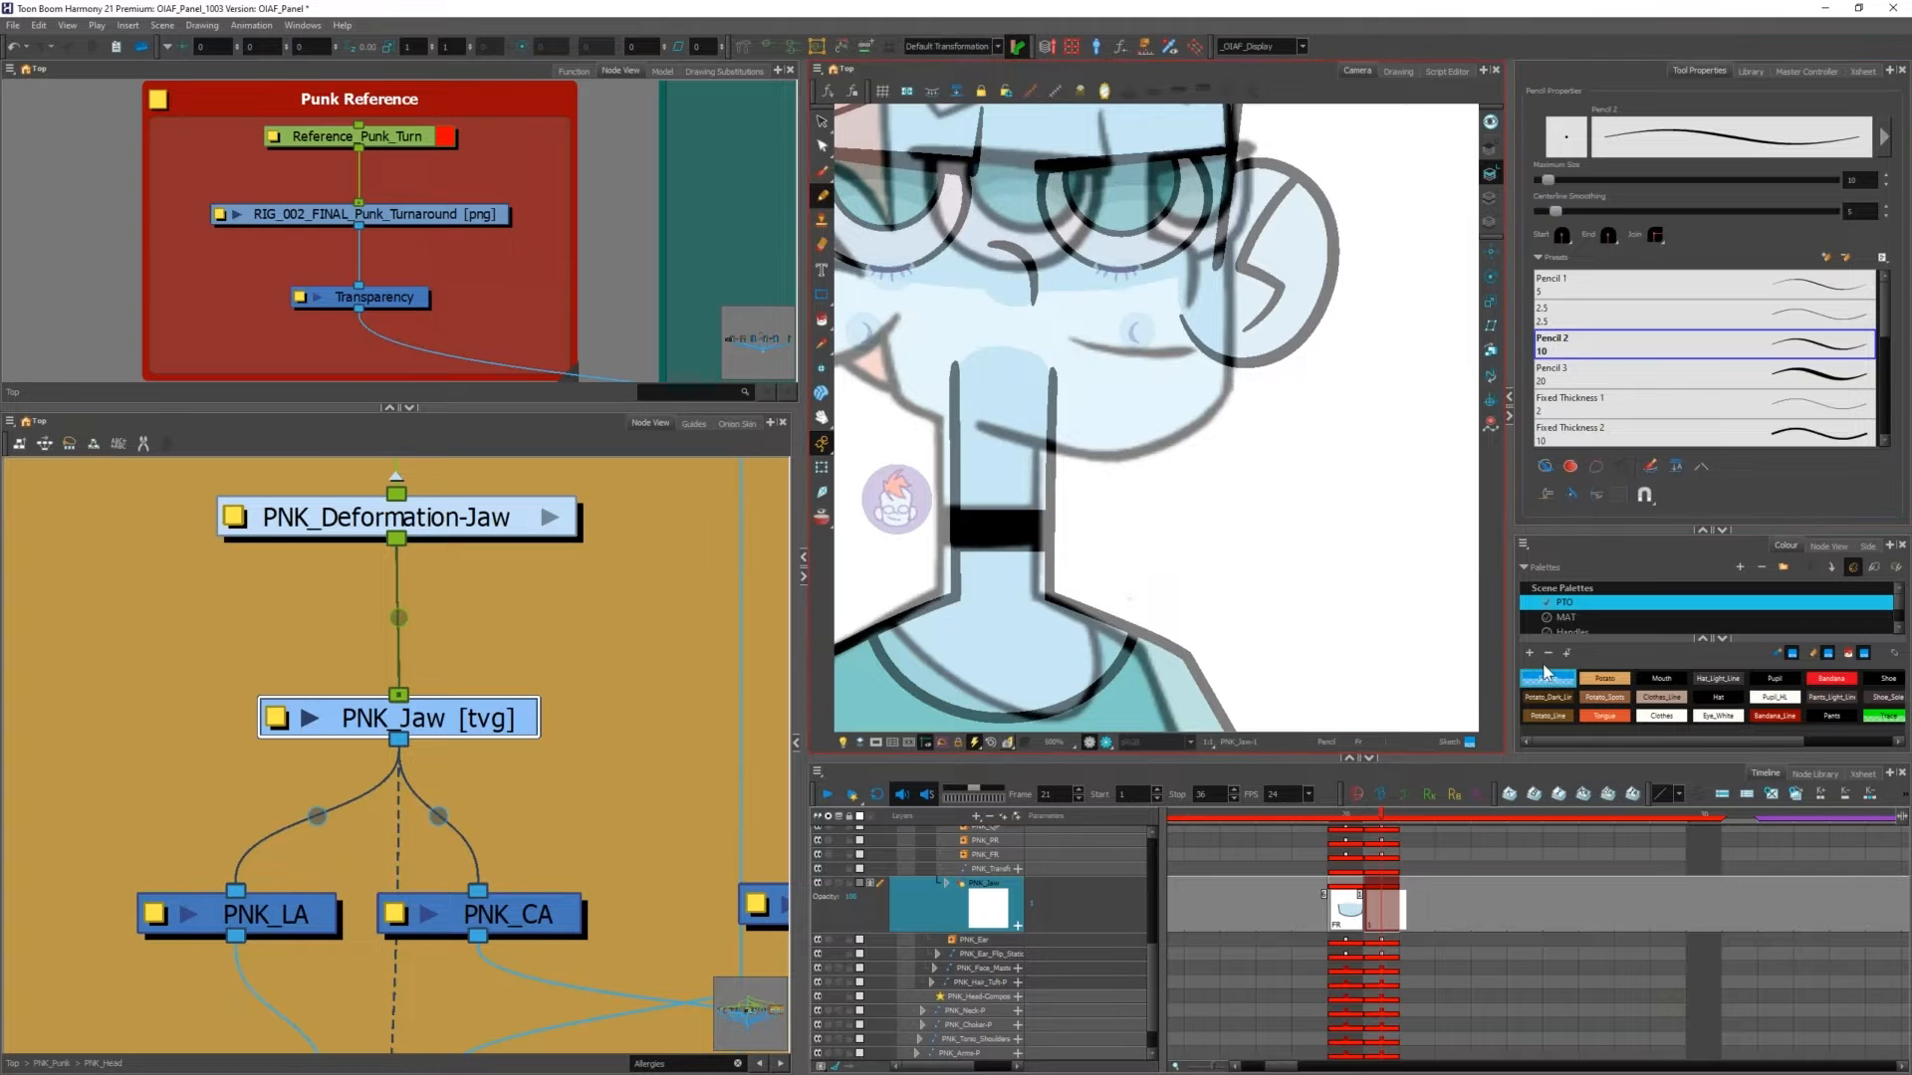
# Step: Sample the PNK_Line colour from the jaw outline on frame 20 and return to frame 21
pyautogui.press(',')
pyautogui.press('d')
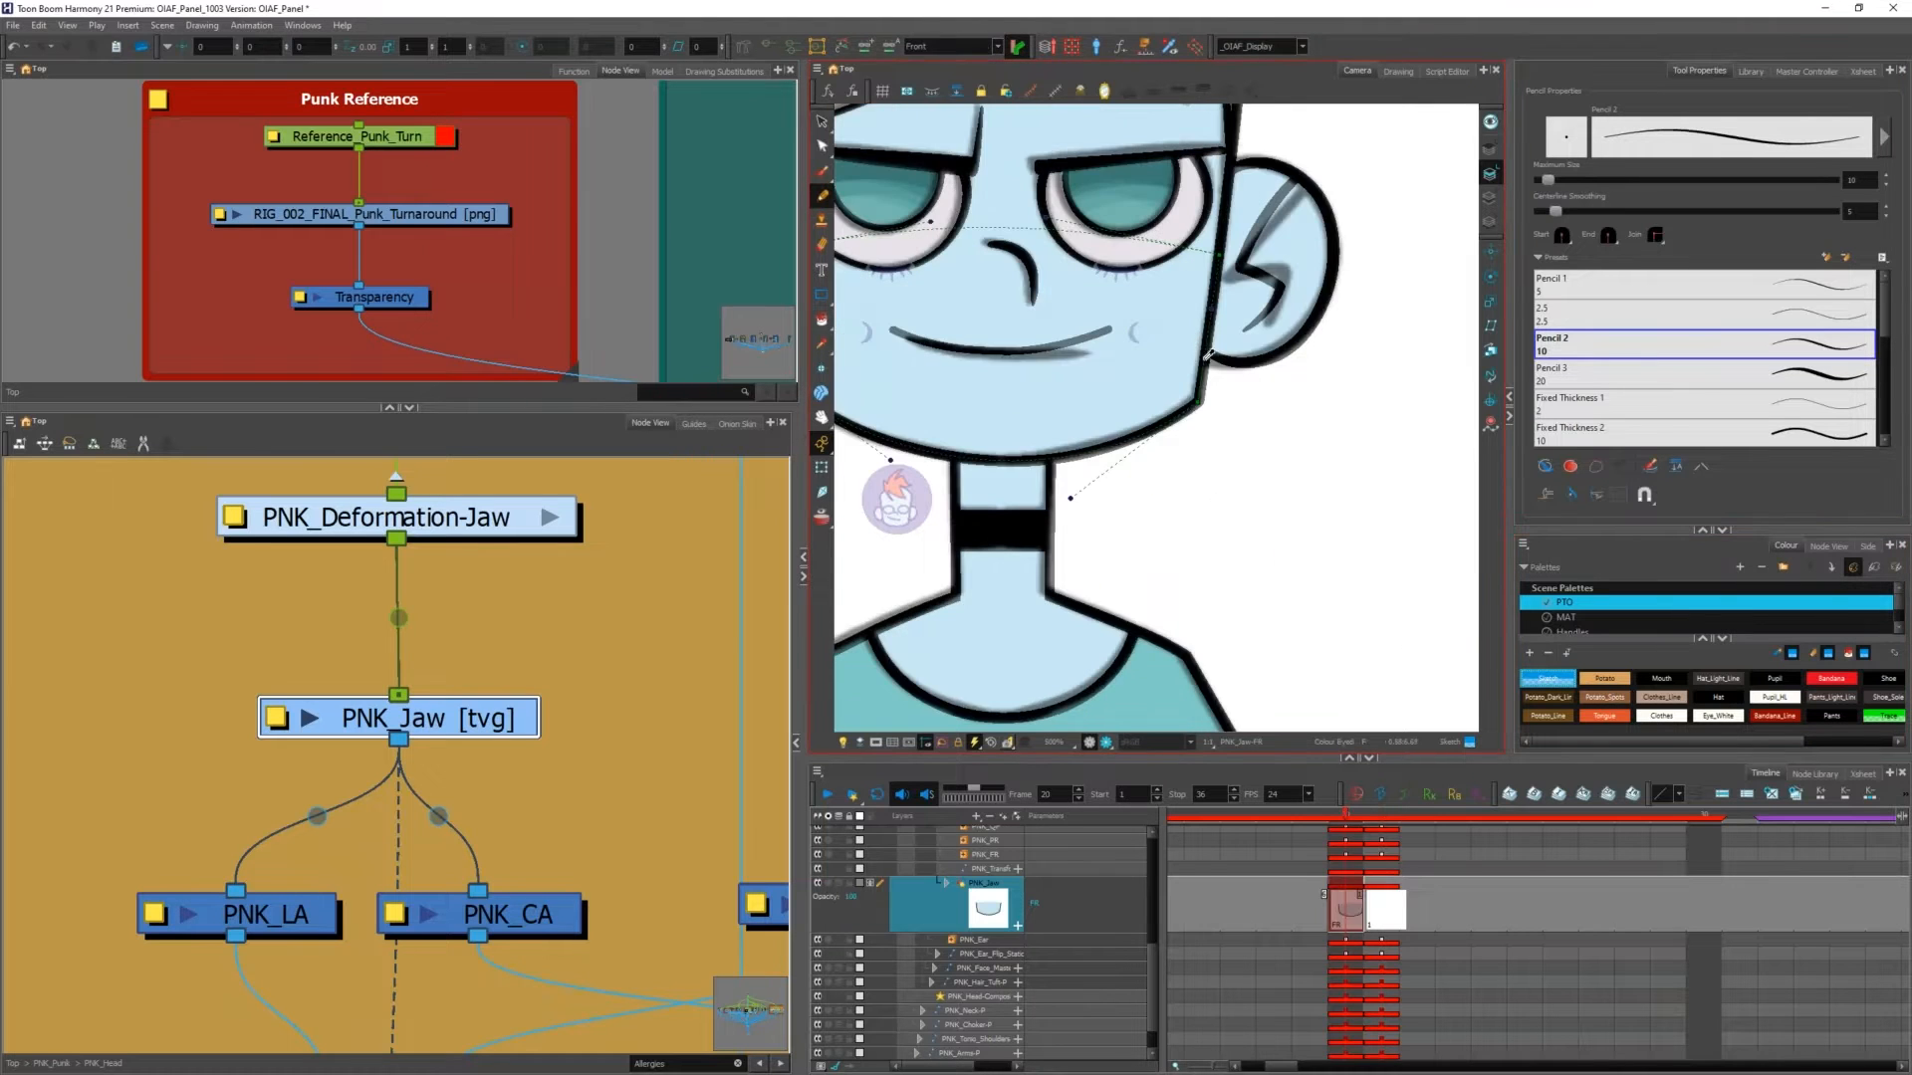
pyautogui.click(1205, 350)
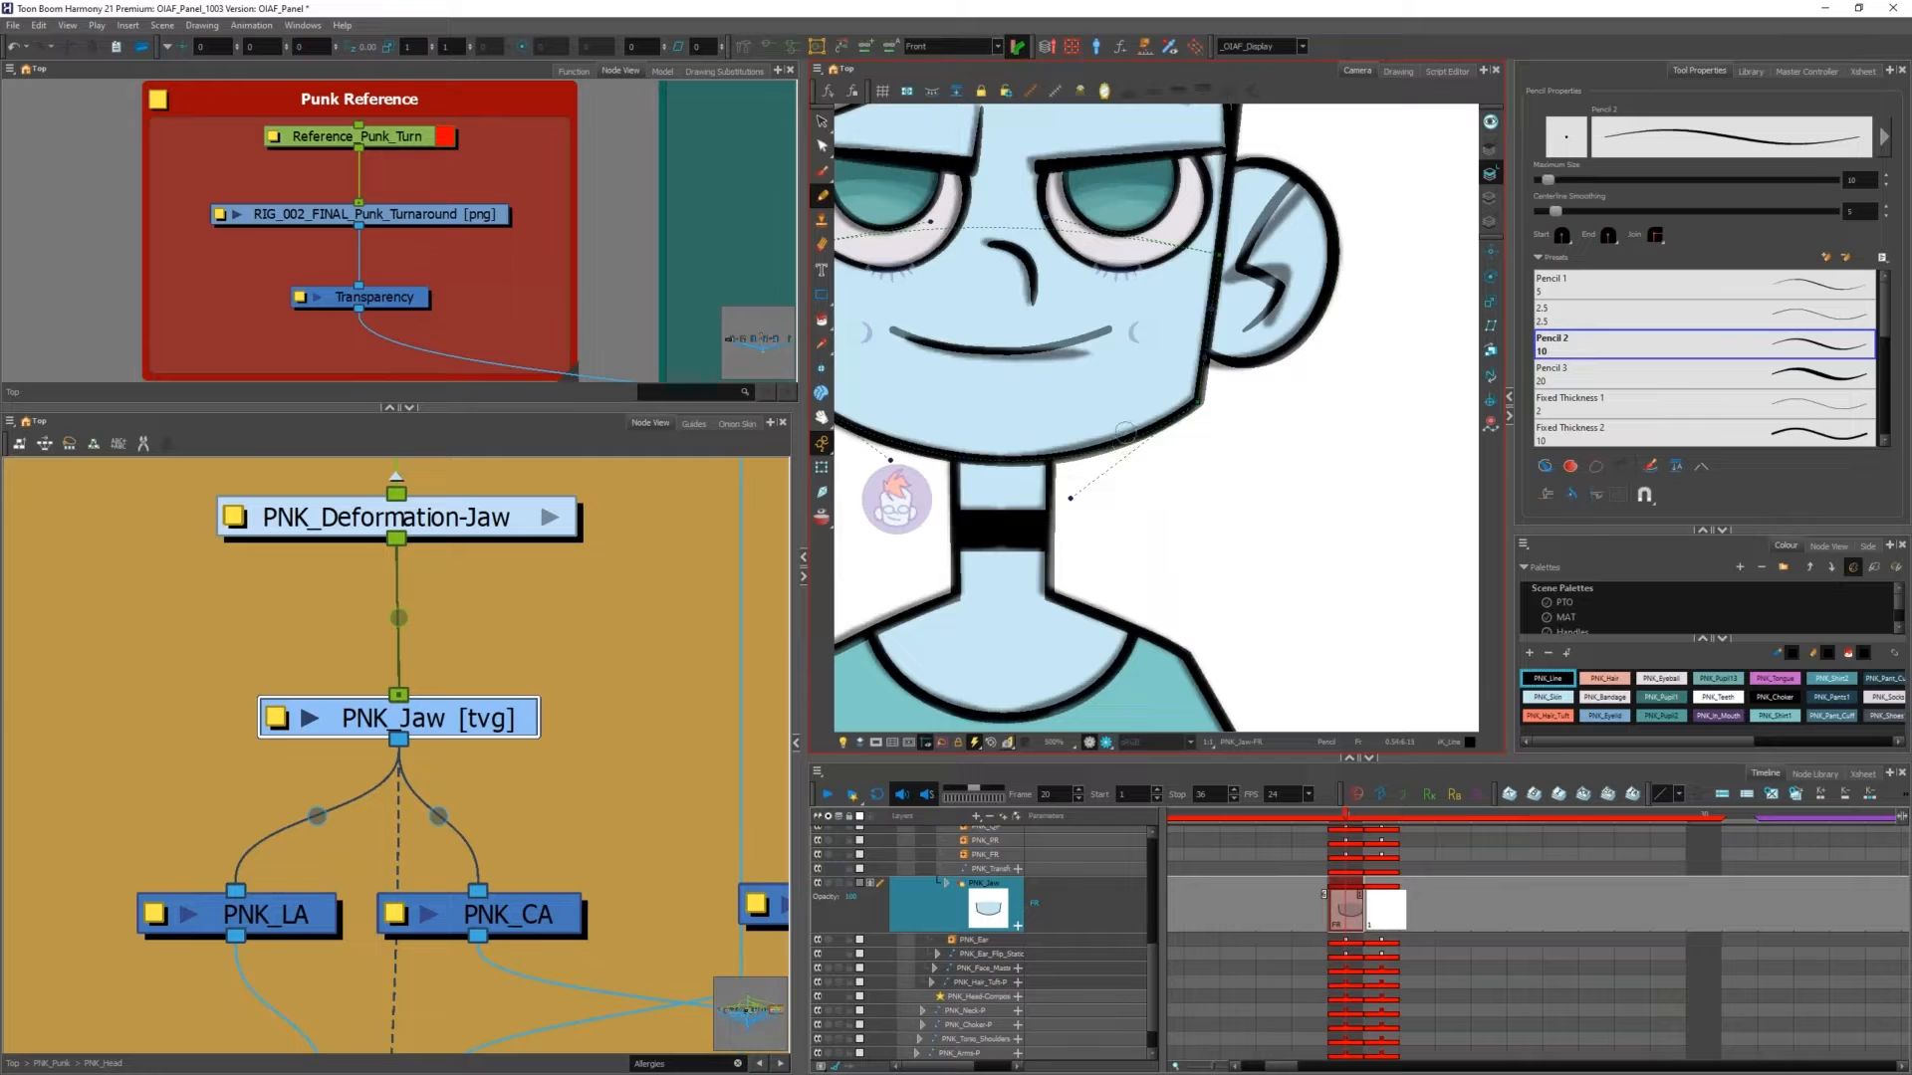
pyautogui.press('.')
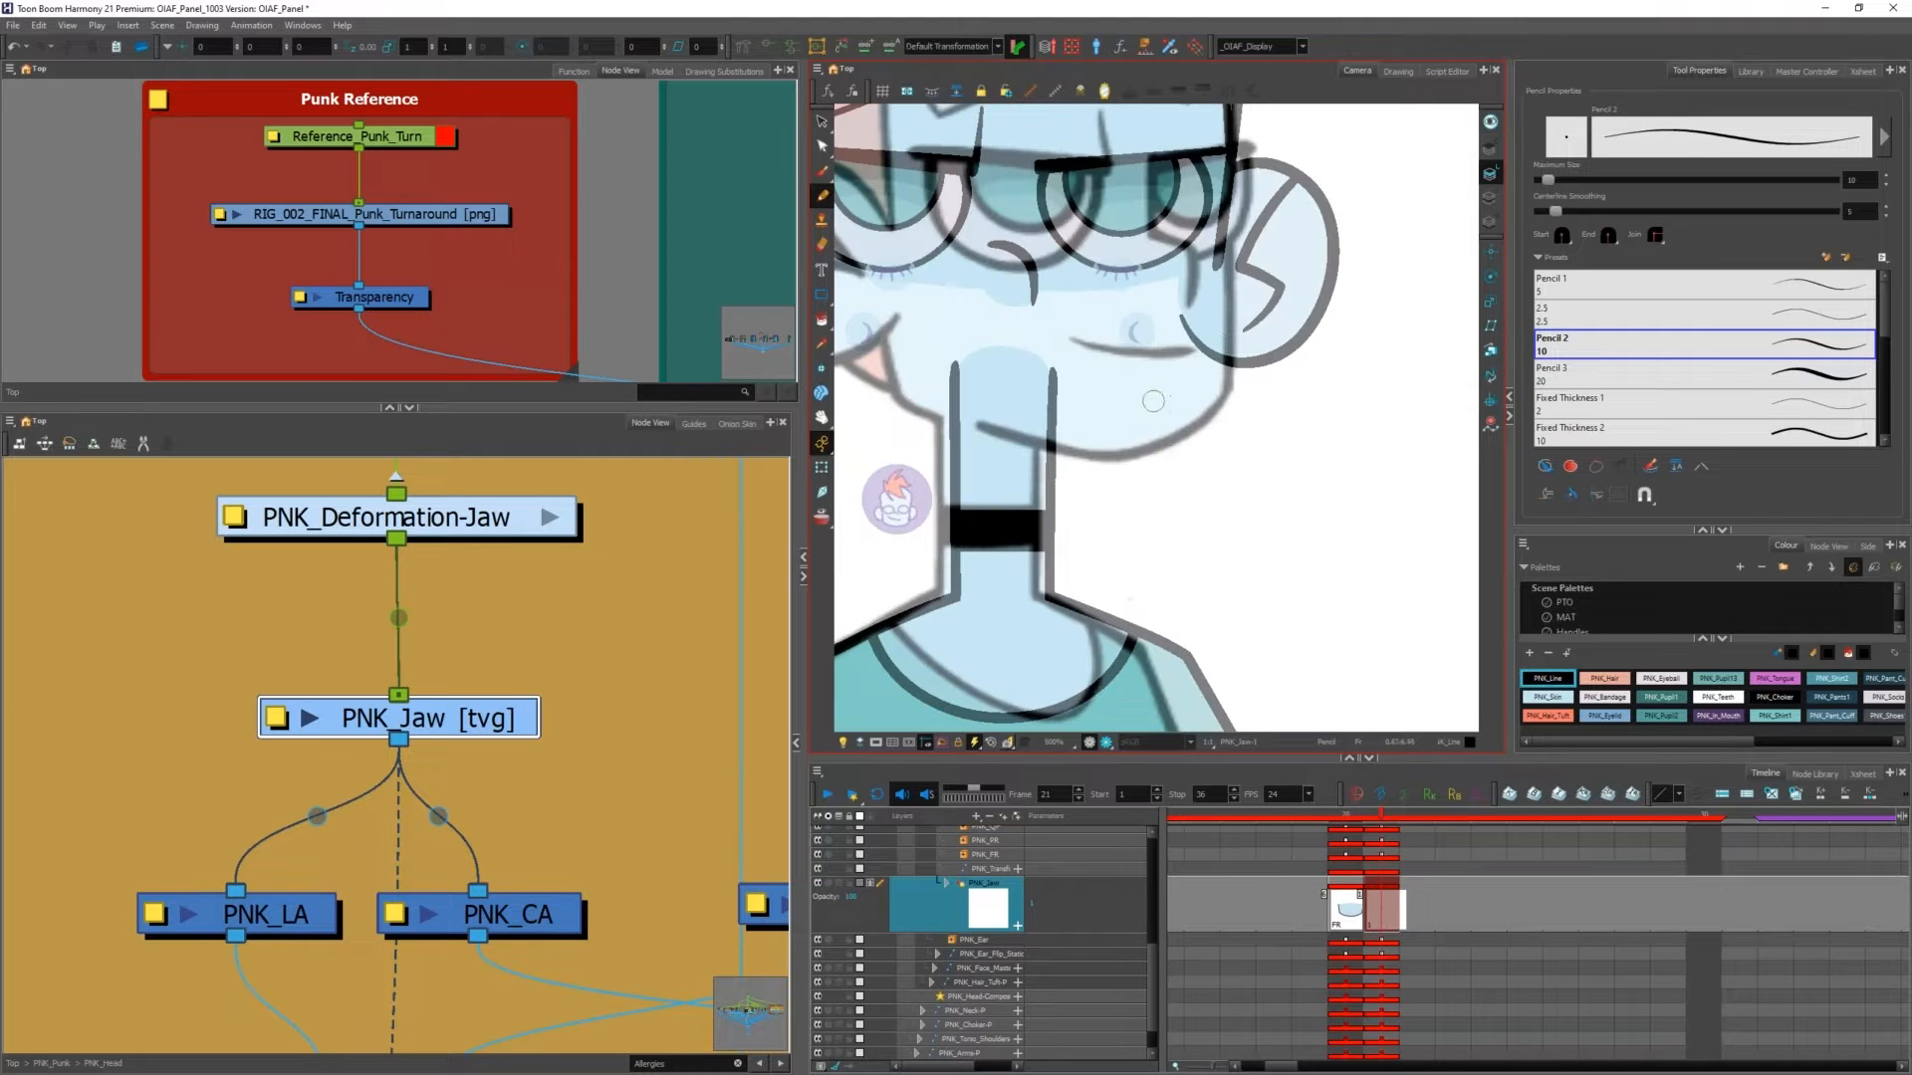
# Step: Trace the two side lines of the three-quarter jaw over the turnaround reference on frame 21
pyautogui.moveTo(1228, 222); pyautogui.dragTo(1228, 392)
pyautogui.moveTo(897, 401); pyautogui.dragTo(871, 275)
pyautogui.moveTo(1285, 433); pyautogui.dragTo(1154, 637)
pyautogui.moveTo(1149, 309); pyautogui.dragTo(1143, 321)
pyautogui.scroll(5, 1095, 326)
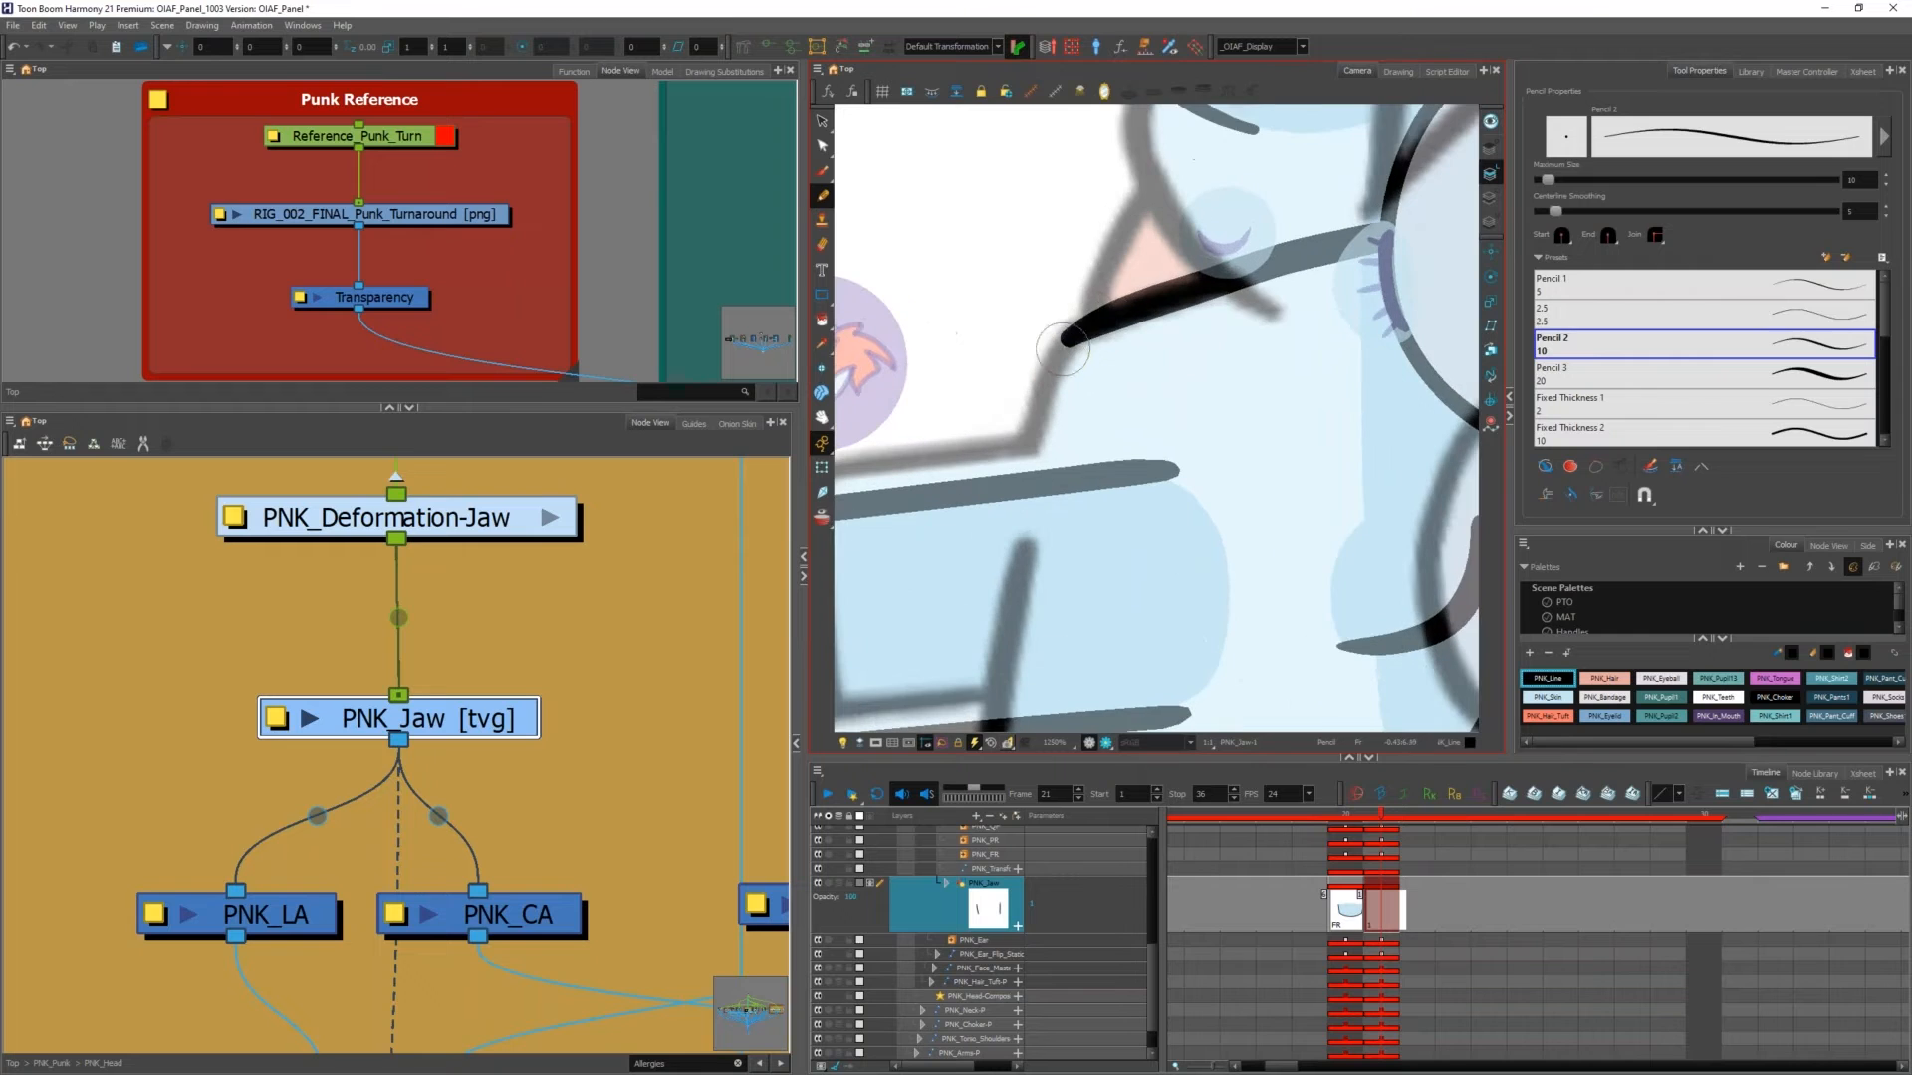
pyautogui.moveTo(1028, 448)
pyautogui.mouseDown()
pyautogui.moveTo(1067, 341)
pyautogui.moveTo(1113, 317)
pyautogui.mouseUp()
# Step: Trace the jaw's lower edge and chin over the reference, leaving a gap in the line above the neck
pyautogui.hotkey('ctrl', 'alt')
pyautogui.moveTo(1332, 537); pyautogui.dragTo(1140, 625)
pyautogui.moveTo(1120, 418)
pyautogui.mouseDown()
pyautogui.moveTo(1378, 448)
pyautogui.moveTo(1357, 323)
pyautogui.mouseUp()
pyautogui.moveTo(1206, 351)
pyautogui.mouseDown()
pyautogui.moveTo(1261, 269)
pyautogui.moveTo(1055, 420)
pyautogui.mouseUp()
pyautogui.moveTo(981, 497)
pyautogui.mouseDown()
pyautogui.moveTo(937, 630)
pyautogui.moveTo(1047, 414)
pyautogui.mouseUp()
pyautogui.moveTo(1059, 557)
pyautogui.mouseDown()
pyautogui.moveTo(958, 460)
pyautogui.moveTo(1111, 290)
pyautogui.mouseUp()
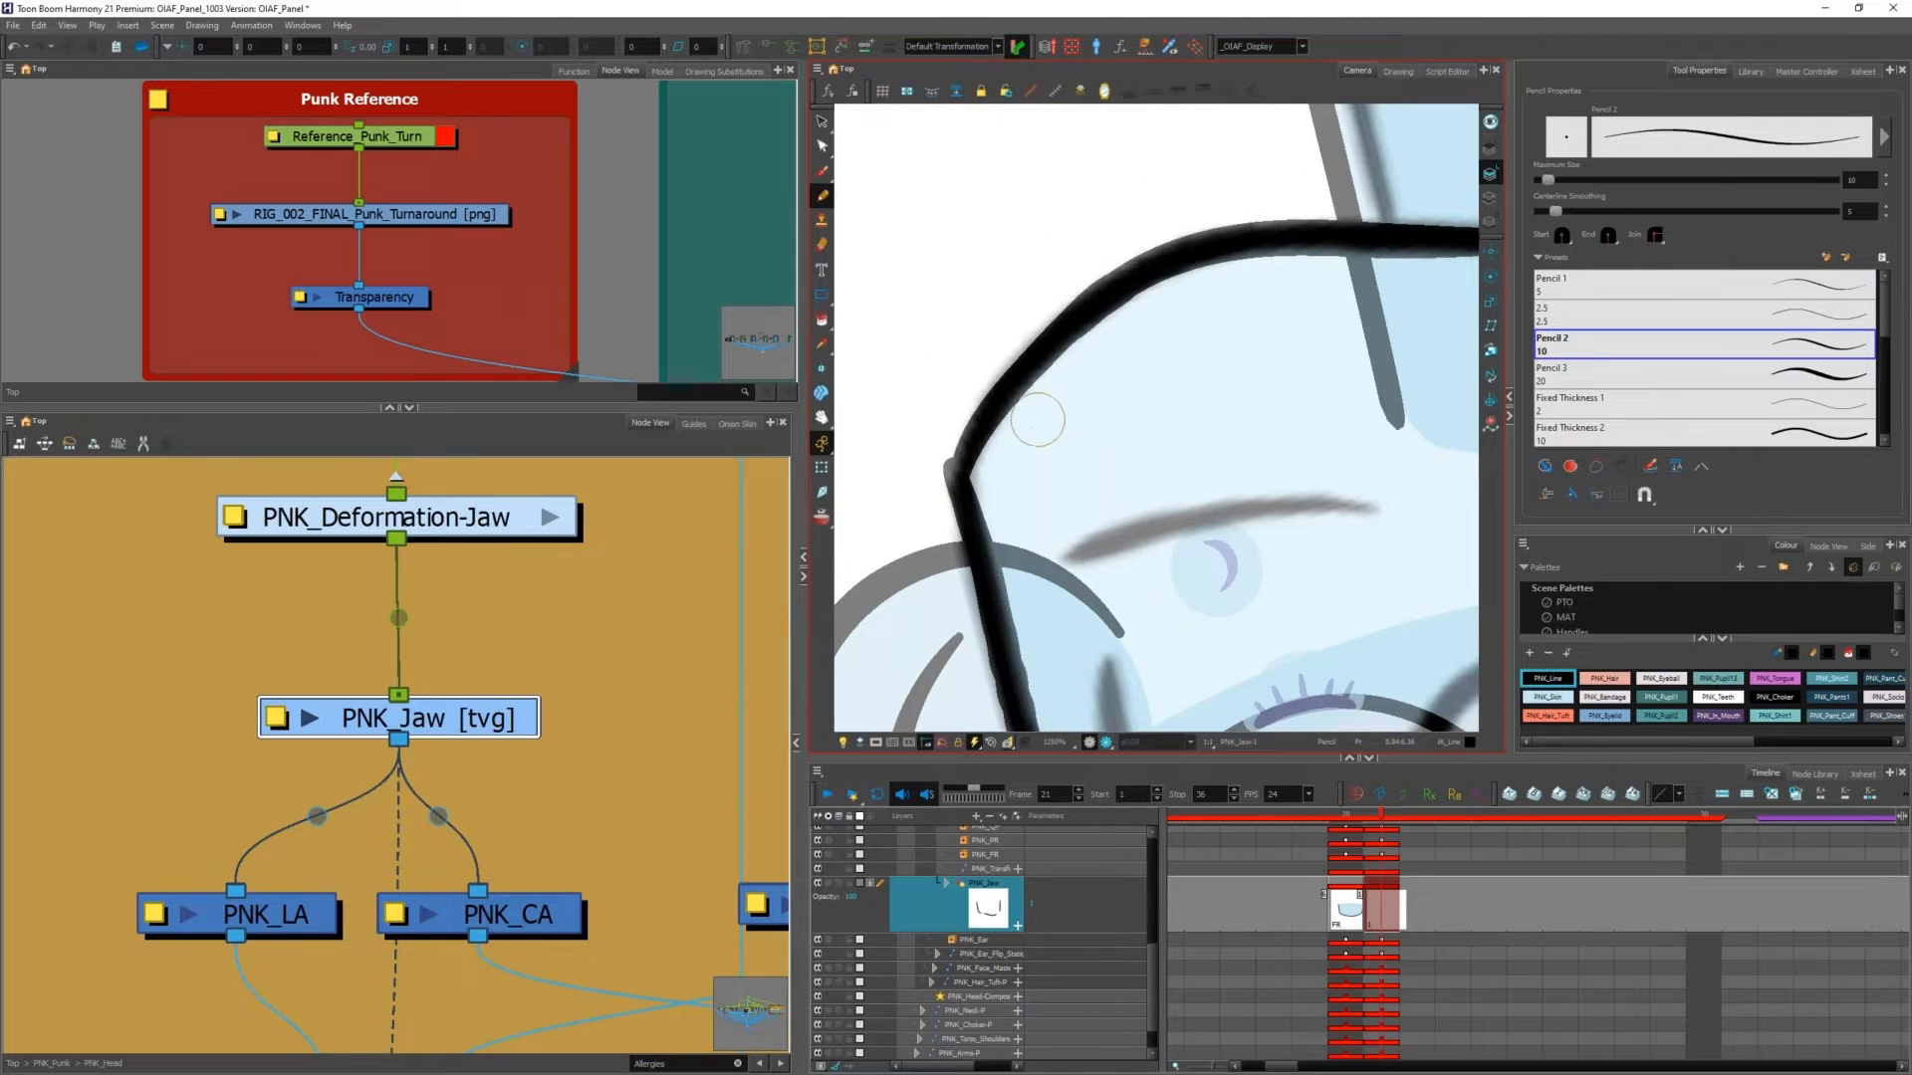
pyautogui.hotkey('shift', 'x')
pyautogui.hotkey('shift', 'm')
pyautogui.scroll(2, 1086, 276)
pyautogui.scroll(4, 1194, 375)
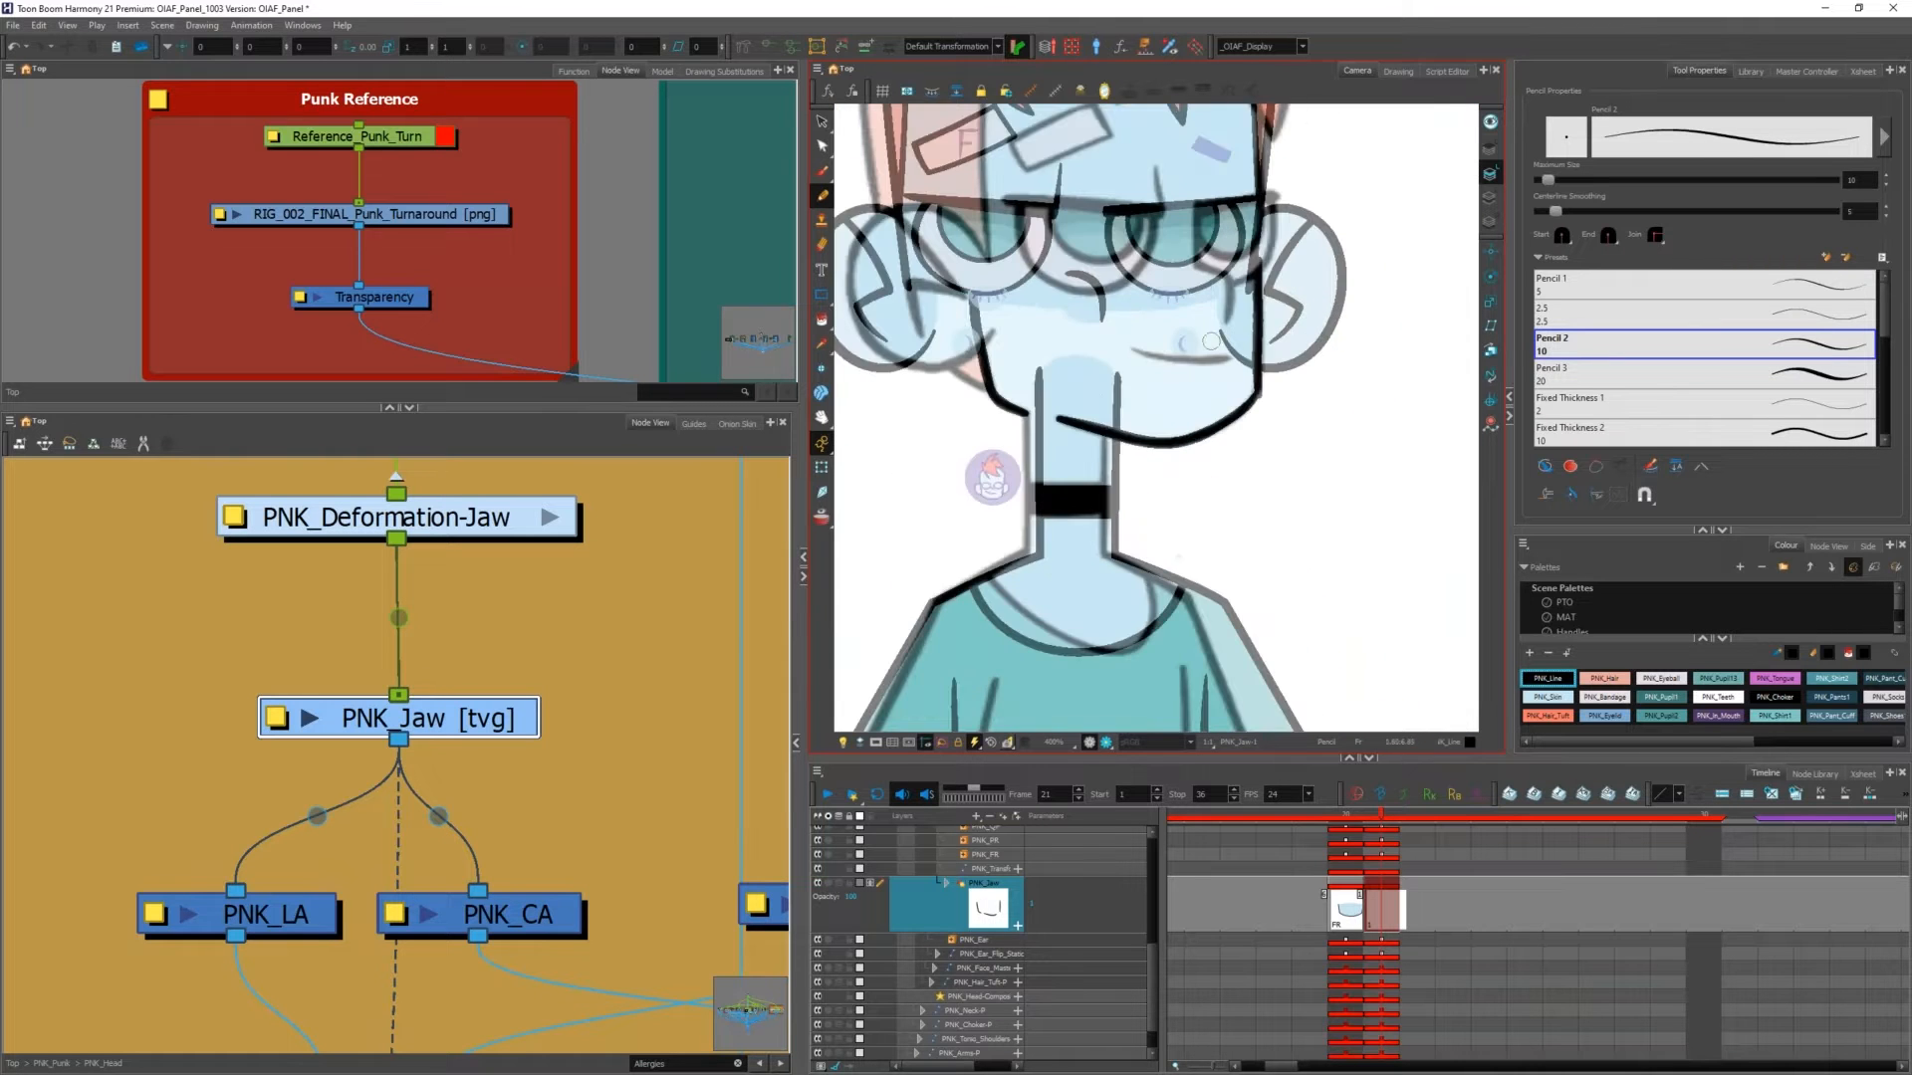
pyautogui.scroll(1, 1085, 399)
# Step: Select the right cheek and chin strokes and merge them into one pencil line
pyautogui.hotkey('alt', 's')
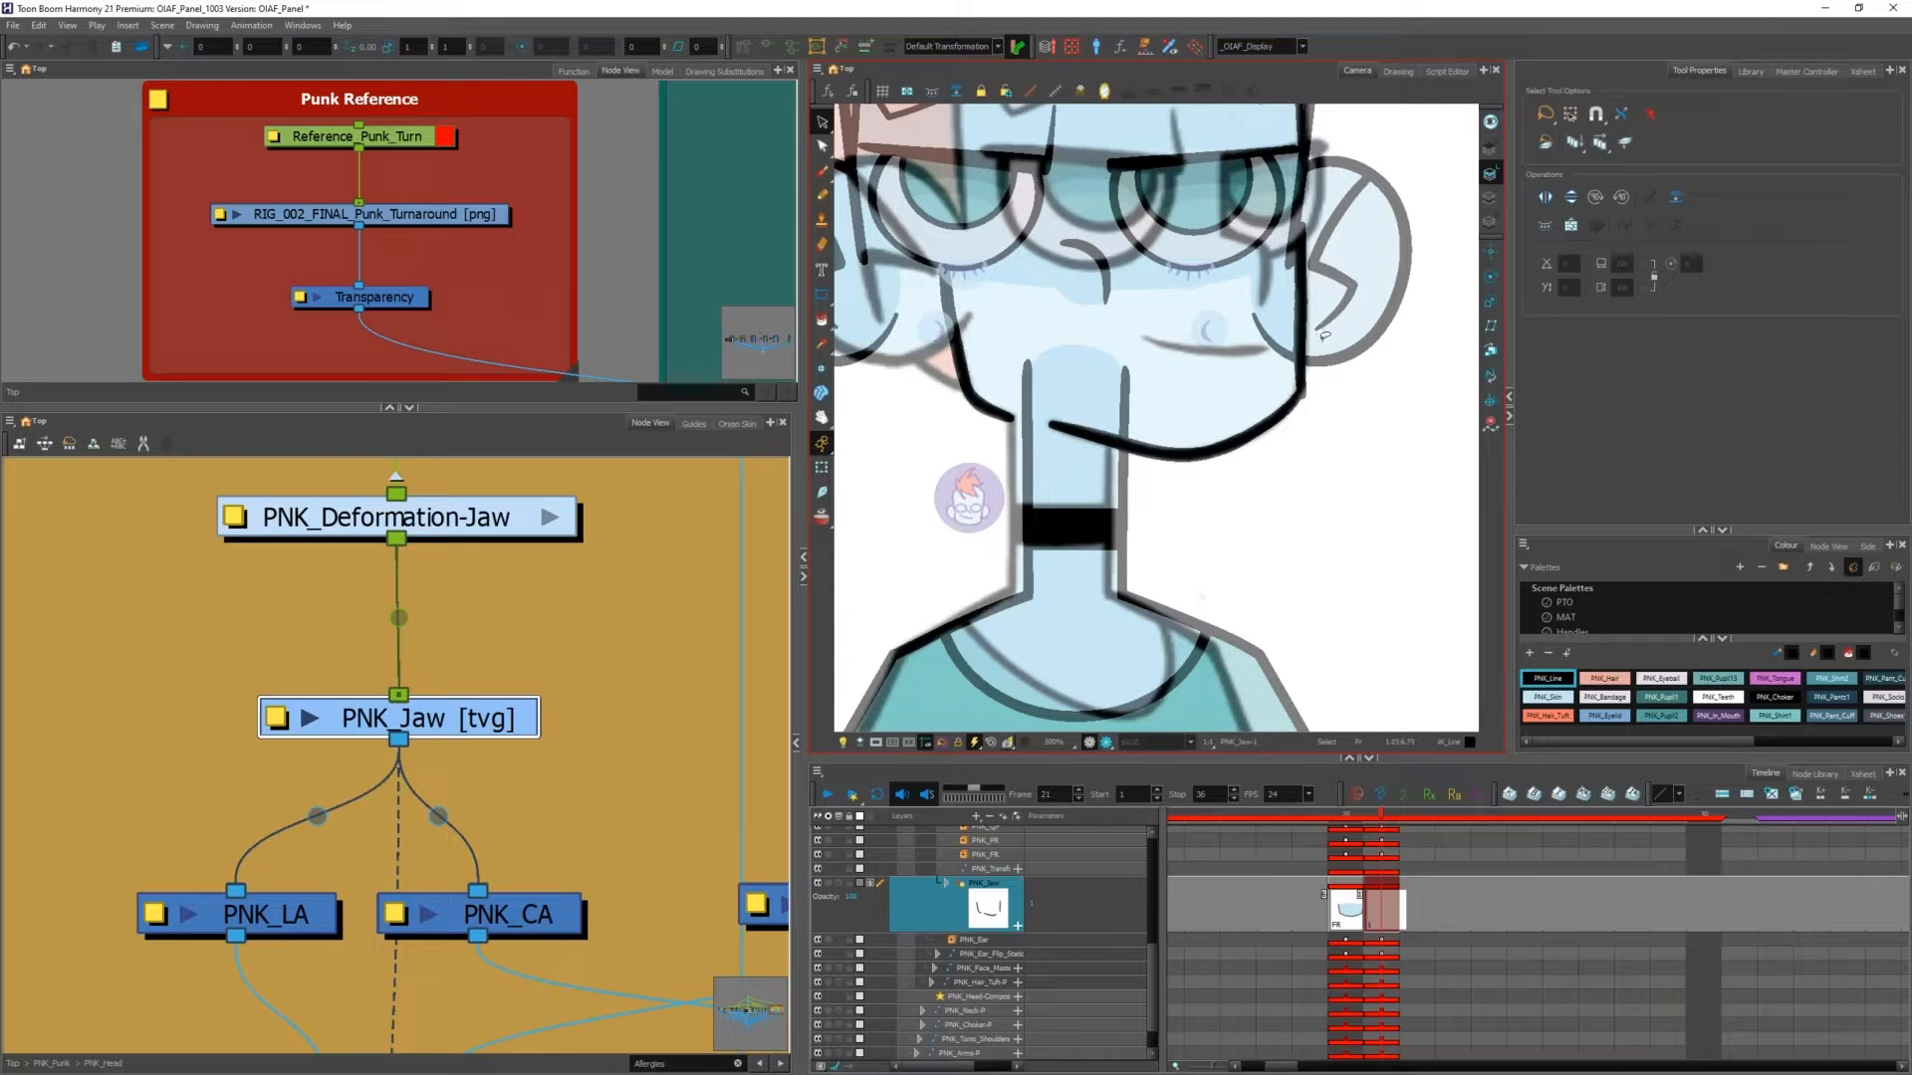
pyautogui.moveTo(1323, 392)
pyautogui.mouseDown()
pyautogui.moveTo(1056, 409)
pyautogui.moveTo(1232, 472)
pyautogui.mouseUp()
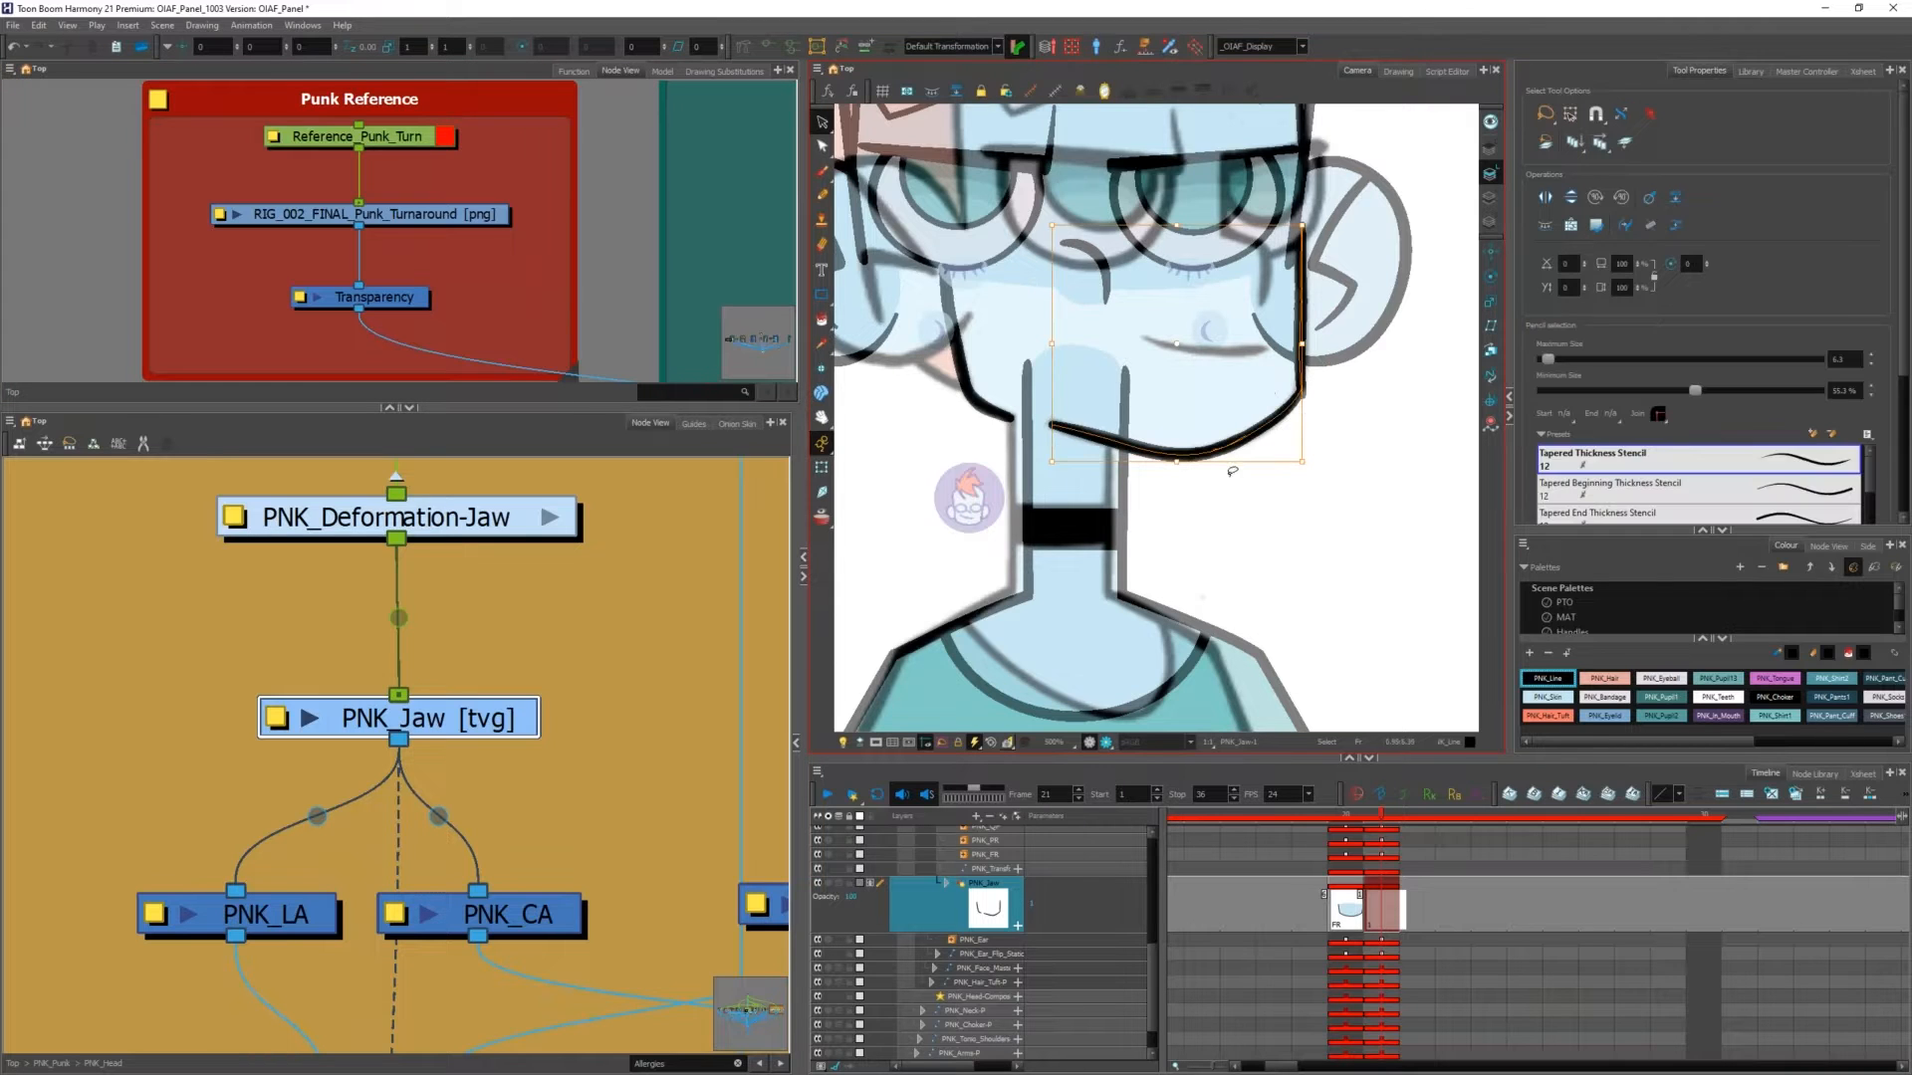
pyautogui.click(1647, 224)
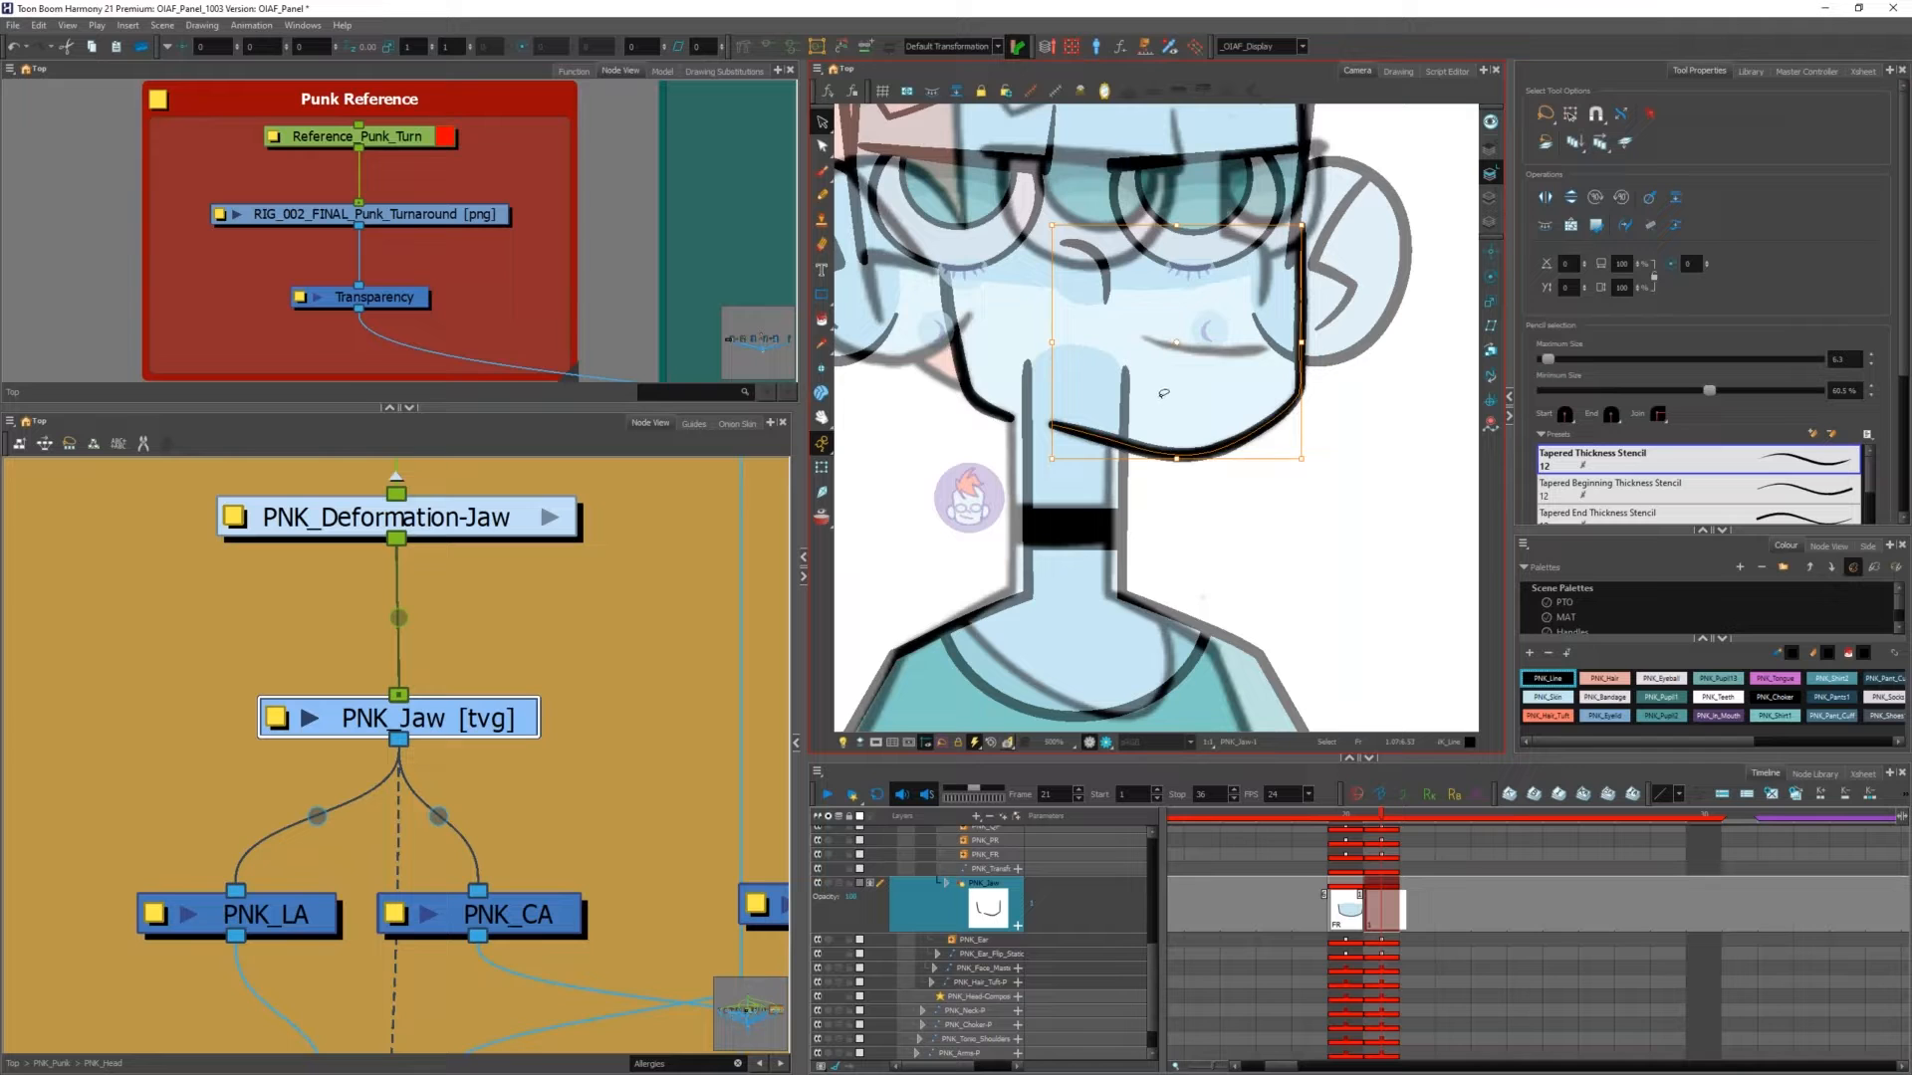
pyautogui.scroll(3, 924, 373)
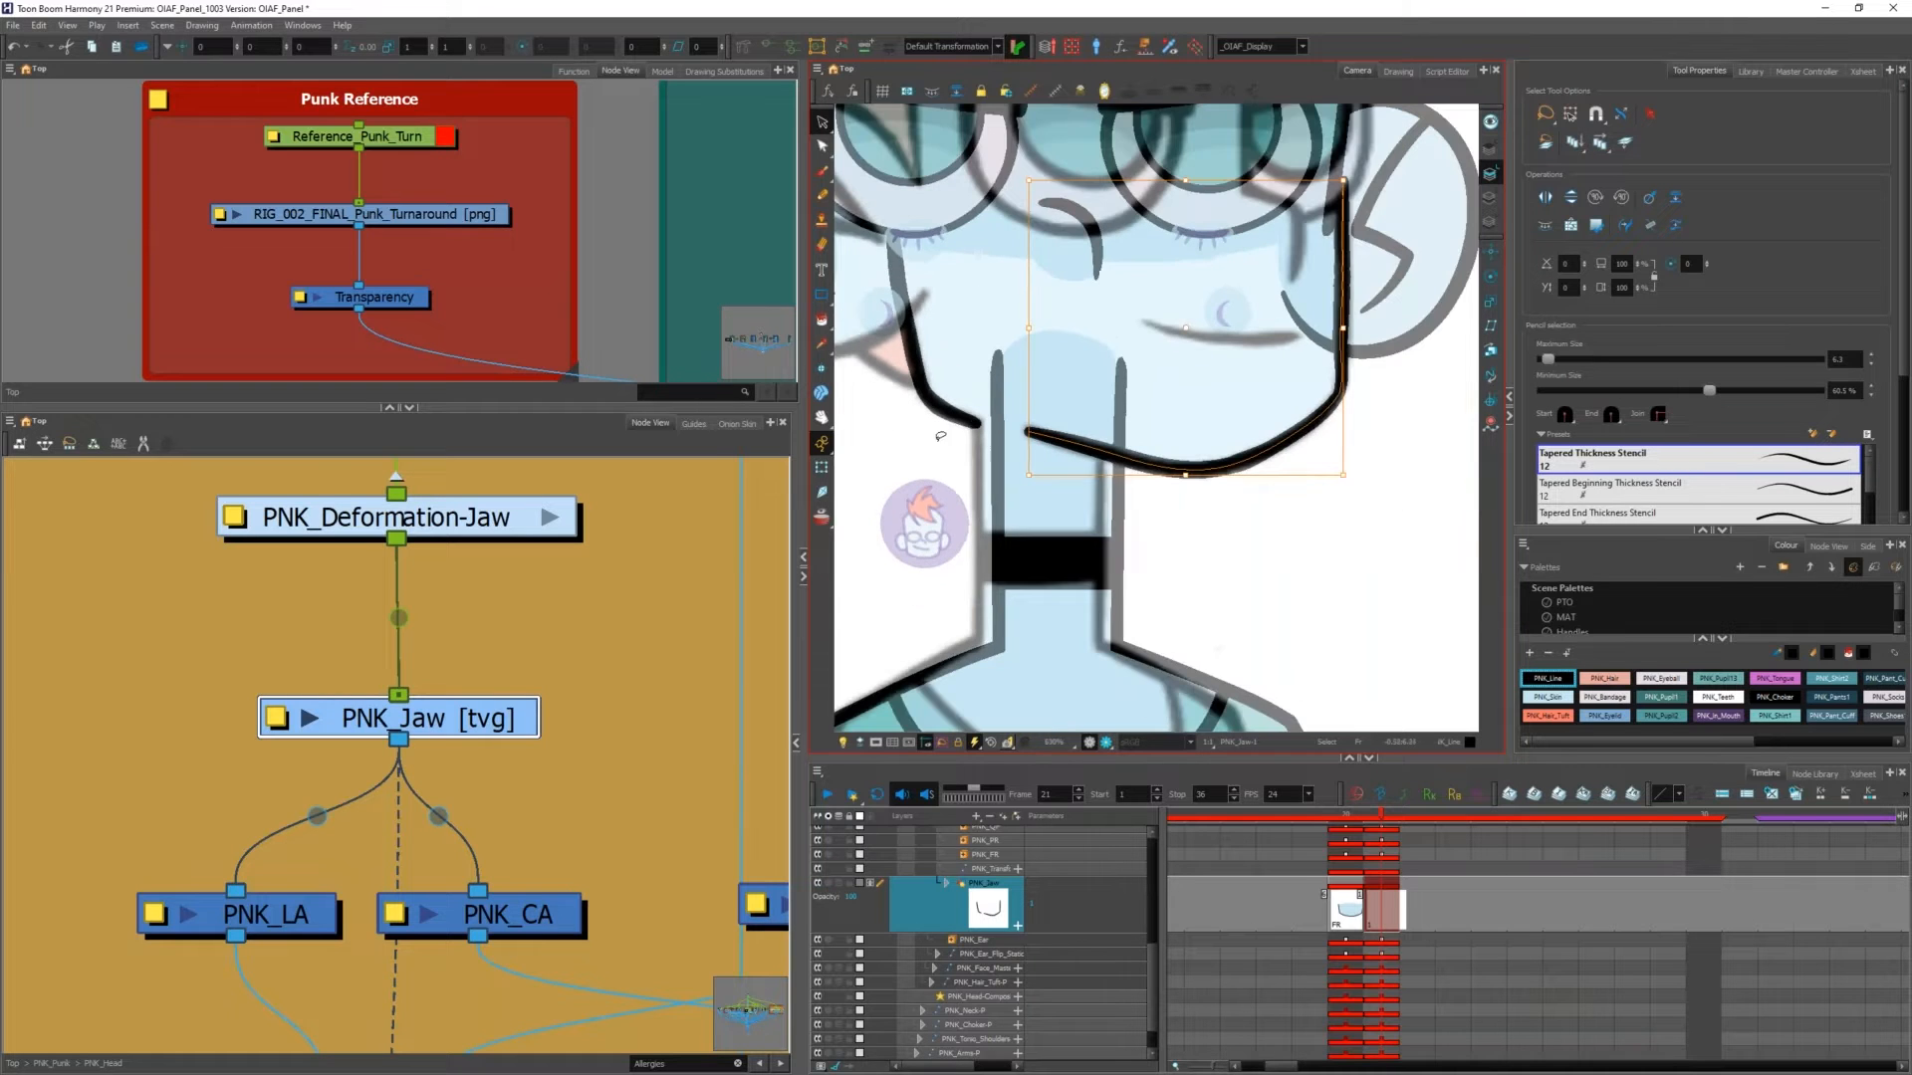
pyautogui.scroll(-1, 974, 408)
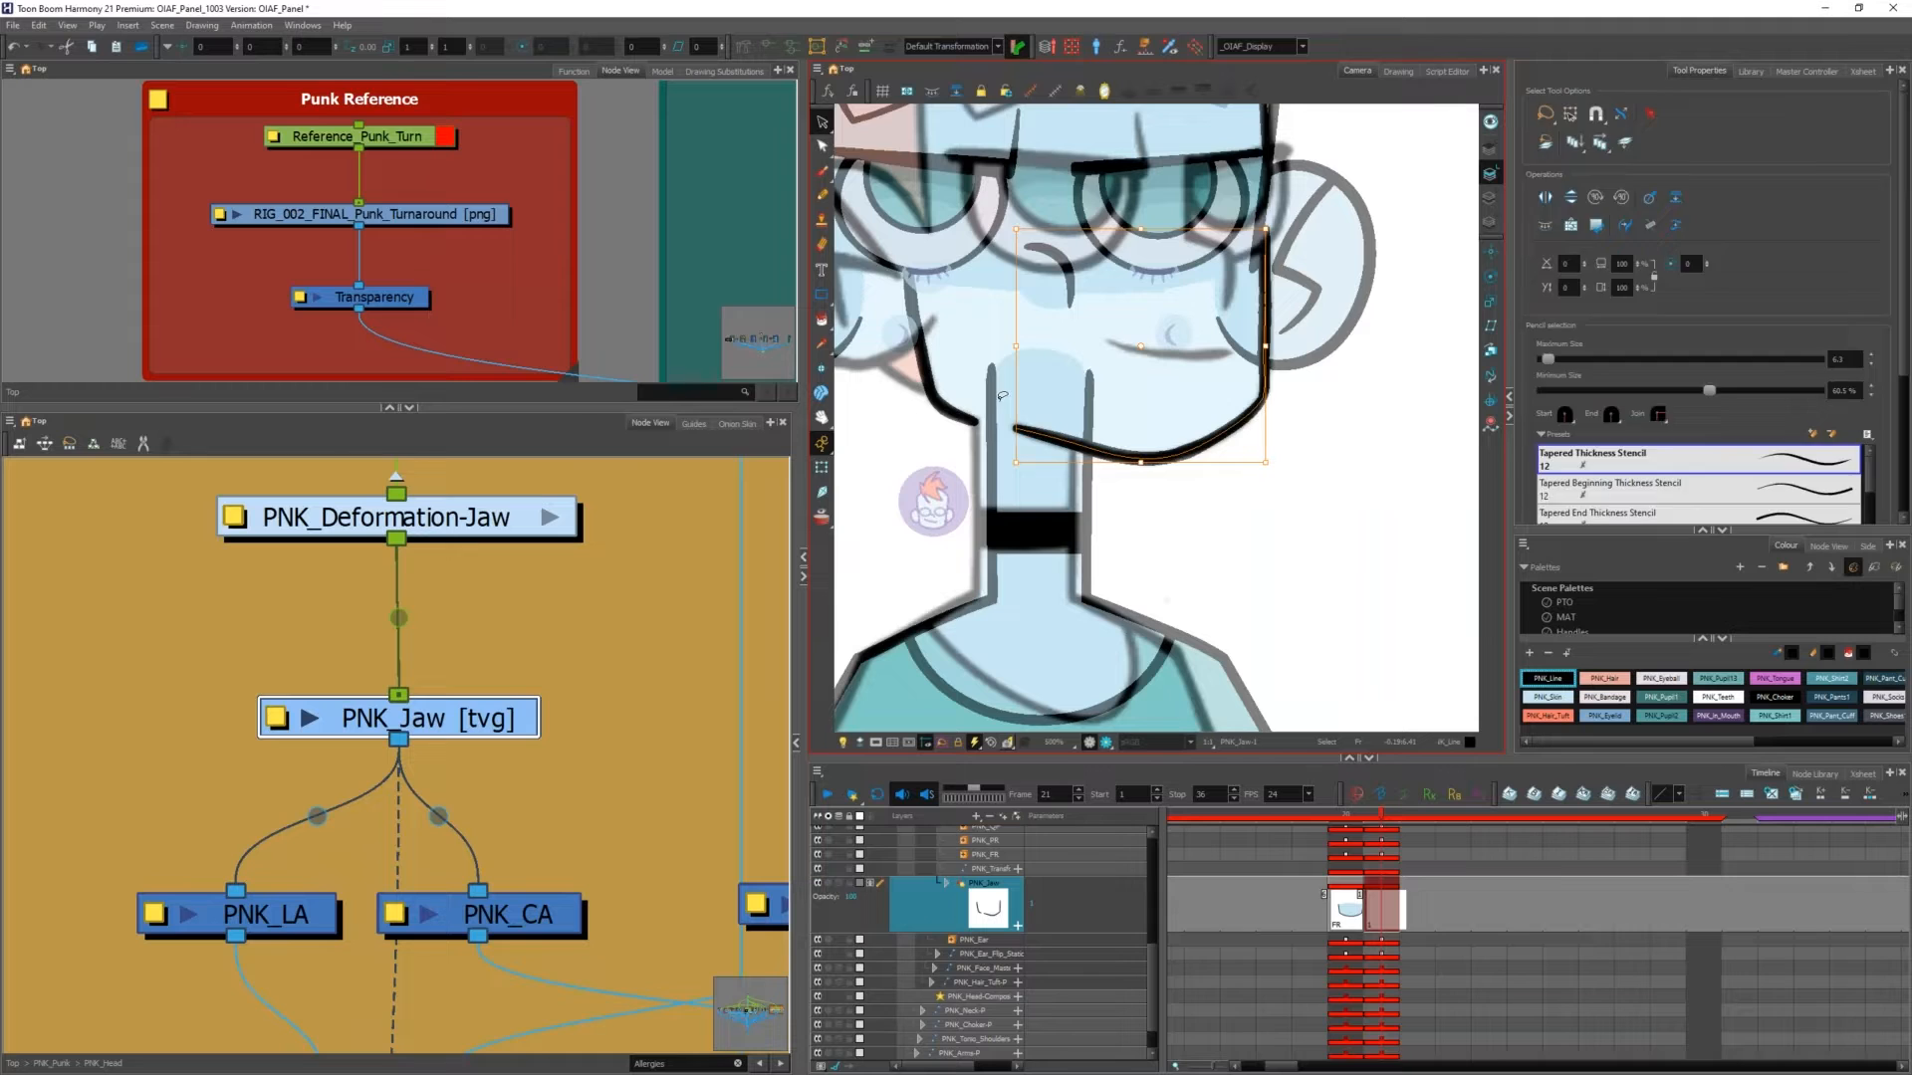
# Step: Activate the Stroke tool and show the jaw drawing alone over the faded turnaround reference
pyautogui.hotkey('alt', 'v')
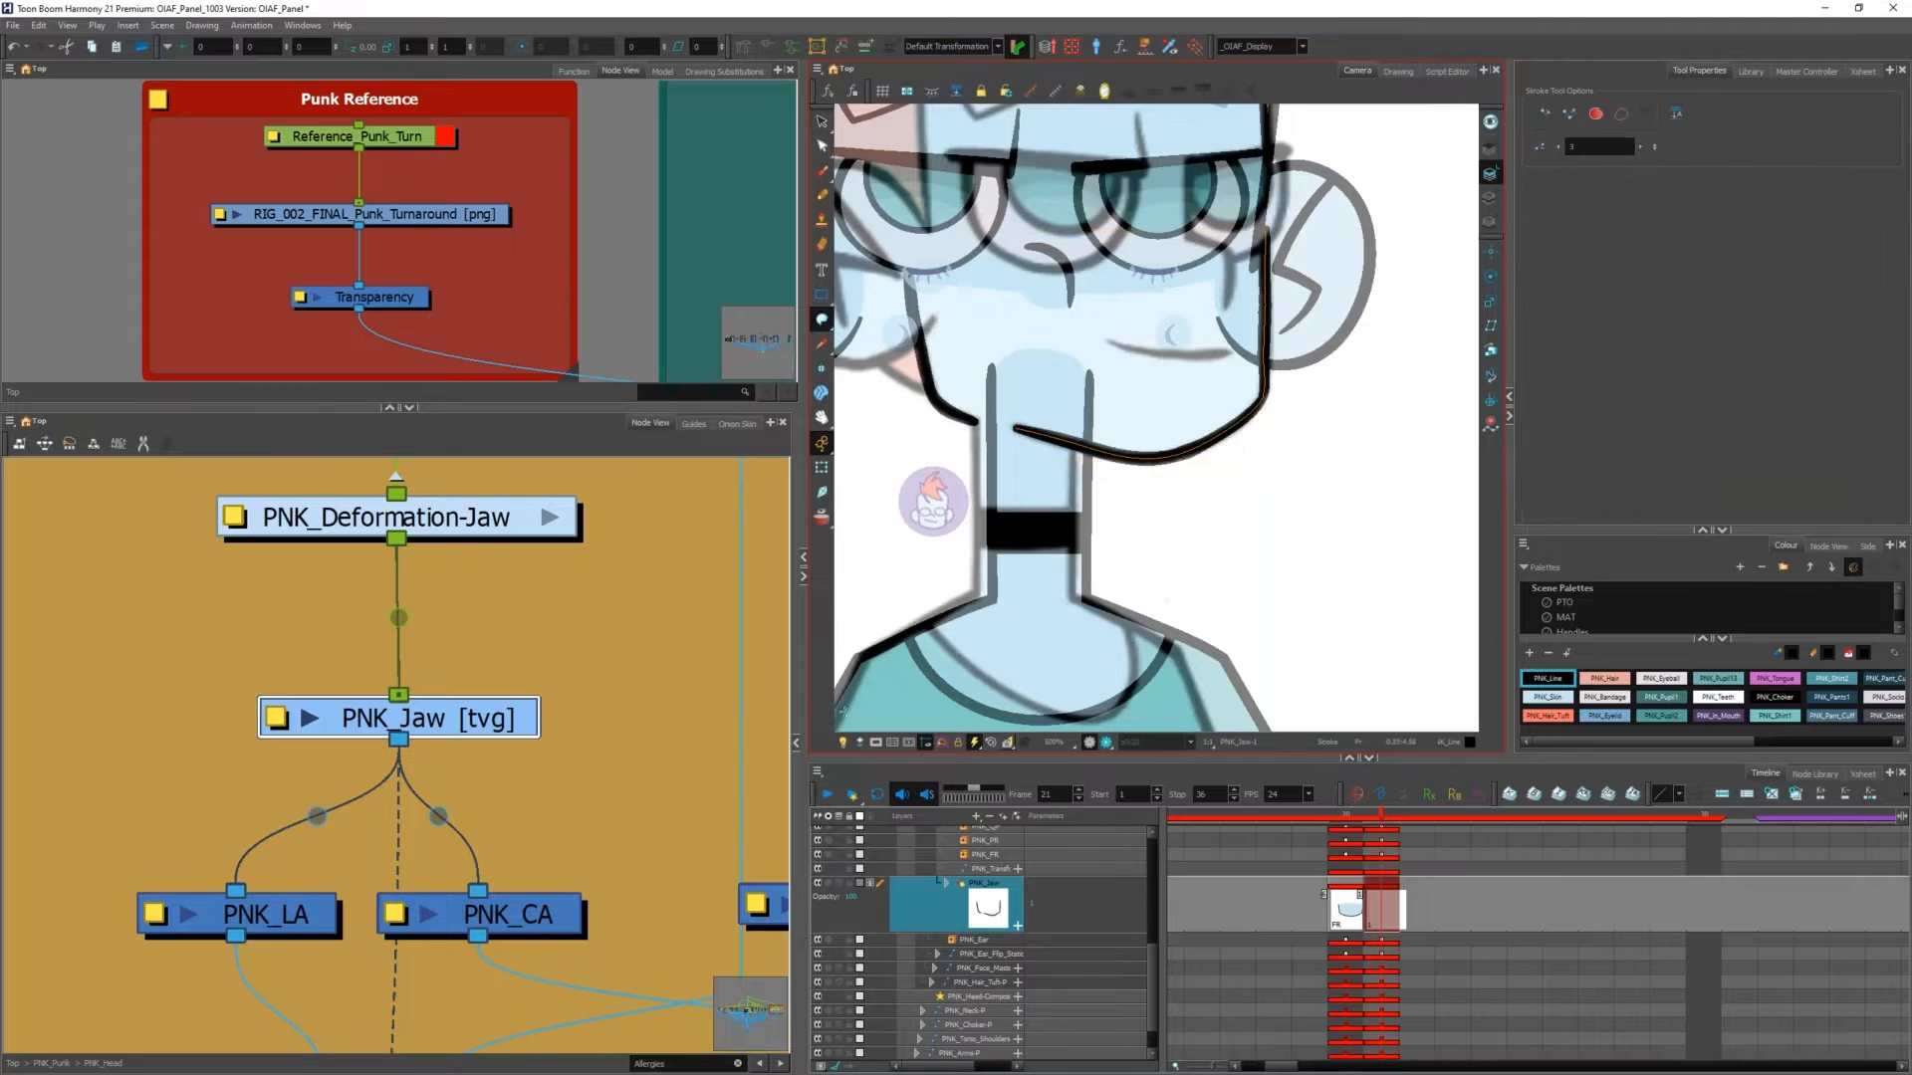
pyautogui.click(843, 744)
pyautogui.click(859, 743)
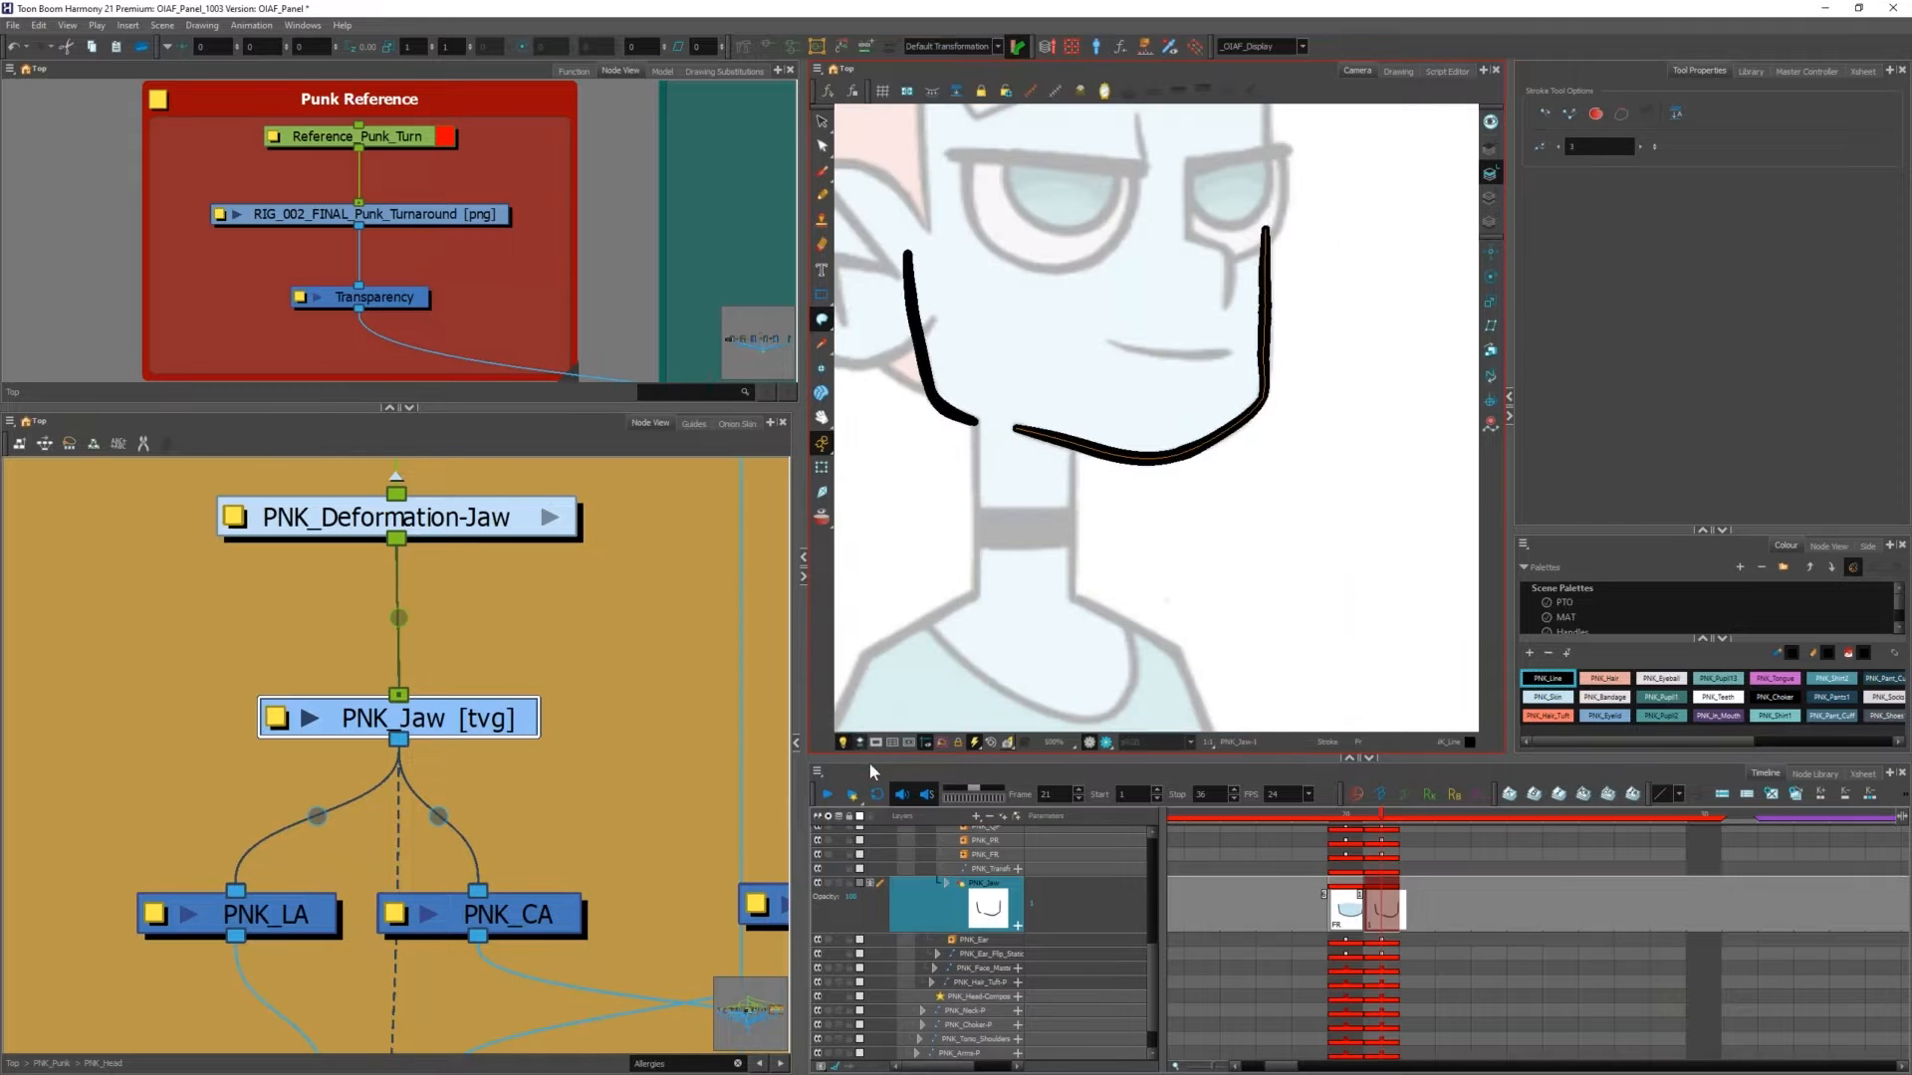
pyautogui.scroll(3, 1129, 375)
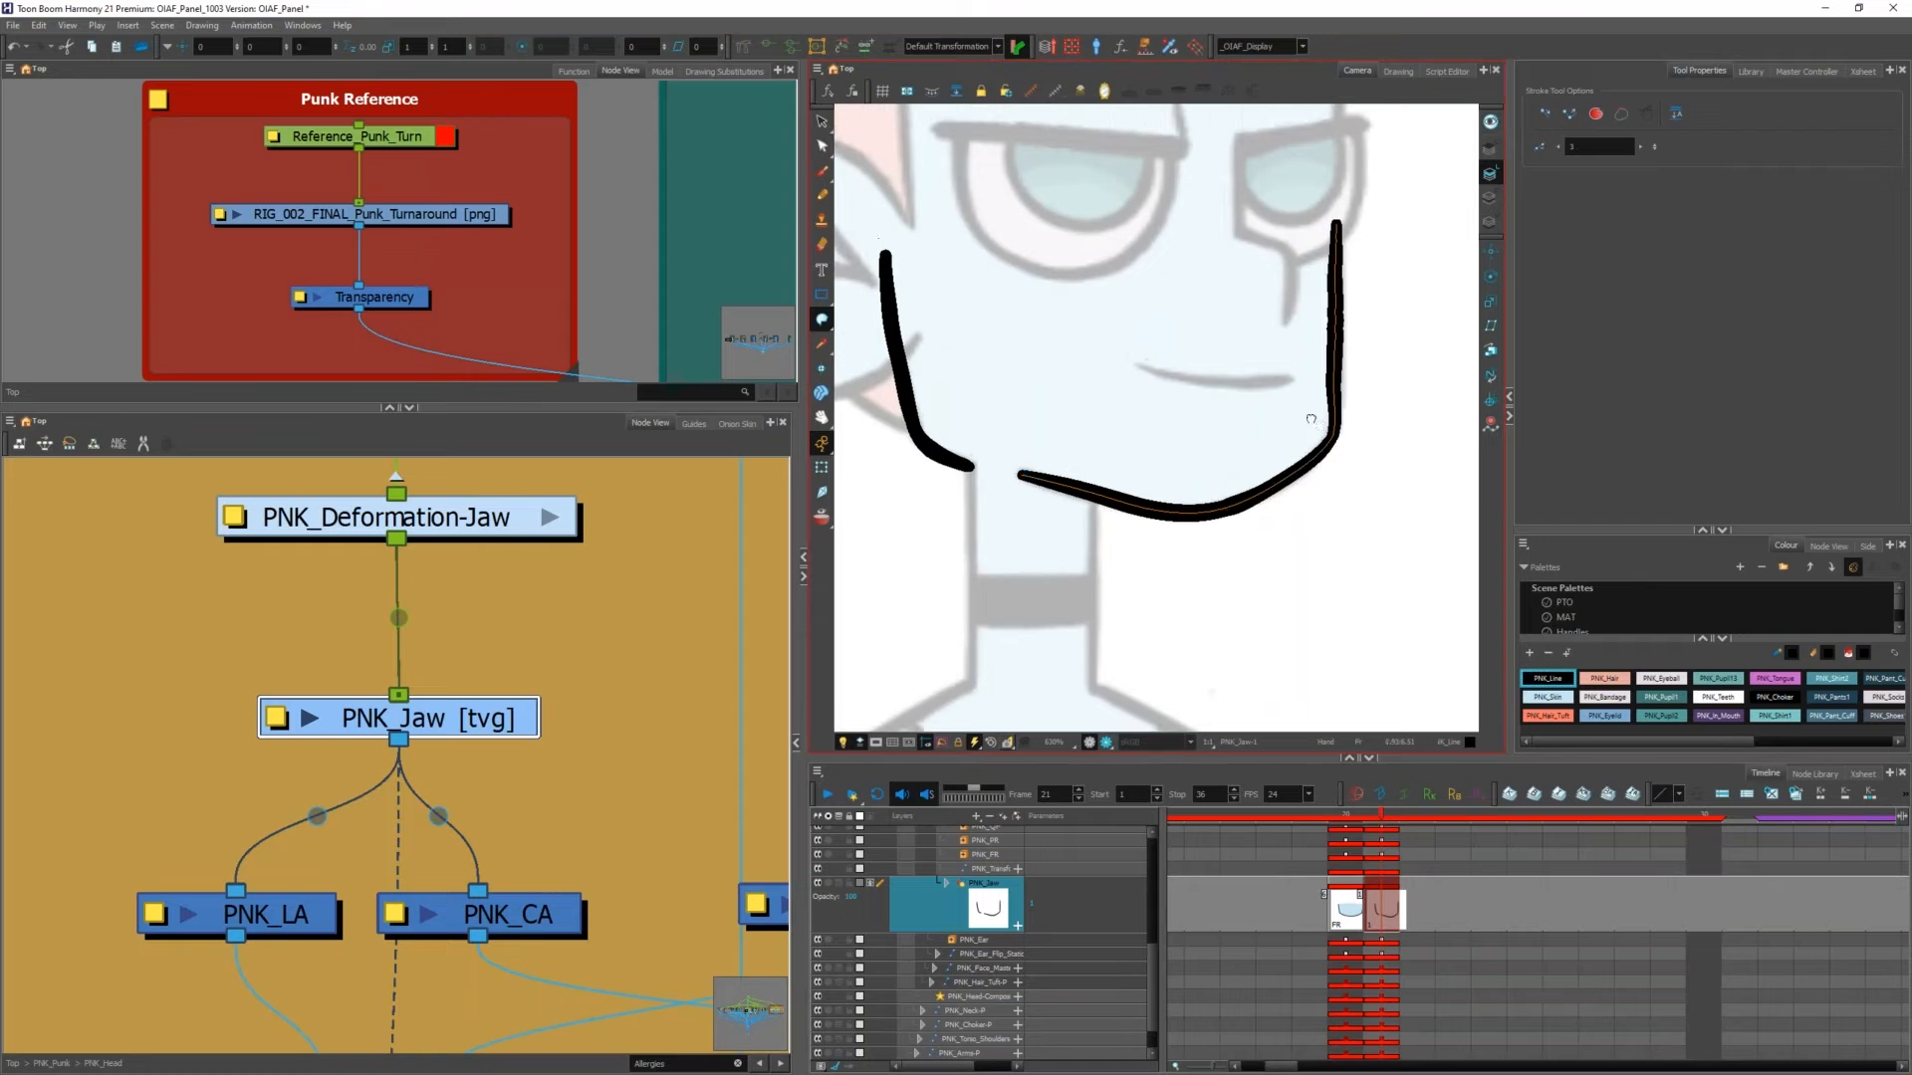
# Step: Delete the surplus contour points along the right cheek line of the jaw with the Contour Editor
pyautogui.hotkey('alt', 'q')
pyautogui.moveTo(1356, 401)
pyautogui.mouseDown()
pyautogui.moveTo(1338, 256)
pyautogui.moveTo(1361, 346)
pyautogui.mouseUp()
pyautogui.press('Delete')
pyautogui.moveTo(1360, 242)
pyautogui.mouseDown()
pyautogui.moveTo(1340, 234)
pyautogui.moveTo(1367, 272)
pyautogui.mouseUp()
pyautogui.press('Delete')
# Step: Remove the surplus contour points from the left cheek line so its curve is simplified
pyautogui.click(903, 356)
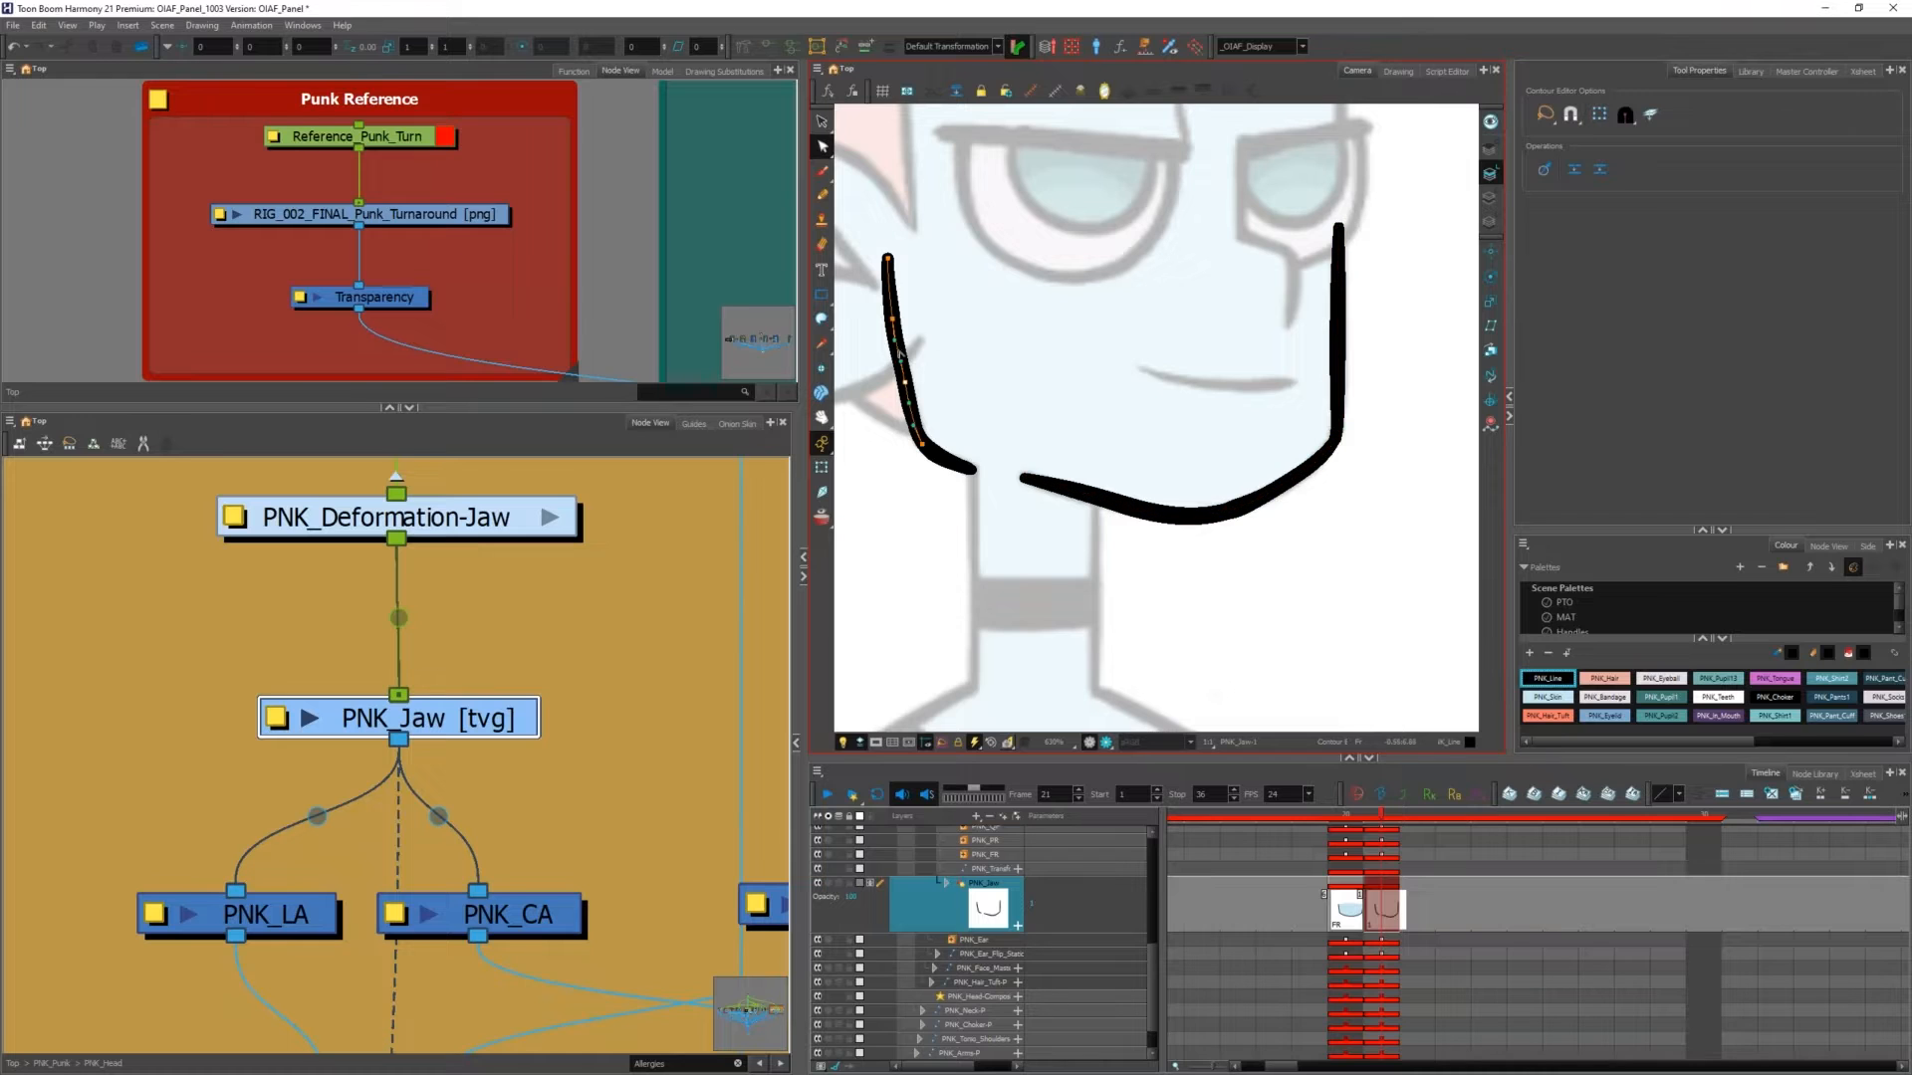
pyautogui.click(893, 319)
pyautogui.press('Delete')
pyautogui.hotkey('ctrl', 'z')
pyautogui.press('Delete')
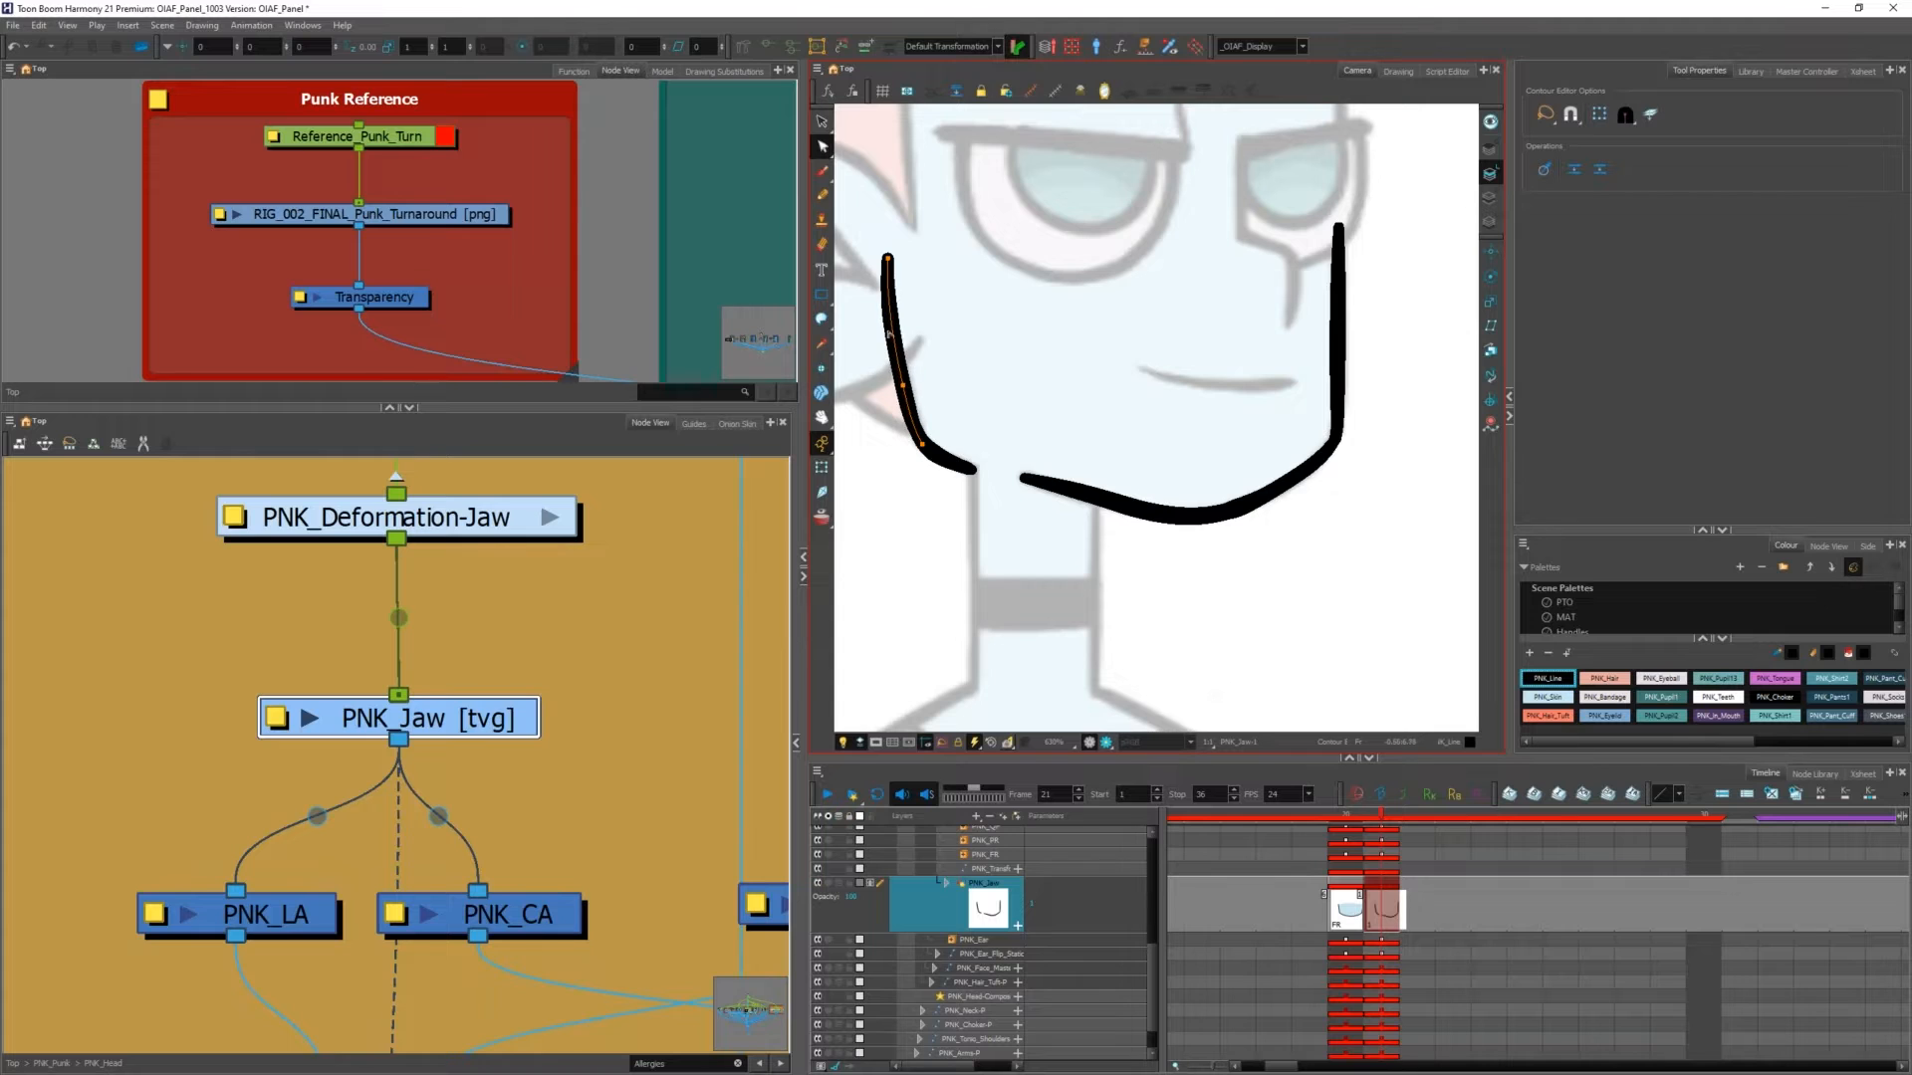
pyautogui.click(891, 313)
pyautogui.click(933, 360)
# Step: Close the jaw shape with invisible strokes across the neck gap and between the two cheek line tops
pyautogui.hotkey('alt', 'v')
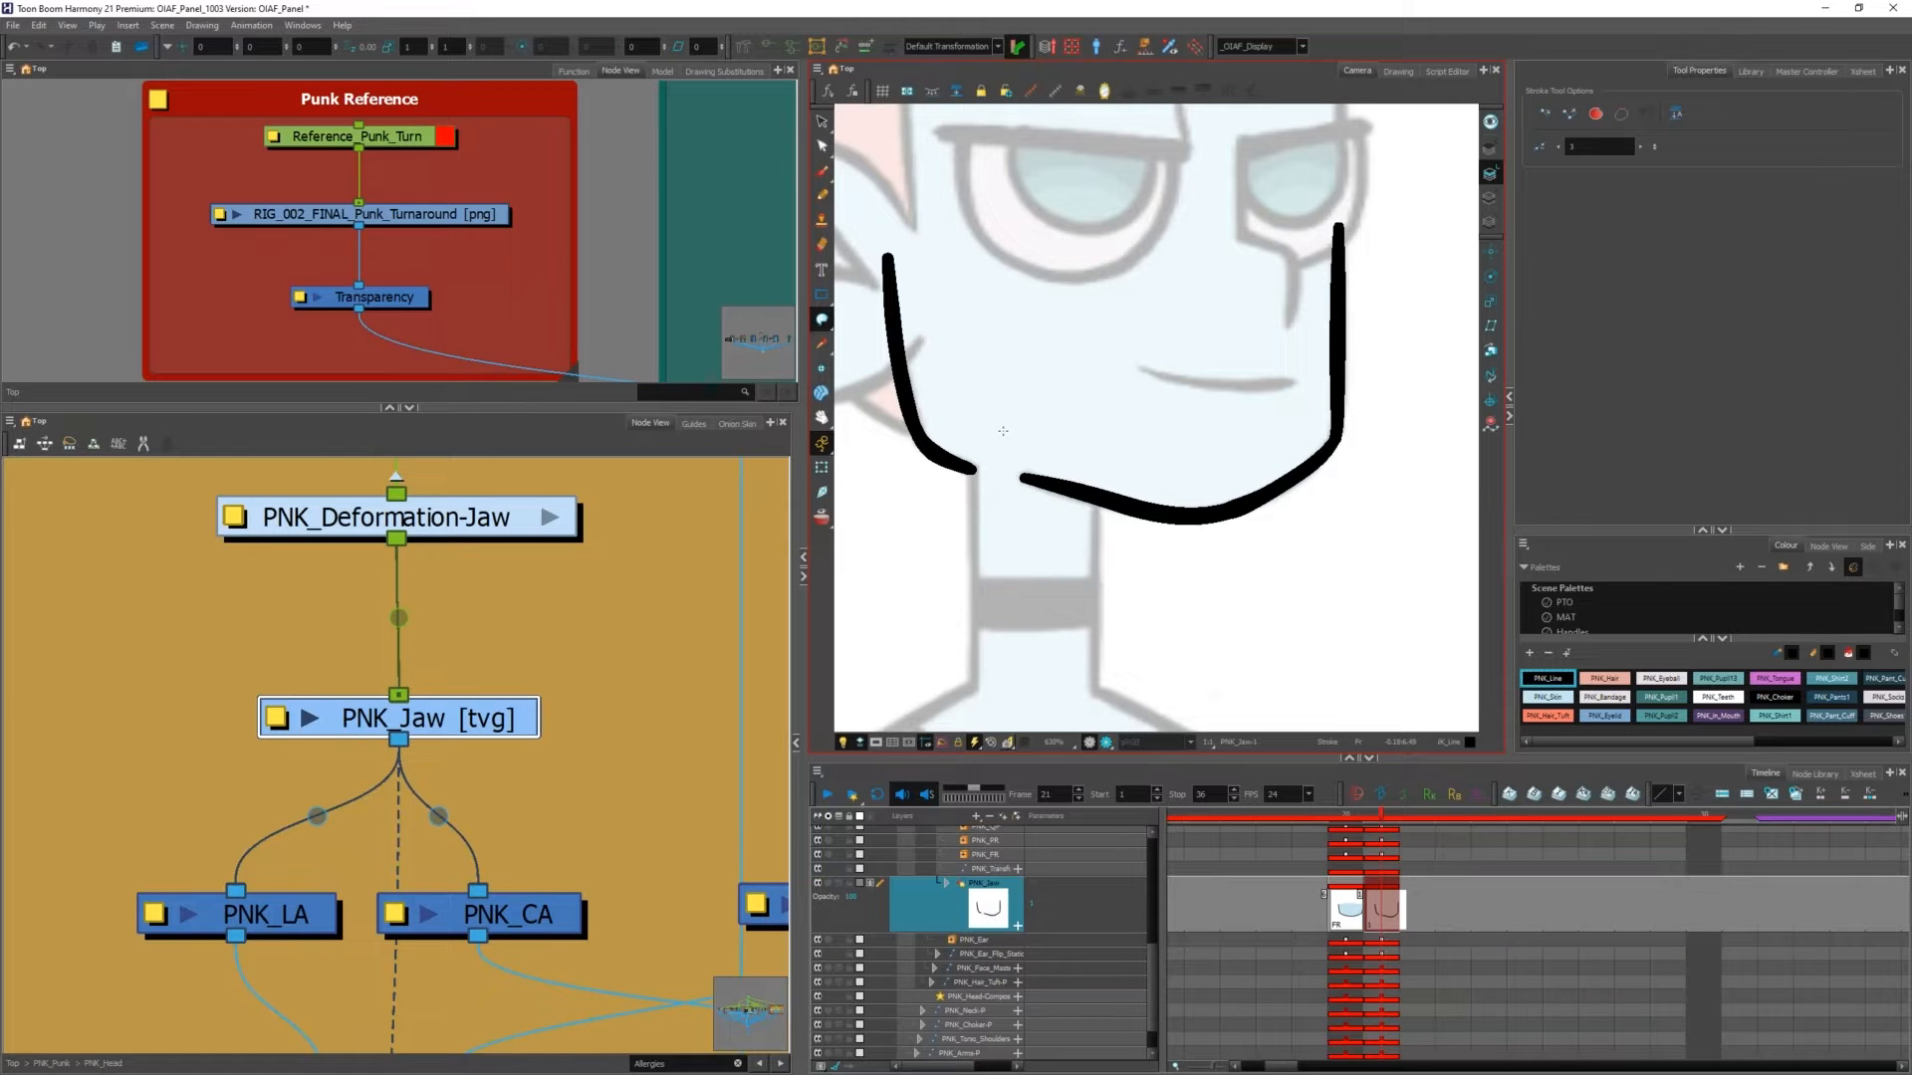
pyautogui.hotkey('ctrl', 'a')
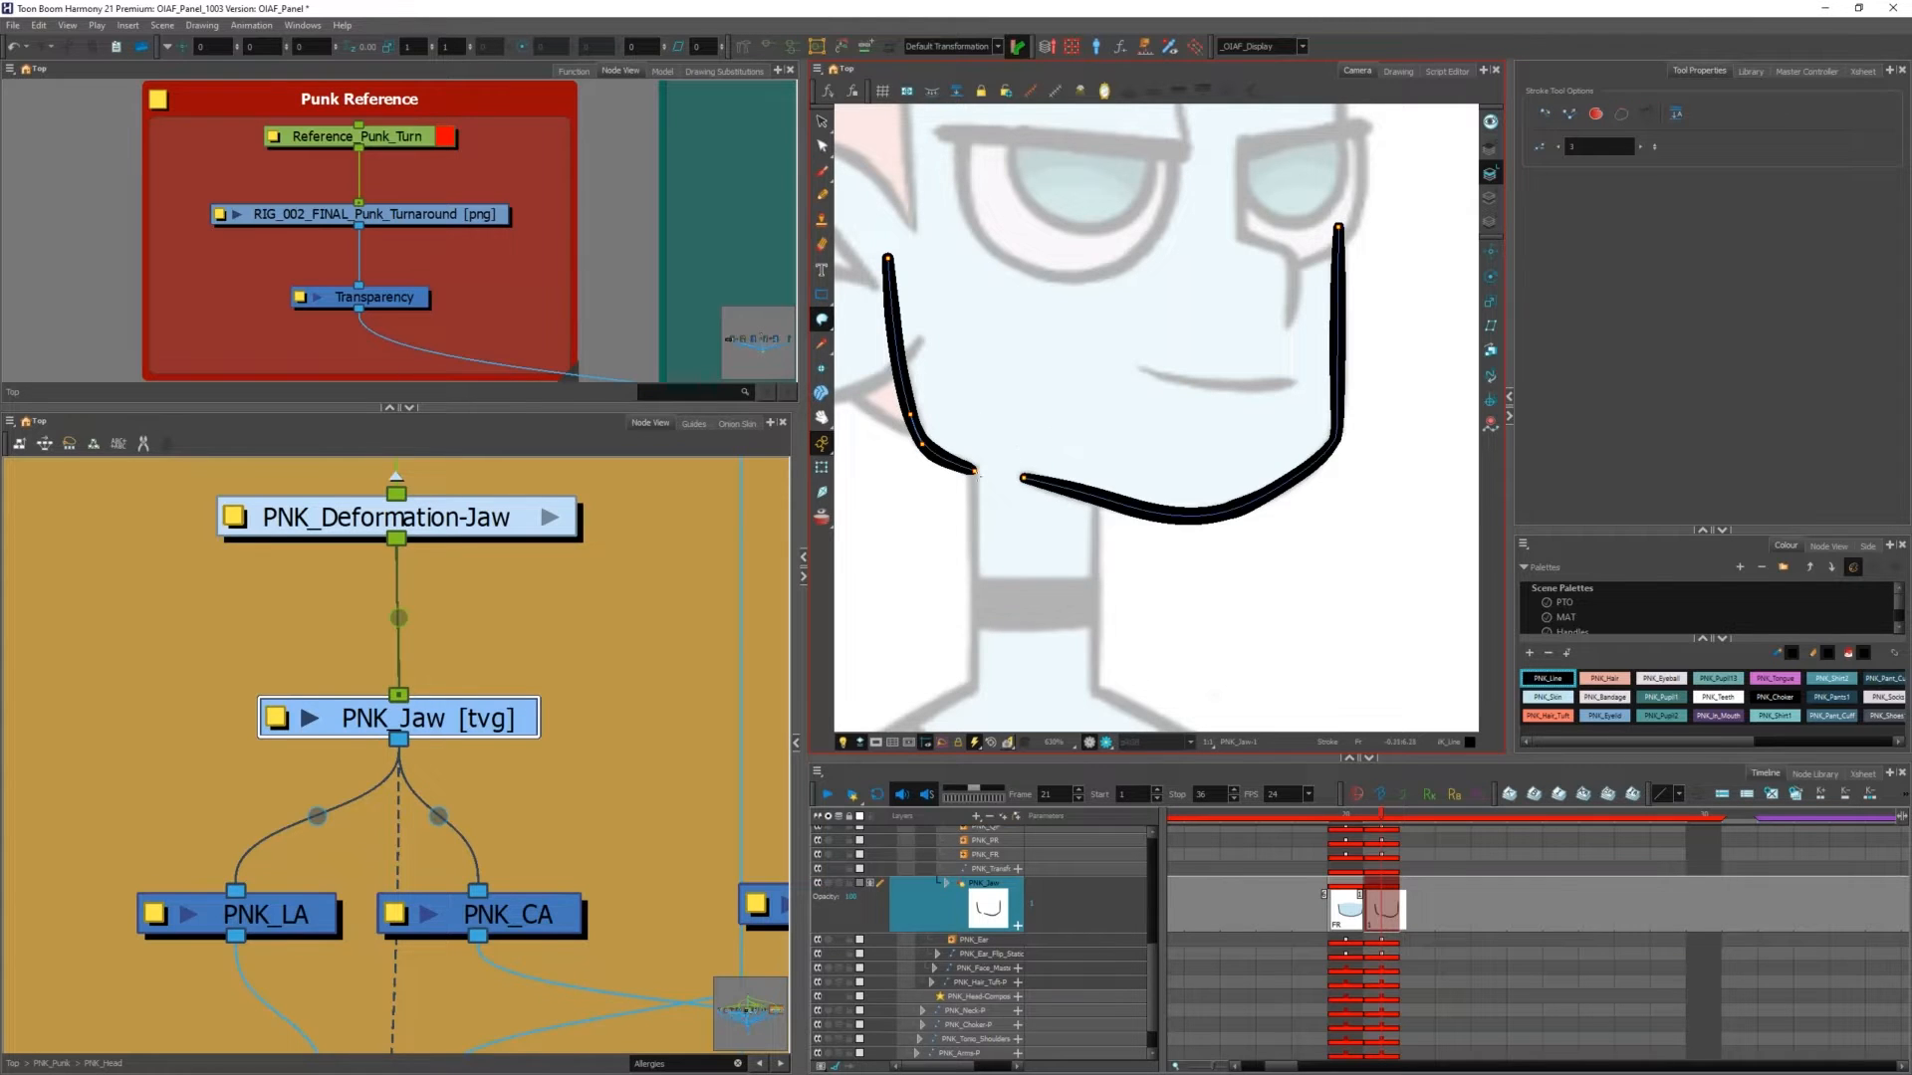
pyautogui.moveTo(972, 470); pyautogui.dragTo(1026, 479)
pyautogui.moveTo(1340, 228)
pyautogui.mouseDown()
pyautogui.moveTo(1140, 201)
pyautogui.moveTo(935, 232)
pyautogui.moveTo(889, 260)
pyautogui.mouseUp()
# Step: Fill the closed jaw shape with the PNK_Skin colour
pyautogui.hotkey('alt', 'i')
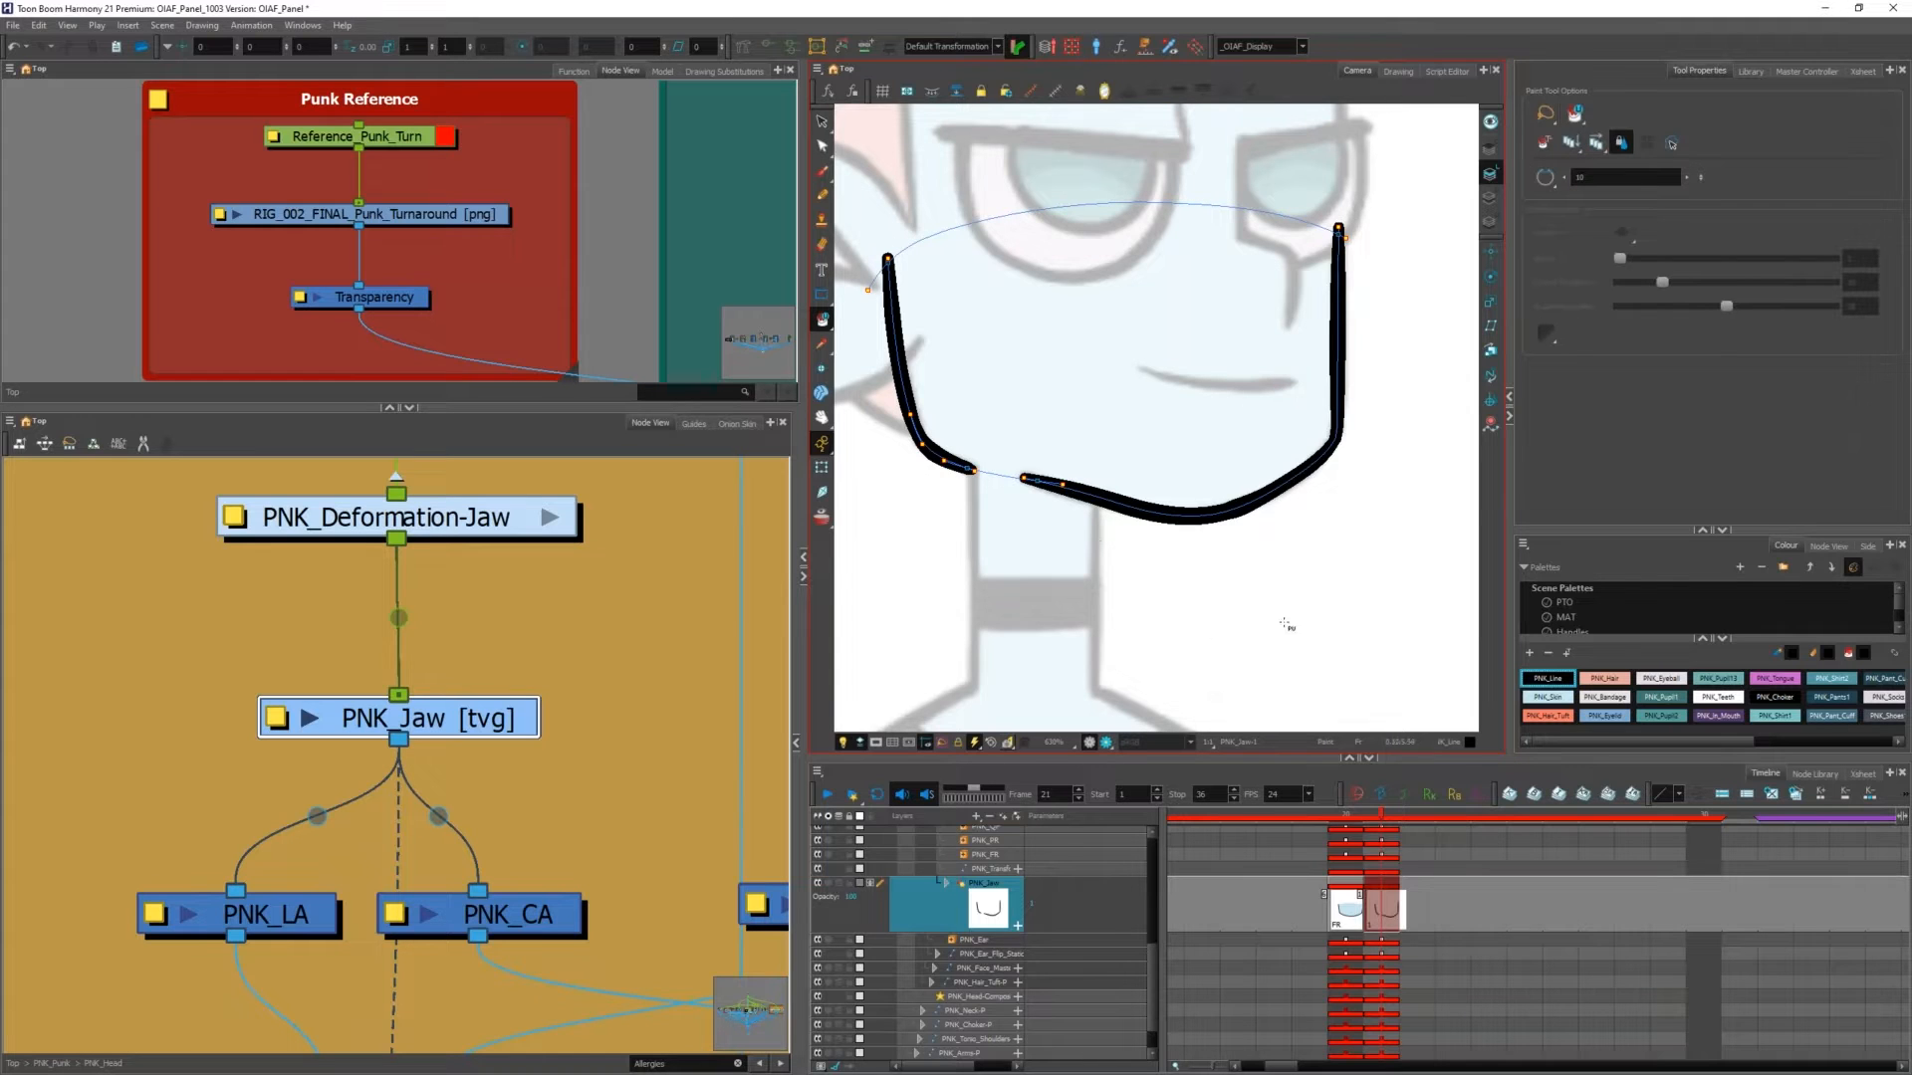
pyautogui.click(1547, 697)
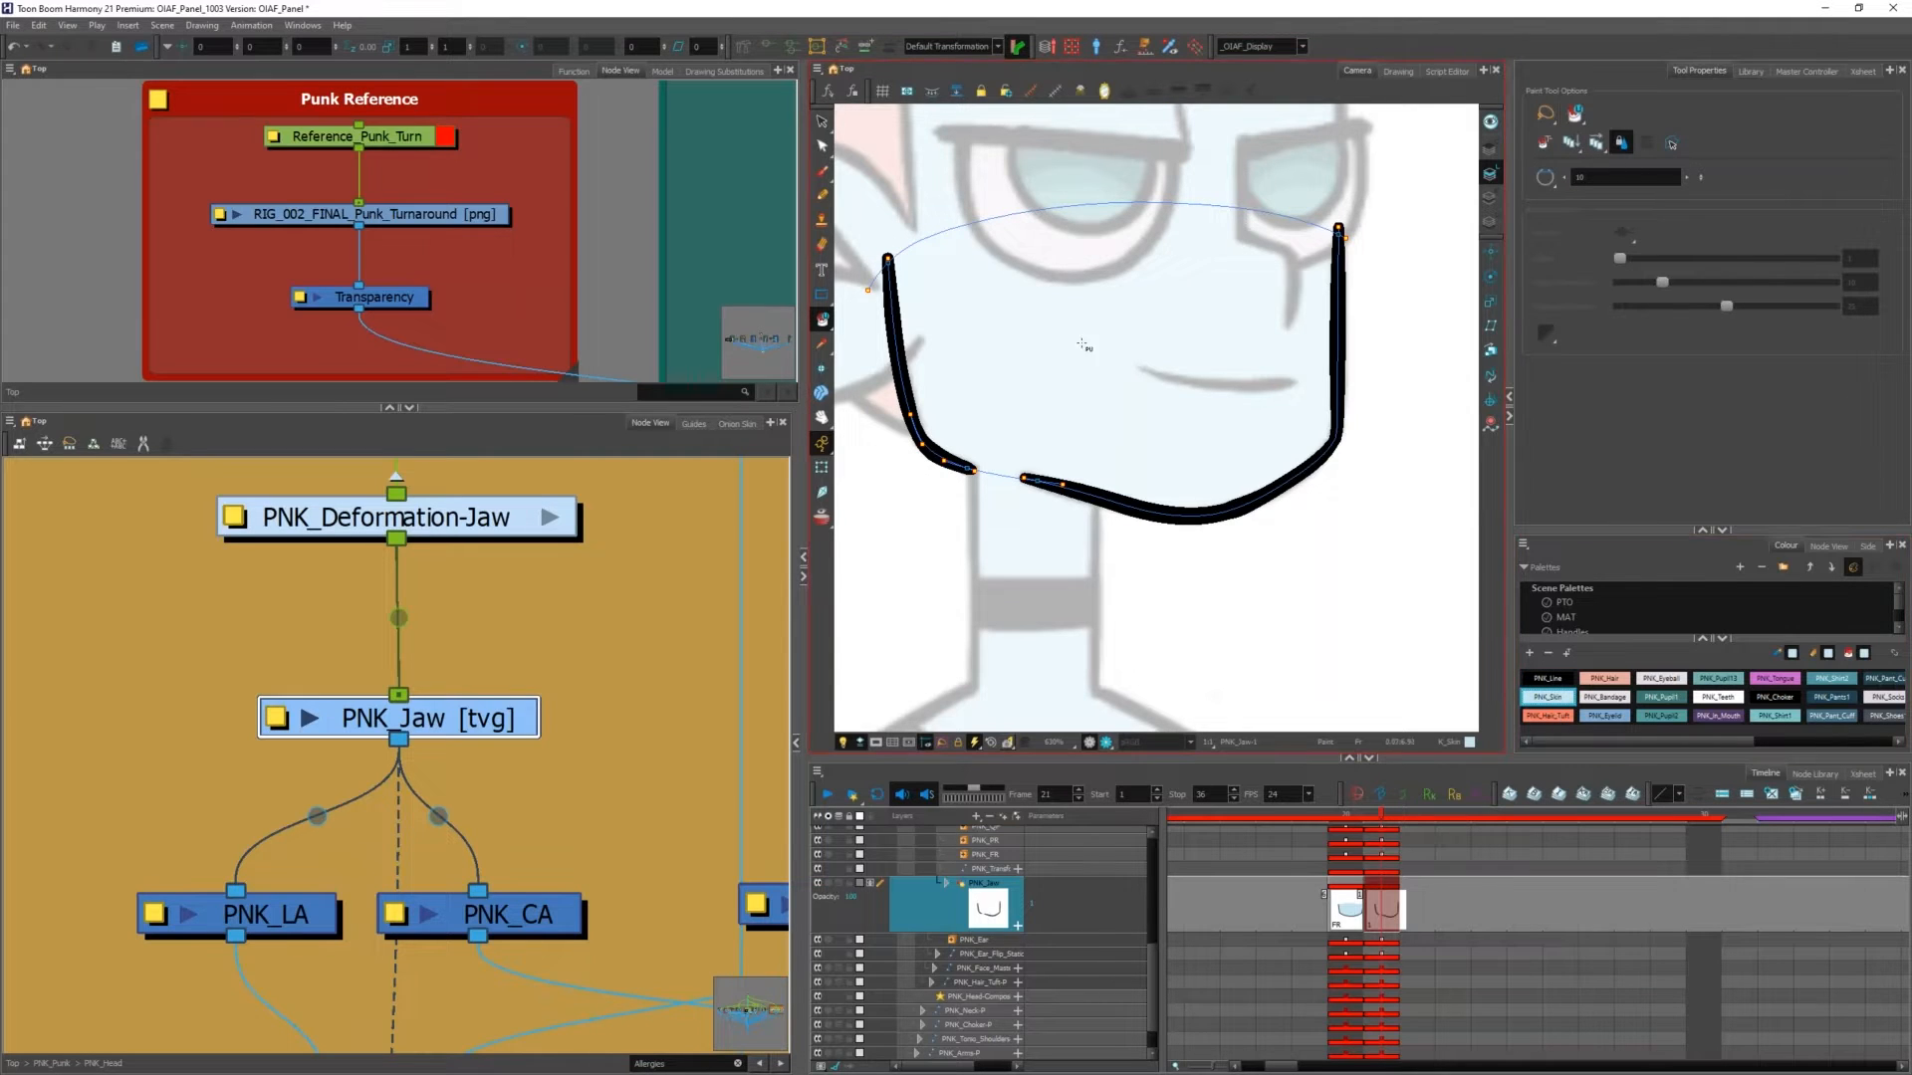
pyautogui.click(1055, 439)
# Step: Move the jaw's skin fill from the Line Art layer to the Colour Art layer and return to Line Art
pyautogui.hotkey('alt', 's')
pyautogui.click(1165, 336)
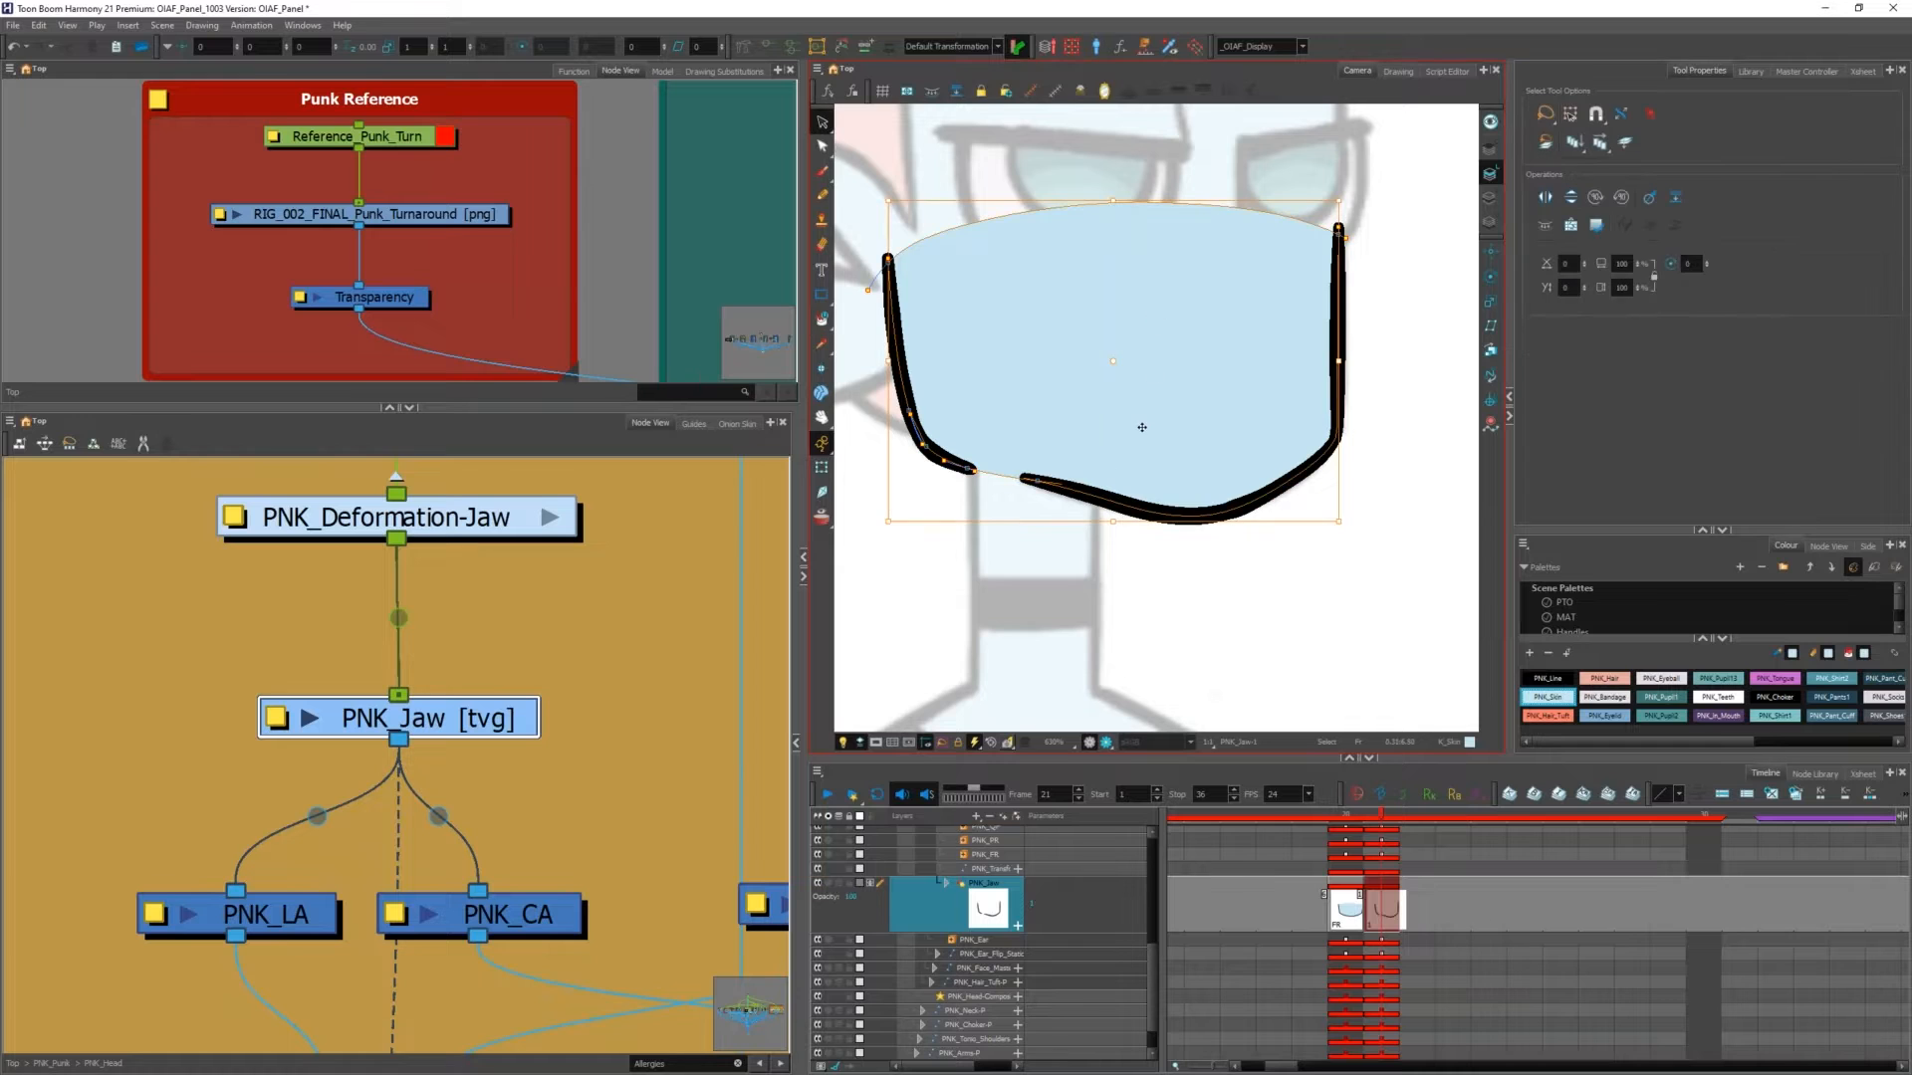
pyautogui.hotkey('ctrl', 'x')
pyautogui.click(1493, 198)
pyautogui.hotkey('ctrl', 'v')
pyautogui.click(1491, 174)
pyautogui.hotkey('shift', 't')
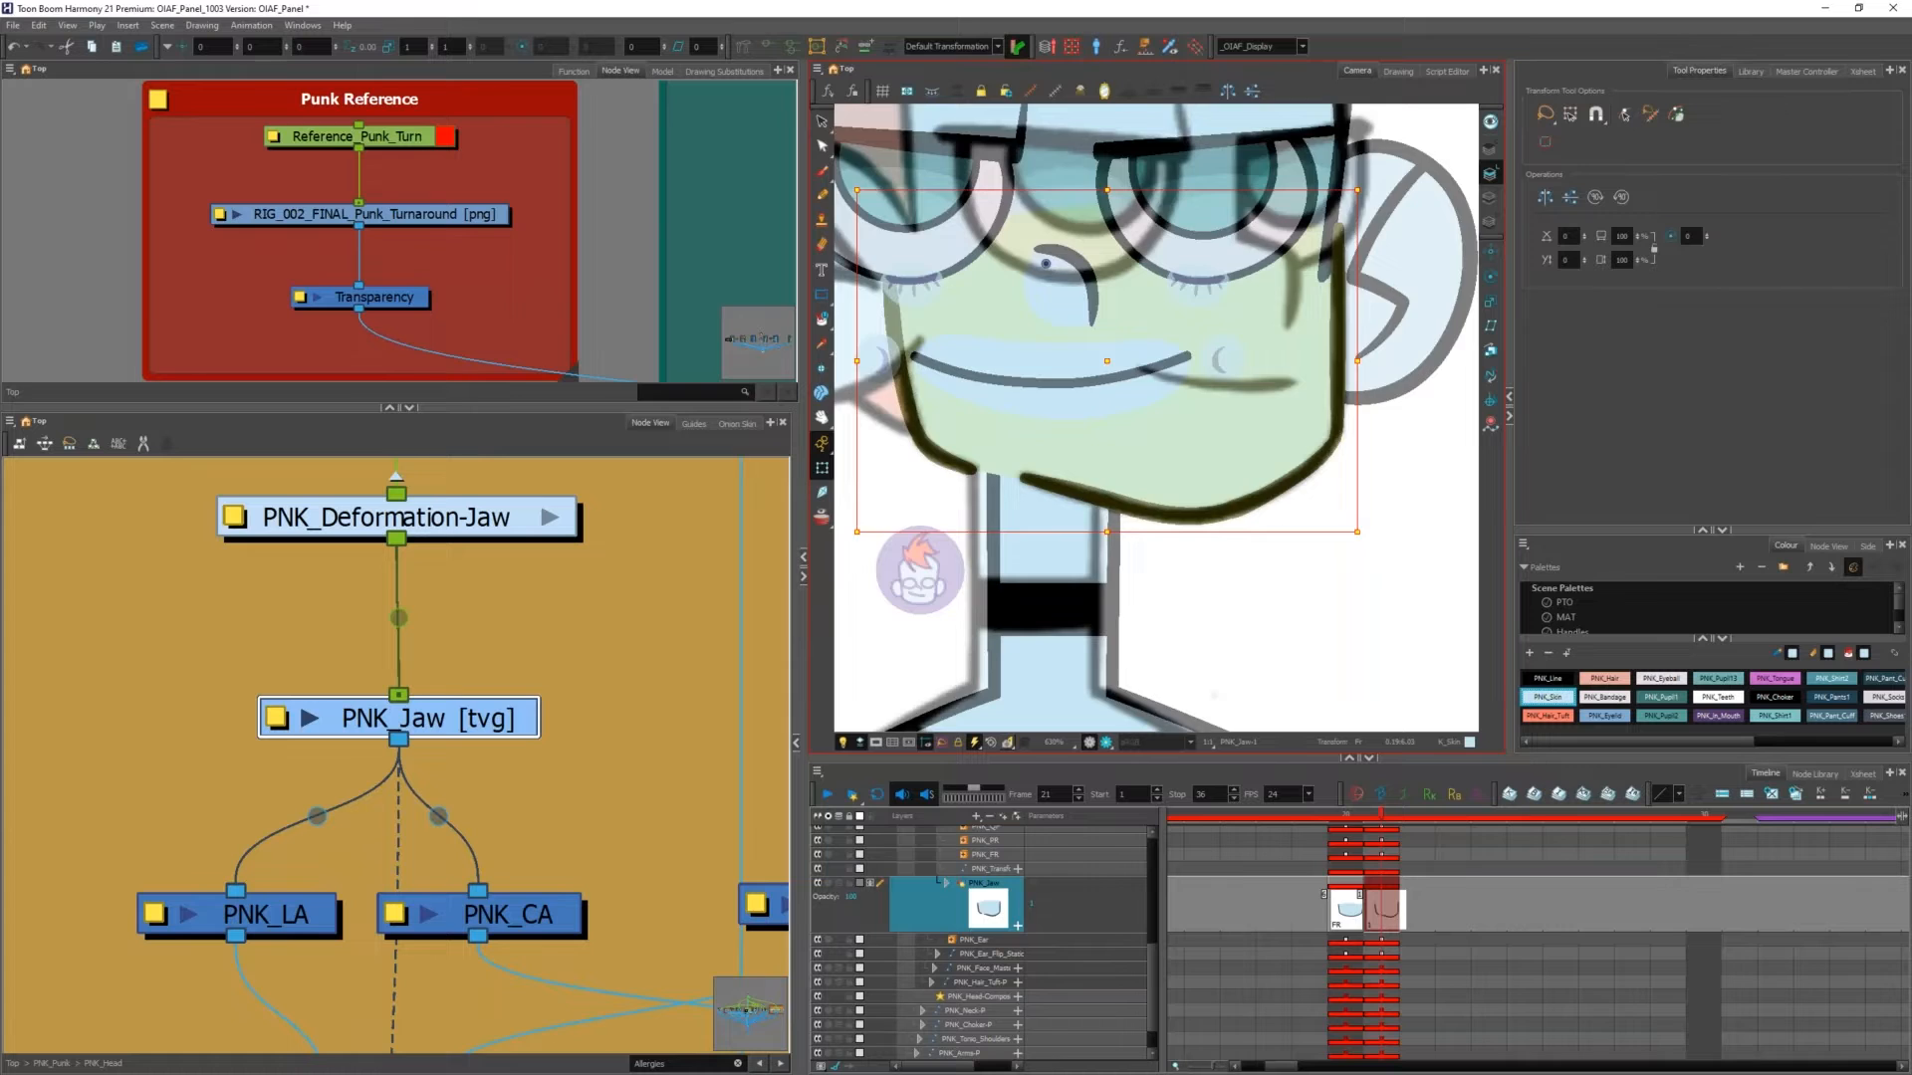
# Step: Rename the new jaw drawing on frame 21 as QuarterFront
pyautogui.scroll(-4, 1138, 466)
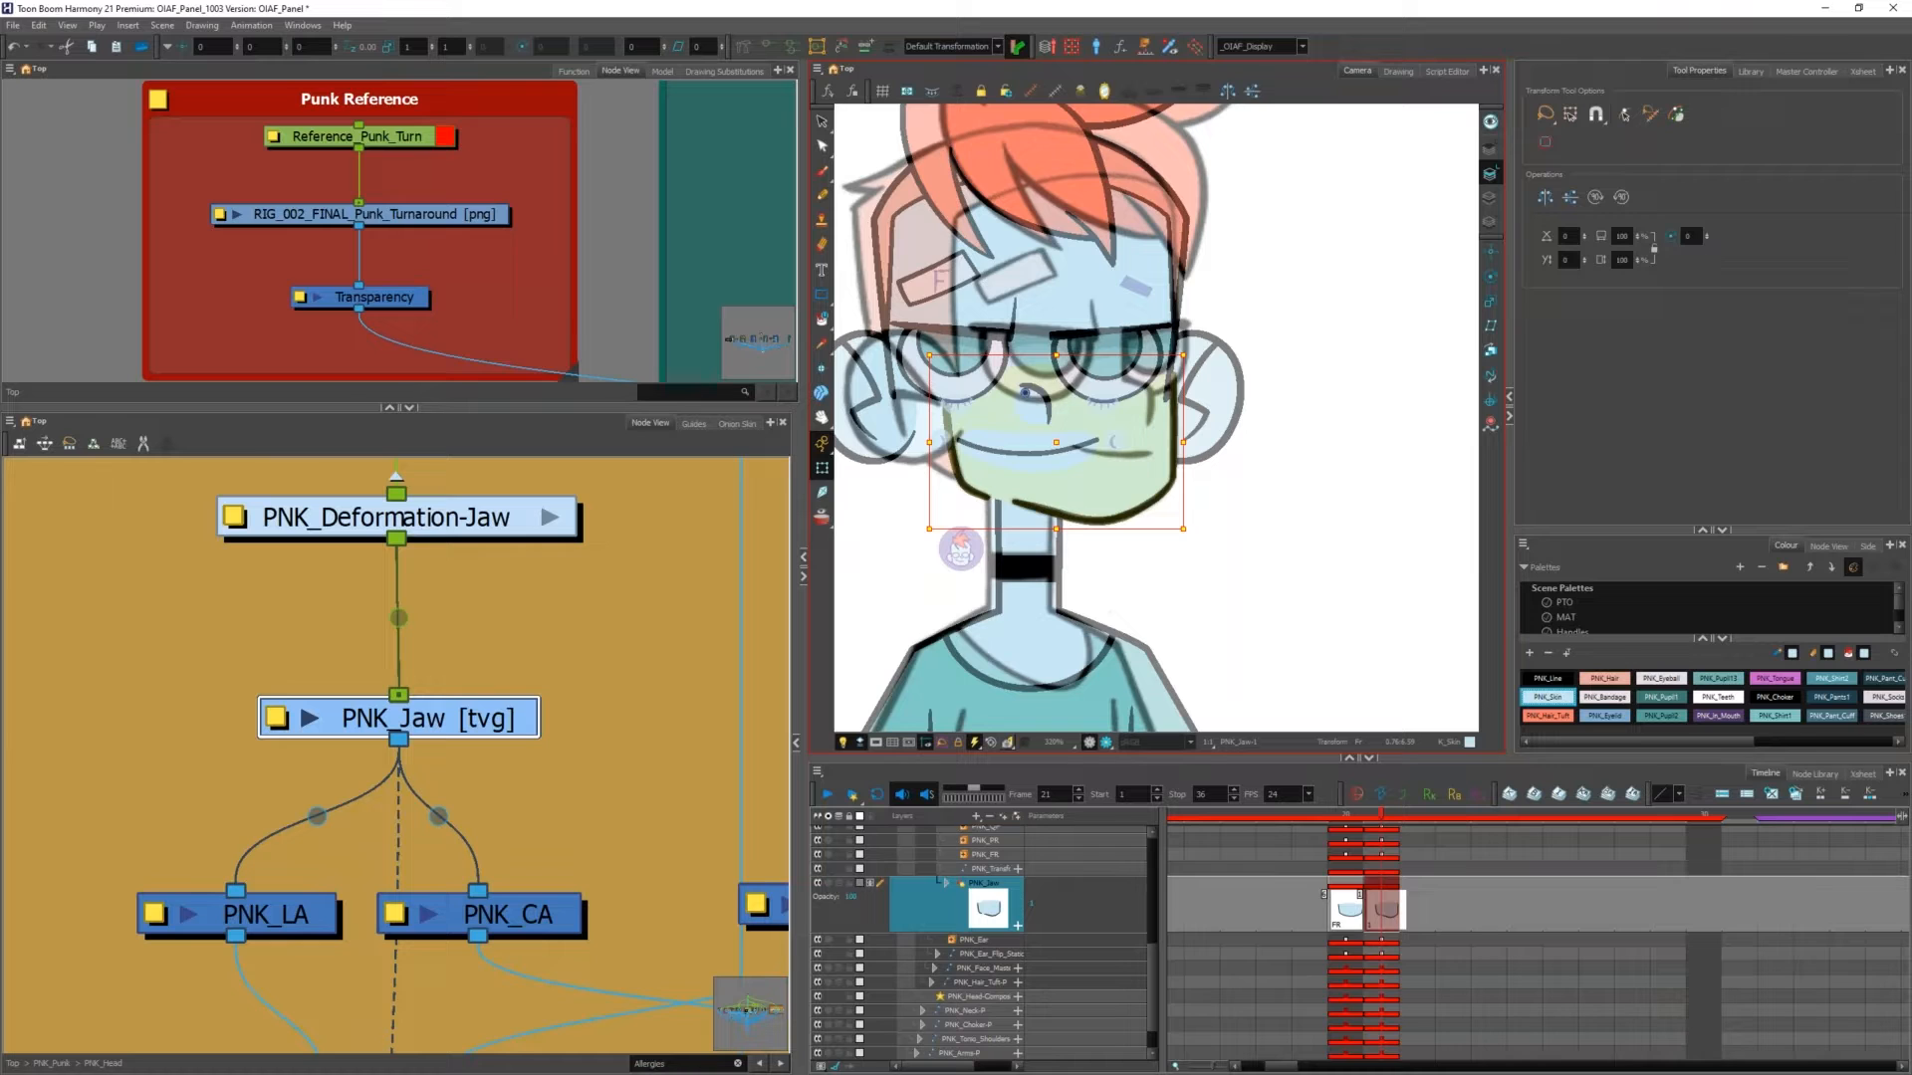
pyautogui.scroll(2, 1376, 904)
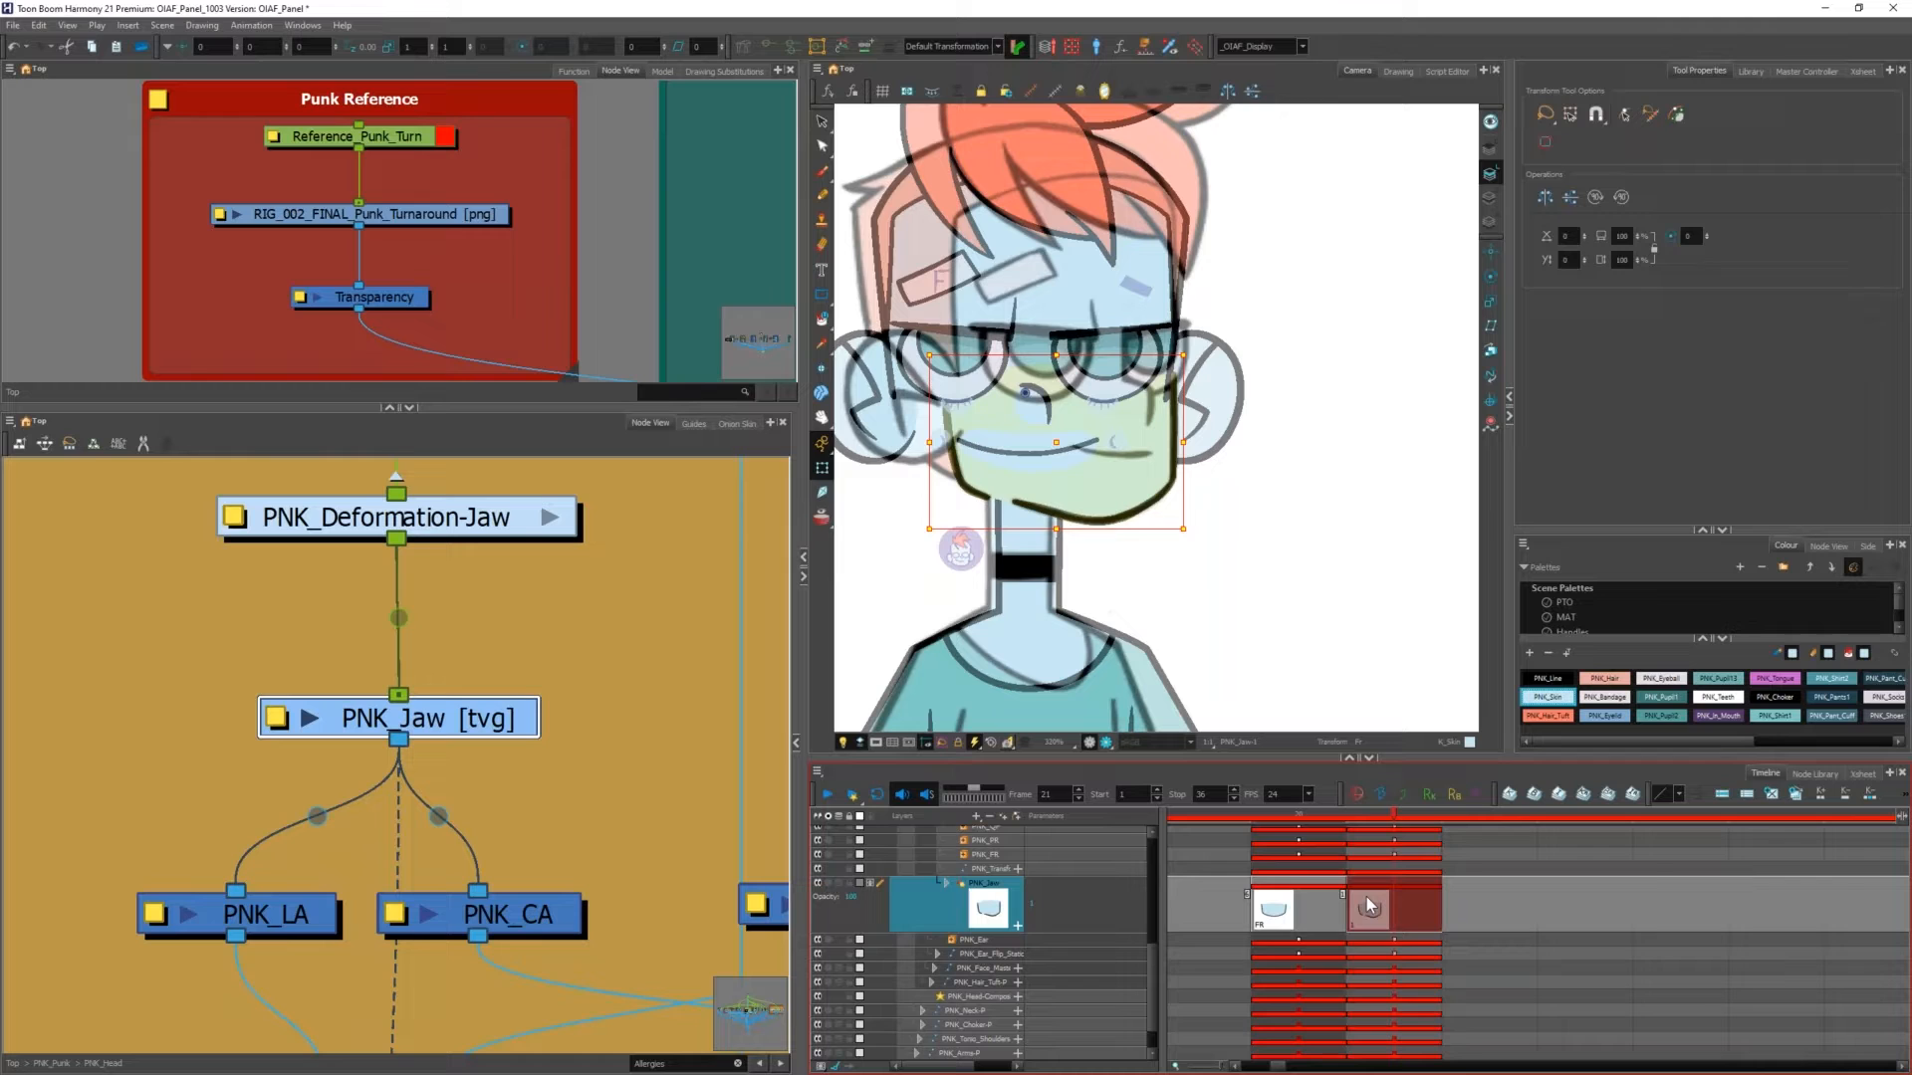
pyautogui.doubleClick(1366, 904)
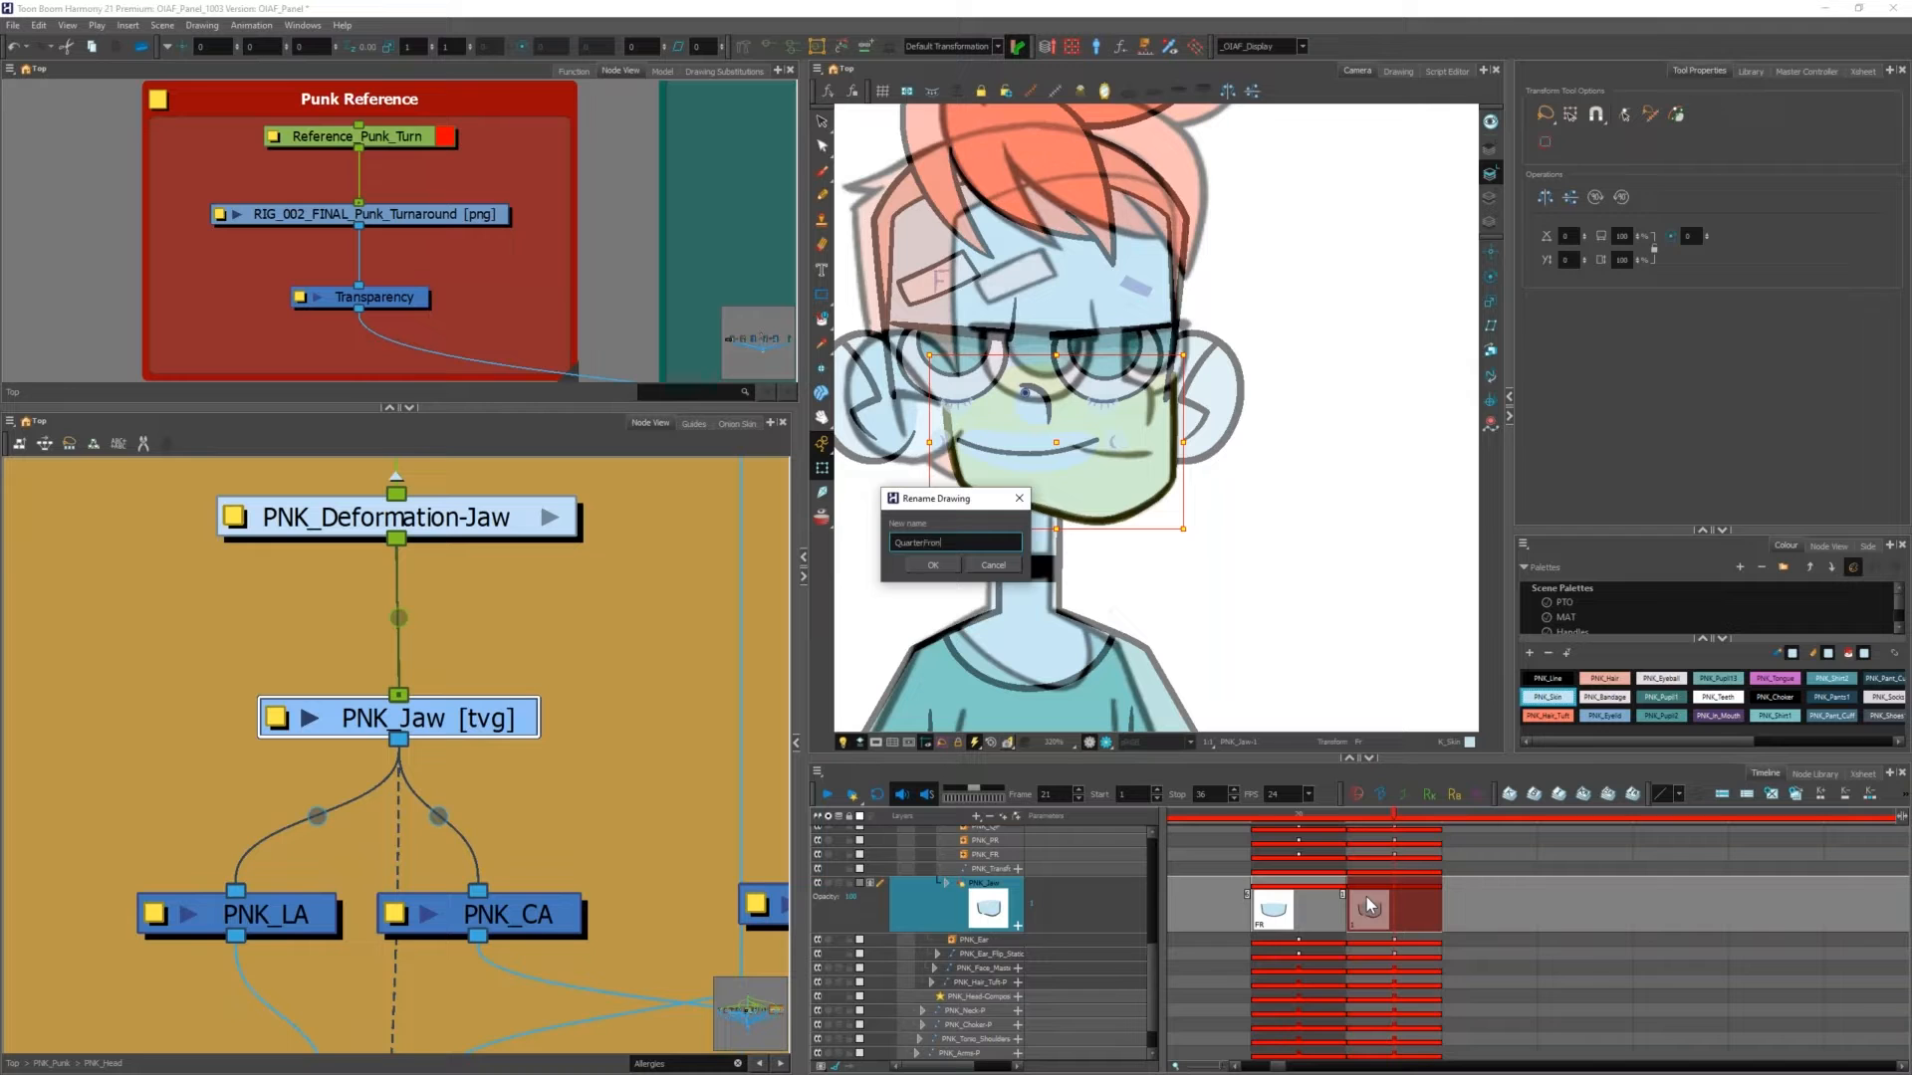
pyautogui.click(933, 565)
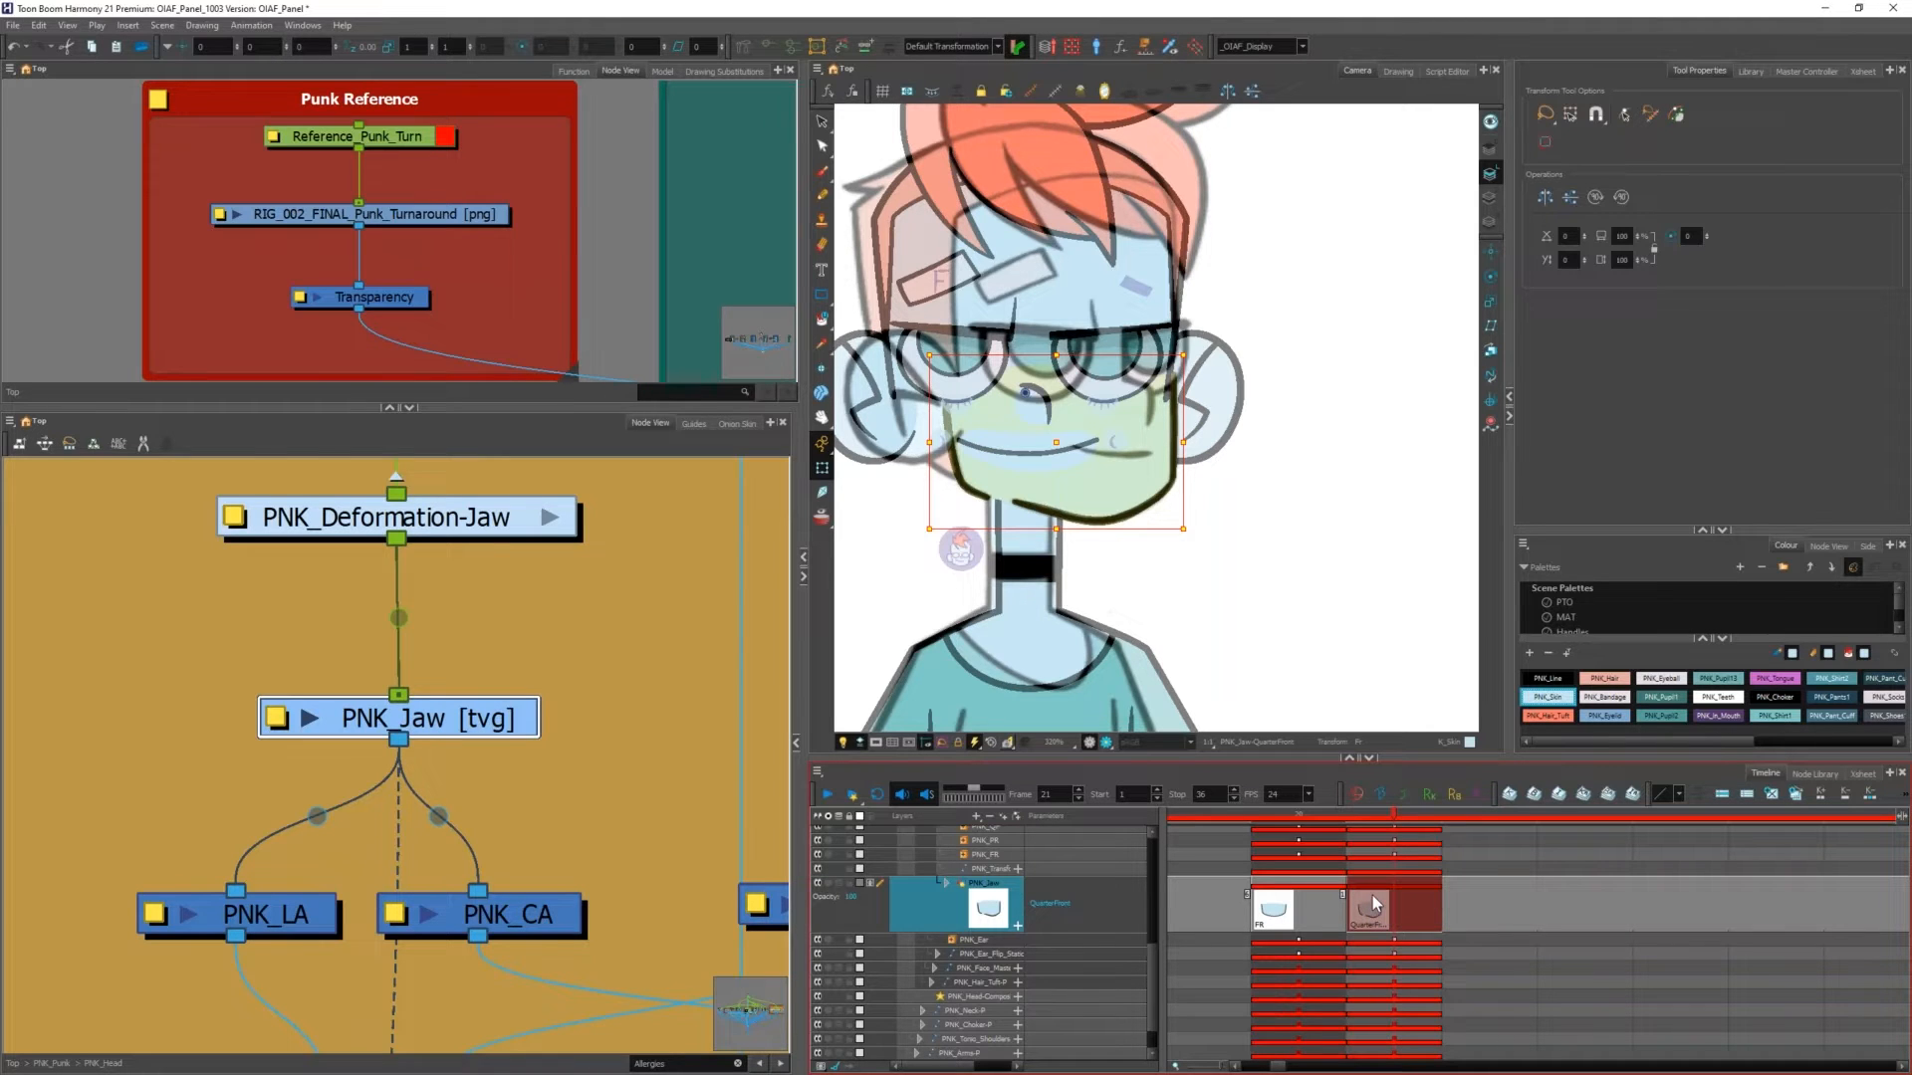
# Step: Activate the Rigging tool and create a new deformation chain for the QuarterFront jaw drawing
pyautogui.moveTo(553, 659); pyautogui.dragTo(193, 788)
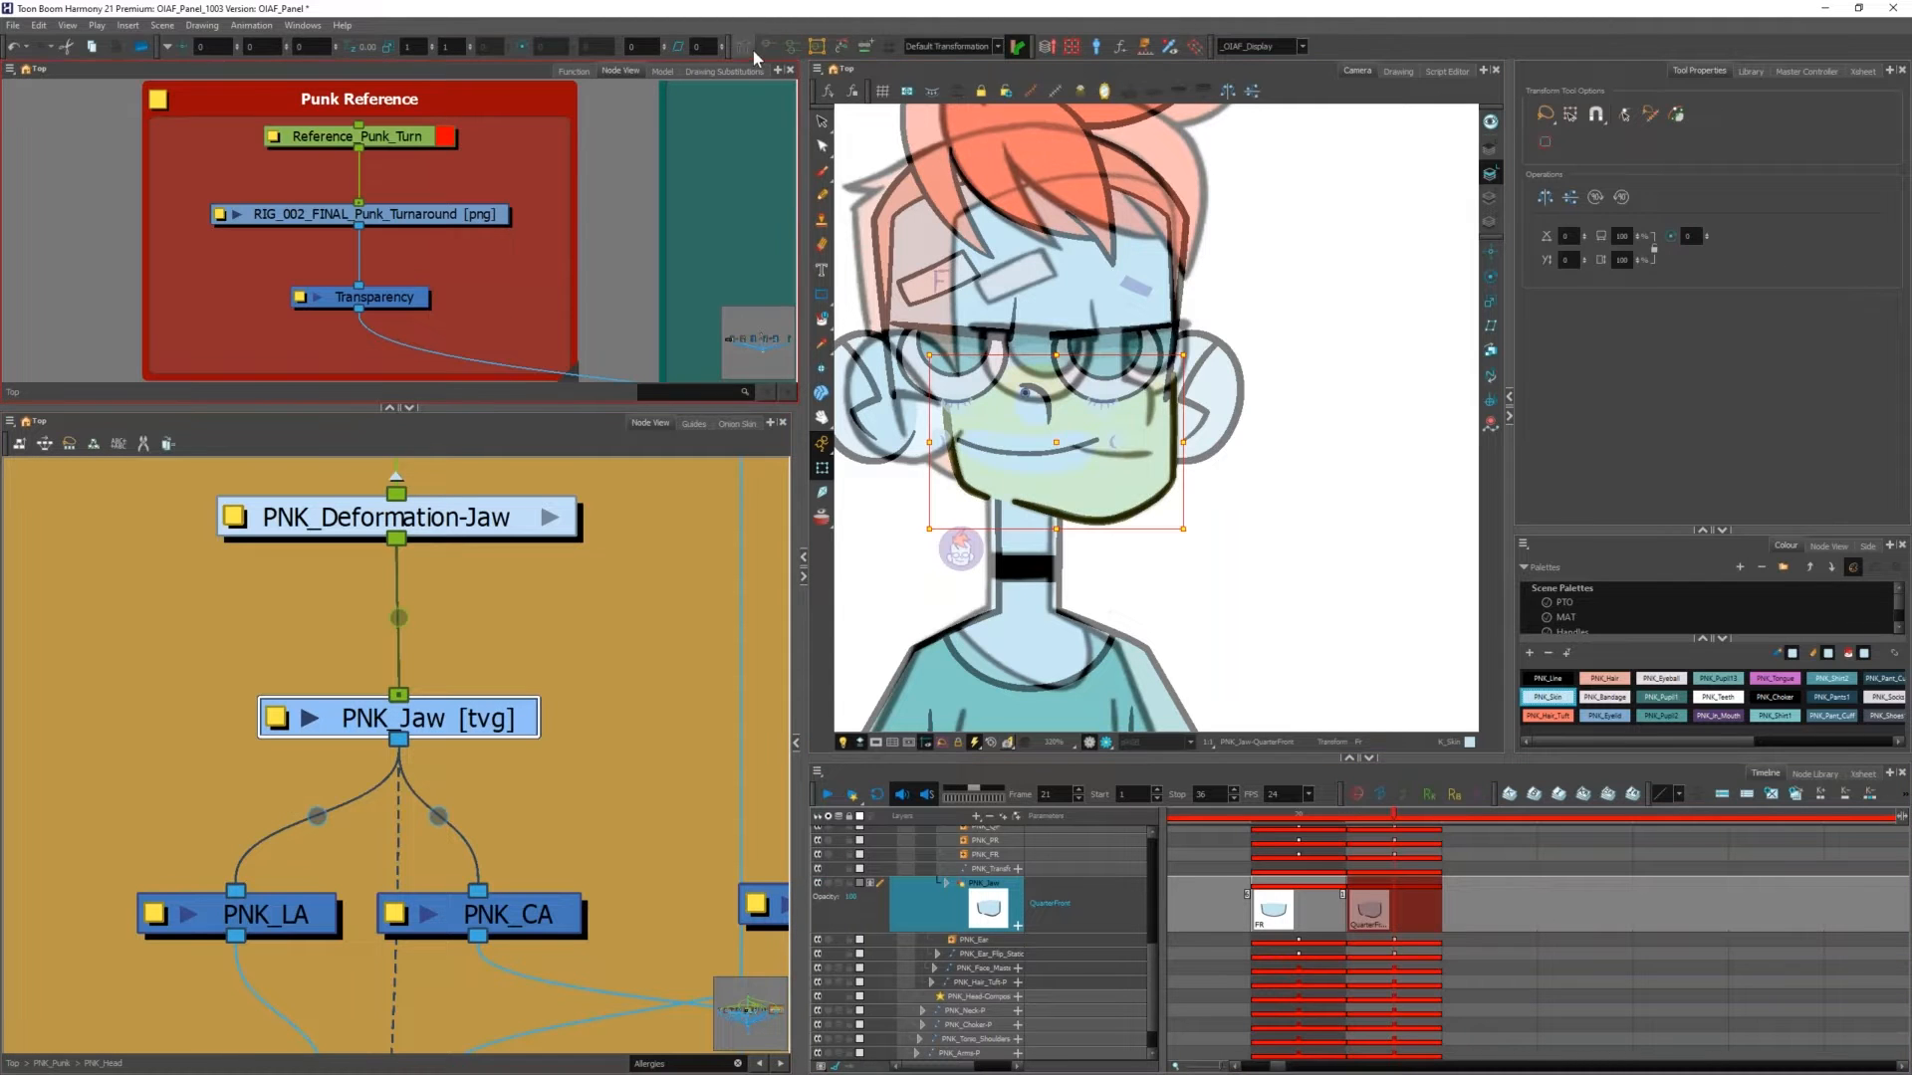
pyautogui.moveTo(468, 606); pyautogui.dragTo(478, 741)
pyautogui.click(840, 47)
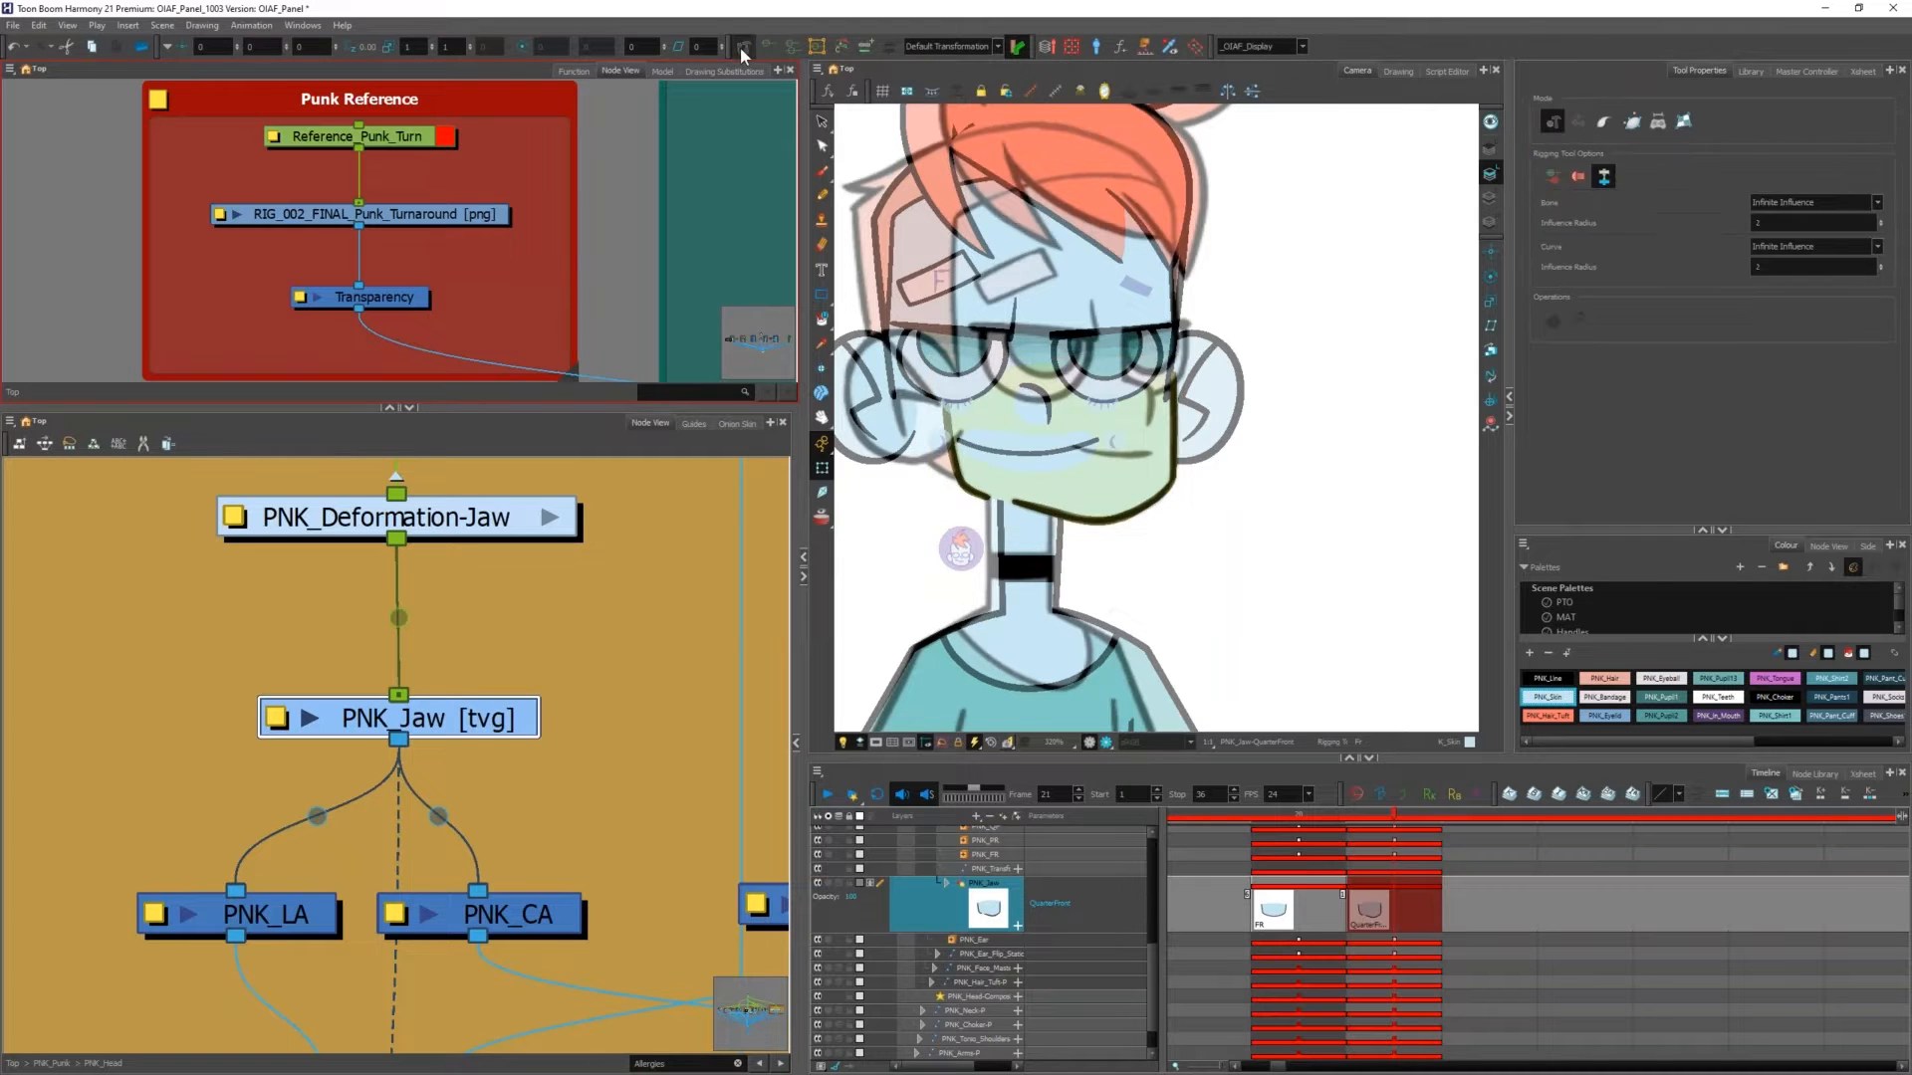
pyautogui.click(856, 46)
# Step: Start a curve deformer at the top of the jaw line's right side and extend it down to the jaw corner
pyautogui.scroll(2, 999, 435)
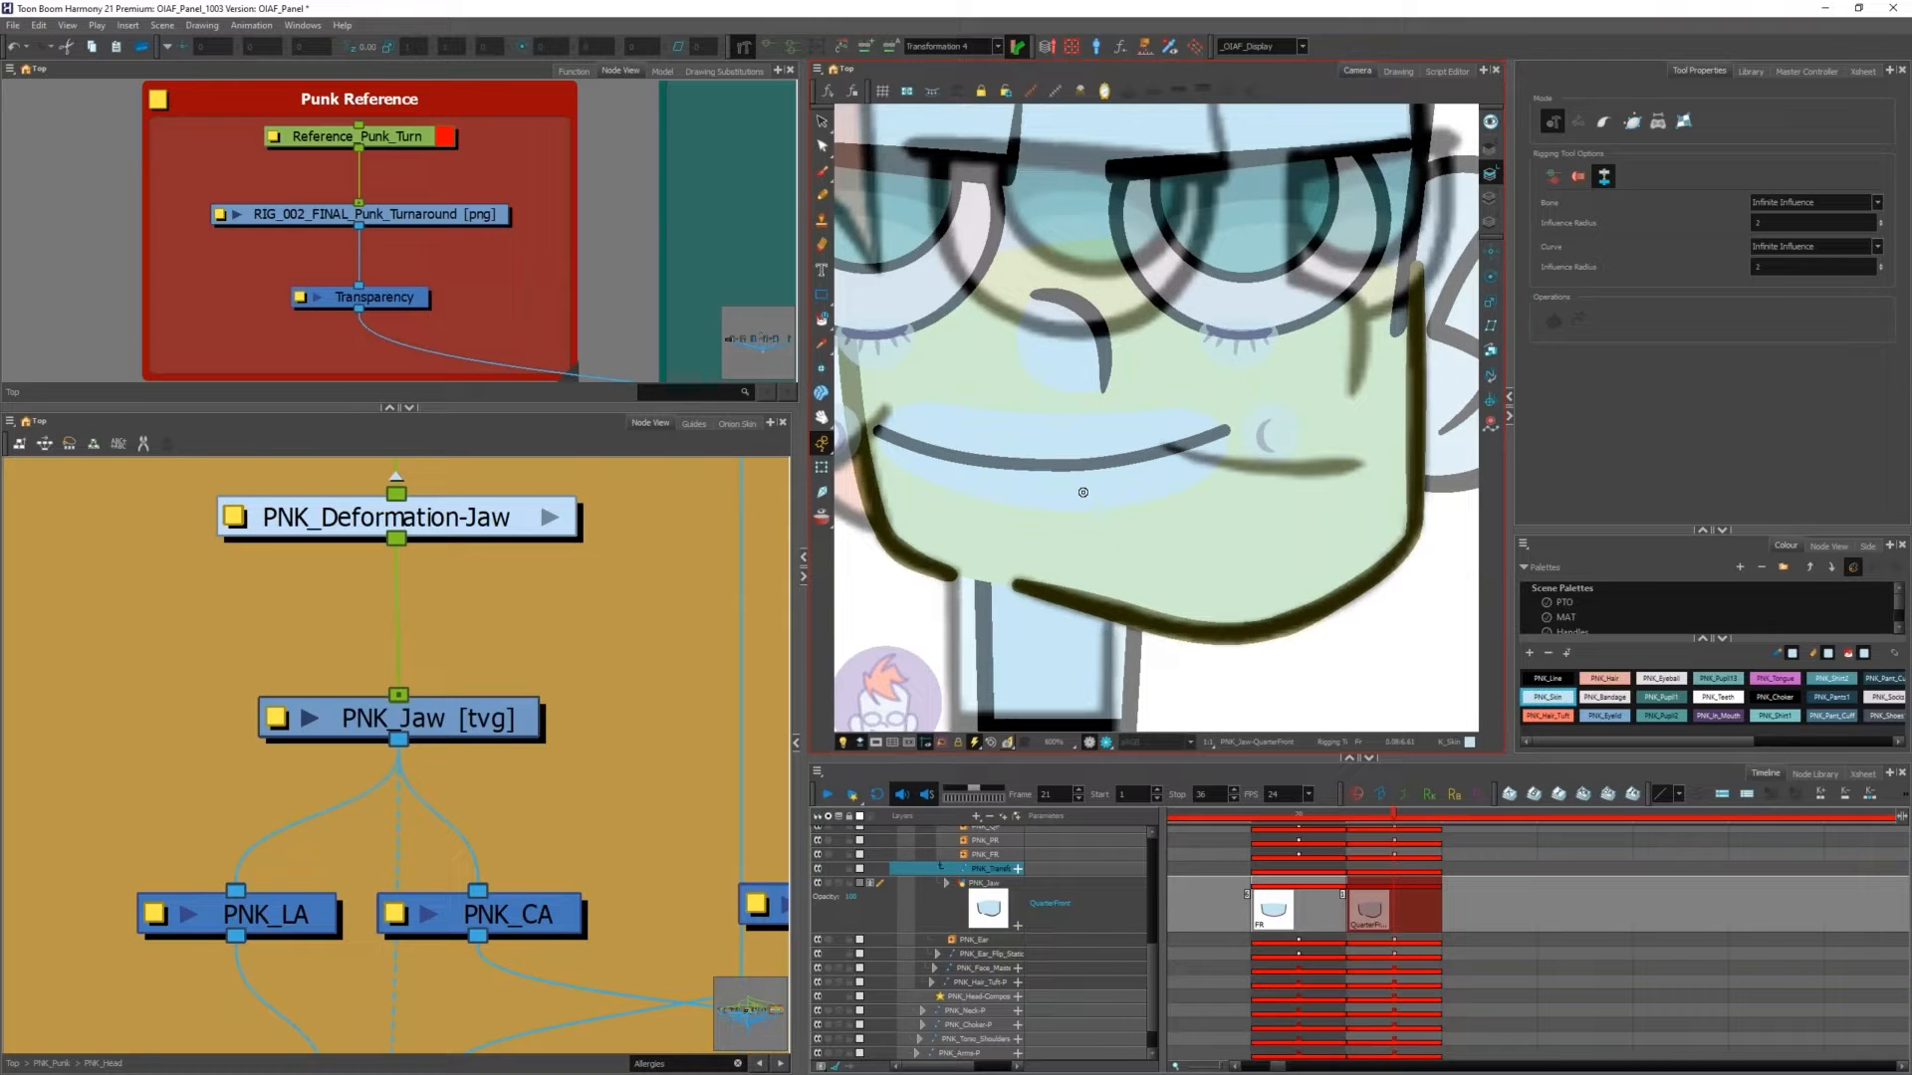
pyautogui.click(1631, 121)
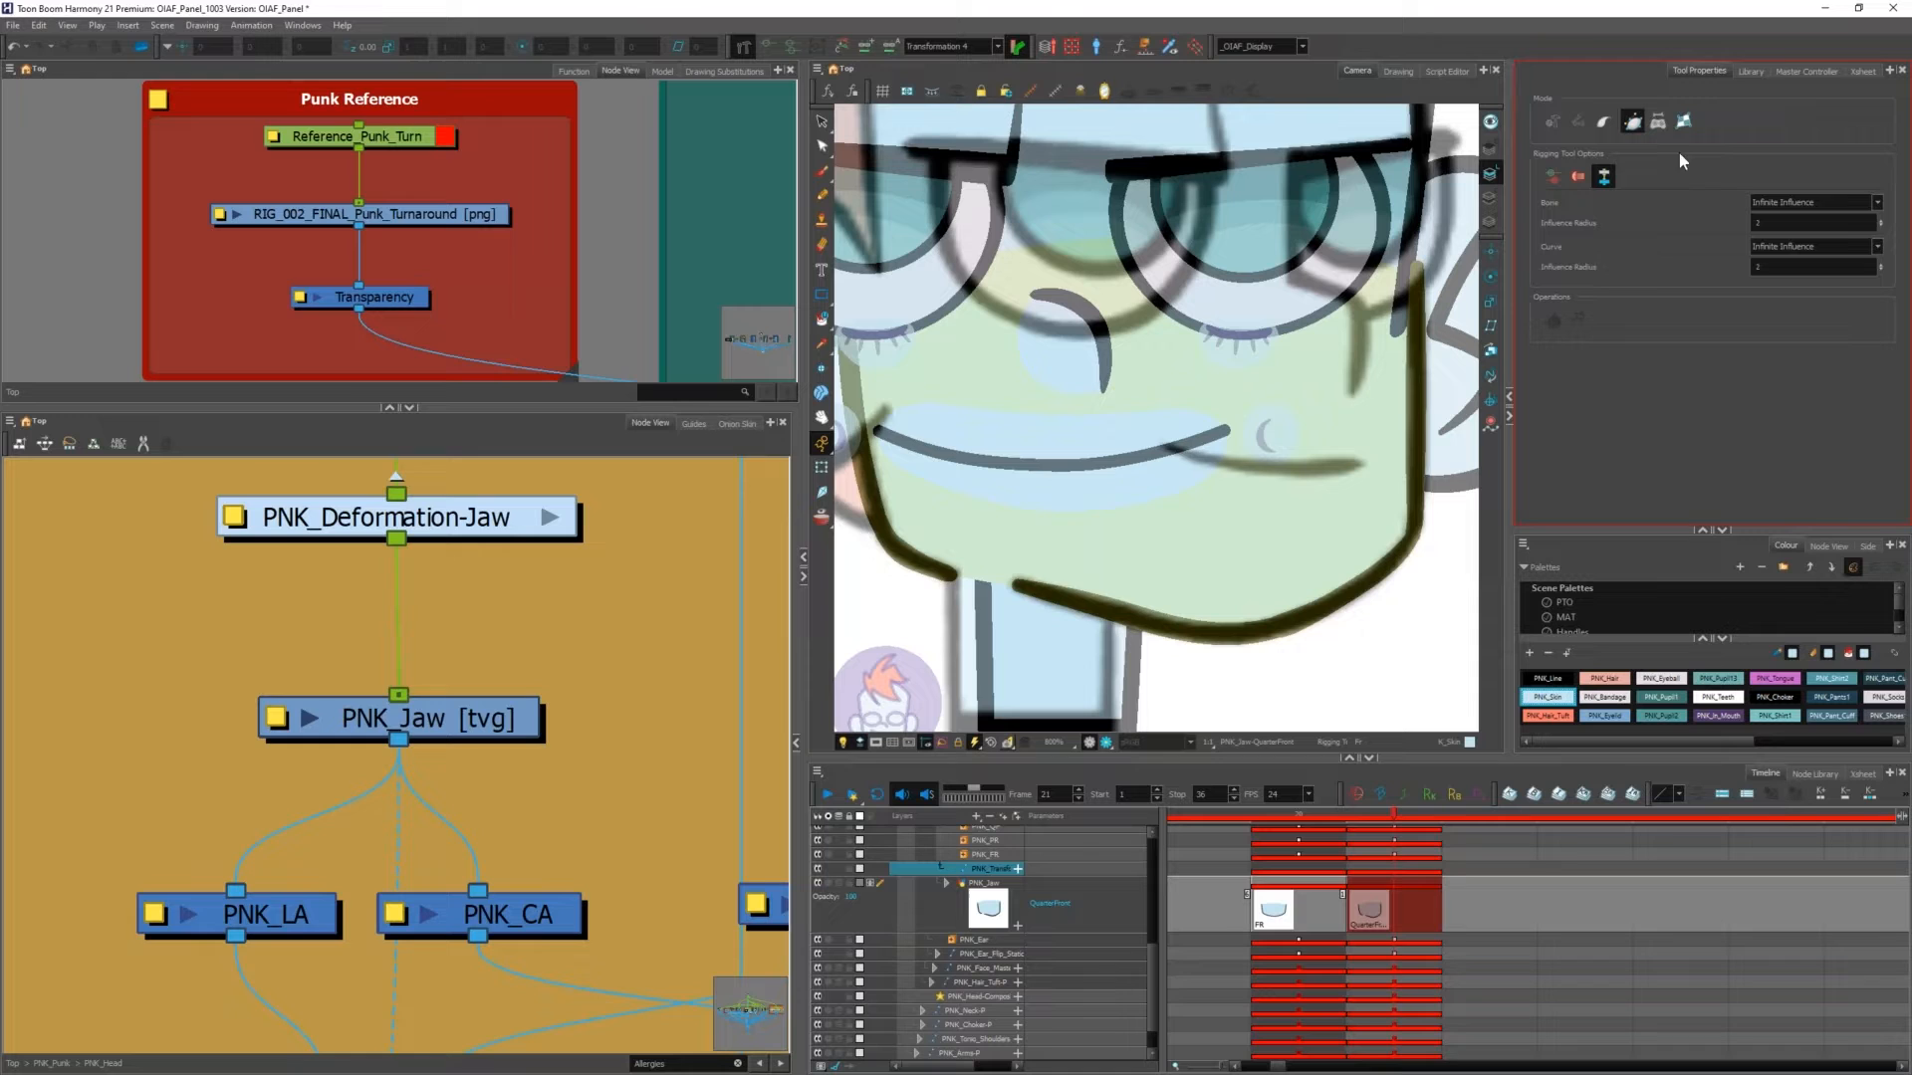
pyautogui.moveTo(1417, 257); pyautogui.dragTo(1418, 335)
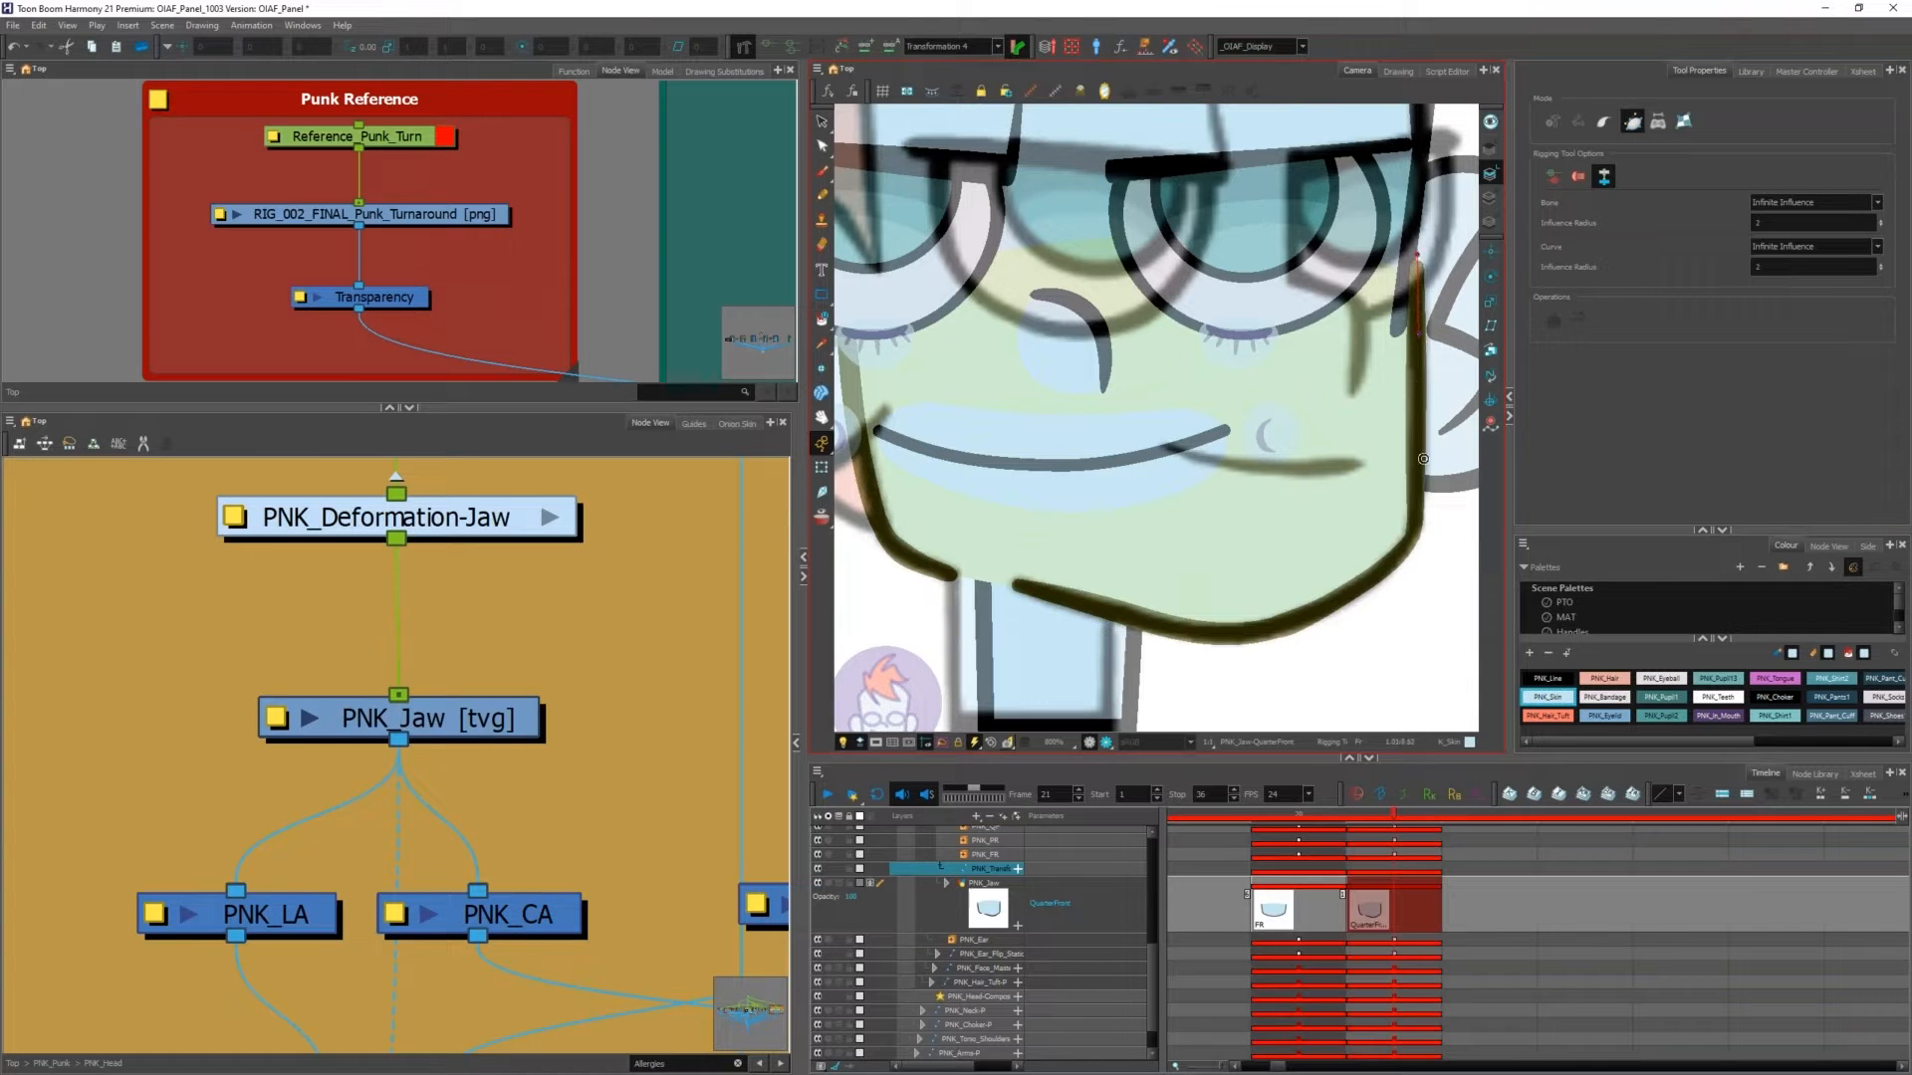
pyautogui.moveTo(1415, 535); pyautogui.dragTo(1414, 501)
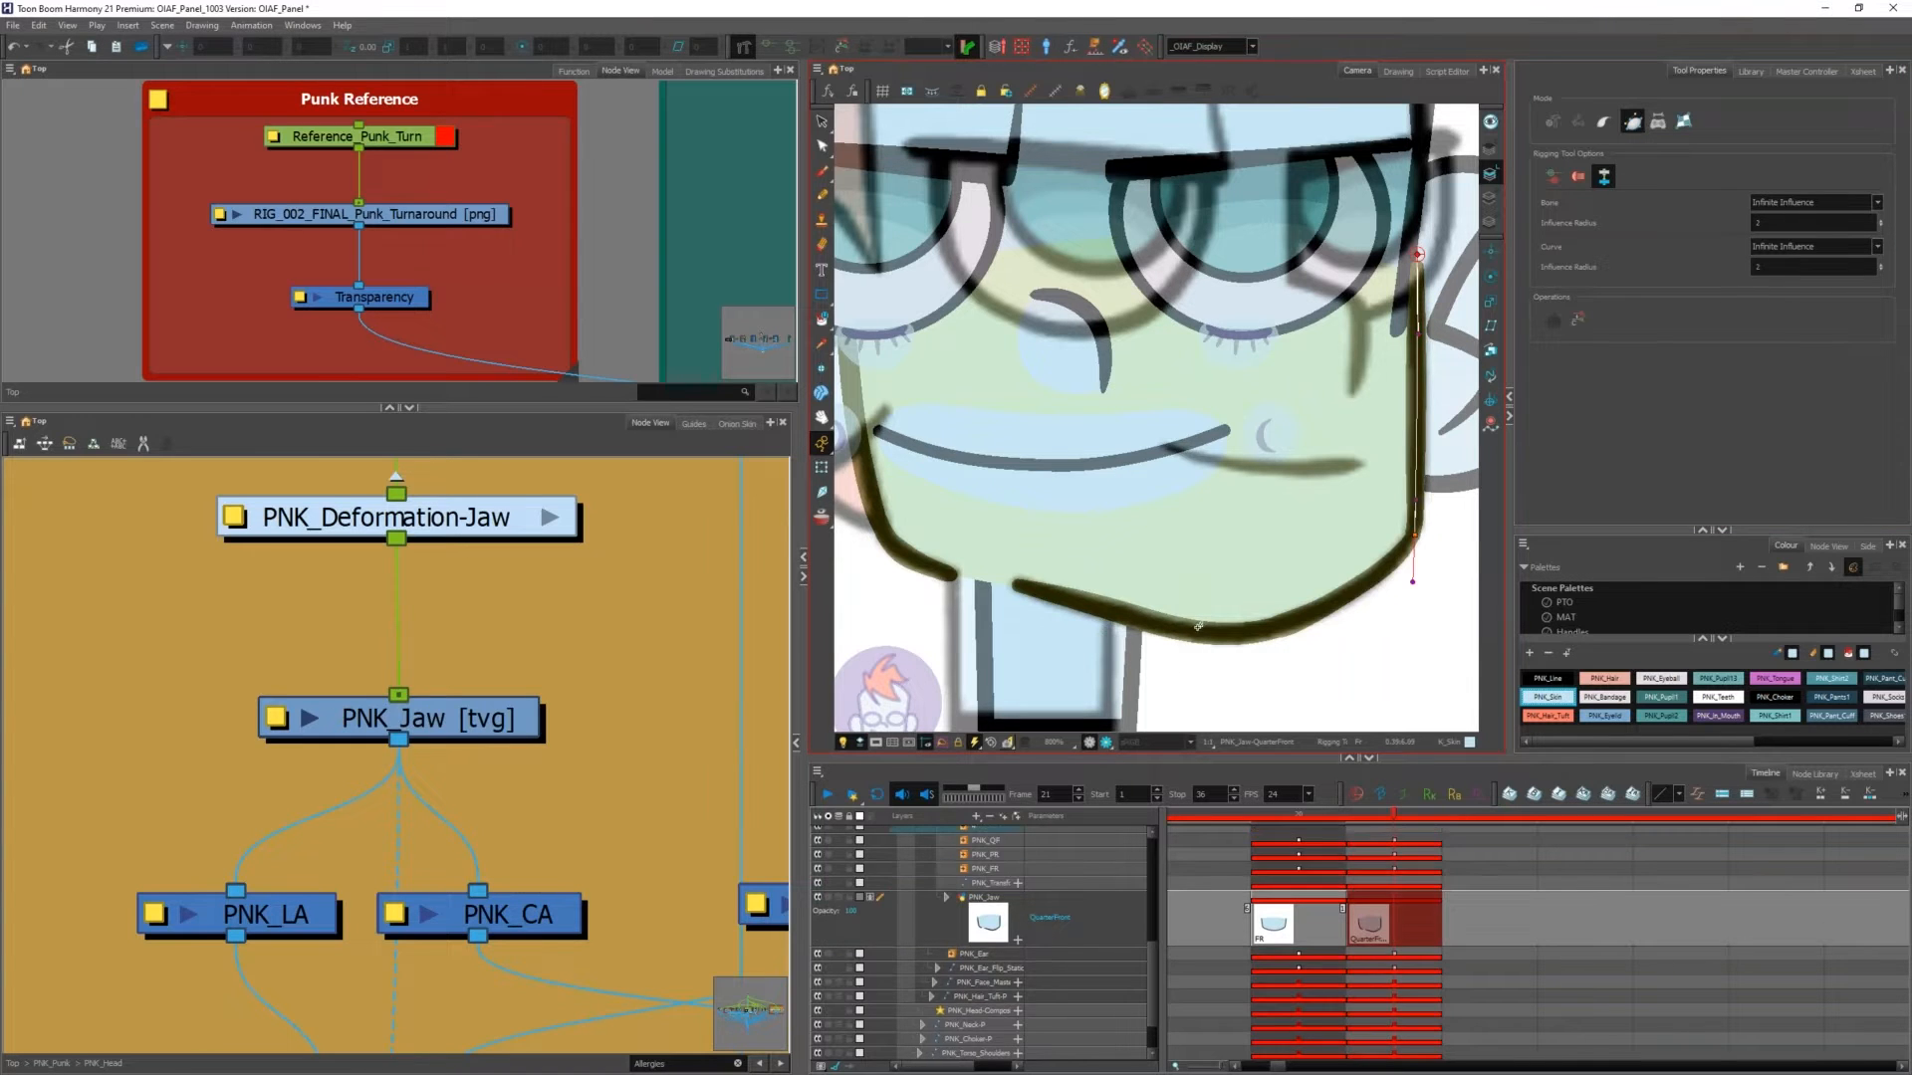
# Step: Continue the curve deformer along the chin to the gap in the jaw line above the neck, undoing a misplaced curve point
pyautogui.moveTo(1010, 584); pyautogui.dragTo(1244, 637)
pyautogui.hotkey('ctrl', 'z')
pyautogui.moveTo(1244, 634); pyautogui.dragTo(1290, 631)
pyautogui.moveTo(1010, 584); pyautogui.dragTo(966, 588)
pyautogui.moveTo(929, 472); pyautogui.dragTo(969, 472)
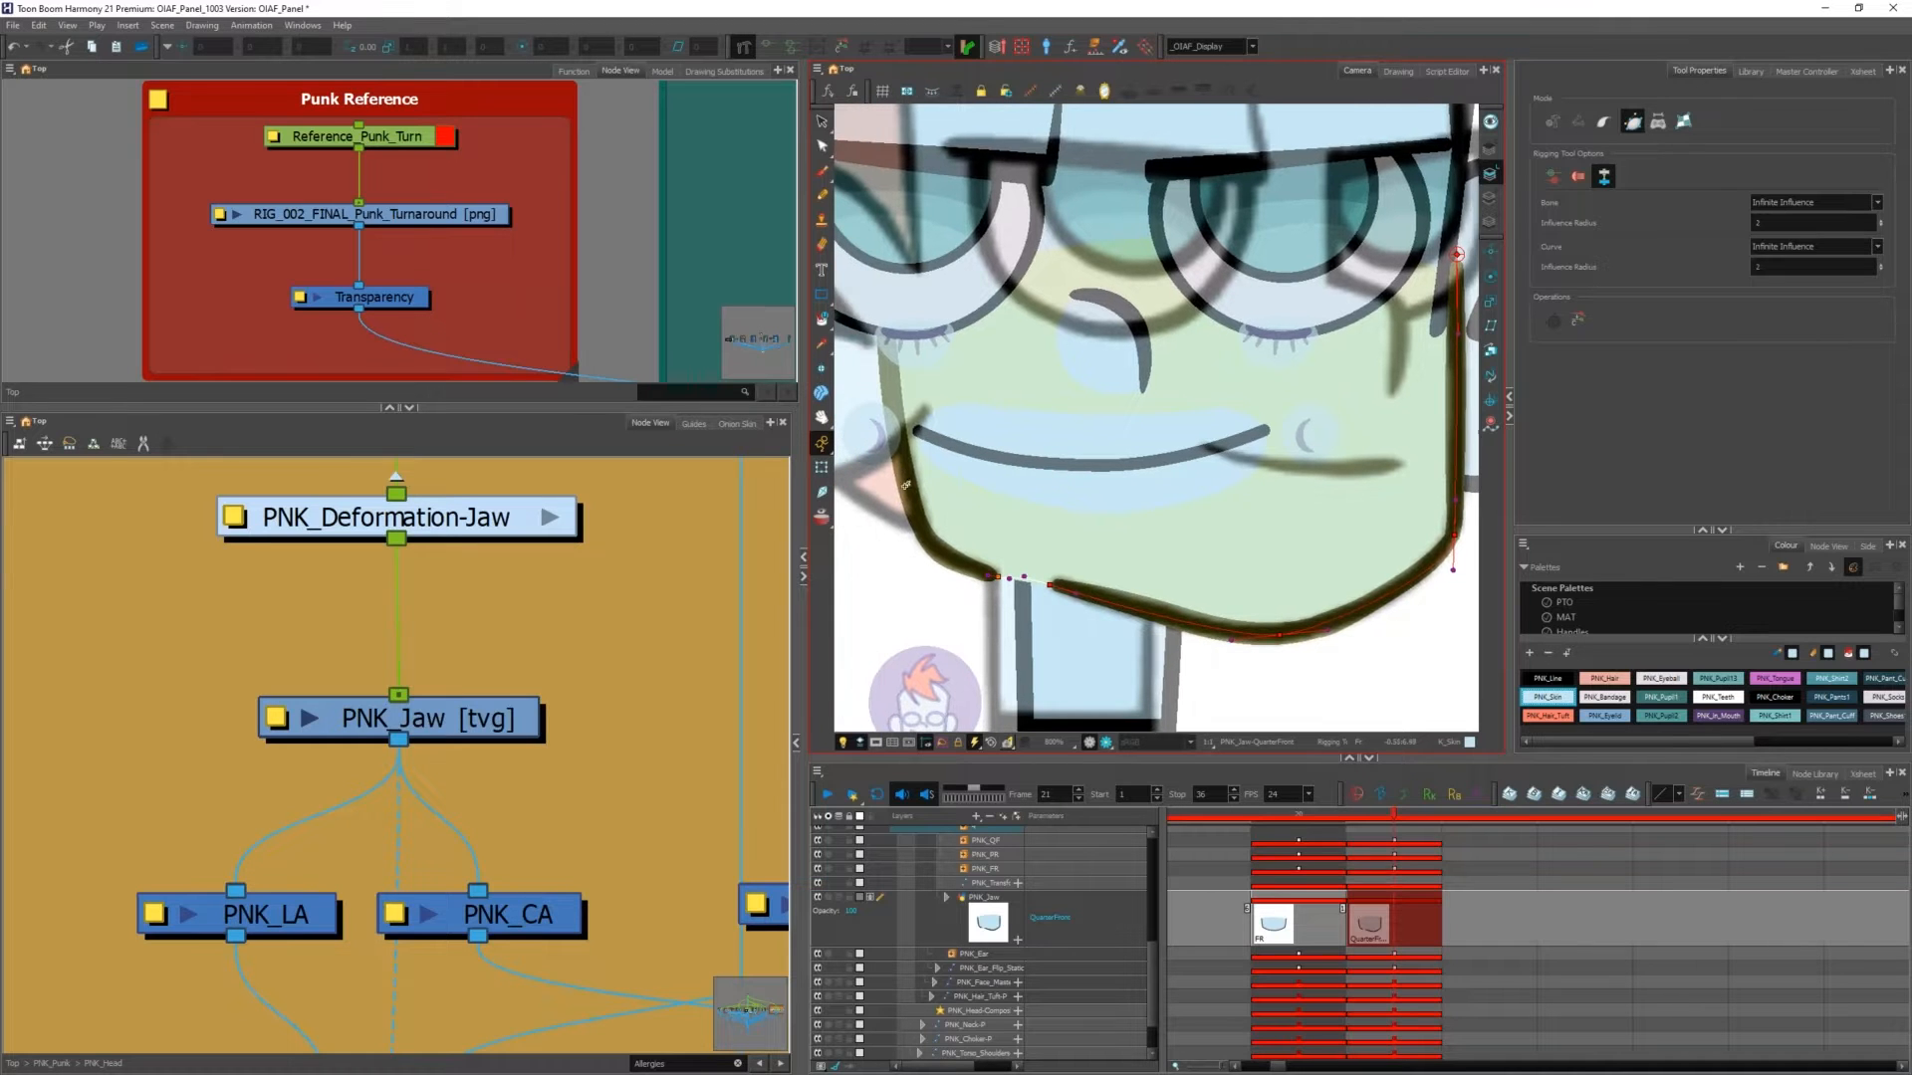
# Step: Extend the jaw's curve deformer up the left cheek and close the chain across the face at its starting point
pyautogui.click(885, 326)
pyautogui.moveTo(895, 599); pyautogui.dragTo(896, 595)
pyautogui.moveTo(897, 593); pyautogui.dragTo(895, 588)
pyautogui.moveTo(883, 322); pyautogui.dragTo(884, 321)
pyautogui.moveTo(1174, 410); pyautogui.dragTo(1152, 449)
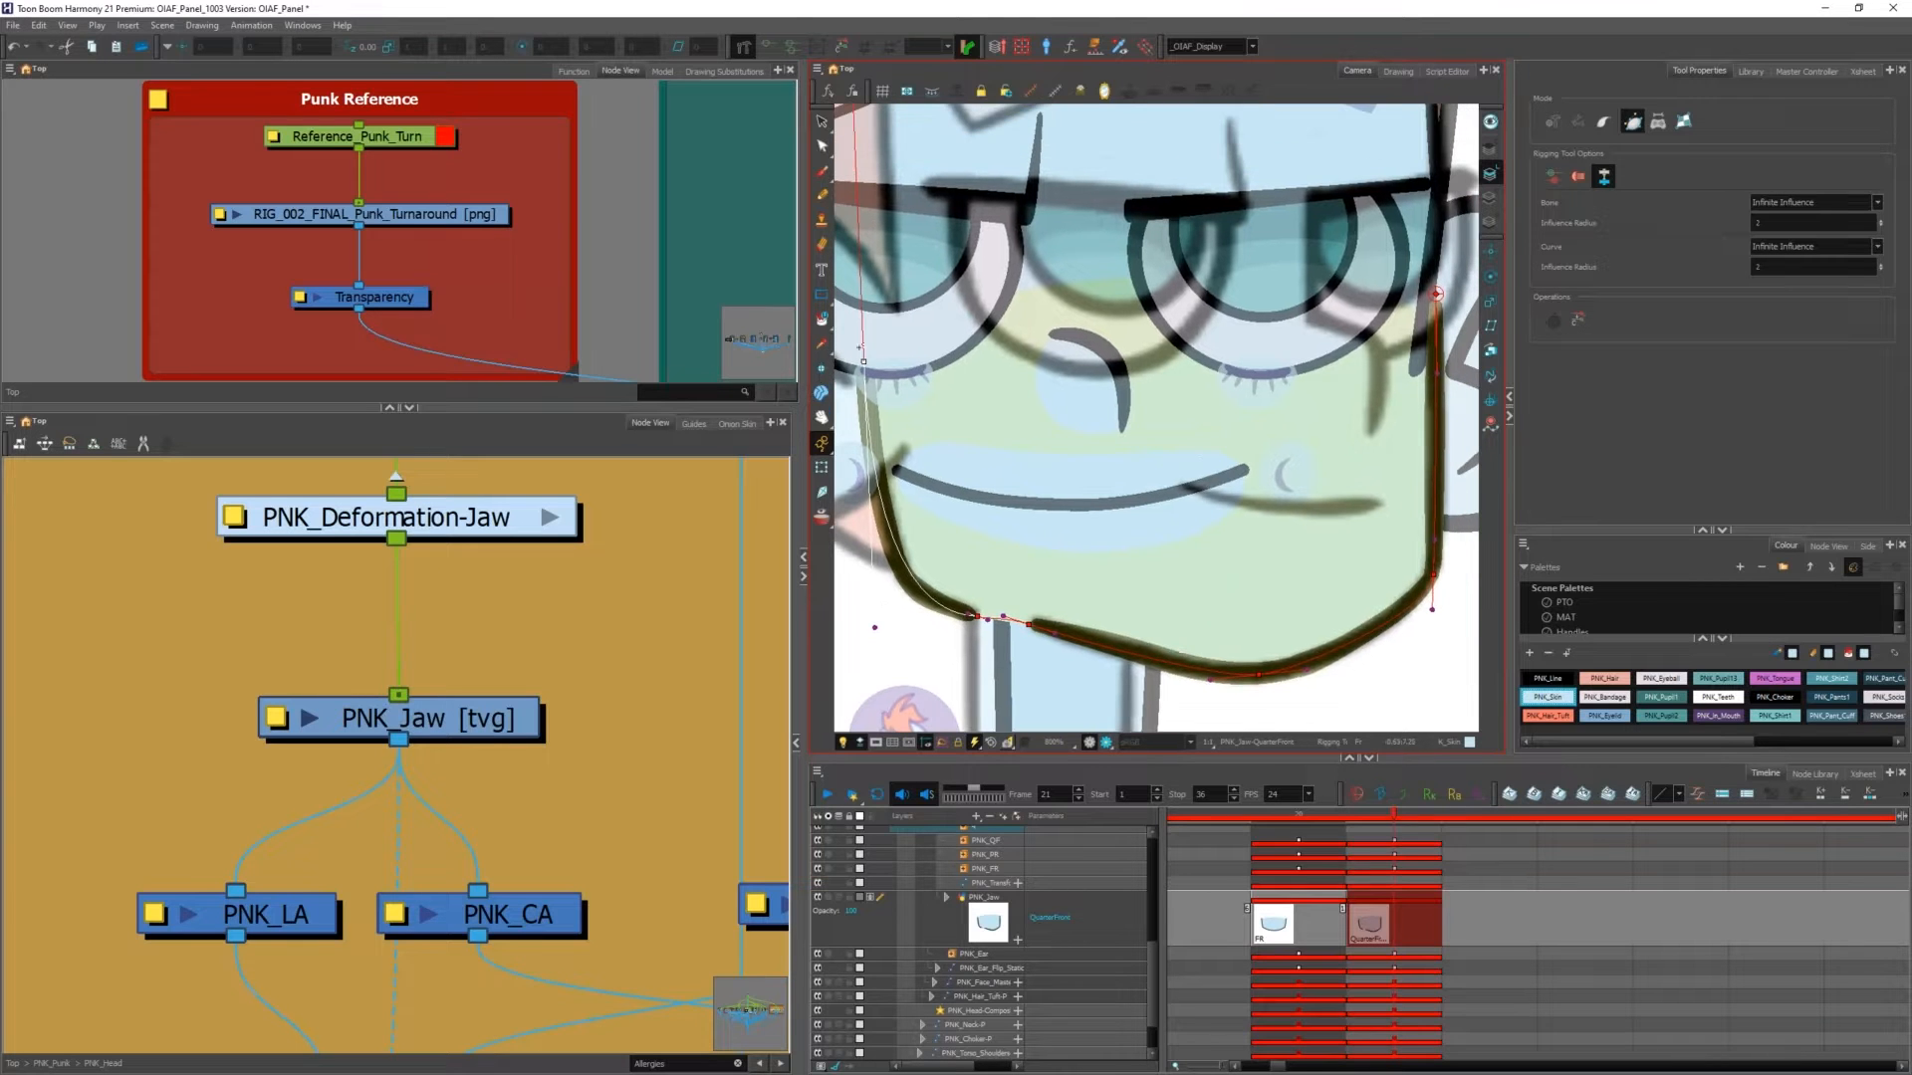
pyautogui.click(1437, 294)
pyautogui.moveTo(1436, 295); pyautogui.dragTo(1288, 231)
pyautogui.press('space')
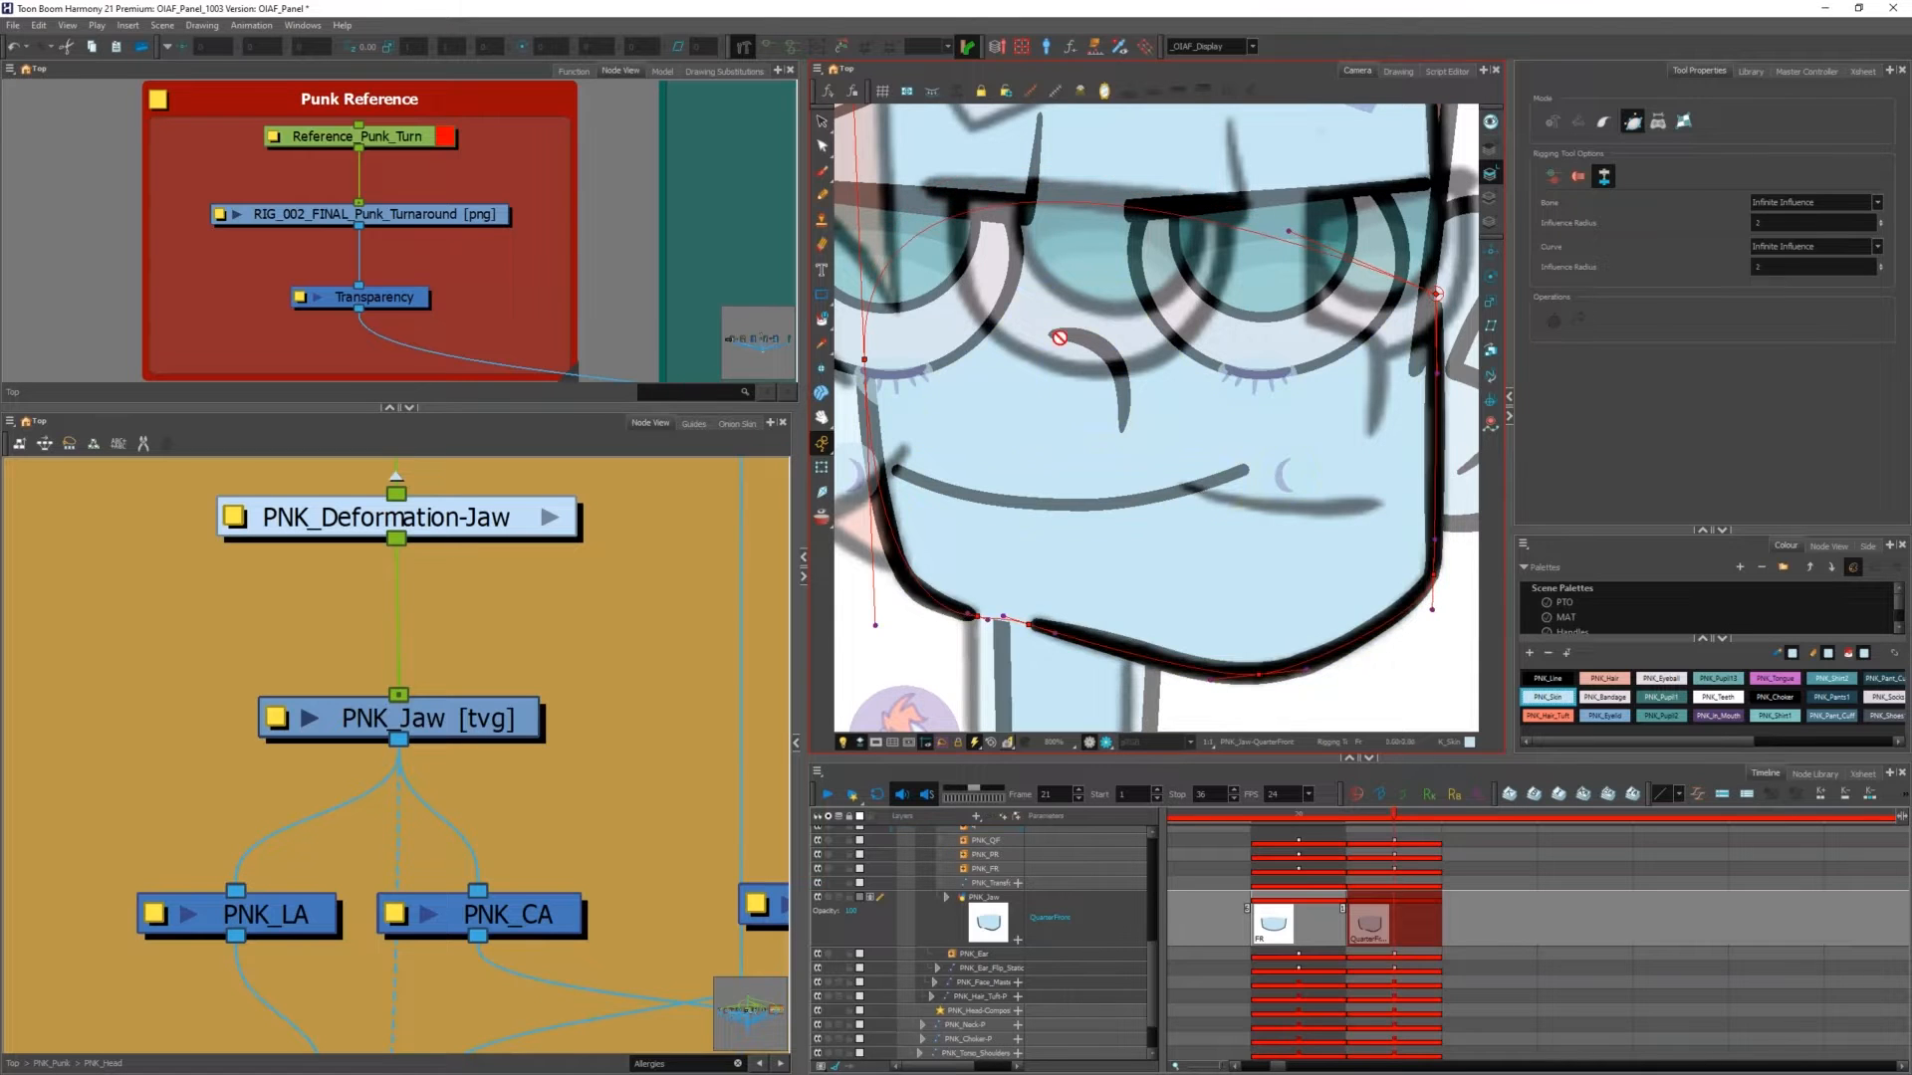
# Step: Adjust the deformer's points and handles around the chin and jaw-line gap so the curves follow the QuarterFront jaw line
pyautogui.moveTo(1023, 492)
pyautogui.mouseDown()
pyautogui.moveTo(1068, 606)
pyautogui.moveTo(963, 386)
pyautogui.mouseUp()
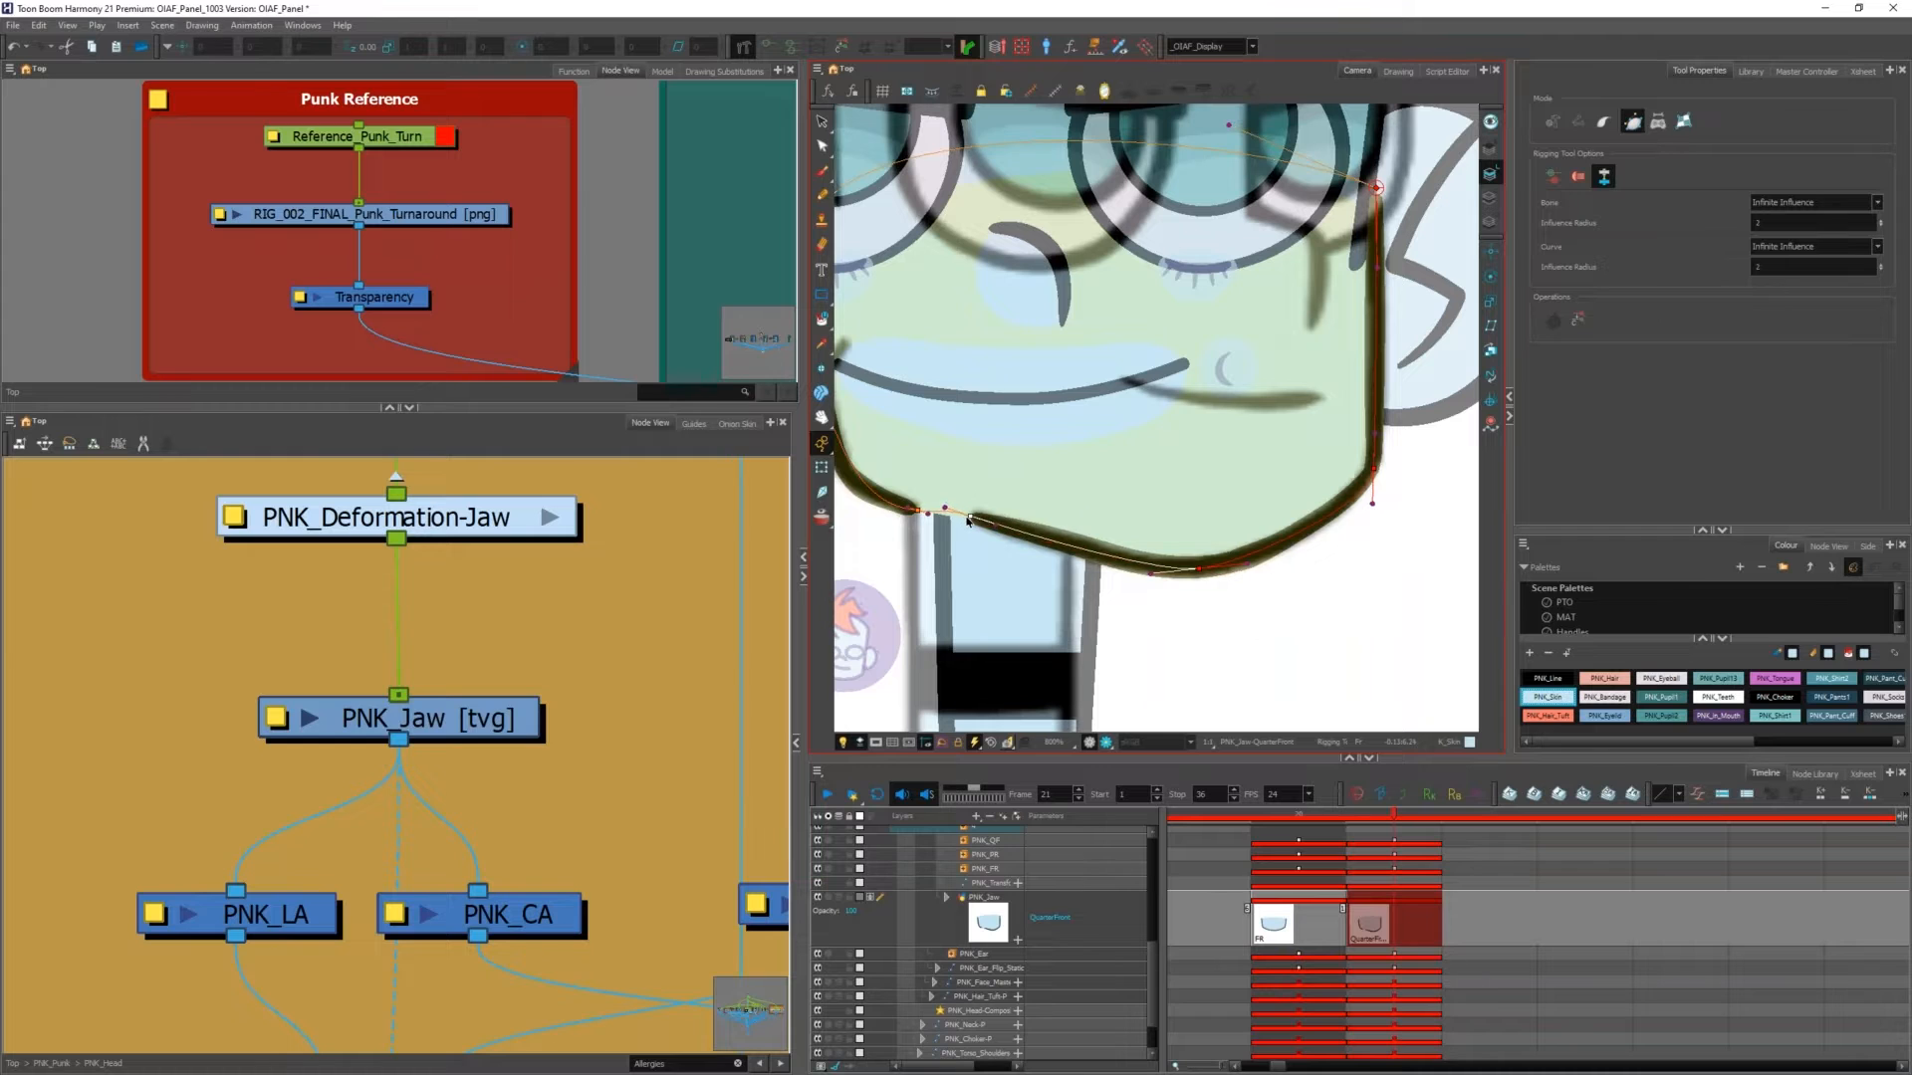
pyautogui.moveTo(1198, 569); pyautogui.dragTo(1205, 567)
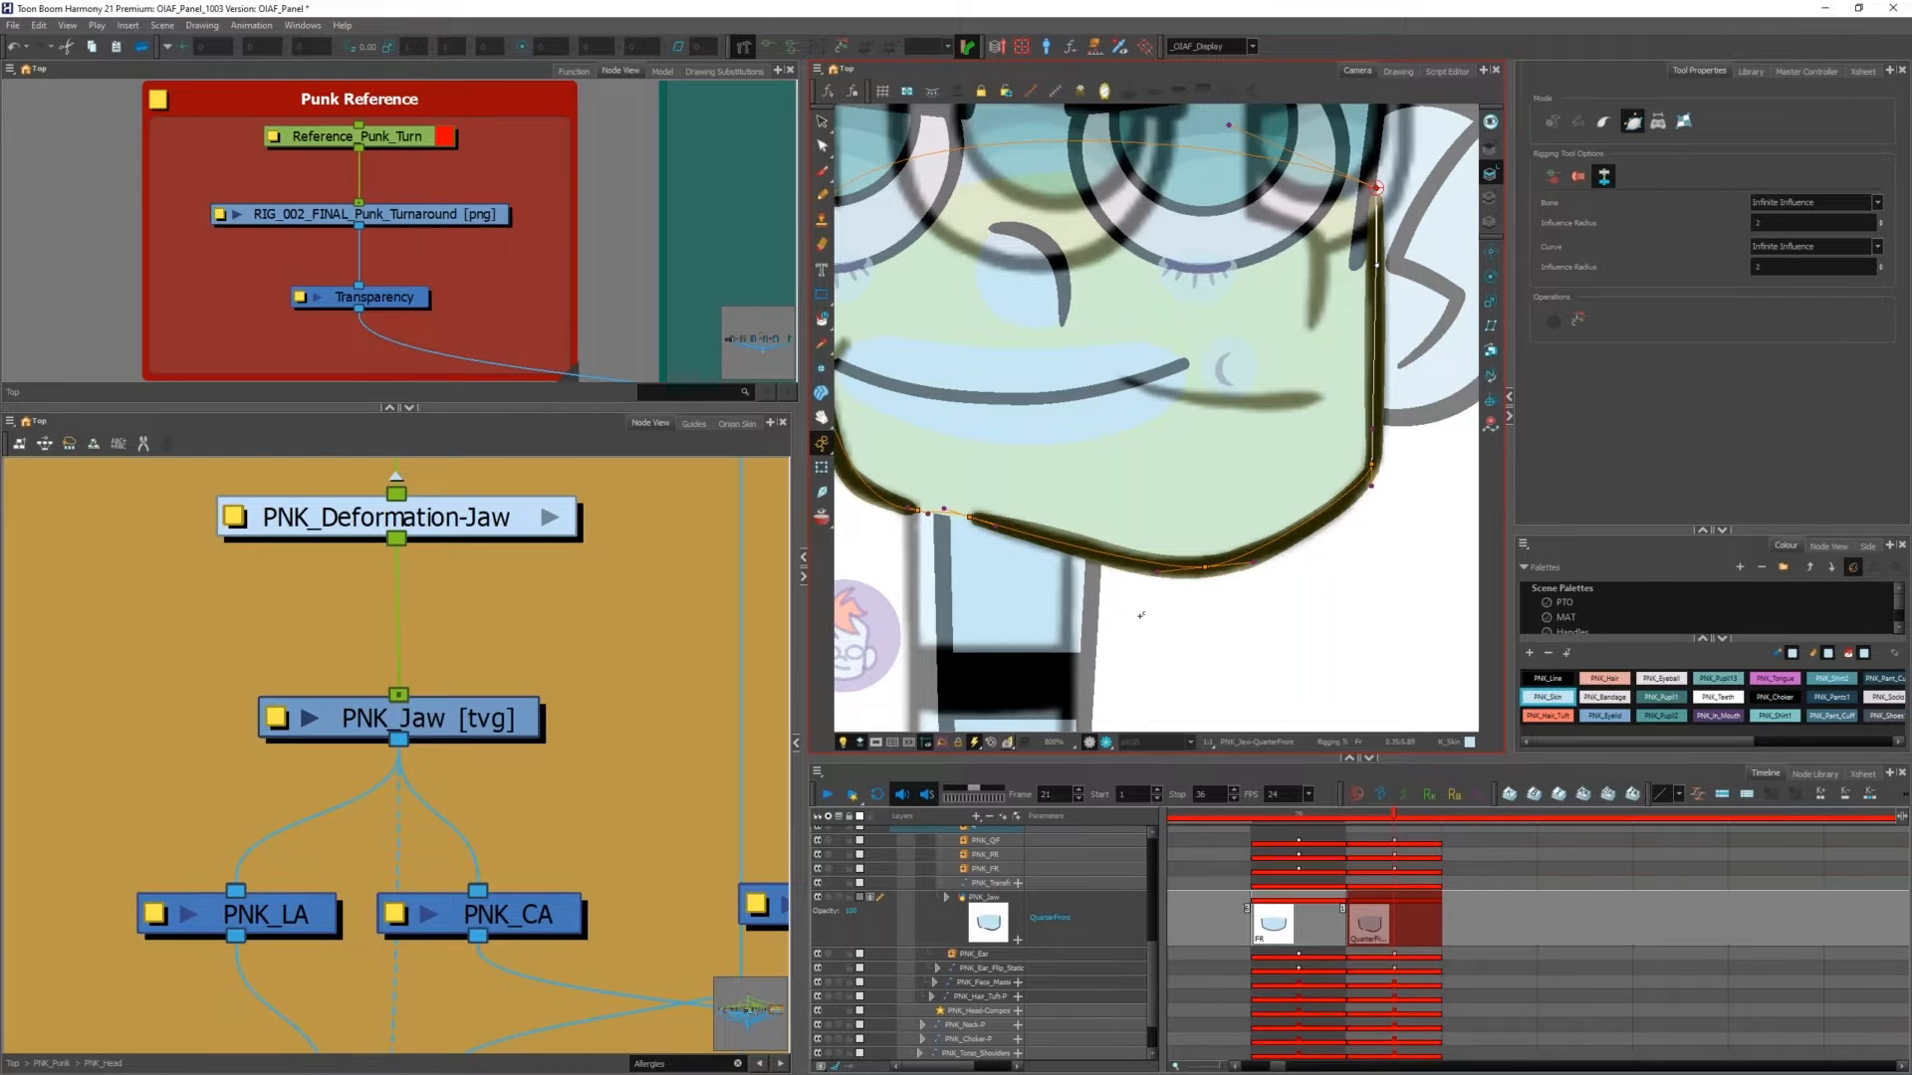
pyautogui.click(970, 520)
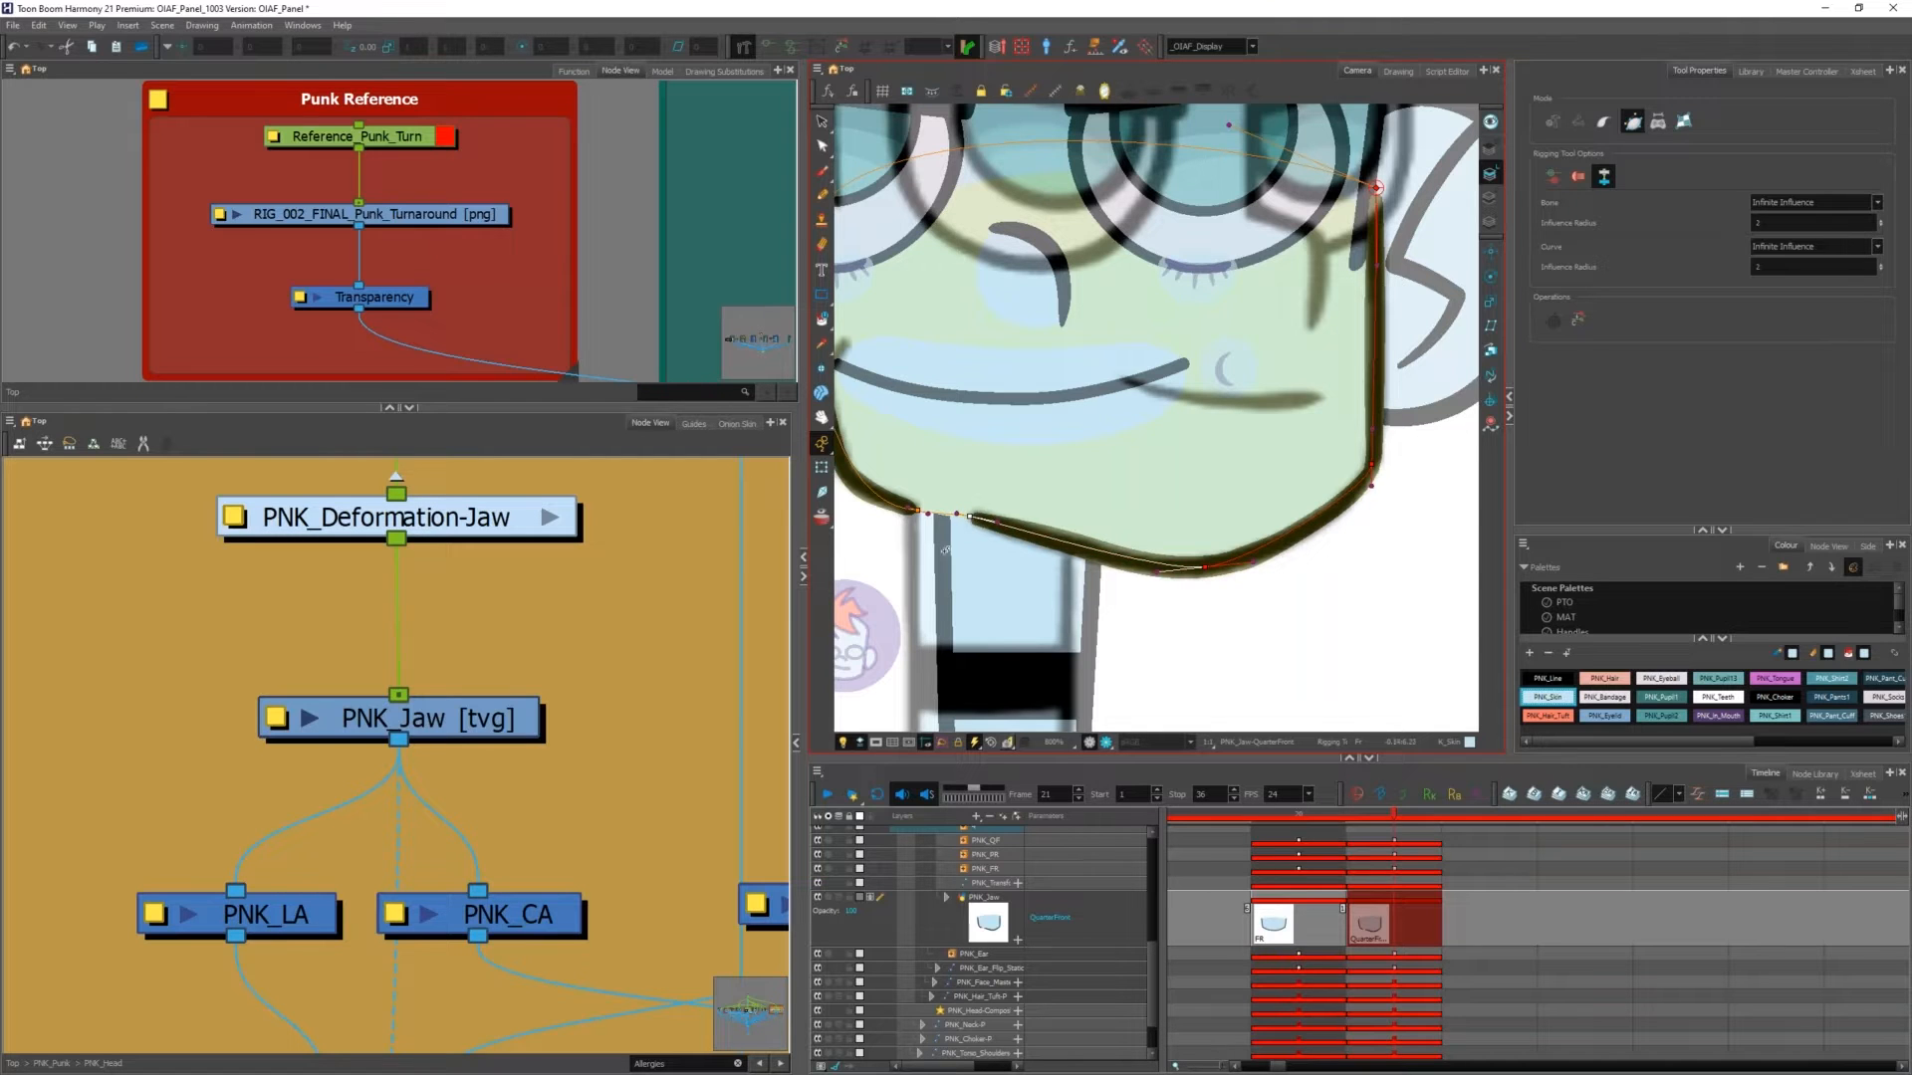
pyautogui.moveTo(955, 522)
pyautogui.mouseDown()
pyautogui.moveTo(1043, 536)
pyautogui.moveTo(971, 516)
pyautogui.mouseUp()
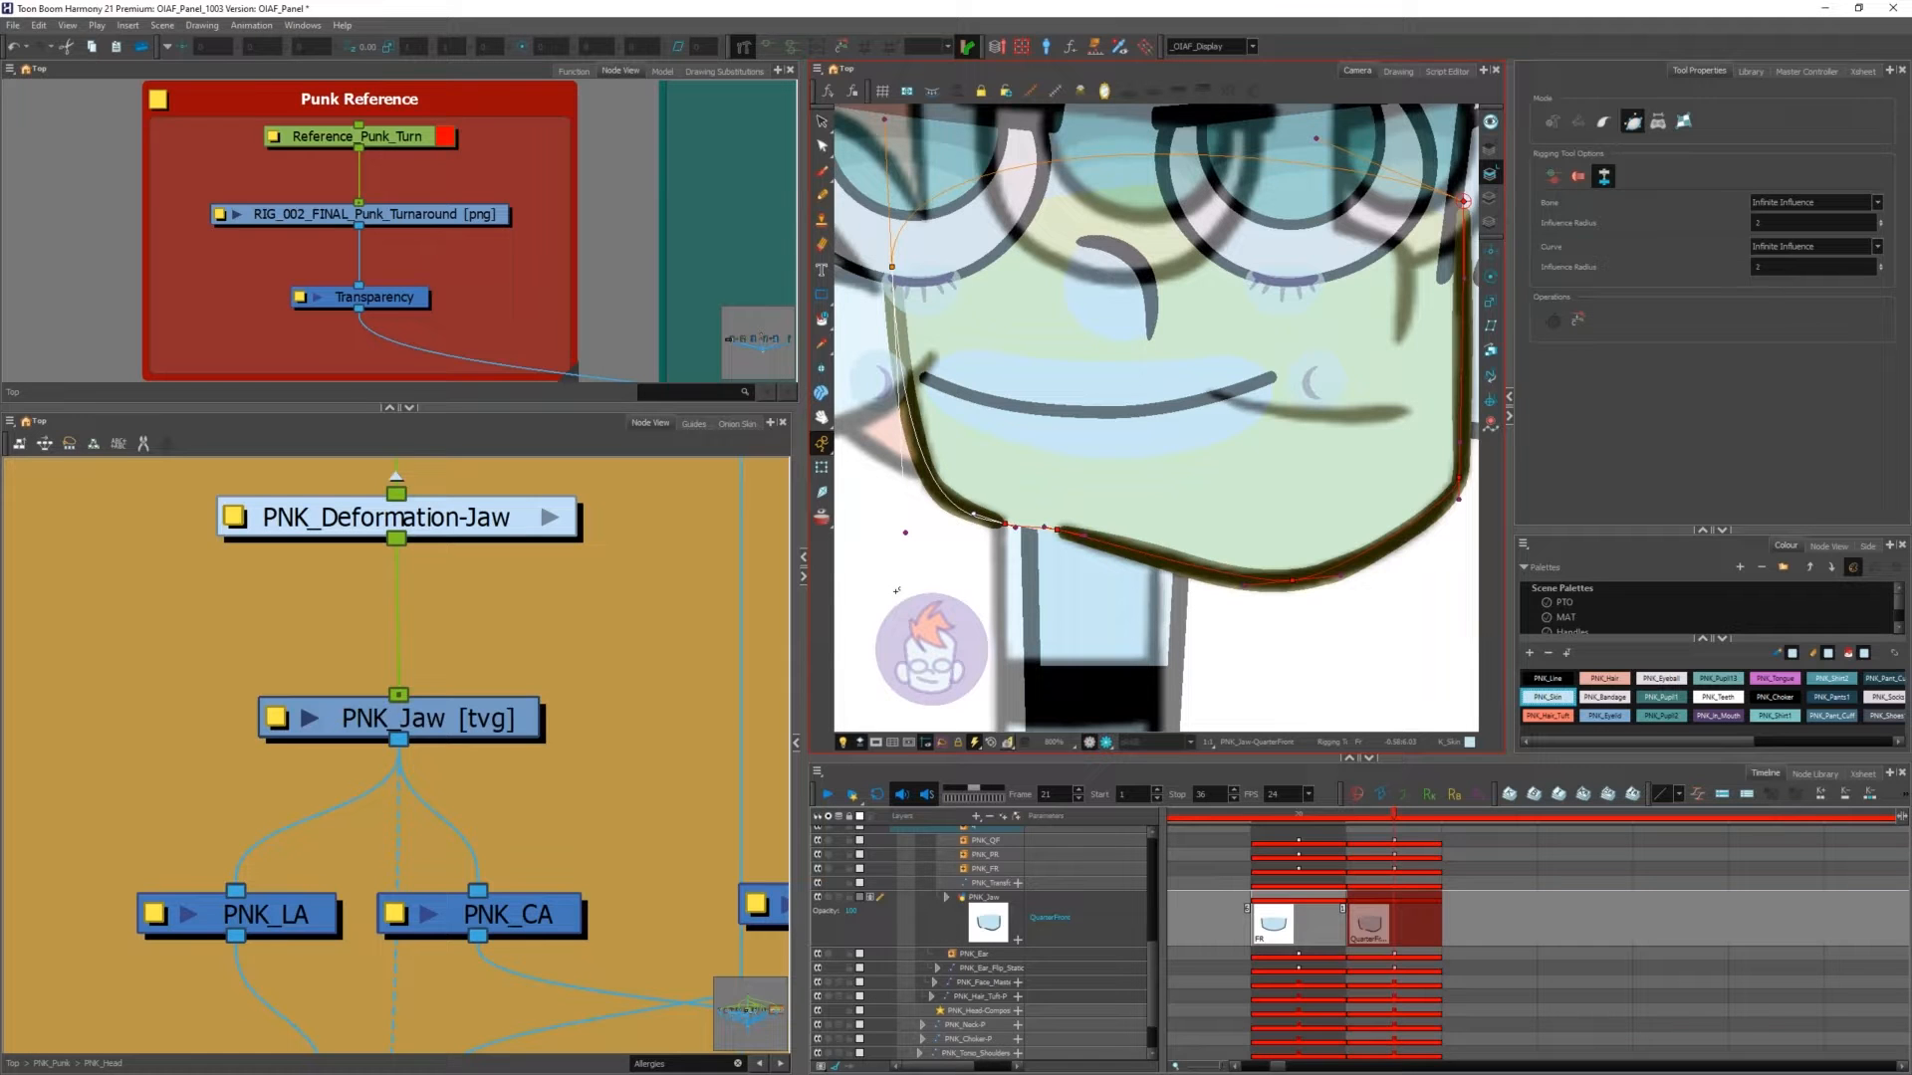
pyautogui.scroll(-3, 926, 466)
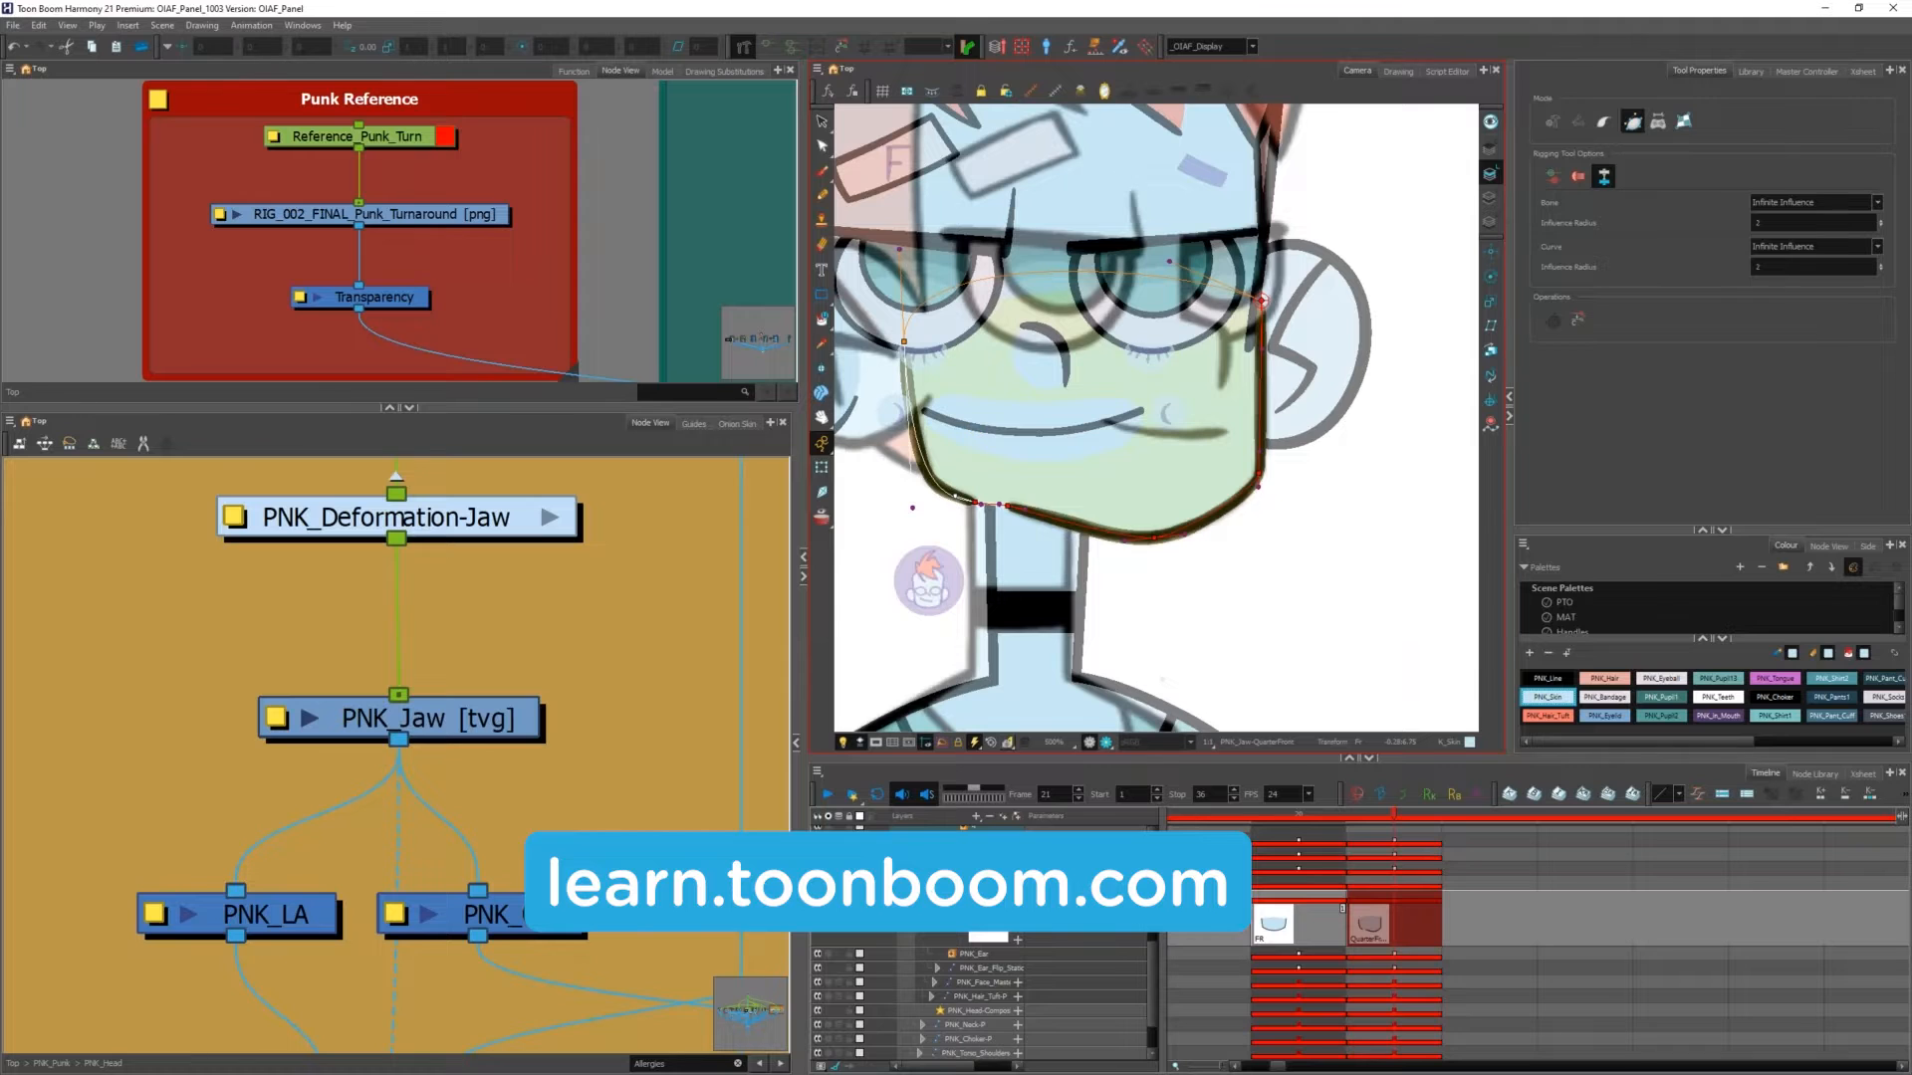
# Step: Switch to the web browser, view the Rigging Artist journey on the Toon Boom Learn site, and return to Harmony
pyautogui.hotkey('alt', 'Tab')
pyautogui.click(1185, 475)
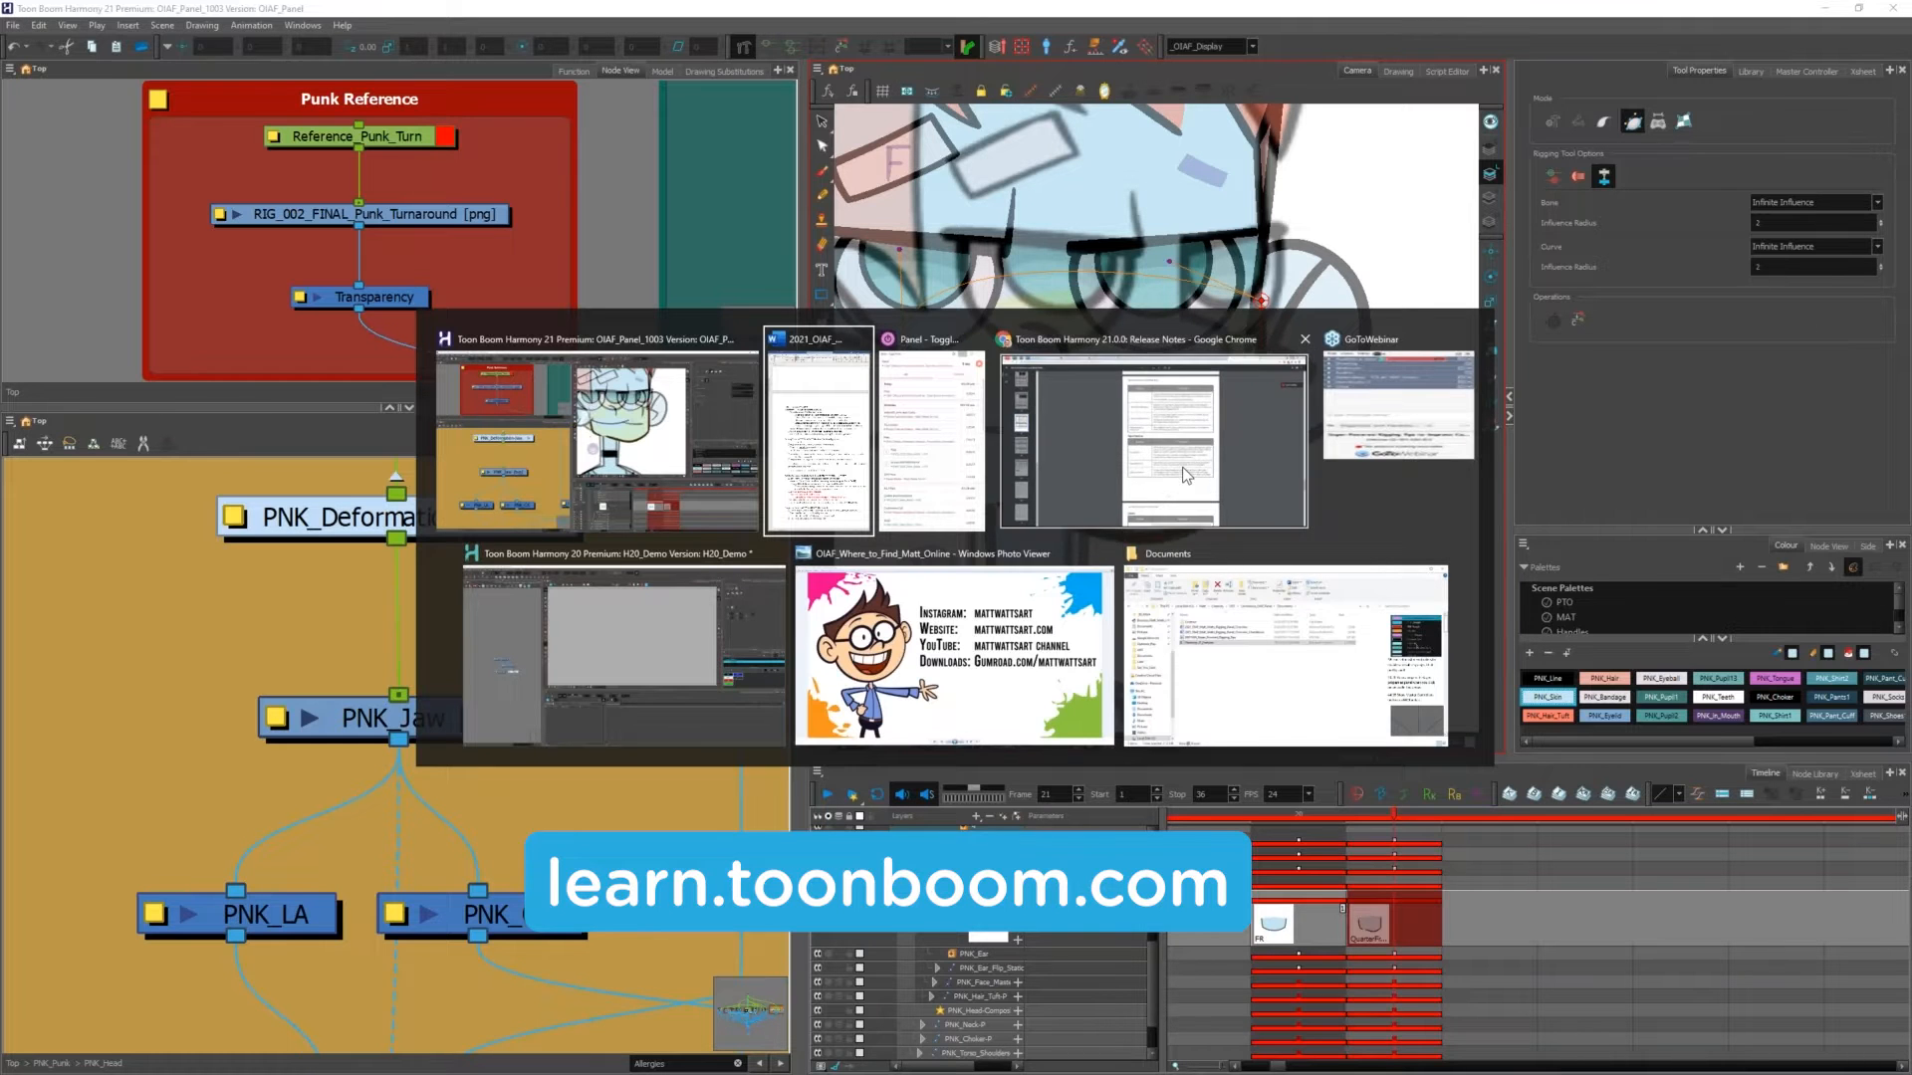
pyautogui.click(1194, 14)
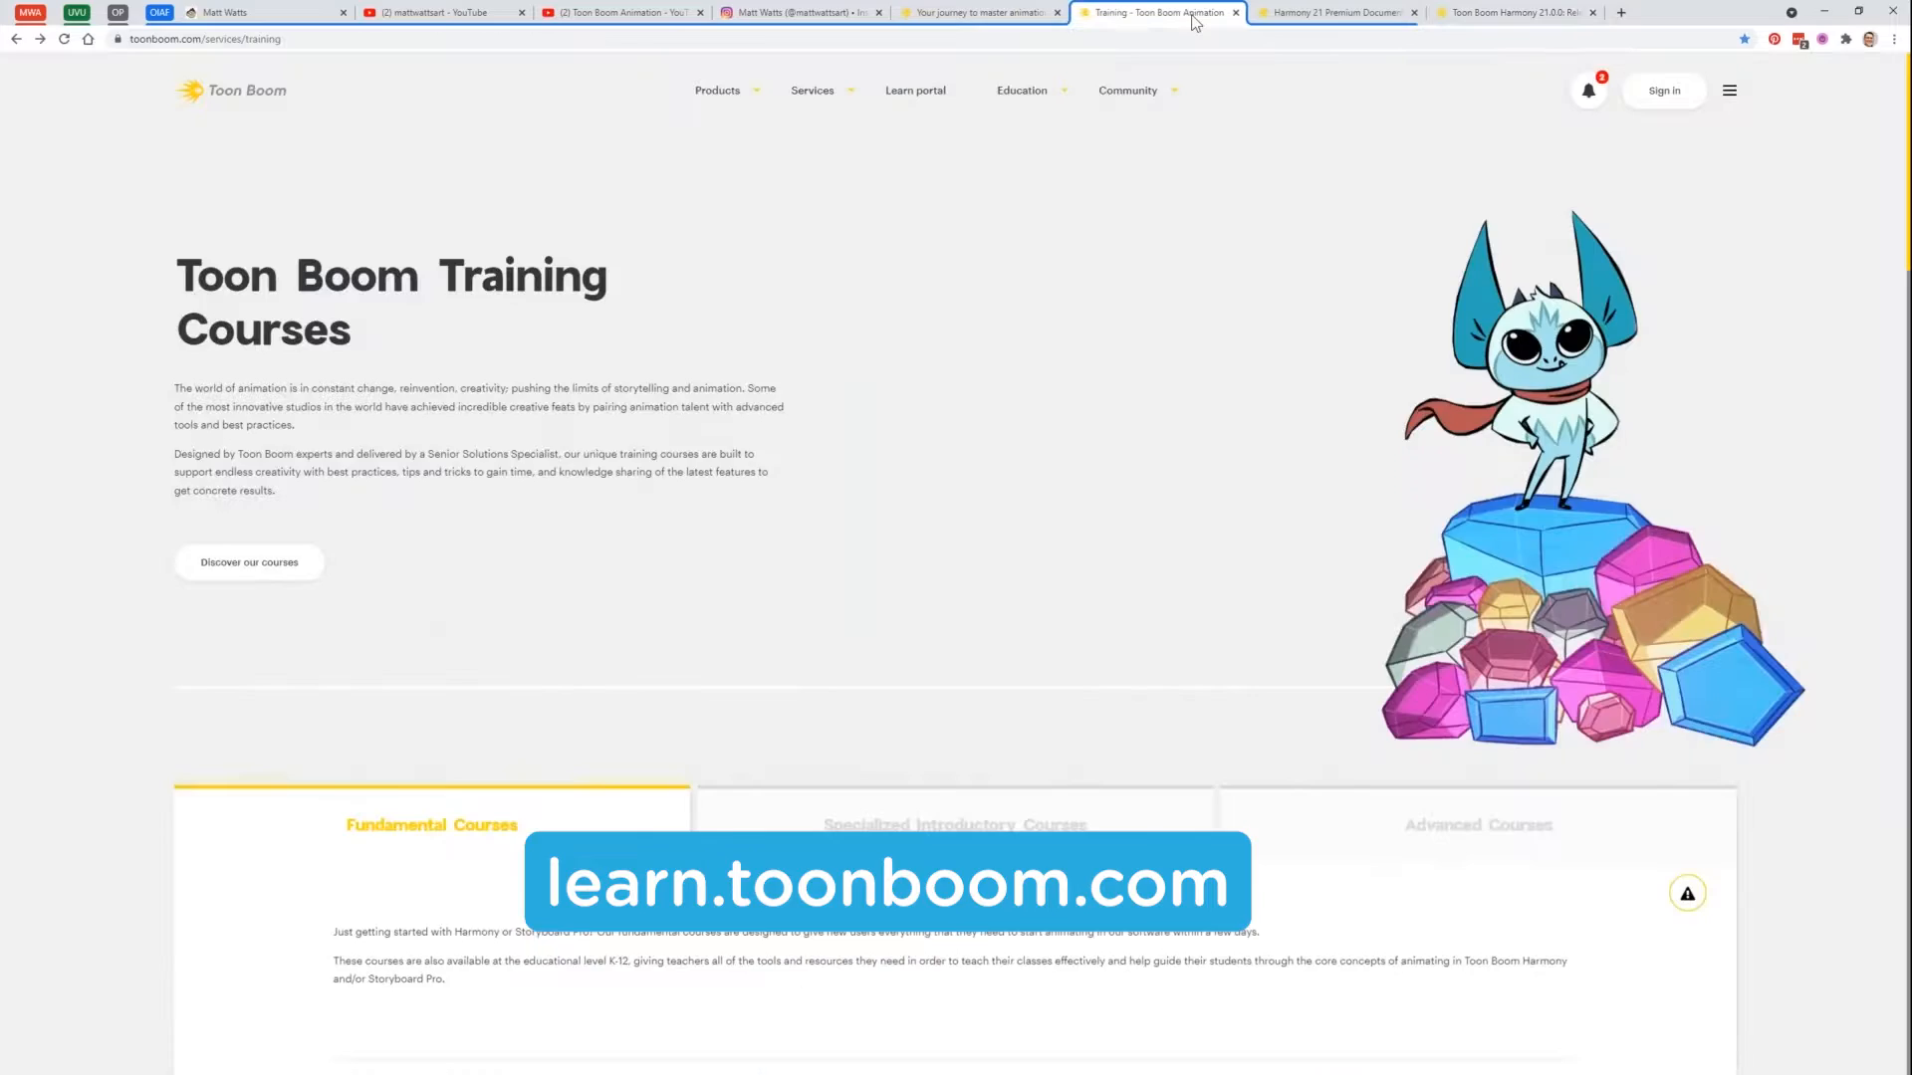
pyautogui.click(1061, 22)
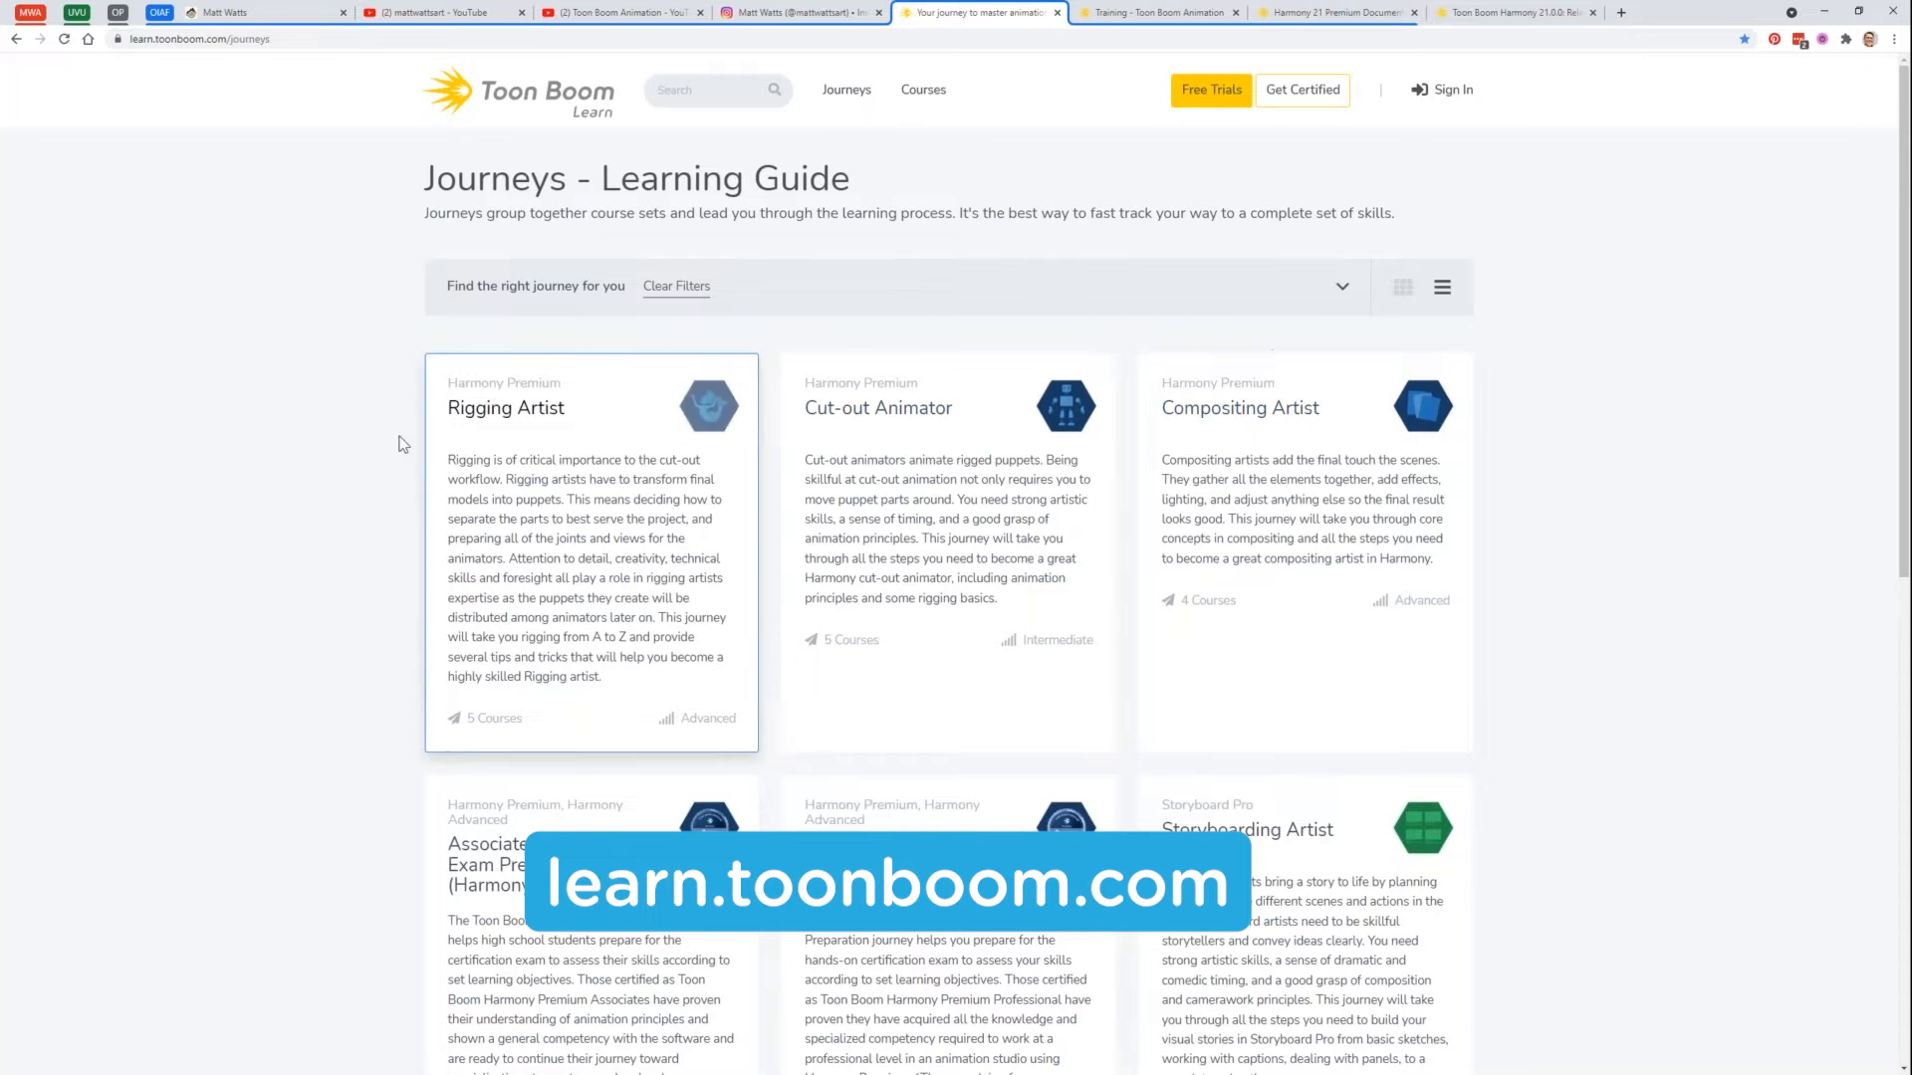
pyautogui.click(644, 453)
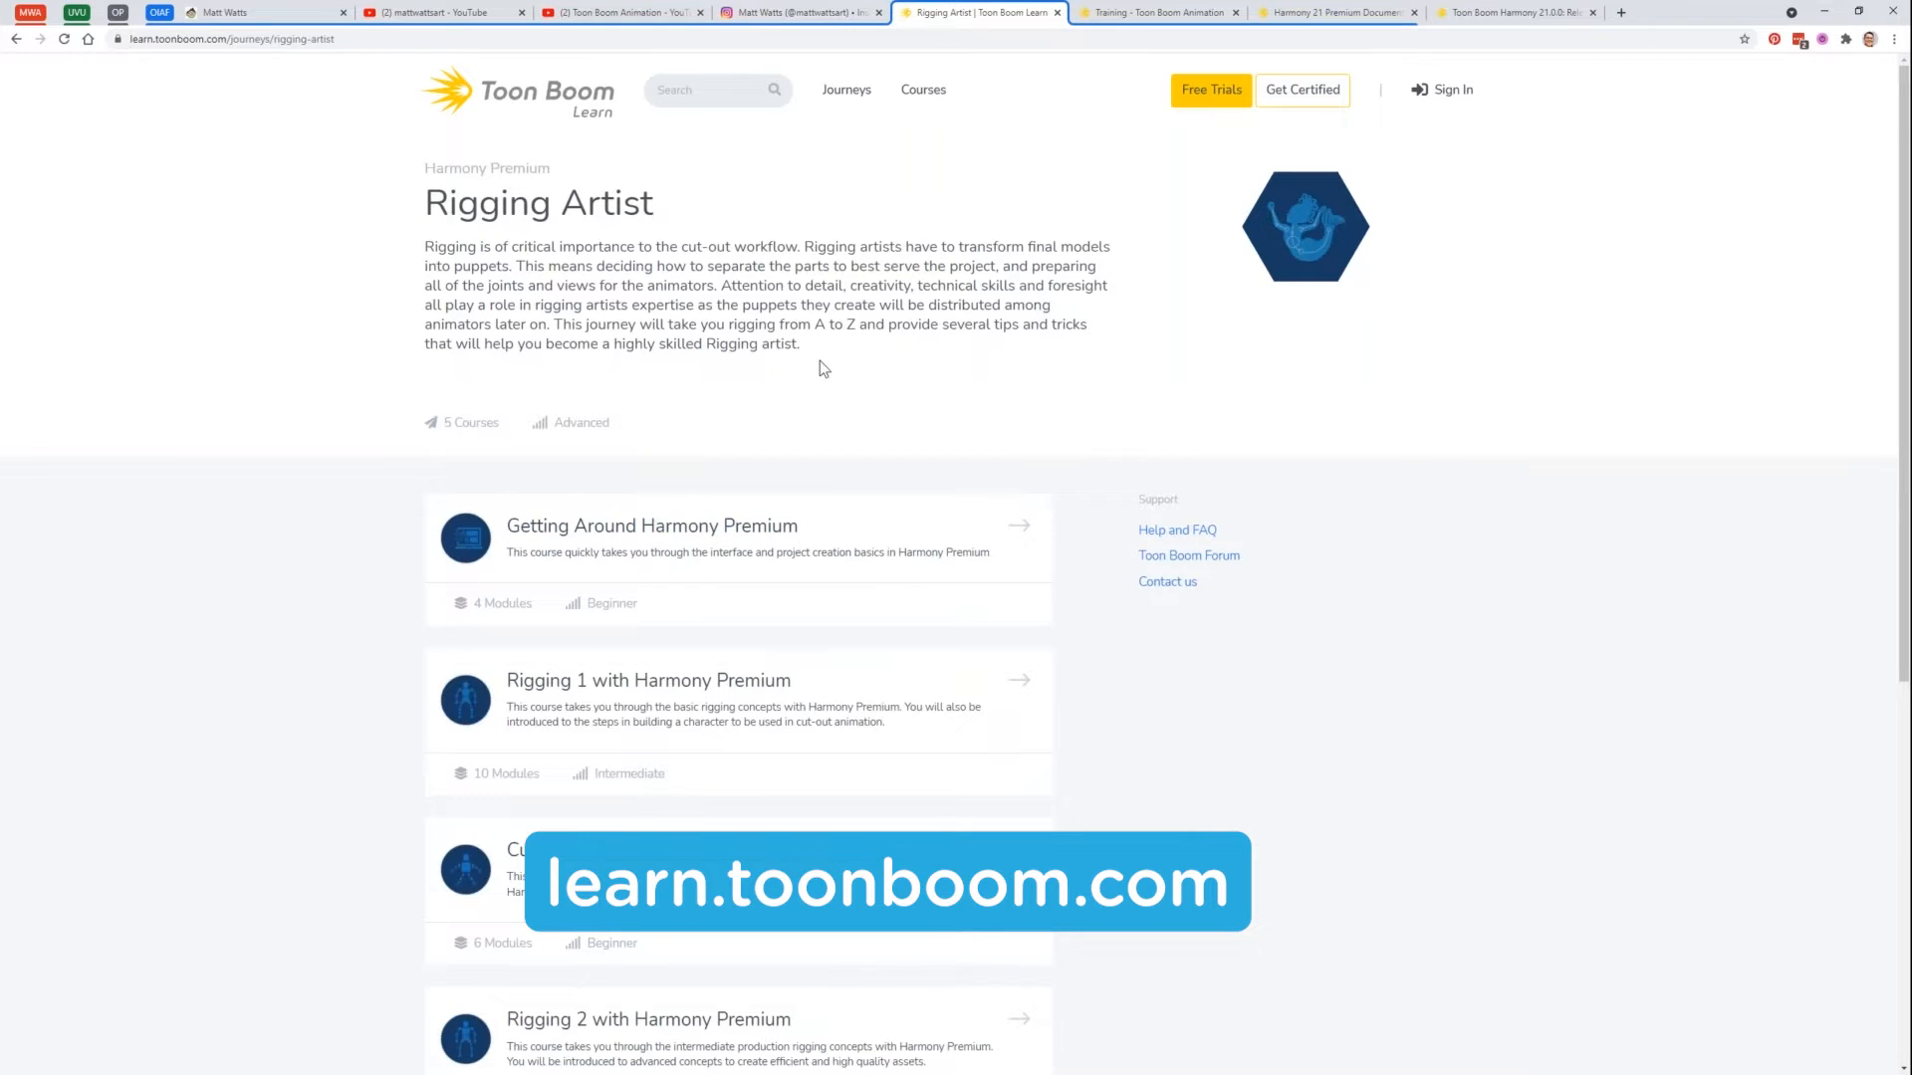
pyautogui.hotkey('alt', 'Tab')
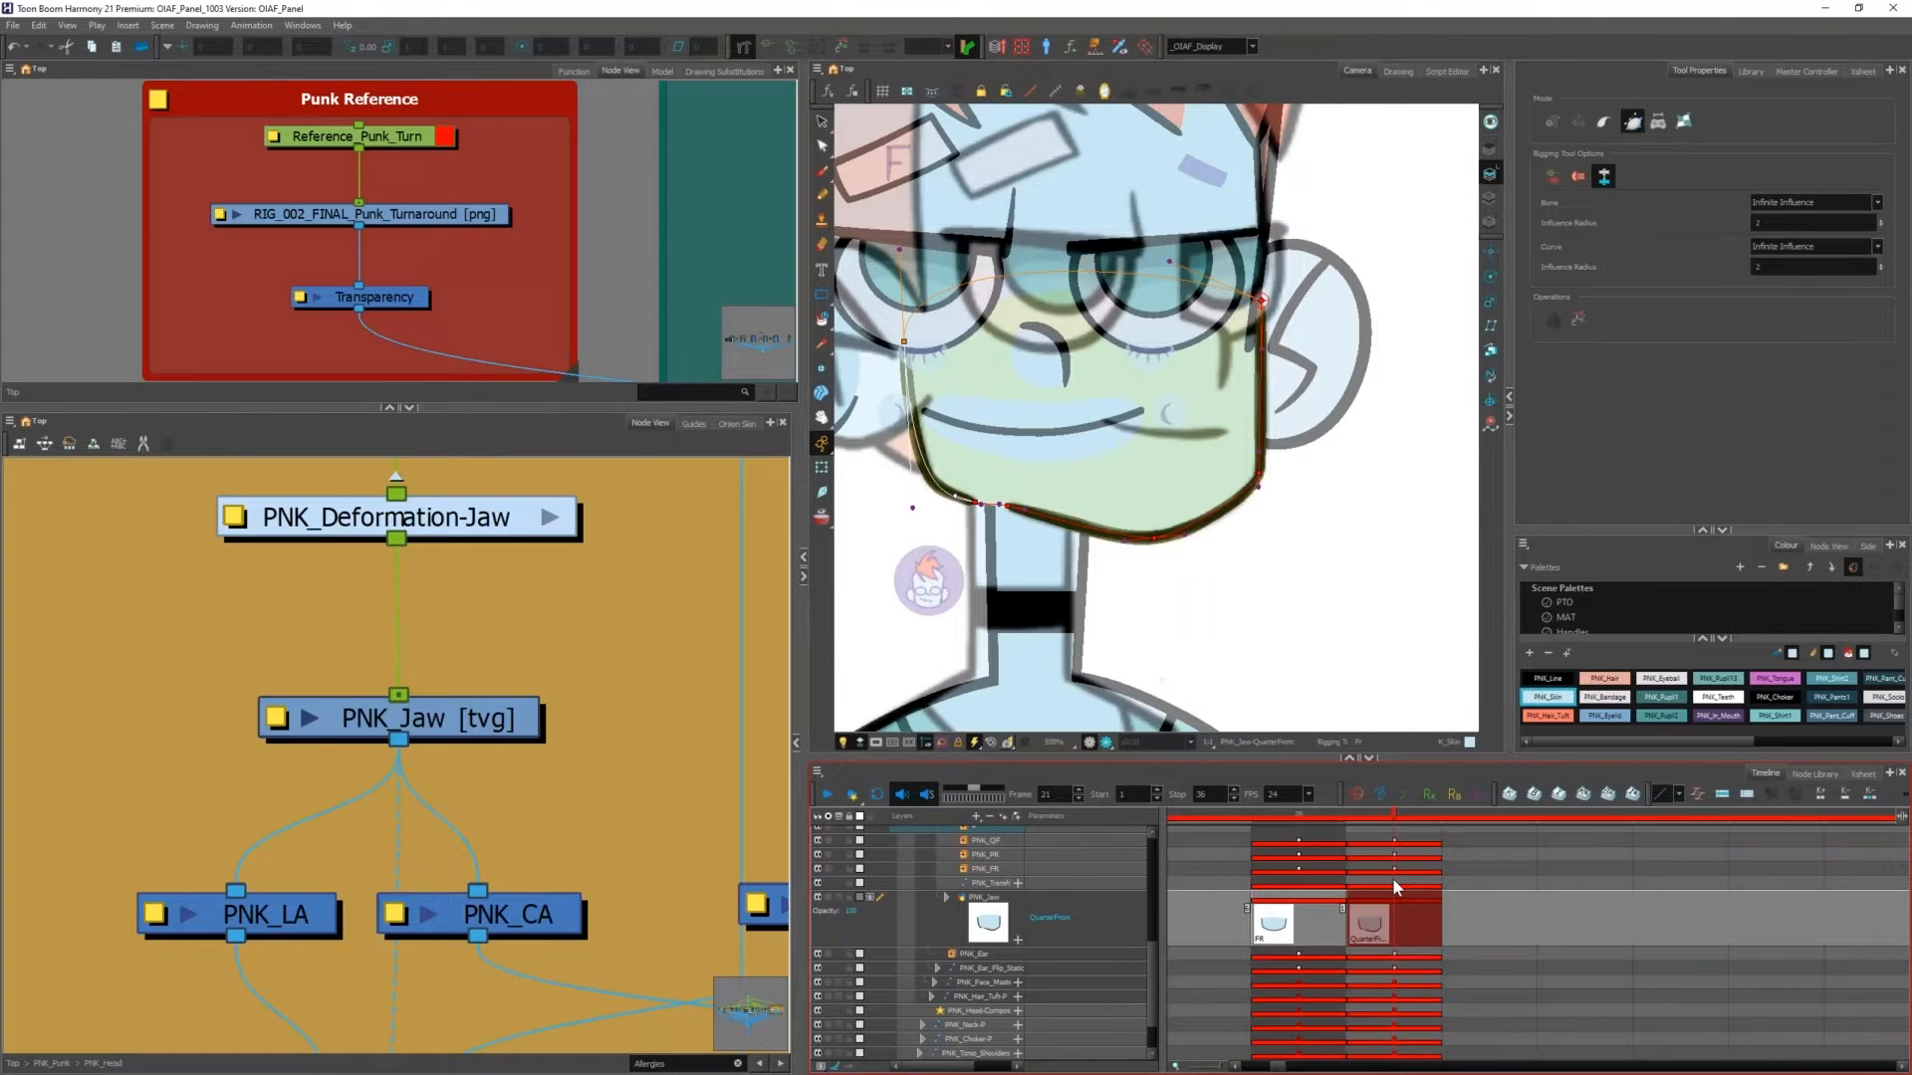
# Step: Select the jaw and its parent, and examine the jaw deformer's controls and node structure in the head group
pyautogui.scroll(2, 1247, 460)
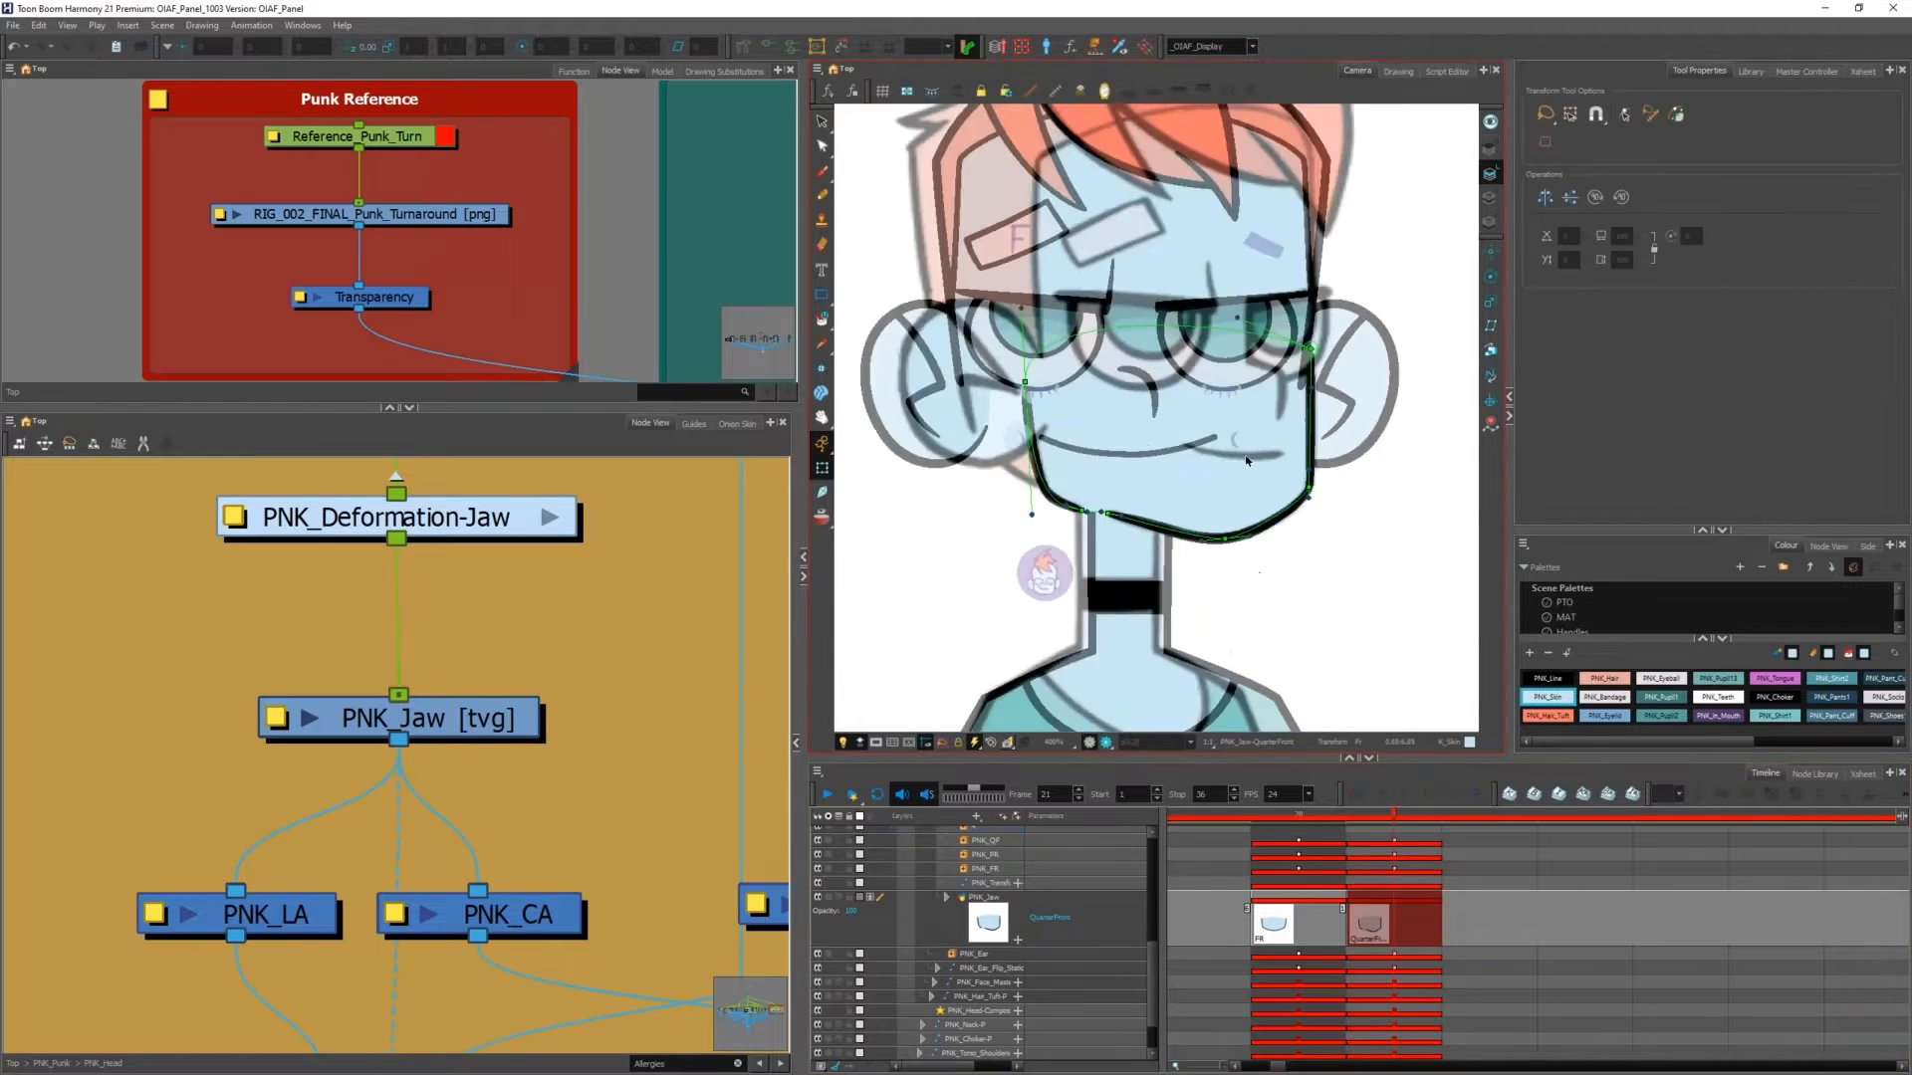
pyautogui.click(1224, 506)
pyautogui.press('b')
pyautogui.scroll(-1, 1223, 506)
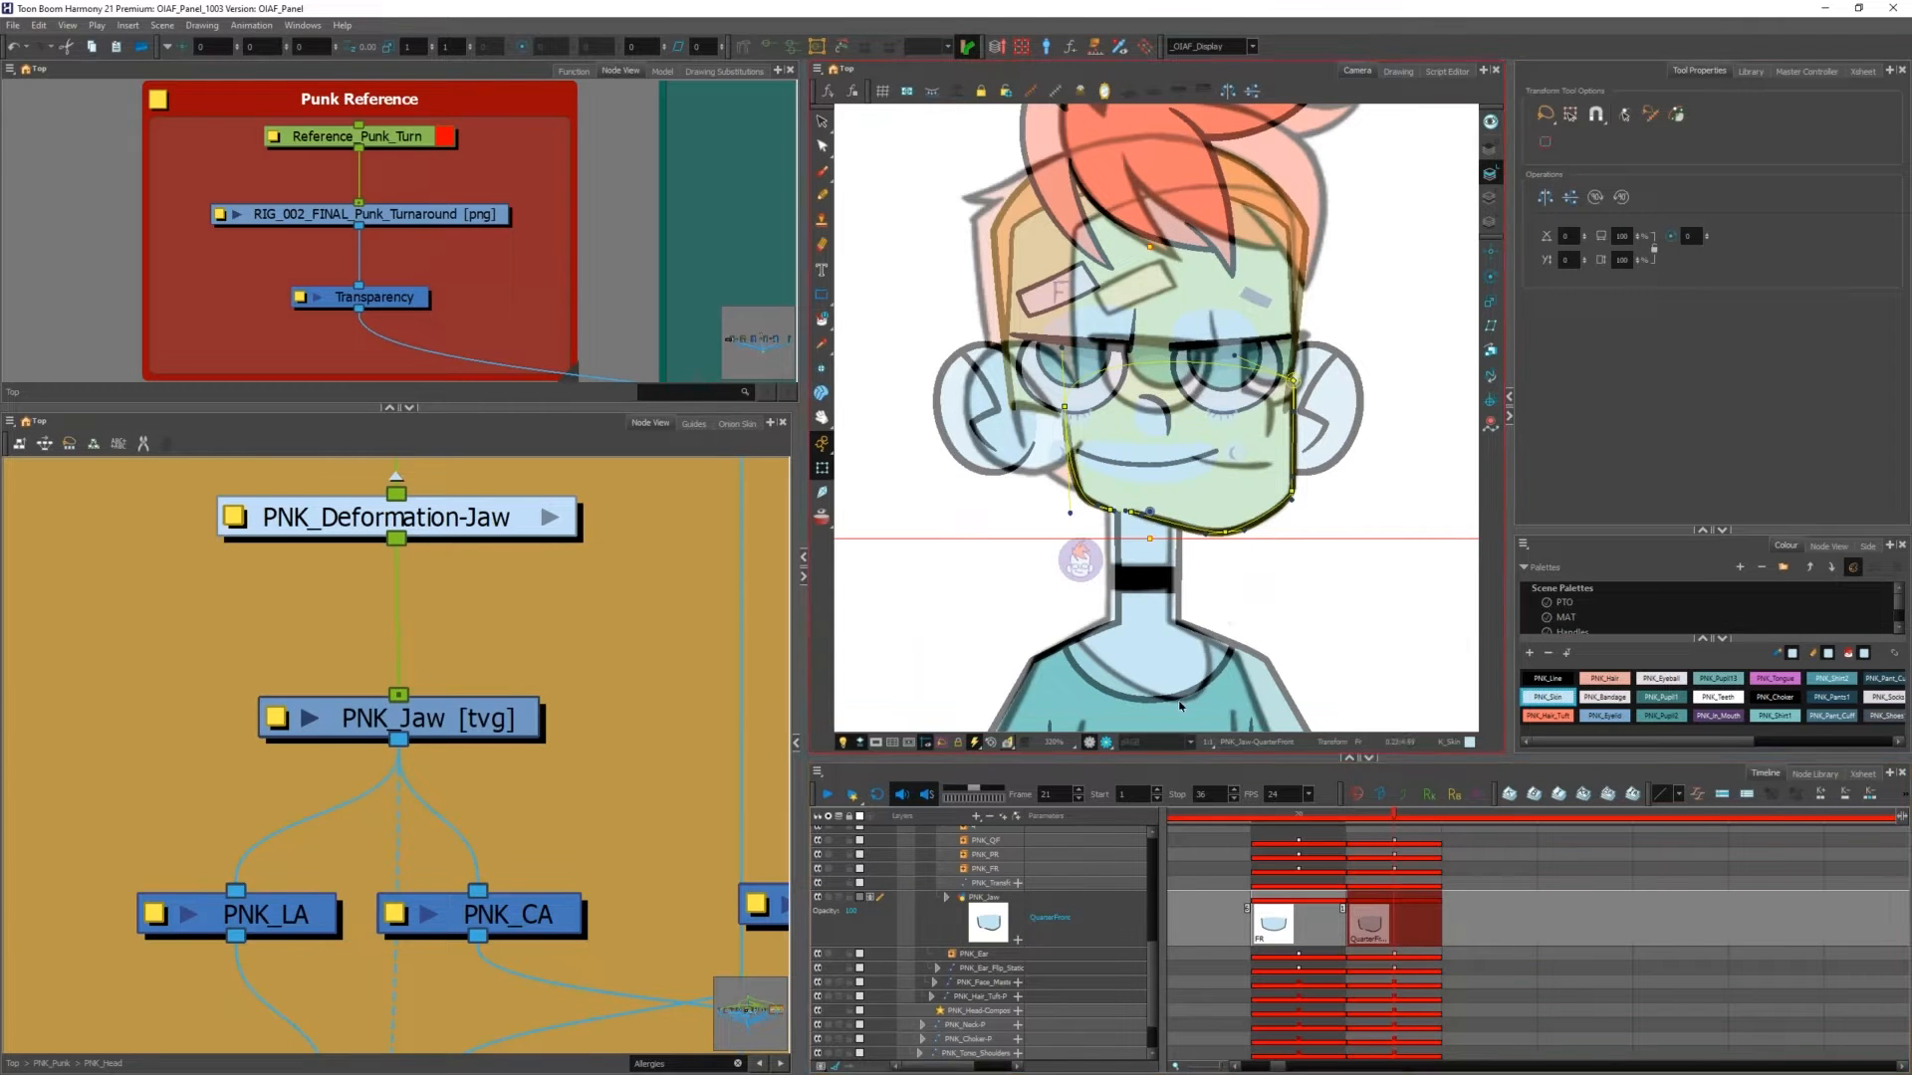
pyautogui.scroll(-3, 522, 754)
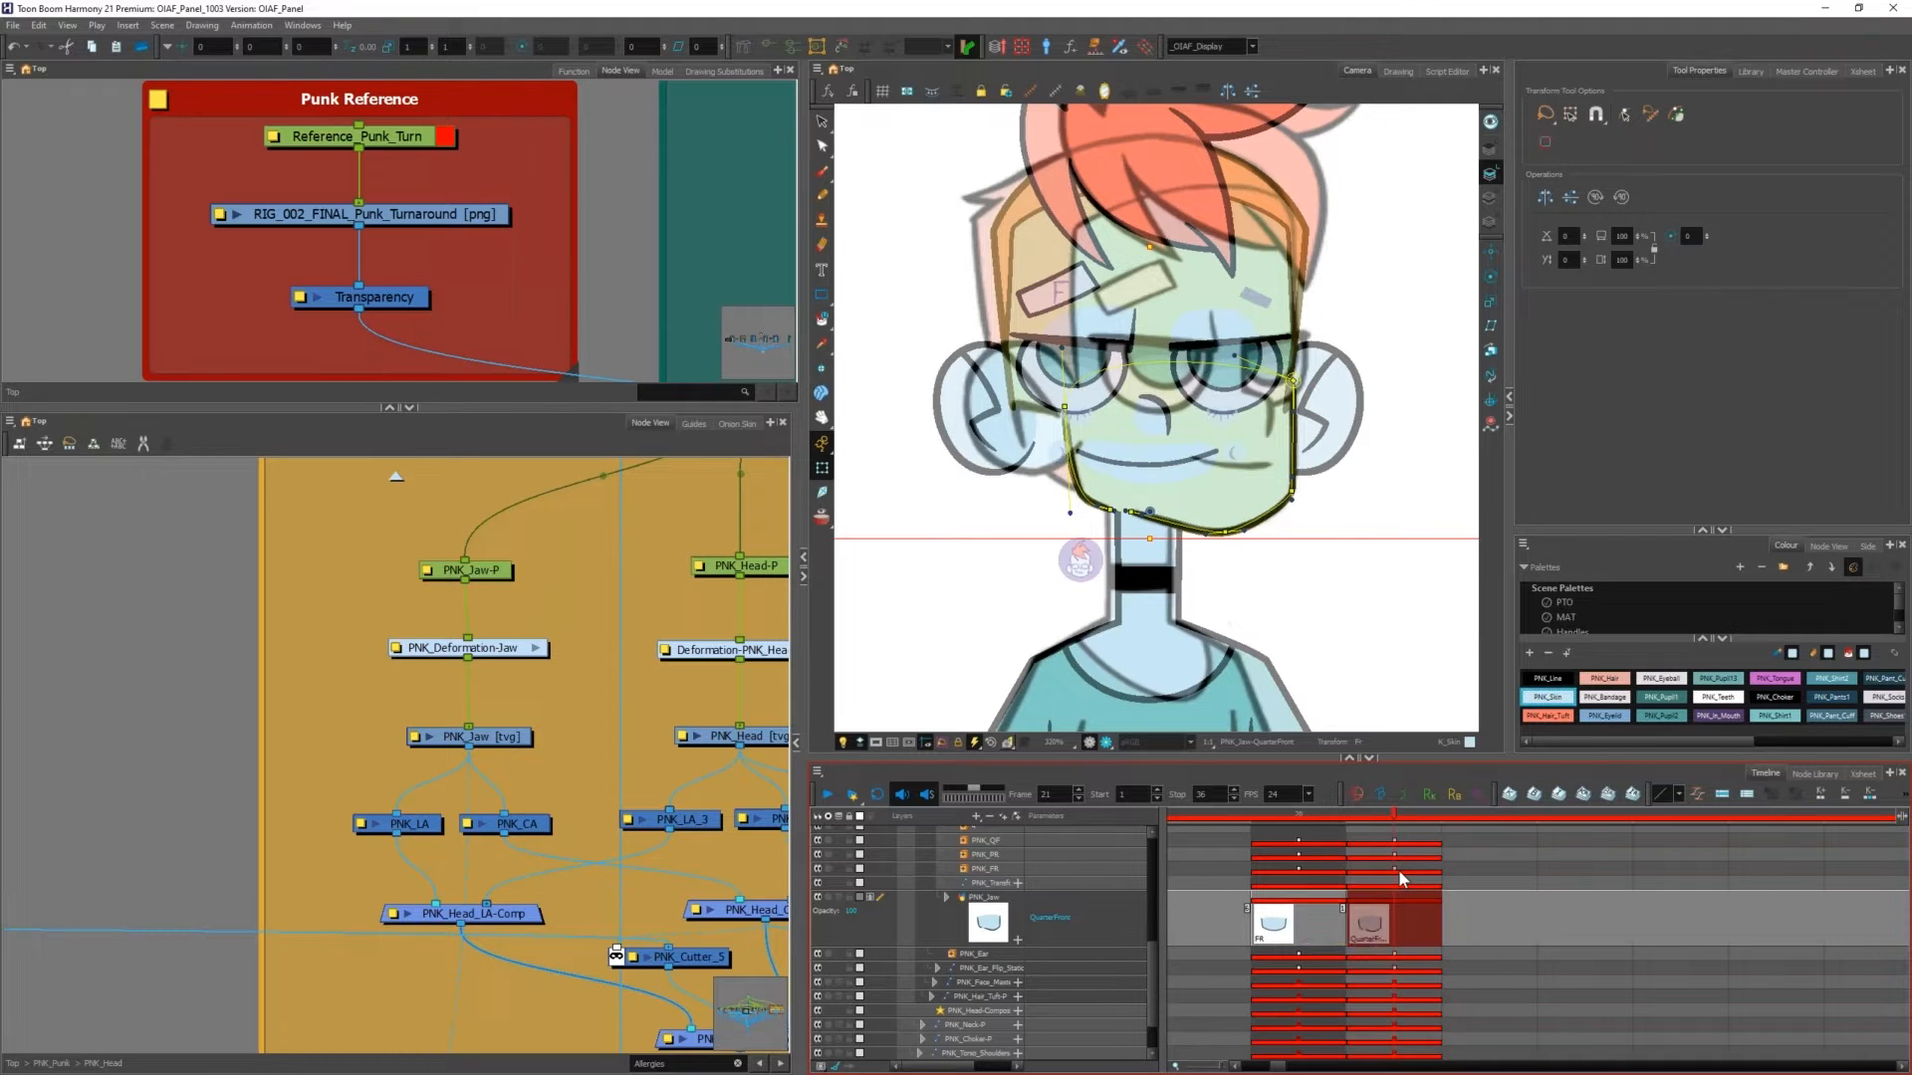
# Step: Collapse the timeline layers and copy the front-view keys of the punk rig and turnaround reference to frame 22
pyautogui.hotkey('shift', '-')
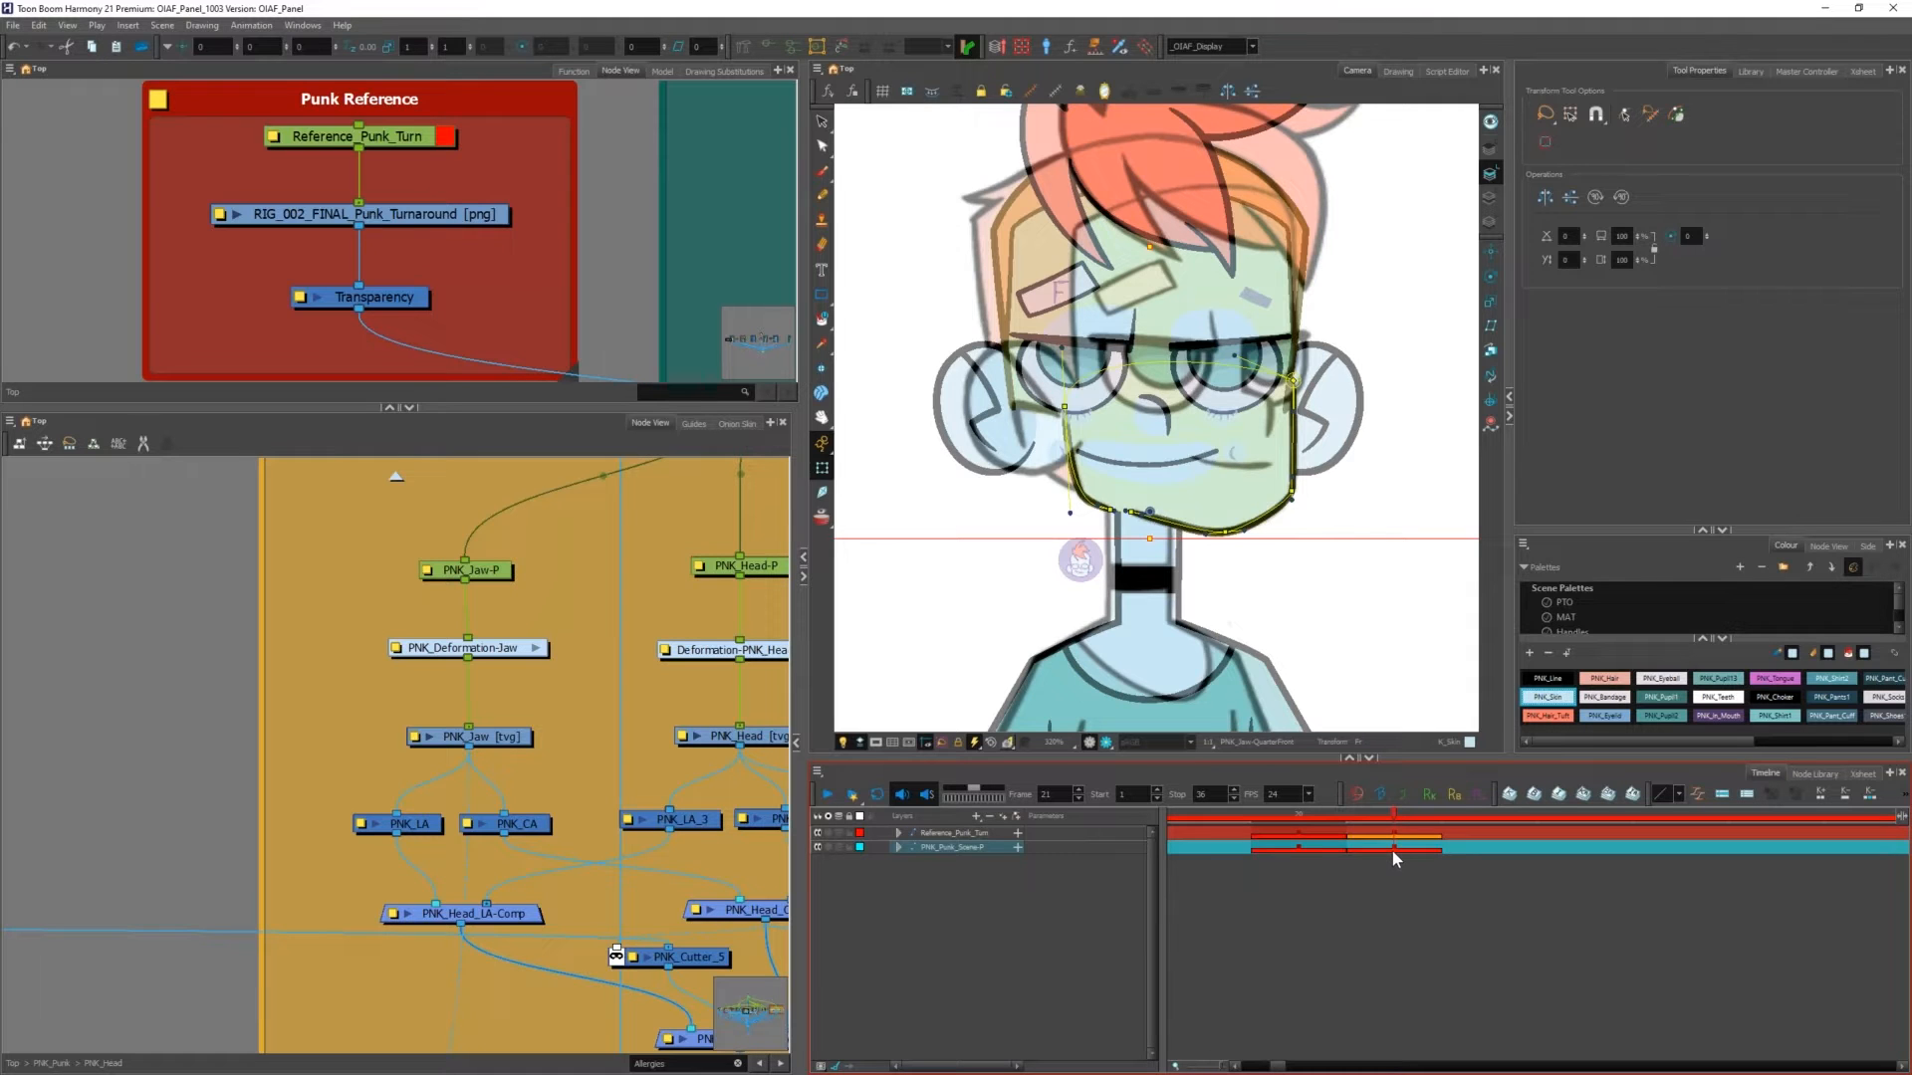
pyautogui.click(1391, 850)
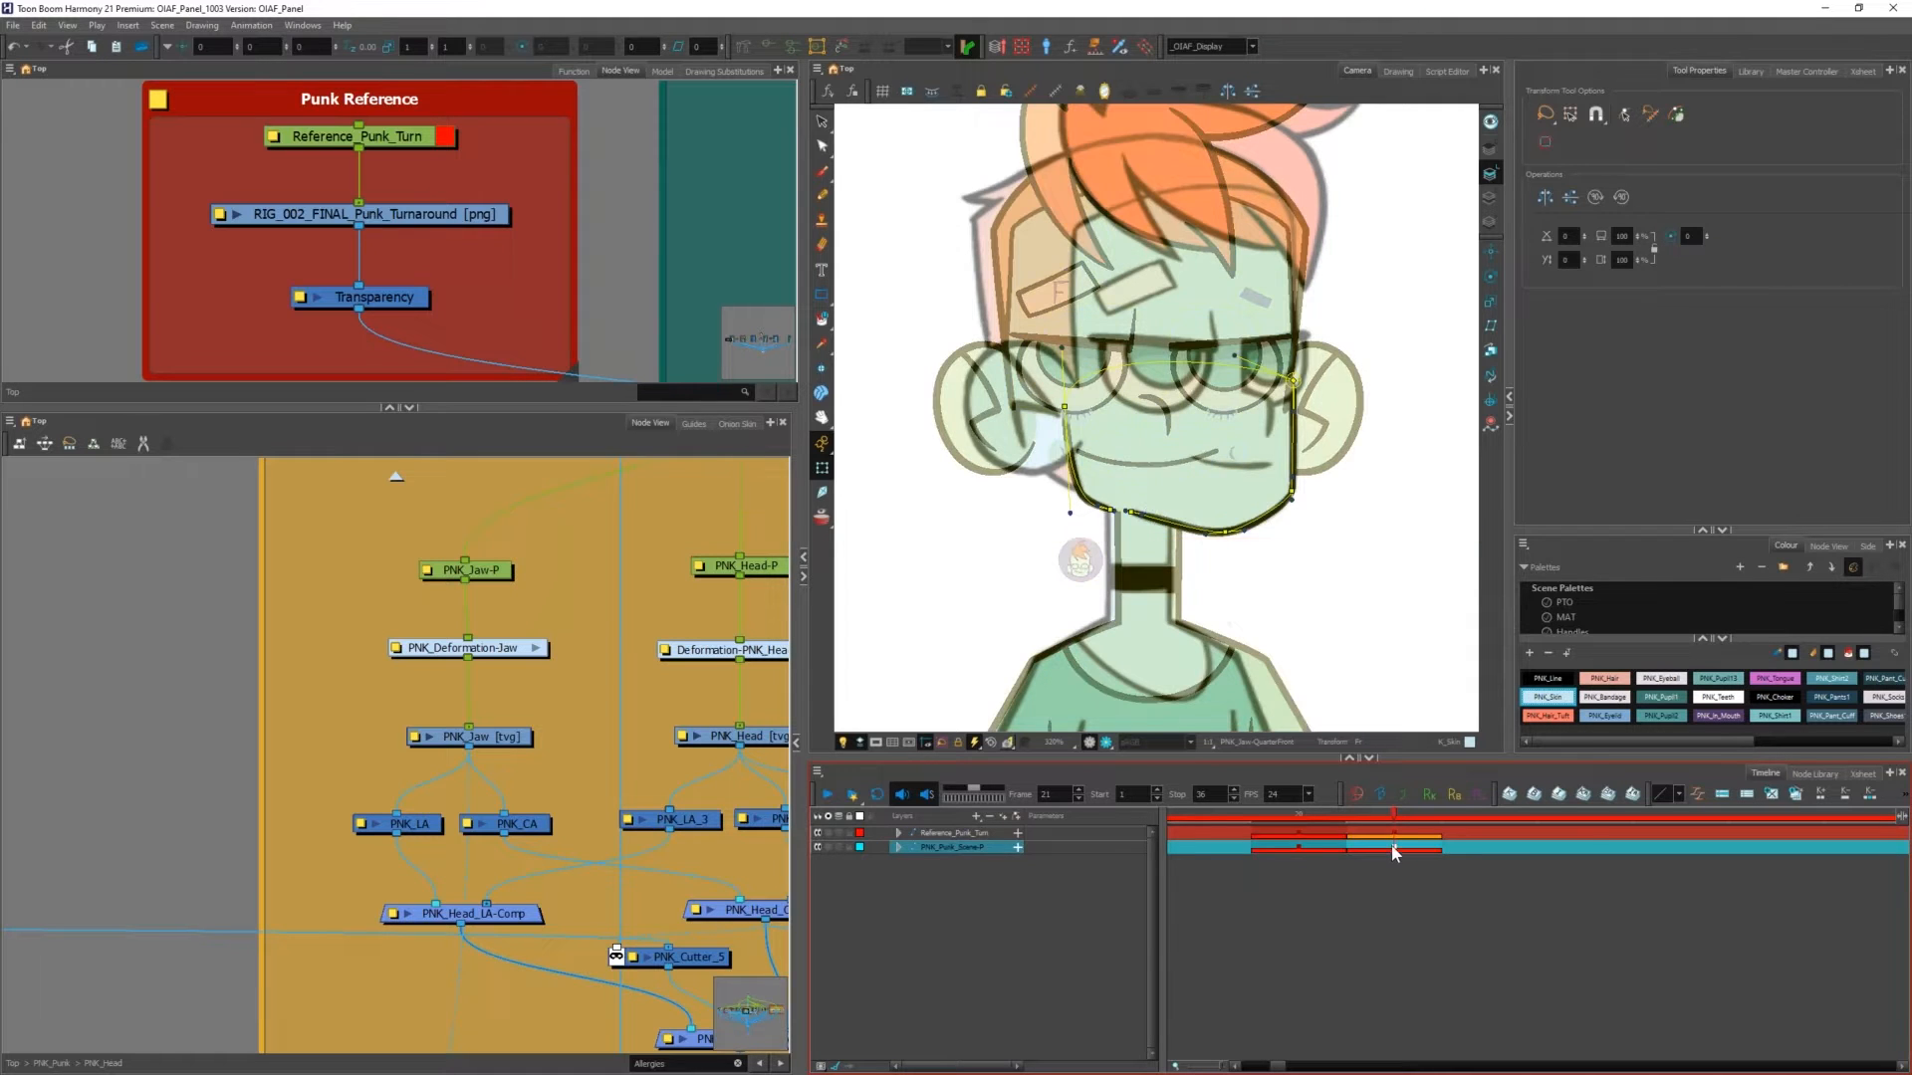
pyautogui.scroll(-3, 1384, 841)
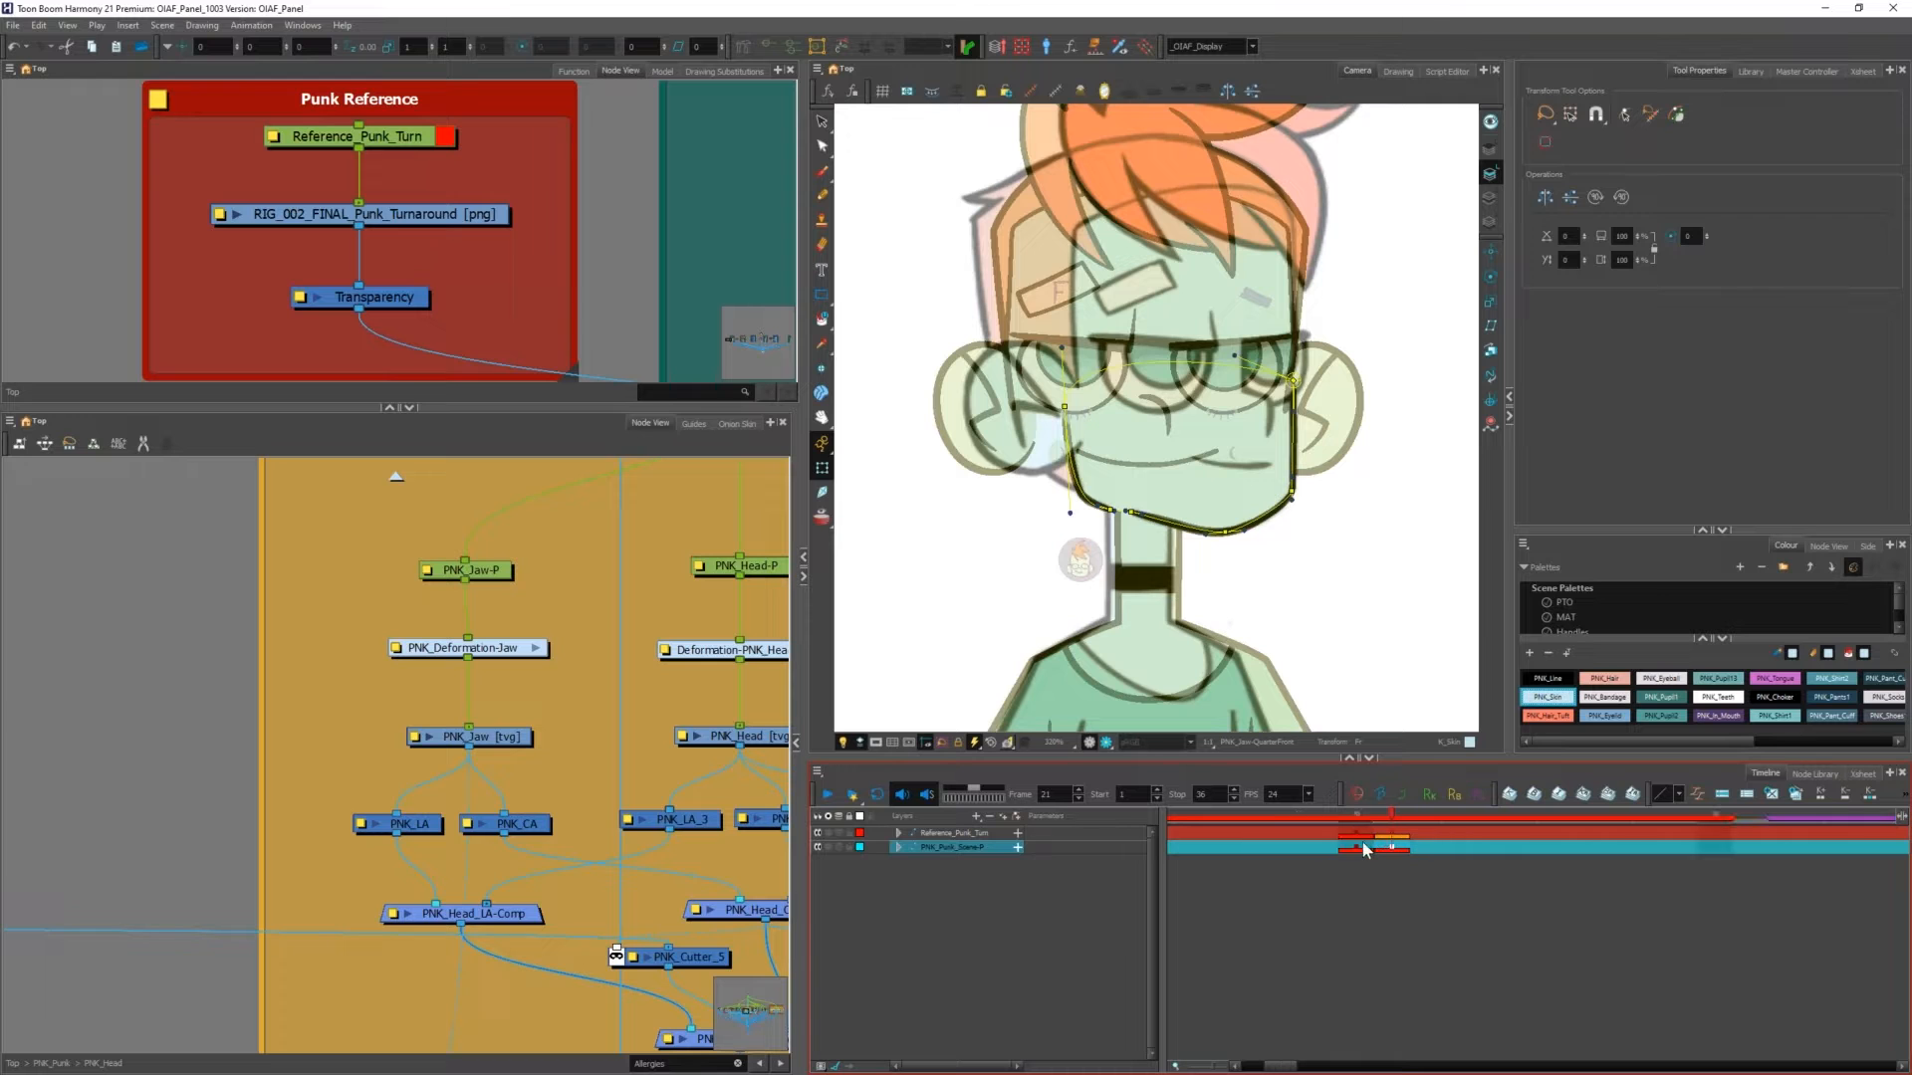
pyautogui.click(1359, 834)
pyautogui.moveTo(1359, 834); pyautogui.dragTo(1422, 847)
pyautogui.hotkey('ctrl', 'v')
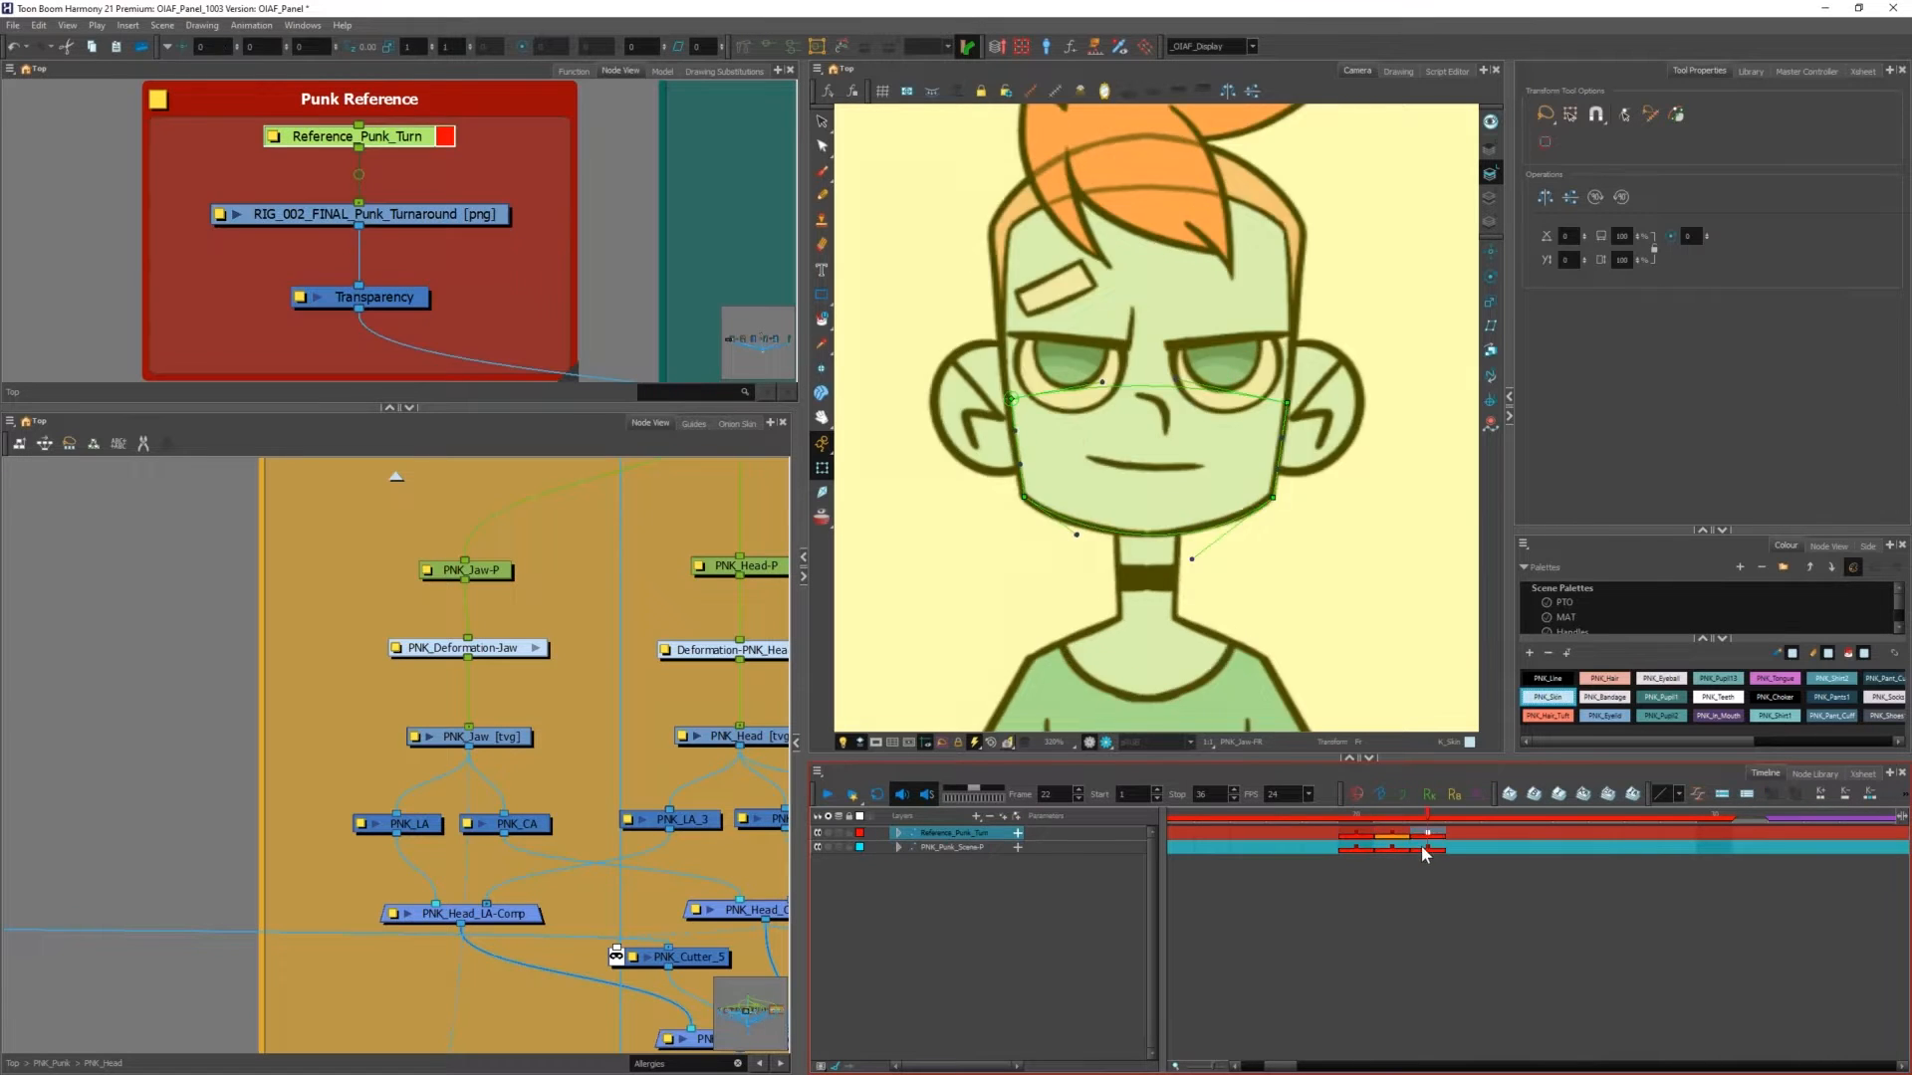
pyautogui.click(1421, 847)
pyautogui.click(1395, 845)
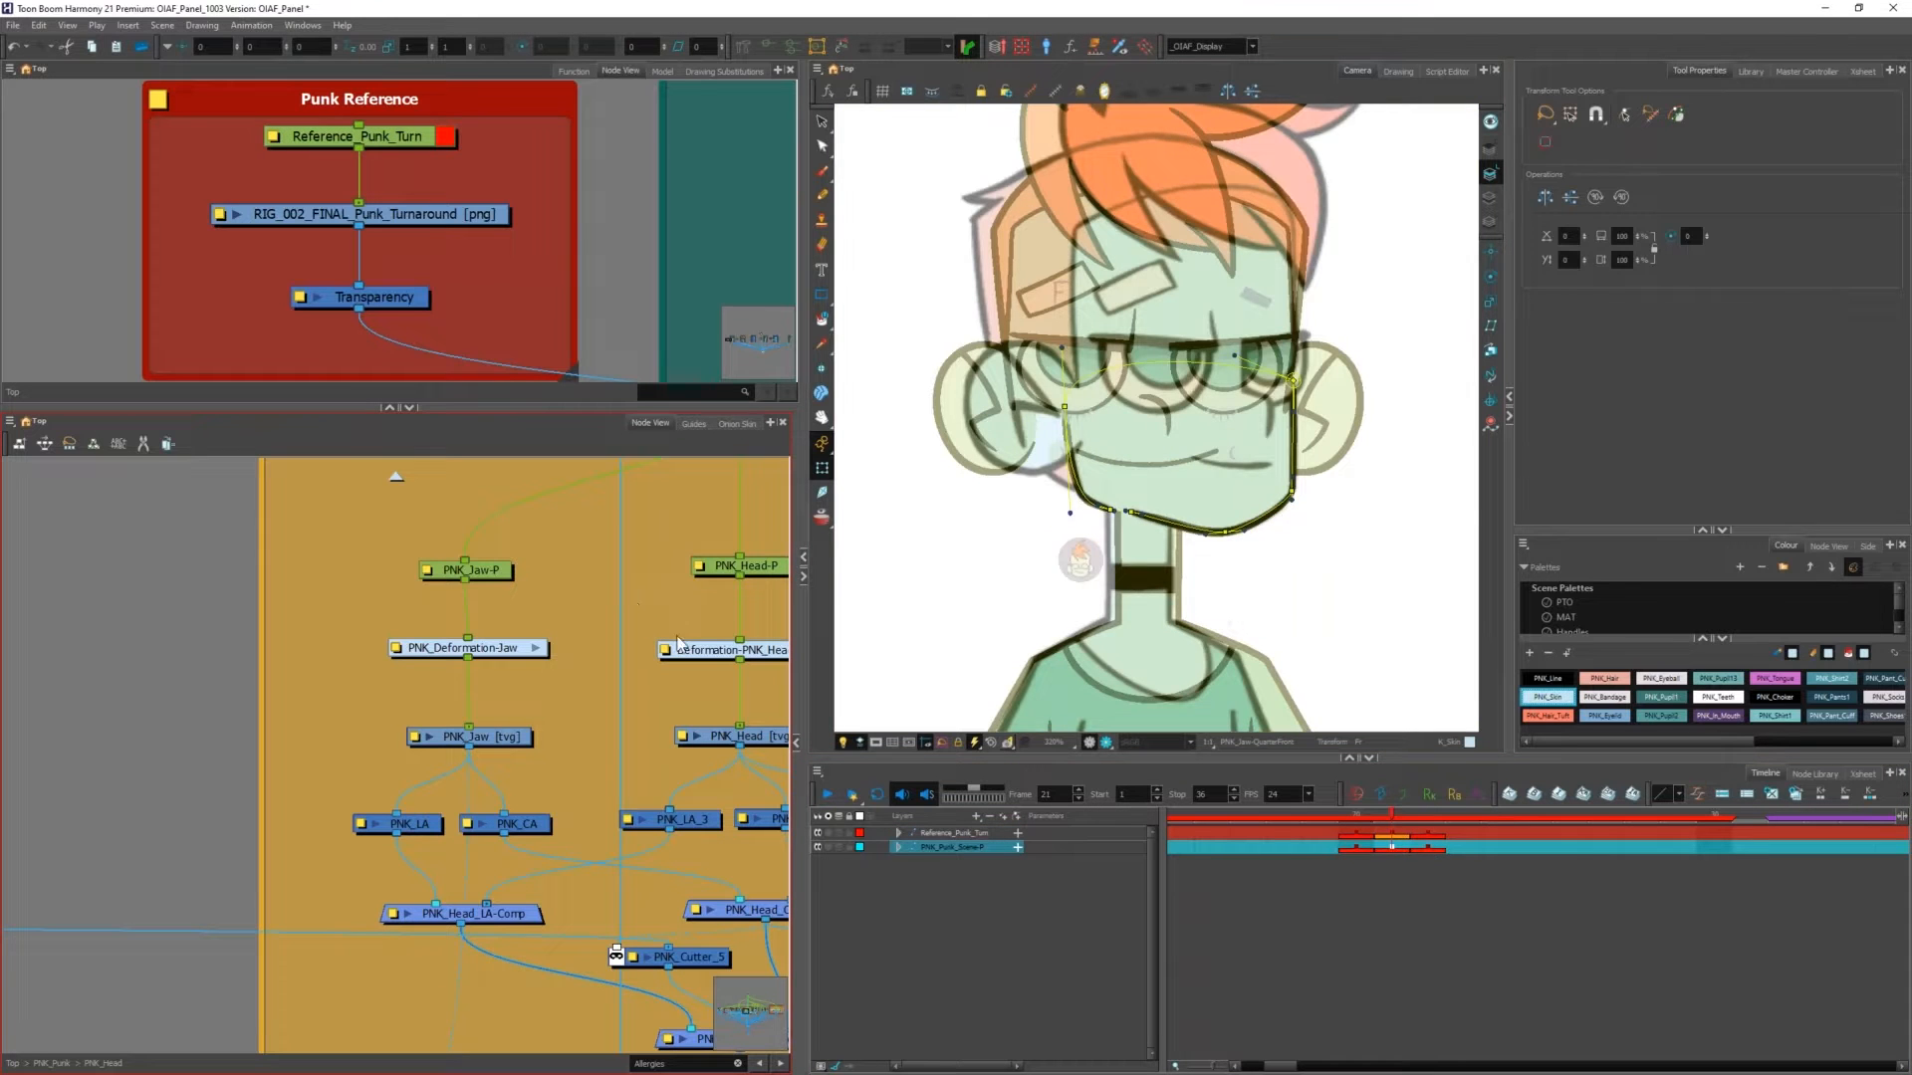
# Step: Select the PNK_Jaw-P peg and copy its QuarterFront jaw and deformation from frame 21 to frame 22
pyautogui.click(1220, 488)
pyautogui.scroll(2, 1235, 474)
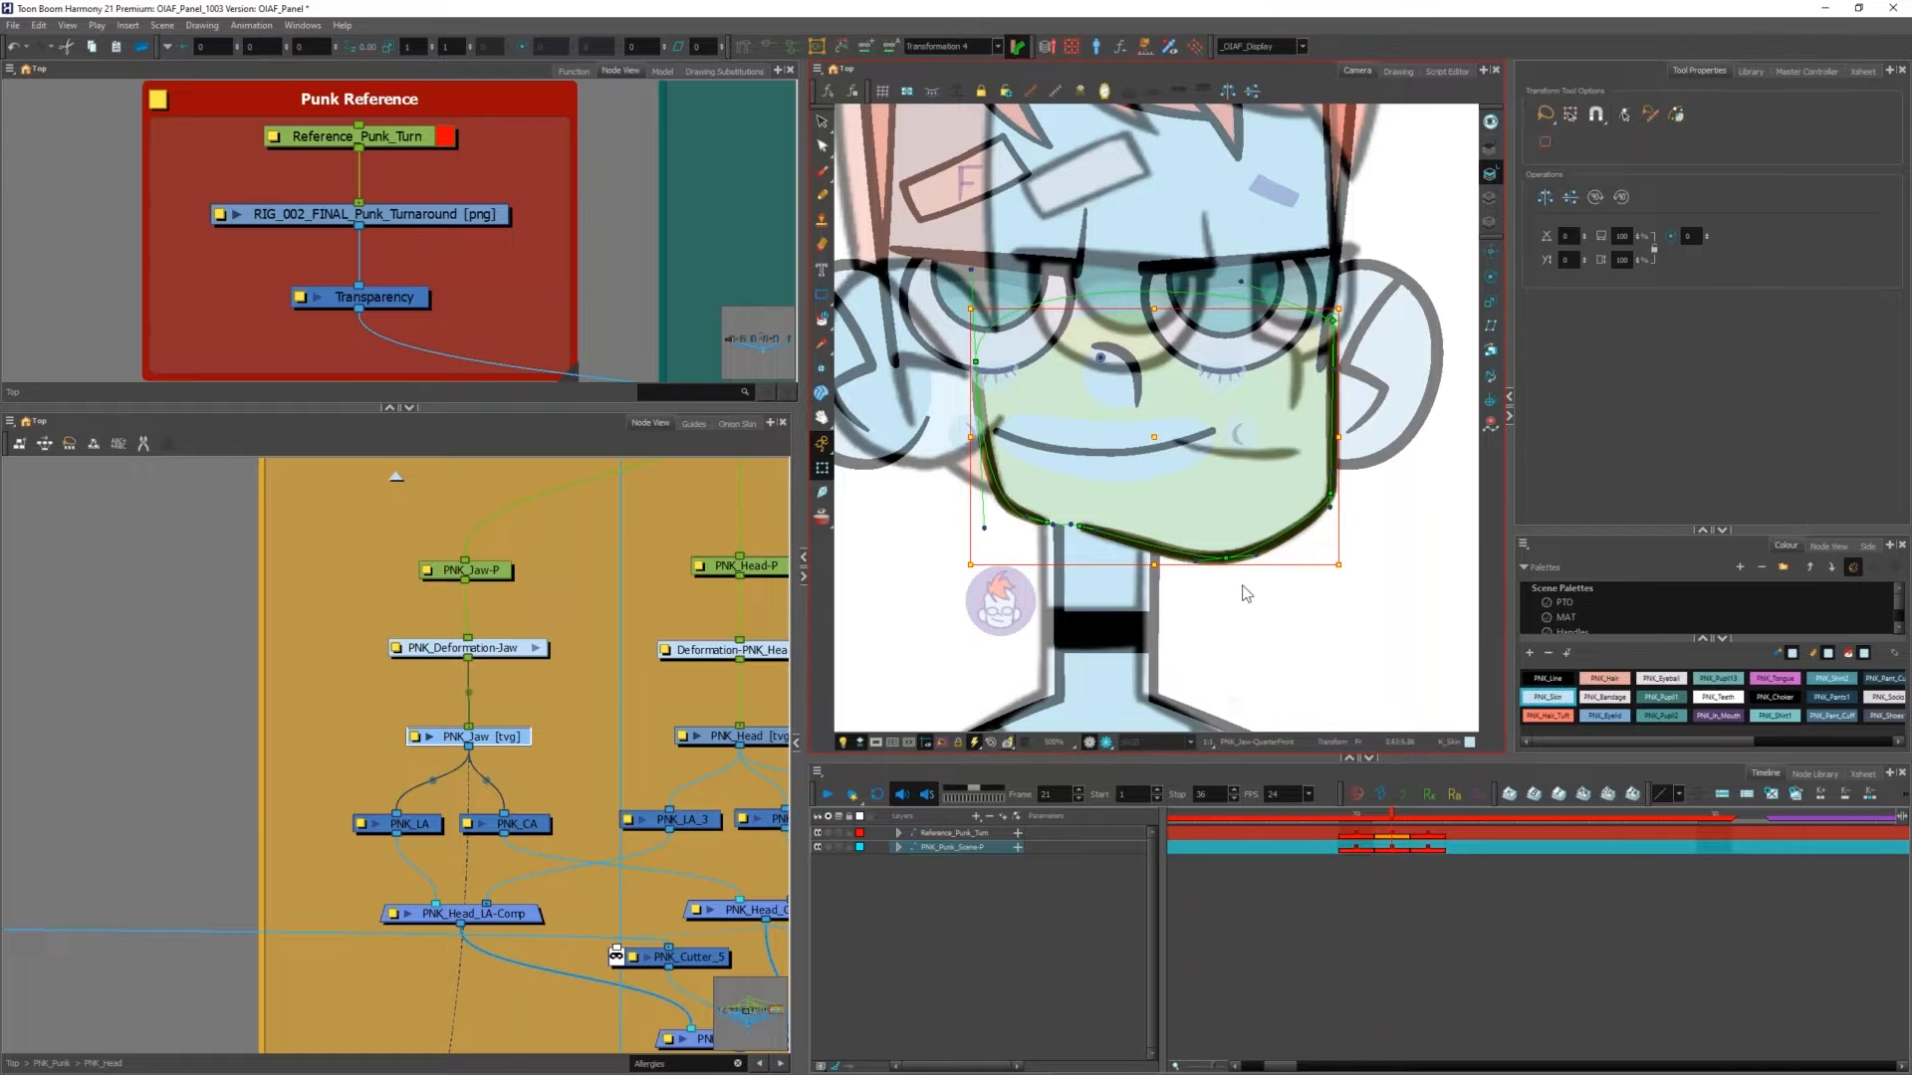
pyautogui.press('.')
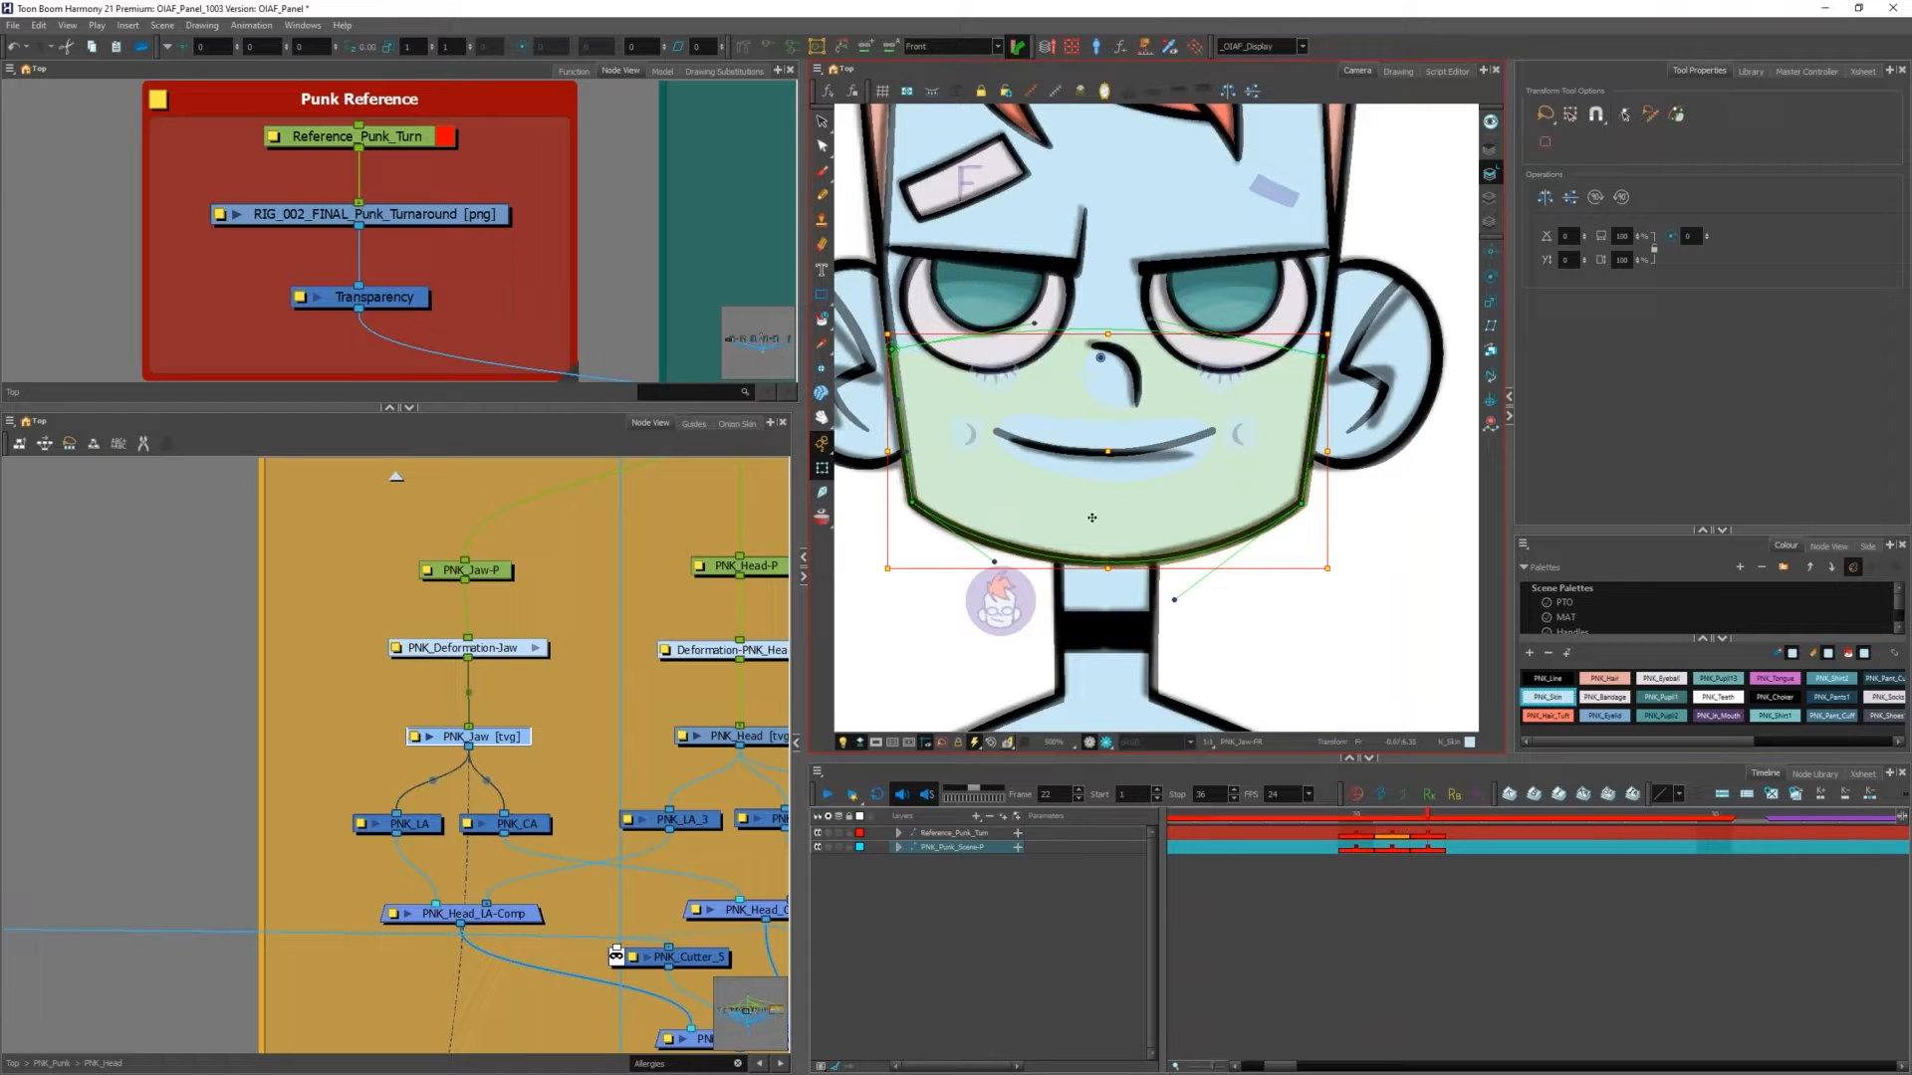
pyautogui.click(538, 603)
pyautogui.click(468, 570)
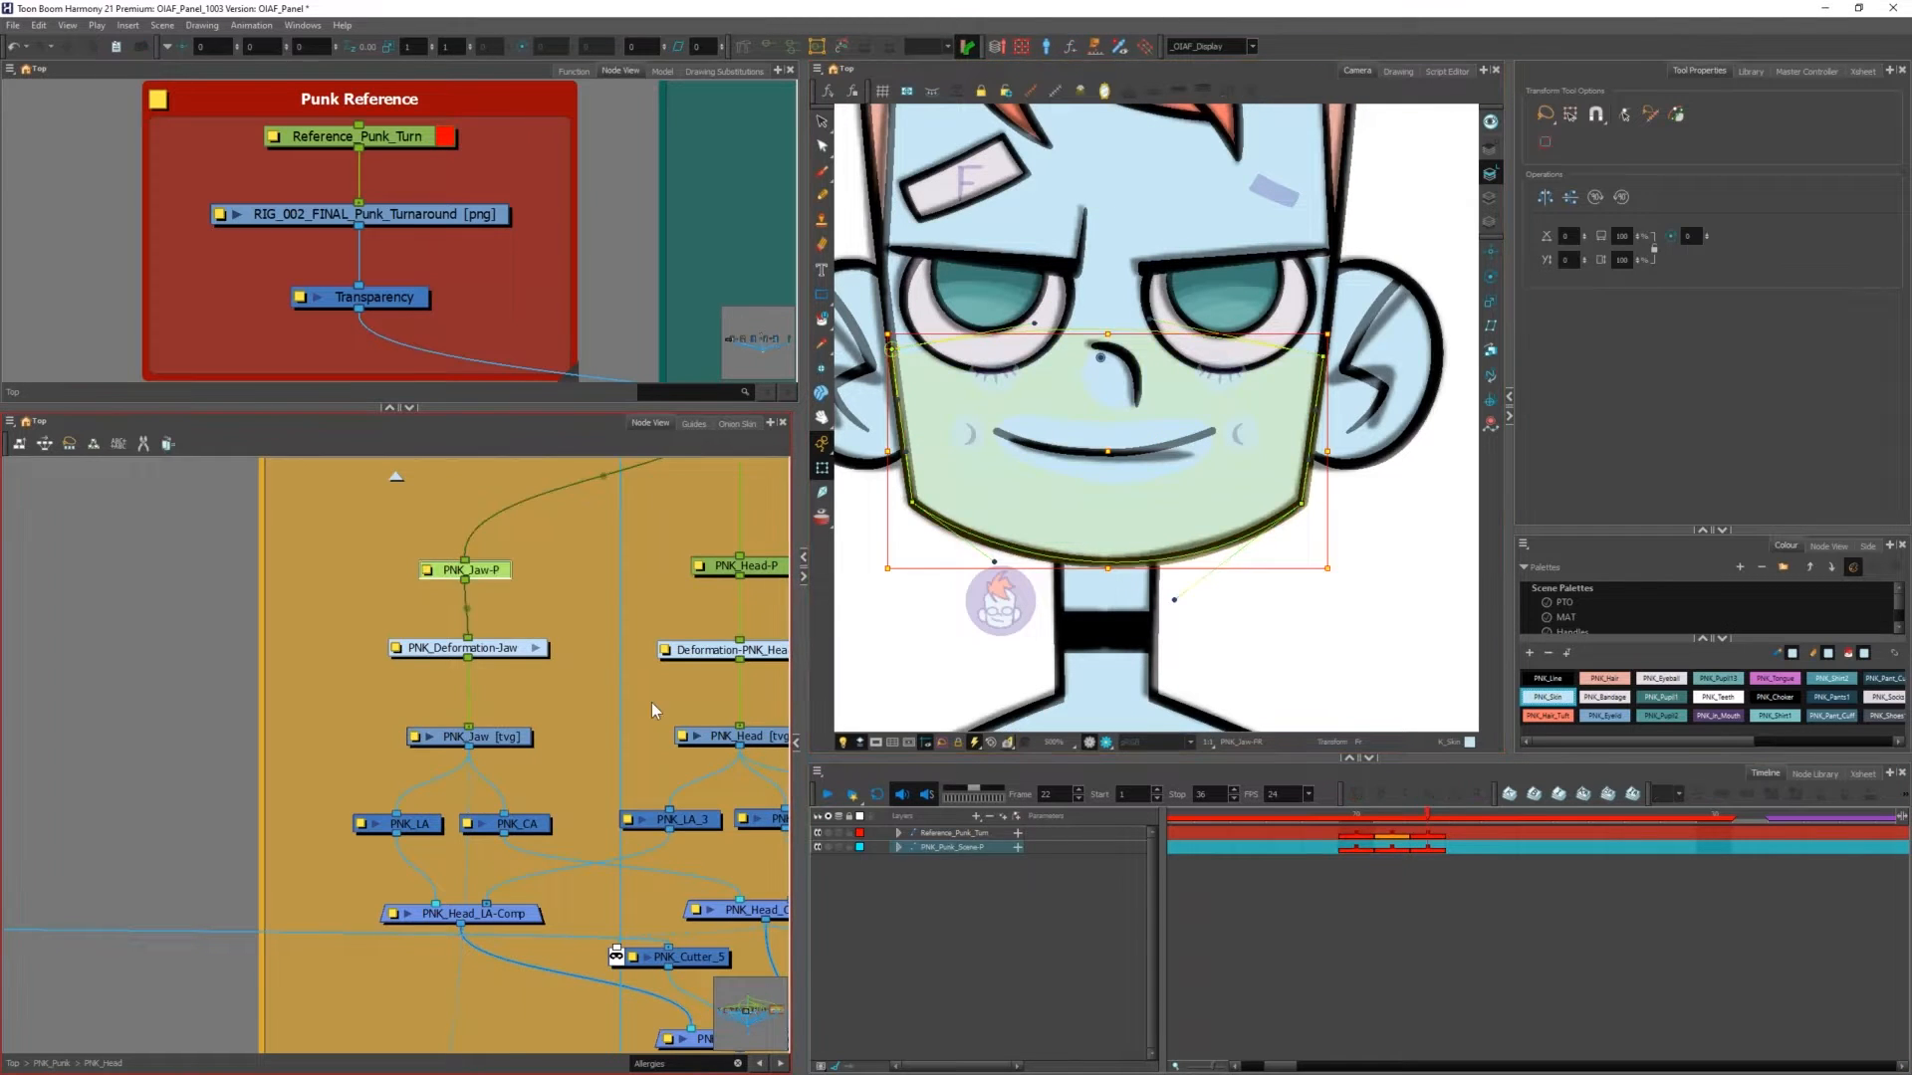
pyautogui.click(1392, 882)
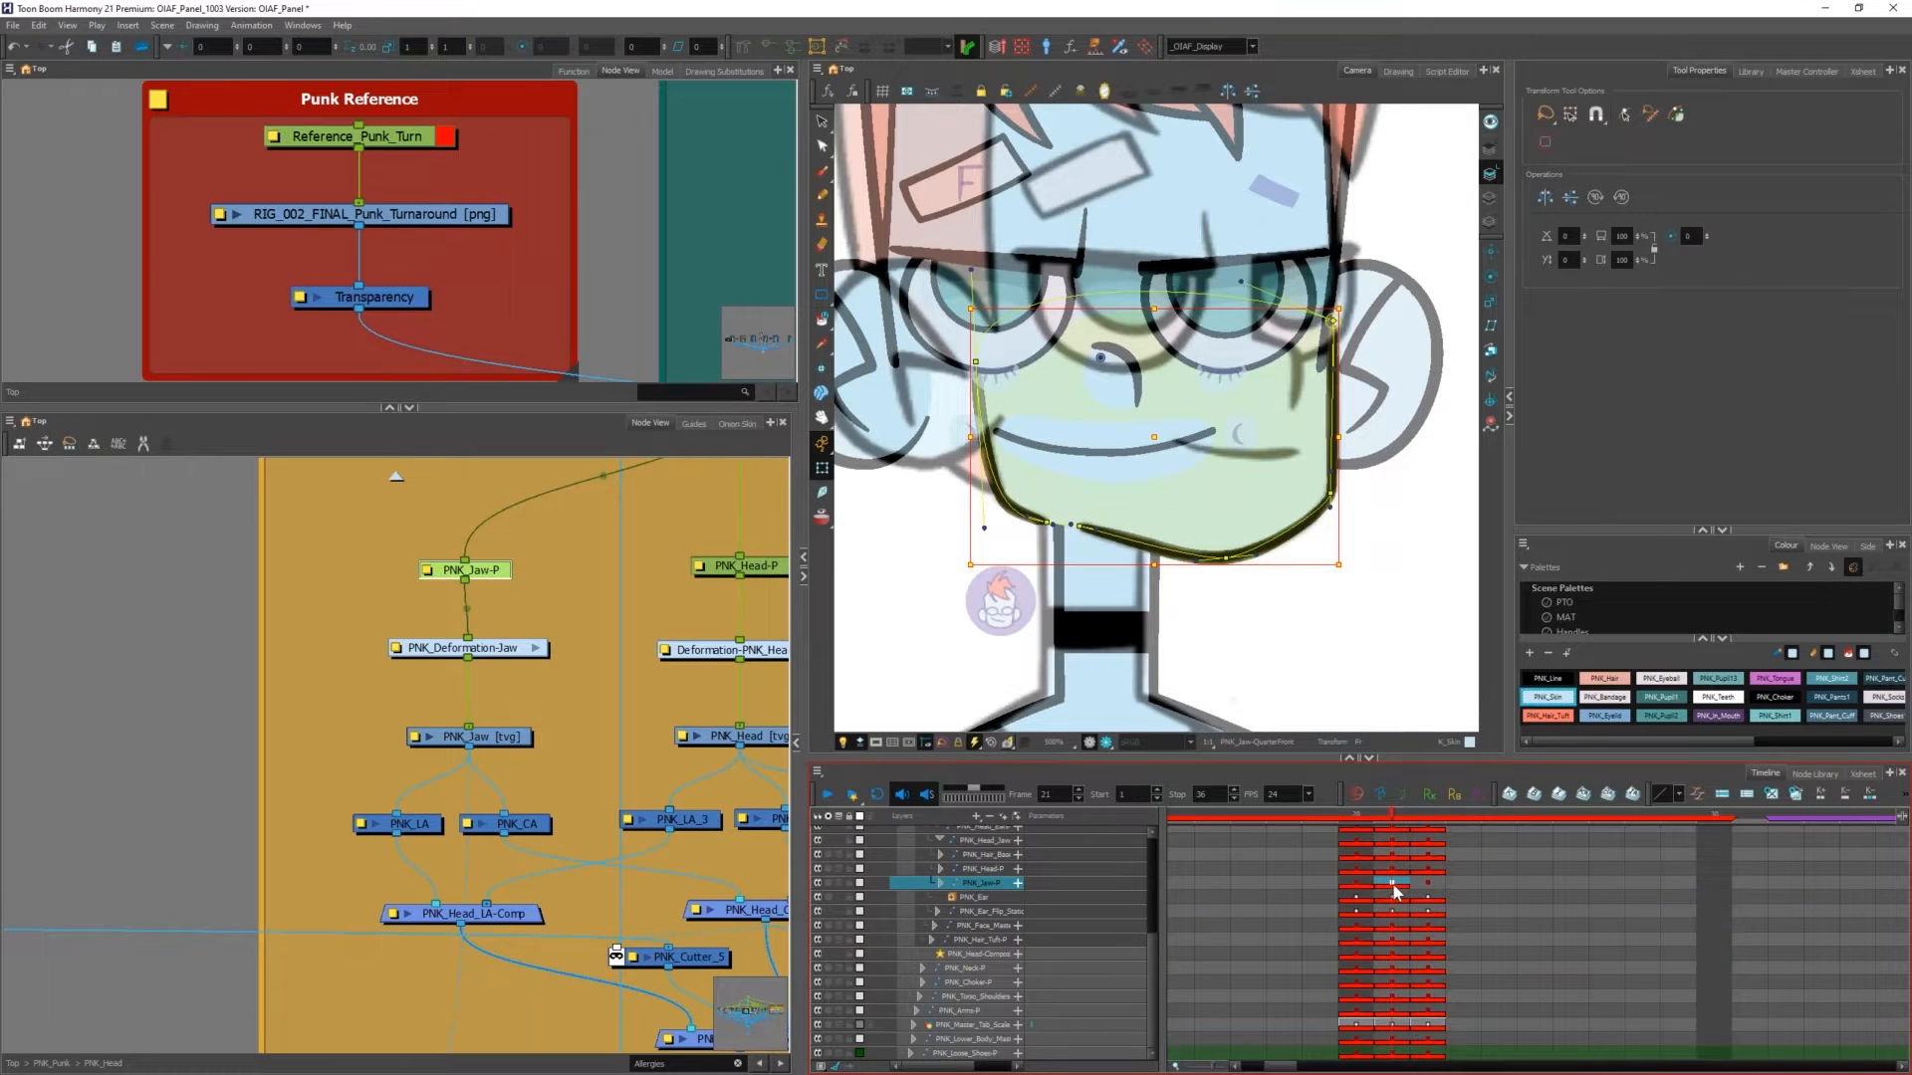
pyautogui.click(1422, 886)
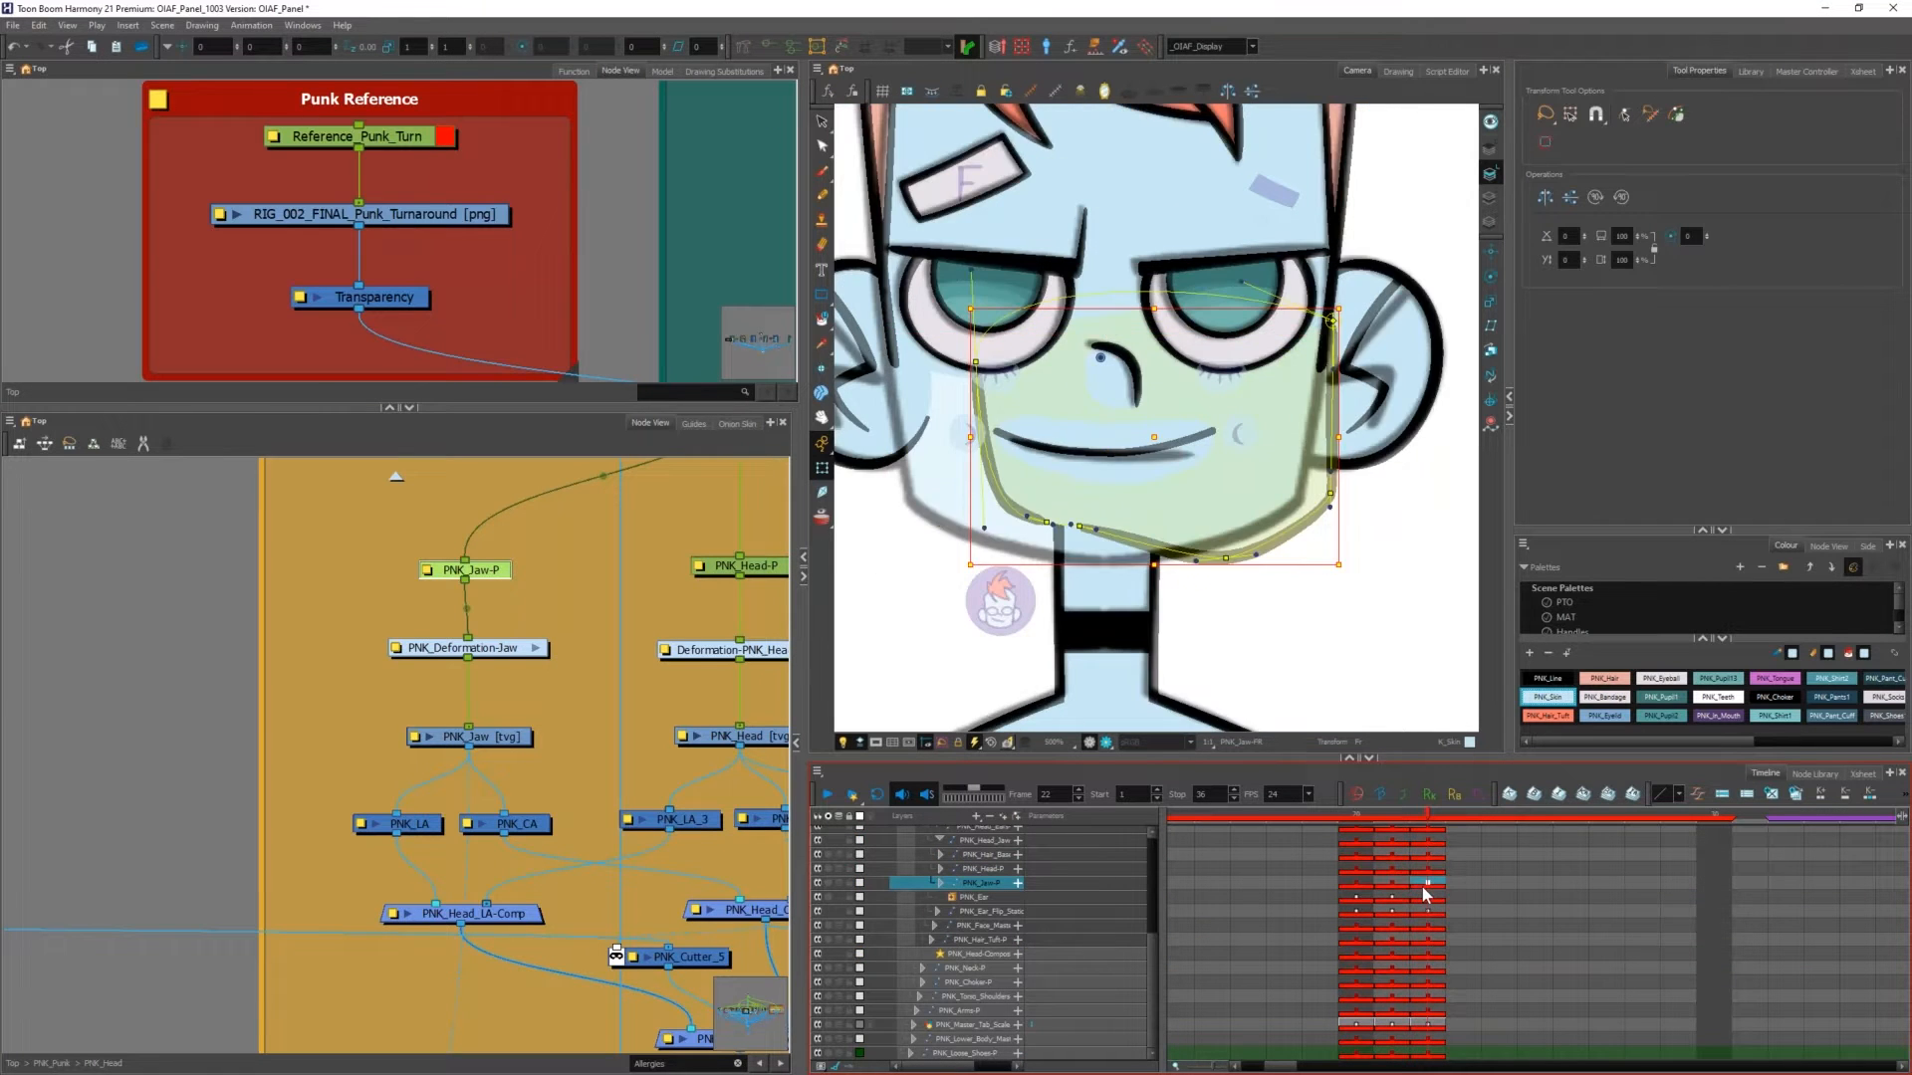
pyautogui.press(',')
pyautogui.press('.')
# Step: Move the QuarterFront deformer's left cheek and lower-left jaw points out to match the front-view jaw on frame 22
pyautogui.click(1205, 595)
pyautogui.moveTo(917, 365); pyautogui.dragTo(975, 361)
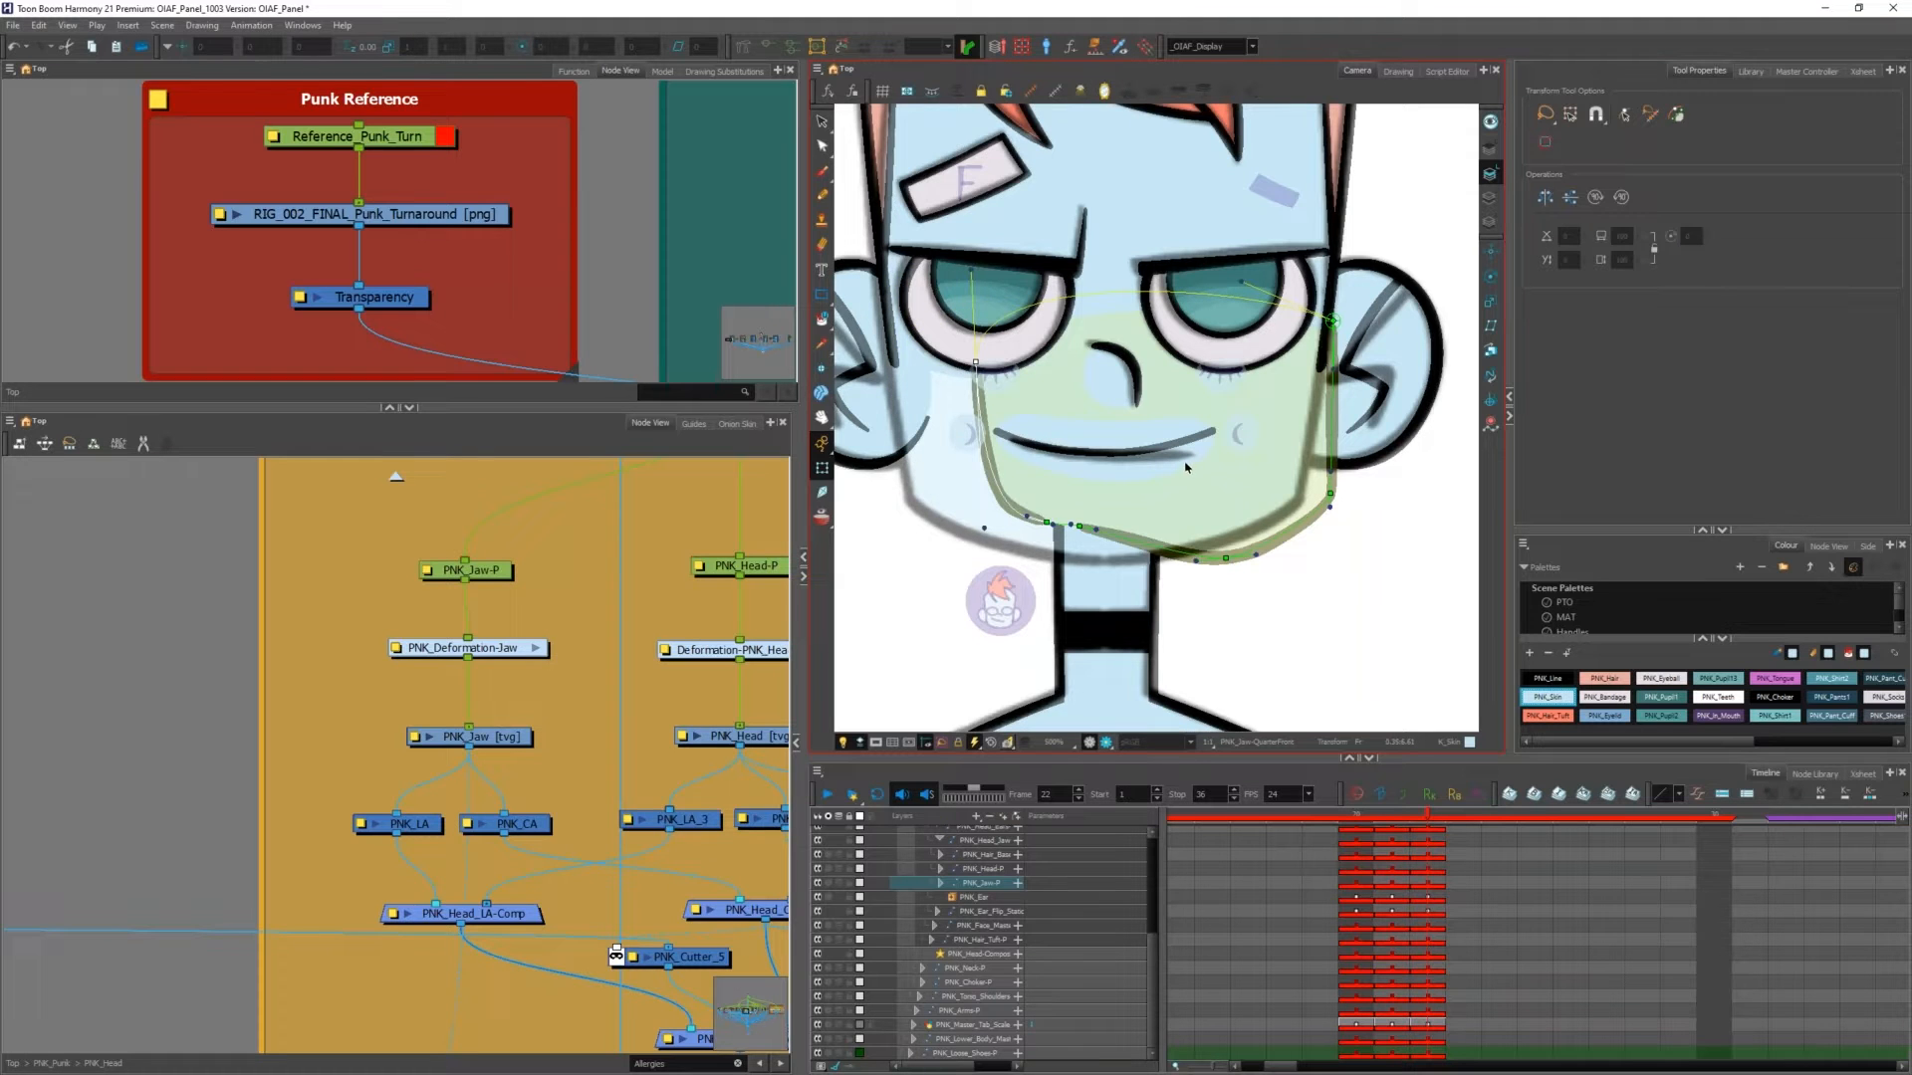
pyautogui.moveTo(975, 364); pyautogui.dragTo(894, 367)
pyautogui.moveTo(1046, 524); pyautogui.dragTo(952, 526)
pyautogui.moveTo(1085, 531); pyautogui.dragTo(957, 538)
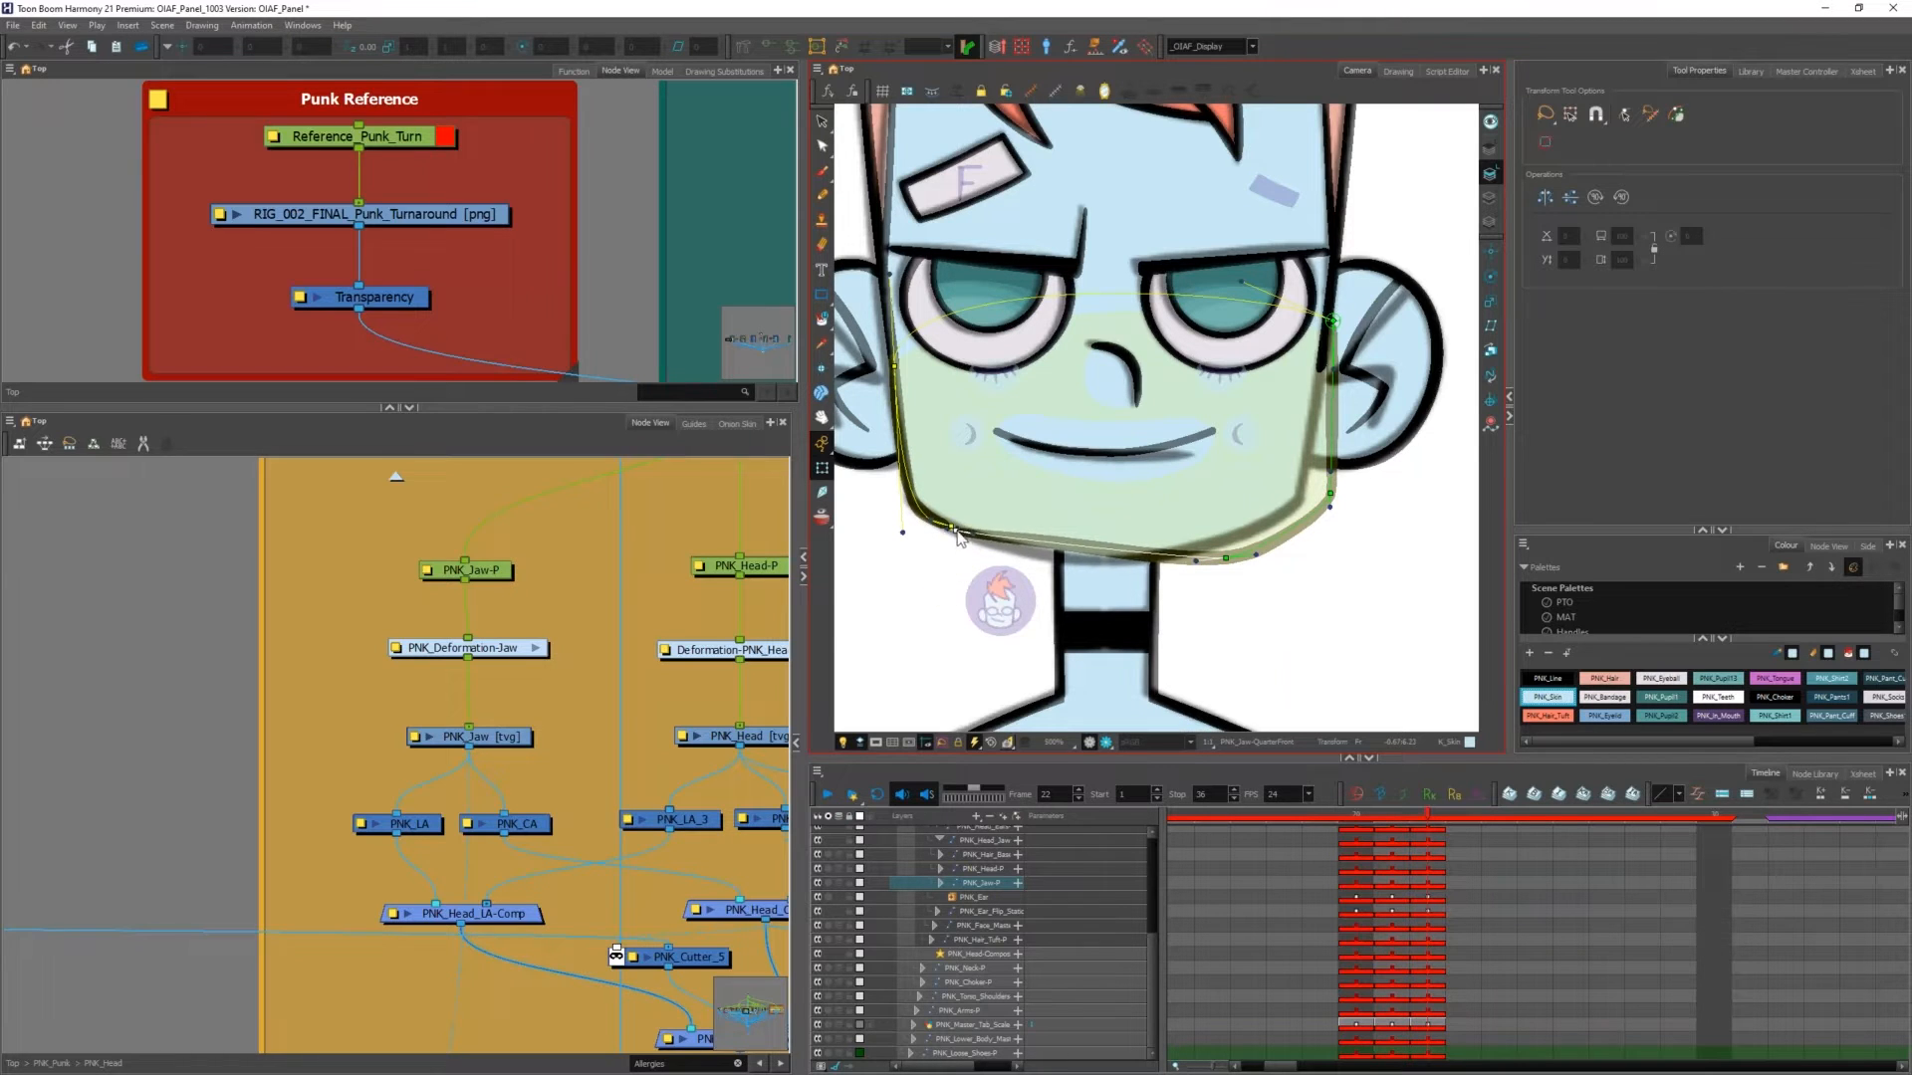
# Step: Move the chin, right jaw corner and upper-right deformer points to match the front-view jaw outline
pyautogui.moveTo(1225, 559); pyautogui.dragTo(1100, 563)
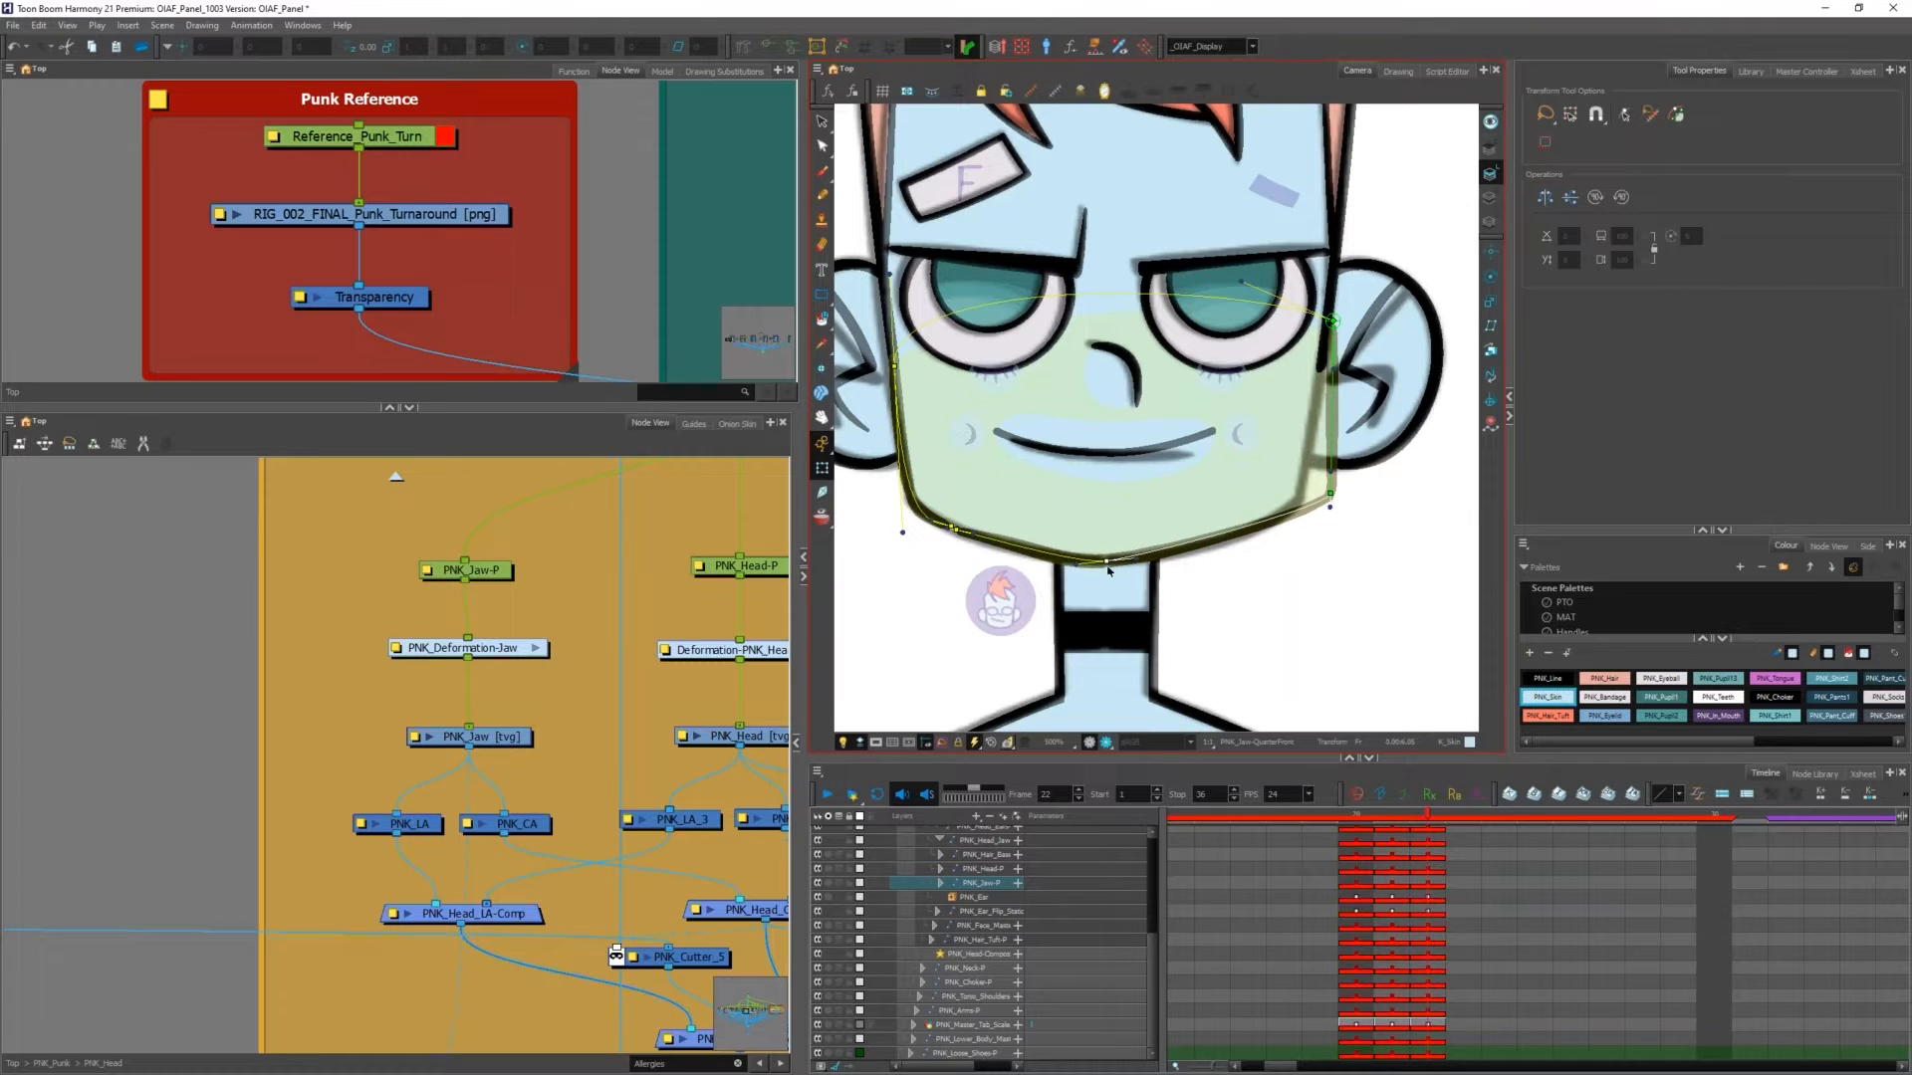
pyautogui.moveTo(1330, 492); pyautogui.dragTo(1297, 509)
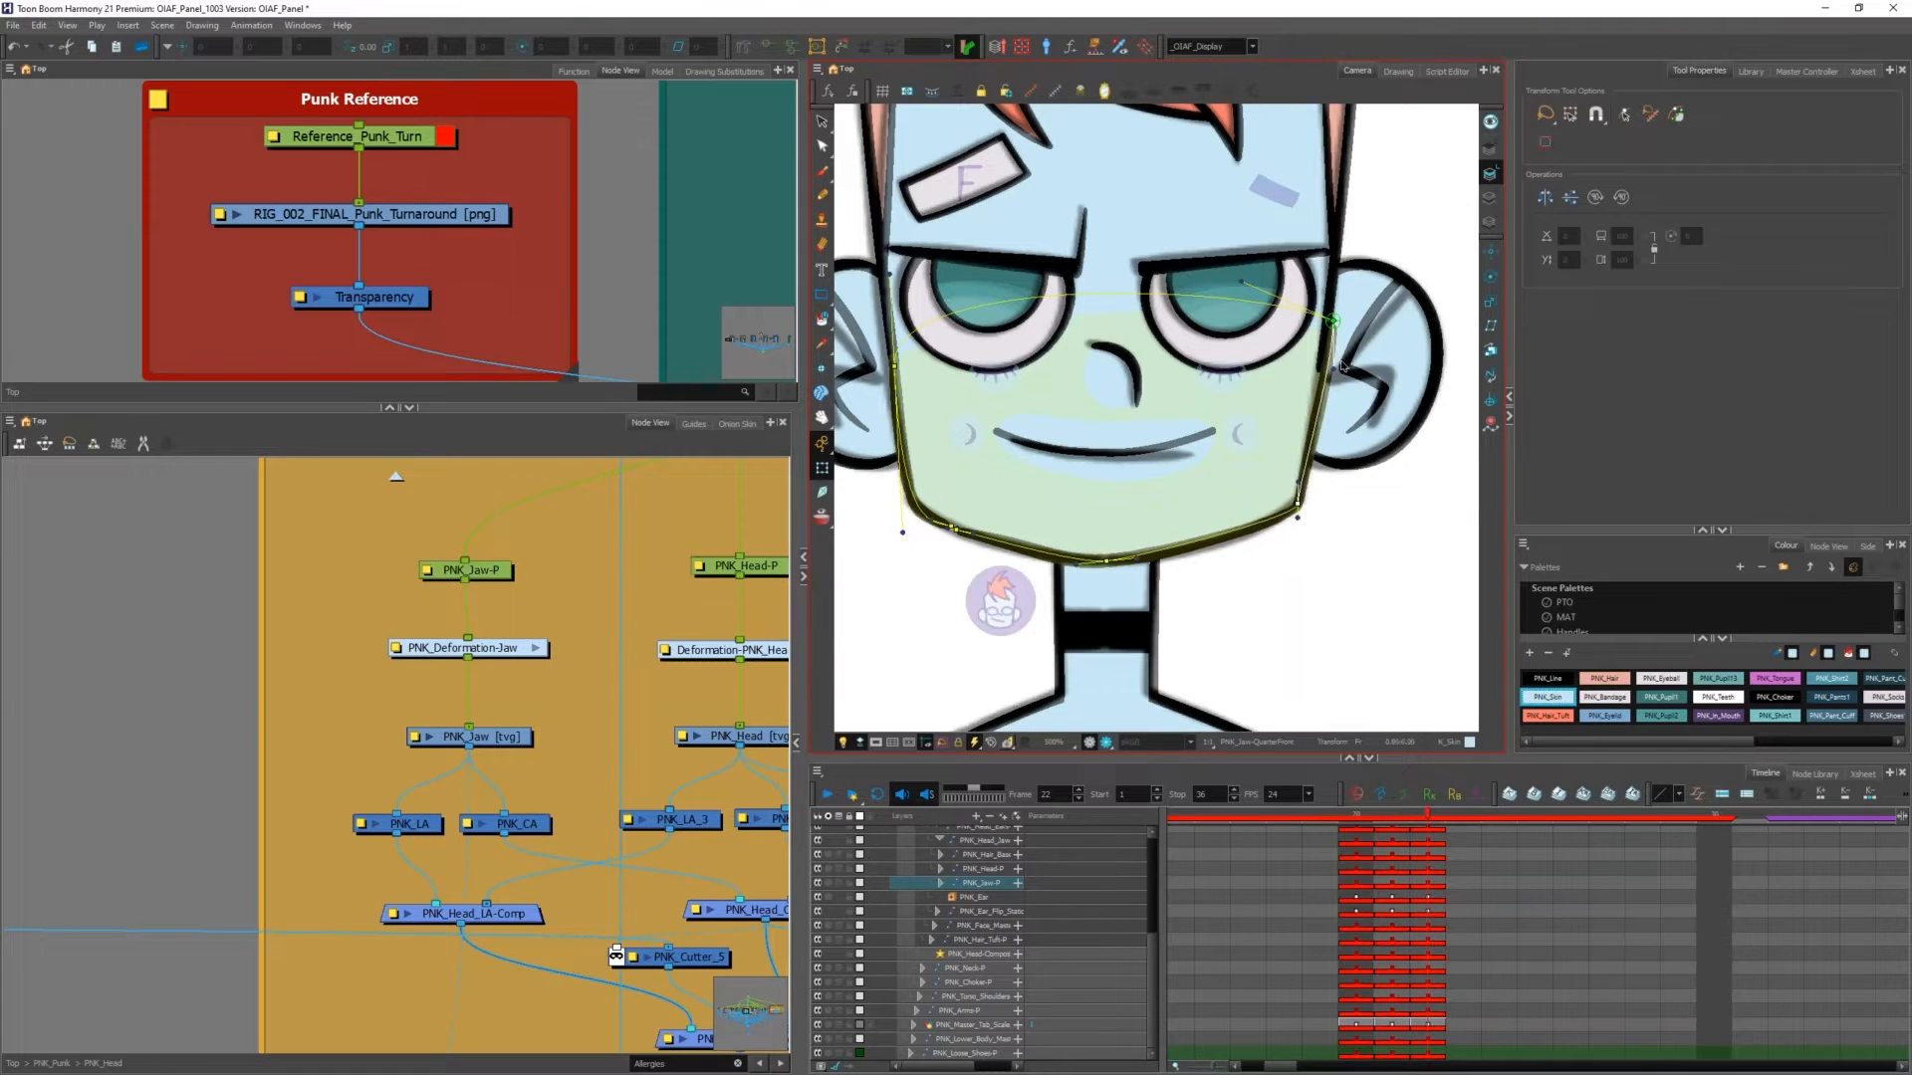
pyautogui.moveTo(1334, 320); pyautogui.dragTo(1327, 323)
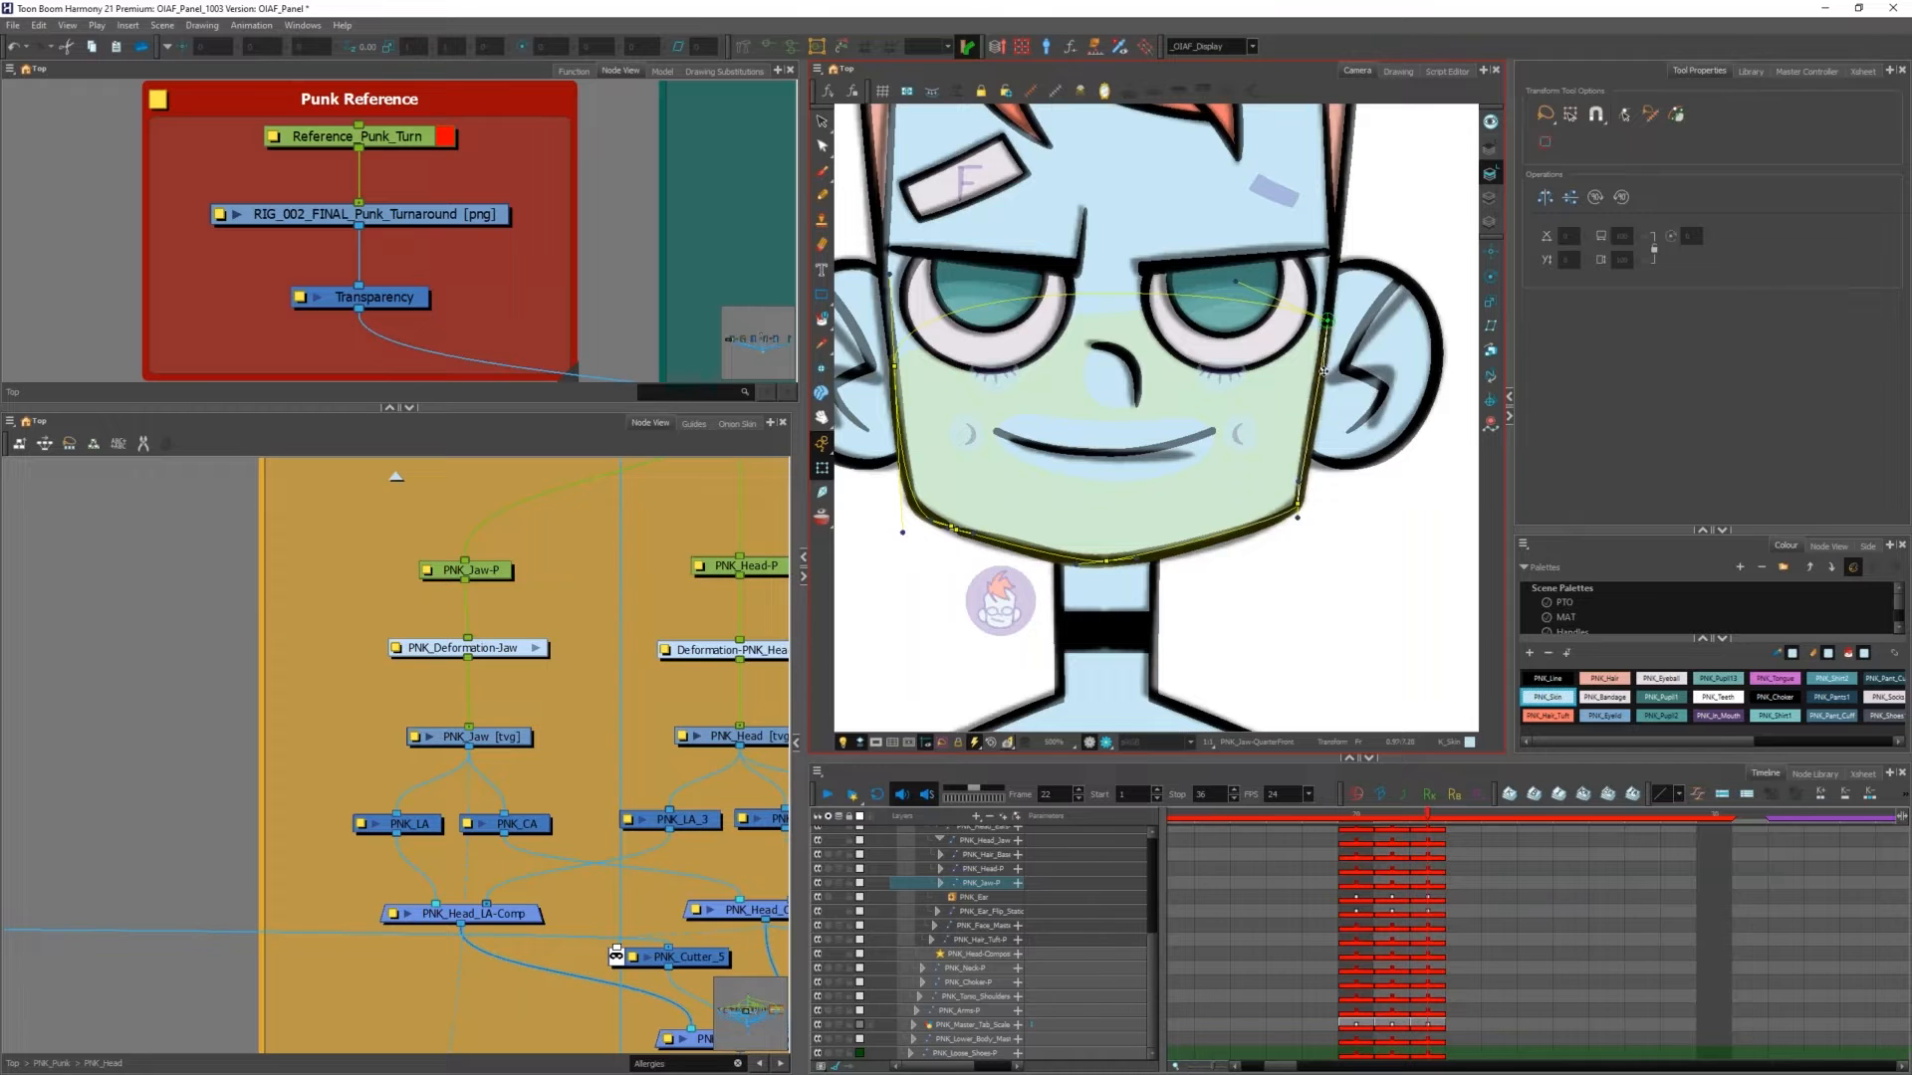
# Step: Refine the chin, right jaw corner and lower-left points of the QuarterFront deformer to follow the front-view jaw outline
pyautogui.moveTo(1145, 561); pyautogui.dragTo(1147, 562)
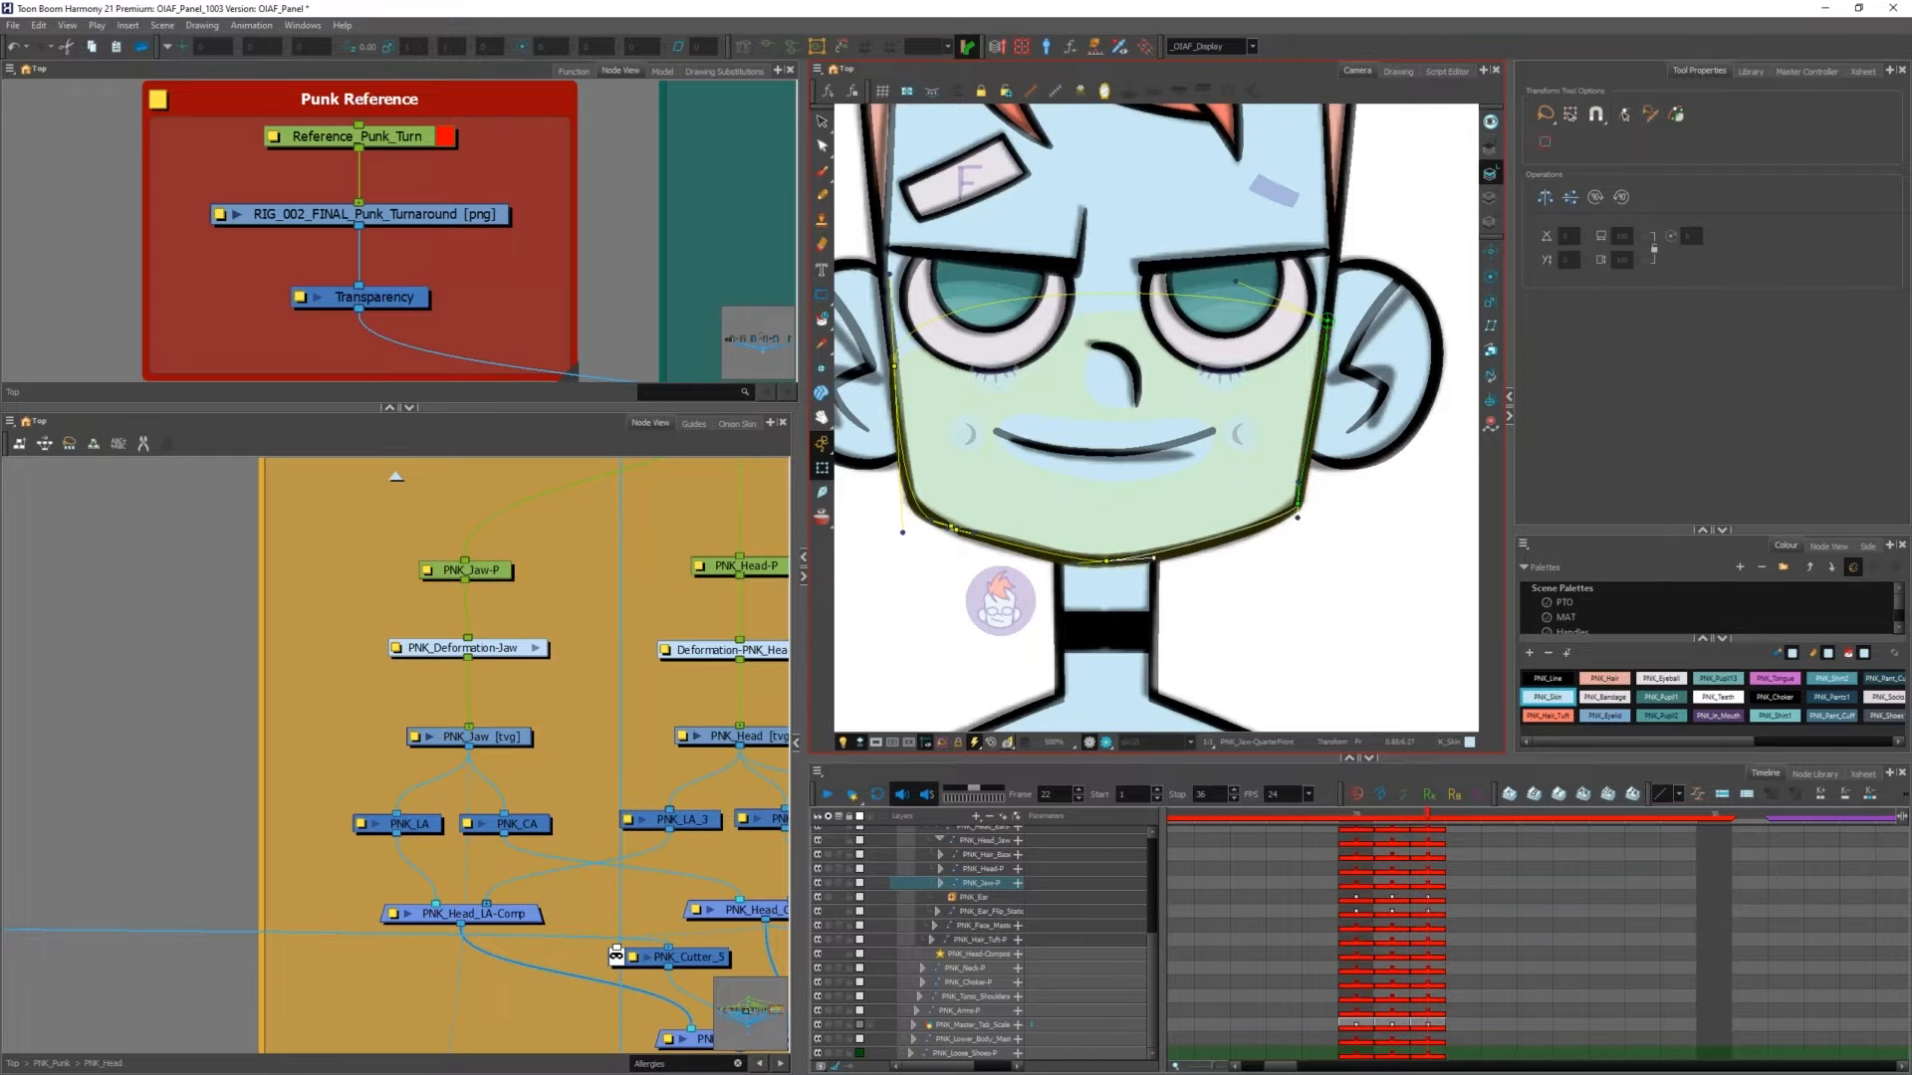
pyautogui.moveTo(1300, 510); pyautogui.dragTo(1299, 499)
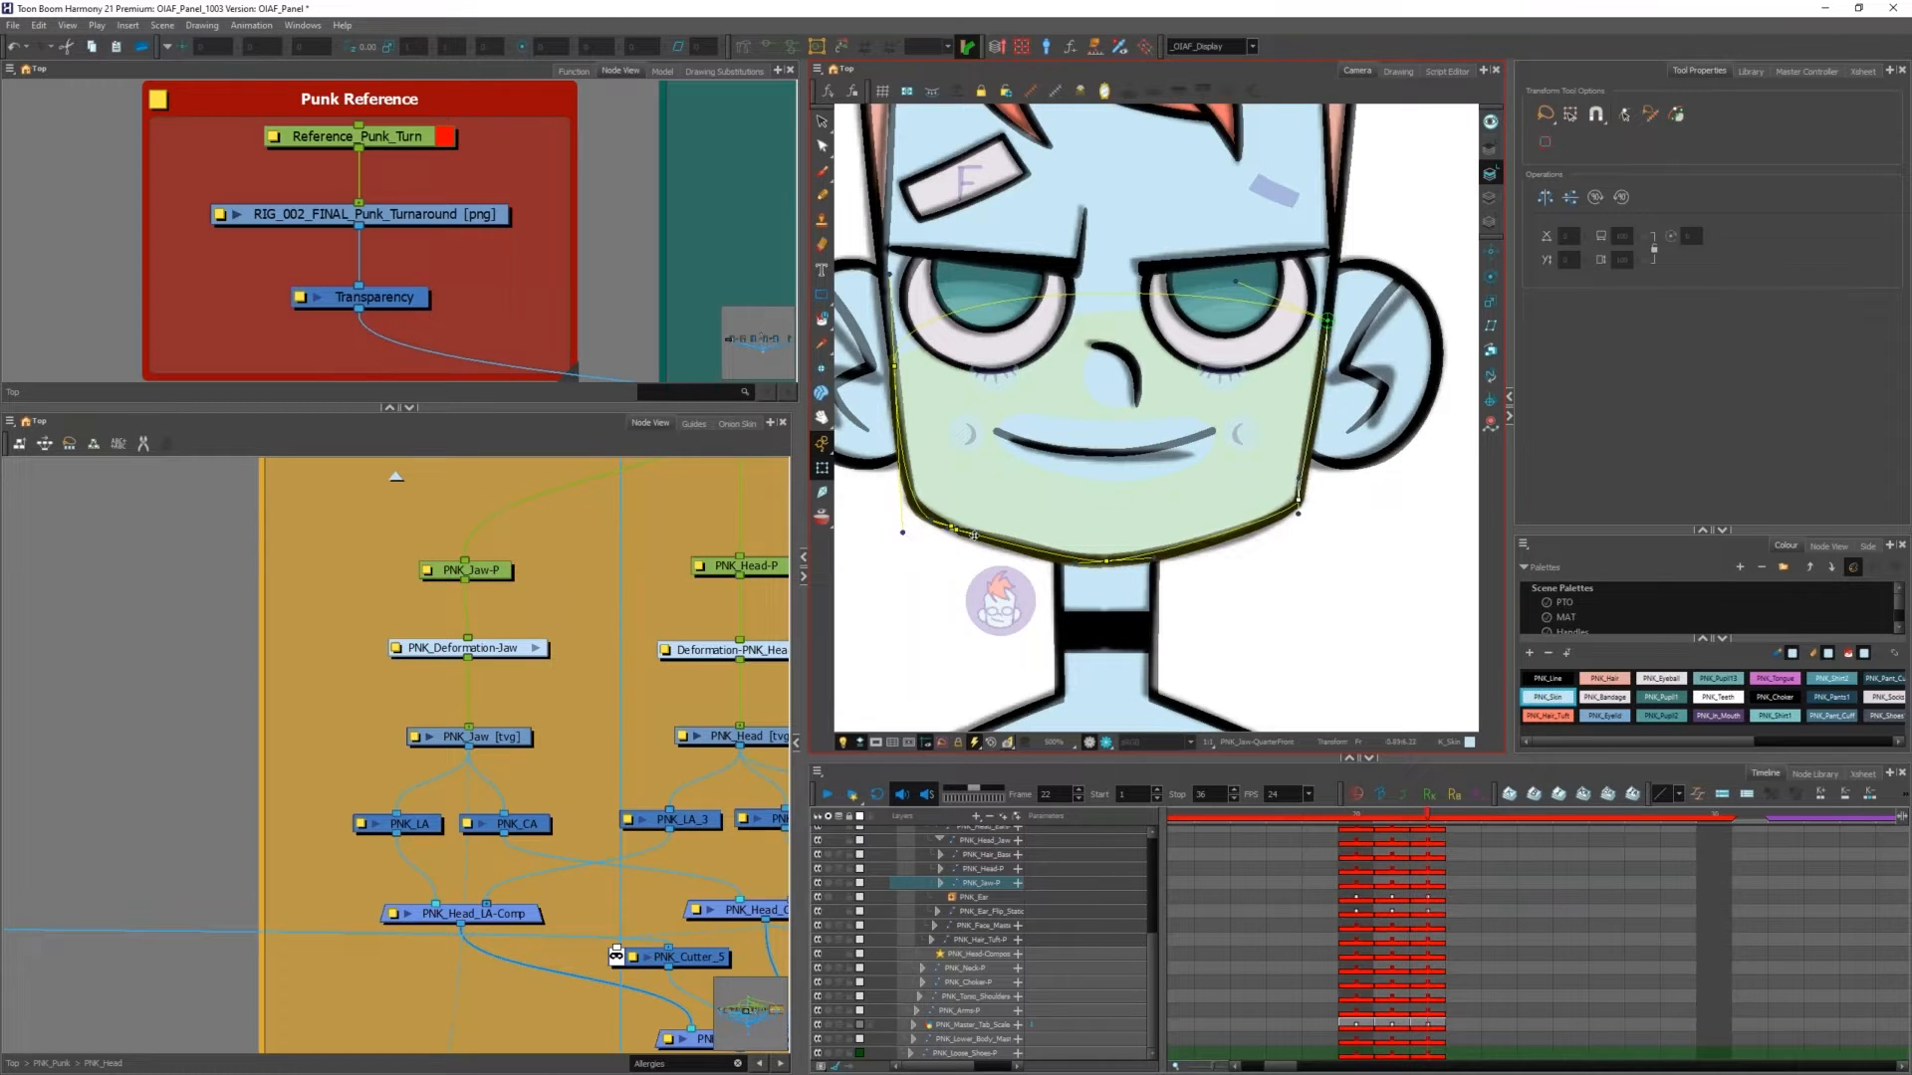
pyautogui.scroll(3, 976, 555)
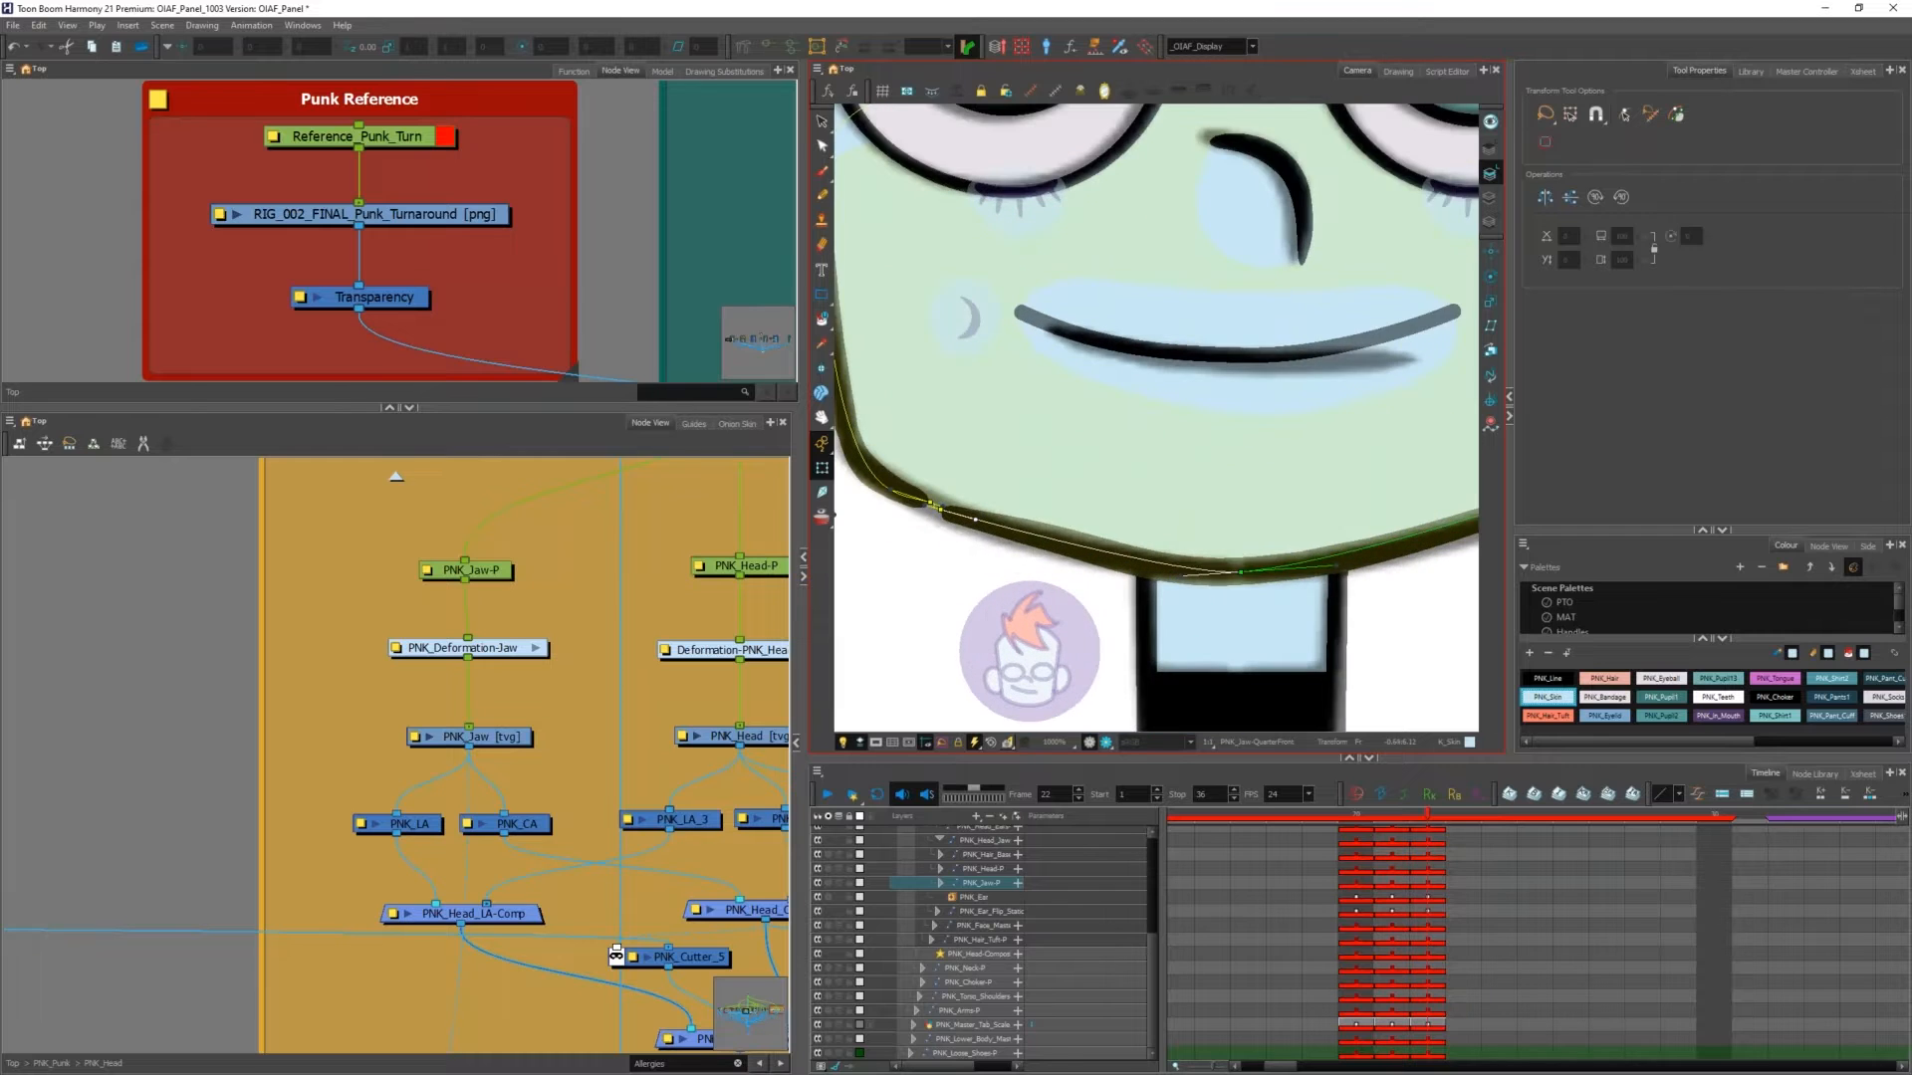
pyautogui.moveTo(939, 513); pyautogui.dragTo(1026, 527)
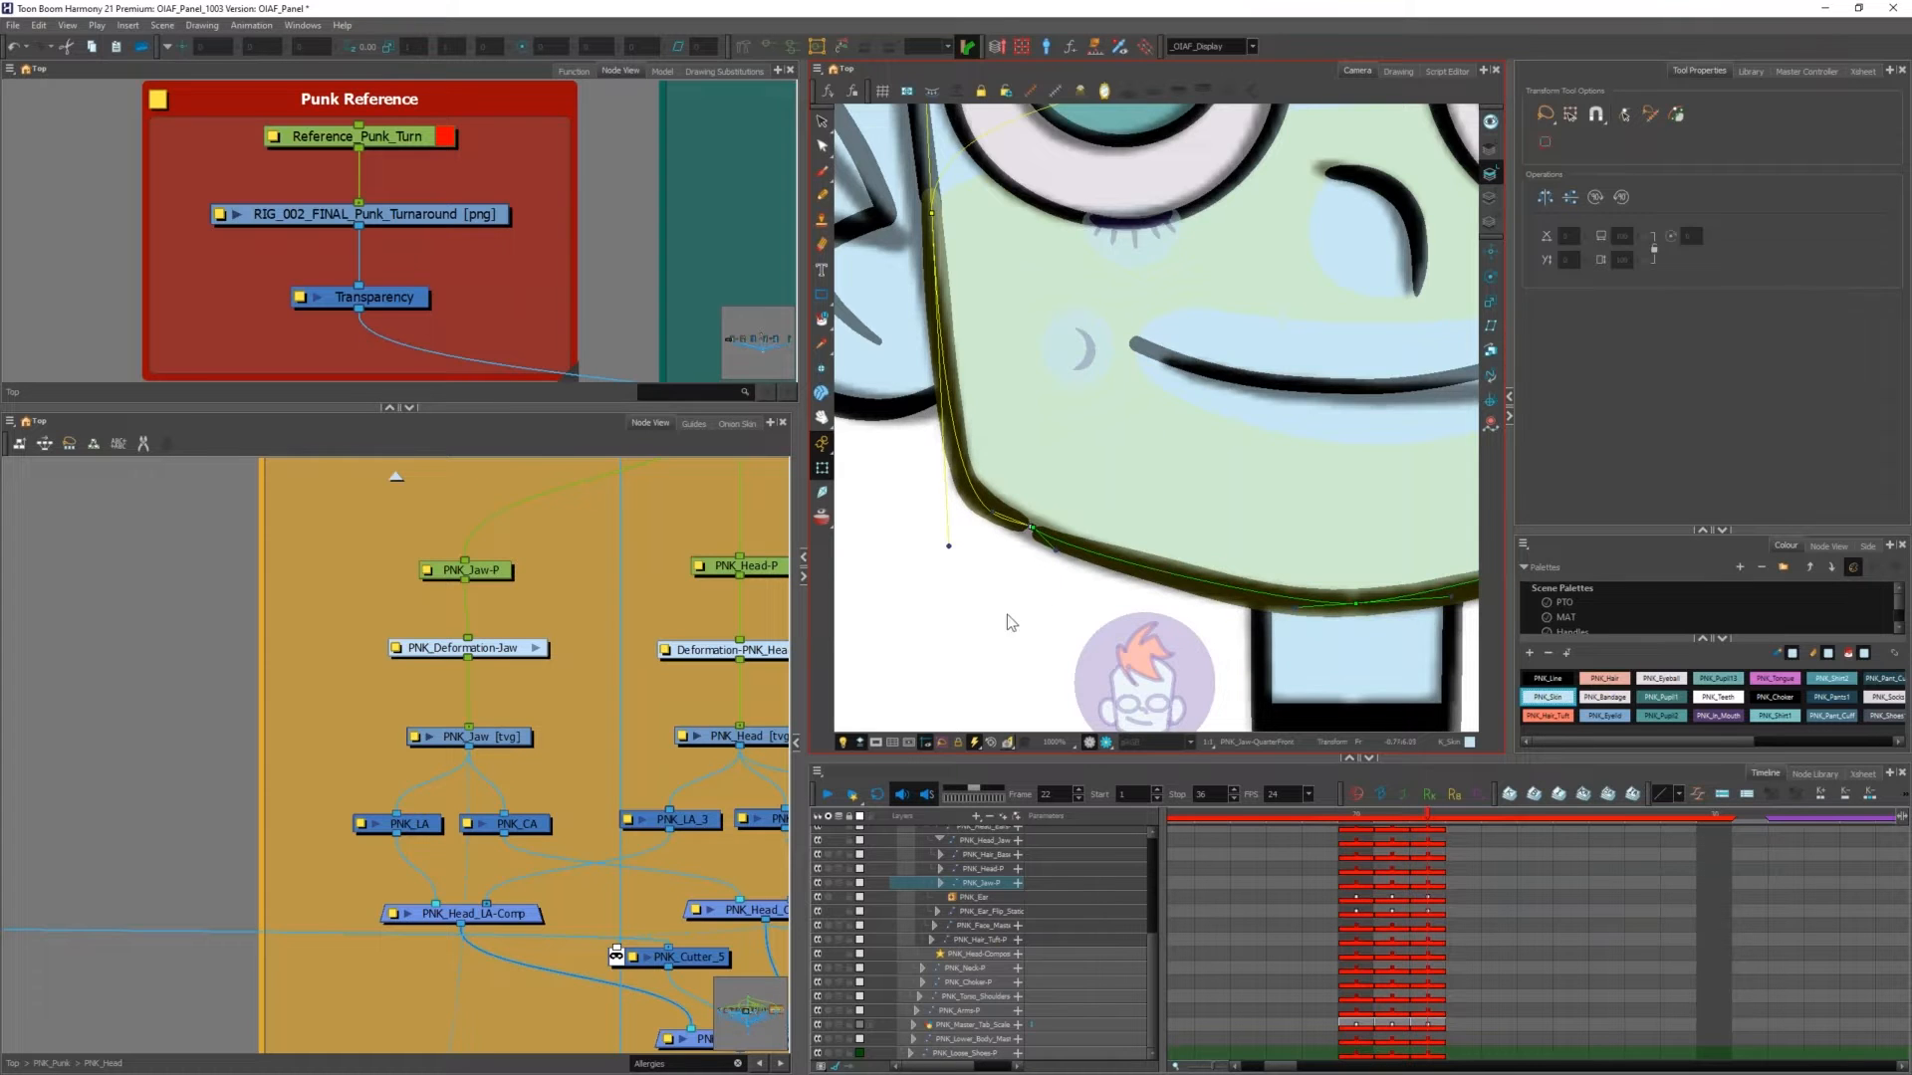
pyautogui.scroll(-5, 1035, 583)
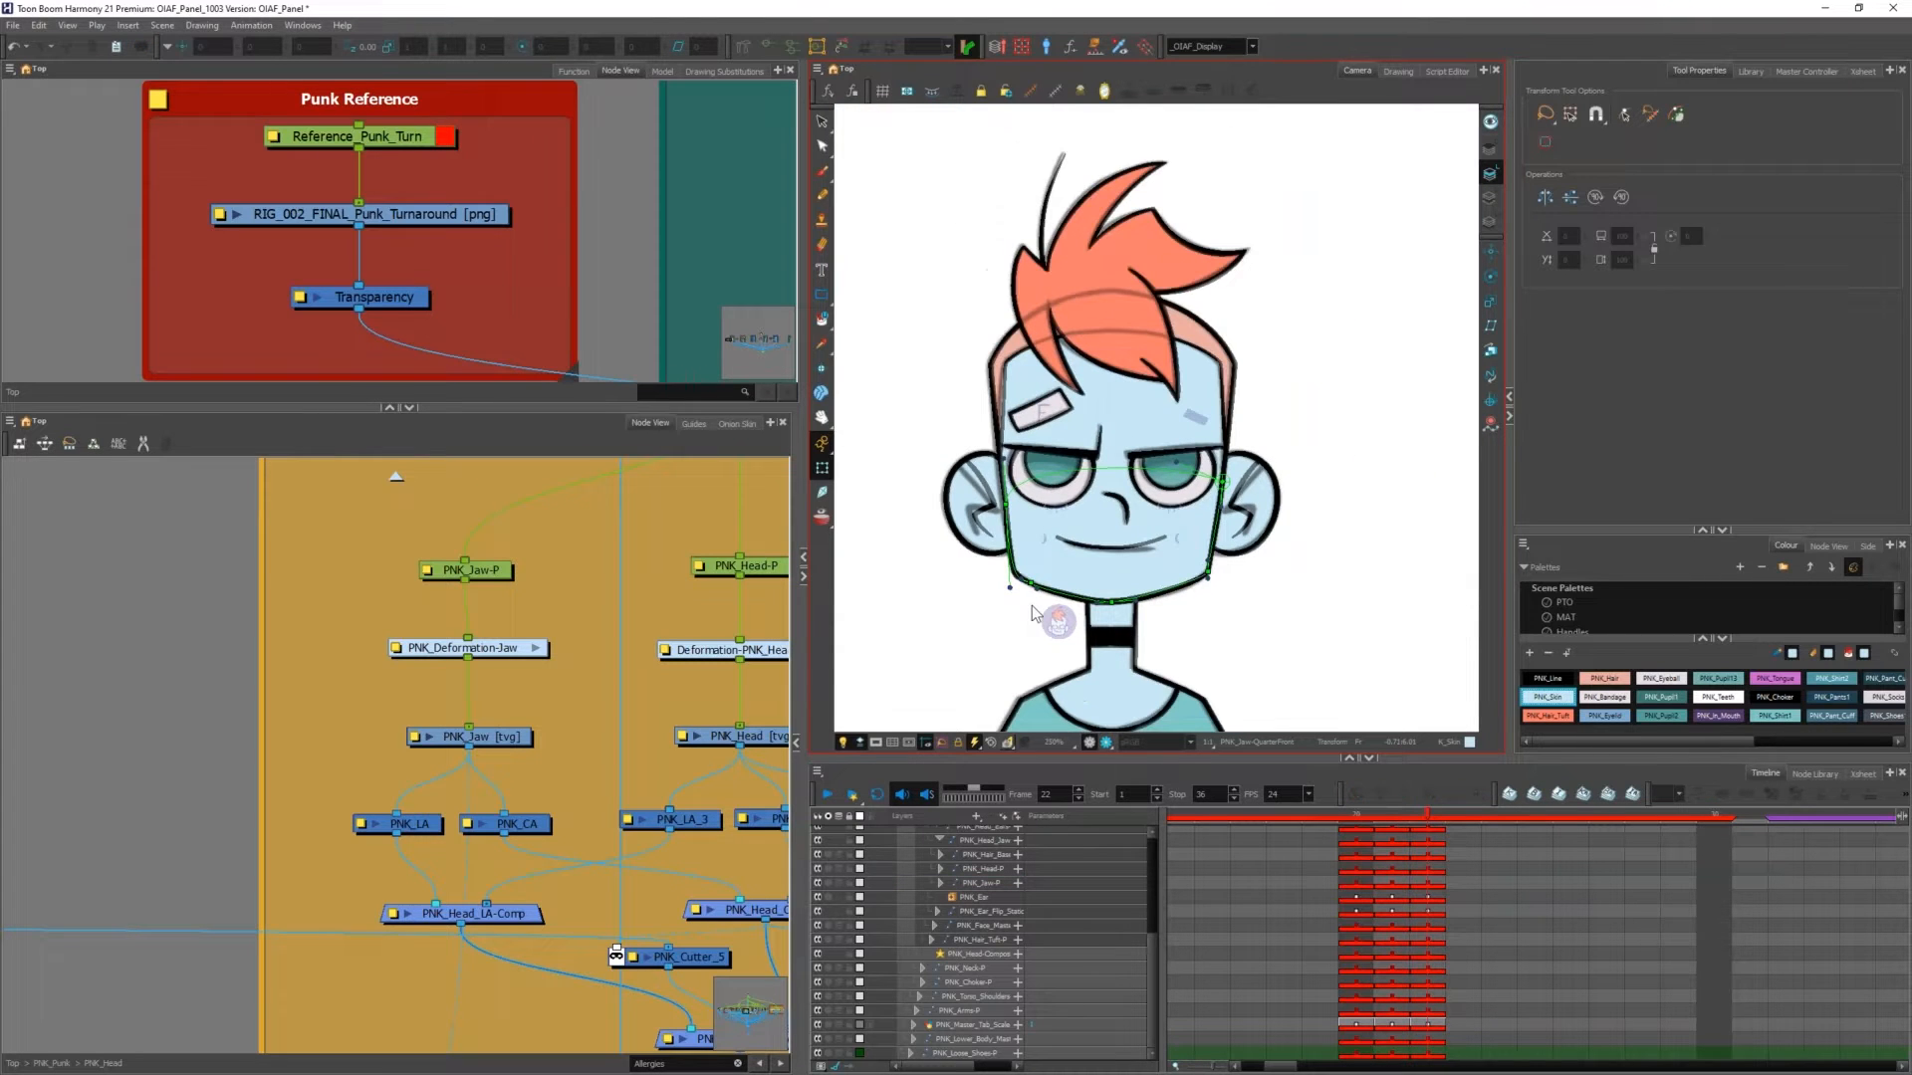
# Step: Move the whole punk rig's front-view key from frame 22 to frame 26 and set a motion keyframe on frame 21
pyautogui.press('-')
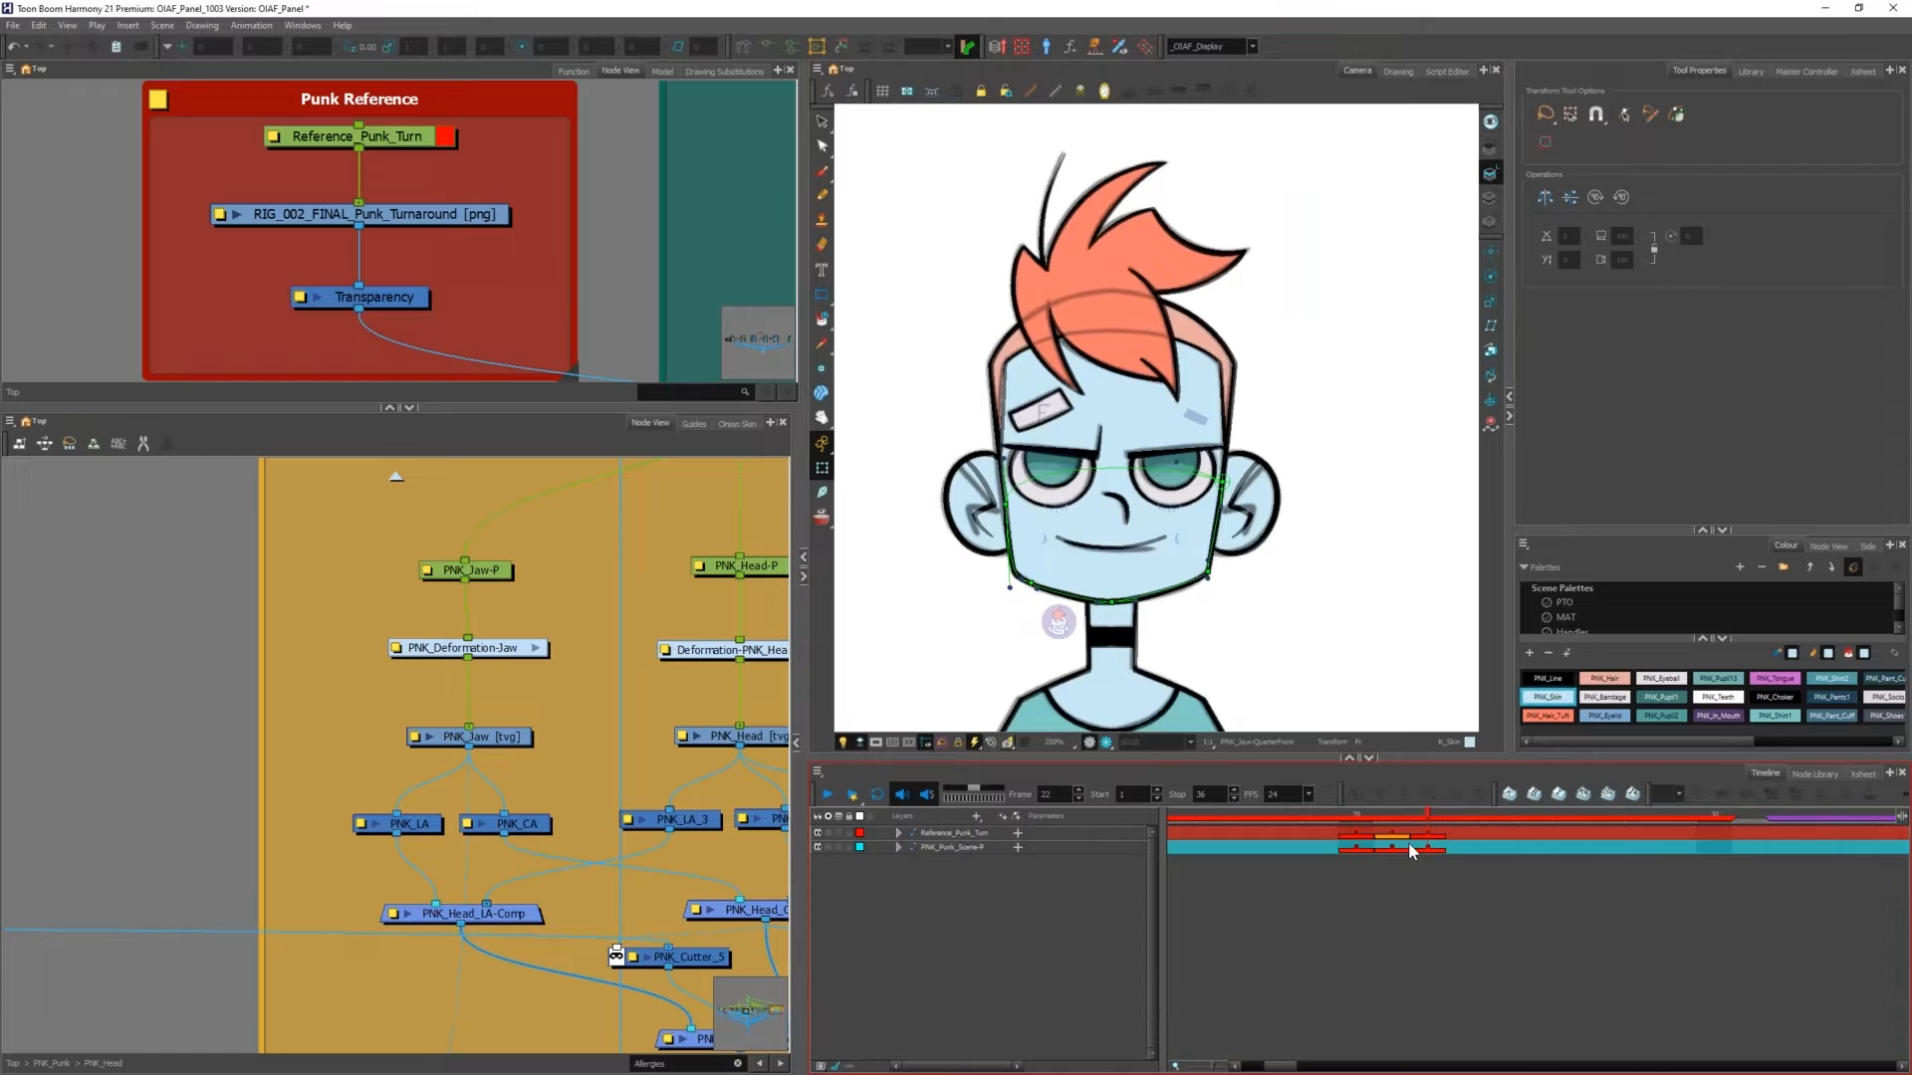
pyautogui.moveTo(1446, 847)
pyautogui.mouseDown()
pyautogui.moveTo(1513, 853)
pyautogui.moveTo(1497, 862)
pyautogui.mouseUp()
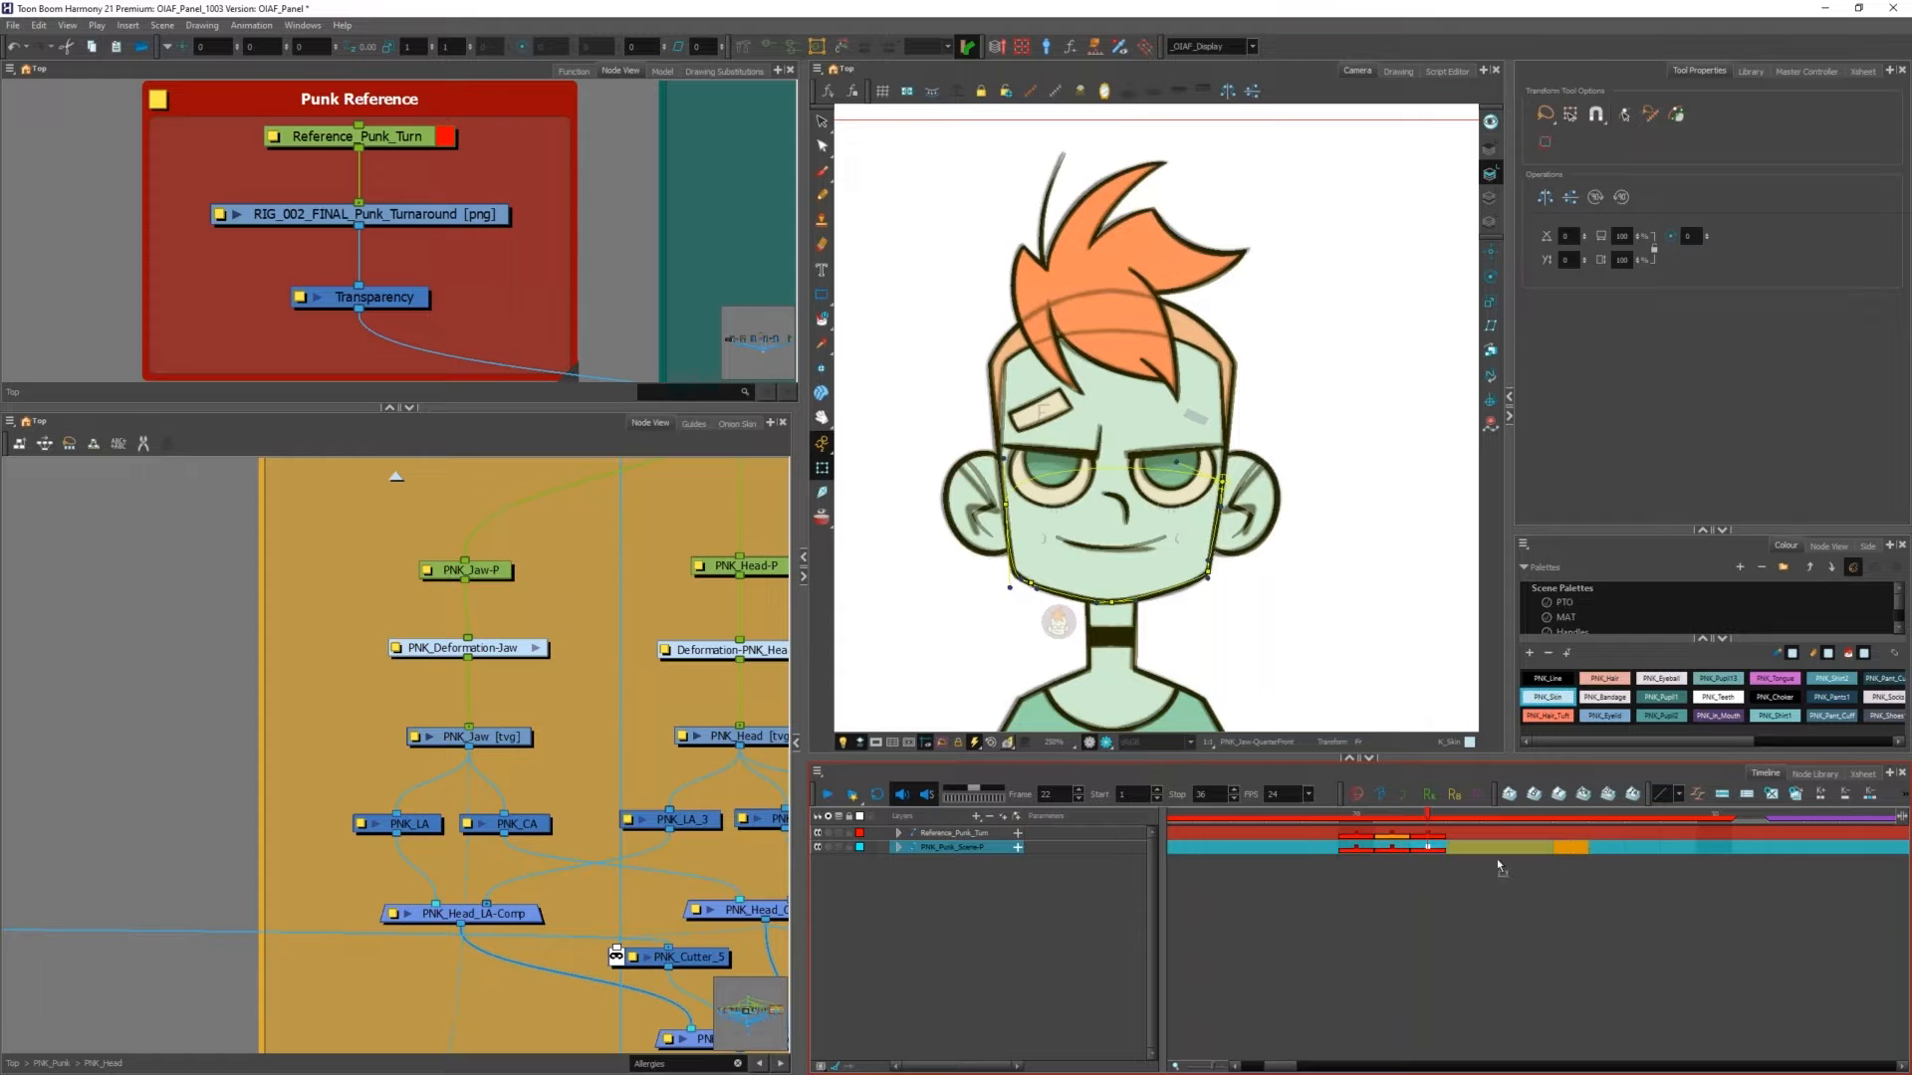
pyautogui.click(1394, 852)
pyautogui.hotkey('ctrl', 'k')
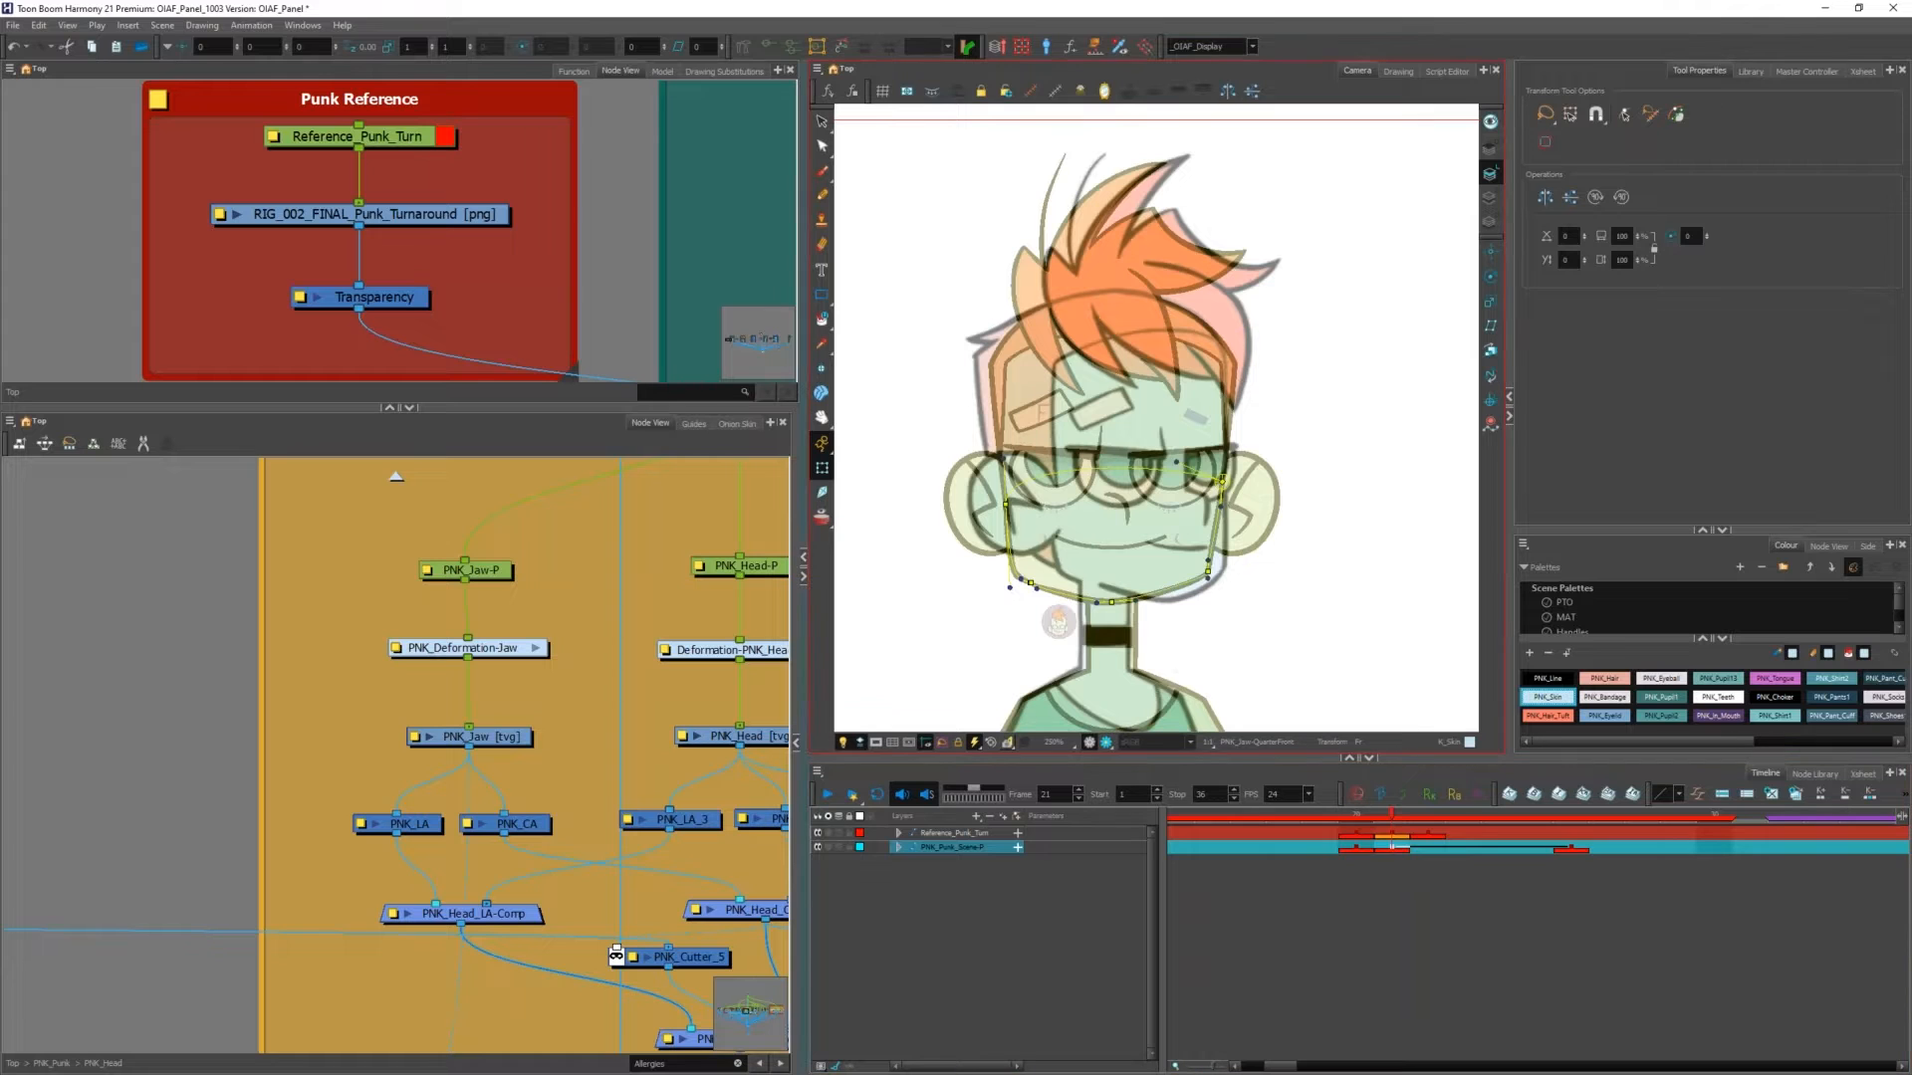
# Step: Disable the RIG_002_FINAL_Punk_Turnaround reference drawing and check the rig's in-between frames after frame 21
pyautogui.click(464, 223)
pyautogui.press('d')
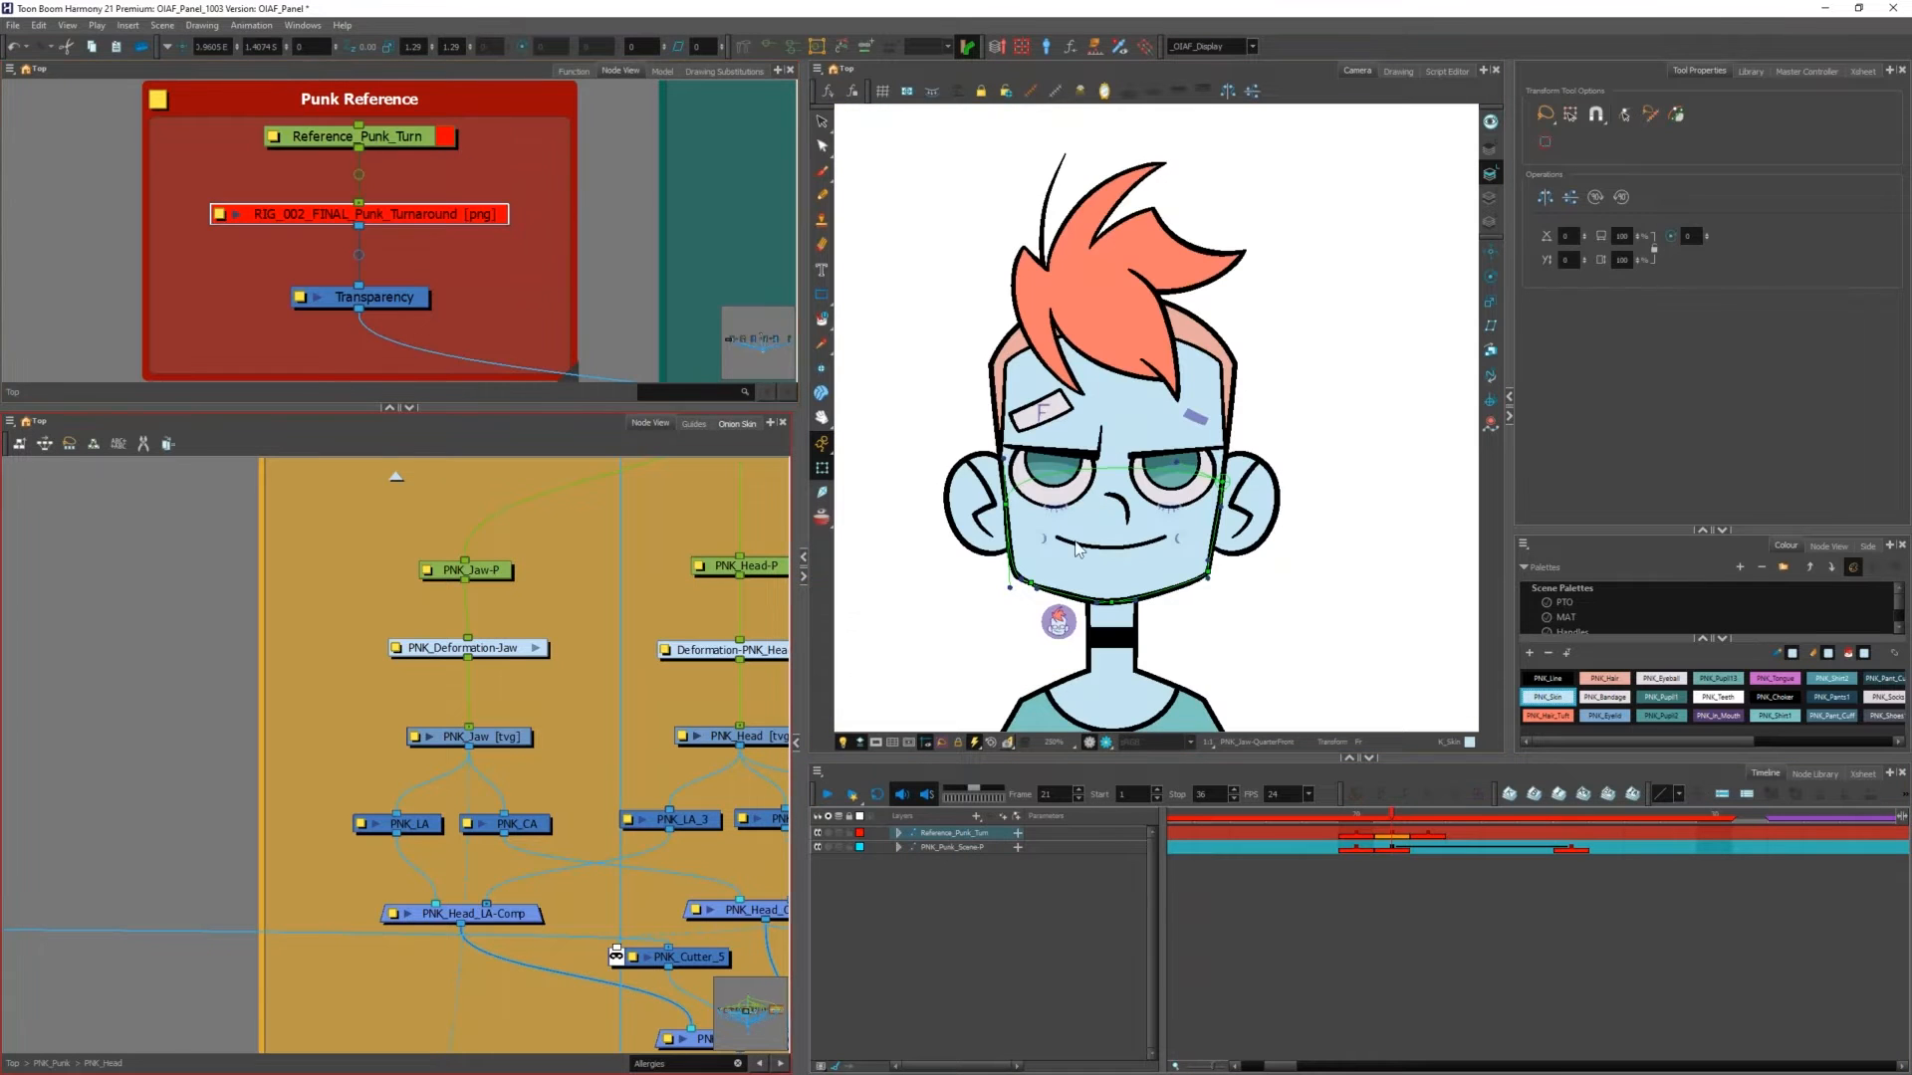
pyautogui.click(1395, 847)
pyautogui.press('.')
pyautogui.press('.')
pyautogui.press('.')
pyautogui.press(',')
pyautogui.press(',')
pyautogui.scroll(4, 1085, 610)
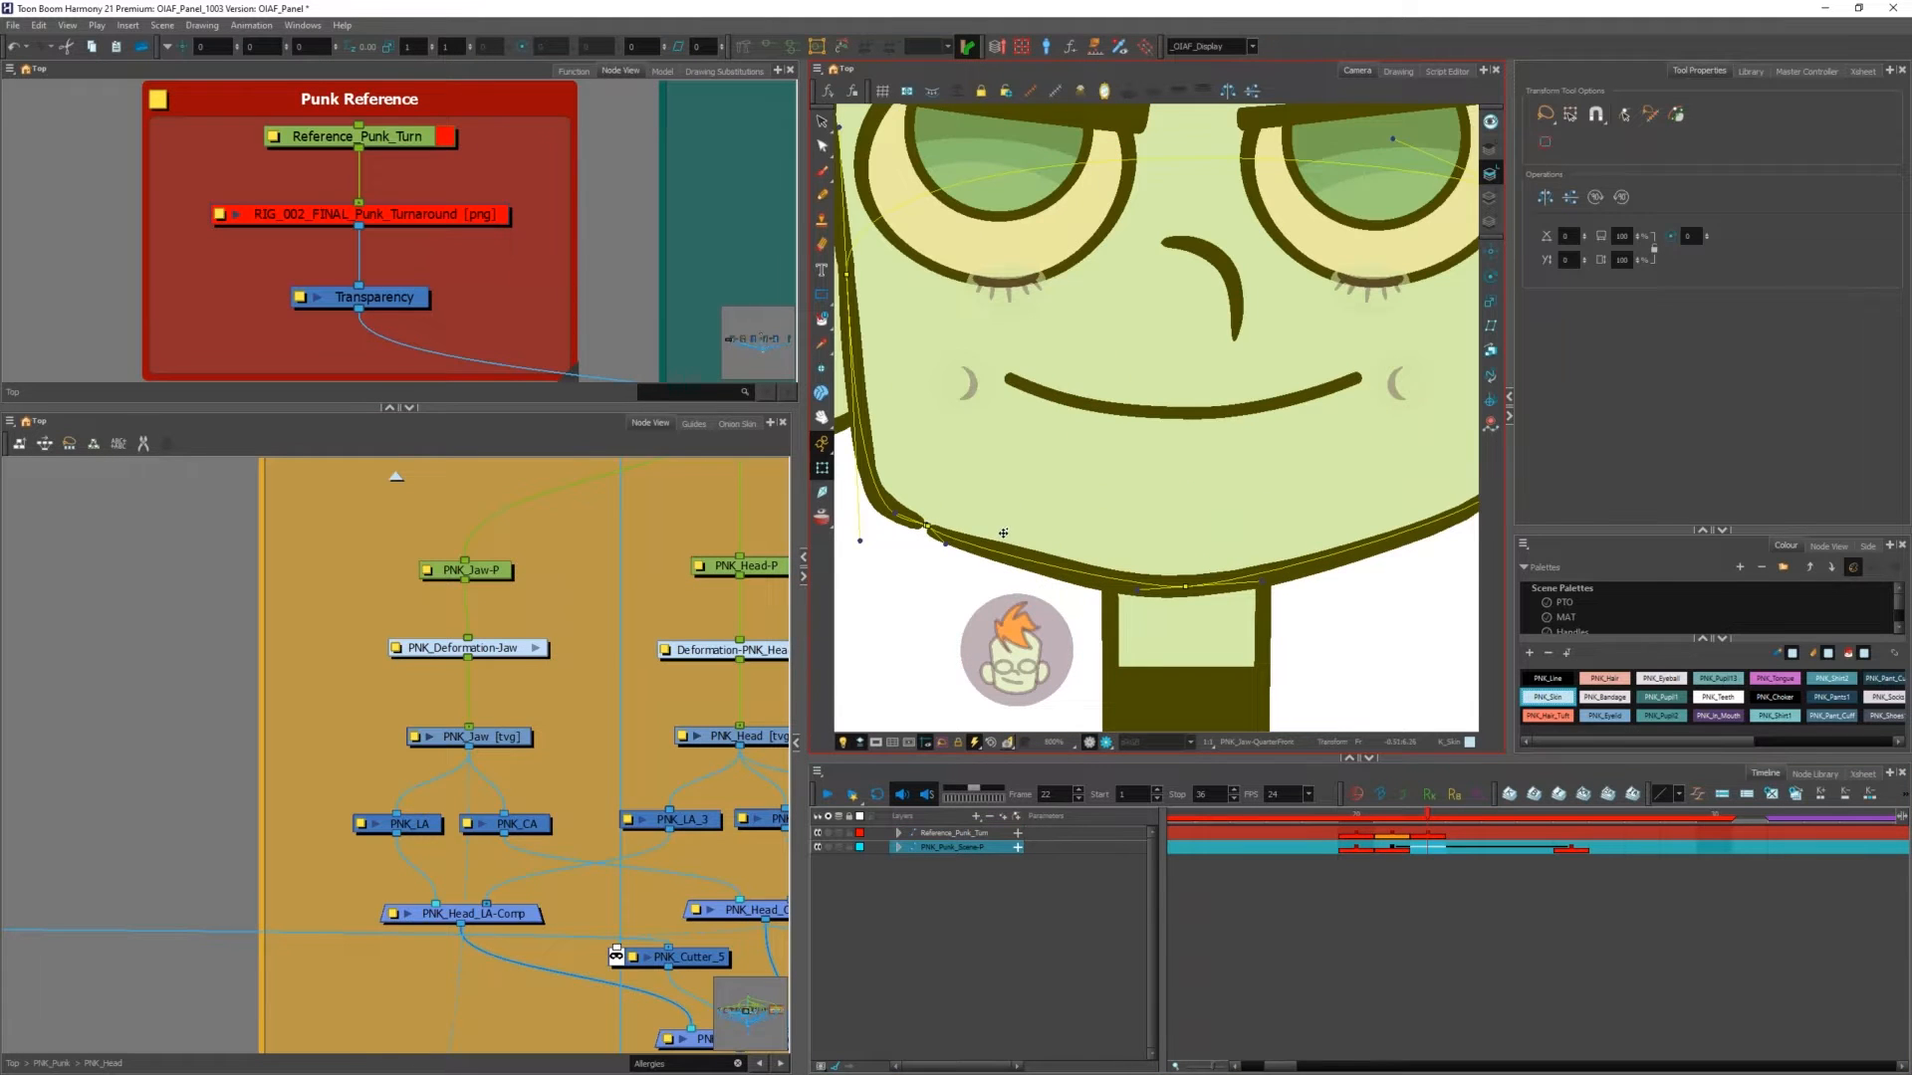
pyautogui.scroll(-1, 996, 534)
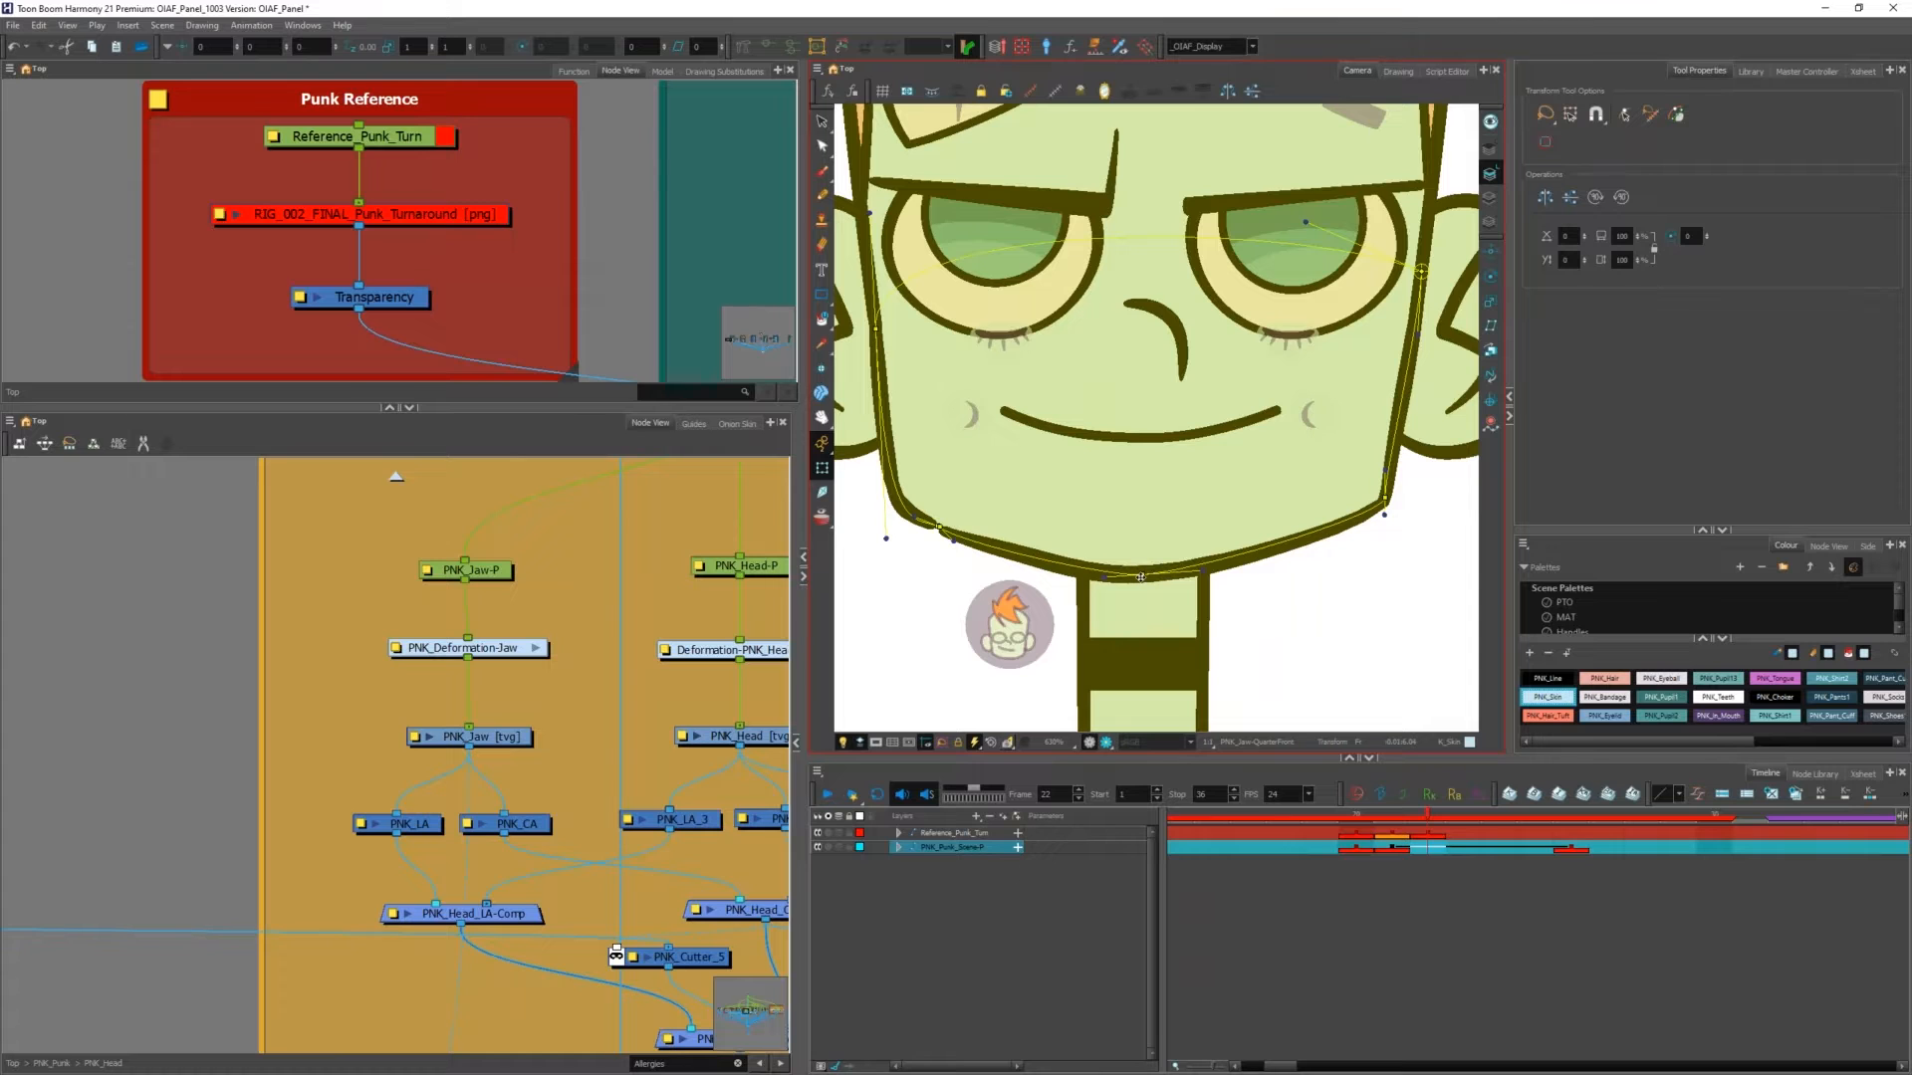
# Step: Open the jaw's deformation group from the selected jaw and examine the separate deformer chains inside PNK_Deformation-Jaw
pyautogui.click(1141, 576)
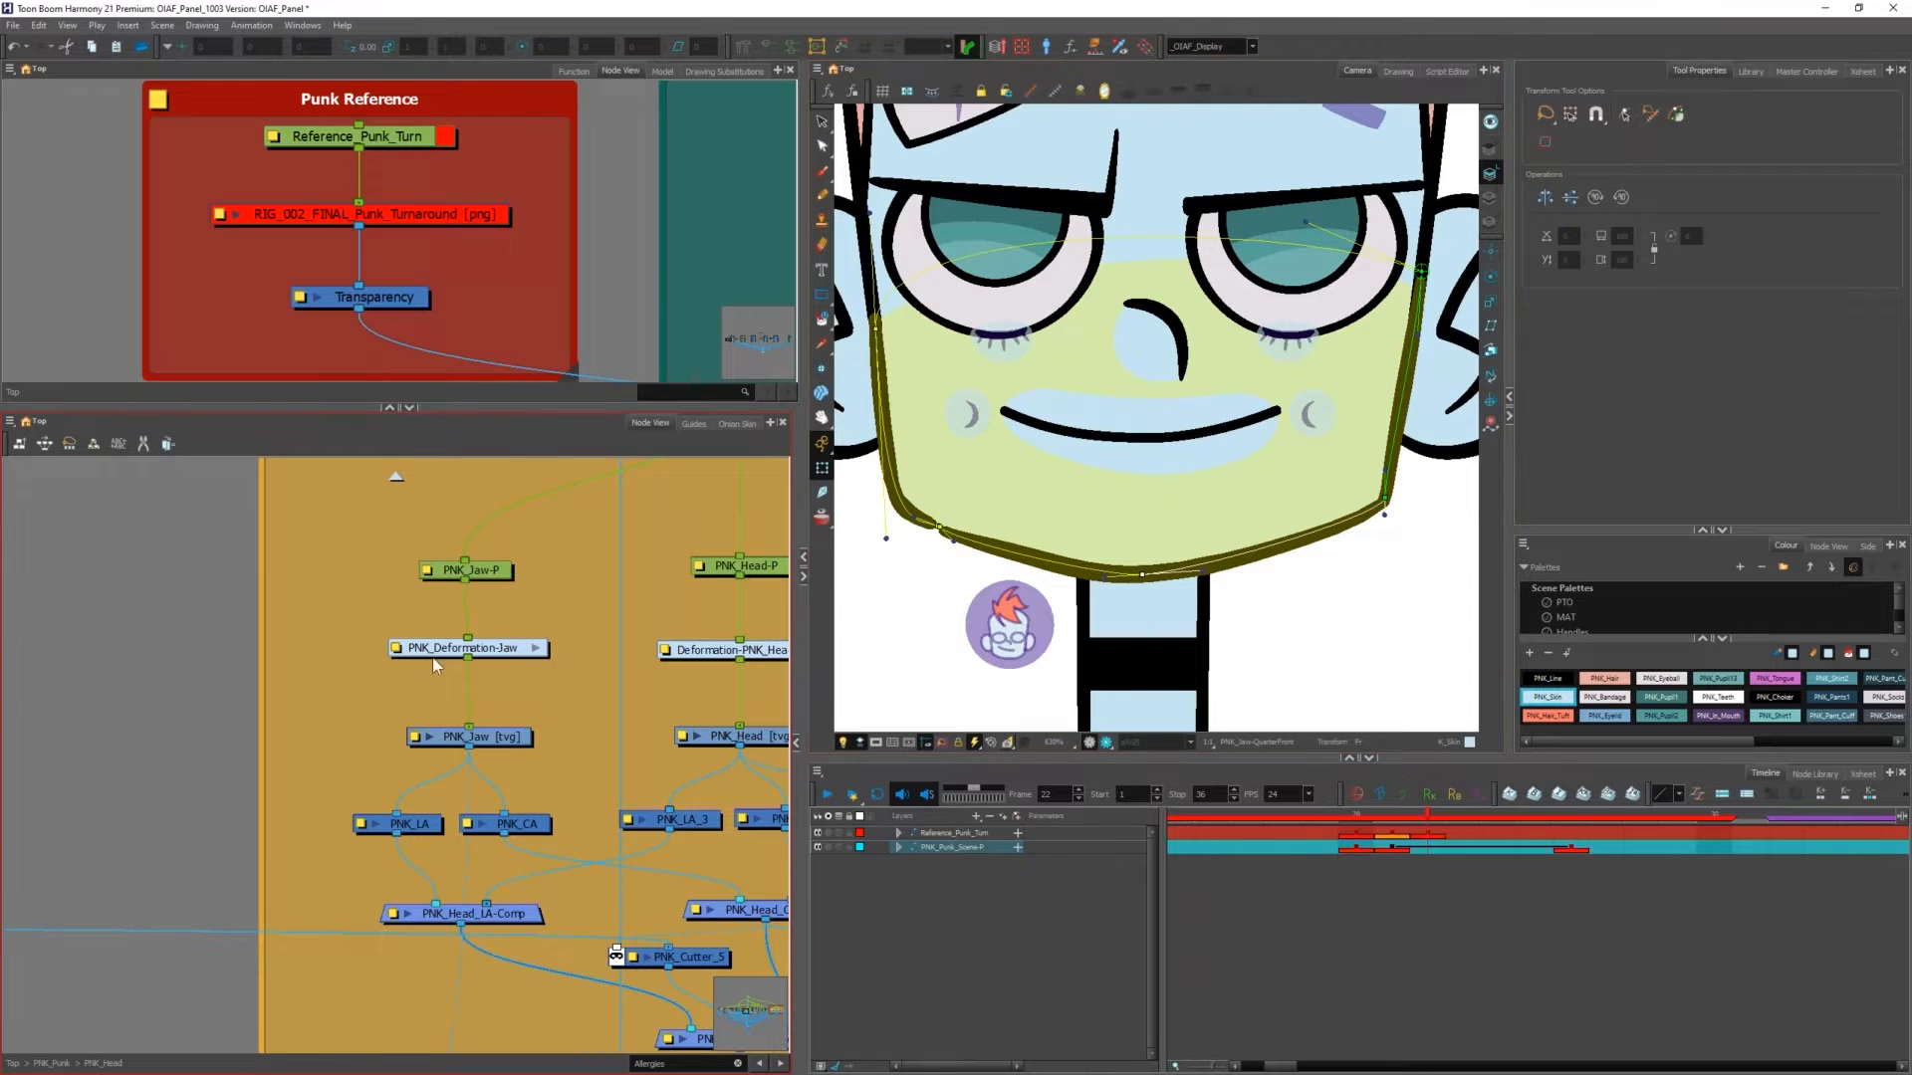
pyautogui.press('o')
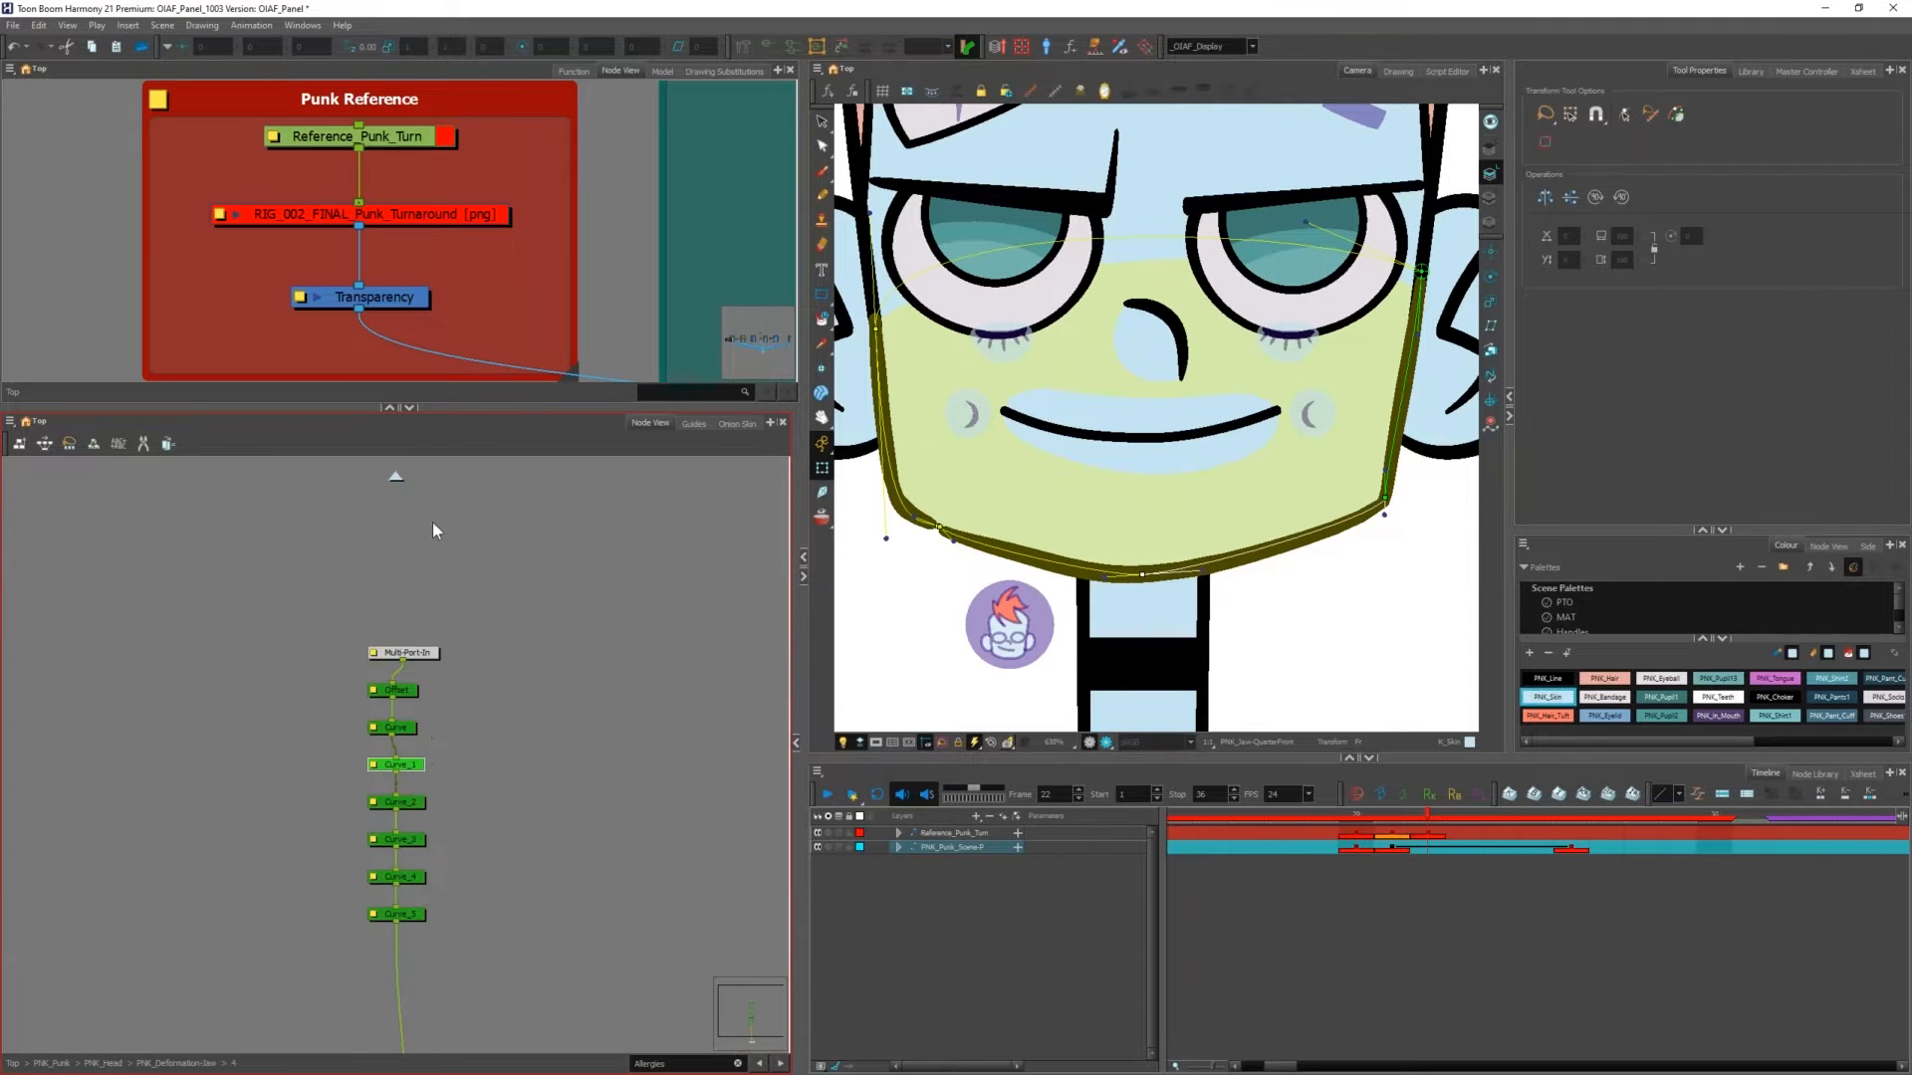
pyautogui.click(393, 479)
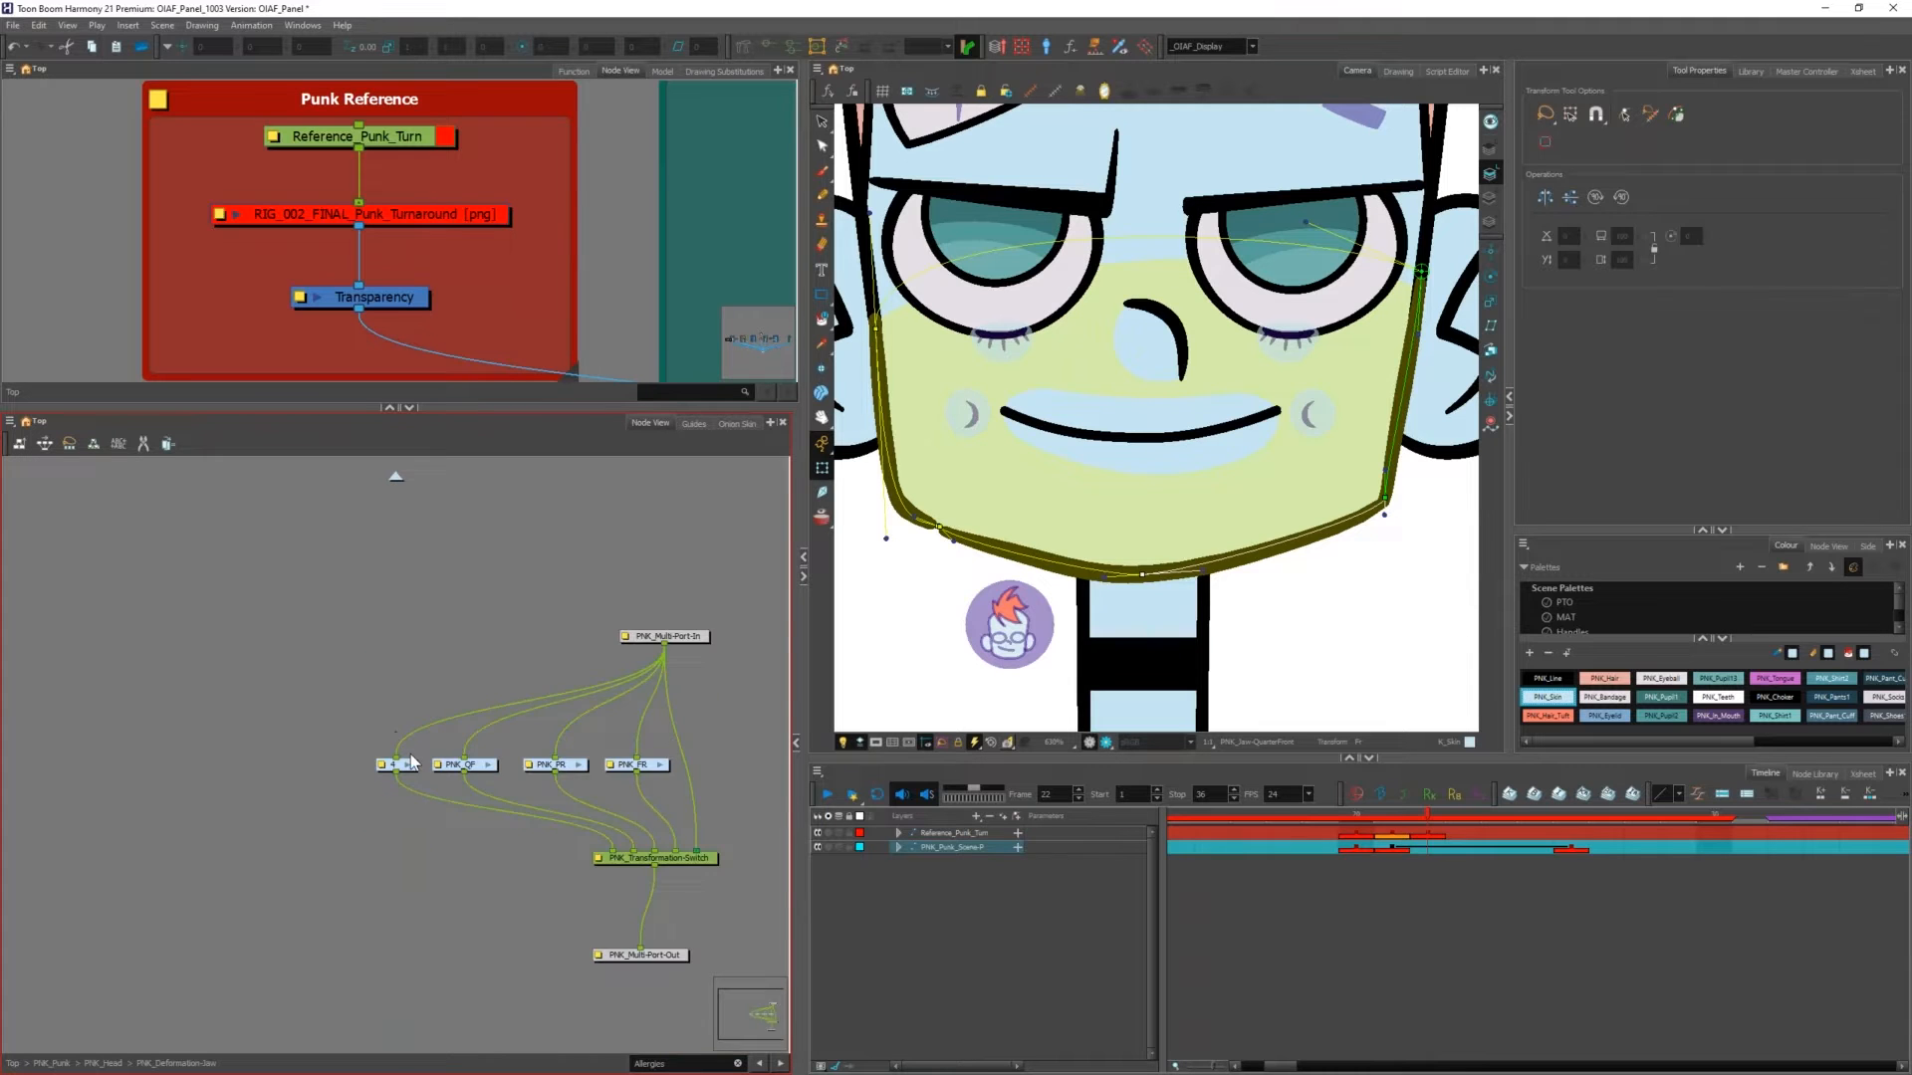
pyautogui.scroll(5, 411, 763)
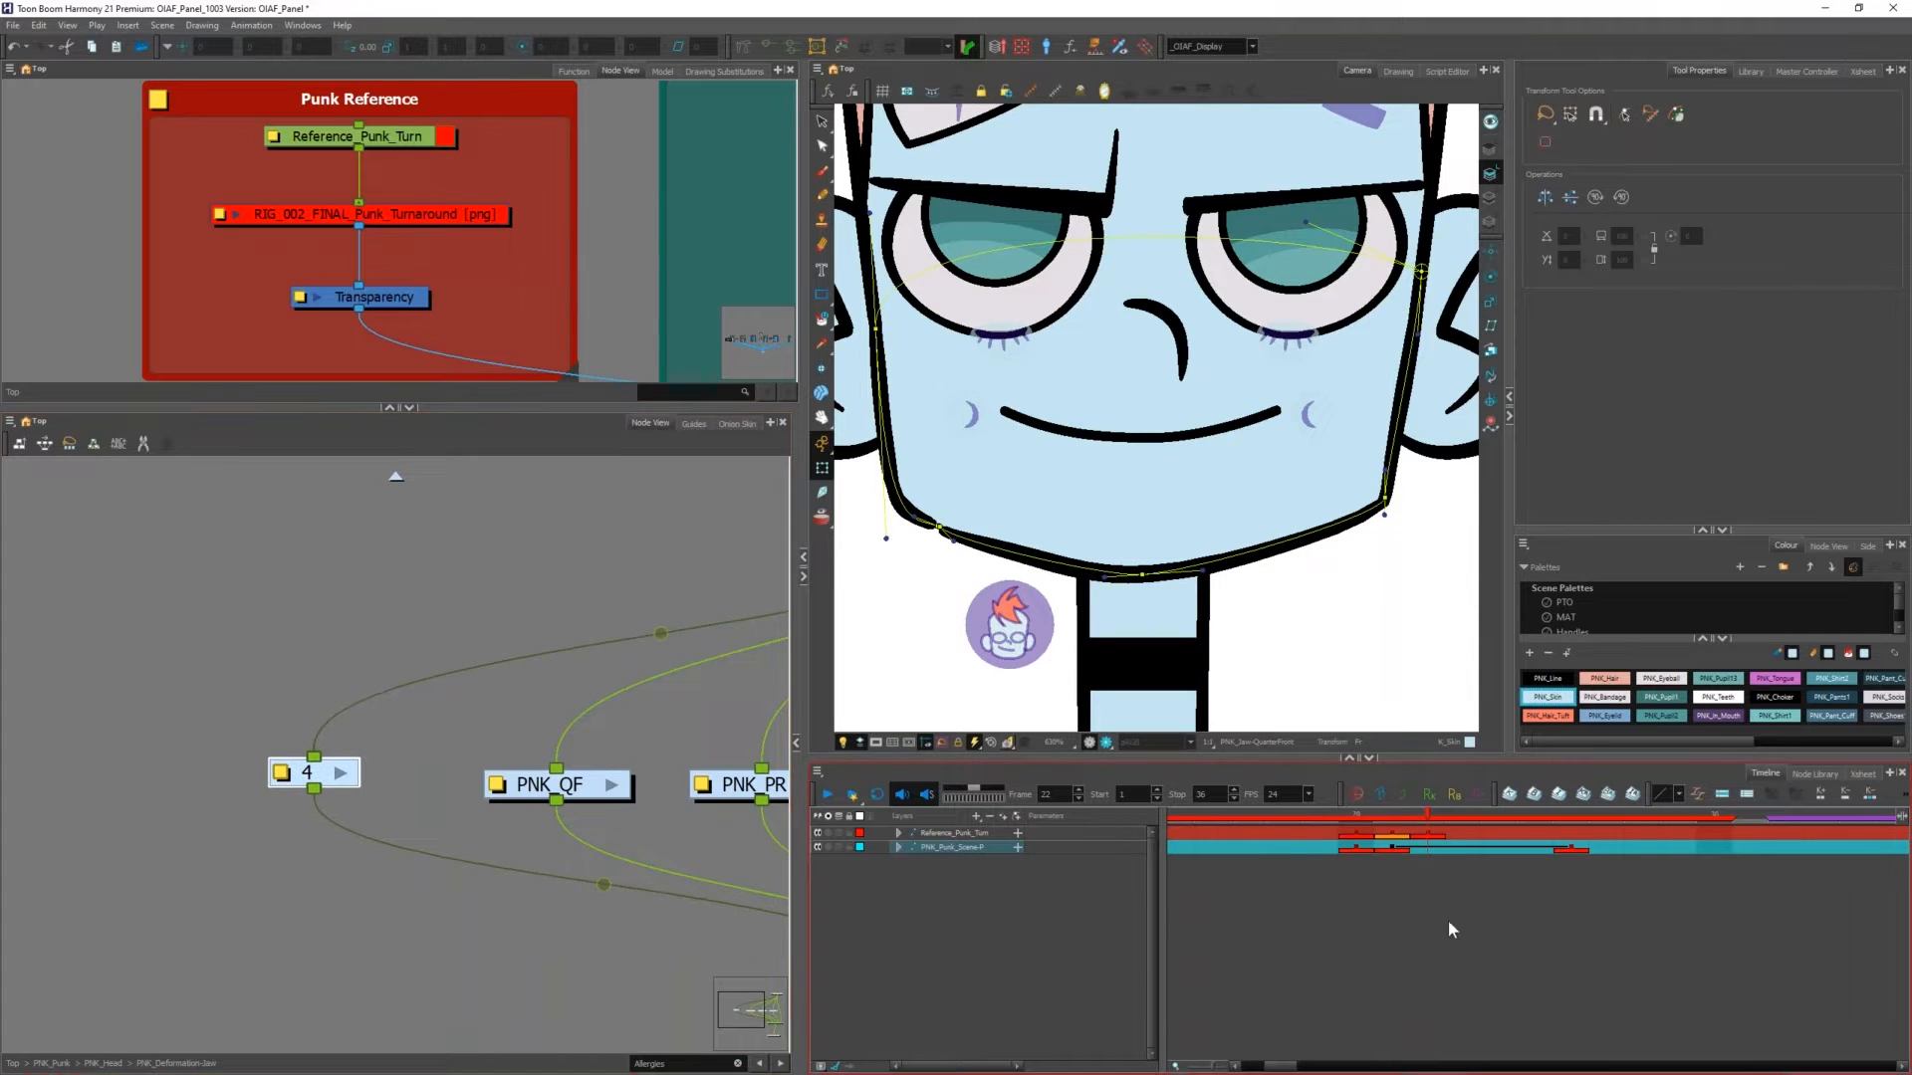
# Step: Compare the jaw's drawing substitutions and their deformers on frames 20 and 21
pyautogui.click(1353, 813)
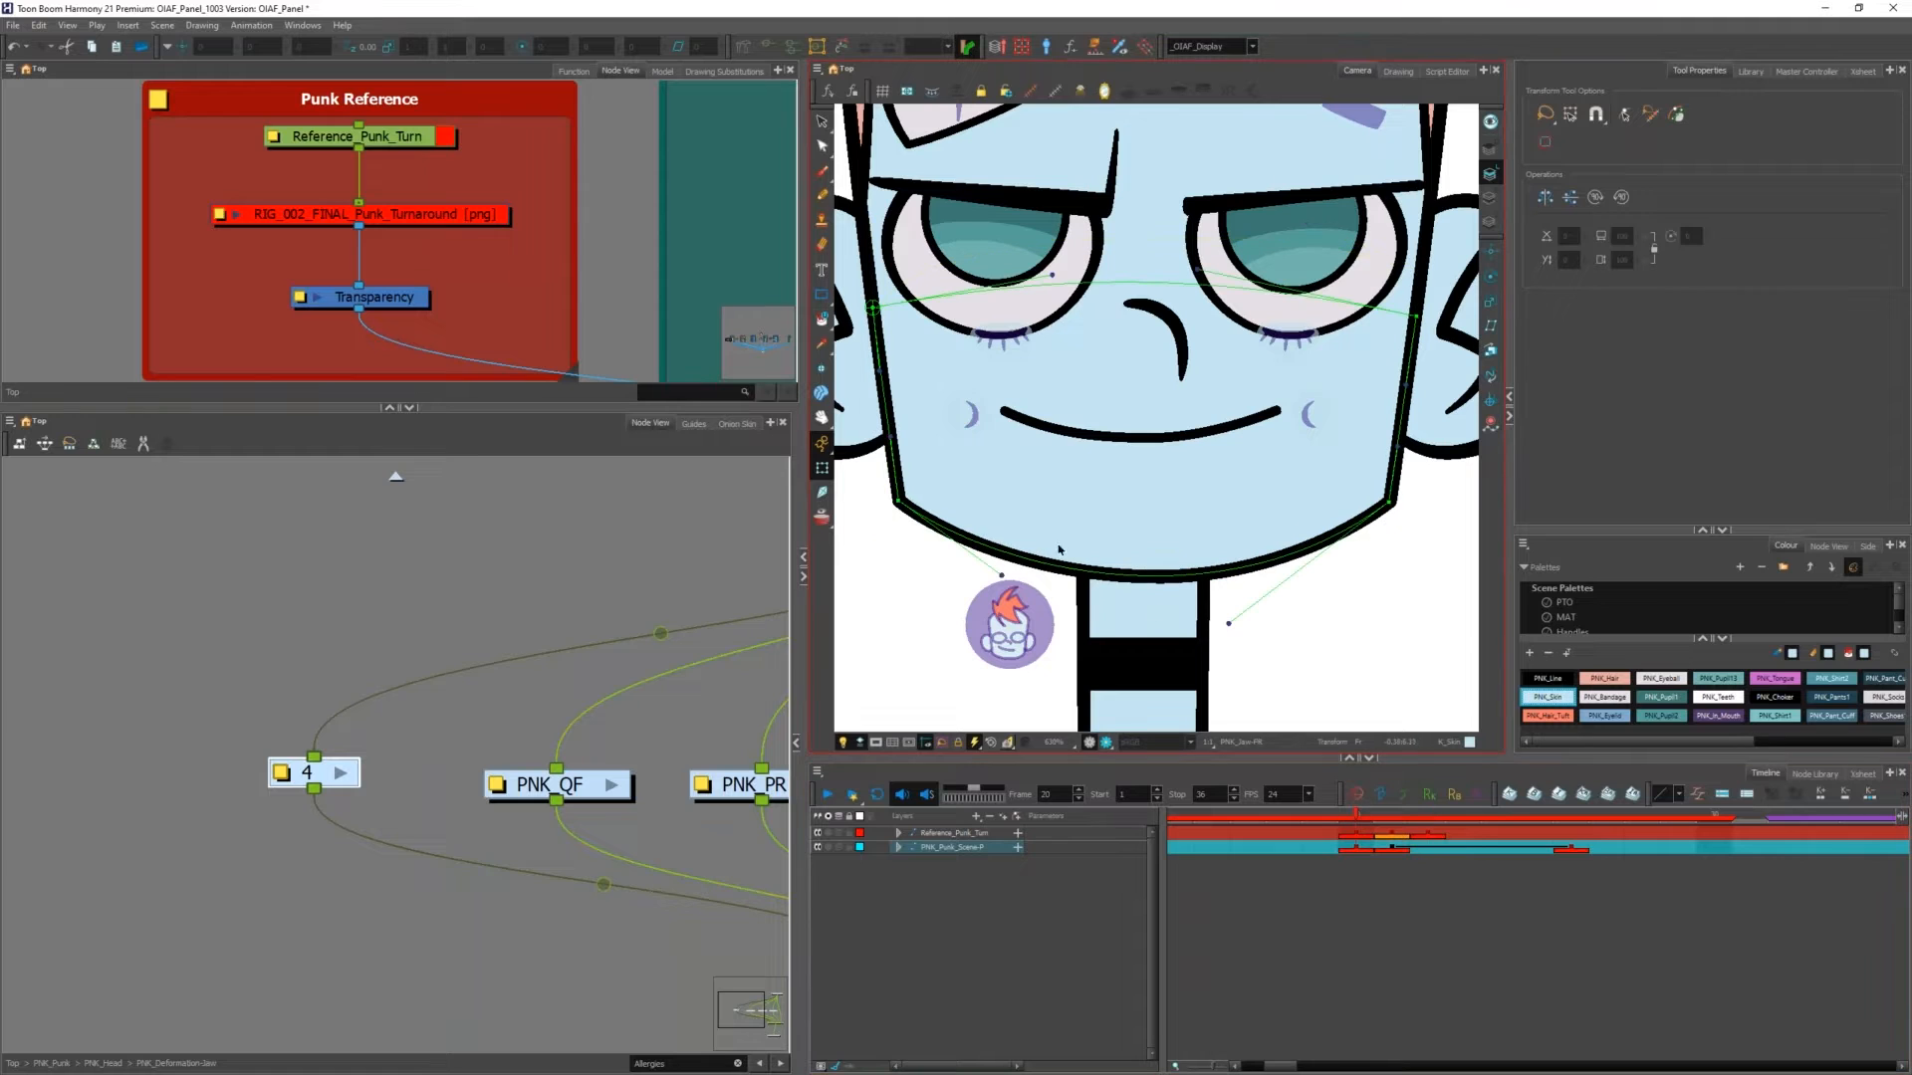
pyautogui.scroll(-2, 1016, 559)
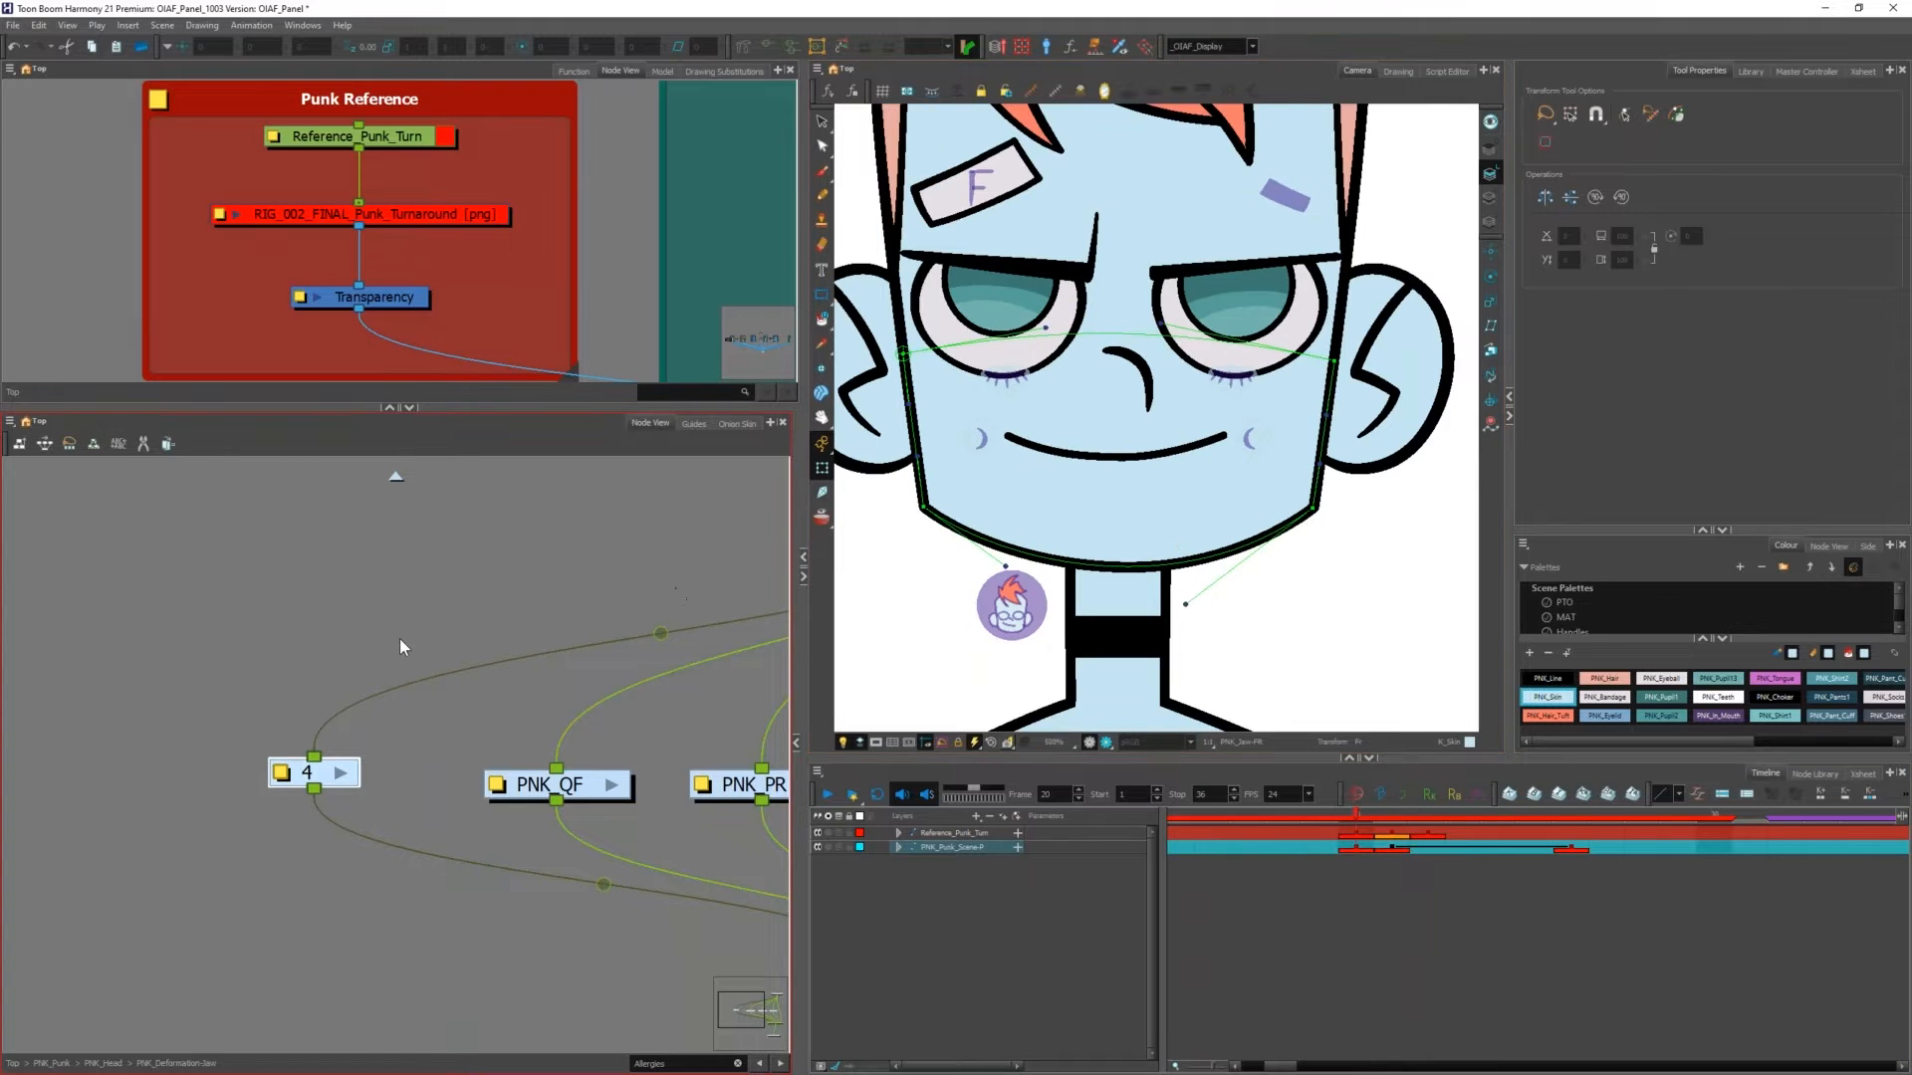
pyautogui.scroll(-1, 398, 637)
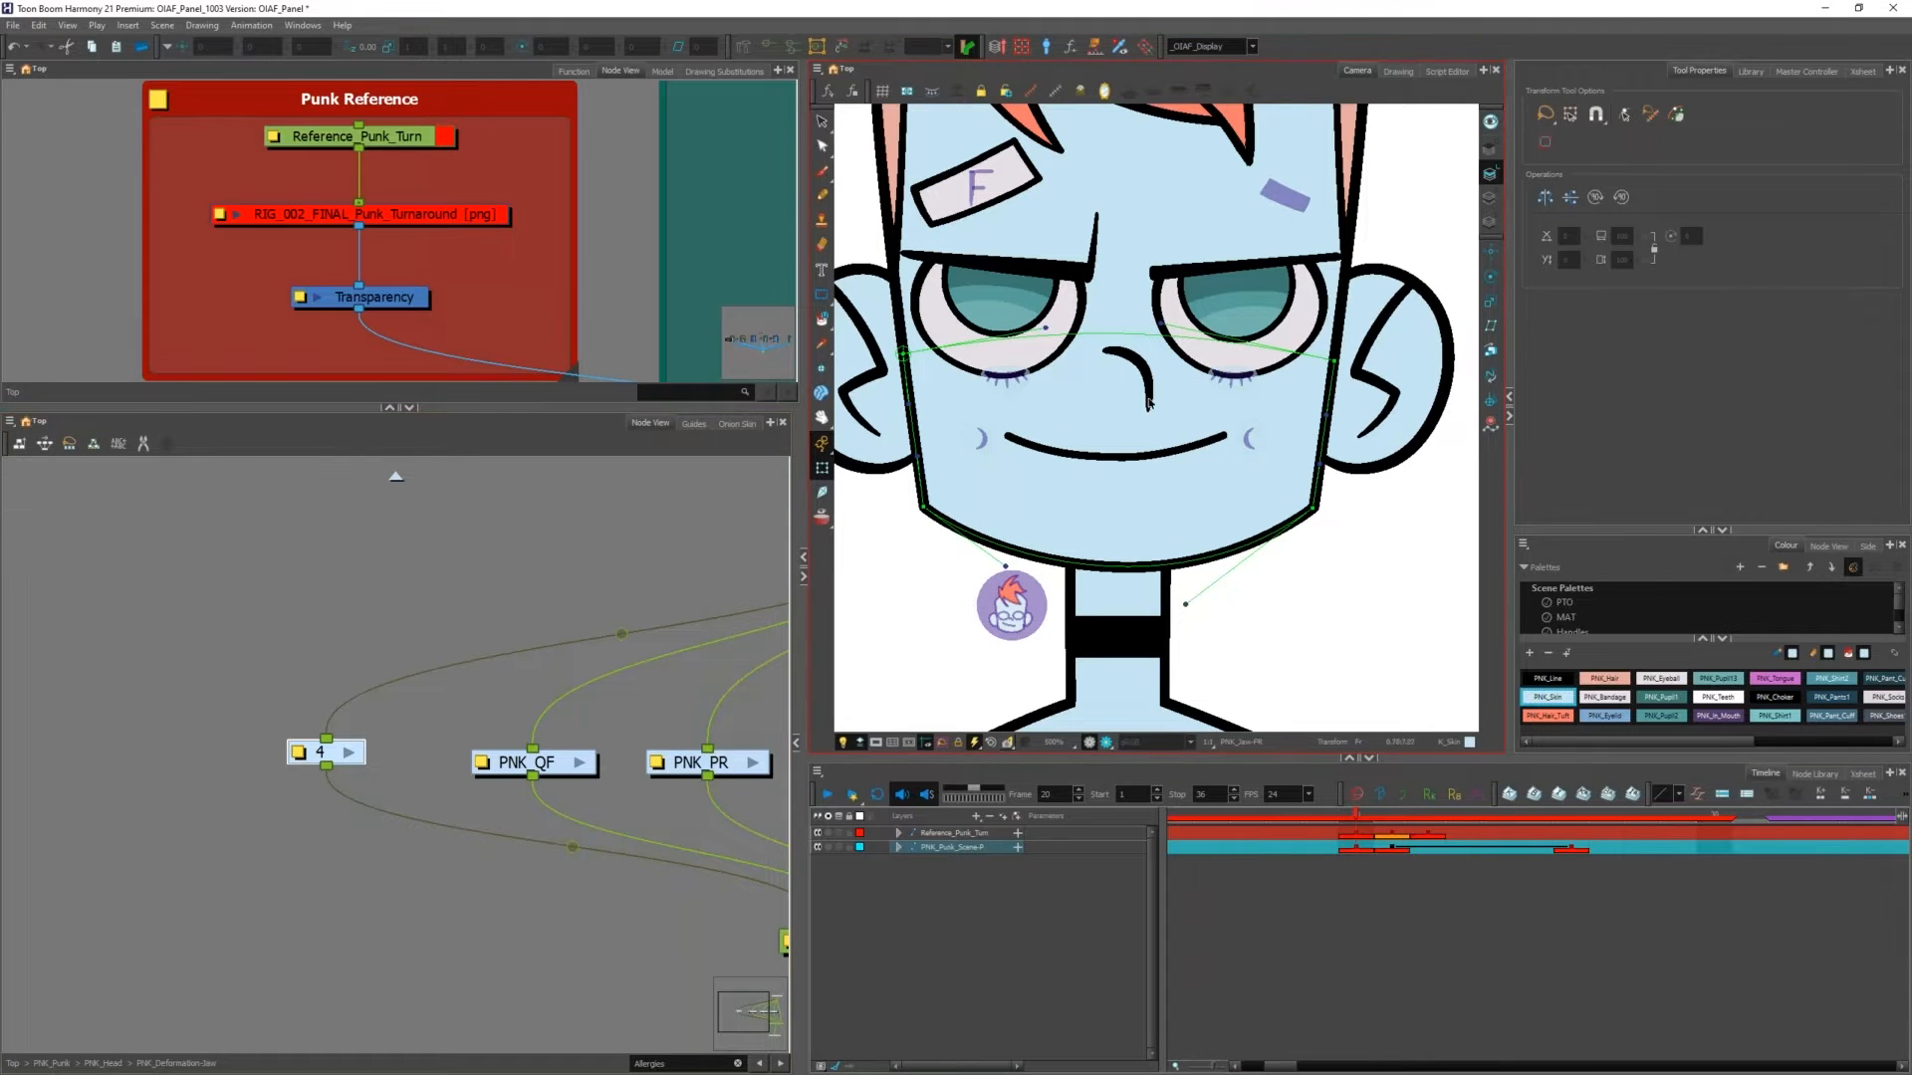
pyautogui.click(1172, 419)
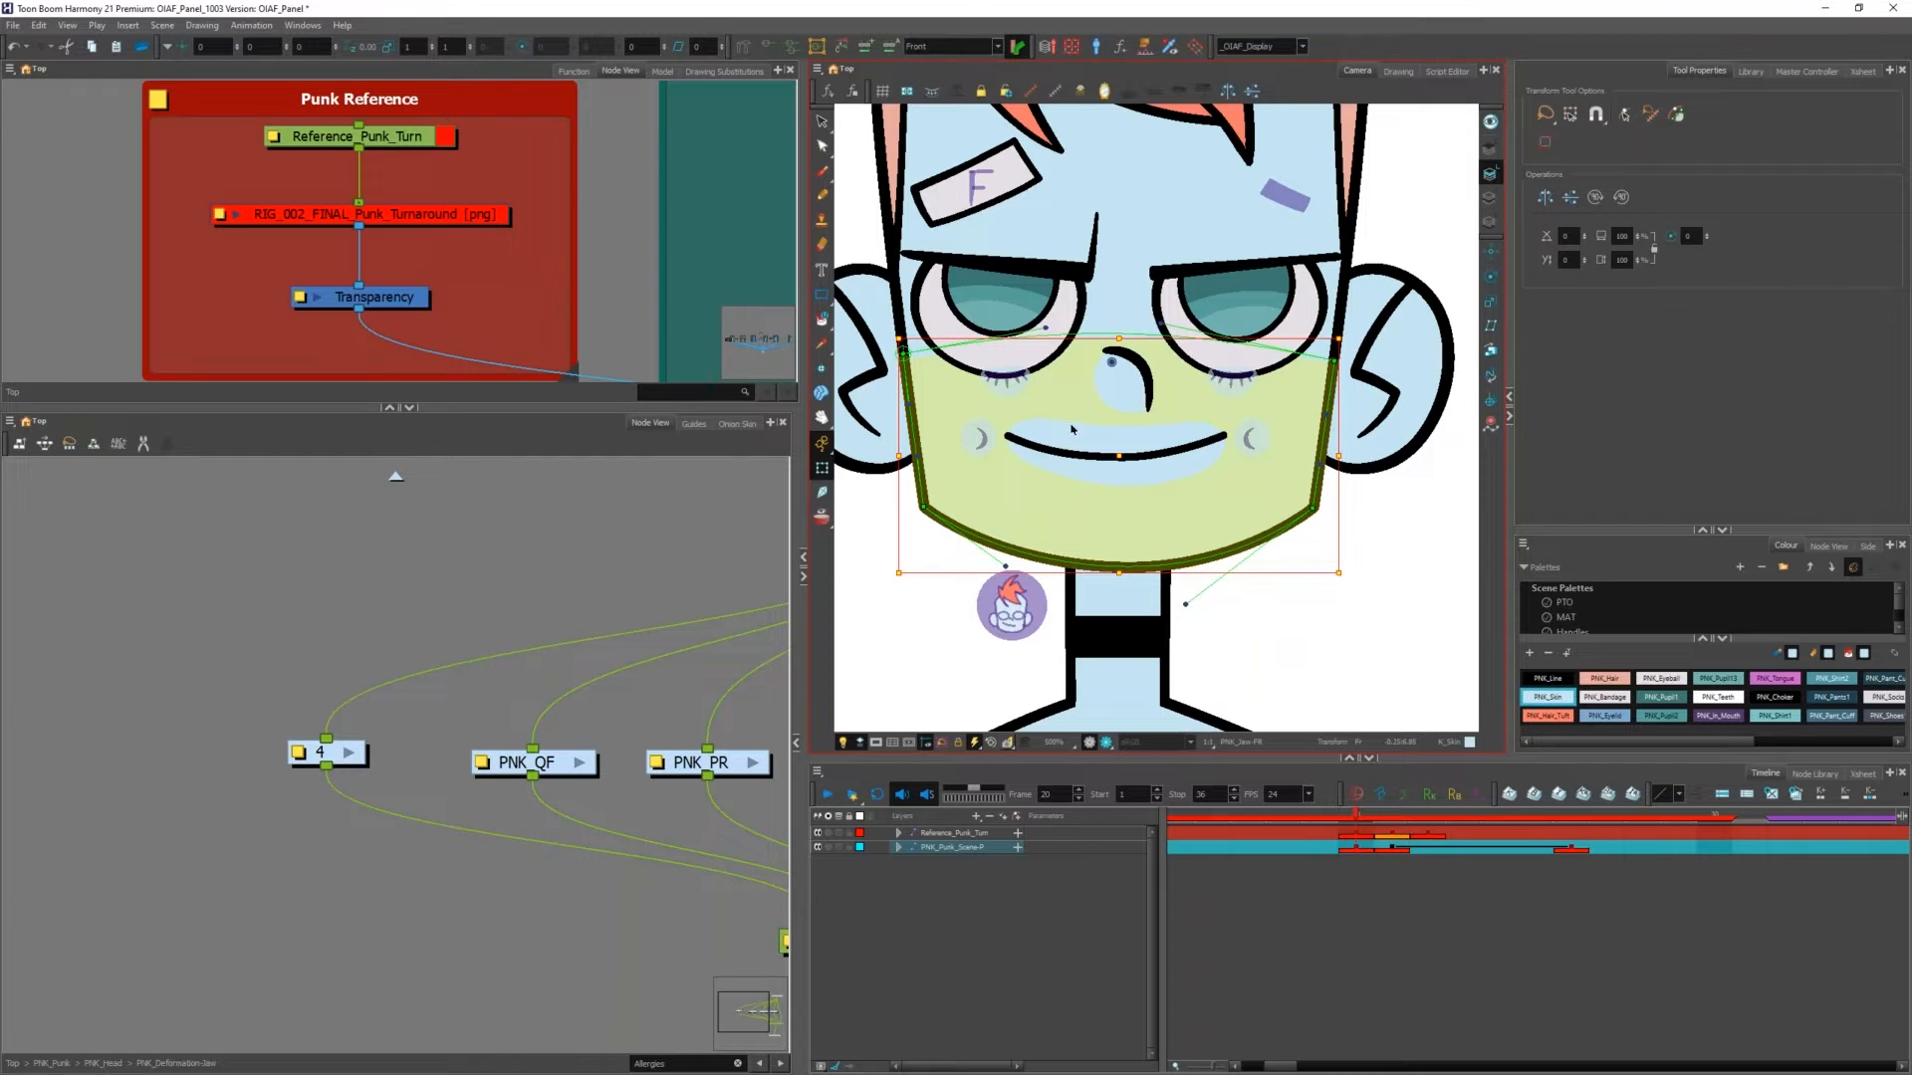
pyautogui.click(714, 71)
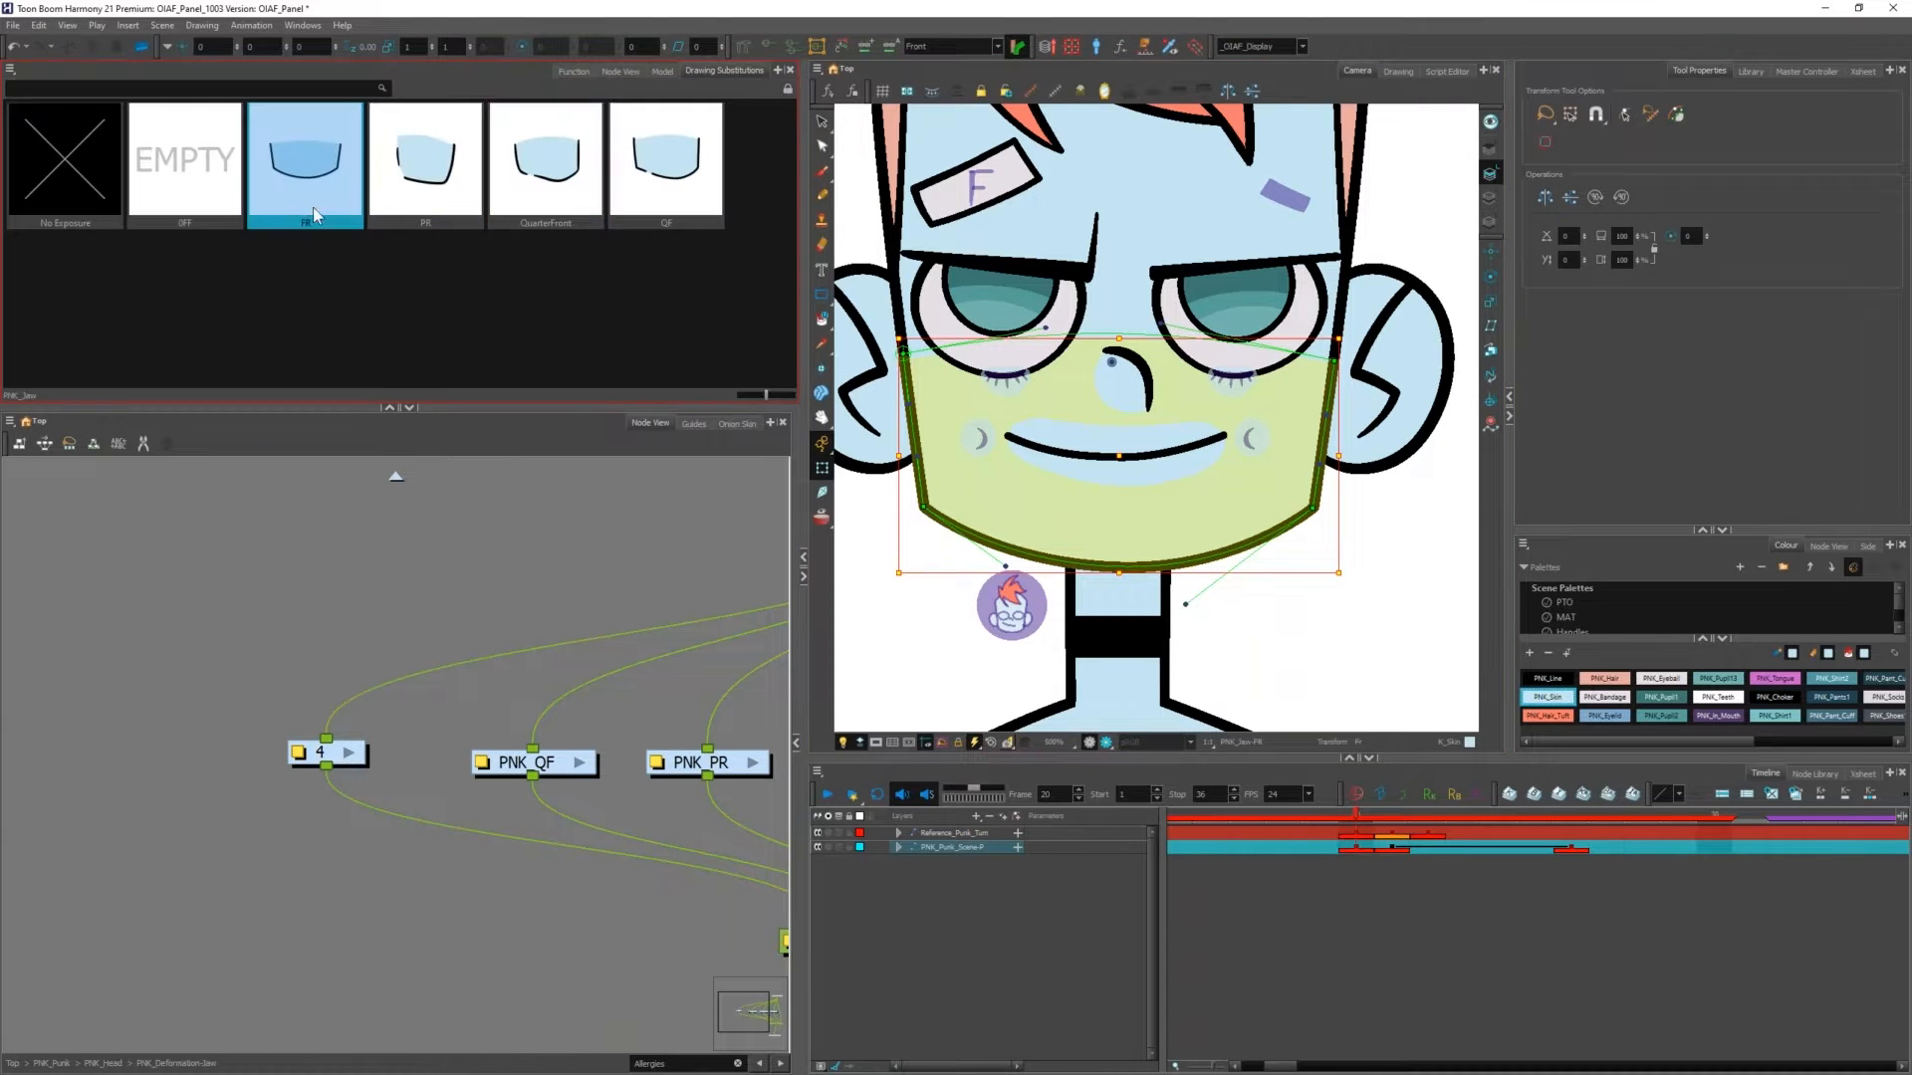
pyautogui.click(1395, 810)
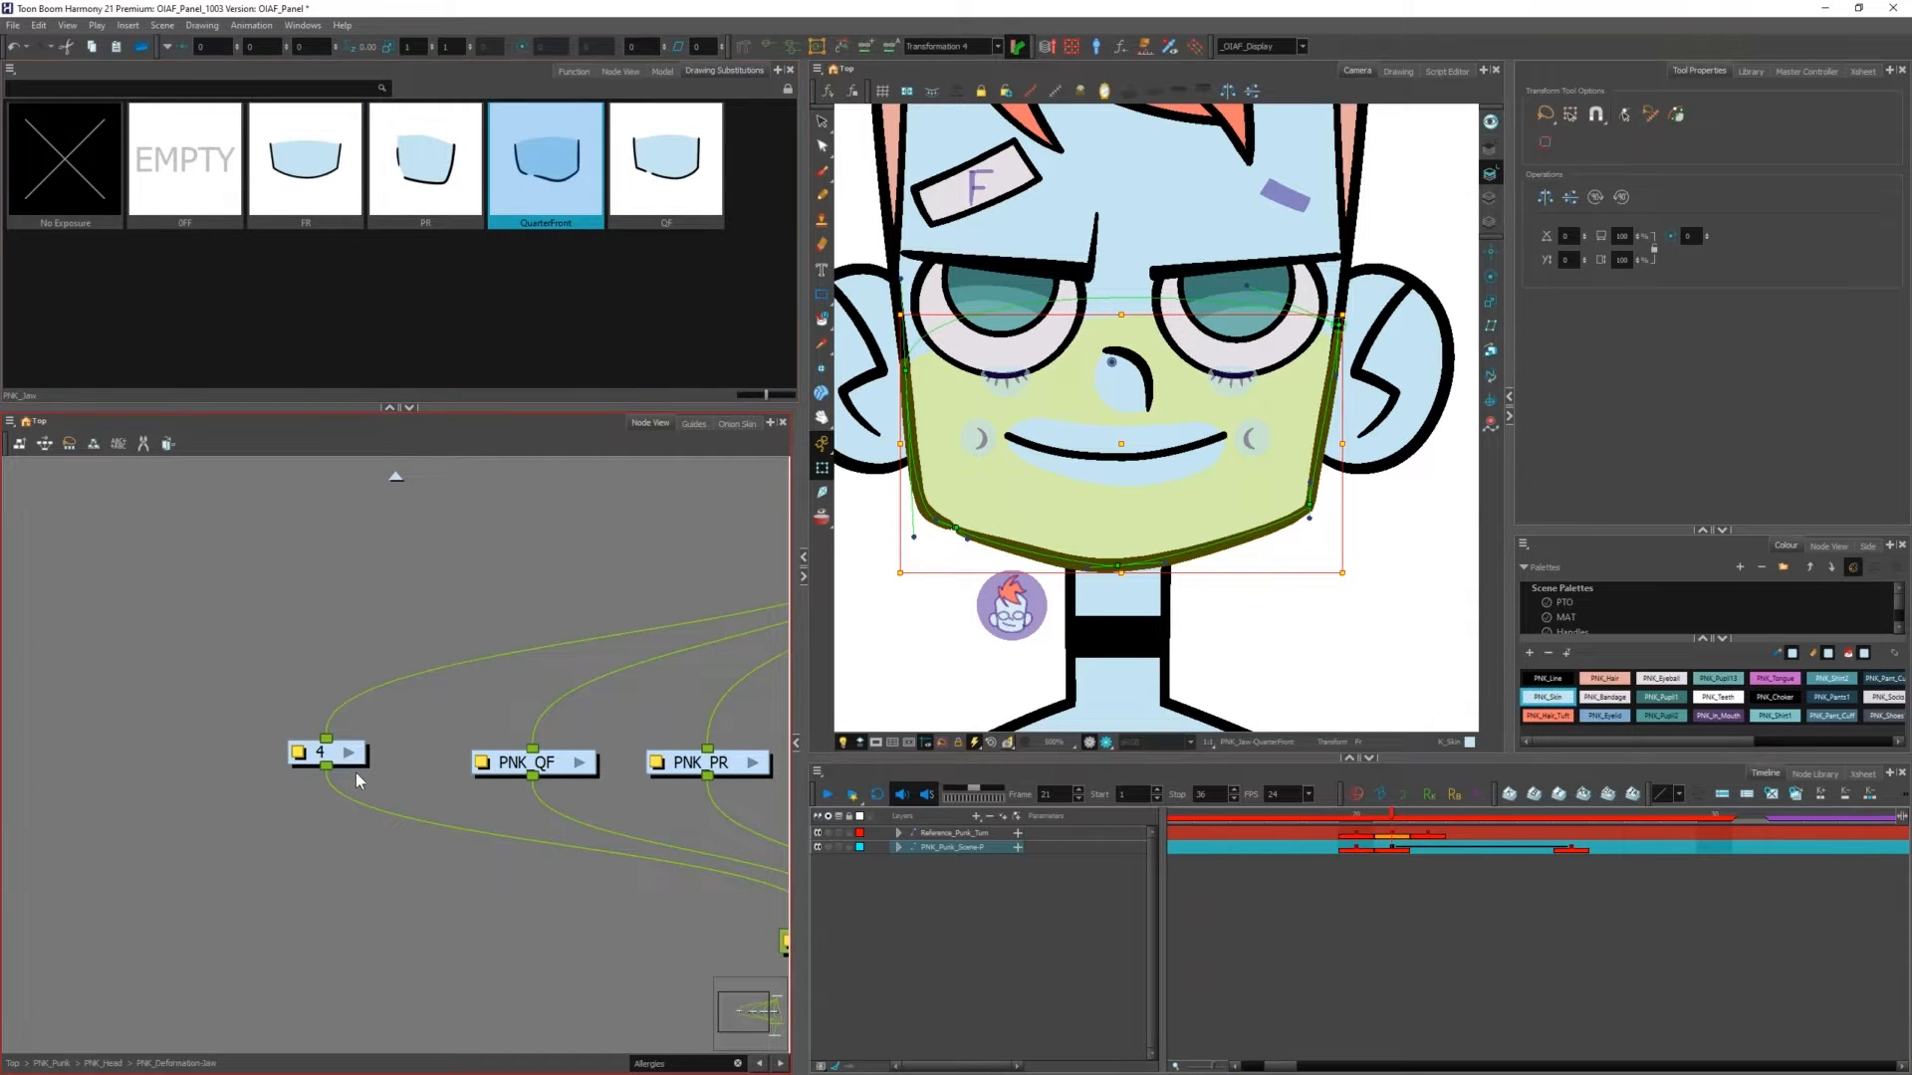
# Step: Select deformation group 4 inside PNK_Deformation-Jaw, open it and select its offset and curve nodes
pyautogui.scroll(3, 356, 772)
pyautogui.click(212, 788)
pyautogui.click(316, 720)
pyautogui.moveTo(294, 722); pyautogui.dragTo(292, 742)
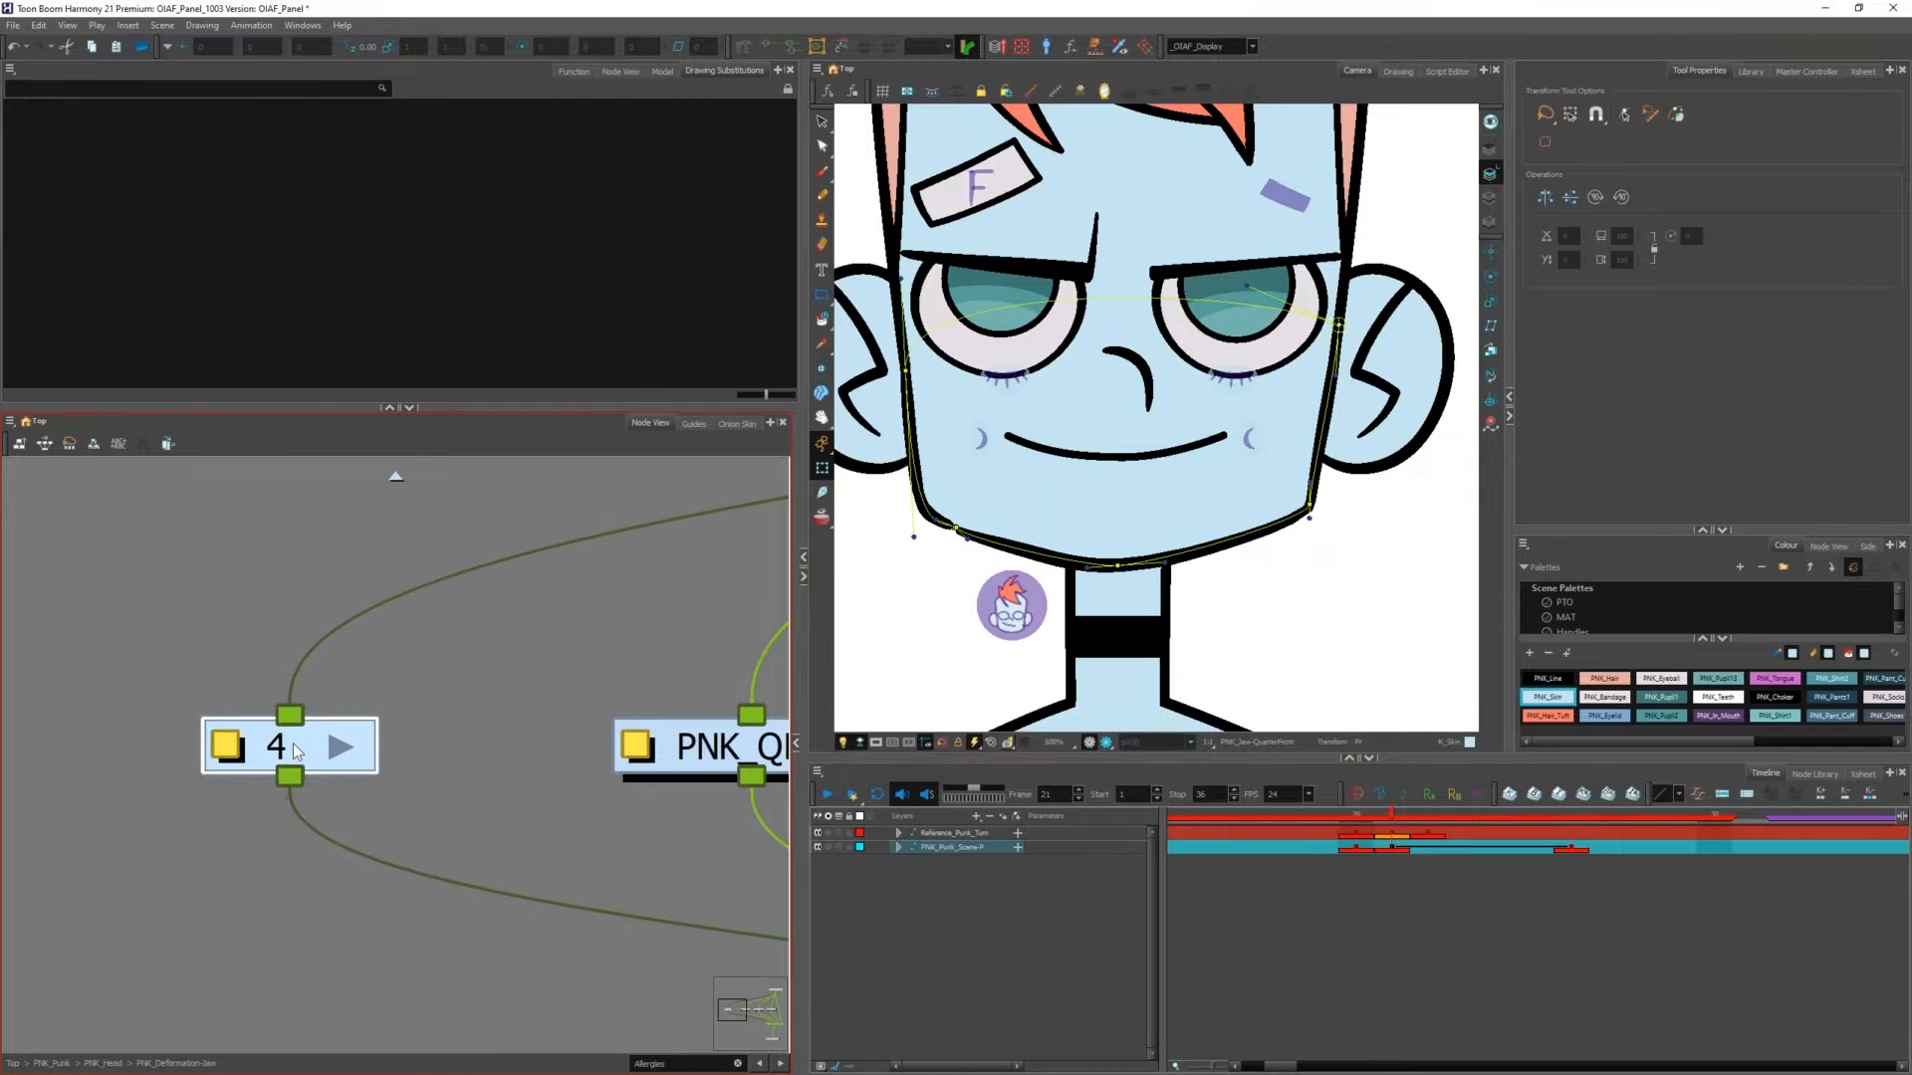
pyautogui.click(355, 757)
pyautogui.moveTo(420, 699); pyautogui.dragTo(361, 916)
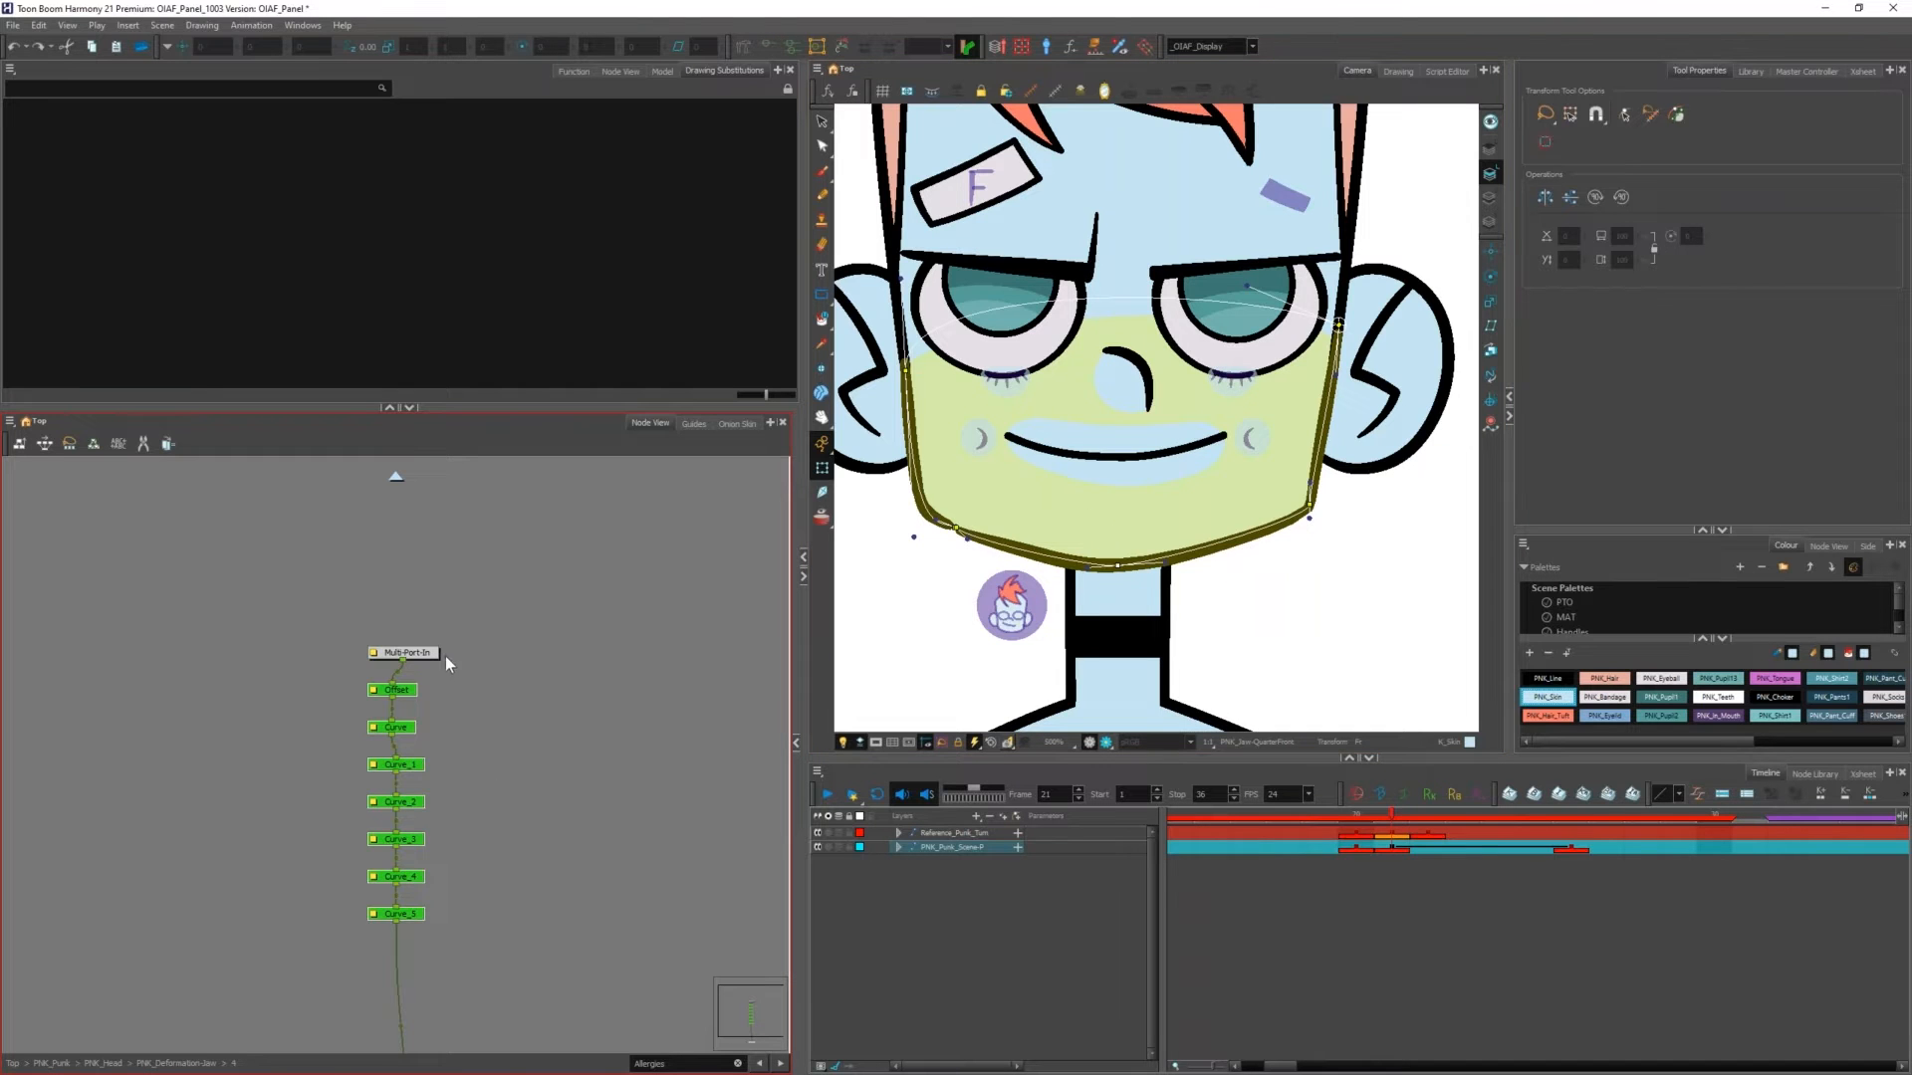
# Step: Select the PNK_Jaw-P peg in the head group and examine its keys on frames 20, 21 and 26
pyautogui.click(394, 480)
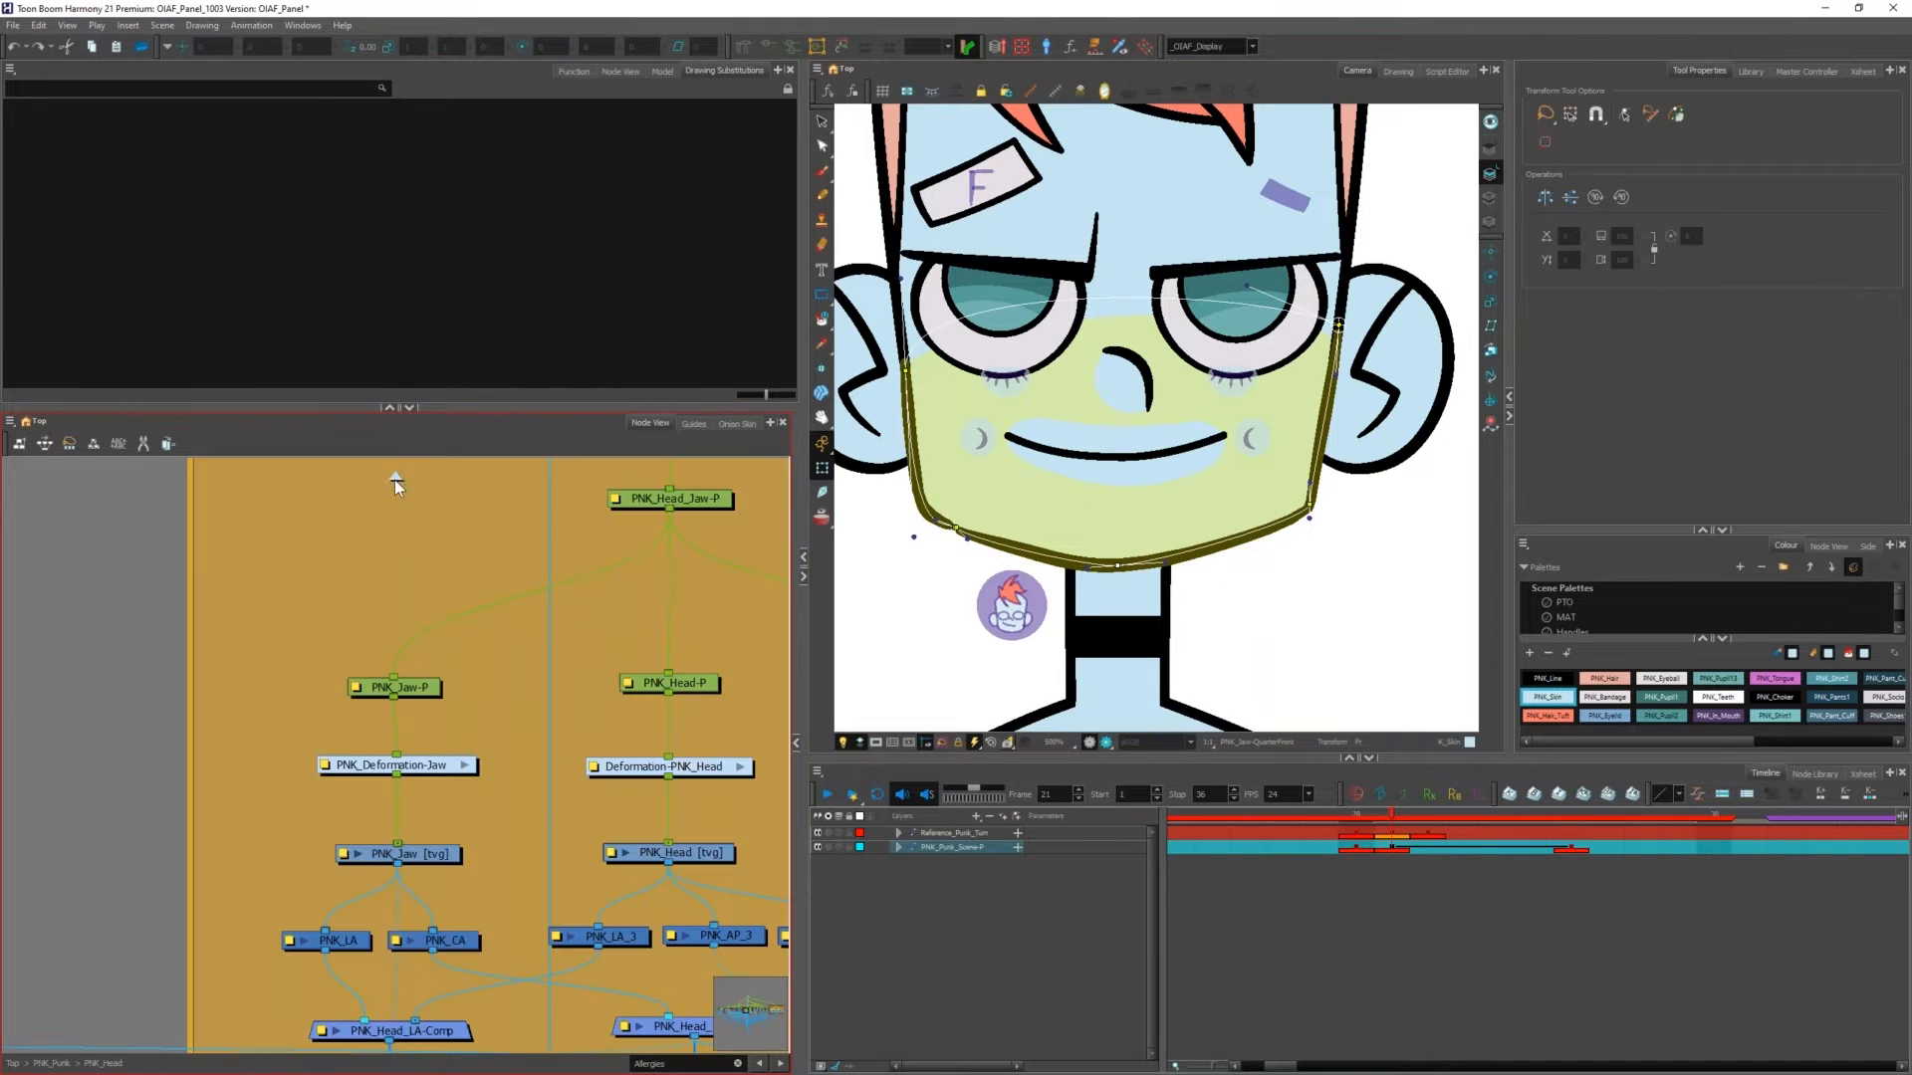
pyautogui.click(391, 687)
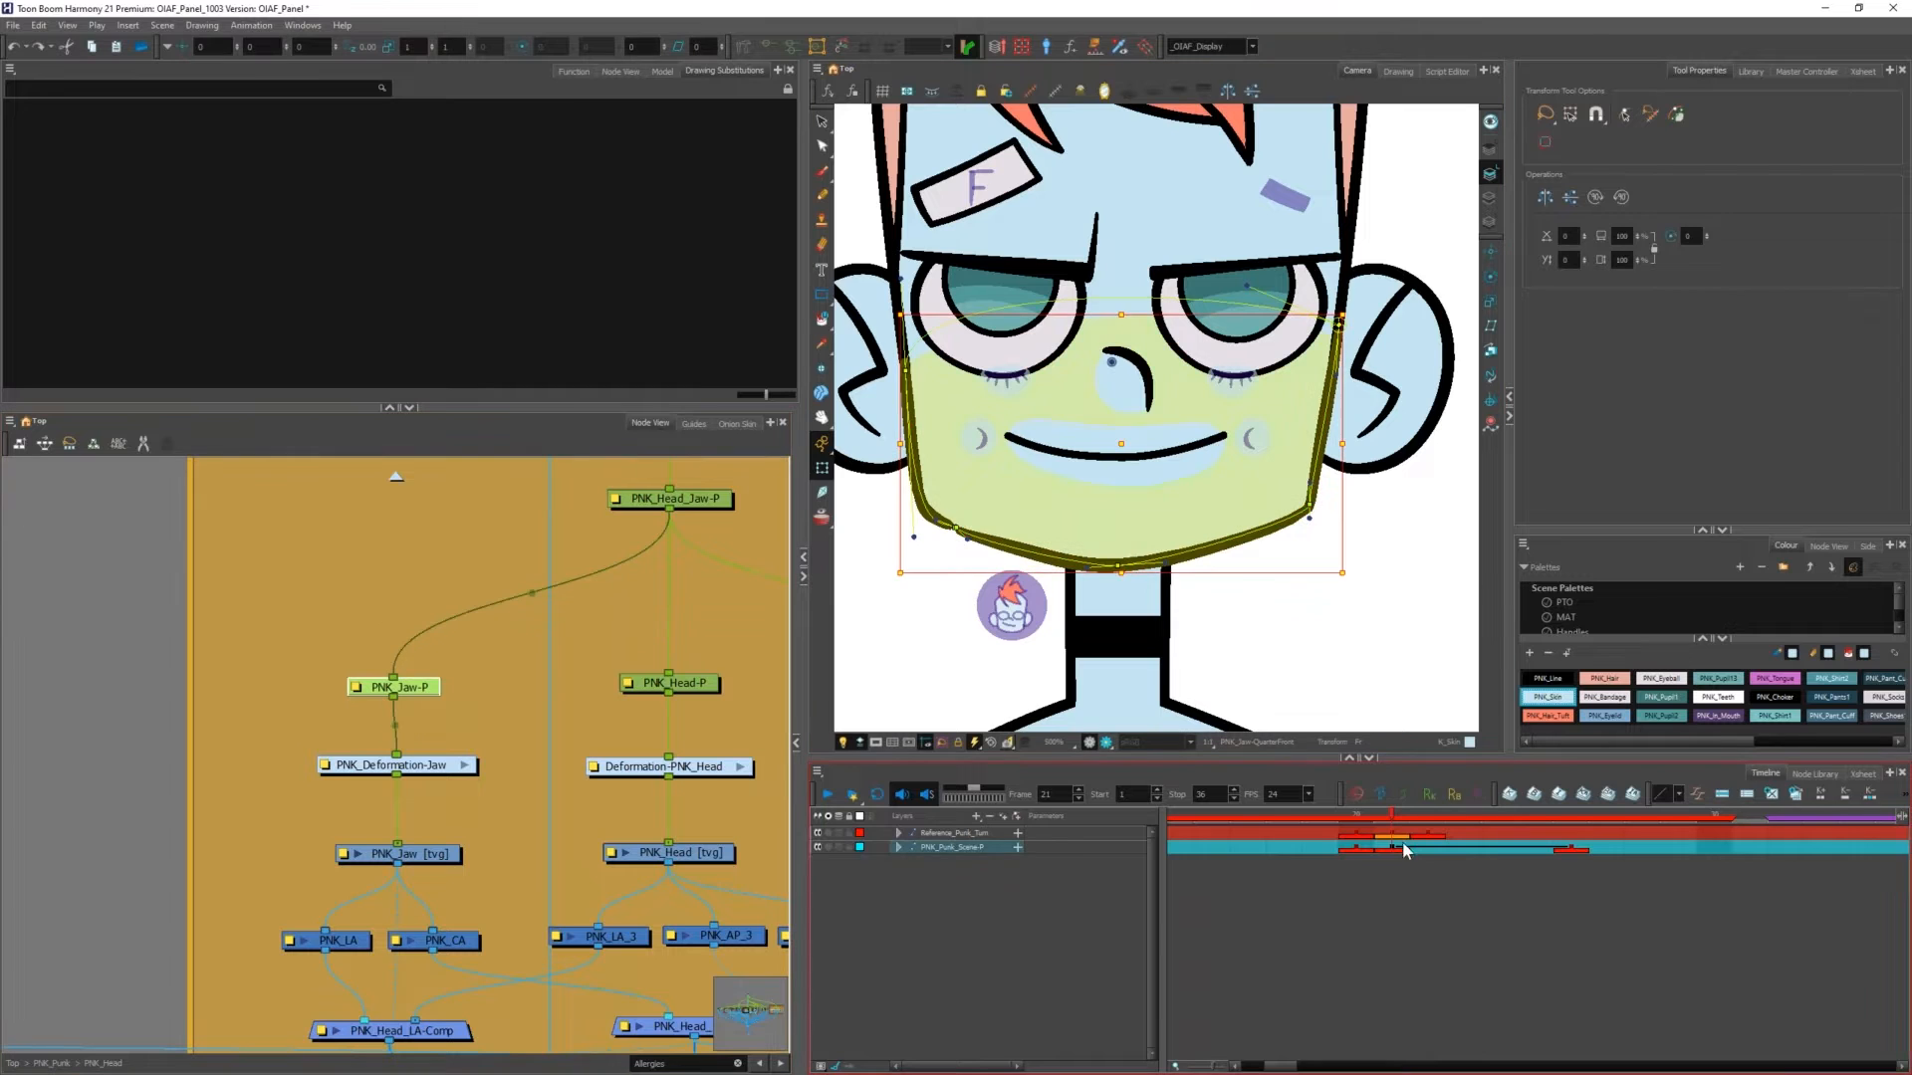
pyautogui.click(1391, 883)
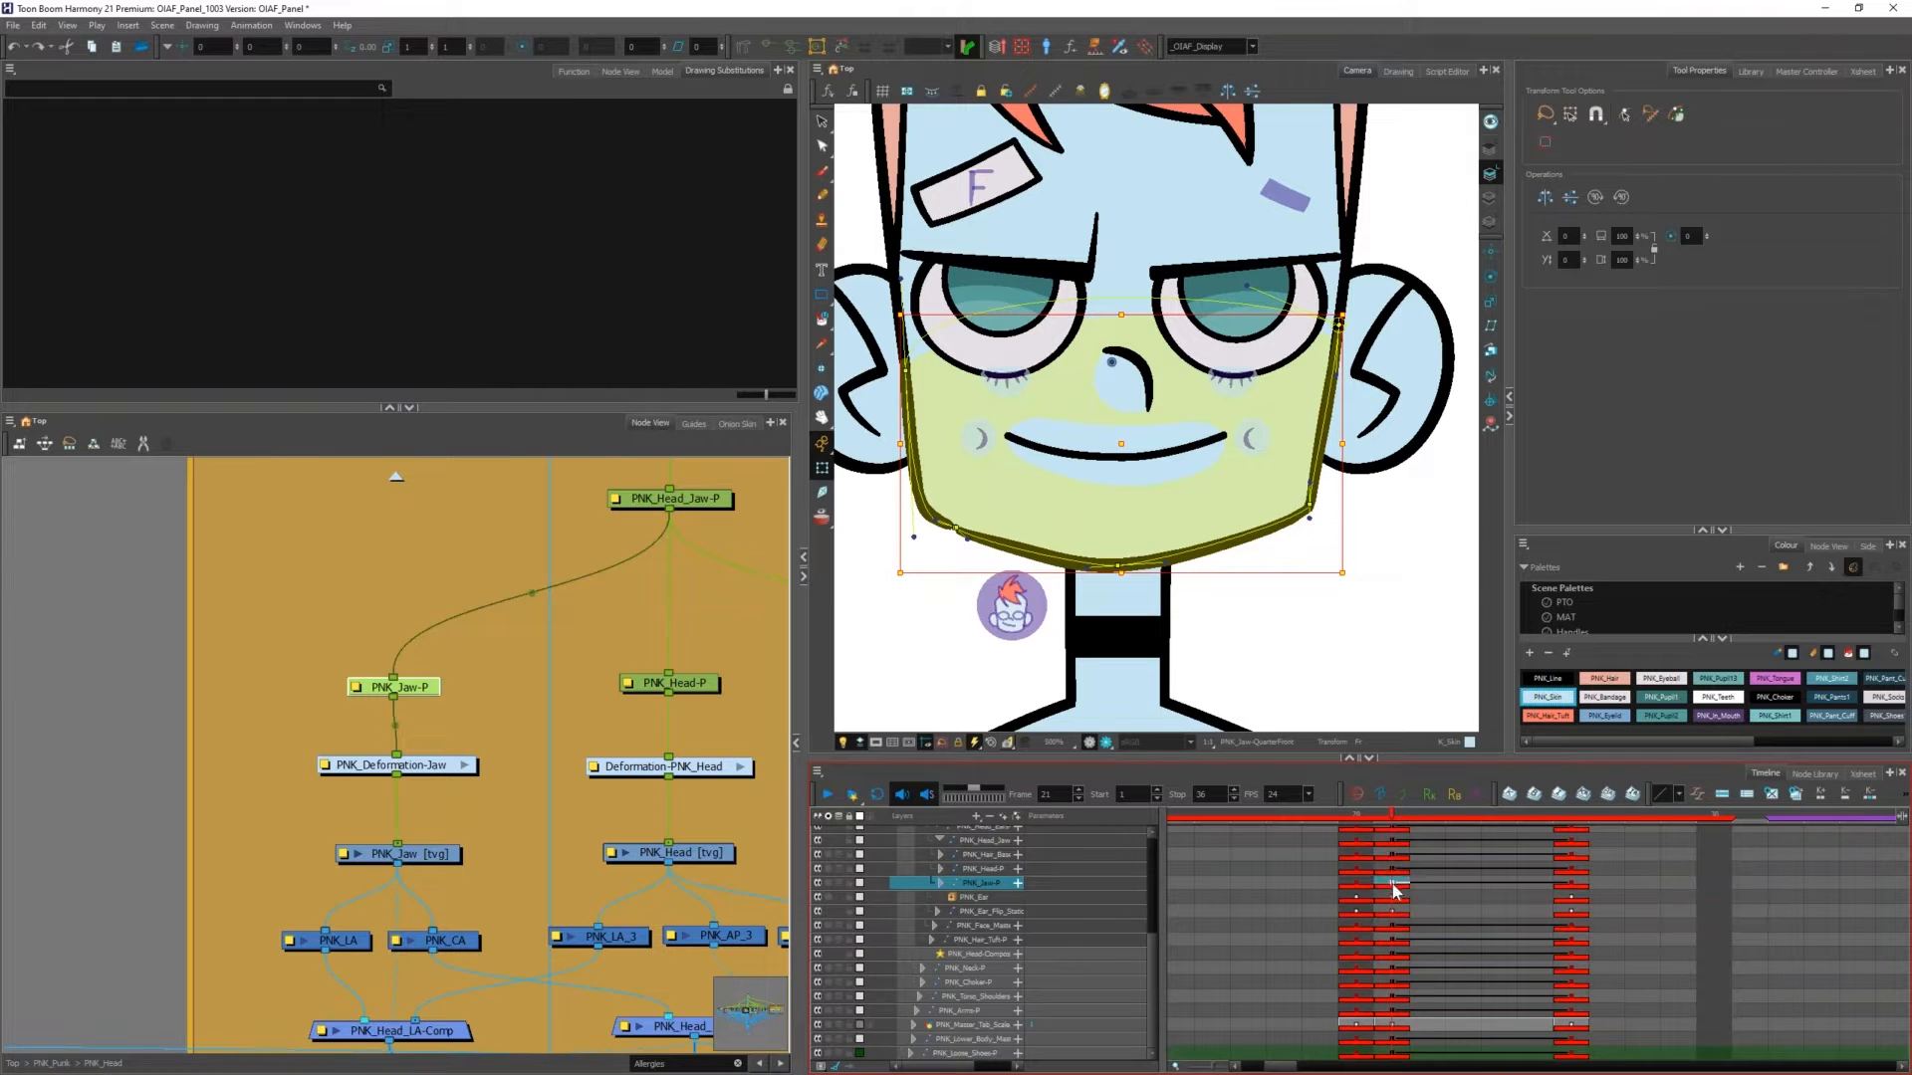
pyautogui.click(1357, 883)
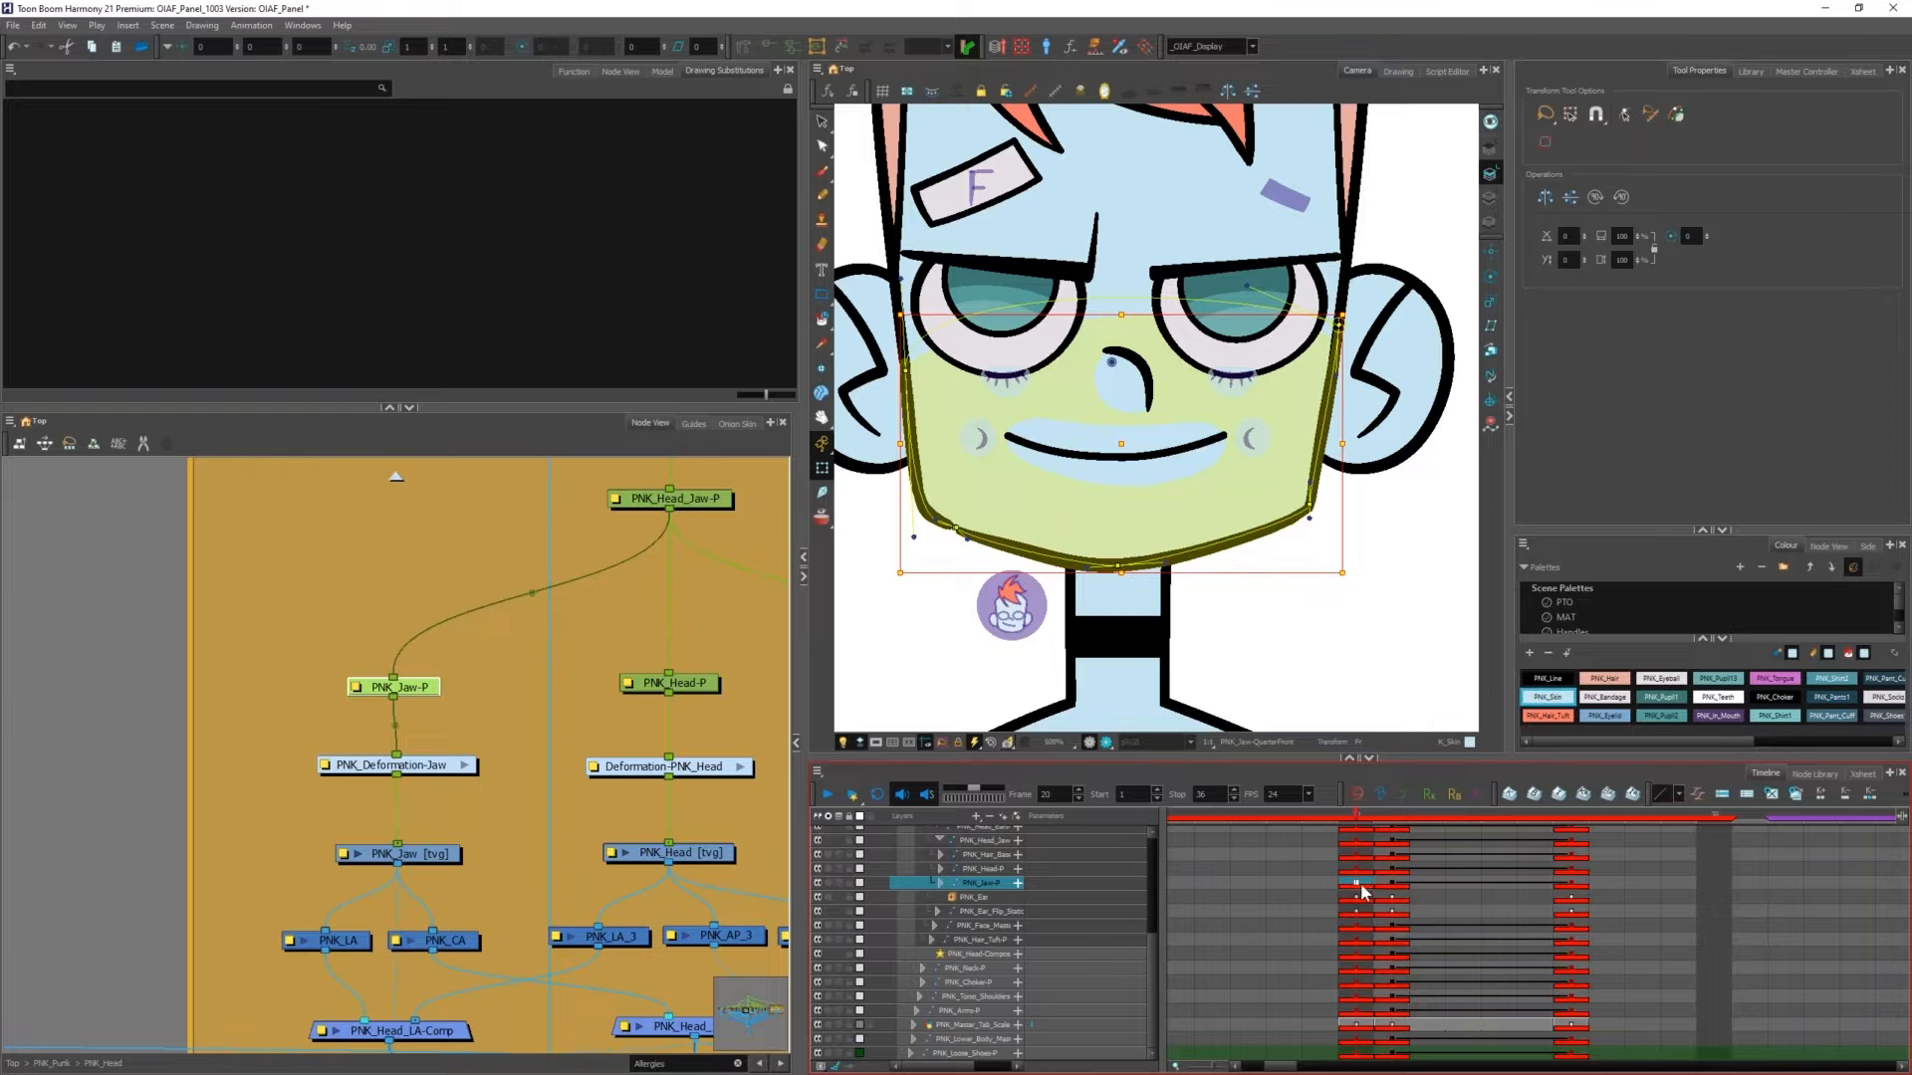
pyautogui.click(1570, 883)
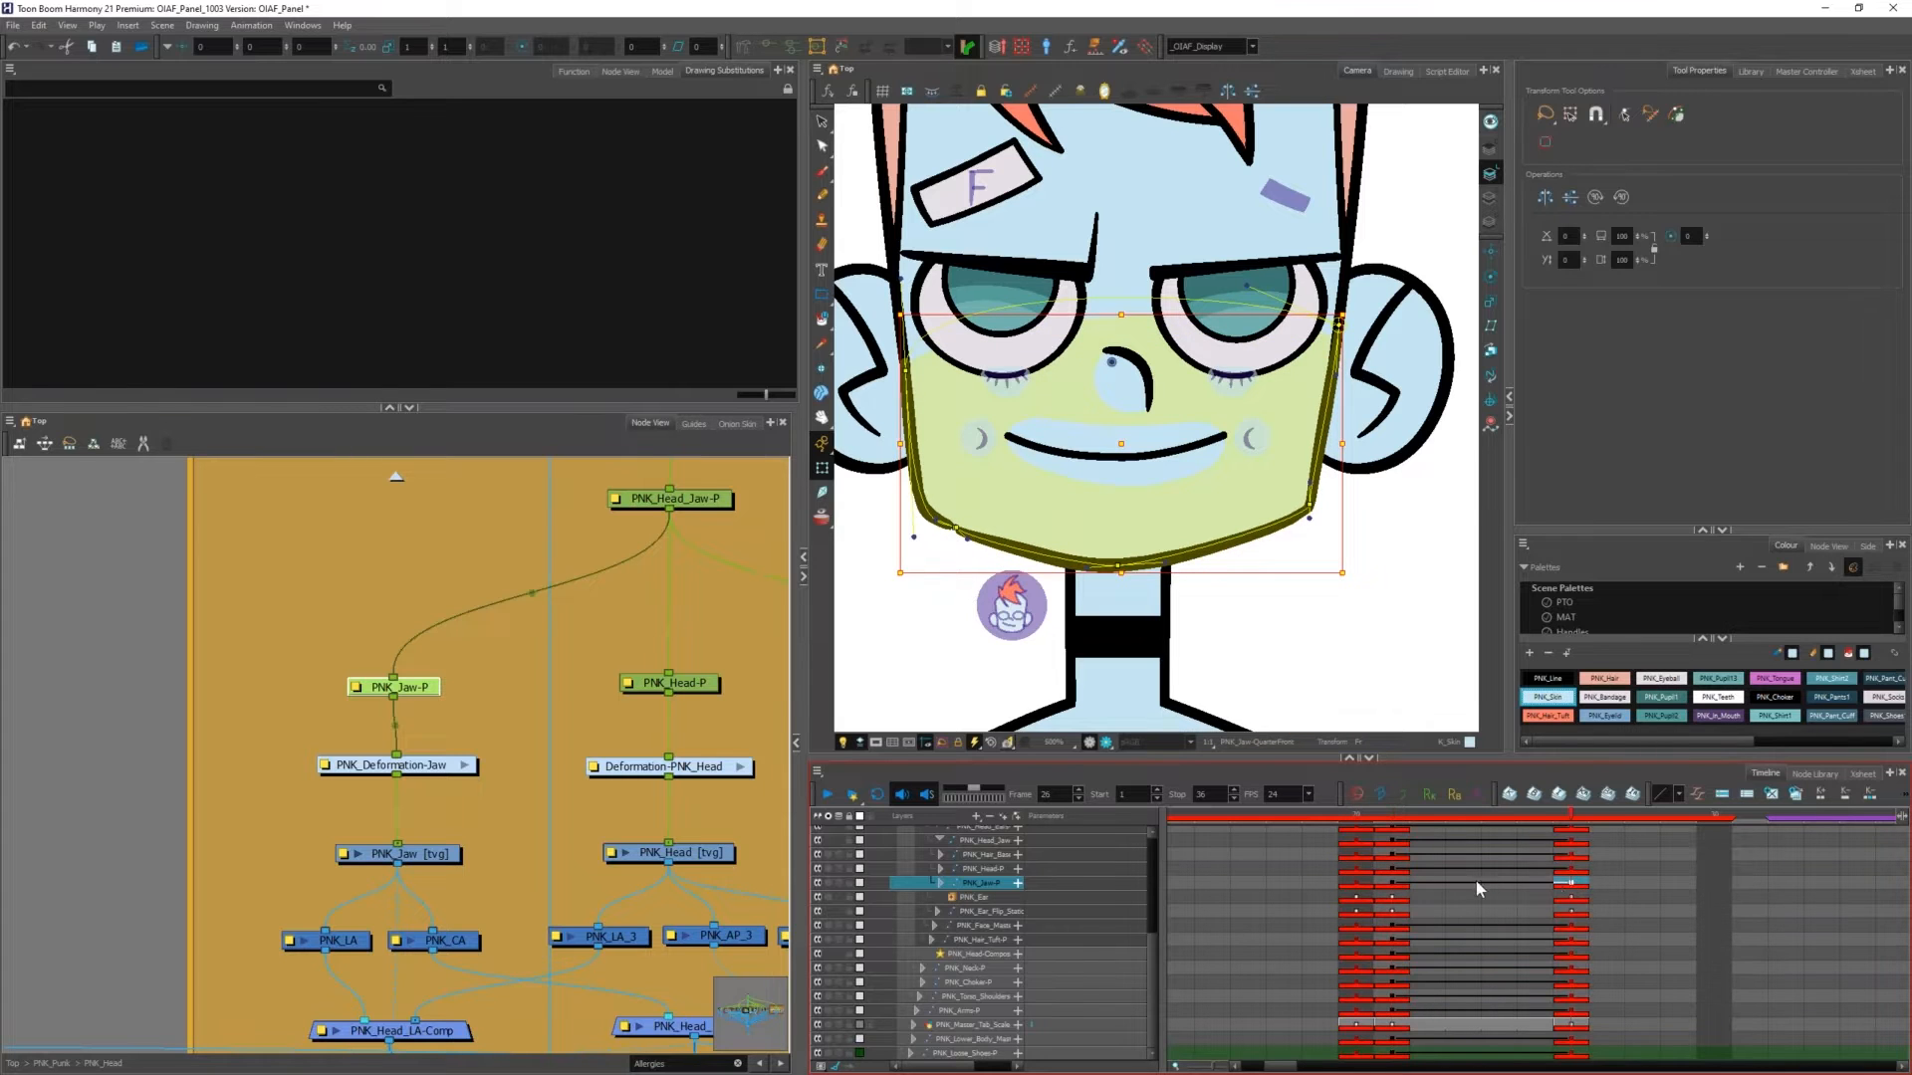
pyautogui.click(1392, 883)
# Step: Reset deformation group 4 to its initial position on frame 21 and check the following frames
pyautogui.scroll(3, 458, 768)
pyautogui.click(484, 777)
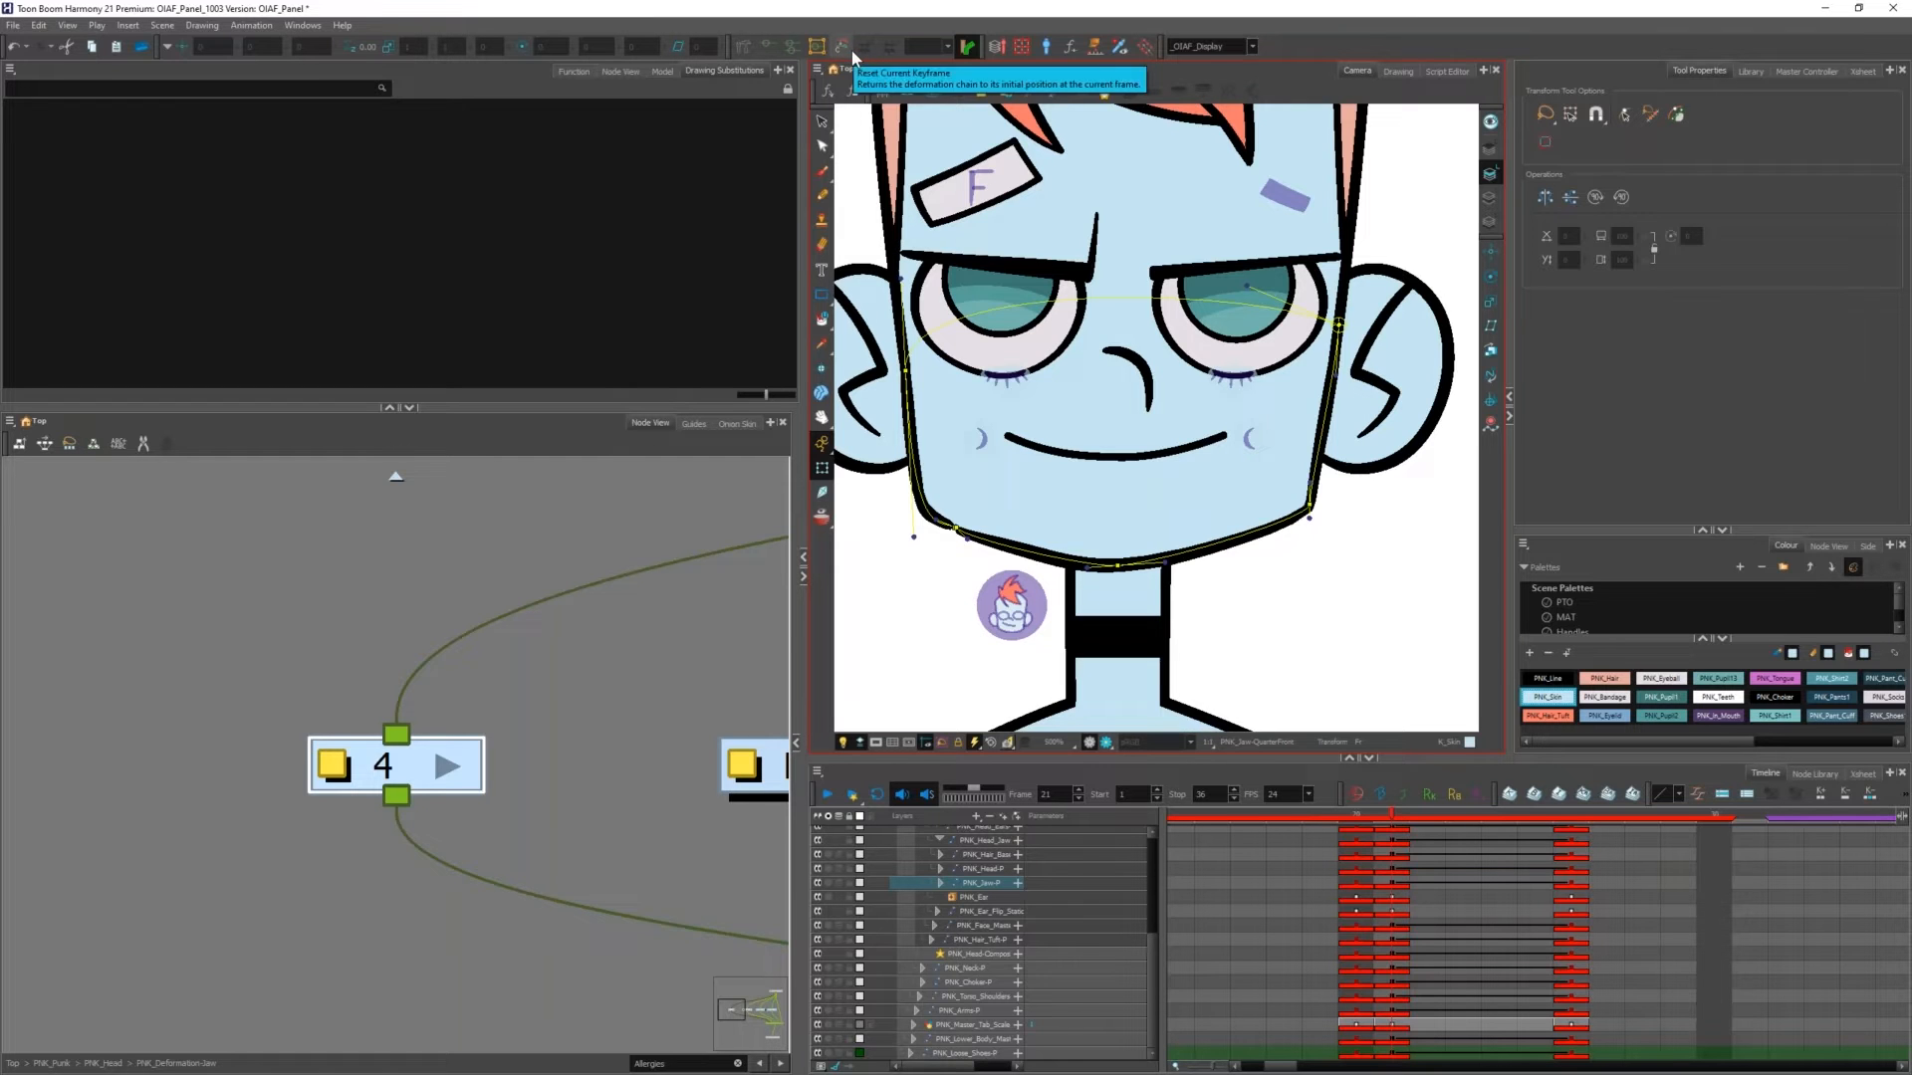
pyautogui.click(850, 51)
pyautogui.press('.')
pyautogui.press('.')
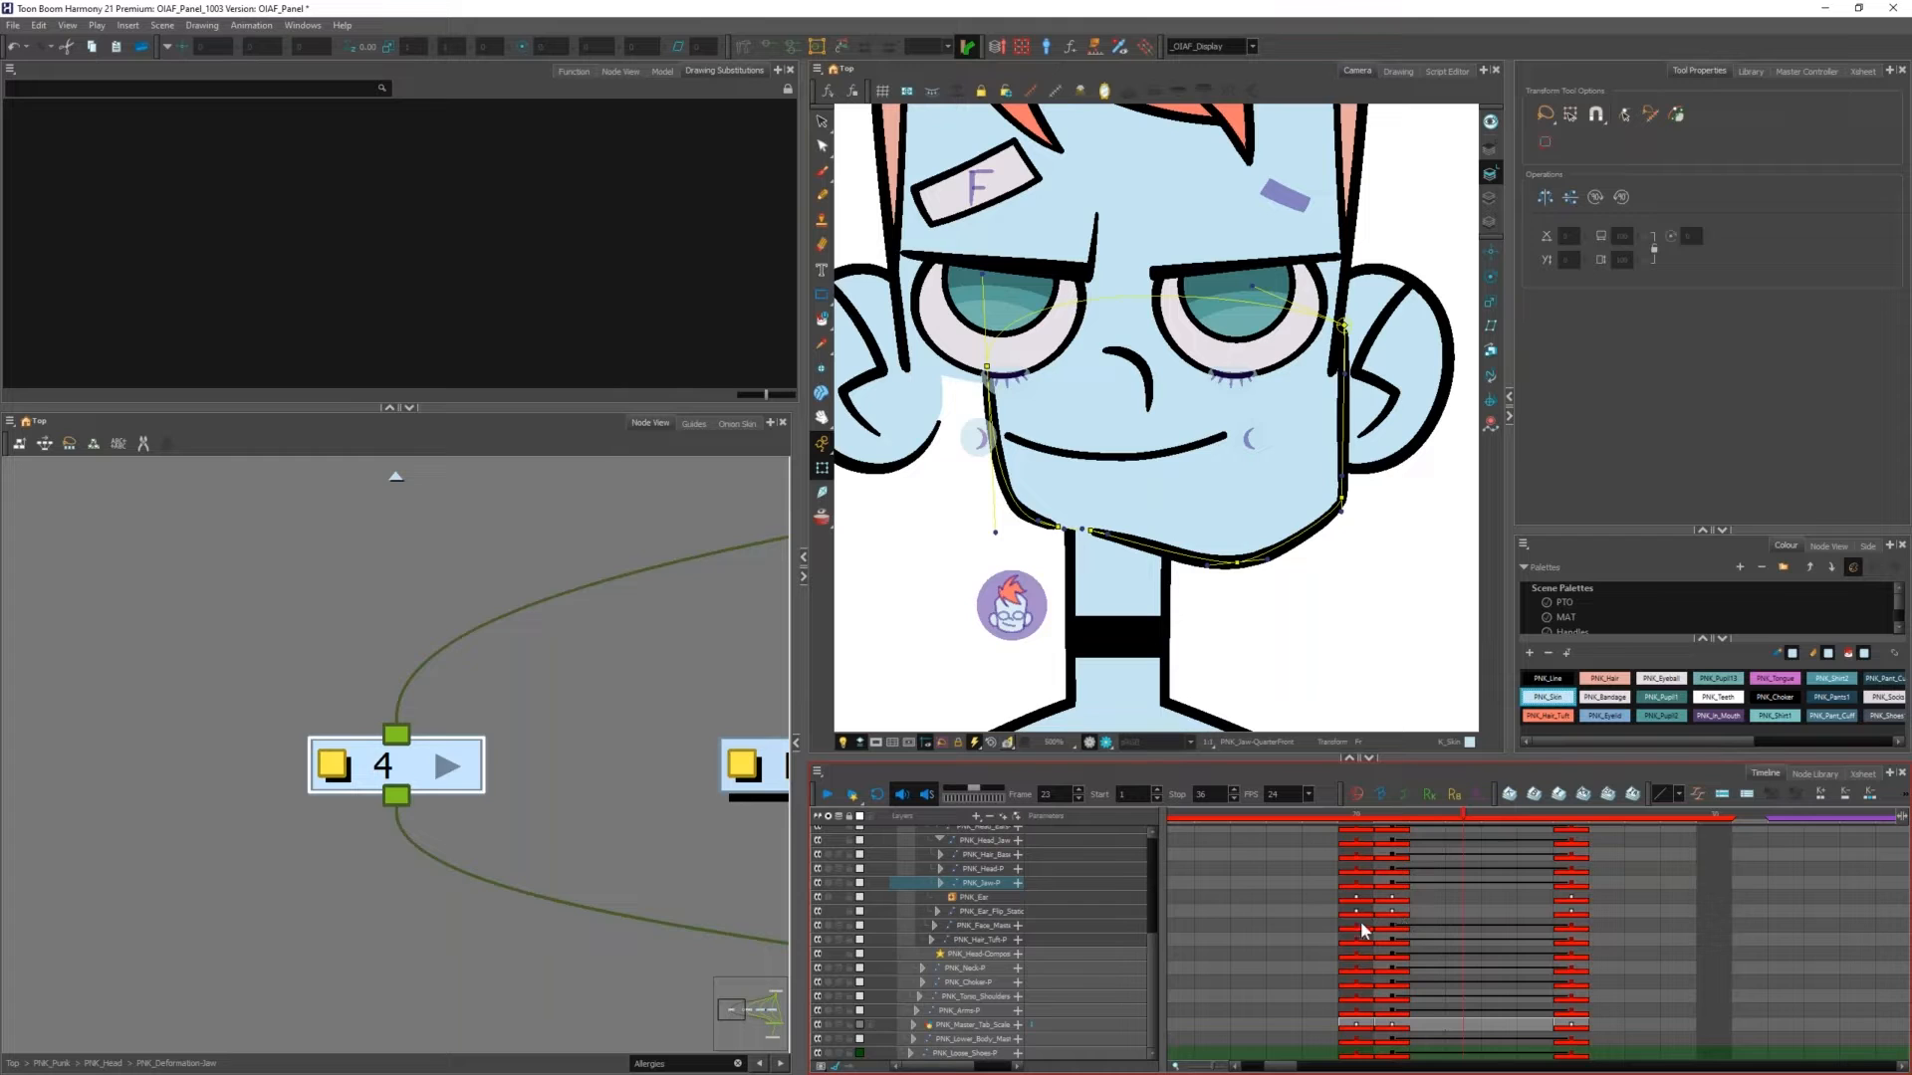
# Step: Select the PNK_Jaw-P peg and flip back and forth between frames 21 and 26 to examine the jaw's turn
pyautogui.click(396, 480)
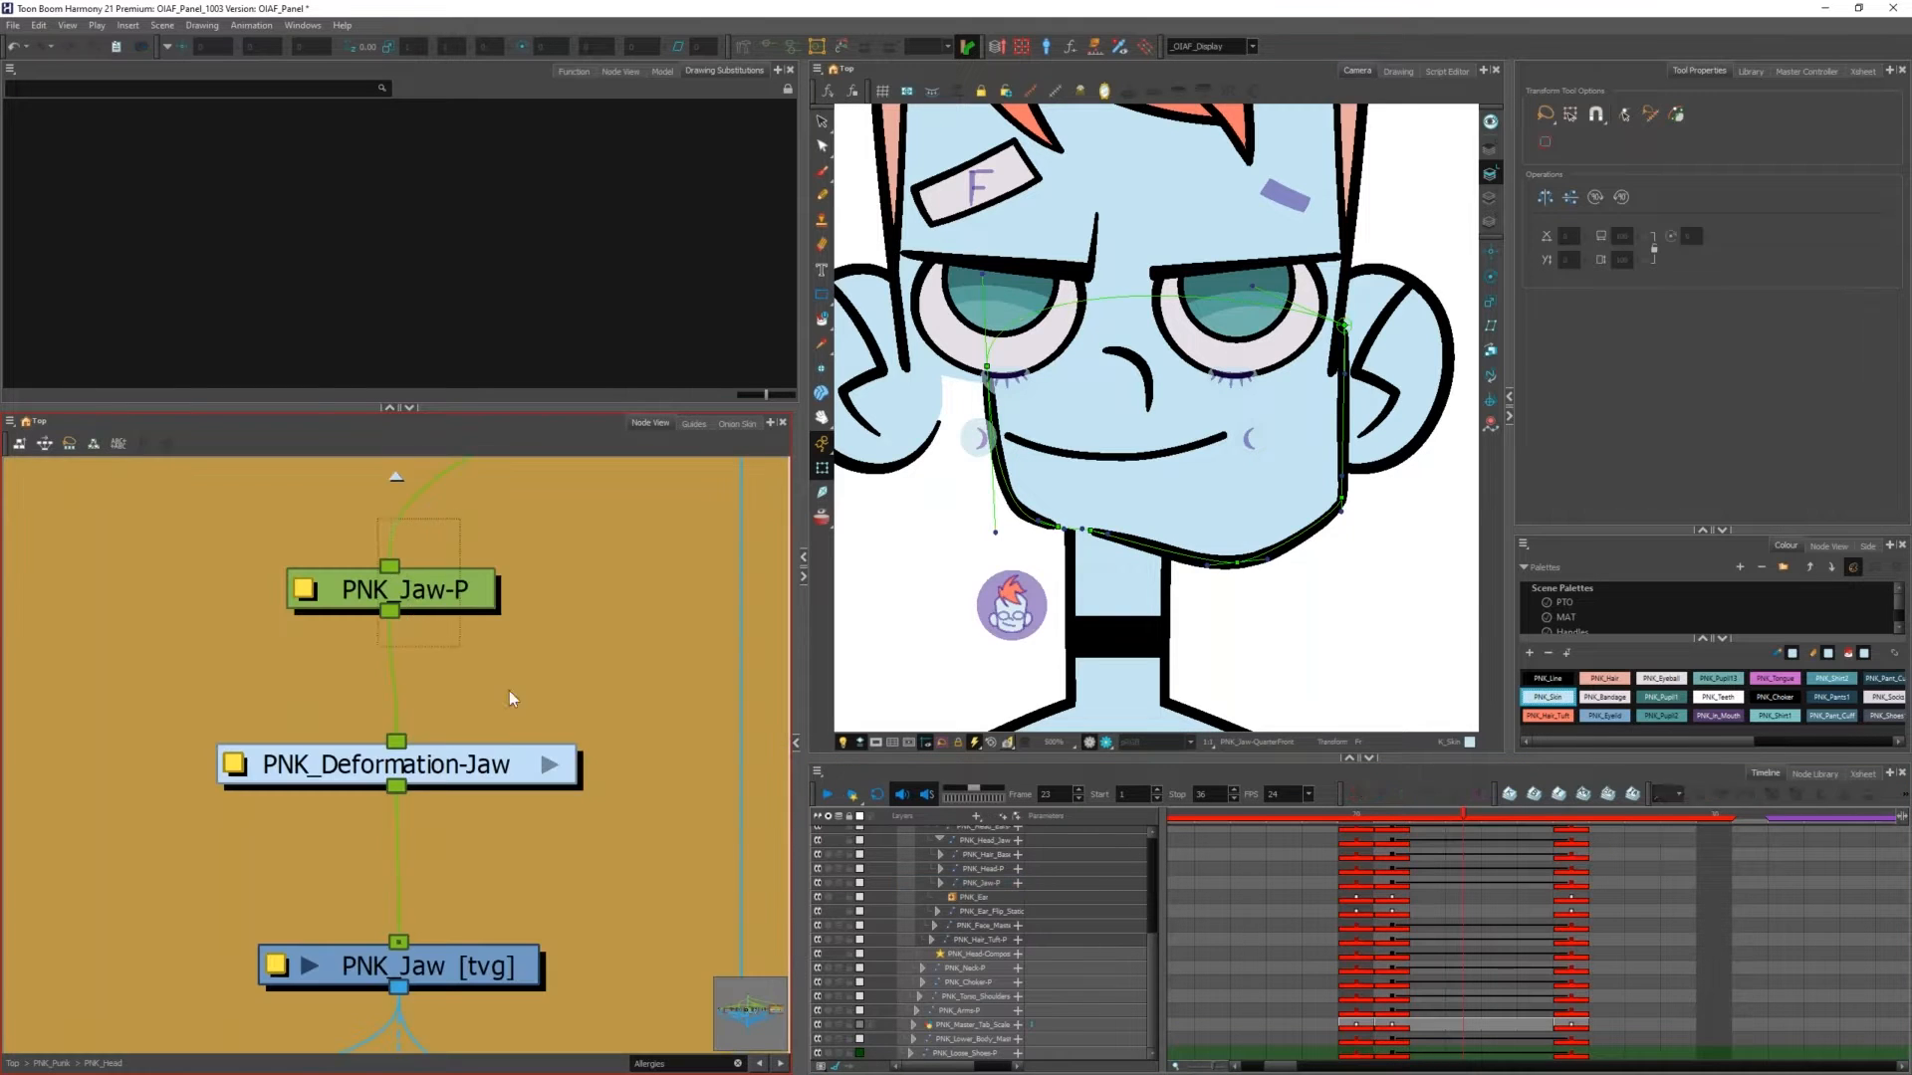
pyautogui.press('-')
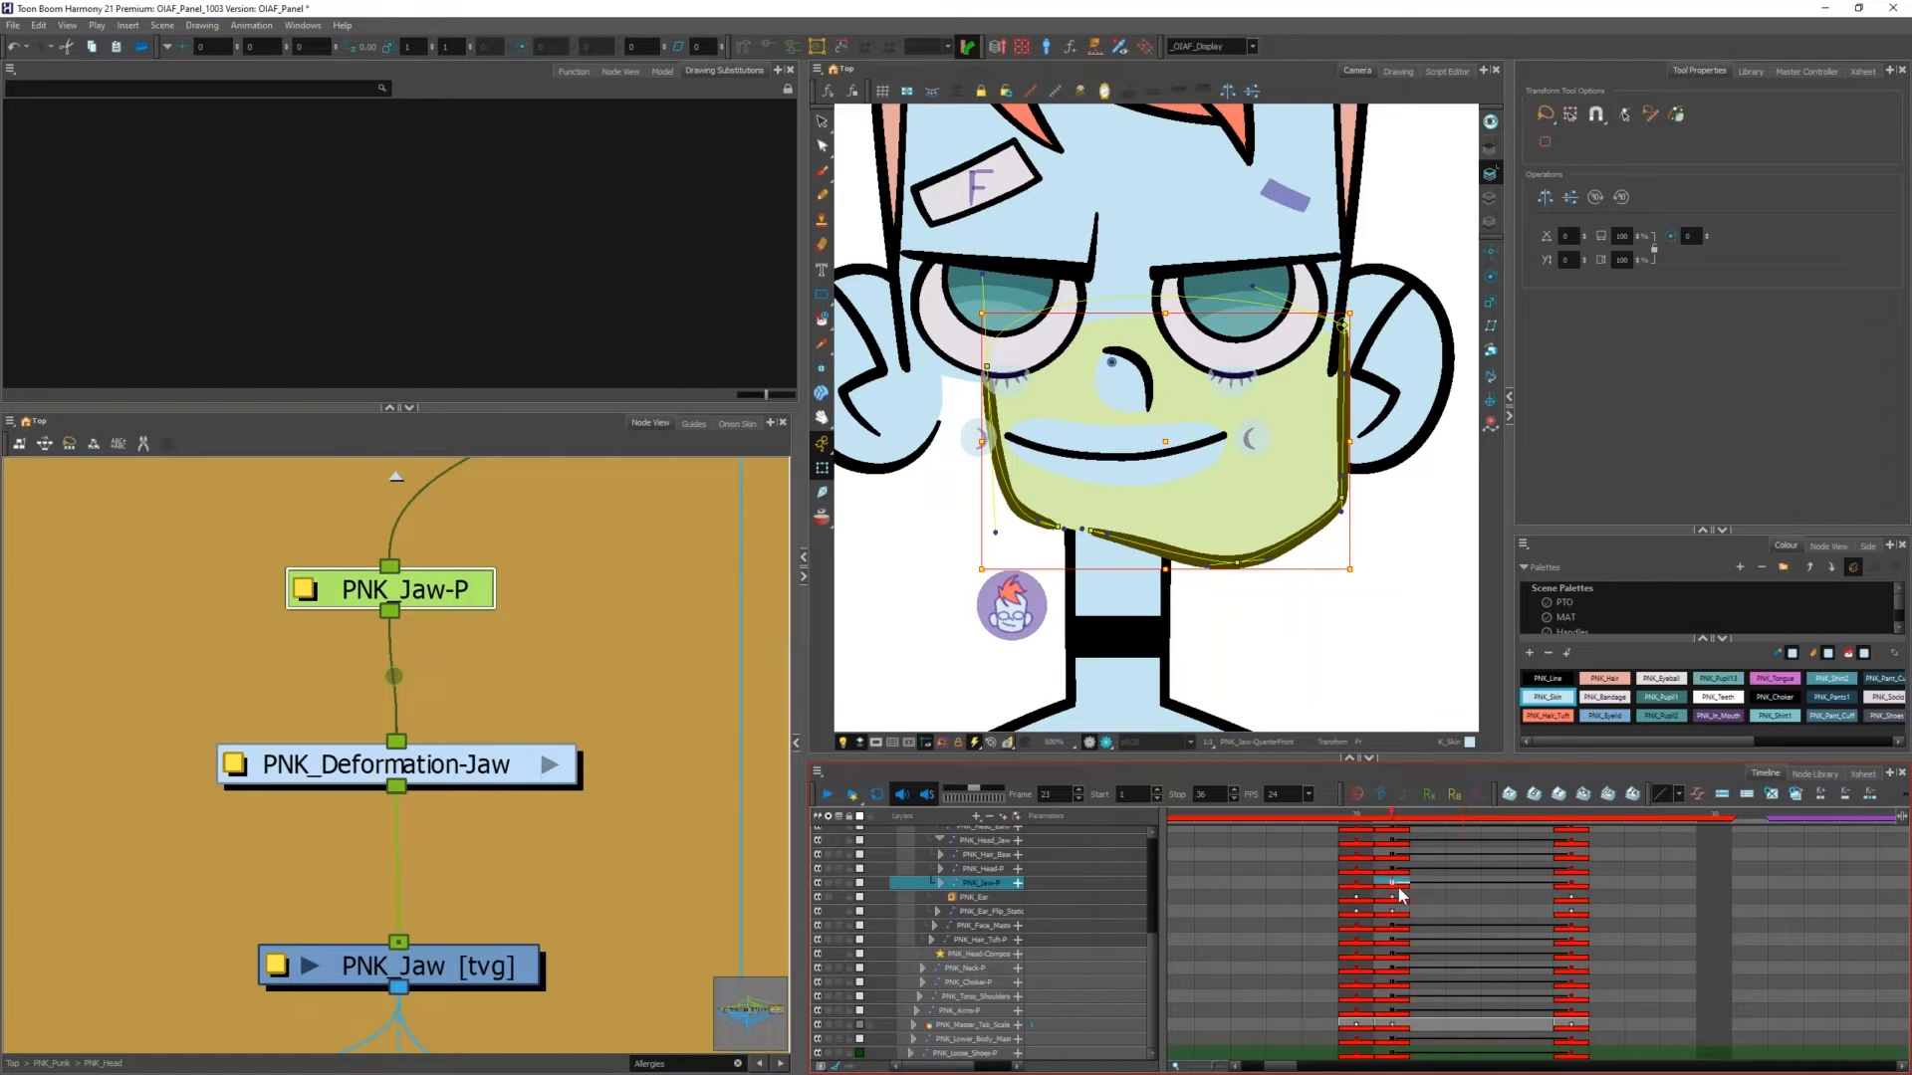
pyautogui.press('.')
pyautogui.press('.')
pyautogui.press('.')
pyautogui.press('.')
pyautogui.press('.')
pyautogui.press(',')
pyautogui.press(',')
pyautogui.press(',')
pyautogui.press(',')
pyautogui.press(',')
pyautogui.press('.')
pyautogui.press('.')
pyautogui.press('.')
pyautogui.press('.')
pyautogui.press('.')
pyautogui.press(',')
pyautogui.press(',')
pyautogui.press(',')
pyautogui.press(',')
pyautogui.press('.')
pyautogui.press('.')
pyautogui.press('.')
pyautogui.press('.')
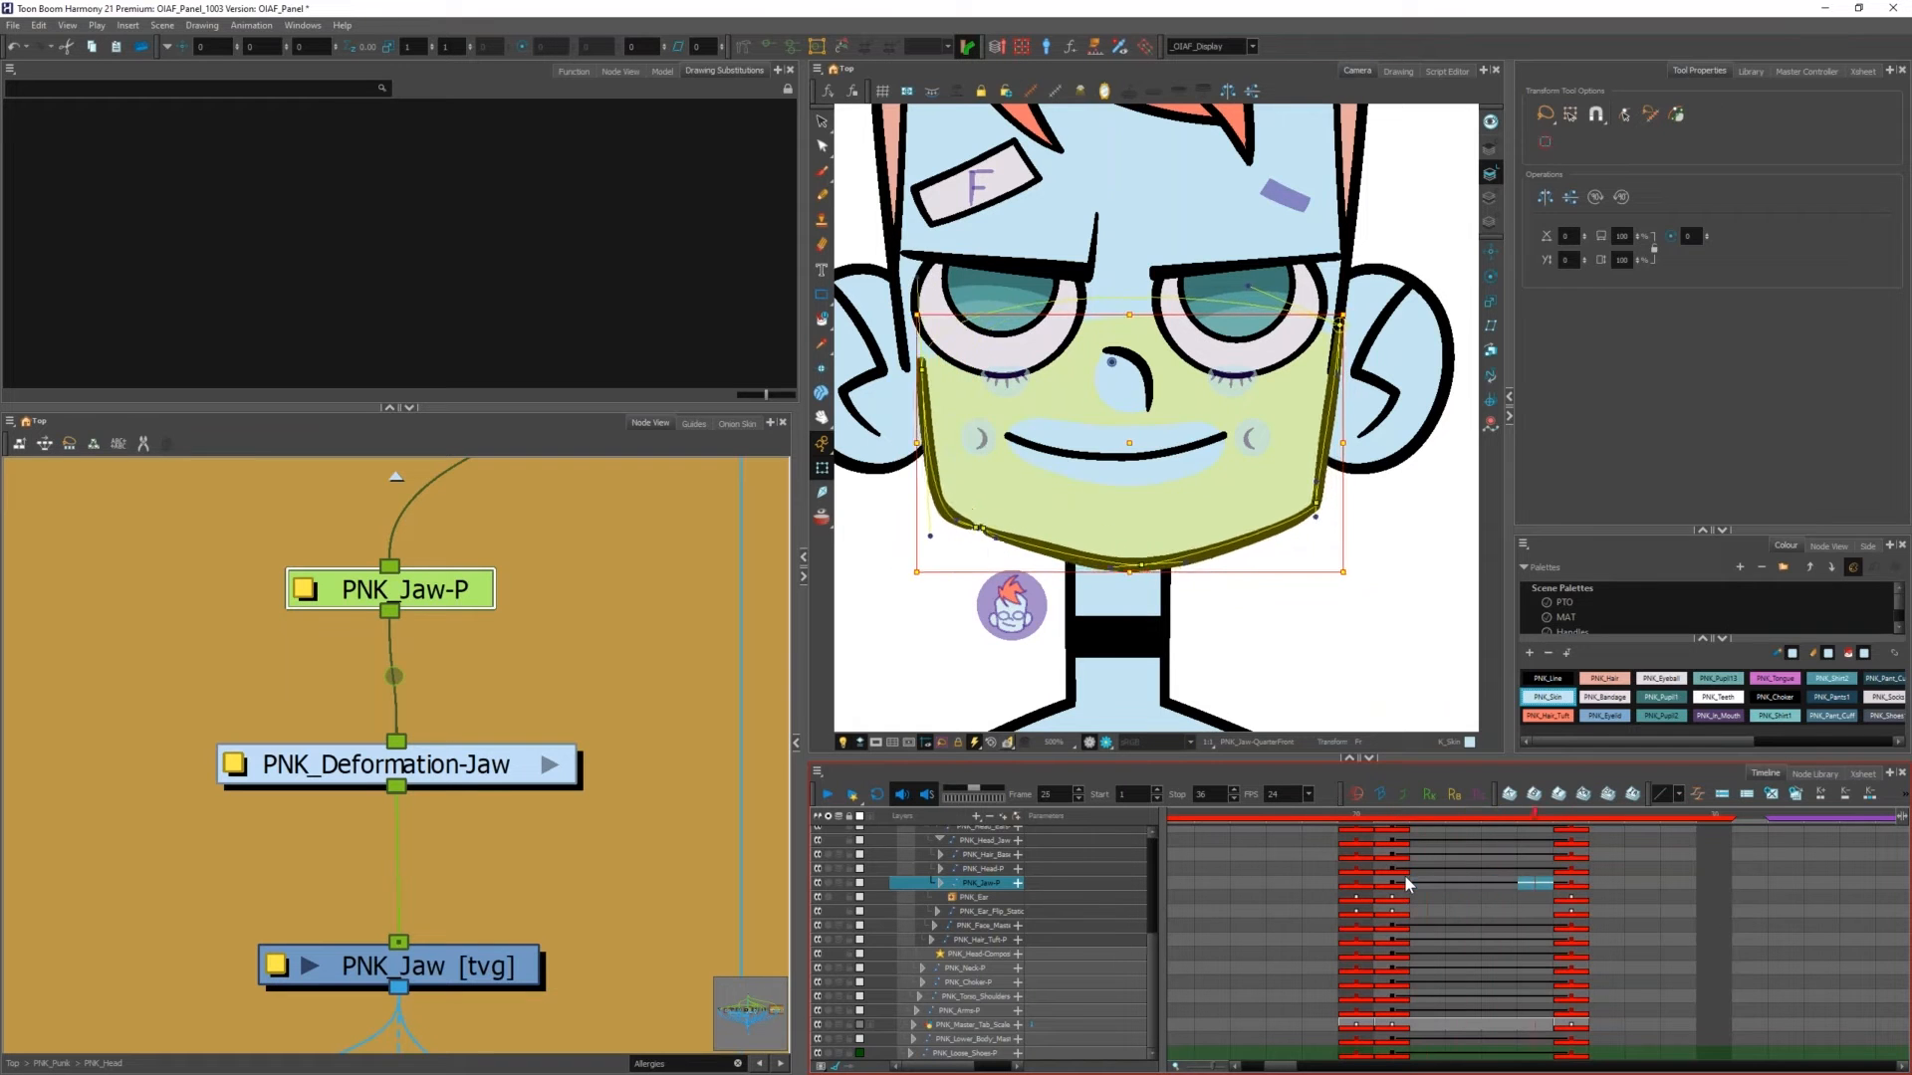
pyautogui.press(',')
pyautogui.press(',')
pyautogui.press(',')
pyautogui.press(',')
pyautogui.press('.')
pyautogui.press('.')
pyautogui.press('.')
pyautogui.press('.')
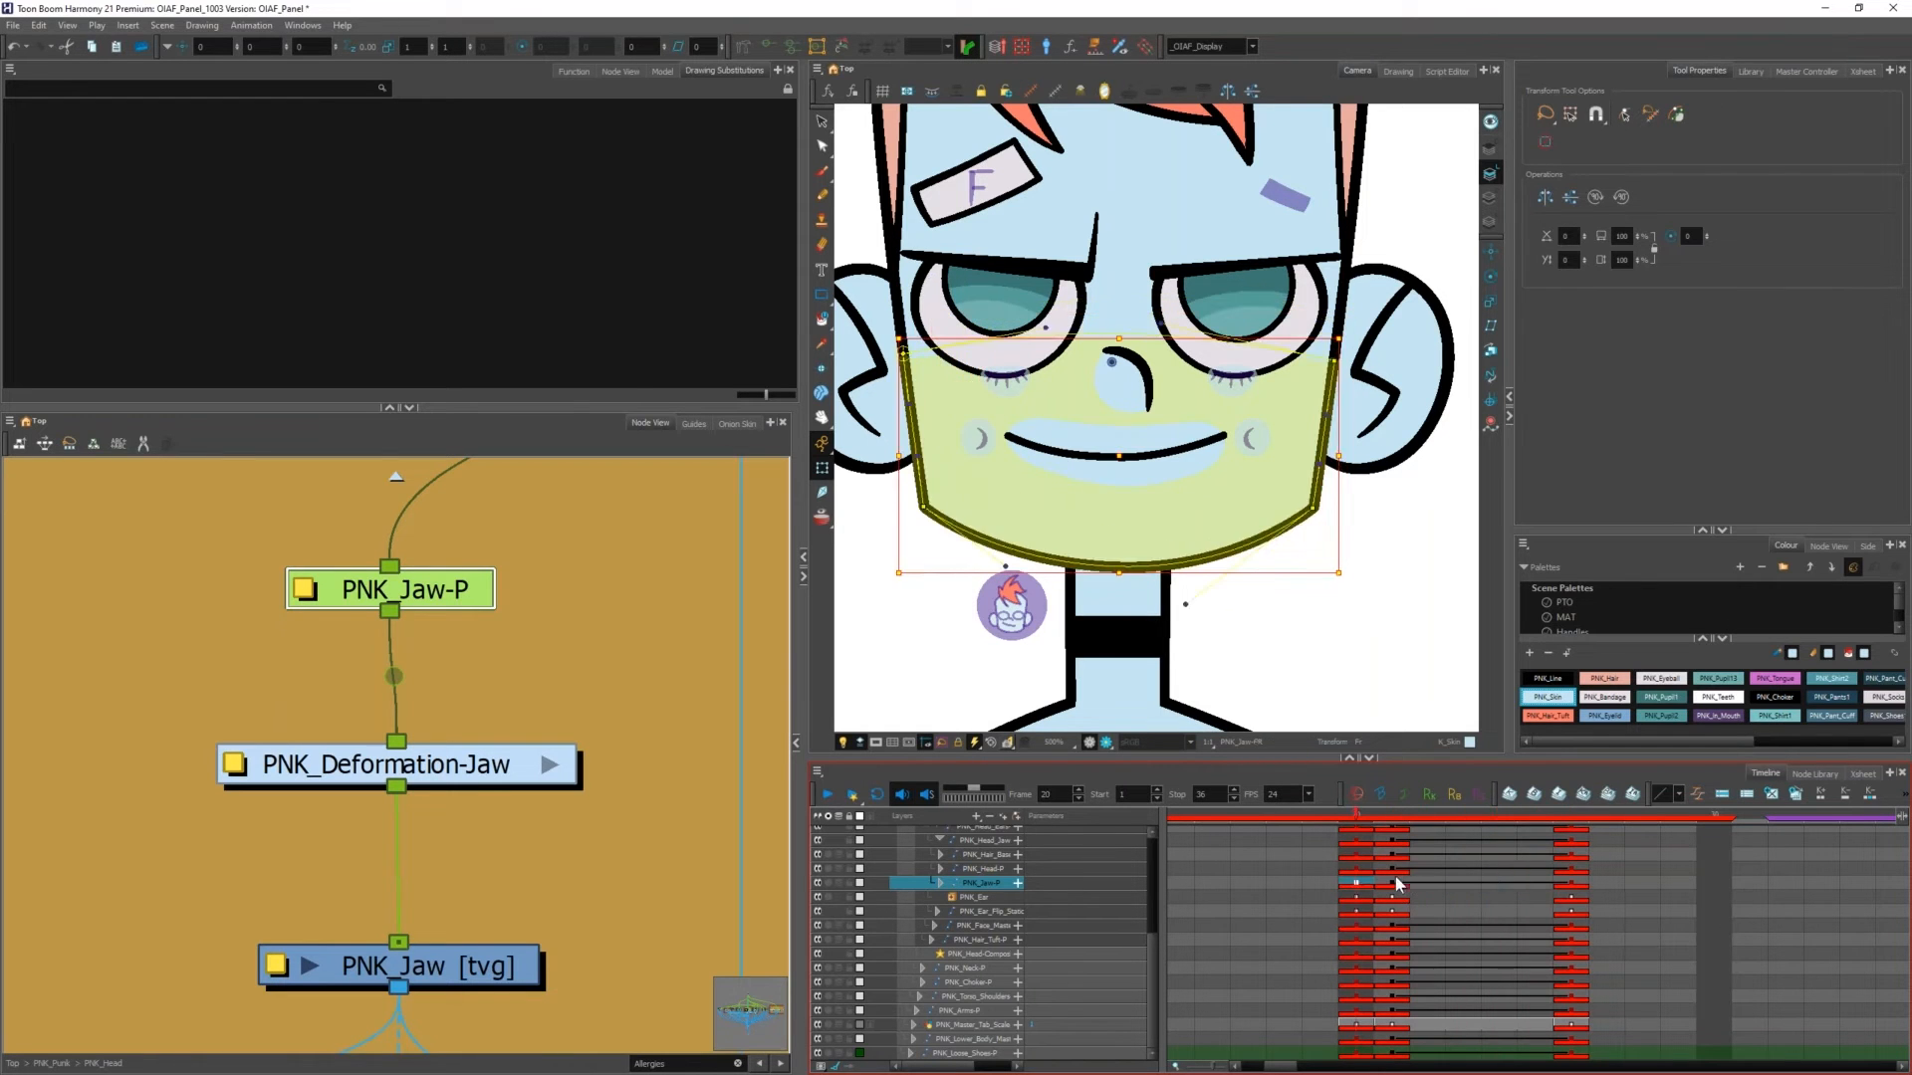
# Step: Collapse the timeline layers and move the whole punk rig's front-view key from frame 20 to frame 16
pyautogui.click(1396, 883)
pyautogui.hotkey('shift', 'f')
pyautogui.moveTo(1360, 849); pyautogui.dragTo(1219, 847)
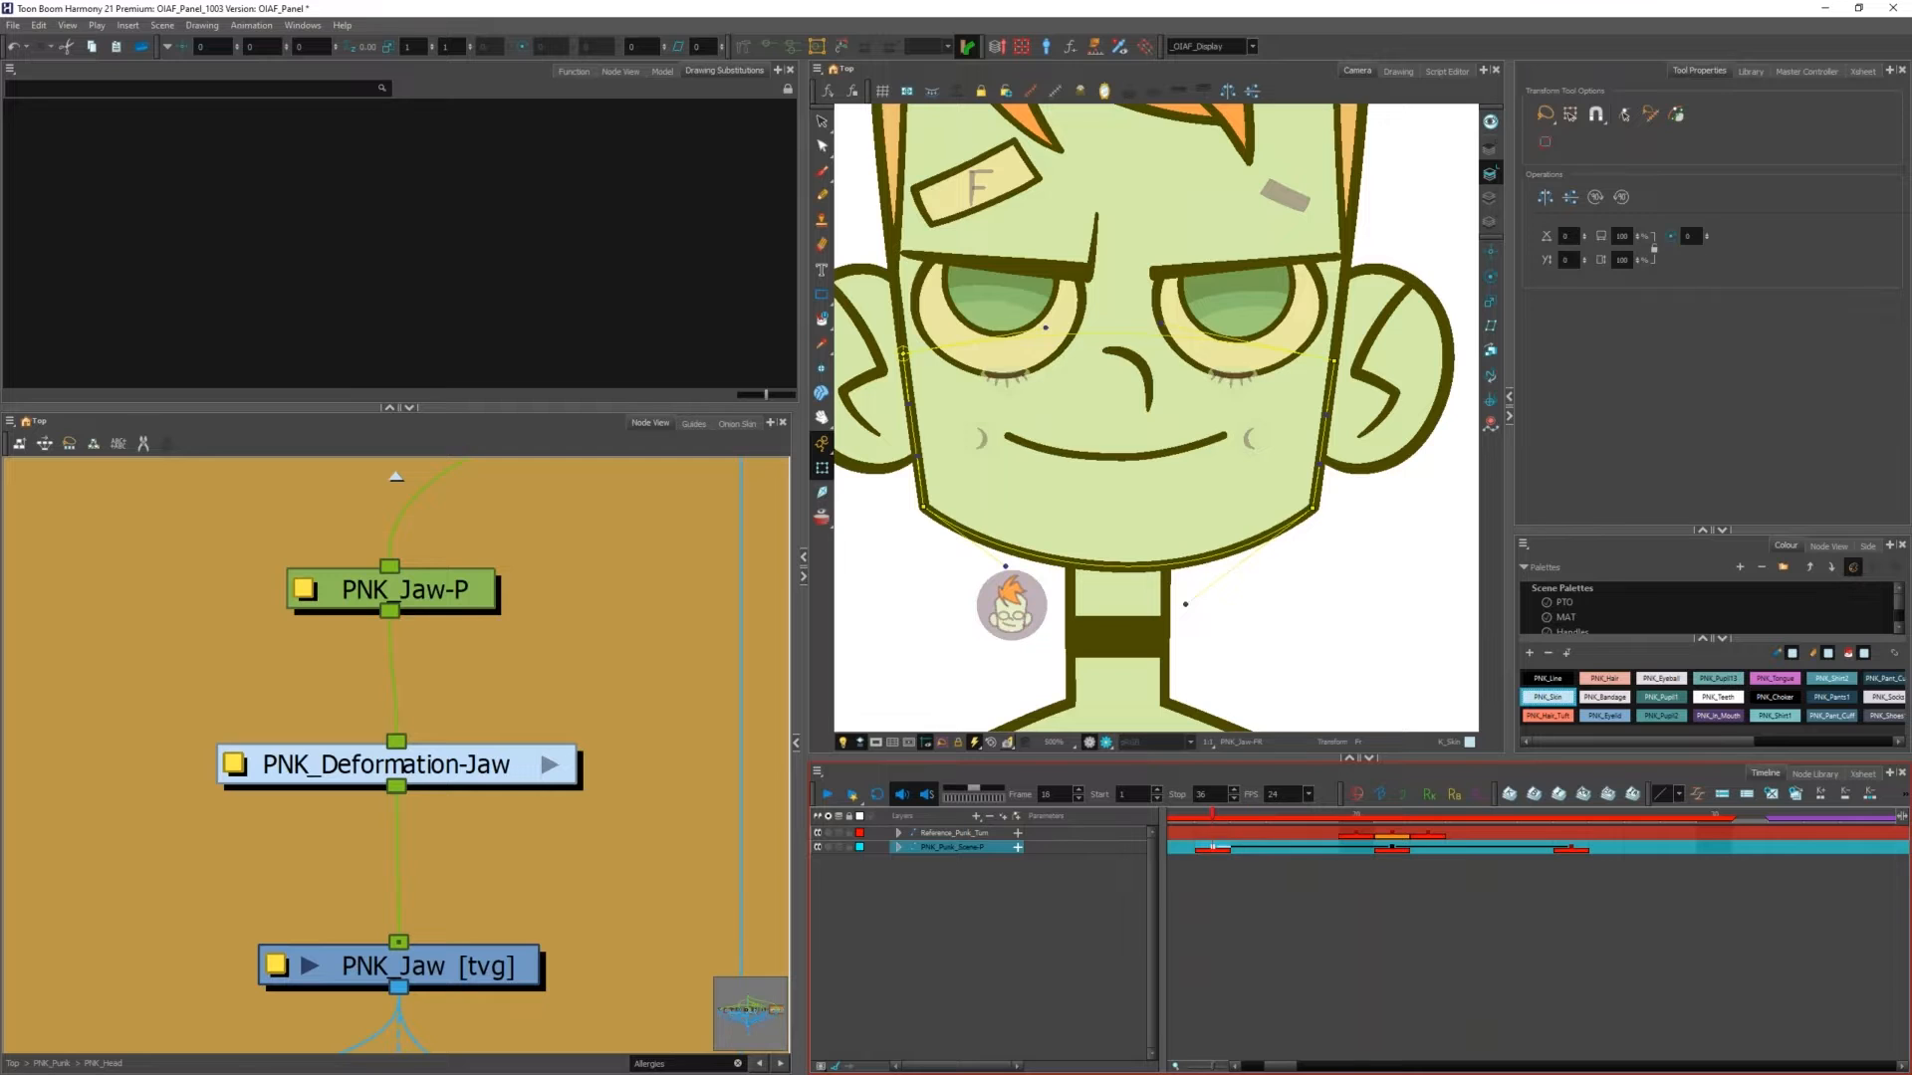
# Step: Flip through frames 16 to 20 to examine how the jaw shifts from the front pose
pyautogui.press(',')
pyautogui.press(',')
pyautogui.press('.')
pyautogui.press('.')
pyautogui.press('.')
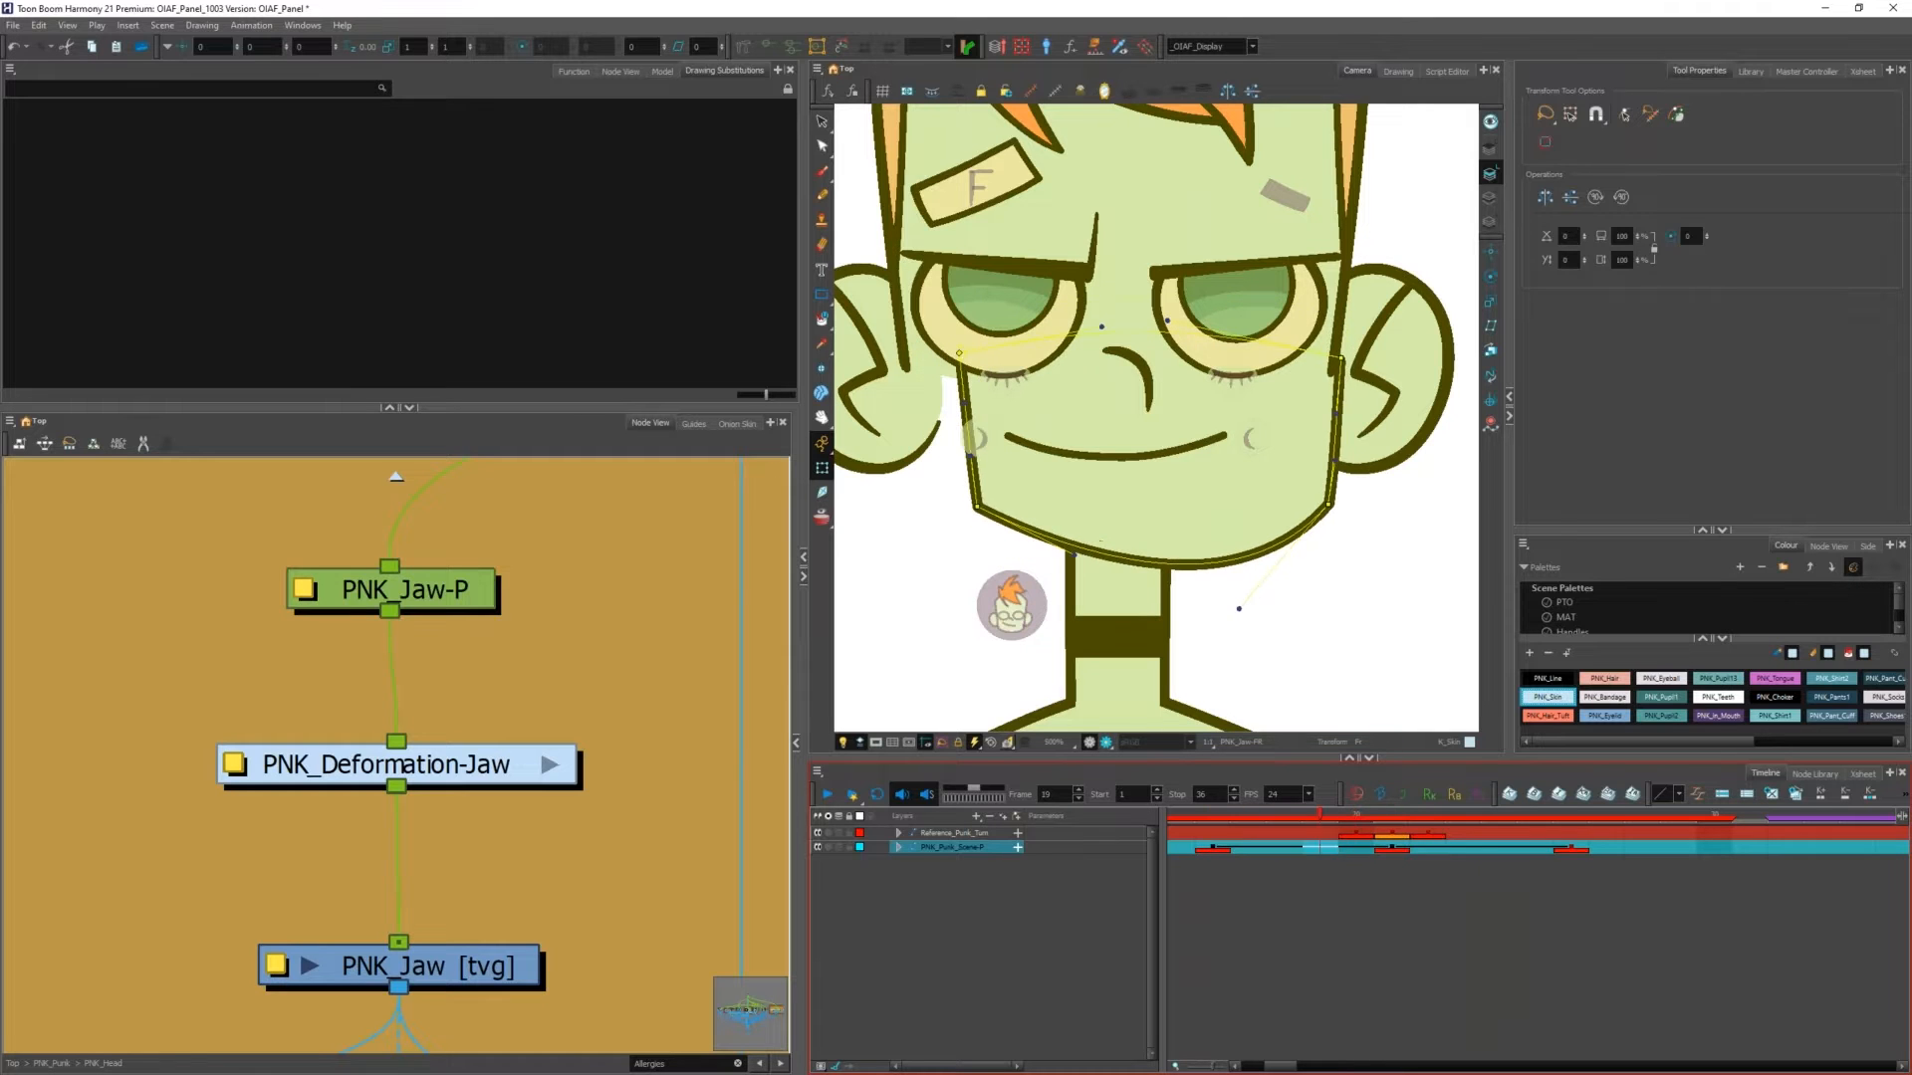
pyautogui.press(',')
pyautogui.press('.')
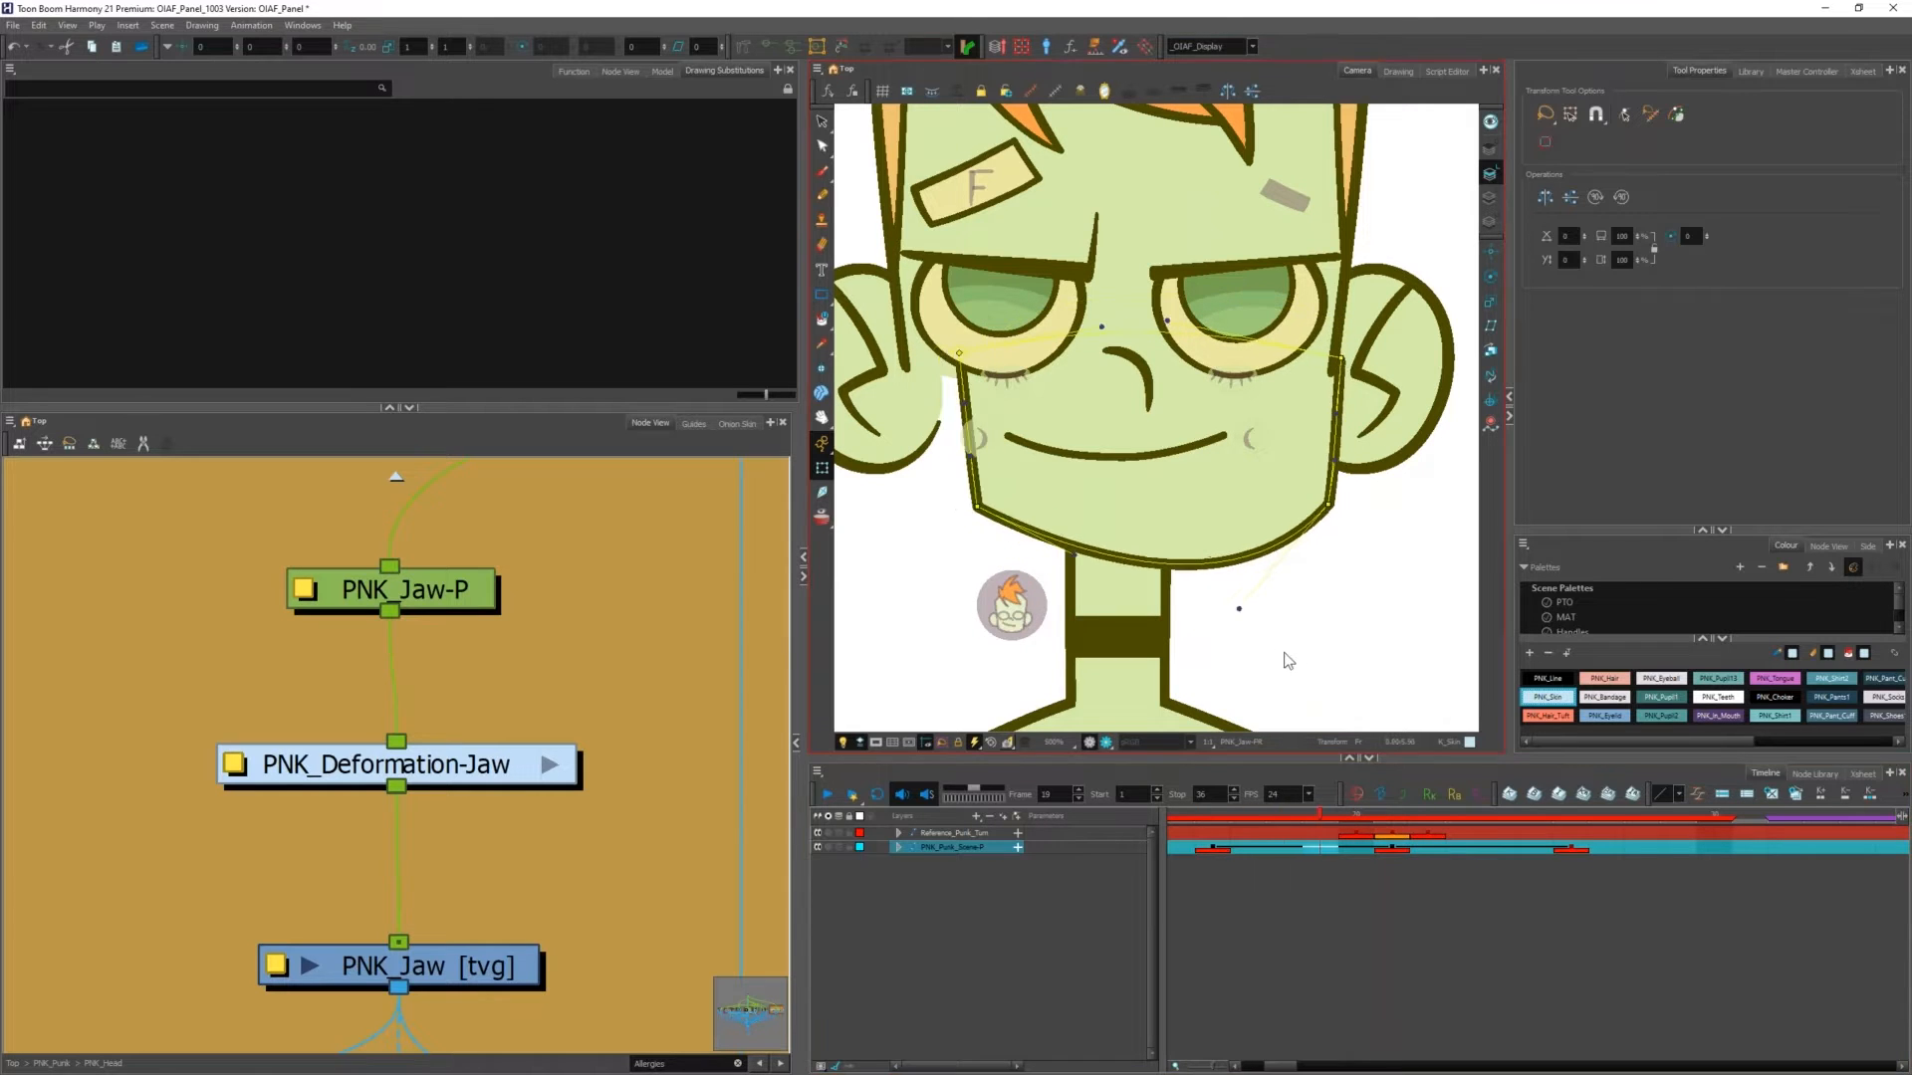
# Step: Select the jaw drawing, compare its shape on frames 16 to 20, and undo the interpolation between the rig's keys on frames 16 and 21
pyautogui.click(1303, 636)
pyautogui.click(1148, 494)
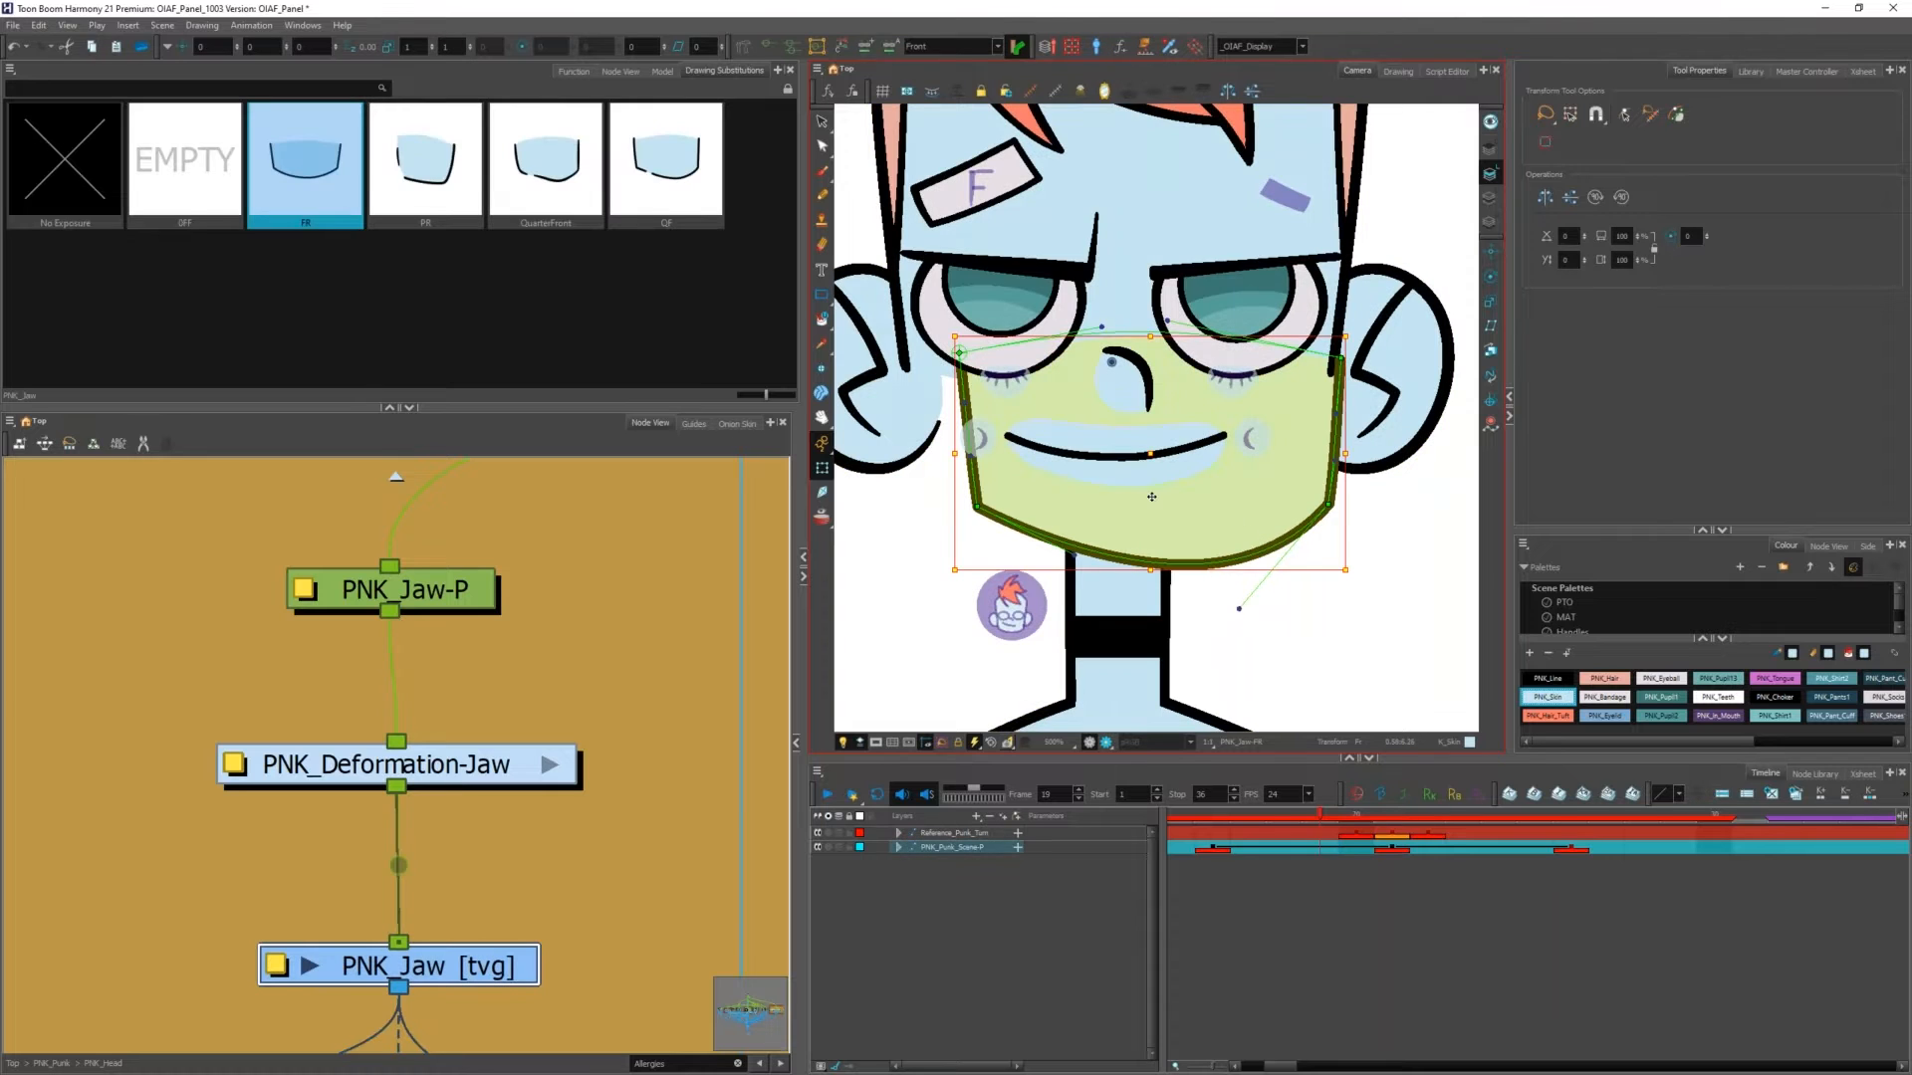
pyautogui.click(566, 203)
pyautogui.press(',')
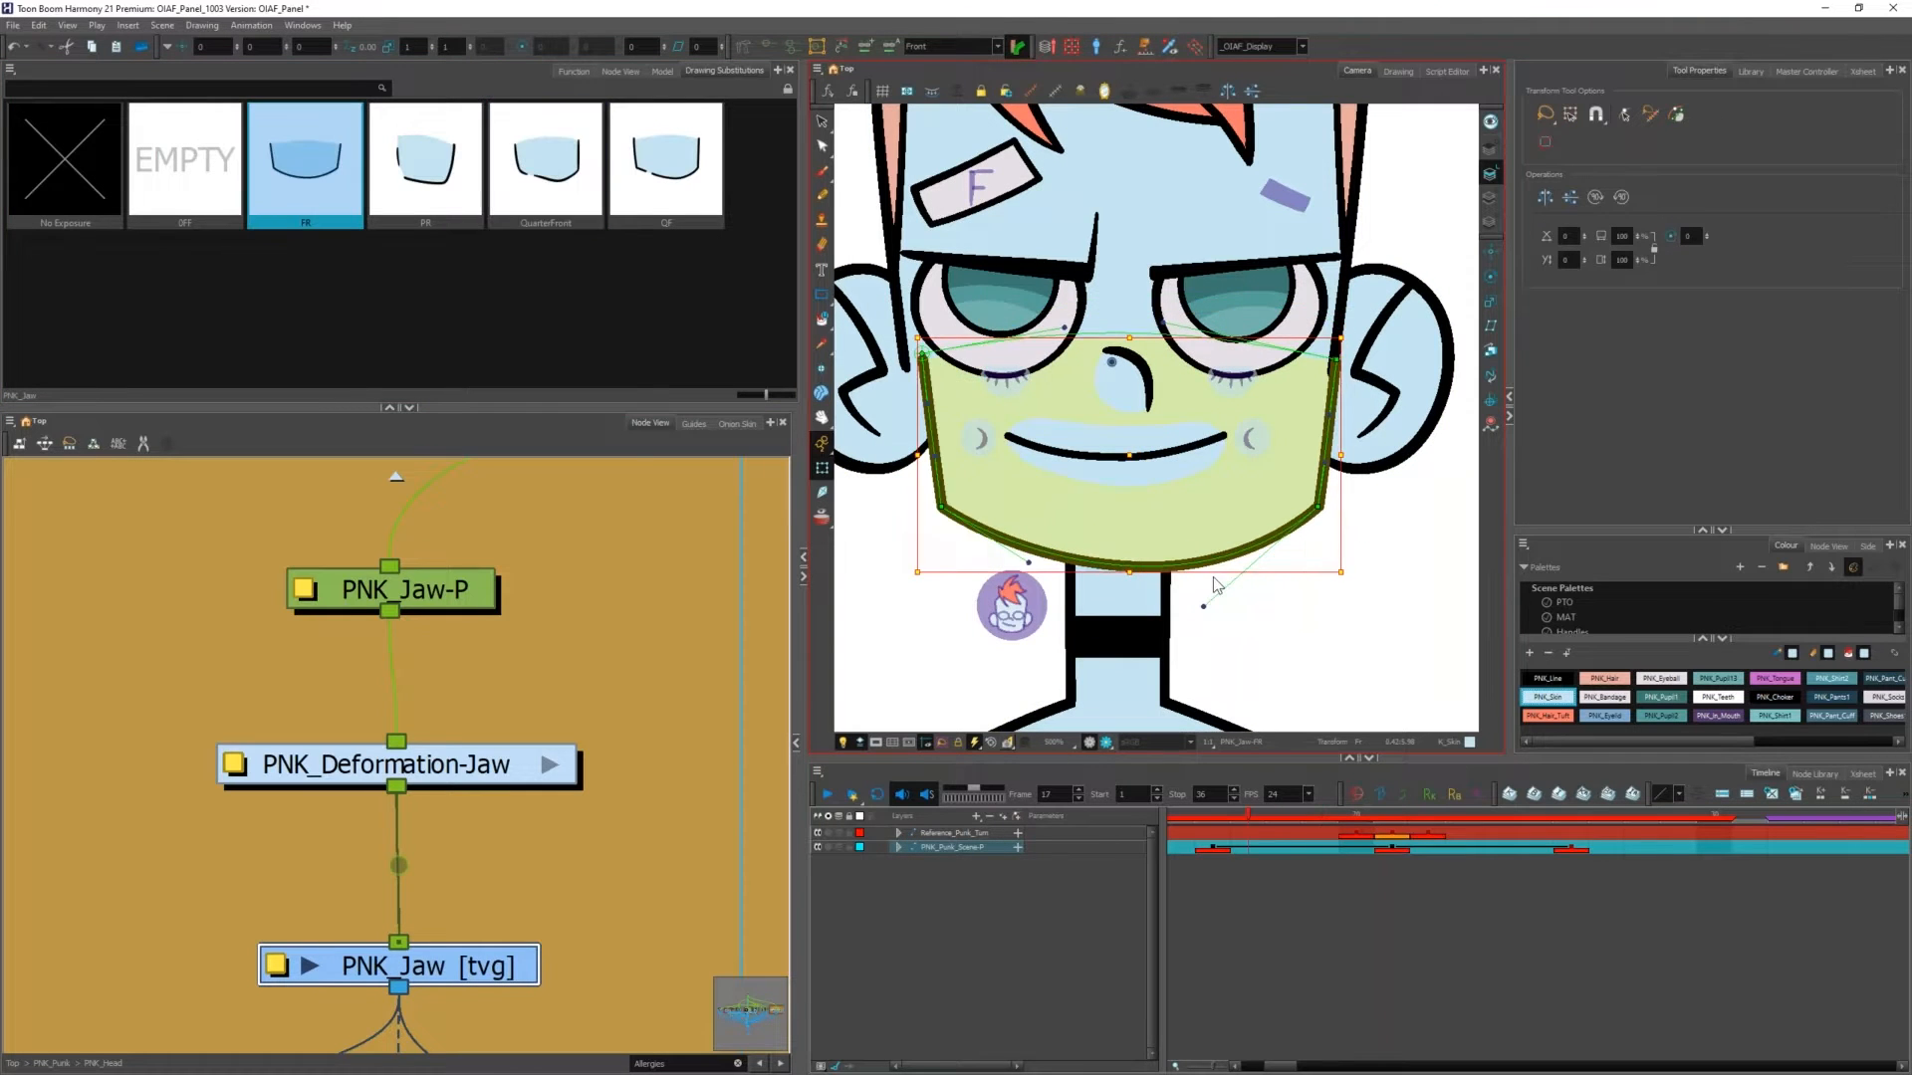
pyautogui.press('.')
pyautogui.press(',')
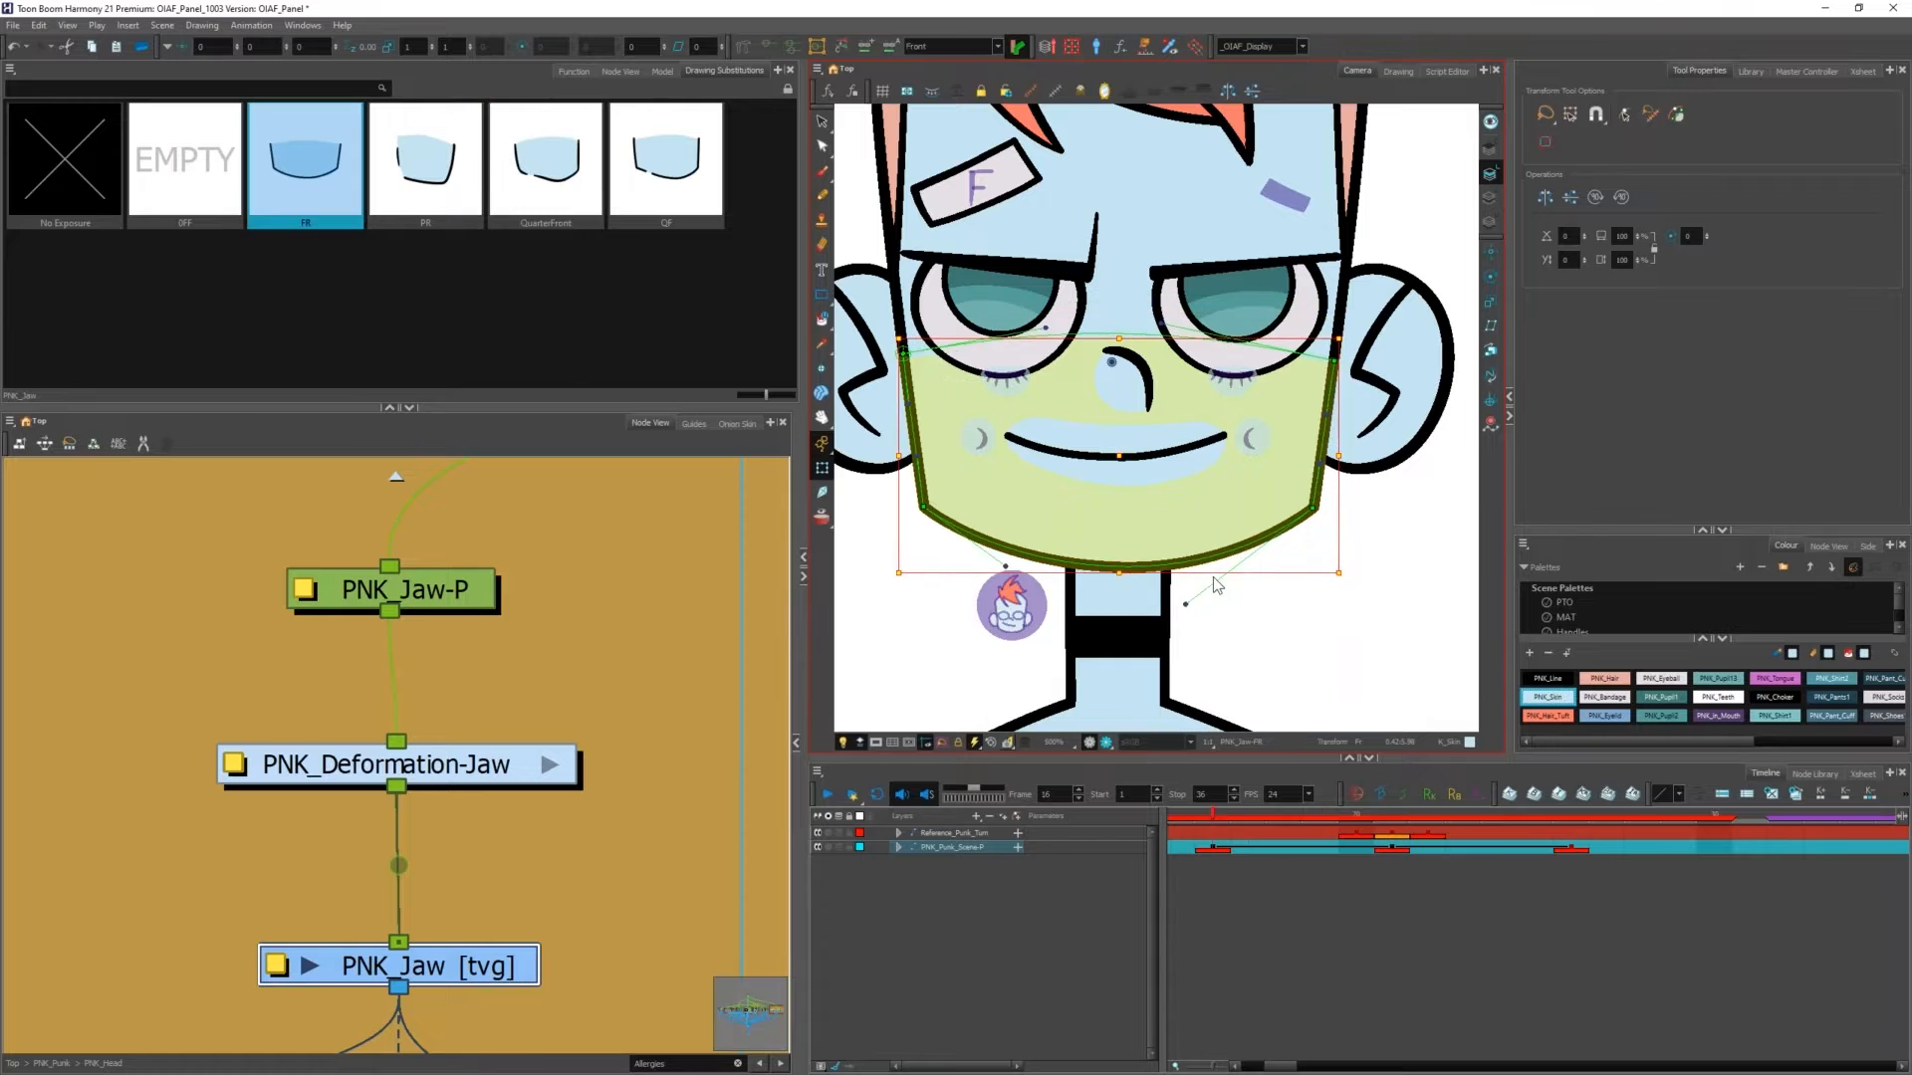
pyautogui.press('.')
pyautogui.press('.')
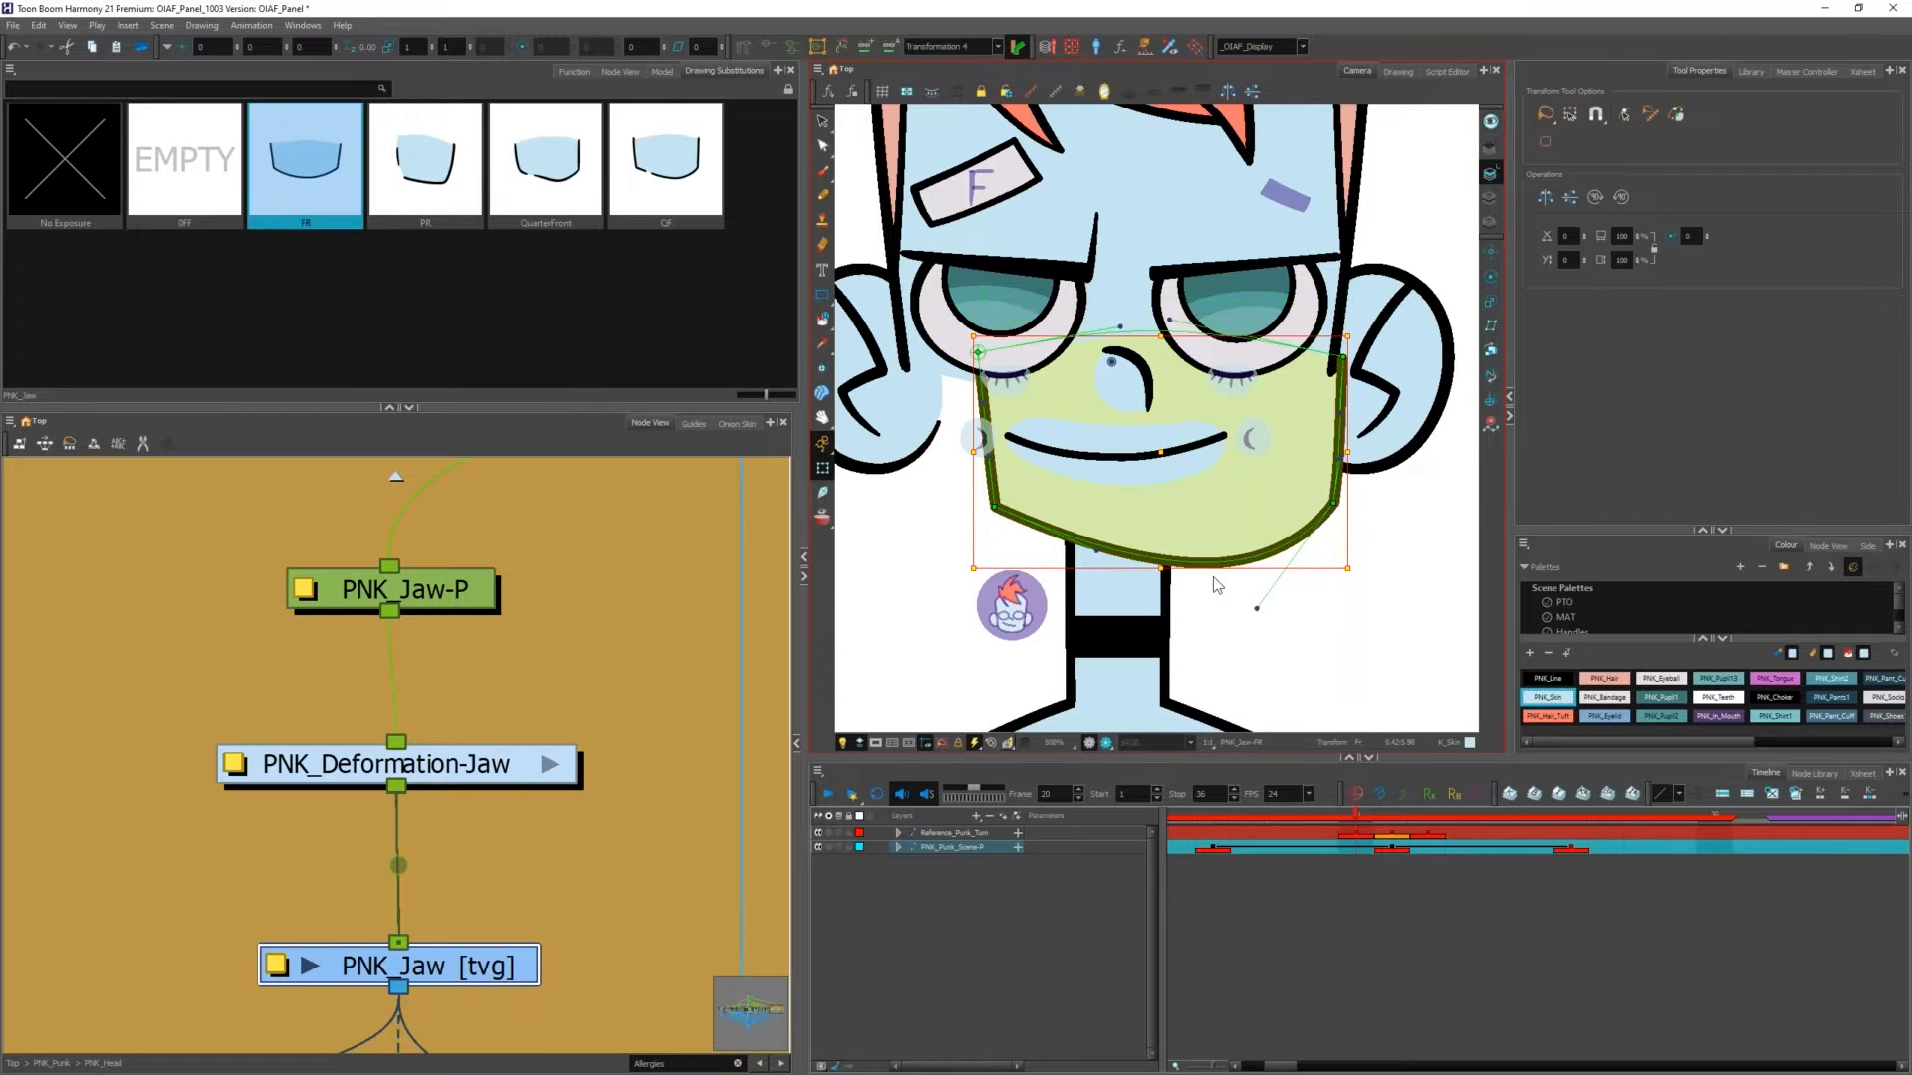
pyautogui.hotkey('ctrl', 'z')
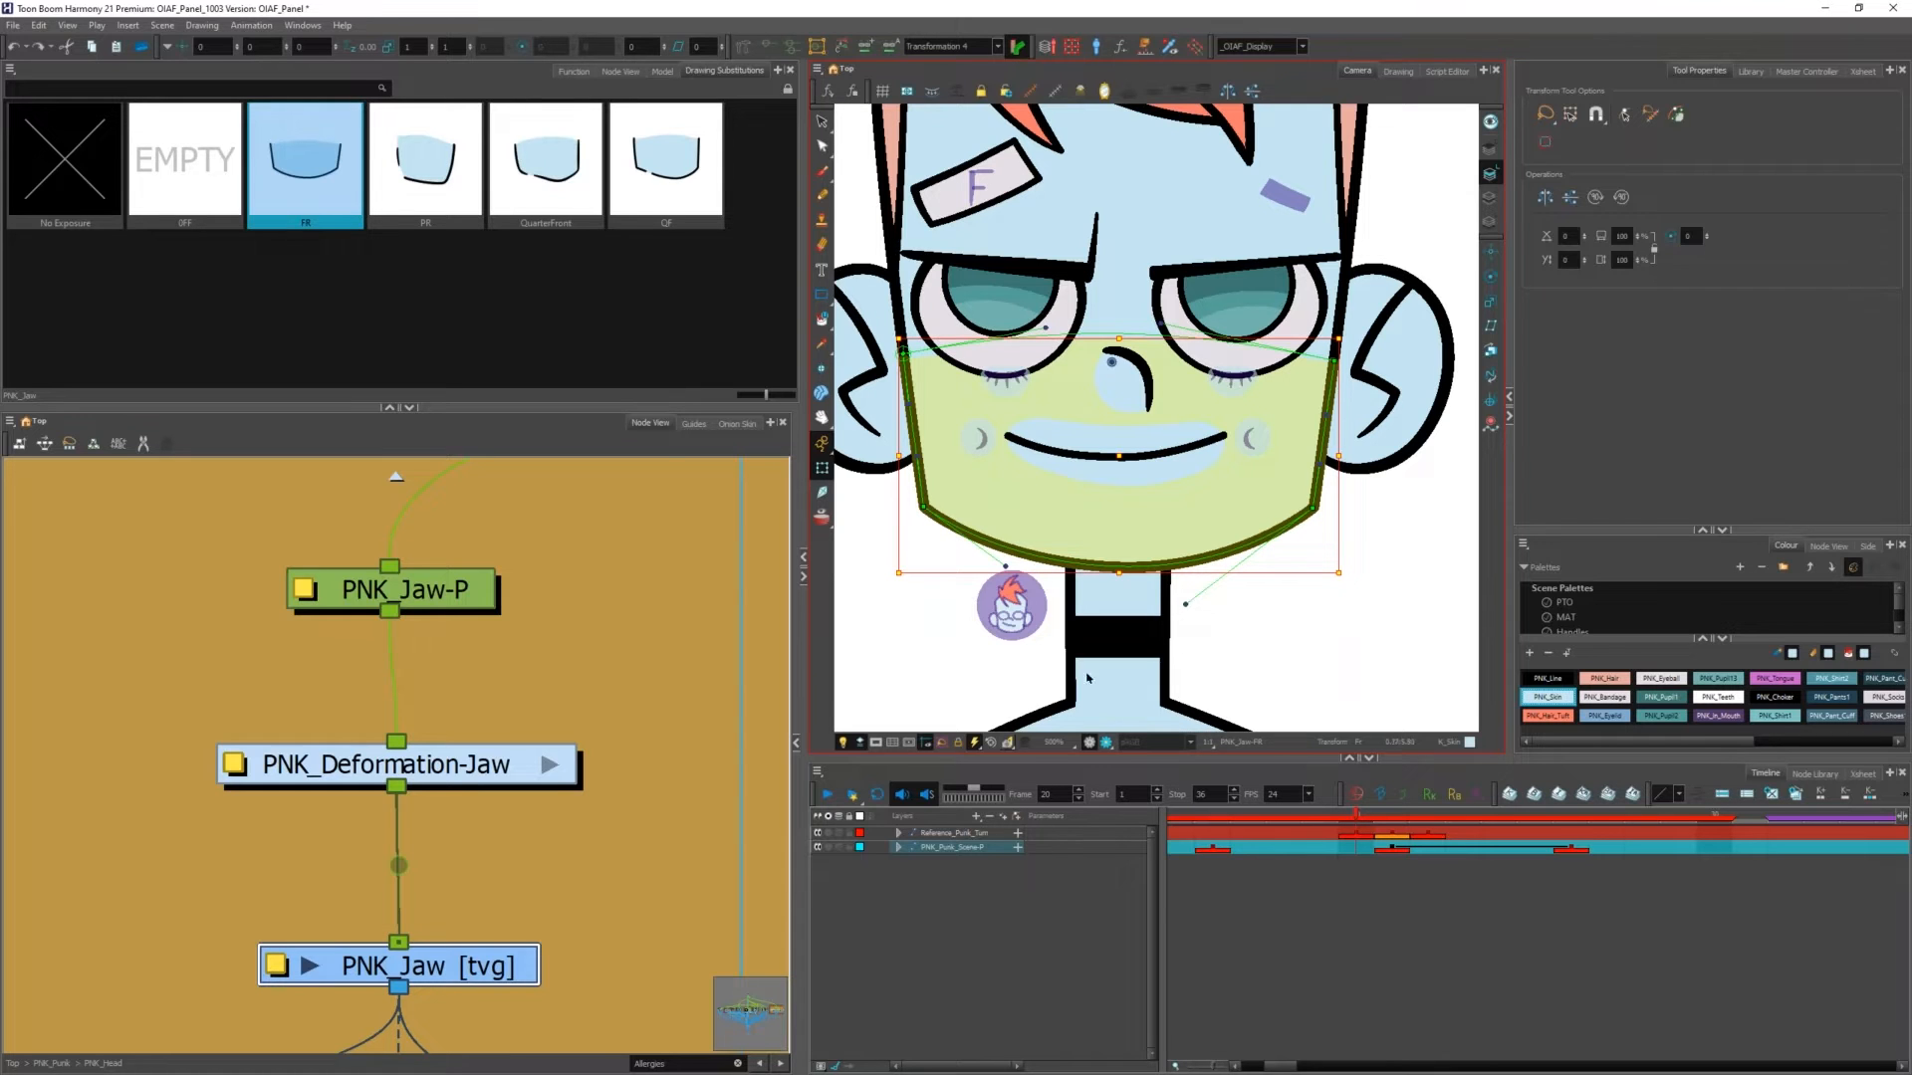
# Step: Open deformation group 4 inside PNK_Deformation-Jaw and locate its Offset node in the timeline
pyautogui.click(551, 765)
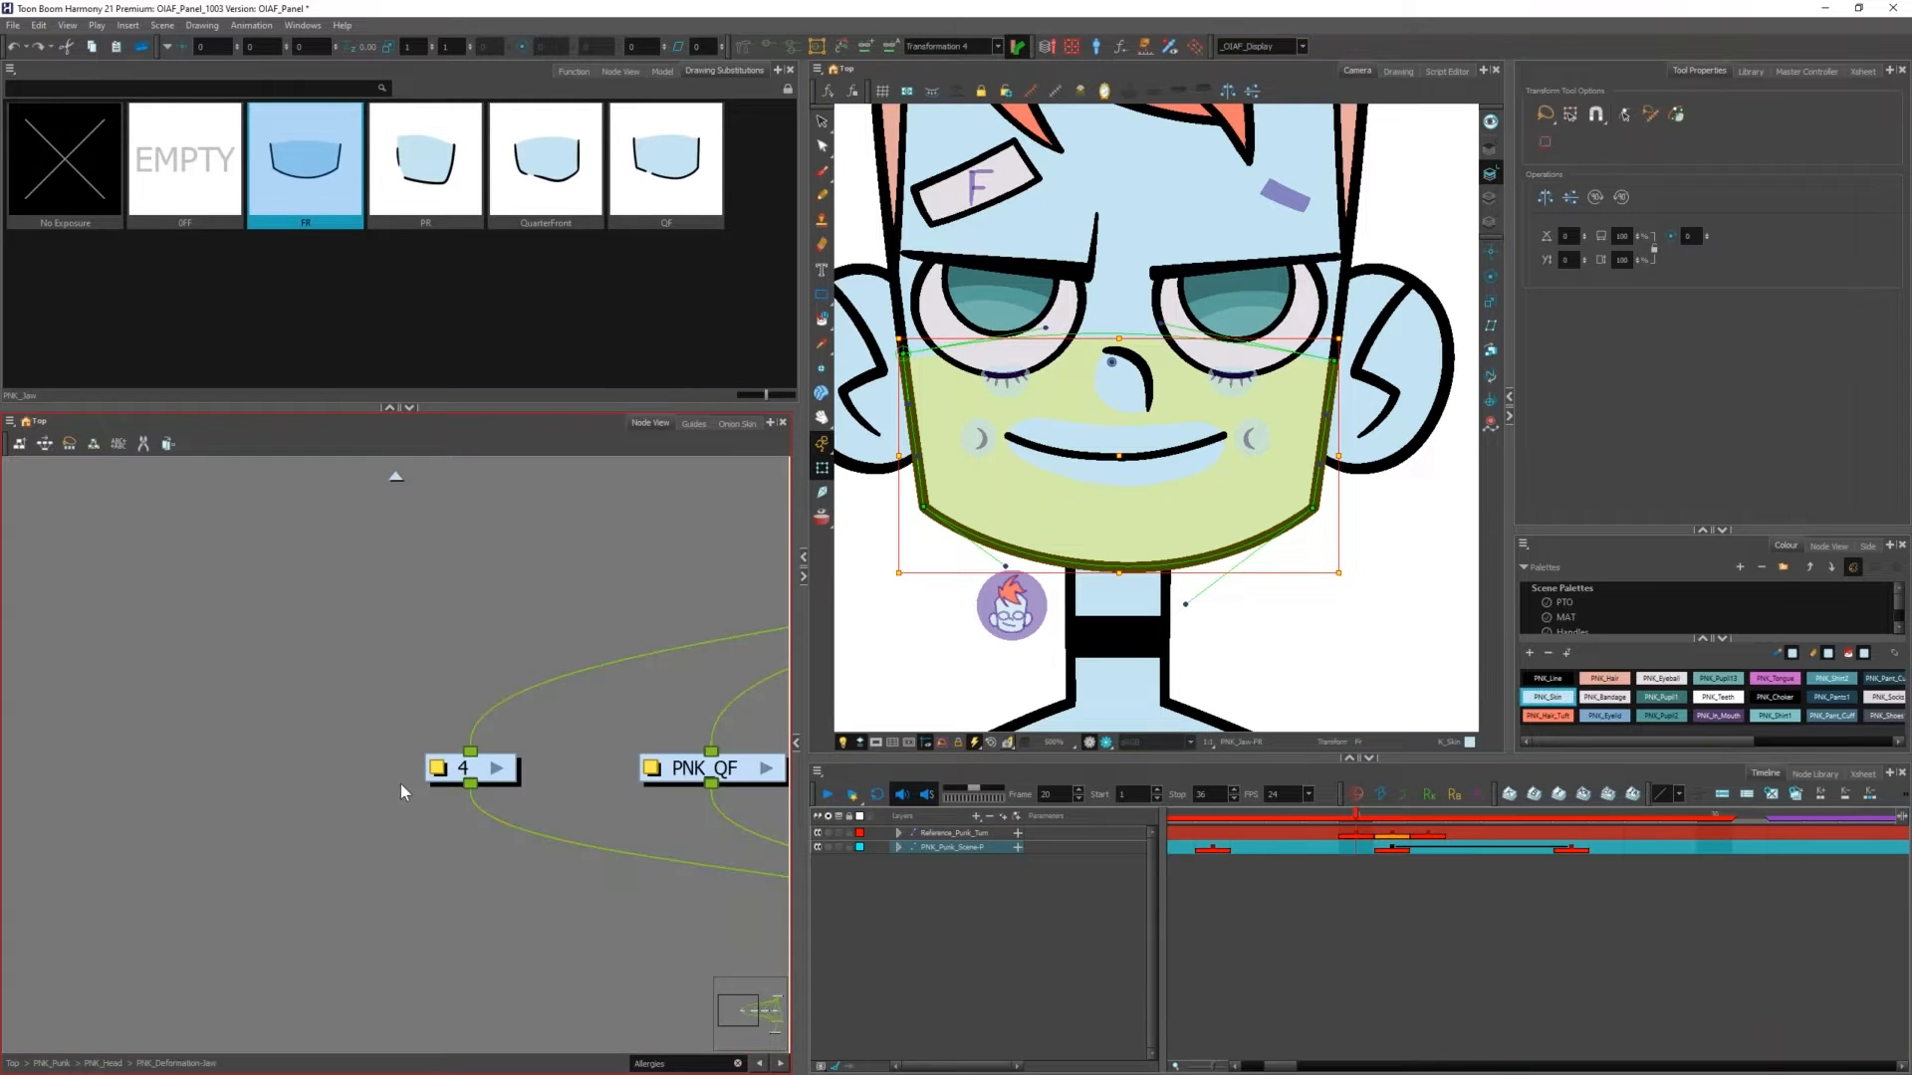
pyautogui.scroll(5, 506, 777)
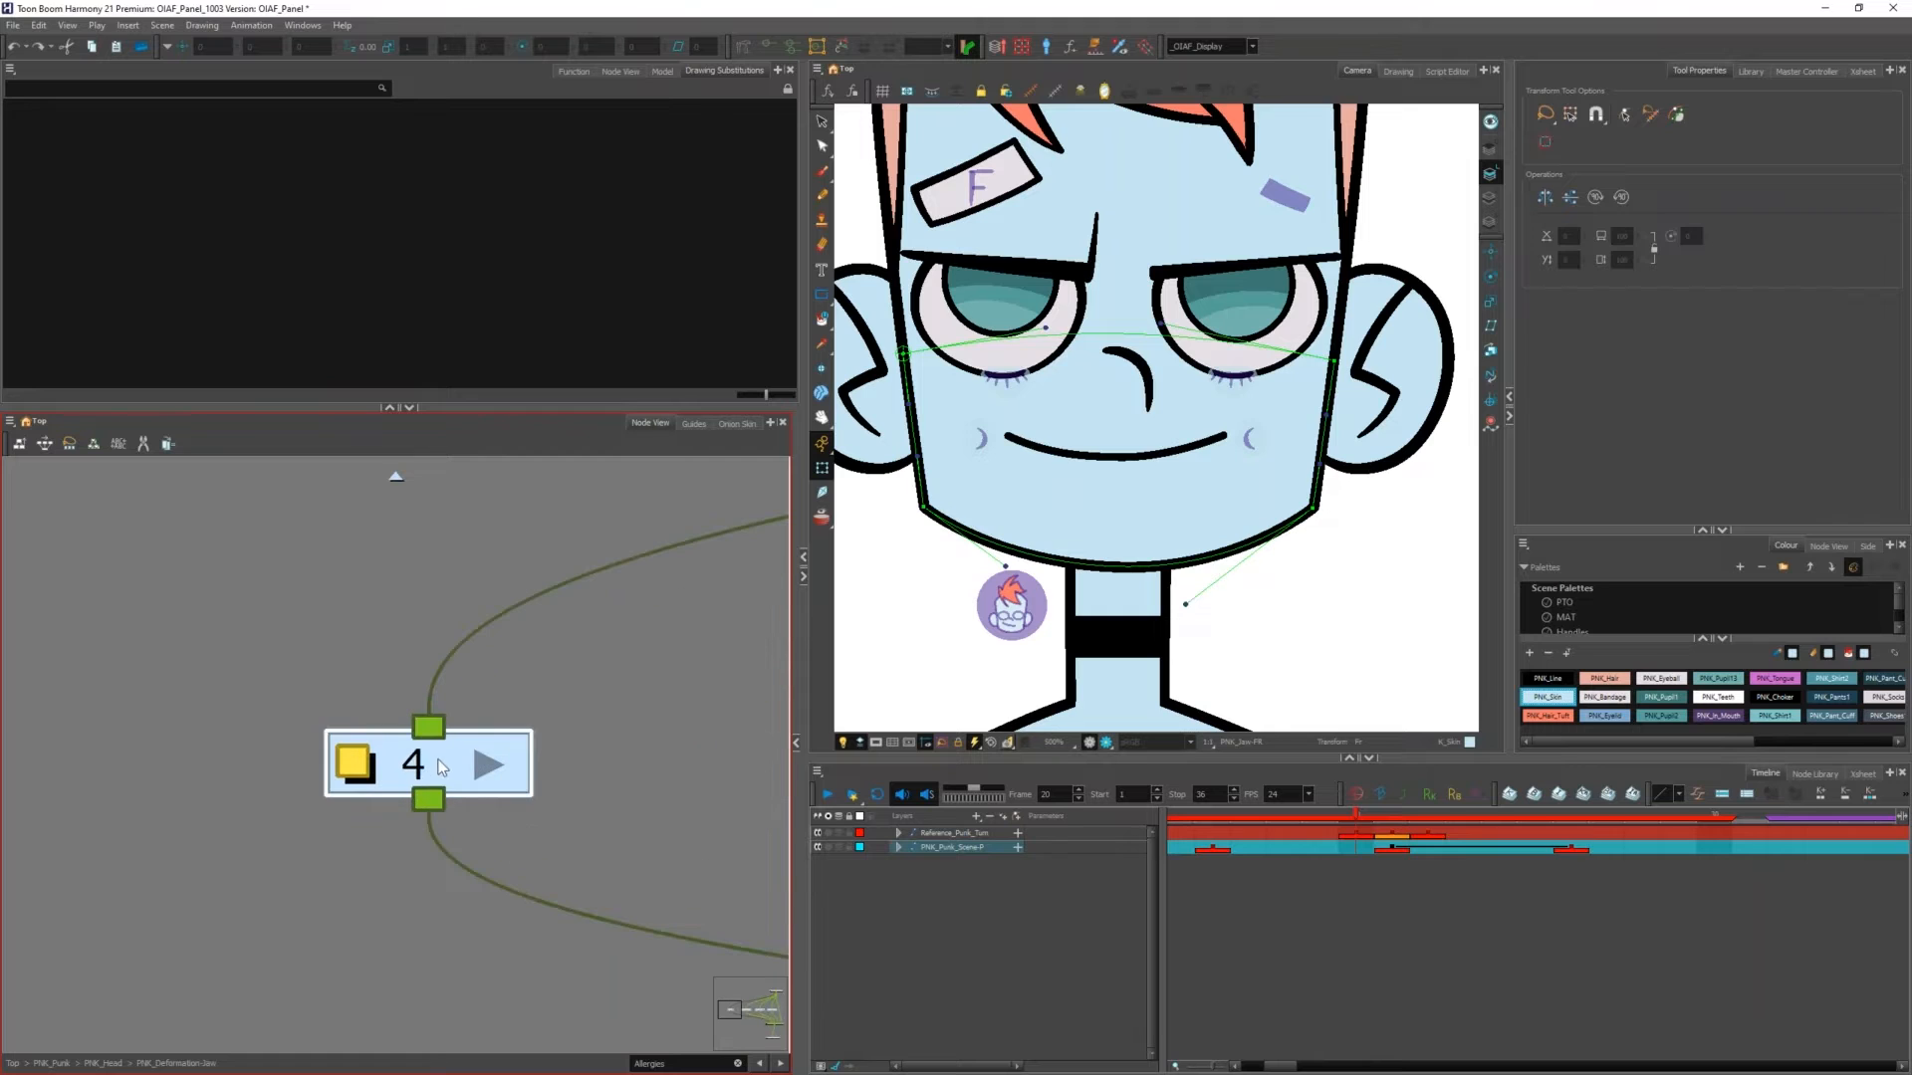
pyautogui.scroll(-3, 405, 779)
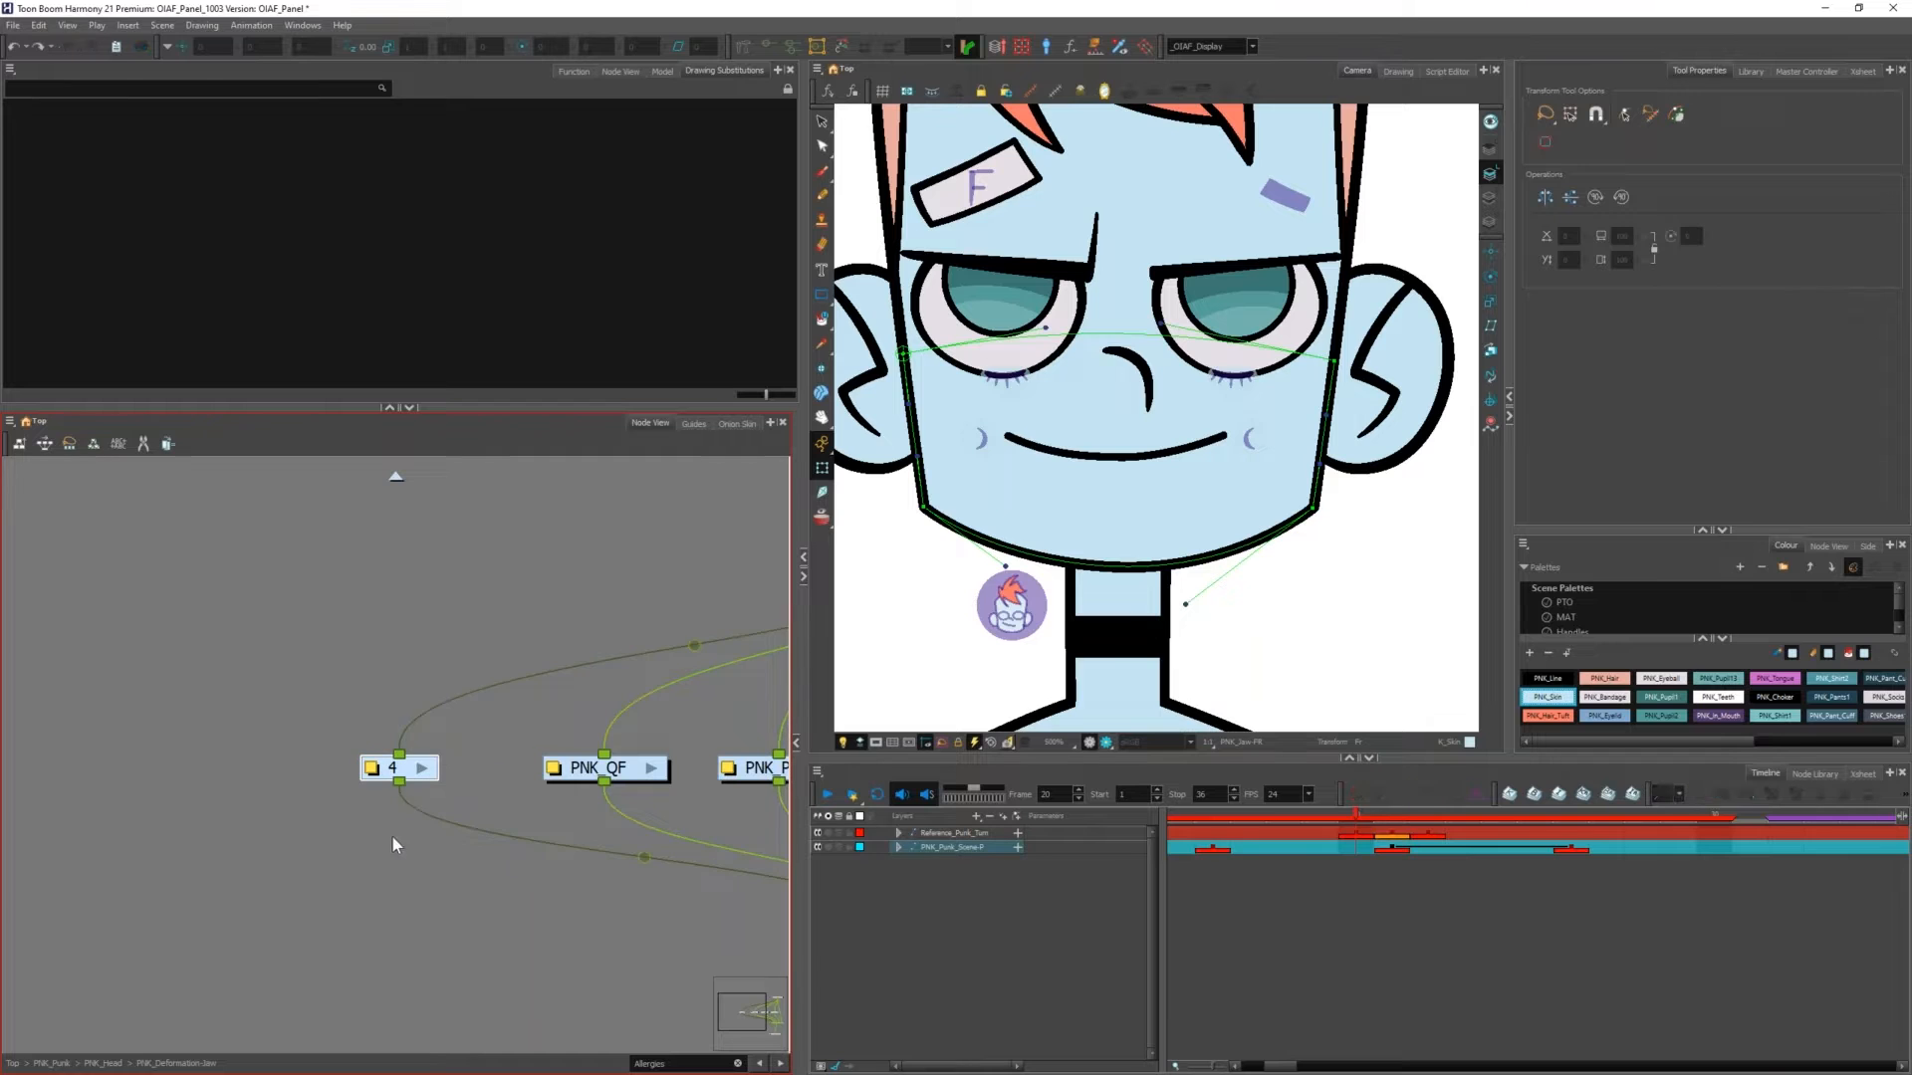
pyautogui.click(420, 771)
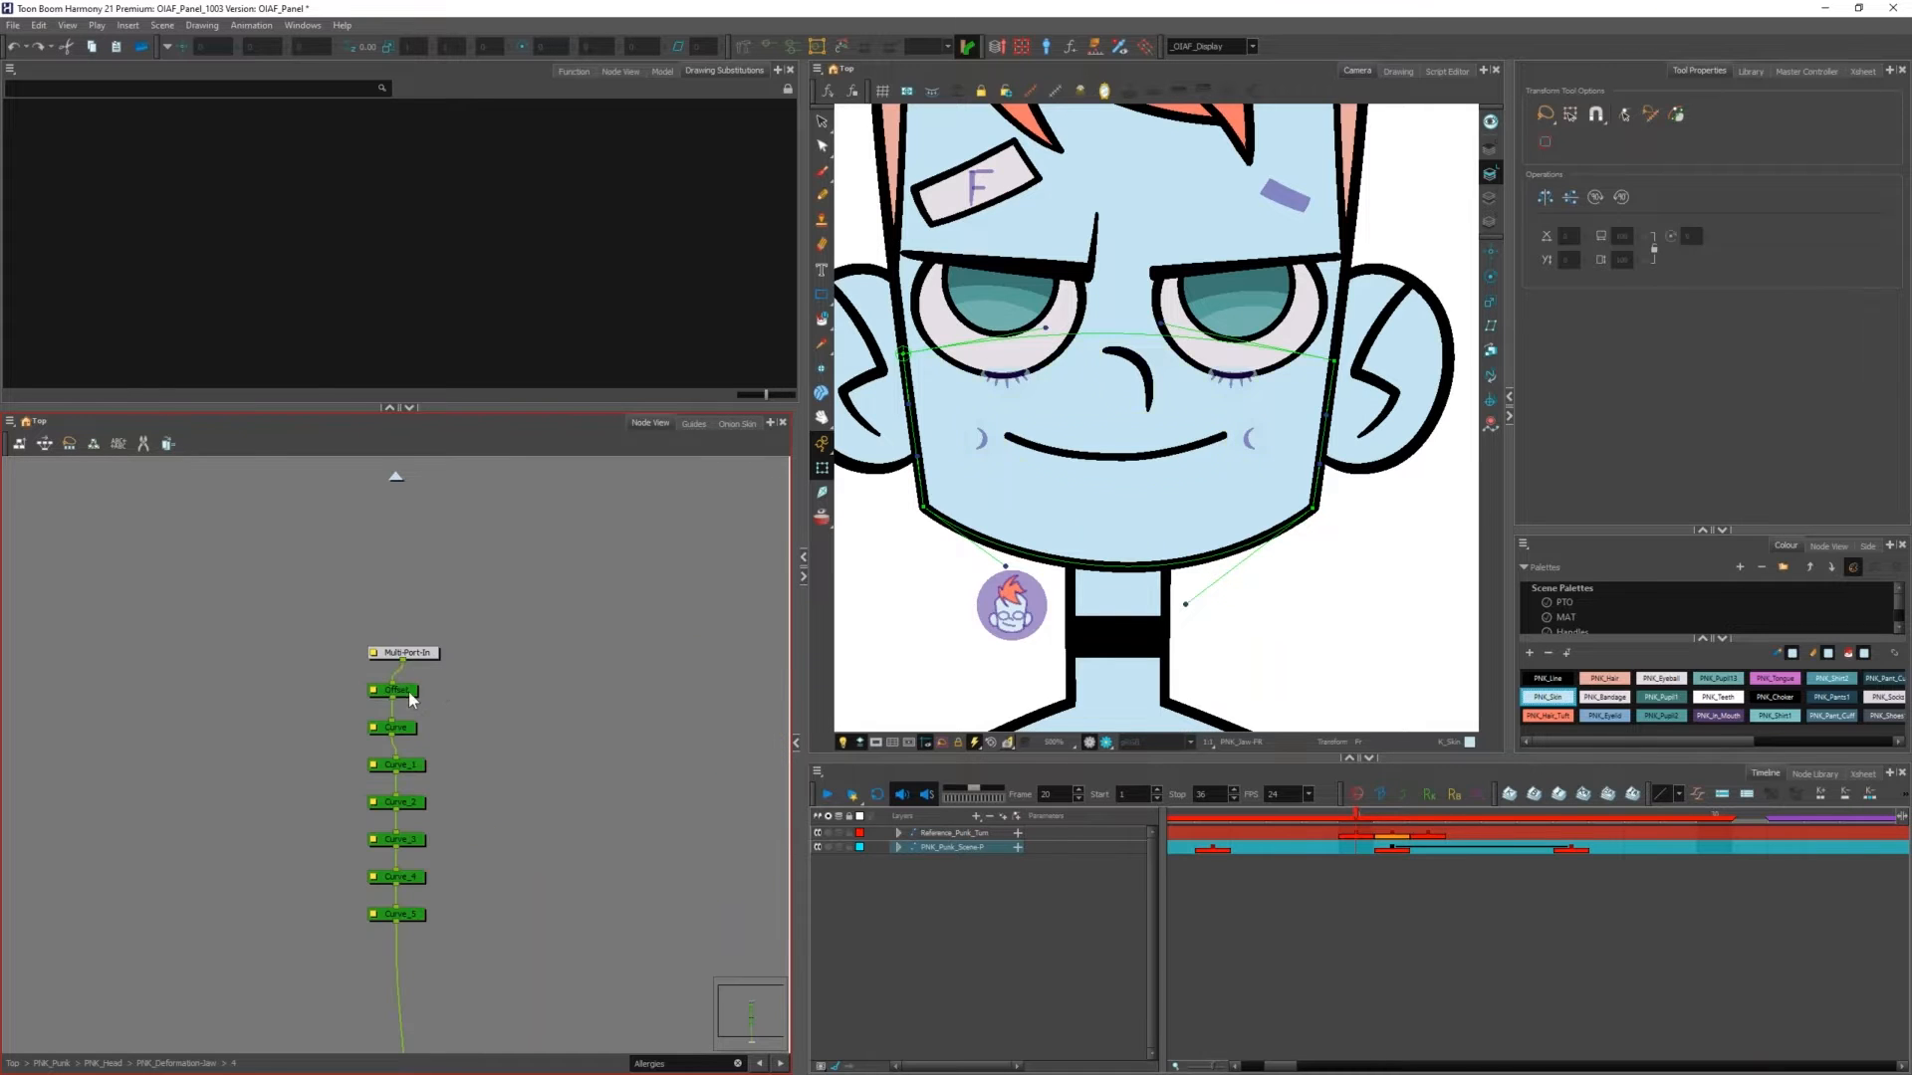
pyautogui.click(410, 691)
pyautogui.press('o')
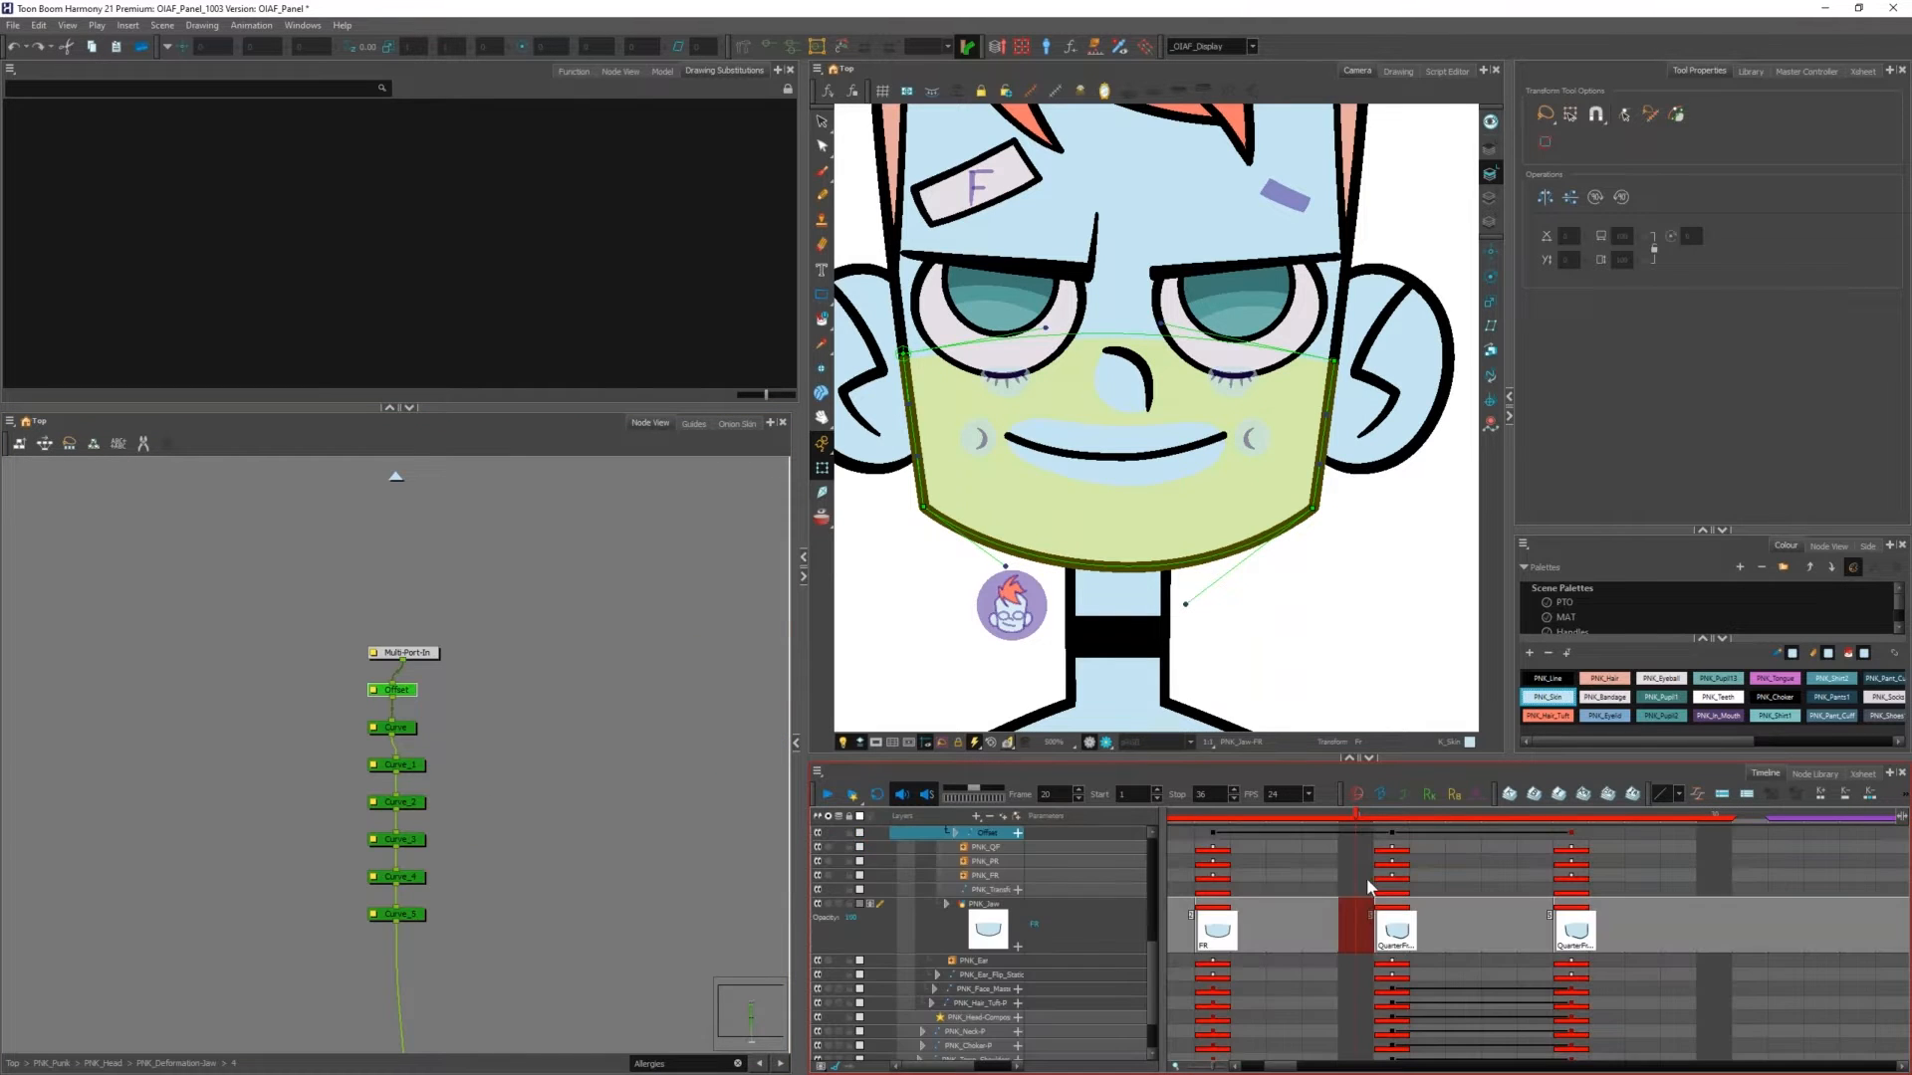
# Step: Compare the Offset node's pose on frames 19, 21 and 26 to examine the QuarterFront jaw's keys
pyautogui.click(1388, 832)
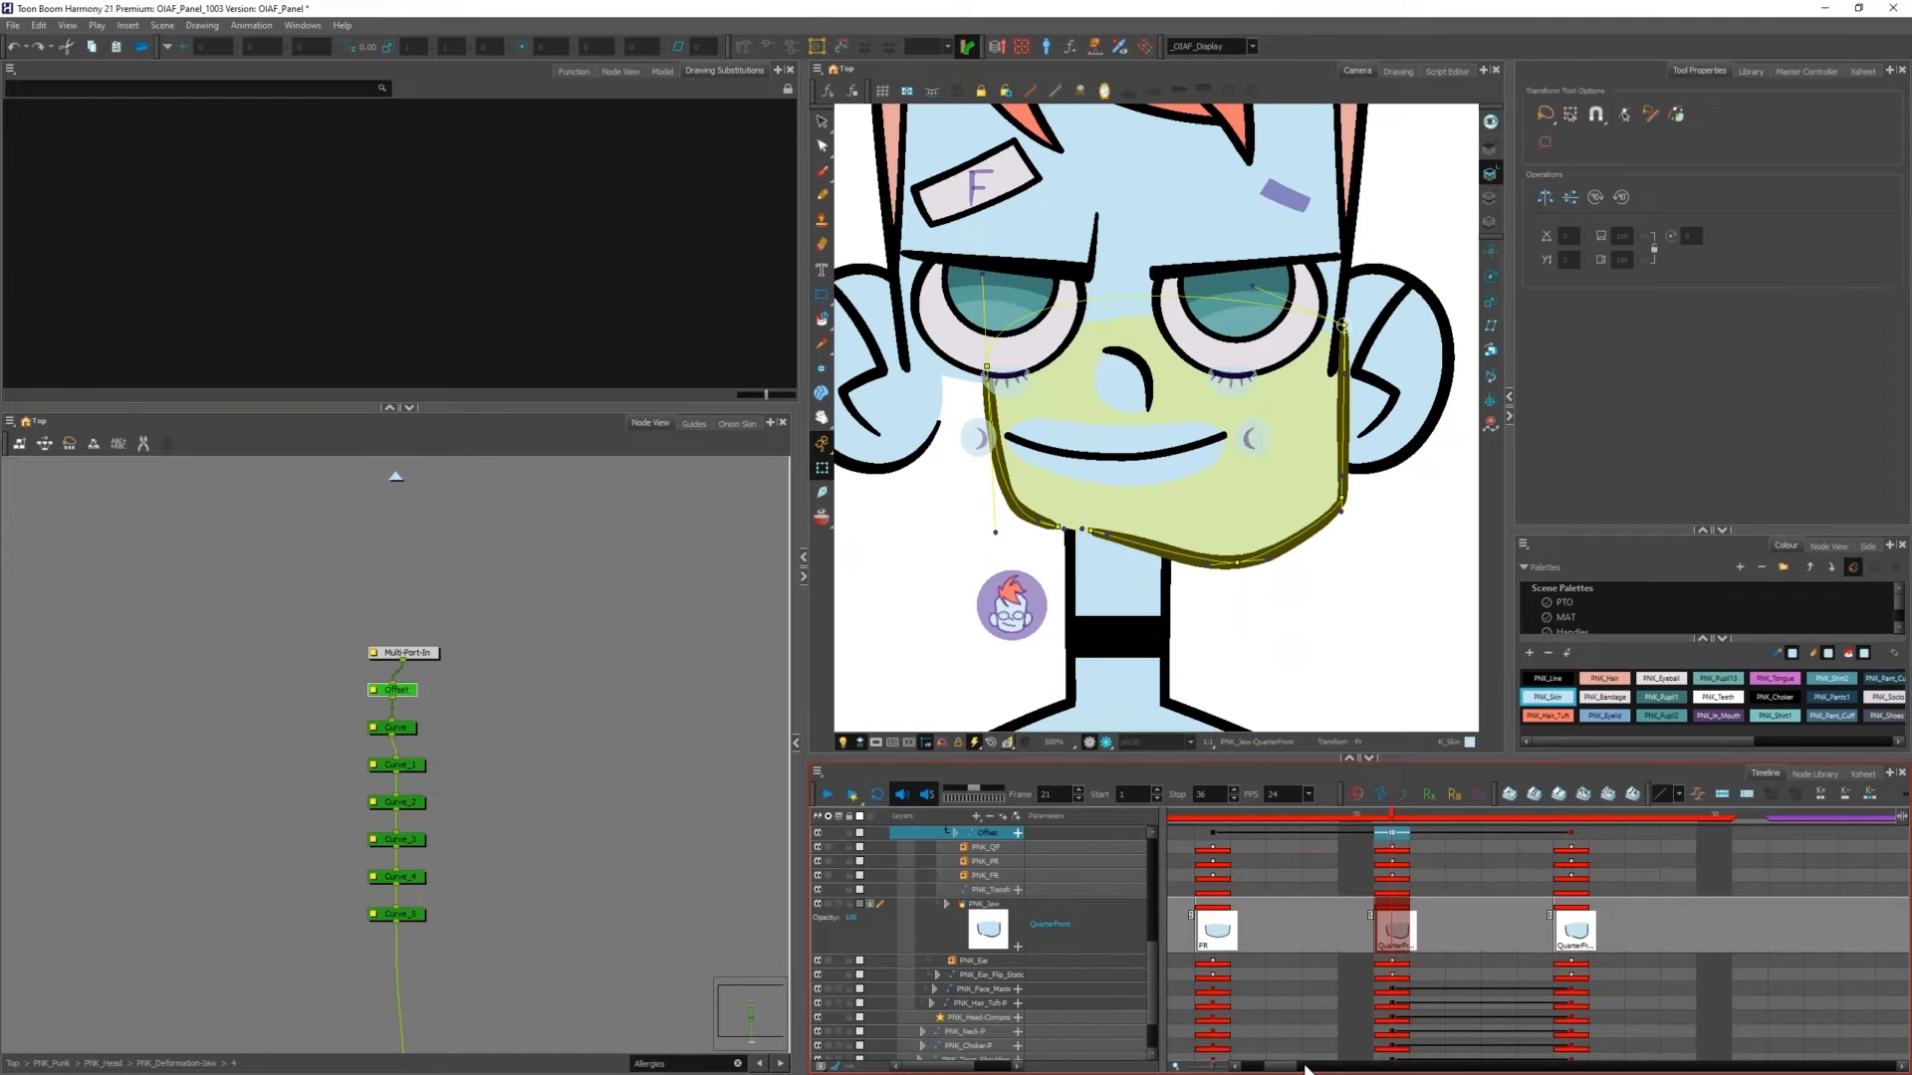
pyautogui.press(',')
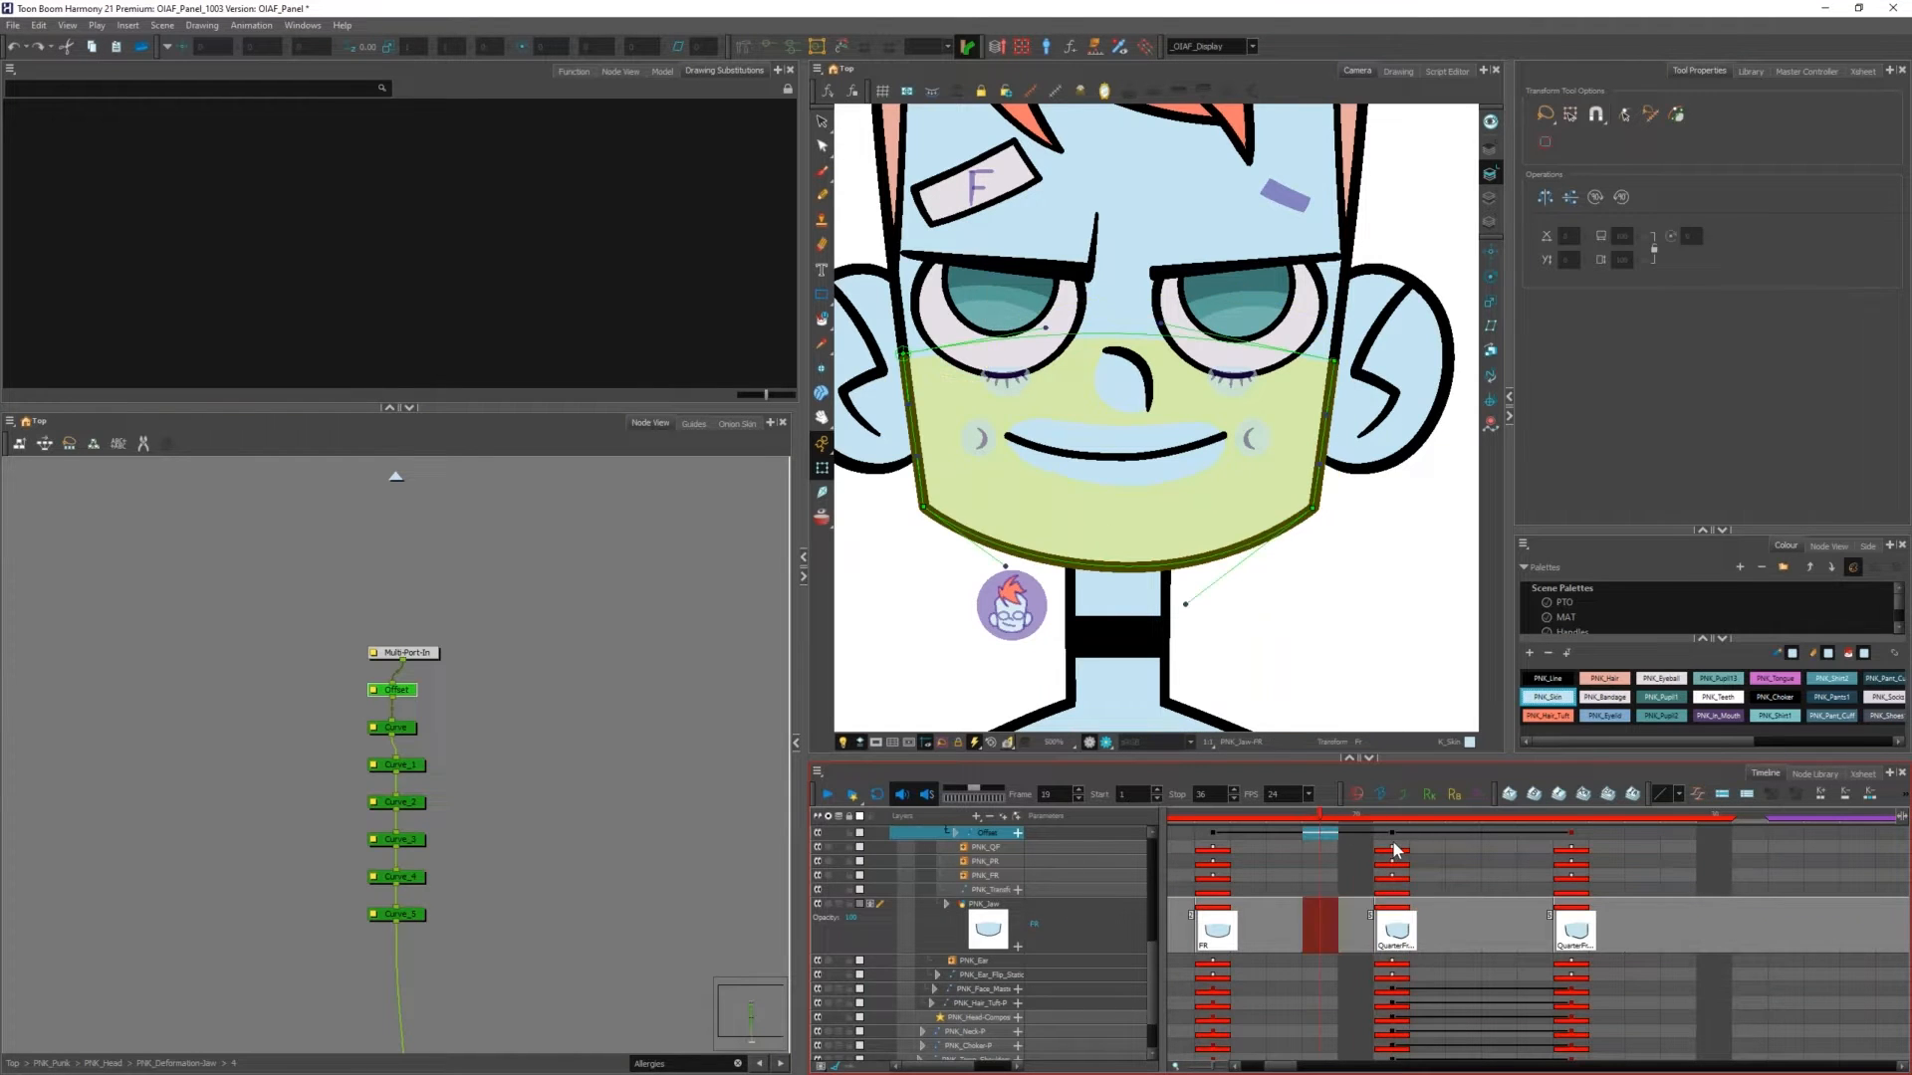
pyautogui.press('.')
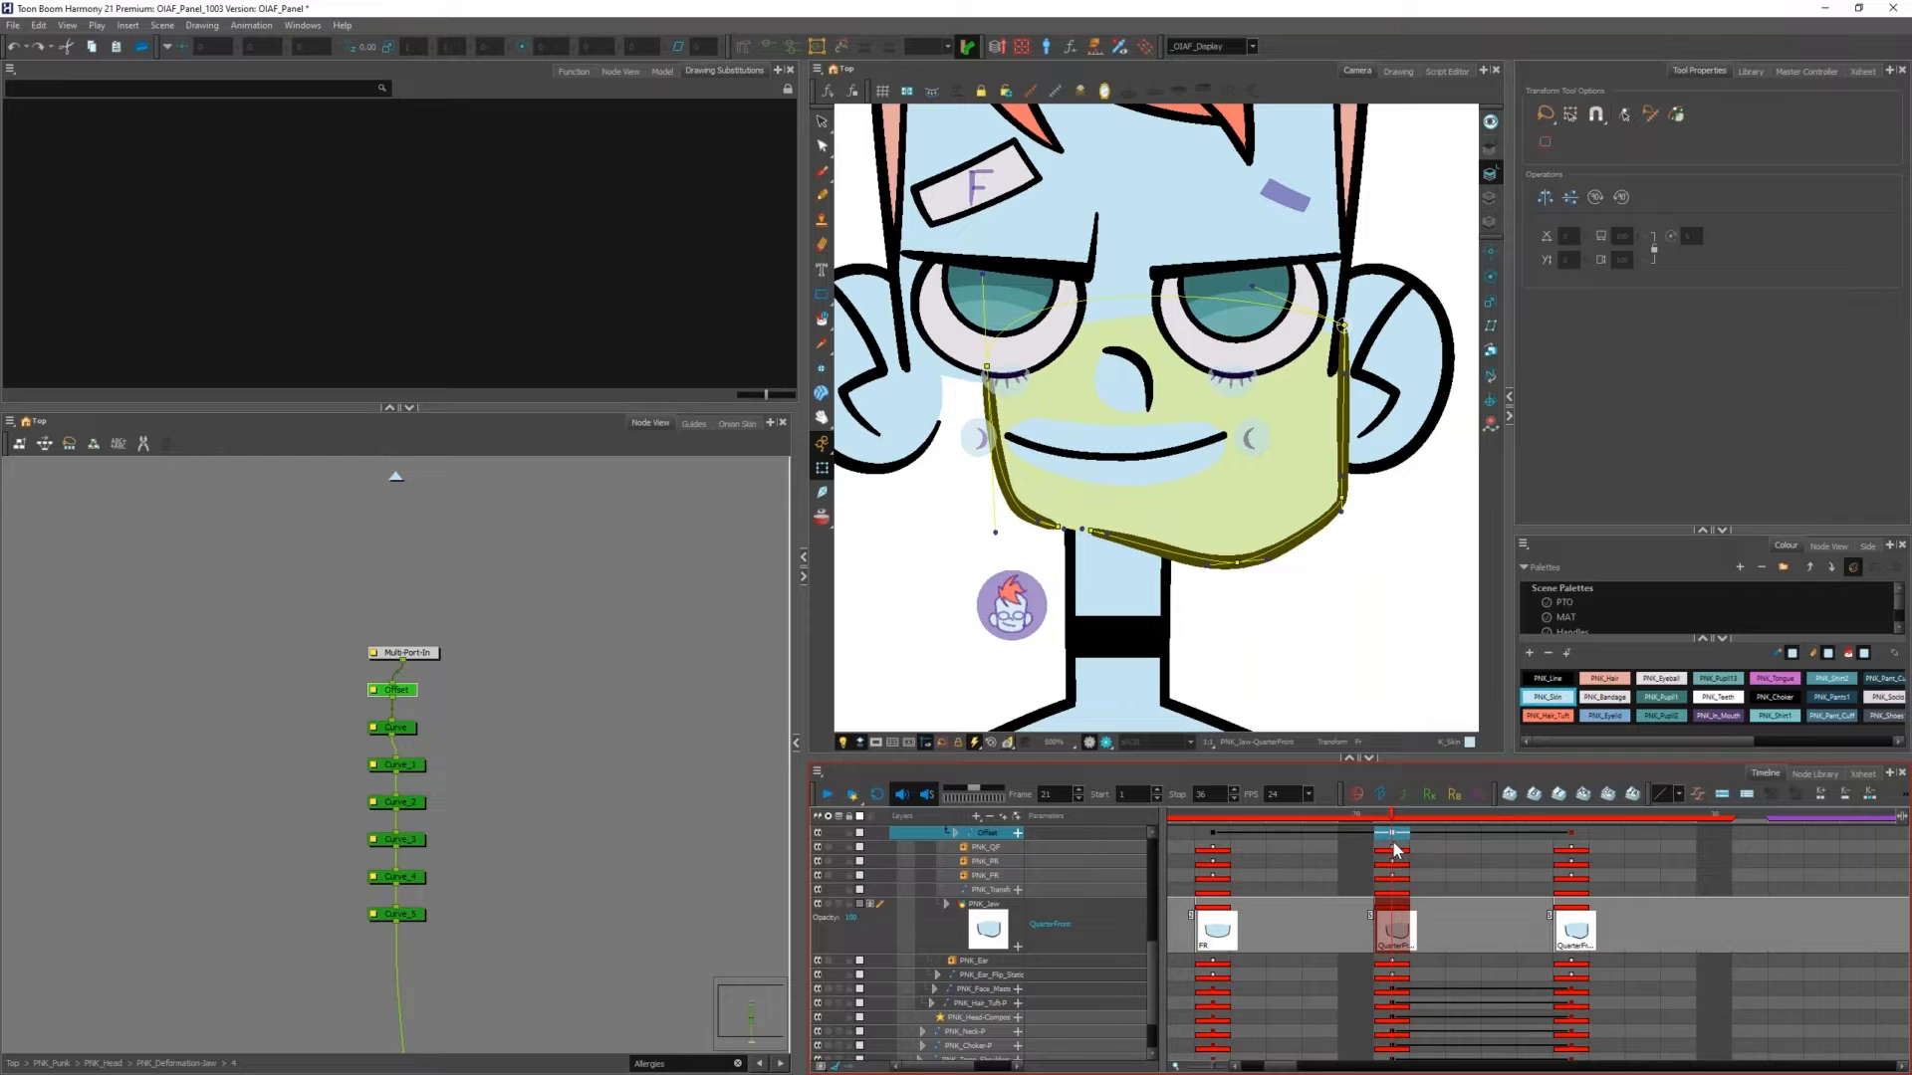
pyautogui.press('.')
pyautogui.press('.')
pyautogui.press('.')
pyautogui.press('.')
pyautogui.press('.')
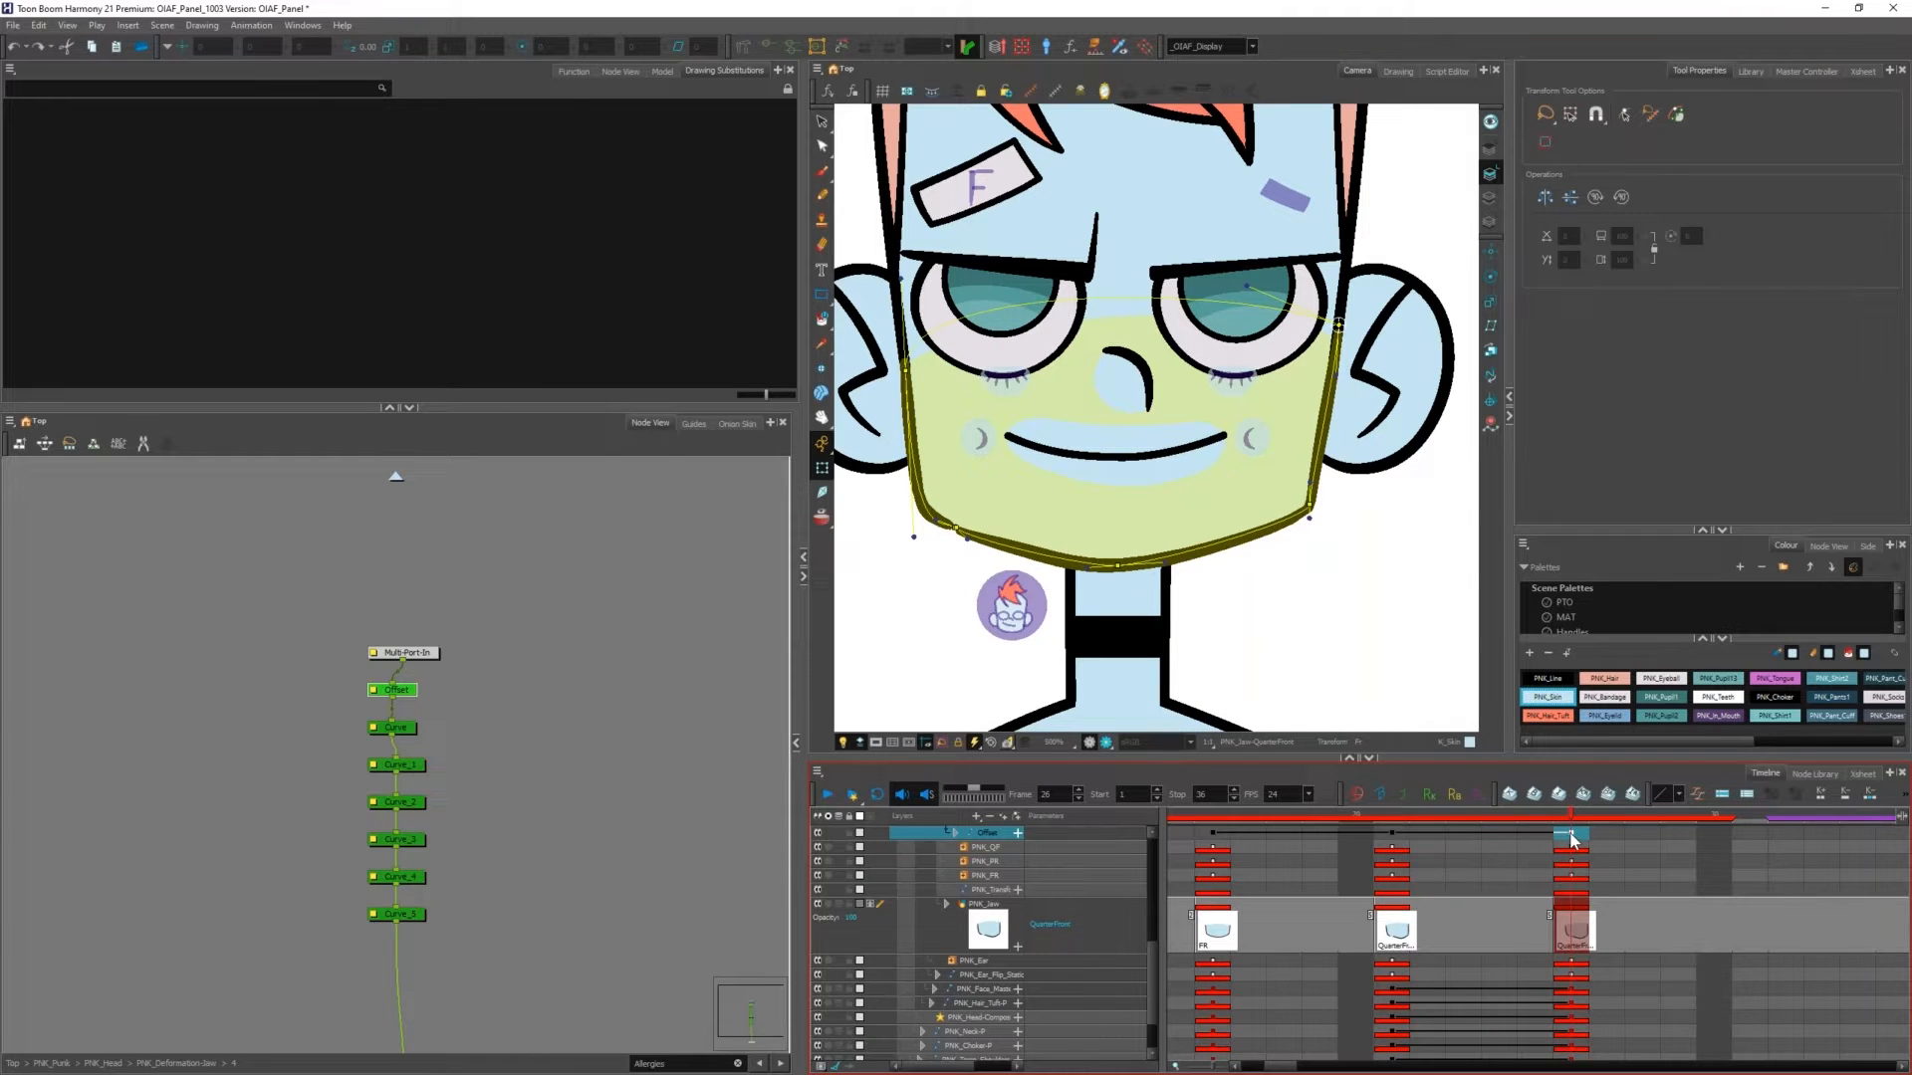
# Step: Select the deformer nodes from Offset to Curve_5 in group 4, and inspect the Offset key on frame 26
pyautogui.scroll(2, 426, 685)
pyautogui.moveTo(440, 653); pyautogui.dragTo(353, 687)
pyautogui.scroll(-2, 422, 665)
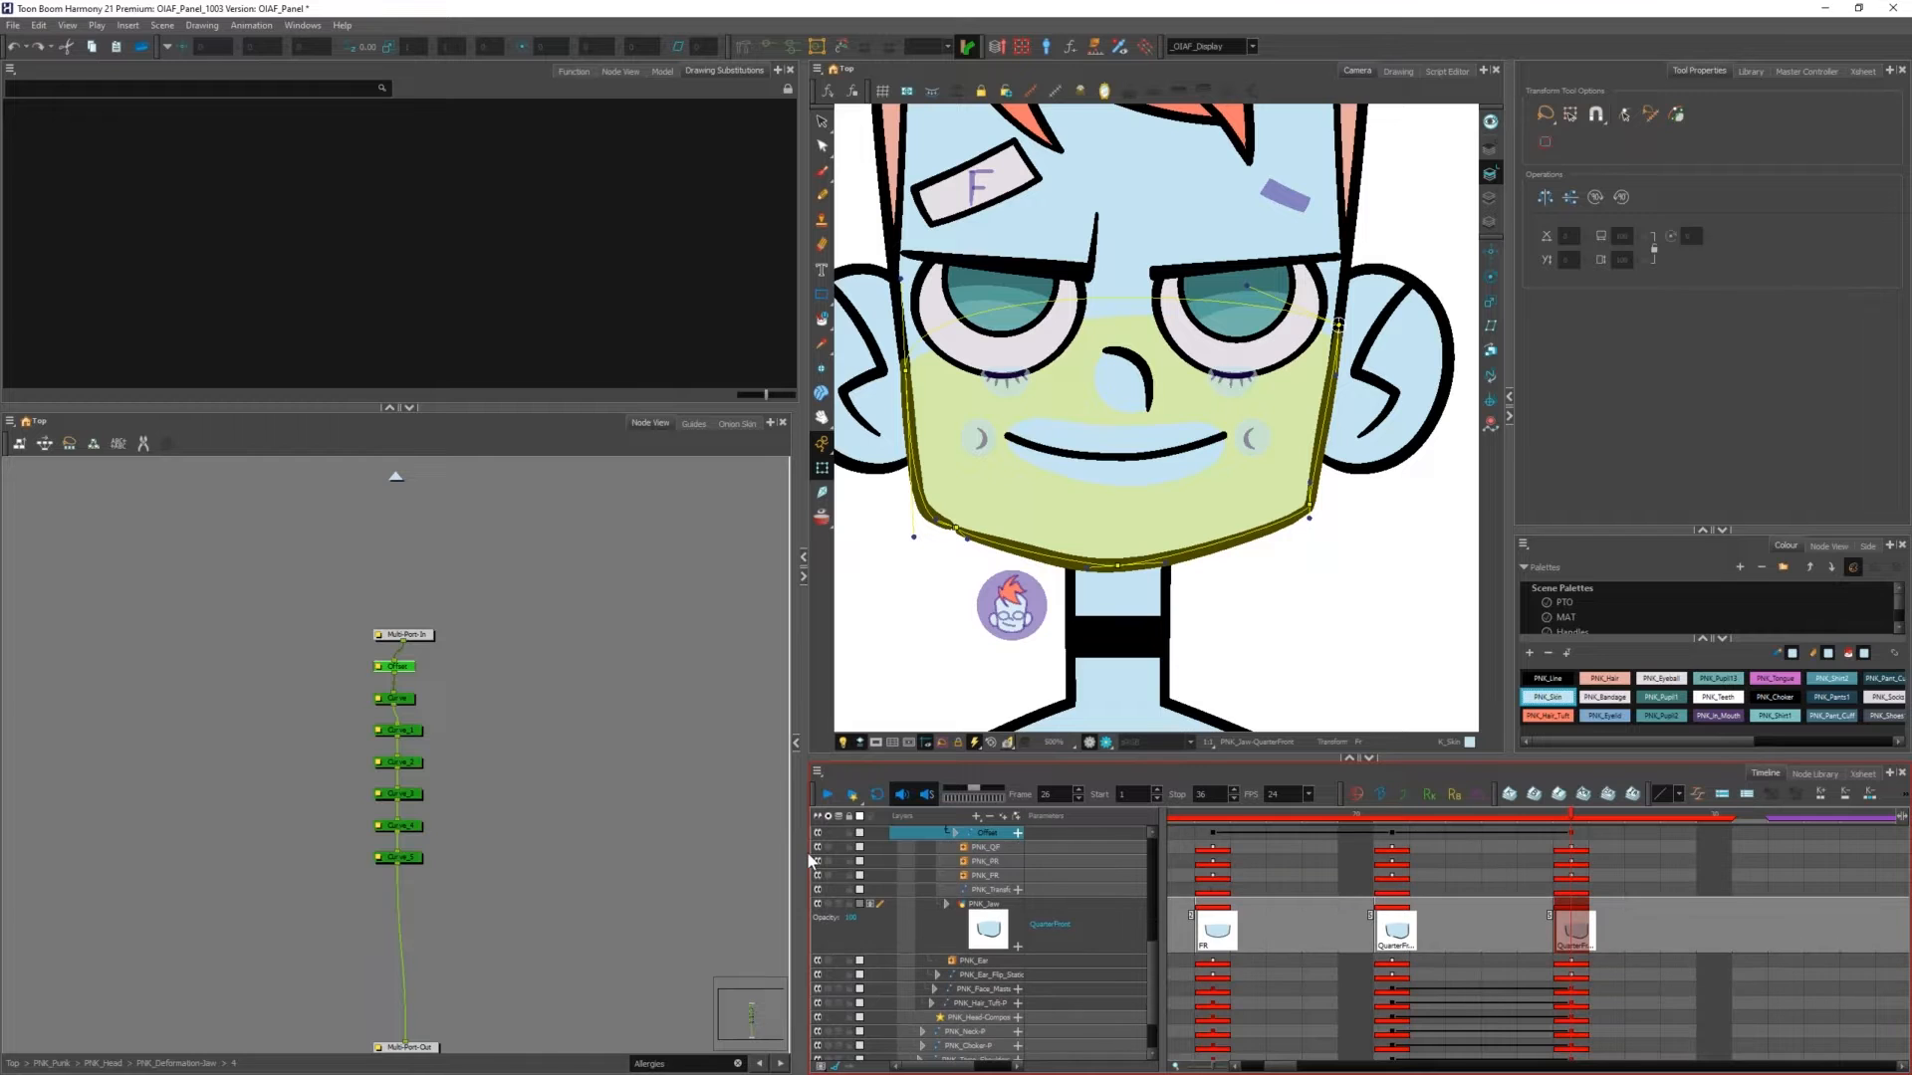
pyautogui.scroll(2, 398, 723)
pyautogui.moveTo(486, 591); pyautogui.dragTo(389, 1031)
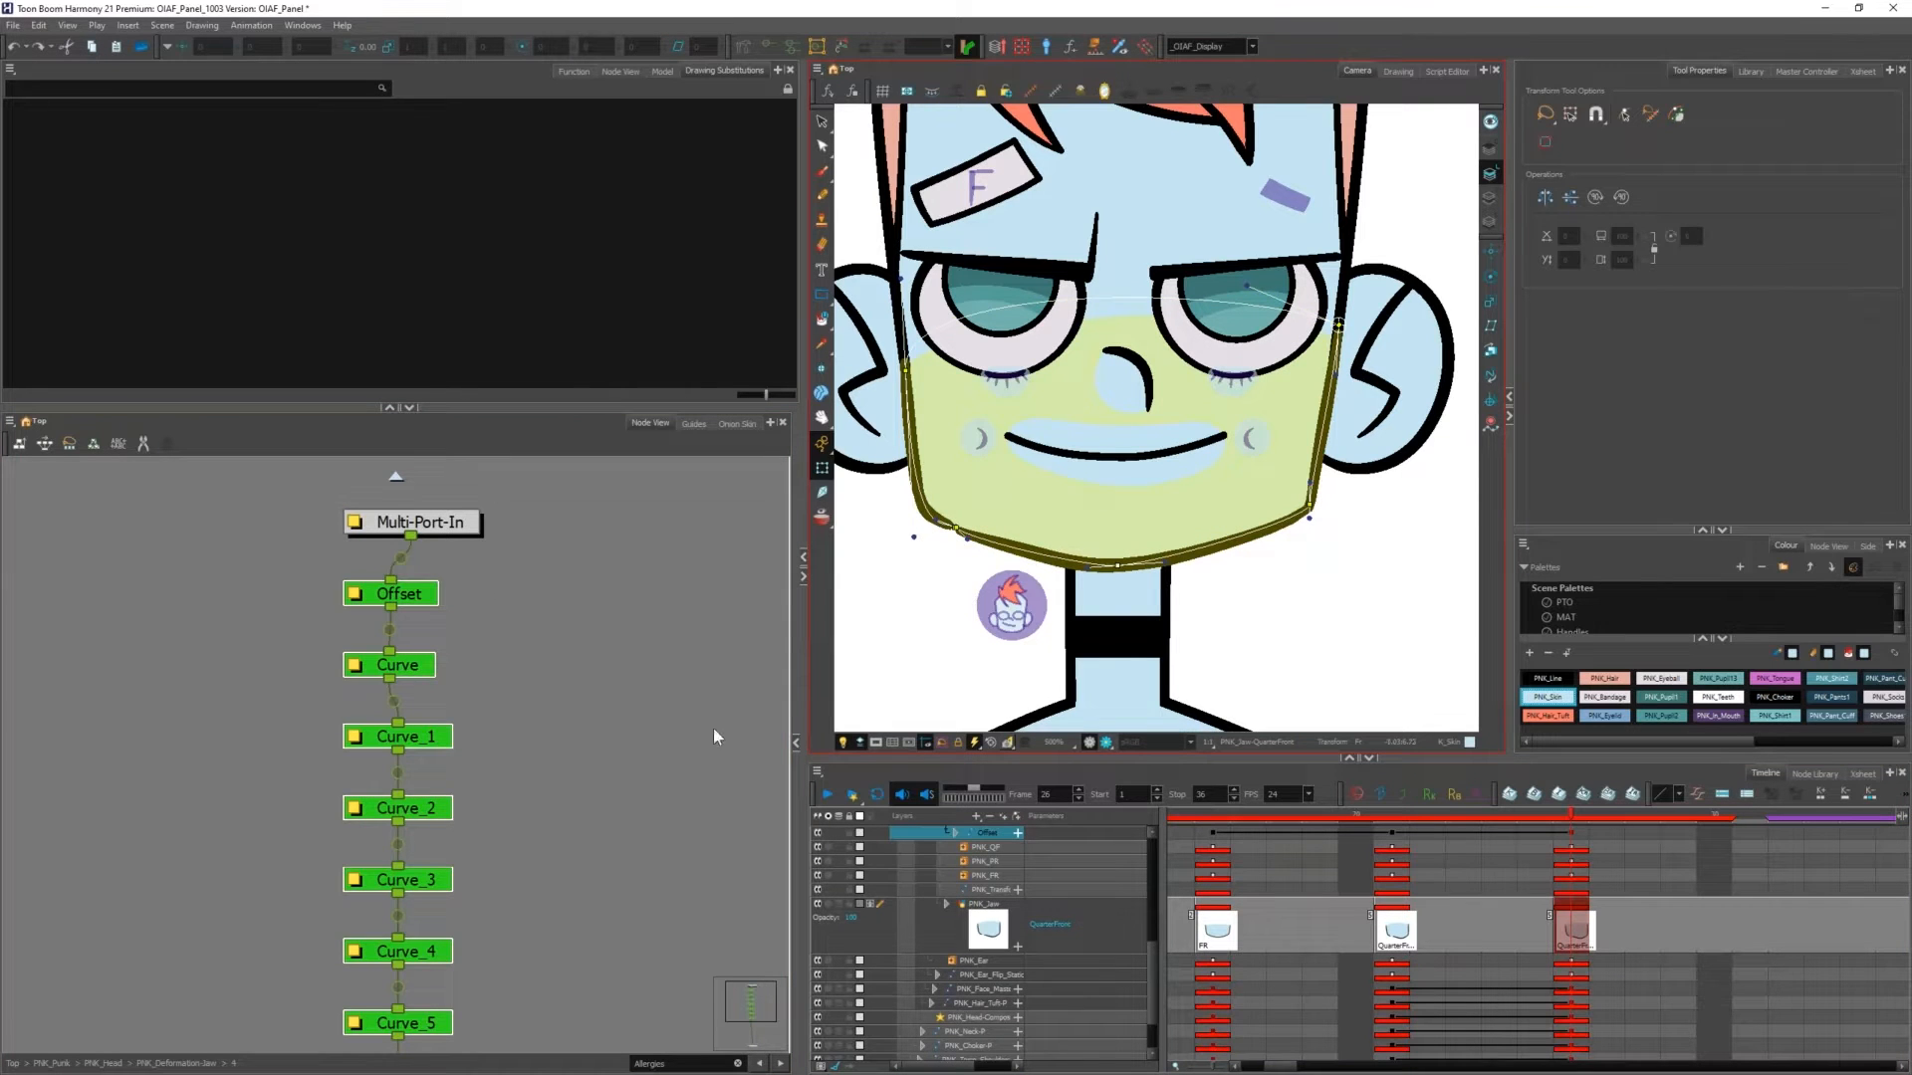
pyautogui.scroll(-1, 343, 603)
pyautogui.click(450, 613)
pyautogui.click(1571, 832)
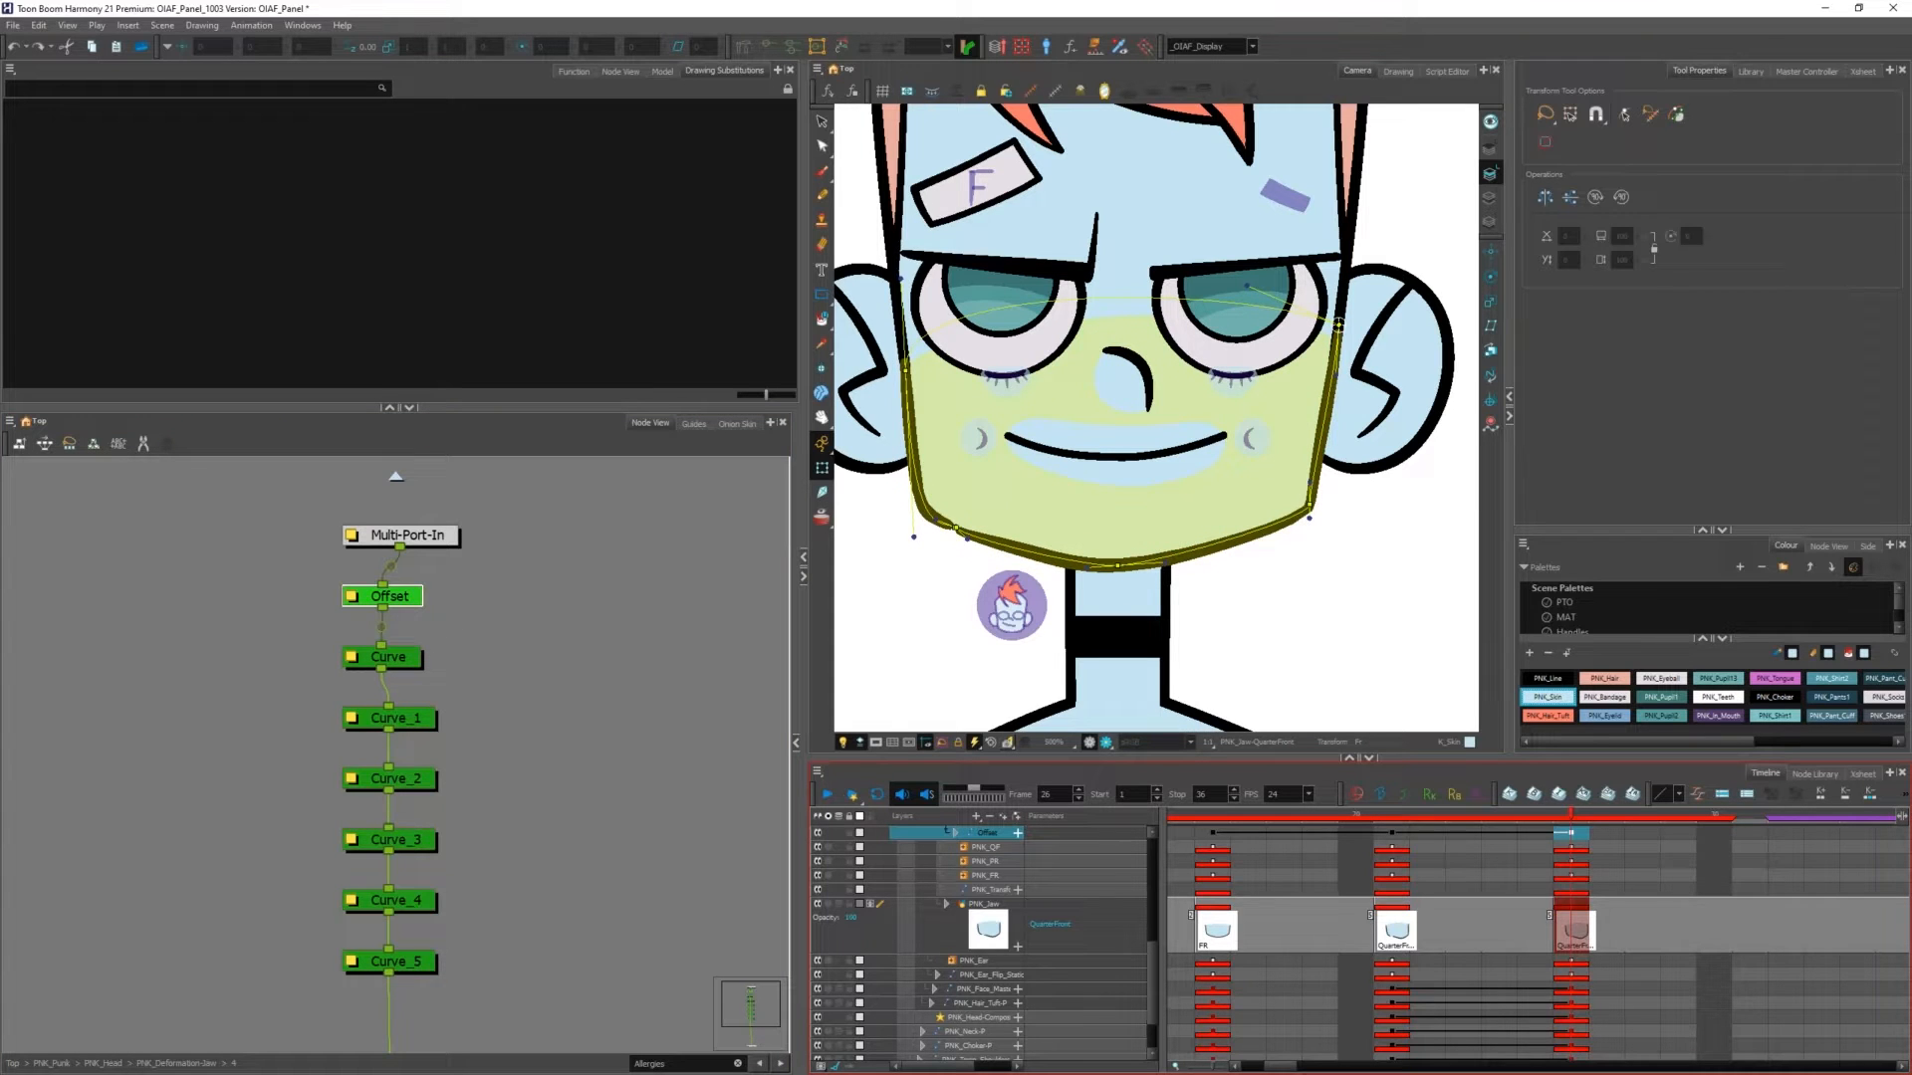
# Step: Check the group 4 deformer nodes, Offset to Curve_5, on frames 1 and 2, and collapse the timeline layers
pyautogui.moveTo(1279, 1067); pyautogui.dragTo(1180, 1070)
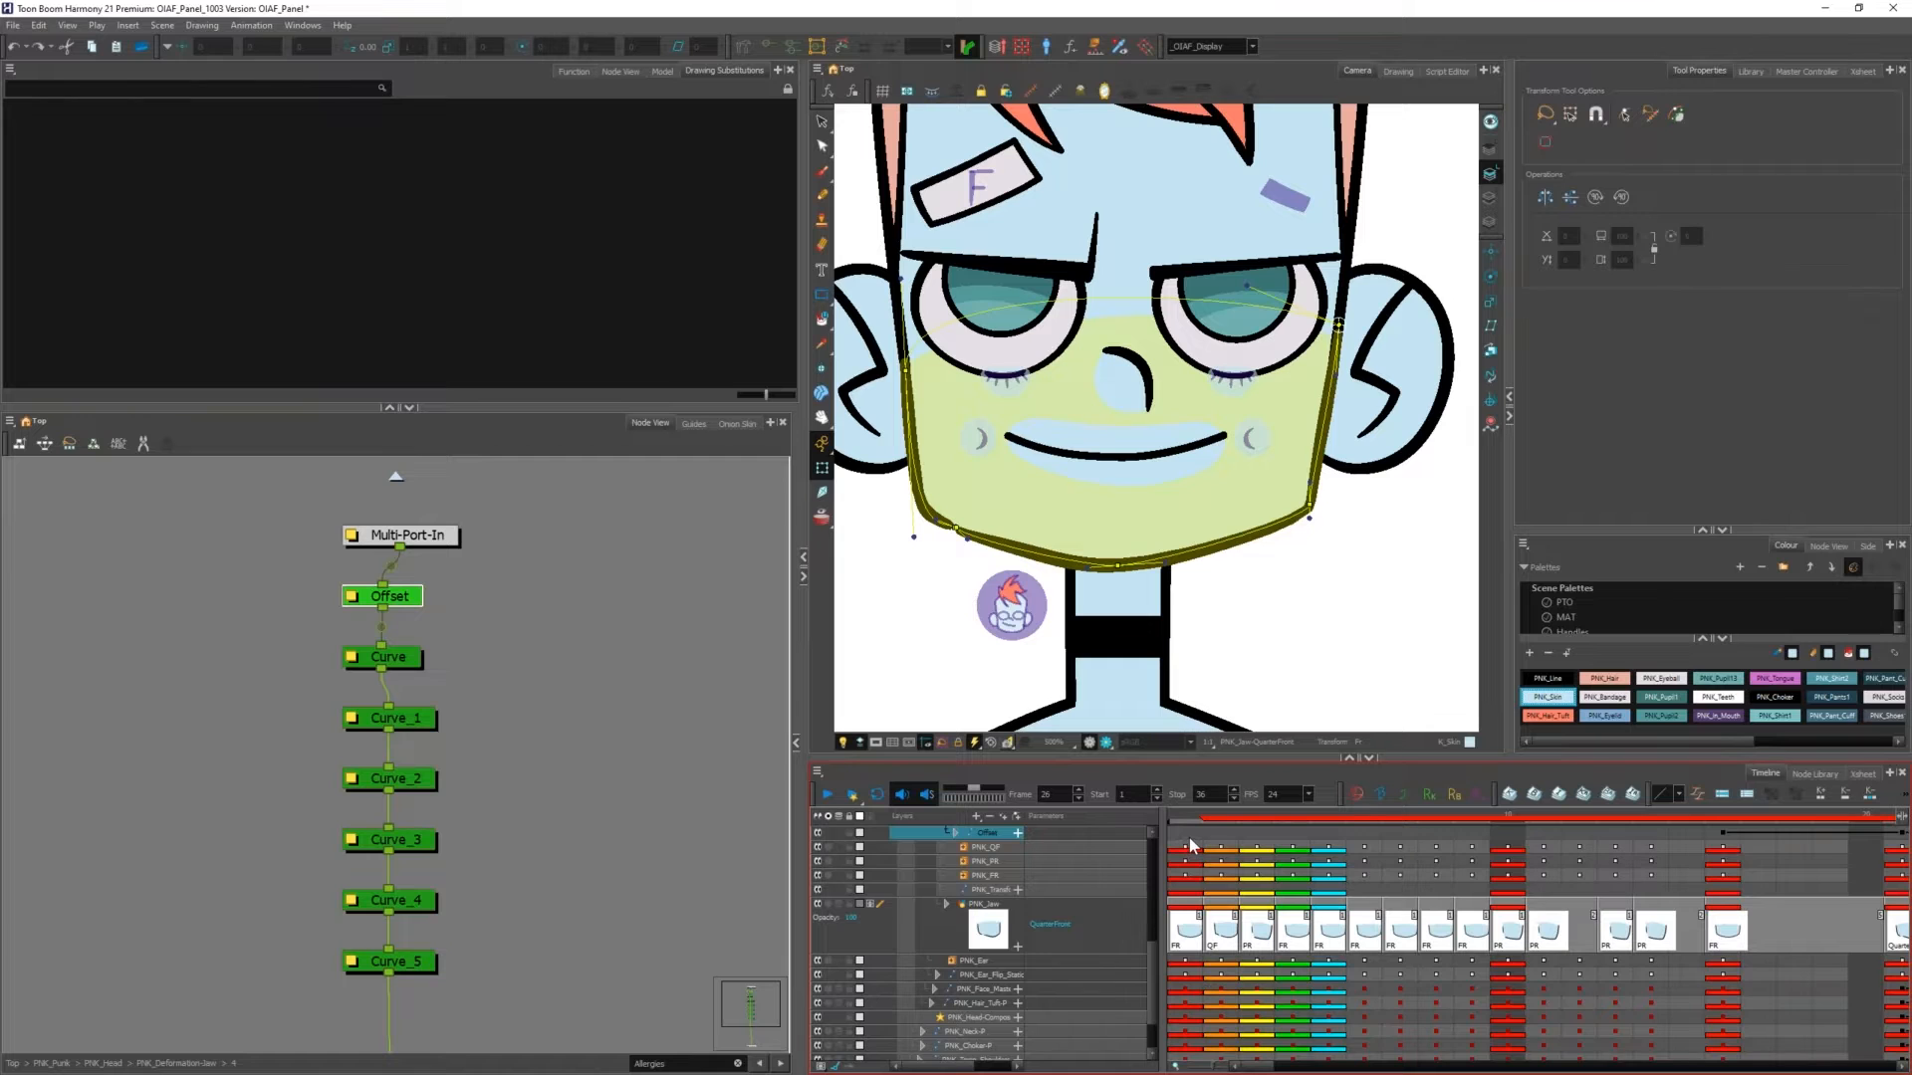
pyautogui.click(1189, 839)
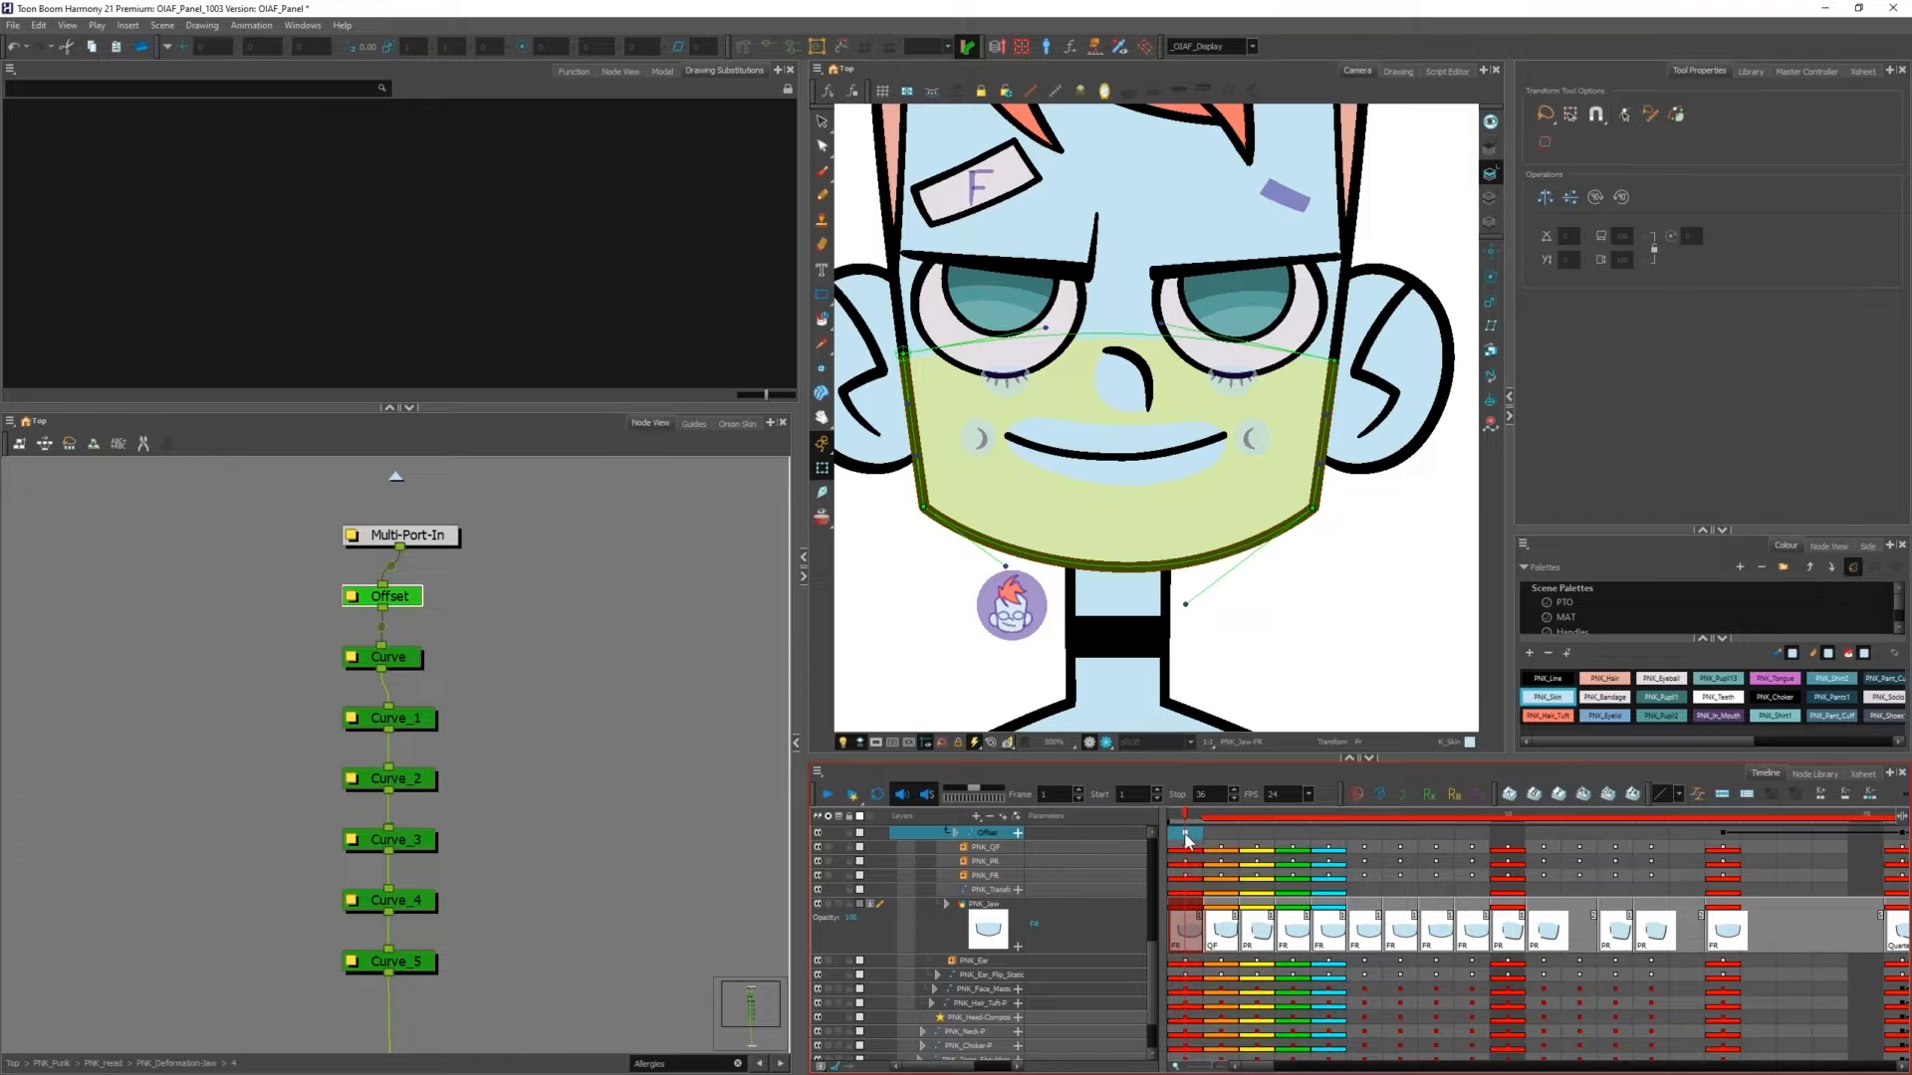
pyautogui.click(1221, 835)
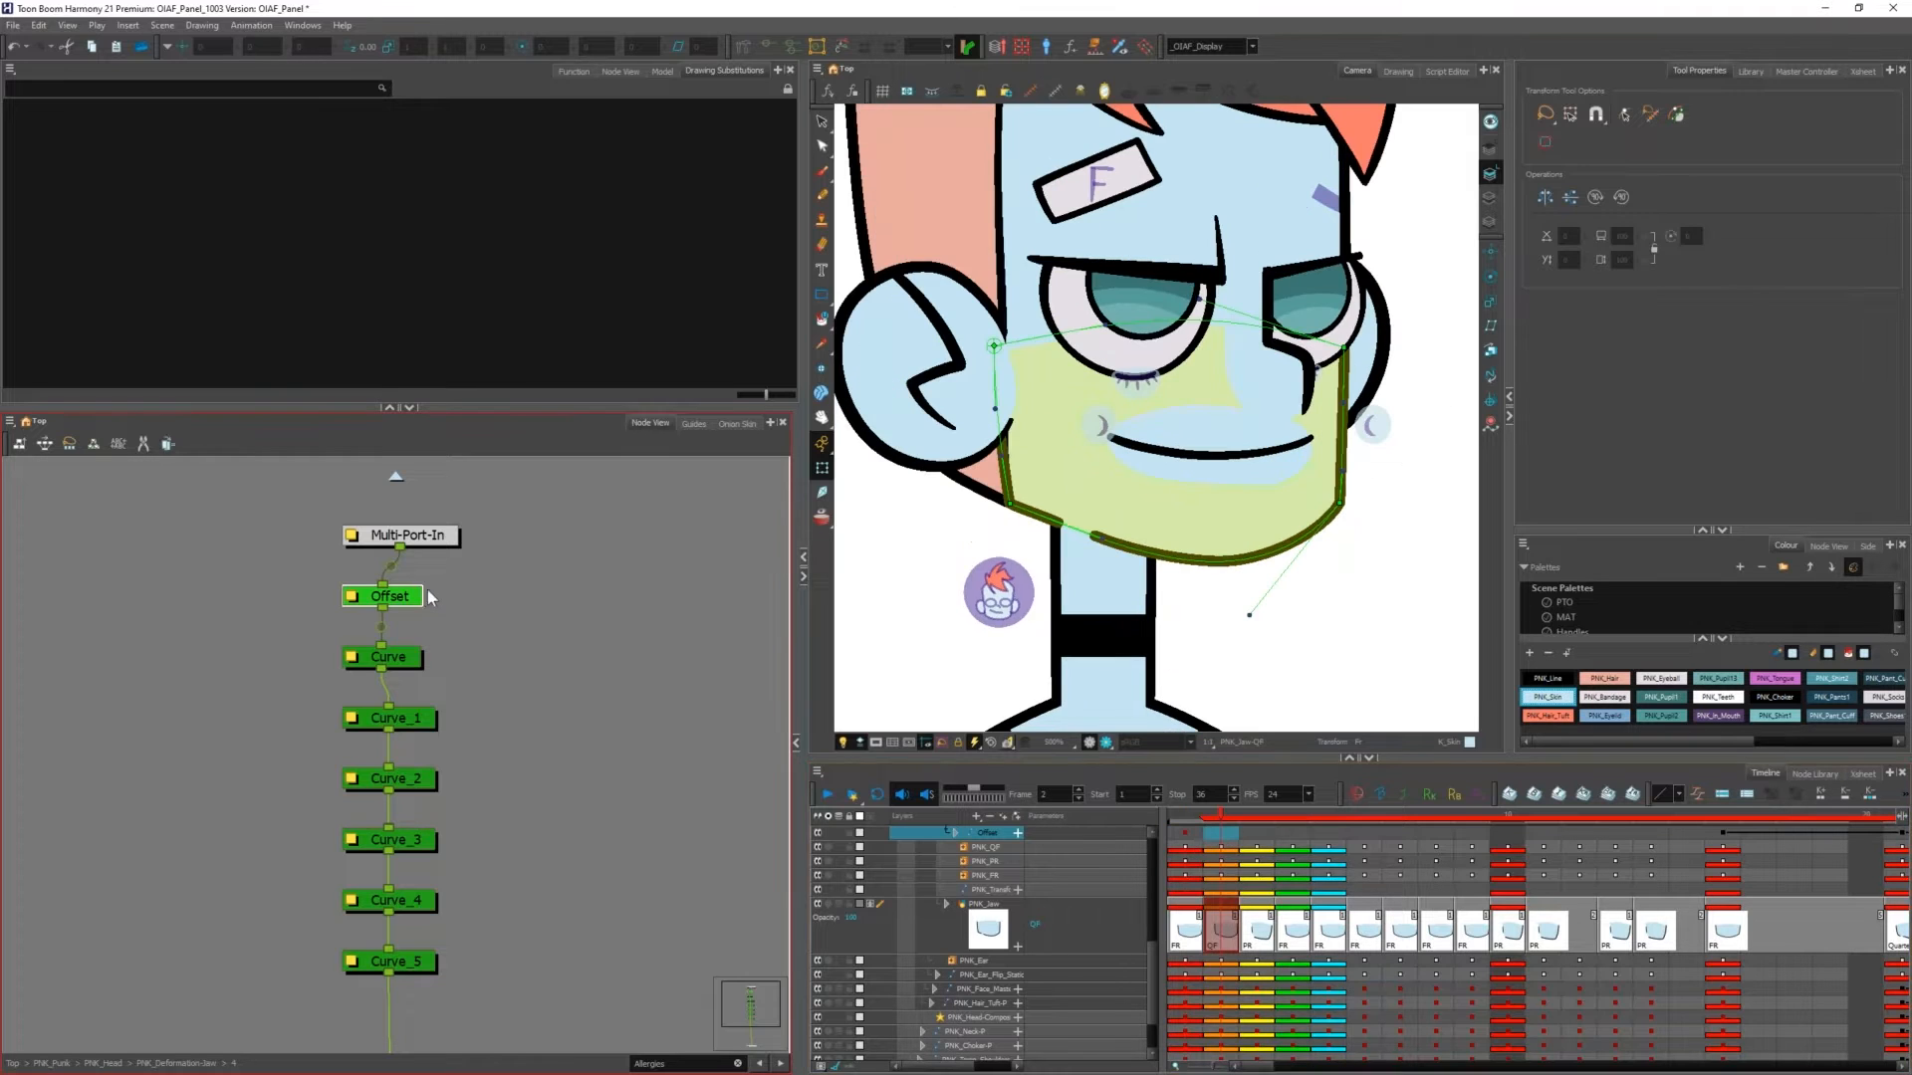
pyautogui.moveTo(456, 577); pyautogui.dragTo(323, 991)
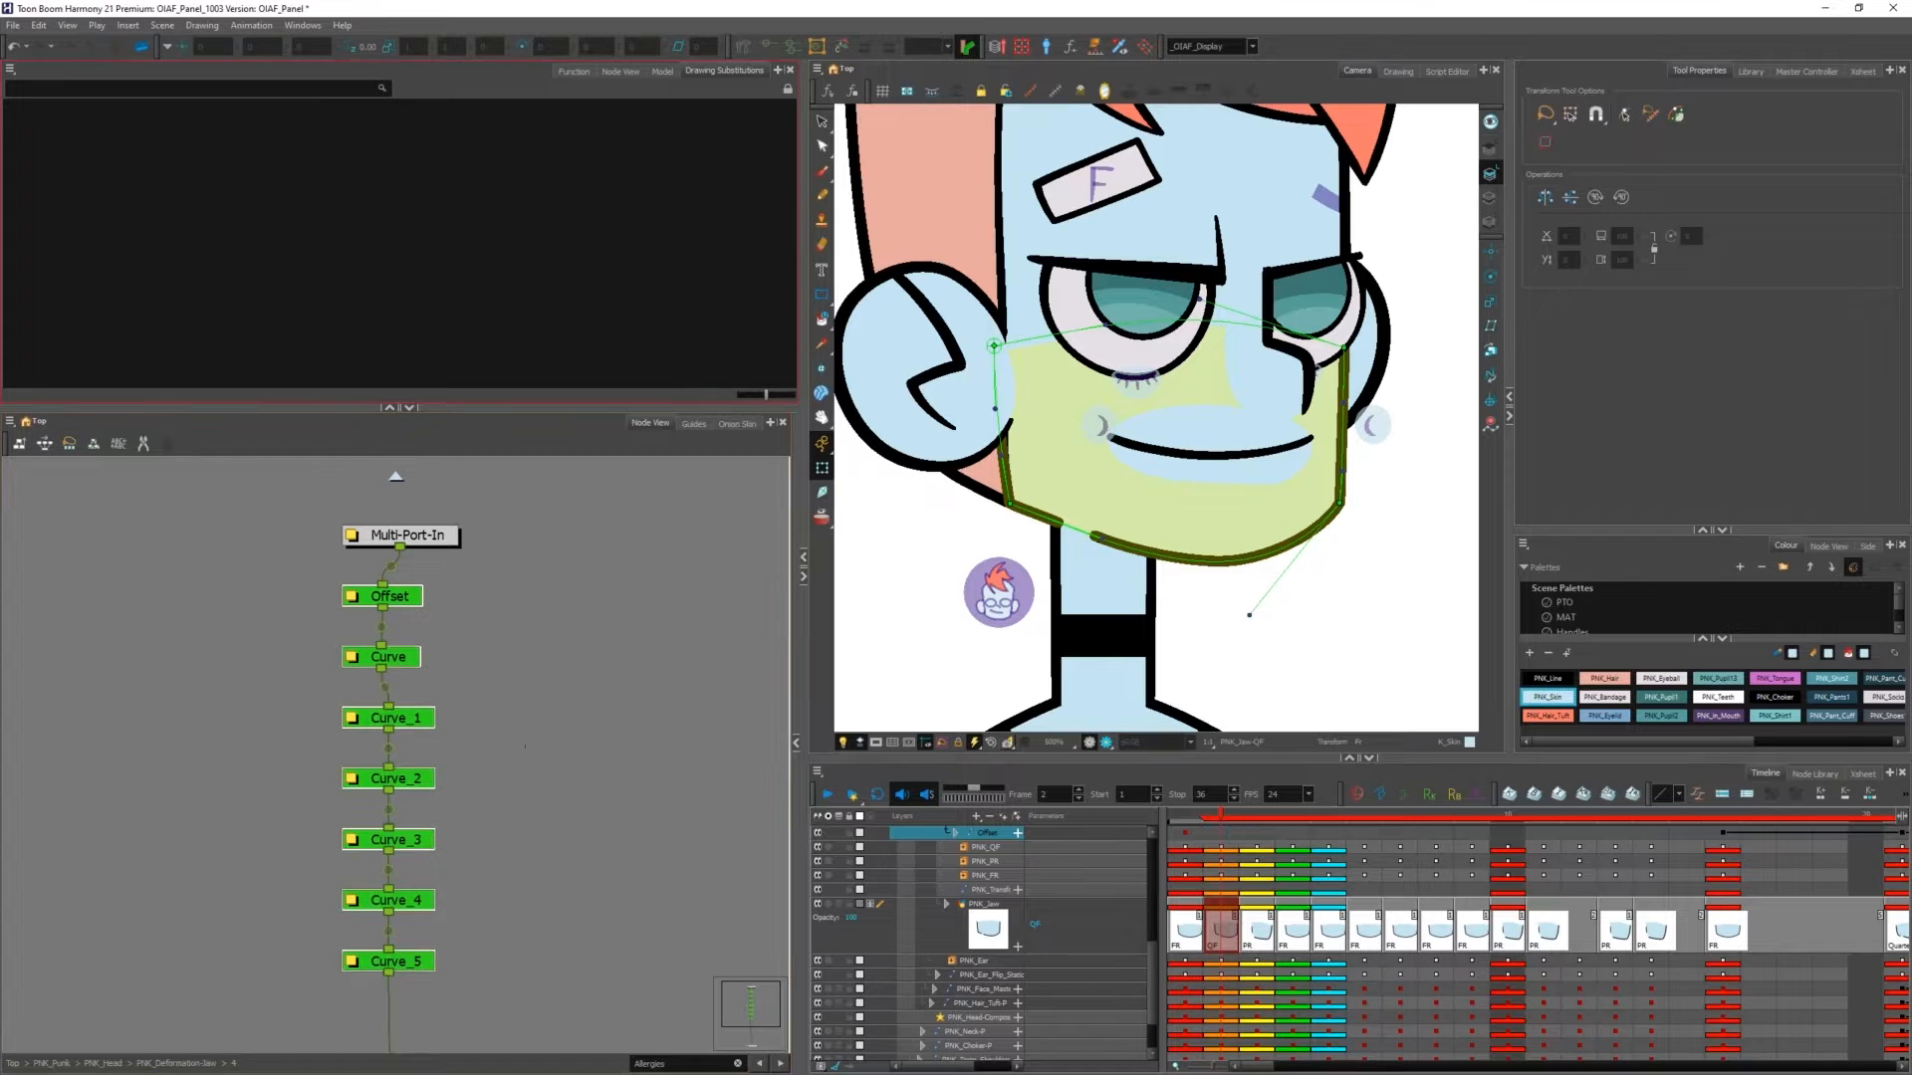
pyautogui.click(1220, 837)
pyautogui.click(1185, 836)
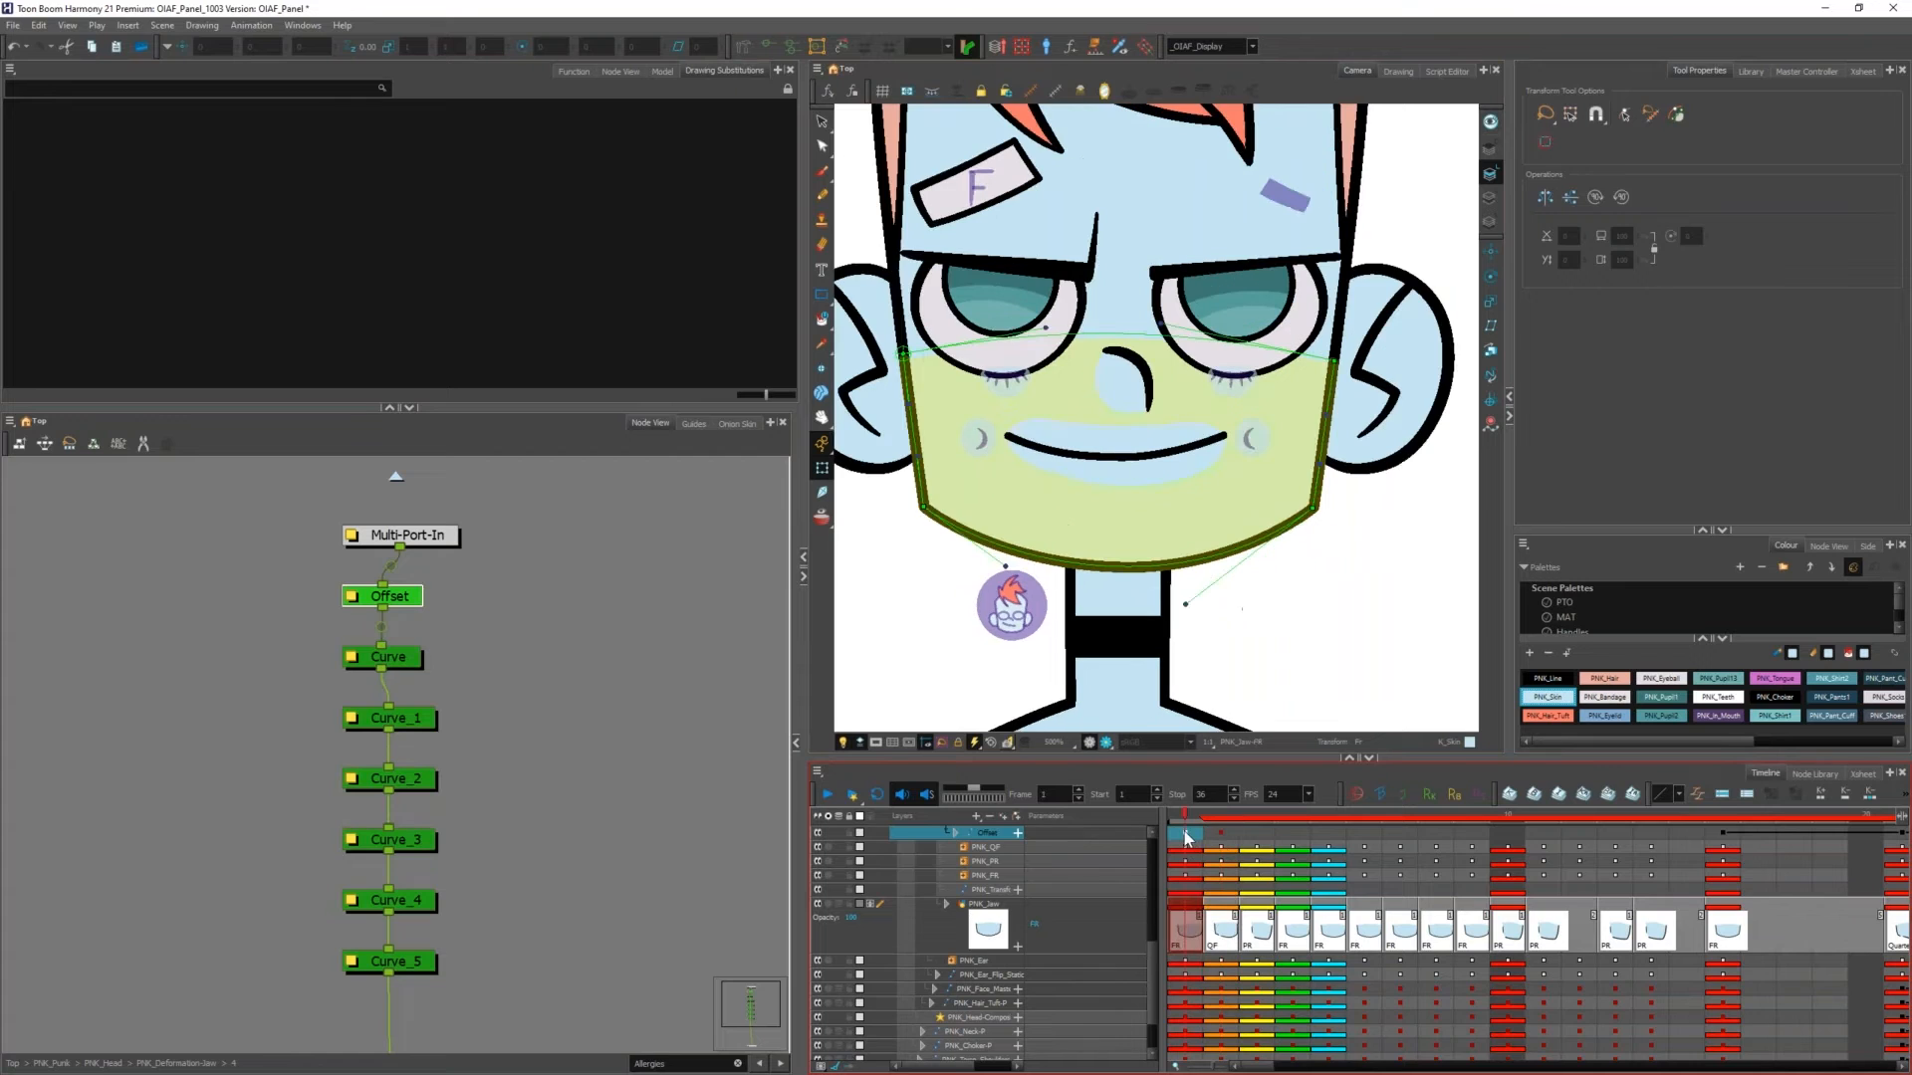
pyautogui.hotkey('shift', 'c')
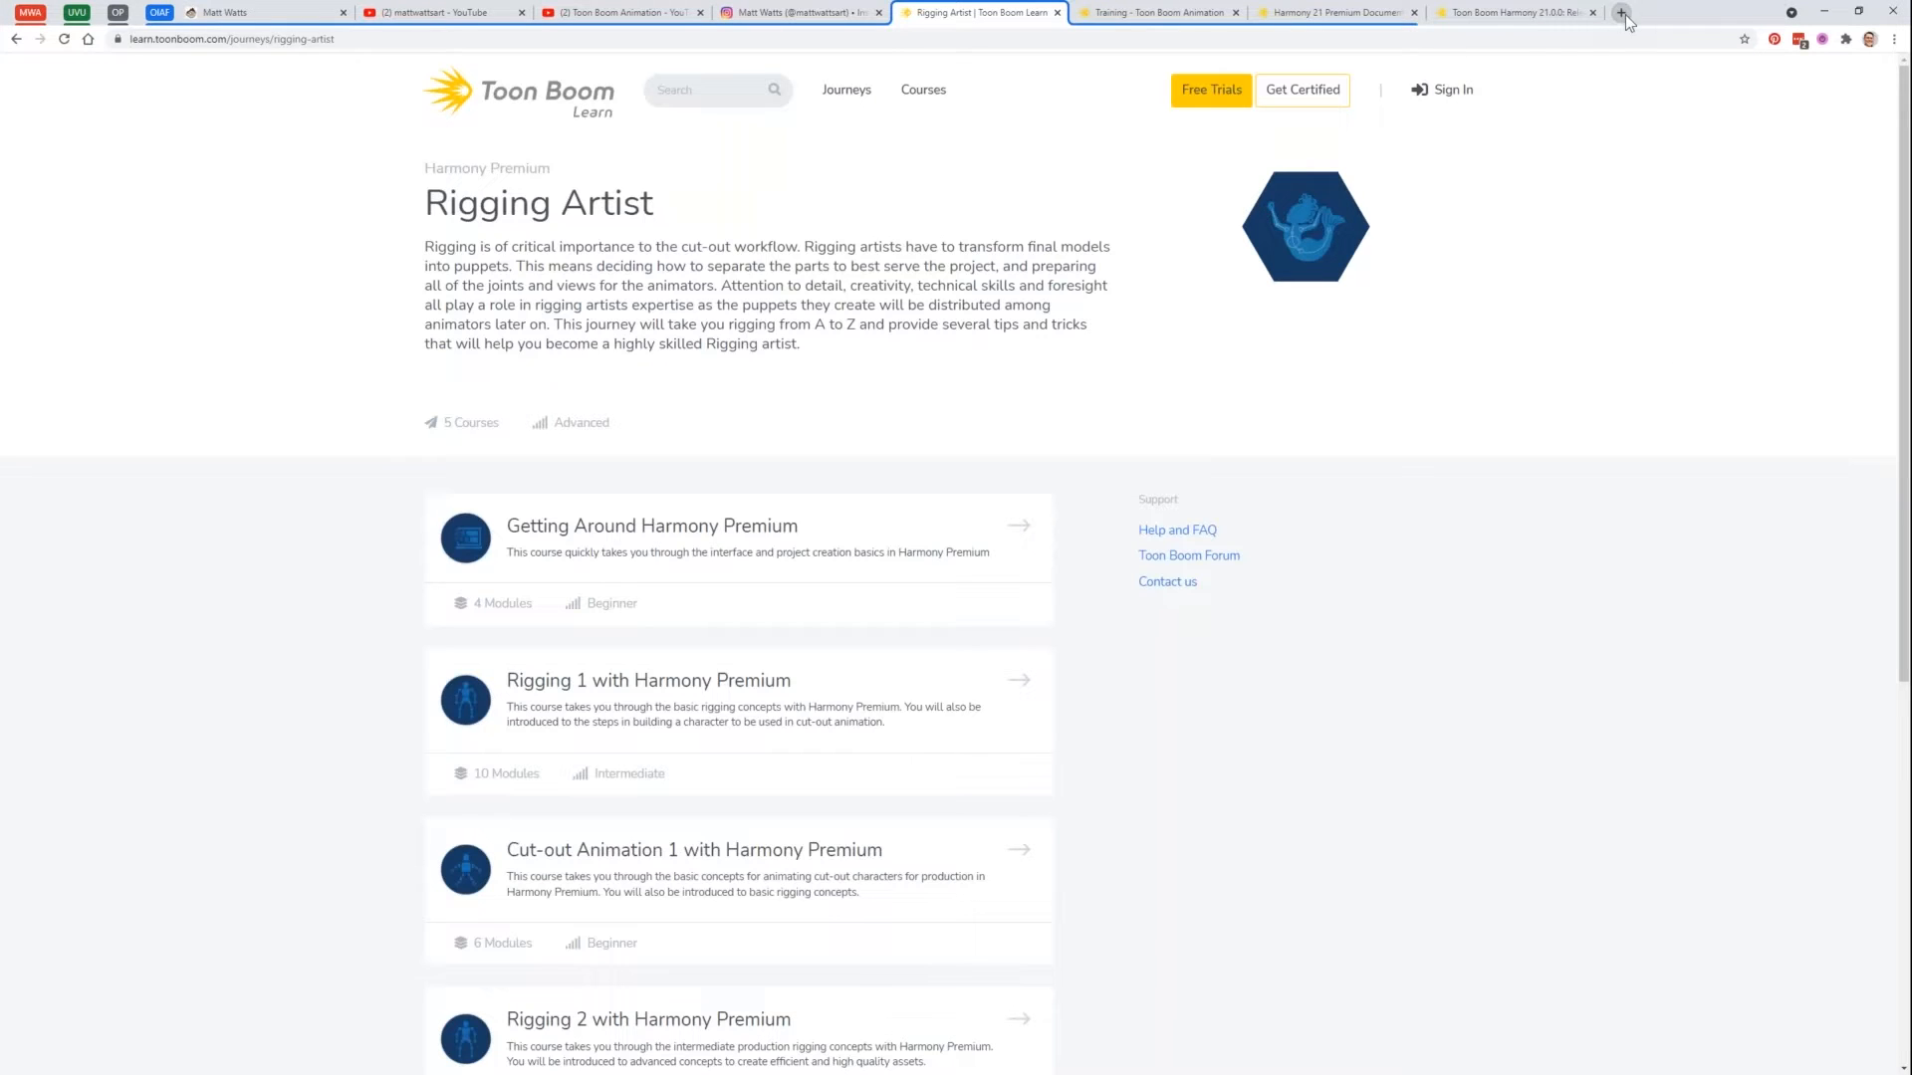
# Step: Switch to the web browser and open mattwattsart.com in a new tab
pyautogui.click(1620, 13)
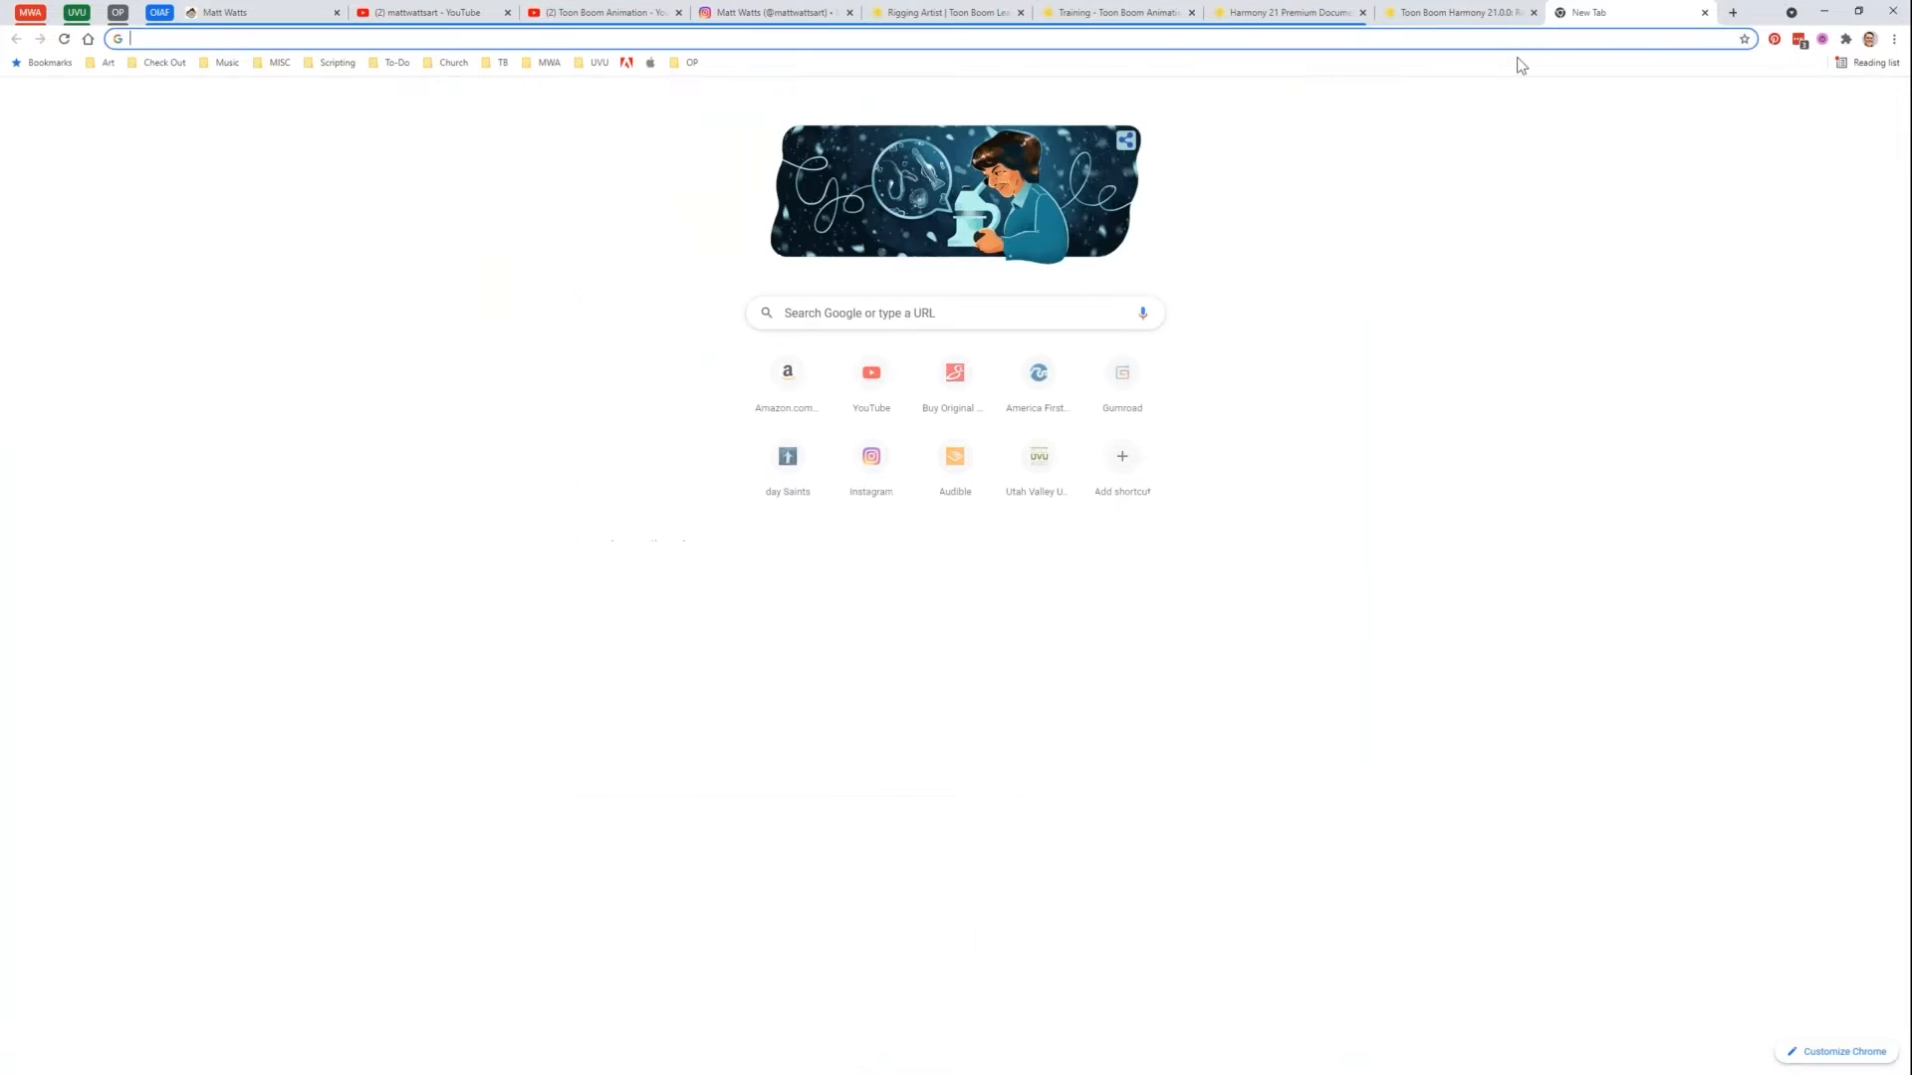
pyautogui.write('mattwatts')
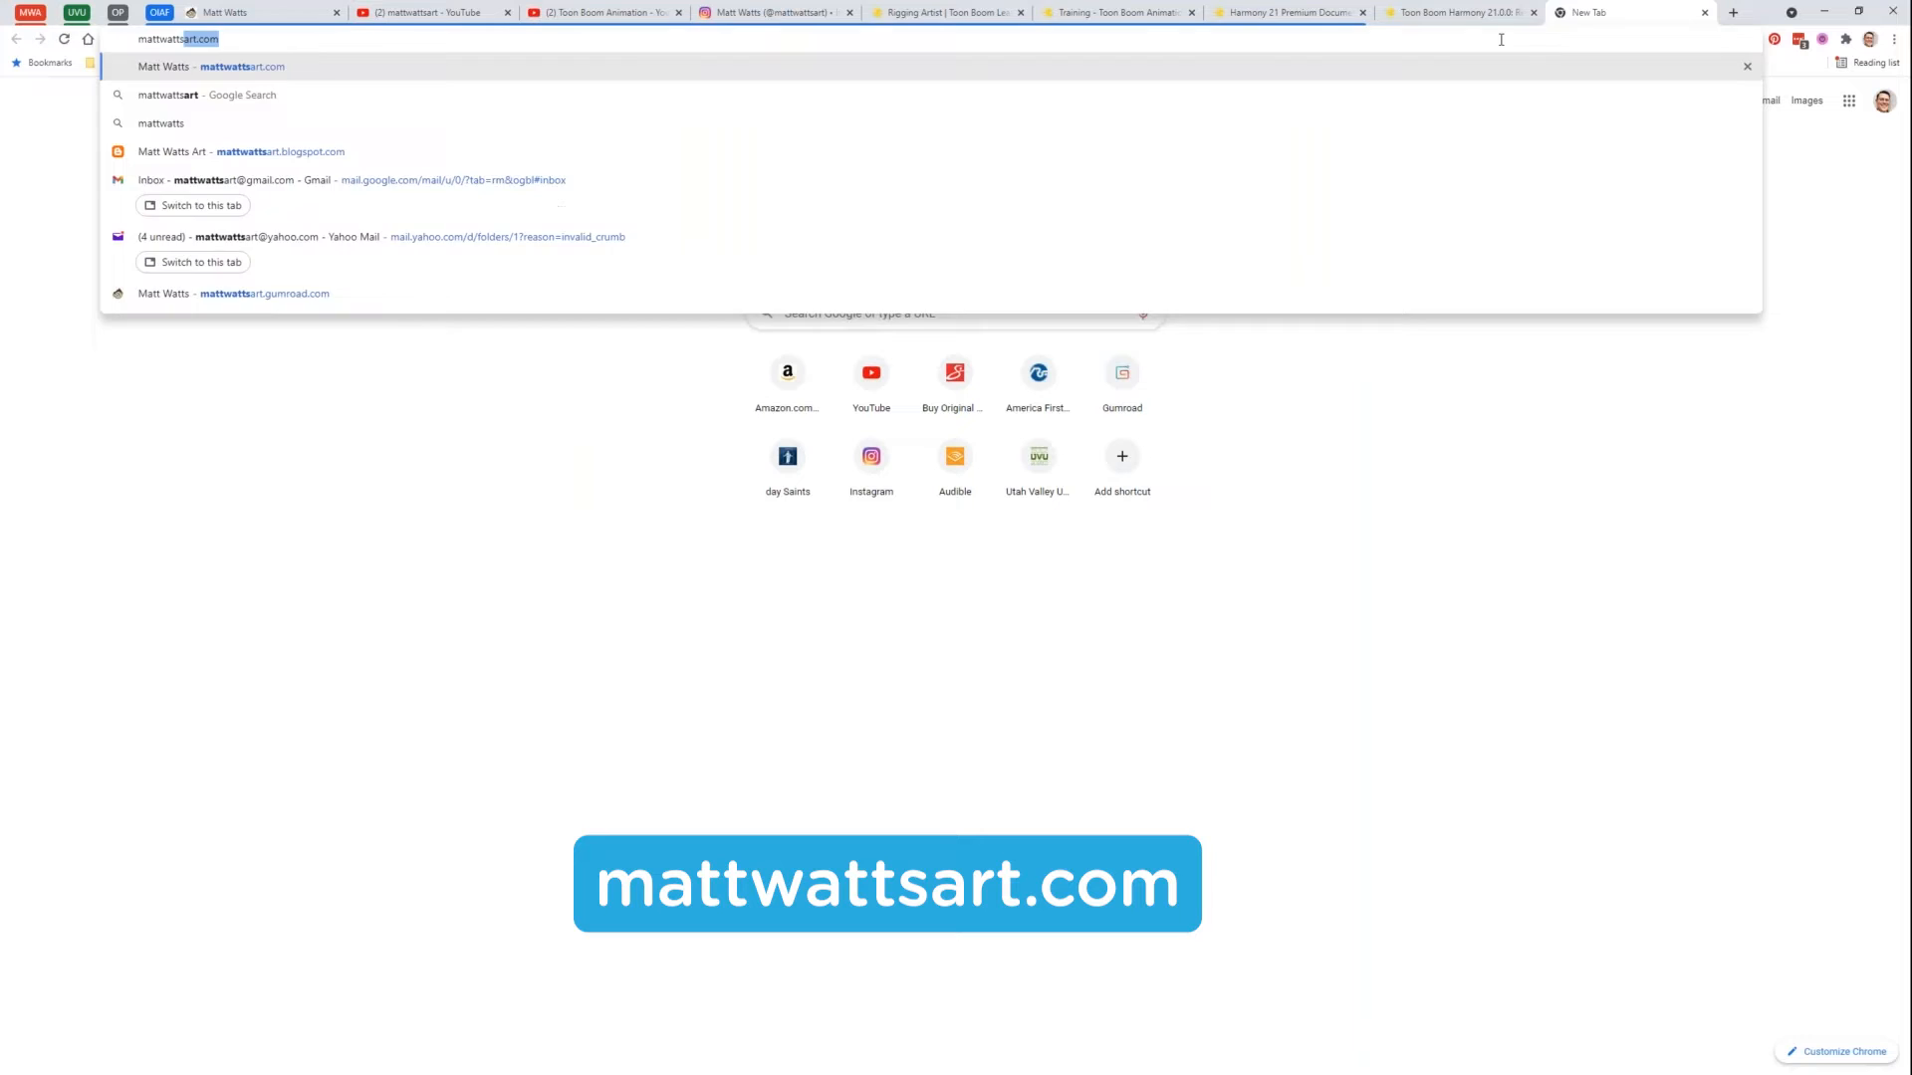
pyautogui.press('Return')
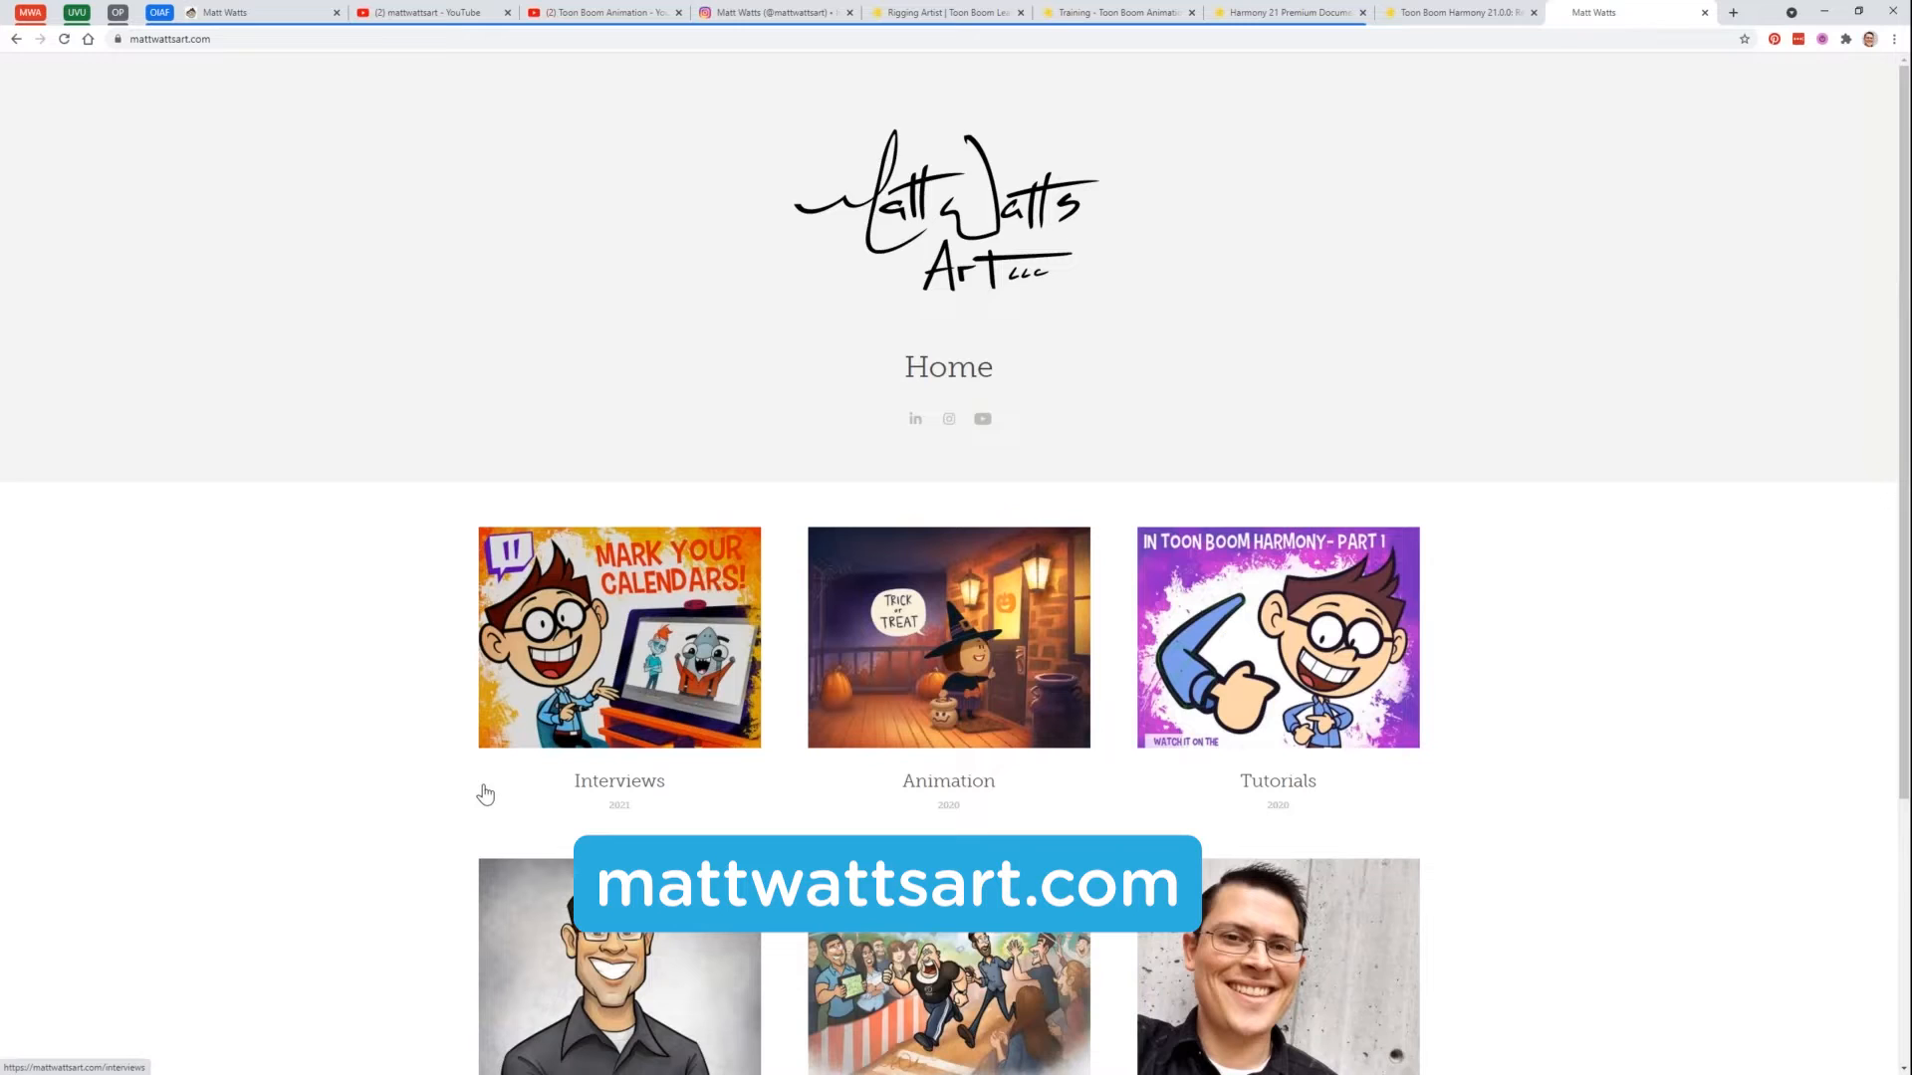
pyautogui.scroll(-1, 338, 699)
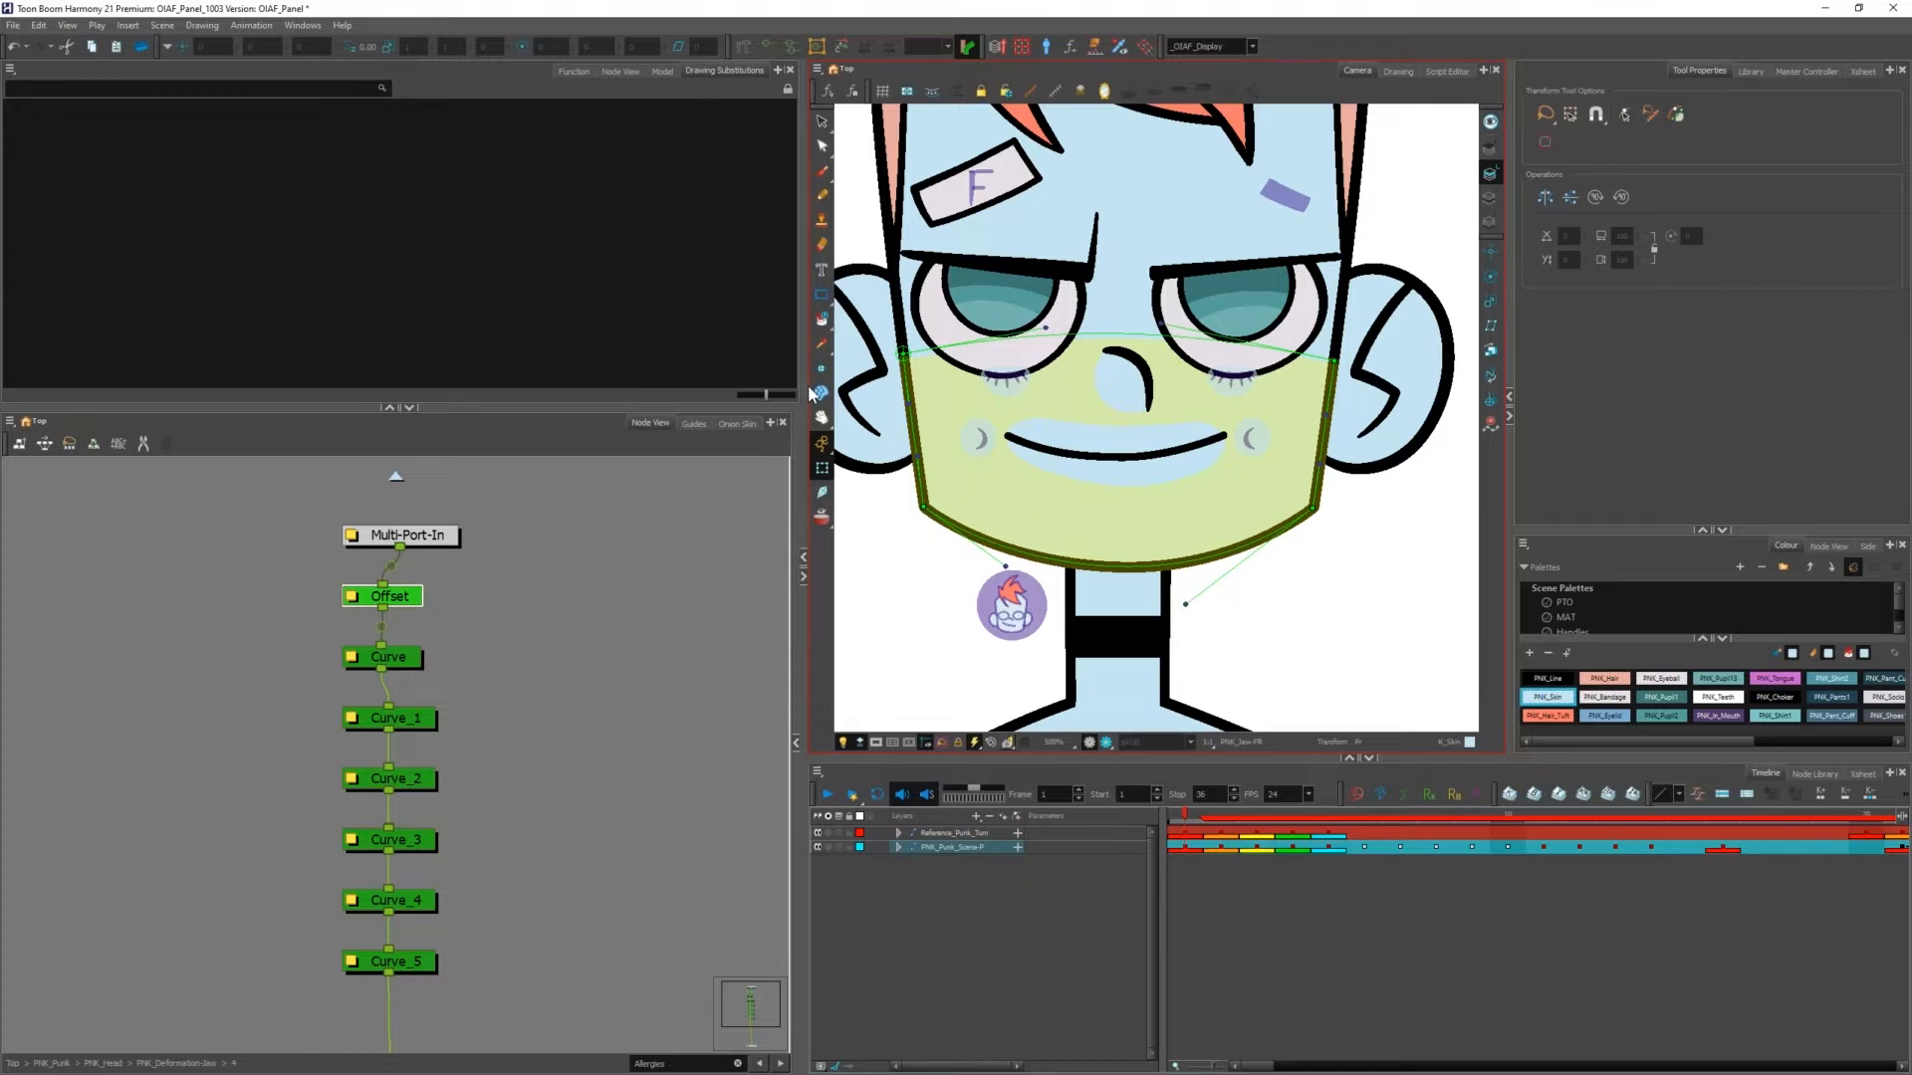
# Step: Return to Harmony and flip through the frames up to 21 to examine the whole character's turn and its jaw
pyautogui.click(1629, 813)
pyautogui.scroll(-4, 1179, 431)
pyautogui.press(',')
pyautogui.press(',')
pyautogui.press('.')
pyautogui.press('.')
pyautogui.press(',')
pyautogui.press('.')
pyautogui.press('.')
pyautogui.press('.')
pyautogui.press('.')
pyautogui.press('.')
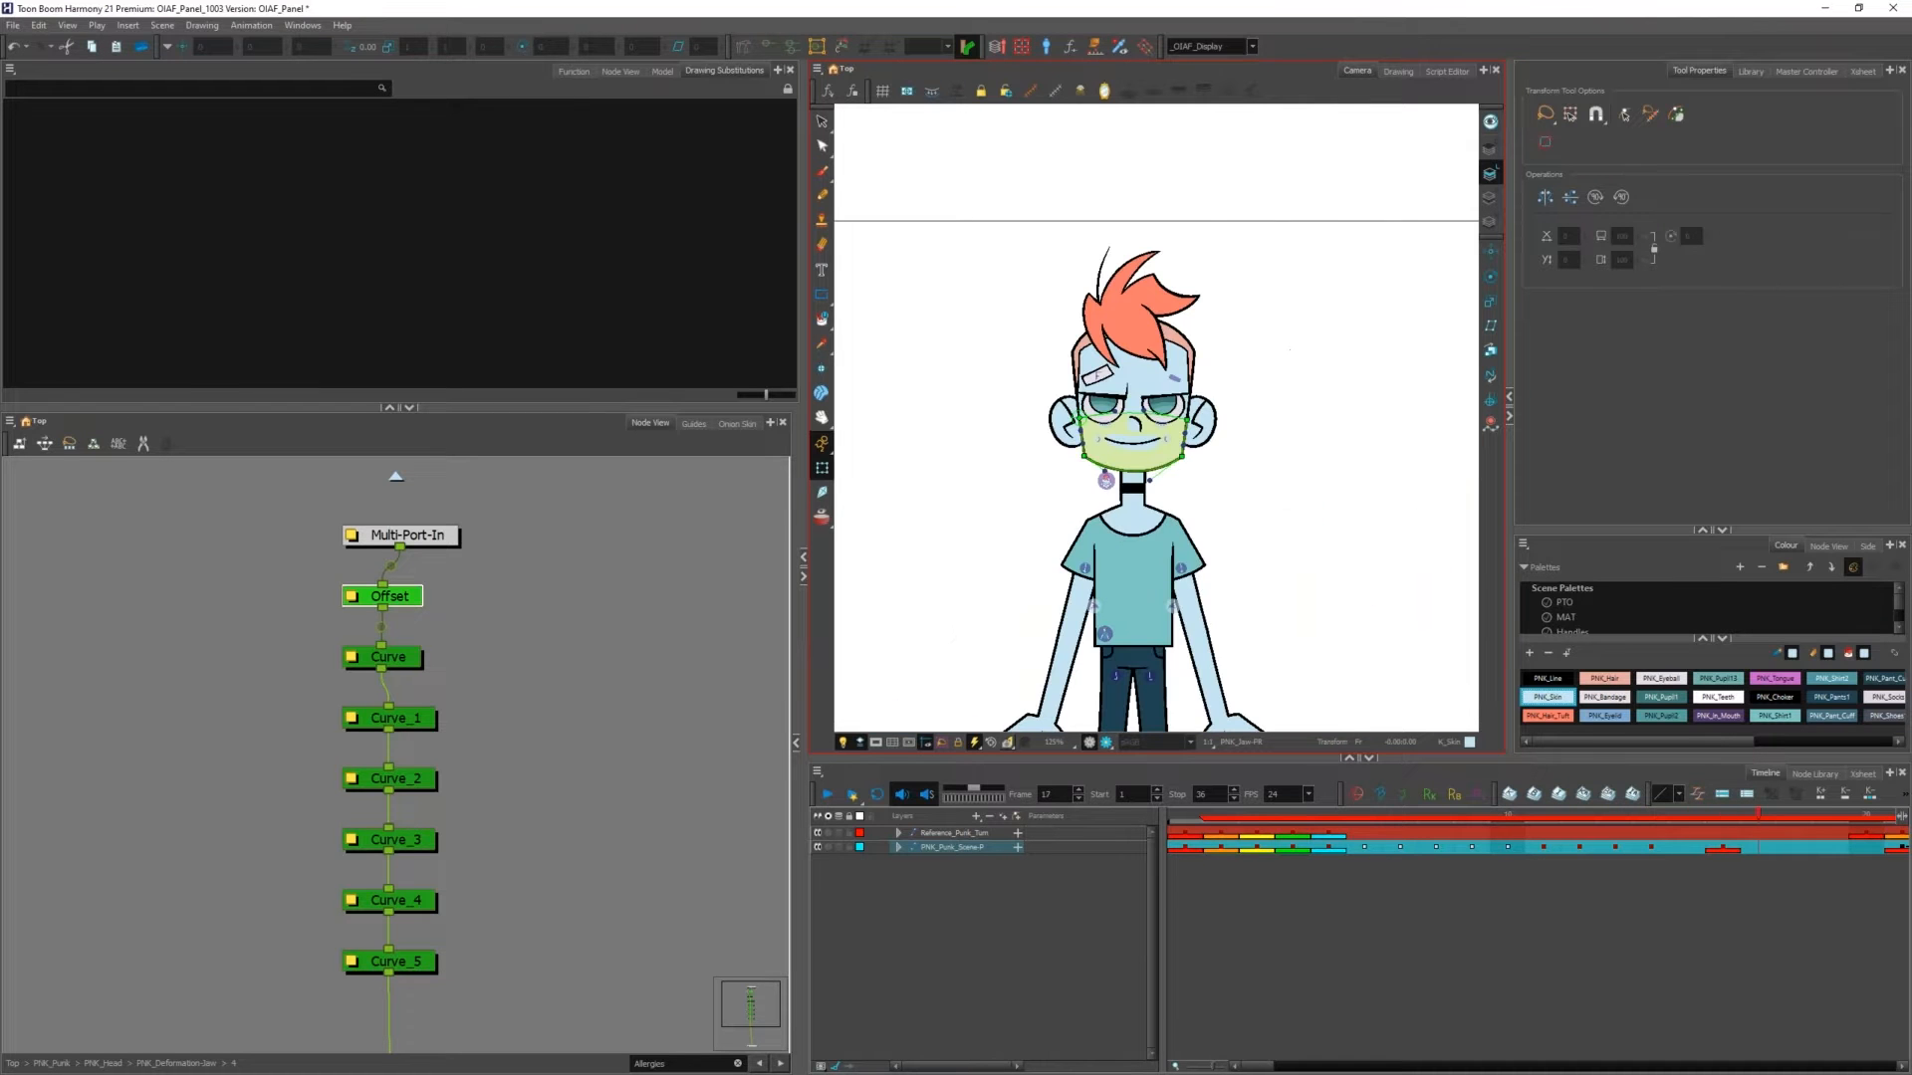
pyautogui.press('.')
pyautogui.press('.')
pyautogui.scroll(5, 1154, 465)
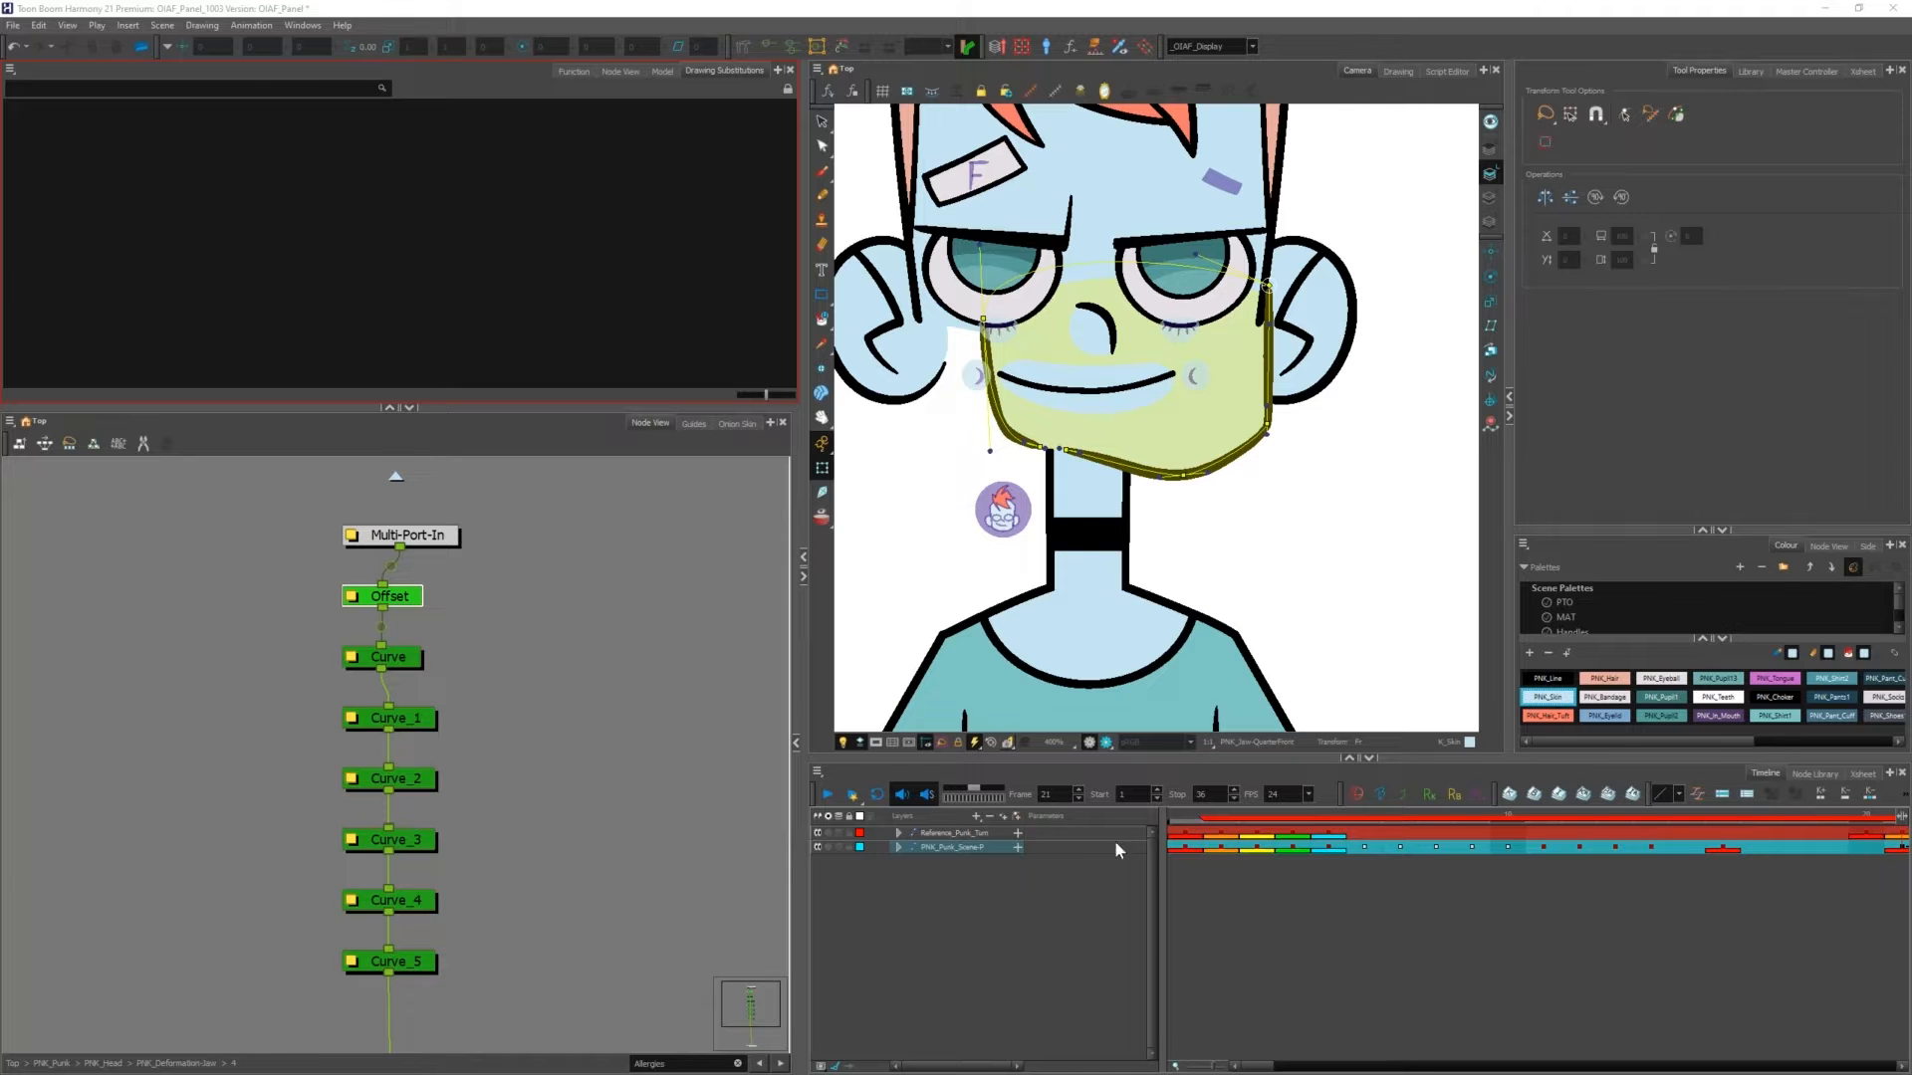
# Step: Select the jaw drawing on frame 21 and swap its QuarterFront substitution for PR
pyautogui.hscroll(2, 1455, 877)
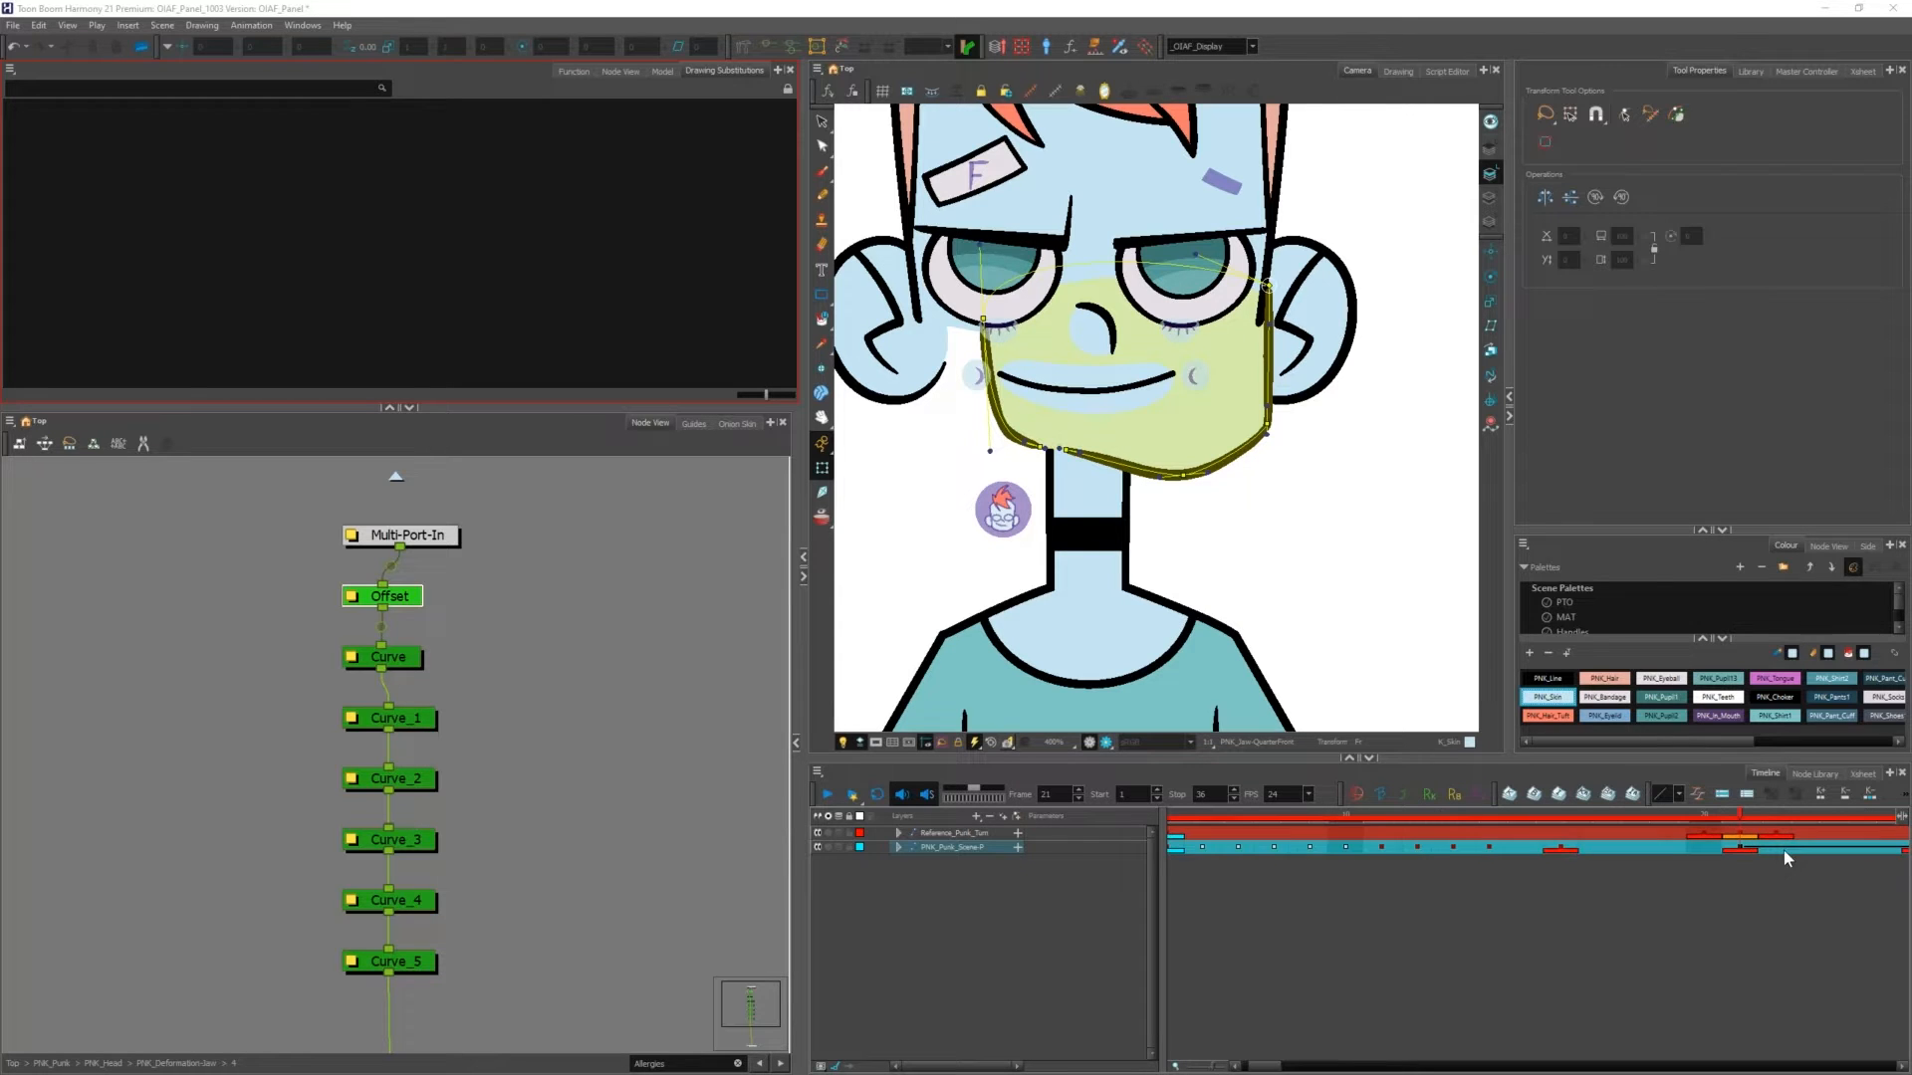
pyautogui.click(1744, 836)
pyautogui.click(1192, 422)
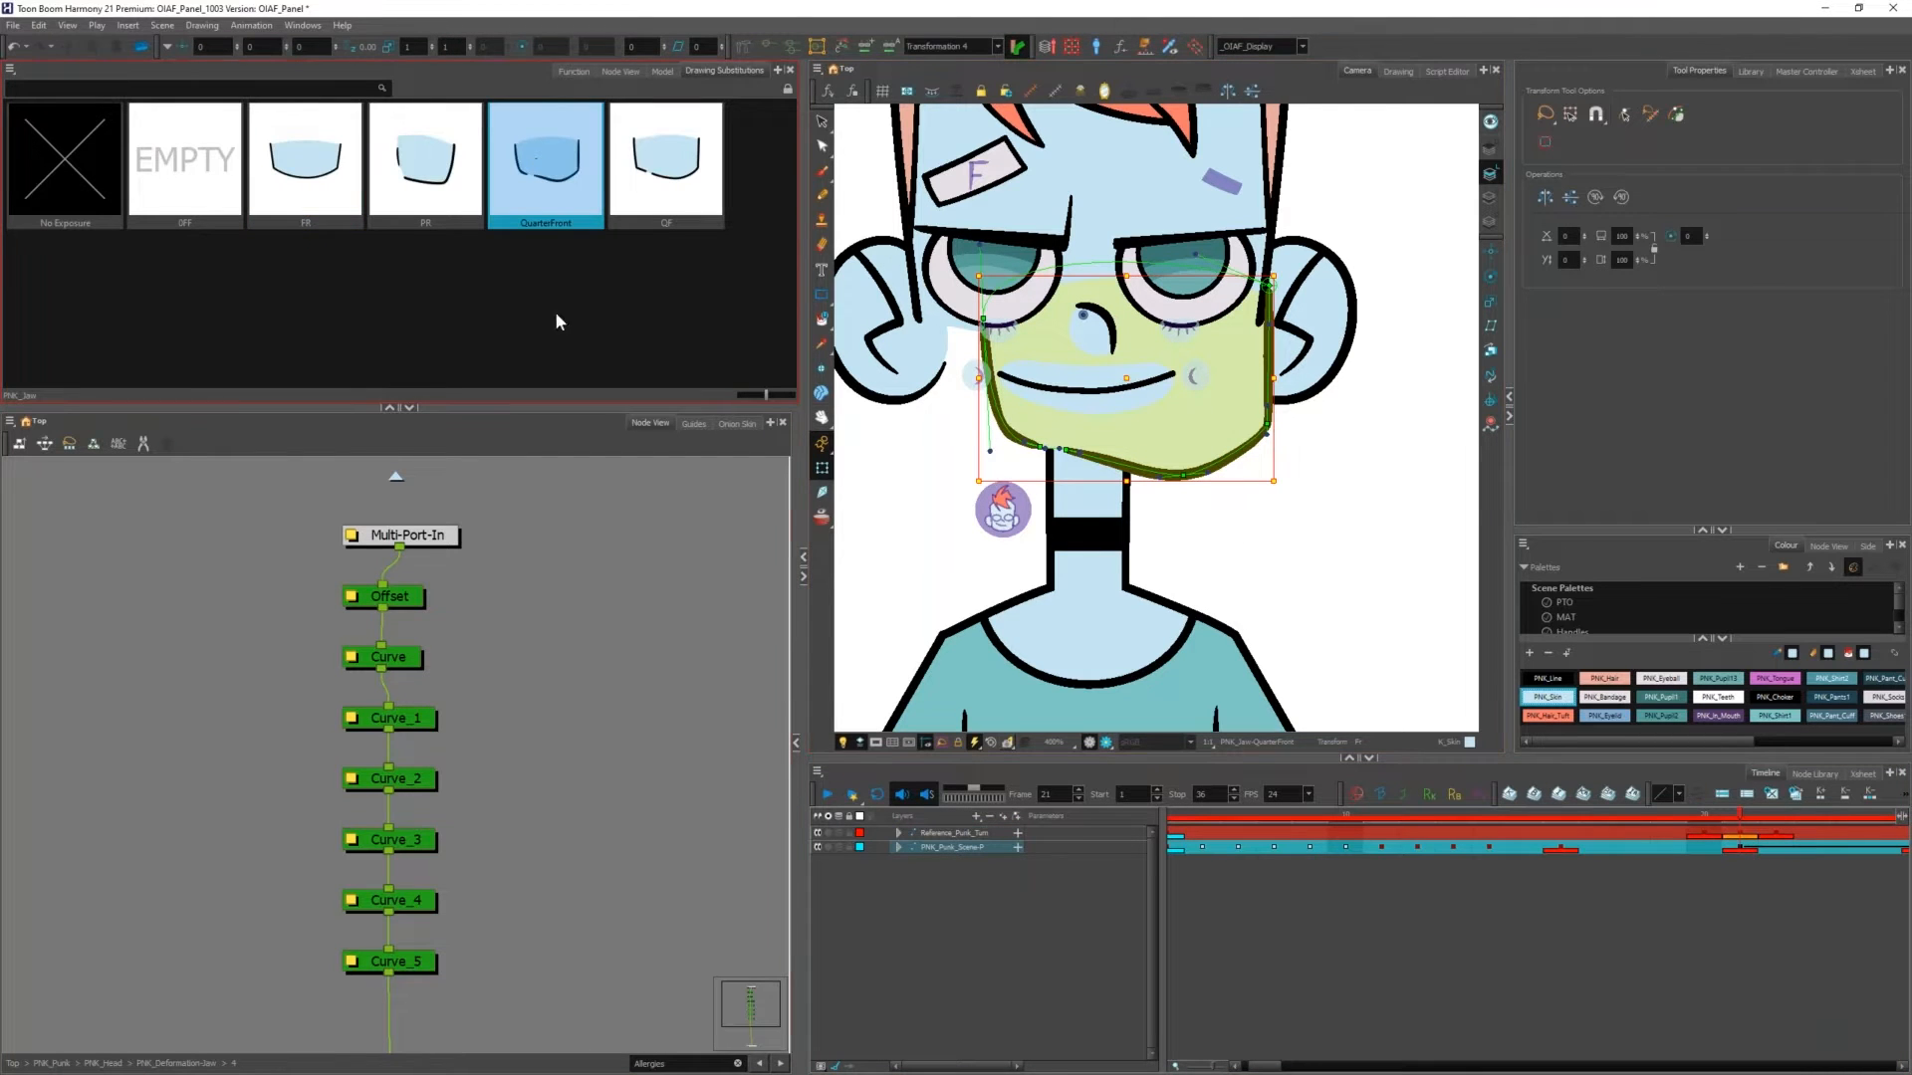
pyautogui.click(1286, 571)
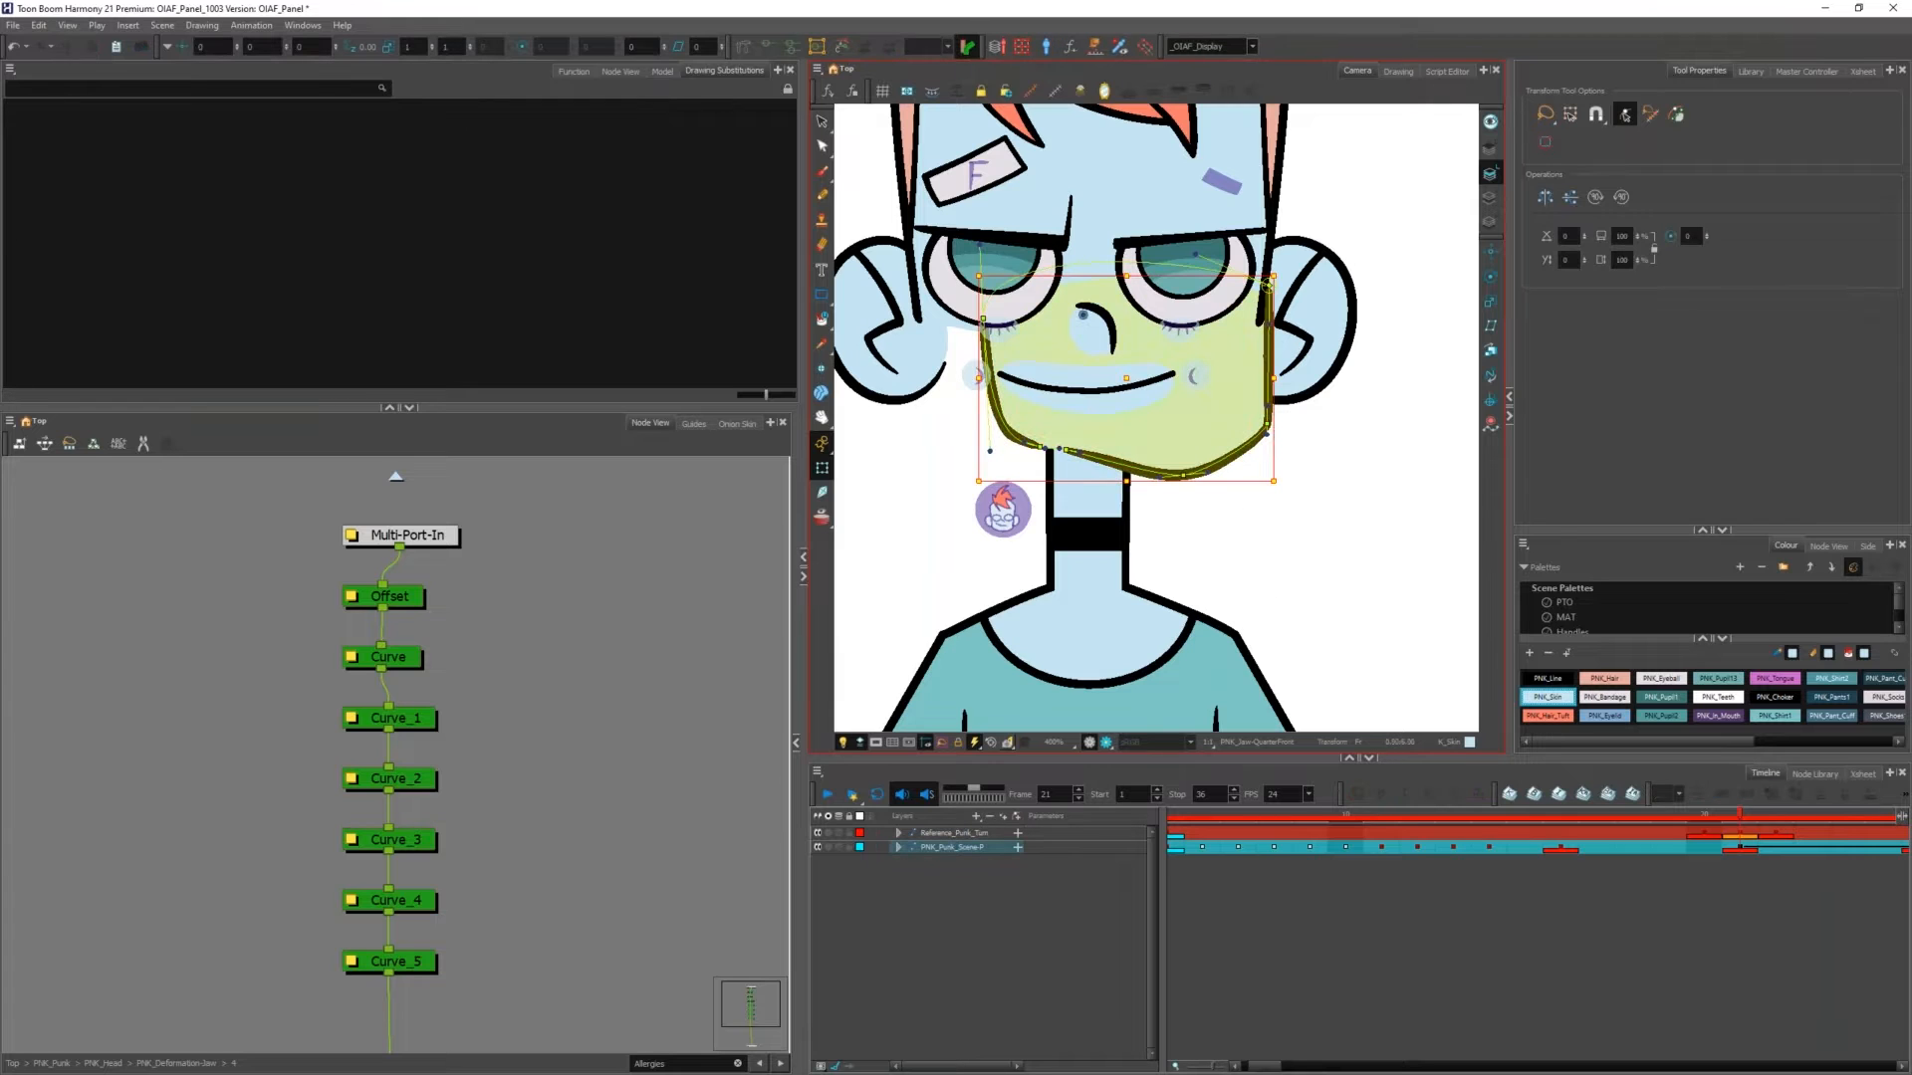
pyautogui.press('[')
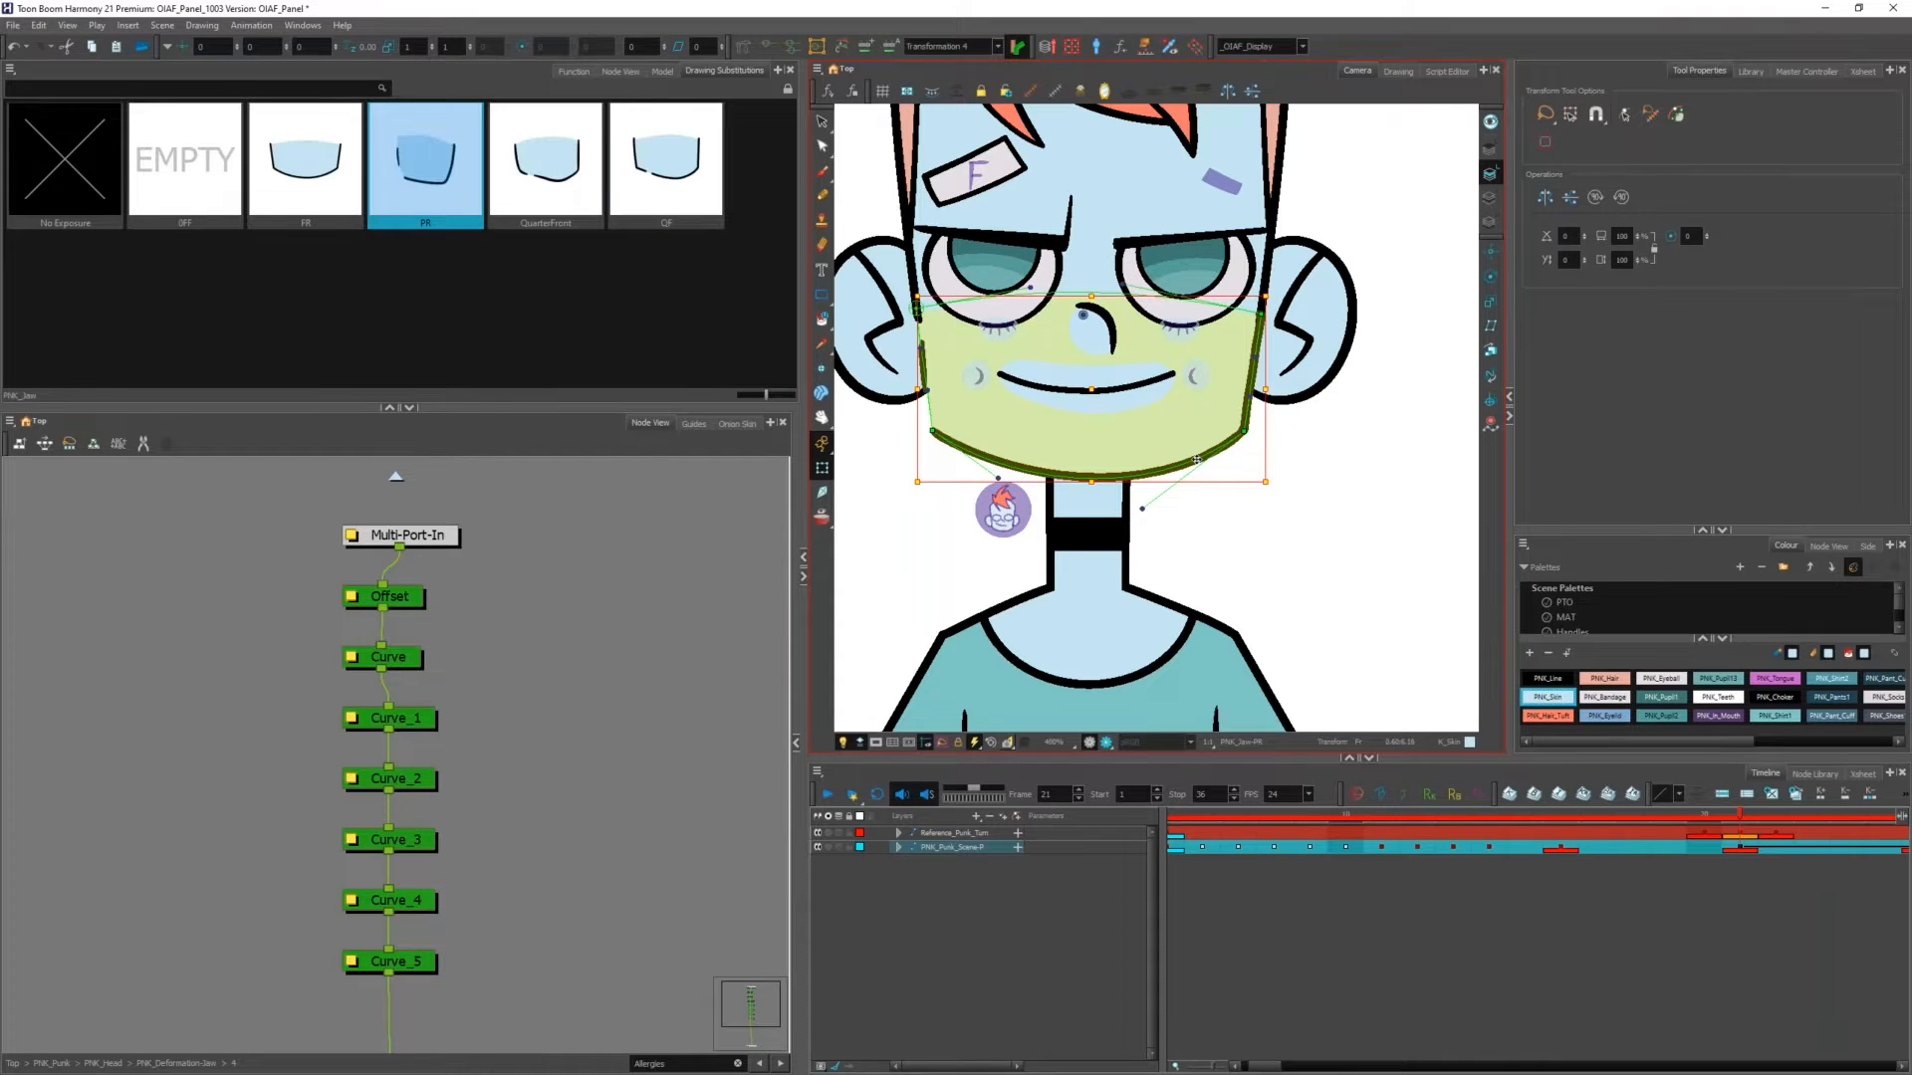
# Step: Flip the jaw on frame 21 through its drawing substitutions to compare their deformers, ending on QuarterFront
pyautogui.press(']')
pyautogui.press('[')
pyautogui.press(']')
pyautogui.press('[')
pyautogui.press(']')
pyautogui.press('[')
pyautogui.scroll(1, 1139, 441)
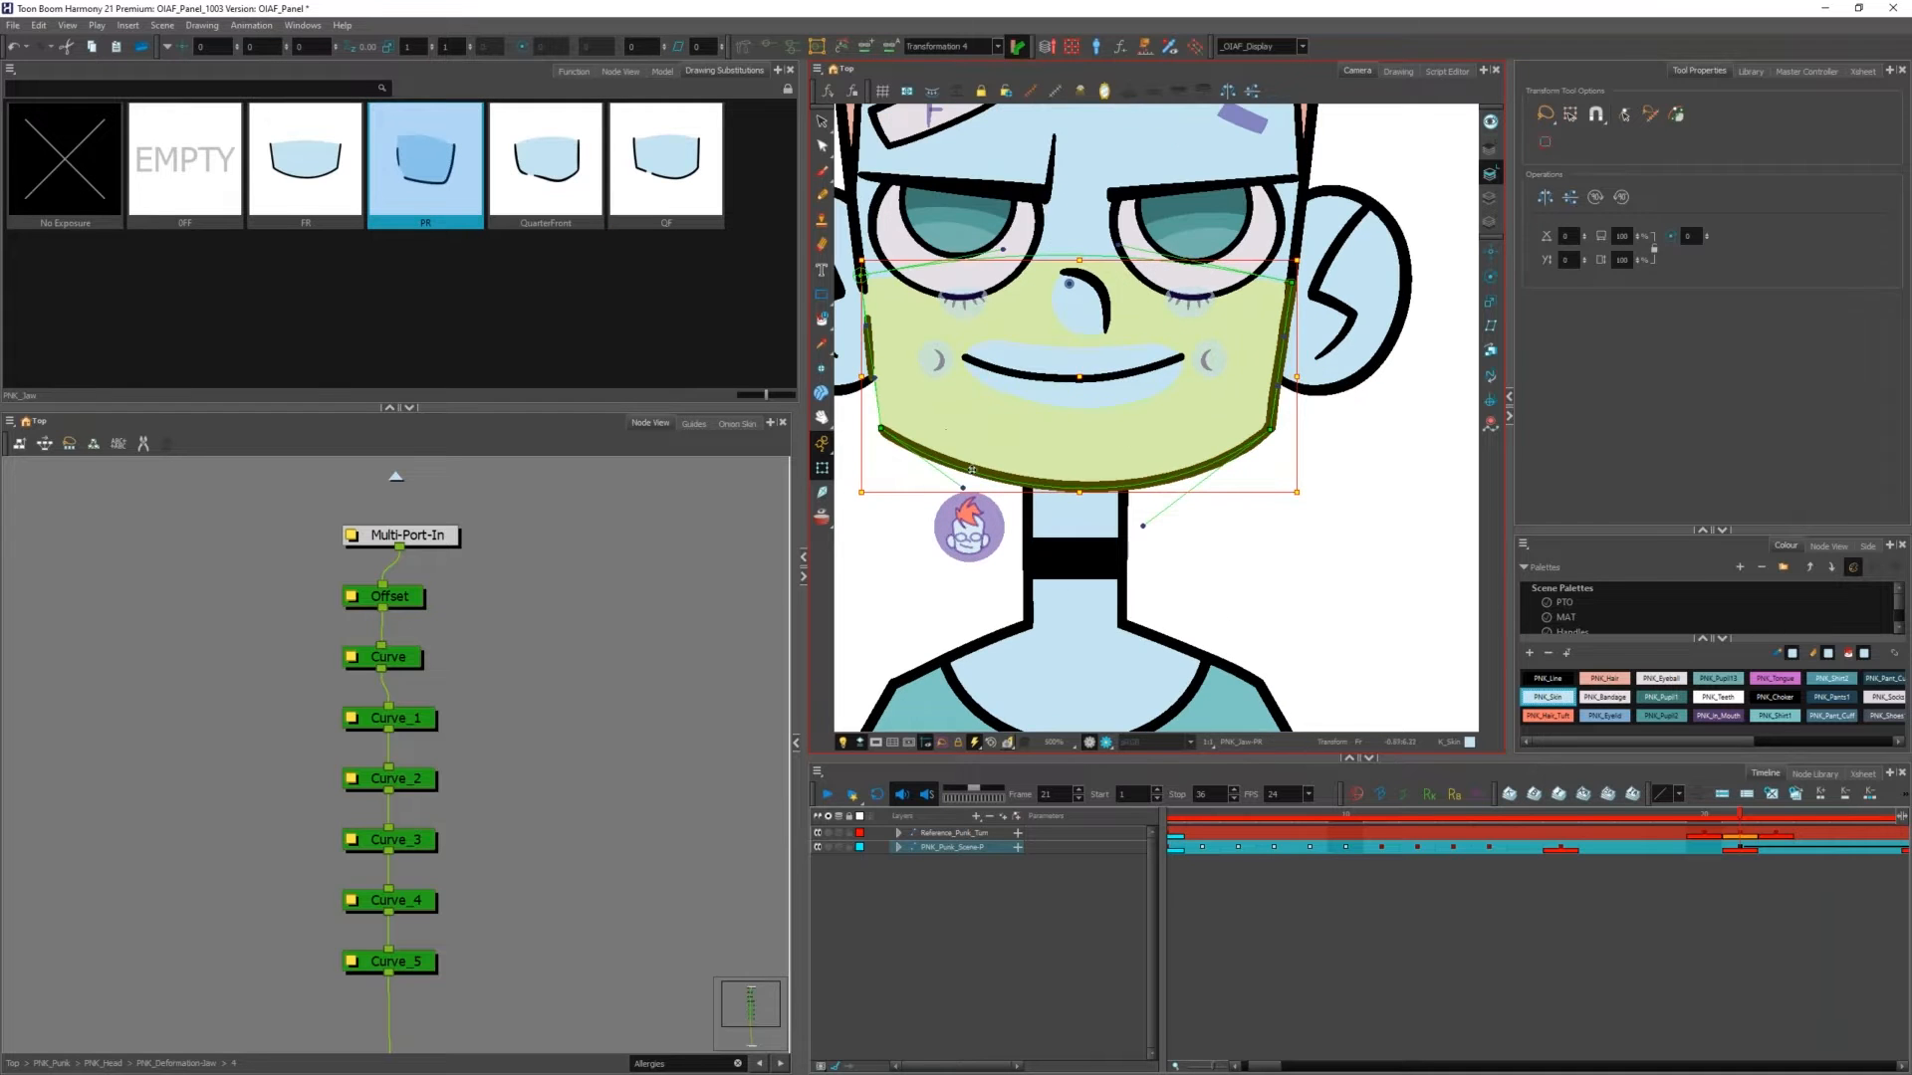
pyautogui.press('[')
pyautogui.press(']')
pyautogui.press('[')
pyautogui.press(']')
pyautogui.press('[')
pyautogui.press(']')
pyautogui.press('[')
pyautogui.press(']')
pyautogui.press(']')
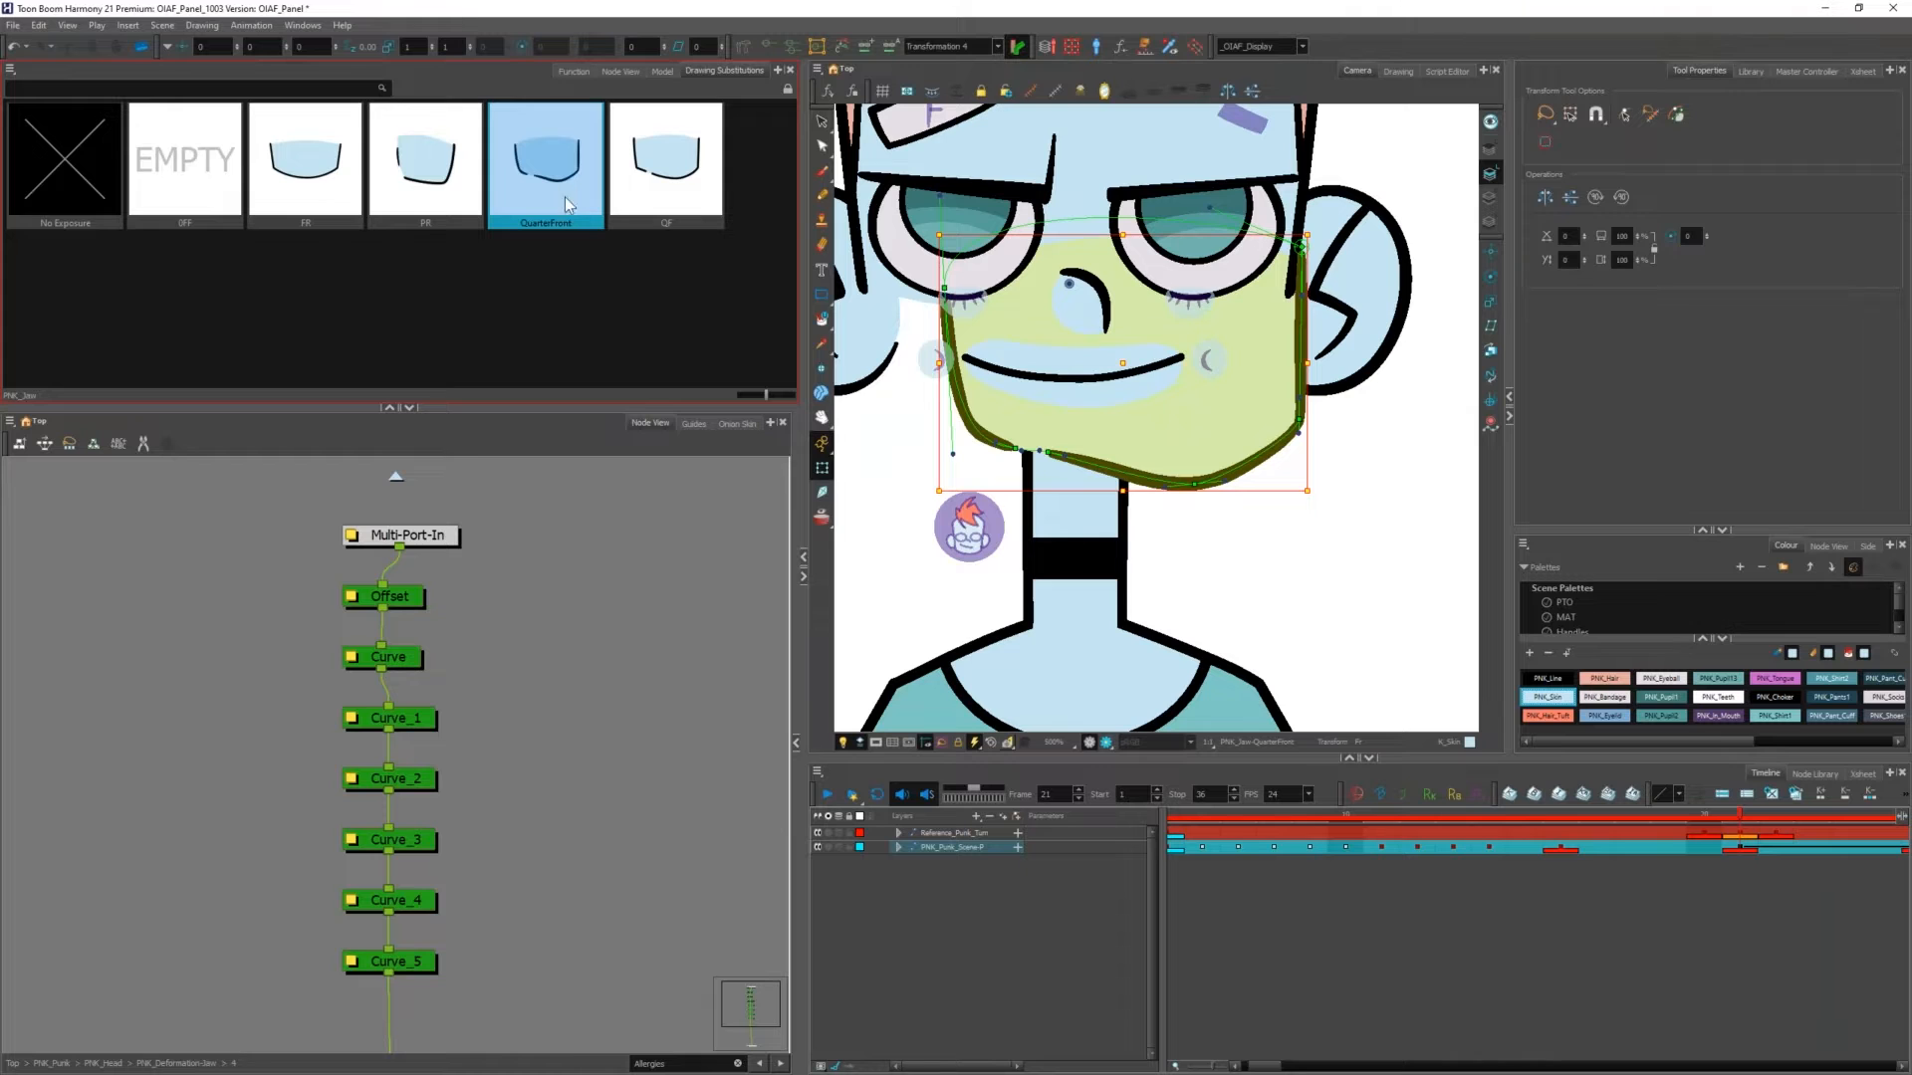
# Step: Find the jaw's frame 21 drawing in the timeline, rename it to Q_F, and reselect the jaw on the character
pyautogui.press('1')
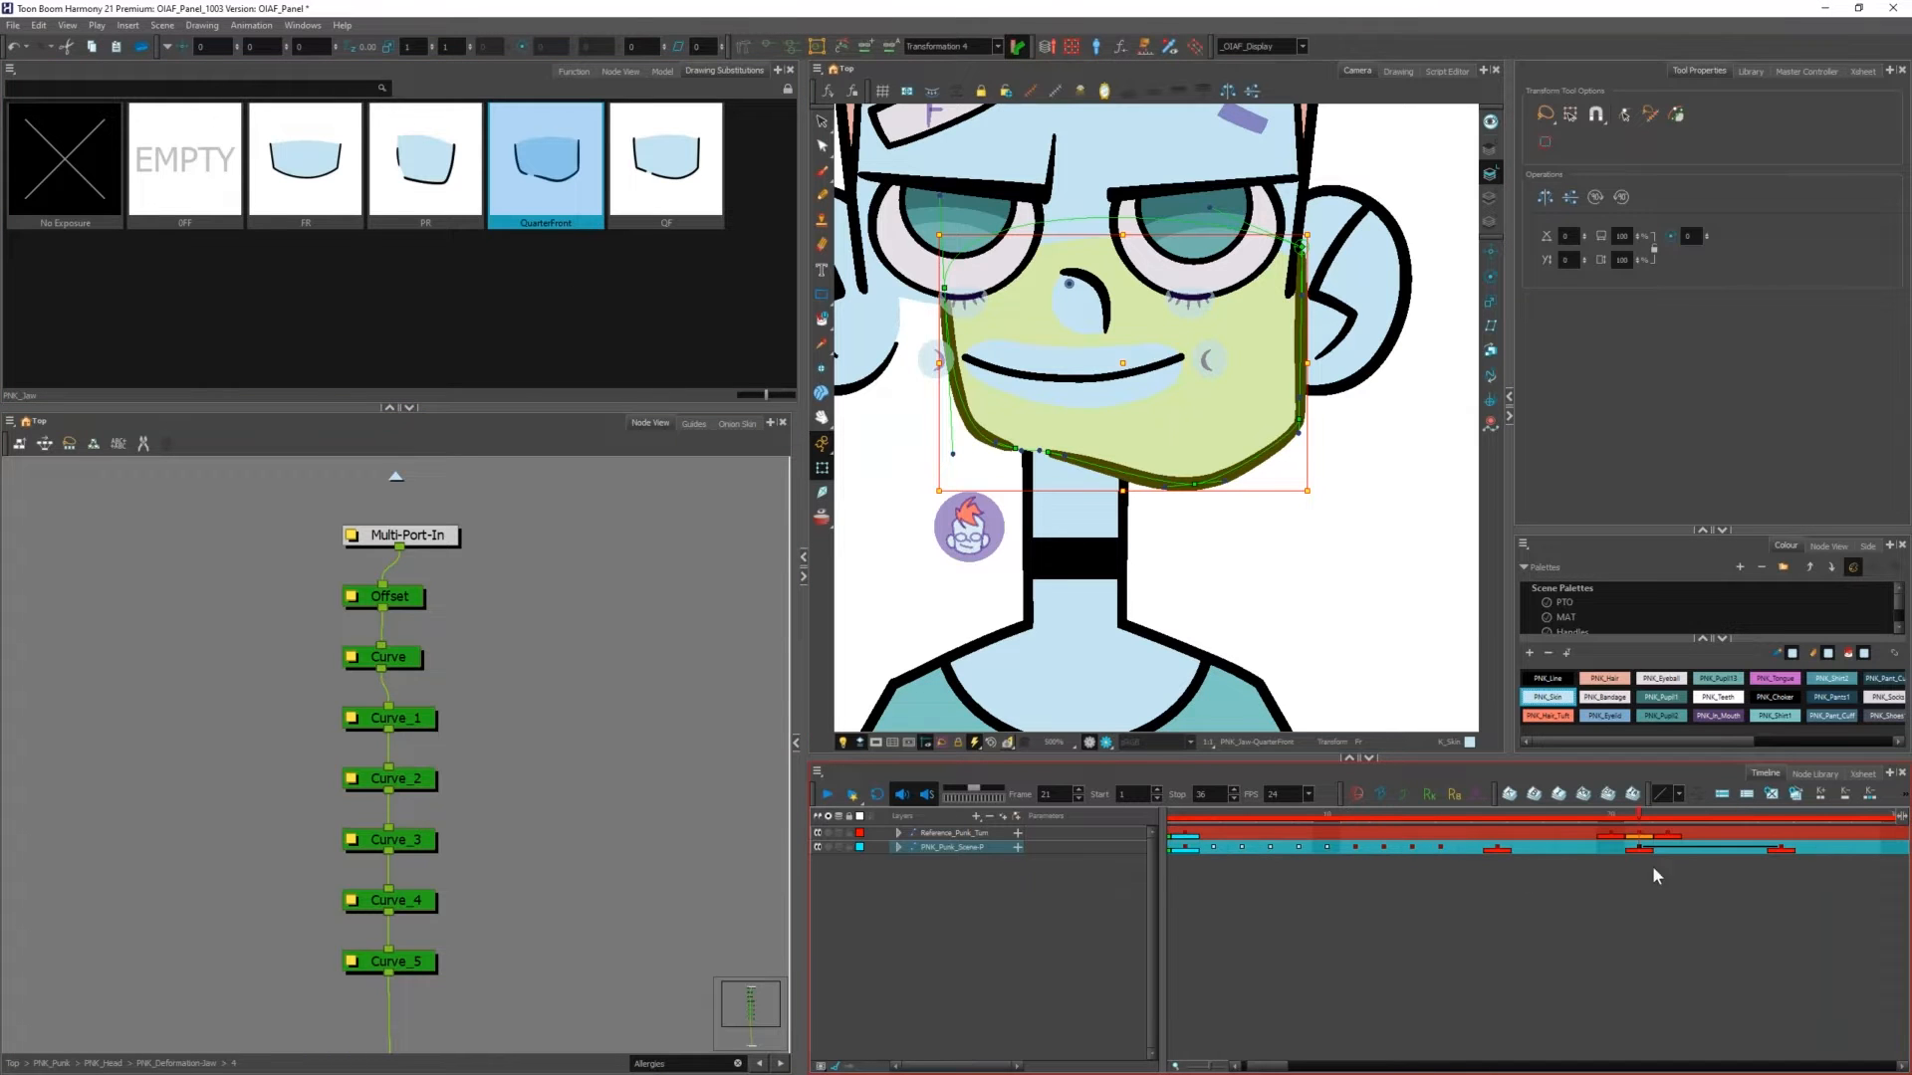
pyautogui.press('o')
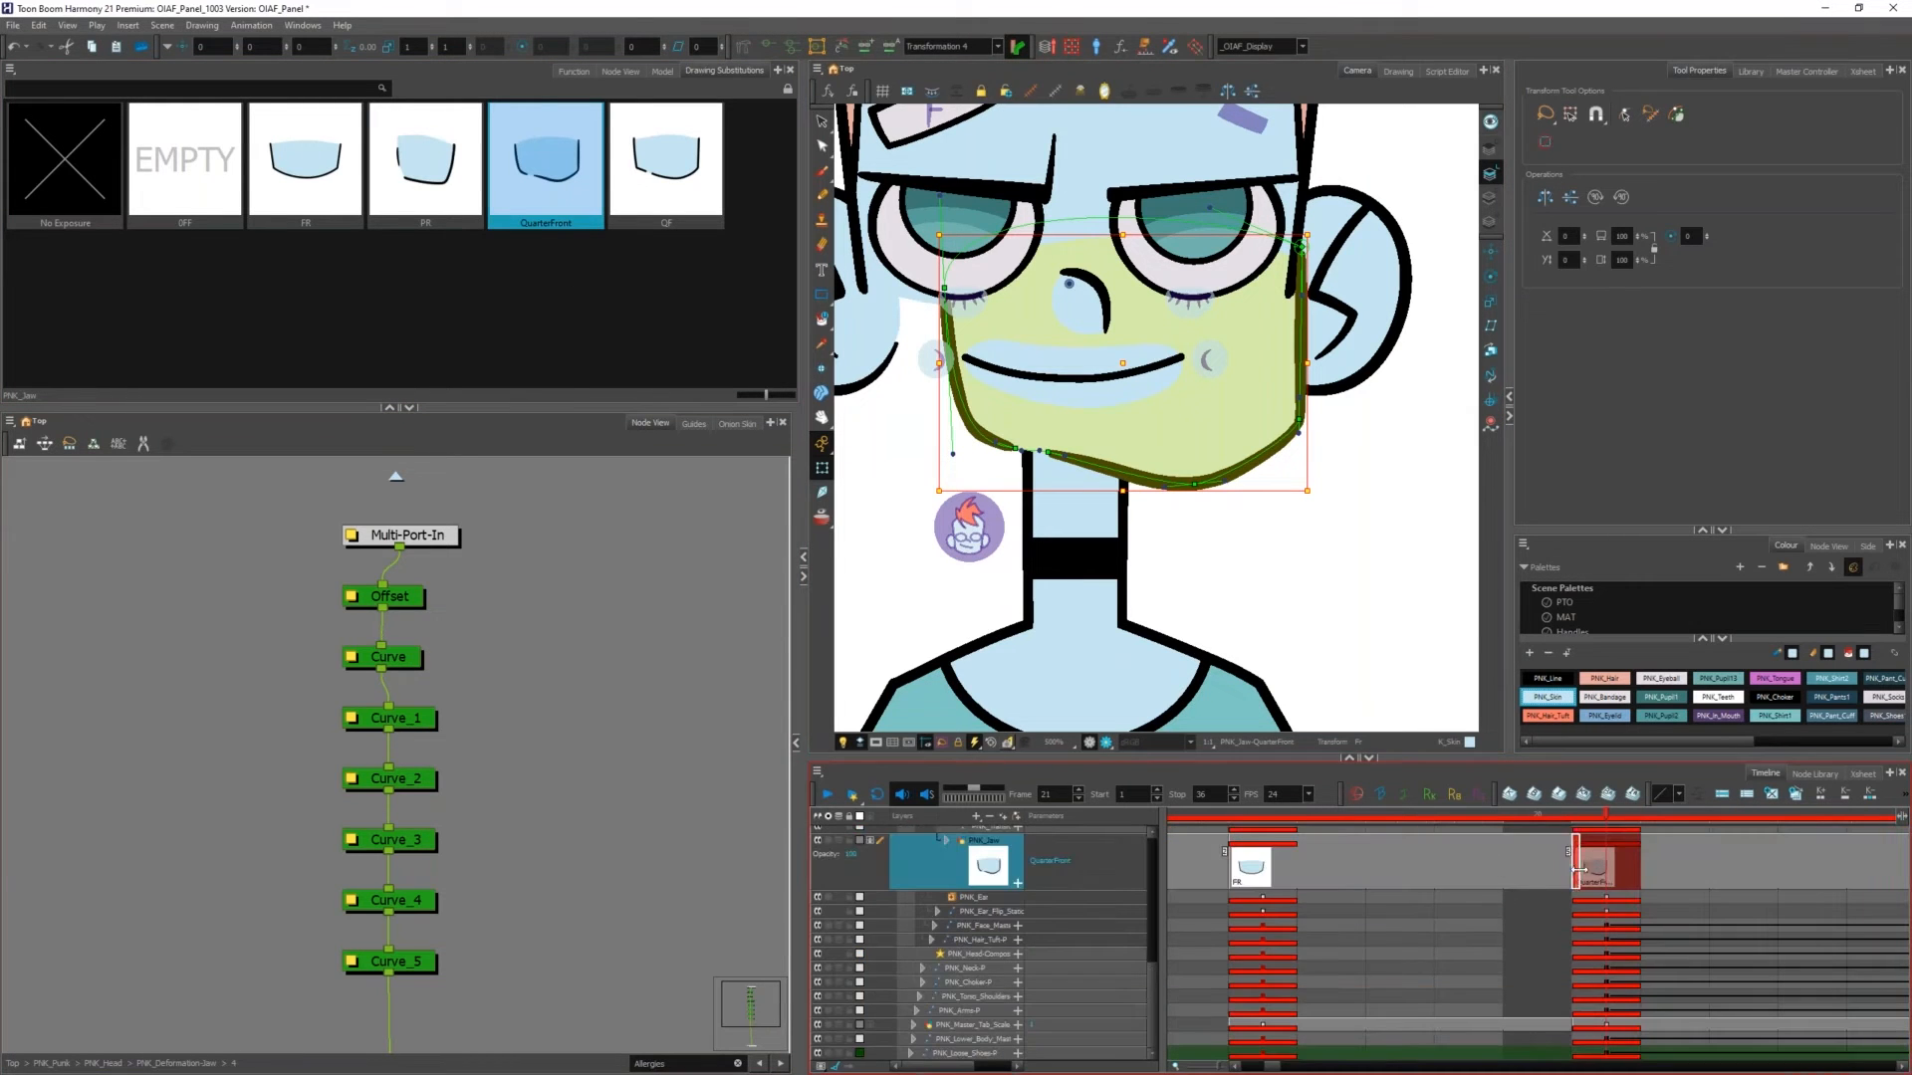
pyautogui.doubleClick(1599, 874)
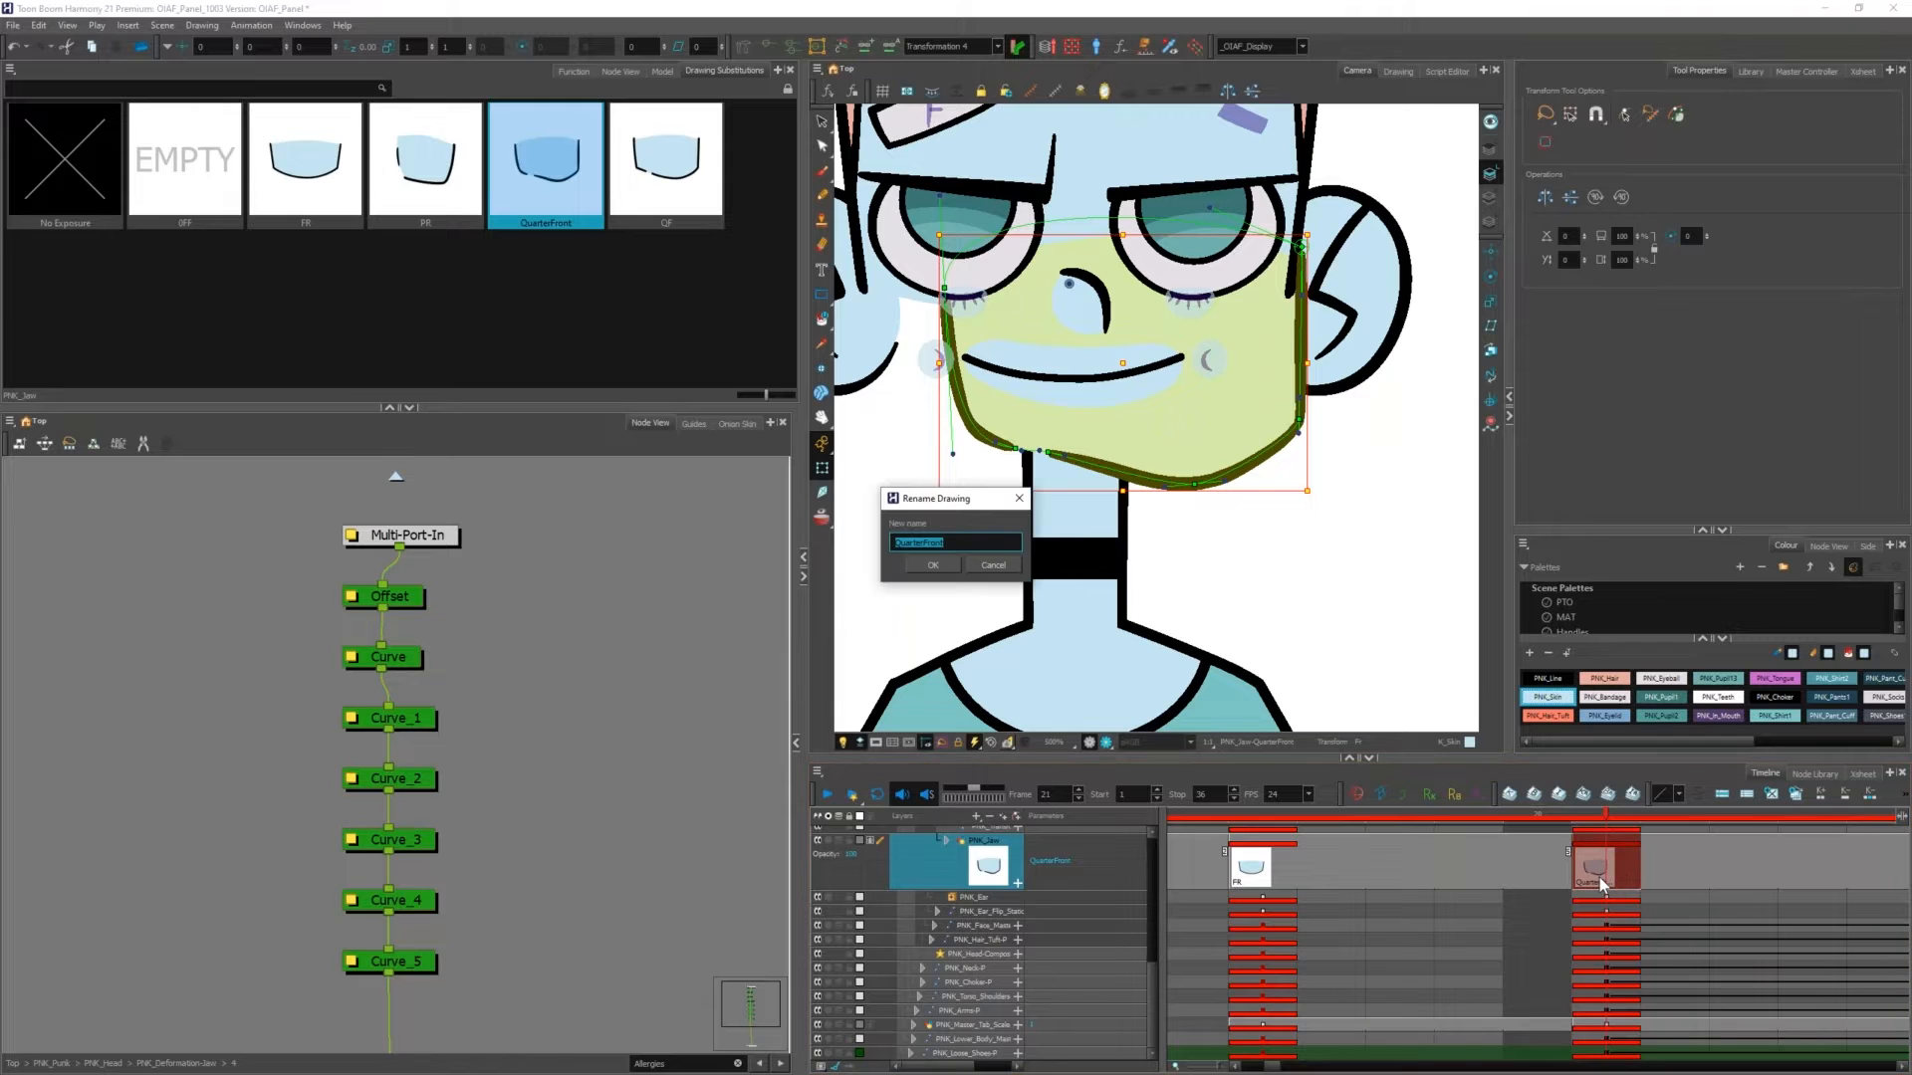
pyautogui.write('Q_F')
pyautogui.press('Return')
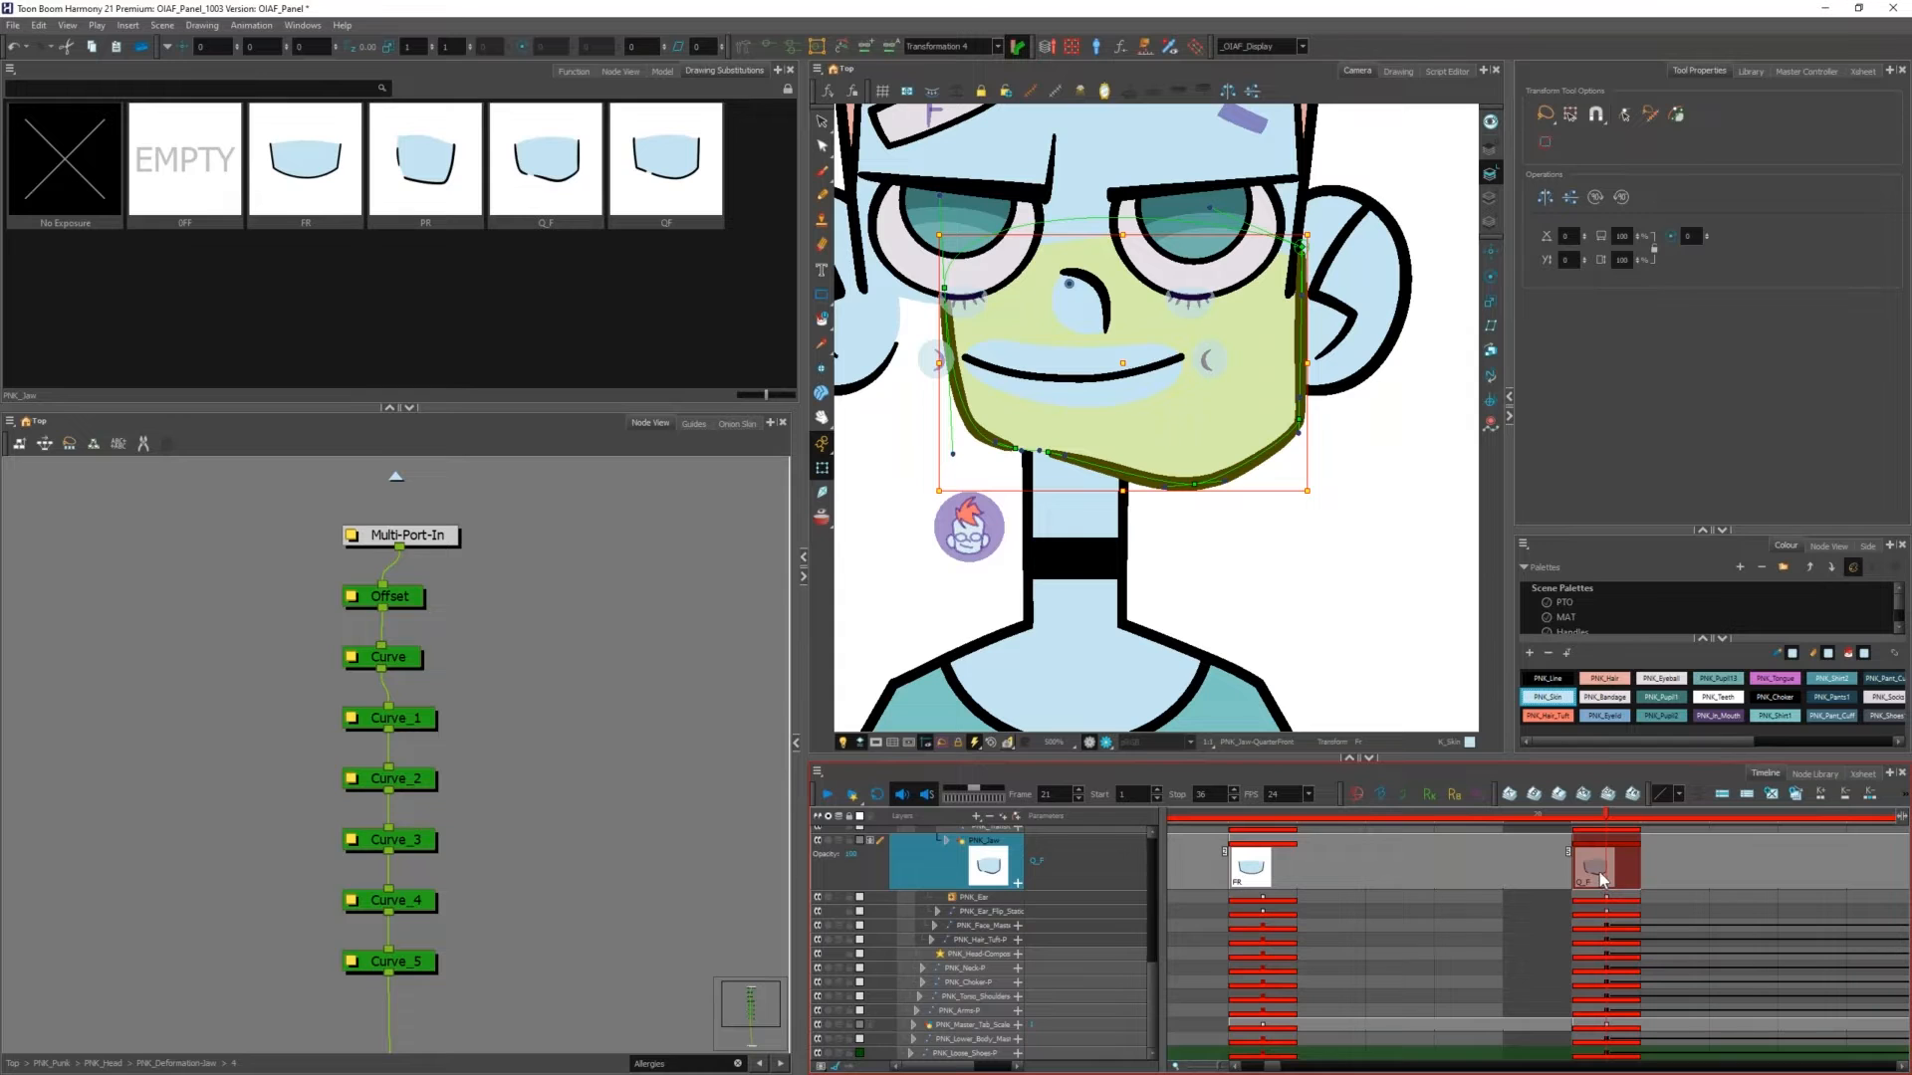
pyautogui.click(1319, 562)
pyautogui.click(1234, 459)
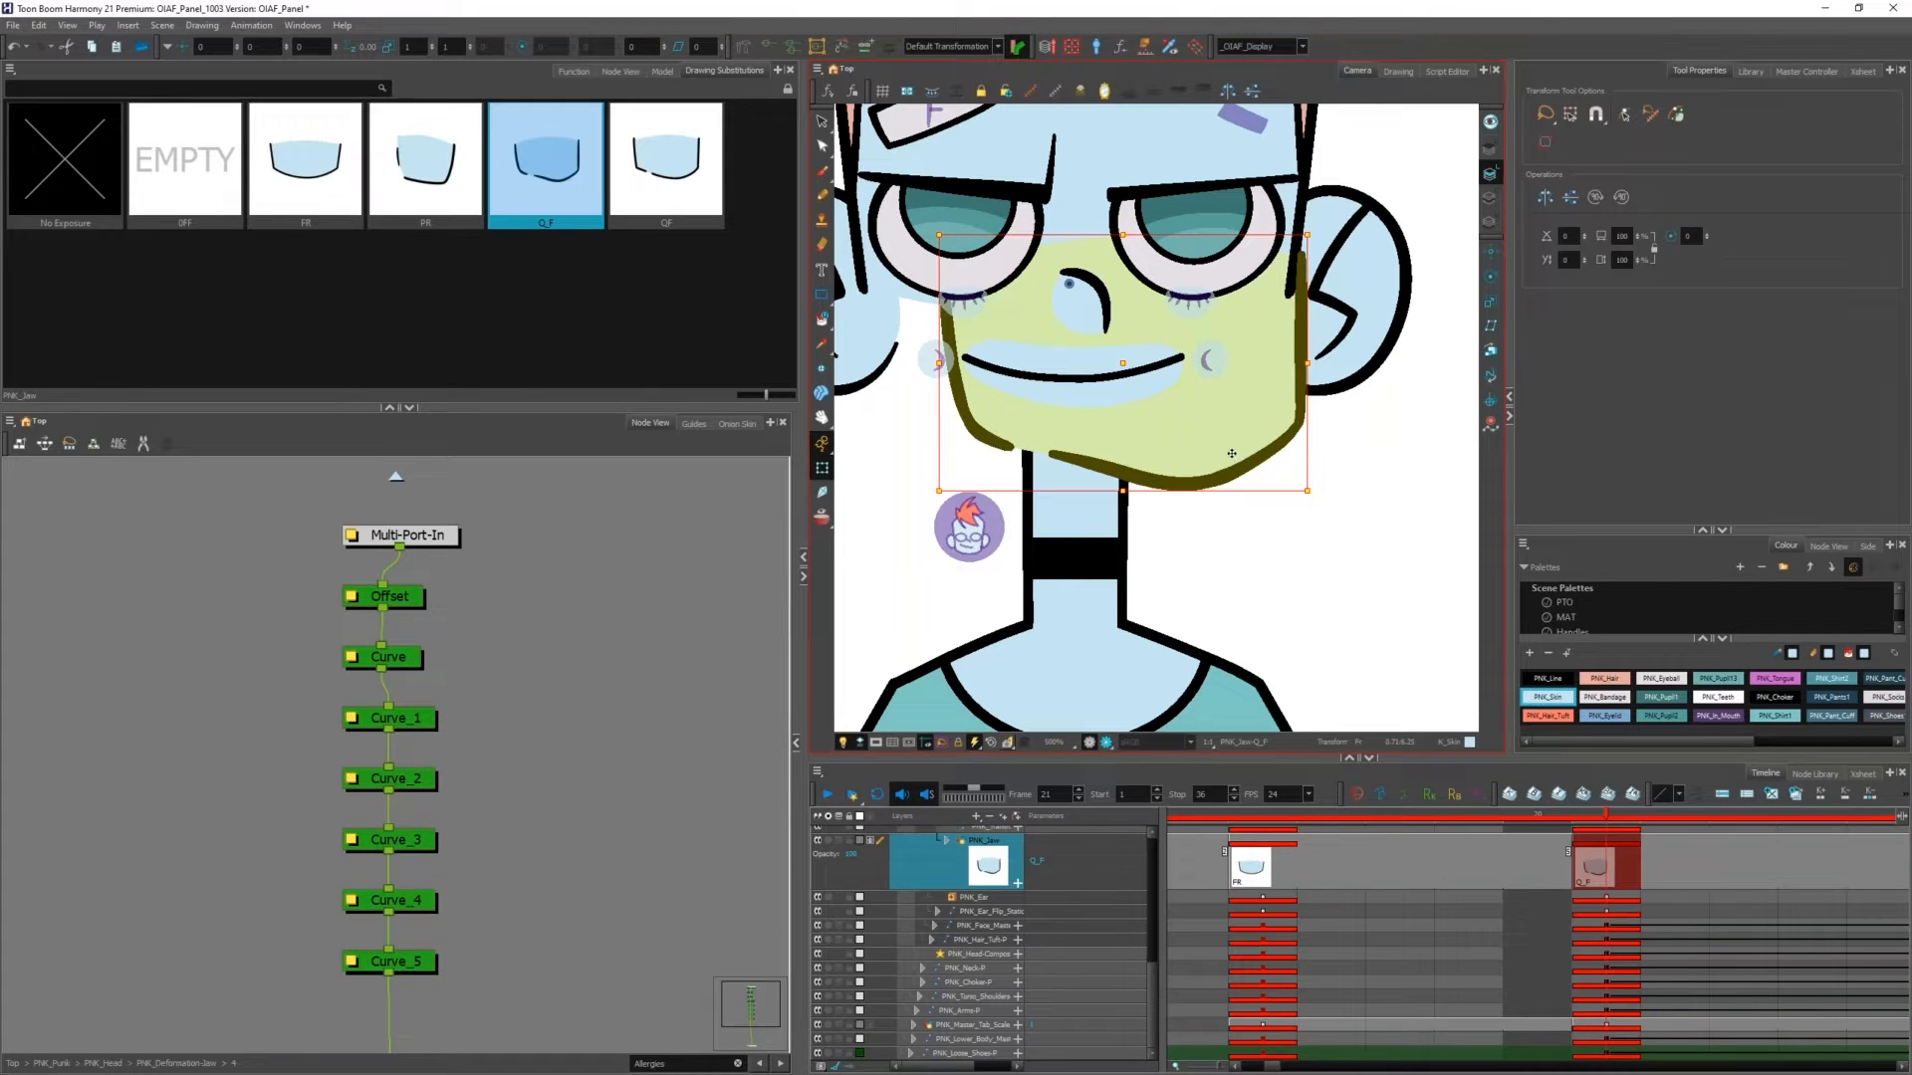
# Step: Go up to the jaw's deformation group and open the PNK_Transformation-Switch properties, placed clear of the jaw
pyautogui.click(642, 402)
pyautogui.click(410, 498)
pyautogui.click(395, 477)
pyautogui.moveTo(466, 408); pyautogui.dragTo(466, 330)
pyautogui.scroll(-5, 248, 564)
pyautogui.scroll(3, 416, 624)
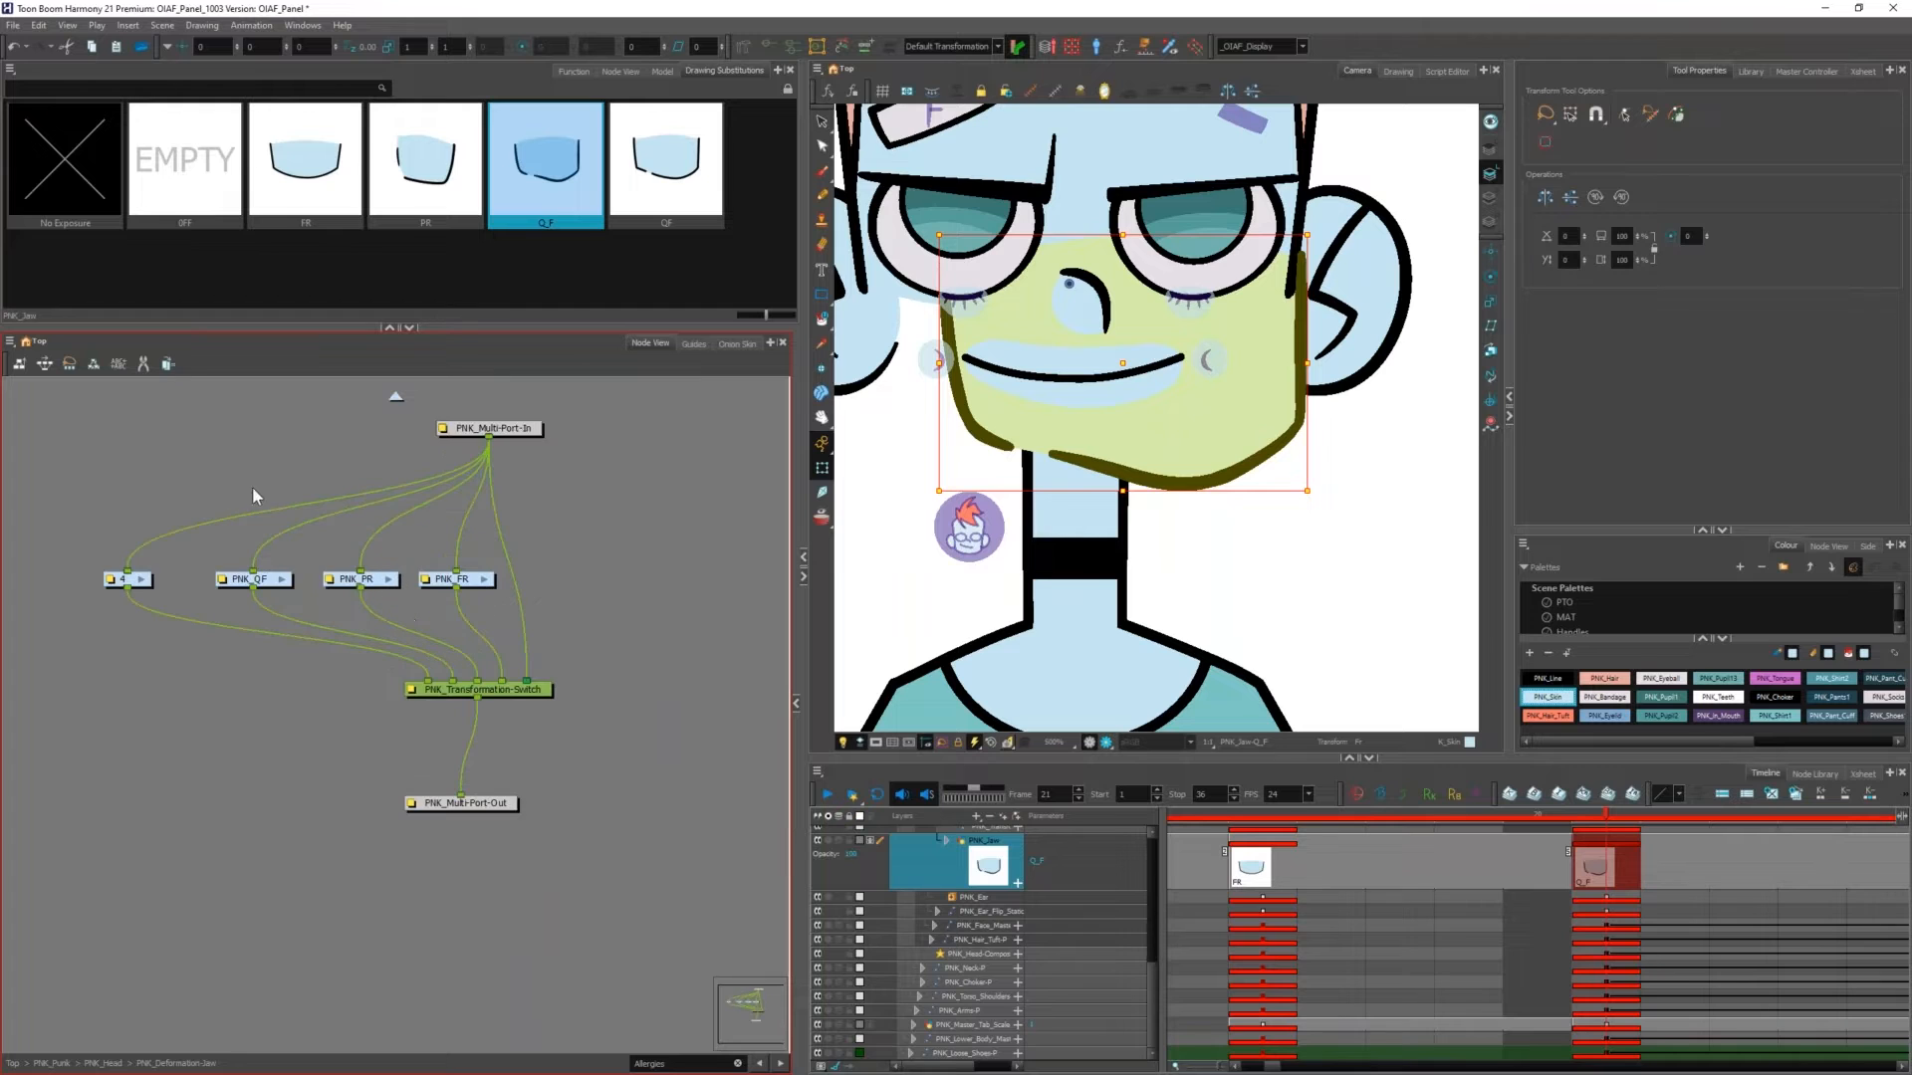
pyautogui.scroll(4, 387, 645)
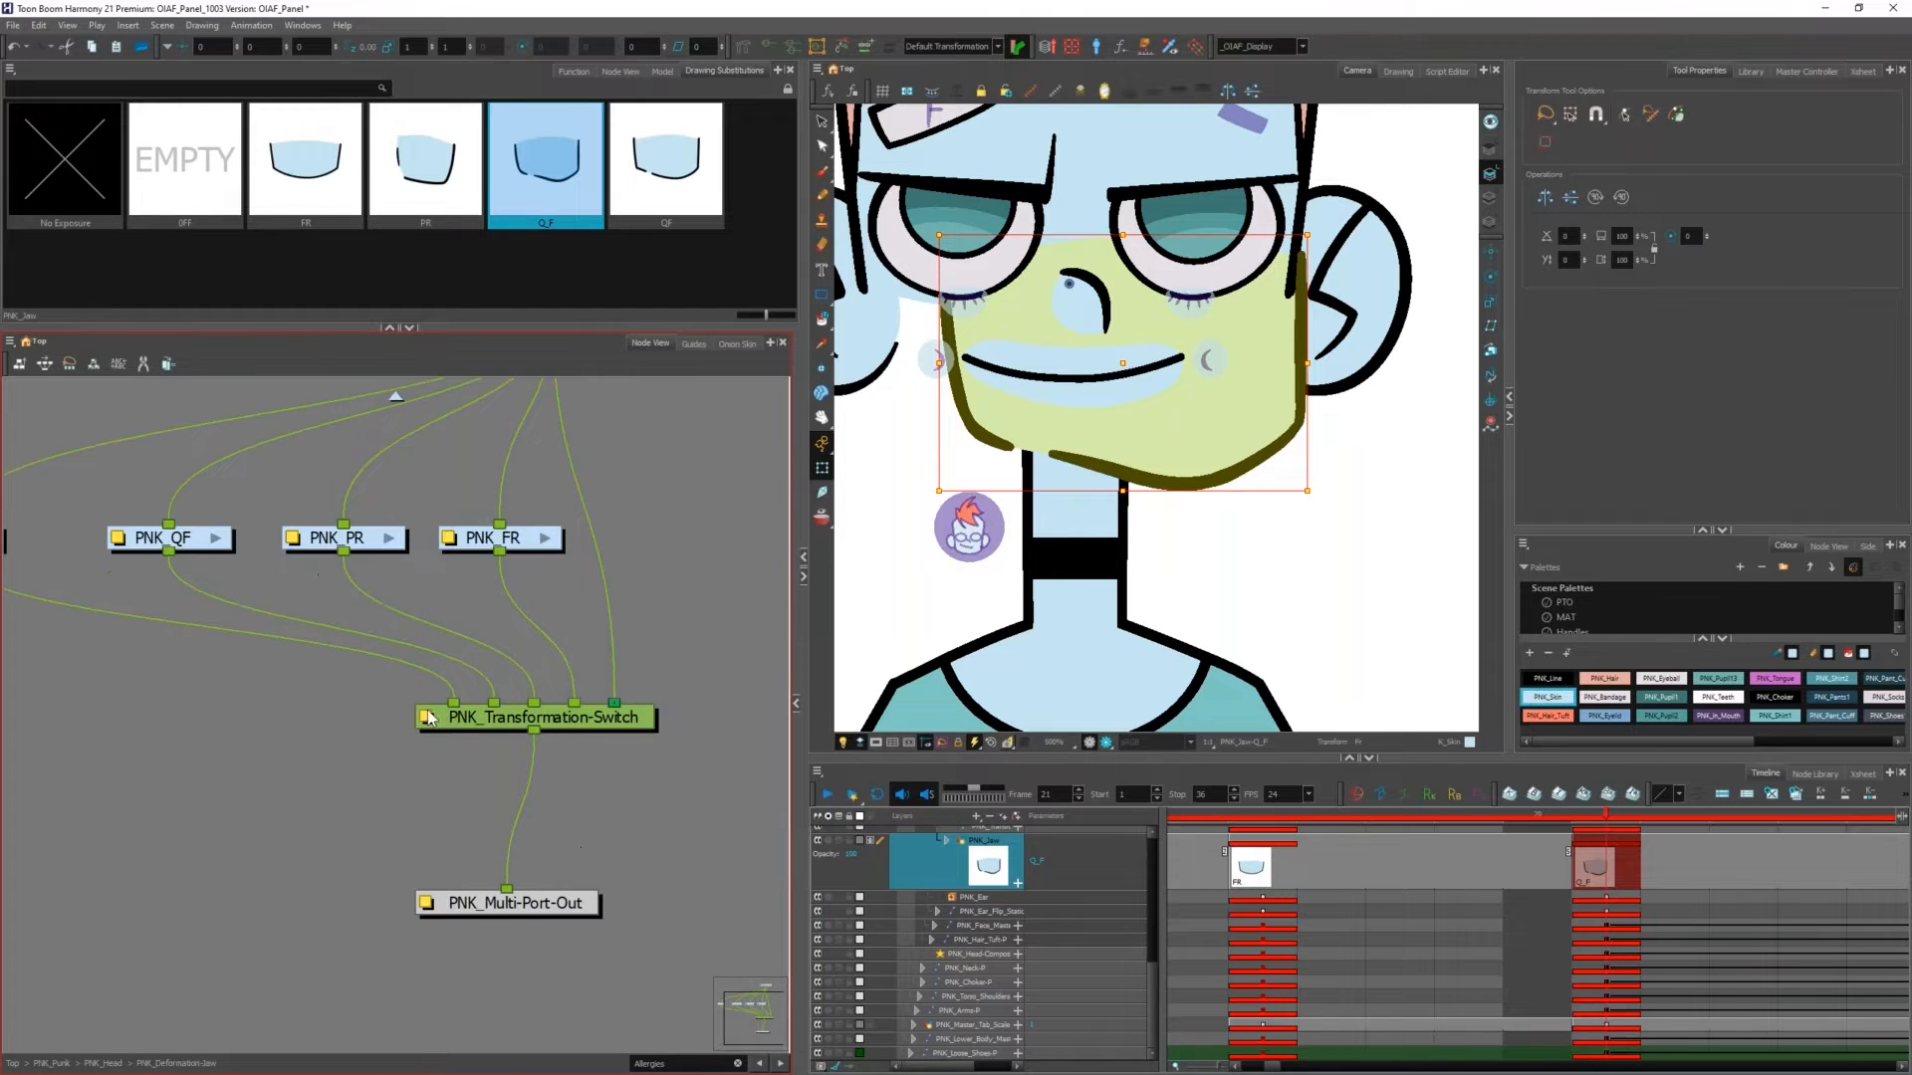
pyautogui.click(428, 719)
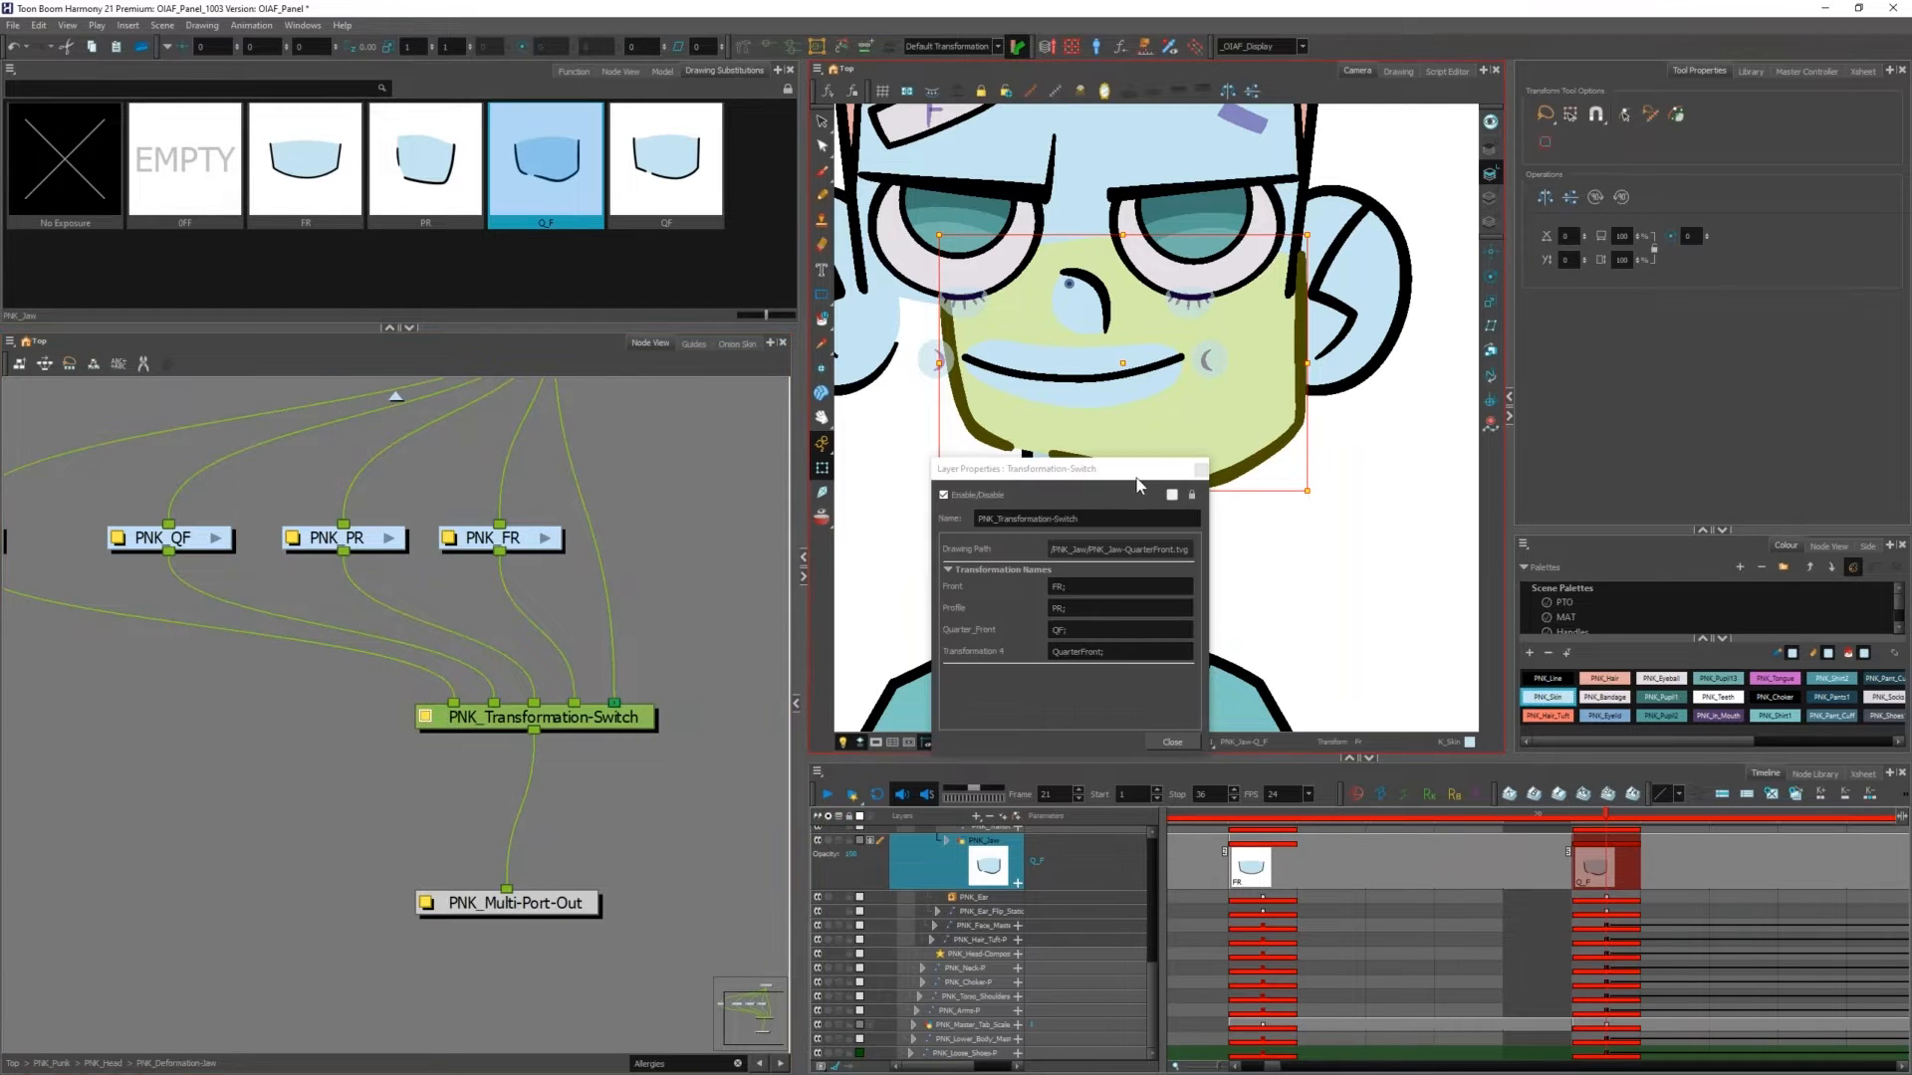
pyautogui.moveTo(1135, 482); pyautogui.dragTo(810, 268)
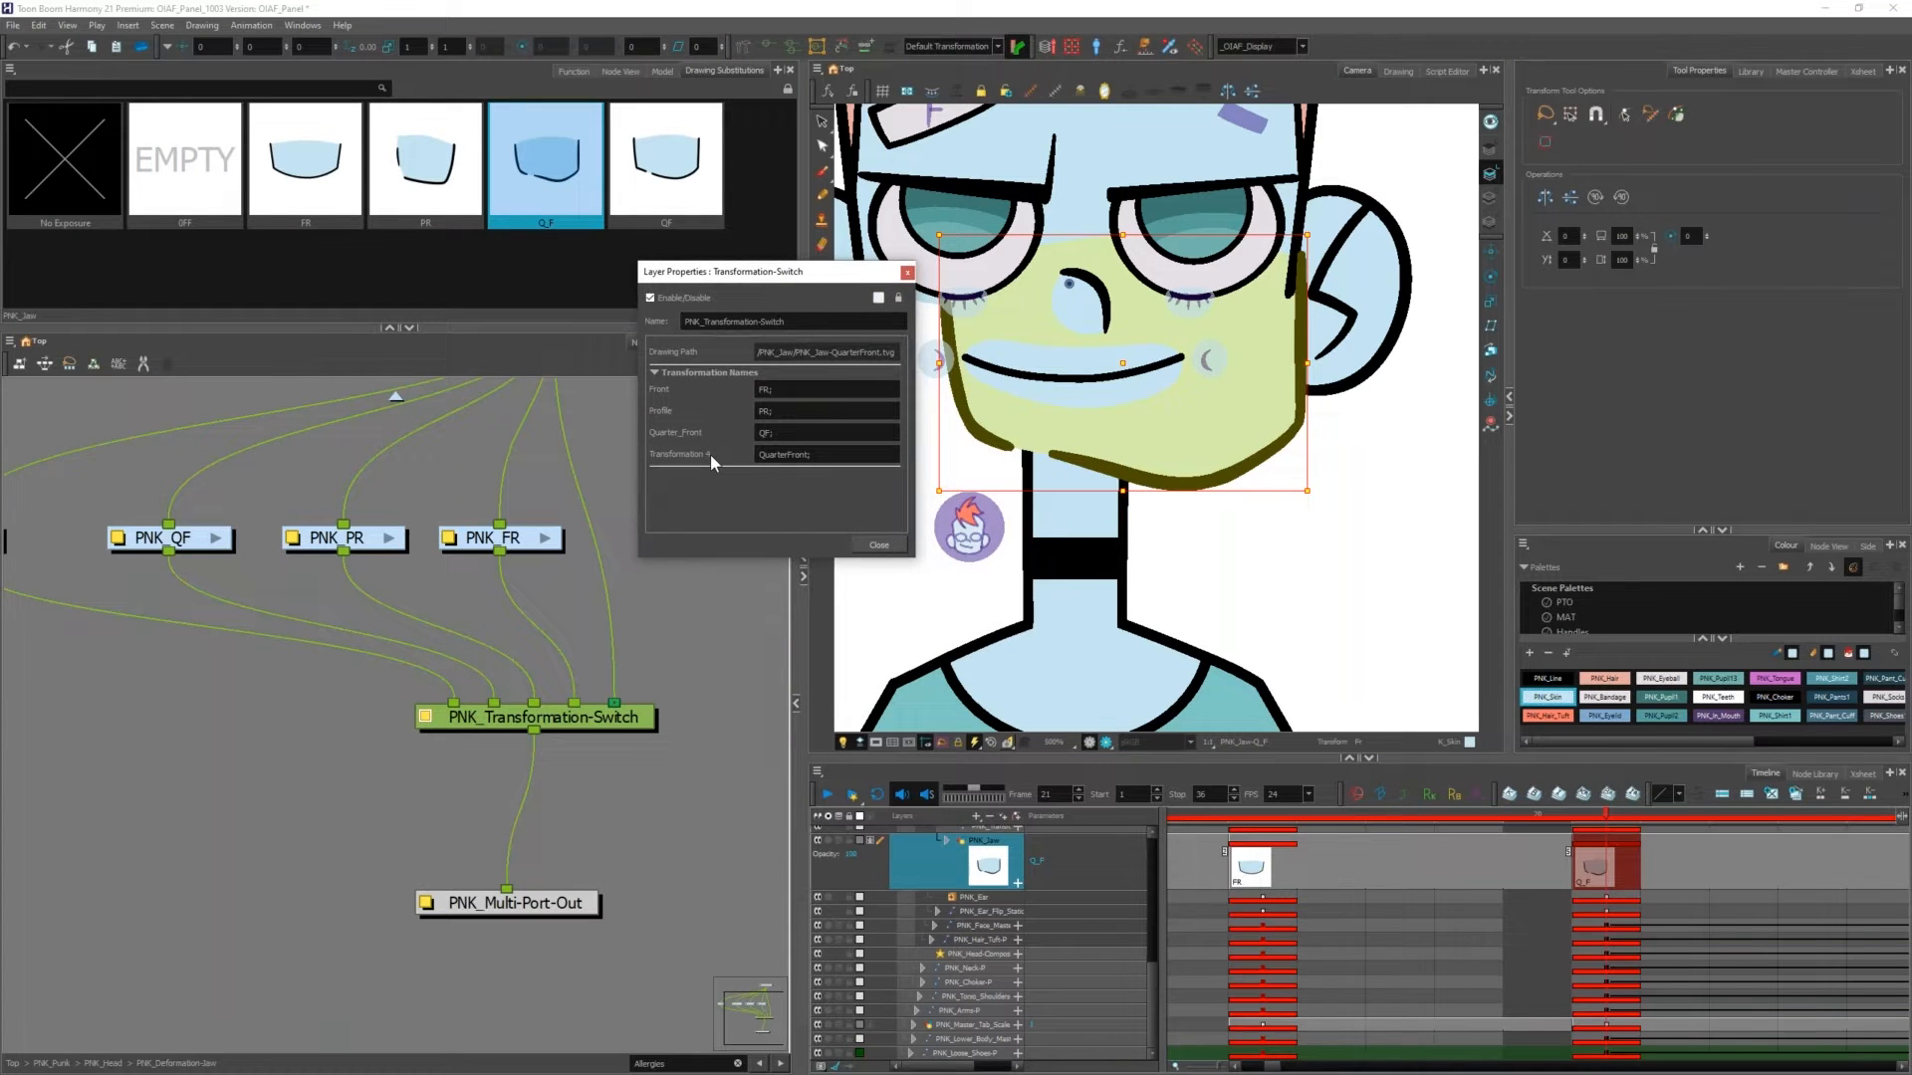
# Step: Show the Transformation-4 deformer chain and add Q_F before QuarterFront in the switch's Transformation-4 drawing names
pyautogui.click(812, 454)
pyautogui.moveTo(809, 455); pyautogui.dragTo(750, 444)
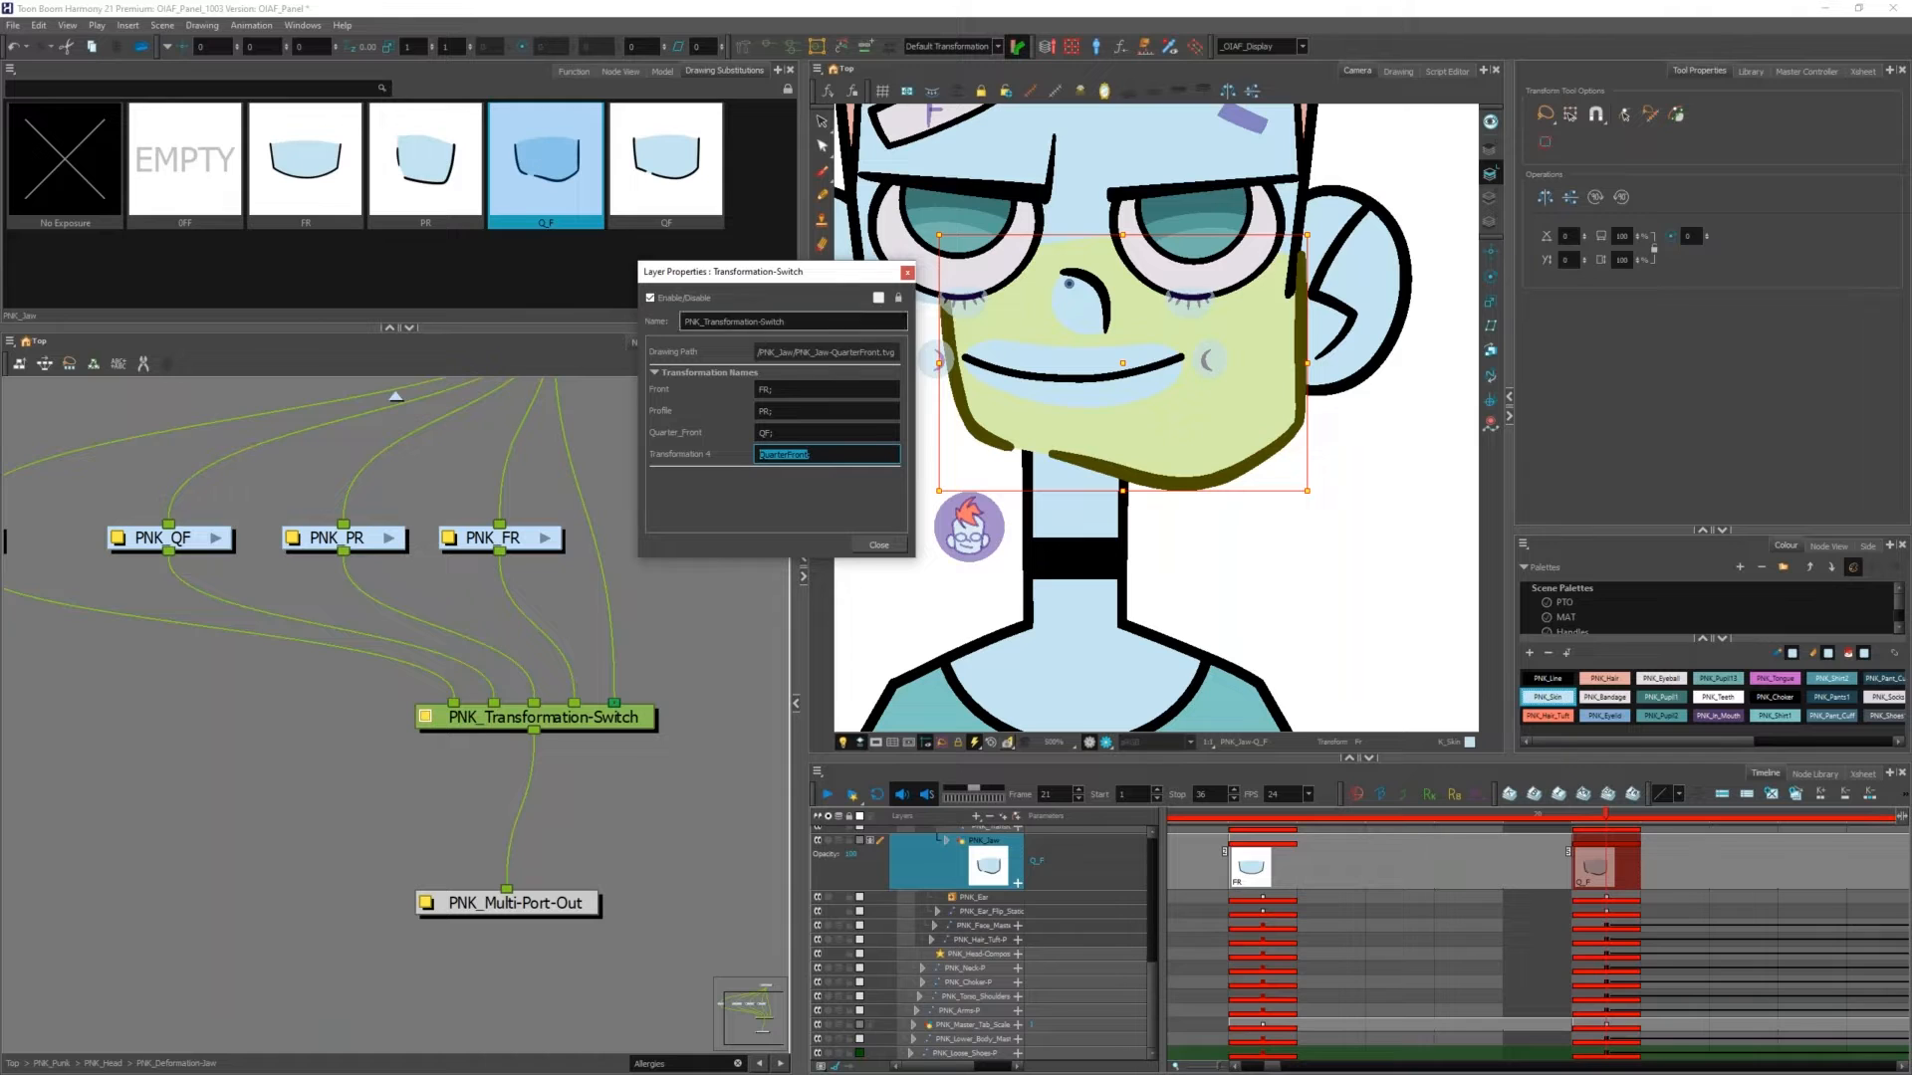
pyautogui.click(649, 617)
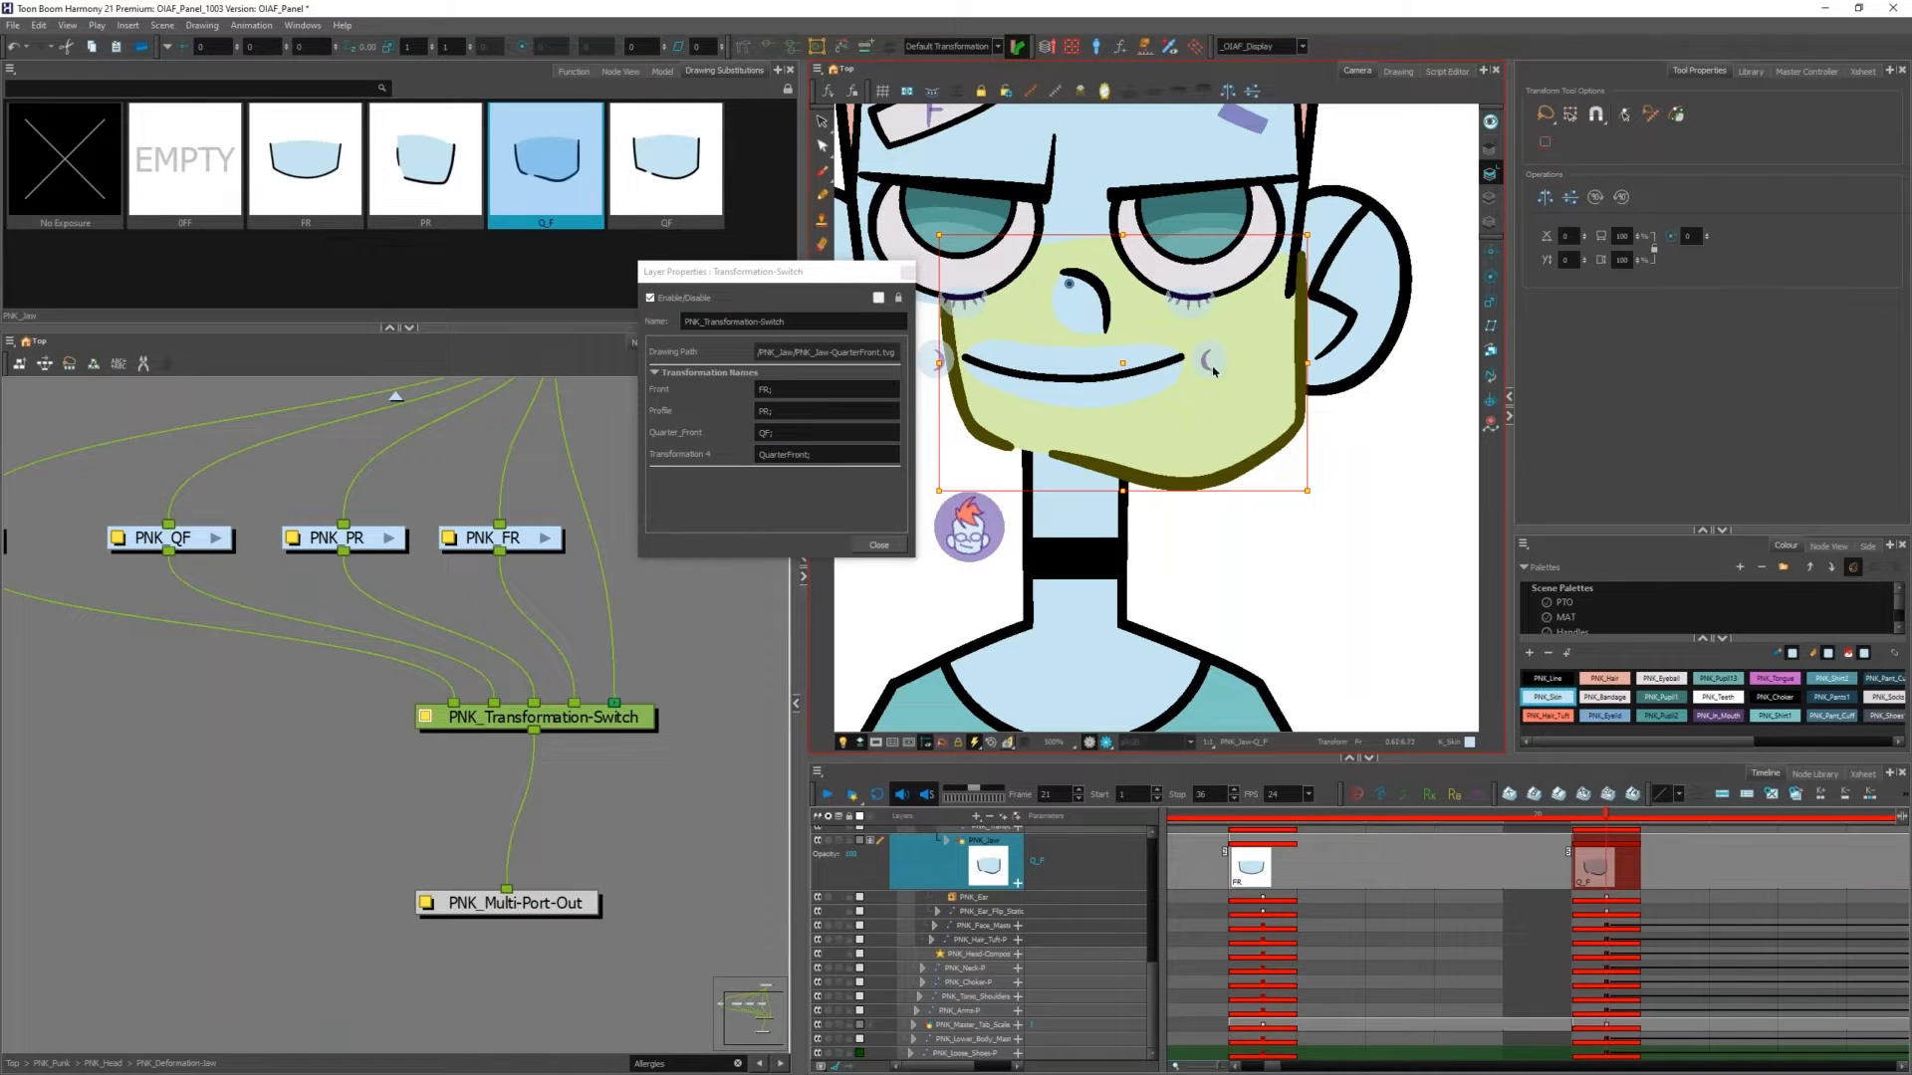
pyautogui.click(994, 47)
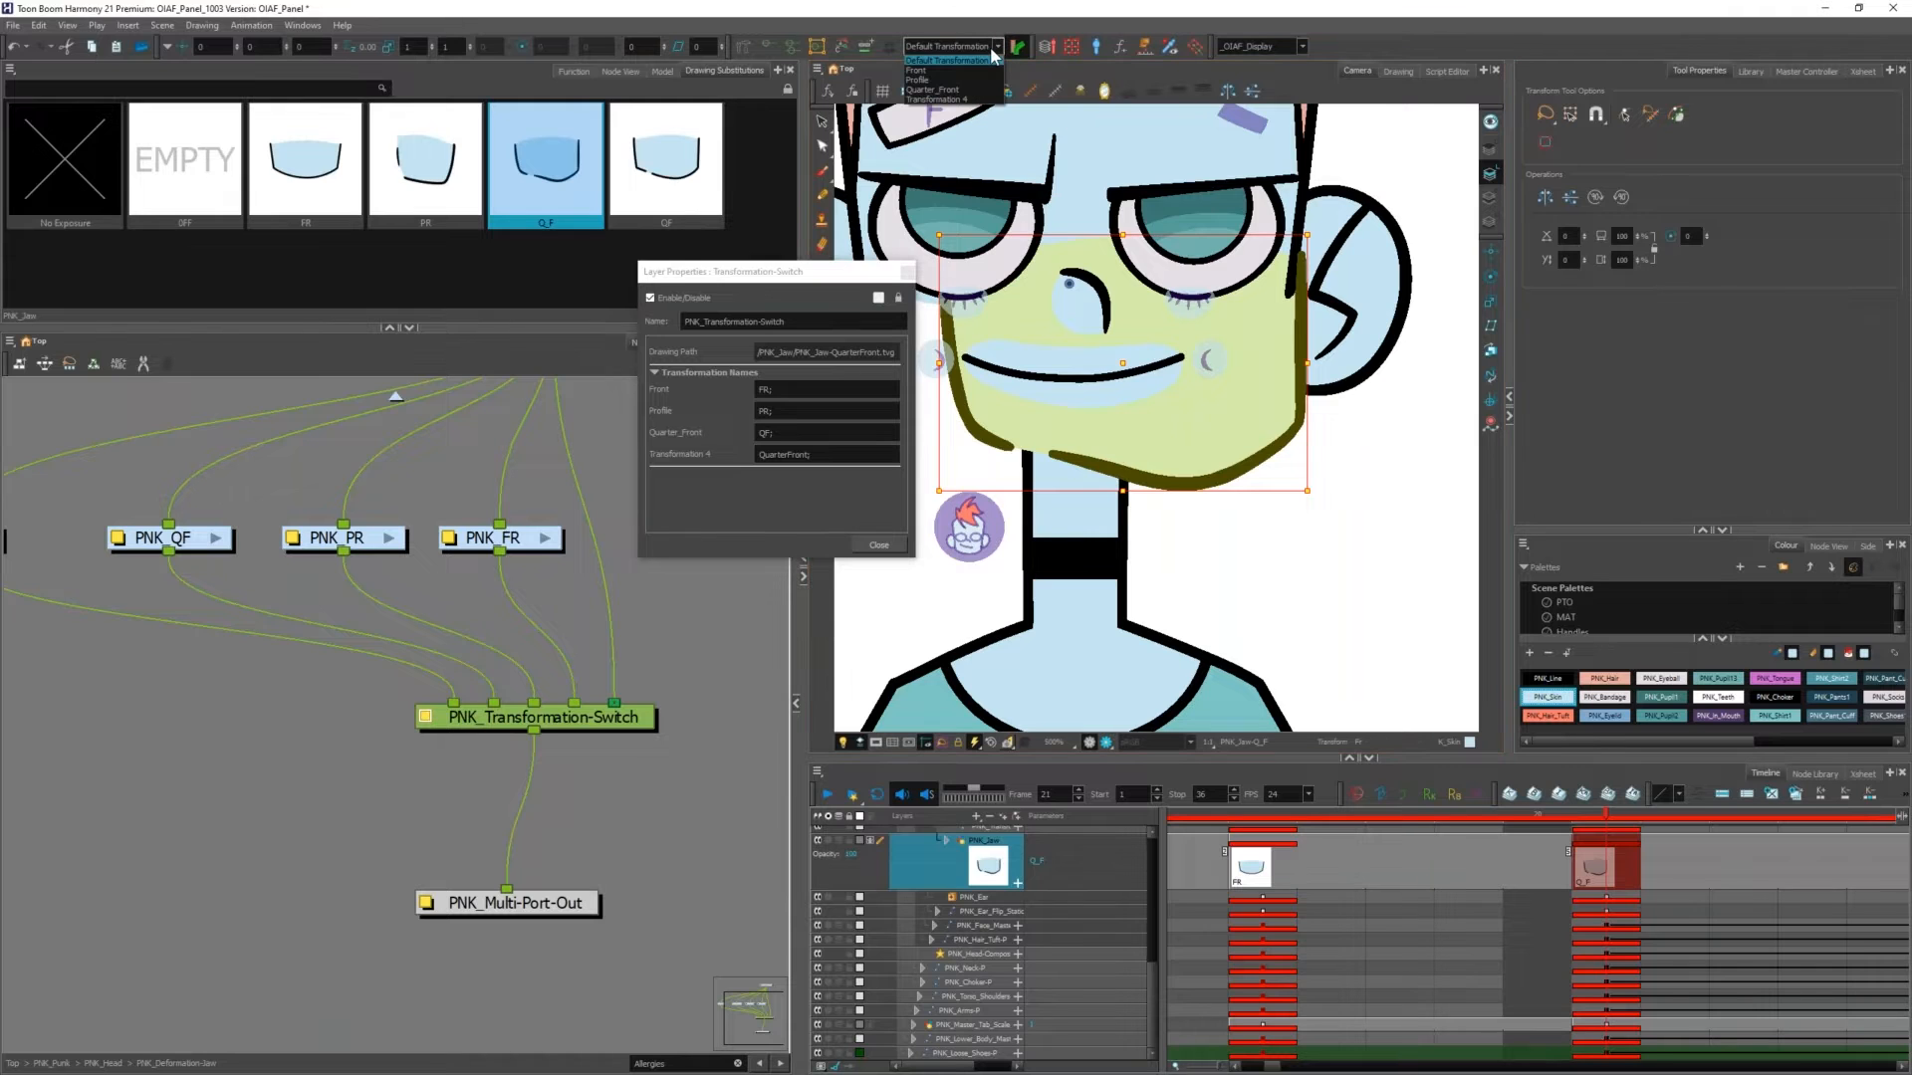
pyautogui.click(983, 100)
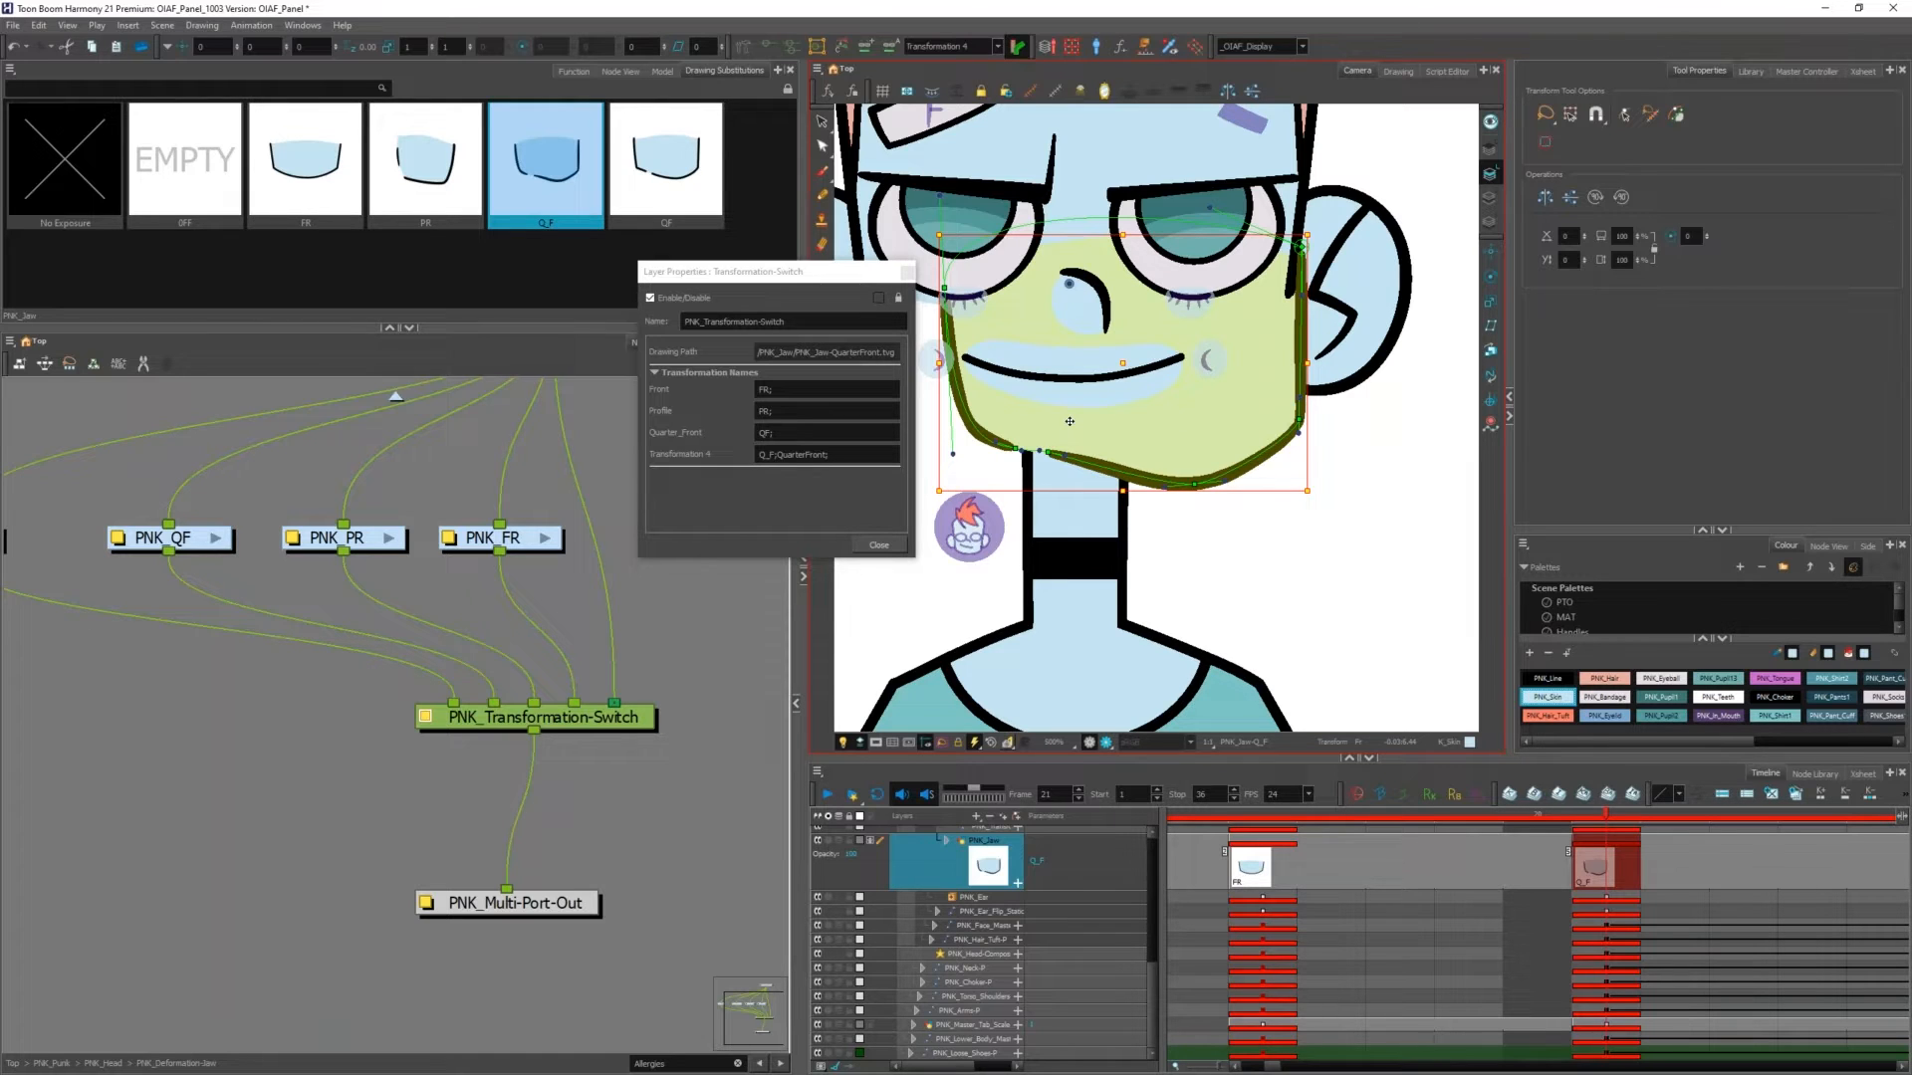
# Step: Remove QuarterFront from the Transformation-4 names so only Q_F; is left, and close the switch's properties
pyautogui.click(840, 457)
pyautogui.moveTo(840, 457); pyautogui.dragTo(780, 456)
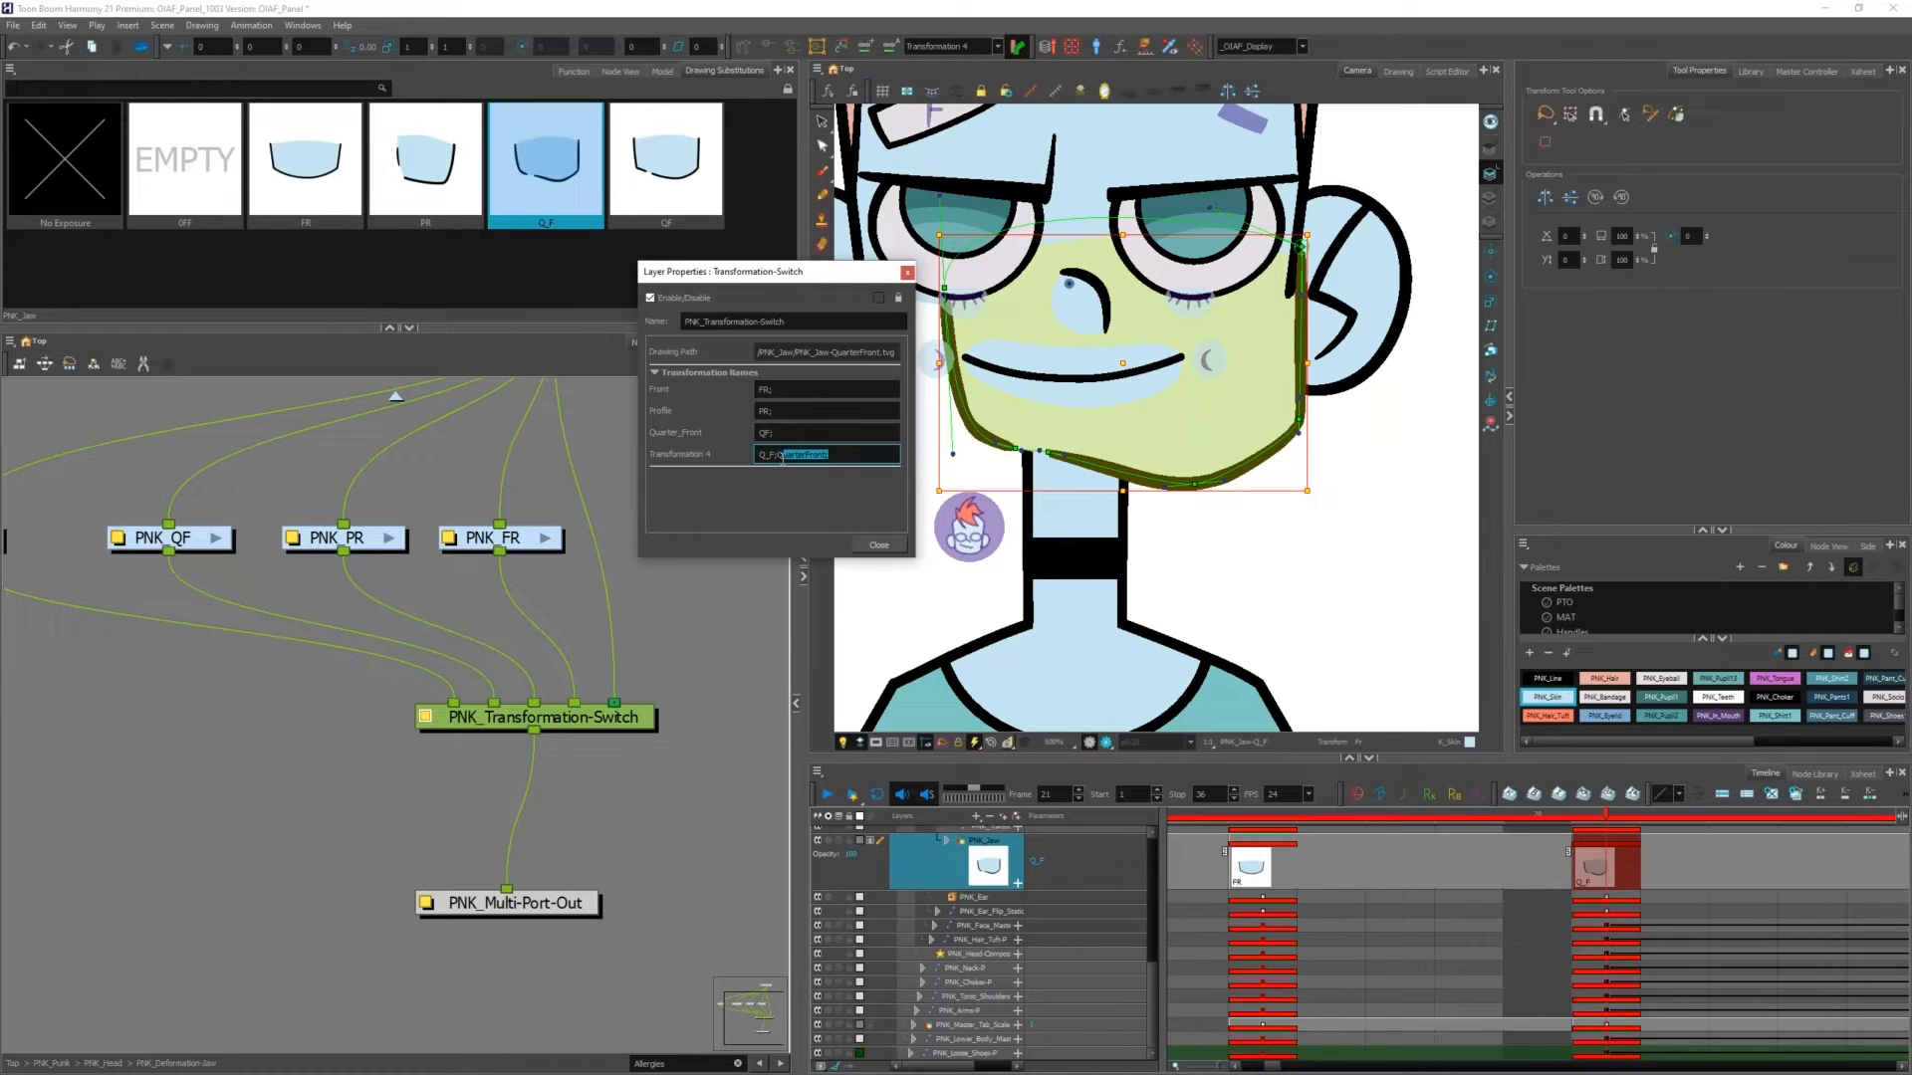
pyautogui.press('BackSpace')
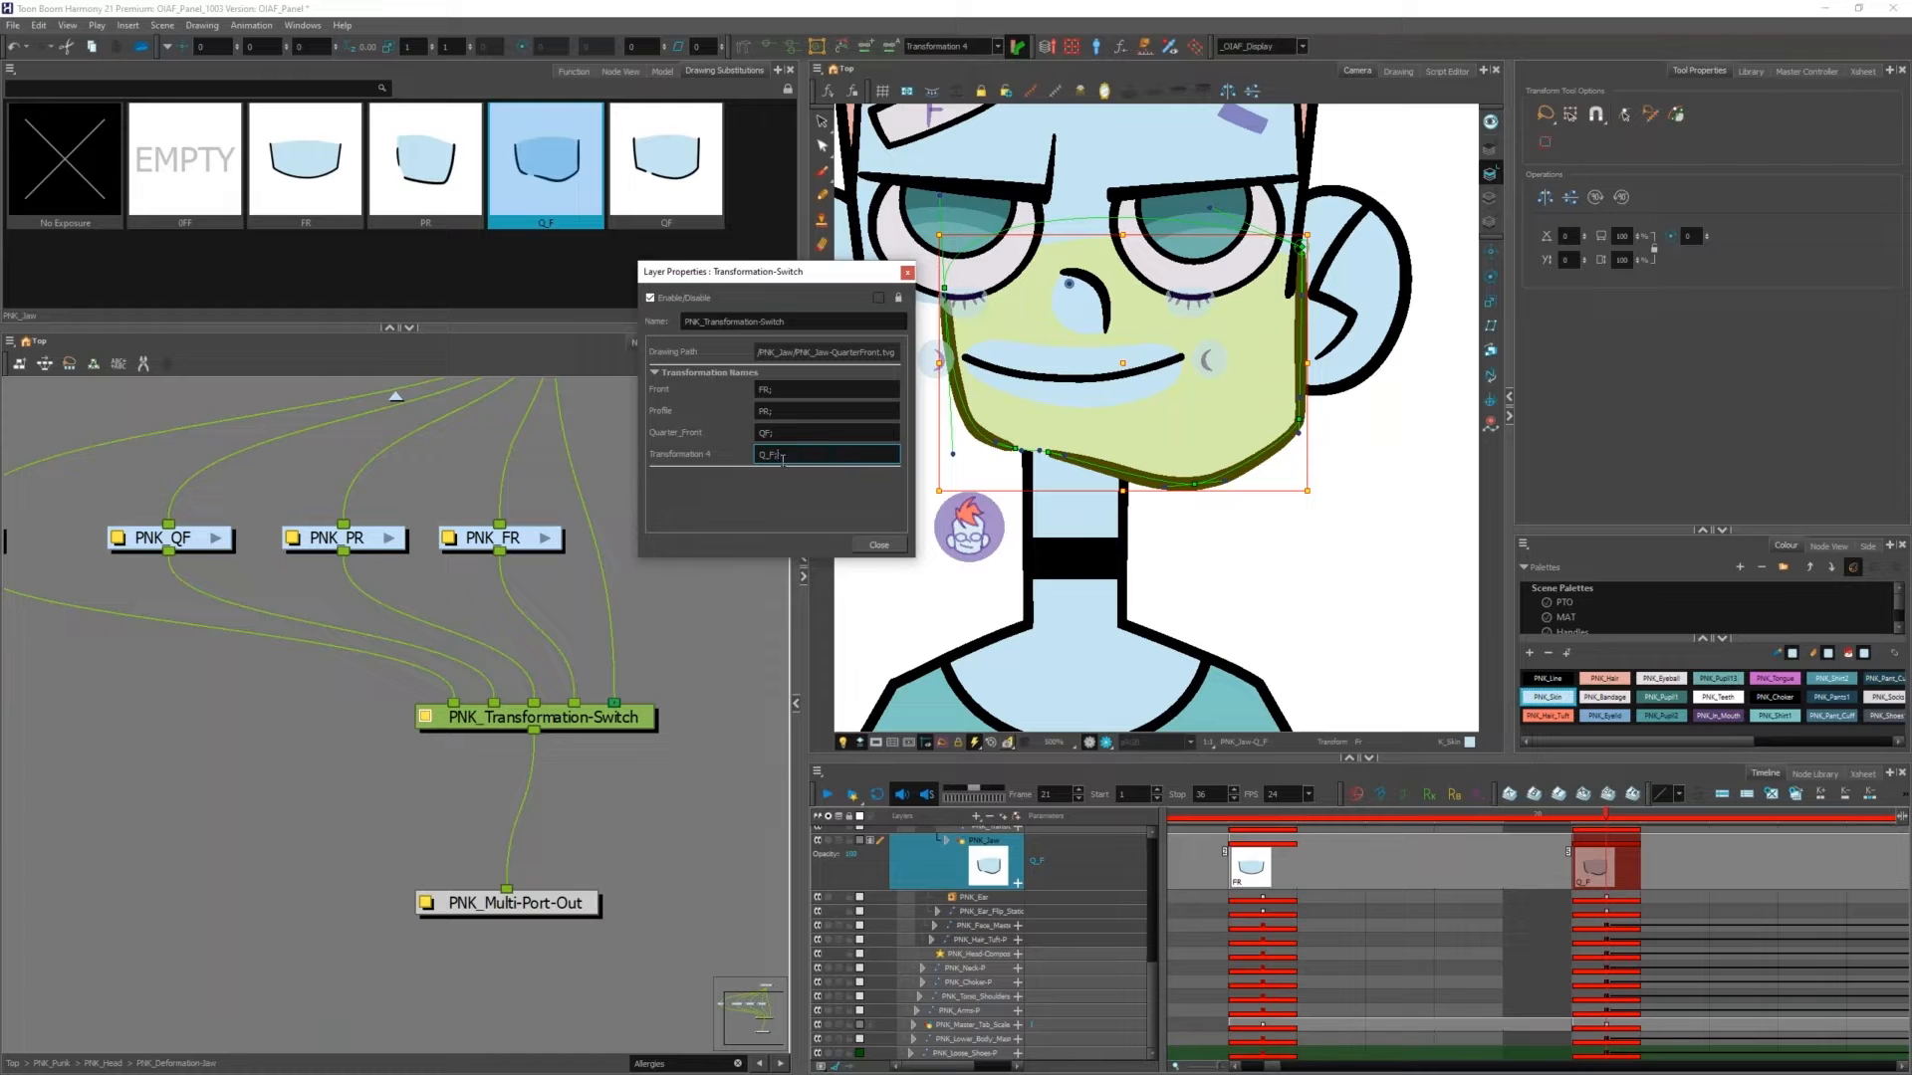
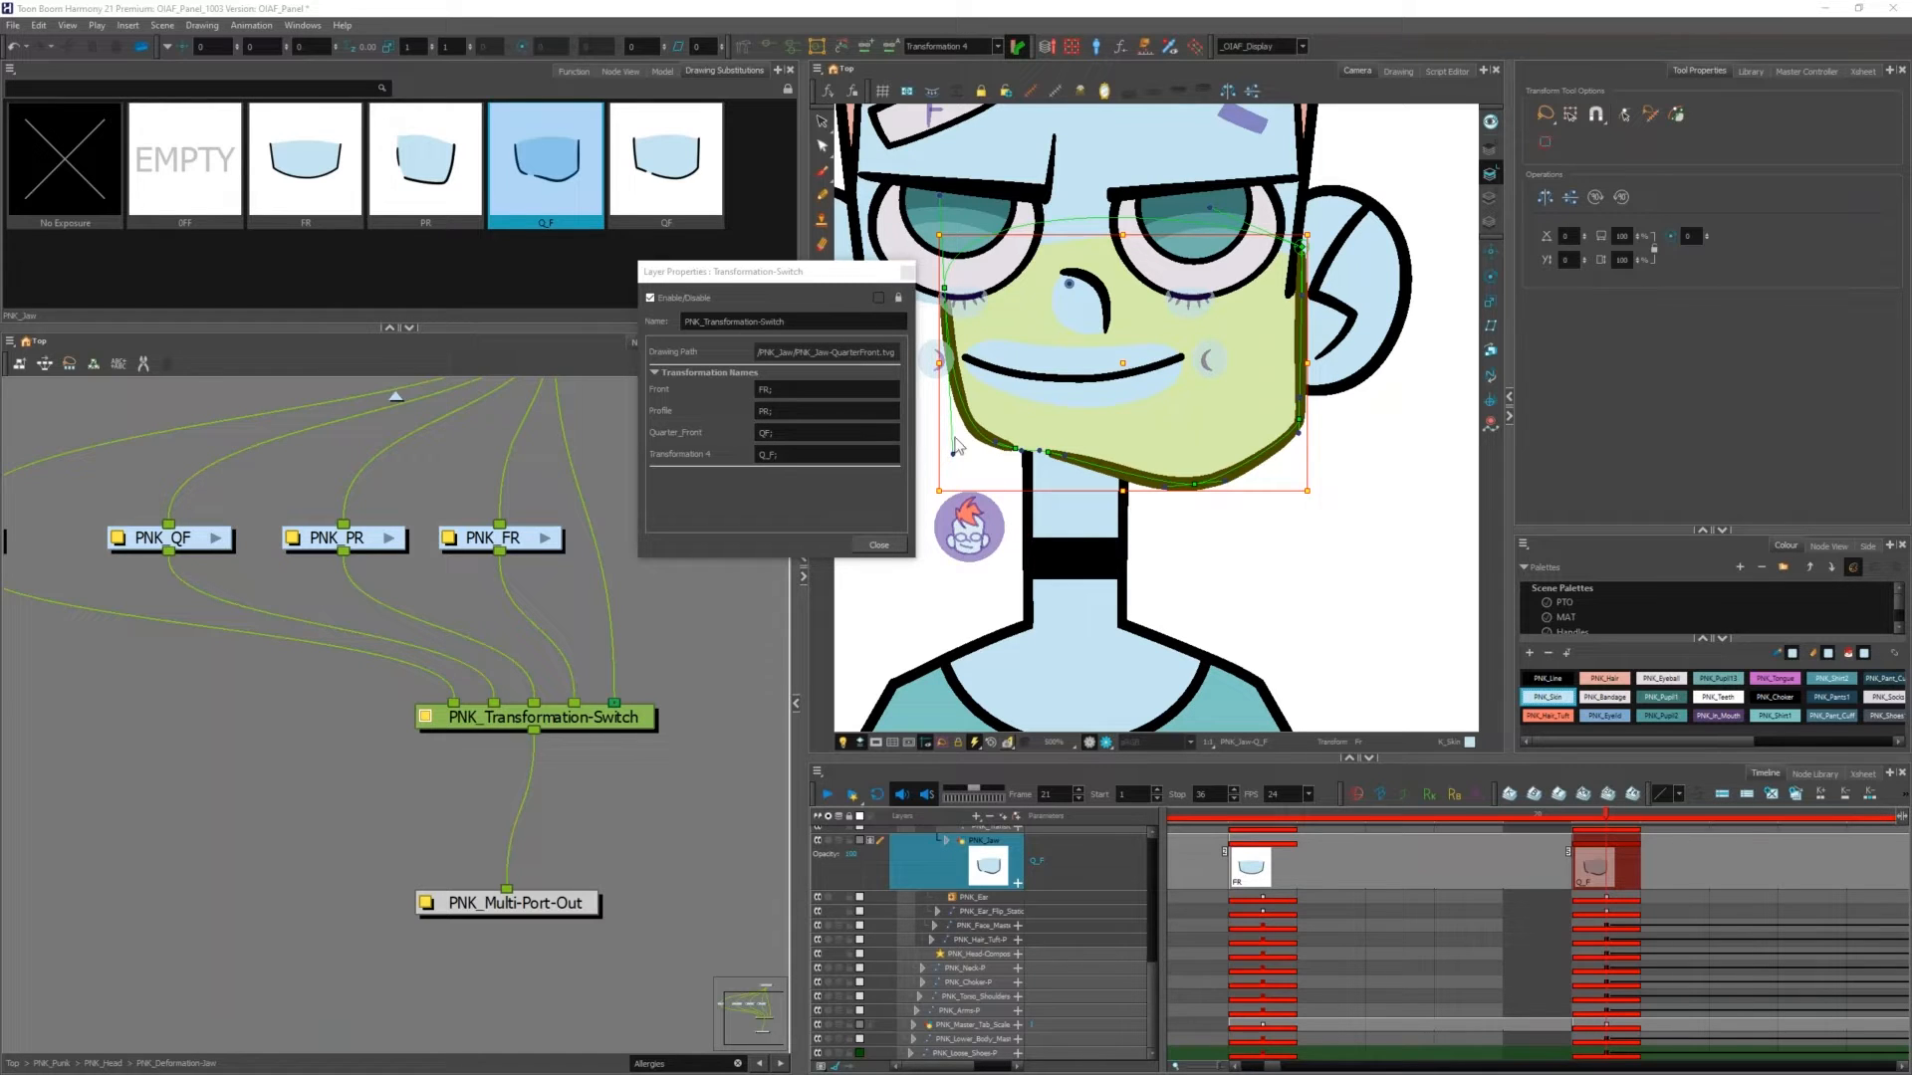
pyautogui.click(909, 273)
# Step: Select the character's arm, locate it in the node network, and enter the PNK_Arm group inside Arm_01
pyautogui.scroll(-1, 1083, 312)
pyautogui.scroll(-3, 1085, 316)
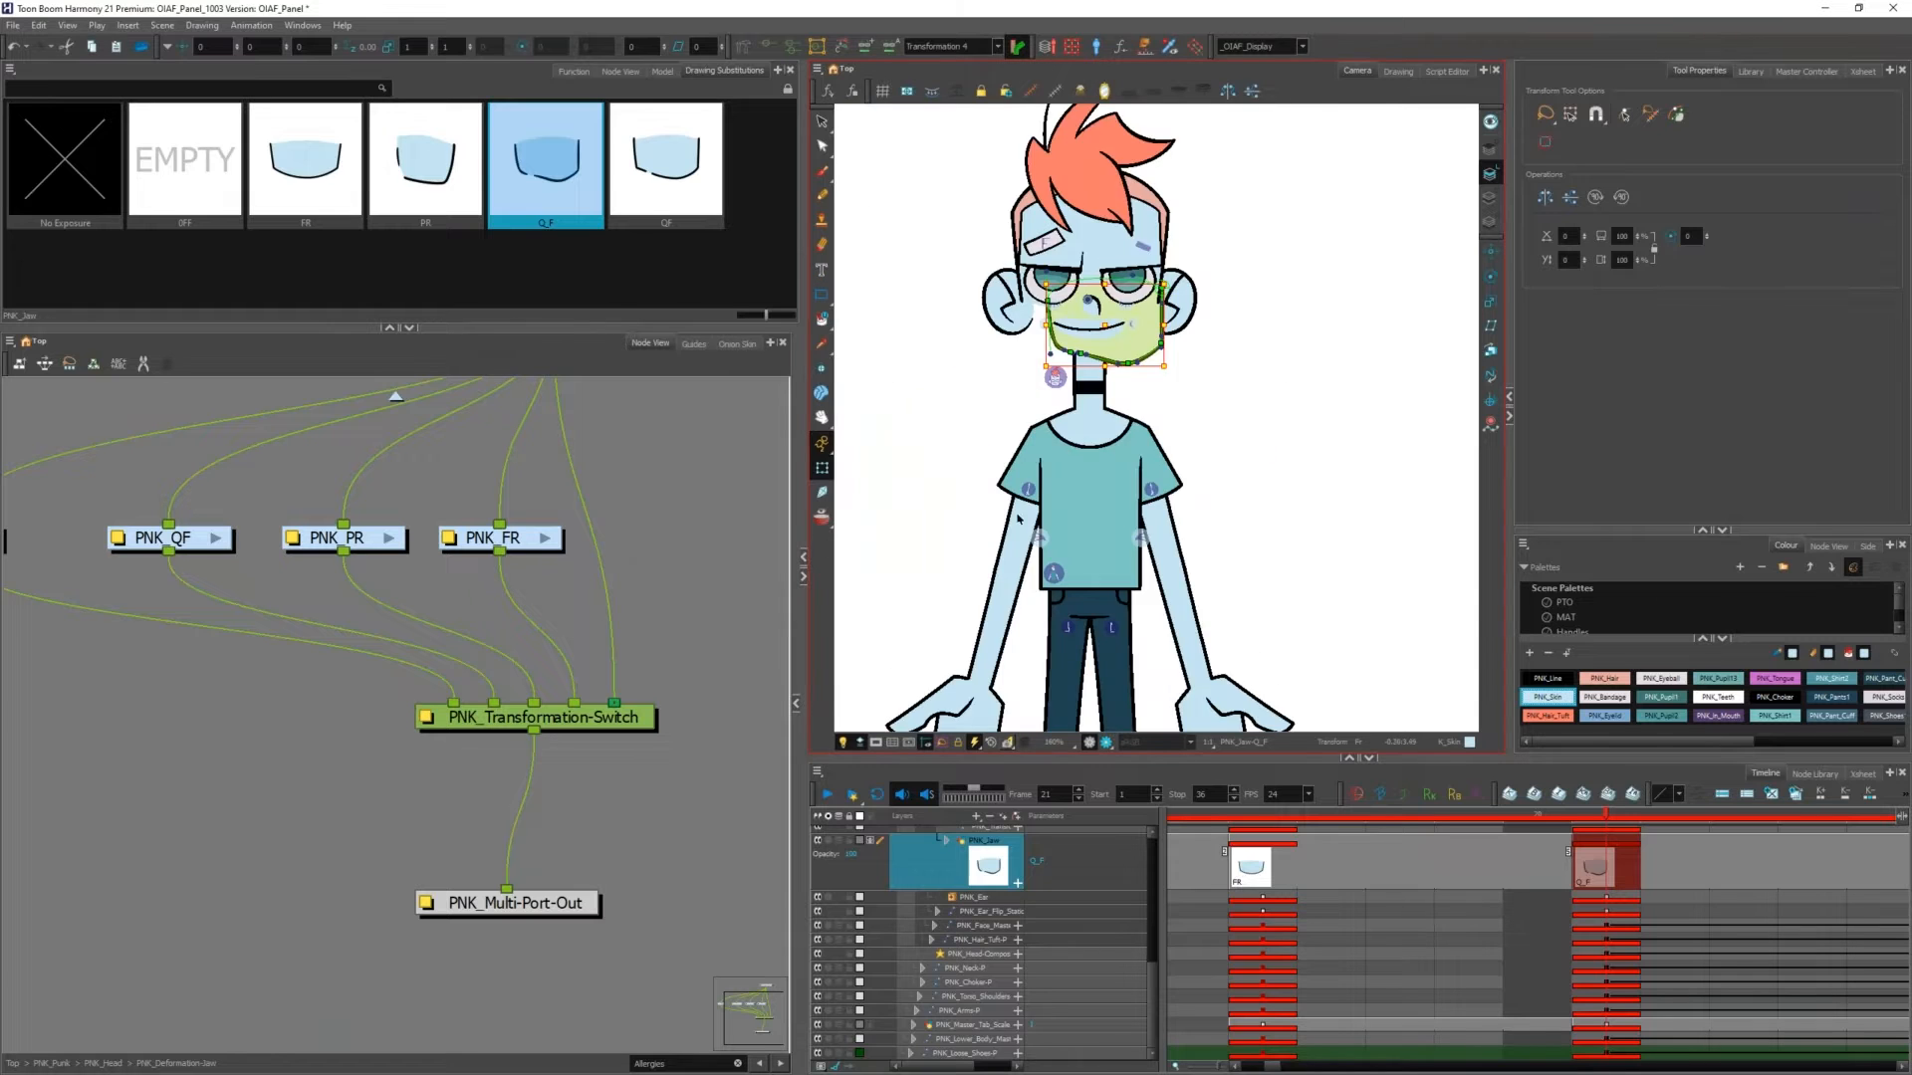
pyautogui.scroll(4, 1009, 519)
pyautogui.click(1075, 429)
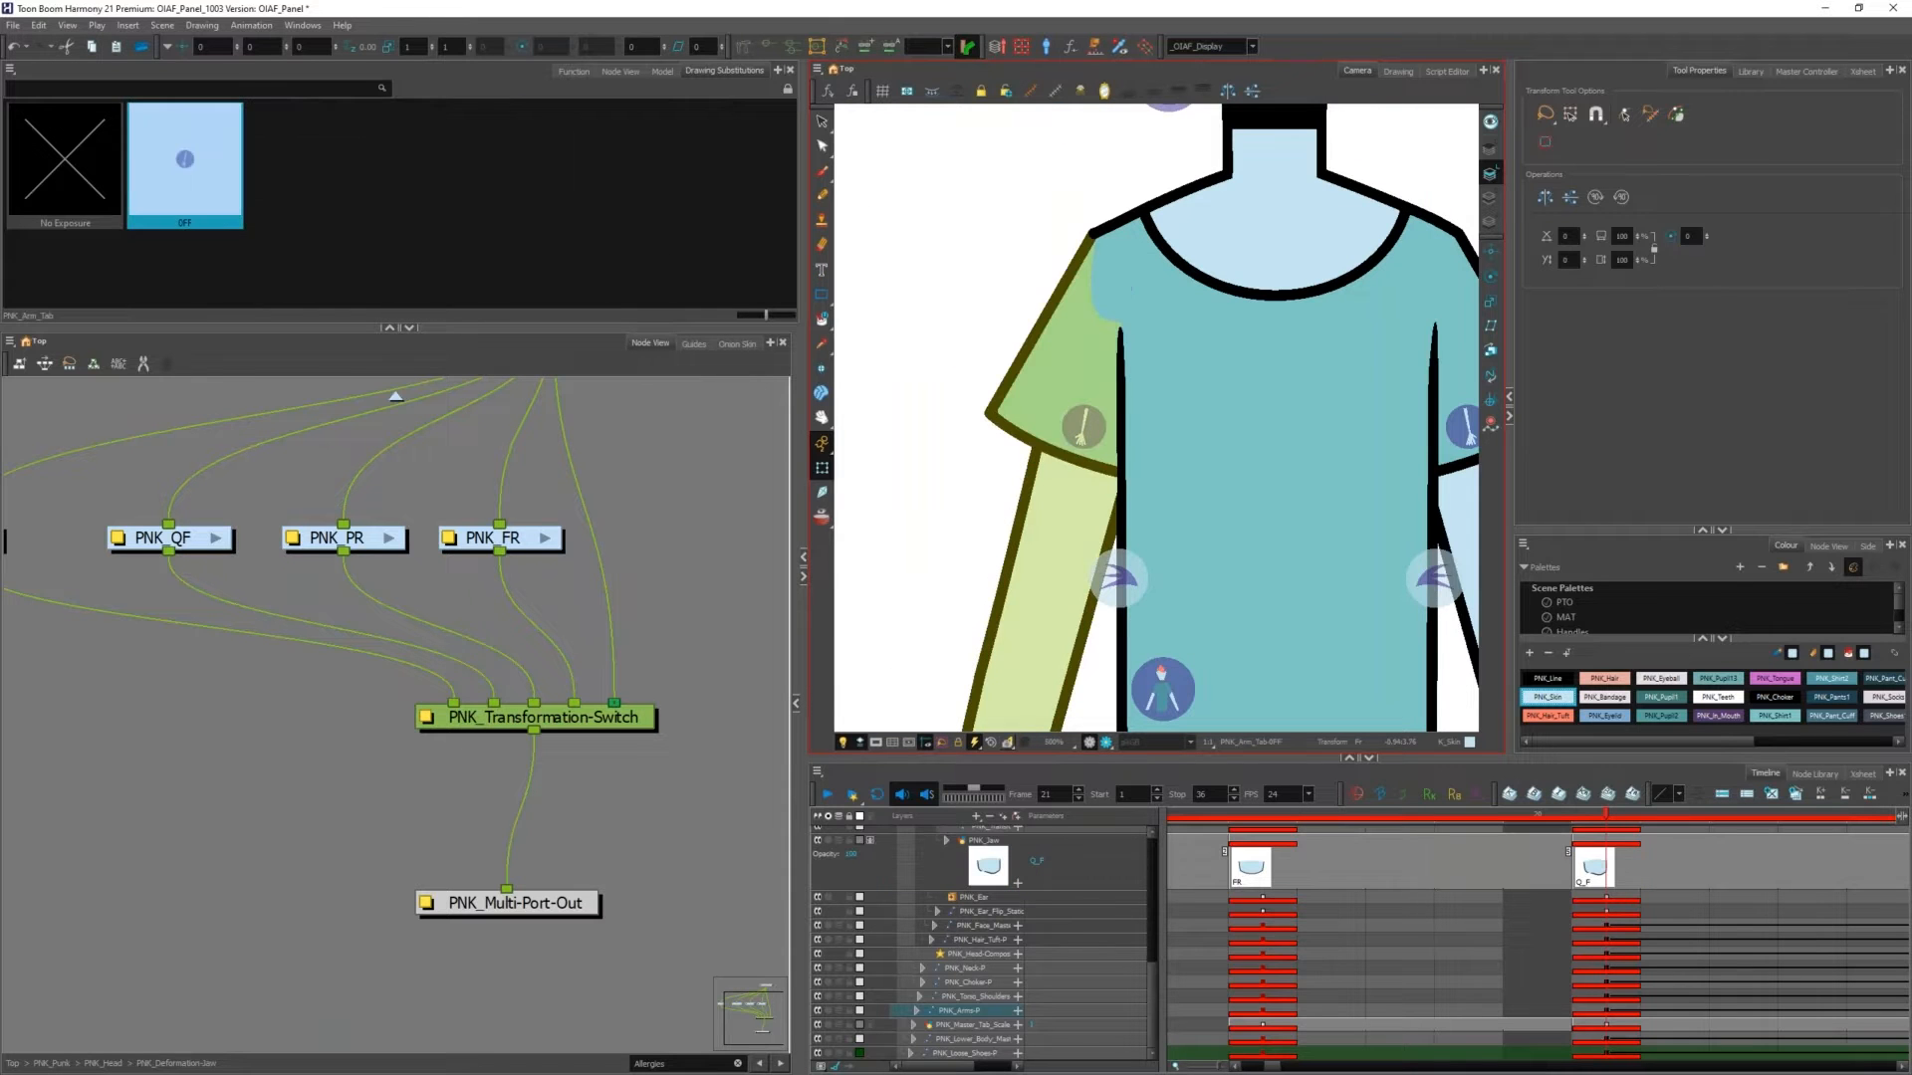
pyautogui.press('b')
pyautogui.hotkey('shift', 'b')
pyautogui.press('o')
pyautogui.scroll(-4, 418, 637)
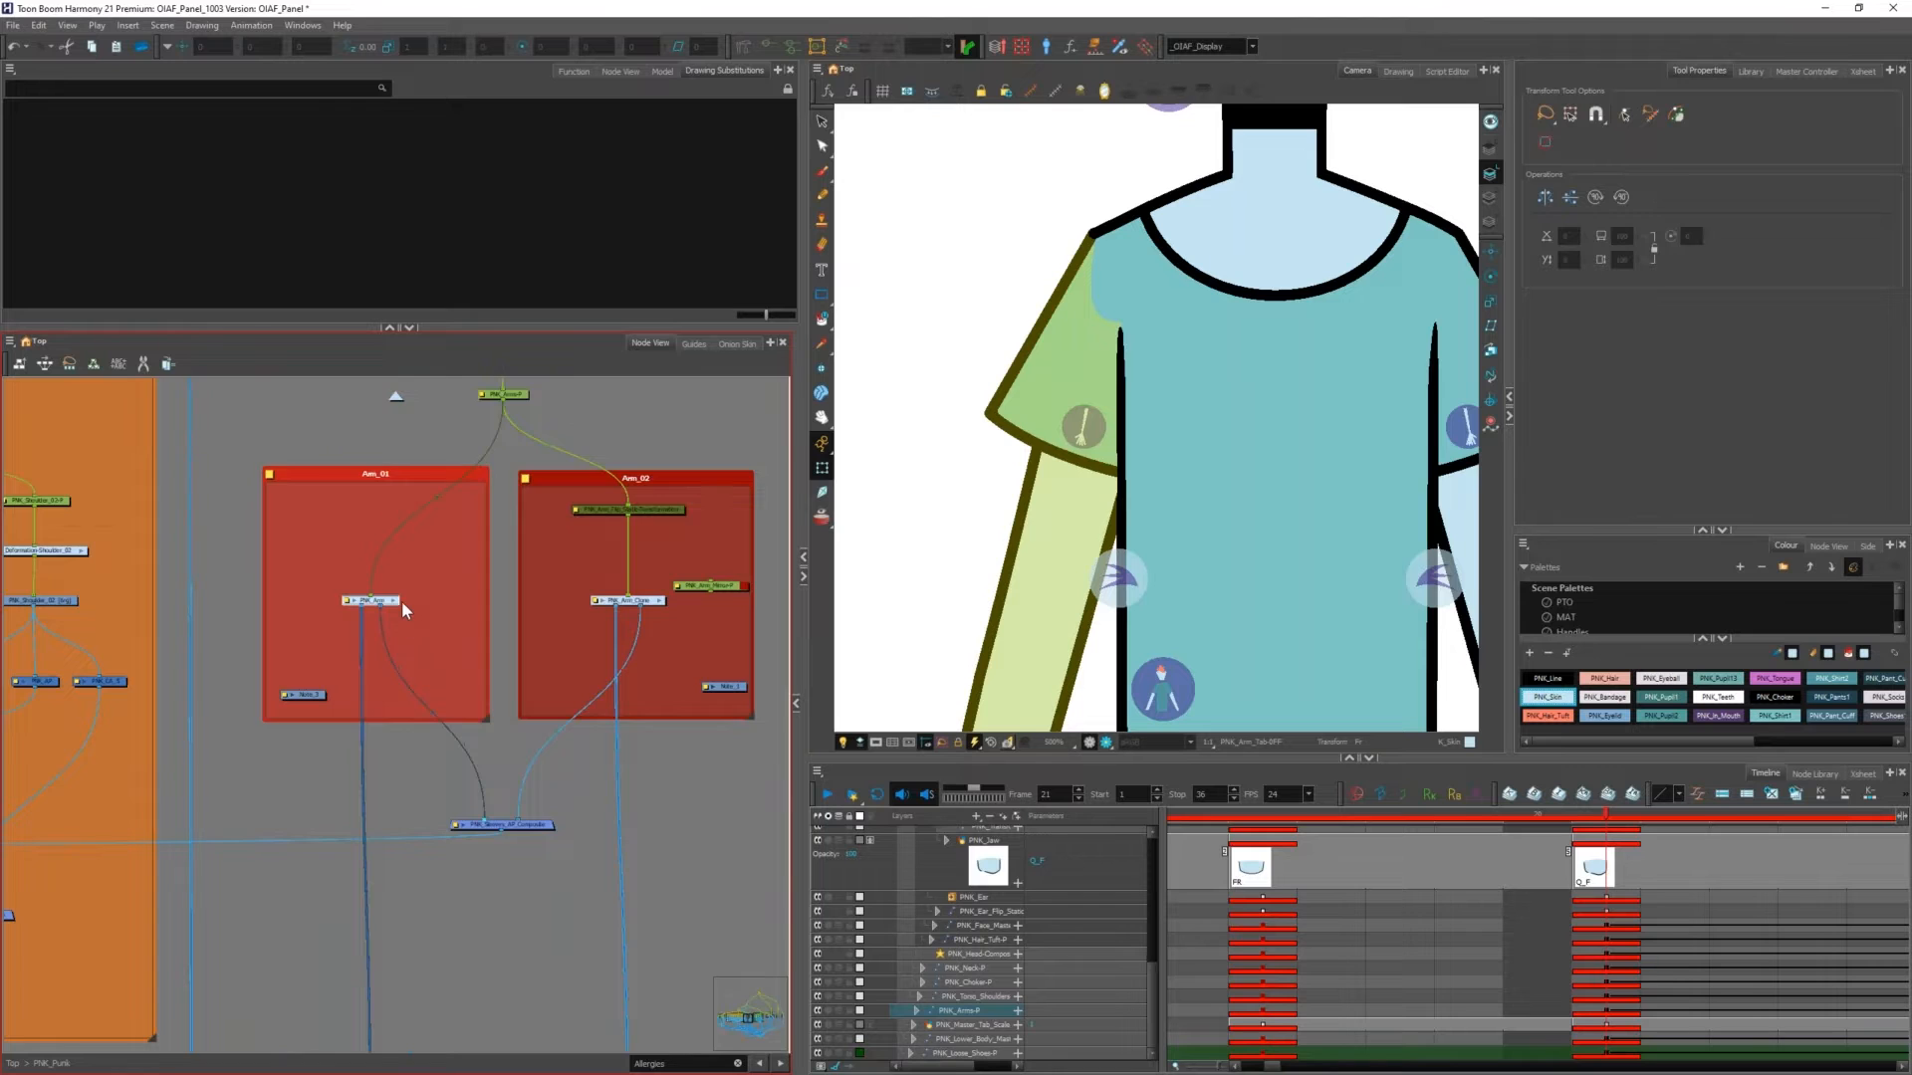
pyautogui.click(406, 611)
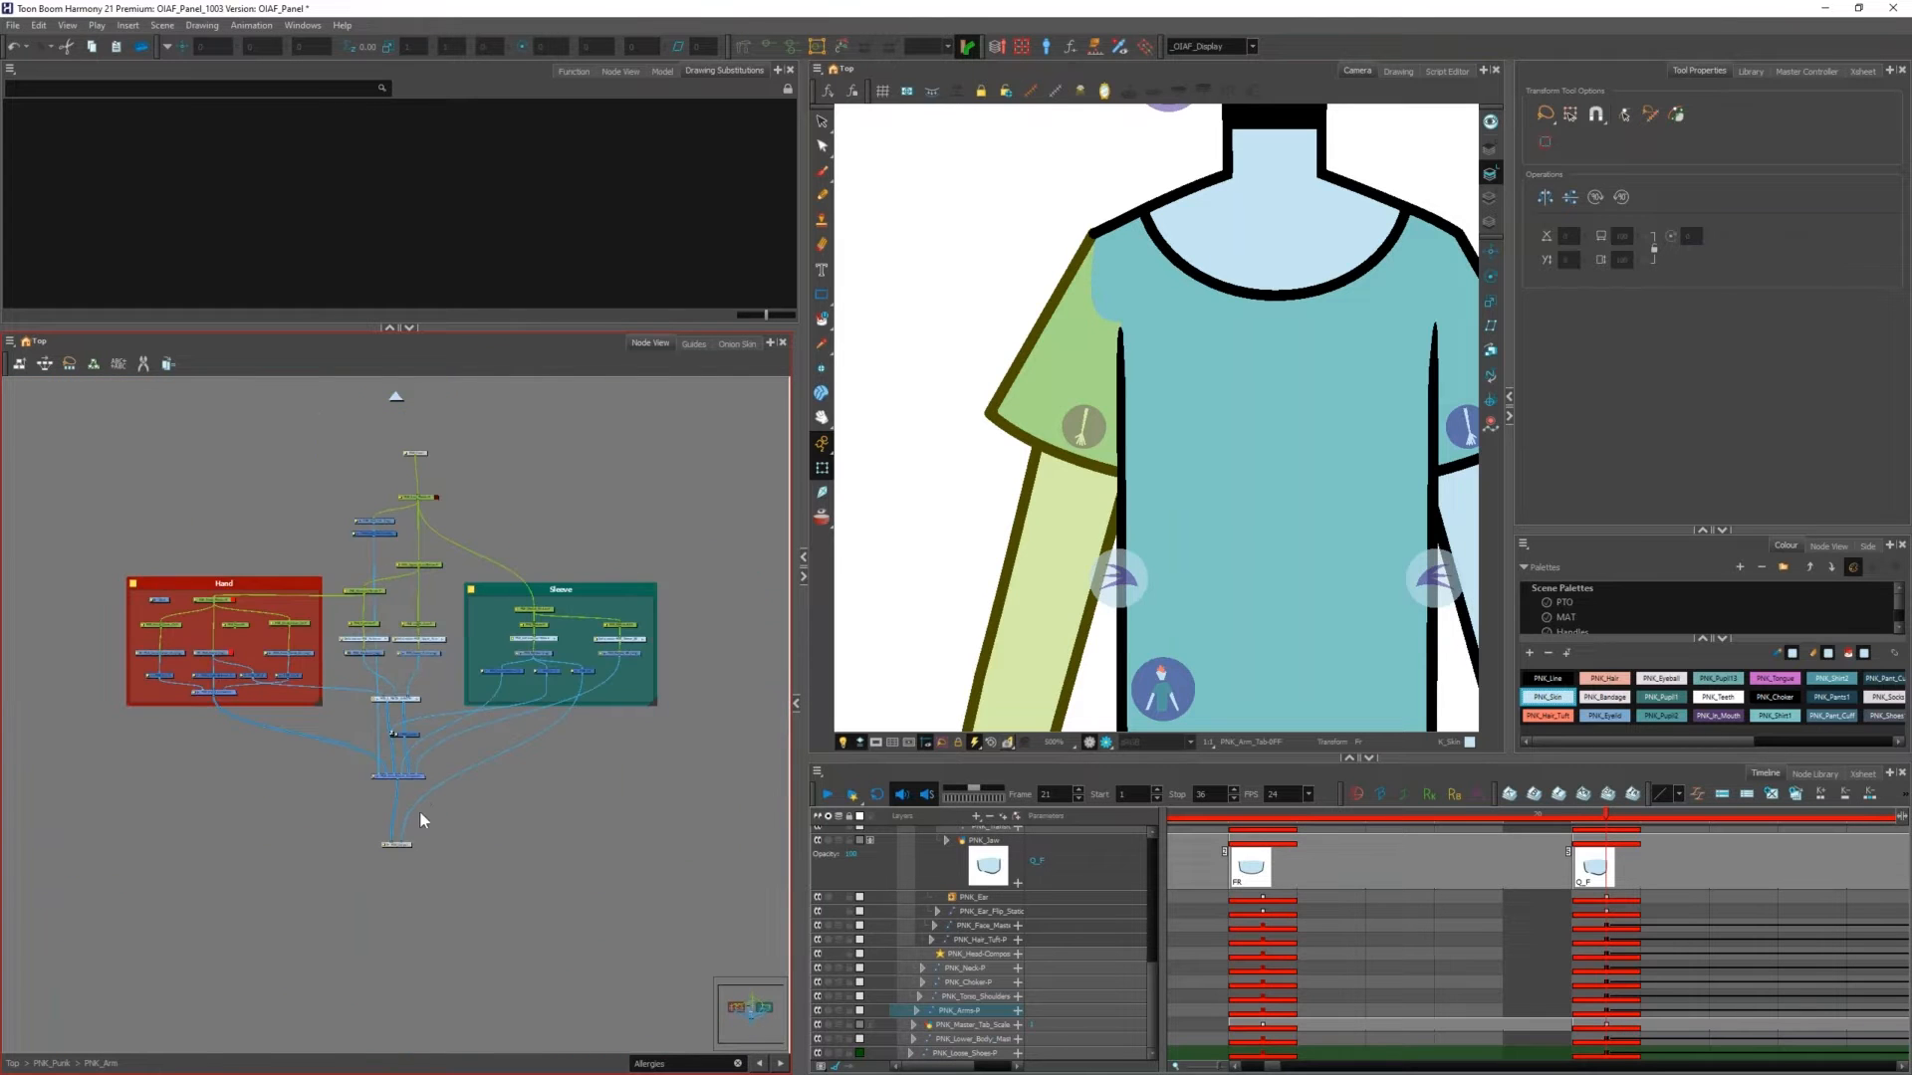
# Step: Disable and re-enable the PNK_Arm_Master_Composite node to check which parts of the character it renders
pyautogui.scroll(5, 416, 801)
pyautogui.moveTo(541, 654); pyautogui.dragTo(139, 816)
pyautogui.scroll(-2, 384, 834)
pyautogui.moveTo(390, 839); pyautogui.dragTo(438, 911)
pyautogui.scroll(-3, 378, 830)
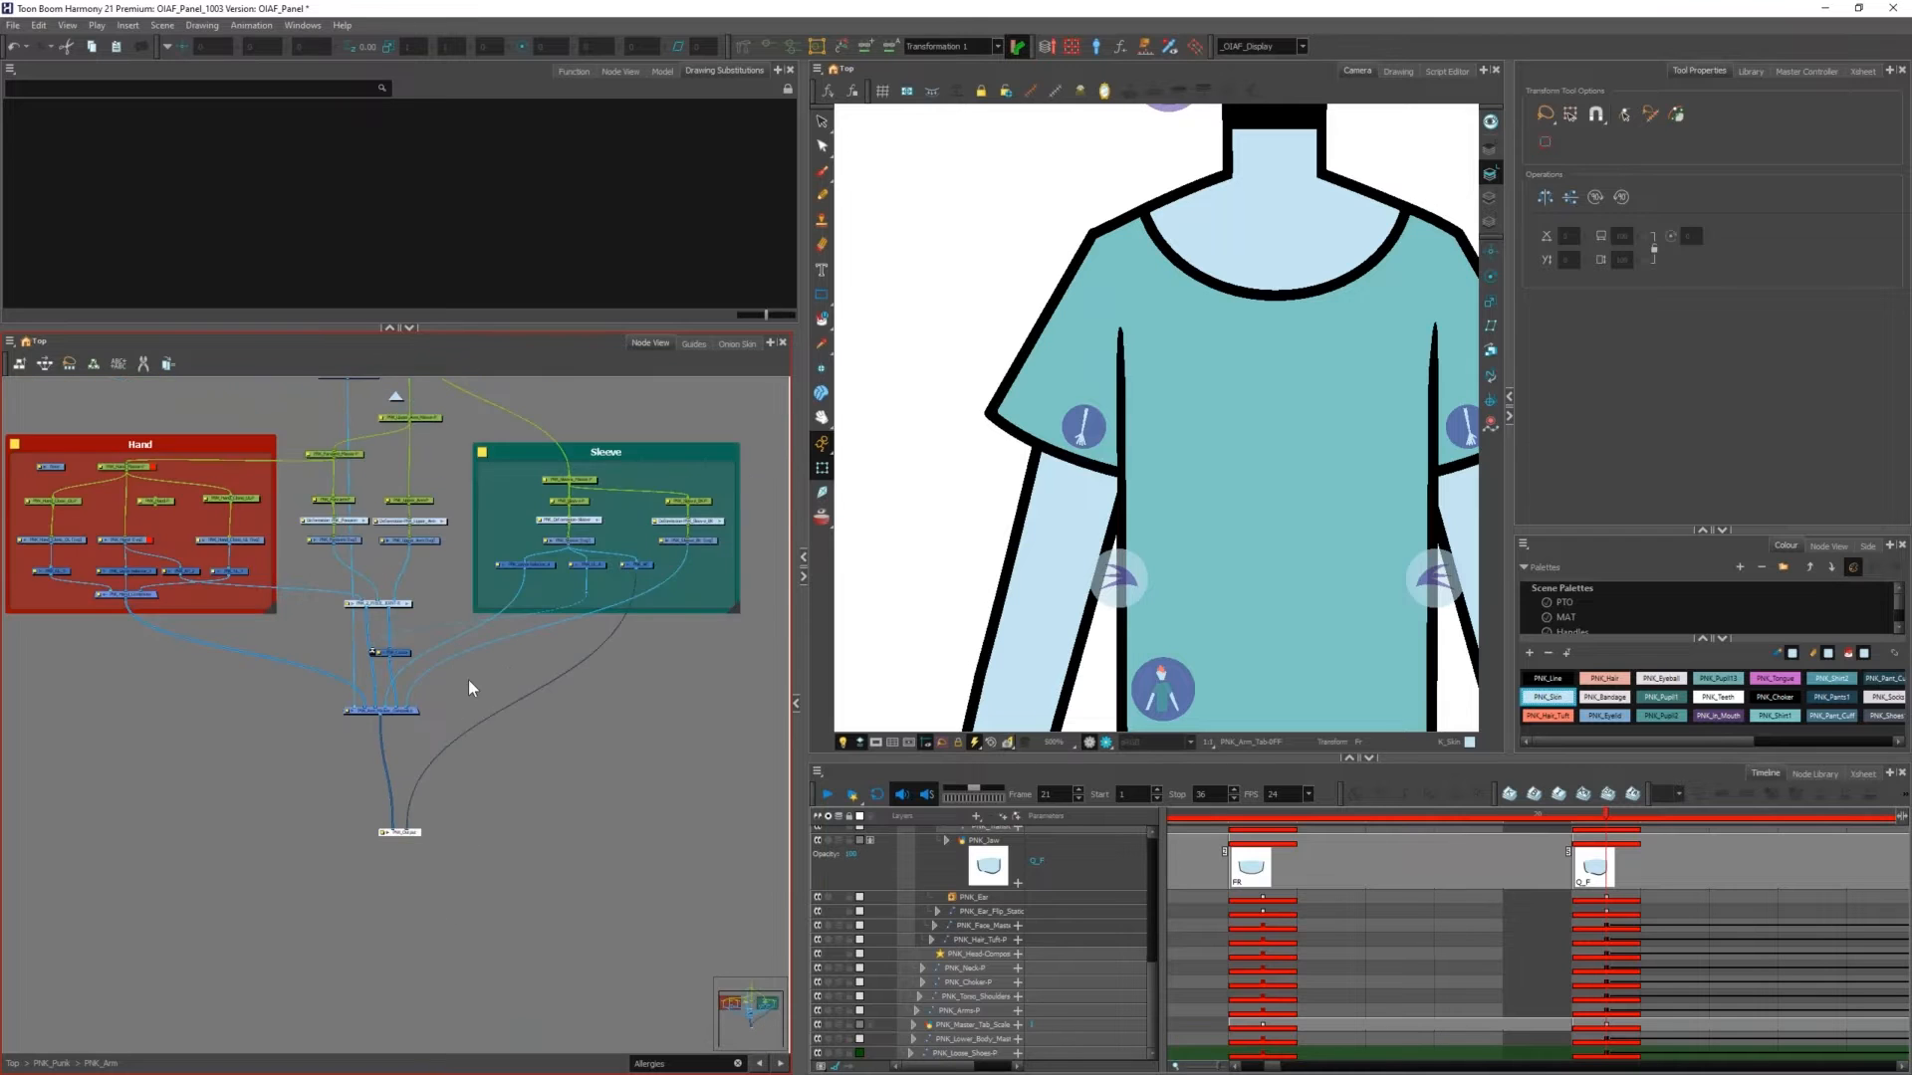
pyautogui.scroll(3, 468, 679)
pyautogui.click(264, 766)
pyautogui.press('d')
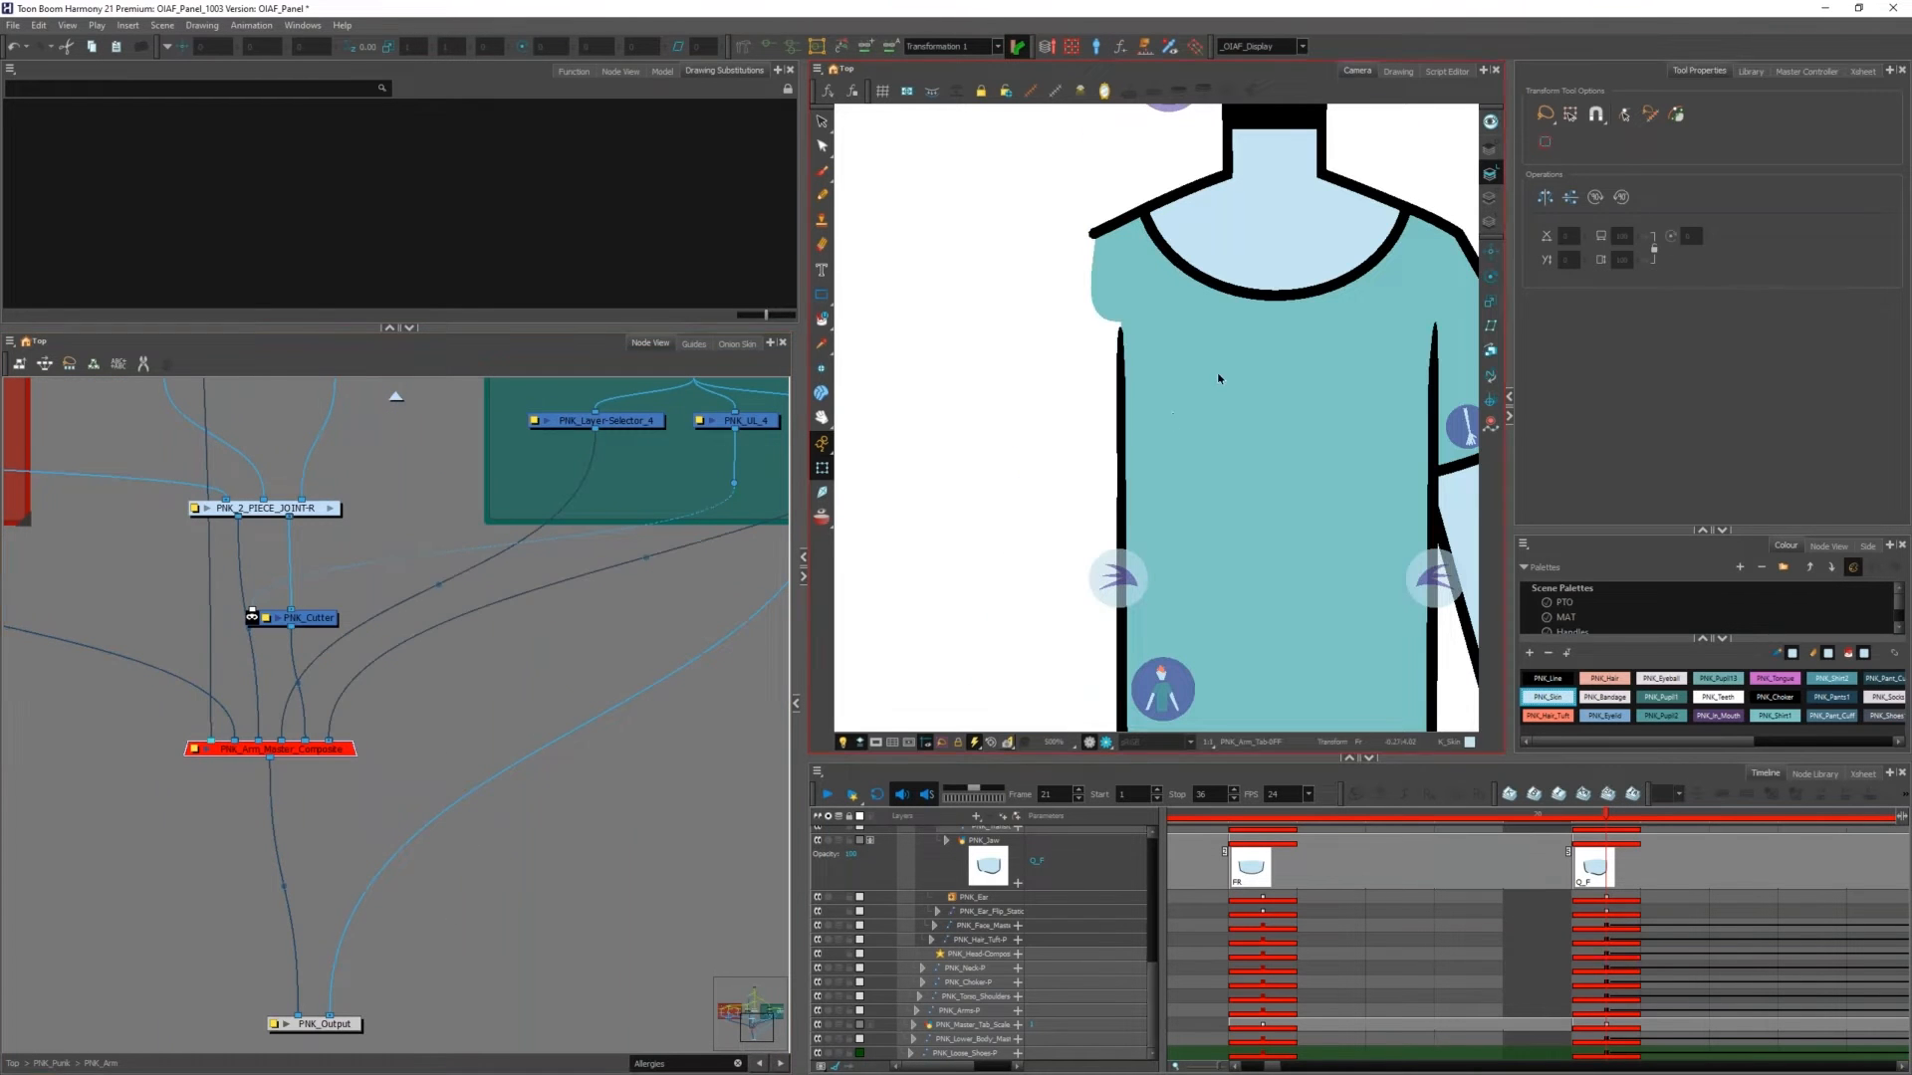
pyautogui.scroll(-5, 1219, 378)
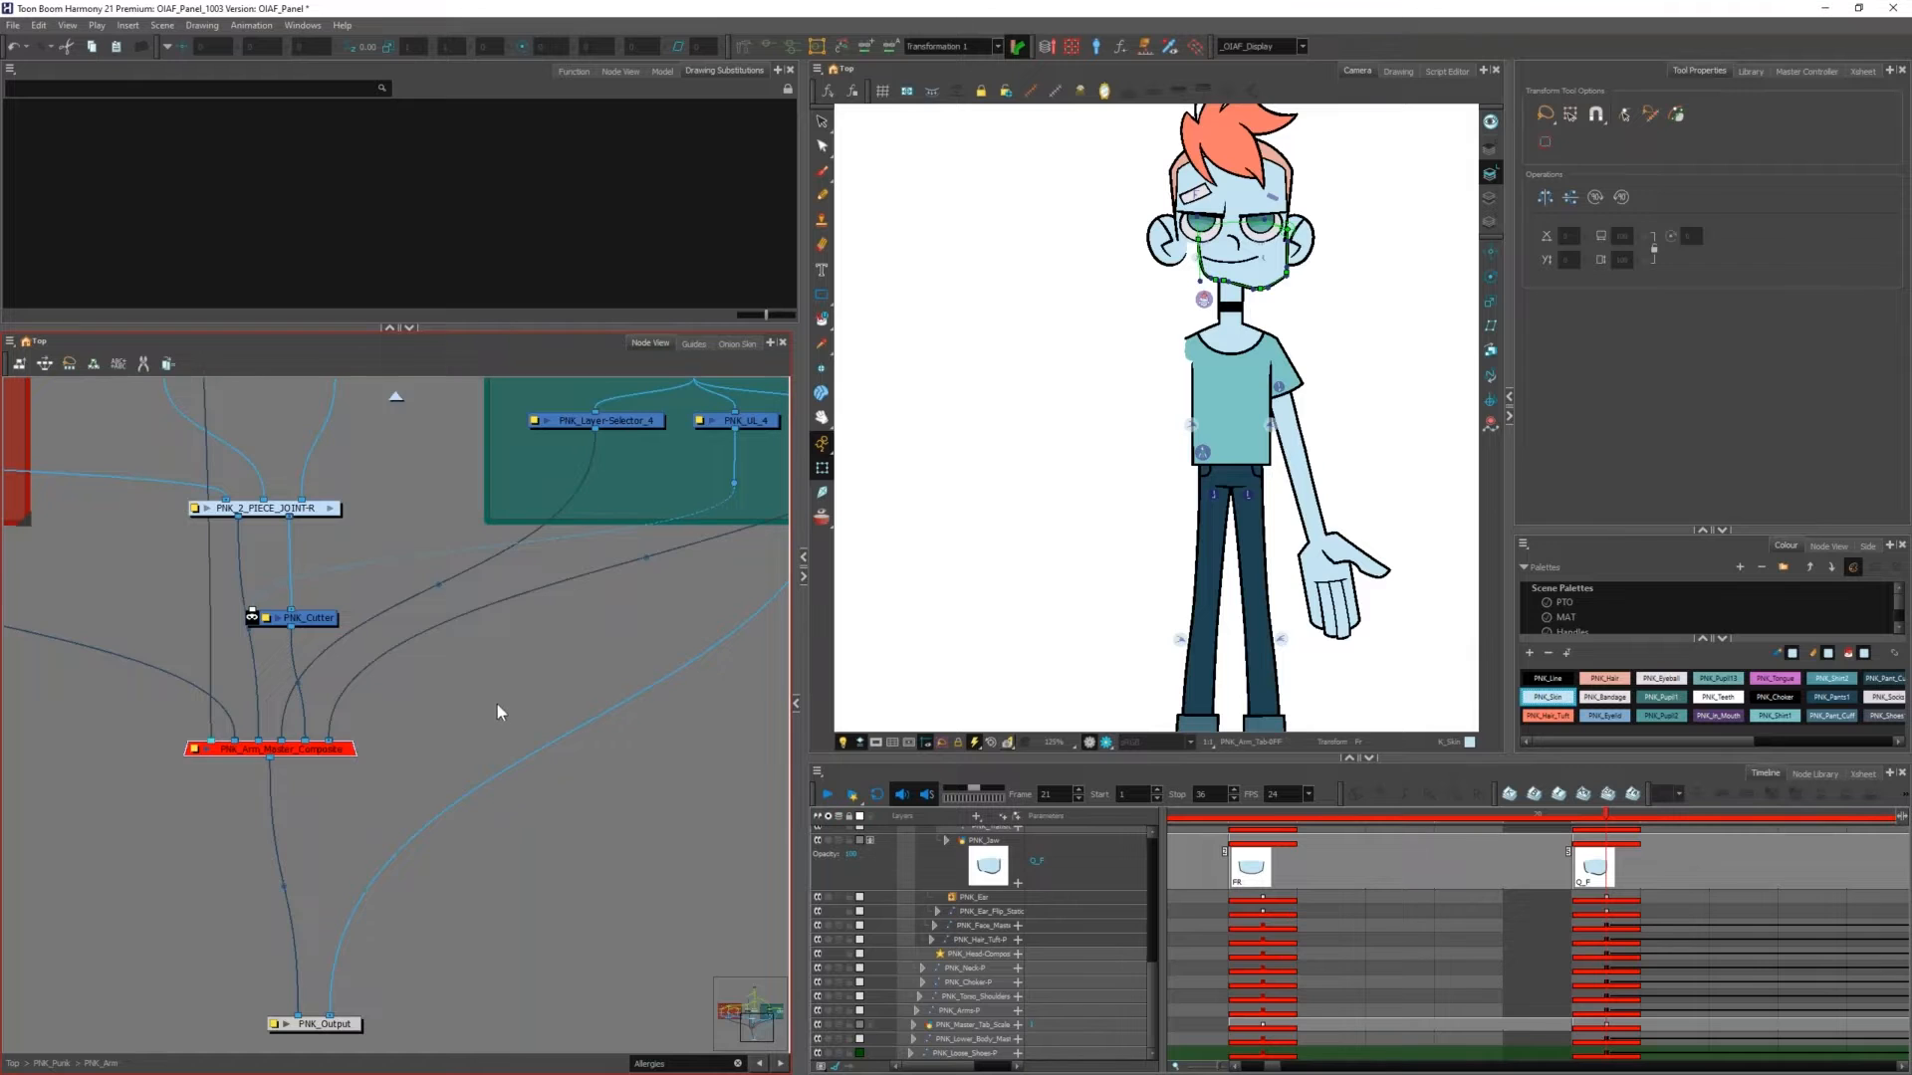
pyautogui.press('d')
# Step: Select the PNK_Sleeve drawing in the Sleeve backdrop and examine how the sleeve joins the shirt
pyautogui.scroll(-5, 199, 801)
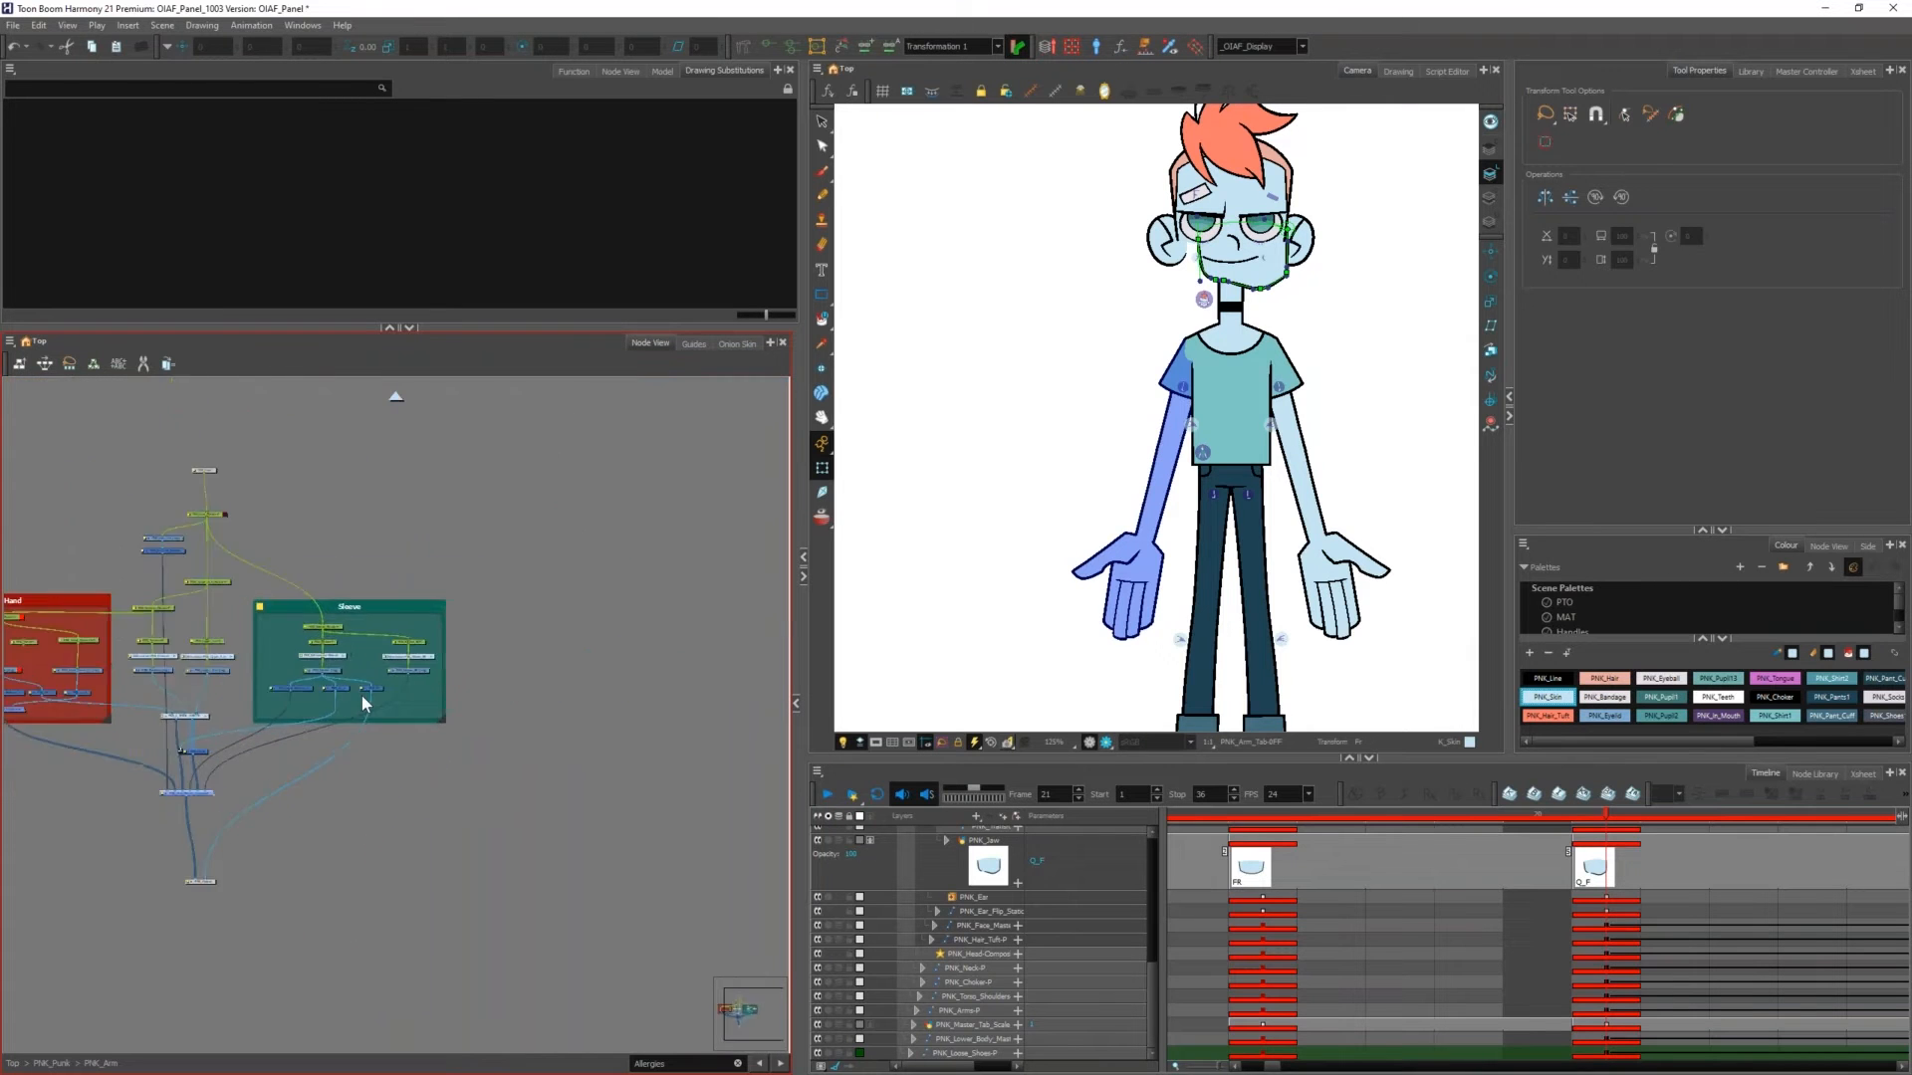
pyautogui.scroll(5, 364, 703)
pyautogui.click(408, 662)
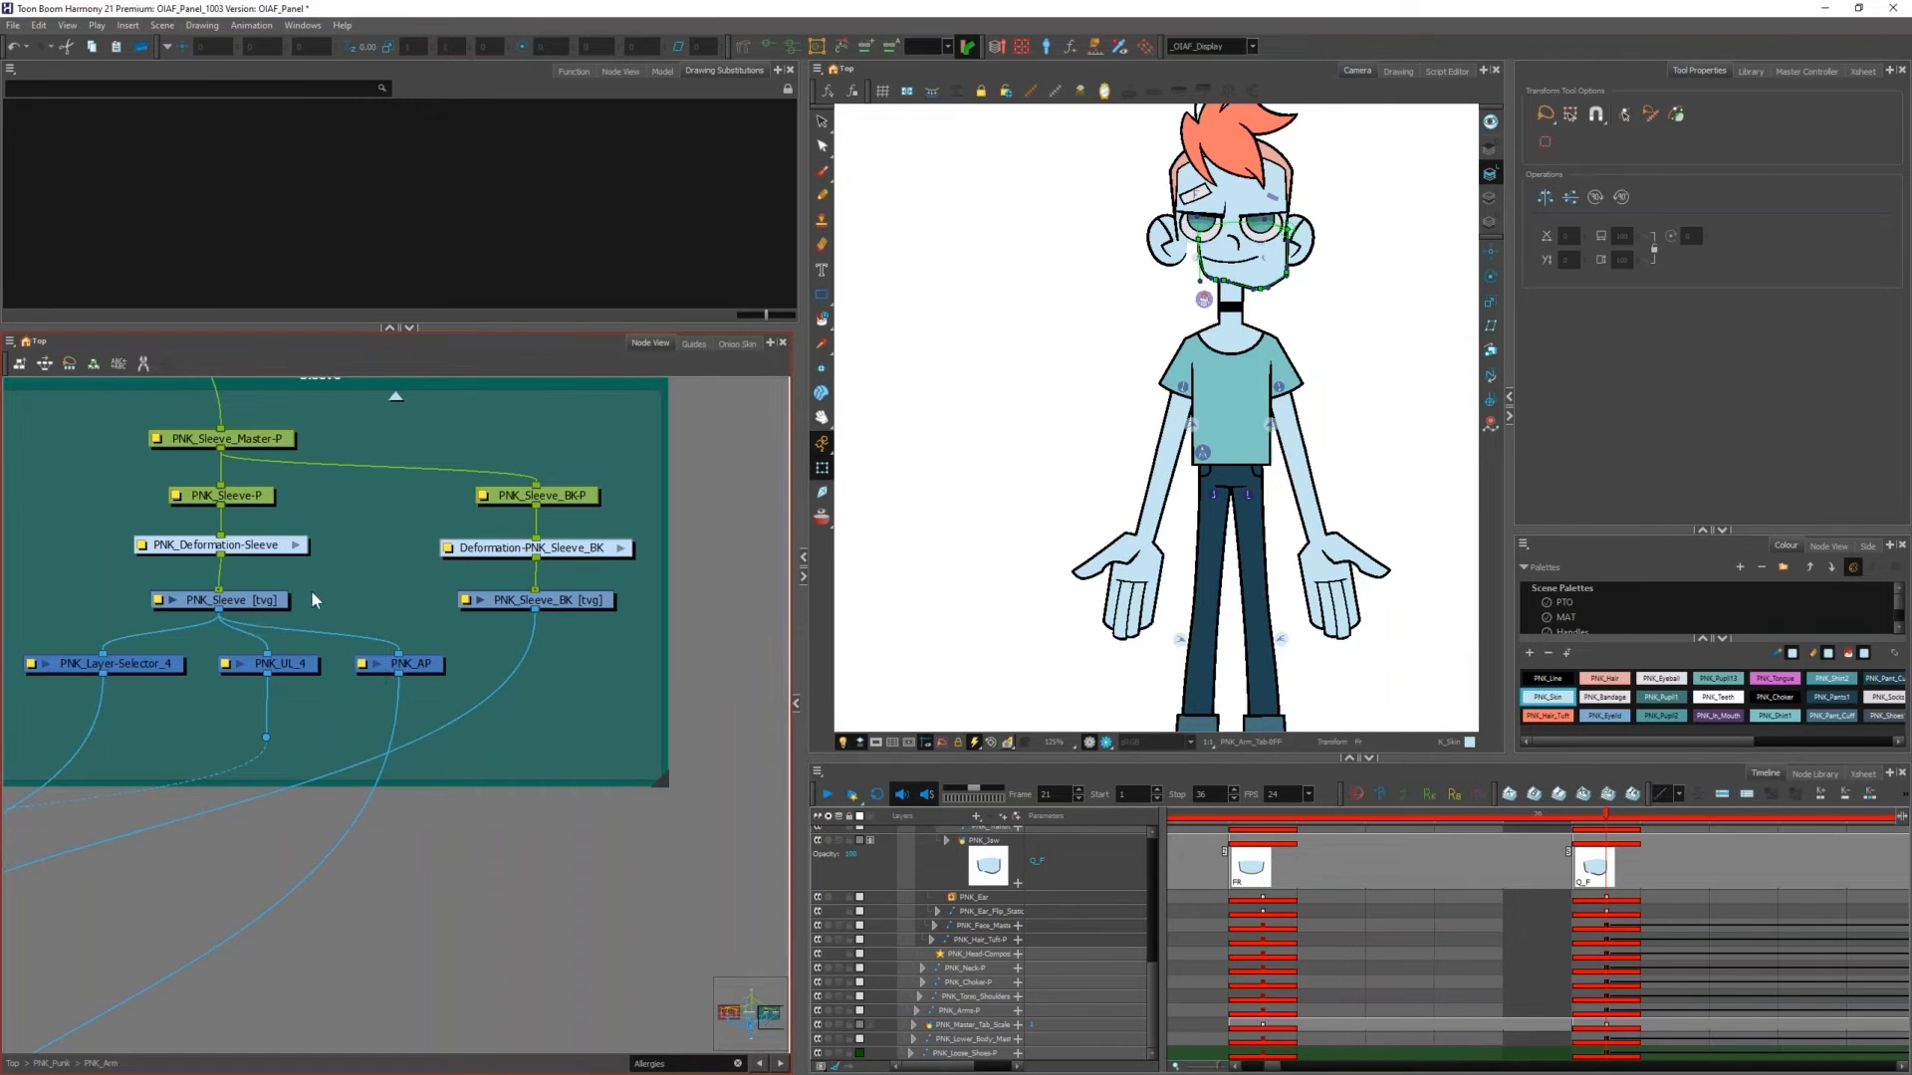
pyautogui.click(264, 600)
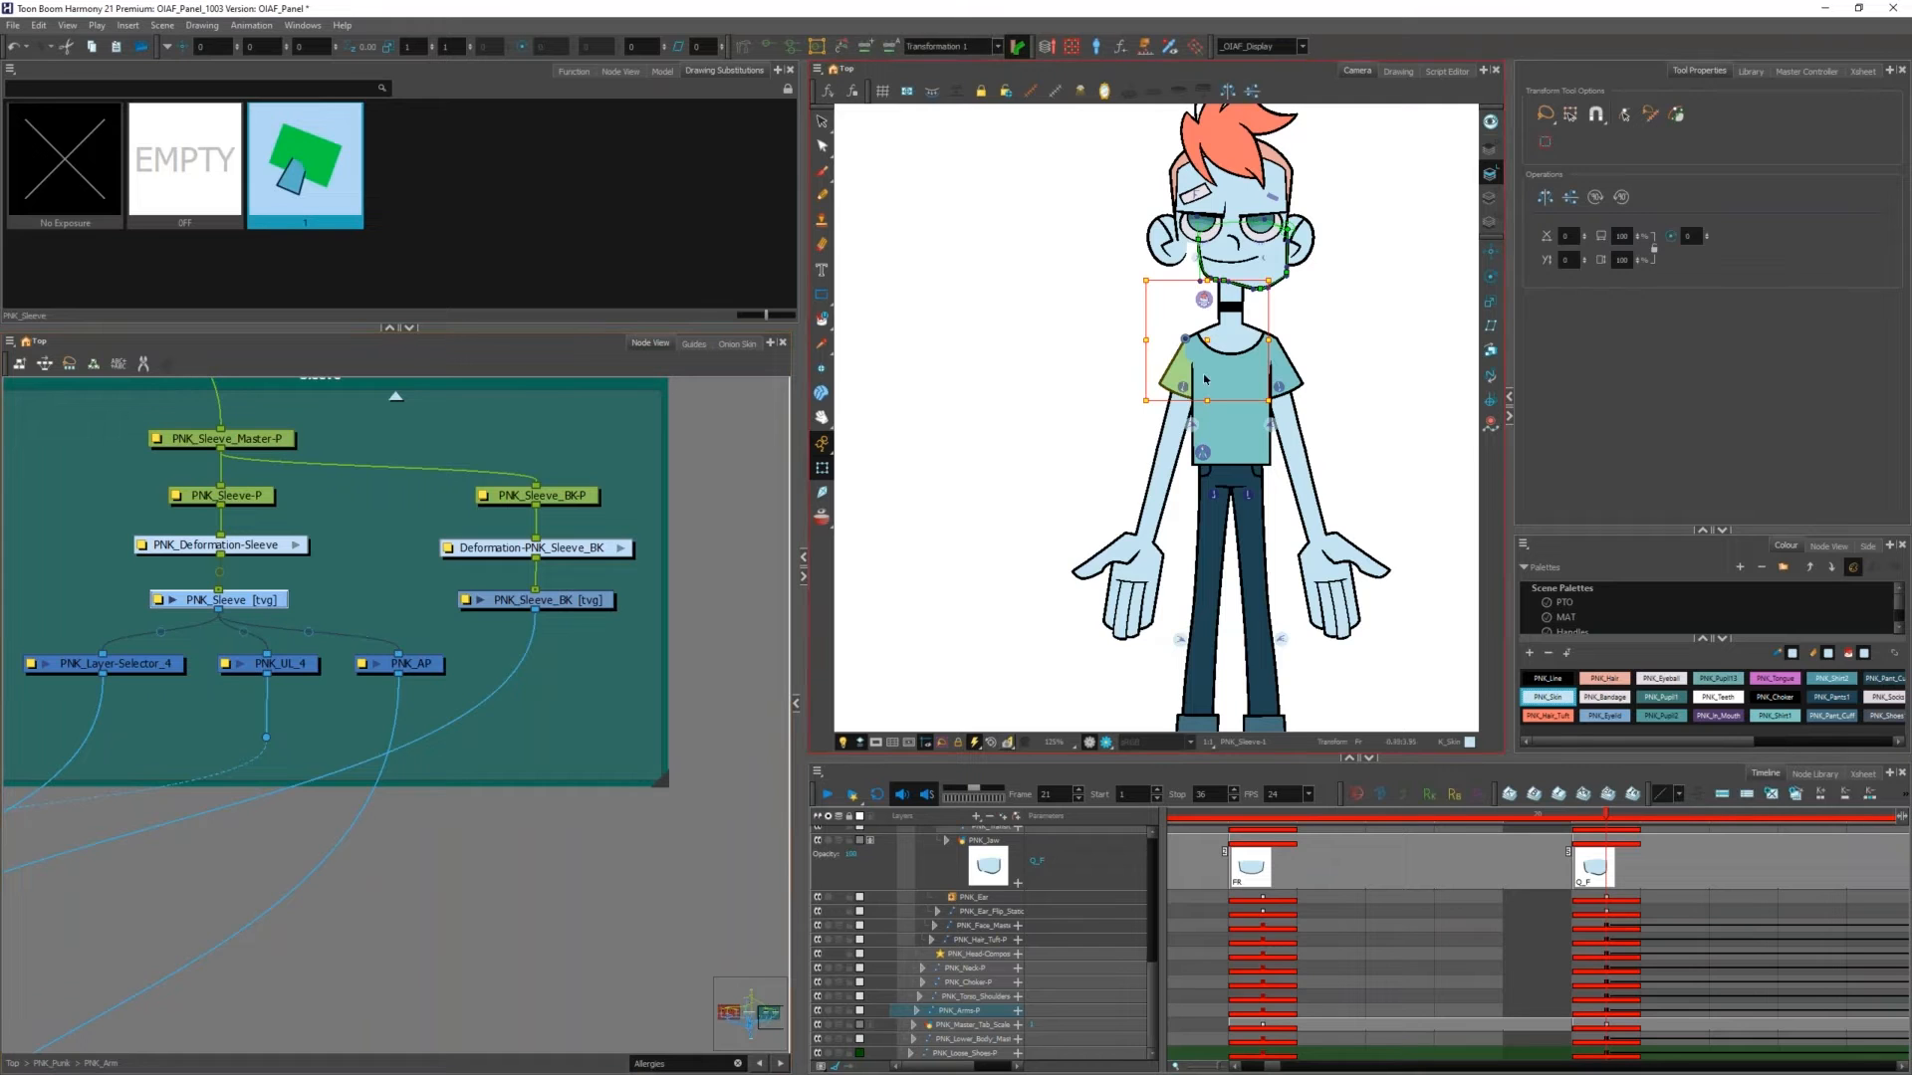
pyautogui.scroll(5, 1194, 371)
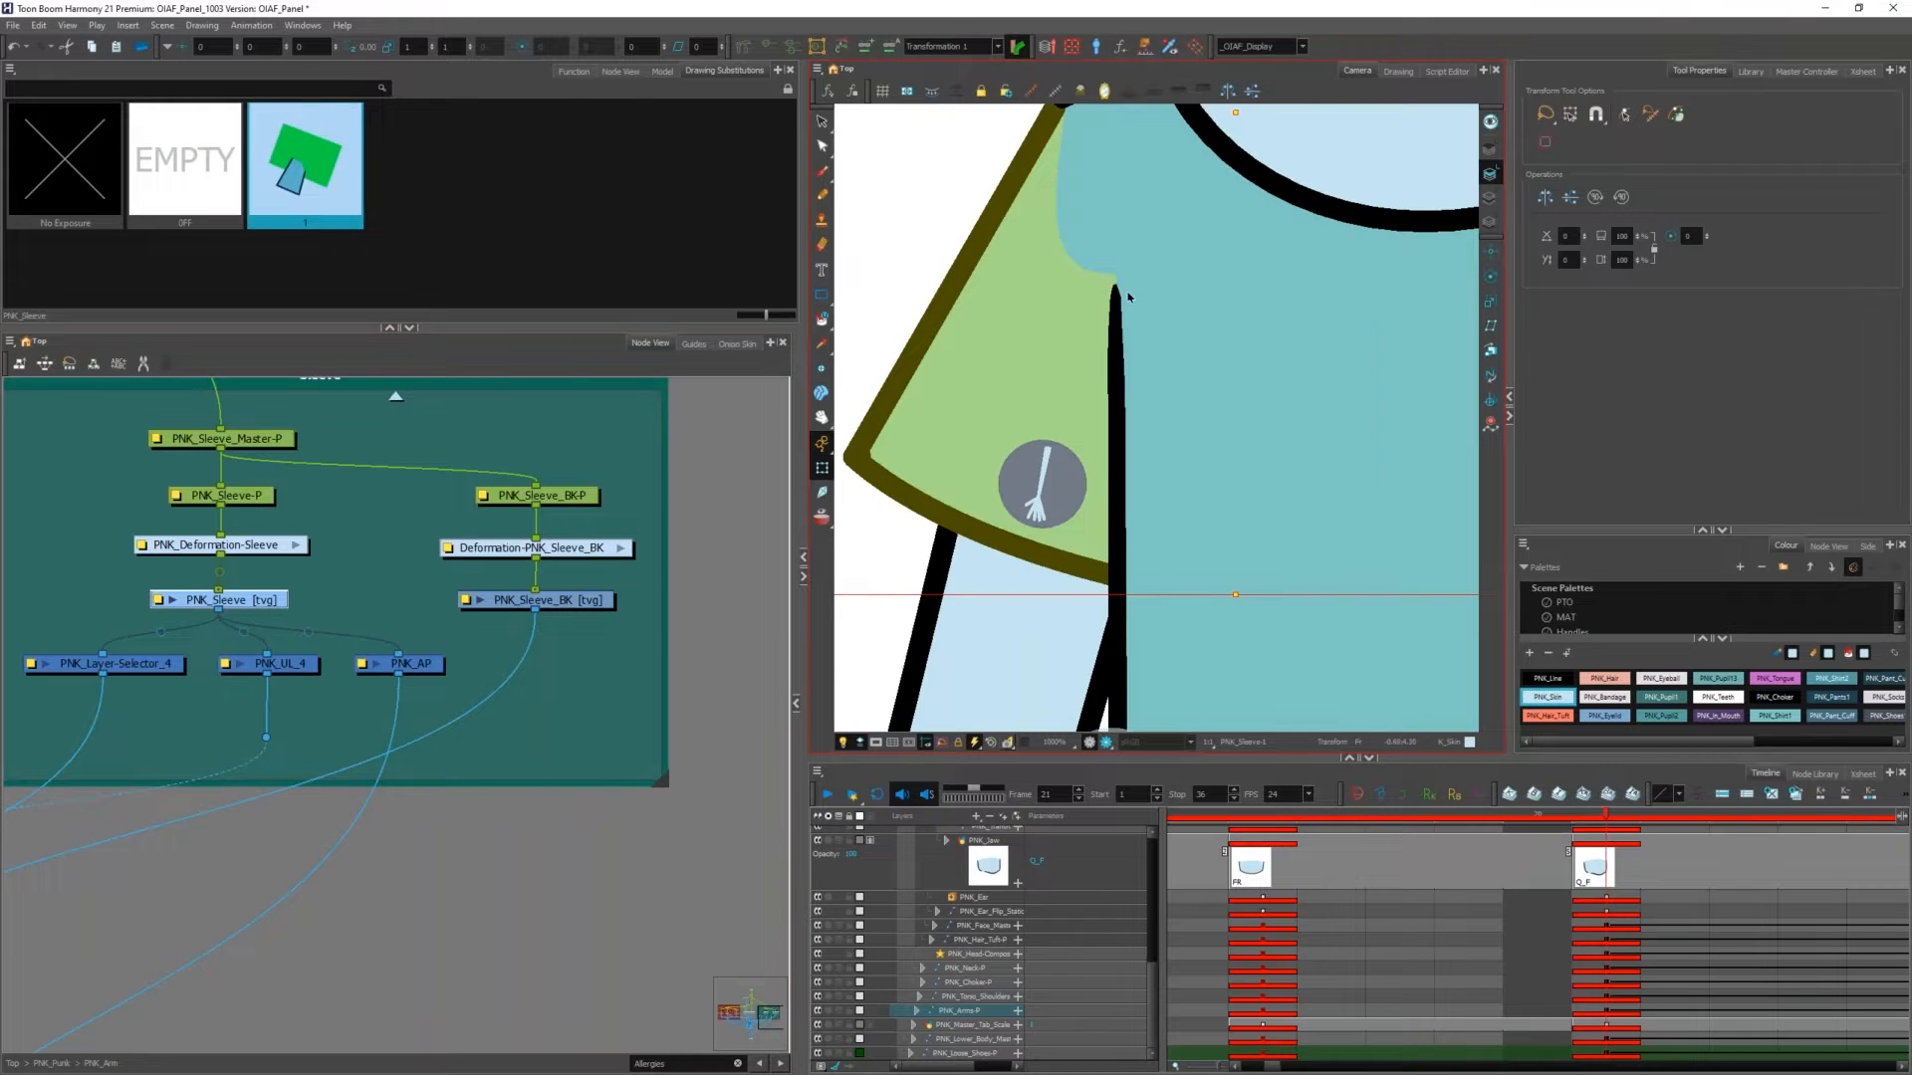
pyautogui.scroll(-3, 1128, 297)
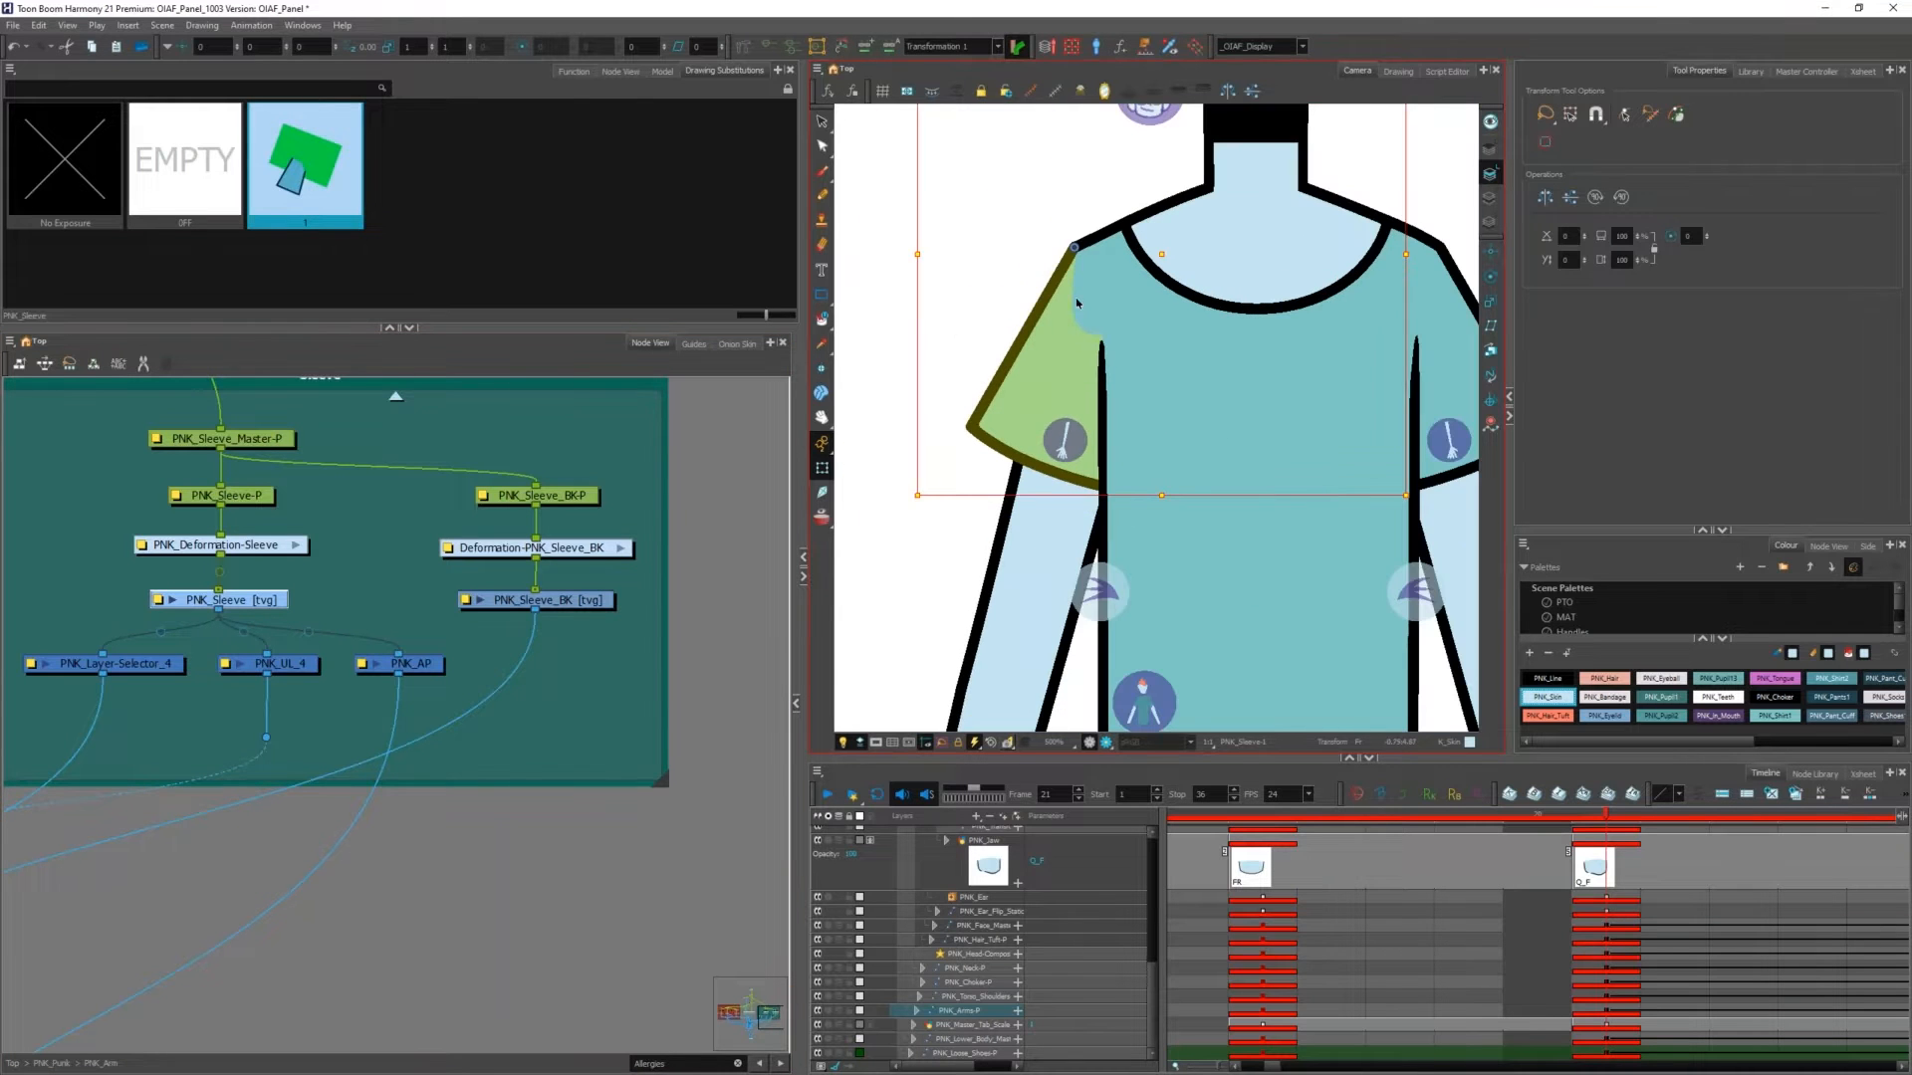
# Step: Leave the arm group and examine the Leg_01 and Leg_02 backdrops in the character's main node network
pyautogui.click(394, 402)
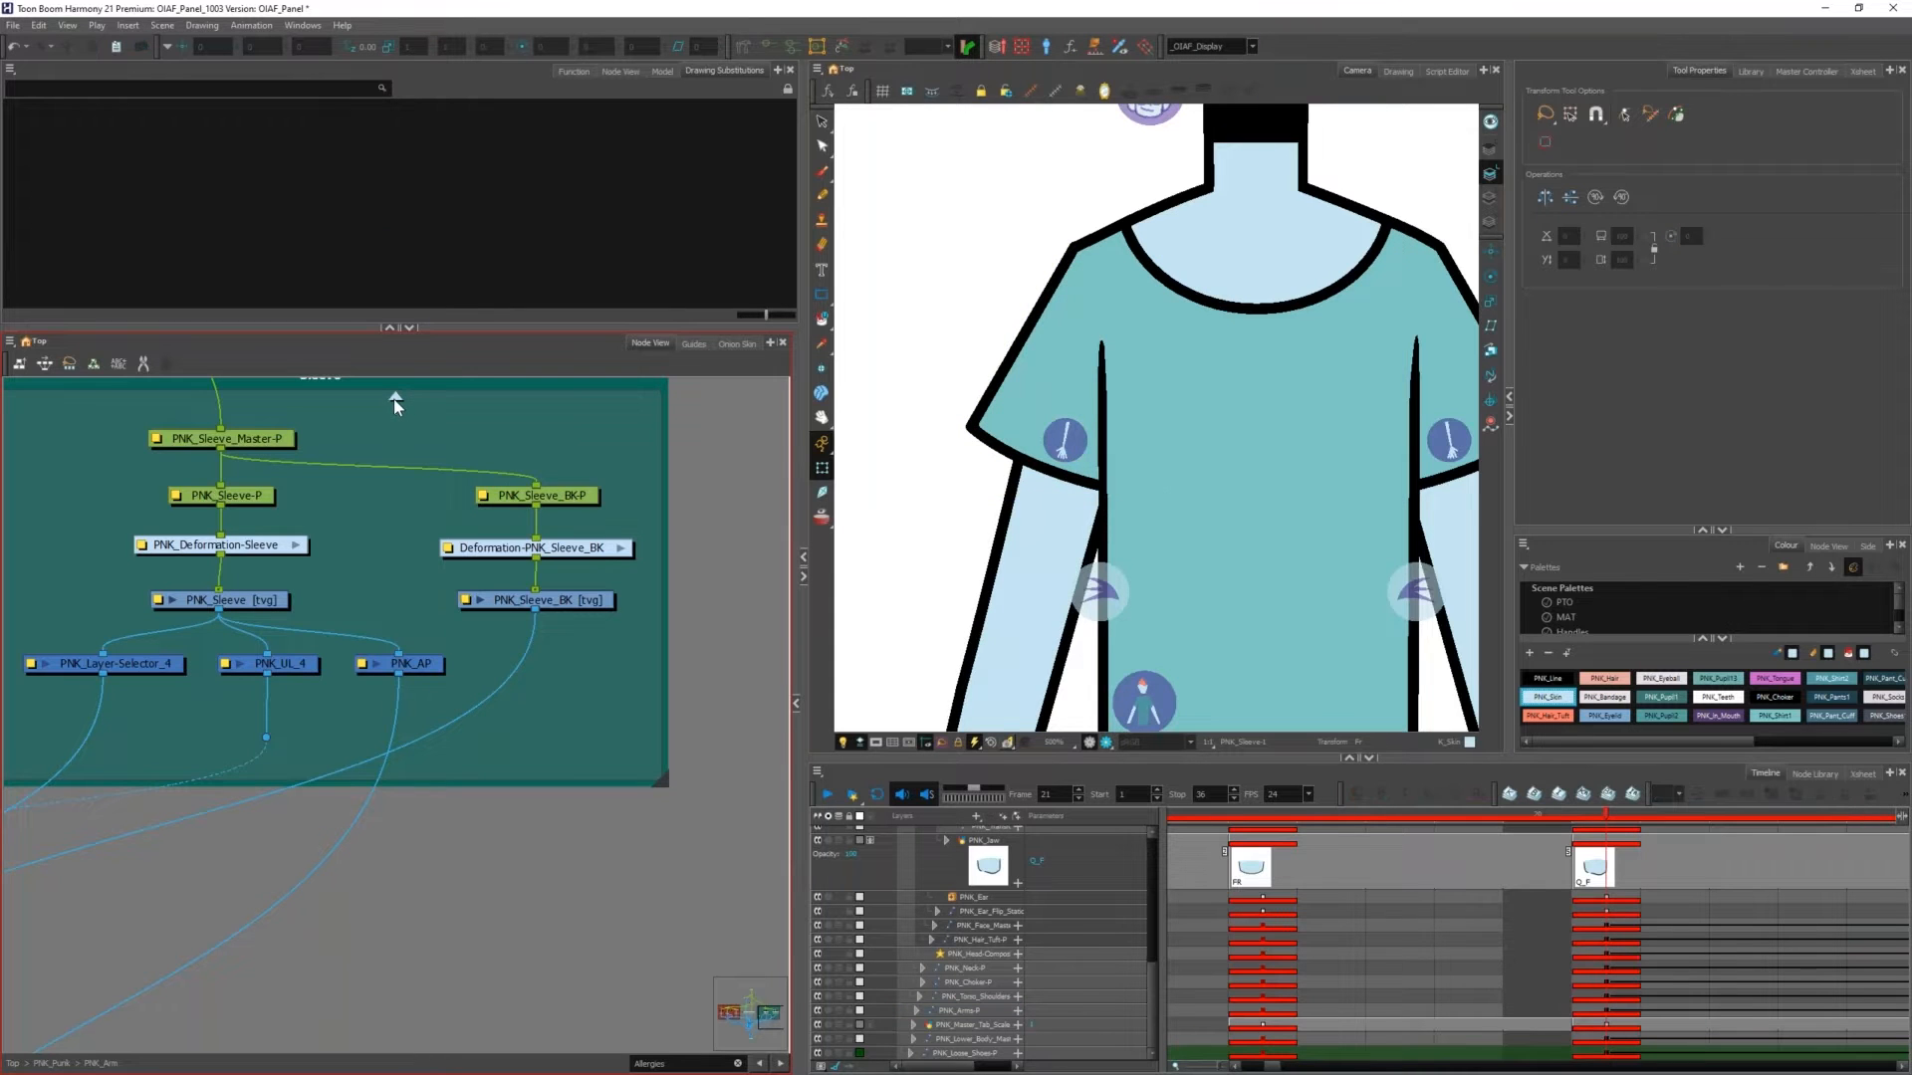
pyautogui.click(395, 400)
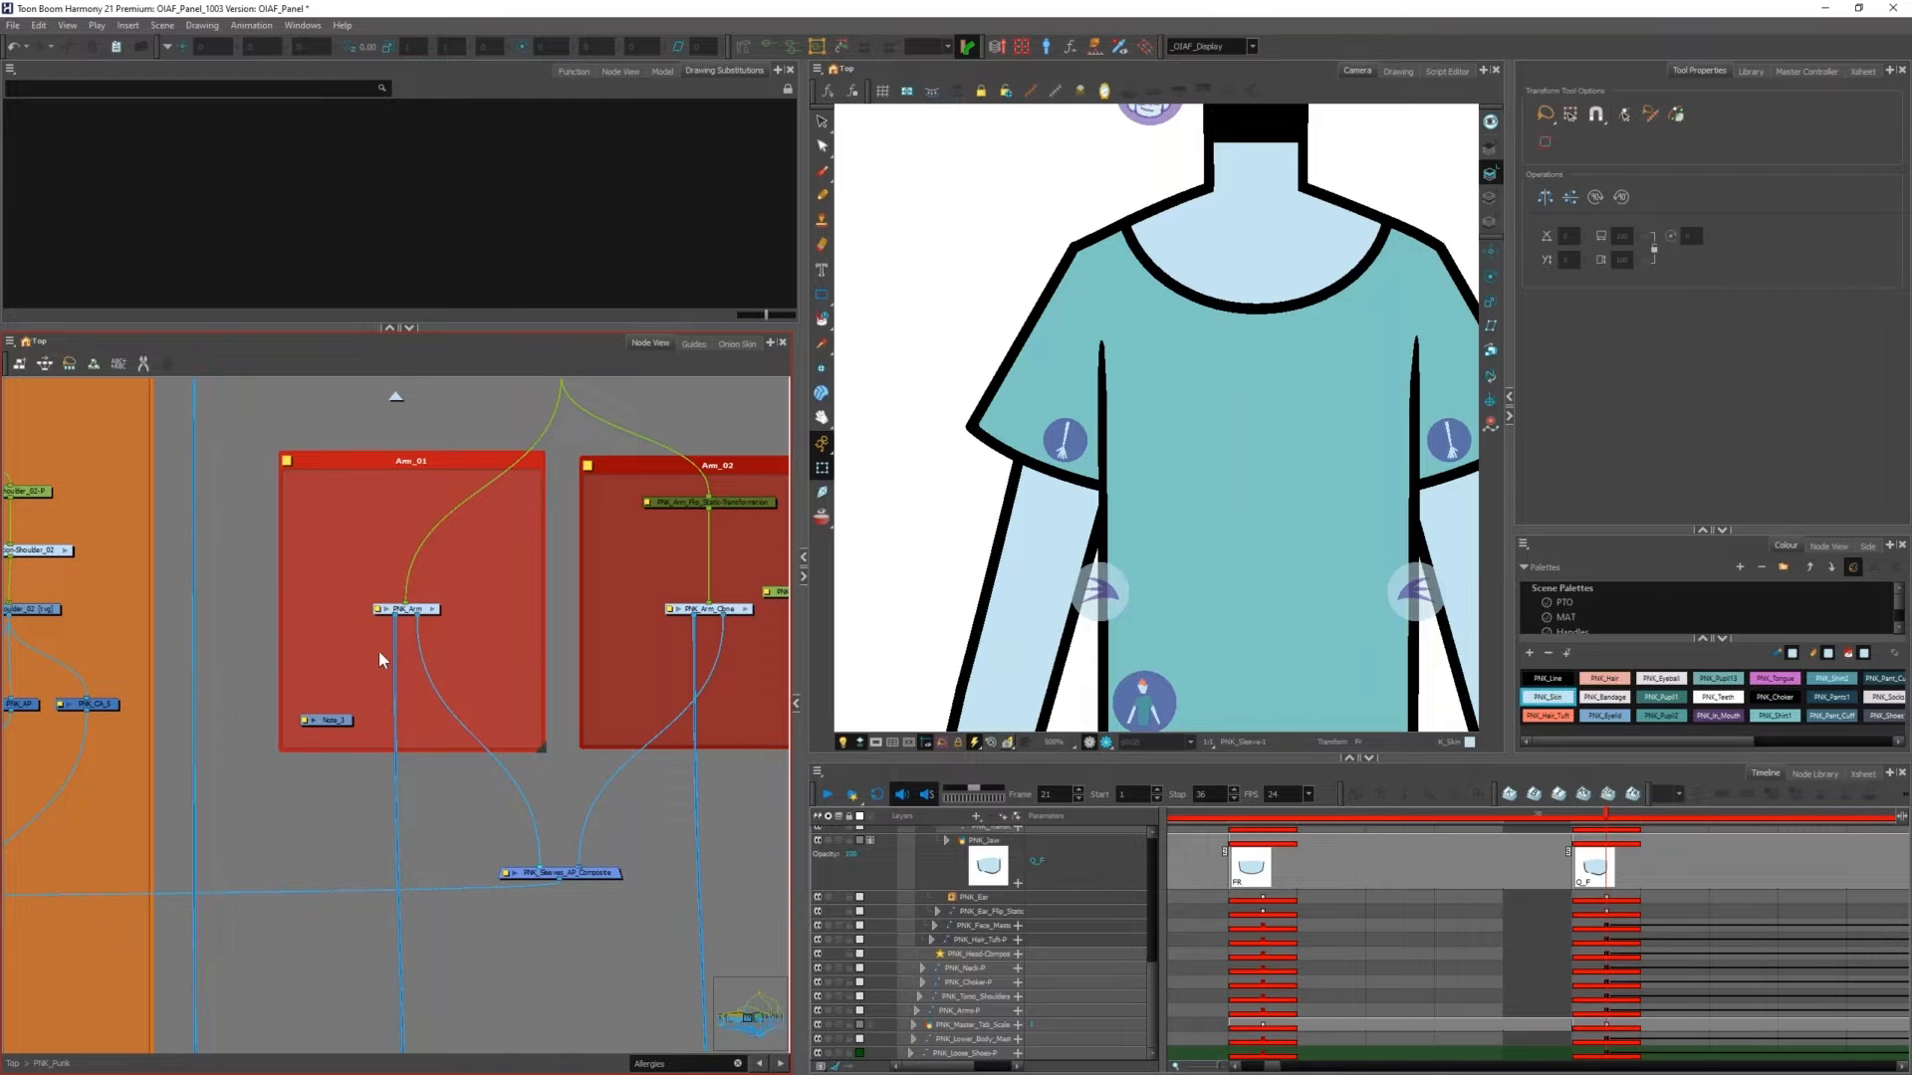
pyautogui.scroll(-5, 261, 696)
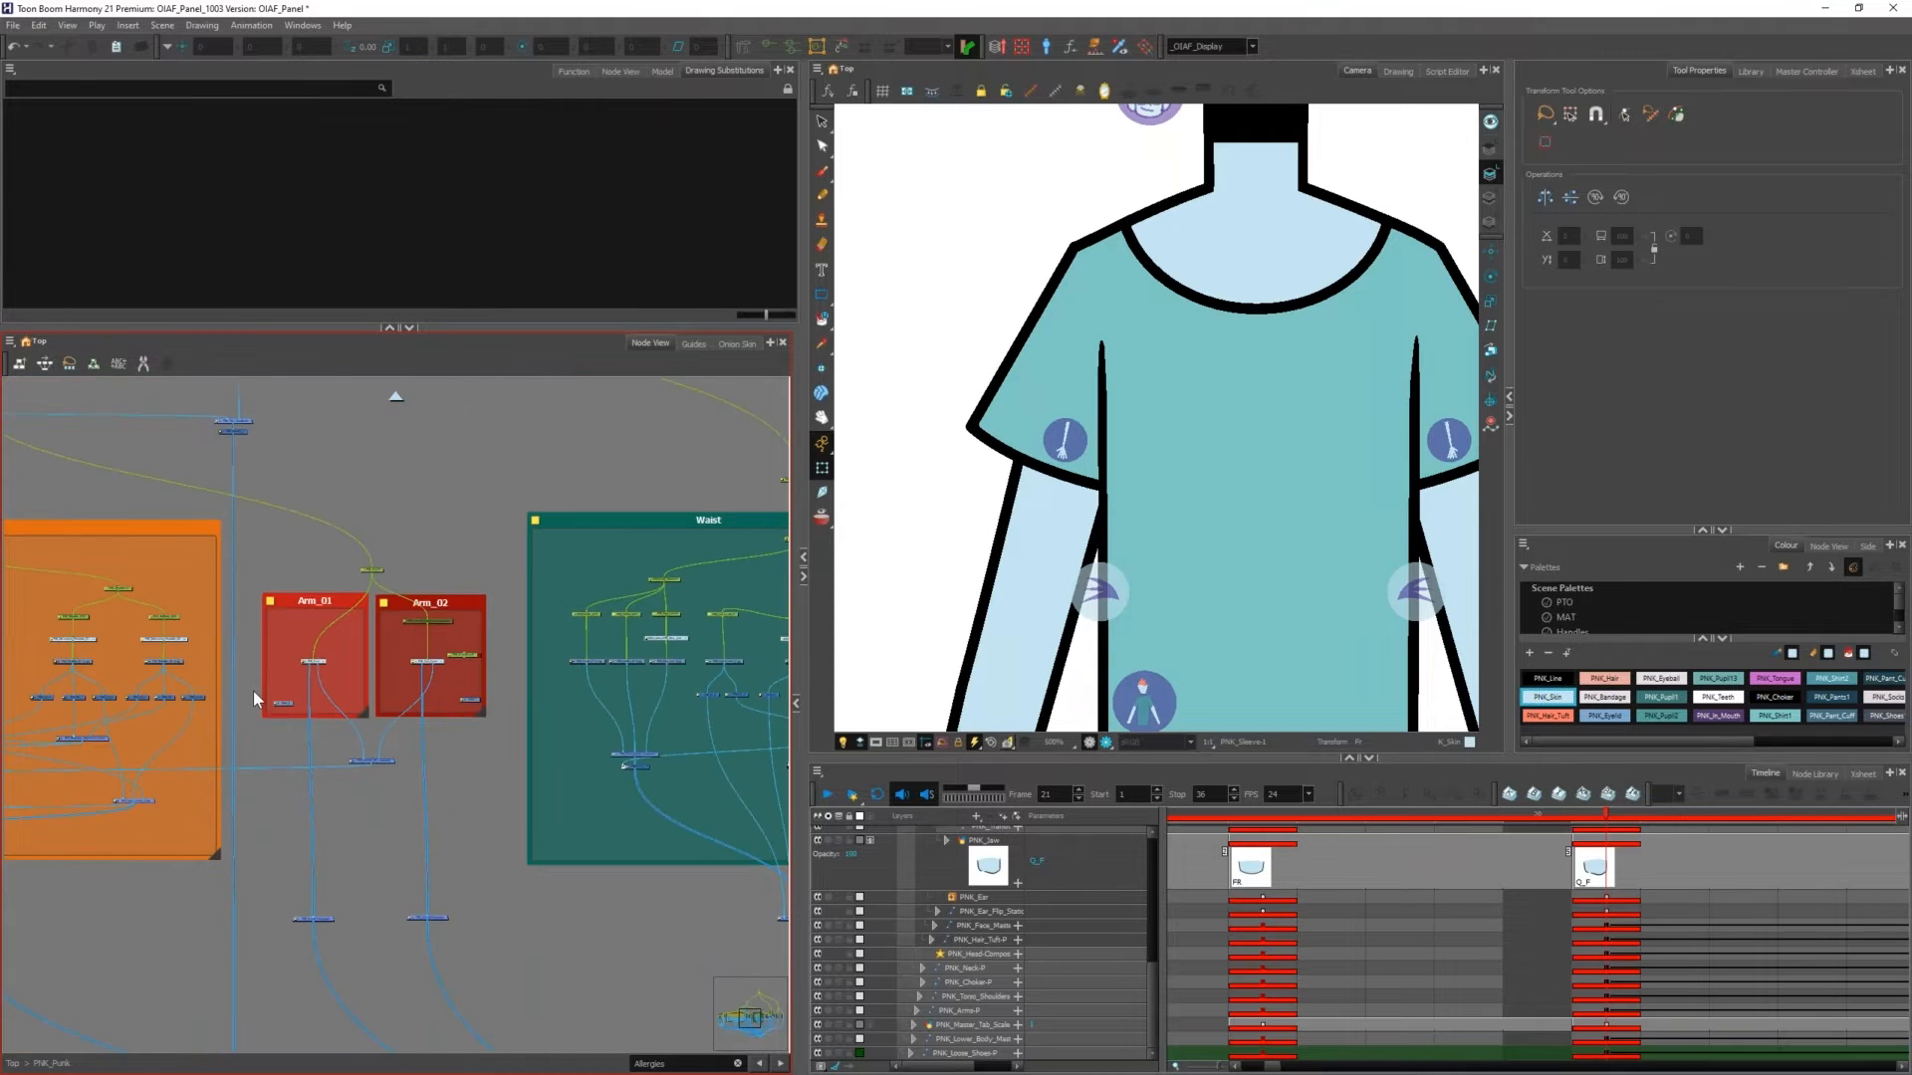
pyautogui.scroll(-5, 253, 691)
pyautogui.scroll(5, 709, 678)
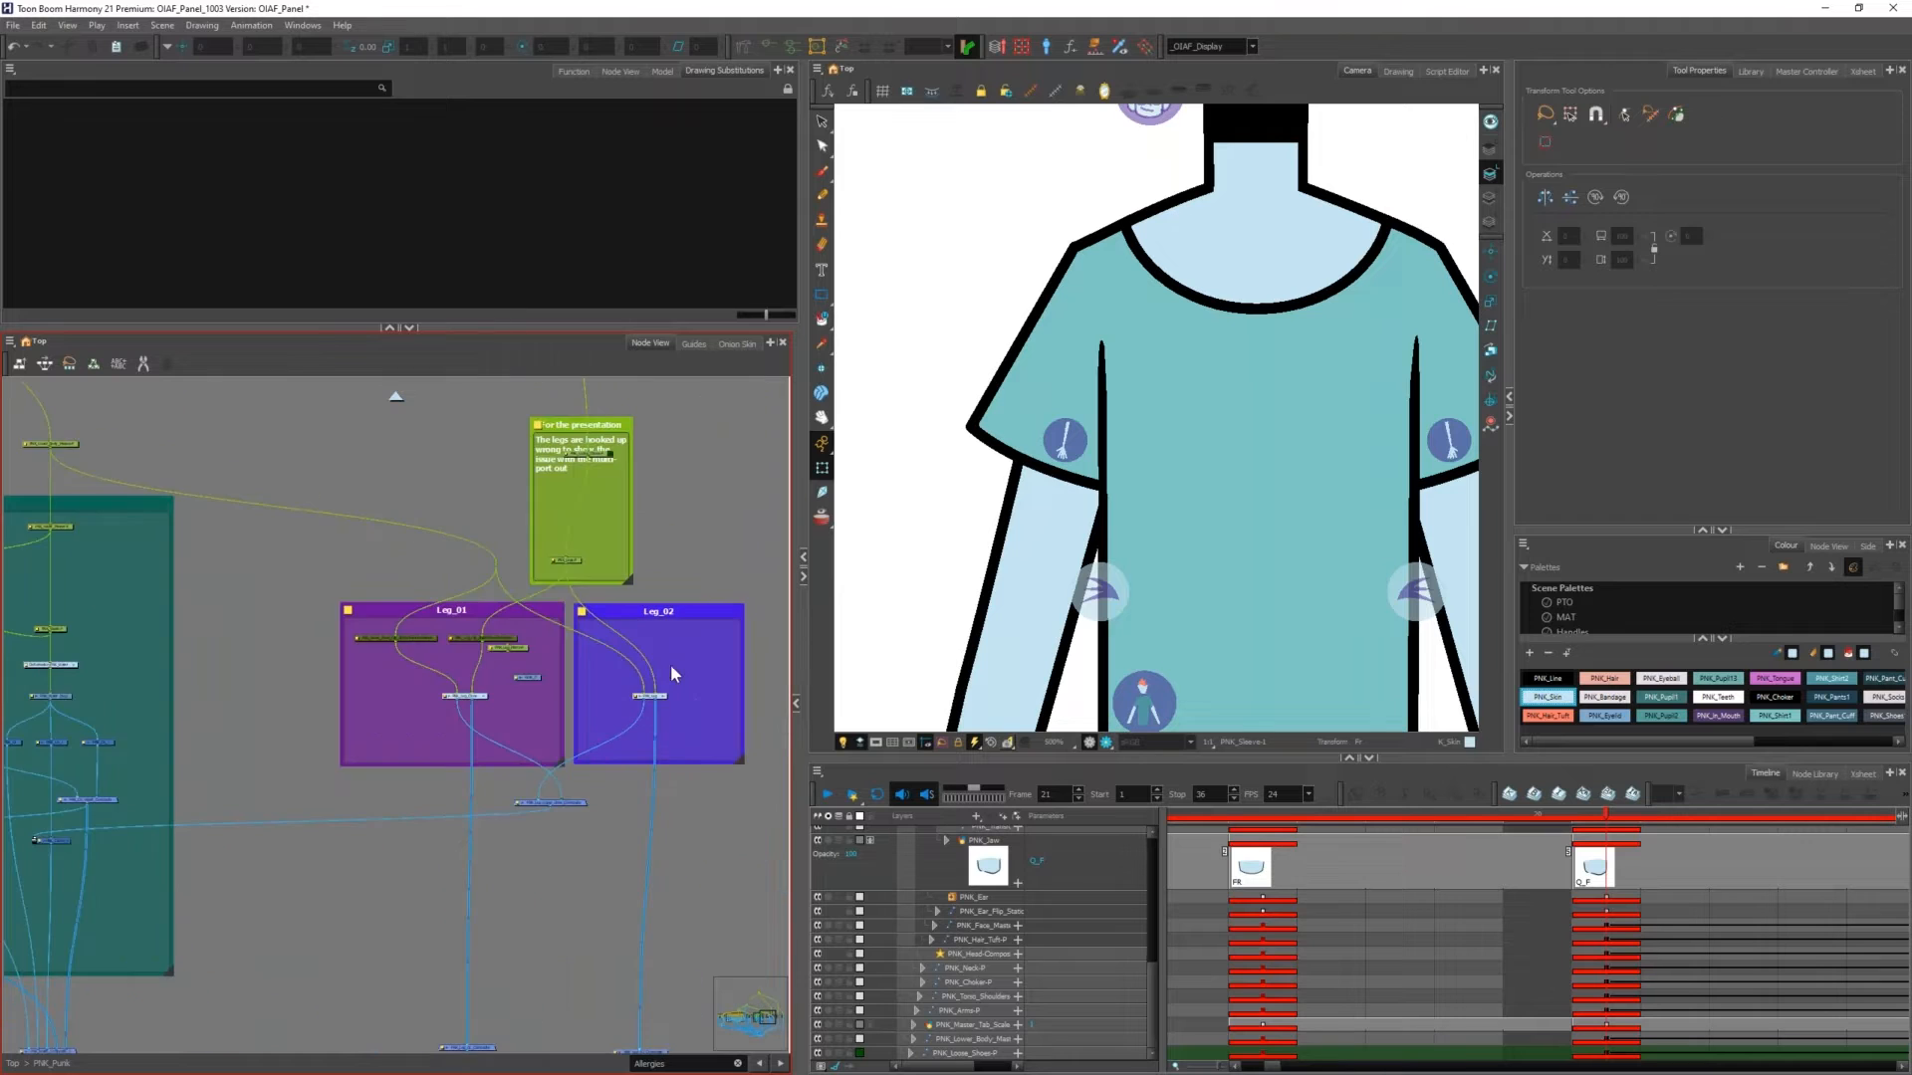
pyautogui.scroll(3, 647, 705)
pyautogui.scroll(-3, 645, 726)
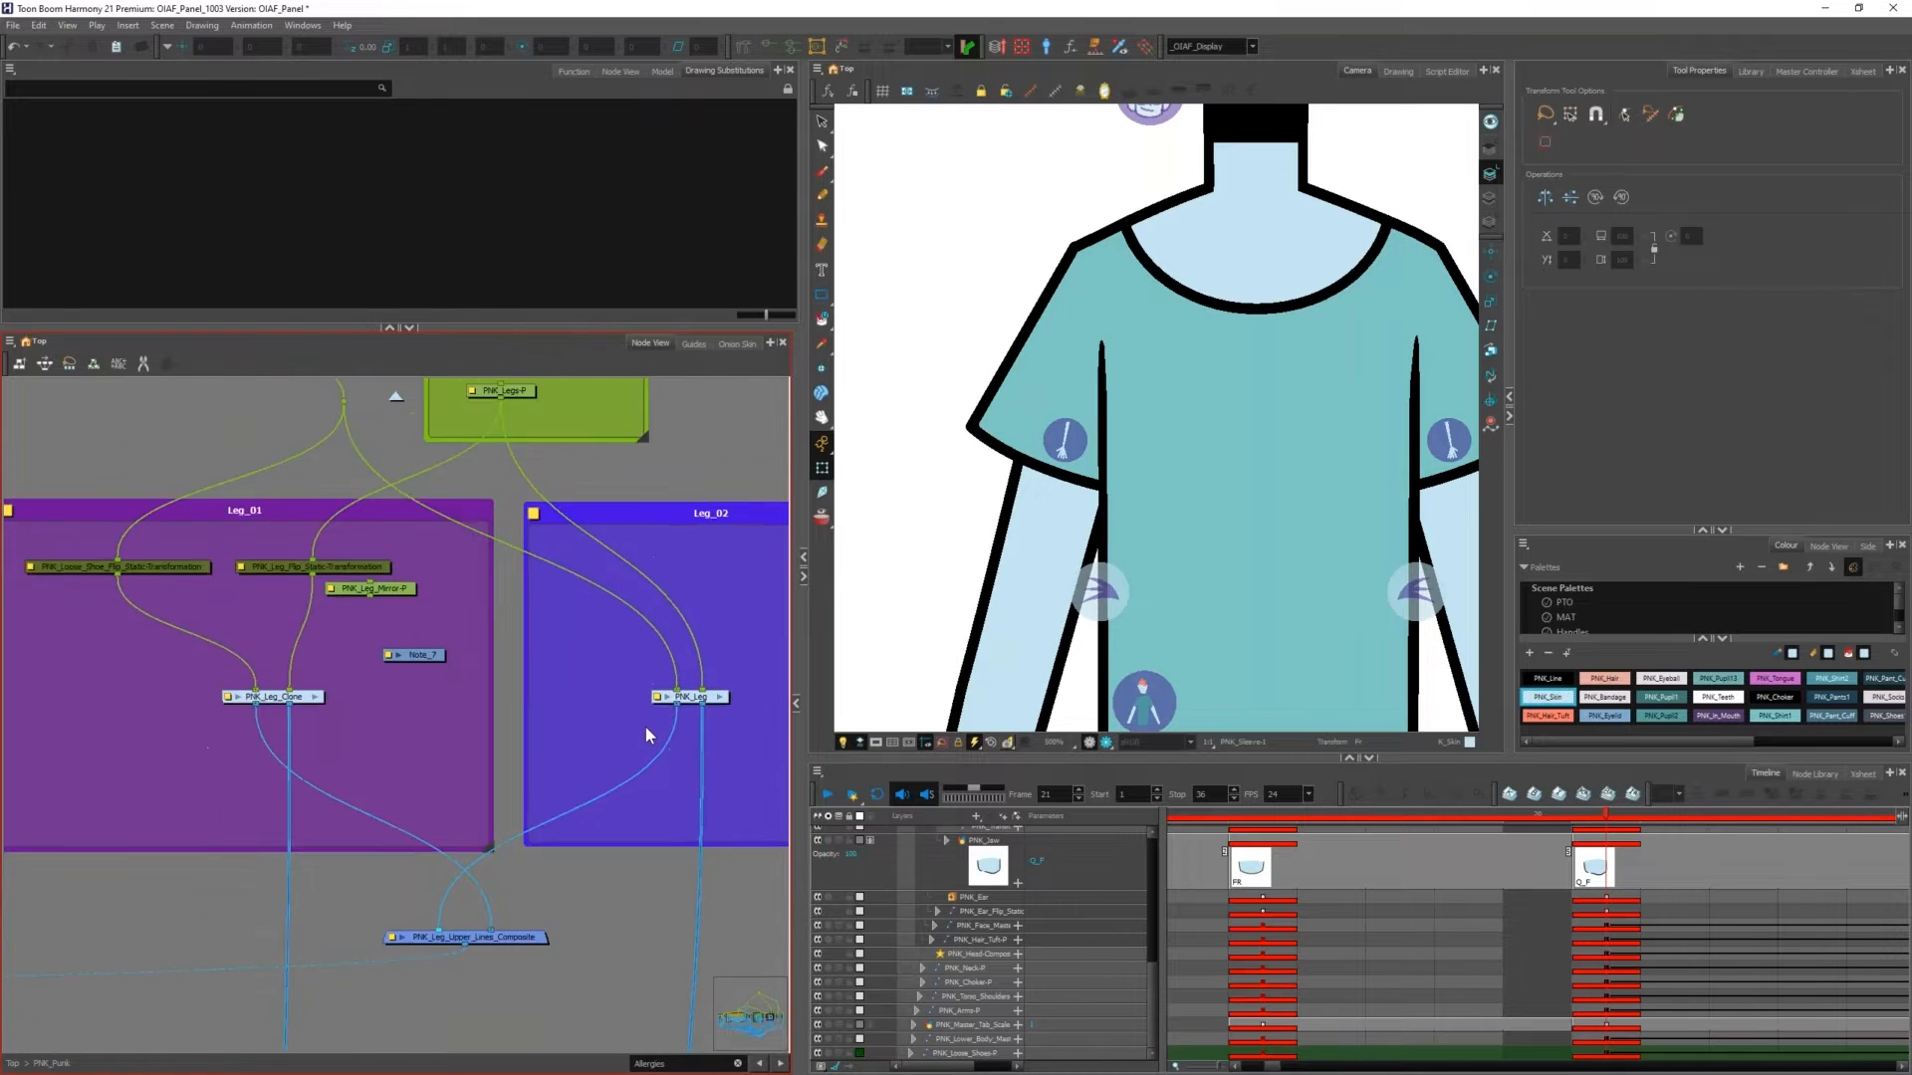
# Step: Examine the character's legs in the camera view and the cables entering PNK_Leg_Clone in the Leg_01 backdrop
pyautogui.scroll(-4, 528, 601)
pyautogui.scroll(-8, 987, 699)
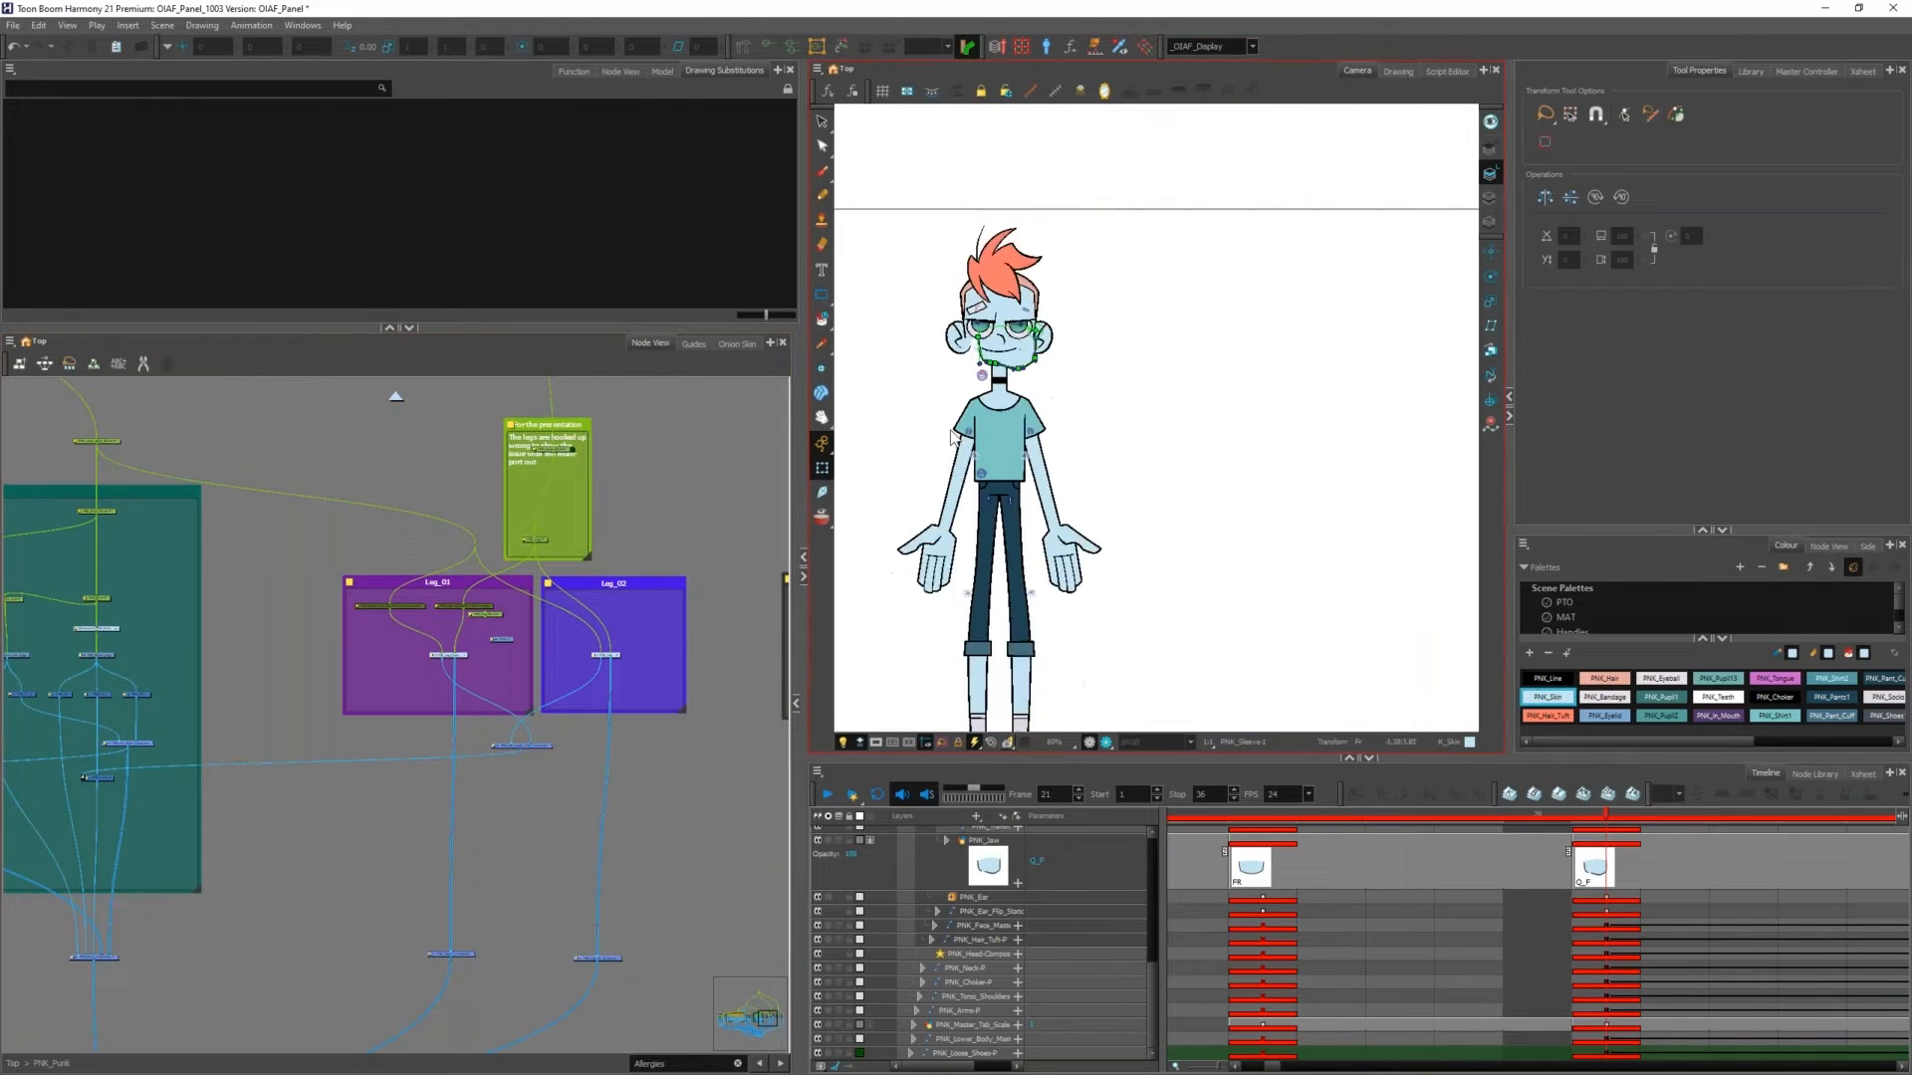
pyautogui.scroll(5, 976, 587)
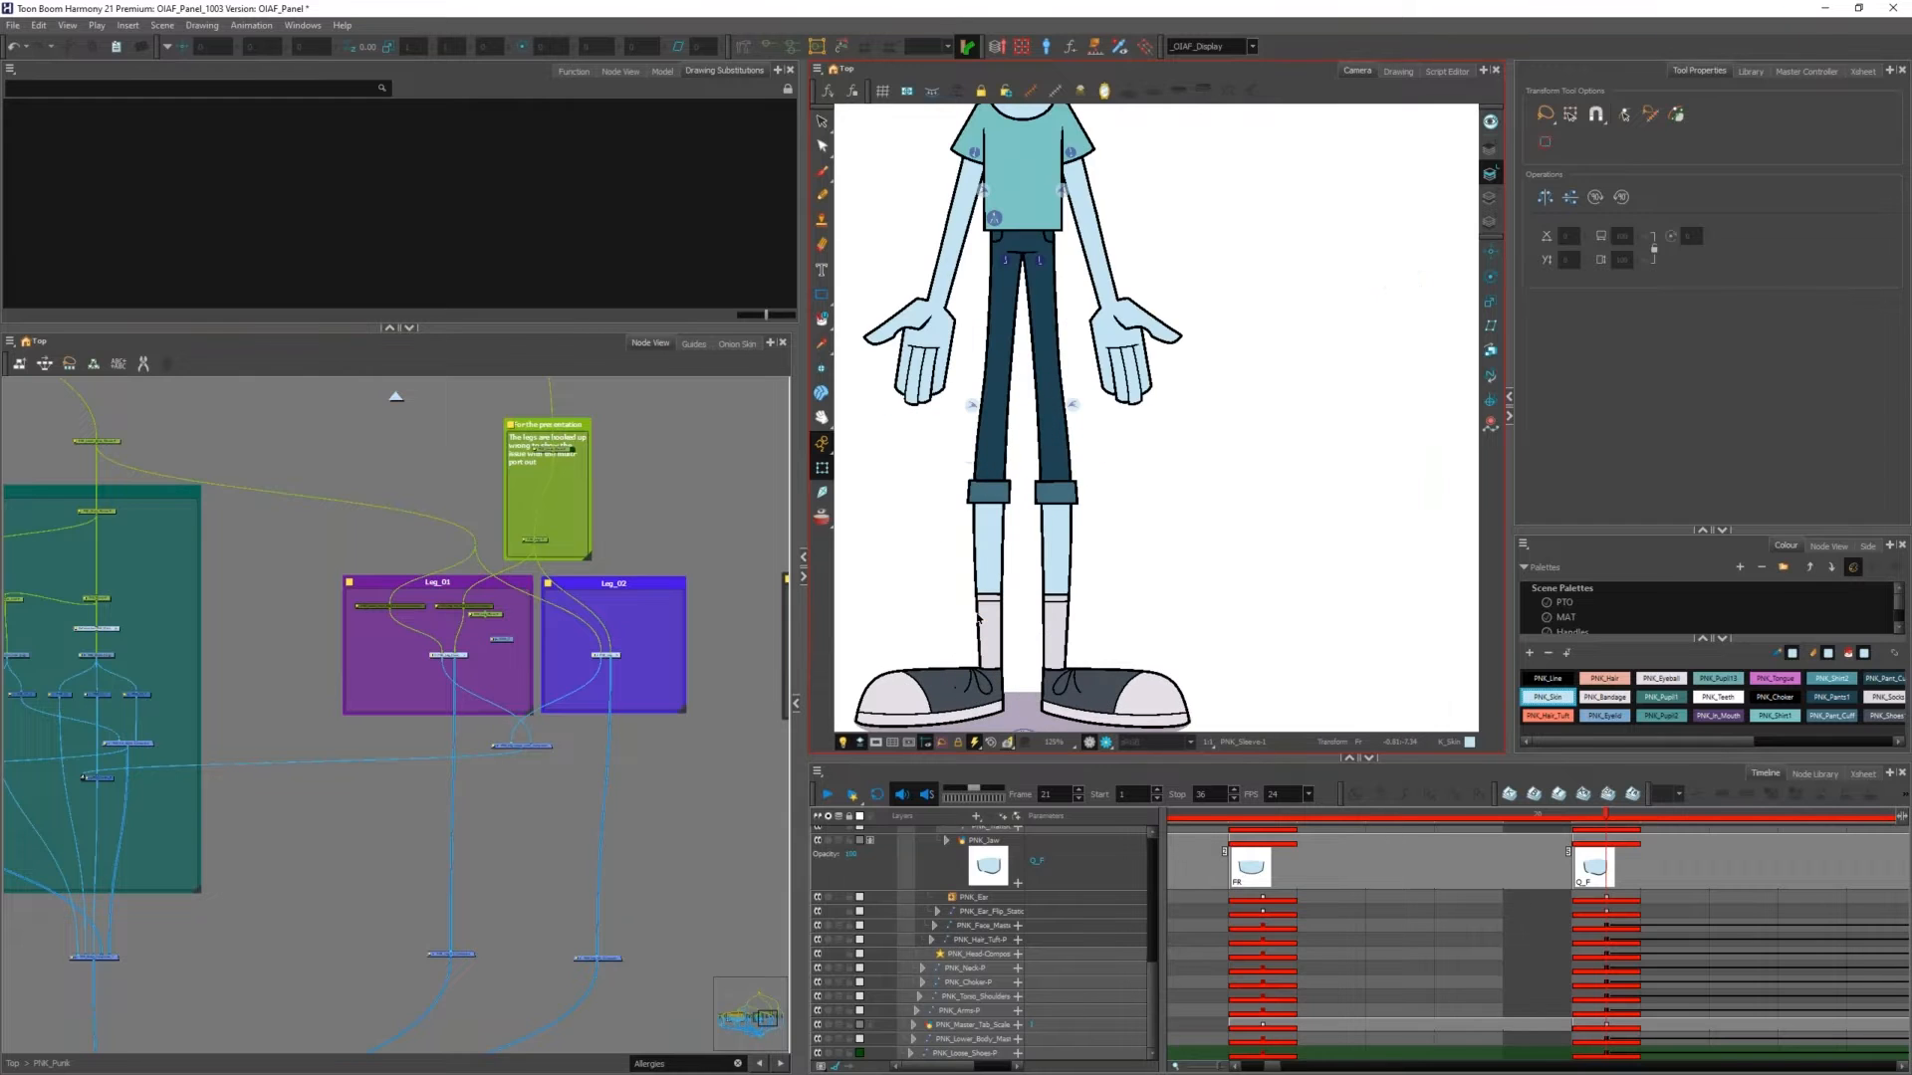
pyautogui.scroll(-2, 1007, 456)
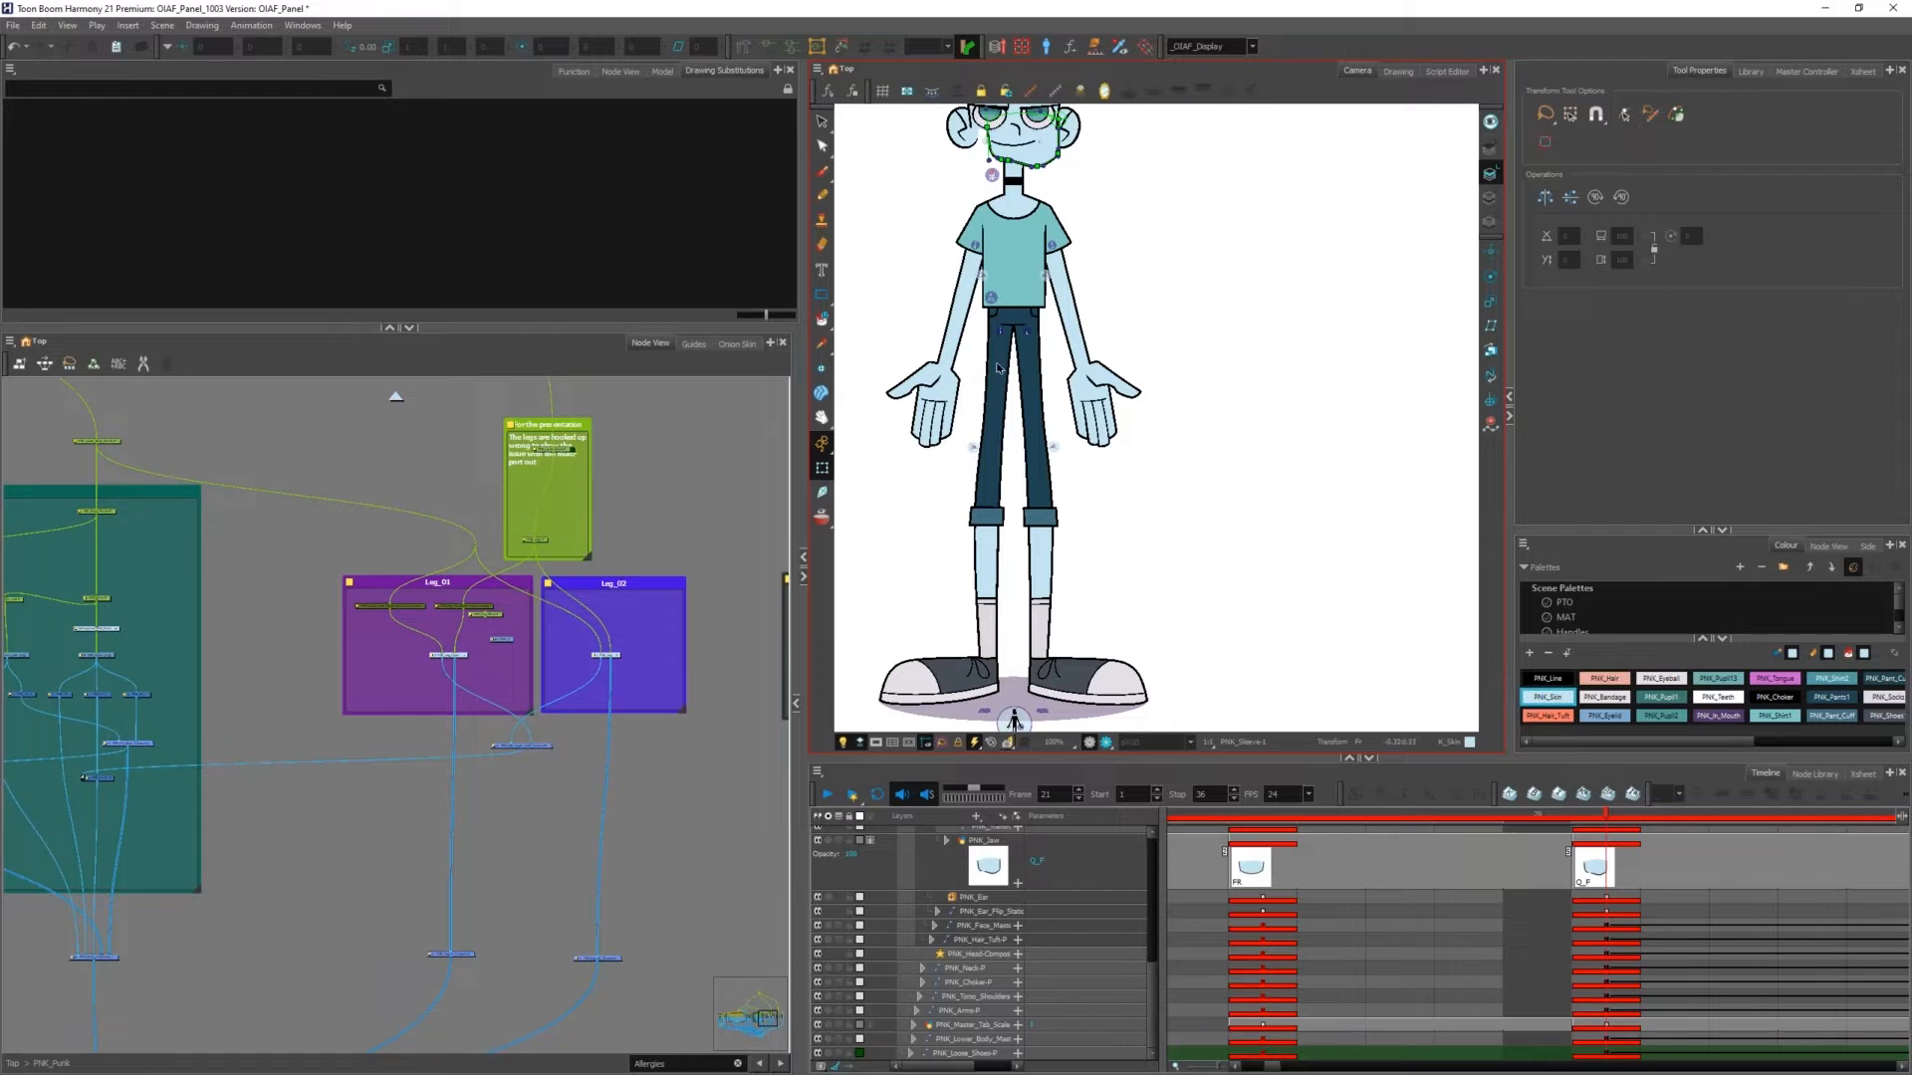
pyautogui.scroll(5, 450, 649)
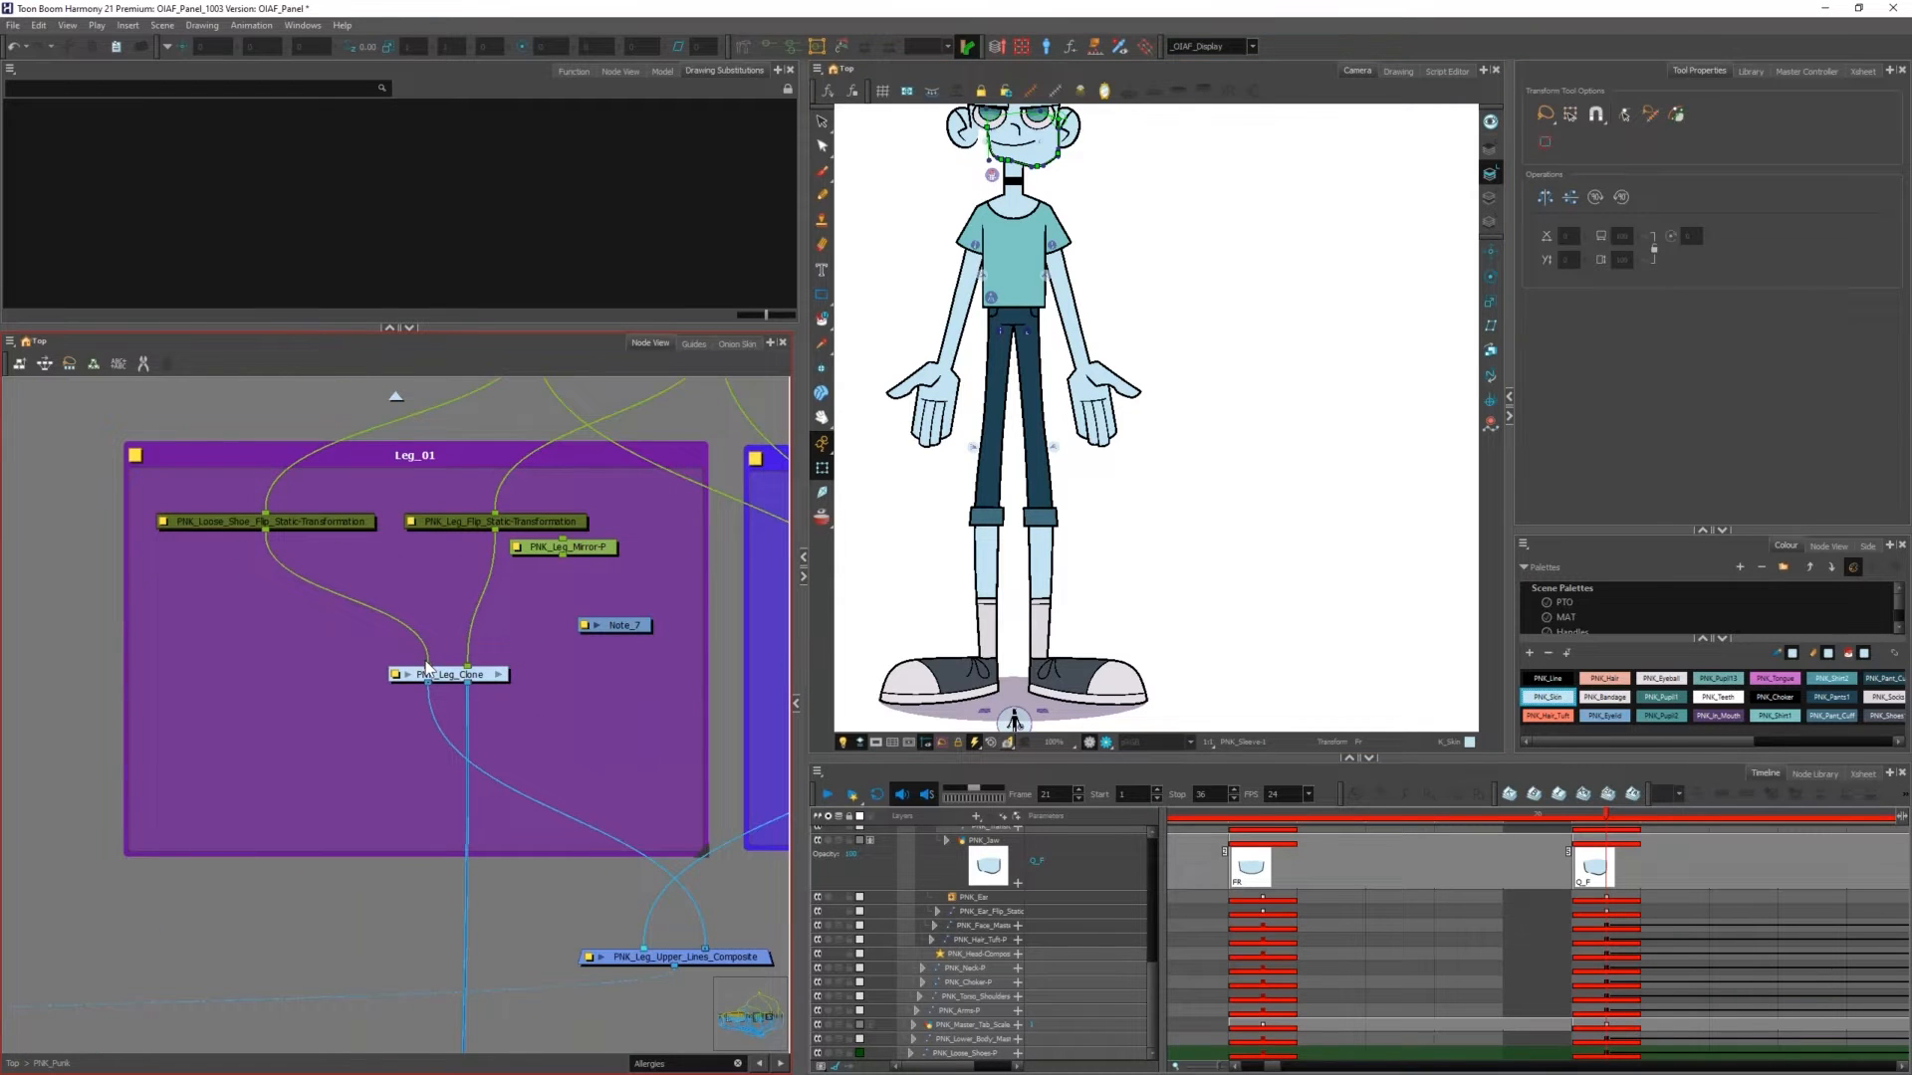
pyautogui.scroll(-1, 336, 610)
pyautogui.scroll(-2, 380, 707)
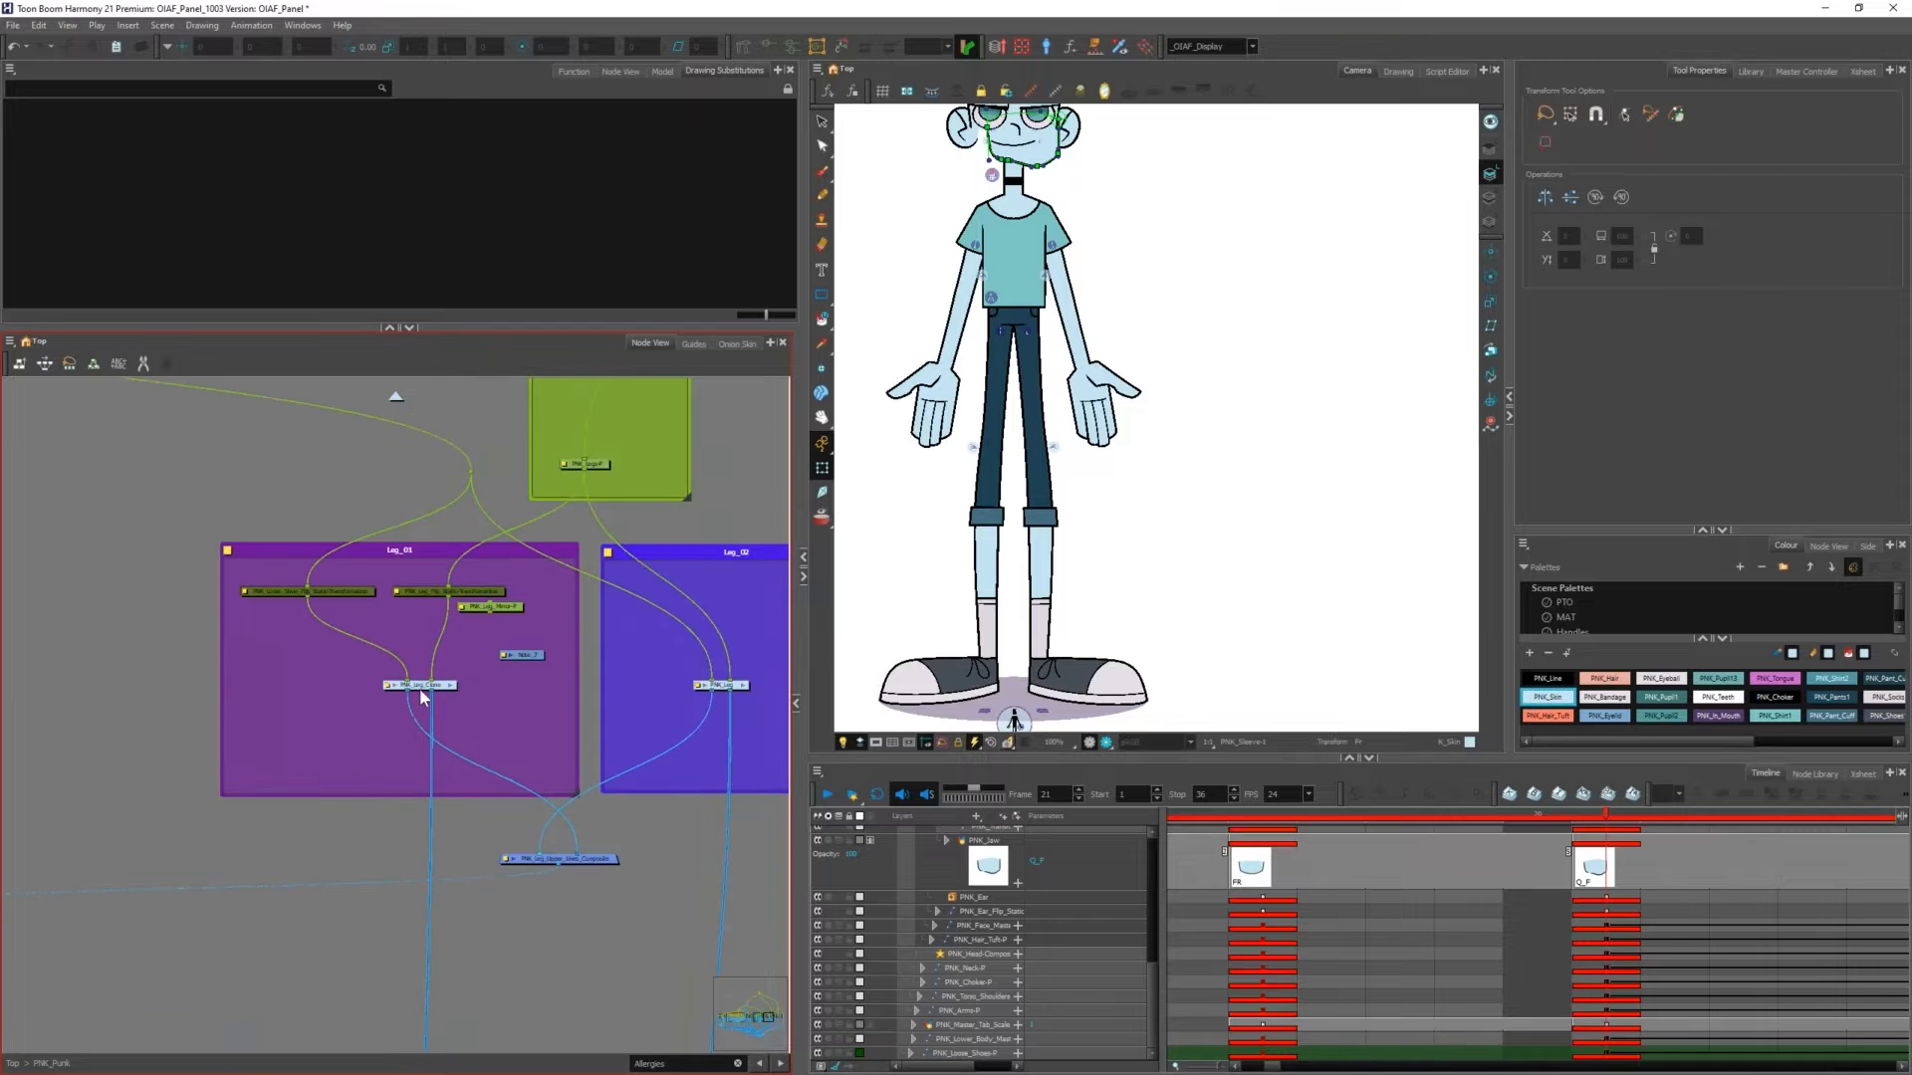
# Step: Select the PNK_Legs-P peg that drives both legs, try moving the legs, and undo the move
pyautogui.click(534, 492)
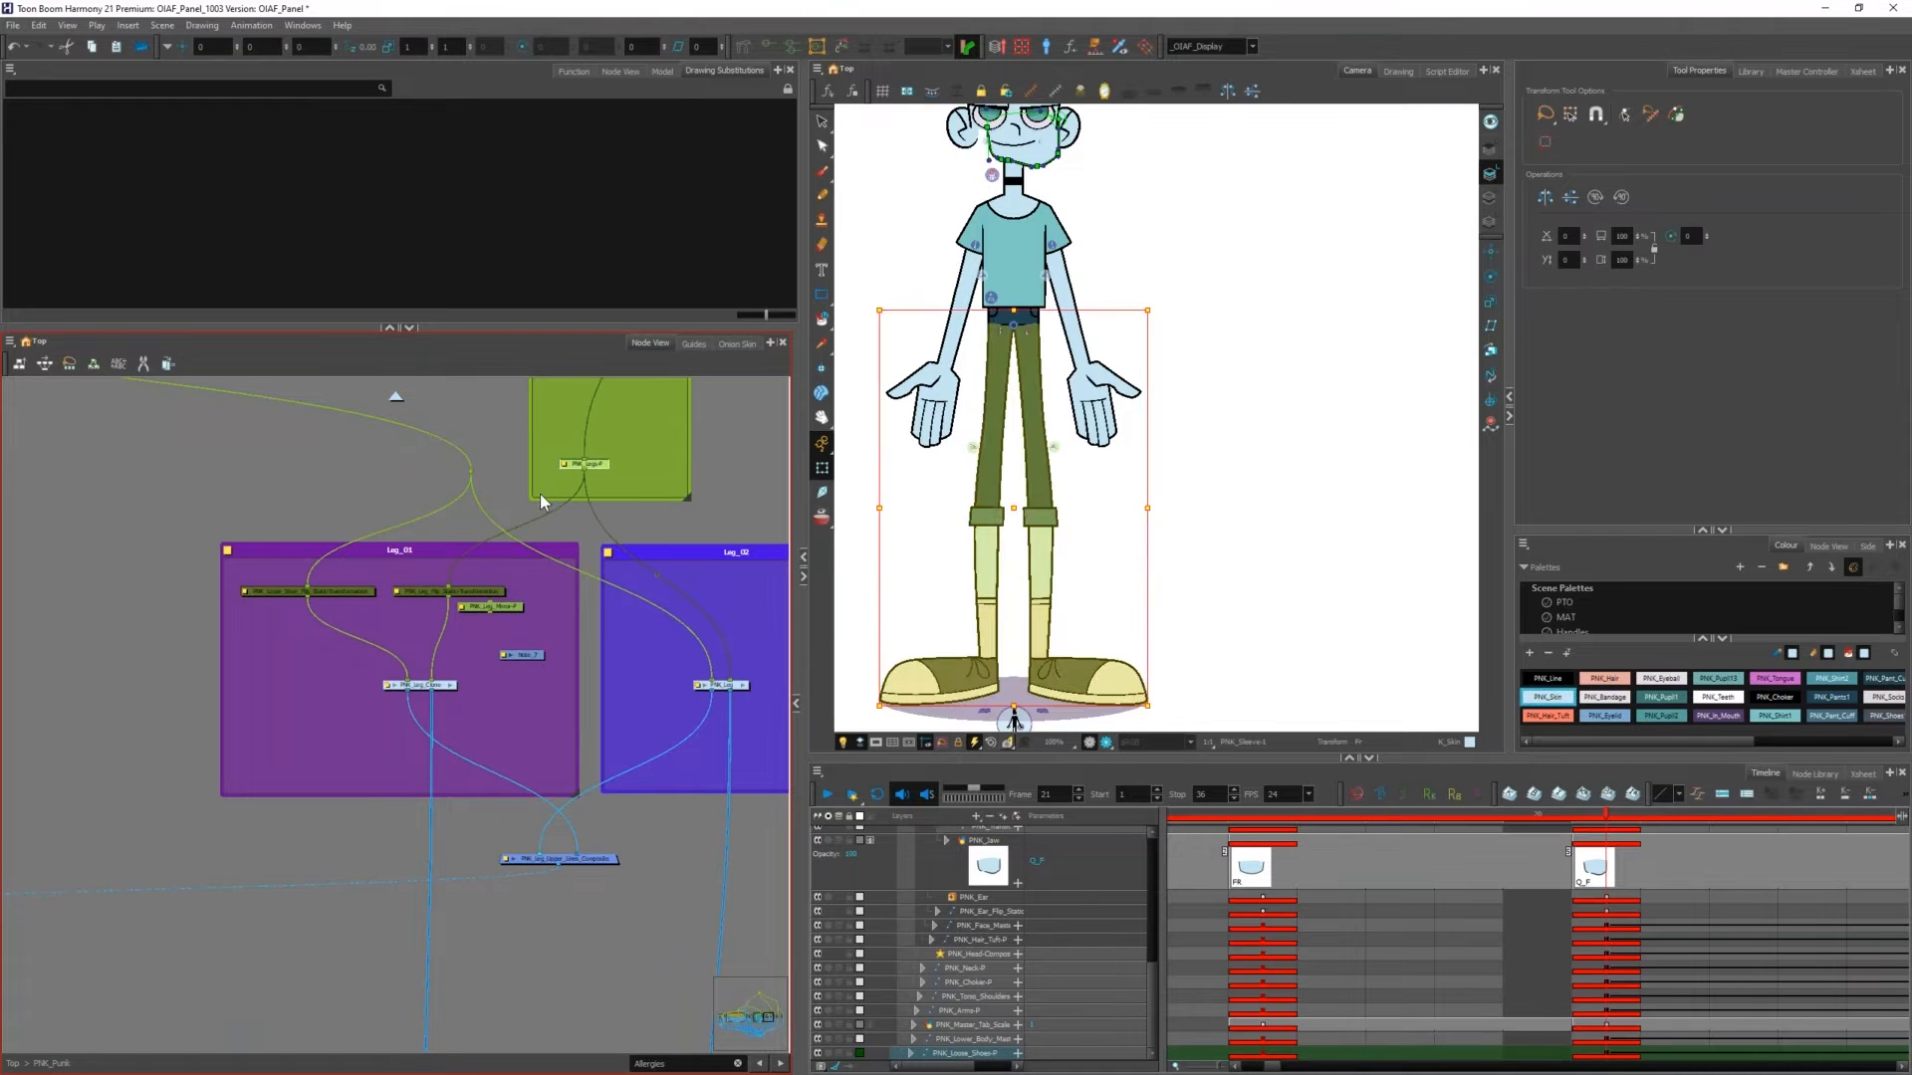
pyautogui.moveTo(1025, 442); pyautogui.dragTo(952, 455)
pyautogui.hotkey('ctrl', 'z')
pyautogui.scroll(2, 597, 468)
pyautogui.scroll(-3, 609, 460)
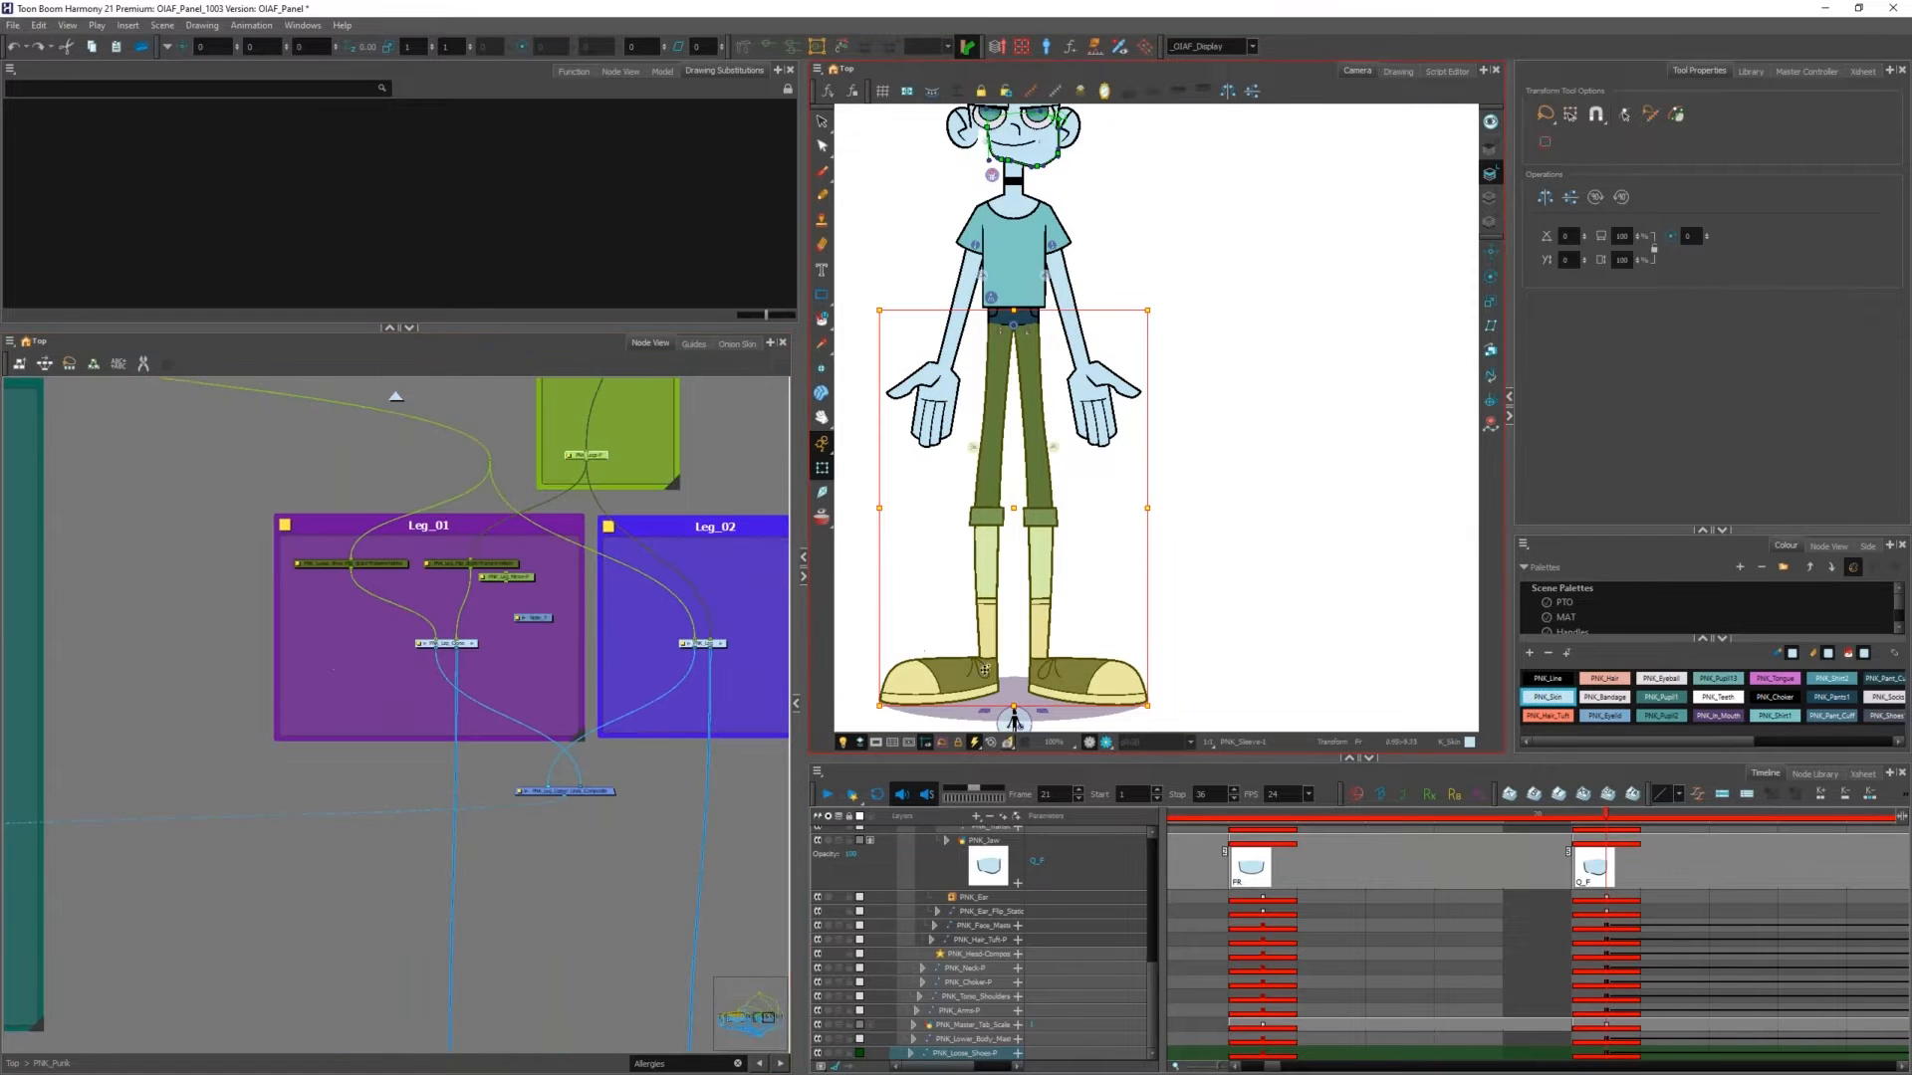
pyautogui.moveTo(1040, 706)
pyautogui.mouseDown()
pyautogui.moveTo(1001, 707)
pyautogui.moveTo(1041, 706)
pyautogui.mouseUp()
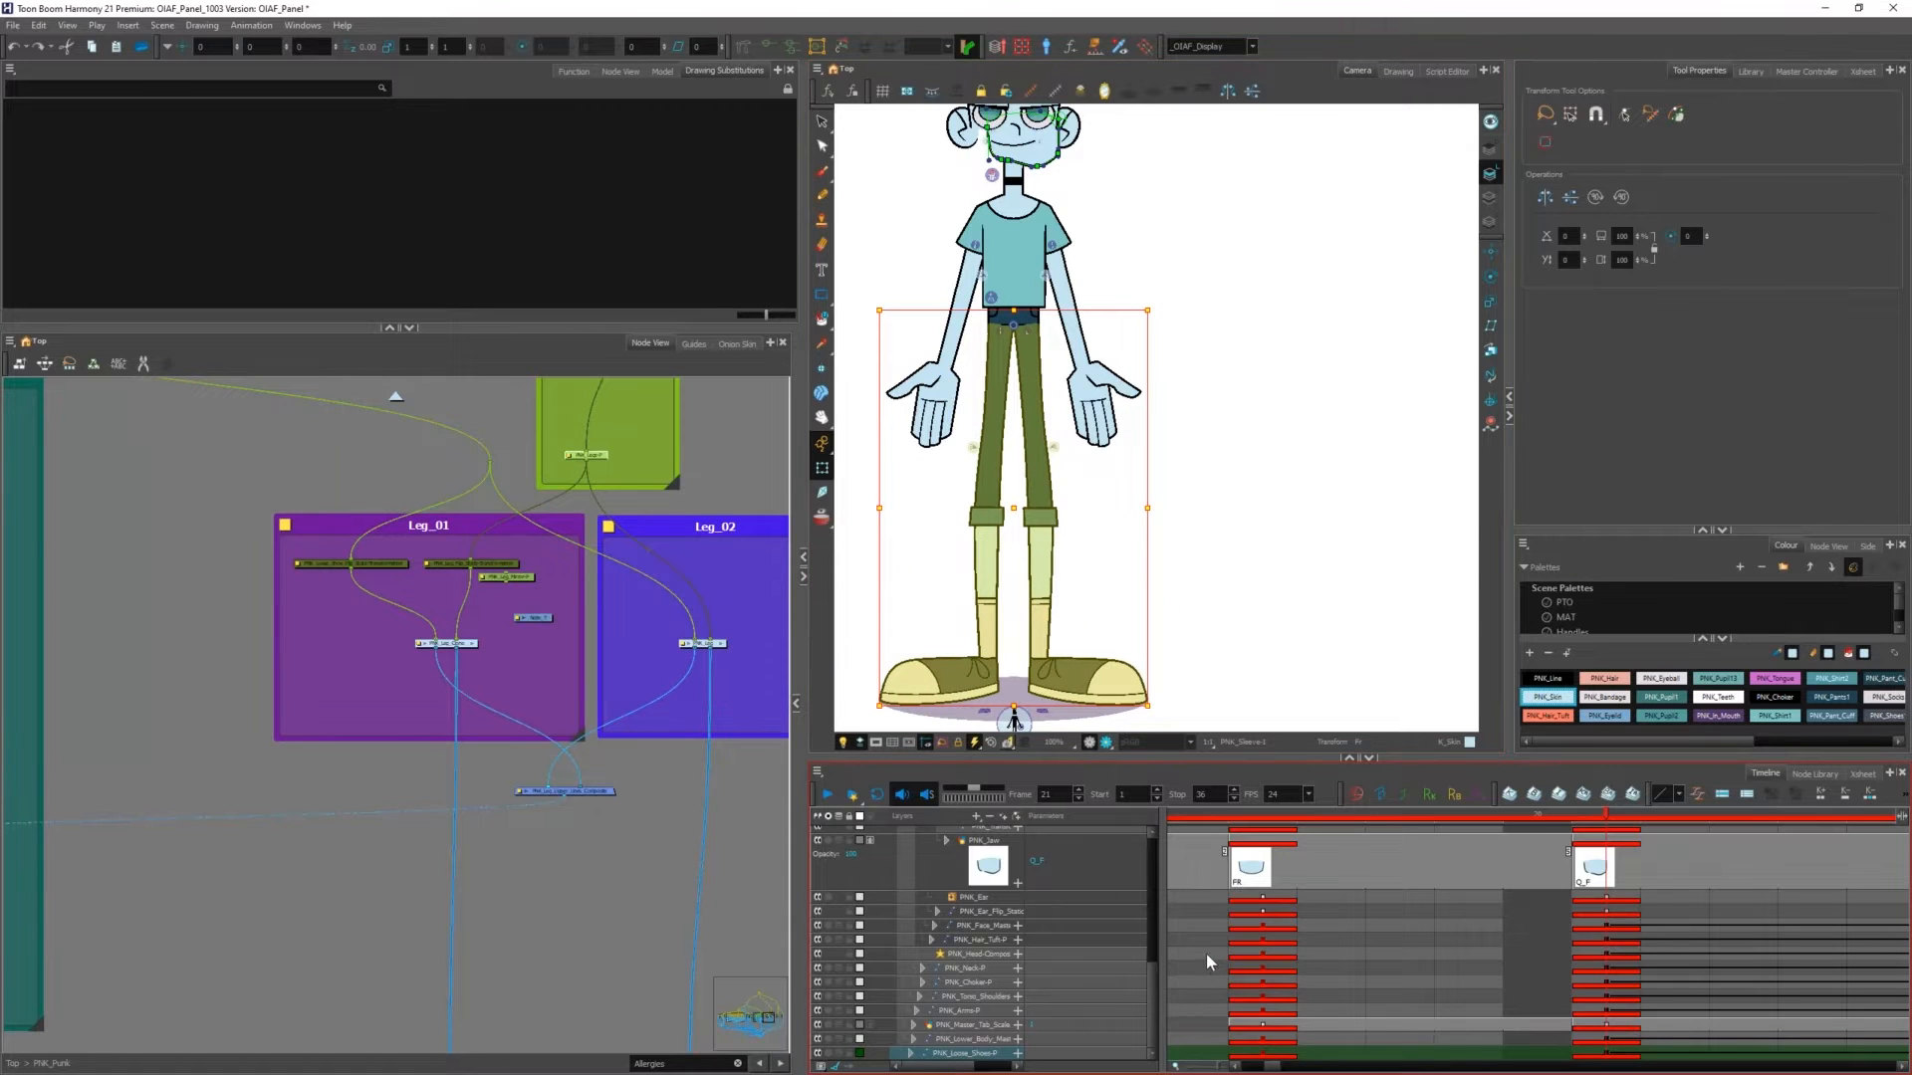
# Step: Expand the PNK_Legs-P layer in the timeline and examine the child layers listed beneath it
pyautogui.scroll(-1, 1205, 953)
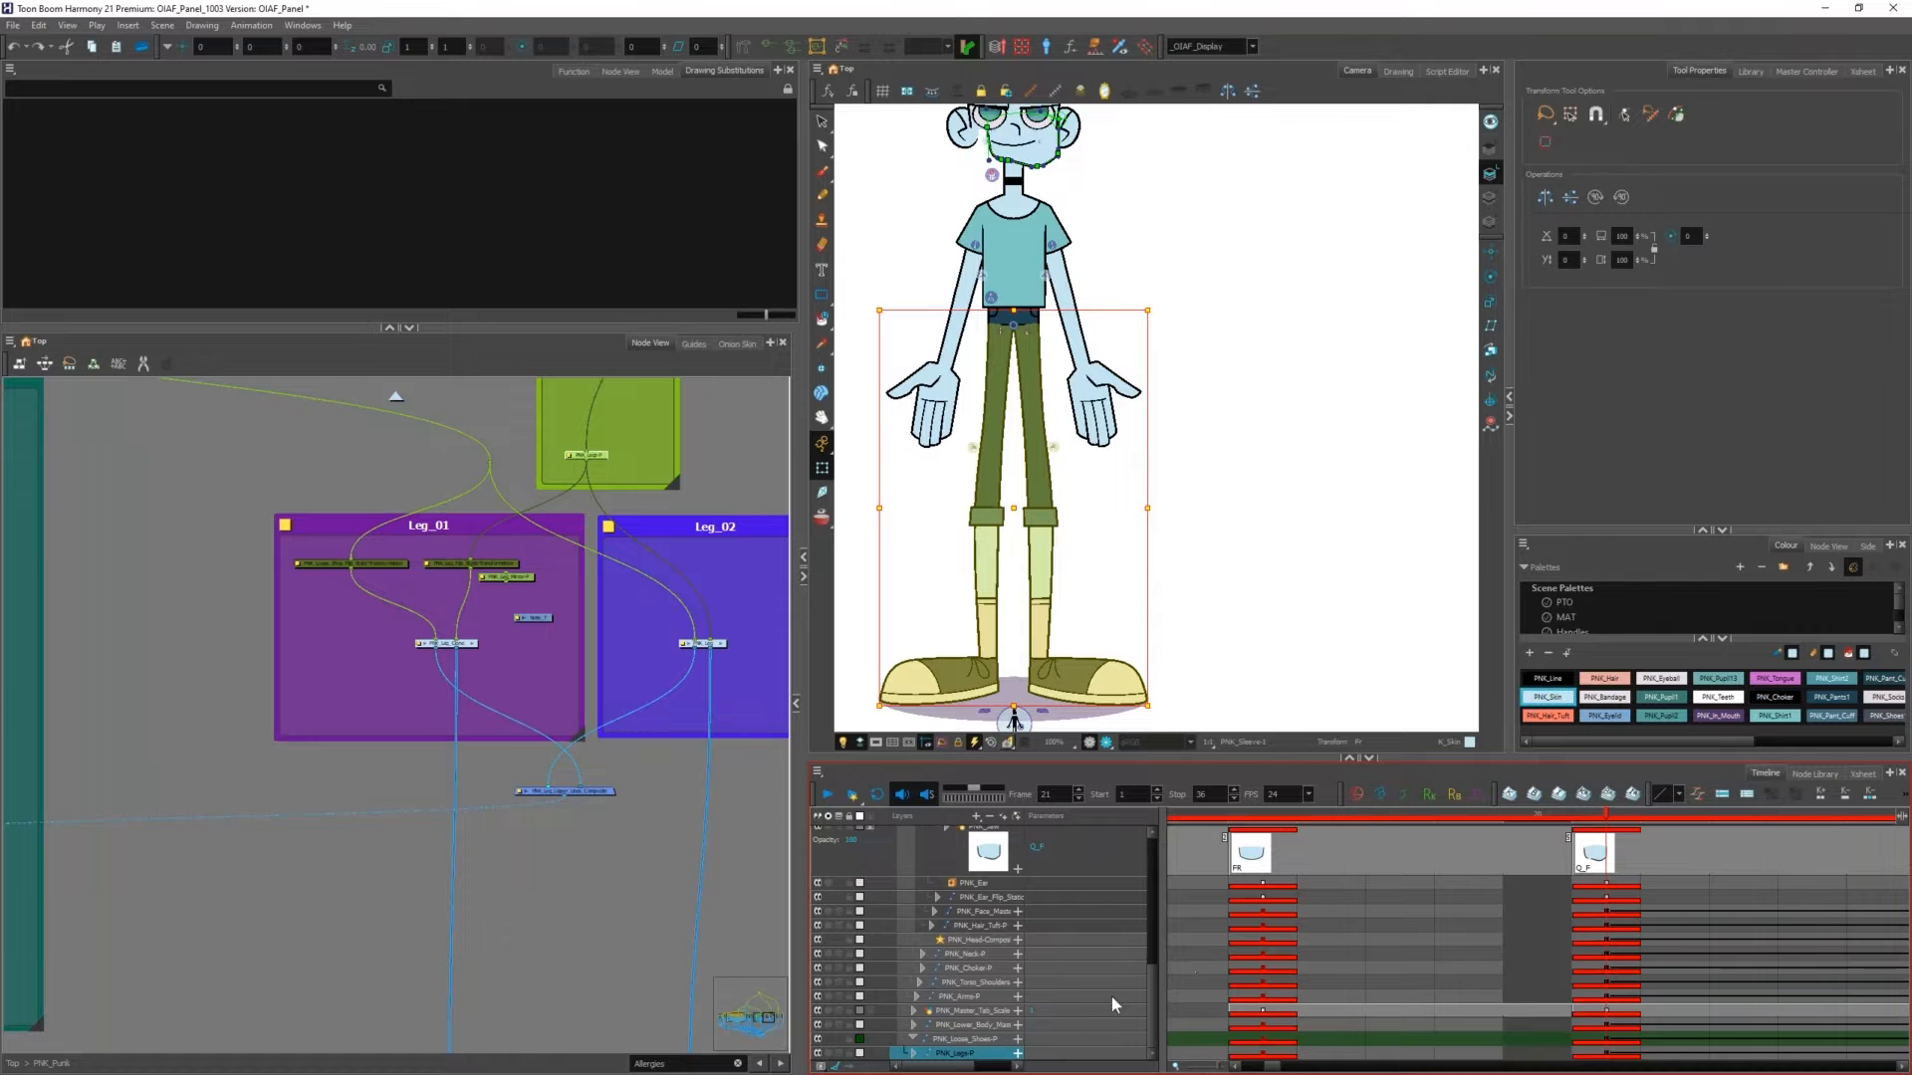
pyautogui.click(913, 1053)
pyautogui.scroll(-1, 947, 987)
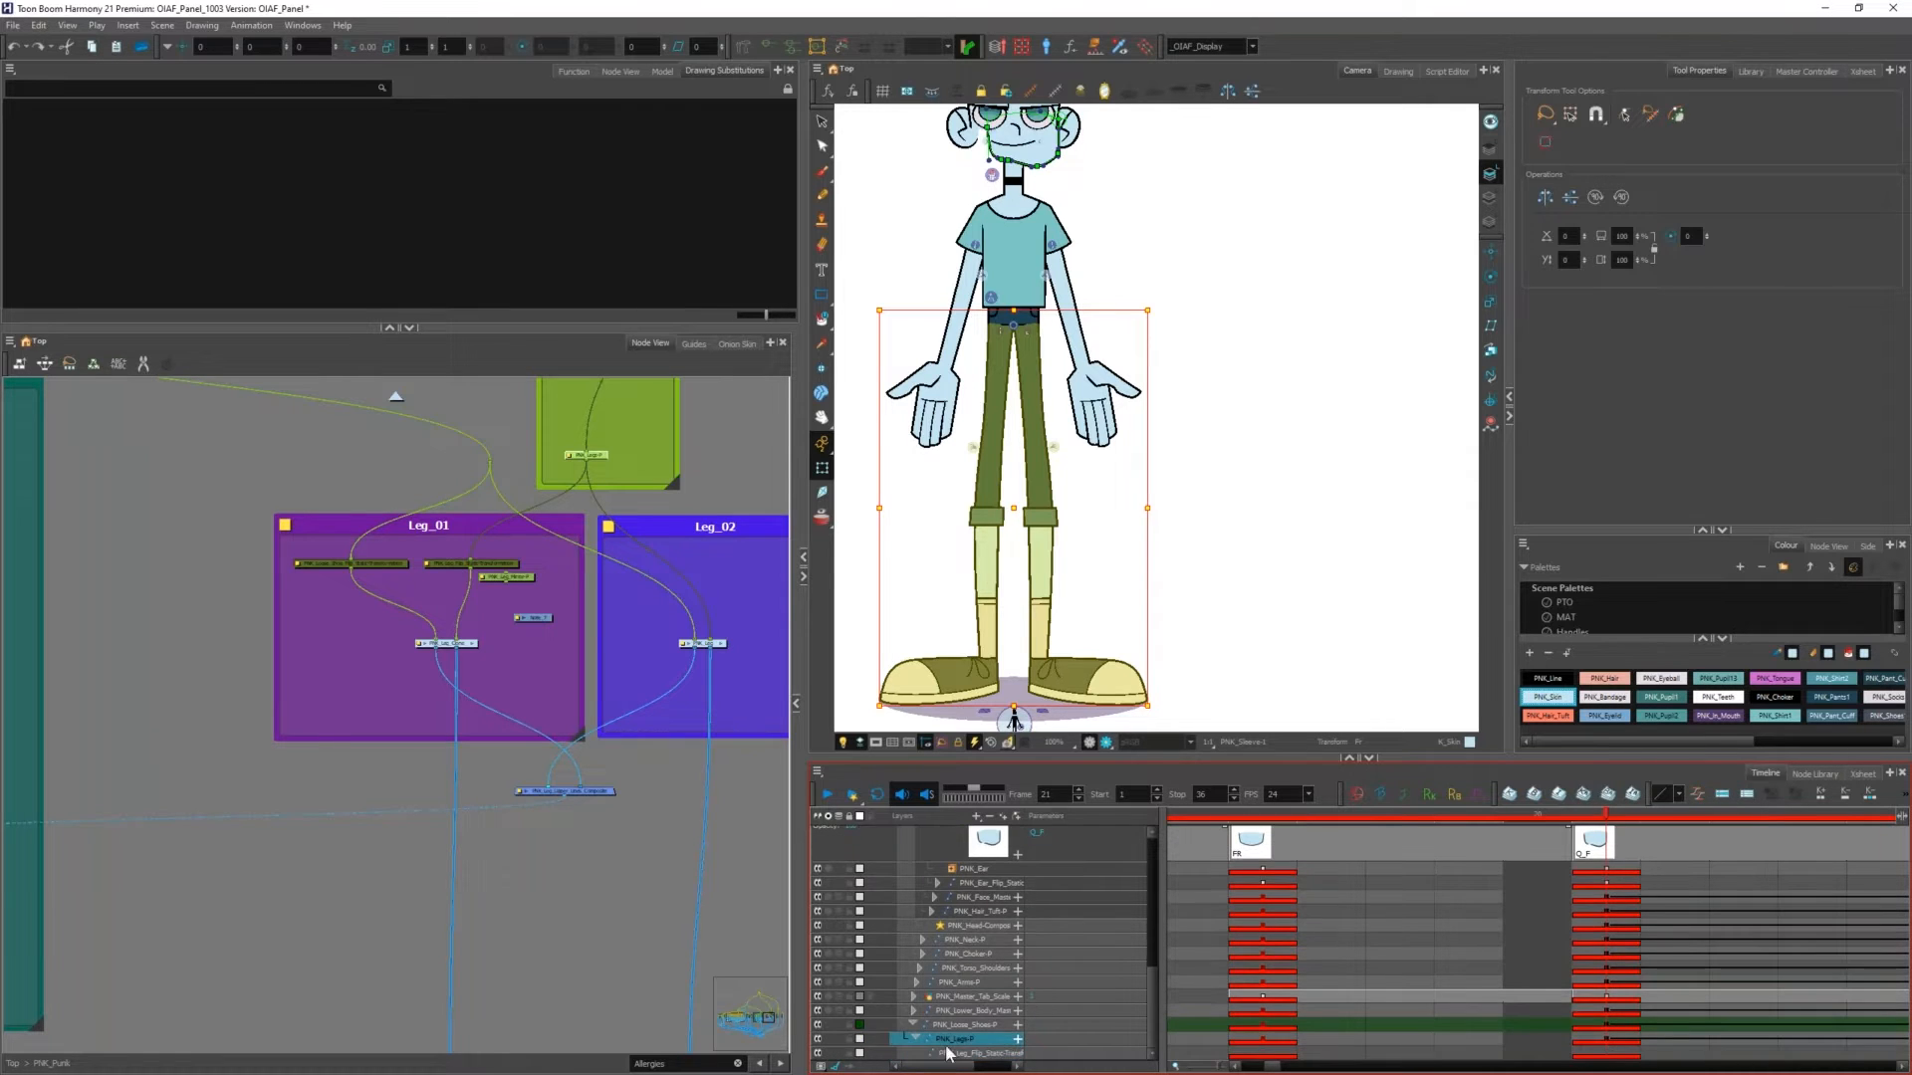
pyautogui.click(949, 1055)
pyautogui.click(947, 1039)
pyautogui.click(953, 1054)
pyautogui.click(947, 1040)
pyautogui.click(953, 1054)
pyautogui.click(947, 1040)
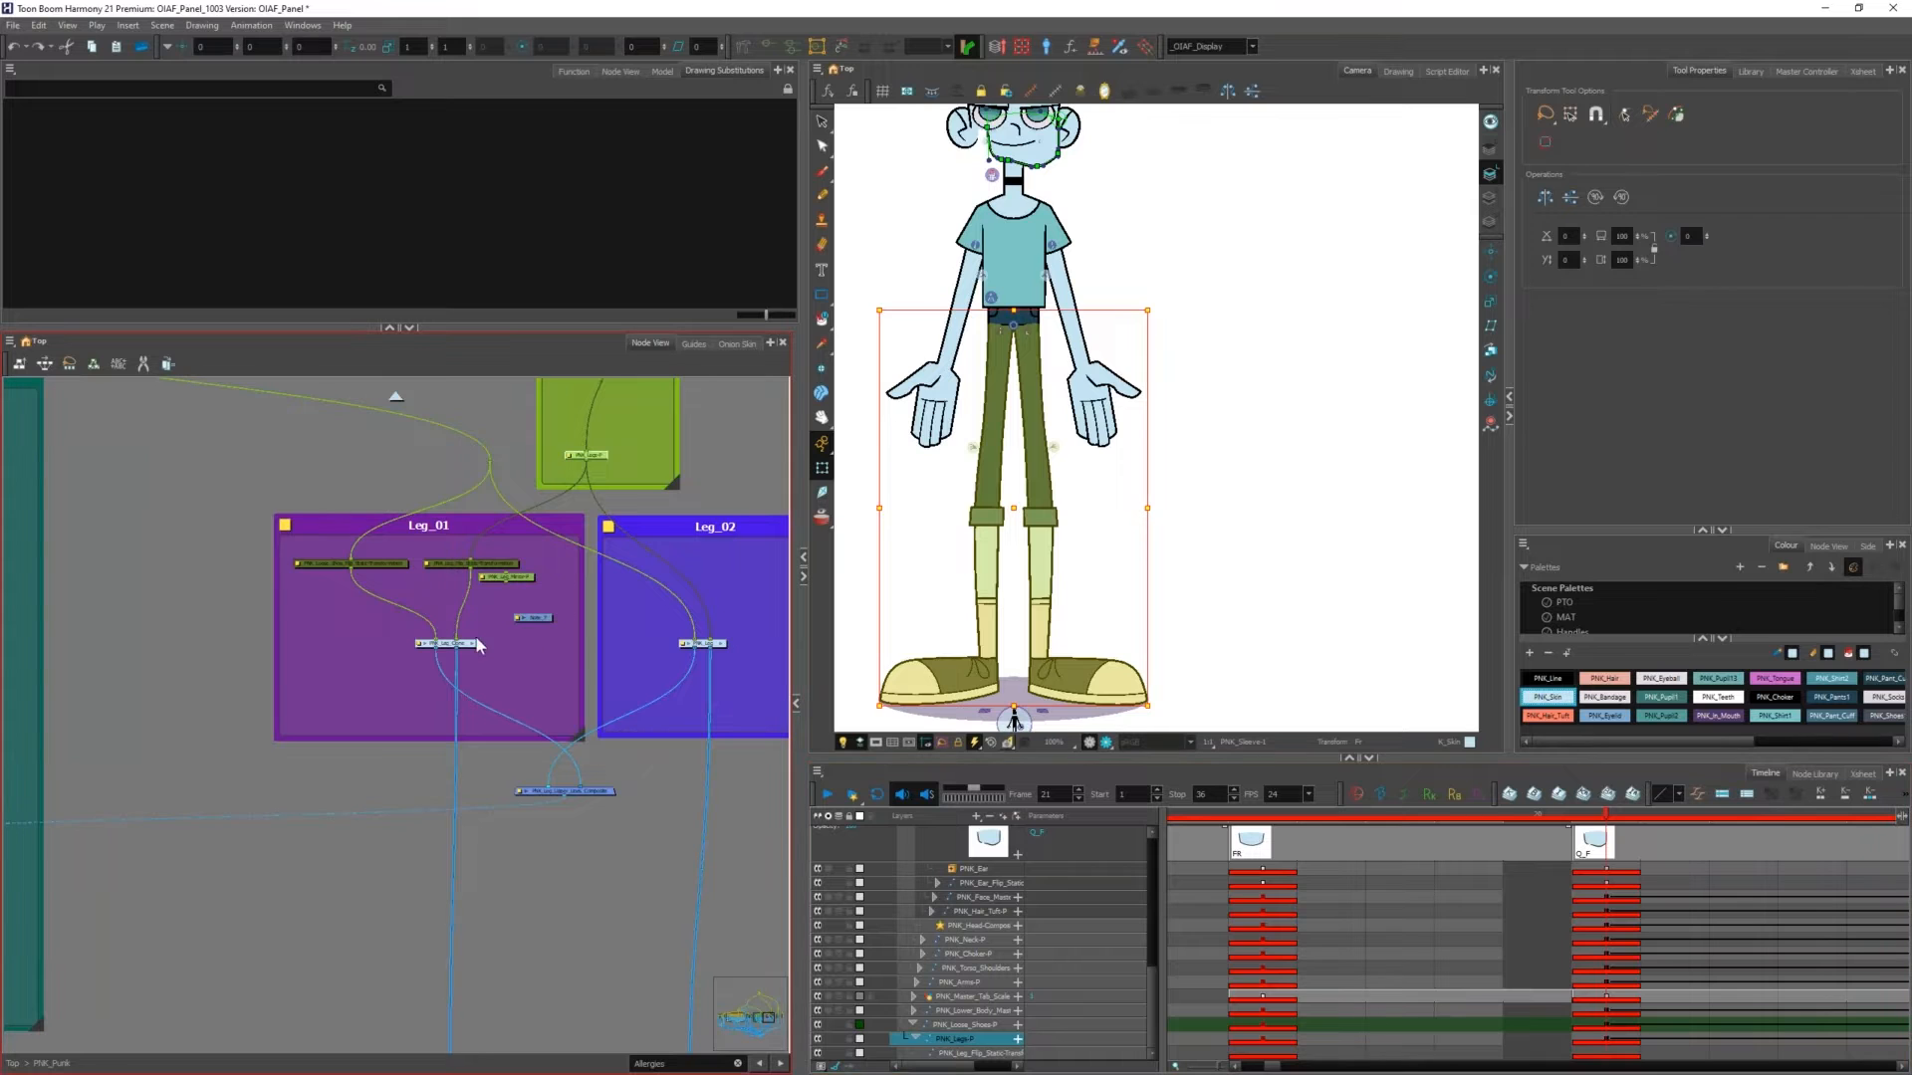
# Step: Select the lower-body master peg above the Waist backdrop and trace its connection to the inputs of PNK_Leg_Clone
pyautogui.scroll(3, 457, 641)
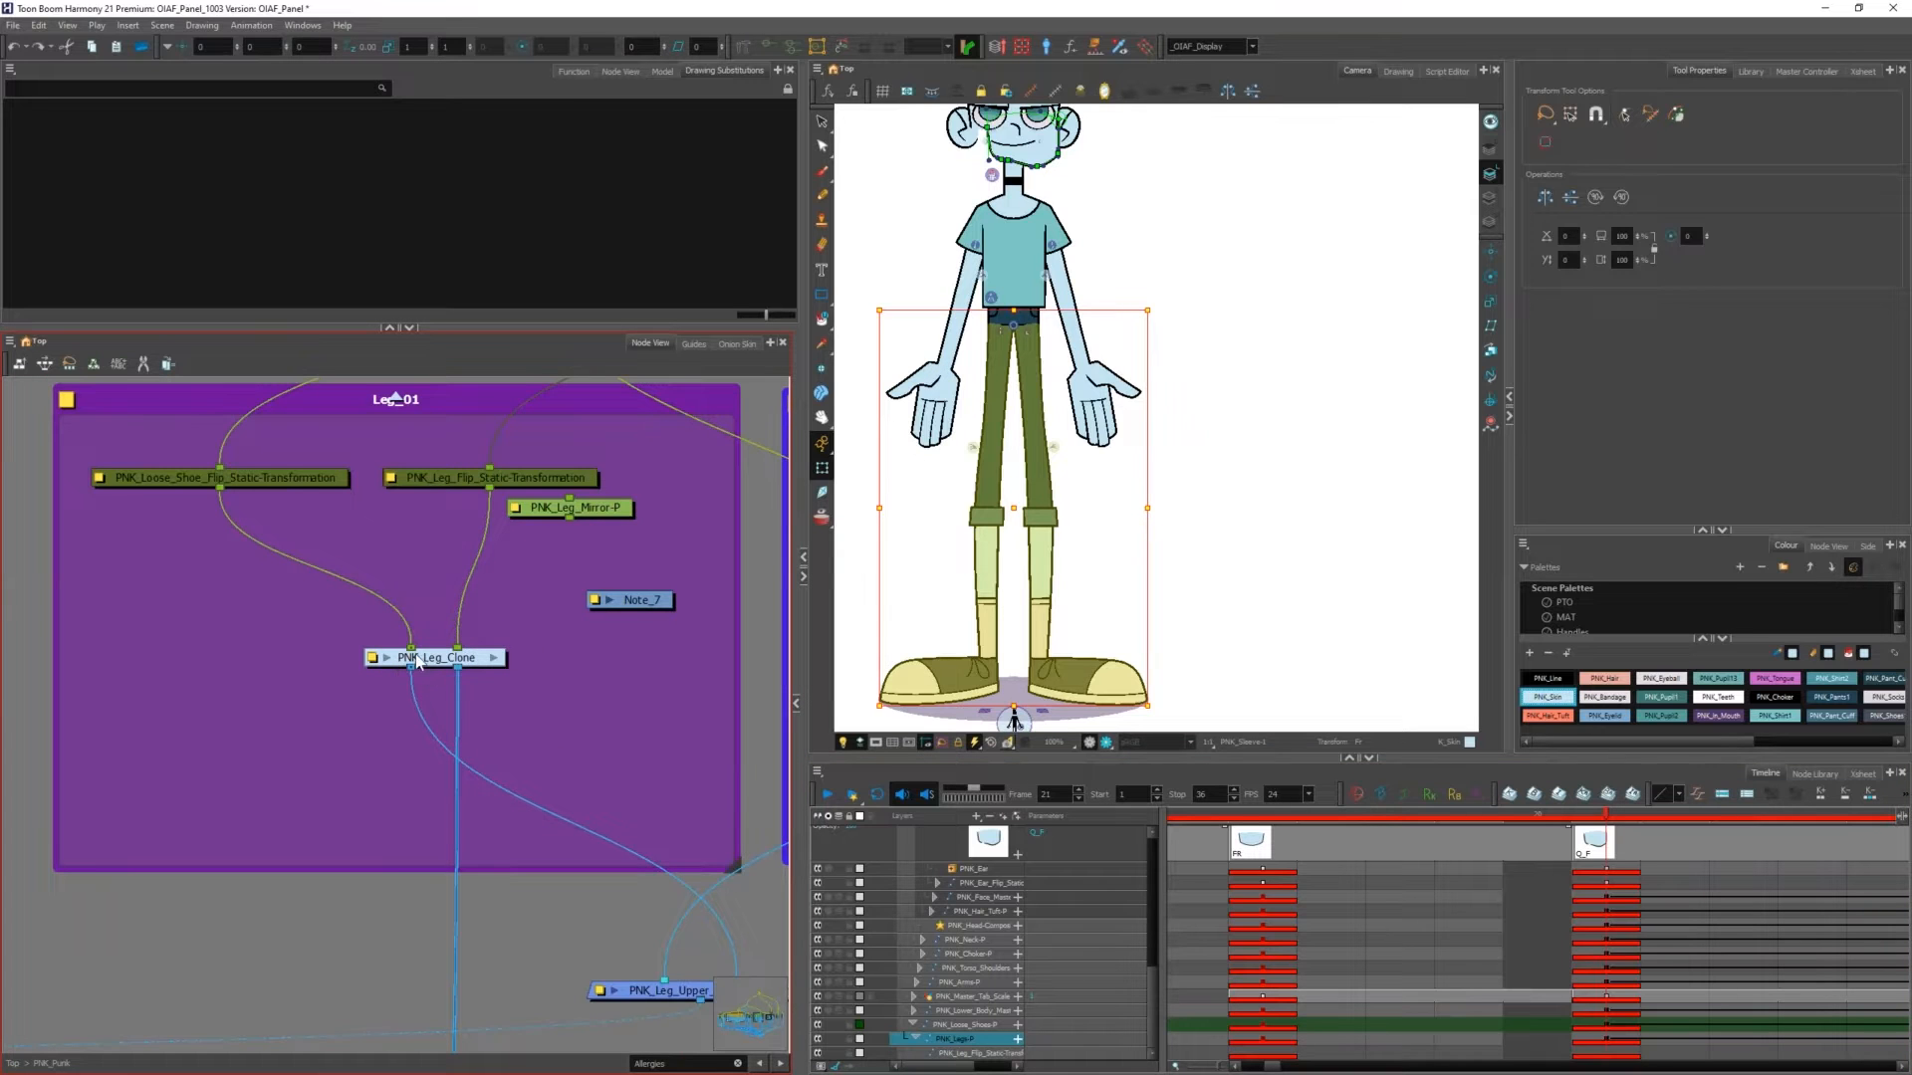
pyautogui.scroll(-1, 428, 677)
pyautogui.scroll(-3, 430, 685)
pyautogui.moveTo(142, 517); pyautogui.dragTo(230, 548)
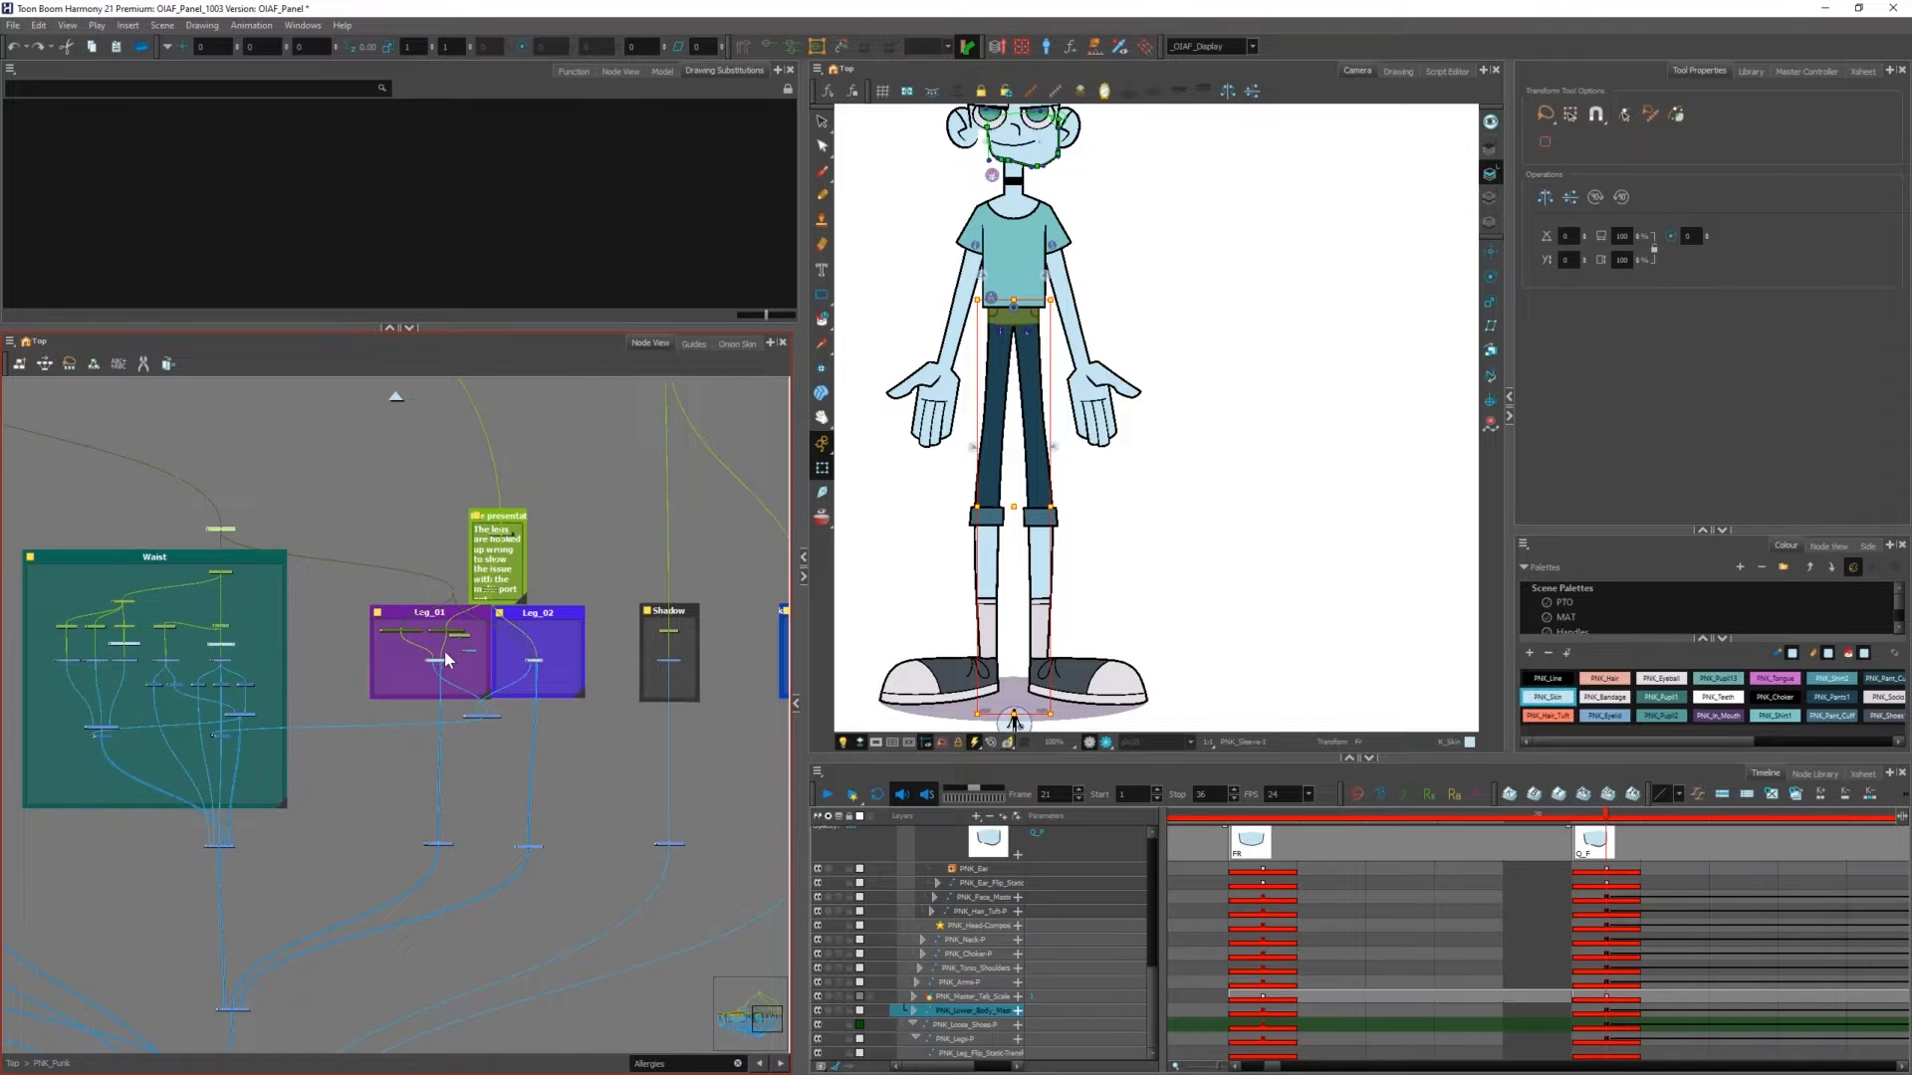
pyautogui.scroll(1, 443, 659)
pyautogui.scroll(5, 445, 660)
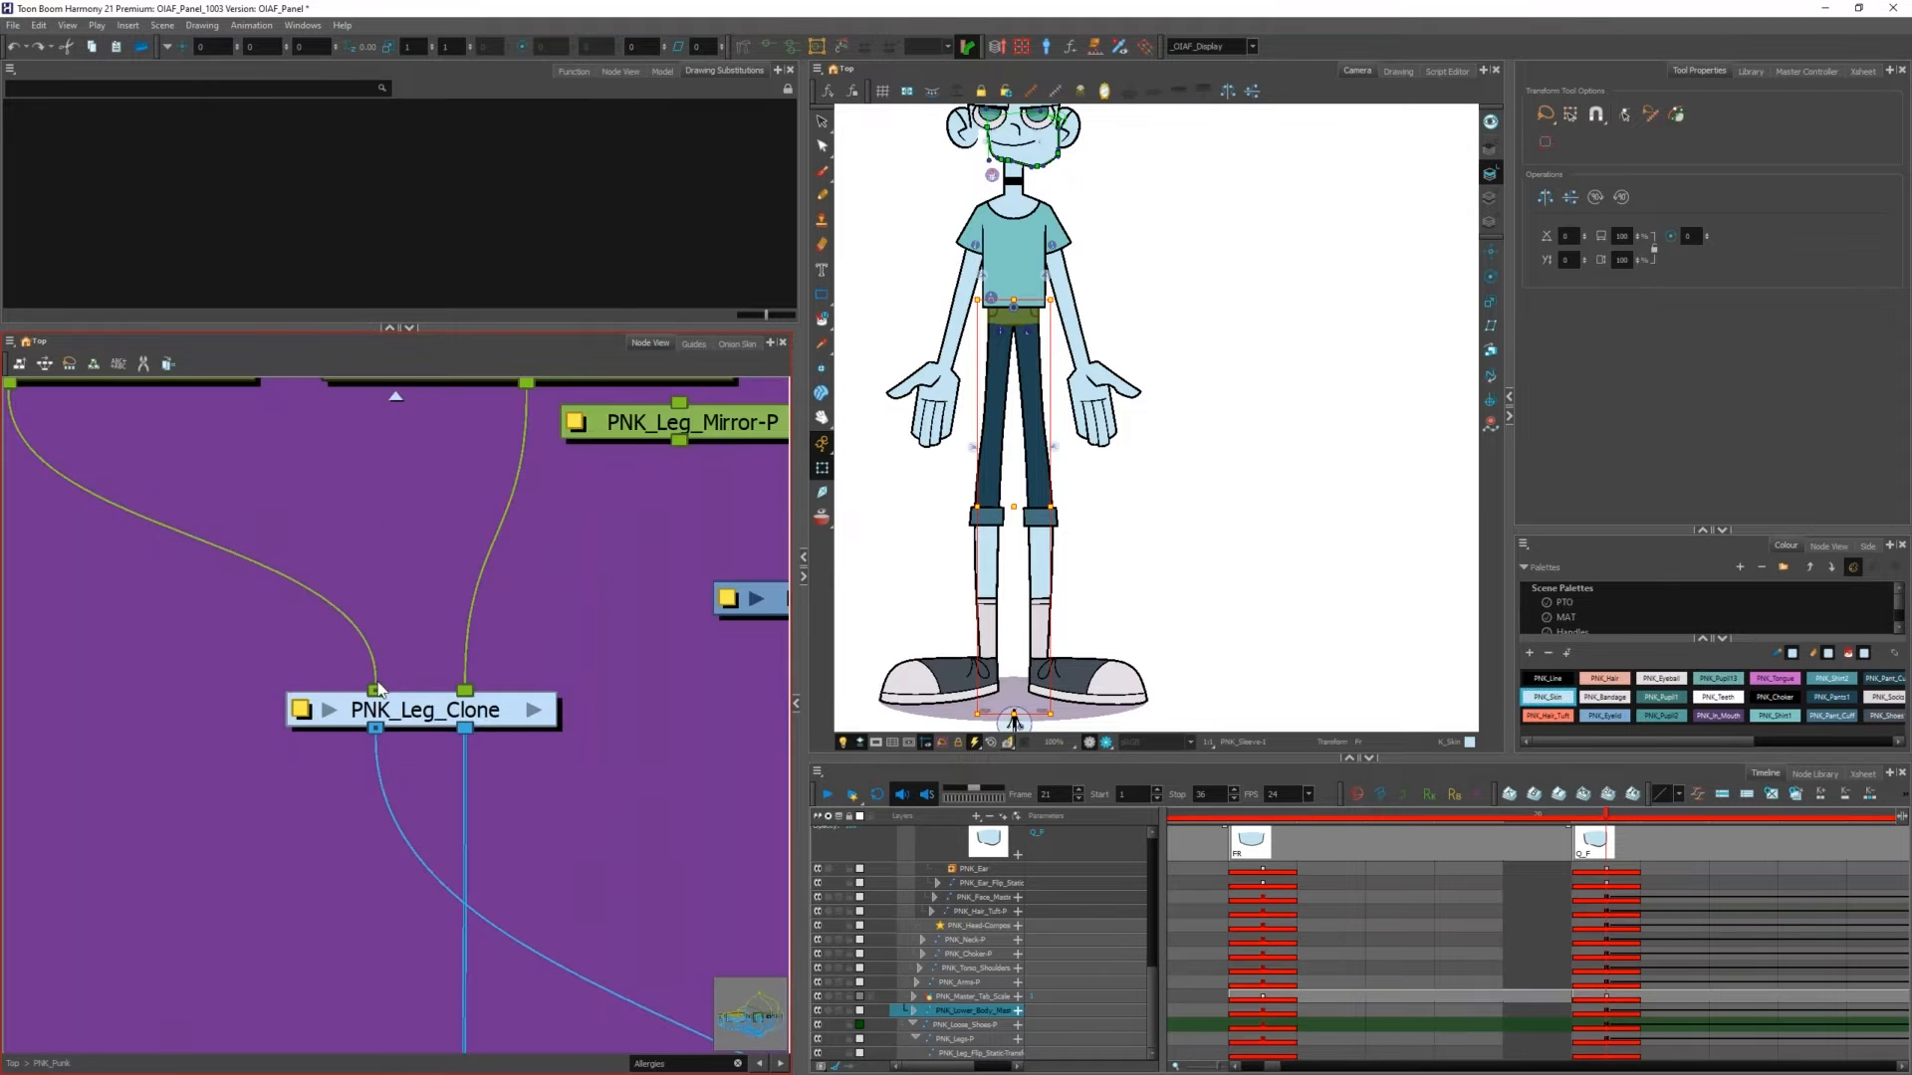
# Step: Enter the PNK_Leg_Clone group, cut the input cable leading to its Loose Shoe backdrop, and return to the character's main network
pyautogui.click(531, 709)
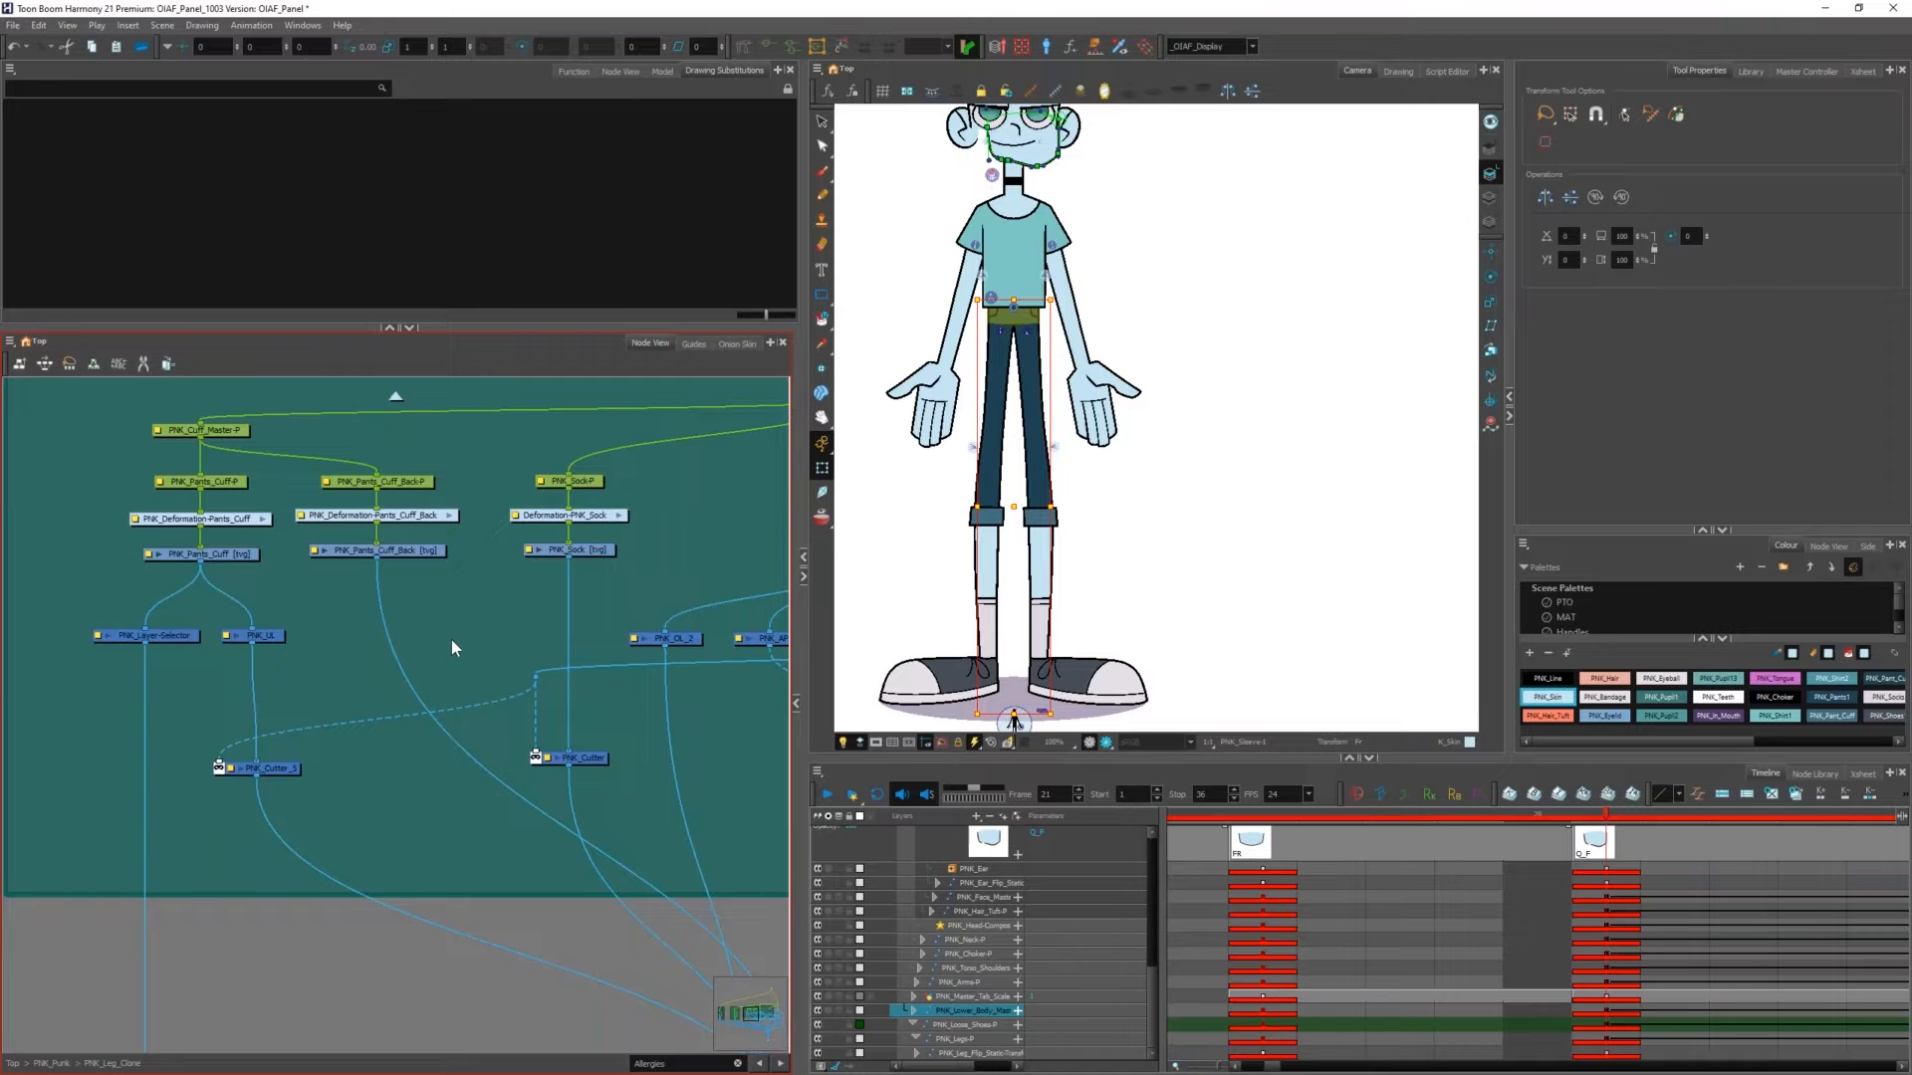
pyautogui.scroll(-5, 456, 647)
pyautogui.scroll(3, 525, 546)
pyautogui.click(145, 363)
pyautogui.moveTo(412, 516); pyautogui.dragTo(546, 628)
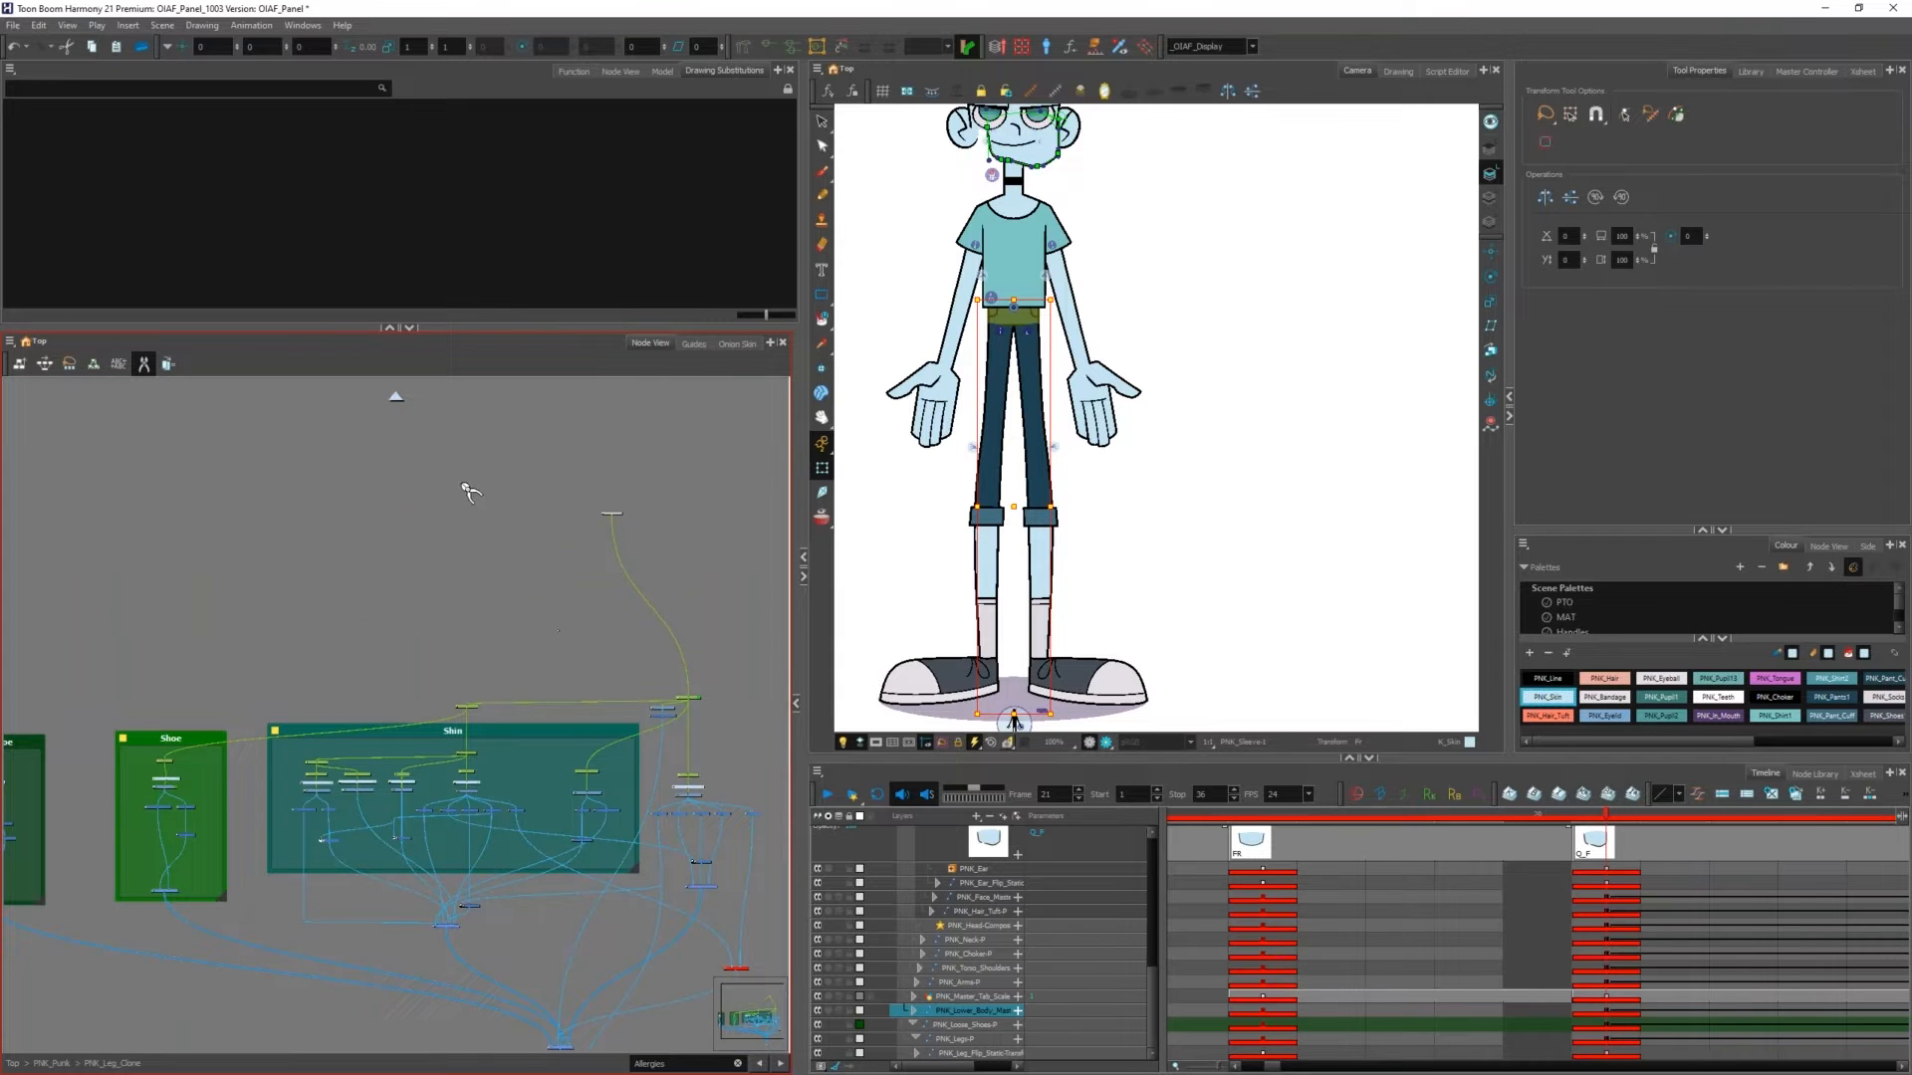
pyautogui.click(394, 398)
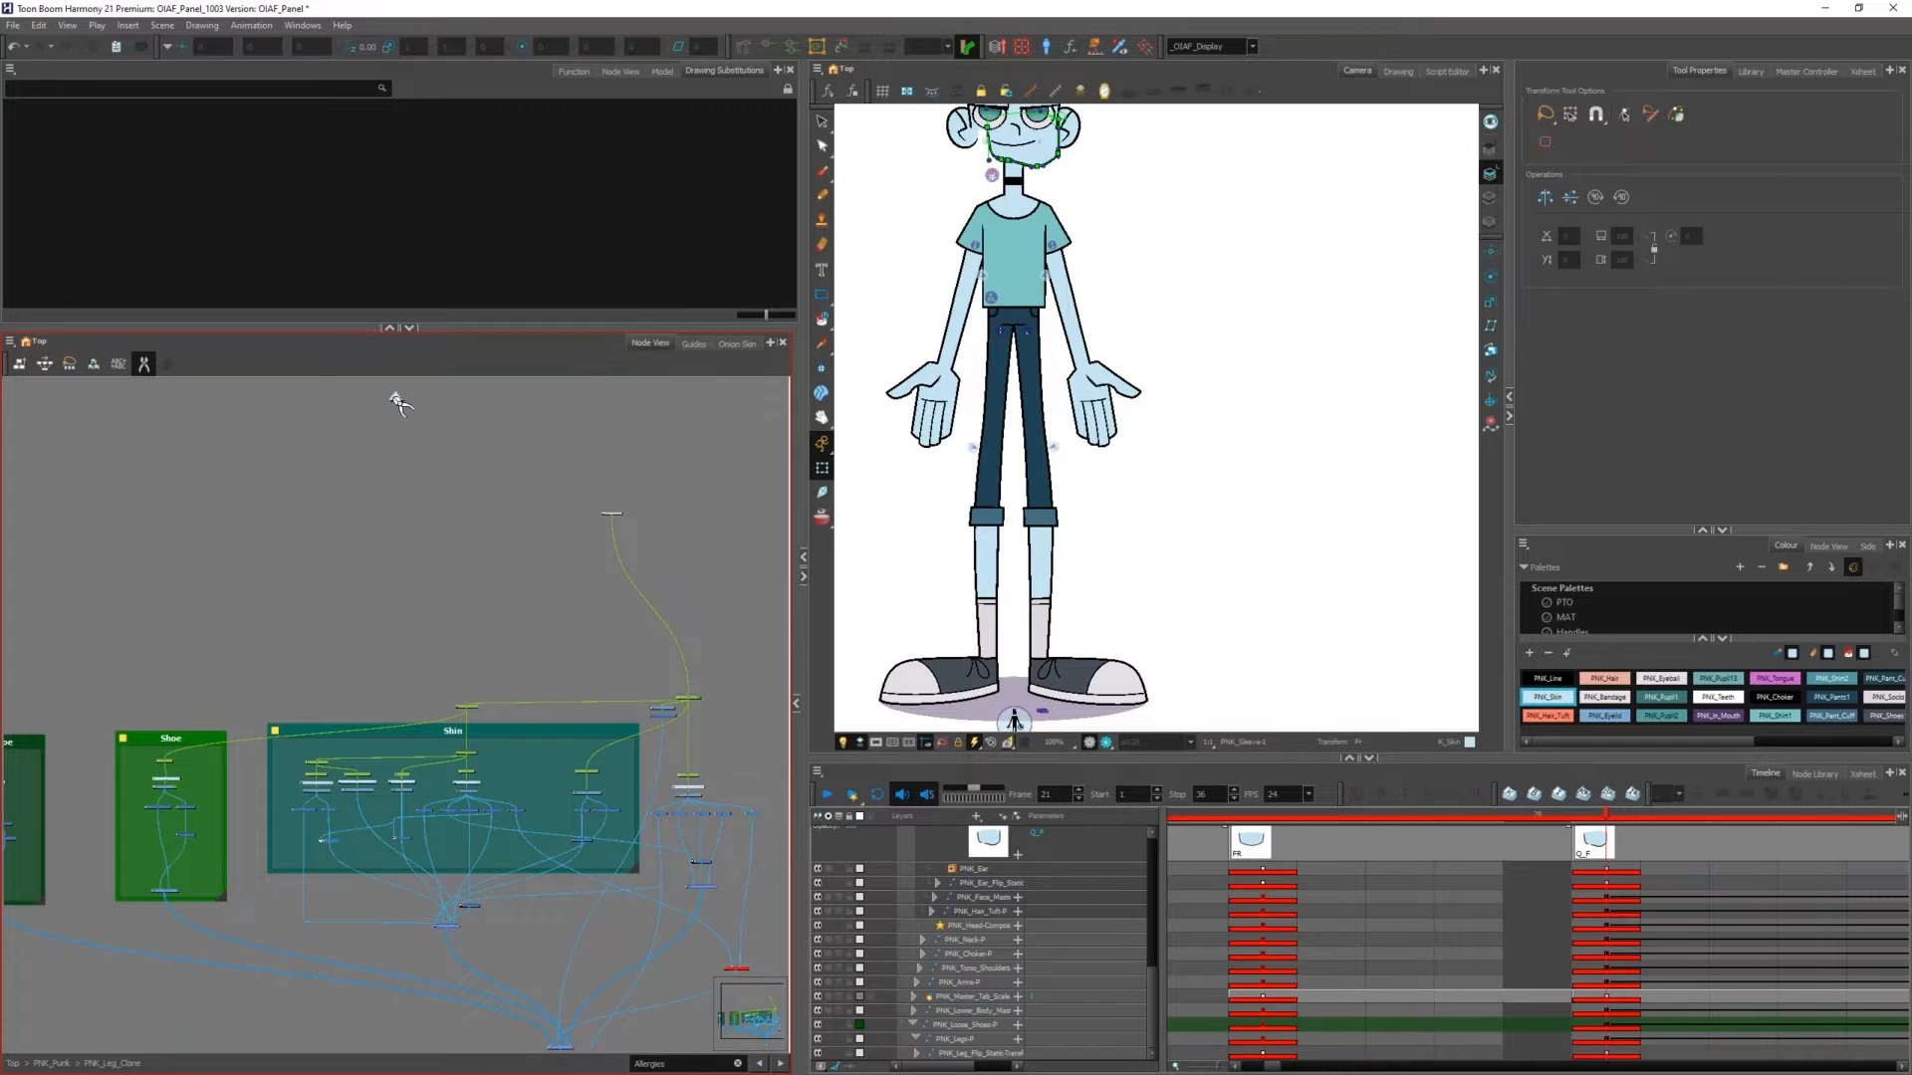
pyautogui.click(143, 365)
pyautogui.click(395, 397)
pyautogui.scroll(-6, 378, 538)
pyautogui.scroll(-4, 324, 625)
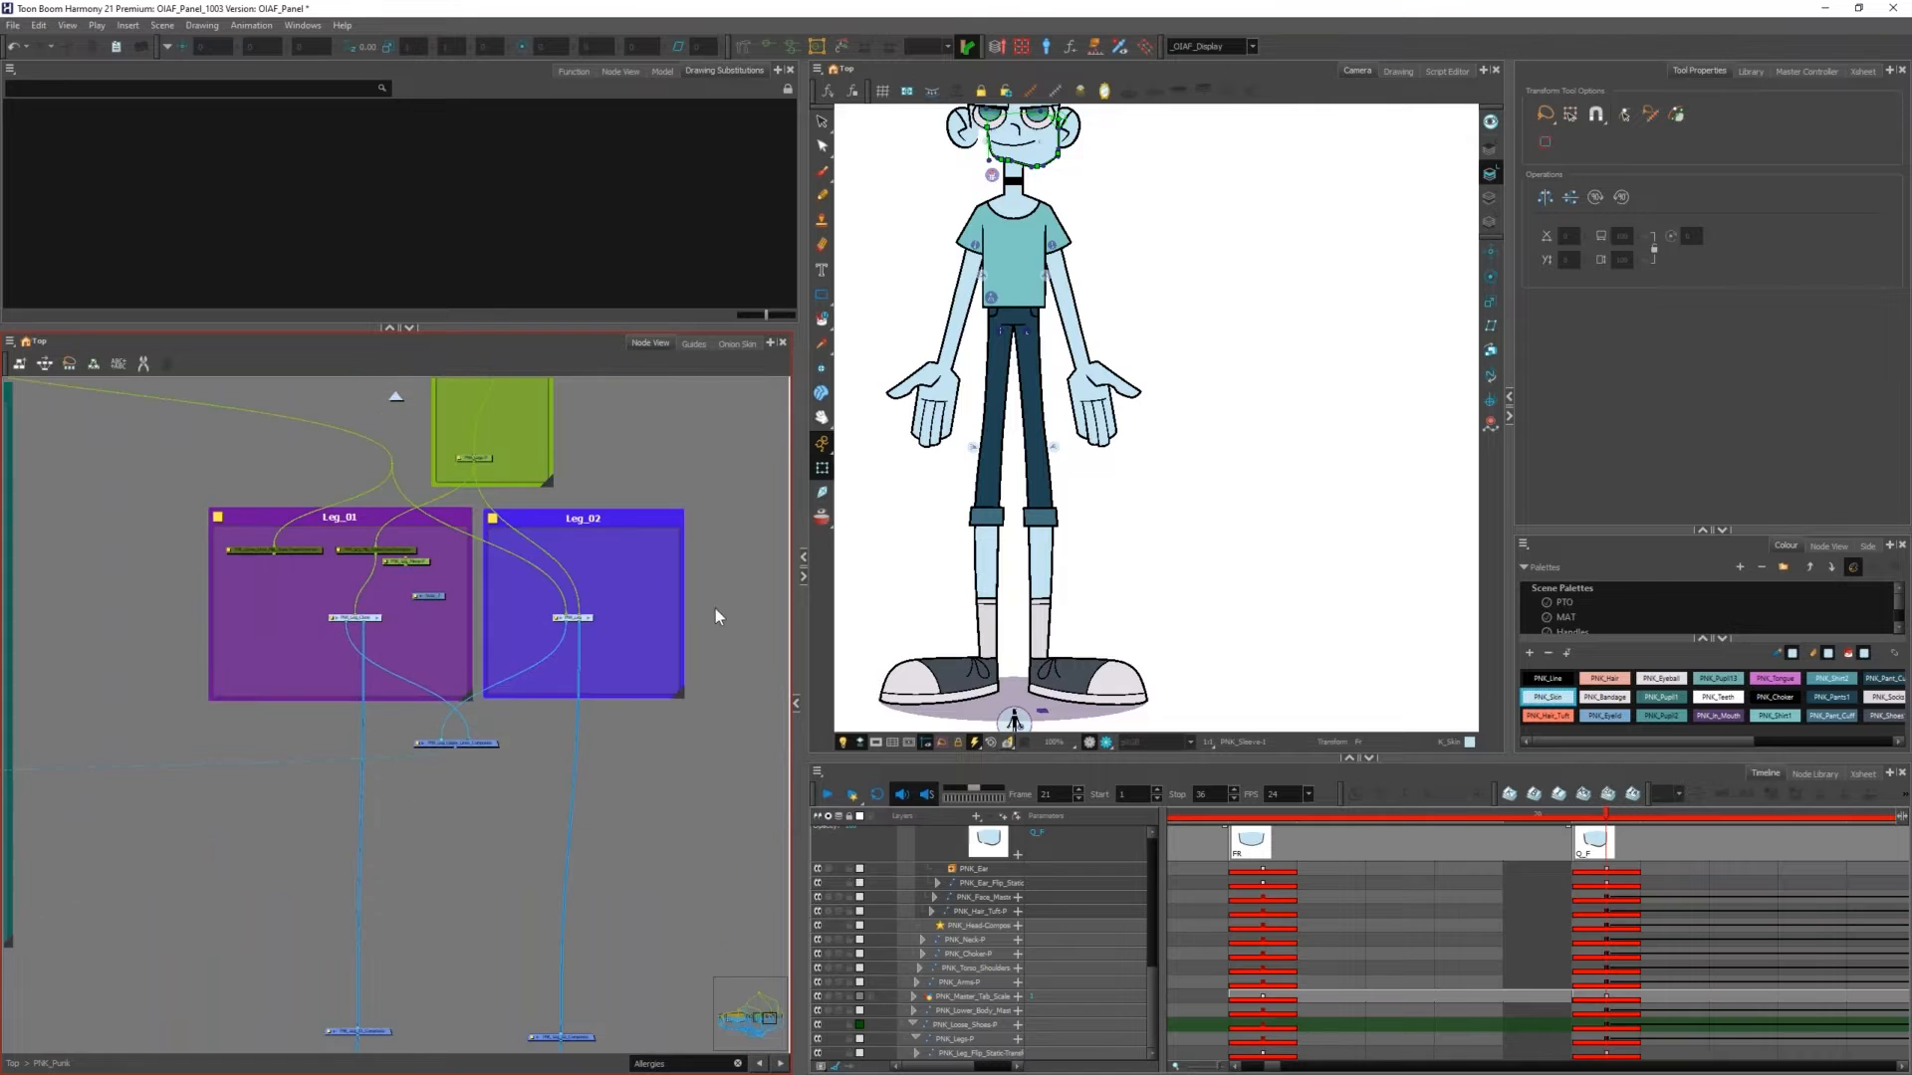
# Step: Enter the PNK_Leg group in Leg_02, cut the input cable leading to its Loose Shoe backdrop, and leave the group
pyautogui.scroll(8, 595, 611)
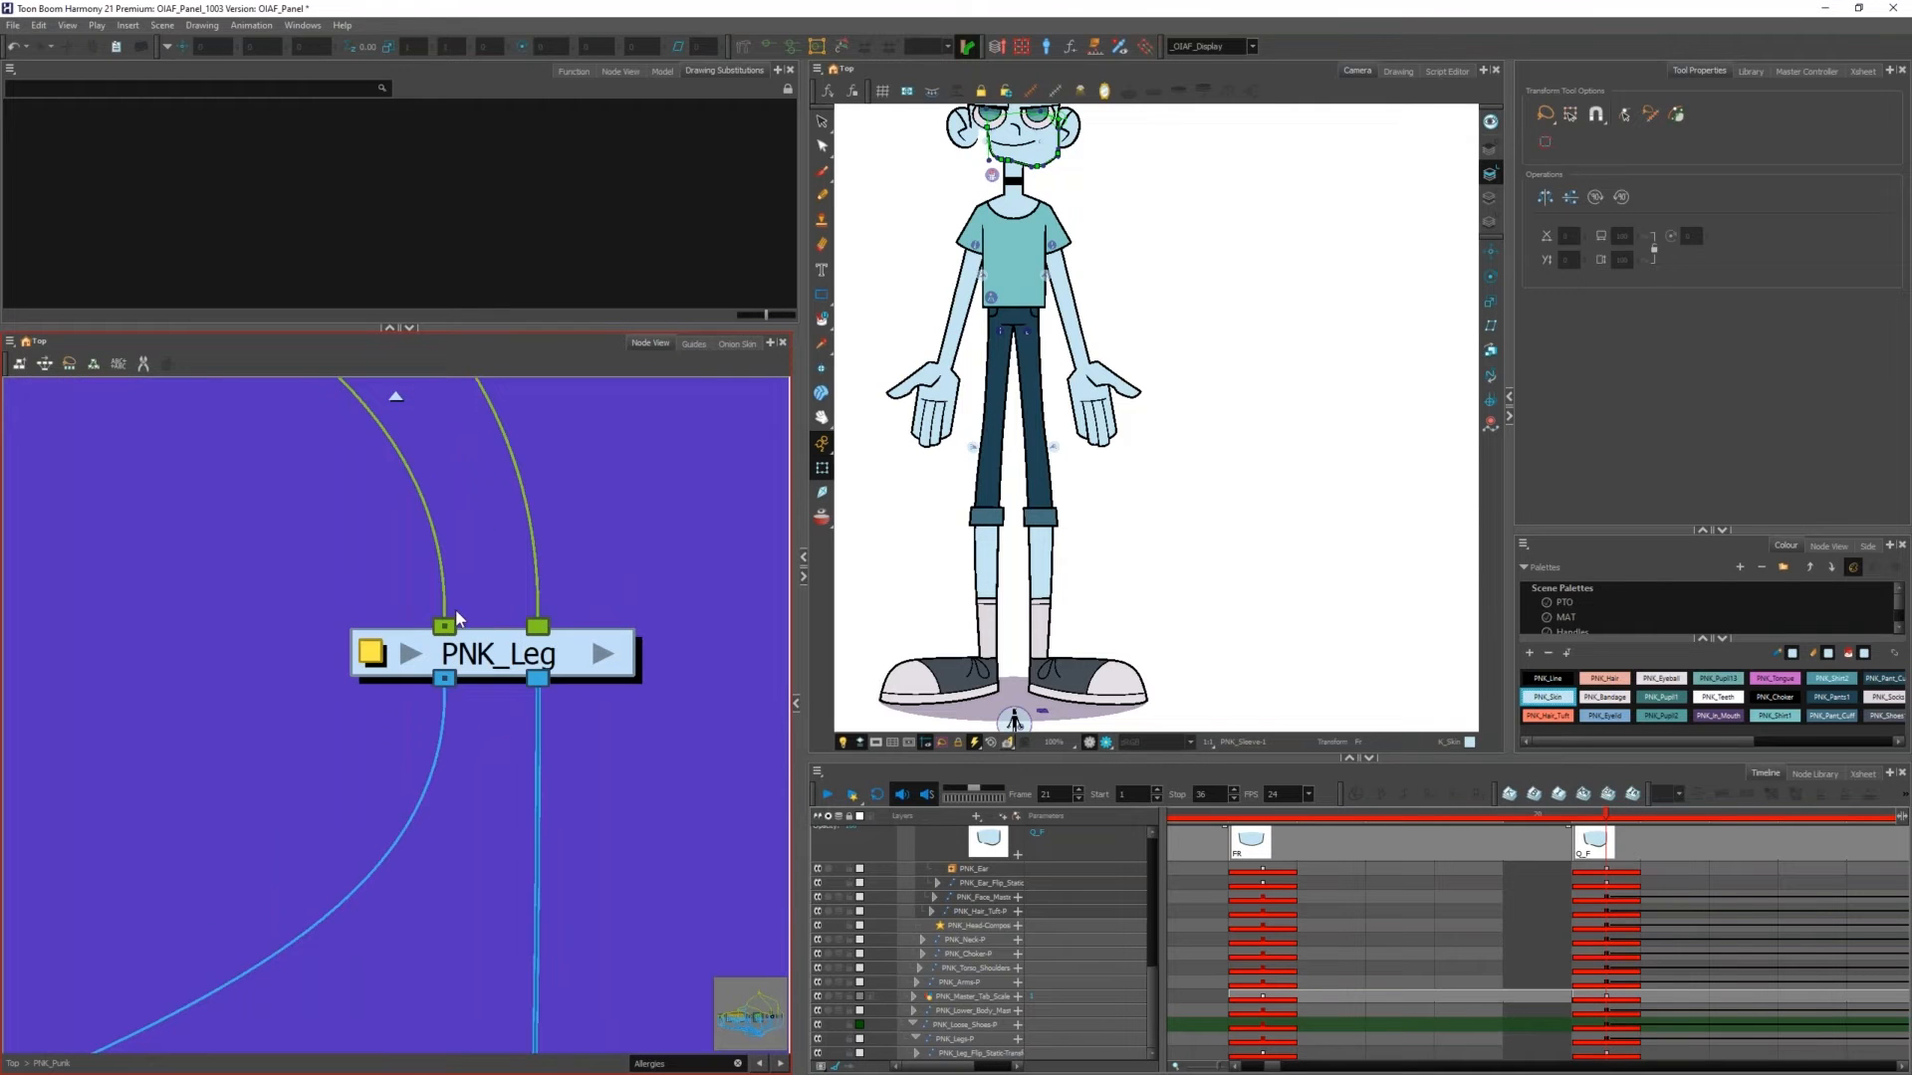
pyautogui.moveTo(445, 598); pyautogui.dragTo(490, 595)
pyautogui.click(603, 654)
pyautogui.scroll(-9, 523, 646)
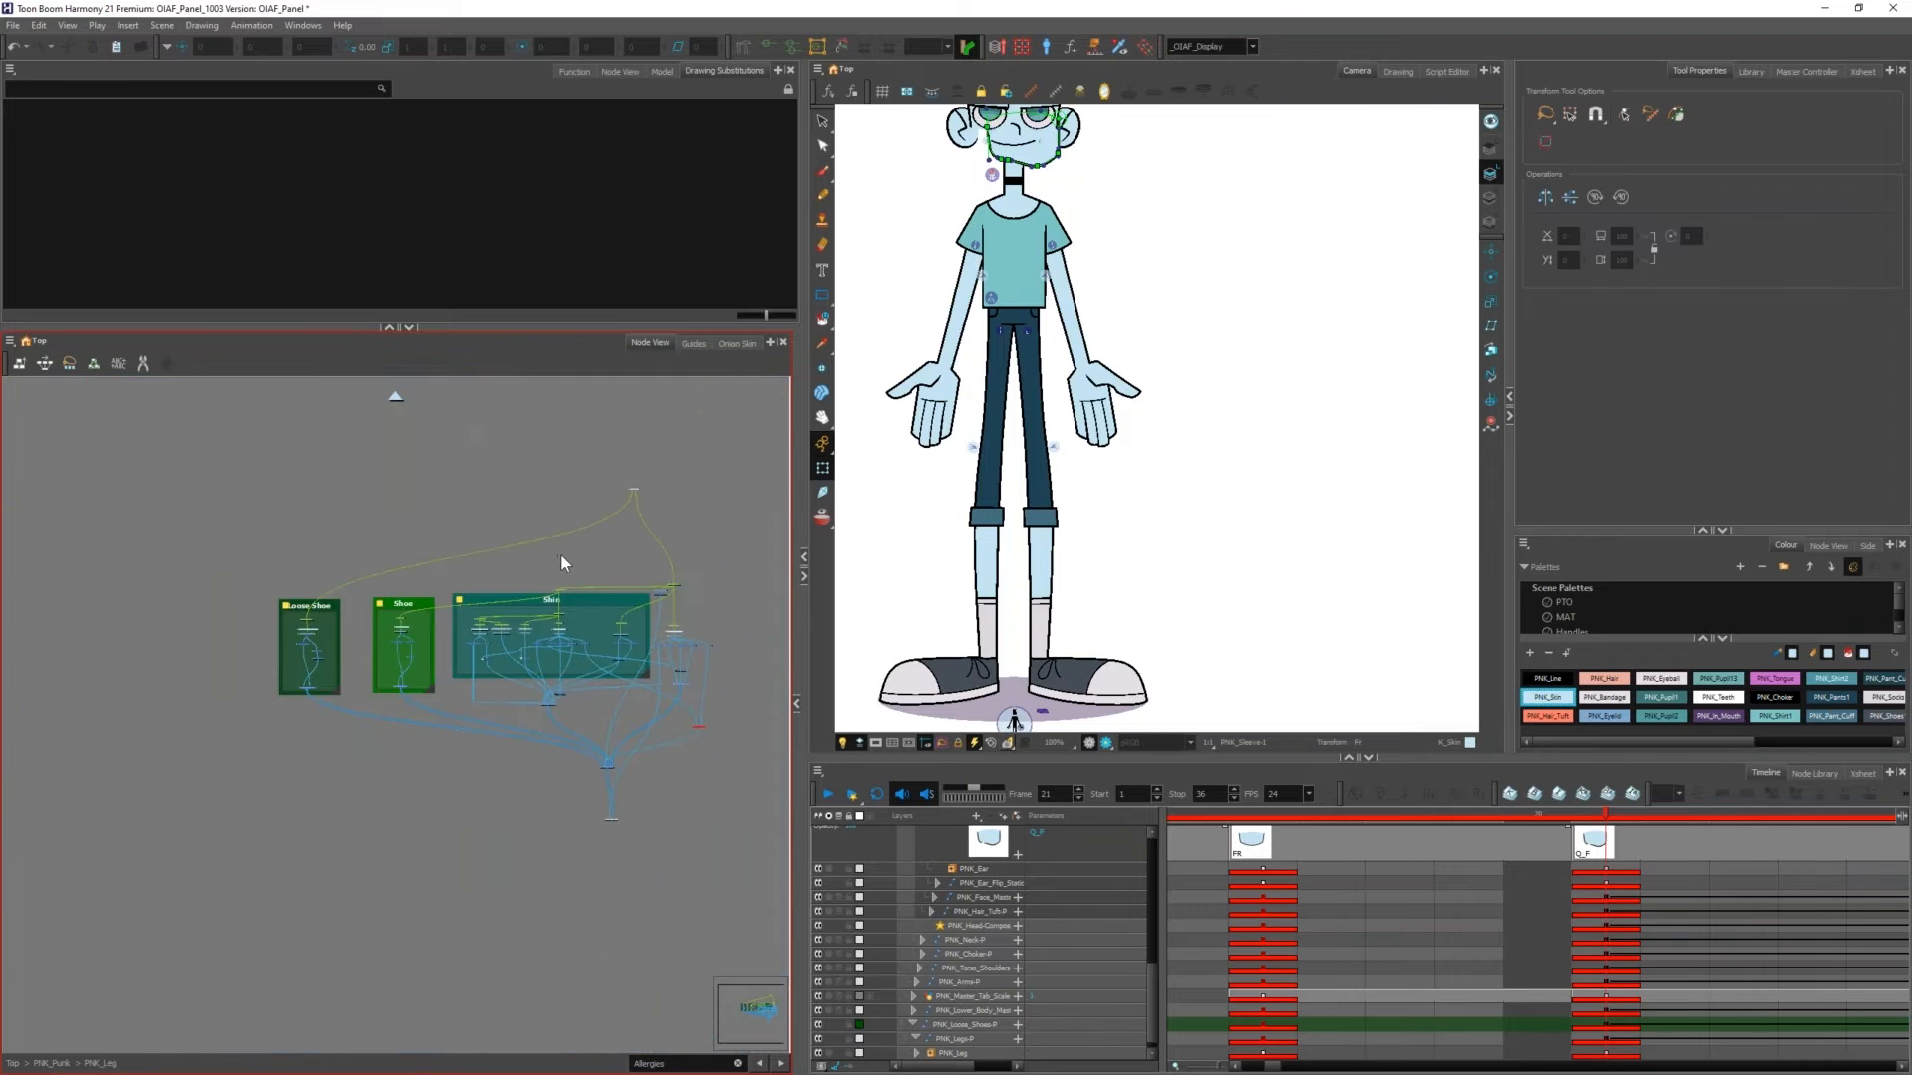
pyautogui.press(',')
pyautogui.hotkey('alt', 'shift', 'x')
pyautogui.moveTo(603, 560)
pyautogui.mouseDown()
pyautogui.moveTo(503, 527)
pyautogui.moveTo(515, 537)
pyautogui.mouseUp()
pyautogui.hotkey('alt', 'shift', 'x')
pyautogui.click(395, 398)
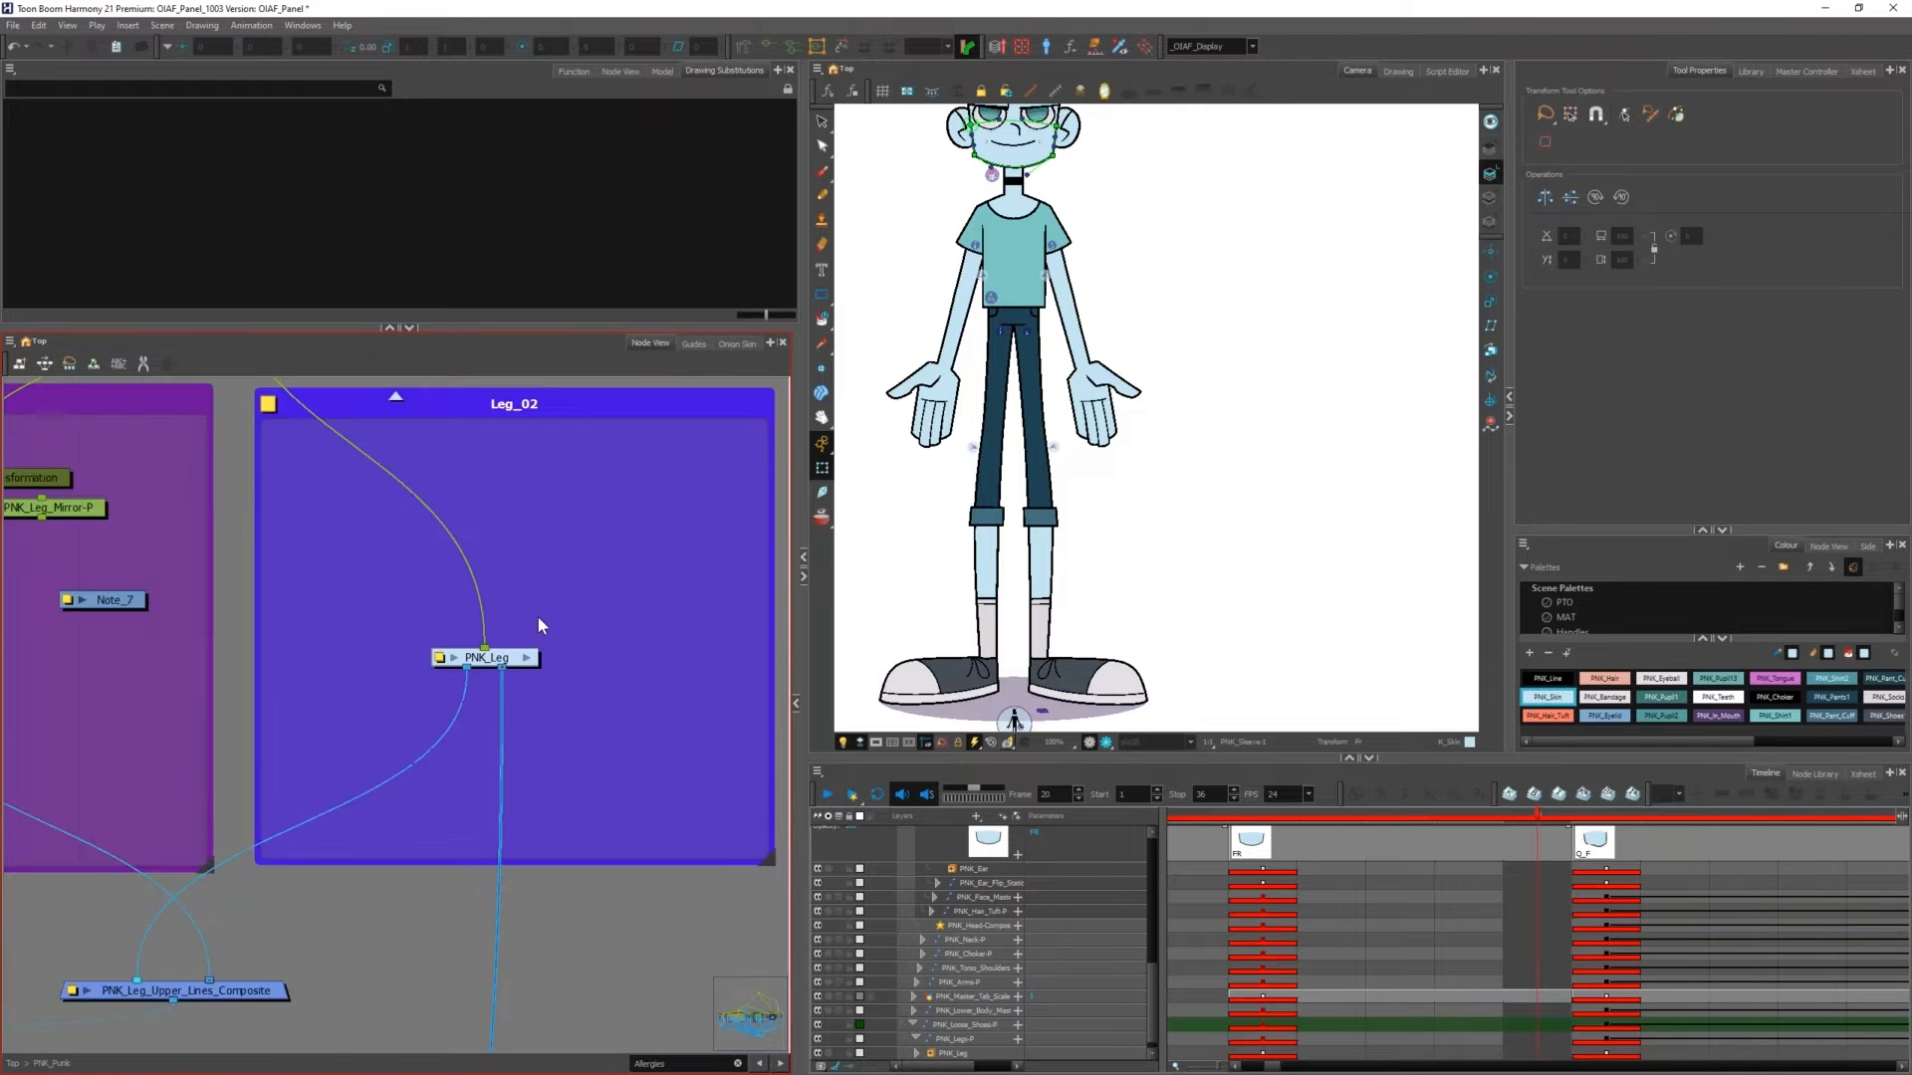
# Step: Select PNK_Legs-P, expand it in the timeline, and examine the leg hierarchy and the rewired Leg_01 and Leg_02 nodes
pyautogui.scroll(5, 428, 451)
pyautogui.click(401, 547)
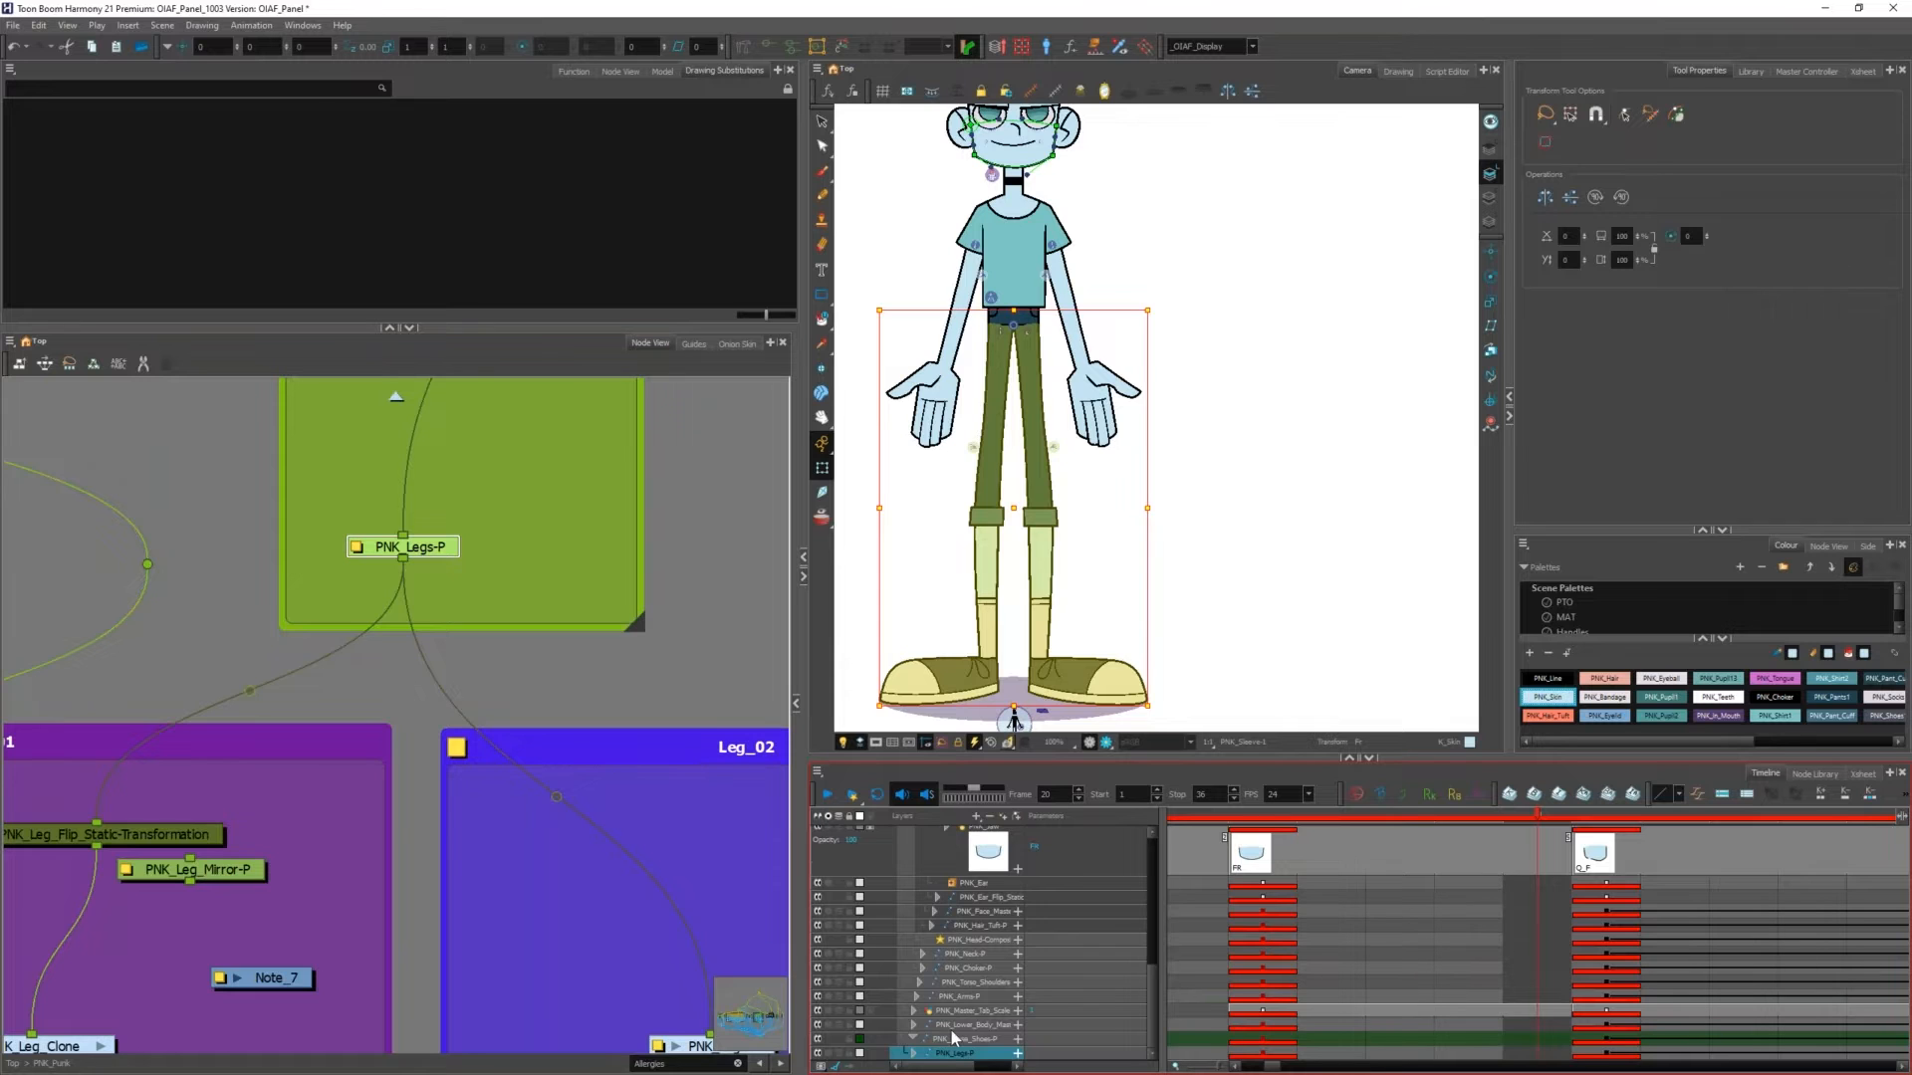
pyautogui.click(915, 1053)
pyautogui.scroll(-2, 916, 1057)
pyautogui.scroll(-3, 918, 1055)
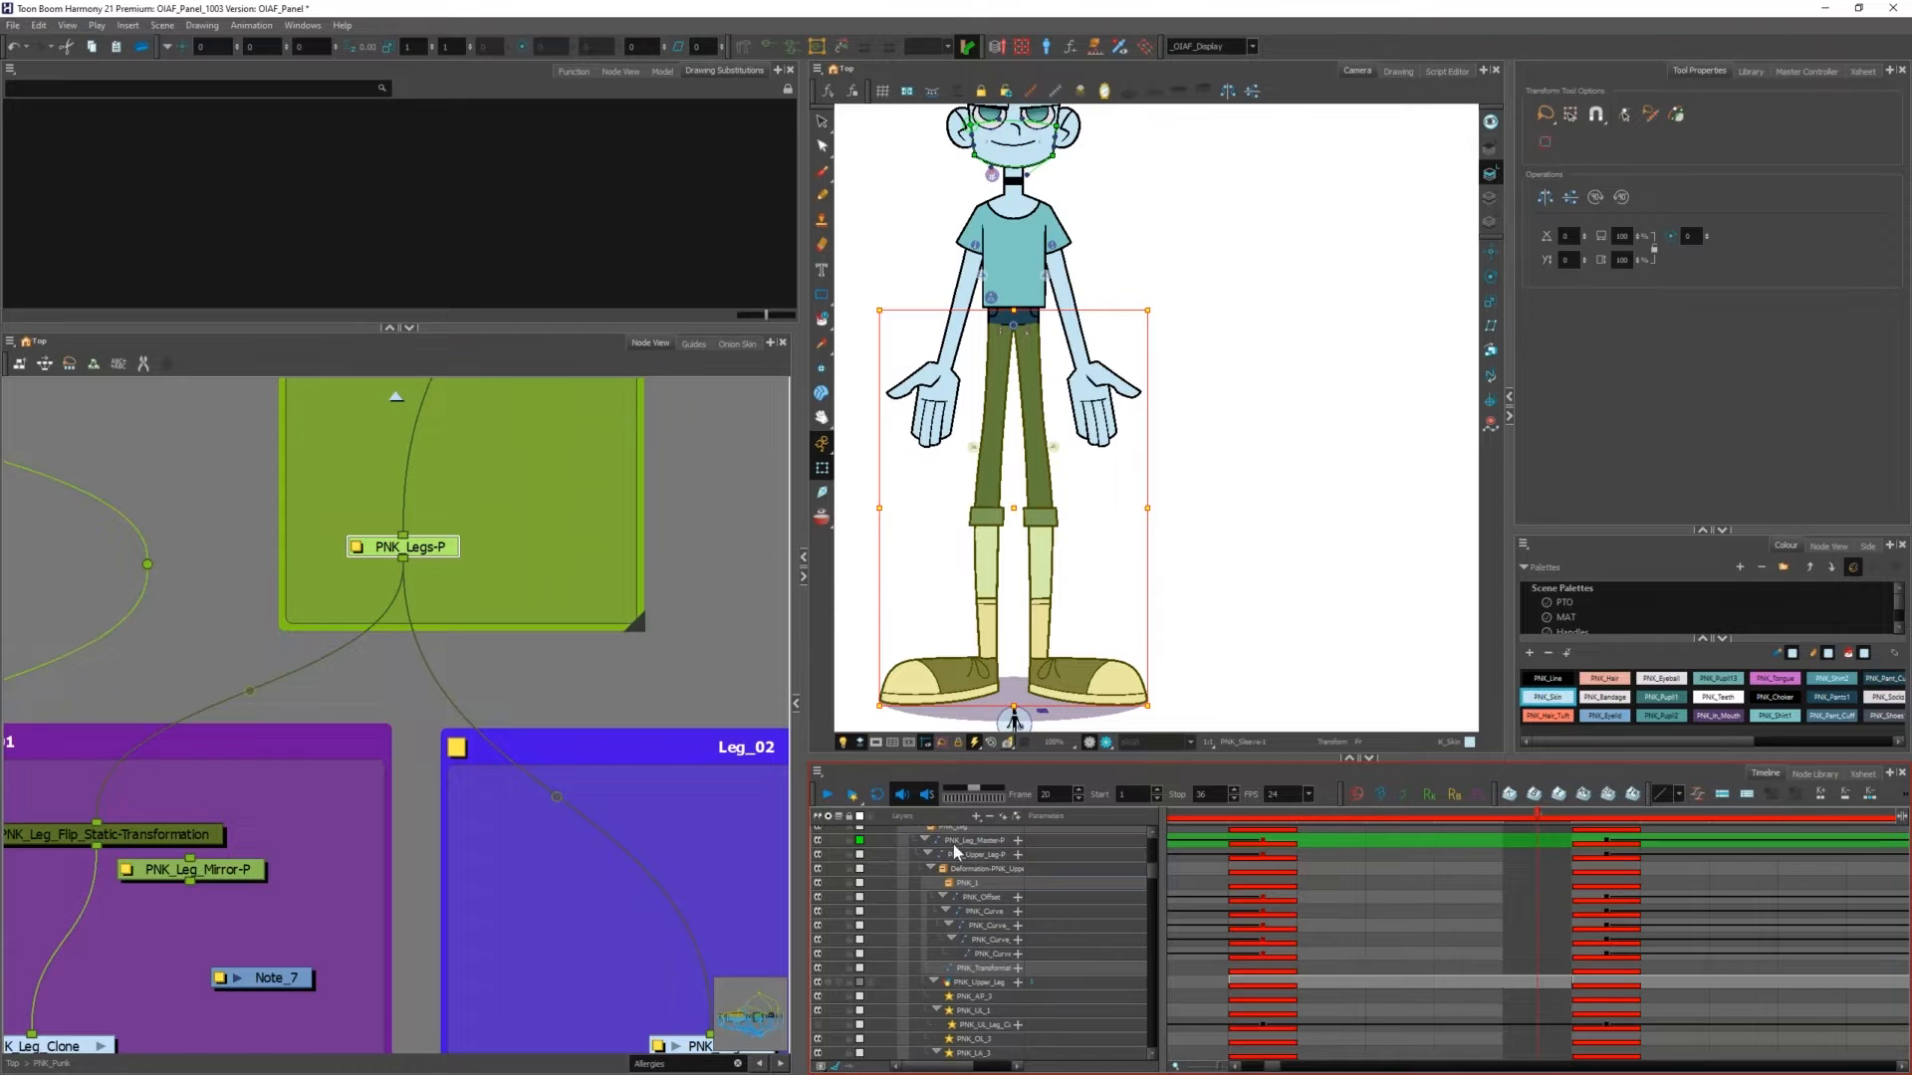
pyautogui.scroll(-4, 970, 916)
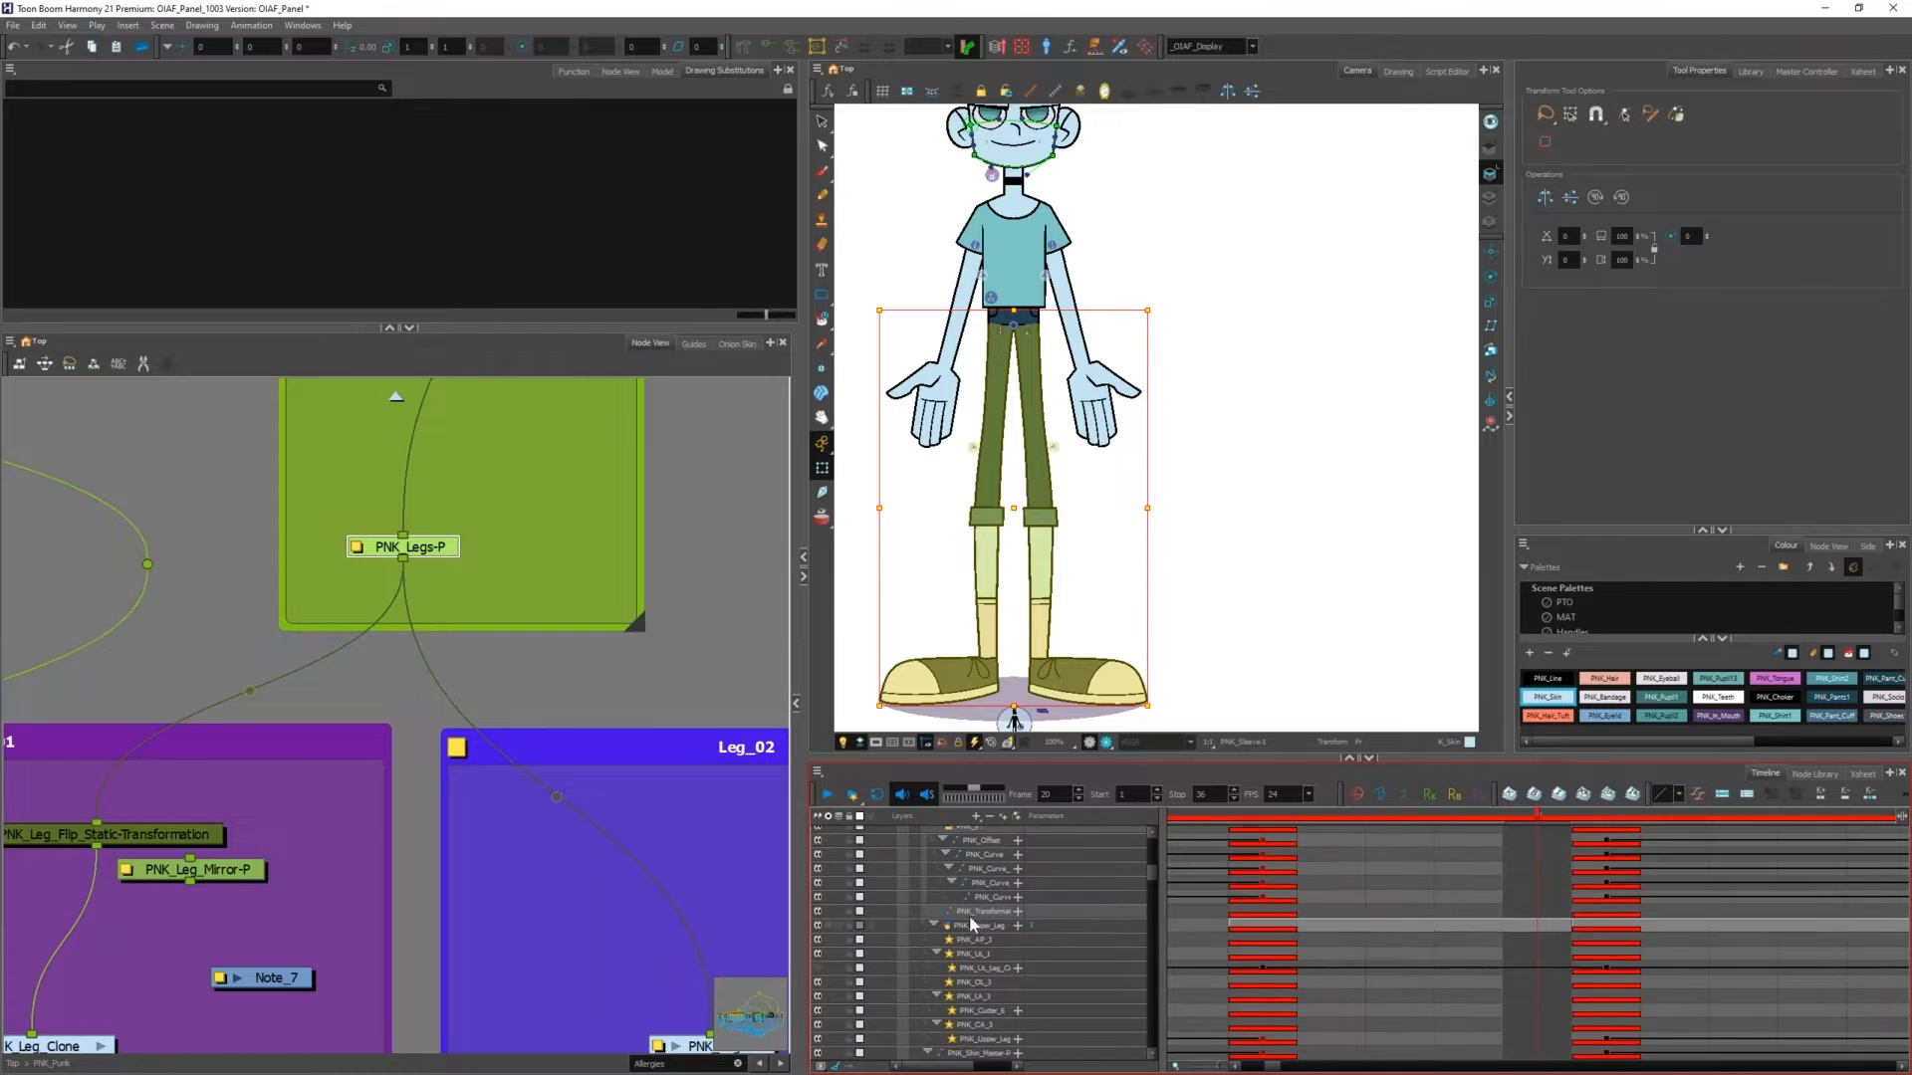
pyautogui.scroll(-5, 969, 916)
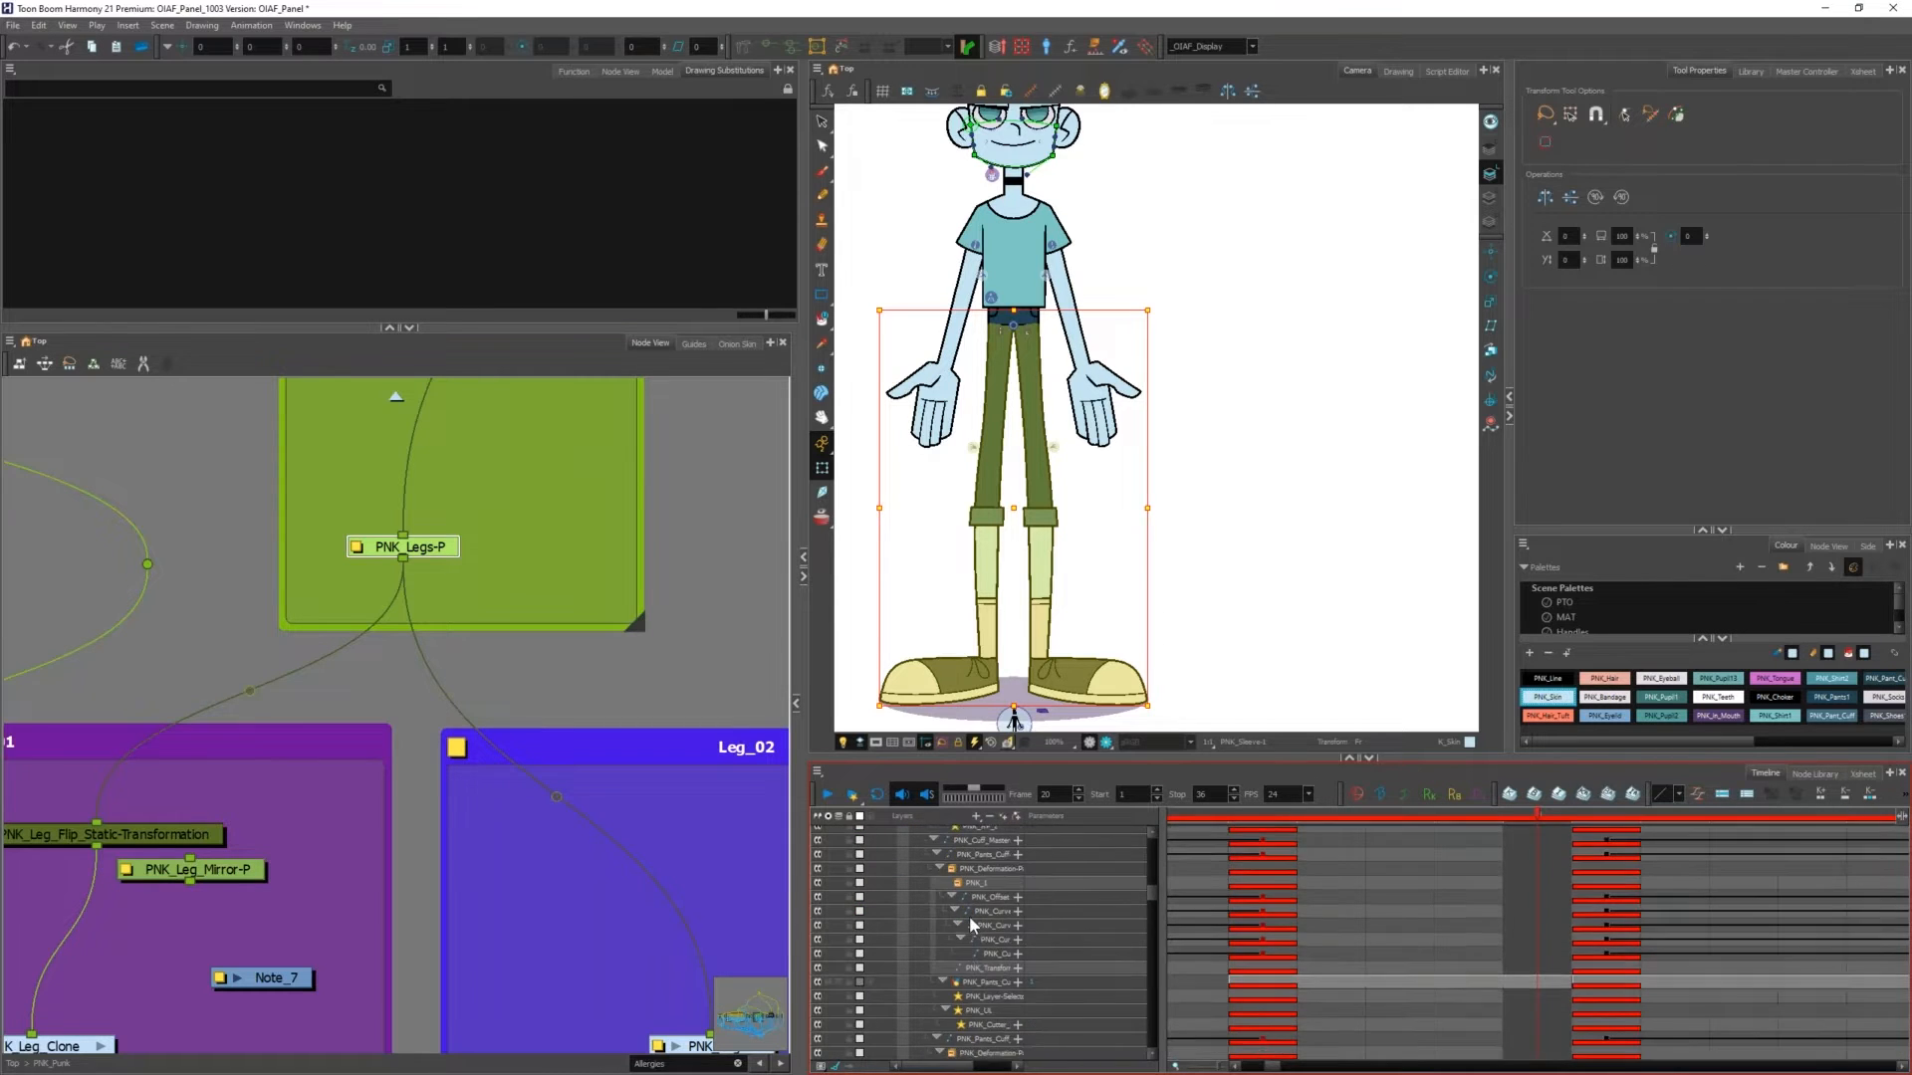
pyautogui.scroll(-3, 338, 635)
pyautogui.scroll(-2, 283, 737)
pyautogui.scroll(3, 303, 665)
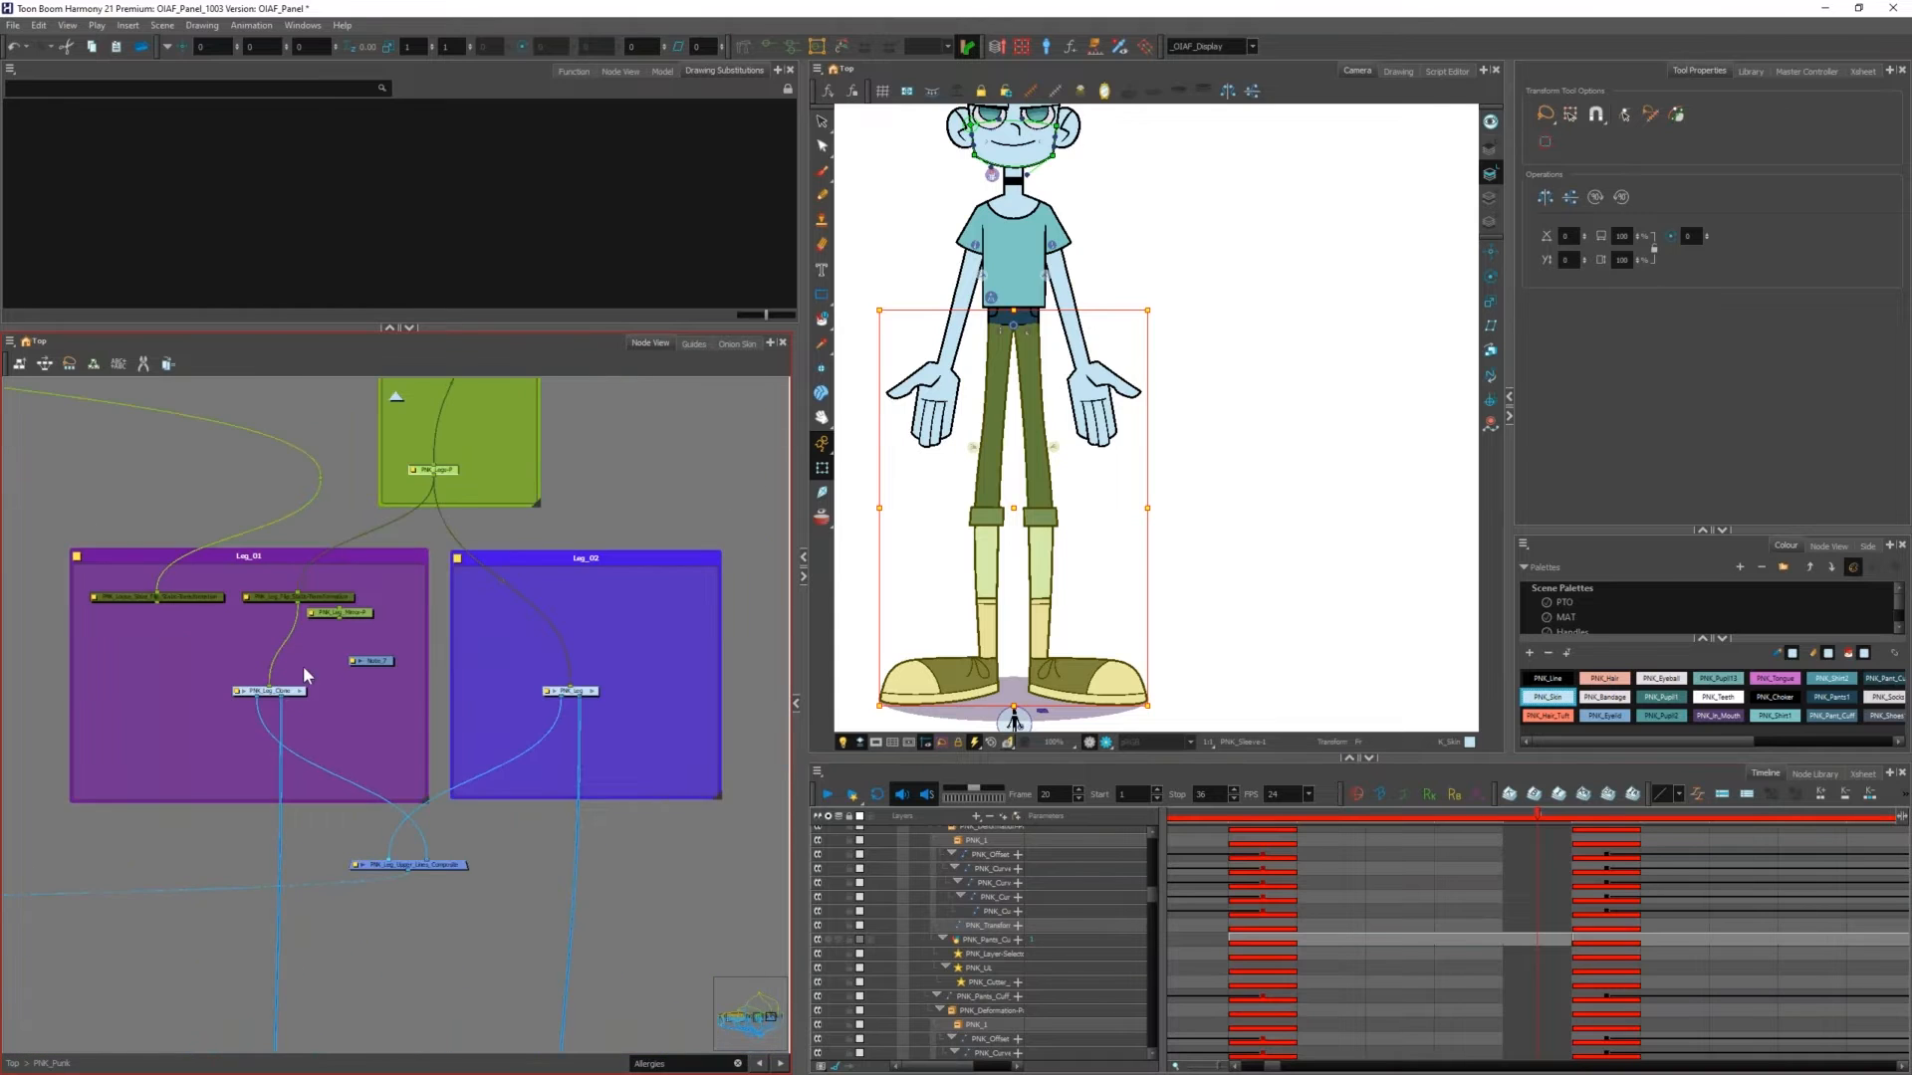
pyautogui.scroll(2, 296, 637)
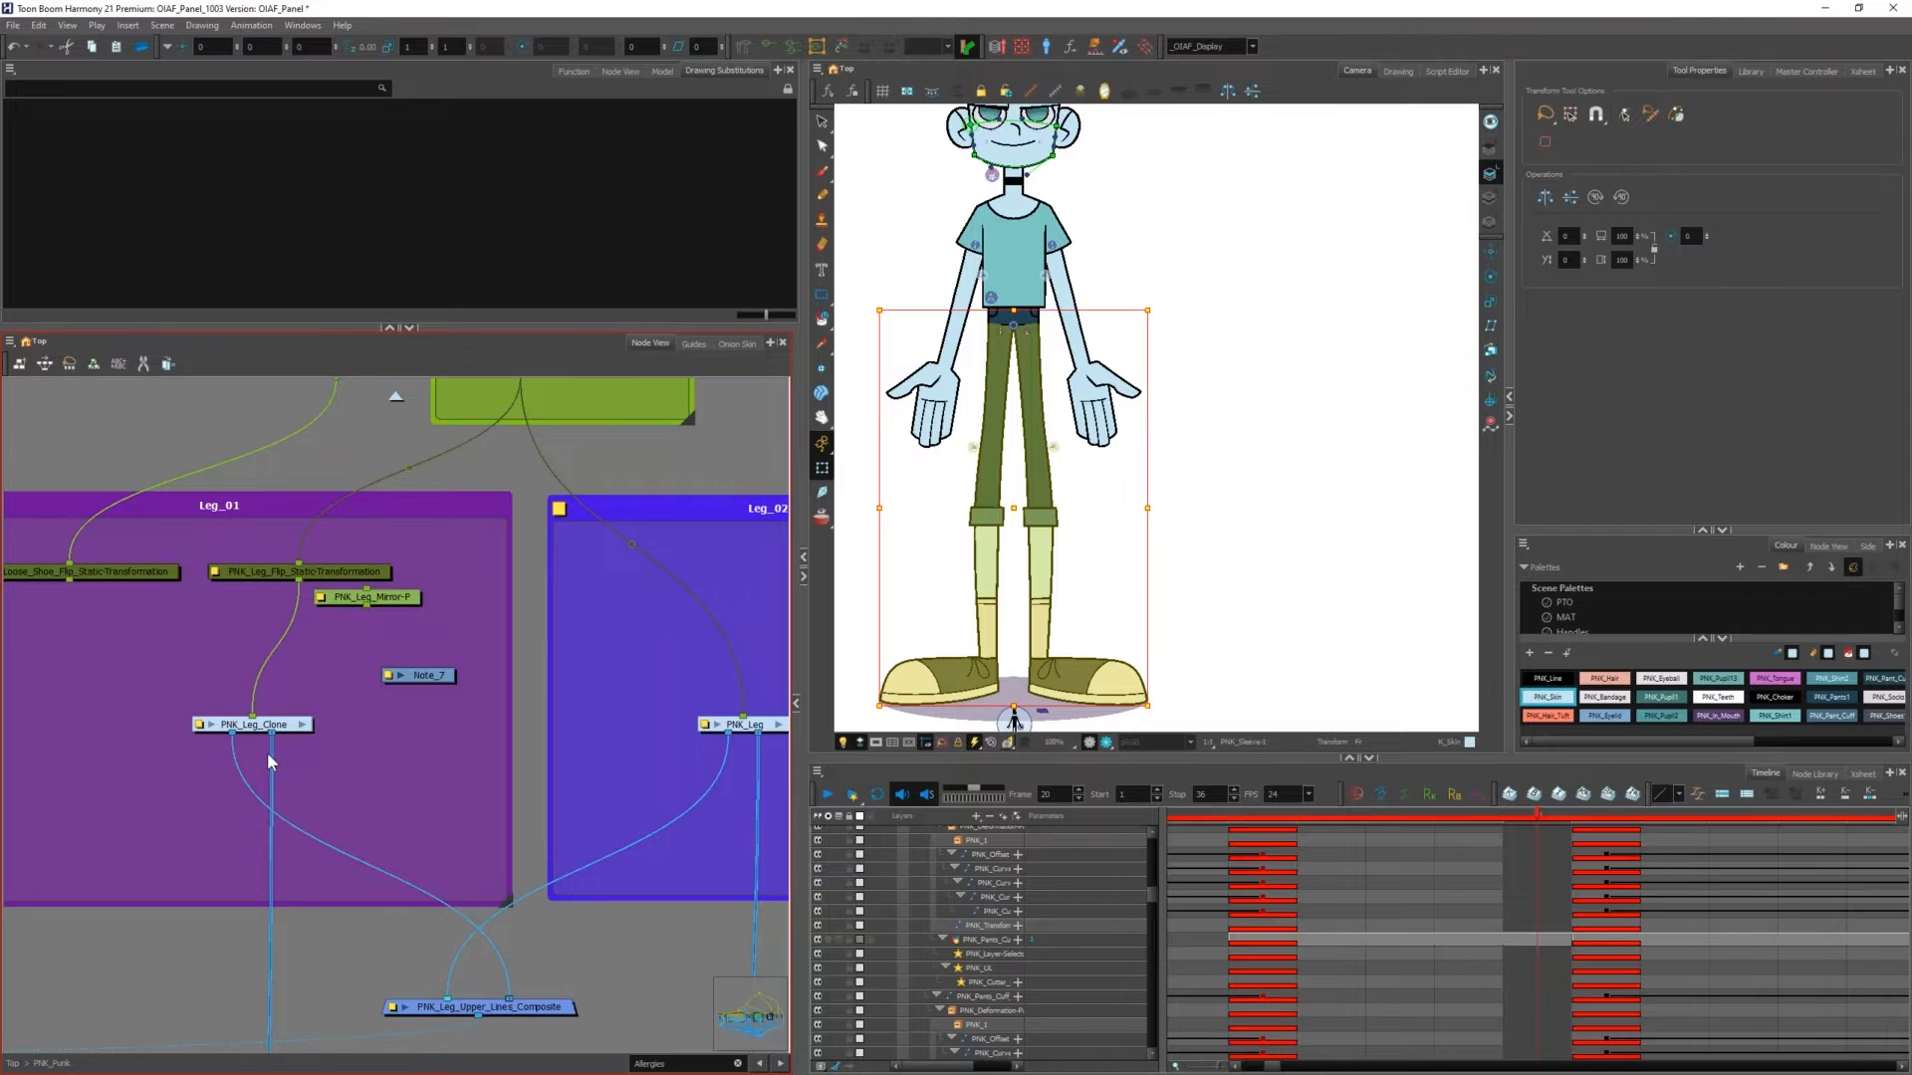
# Step: Leave the character group for the top-level network and connect the _OIAF_Display node to Tools_Test in the Drawing Tools backdrop
pyautogui.click(236, 78)
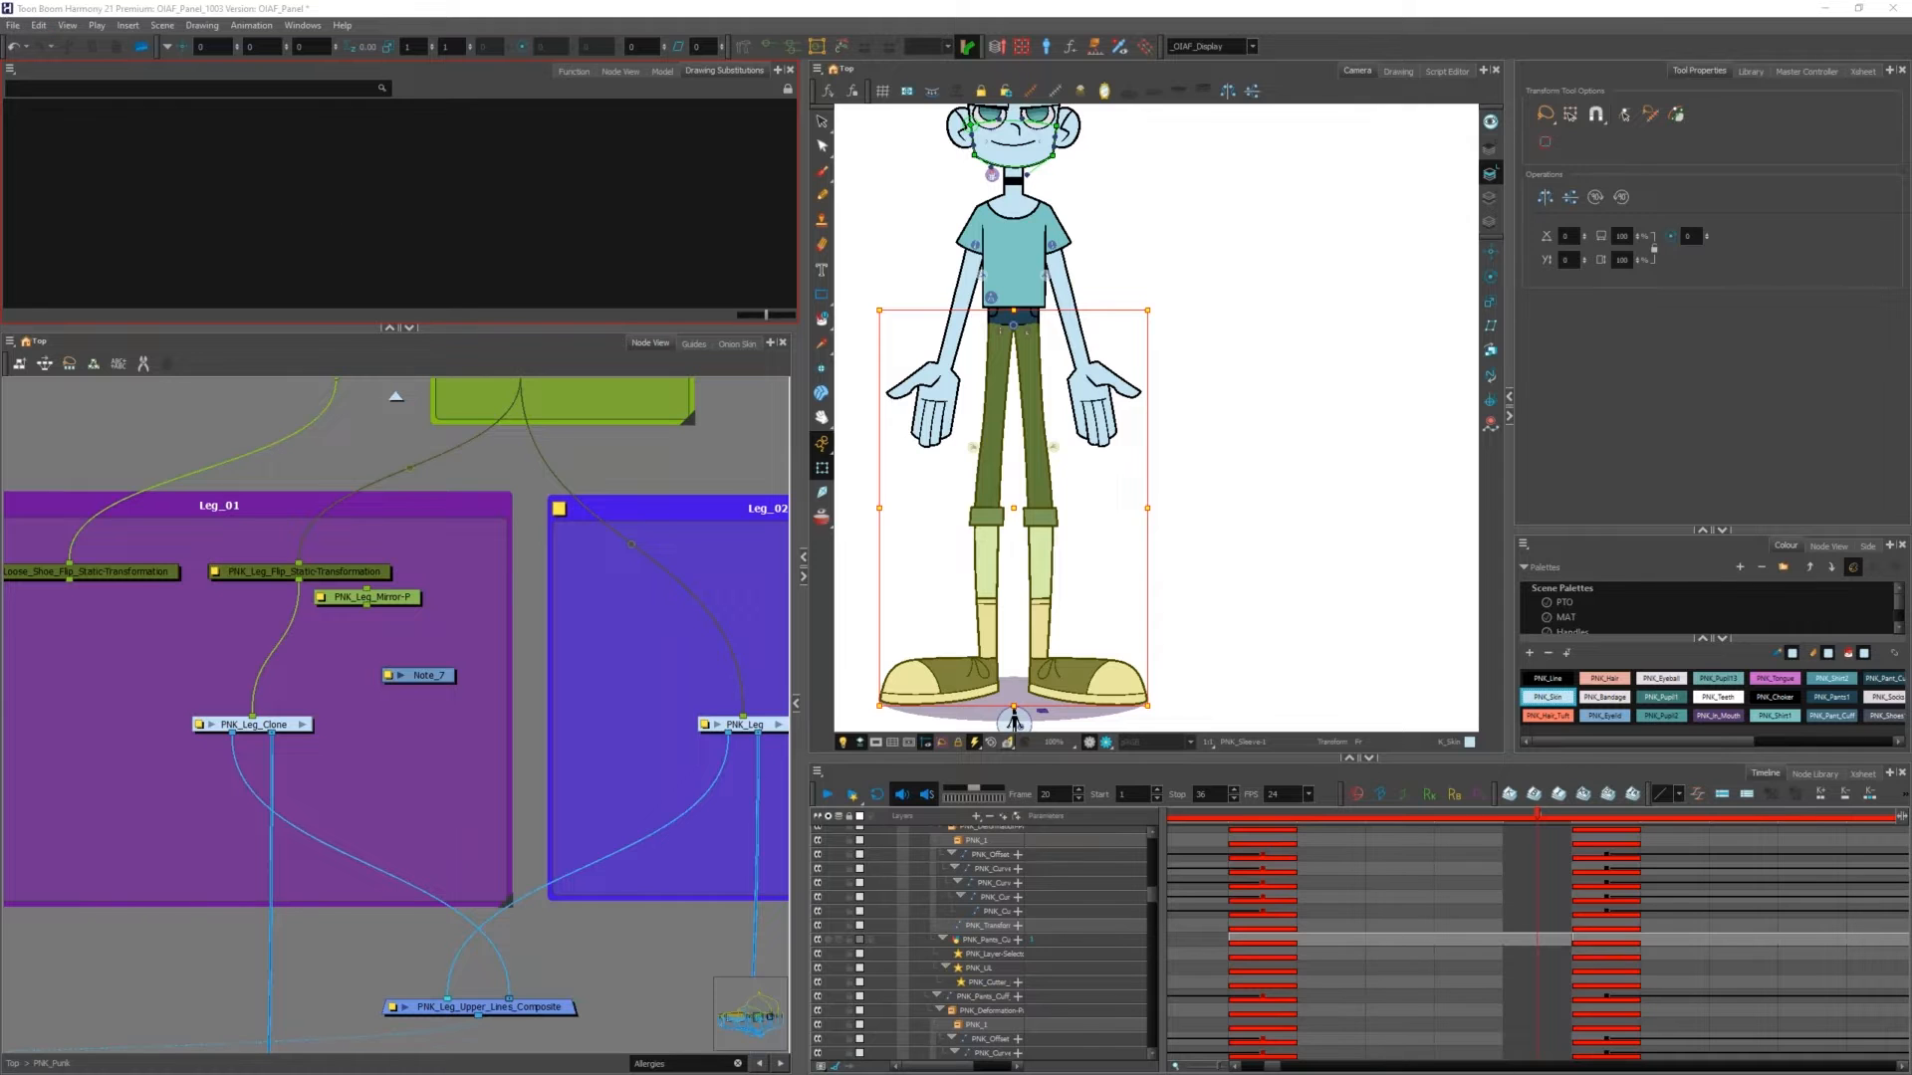
pyautogui.click(393, 398)
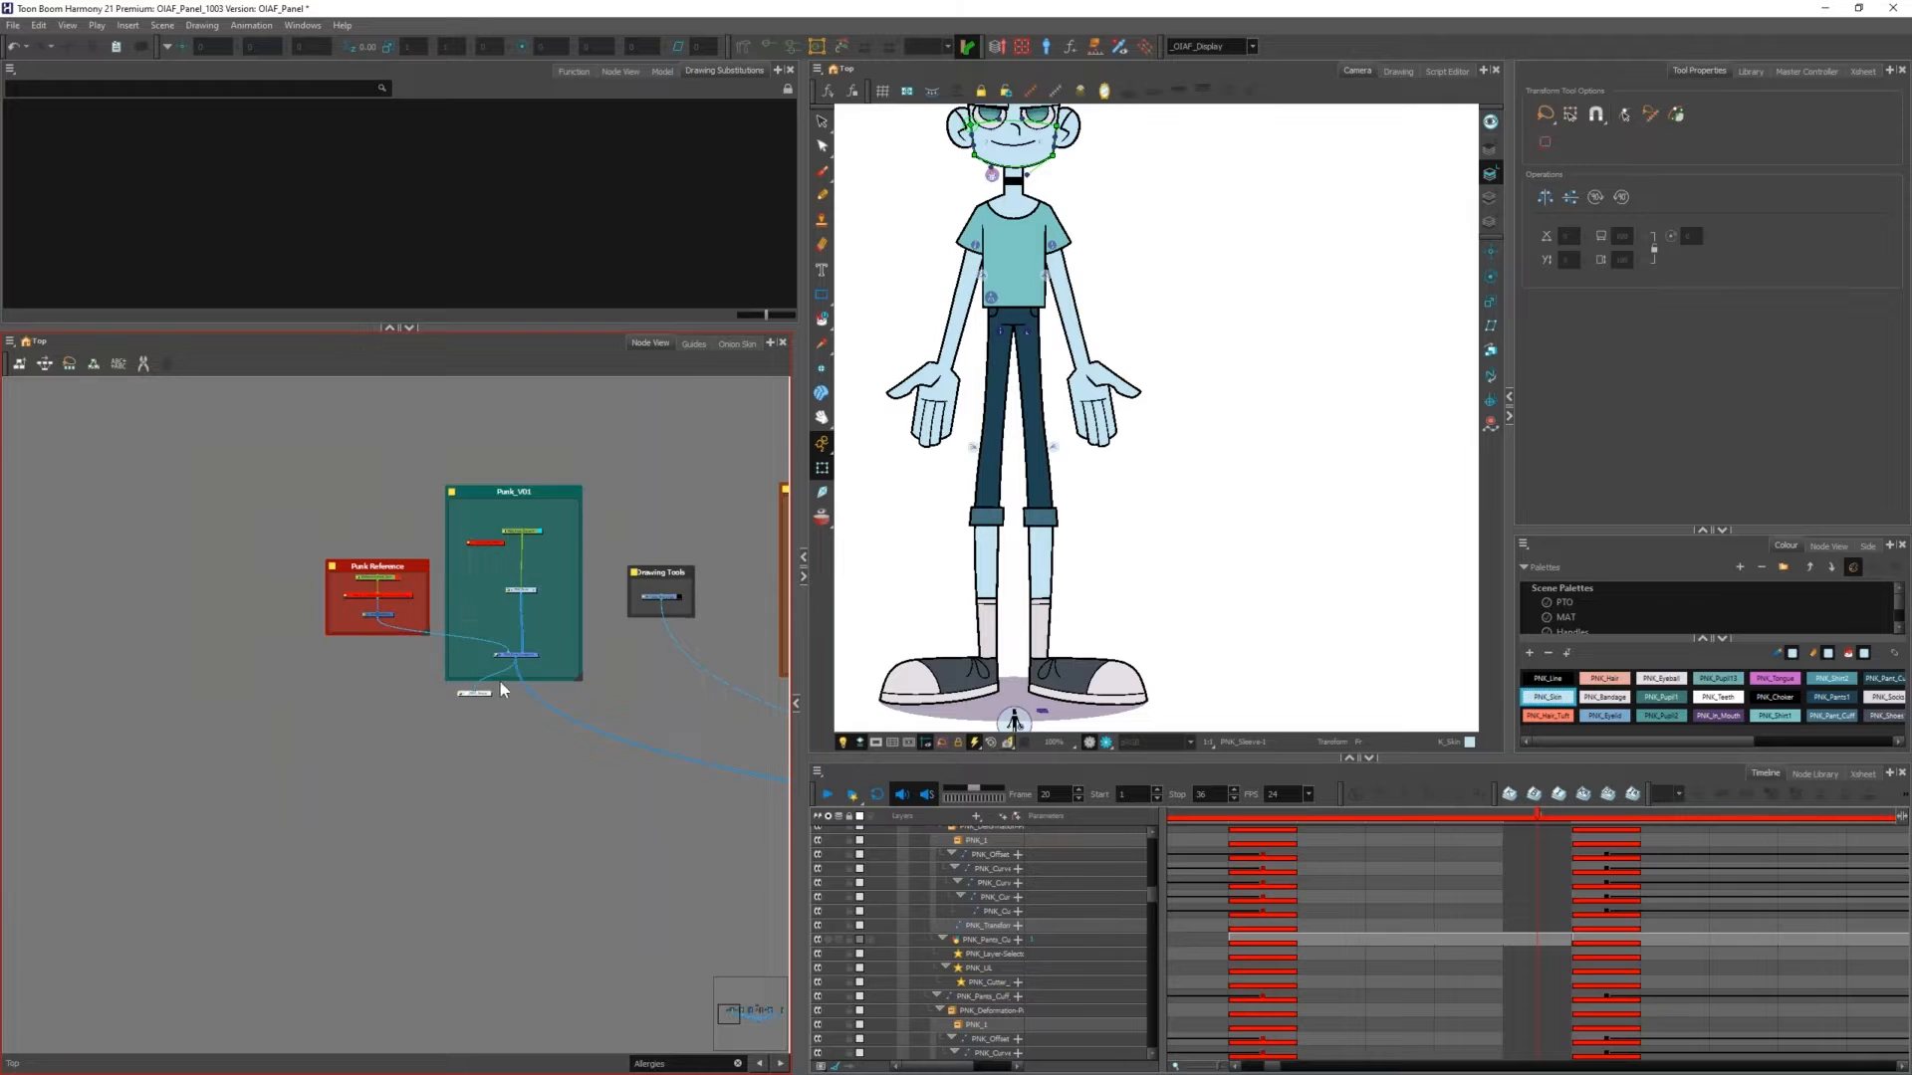
pyautogui.scroll(3, 494, 690)
pyautogui.moveTo(473, 693)
pyautogui.mouseDown()
pyautogui.moveTo(440, 689)
pyautogui.moveTo(606, 641)
pyautogui.moveTo(550, 653)
pyautogui.moveTo(599, 679)
pyautogui.moveTo(219, 782)
pyautogui.moveTo(303, 764)
pyautogui.moveTo(243, 796)
pyautogui.moveTo(456, 721)
pyautogui.moveTo(476, 689)
pyautogui.moveTo(492, 700)
pyautogui.mouseUp()
pyautogui.scroll(-4, 464, 695)
pyautogui.scroll(1, 658, 657)
pyautogui.scroll(4, 605, 642)
pyautogui.scroll(-2, 599, 679)
pyautogui.scroll(4, 309, 765)
pyautogui.scroll(-5, 243, 797)
pyautogui.scroll(4, 488, 695)
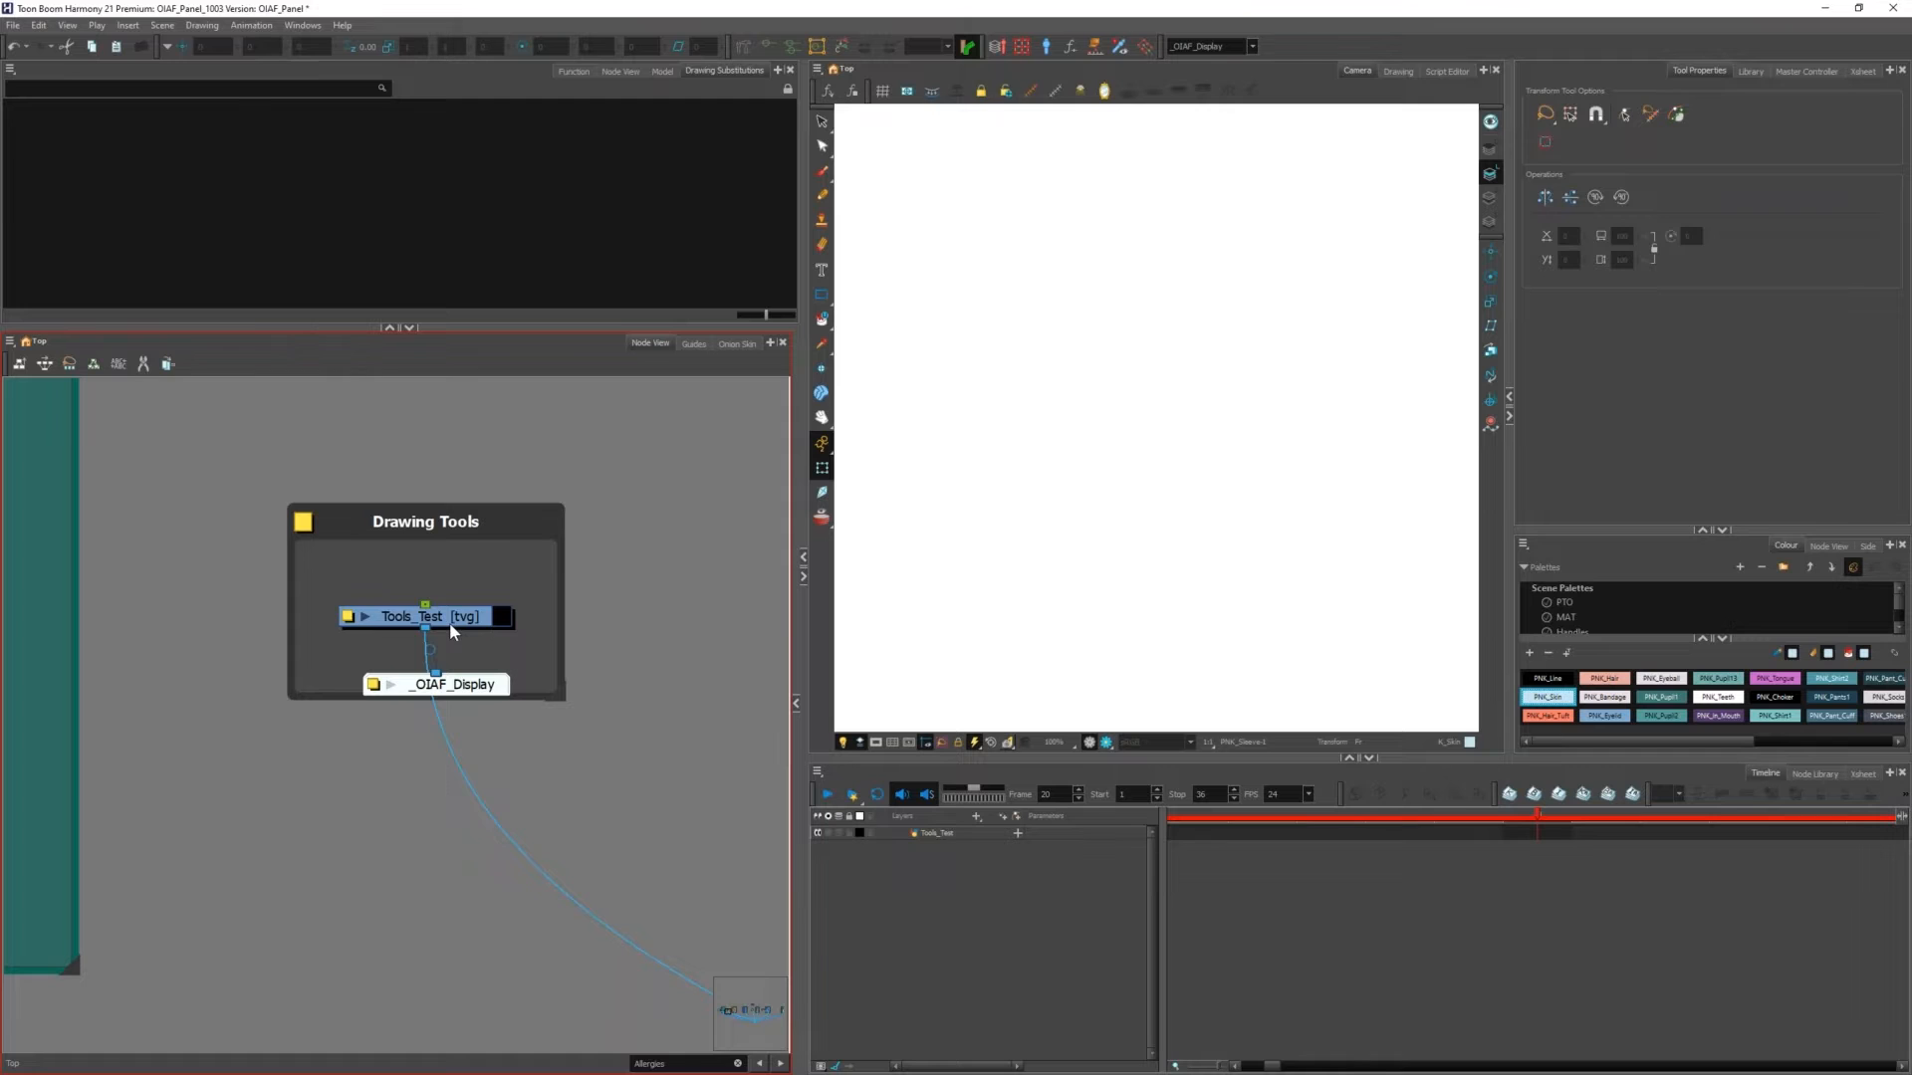
# Step: Select the Tools_Test drawing, go to its exposed frame at the start of the timeline, and examine the annotated sketches
pyautogui.click(453, 630)
pyautogui.click(1234, 1006)
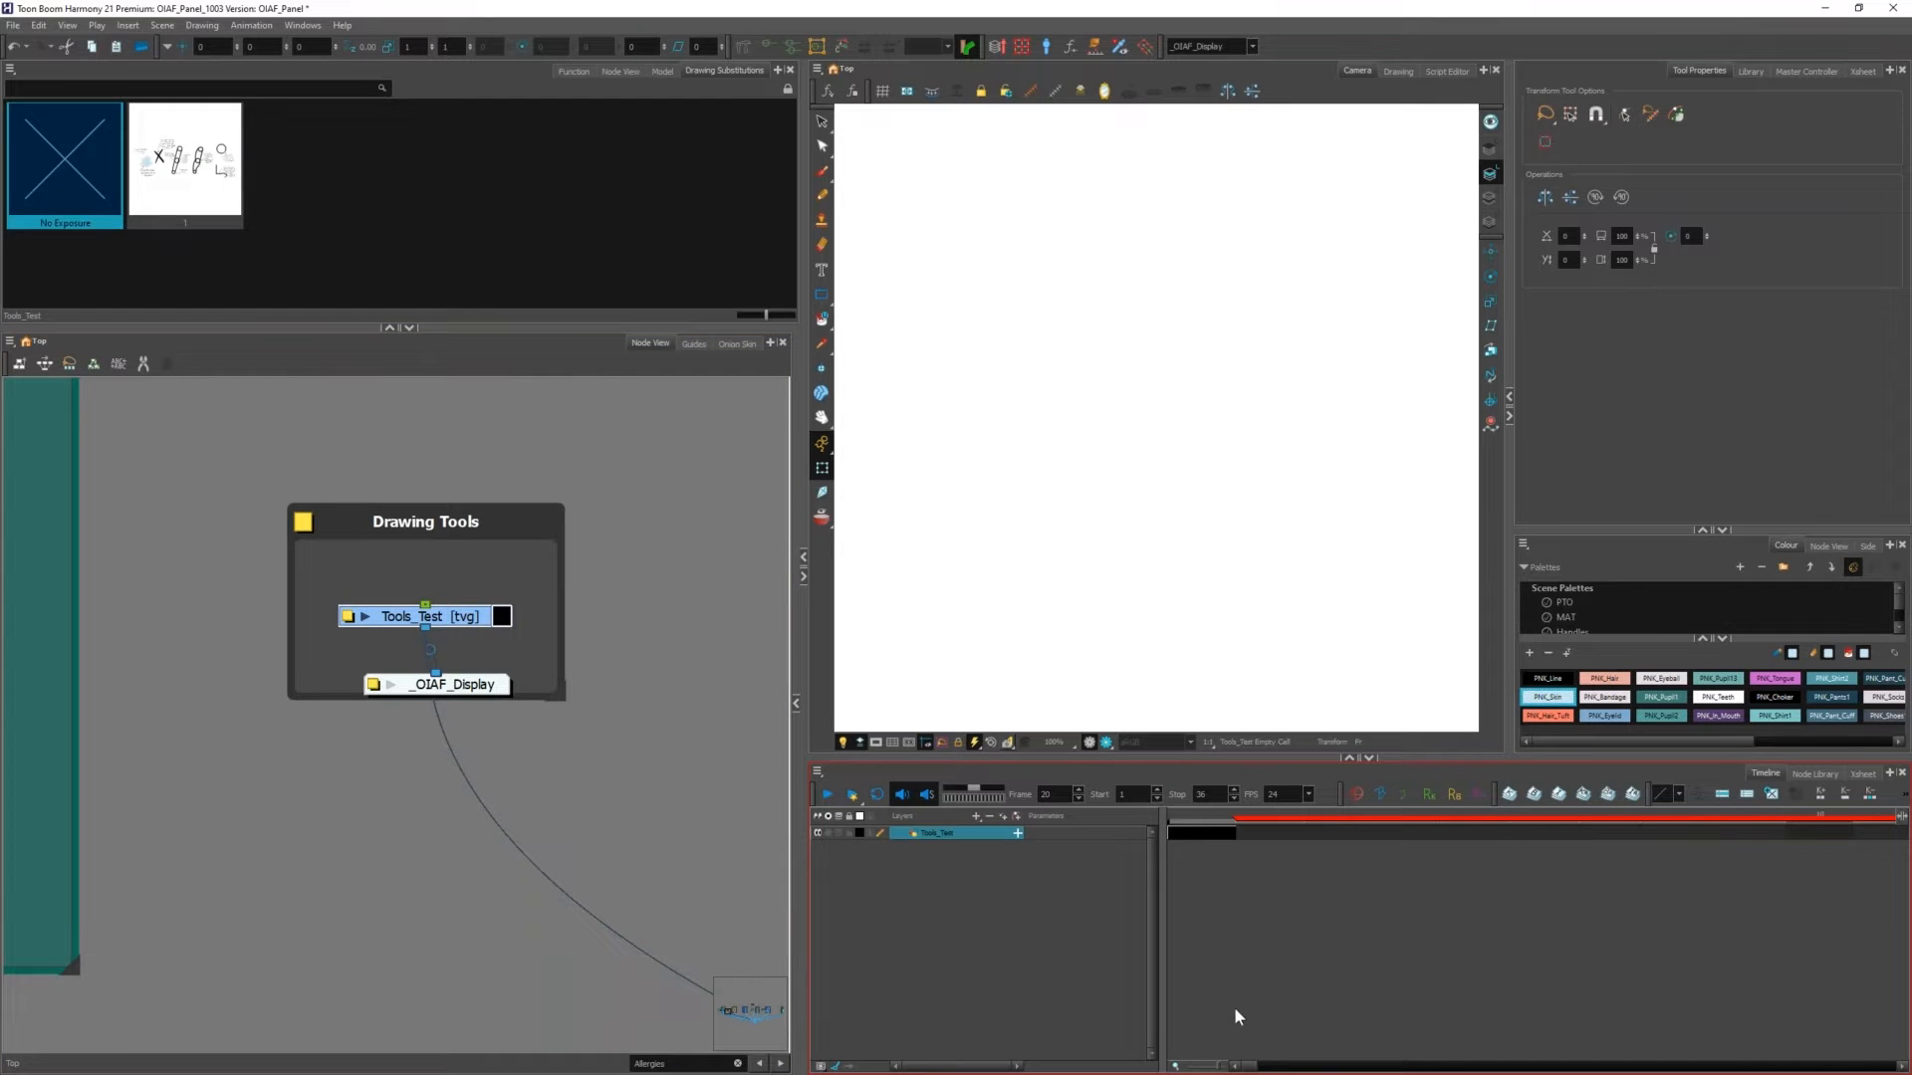
pyautogui.click(1190, 816)
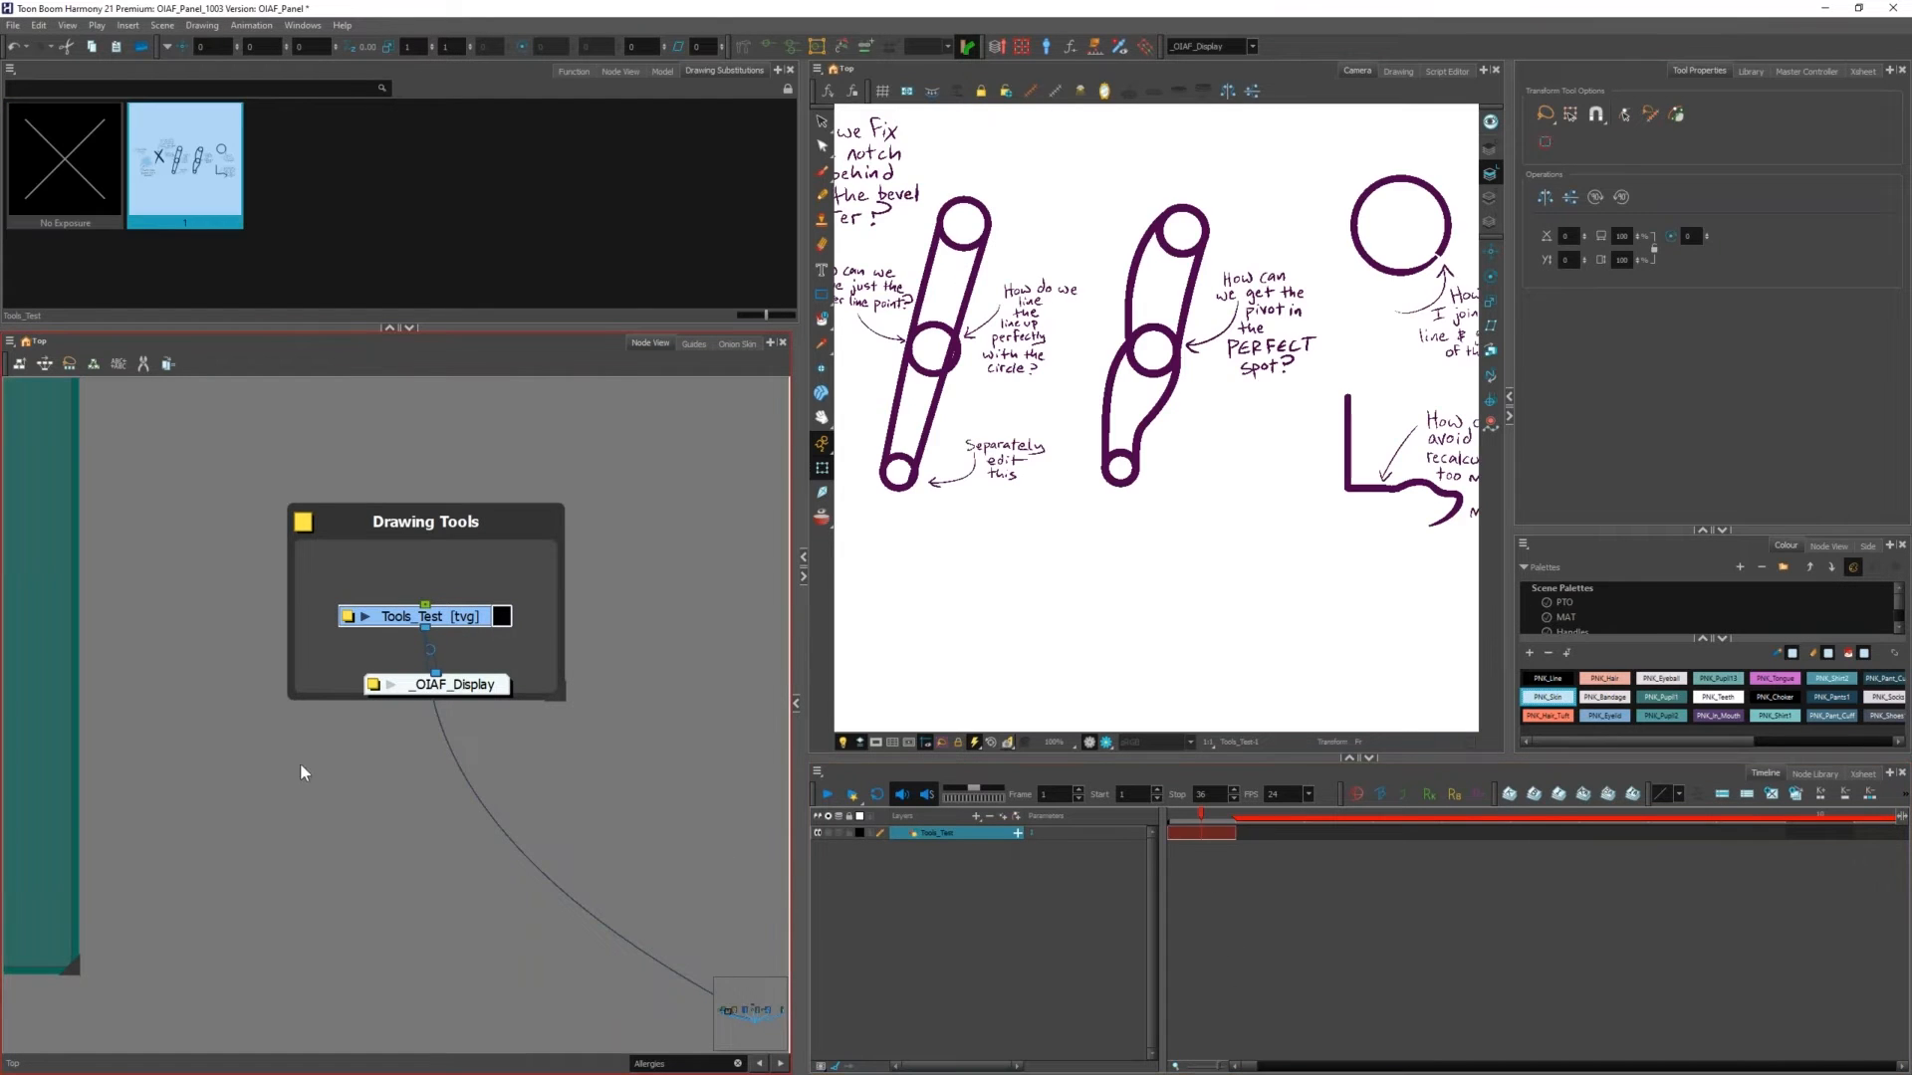
pyautogui.scroll(-8, 199, 775)
pyautogui.click(1190, 948)
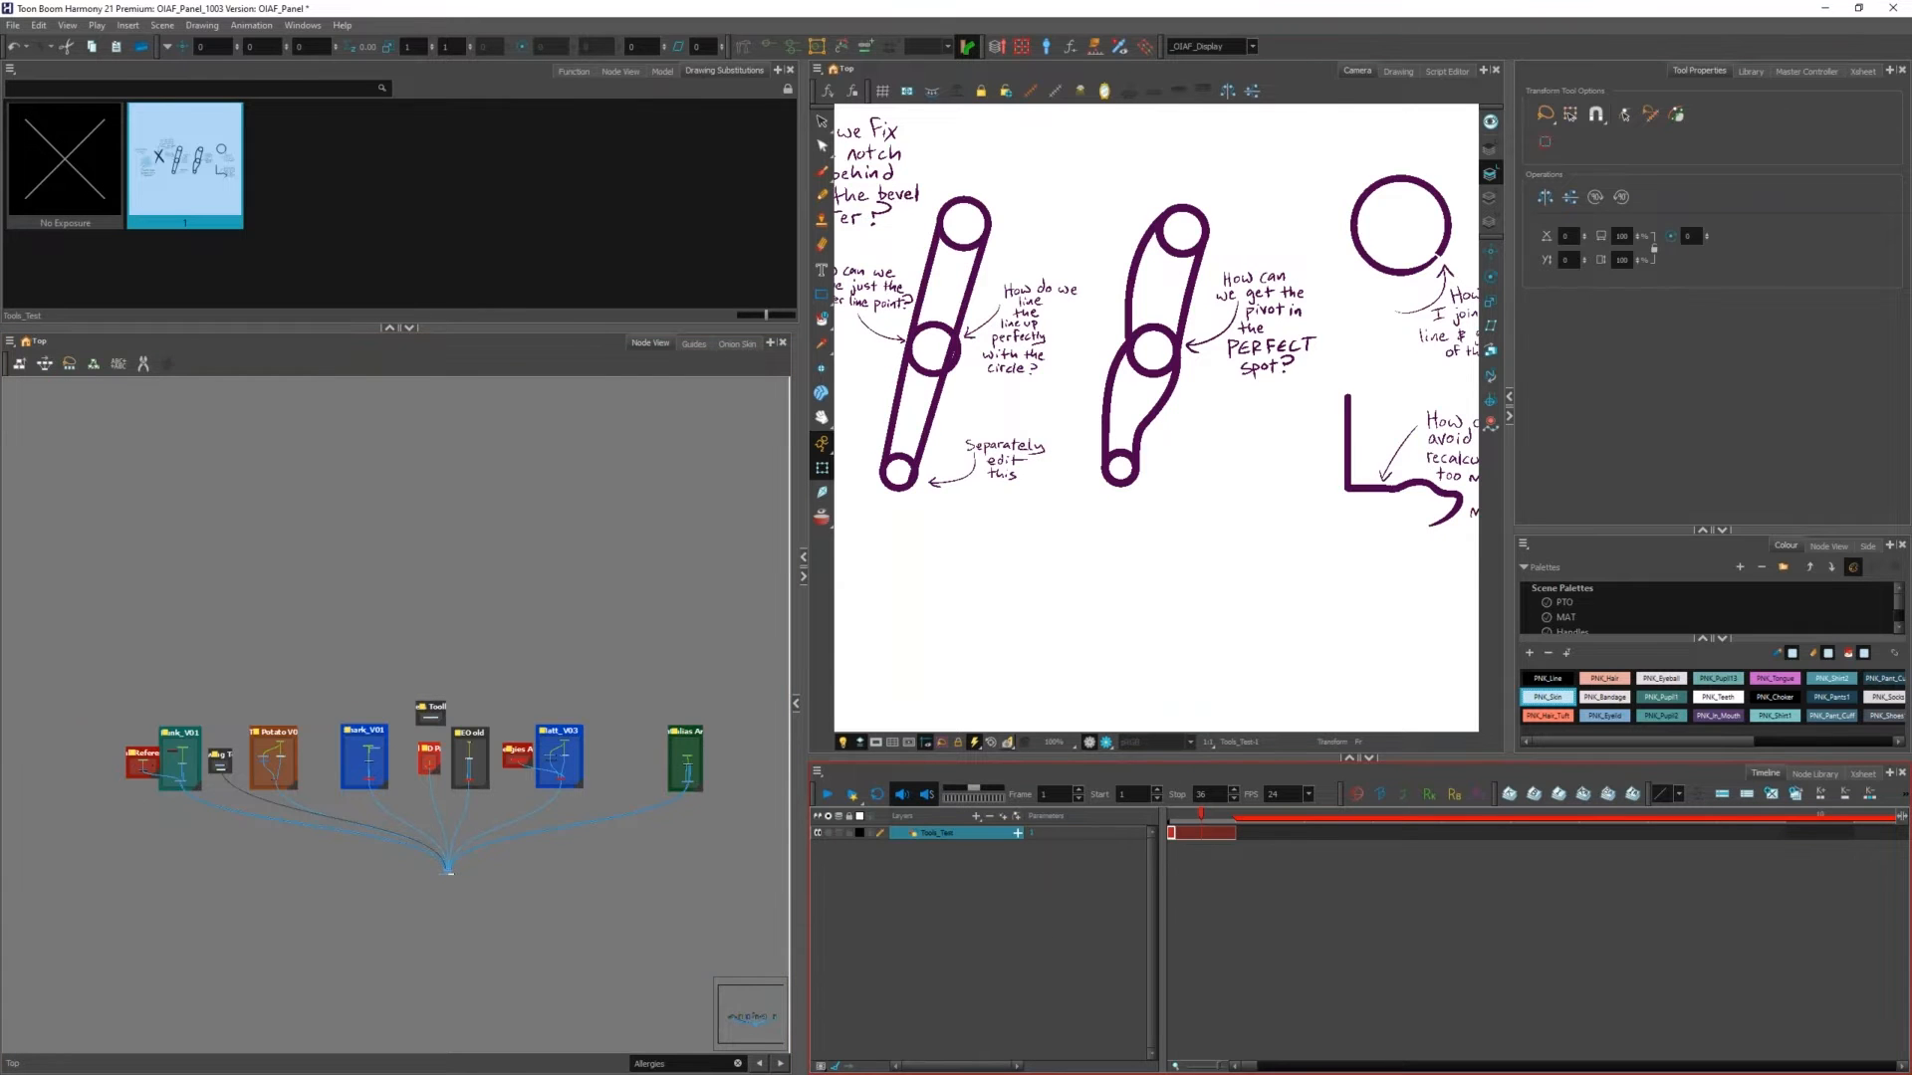
pyautogui.scroll(-5, 956, 468)
pyautogui.scroll(5, 949, 462)
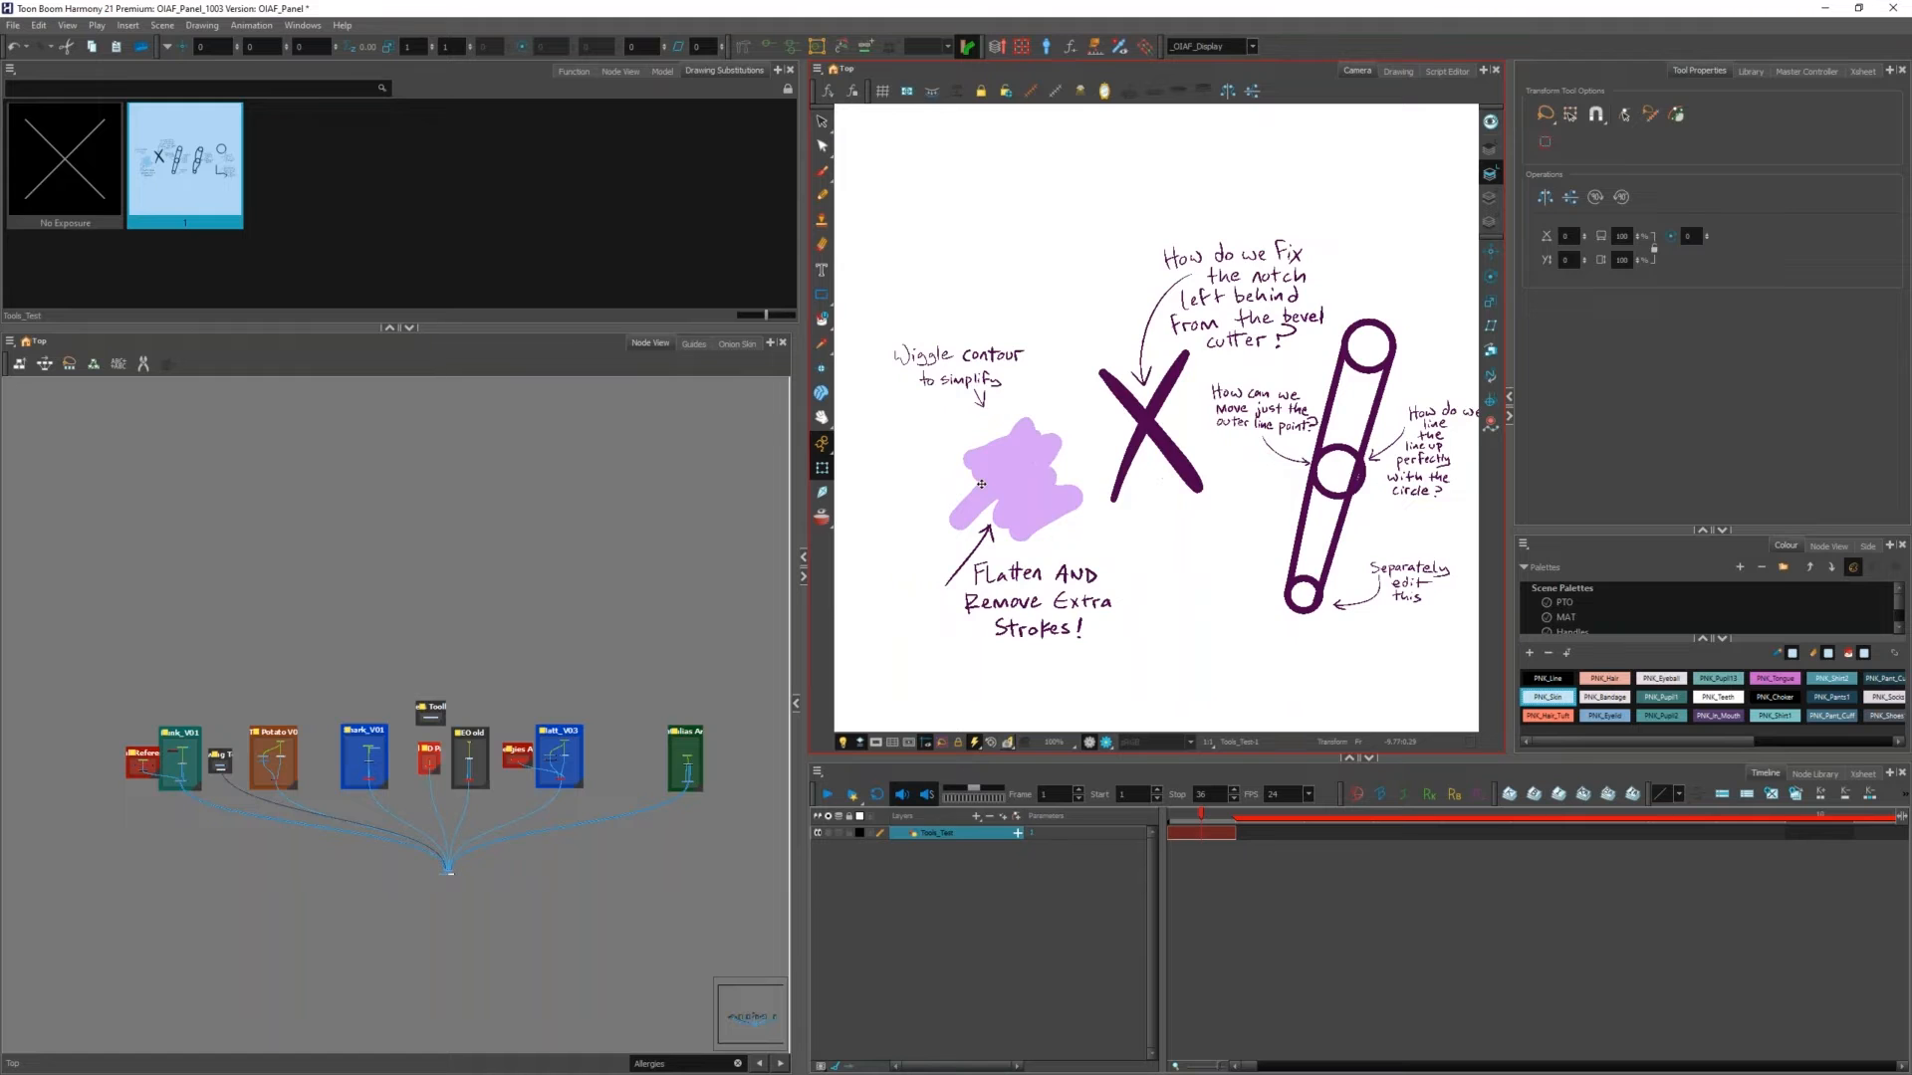
# Step: Use the Contour Editor on the light blue scribbled blob to delete surplus contour points along its upper-left edge
pyautogui.hotkey('alt', 's')
pyautogui.scroll(3, 965, 450)
pyautogui.hotkey('alt', 'q')
pyautogui.click(995, 444)
pyautogui.scroll(1, 1029, 439)
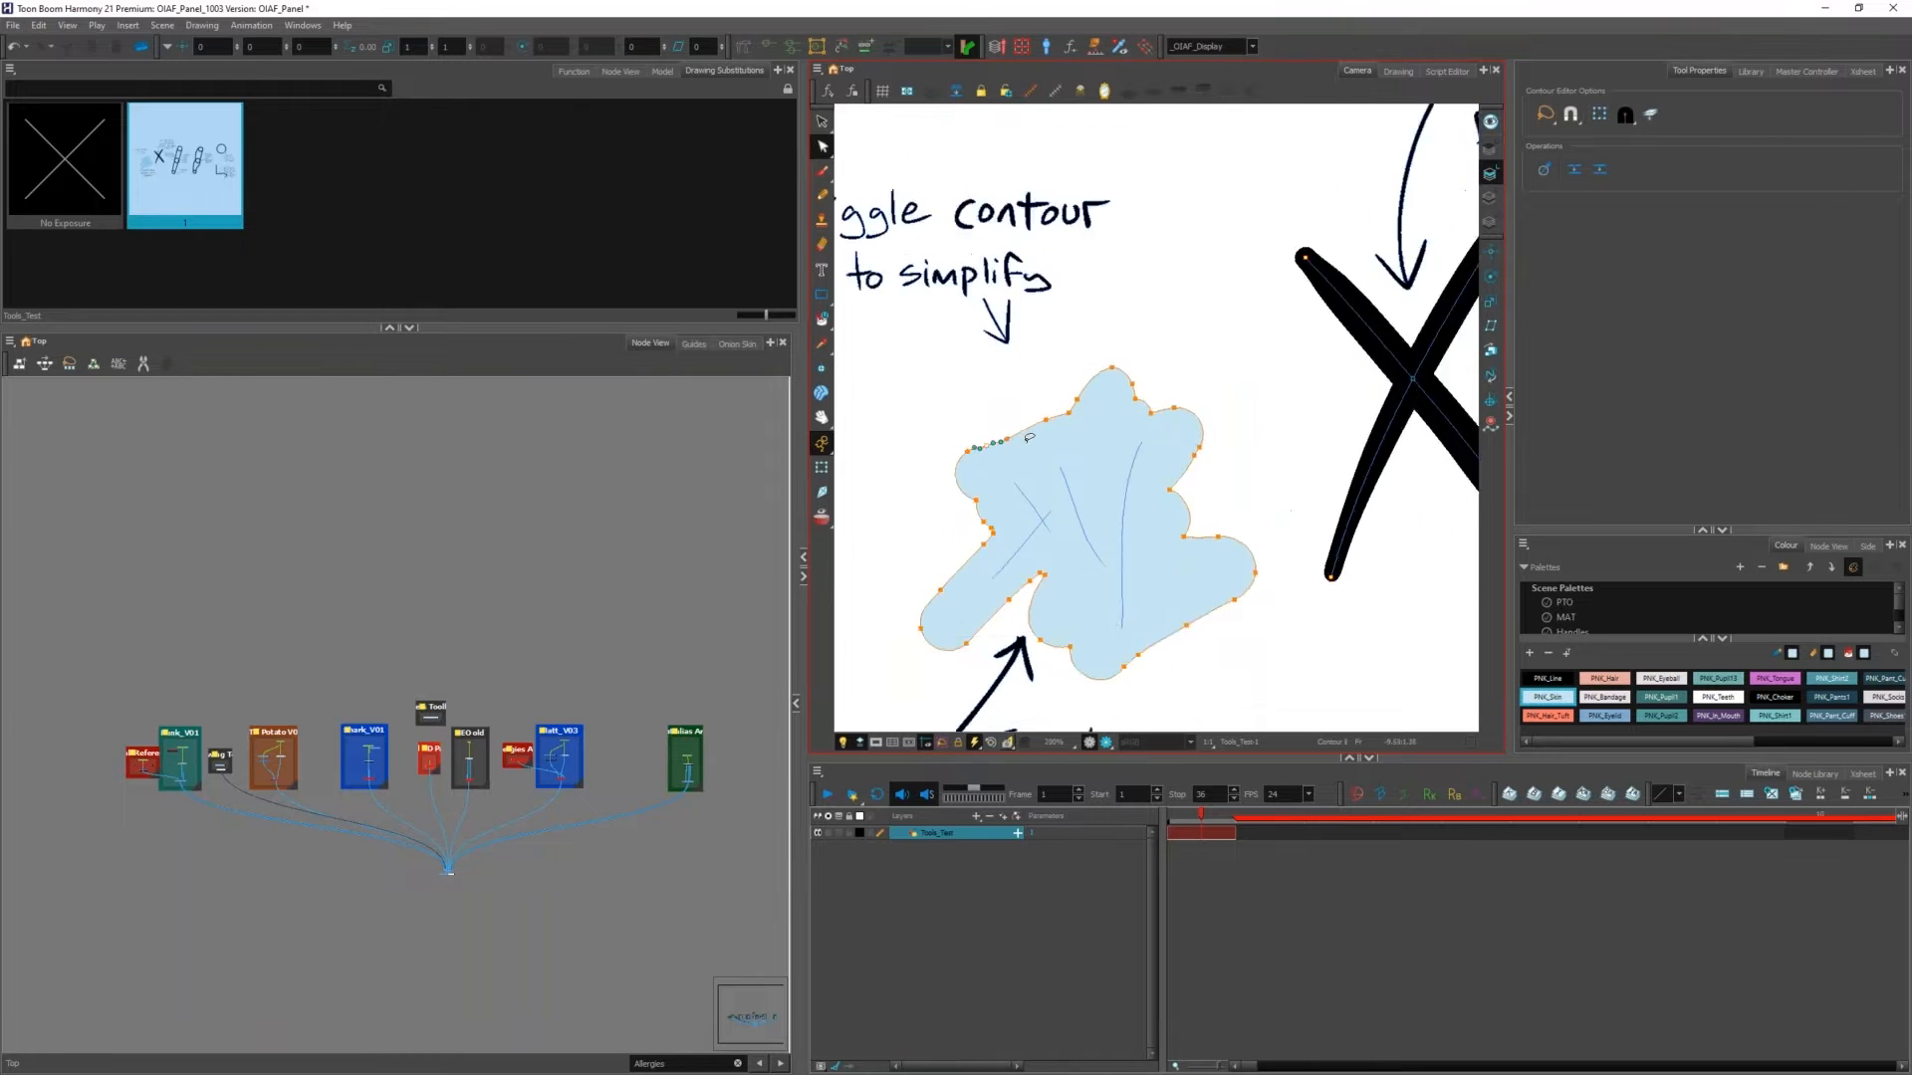
pyautogui.scroll(2, 1030, 438)
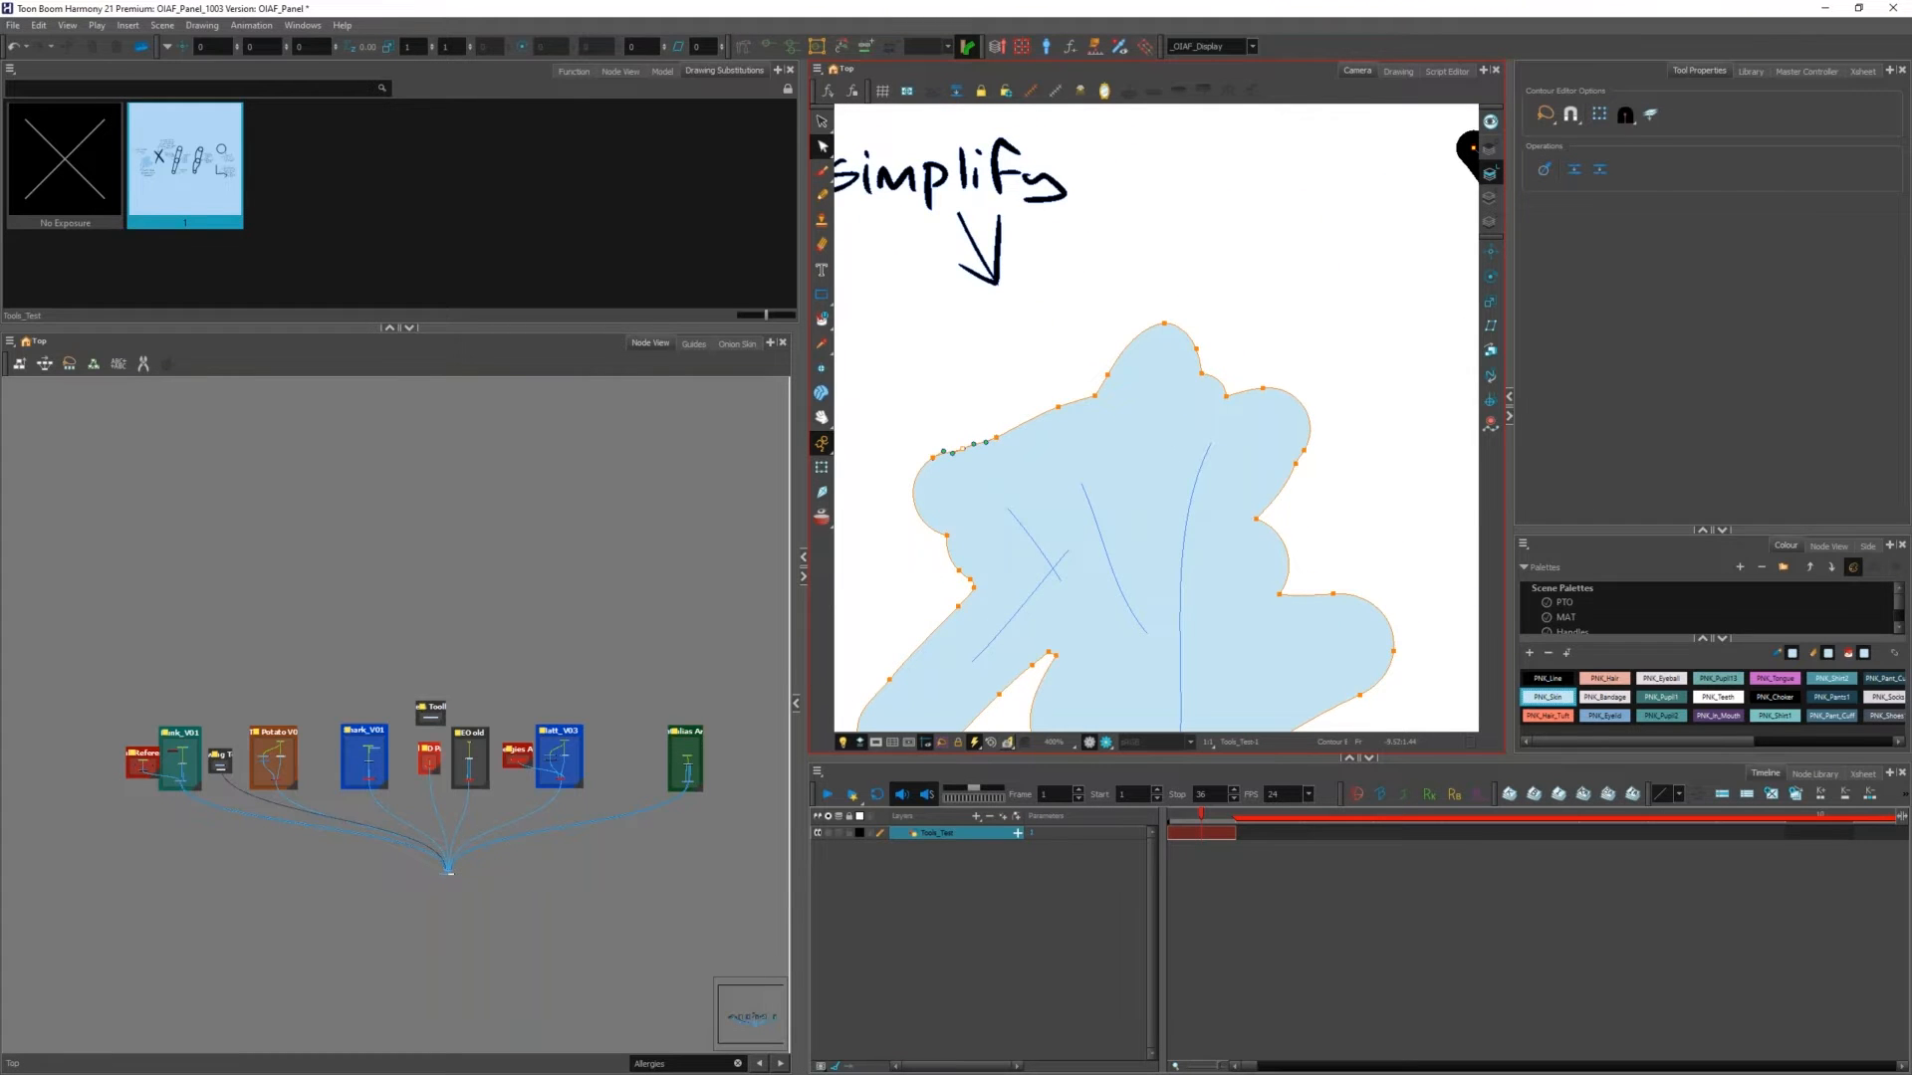
pyautogui.scroll(1, 1017, 430)
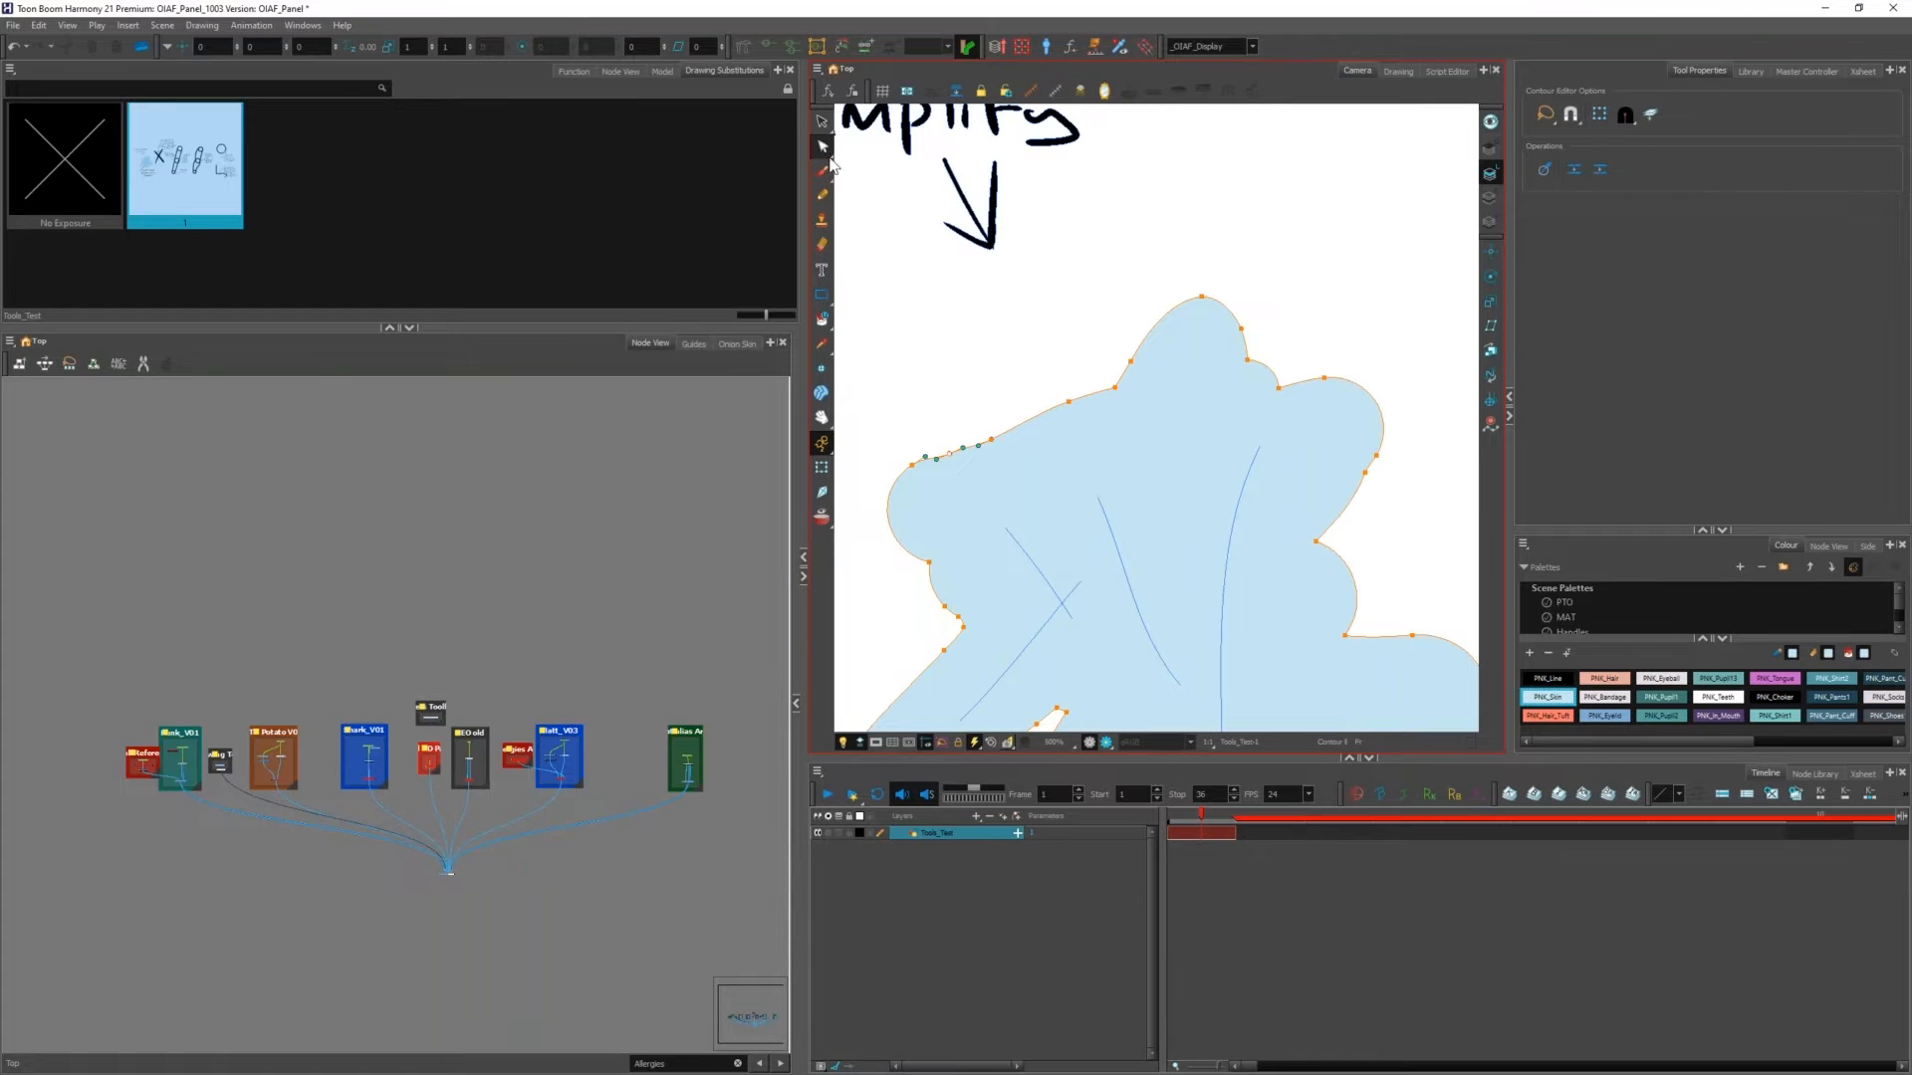
pyautogui.press('Delete')
pyautogui.click(966, 449)
pyautogui.press('Delete')
# Step: Draw a short wavy pencil line above the blob, then simplify it by deleting a contour point and applying Smooth
pyautogui.hotkey('alt', '/')
pyautogui.moveTo(925, 364)
pyautogui.mouseDown()
pyautogui.moveTo(1127, 243)
pyautogui.moveTo(1012, 337)
pyautogui.mouseUp()
pyautogui.hotkey('alt', 'q')
pyautogui.click(1010, 316)
pyautogui.press('Delete')
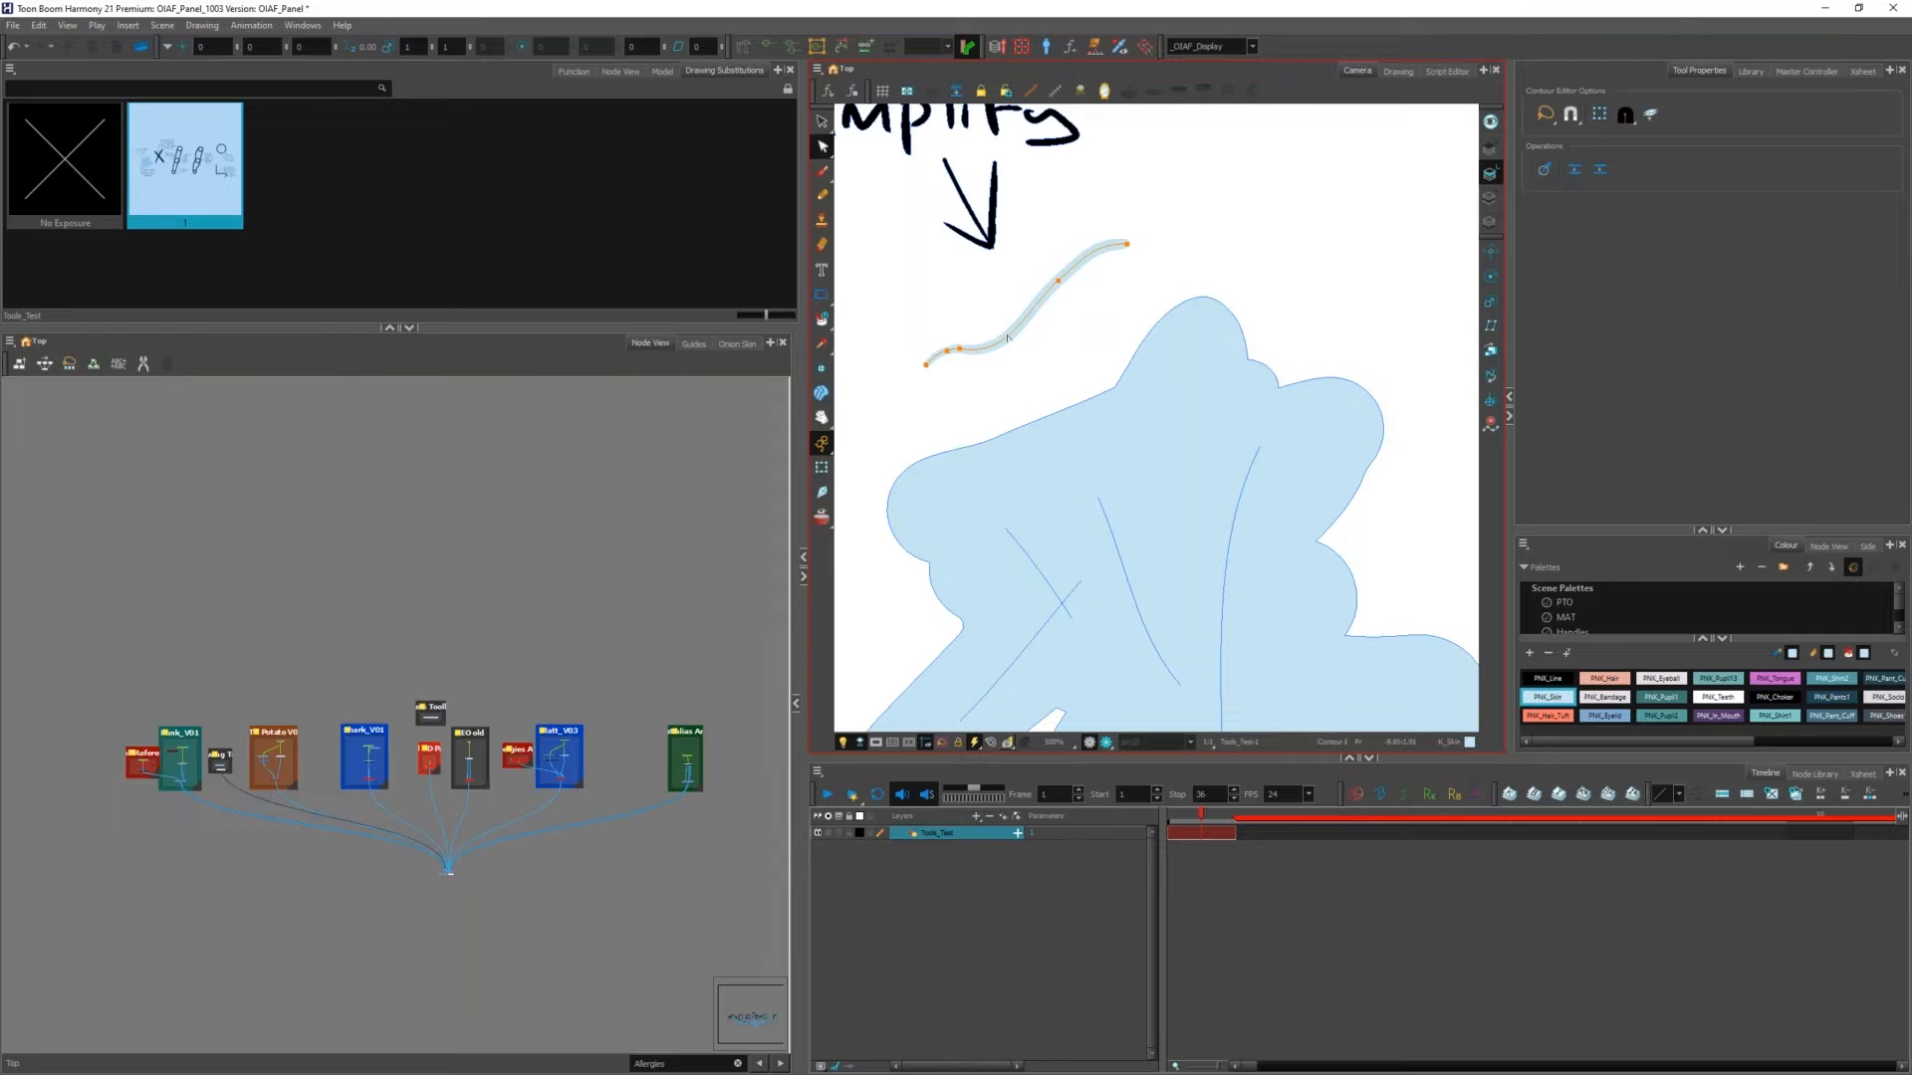
pyautogui.hotkey('alt', 'shift', 's')
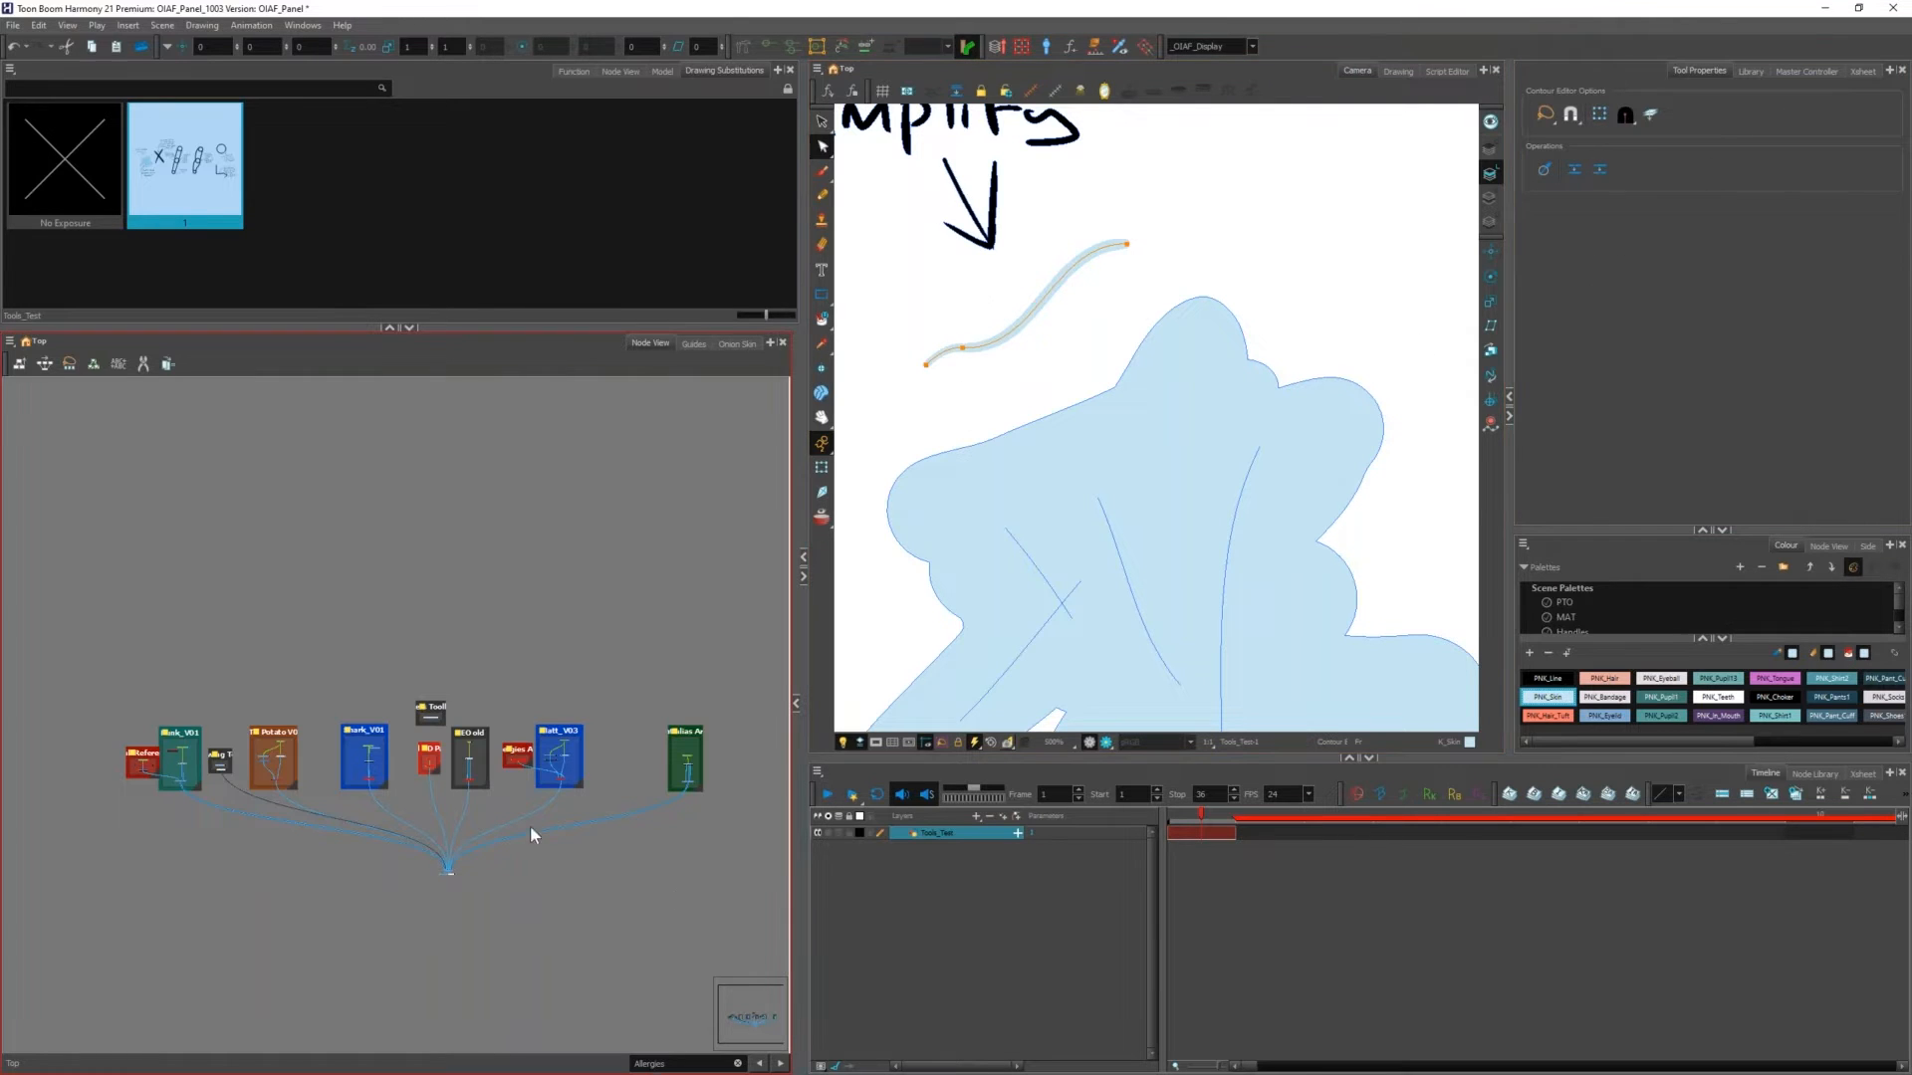
pyautogui.press('space')
pyautogui.scroll(-2, 1200, 423)
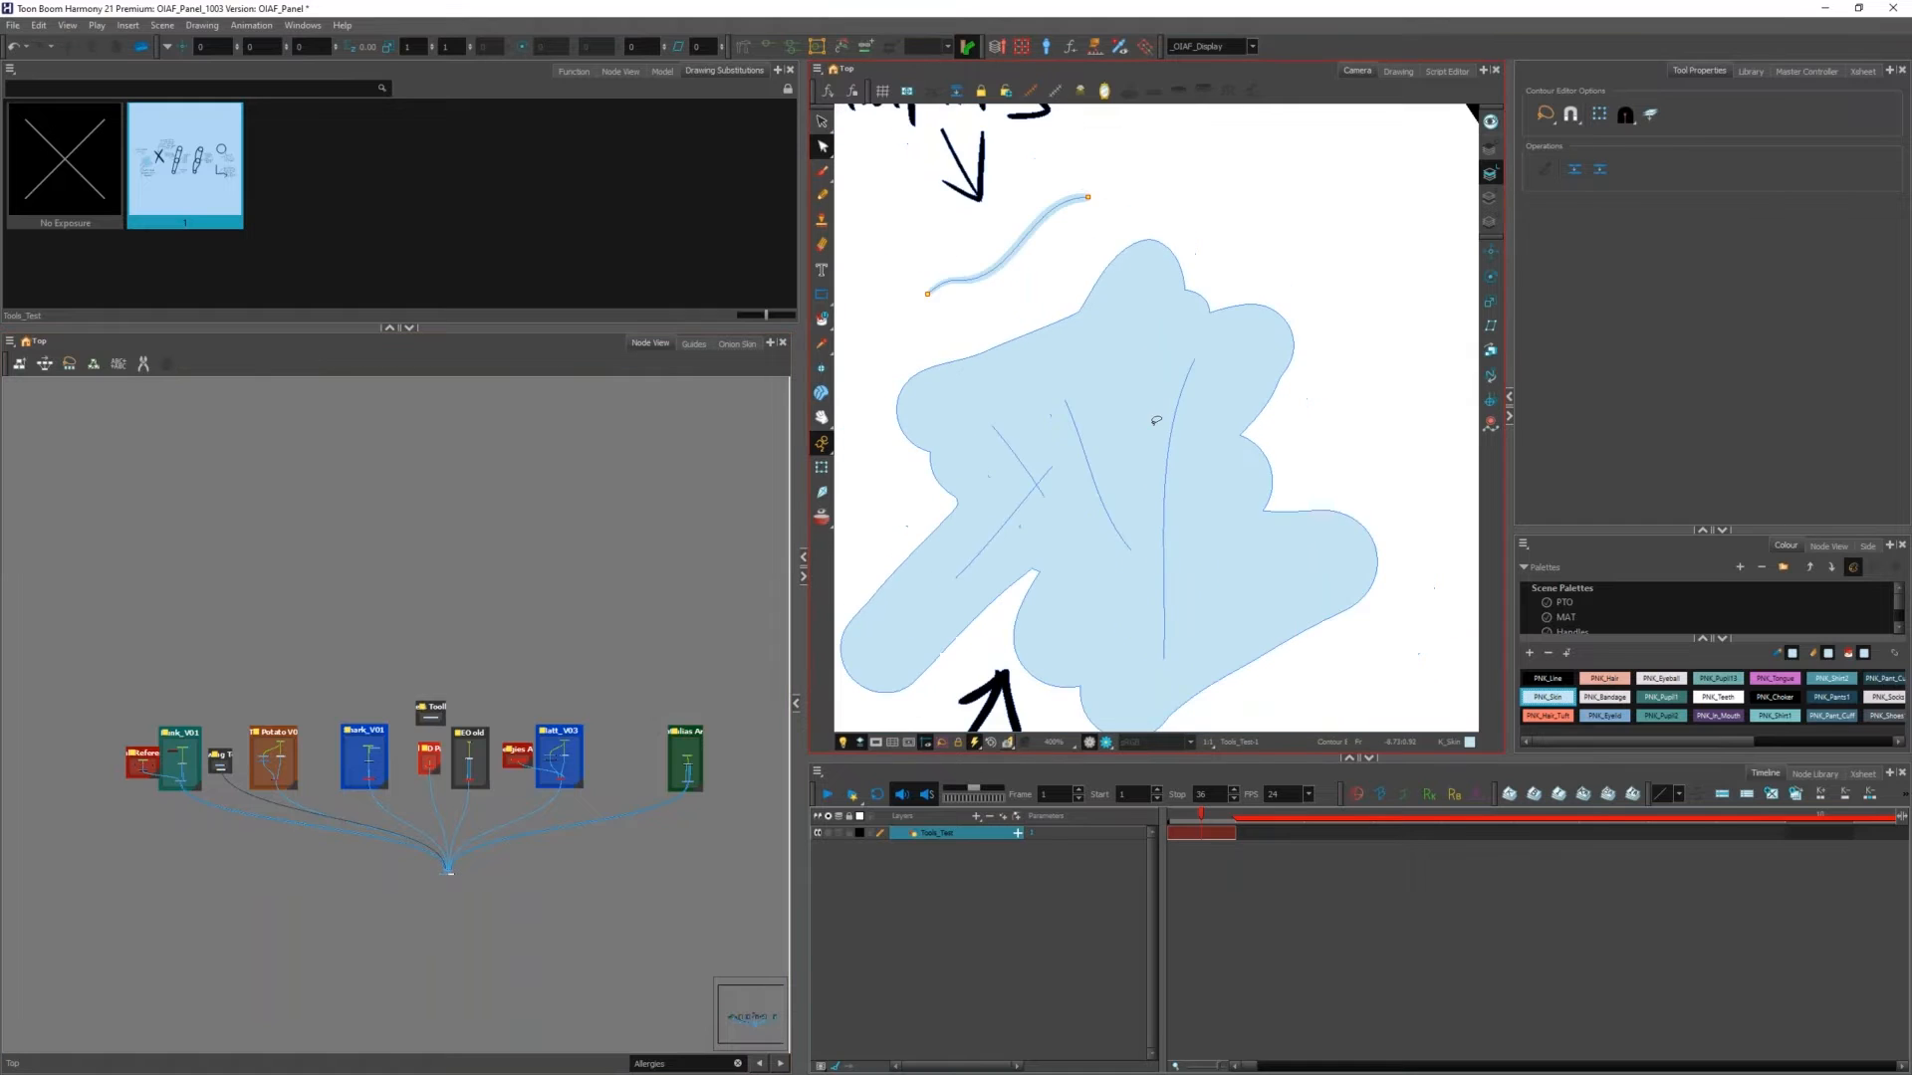
# Step: Draw an invisible curved line down through the middle of the blob with the Stroke tool and toggle the stroke display
pyautogui.hotkey('alt', 'v')
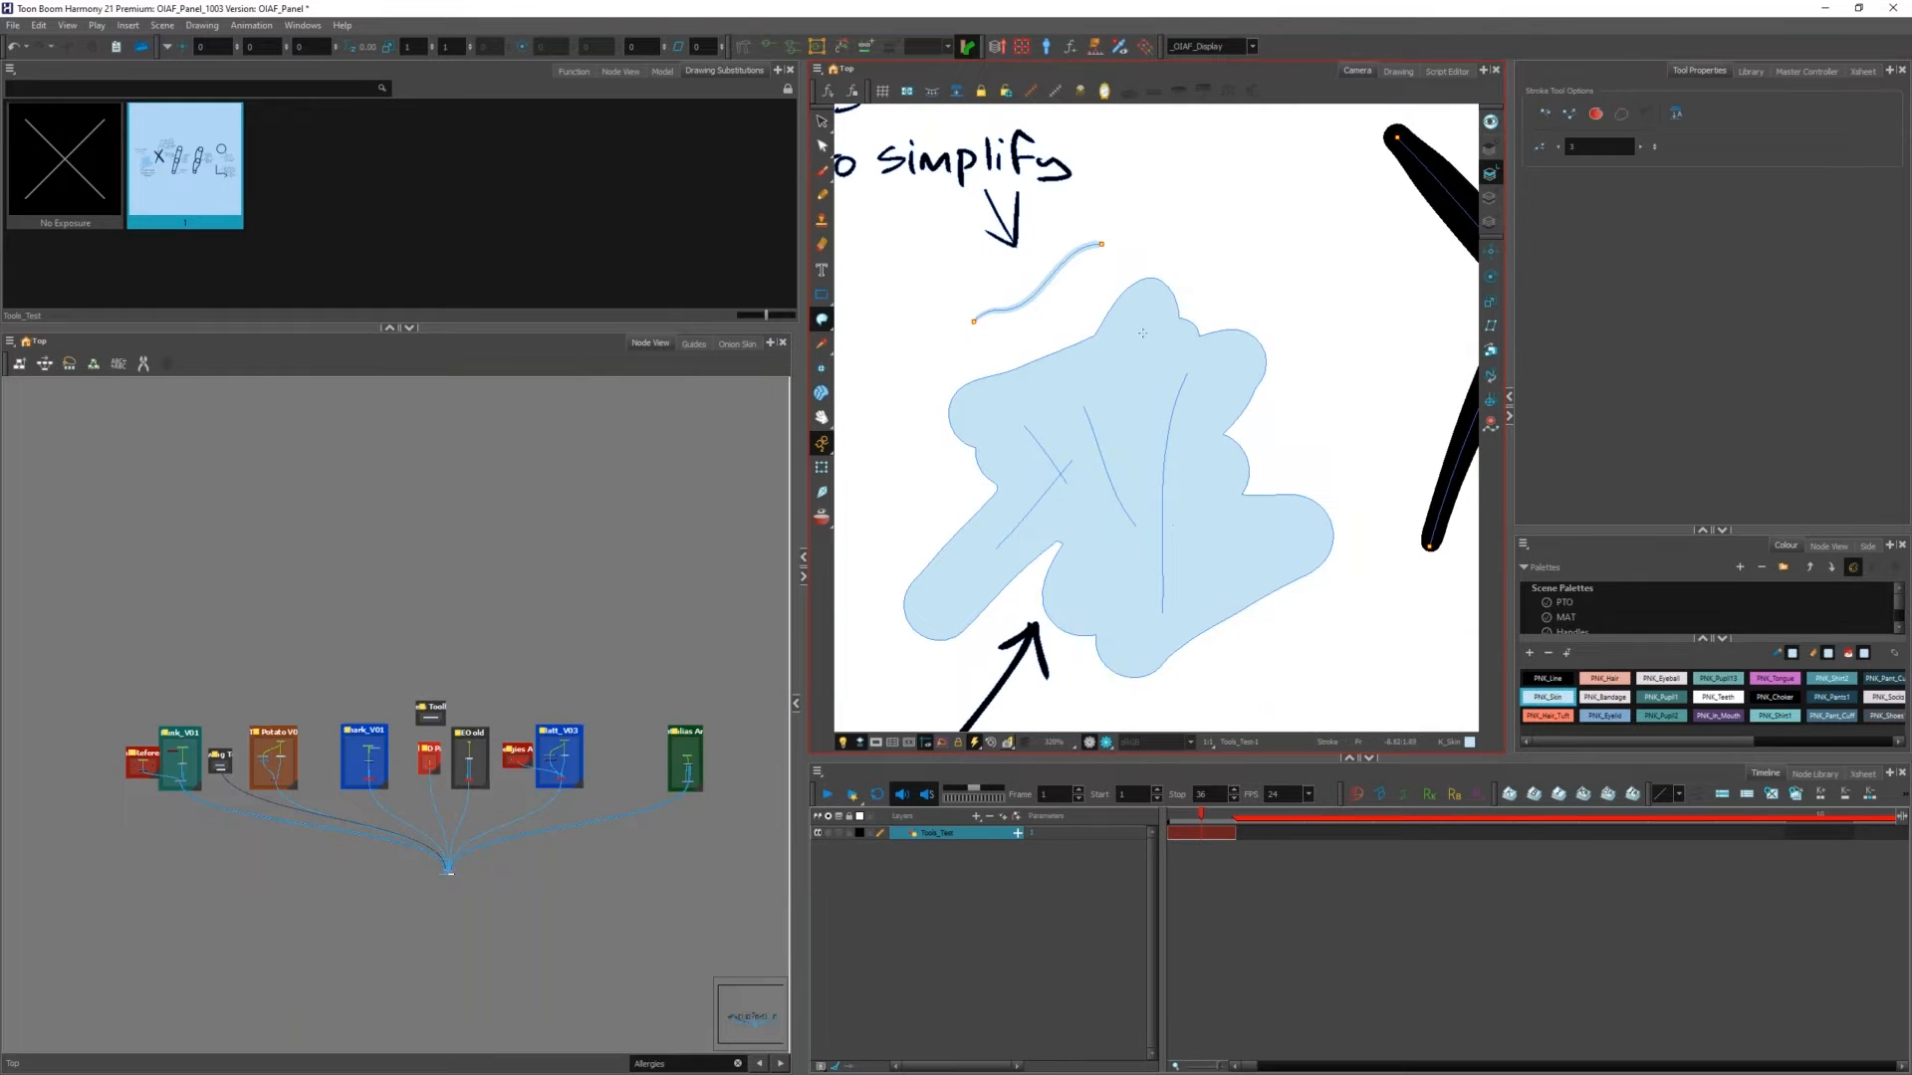
pyautogui.moveTo(1145, 335); pyautogui.dragTo(1099, 509)
pyautogui.press('k')
pyautogui.press('k')
pyautogui.press('k')
pyautogui.press('k')
# Step: Brush overlapping scribbles across the right side and middle of the blob using the Solid Brush 1 preset
pyautogui.hotkey('alt', 'b')
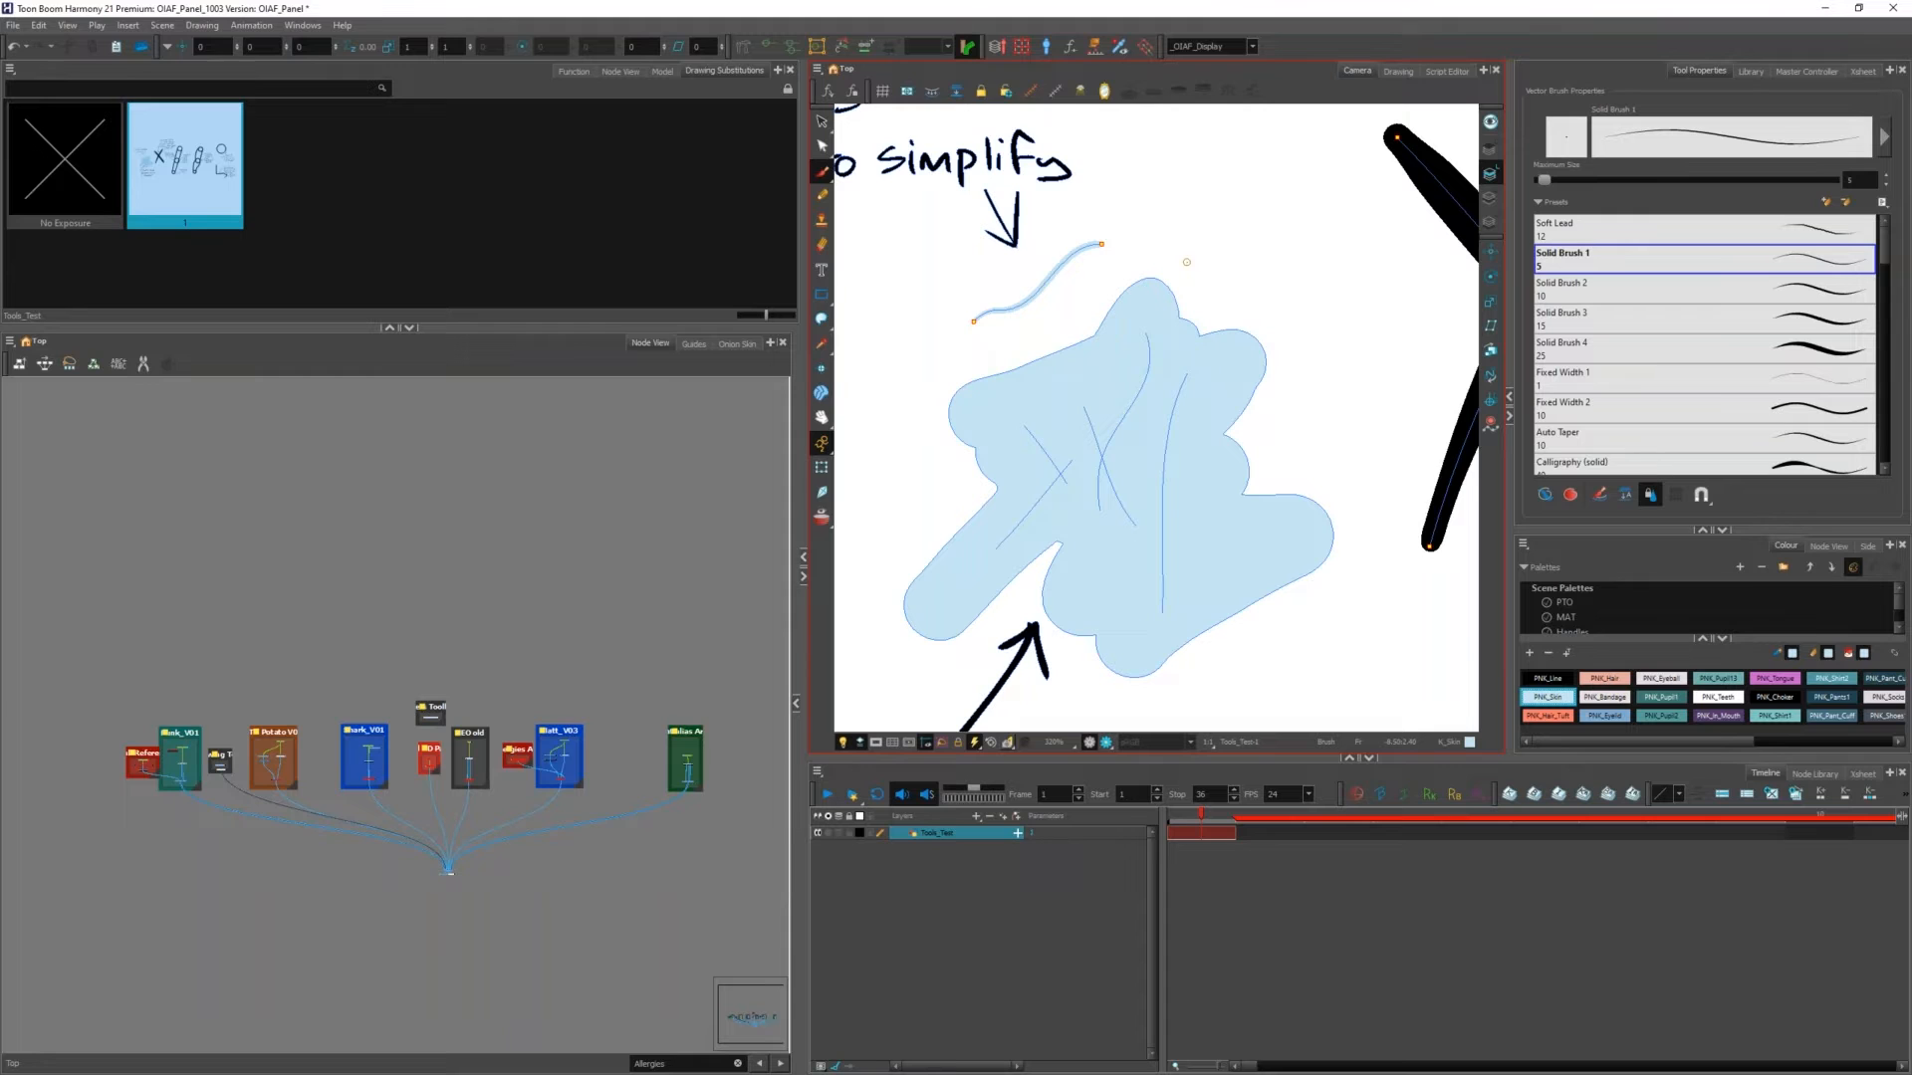
pyautogui.moveTo(1184, 256)
pyautogui.mouseDown()
pyautogui.moveTo(1290, 267)
pyautogui.moveTo(1212, 281)
pyautogui.moveTo(1227, 277)
pyautogui.moveTo(1288, 484)
pyautogui.mouseUp()
pyautogui.moveTo(1324, 372)
pyautogui.mouseDown()
pyautogui.moveTo(1255, 404)
pyautogui.moveTo(1331, 384)
pyautogui.moveTo(1110, 307)
pyautogui.moveTo(912, 495)
pyautogui.moveTo(1241, 585)
pyautogui.moveTo(1205, 602)
pyautogui.mouseUp()
# Step: Select the scribbled blob and flatten its overlapping brush strokes
pyautogui.hotkey('alt', 's')
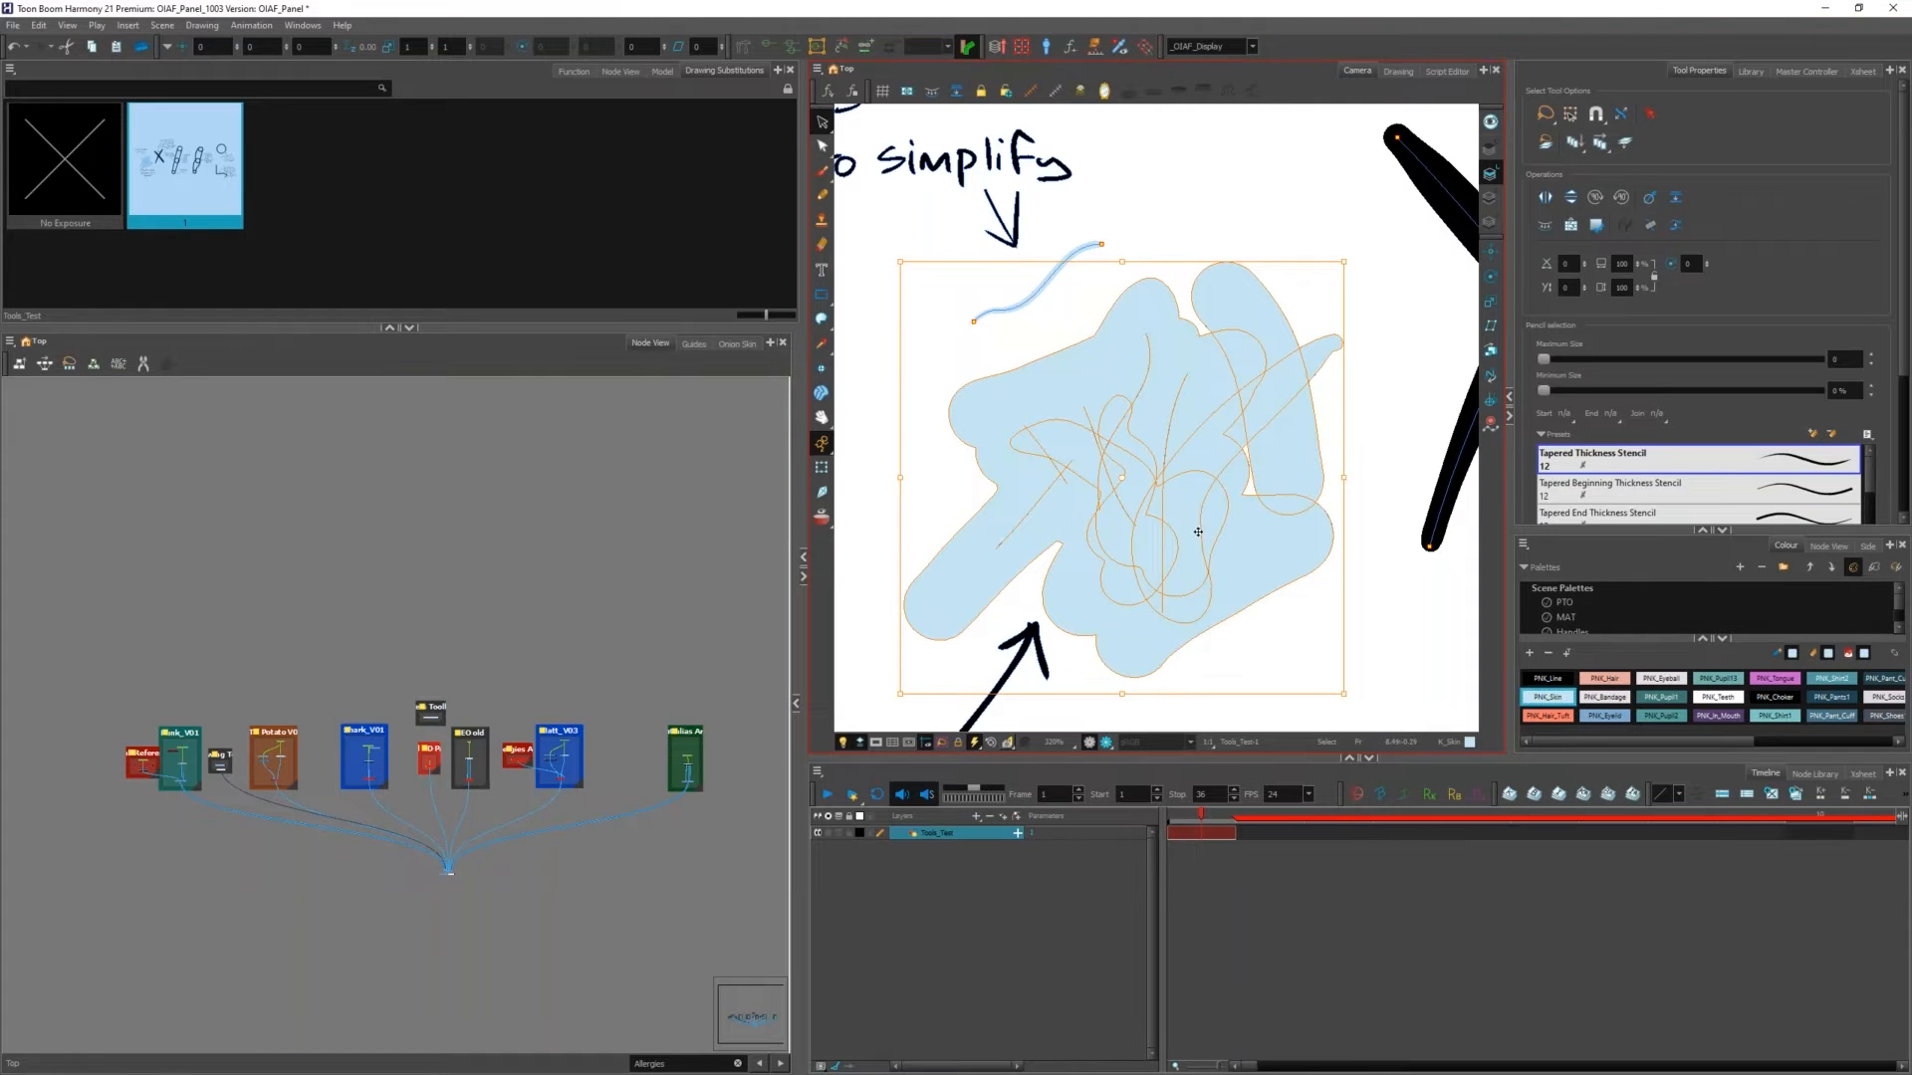
pyautogui.click(1675, 201)
pyautogui.click(1376, 432)
pyautogui.click(1285, 401)
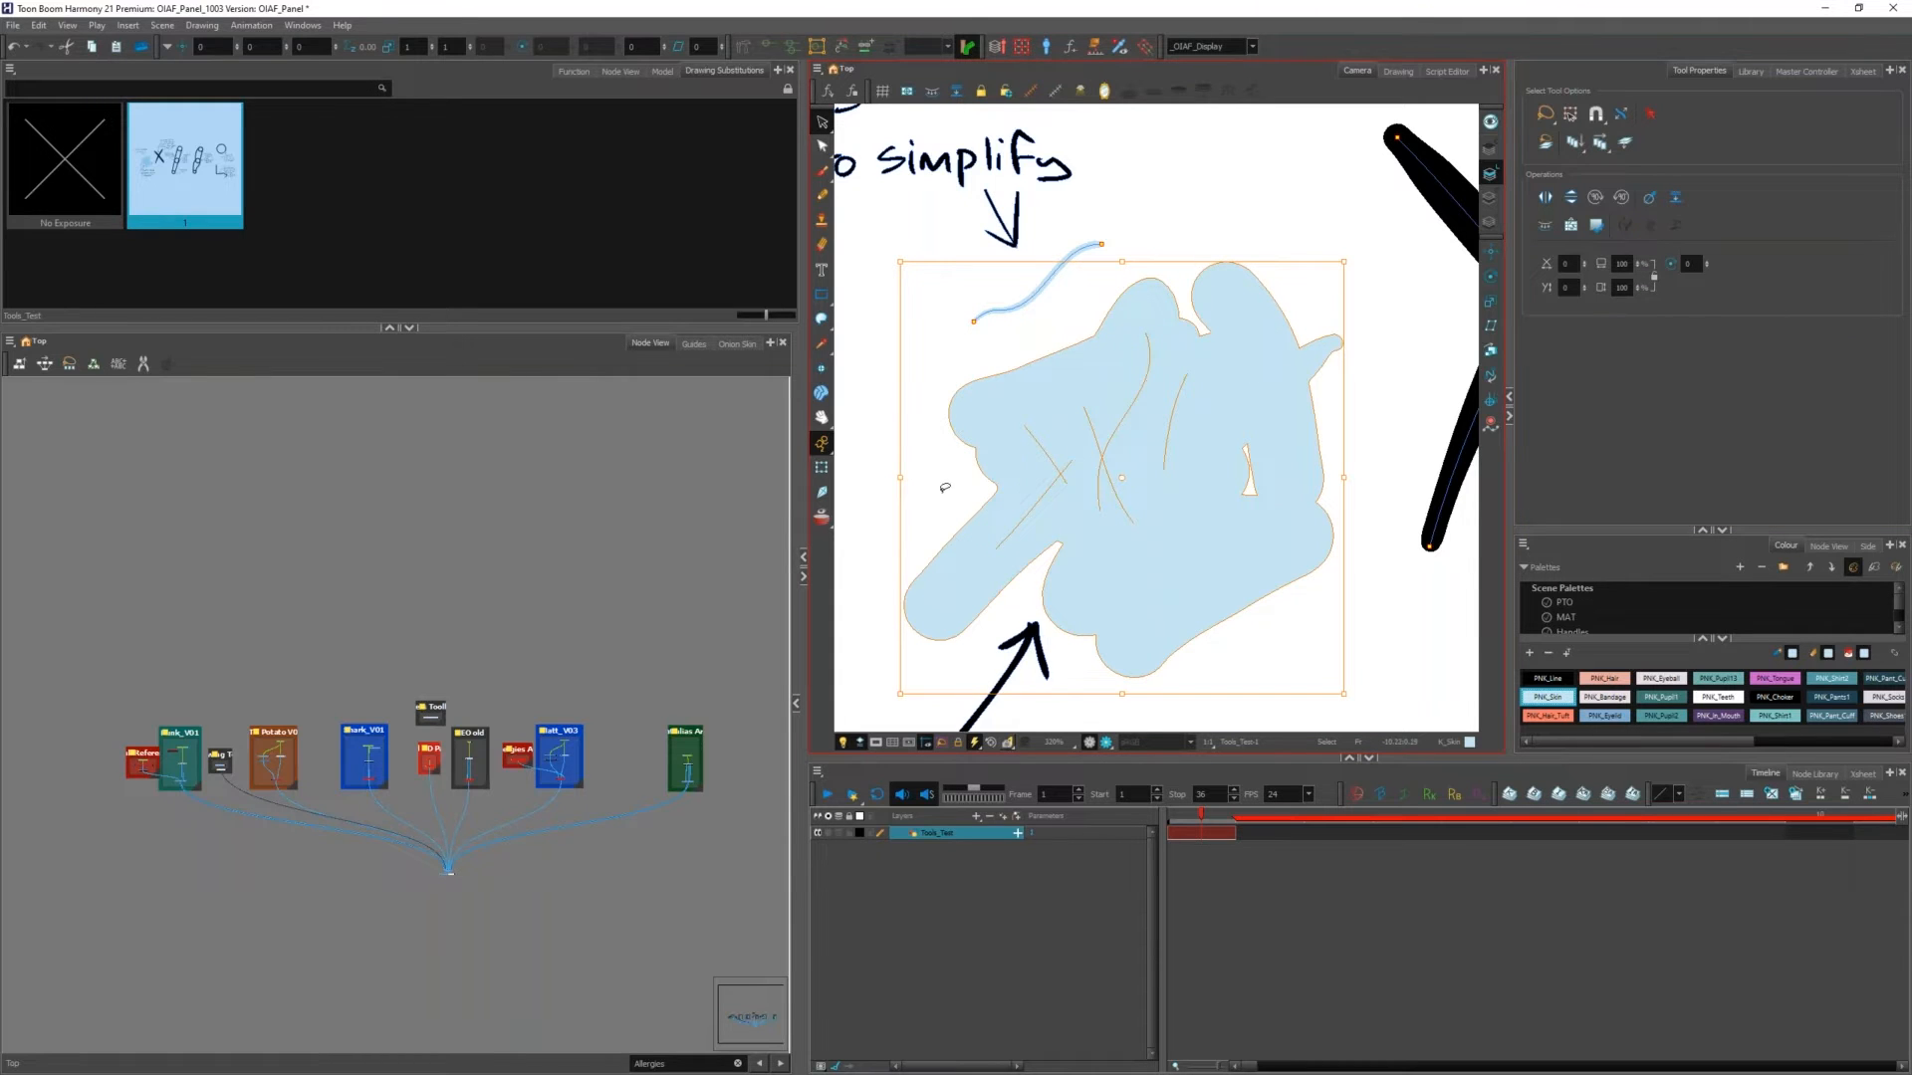
# Step: Remove the extra strokes from the flattened blob, then undo the removal and the flattening
pyautogui.click(1185, 449)
pyautogui.click(940, 497)
pyautogui.click(1048, 445)
pyautogui.click(202, 25)
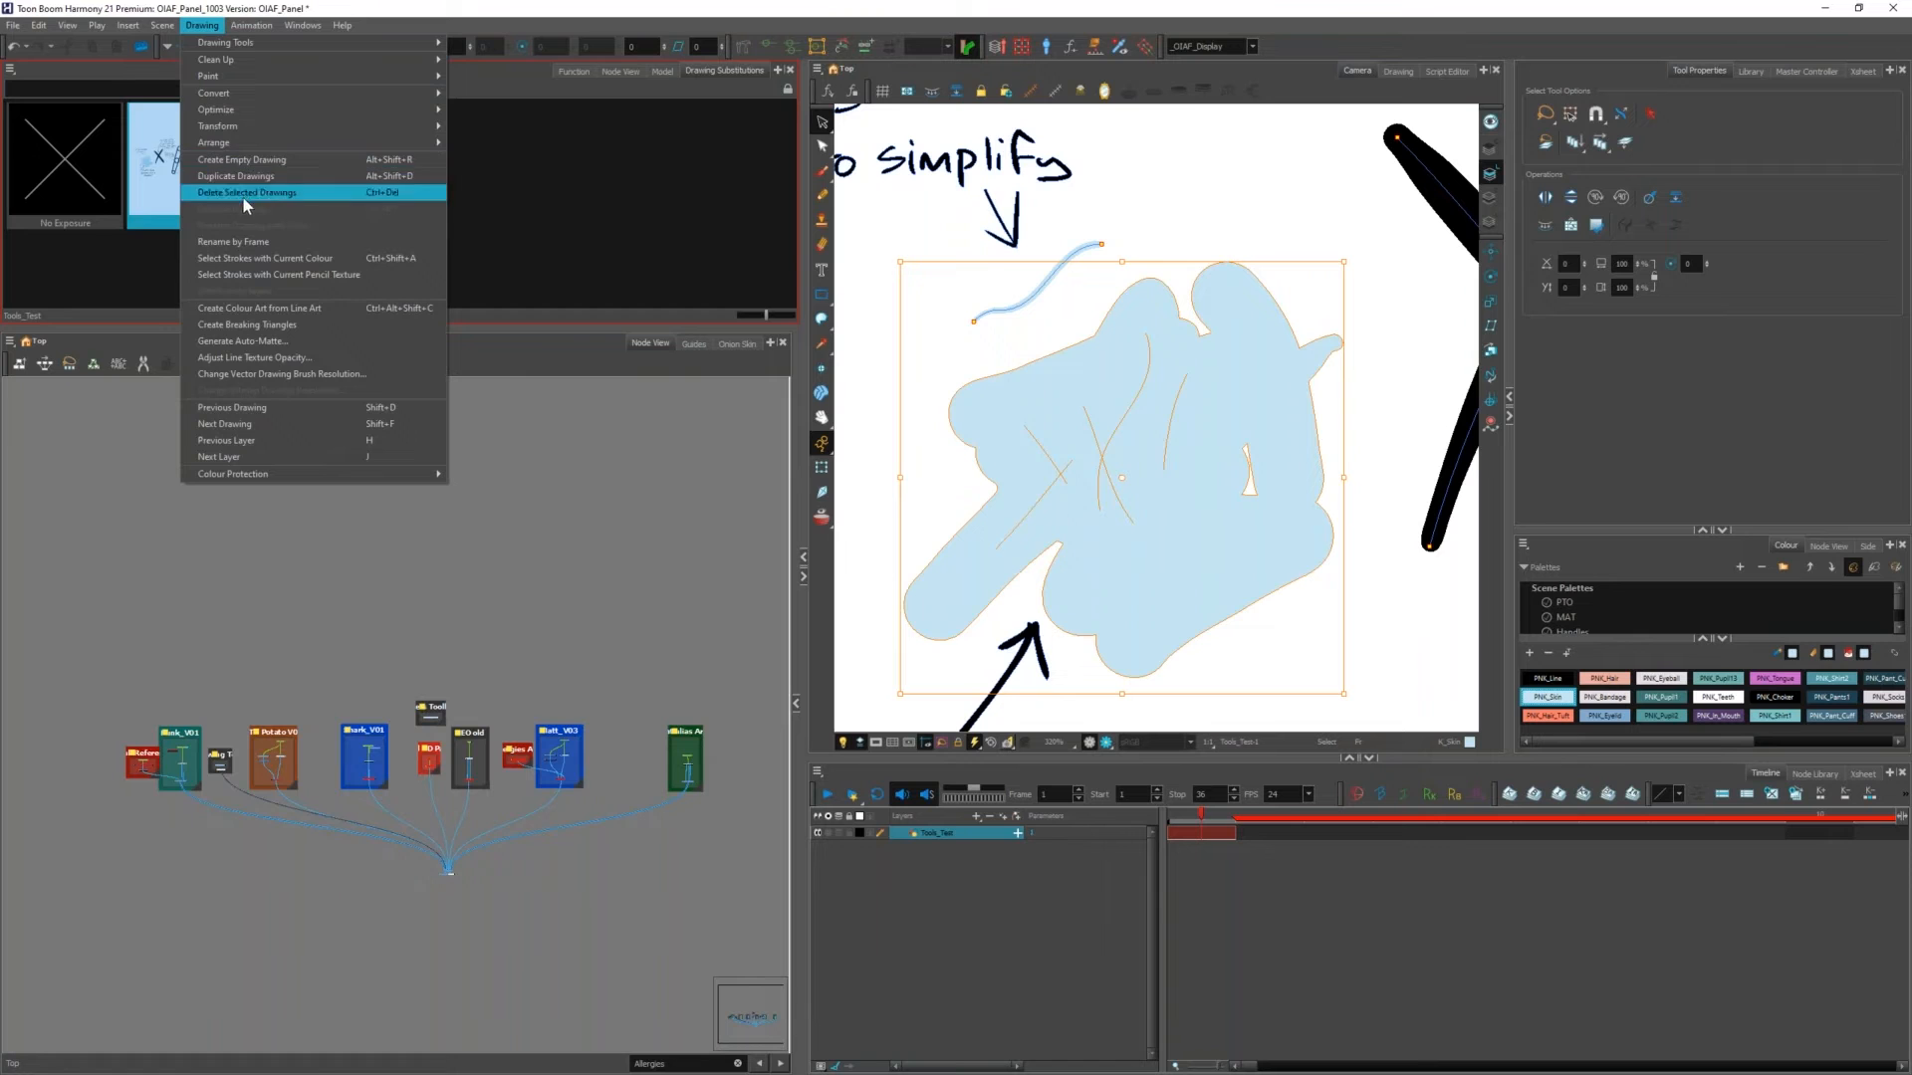
pyautogui.moveTo(319, 116)
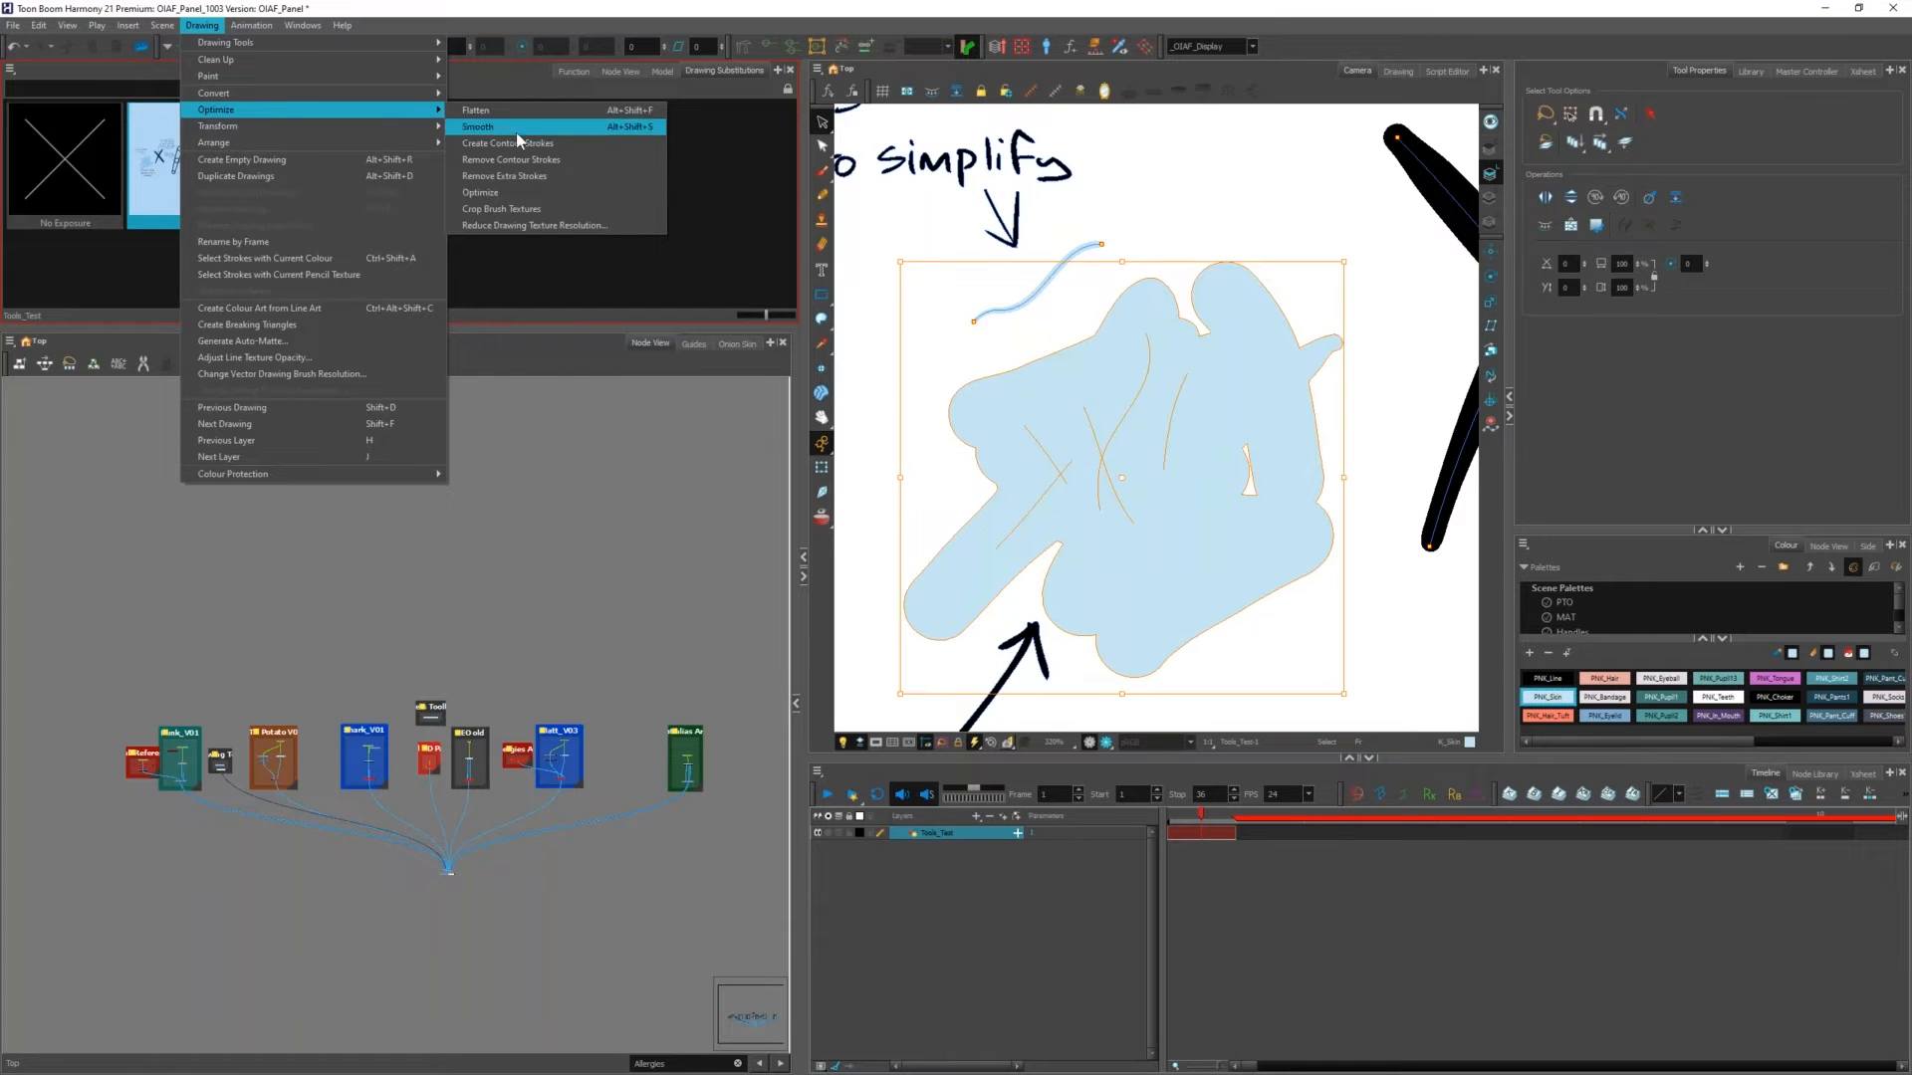
pyautogui.click(559, 176)
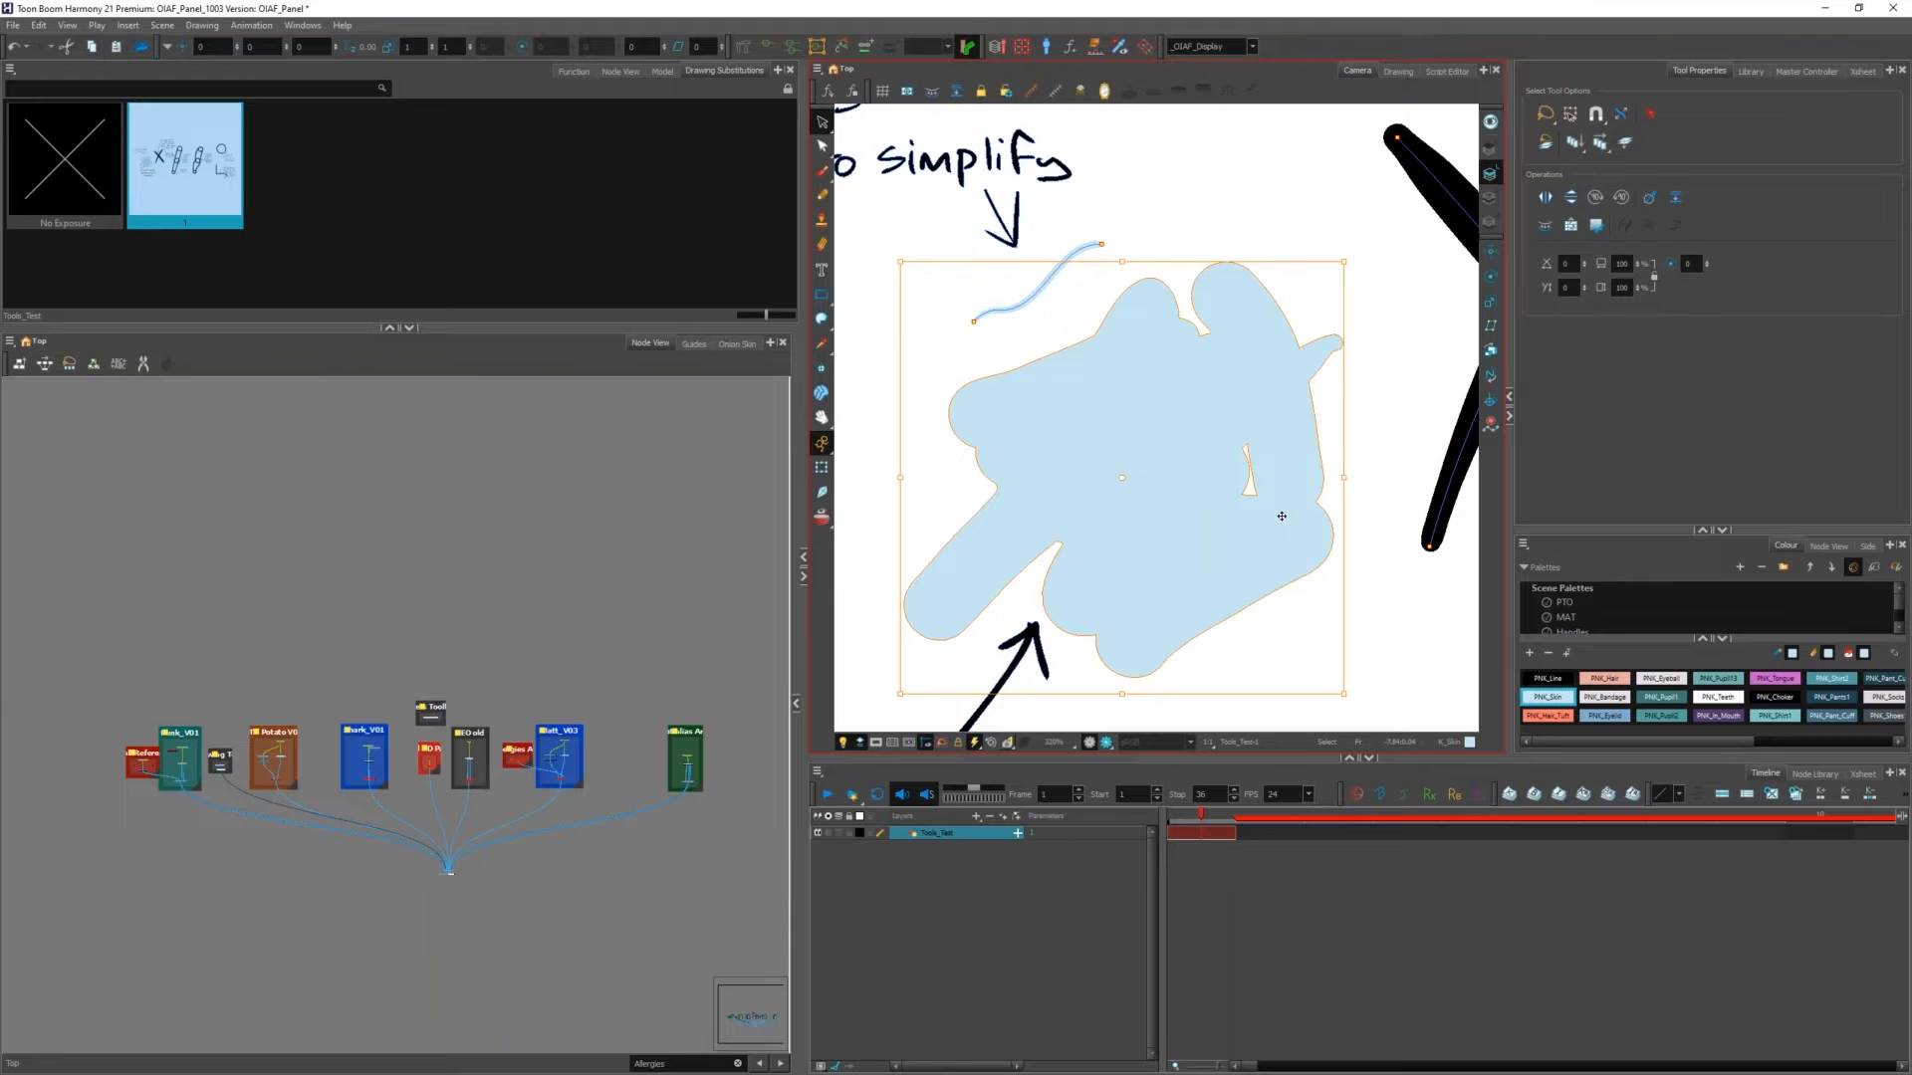
pyautogui.hotkey('ctrl', 'z')
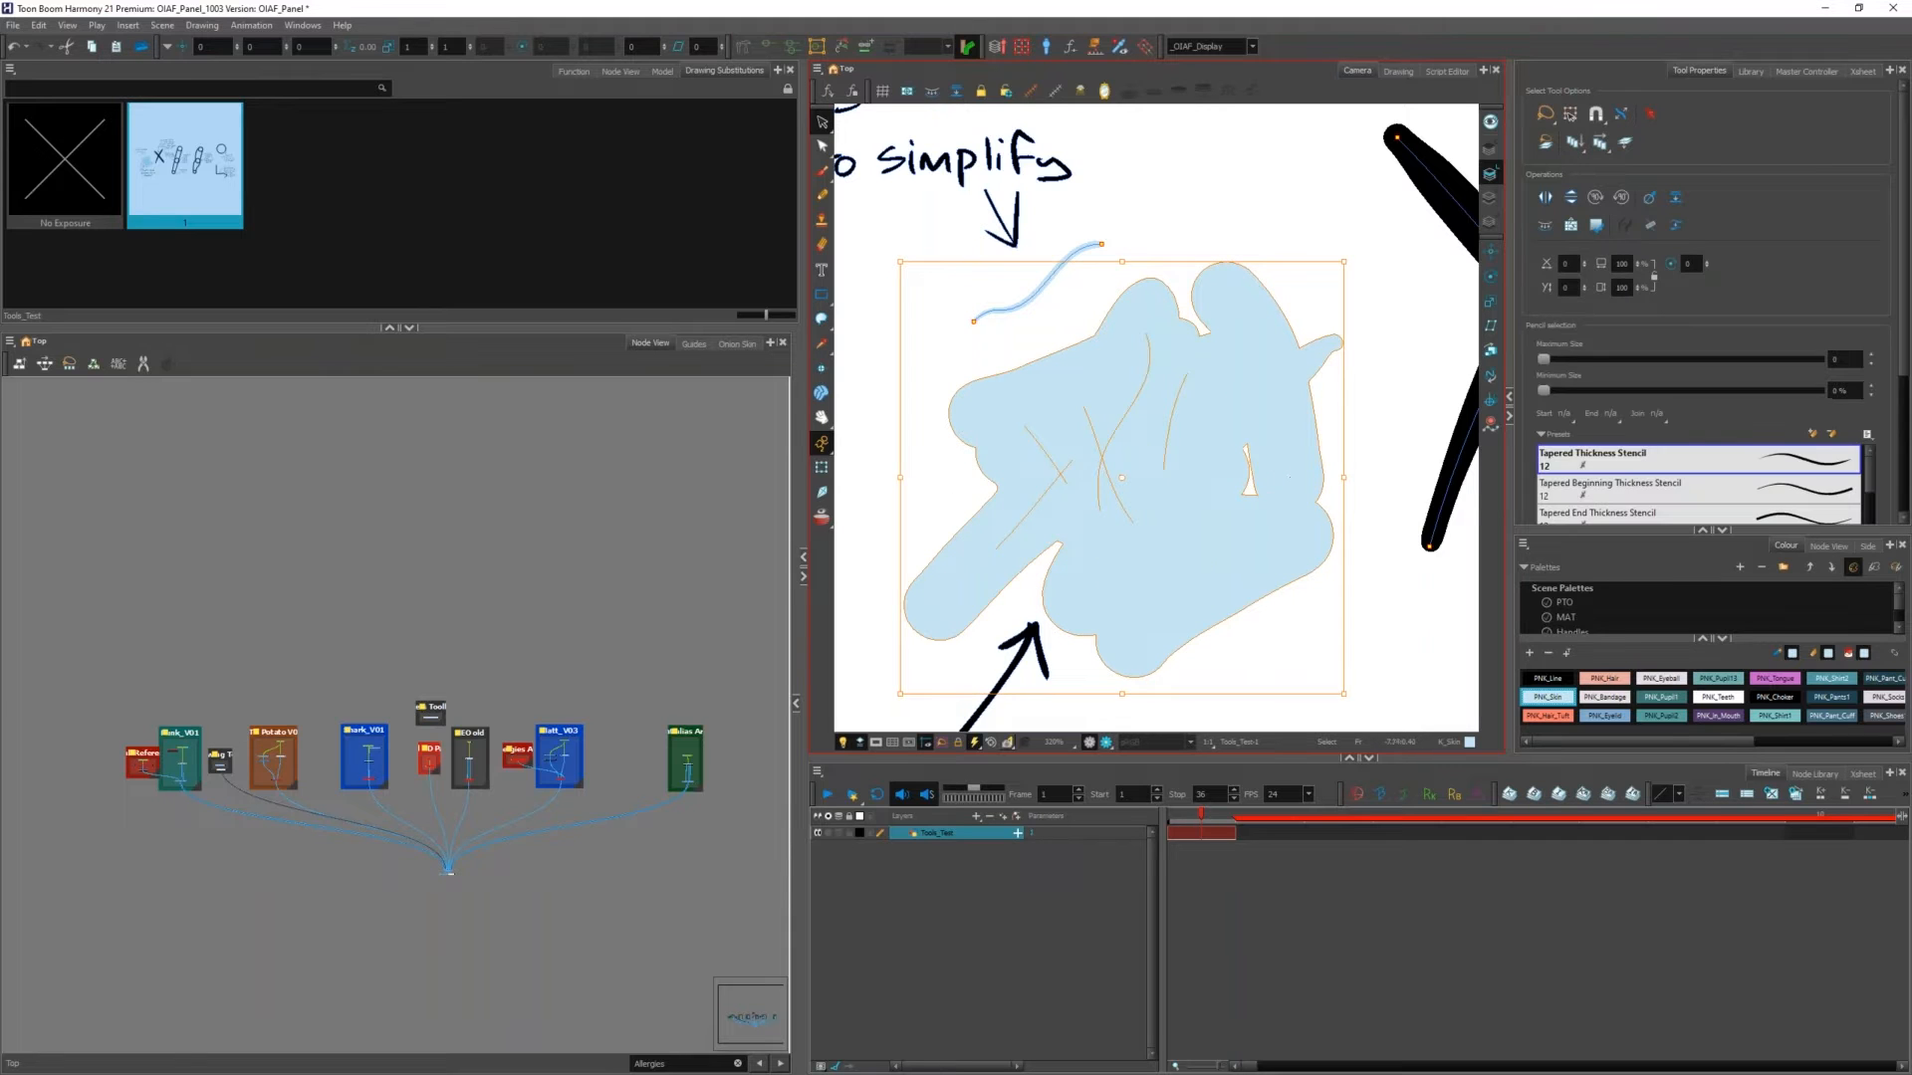
pyautogui.moveTo(1389, 375)
pyautogui.mouseDown()
pyautogui.moveTo(1364, 408)
pyautogui.moveTo(1101, 542)
pyautogui.moveTo(1267, 510)
pyautogui.mouseUp()
# Step: Search the keyboard shortcuts for "flatten and remove extra", check the Flatten and Remove Extra Strokes shortcut, and close the dialog
pyautogui.click(39, 25)
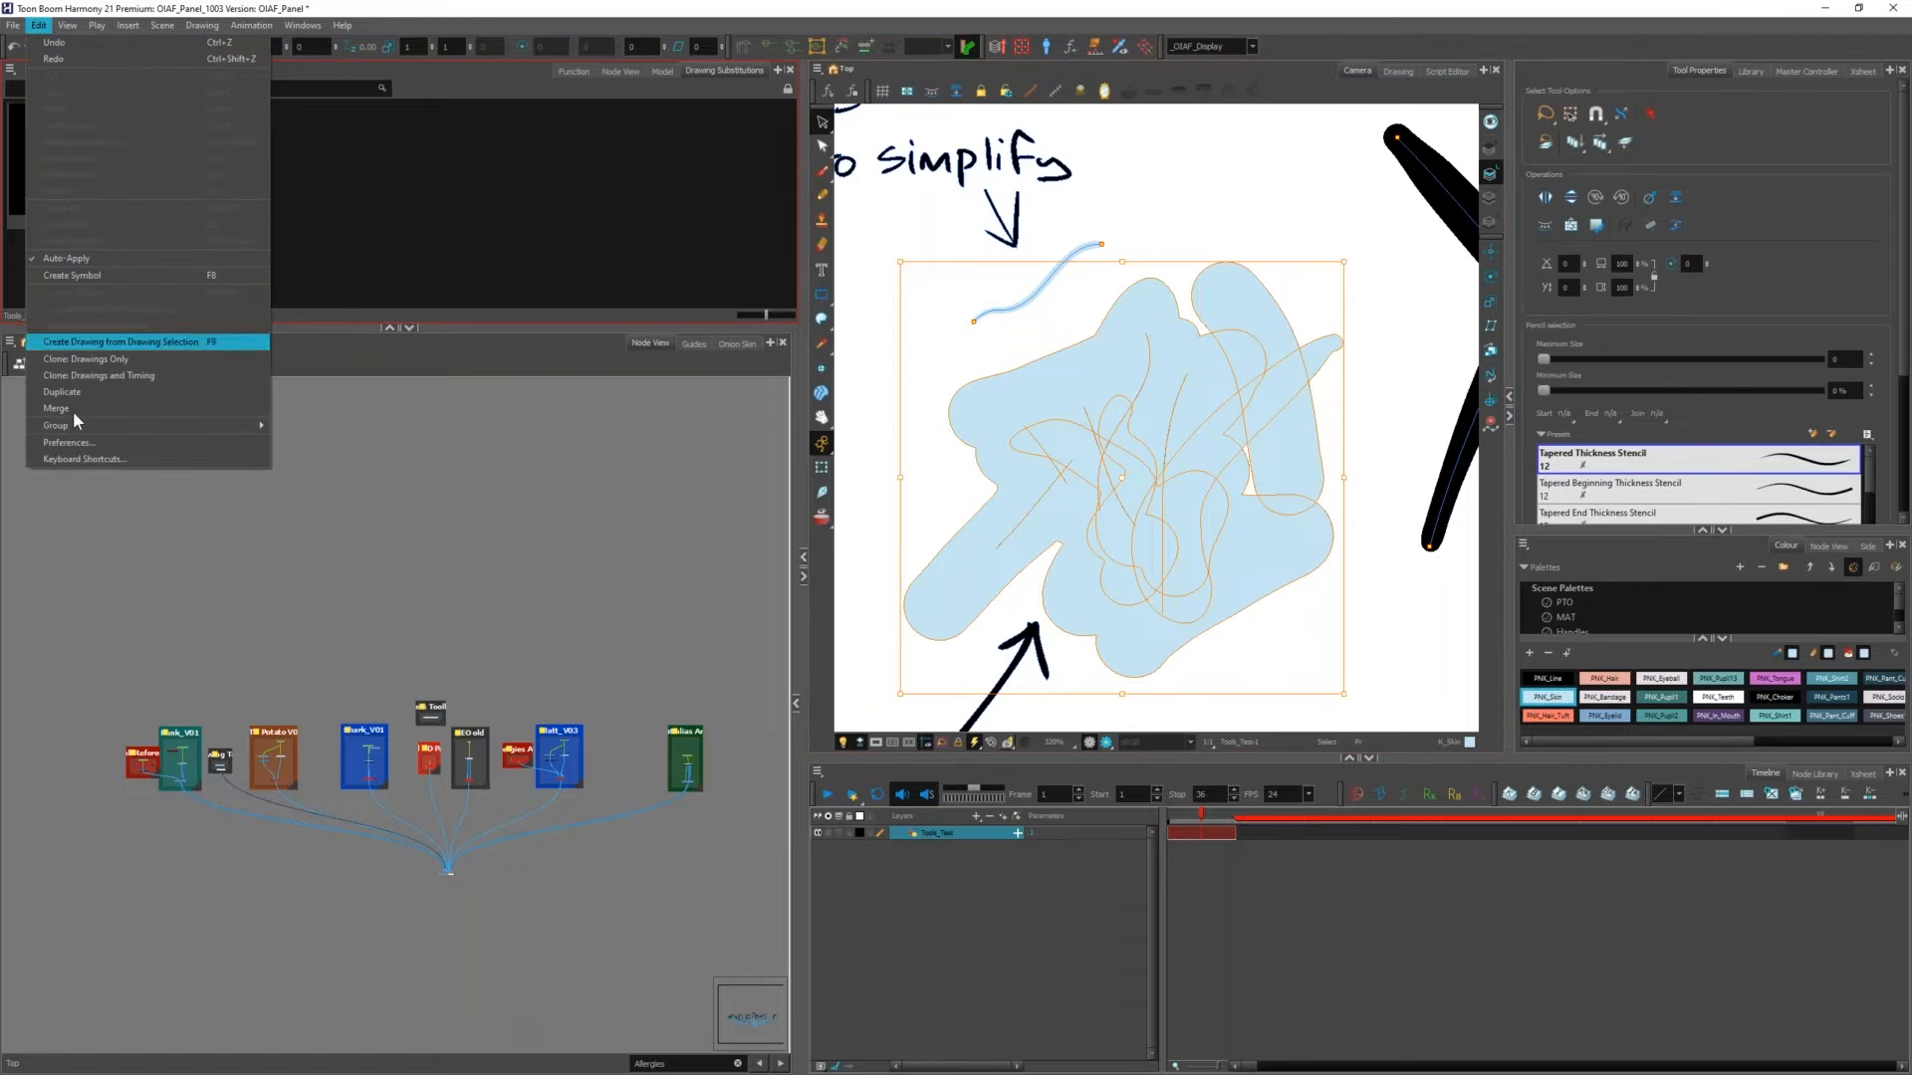
pyautogui.click(120, 460)
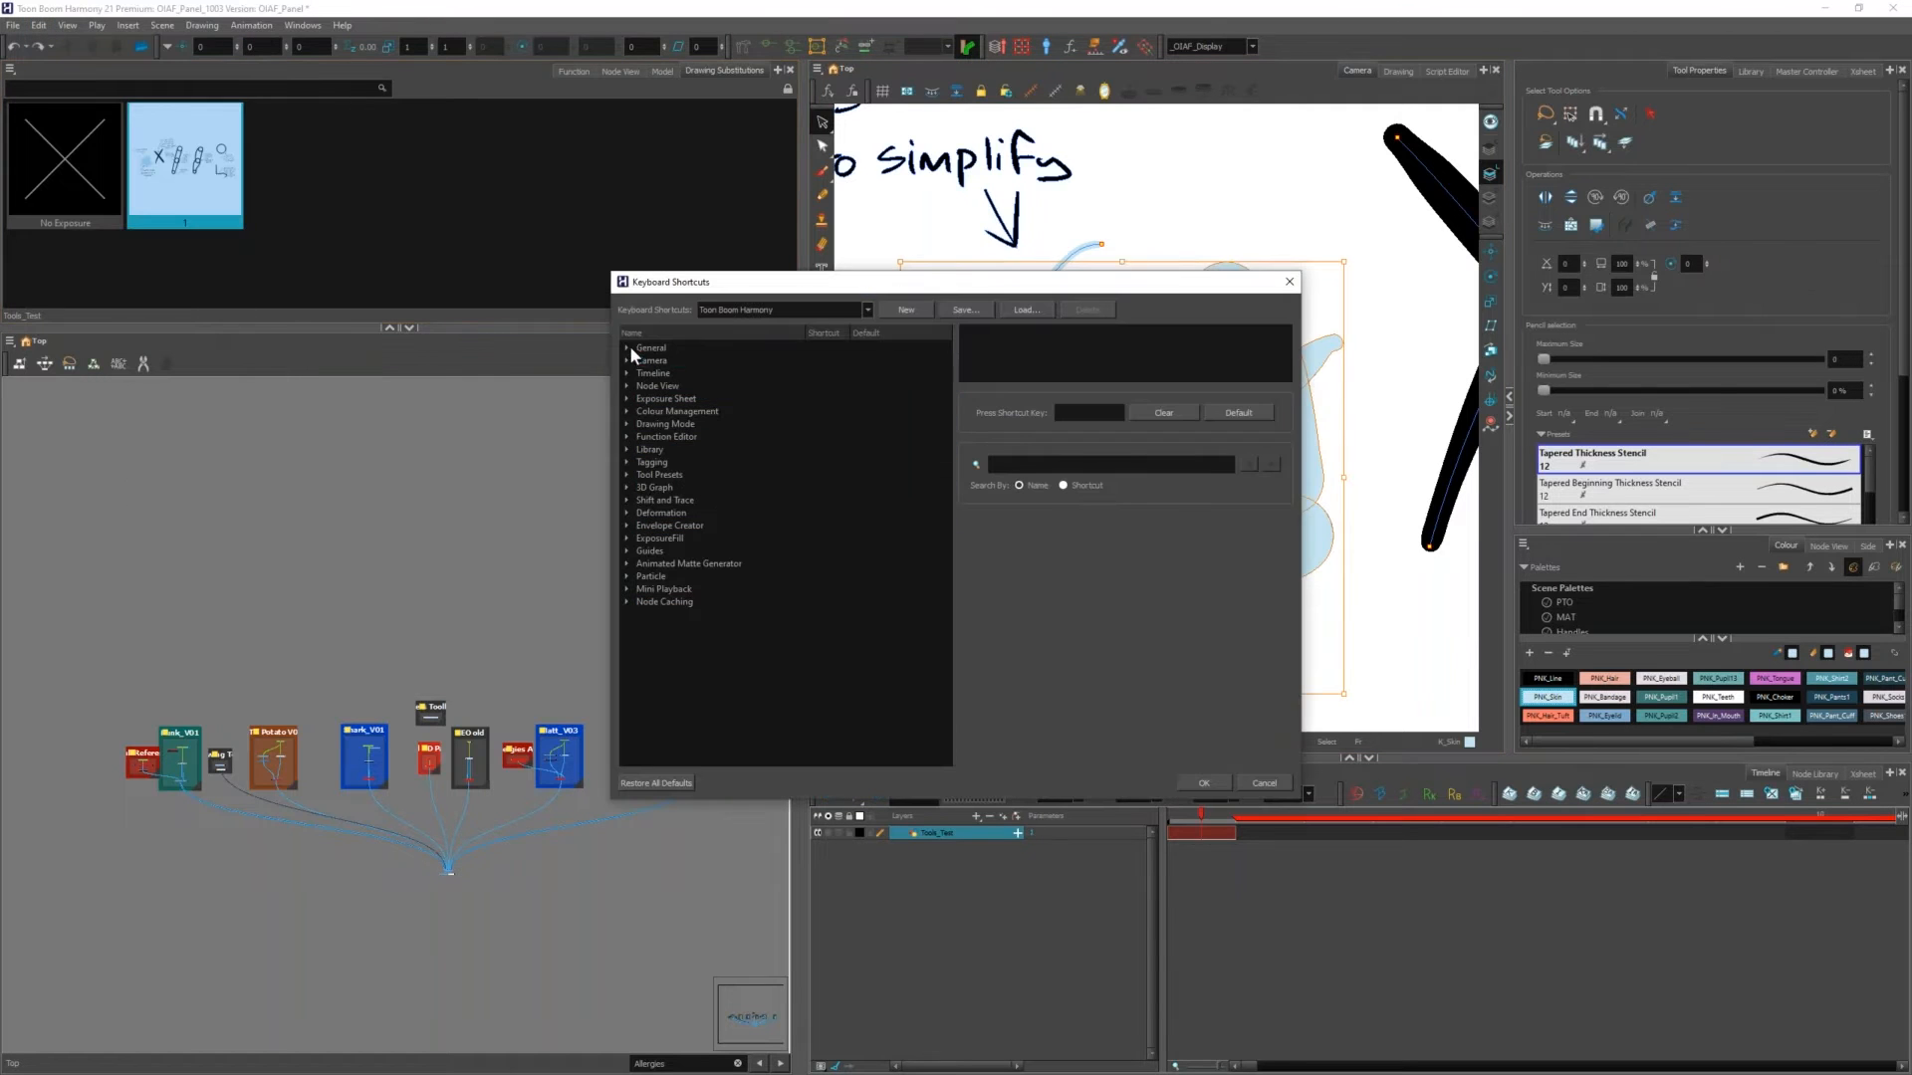
pyautogui.click(627, 348)
pyautogui.click(1009, 465)
pyautogui.write('flatten ')
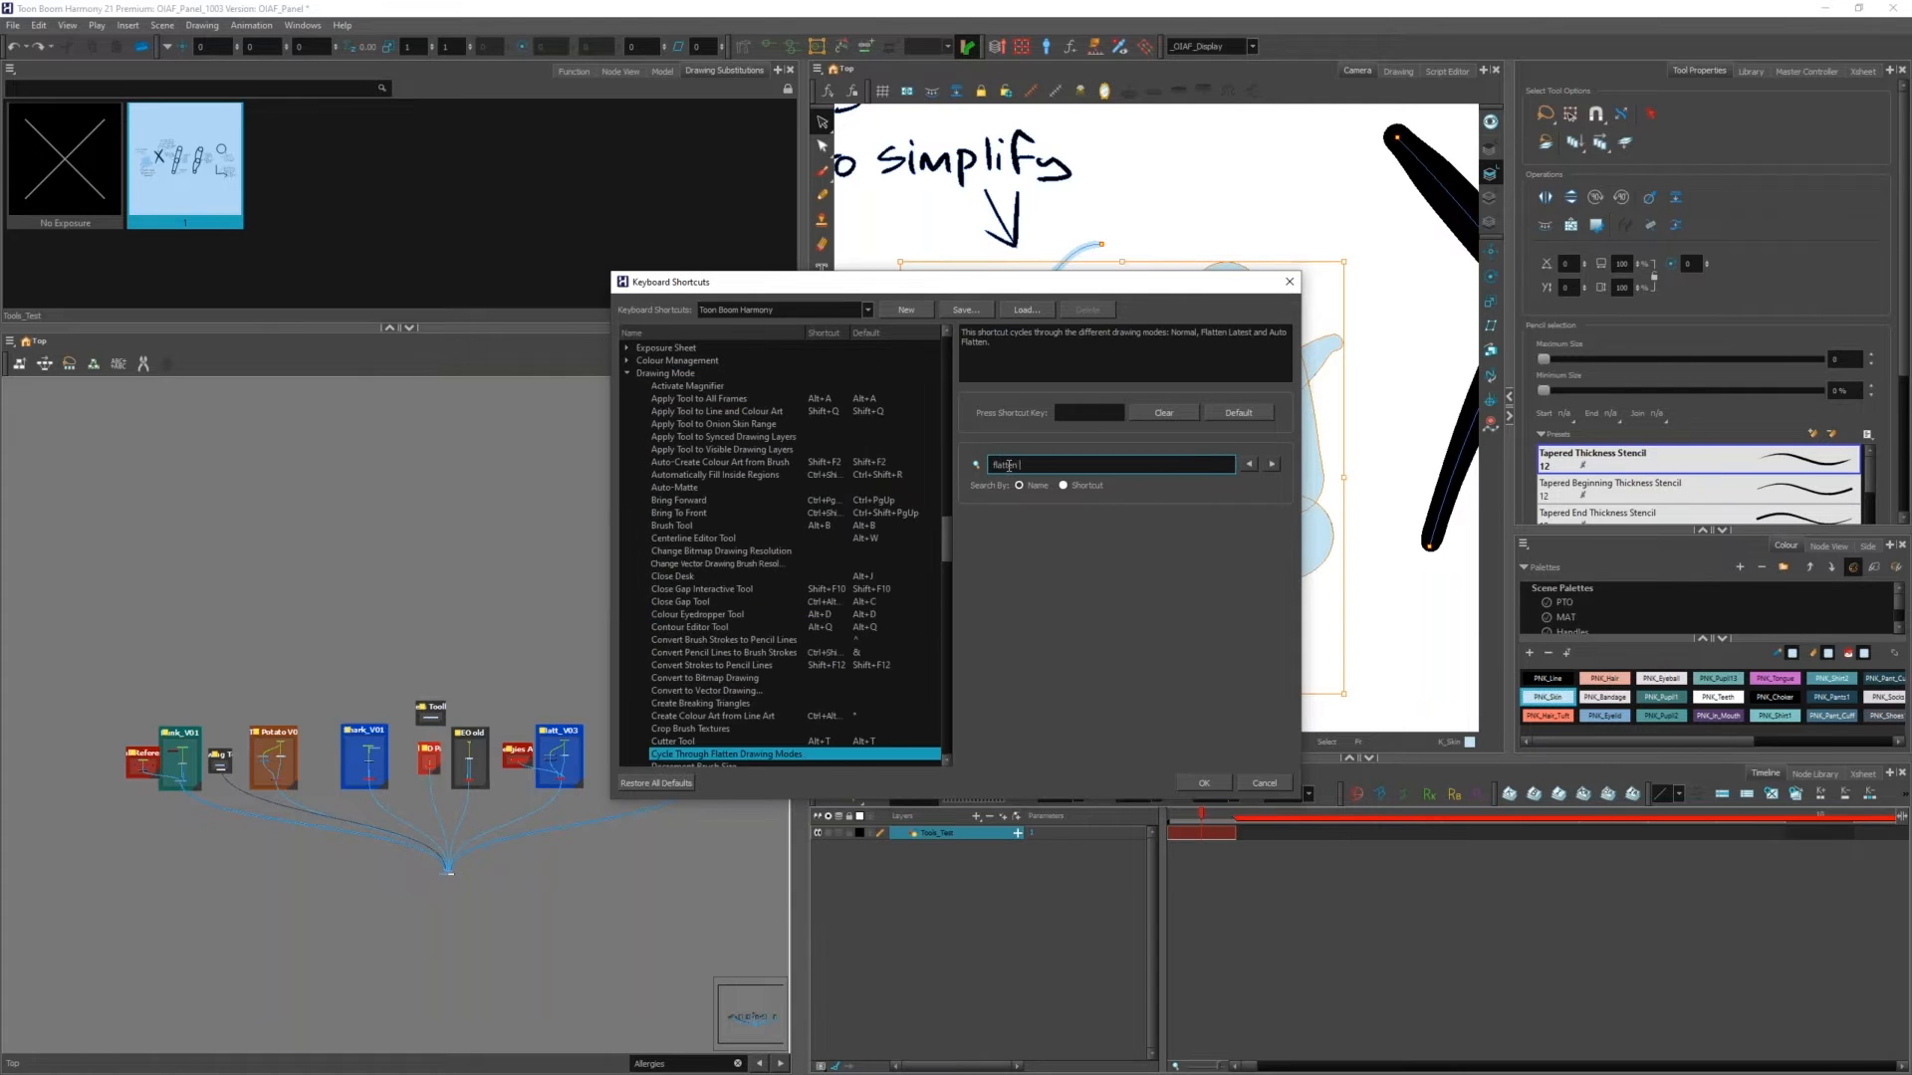
pyautogui.write('and remove extra')
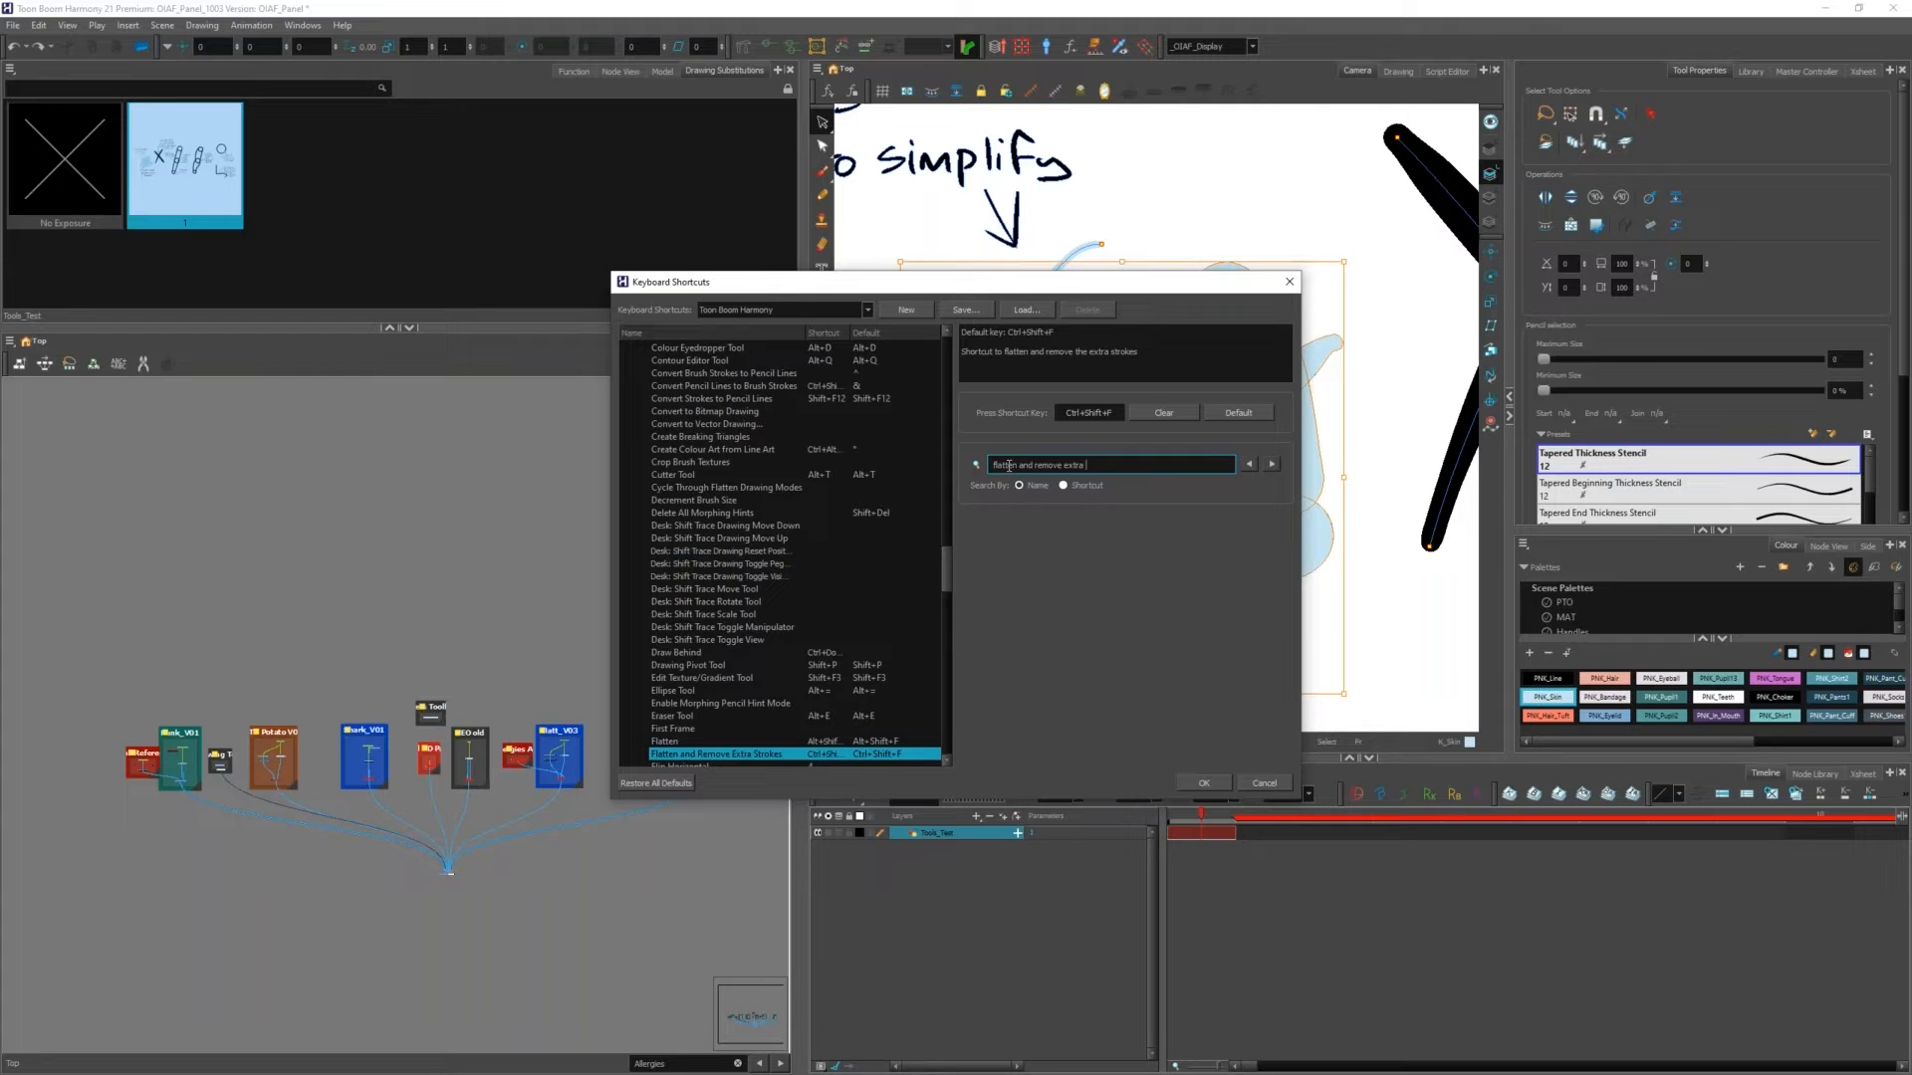
pyautogui.moveTo(1114, 282); pyautogui.dragTo(742, 206)
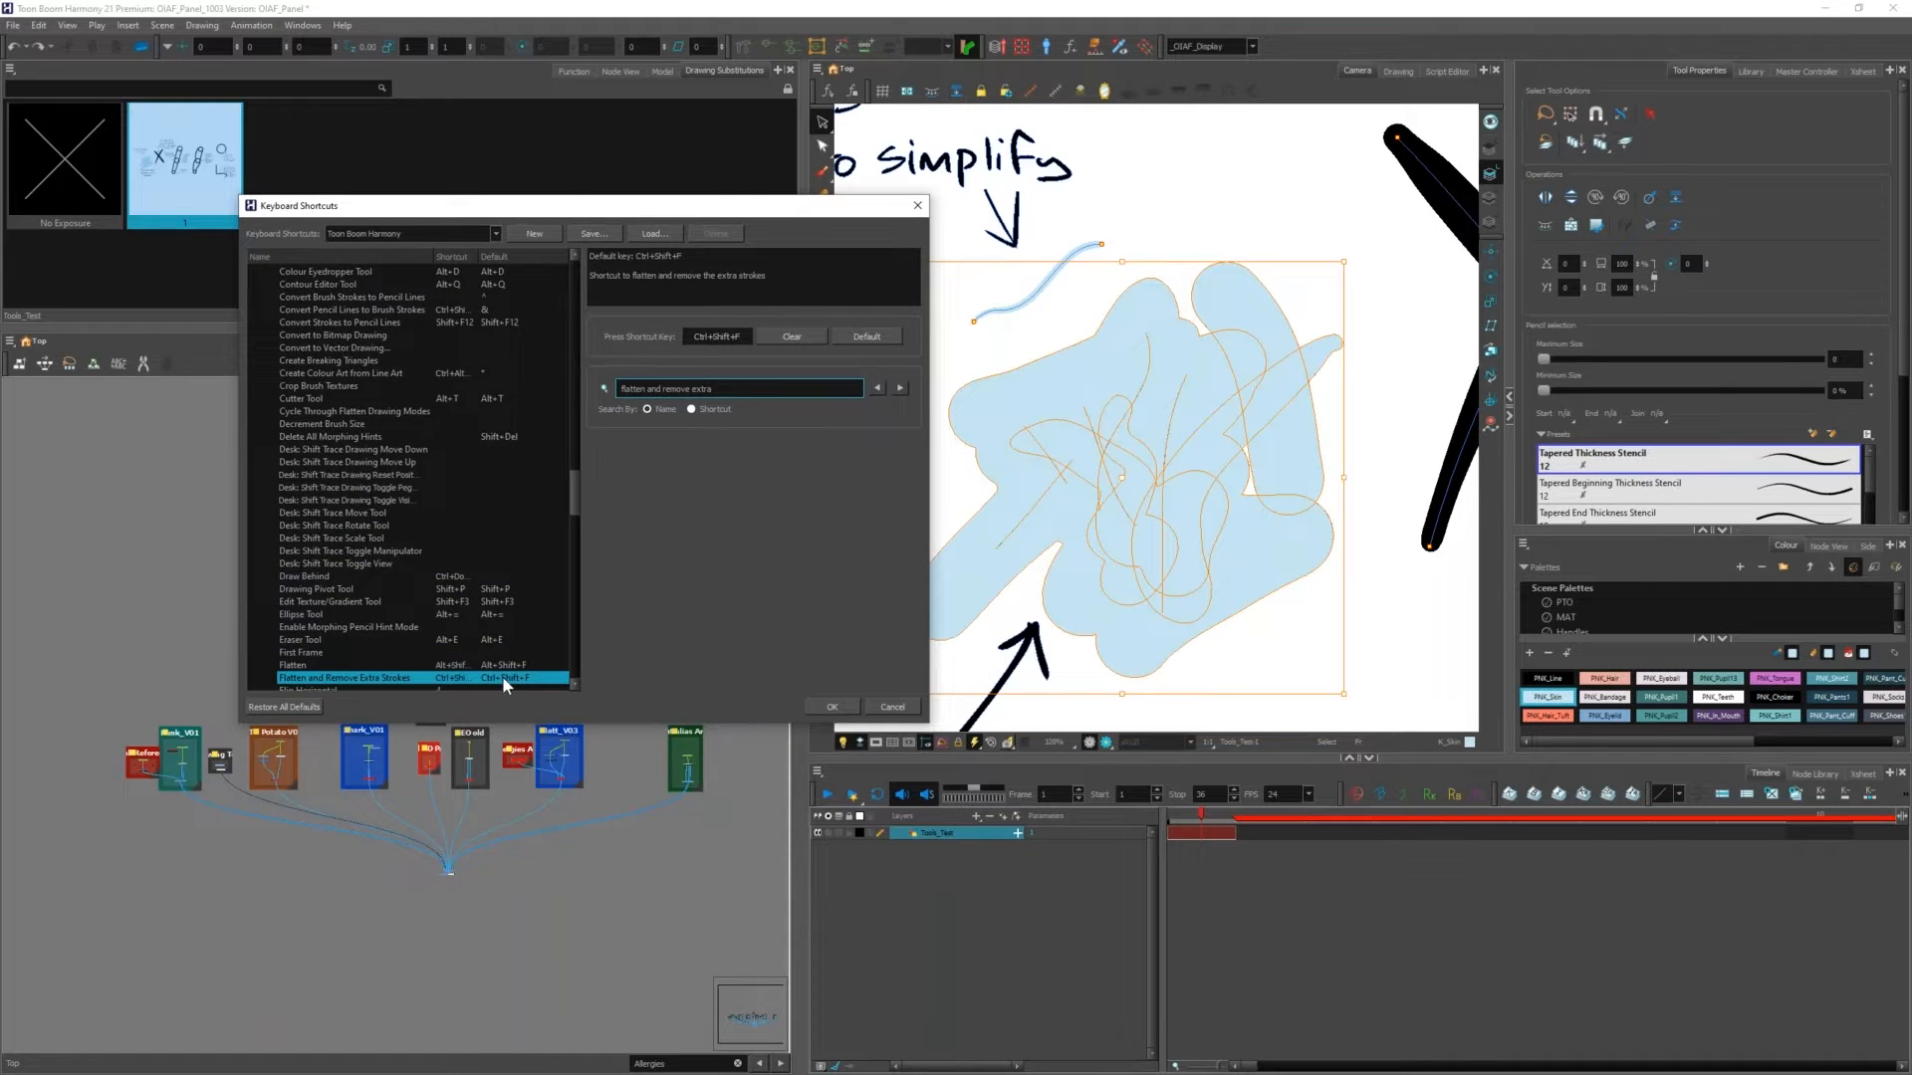
pyautogui.click(833, 707)
# Step: Flatten the scribbled blob and remove its extra strokes in one command, and decline the save reminder
pyautogui.moveTo(1362, 482)
pyautogui.mouseDown()
pyautogui.moveTo(1352, 398)
pyautogui.moveTo(924, 541)
pyautogui.moveTo(1286, 502)
pyautogui.mouseUp()
pyautogui.hotkey('alt', 'shift', 'f')
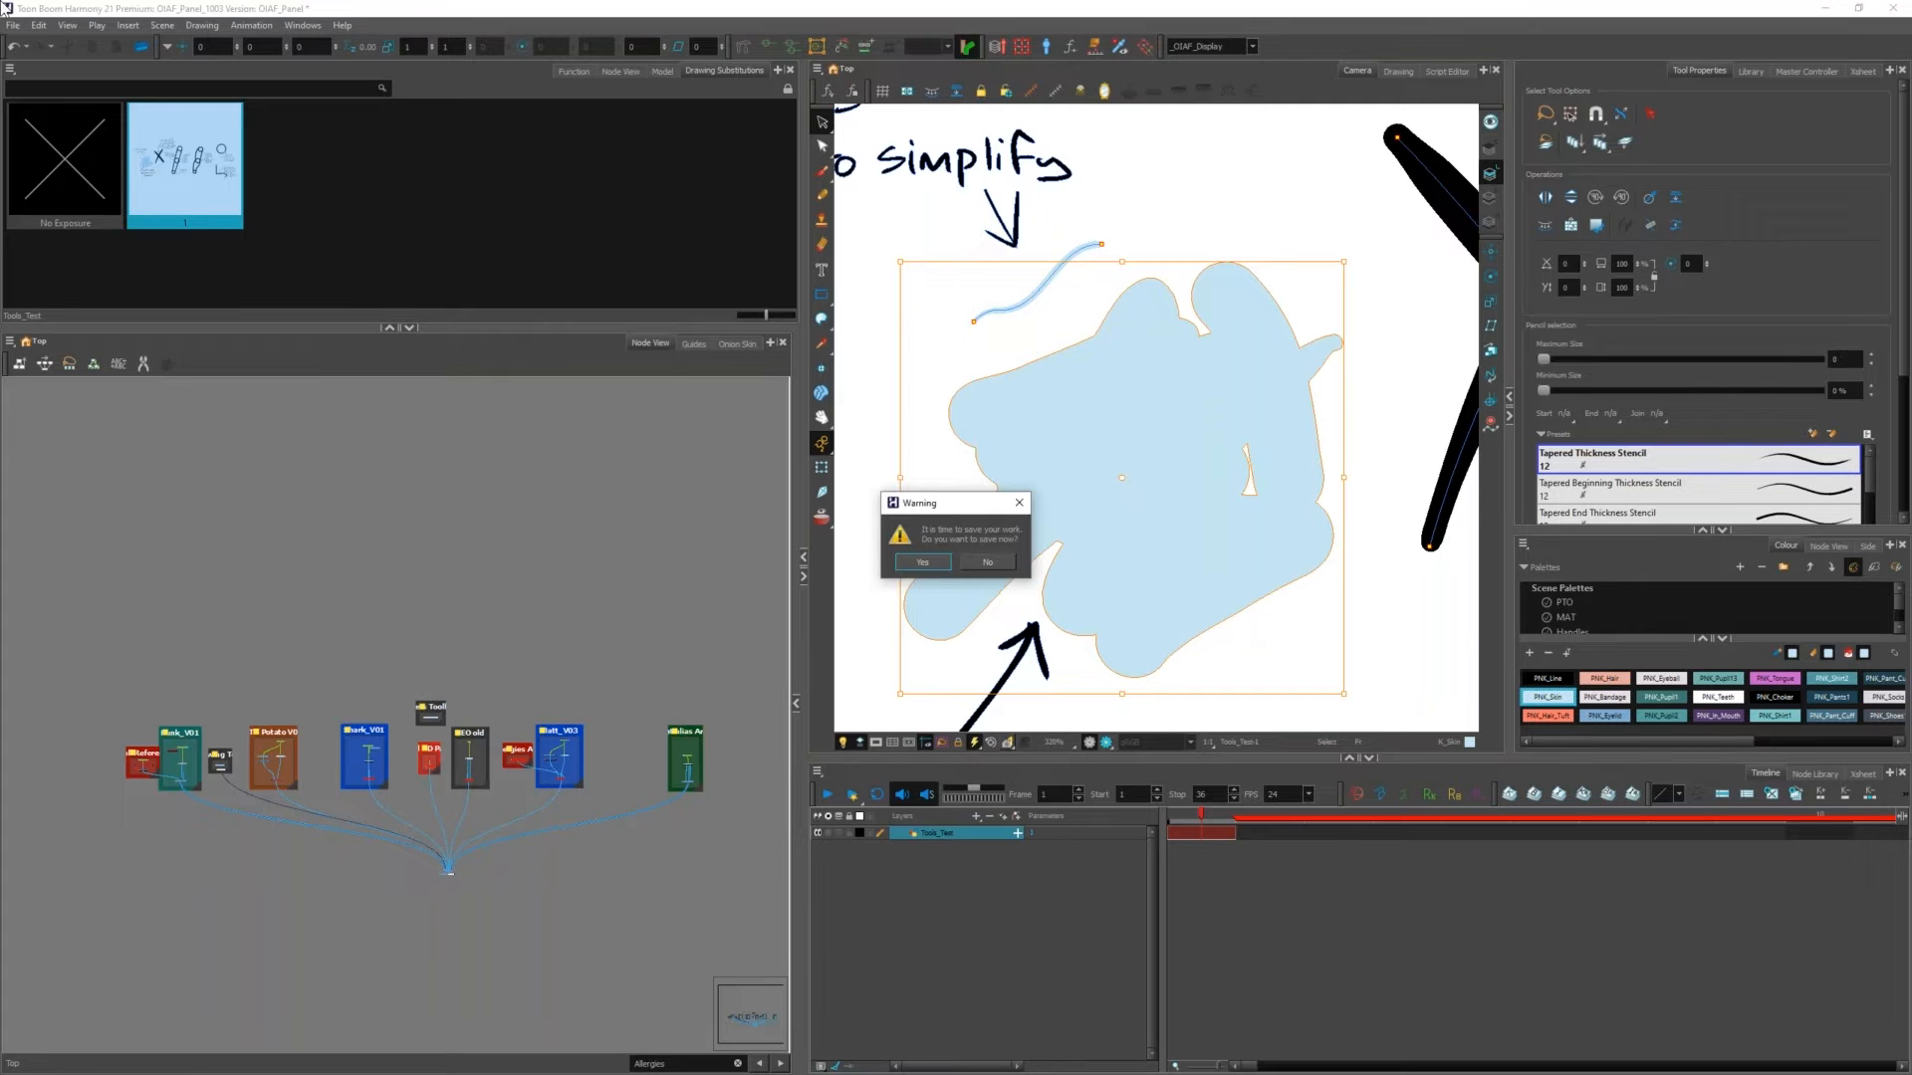
pyautogui.click(1292, 219)
pyautogui.click(987, 563)
pyautogui.click(1279, 186)
# Step: Activate the Cutter for the black X drawing and set its tip style to Bevel
pyautogui.hotkey('alt', 't')
pyautogui.moveTo(1357, 380); pyautogui.dragTo(986, 450)
pyautogui.click(1676, 114)
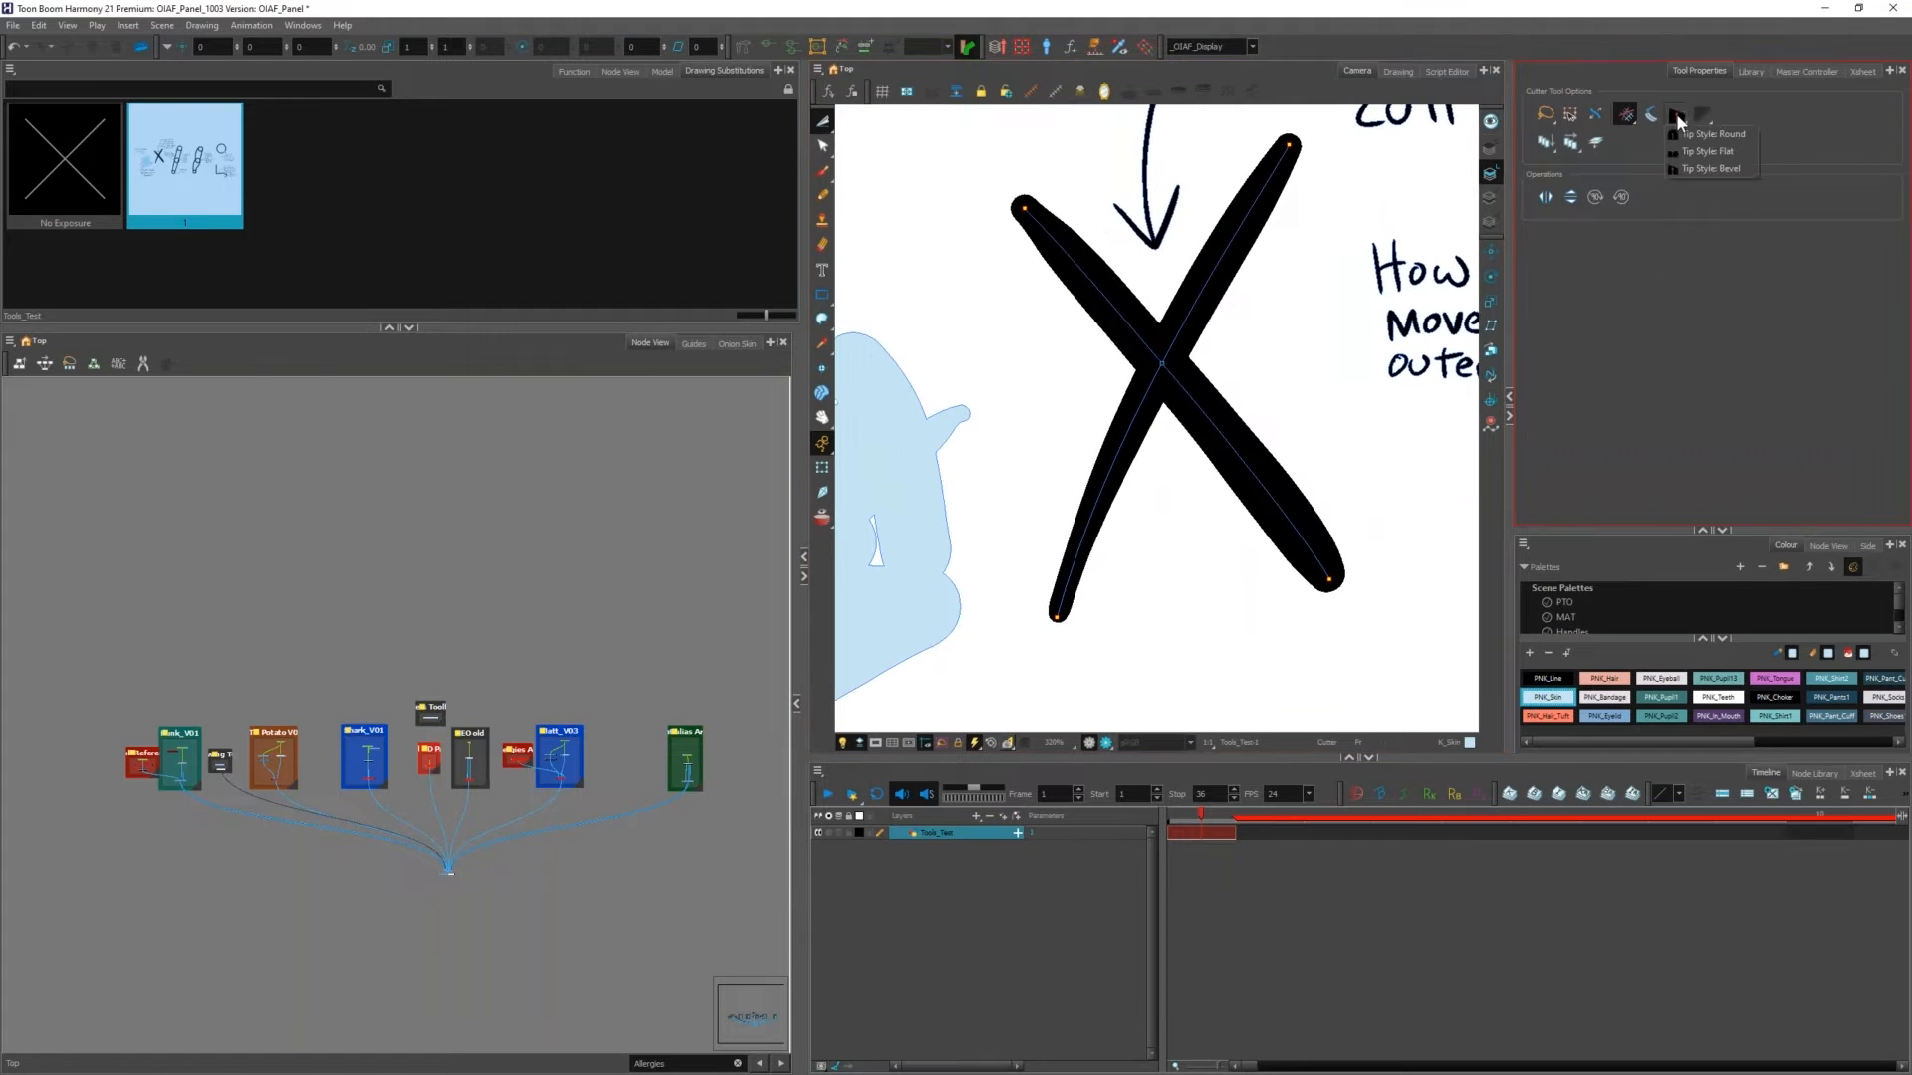
pyautogui.click(1691, 169)
# Step: Try cutting off the X's two upper arms with the bevel Cutter, undoing the cuts after each attempt
pyautogui.moveTo(1066, 333)
pyautogui.mouseDown()
pyautogui.moveTo(1139, 261)
pyautogui.moveTo(1256, 371)
pyautogui.mouseUp()
pyautogui.moveTo(1216, 435); pyautogui.dragTo(1145, 483)
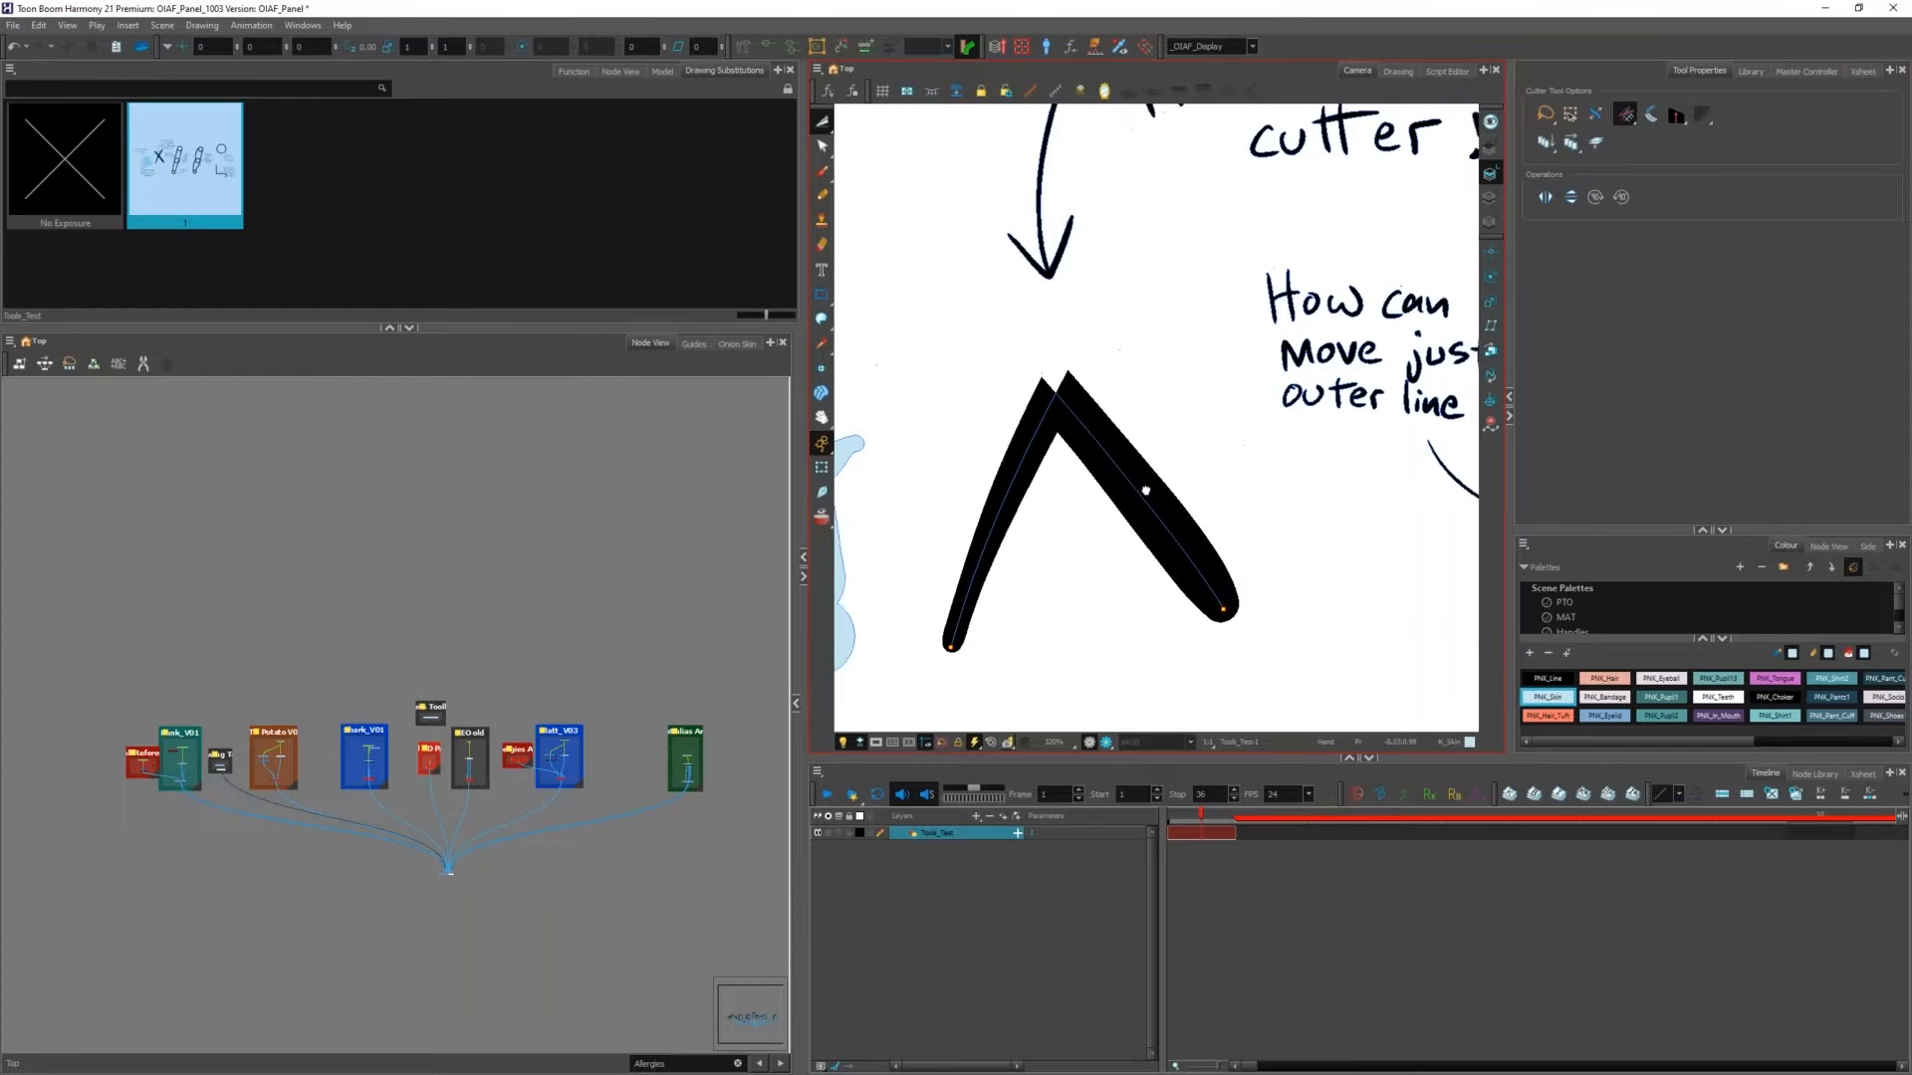
pyautogui.hotkey('ctrl', 'z')
pyautogui.hotkey('ctrl', 'z')
pyautogui.moveTo(1121, 230); pyautogui.dragTo(1195, 329)
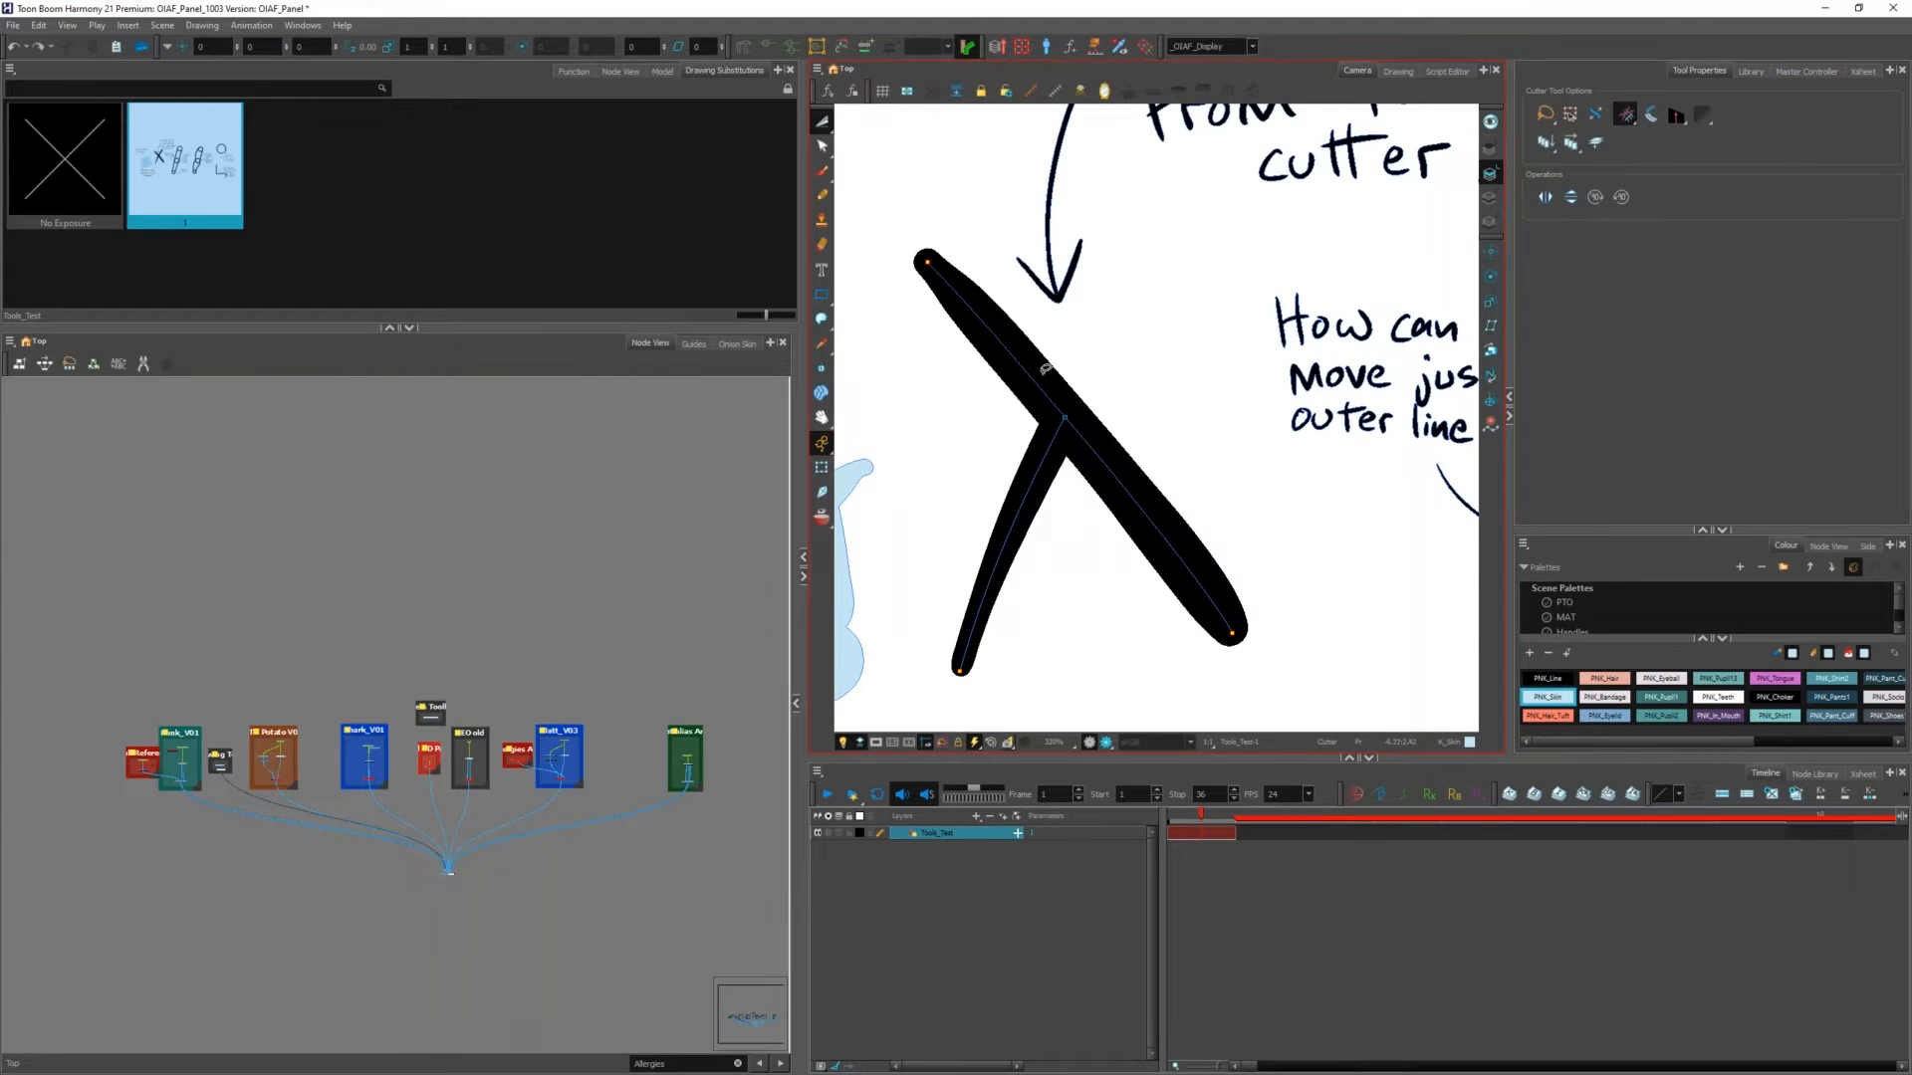
pyautogui.moveTo(1046, 368); pyautogui.dragTo(1066, 327)
pyautogui.hotkey('ctrl', 'z')
pyautogui.hotkey('ctrl', 'z')
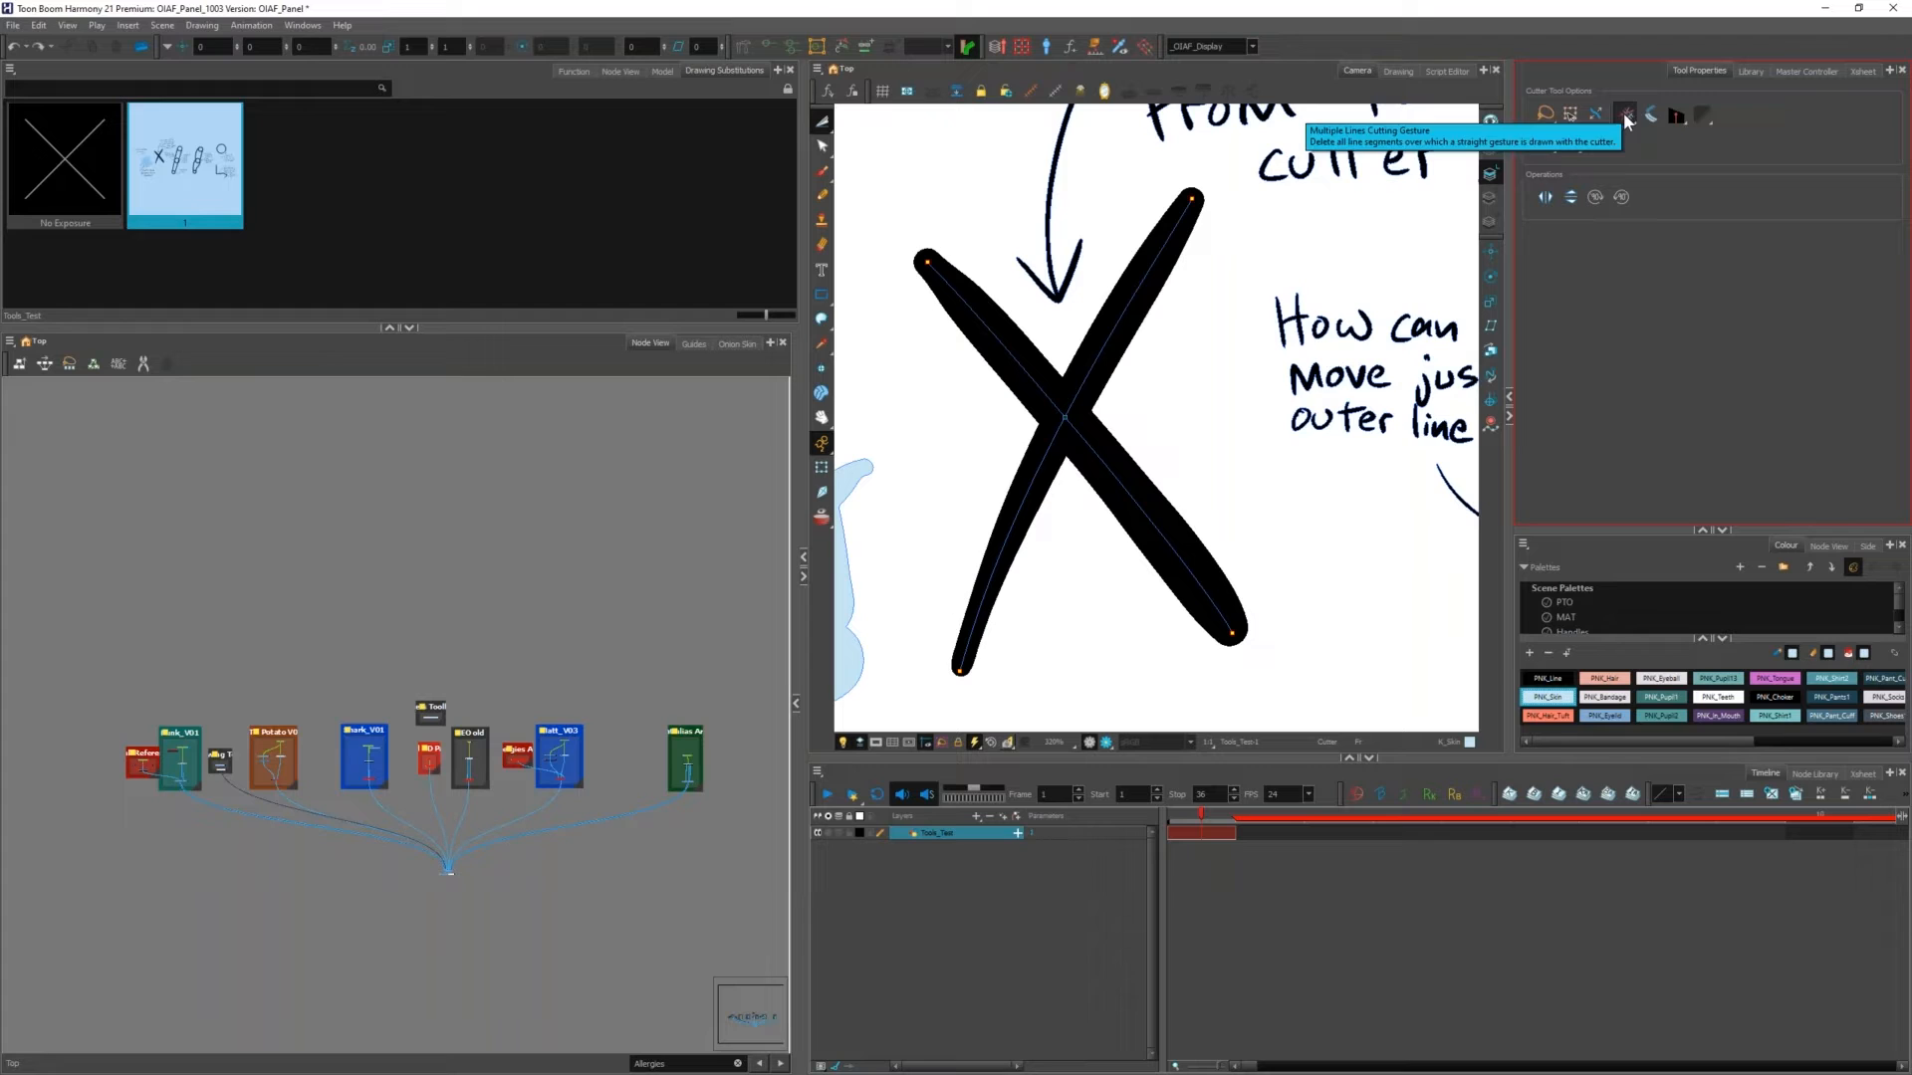
# Step: Switch the Cutter to a different line-cutting gesture and cut off both upper arms of the X
pyautogui.click(1625, 116)
pyautogui.click(1633, 135)
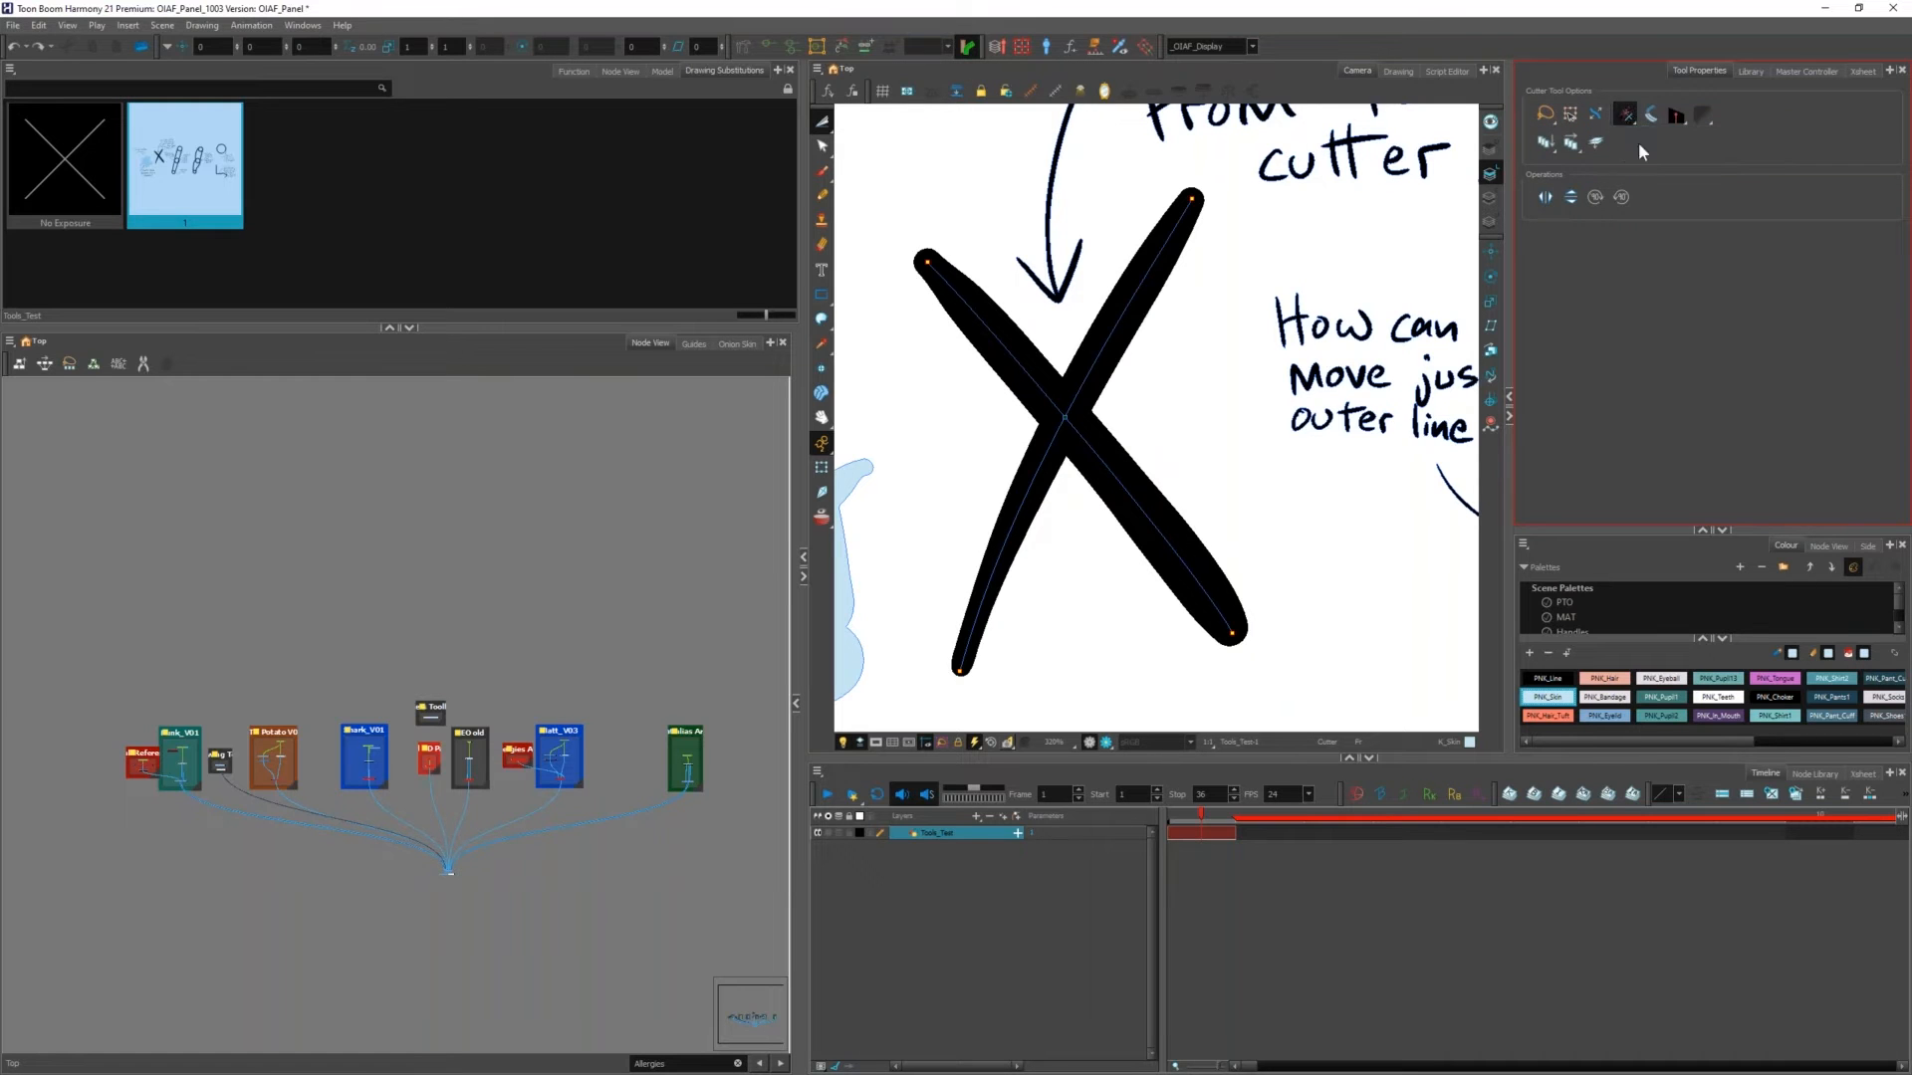
pyautogui.moveTo(1081, 349); pyautogui.dragTo(1145, 415)
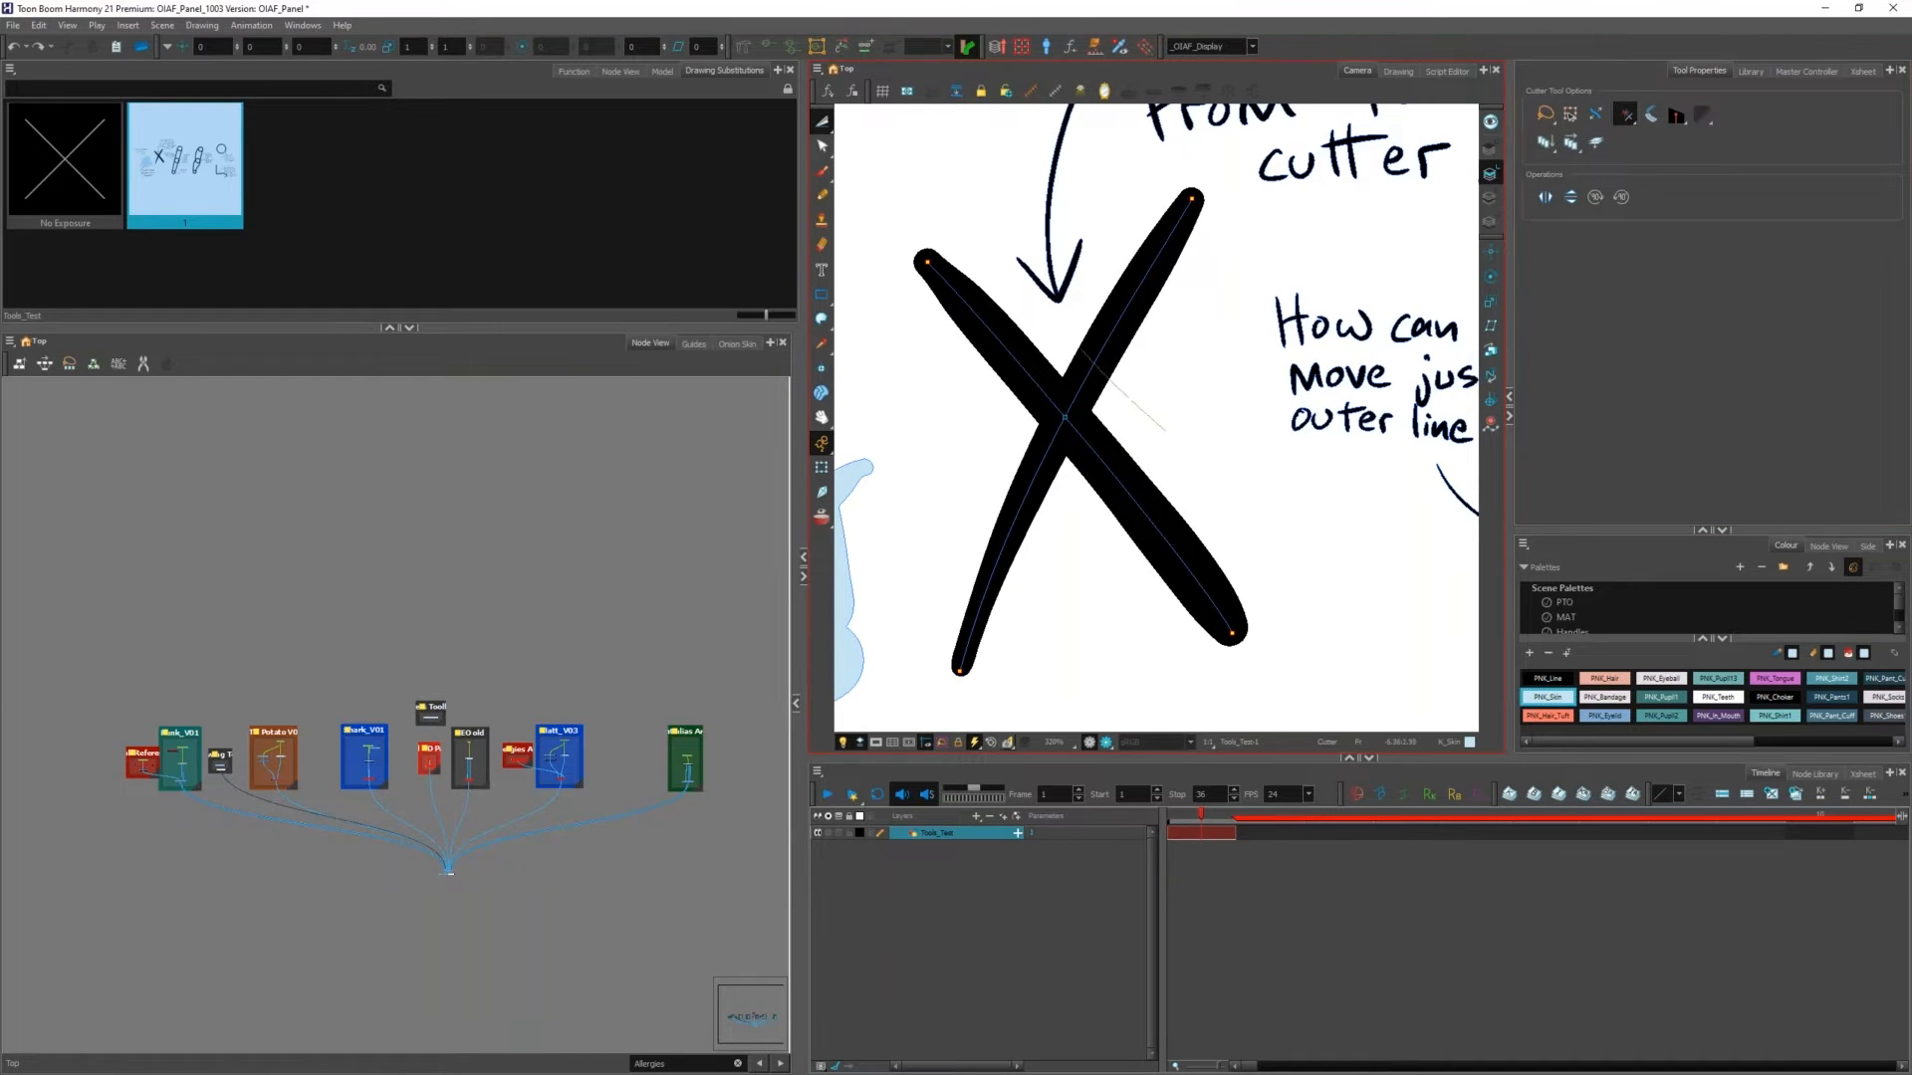
pyautogui.moveTo(1041, 316); pyautogui.dragTo(958, 456)
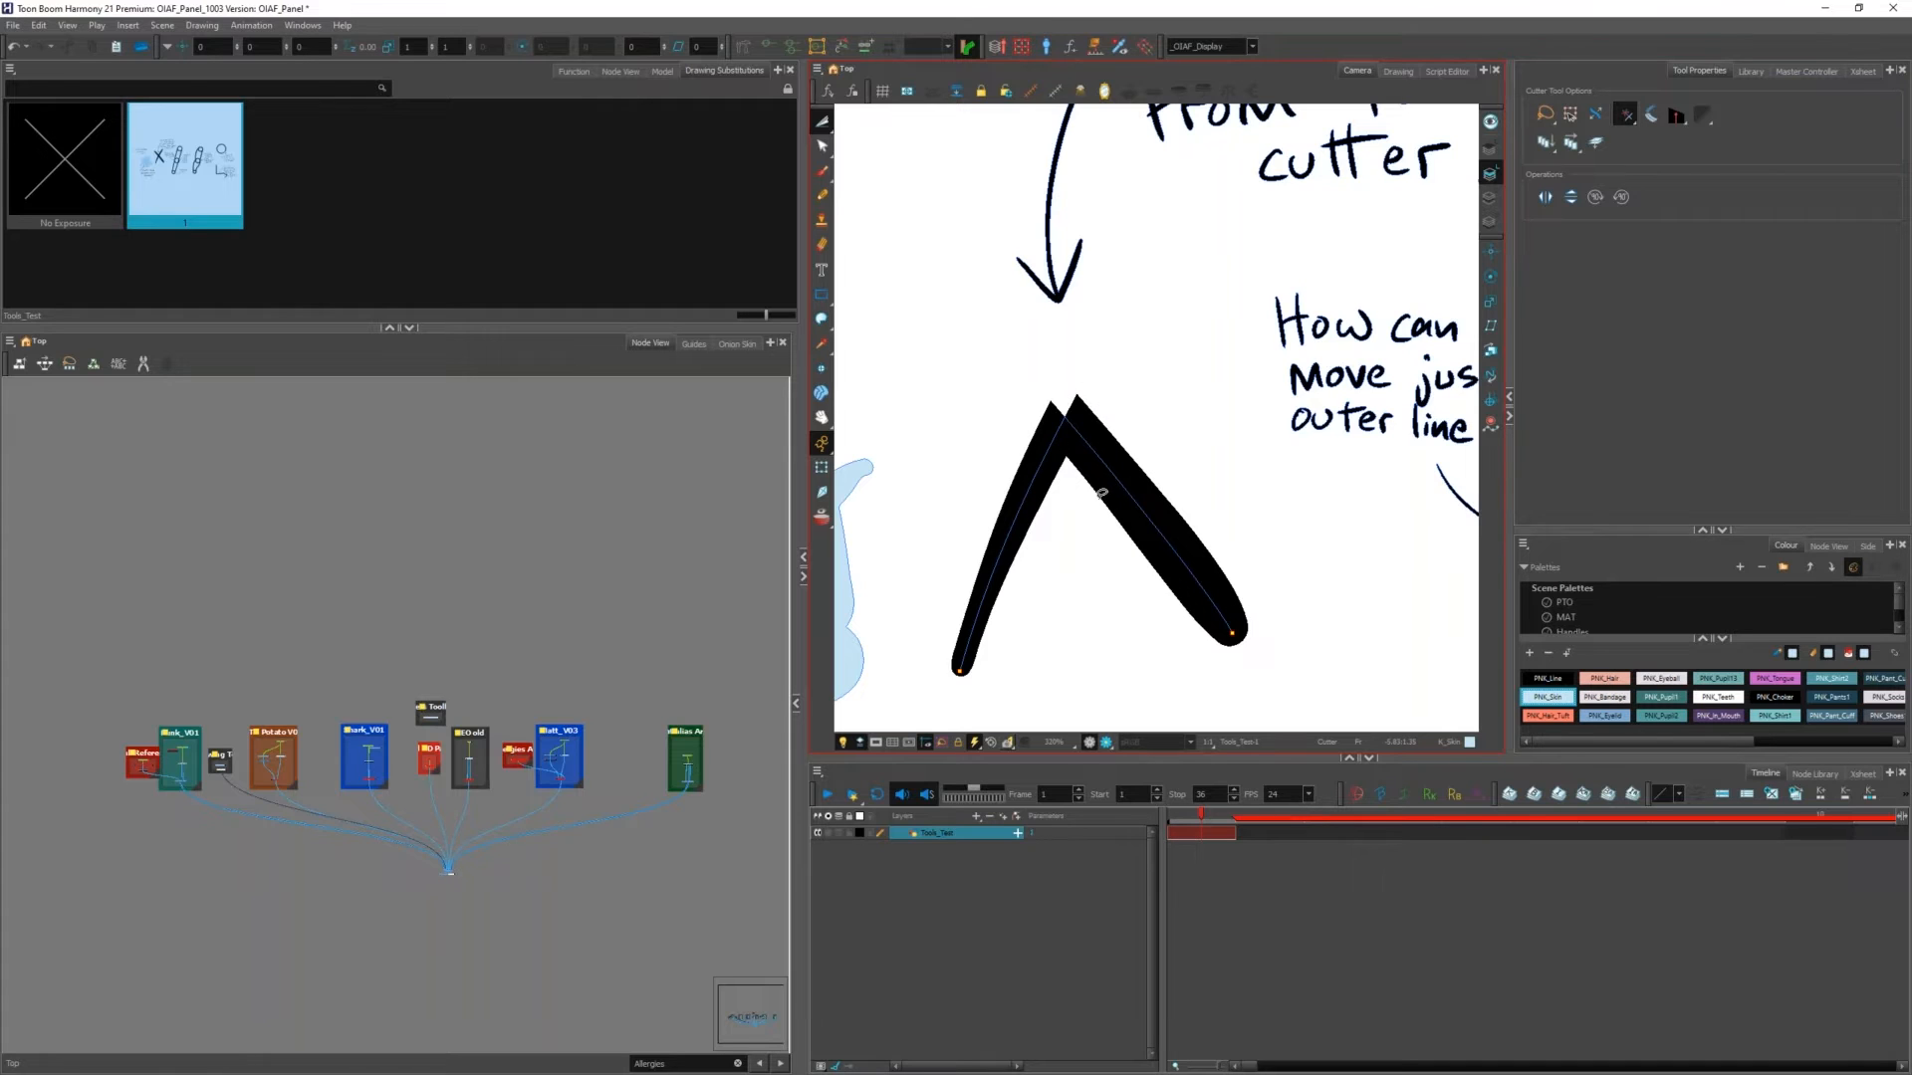
# Step: Select the two remaining lines of the X and merge them with Merge Pencil Lines
pyautogui.hotkey('alt', 's')
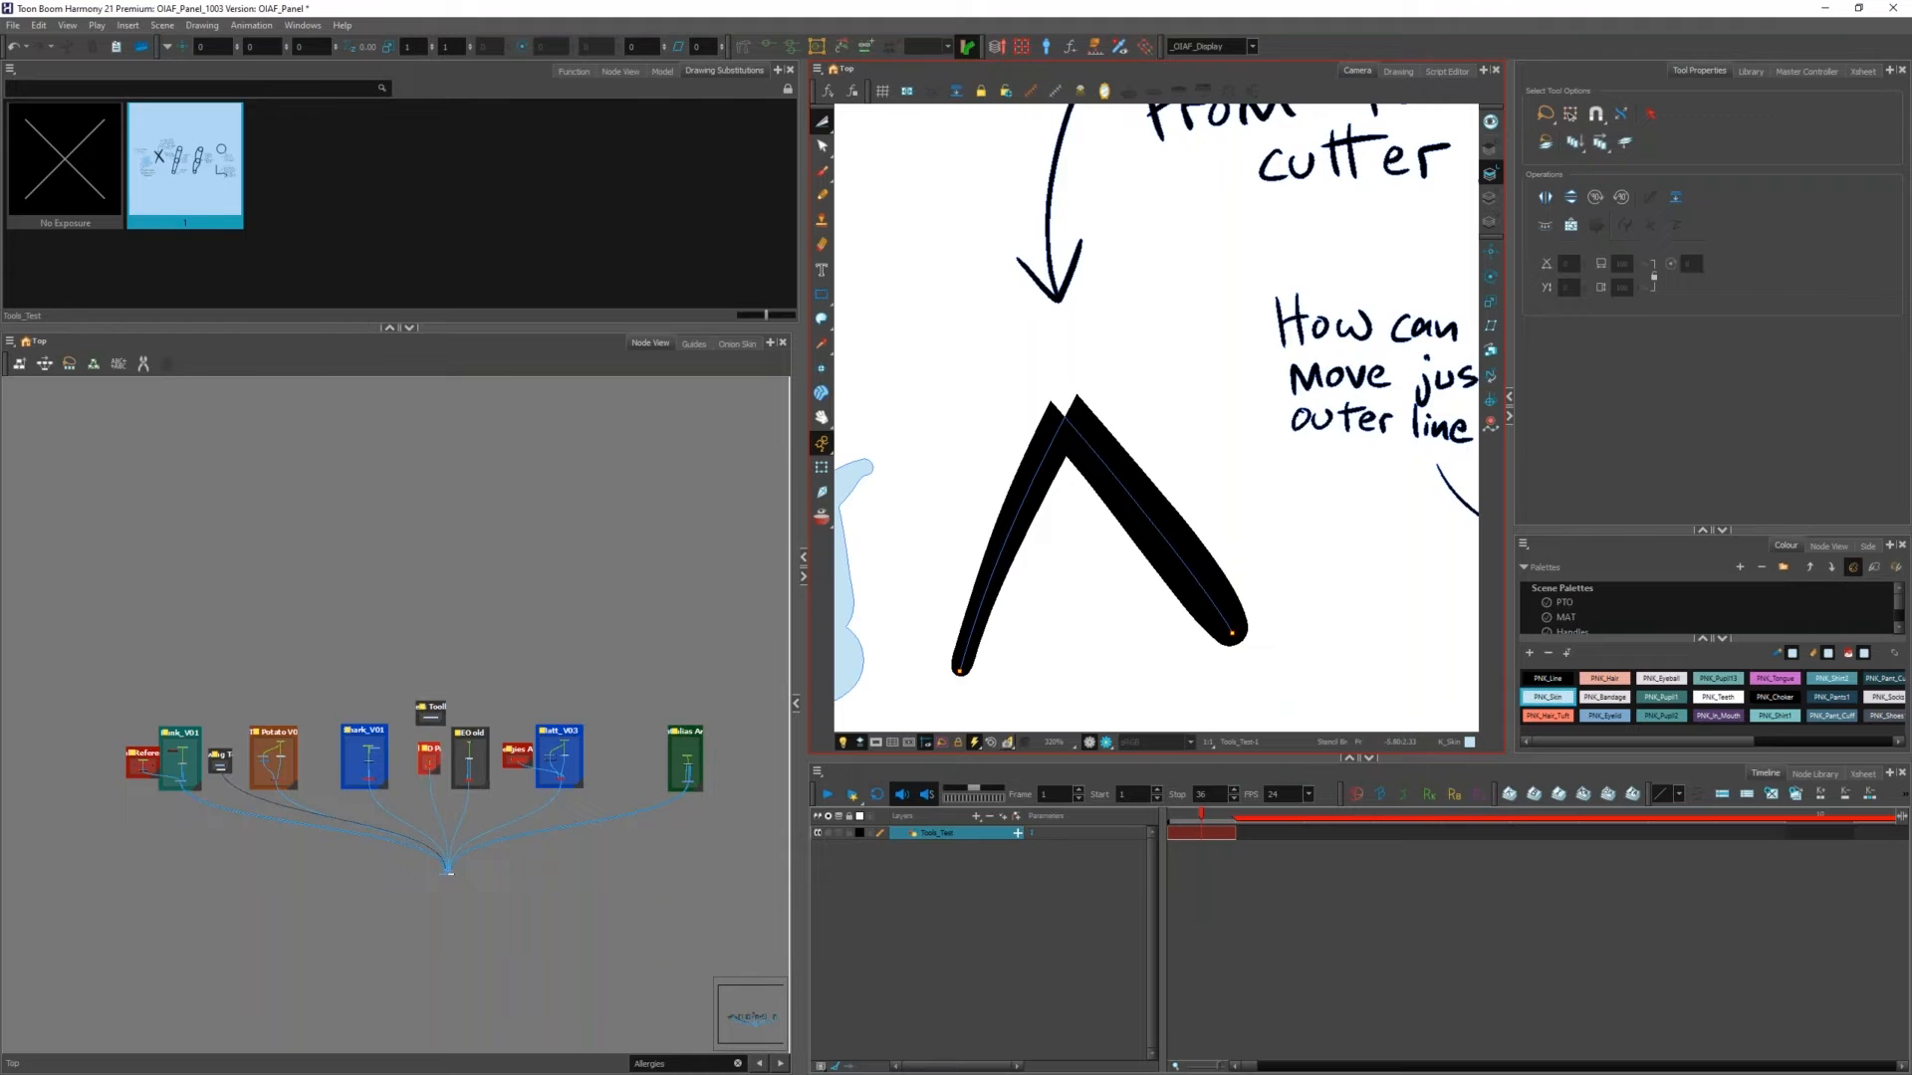
pyautogui.moveTo(1125, 374)
pyautogui.mouseDown()
pyautogui.moveTo(1118, 349)
pyautogui.moveTo(1067, 366)
pyautogui.mouseUp()
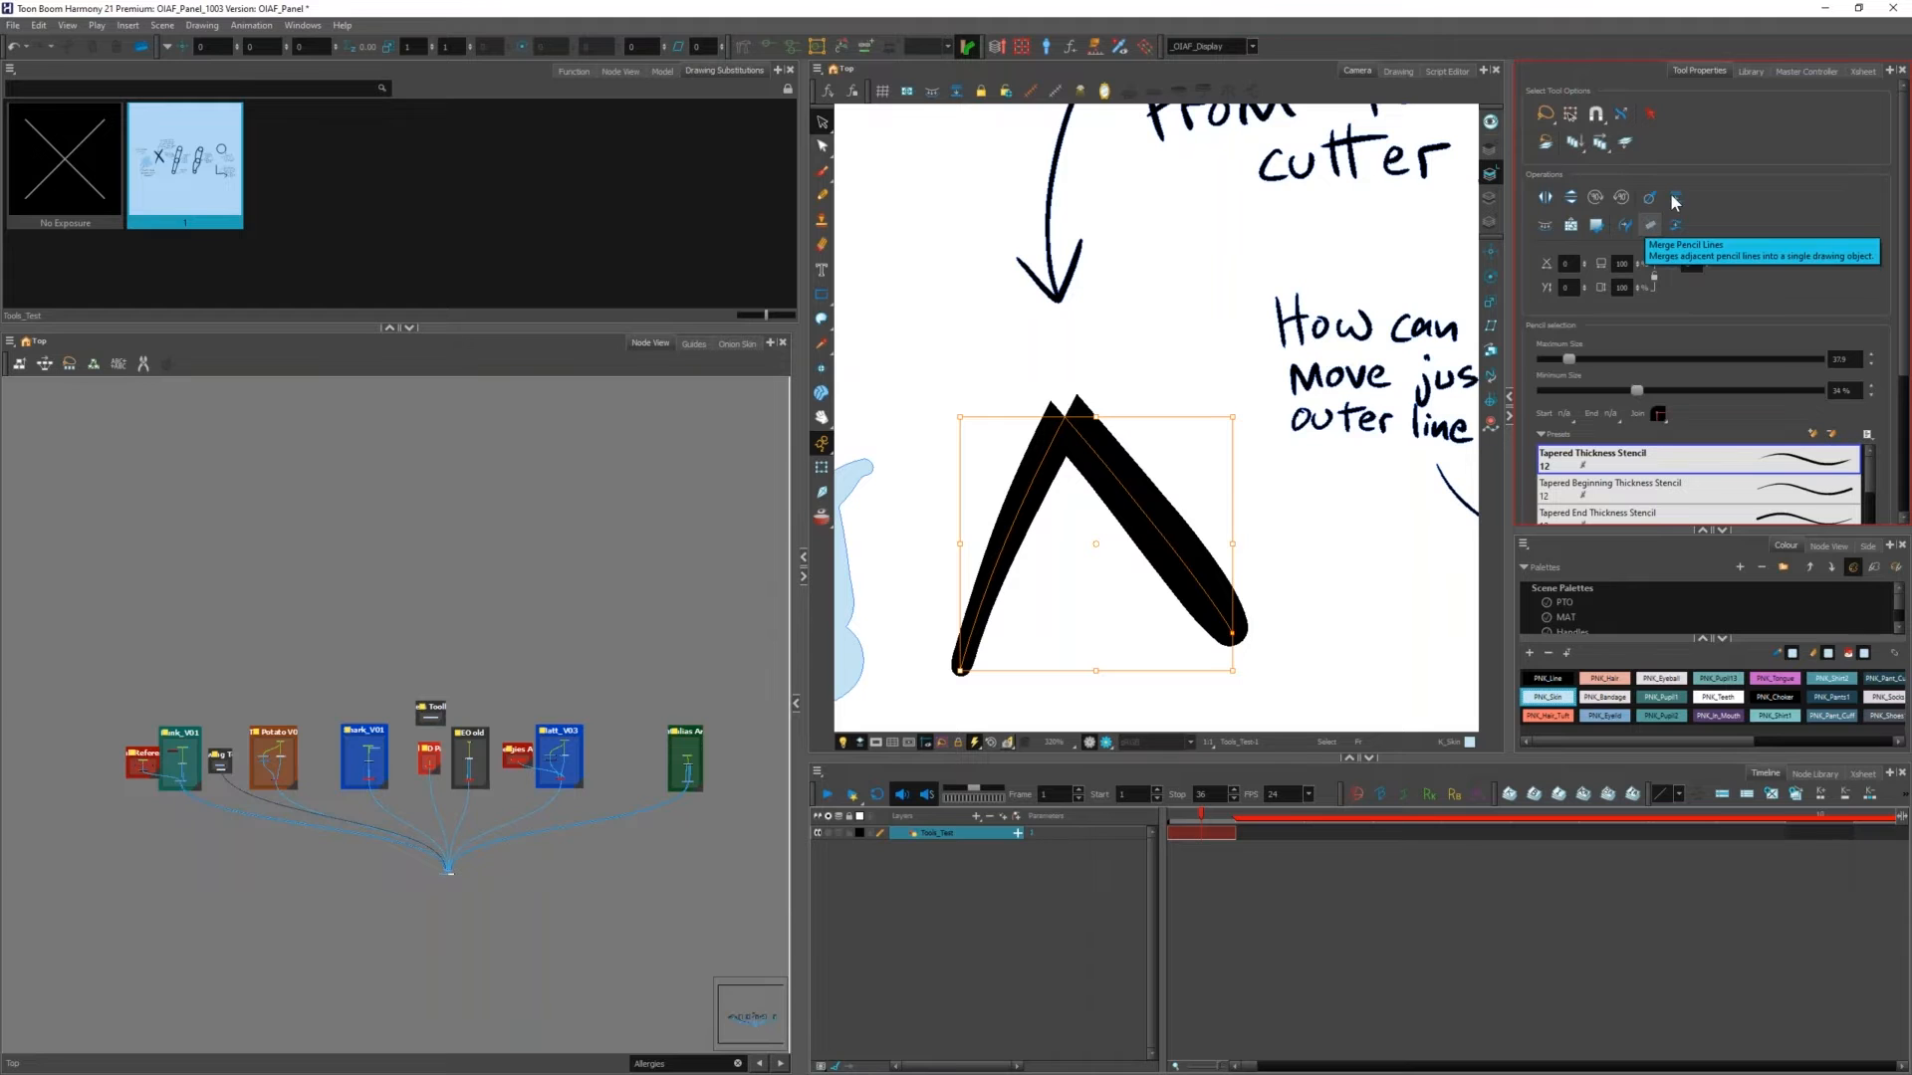
pyautogui.click(1643, 223)
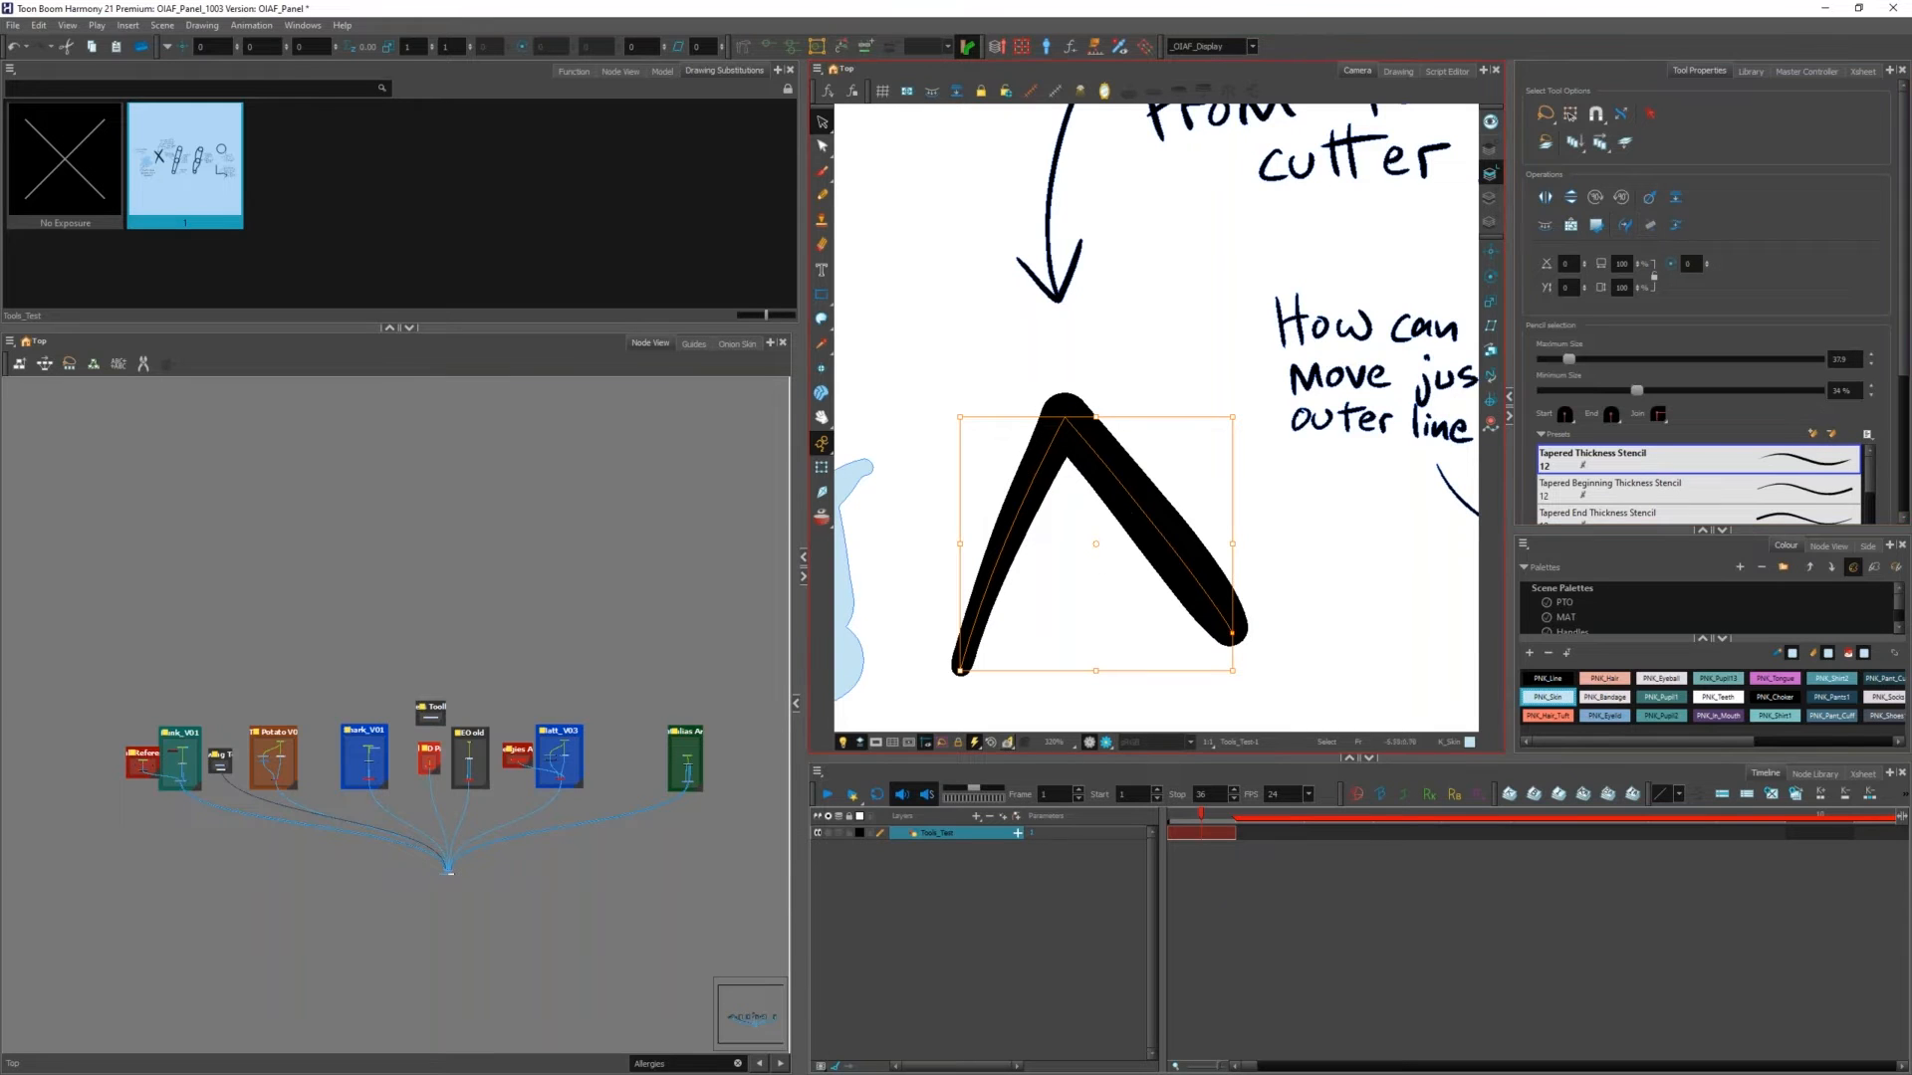
# Step: Try adjusting the notched line tips with the Pencil Editor, then undo the edits and cuts back to the full X
pyautogui.hotkey('alt', 'shift', 'q')
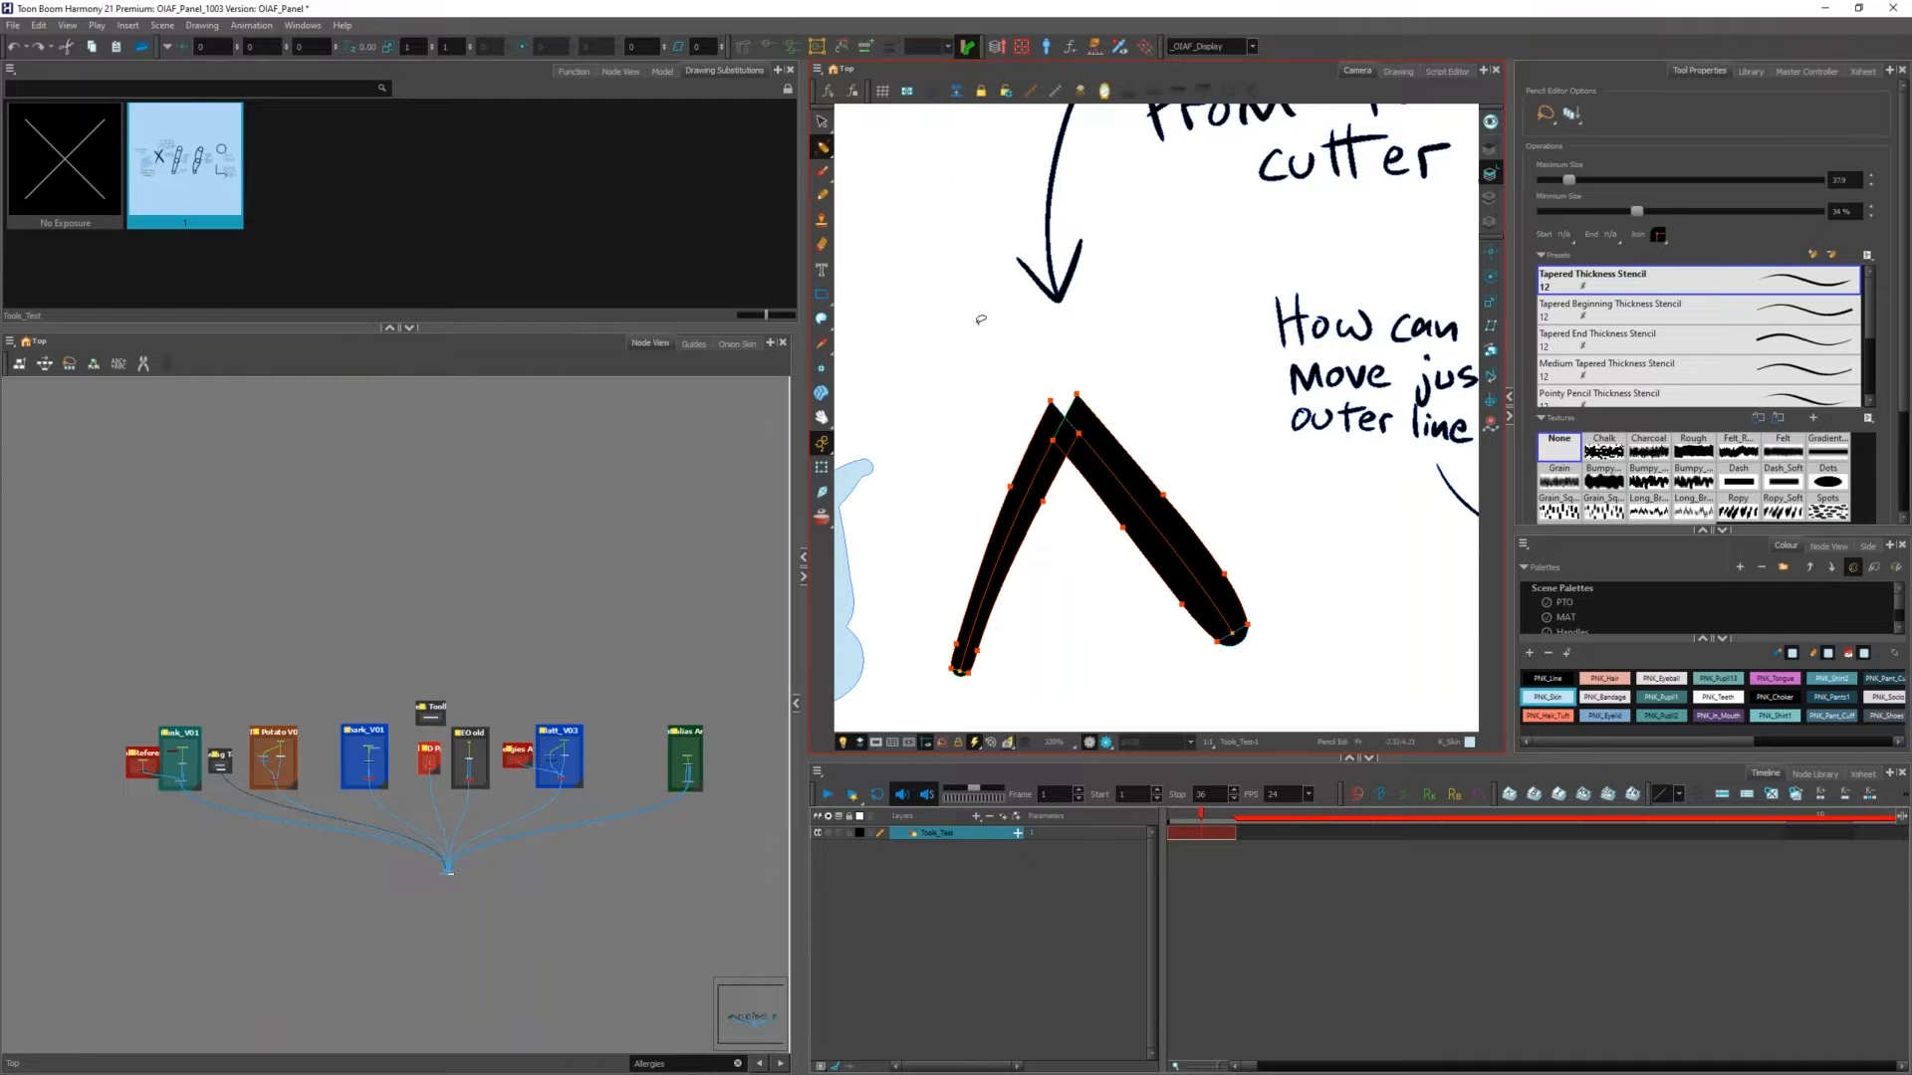
pyautogui.click(1064, 425)
pyautogui.scroll(3, 1063, 425)
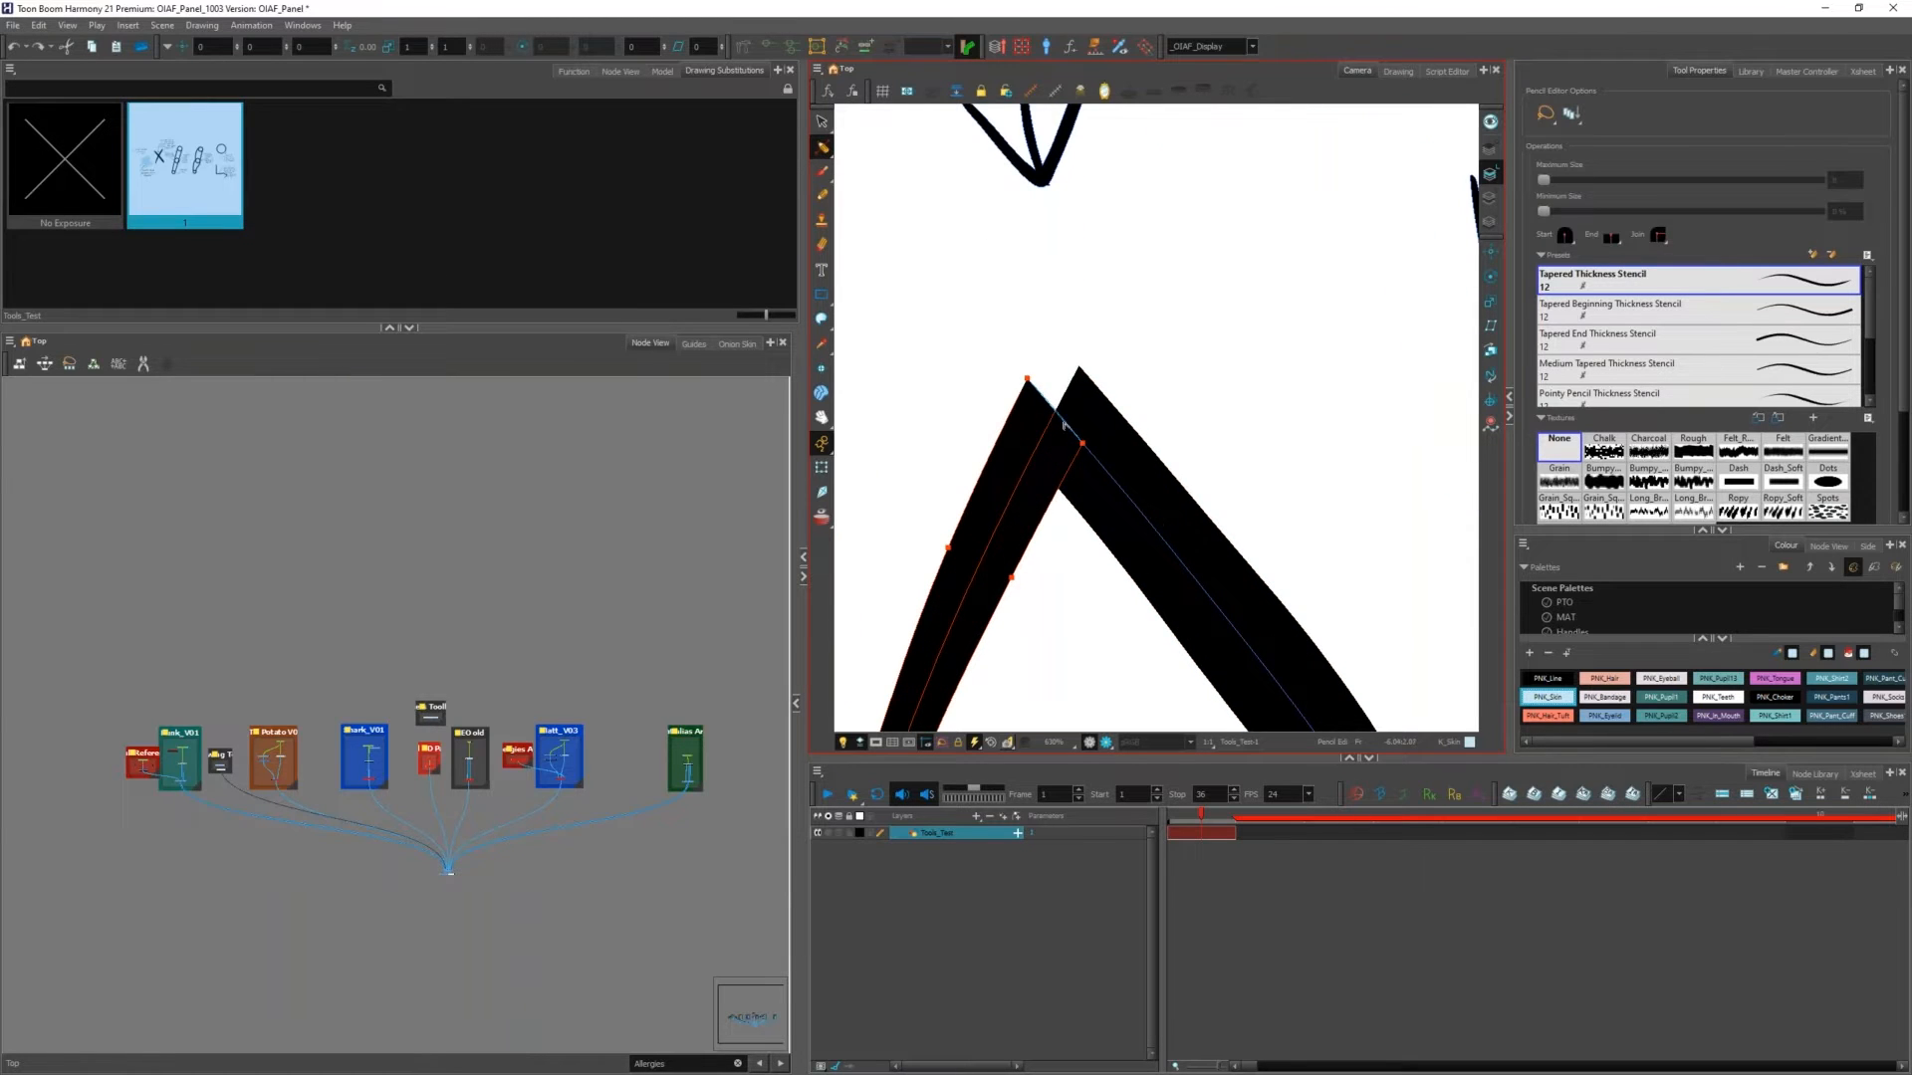
pyautogui.moveTo(1064, 425); pyautogui.dragTo(1084, 372)
pyautogui.hotkey('ctrl', 'z')
pyautogui.scroll(-3, 1083, 394)
pyautogui.hotkey('ctrl', 'z')
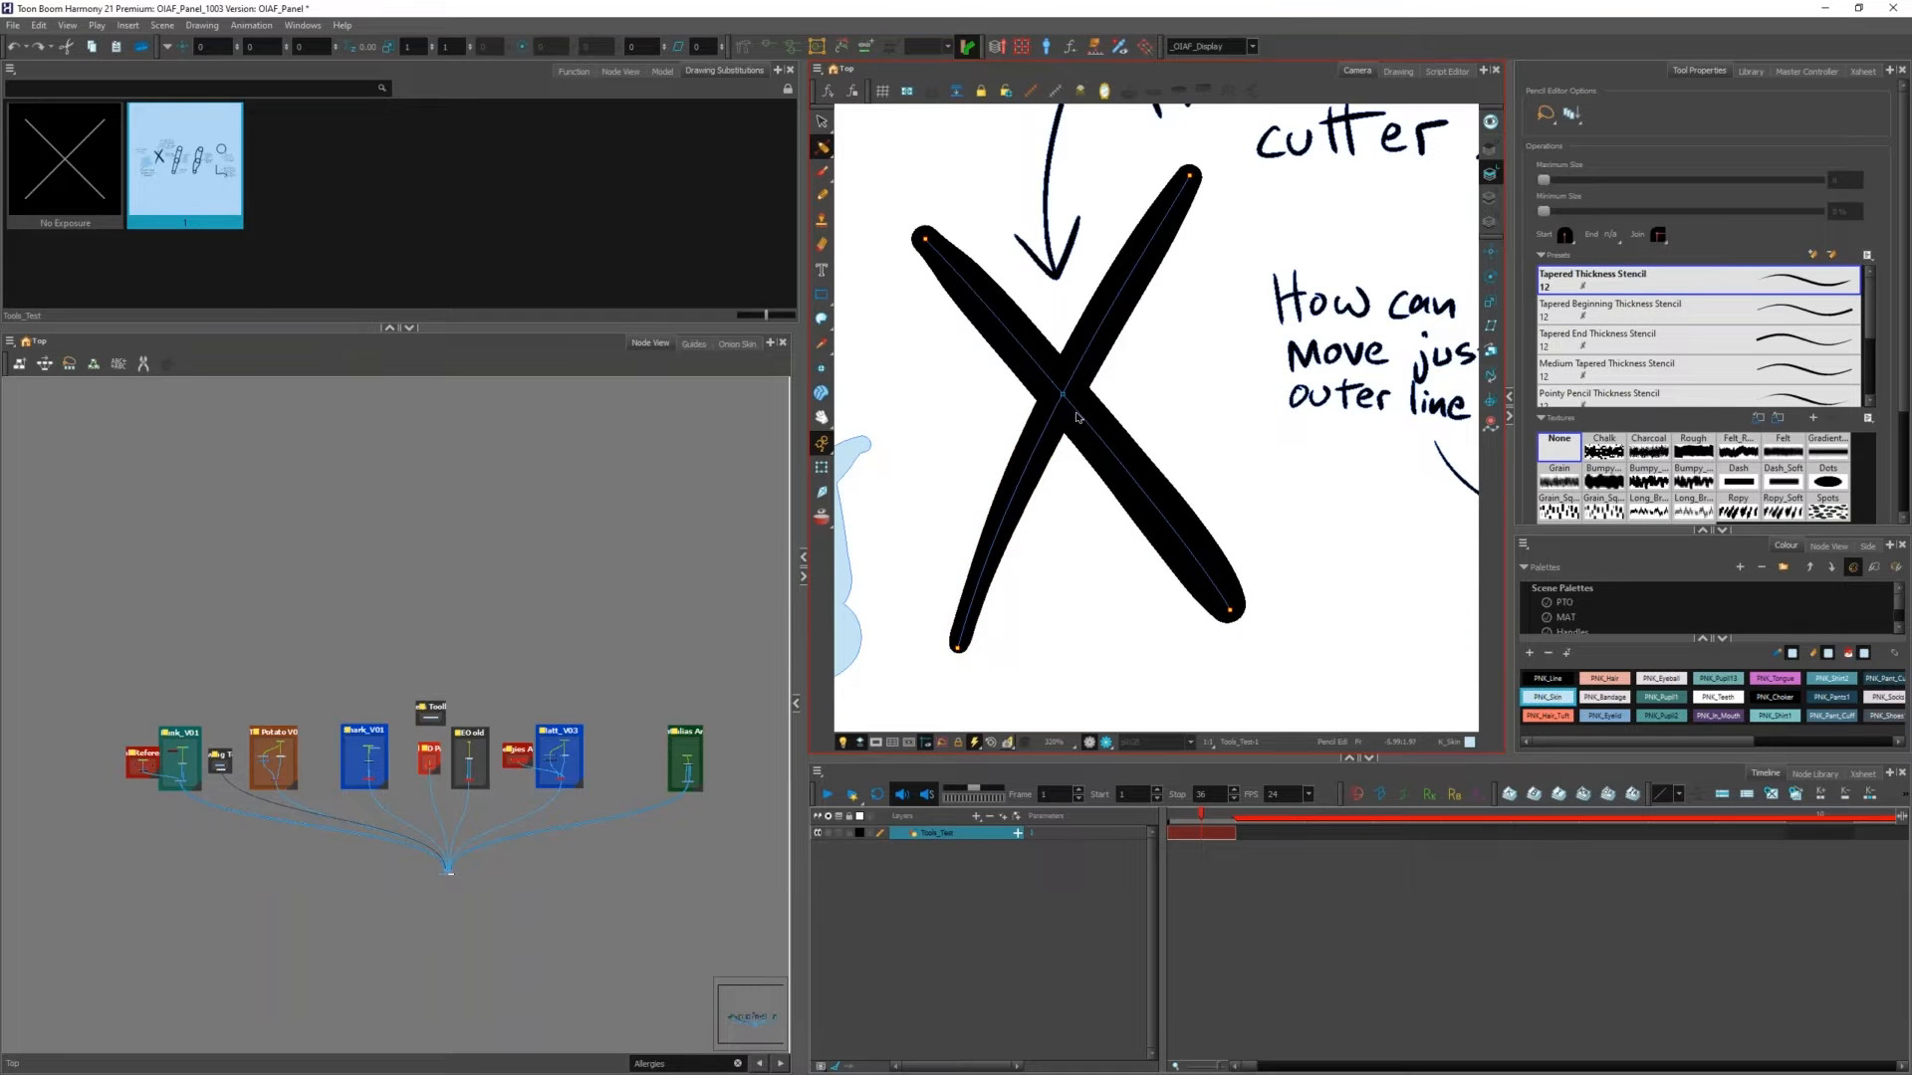
# Step: Set the Cutter's tip style to Round and cut off both upper arms of the X
pyautogui.hotkey('alt', 't')
pyautogui.scroll(-1, 1059, 451)
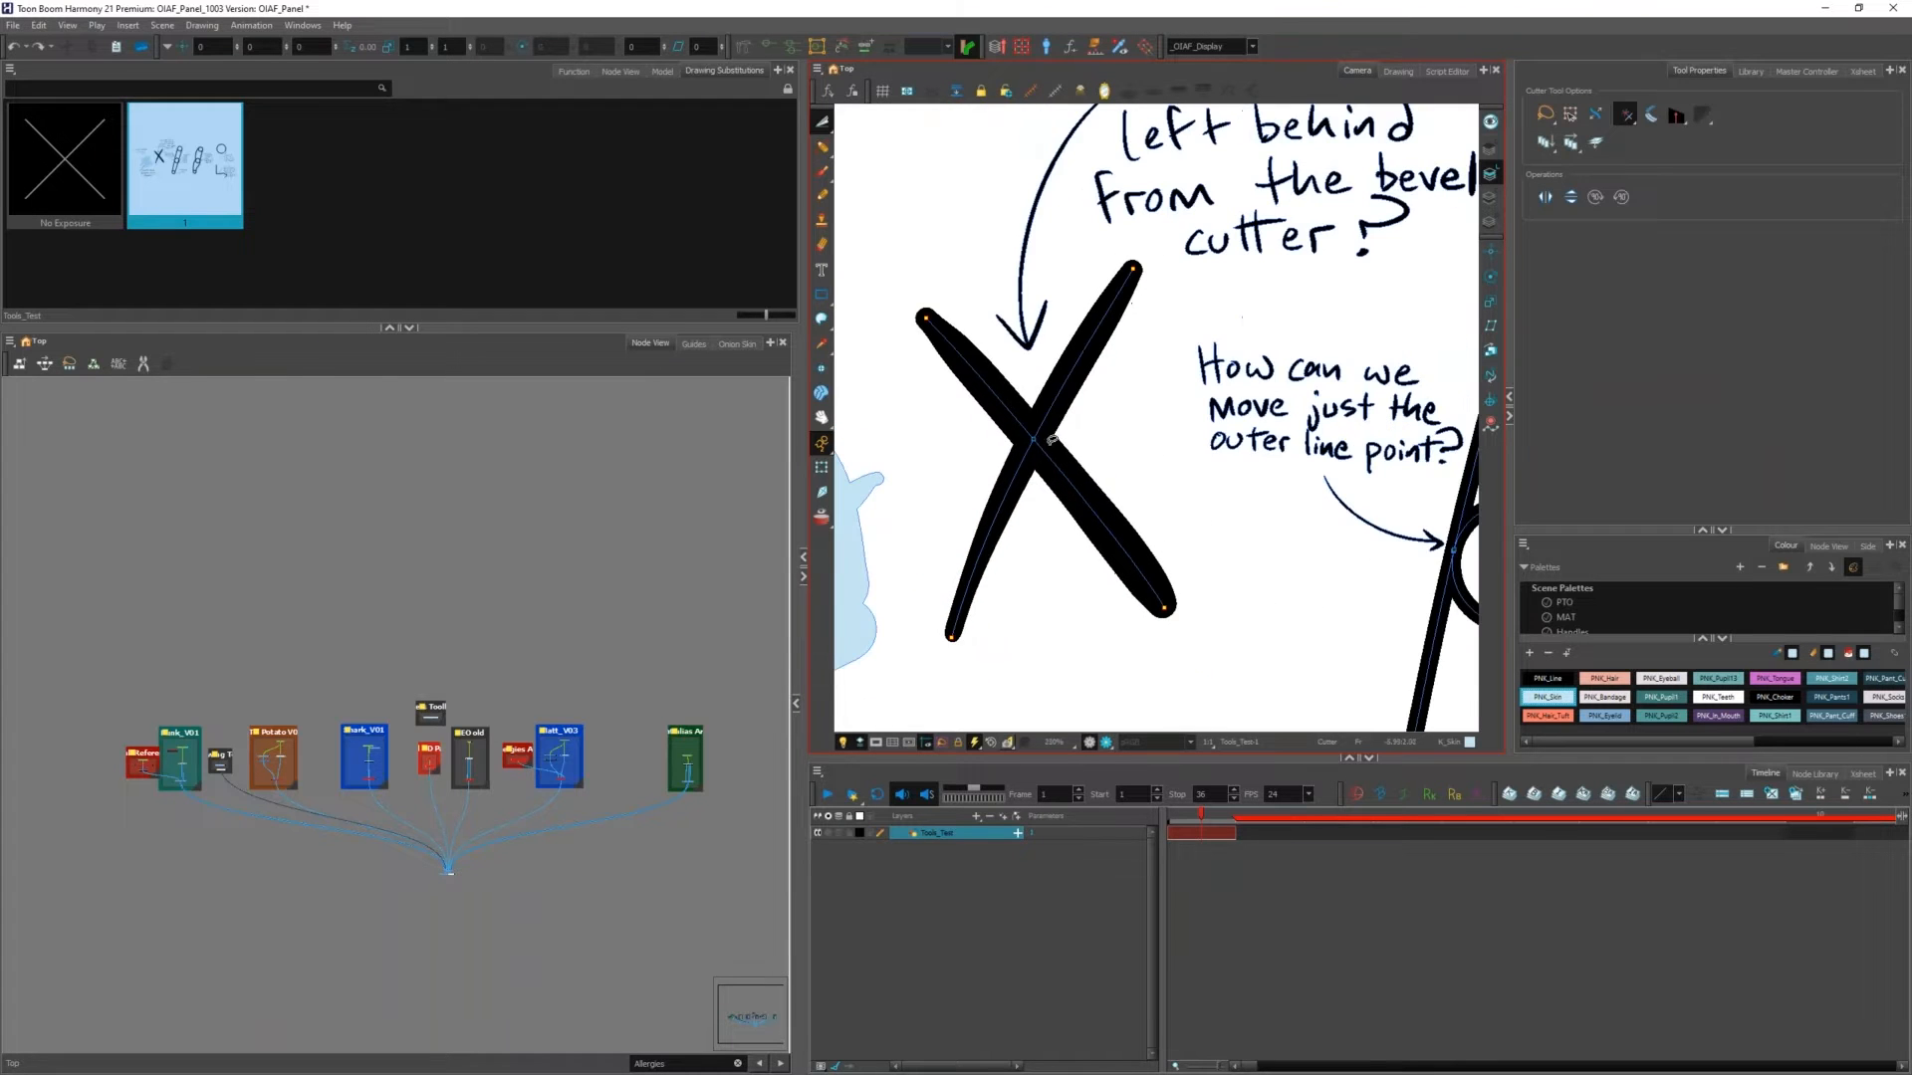
pyautogui.click(1674, 114)
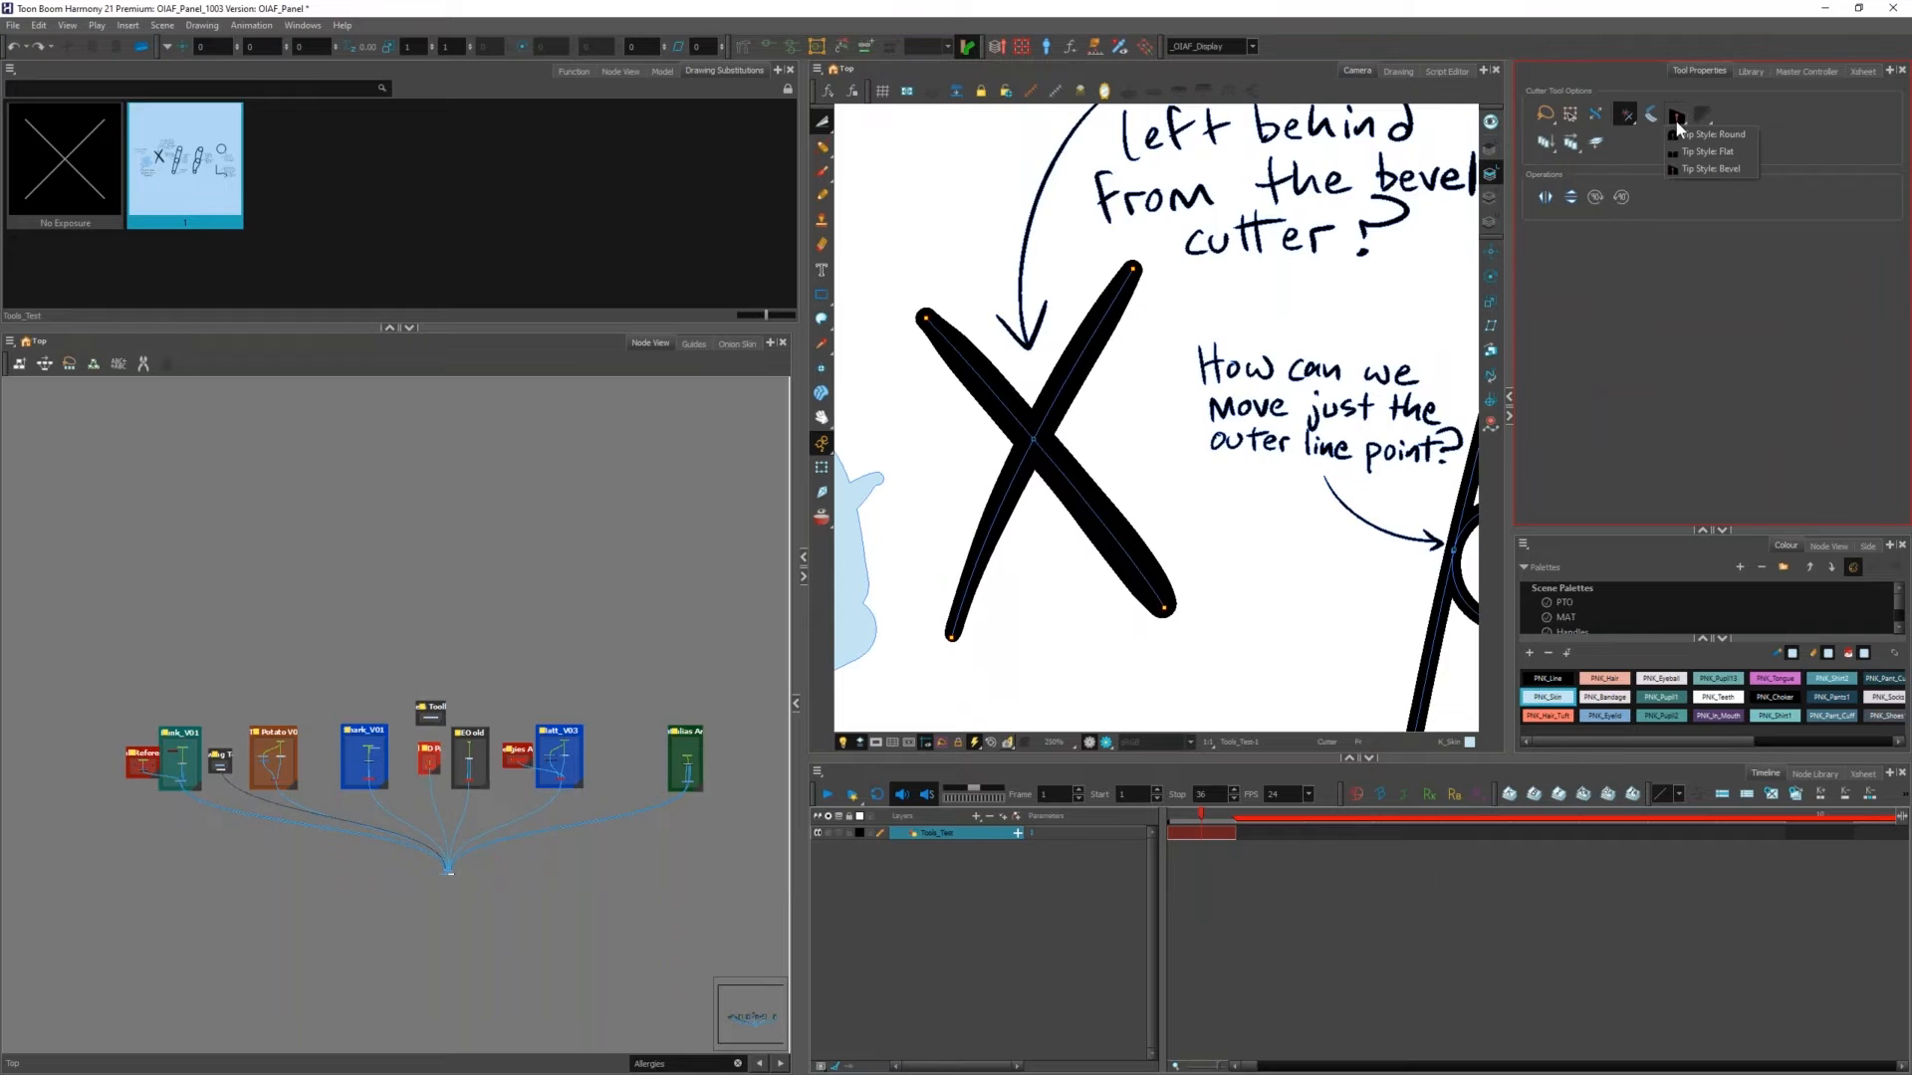
pyautogui.click(1698, 137)
pyautogui.click(1067, 394)
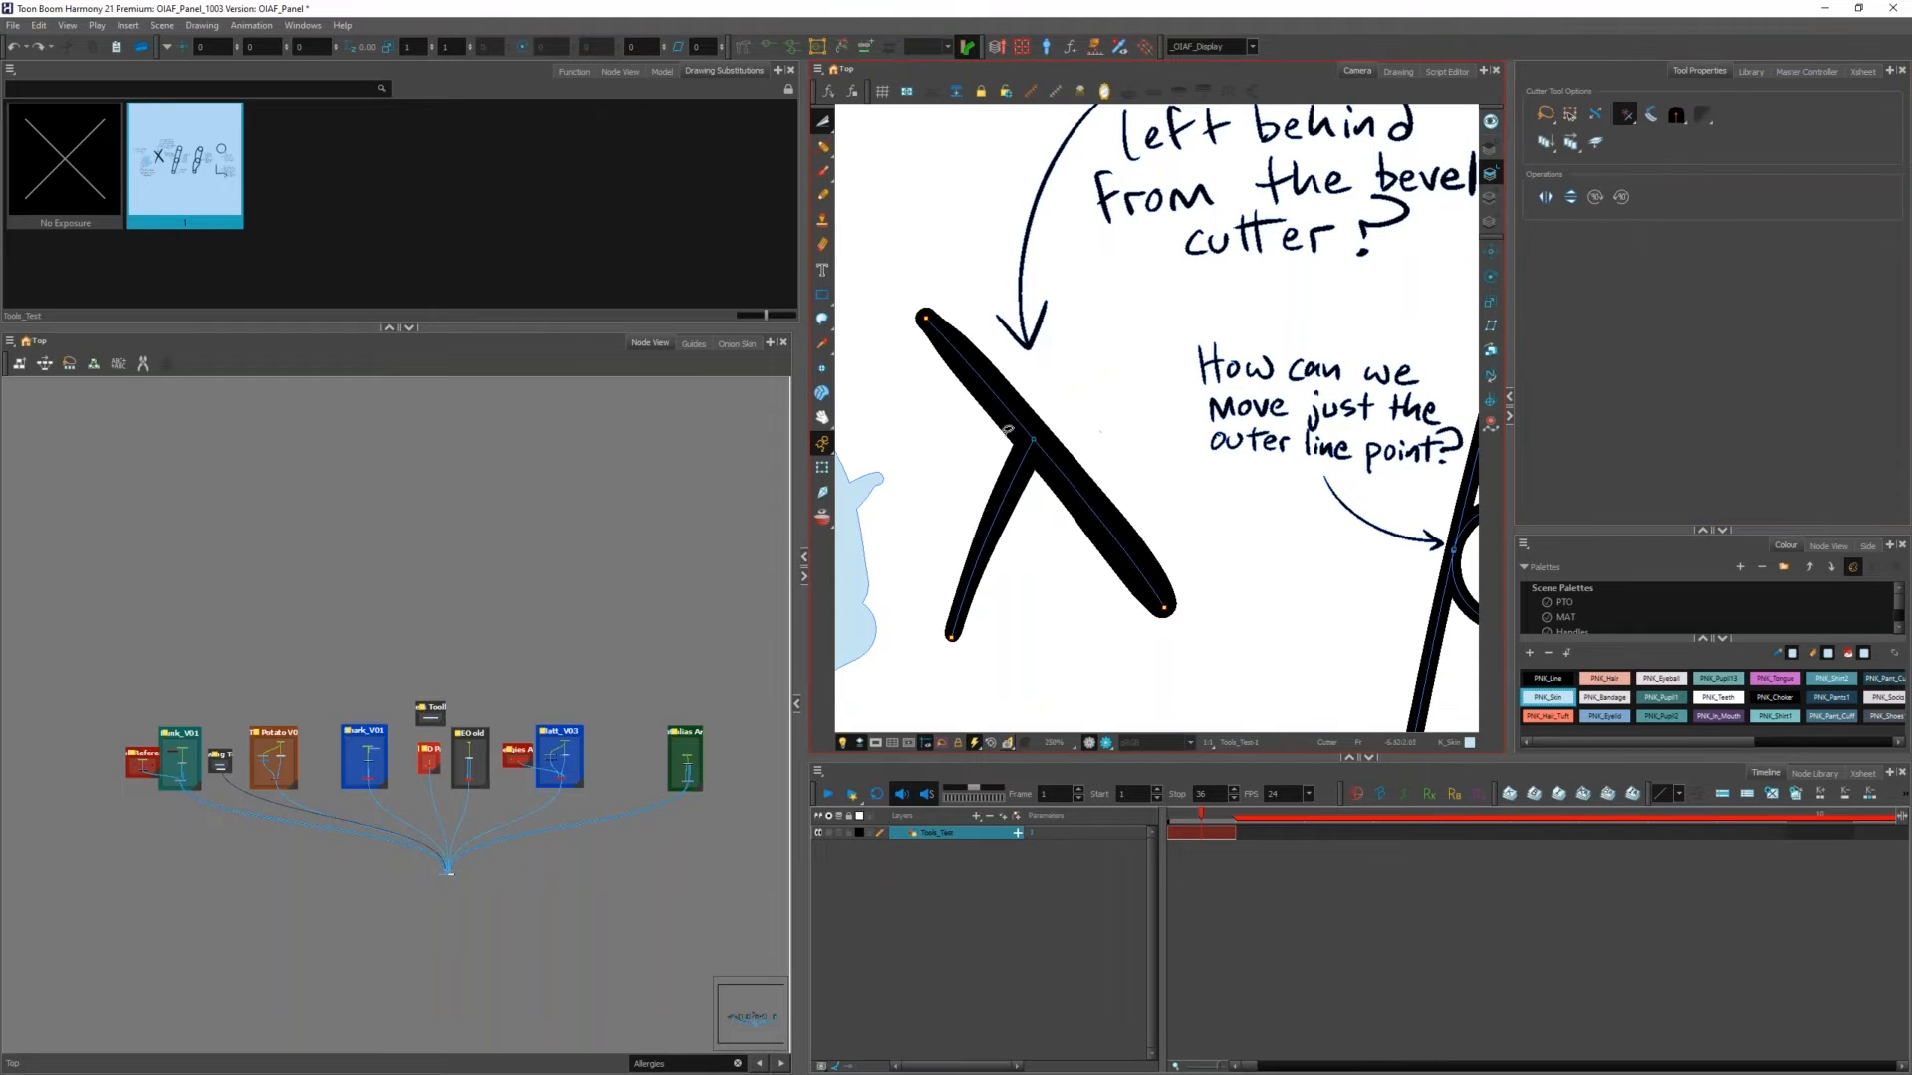
pyautogui.click(1007, 423)
pyautogui.scroll(3, 1052, 417)
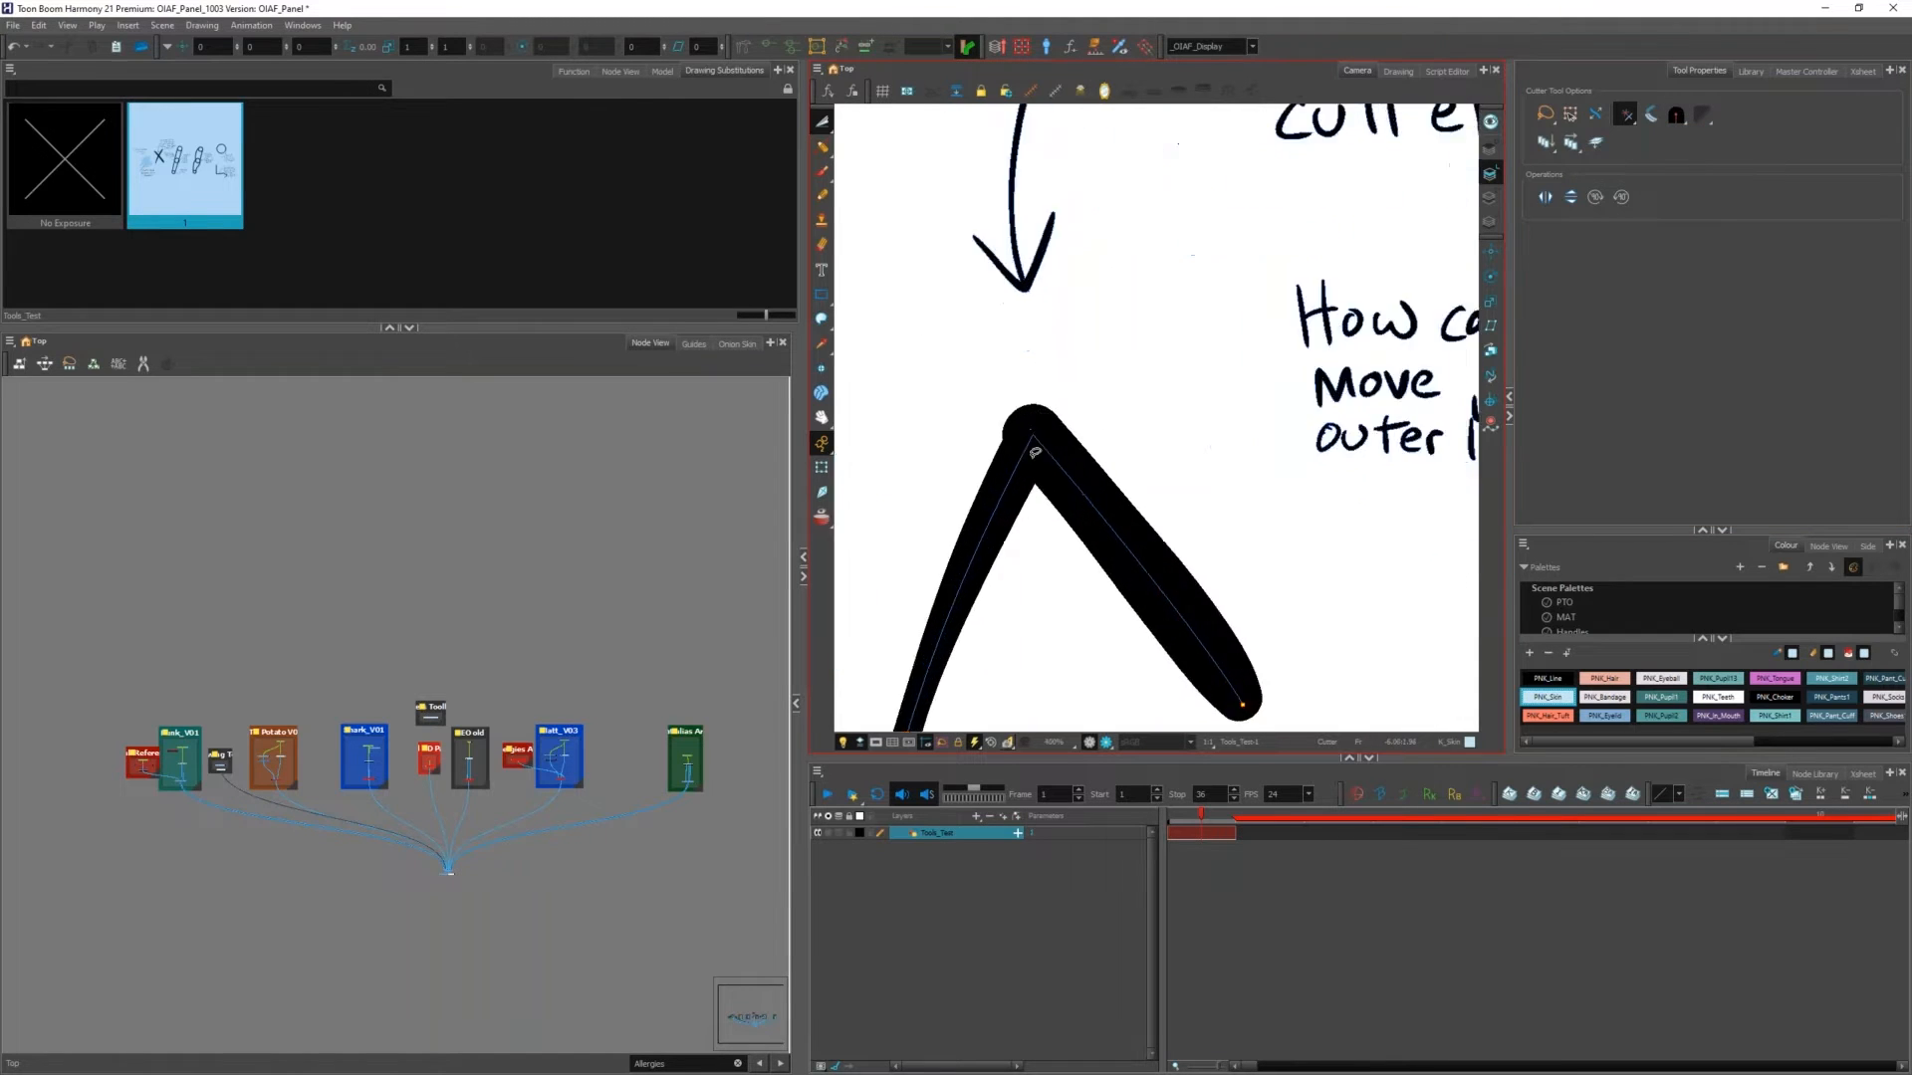
pyautogui.scroll(-3, 1056, 467)
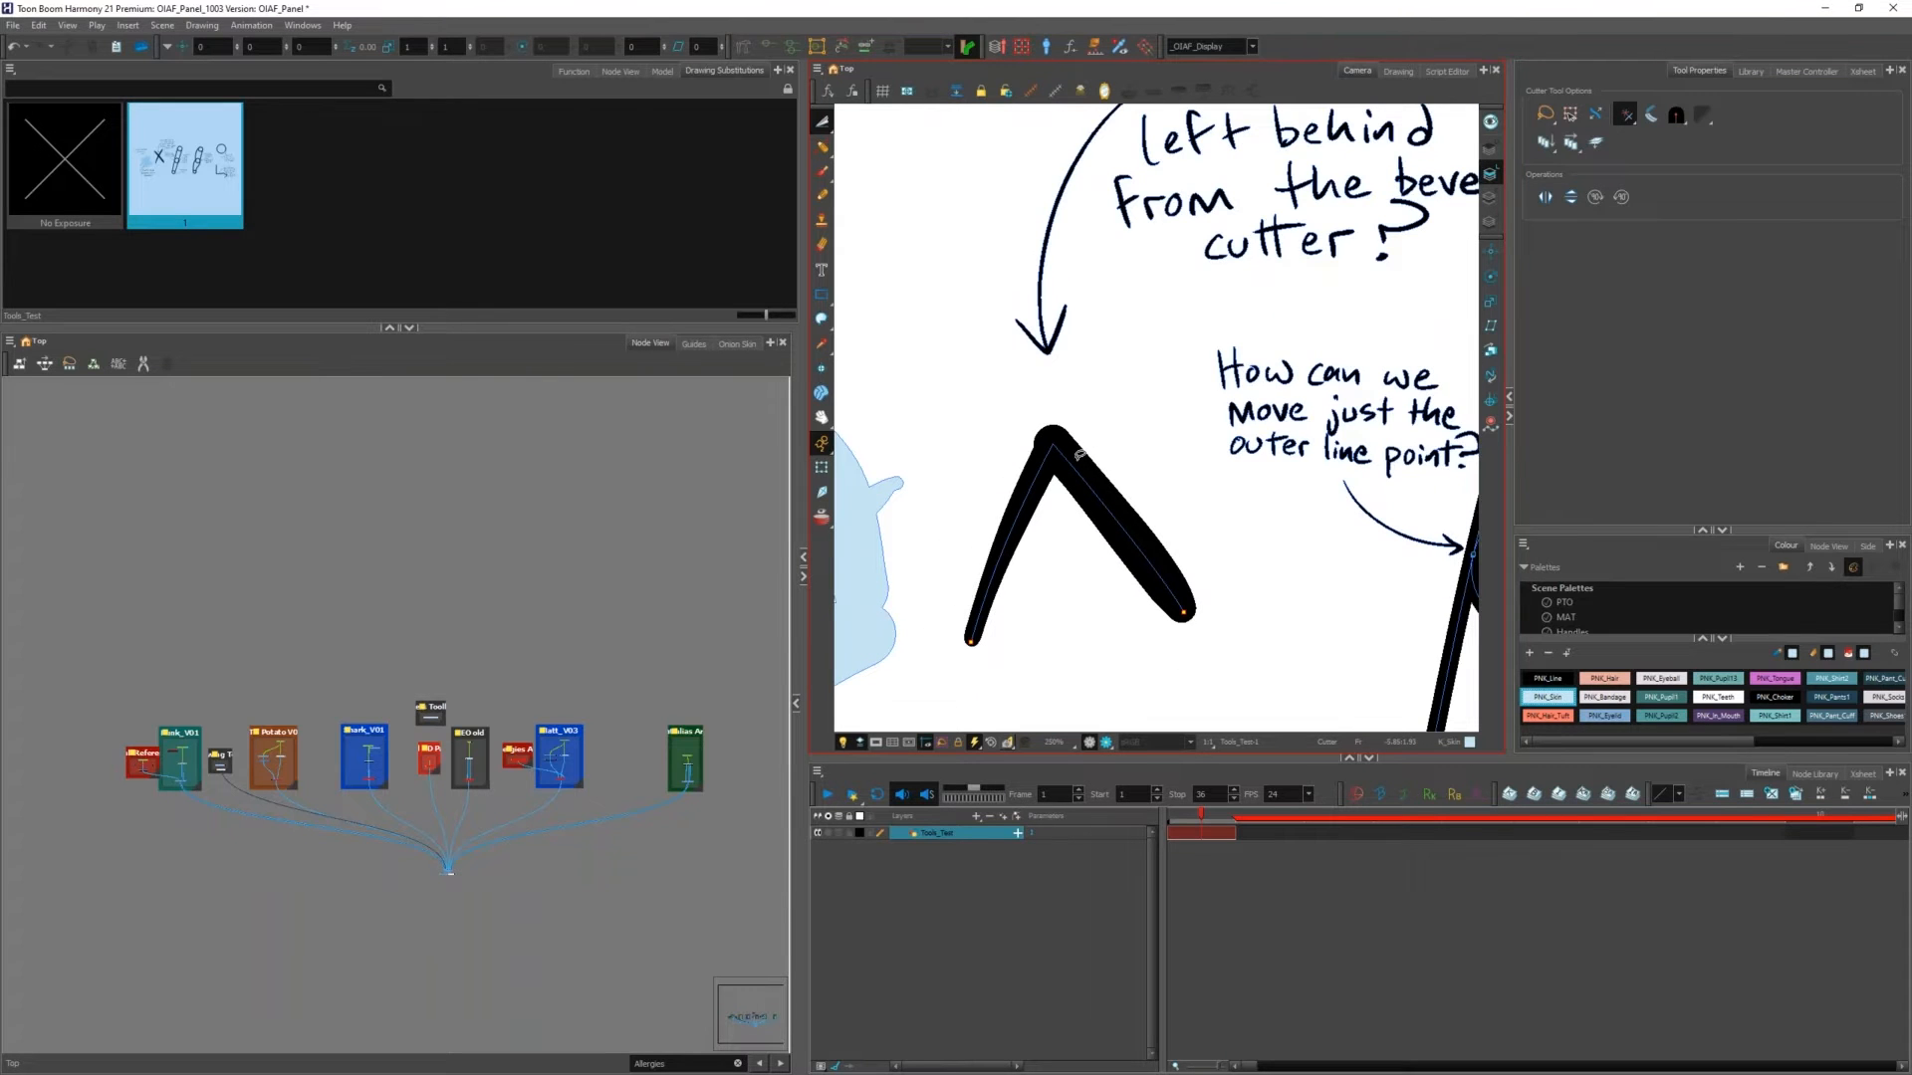
# Step: Try moving the point where the first arm's left line meets the middle circle with the Contour Editor, then undo the move
pyautogui.scroll(-3, 947, 315)
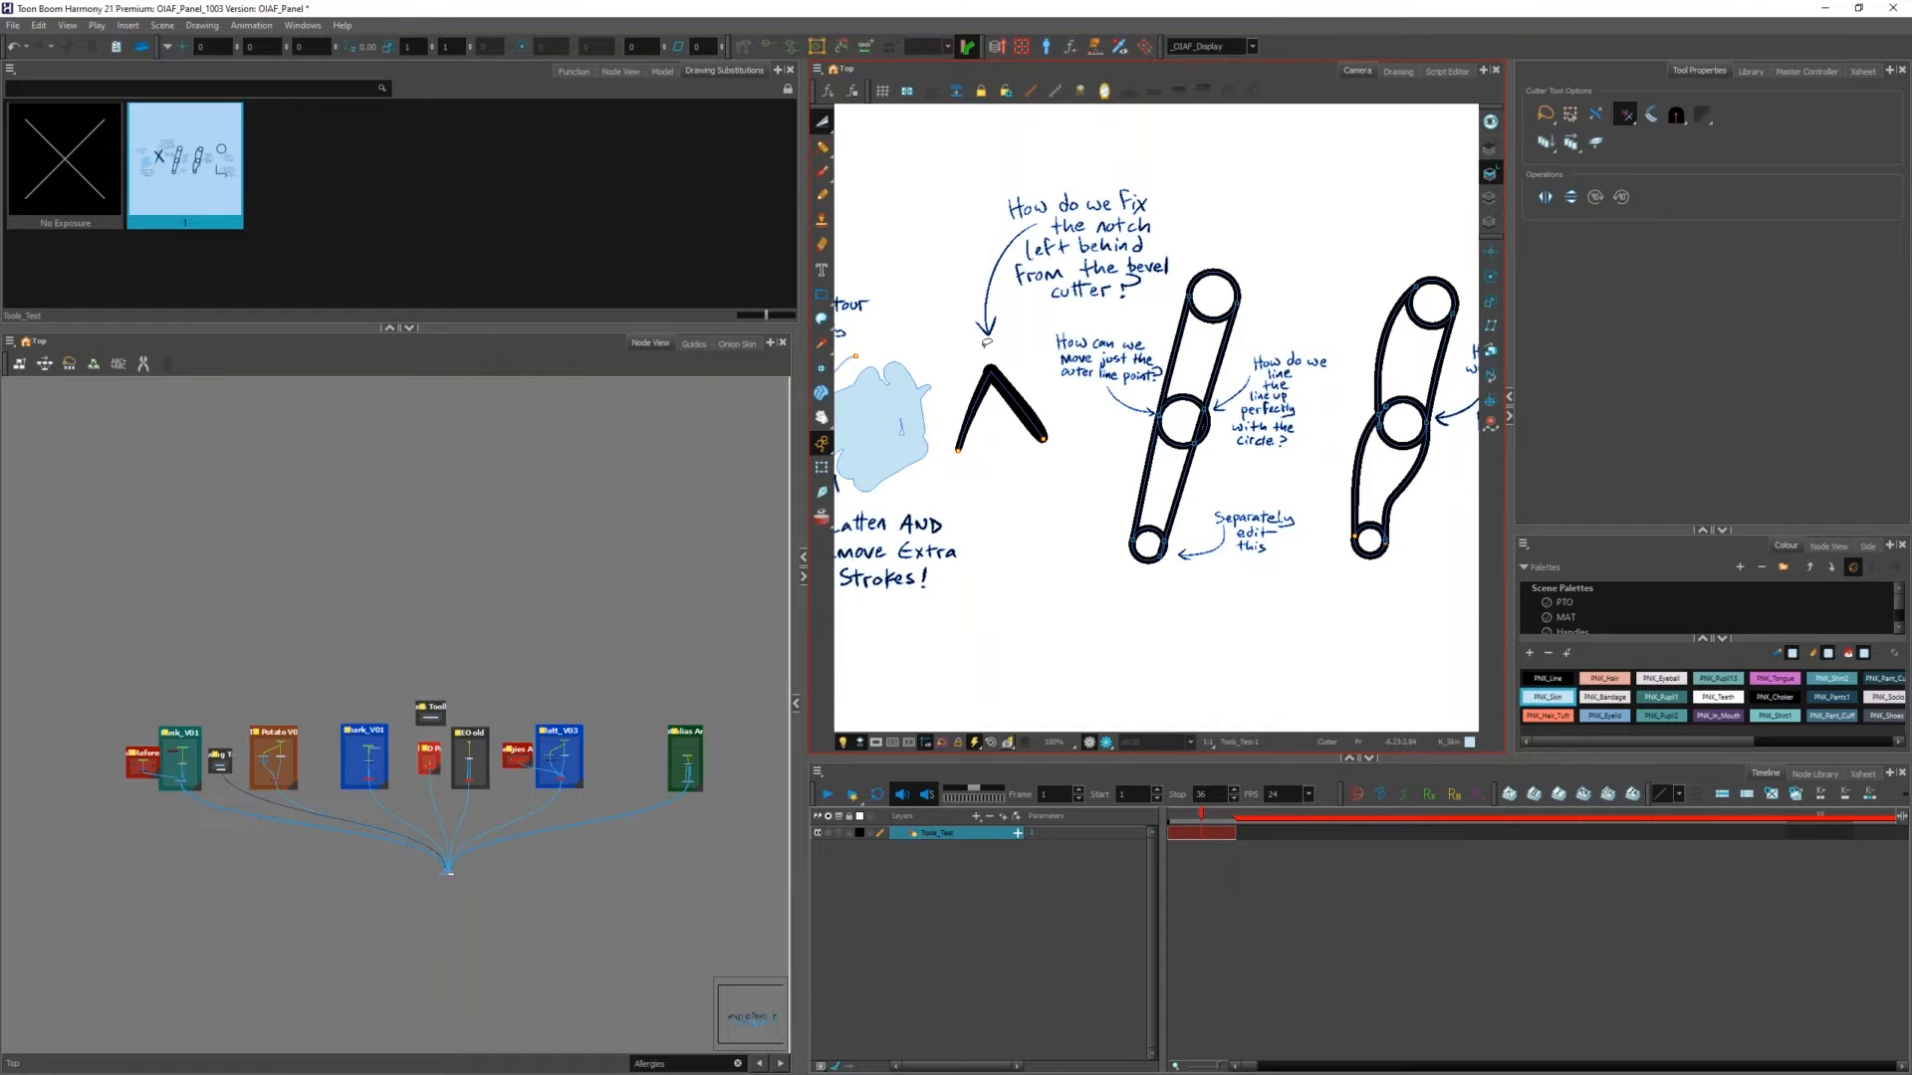
pyautogui.hotkey('alt', 'q')
pyautogui.scroll(5, 1159, 410)
pyautogui.click(1104, 418)
pyautogui.scroll(-4, 1142, 443)
pyautogui.scroll(-2, 1336, 195)
pyautogui.scroll(6, 1173, 380)
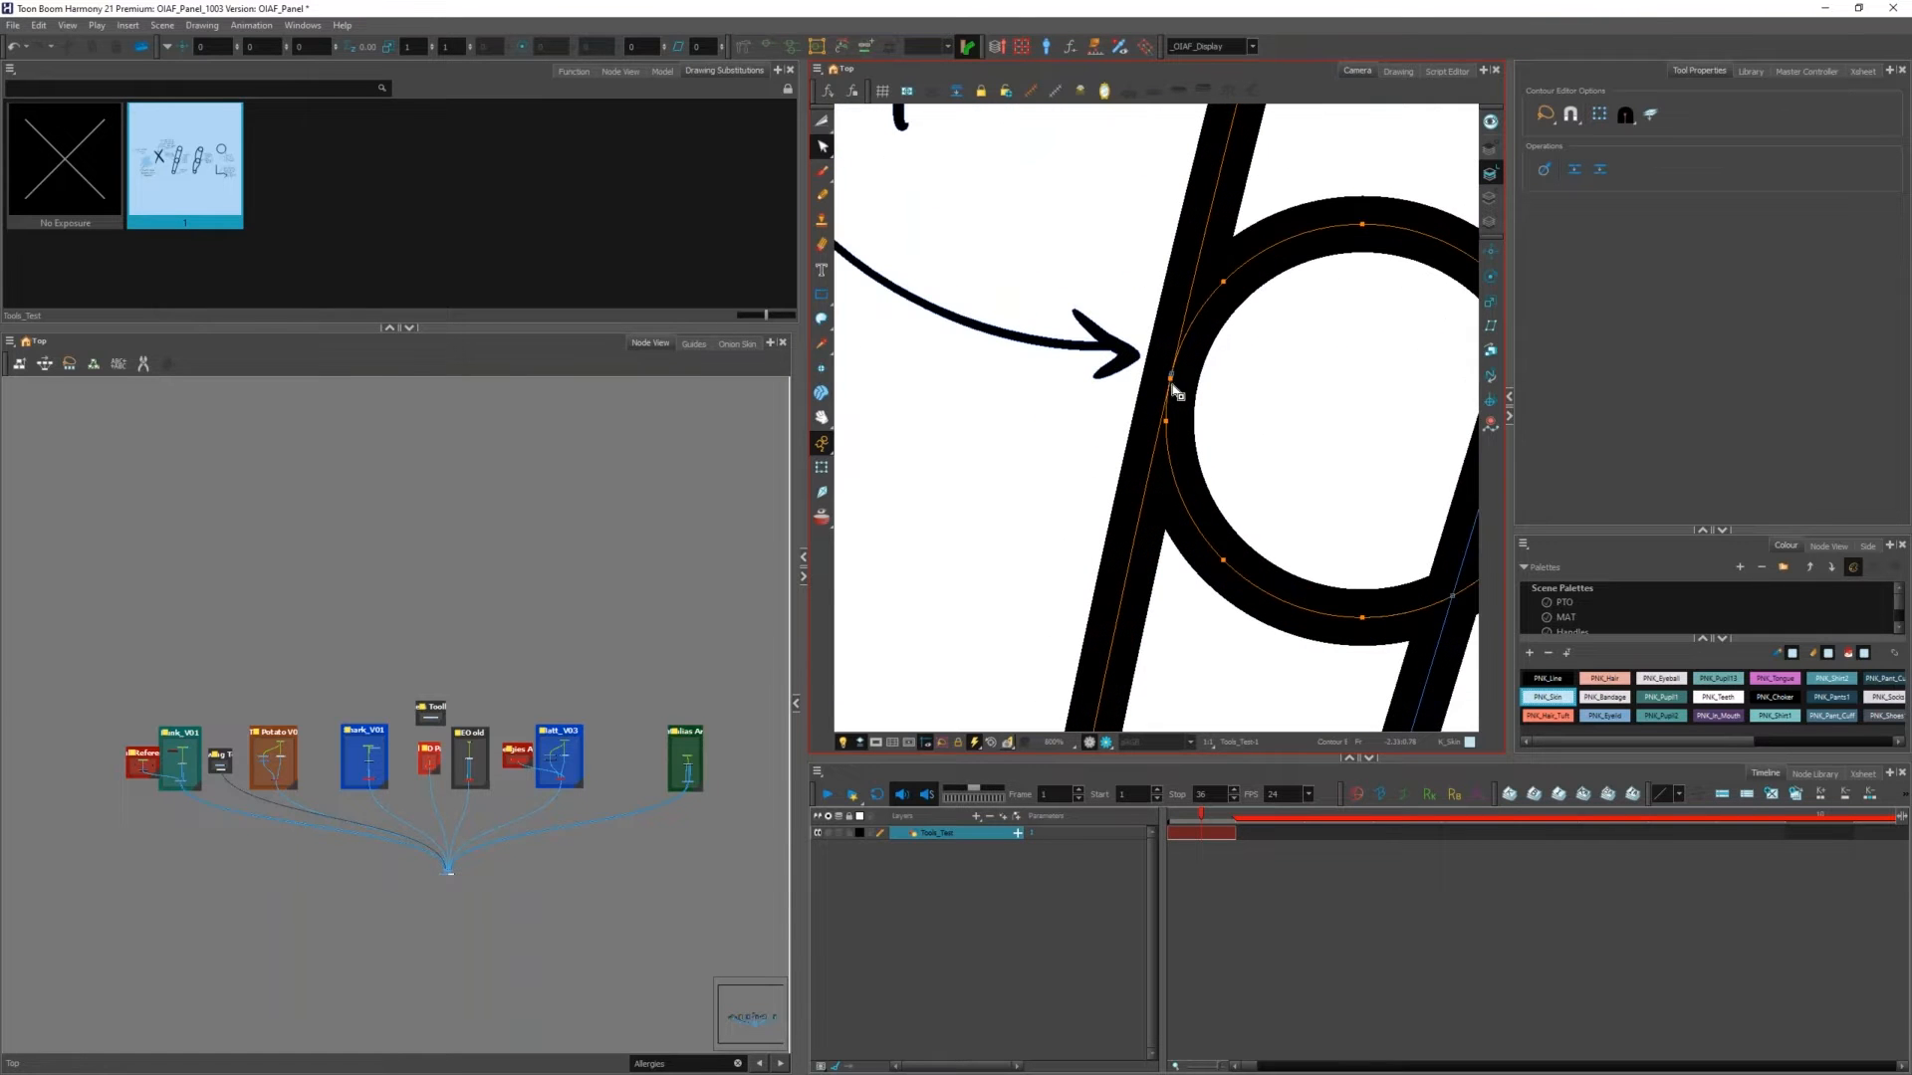
pyautogui.moveTo(1163, 379); pyautogui.dragTo(1155, 378)
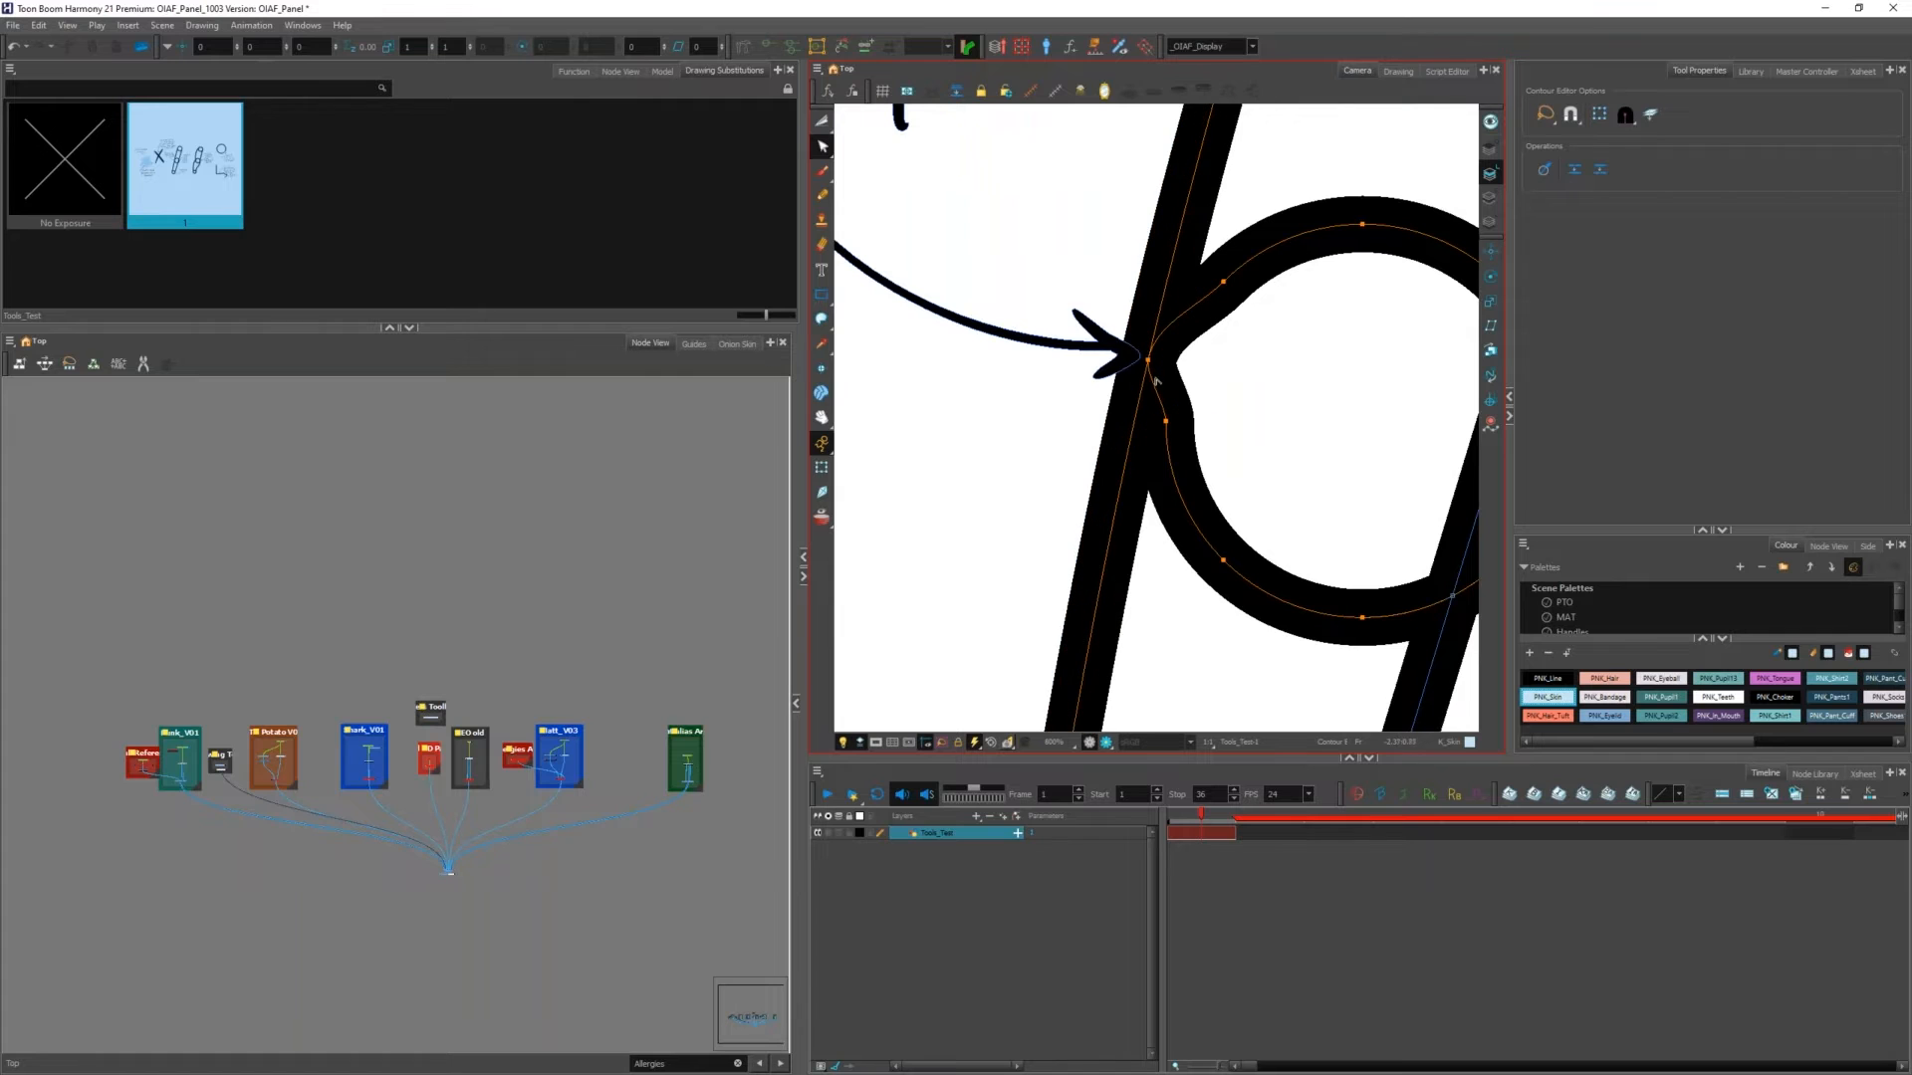
pyautogui.moveTo(1234, 464); pyautogui.dragTo(1102, 485)
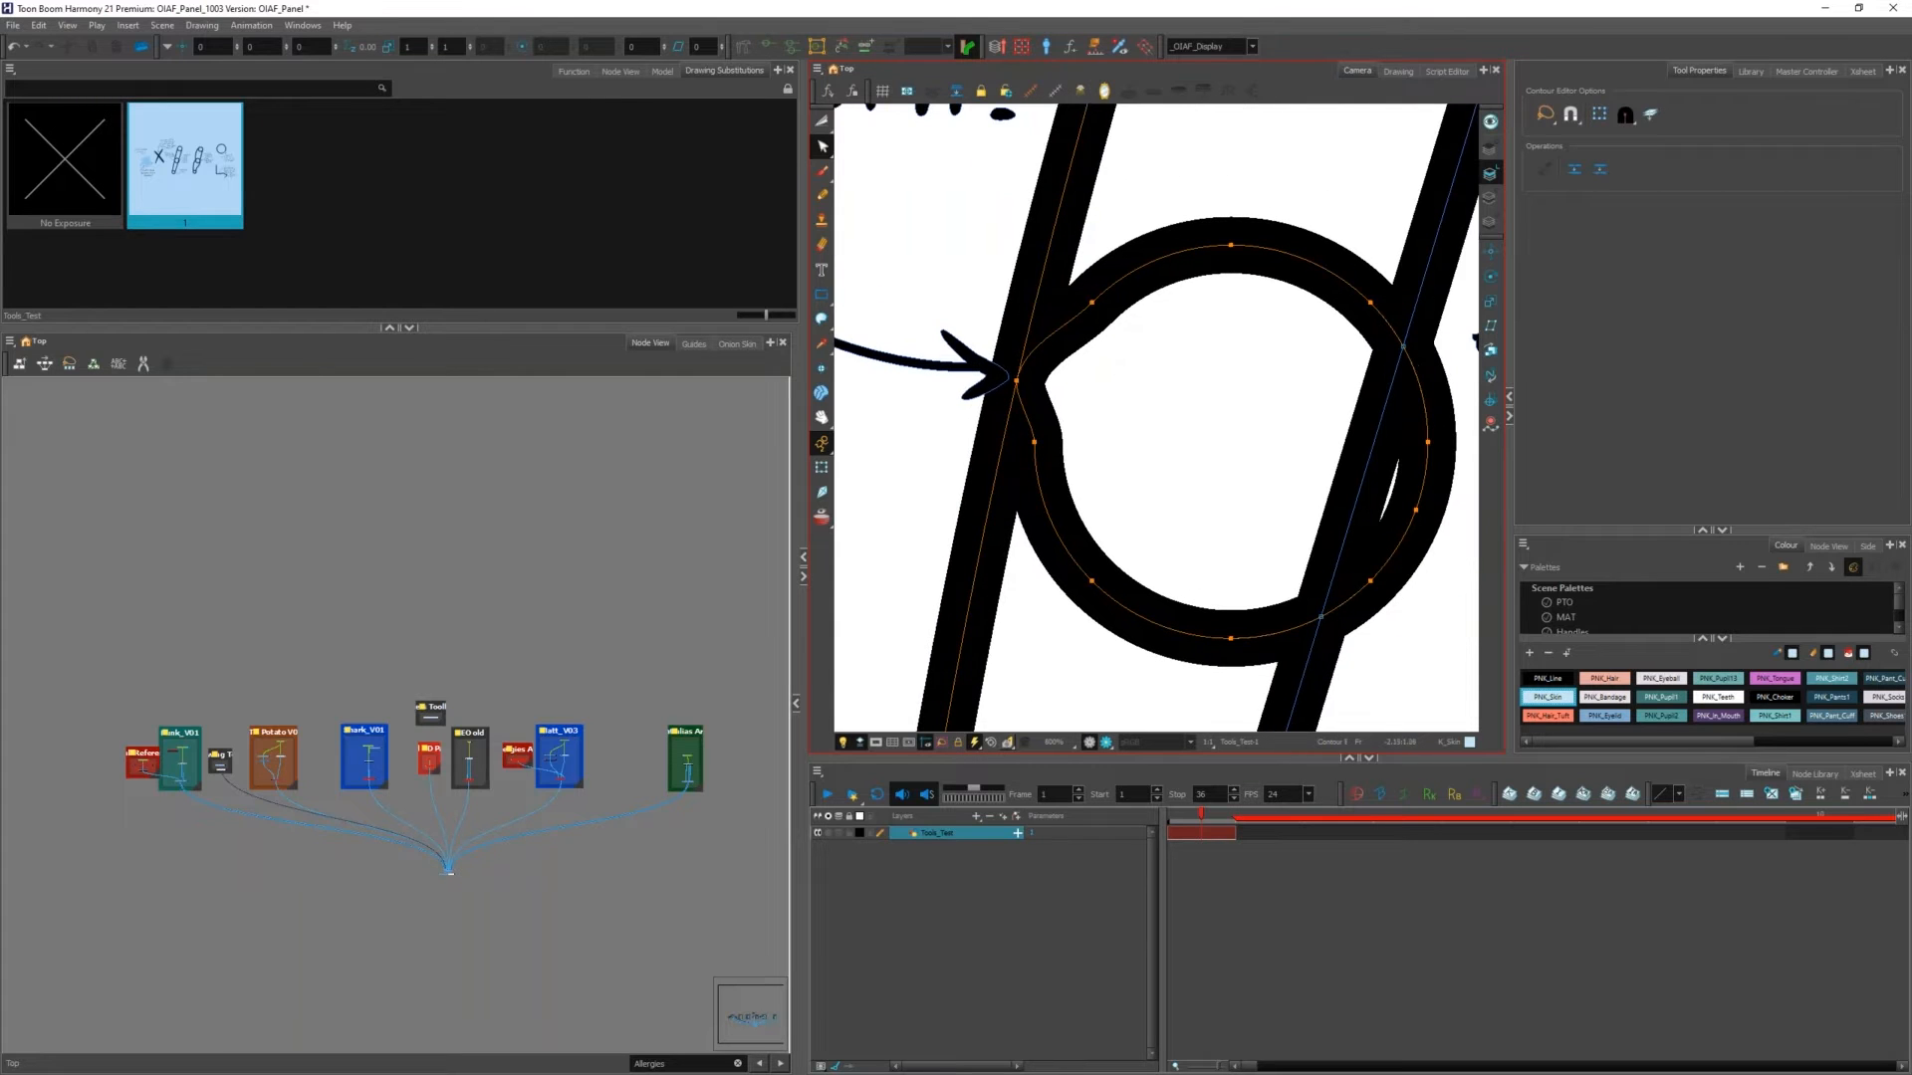
pyautogui.hotkey('ctrl', 'z')
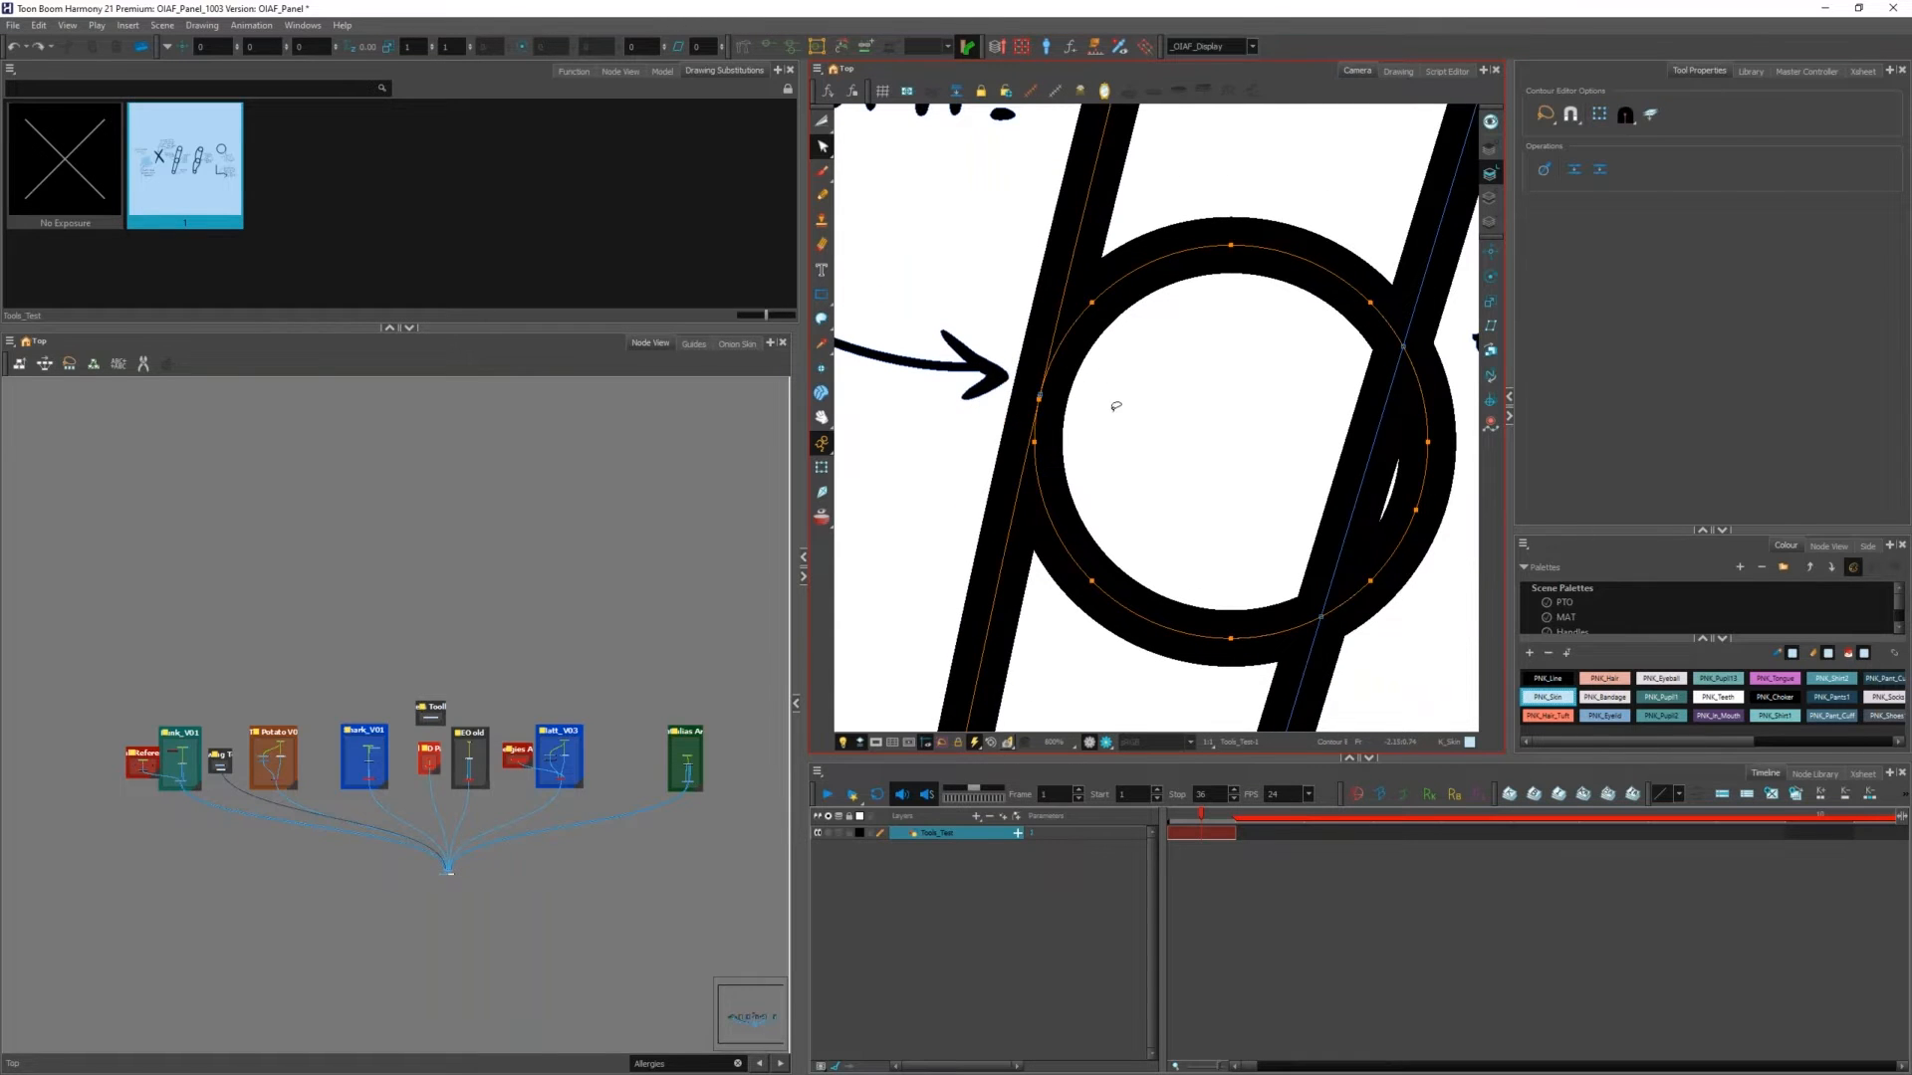
# Step: Cut the middle circle out of the first arm and pull the left line's middle point slightly outward
pyautogui.hotkey('alt', 's')
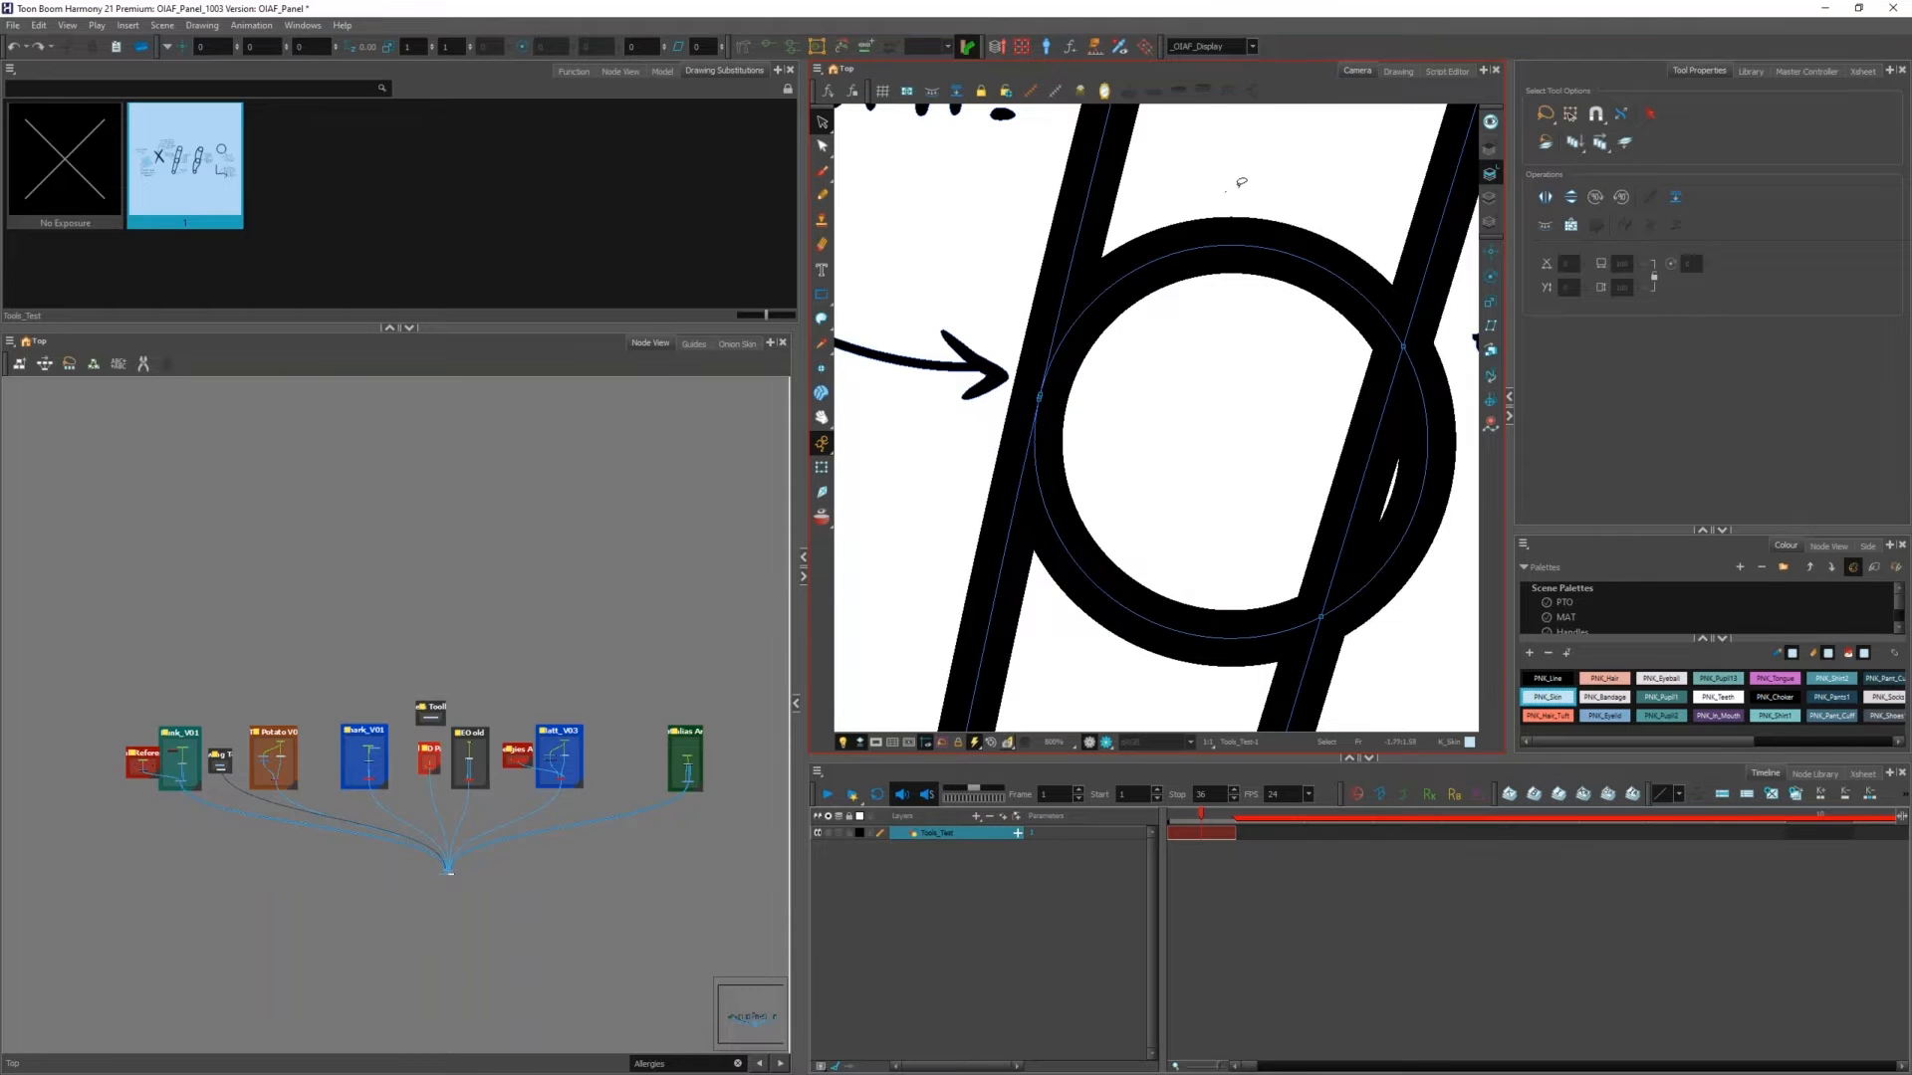
pyautogui.click(1222, 244)
pyautogui.press('Delete')
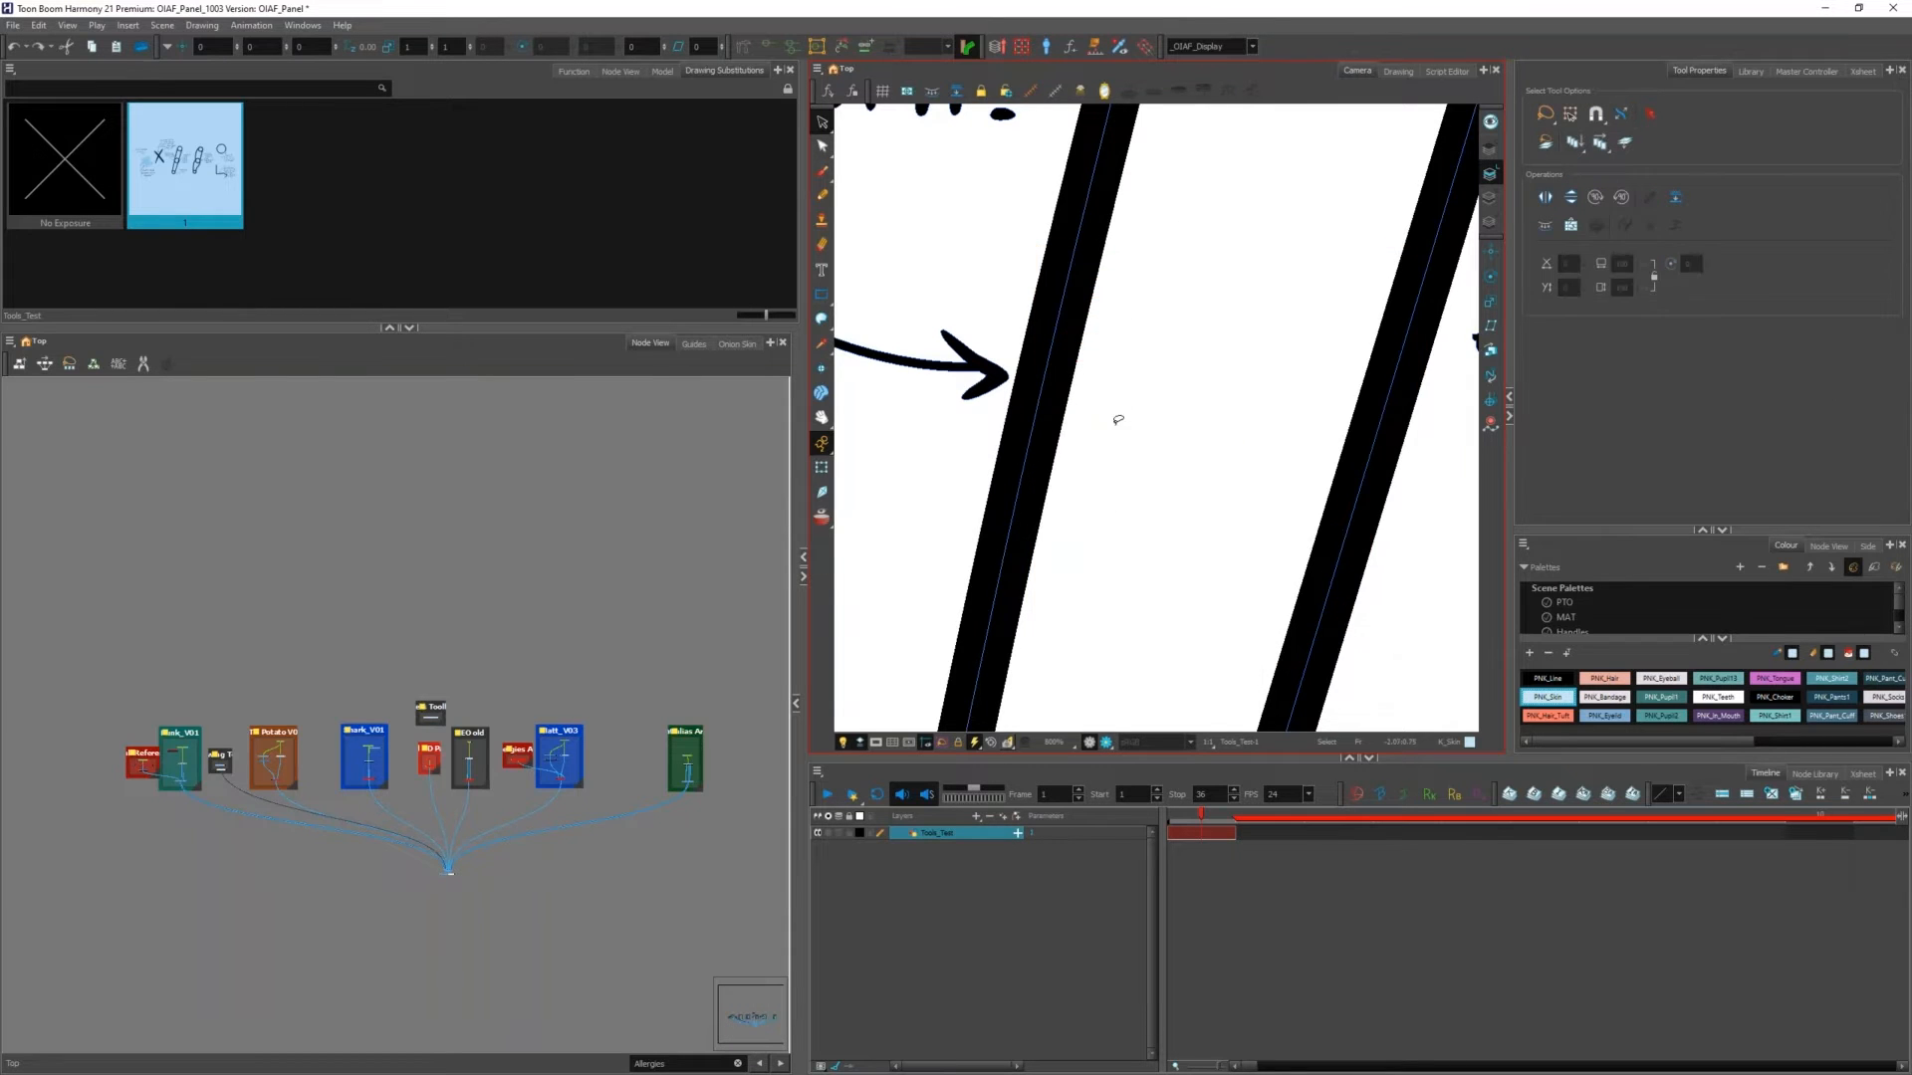
pyautogui.hotkey('alt', 'q')
pyautogui.click(1038, 398)
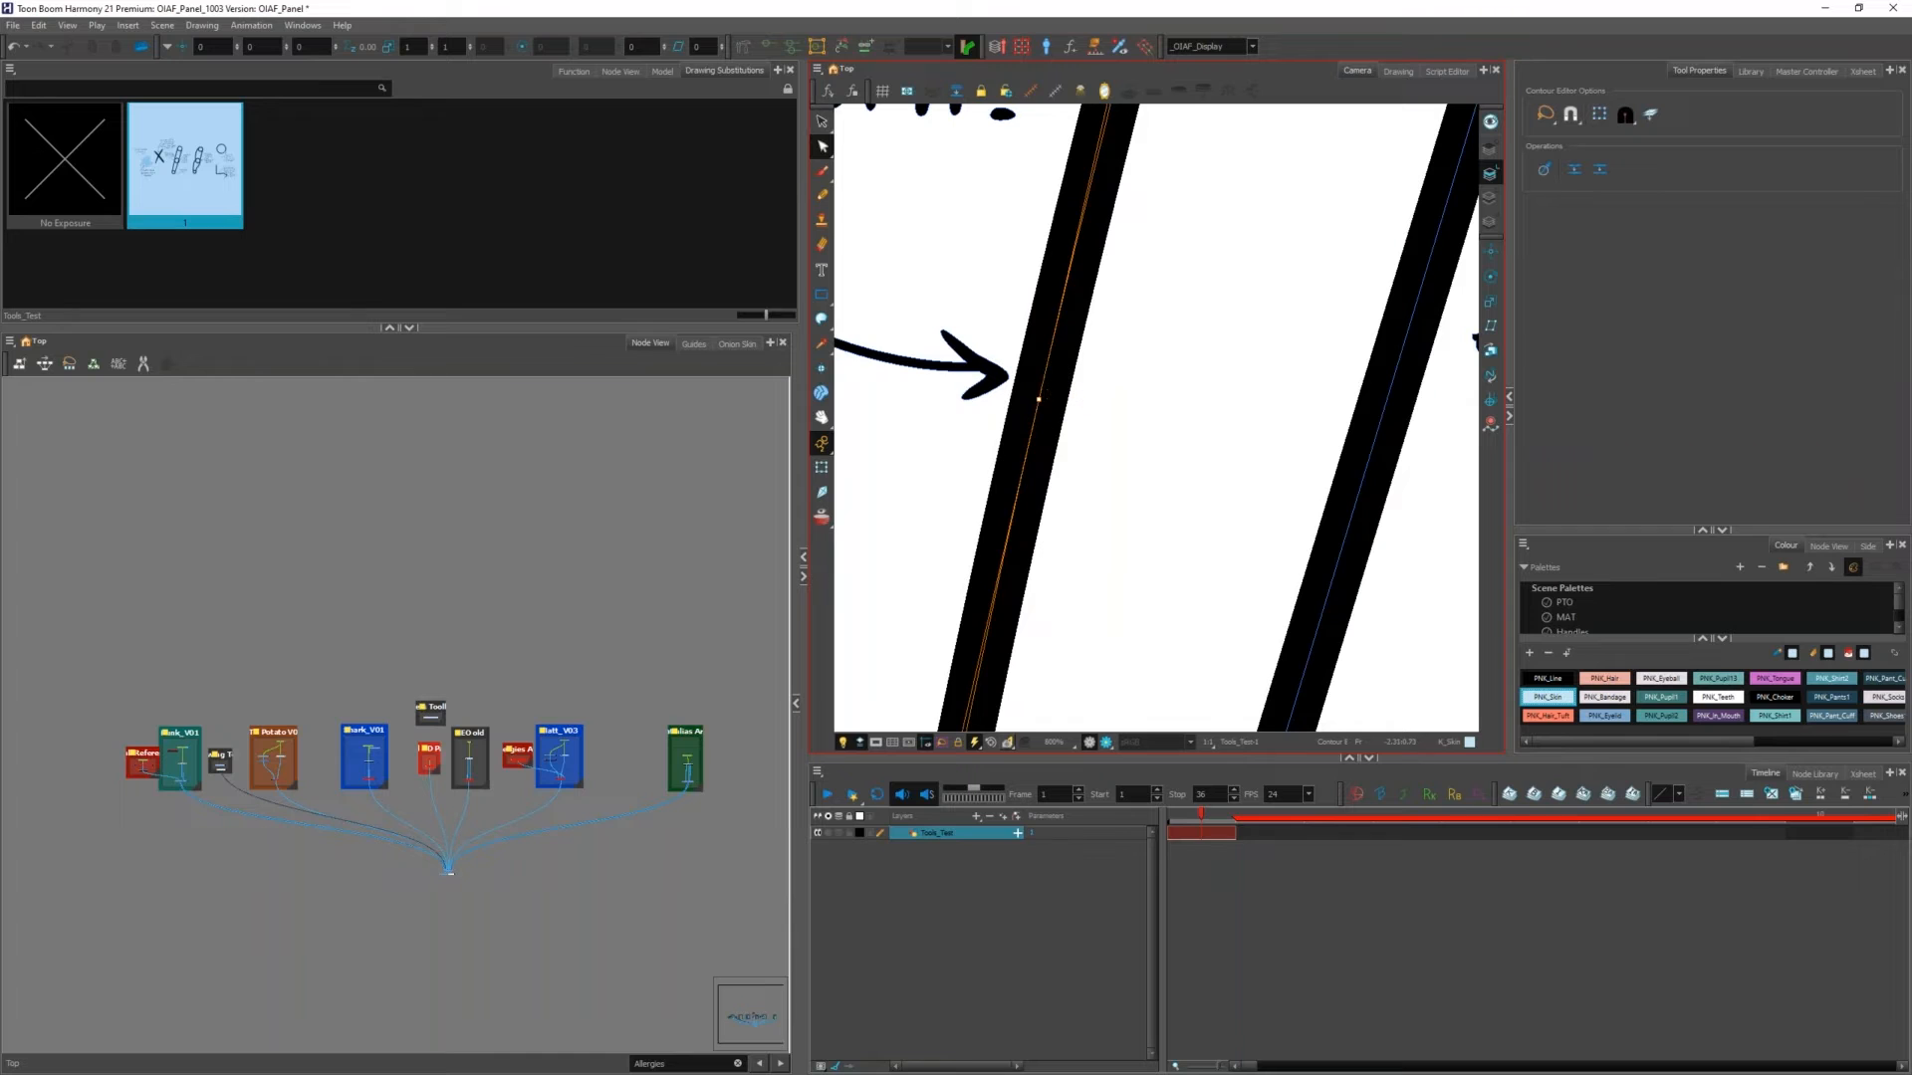
pyautogui.moveTo(1038, 399); pyautogui.dragTo(1008, 396)
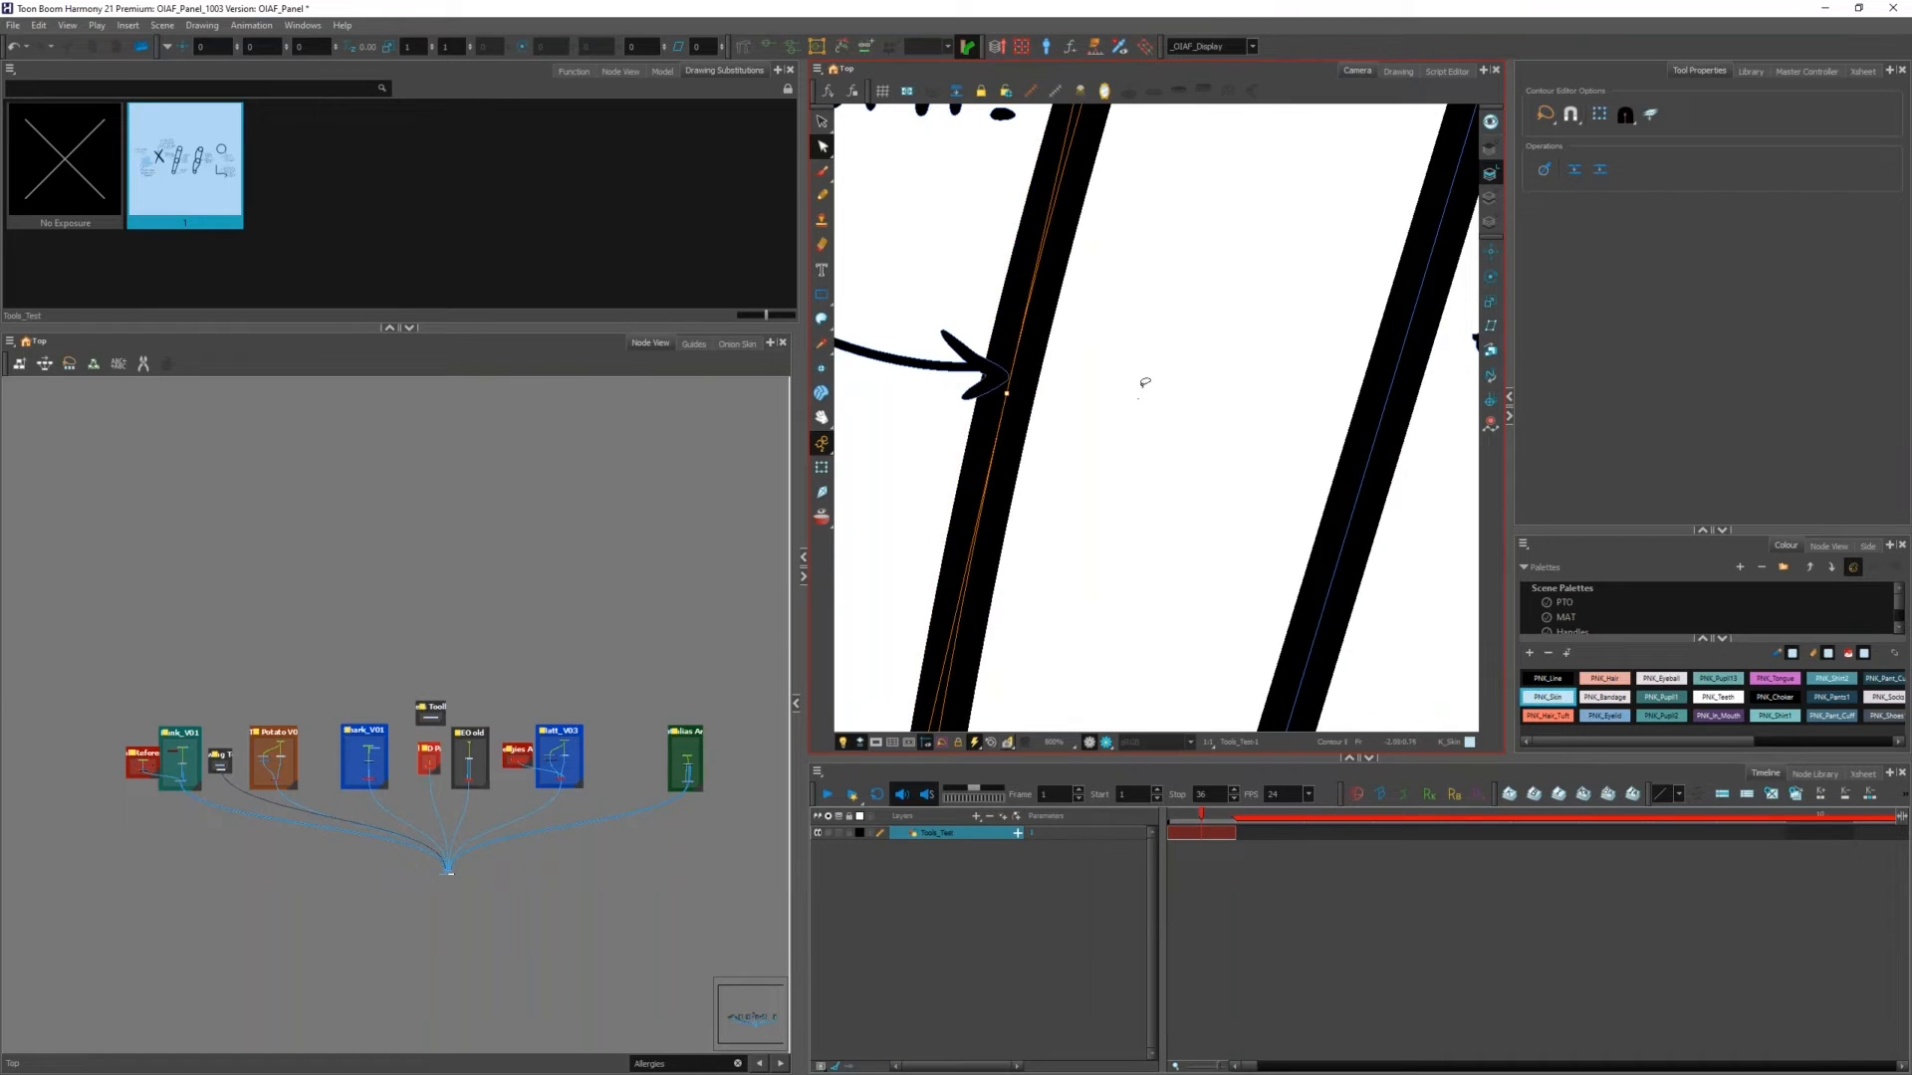
# Step: Paste the middle circle back in place and nudge the left line's point beside it with the Contour Editor
pyautogui.hotkey('alt', 's')
pyautogui.hotkey('ctrl', 'v')
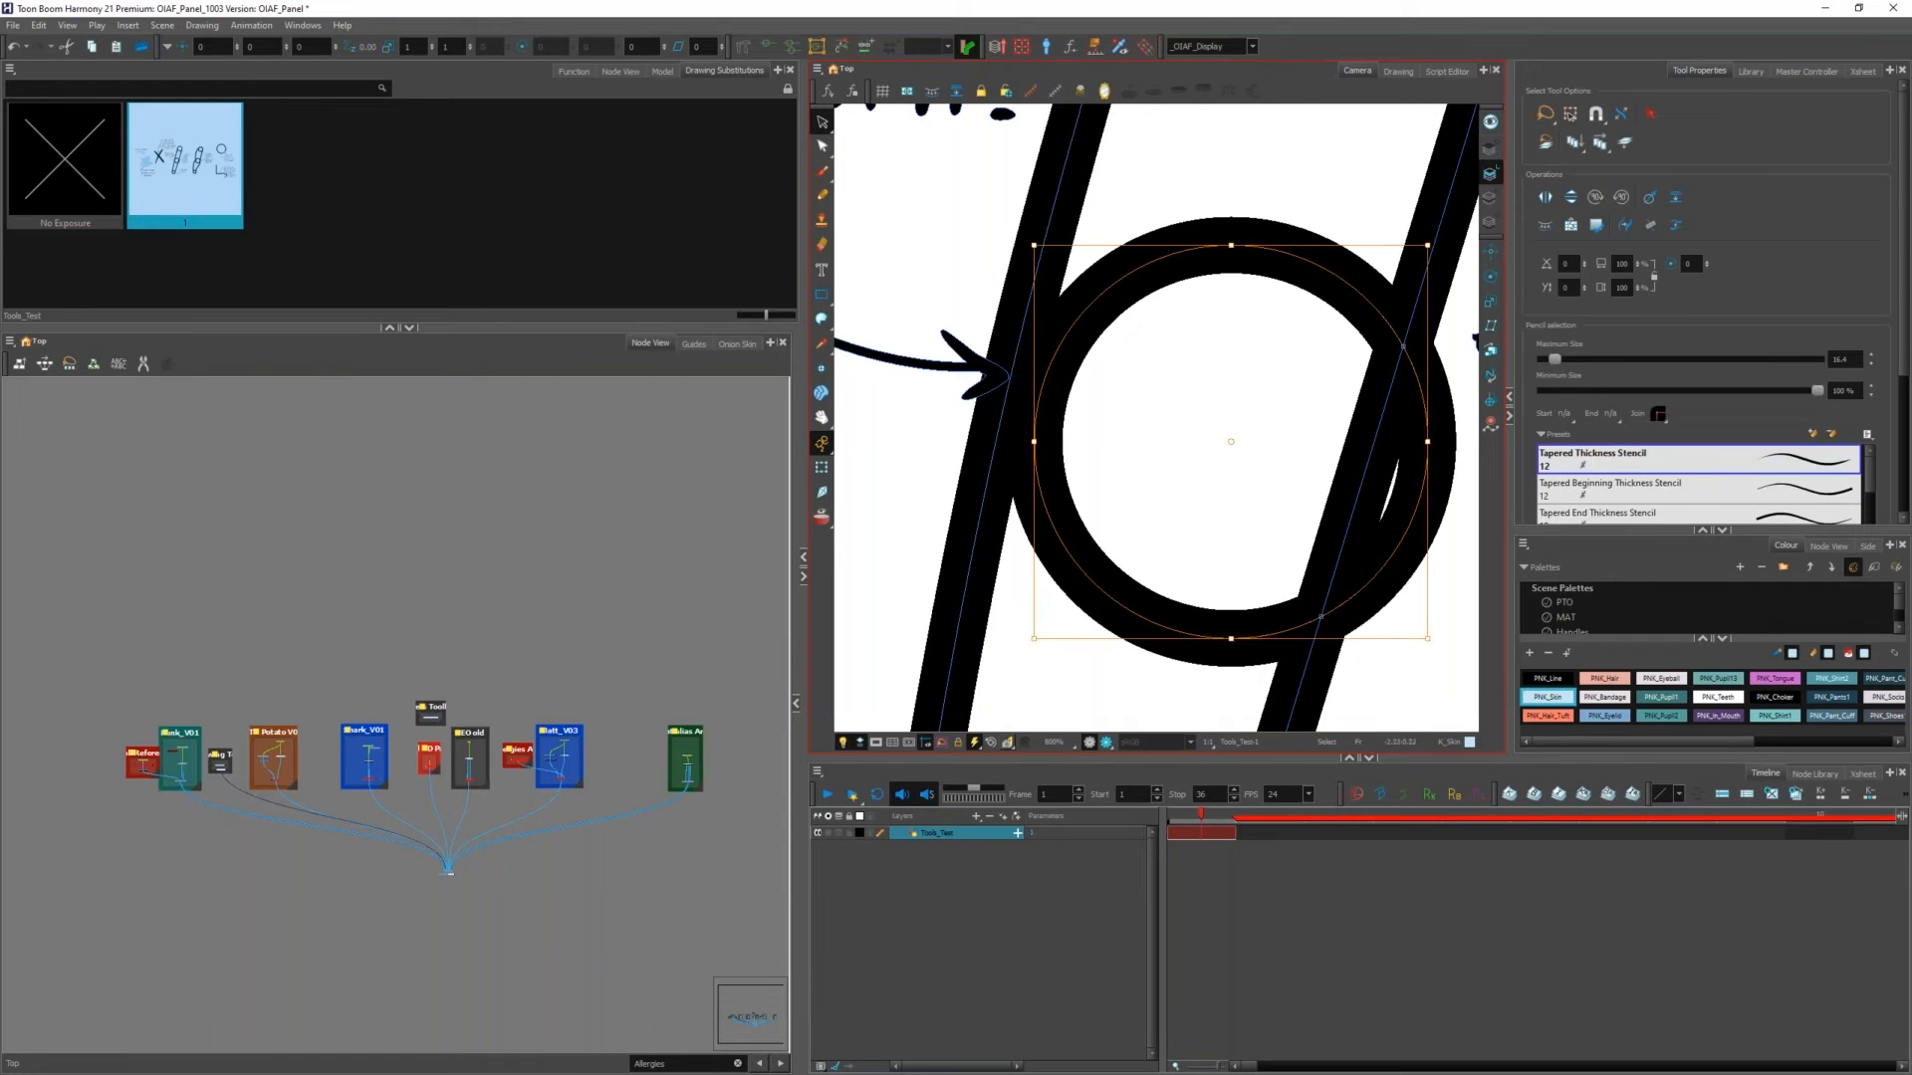
pyautogui.hotkey('alt', 'q')
pyautogui.click(1008, 417)
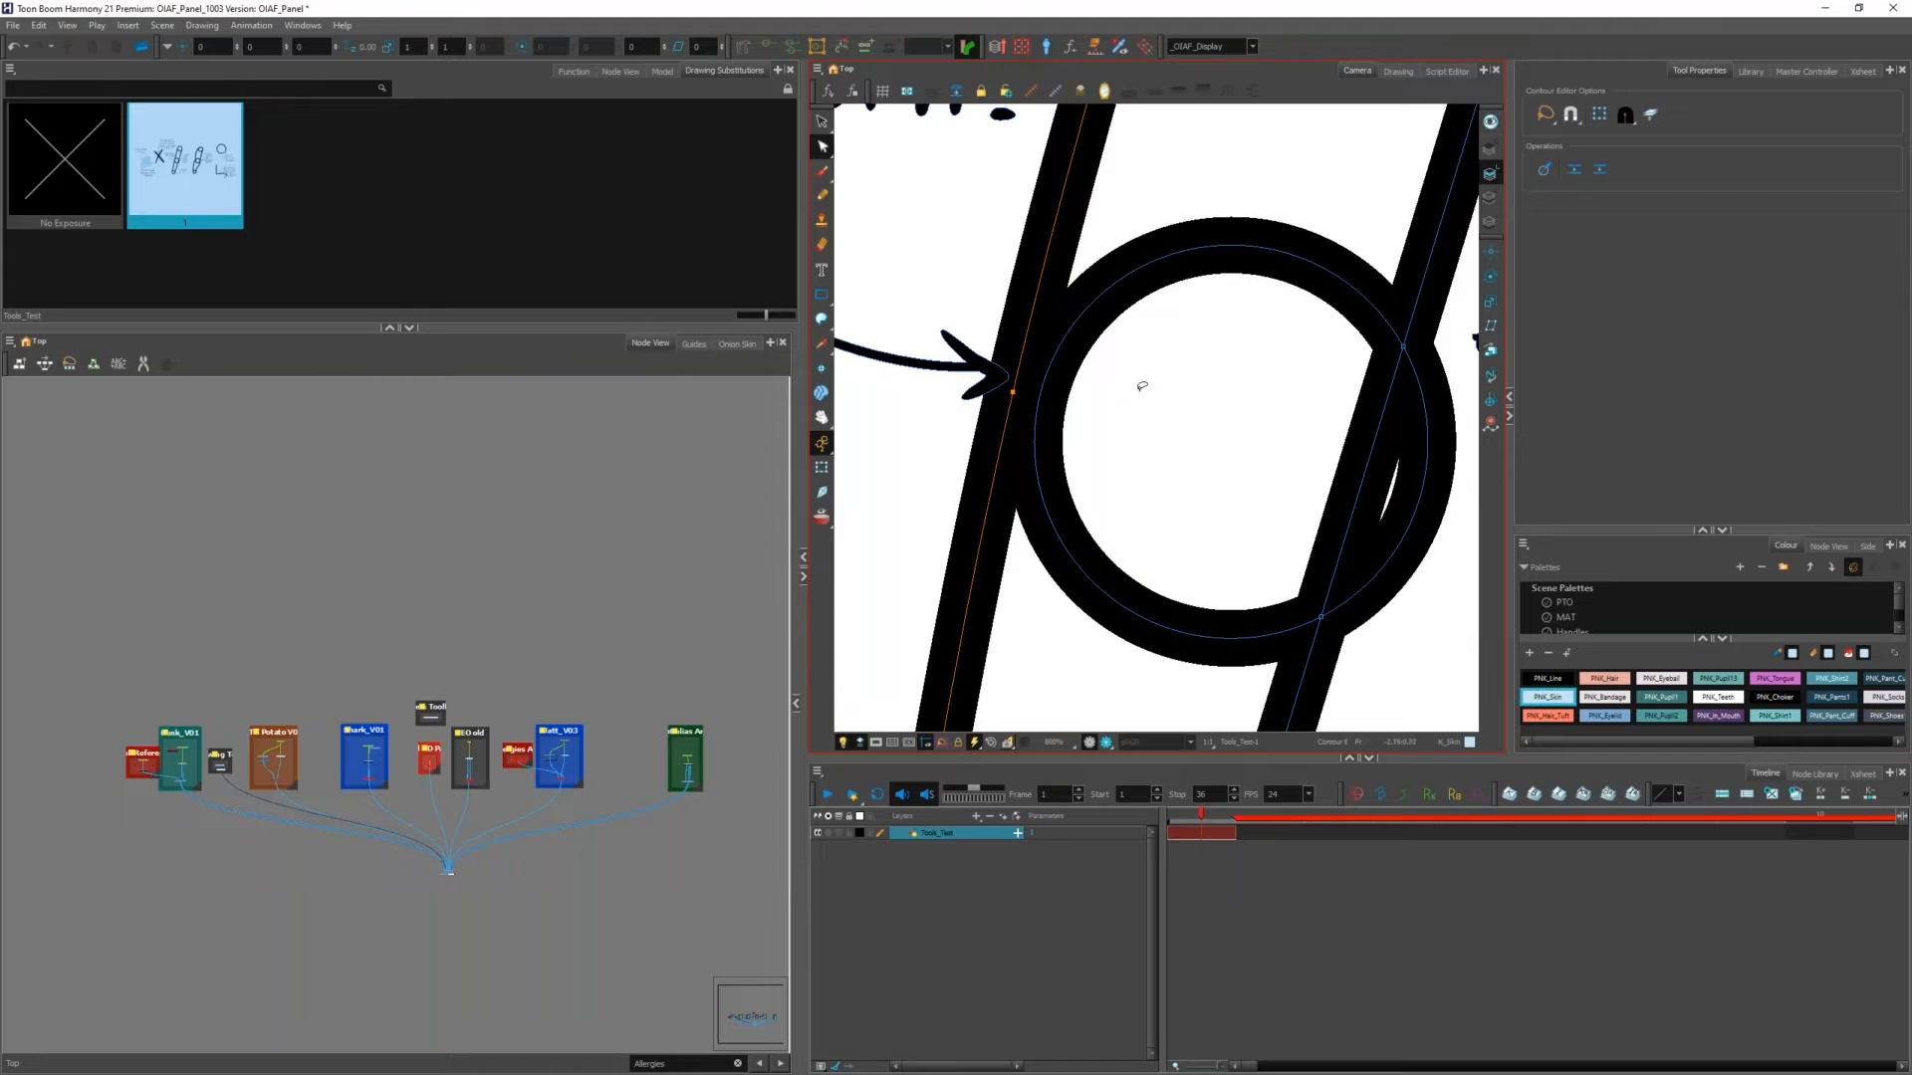
pyautogui.moveTo(1014, 398)
pyautogui.mouseDown()
pyautogui.moveTo(1034, 400)
pyautogui.moveTo(1023, 382)
pyautogui.mouseUp()
# Step: Enable snapping for the Contour Editor and snap the left line's point onto the middle circle's contour
pyautogui.click(1573, 116)
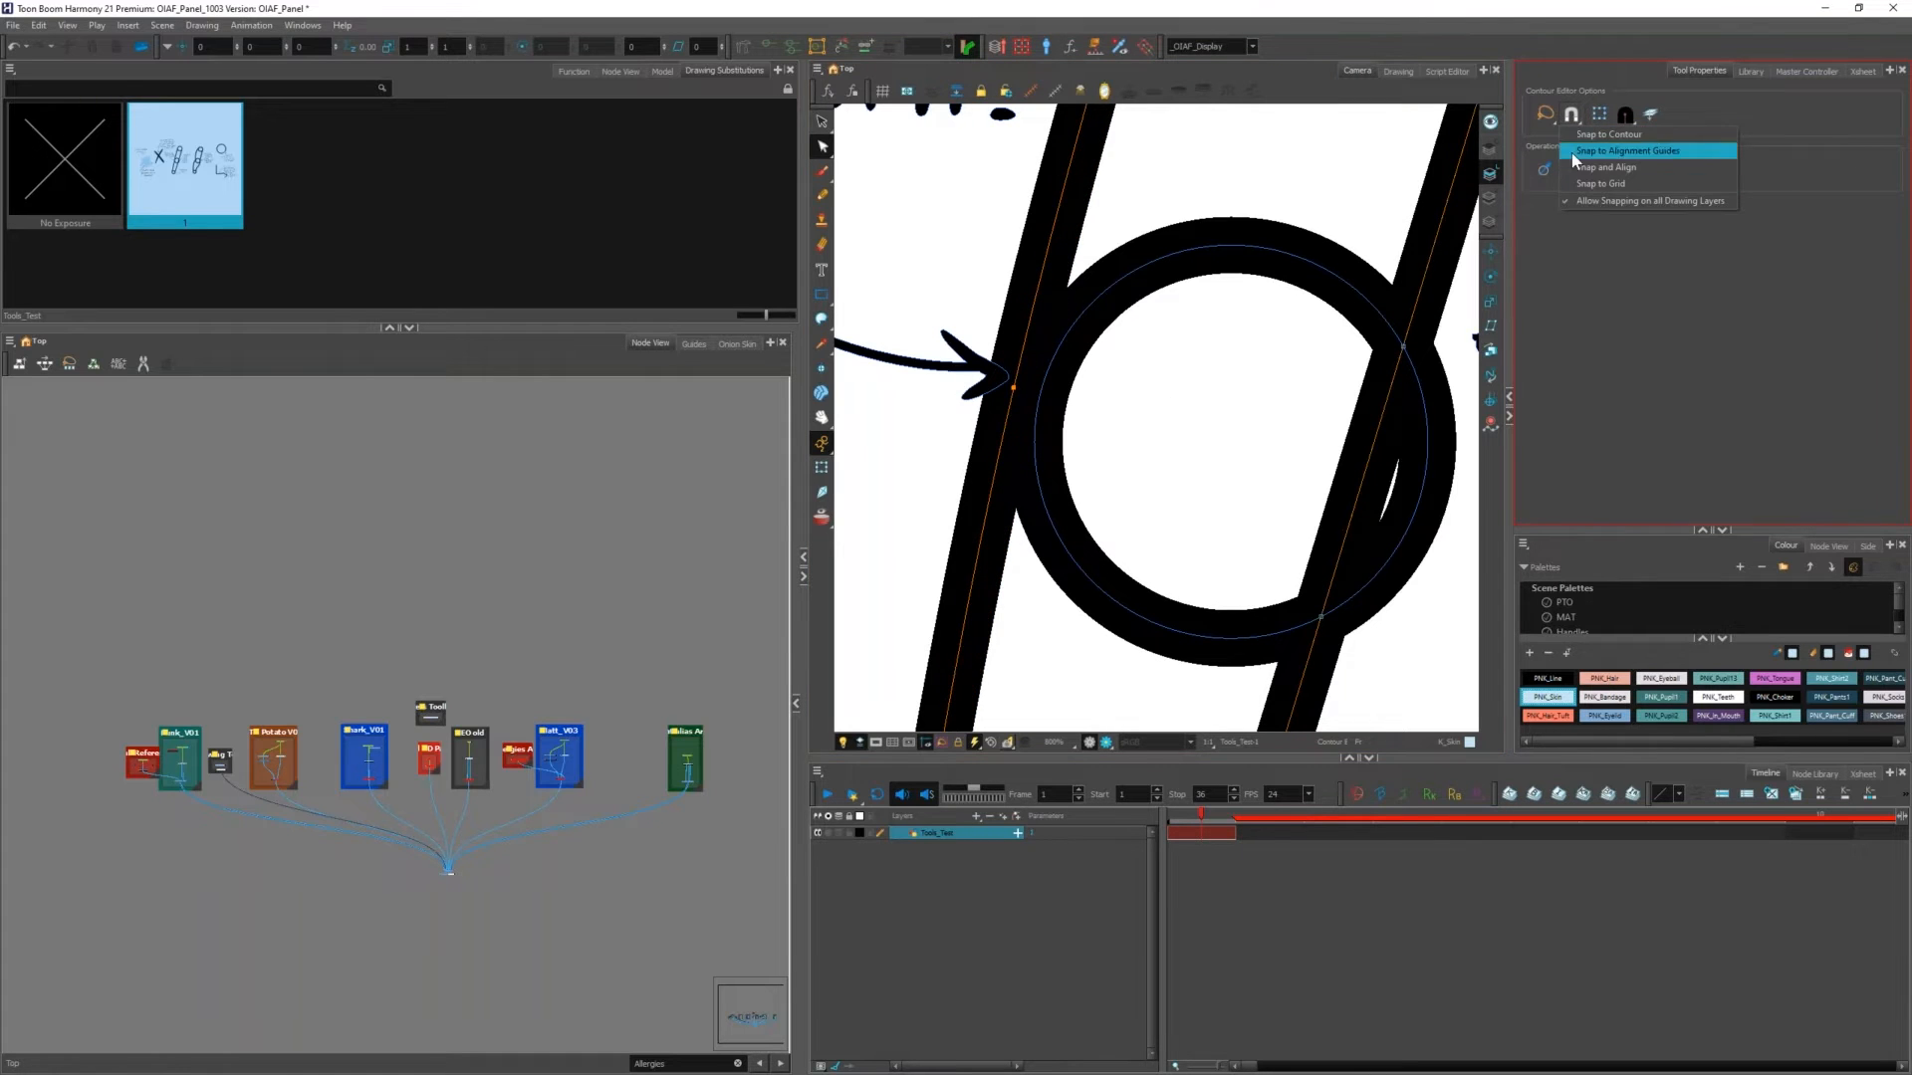
pyautogui.click(1603, 198)
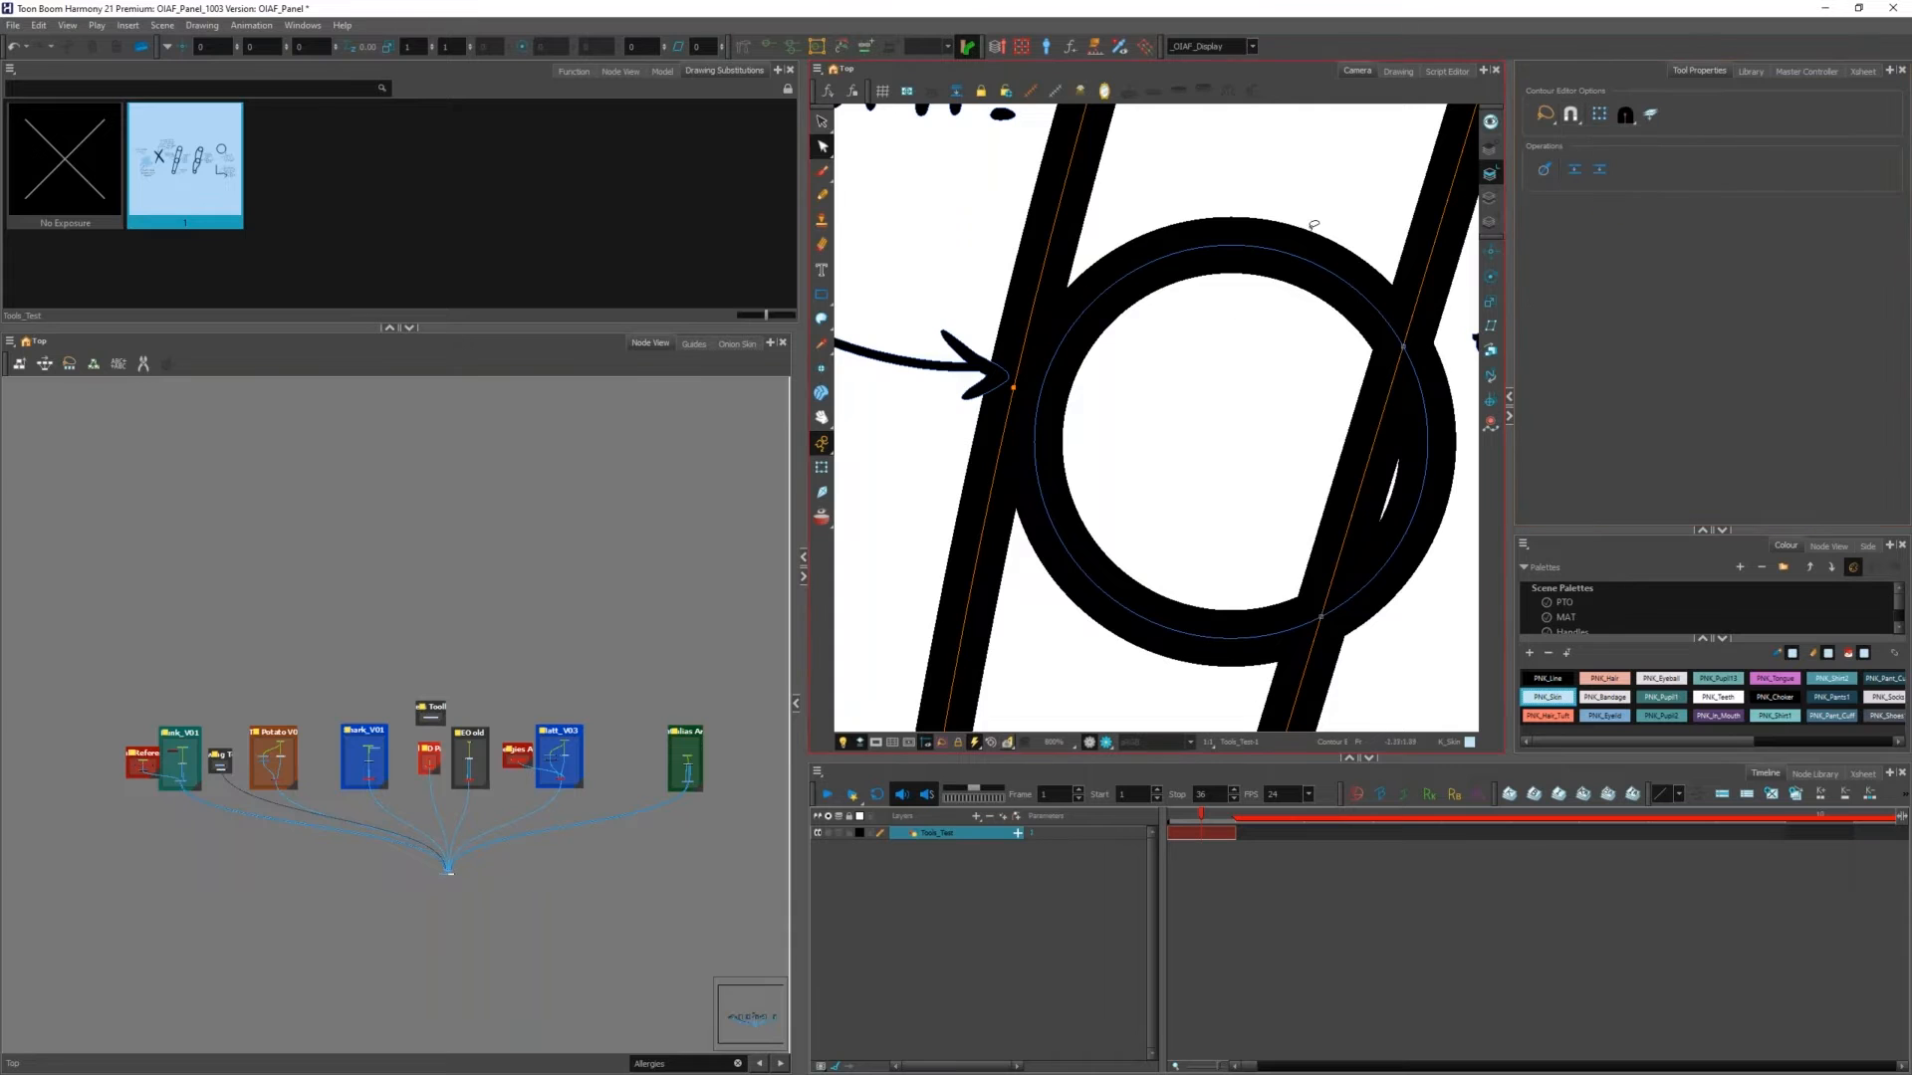
pyautogui.moveTo(1013, 388); pyautogui.dragTo(1013, 390)
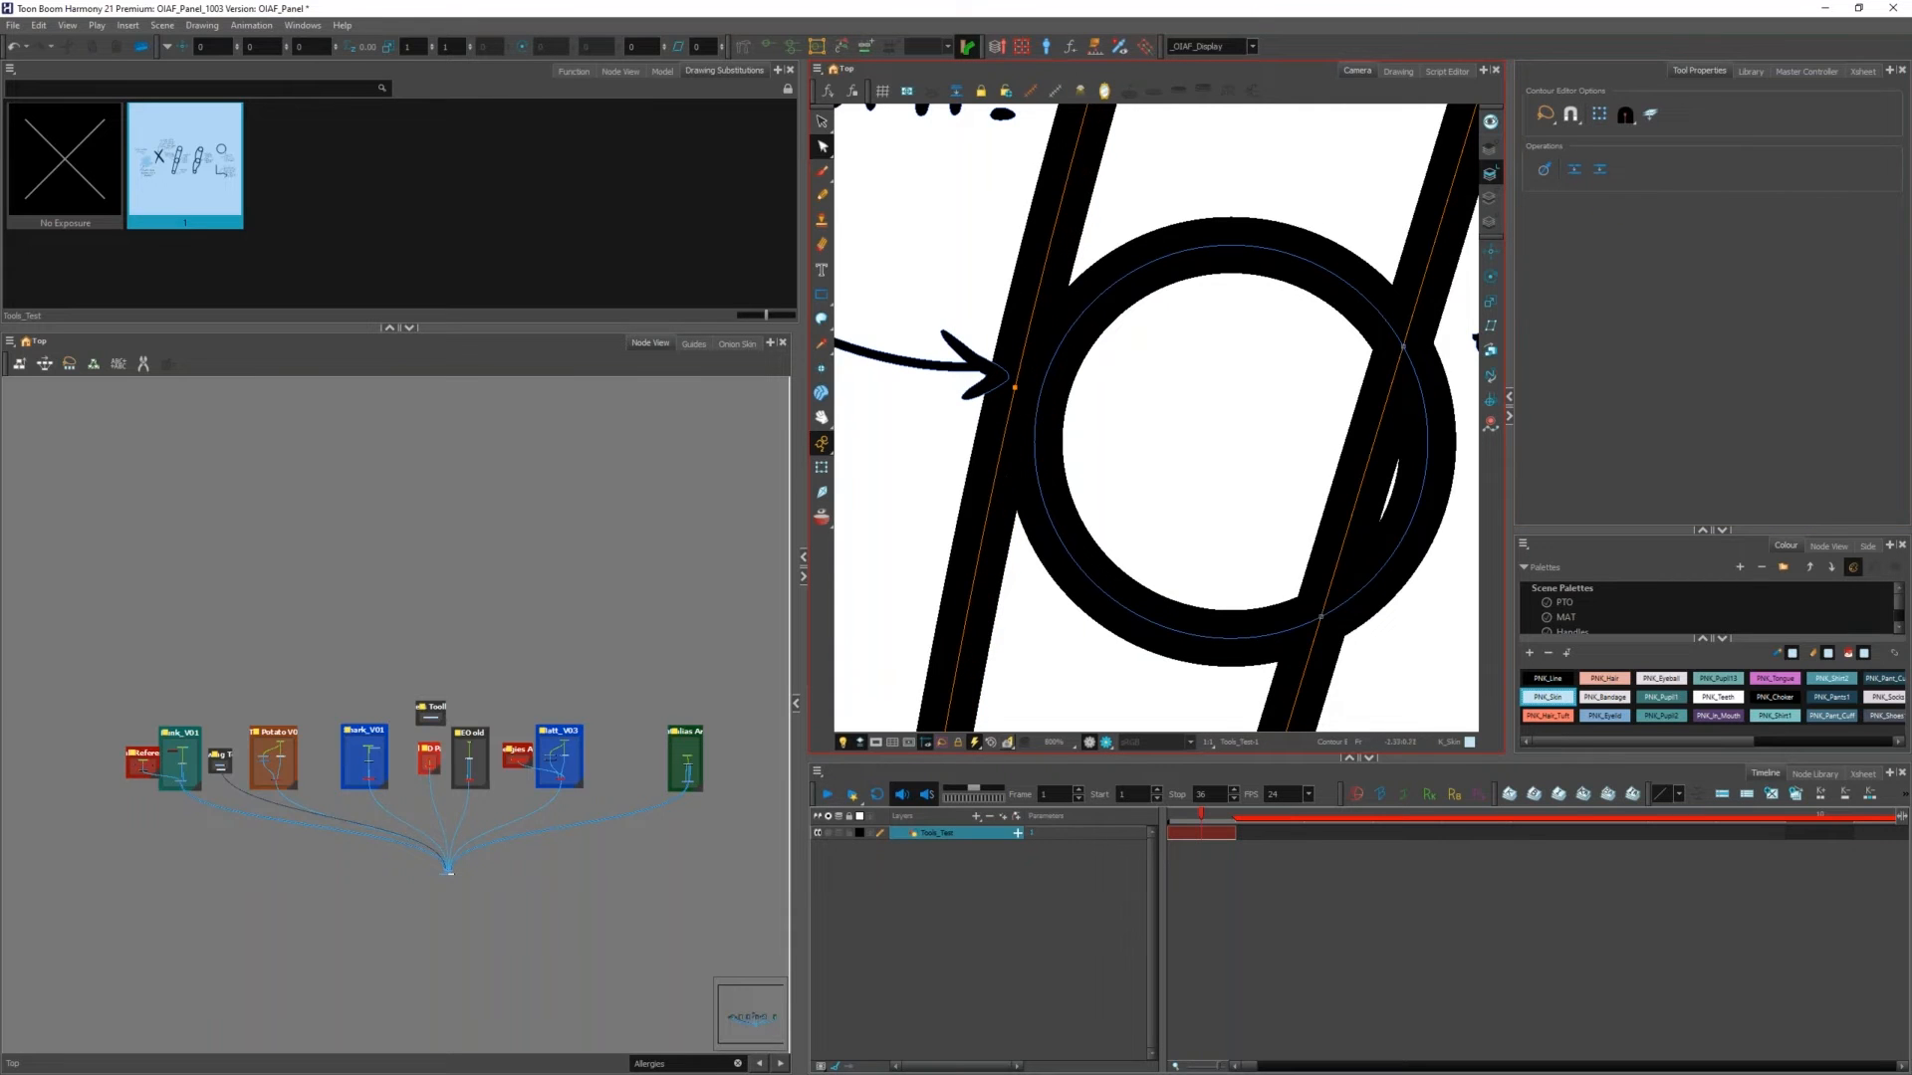
pyautogui.moveTo(1021, 398); pyautogui.dragTo(1038, 400)
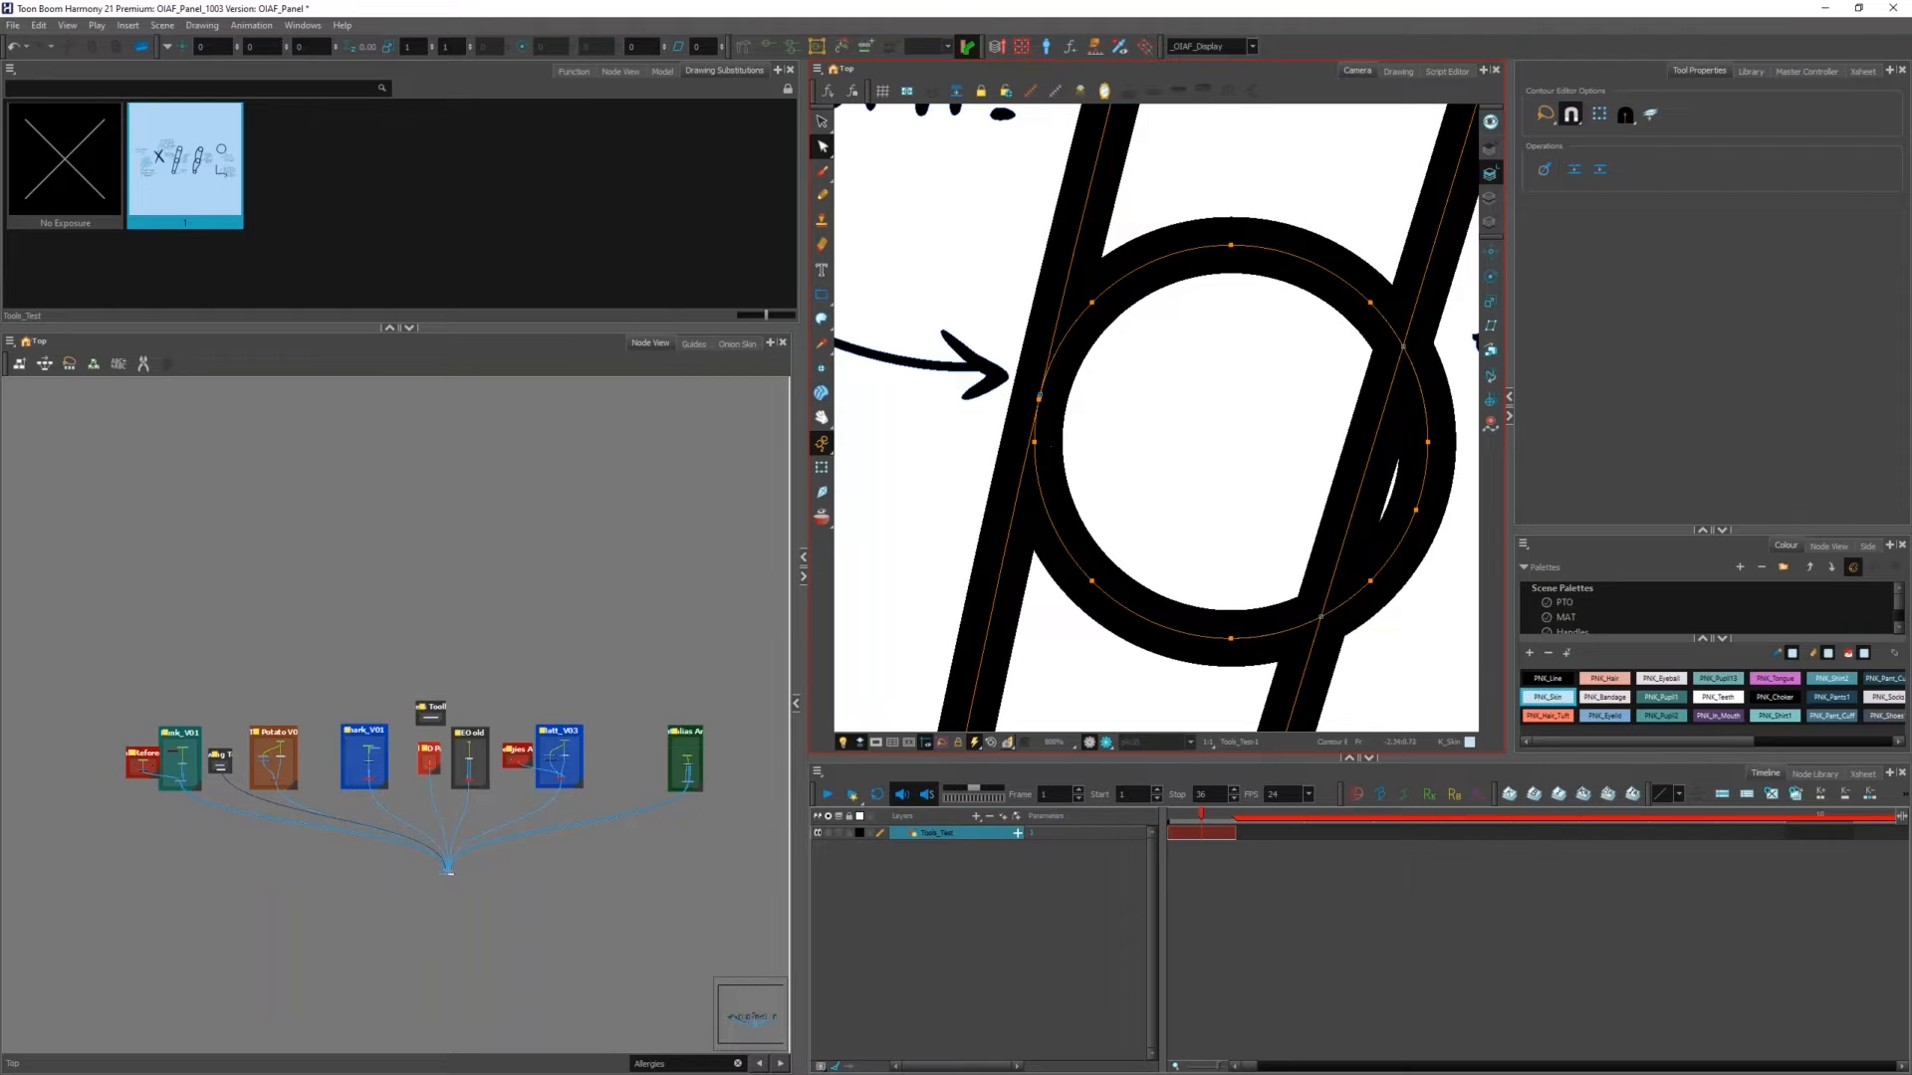
# Step: Pull the first arm's right line clear of the middle circle and snap it onto the circle's right edge
pyautogui.press('space')
pyautogui.moveTo(1233, 498); pyautogui.dragTo(1225, 493)
pyautogui.moveTo(1153, 425)
pyautogui.mouseDown()
pyautogui.moveTo(1377, 516)
pyautogui.moveTo(1367, 539)
pyautogui.mouseUp()
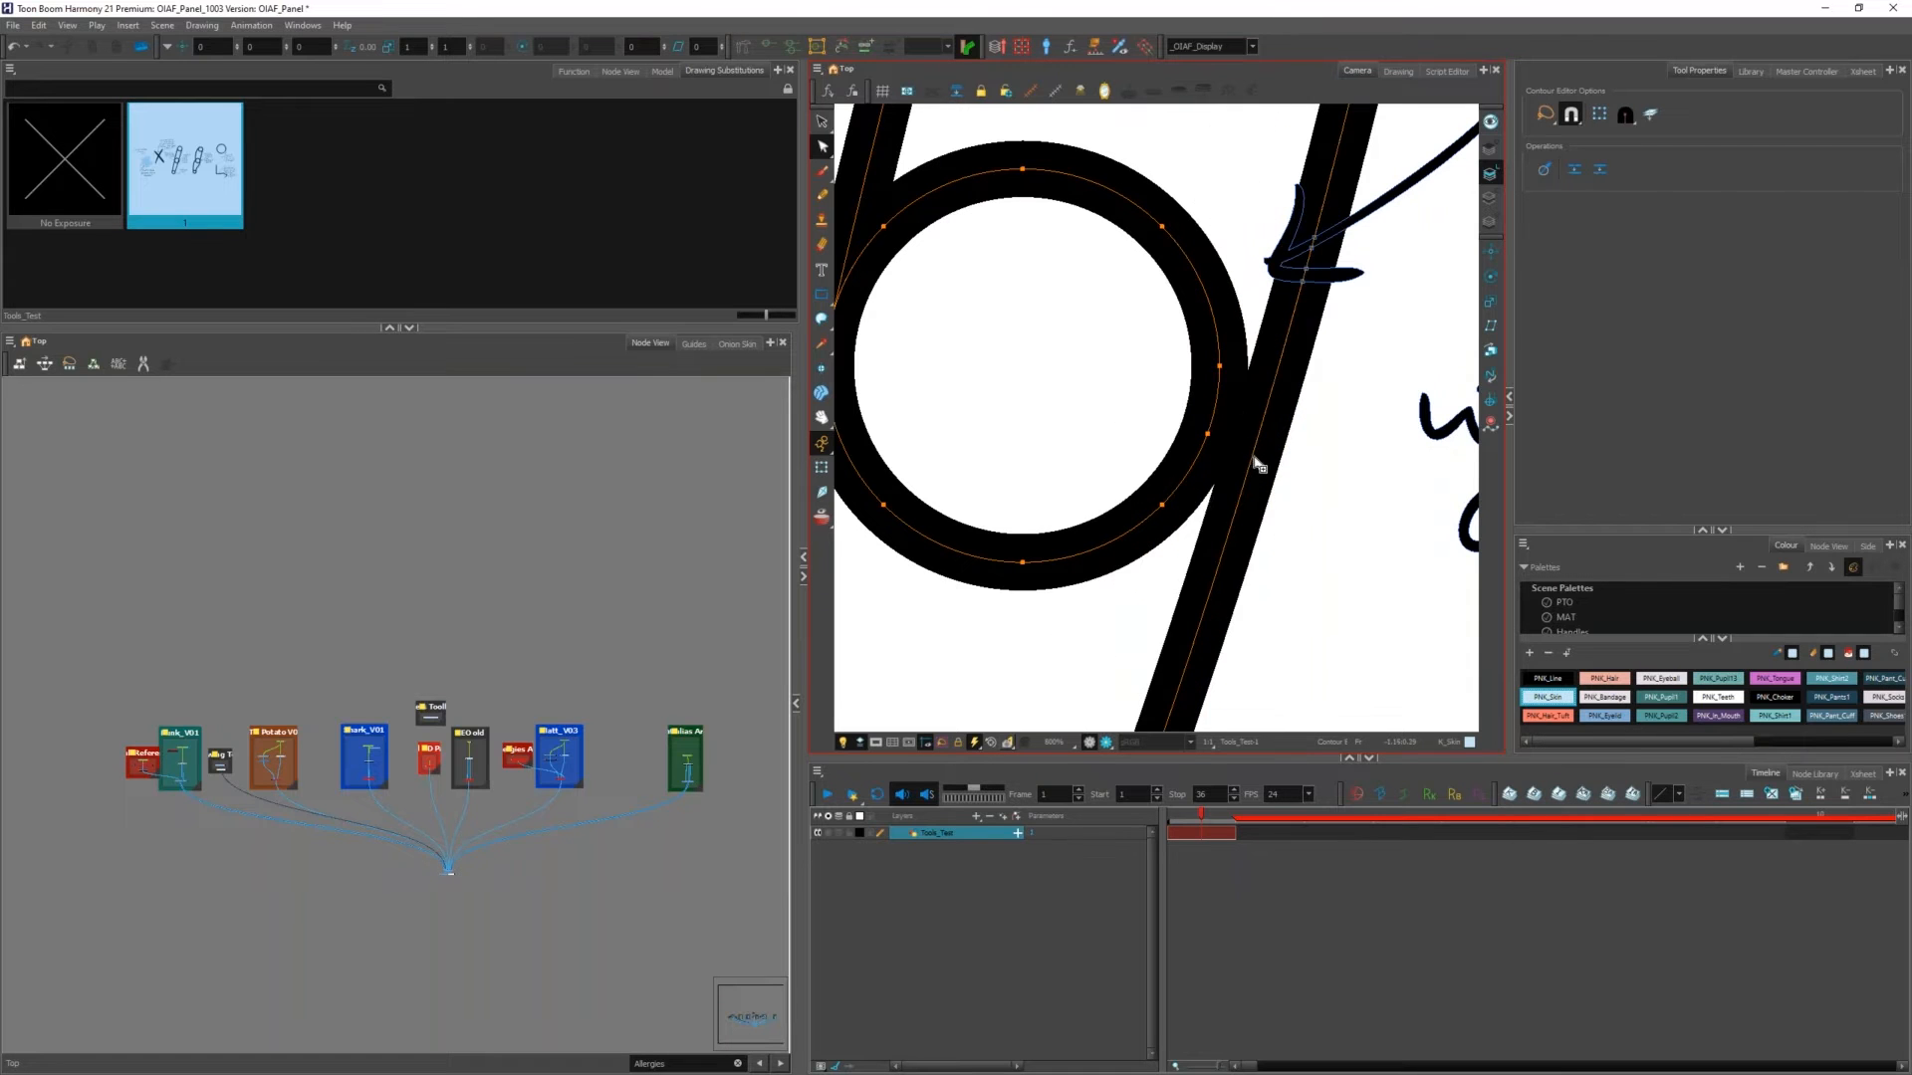
pyautogui.moveTo(1251, 458); pyautogui.dragTo(1217, 442)
pyautogui.scroll(-2, 1215, 443)
pyautogui.scroll(-3, 1212, 447)
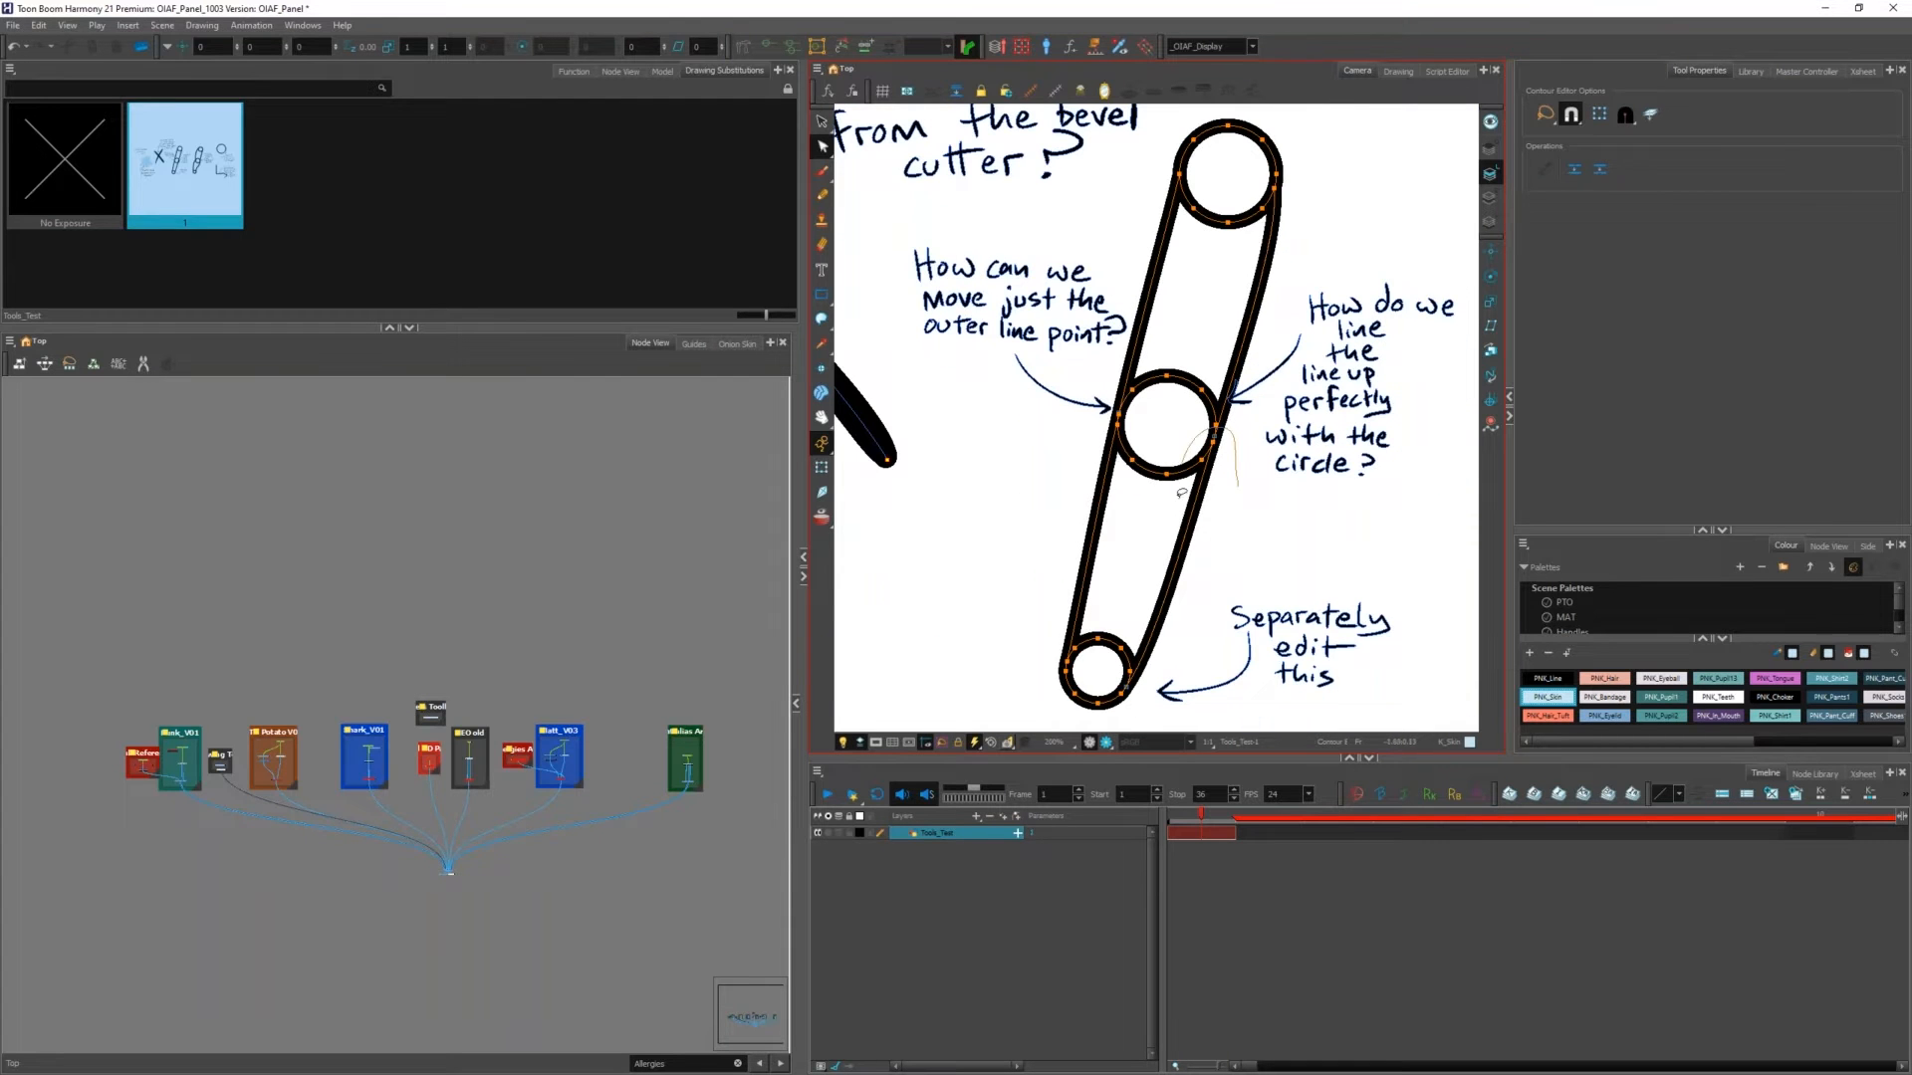
# Step: Adjust the right line just above the bottom circle, turn off snapping, and lasso the arm's lower outline with the Select tool
pyautogui.click(1147, 648)
pyautogui.moveTo(1147, 648); pyautogui.dragTo(1149, 642)
pyautogui.click(1570, 114)
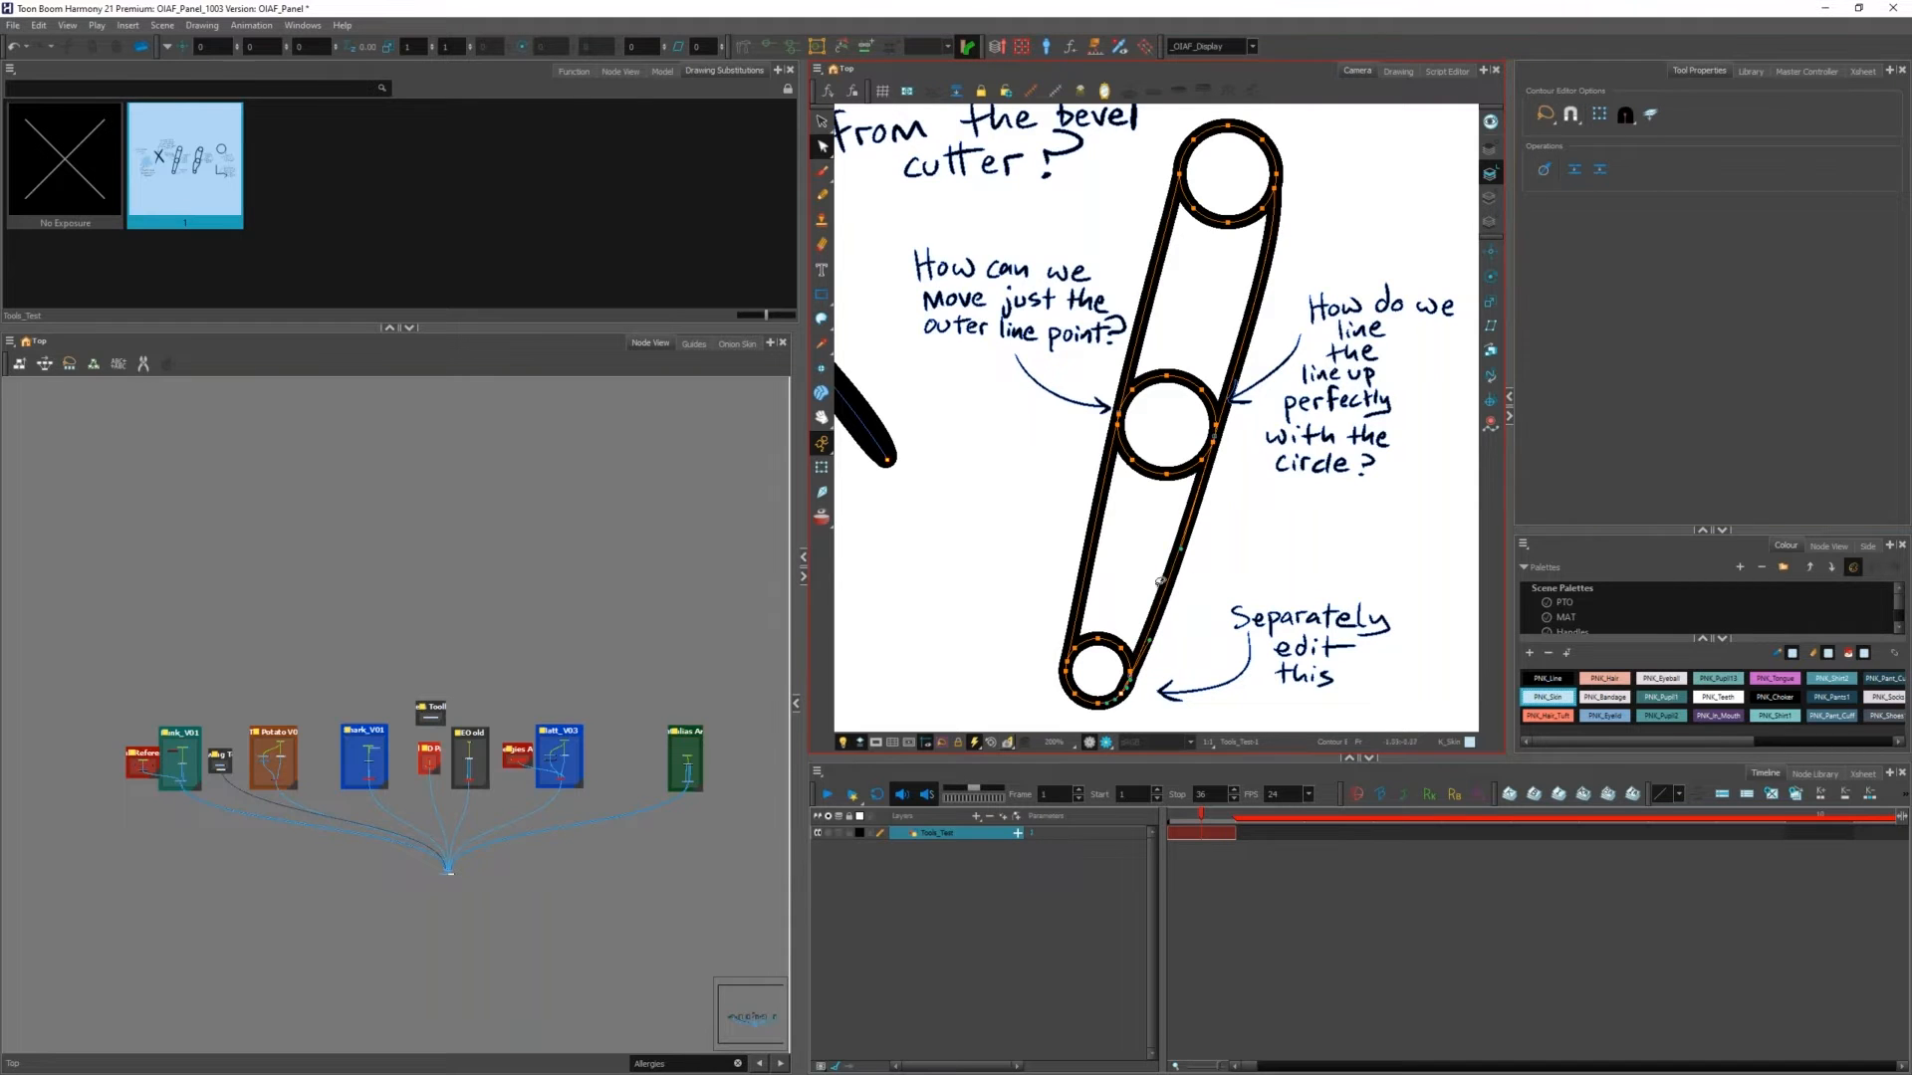
pyautogui.hotkey('alt', 's')
pyautogui.moveTo(1234, 553); pyautogui.dragTo(1041, 685)
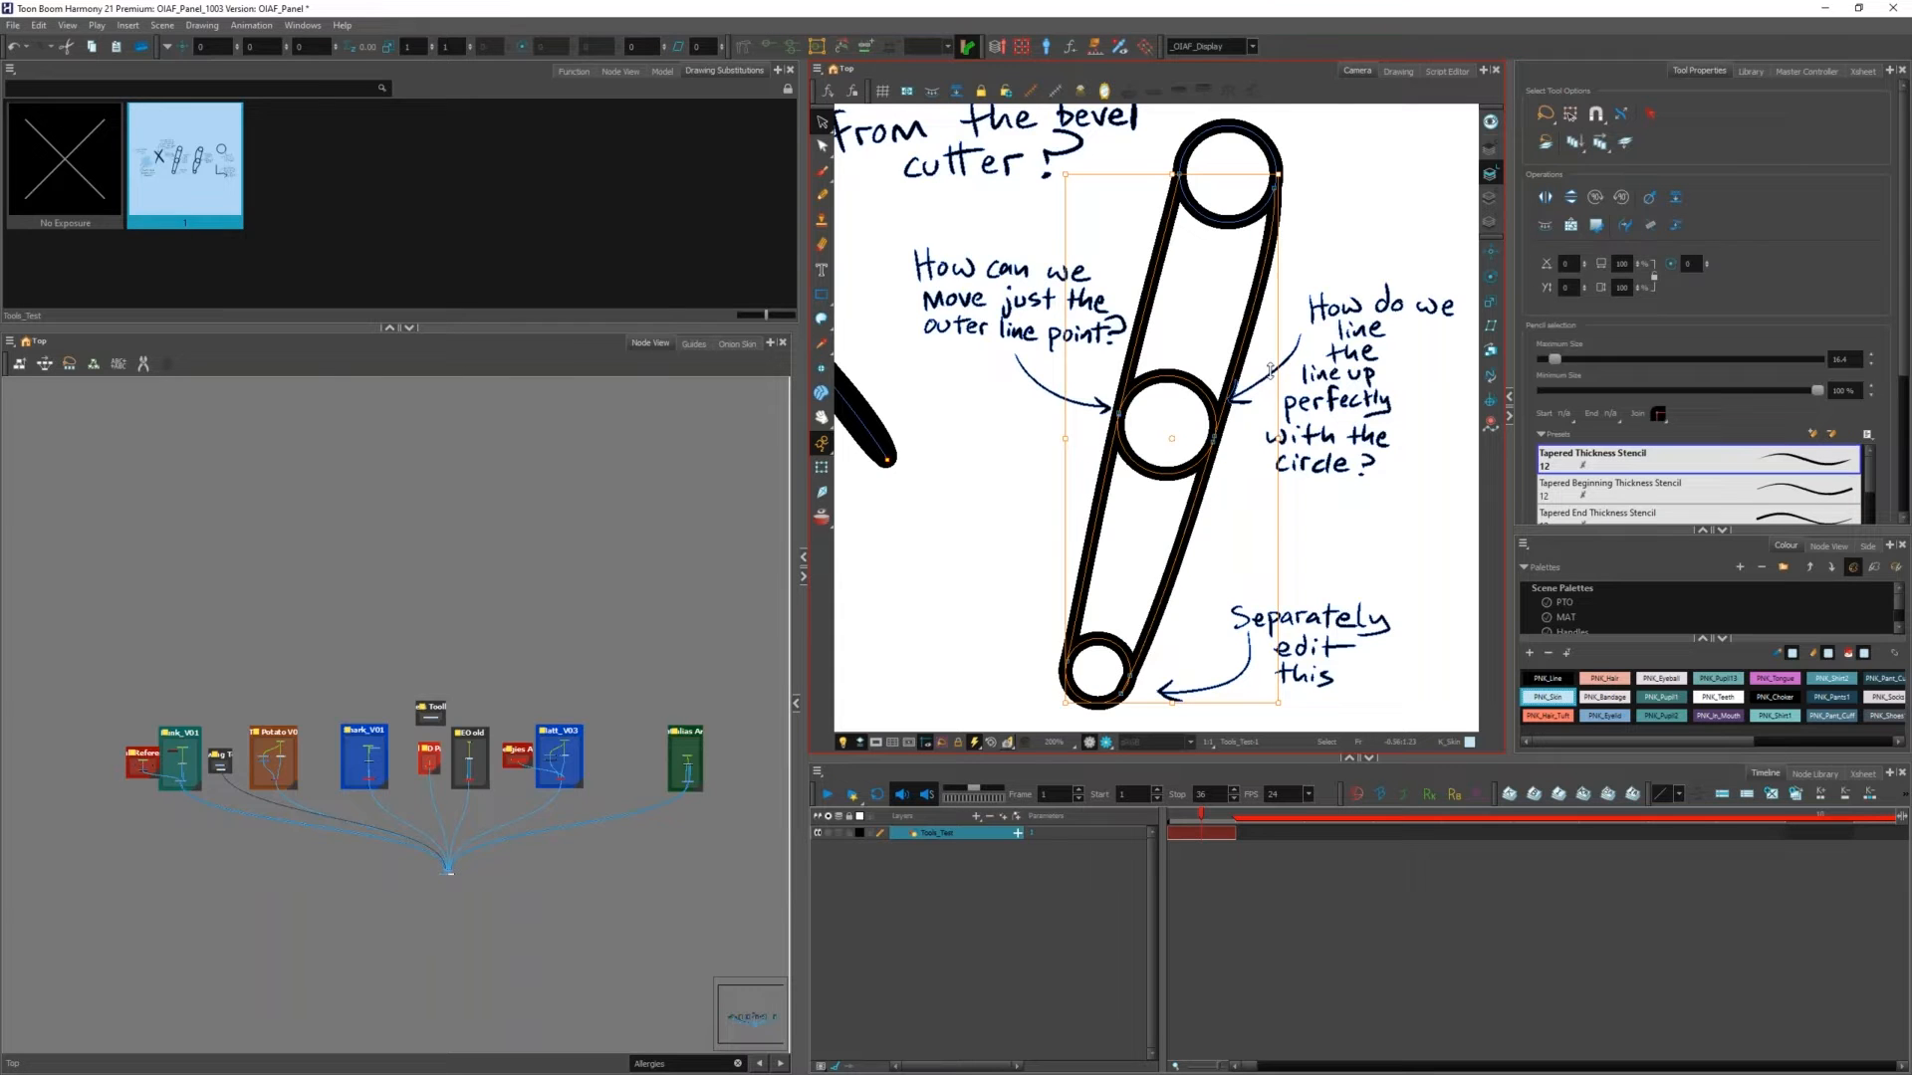
# Step: Try cutting away the two lines between the top and middle circles with the Cutter, then undo the cuts
pyautogui.hotkey('alt', 't')
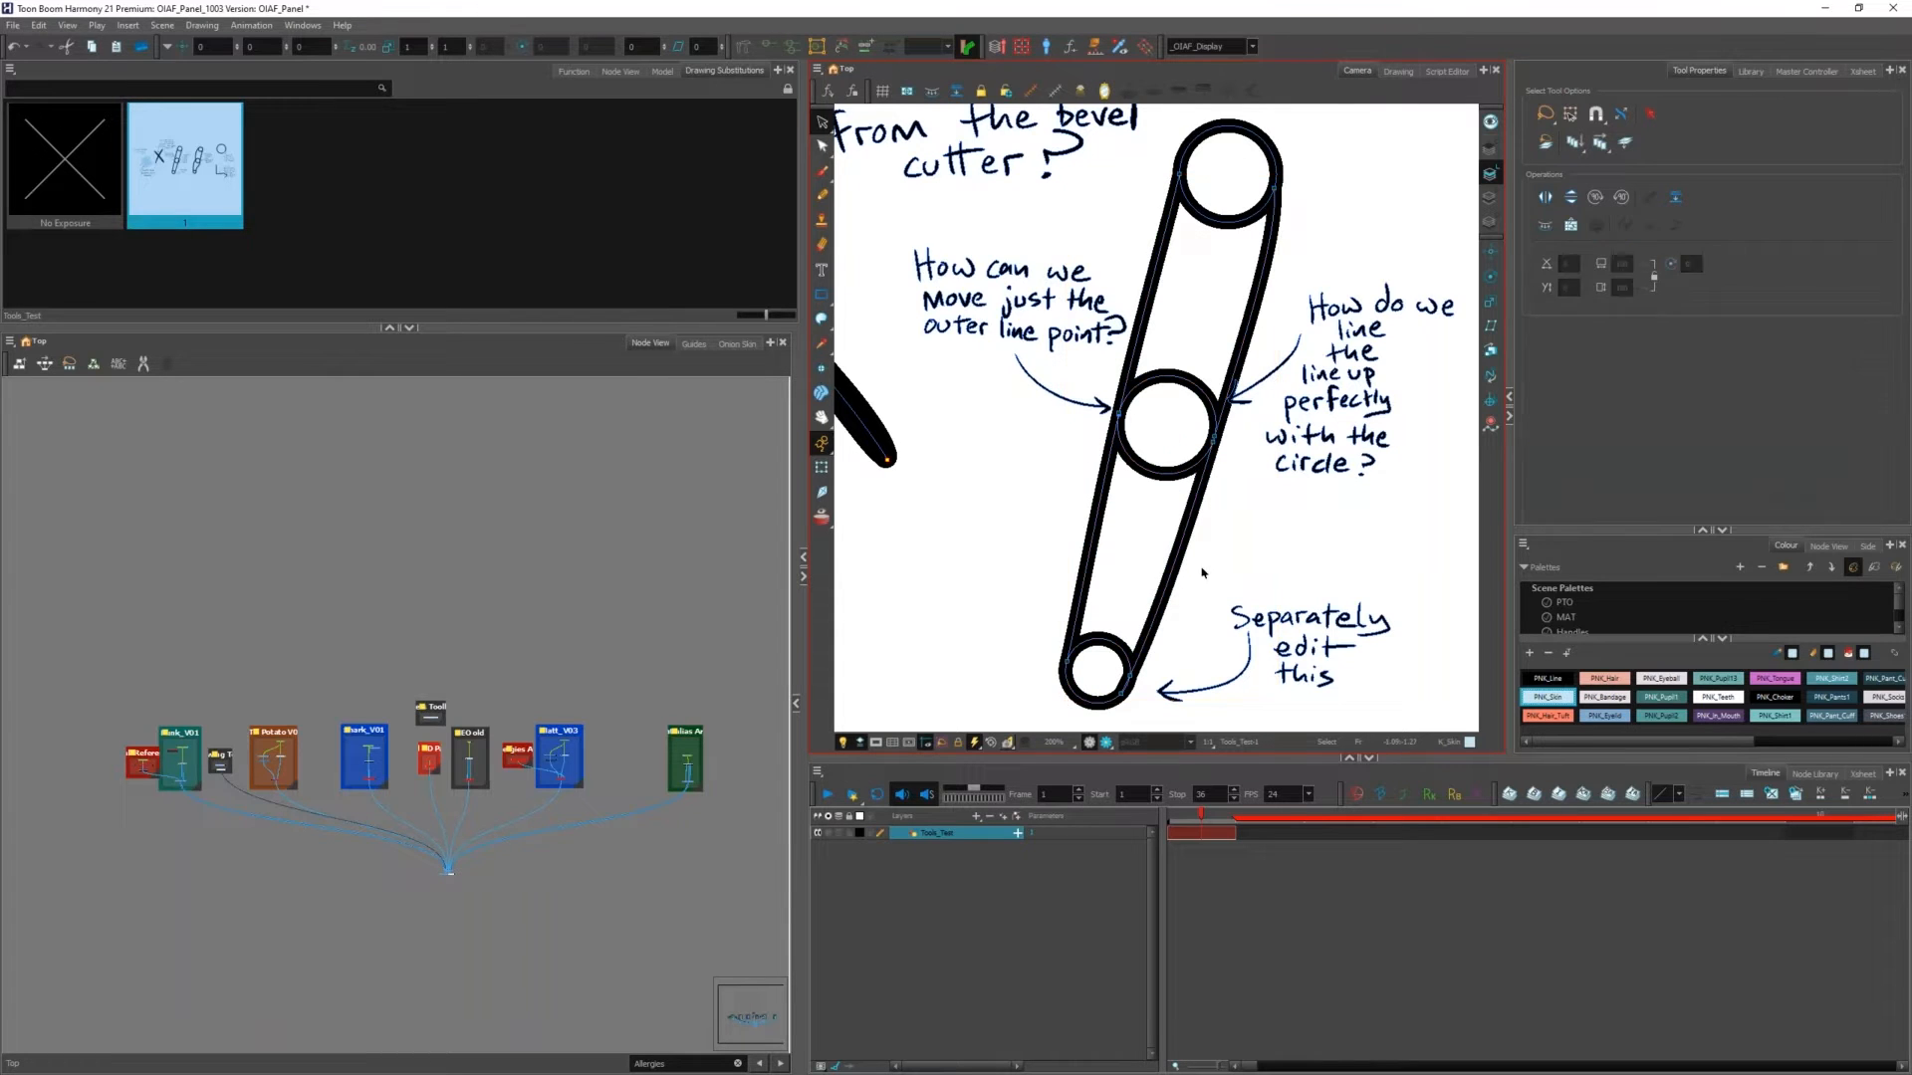
pyautogui.click(1115, 383)
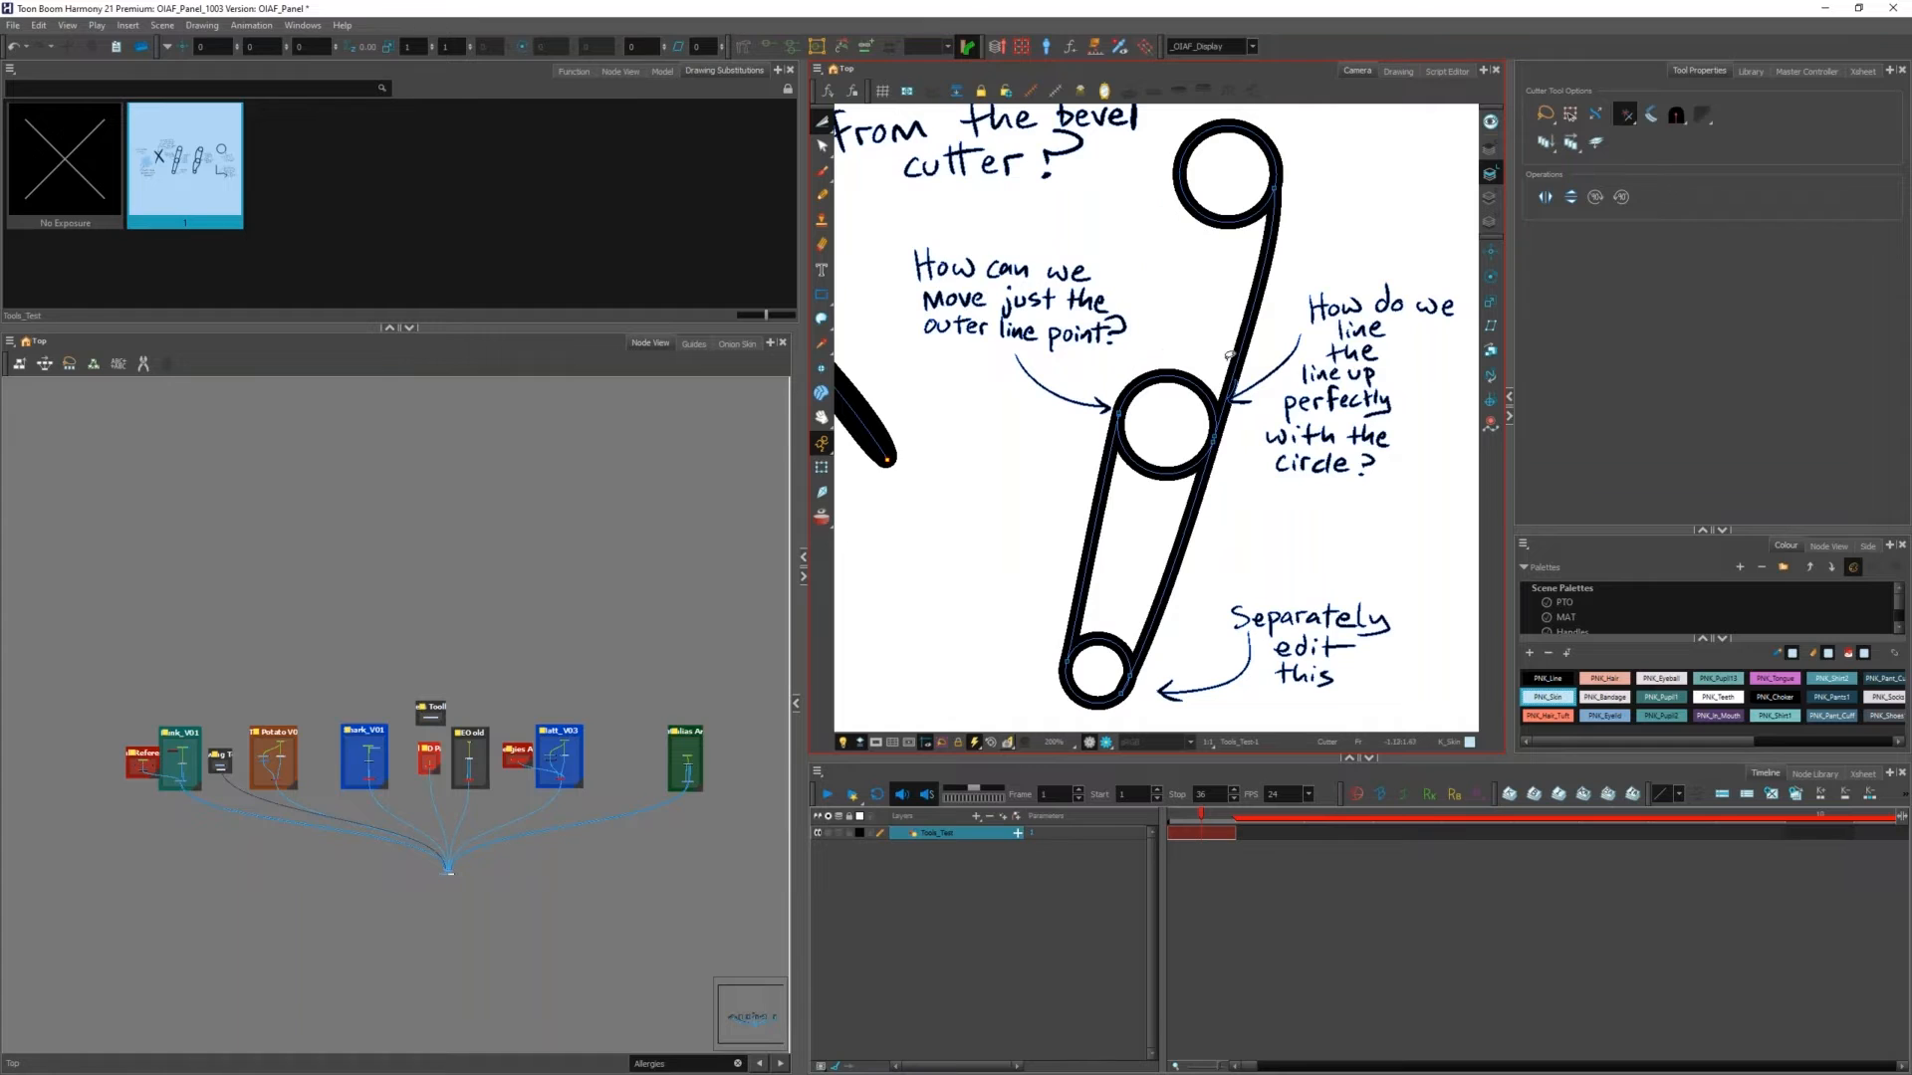
pyautogui.click(1233, 354)
pyautogui.hotkey('ctrl', 'z')
pyautogui.hotkey('ctrl', 'z')
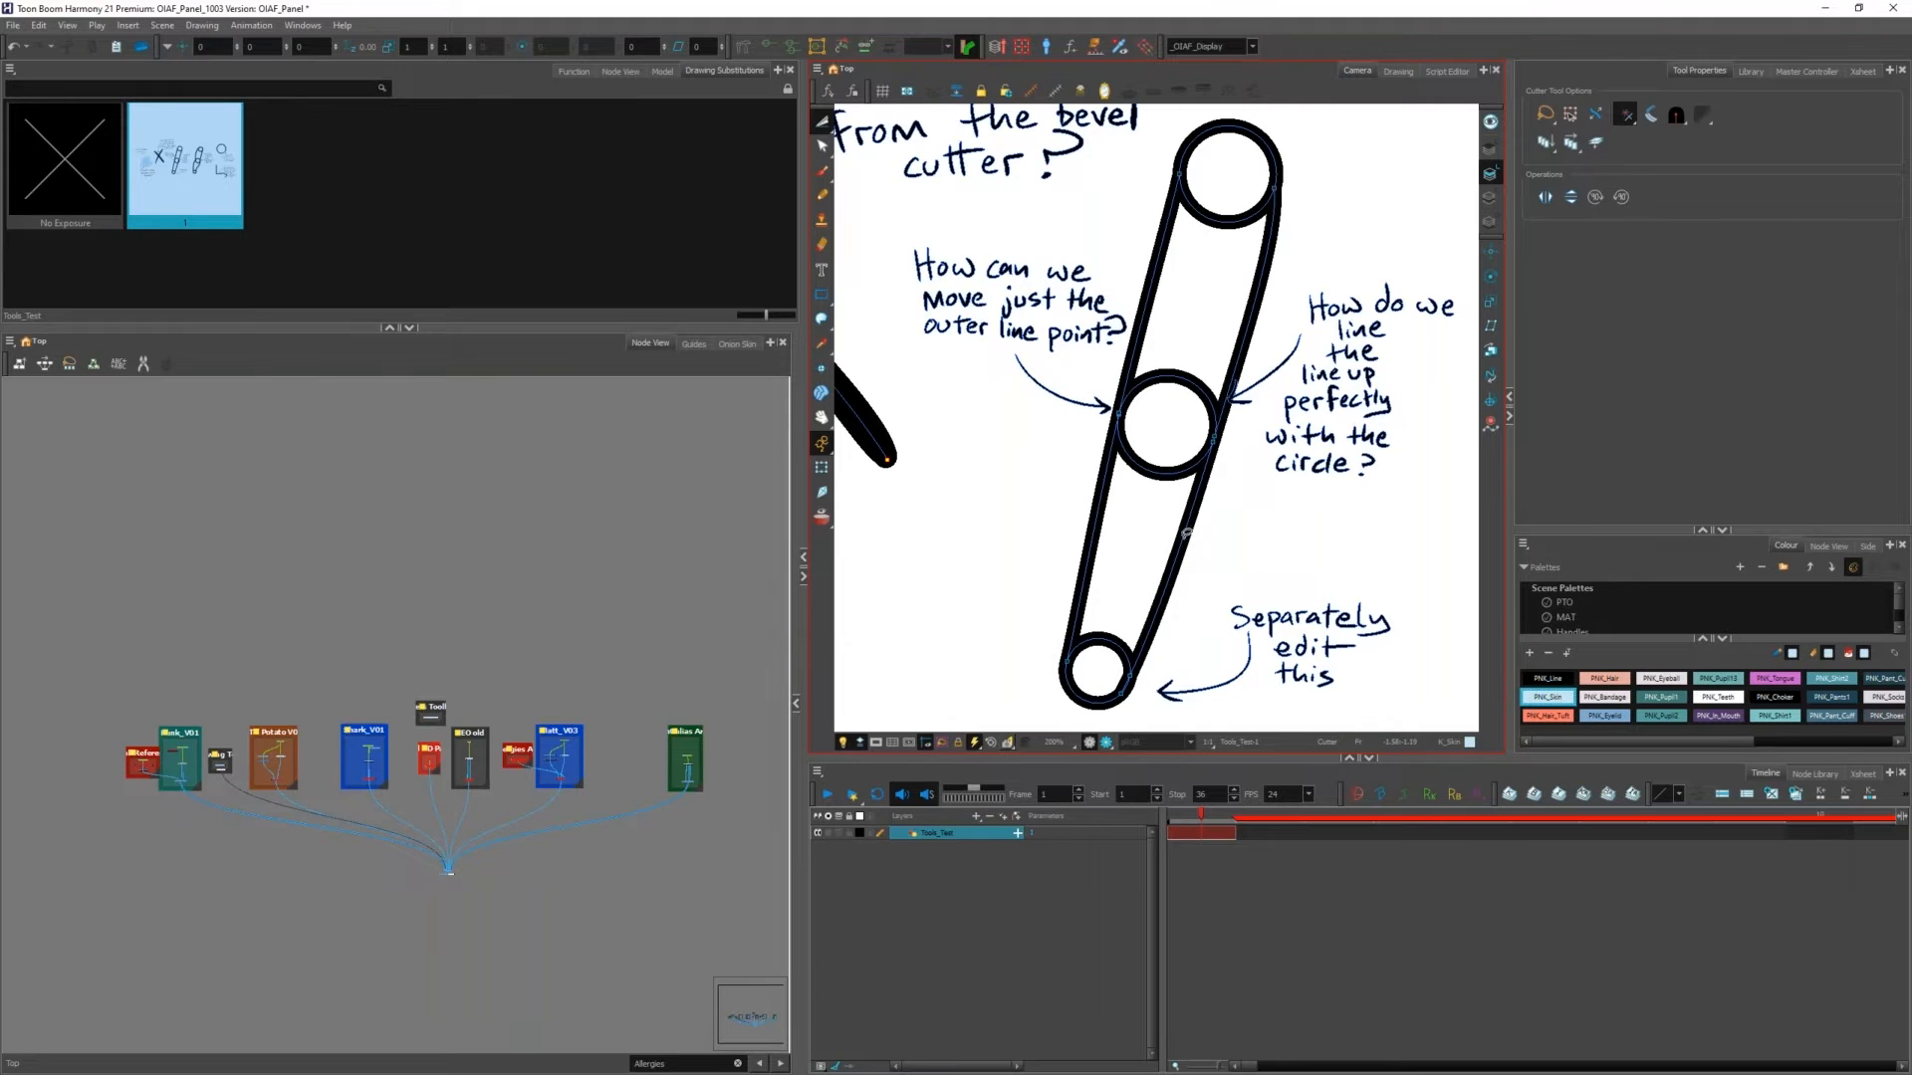
# Step: Try cutting away the two lower arm lines and the middle circle's upper half, then undo all the cuts
pyautogui.click(1194, 498)
pyautogui.click(1090, 527)
pyautogui.moveTo(1178, 433)
pyautogui.mouseDown()
pyautogui.moveTo(1210, 304)
pyautogui.moveTo(1123, 388)
pyautogui.mouseUp()
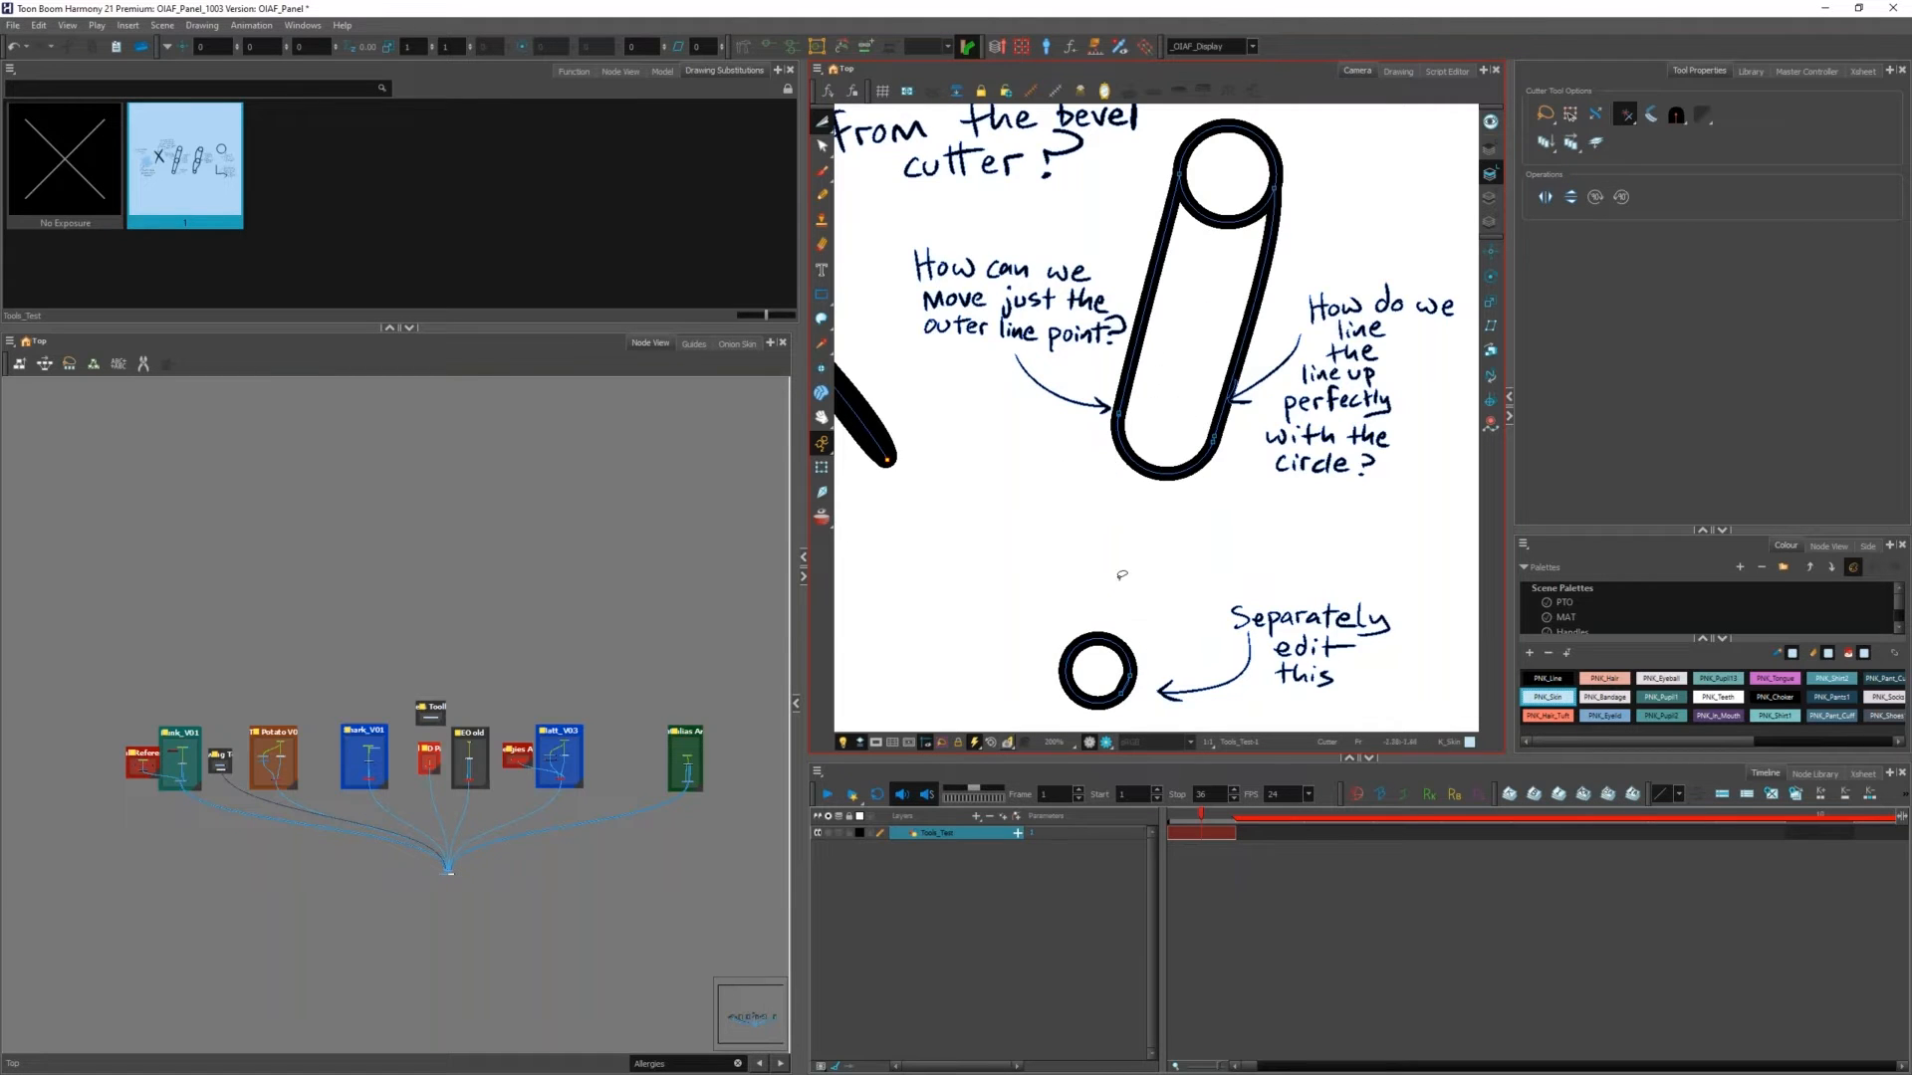
pyautogui.hotkey('ctrl', 'z')
pyautogui.hotkey('ctrl', 'z')
pyautogui.hotkey('ctrl', 'z')
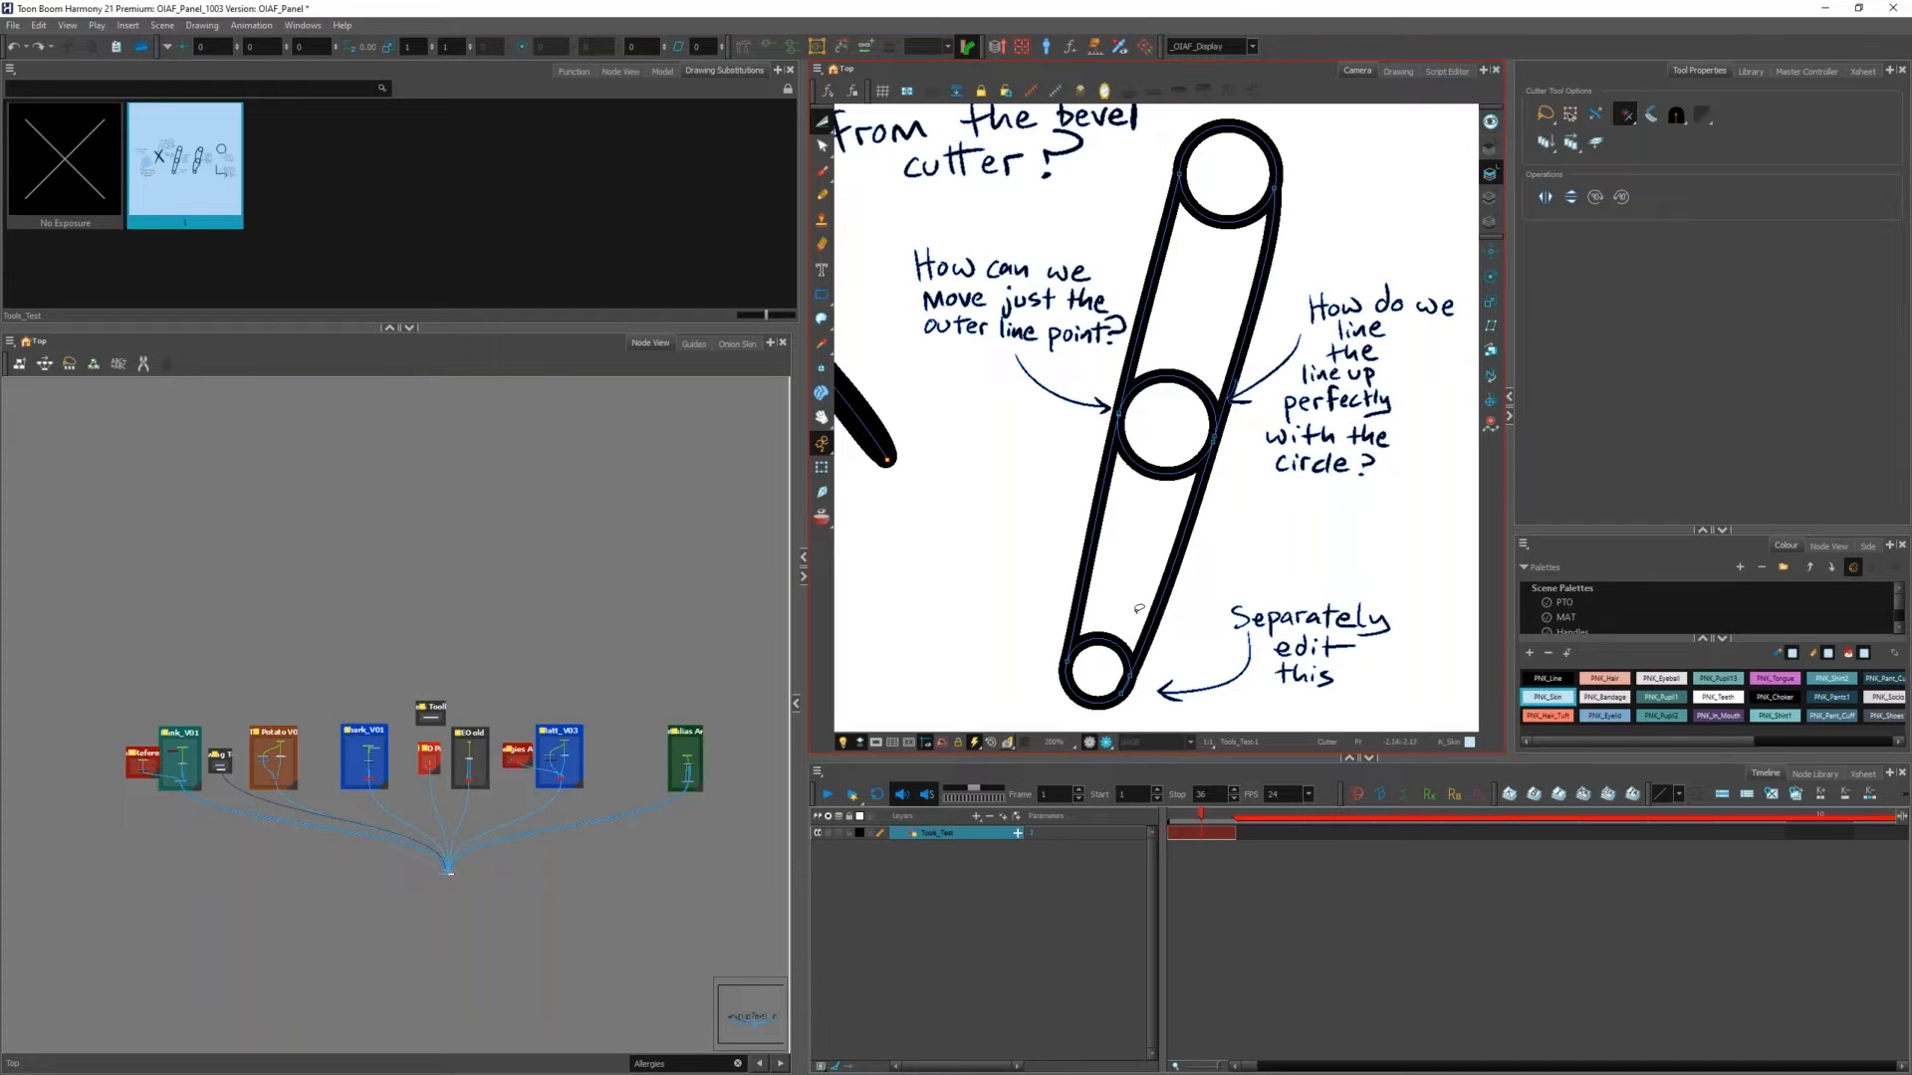
# Step: Look over the remaining sketches and compare the straight arm with the bent arm and its pivot note
pyautogui.scroll(-1, 1006, 416)
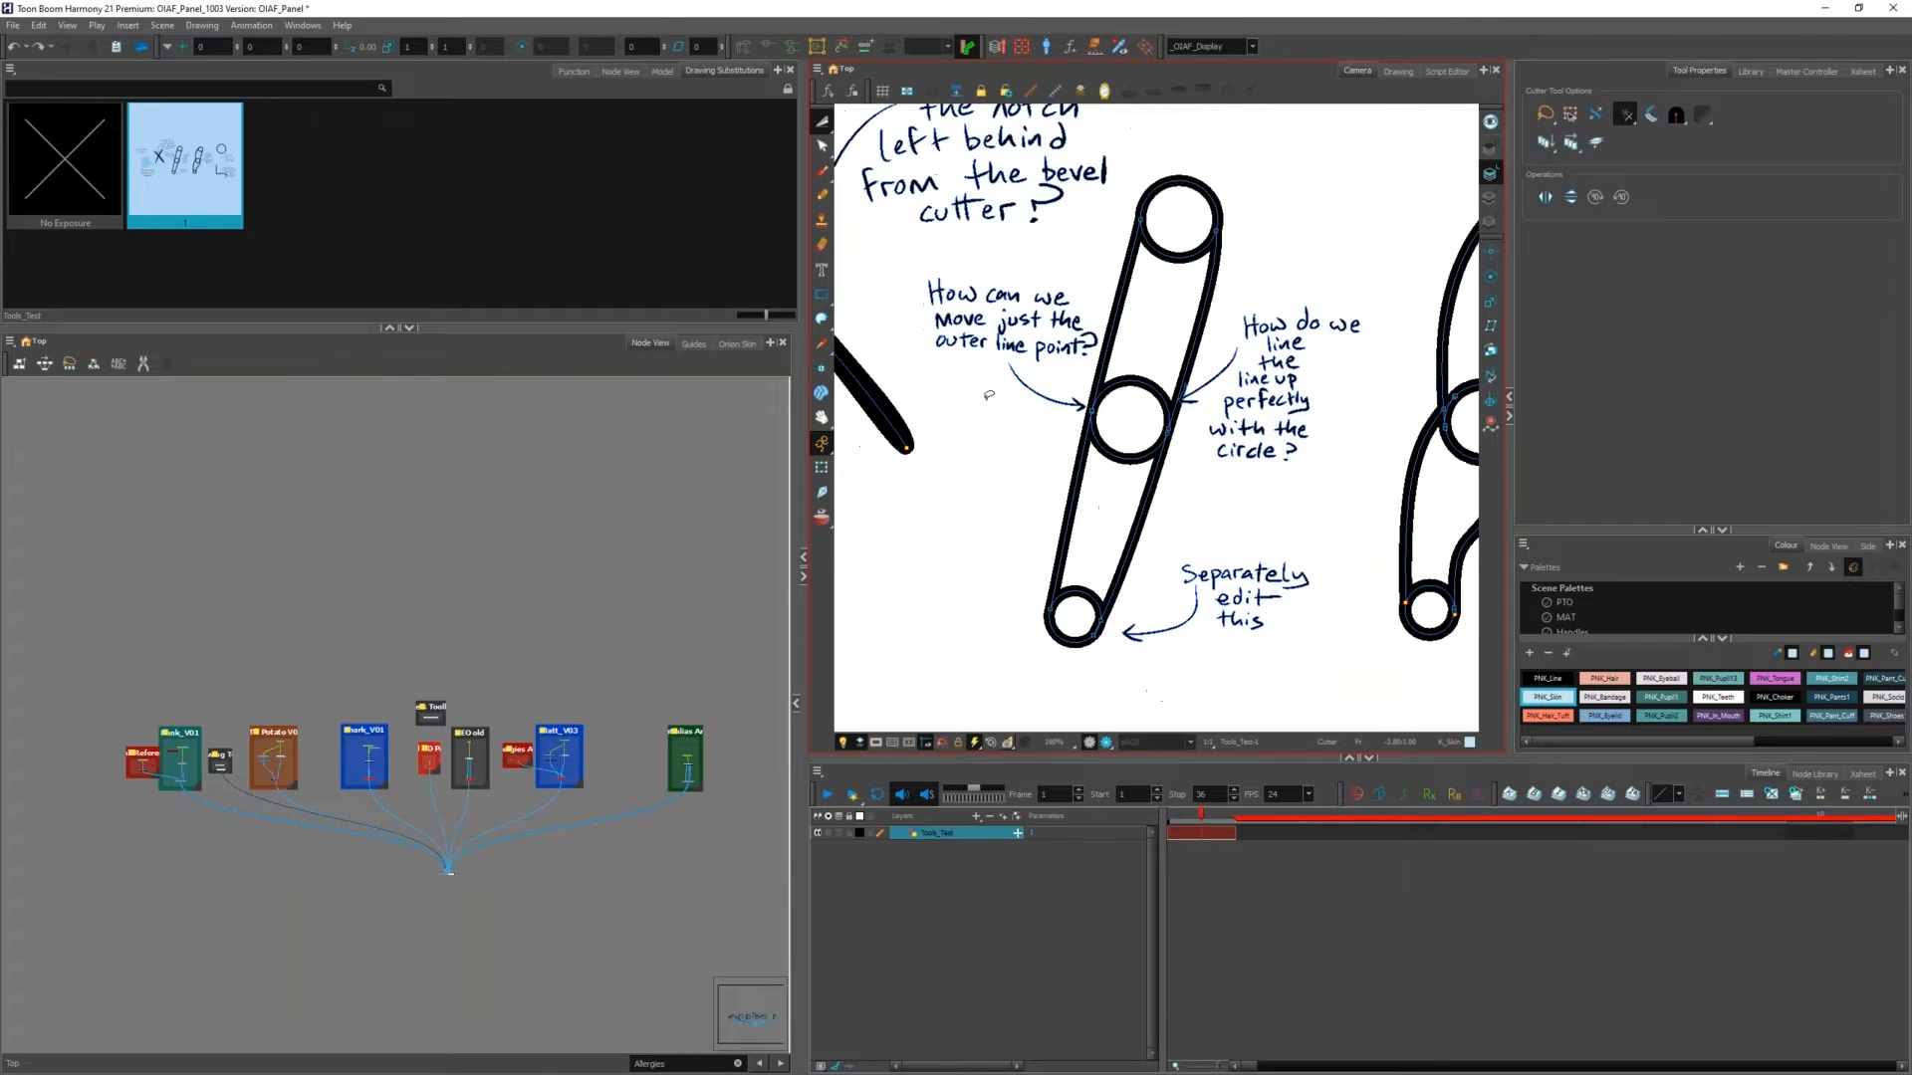
pyautogui.scroll(-1, 1120, 495)
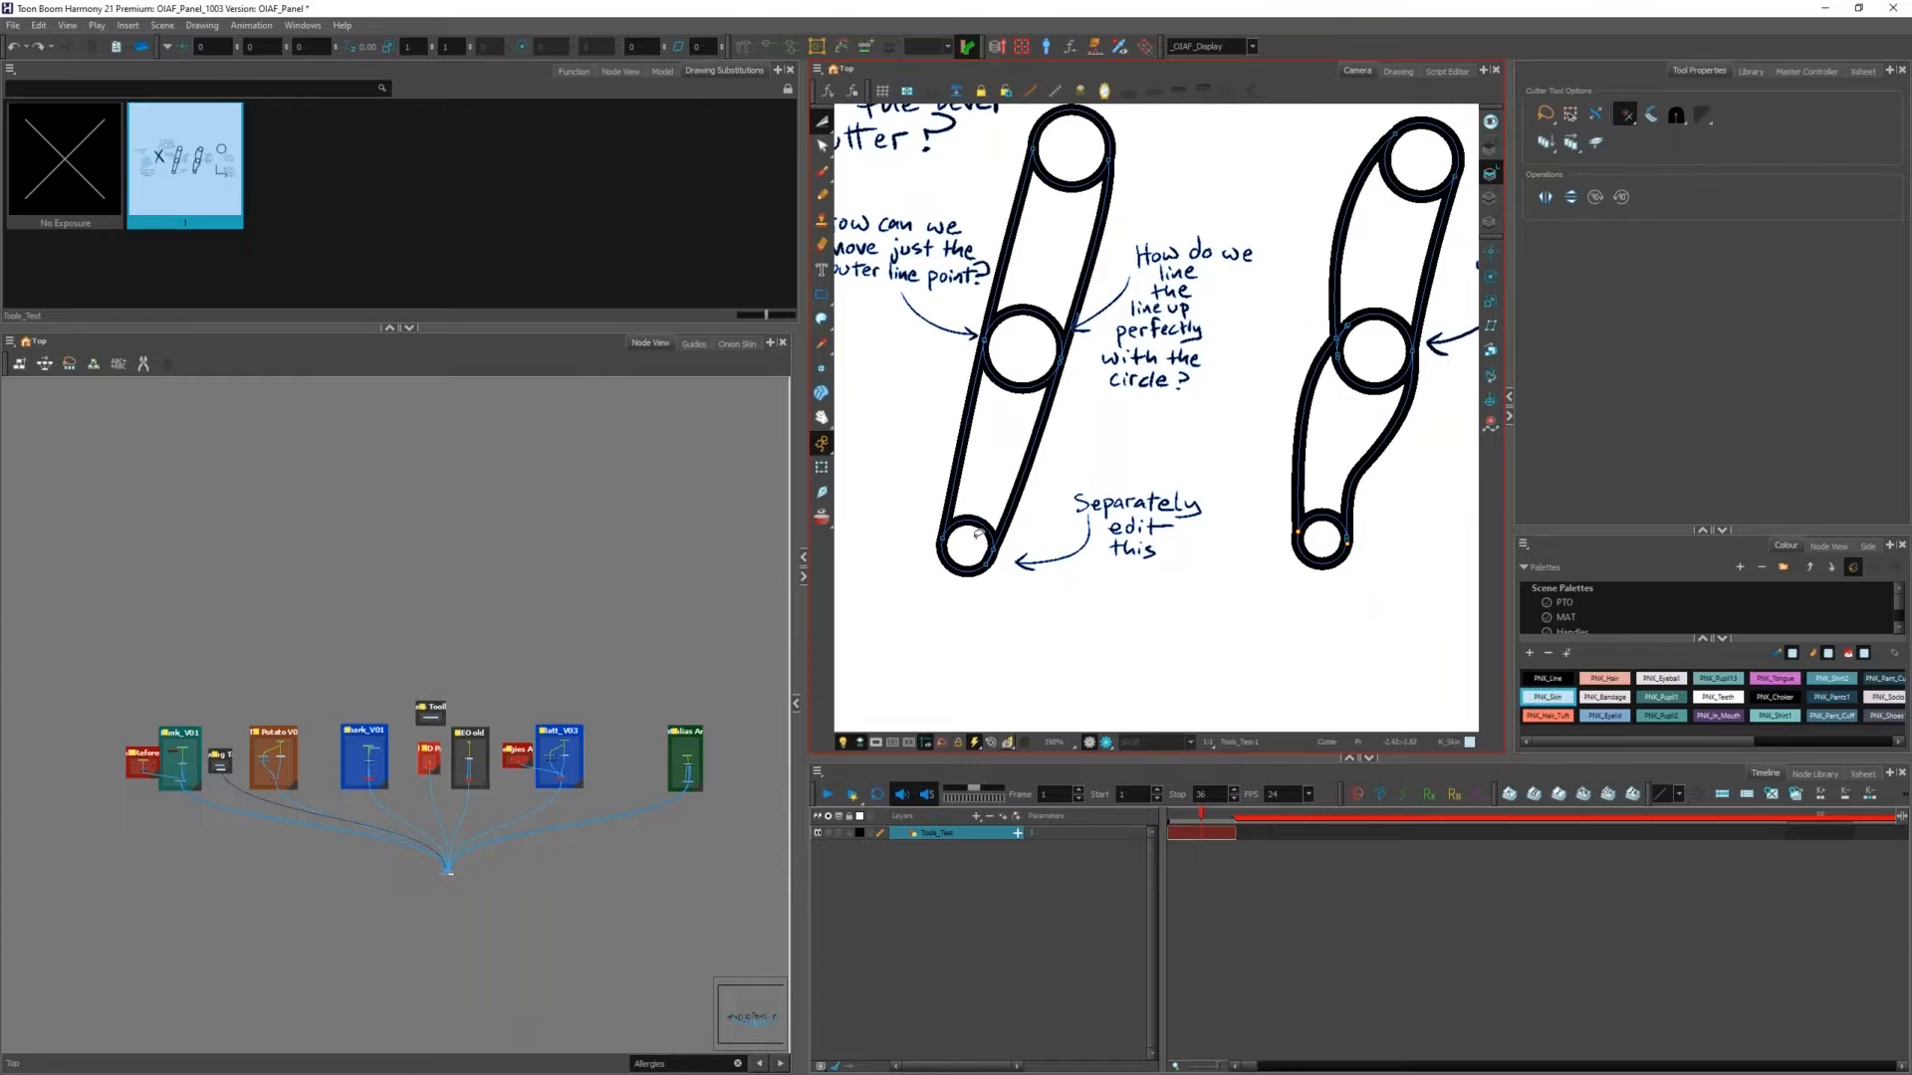
pyautogui.scroll(3, 966, 564)
pyautogui.scroll(-5, 966, 565)
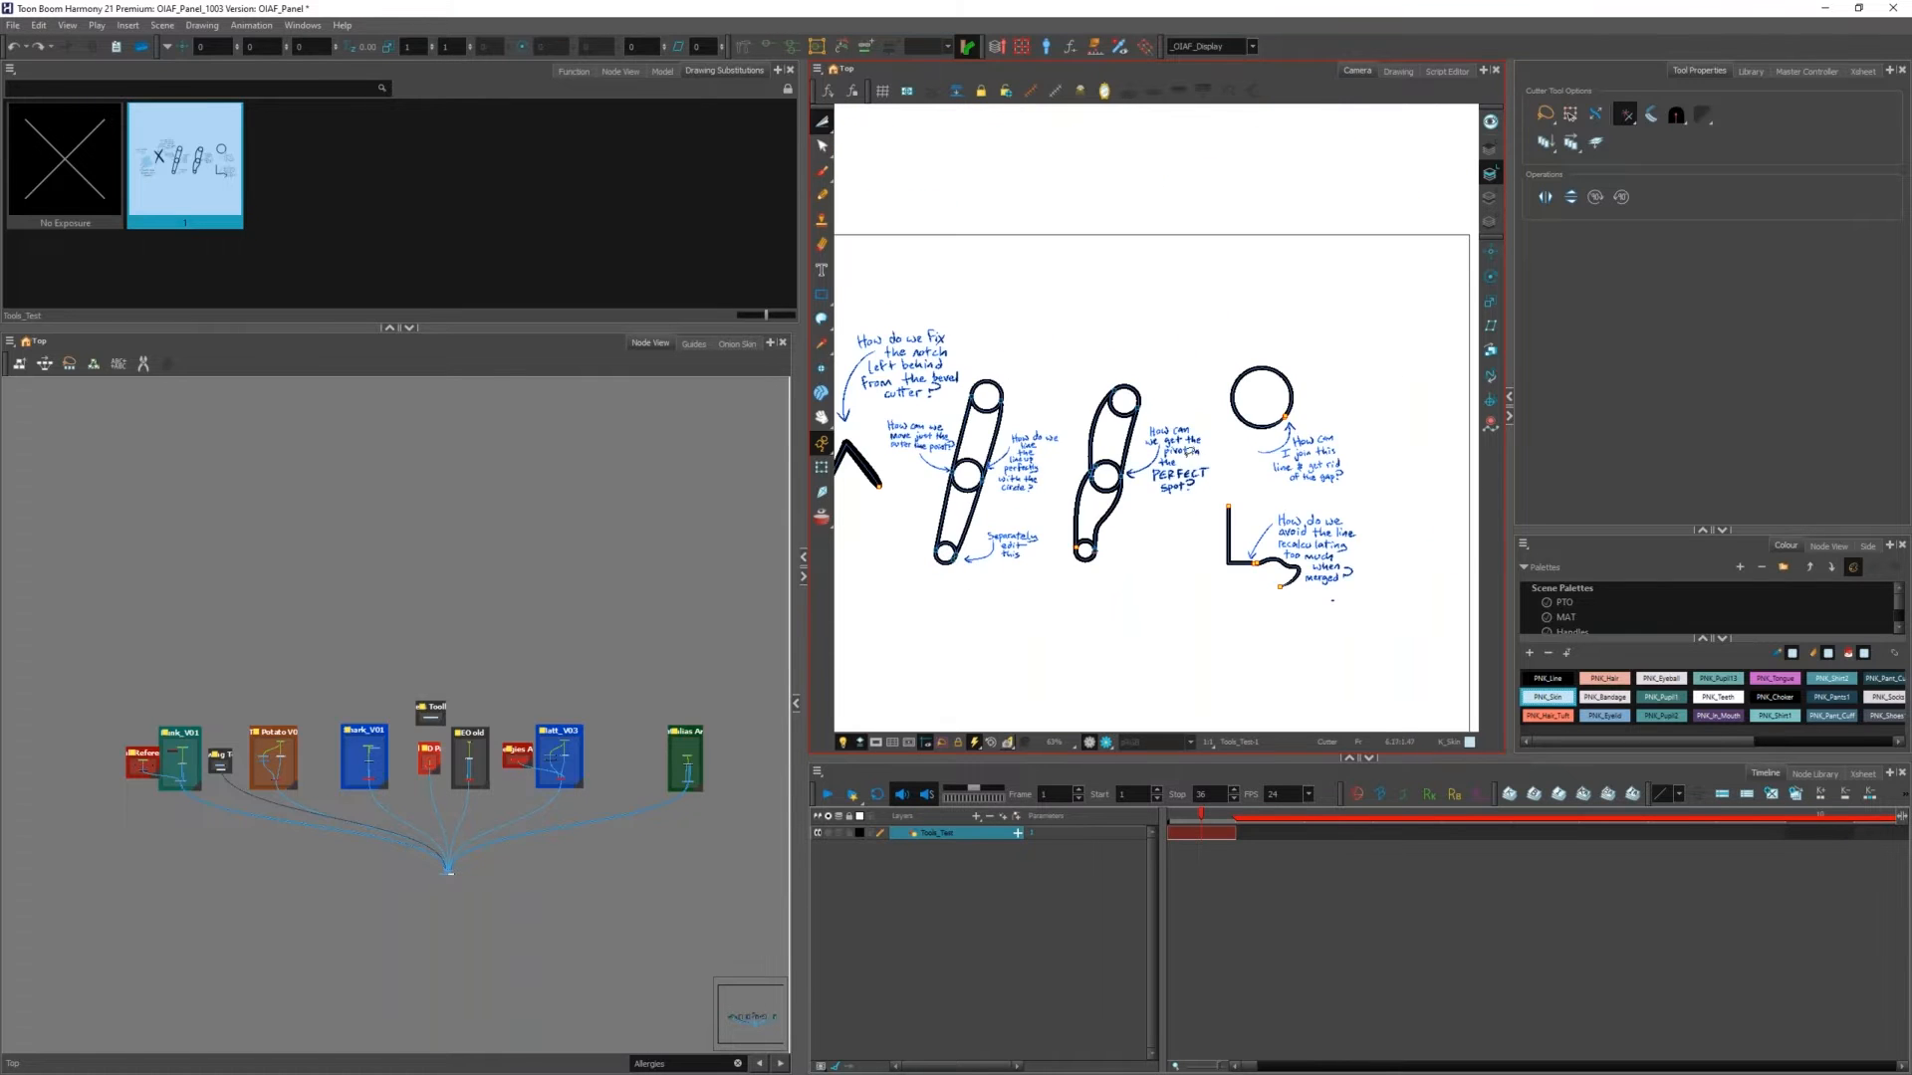
pyautogui.scroll(3, 1175, 447)
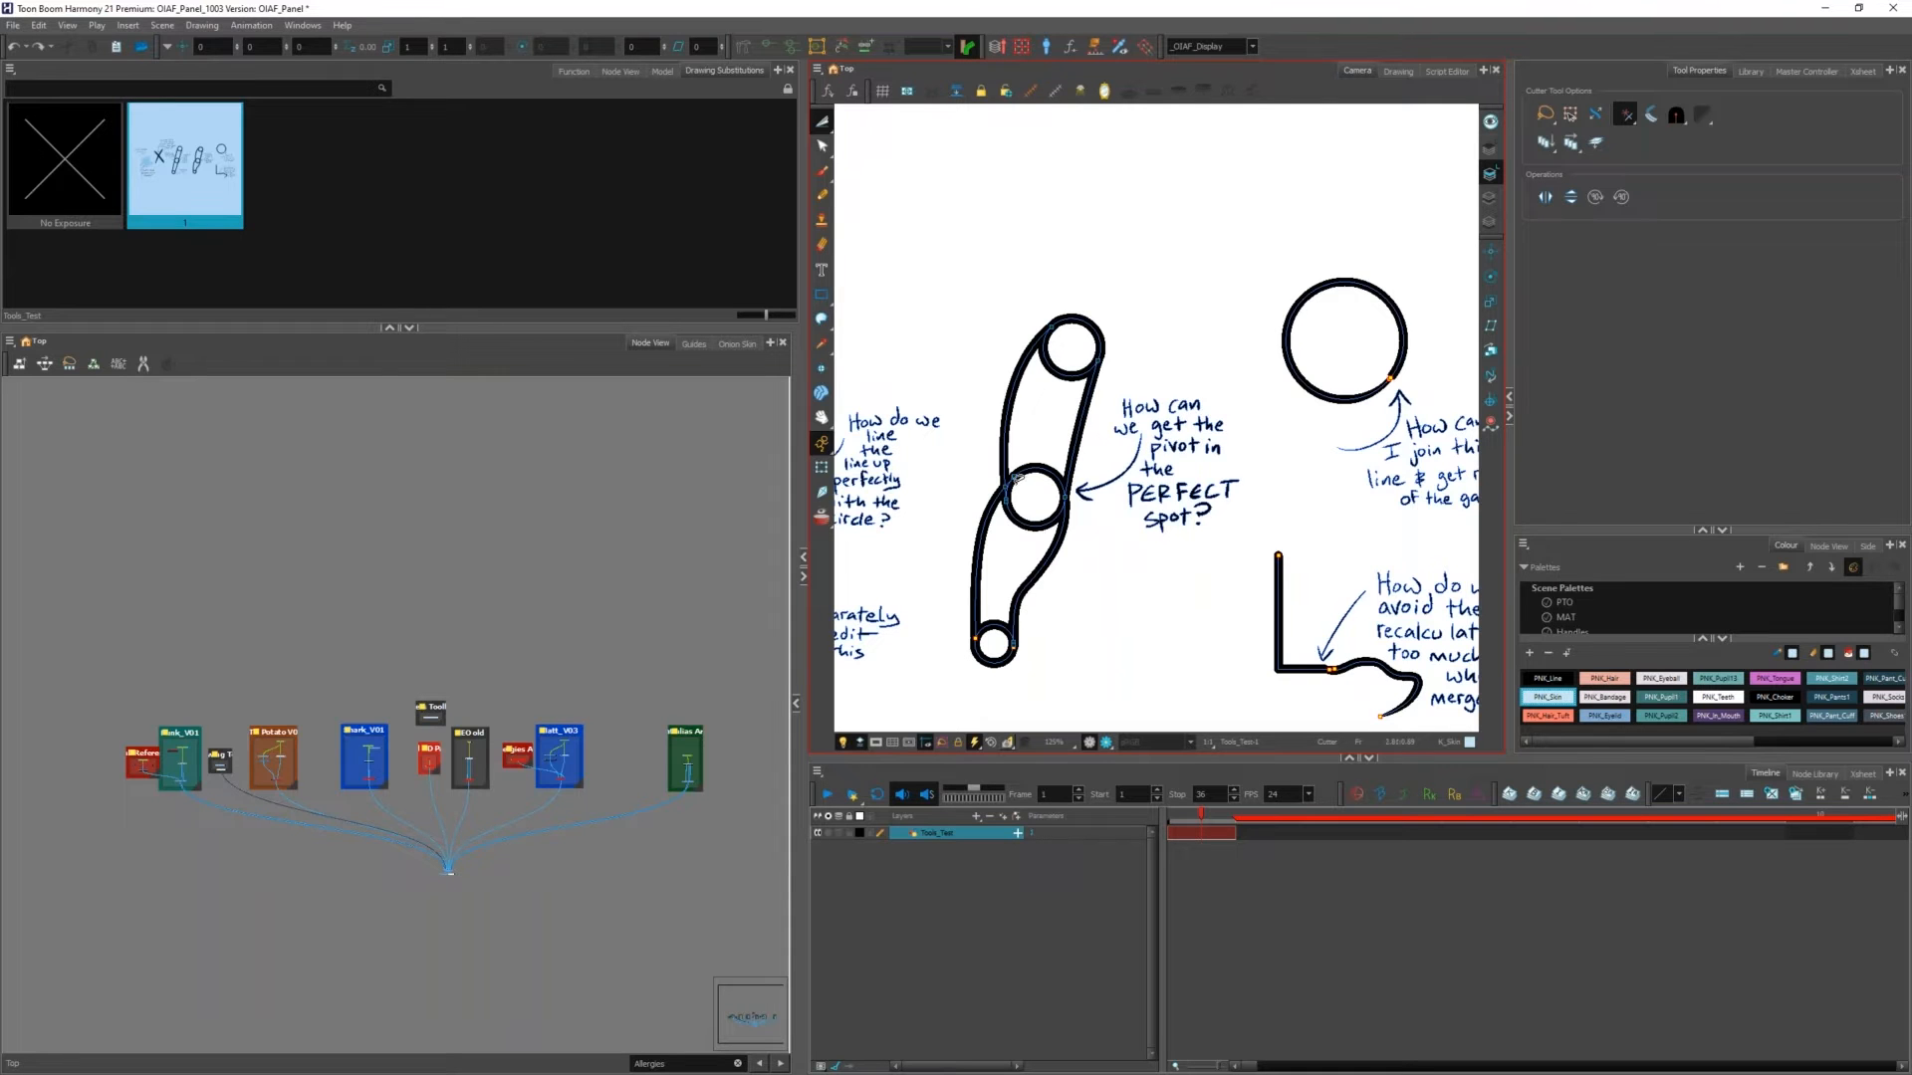
pyautogui.moveTo(966, 476); pyautogui.dragTo(1131, 470)
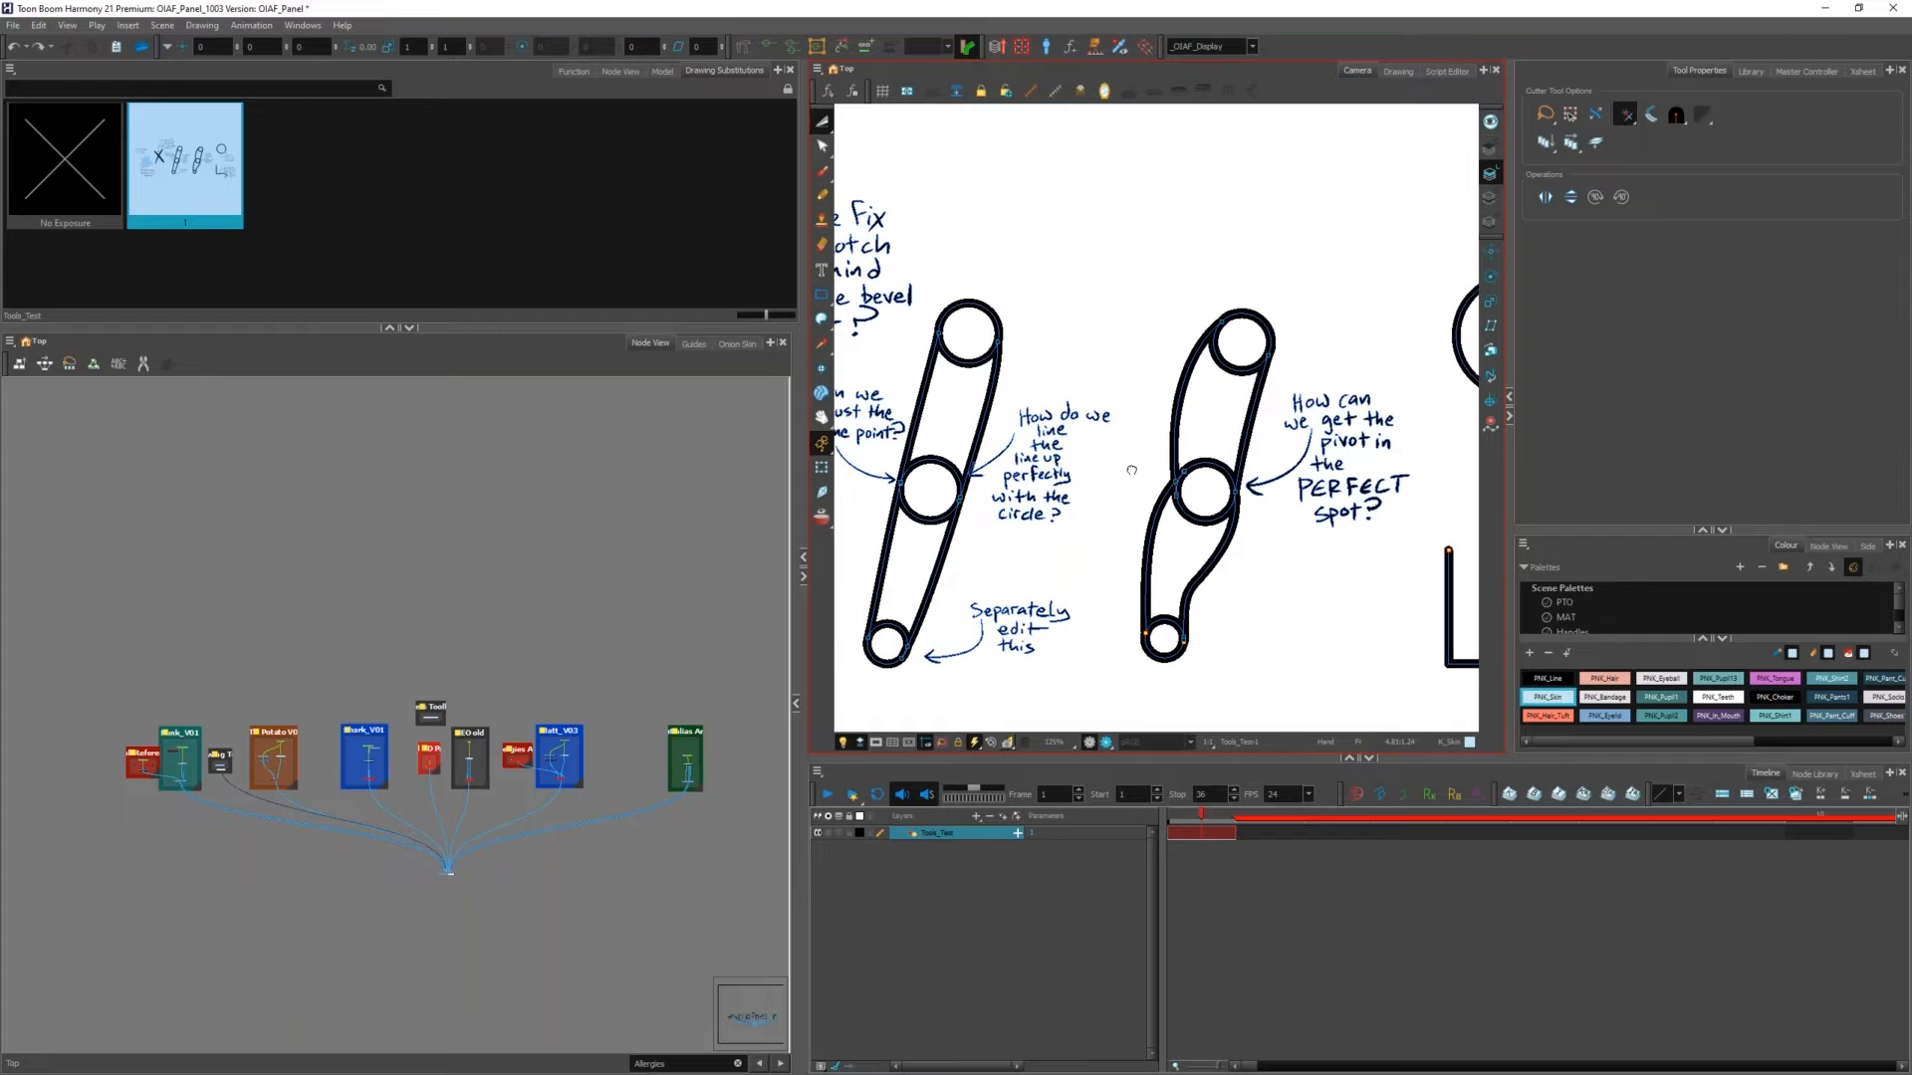
pyautogui.moveTo(1131, 469); pyautogui.dragTo(1133, 470)
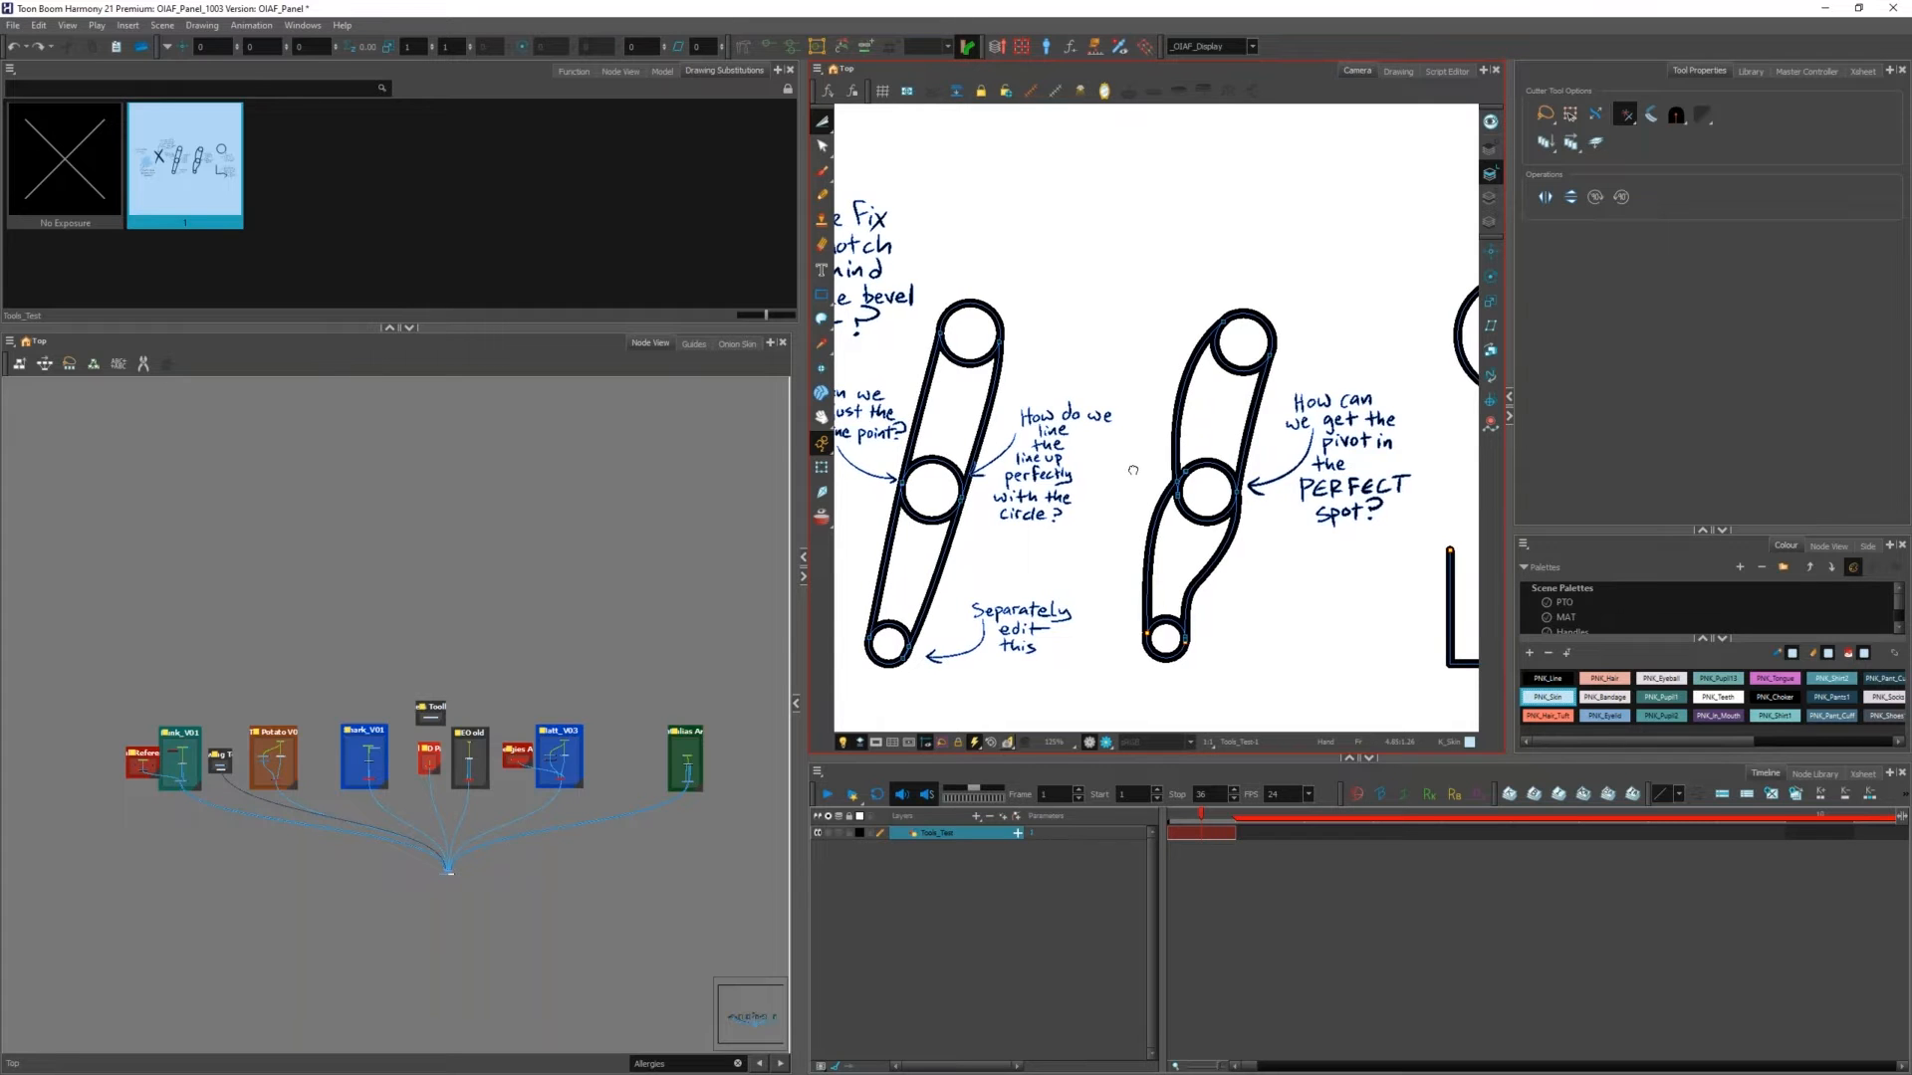
# Step: Undo the earlier cuts and flattening on the notch sketch until both crossed lines form the full X again
pyautogui.scroll(-5, 1120, 430)
pyautogui.scroll(4, 1063, 464)
pyautogui.hotkey('ctrl', 'z')
pyautogui.hotkey('ctrl', 'z')
pyautogui.hotkey('ctrl', 'z')
pyautogui.hotkey('ctrl', 'z')
pyautogui.hotkey('ctrl', 'z')
pyautogui.hotkey('ctrl', 'z')
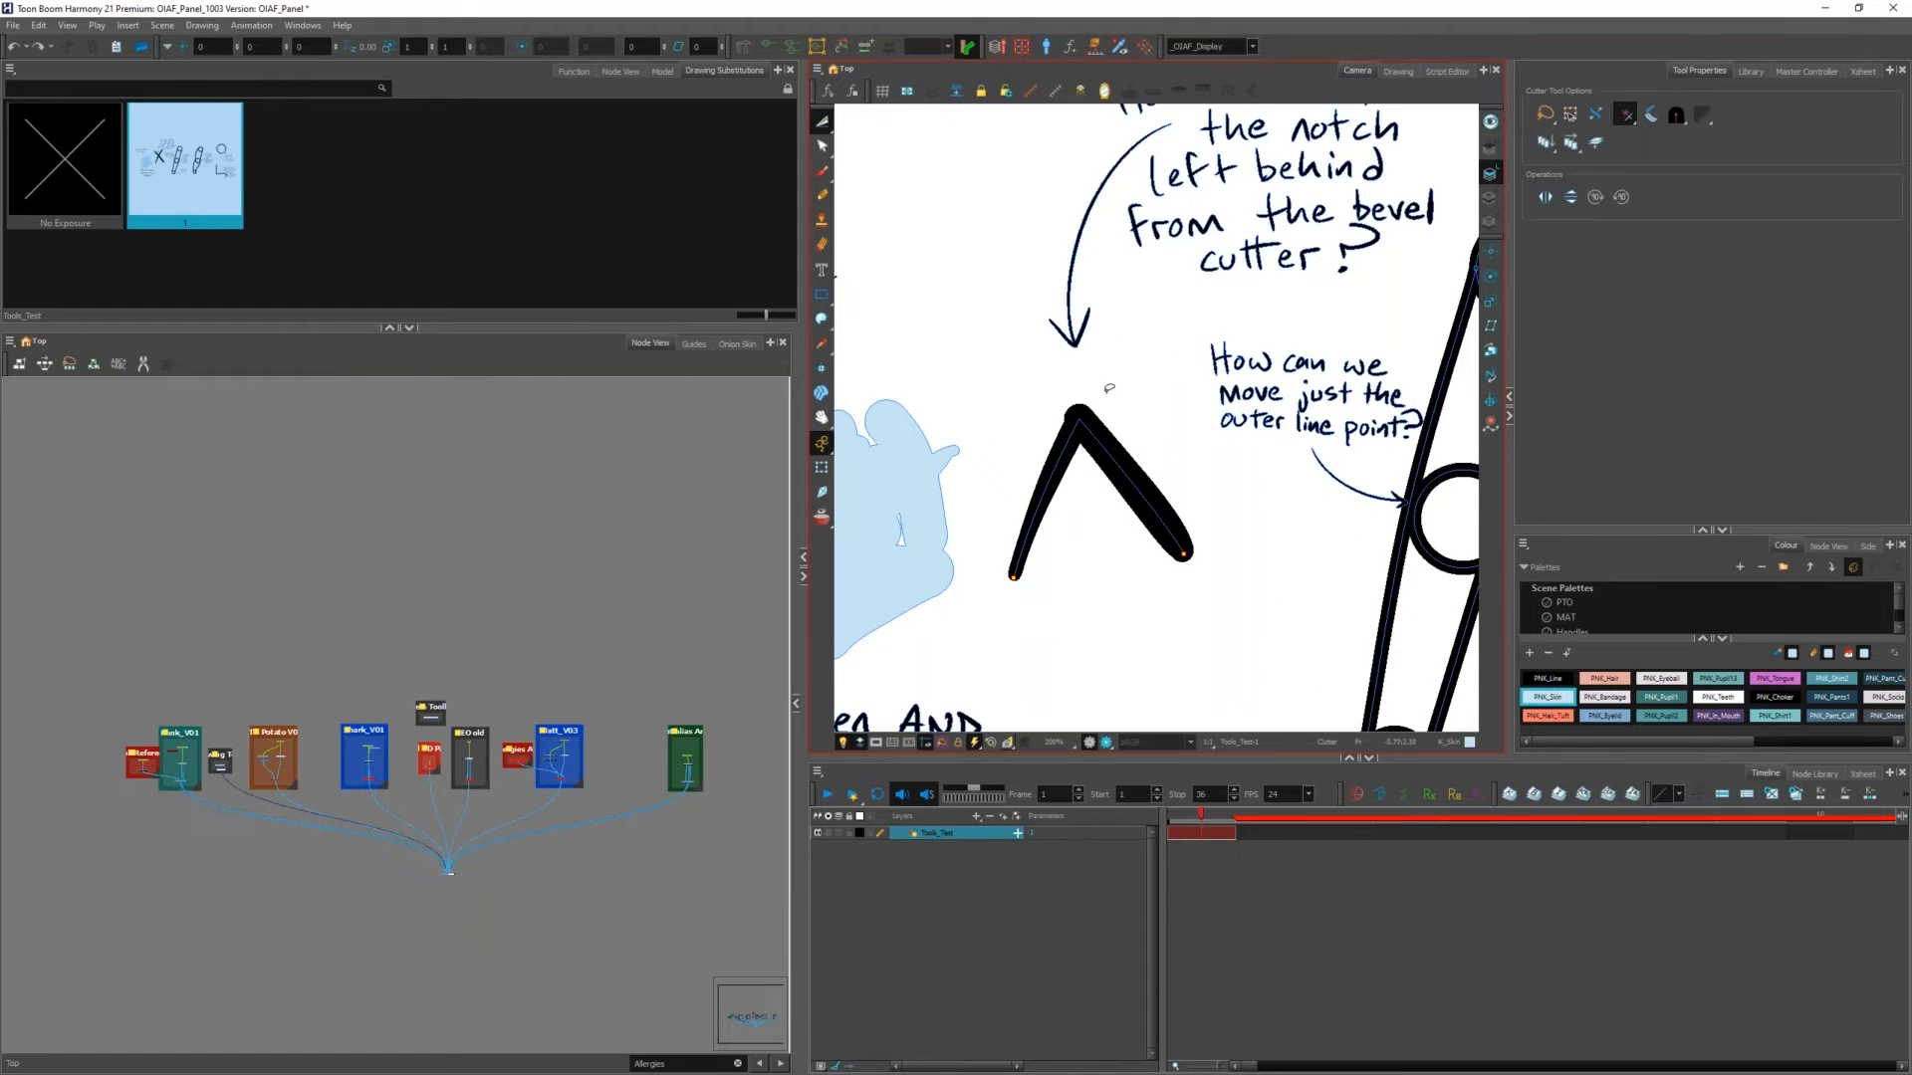
pyautogui.hotkey('ctrl', 'z')
pyautogui.hotkey('ctrl', 'z')
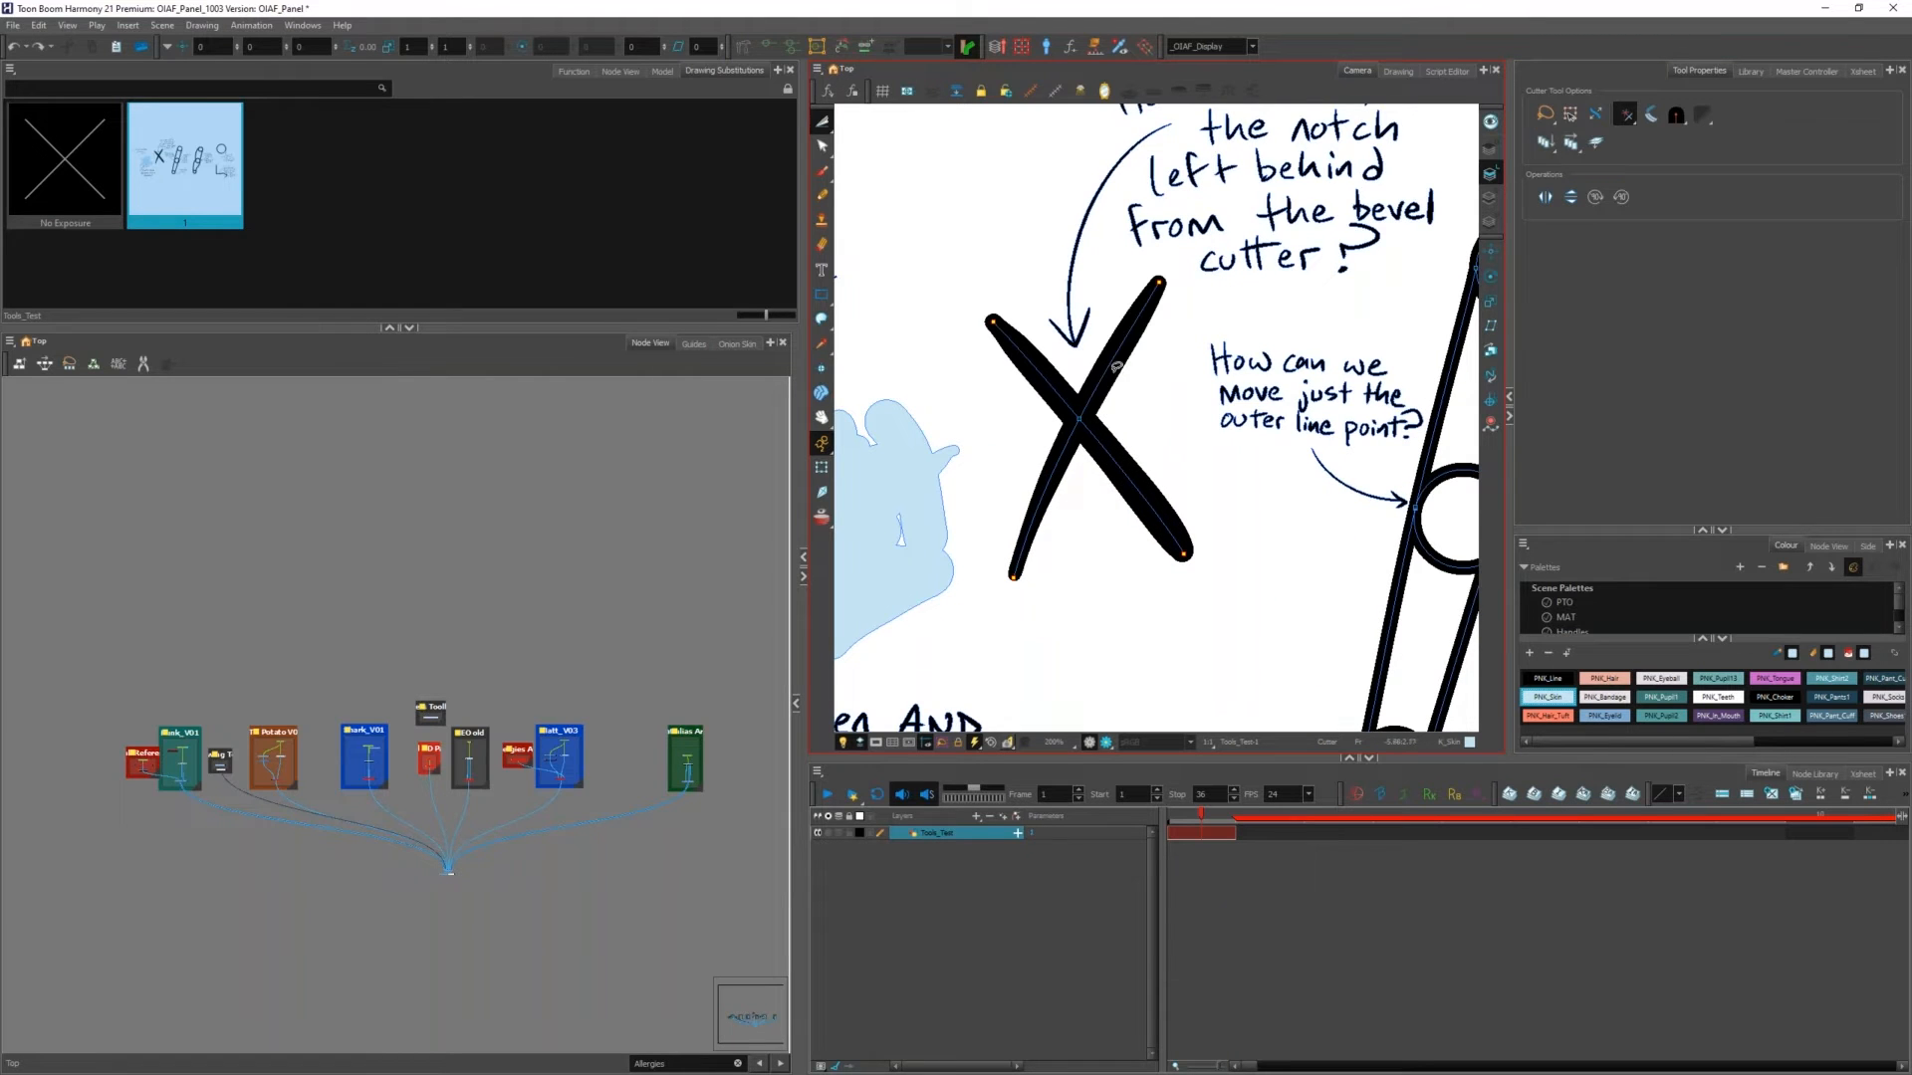
# Step: Try cutting off the X's upper ends with the Cutter's Round tip style, then undo the cuts
pyautogui.click(1675, 116)
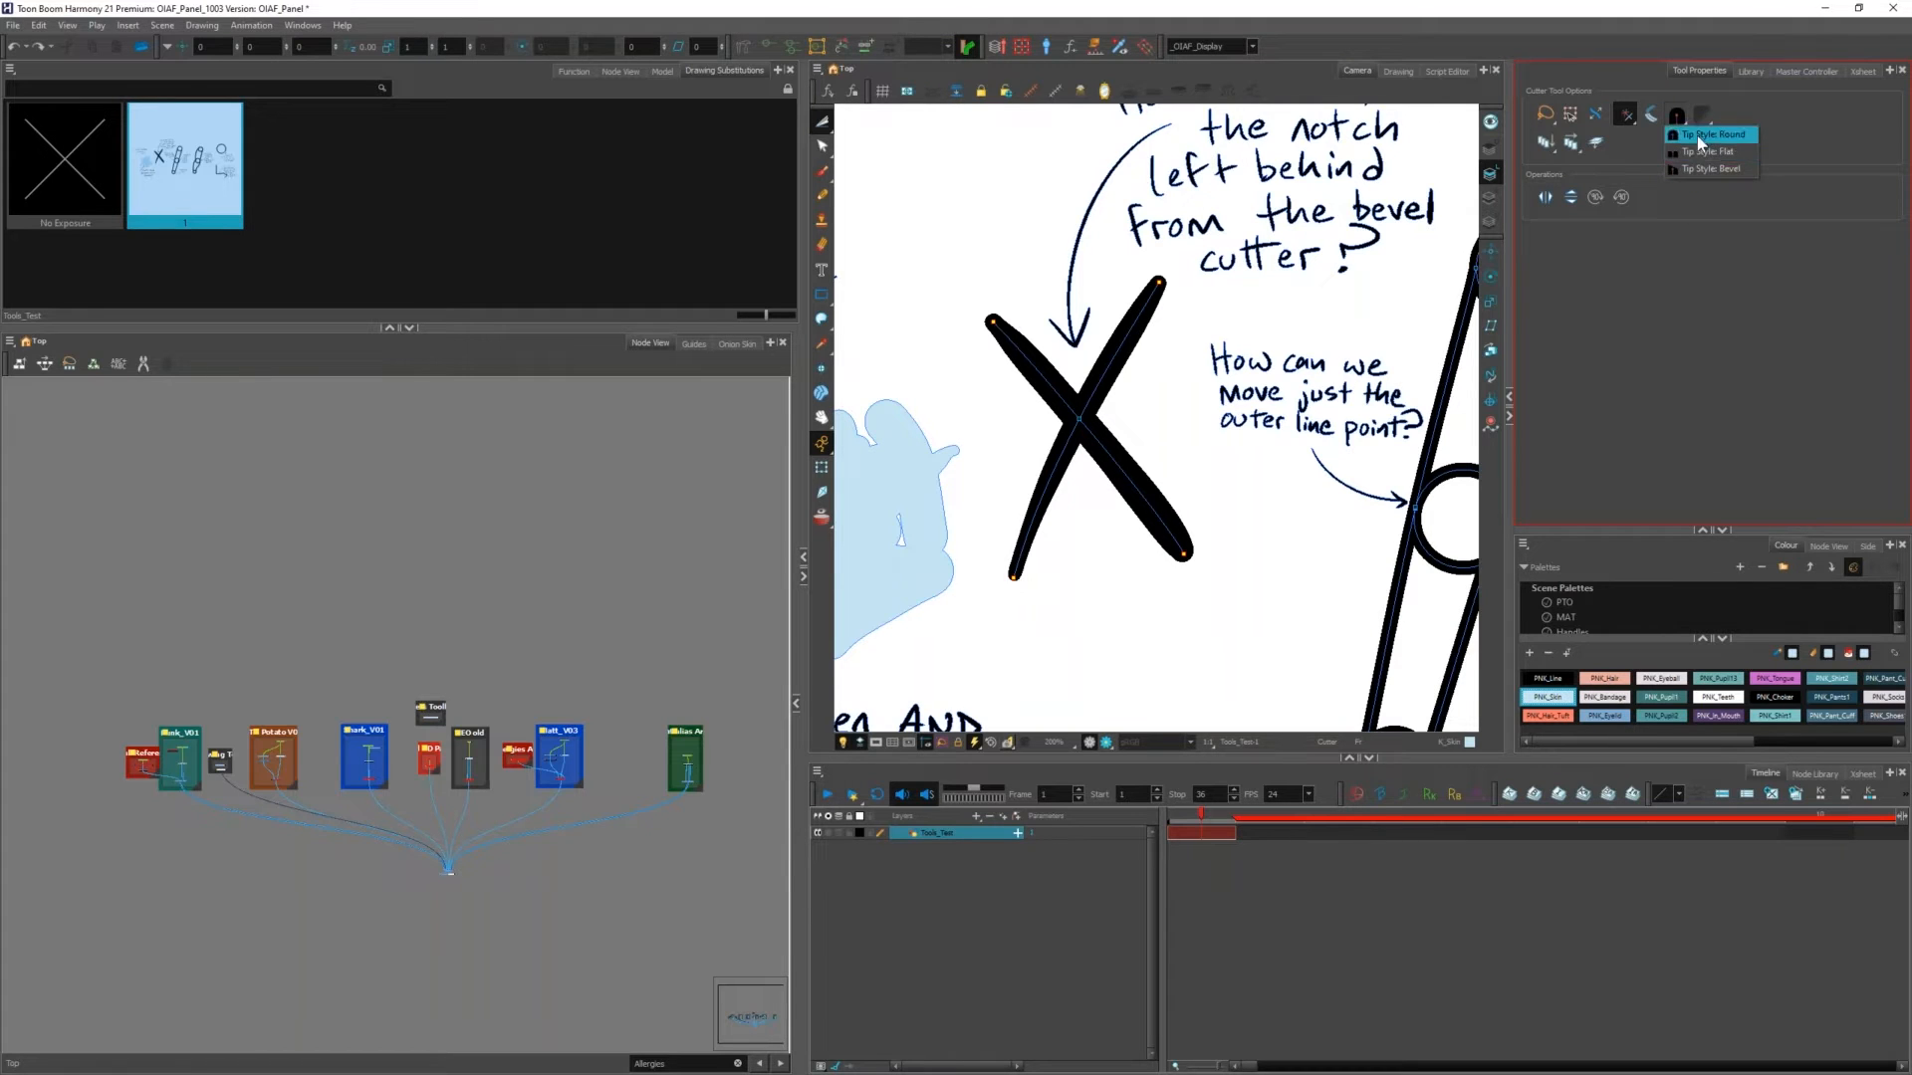
pyautogui.click(1698, 137)
pyautogui.moveTo(1120, 392); pyautogui.dragTo(1045, 468)
pyautogui.hotkey('ctrl', 'z')
pyautogui.hotkey('ctrl', 'z')
# Step: Cut off the X's upper ends with the Bevel tip style, flatten the remaining lines and deselect them
pyautogui.click(1677, 118)
pyautogui.click(1706, 168)
pyautogui.moveTo(1120, 393)
pyautogui.mouseDown()
pyautogui.moveTo(1095, 453)
pyautogui.moveTo(1027, 413)
pyautogui.moveTo(1085, 473)
pyautogui.mouseUp()
pyautogui.hotkey('alt', 's')
pyautogui.hotkey('alt', 'shift', 'f')
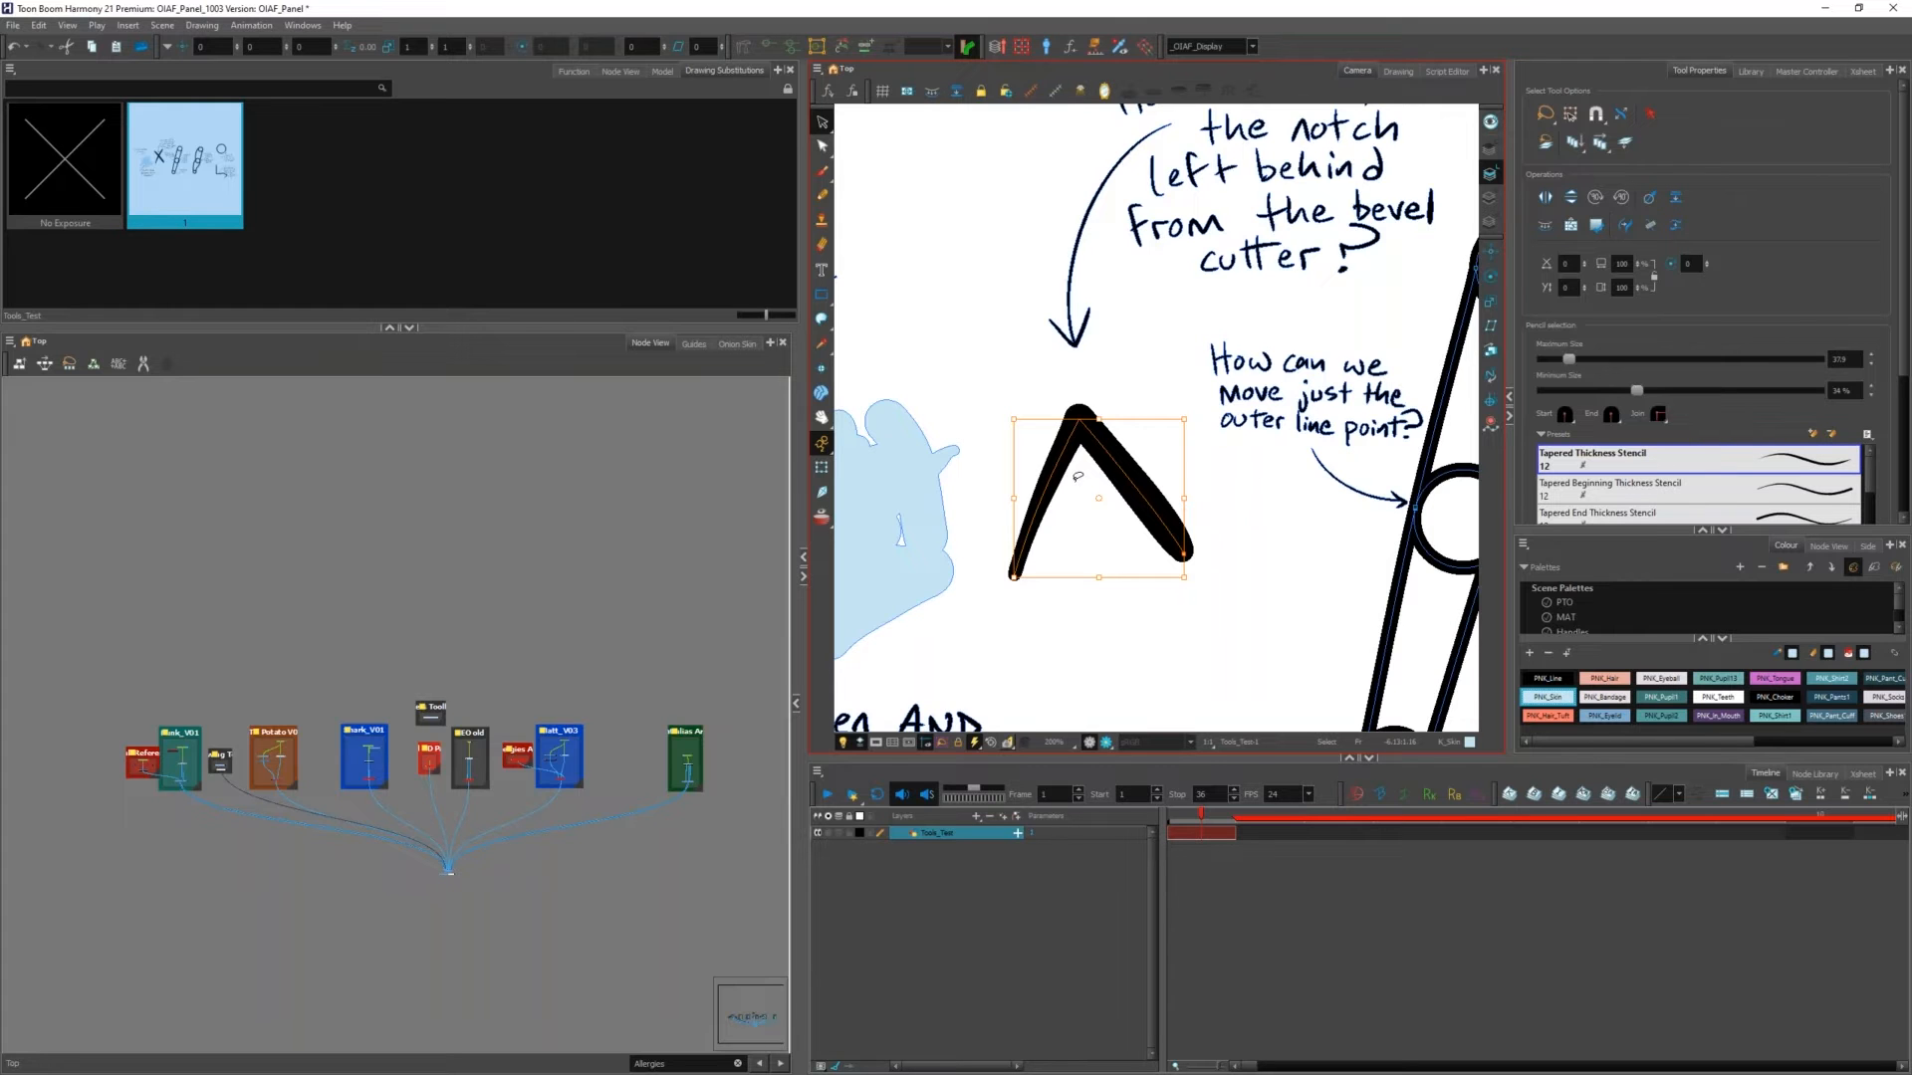
pyautogui.click(1262, 512)
# Step: Select the bent arm's middle circle, try nudging it slightly, and undo the move
pyautogui.moveTo(1281, 547)
pyautogui.mouseDown()
pyautogui.moveTo(956, 537)
pyautogui.moveTo(1197, 482)
pyautogui.moveTo(1105, 416)
pyautogui.moveTo(1045, 438)
pyautogui.mouseUp()
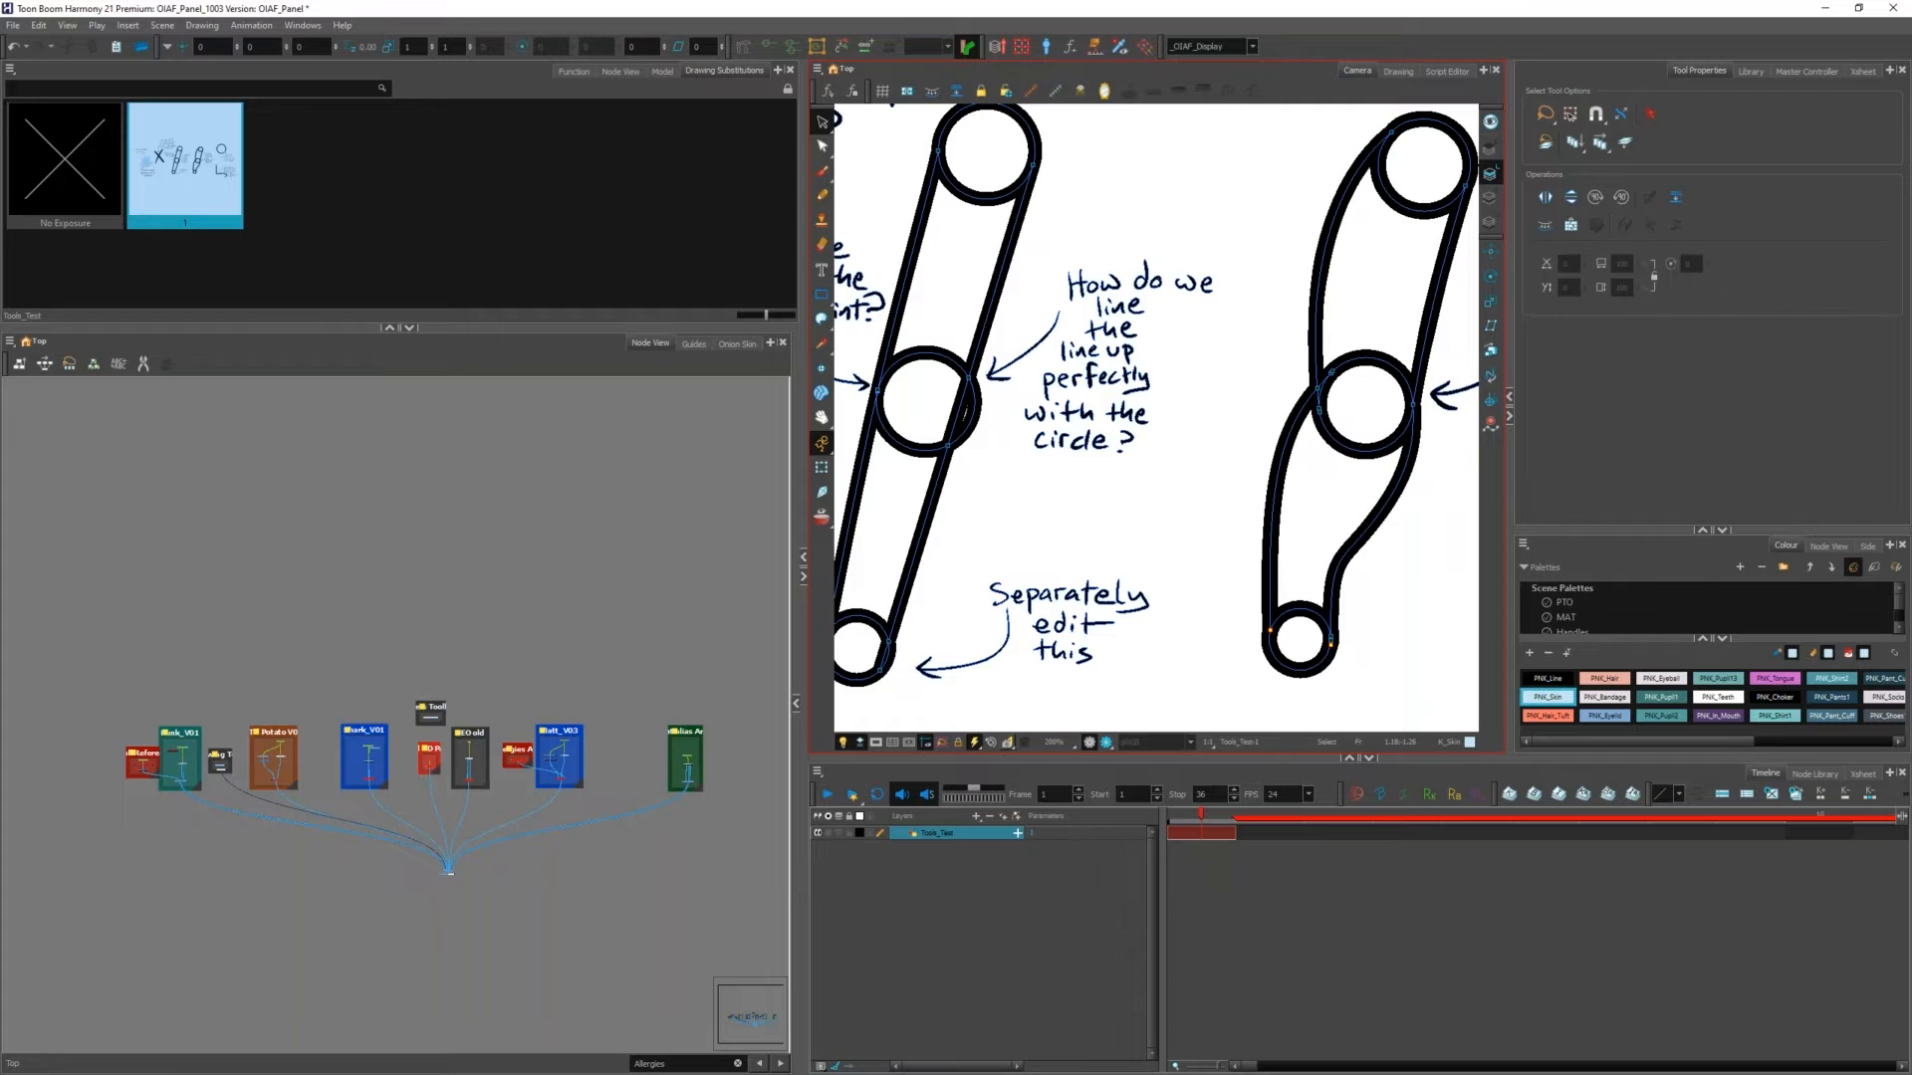
pyautogui.moveTo(1280, 483); pyautogui.dragTo(972, 534)
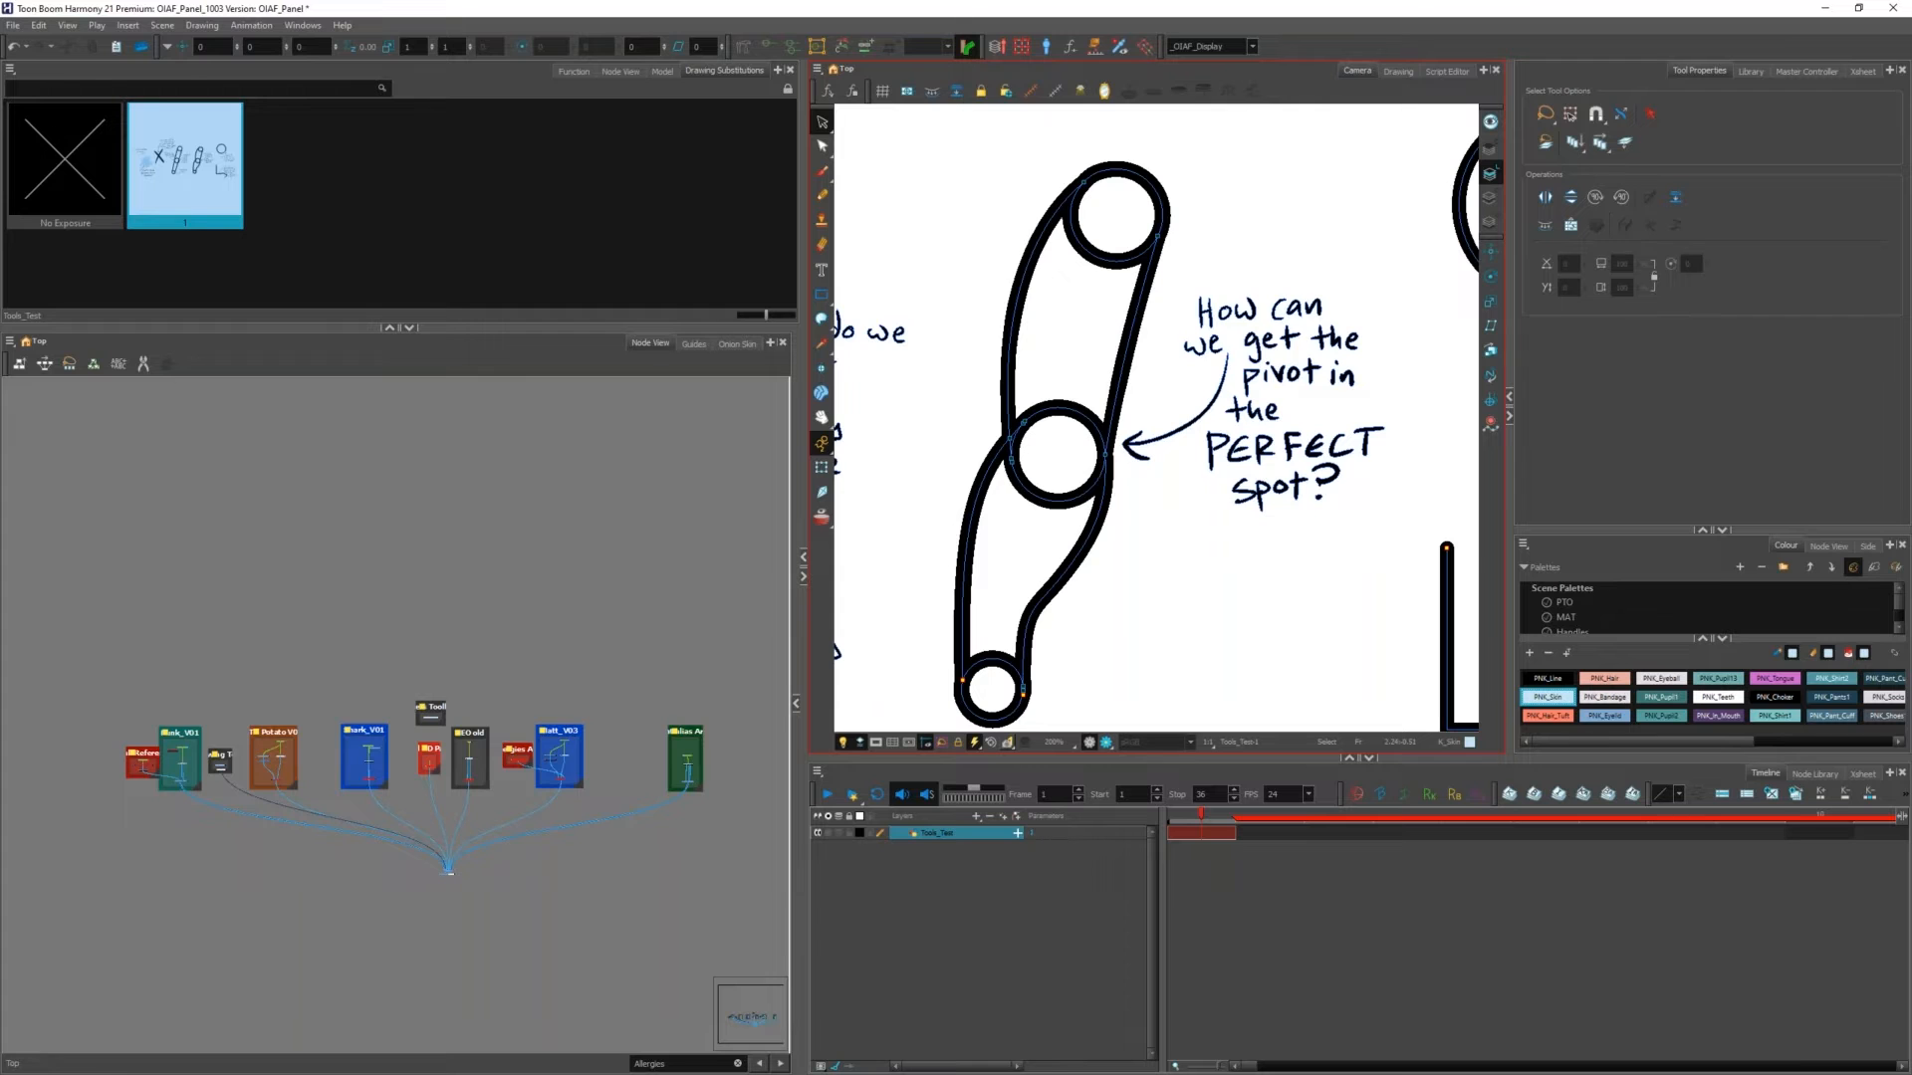
pyautogui.moveTo(1146, 671); pyautogui.dragTo(1118, 624)
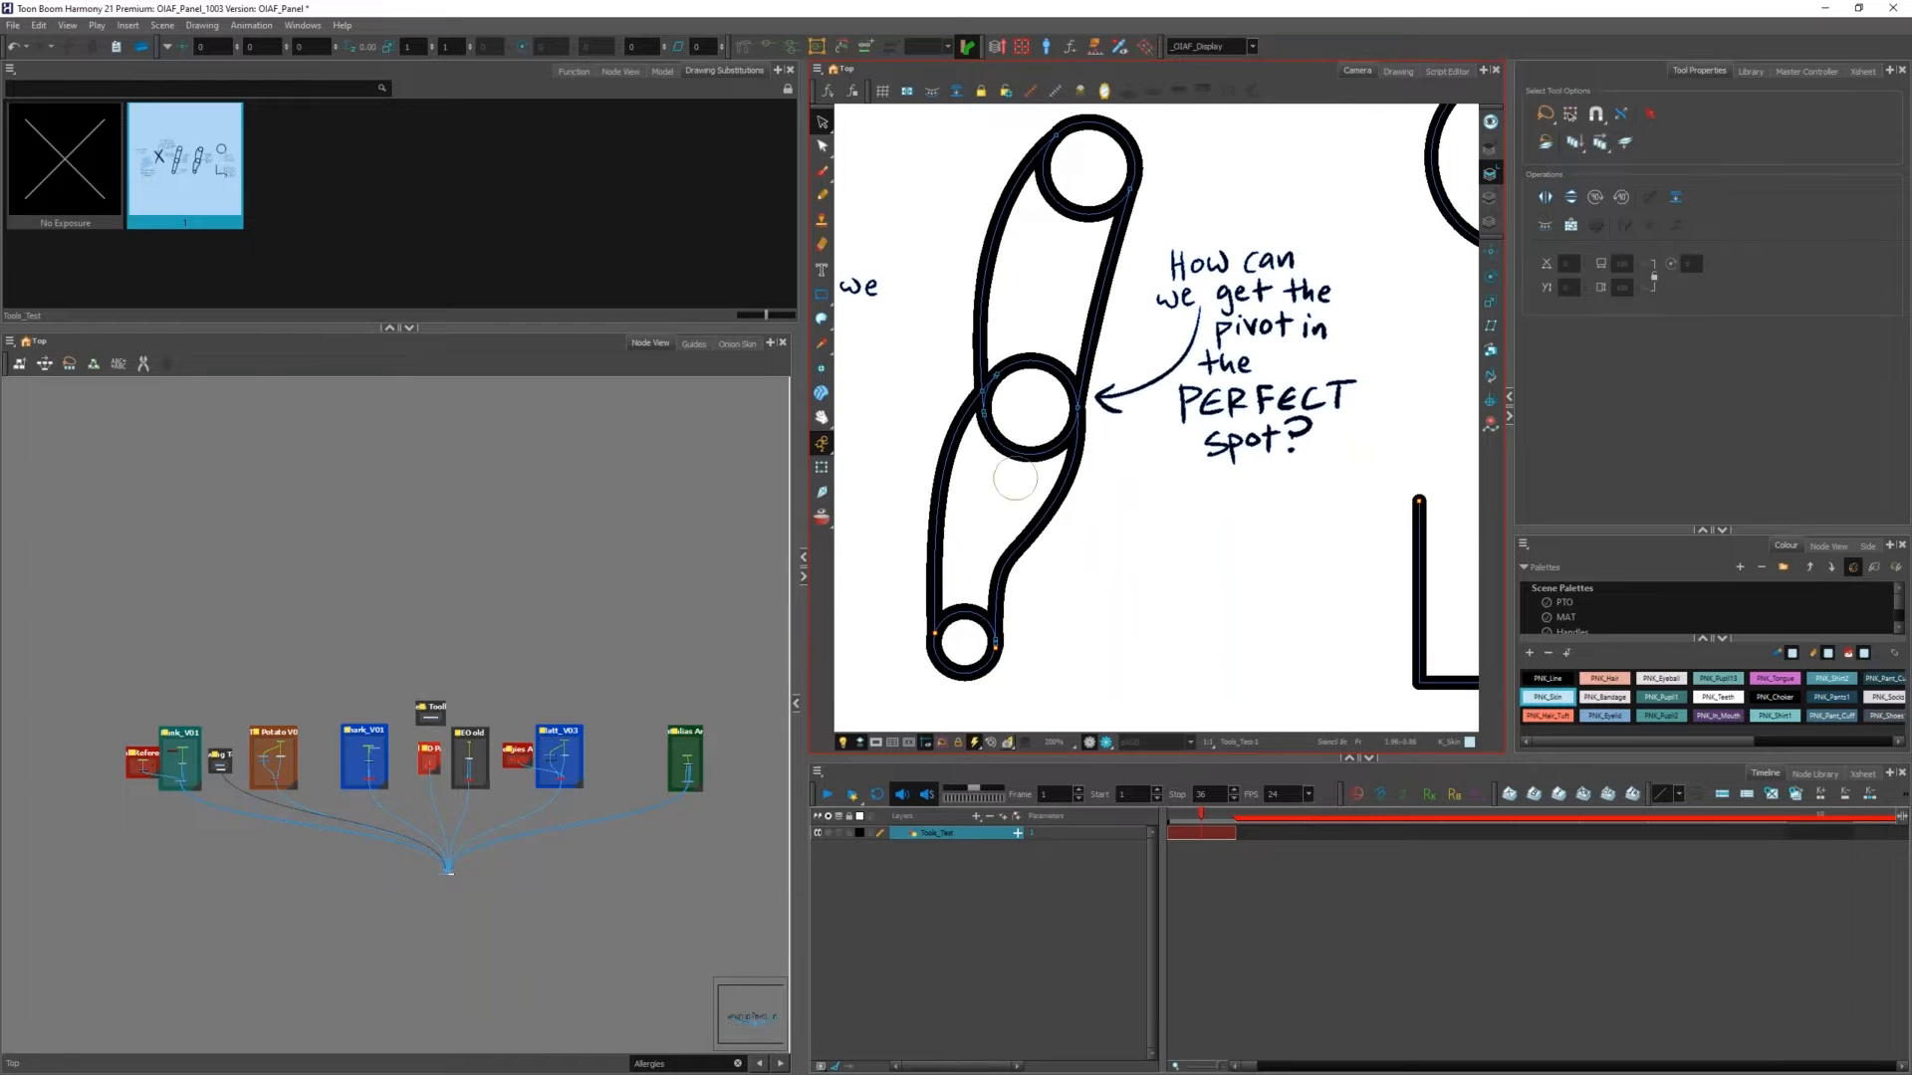
pyautogui.click(1023, 457)
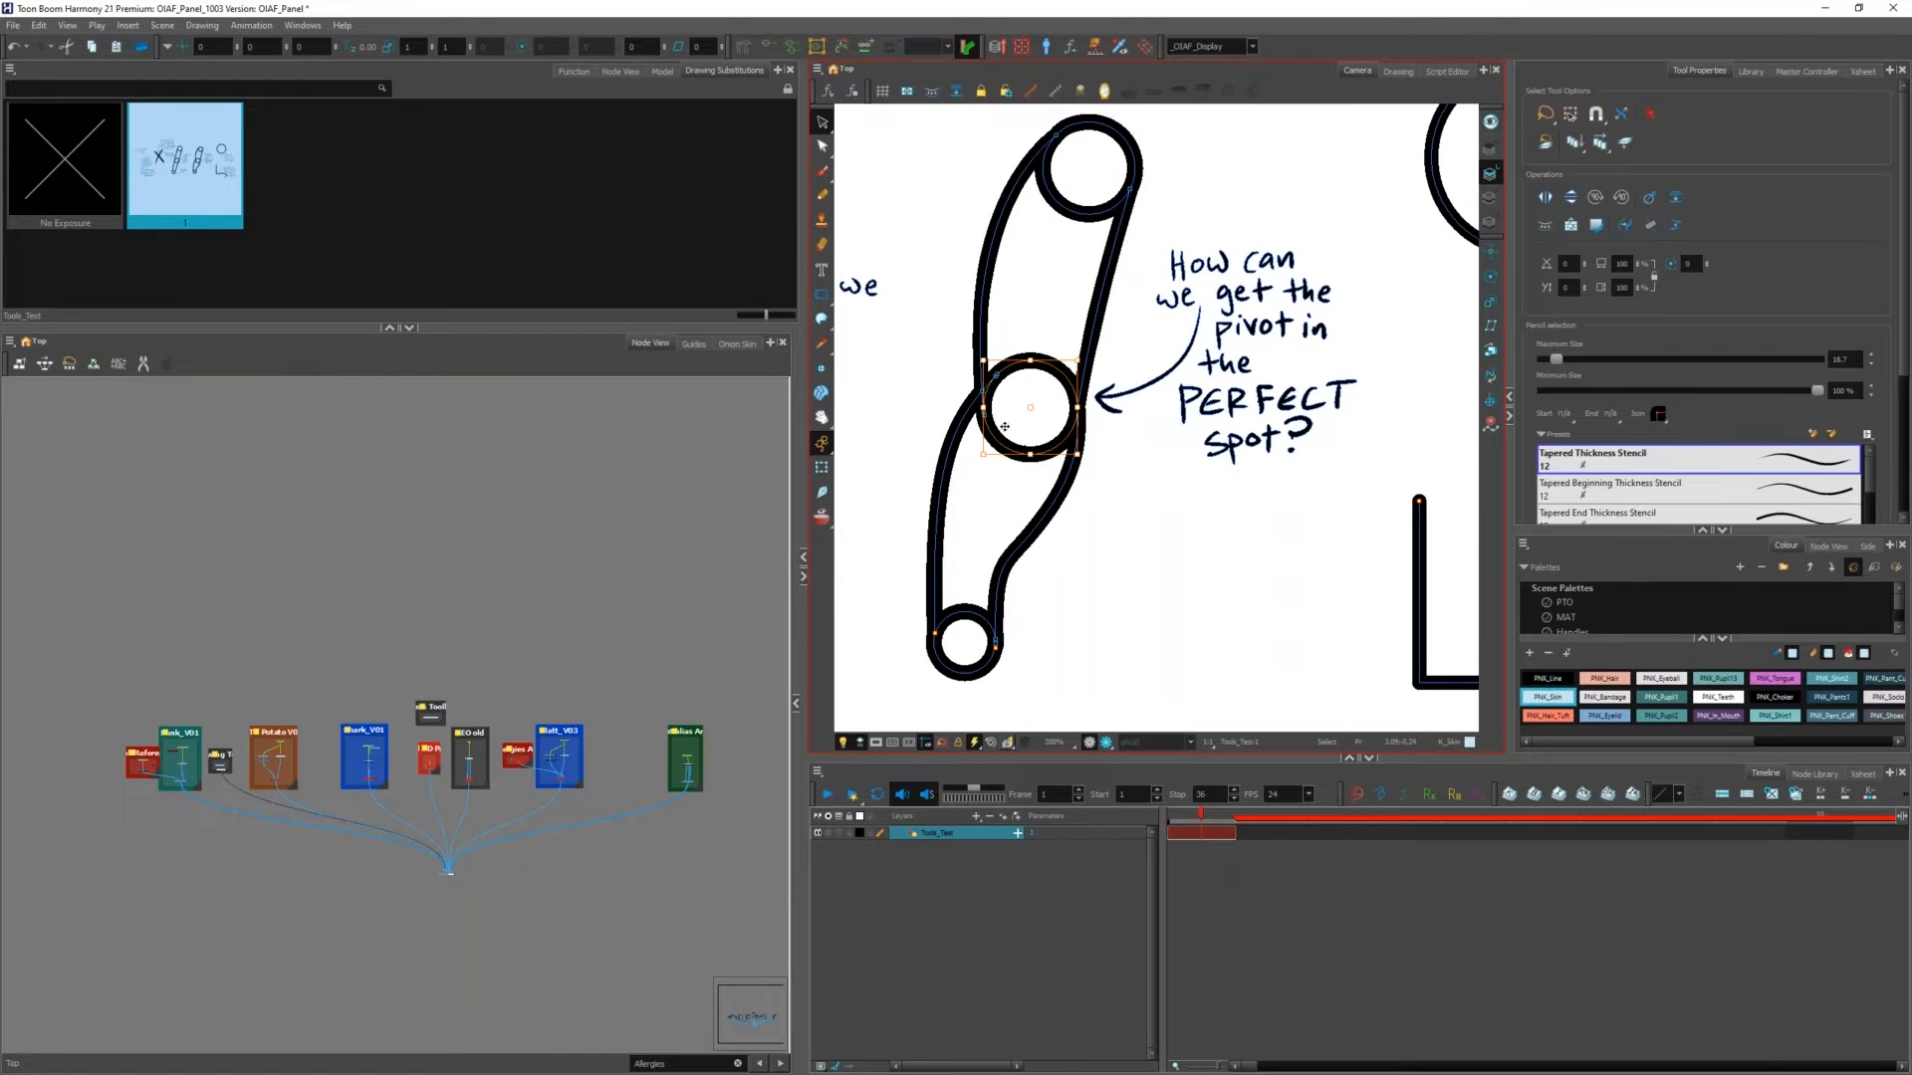
pyautogui.scroll(1, 1005, 423)
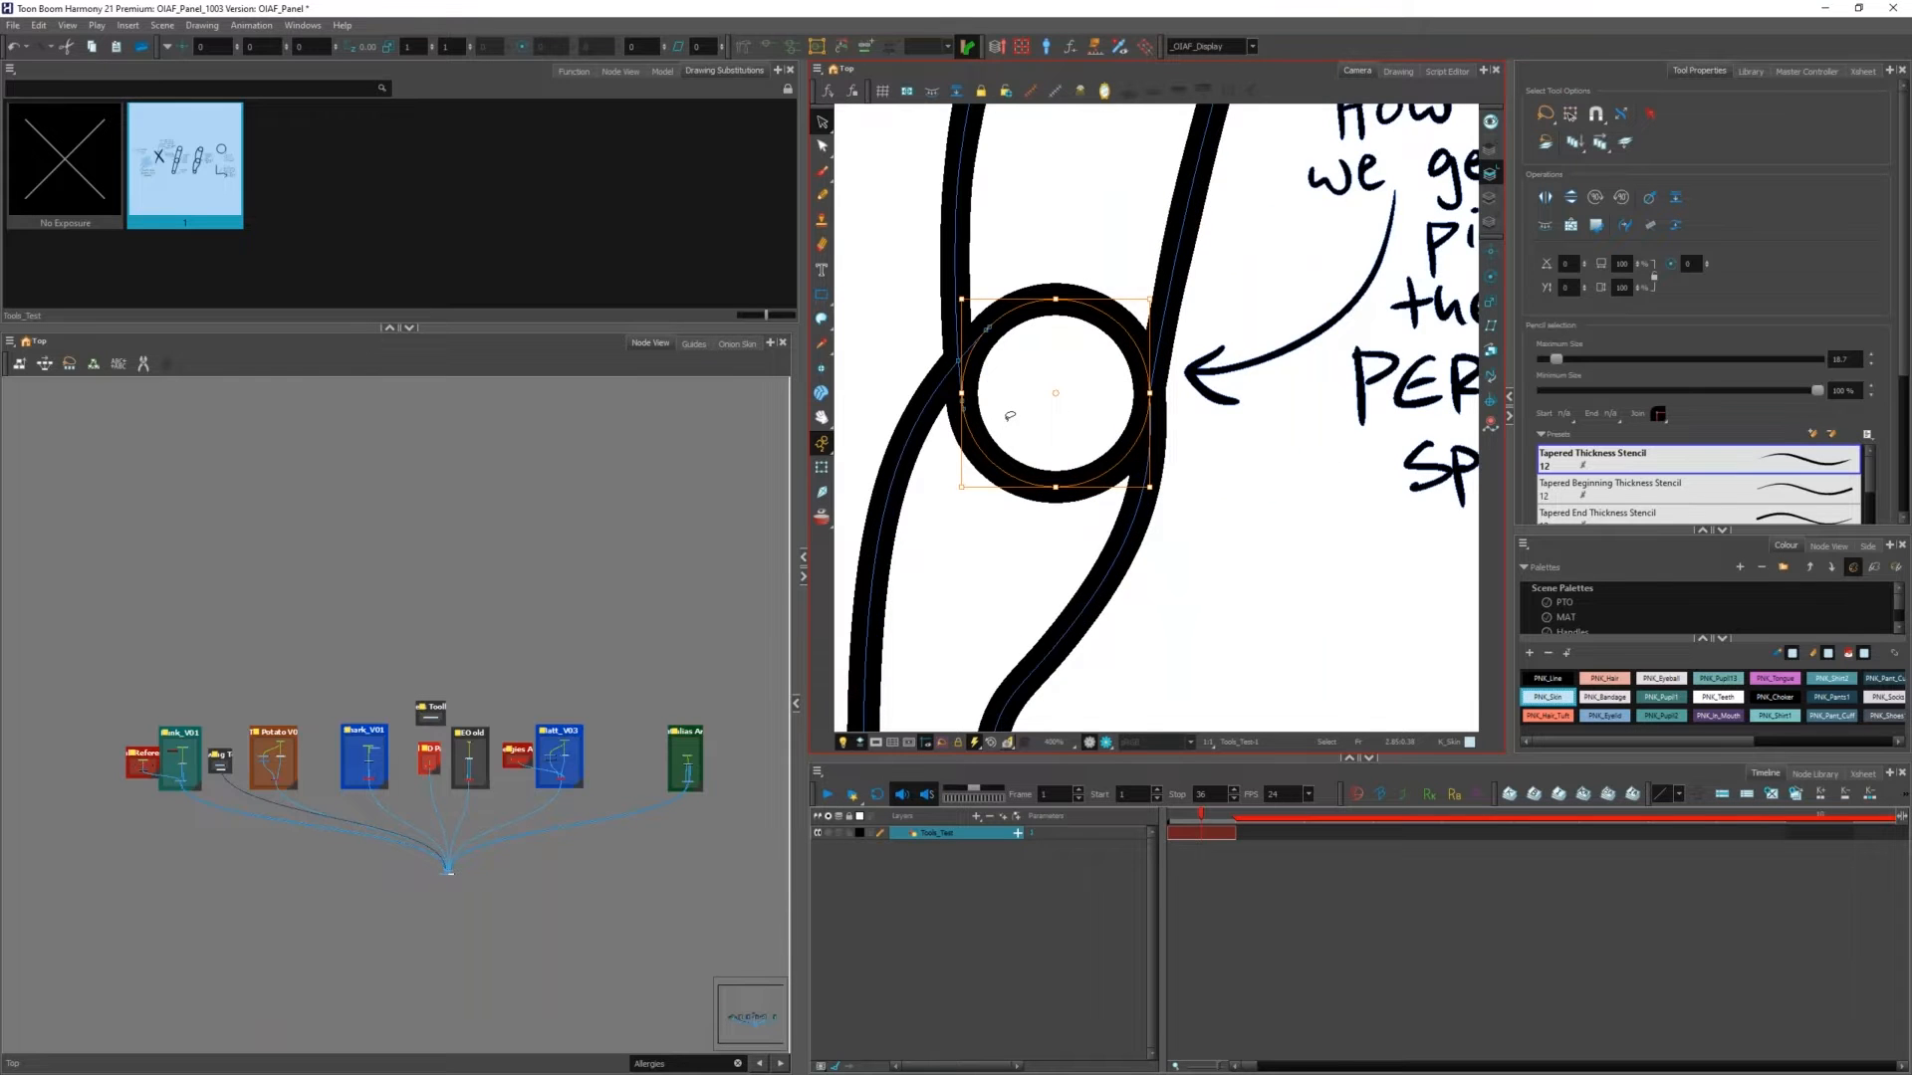
pyautogui.scroll(-2, 1010, 416)
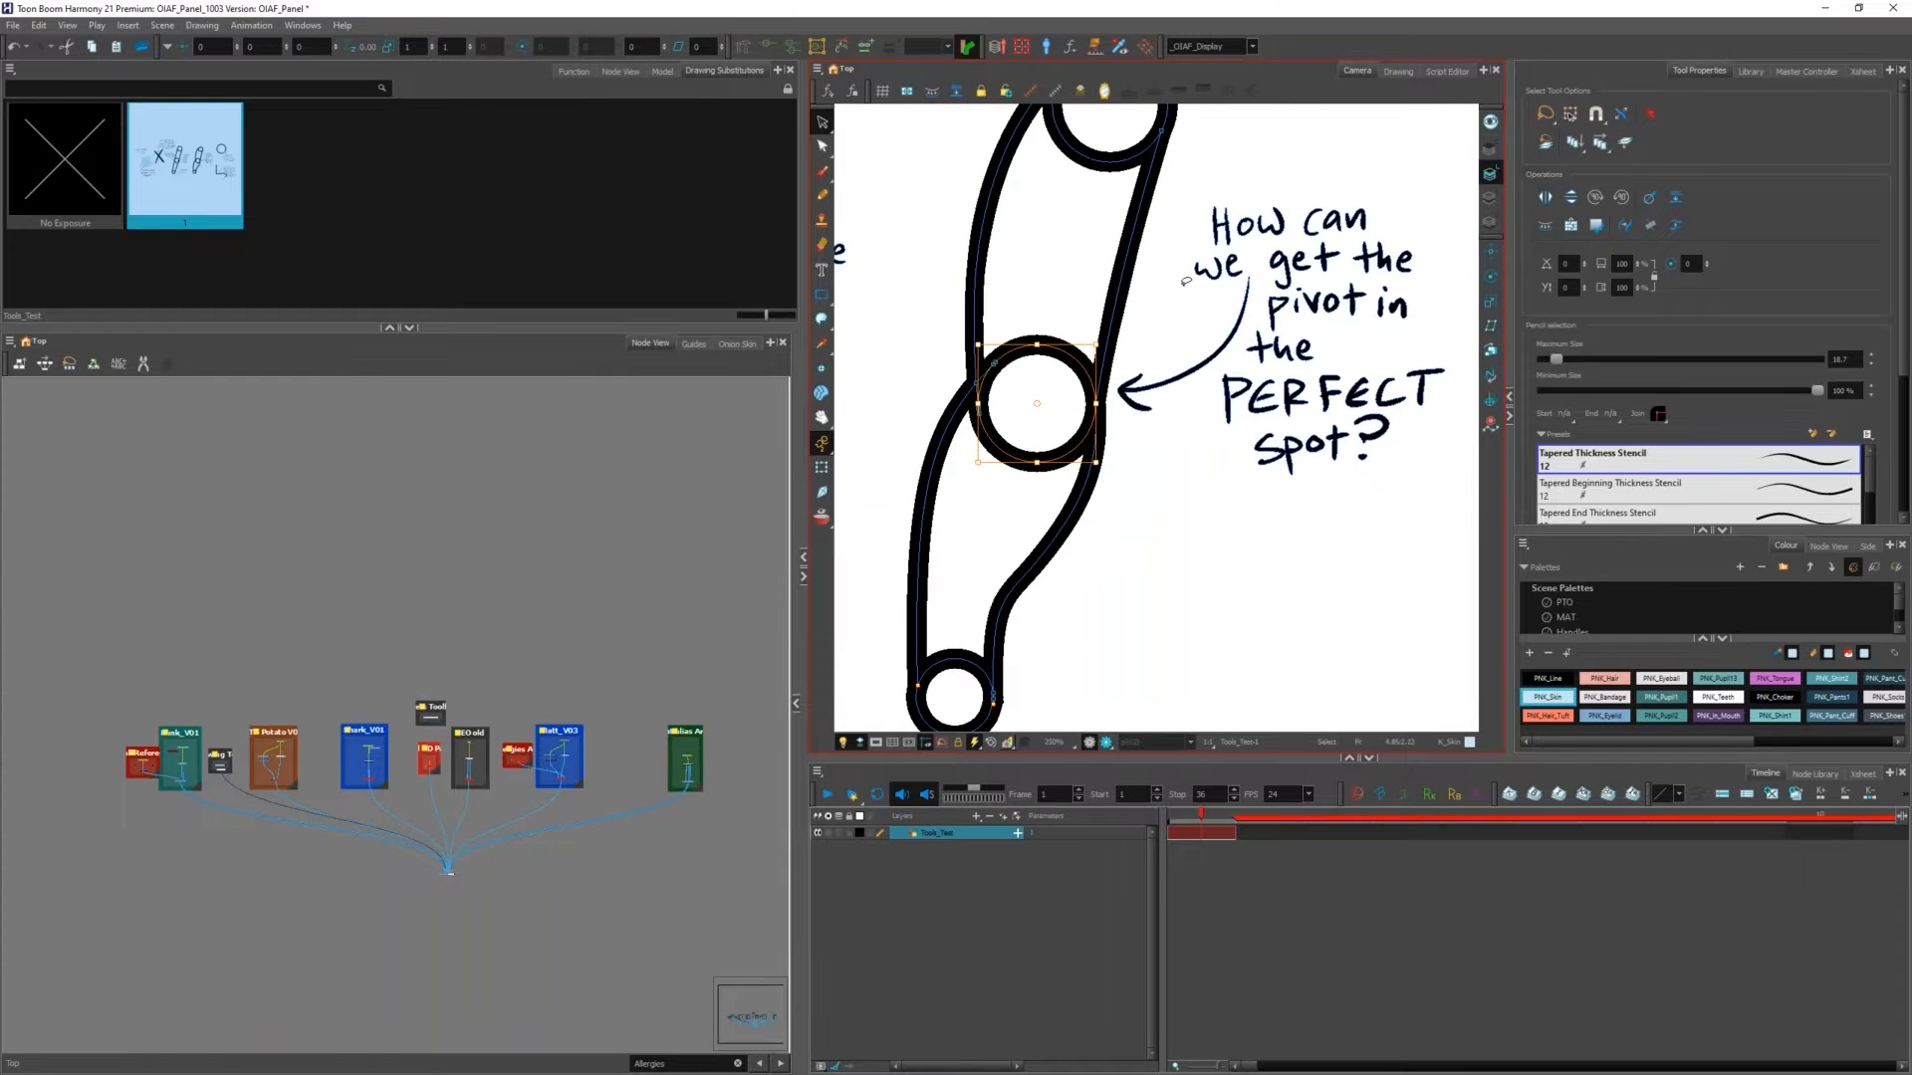
pyautogui.scroll(2, 1061, 368)
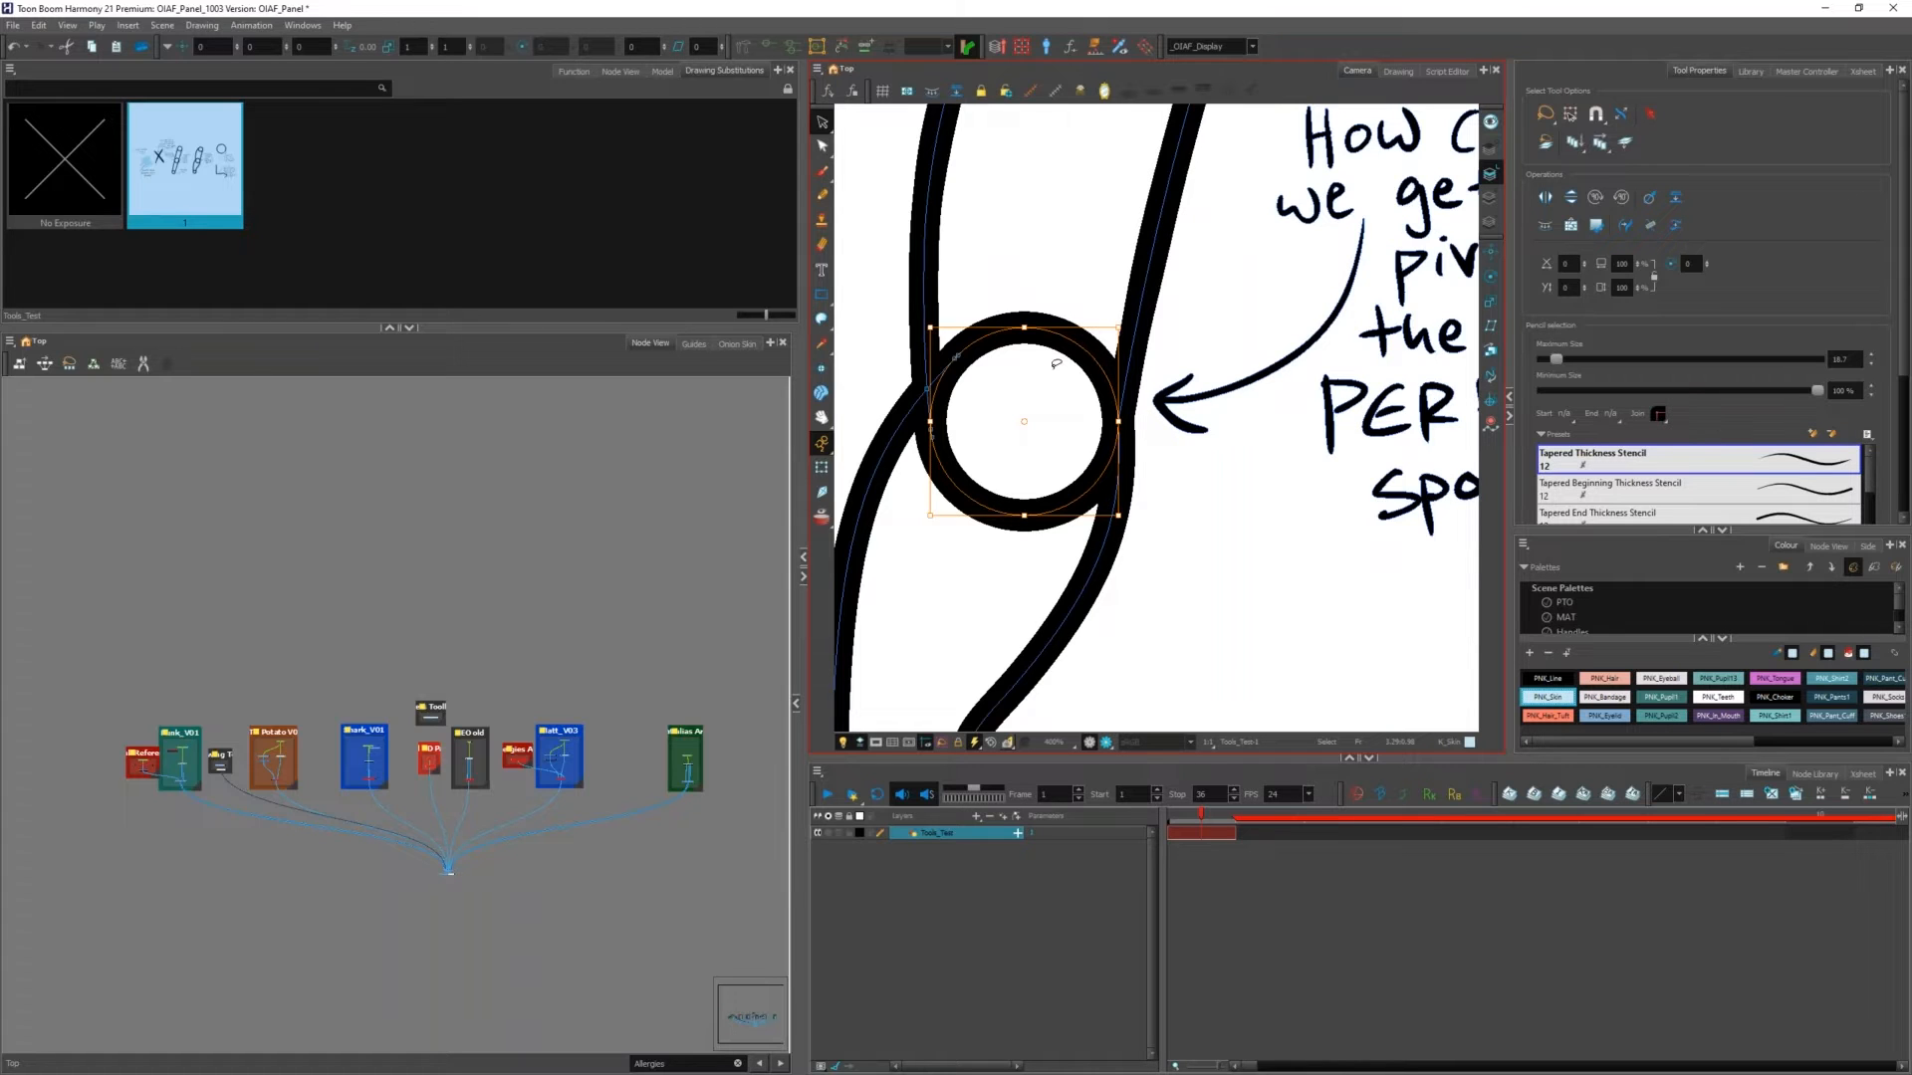
pyautogui.click(1040, 581)
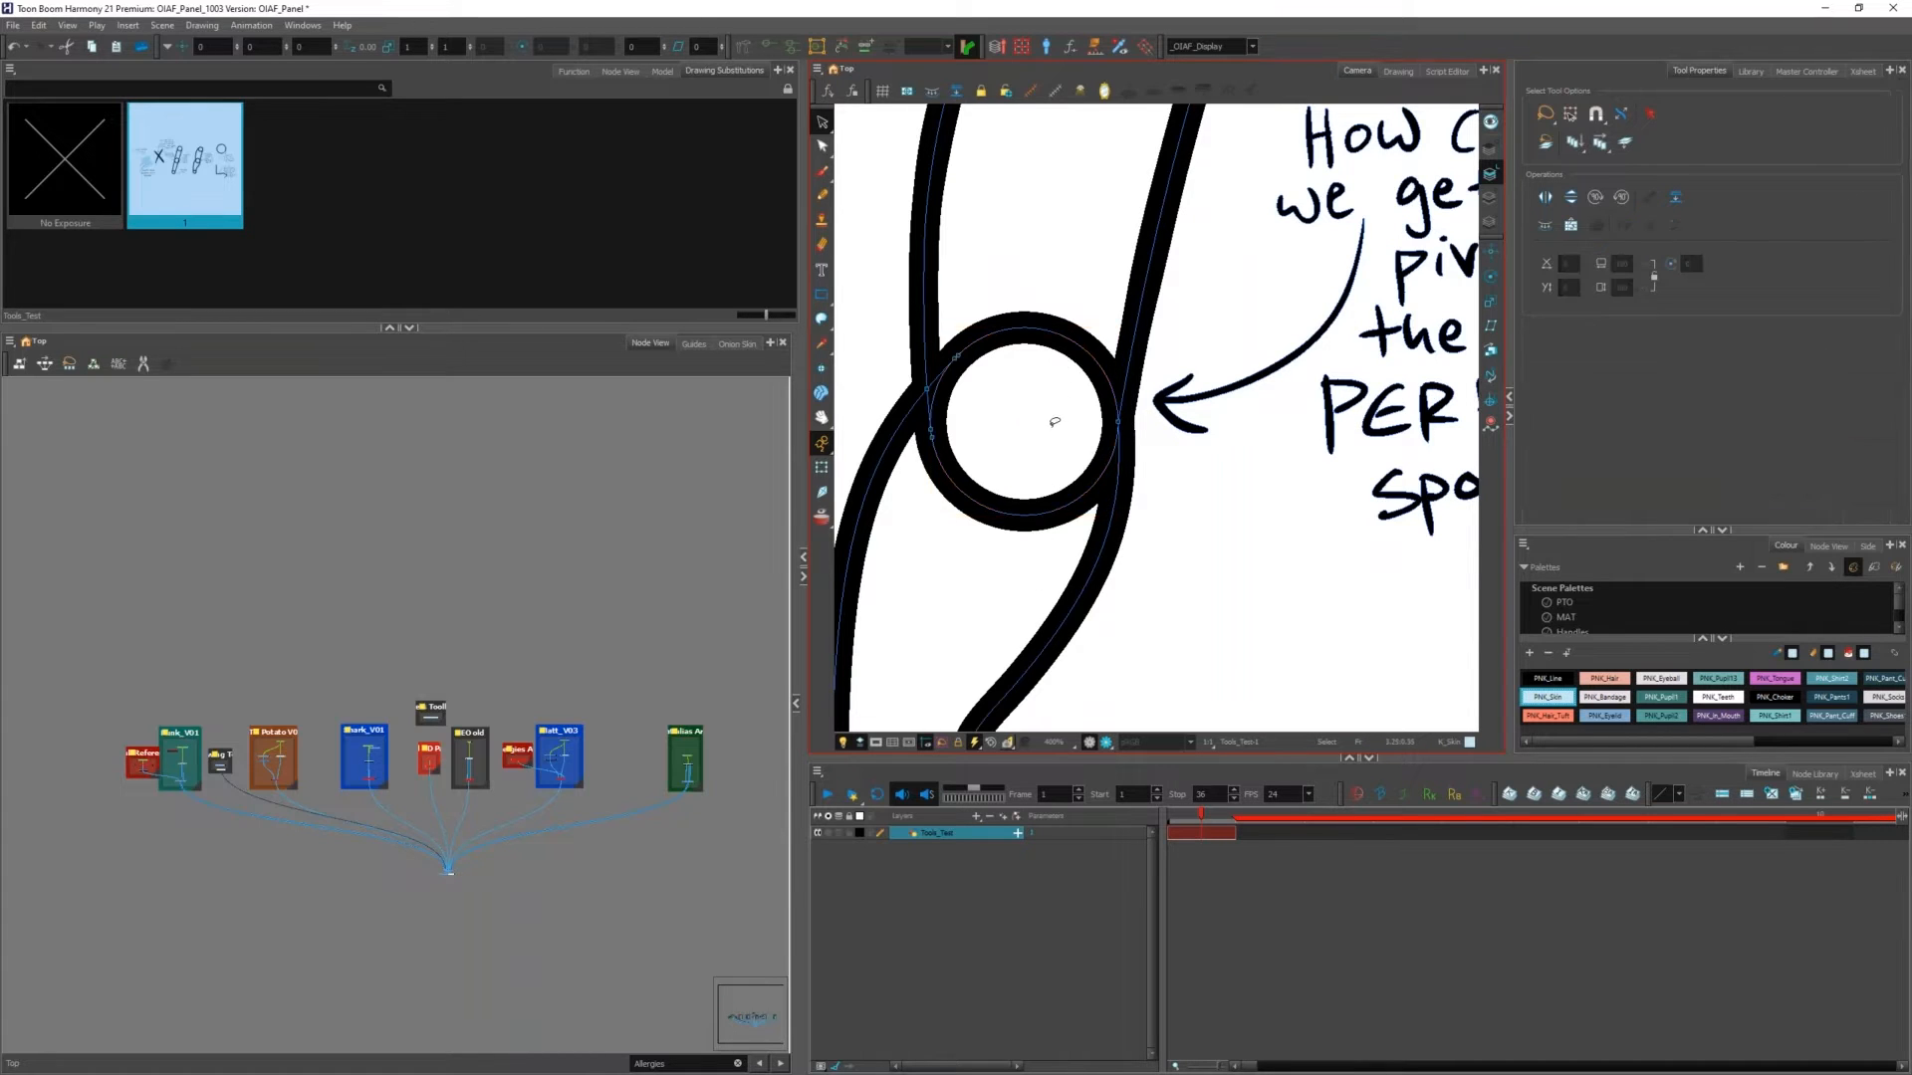
pyautogui.click(1003, 525)
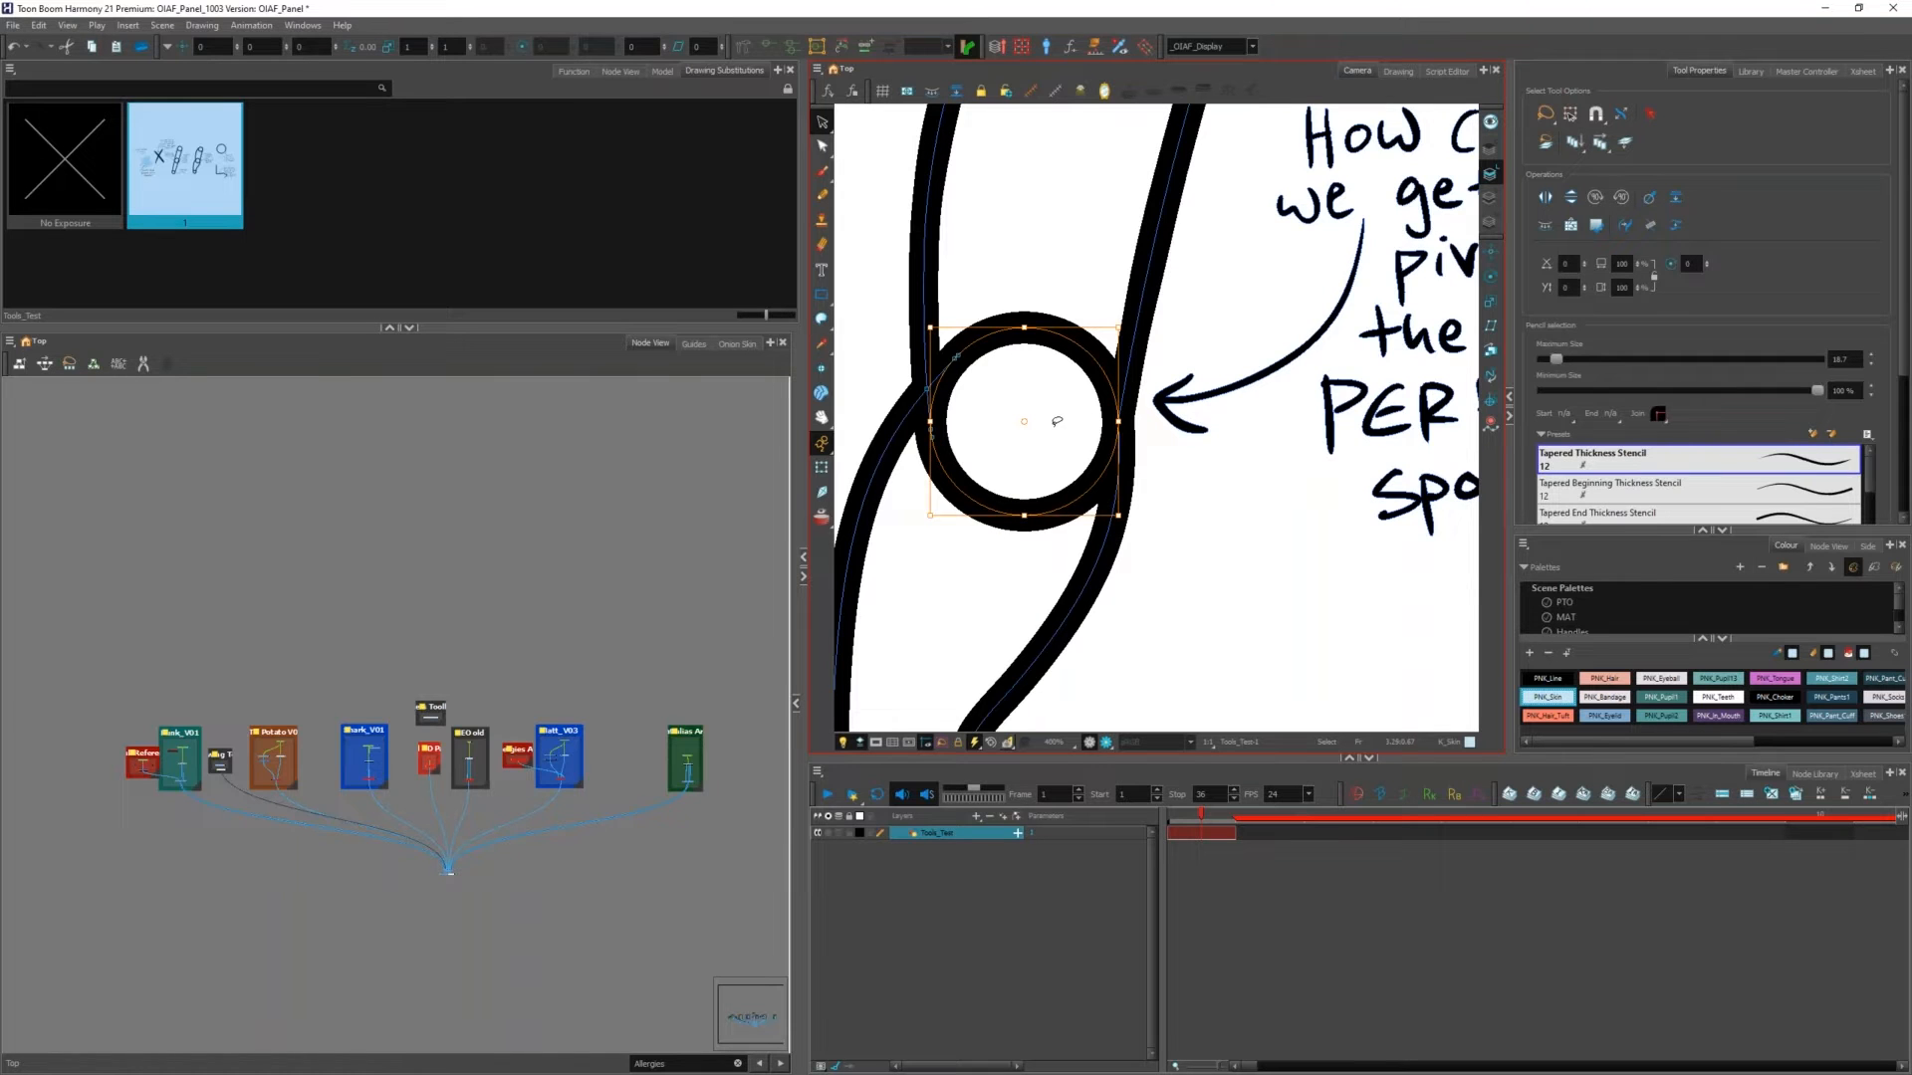
pyautogui.moveTo(1057, 421); pyautogui.dragTo(1061, 424)
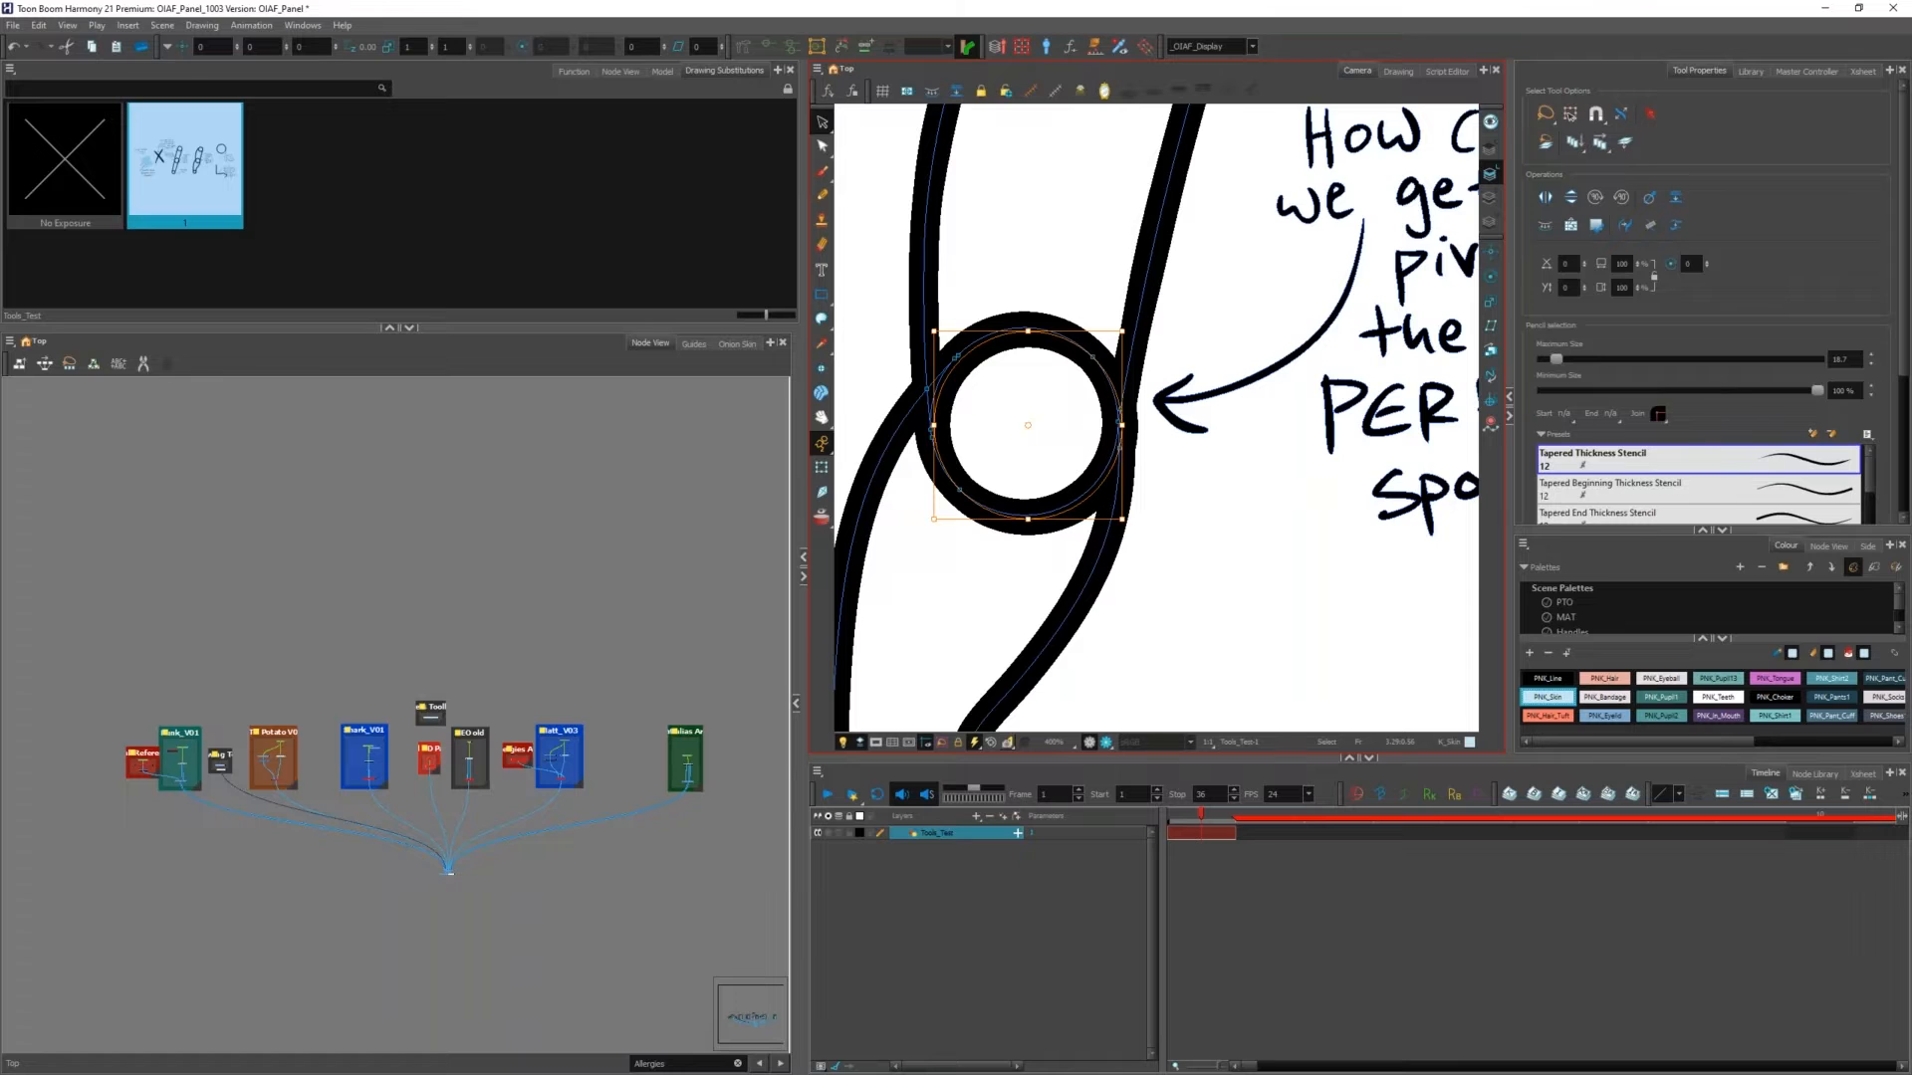
pyautogui.hotkey('ctrl', 'z')
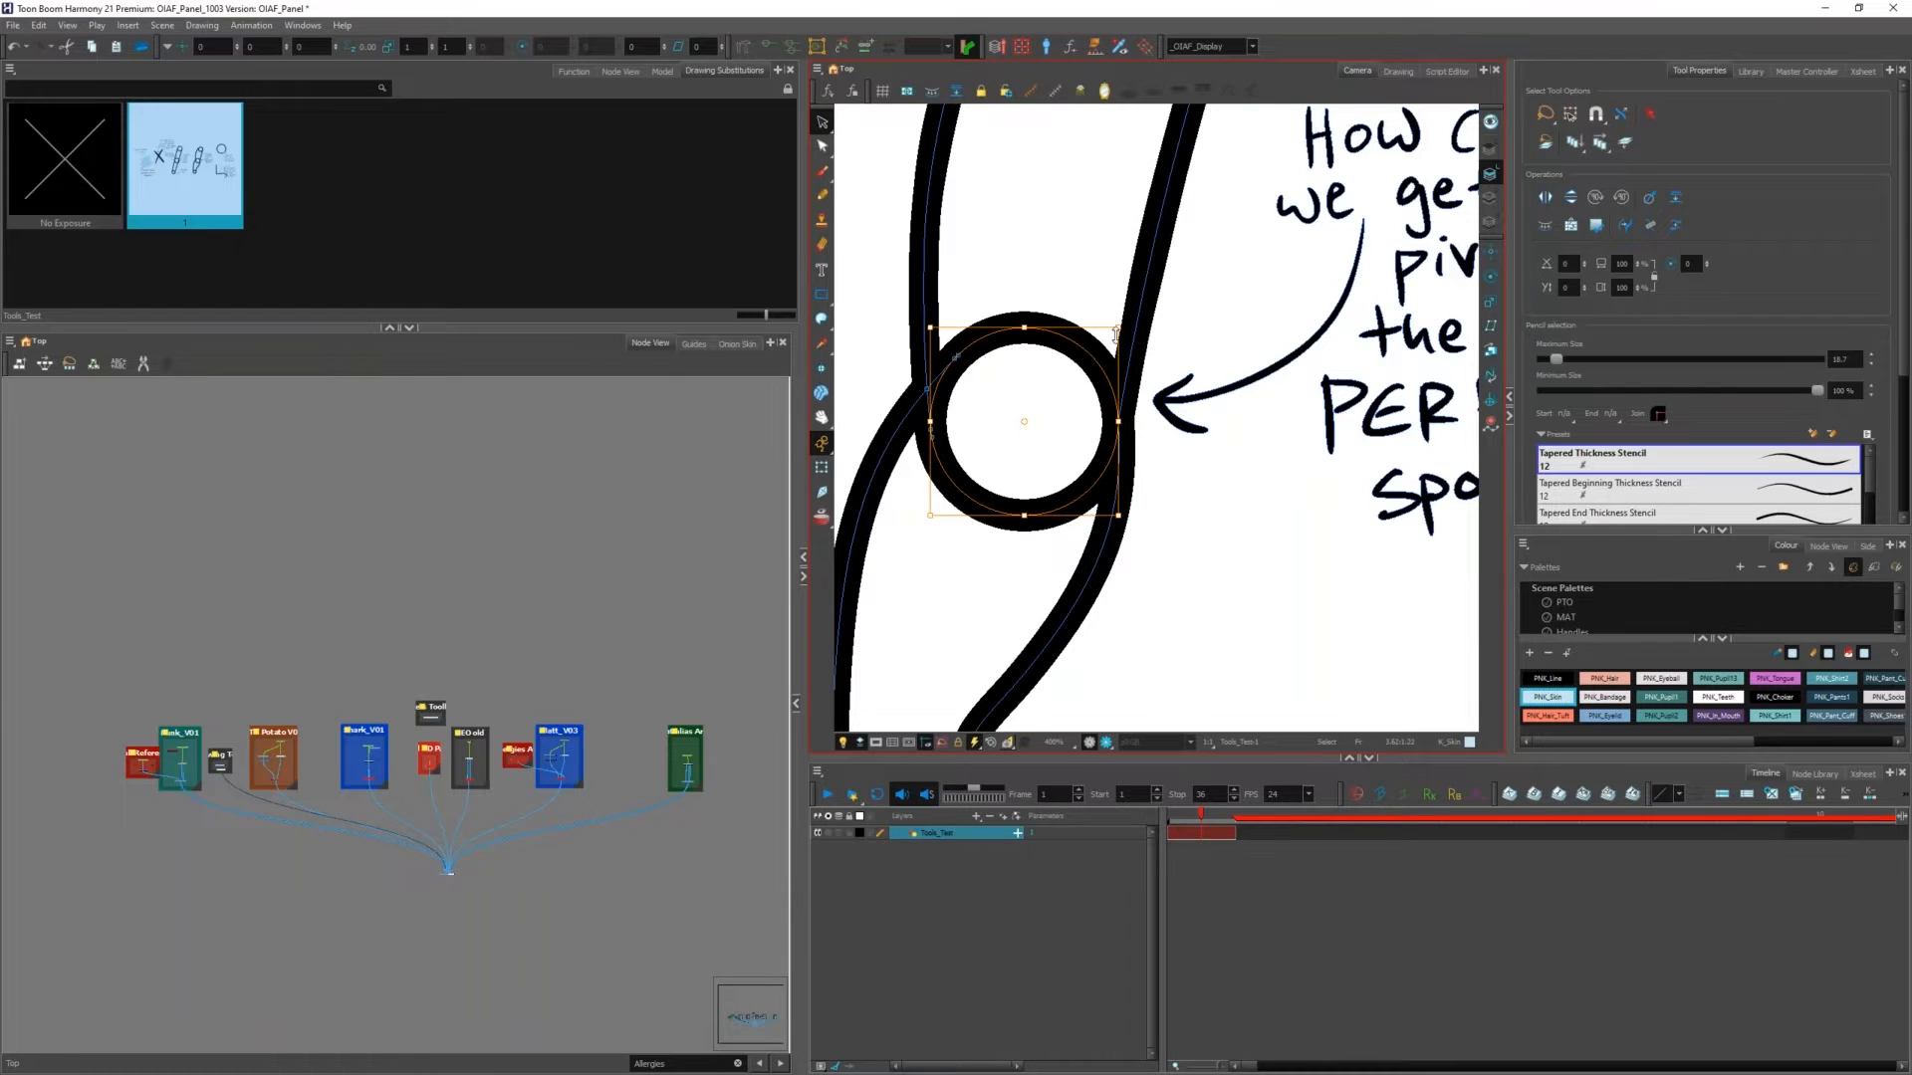
# Step: Shrink a copy of the middle circle about its centre into a tiny circle and set its maximum line size to 1
pyautogui.moveTo(1118, 330); pyautogui.dragTo(1024, 421)
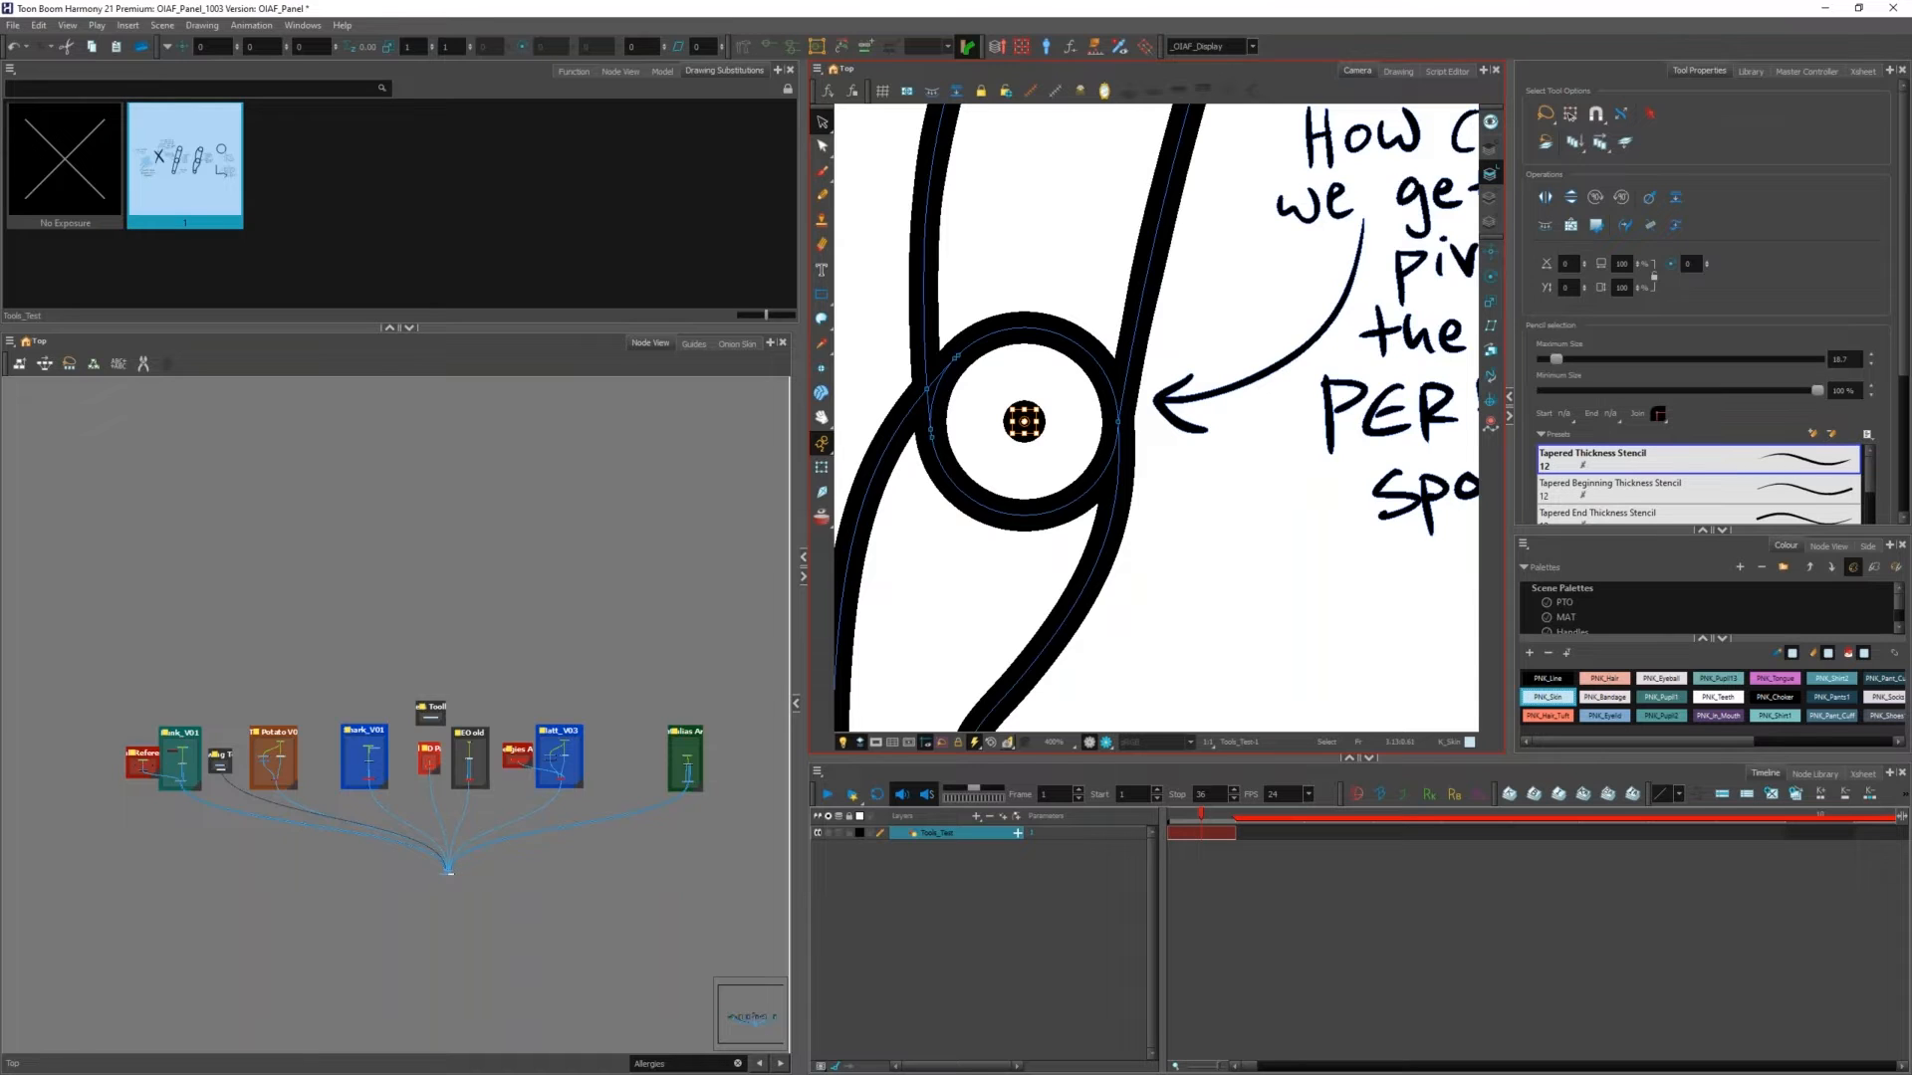
pyautogui.click(1839, 359)
pyautogui.write('1')
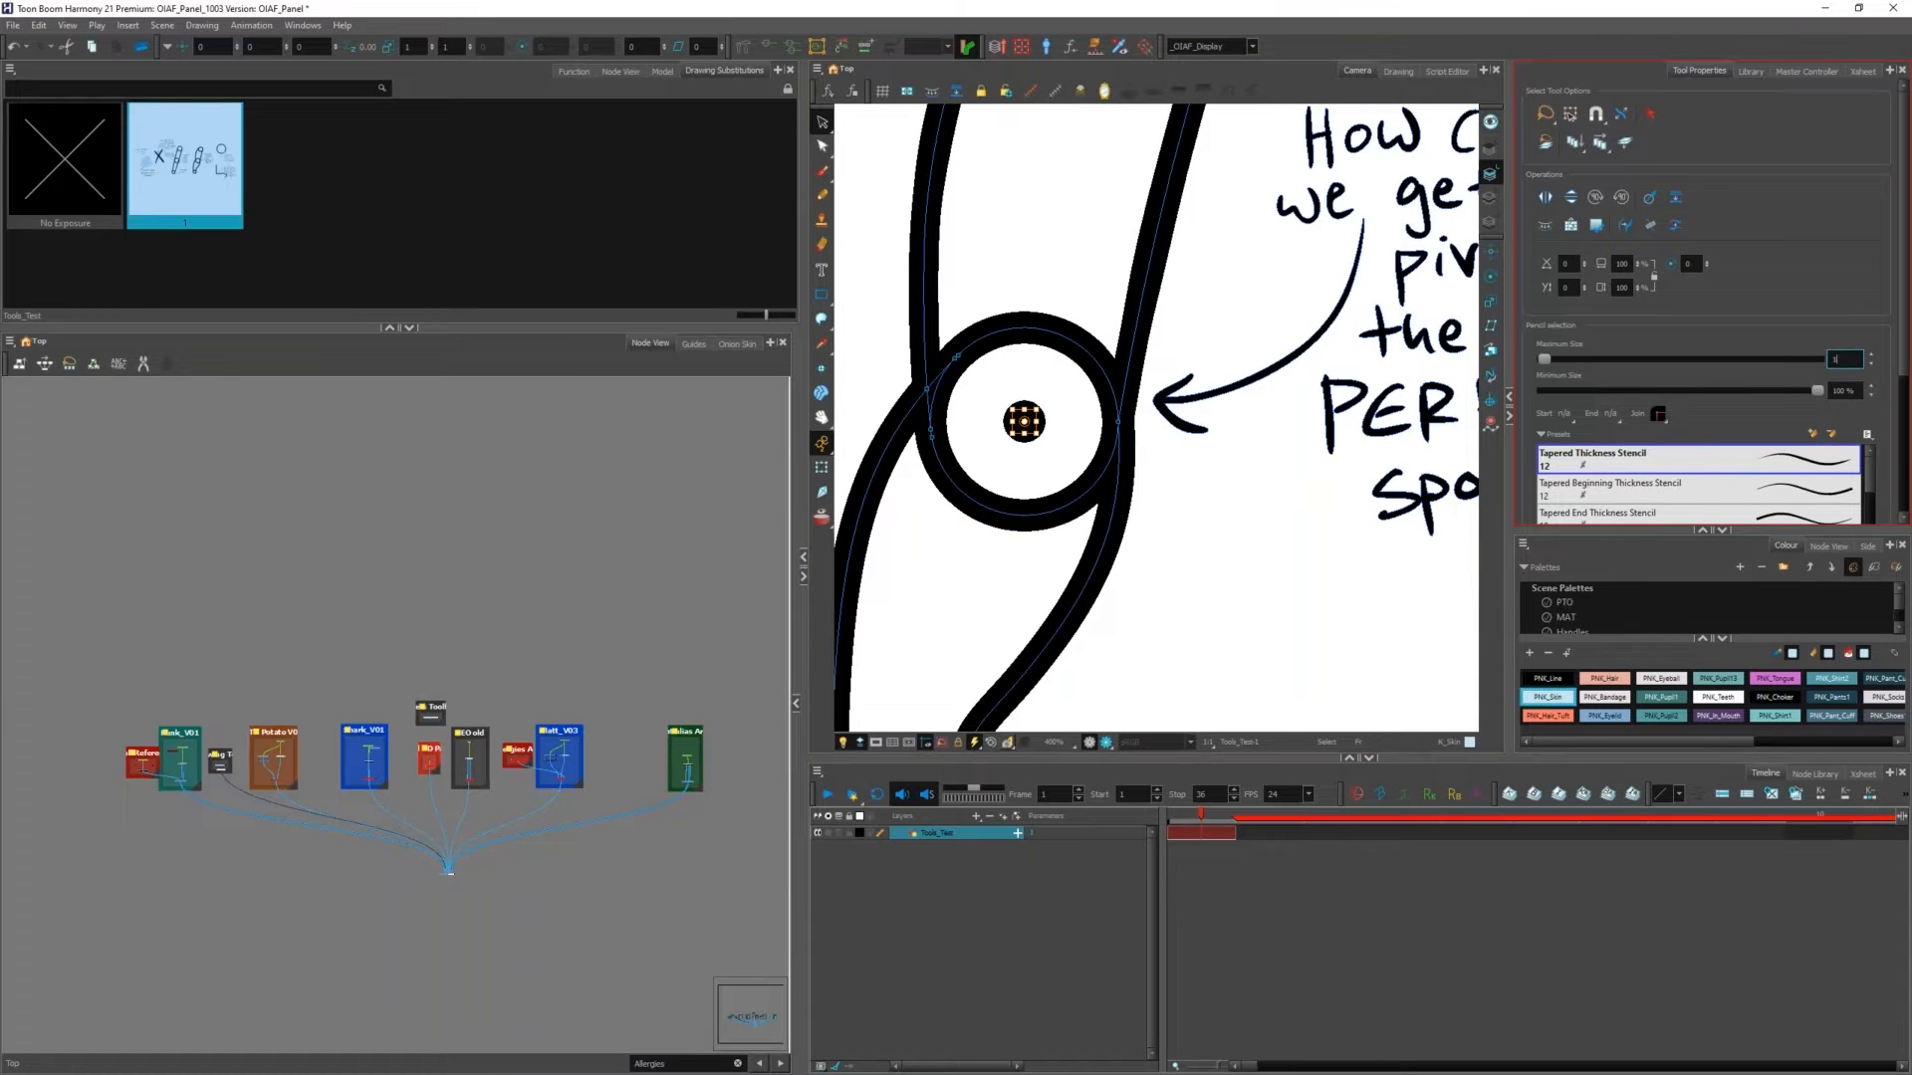
pyautogui.scroll(3, 1016, 444)
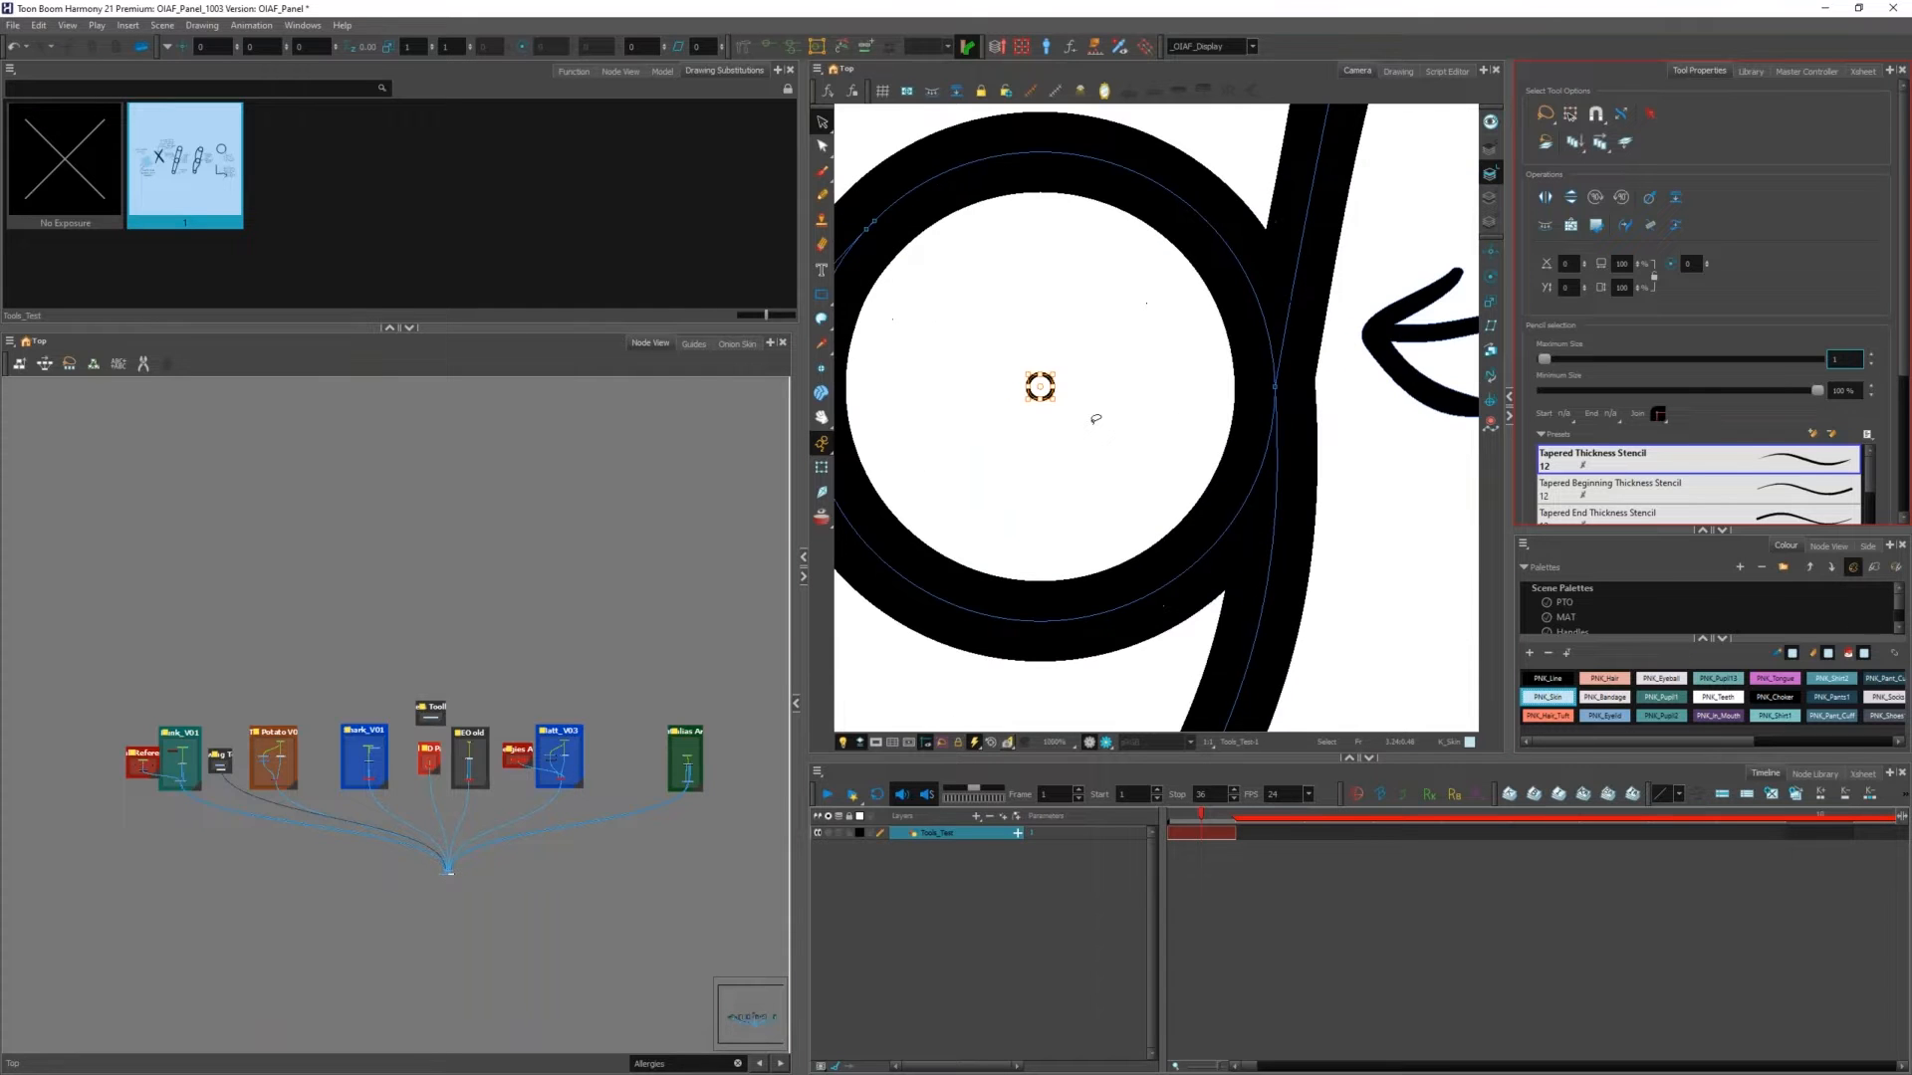
# Step: Add a parent peg above the Tools_Test drawing node in the Drawing Tools group
pyautogui.scroll(-3, 1096, 418)
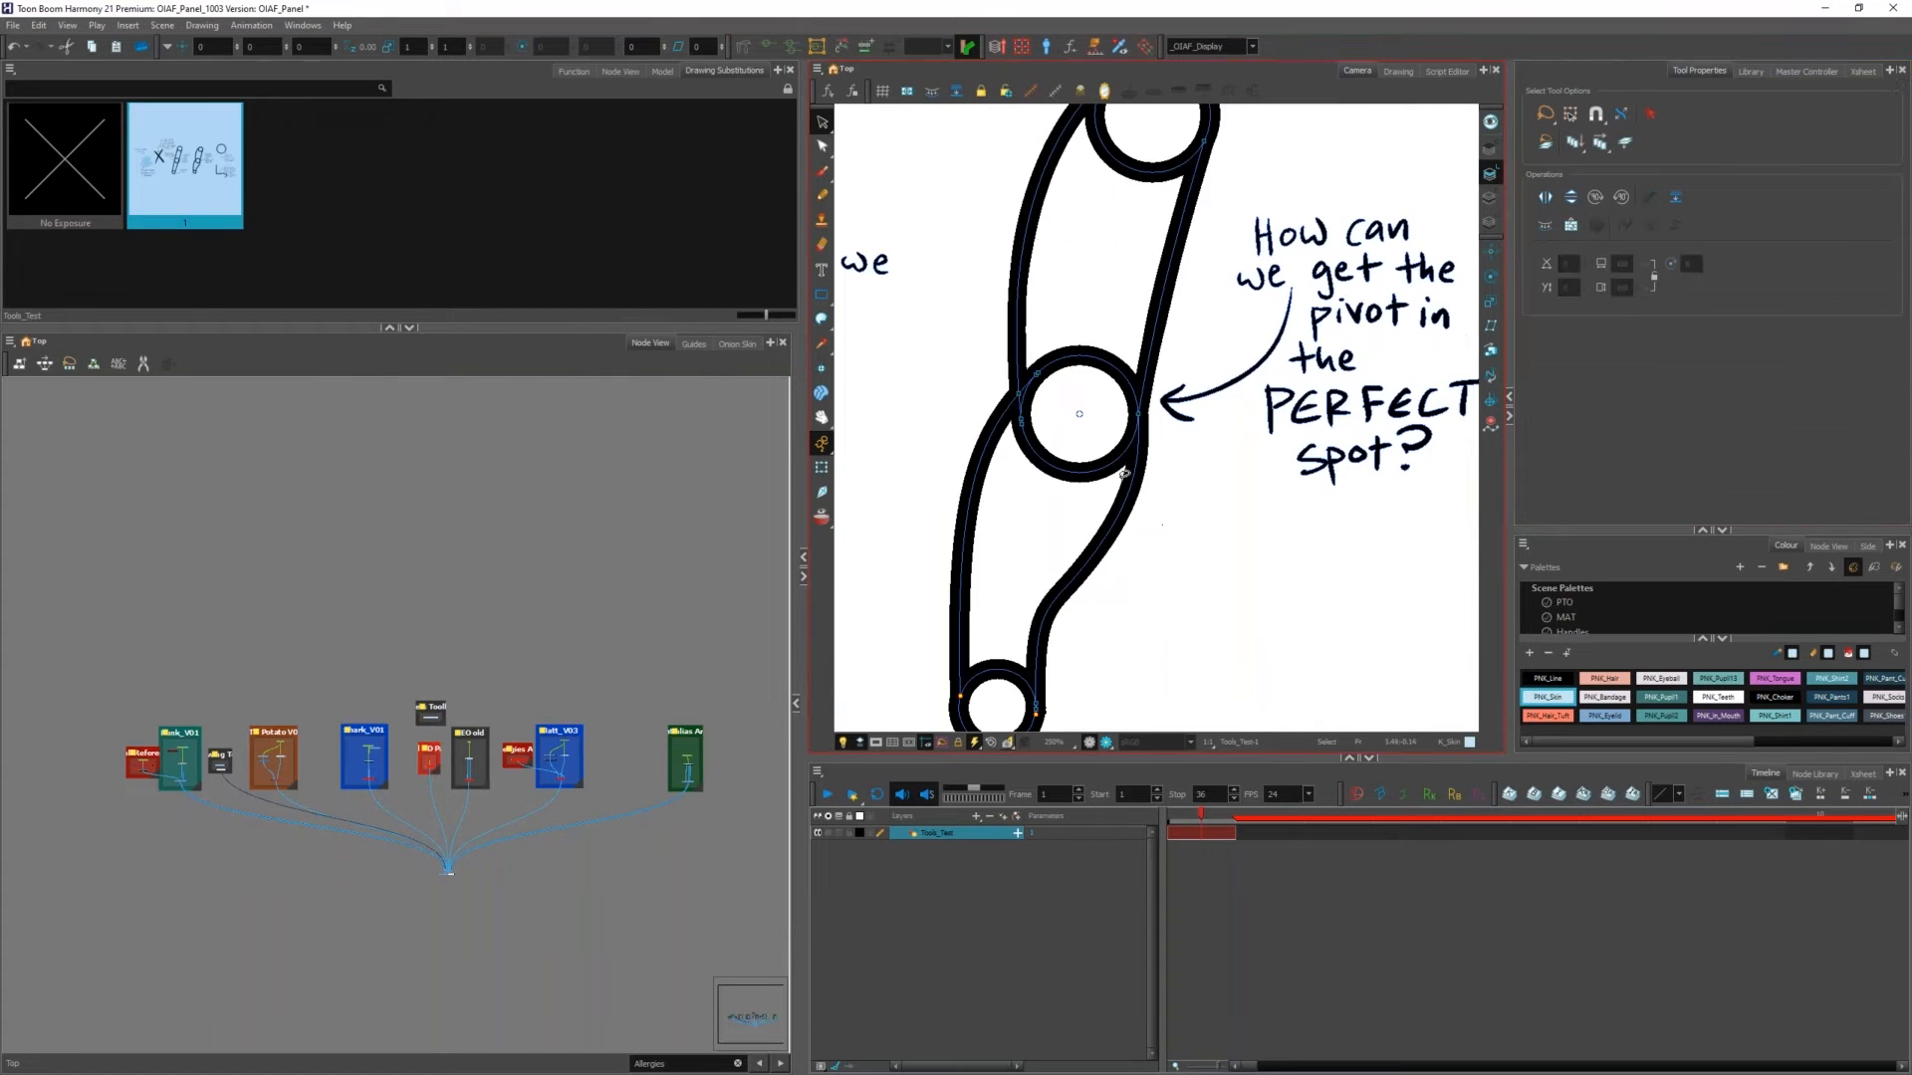
pyautogui.scroll(5, 388, 751)
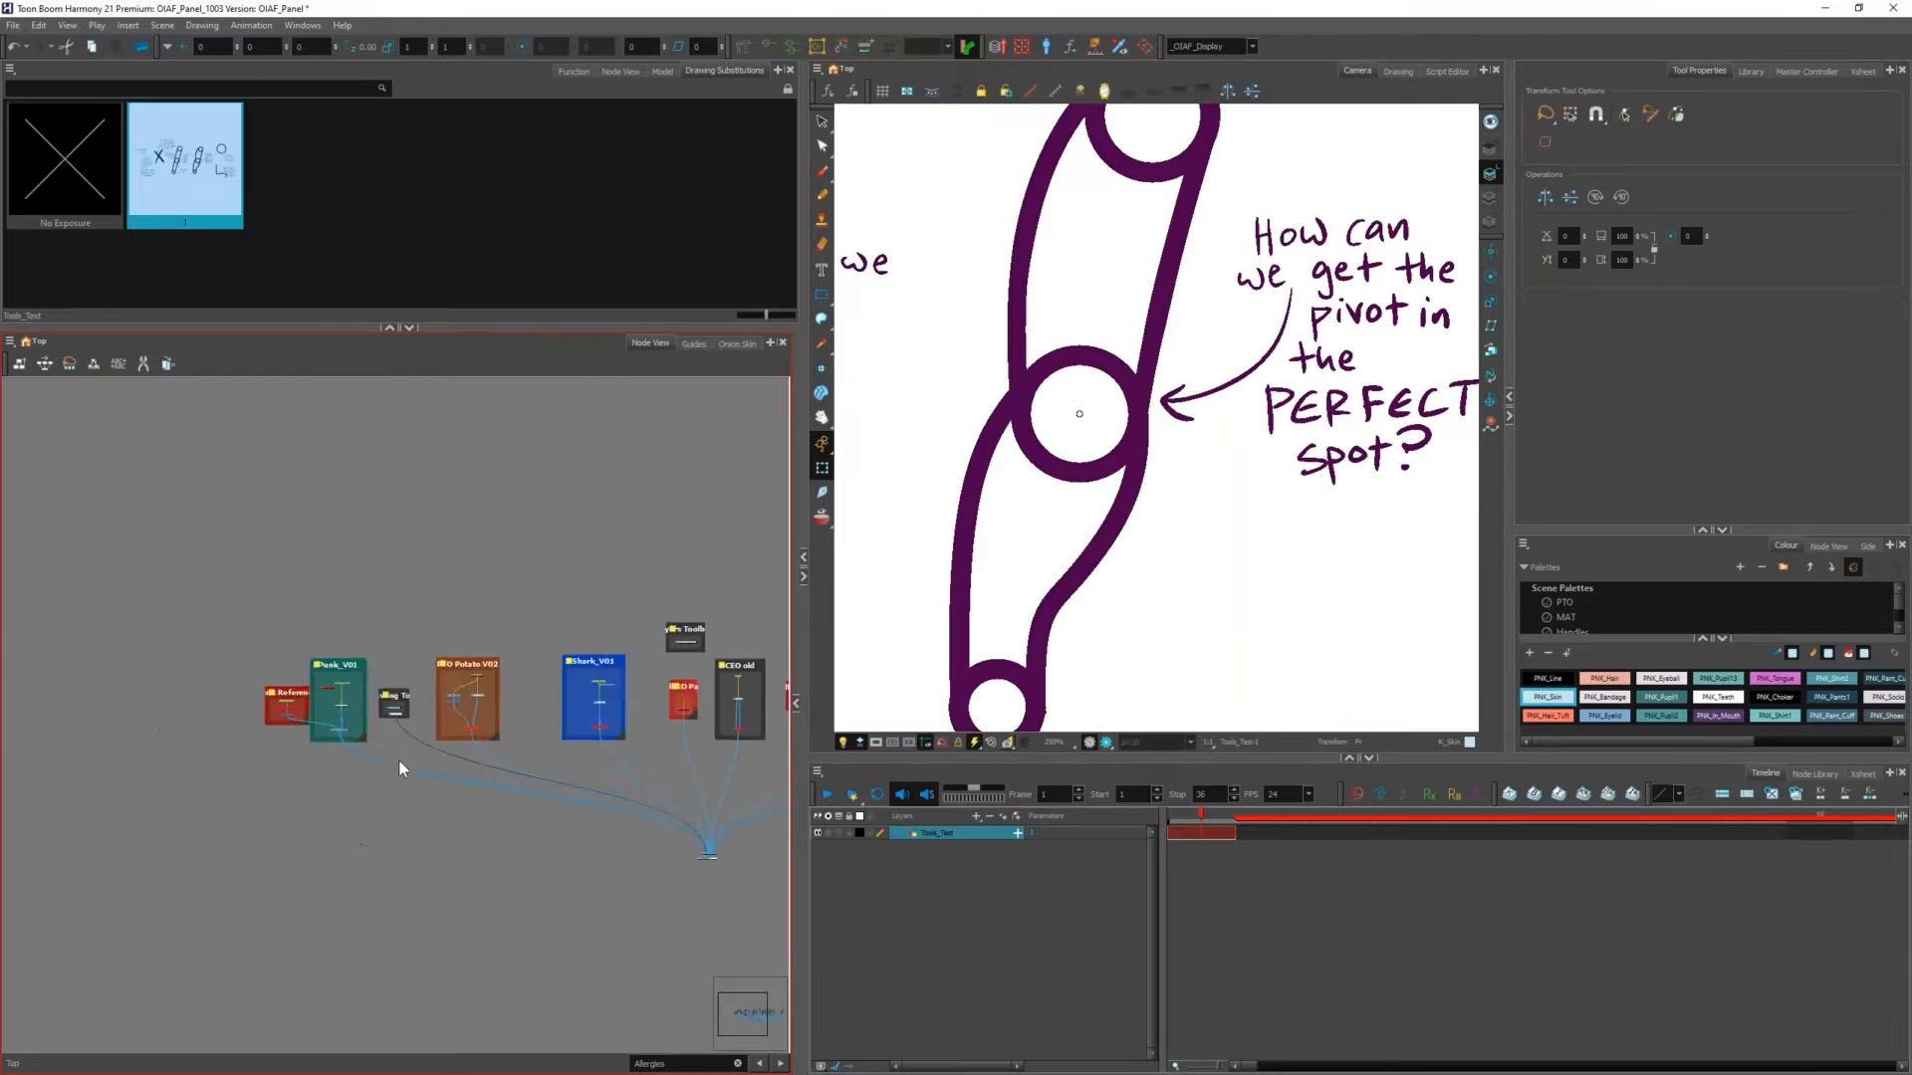
pyautogui.scroll(3, 362, 742)
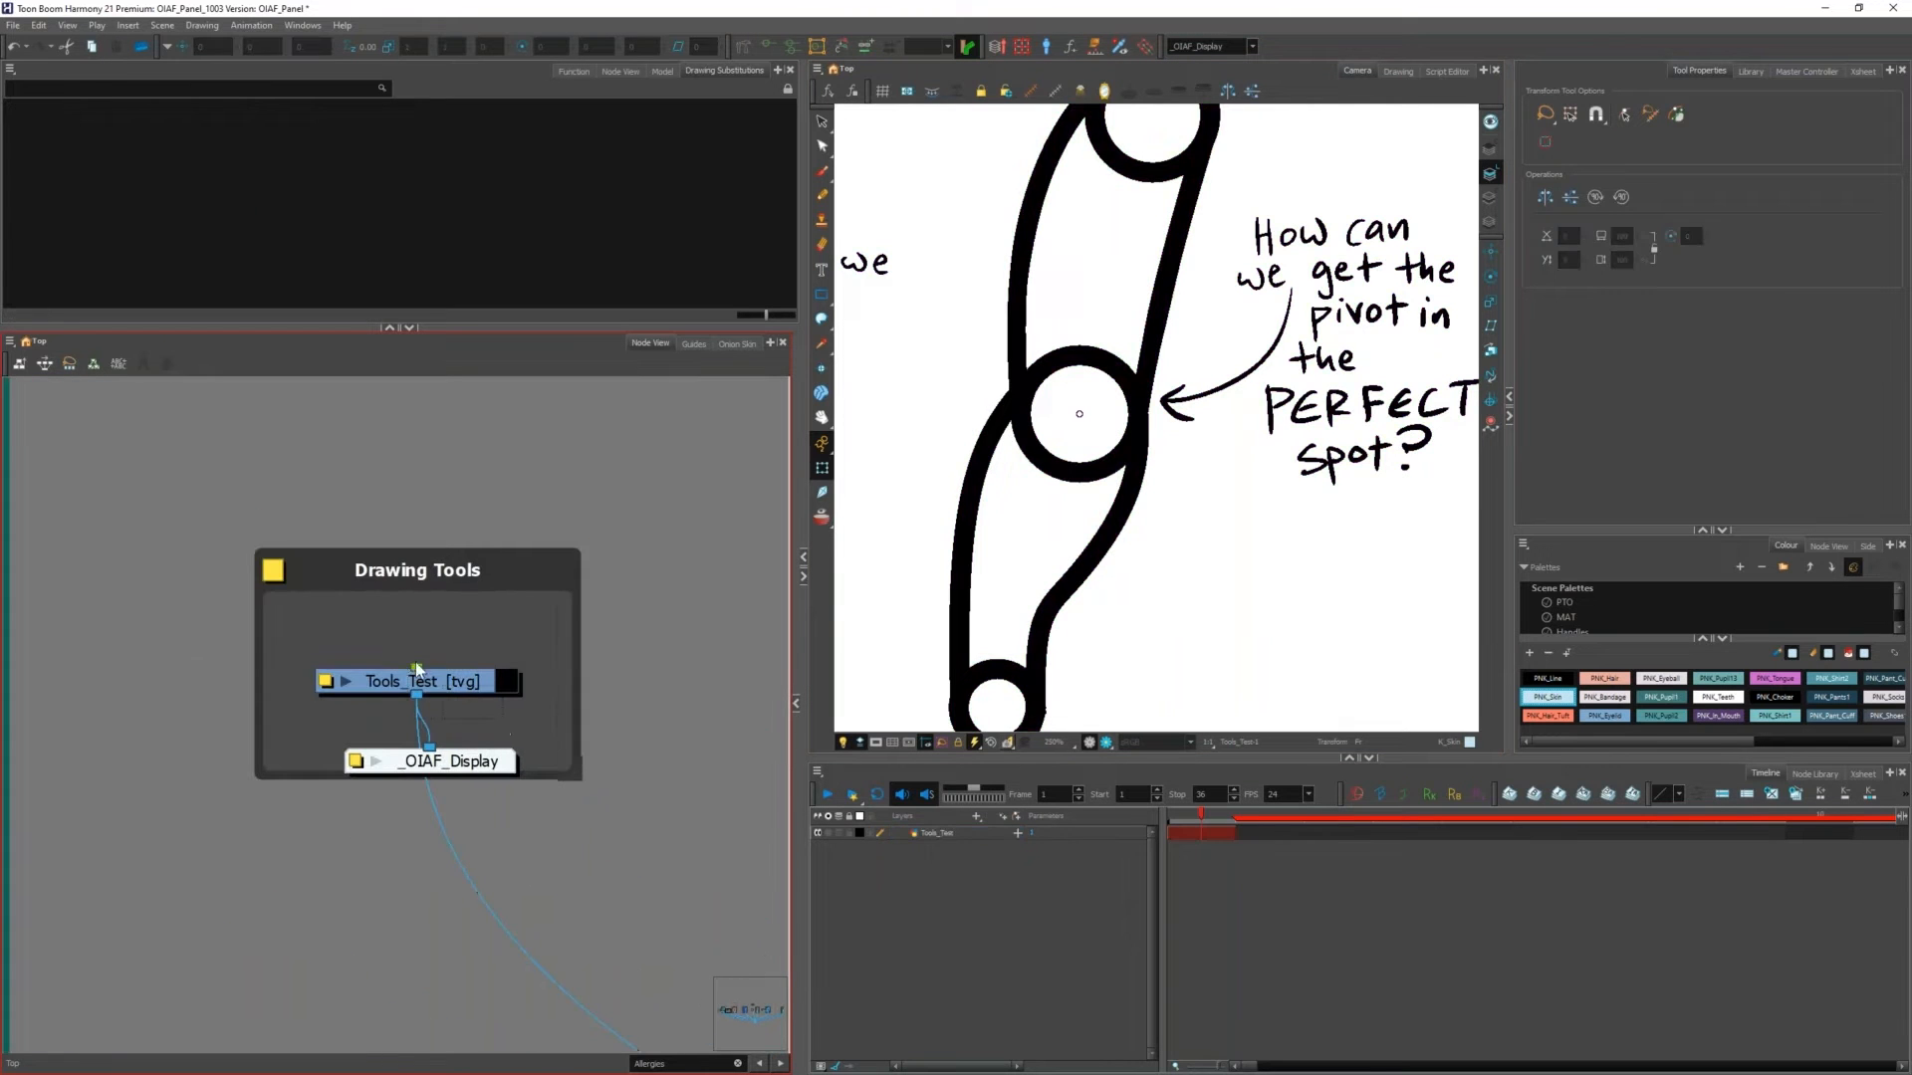
pyautogui.hotkey('ctrl', 'p')
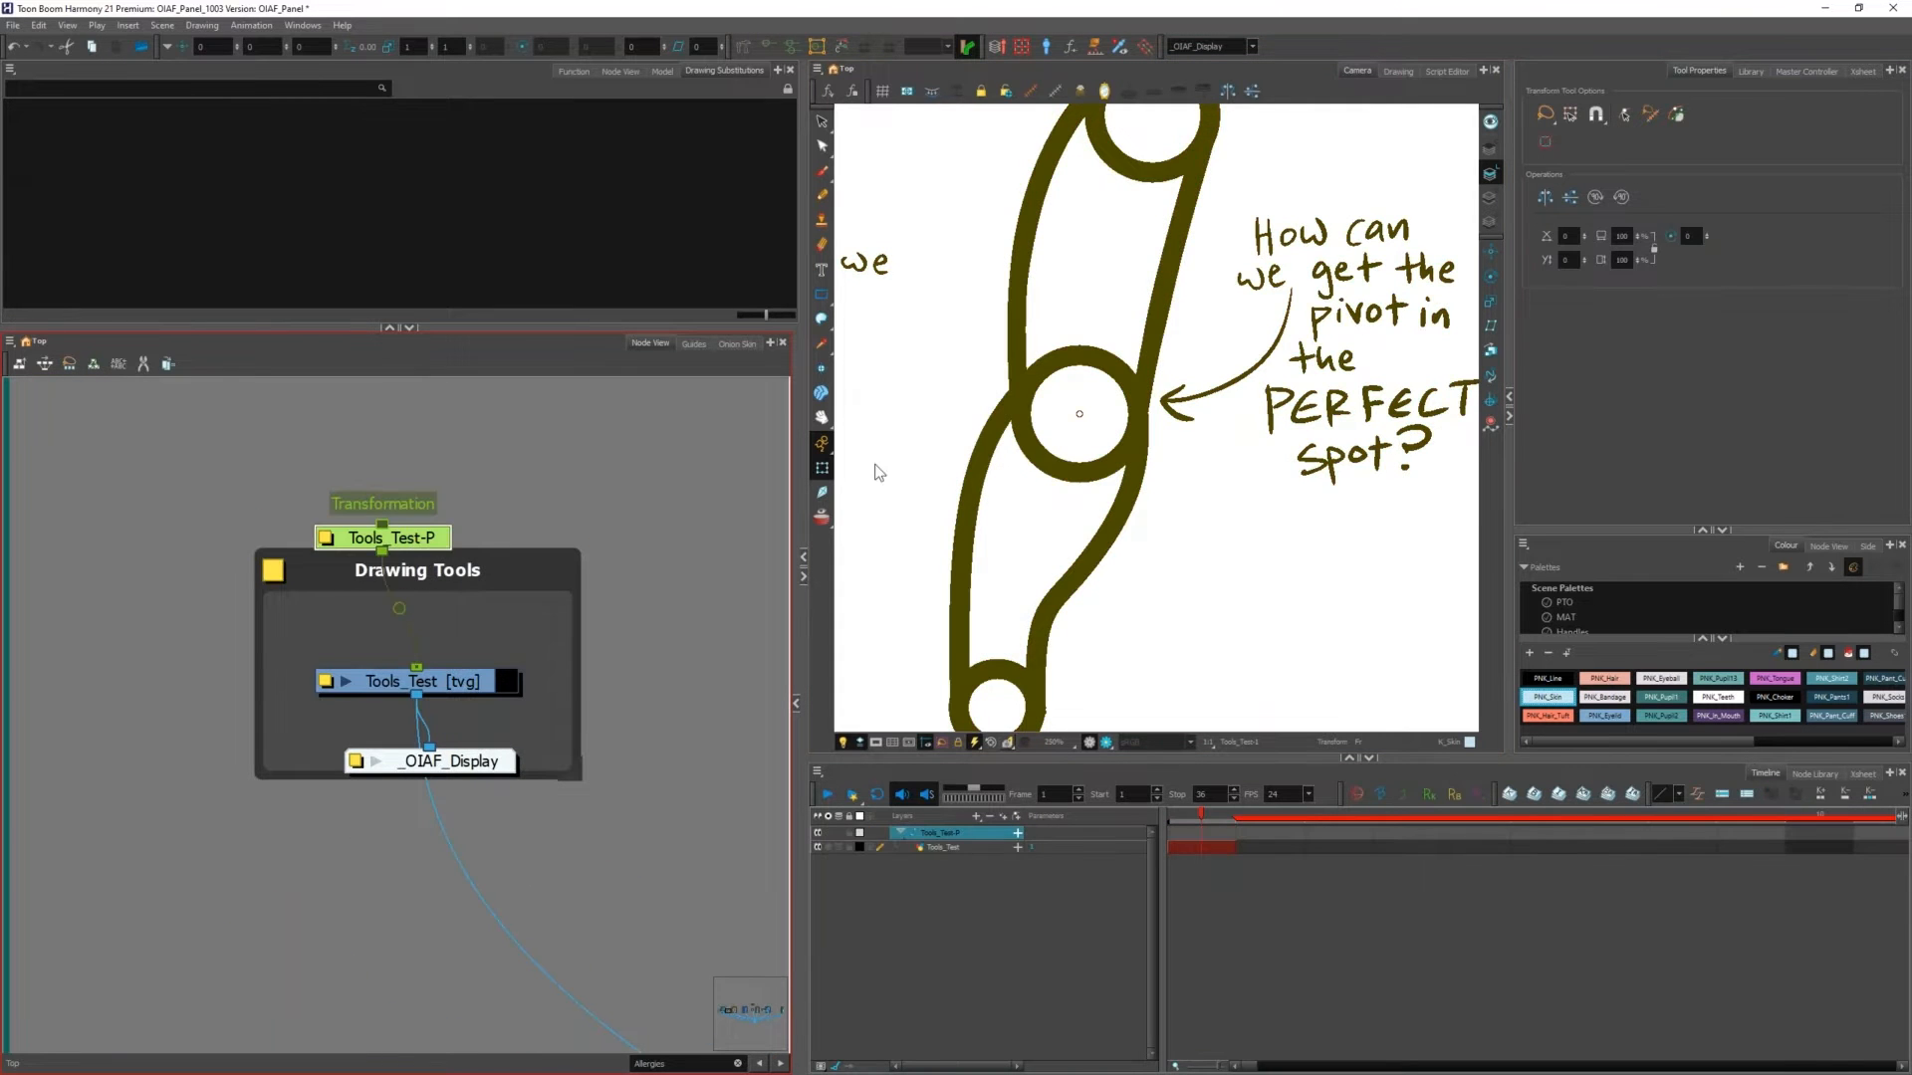
# Step: Using the Rotate tool, place the new peg's pivot inside the tiny centre circle of the curved arm's middle joint
pyautogui.click(1490, 277)
pyautogui.scroll(-2, 1043, 381)
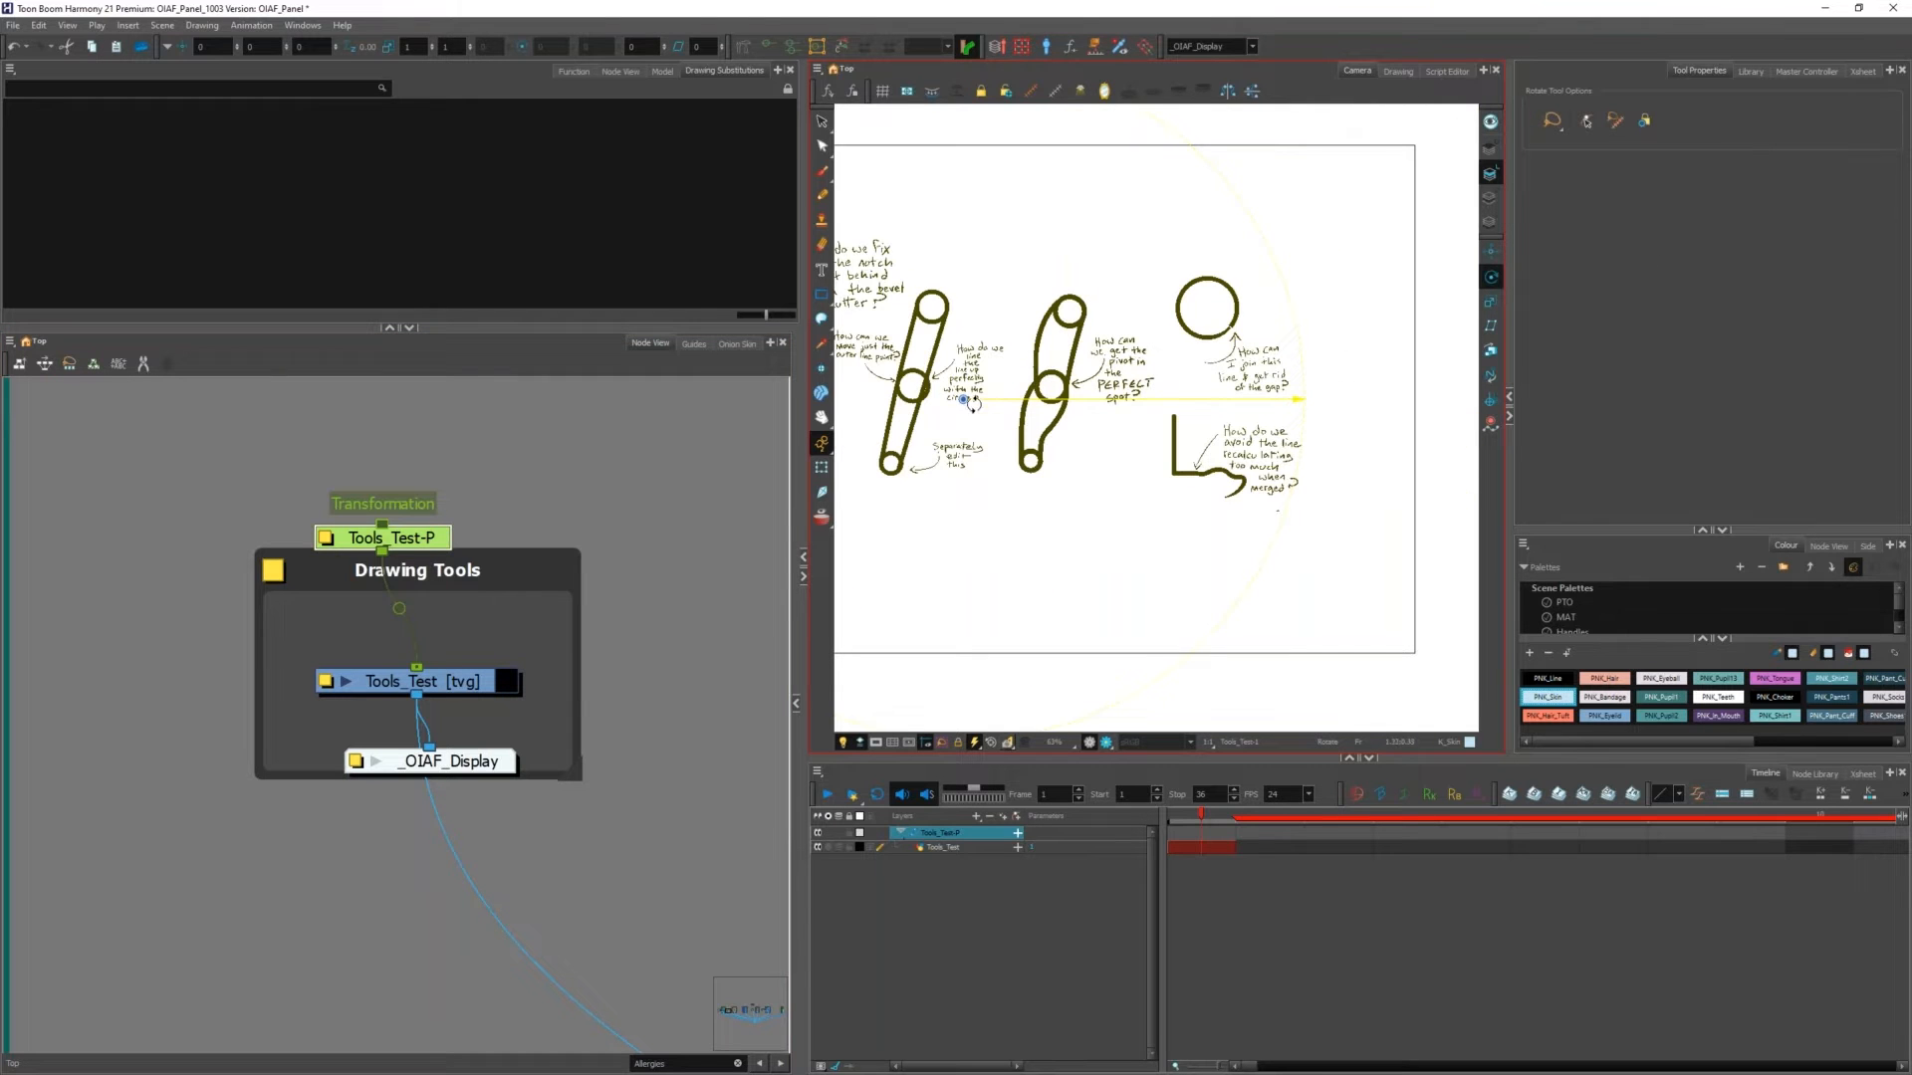
pyautogui.moveTo(968, 399); pyautogui.dragTo(1036, 386)
pyautogui.scroll(8, 1045, 386)
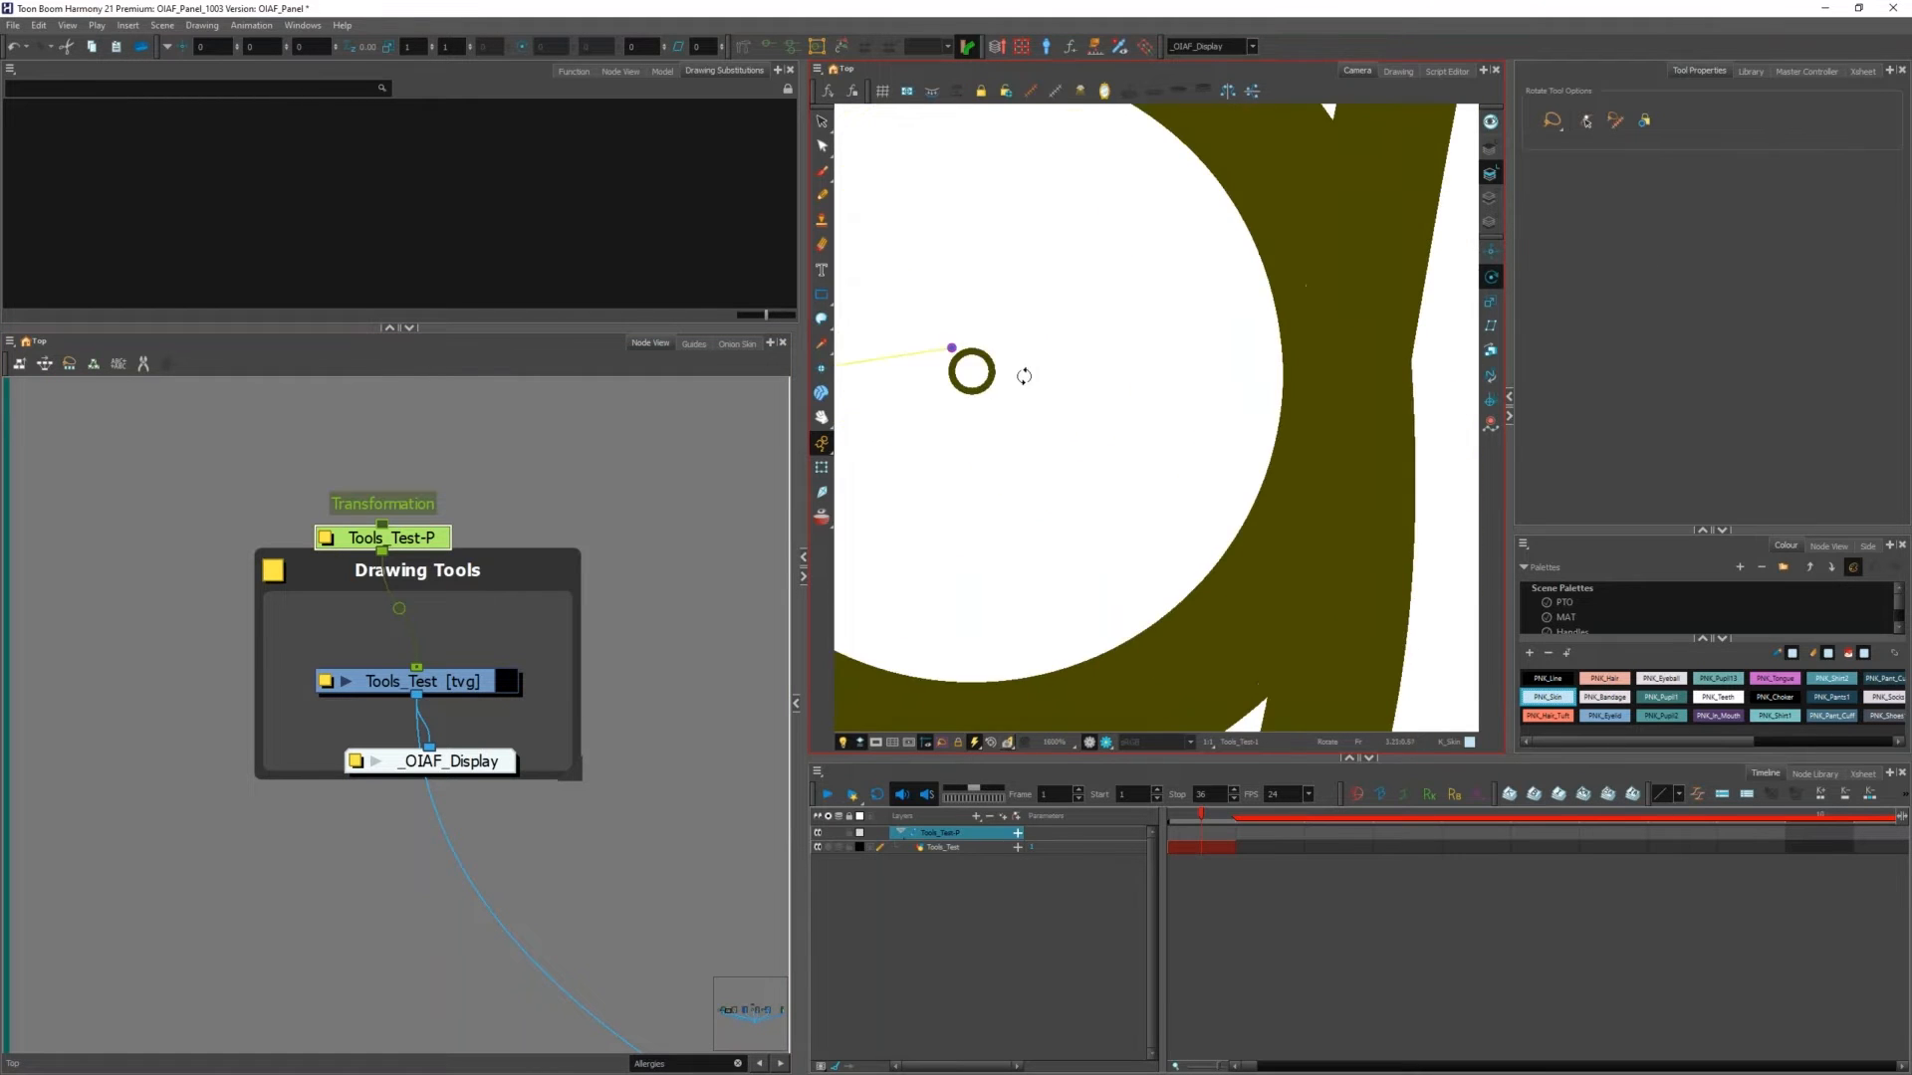
pyautogui.scroll(2, 958, 350)
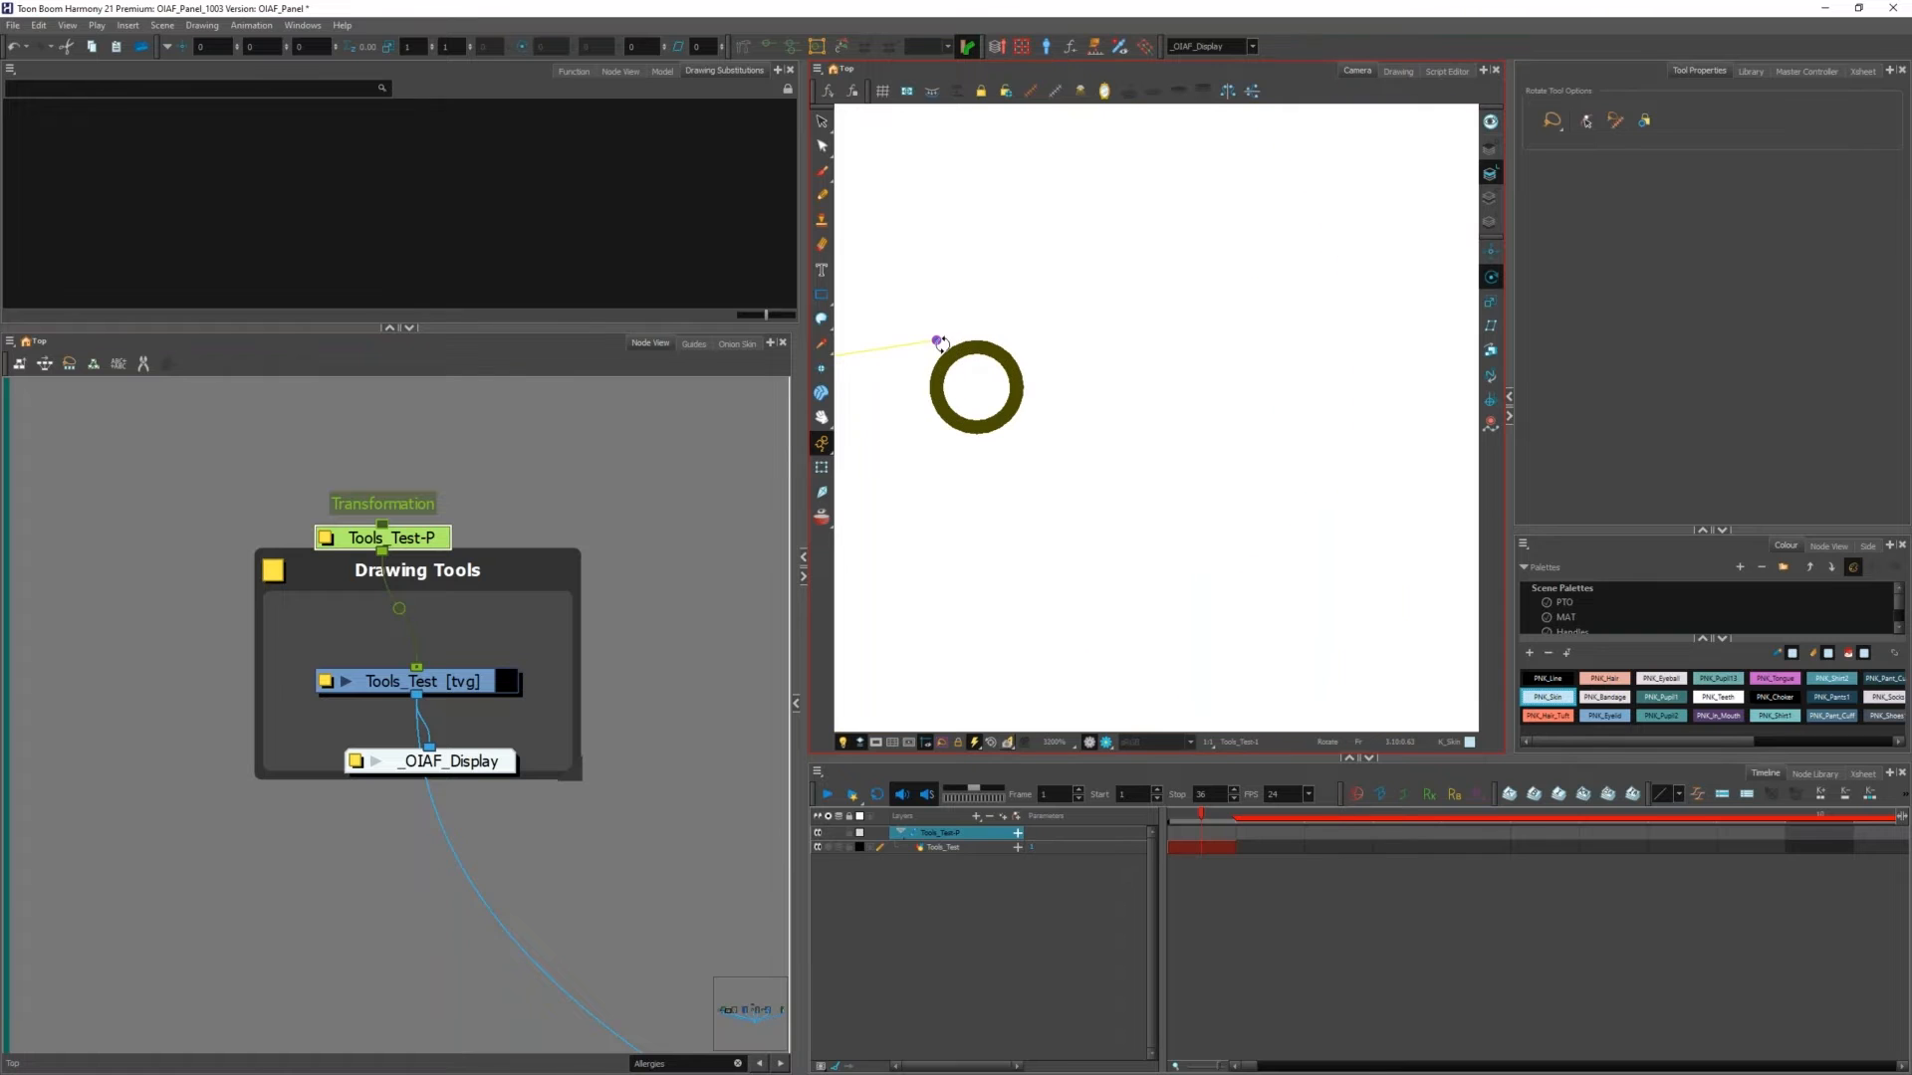
pyautogui.moveTo(972, 375); pyautogui.dragTo(975, 389)
pyautogui.scroll(-10, 975, 389)
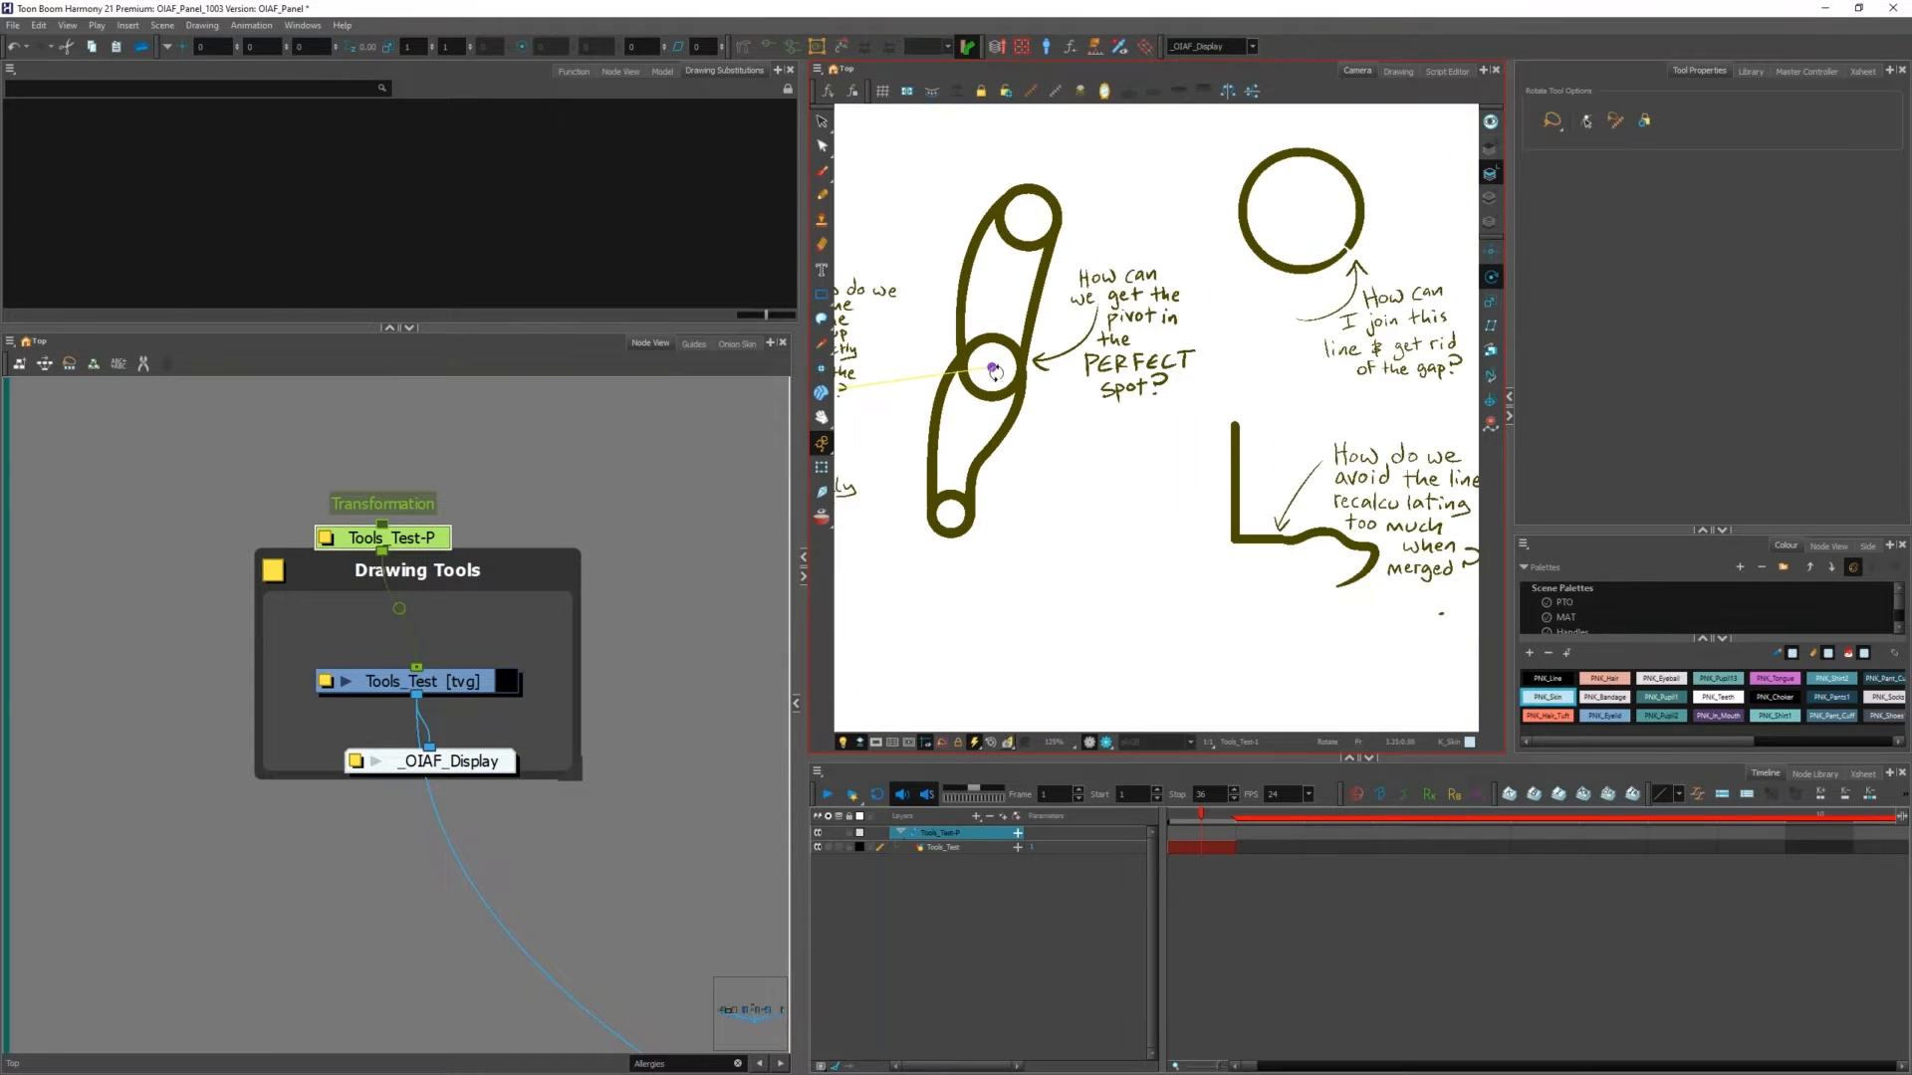
# Step: Cut a narrow second gap through the upper-left stroke of the gapped circle with the Cutter tool
pyautogui.scroll(5, 1172, 359)
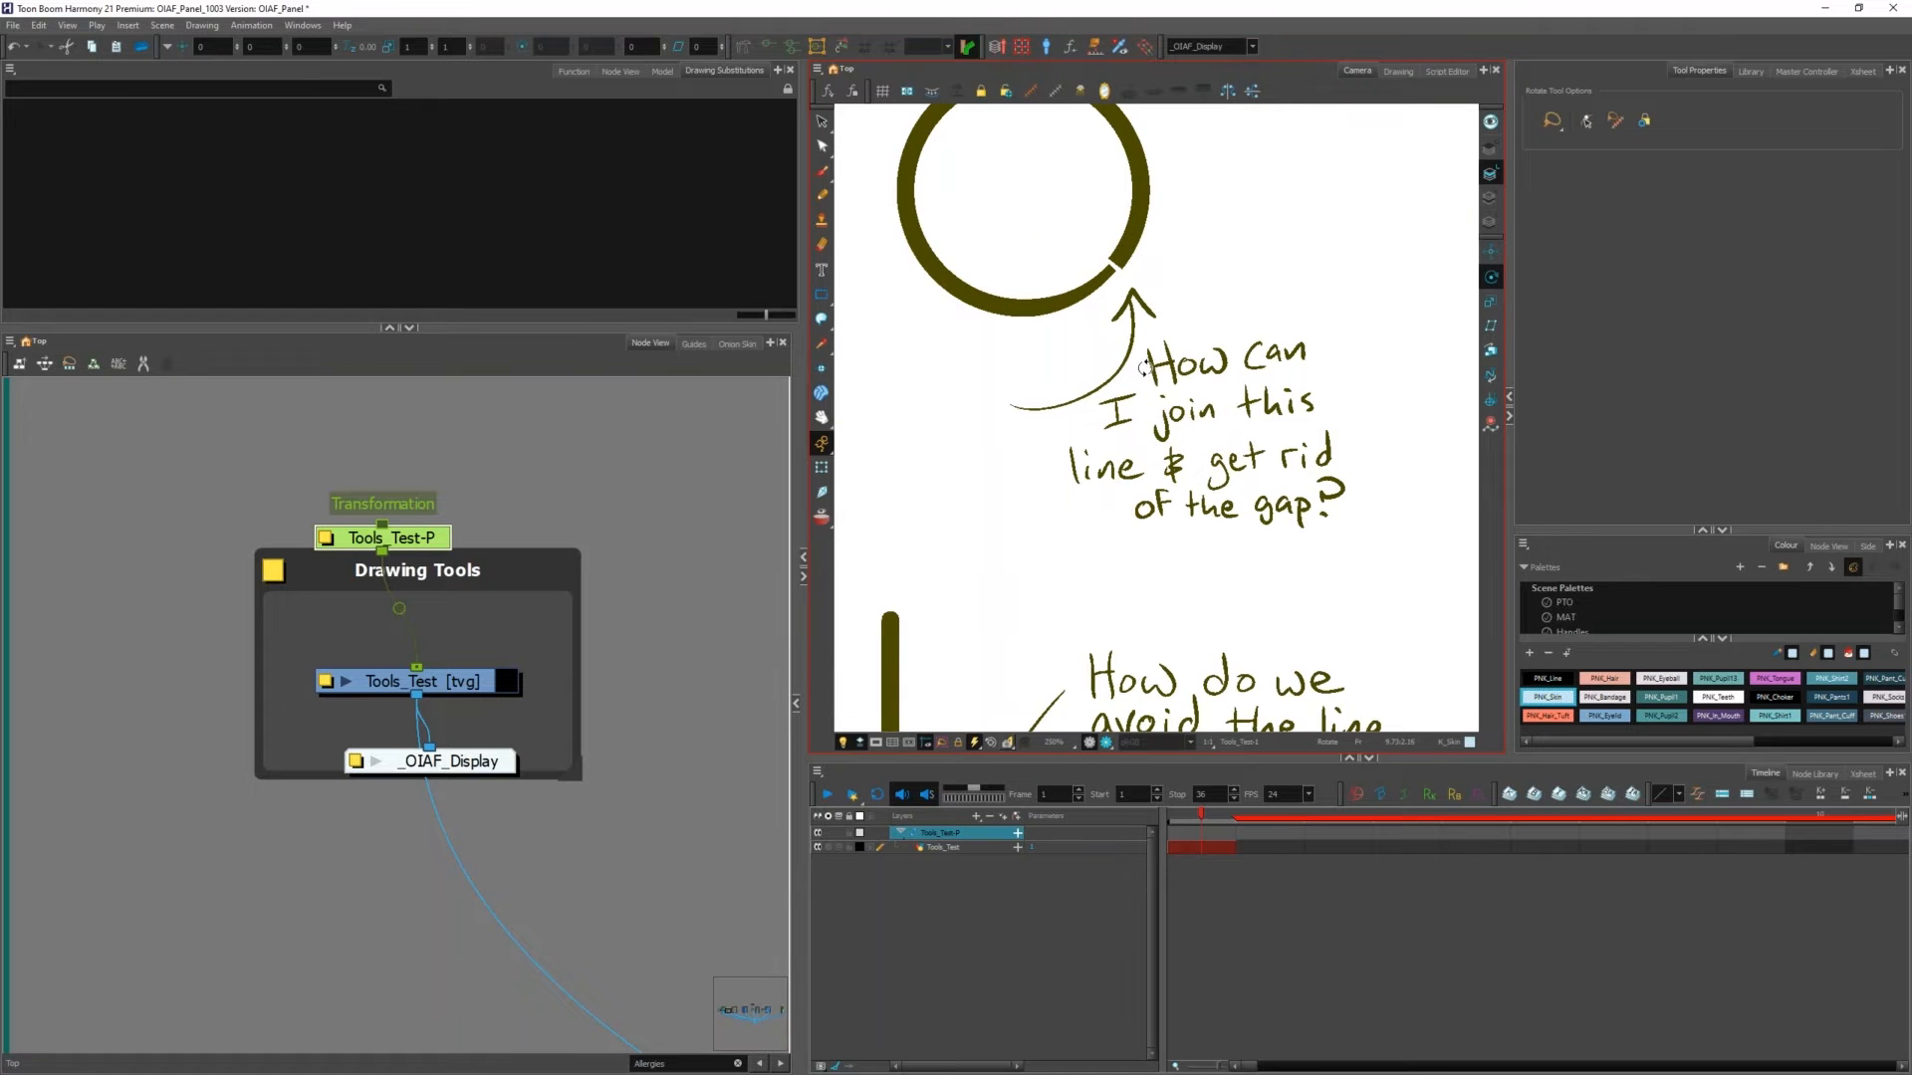
pyautogui.hotkey('alt', 's')
pyautogui.moveTo(1168, 275); pyautogui.dragTo(1222, 373)
pyautogui.scroll(1, 1127, 240)
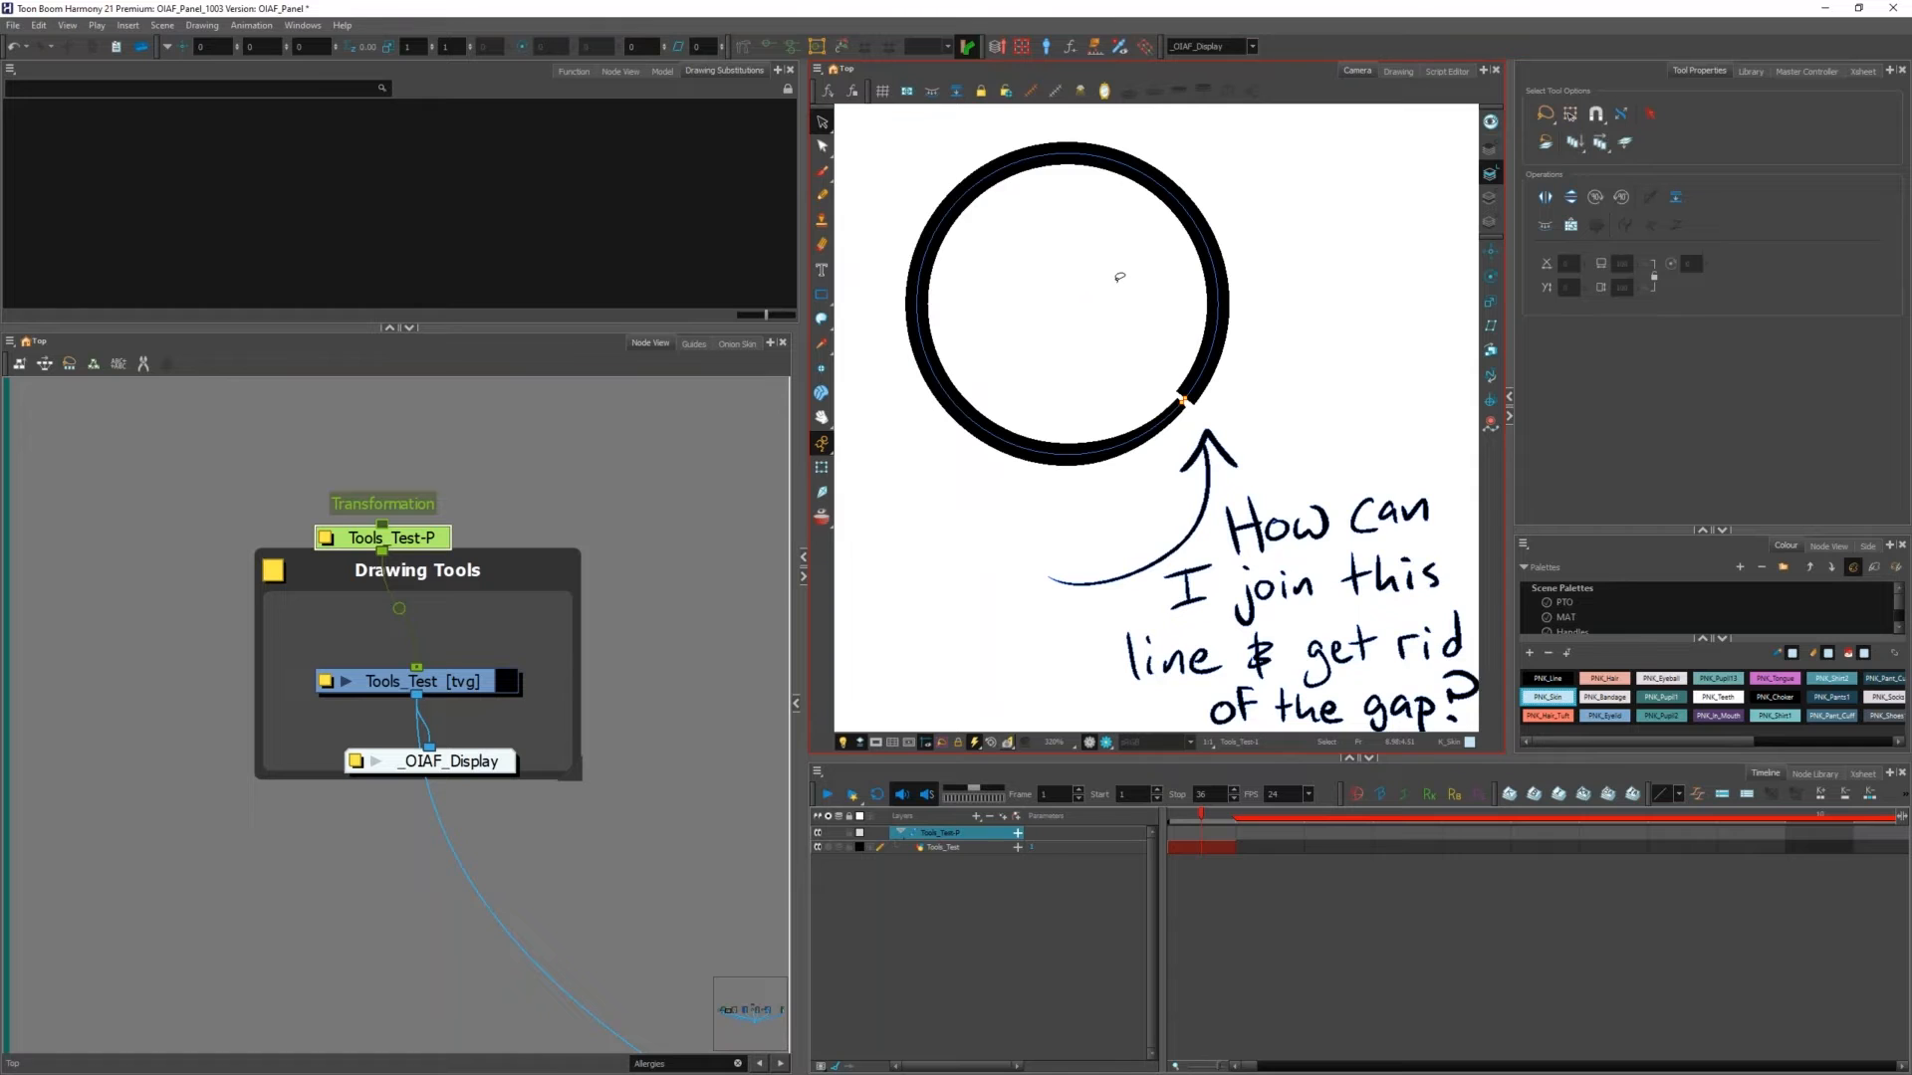
pyautogui.hotkey('ctrl', 'a')
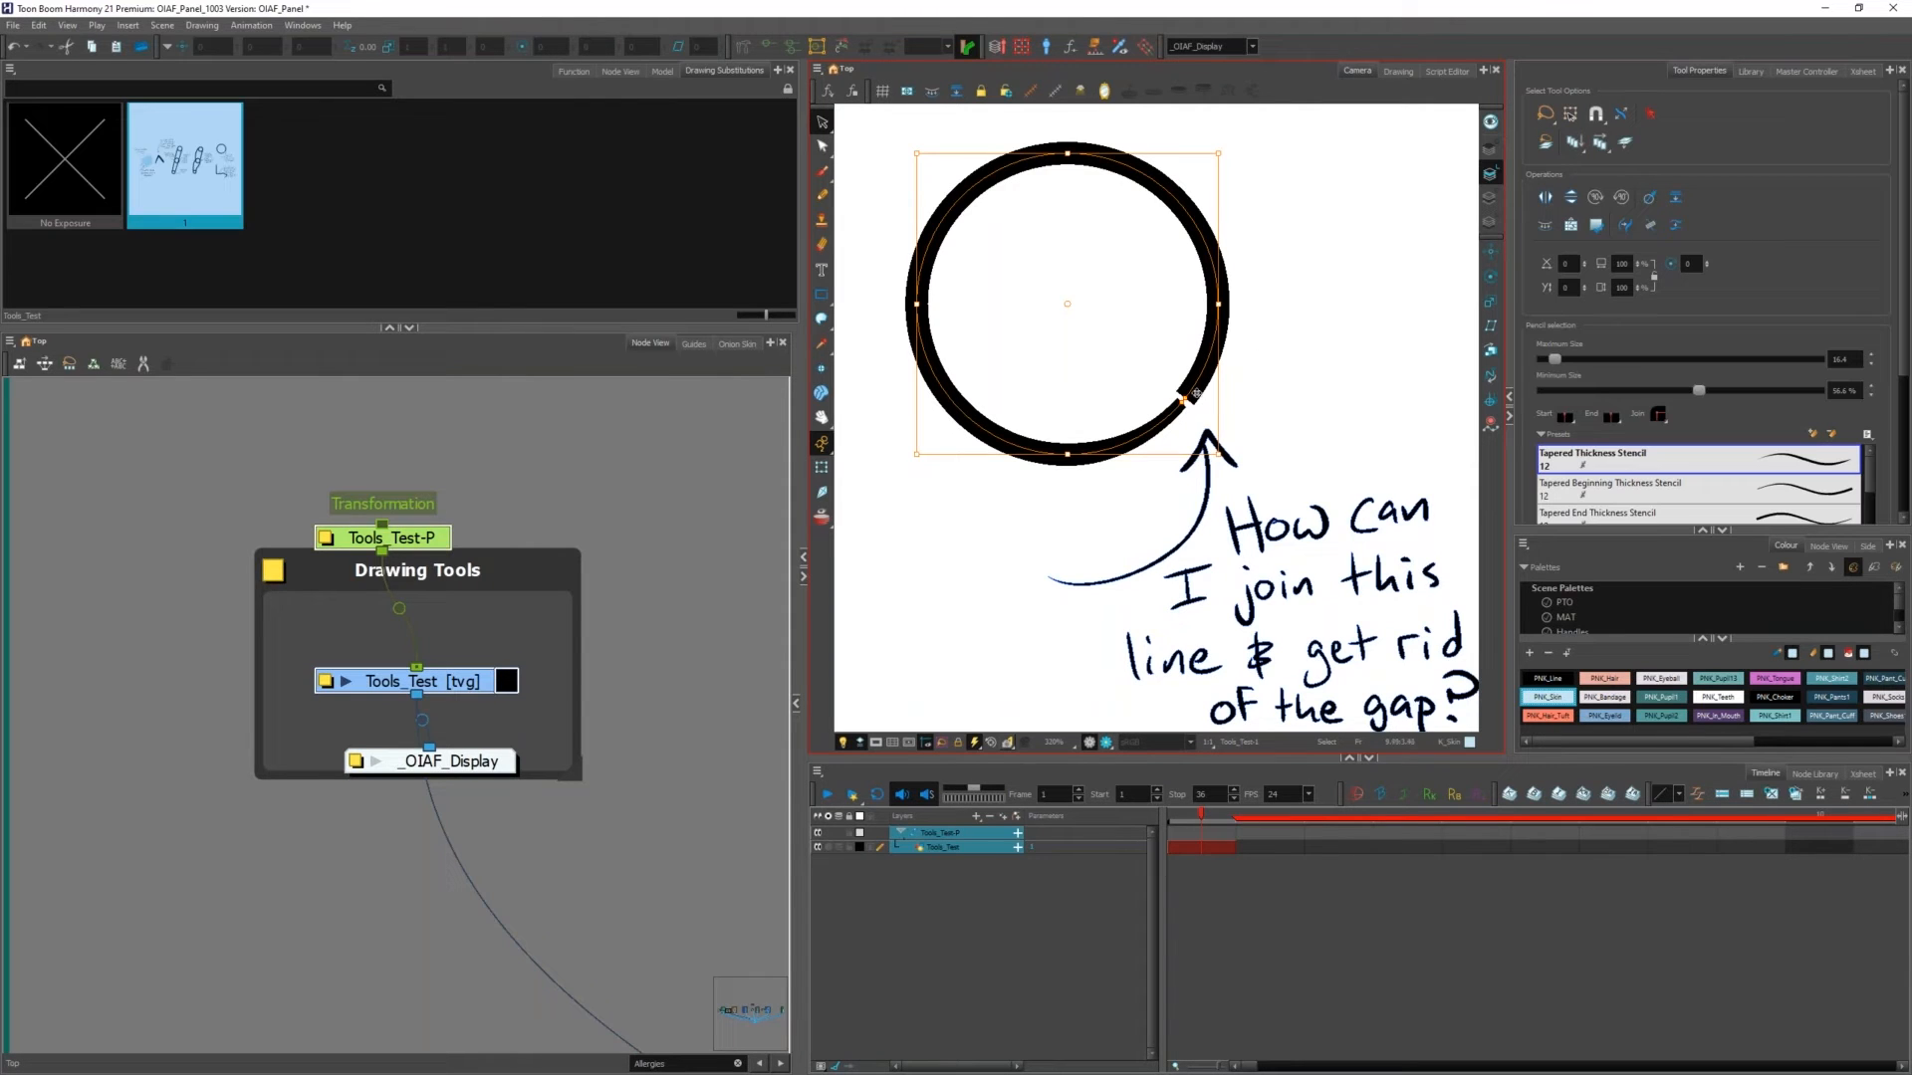
pyautogui.press('Escape')
pyautogui.scroll(2, 1180, 396)
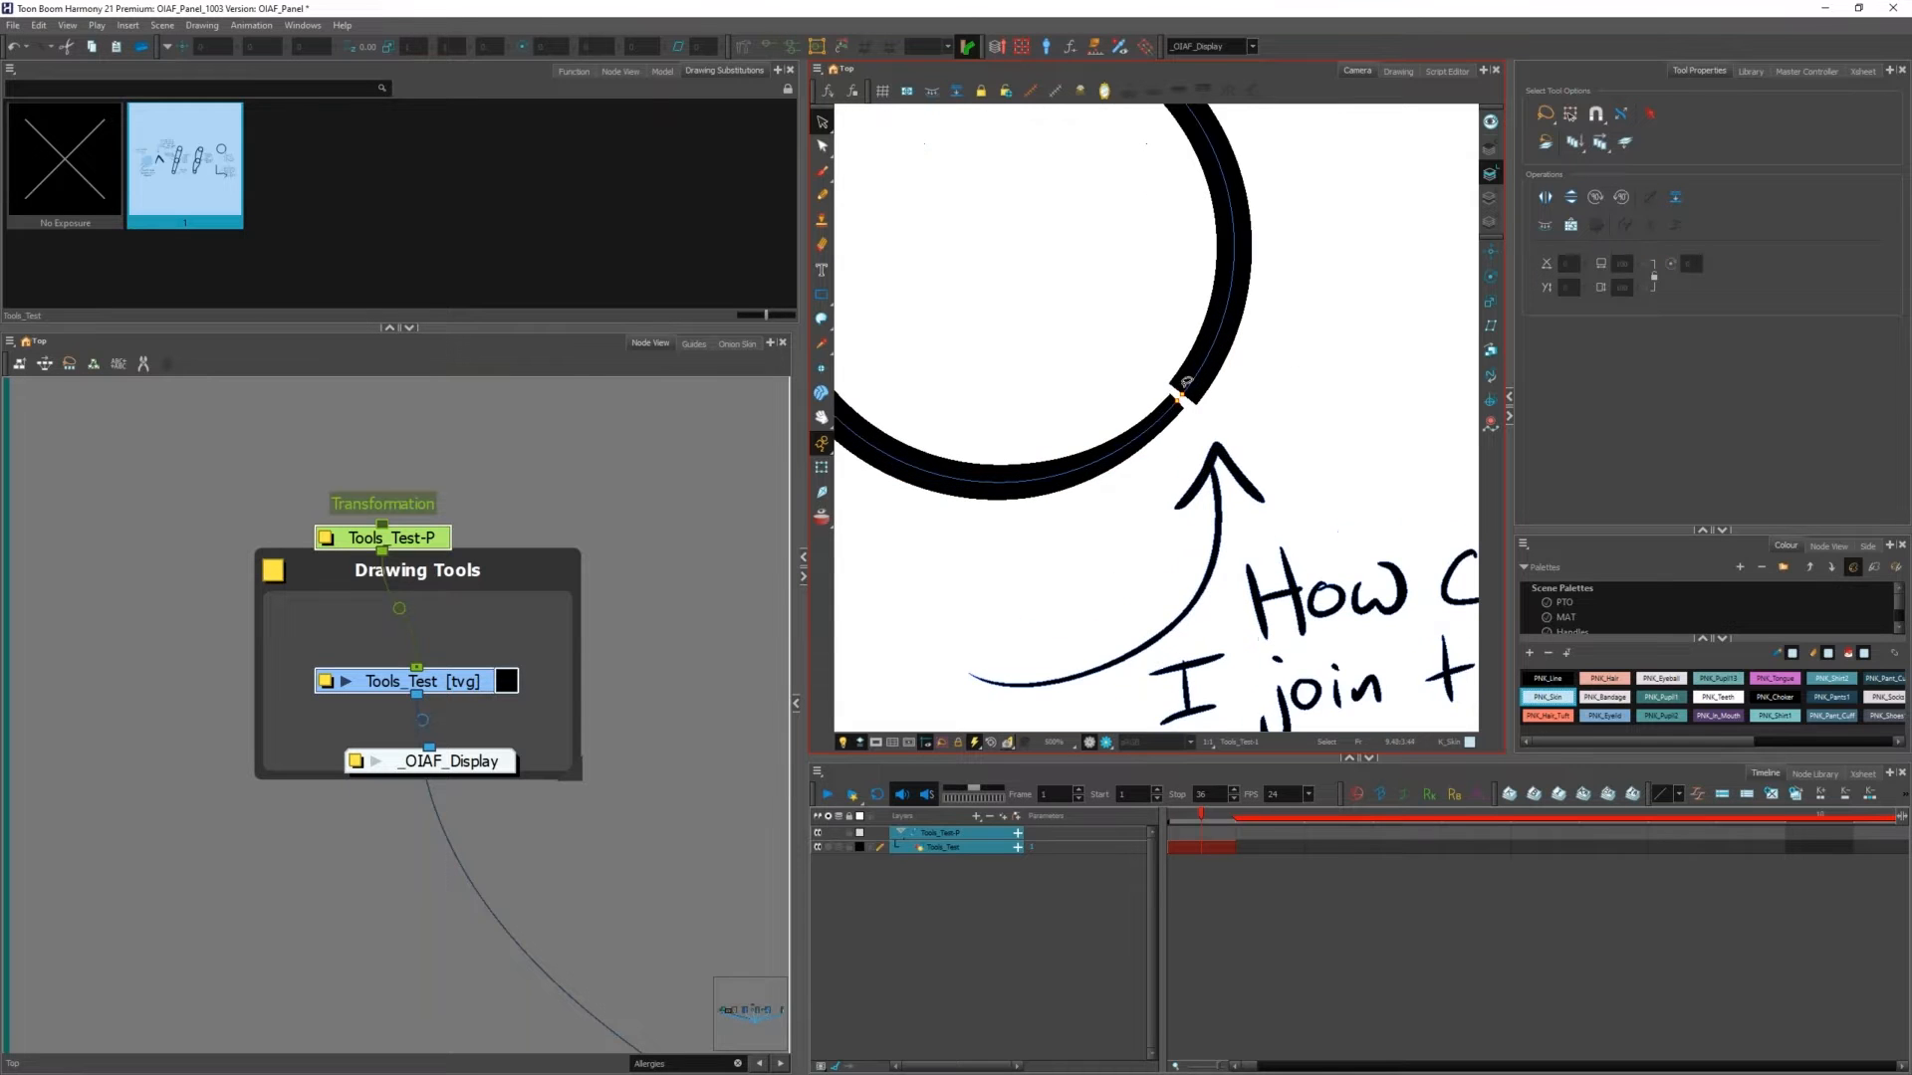
pyautogui.scroll(-2, 1176, 383)
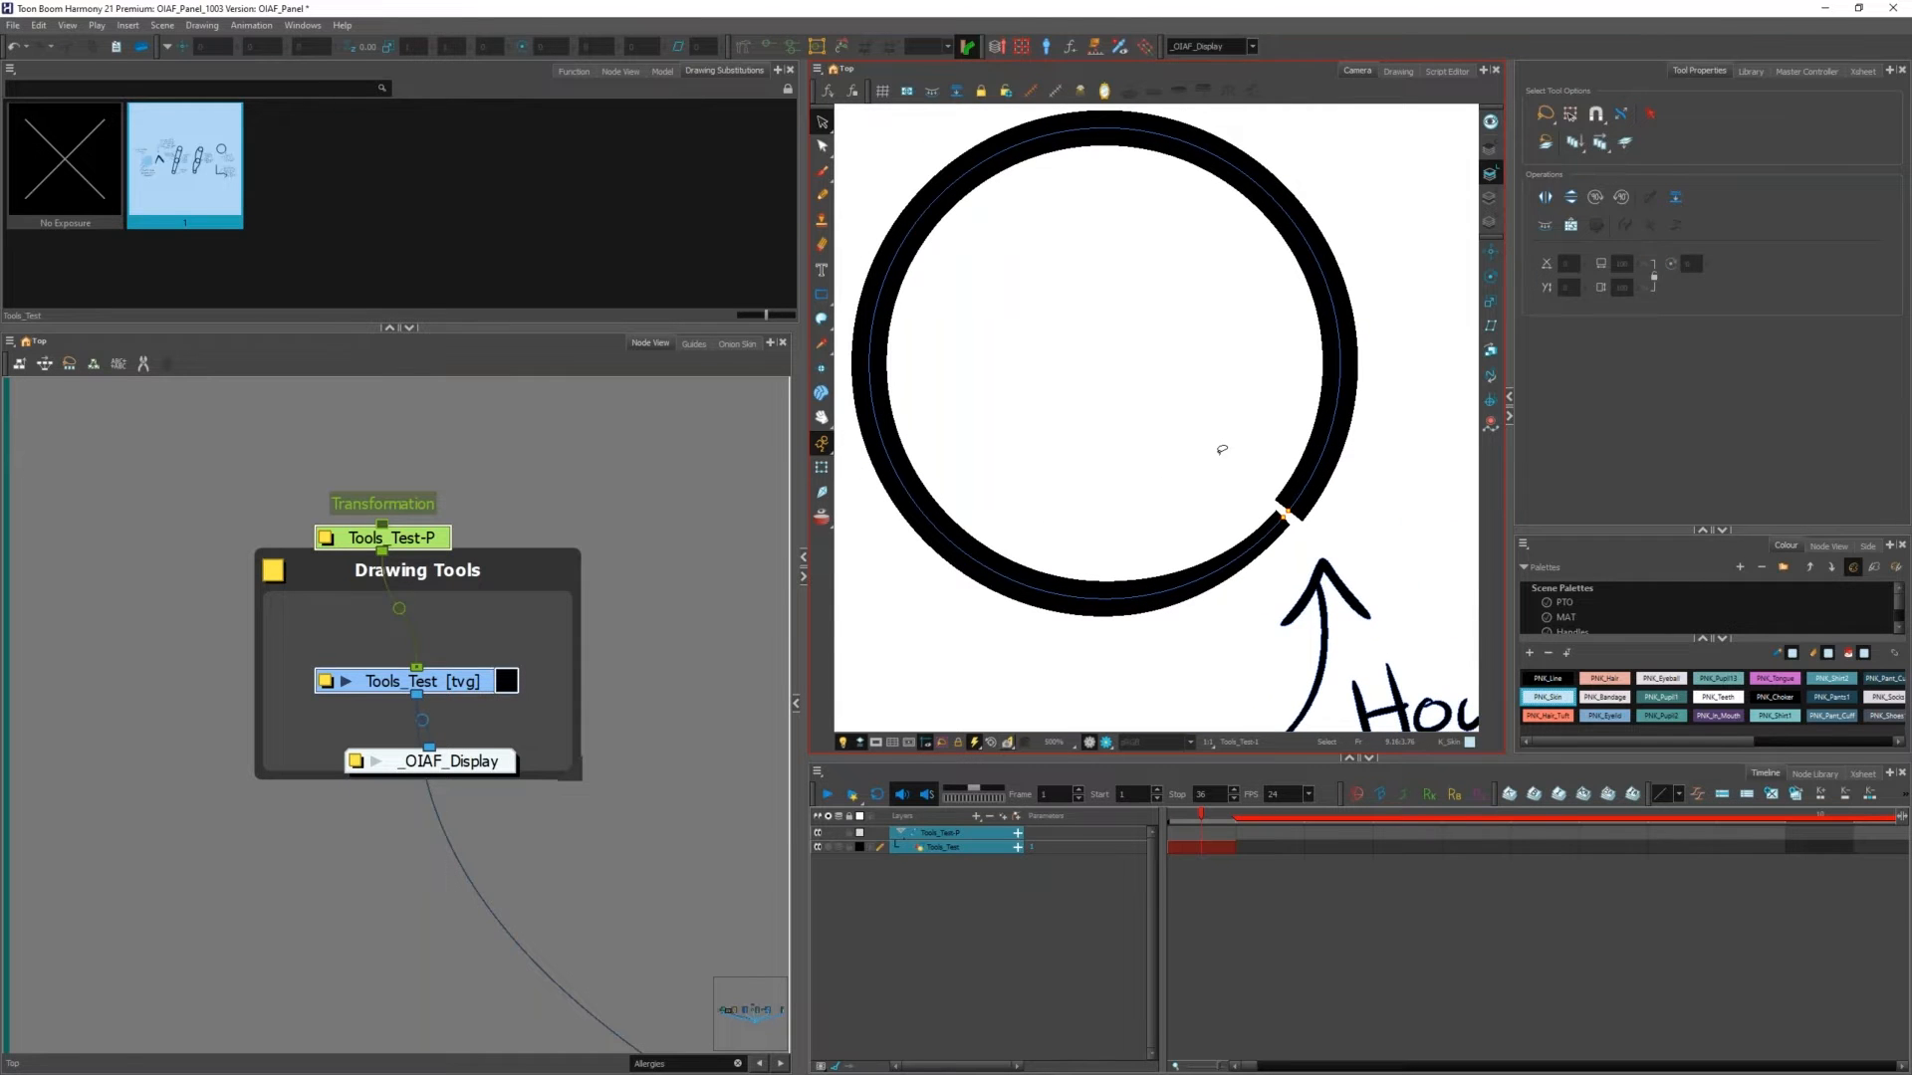
pyautogui.hotkey('alt', 't')
pyautogui.moveTo(959, 180); pyautogui.dragTo(1001, 211)
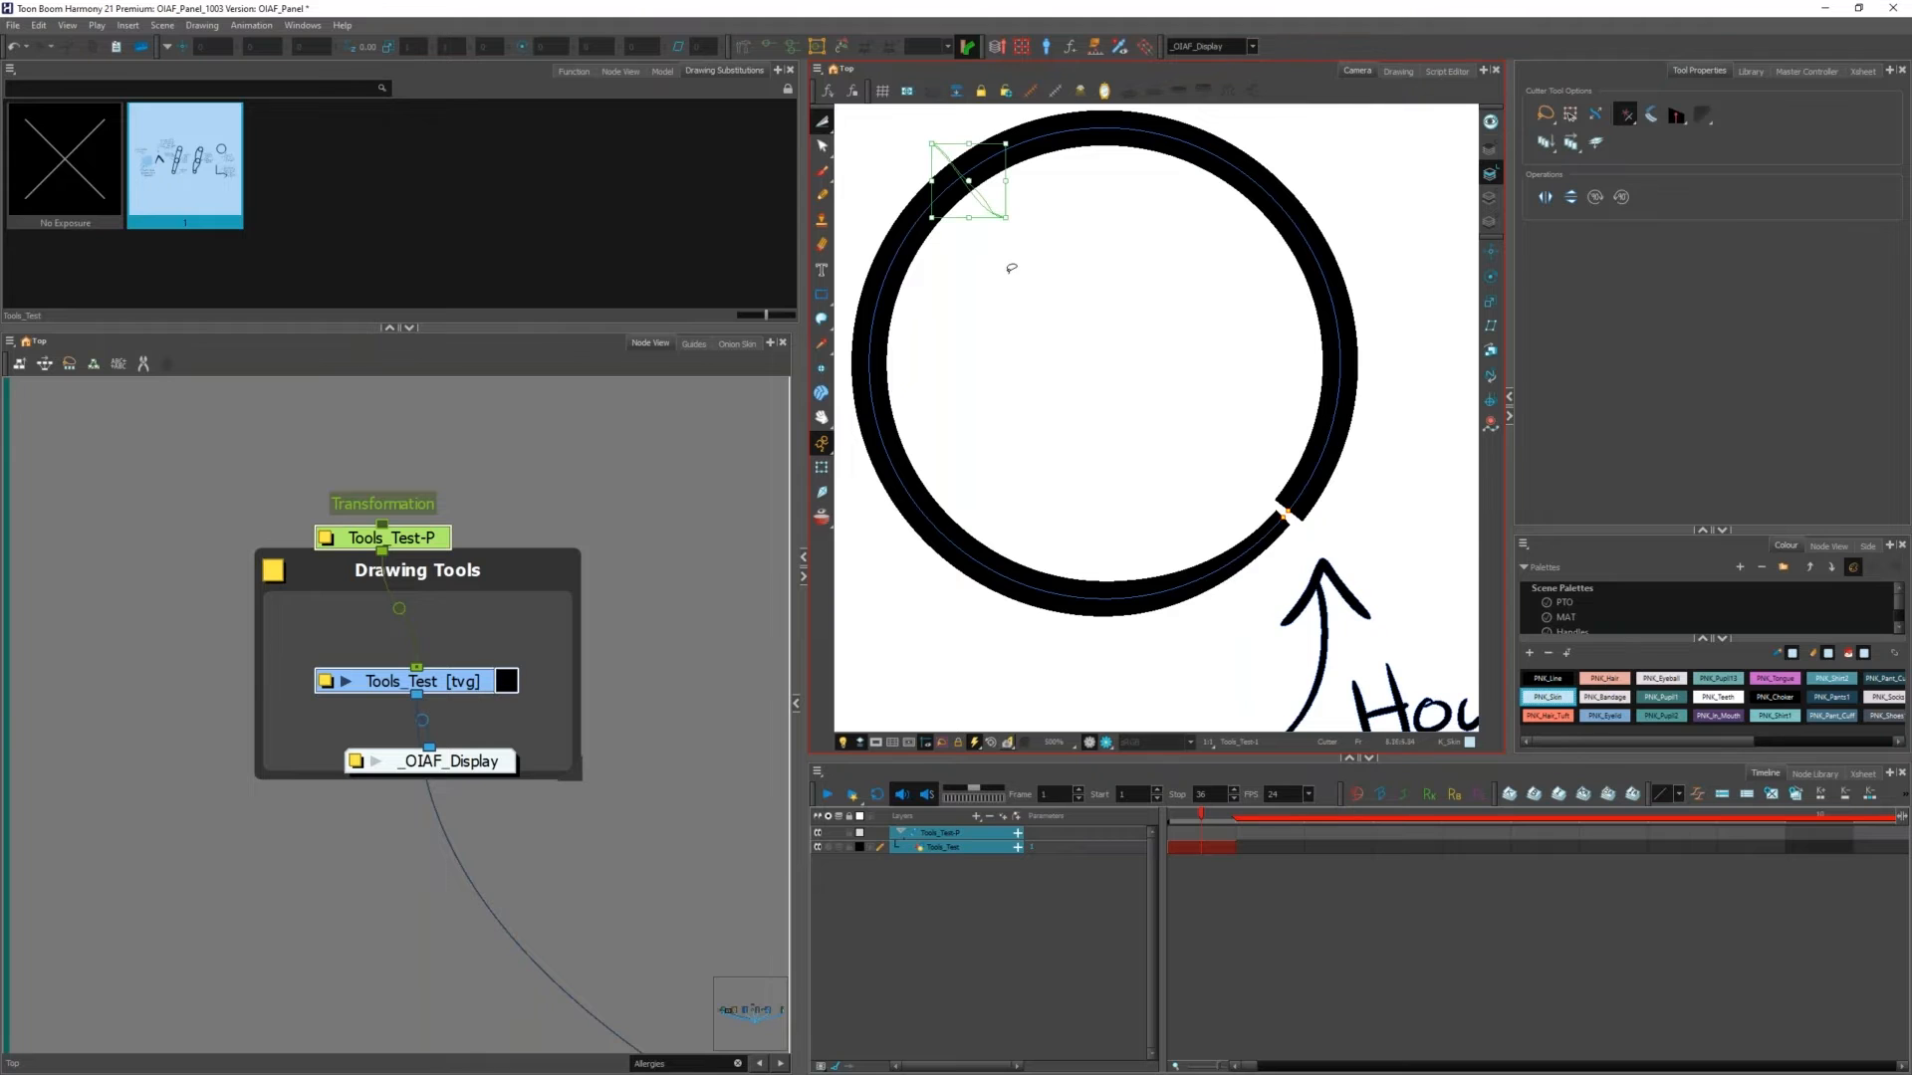
pyautogui.press('Delete')
# Step: Merge the circle's two arcs into one pencil line and remove the thickness points at the former lower-right gap
pyautogui.hotkey('alt', 's')
pyautogui.click(1271, 203)
pyautogui.click(916, 502)
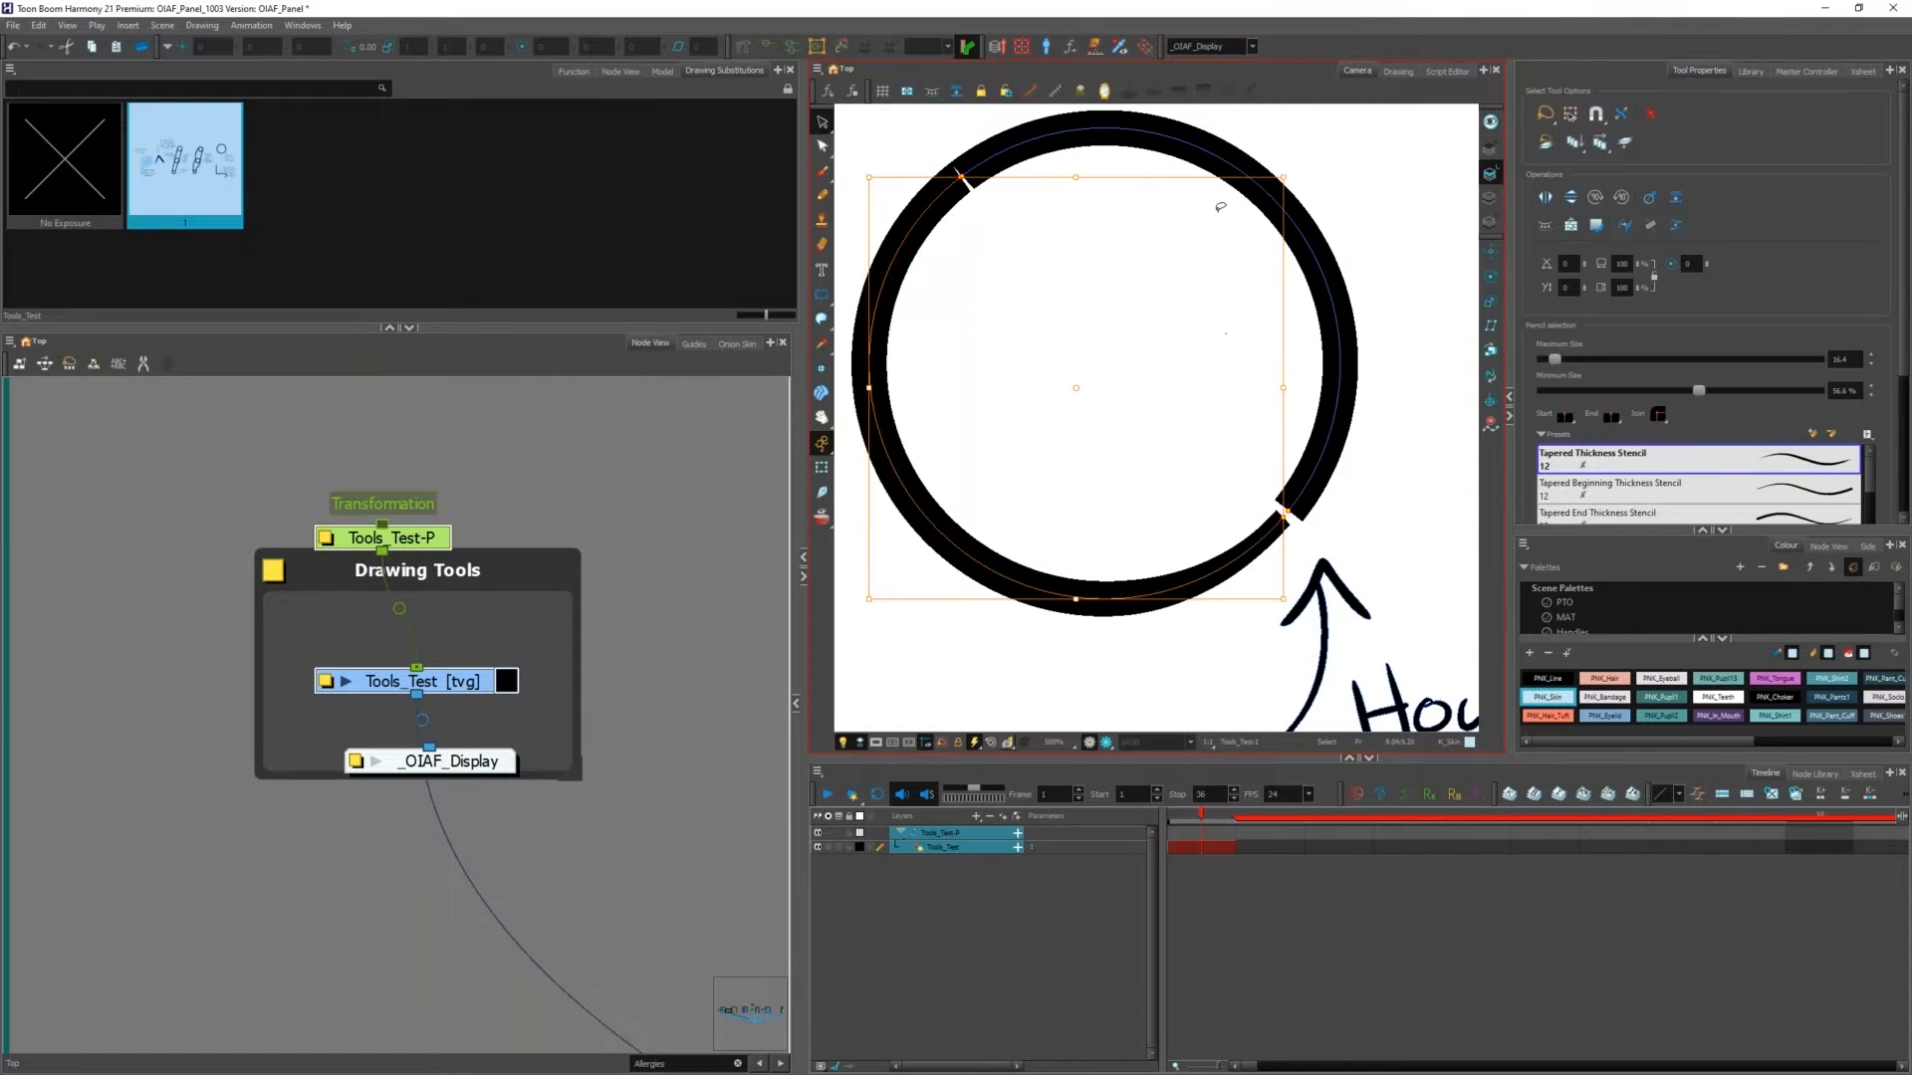
pyautogui.keyDown('shift'); pyautogui.click(1284, 208); pyautogui.keyUp('shift')
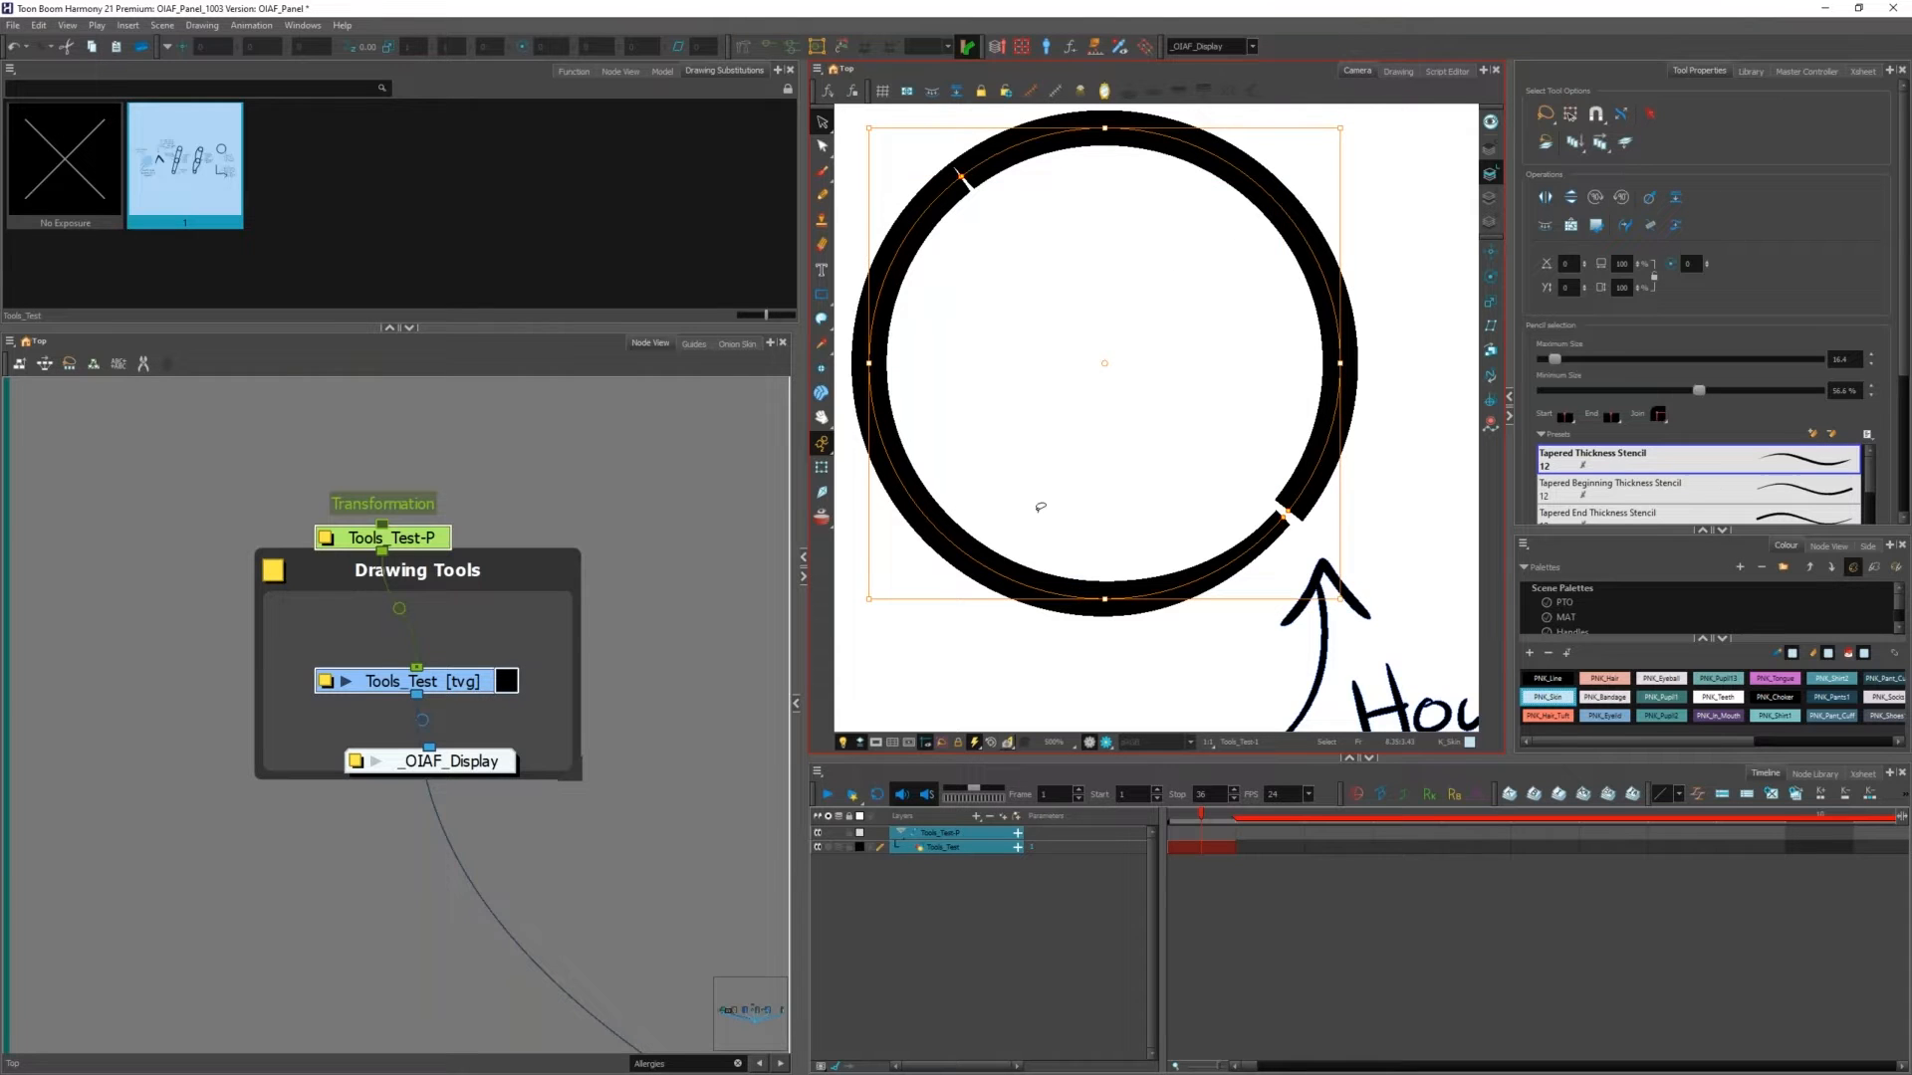
pyautogui.click(1650, 225)
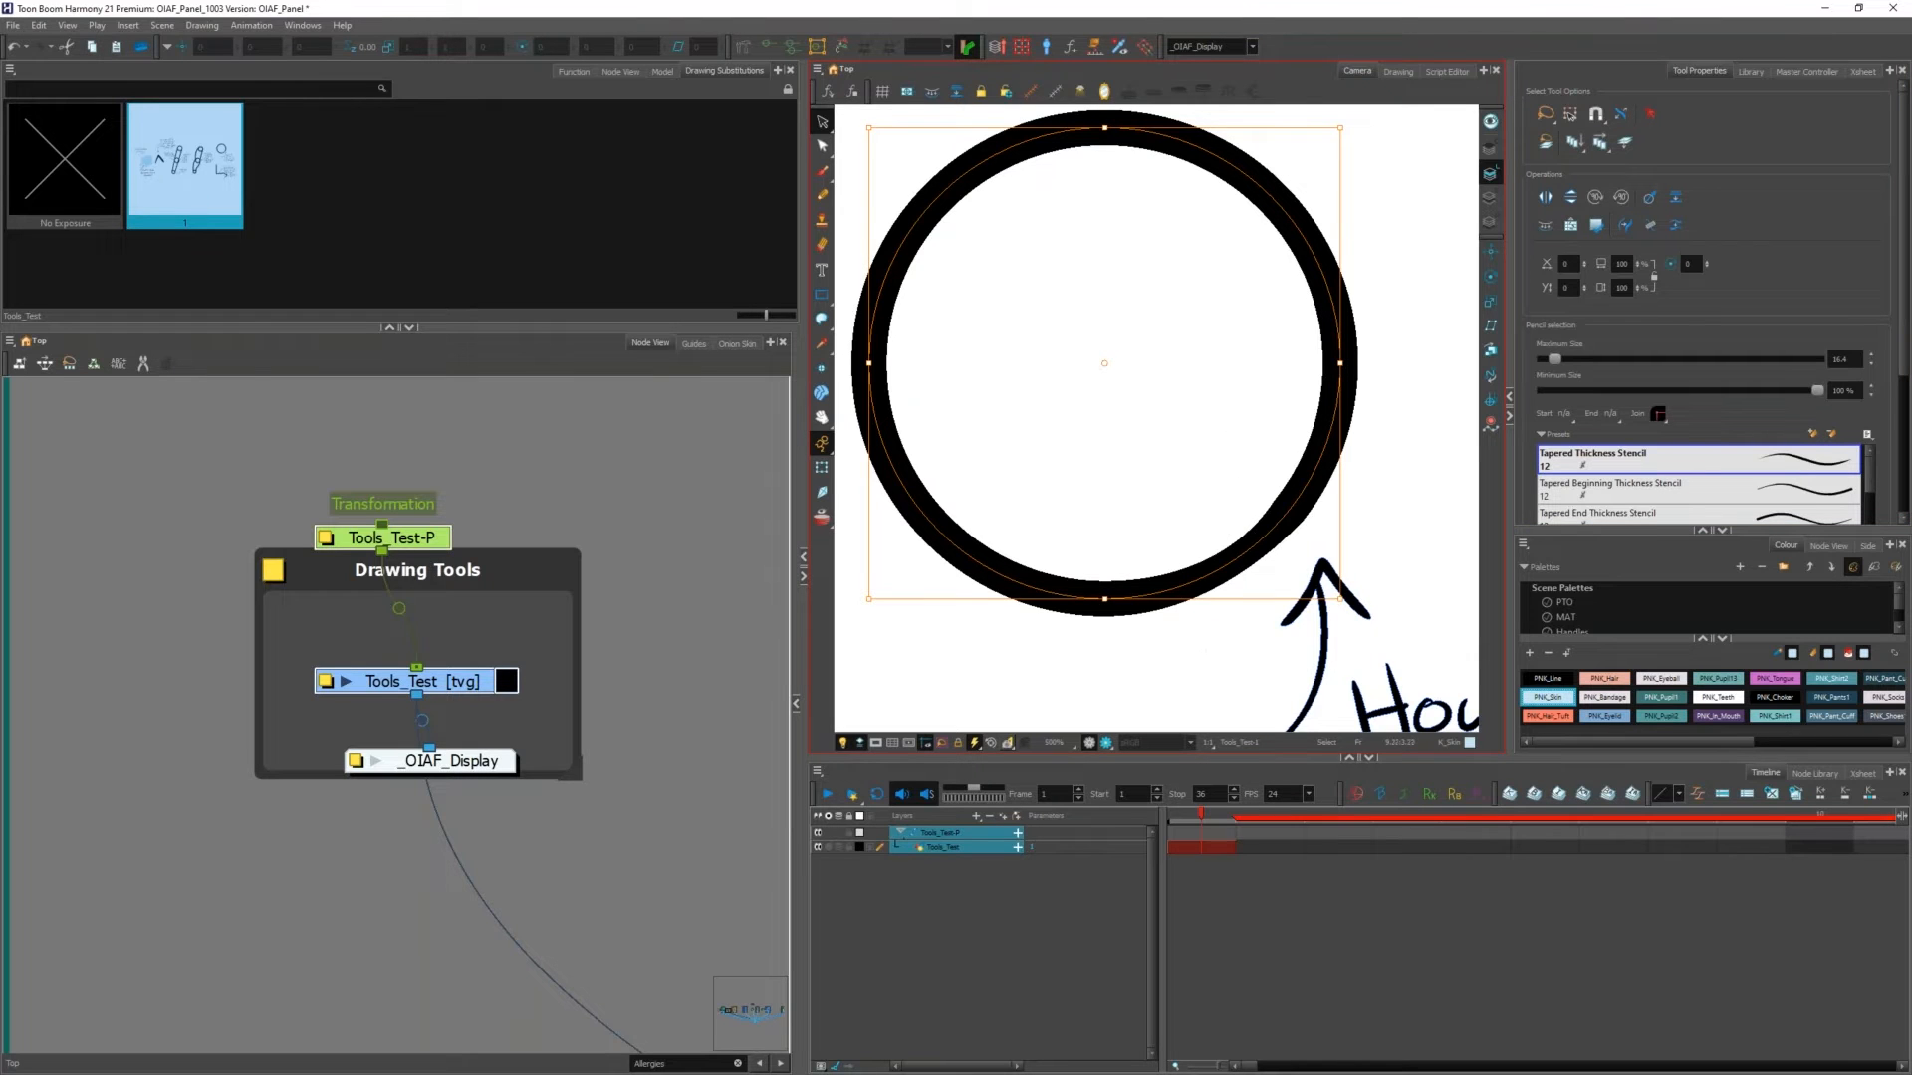
pyautogui.hotkey('alt', 'a')
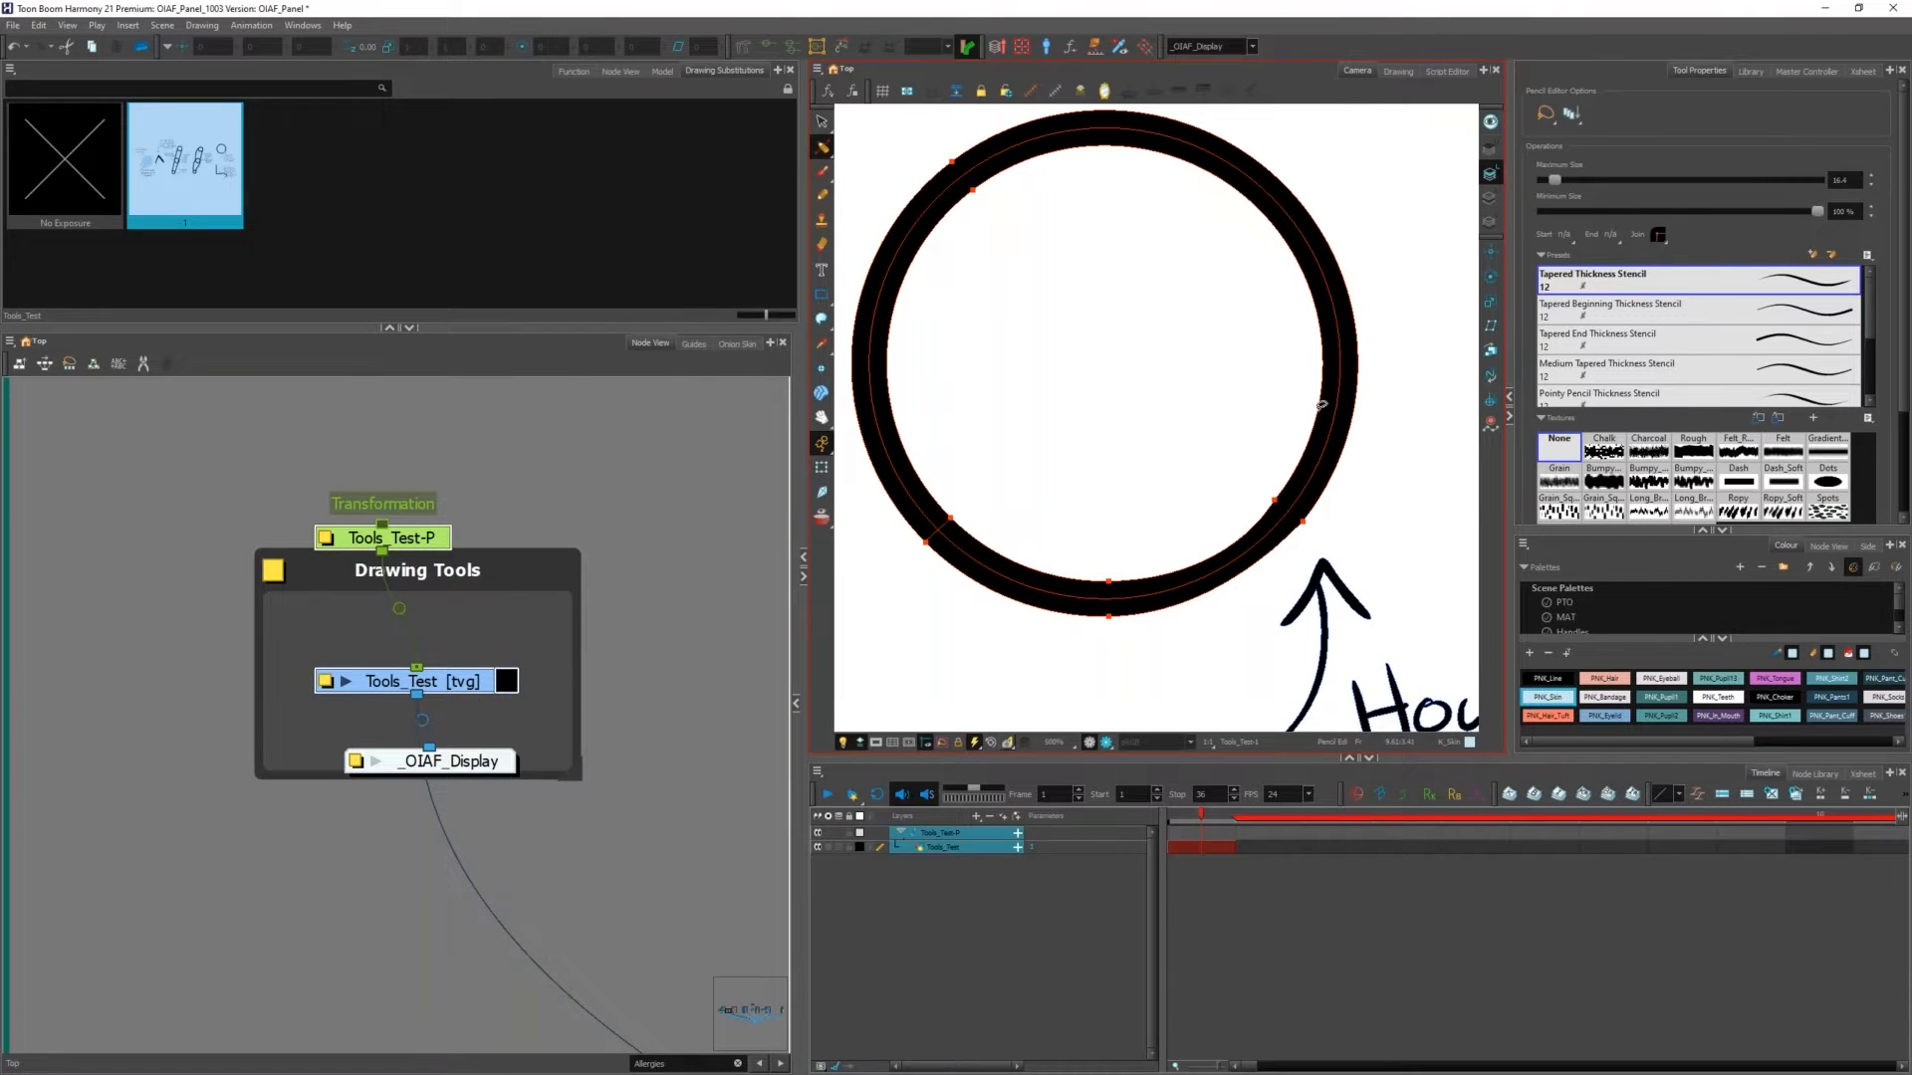
pyautogui.moveTo(1341, 498)
pyautogui.mouseDown()
pyautogui.moveTo(1366, 454)
pyautogui.moveTo(1284, 615)
pyautogui.mouseUp()
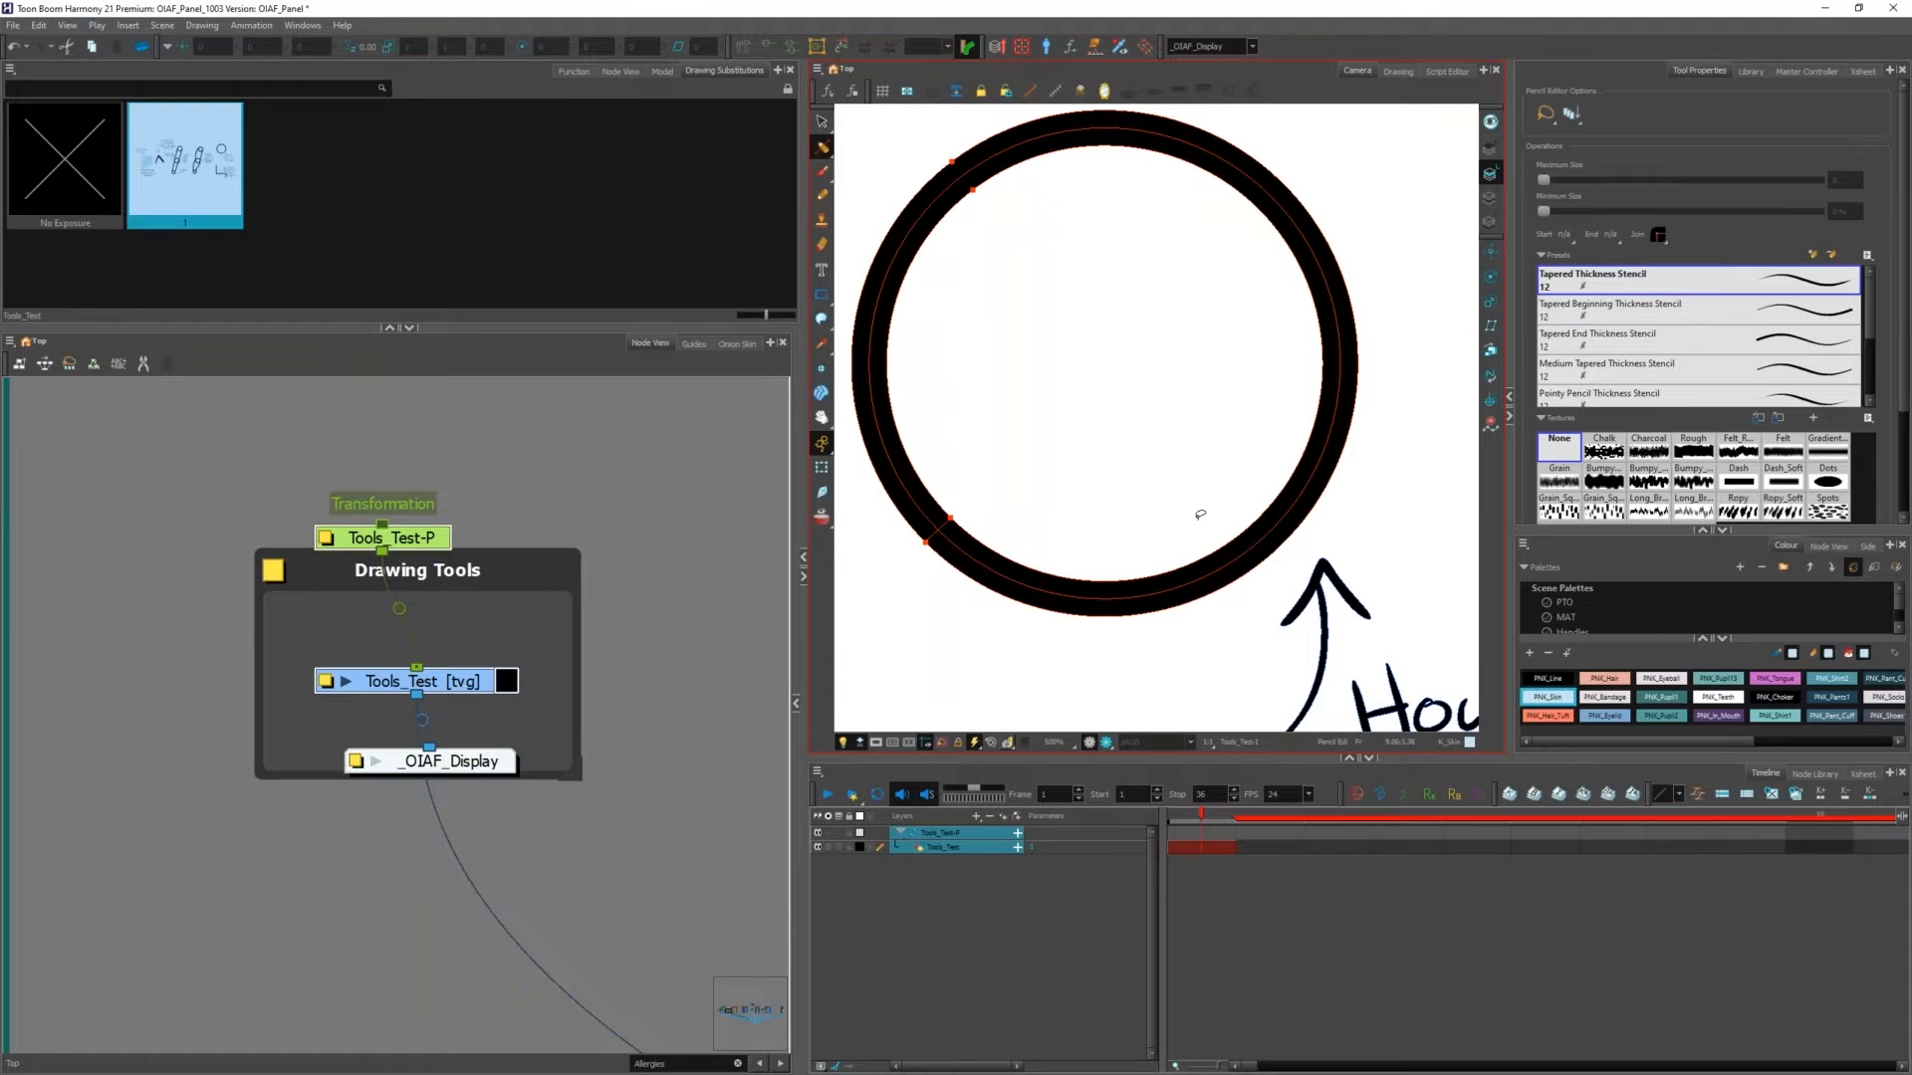
# Step: Try to merge the L-shaped line with the wavy tapered line it overlaps
pyautogui.scroll(-4, 1197, 448)
pyautogui.scroll(2, 1215, 515)
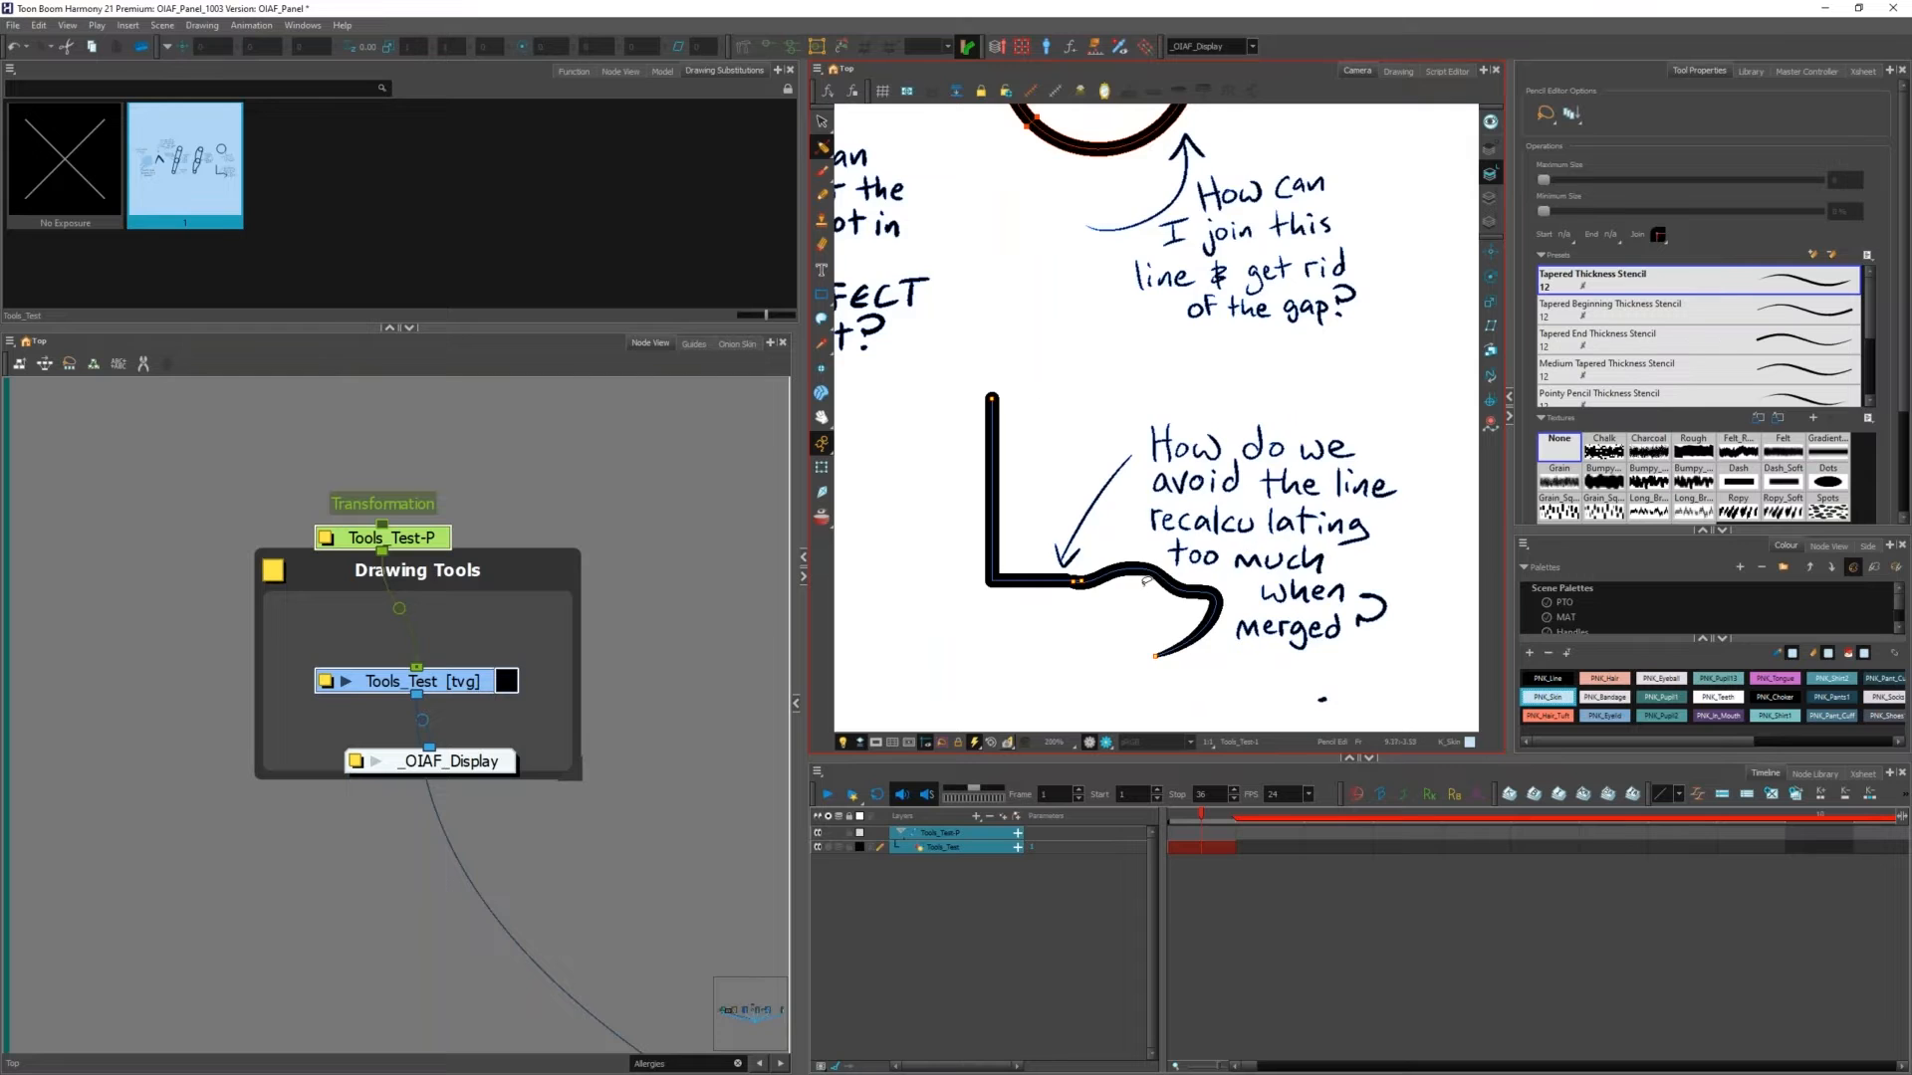
pyautogui.scroll(1, 1146, 579)
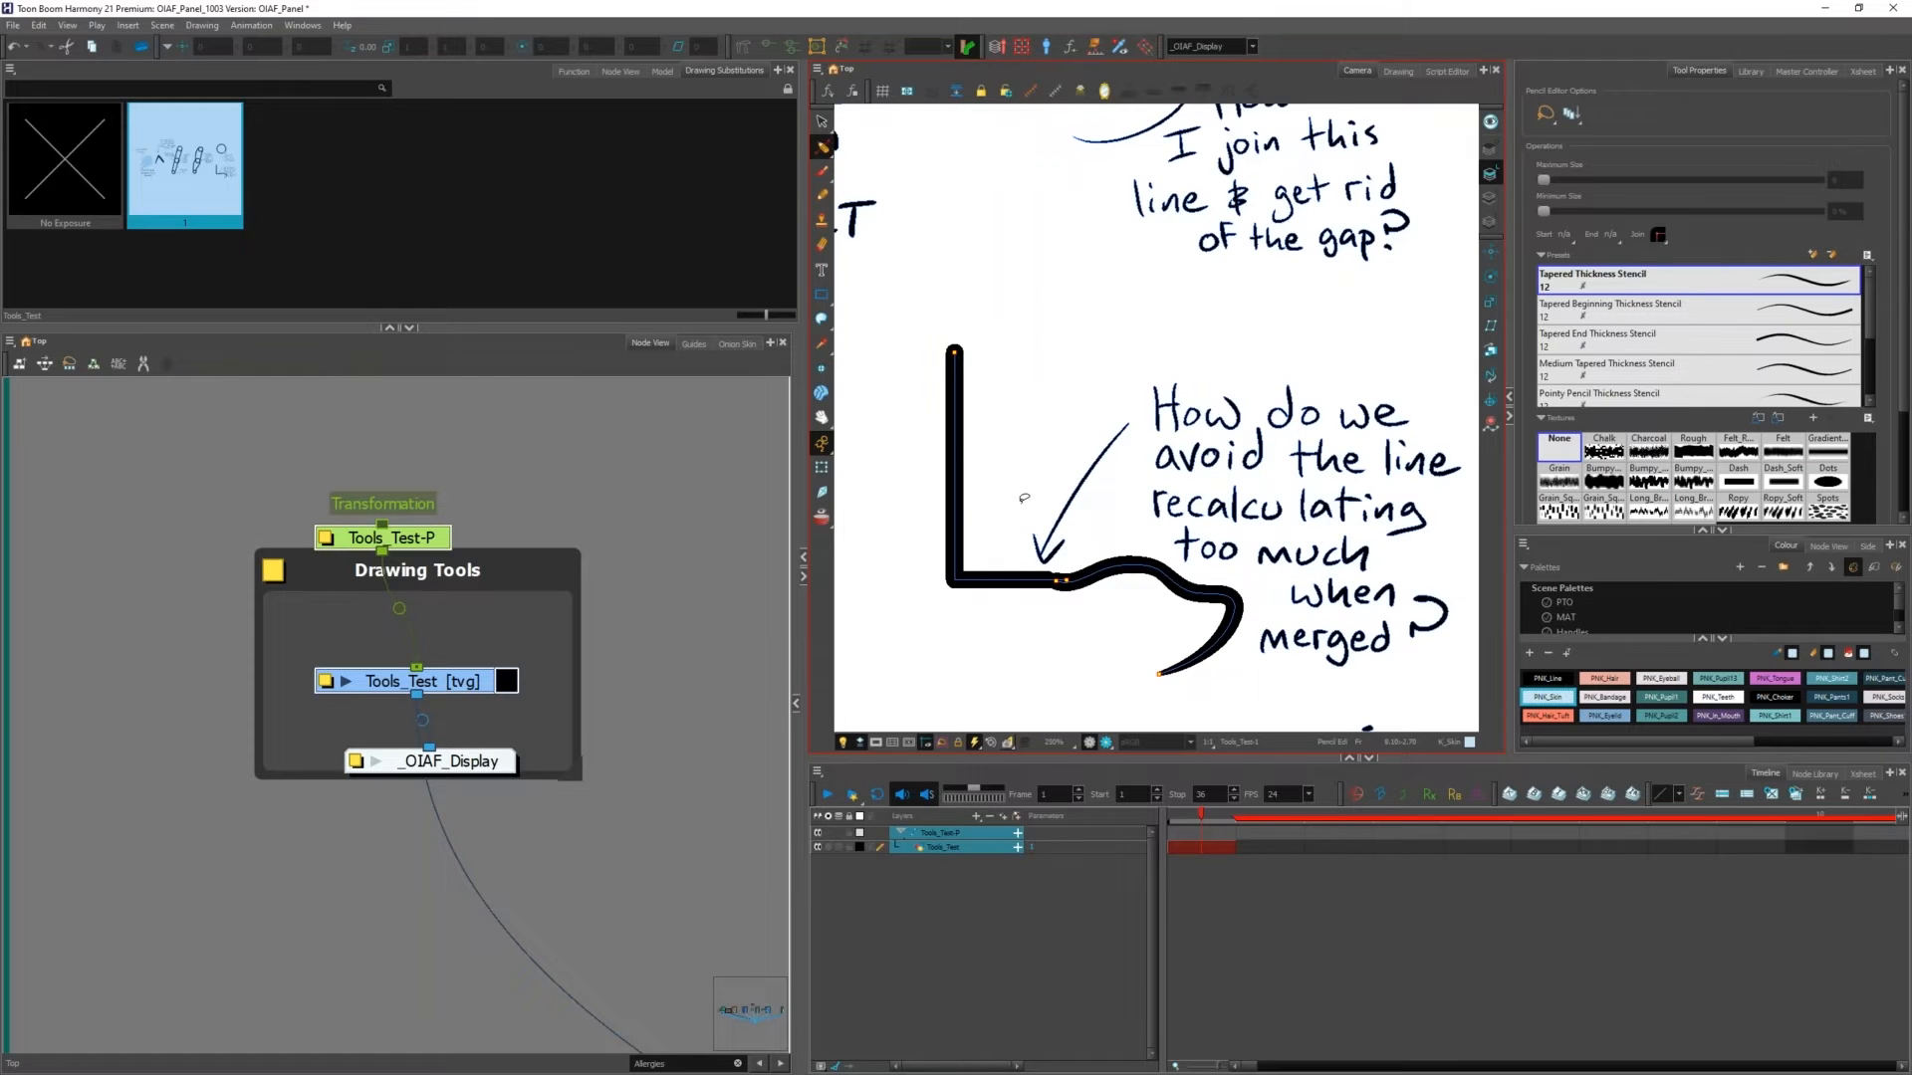
pyautogui.hotkey('alt', 's')
pyautogui.scroll(4, 1074, 588)
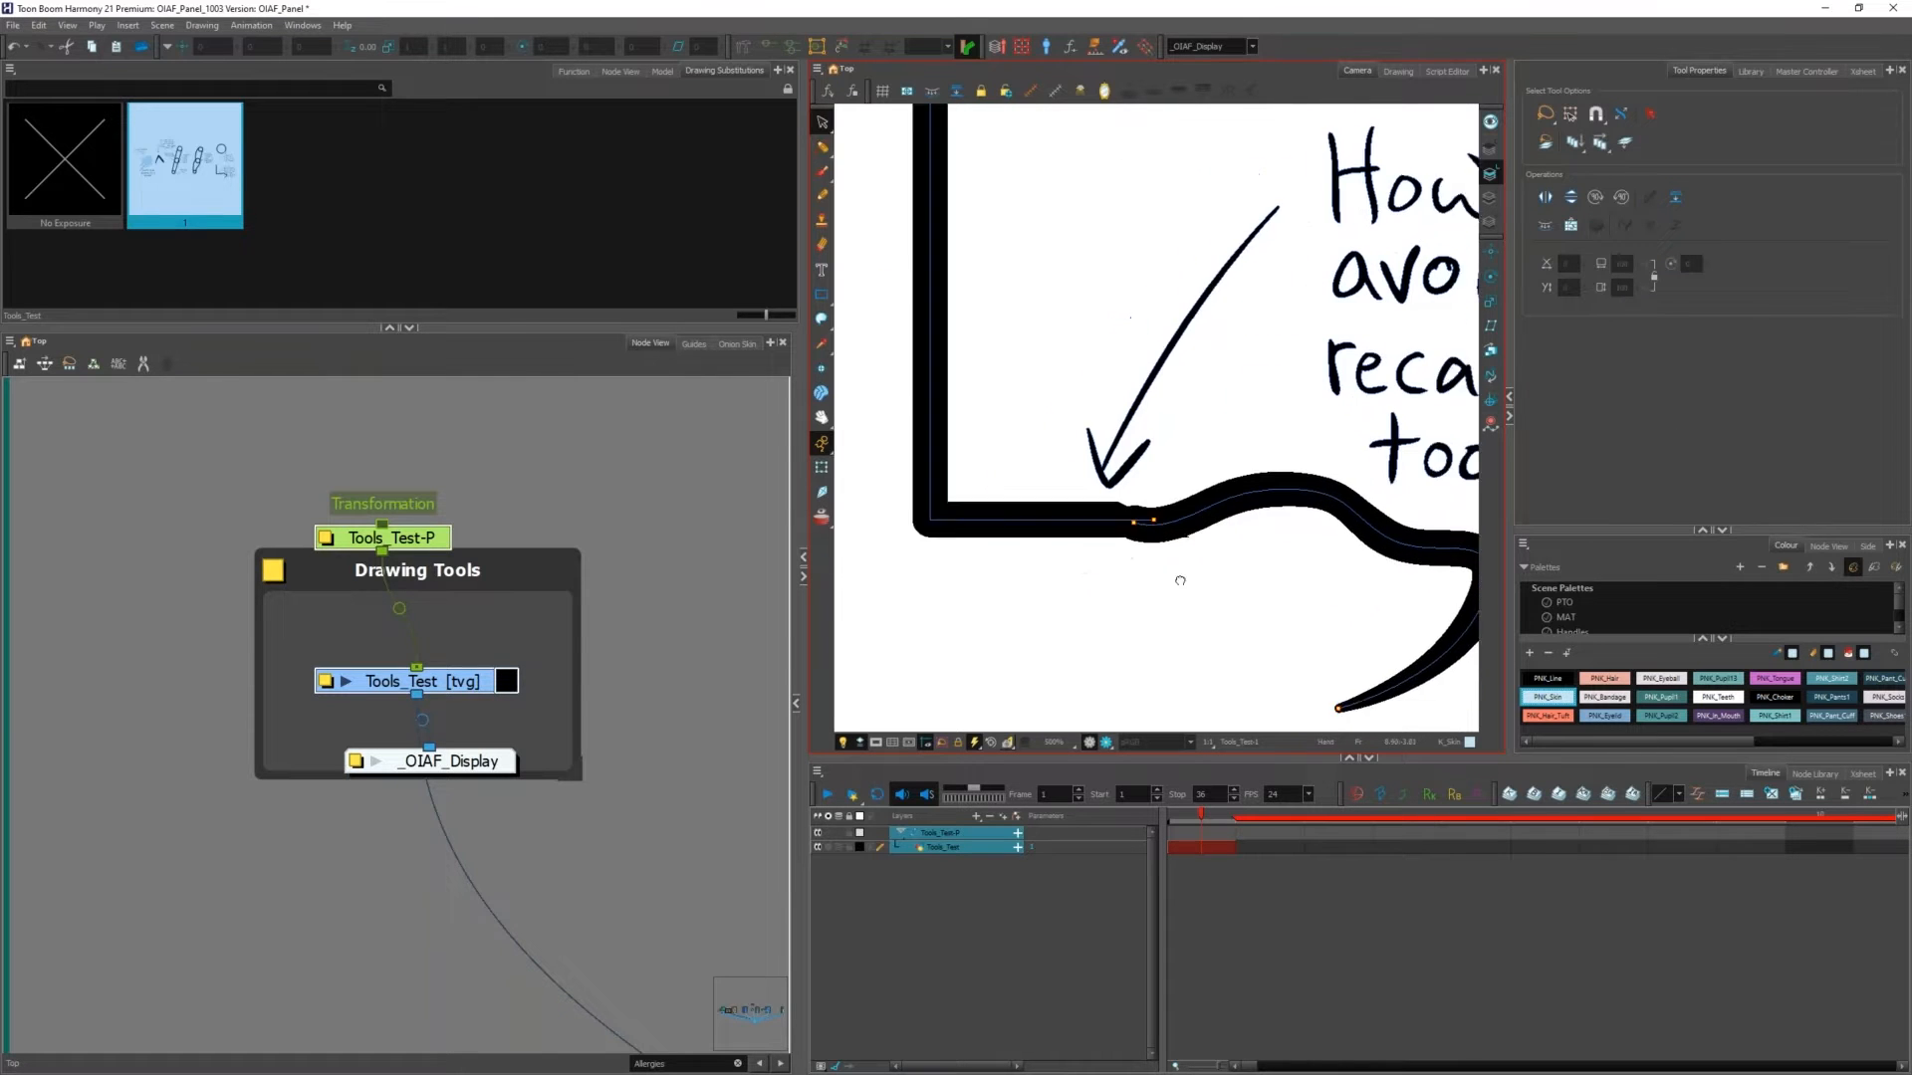
pyautogui.click(1178, 560)
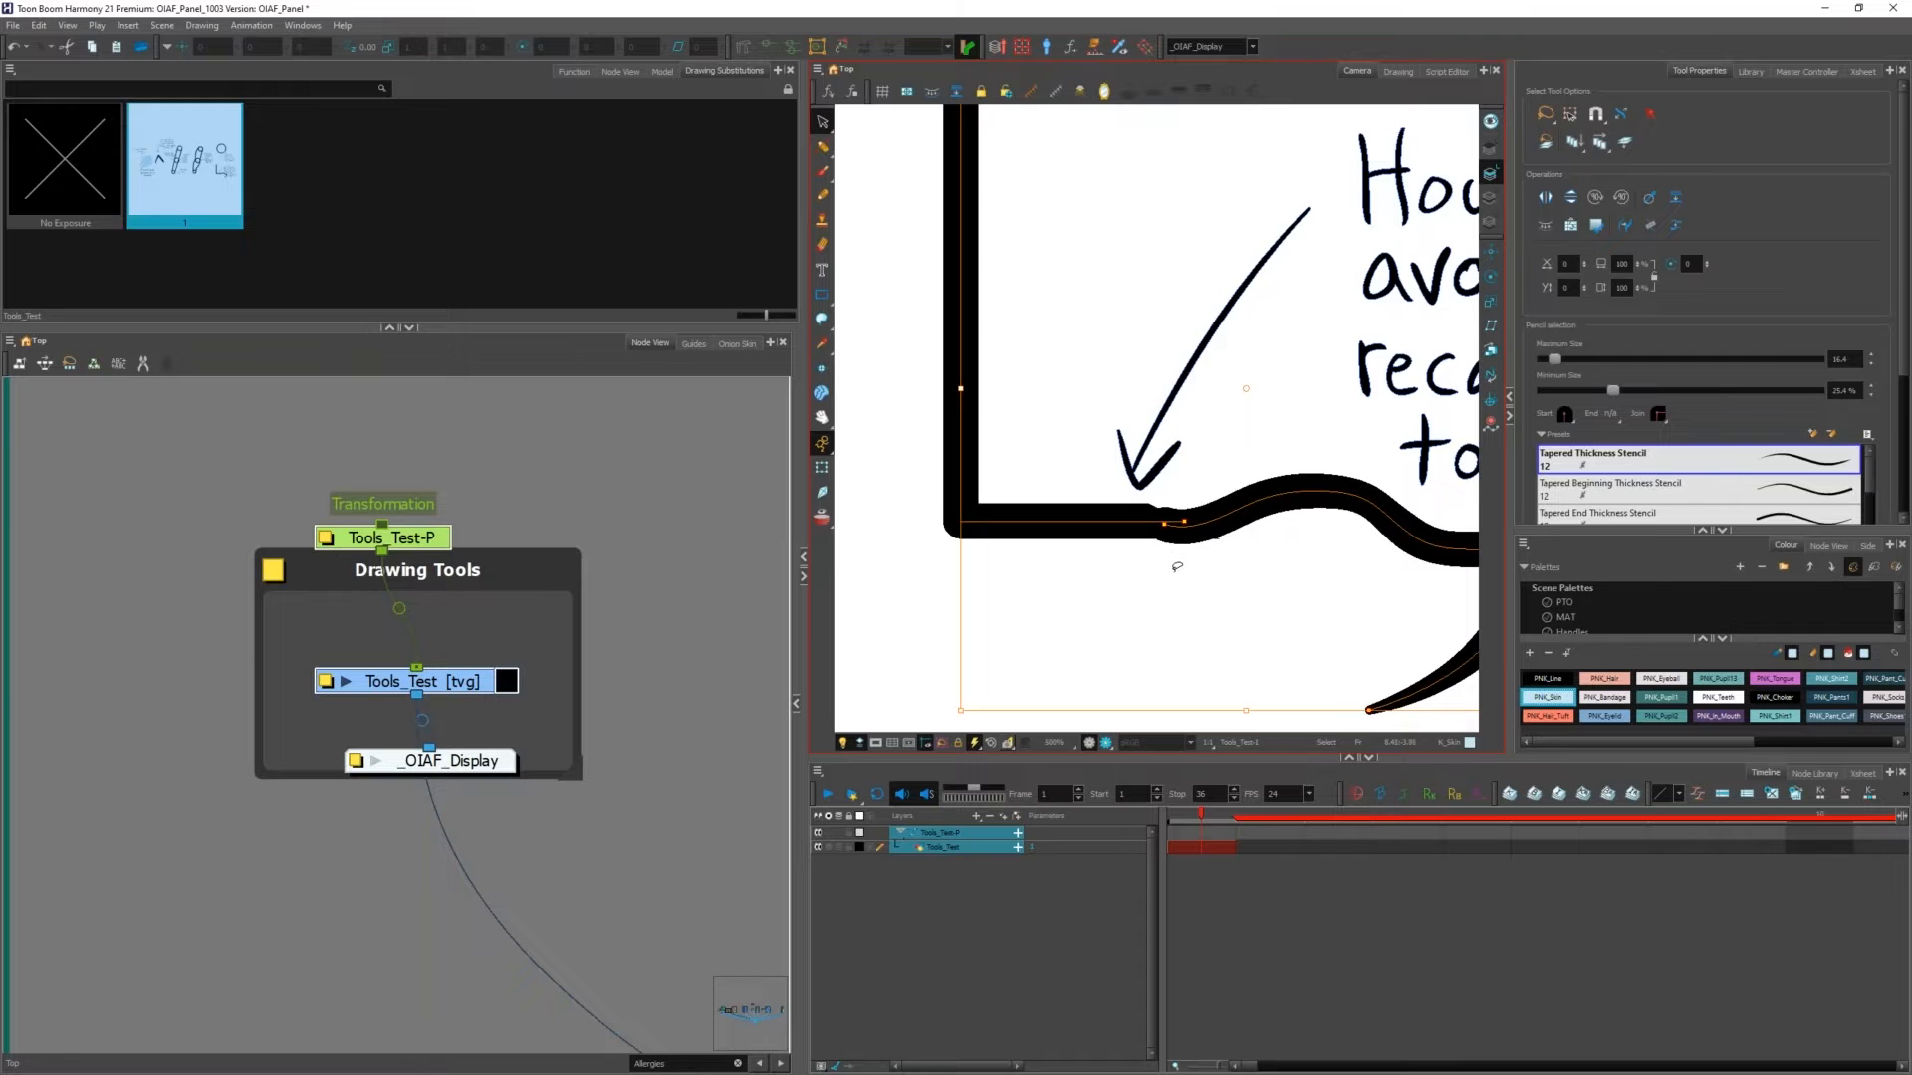
pyautogui.click(1651, 225)
pyautogui.scroll(1, 1142, 536)
pyautogui.scroll(1, 1142, 536)
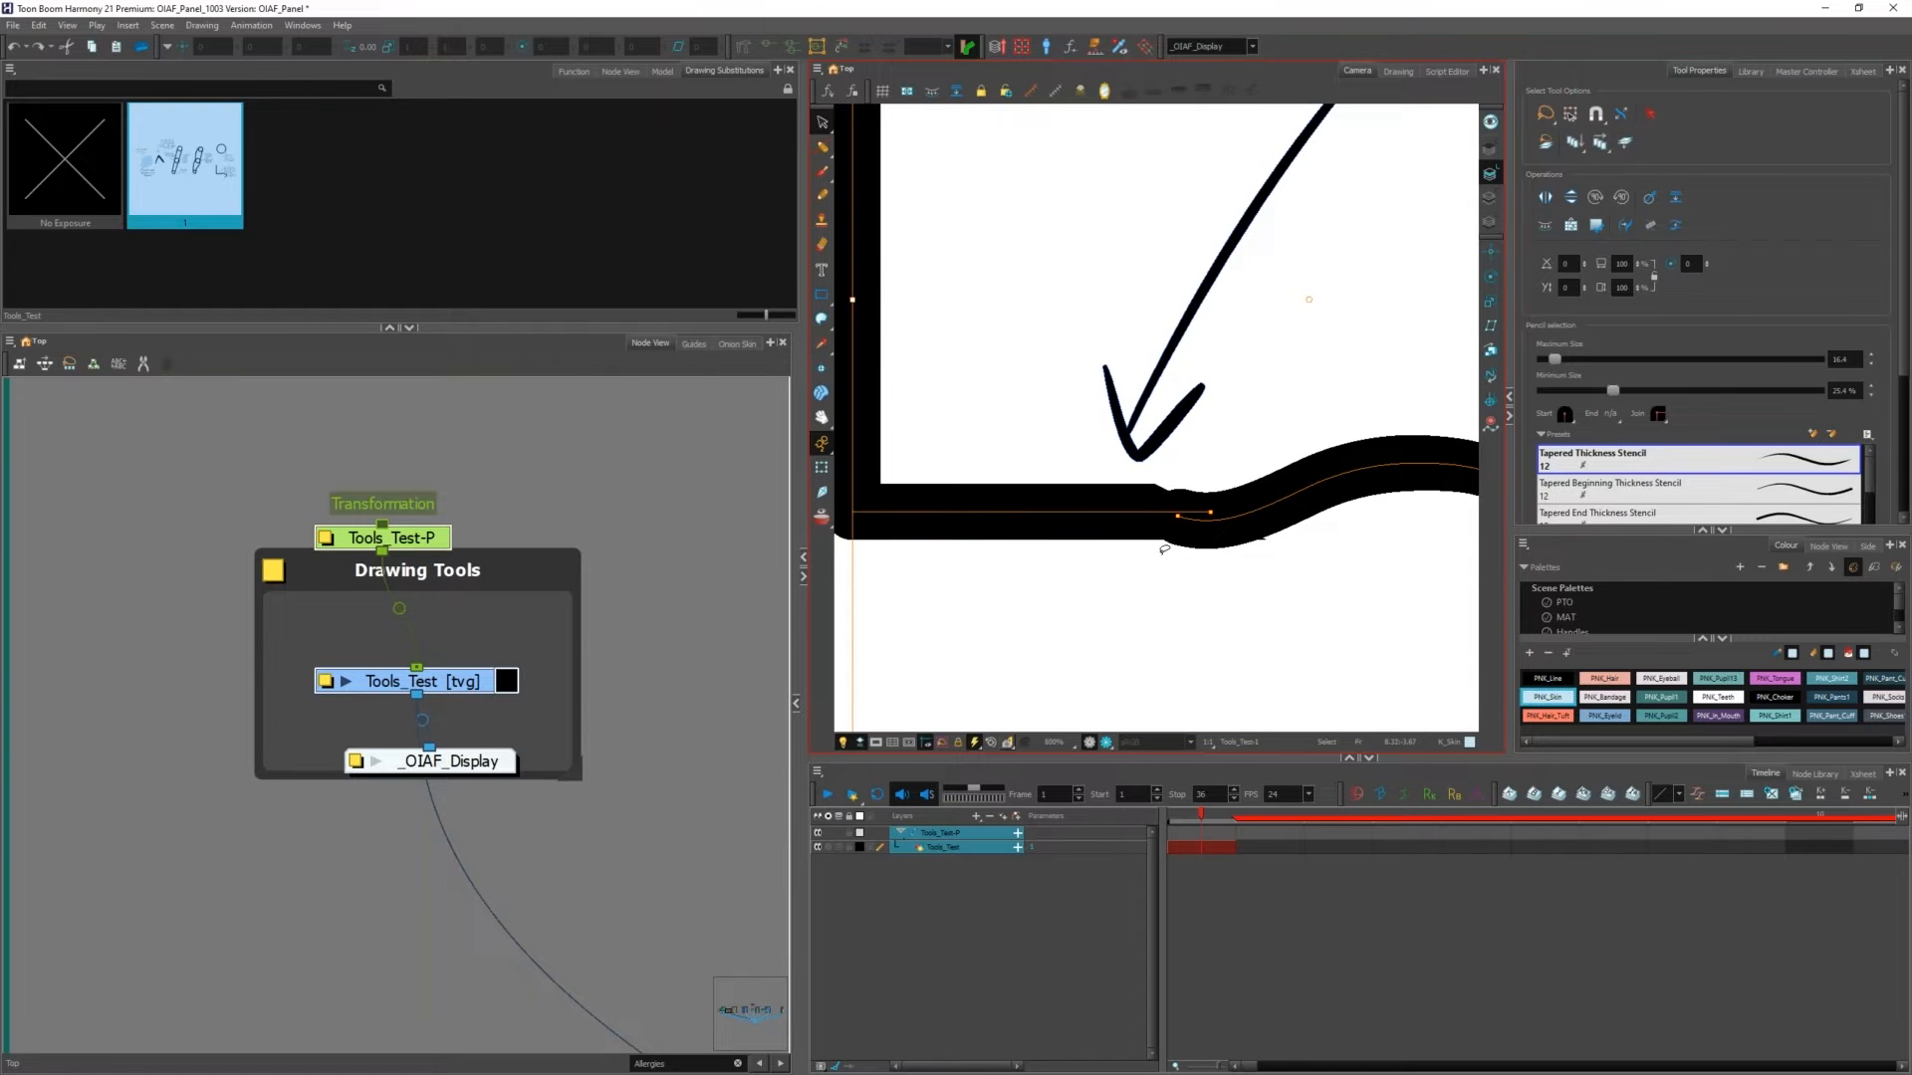
# Step: Add extra contour points to the straight line and the wavy line on both sides of their overlap
pyautogui.hotkey('alt', 'shift', '7')
pyautogui.moveTo(1184, 485); pyautogui.dragTo(1167, 558)
pyautogui.hotkey('alt', 'q')
pyautogui.keyDown('ctrl'); pyautogui.click(1132, 513); pyautogui.keyUp('ctrl')
pyautogui.keyDown('ctrl'); pyautogui.click(1081, 512); pyautogui.keyUp('ctrl')
pyautogui.keyDown('ctrl'); pyautogui.click(1200, 520); pyautogui.keyUp('ctrl')
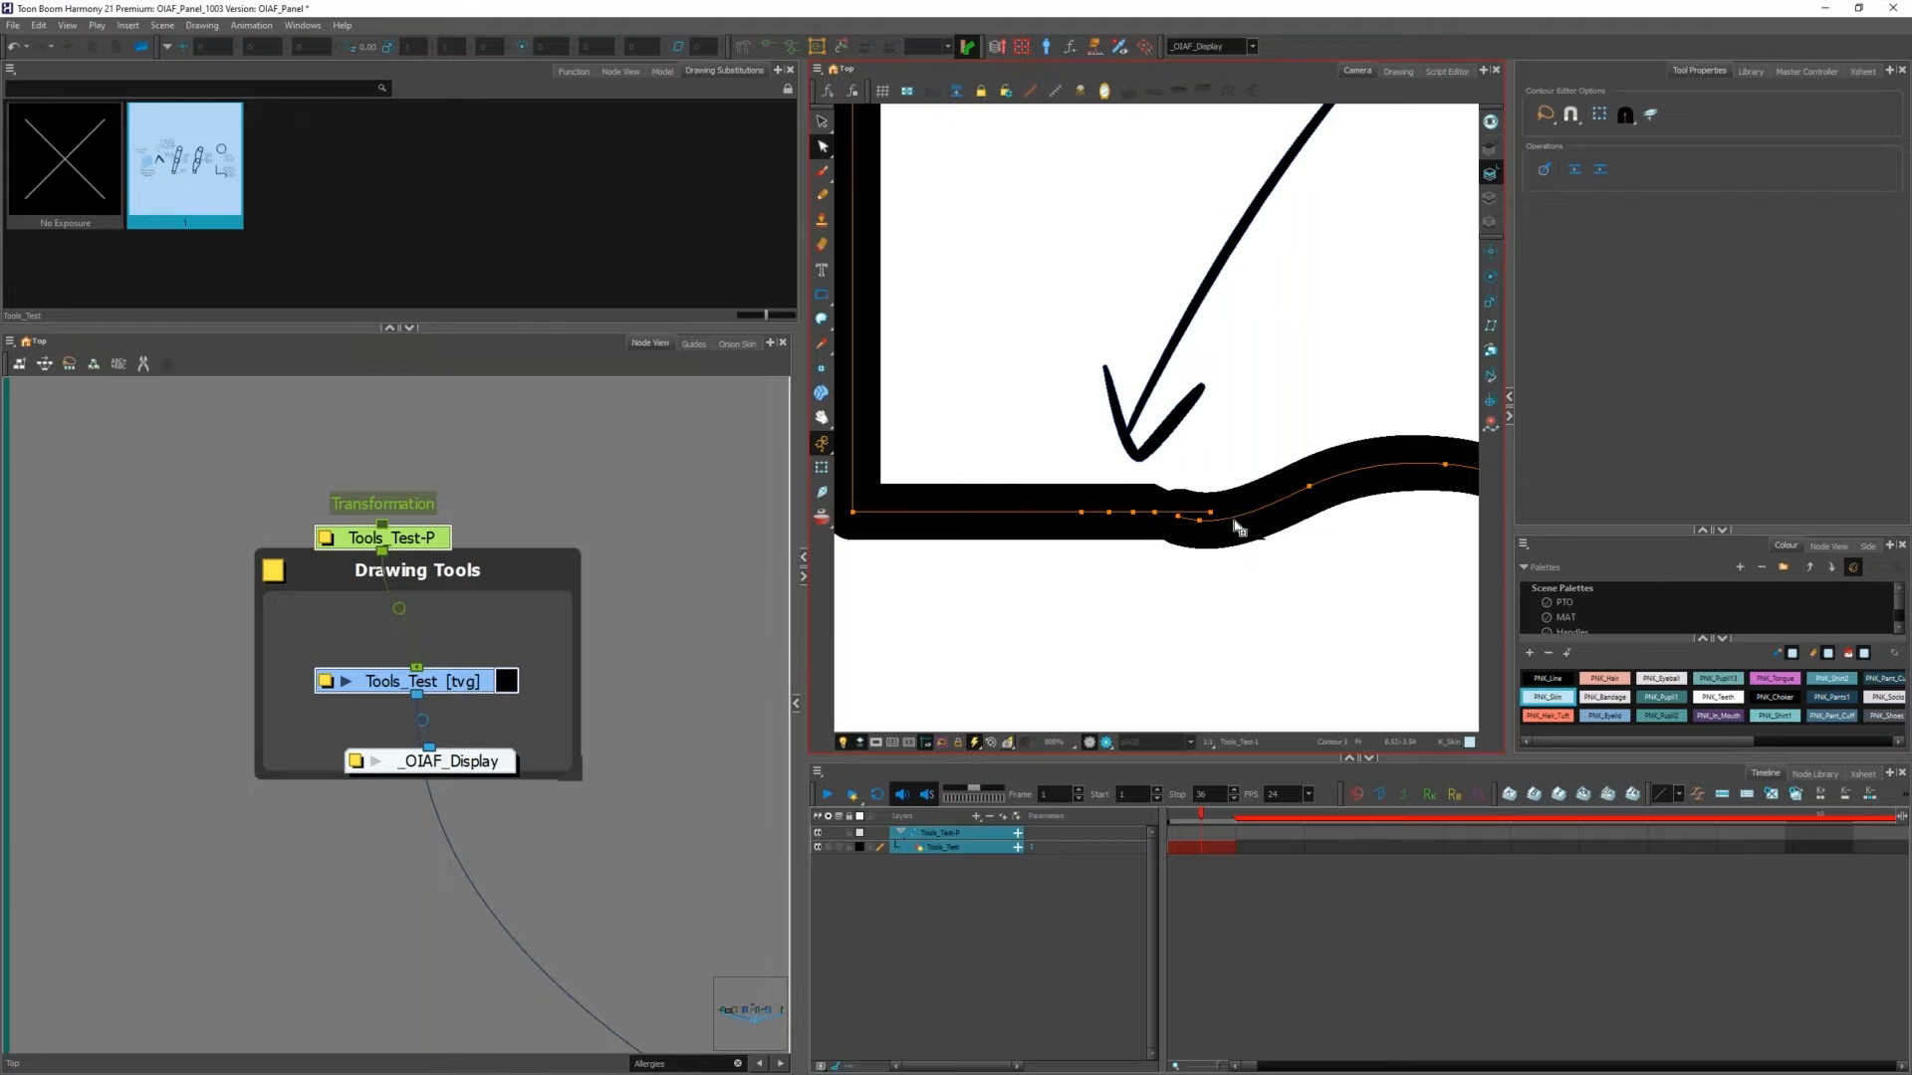
# Step: Merge the L-shaped line and the wavy tapered line into a single pencil line
pyautogui.hotkey('alt', 's')
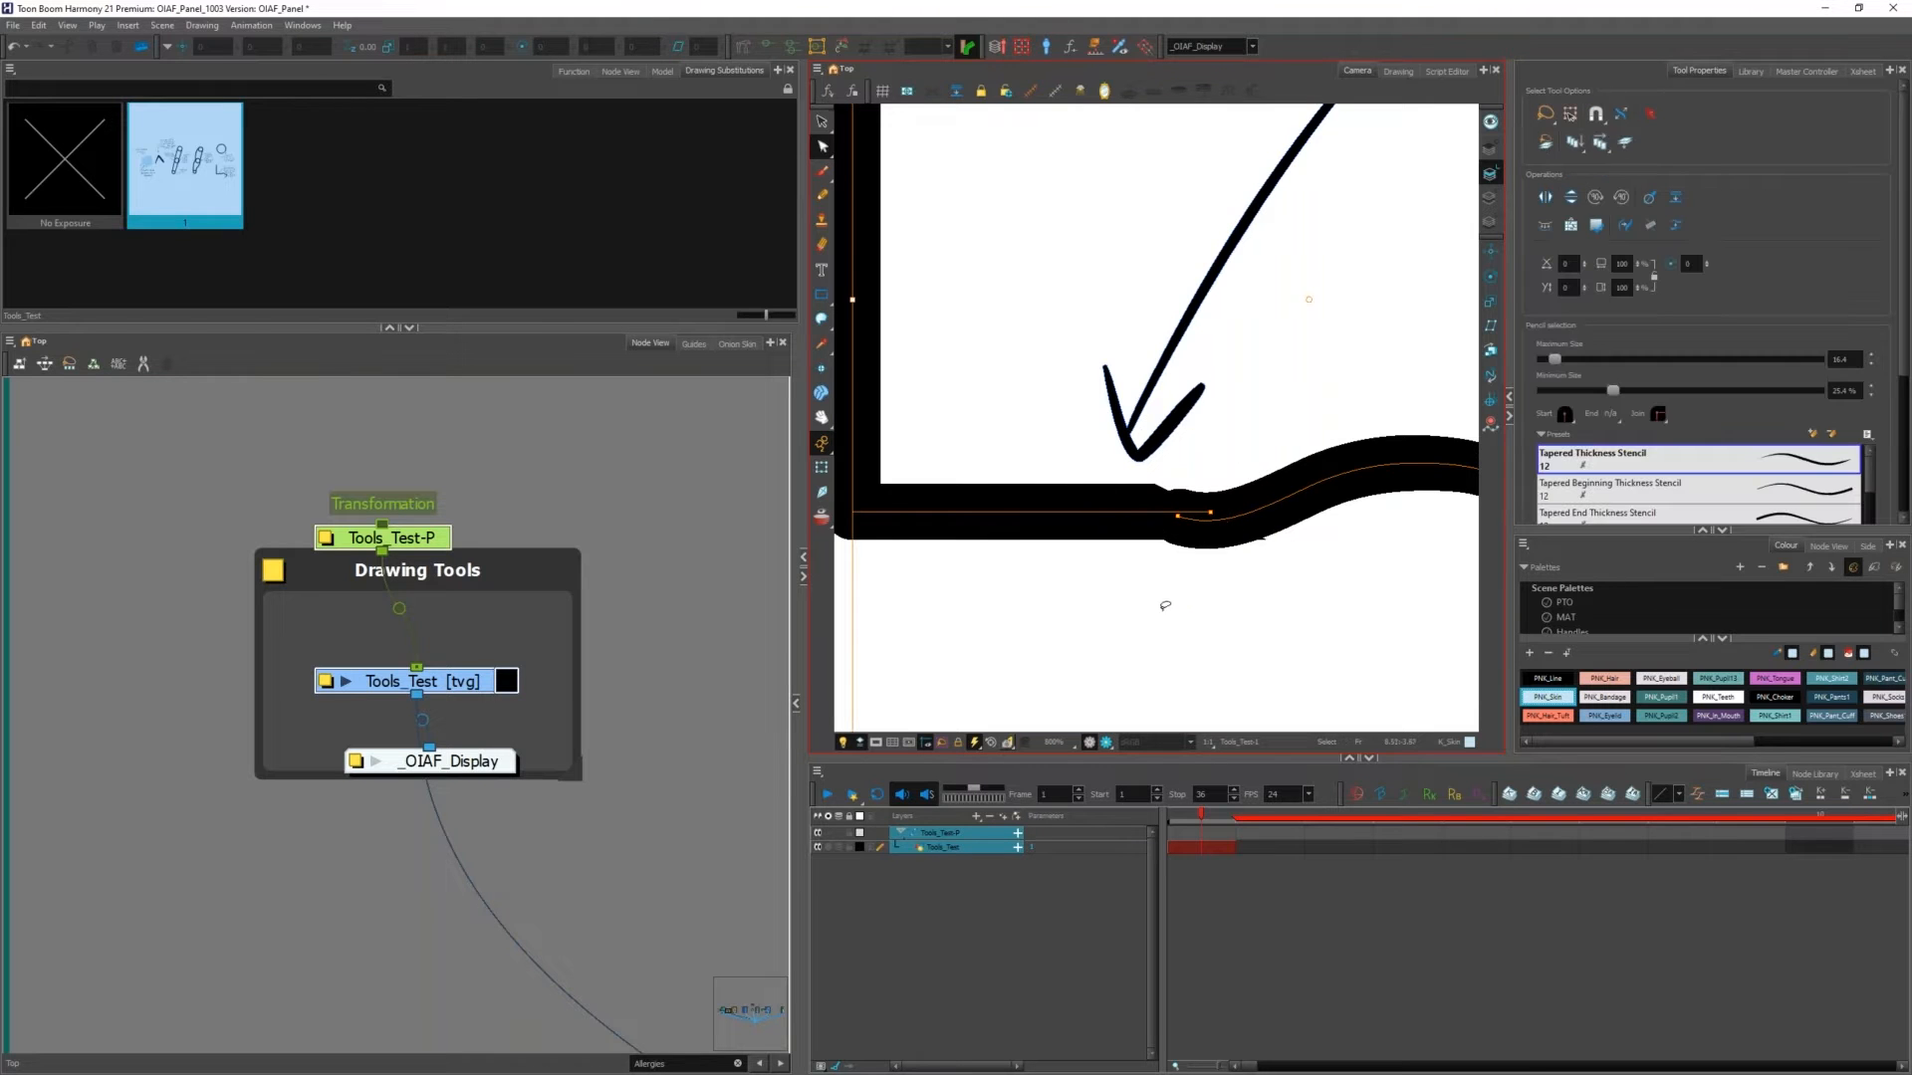
pyautogui.click(1275, 603)
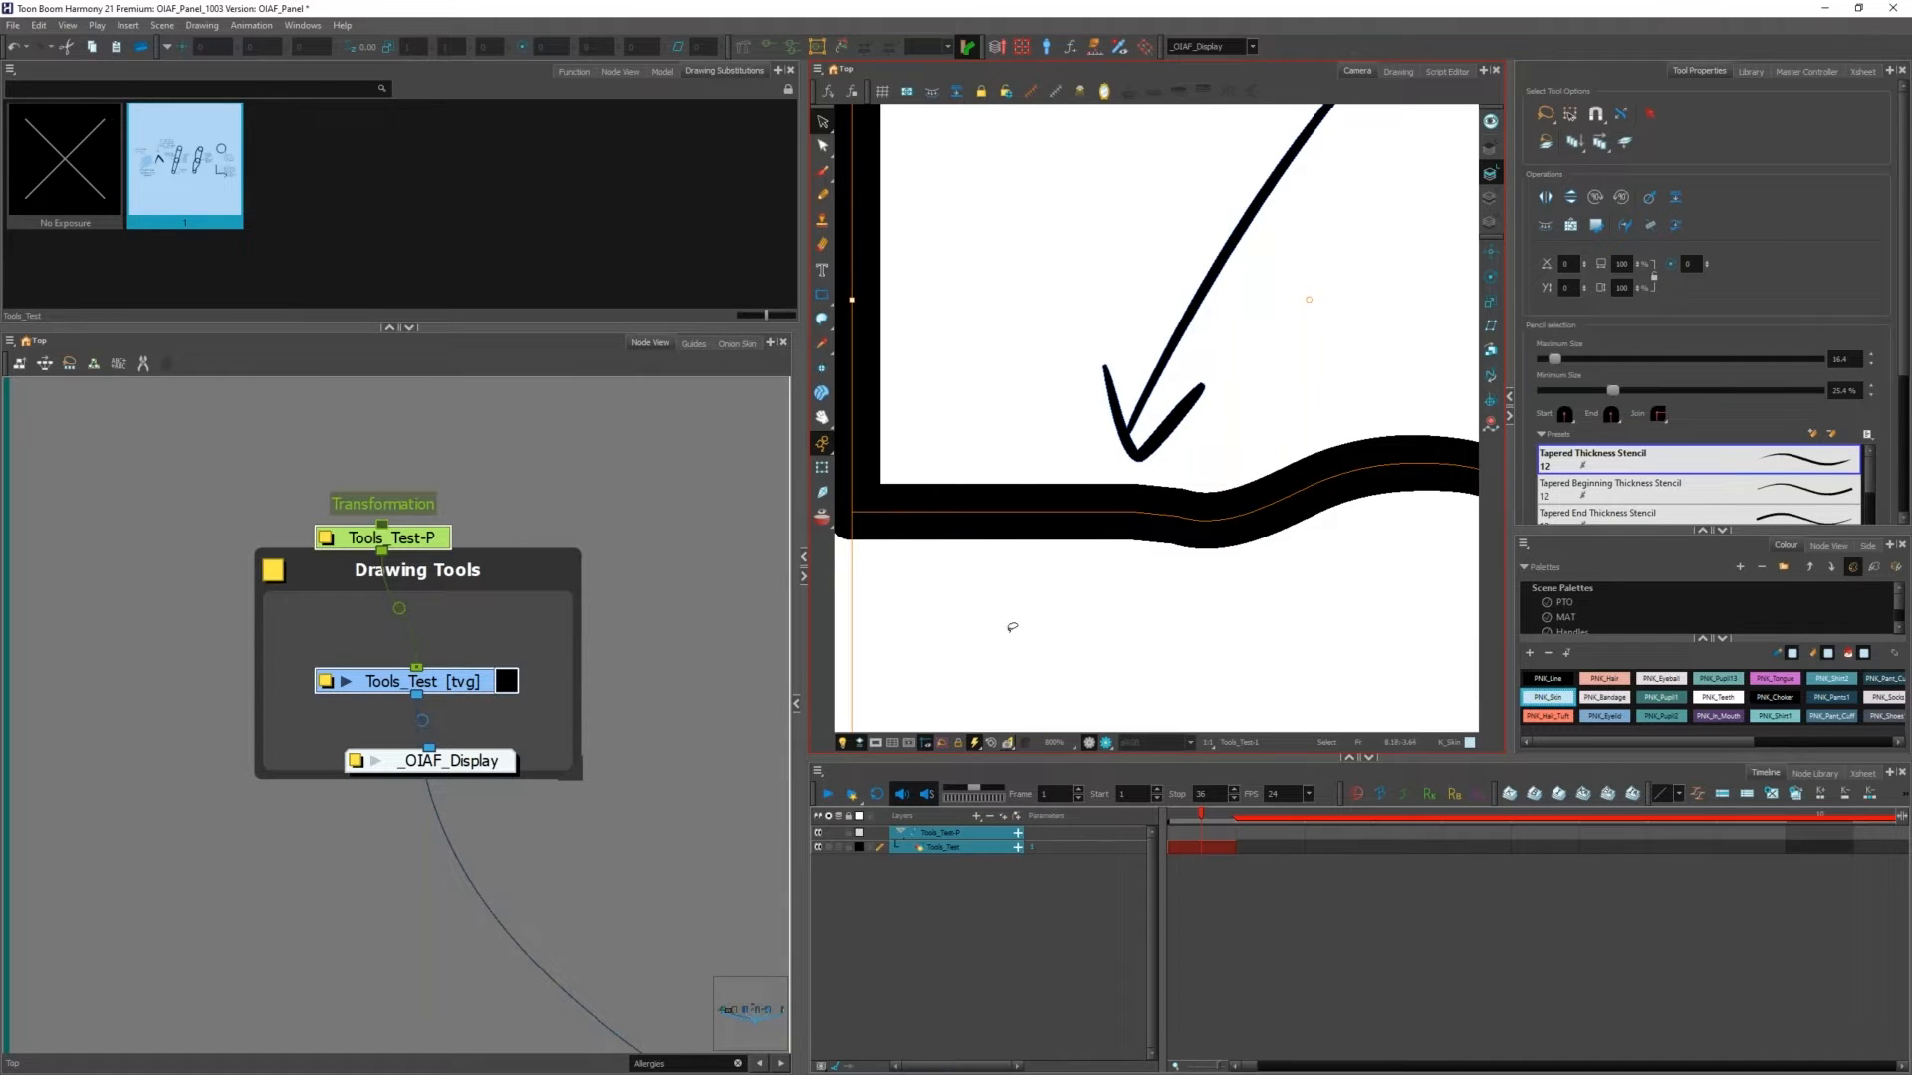
pyautogui.click(525, 513)
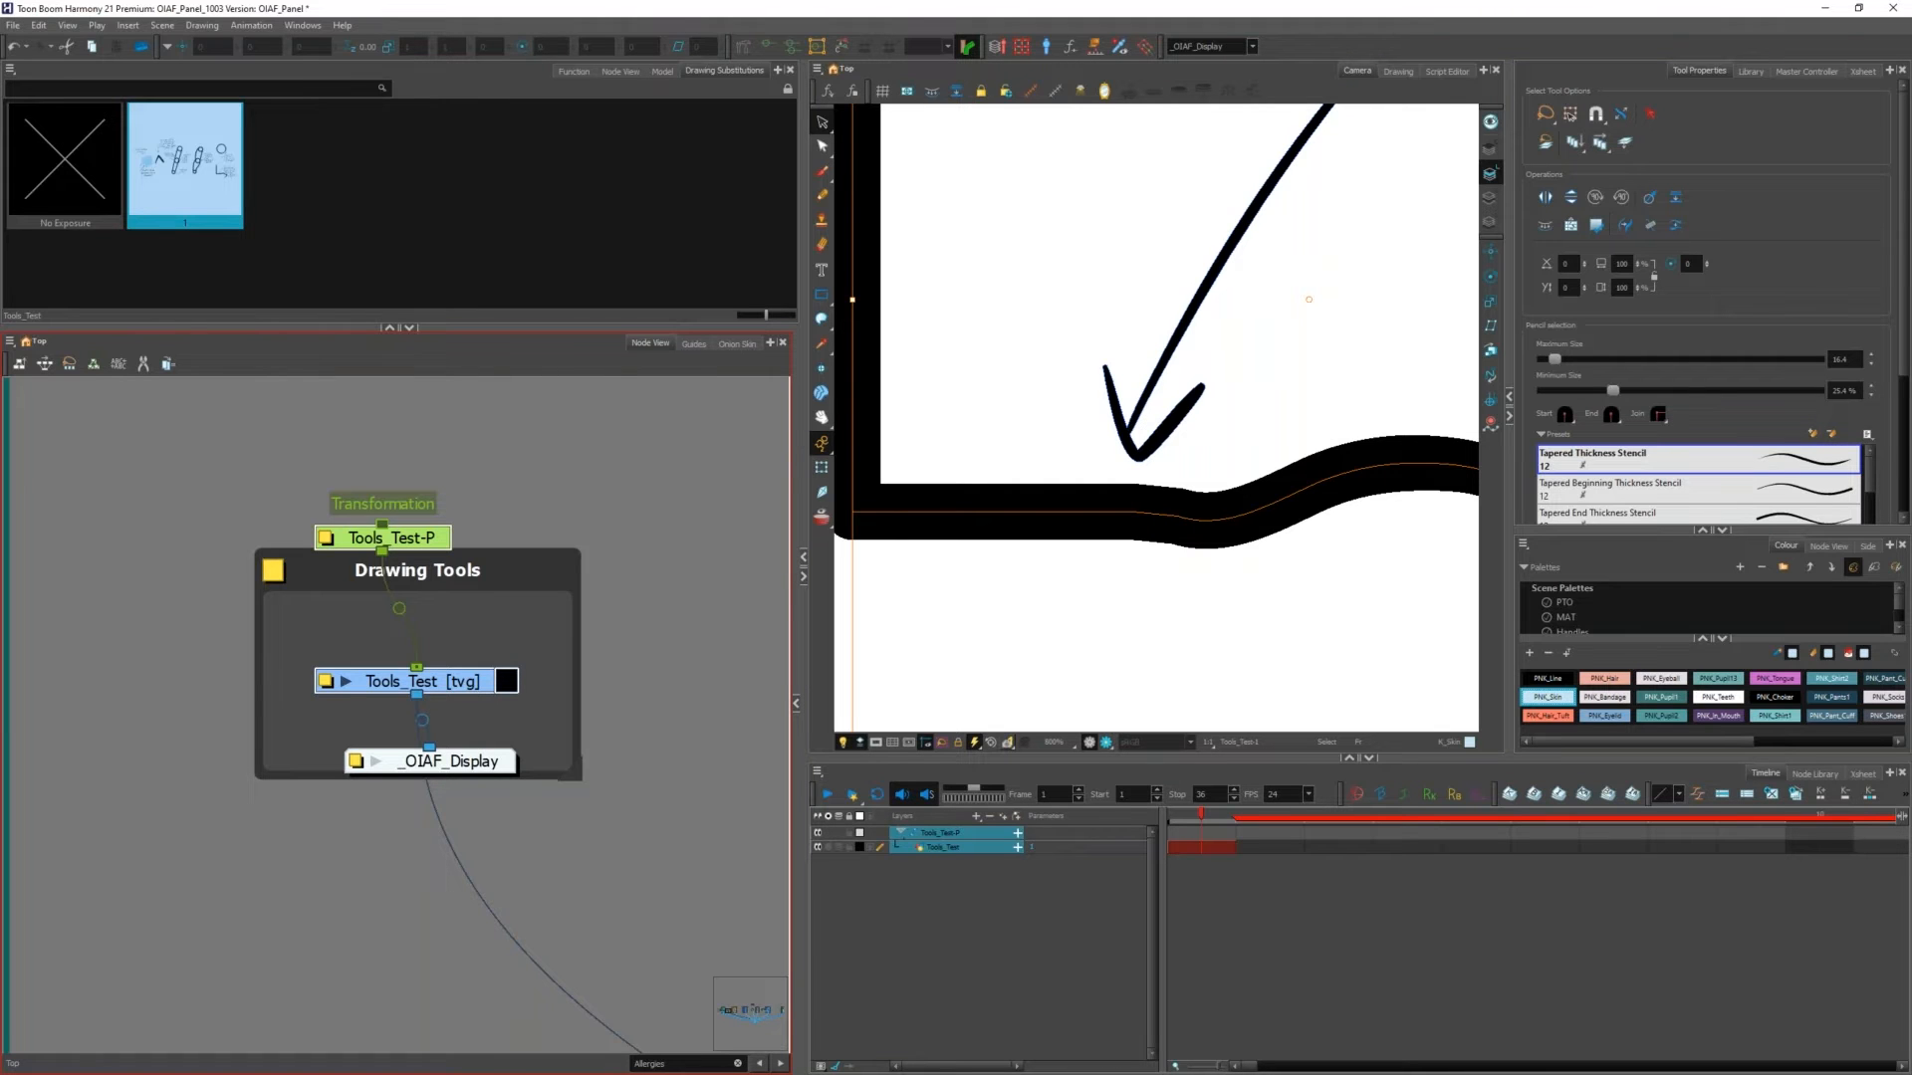
pyautogui.scroll(-1, 962, 387)
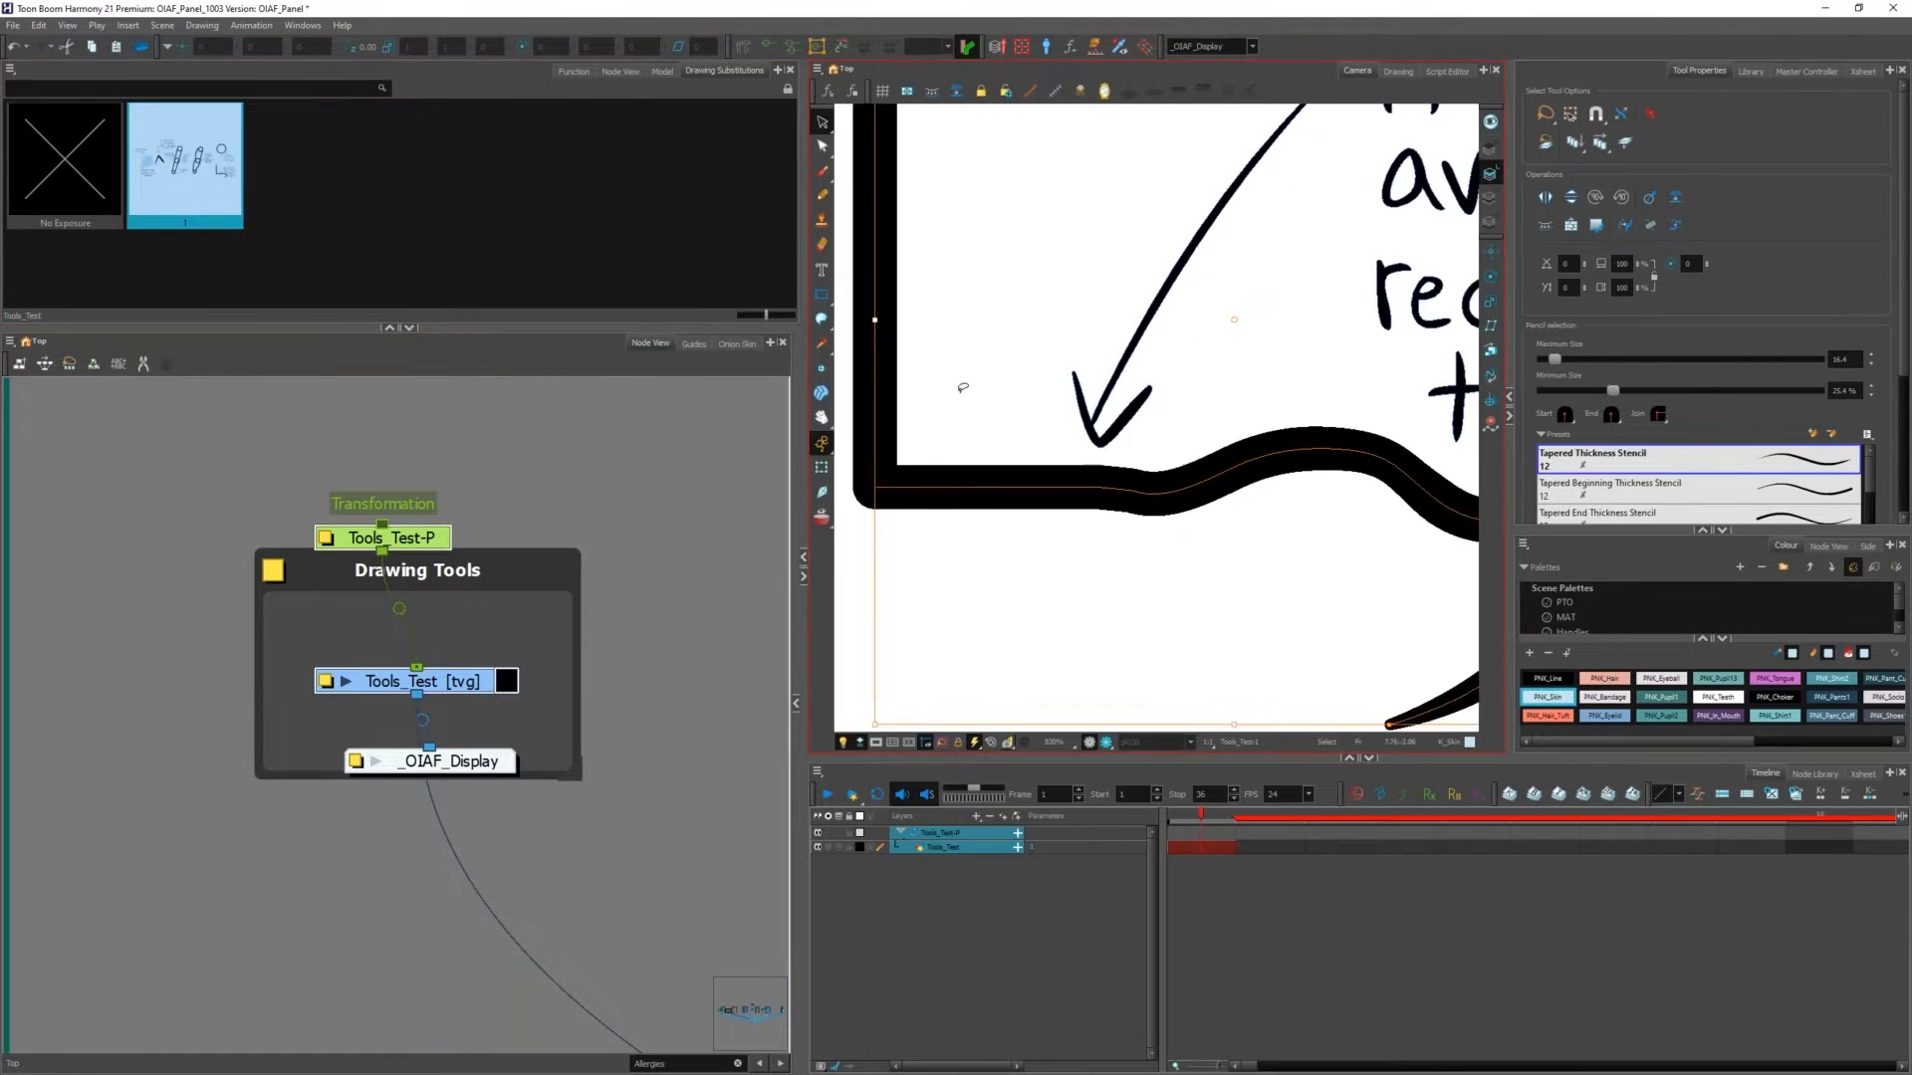
pyautogui.scroll(-1, 962, 388)
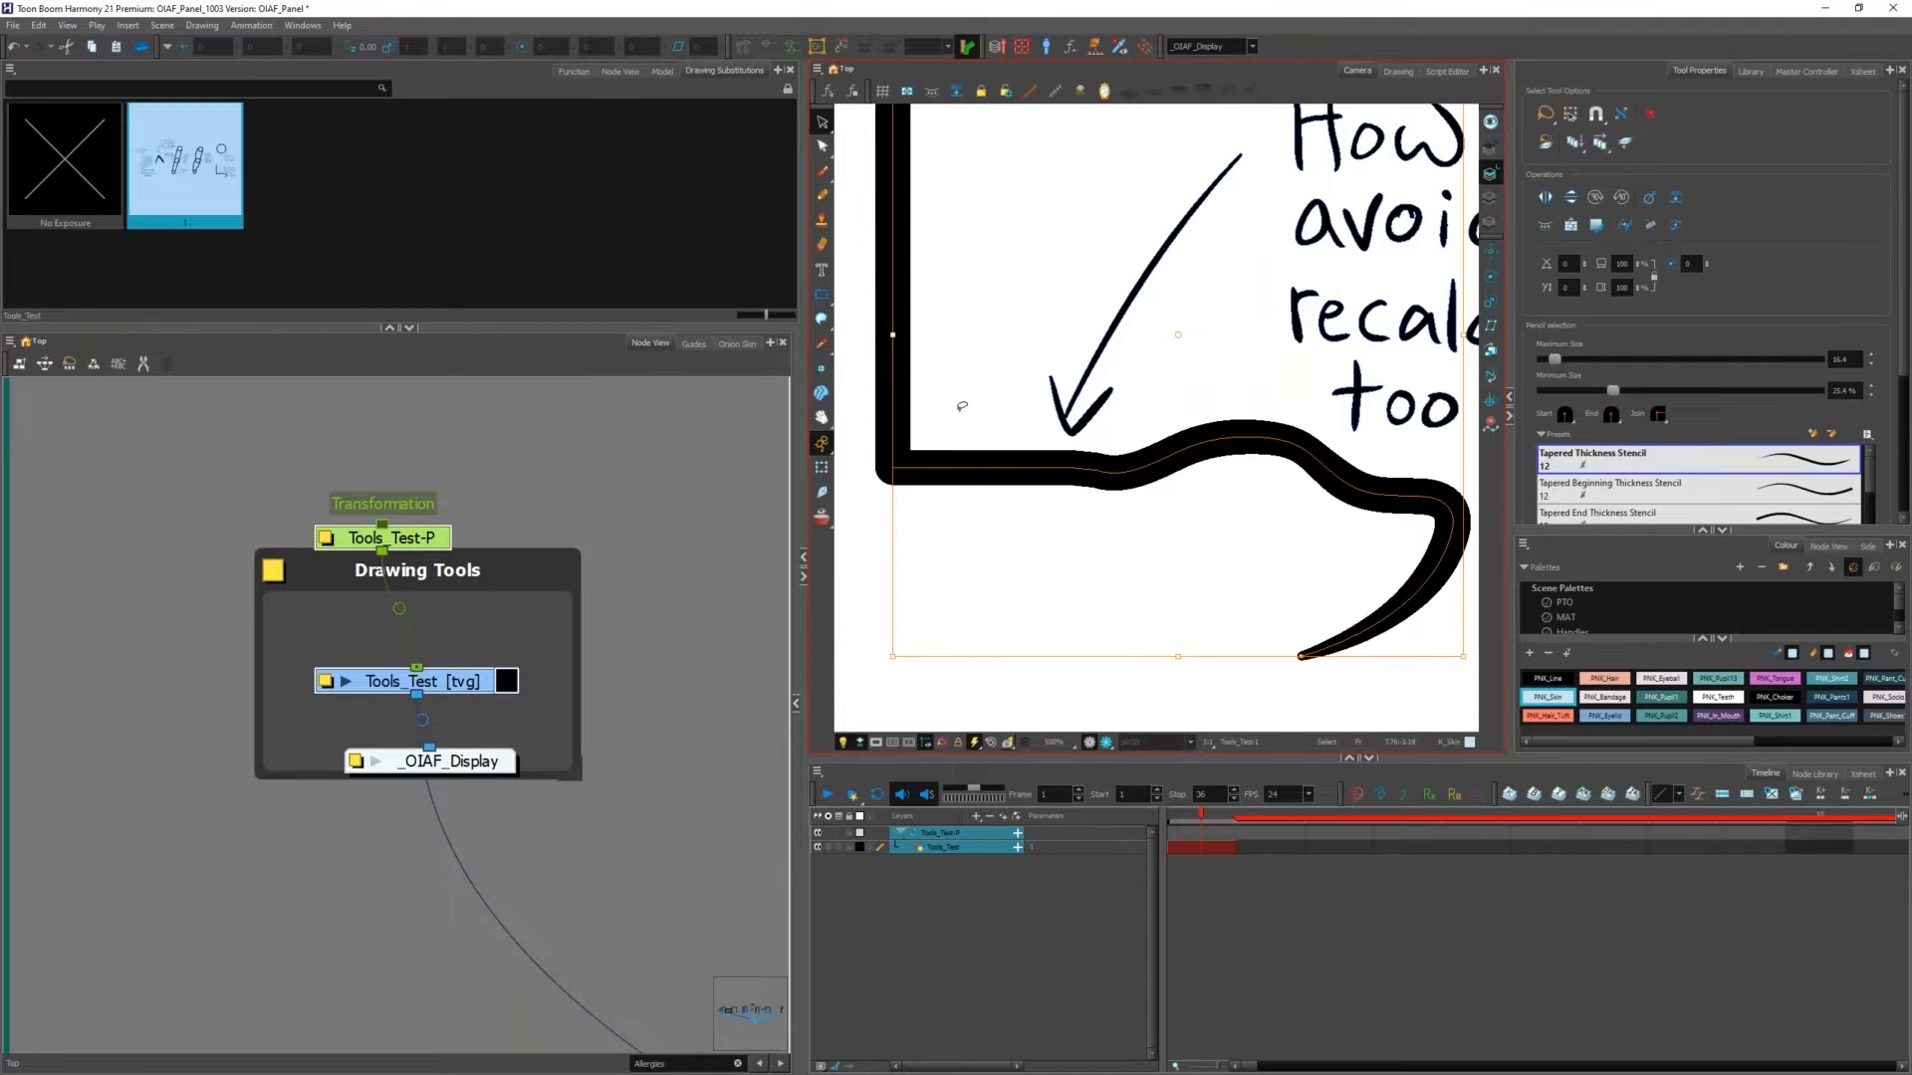
pyautogui.scroll(-3, 962, 406)
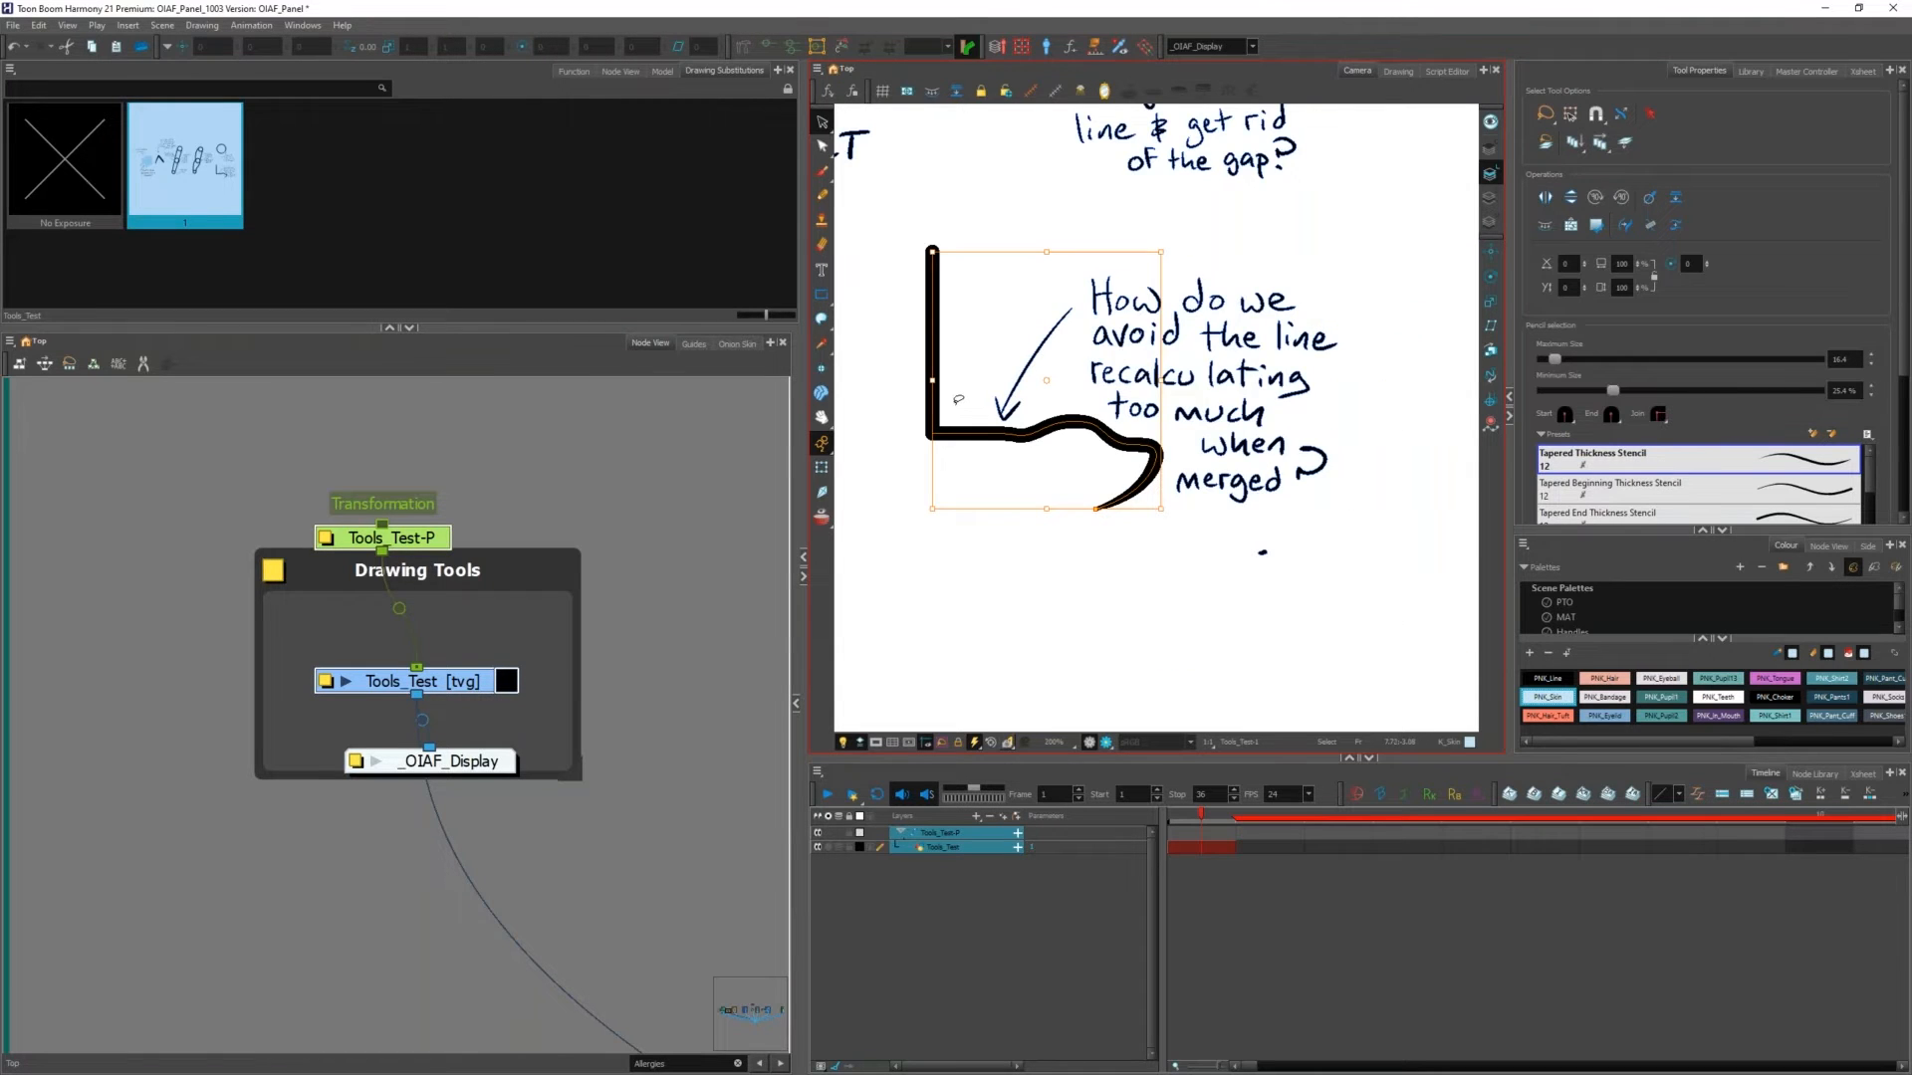
# Step: Move the _OIAF_Display node to the orange potato group and connect it beneath PTO_Master_Comp
pyautogui.scroll(-4, 458, 652)
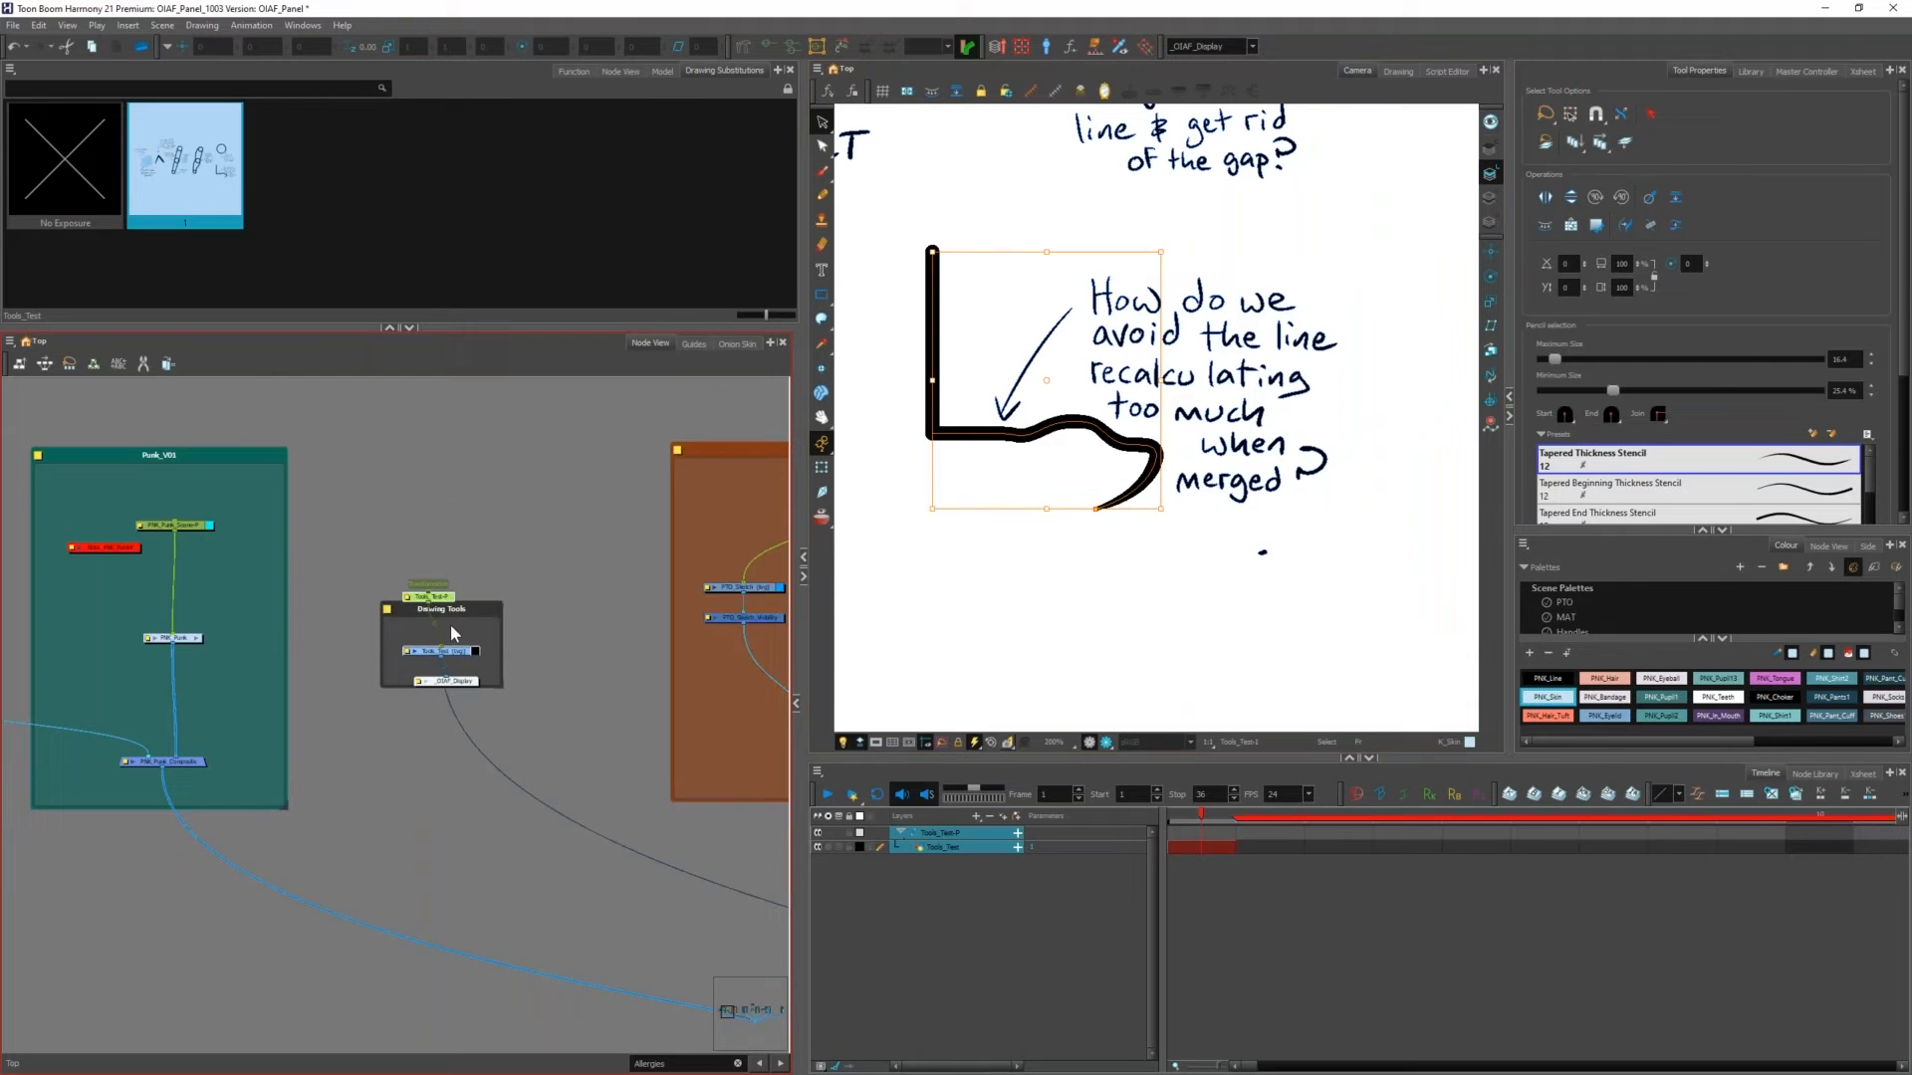
pyautogui.scroll(2, 465, 674)
pyautogui.moveTo(465, 674)
pyautogui.mouseDown()
pyautogui.moveTo(326, 661)
pyautogui.moveTo(502, 690)
pyautogui.moveTo(464, 713)
pyautogui.moveTo(478, 697)
pyautogui.mouseUp()
pyautogui.scroll(-5, 326, 661)
pyautogui.scroll(5, 473, 709)
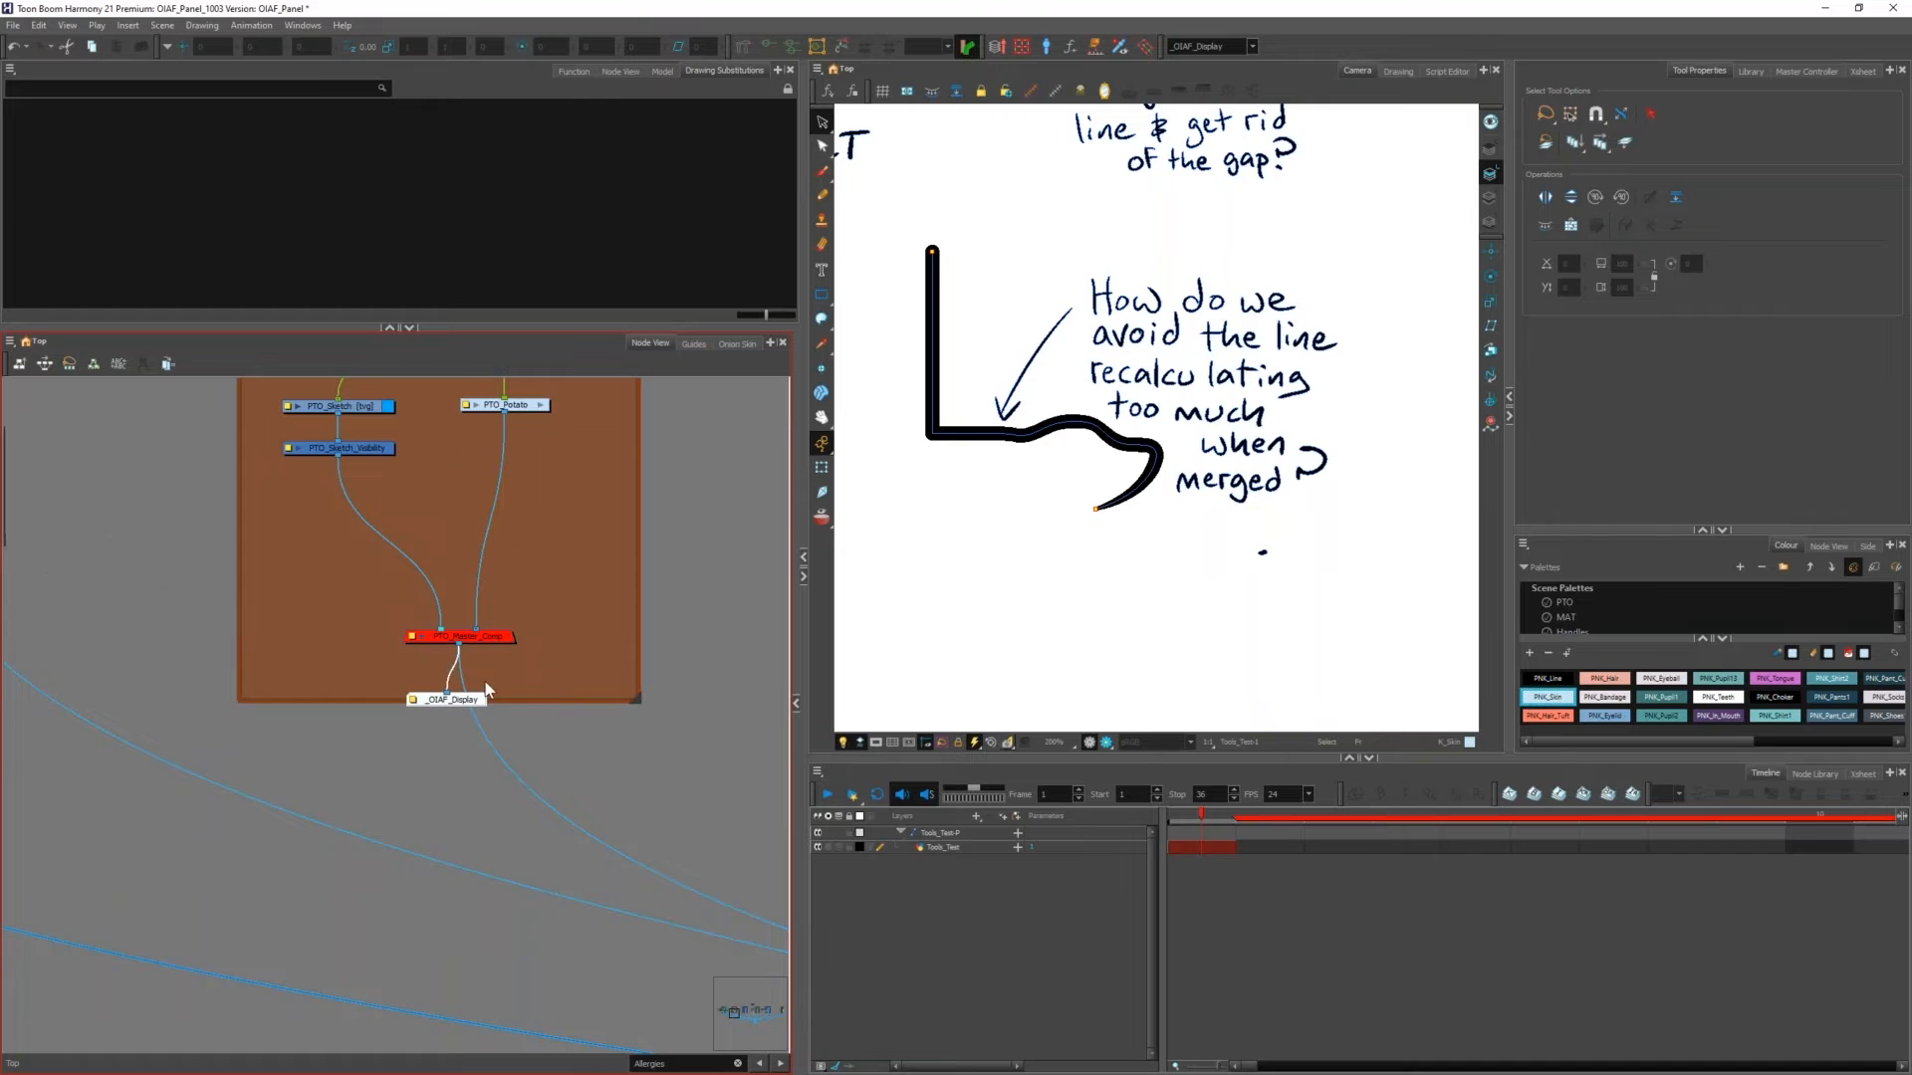
pyautogui.click(552, 550)
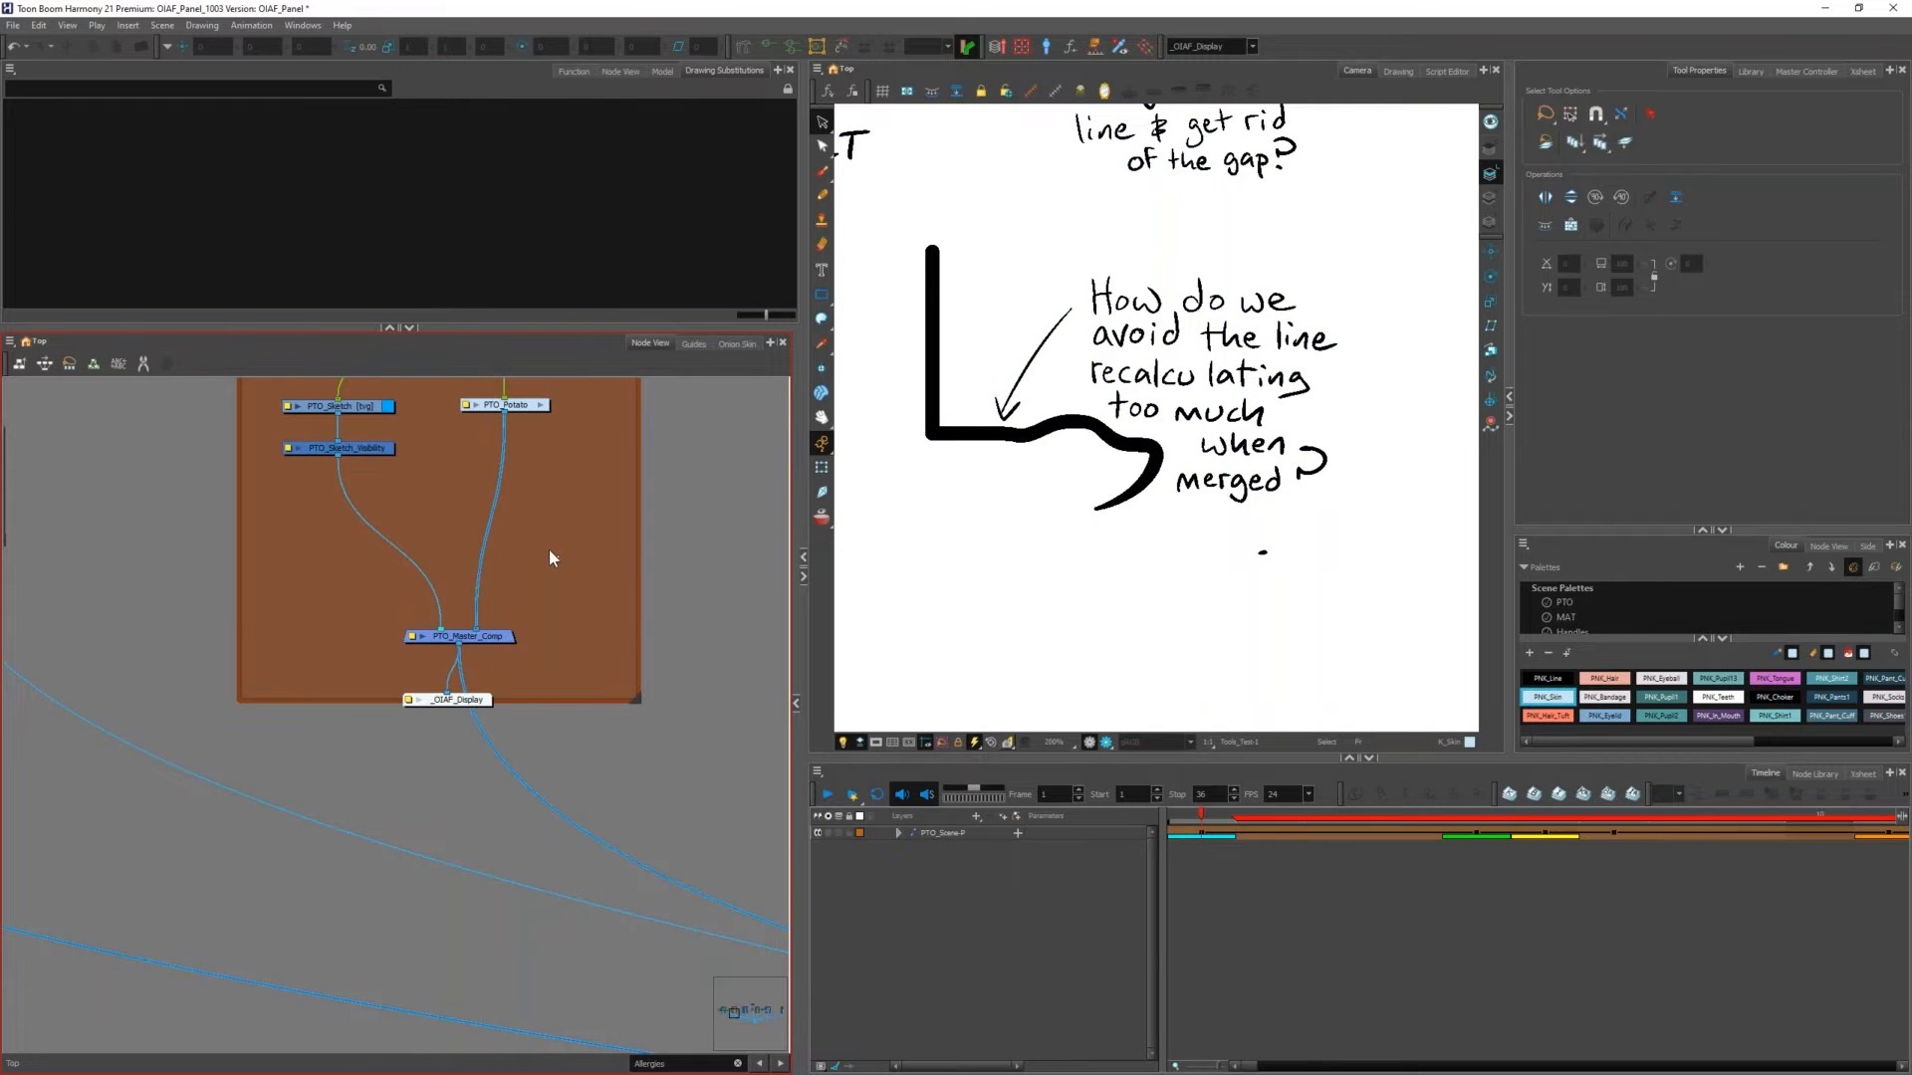
pyautogui.click(1324, 99)
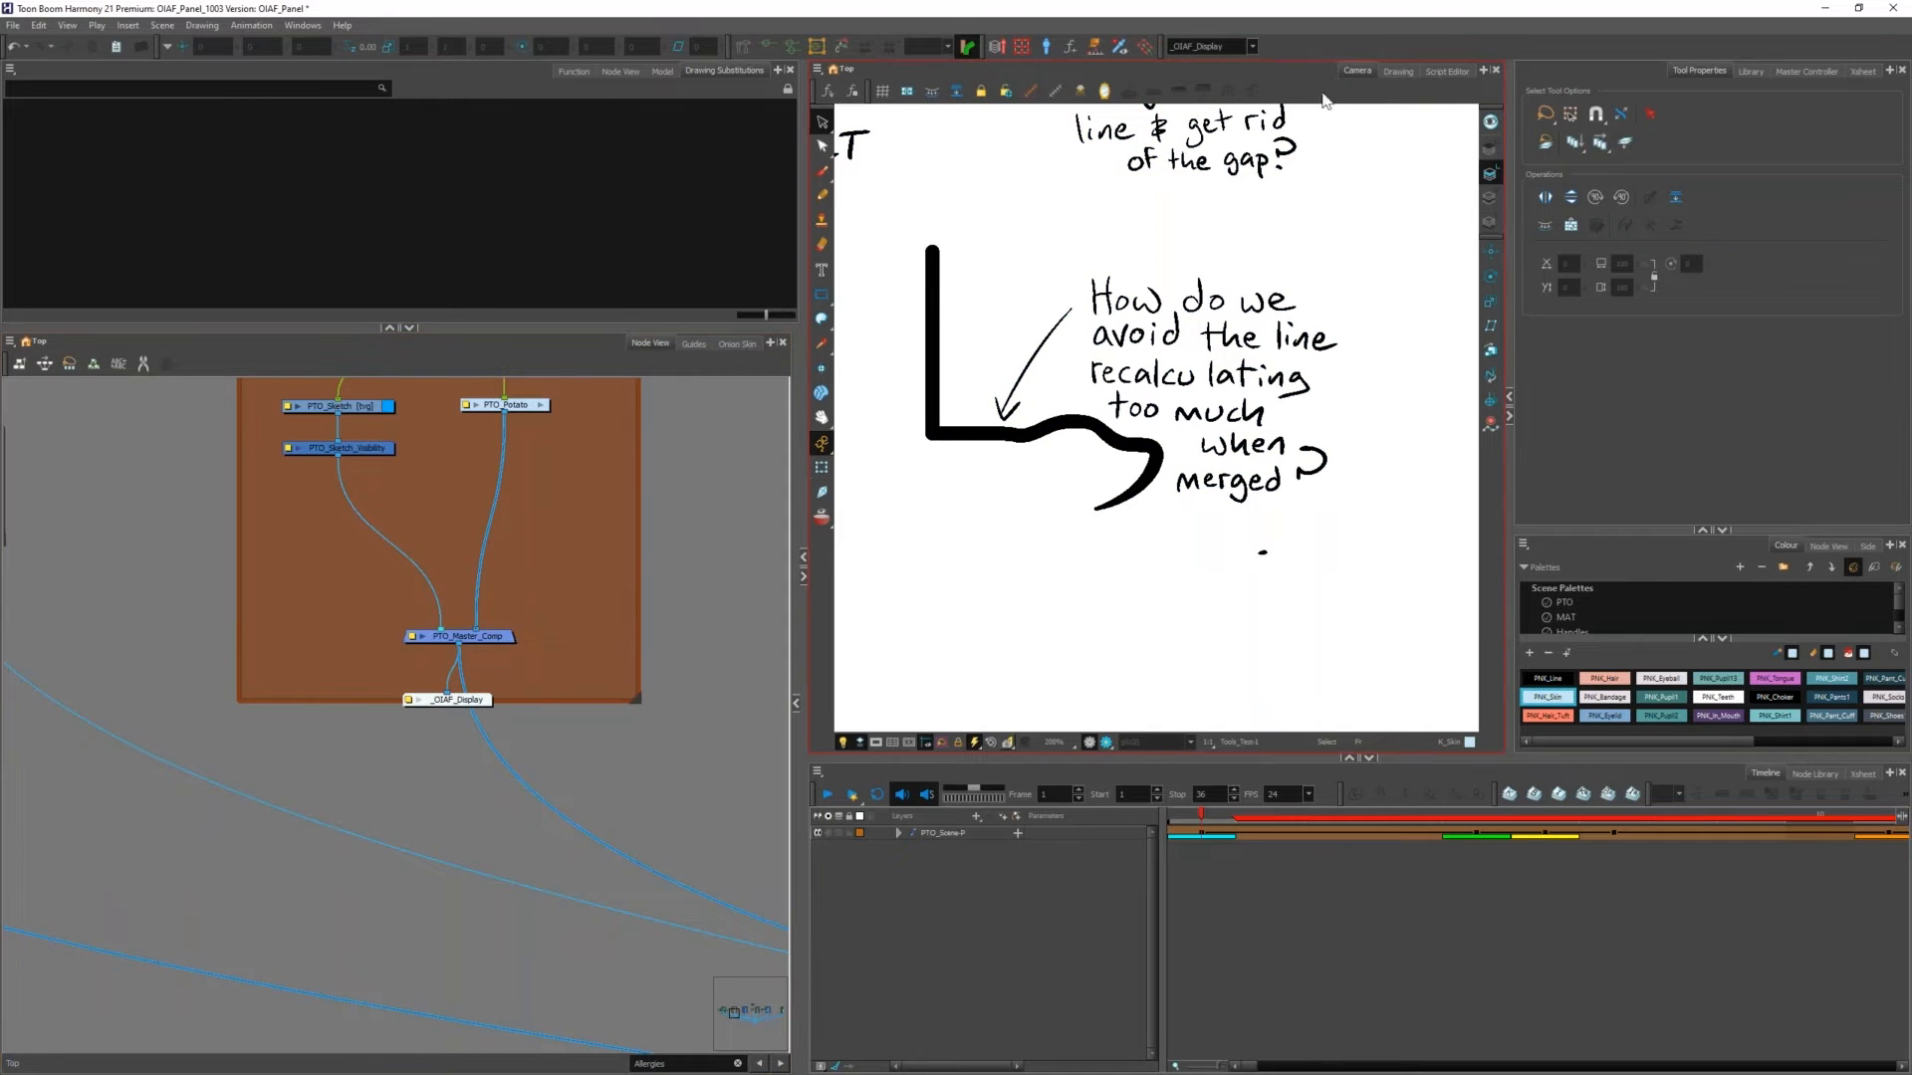
# Step: Move the playhead from the drawing-tool examples to the potato chef's open-mouthed three-quarter pose
pyautogui.scroll(-6, 1099, 422)
pyautogui.hotkey('shift', '2')
pyautogui.scroll(-1, 1100, 423)
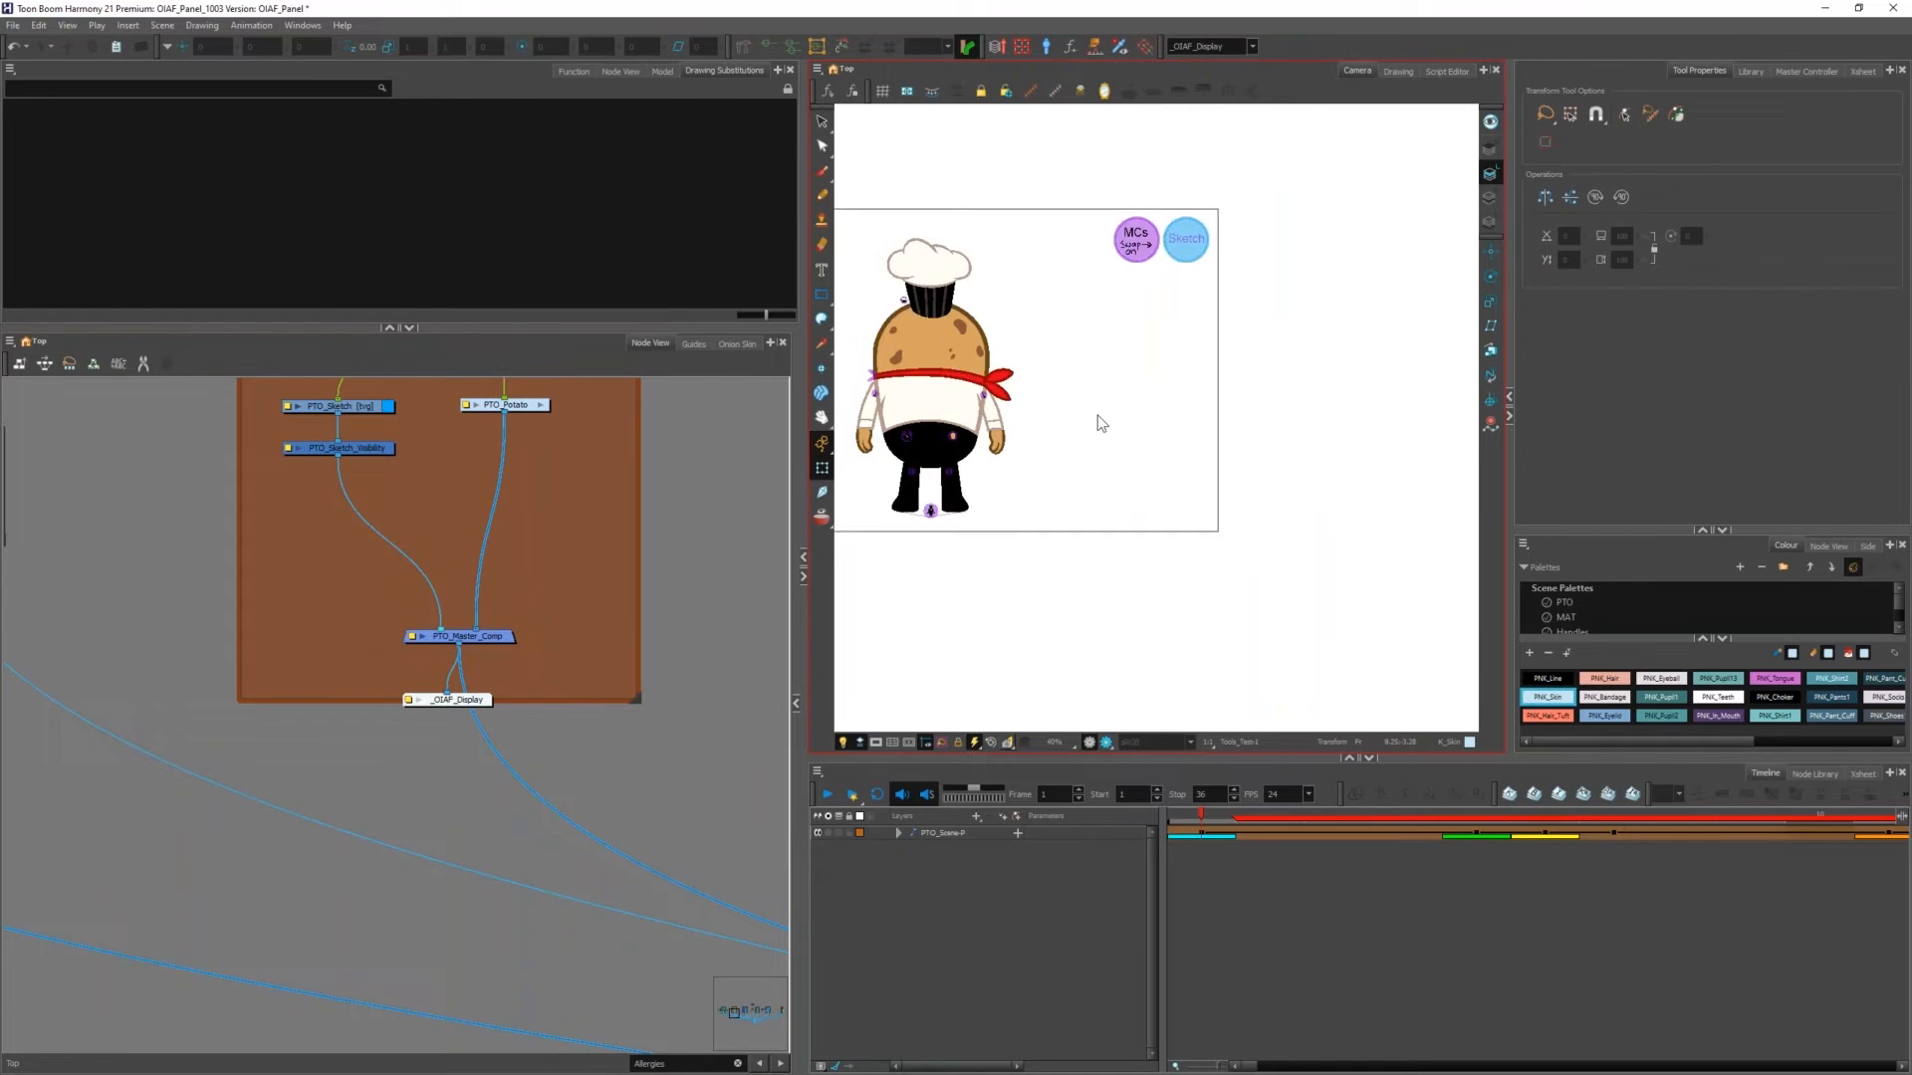
pyautogui.scroll(-1, 1100, 423)
pyautogui.click(1284, 894)
pyautogui.scroll(-3, 1284, 894)
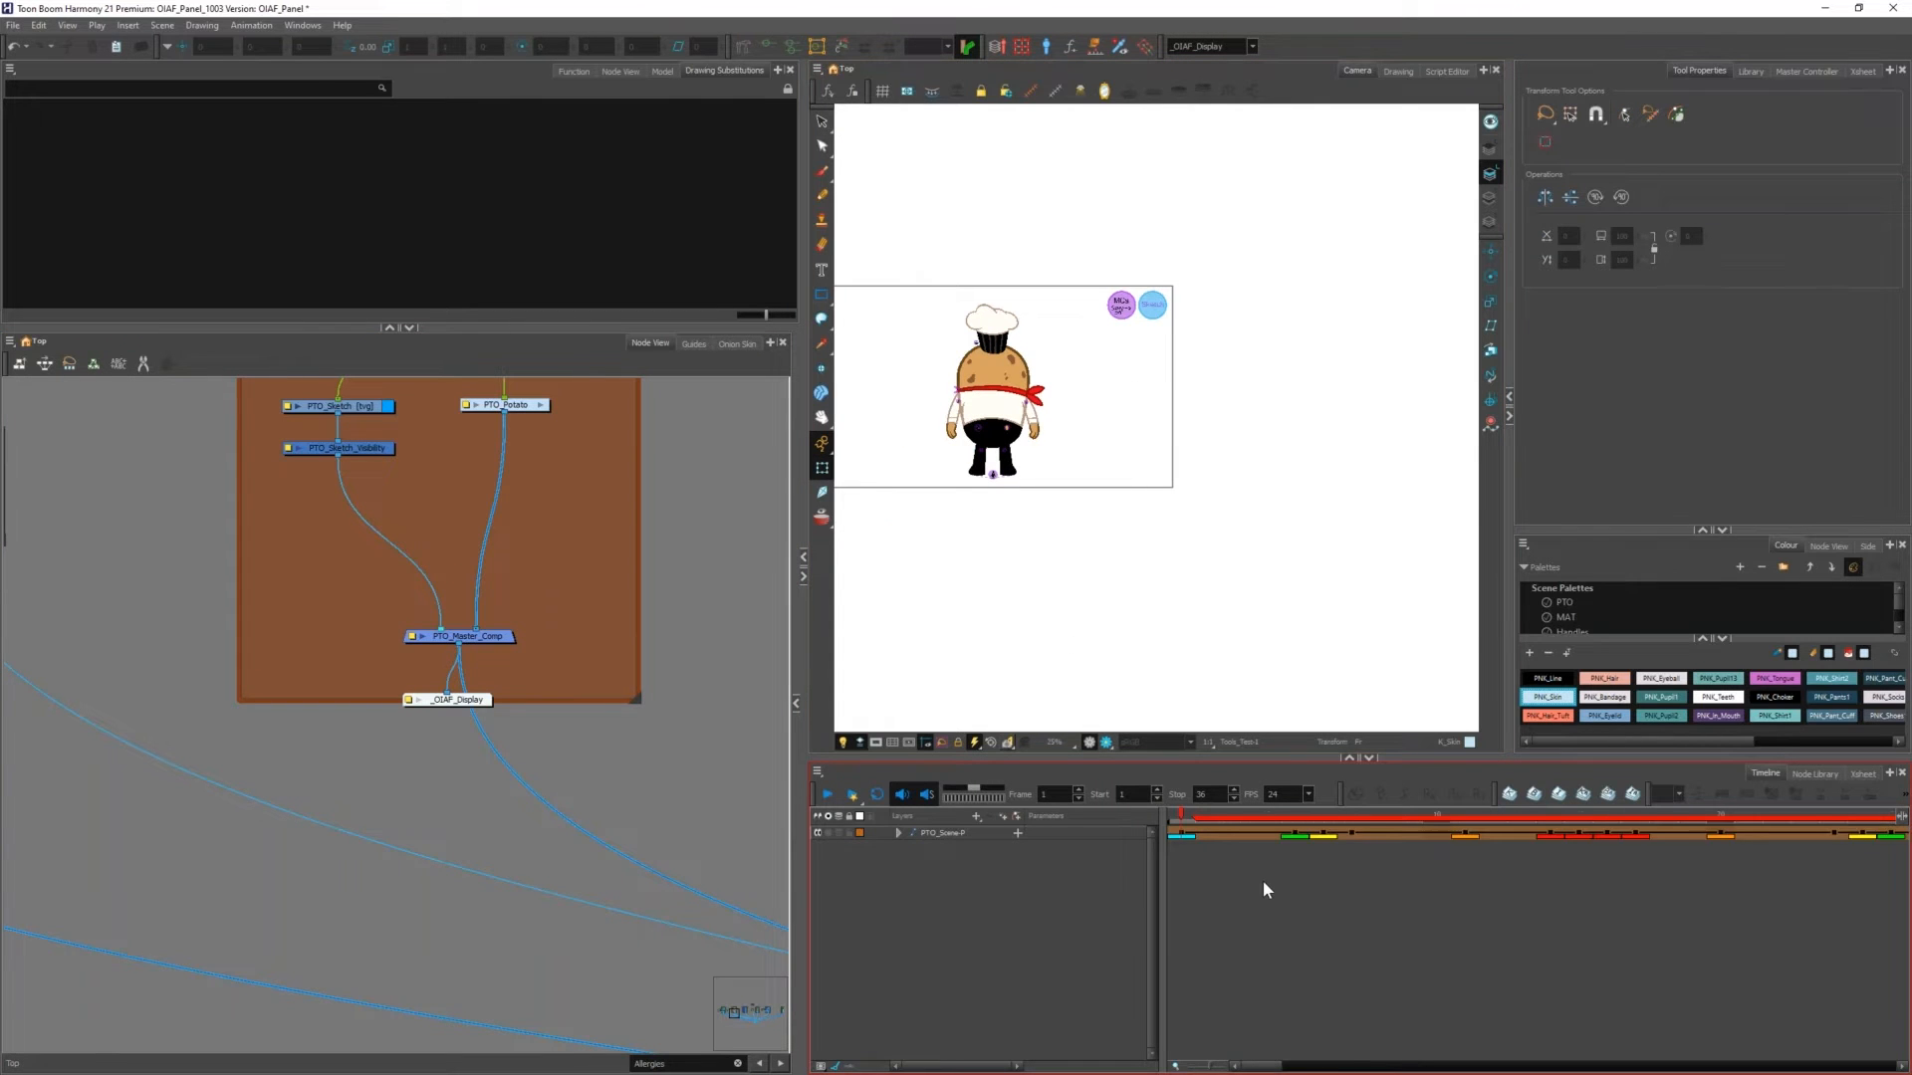
pyautogui.scroll(-3, 1266, 889)
pyautogui.moveTo(1180, 808); pyautogui.dragTo(1426, 863)
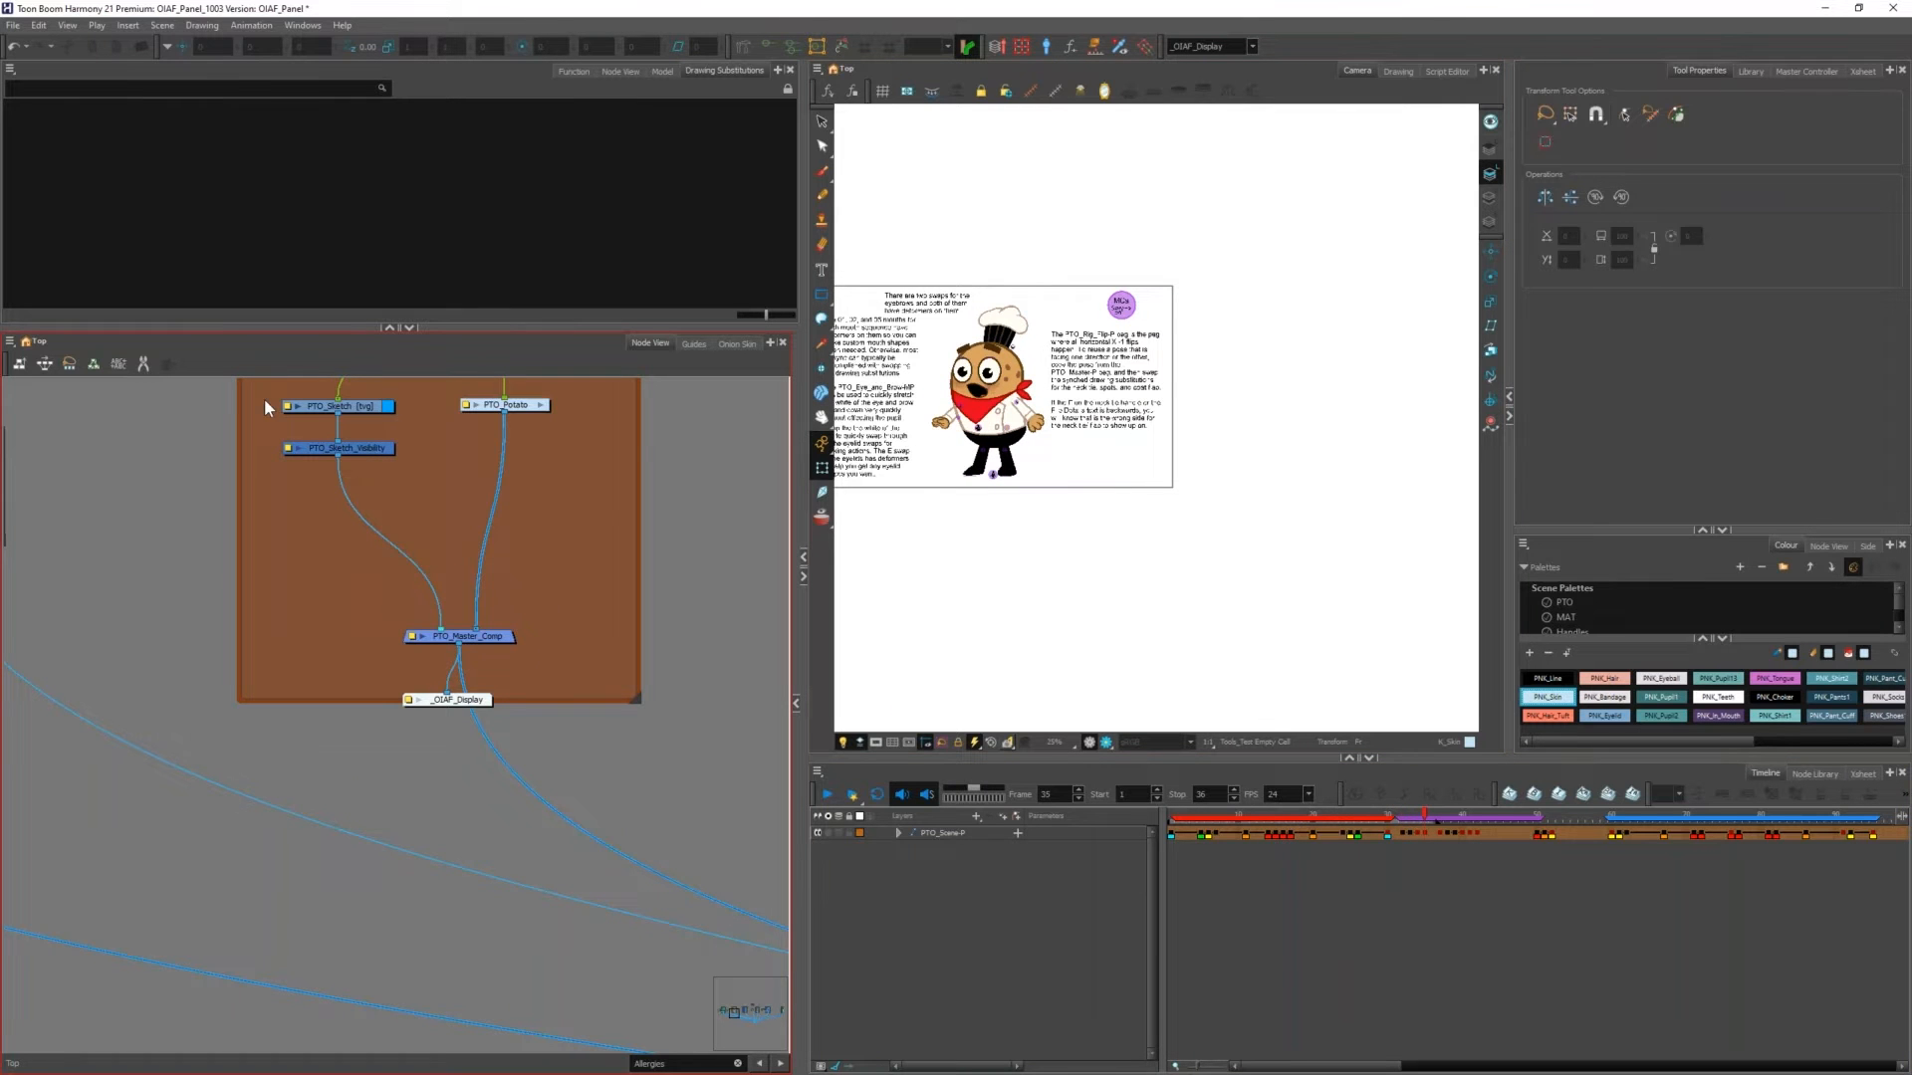
# Step: Select the blush drawings on the potato's two cheeks one at a time and nudge them on the face
pyautogui.scroll(10, 940, 387)
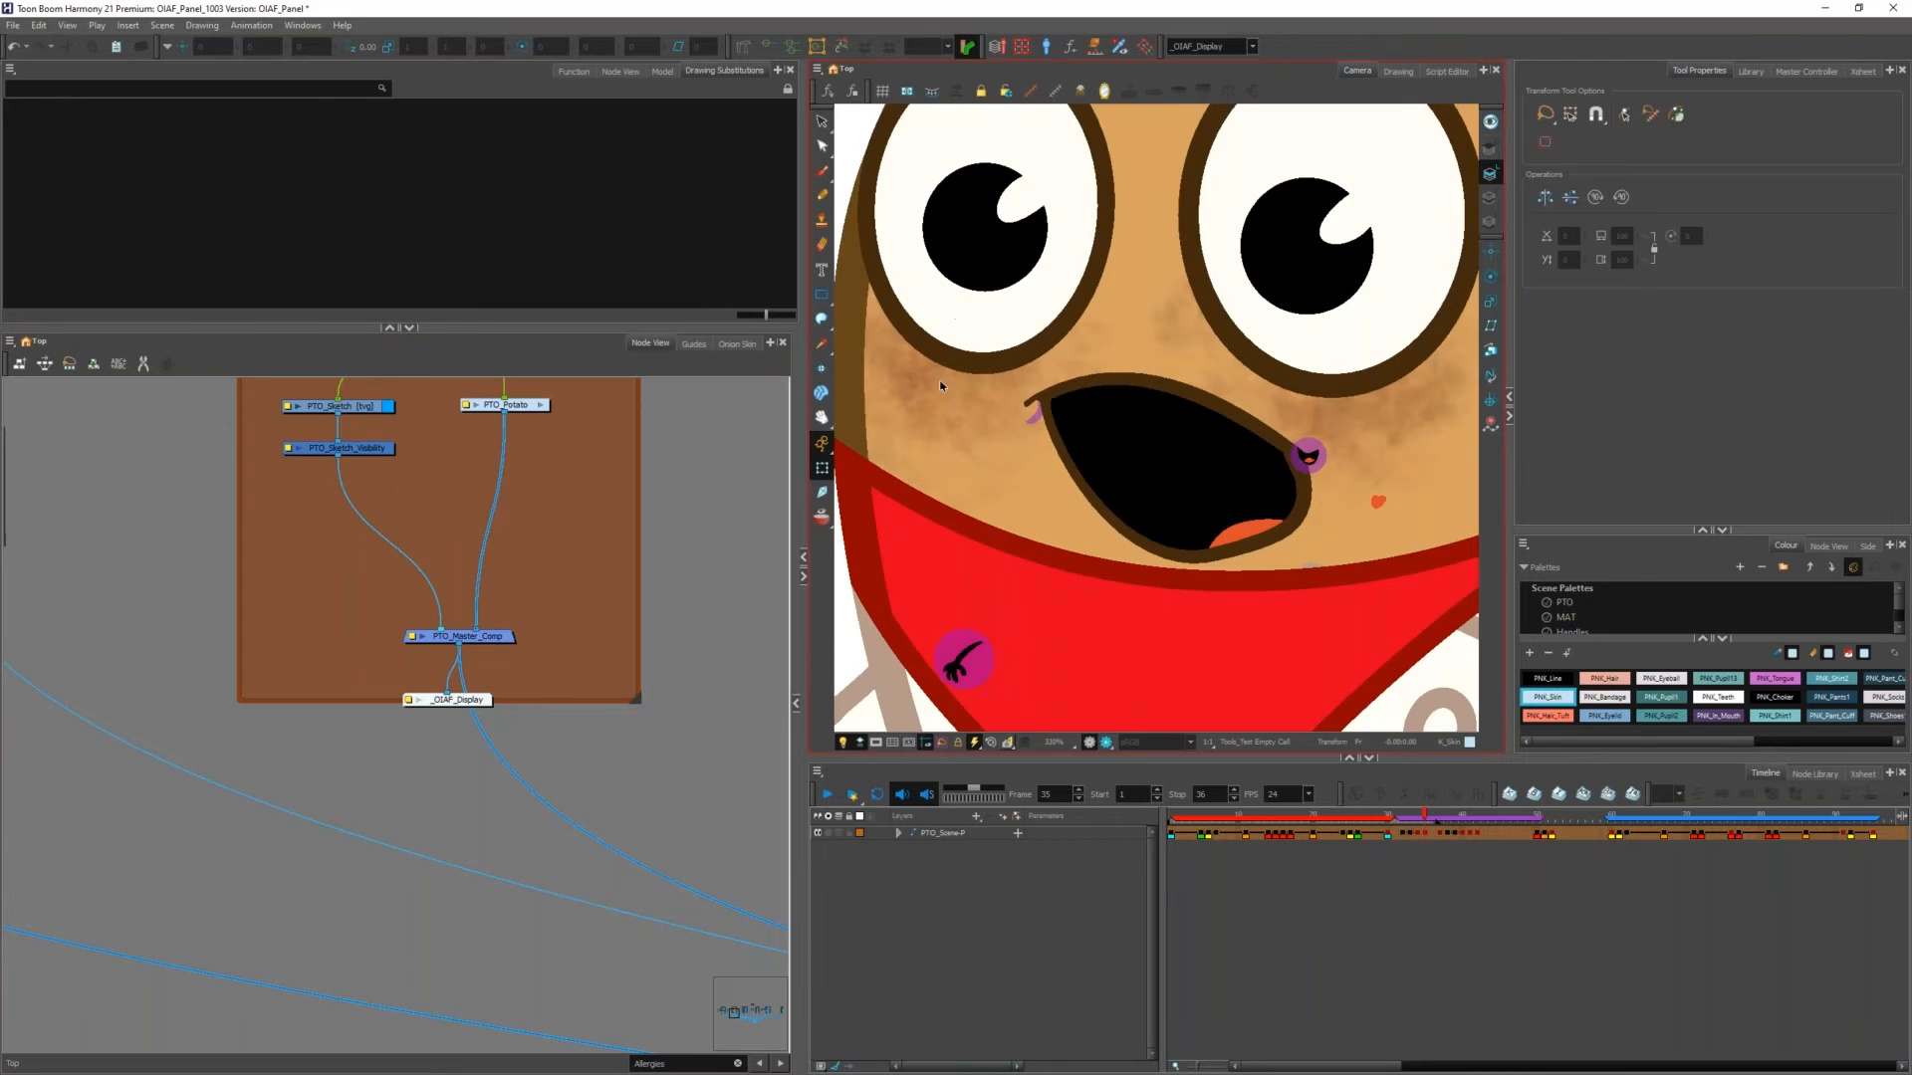
pyautogui.click(940, 387)
pyautogui.scroll(-3, 945, 388)
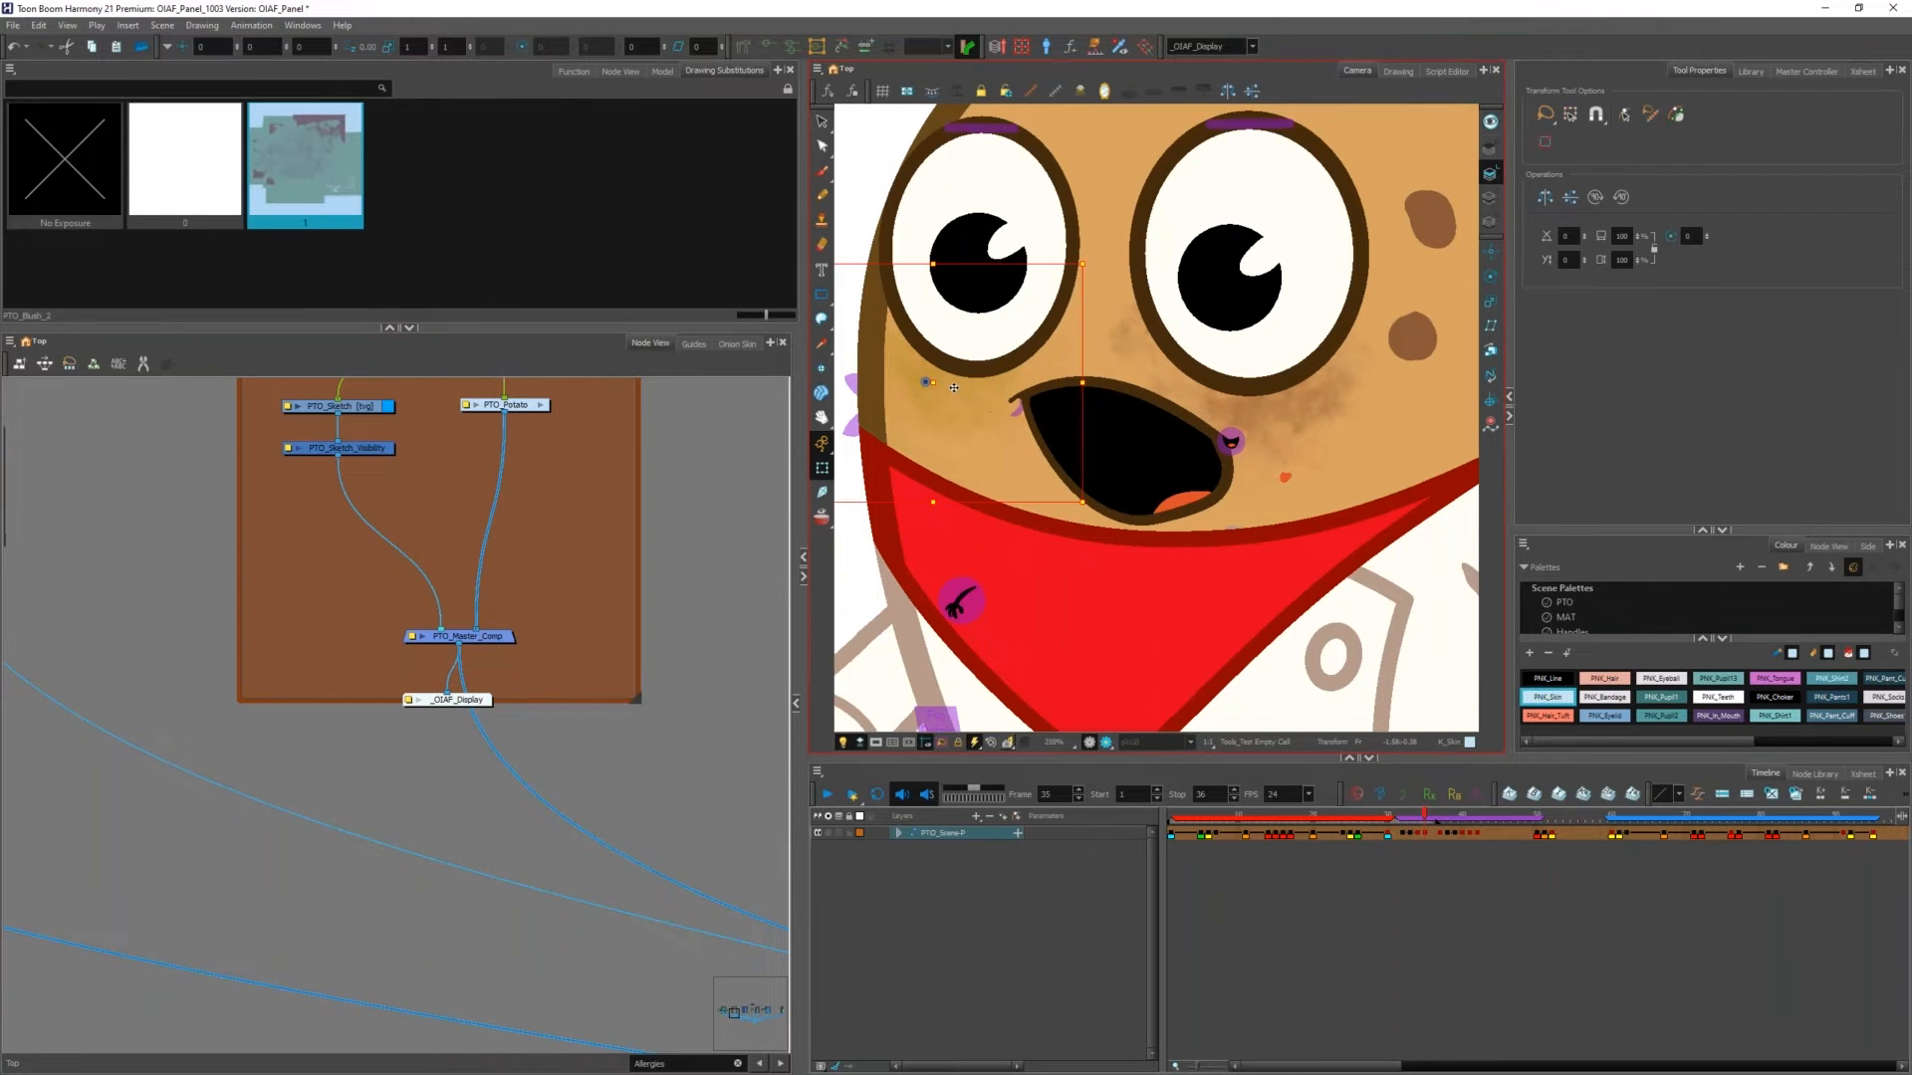
pyautogui.click(862, 583)
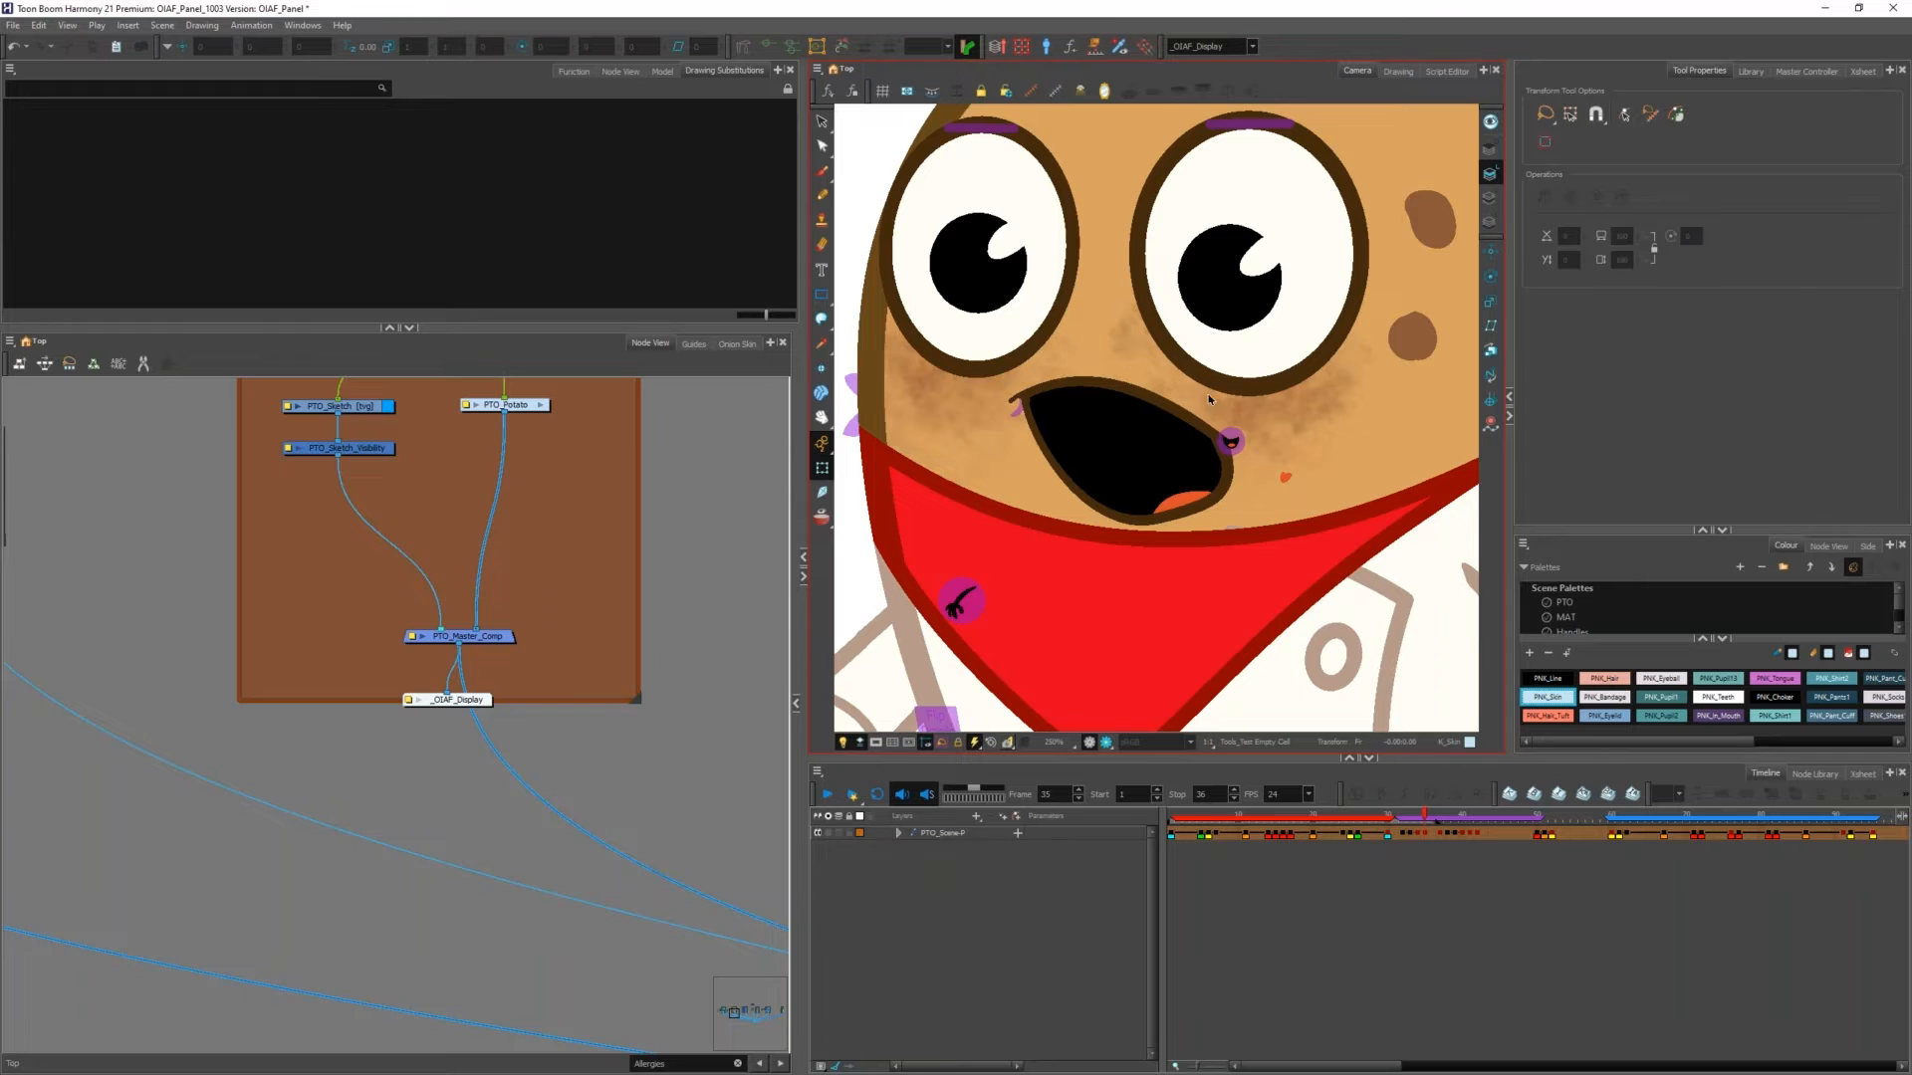
pyautogui.click(934, 409)
pyautogui.scroll(-1, 917, 361)
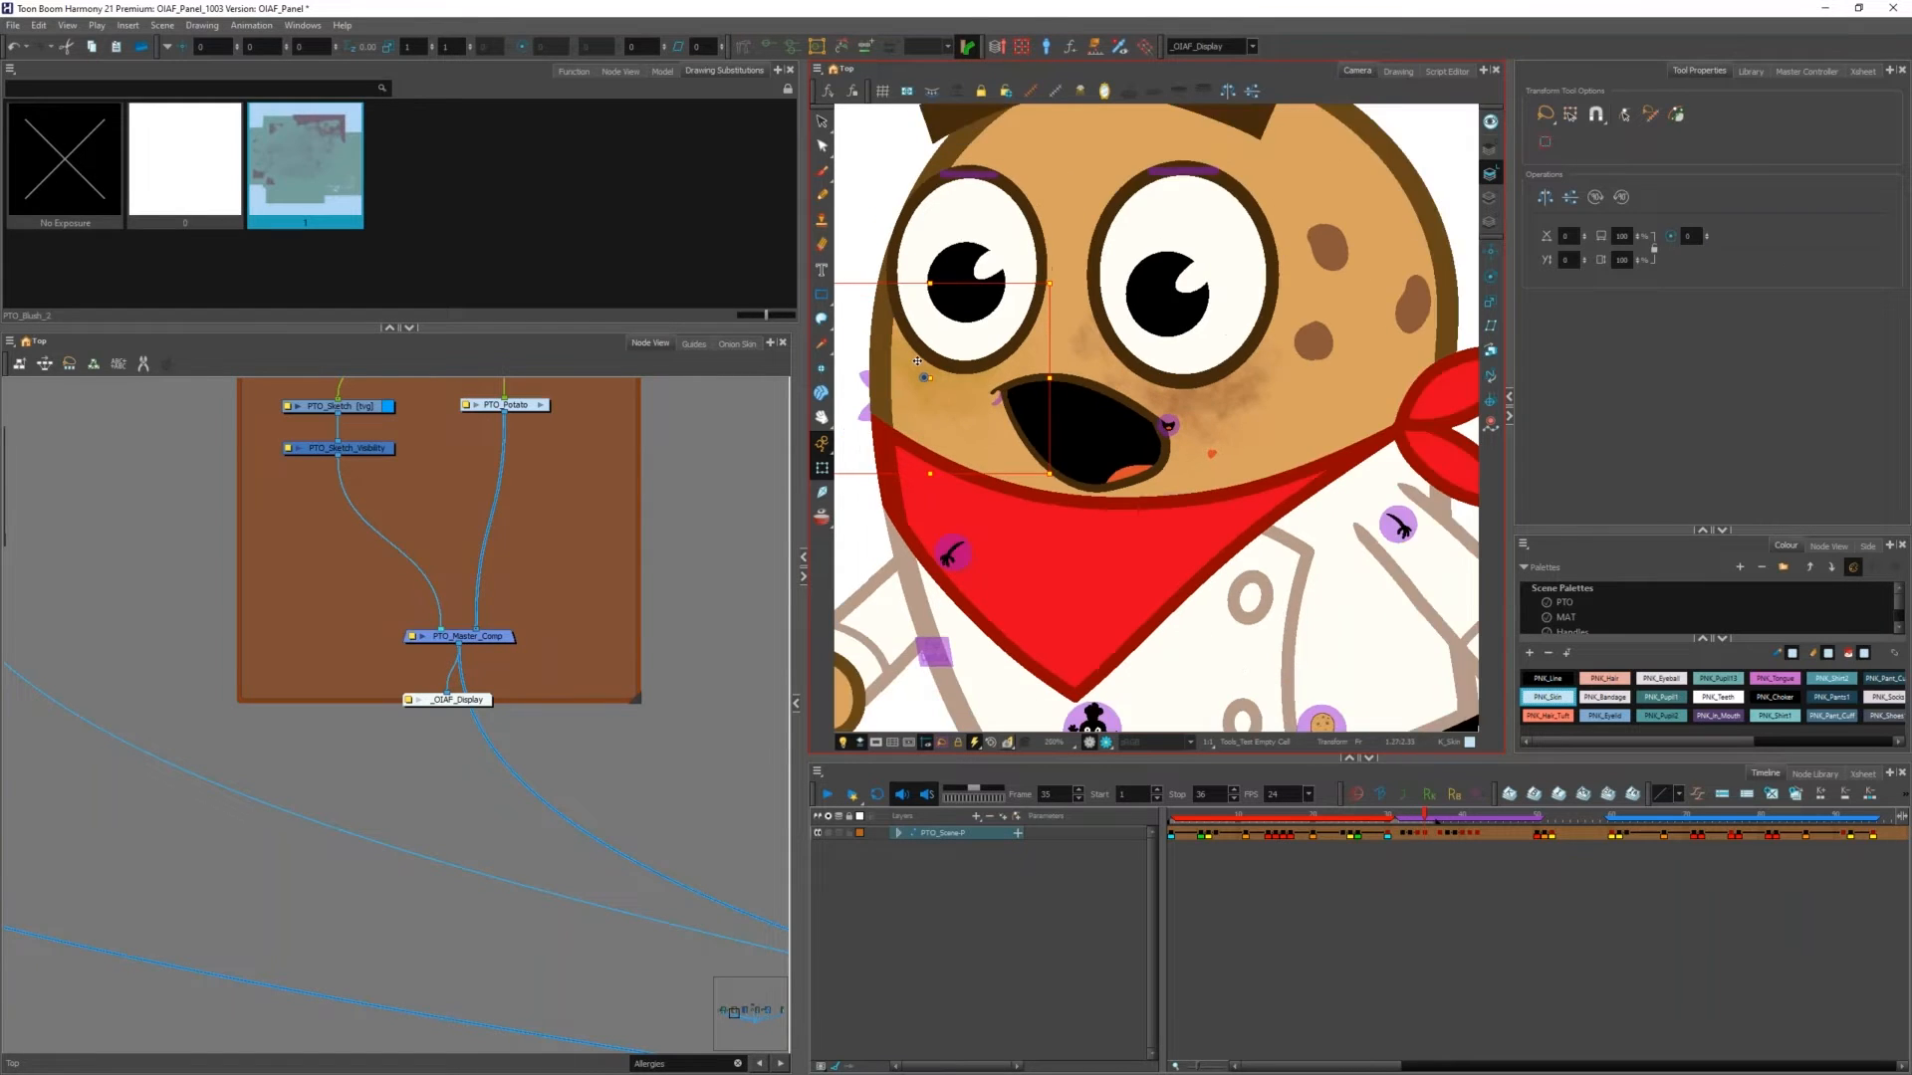
pyautogui.click(935, 744)
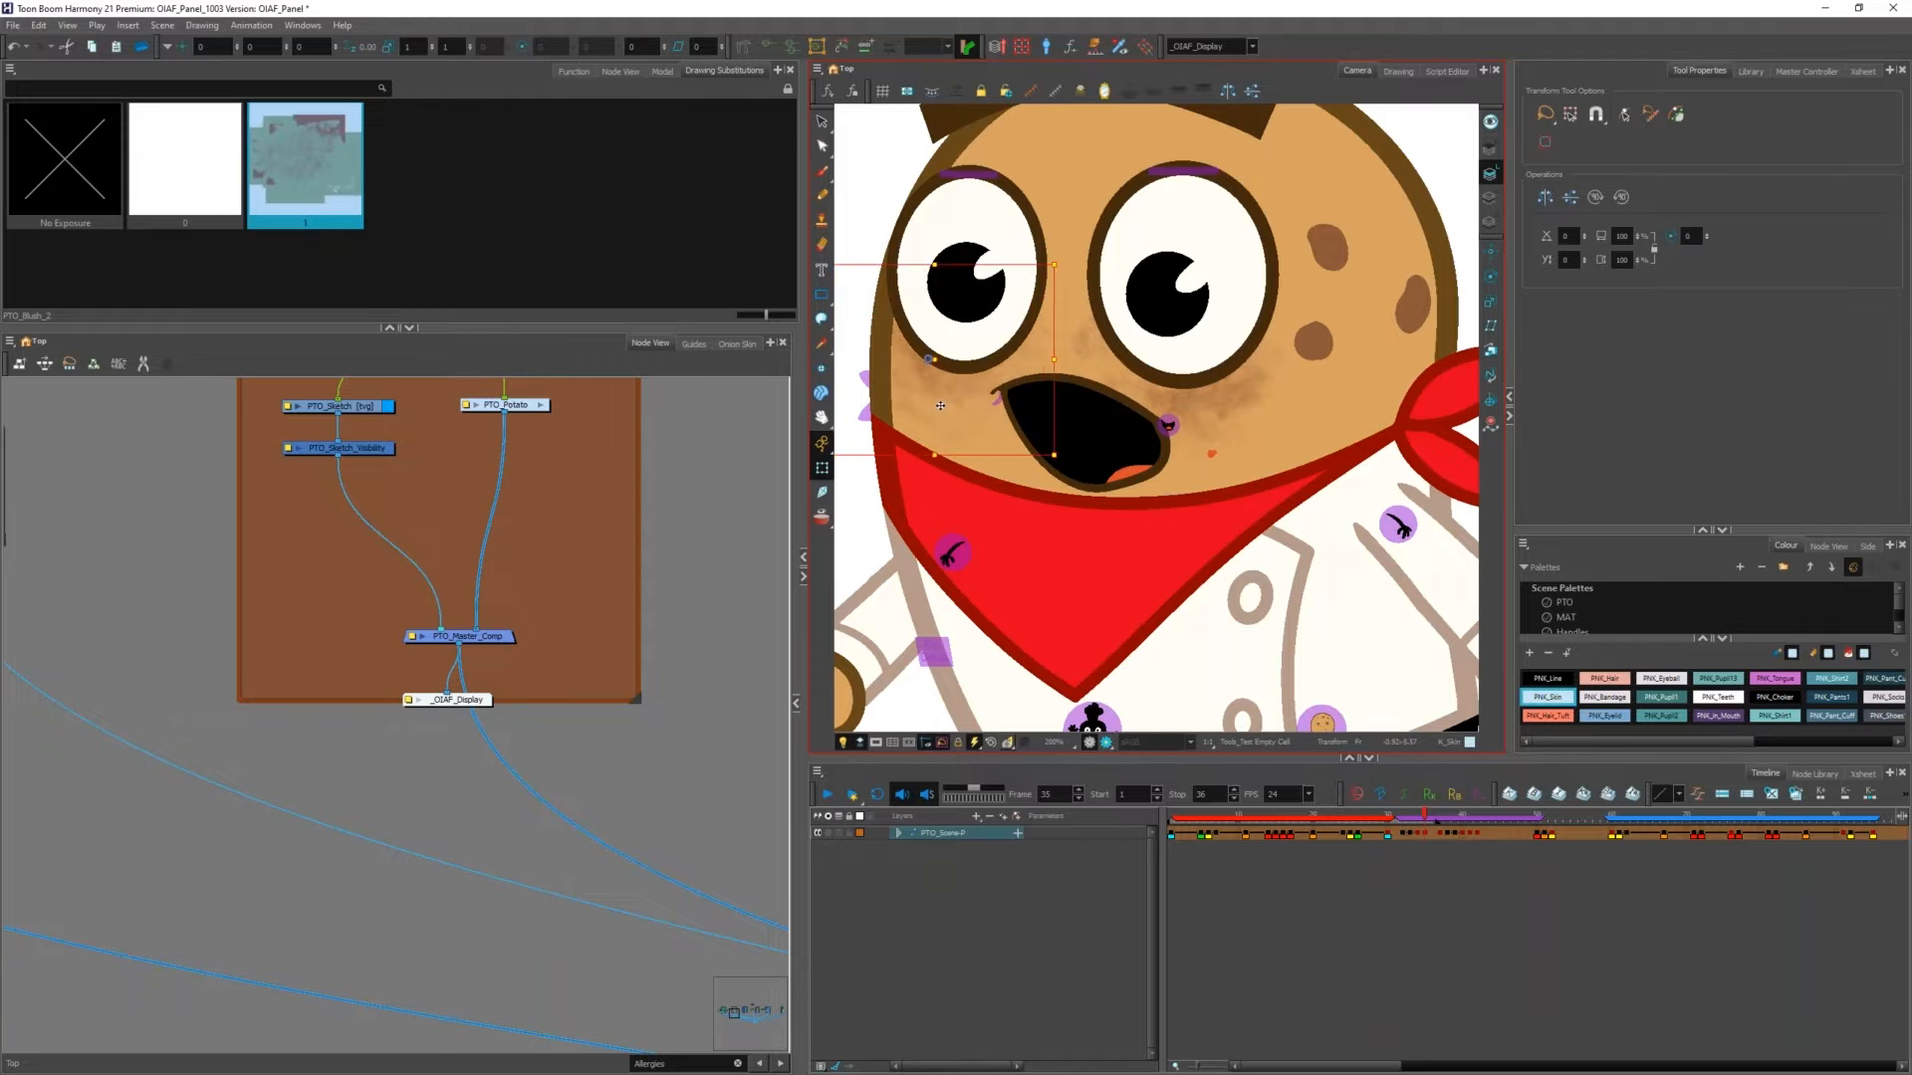
pyautogui.moveTo(1181, 398); pyautogui.dragTo(1216, 432)
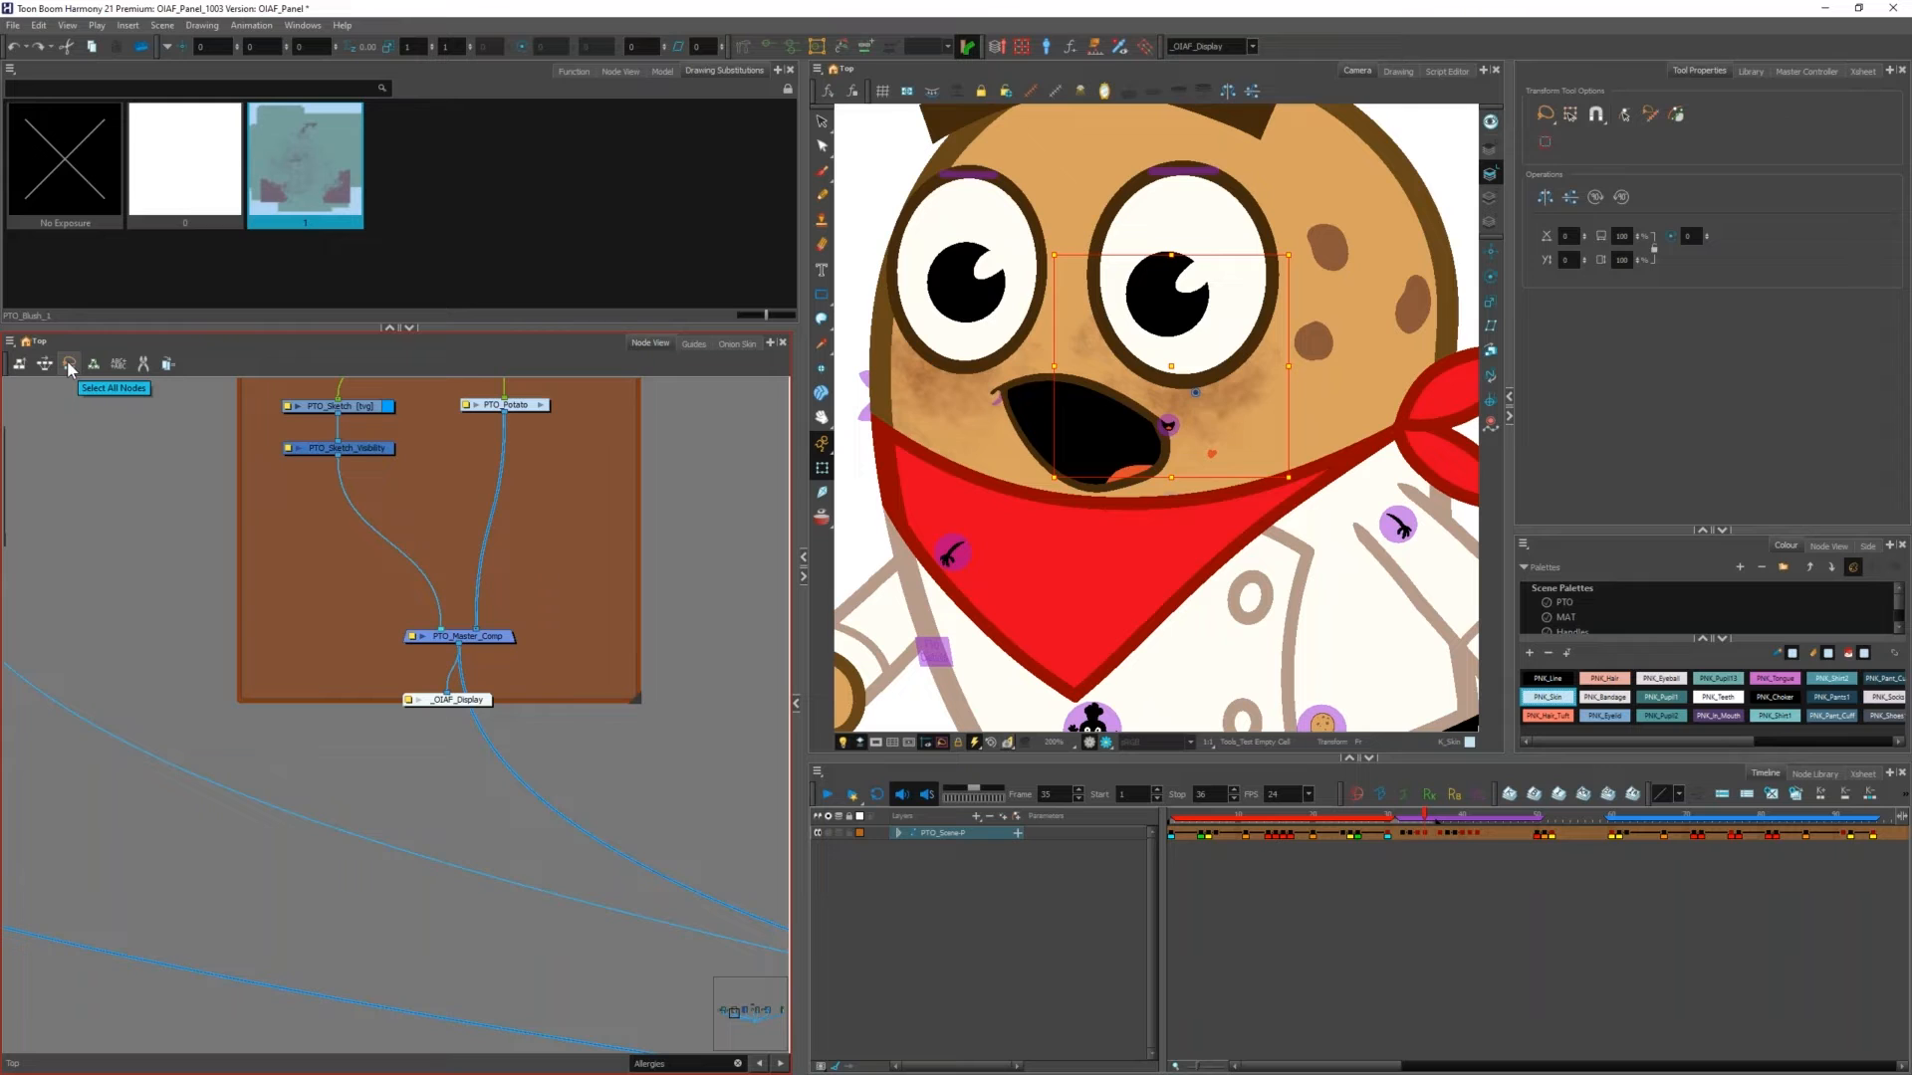
# Step: Search for all nodes whose names contain "Cheek" so they are selected together
pyautogui.click(70, 367)
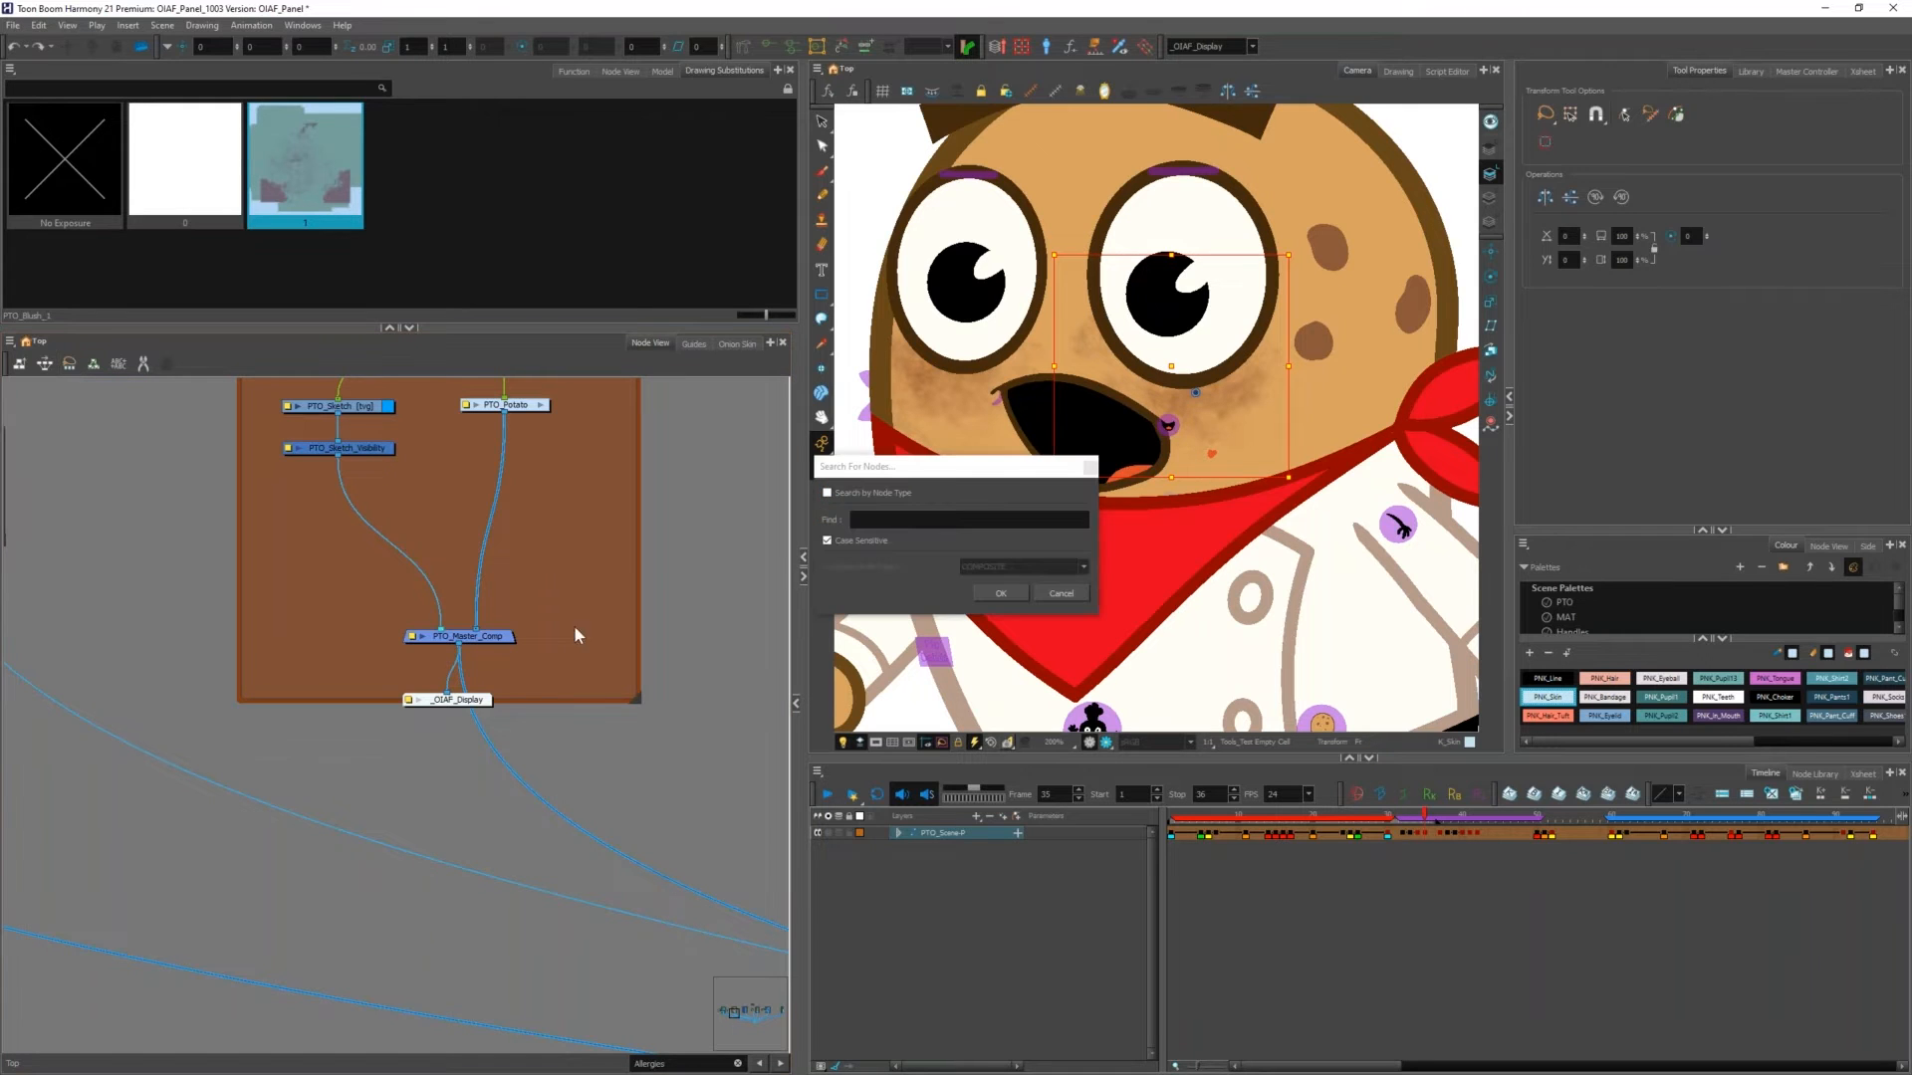
pyautogui.click(910, 524)
pyautogui.write('Cheek')
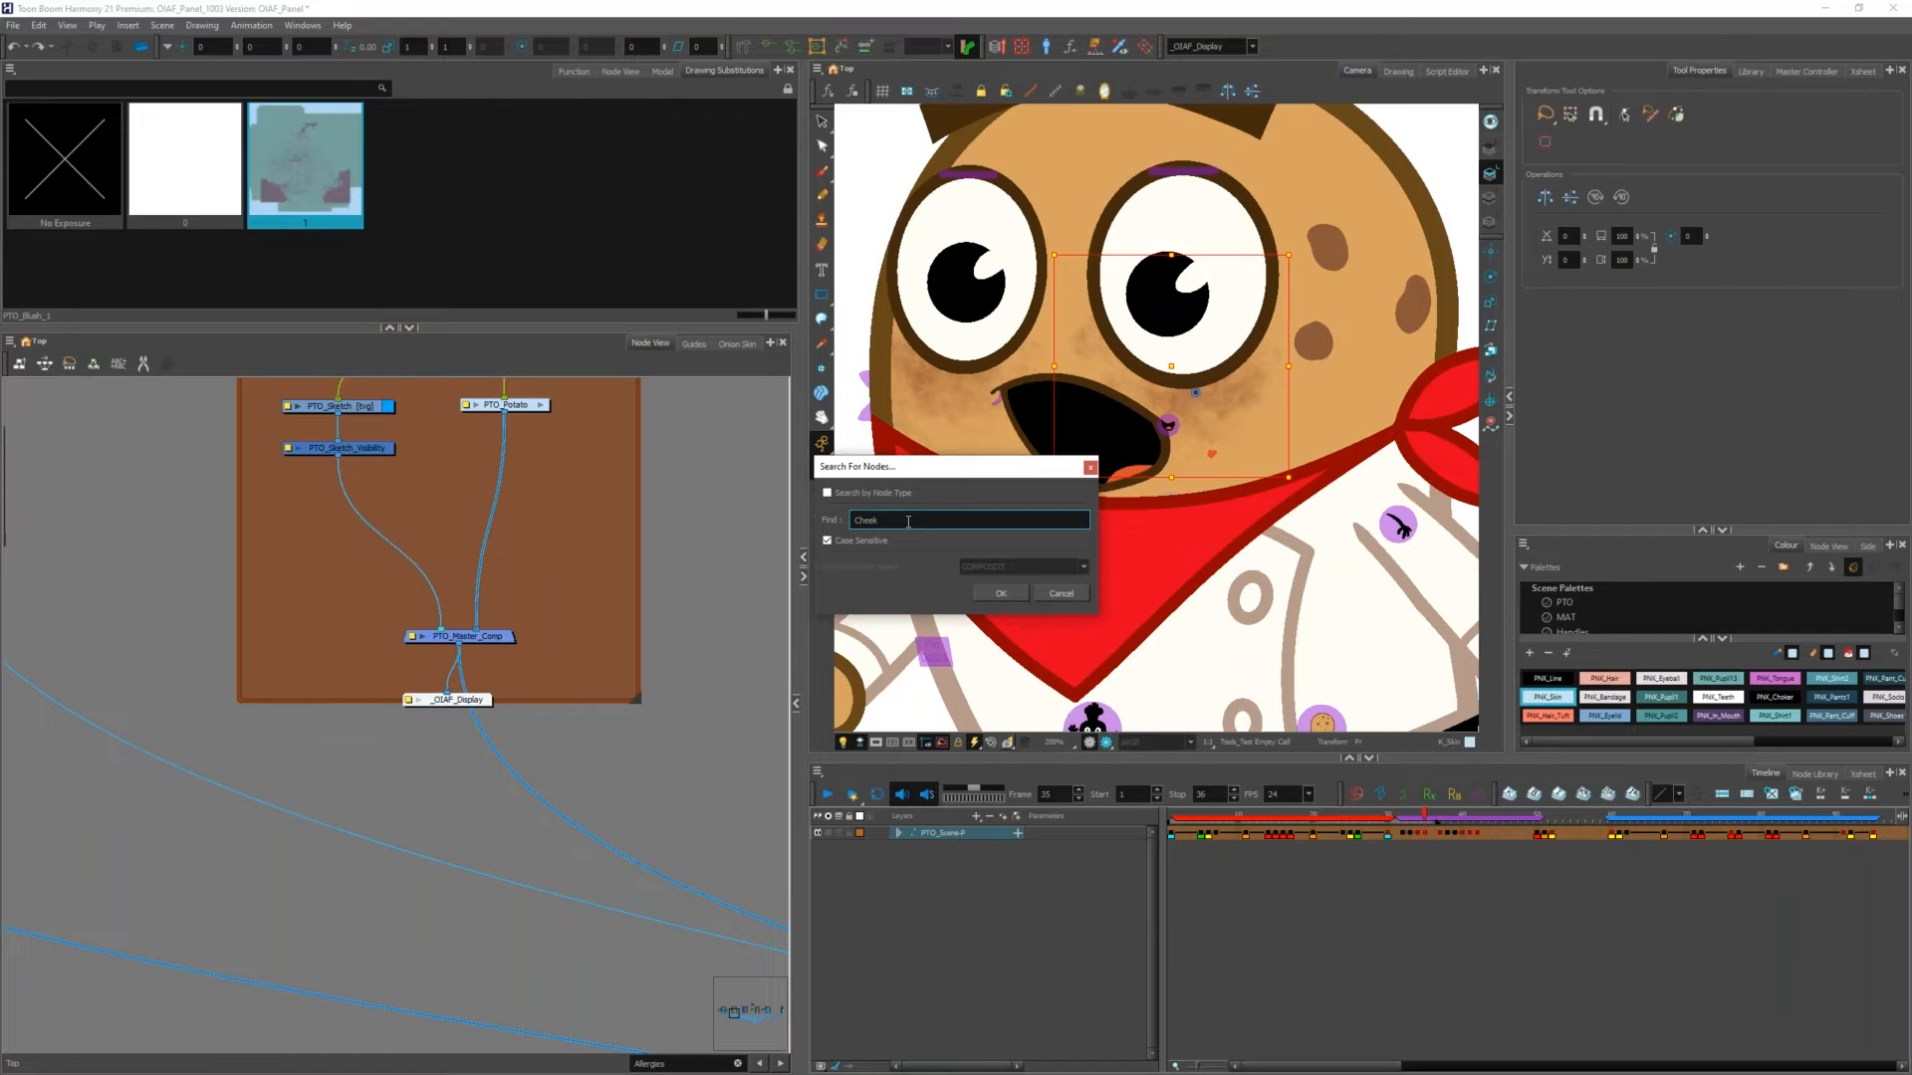
pyautogui.press('Return')
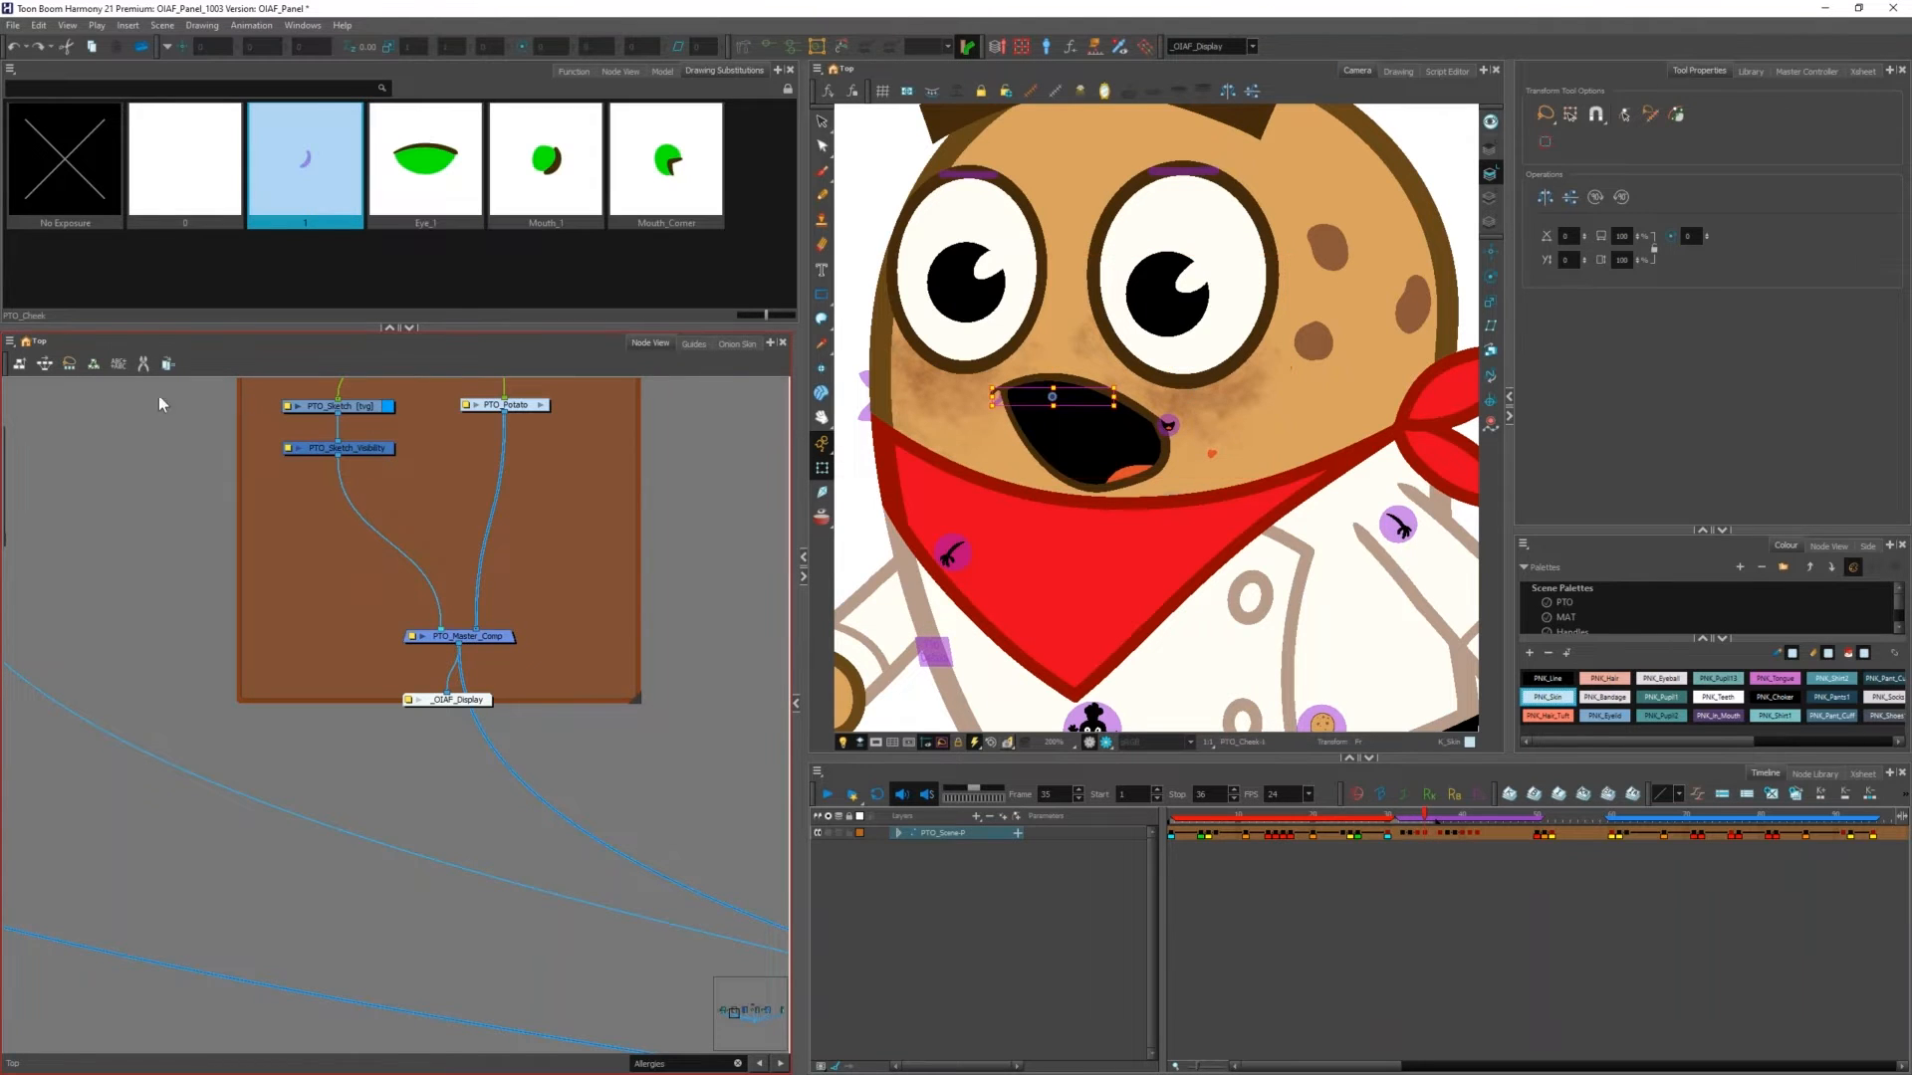
# Step: Search for all nodes whose names contain "Blush" so both cheek drawings are selected together
pyautogui.click(71, 363)
pyautogui.click(993, 520)
pyautogui.write('Blush')
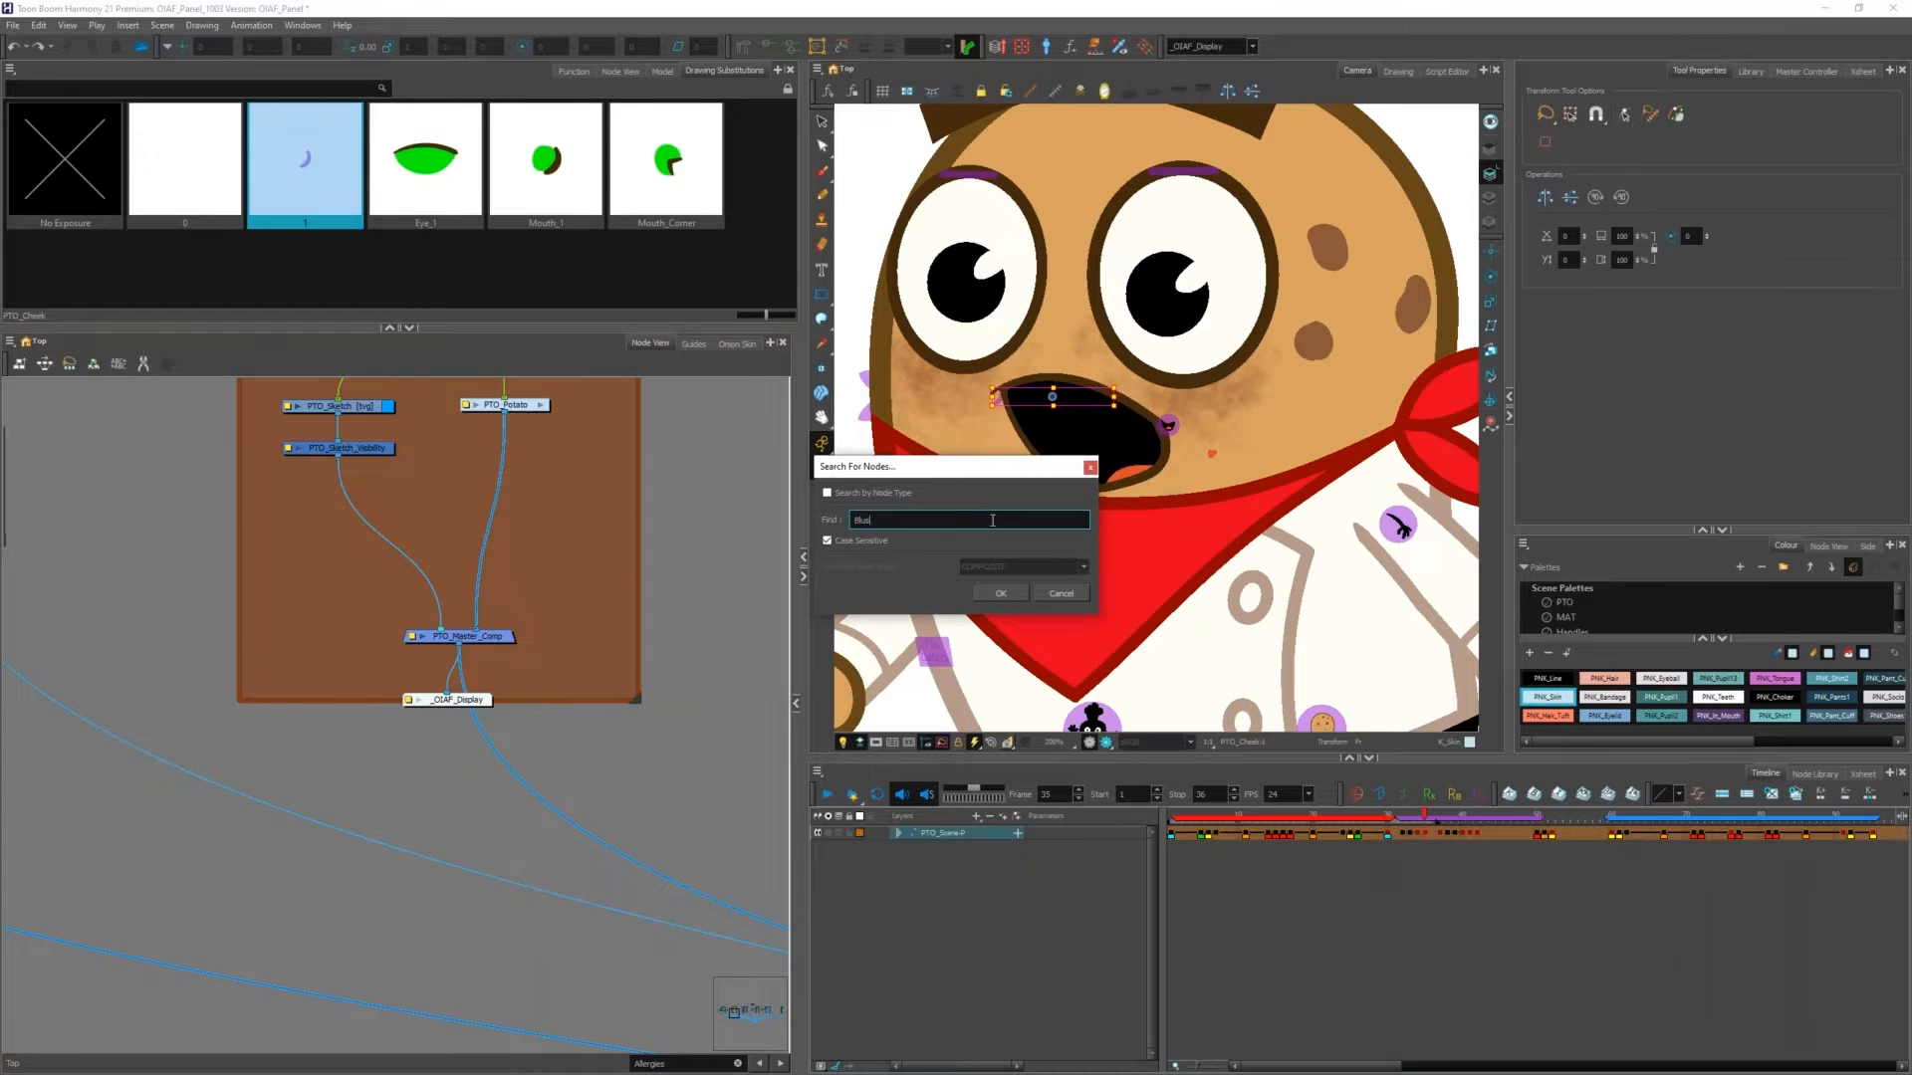
pyautogui.press('Return')
pyautogui.scroll(-1, 1019, 488)
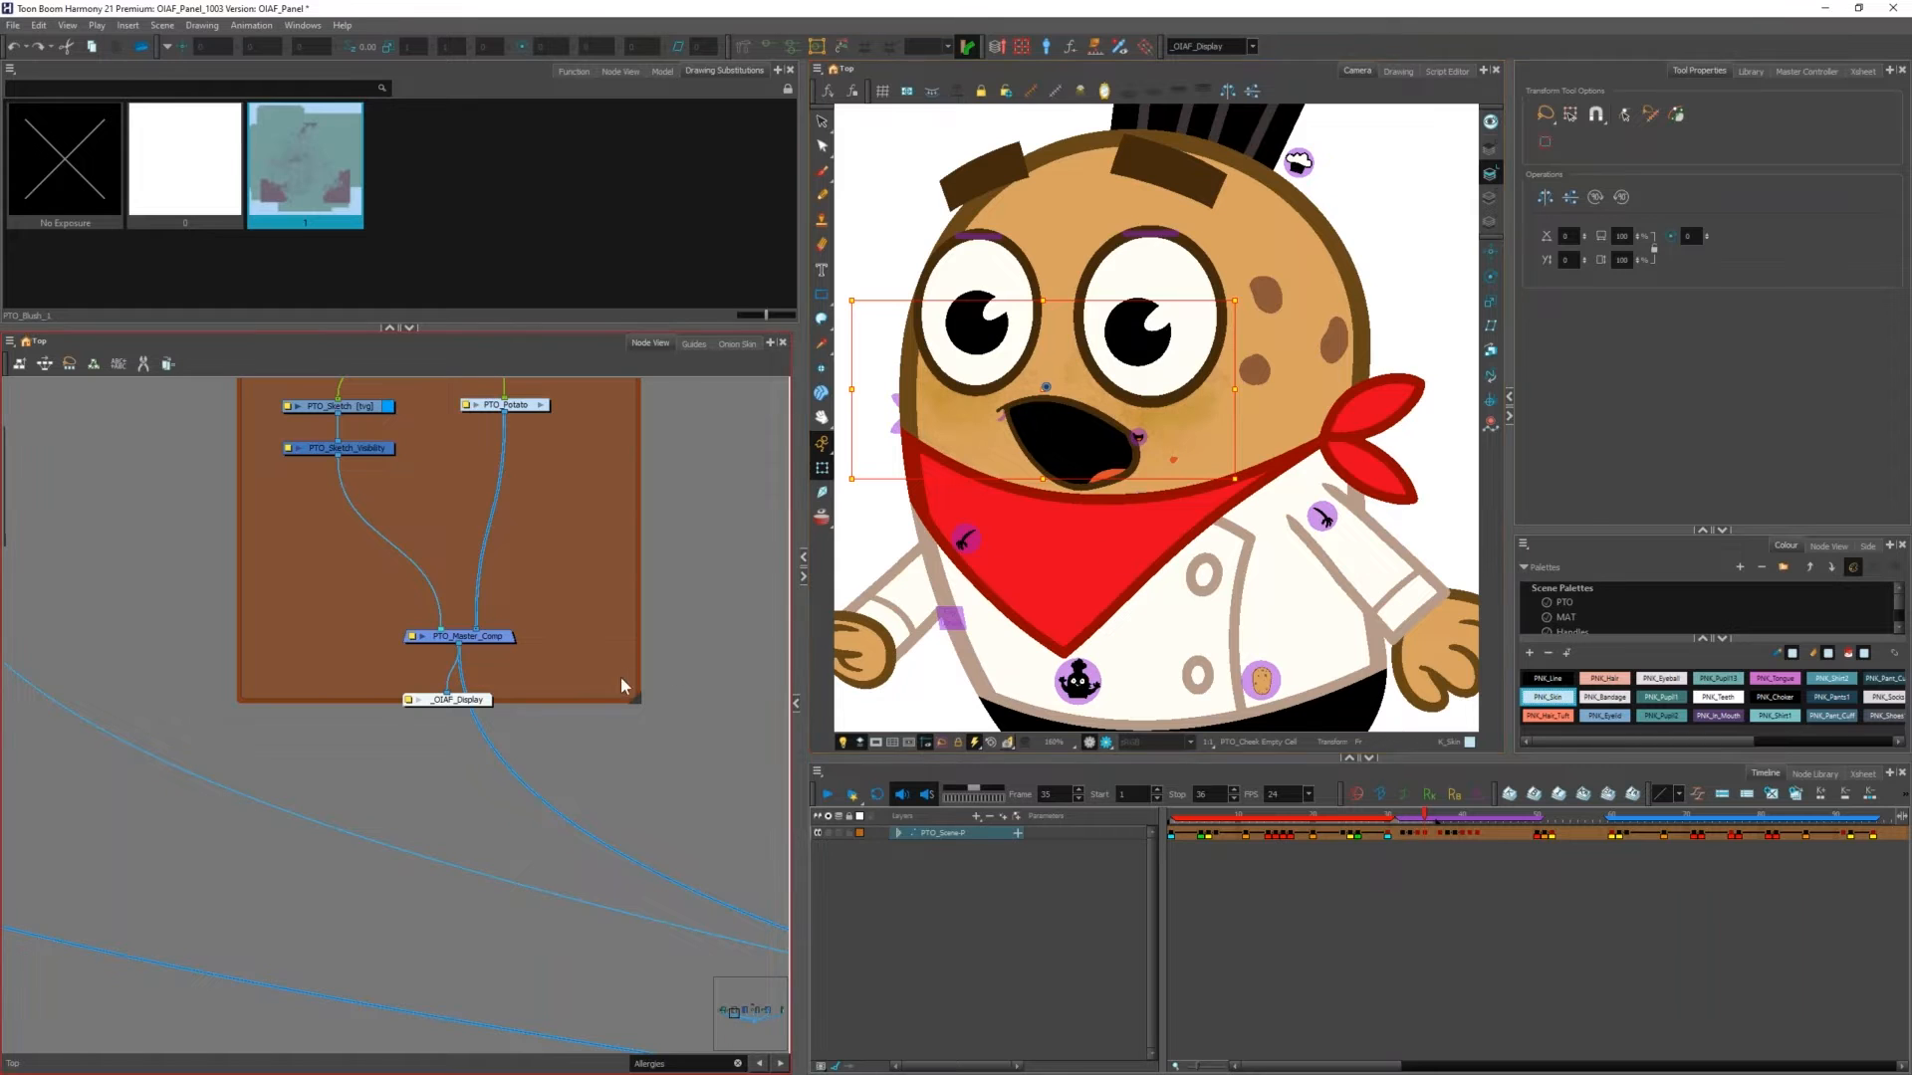
pyautogui.click(326, 587)
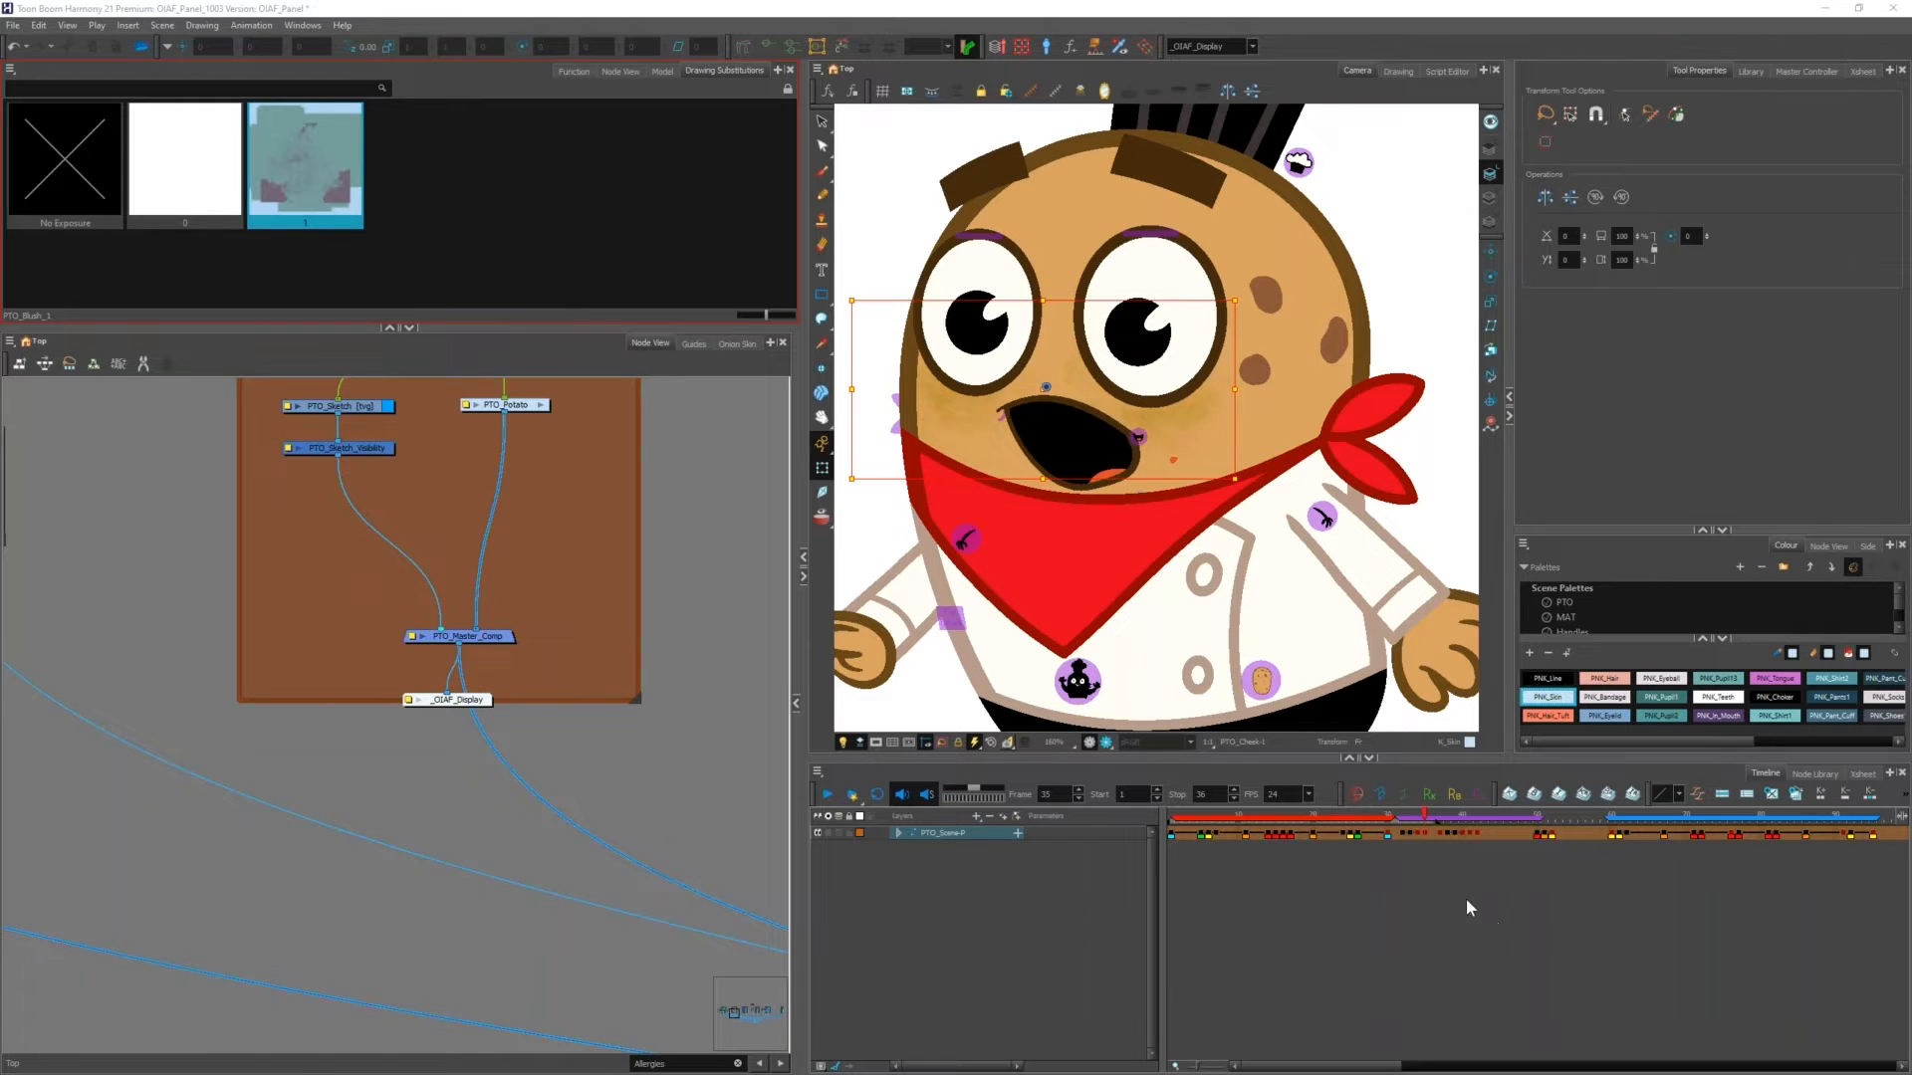
# Step: Go to frame 50 and flip back and forth through the potato's body-turn poses
pyautogui.click(1536, 835)
pyautogui.scroll(-5, 1171, 460)
pyautogui.press('.')
pyautogui.press(',')
pyautogui.press(',')
pyautogui.press('.')
pyautogui.press('.')
pyautogui.press(',')
pyautogui.press(',')
pyautogui.scroll(3, 1241, 482)
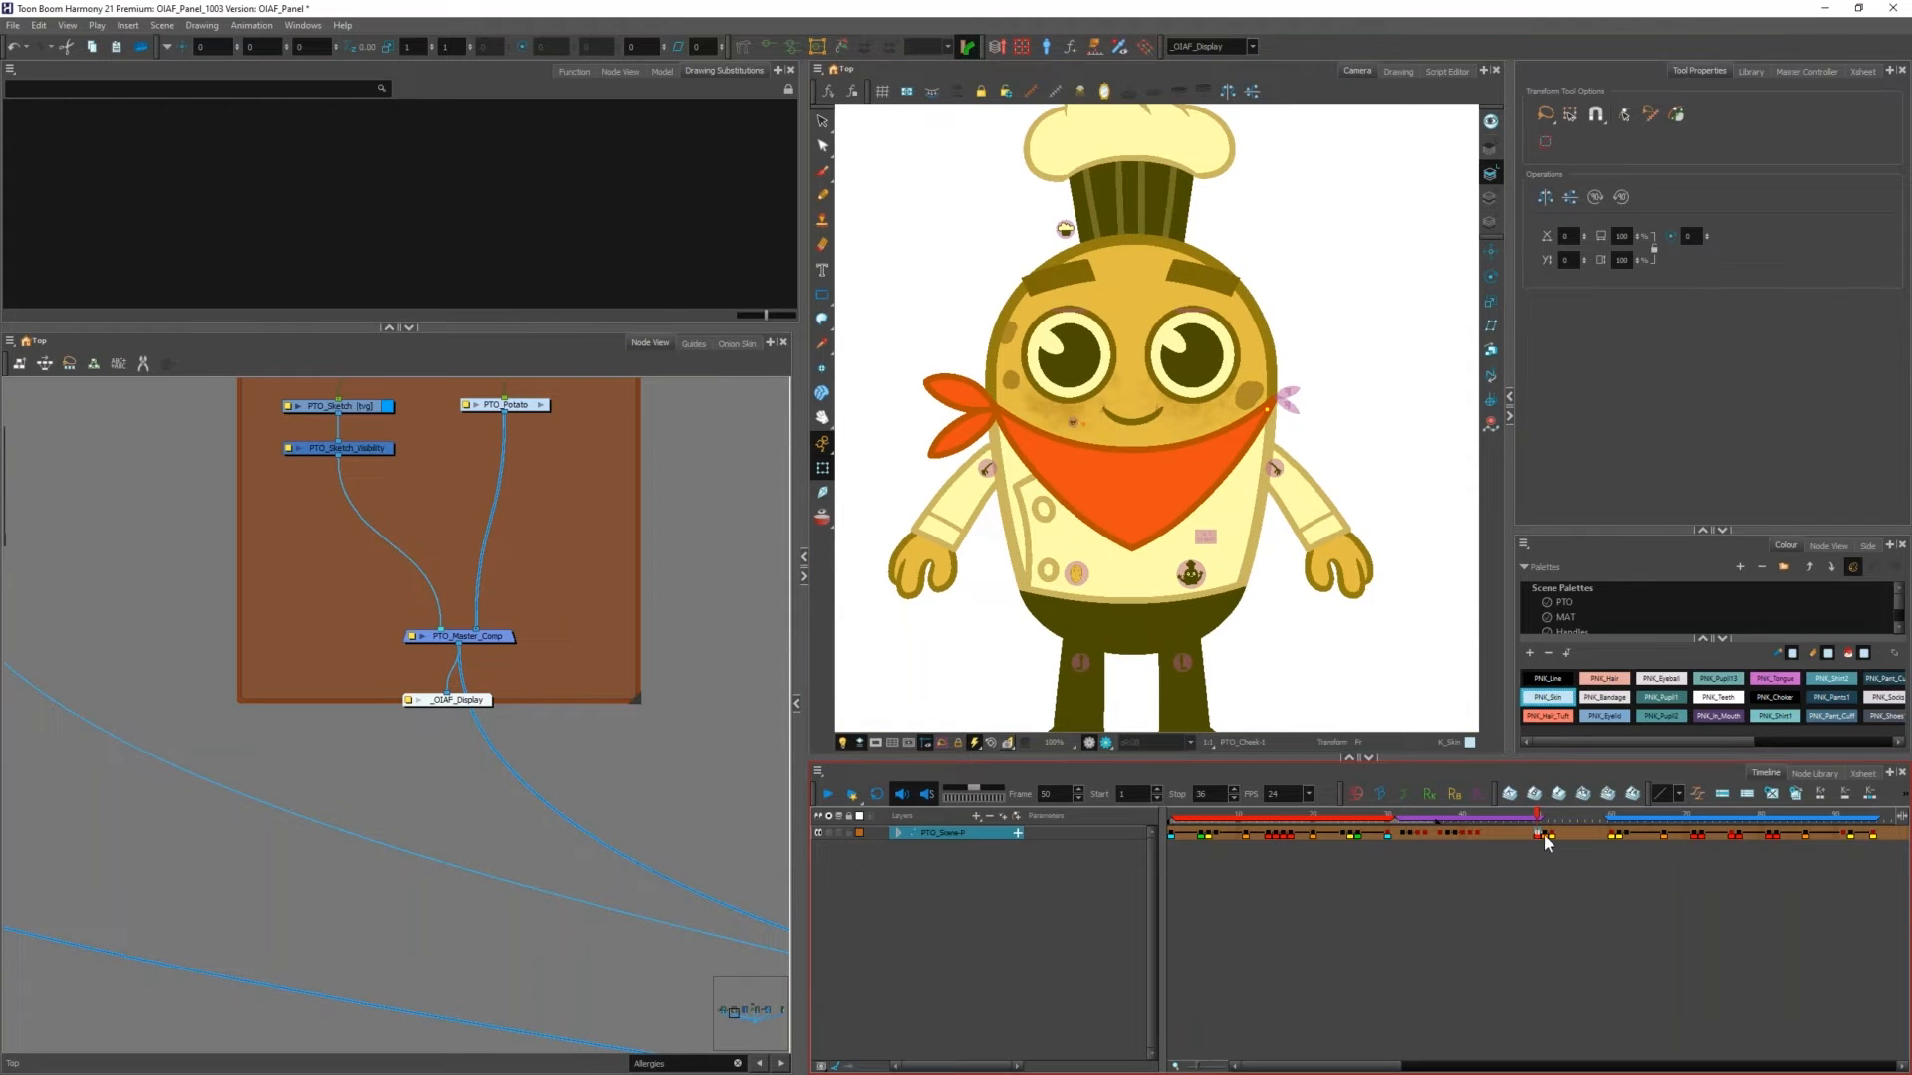
# Step: Enter the PTO_Potato group and select the arms peg inside the red Arm backdrop
pyautogui.scroll(-3, 448, 609)
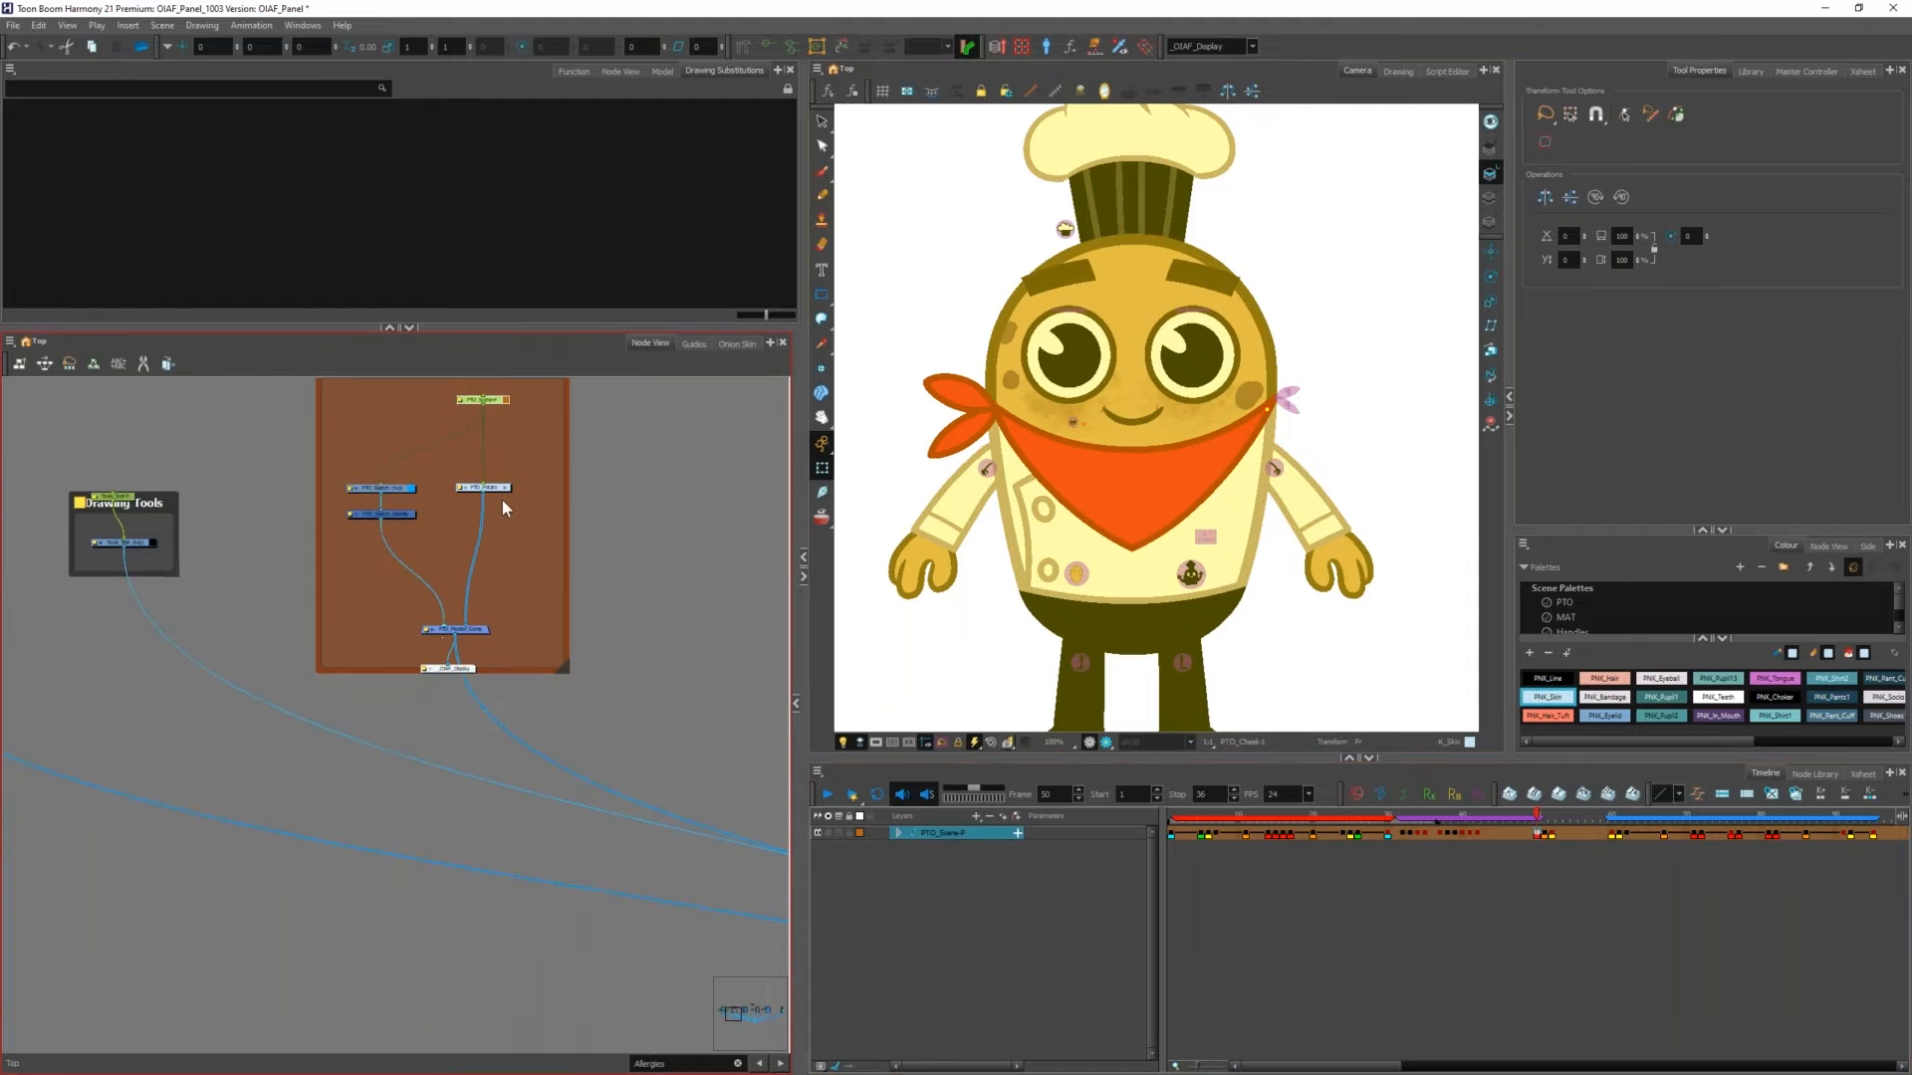
pyautogui.scroll(5, 502, 493)
pyautogui.click(508, 474)
pyautogui.scroll(-4, 362, 689)
pyautogui.scroll(8, 493, 667)
pyautogui.moveTo(567, 668); pyautogui.dragTo(439, 802)
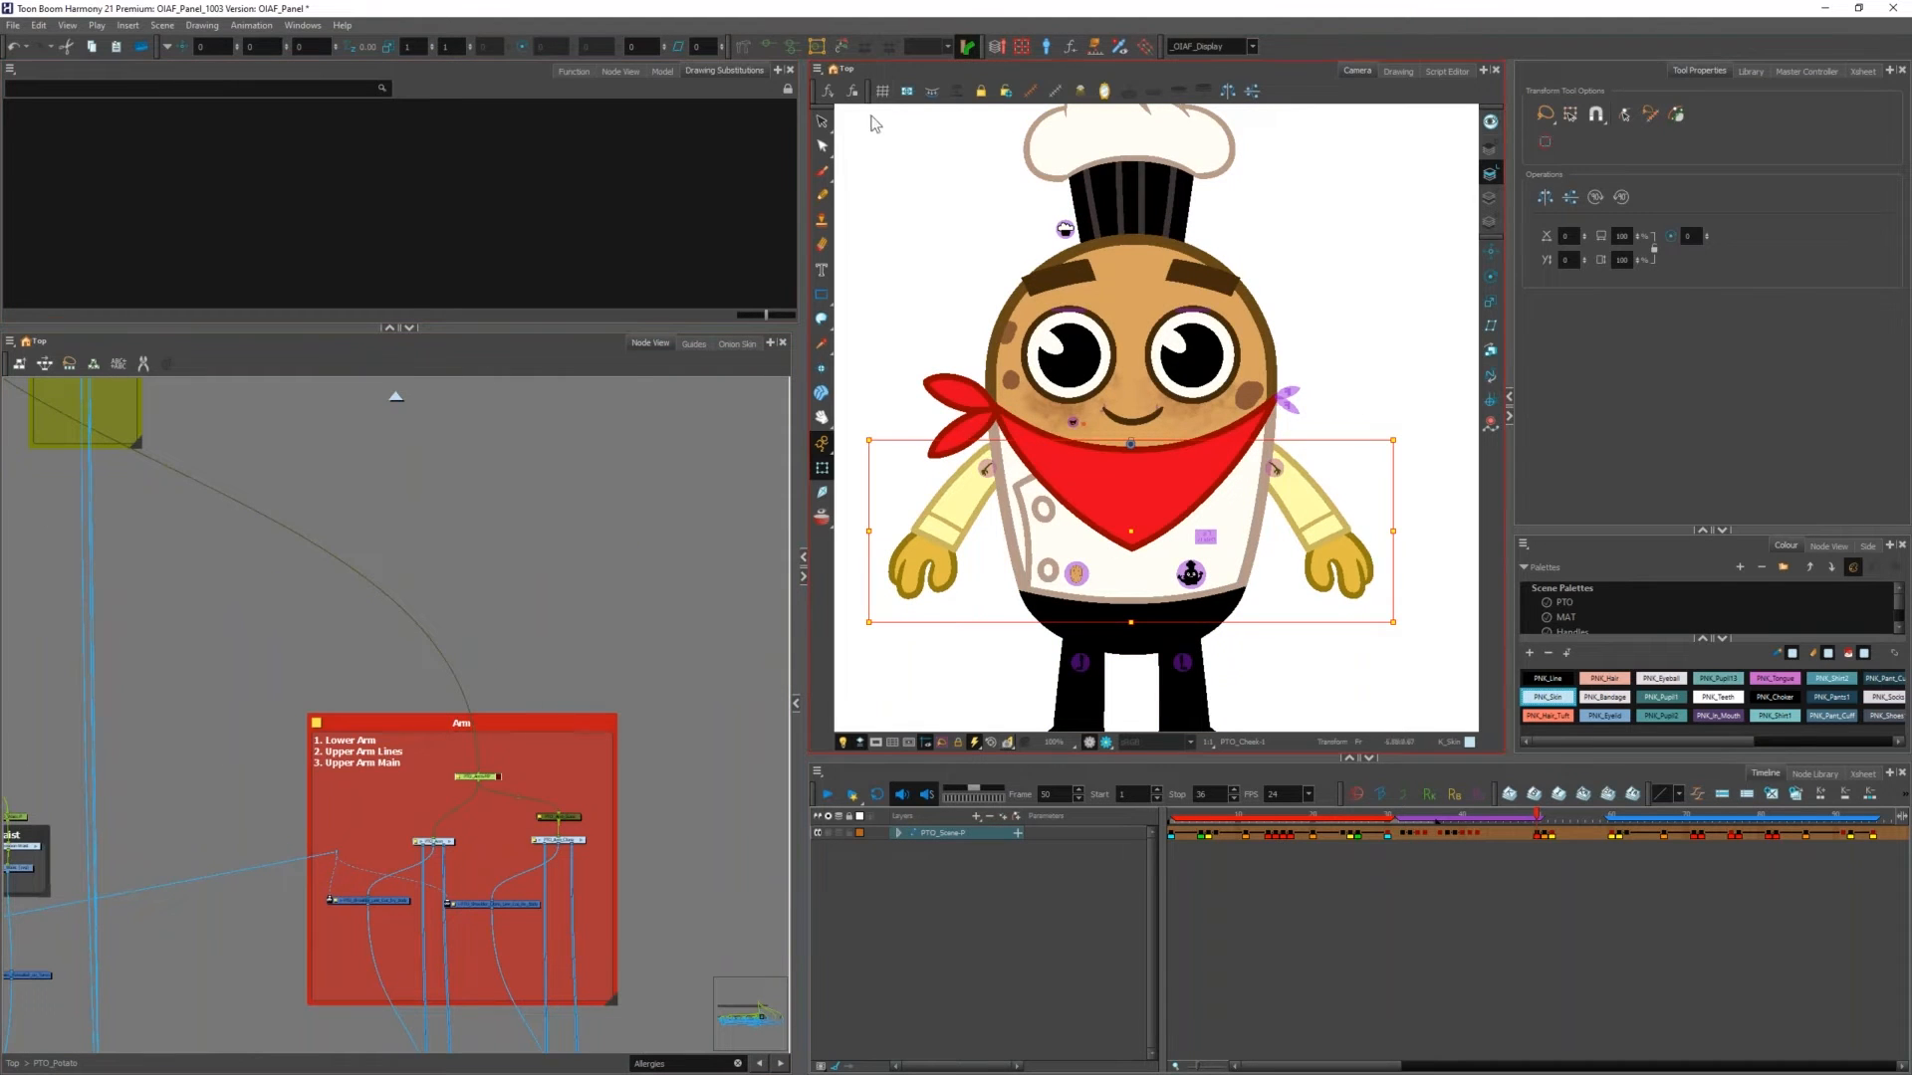
# Step: Set up a master controller slider named PTO_TestTurn with last frame 52 and a horizontal layout
pyautogui.click(1049, 48)
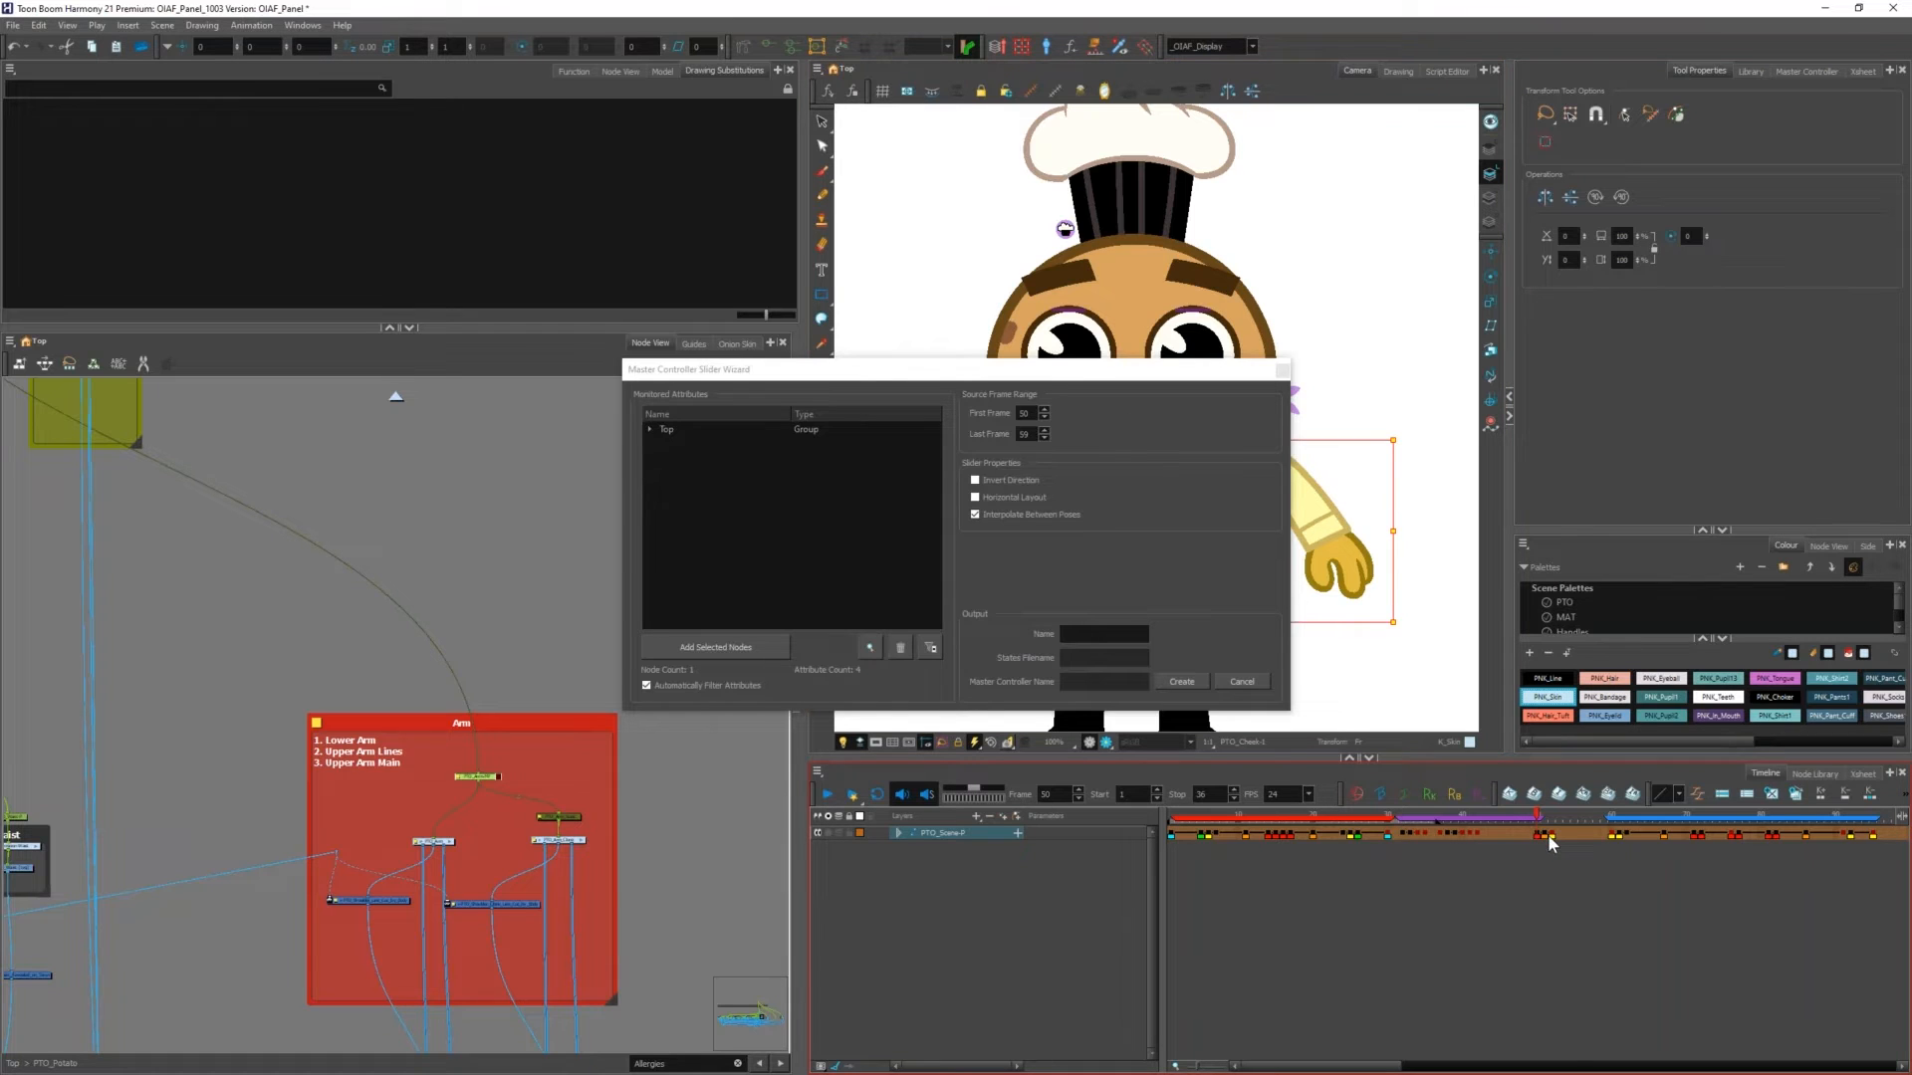
pyautogui.doubleClick(1025, 435)
pyautogui.write('52')
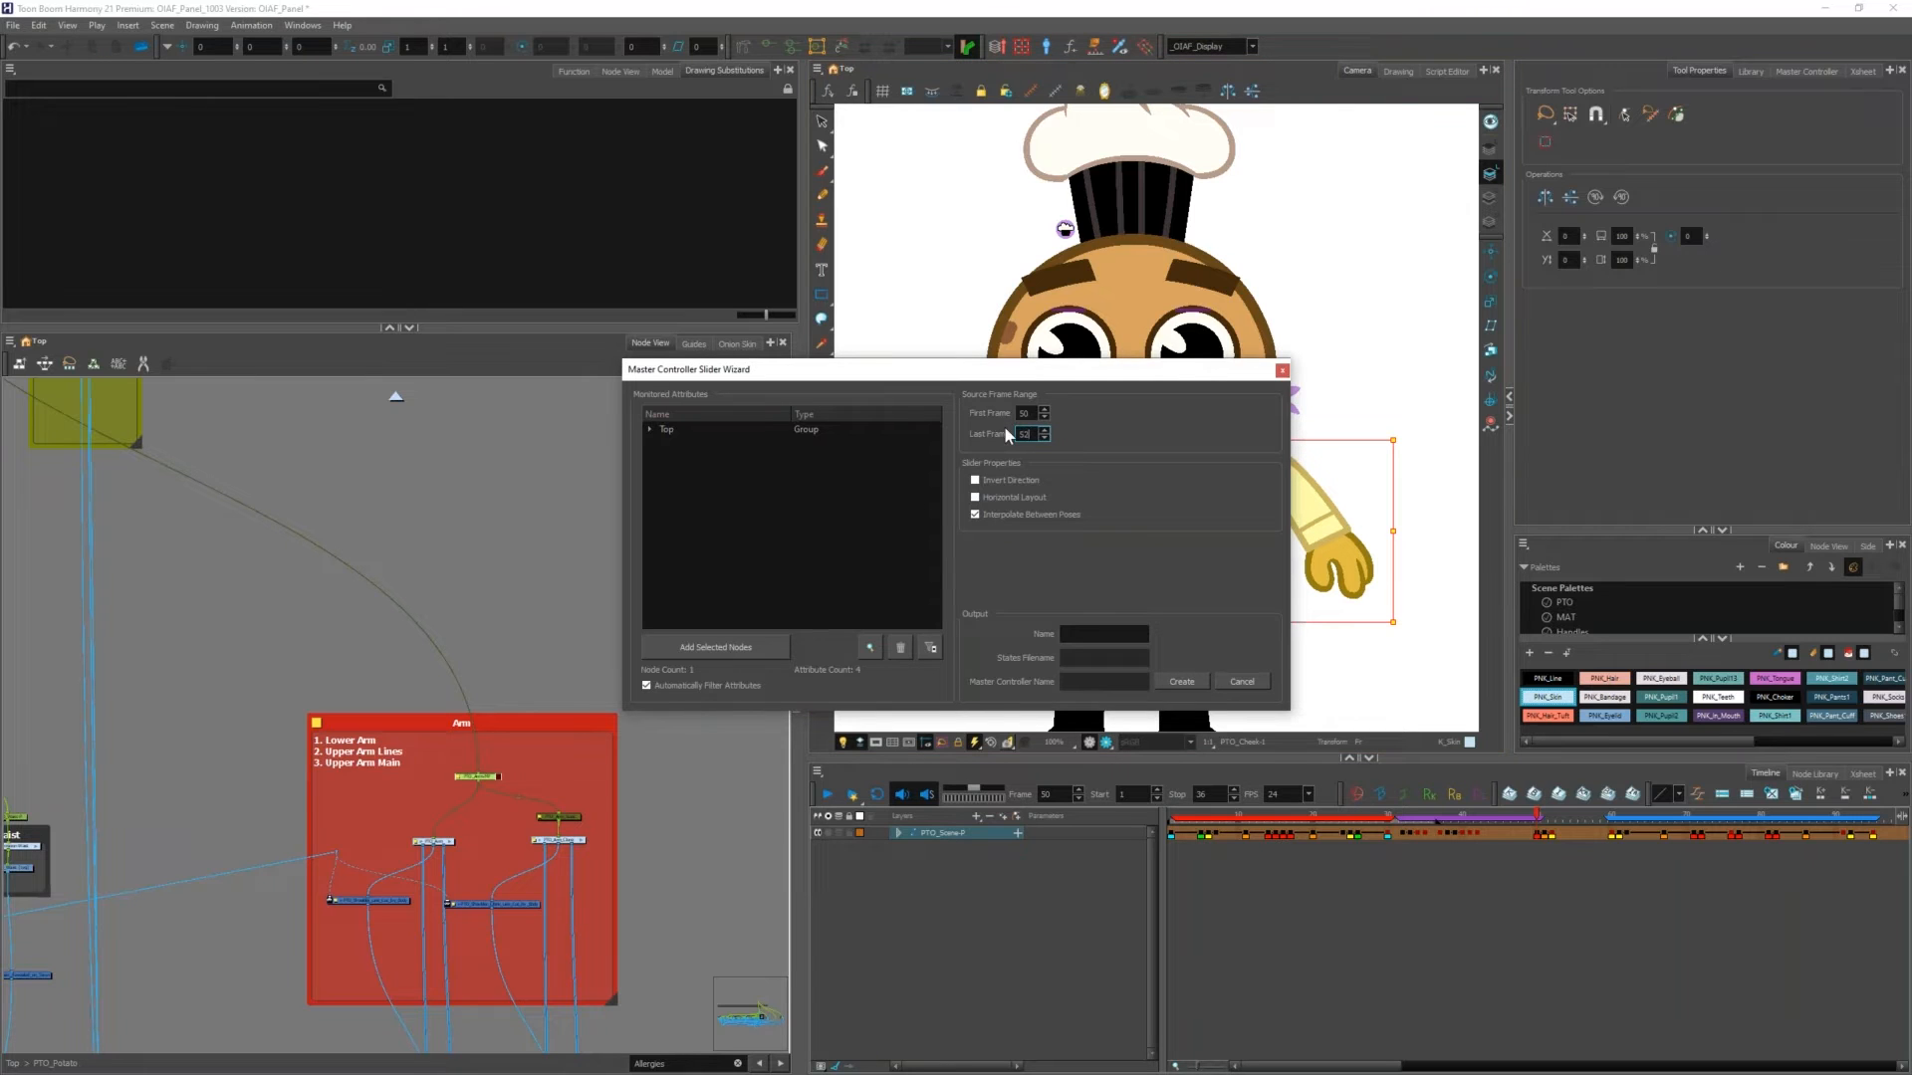
pyautogui.click(975, 499)
pyautogui.click(1103, 634)
pyautogui.write('PTO_TestTurn')
# Step: Select the potato rig's nodes across the network and add them to the slider's monitored attributes
pyautogui.scroll(-5, 381, 625)
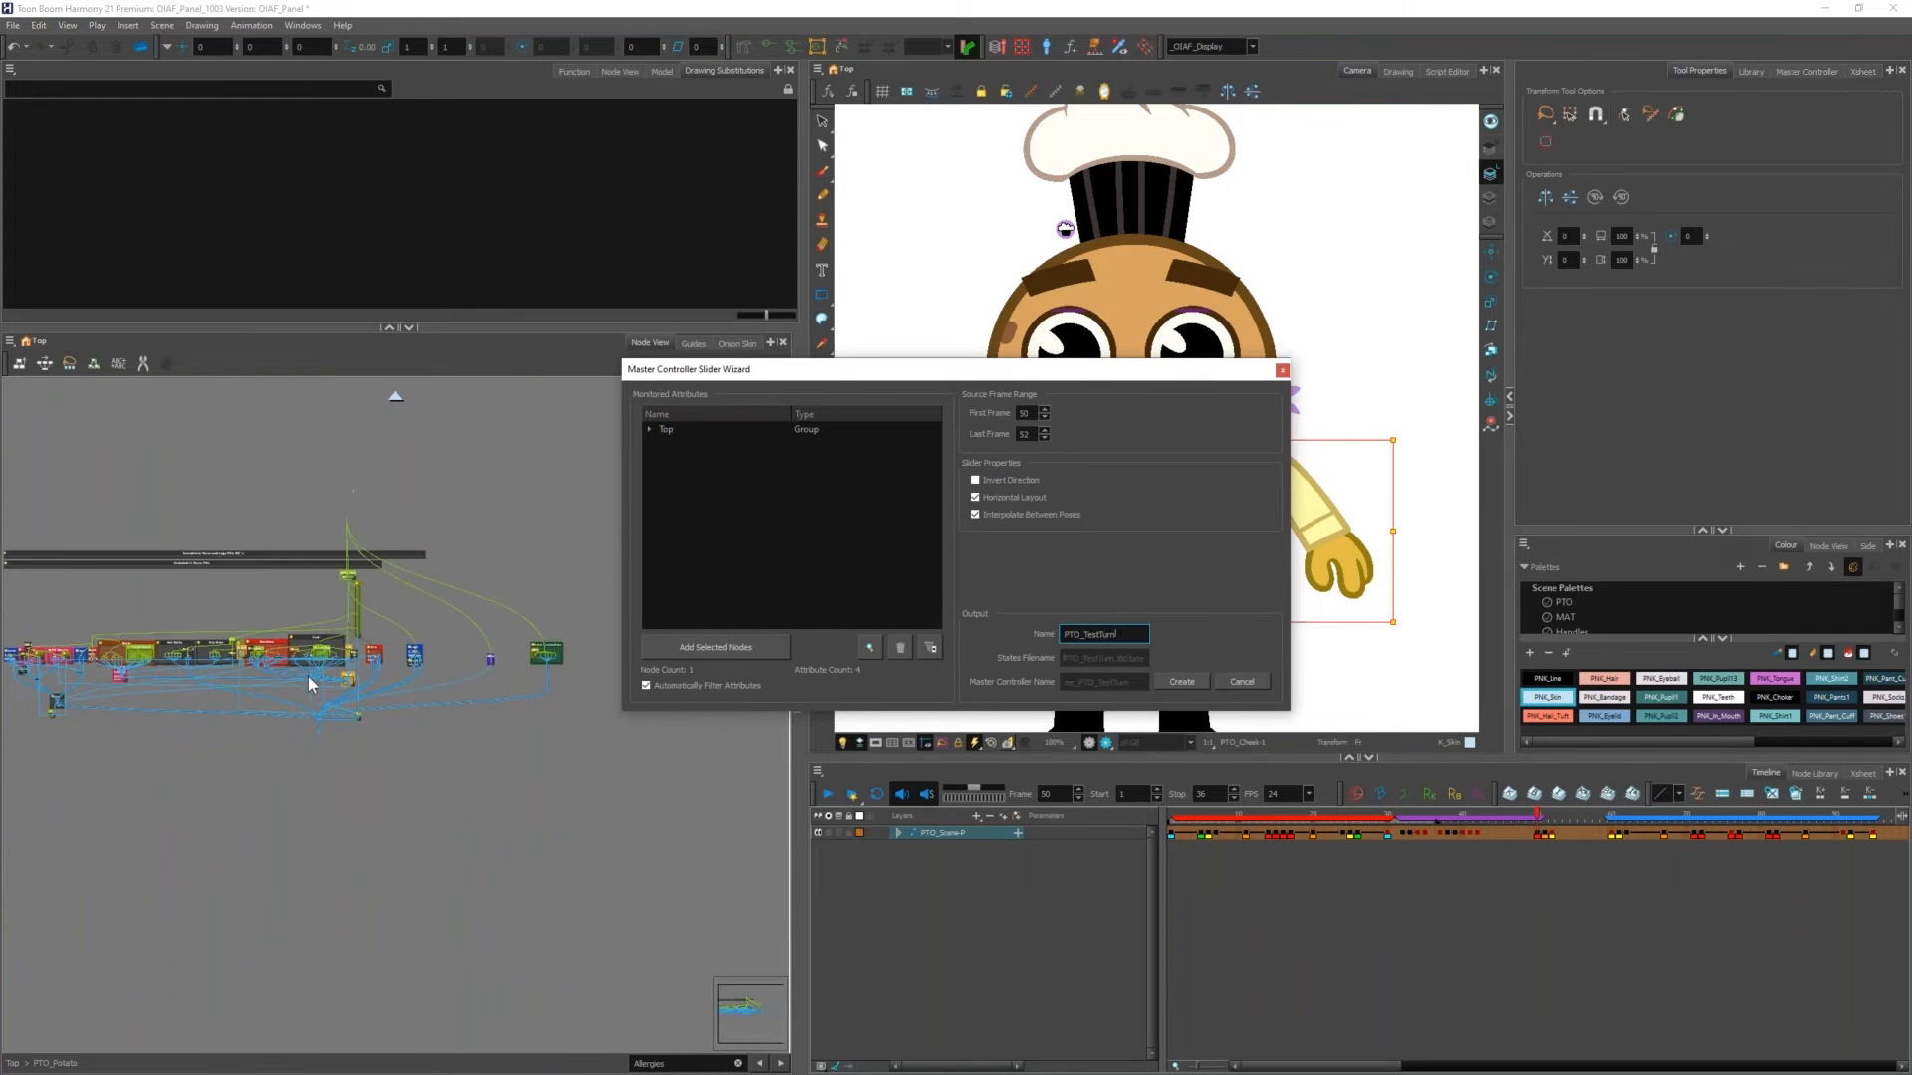
pyautogui.click(518, 550)
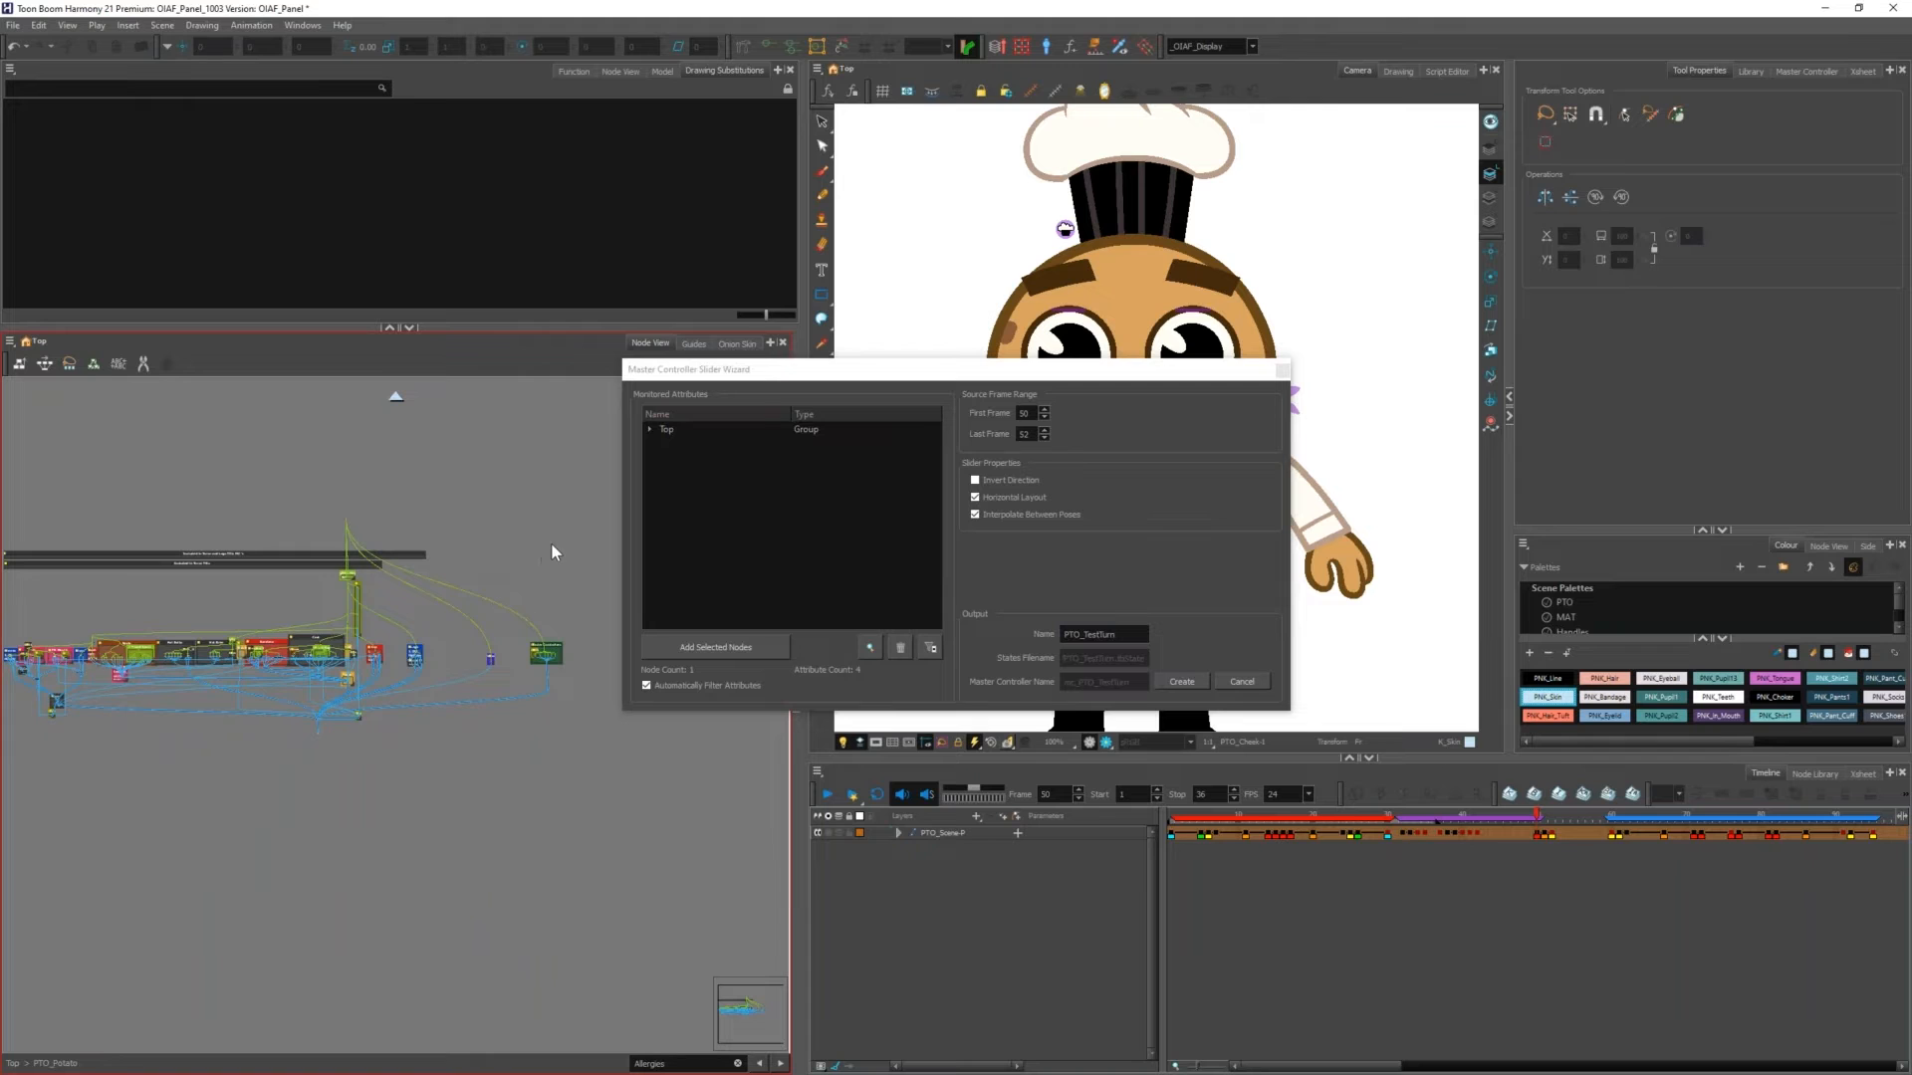
pyautogui.scroll(-1, 554, 546)
pyautogui.moveTo(458, 546)
pyautogui.mouseDown()
pyautogui.moveTo(199, 638)
pyautogui.moveTo(80, 649)
pyautogui.moveTo(129, 653)
pyautogui.mouseUp()
pyautogui.scroll(2, 542, 620)
pyautogui.click(763, 648)
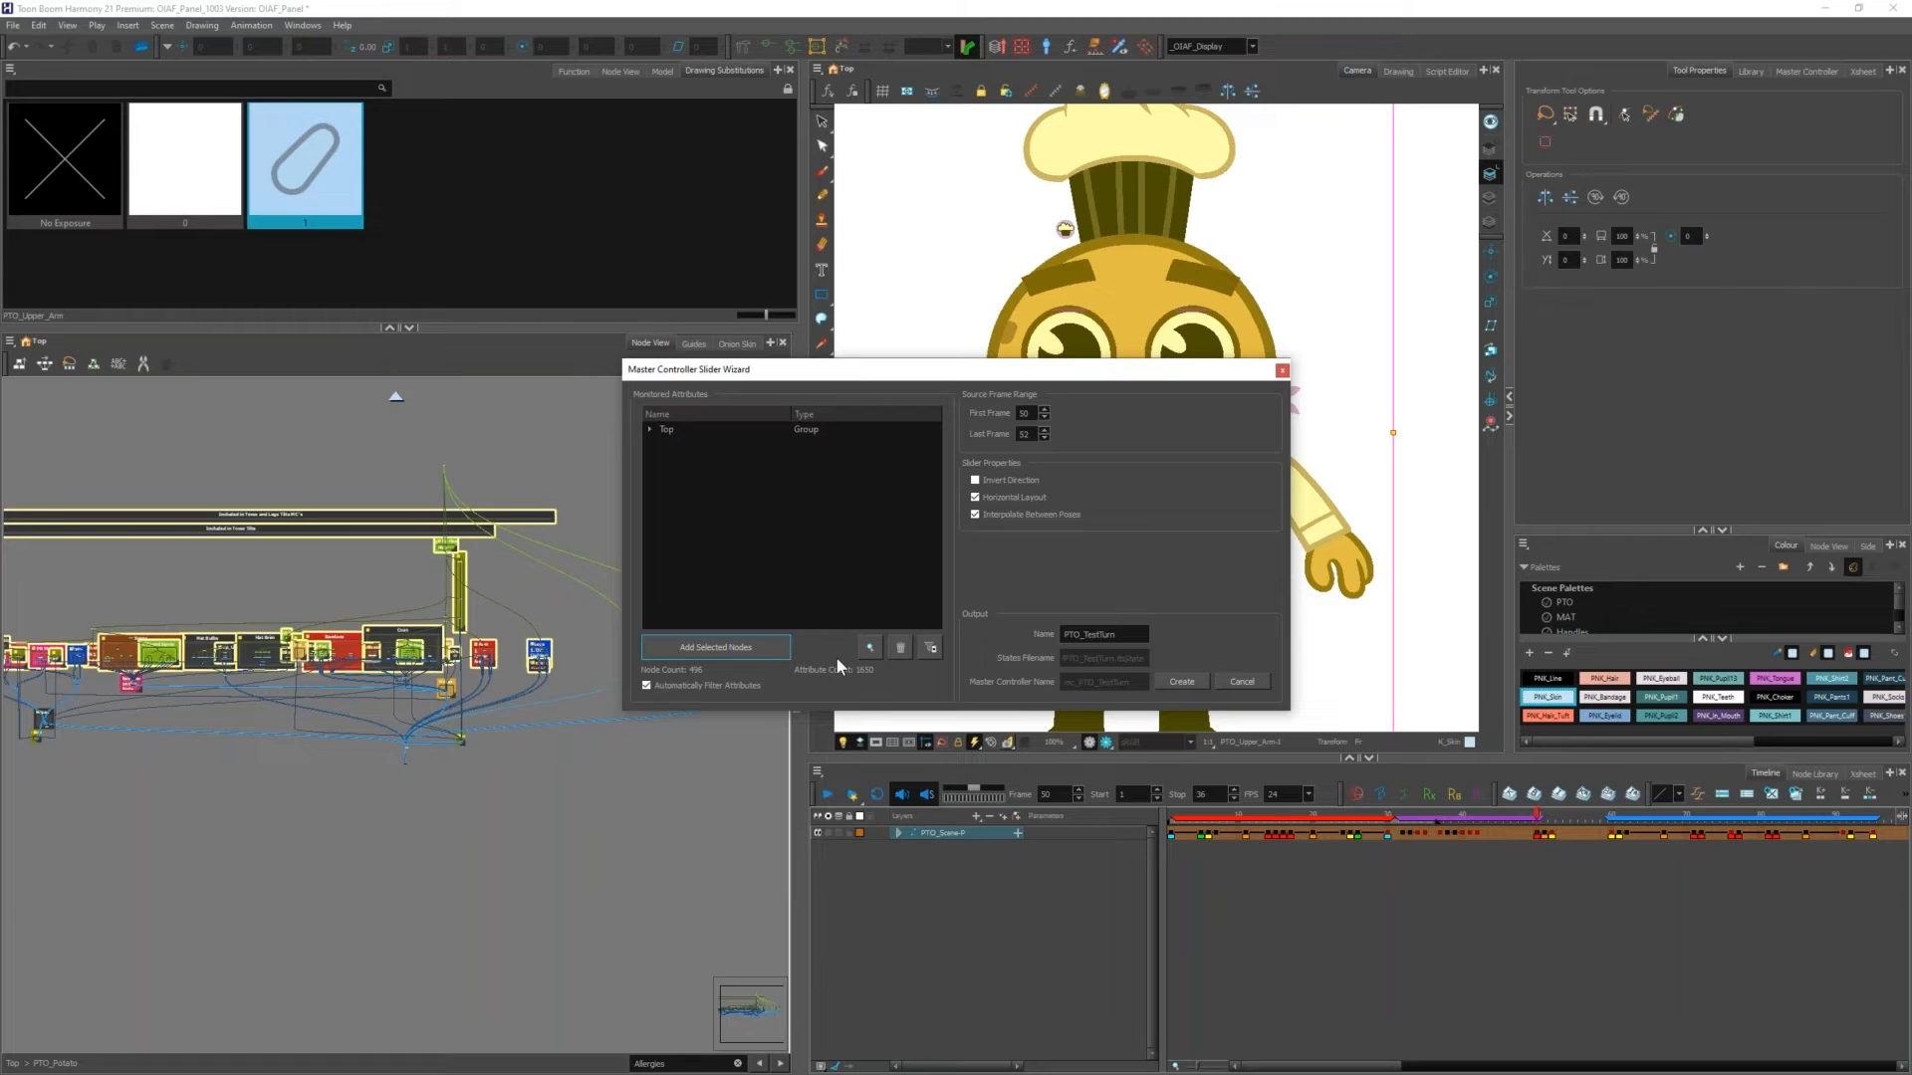
# Step: Create the slider controller and attach it to the potato group's MASTER_CONTROLLERS composite
pyautogui.click(1172, 682)
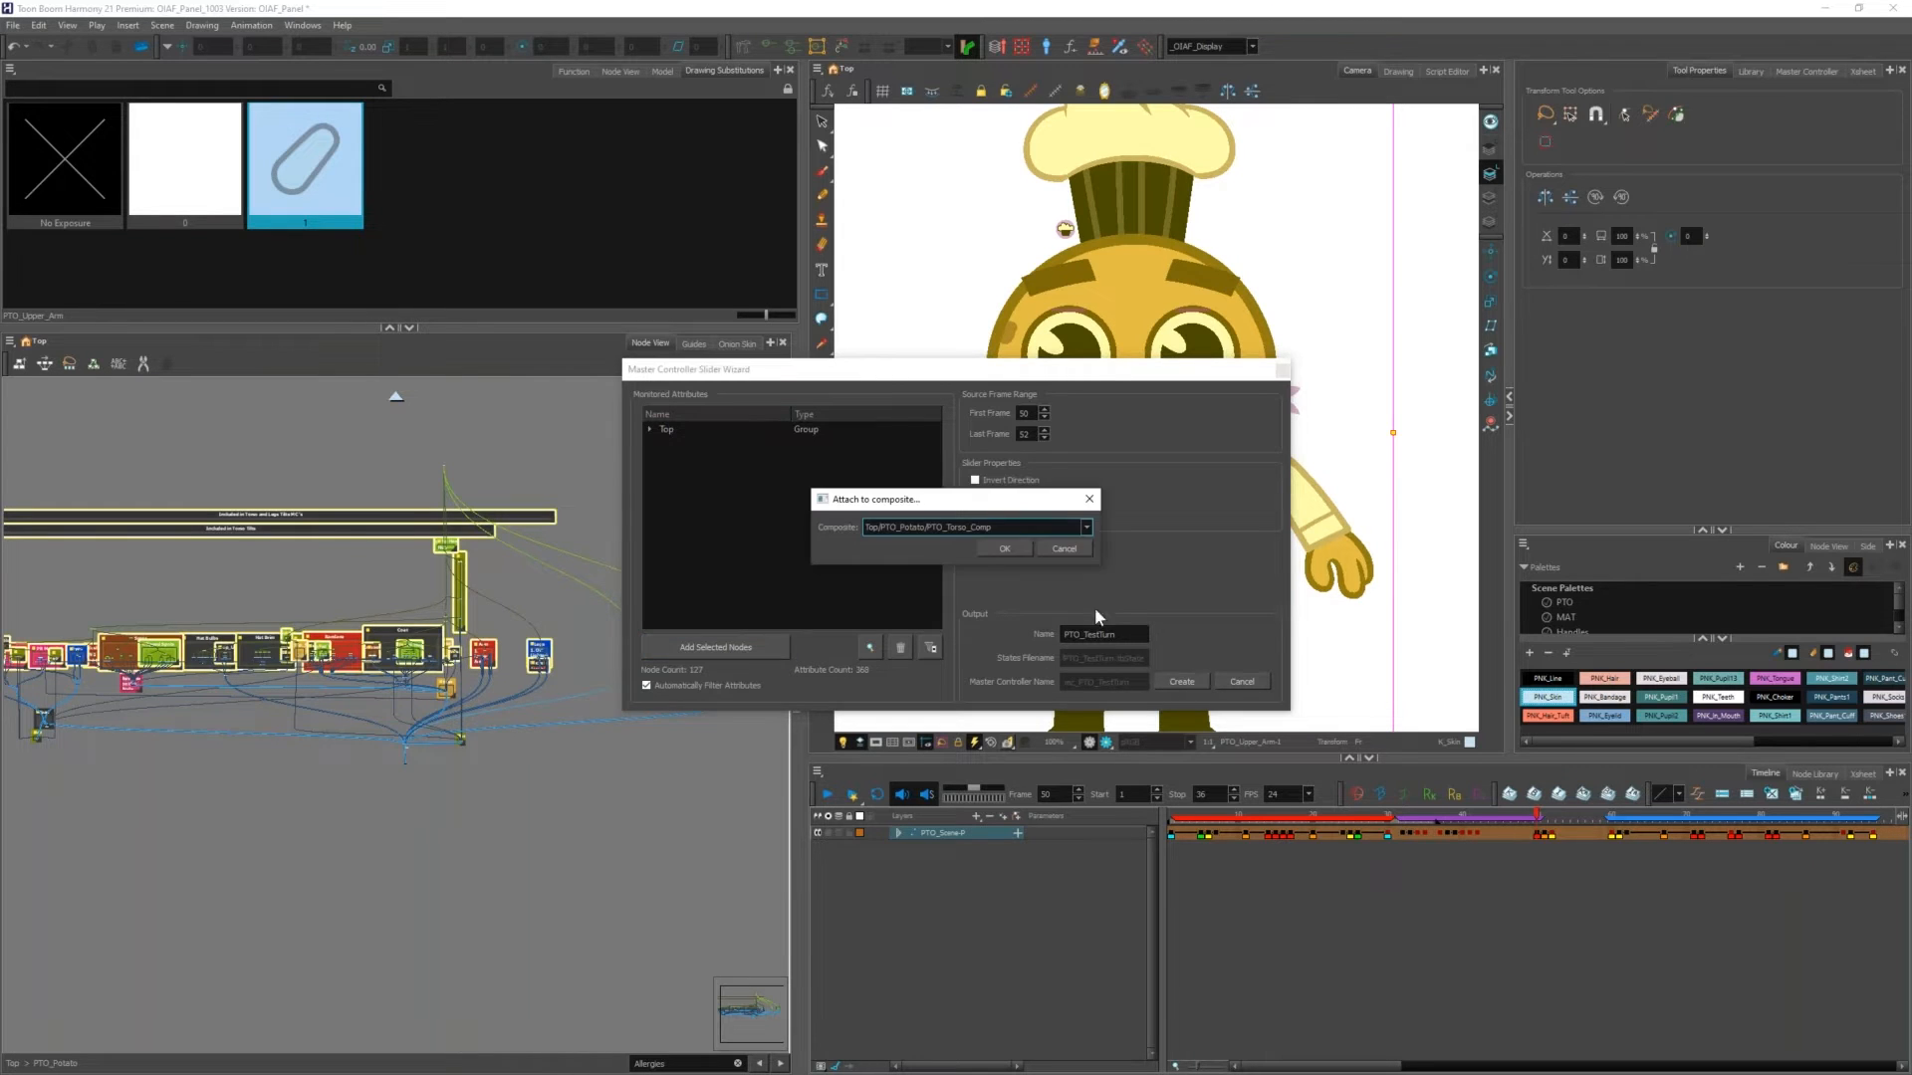
pyautogui.click(1043, 531)
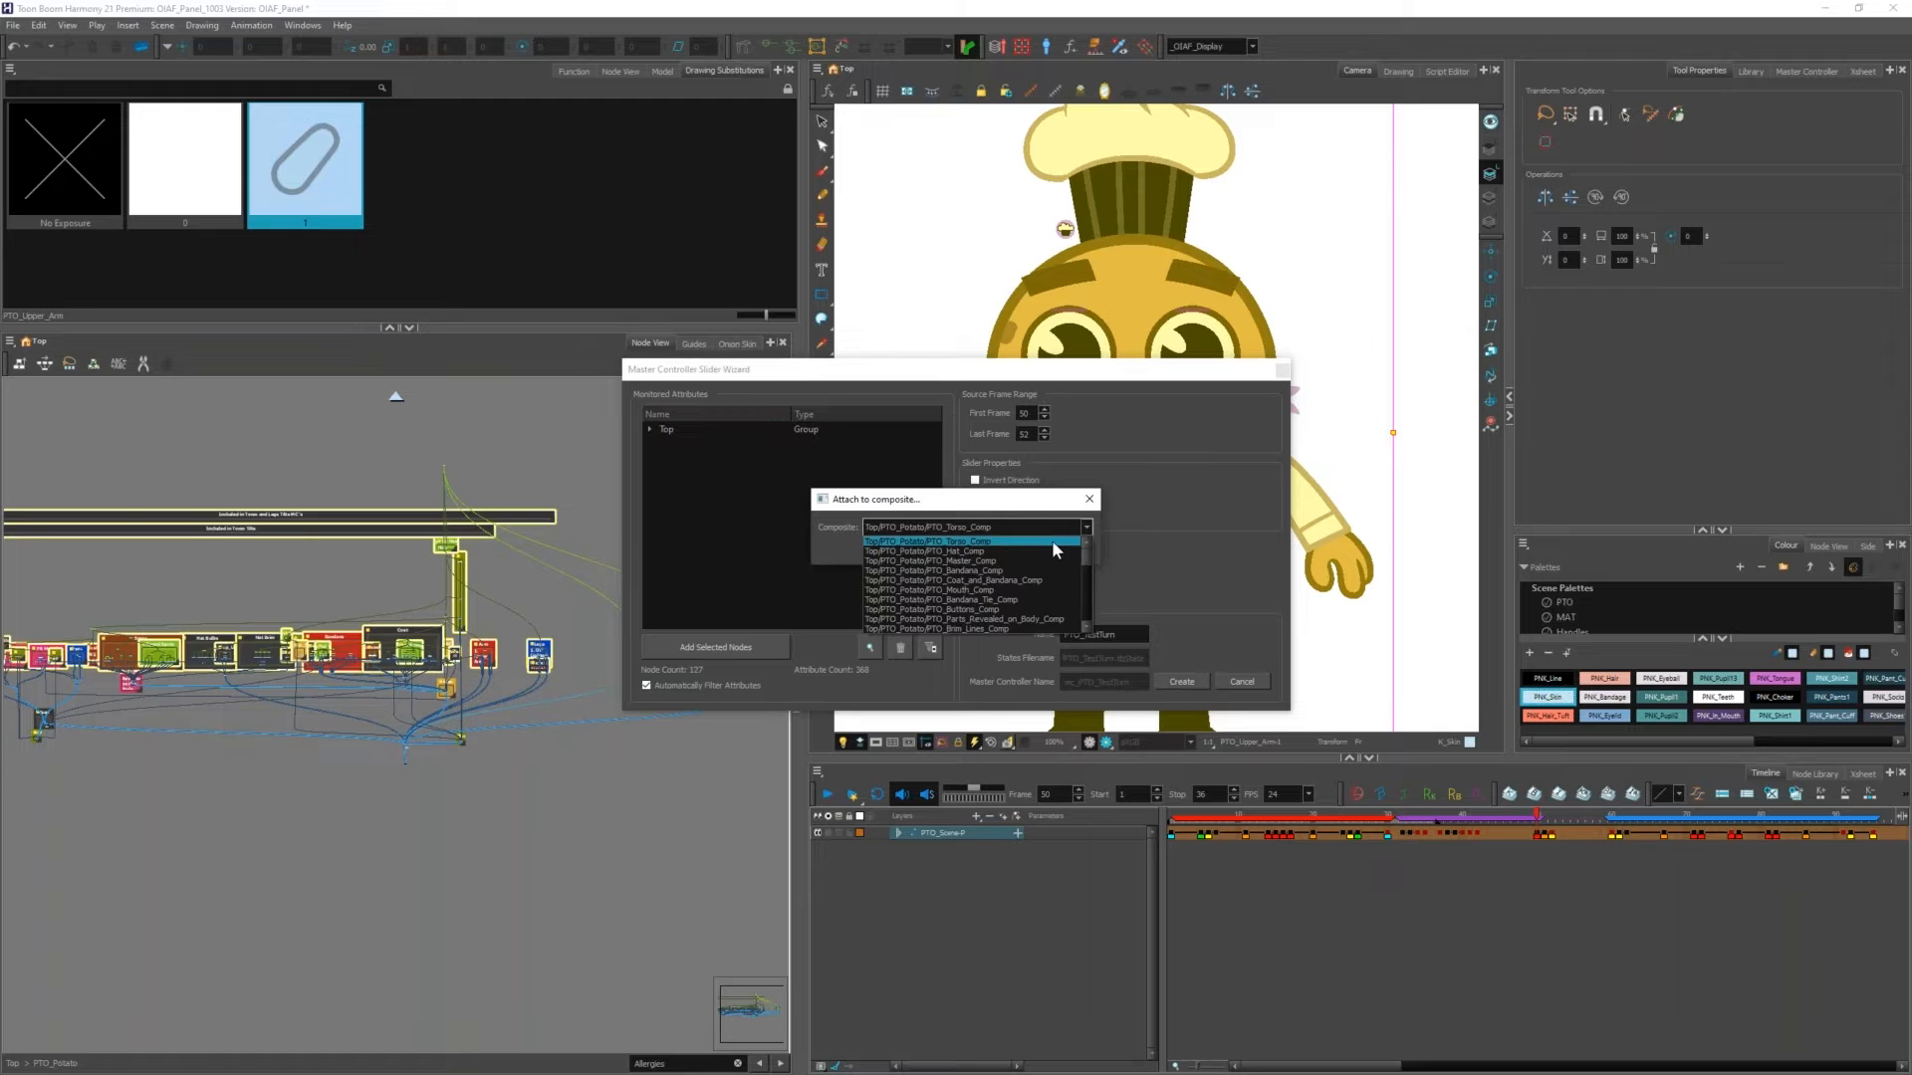
pyautogui.scroll(-4, 1051, 539)
pyautogui.scroll(-3, 1049, 550)
pyautogui.click(1047, 616)
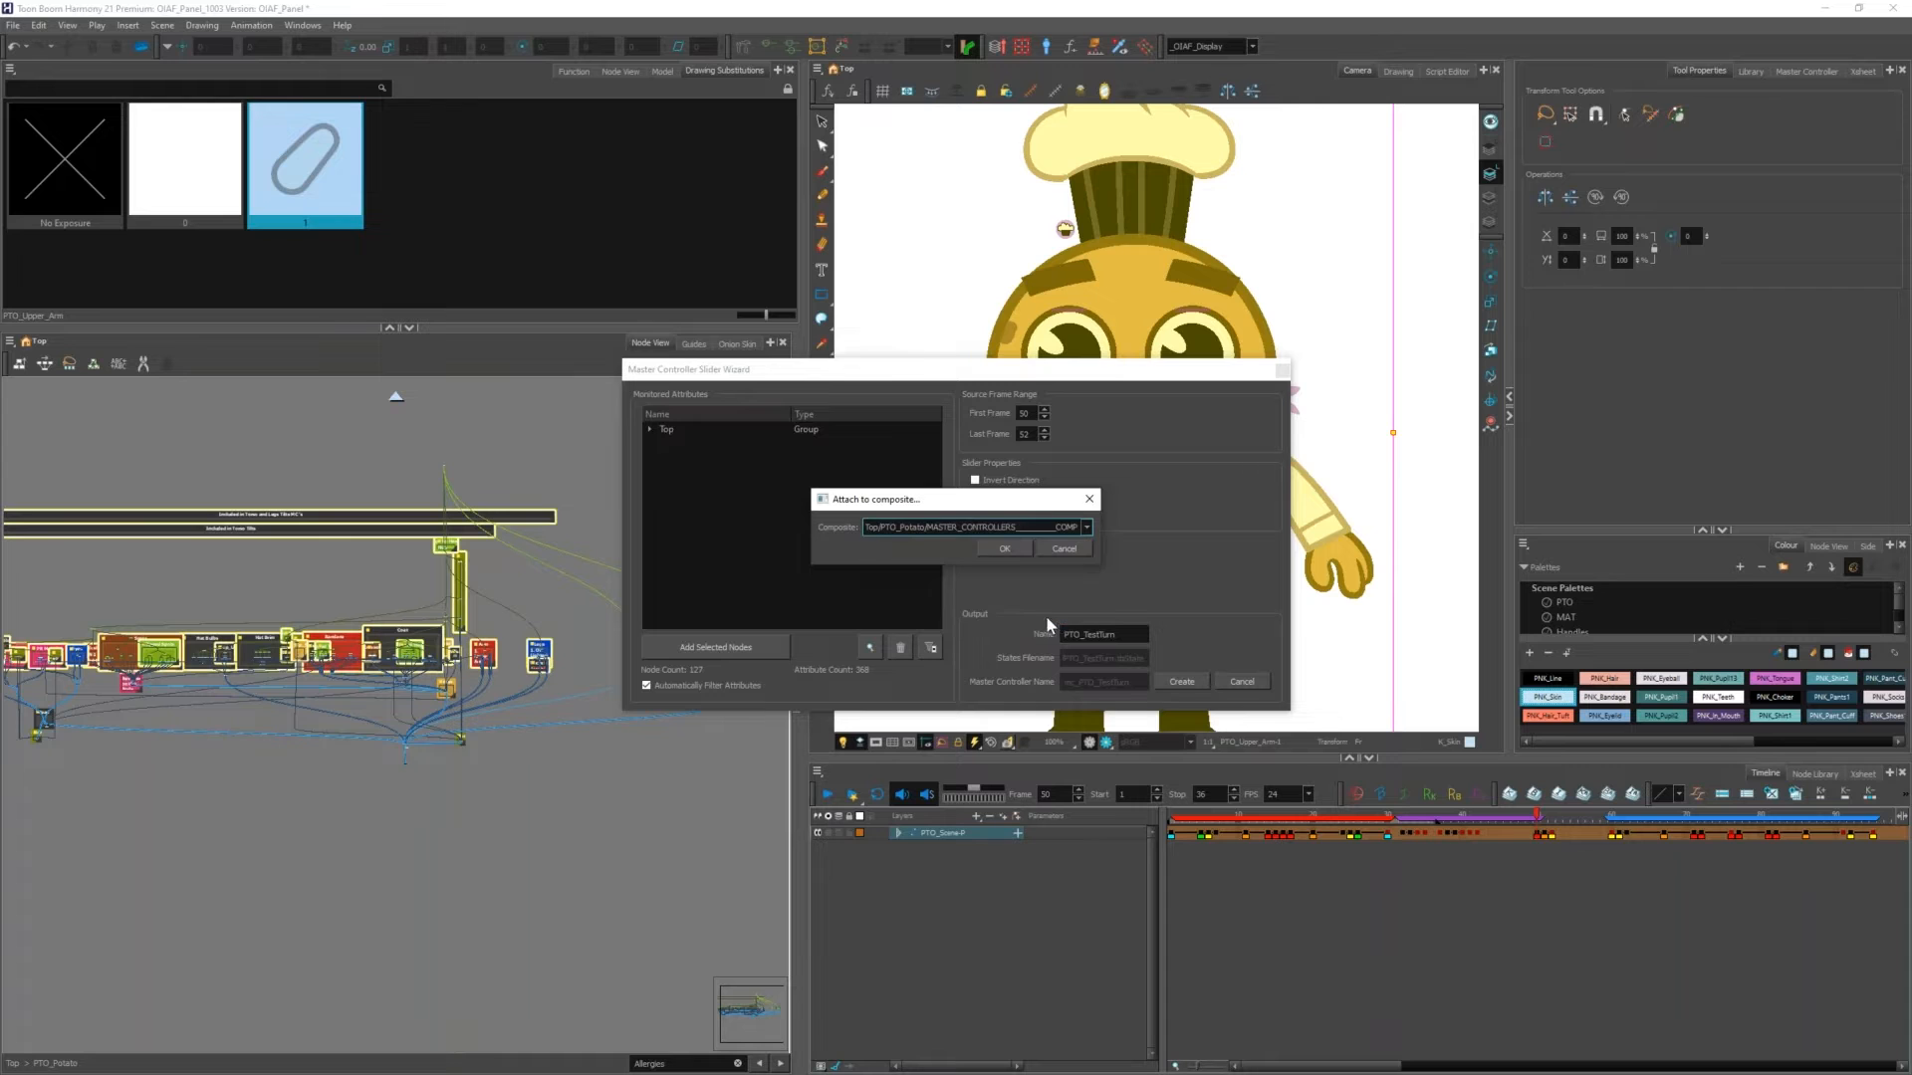
pyautogui.click(1005, 548)
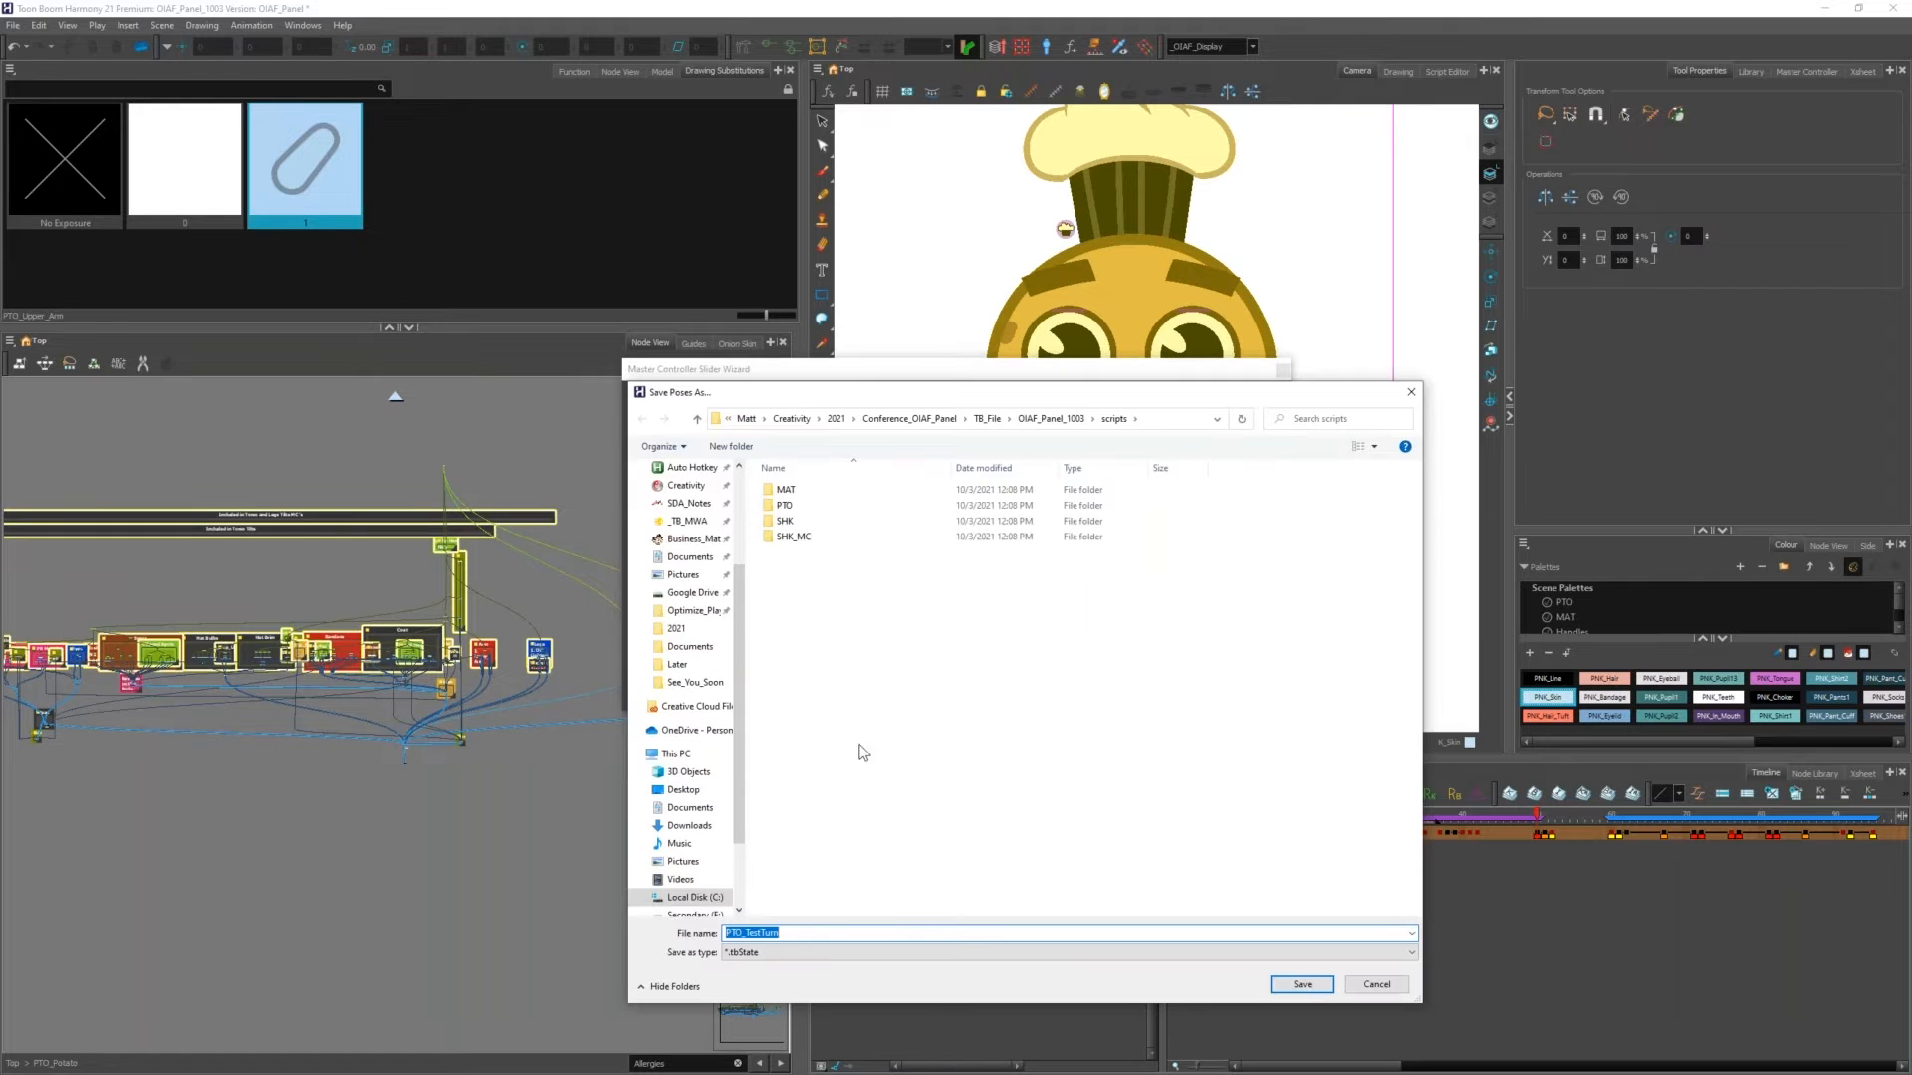
# Step: Save the slider's poses as PTO_TestTurn in the PTO scripts folder and finish creating the controller
pyautogui.doubleClick(785, 504)
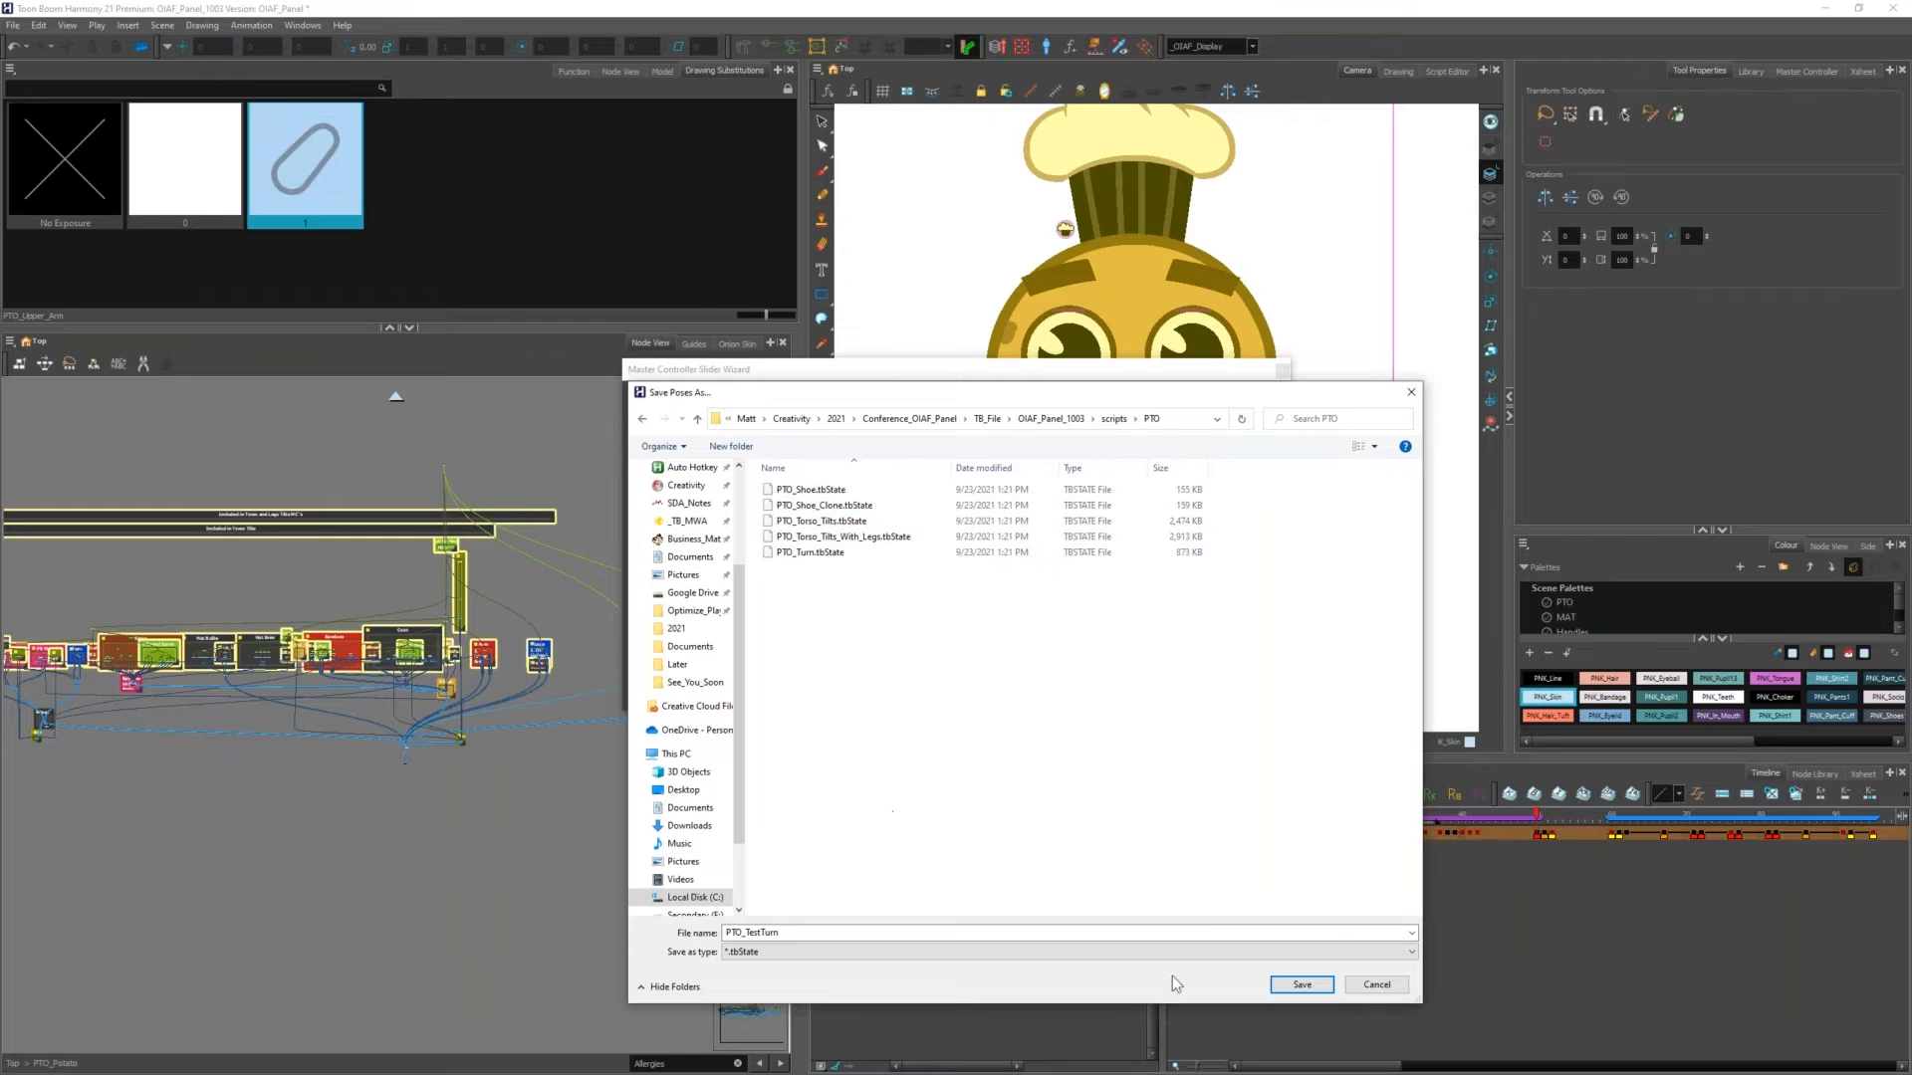
pyautogui.click(1304, 984)
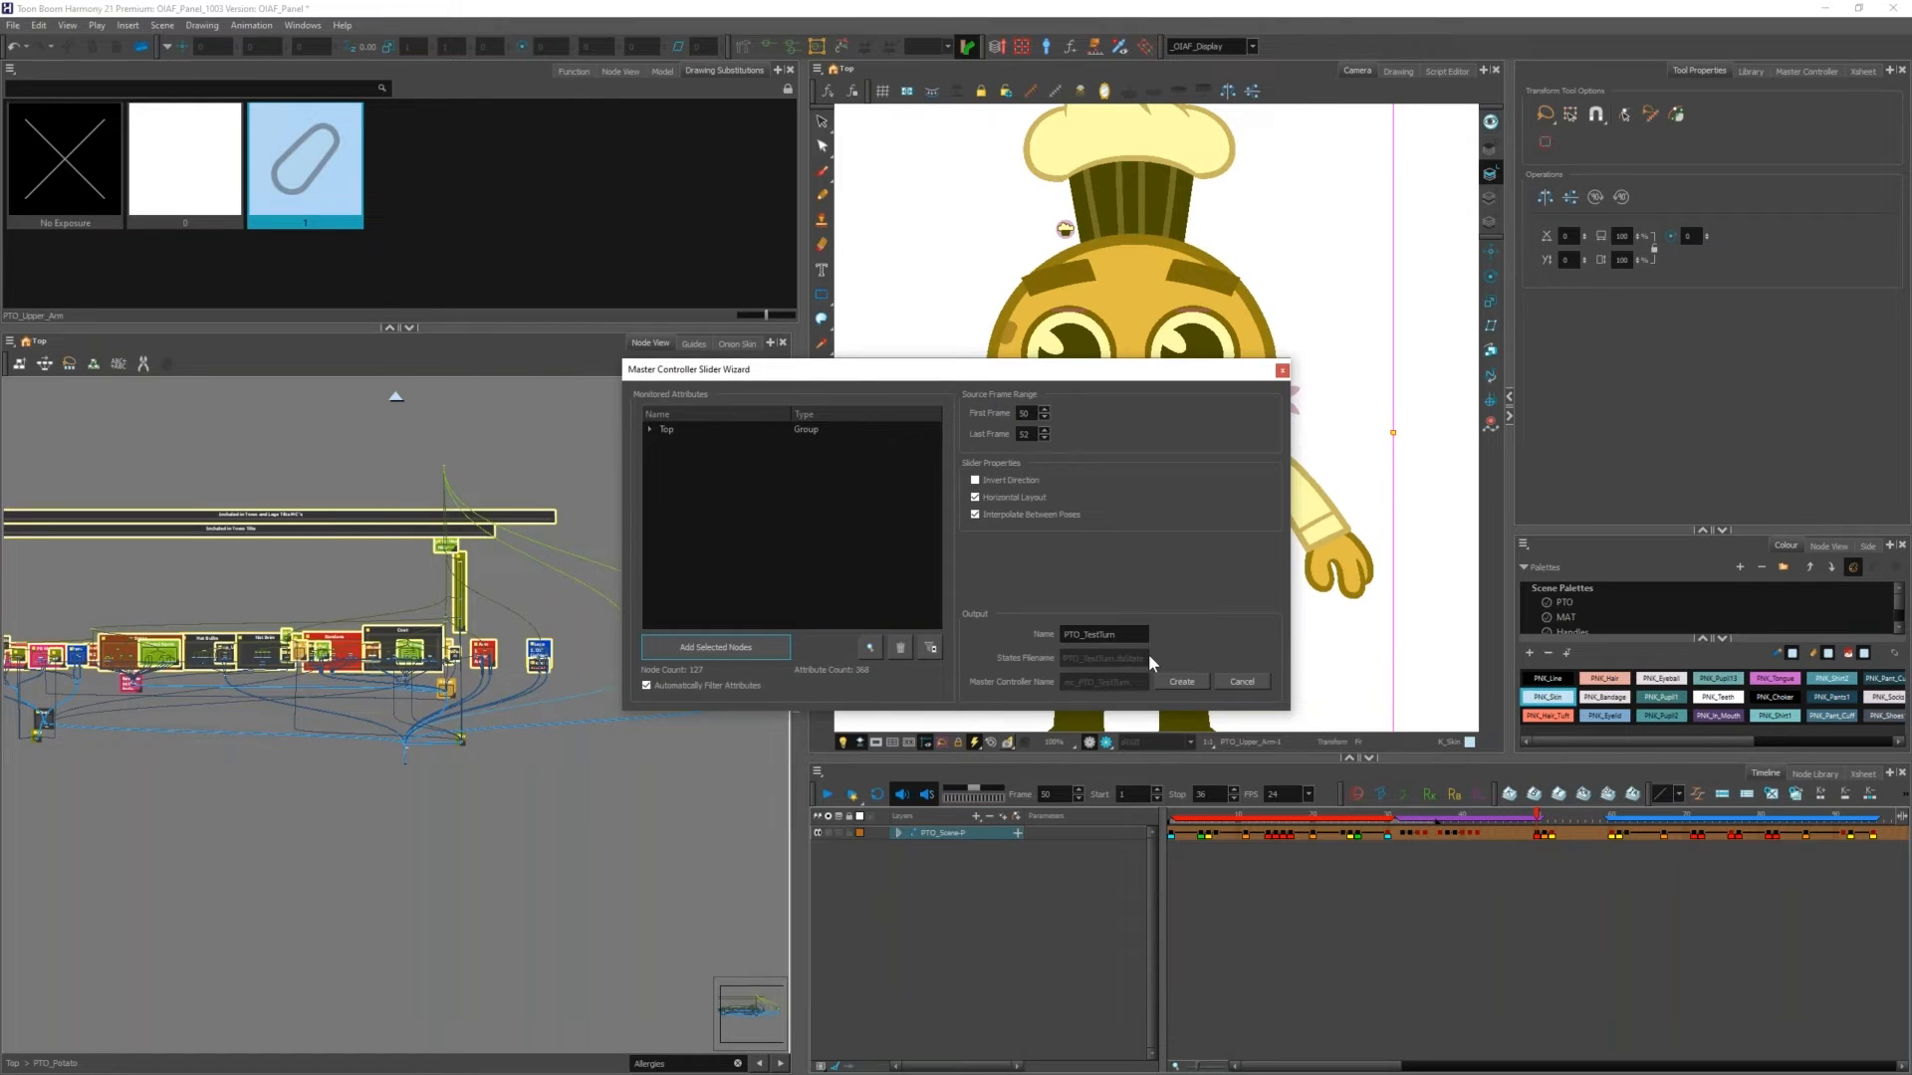
pyautogui.click(1181, 681)
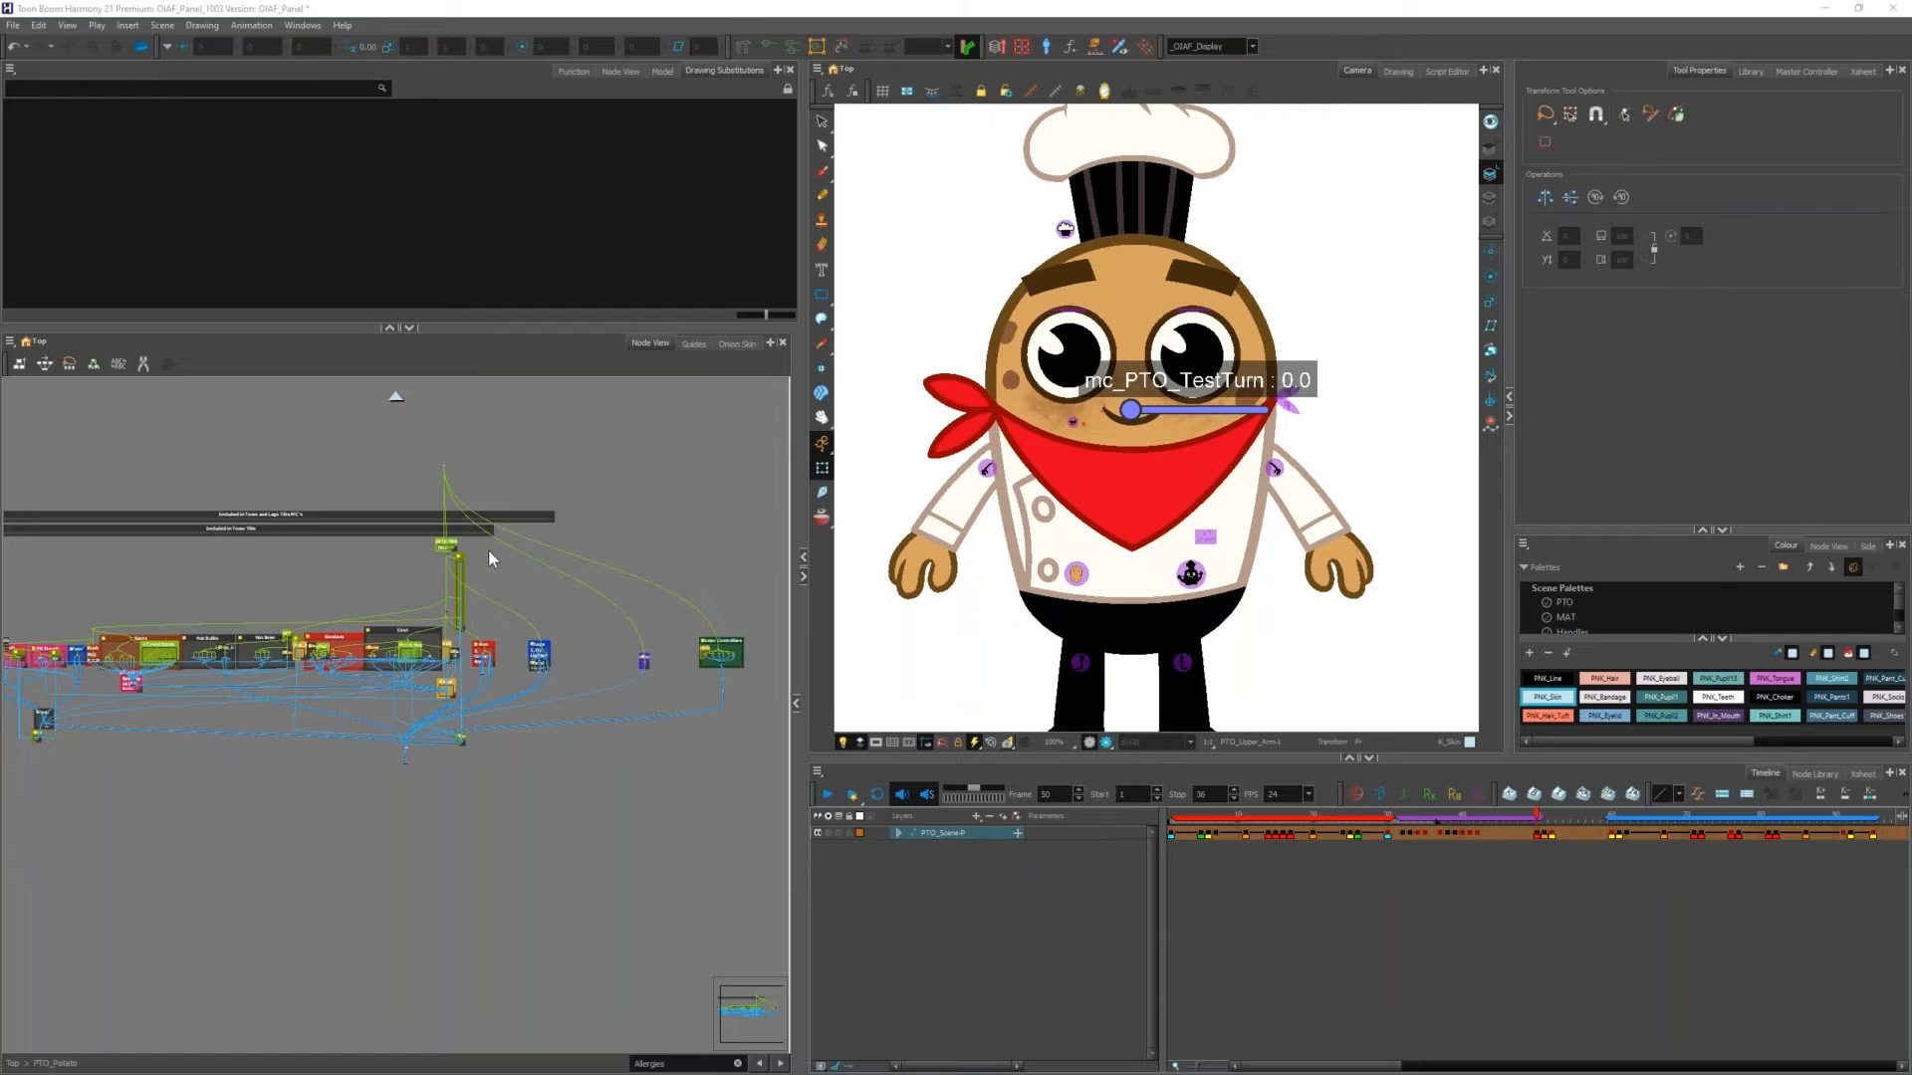
# Step: Add a keyframe at frame 54 and try out the mc_PTO_TestTurn slider there
pyautogui.click(1588, 881)
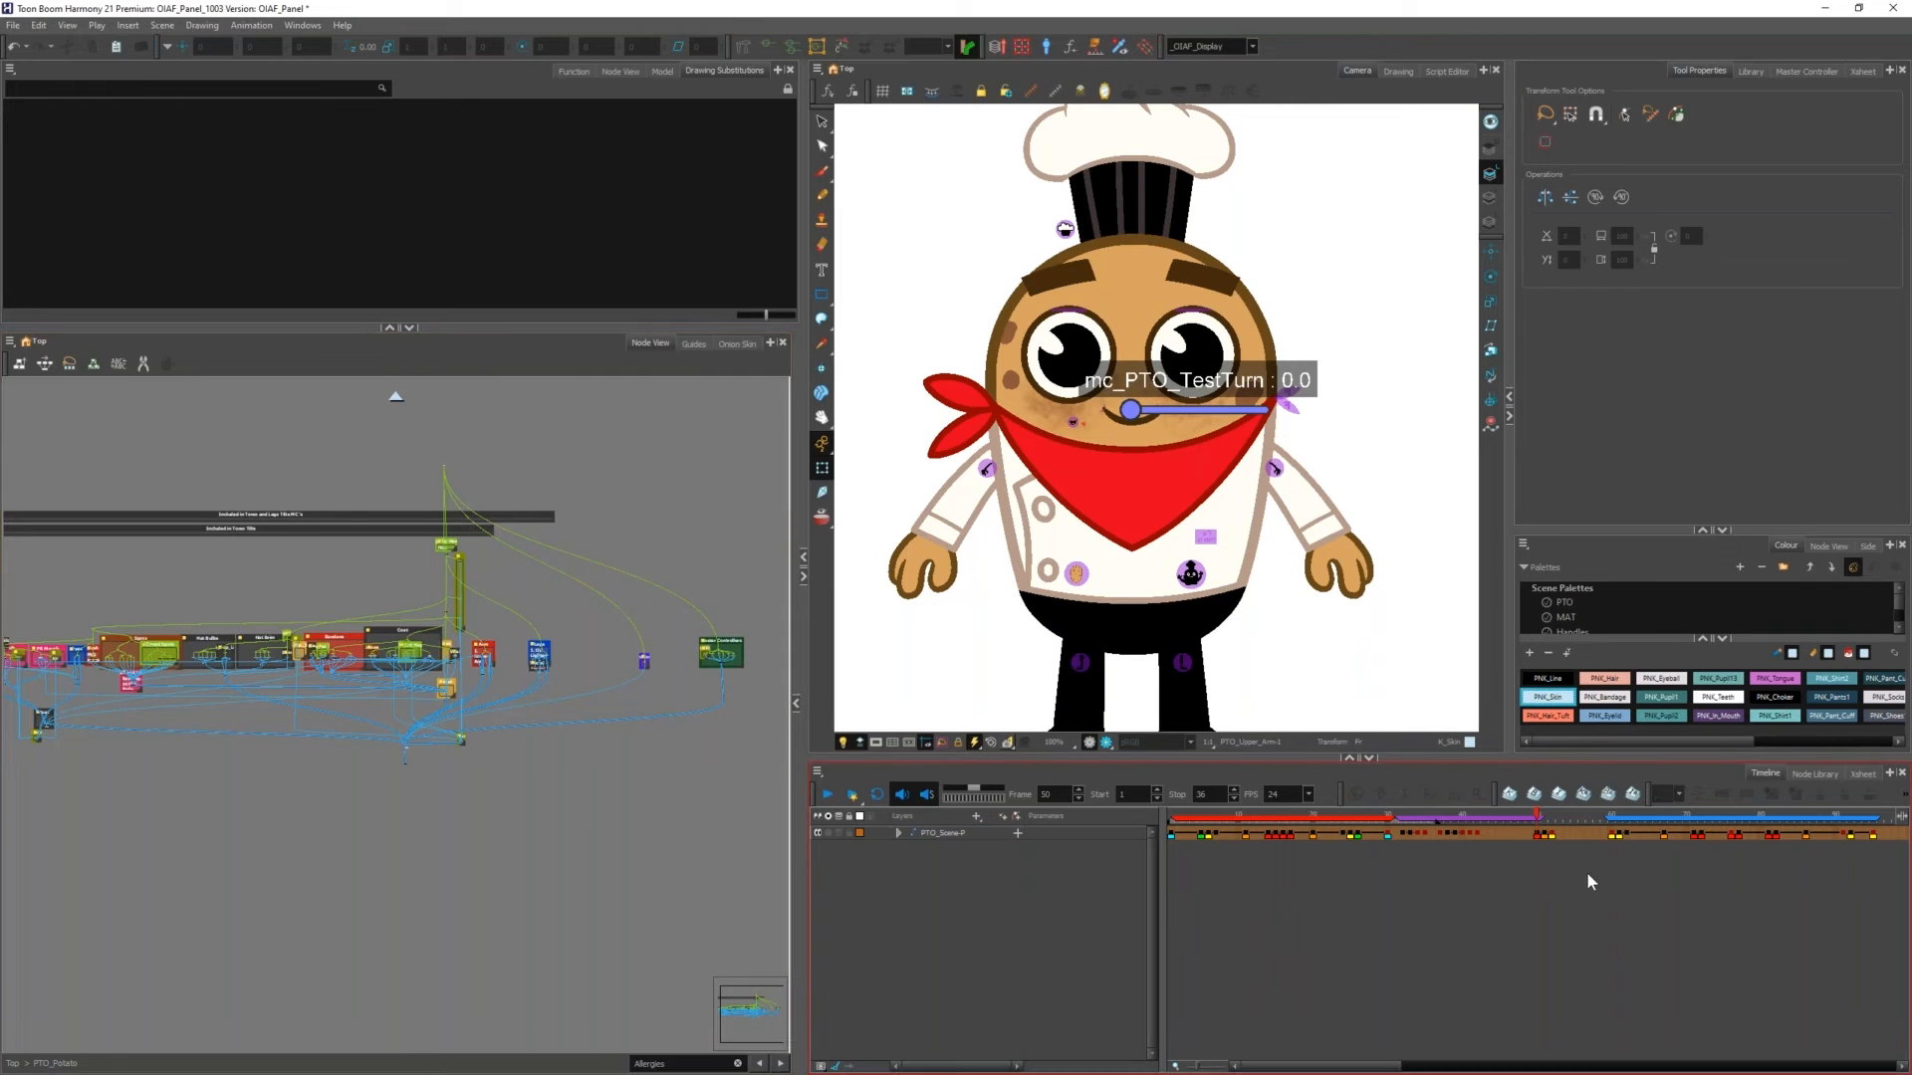
pyautogui.scroll(3, 1554, 841)
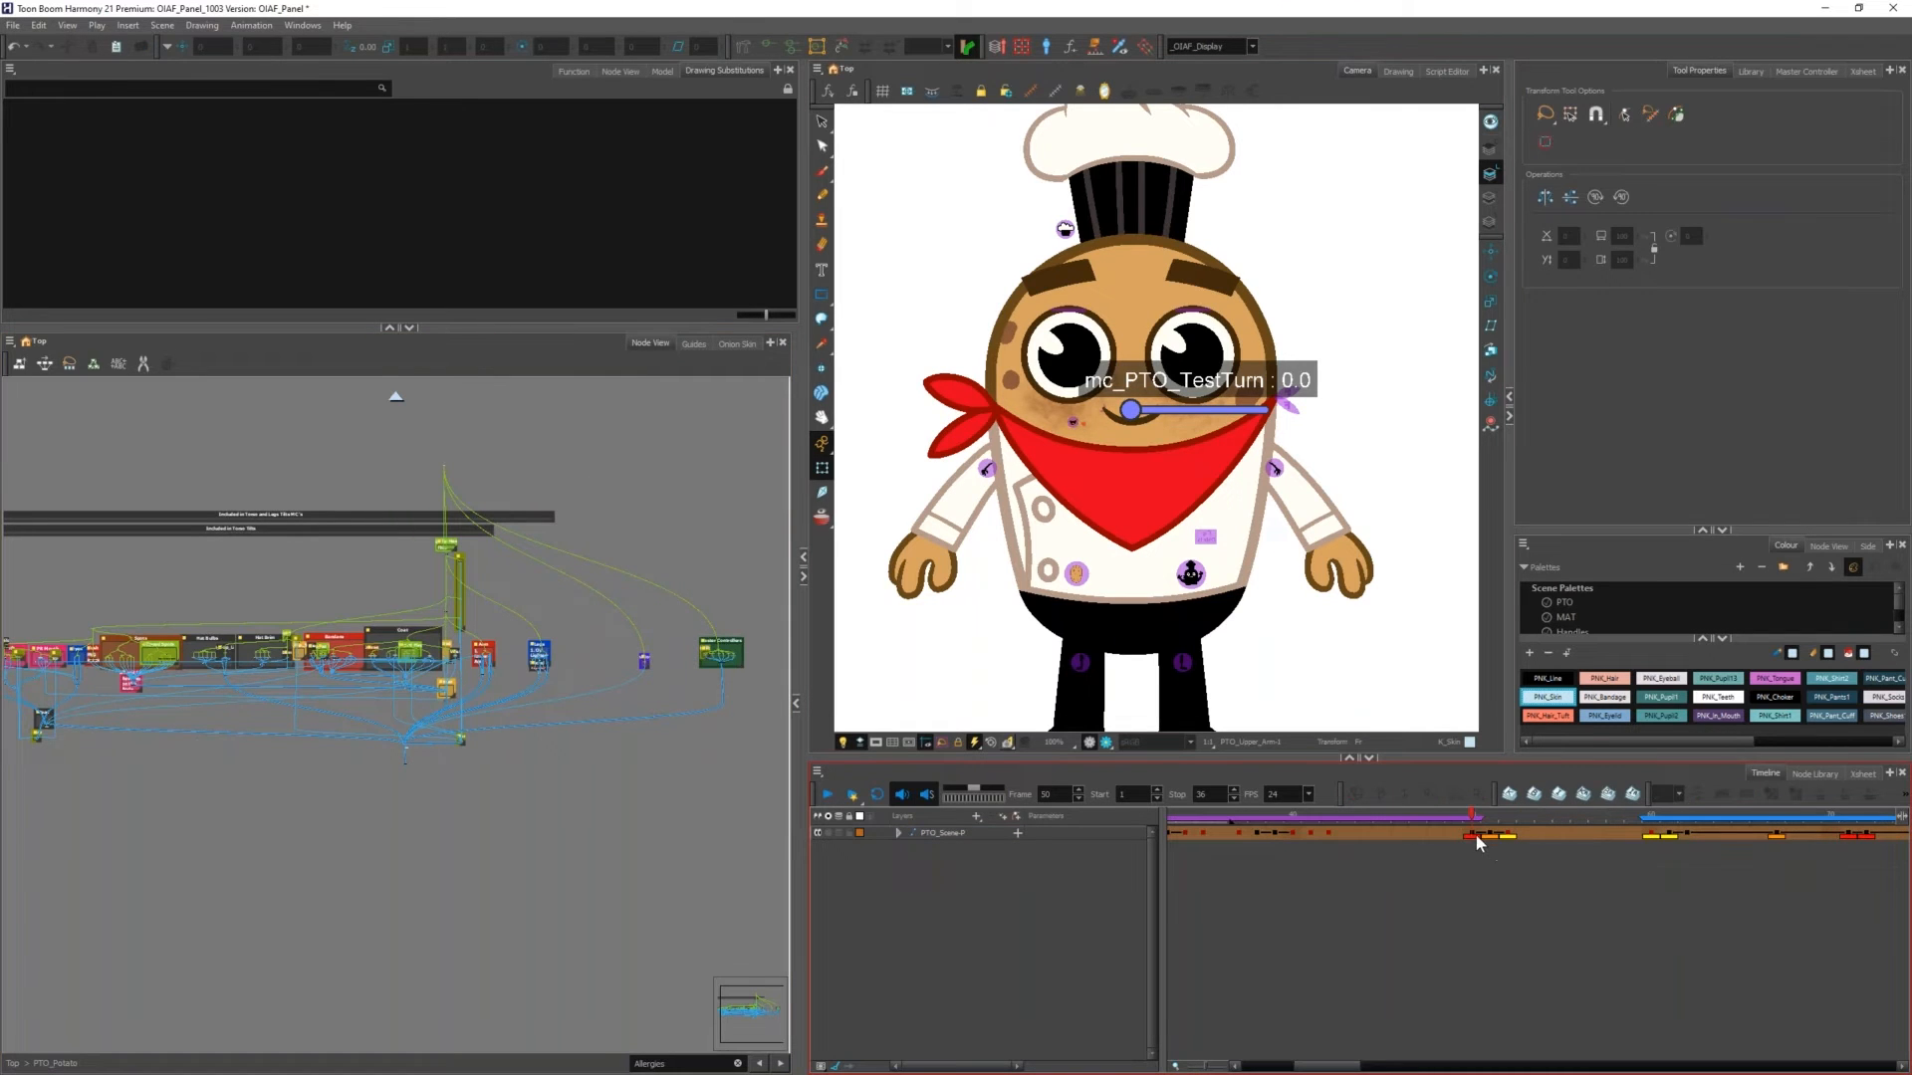
pyautogui.click(1544, 835)
pyautogui.press('F6')
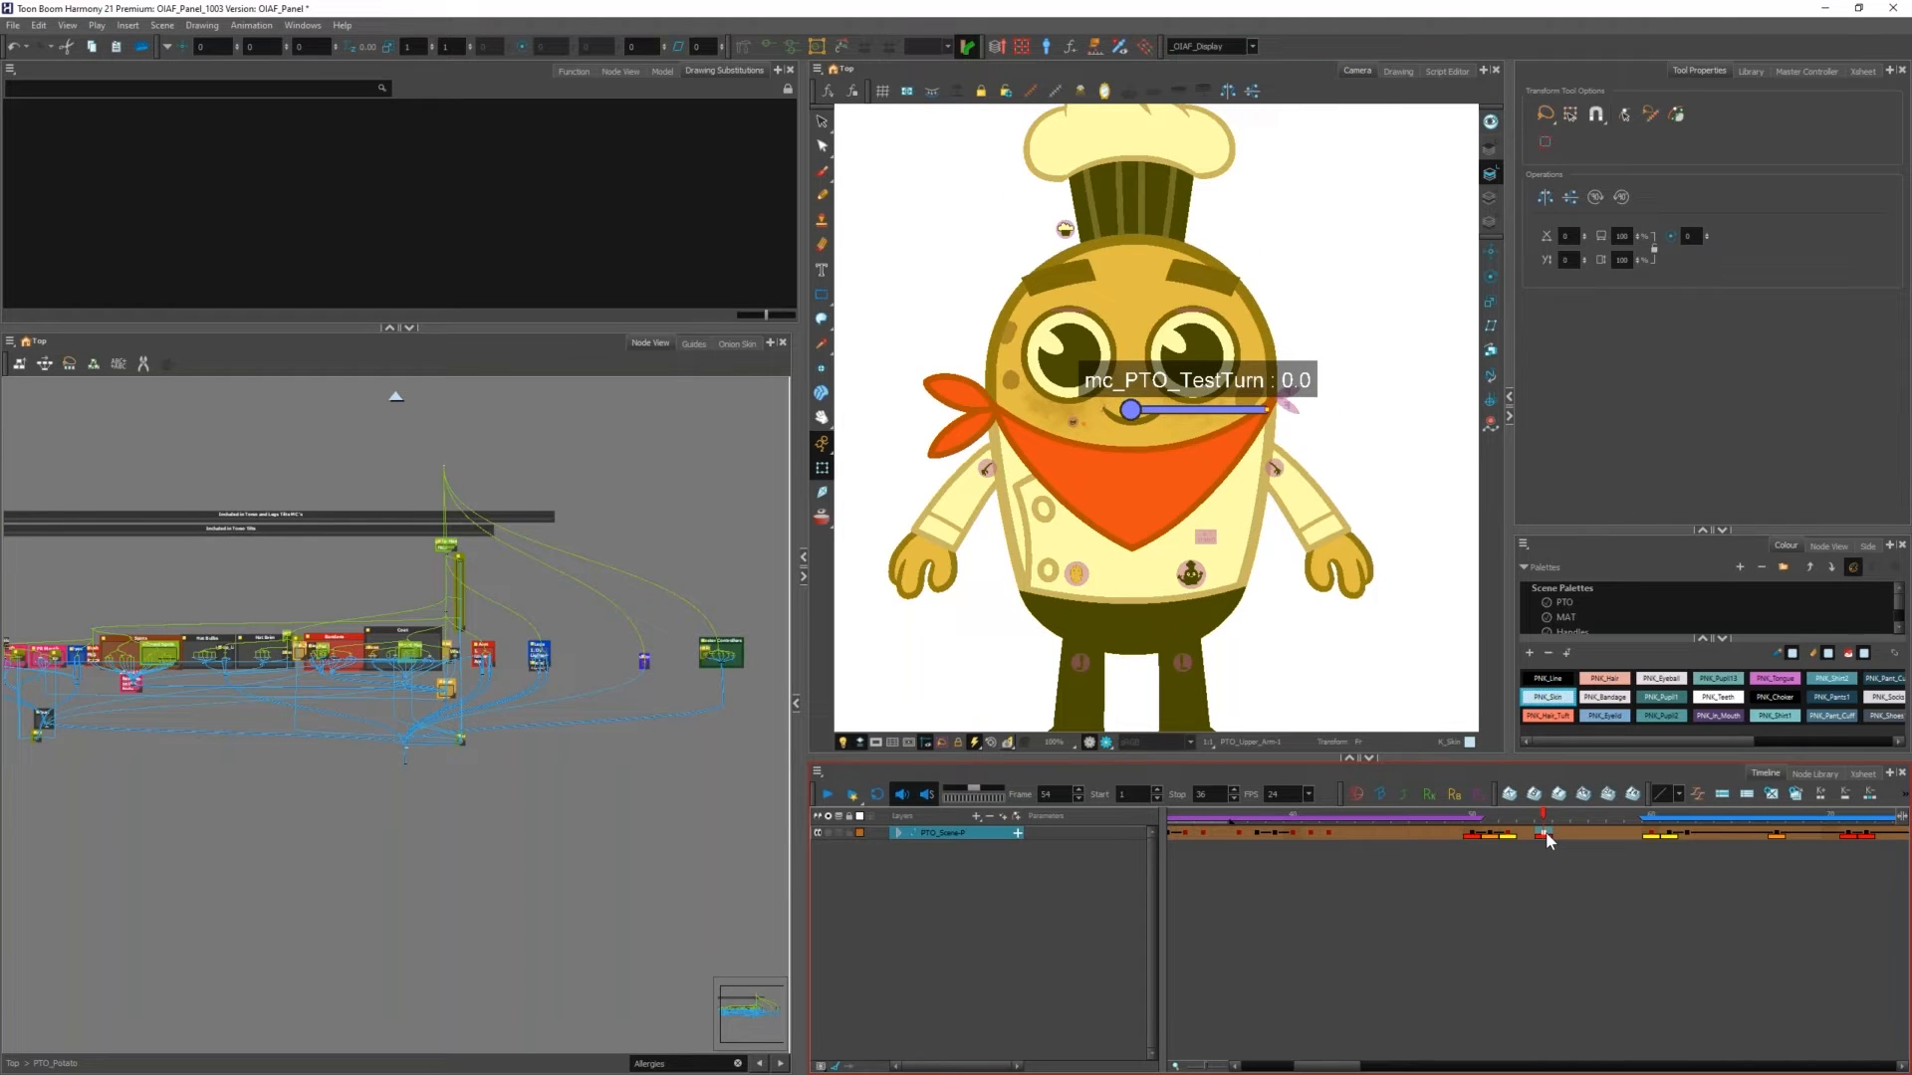
pyautogui.click(1469, 834)
pyautogui.click(1541, 834)
pyautogui.moveTo(1132, 409); pyautogui.dragTo(1110, 445)
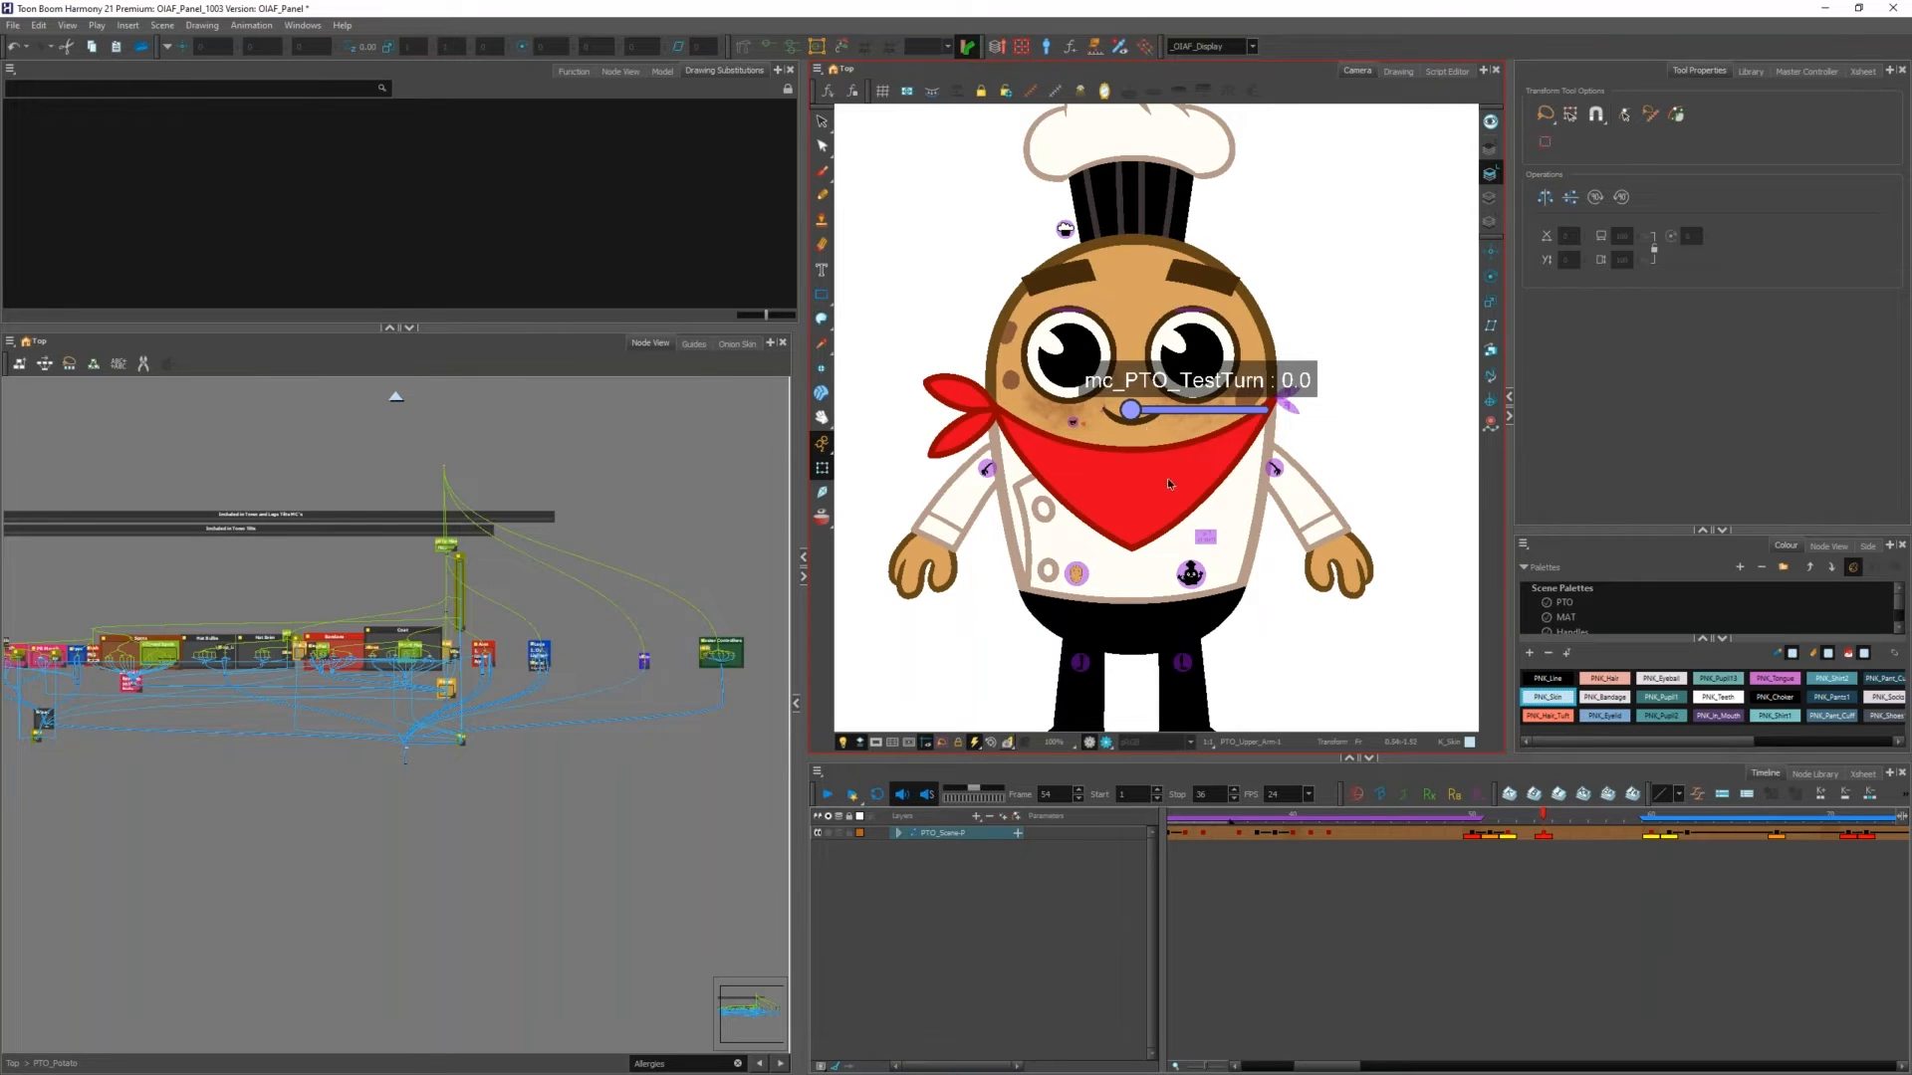
# Step: Scrub through the potato's turn poses on the timeline, ending on the front view at frame 16
pyautogui.moveTo(1470, 833)
pyautogui.mouseDown()
pyautogui.moveTo(1398, 832)
pyautogui.moveTo(1487, 833)
pyautogui.moveTo(1460, 832)
pyautogui.mouseUp()
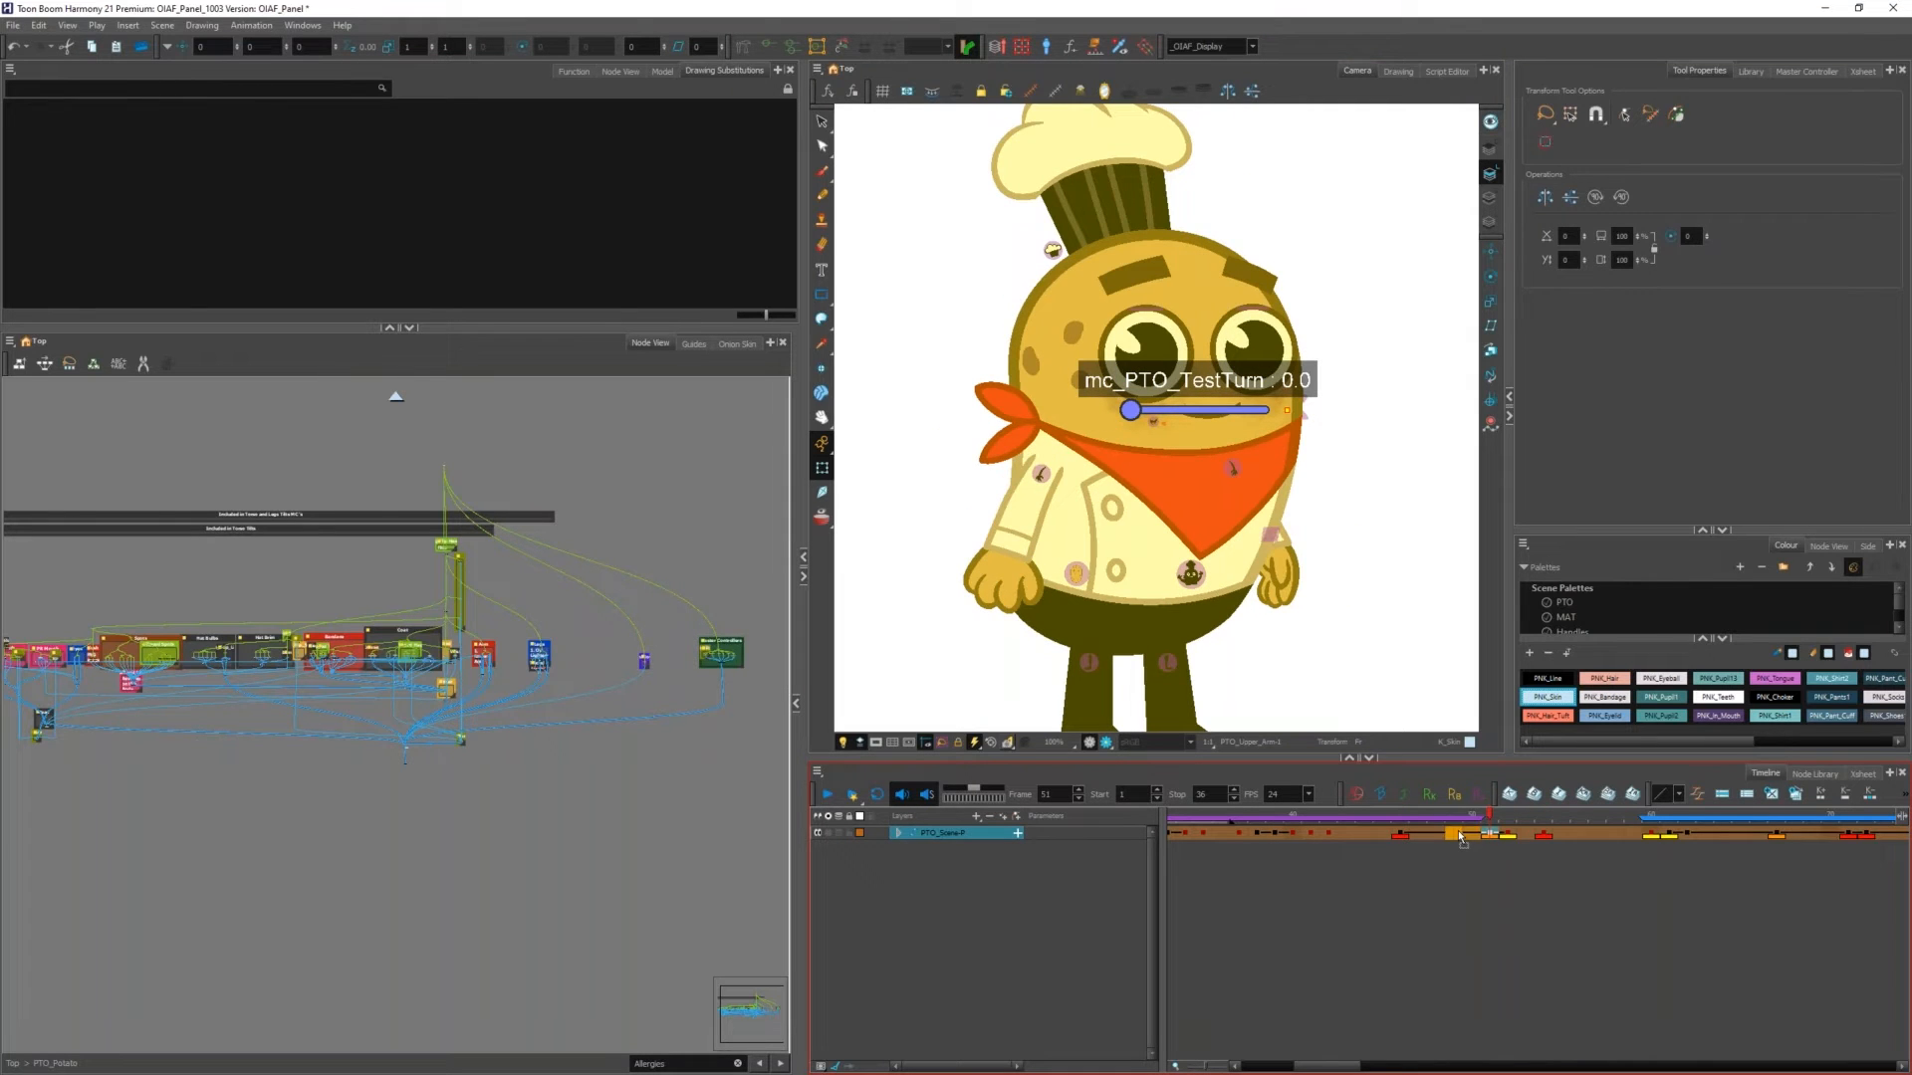
pyautogui.moveTo(1401, 813); pyautogui.dragTo(1459, 814)
pyautogui.scroll(-3, 1527, 845)
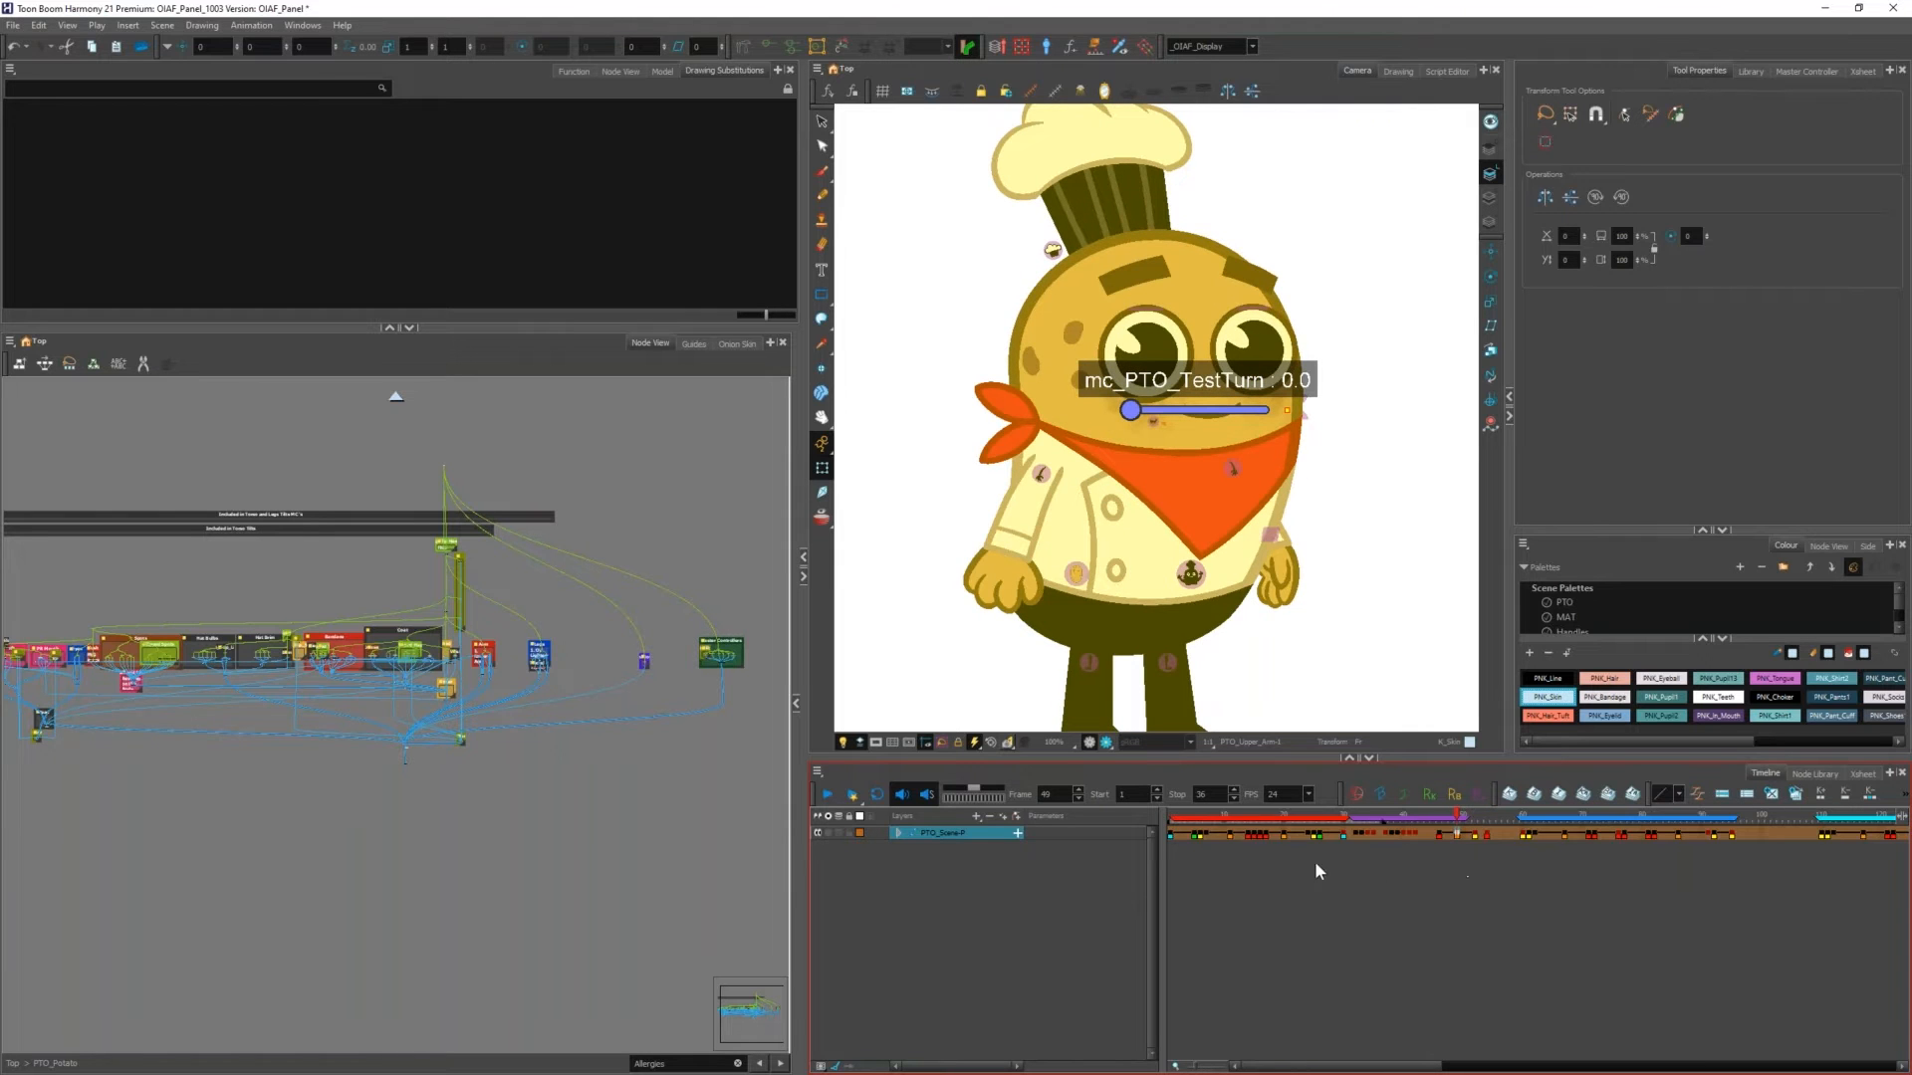
pyautogui.moveTo(1239, 813); pyautogui.dragTo(1301, 821)
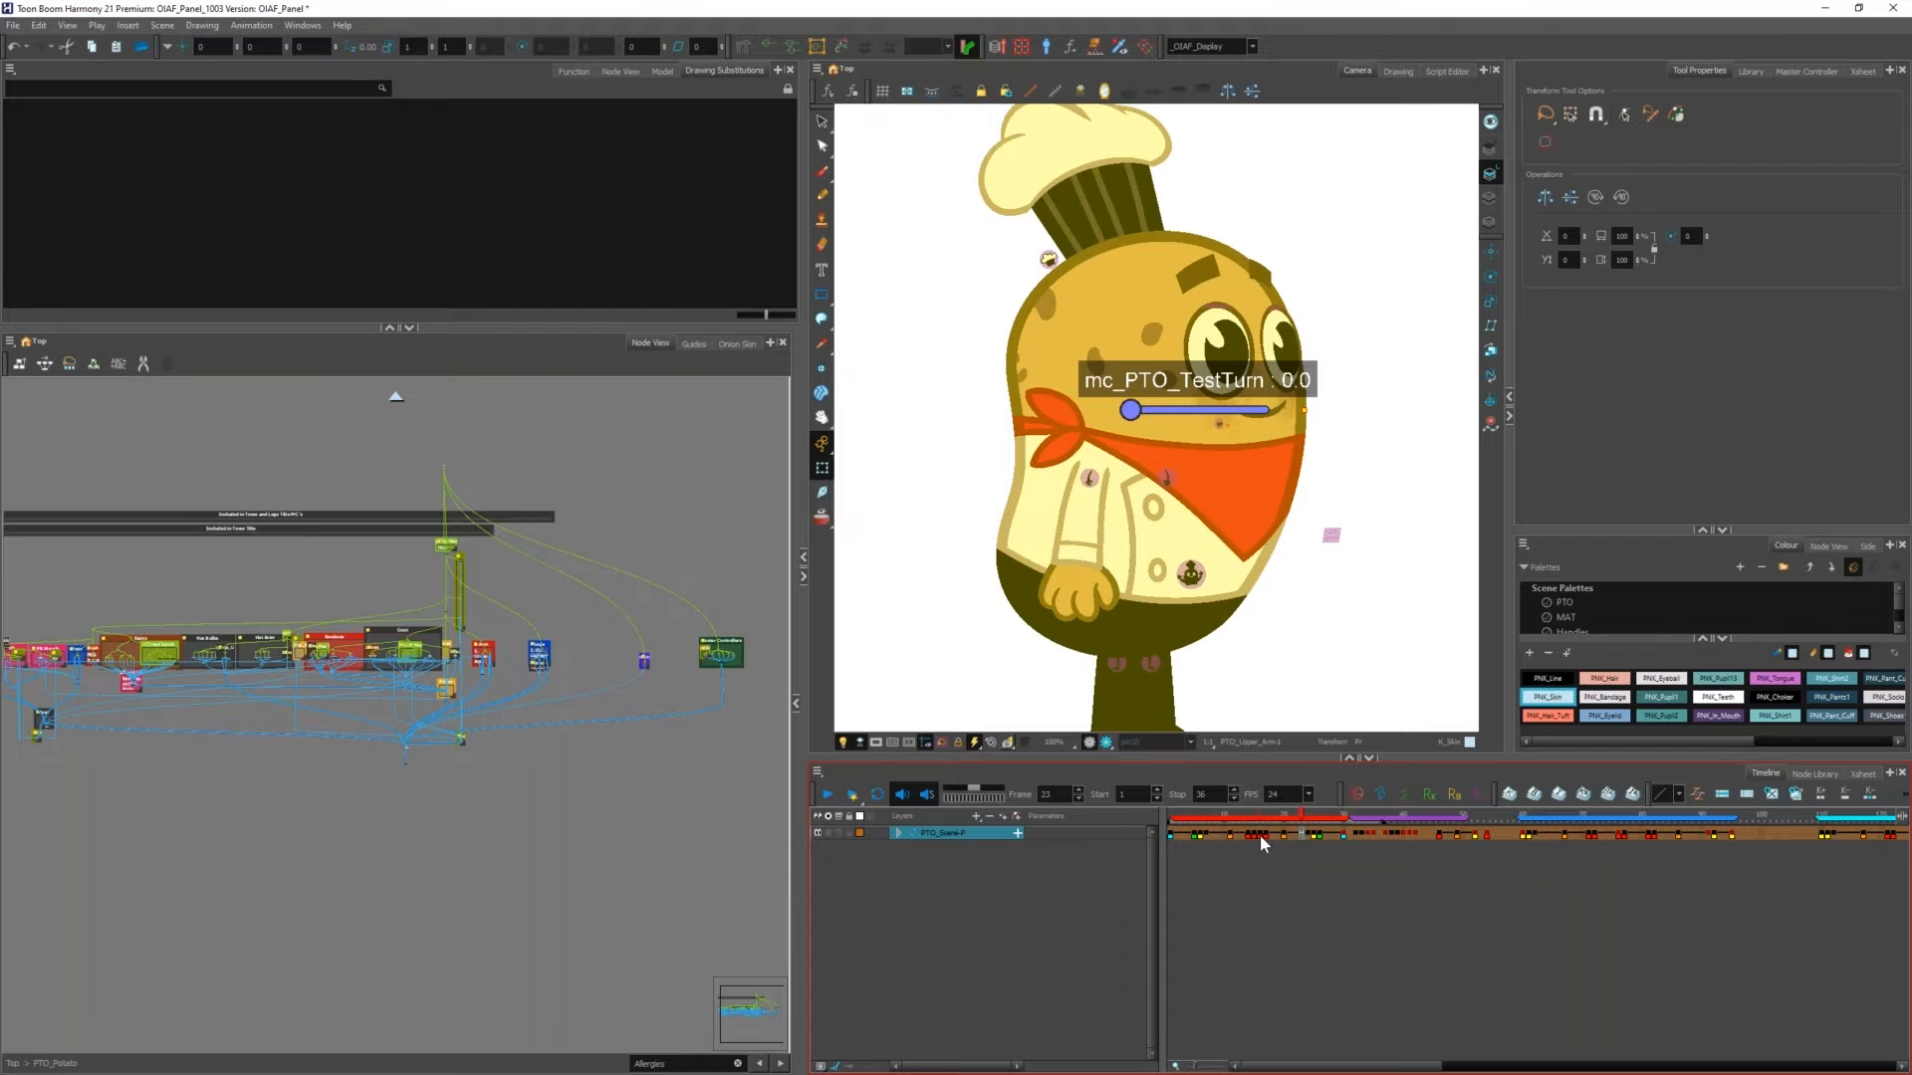
pyautogui.click(1258, 835)
# Step: Delete the mc_PTO_TestTurn controller node from the Master Controllers group in the network
pyautogui.scroll(2, 659, 660)
pyautogui.scroll(6, 659, 660)
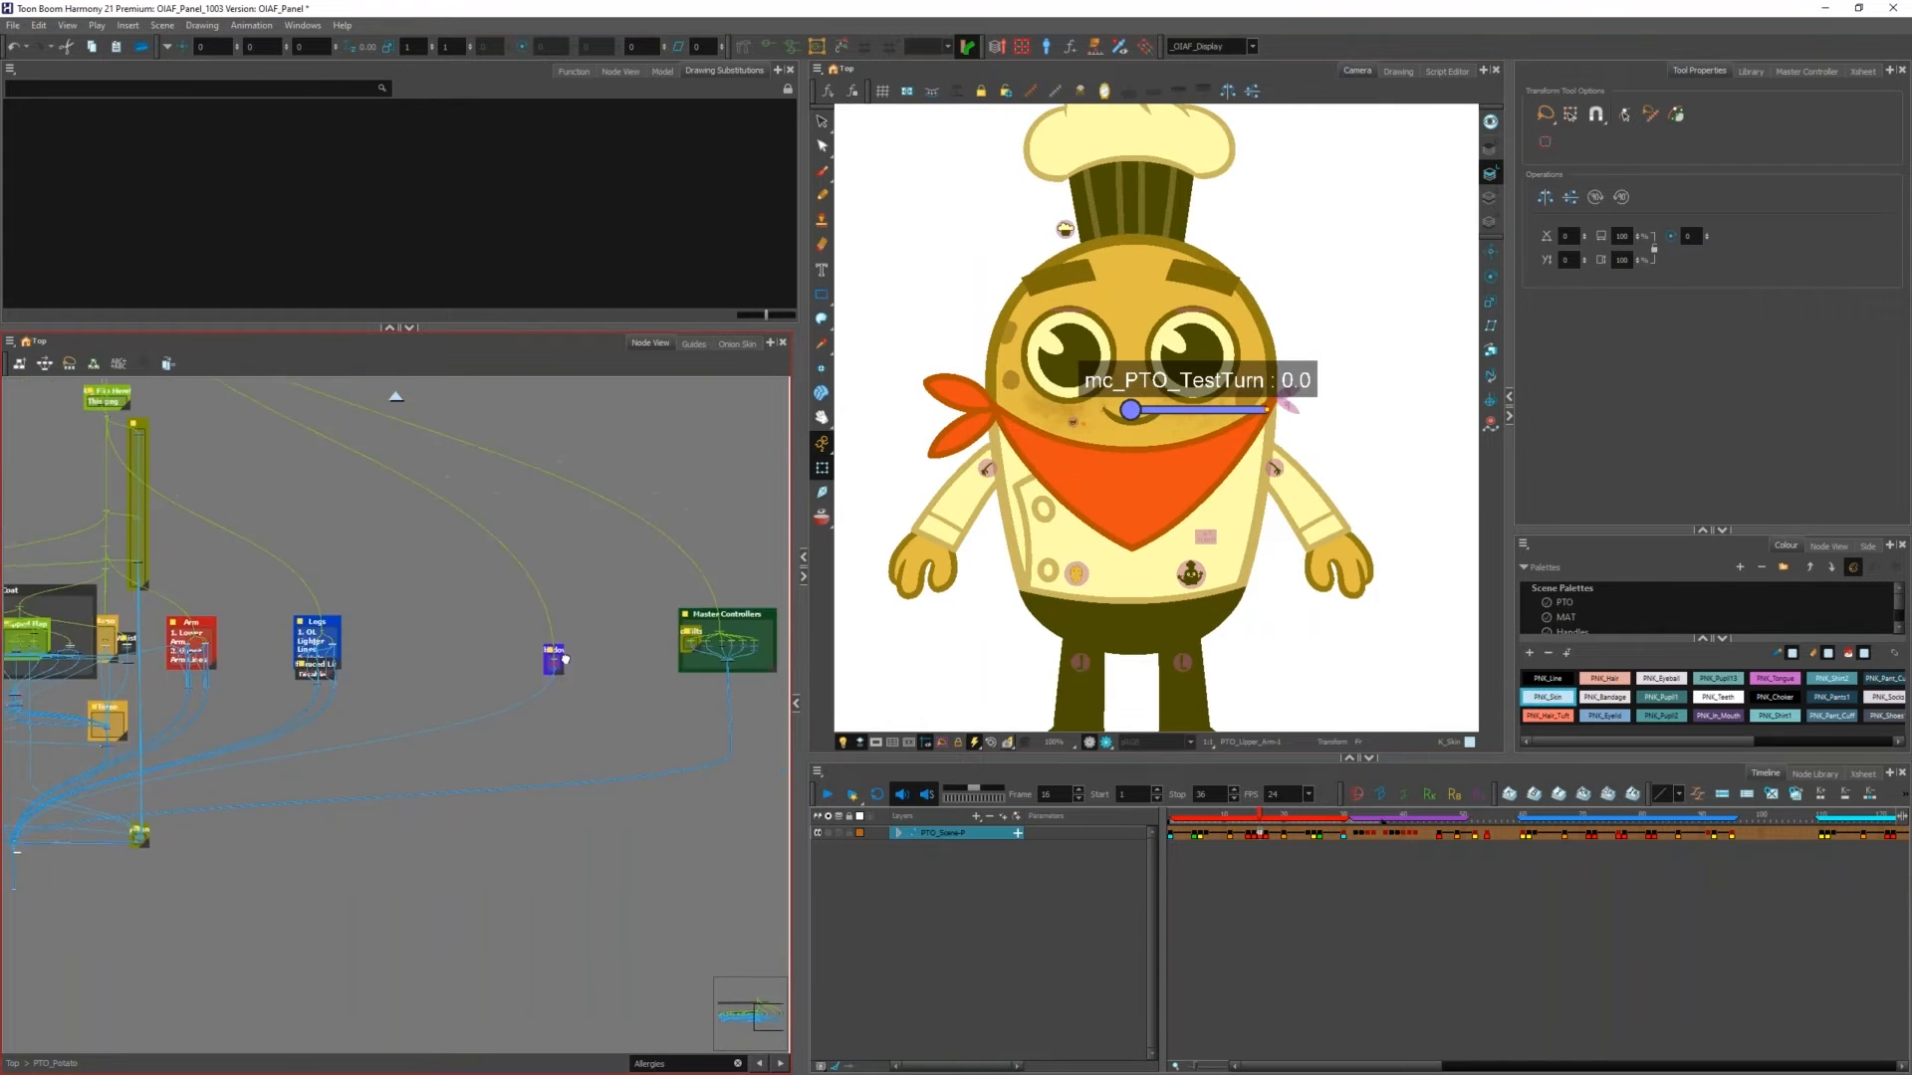
pyautogui.scroll(3, 655, 666)
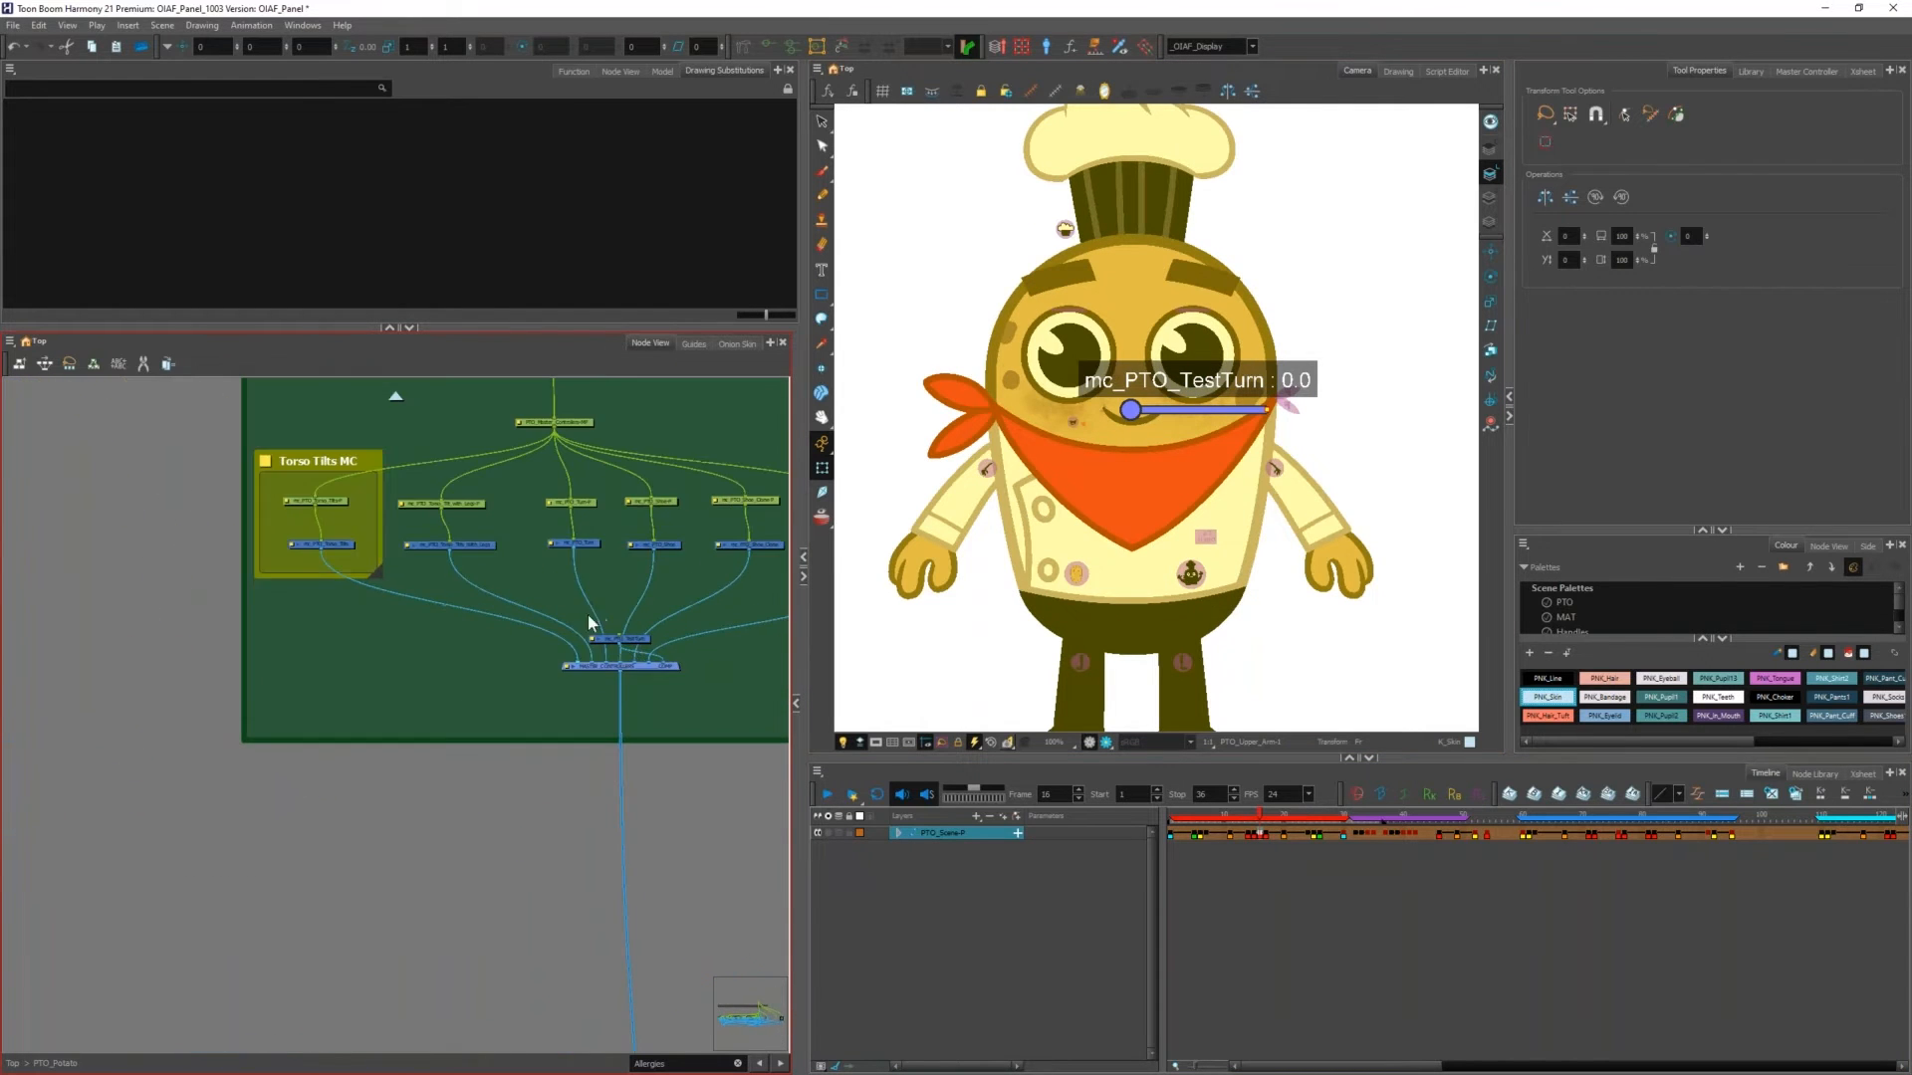
pyautogui.scroll(5, 598, 636)
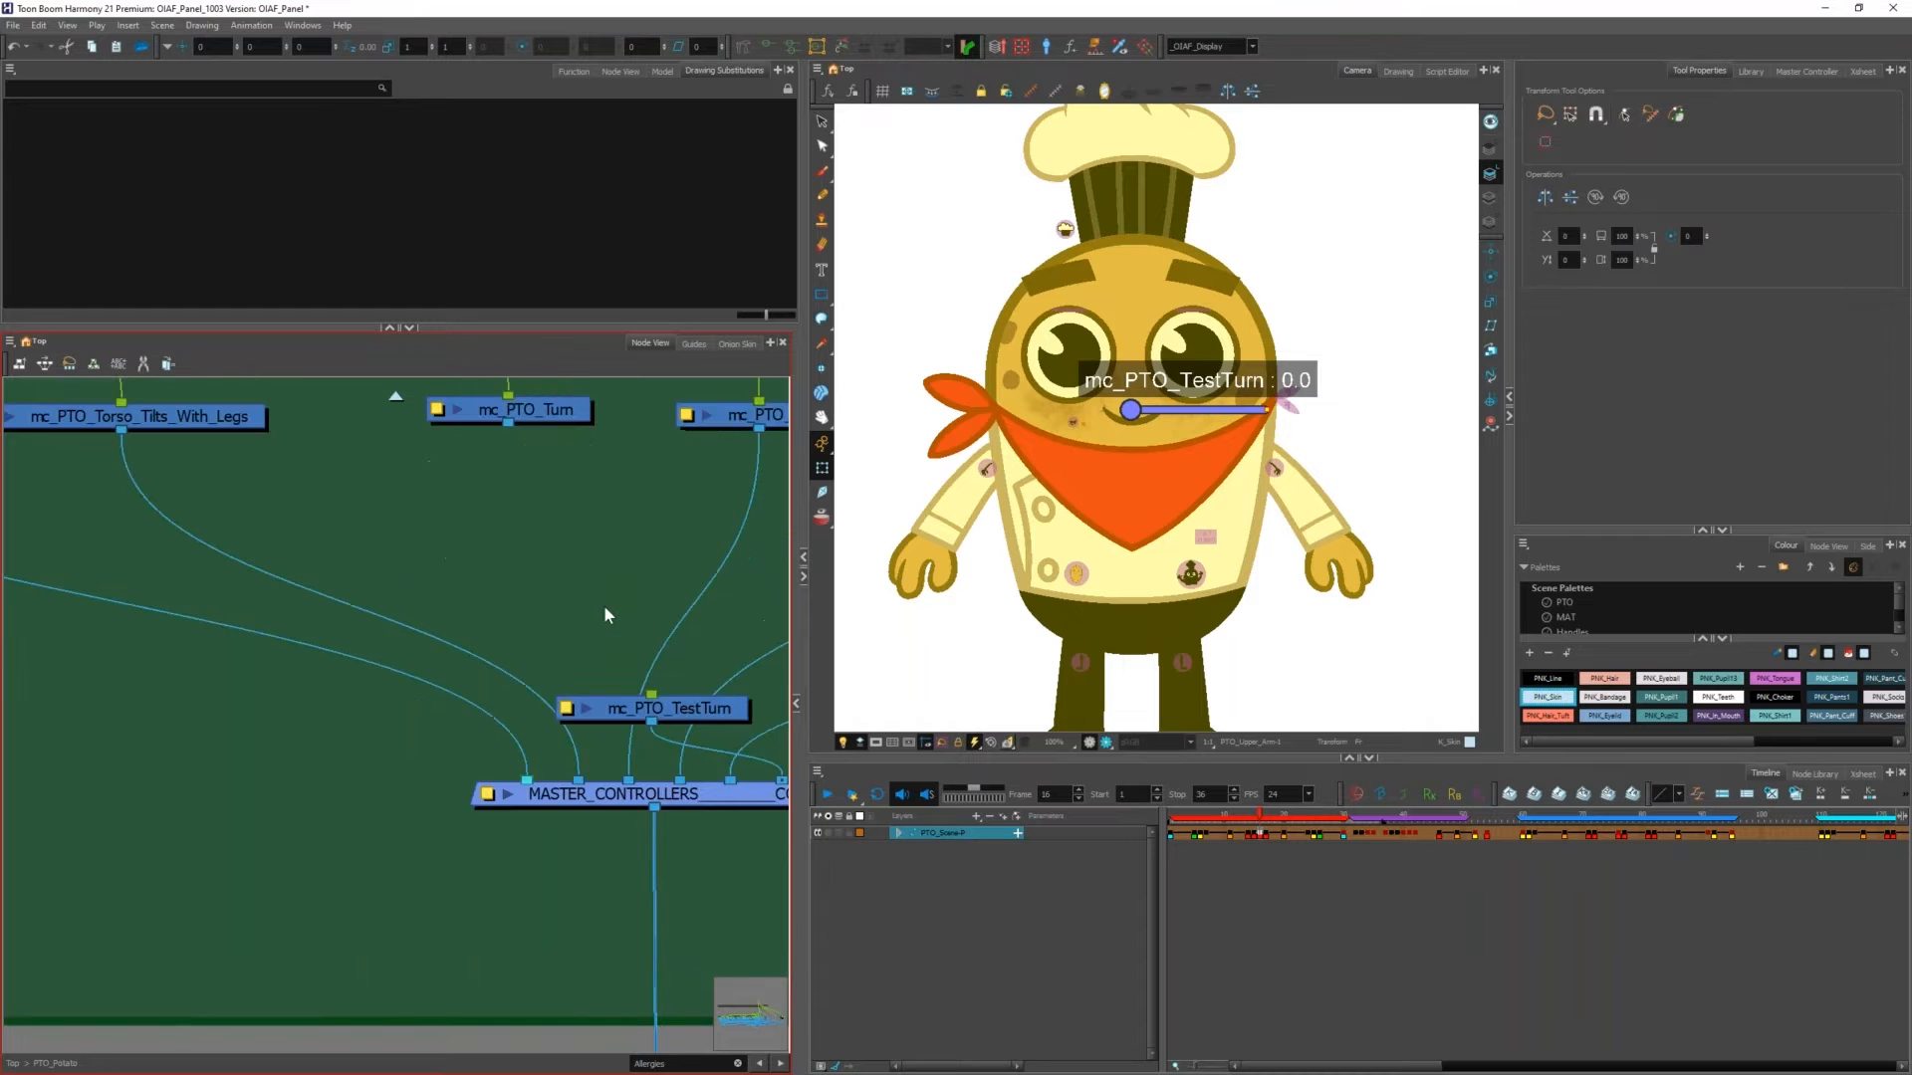
pyautogui.press('Delete')
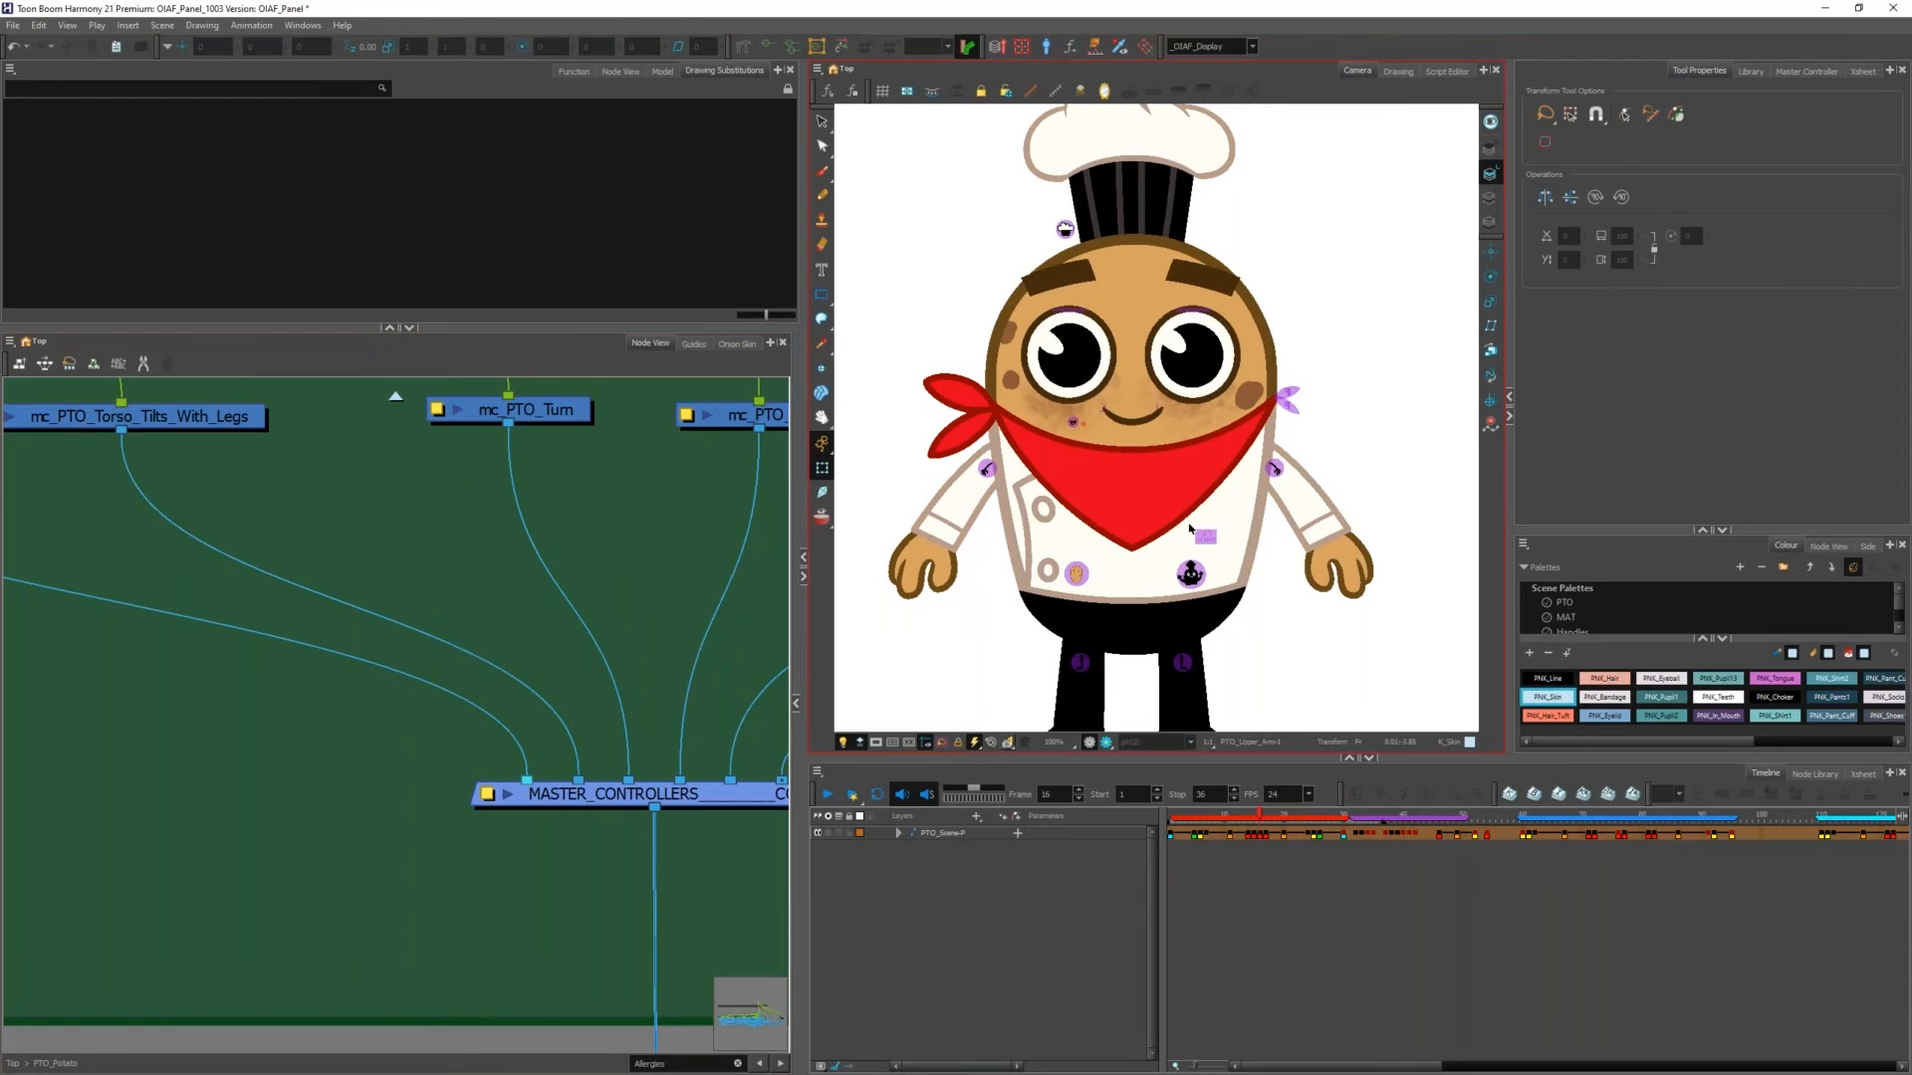
# Step: Advance from frame 16 to frame 17 and select the PTO_Arm_Handle to examine the arms in the slightly turned pose
pyautogui.click(1257, 833)
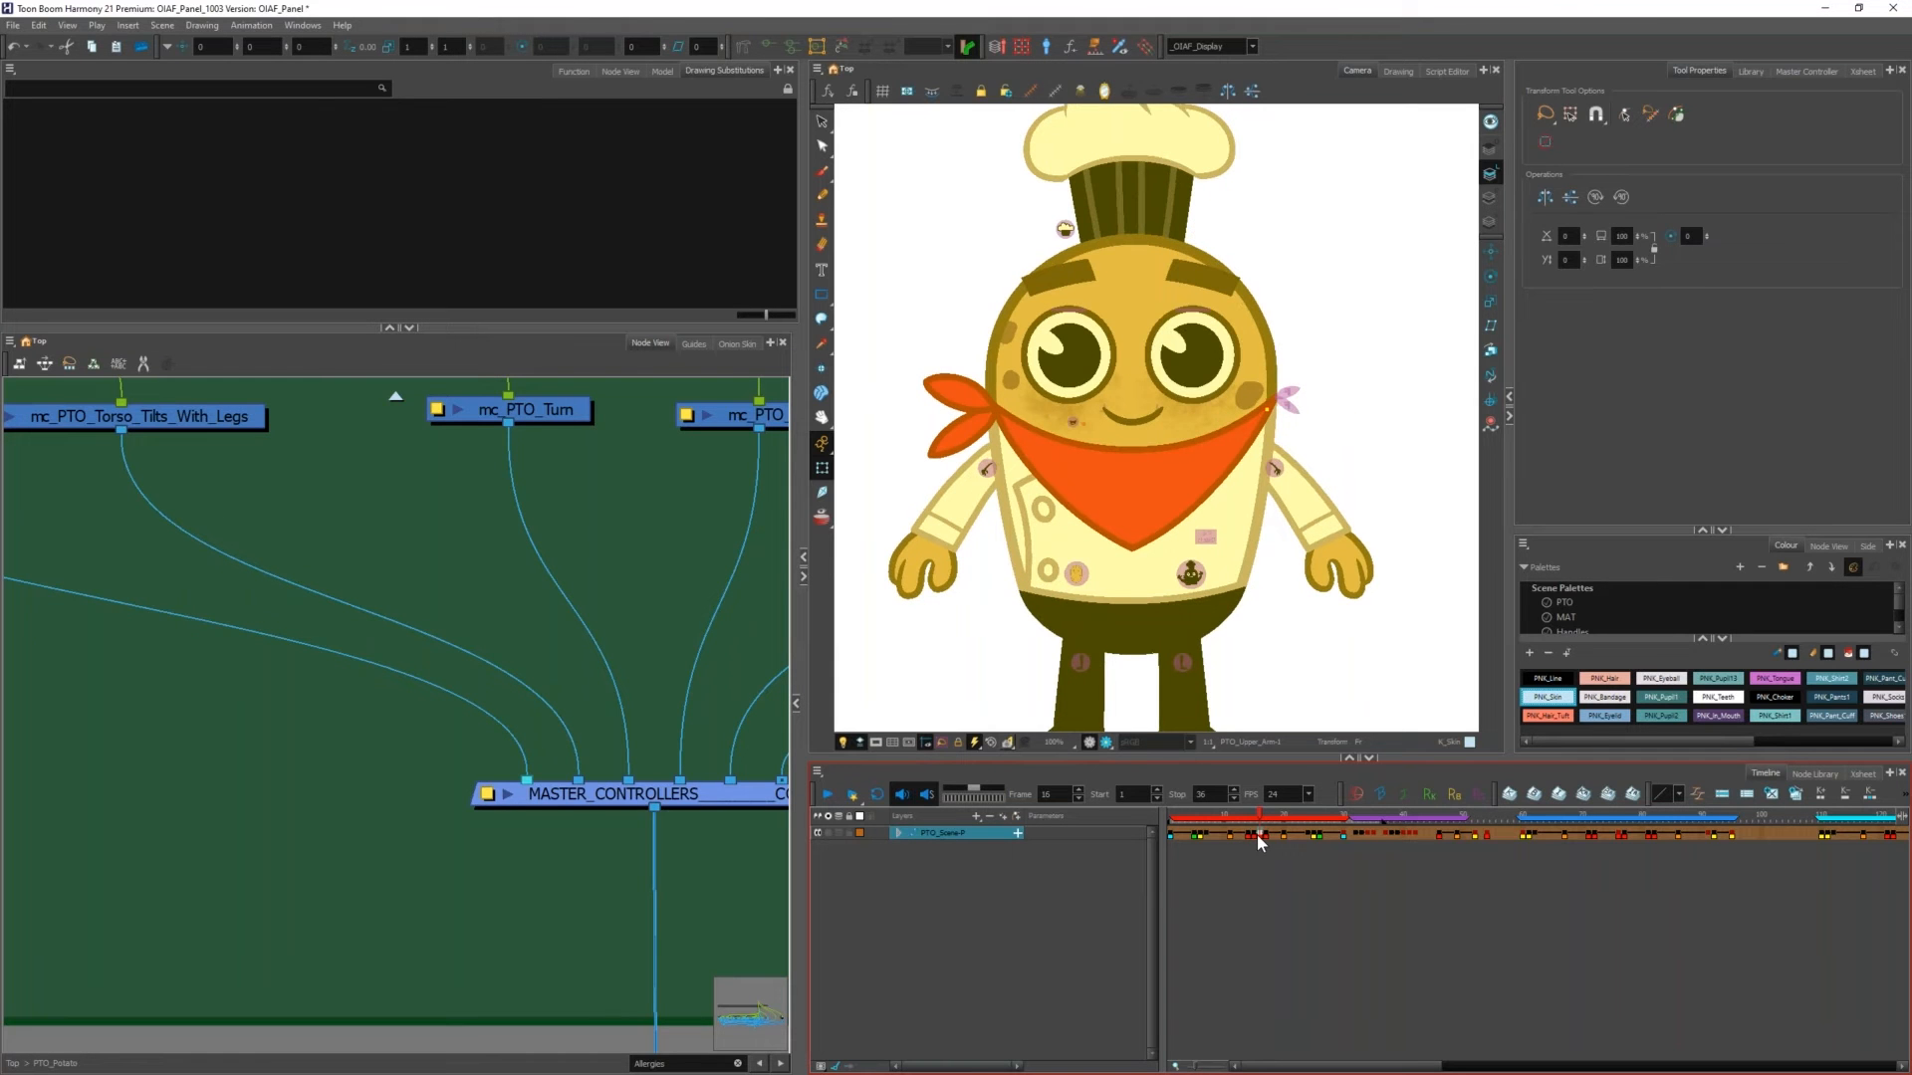
pyautogui.press('.')
pyautogui.scroll(2, 1016, 479)
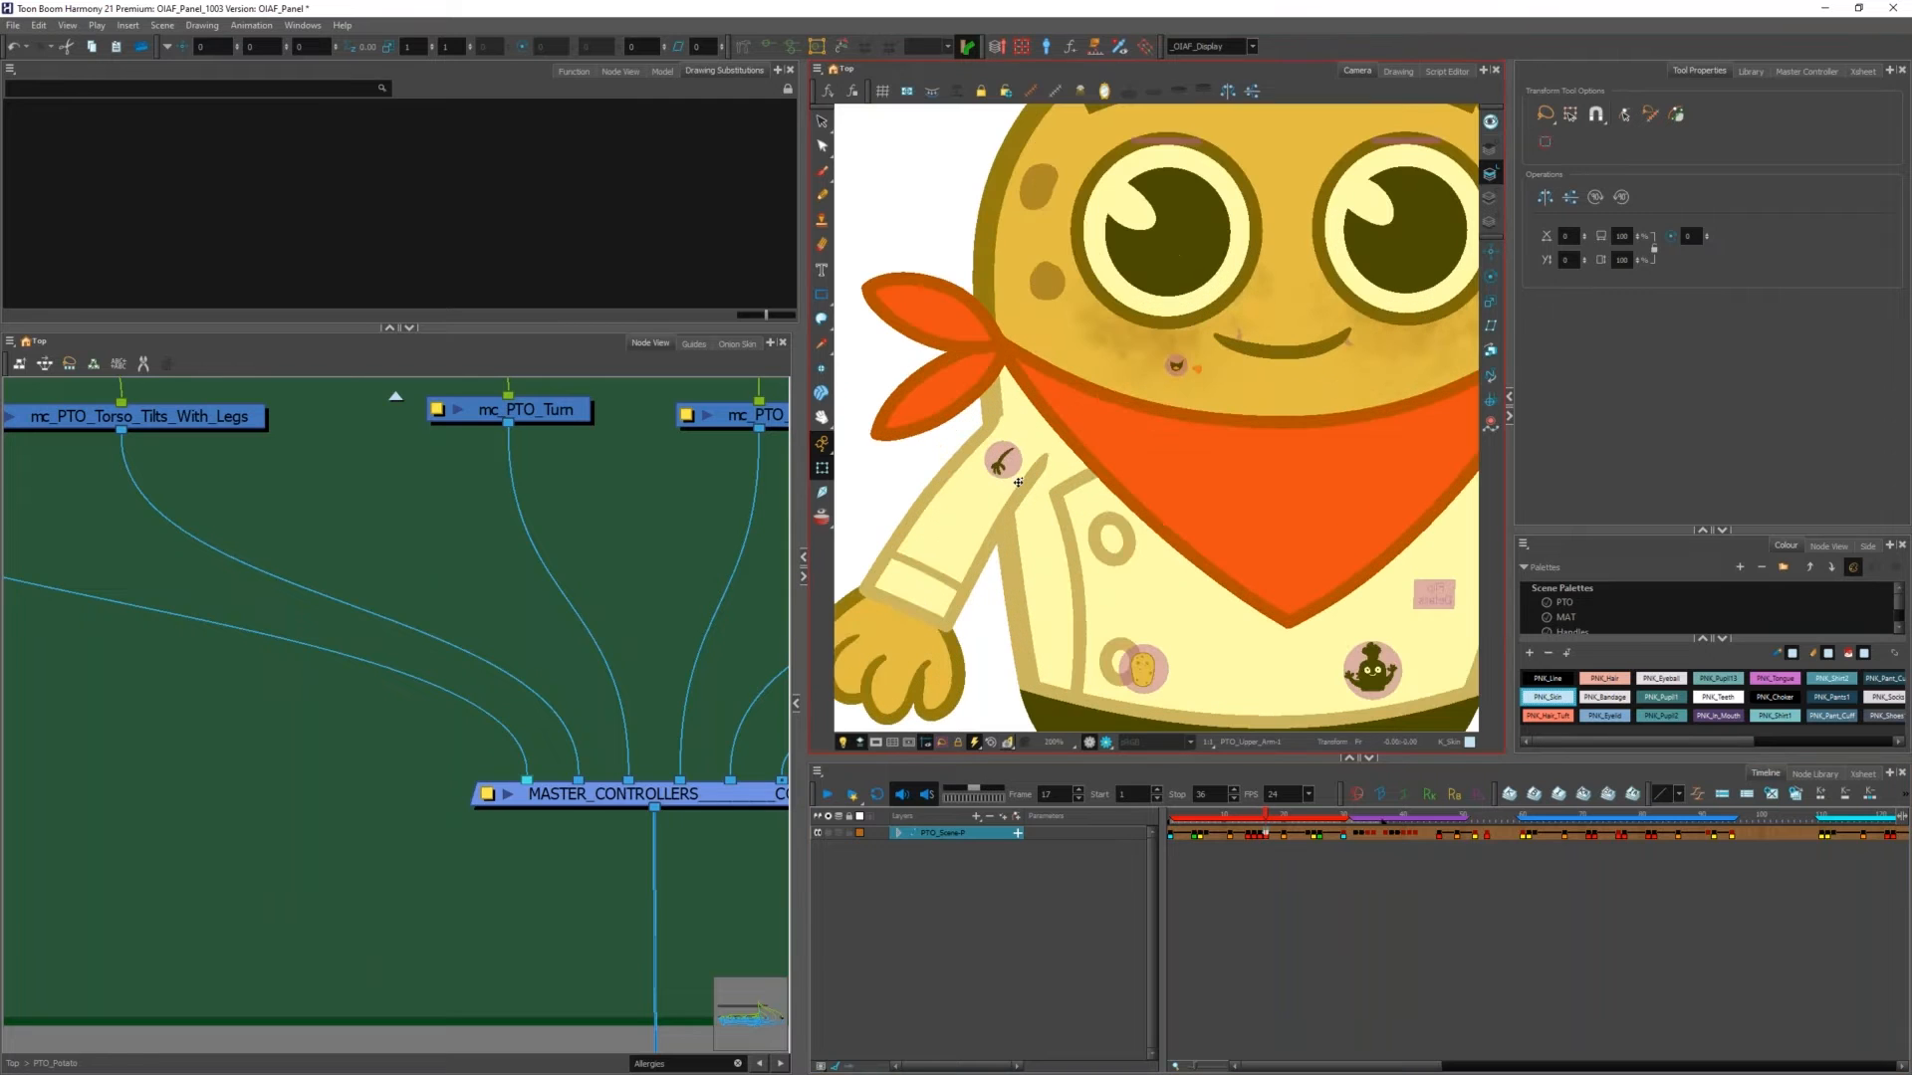
pyautogui.click(1002, 462)
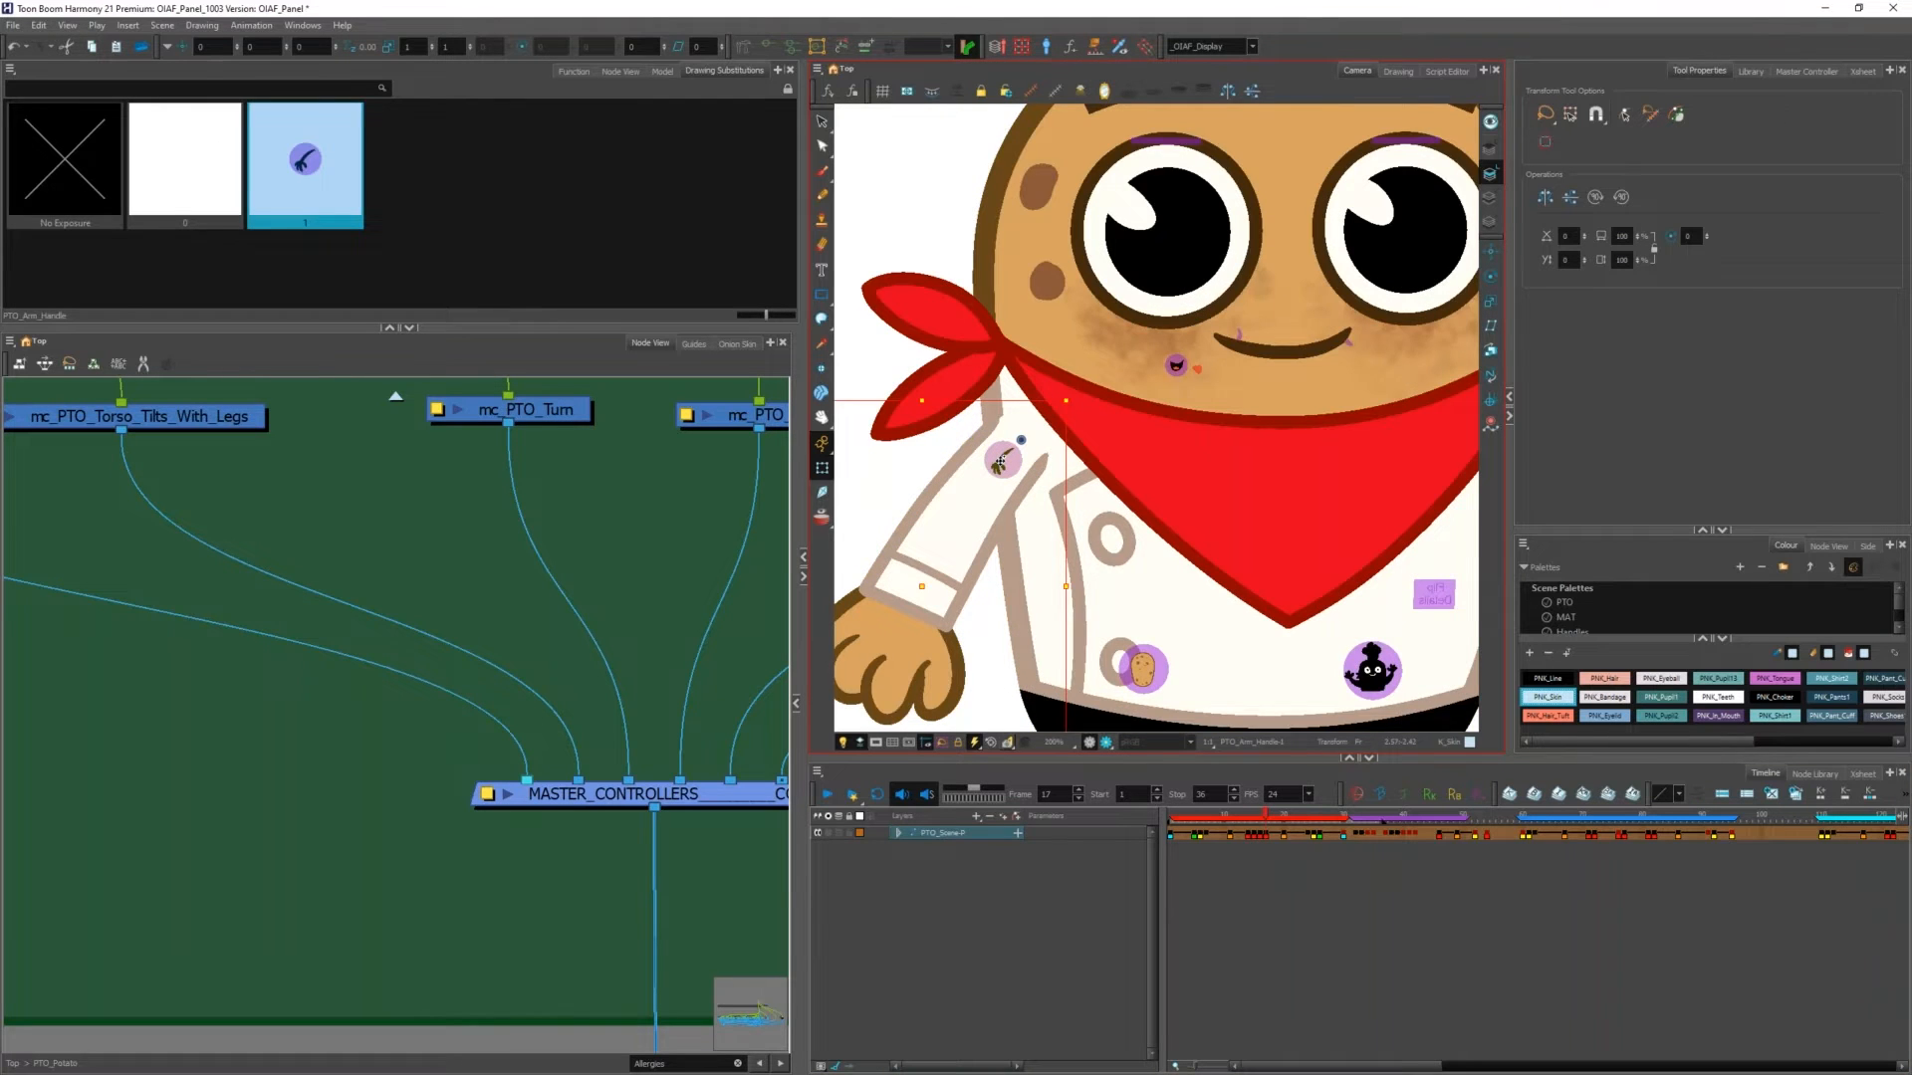
pyautogui.scroll(-1, 999, 461)
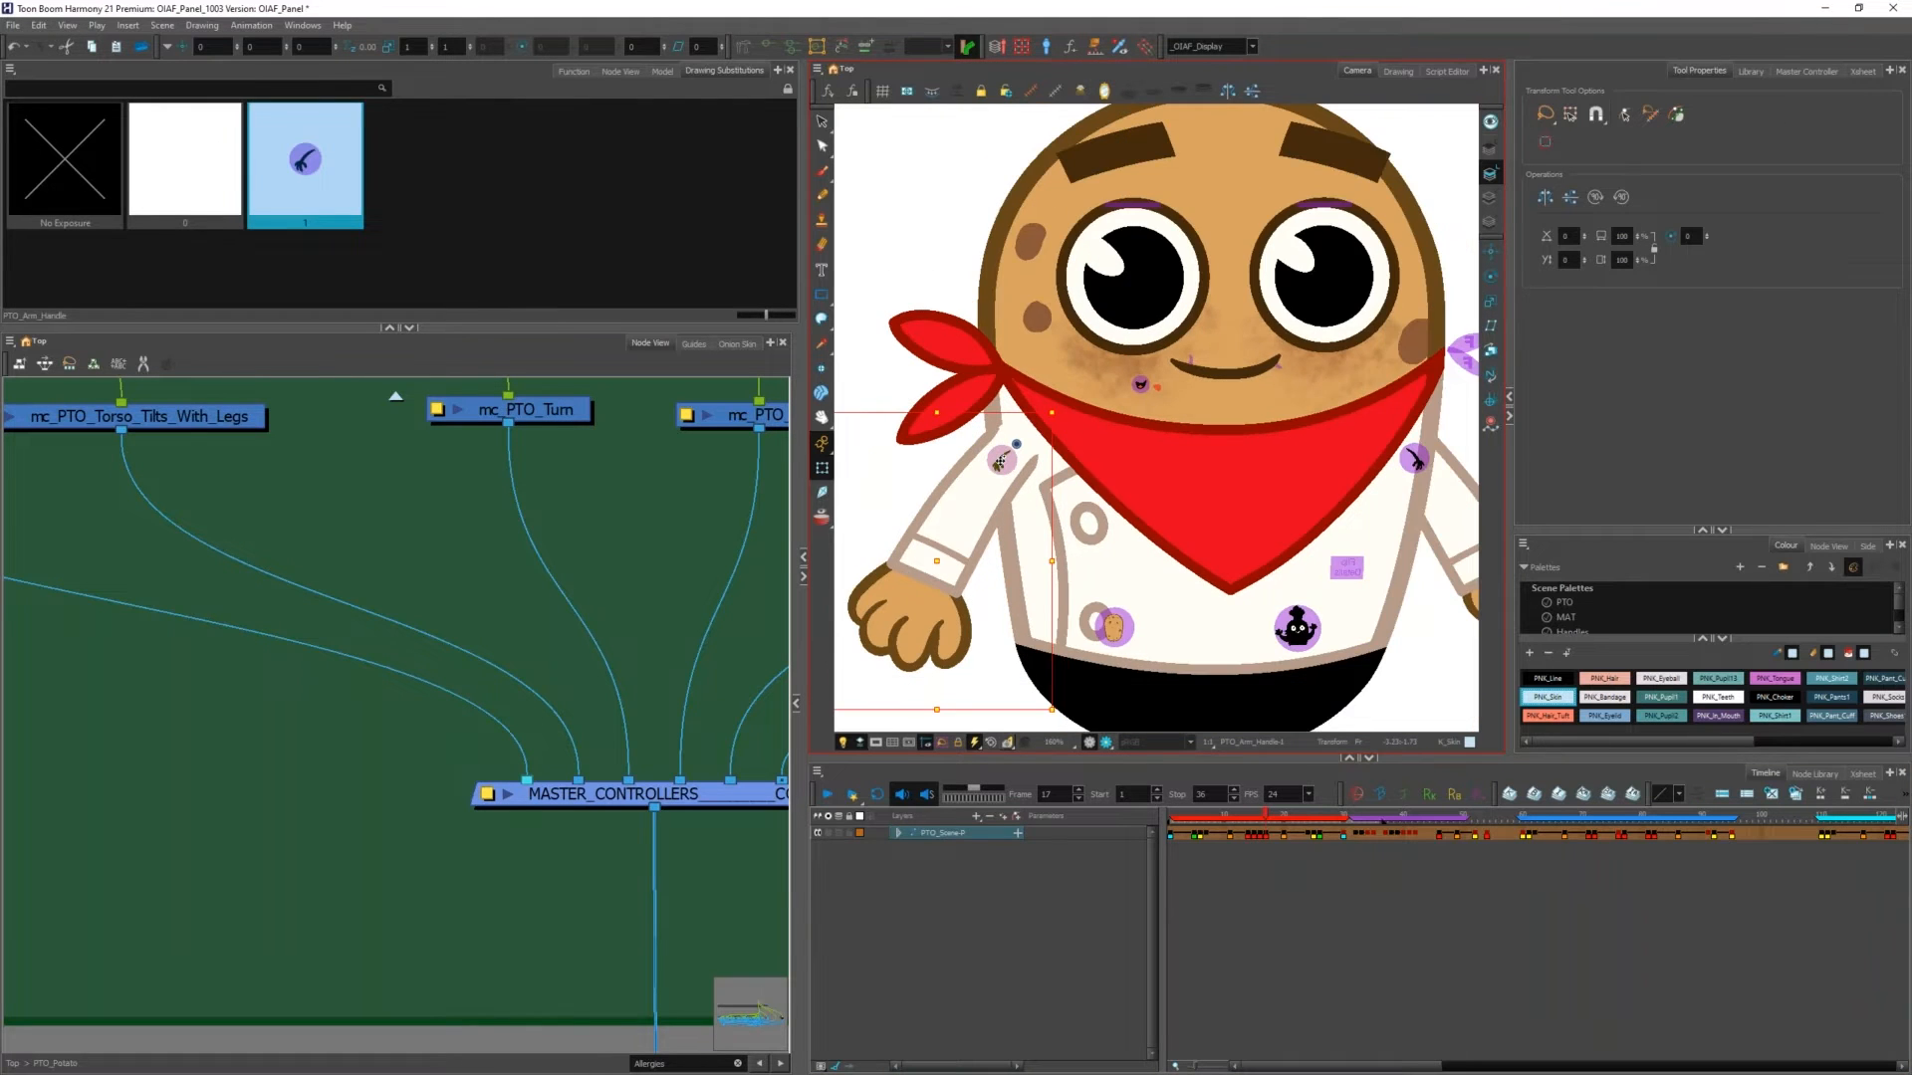
pyautogui.scroll(-1, 1000, 462)
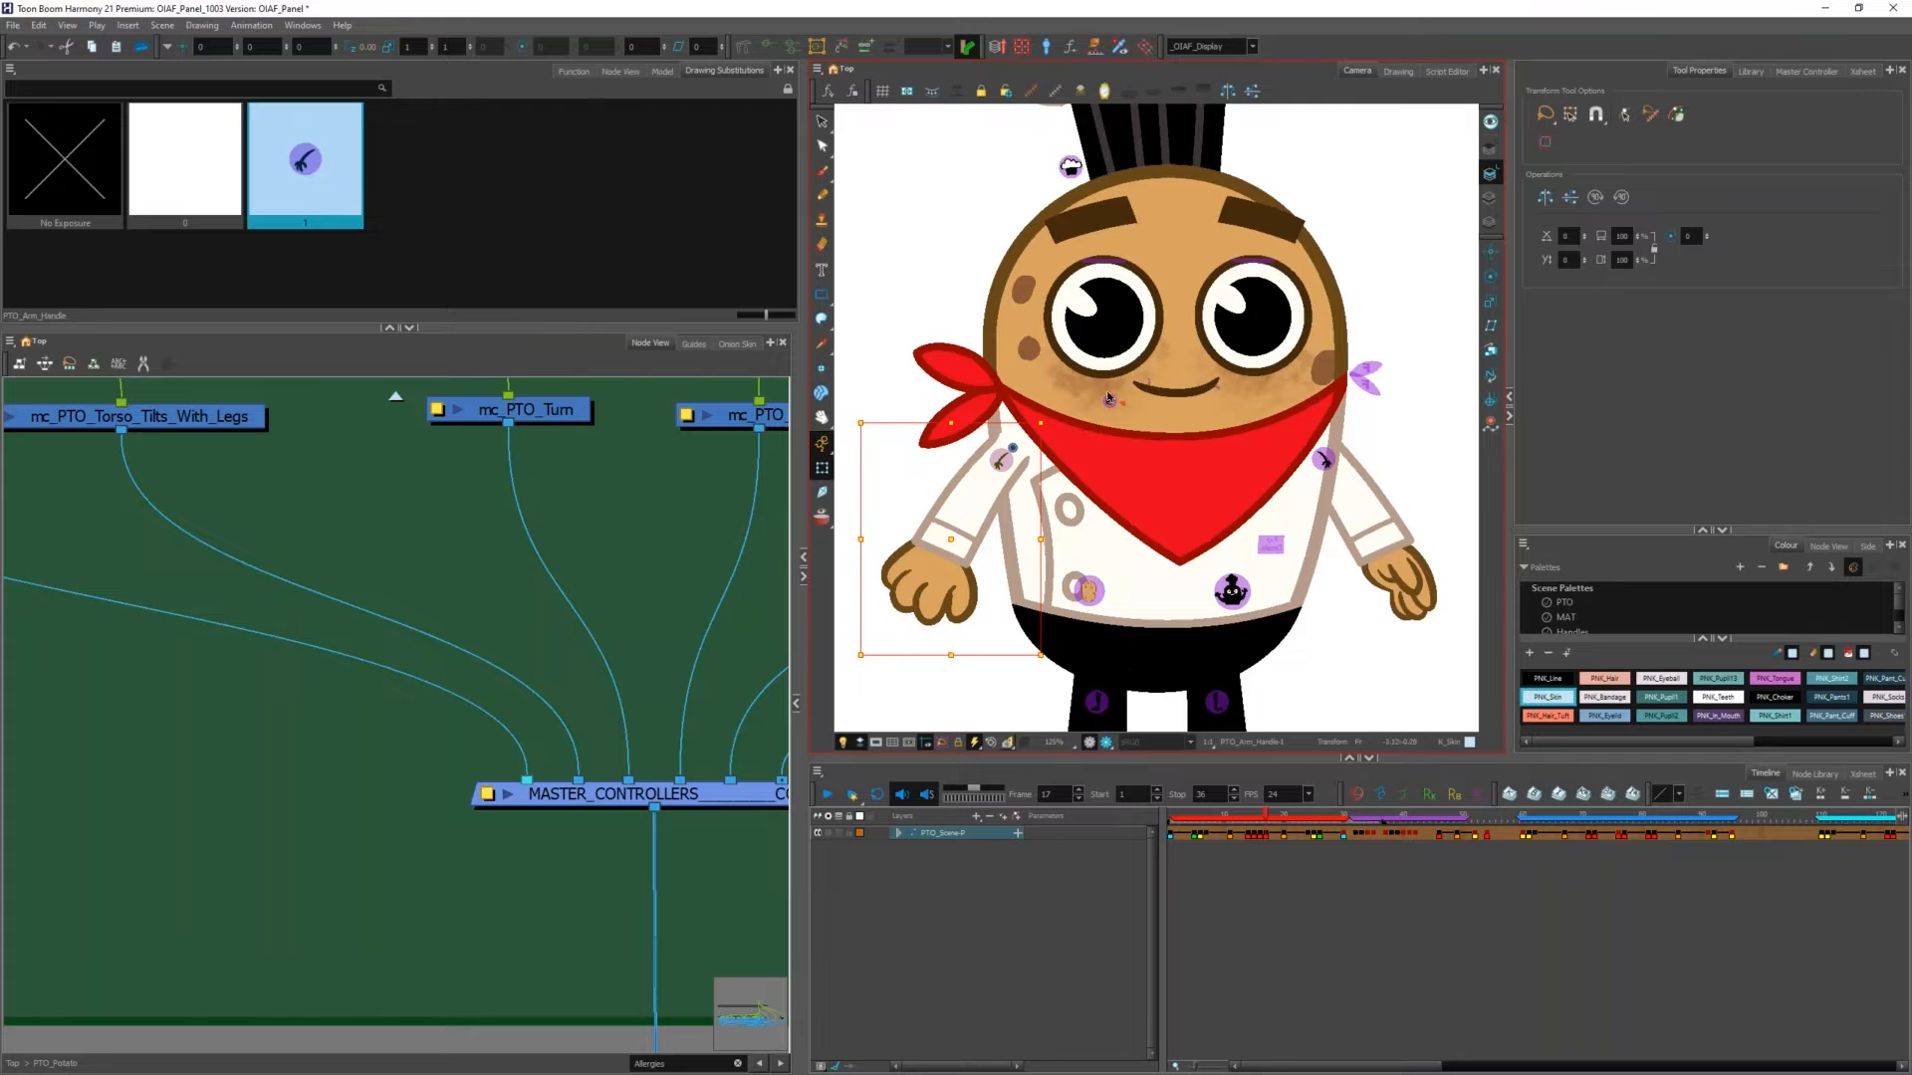
pyautogui.scroll(-1, 992, 450)
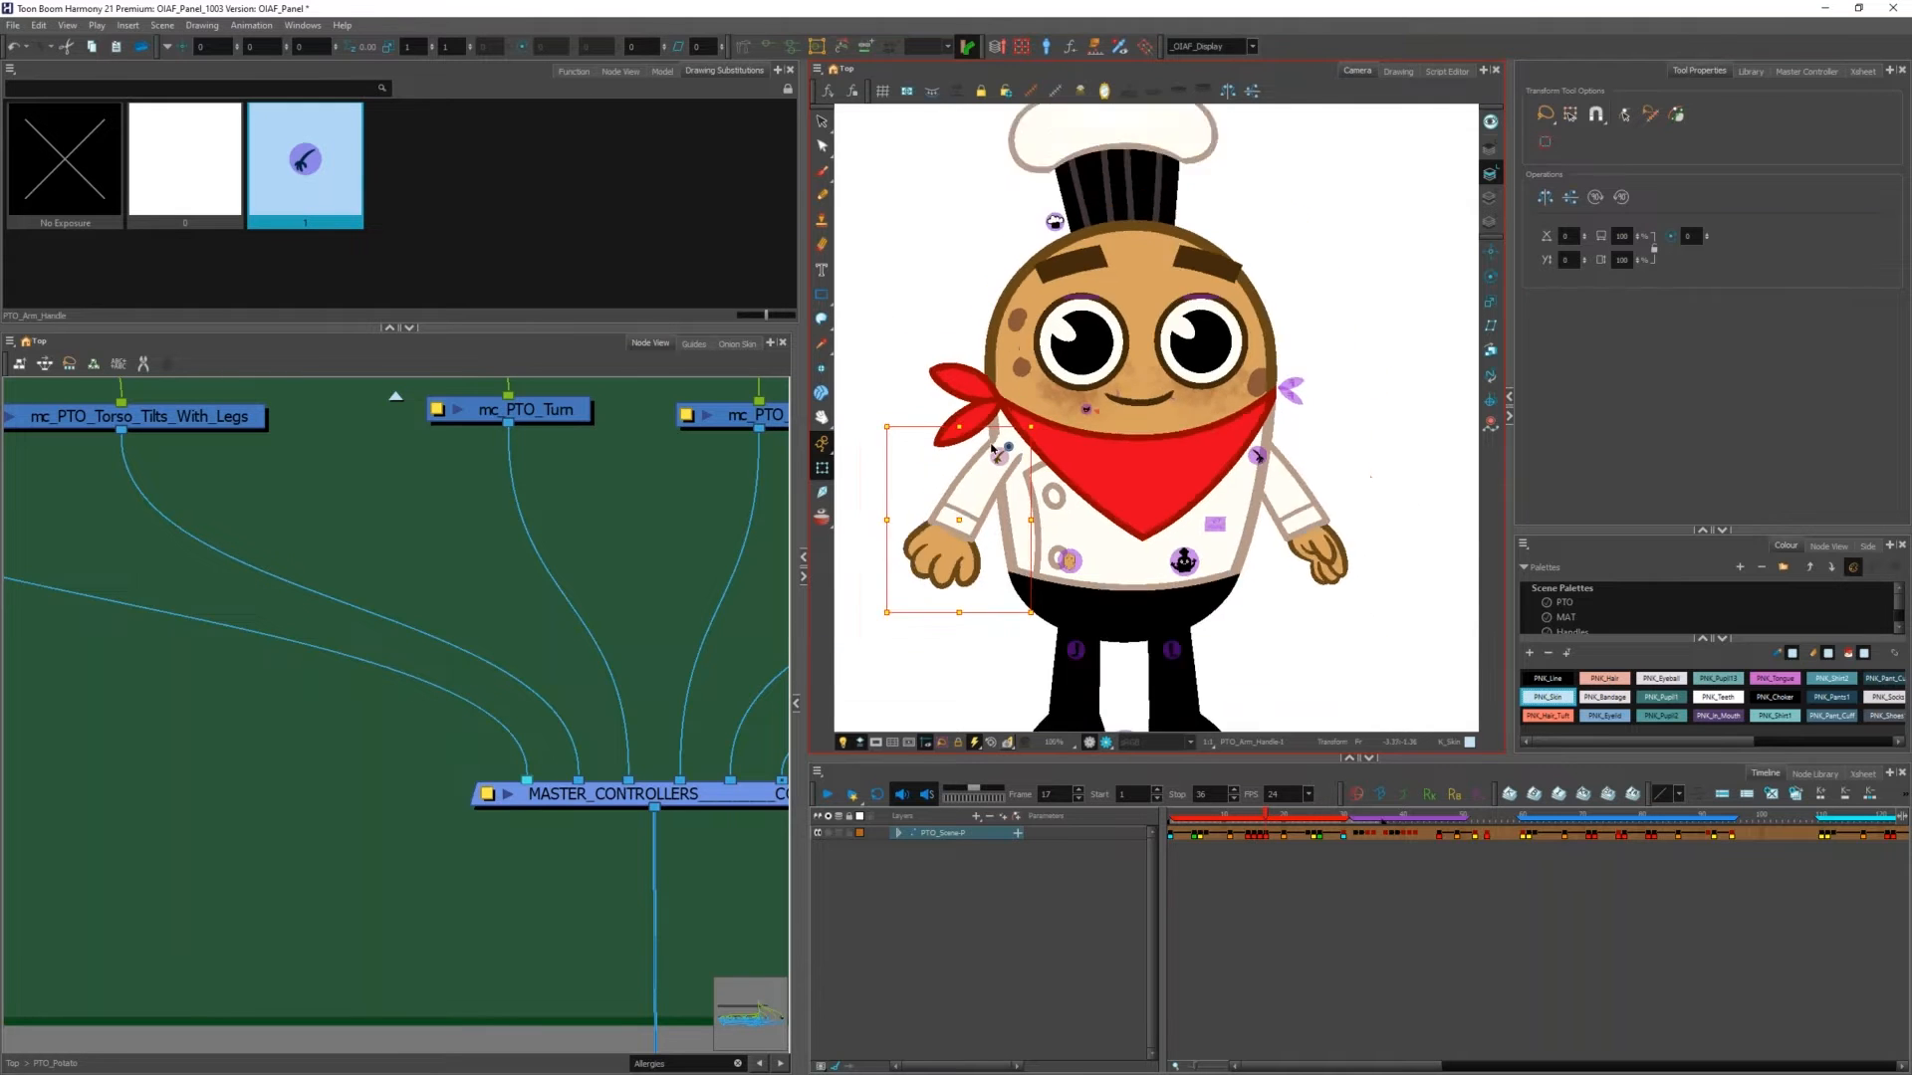
pyautogui.scroll(-2, 993, 450)
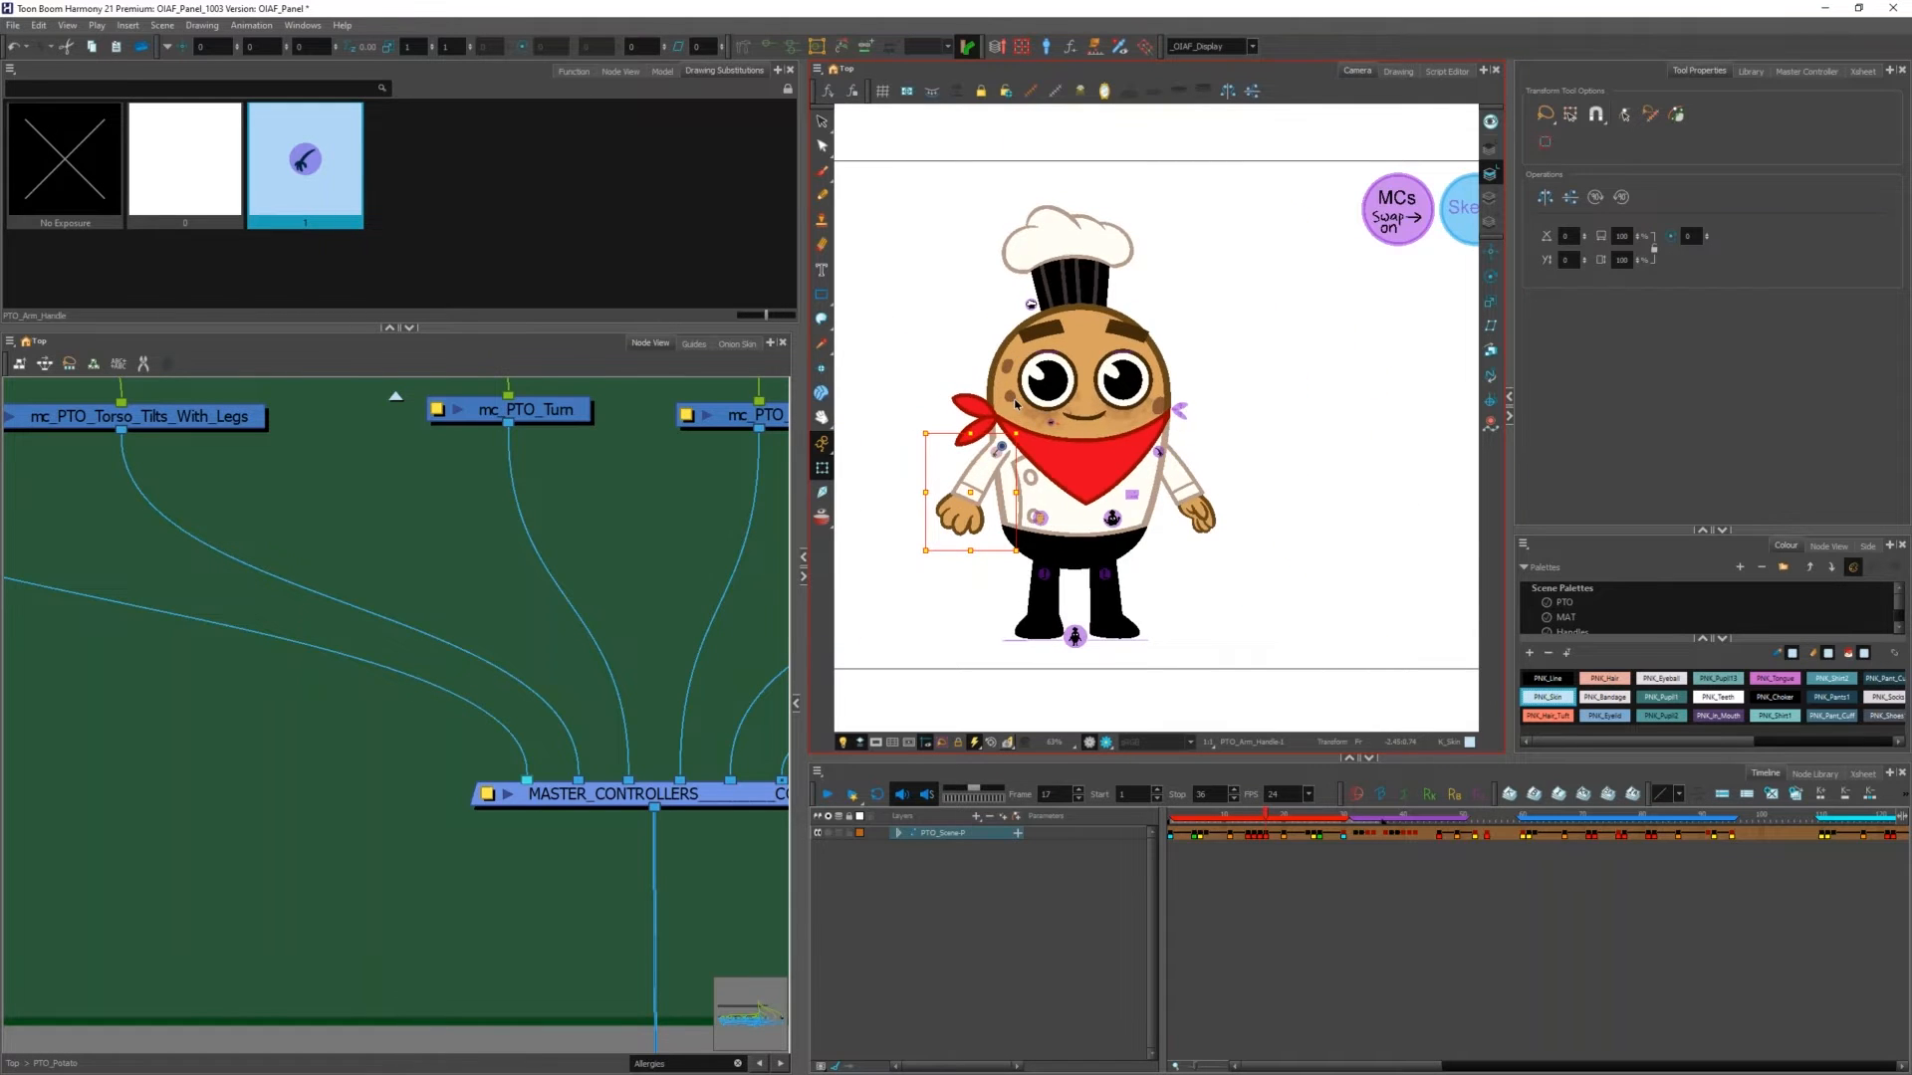
pyautogui.scroll(4, 1078, 399)
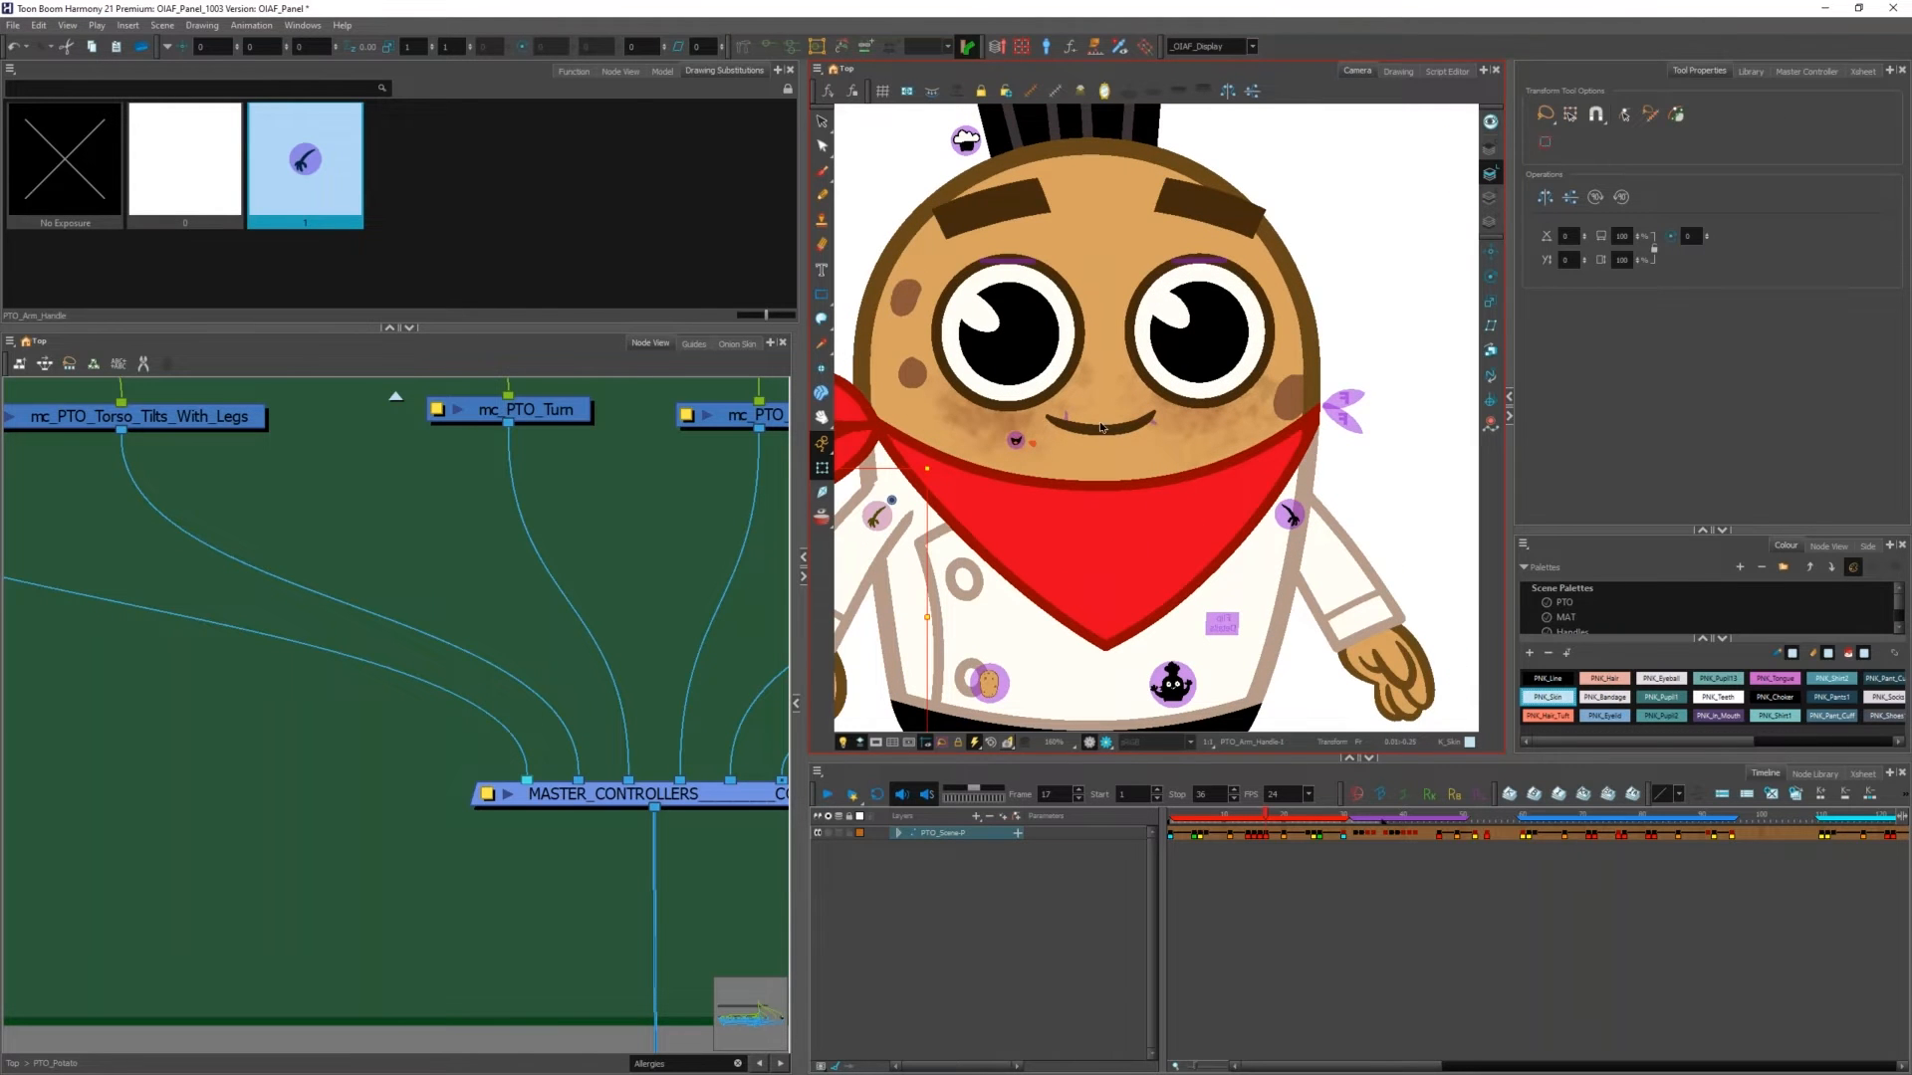
# Step: Step through frames 23 to 25 to compare the side-turn poses of the potato's face and arms
pyautogui.moveTo(1291, 819)
pyautogui.mouseDown()
pyautogui.moveTo(1254, 806)
pyautogui.moveTo(1306, 823)
pyautogui.mouseUp()
pyautogui.click(1308, 833)
pyautogui.scroll(-3, 1156, 488)
pyautogui.scroll(1, 1199, 611)
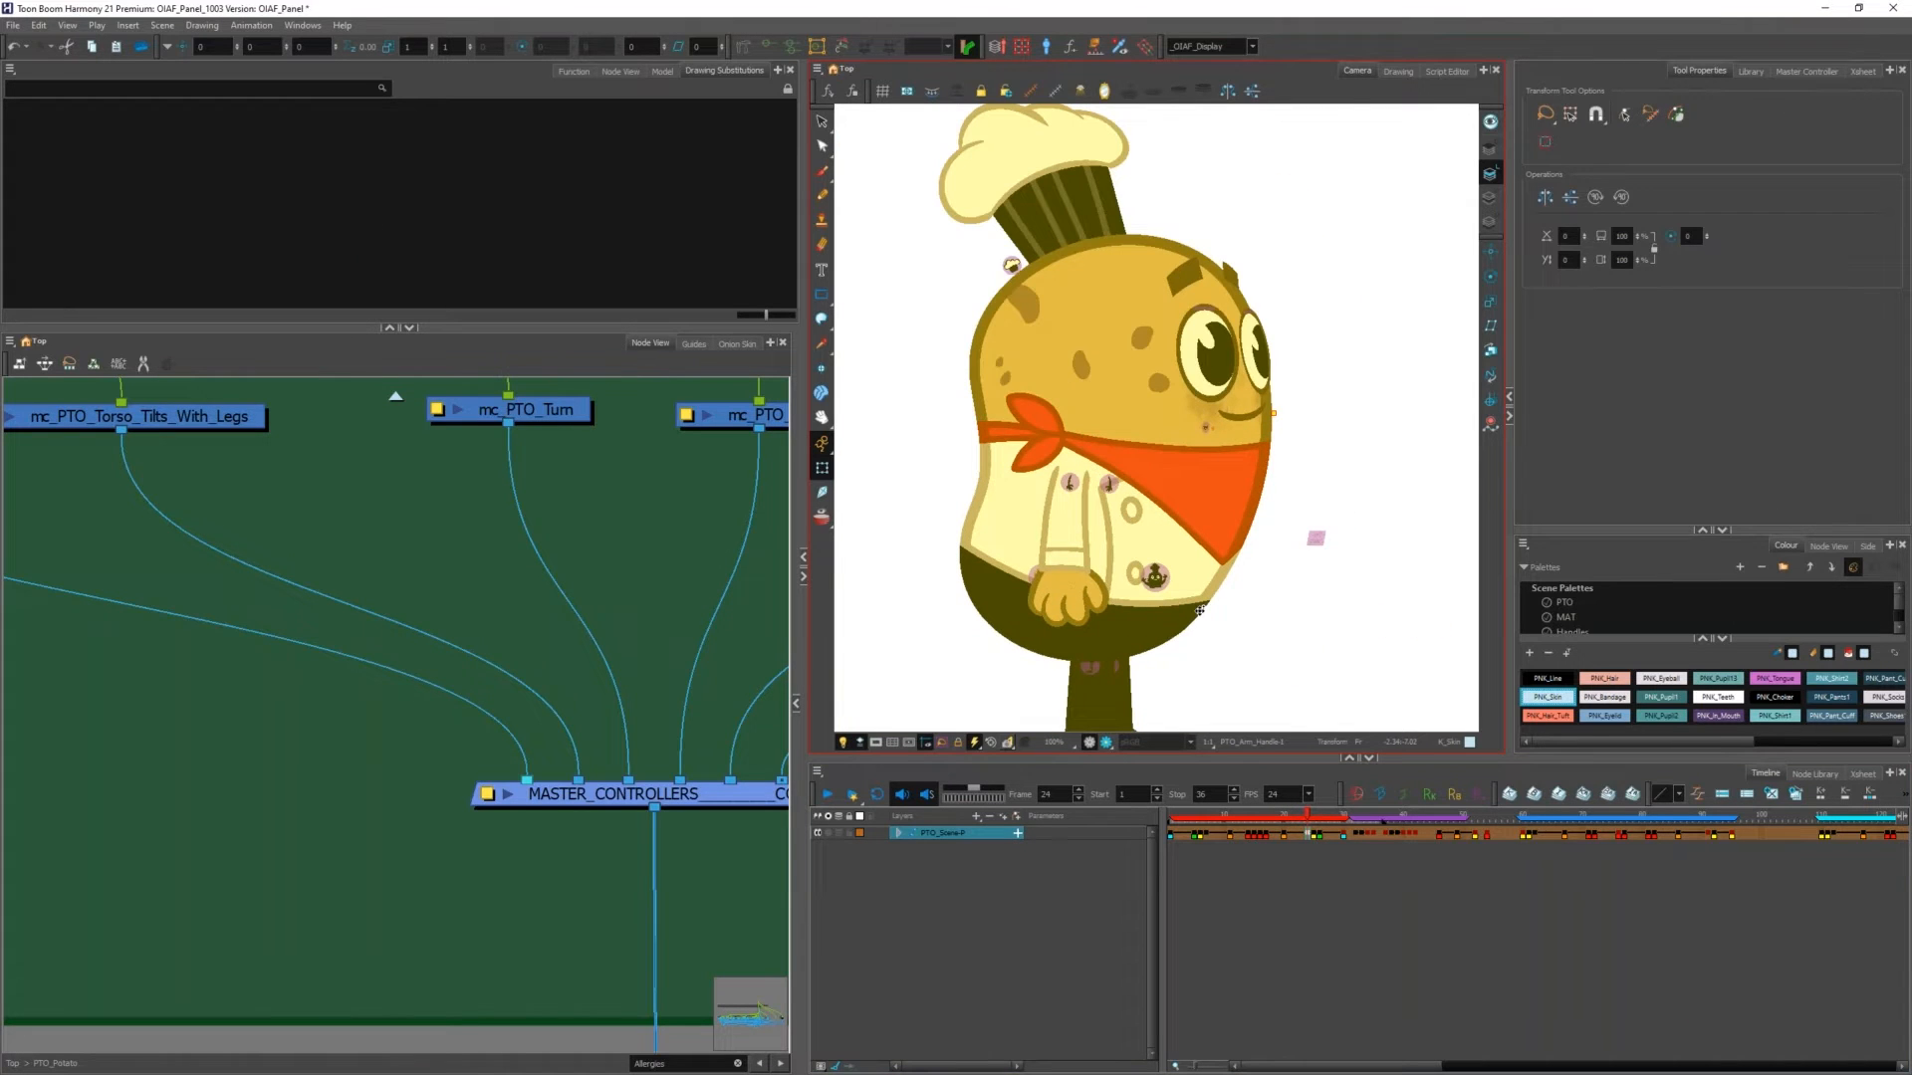
pyautogui.press('.')
pyautogui.click(1332, 989)
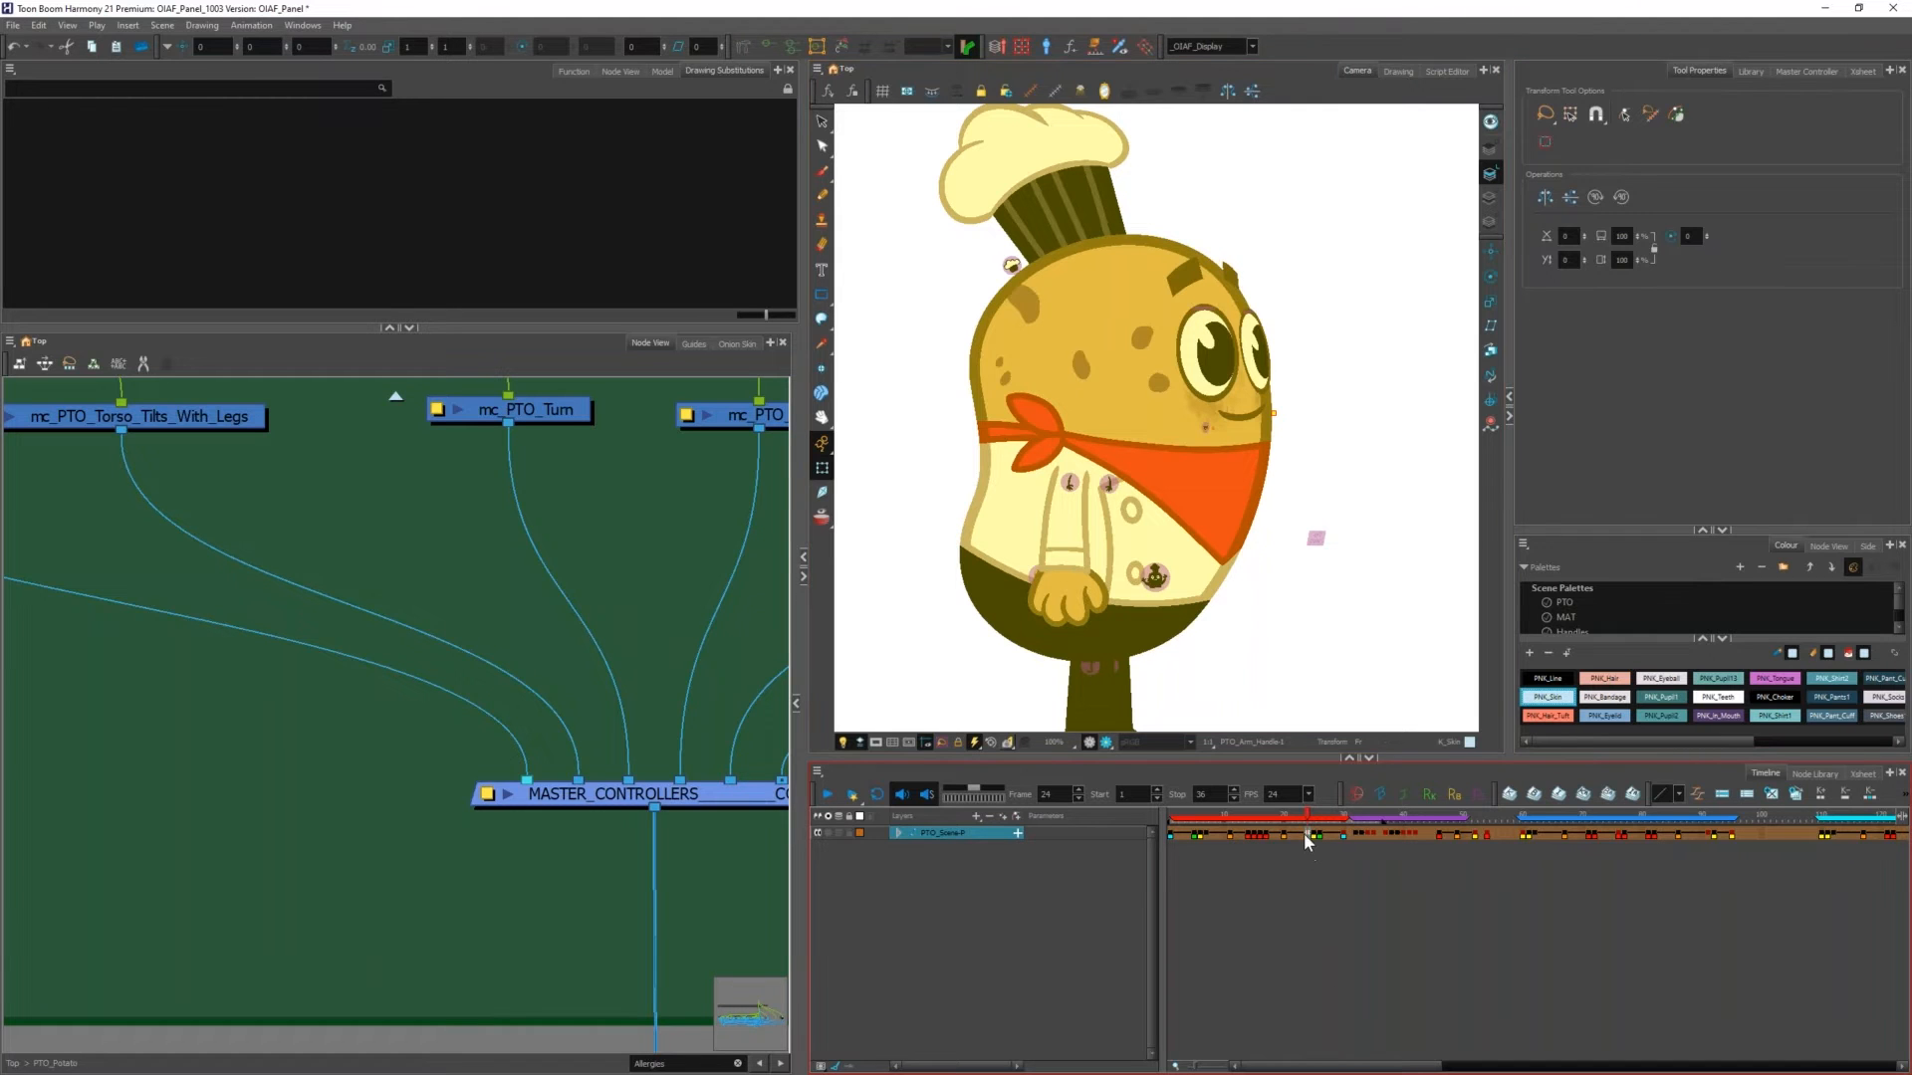
pyautogui.press('.')
pyautogui.press('.')
pyautogui.press('.')
pyautogui.press('.')
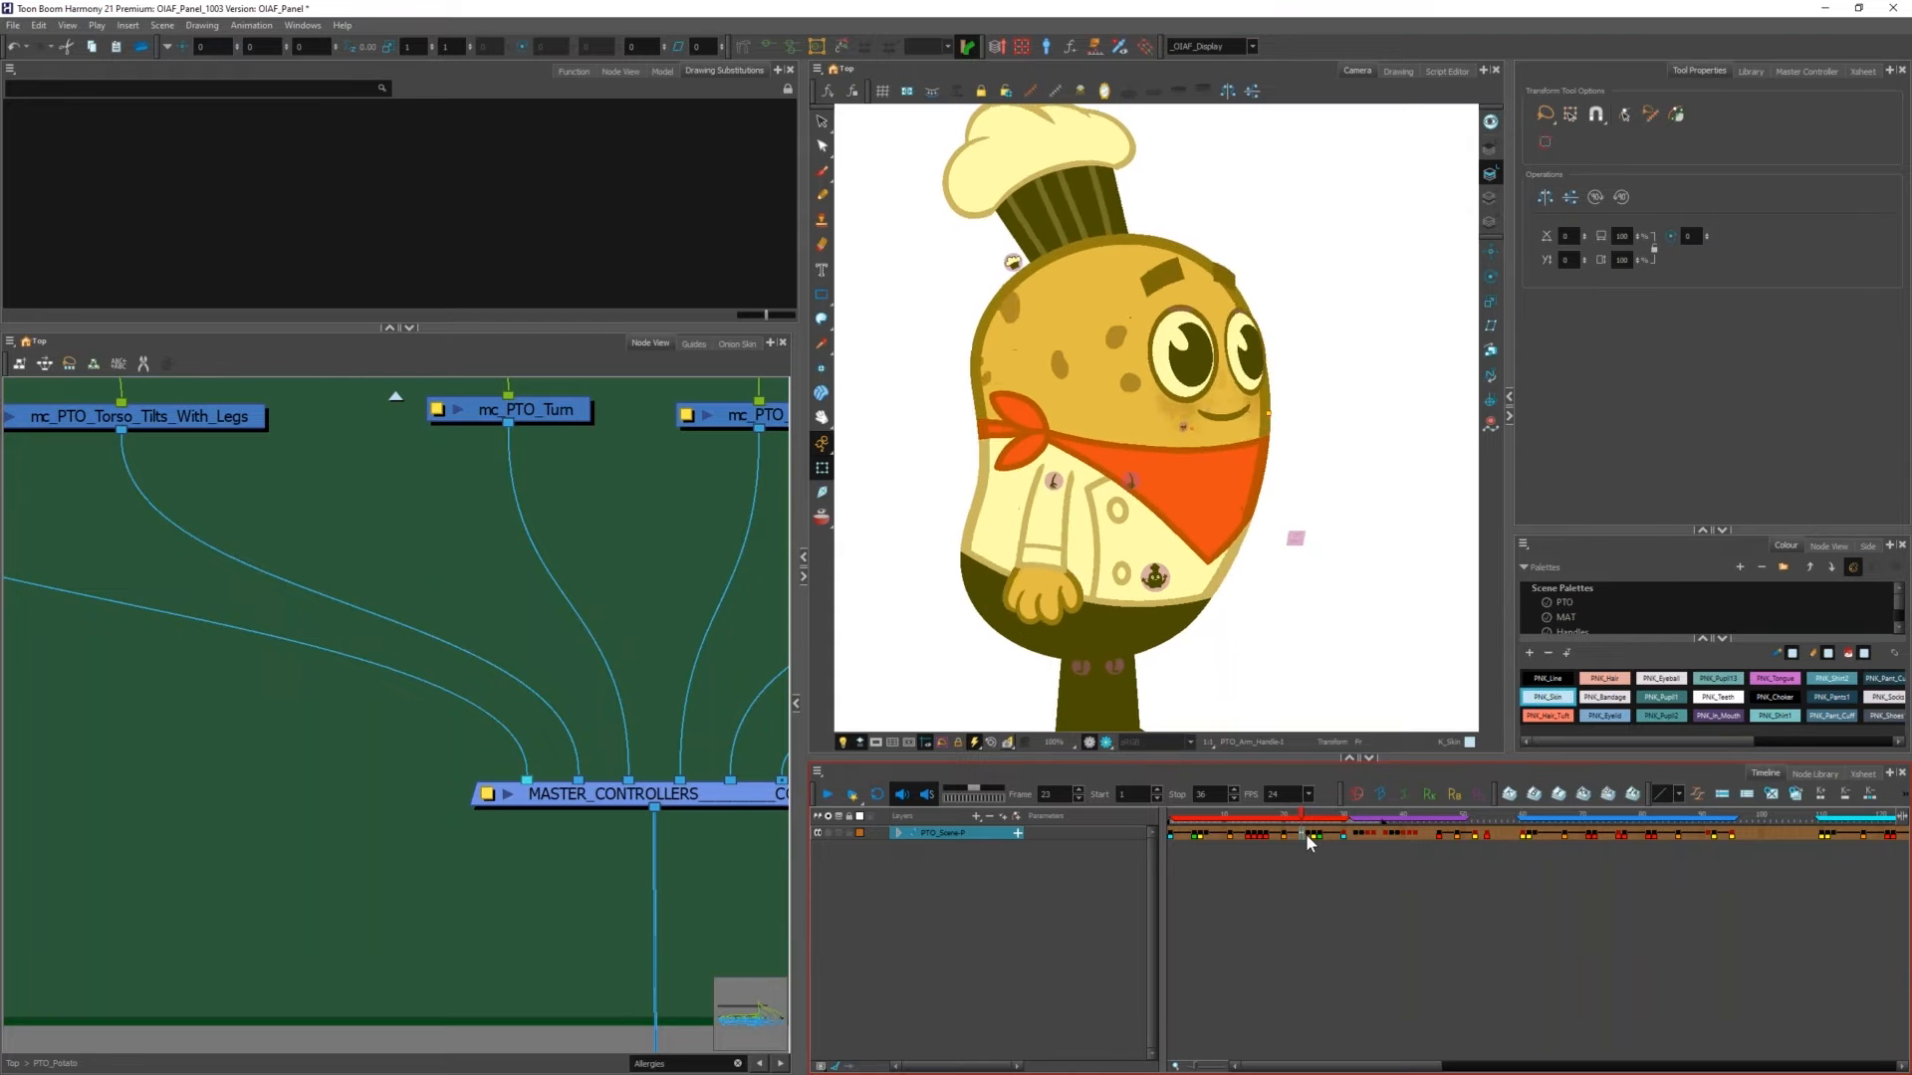
pyautogui.press('.')
pyautogui.press('.')
pyautogui.press('.')
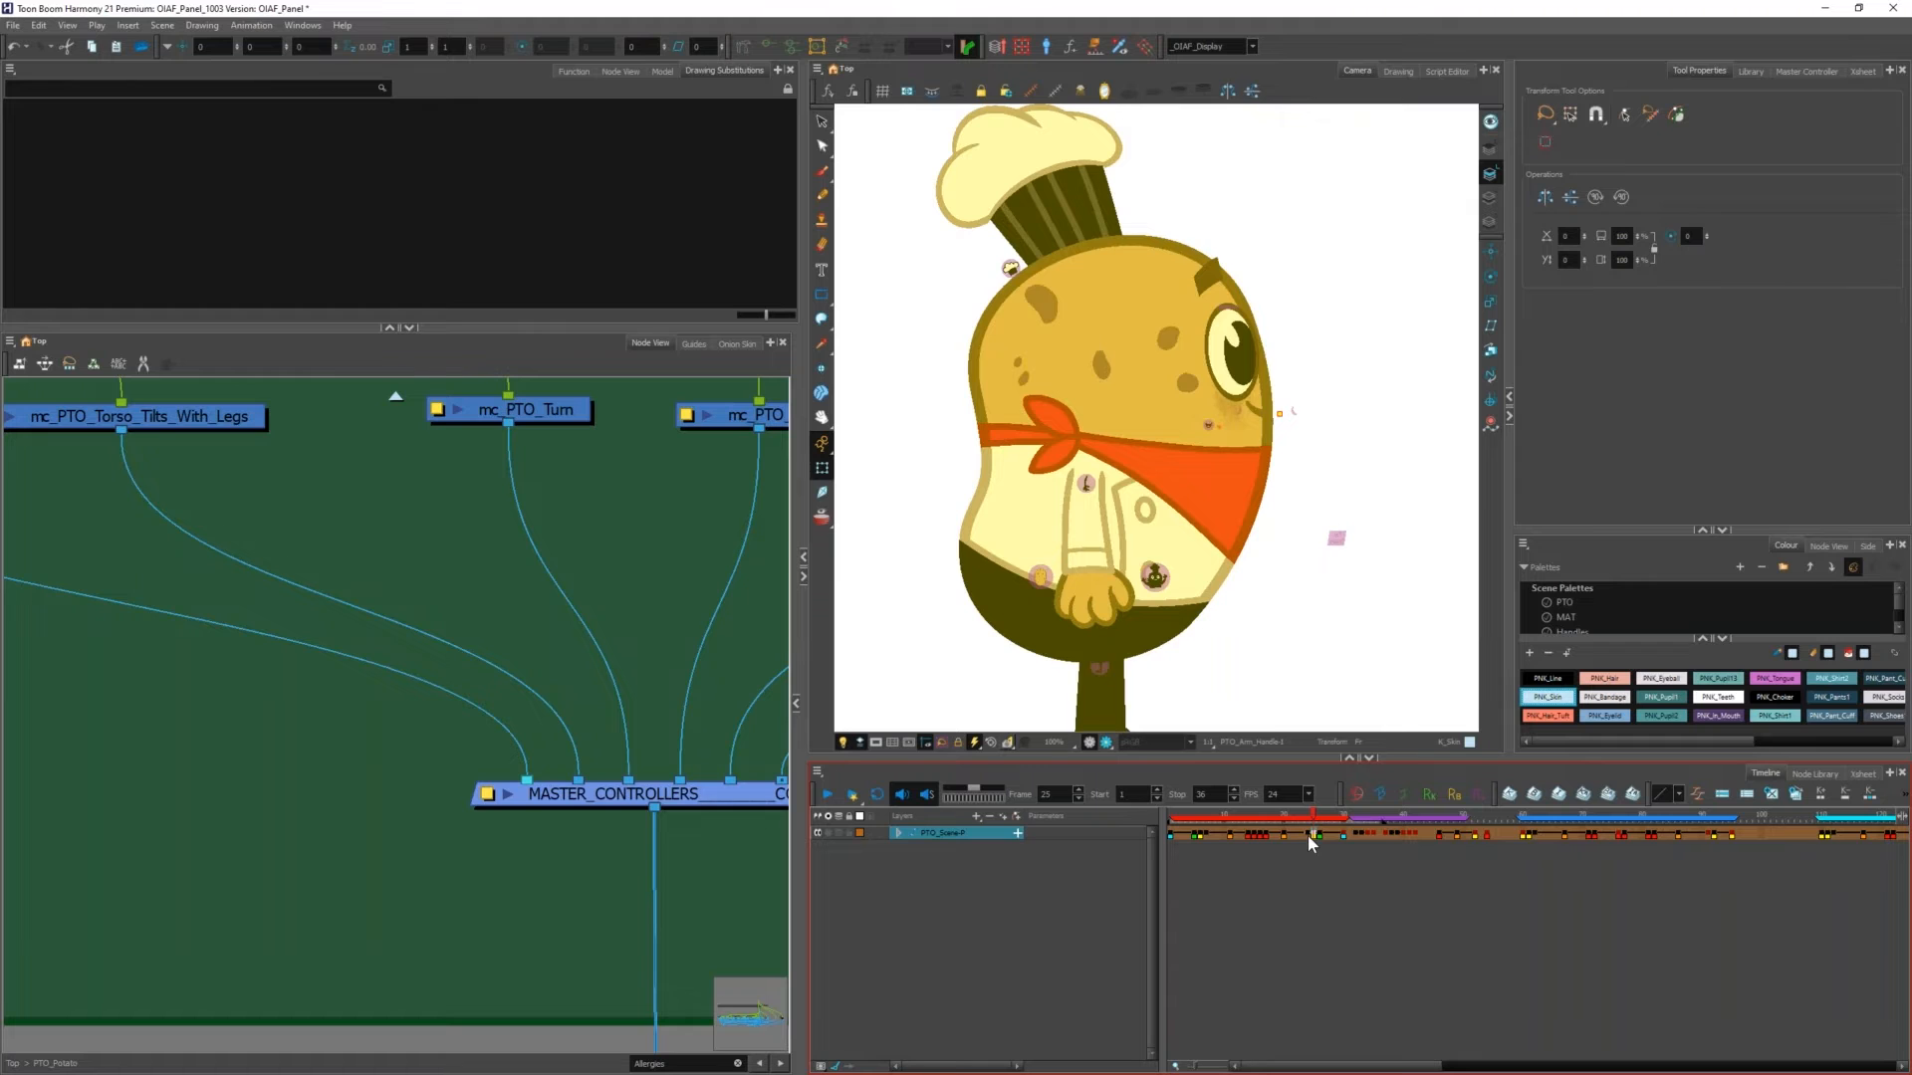
pyautogui.click(1168, 832)
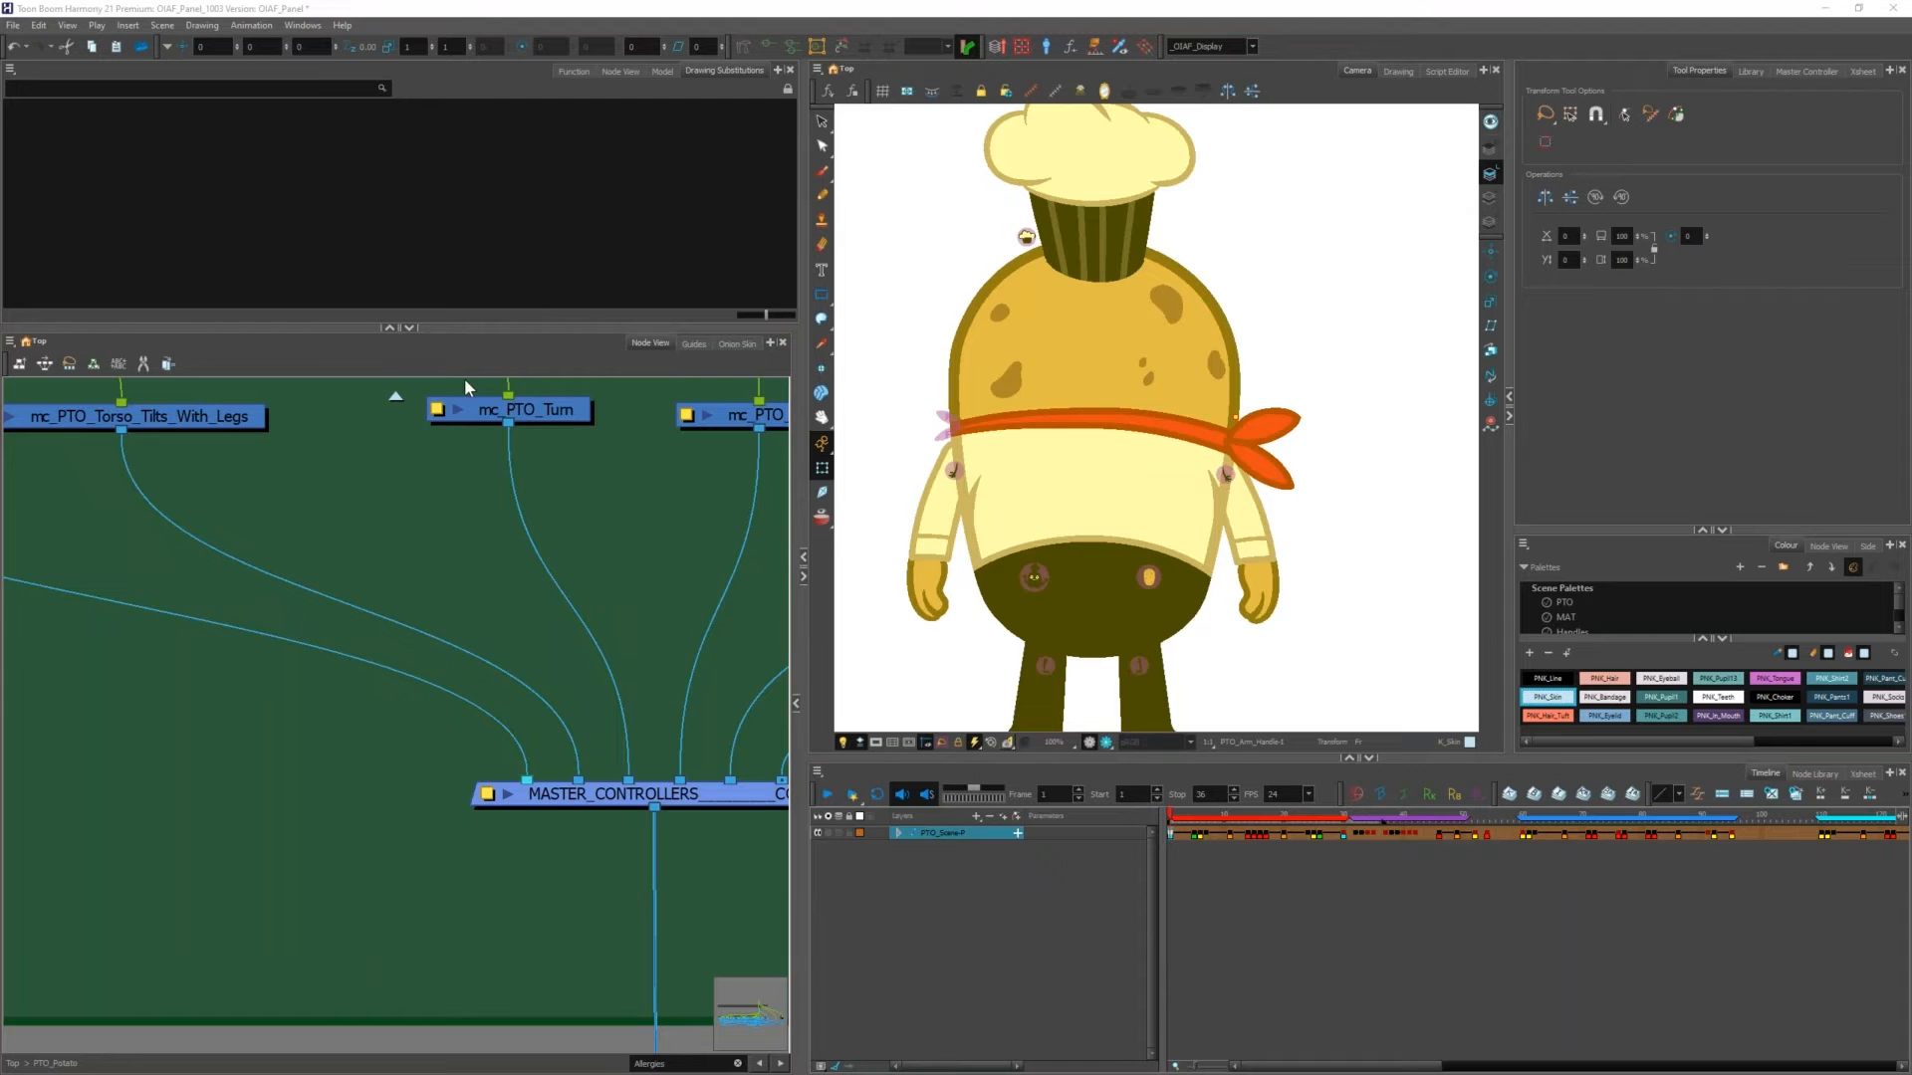
pyautogui.moveTo(2, 537); pyautogui.dragTo(572, 236)
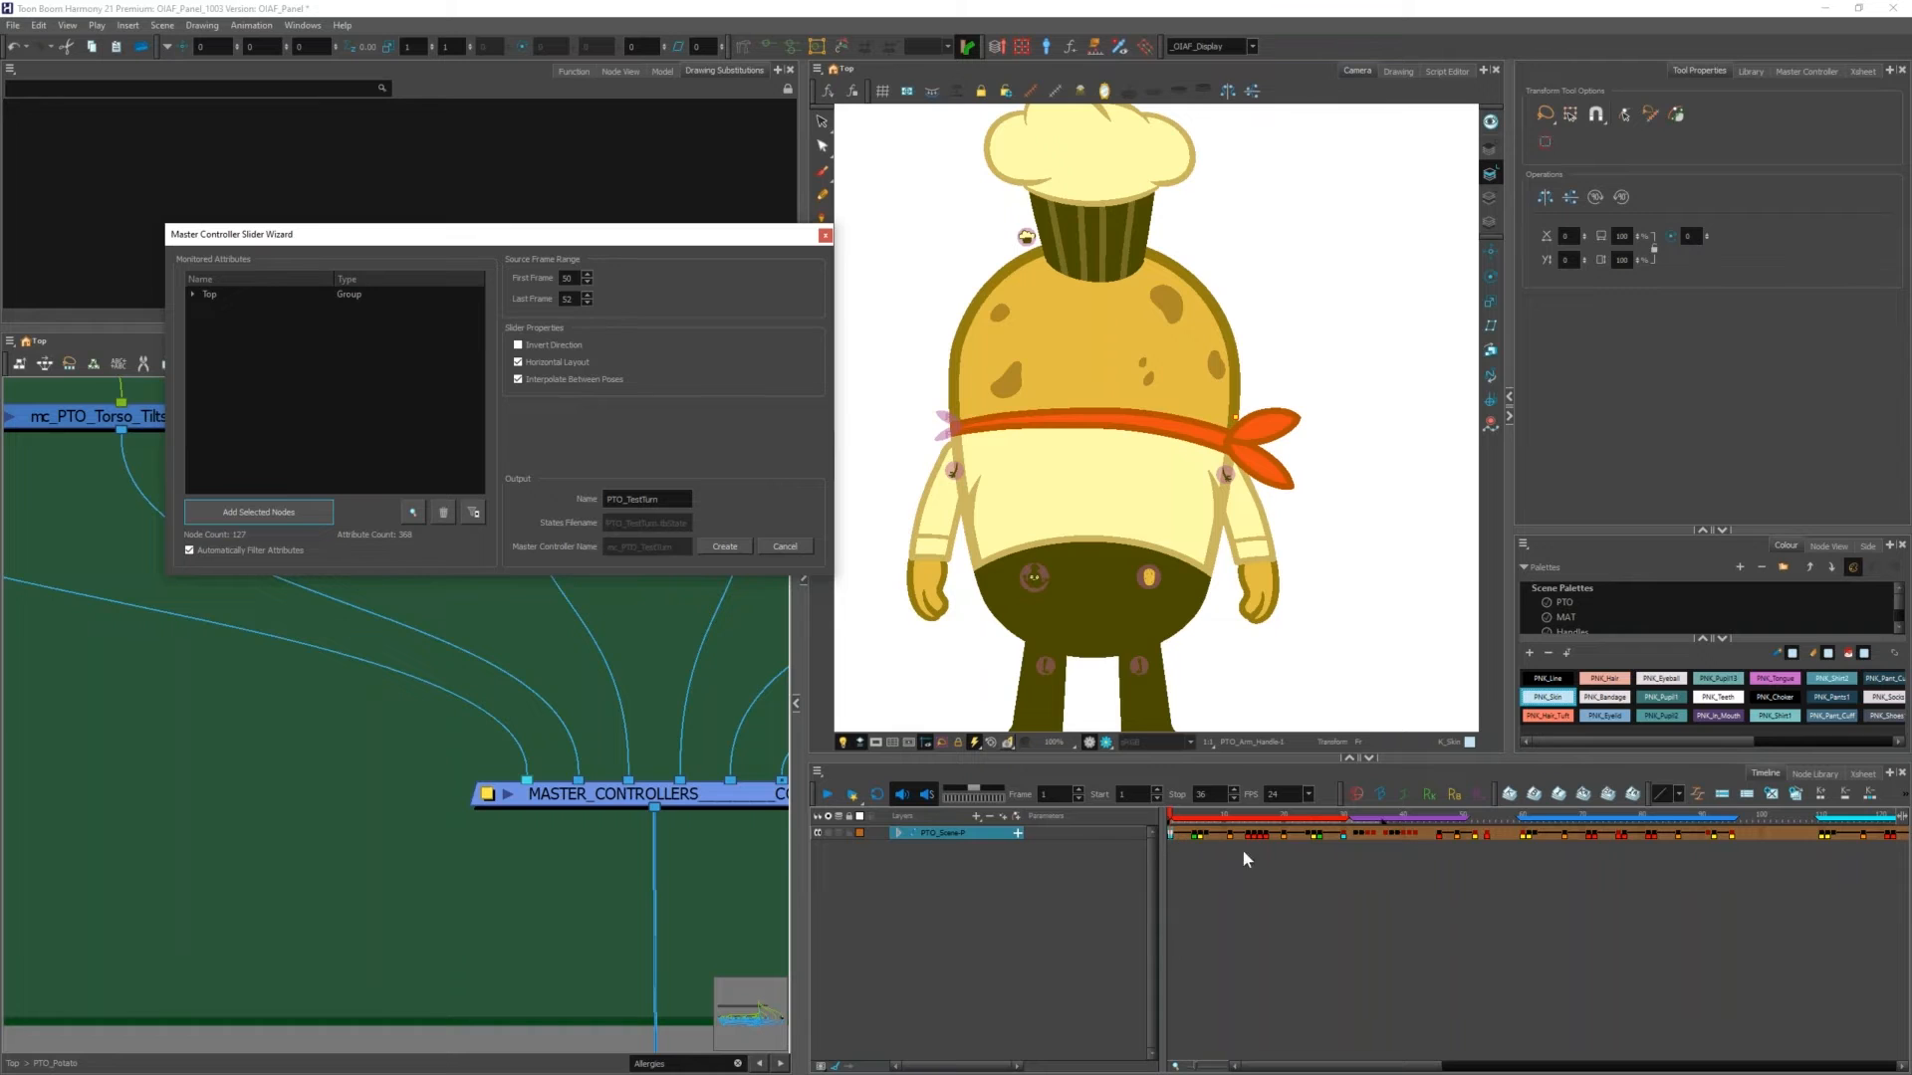
pyautogui.doubleClick(567, 278)
pyautogui.write('1')
pyautogui.doubleClick(567, 298)
pyautogui.write('30')
pyautogui.click(520, 380)
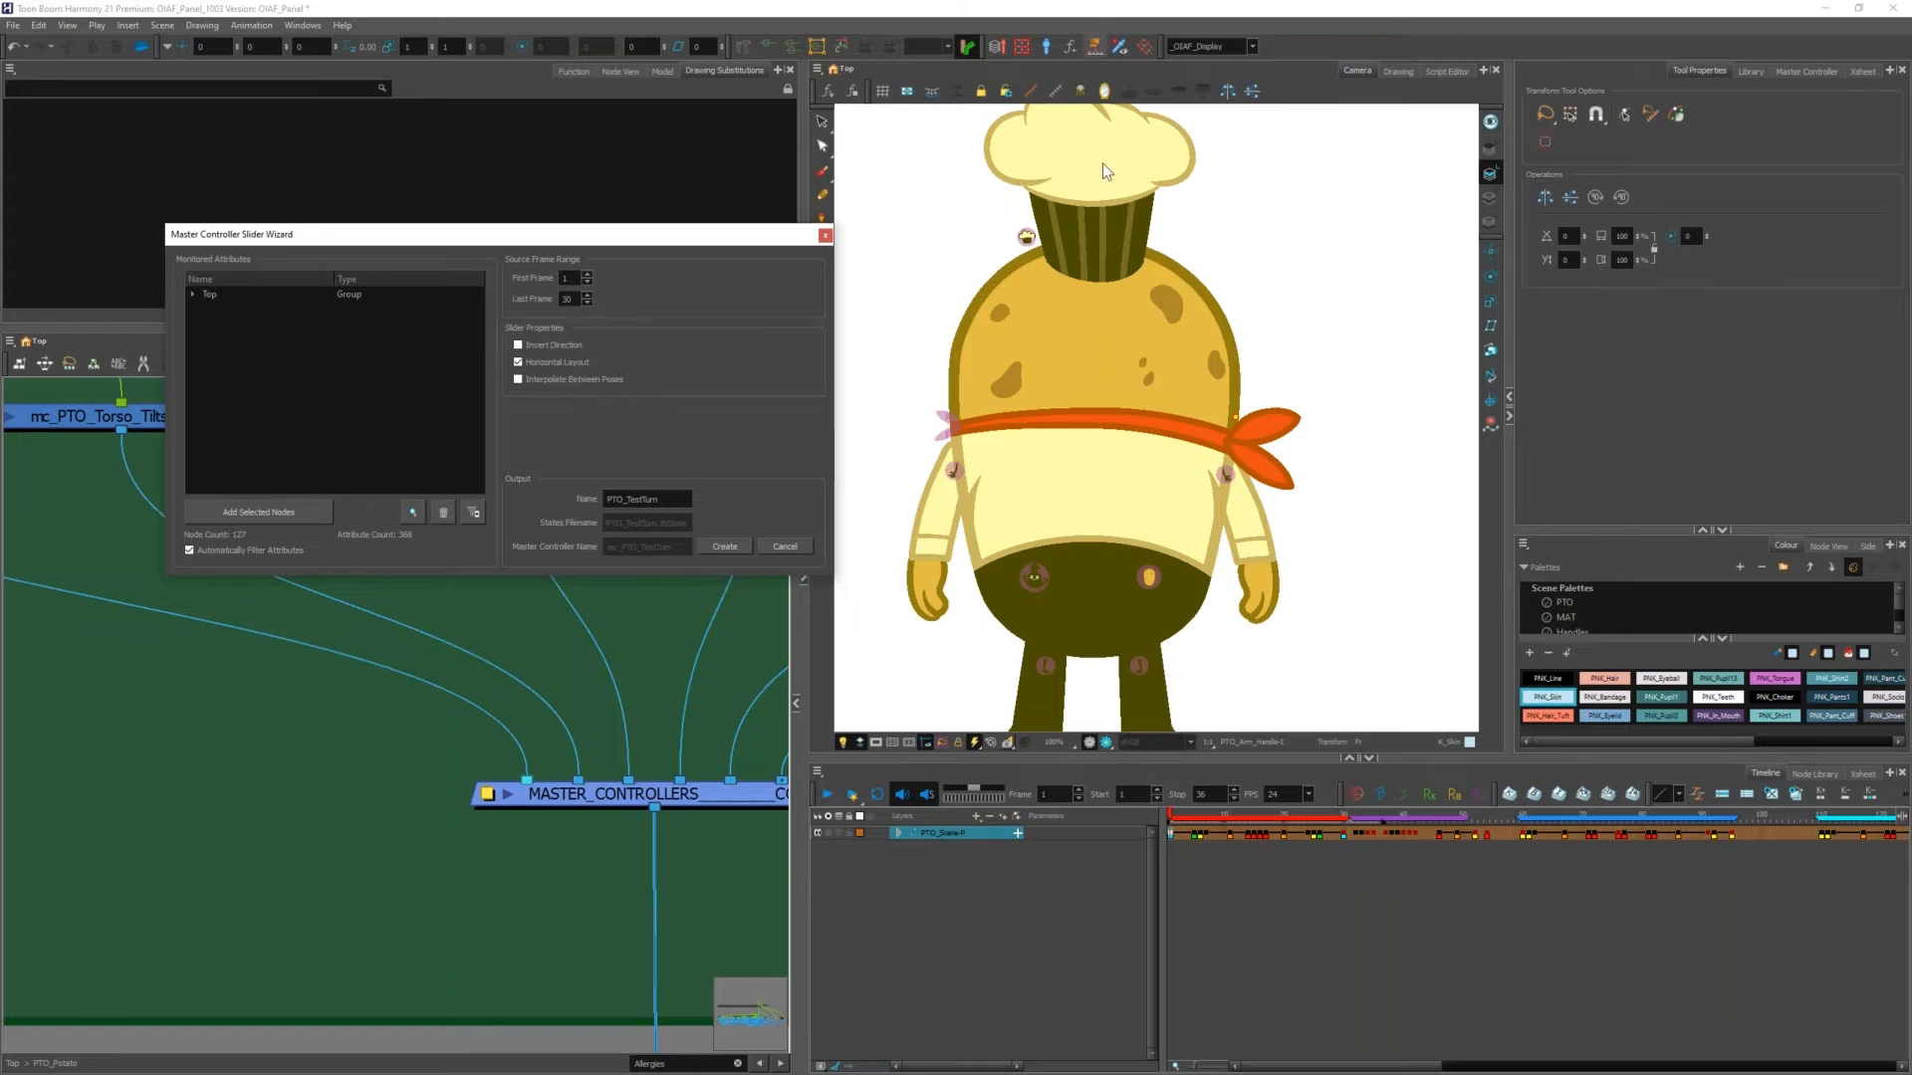
pyautogui.click(824, 235)
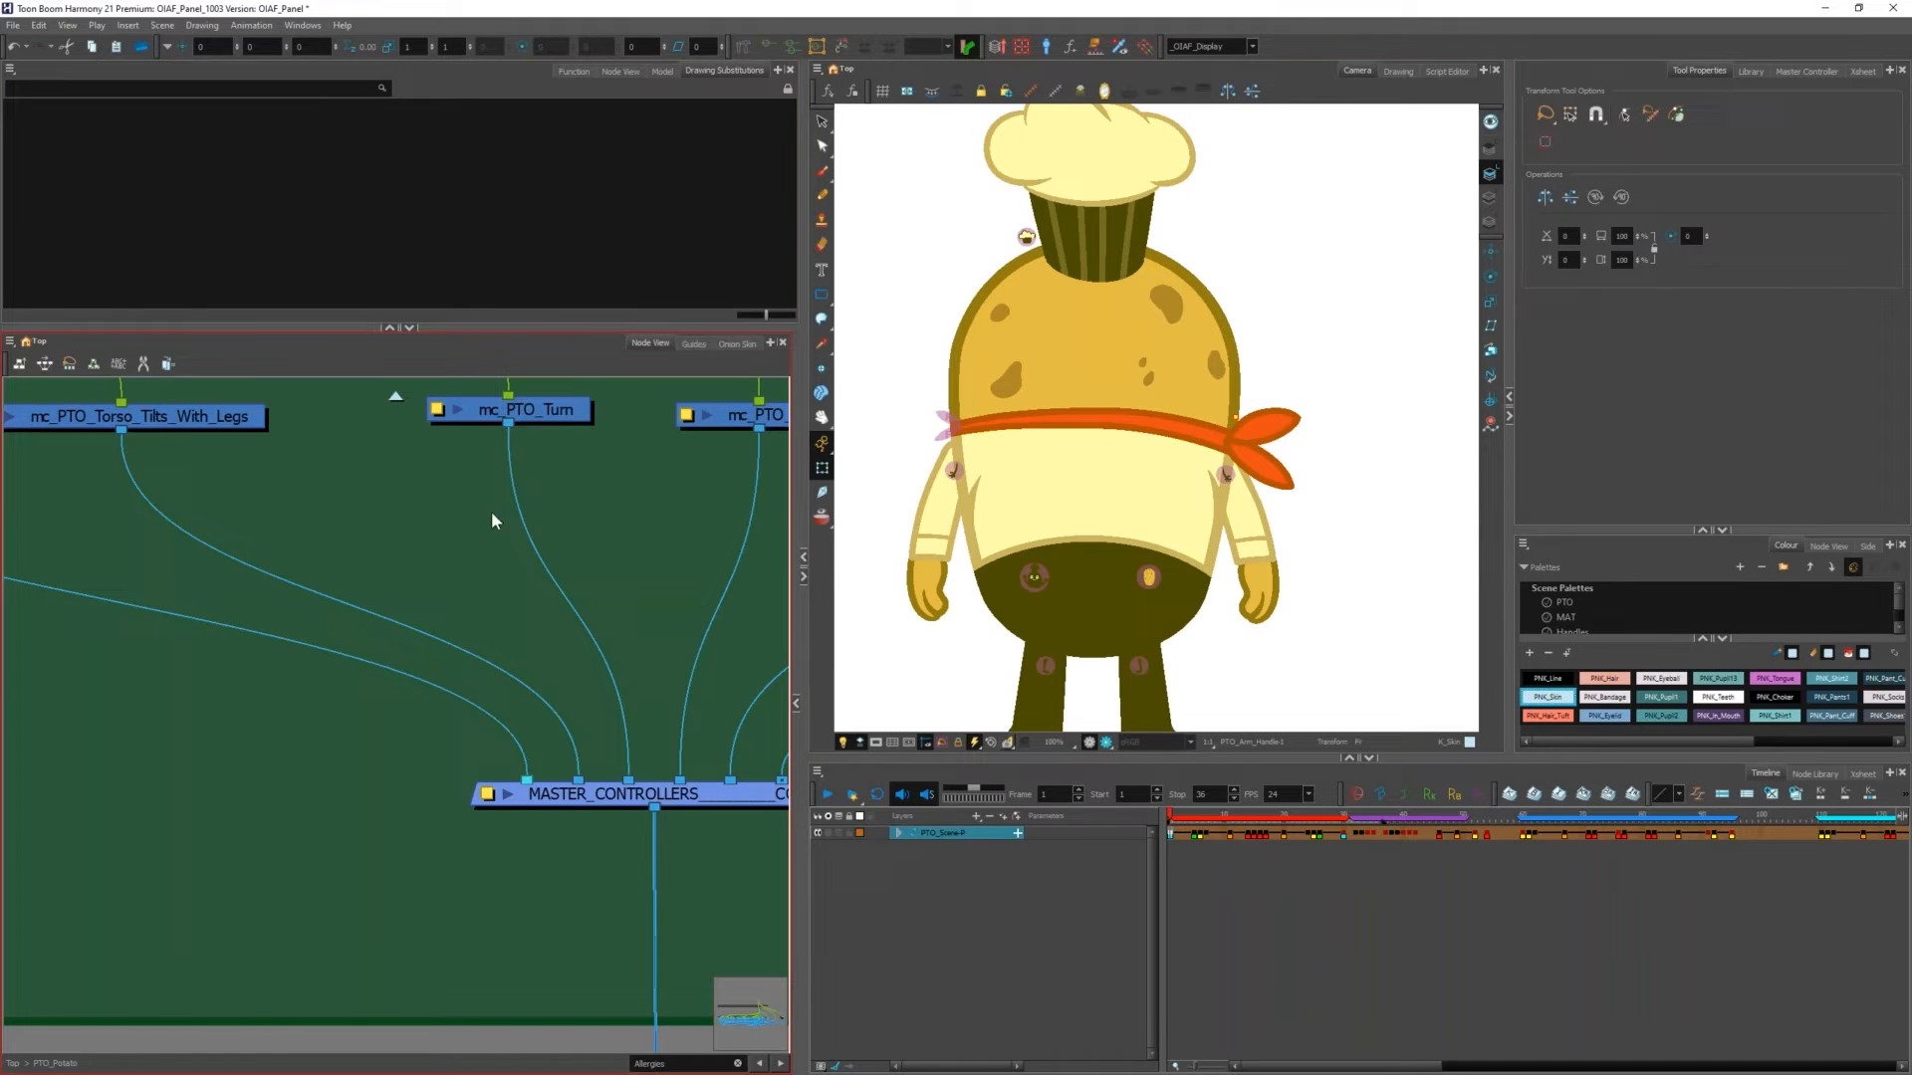
# Step: Select the mc_PTO_Torso_Tilts node and open it through the Master Controller Unroll Wizard in the Grid Wizard
pyautogui.click(474, 576)
pyautogui.scroll(-5, 458, 617)
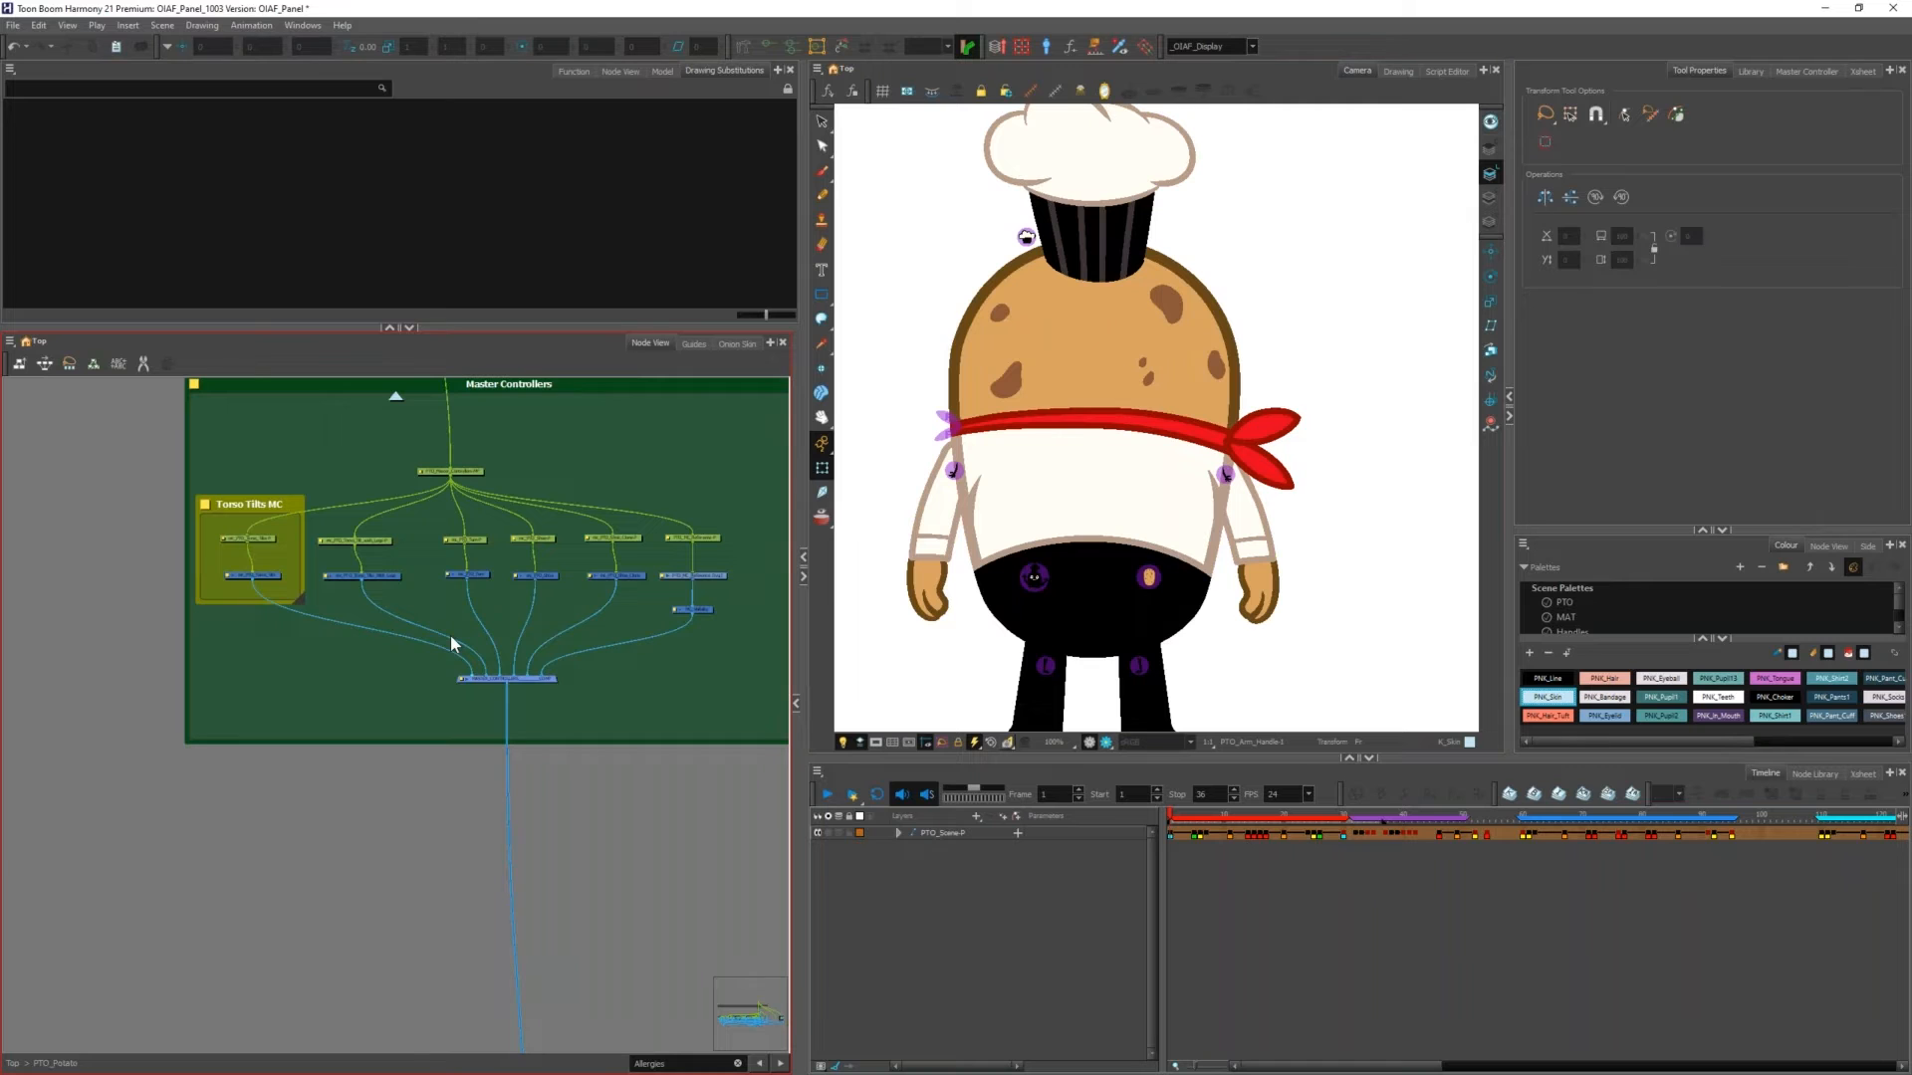
pyautogui.scroll(4, 249, 560)
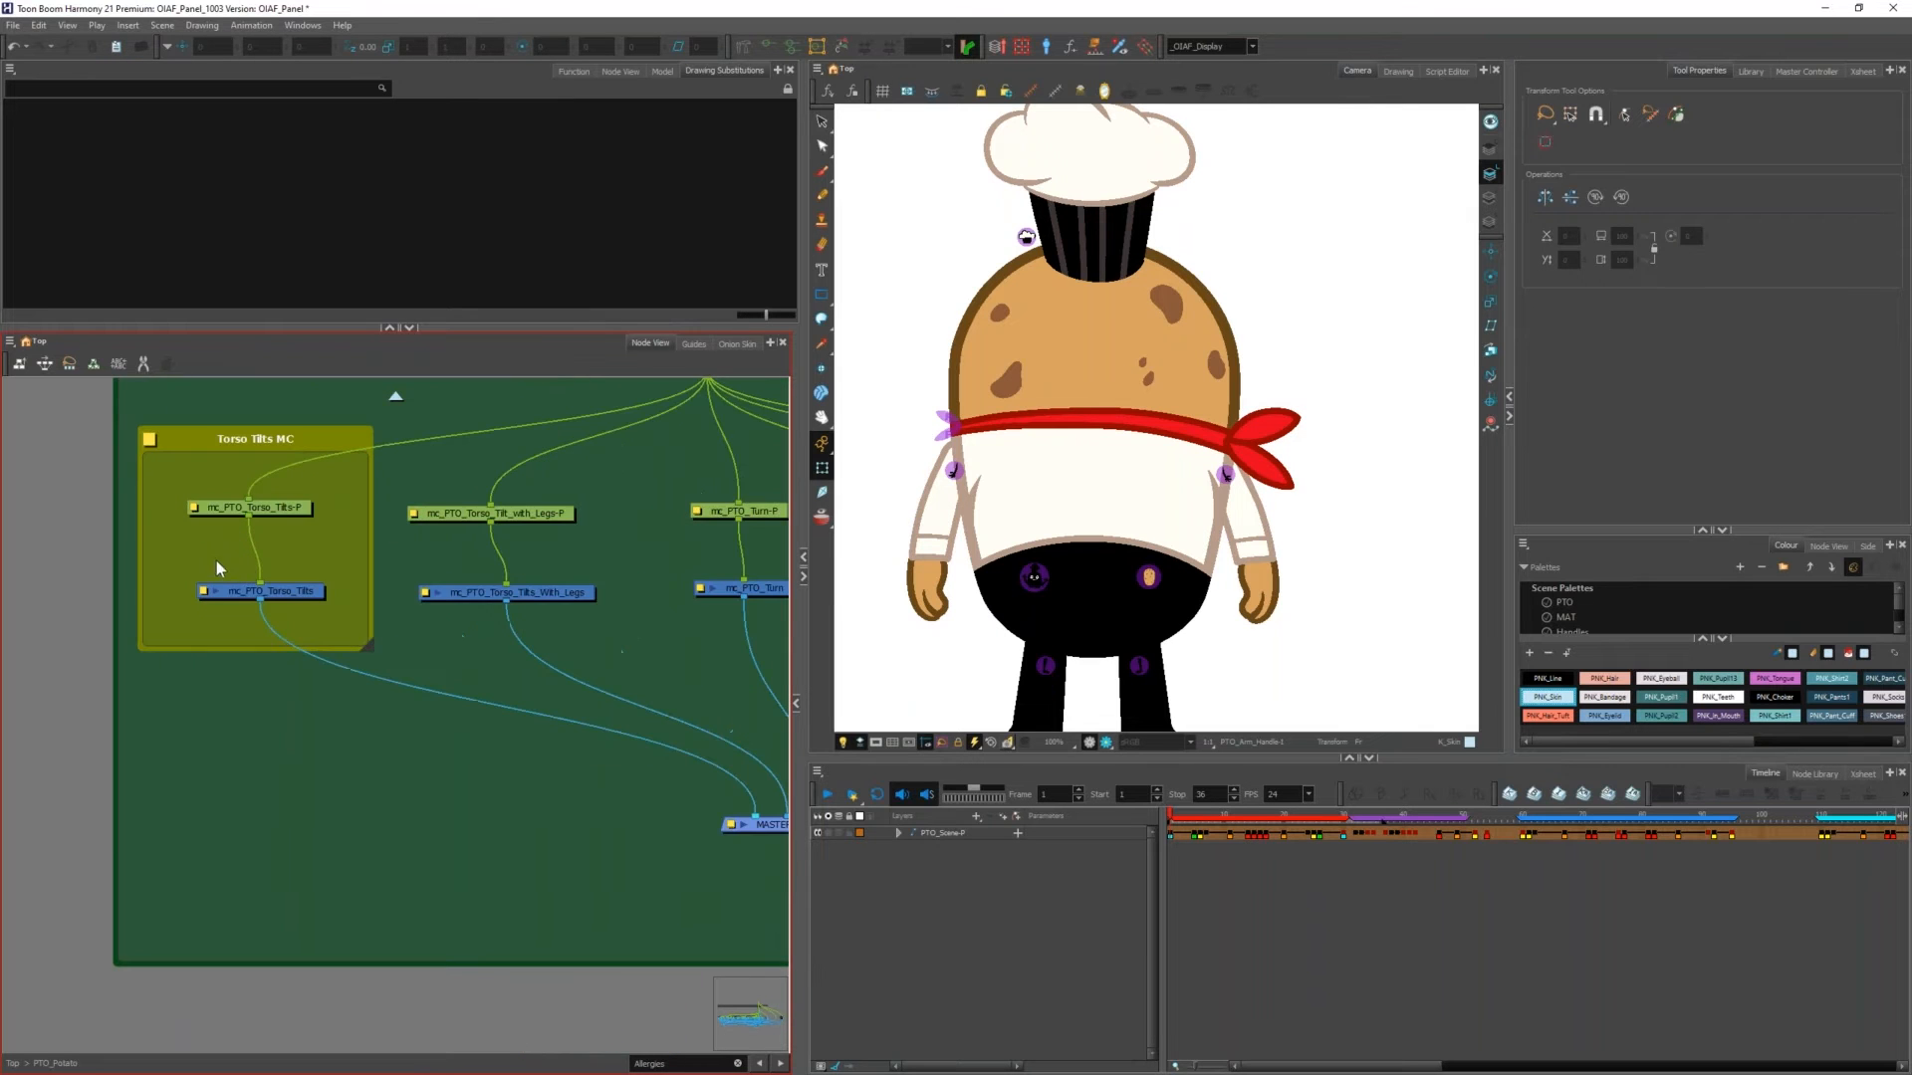
pyautogui.click(350, 652)
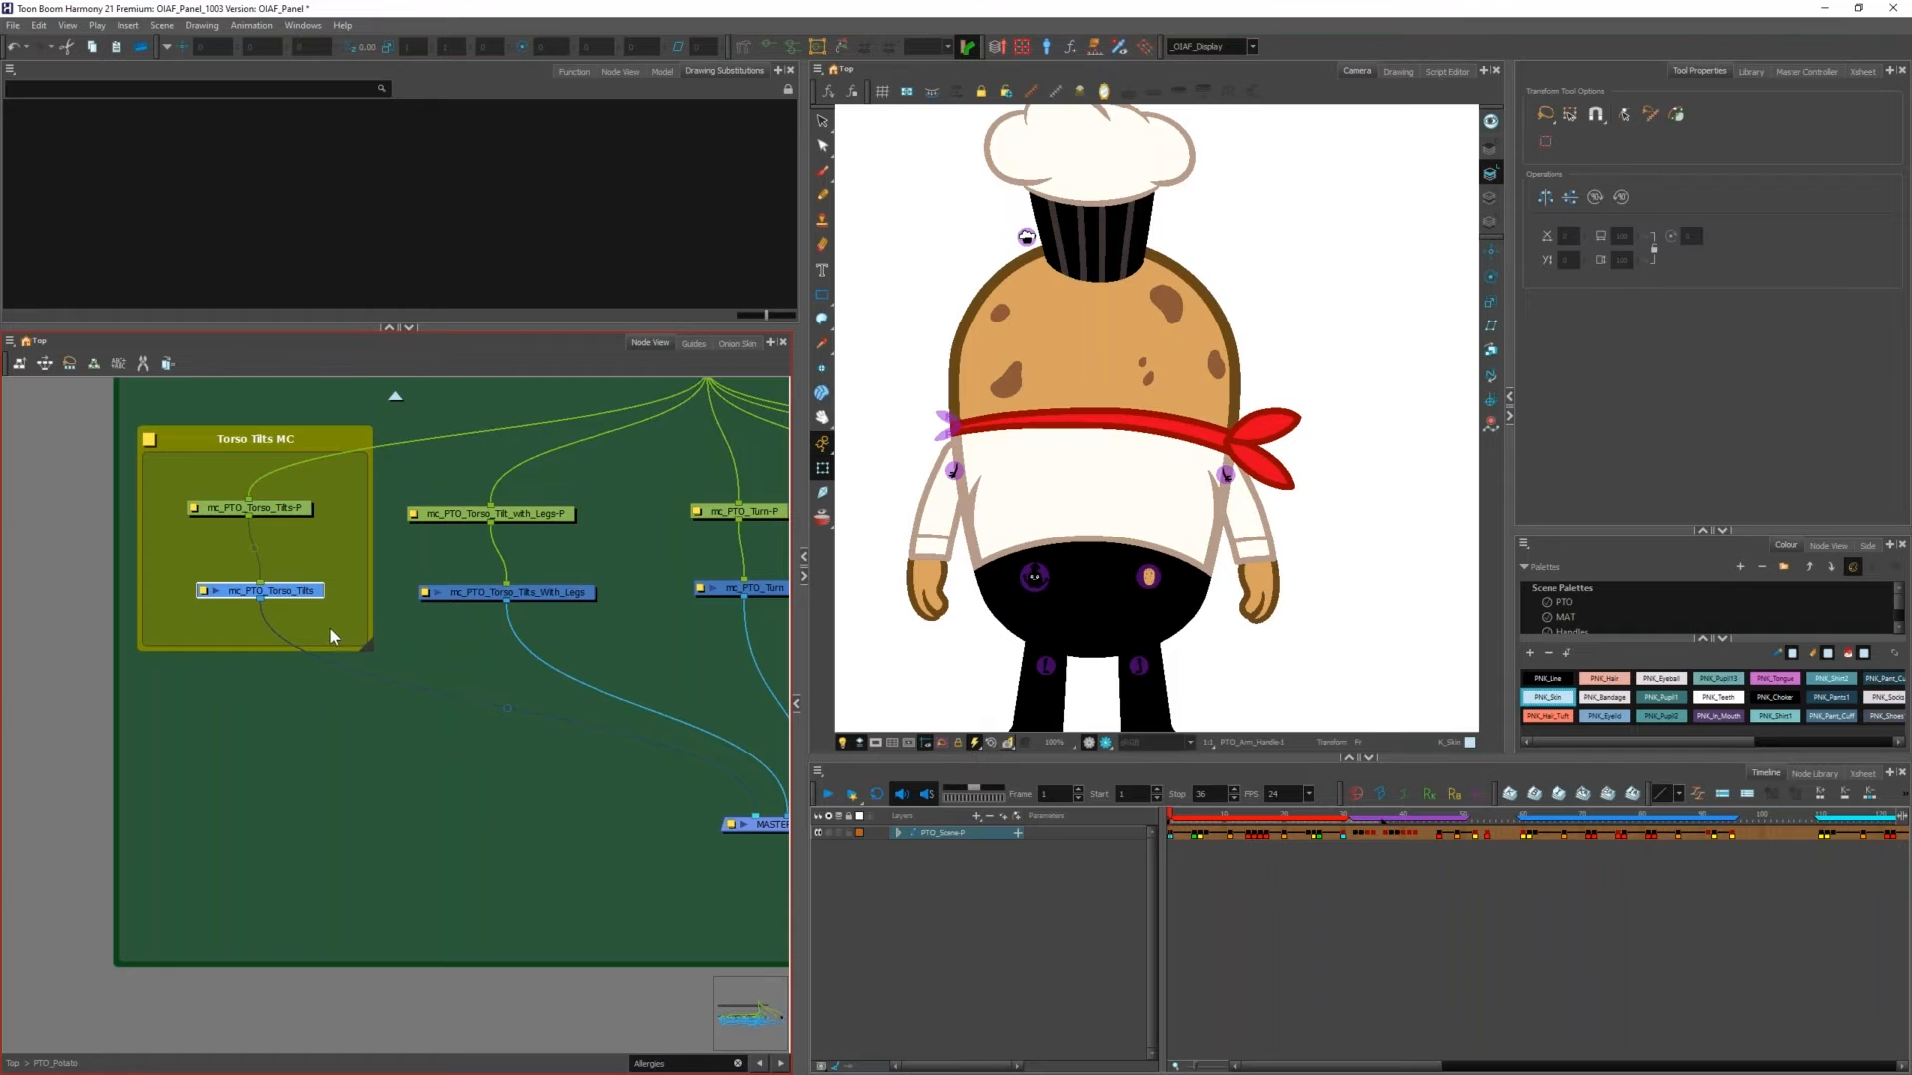
pyautogui.moveTo(339, 566); pyautogui.dragTo(215, 639)
pyautogui.scroll(3, 236, 557)
pyautogui.moveTo(216, 565); pyautogui.dragTo(418, 693)
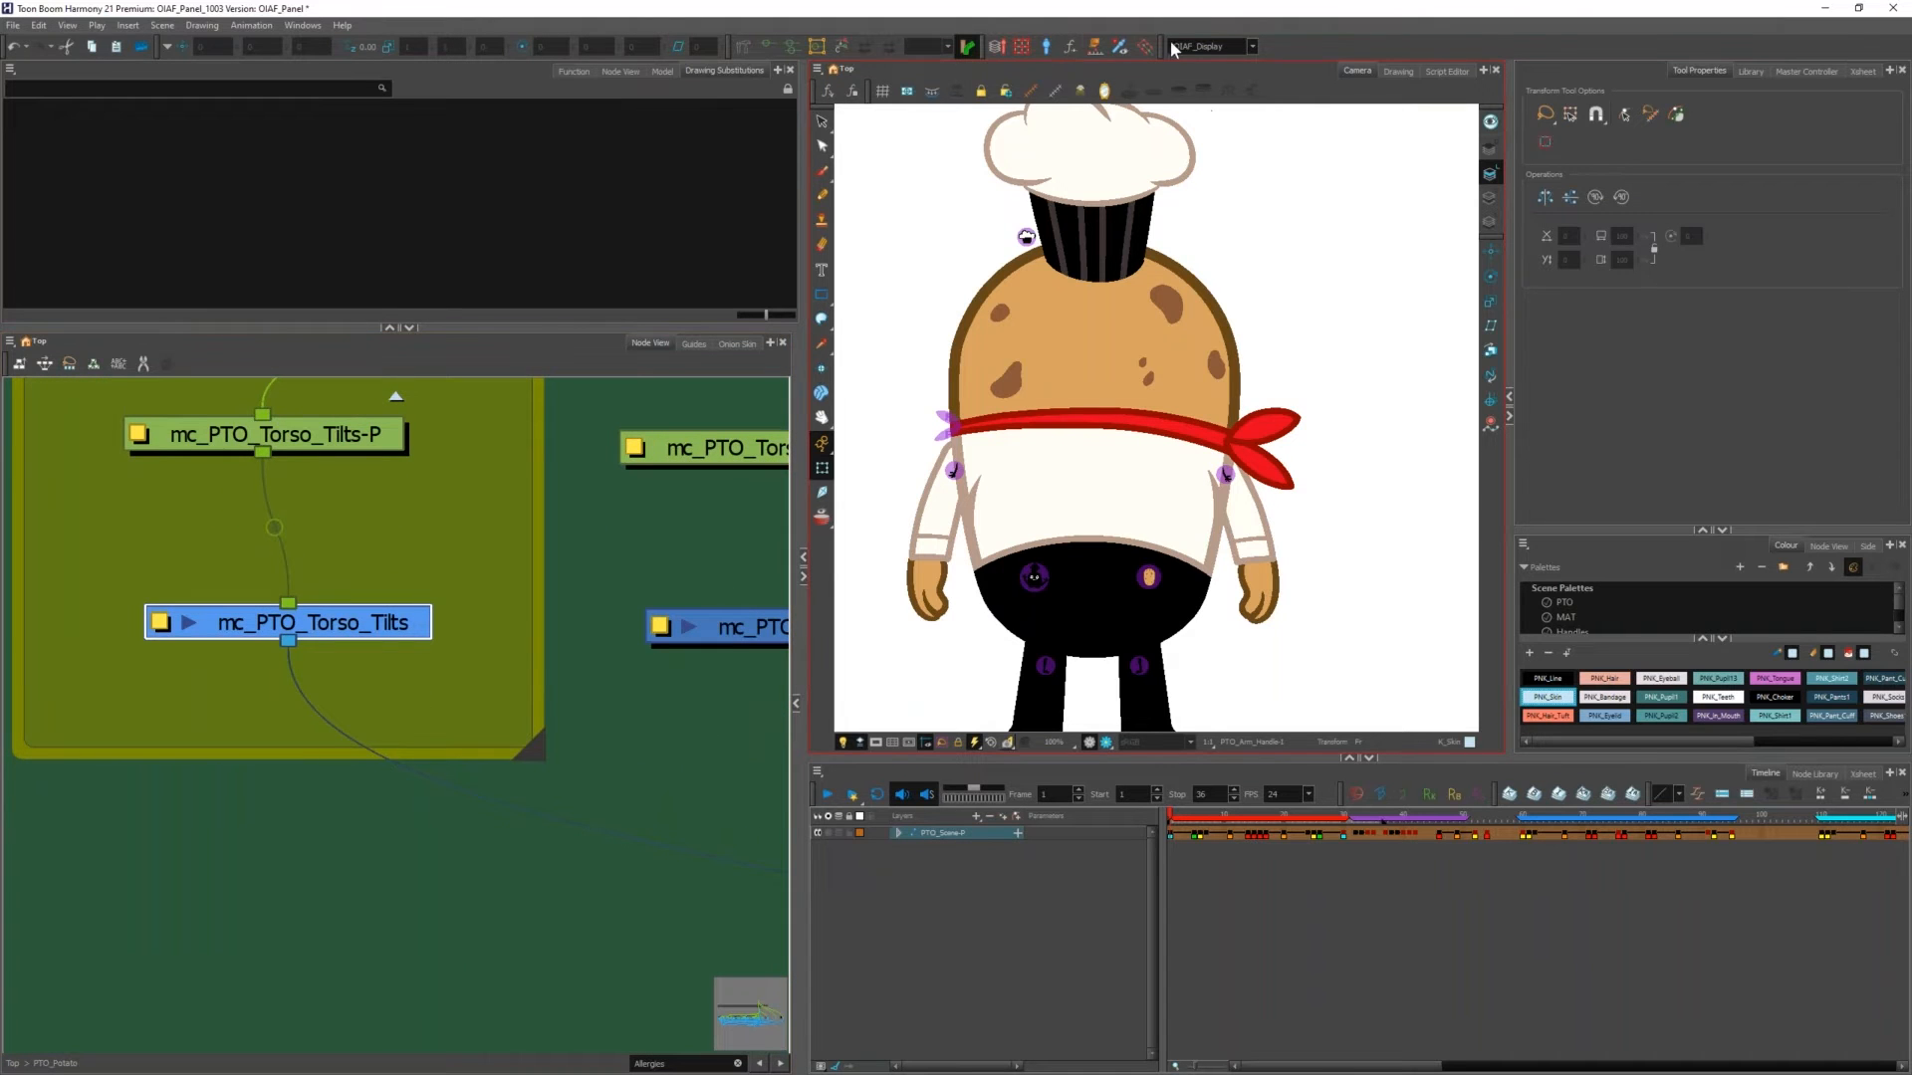
pyautogui.click(1093, 49)
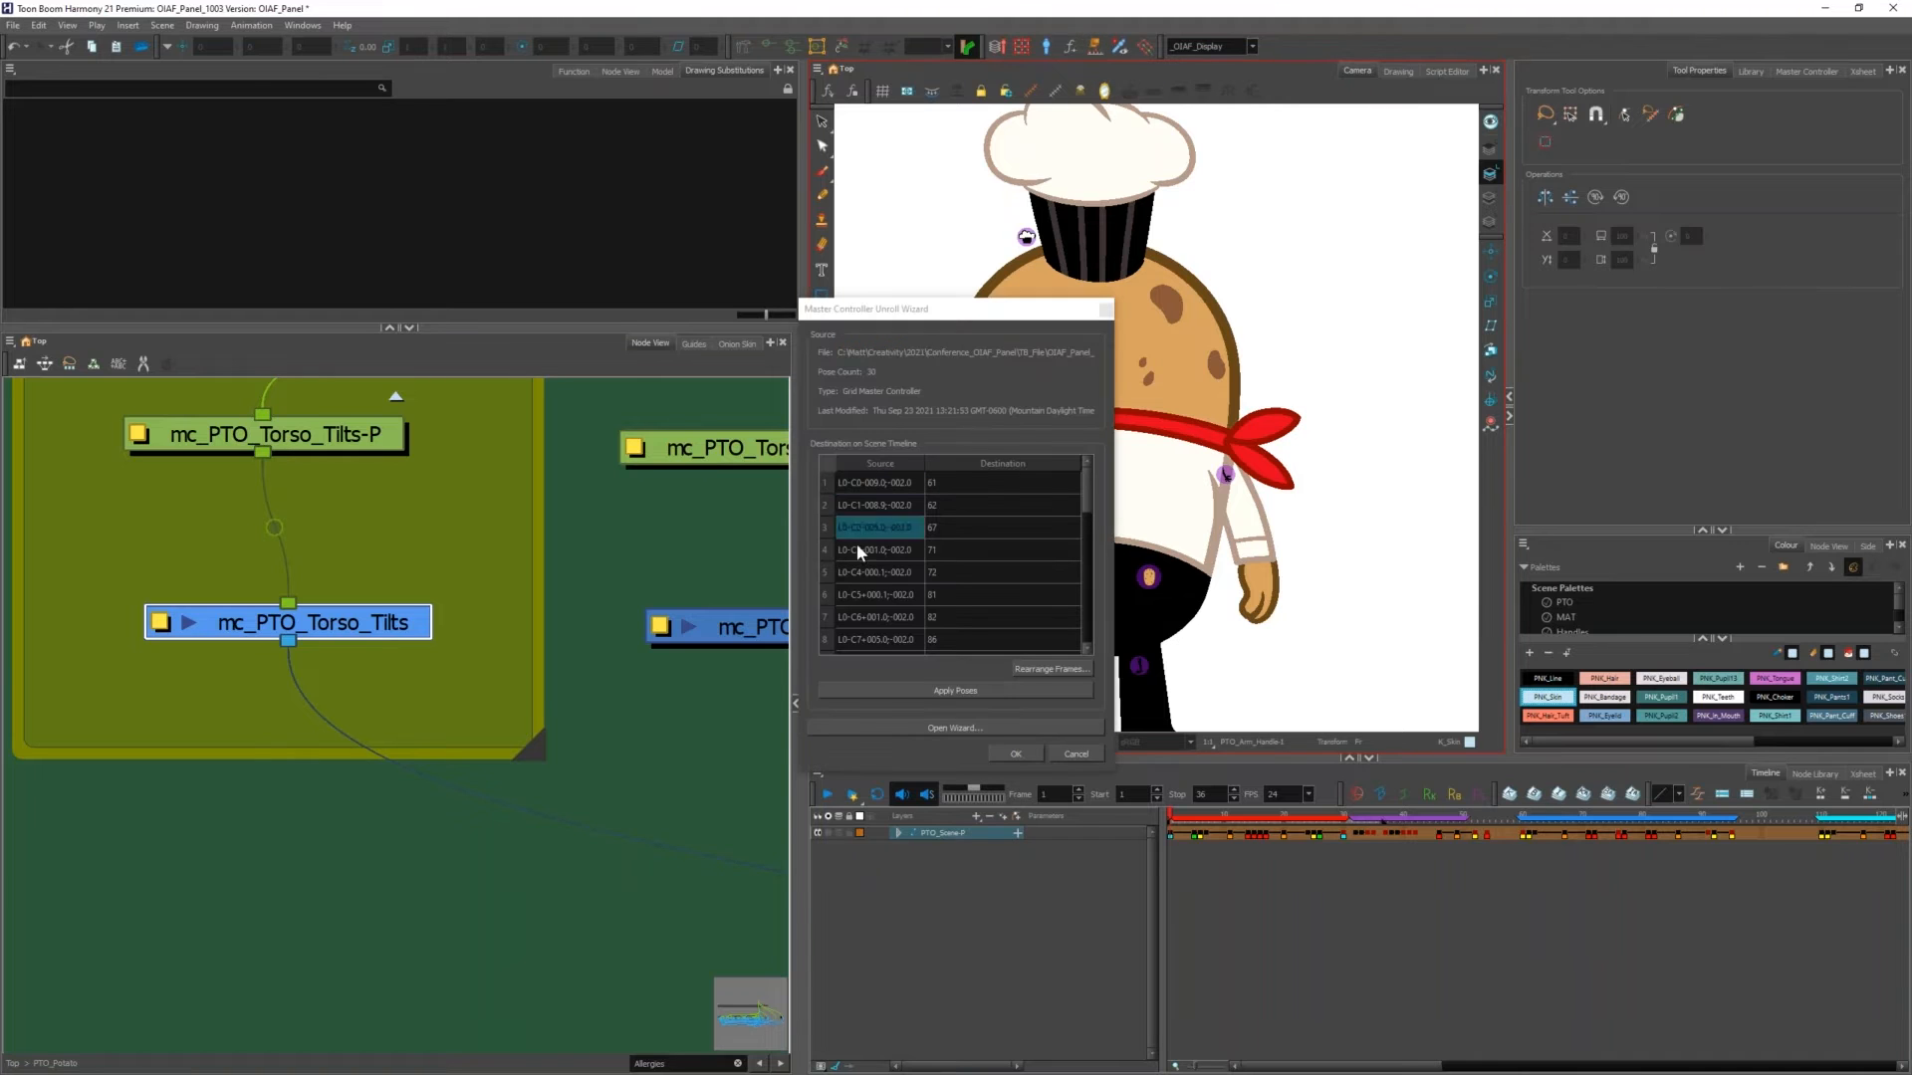
pyautogui.click(923, 725)
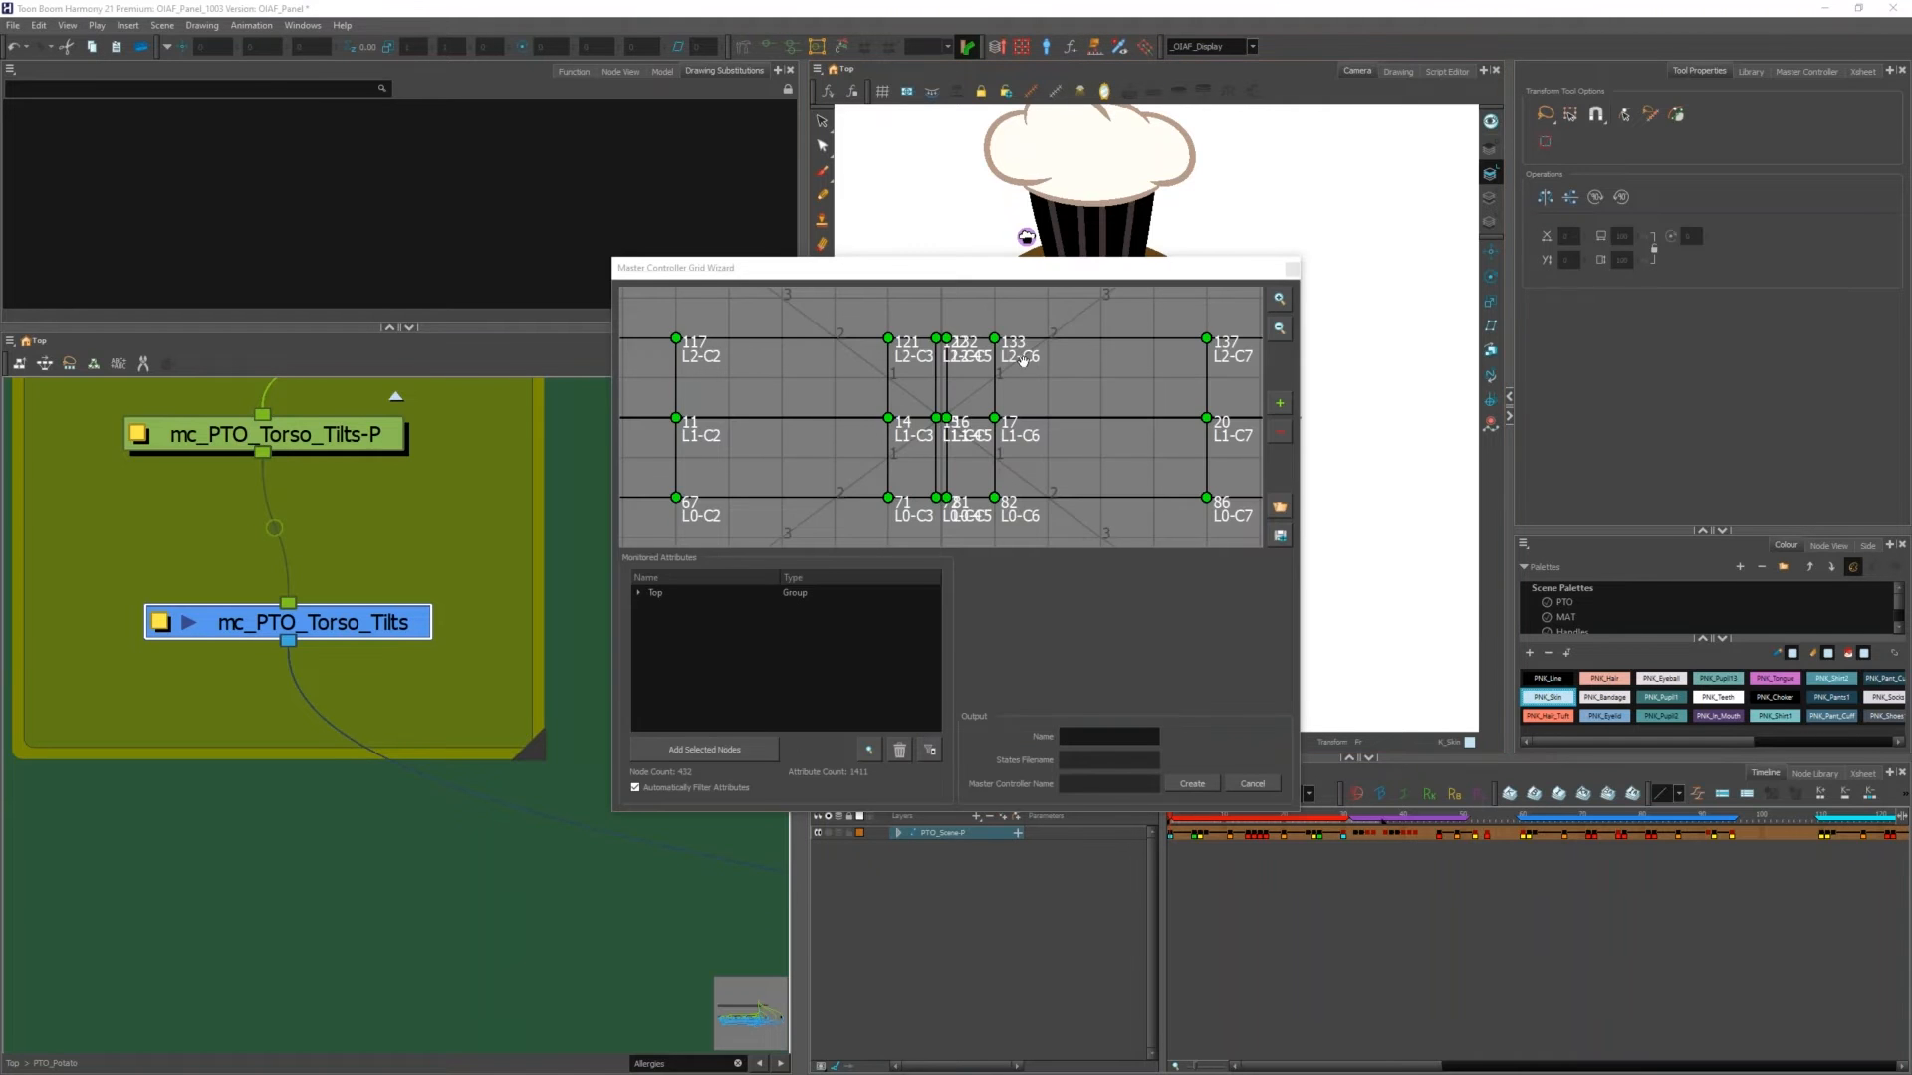
# Step: Move the Grid Wizard clear of the character and preview the overlapping corner poses L2-C0 and L2-C1
pyautogui.scroll(-2, 1063, 392)
pyautogui.scroll(-1, 953, 422)
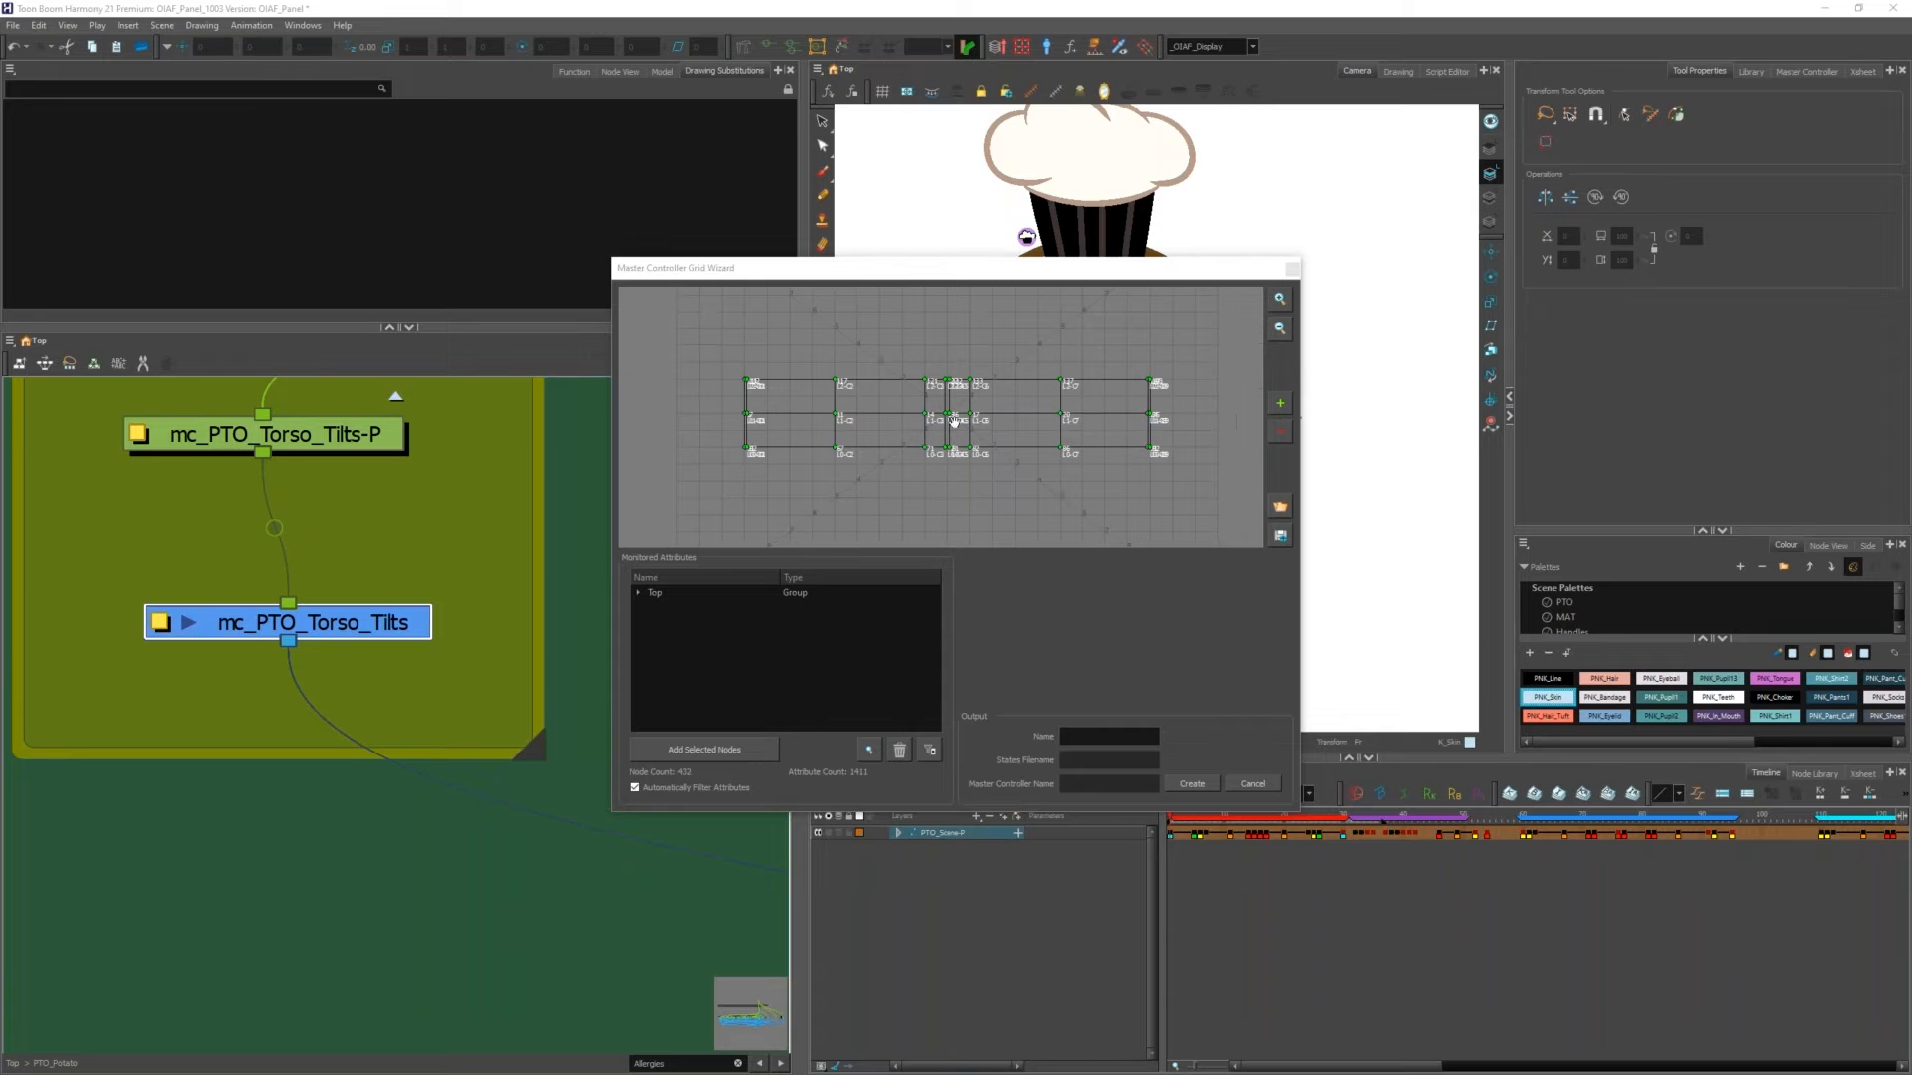
pyautogui.scroll(2, 767, 383)
pyautogui.moveTo(942, 267); pyautogui.dragTo(486, 185)
pyautogui.moveTo(814, 317); pyautogui.dragTo(504, 594)
pyautogui.press('Escape')
pyautogui.scroll(1, 278, 292)
pyautogui.scroll(2, 278, 291)
pyautogui.click(296, 291)
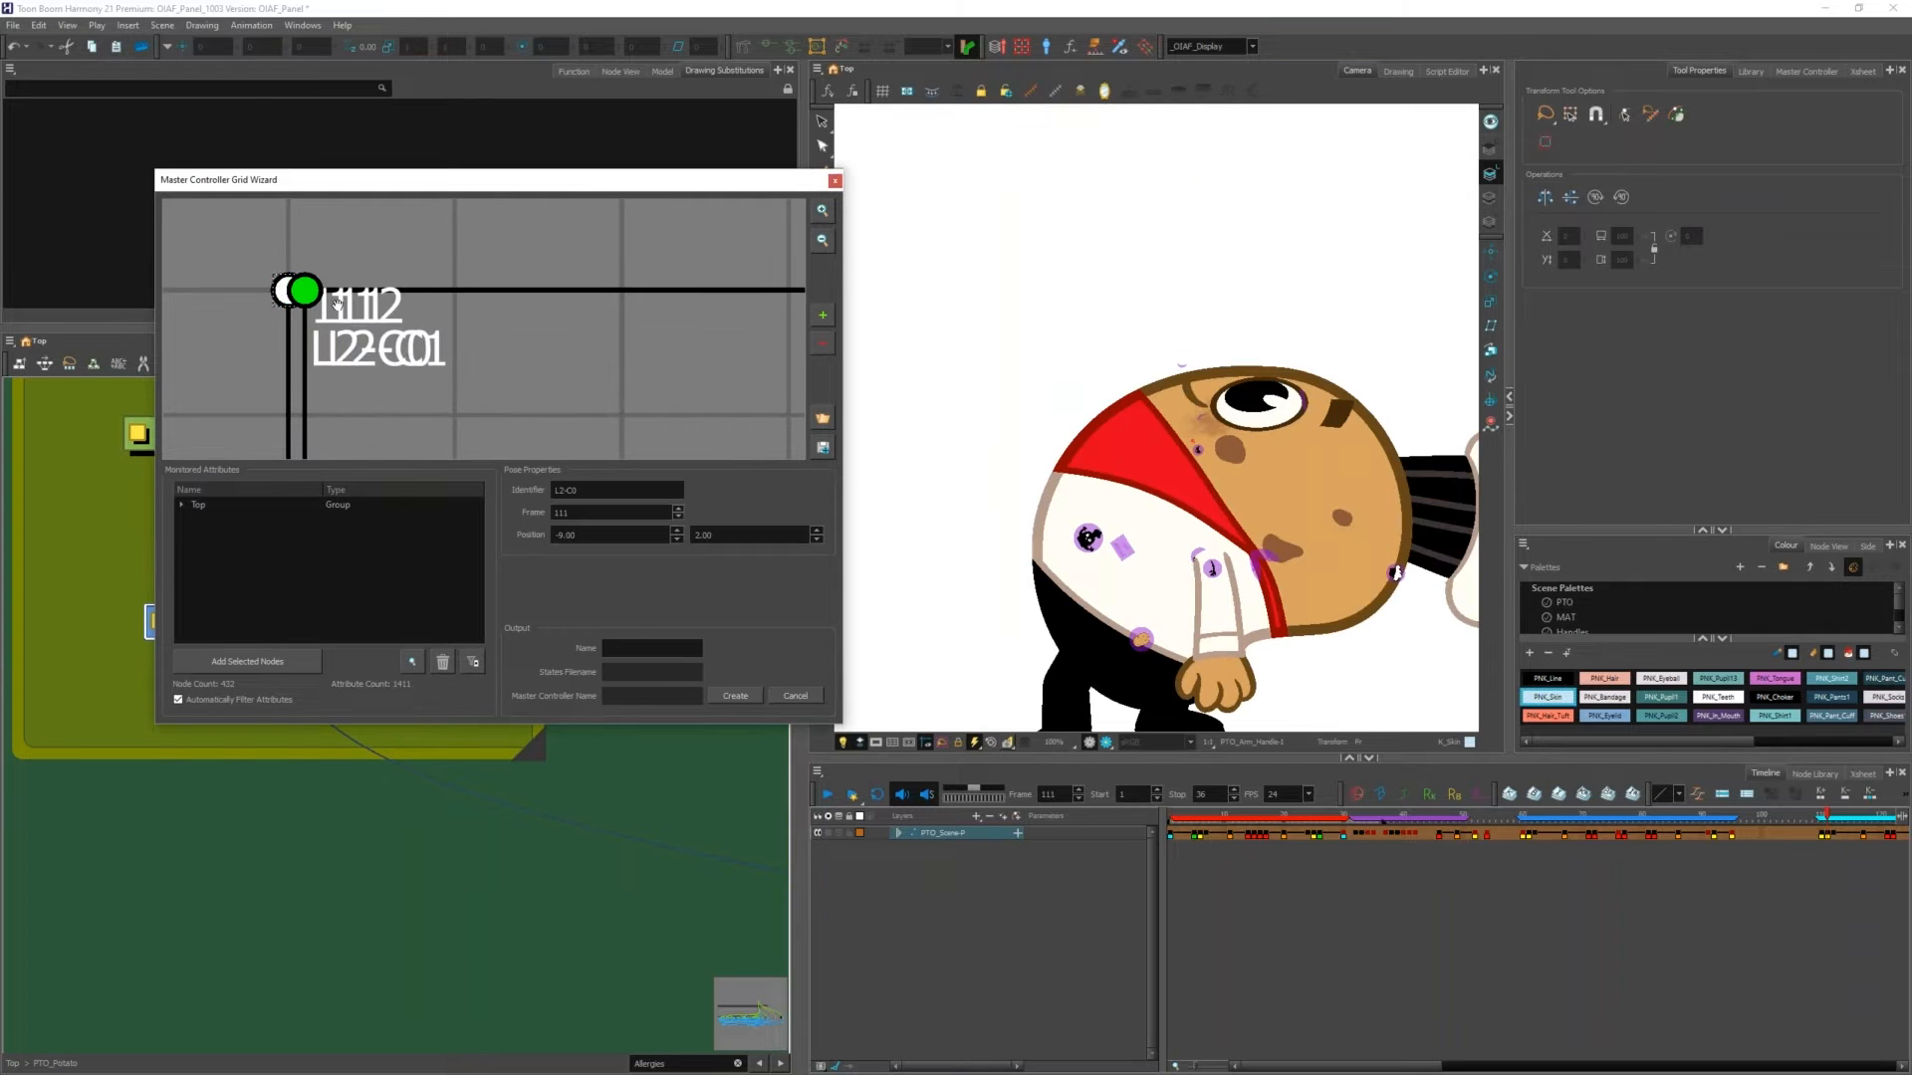
pyautogui.click(307, 291)
pyautogui.click(304, 292)
pyautogui.click(305, 291)
# Step: Preview the grid poses L2-C2, L2-C3 and L1-C2 and survey the rig's pose range on the timeline
pyautogui.scroll(-3, 299, 291)
pyautogui.click(626, 288)
pyautogui.scroll(-3, 627, 299)
pyautogui.scroll(1, 677, 328)
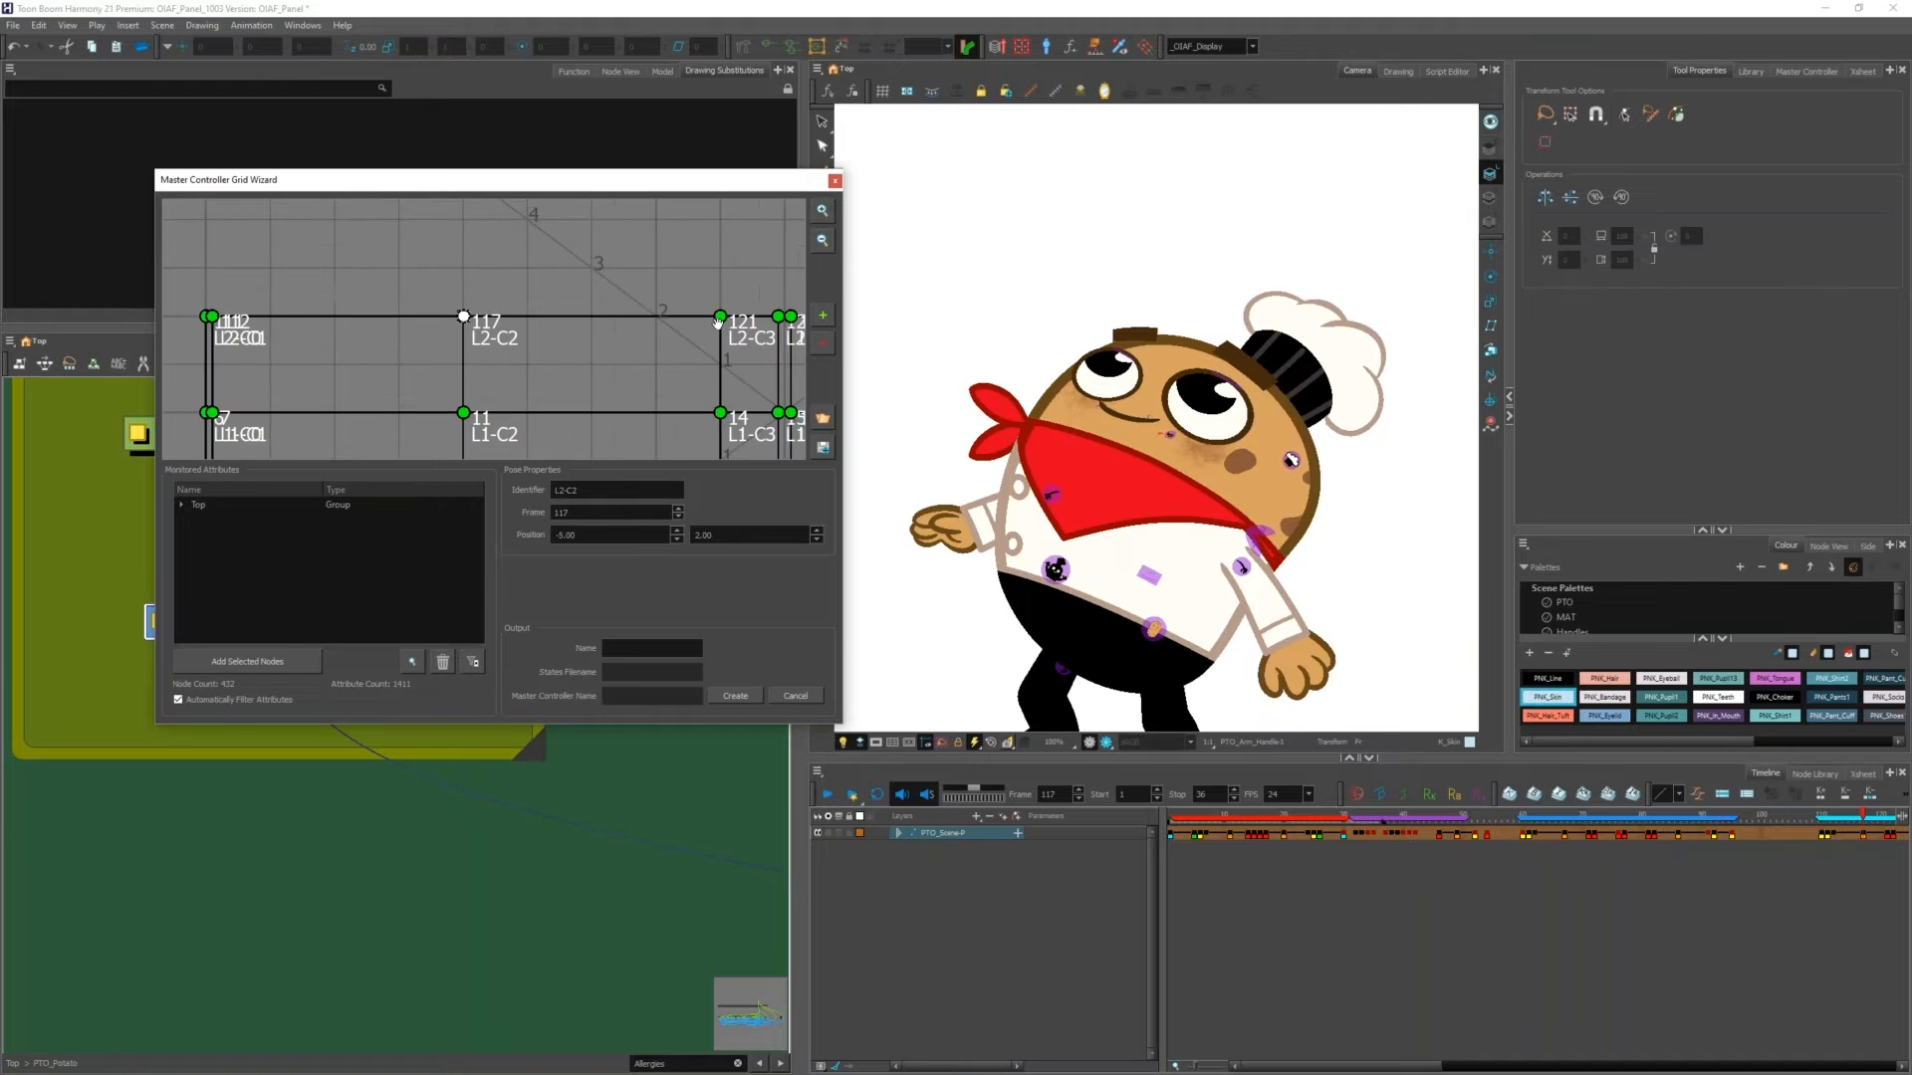
pyautogui.click(720, 316)
pyautogui.scroll(-3, 1353, 844)
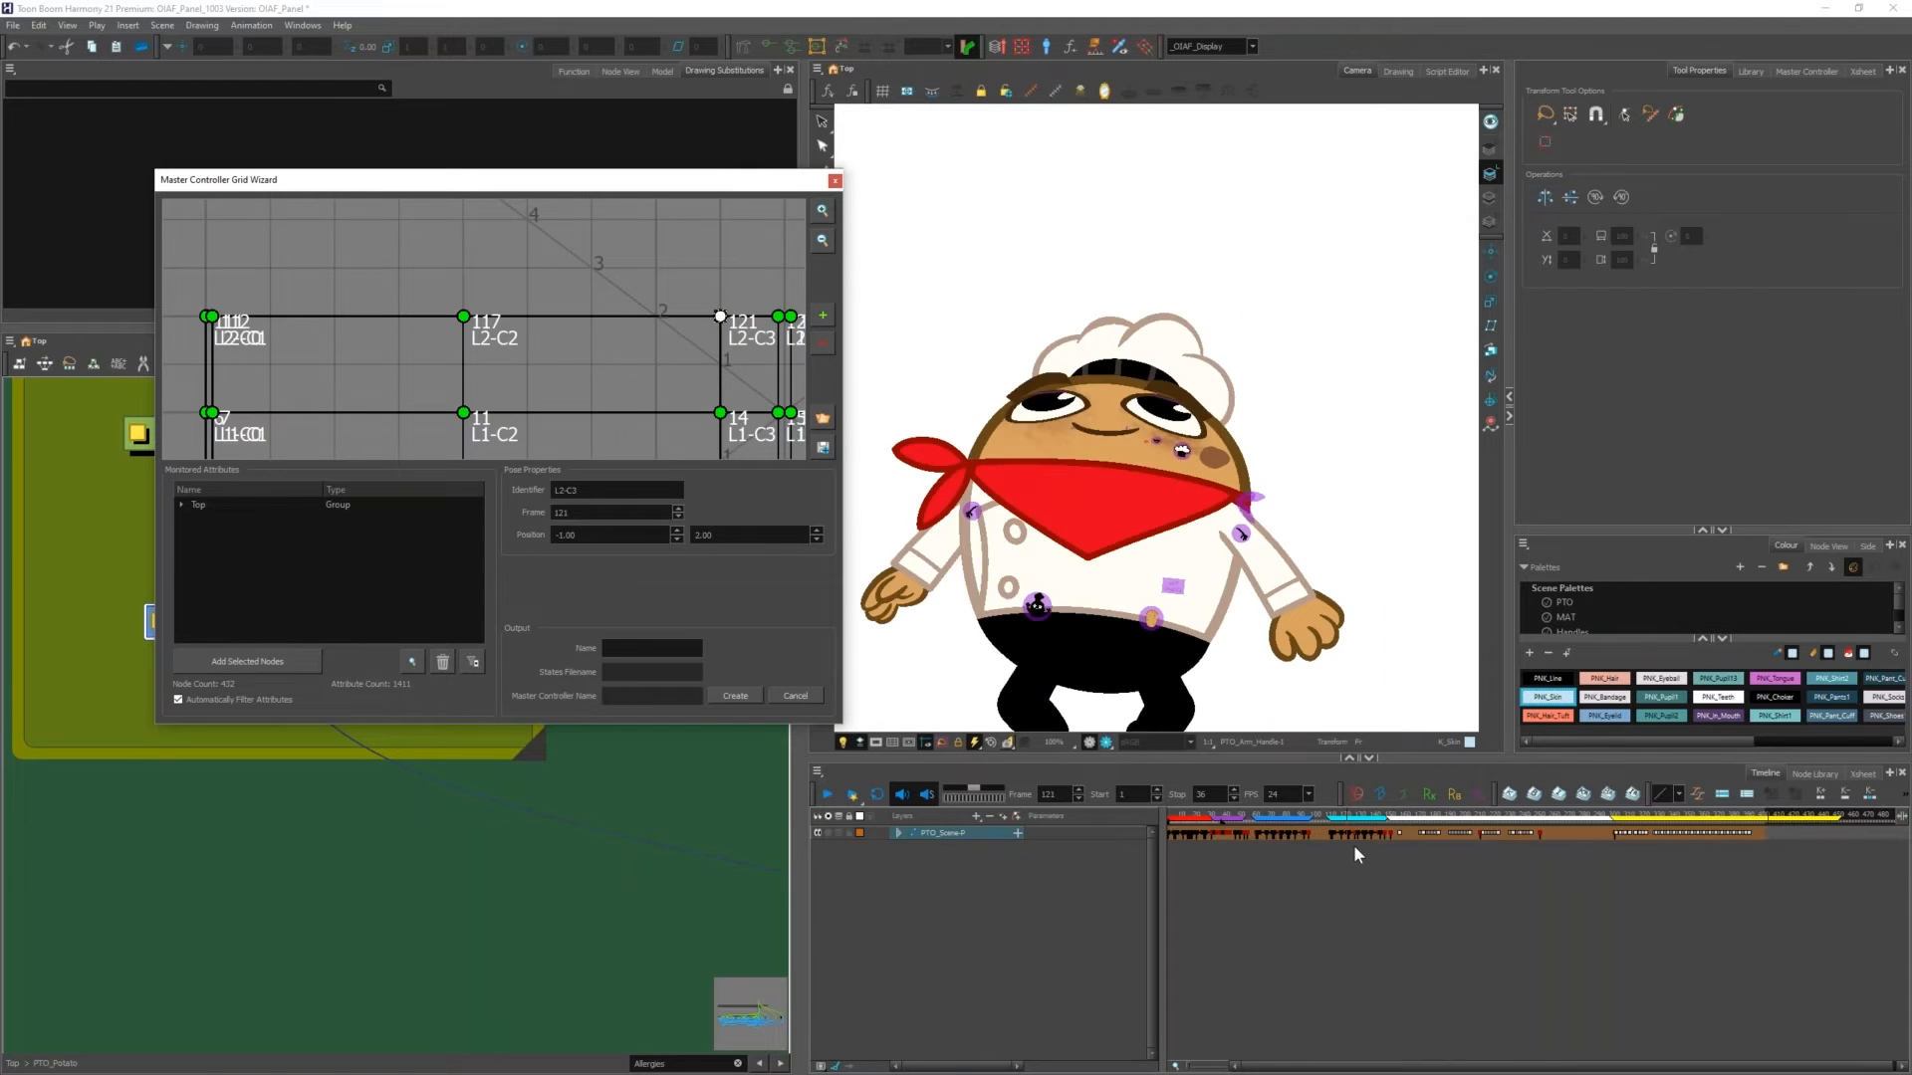
pyautogui.scroll(2, 1274, 827)
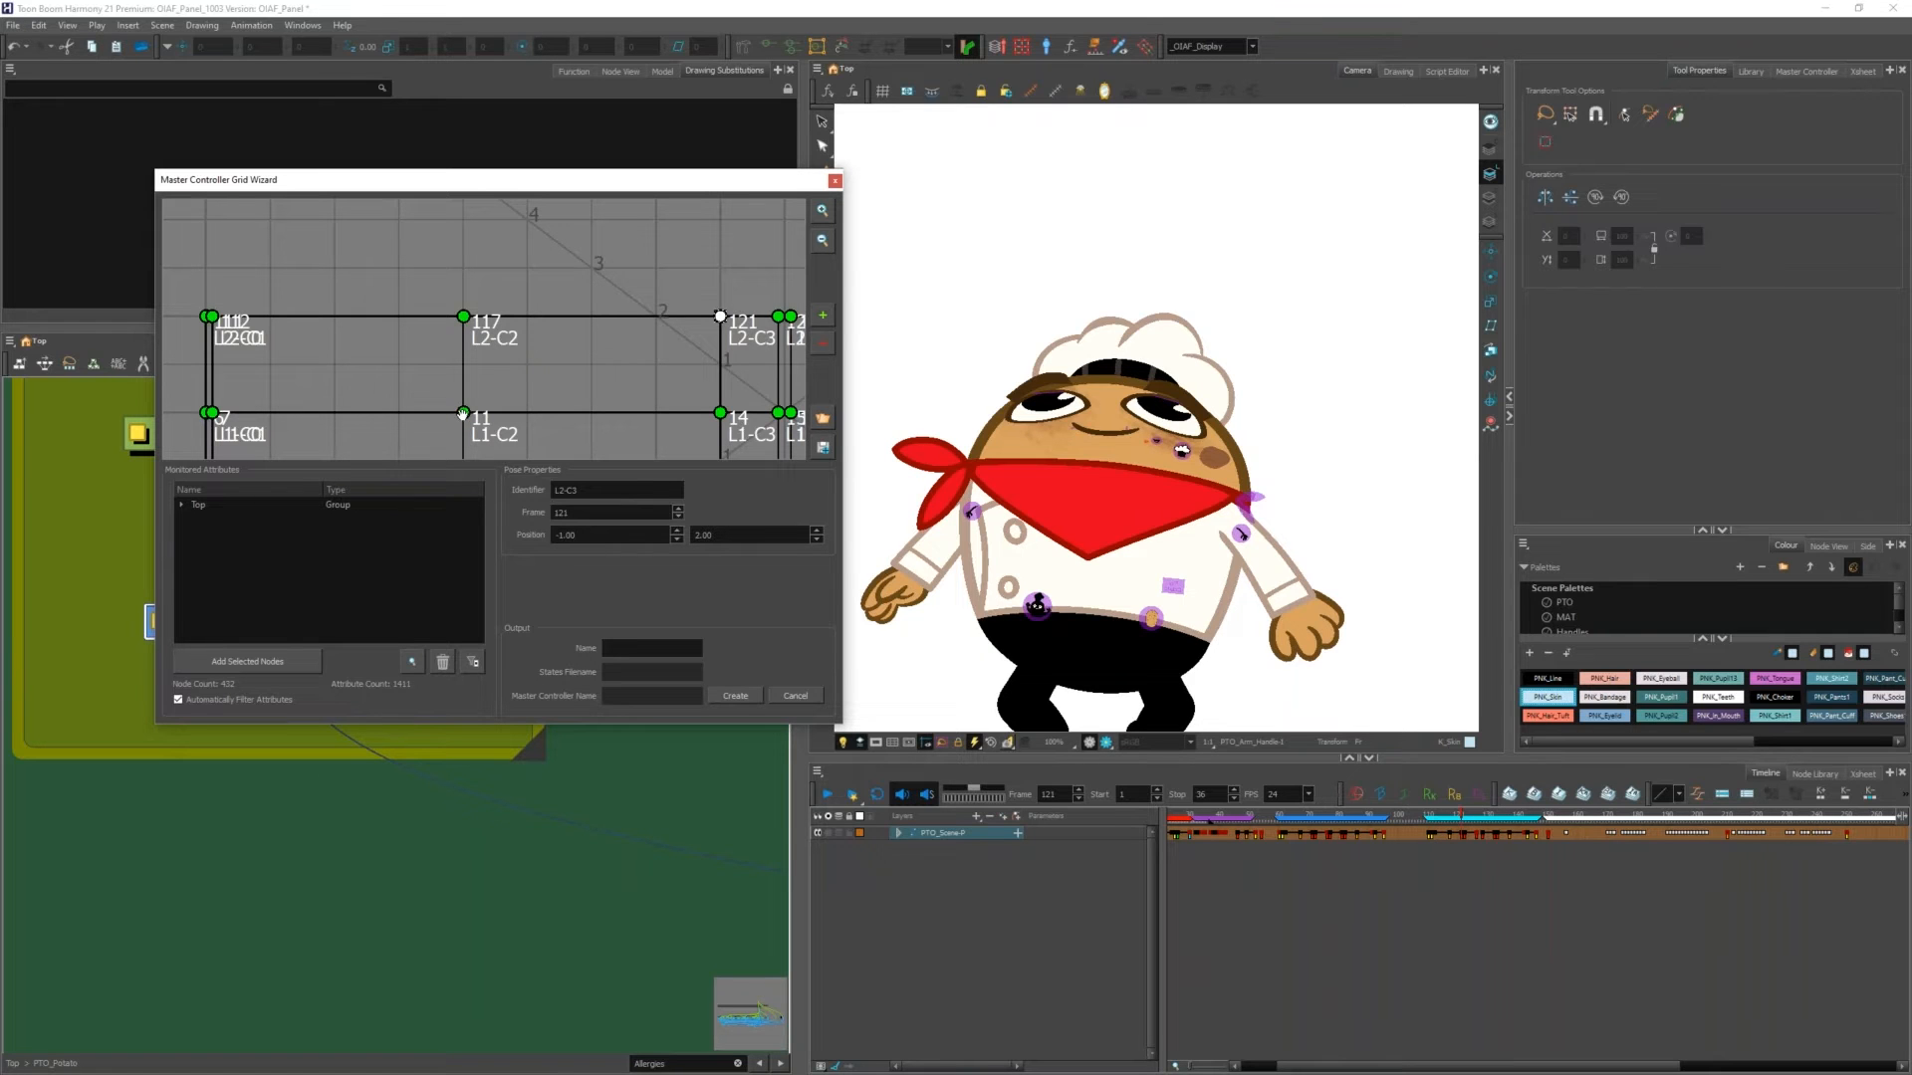
pyautogui.click(462, 412)
pyautogui.scroll(-3, 1624, 848)
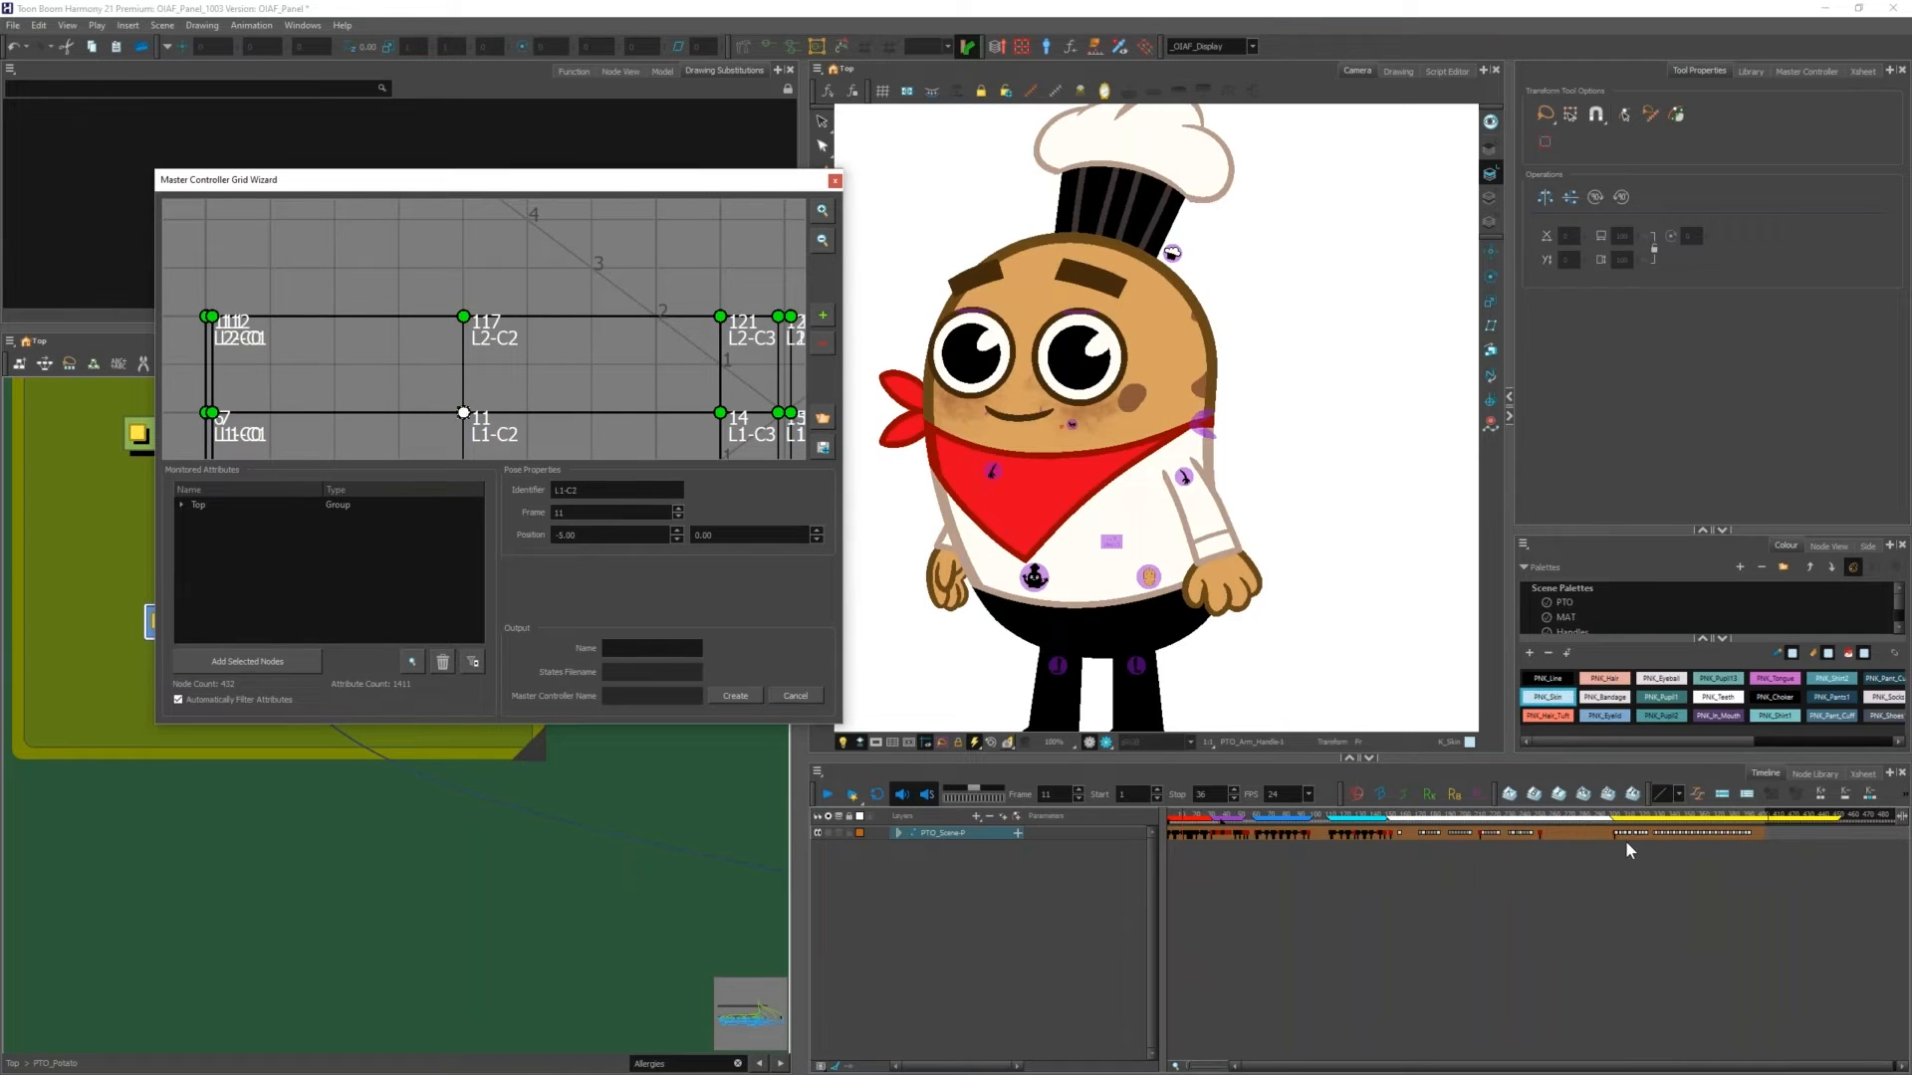
# Step: Preview the grid poses L1-C0, L2-C1 and L2-C0 of the torso tilts controller
pyautogui.click(209, 412)
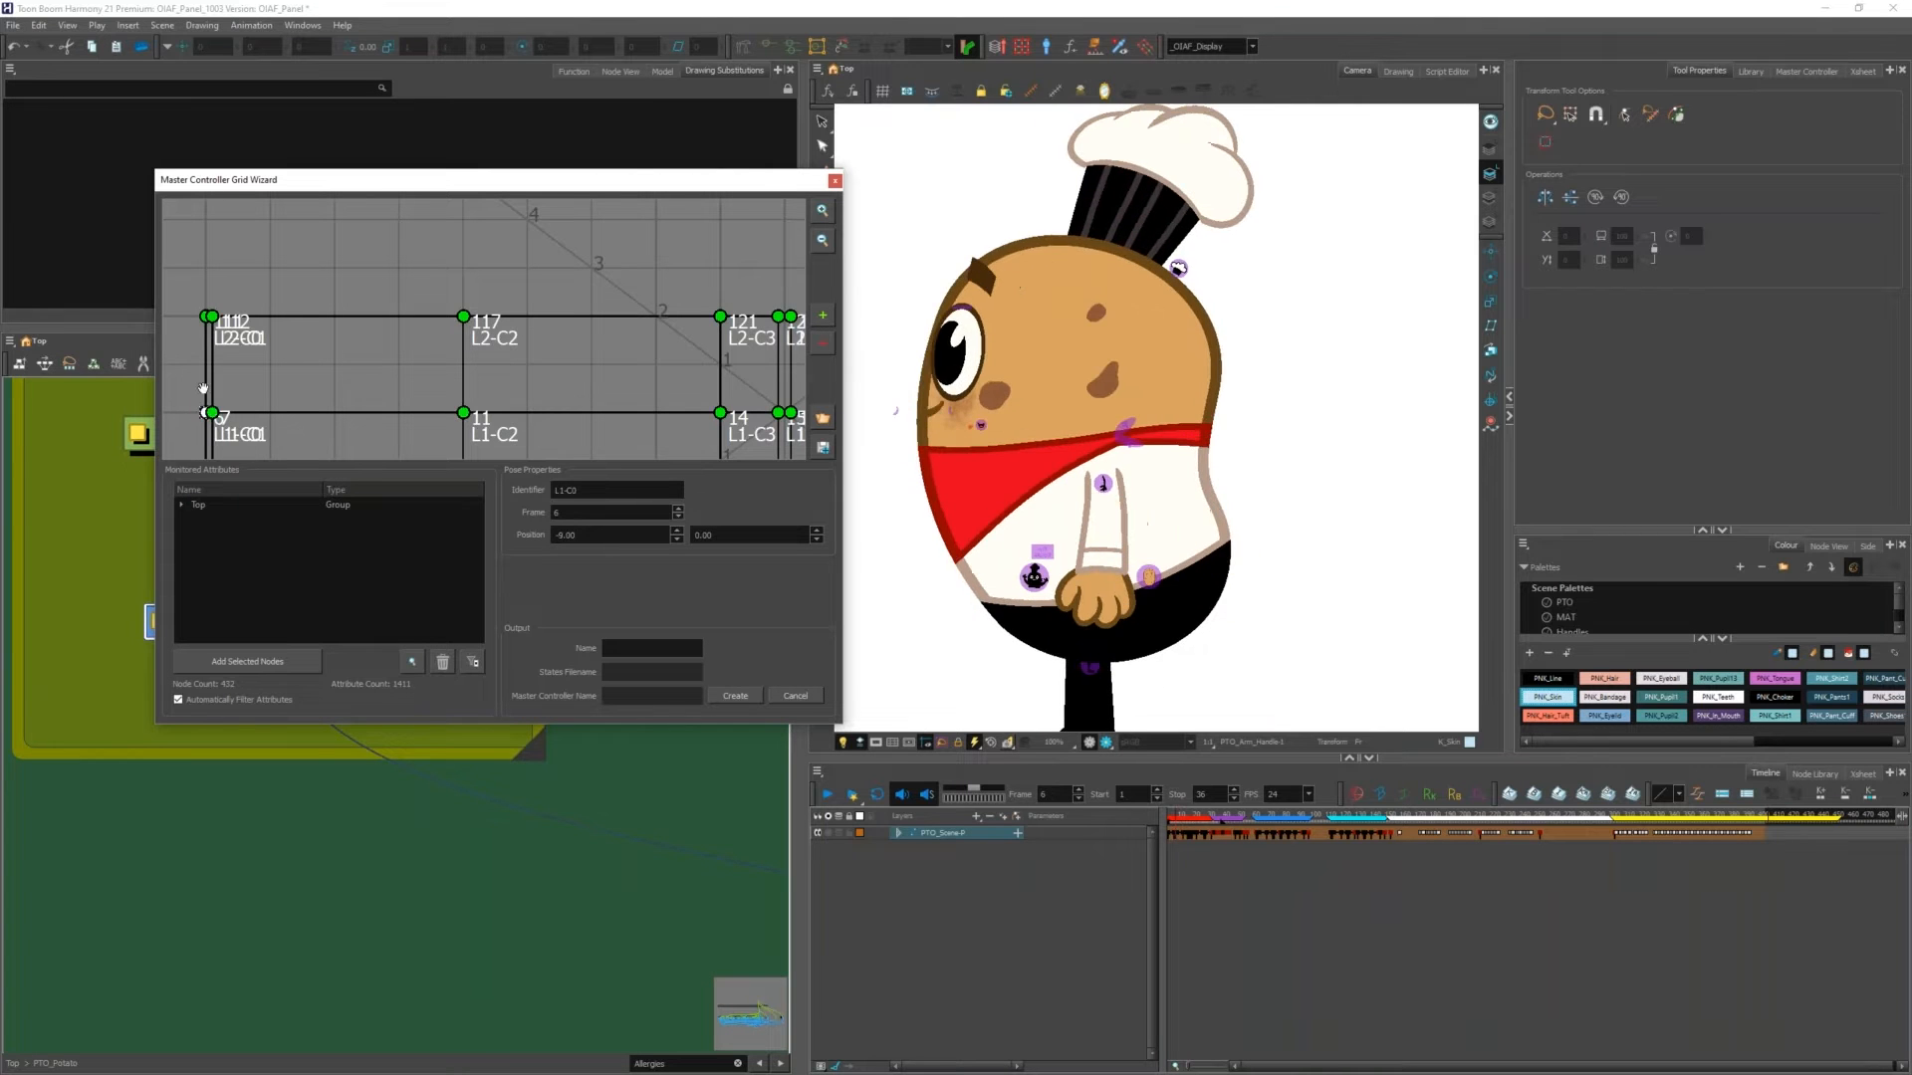
pyautogui.click(211, 317)
pyautogui.click(211, 316)
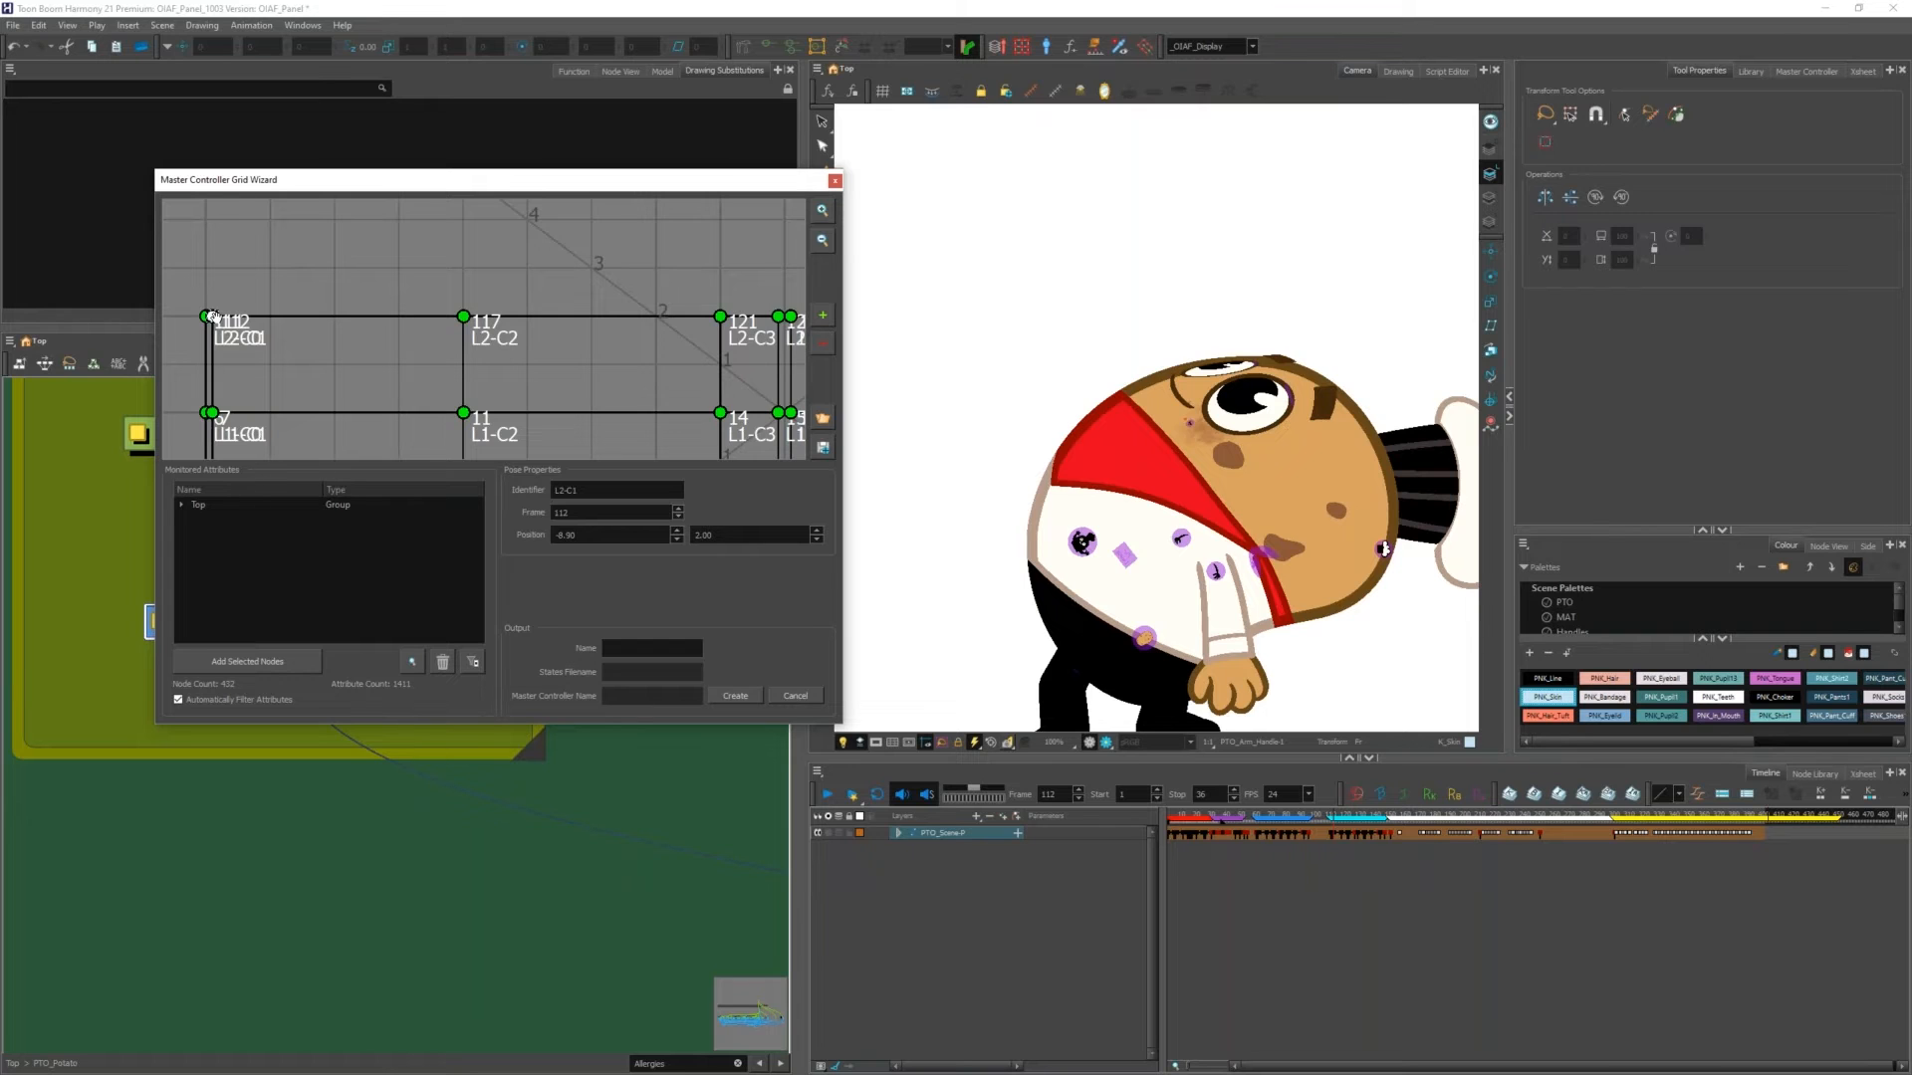
pyautogui.click(203, 317)
pyautogui.scroll(6, 203, 316)
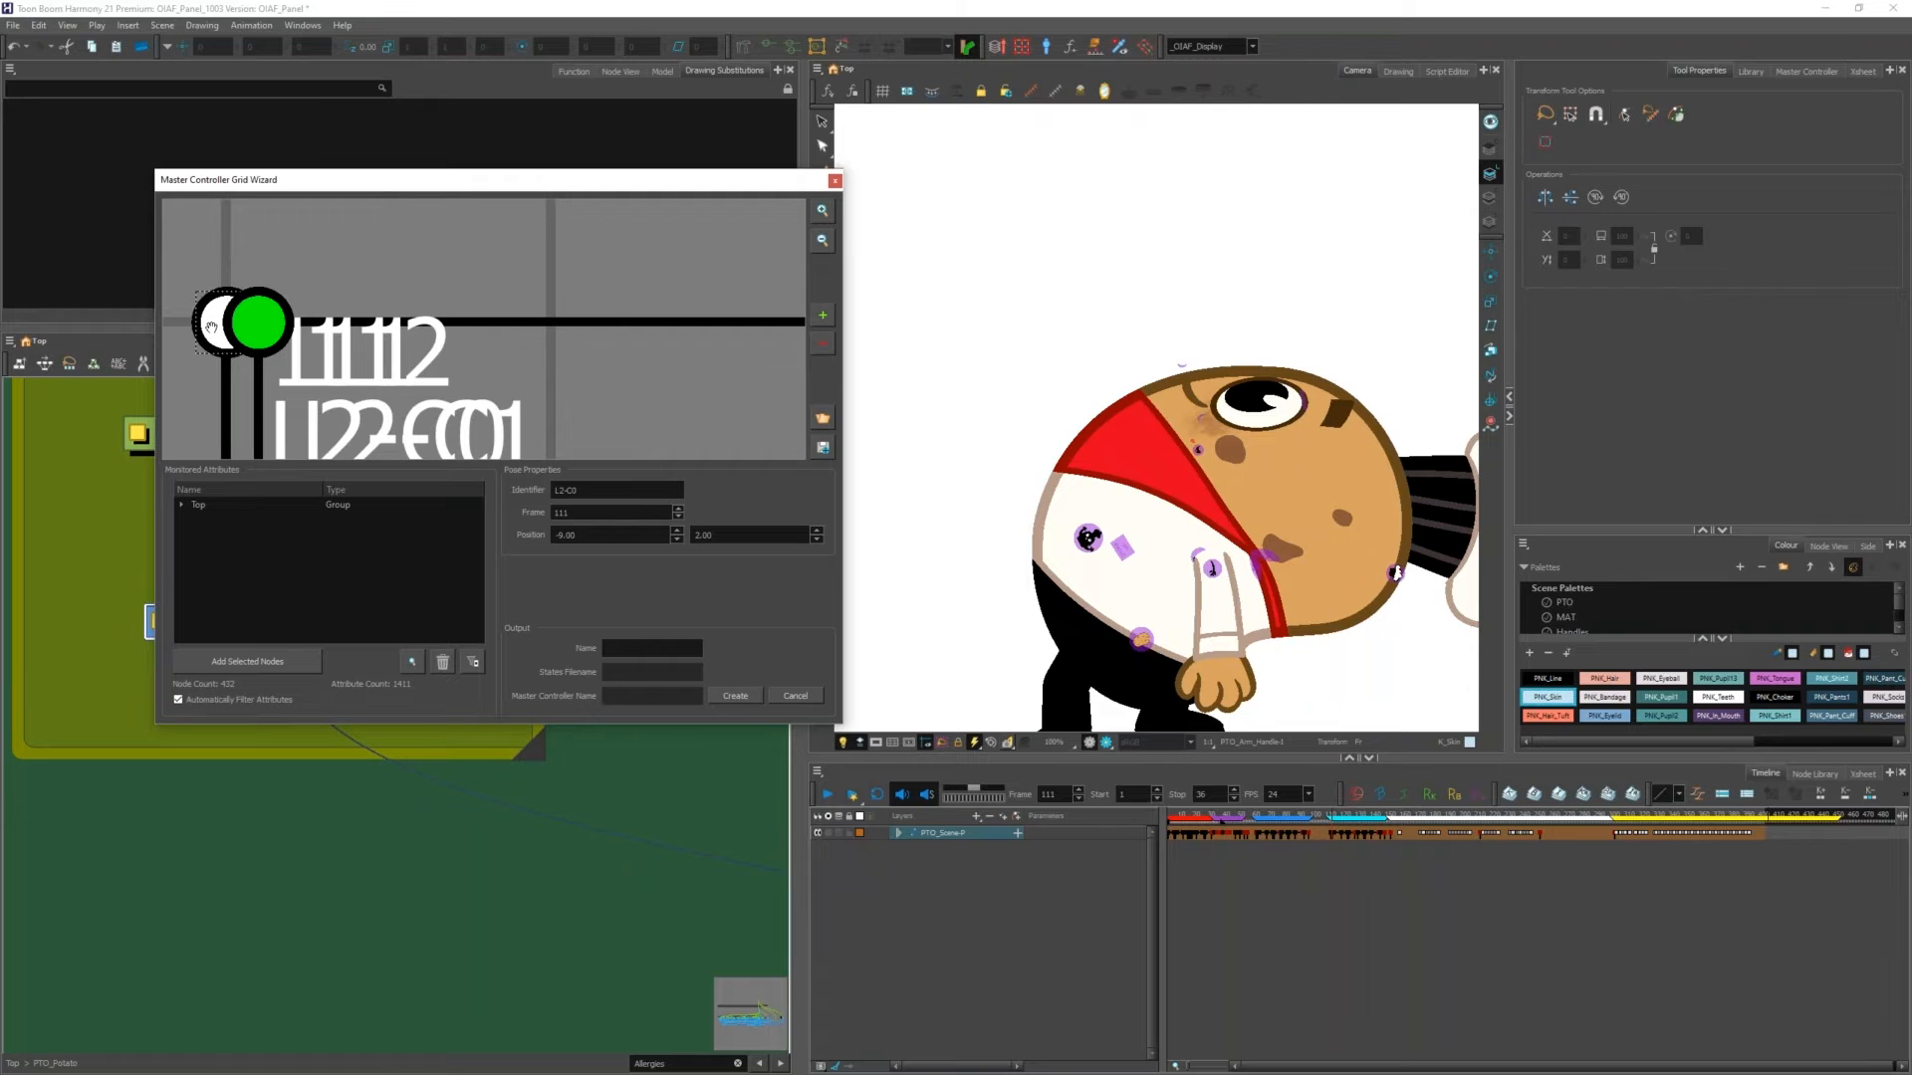
pyautogui.scroll(-5, 385, 288)
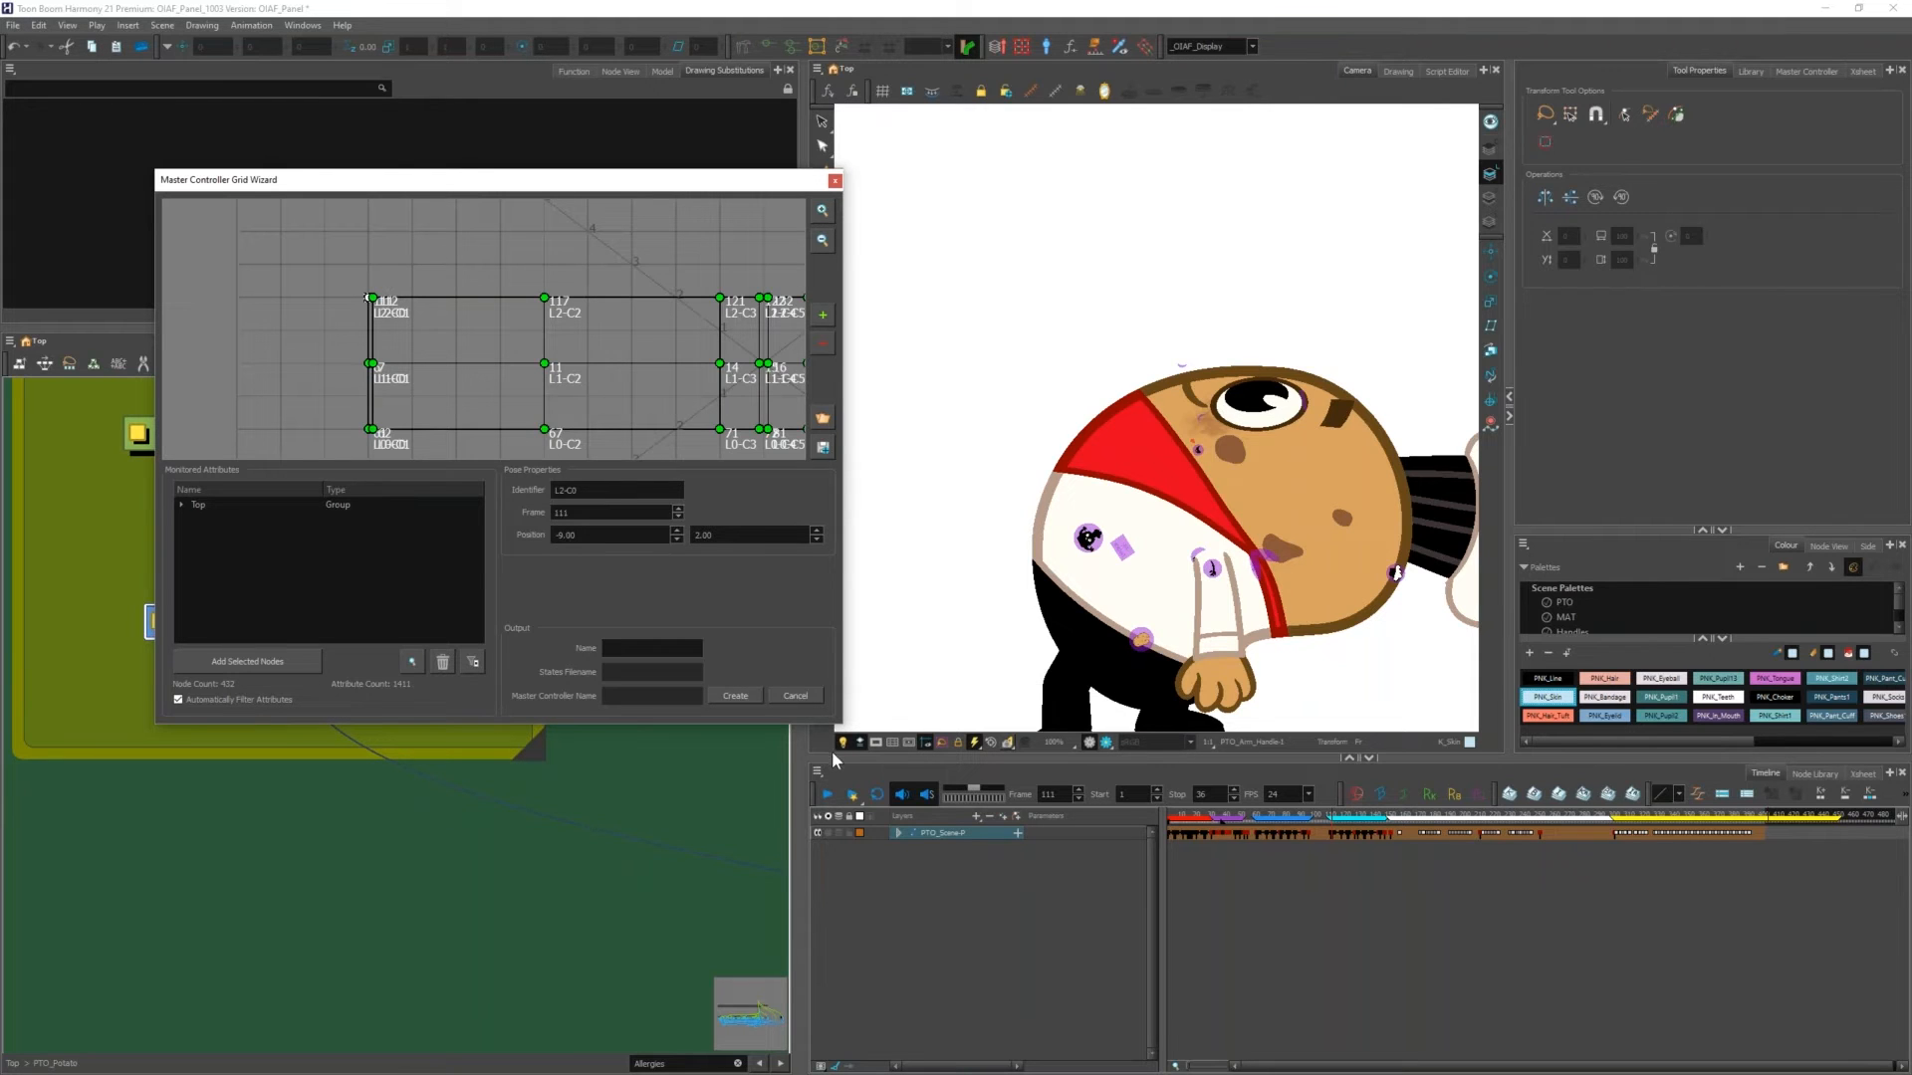
# Step: Enlarge the Grid Wizard and examine the tight spacing between the C0 and C1 pose columns
pyautogui.moveTo(842, 724); pyautogui.dragTo(1105, 1054)
pyautogui.scroll(3, 436, 478)
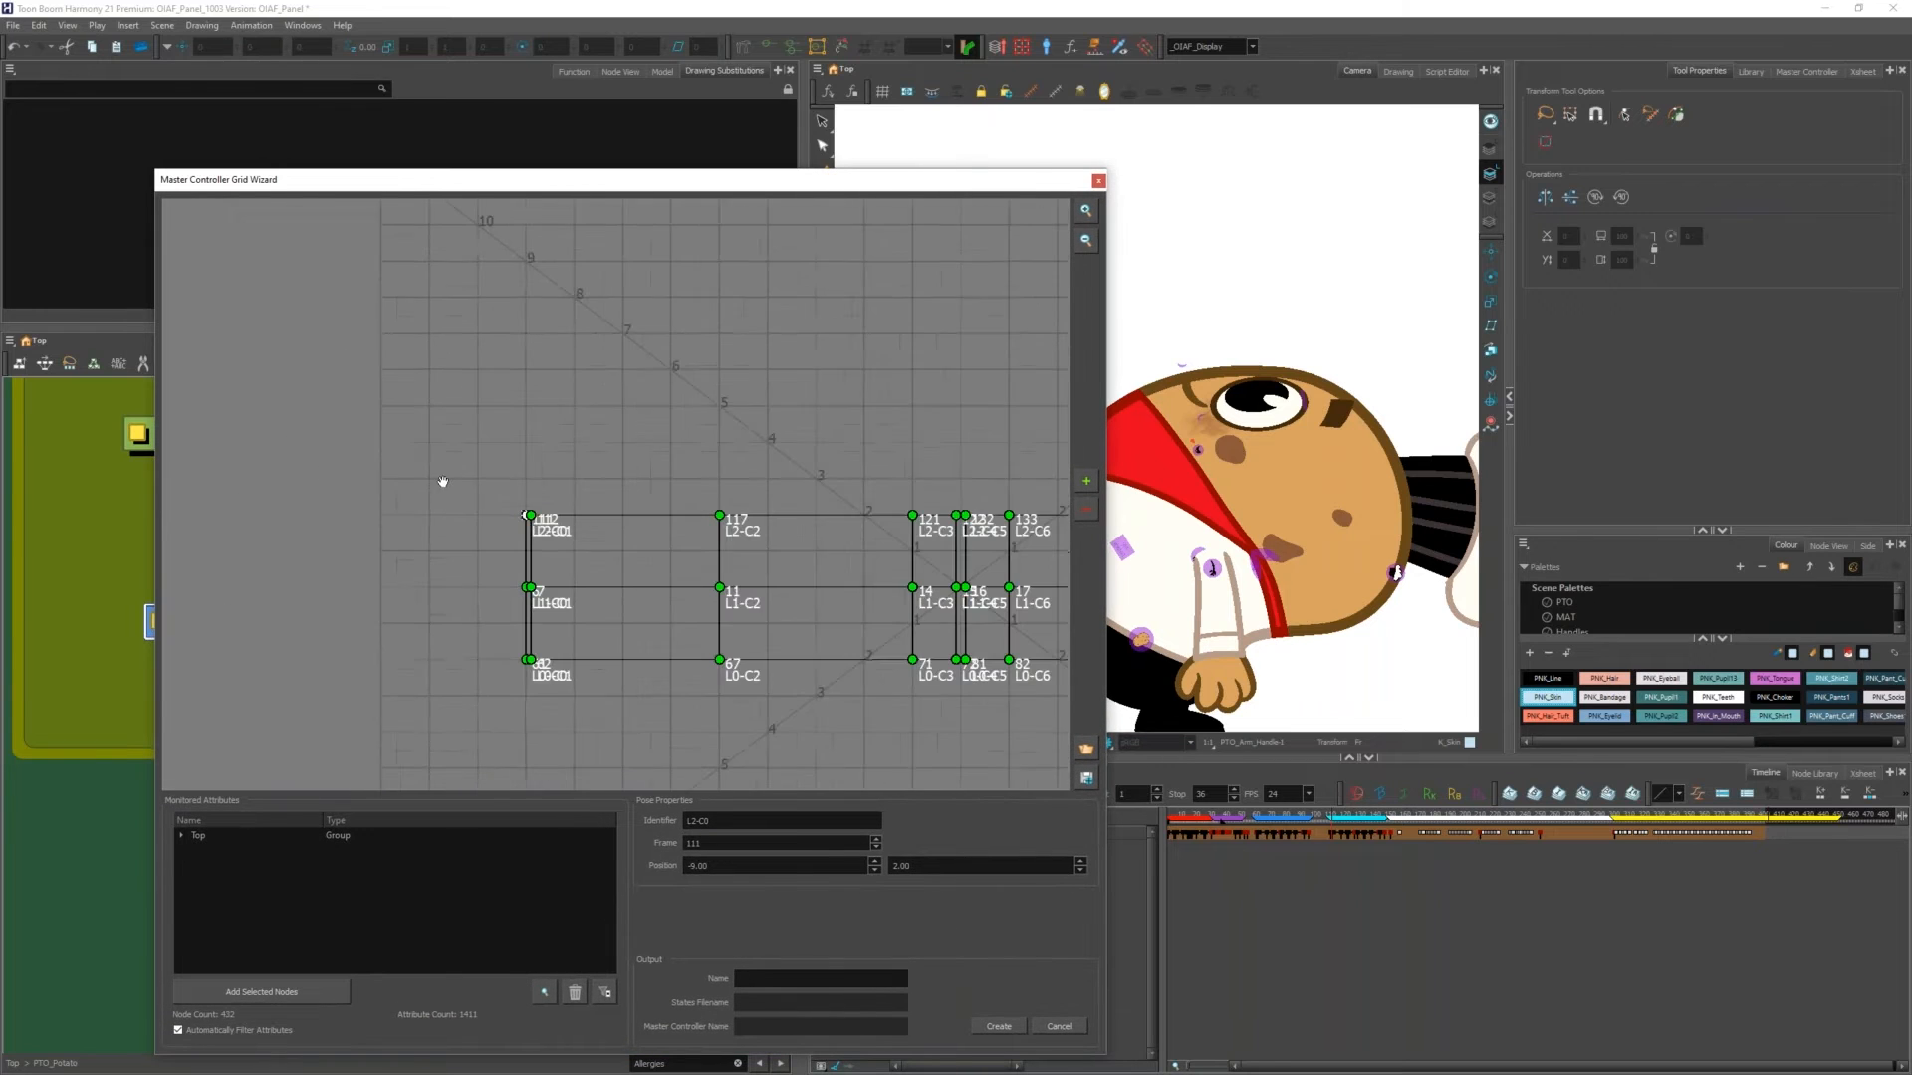
pyautogui.scroll(3, 519, 503)
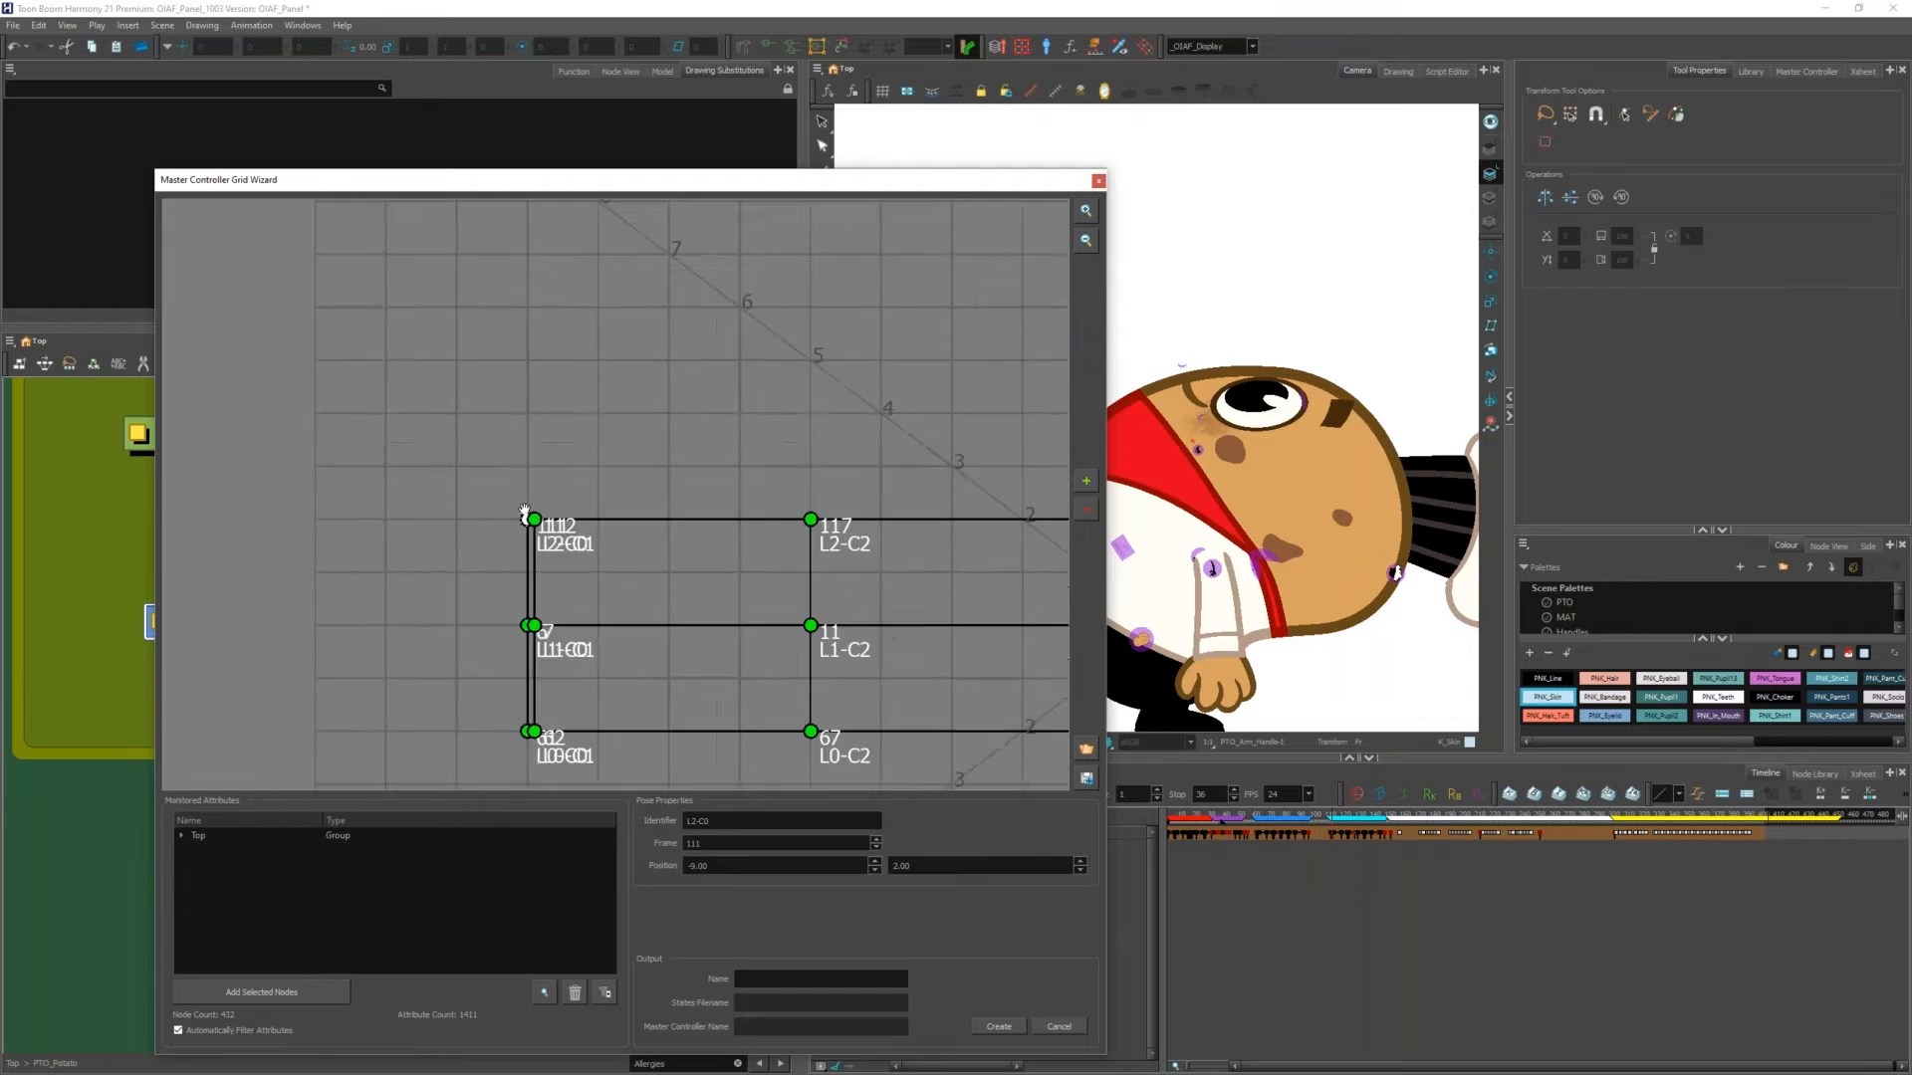
pyautogui.scroll(-5, 519, 502)
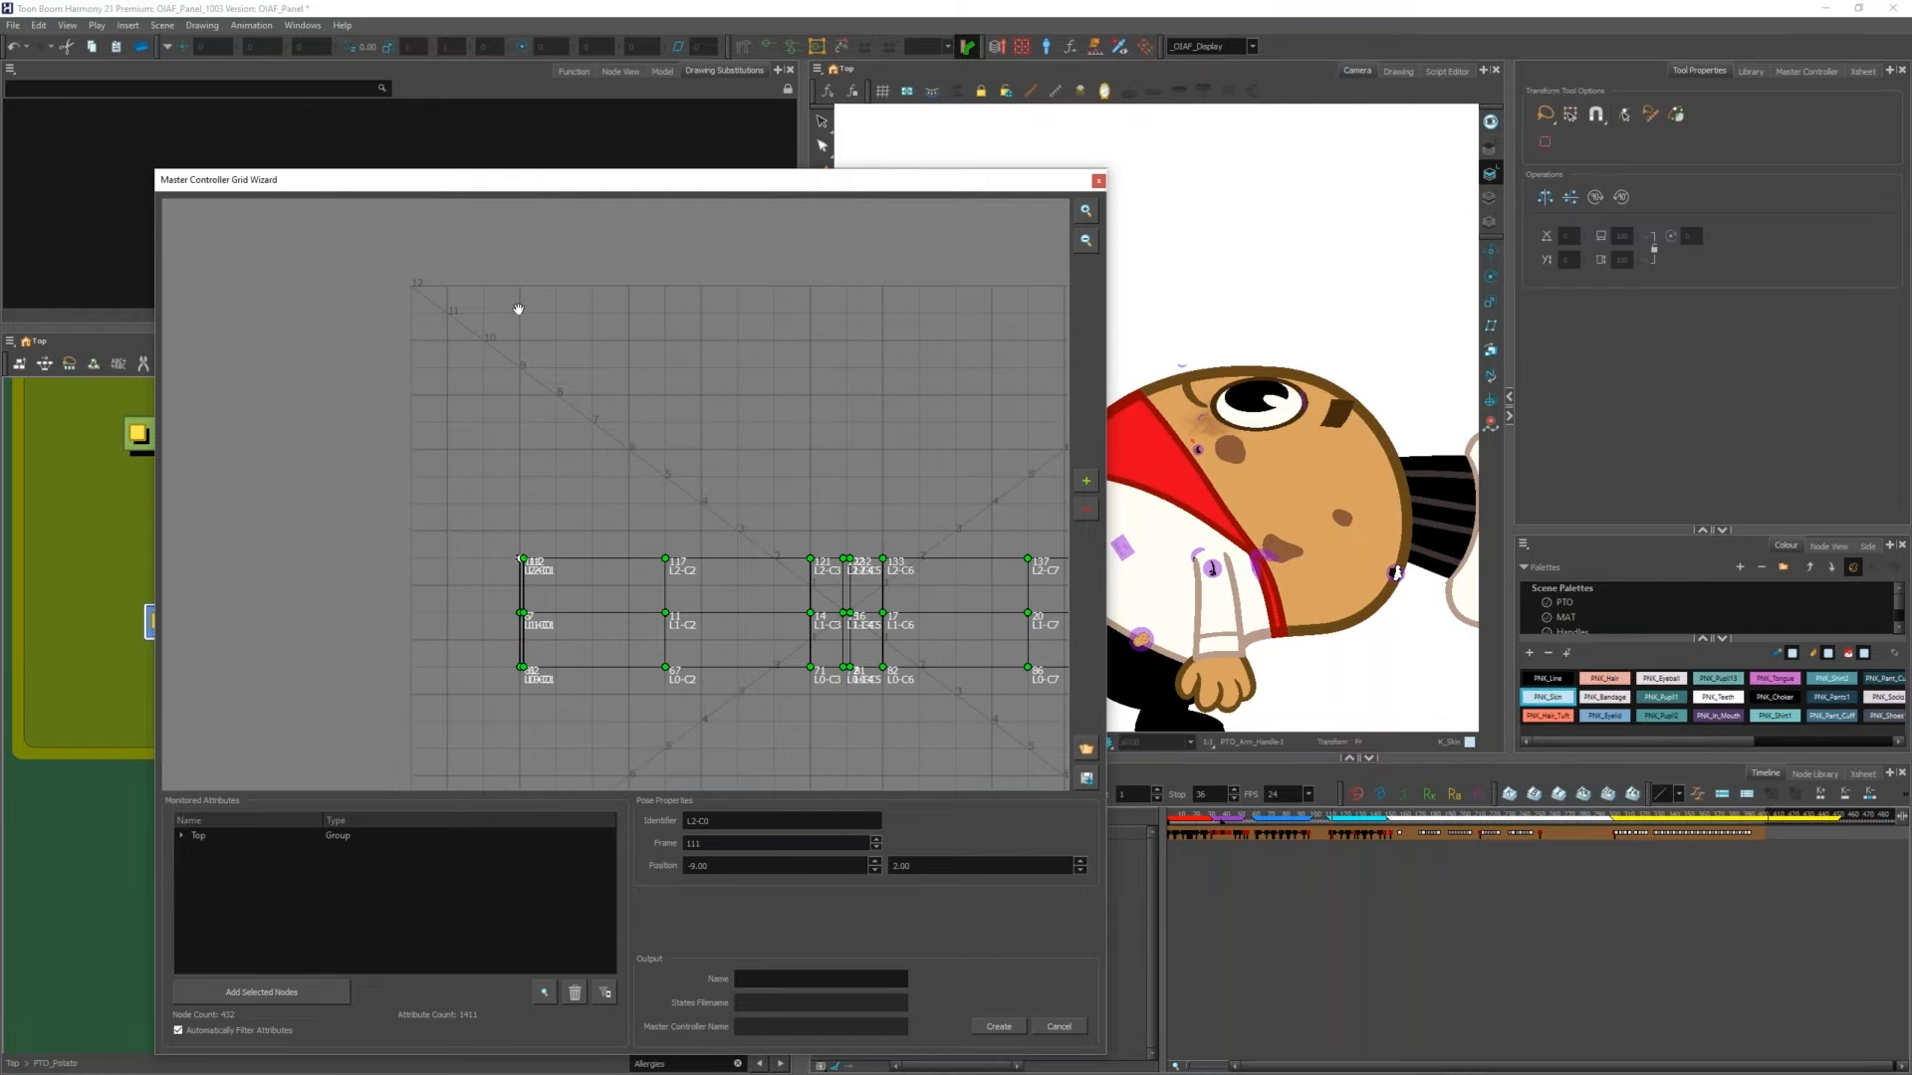
pyautogui.scroll(1, 507, 381)
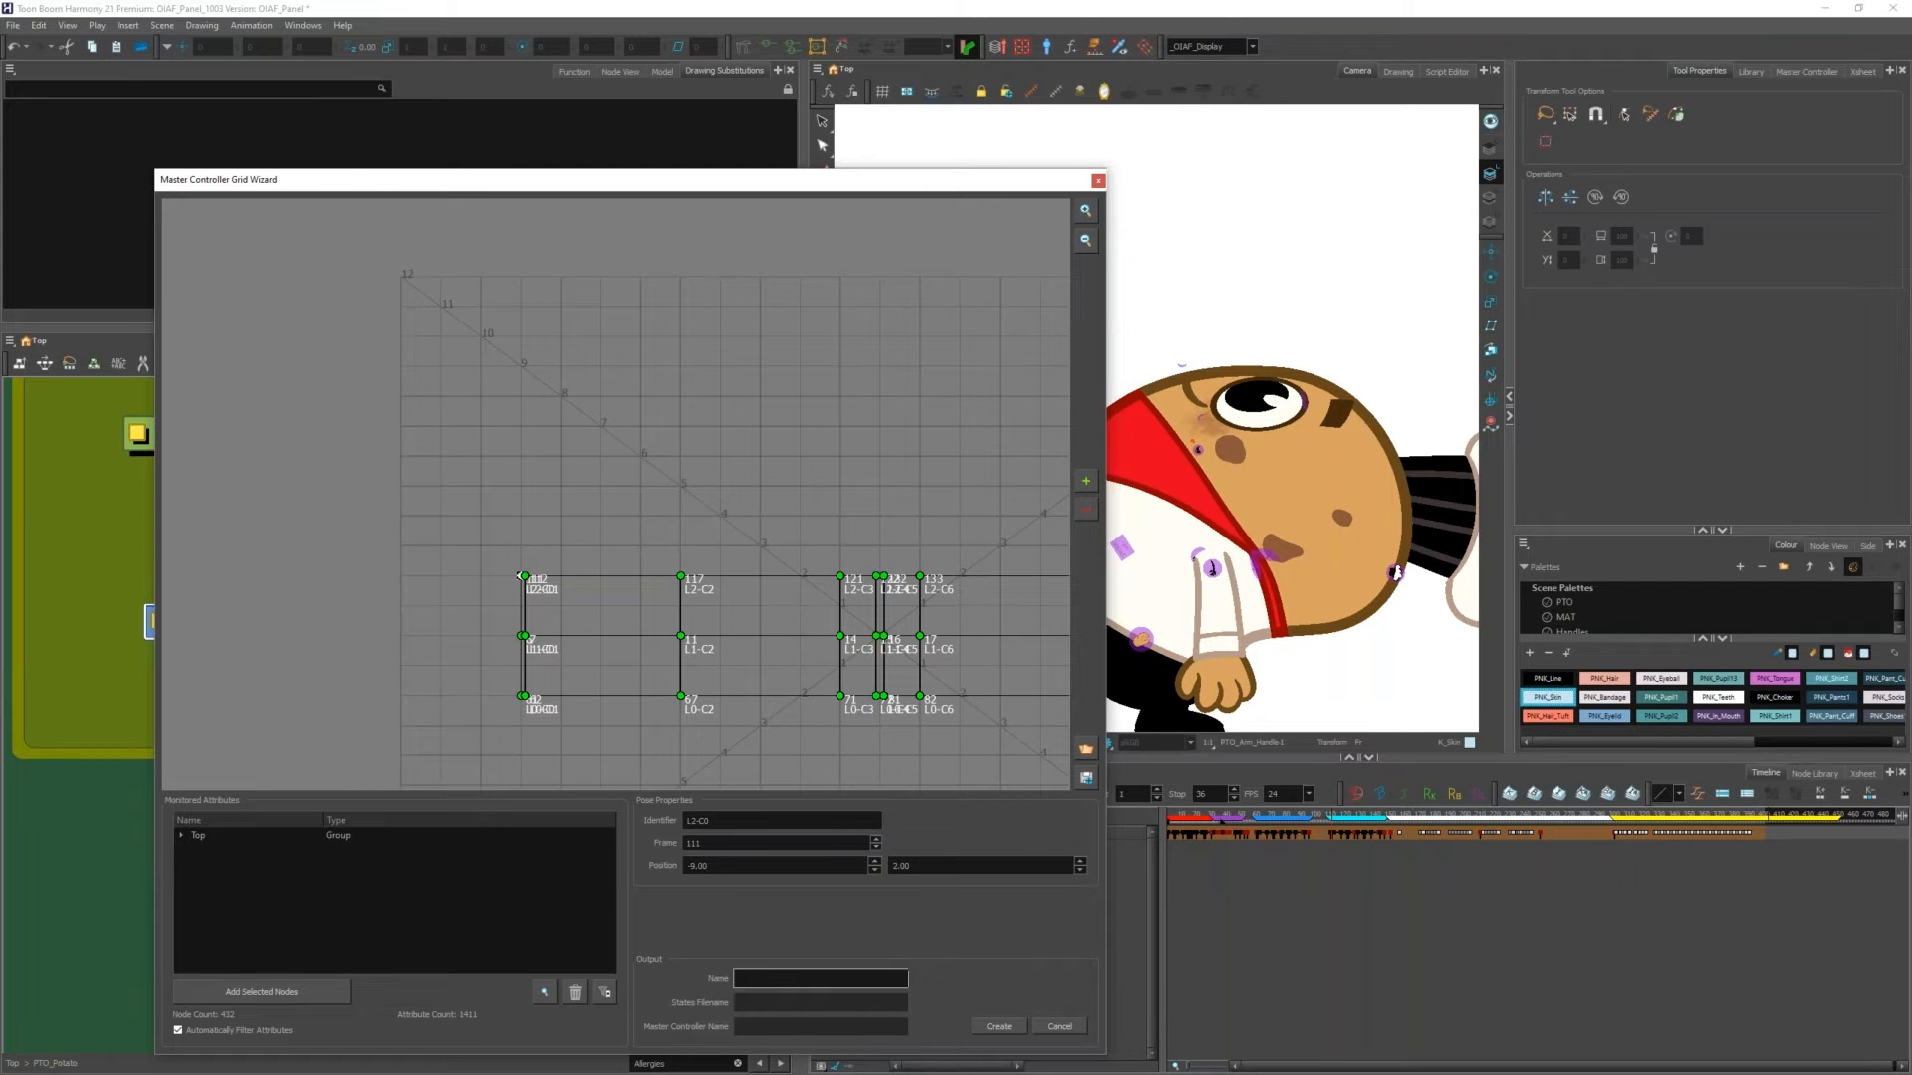
pyautogui.scroll(7, 511, 581)
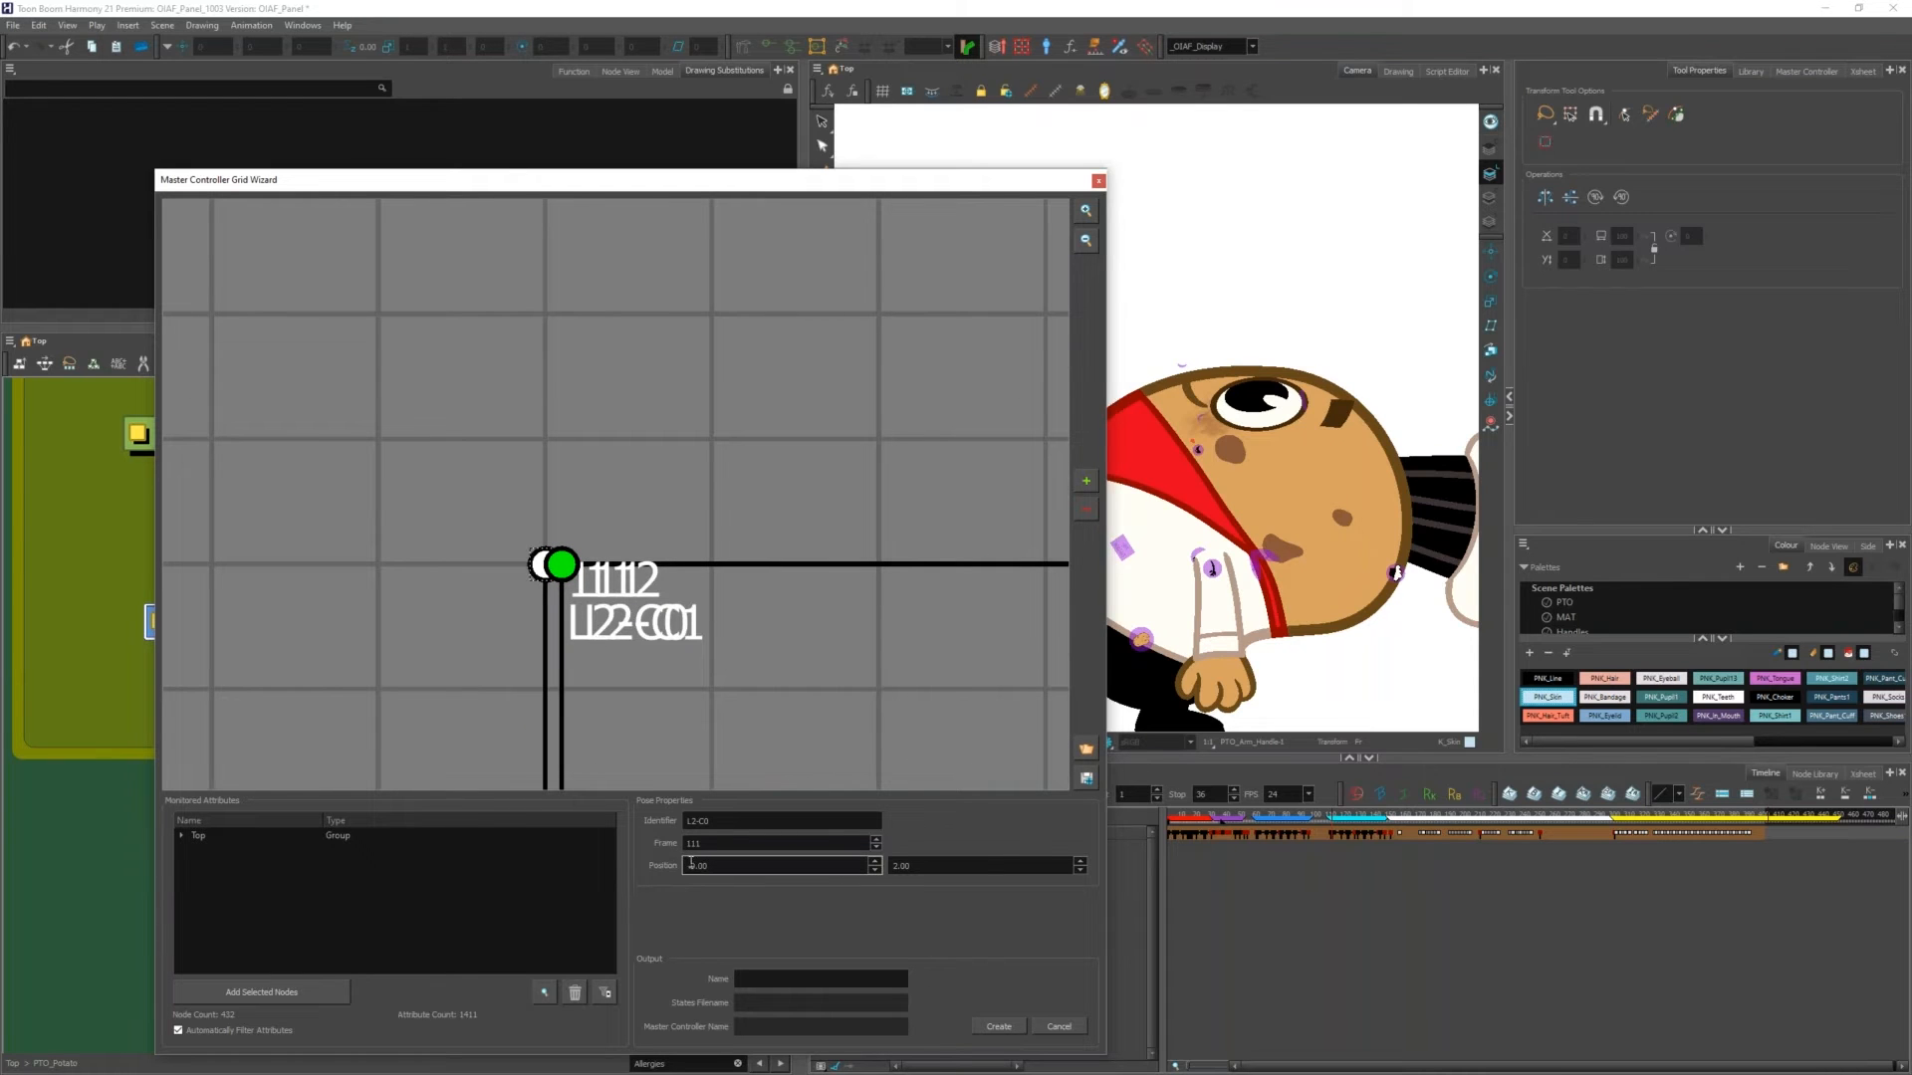
# Step: Try a horizontal position of -92 for pose L2-C0 and revert it to -9.00
pyautogui.doubleClick(690, 866)
pyautogui.write('-92')
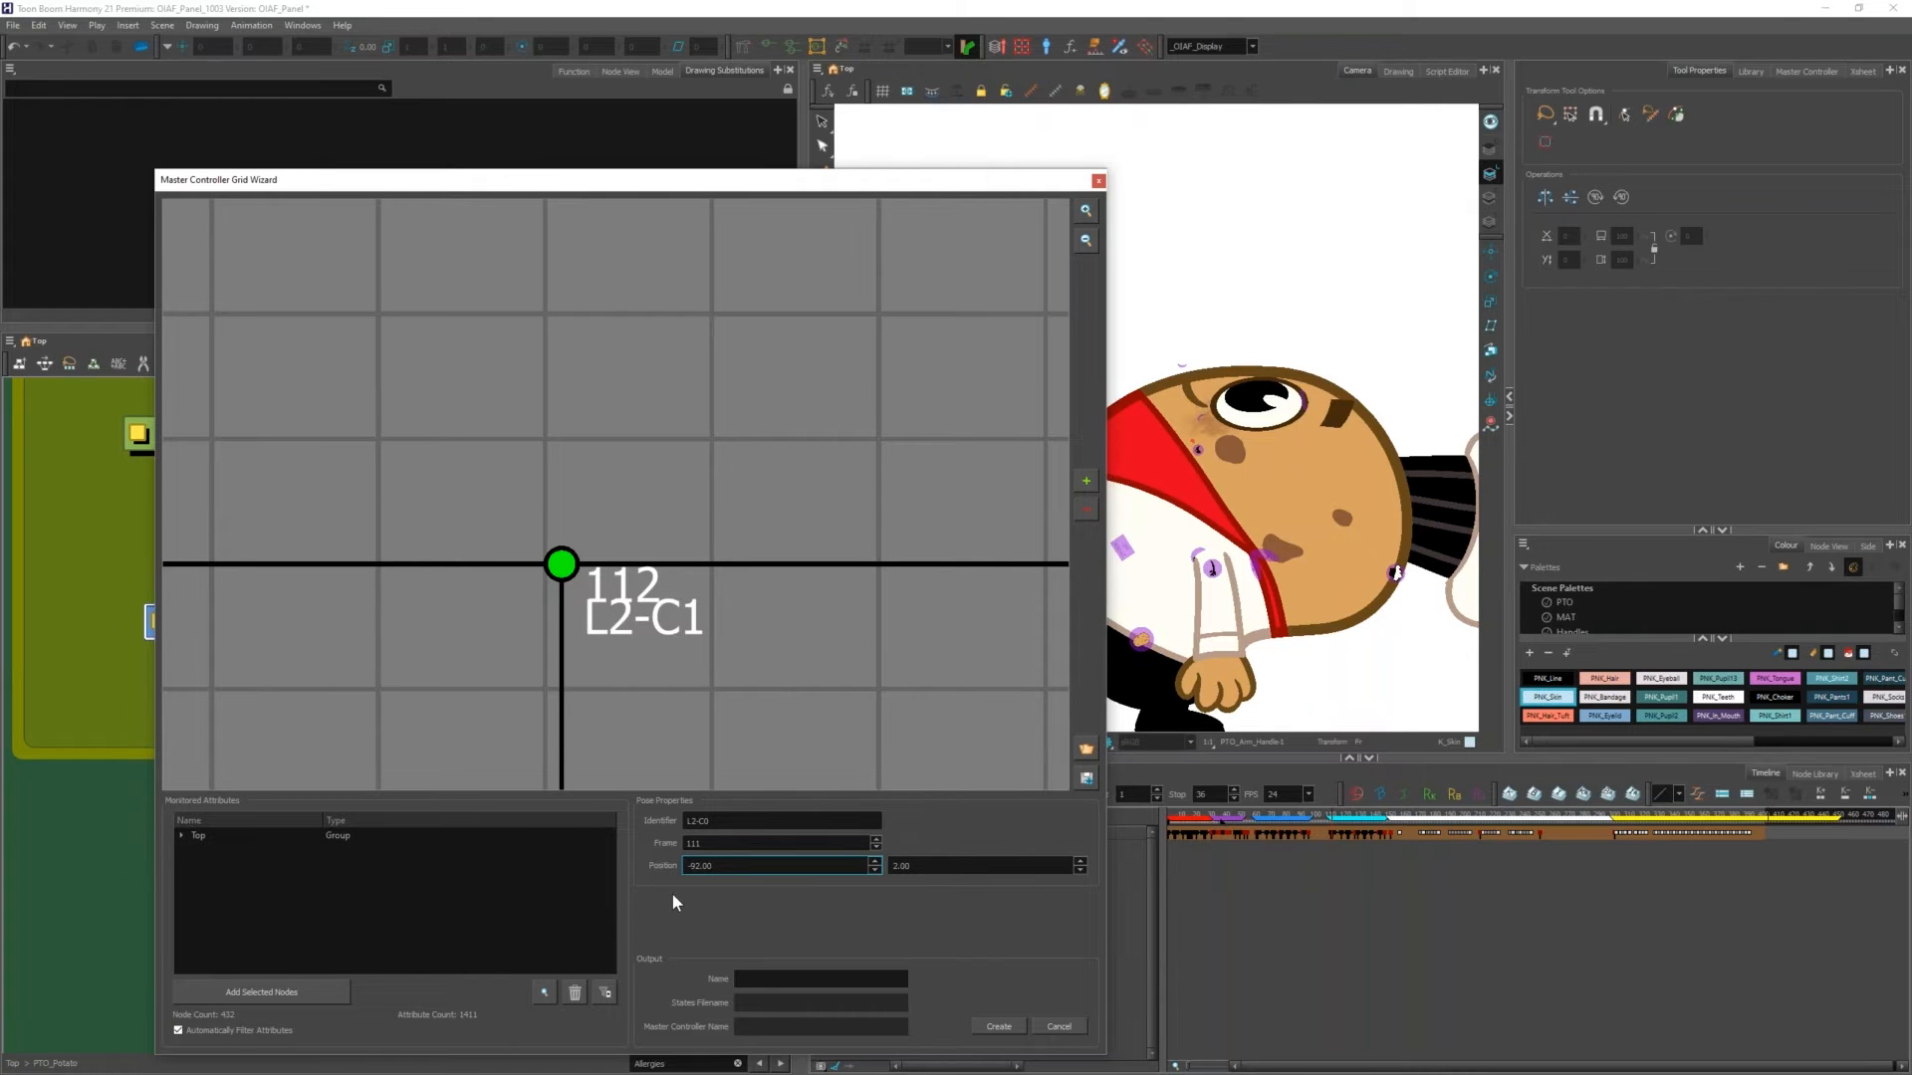
pyautogui.press('BackSpace')
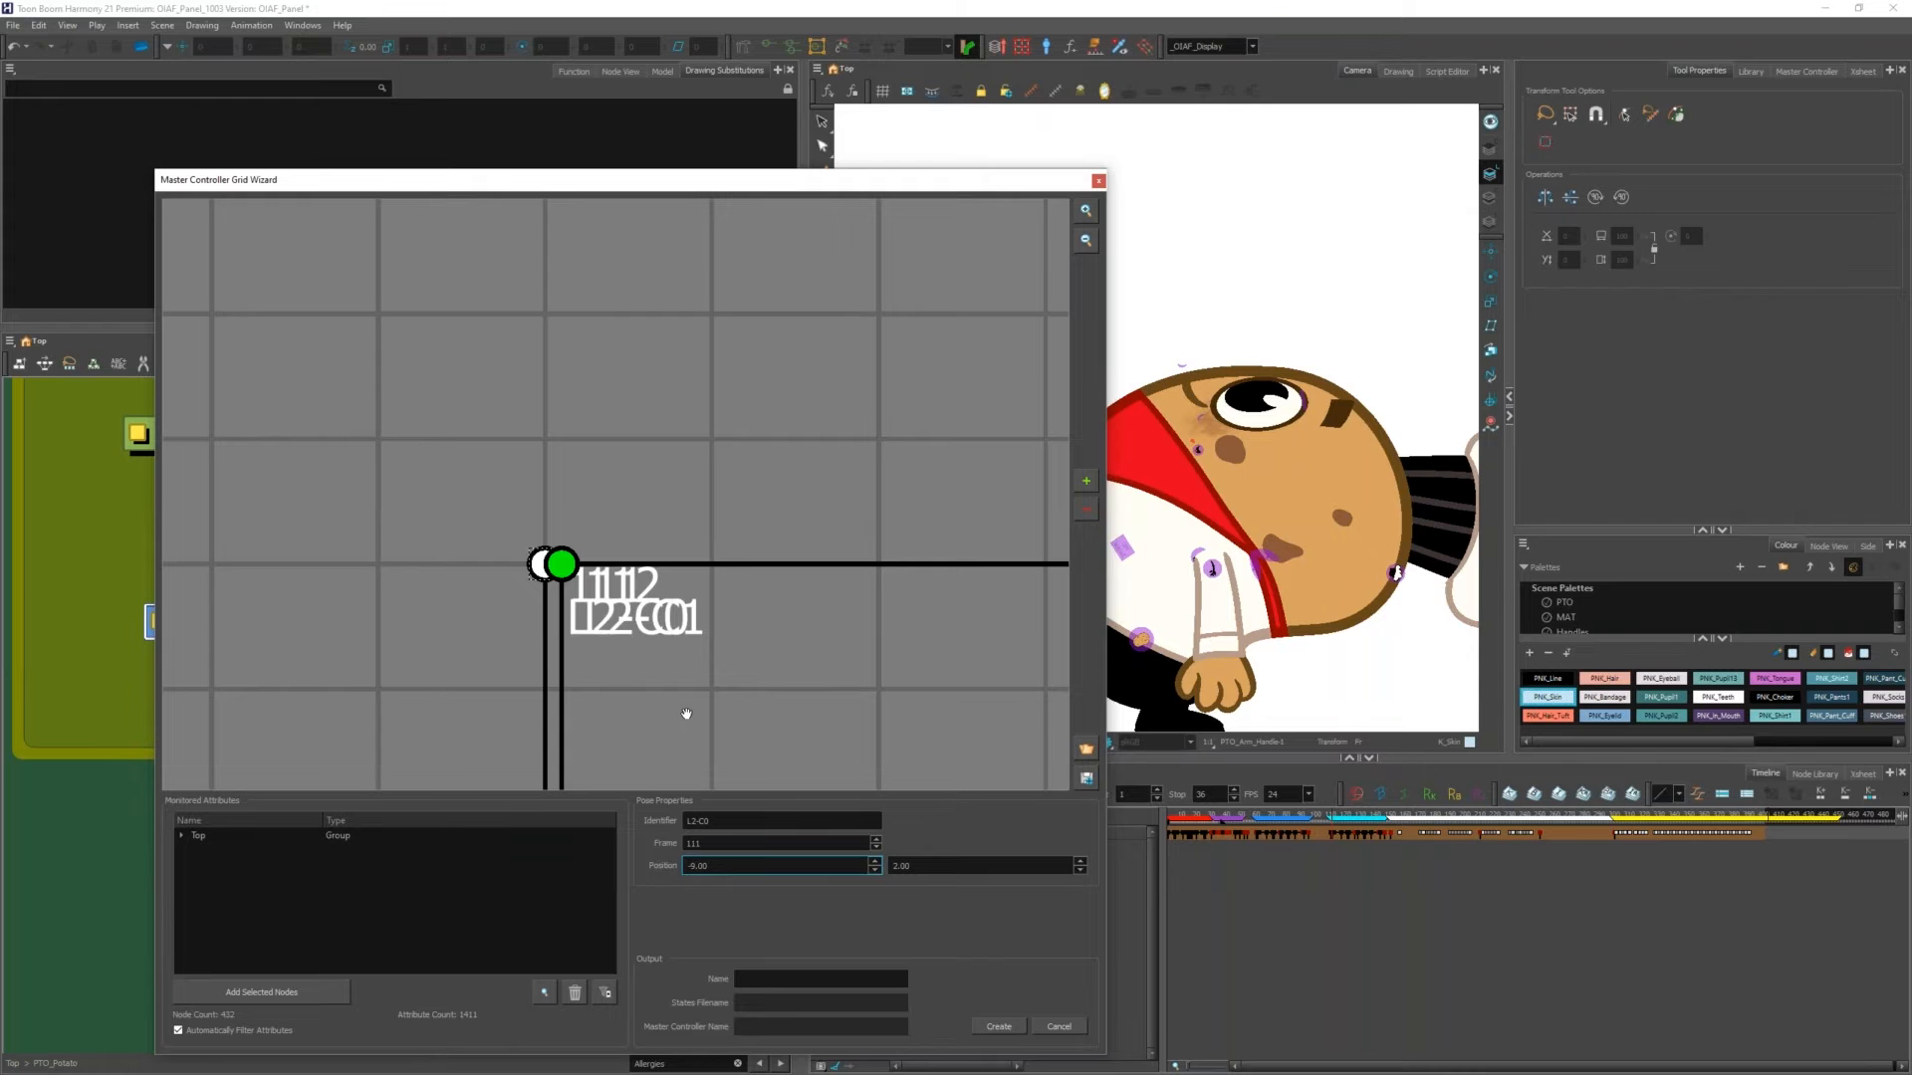
pyautogui.scroll(-3, 683, 325)
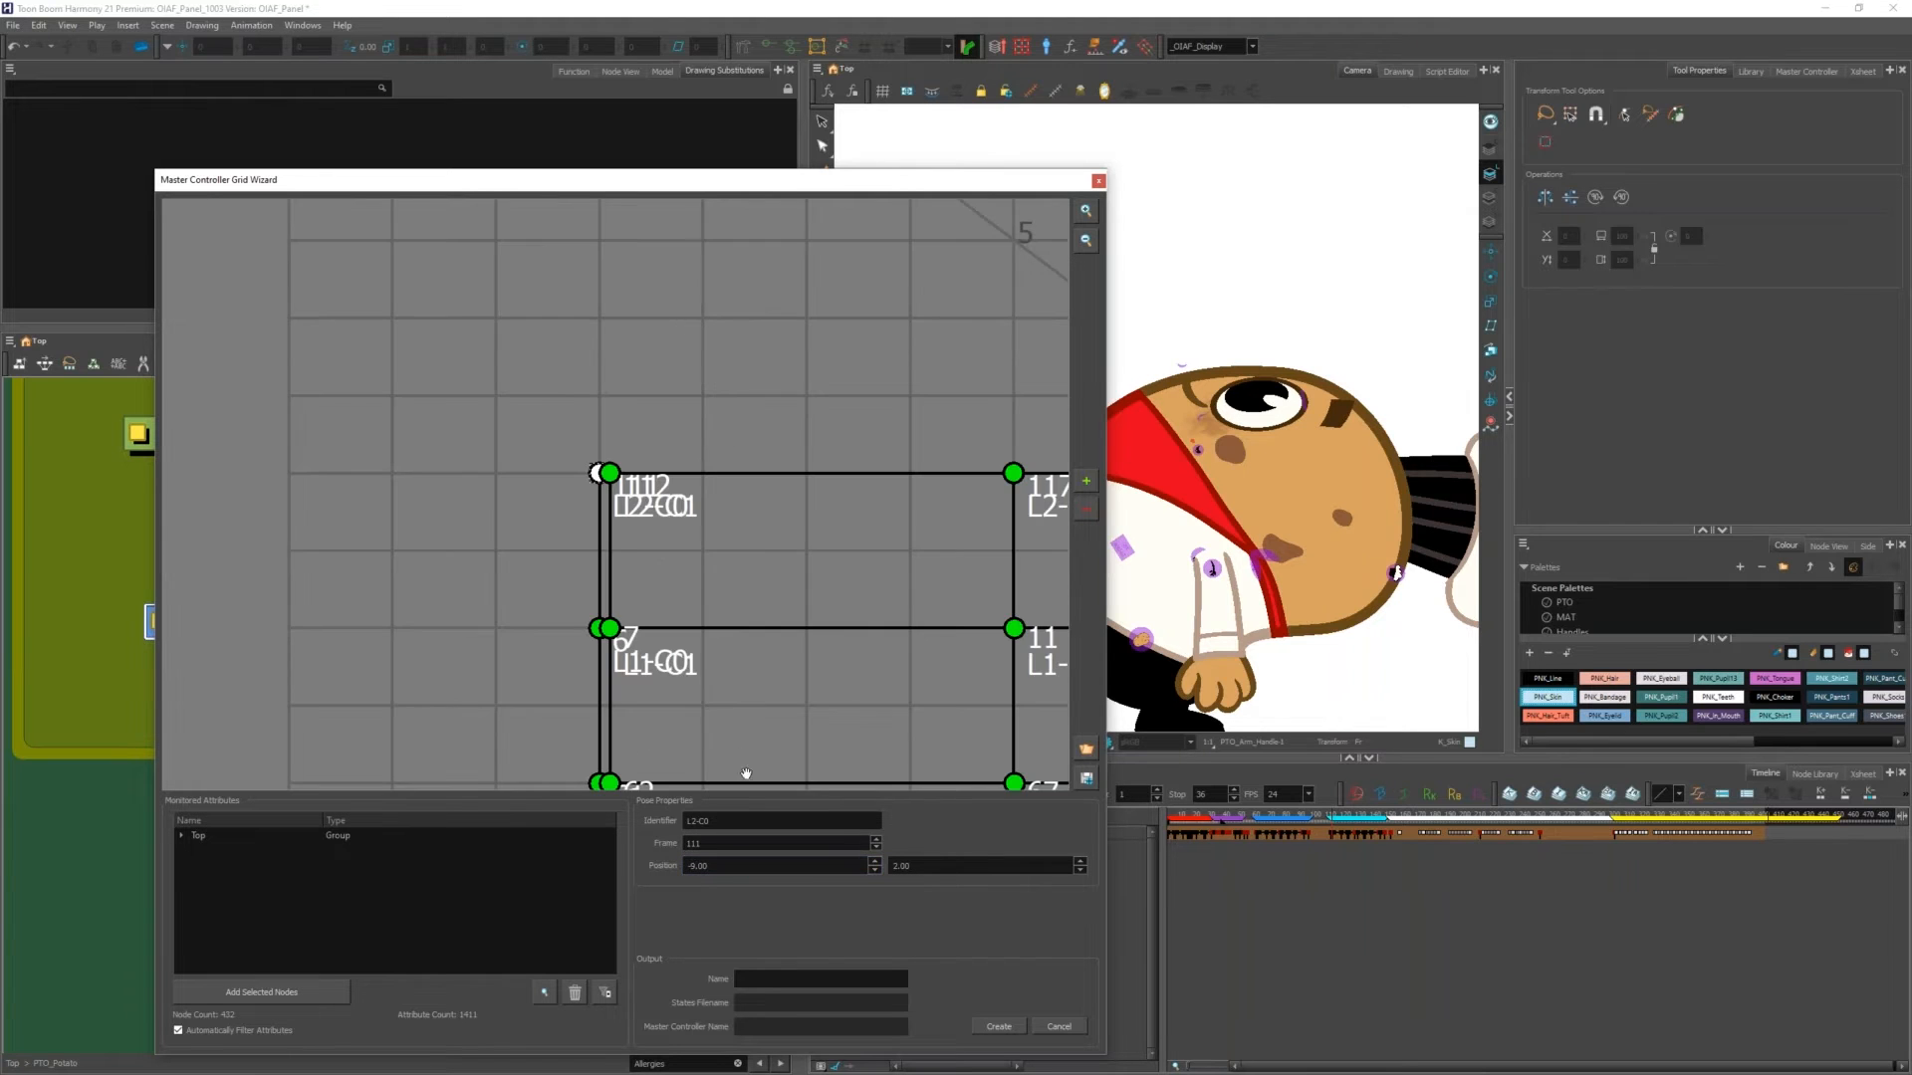
# Step: Shift pose L2-C0 and its column away from C1 to a horizontal position of -10.50
pyautogui.click(874, 865)
pyautogui.click(875, 870)
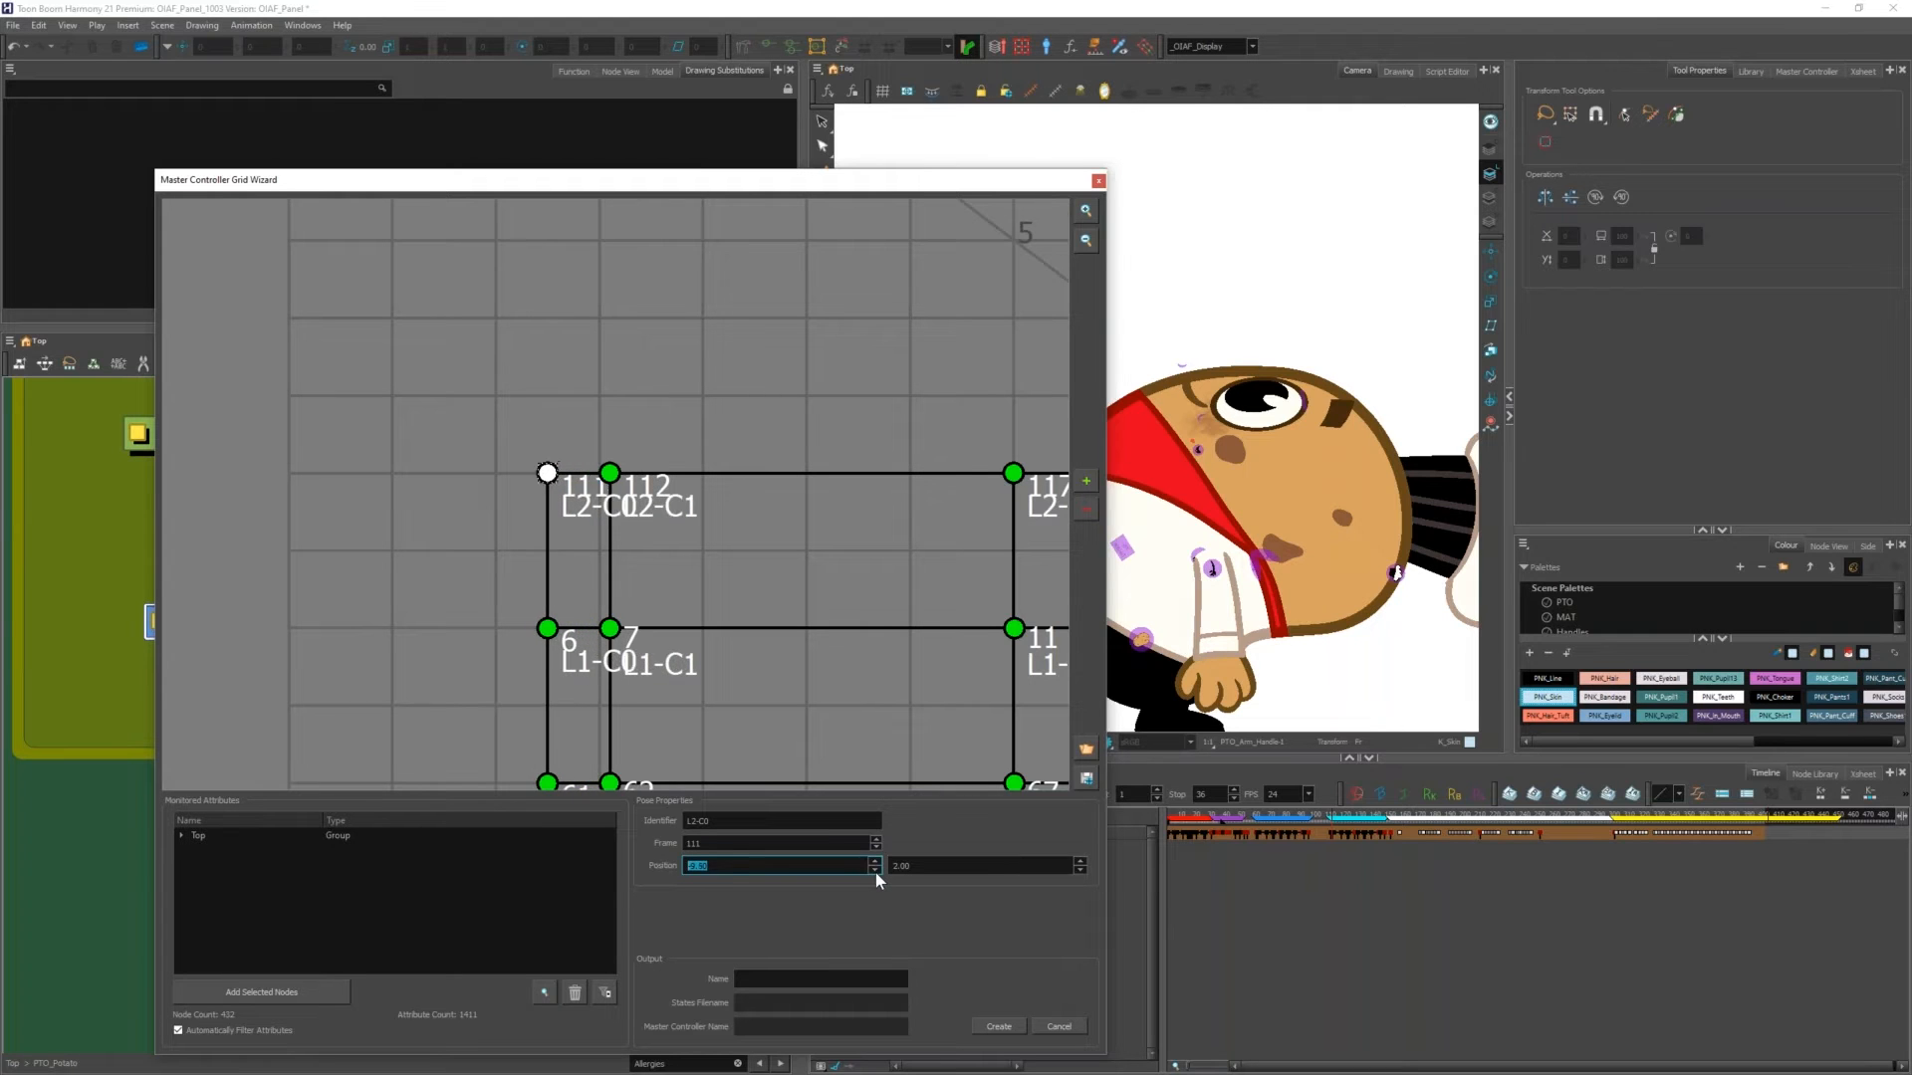
pyautogui.click(873, 862)
pyautogui.click(874, 869)
pyautogui.click(874, 870)
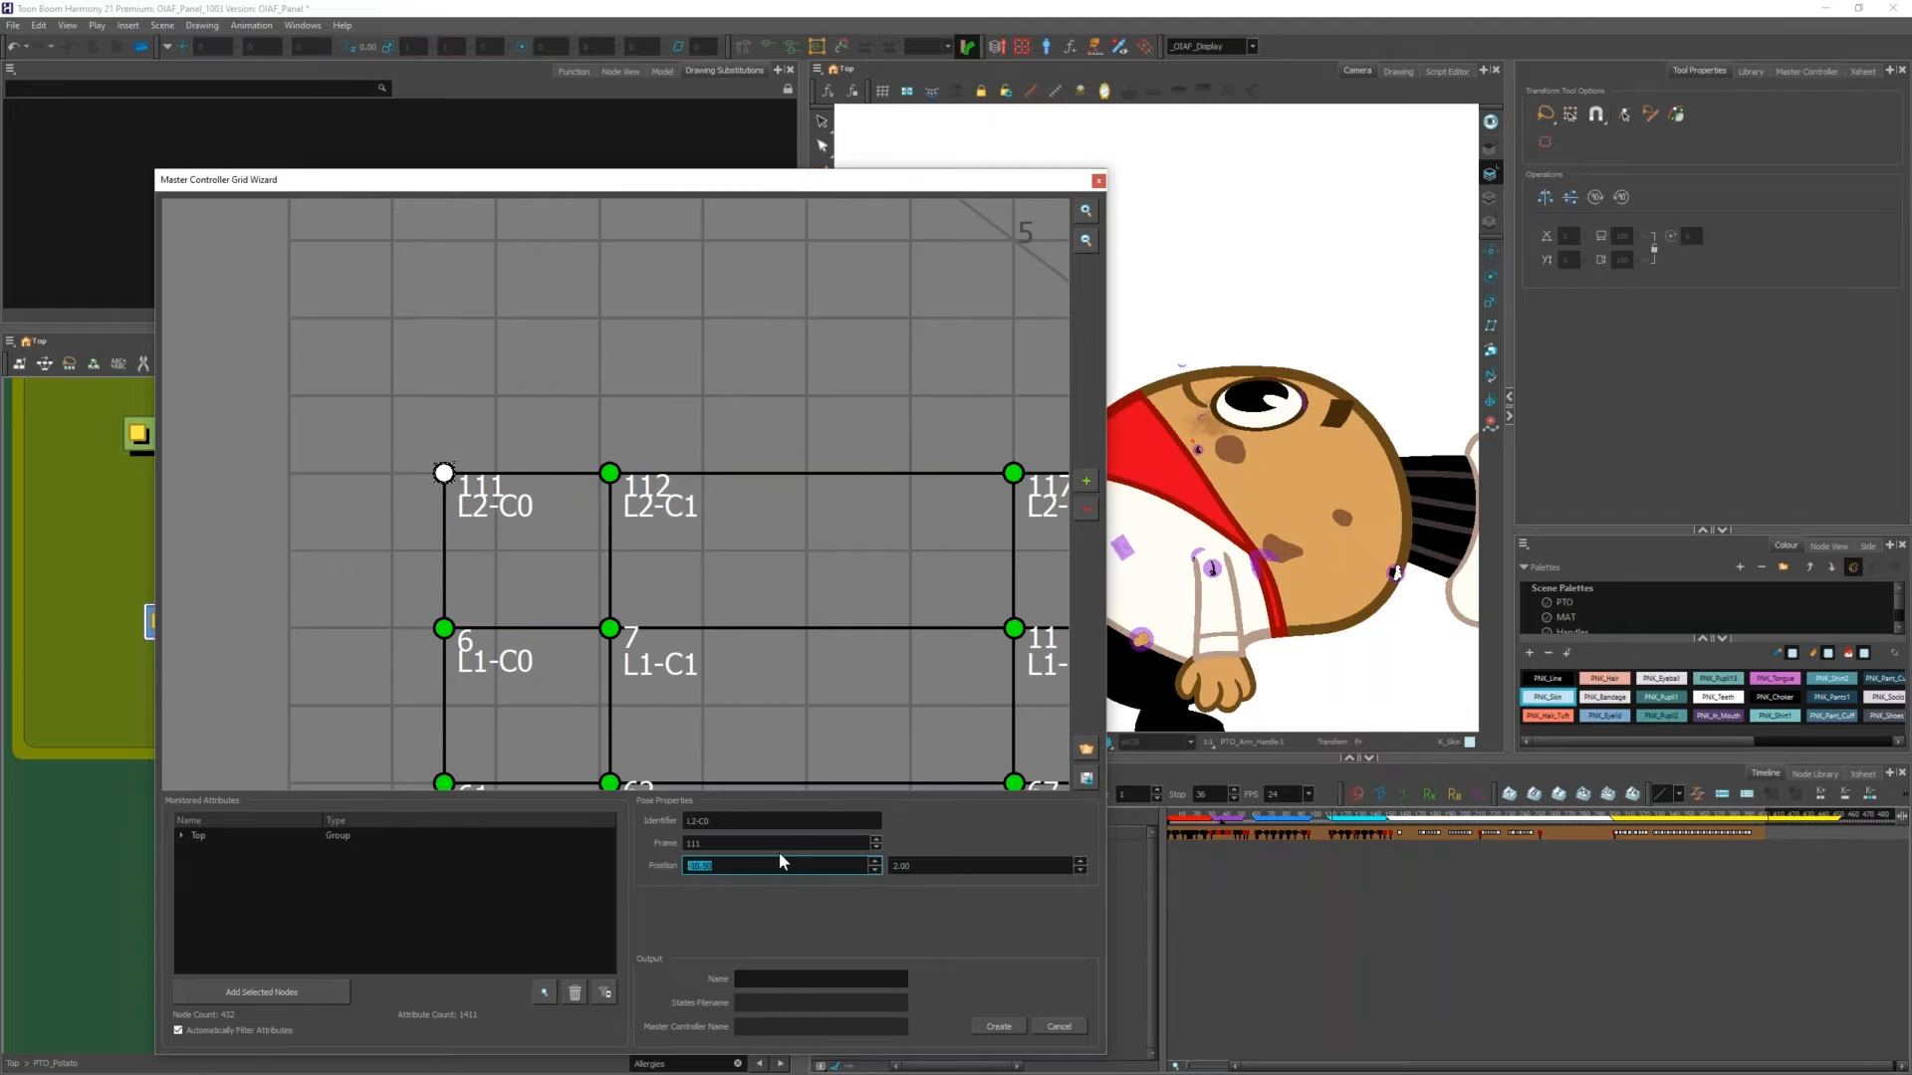
pyautogui.click(701, 868)
pyautogui.scroll(-5, 449, 538)
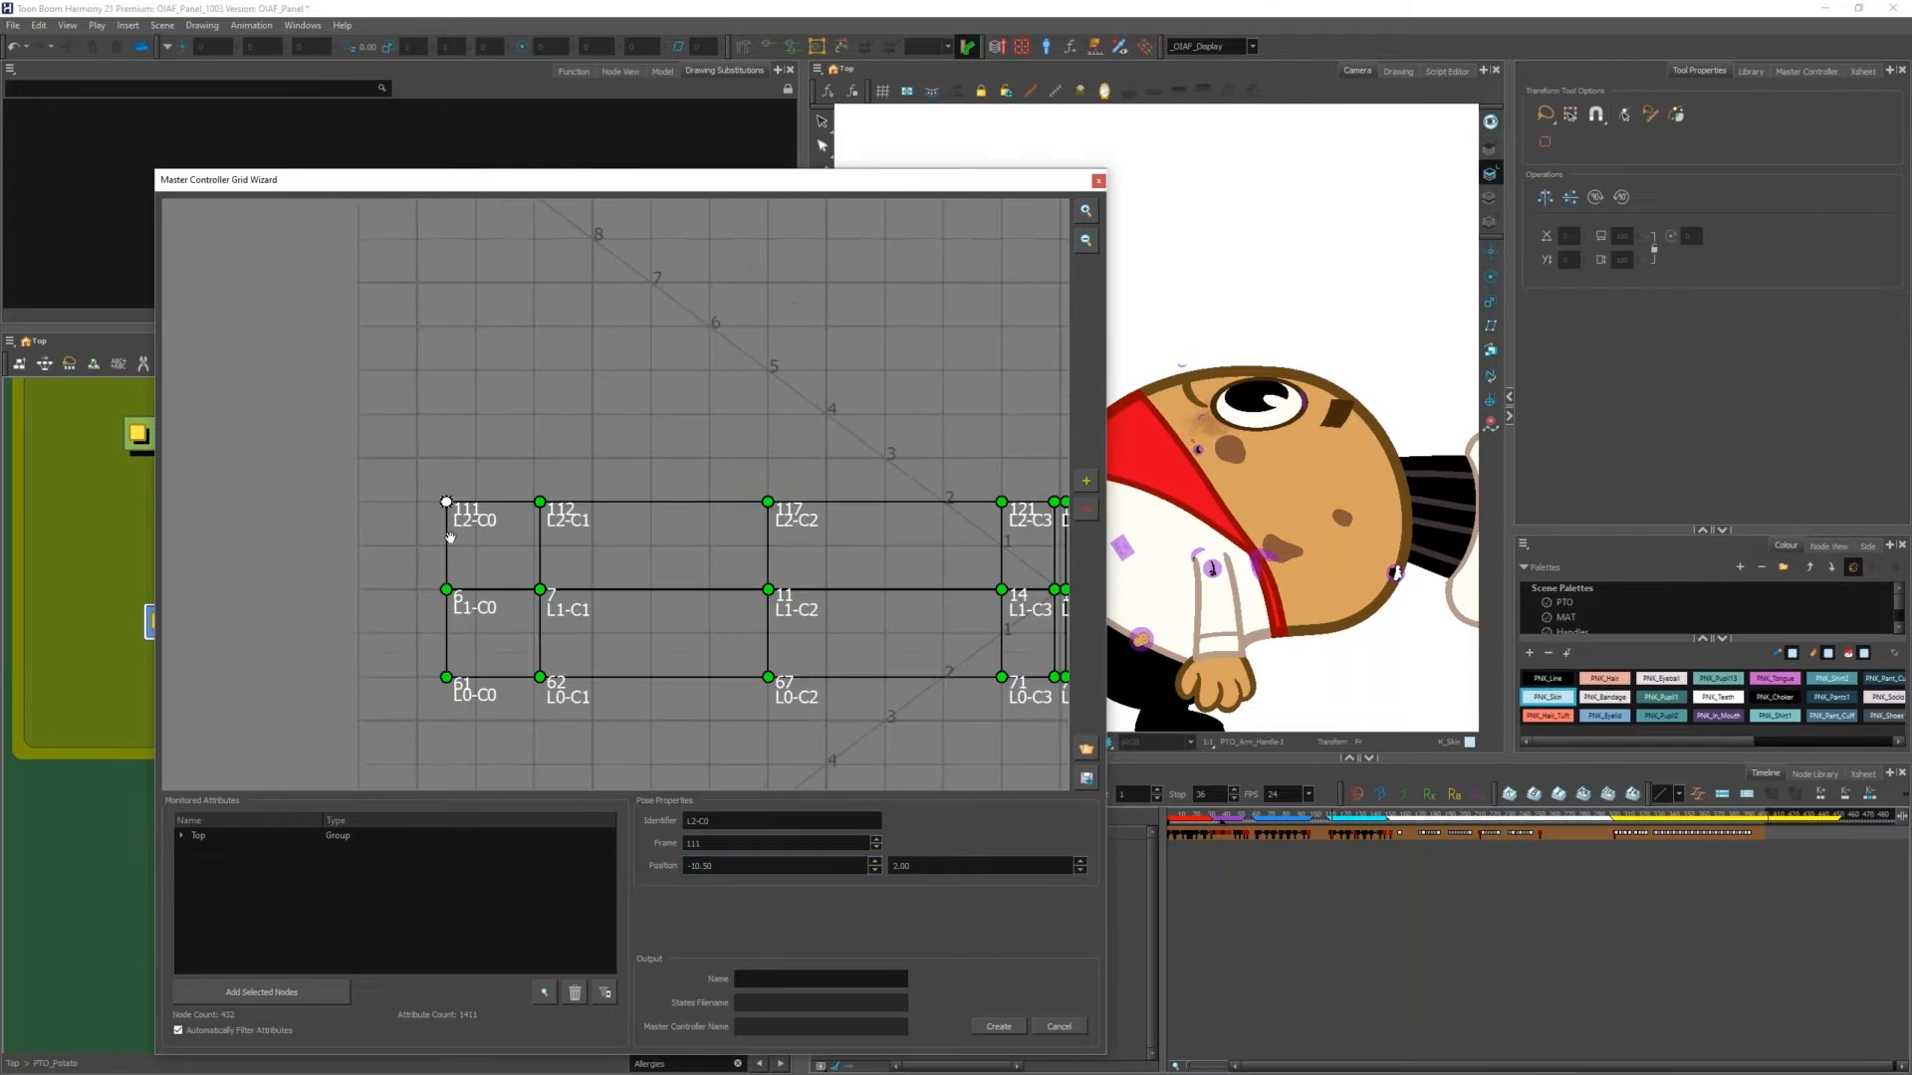
# Step: Move pose L2-C0 out to -11.00 and back to -9.50, and close the Grid Wizard without creating a controller
pyautogui.click(875, 870)
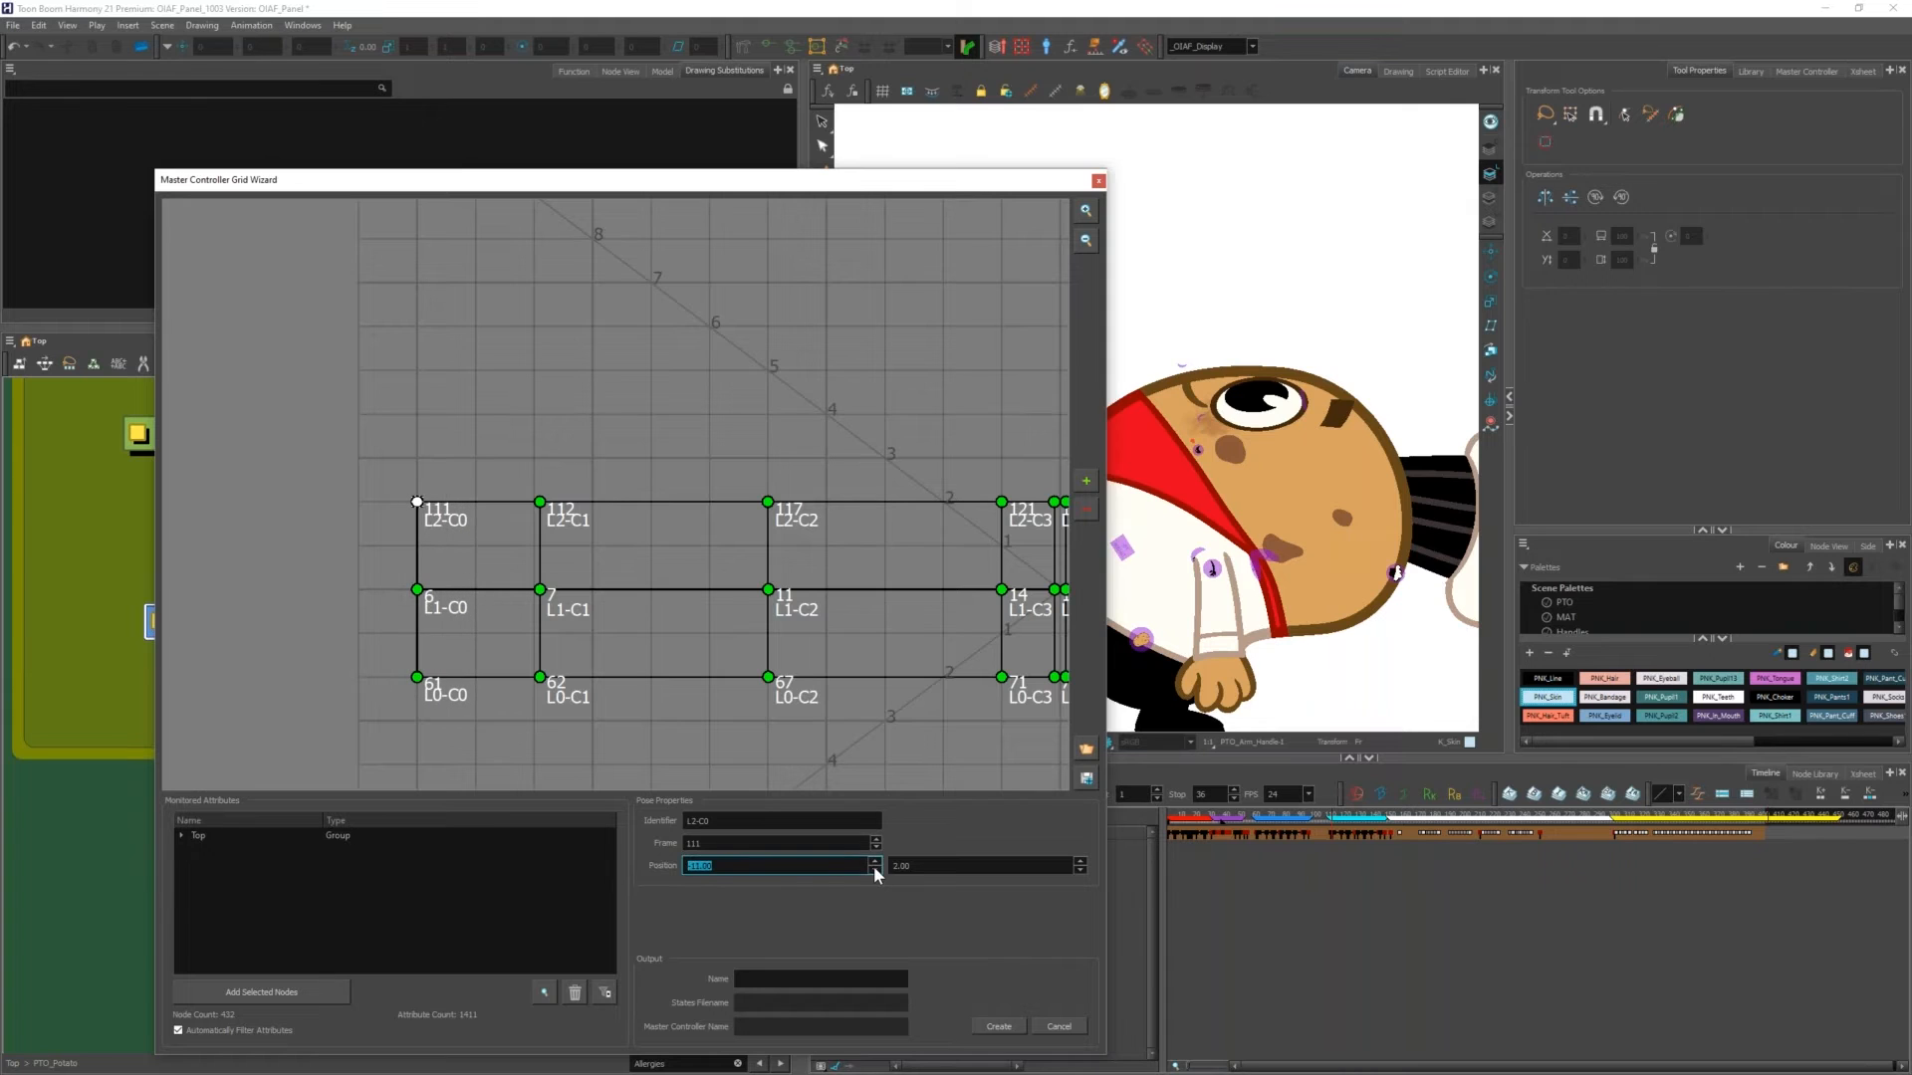
pyautogui.click(874, 864)
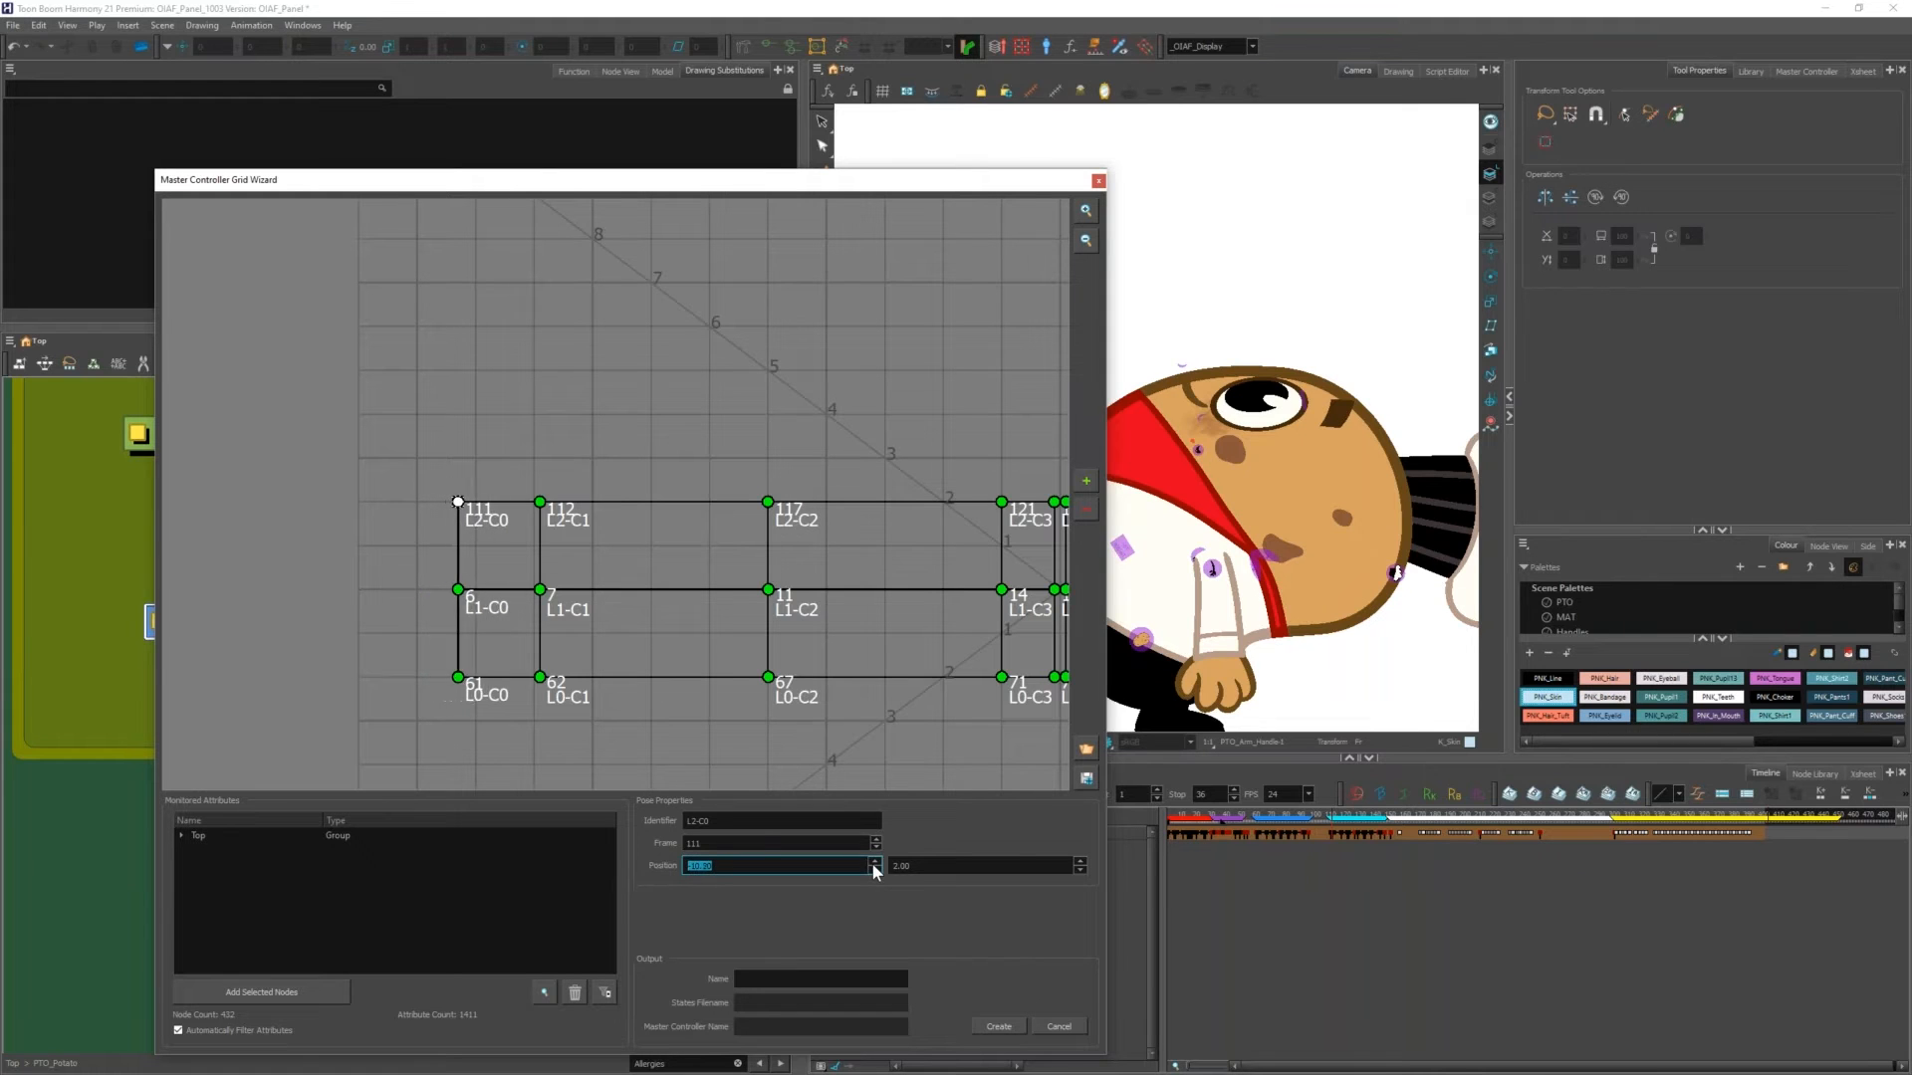
pyautogui.click(874, 865)
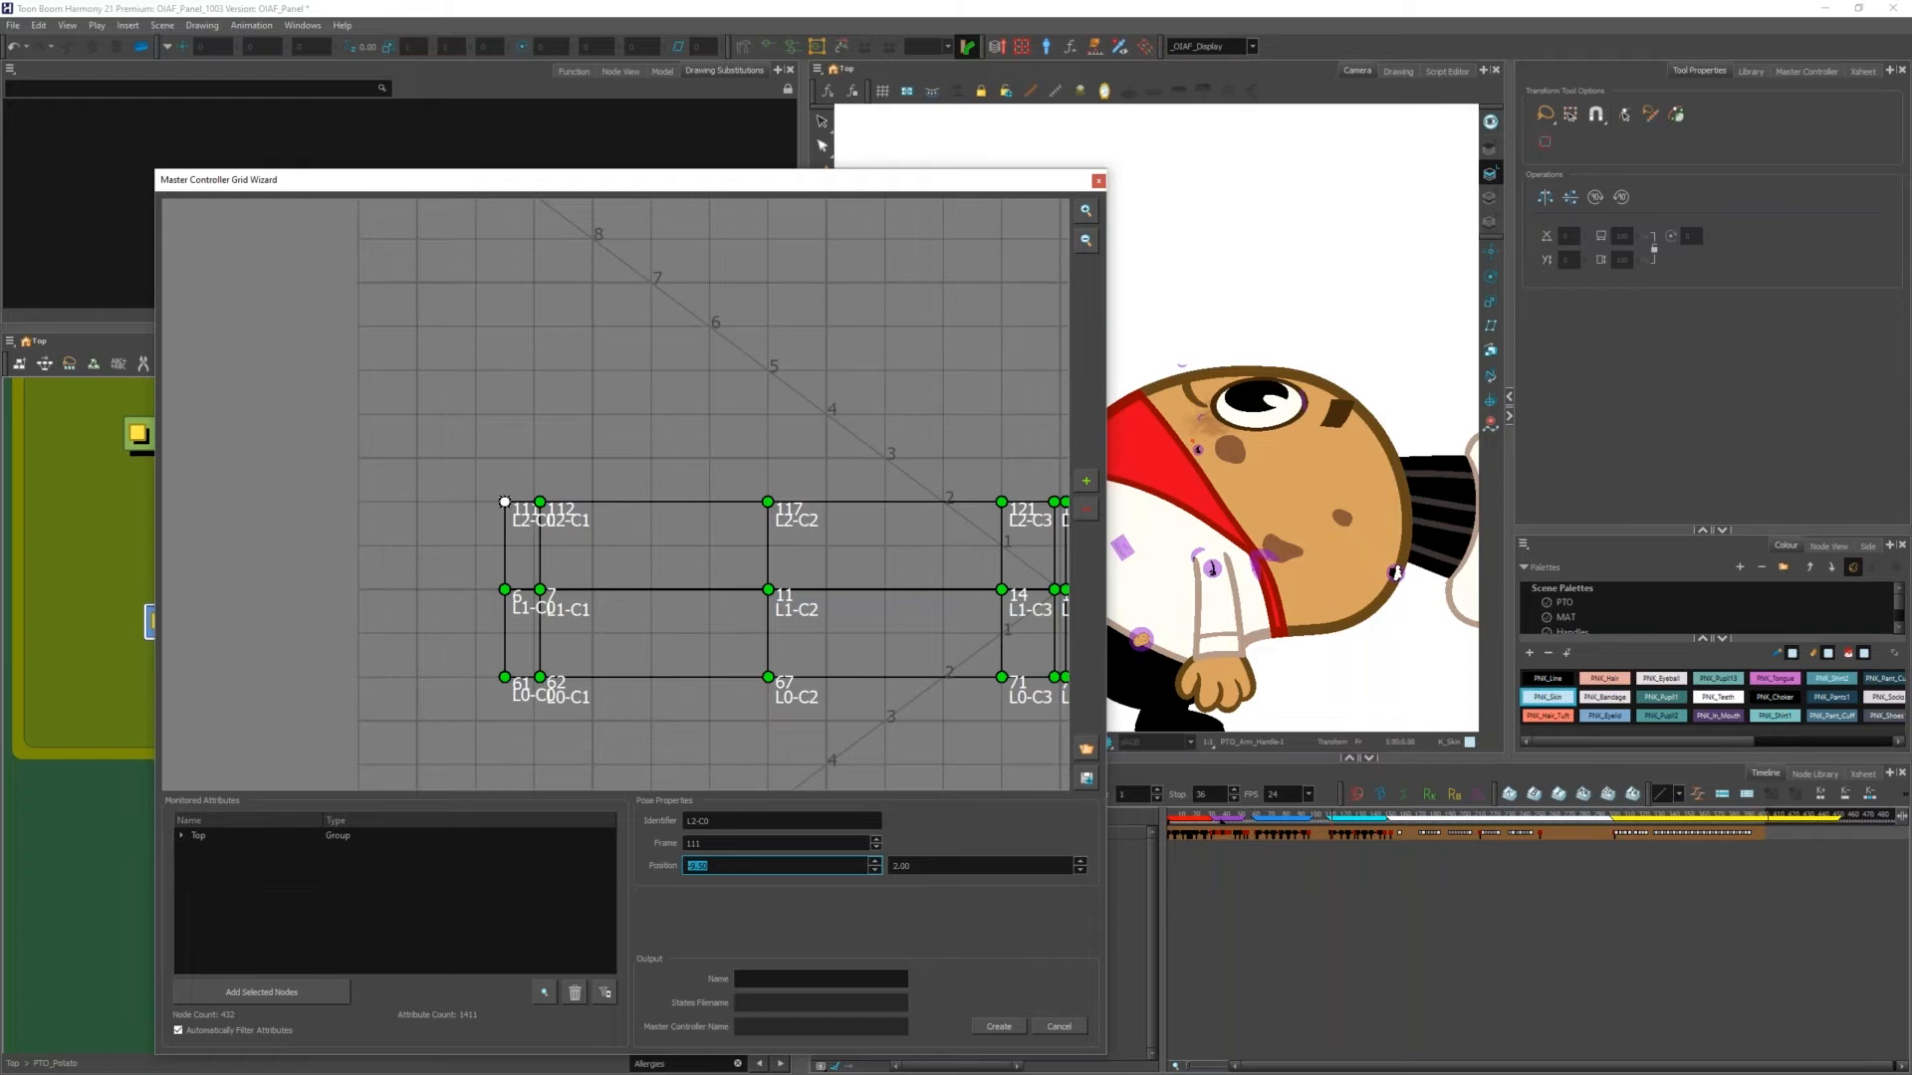
pyautogui.click(1098, 181)
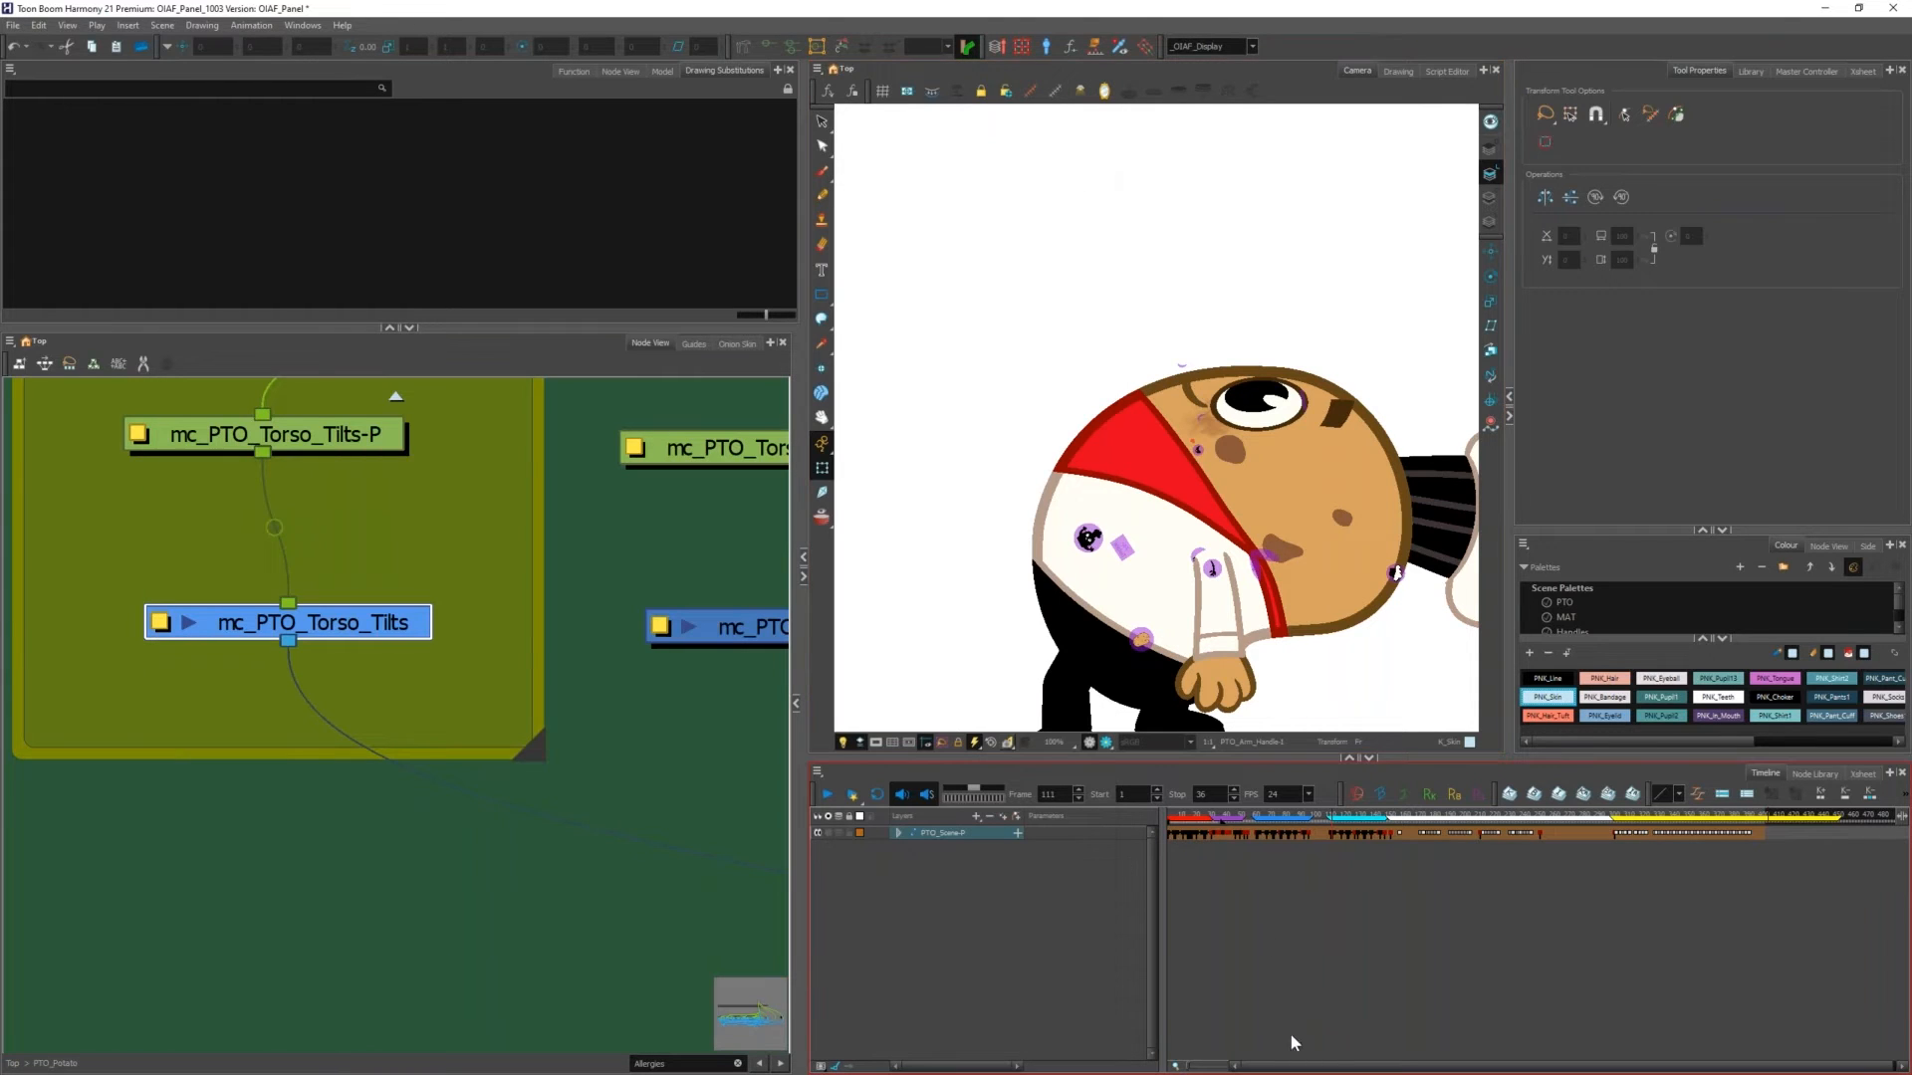
# Step: Select frame 16 of PTO_Scene-P on the enlarged timeline and look up its Mark Frame options
pyautogui.scroll(3, 1236, 827)
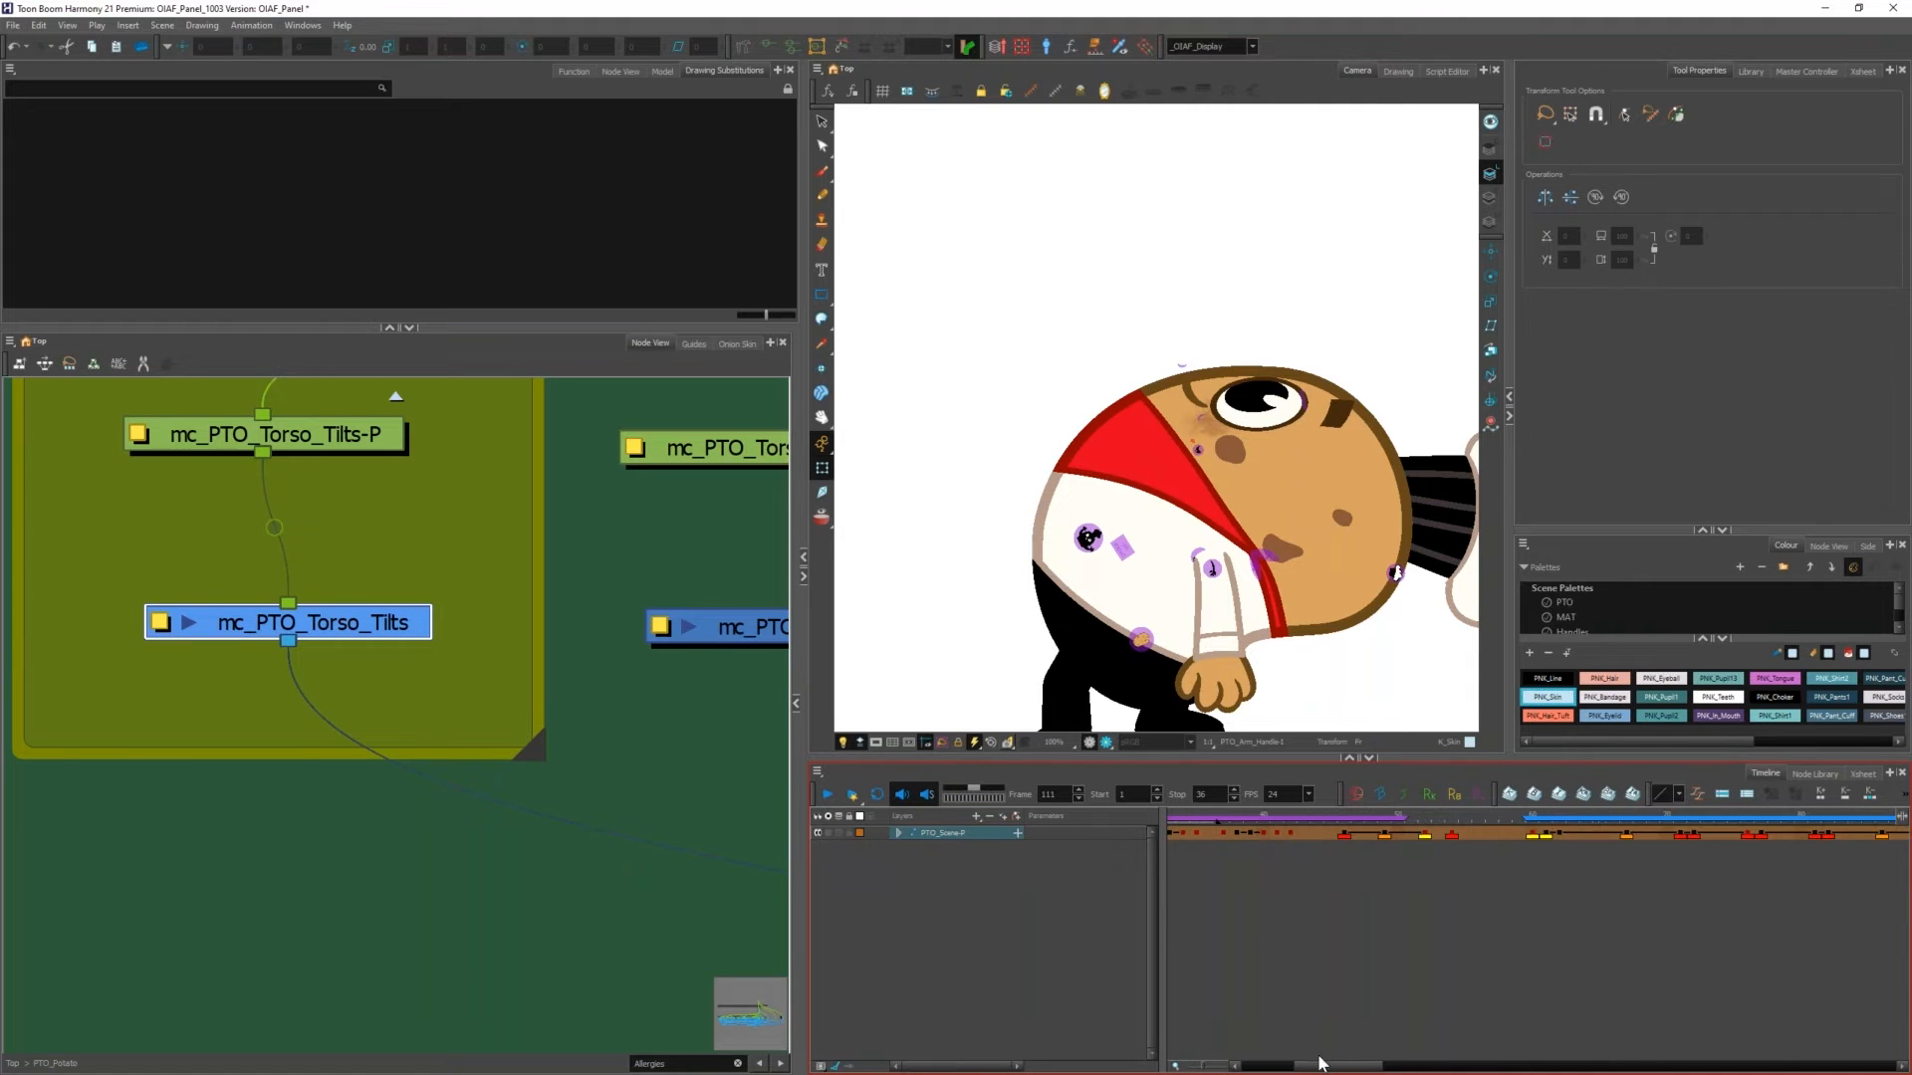
pyautogui.moveTo(1334, 1065); pyautogui.dragTo(1156, 954)
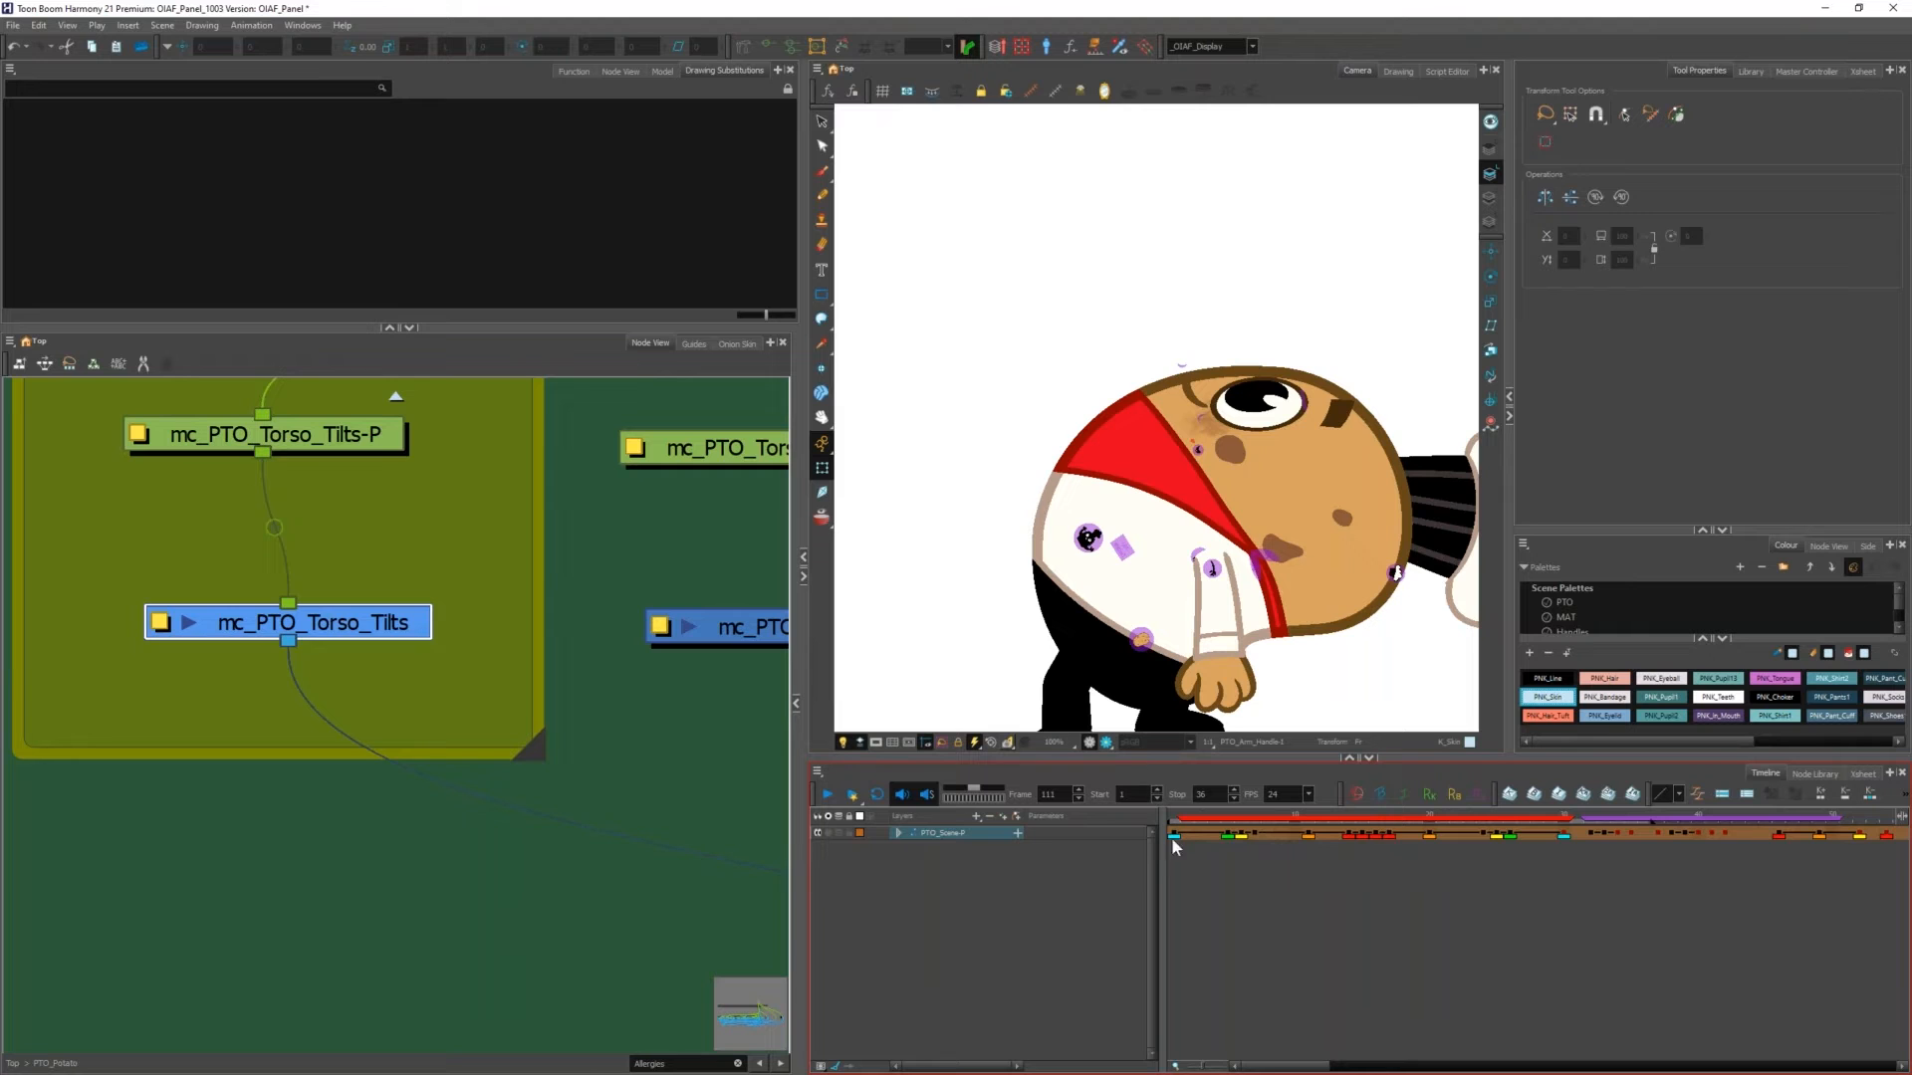
pyautogui.click(1381, 834)
pyautogui.rightClick(1377, 830)
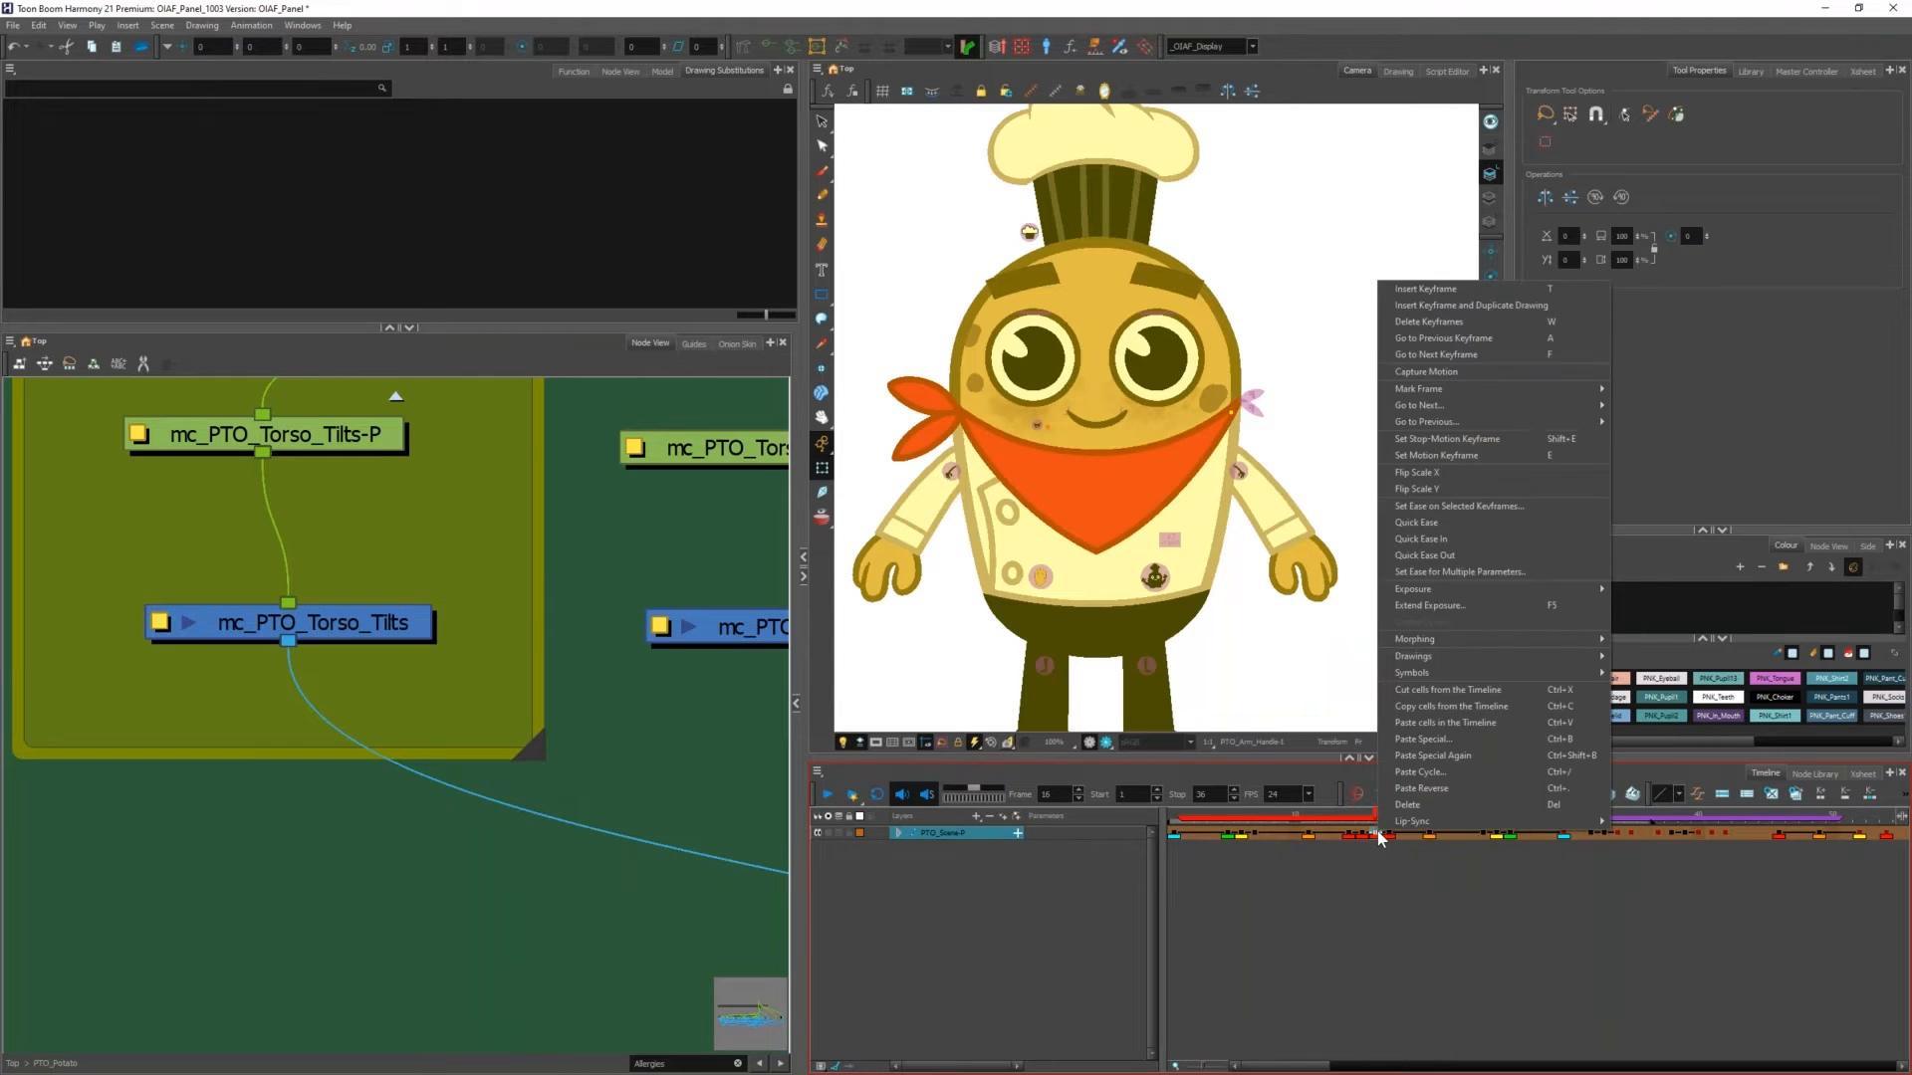
pyautogui.moveTo(1419, 393)
# Step: Remove the frame markers from frames 1 to 30 of PTO_Scene-P, check frame 16, and undo the removal
pyautogui.click(1173, 834)
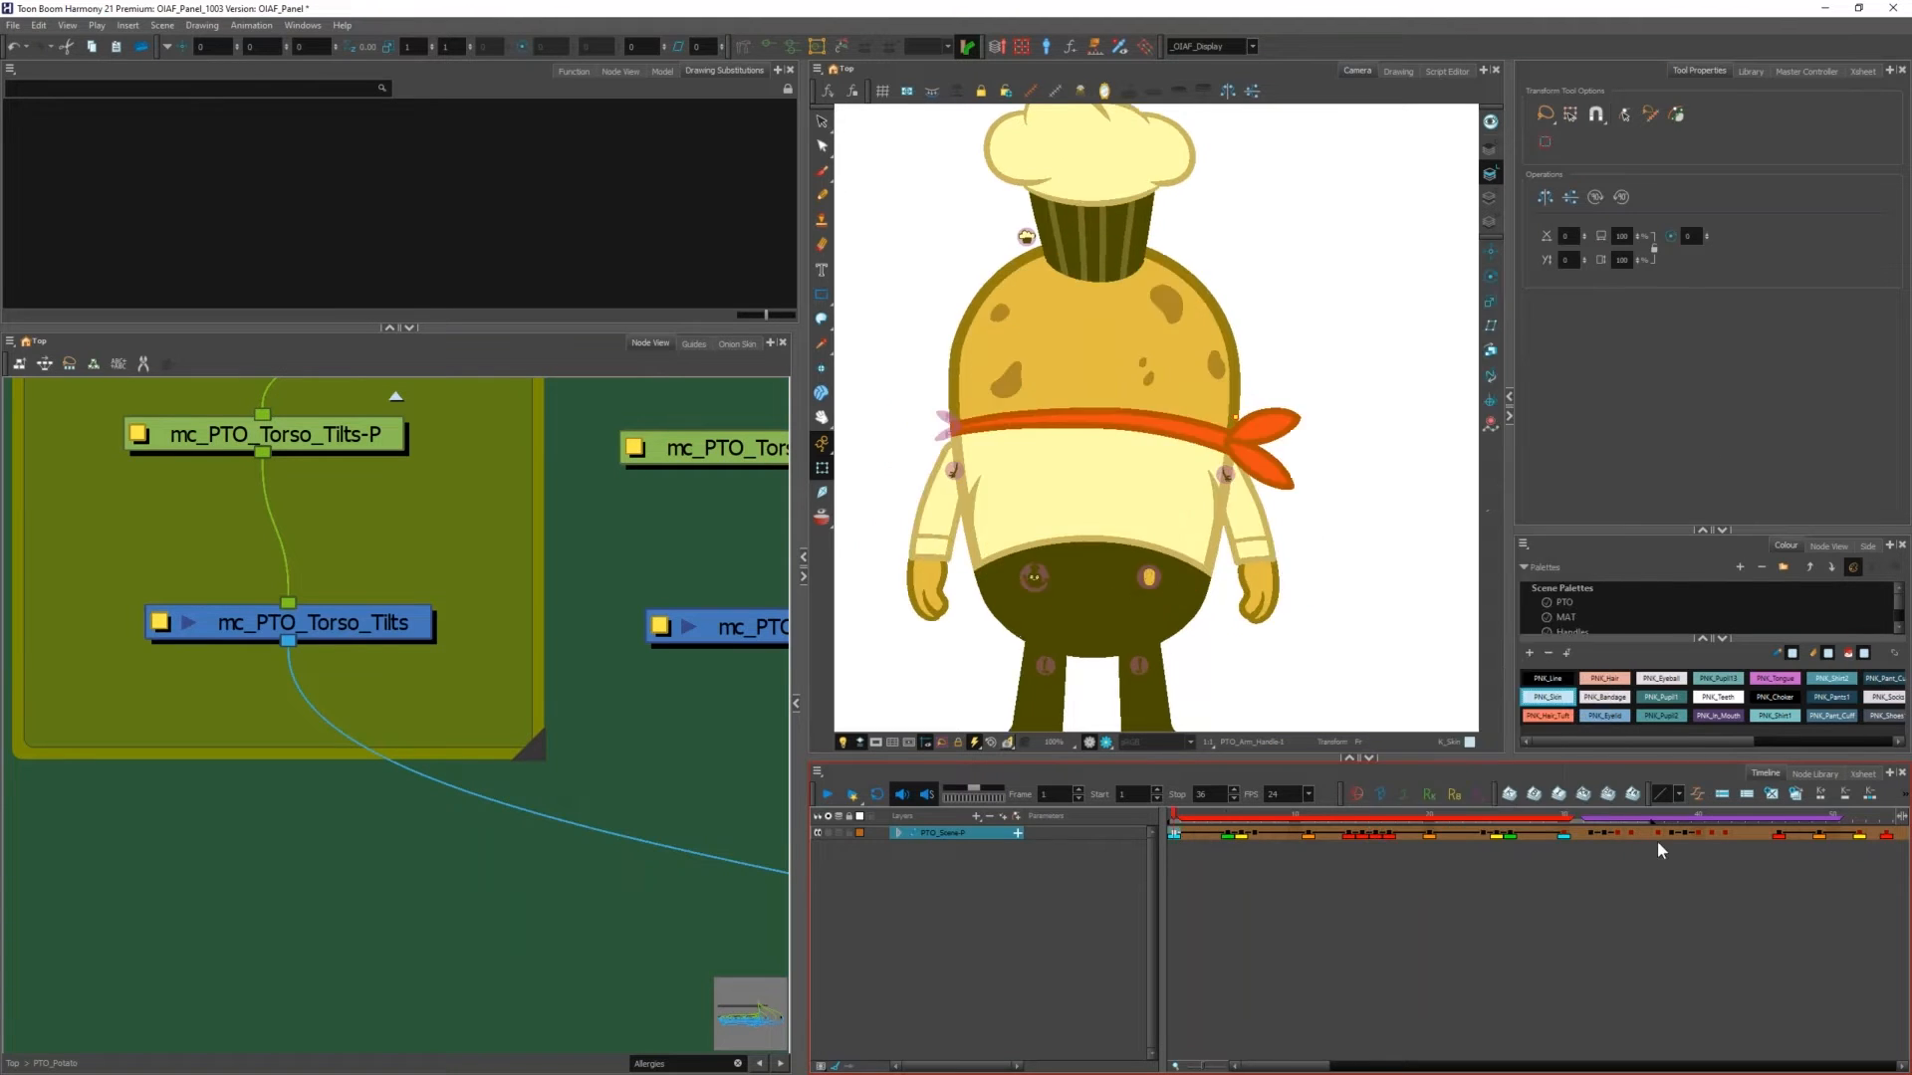
pyautogui.keyDown('shift'); pyautogui.click(1563, 832); pyautogui.keyUp('shift')
pyautogui.rightClick(1563, 832)
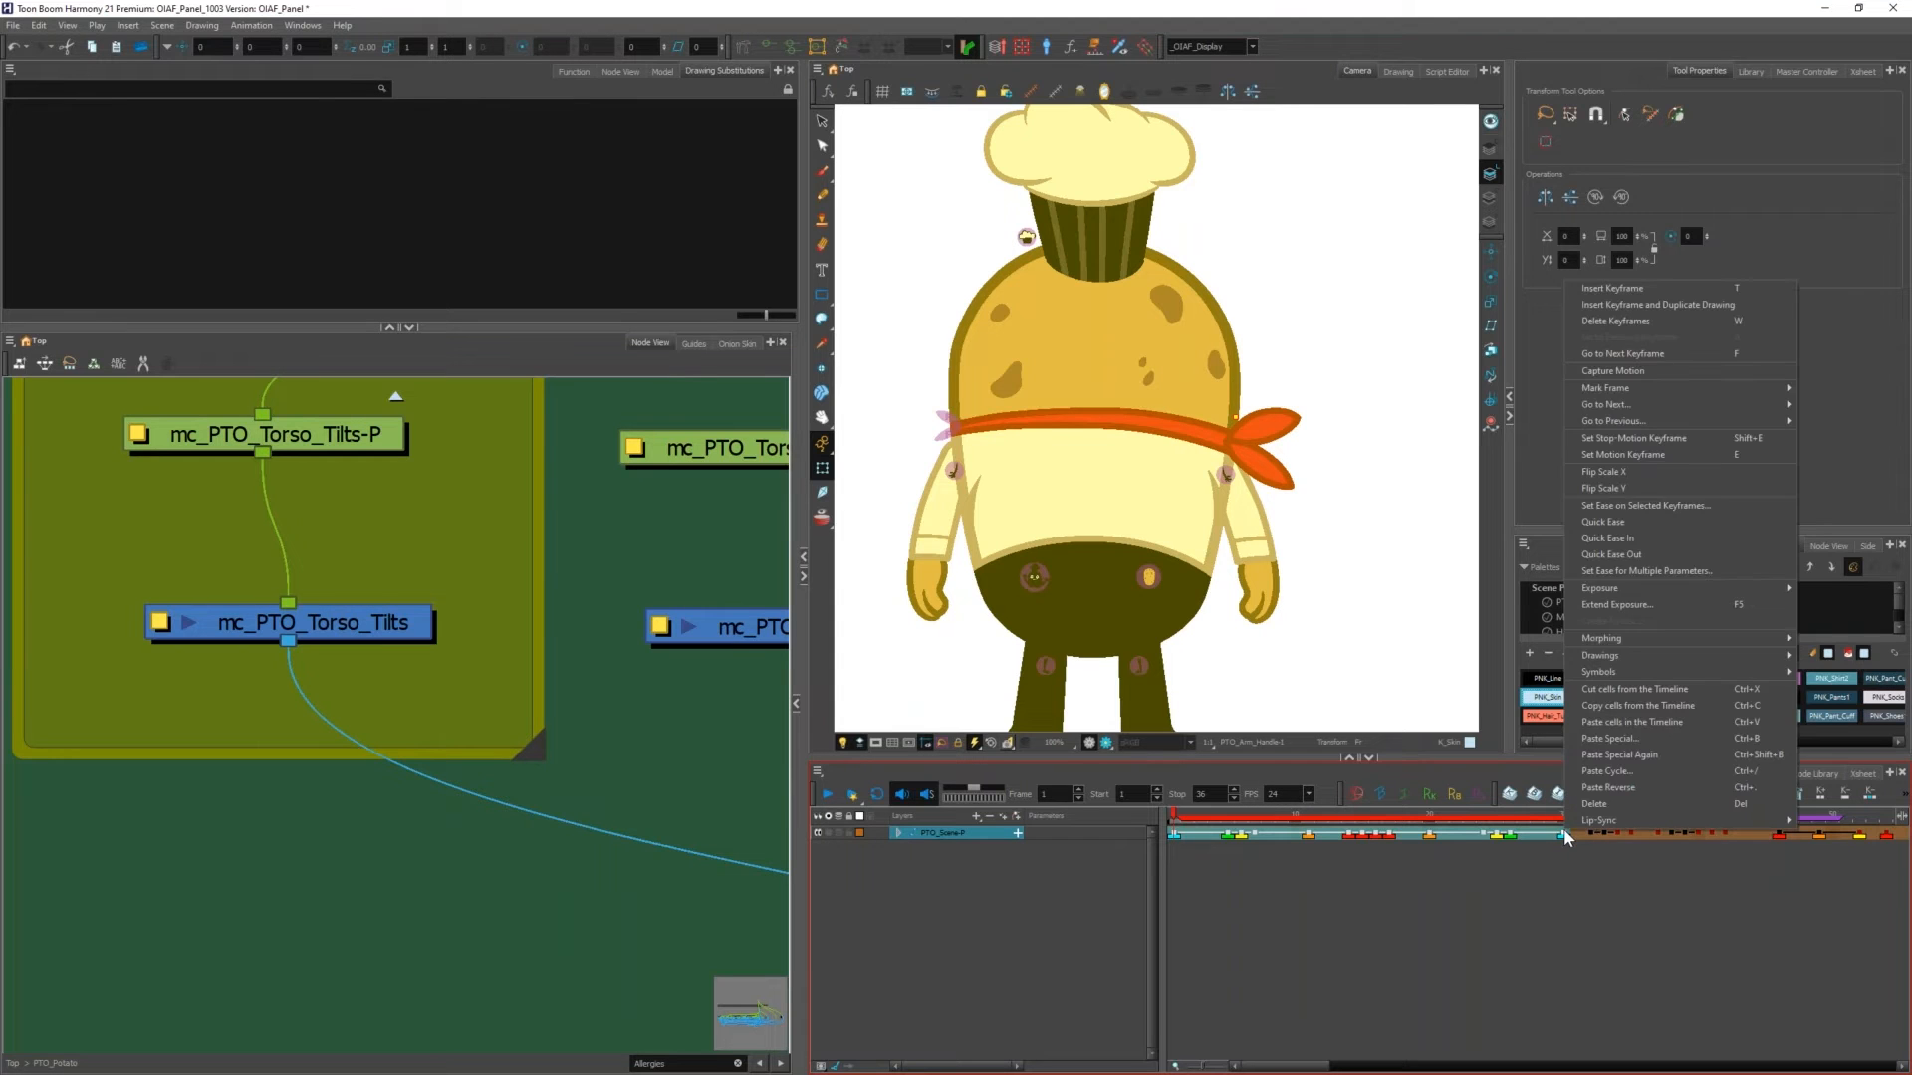
pyautogui.moveTo(1634, 390)
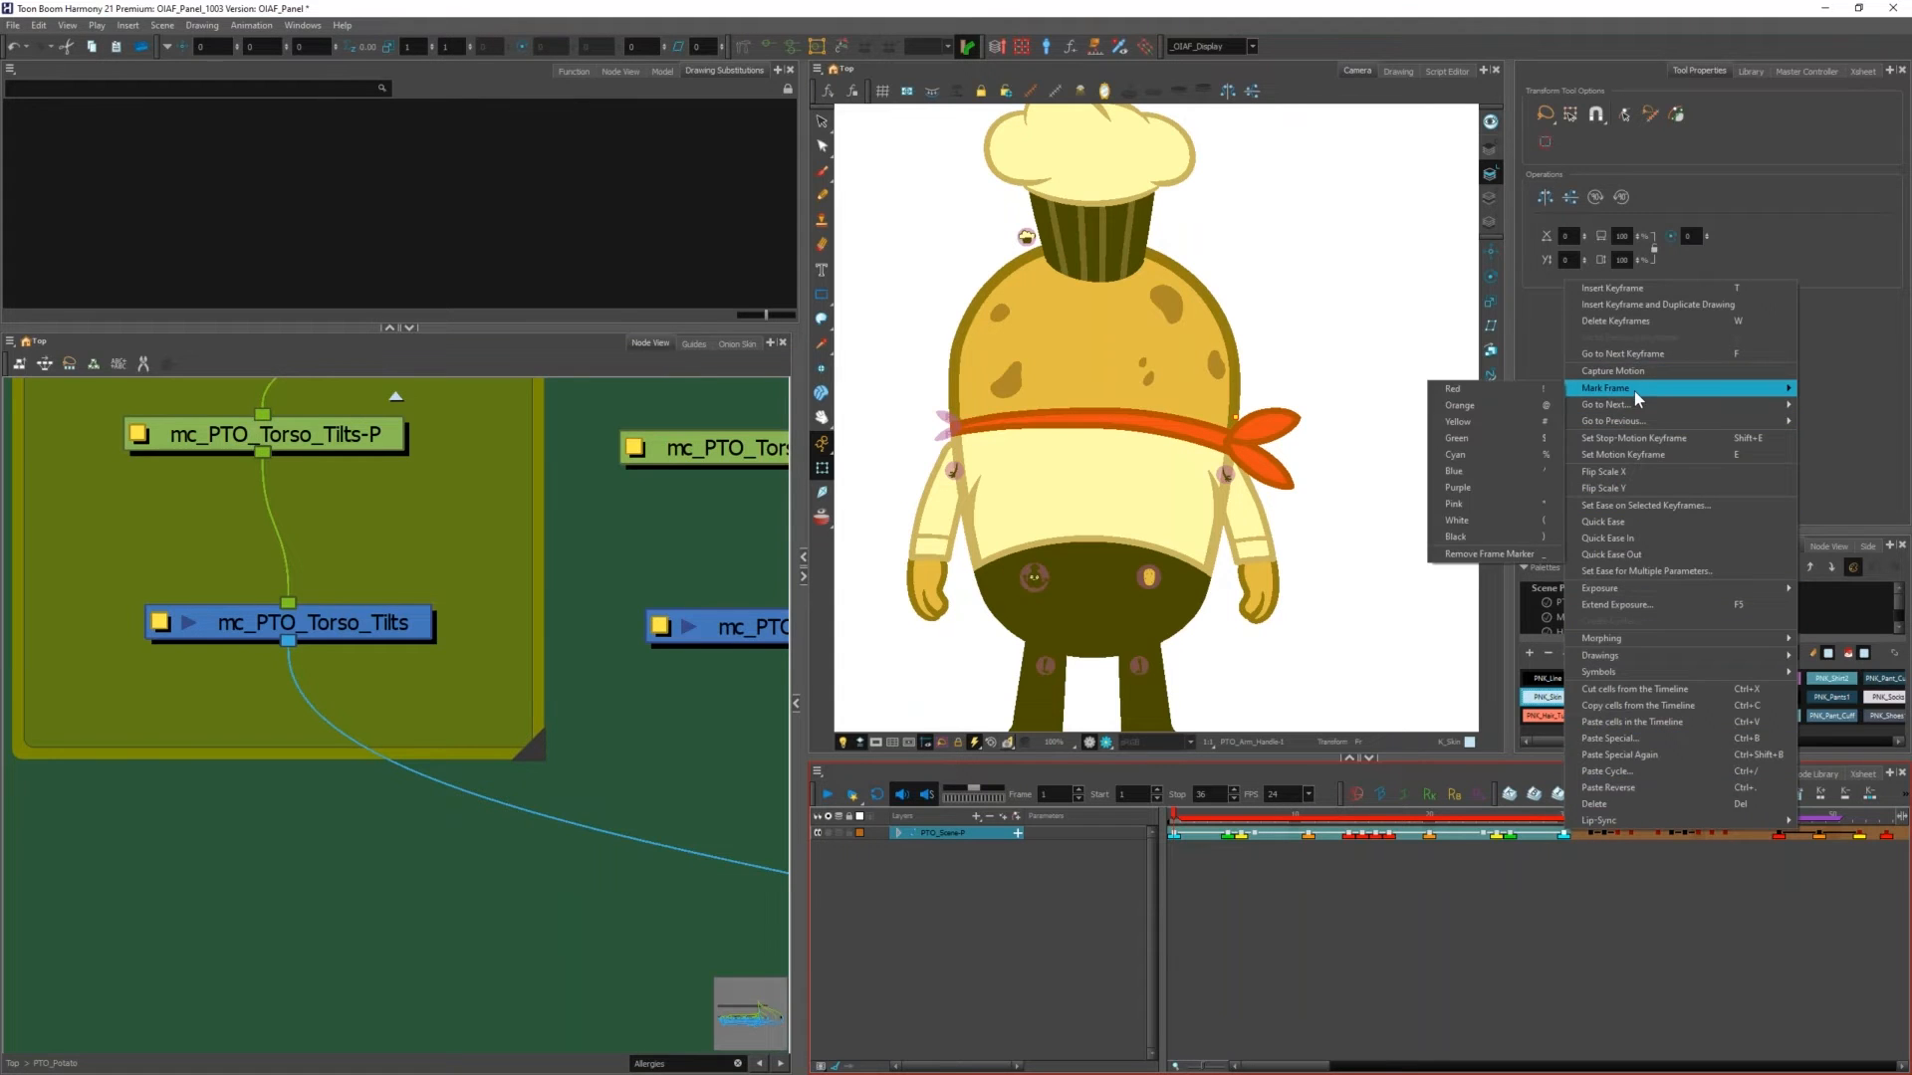
pyautogui.click(1517, 554)
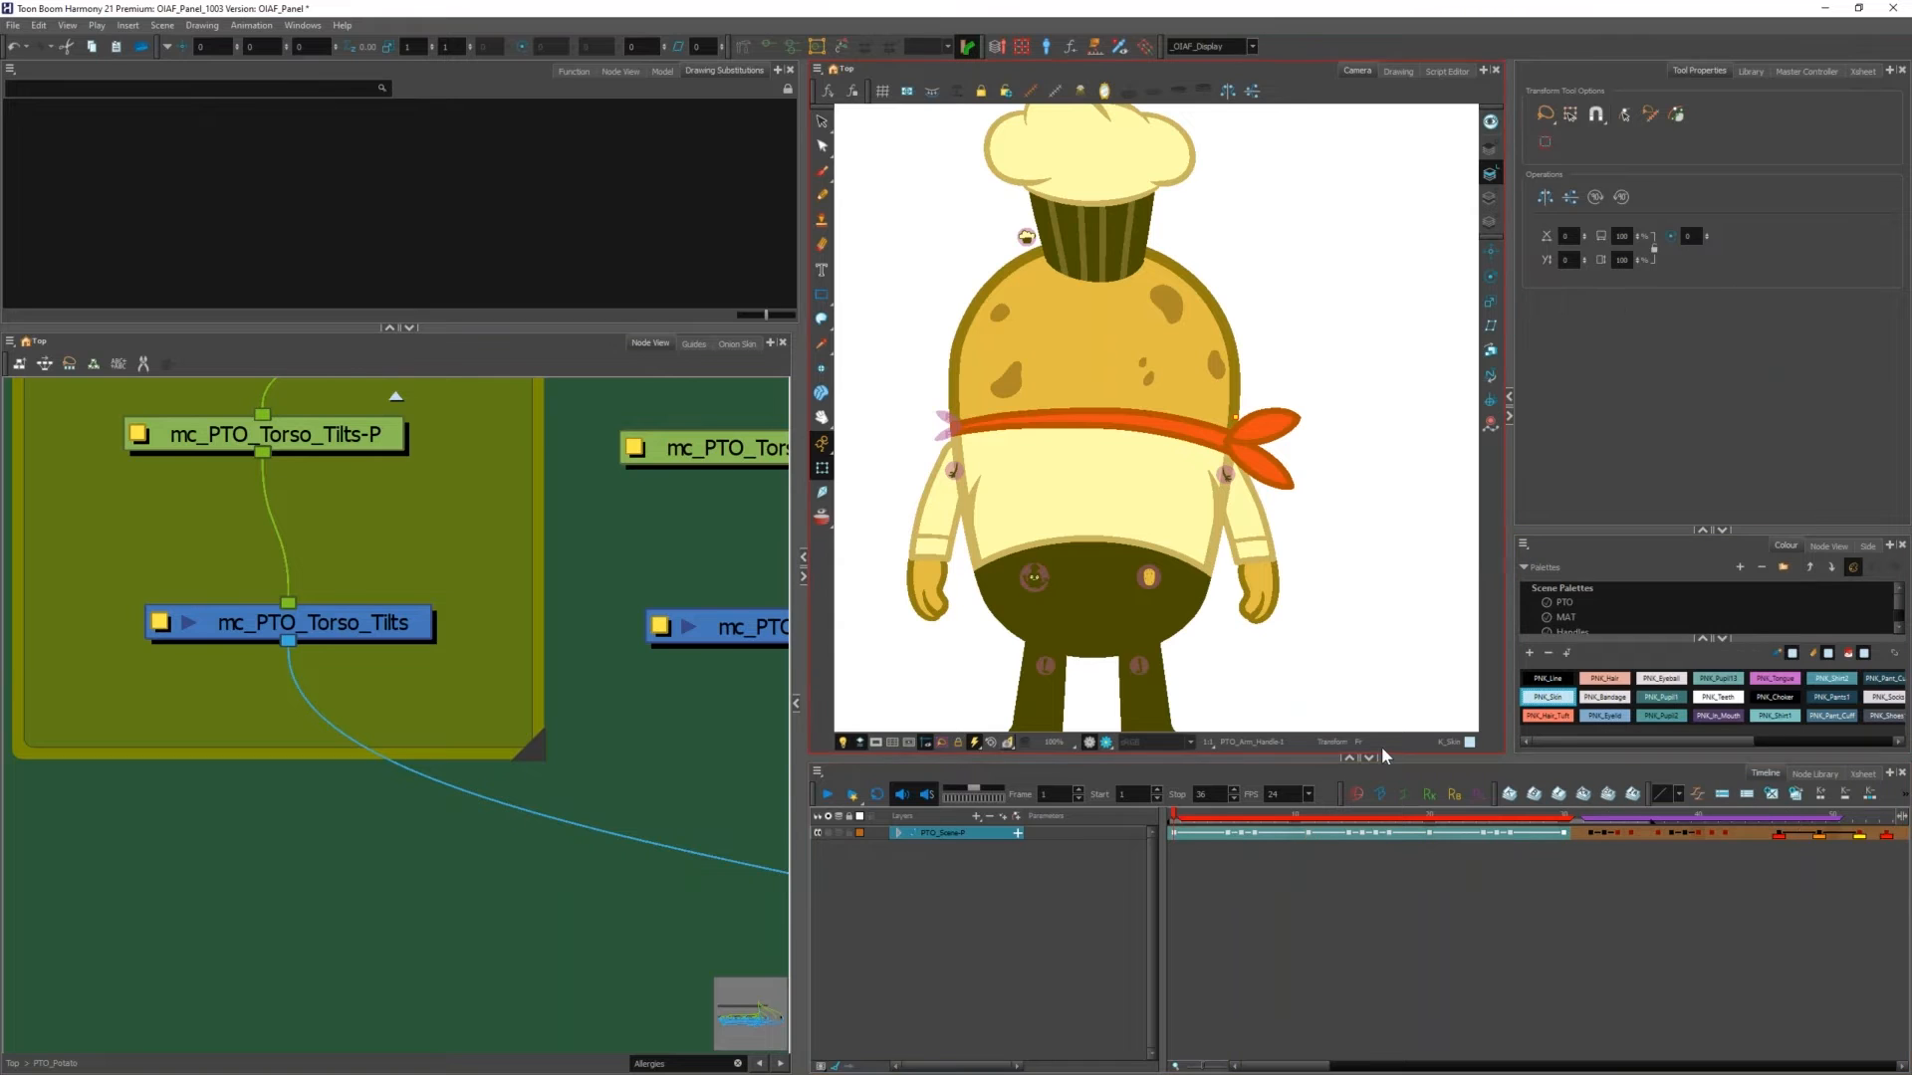
pyautogui.click(1375, 833)
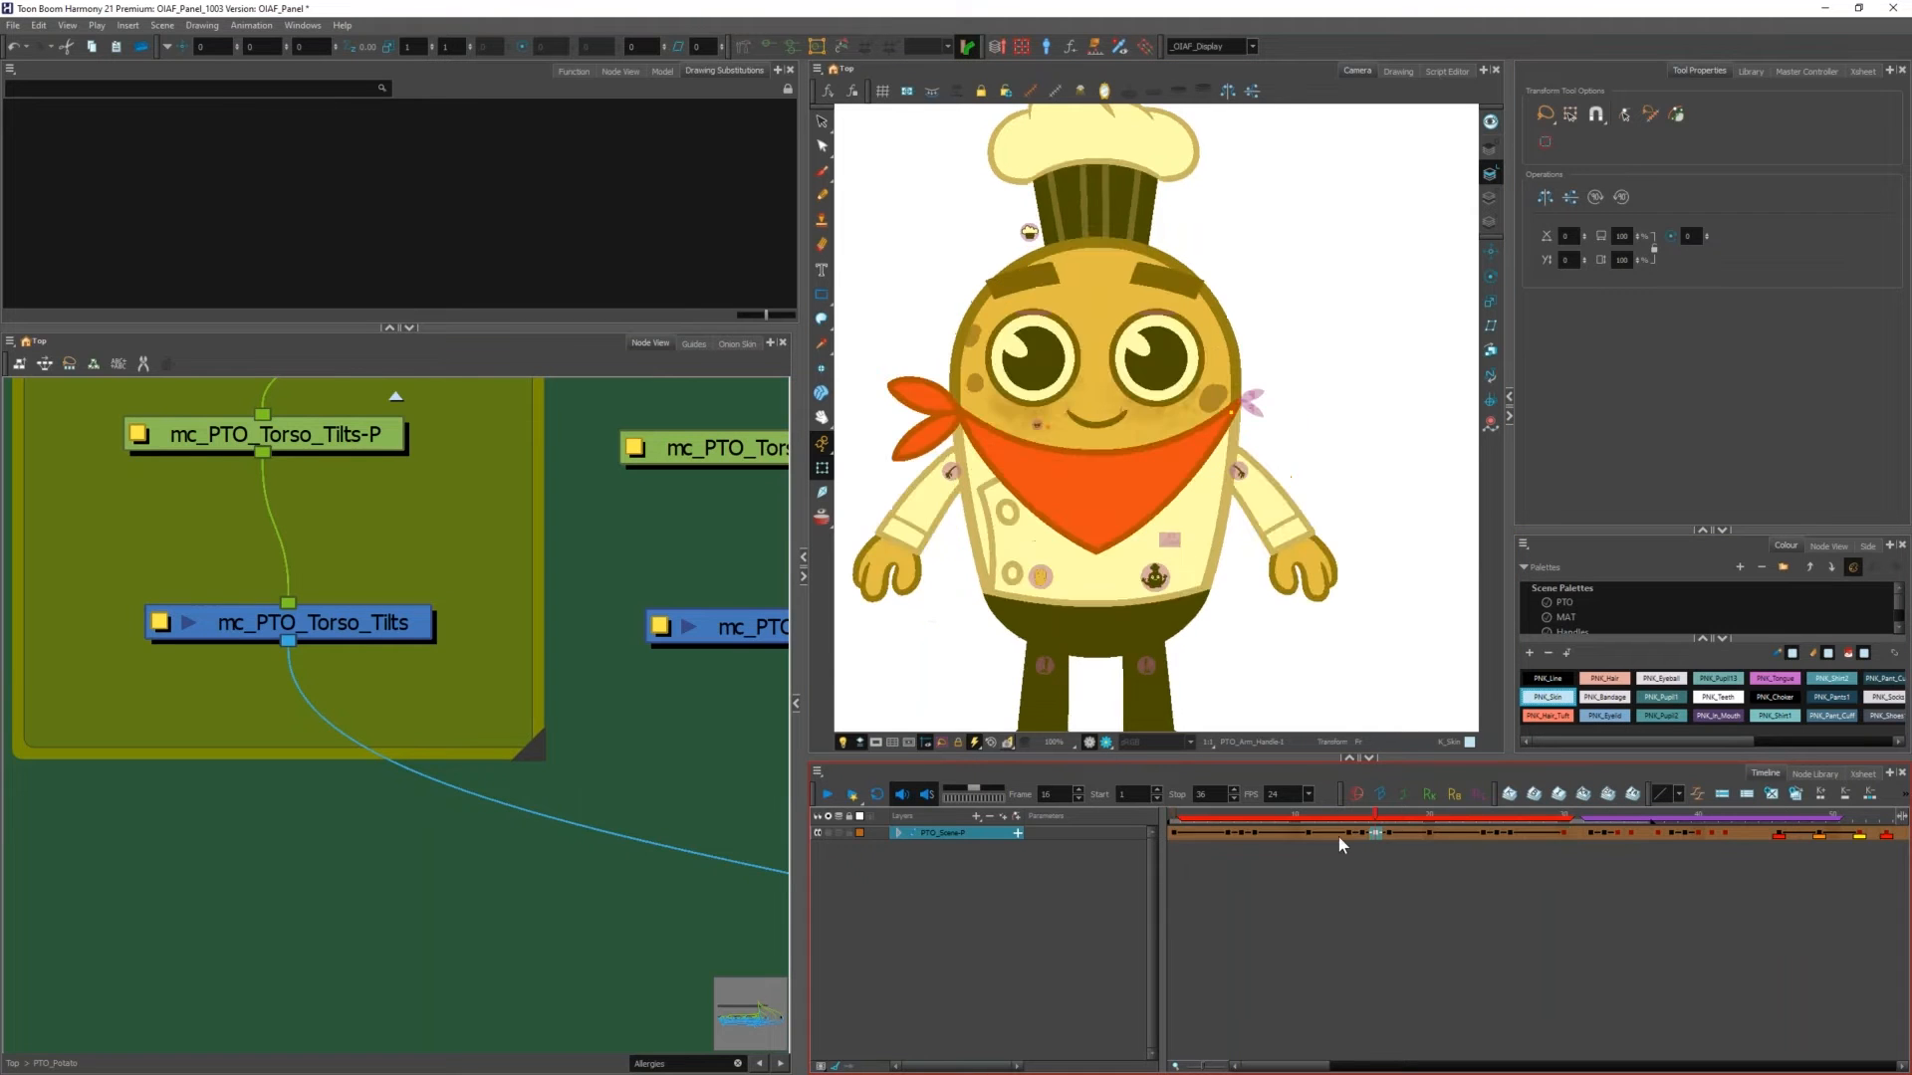
pyautogui.press('1')
pyautogui.press('1')
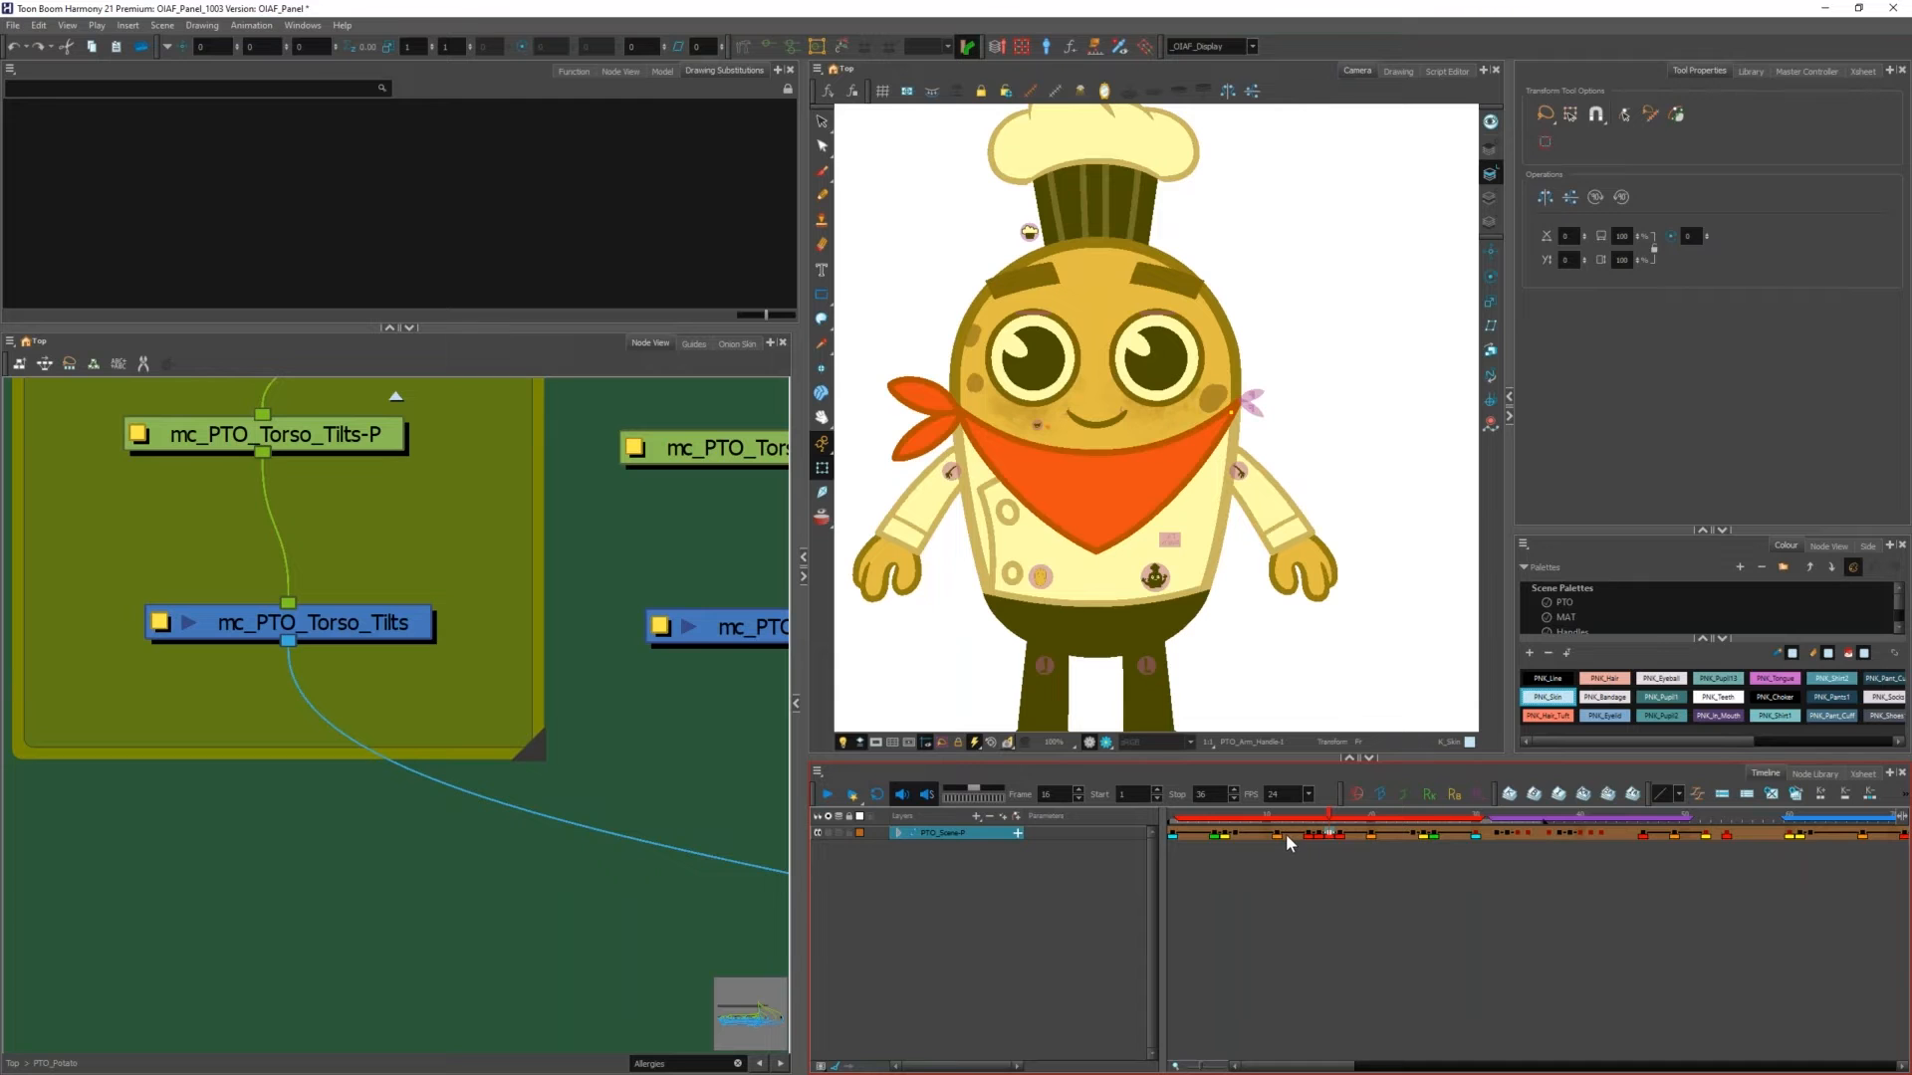
# Step: Step back and forth between frames 76 and 77 to compare the two front-facing poses
pyautogui.press('1')
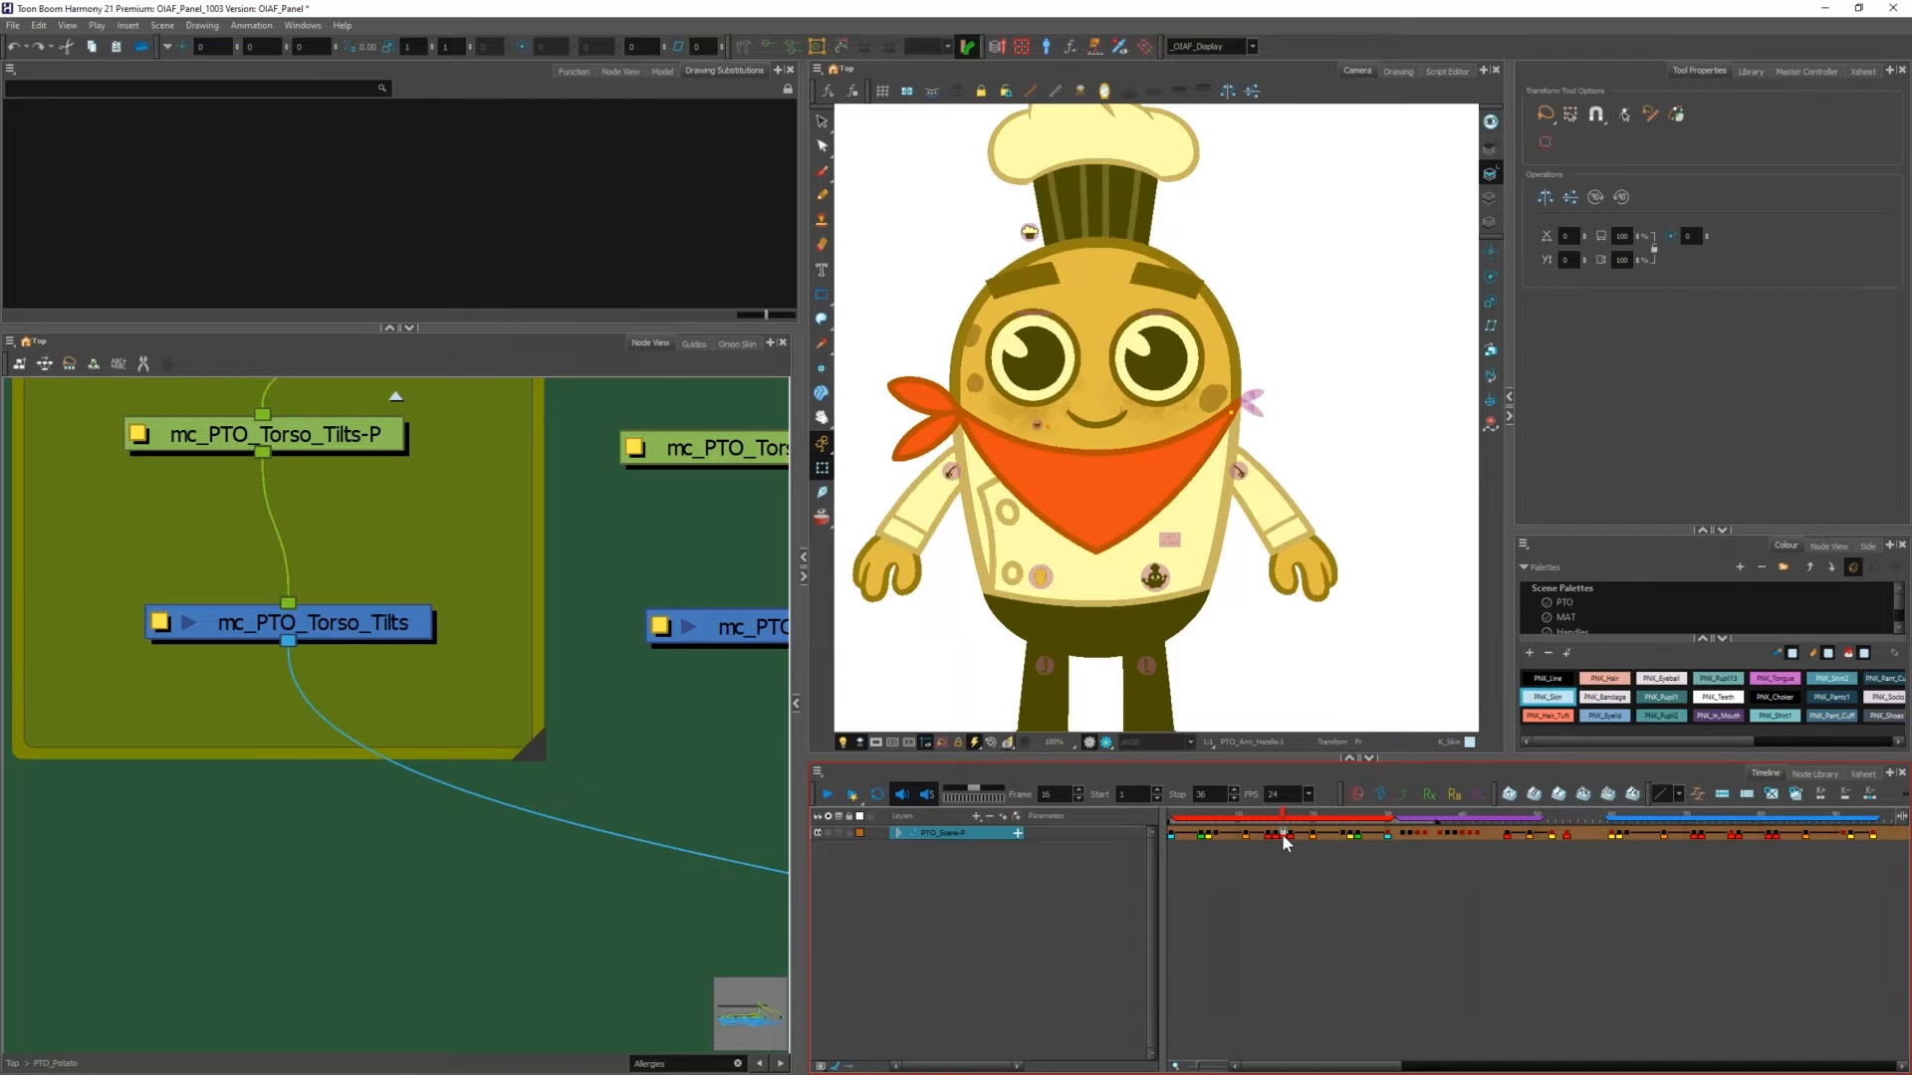
pyautogui.press('1')
pyautogui.press('2')
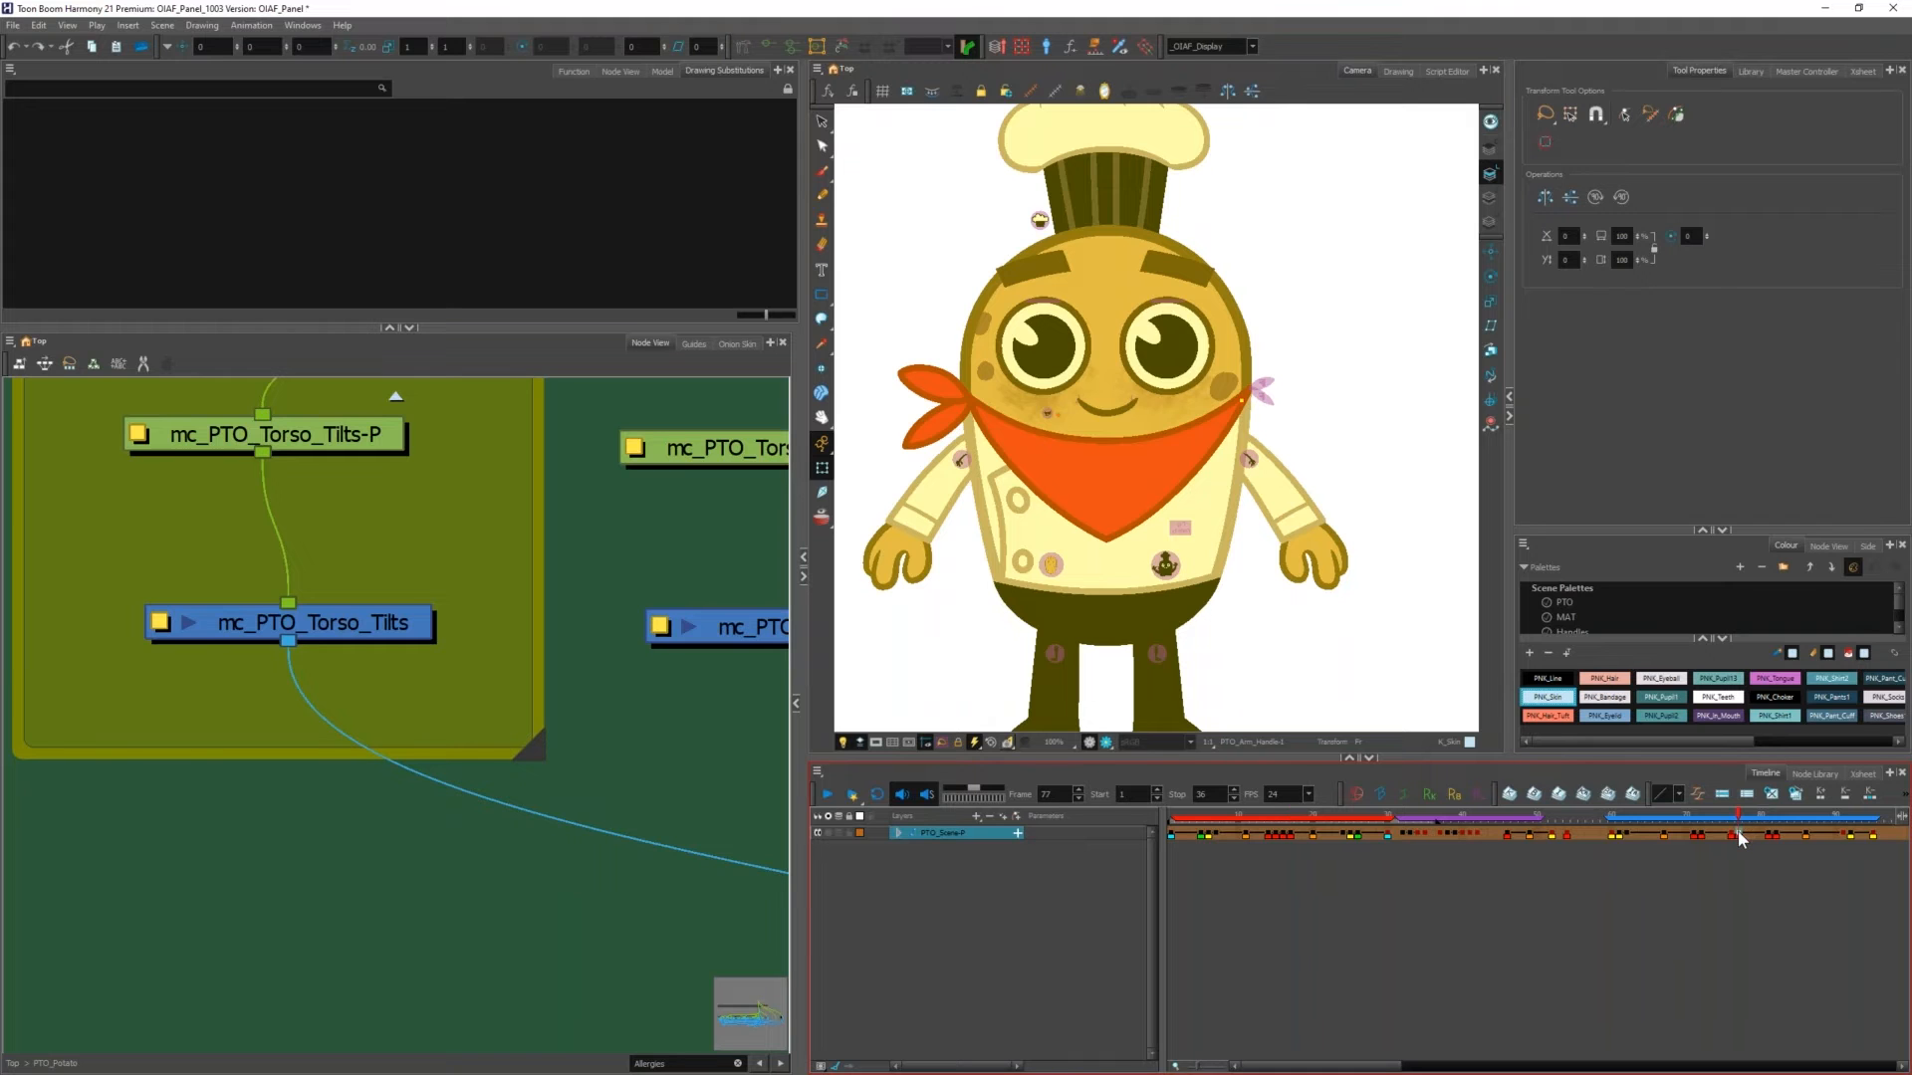
pyautogui.press('.')
pyautogui.press('.')
pyautogui.press('.')
pyautogui.press('.')
pyautogui.press('.')
pyautogui.press('.')
pyautogui.press('.')
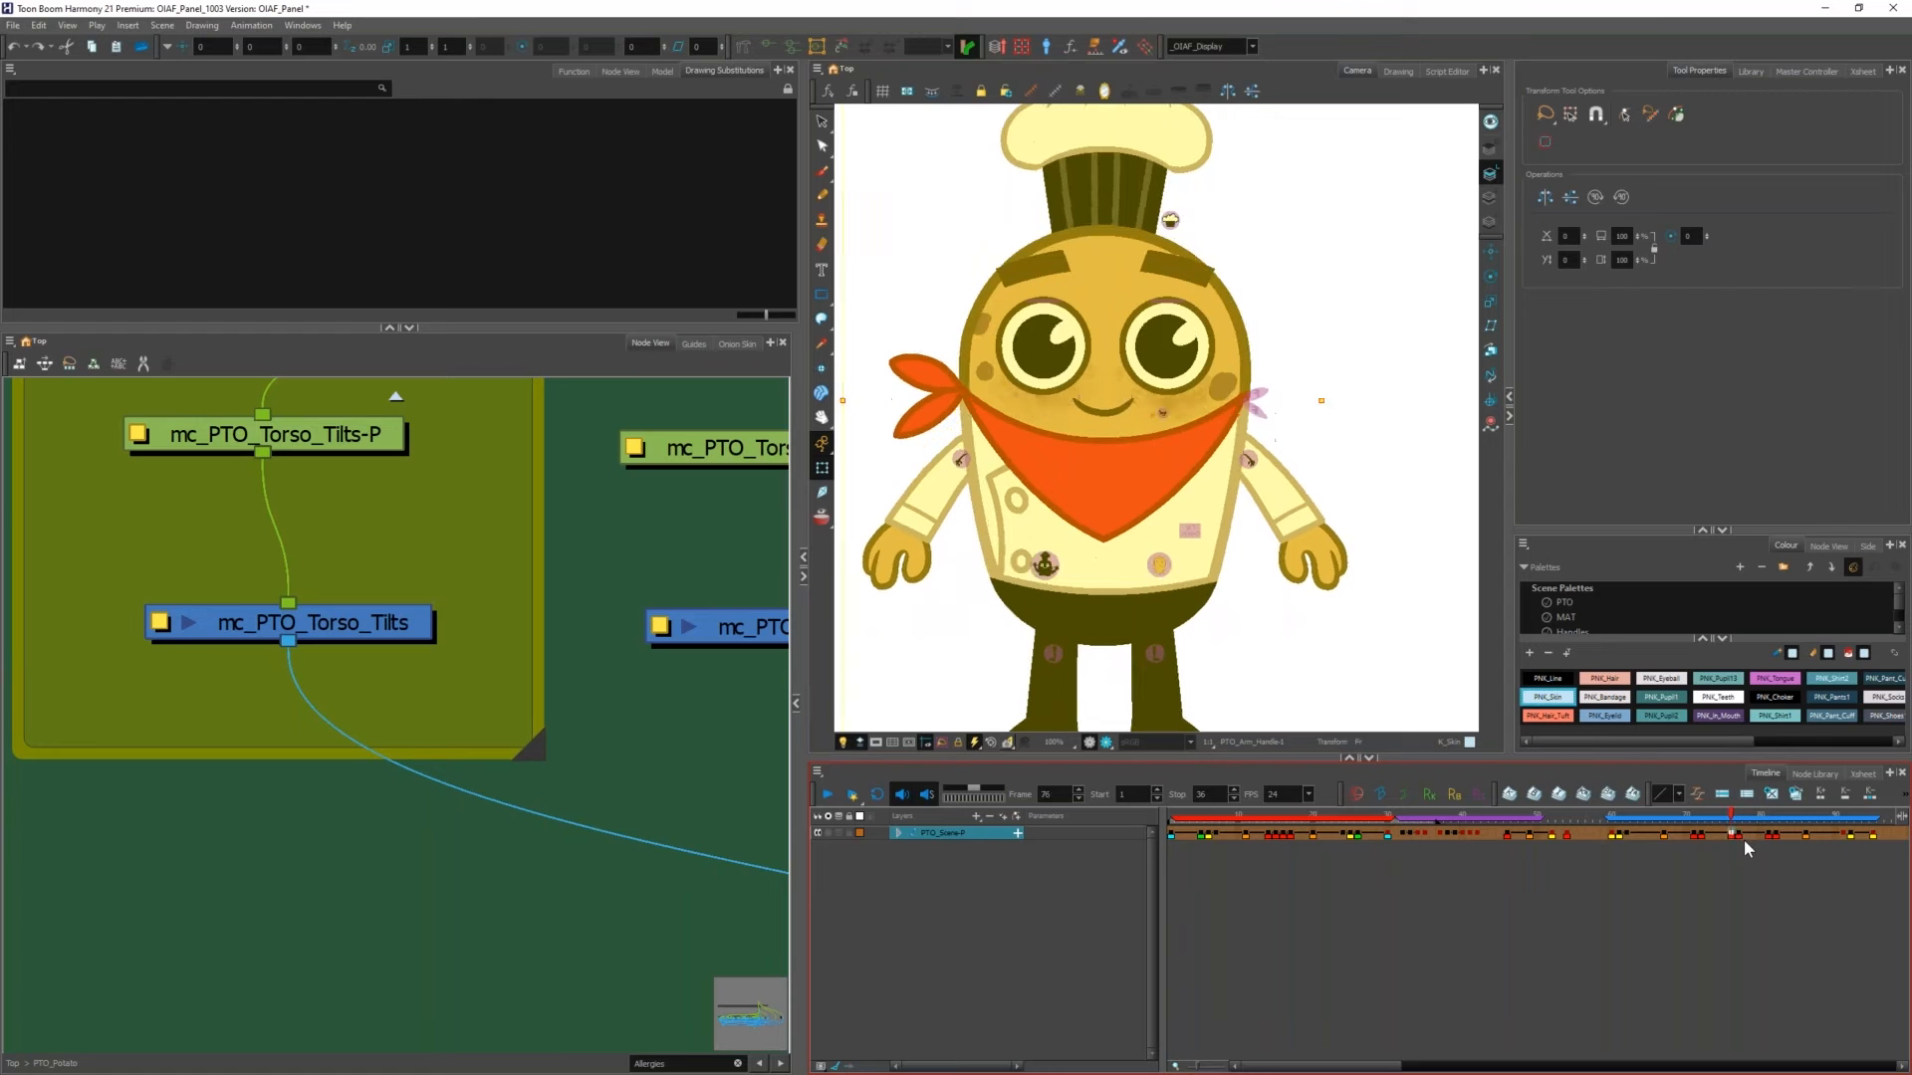
pyautogui.press('.')
pyautogui.press('.')
pyautogui.press('.')
pyautogui.press('.')
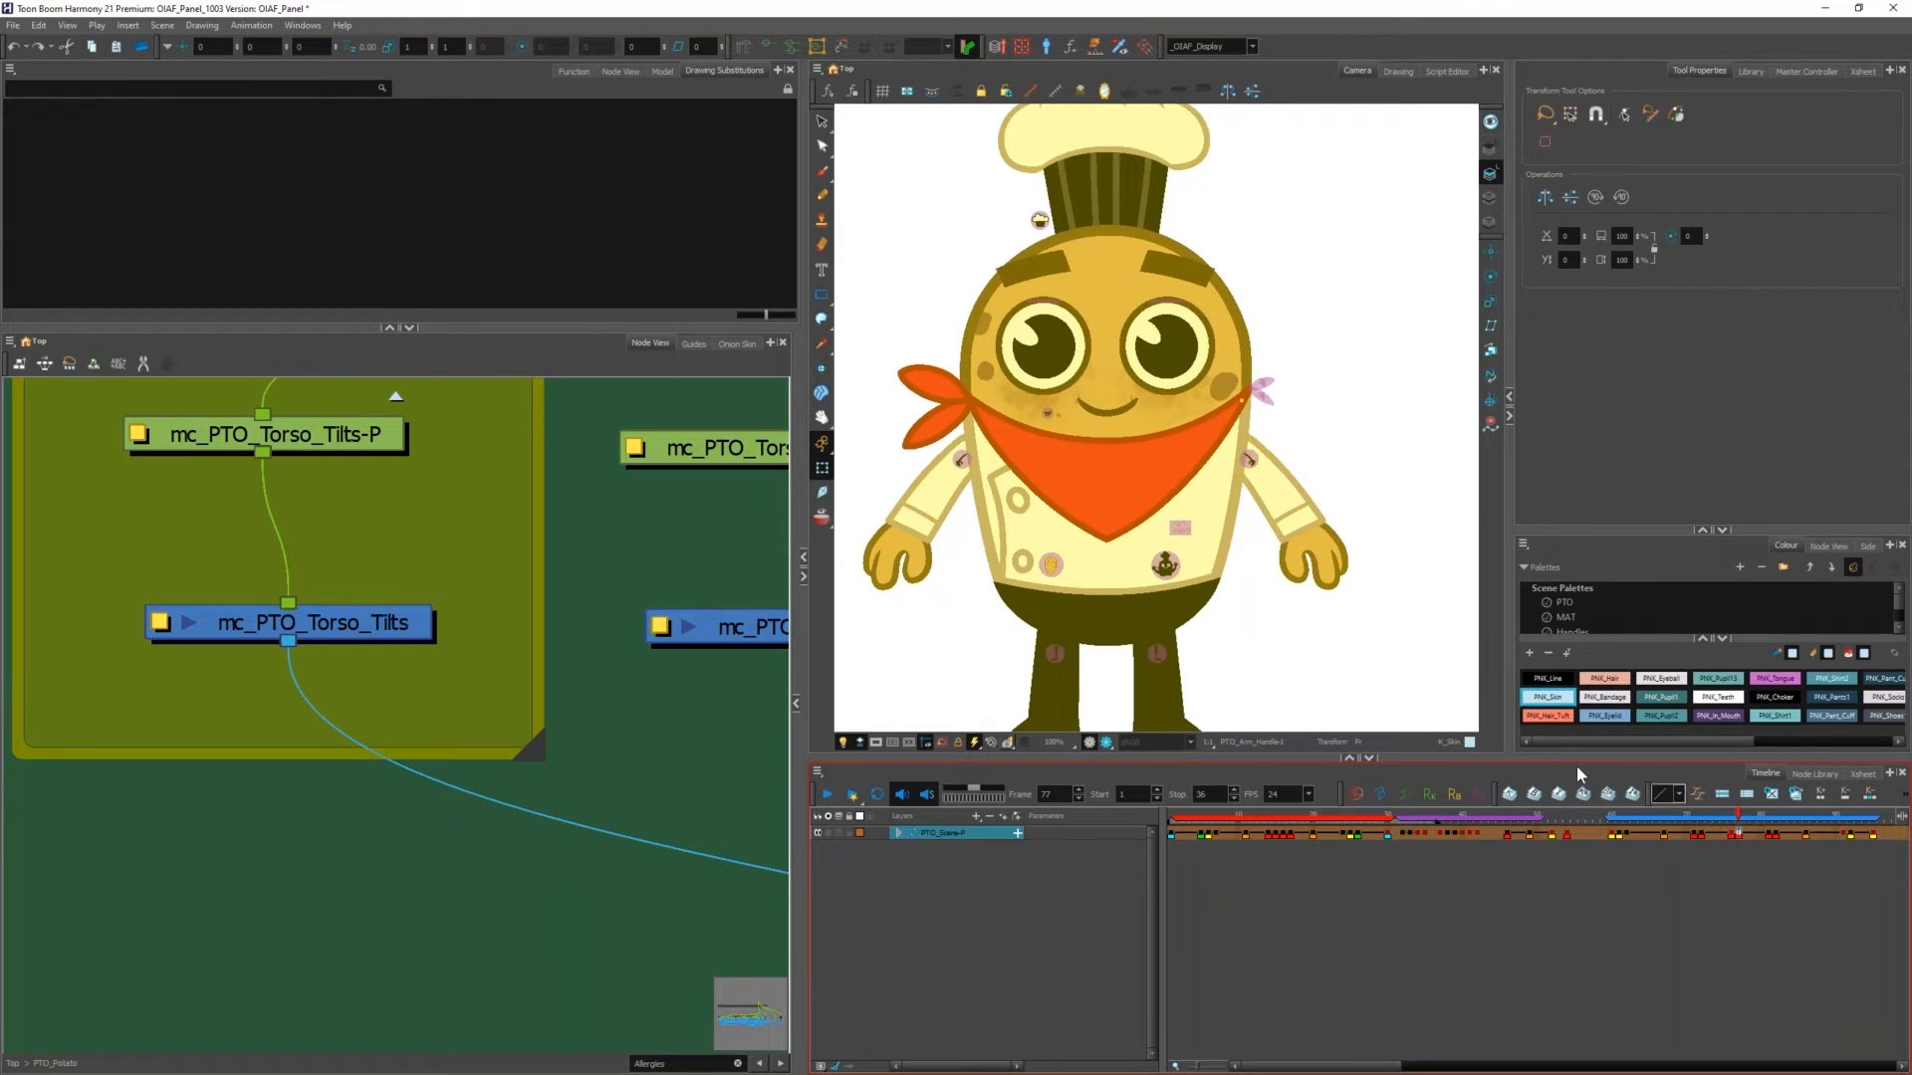
# Step: Select the red bandana on the character and reselect the frame 77 keyframe of PTO_Scene-P
pyautogui.click(1071, 476)
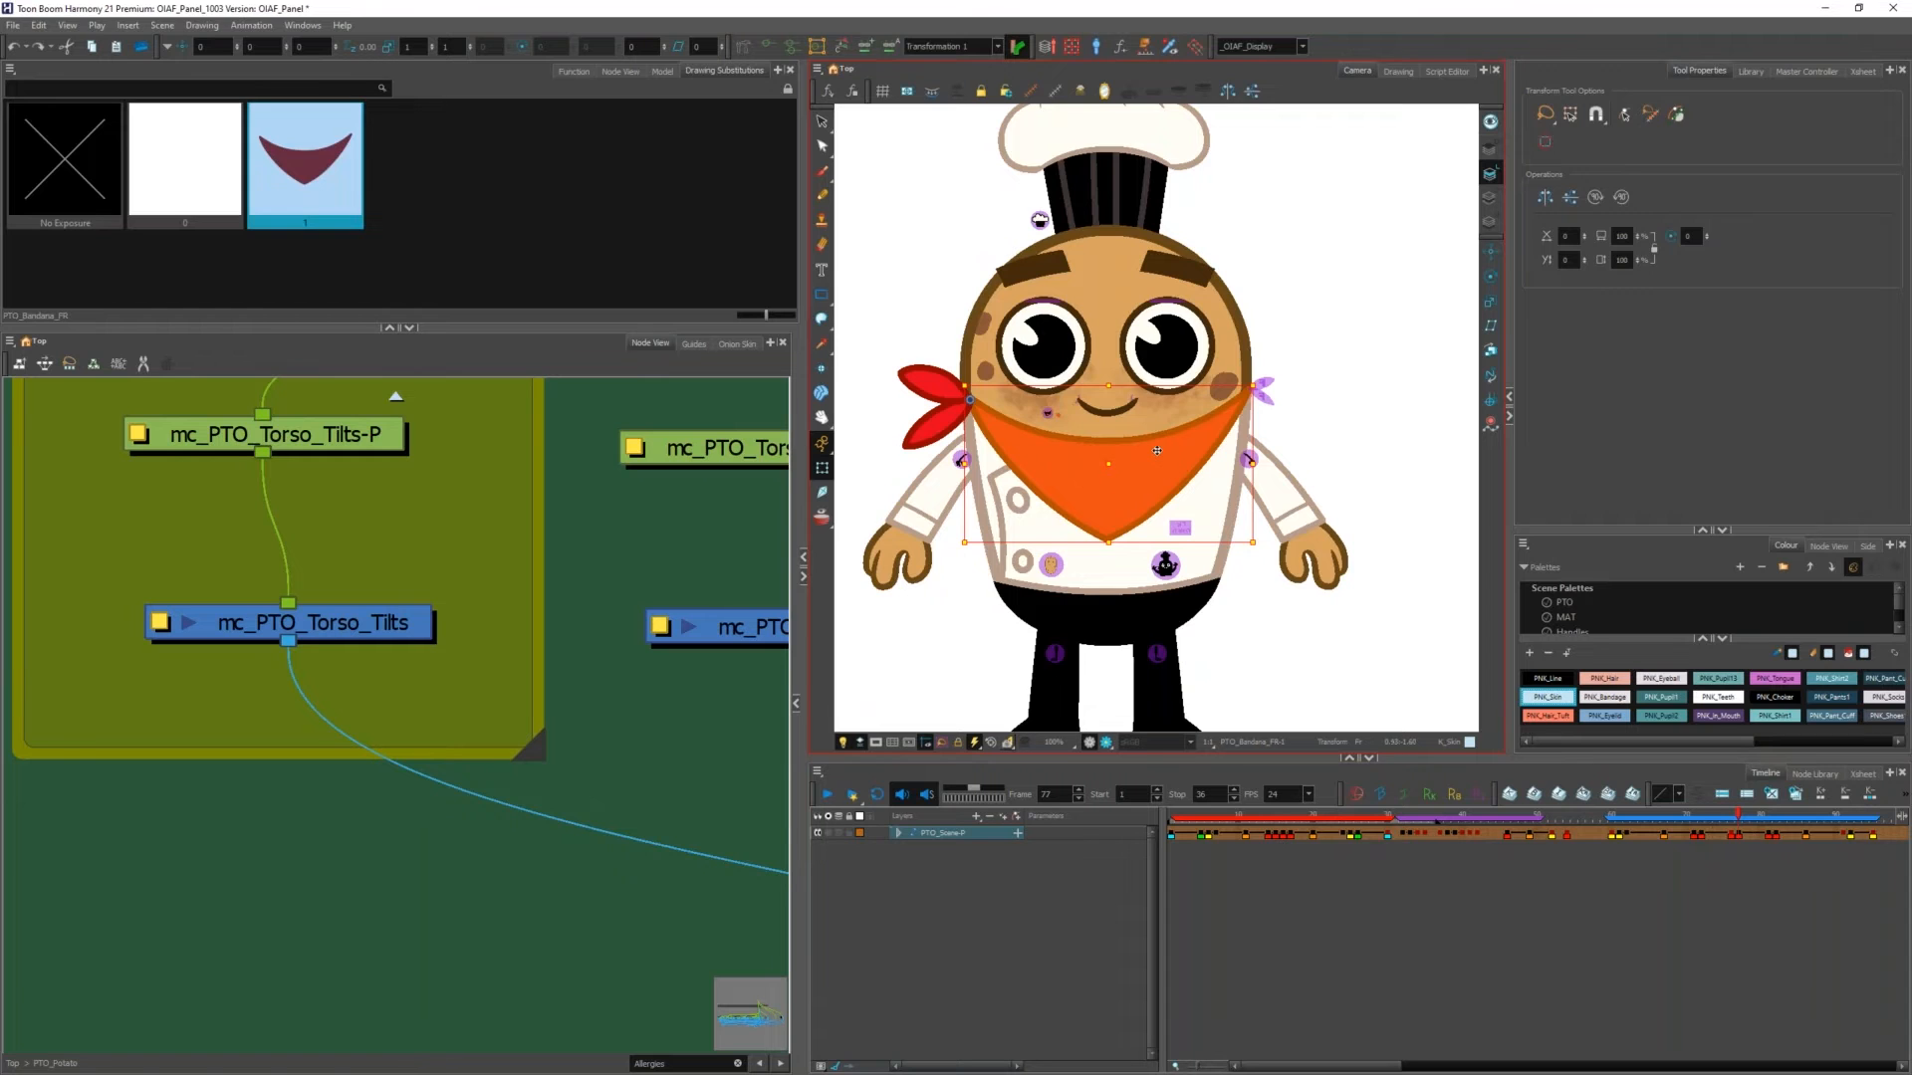
pyautogui.click(1740, 836)
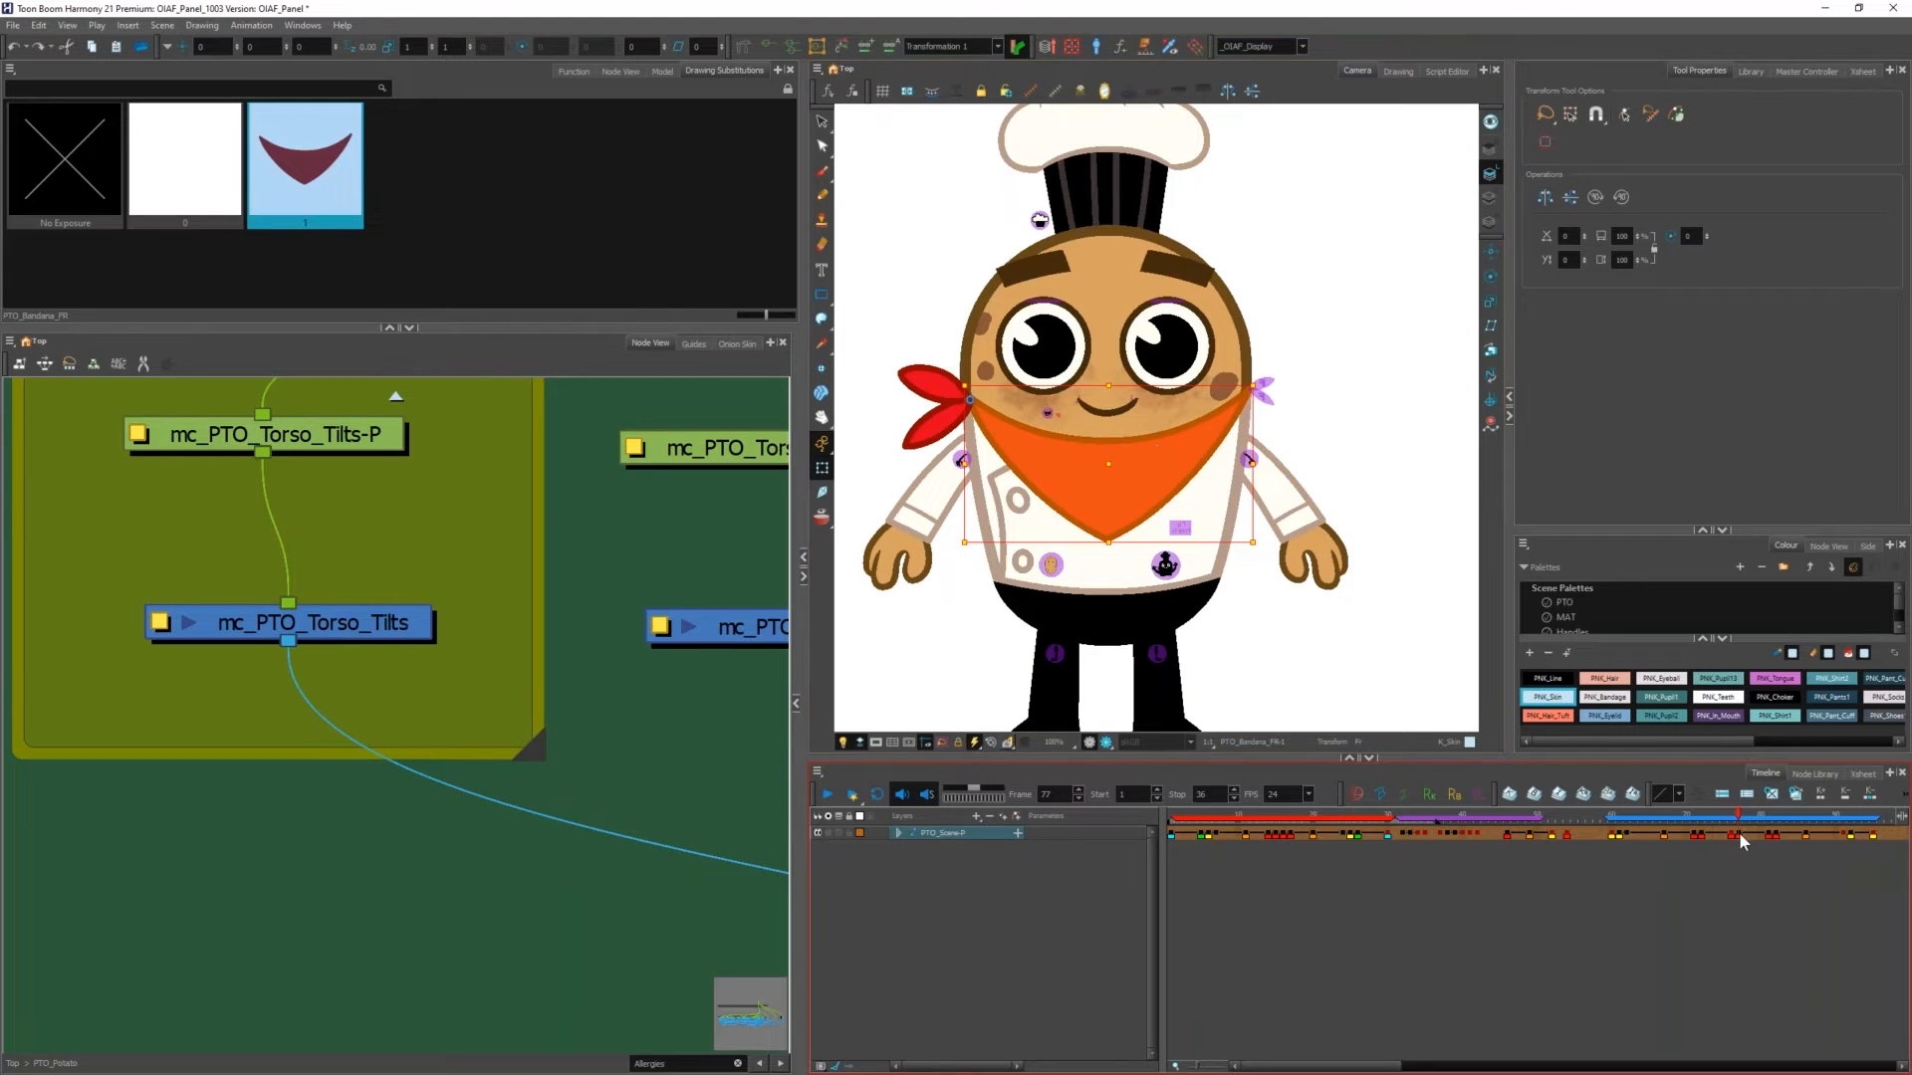
pyautogui.click(1736, 830)
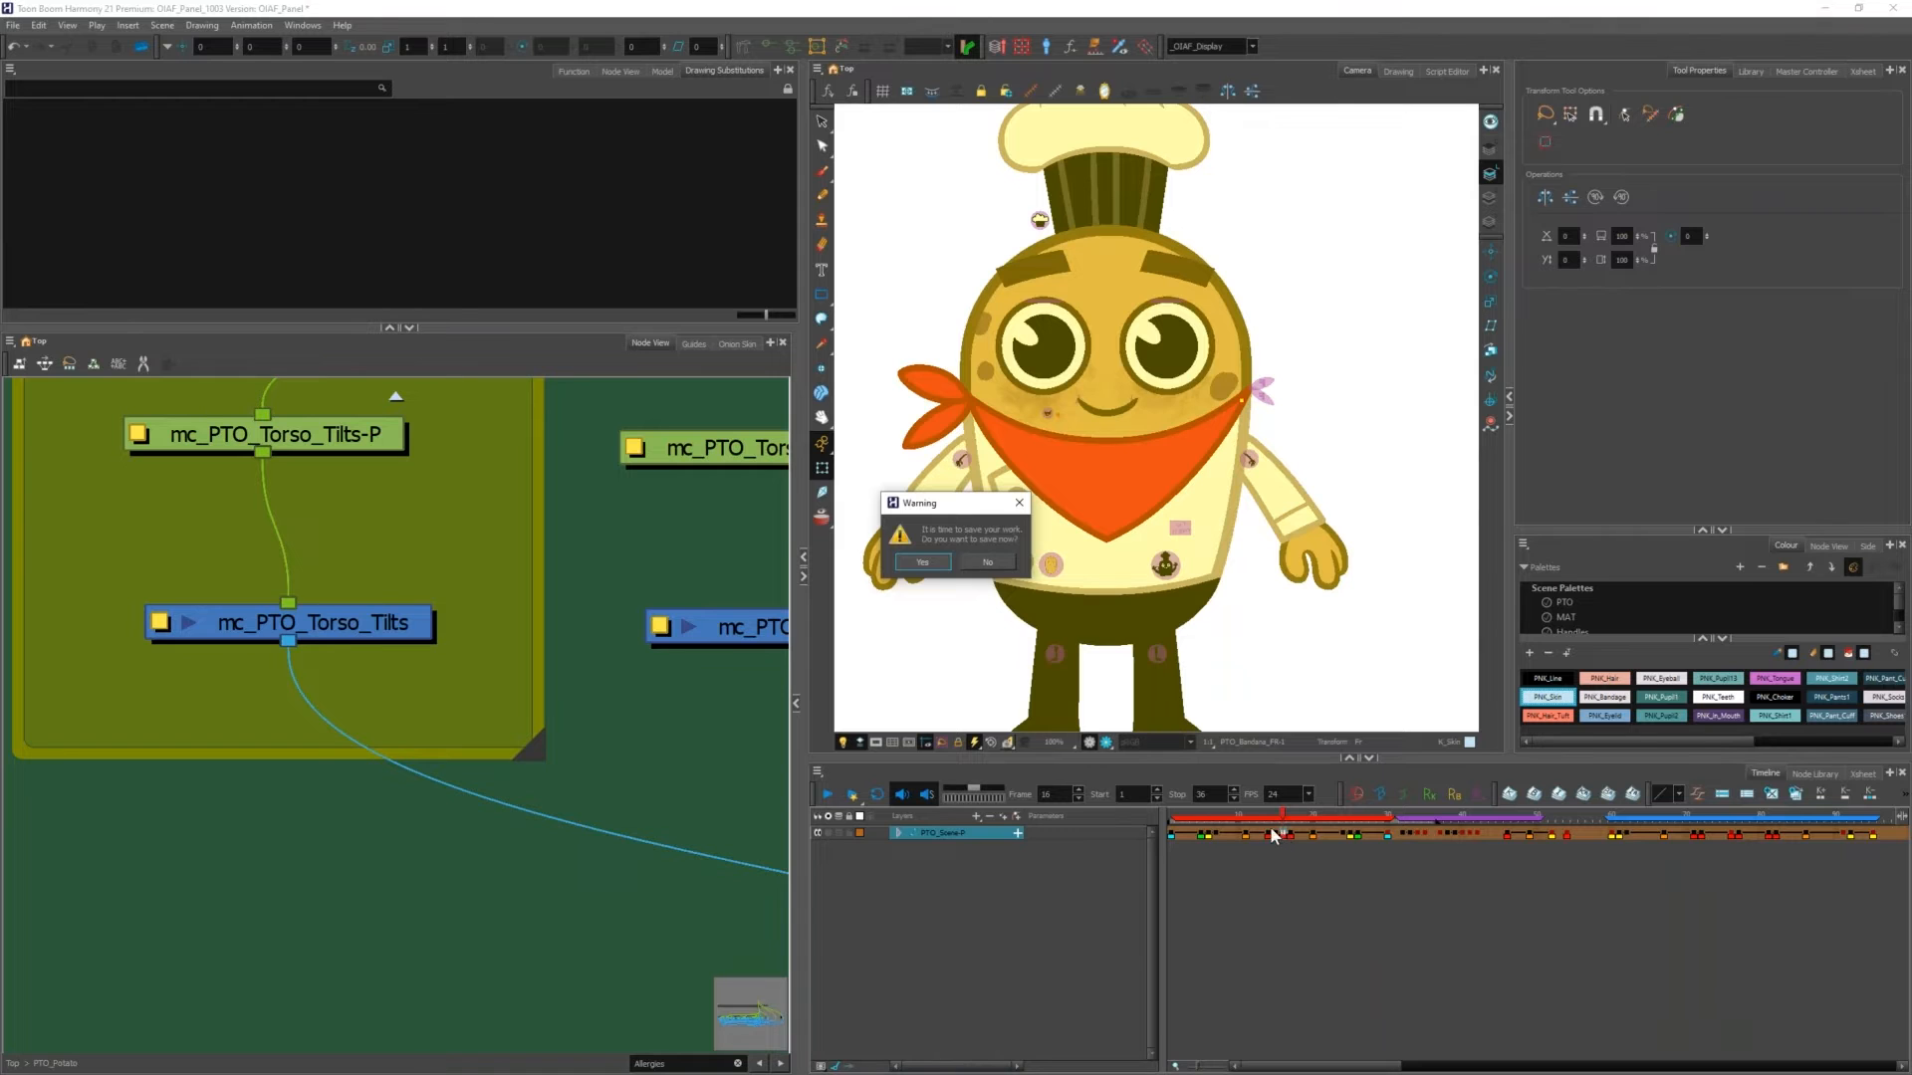
# Step: Dismiss the save reminder without saving and go to frame 76 of PTO_Scene-P
pyautogui.click(1019, 504)
pyautogui.click(1730, 838)
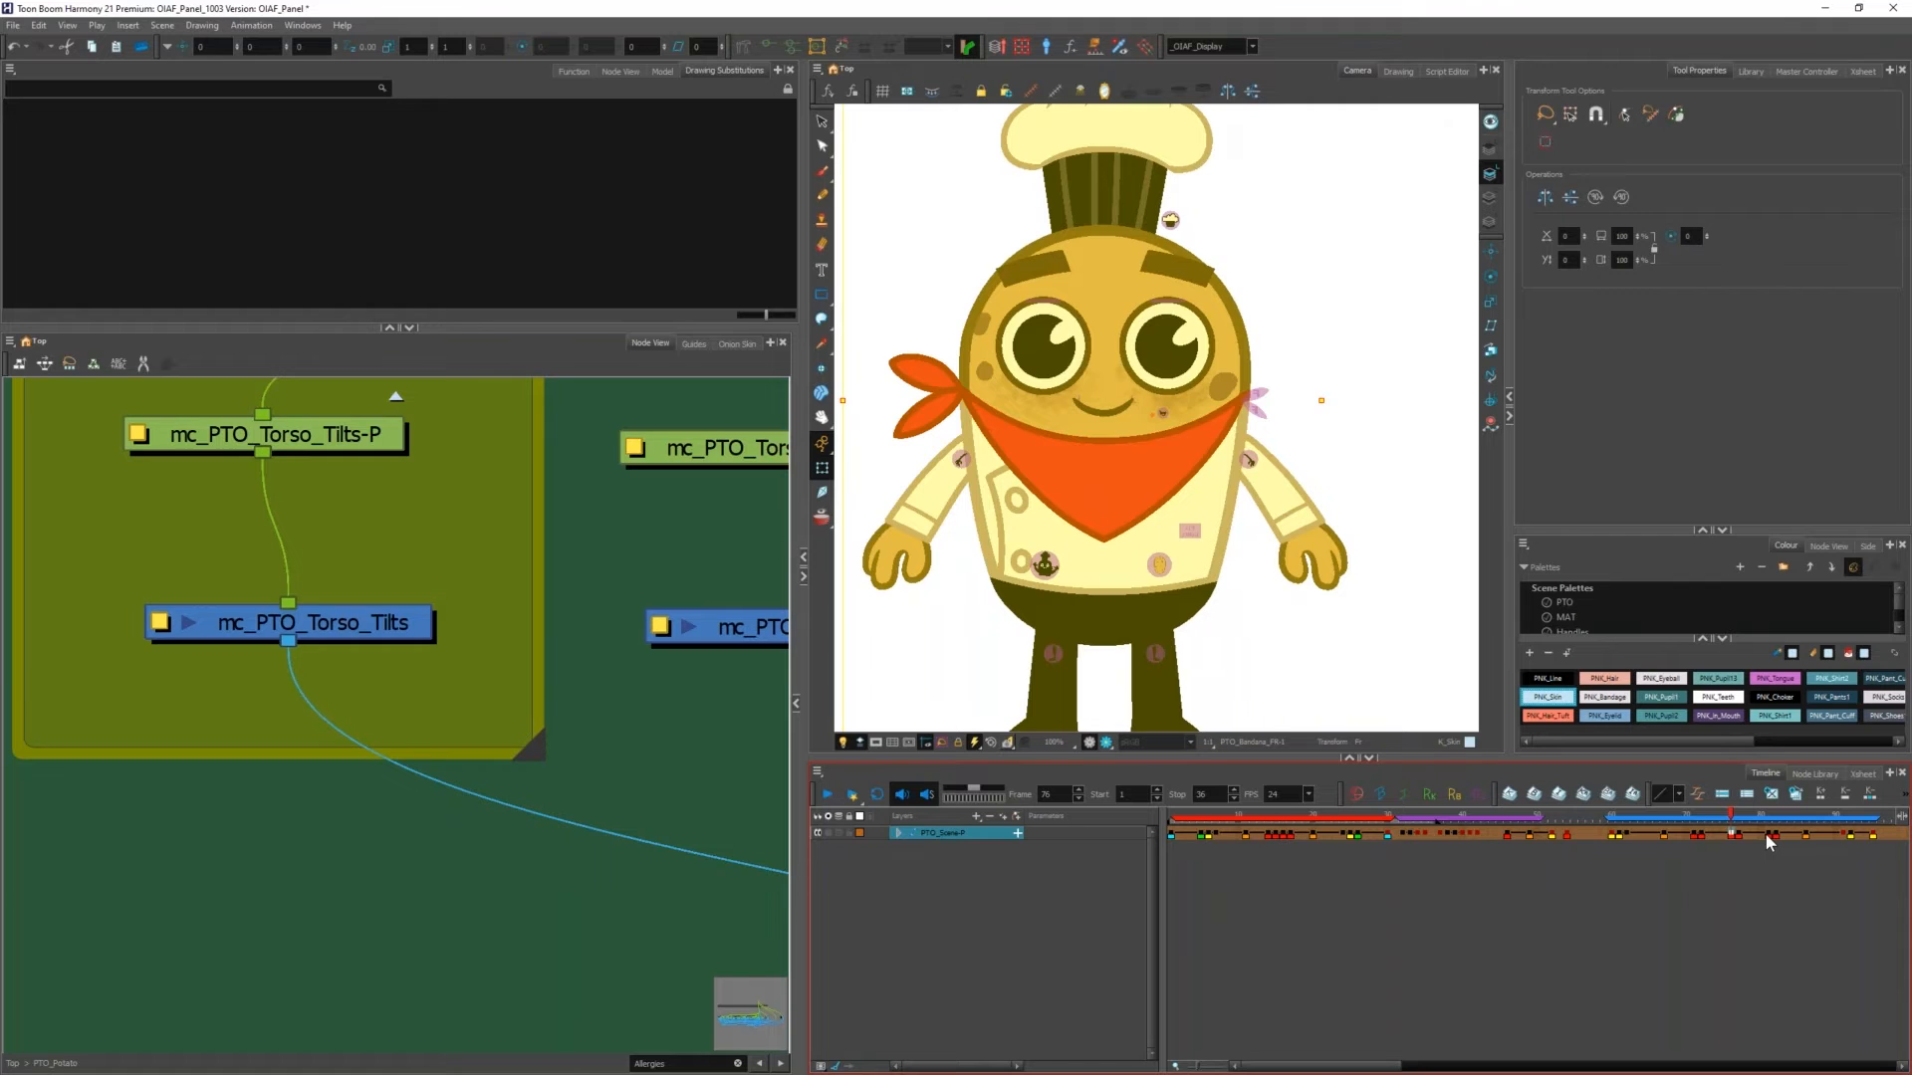
pyautogui.click(328, 980)
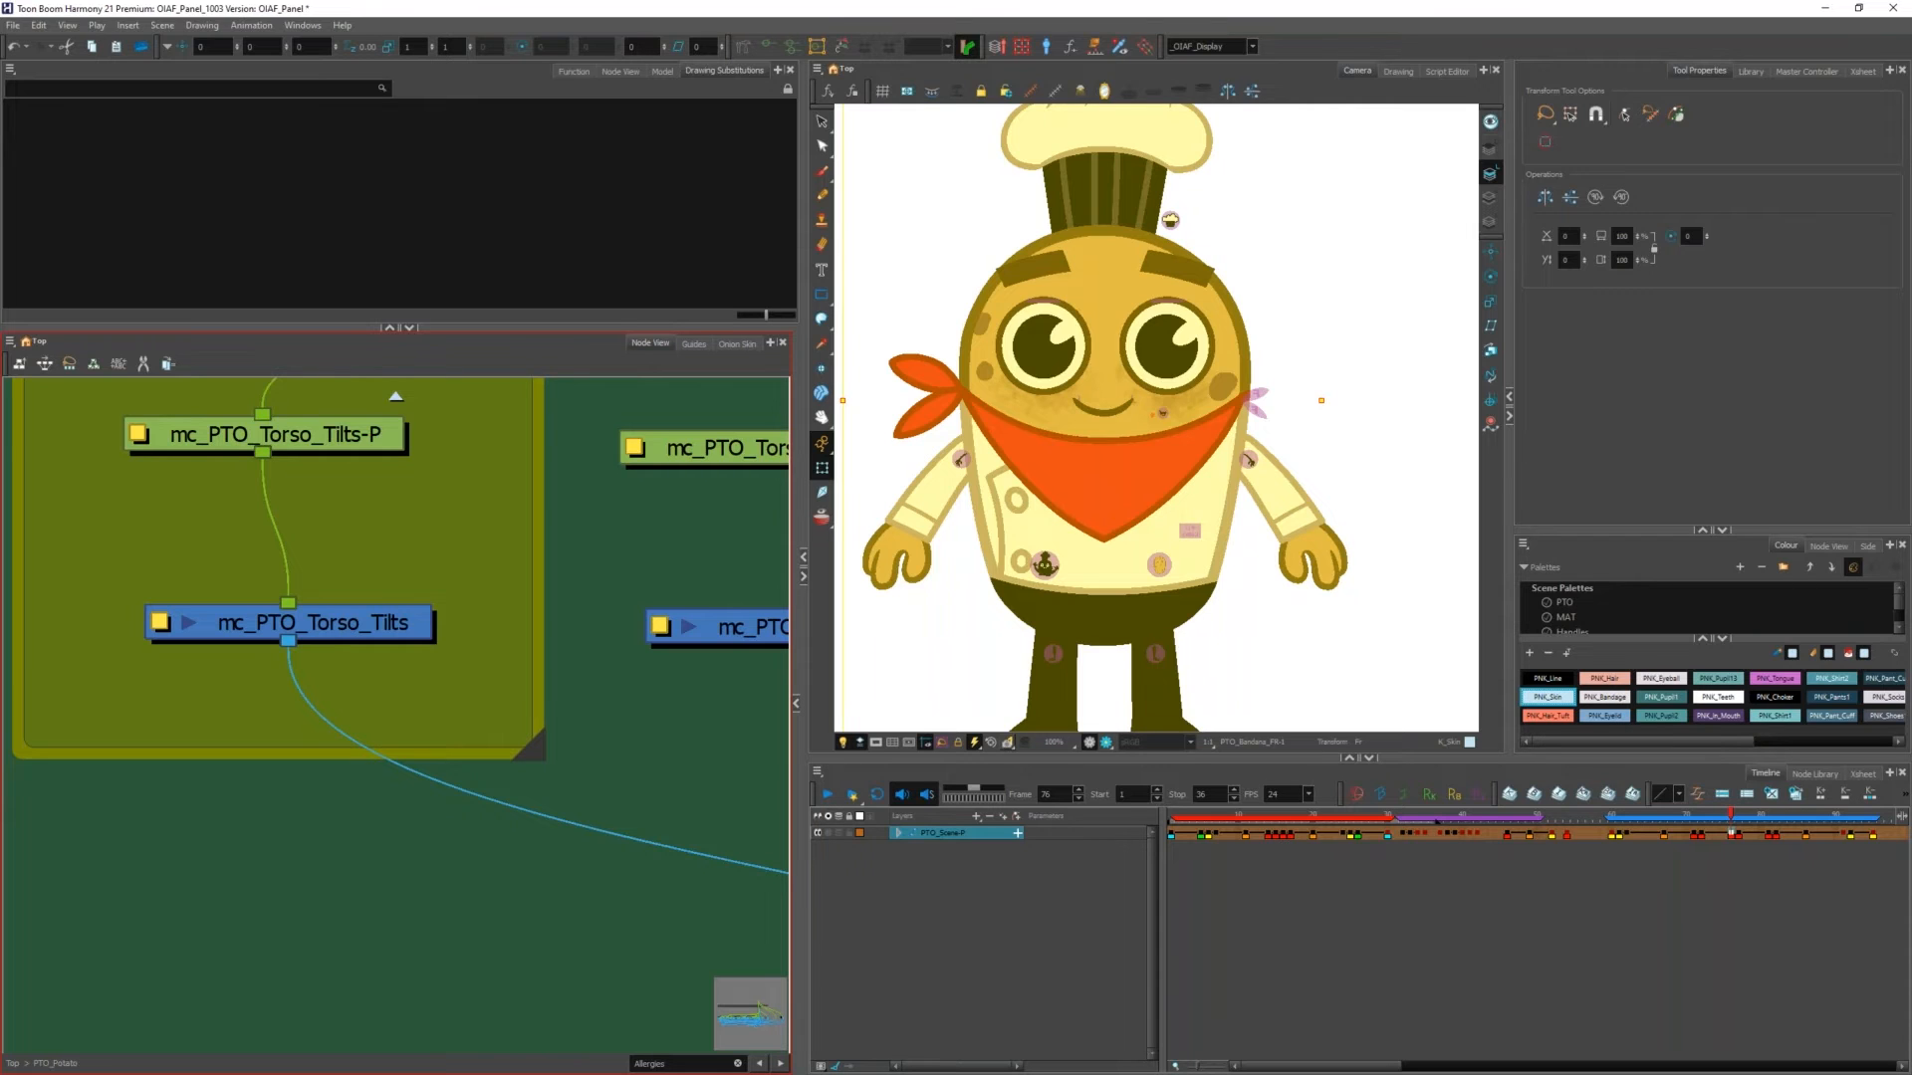
# Step: Switch to Chrome, return to the Toon Boom Learn journeys list, and look over the Compositing Artist journey
pyautogui.hotkey('alt', 'Tab')
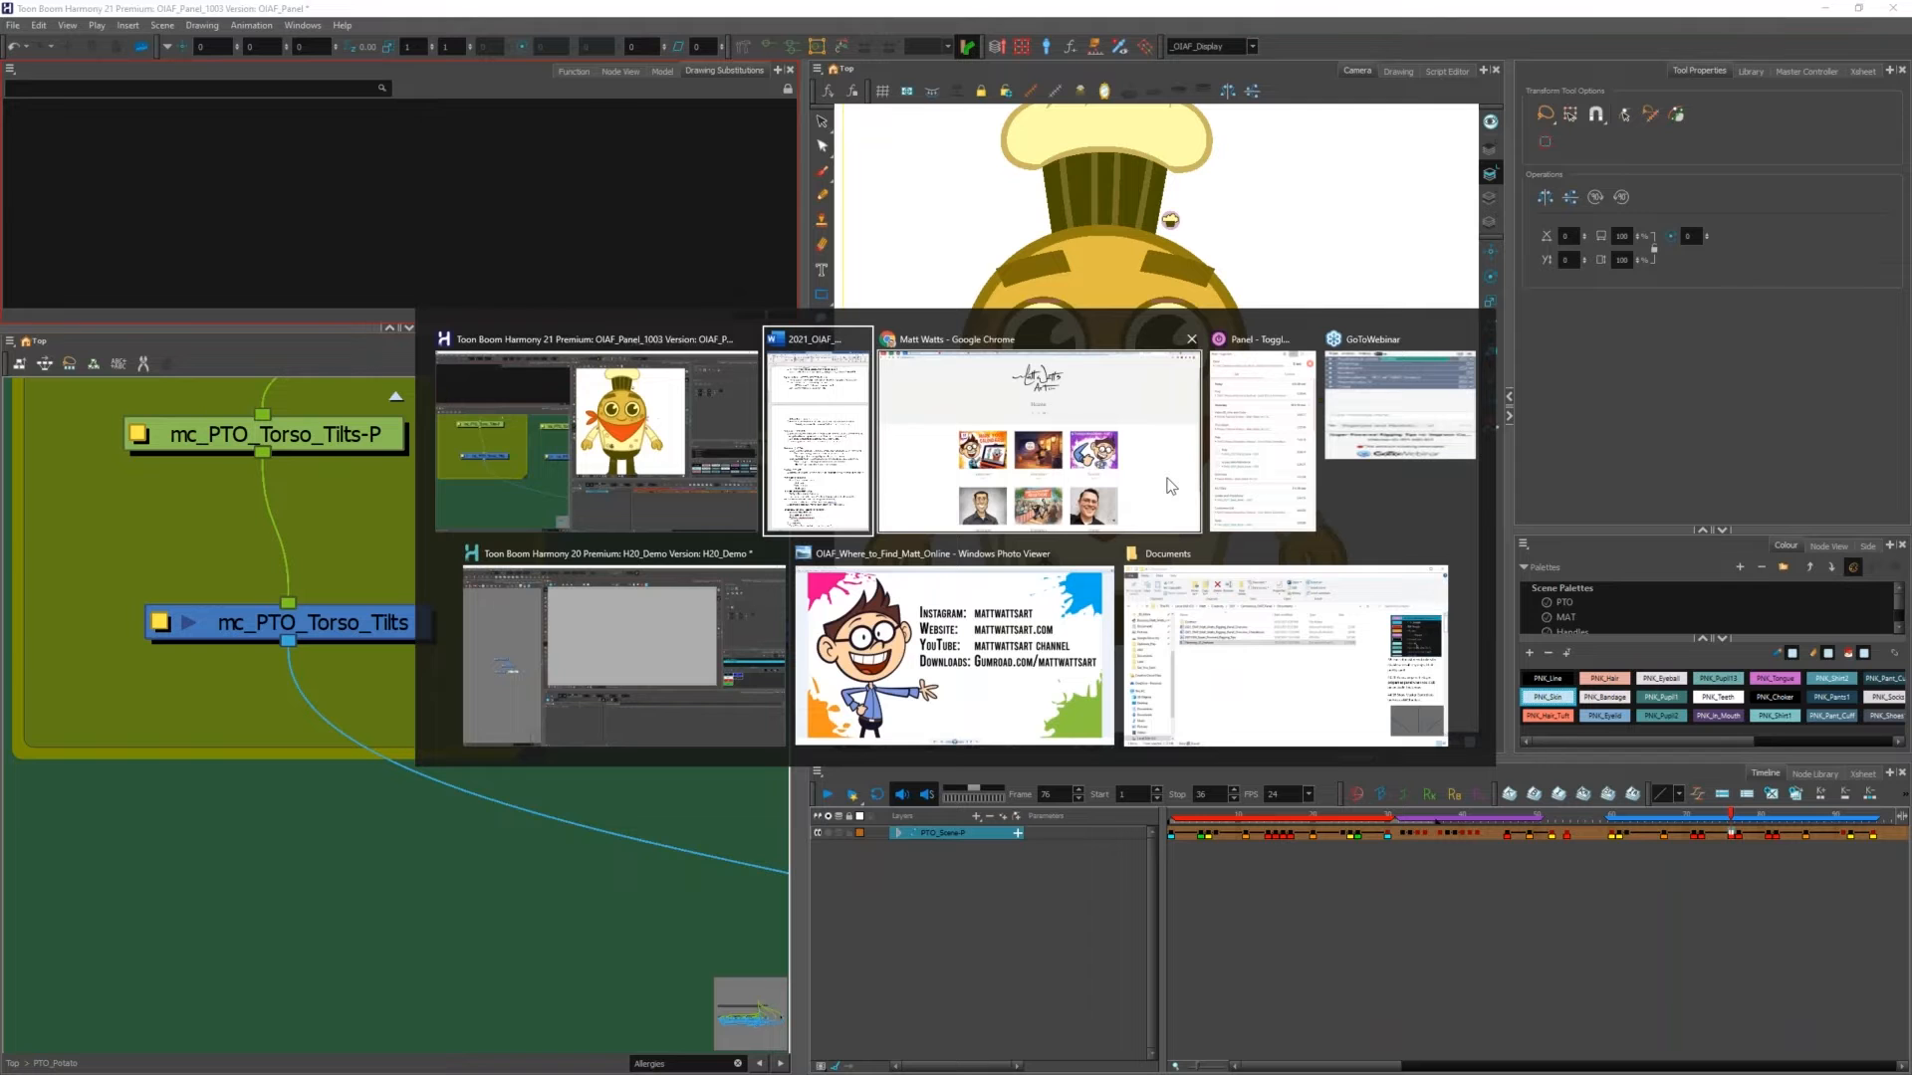
pyautogui.click(1043, 487)
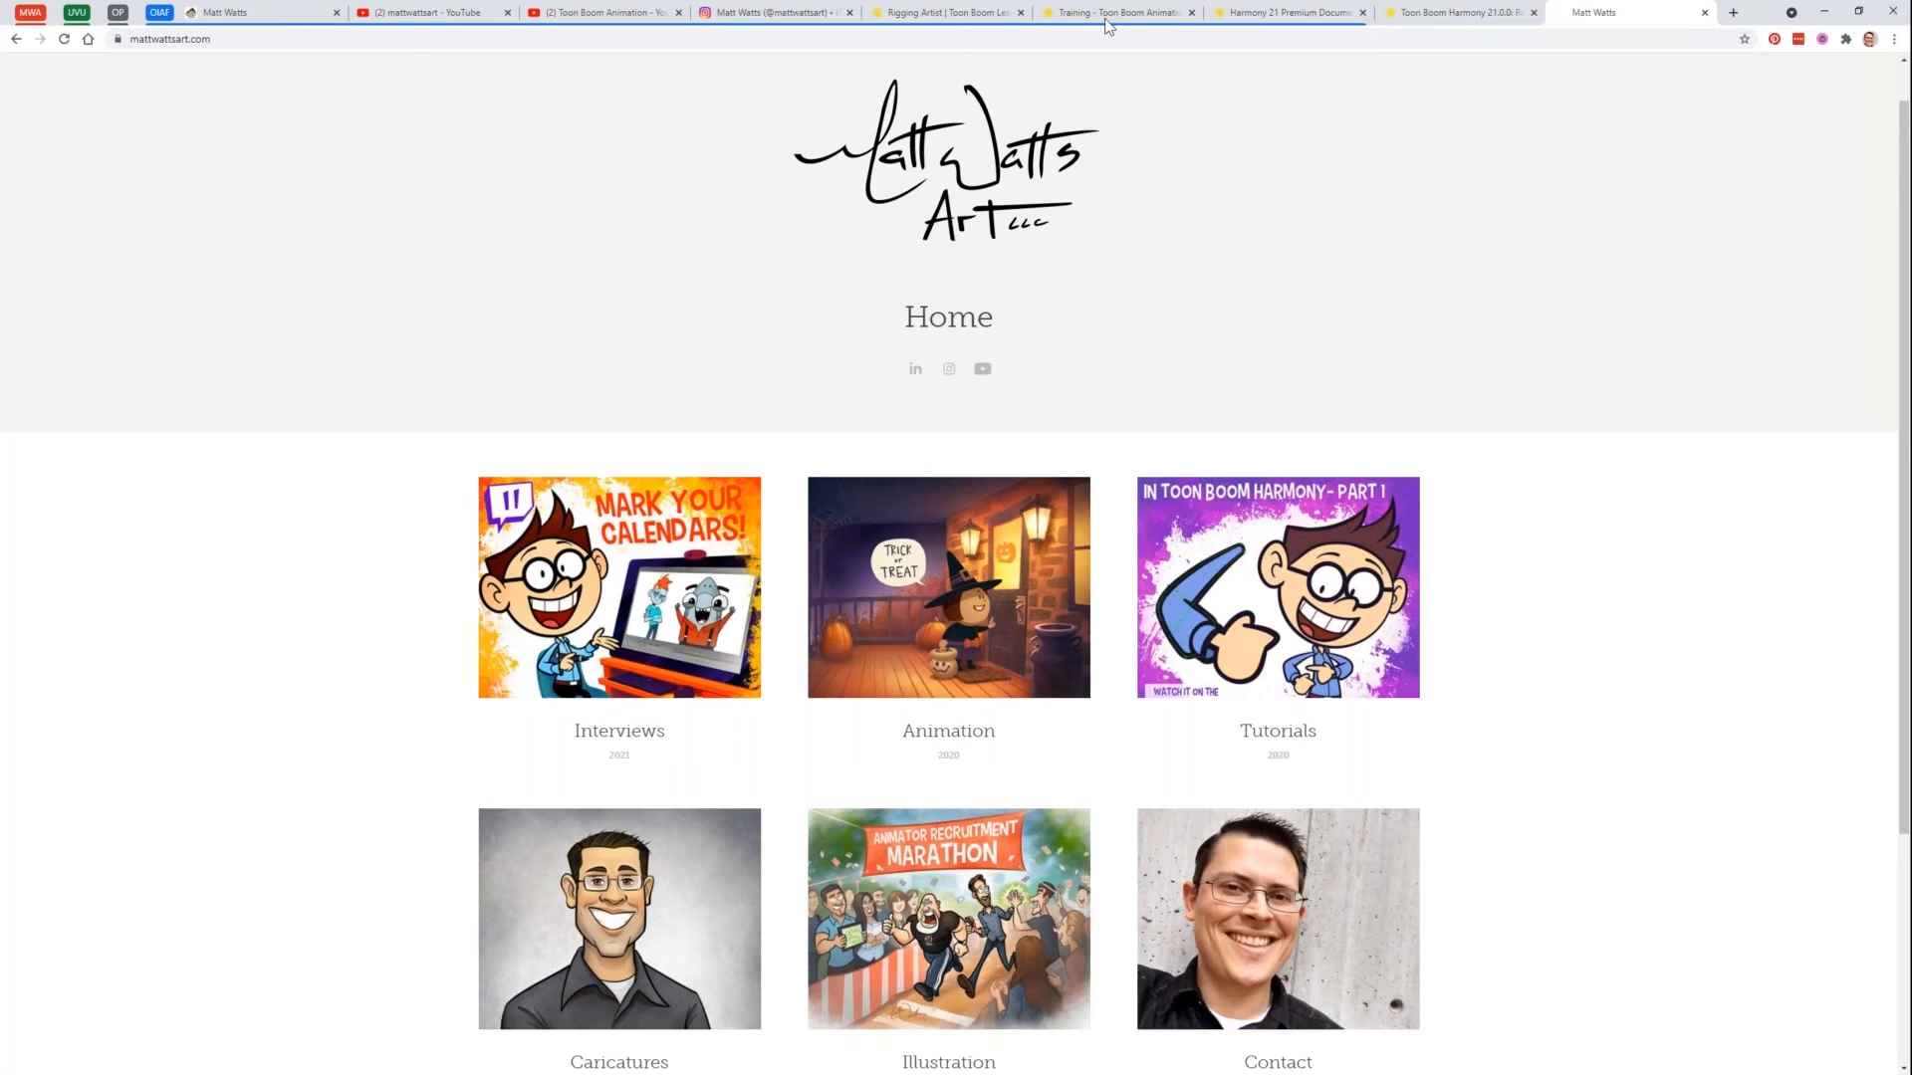
pyautogui.click(946, 13)
pyautogui.click(17, 38)
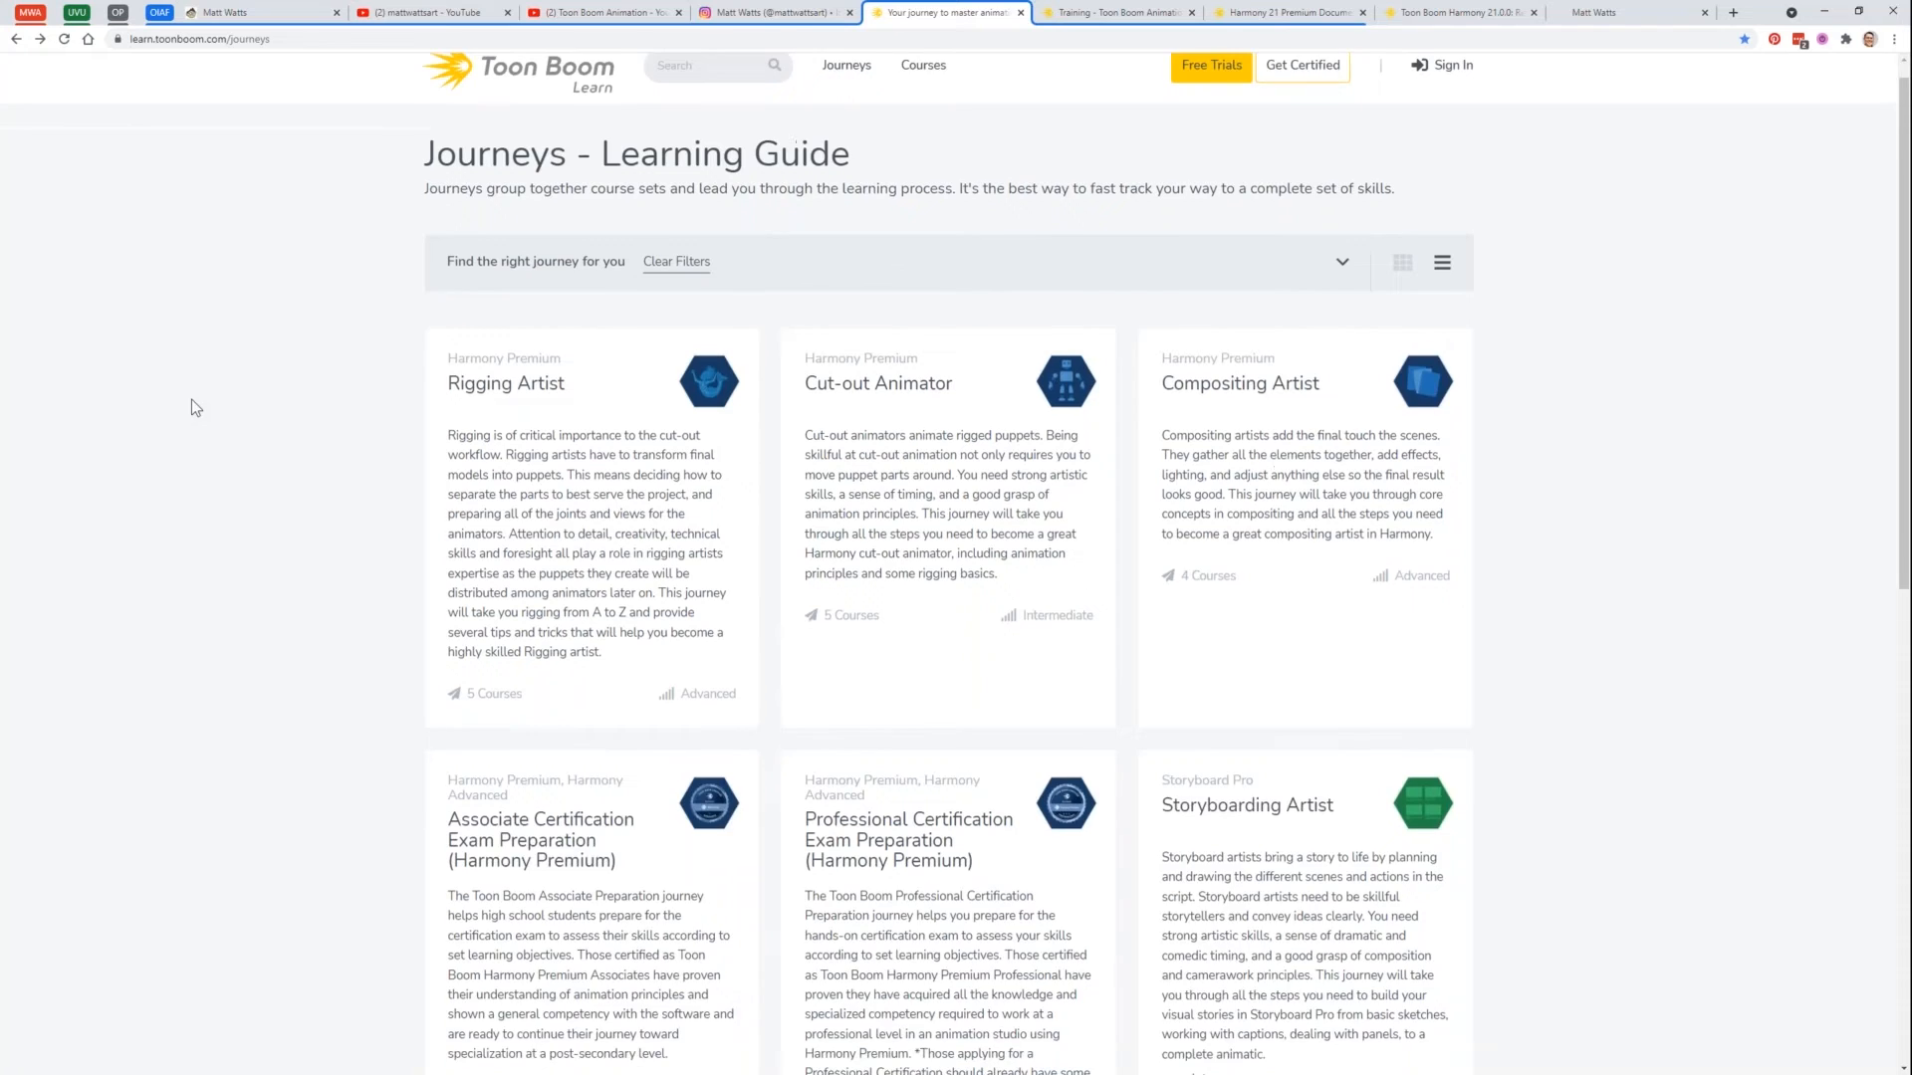
pyautogui.click(1280, 464)
pyautogui.scroll(-1, 851, 533)
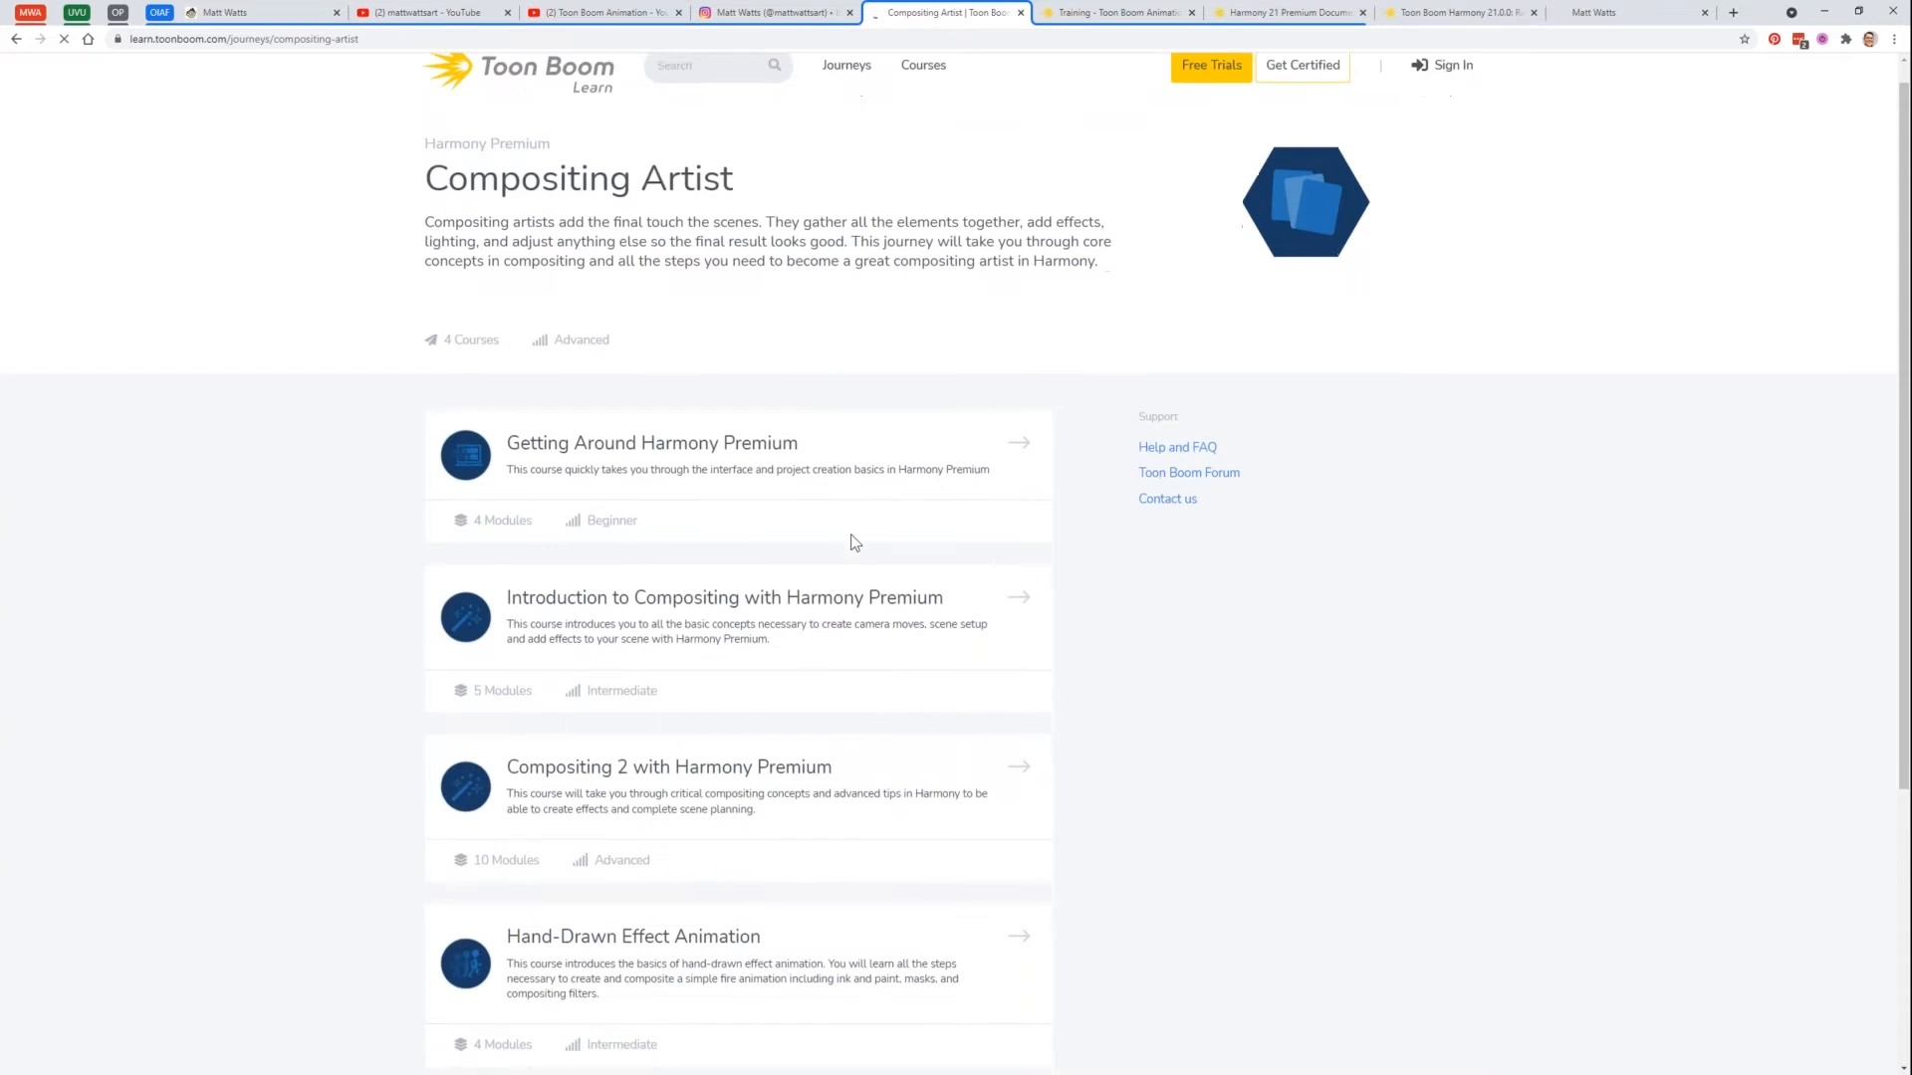
pyautogui.scroll(1, 850, 533)
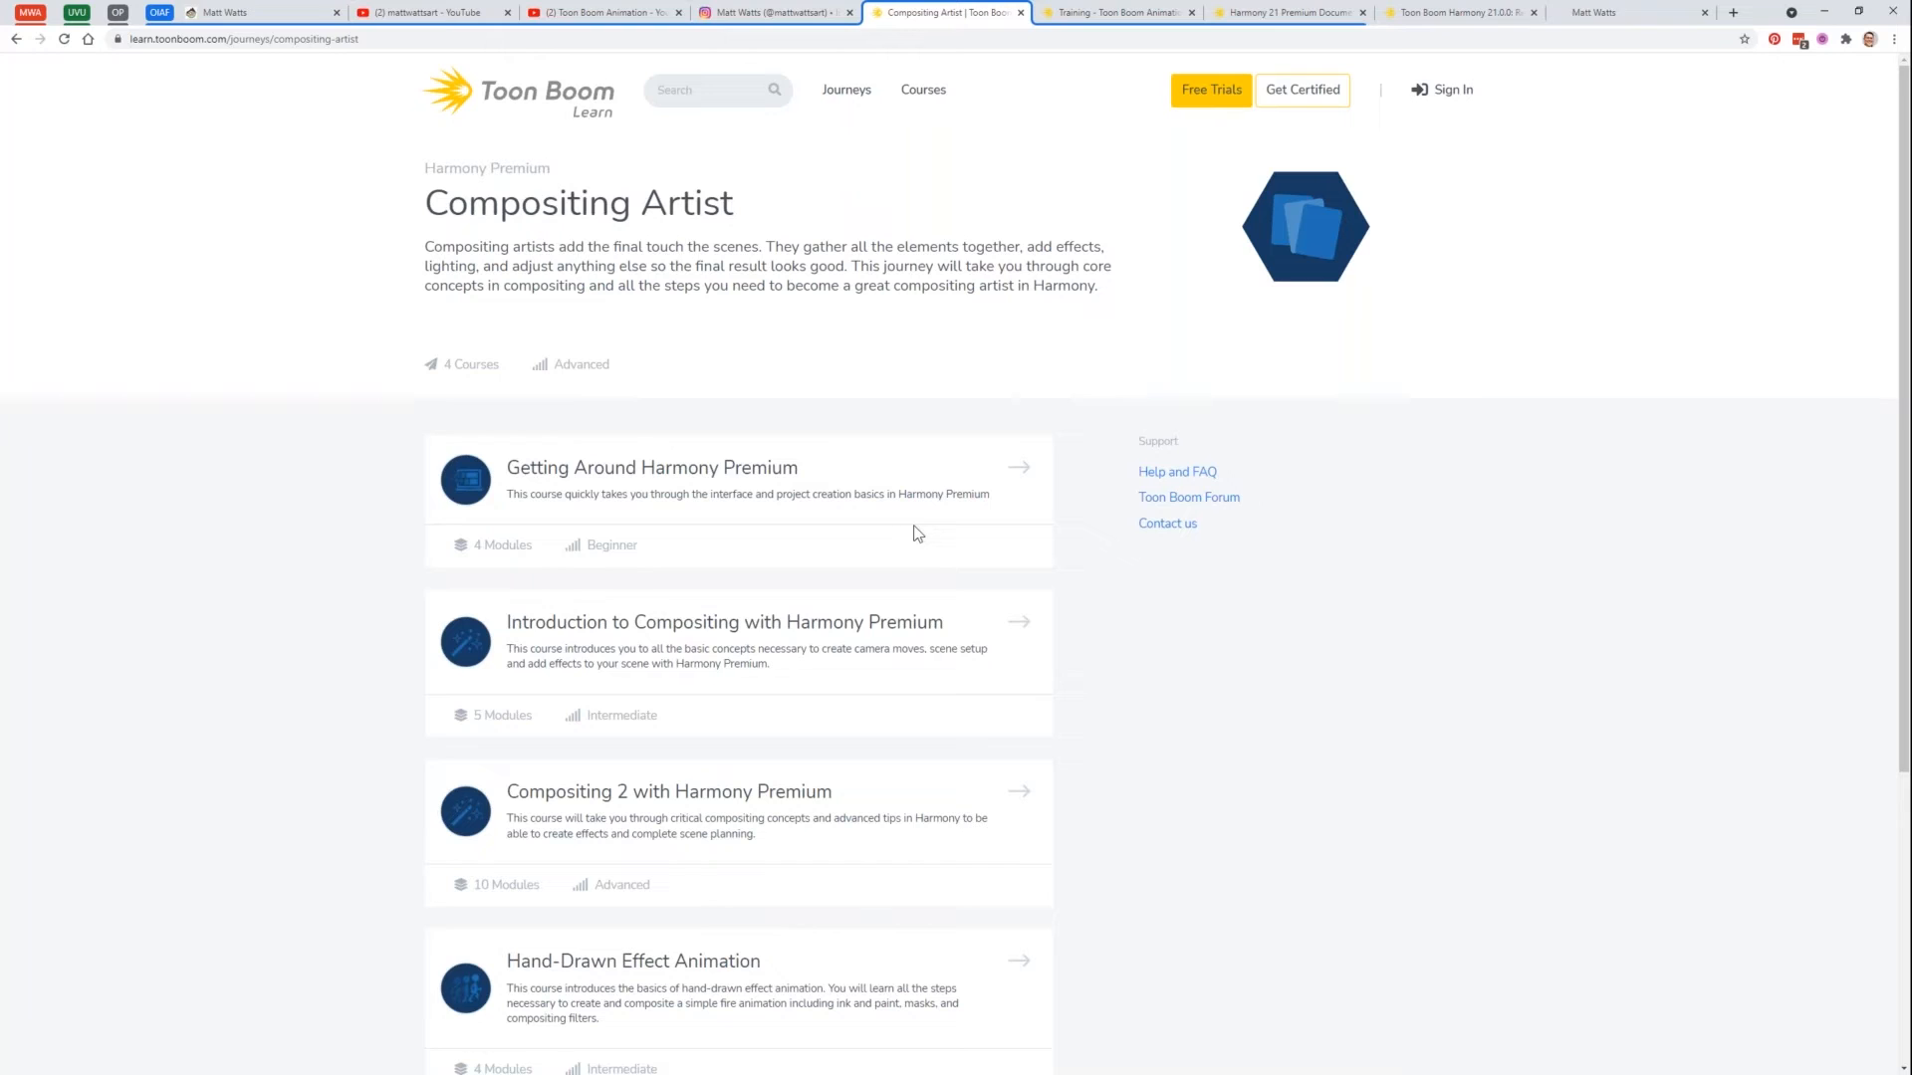
# Step: Switch back to Harmony and open the online Harmony 21 Premium documentation from its help resources
pyautogui.hotkey('alt', 'Tab')
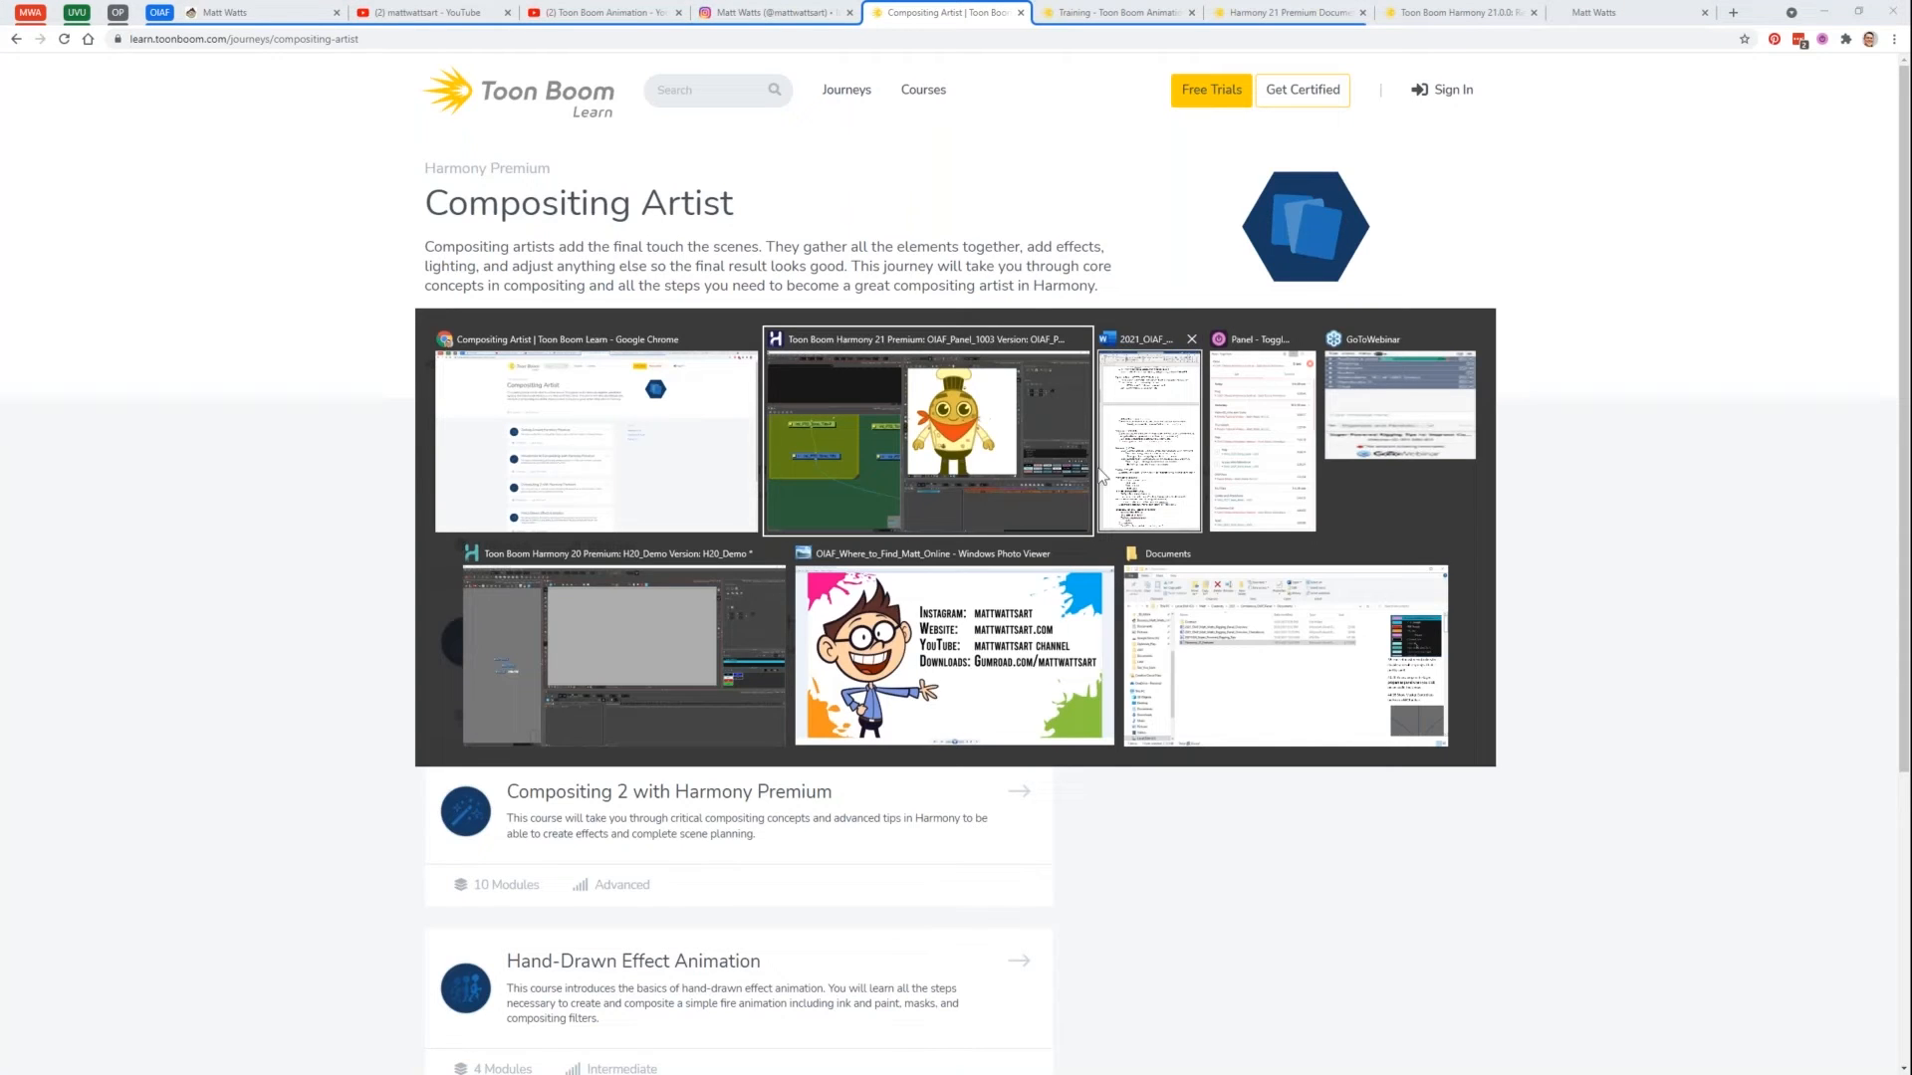
pyautogui.click(866, 387)
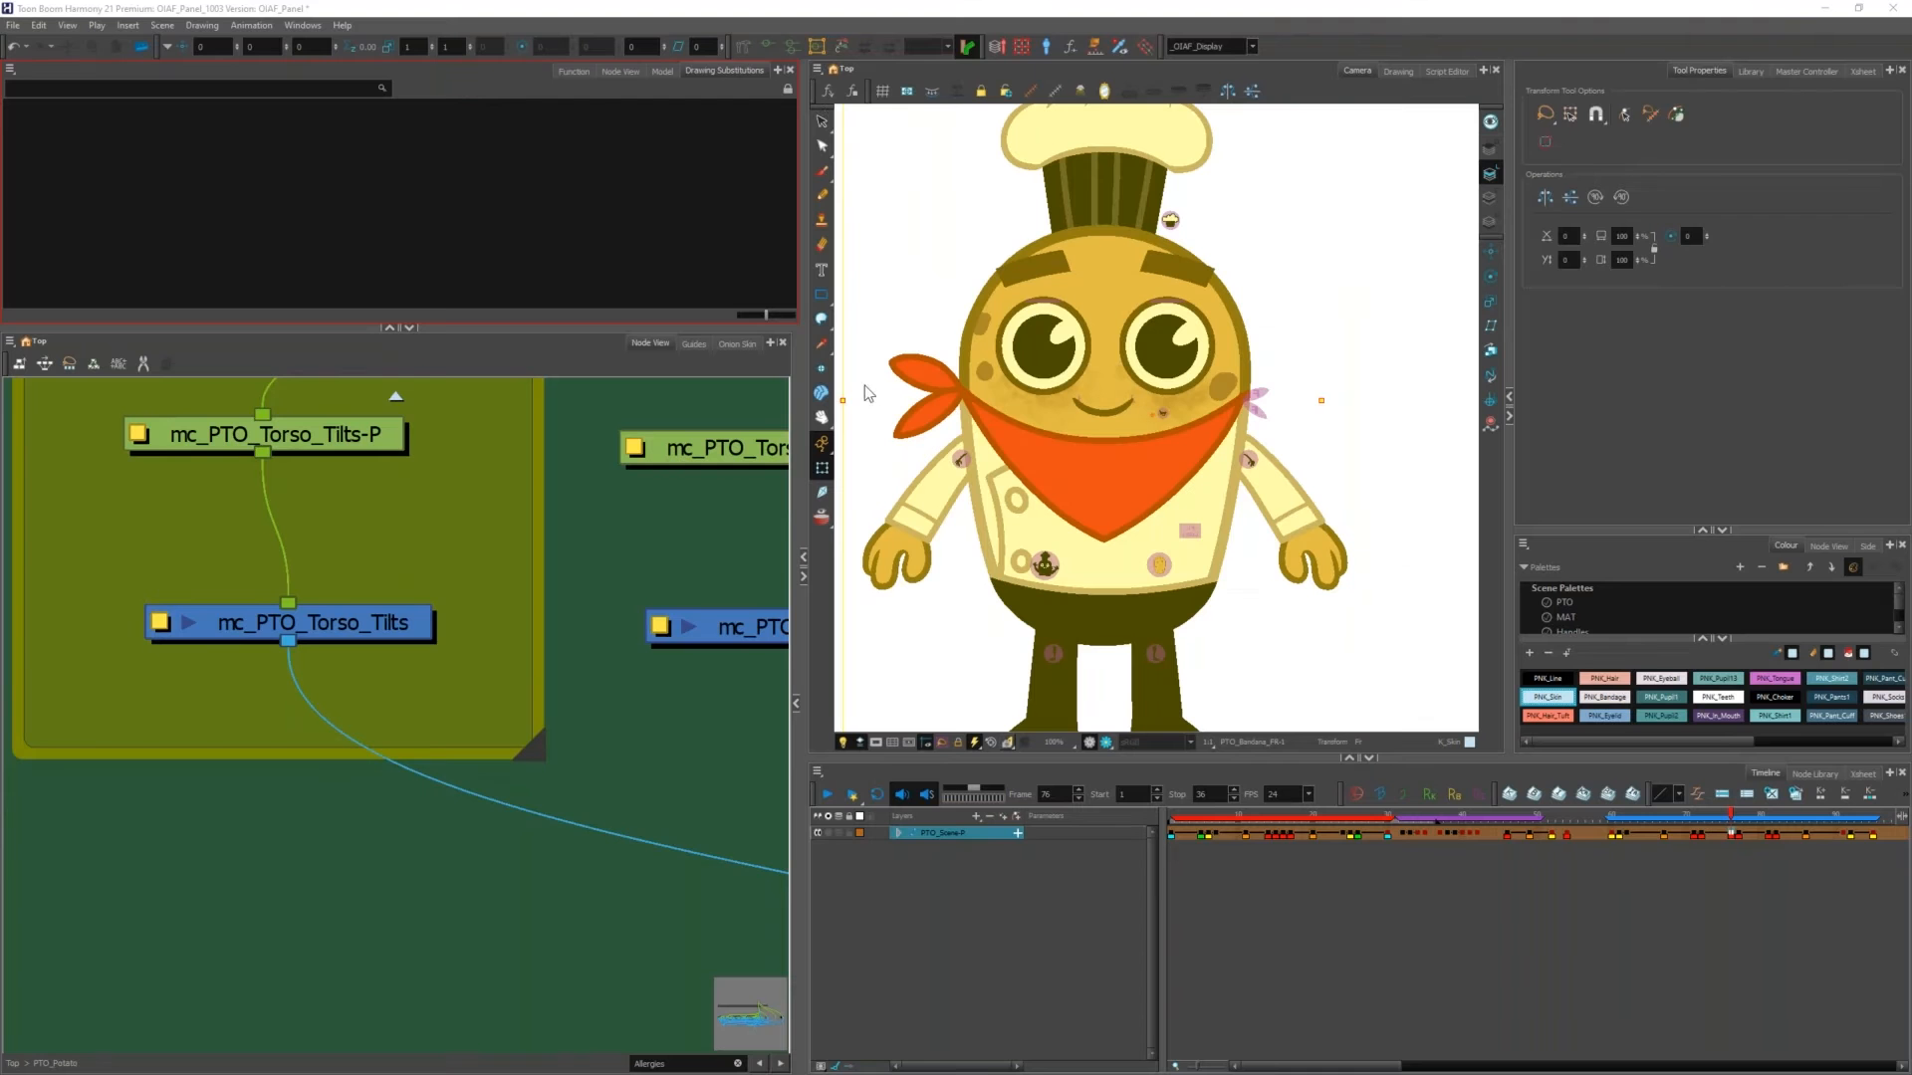
pyautogui.click(342, 25)
pyautogui.click(361, 60)
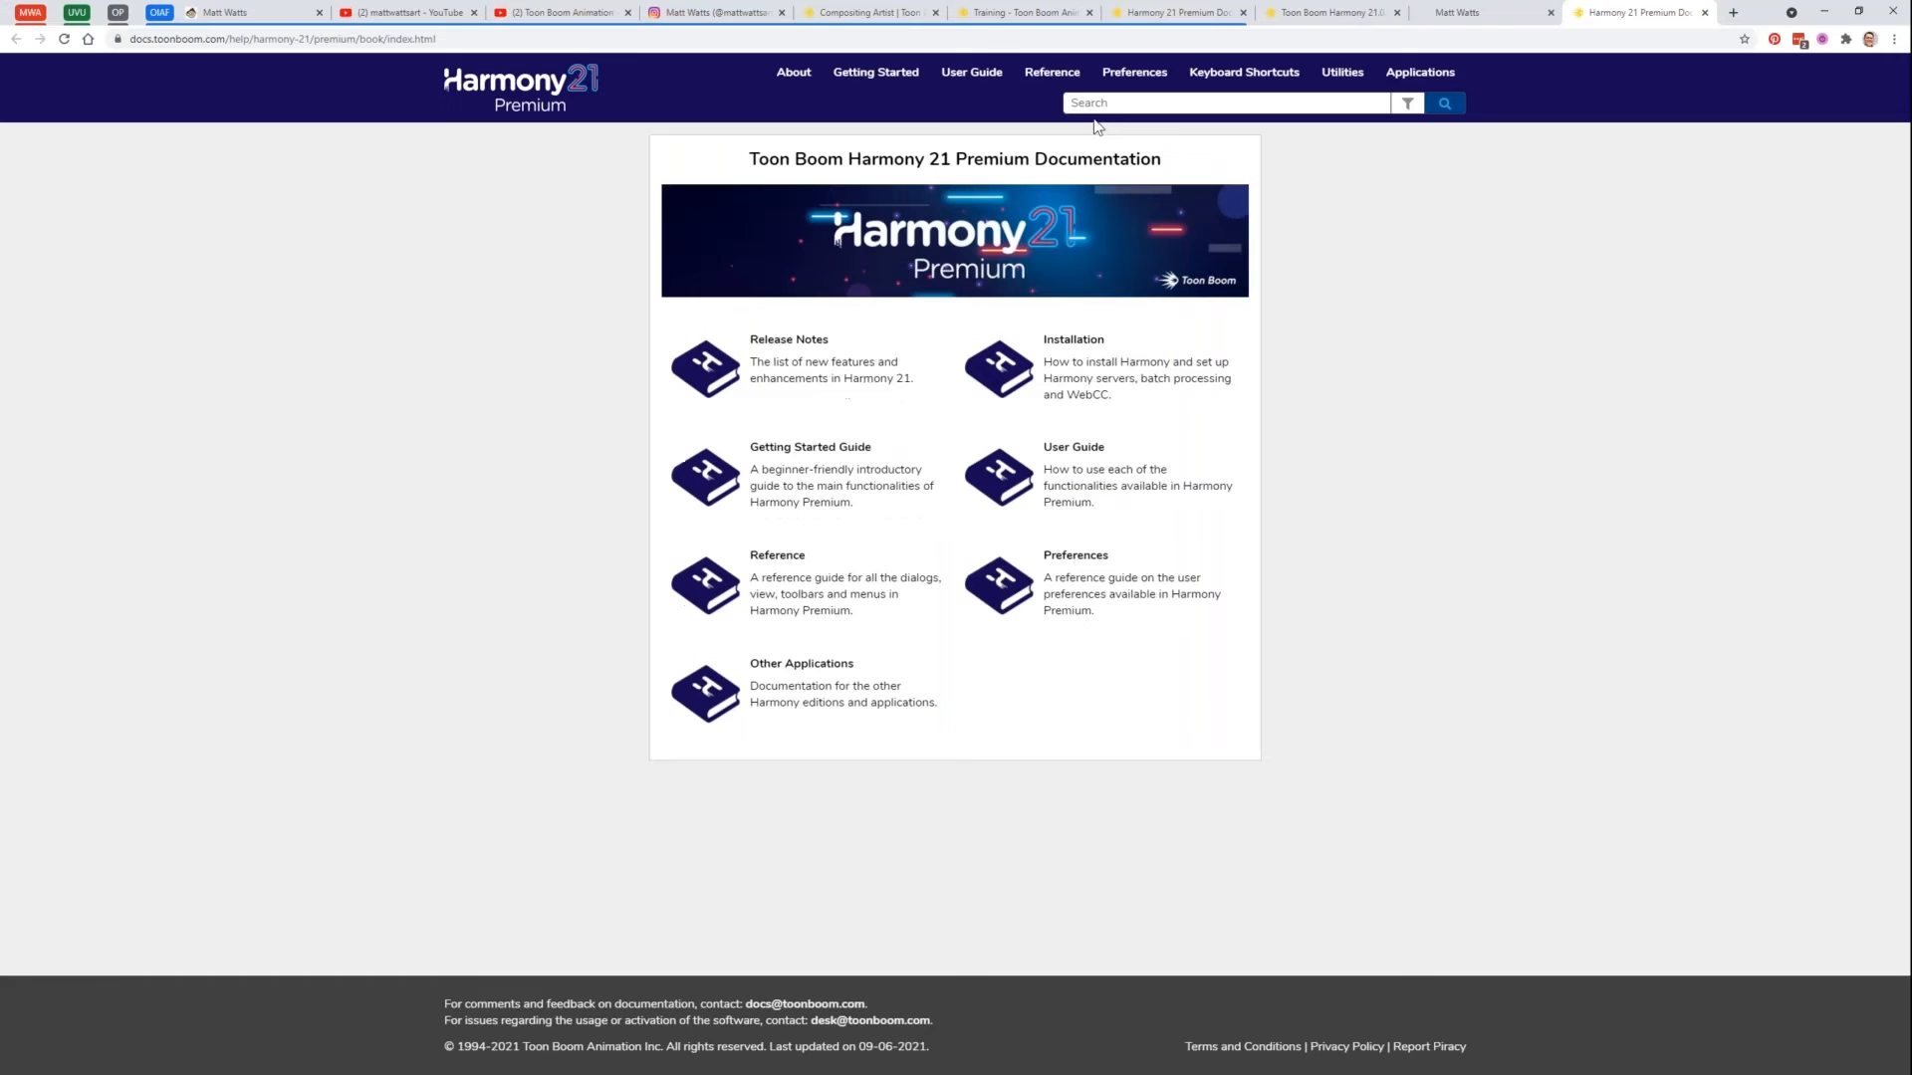
# Step: Search the documentation for "normal map" and look through the Normal Map Node page
pyautogui.click(1098, 106)
pyautogui.write('norma')
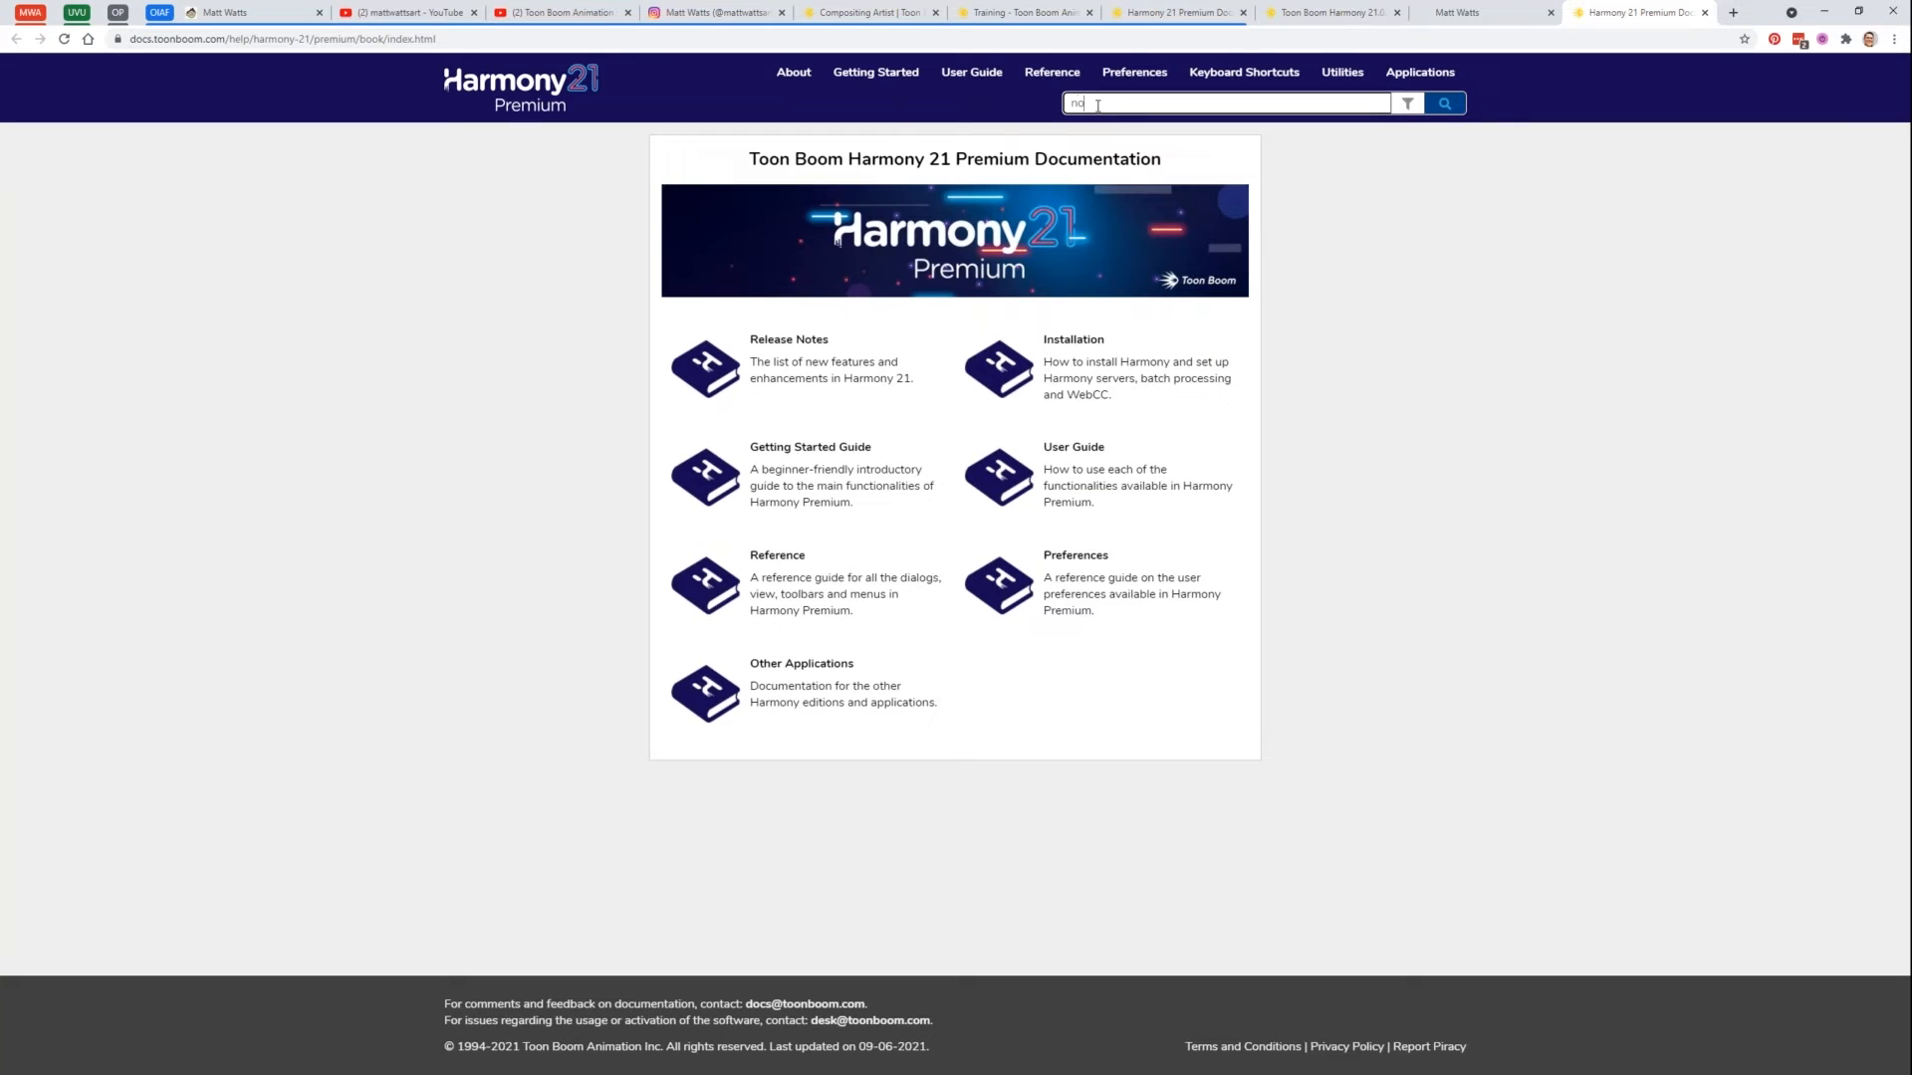
pyautogui.write('l map')
pyautogui.press('Return')
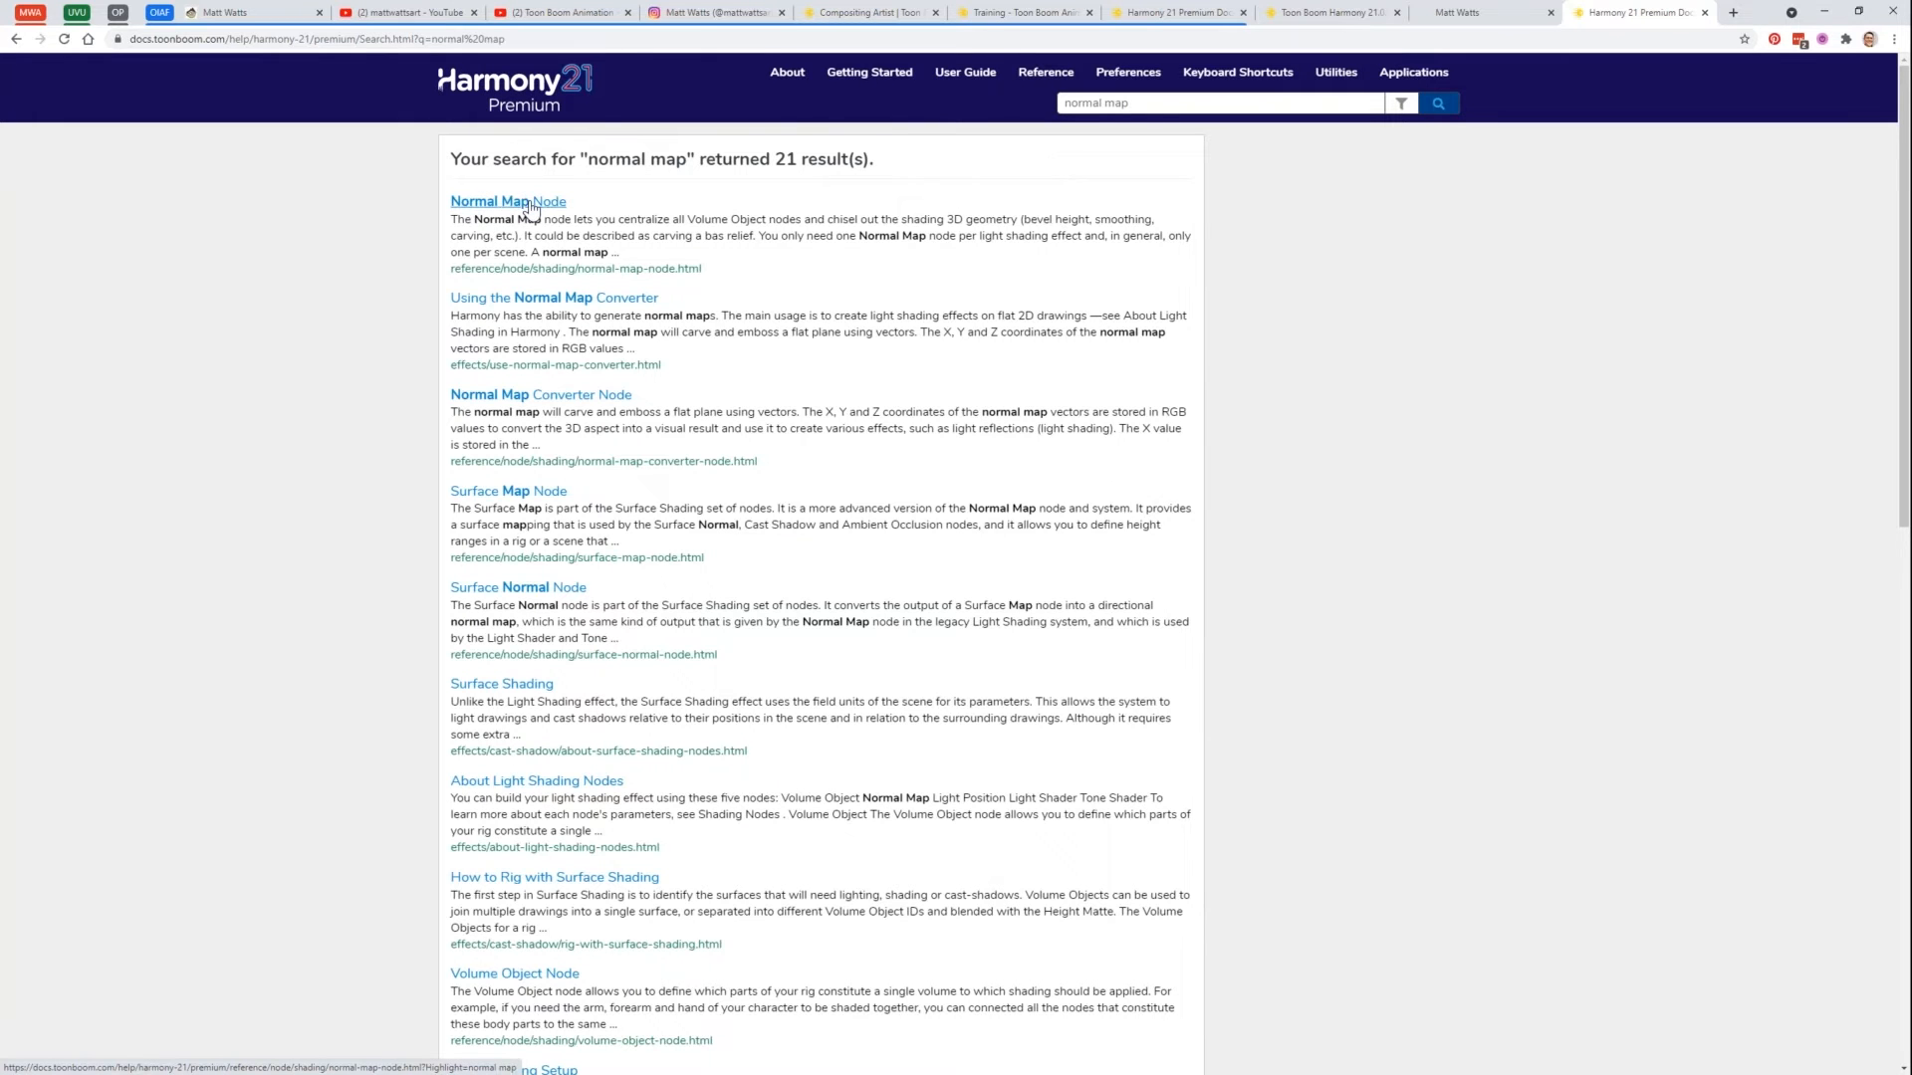
pyautogui.click(532, 205)
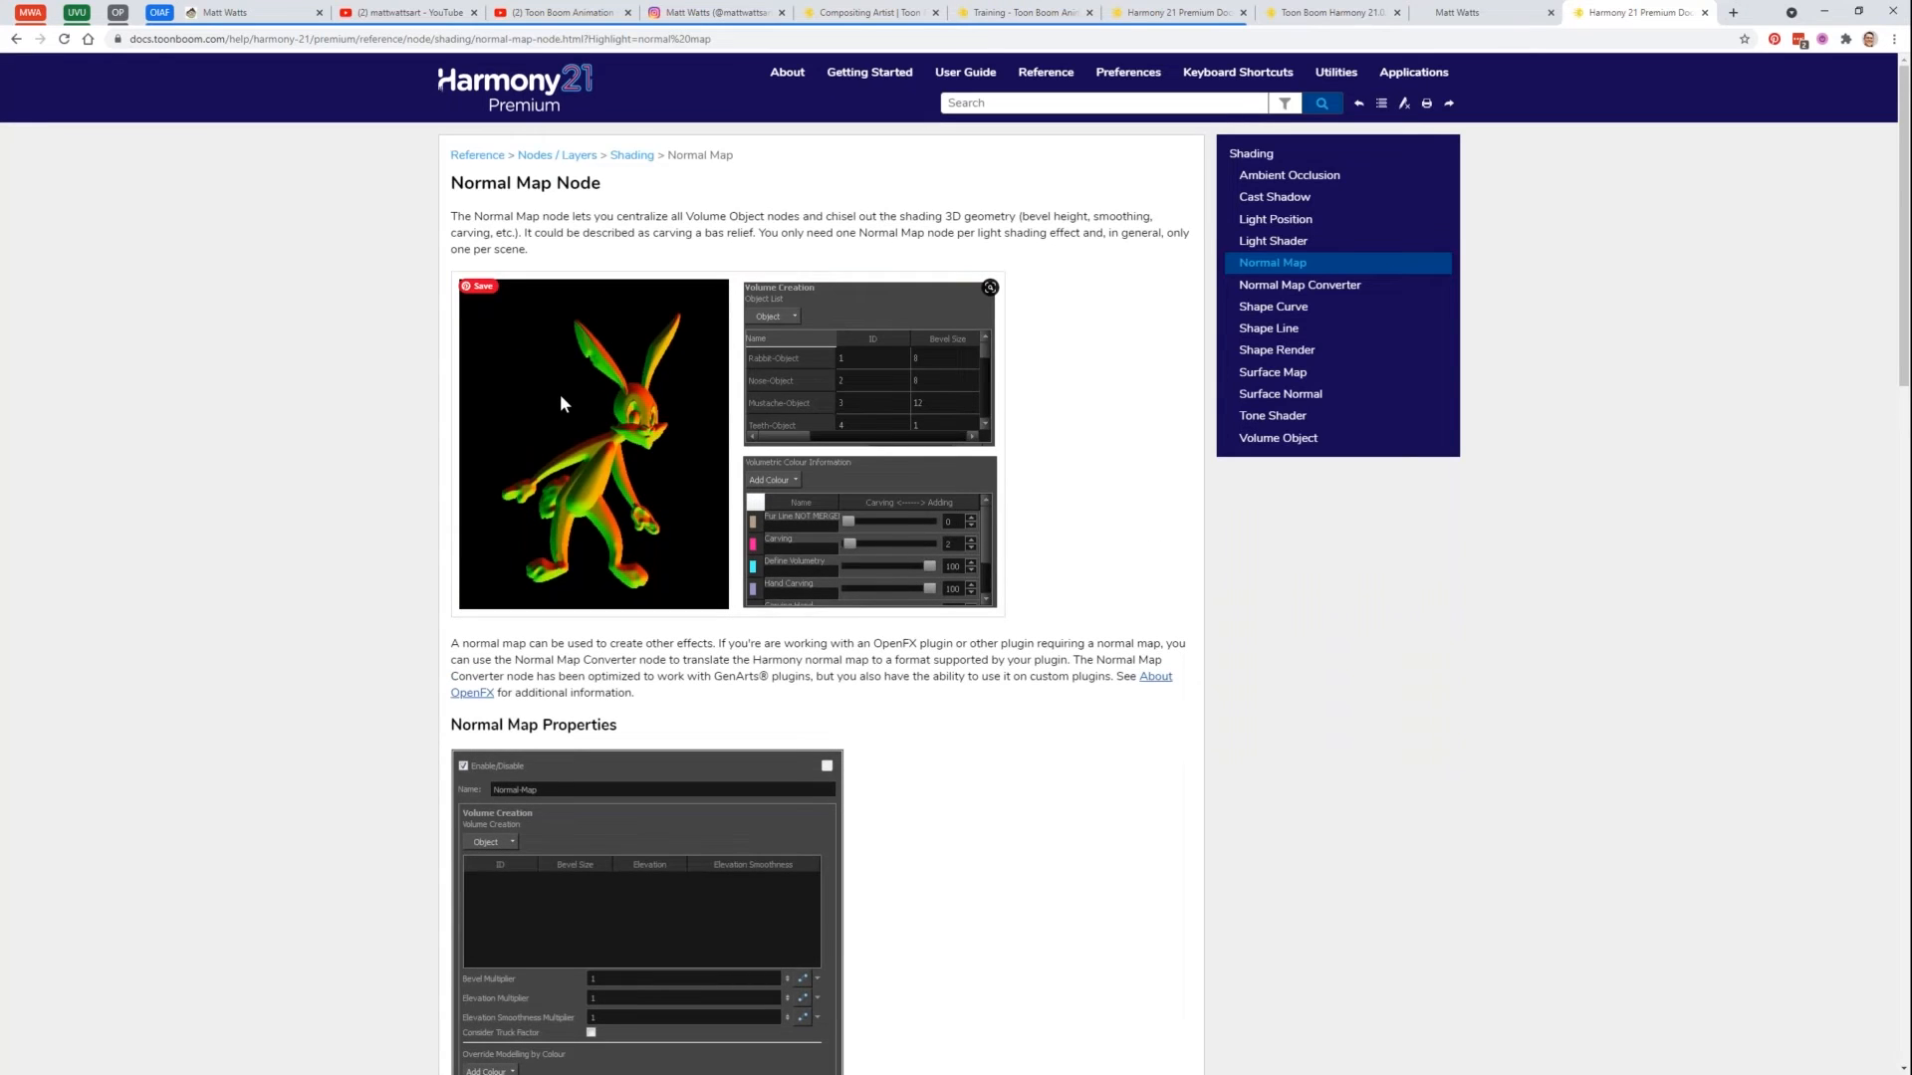
pyautogui.scroll(-7, 559, 395)
pyautogui.scroll(6, 559, 395)
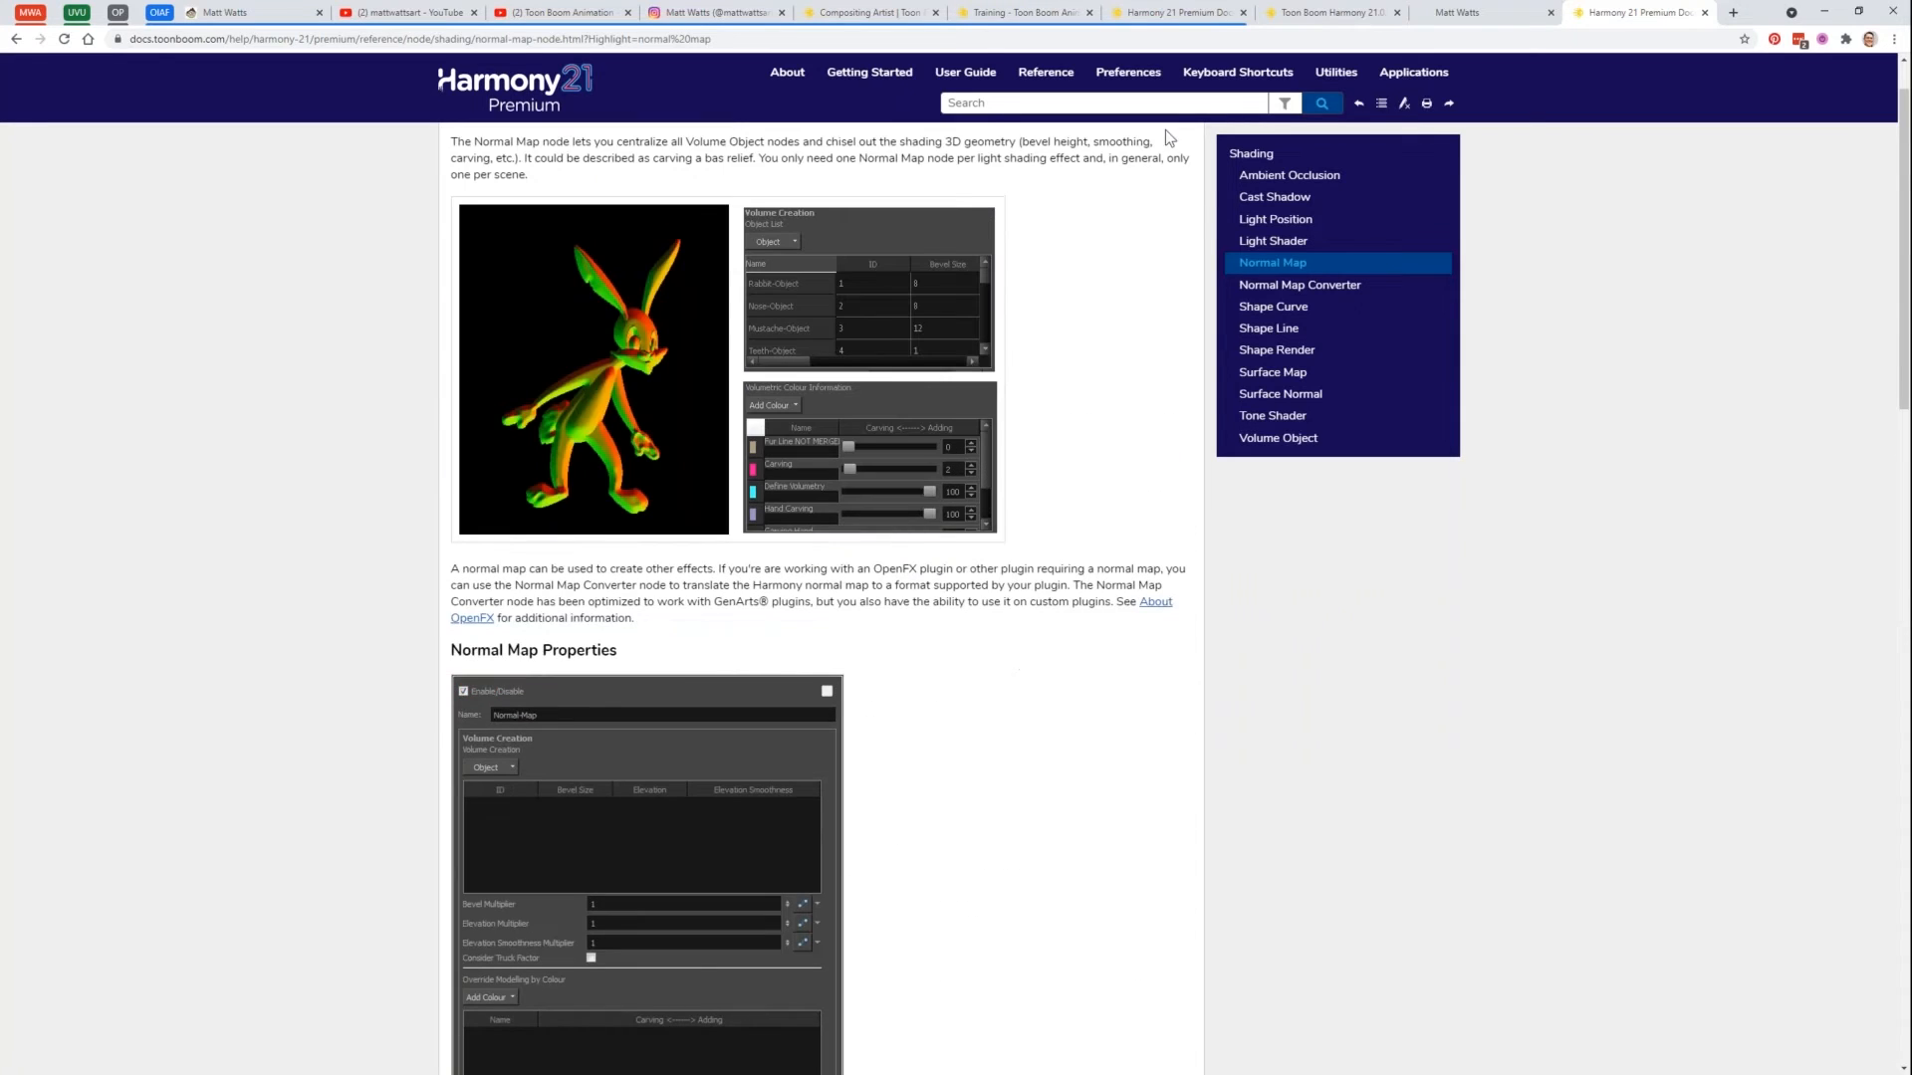
# Step: Return to Harmony, go up from the PTO_Potato group to the top-level network, and select PTO_Scene-P
pyautogui.click(1826, 14)
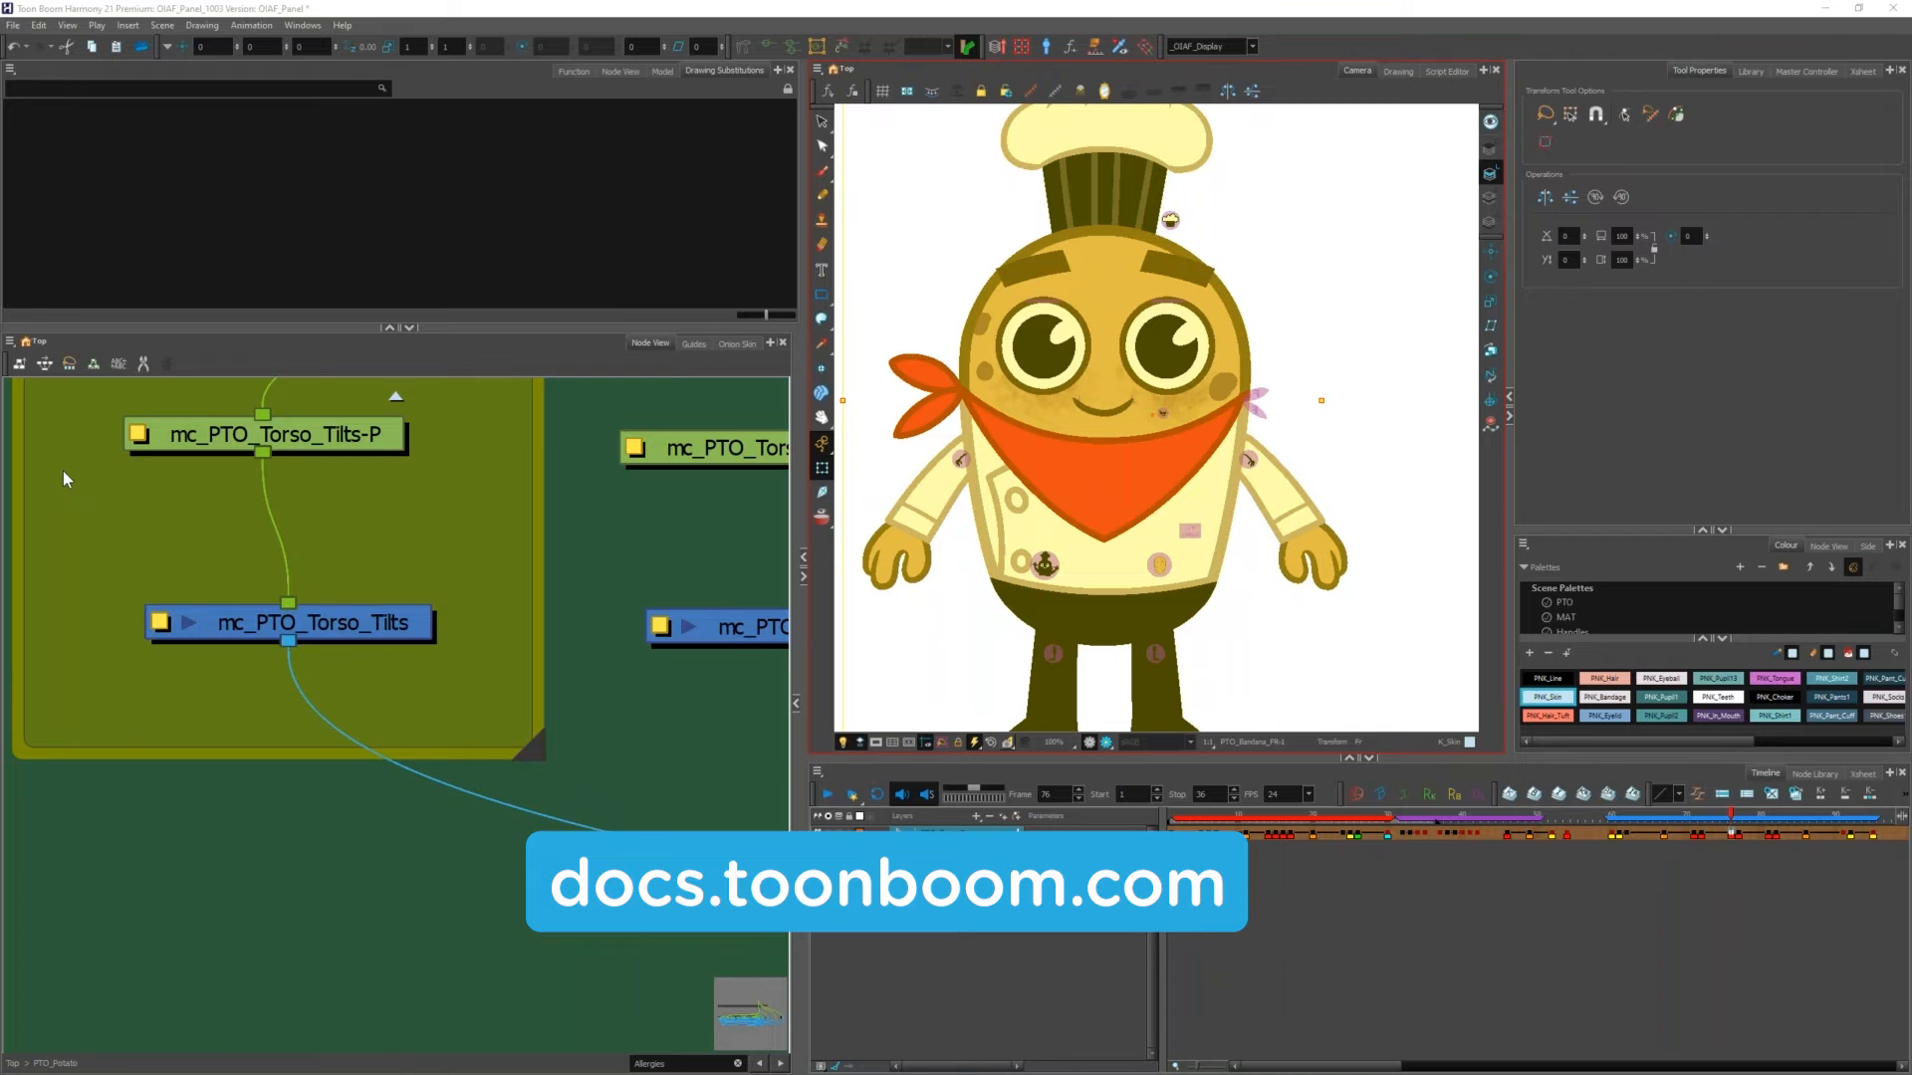
pyautogui.scroll(-1, 305, 620)
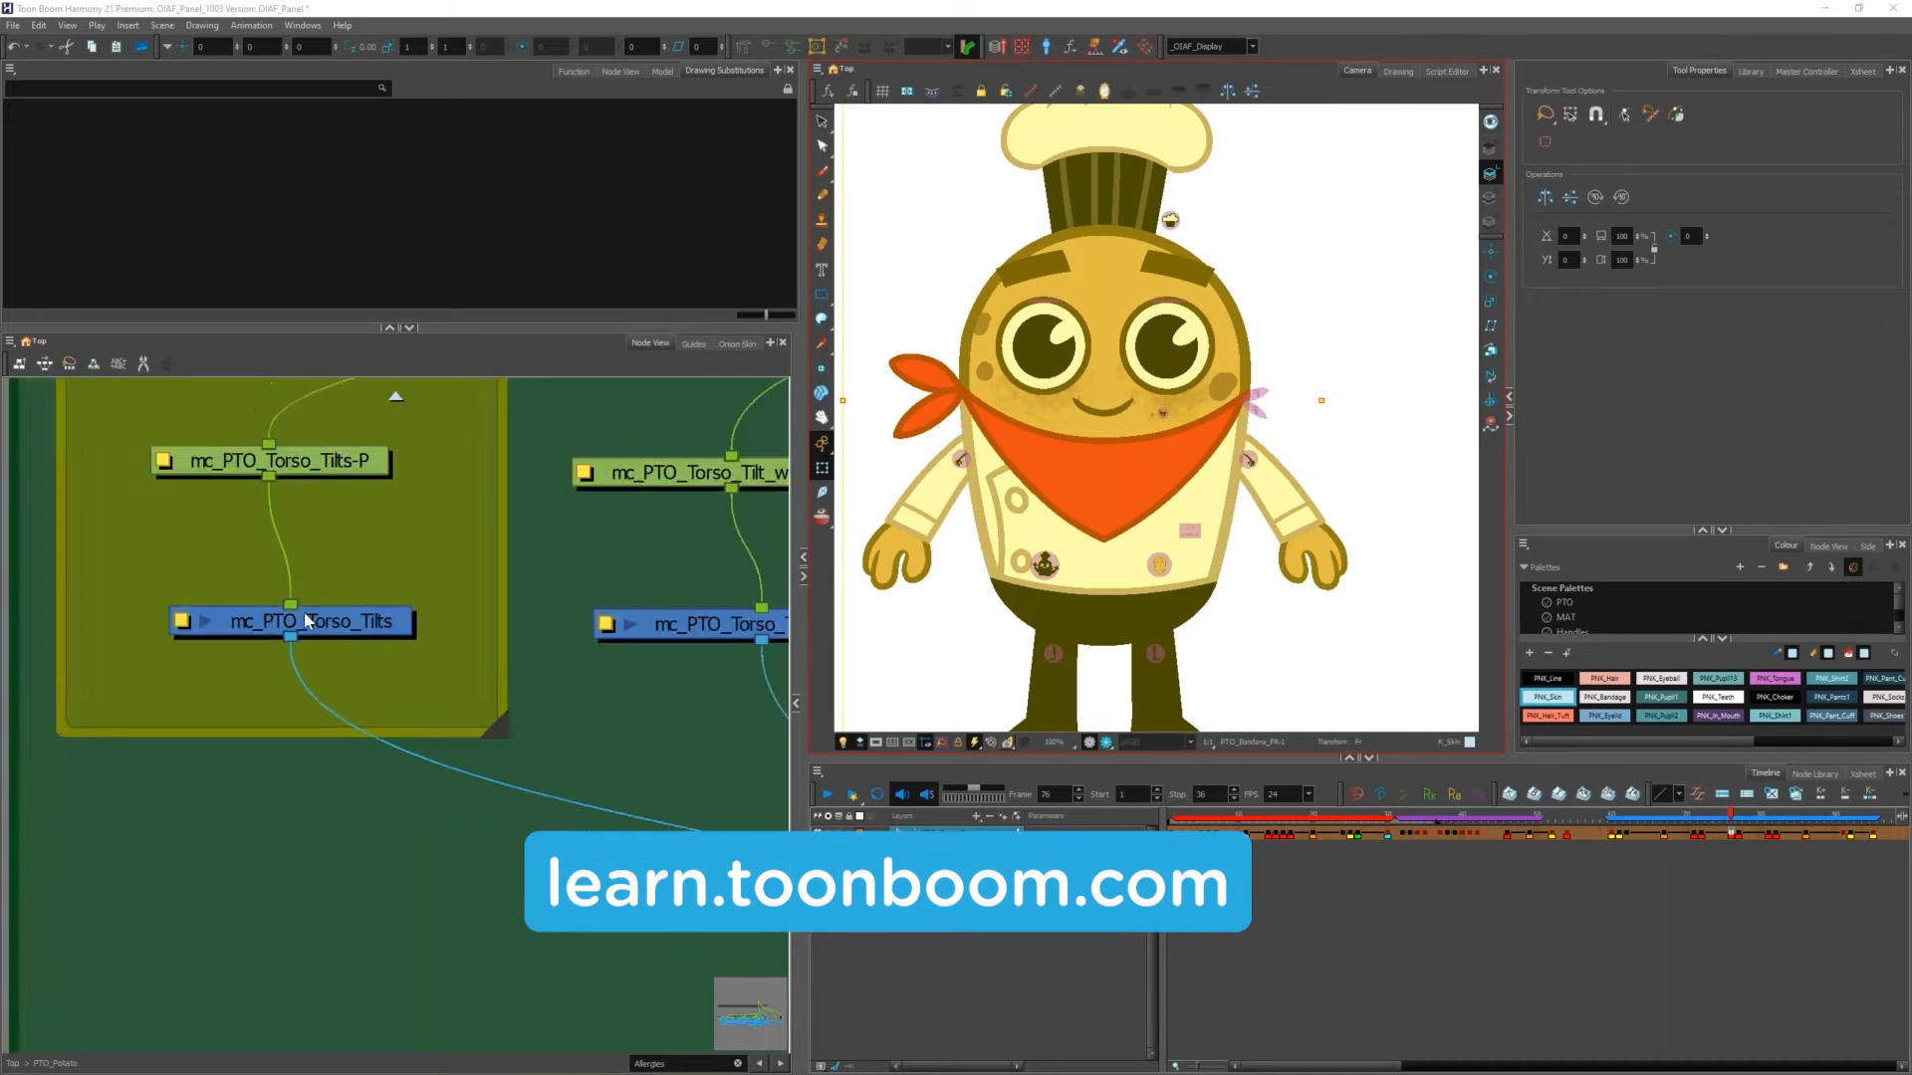
pyautogui.scroll(-4, 306, 617)
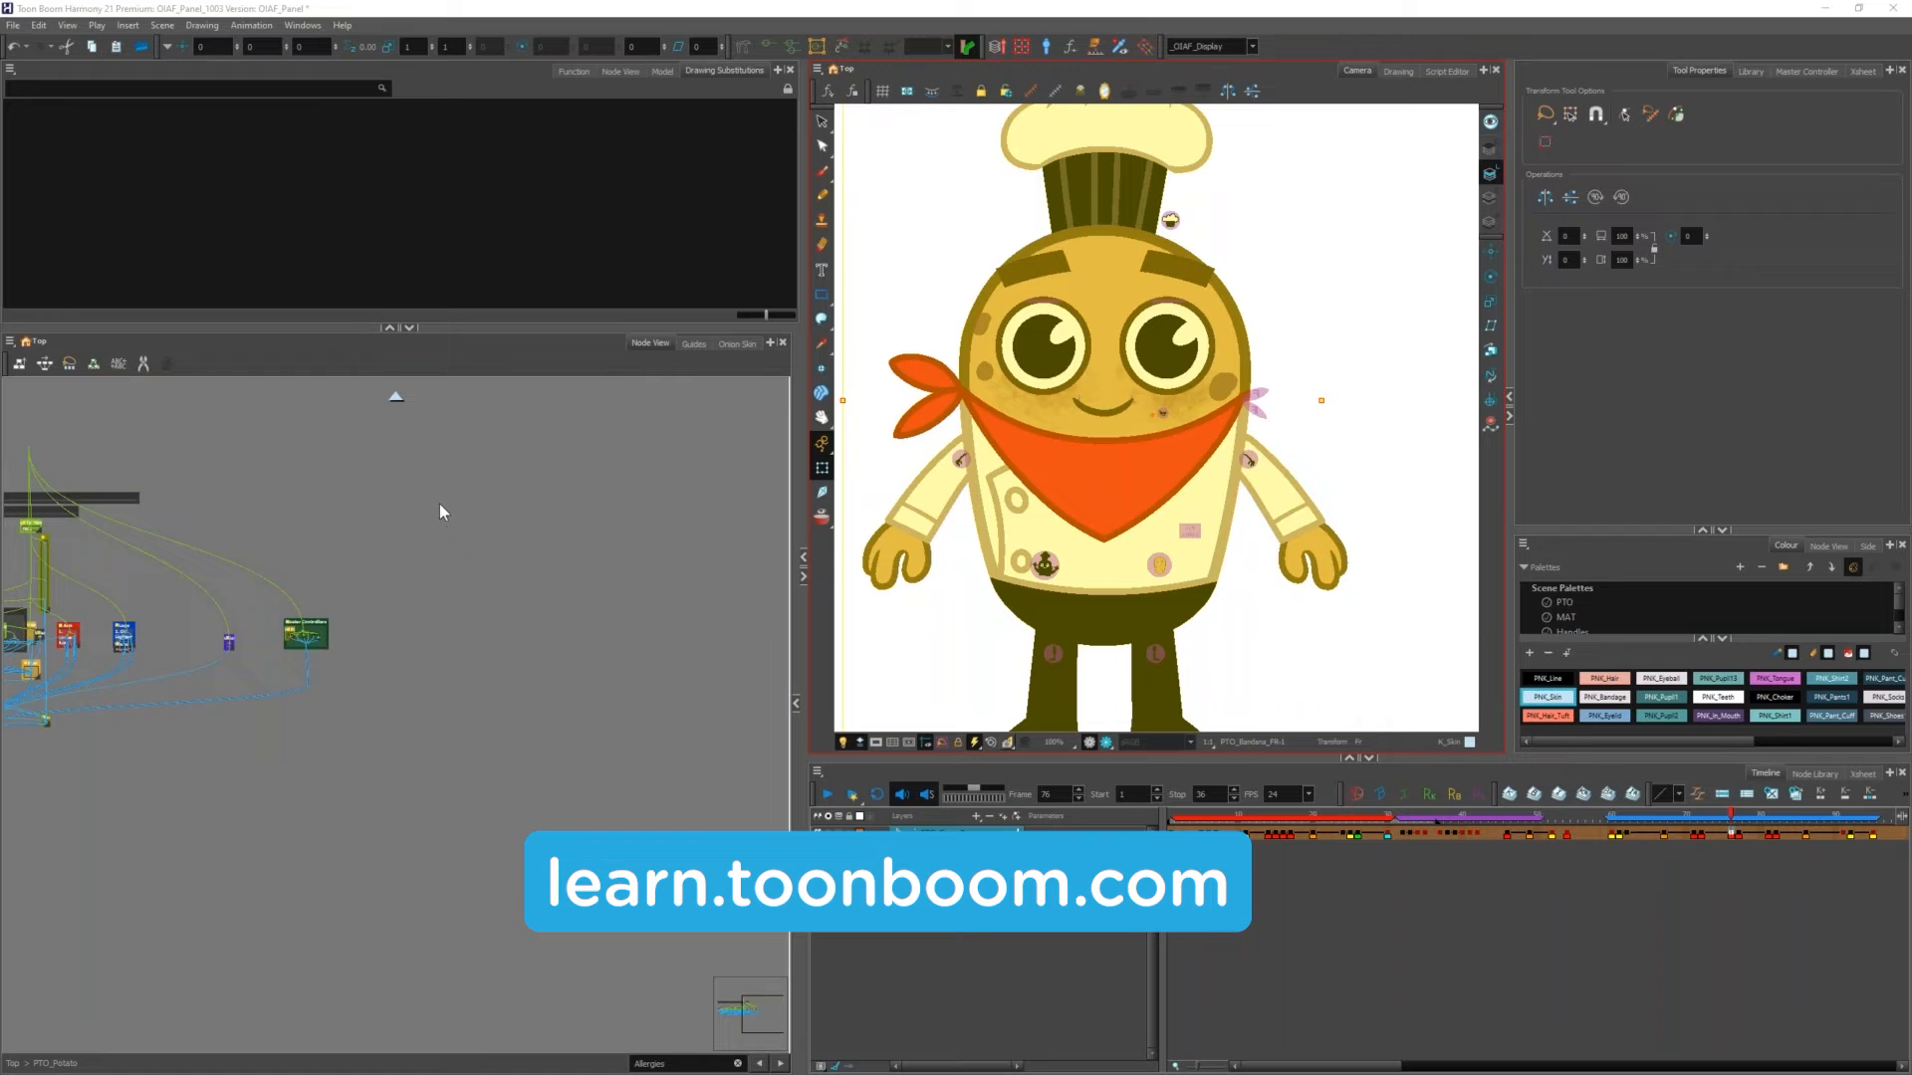
pyautogui.click(393, 400)
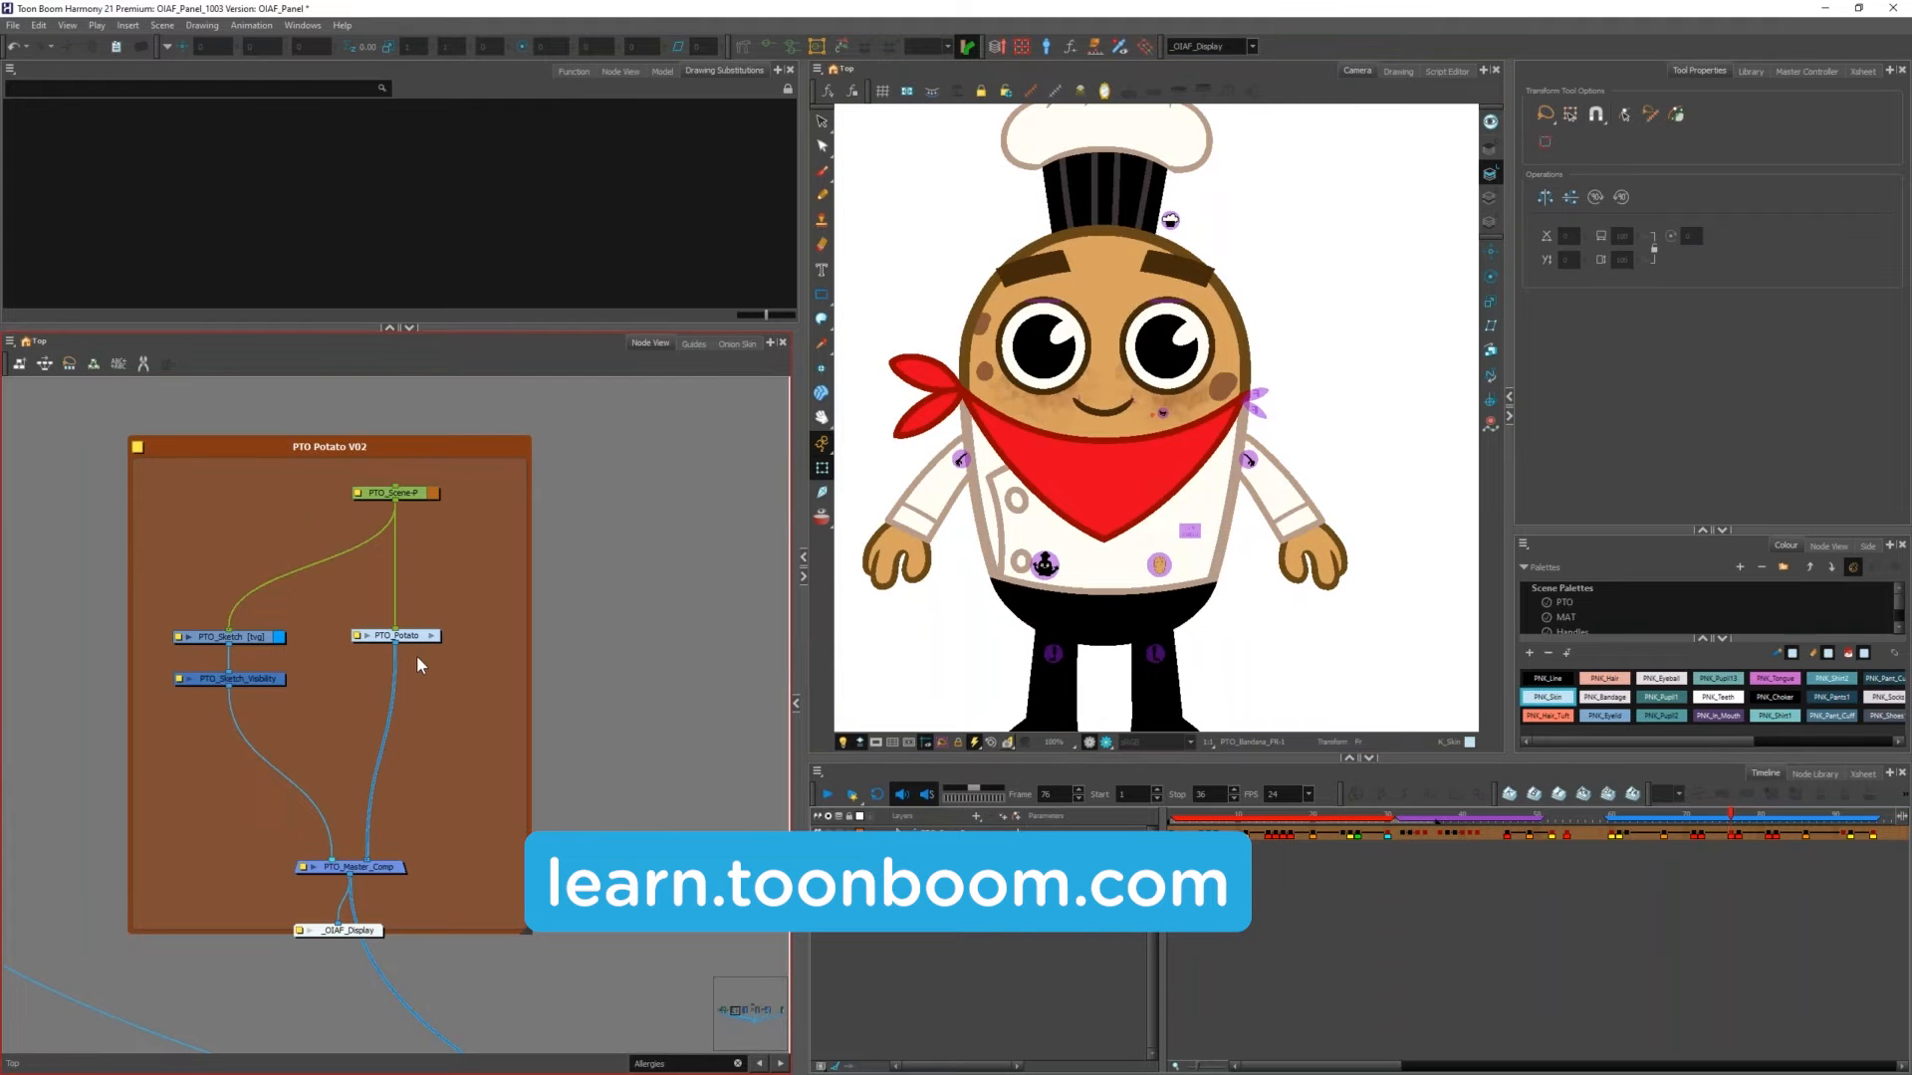
pyautogui.scroll(1, 420, 653)
pyautogui.click(375, 465)
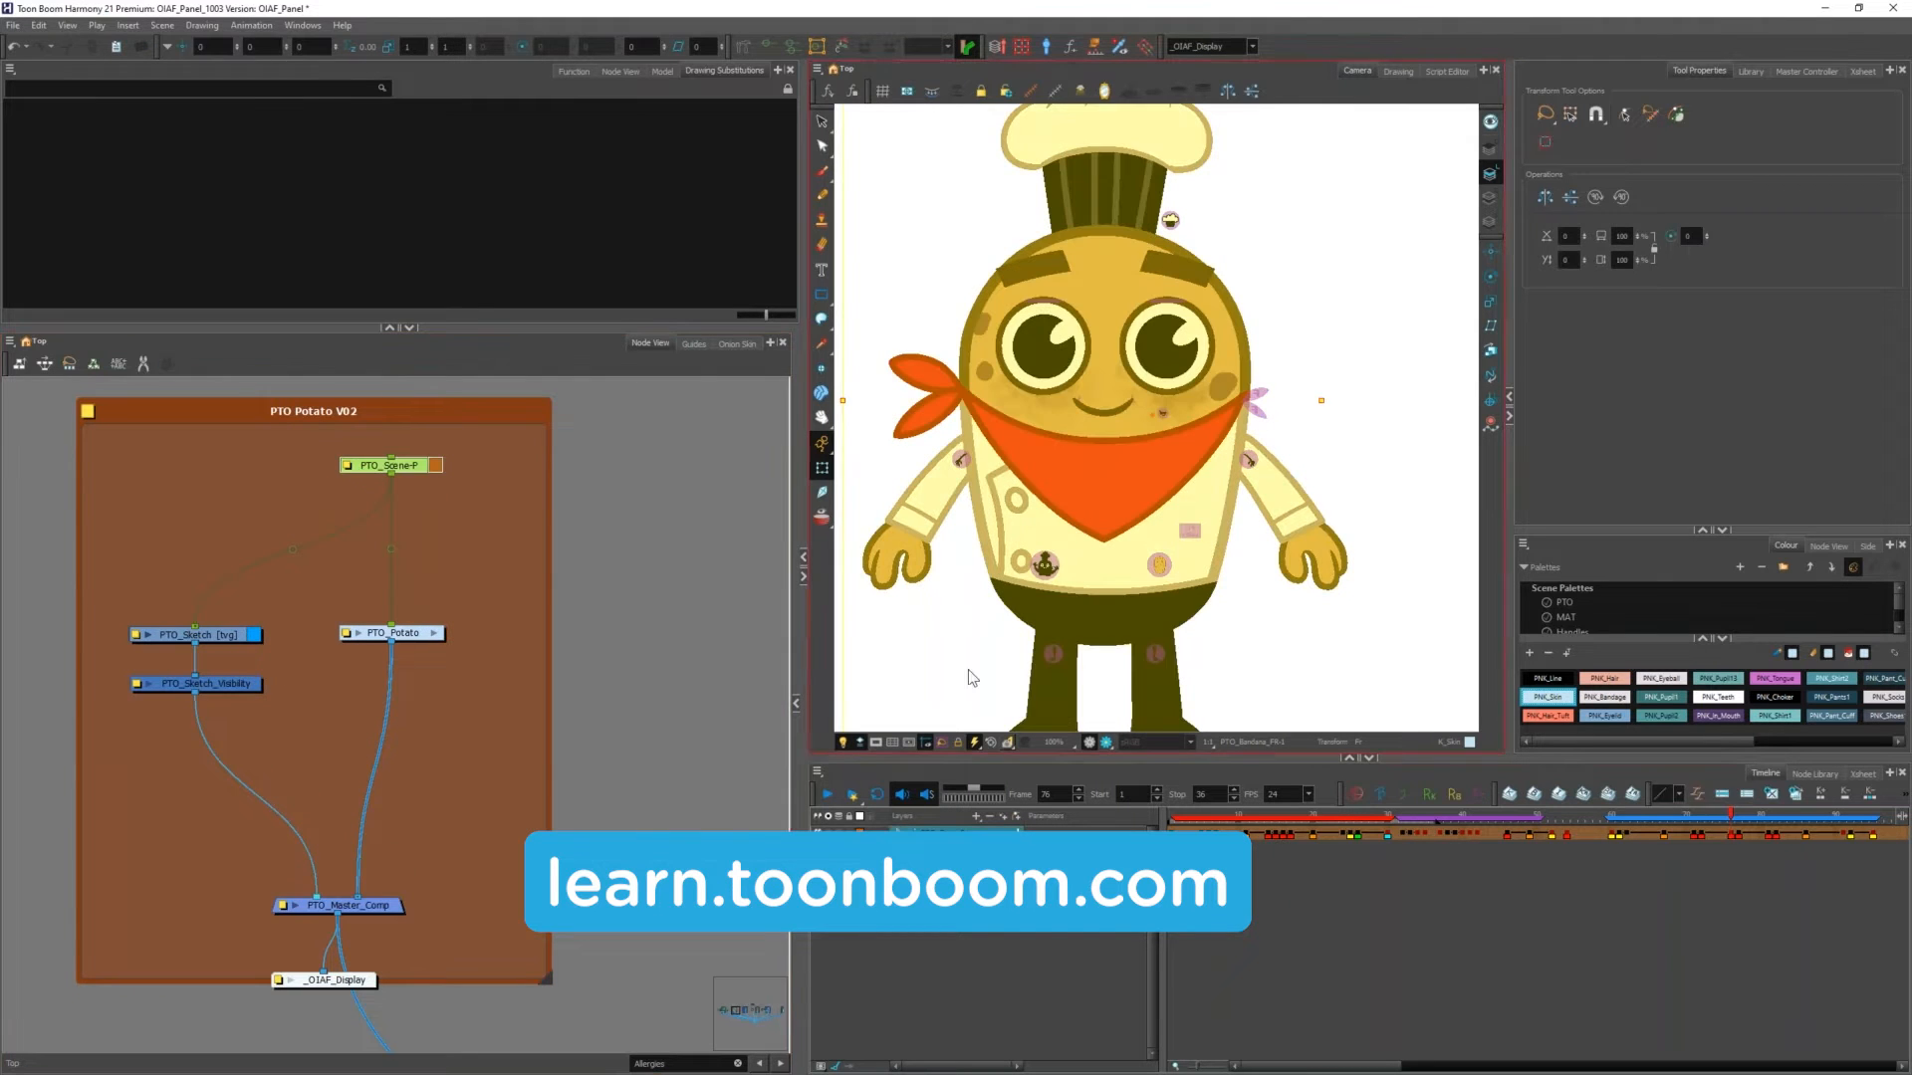
# Step: Show frame 15 of PTO_Scene-P and advance to frame 16 to compare the front-facing poses
pyautogui.click(1279, 834)
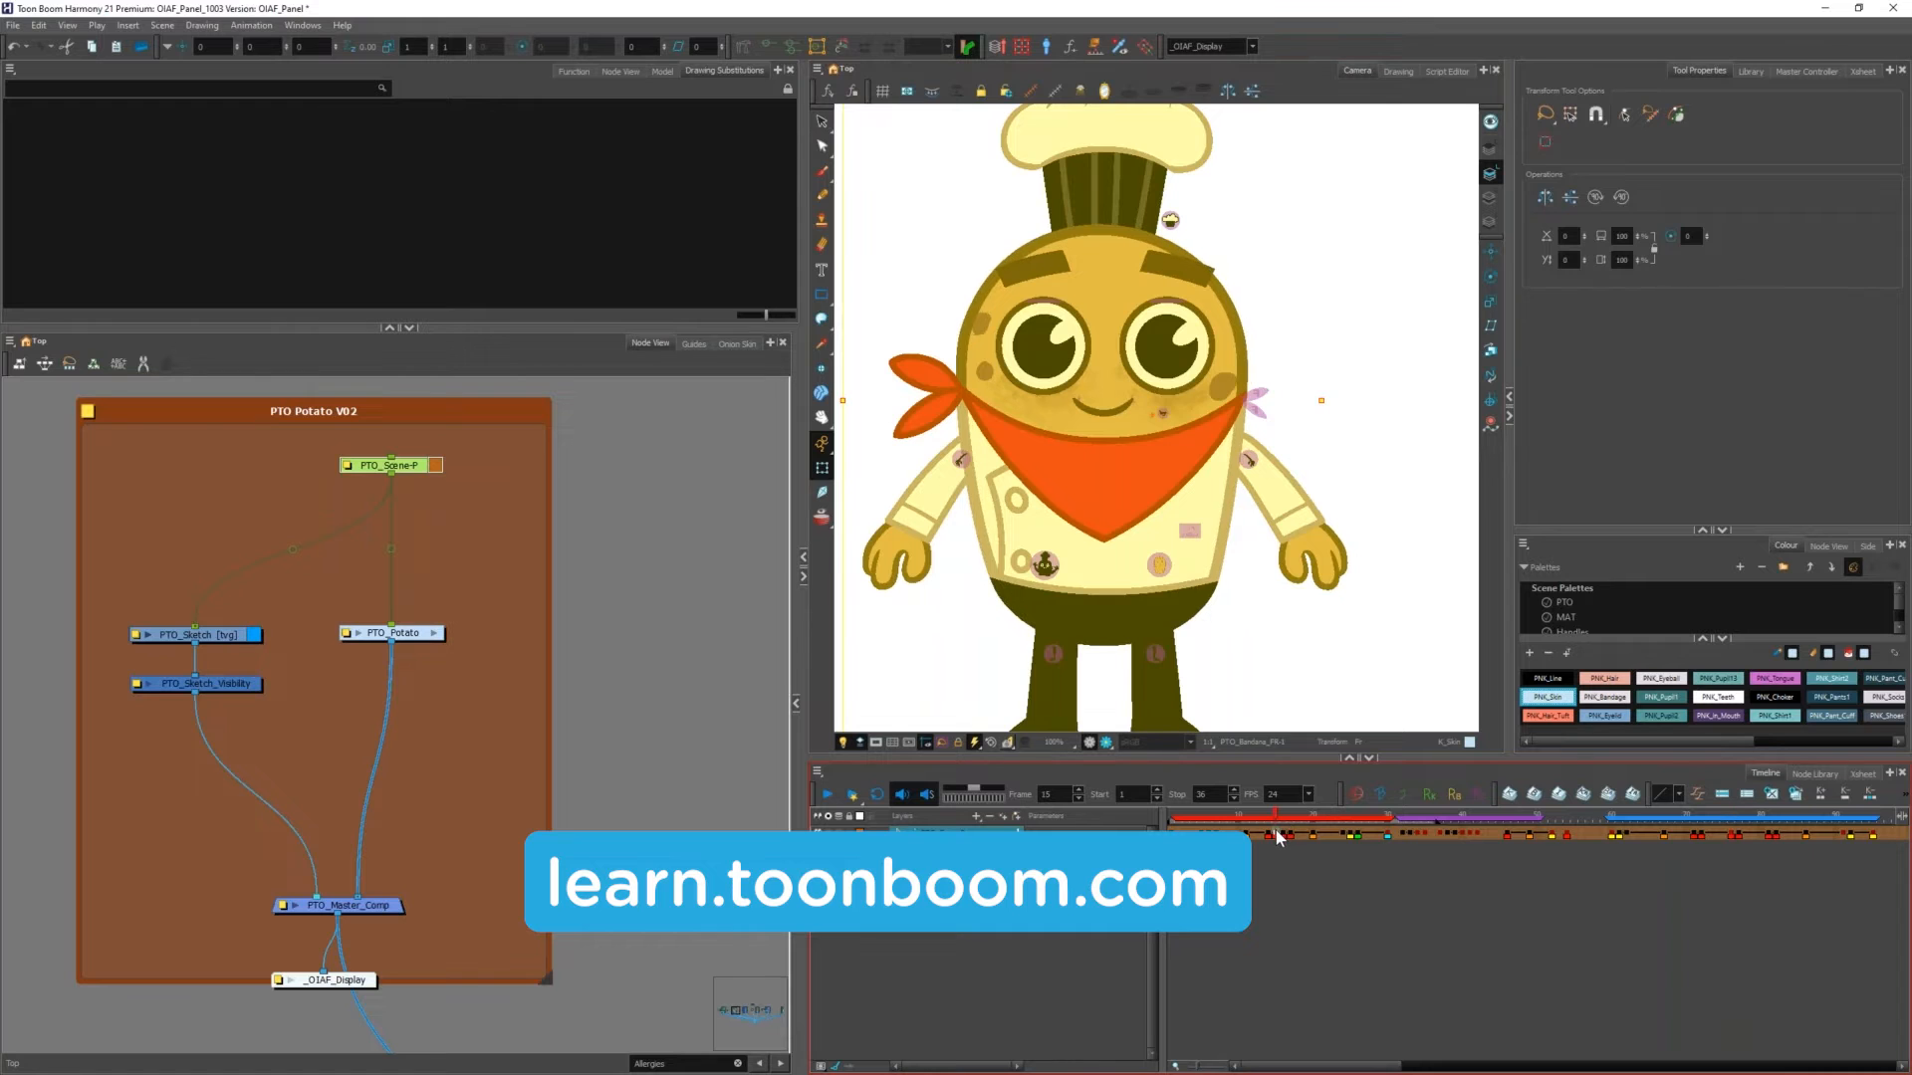
pyautogui.scroll(-3, 1174, 486)
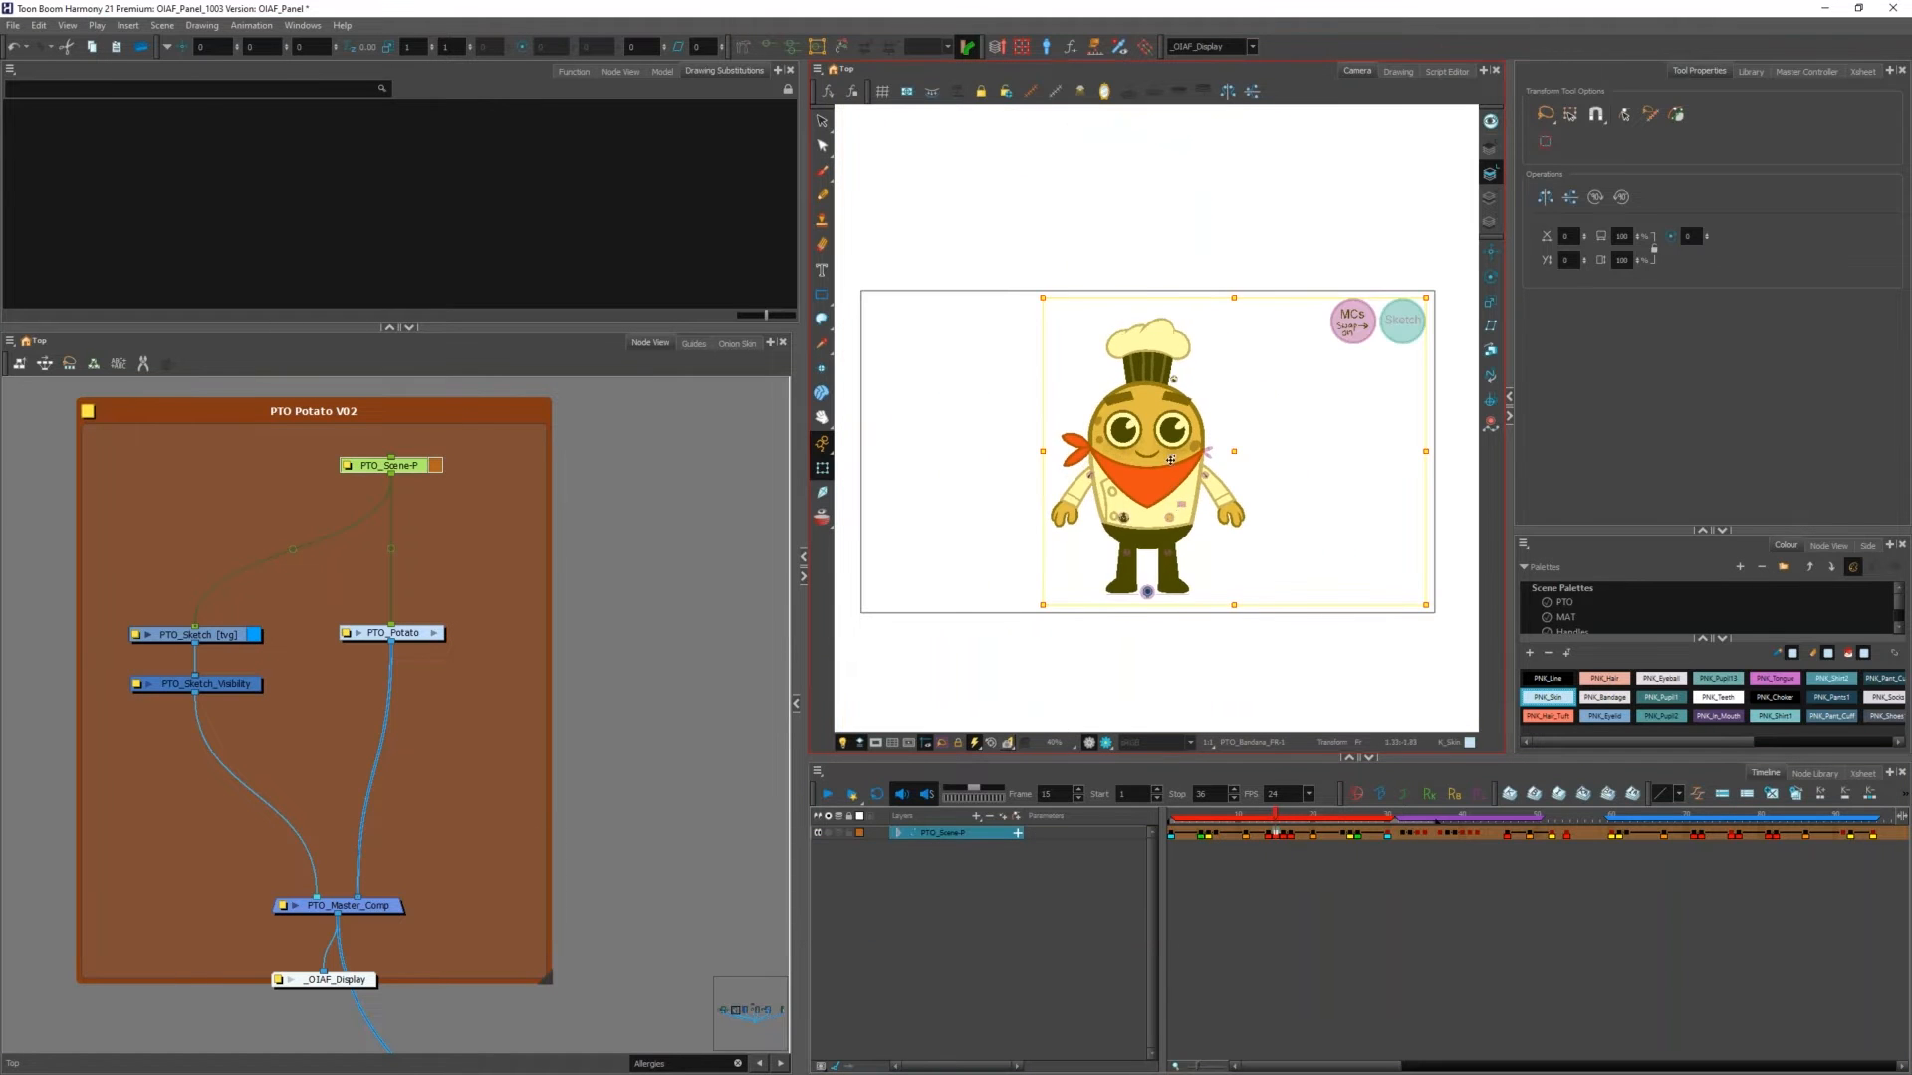
pyautogui.scroll(3, 1173, 483)
pyautogui.press('.')
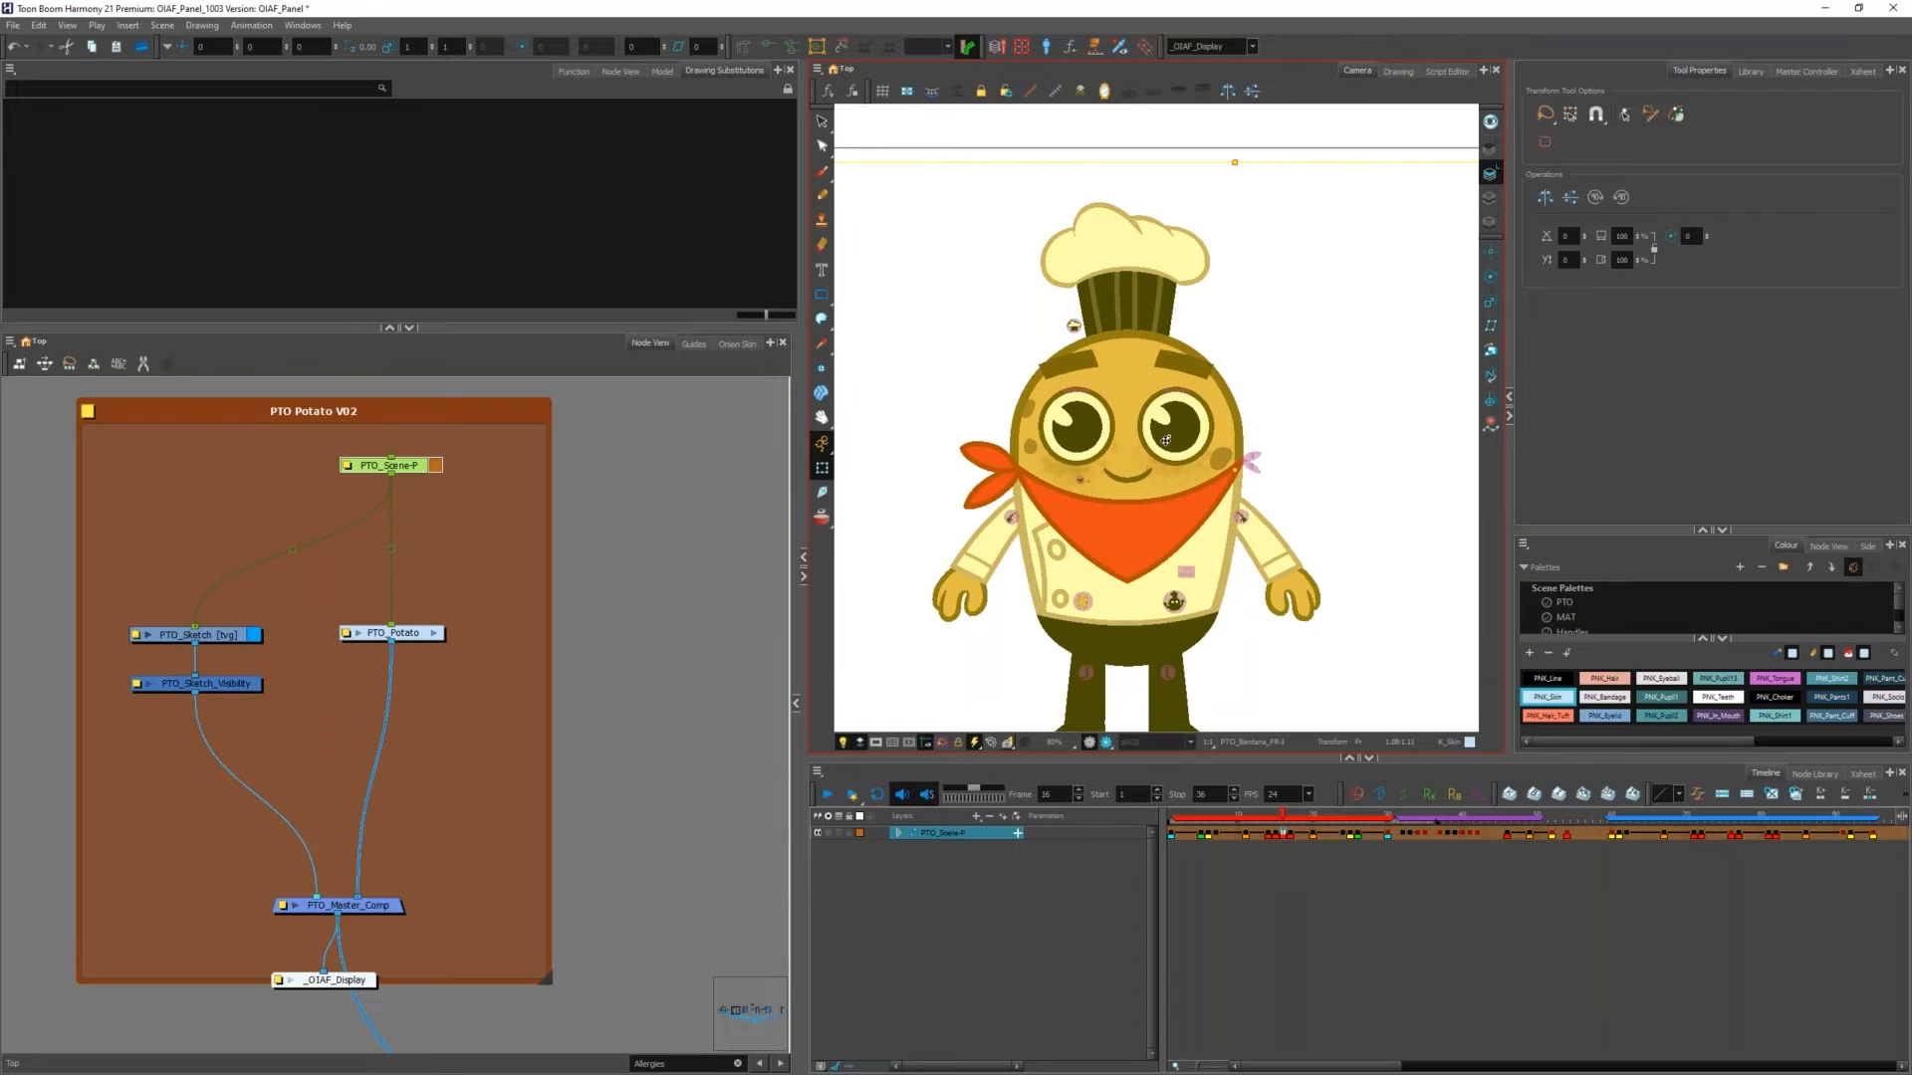
# Step: Switch to Chrome and look through the Fundamental Courses on Toon Boom's training page
pyautogui.hotkey('alt', 'Tab')
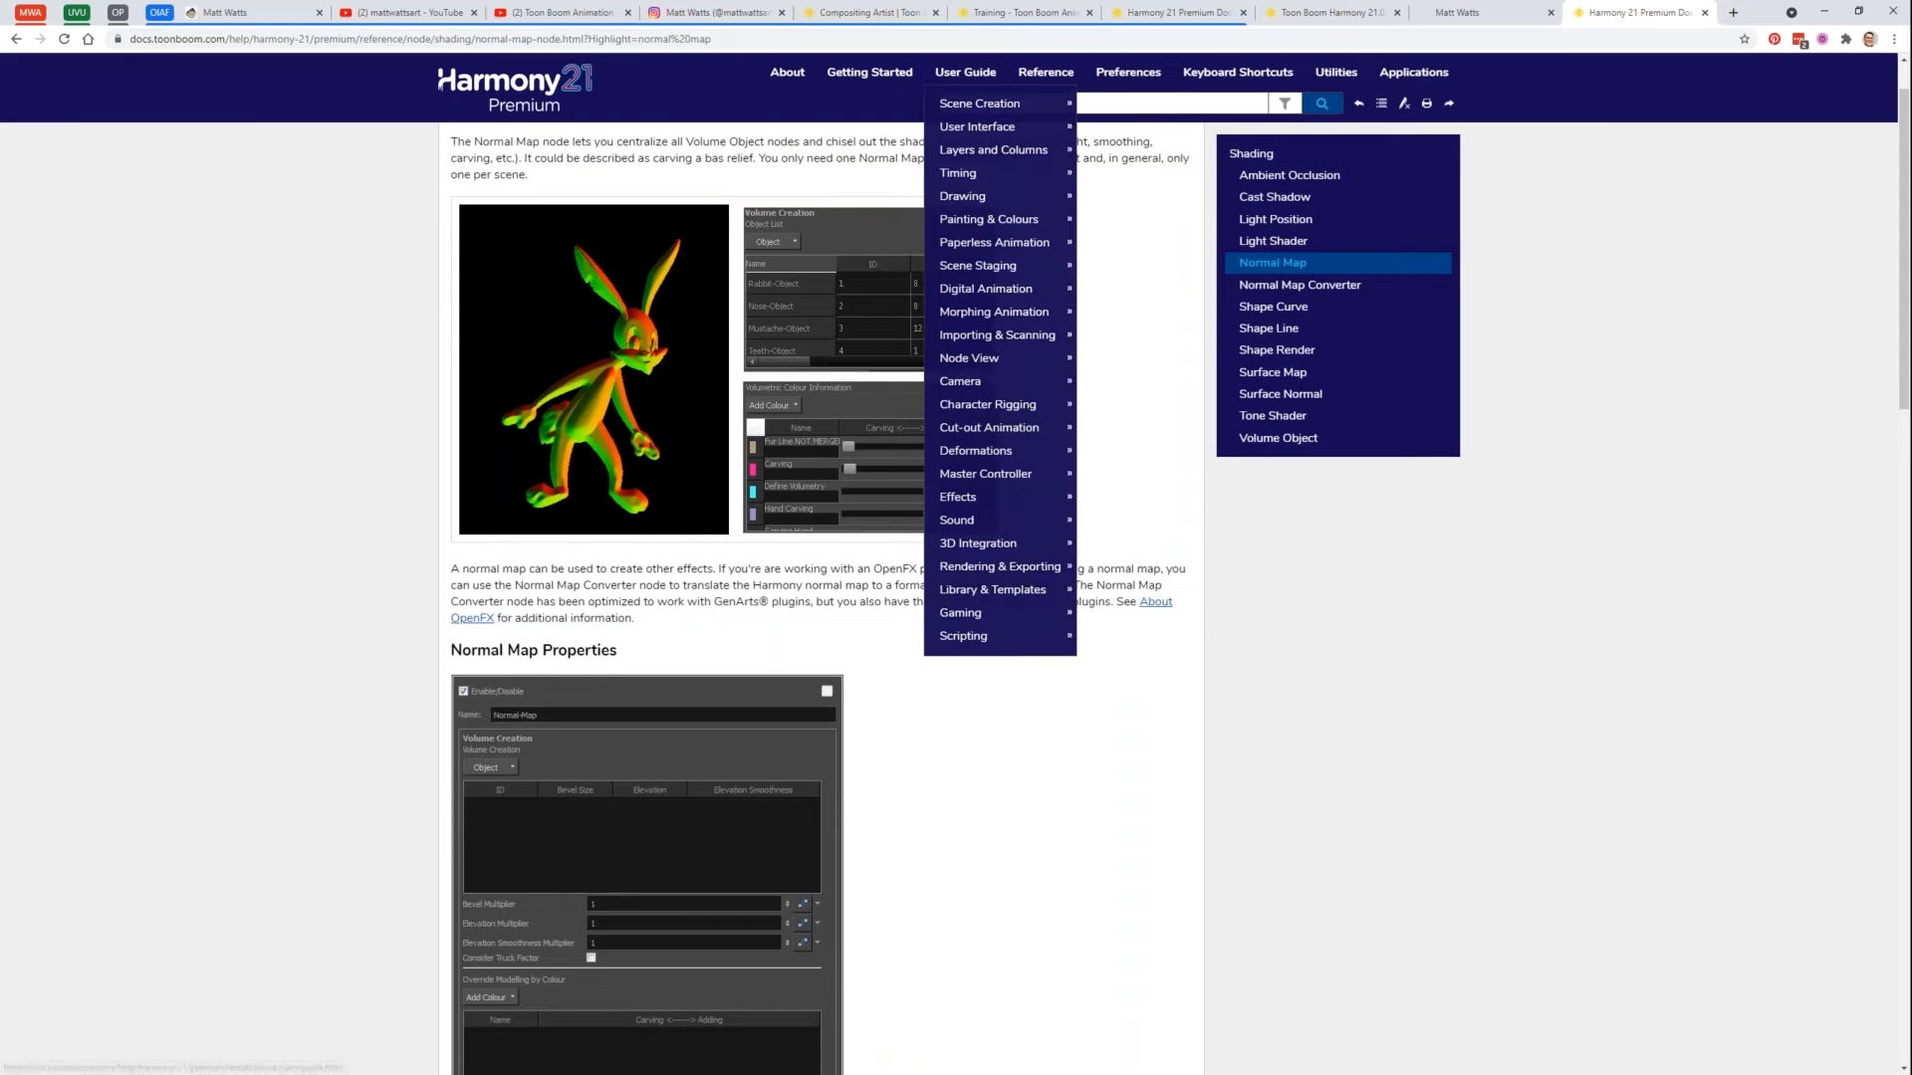
pyautogui.click(1011, 20)
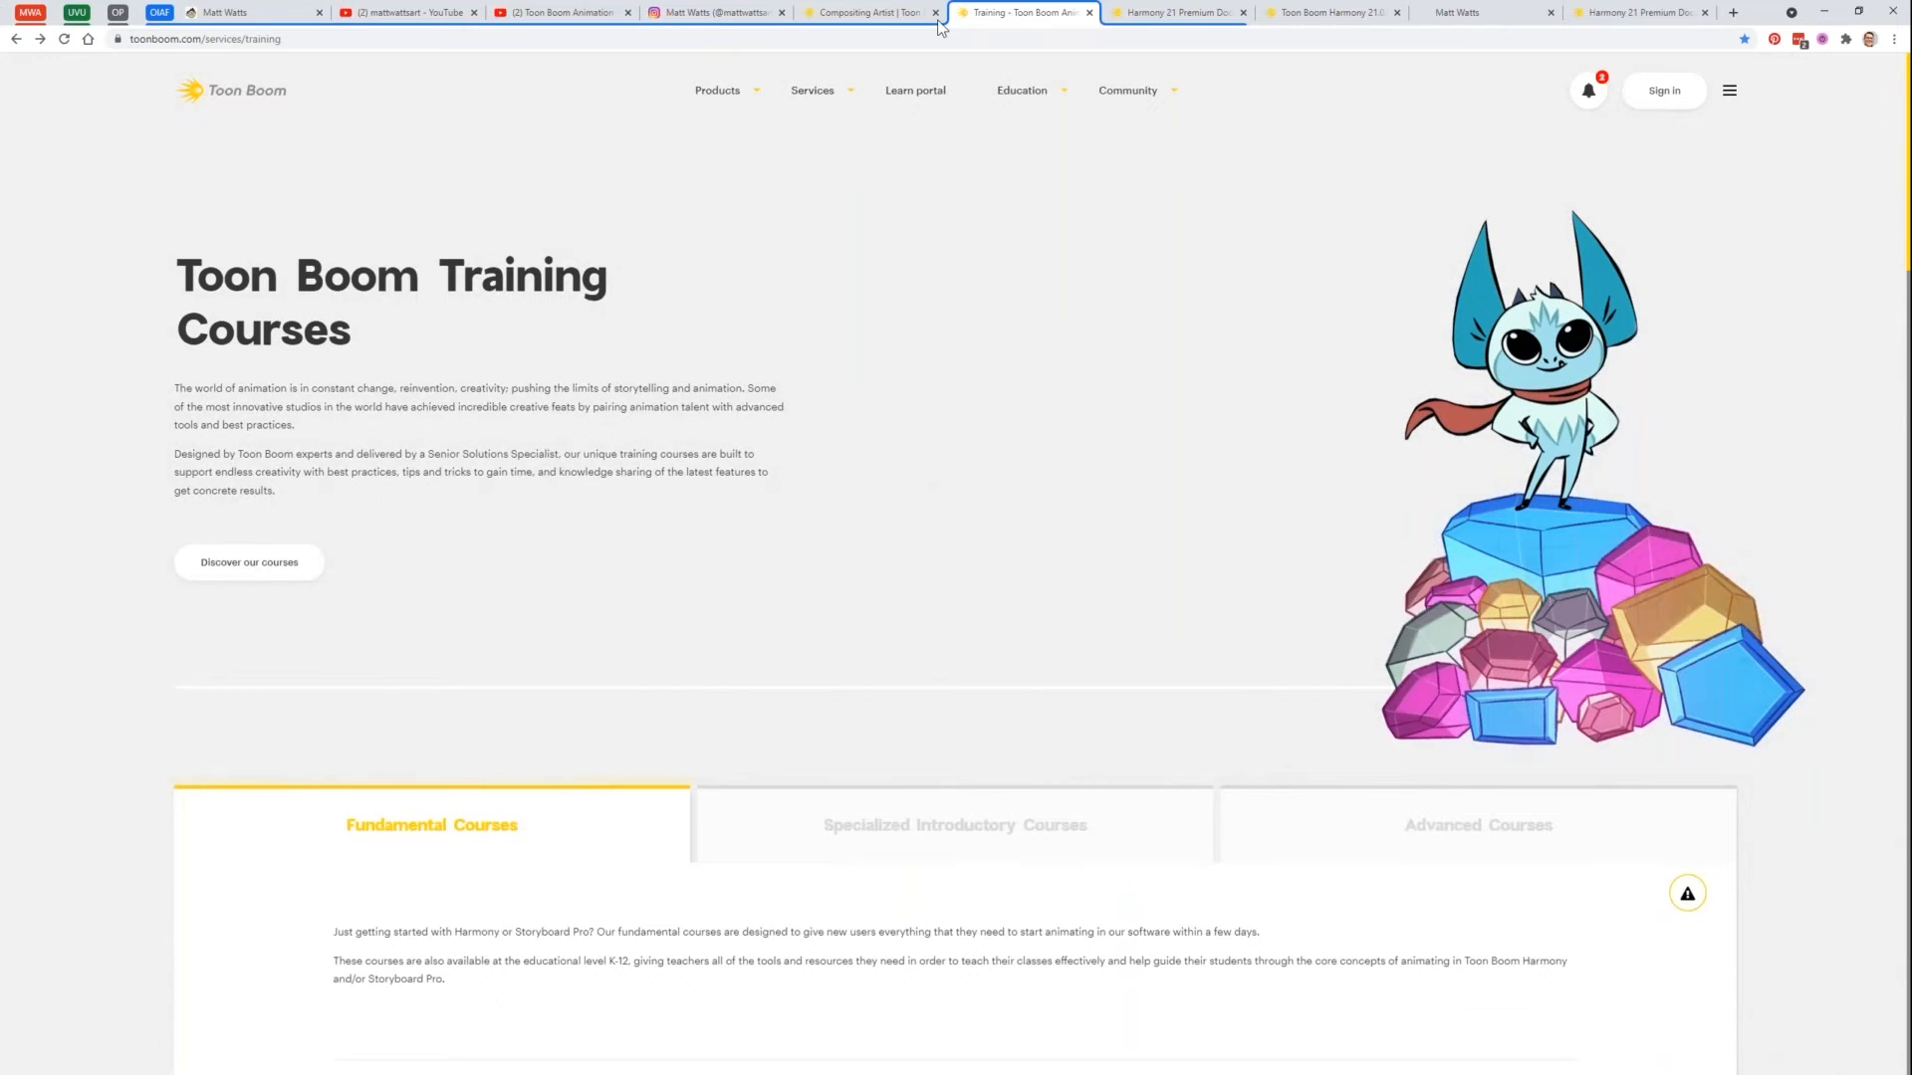
pyautogui.scroll(-8, 548, 668)
pyautogui.scroll(1, 909, 389)
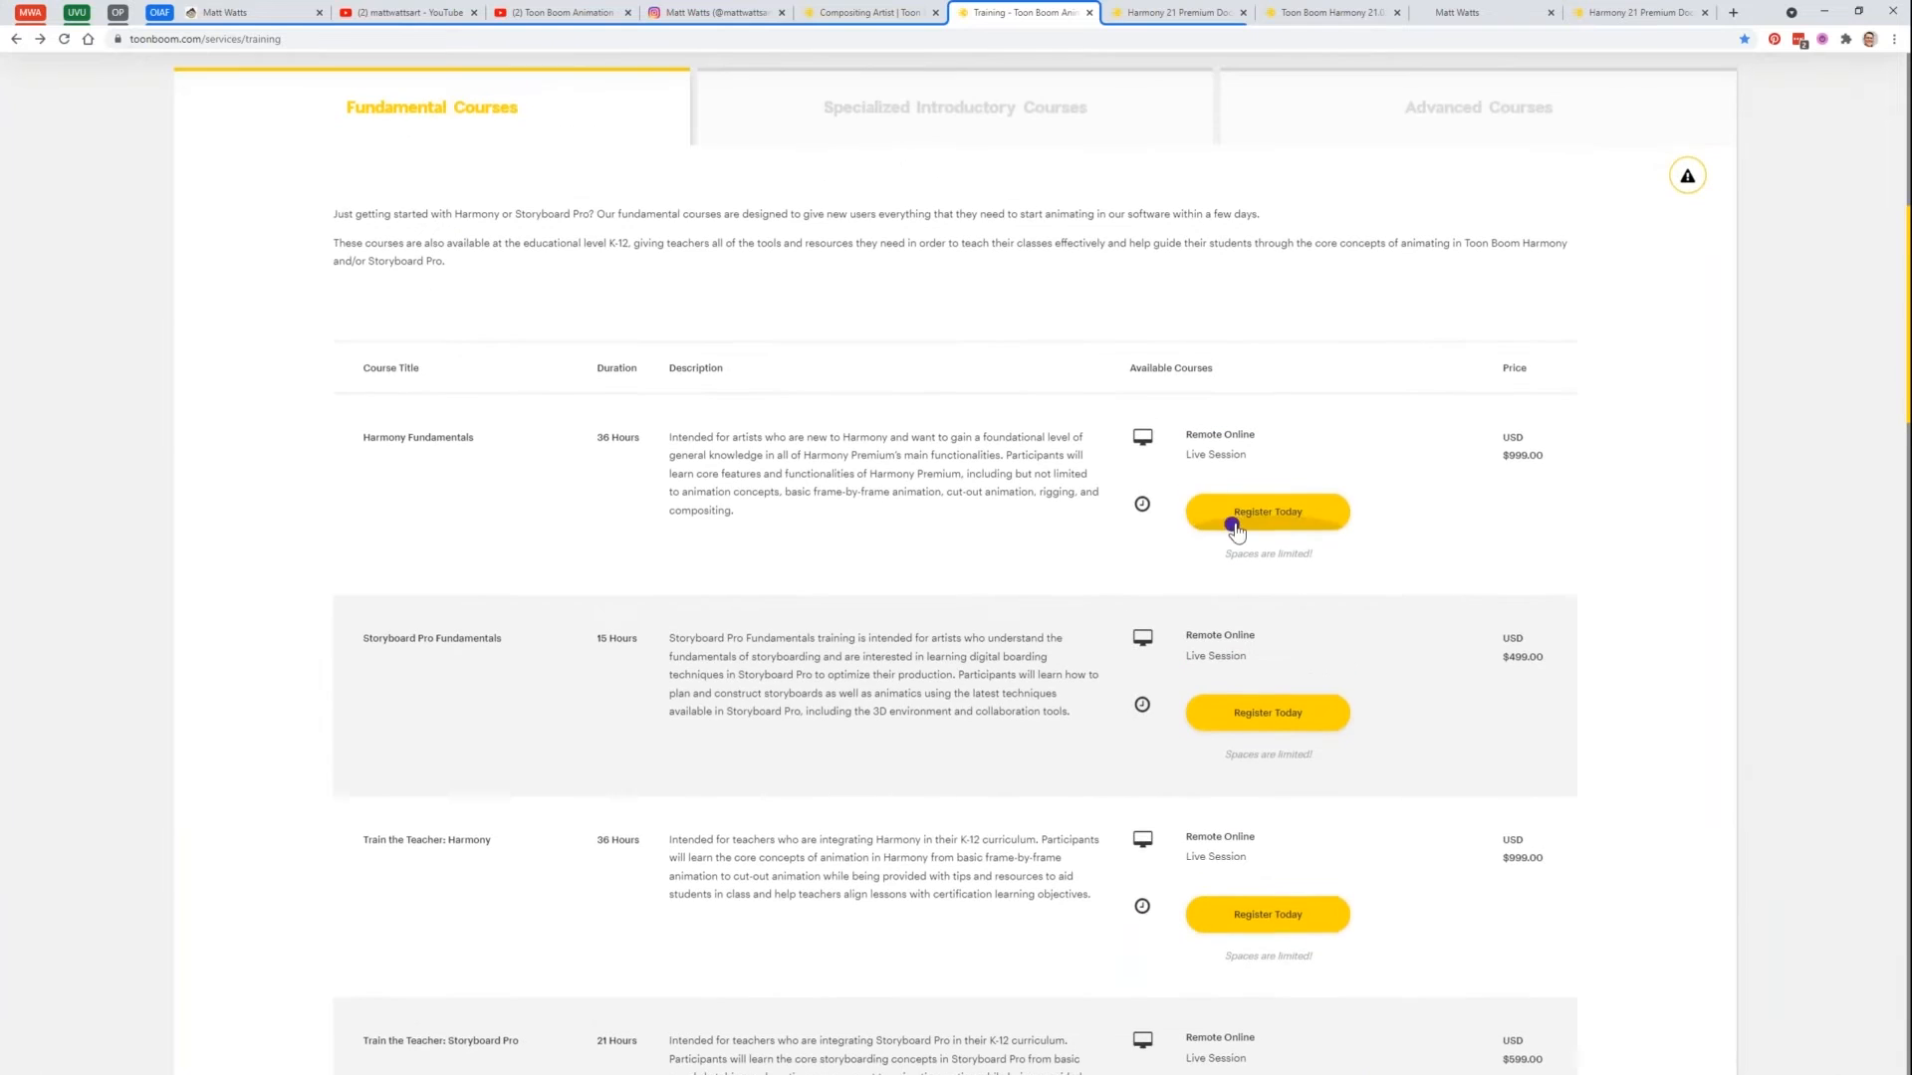
pyautogui.scroll(-4, 1143, 623)
pyautogui.scroll(-2, 1108, 628)
pyautogui.click(1206, 371)
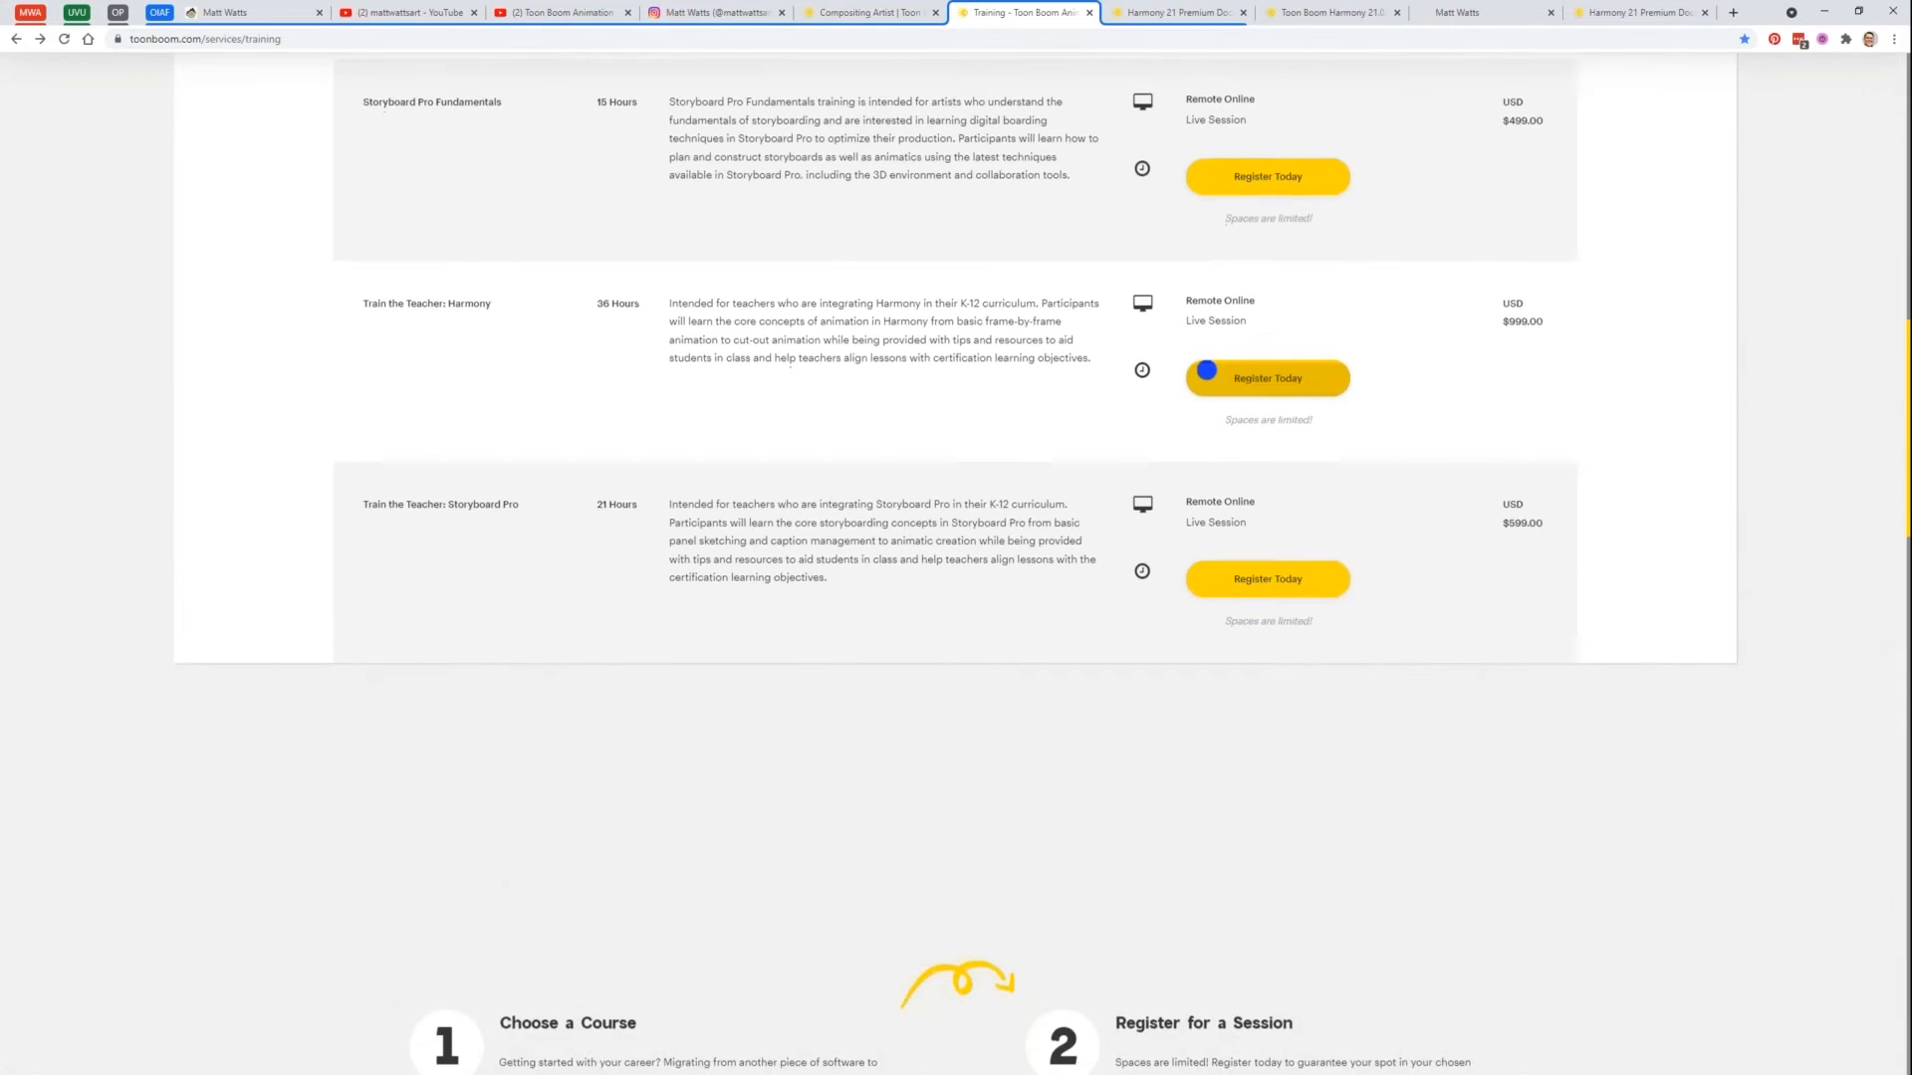
pyautogui.scroll(6, 1208, 357)
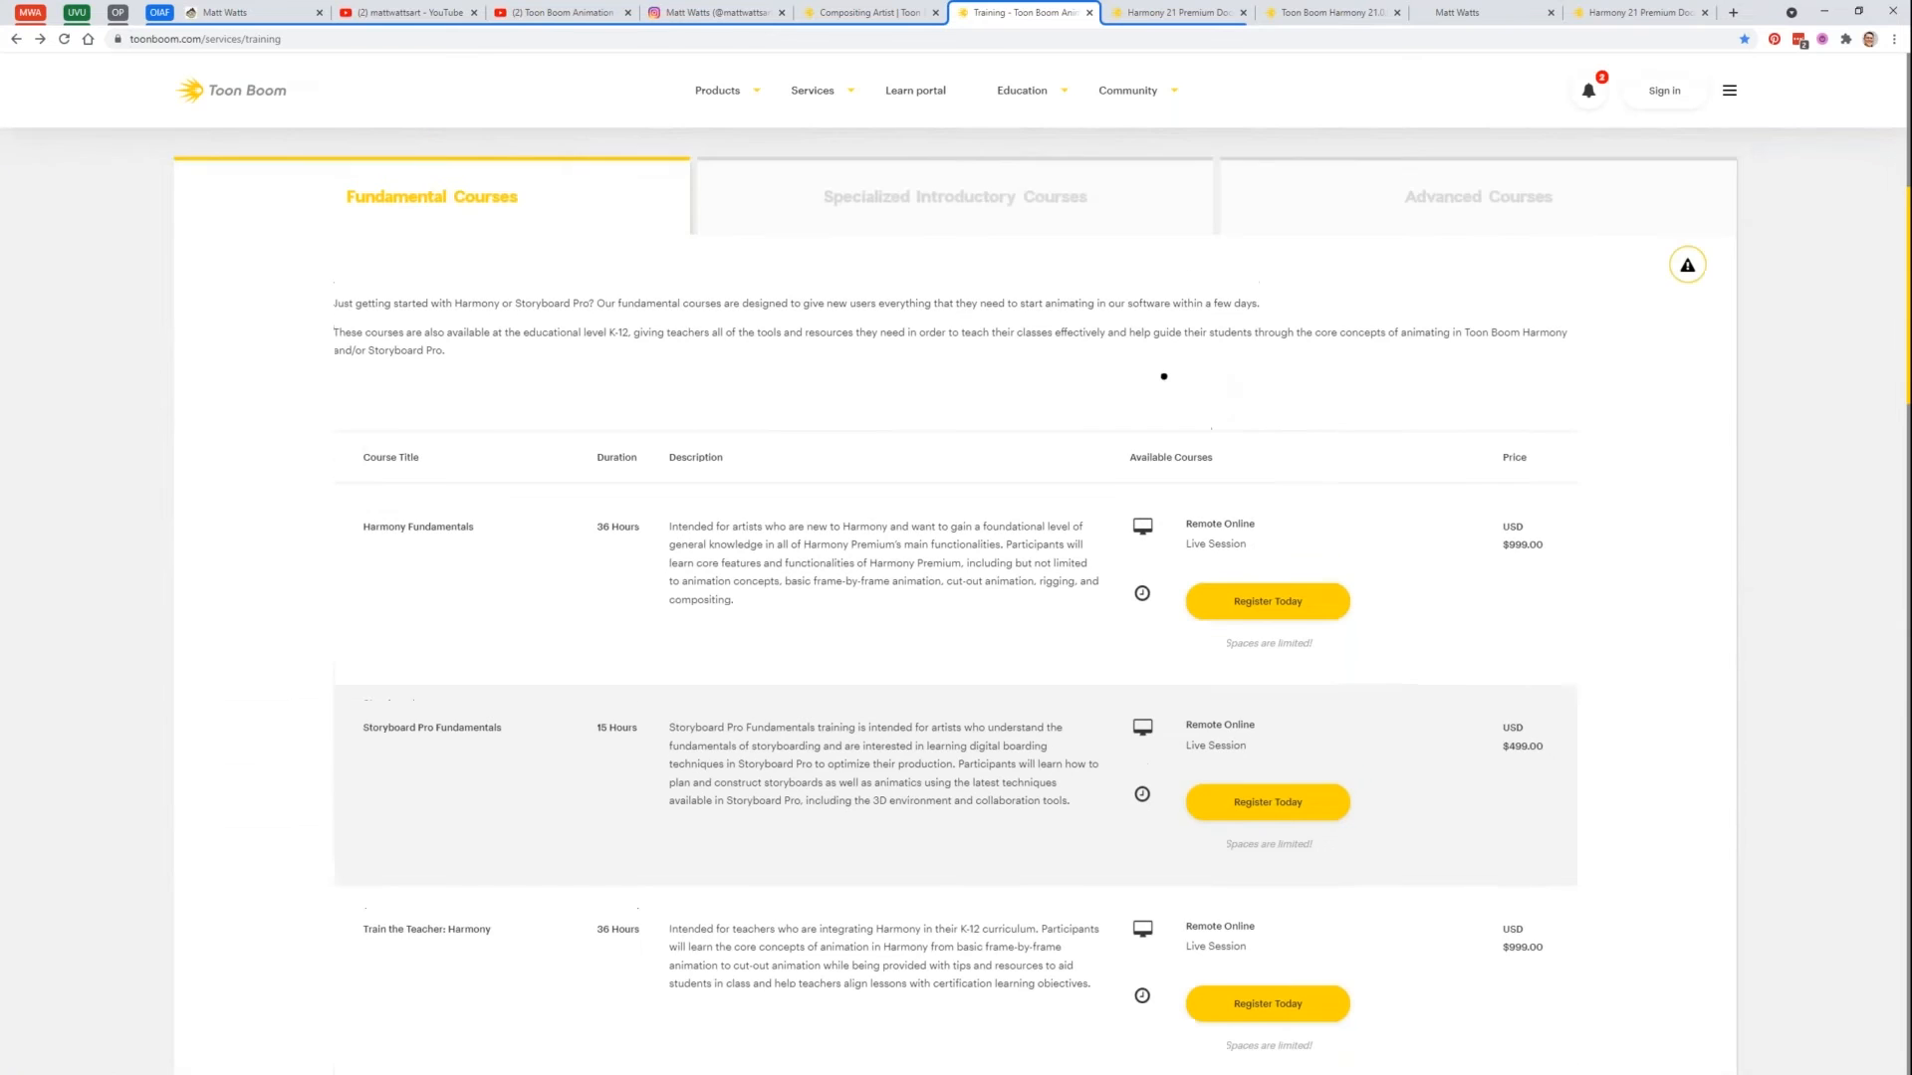
# Step: Open the Introduction to Rigging session page from the Specialized Introductory Courses, and return to Harmony
pyautogui.click(1027, 218)
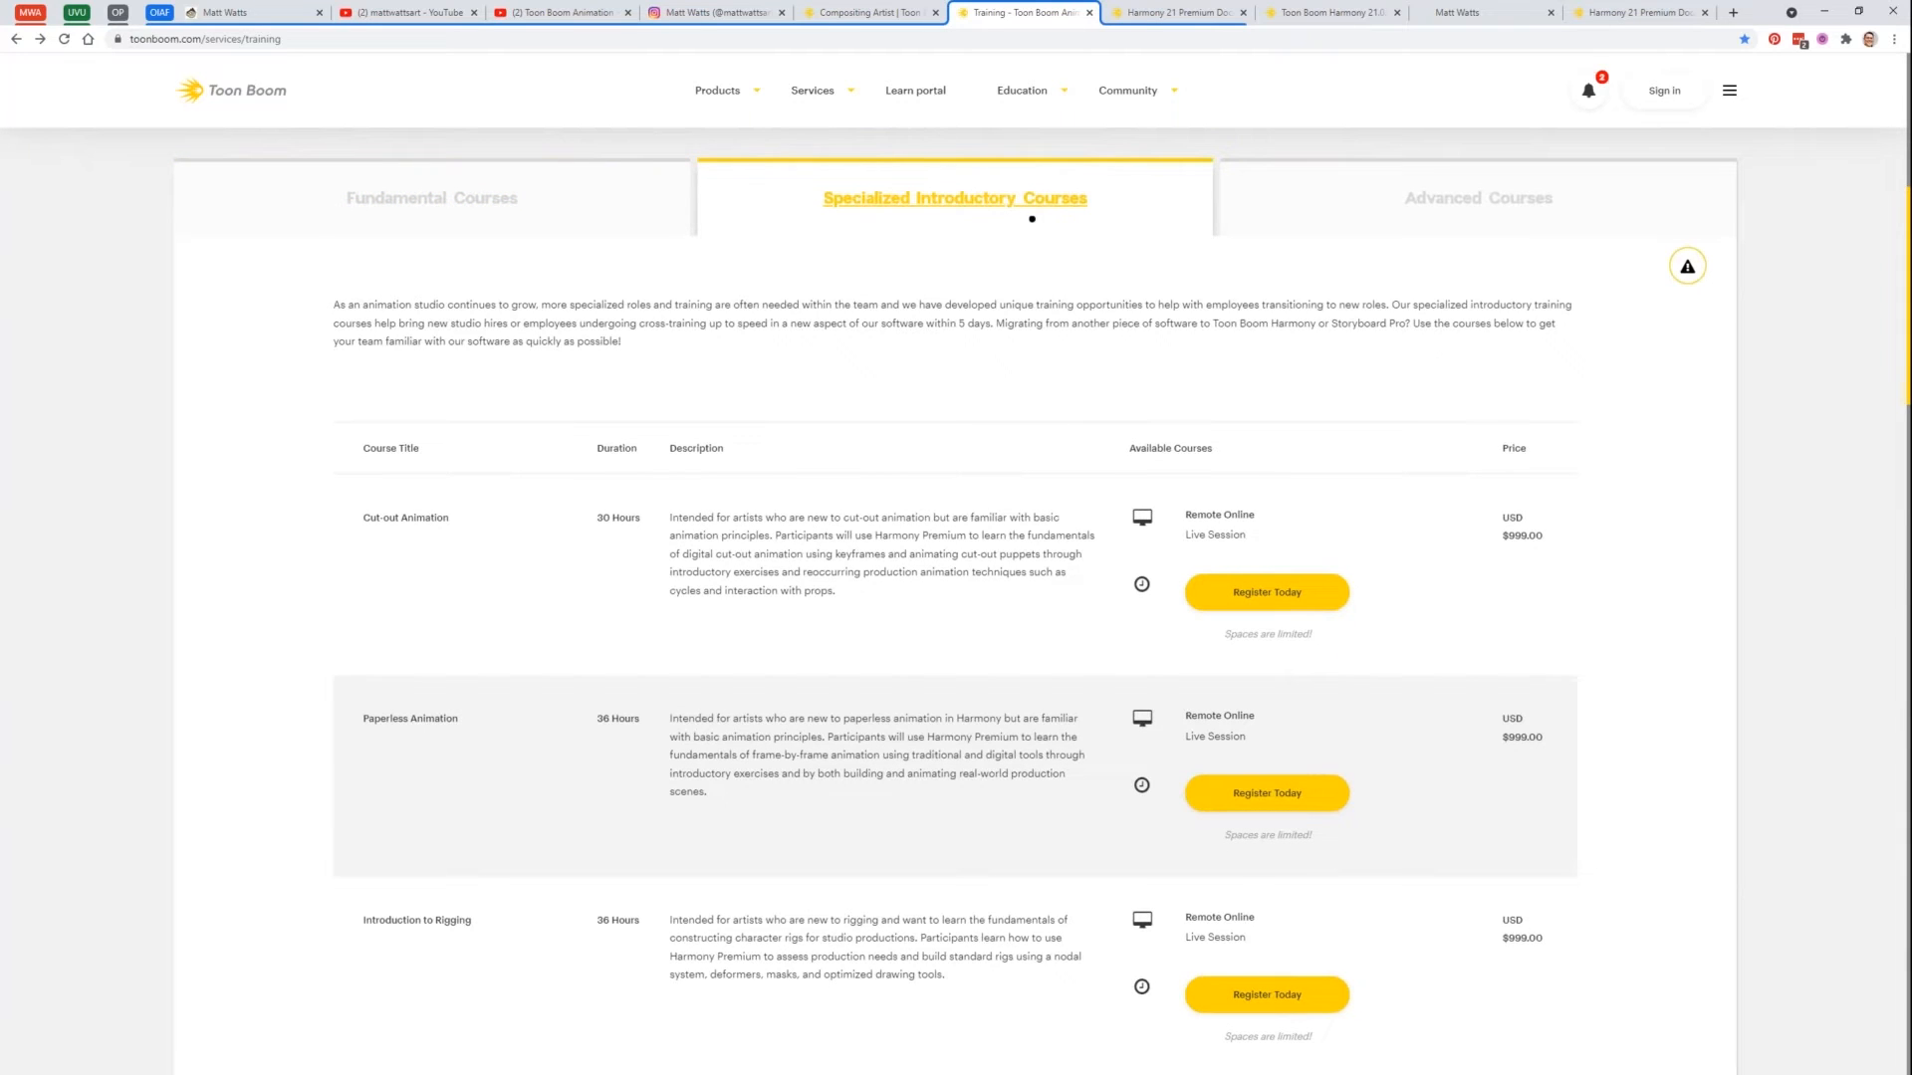
pyautogui.click(1324, 995)
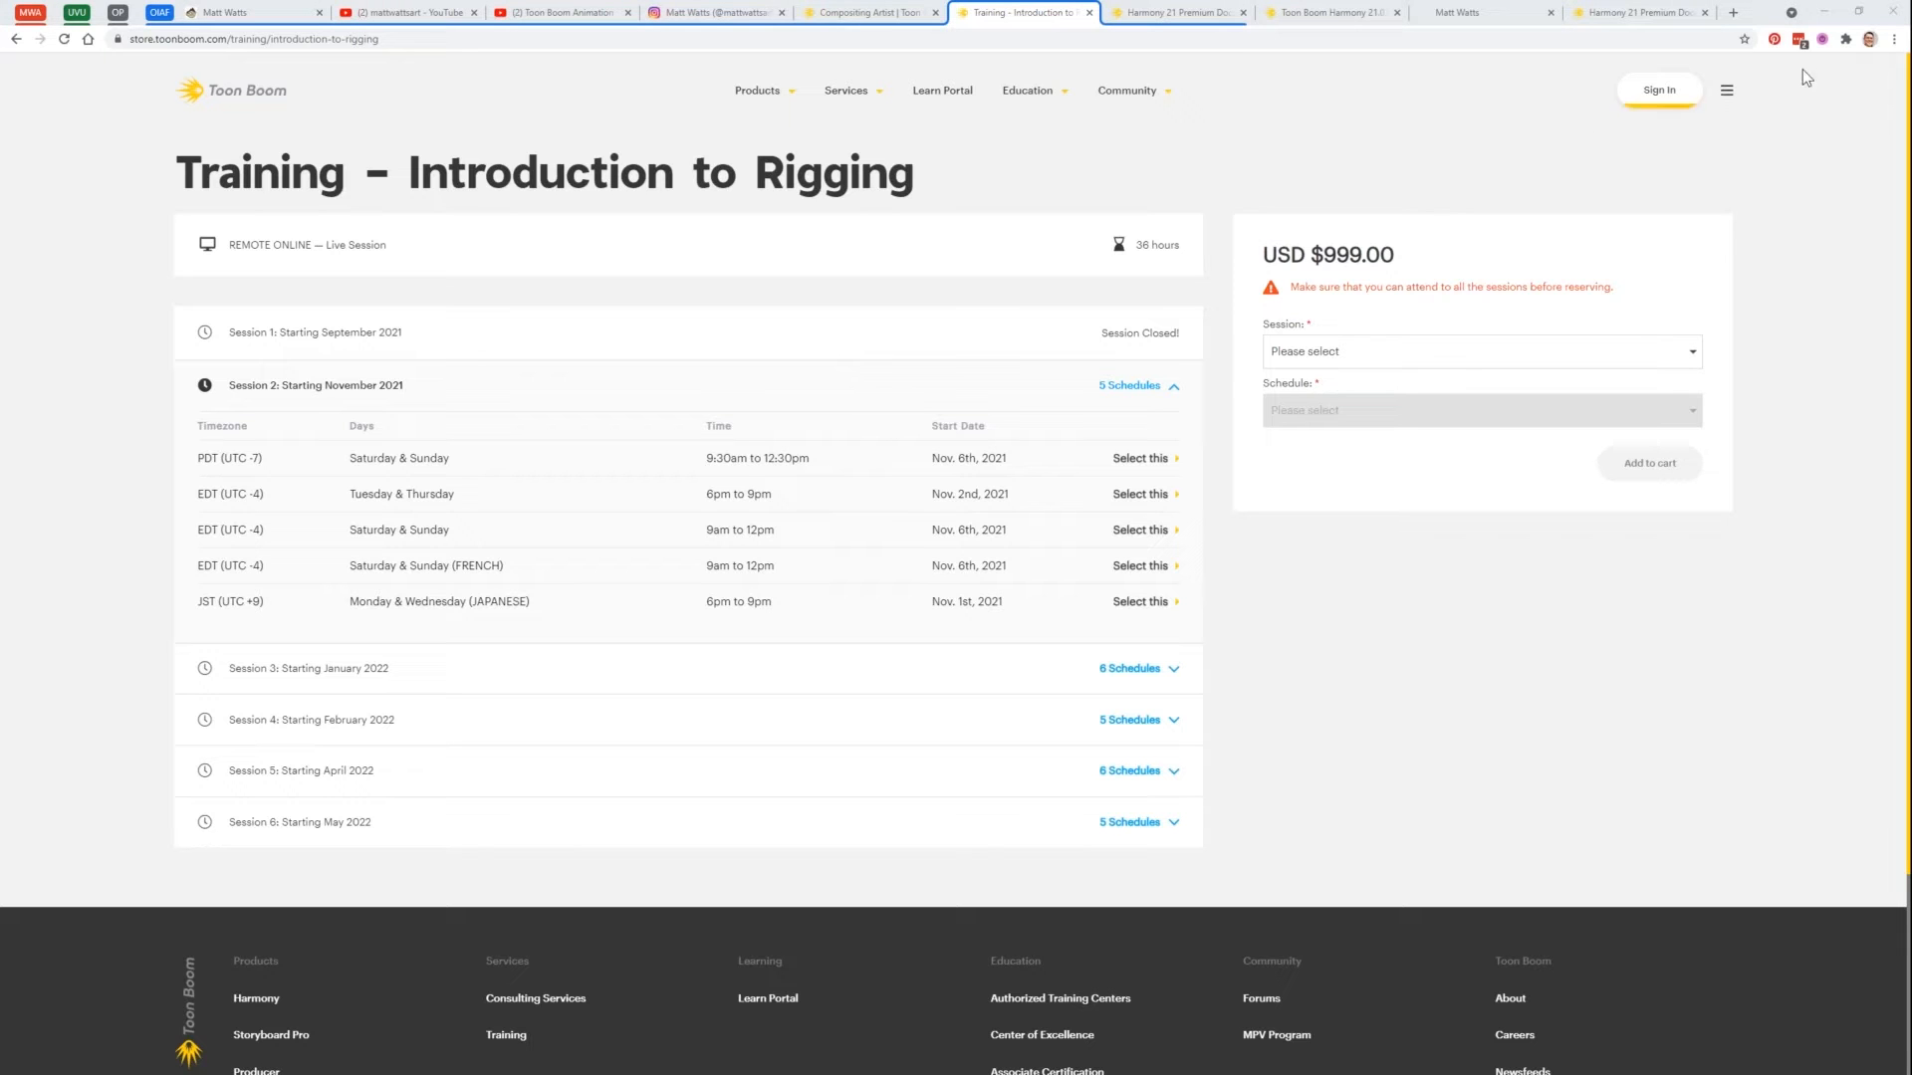
pyautogui.click(1835, 10)
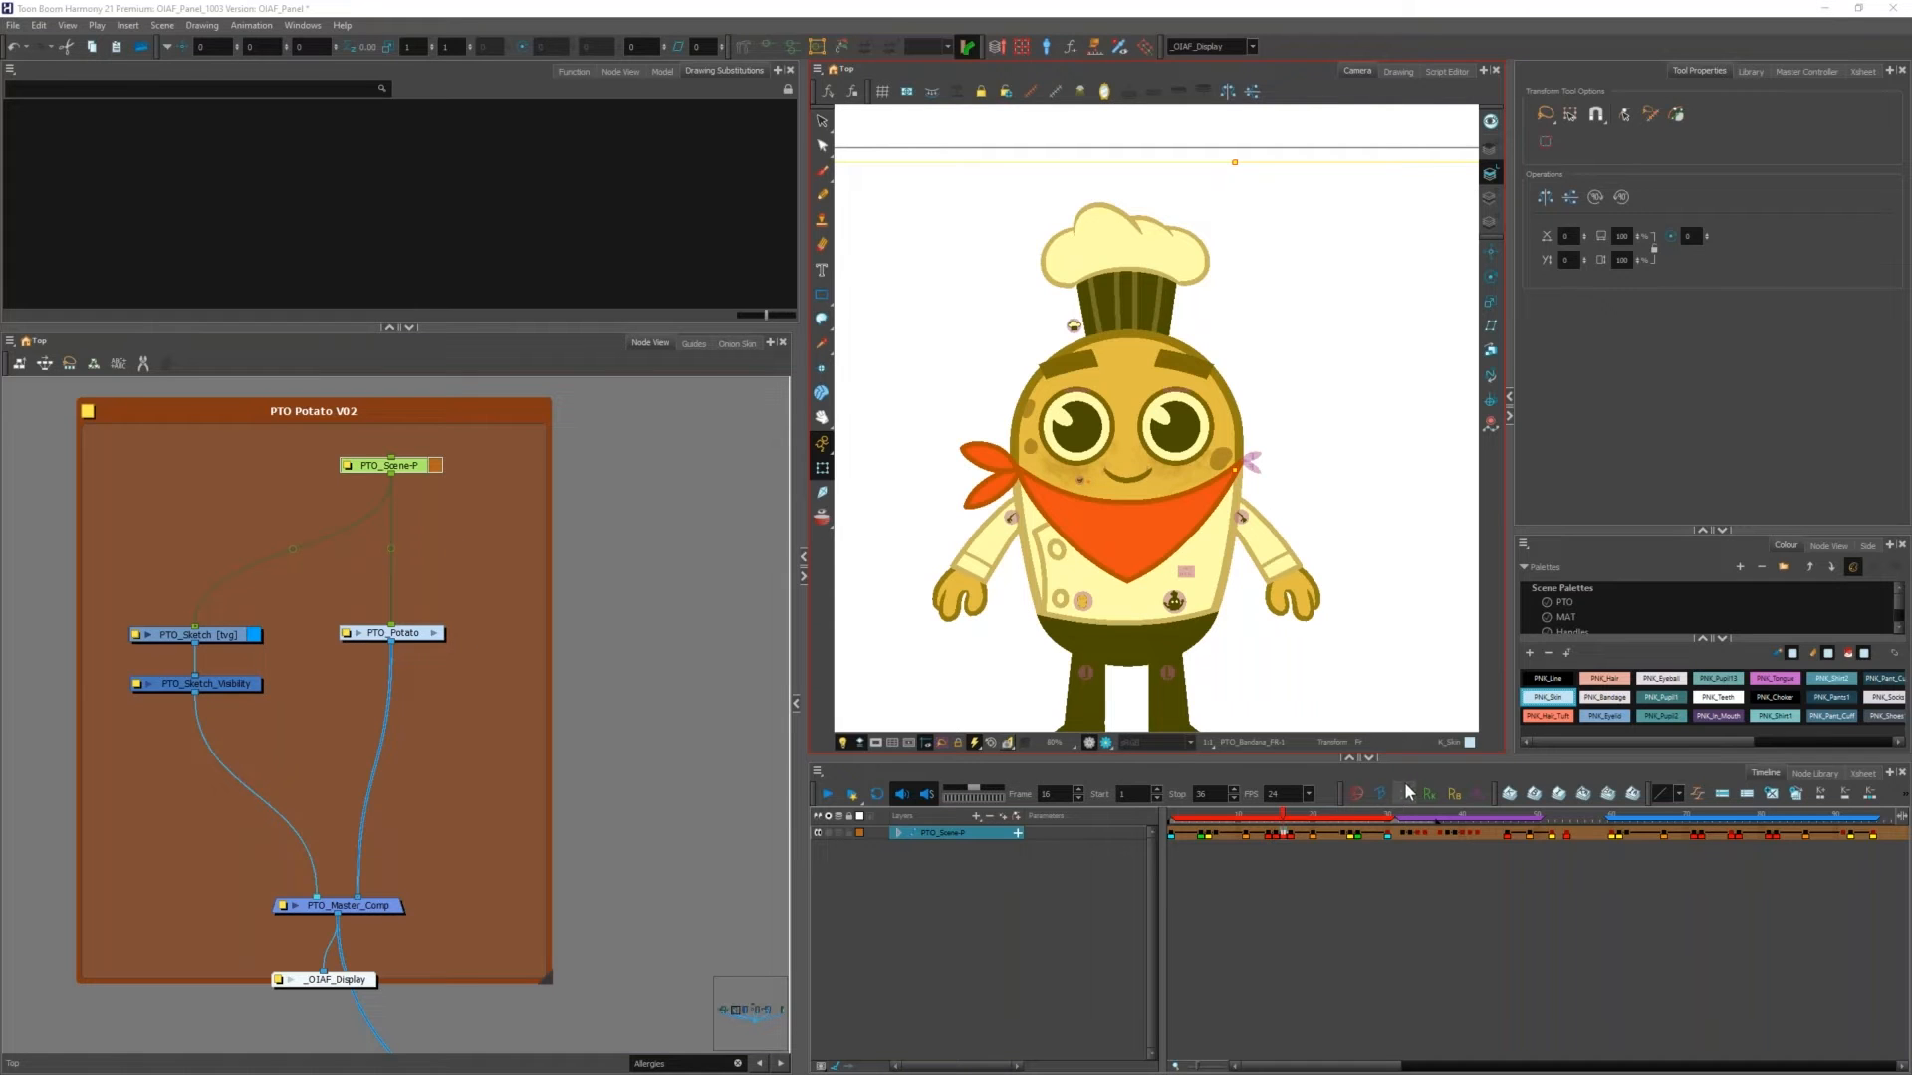
# Step: Select frame 15 of PTO_Scene-P and step back through the turnaround poses to the rear view
pyautogui.click(1253, 833)
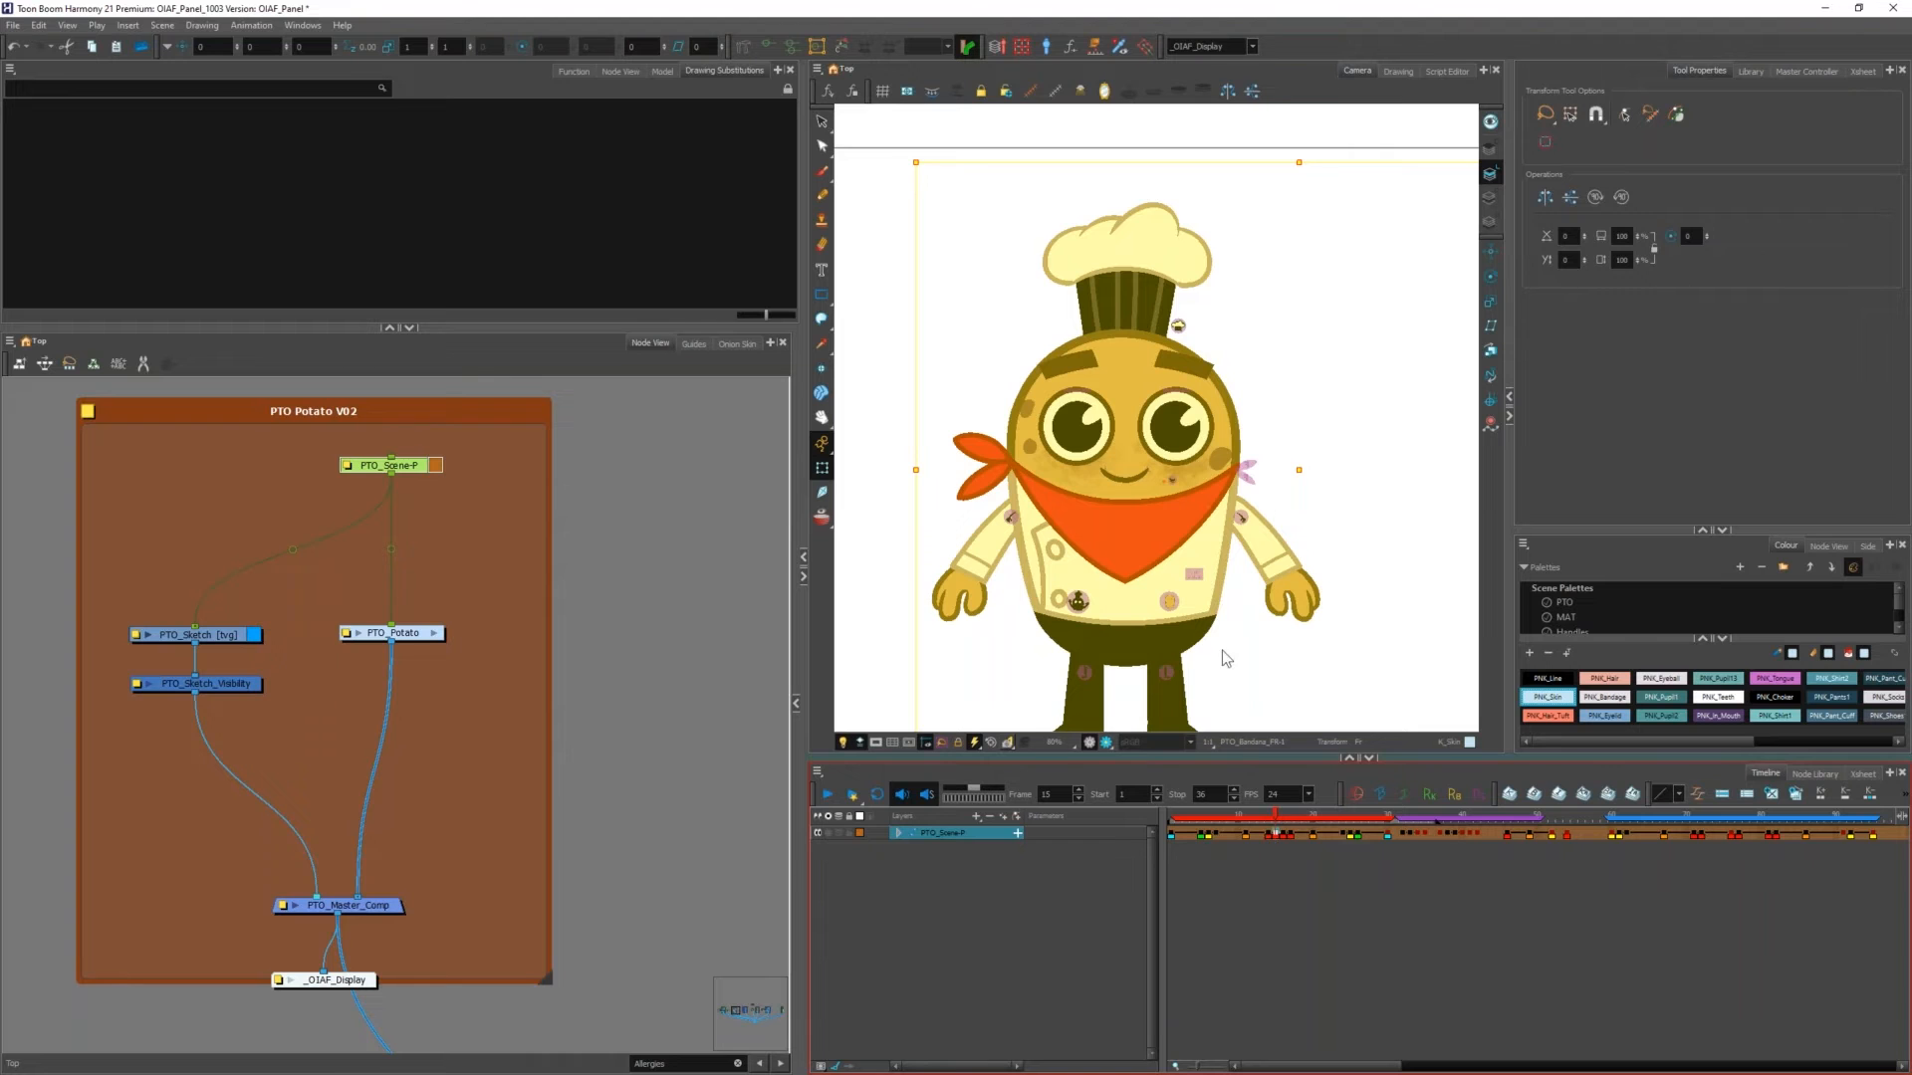
pyautogui.press(',')
pyautogui.press(',')
pyautogui.press(',')
pyautogui.press(',')
pyautogui.press(',')
pyautogui.press(',')
pyautogui.press(',')
pyautogui.press(',')
pyautogui.press(',')
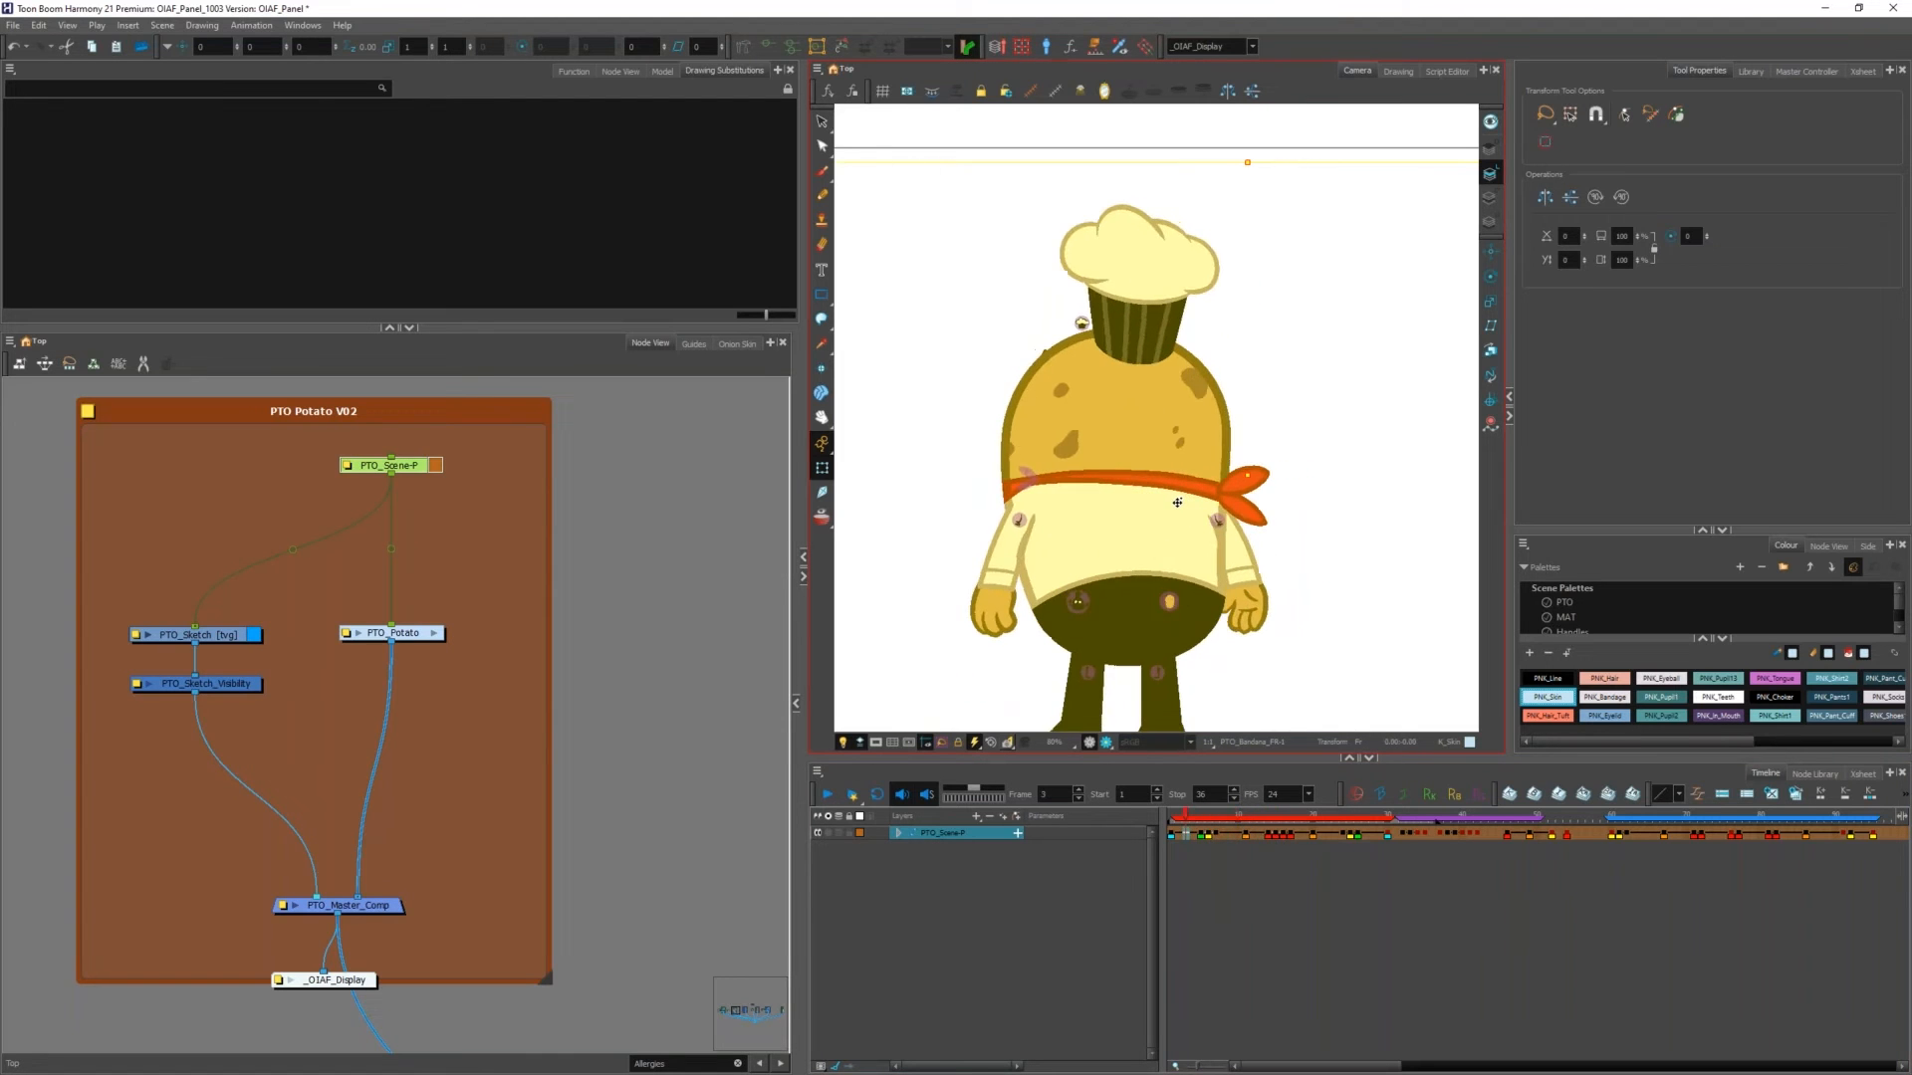
# Step: Step forward through the turnaround poses to frame 16, and scrub back to frame 15 to compare the front views
pyautogui.press('.')
pyautogui.press('.')
pyautogui.press('.')
pyautogui.press('.')
pyautogui.press('.')
pyautogui.press('.')
pyautogui.press('.')
pyautogui.press('.')
pyautogui.press('.')
pyautogui.press('.')
pyautogui.press('.')
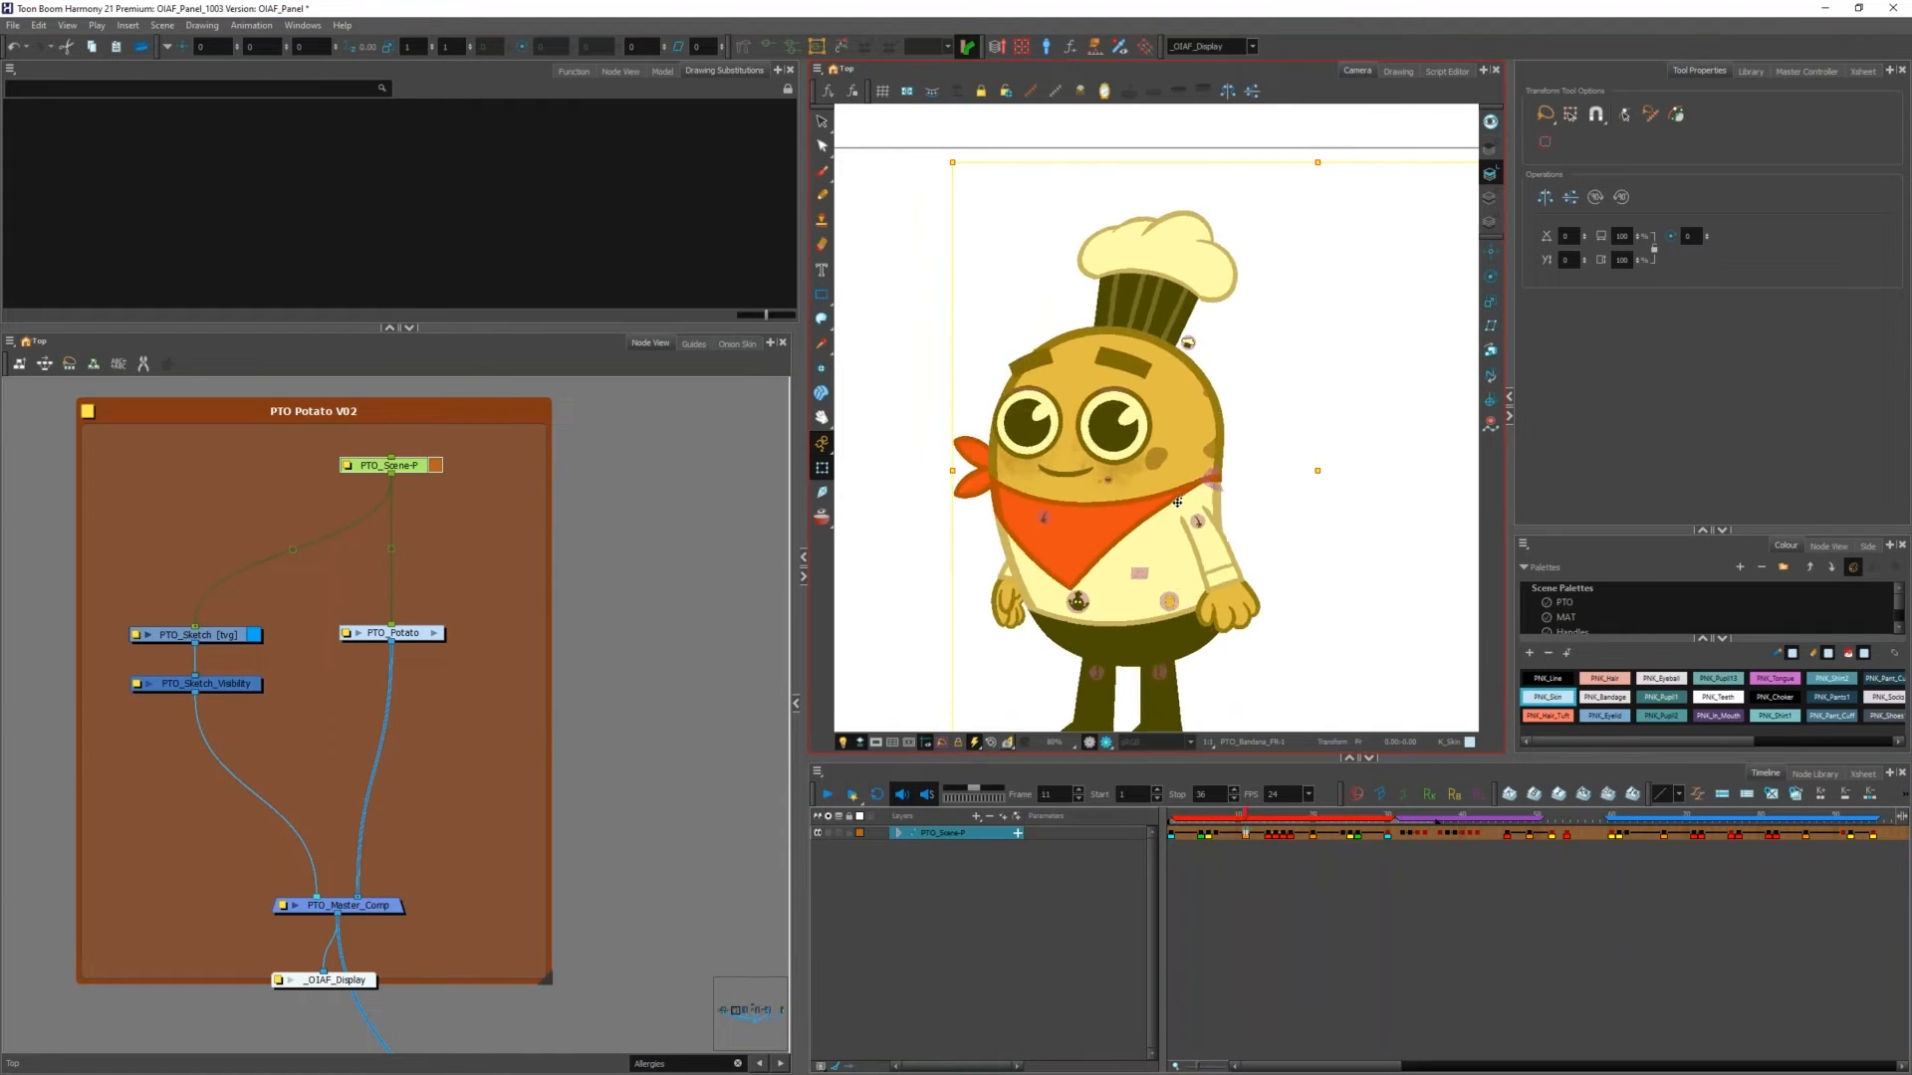
pyautogui.press('.')
pyautogui.press('.')
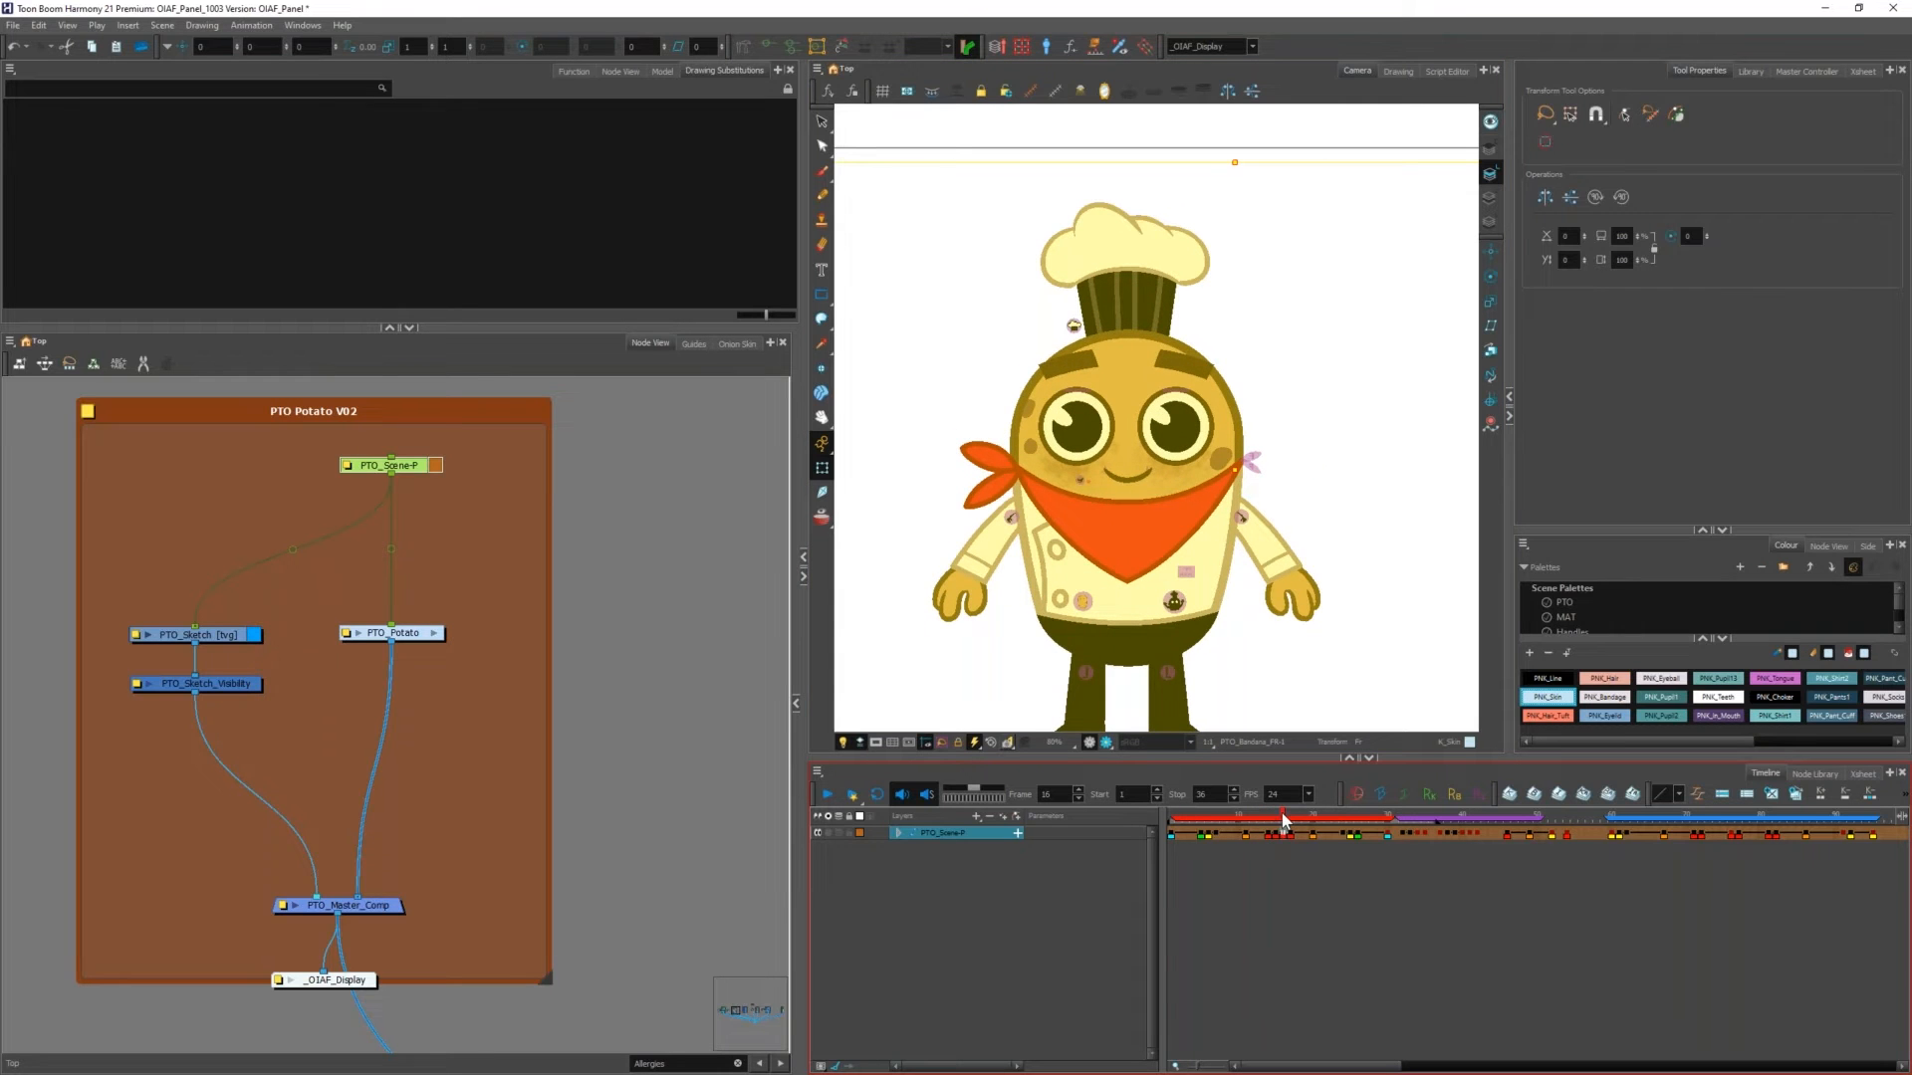
pyautogui.moveTo(1282, 812)
pyautogui.mouseDown()
pyautogui.moveTo(1418, 821)
pyautogui.moveTo(1200, 822)
pyautogui.moveTo(1278, 840)
pyautogui.mouseUp()
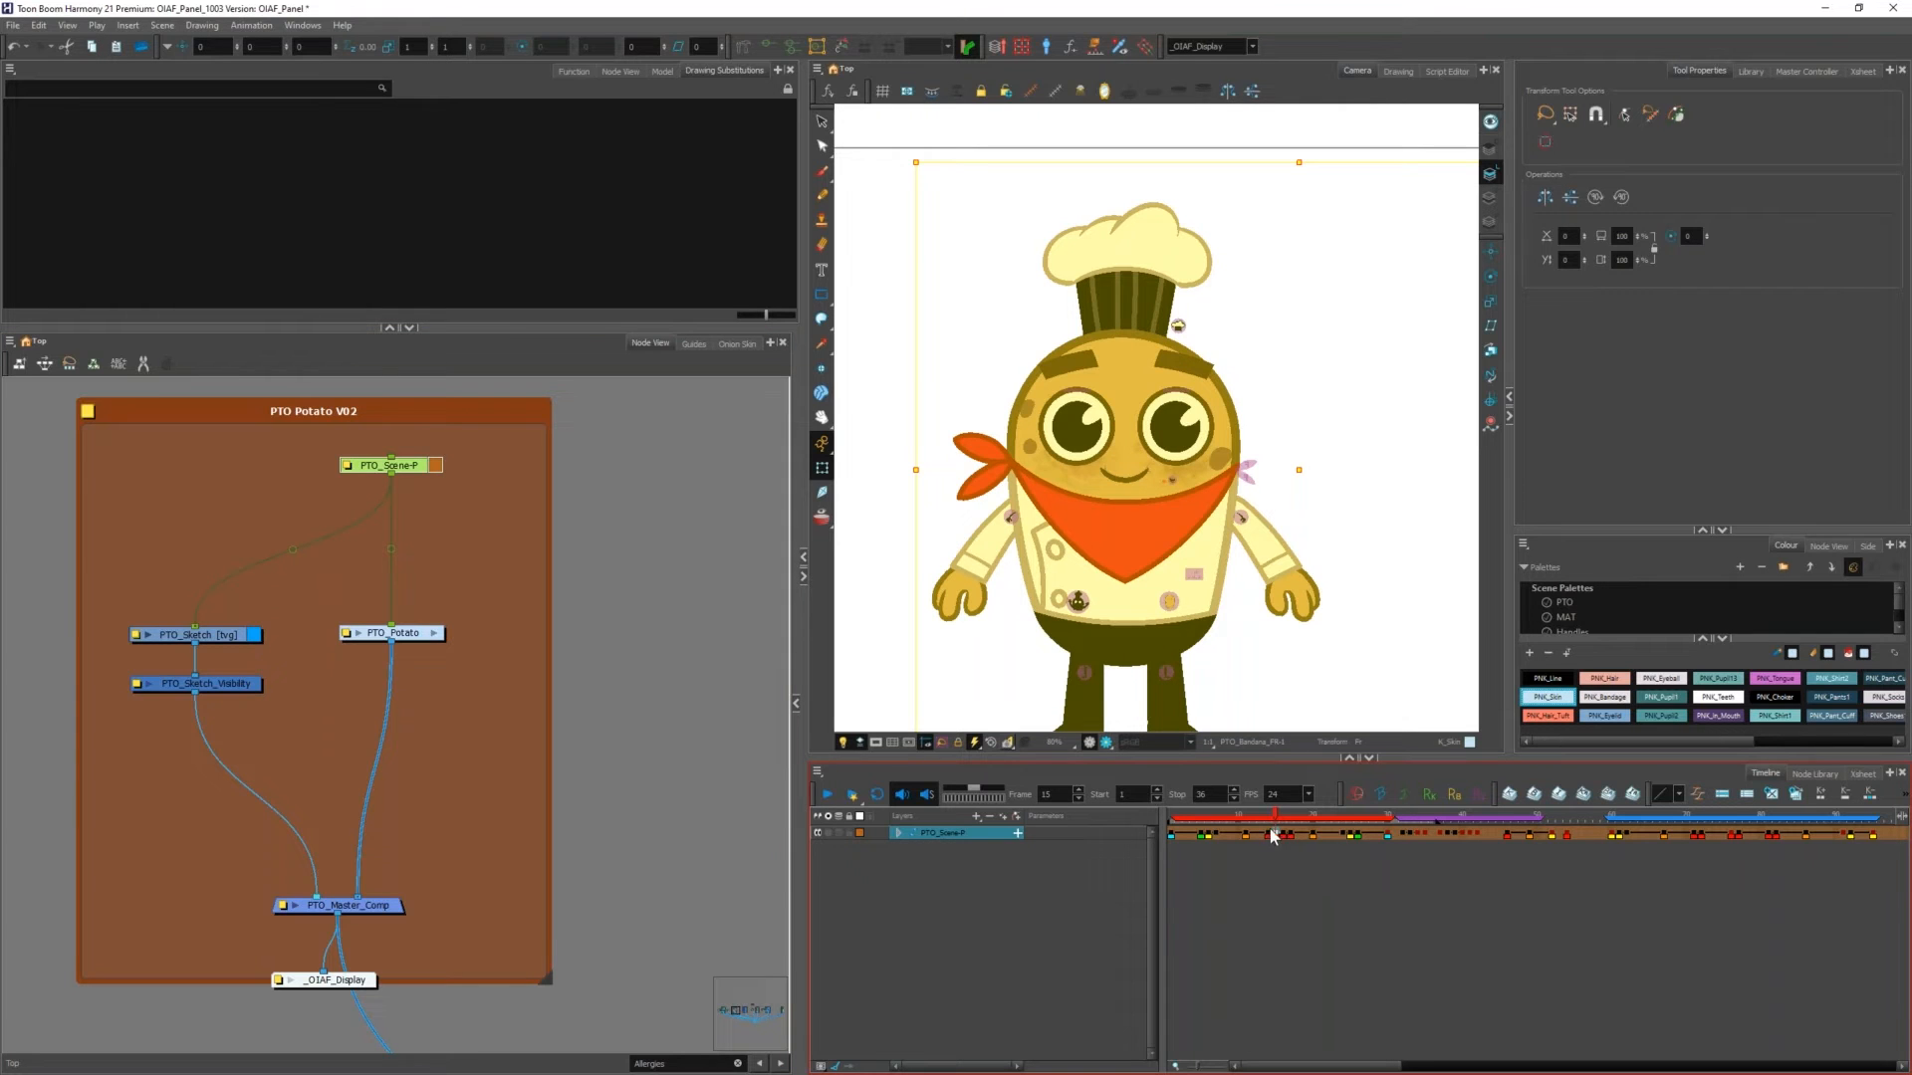
# Step: Go to frame 14 and enter the PTO_Potato group, focusing on the nodes around the Rig Flip backdrop
pyautogui.click(1267, 810)
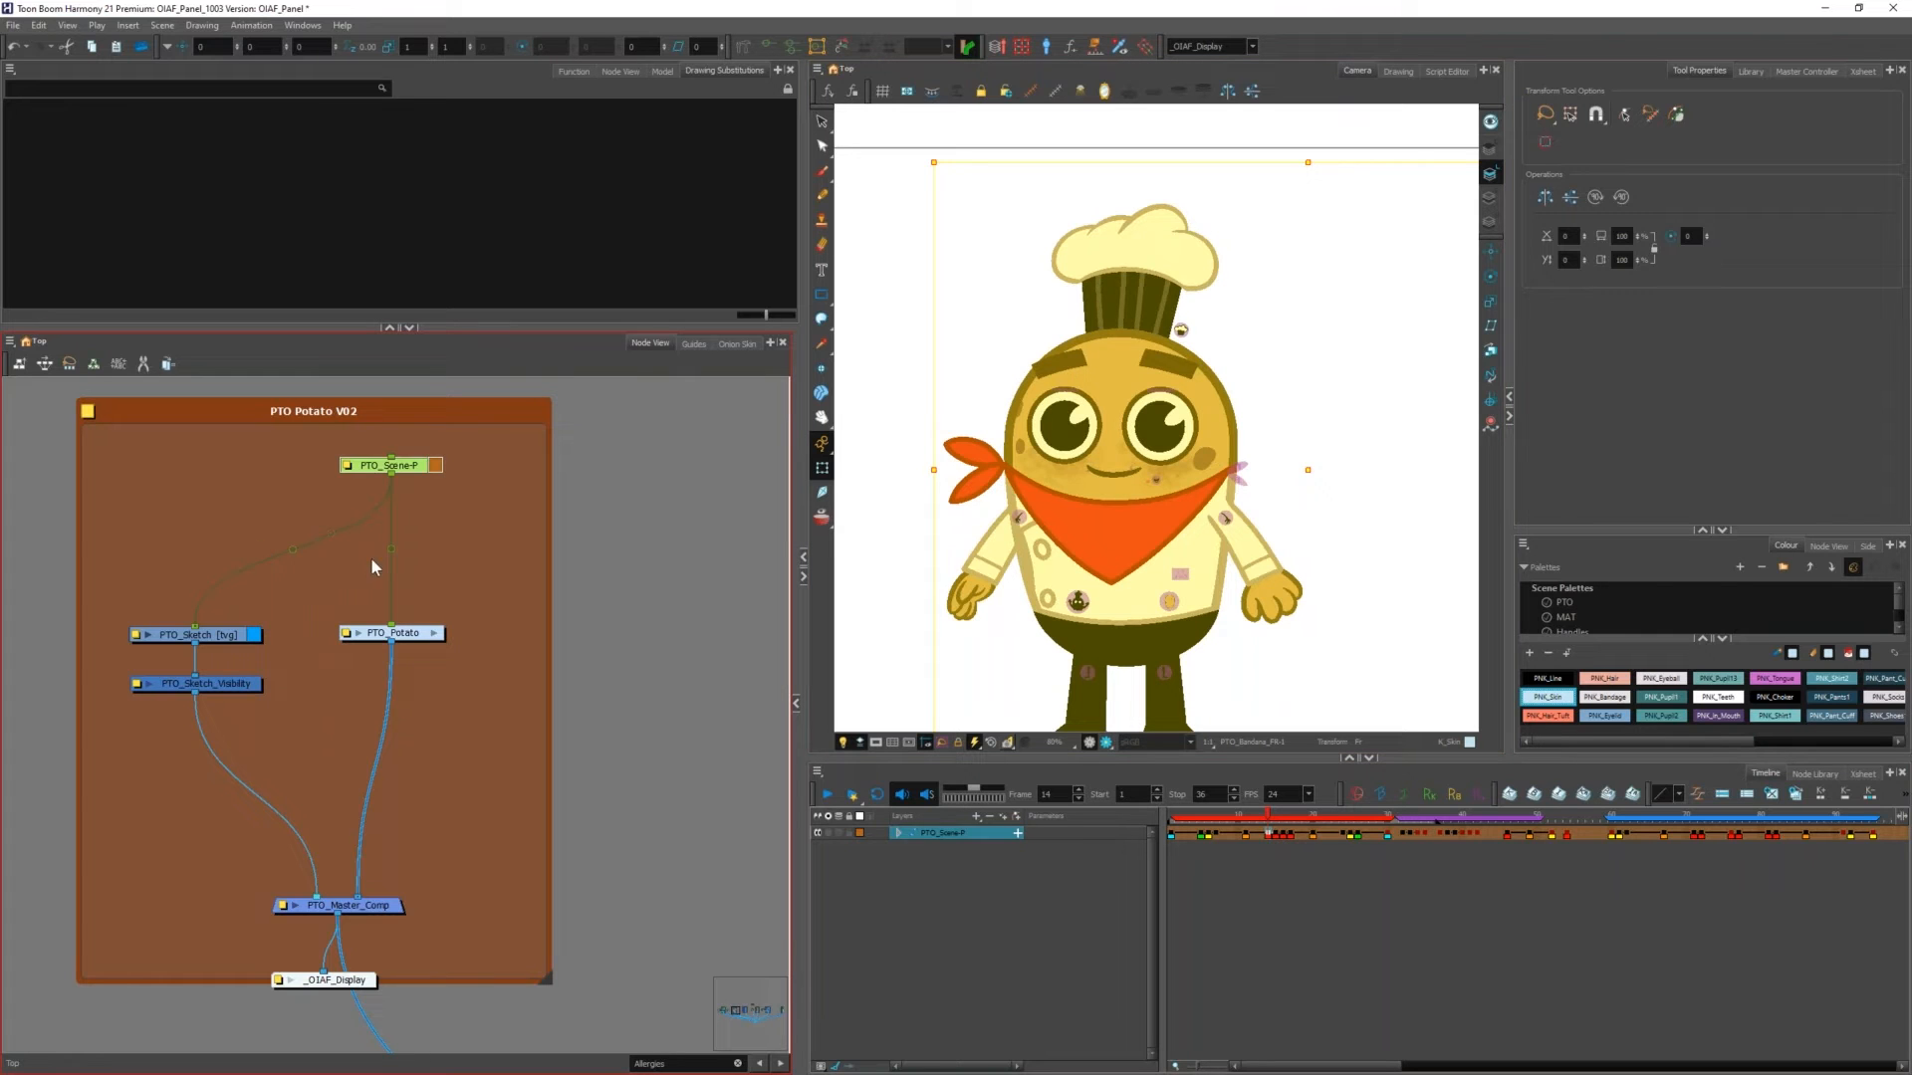
pyautogui.moveTo(433, 532); pyautogui.dragTo(336, 437)
pyautogui.click(435, 633)
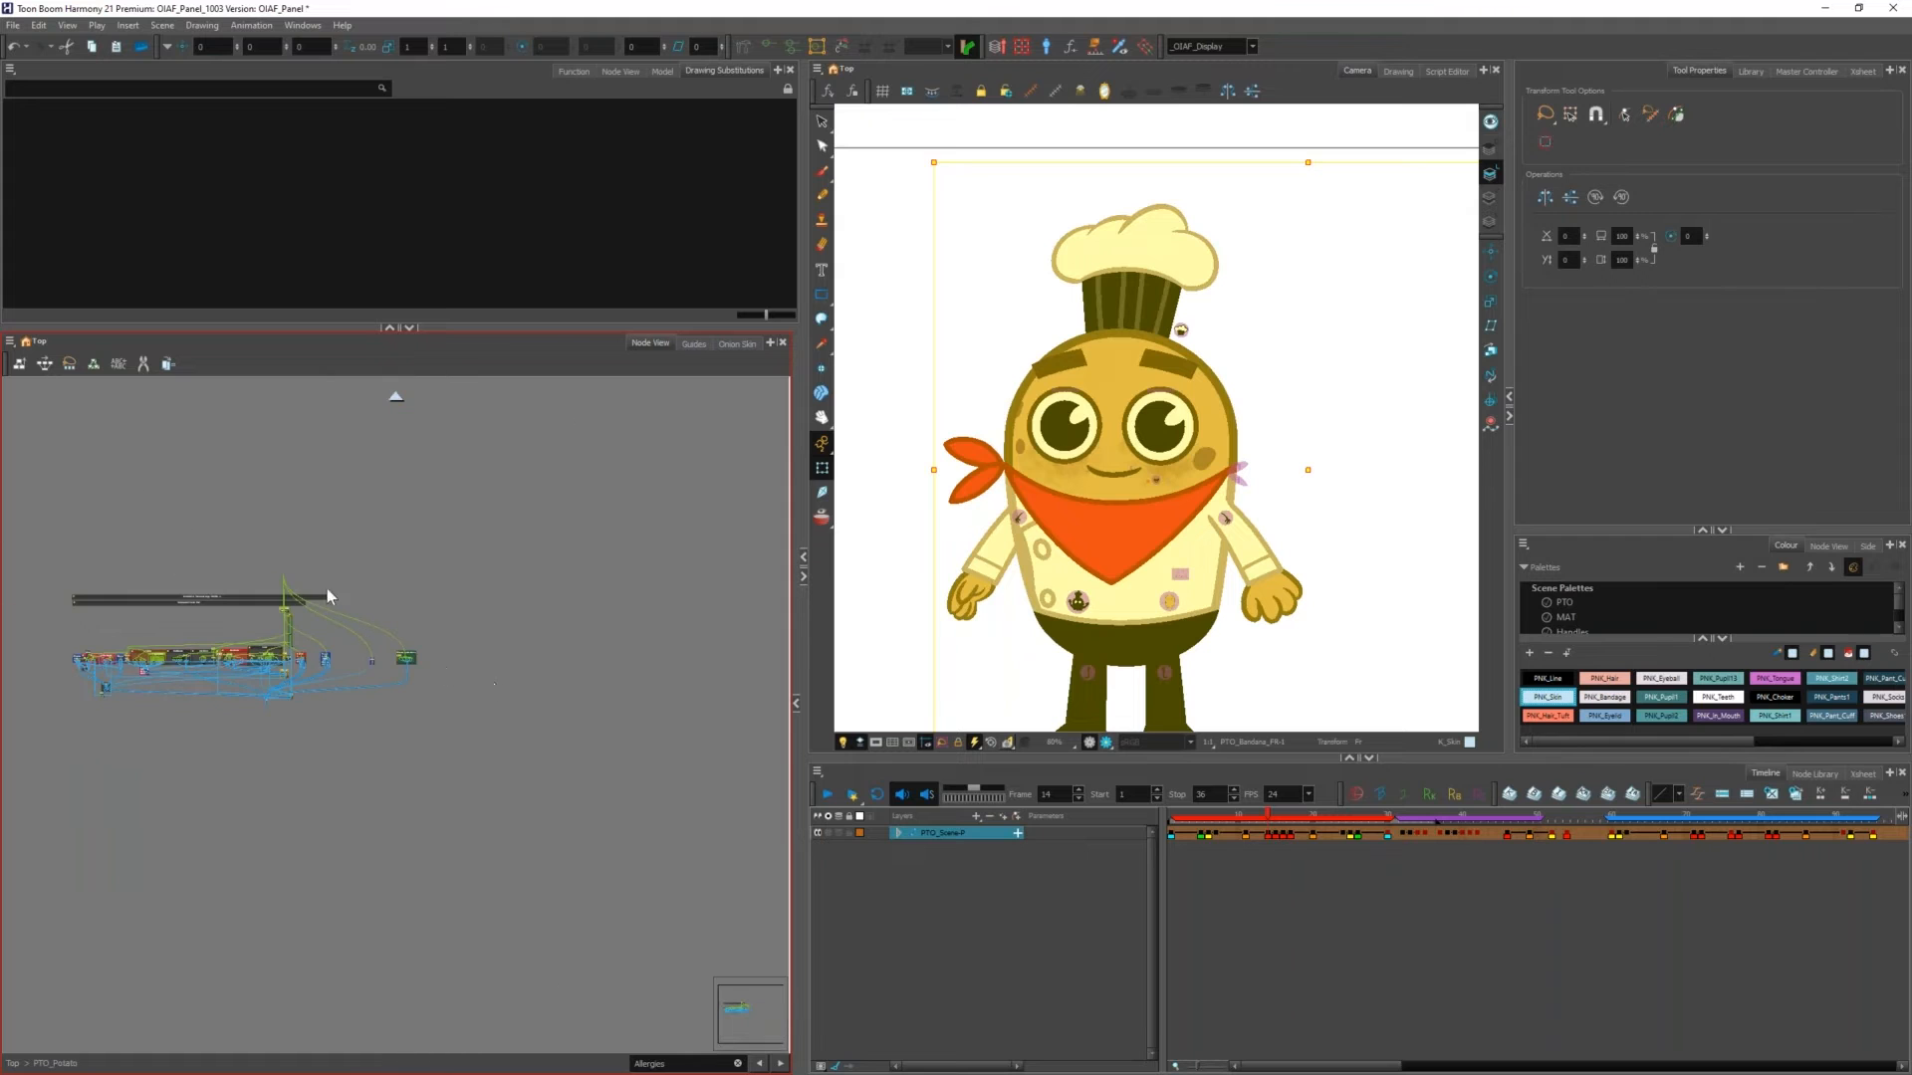
pyautogui.scroll(5, 325, 523)
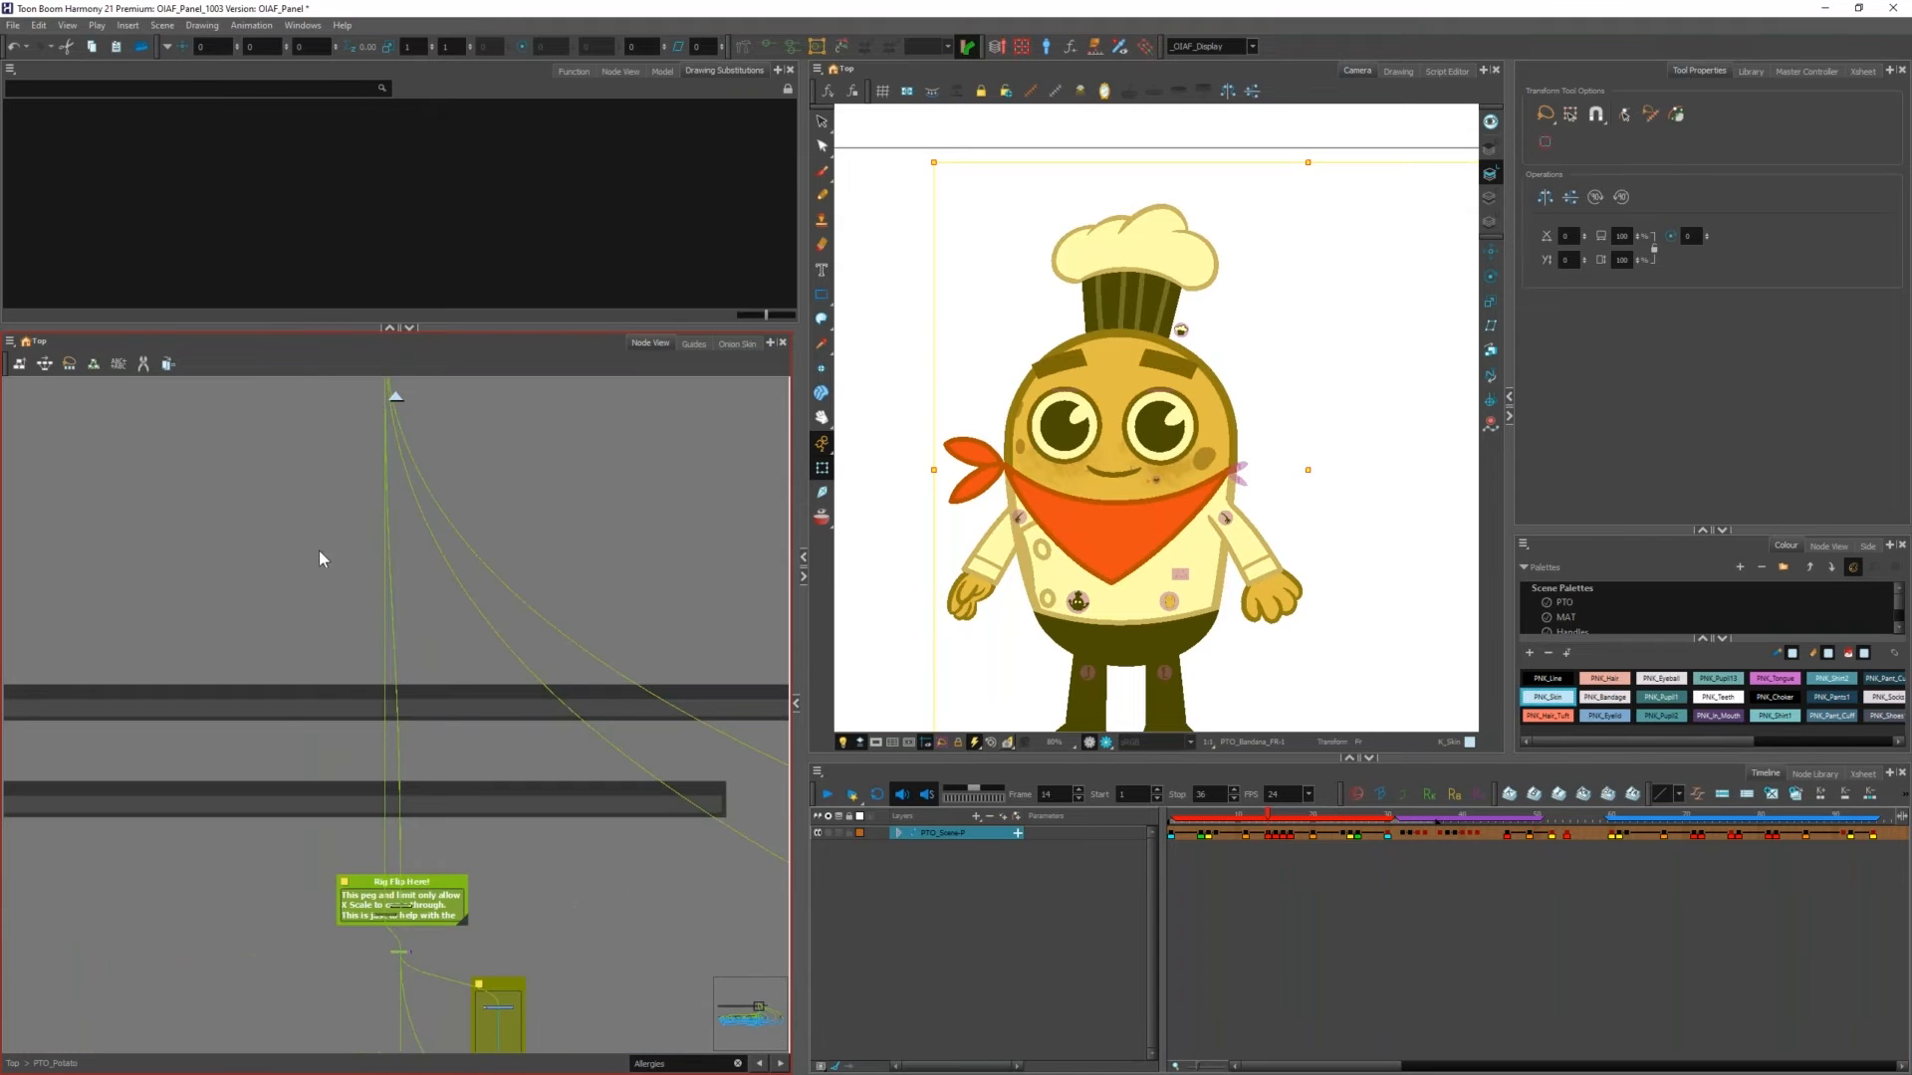
pyautogui.scroll(-2, 326, 520)
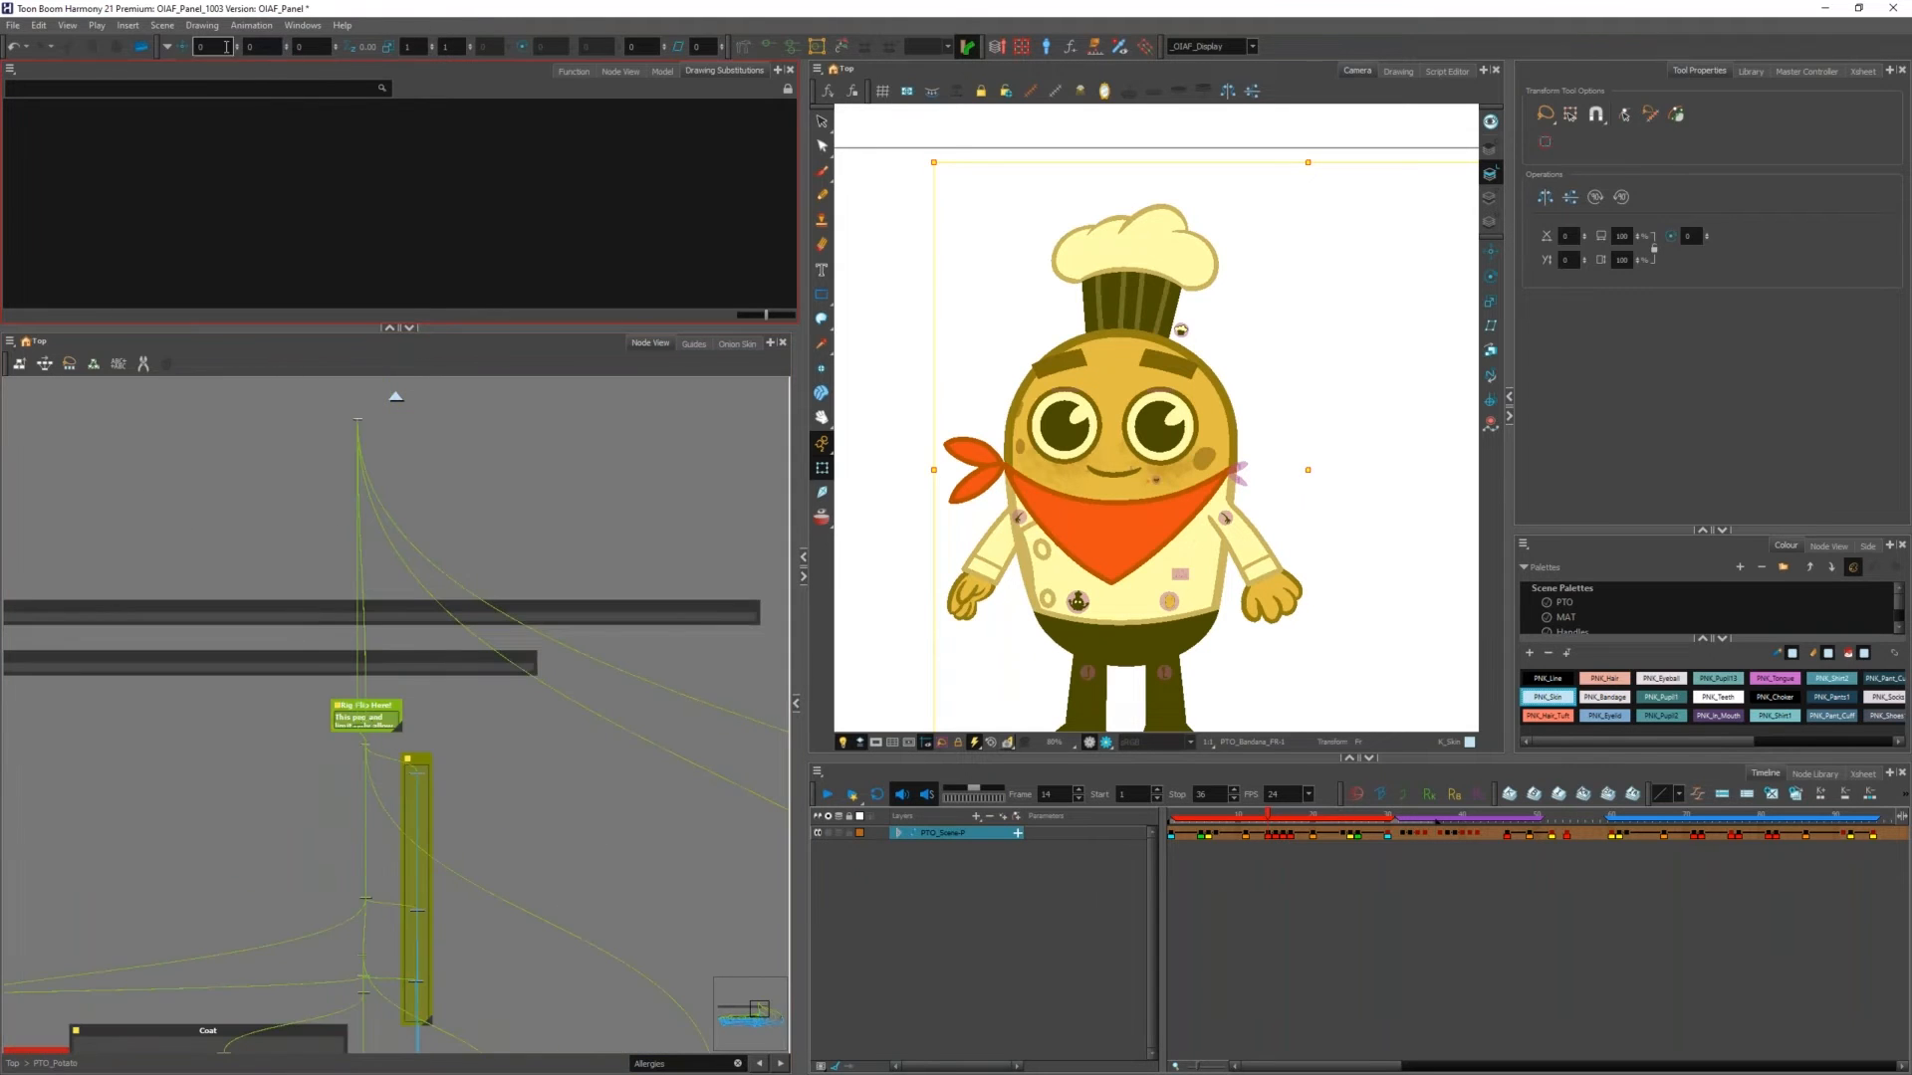
# Step: Point out the Coordinate toolbar in the toolbar list, and reveal the PTO_Master-P peg in the timeline to inspect its transformation parameters
pyautogui.rightClick(186, 45)
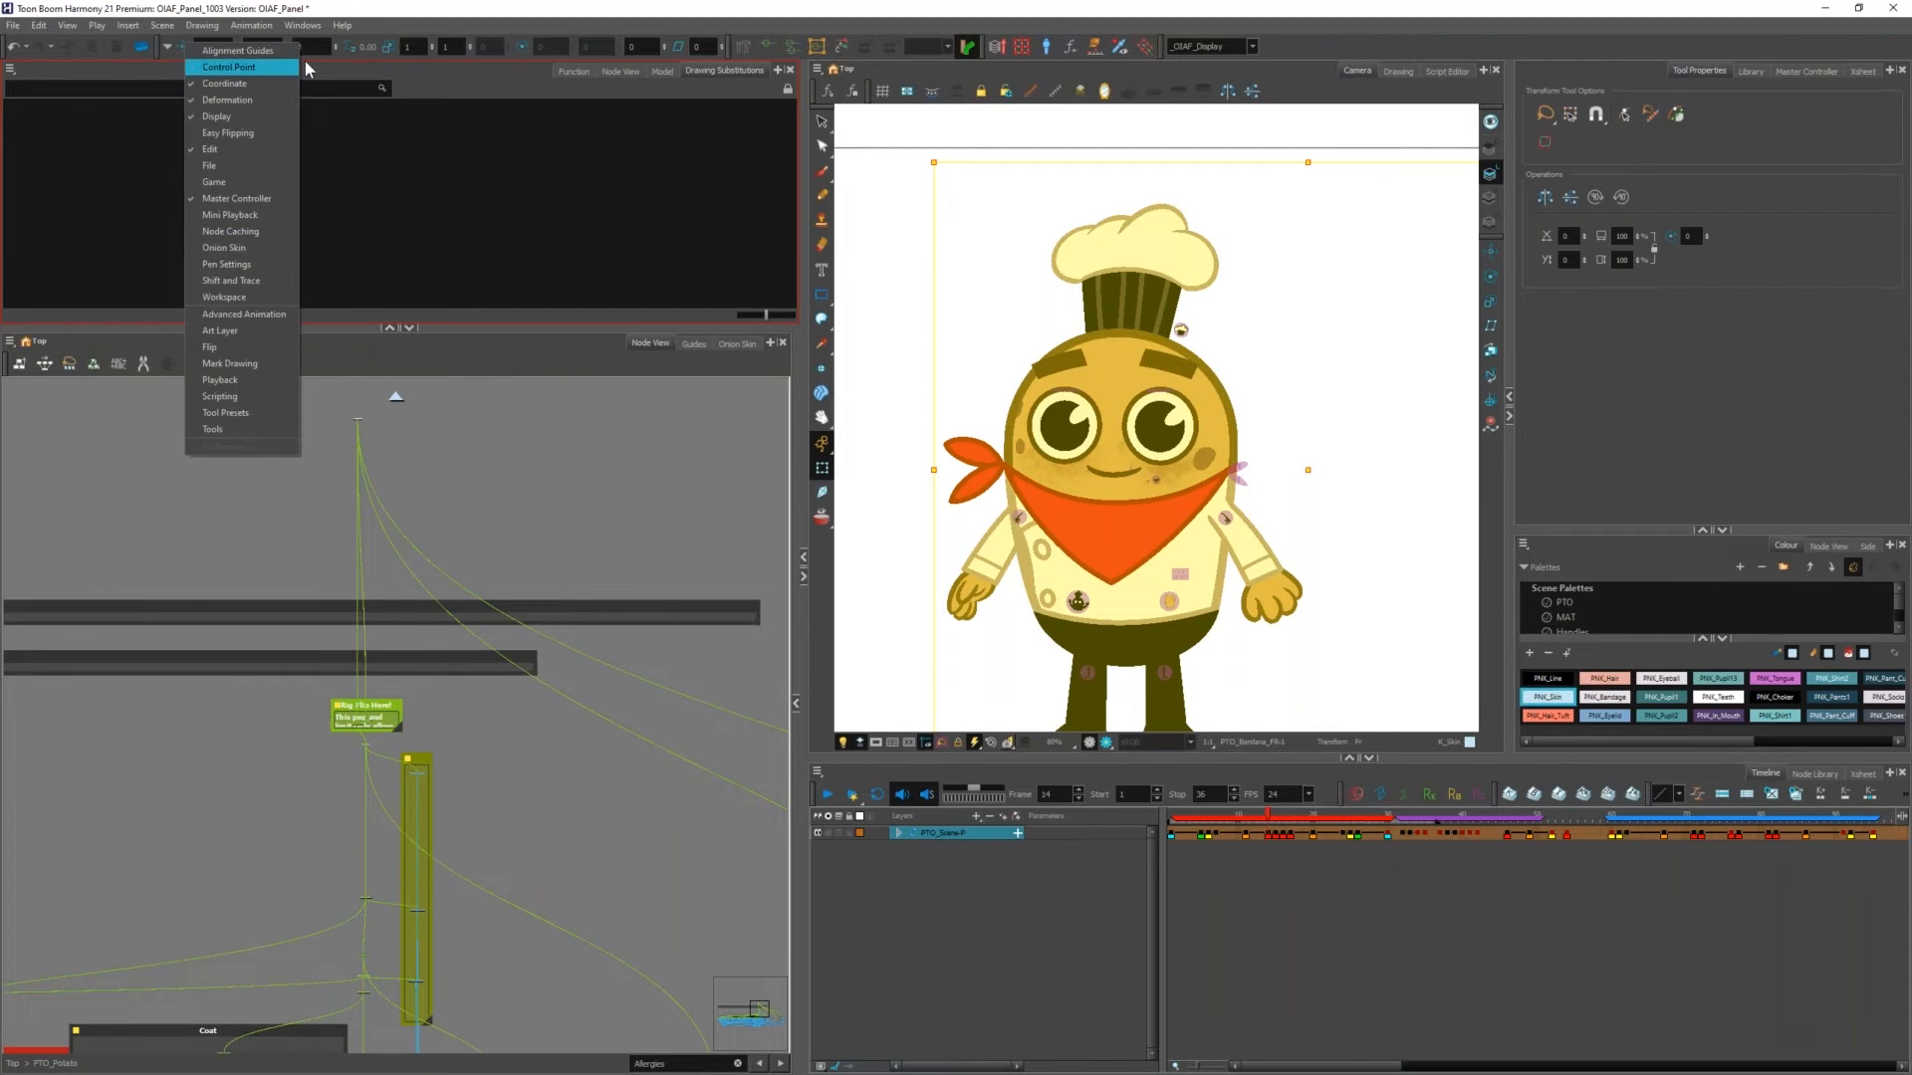
pyautogui.click(253, 85)
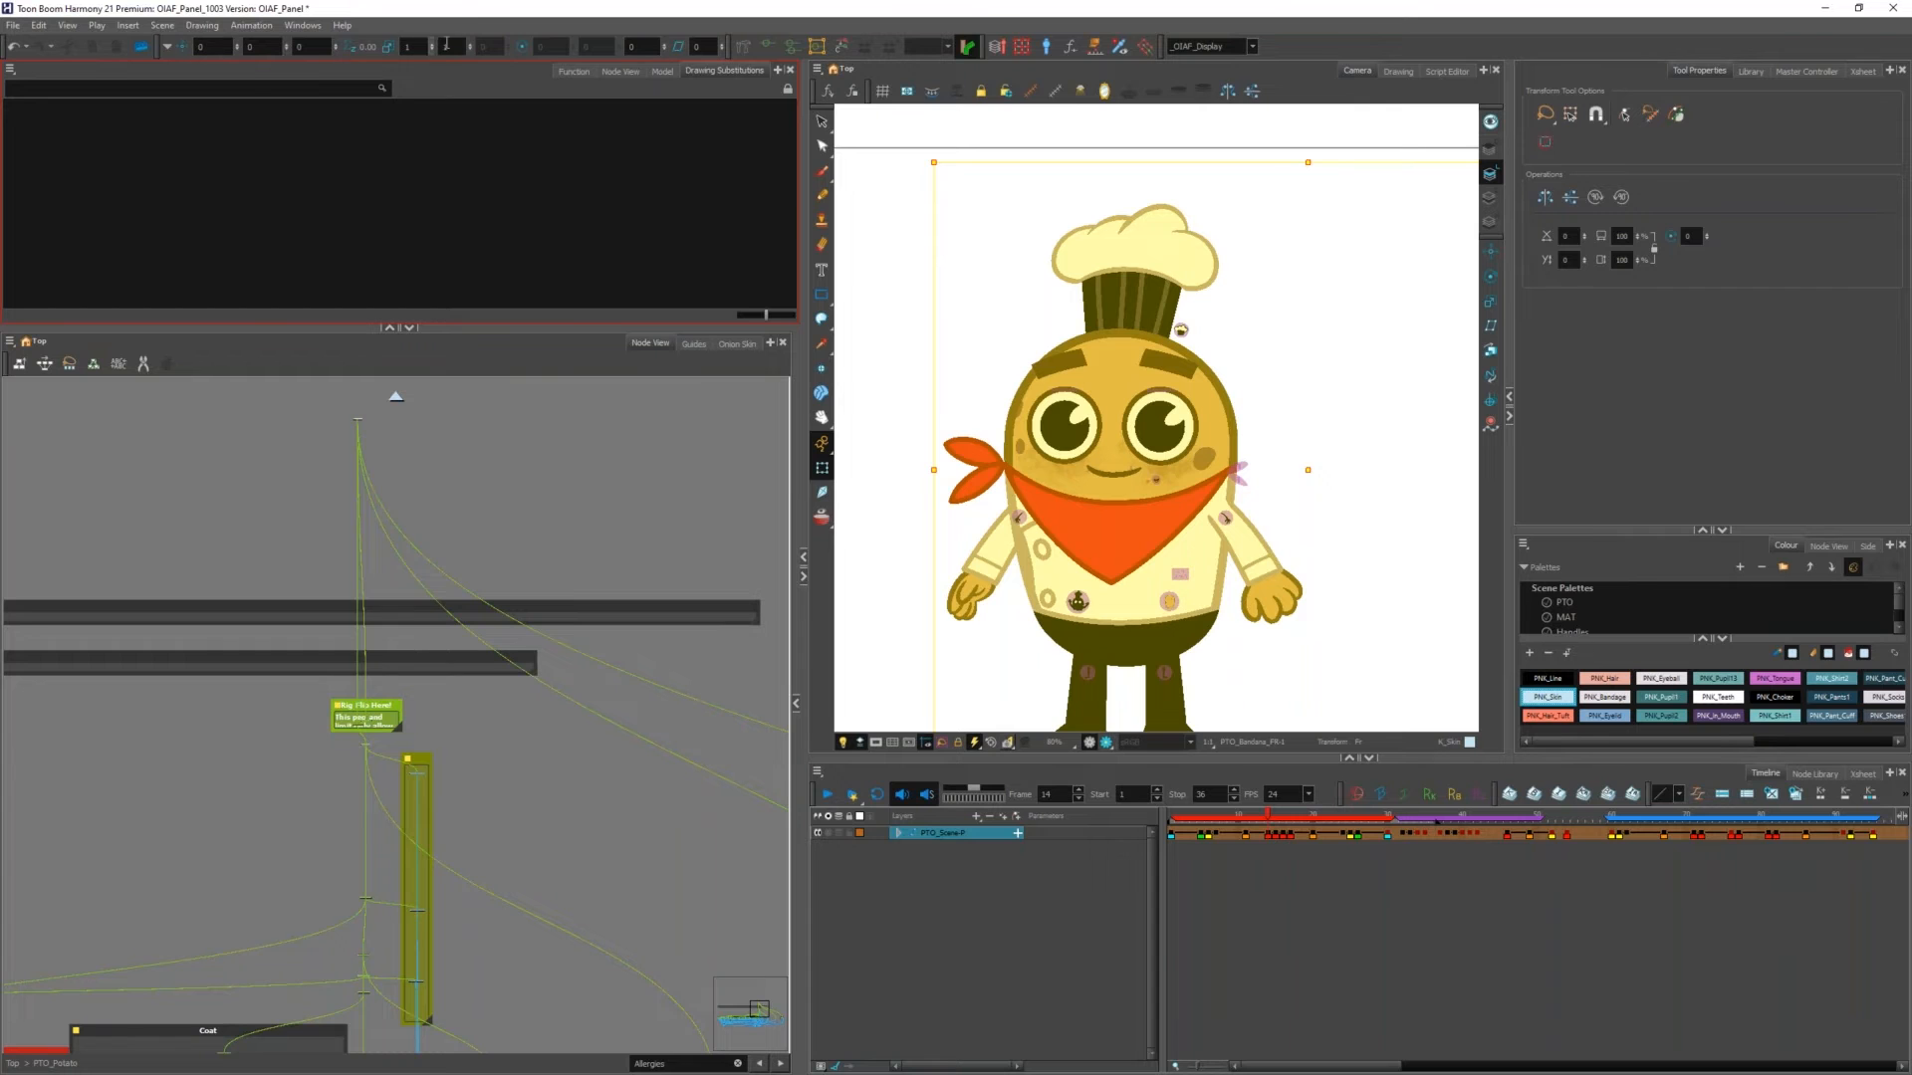
pyautogui.scroll(3, 386, 747)
pyautogui.scroll(4, 367, 738)
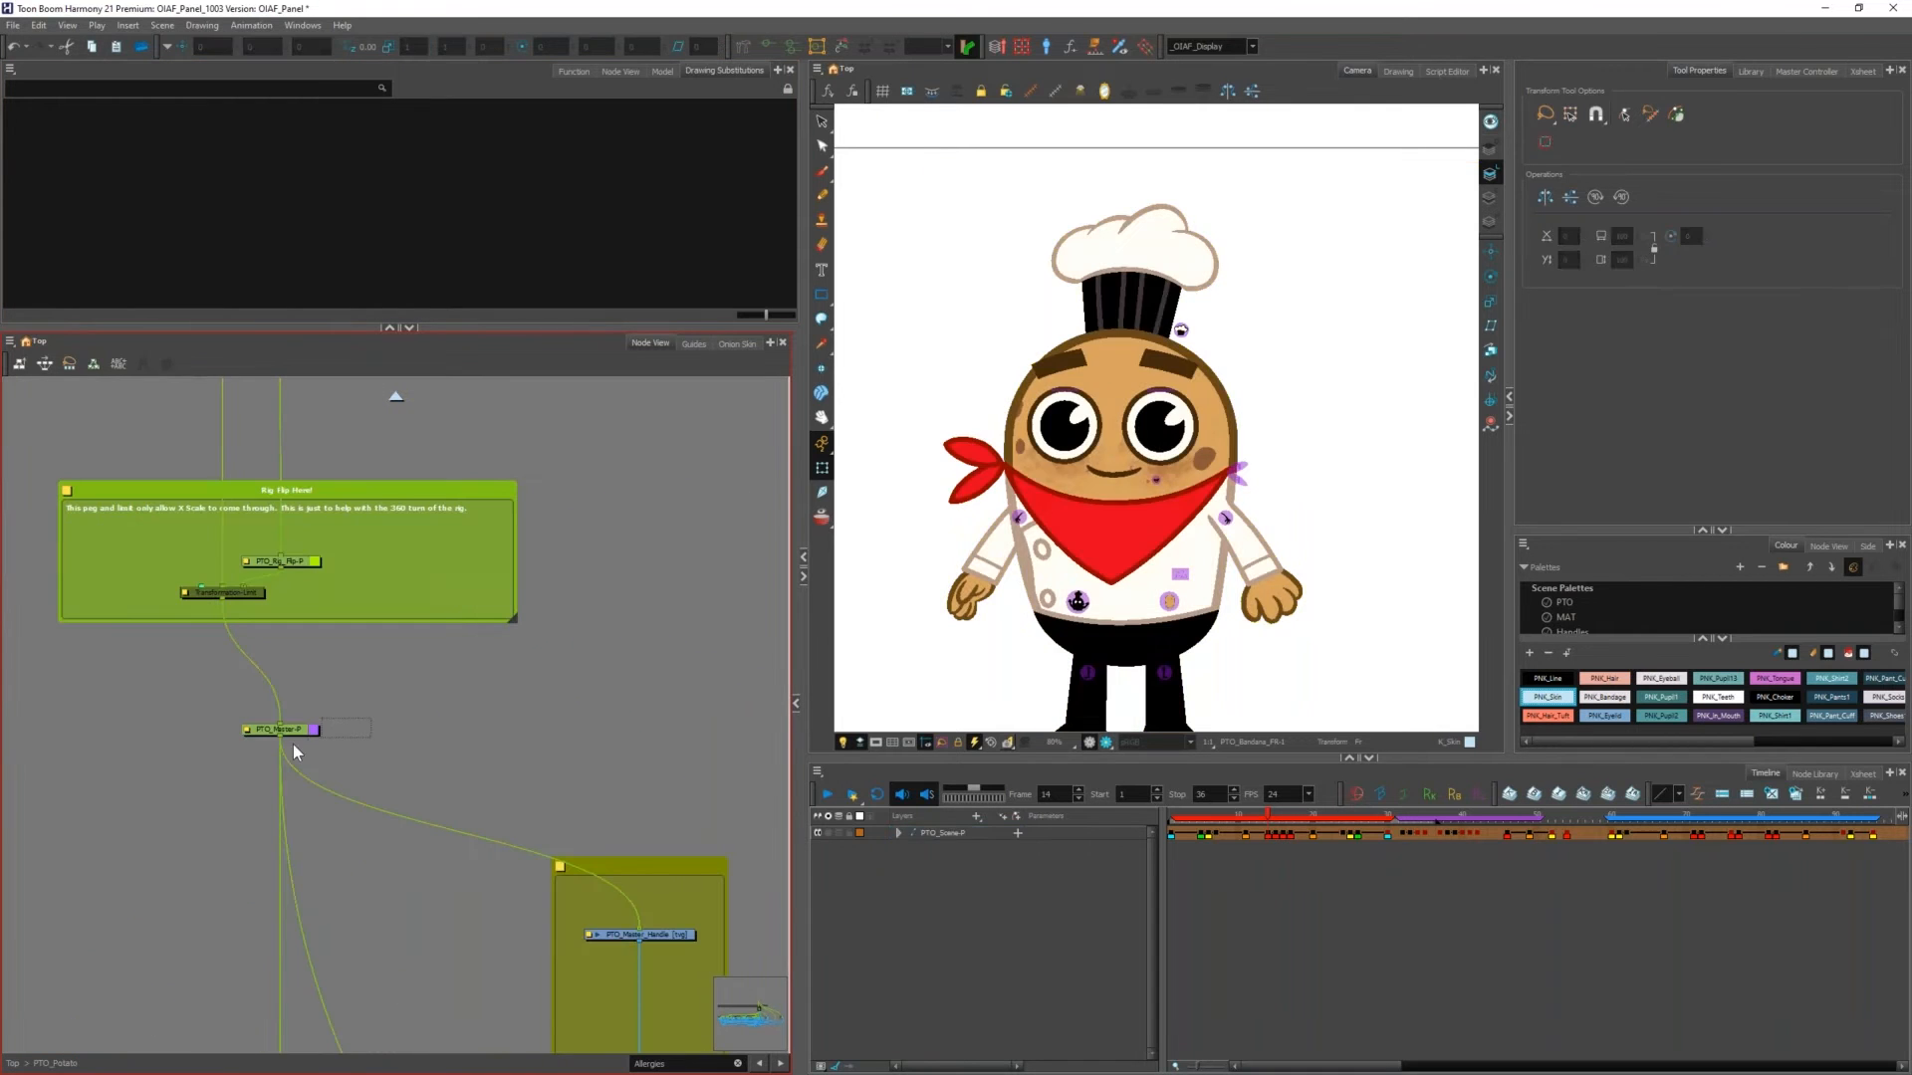
pyautogui.scroll(-2, 277, 745)
pyautogui.click(1055, 878)
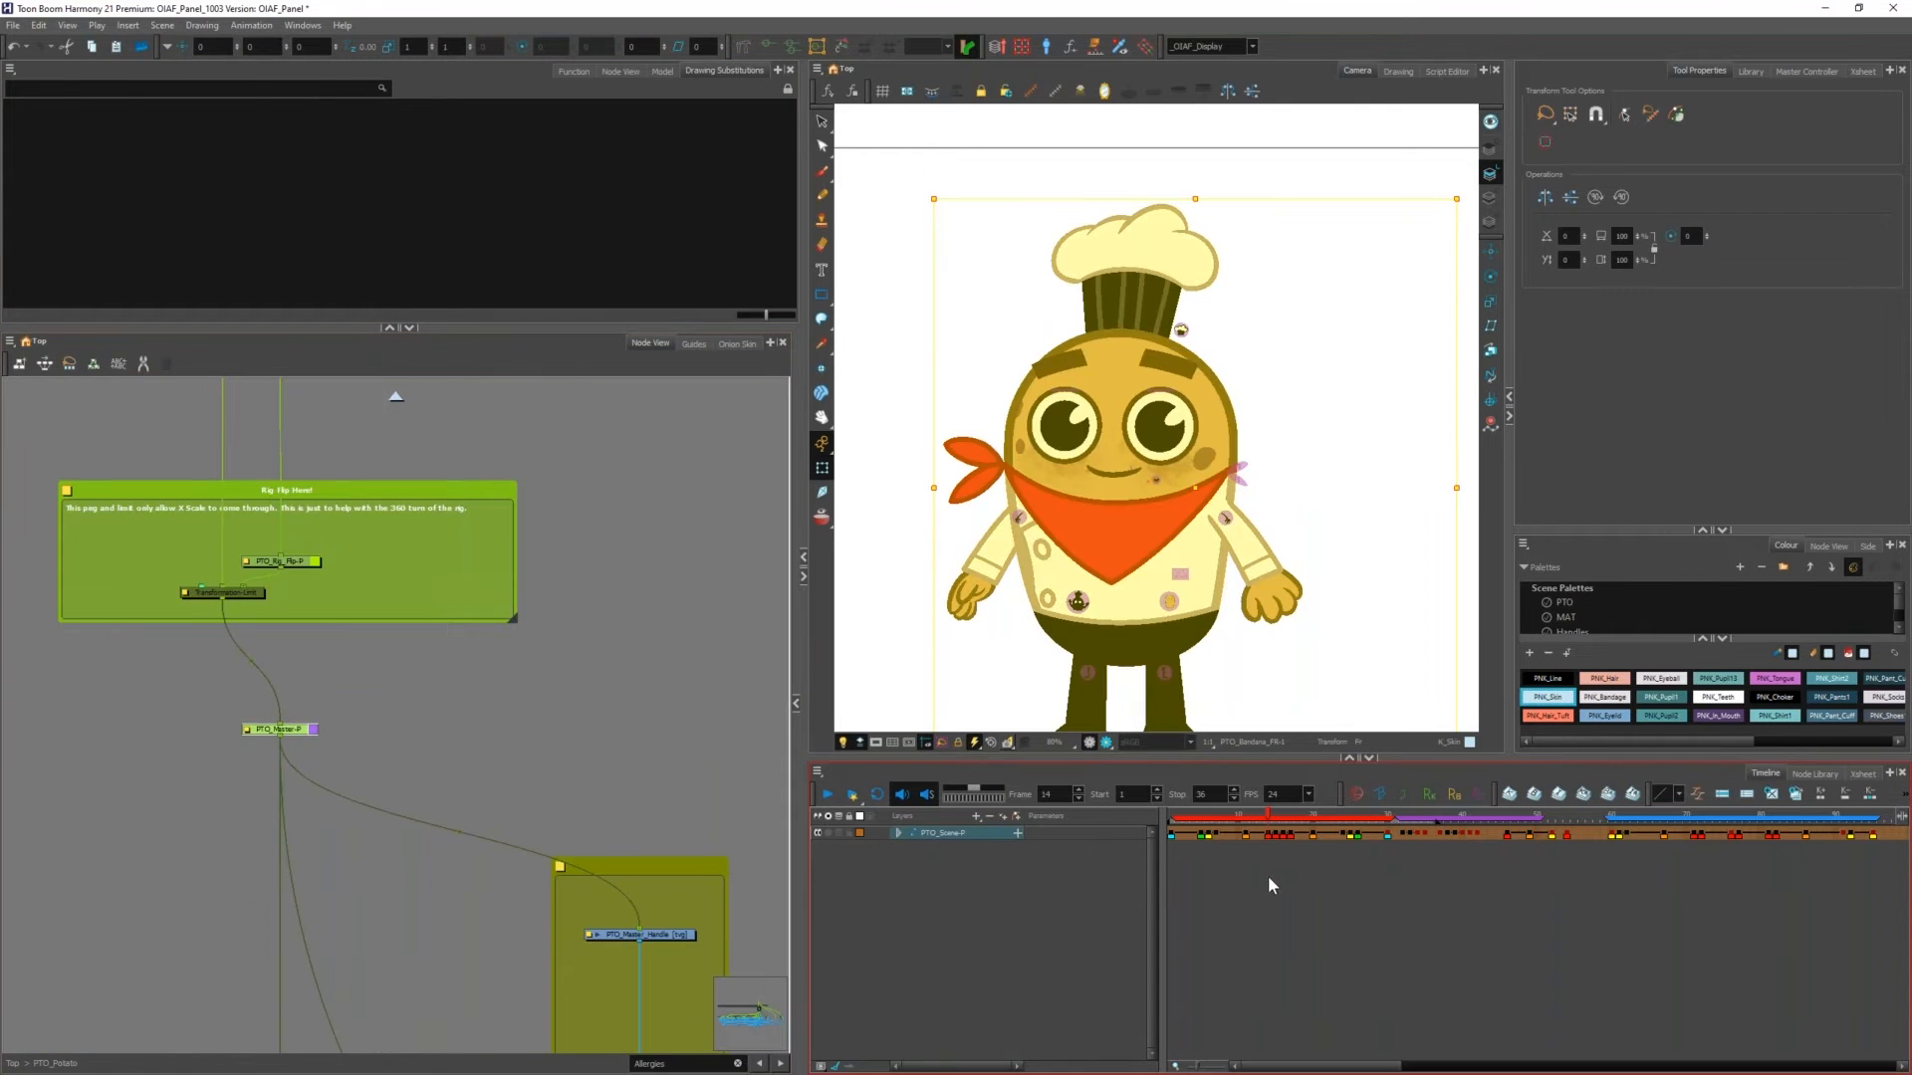
pyautogui.press('o')
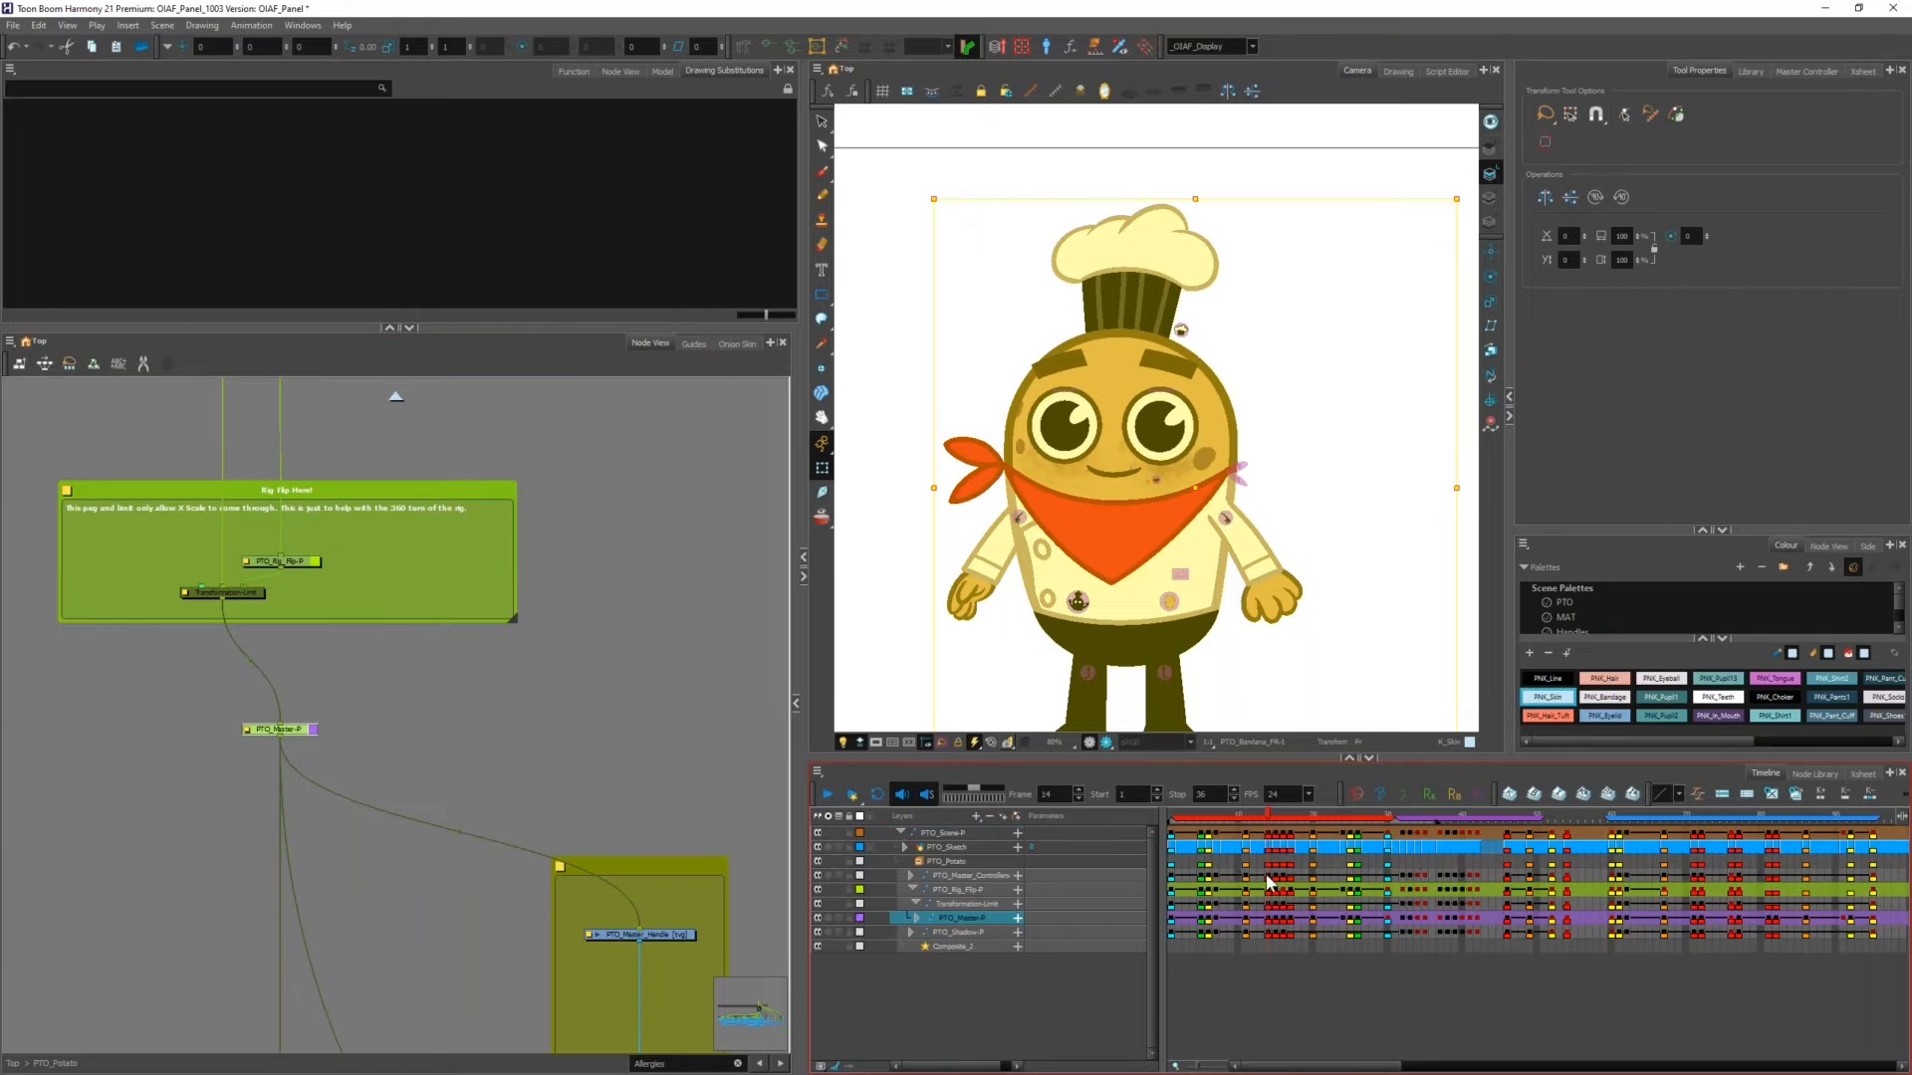
pyautogui.click(1018, 918)
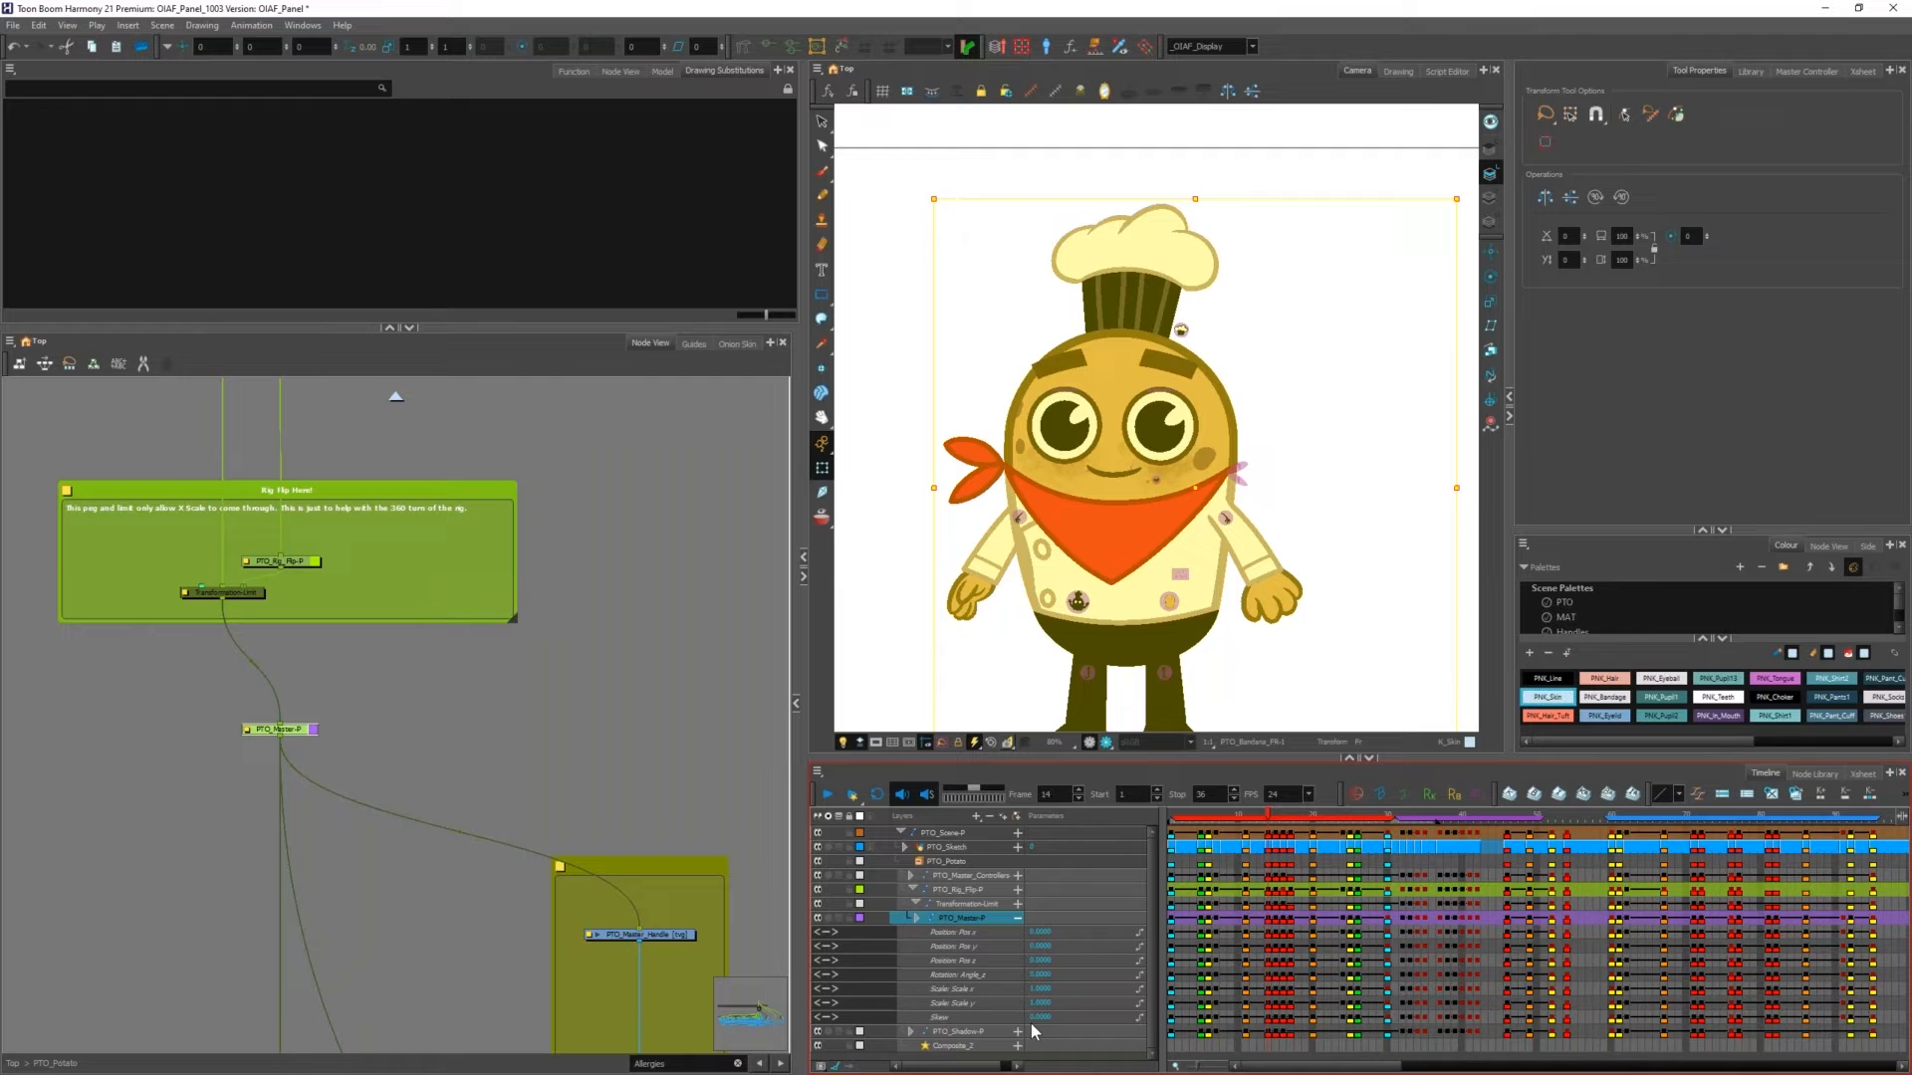
pyautogui.click(1018, 918)
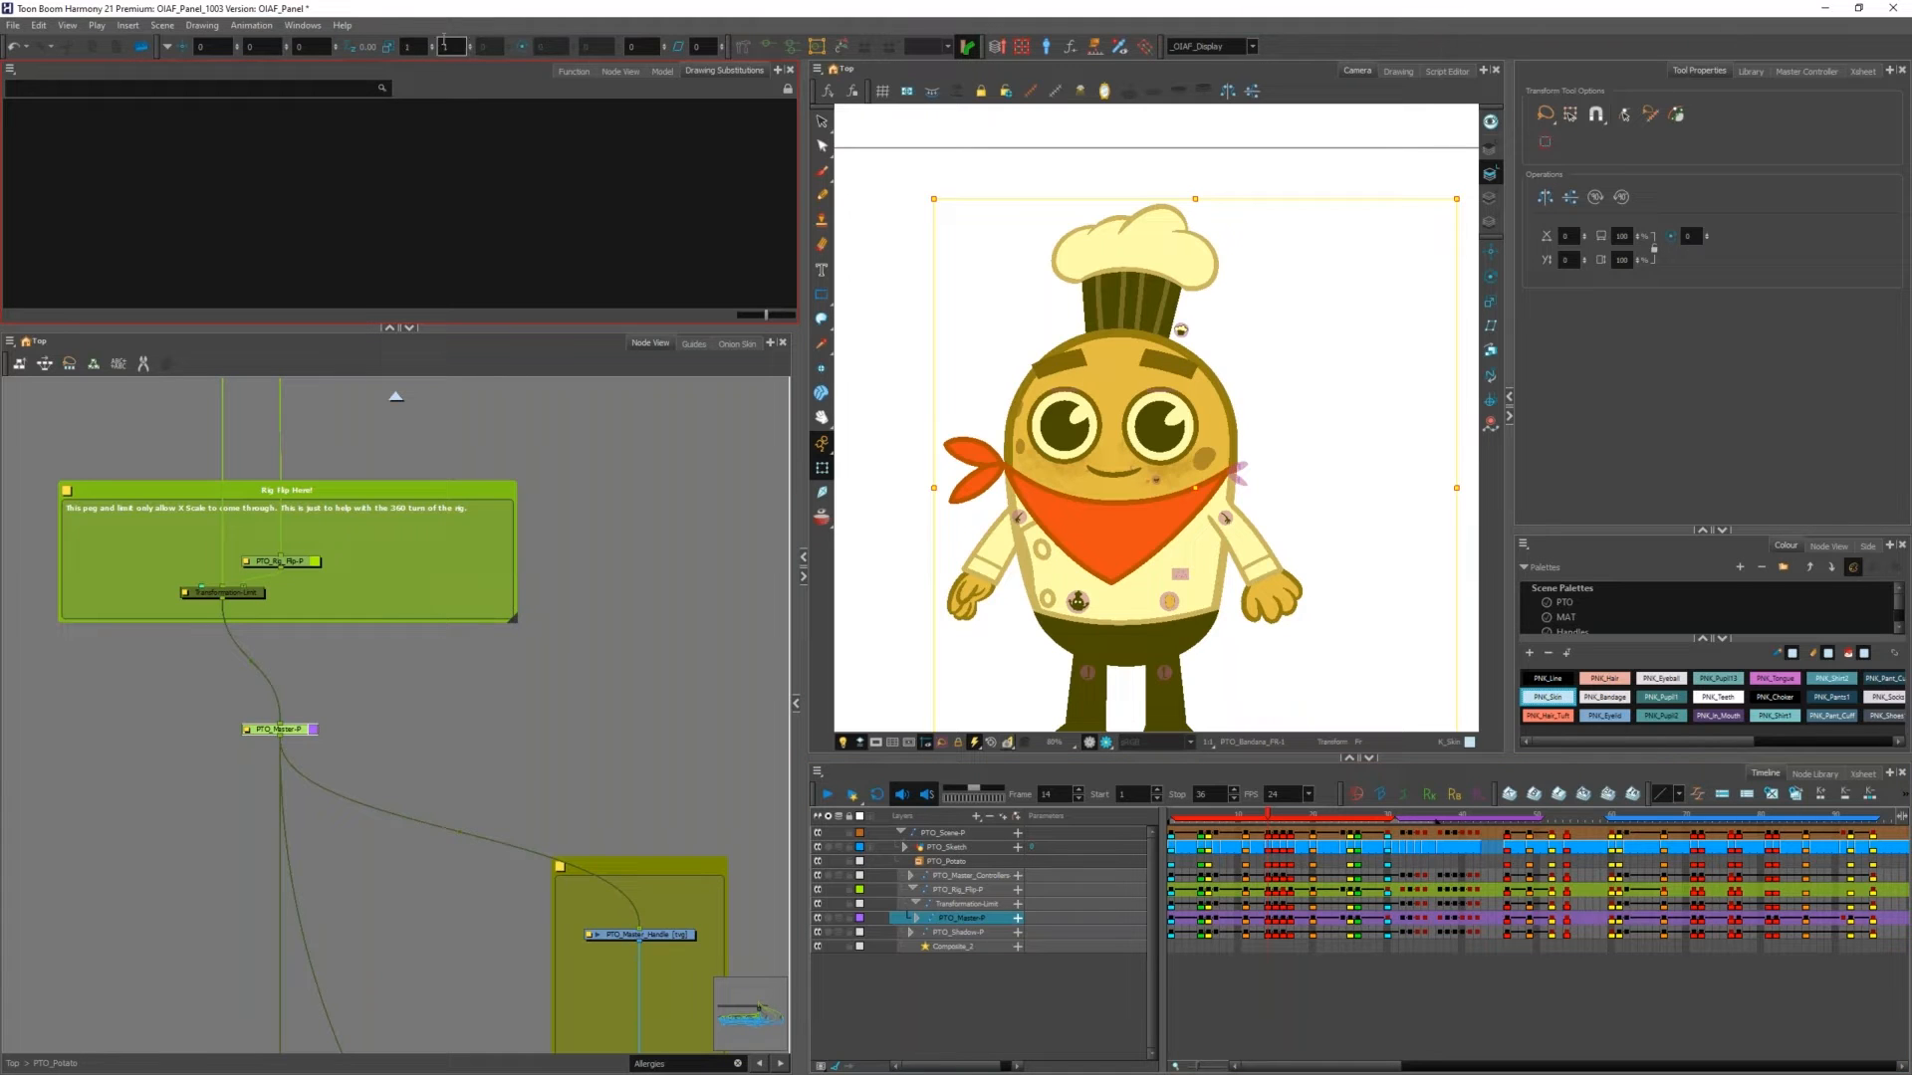
# Step: Read the "Rig Flip Here!" backdrop note and inspect the layer properties of its Transformation-Limit node
pyautogui.scroll(-3, 350, 619)
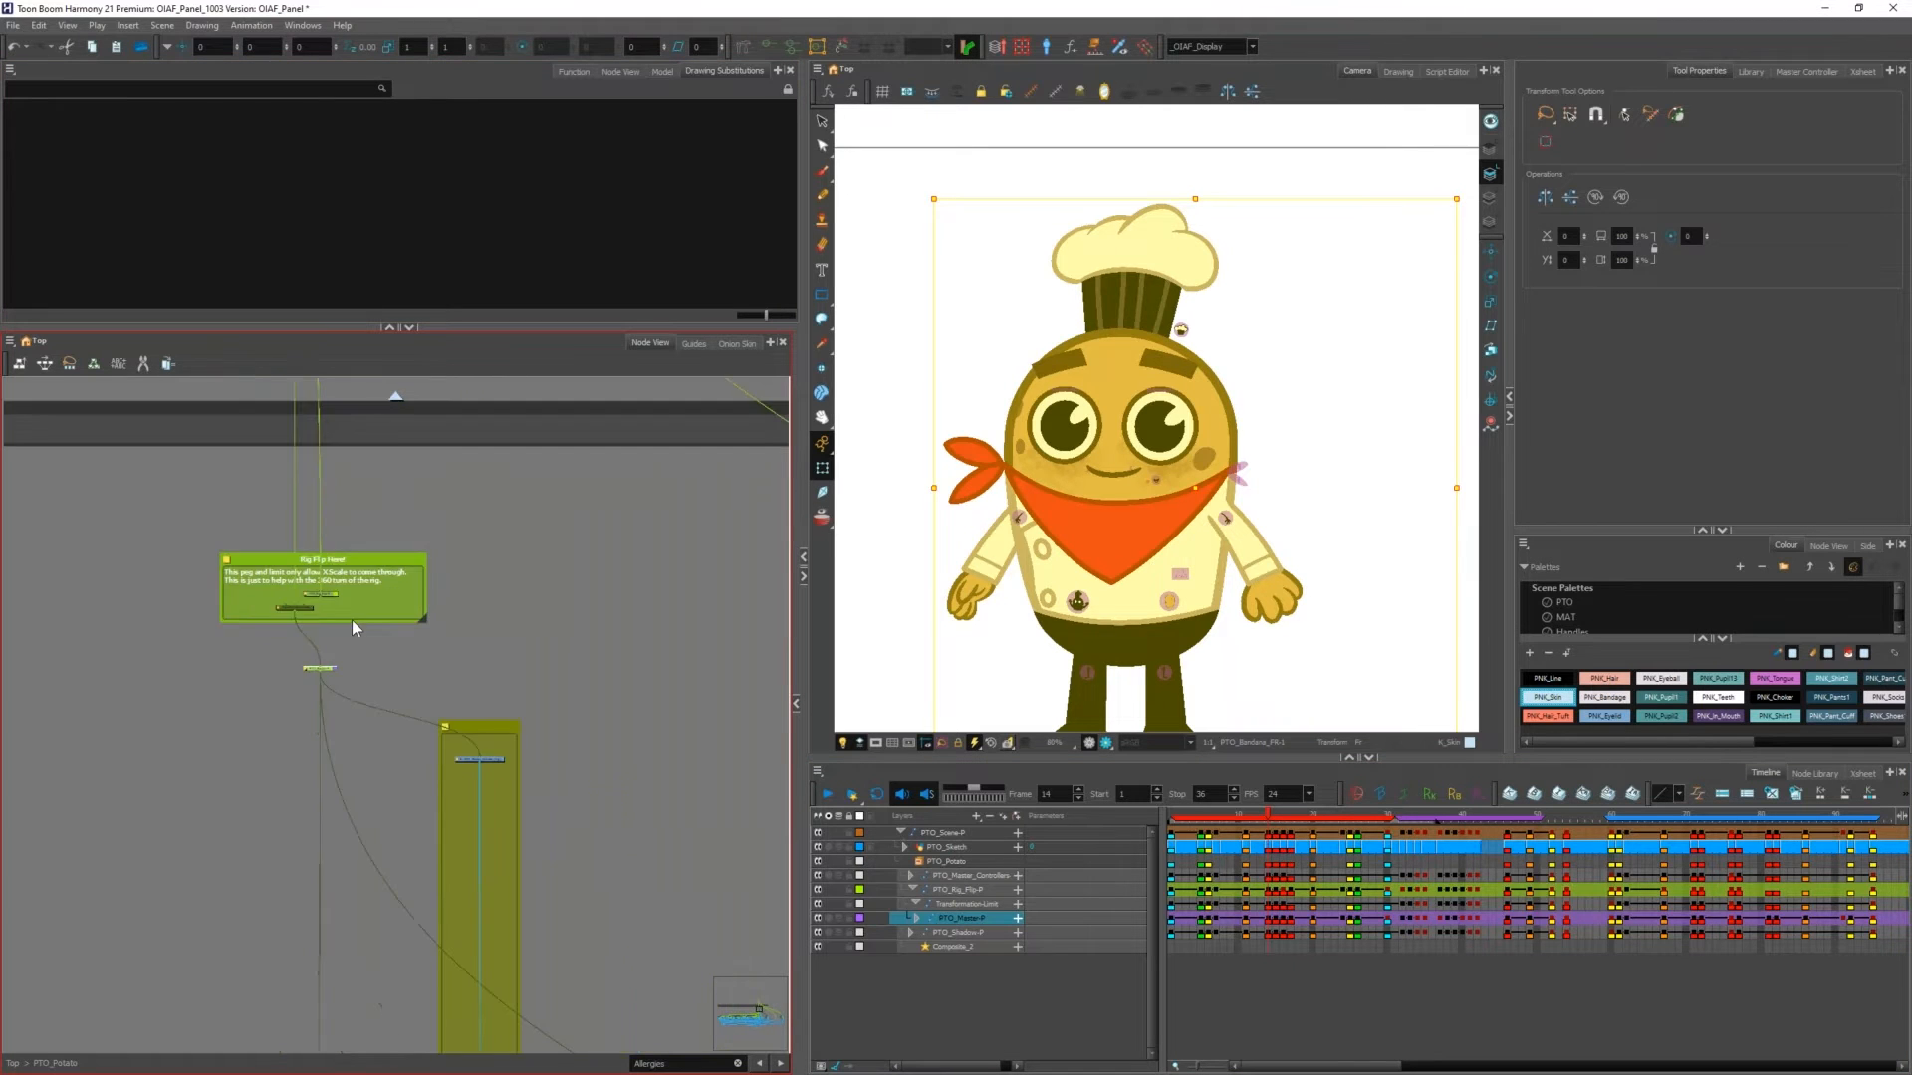
pyautogui.scroll(4, 313, 573)
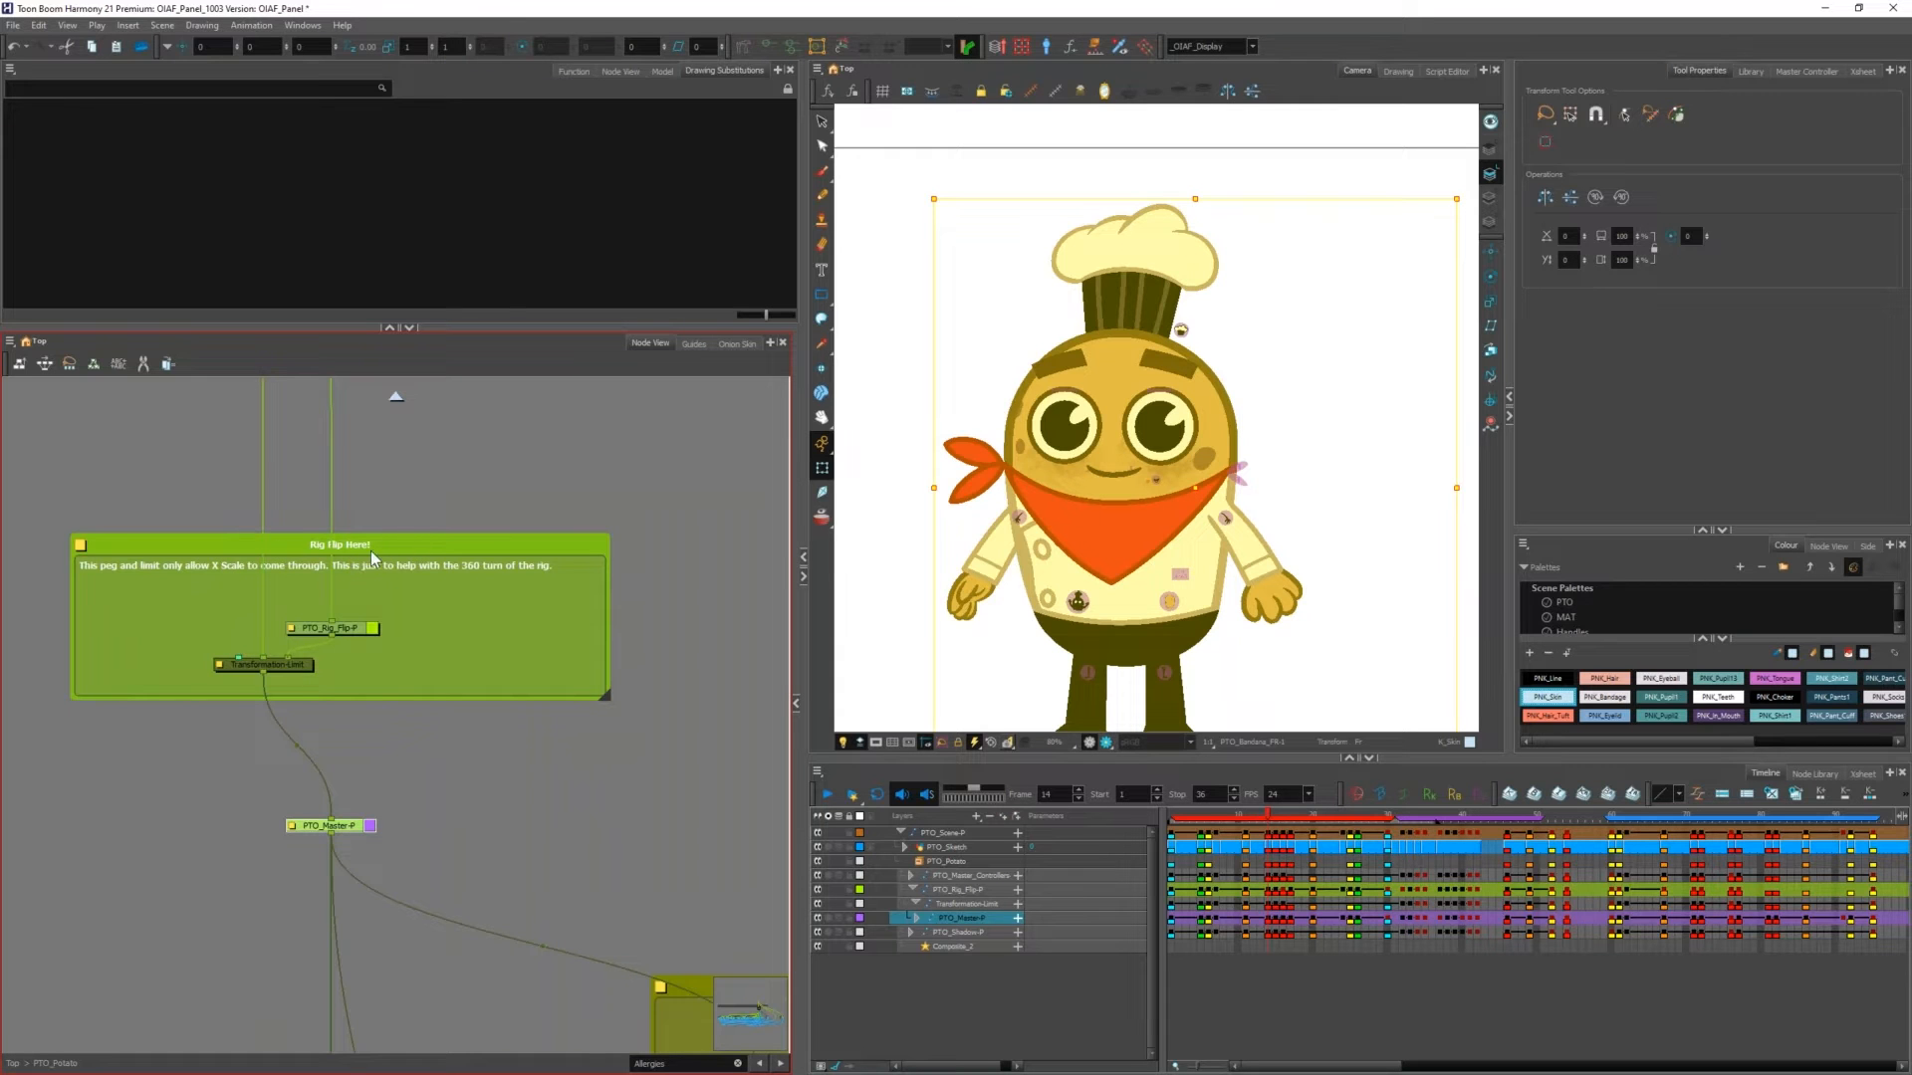
pyautogui.scroll(2, 119, 563)
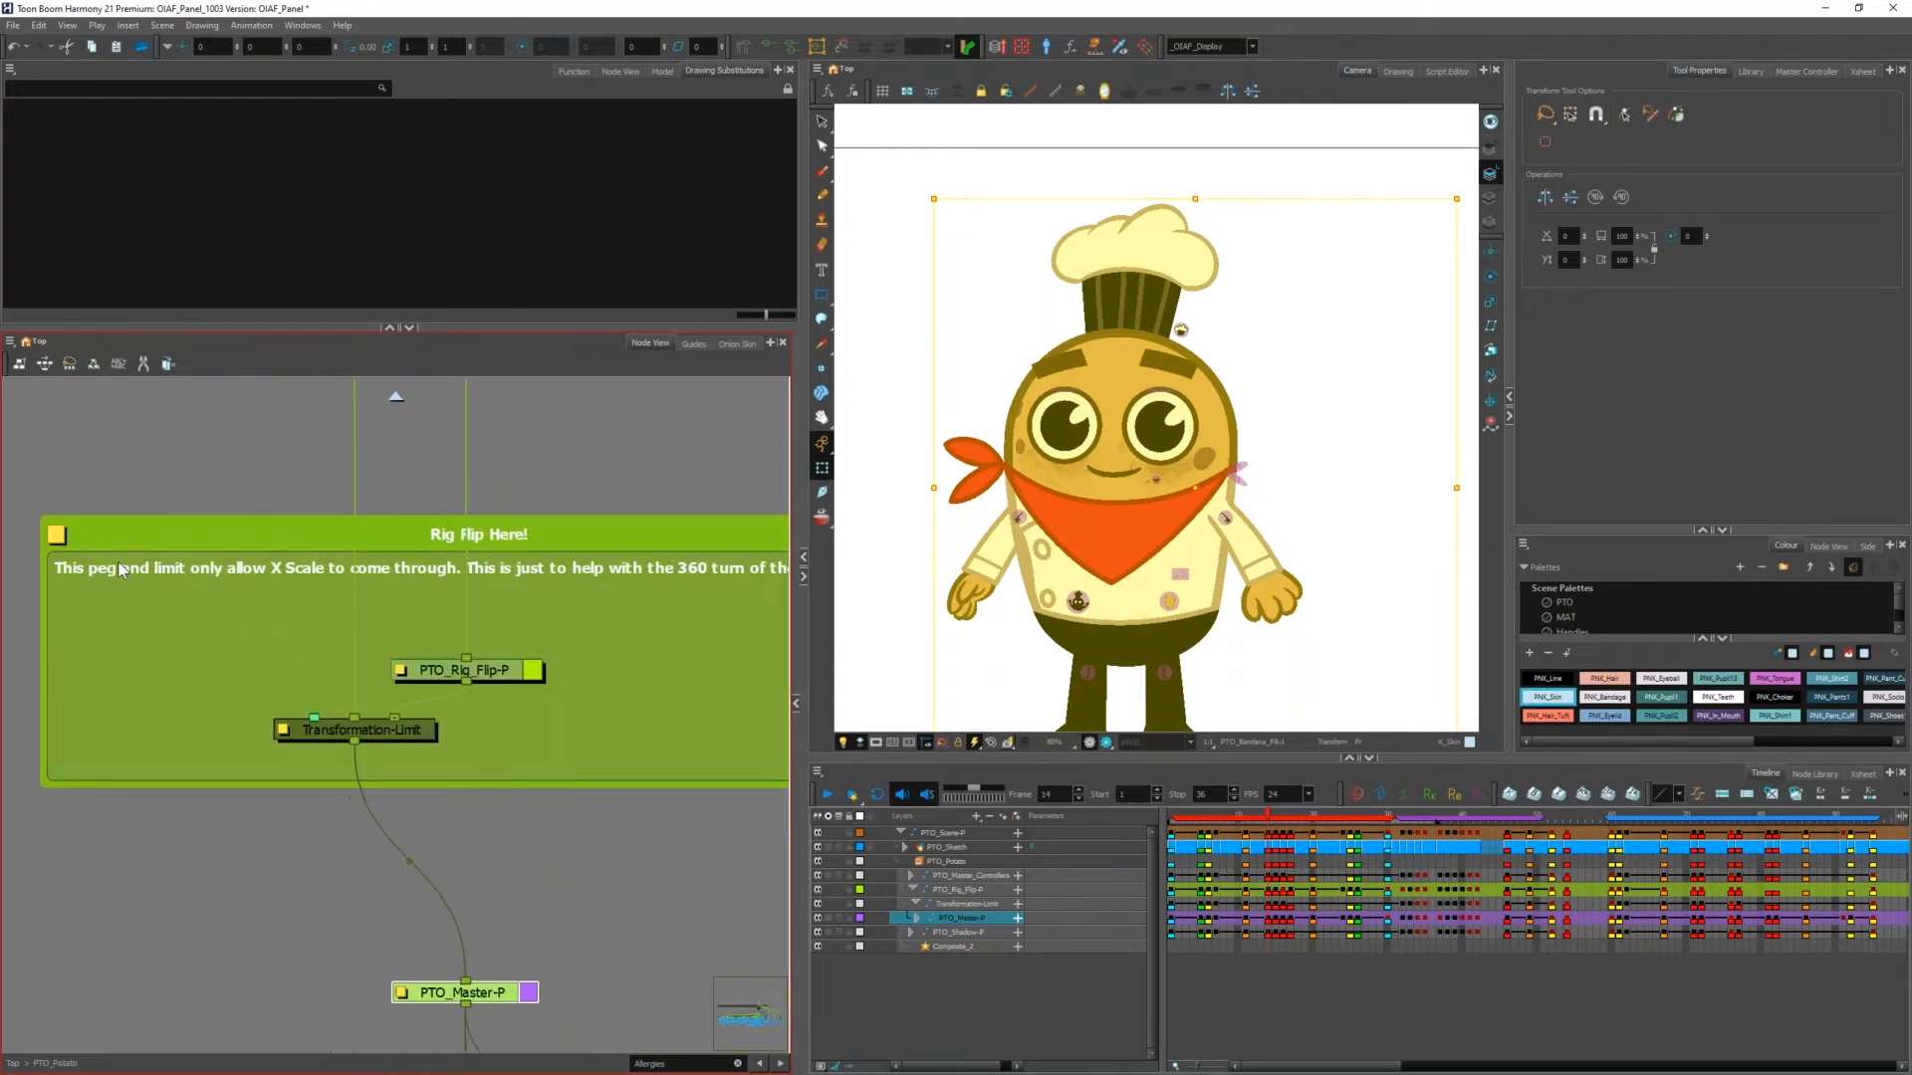
pyautogui.scroll(-2, 130, 595)
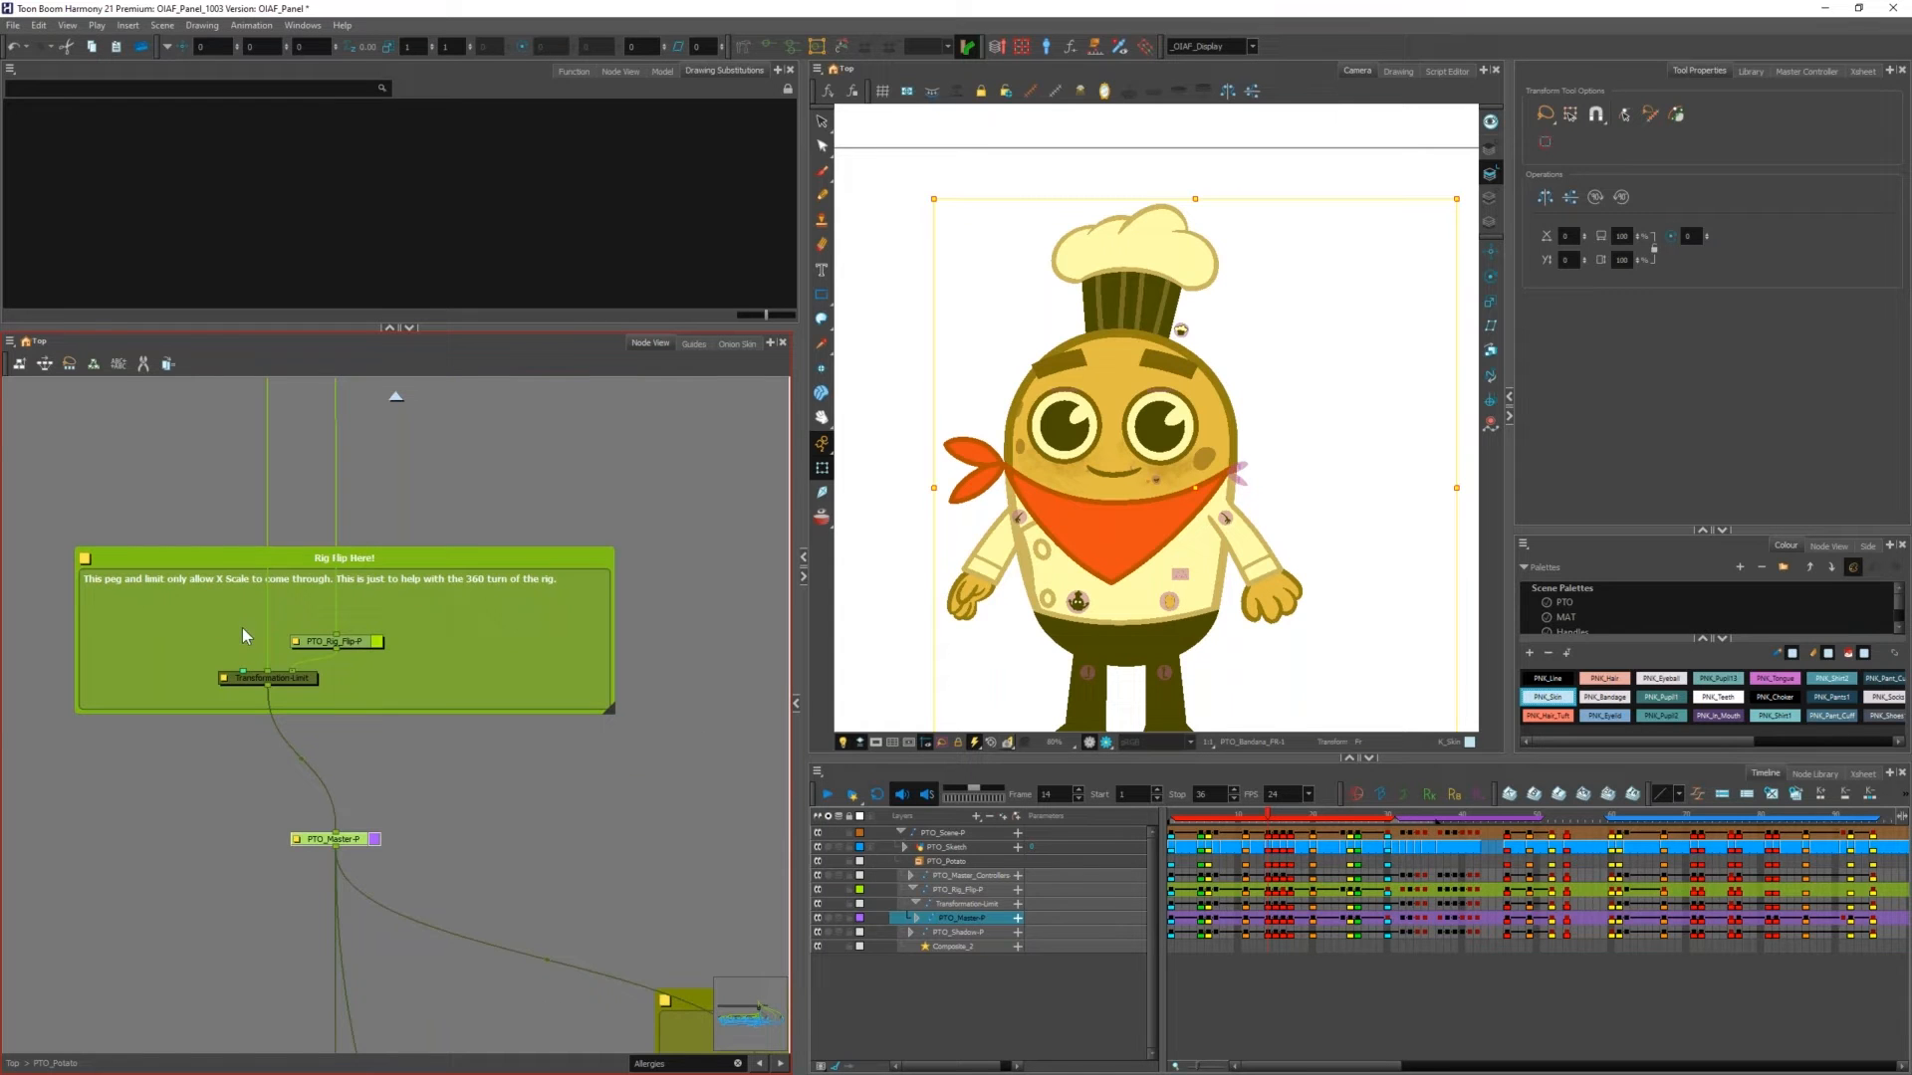
pyautogui.scroll(2, 264, 679)
pyautogui.click(313, 677)
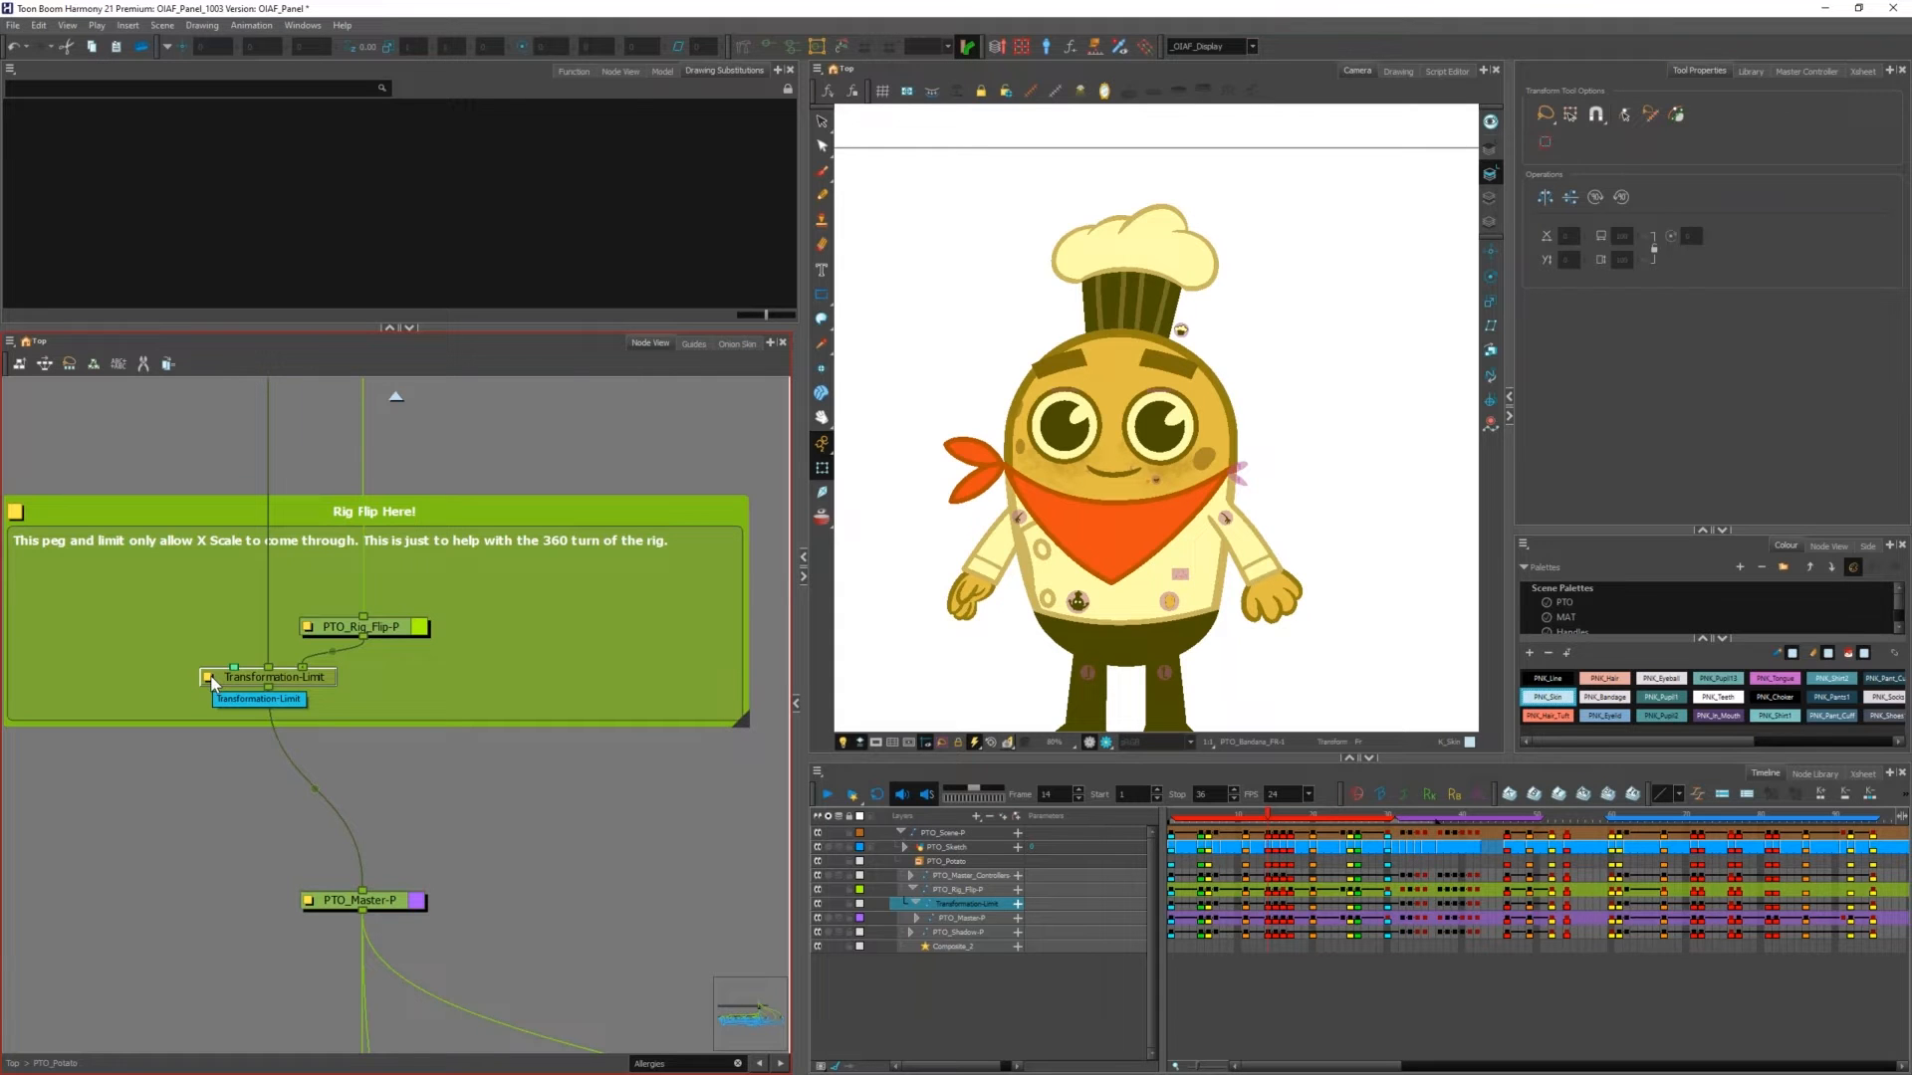
pyautogui.scroll(3, 211, 683)
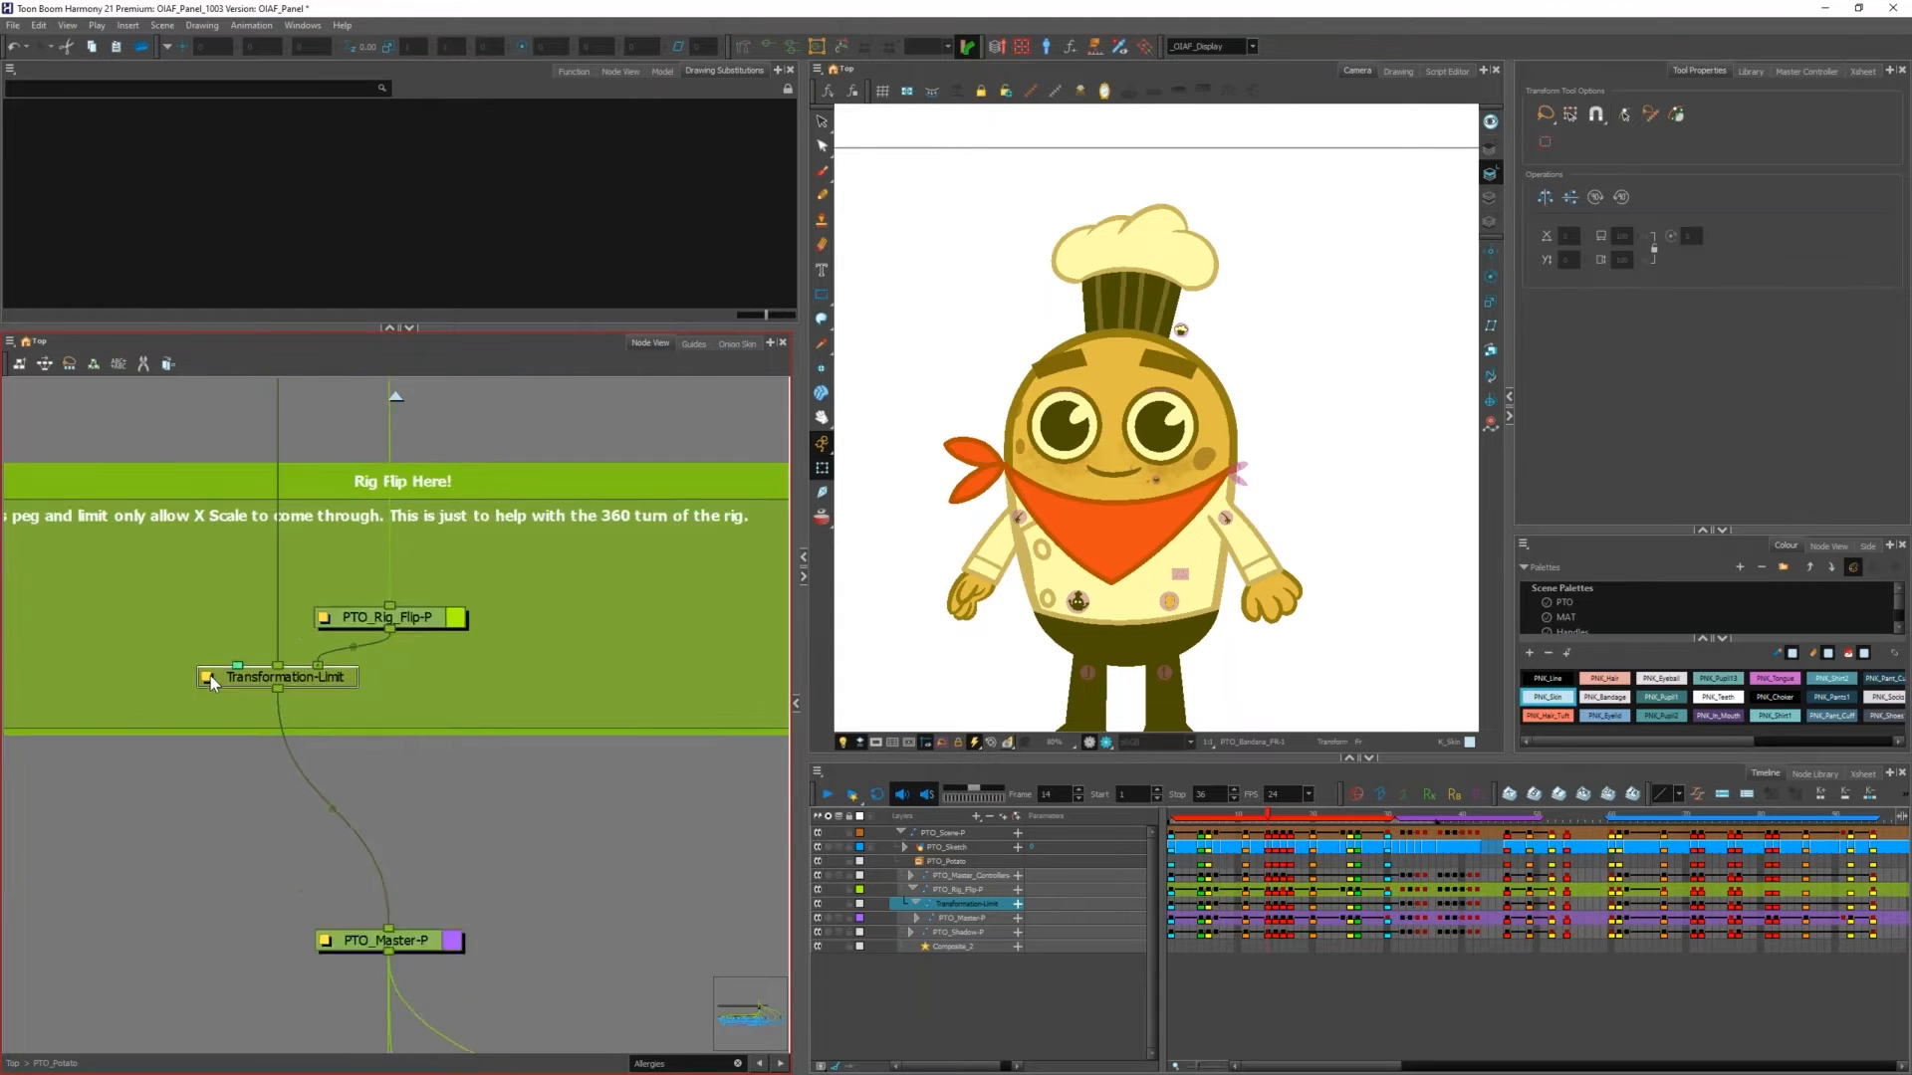
pyautogui.doubleClick(211, 683)
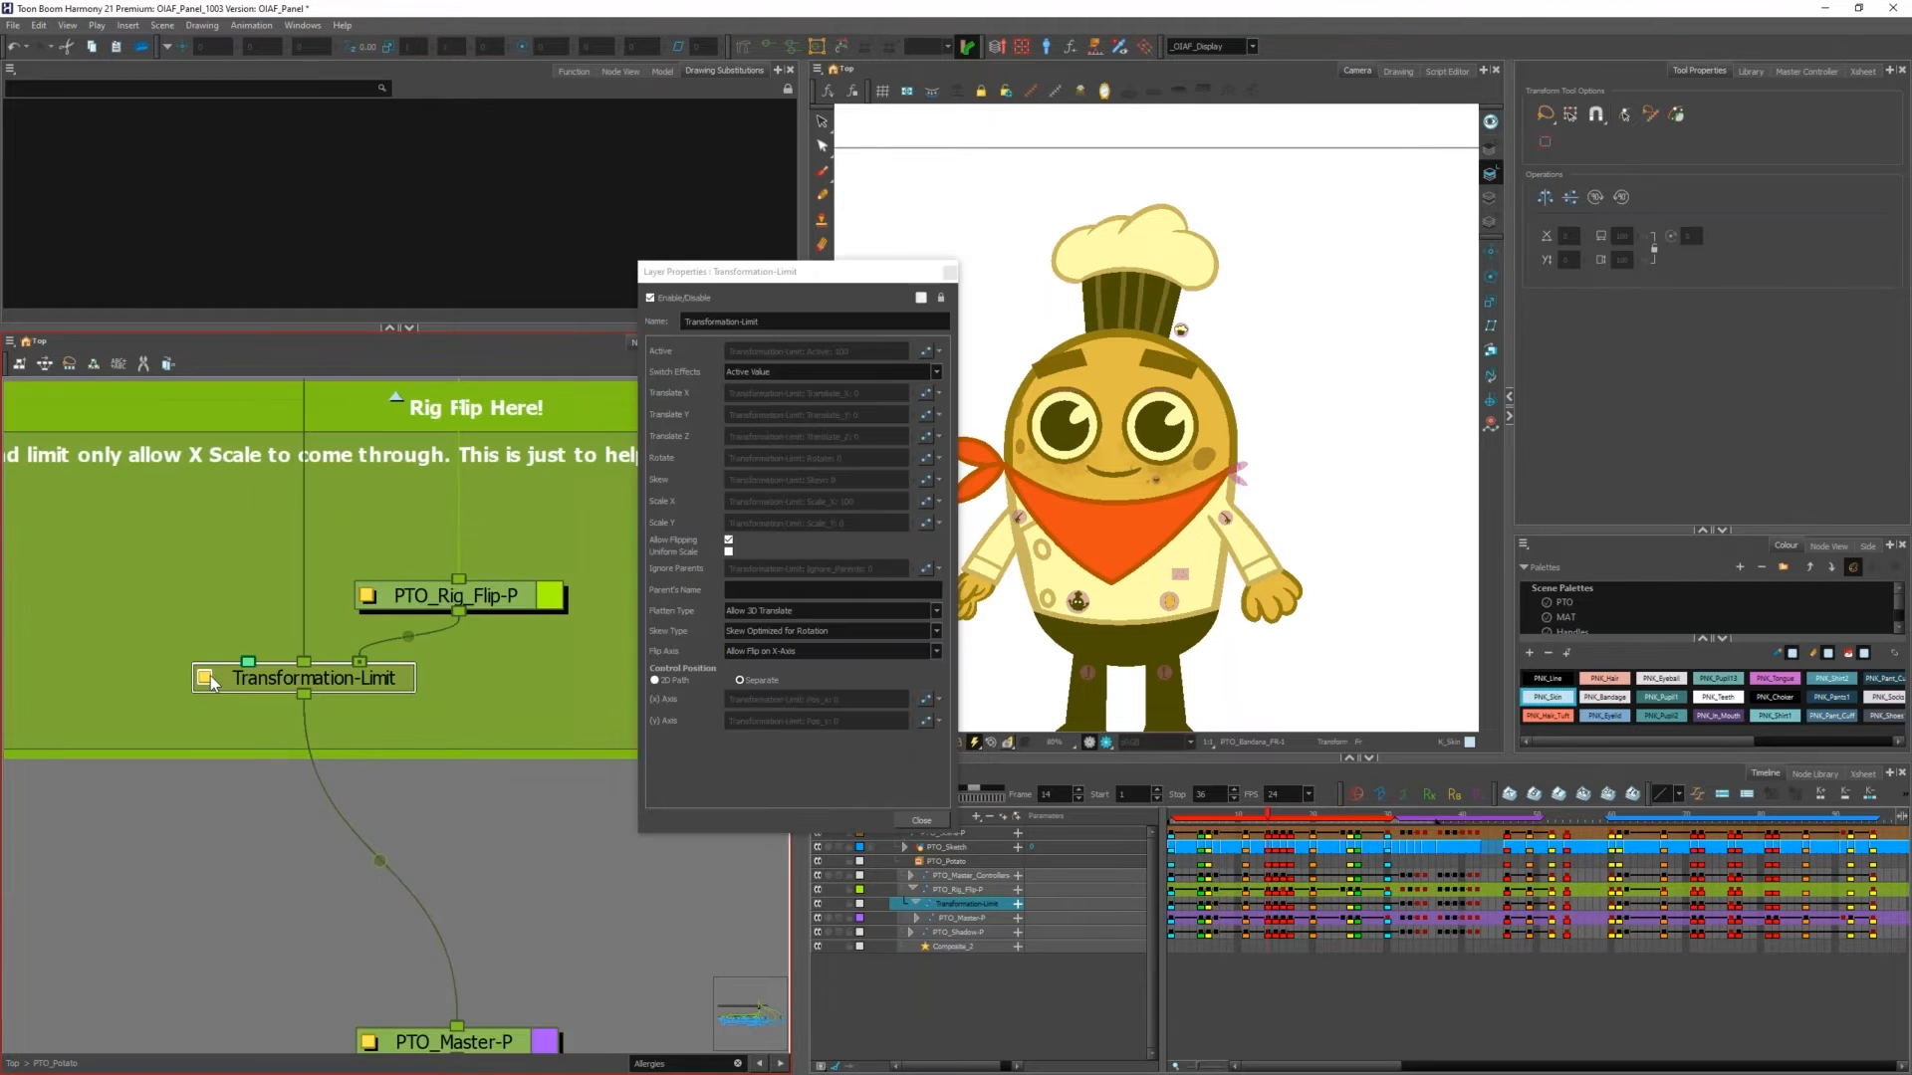
pyautogui.click(950, 272)
pyautogui.click(536, 842)
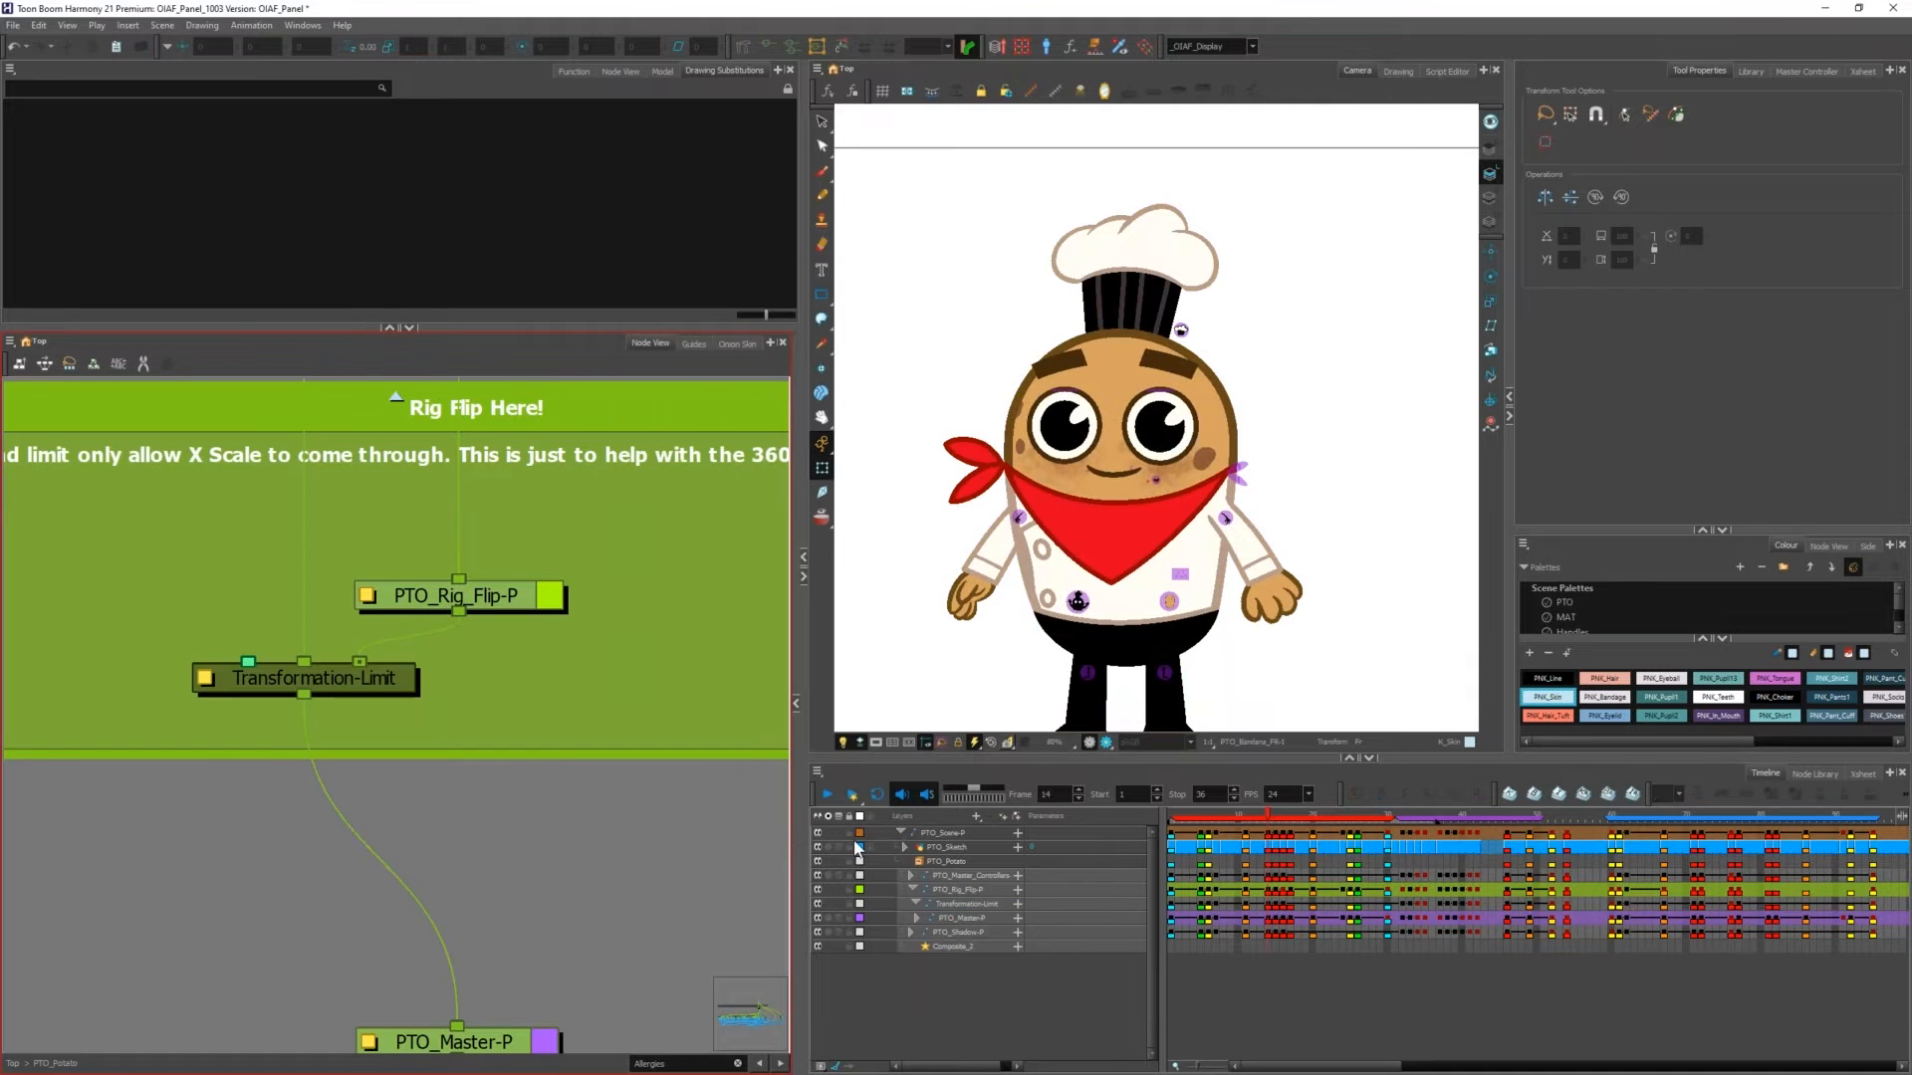
# Step: Search the Node Library for "transformation" and add a Transformation-Limit node beside the existing one in the Rig Flip backdrop
pyautogui.press('Tab')
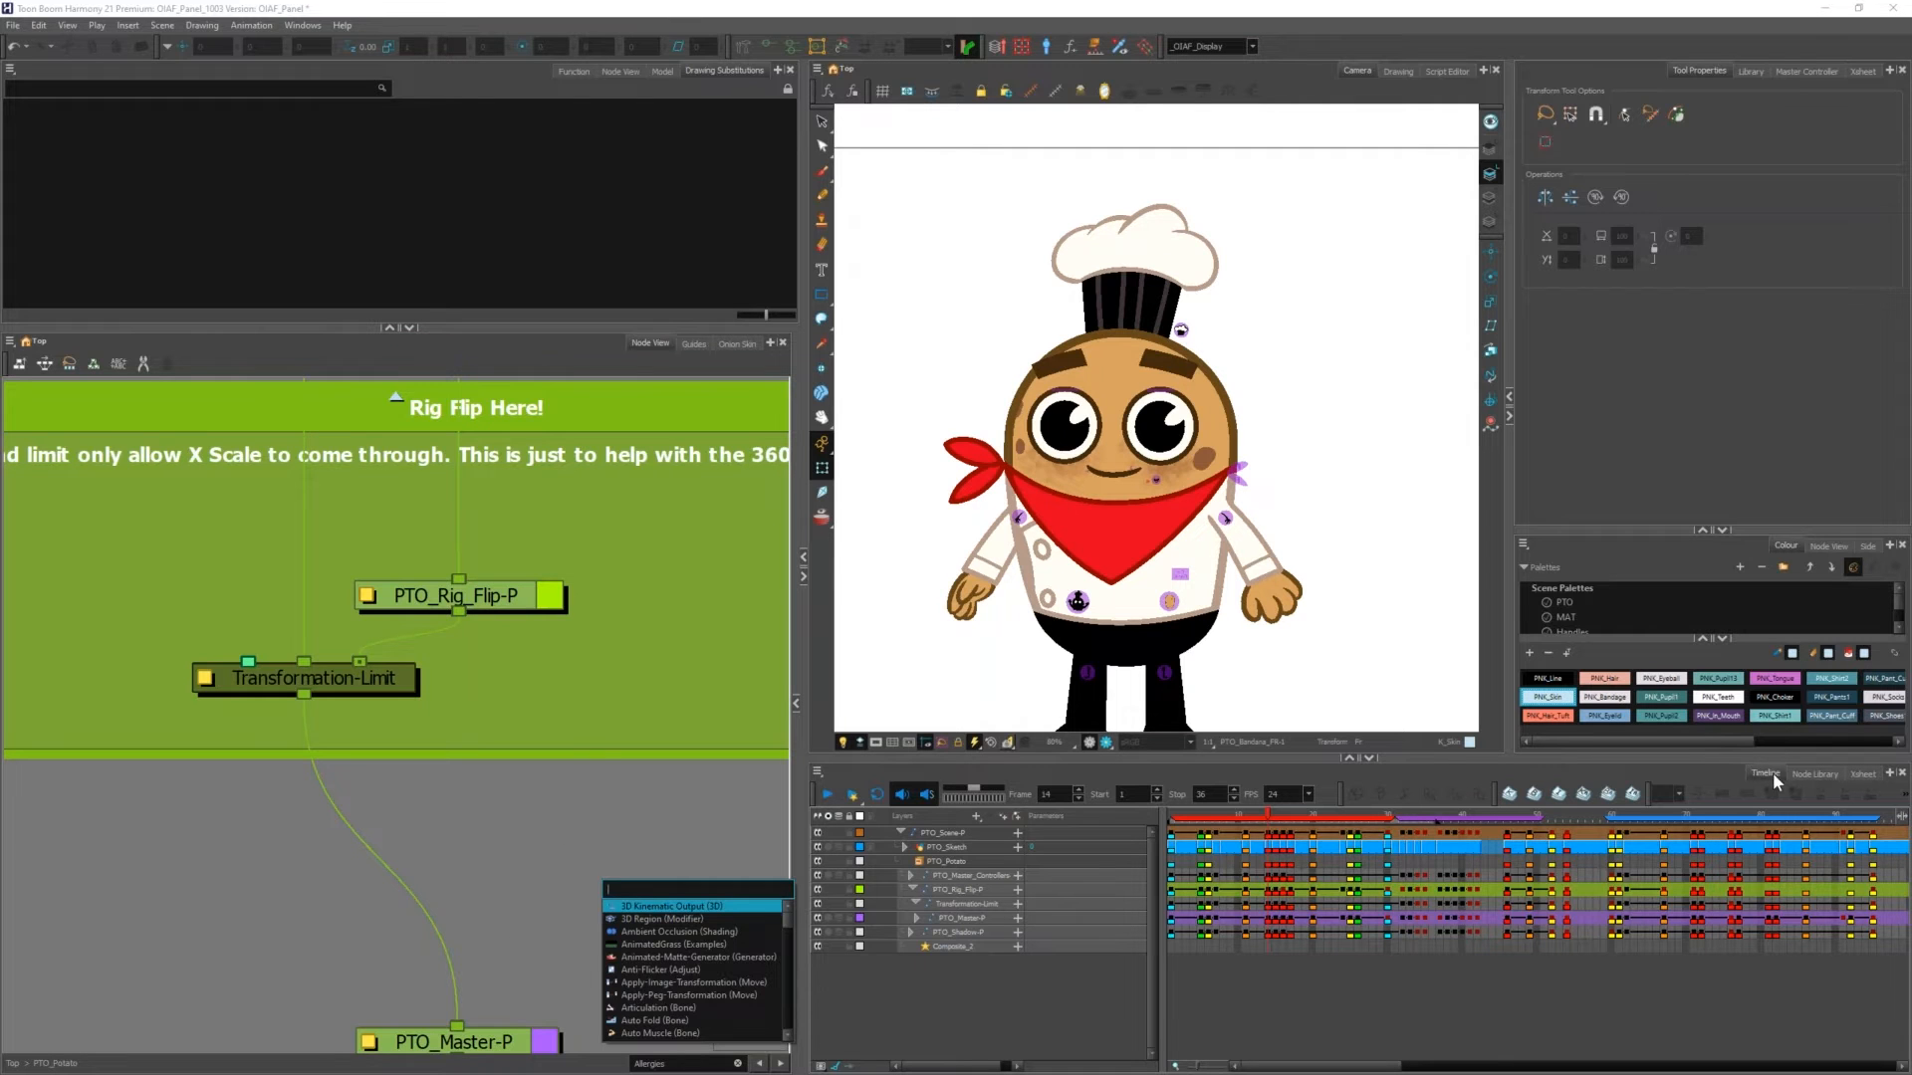
pyautogui.click(1807, 773)
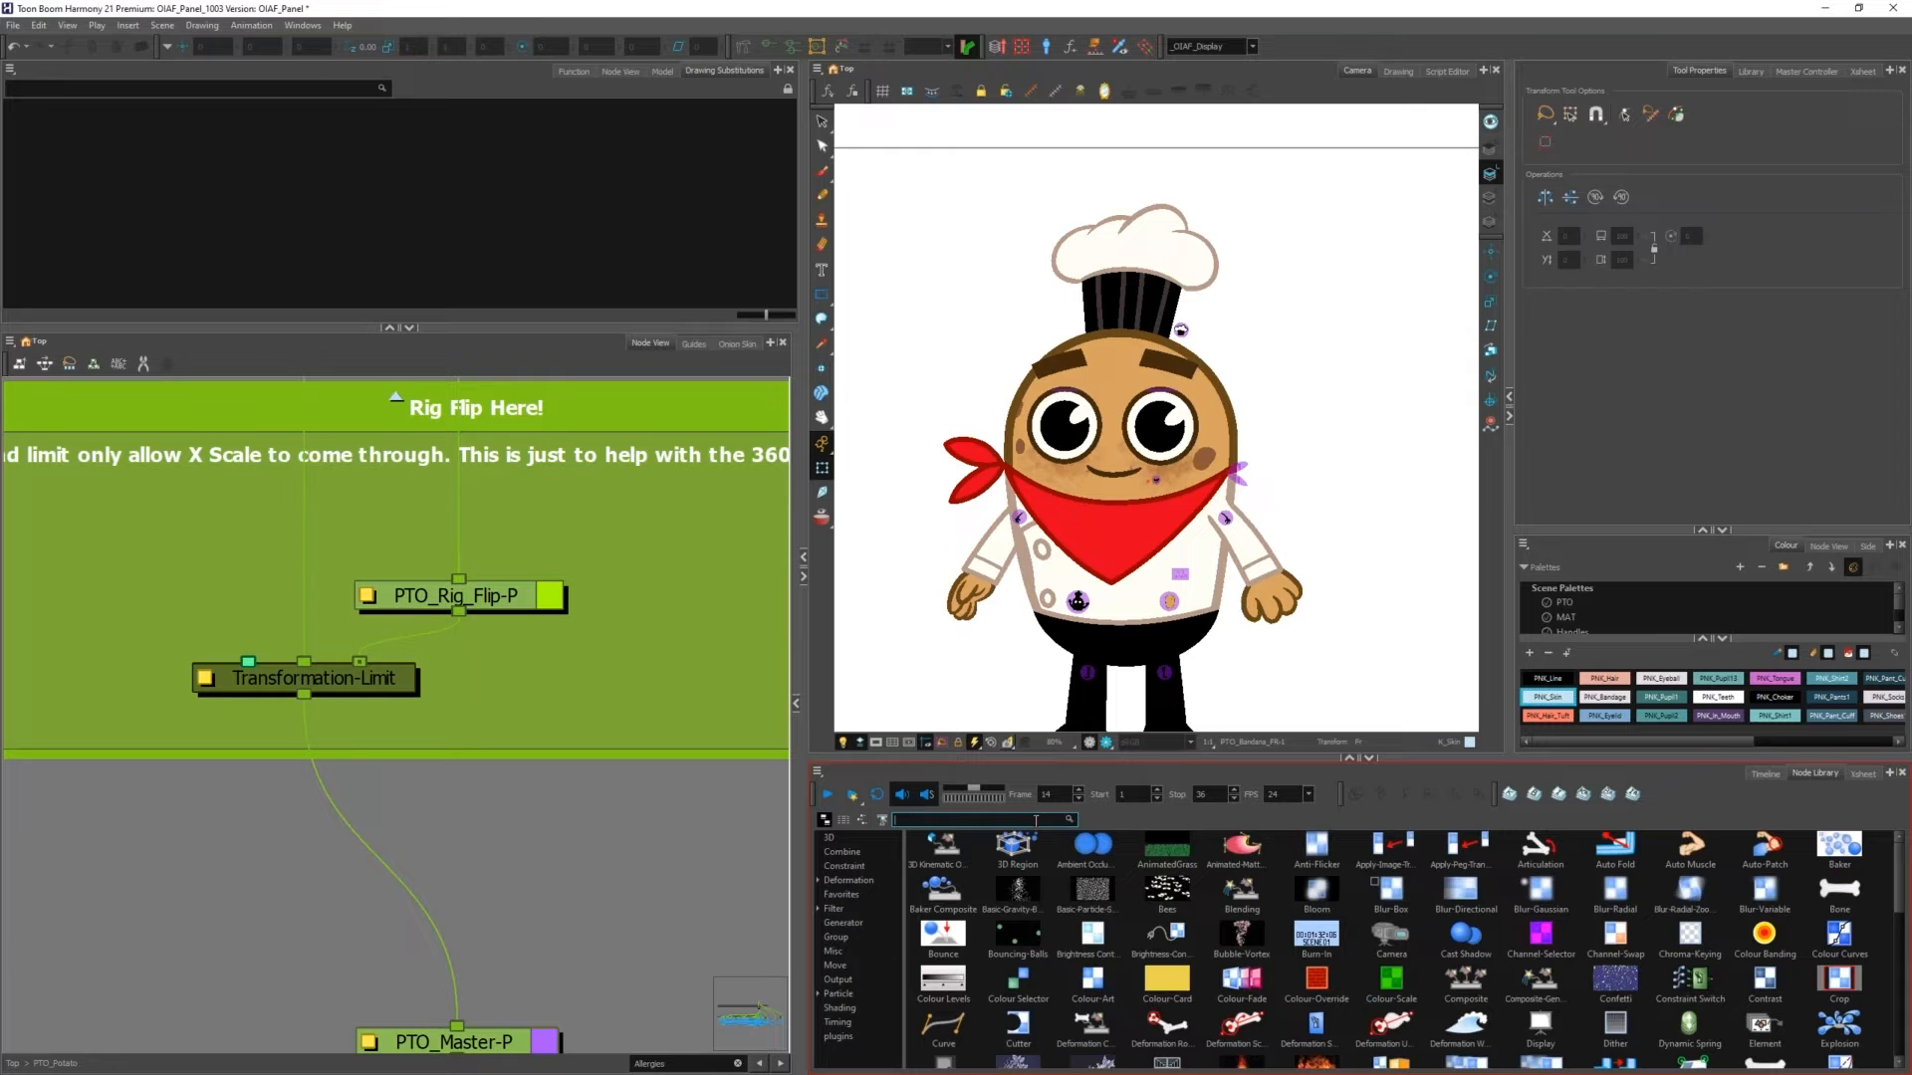
pyautogui.write('trans')
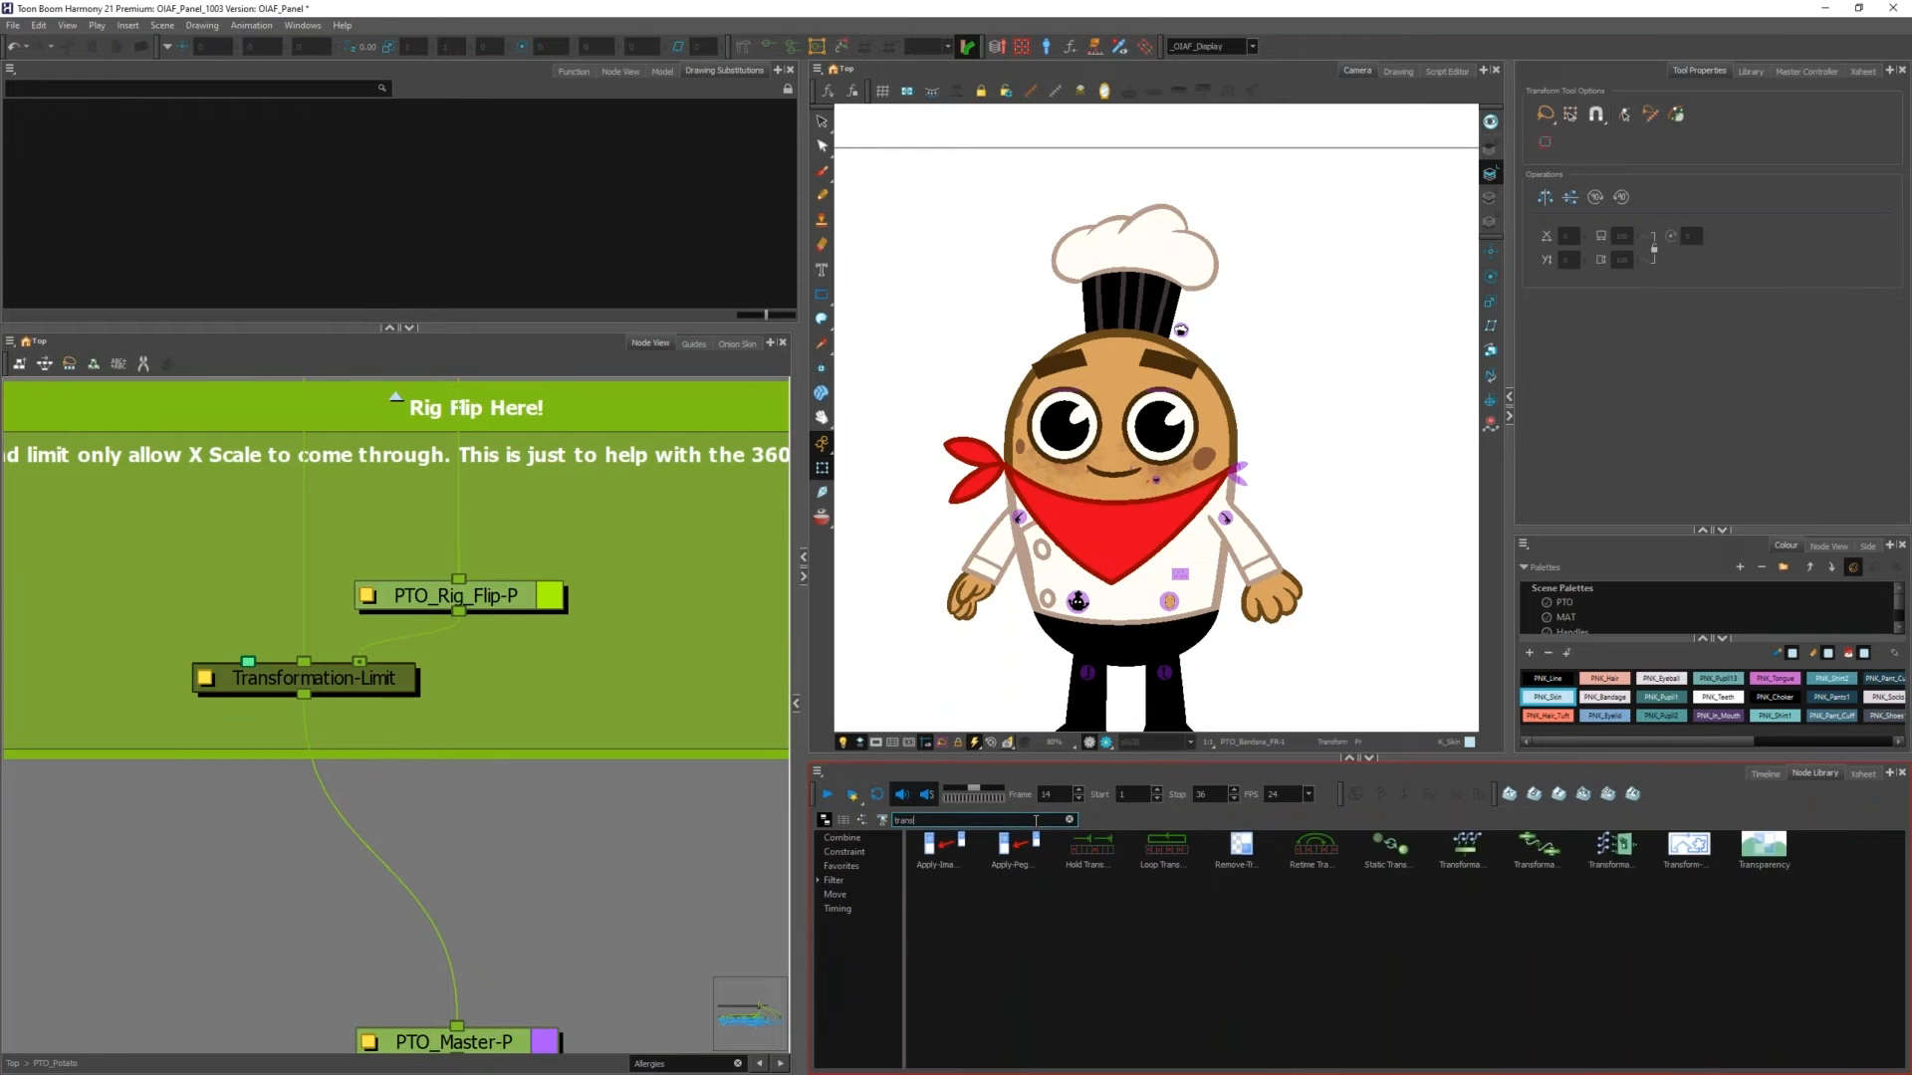
pyautogui.write('formation')
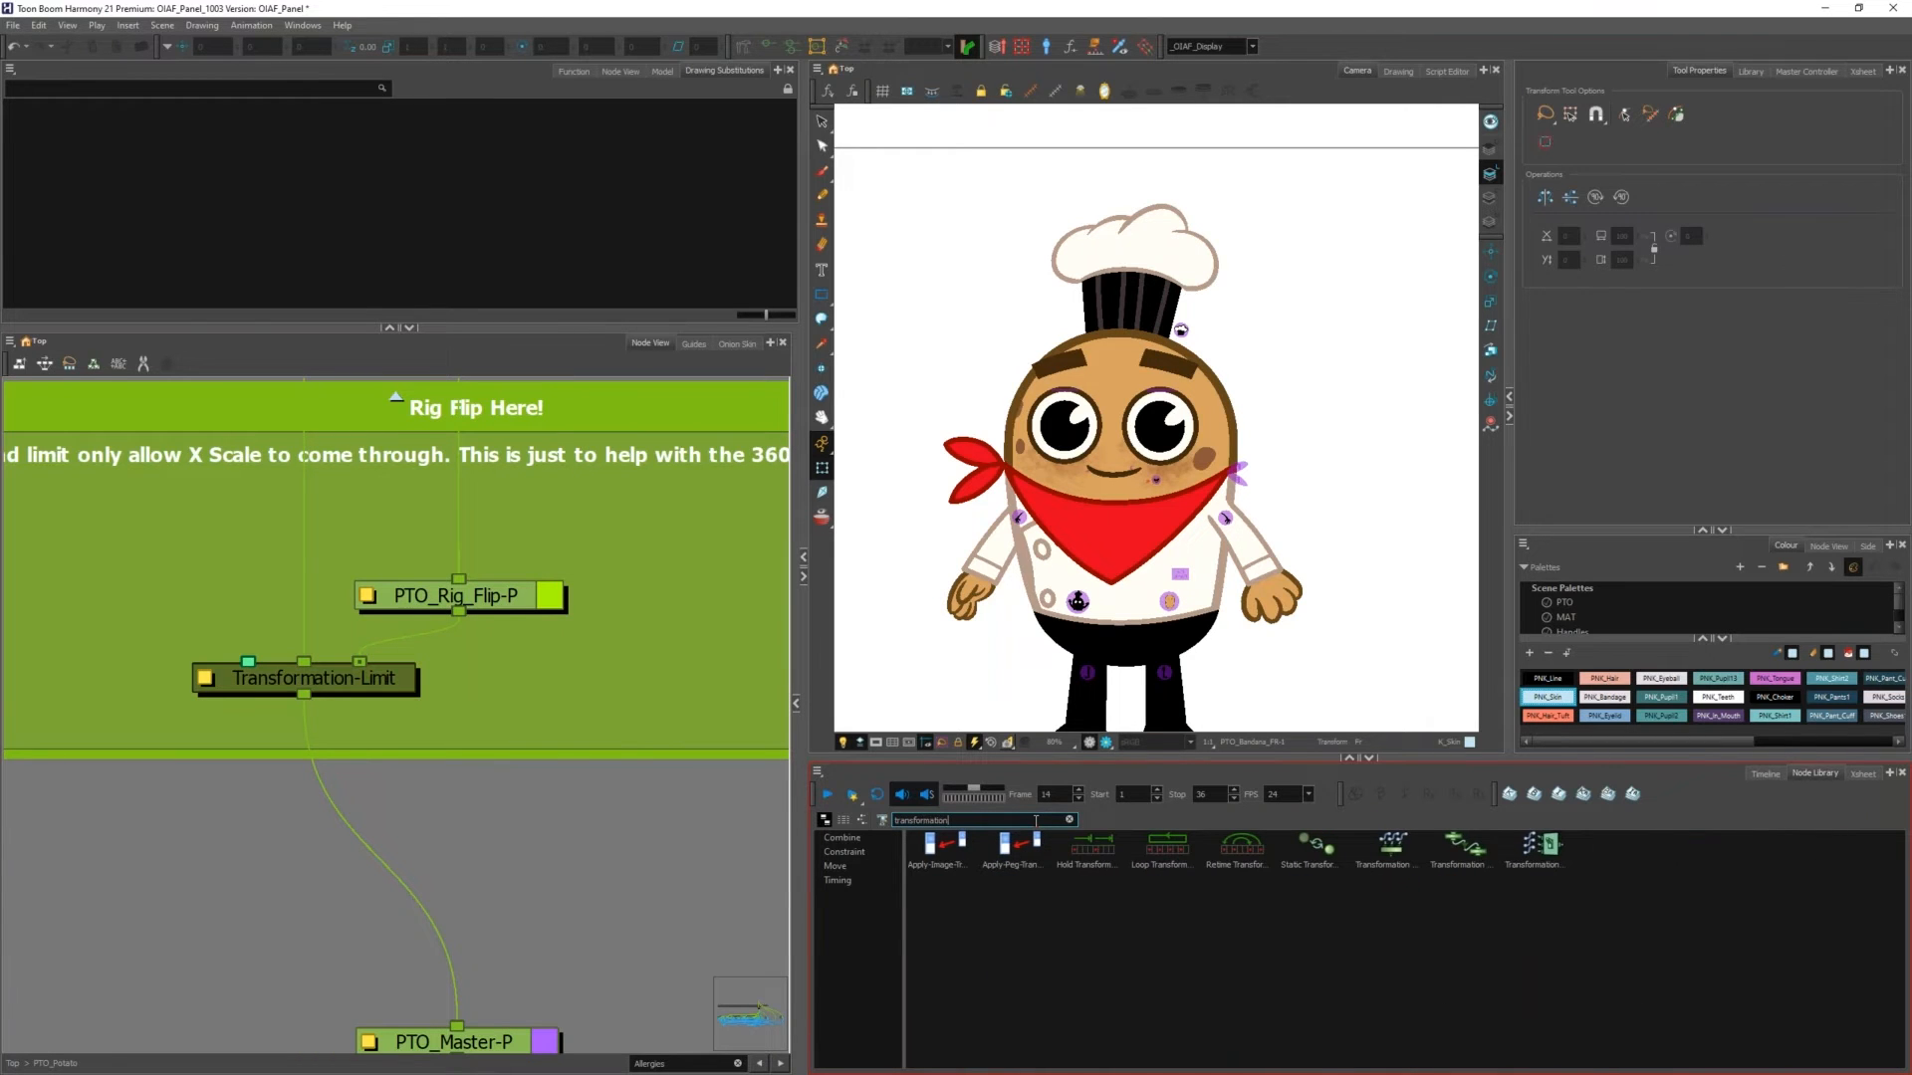
pyautogui.click(1439, 858)
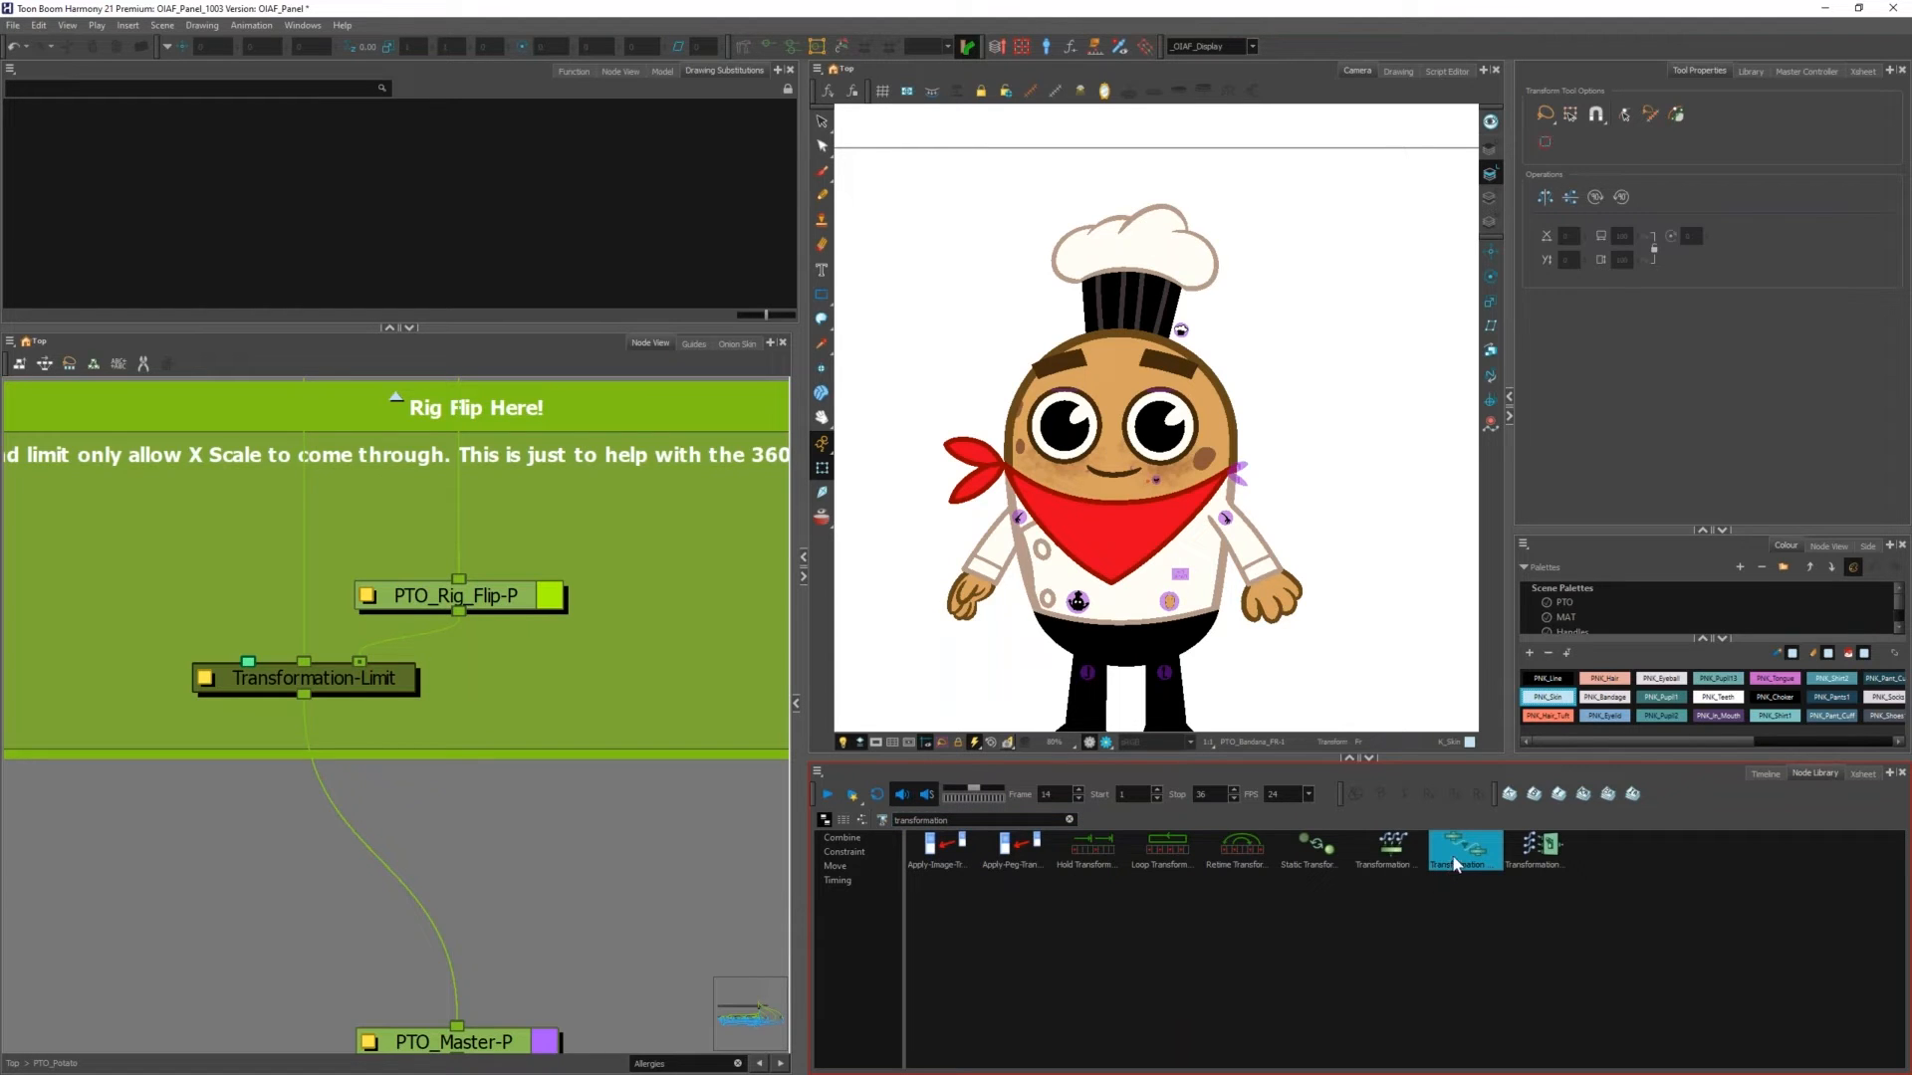
pyautogui.moveTo(1455, 862); pyautogui.dragTo(500, 699)
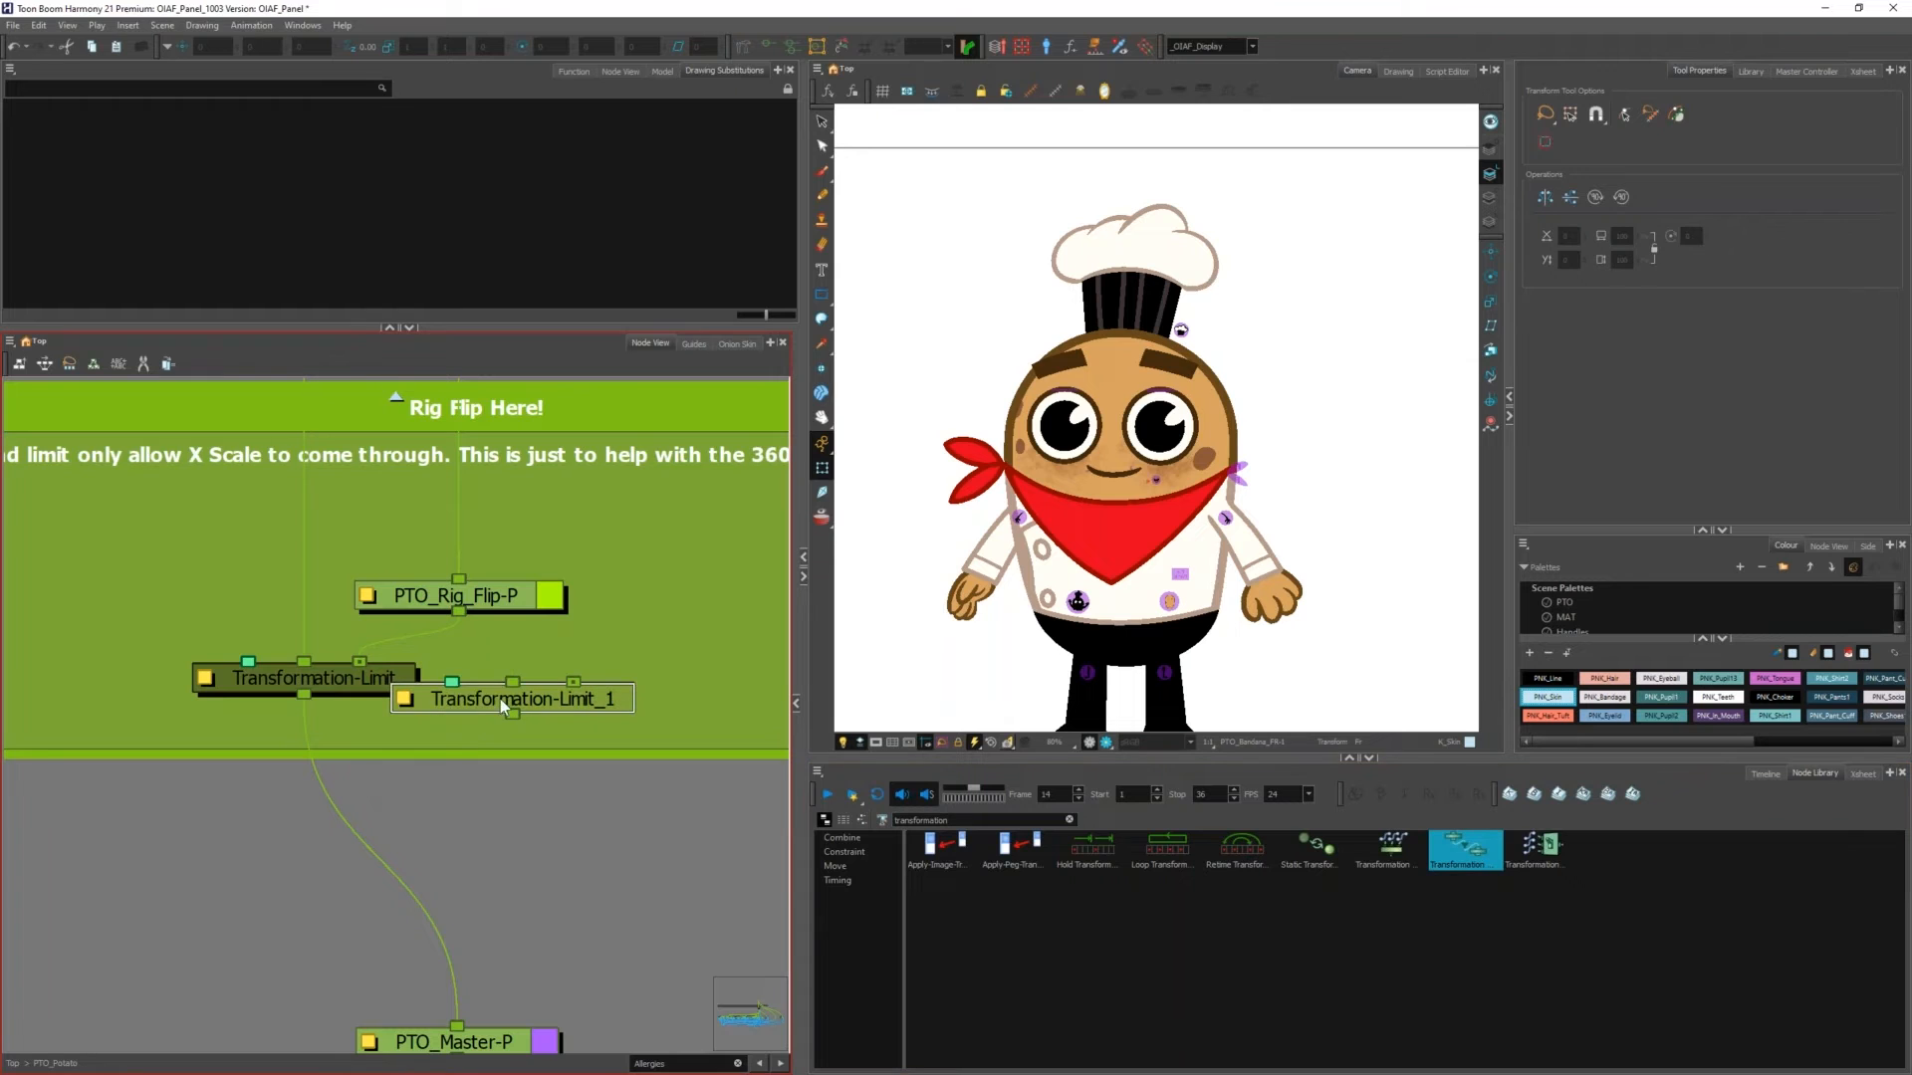
# Step: Set Translate X, Y and Z, Rotate, Skew and Scale Y to 0 on the added Transformation-Limit, and delete that node
pyautogui.doubleClick(406, 701)
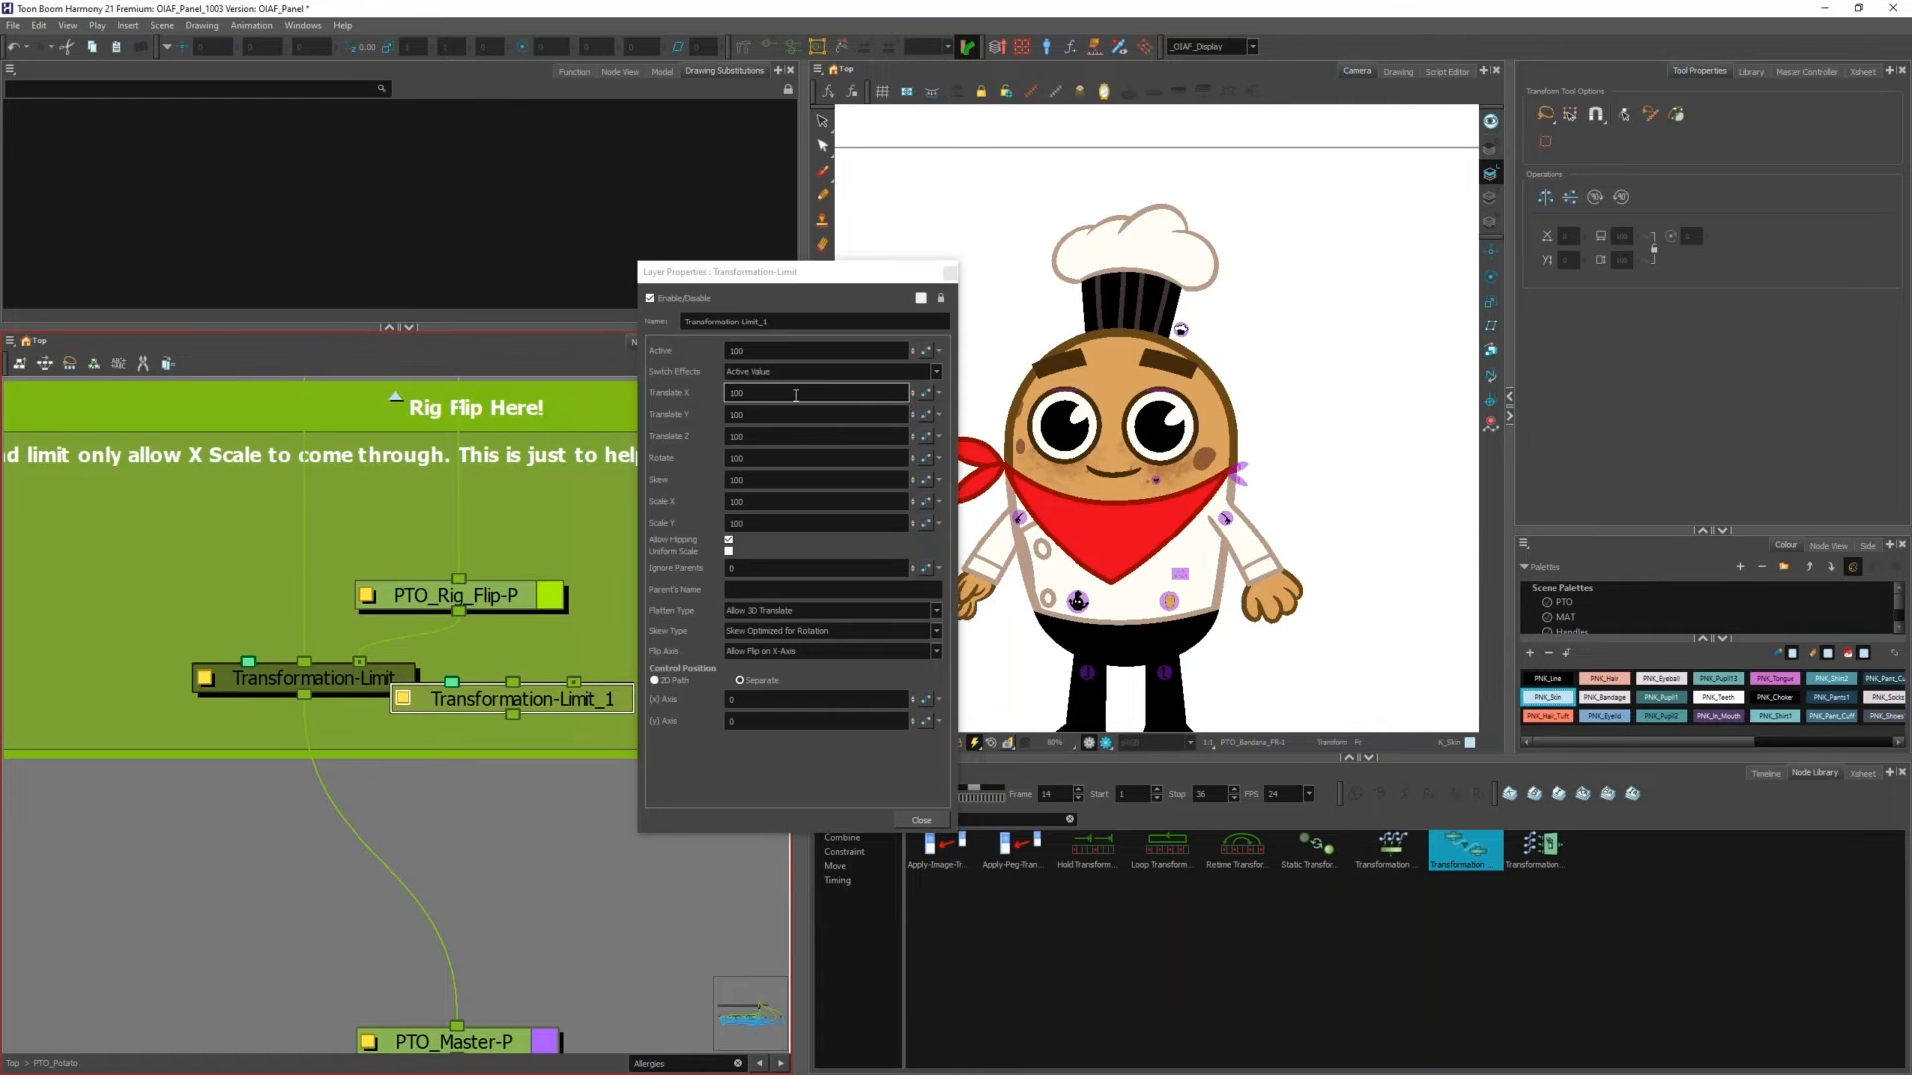
pyautogui.moveTo(793, 395); pyautogui.dragTo(715, 393)
pyautogui.write('0')
pyautogui.press('Tab')
pyautogui.write('0')
pyautogui.press('Tab')
pyautogui.write('0')
pyautogui.press('Tab')
pyautogui.write('0')
pyautogui.press('Tab')
pyautogui.write('0')
pyautogui.moveTo(744, 522); pyautogui.dragTo(631, 516)
pyautogui.write('0')
pyautogui.moveTo(744, 502); pyautogui.dragTo(650, 458)
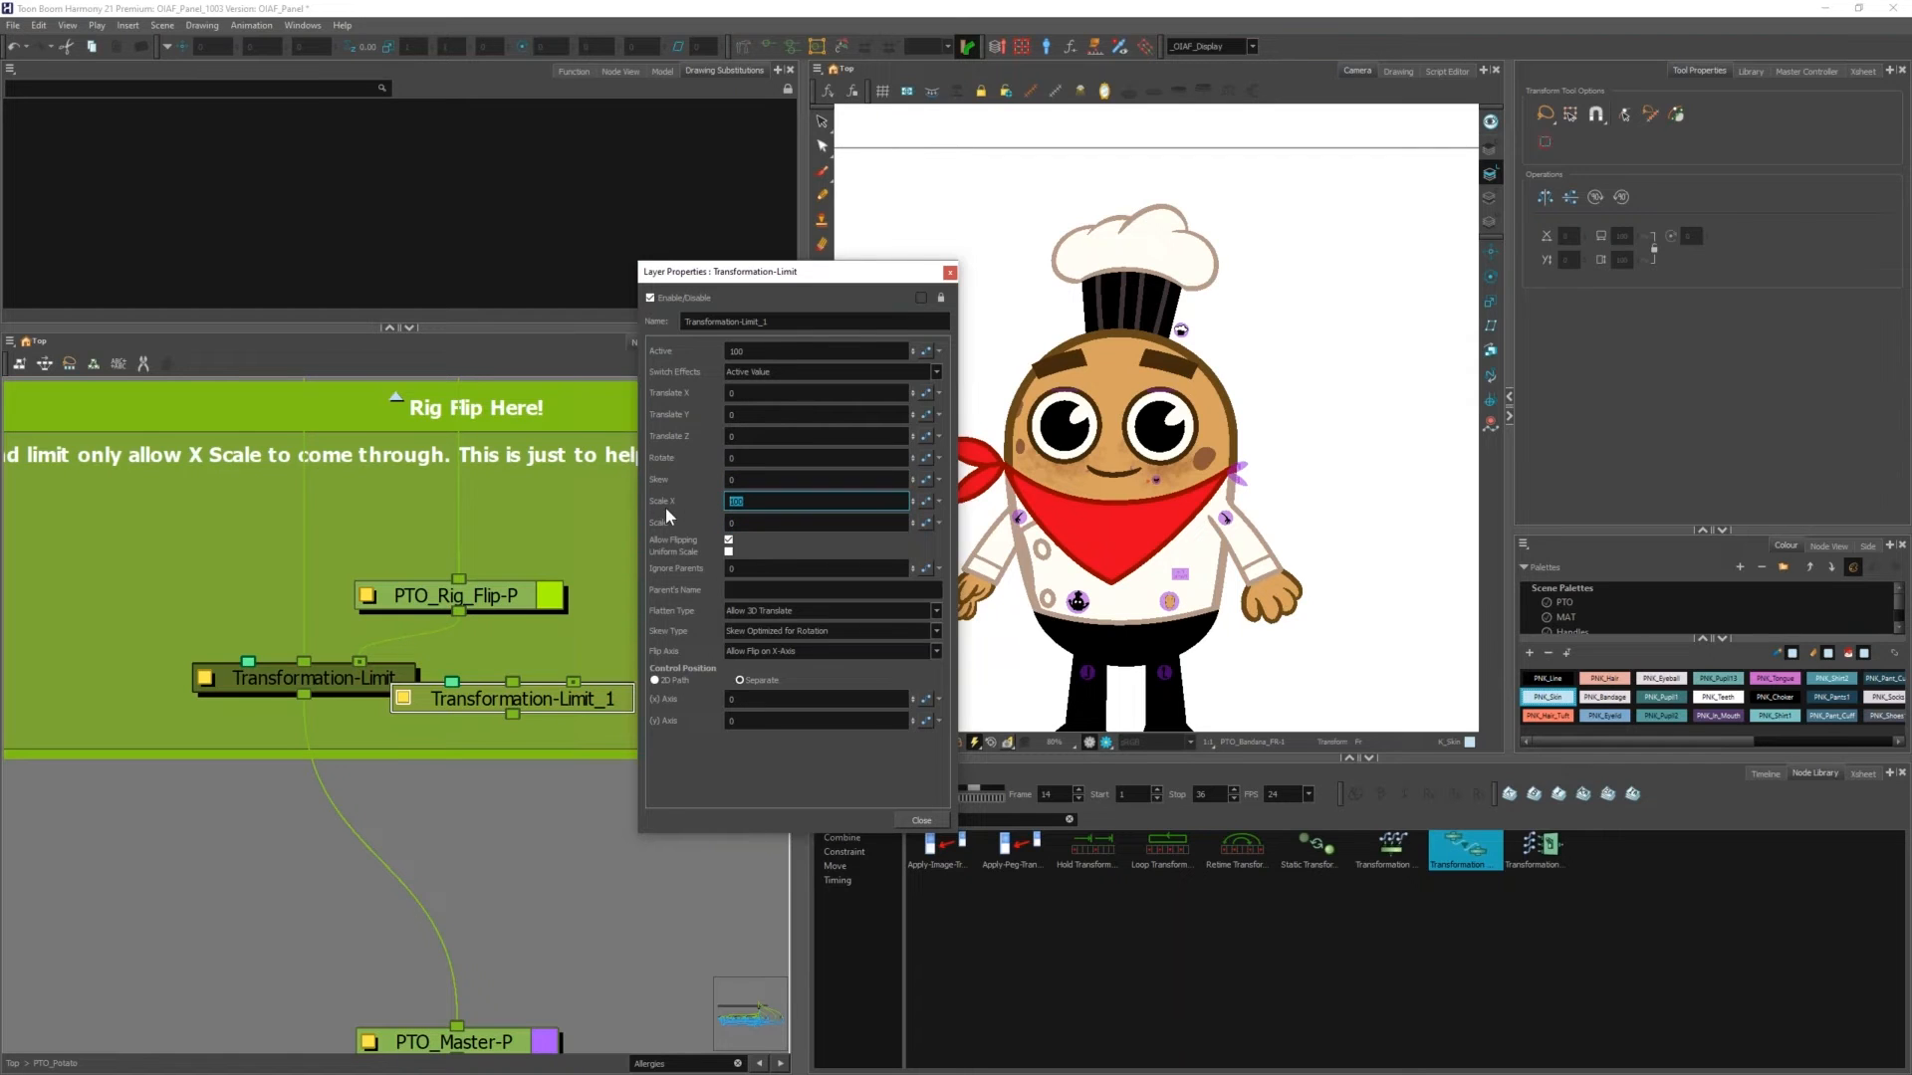
pyautogui.click(950, 273)
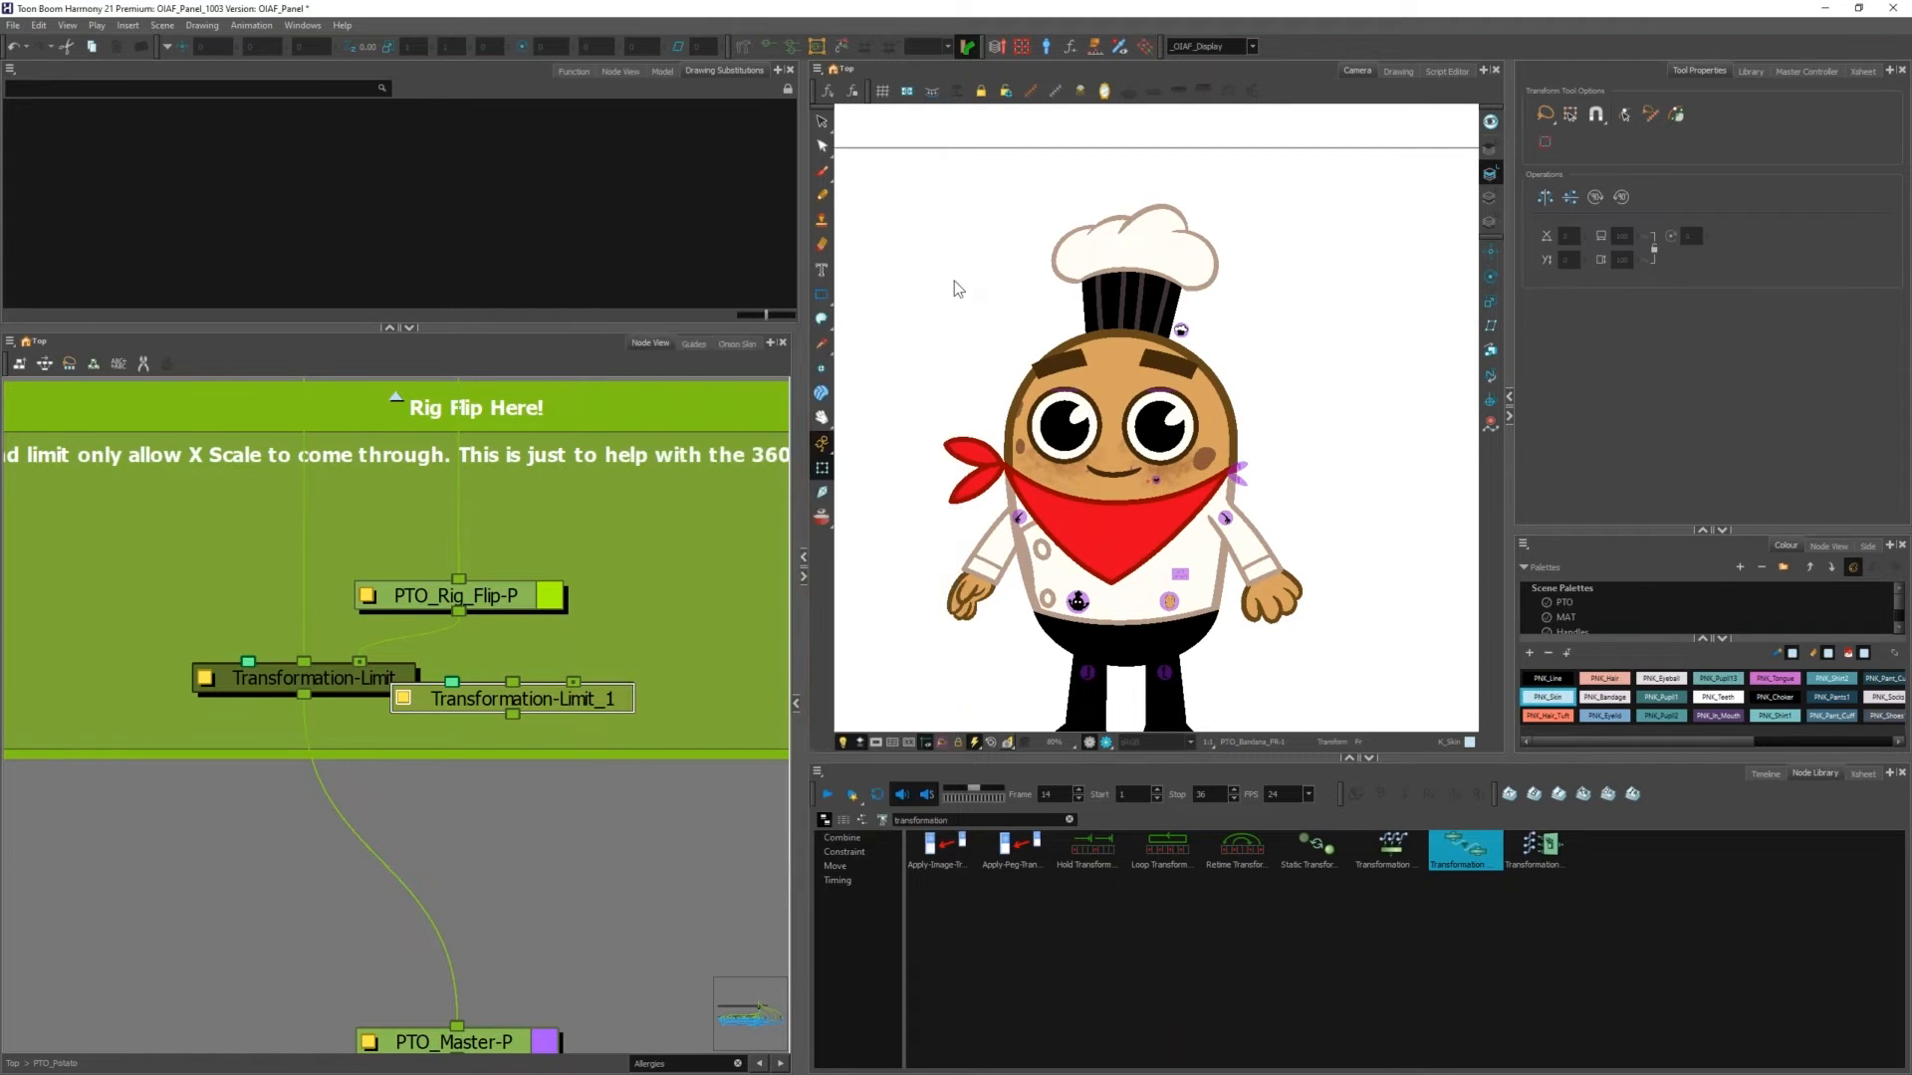
pyautogui.press('Delete')
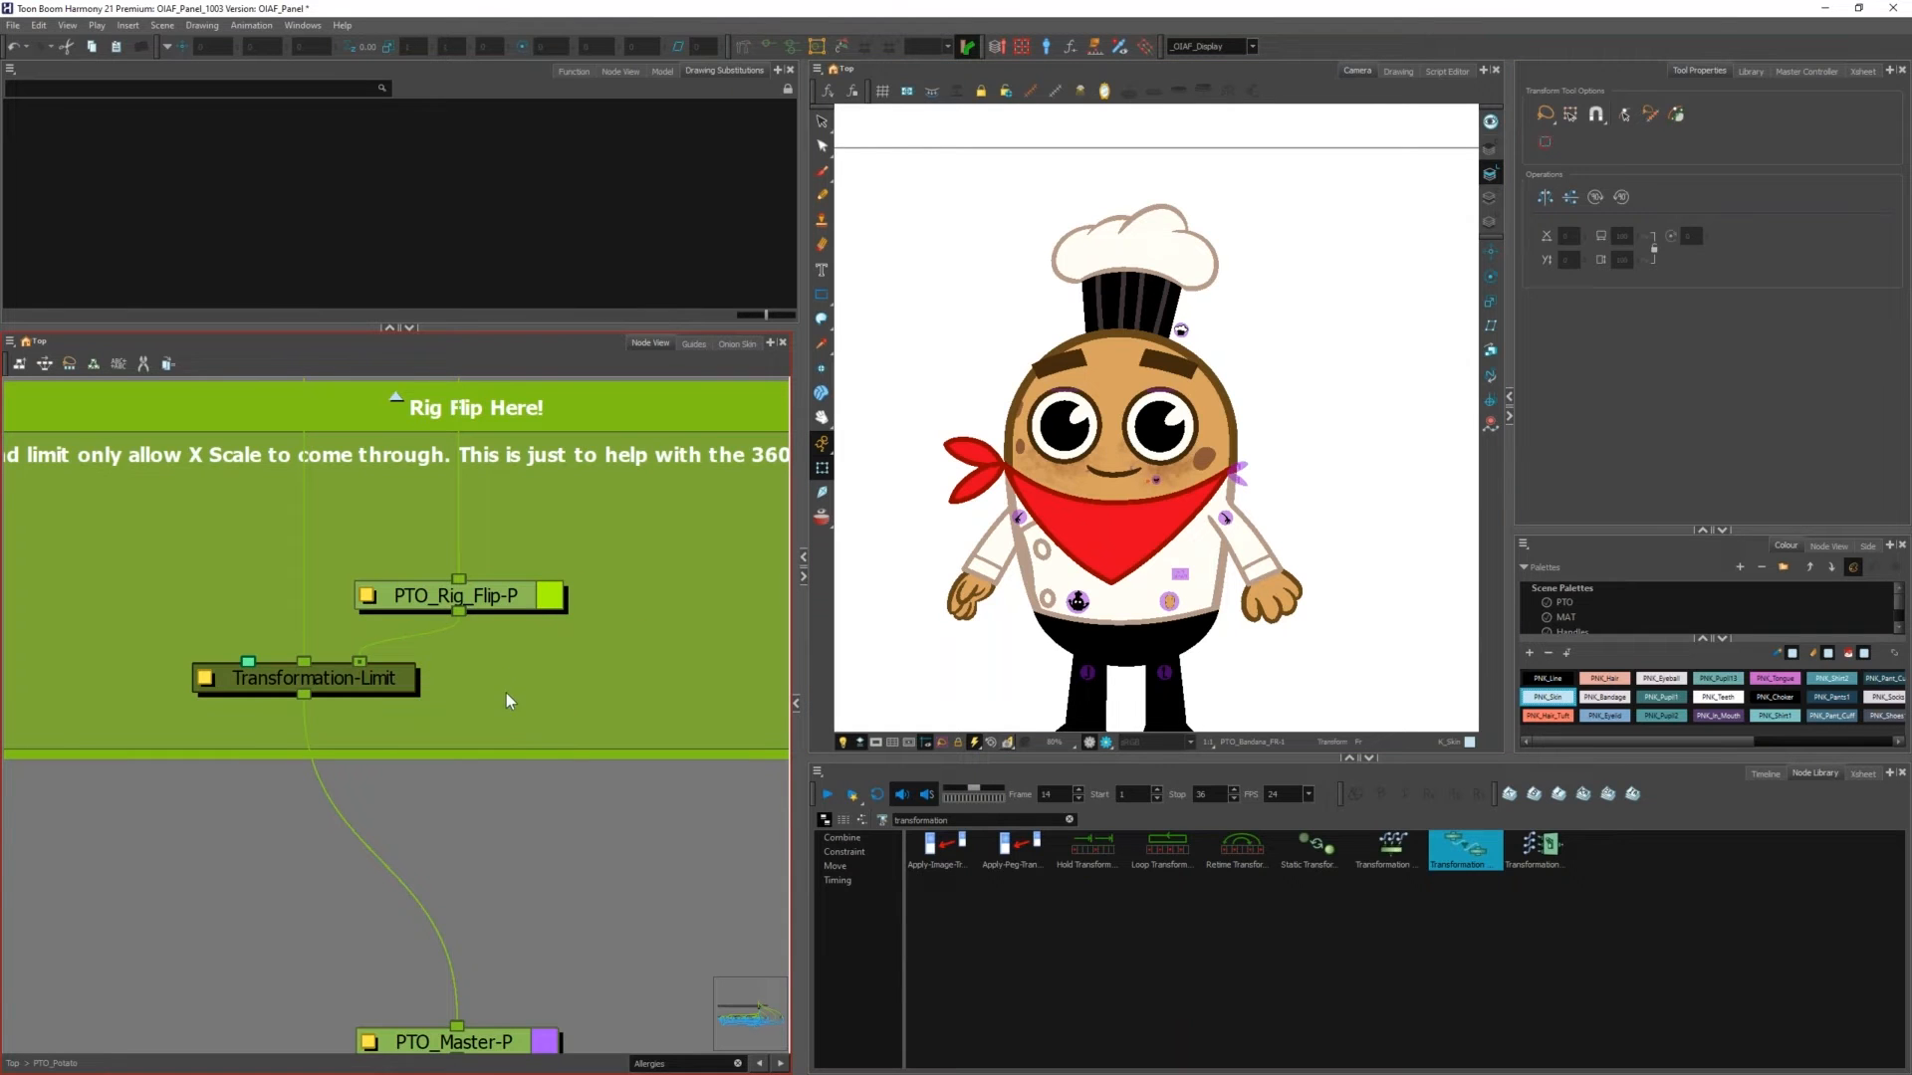
# Step: Try to skew the potato rig with the PTO_Rig_Flip-P peg, undo the skew, and try to flip the rig horizontally
pyautogui.moveTo(524, 639); pyautogui.dragTo(472, 535)
pyautogui.scroll(-3, 1100, 305)
pyautogui.scroll(1, 1111, 297)
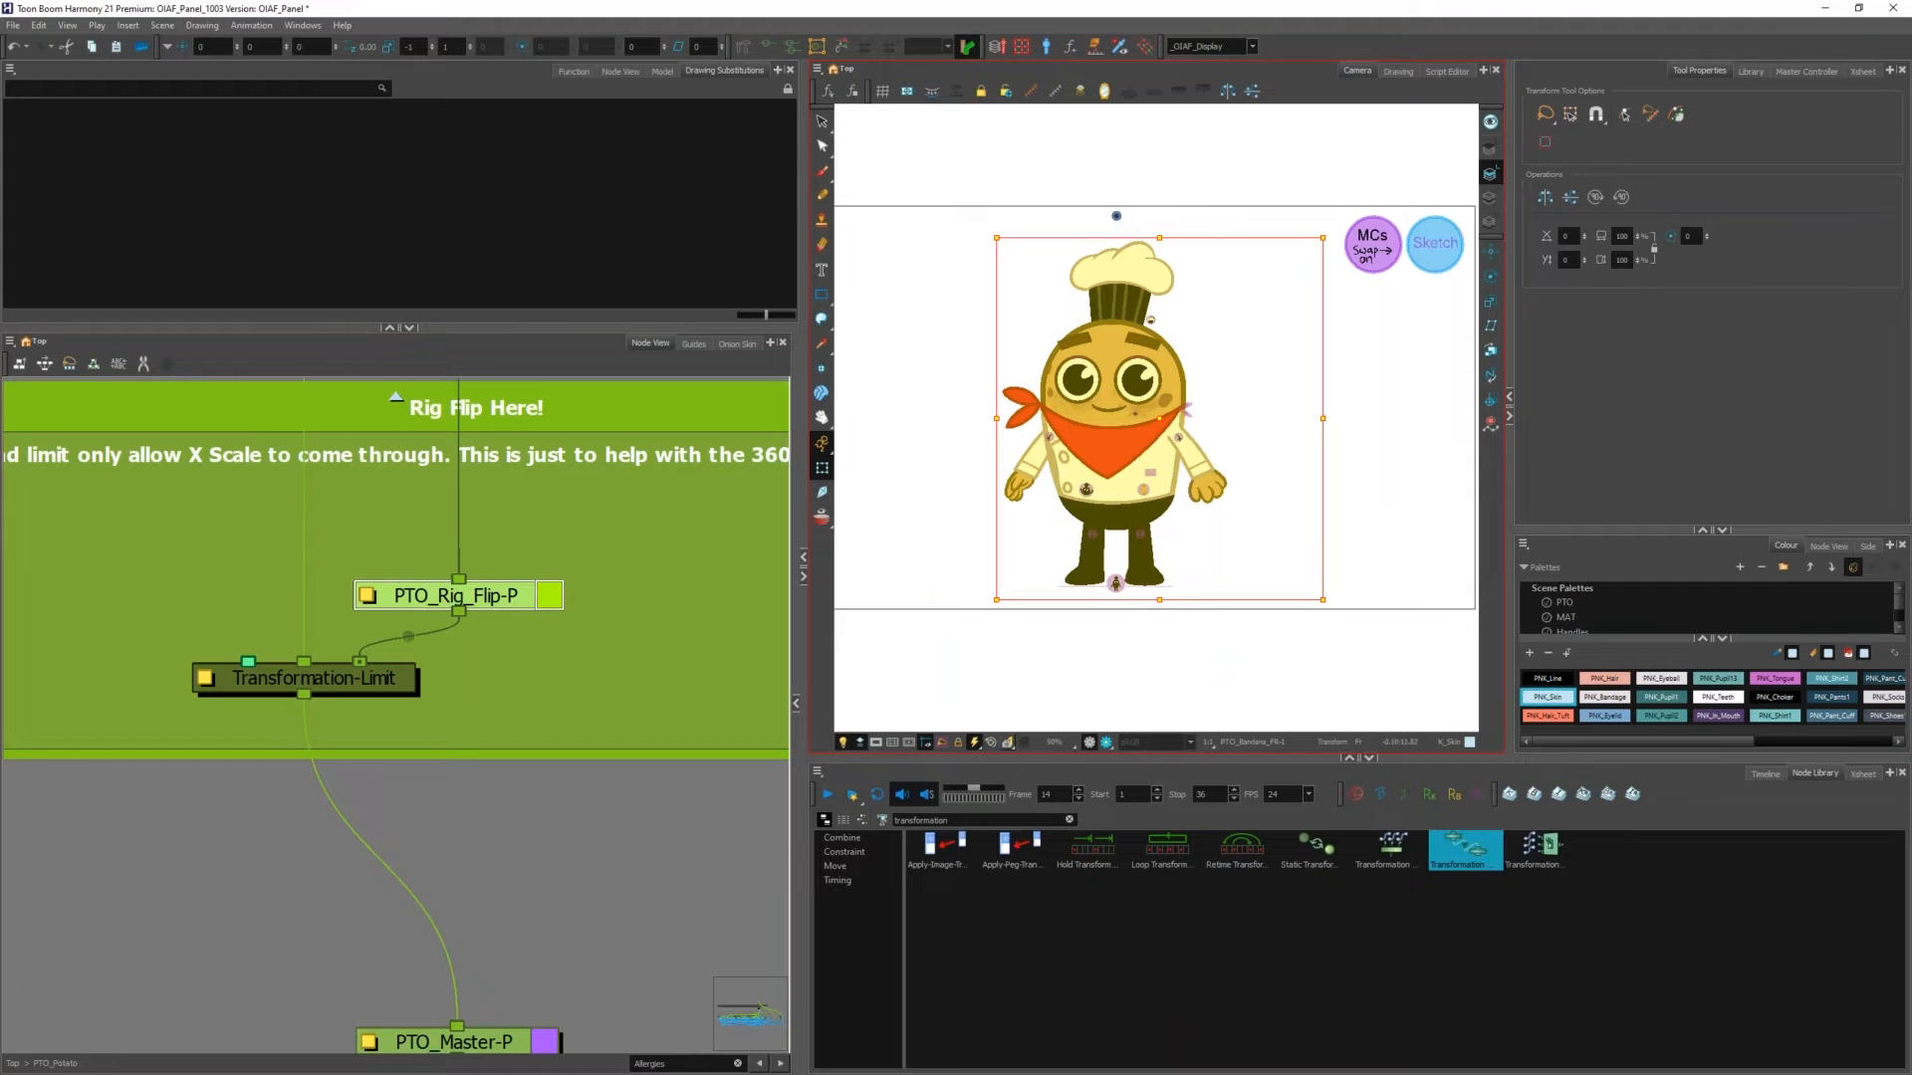
pyautogui.scroll(2, 1116, 215)
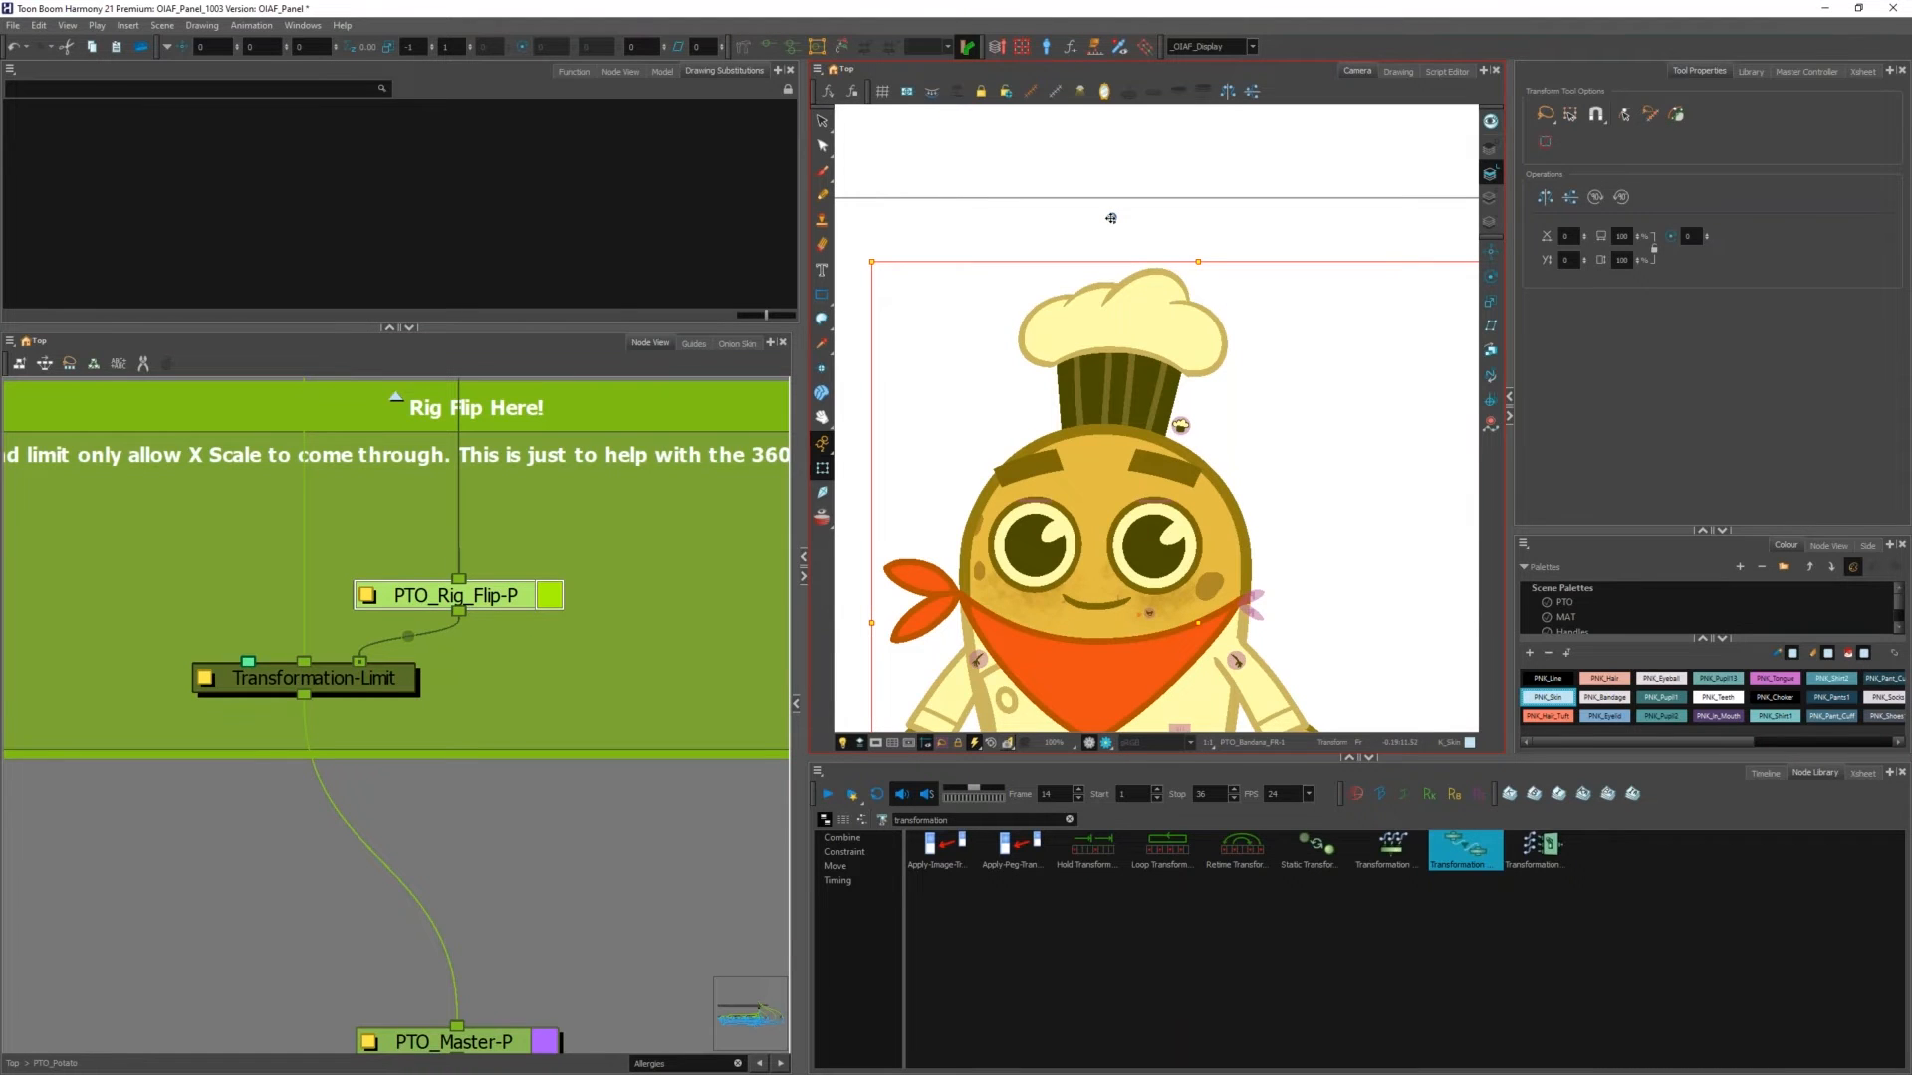
pyautogui.scroll(-4, 1111, 218)
pyautogui.moveTo(1197, 298); pyautogui.dragTo(1162, 343)
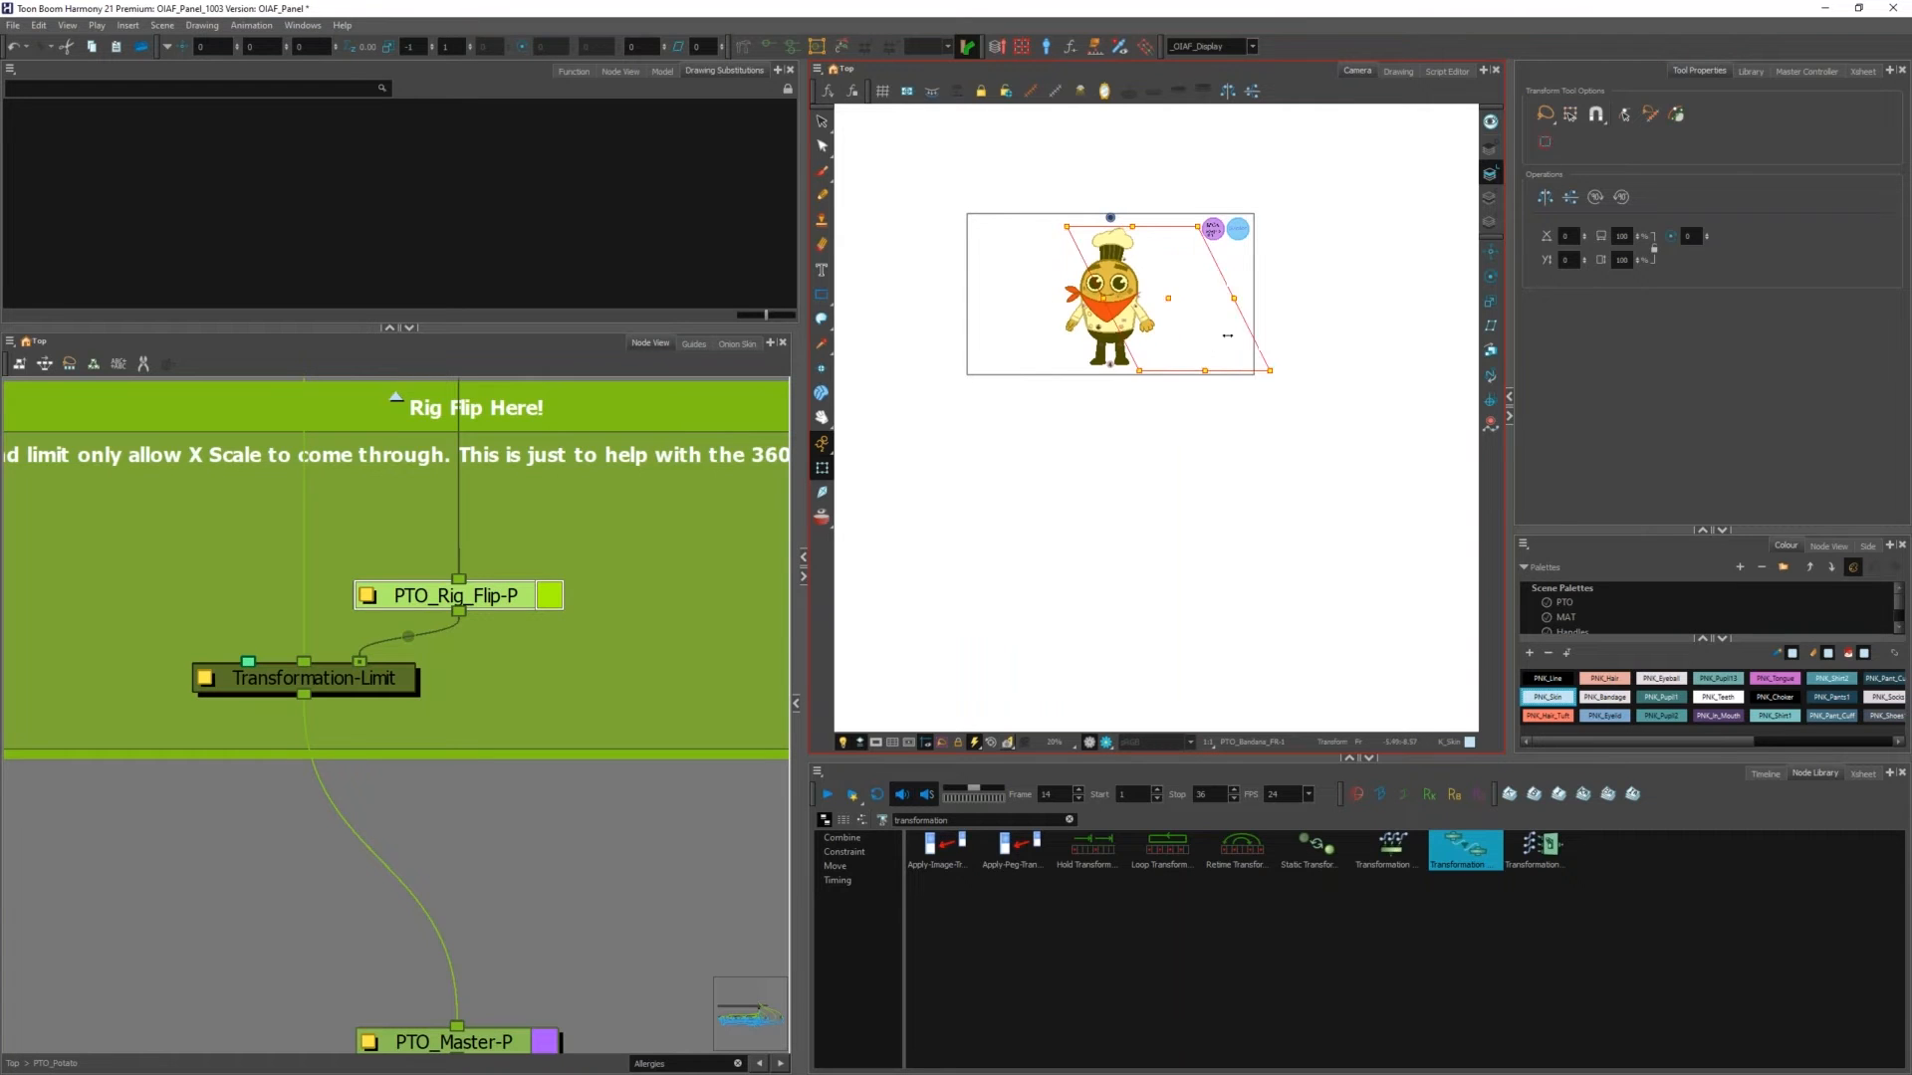
pyautogui.hotkey('ctrl', 'z')
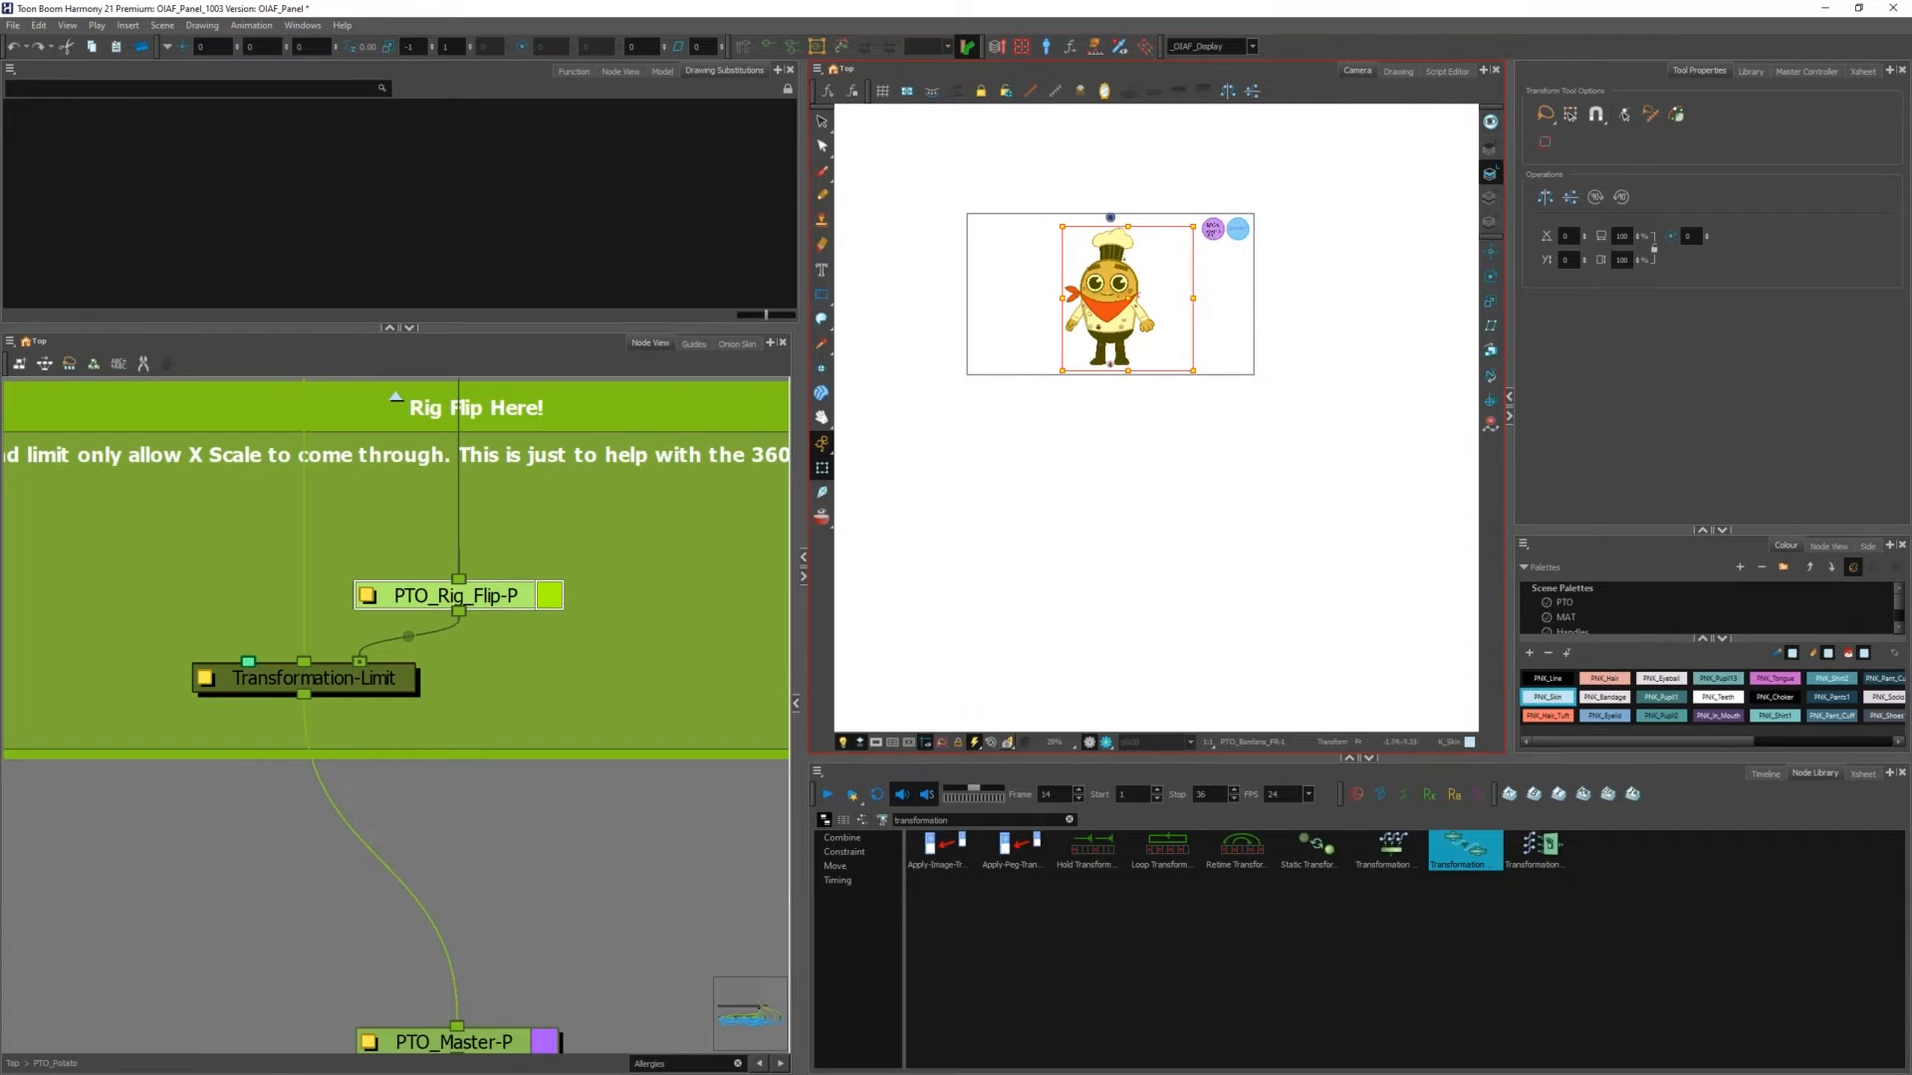
pyautogui.scroll(2, 1092, 256)
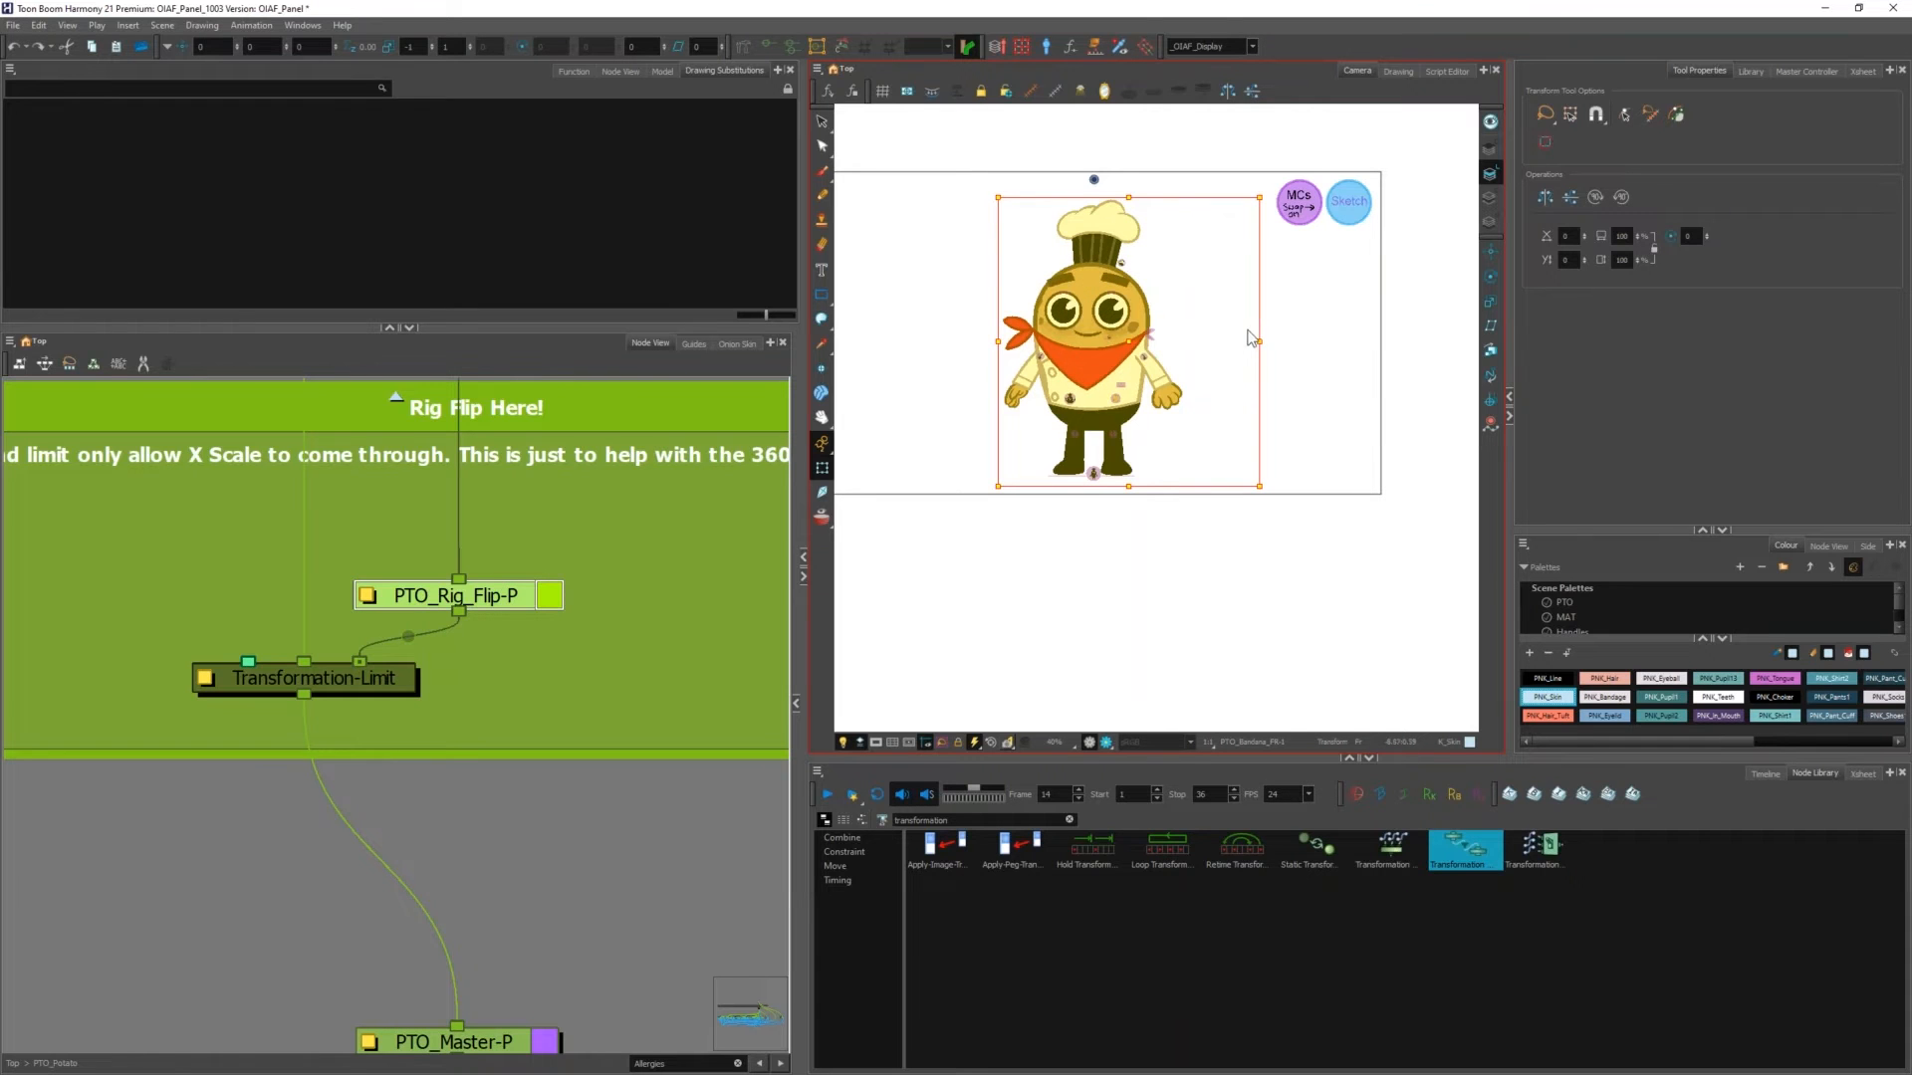
pyautogui.moveTo(1258, 341); pyautogui.dragTo(937, 346)
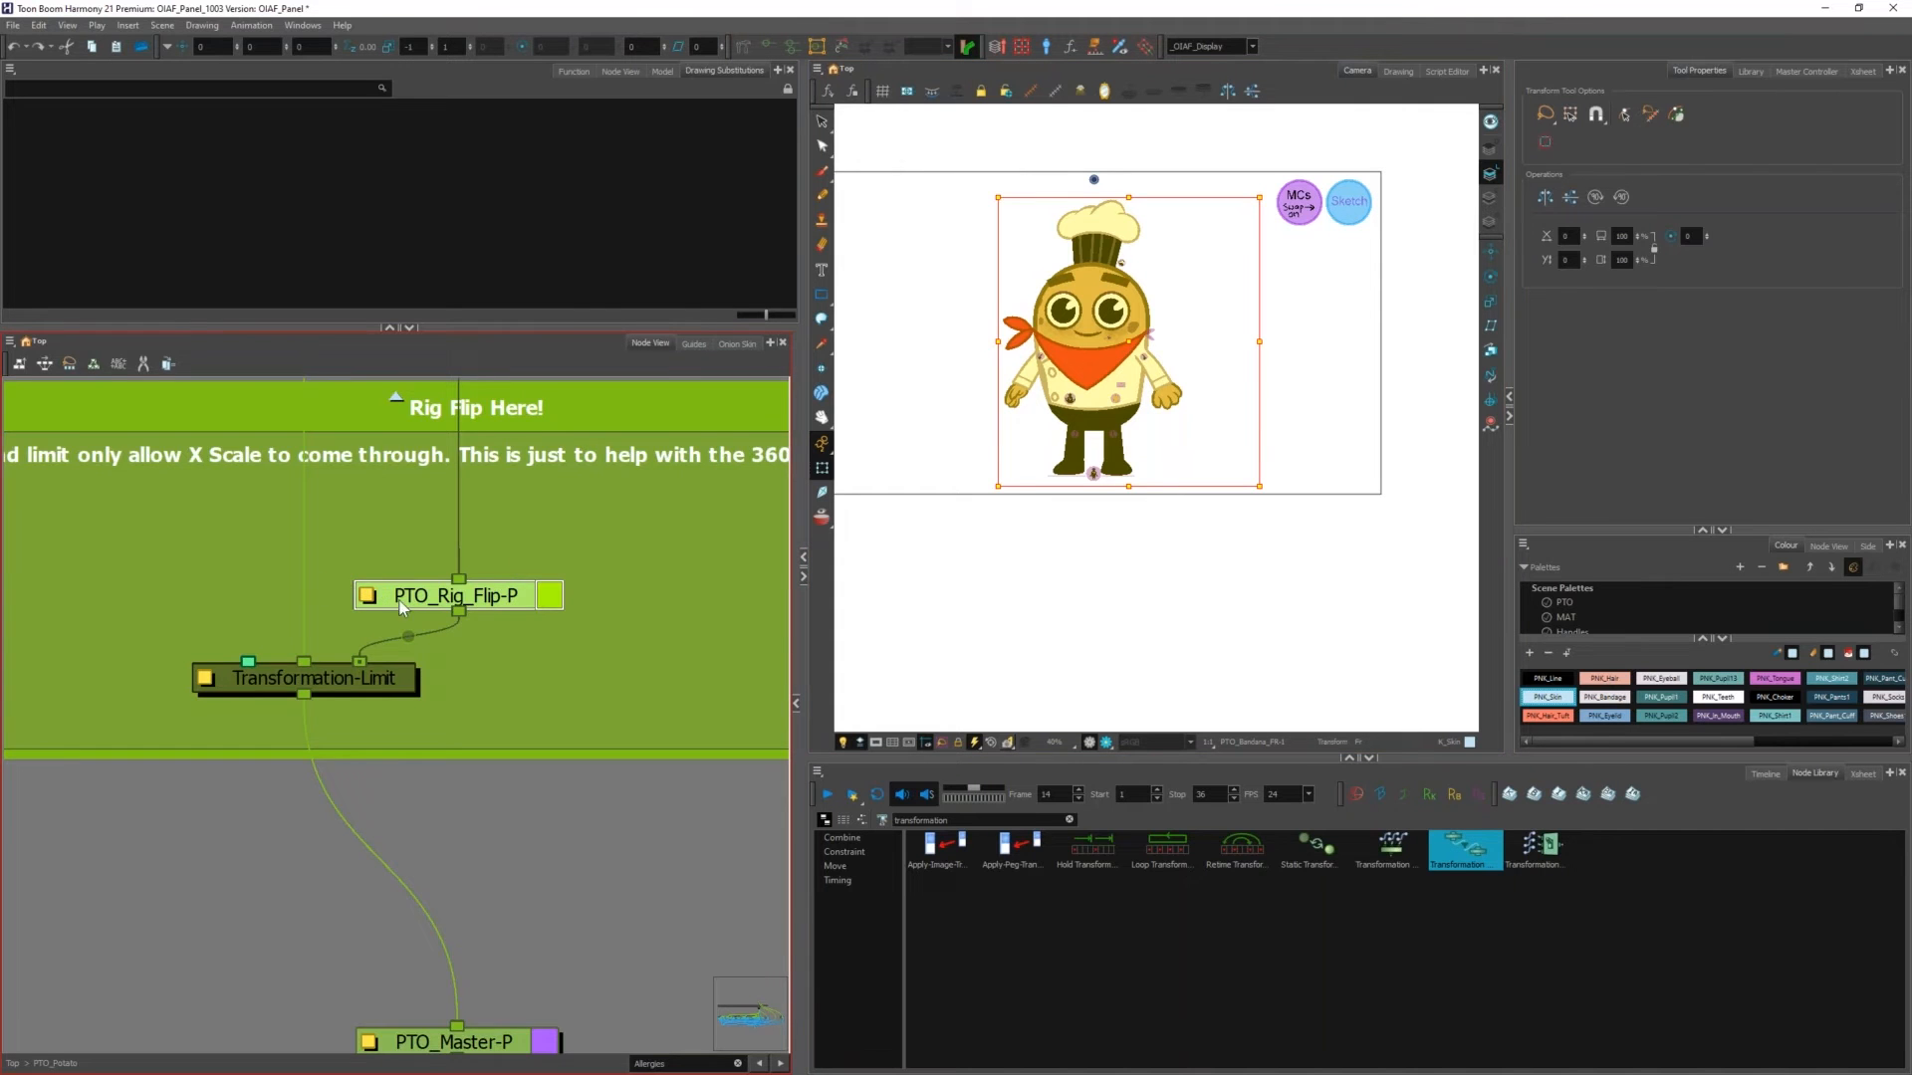
# Step: Try to squash and move the potato rig with the PTO_Master-P peg, and undo both changes
pyautogui.scroll(-5, 404, 605)
pyautogui.scroll(3, 490, 732)
pyautogui.moveTo(504, 756); pyautogui.dragTo(398, 814)
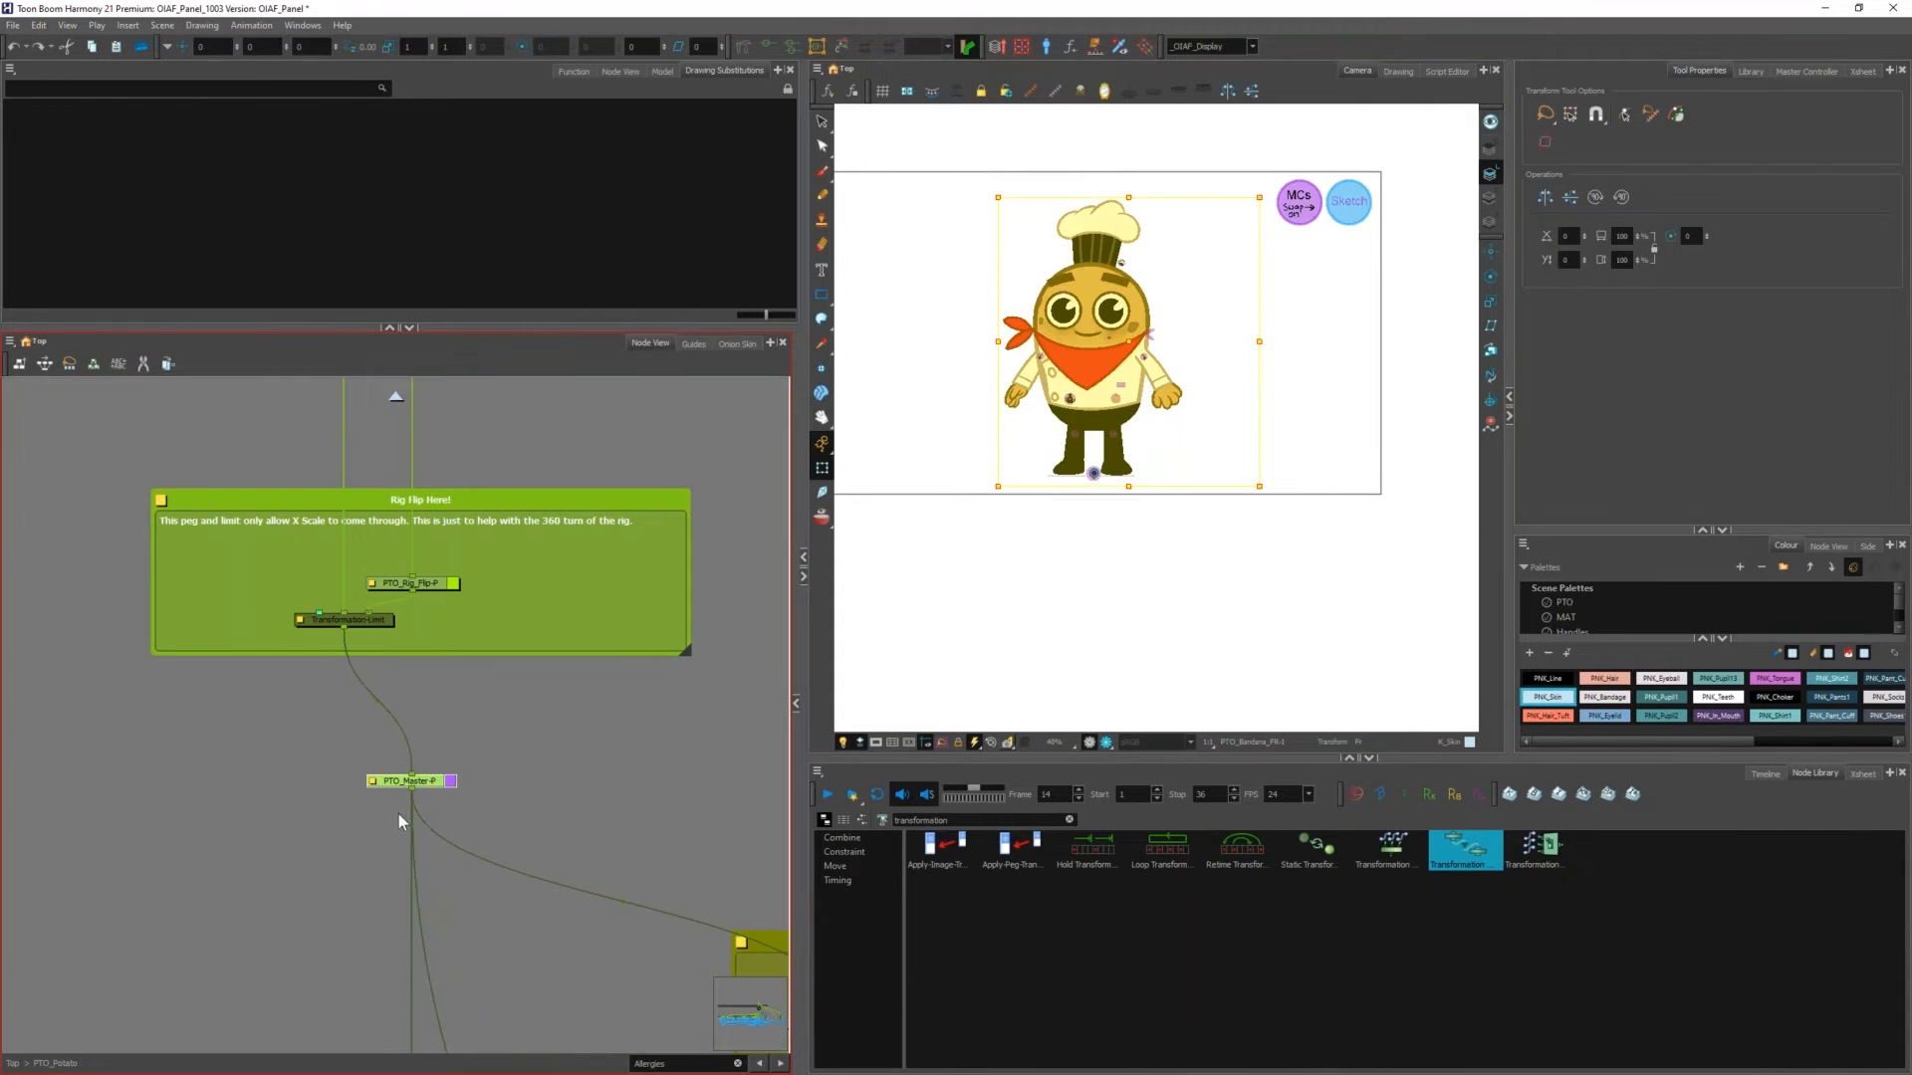
pyautogui.scroll(1, 1071, 209)
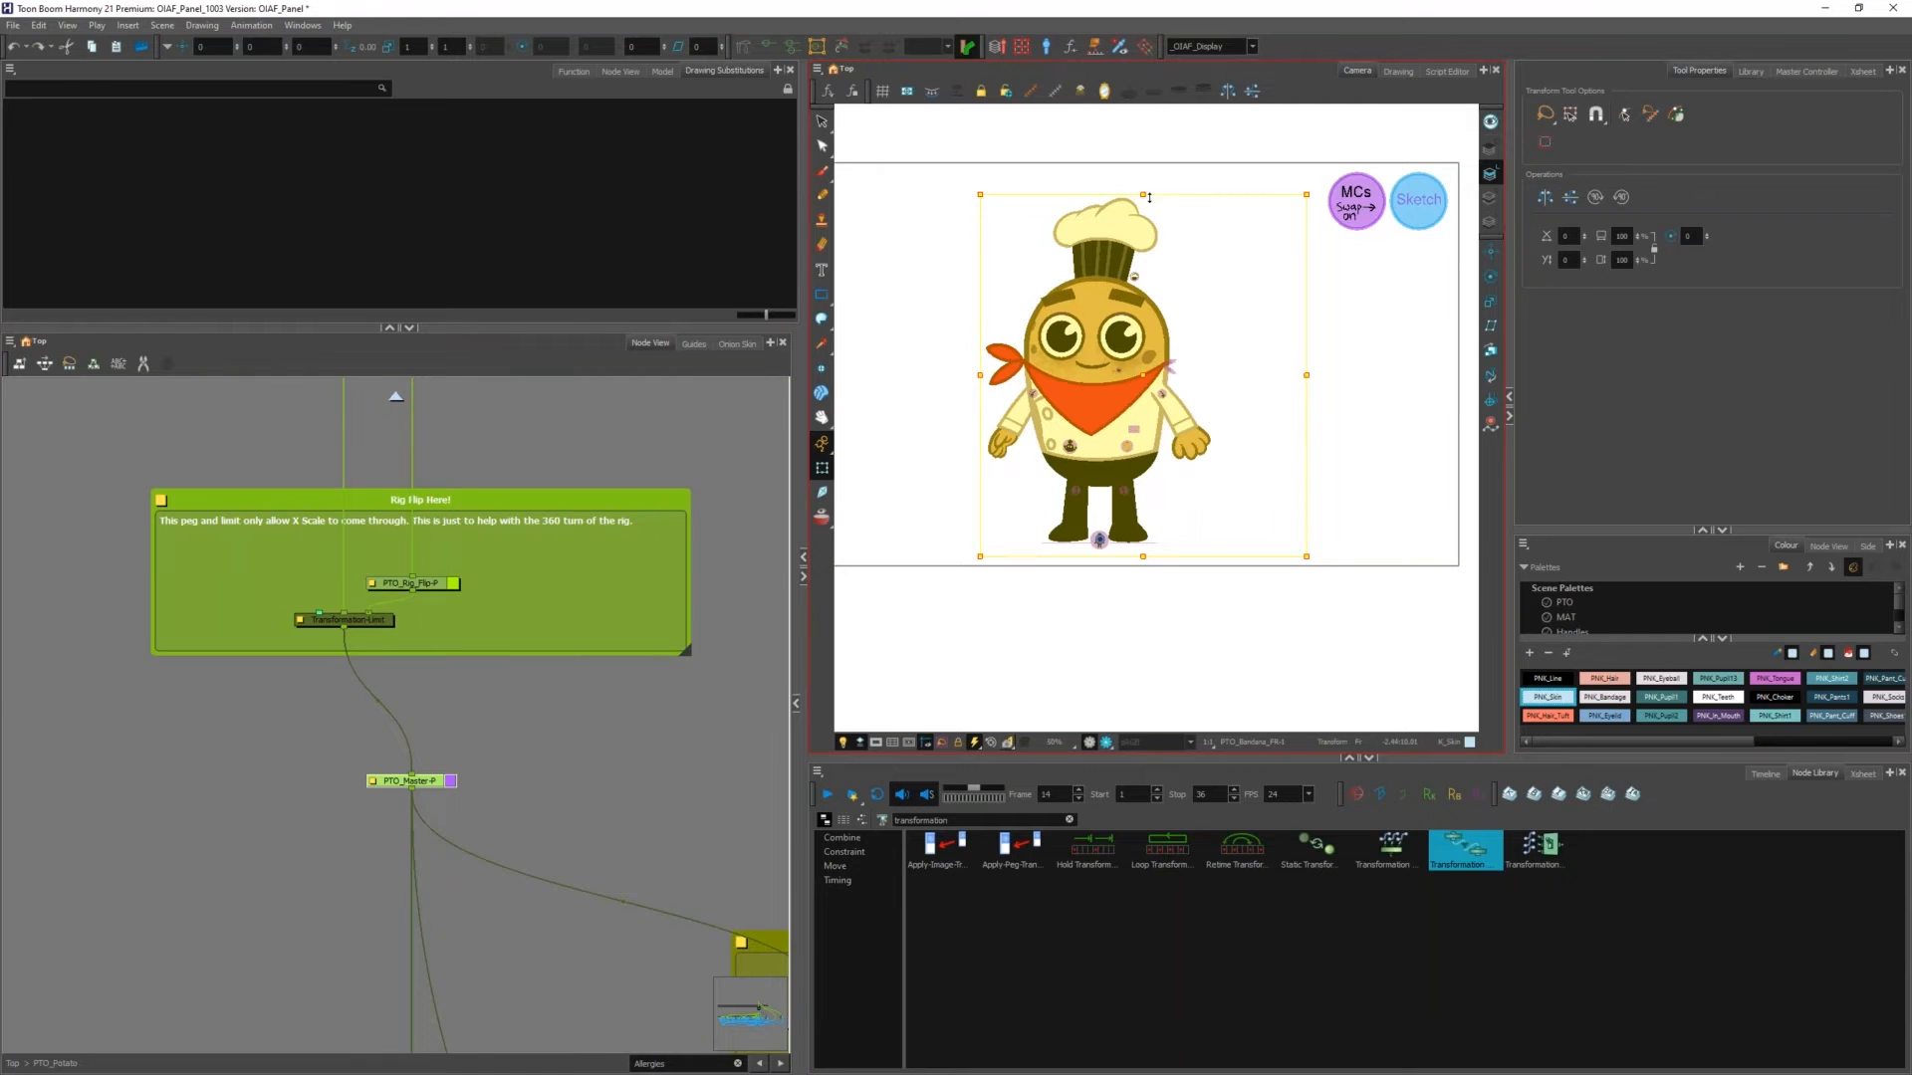
pyautogui.moveTo(1149, 197); pyautogui.dragTo(1142, 279)
pyautogui.hotkey('ctrl', 'z')
pyautogui.moveTo(1155, 367); pyautogui.dragTo(1213, 405)
pyautogui.hotkey('ctrl', 'z')
pyautogui.hotkey('ctrl', 'z')
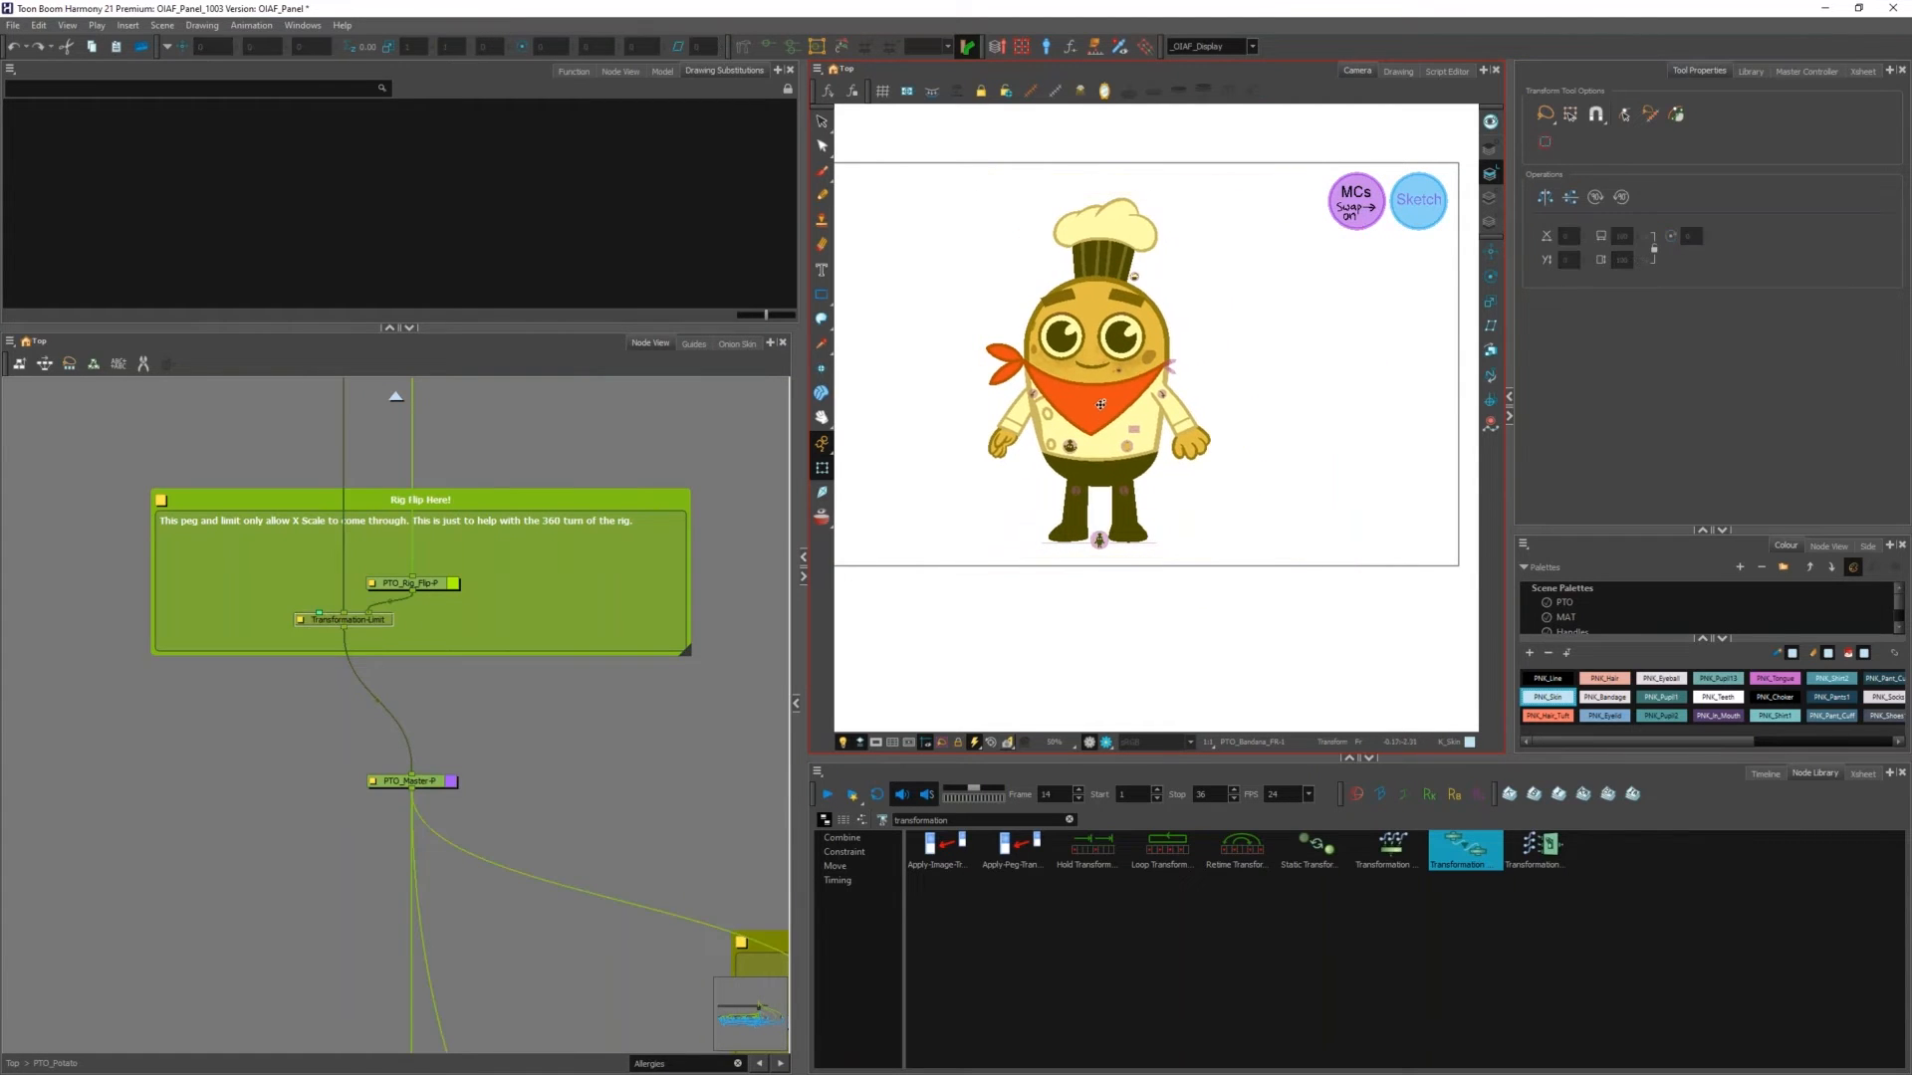
pyautogui.click(1100, 404)
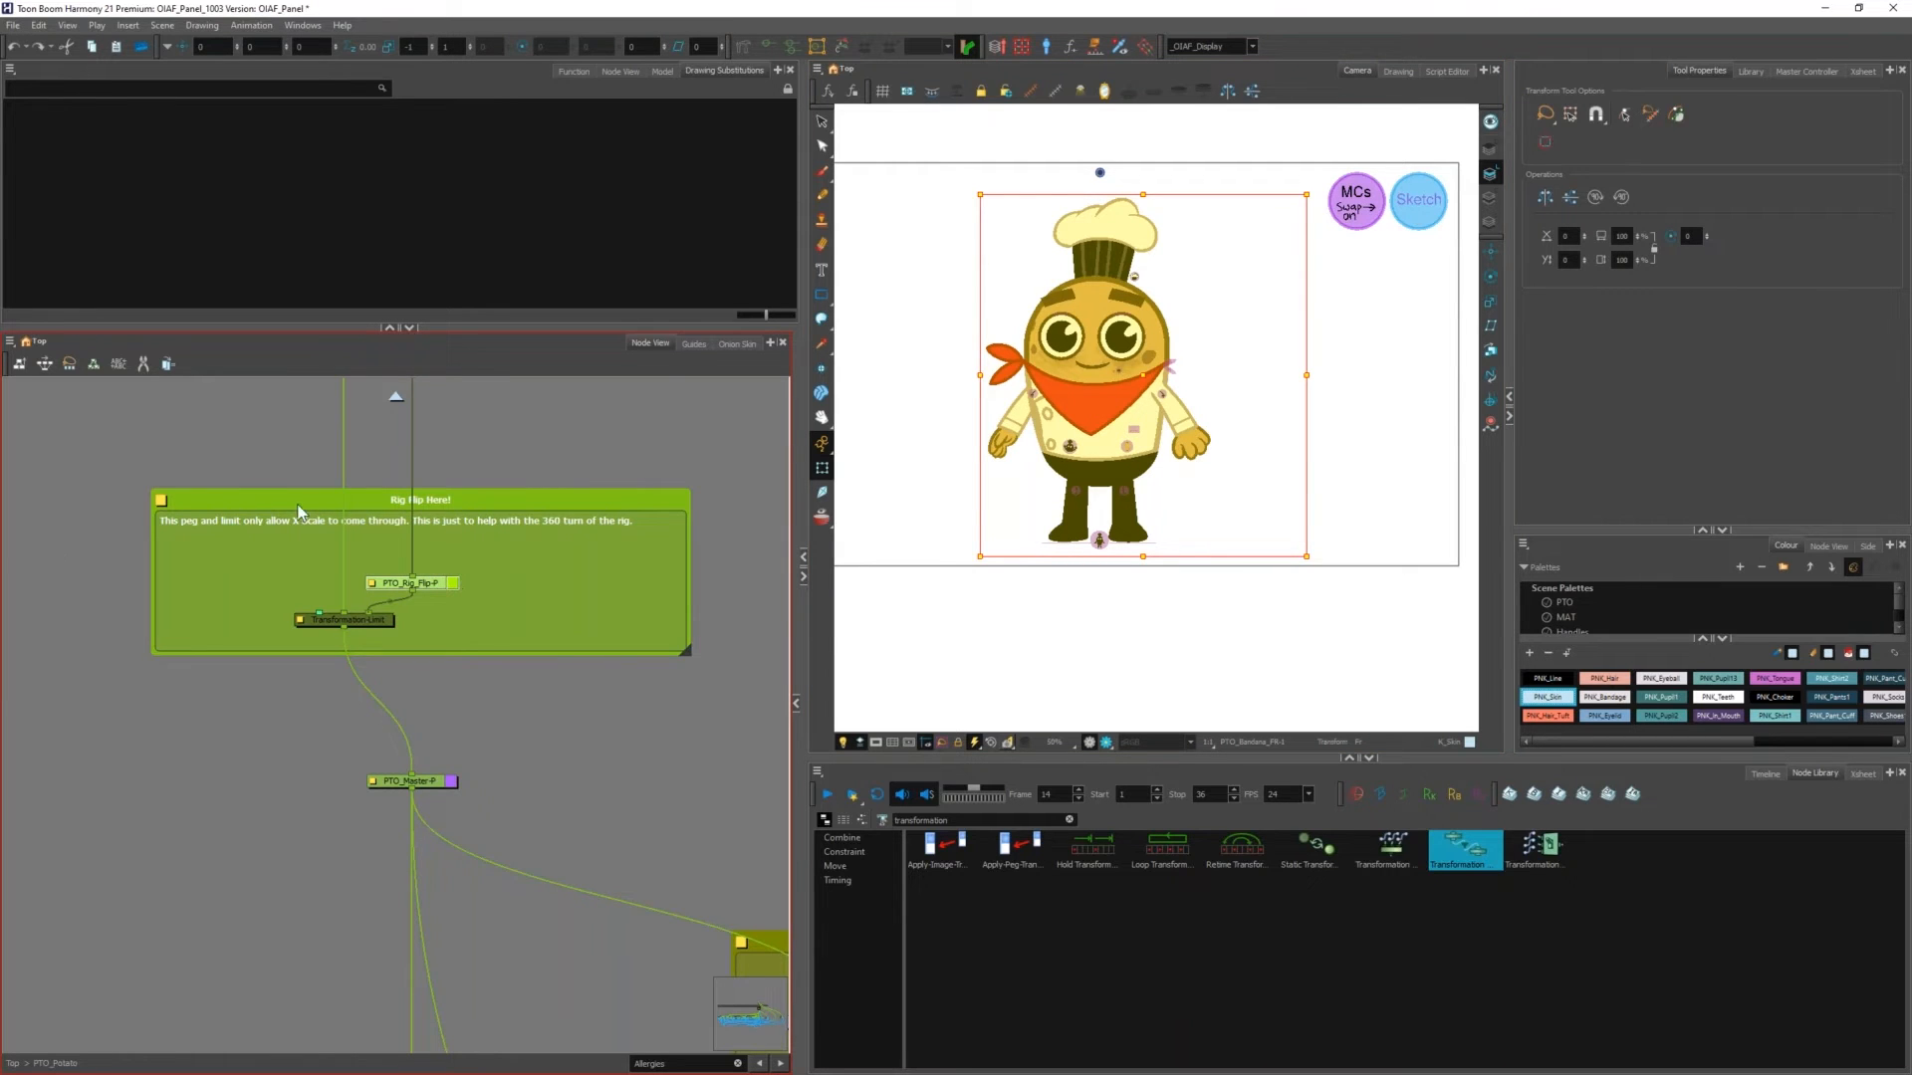
# Step: Check the name and note in the "Rig Flip Here!" backdrop's properties, and close them
pyautogui.scroll(1, 337, 533)
pyautogui.scroll(2, 171, 492)
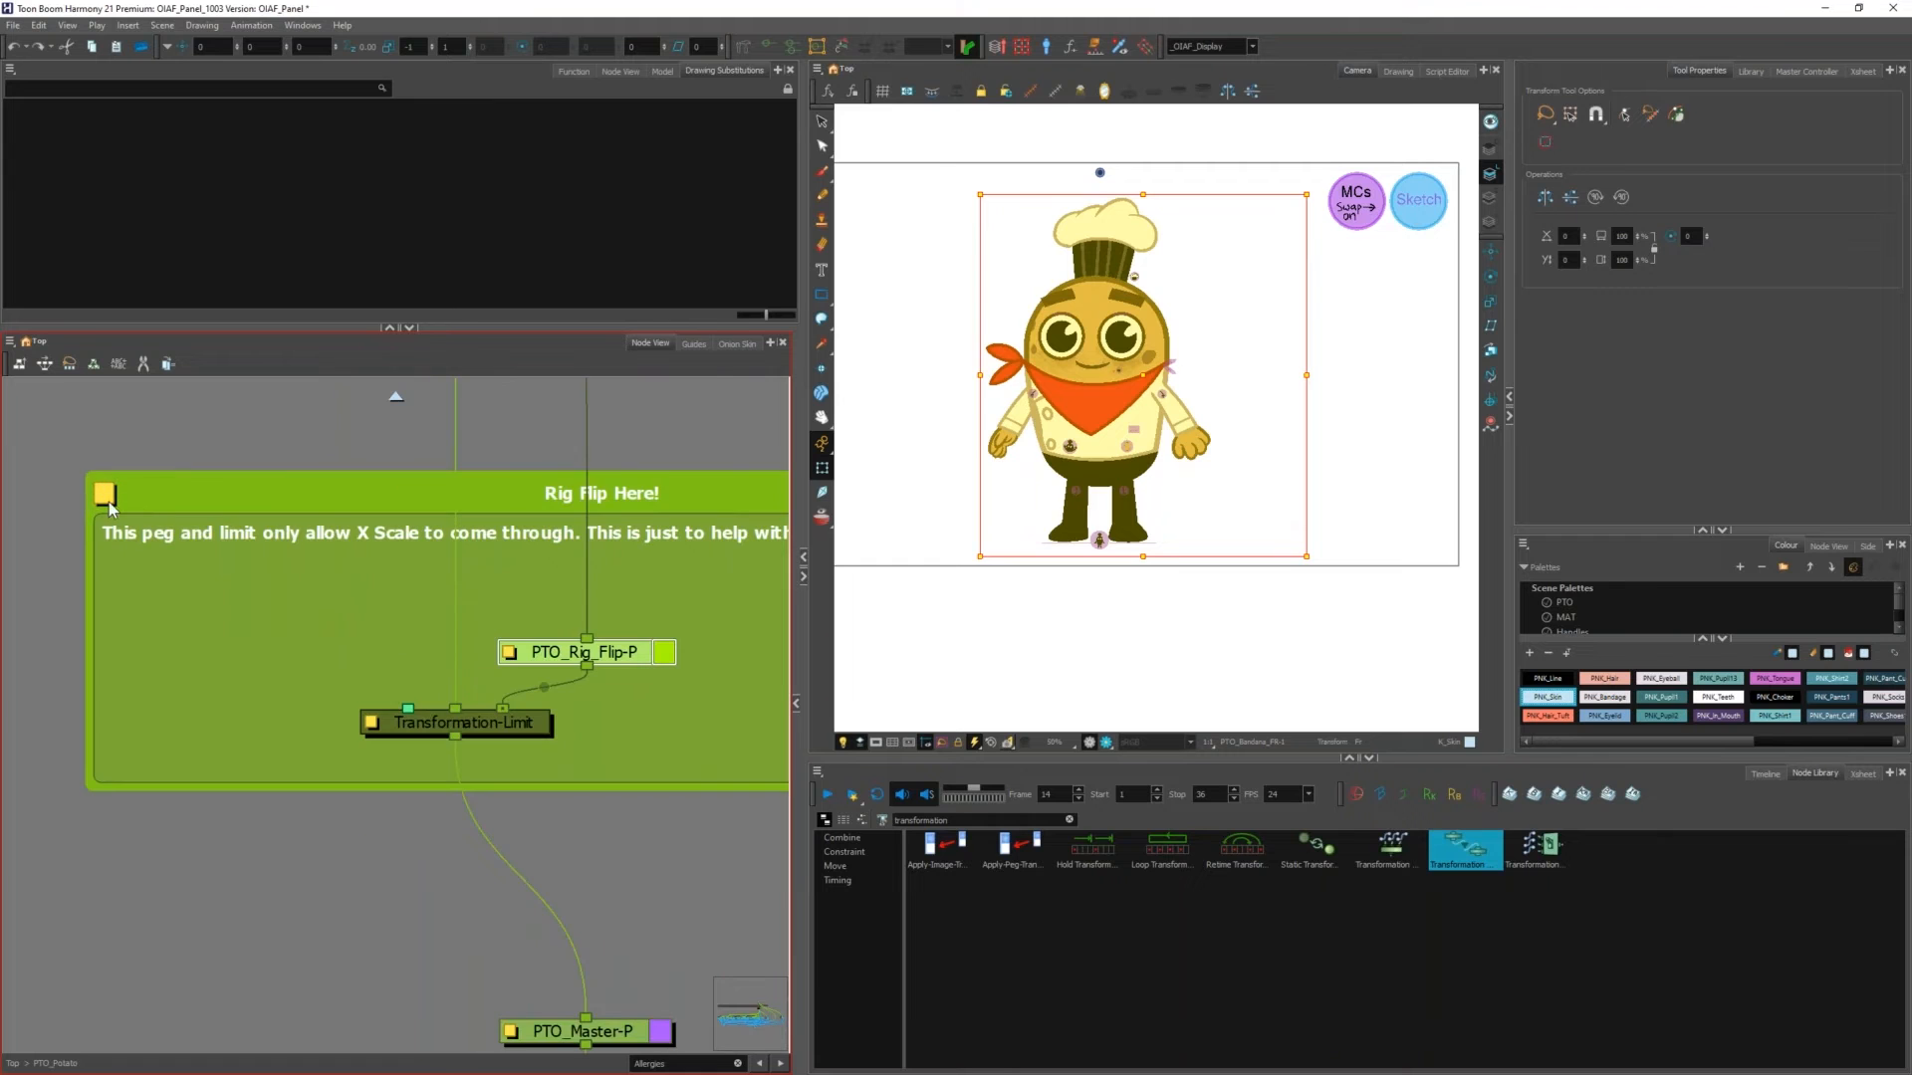
pyautogui.click(110, 502)
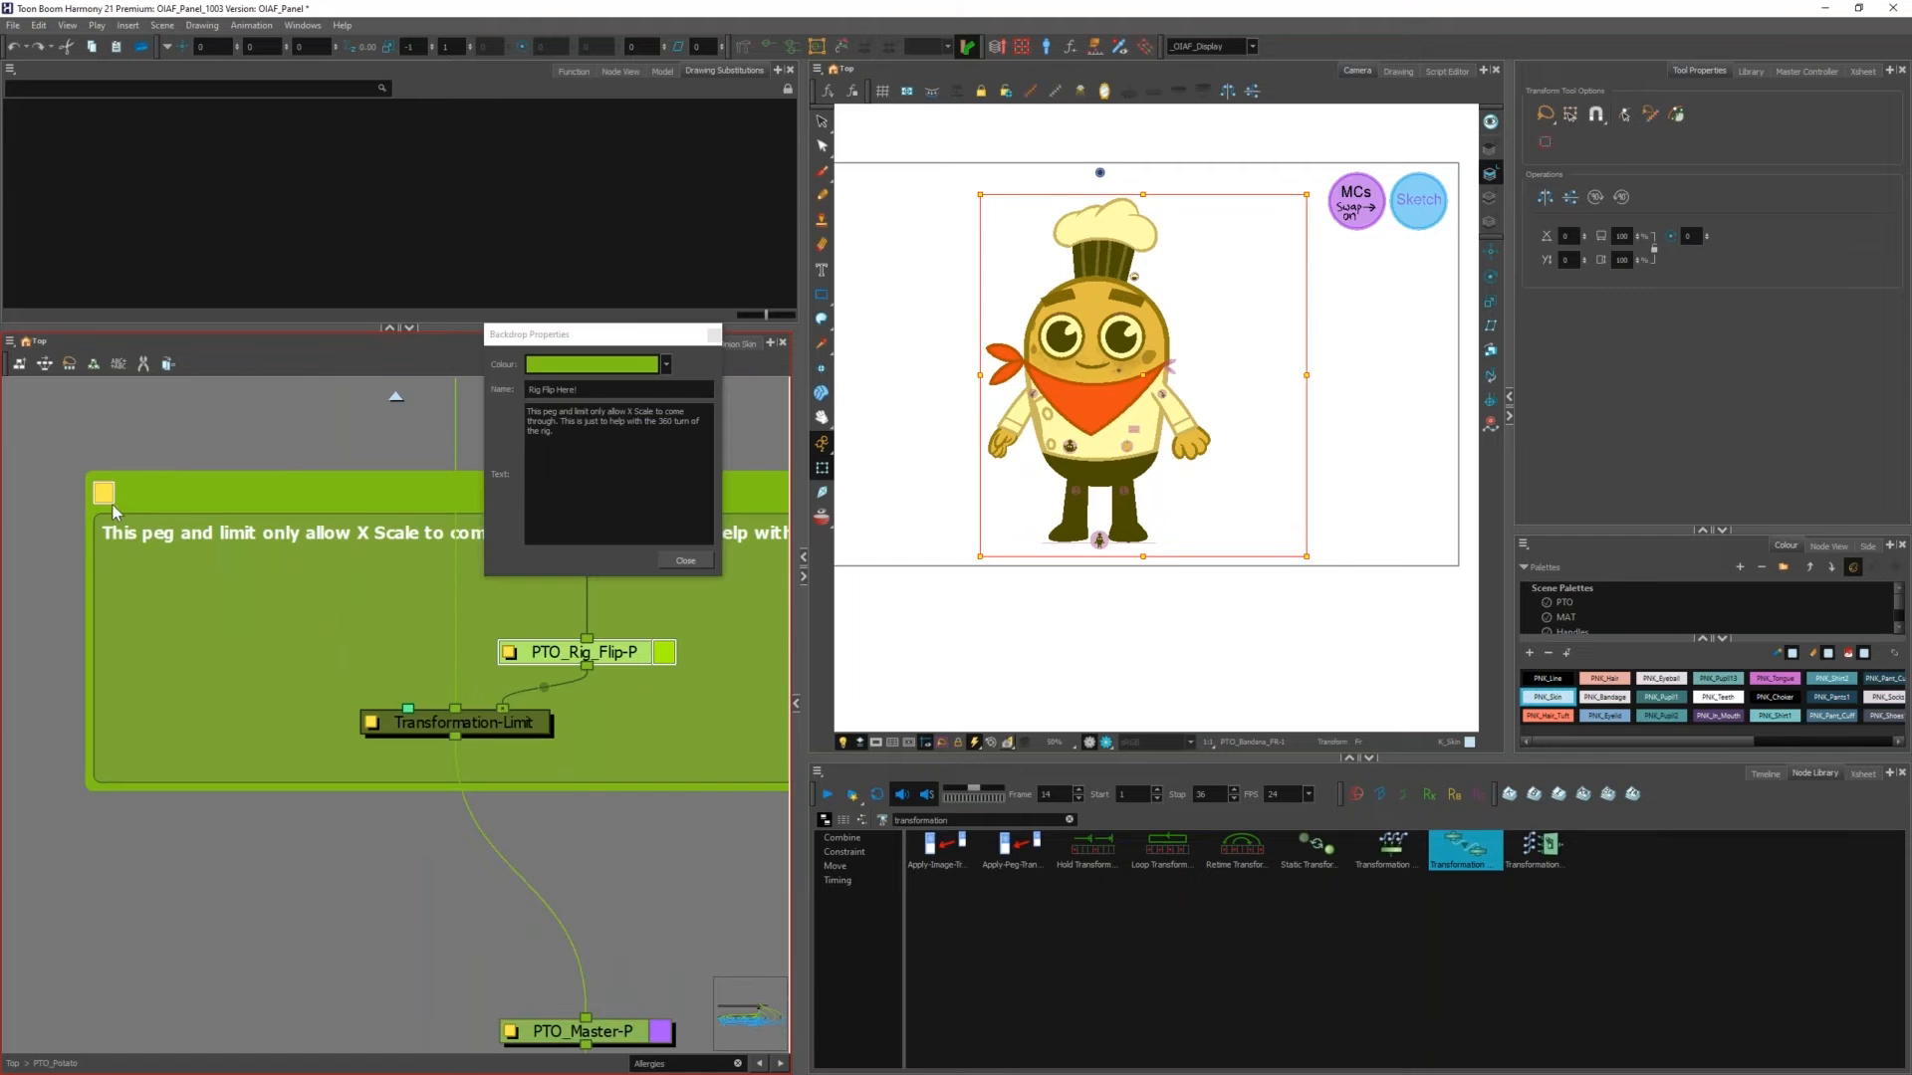
pyautogui.click(686, 561)
pyautogui.scroll(-6, 464, 575)
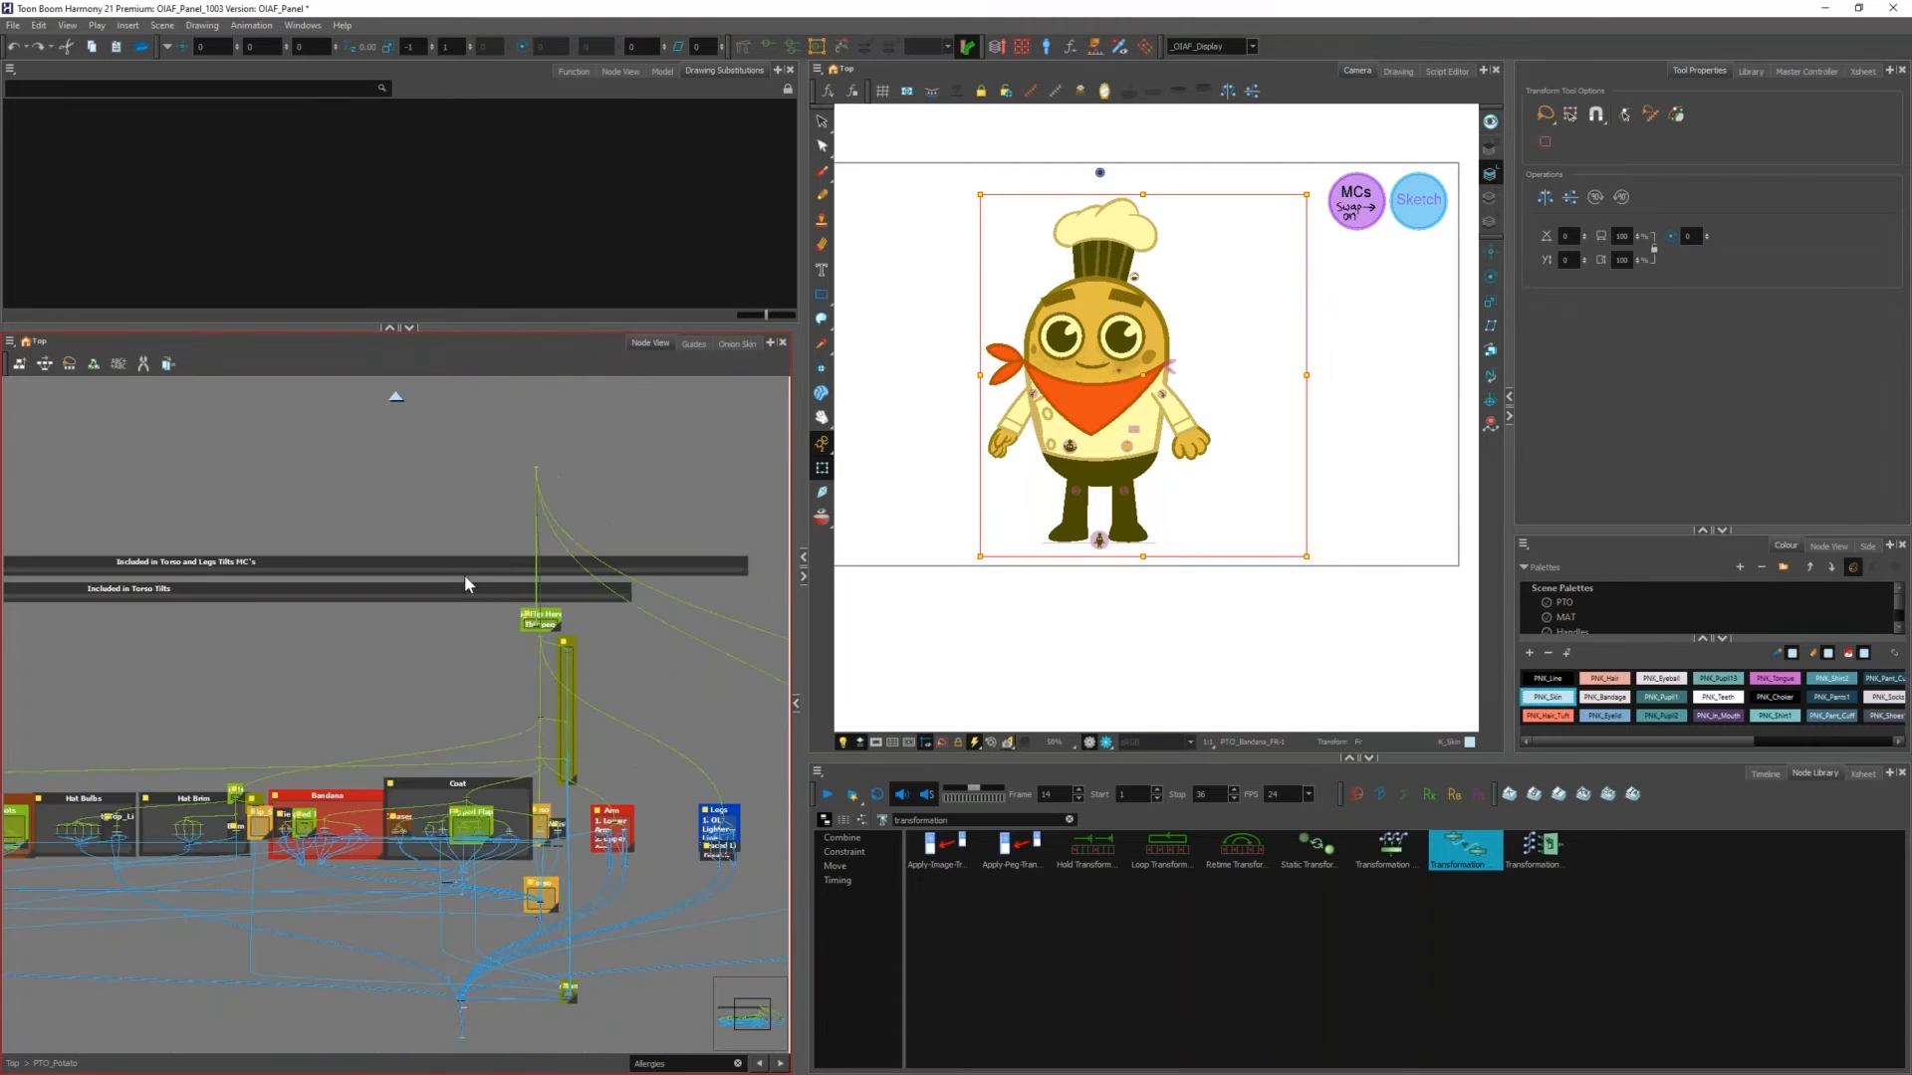
# Step: Examine the long backdrops above the potato's node network that mark which parts are included in the torso and legs tilts
pyautogui.click(446, 564)
pyautogui.scroll(-2, 428, 565)
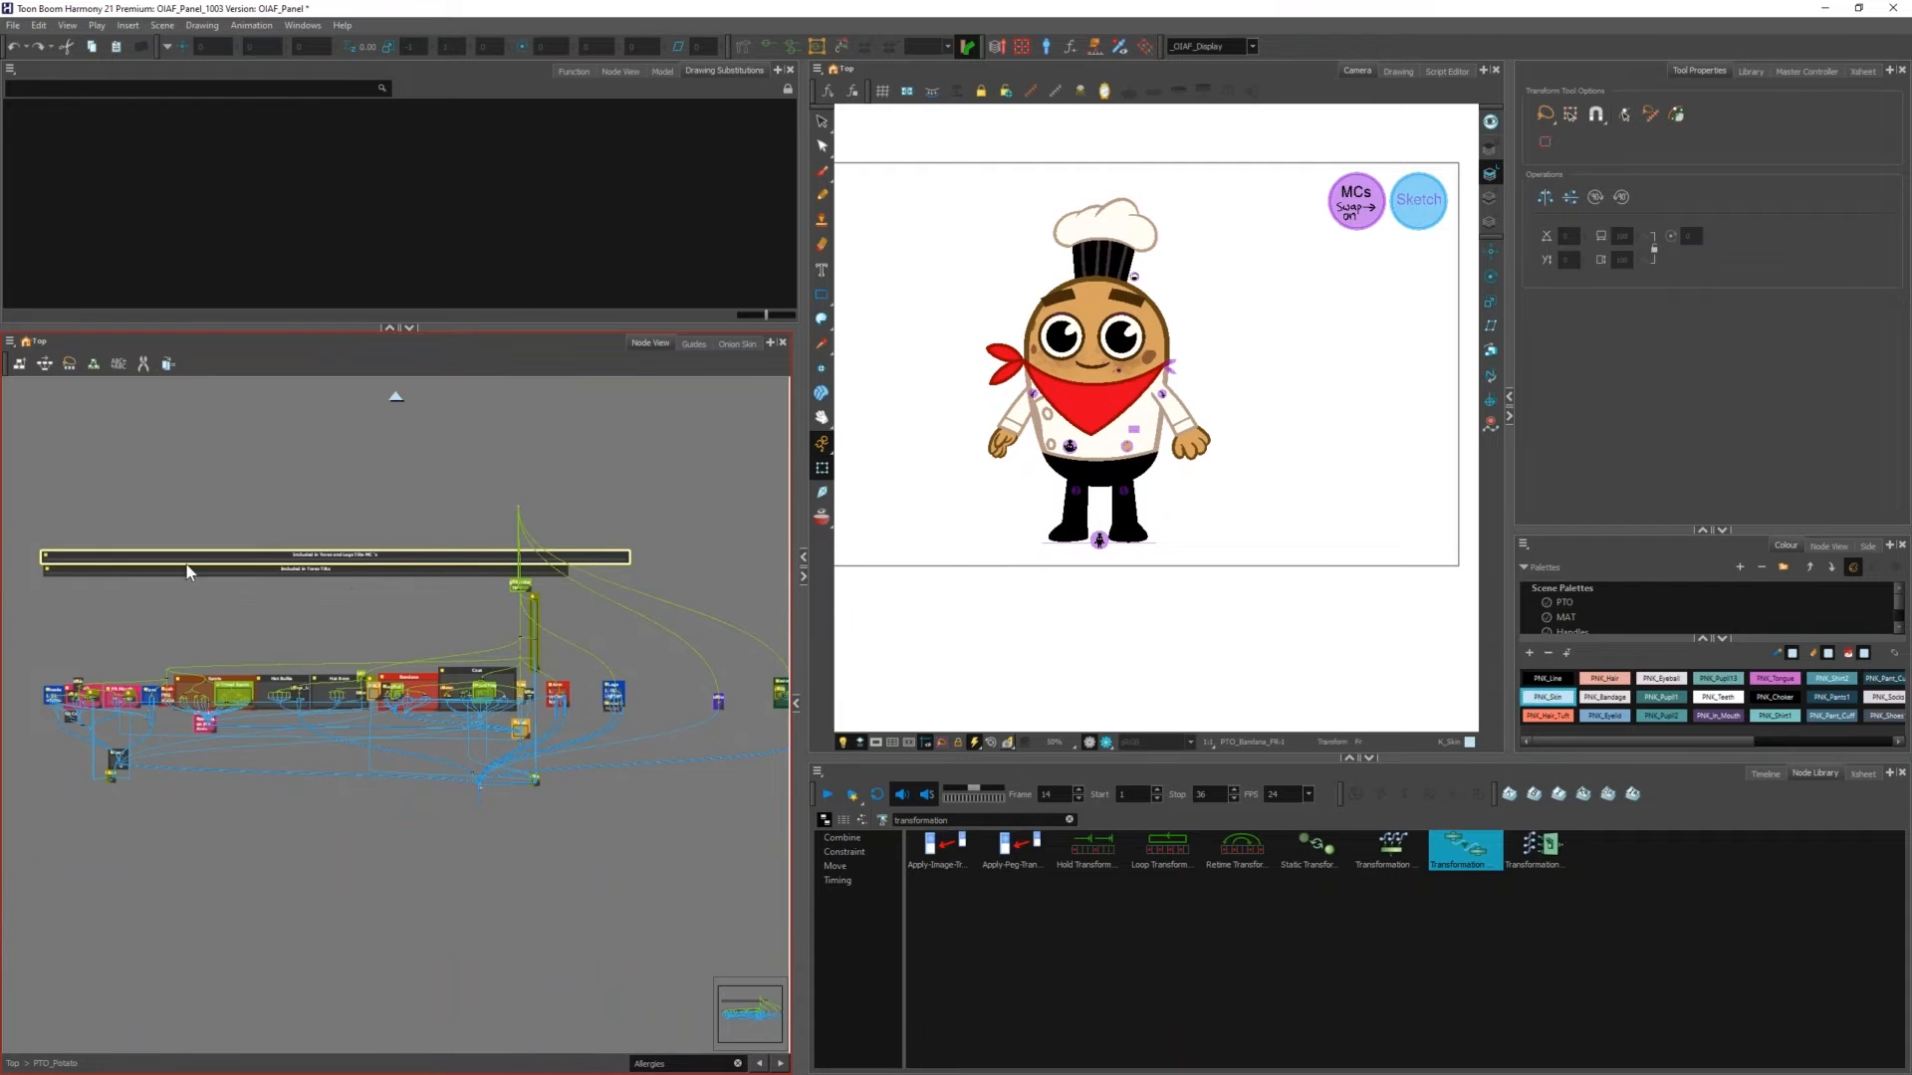
pyautogui.scroll(2, 80, 568)
pyautogui.scroll(3, 466, 547)
pyautogui.scroll(1, 464, 556)
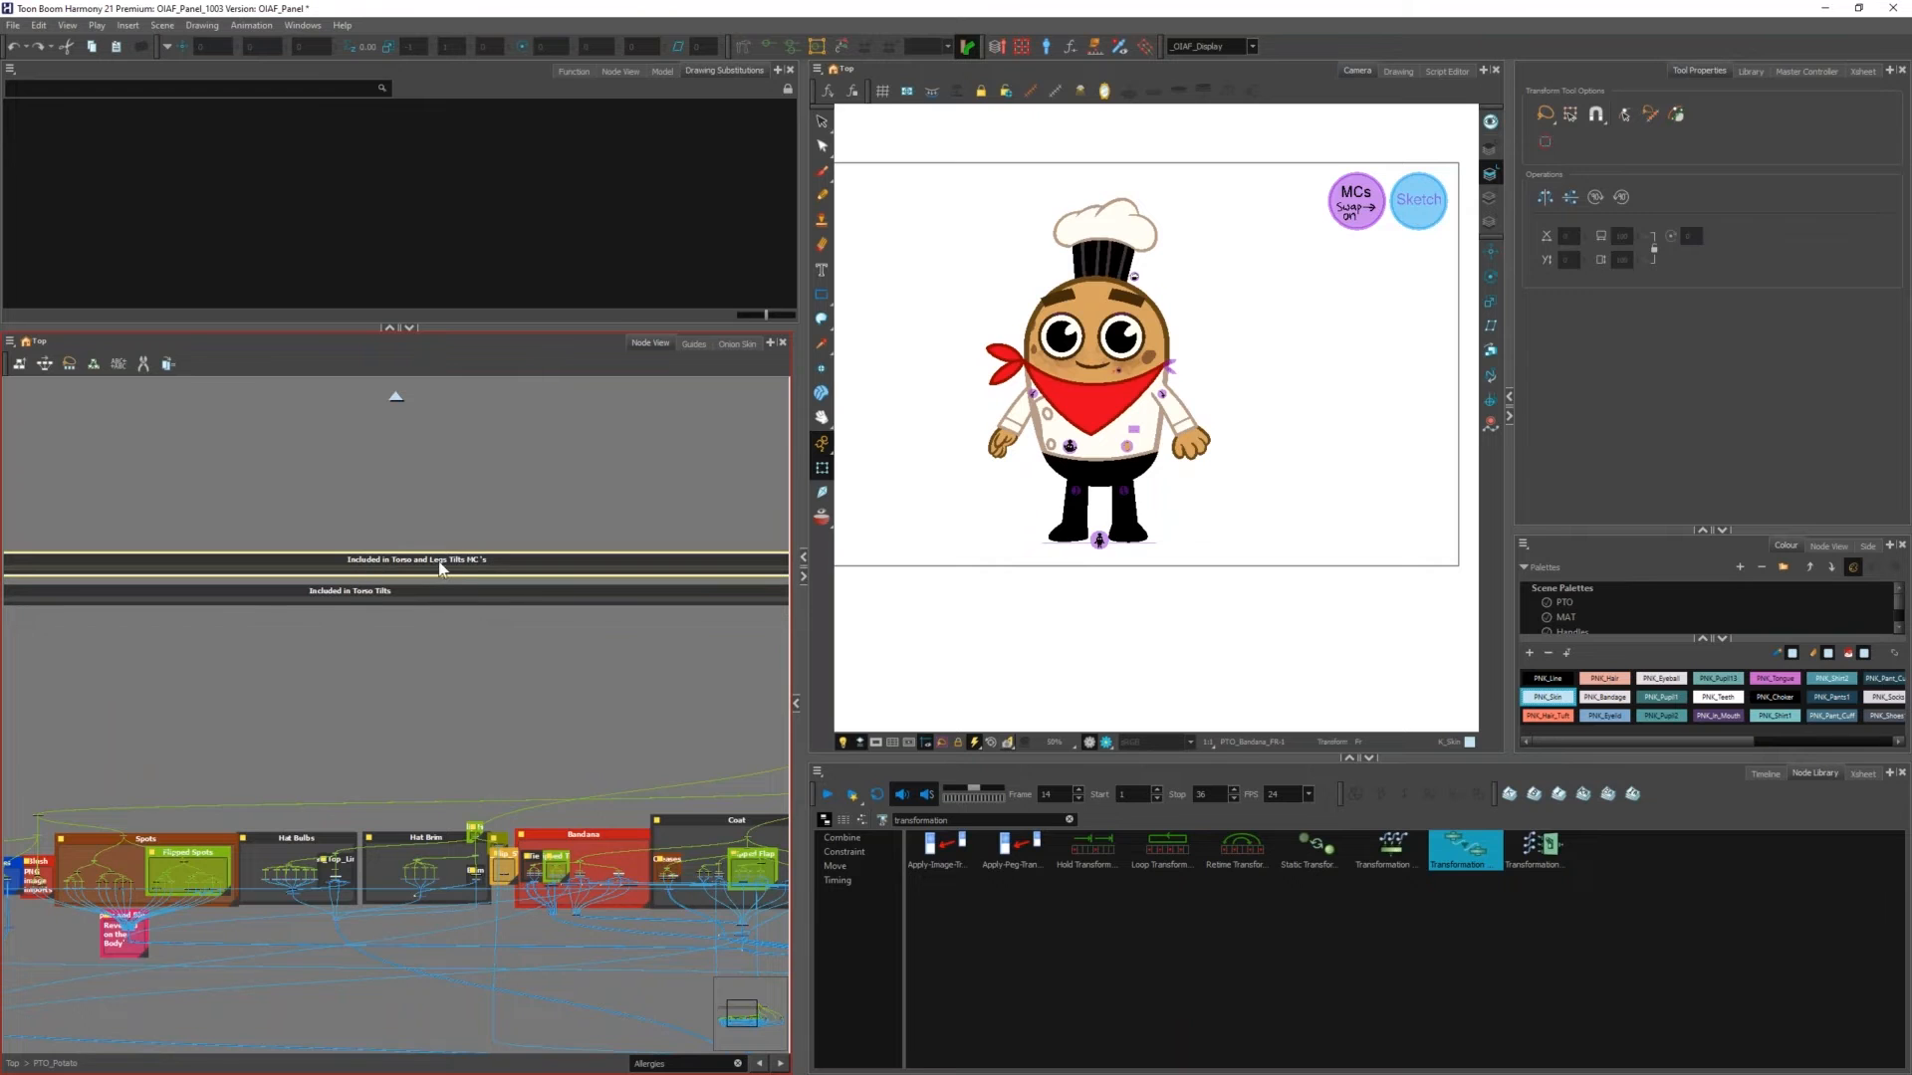
pyautogui.scroll(-3, 347, 552)
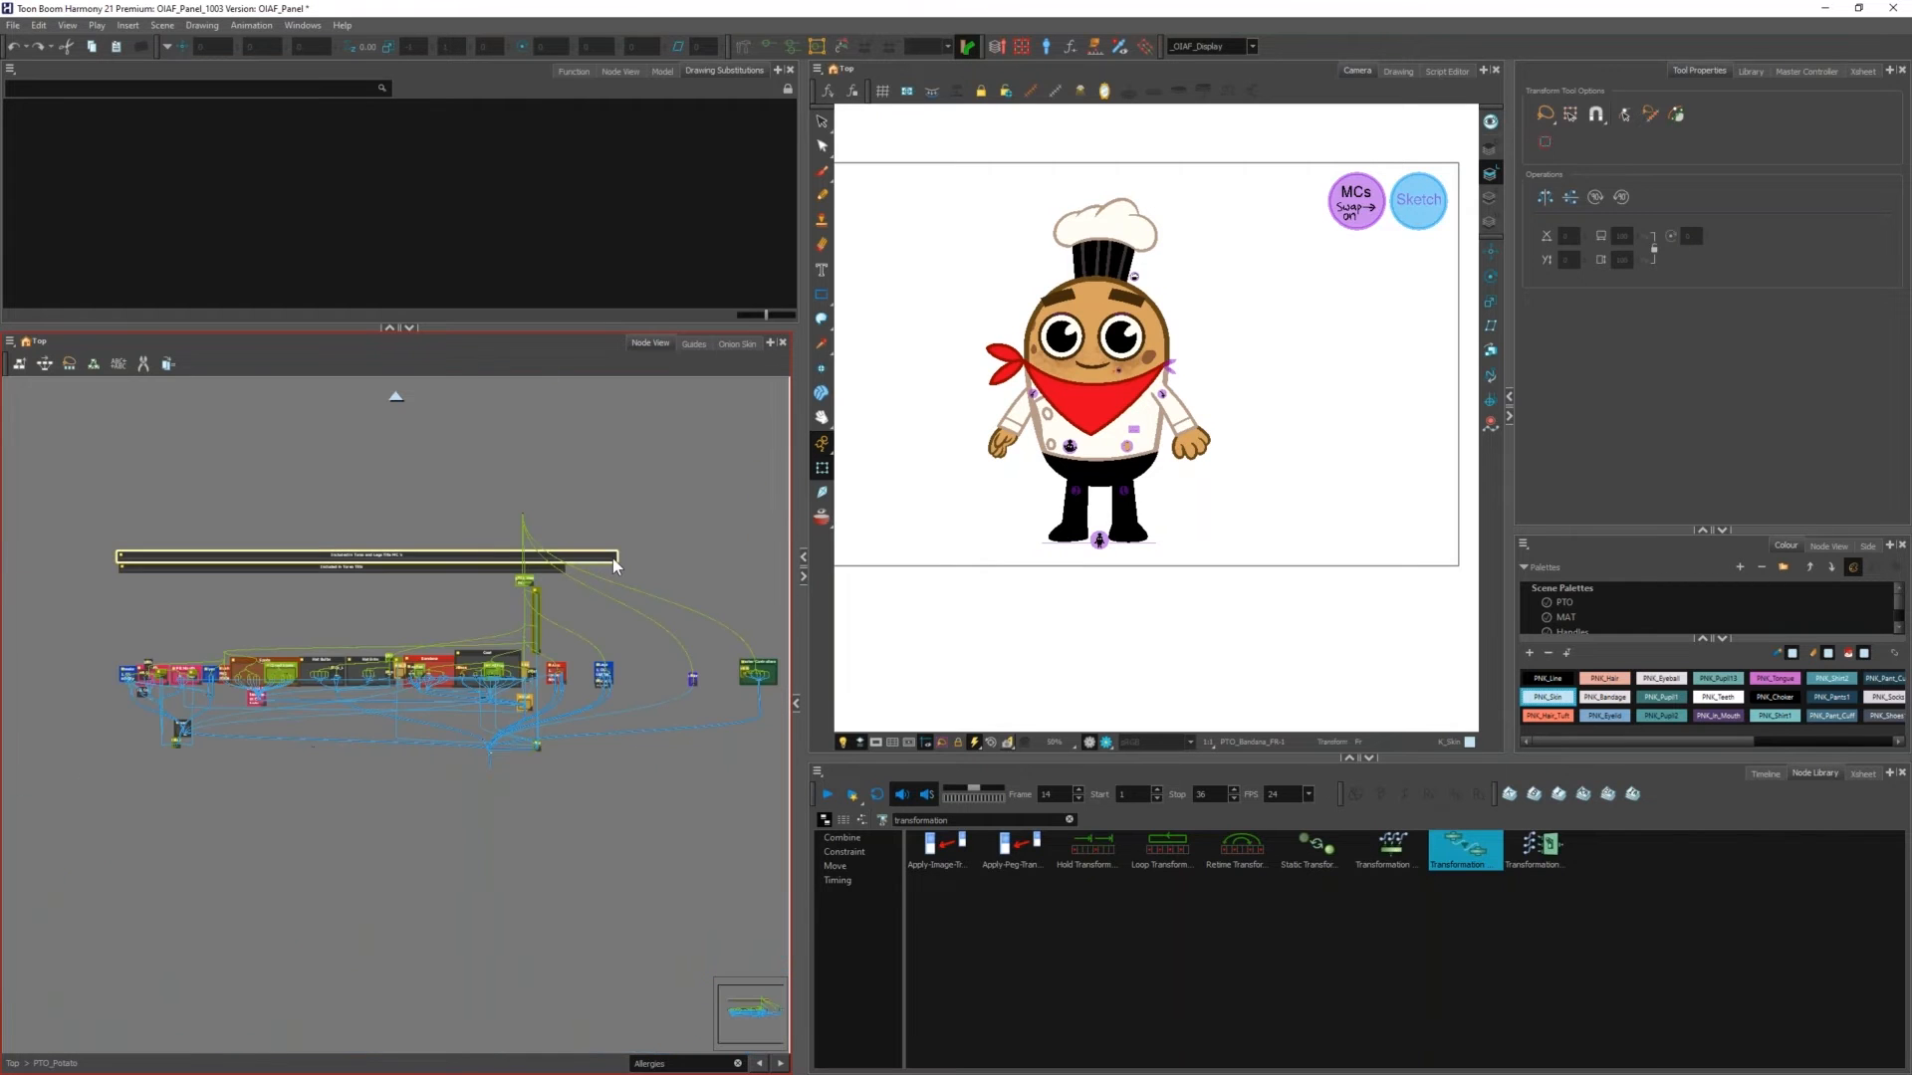
pyautogui.scroll(3, 338, 572)
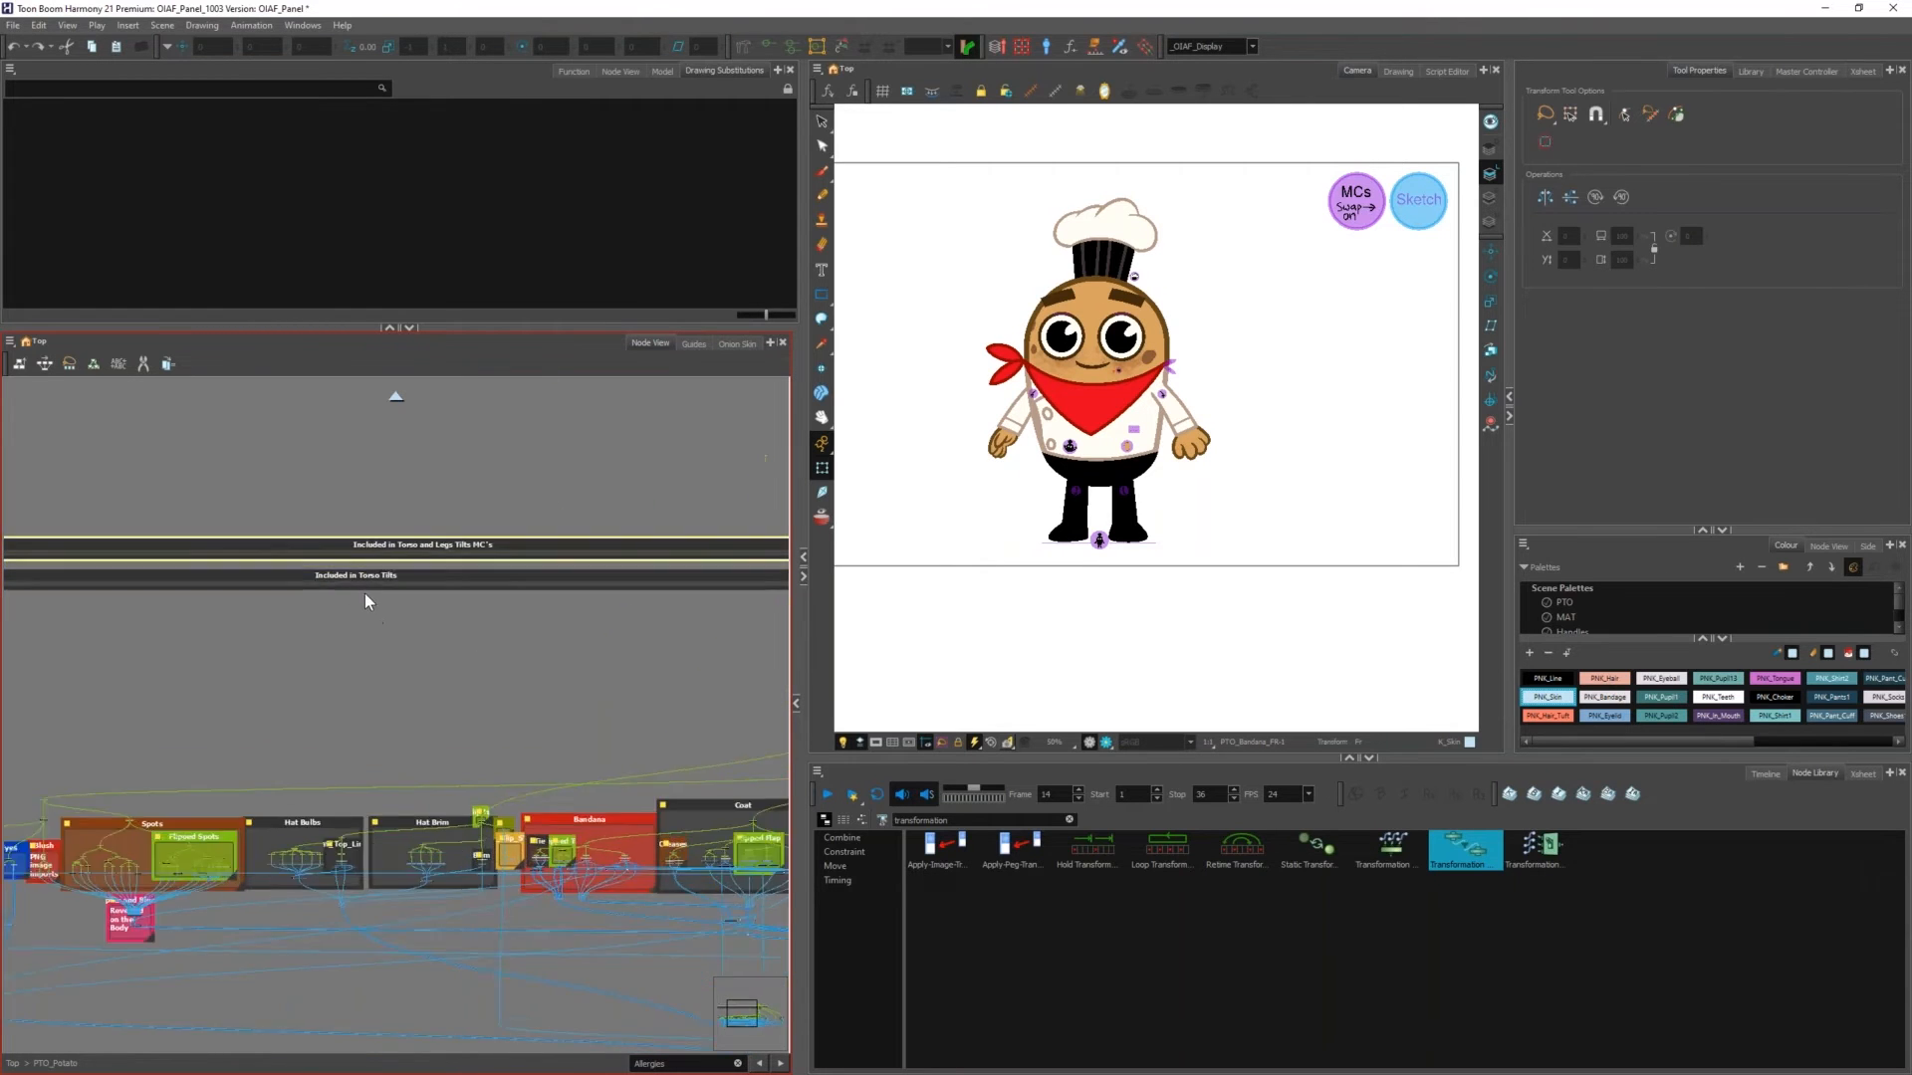
pyautogui.scroll(-3, 458, 593)
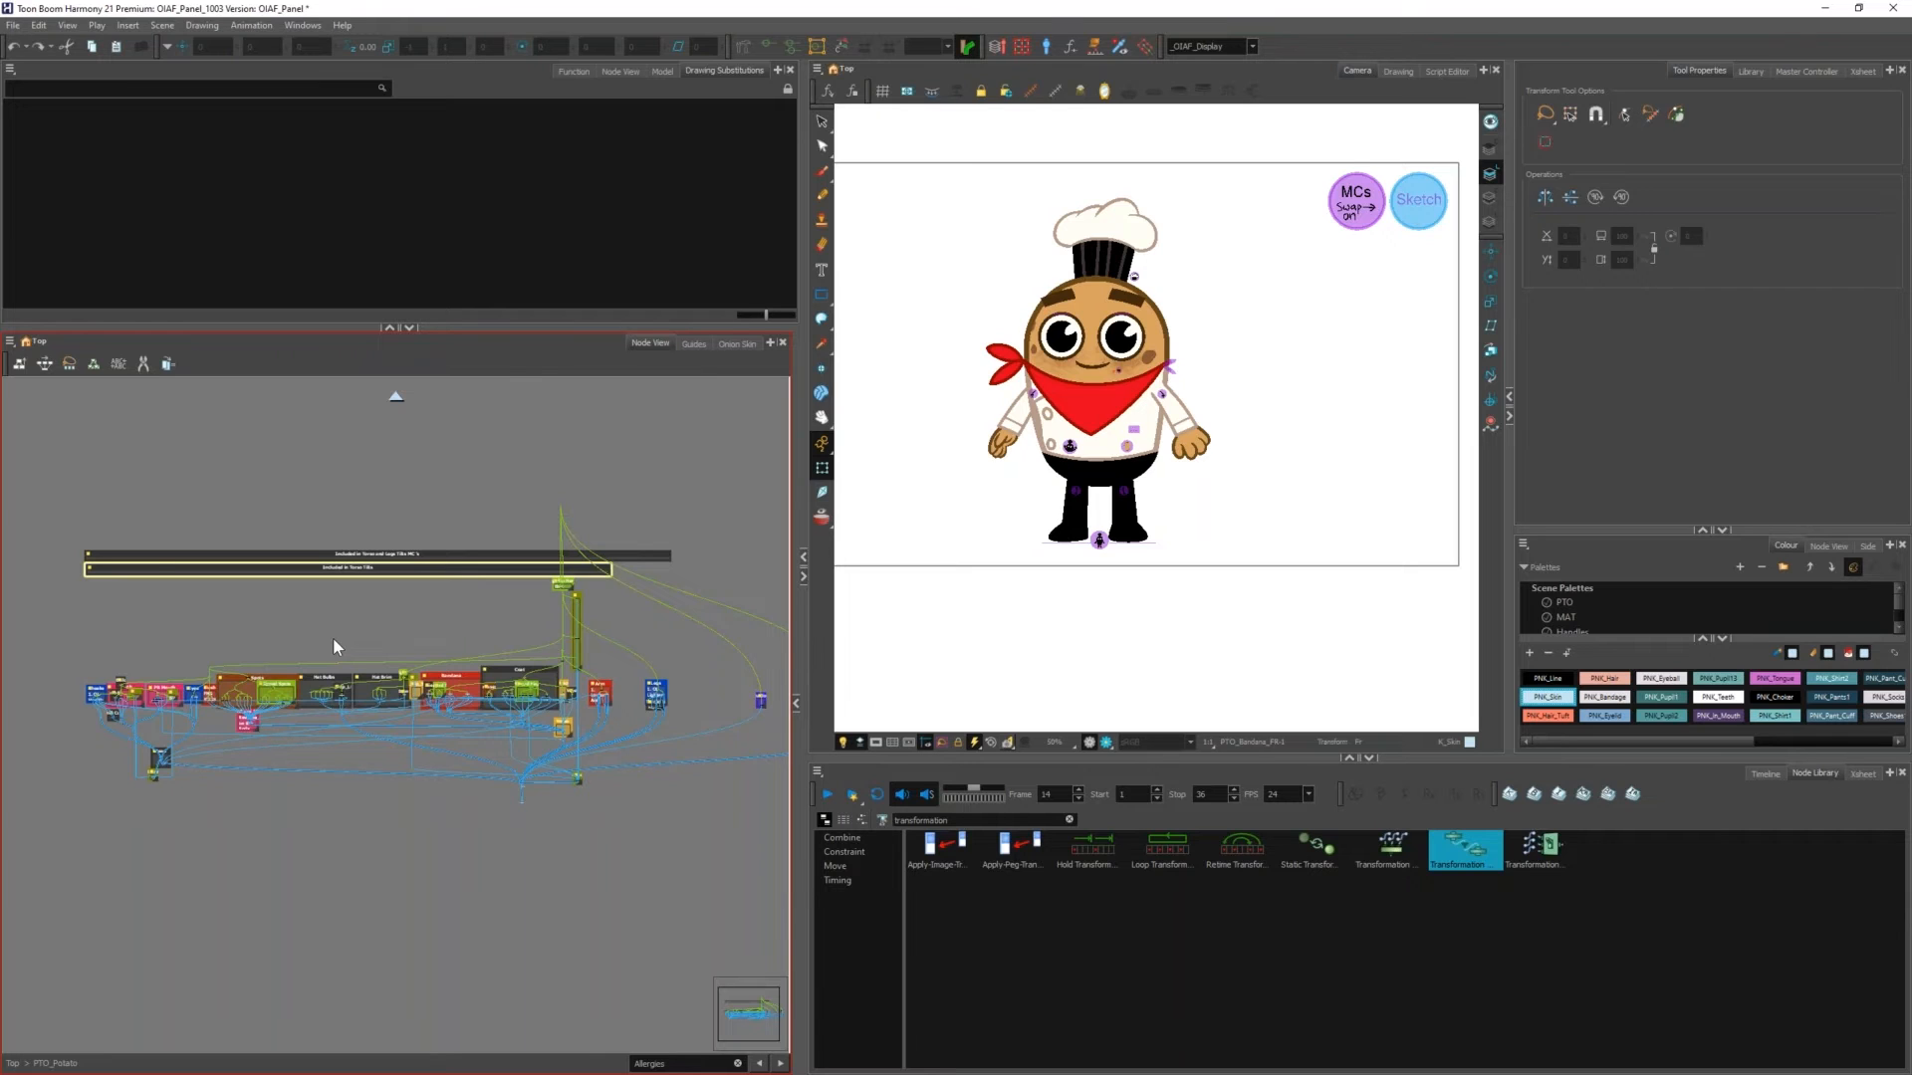
pyautogui.click(366, 515)
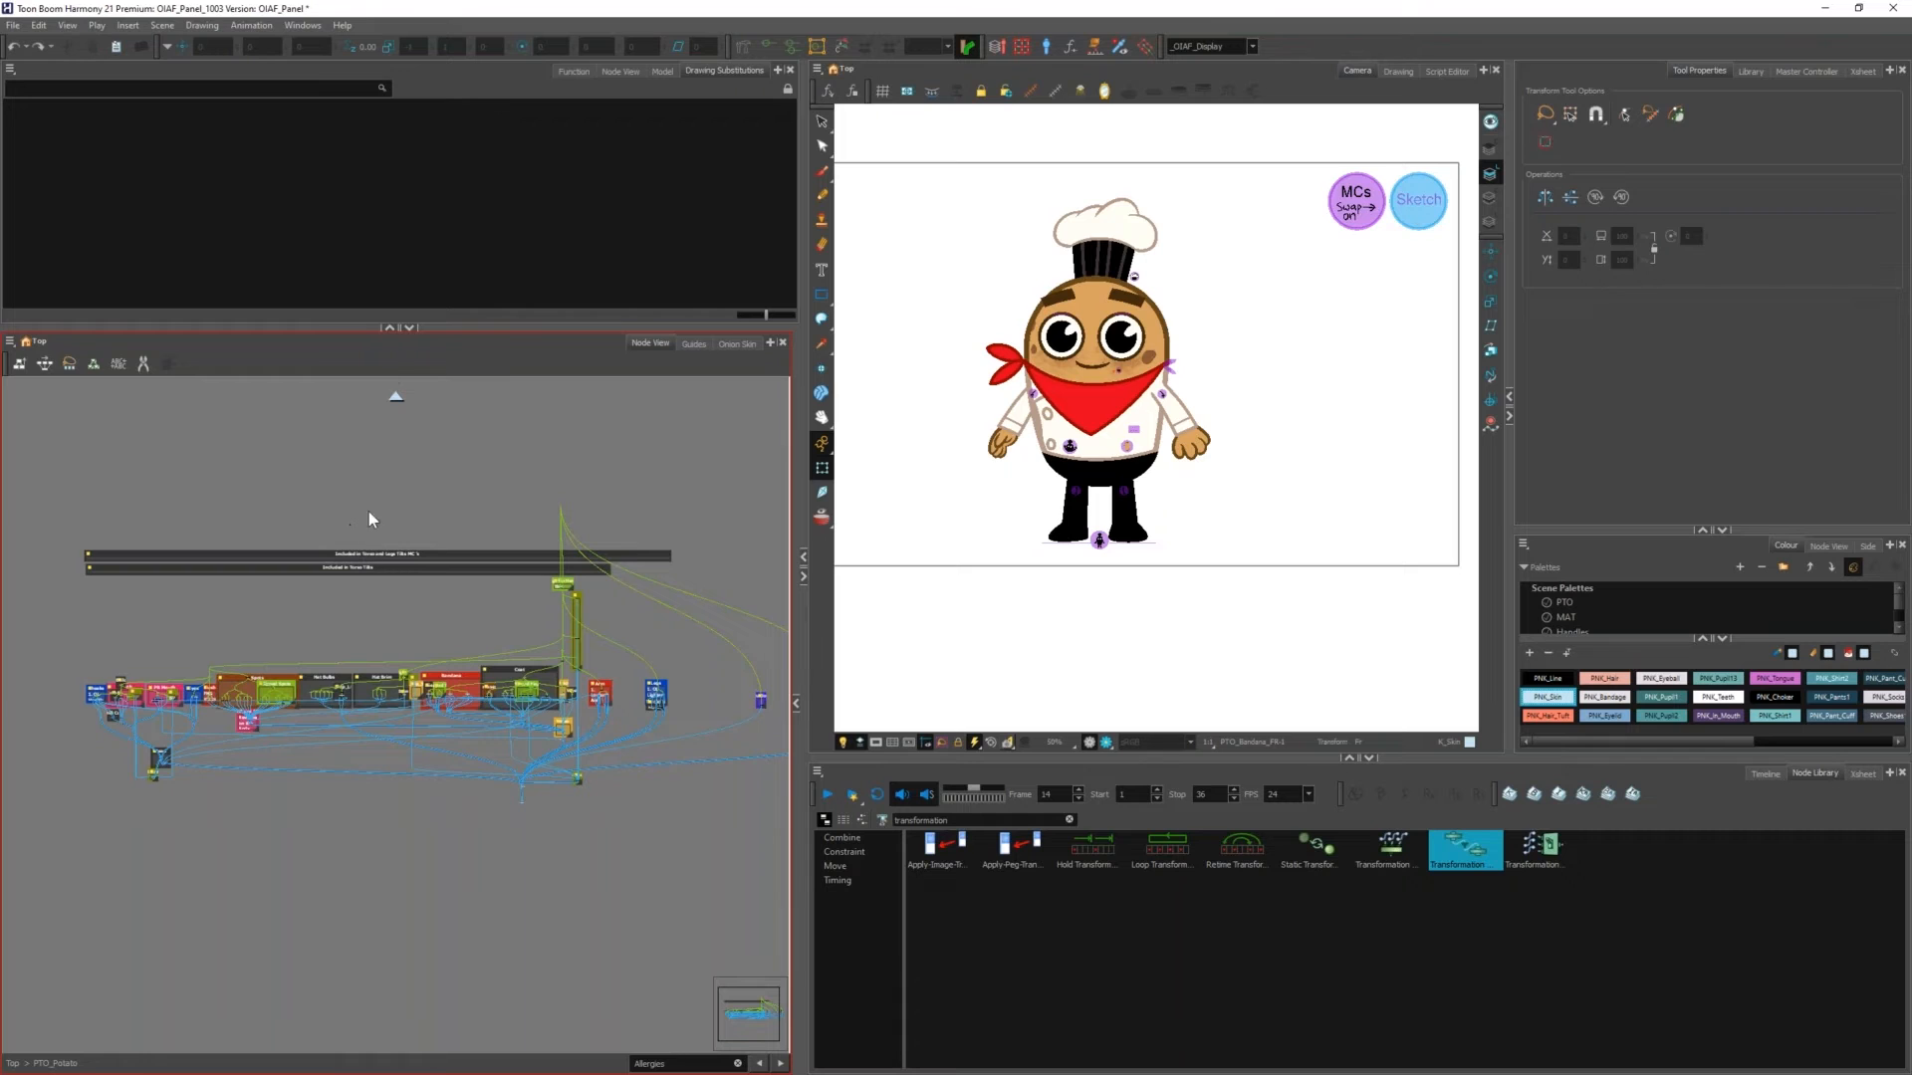
# Step: Leave the PTO_Potato group and connect the _OIAF_Display node to SHK_Shark_Composite in the Shark_V01 backdrop
pyautogui.click(395, 395)
pyautogui.scroll(-3, 472, 524)
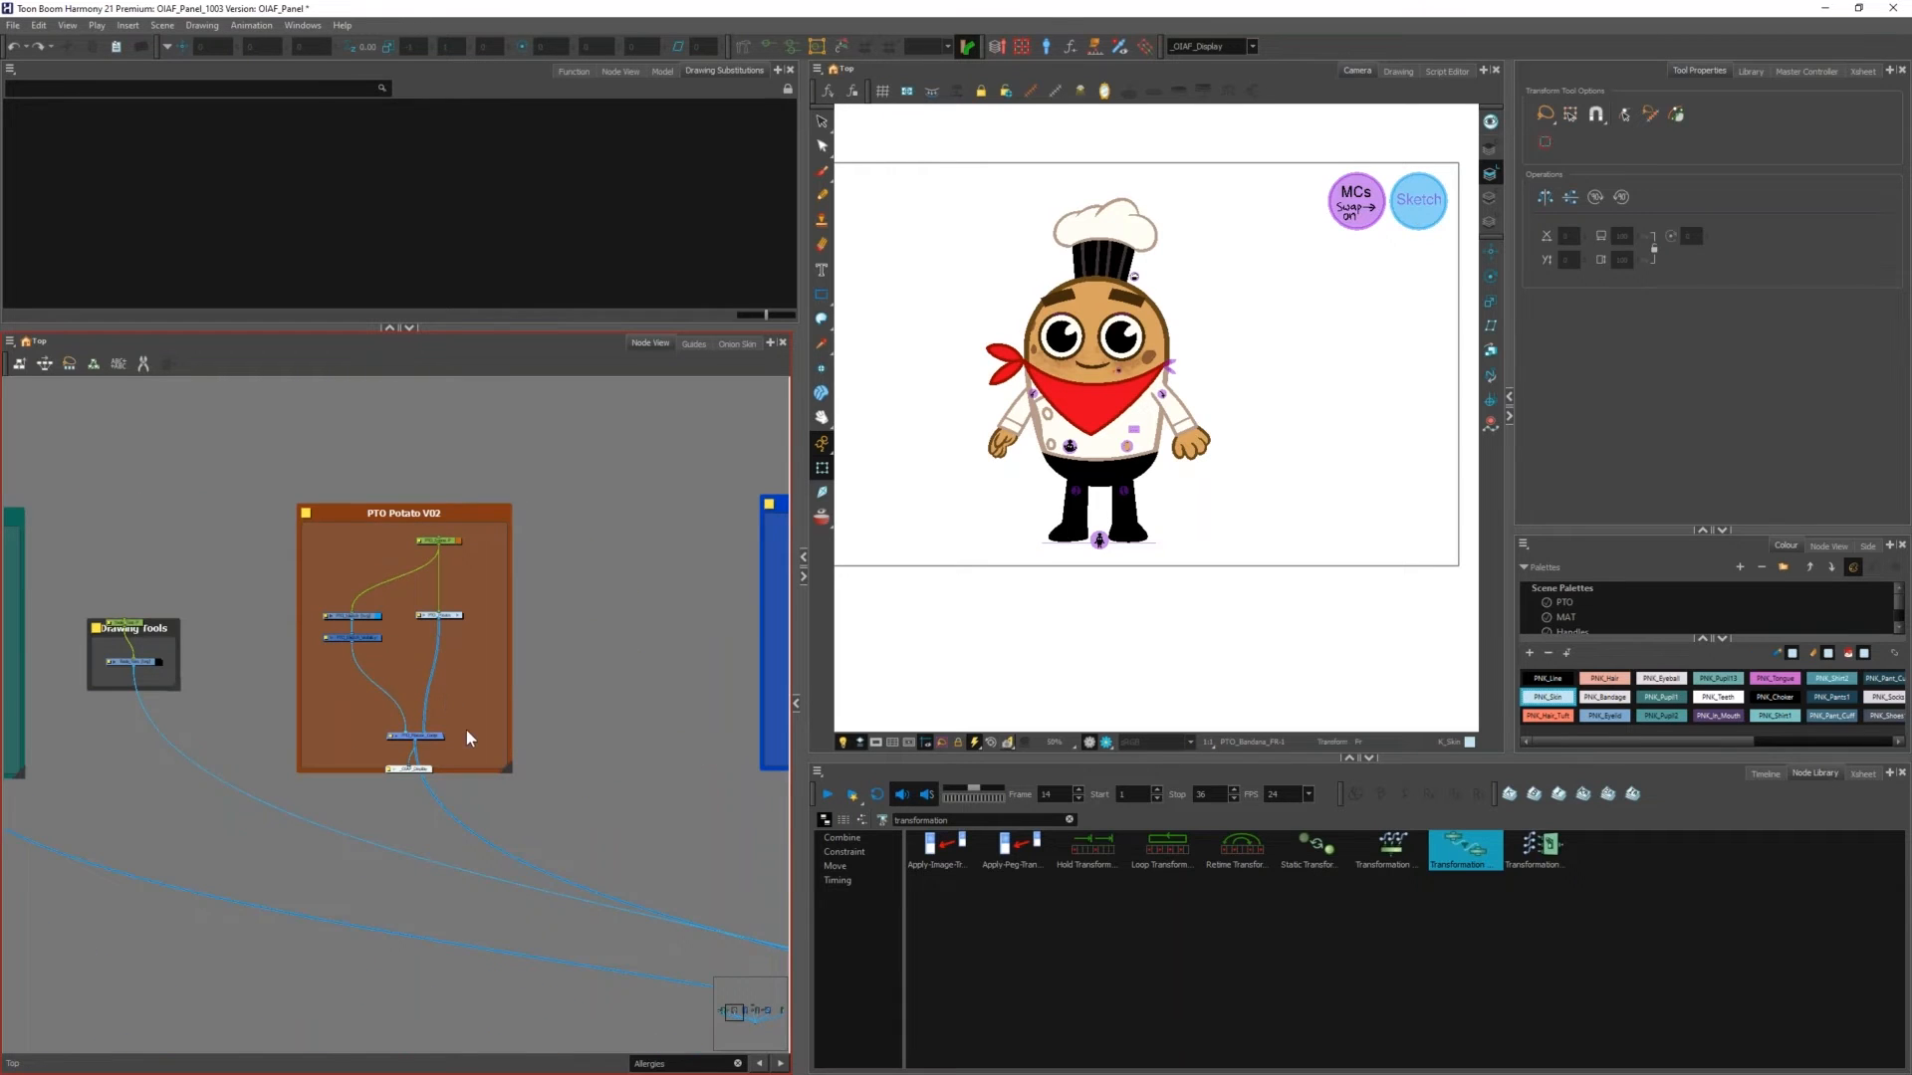
pyautogui.scroll(2, 436, 773)
pyautogui.moveTo(415, 767); pyautogui.dragTo(354, 637)
pyautogui.scroll(-5, 383, 625)
pyautogui.moveTo(269, 658); pyautogui.dragTo(681, 682)
pyautogui.scroll(4, 602, 646)
pyautogui.click(657, 622)
pyautogui.press('a')
pyautogui.scroll(-1, 488, 671)
pyautogui.moveTo(487, 671); pyautogui.dragTo(576, 722)
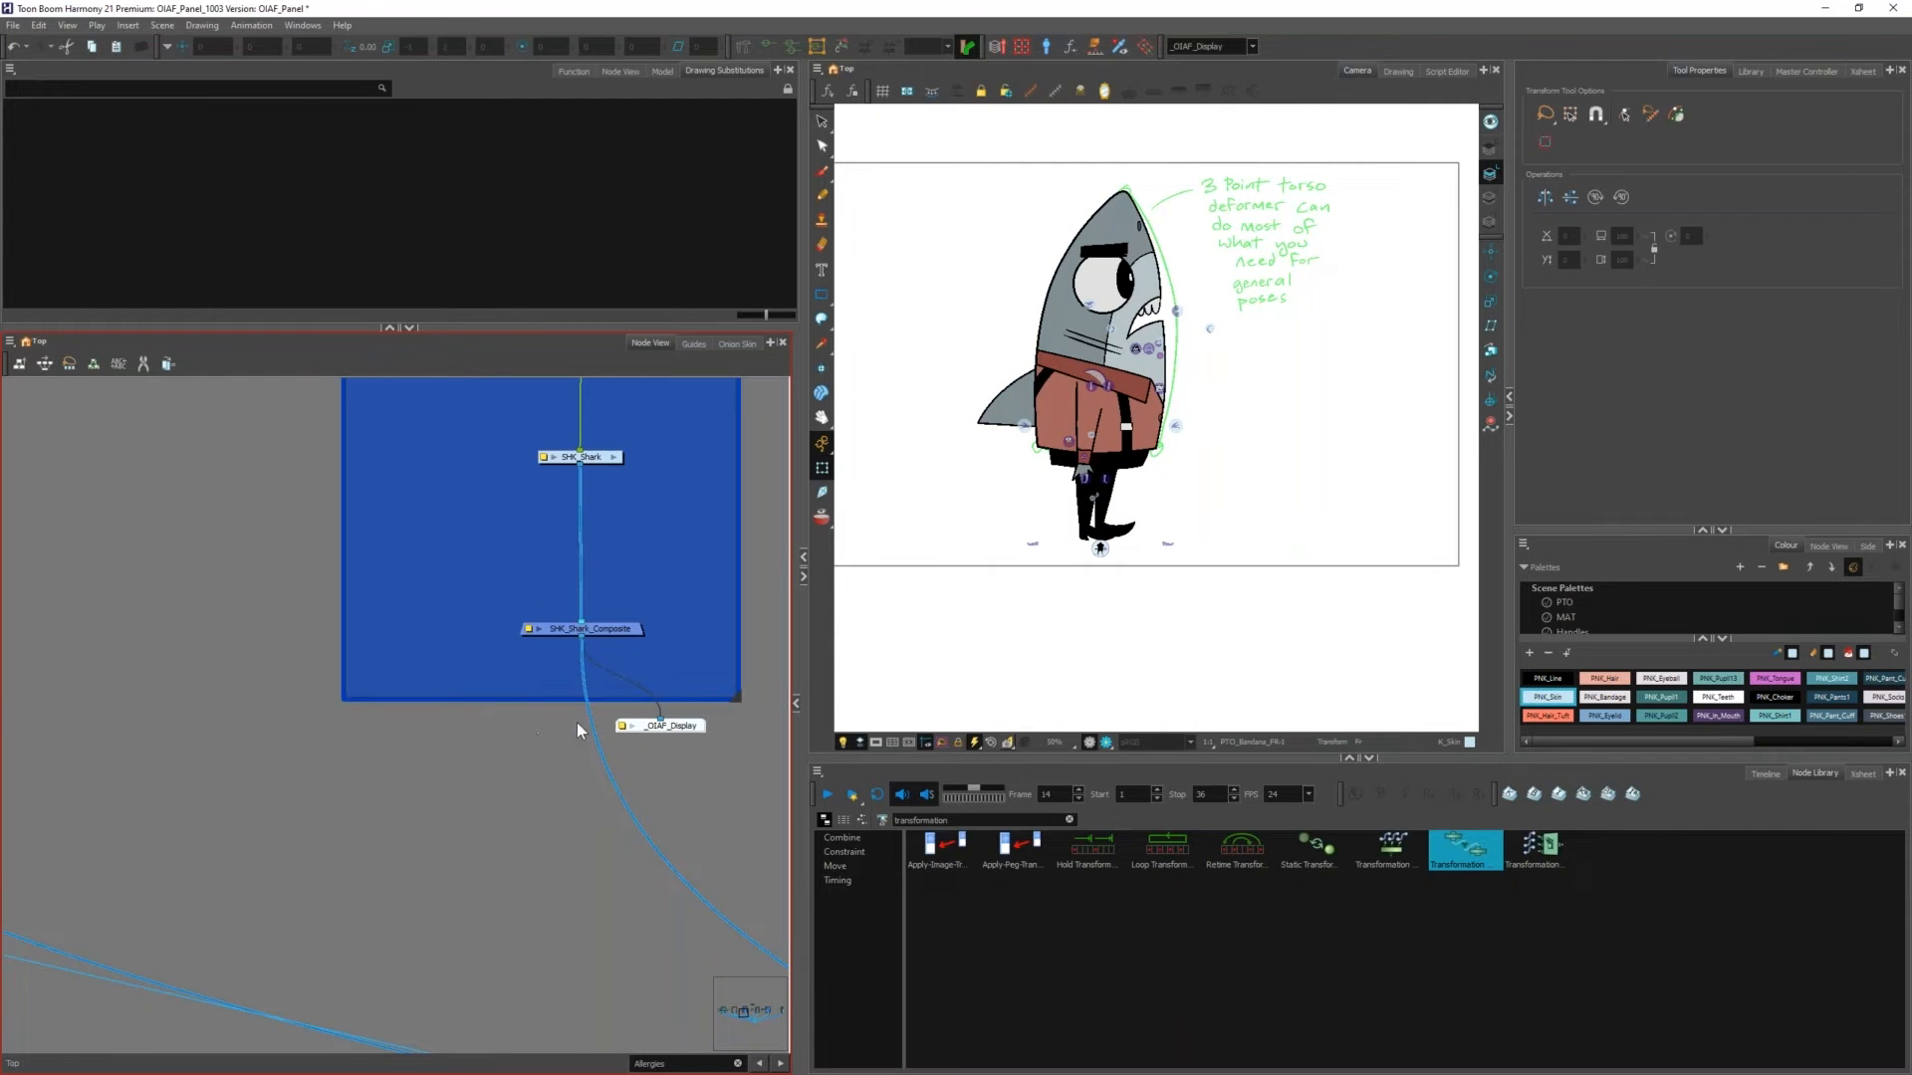
# Step: Show the timeline and scrub through the shark's first frames to compare its turnaround poses
pyautogui.click(1755, 773)
pyautogui.click(1194, 816)
pyautogui.moveTo(1194, 816); pyautogui.dragTo(1187, 817)
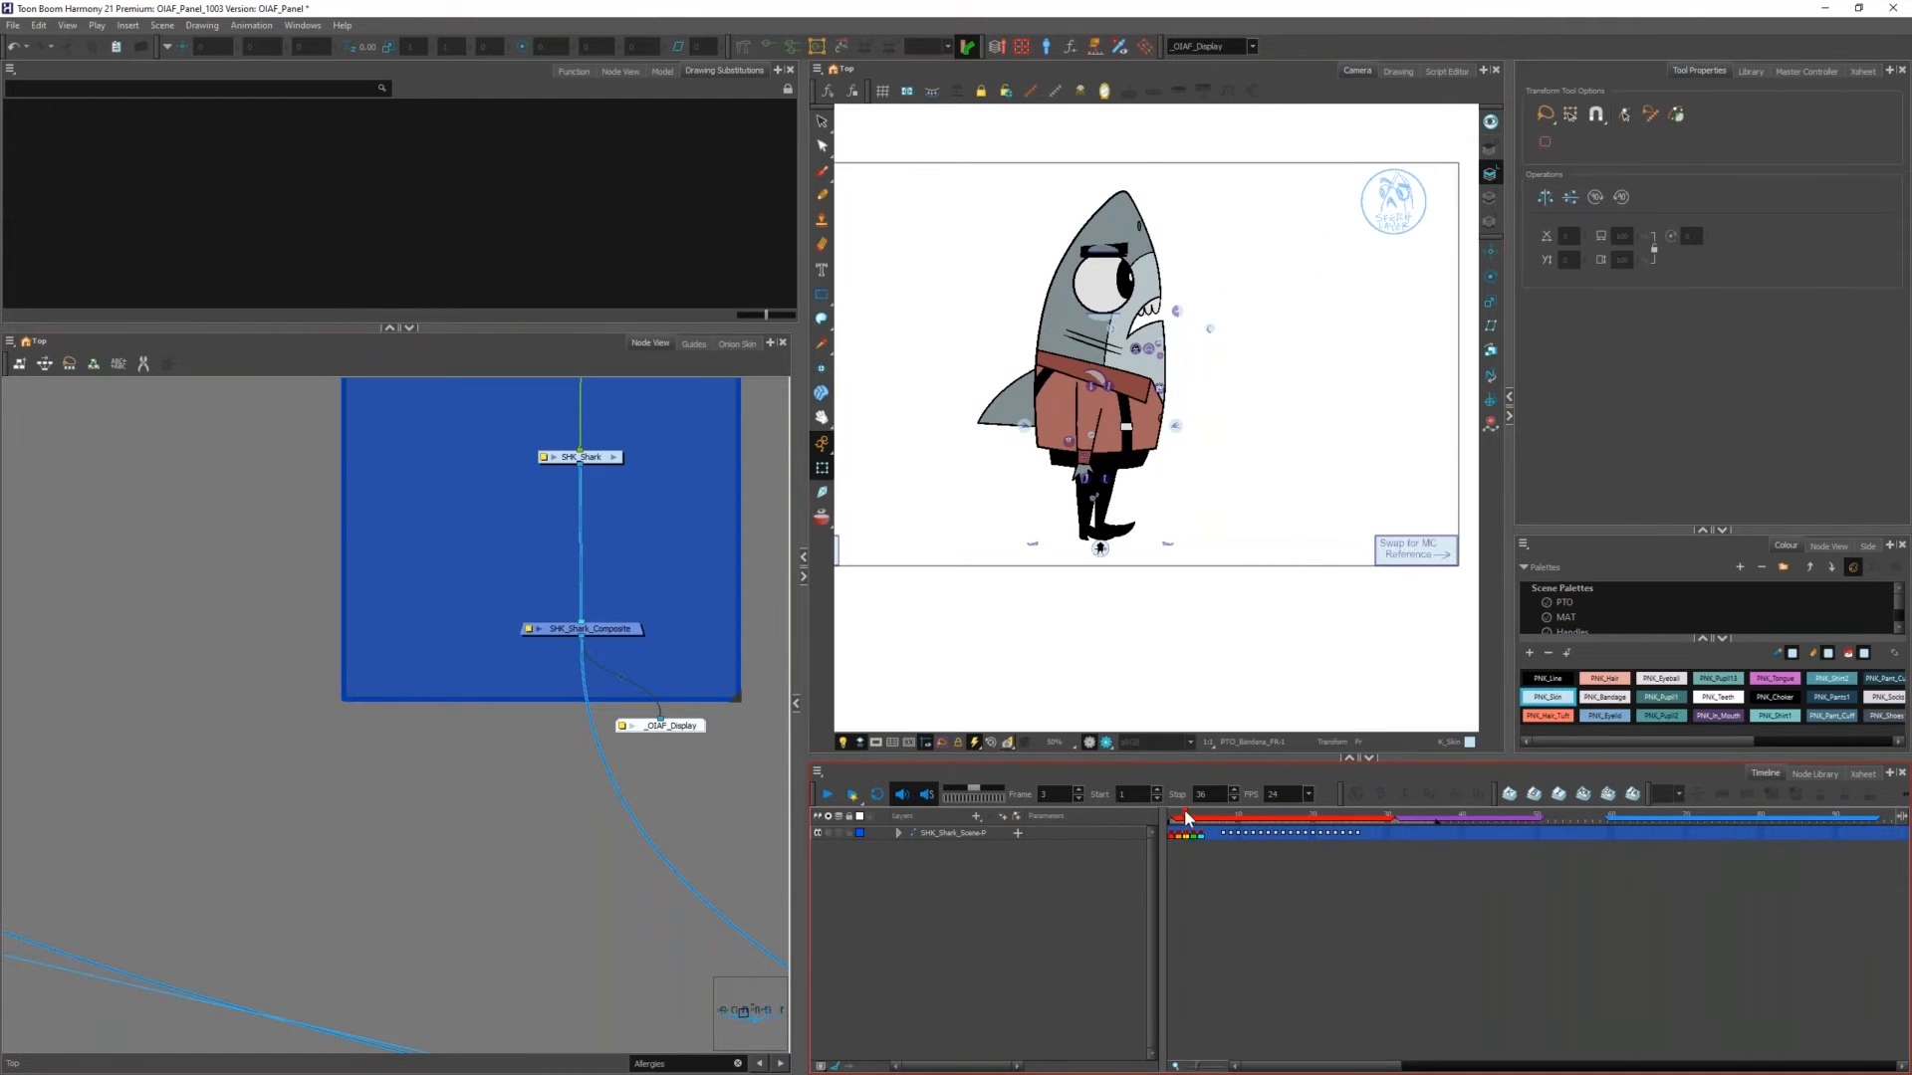
pyautogui.click(1191, 808)
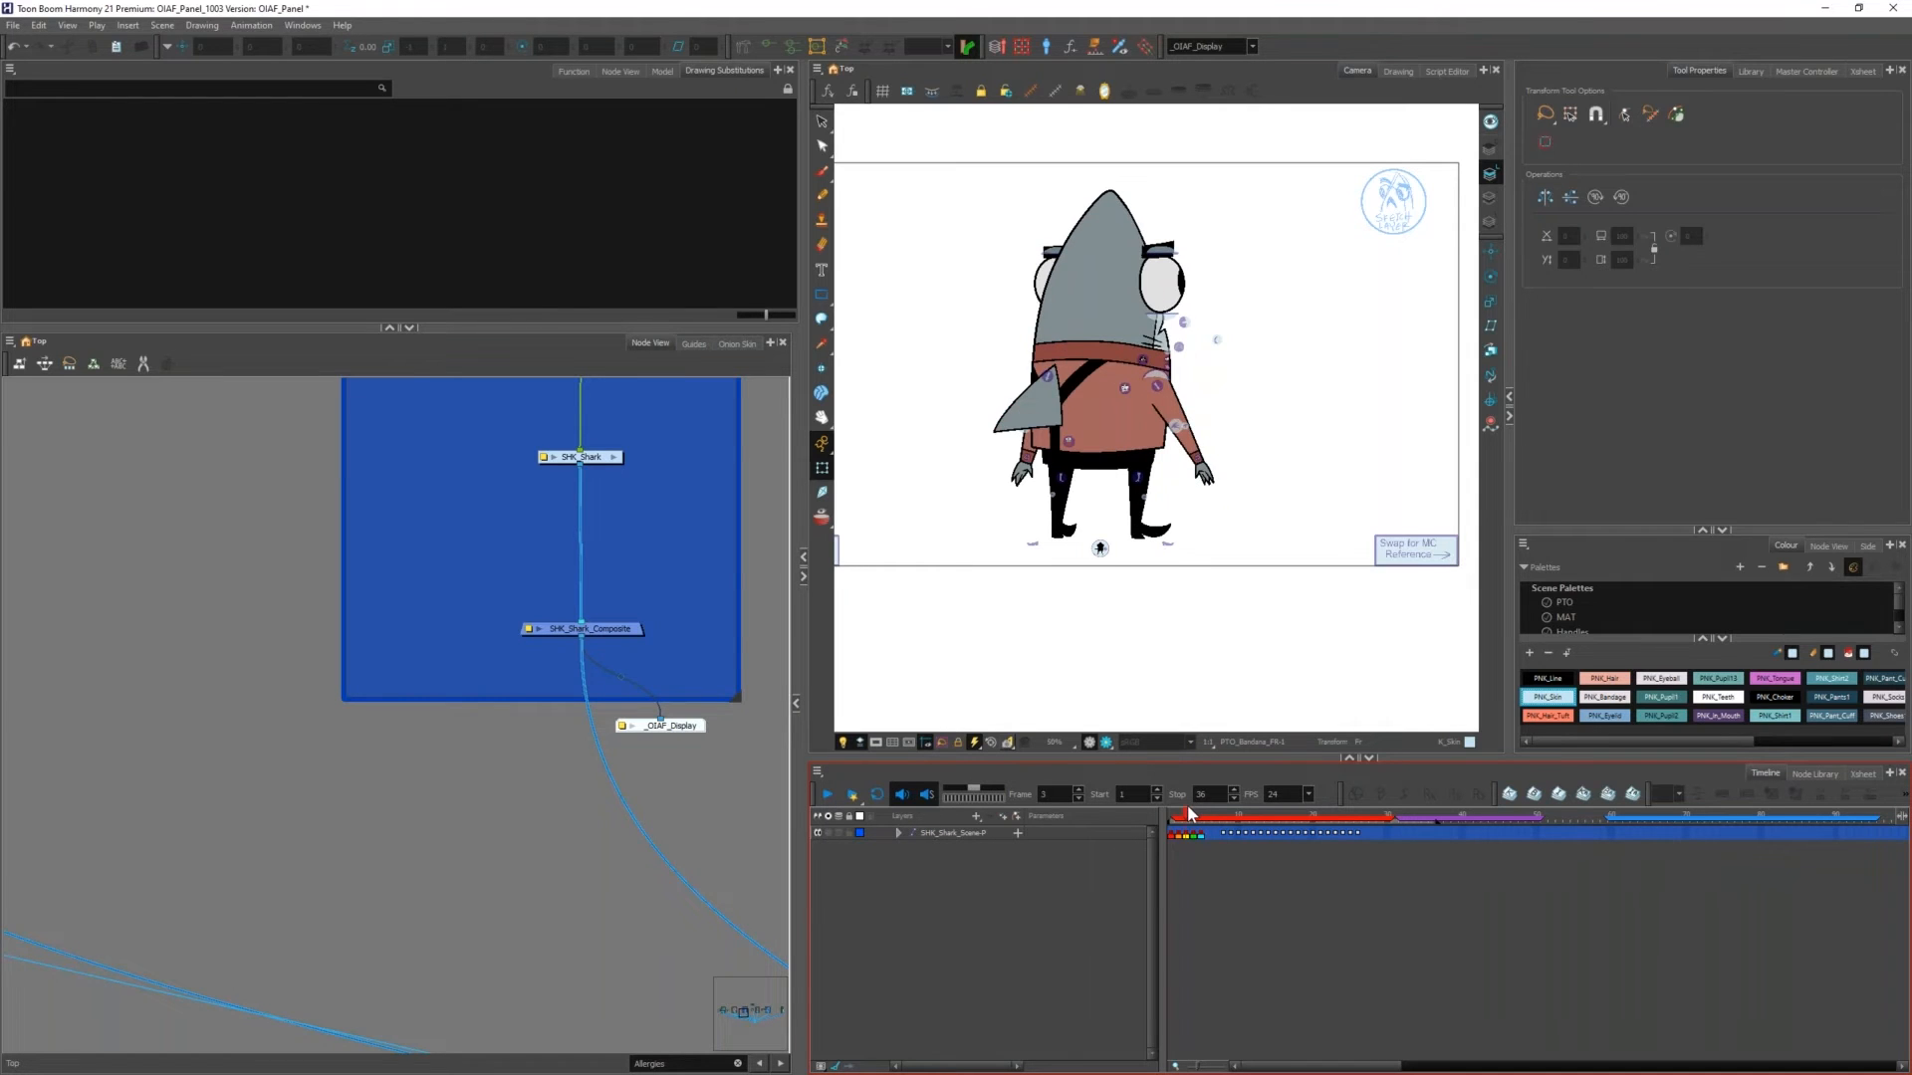
pyautogui.click(1183, 806)
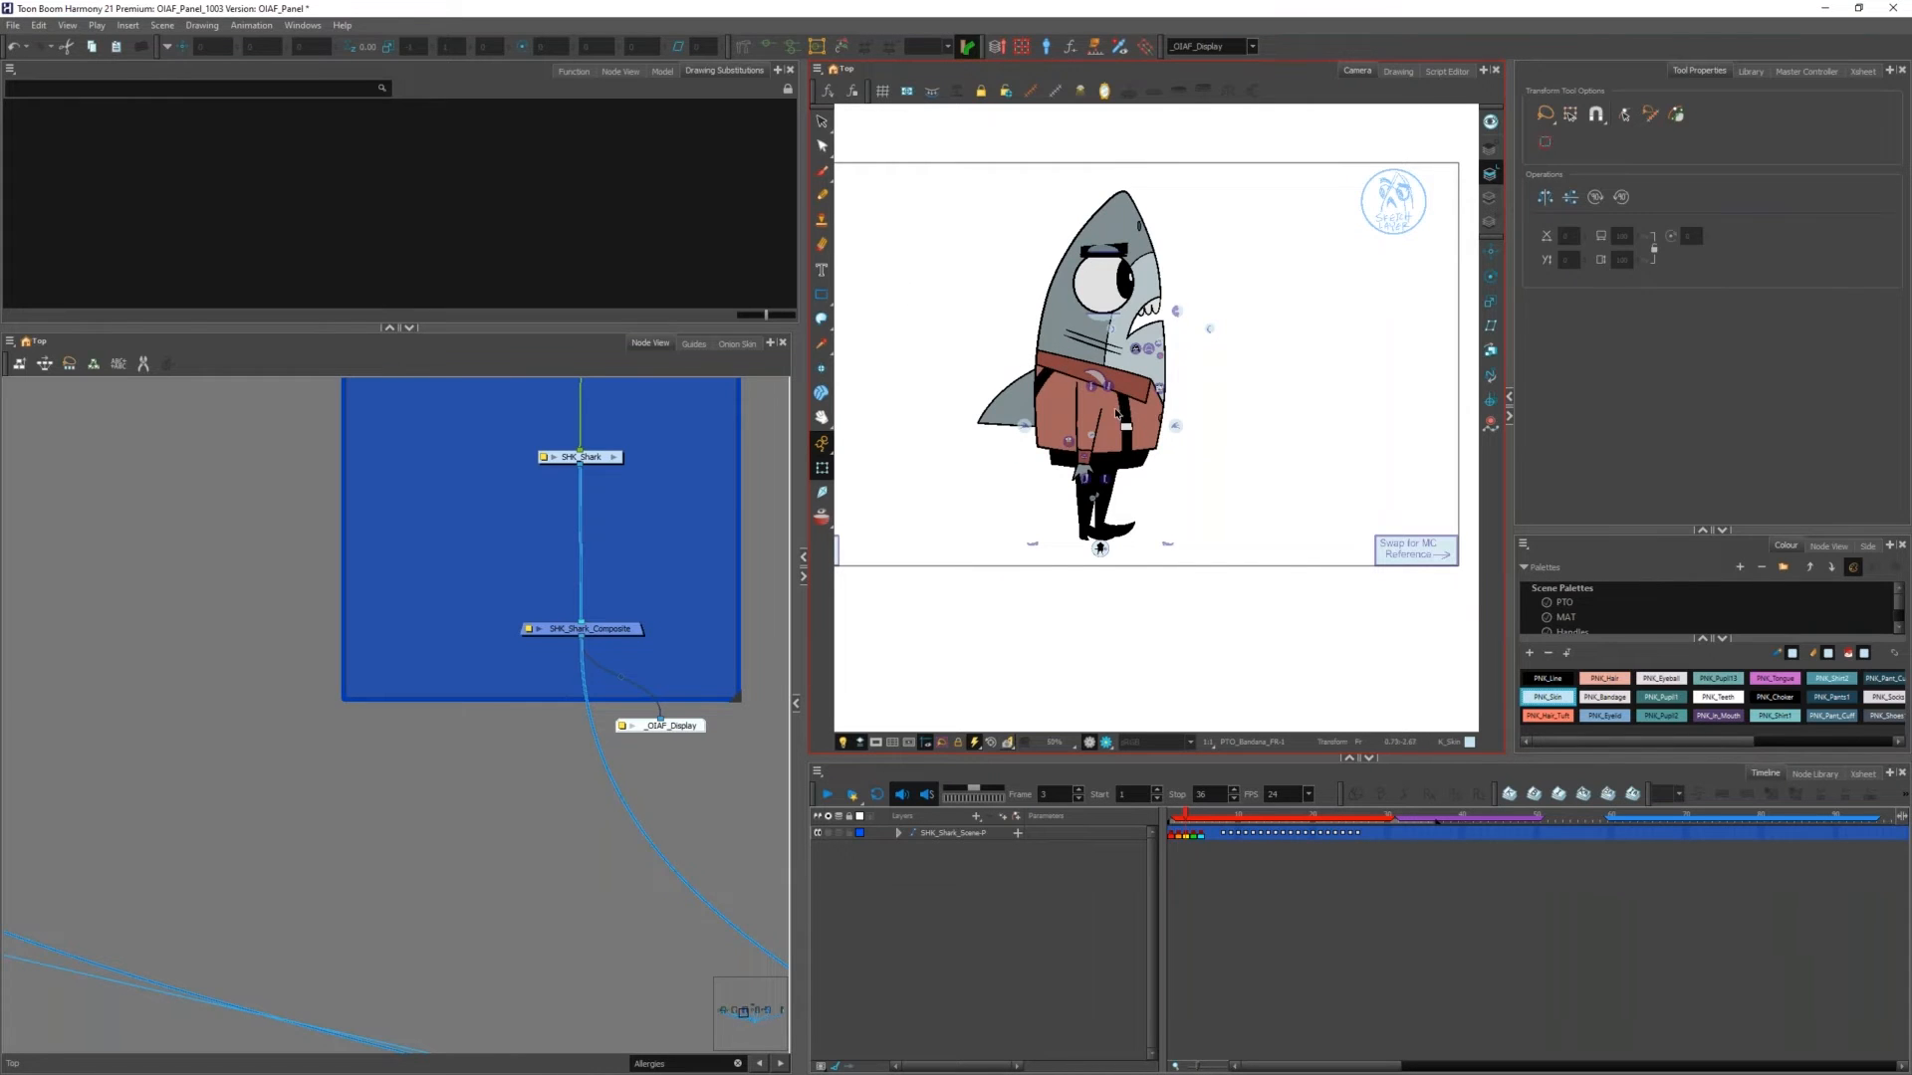
# Step: Try moving the shark's torso drawing and its parent peg away from the body, and undo the moves
pyautogui.scroll(2, 1116, 414)
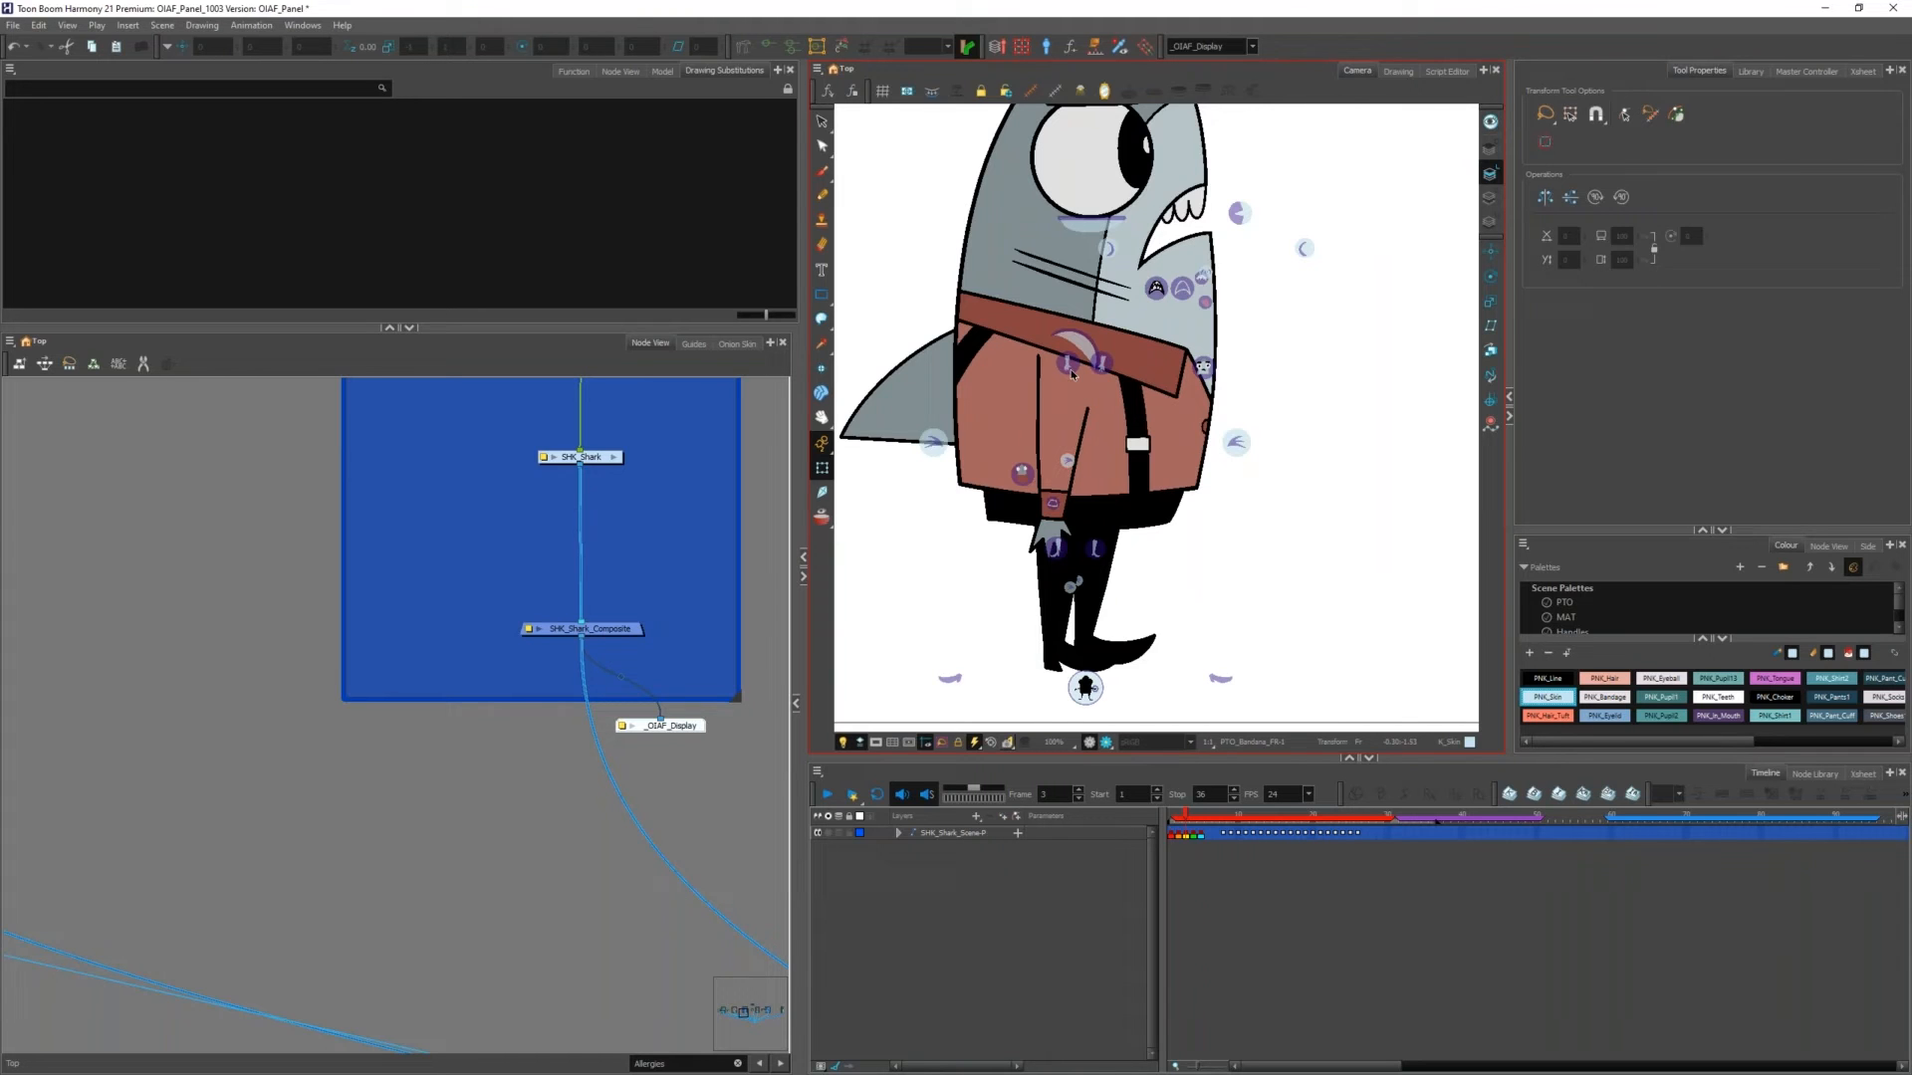
pyautogui.click(1003, 399)
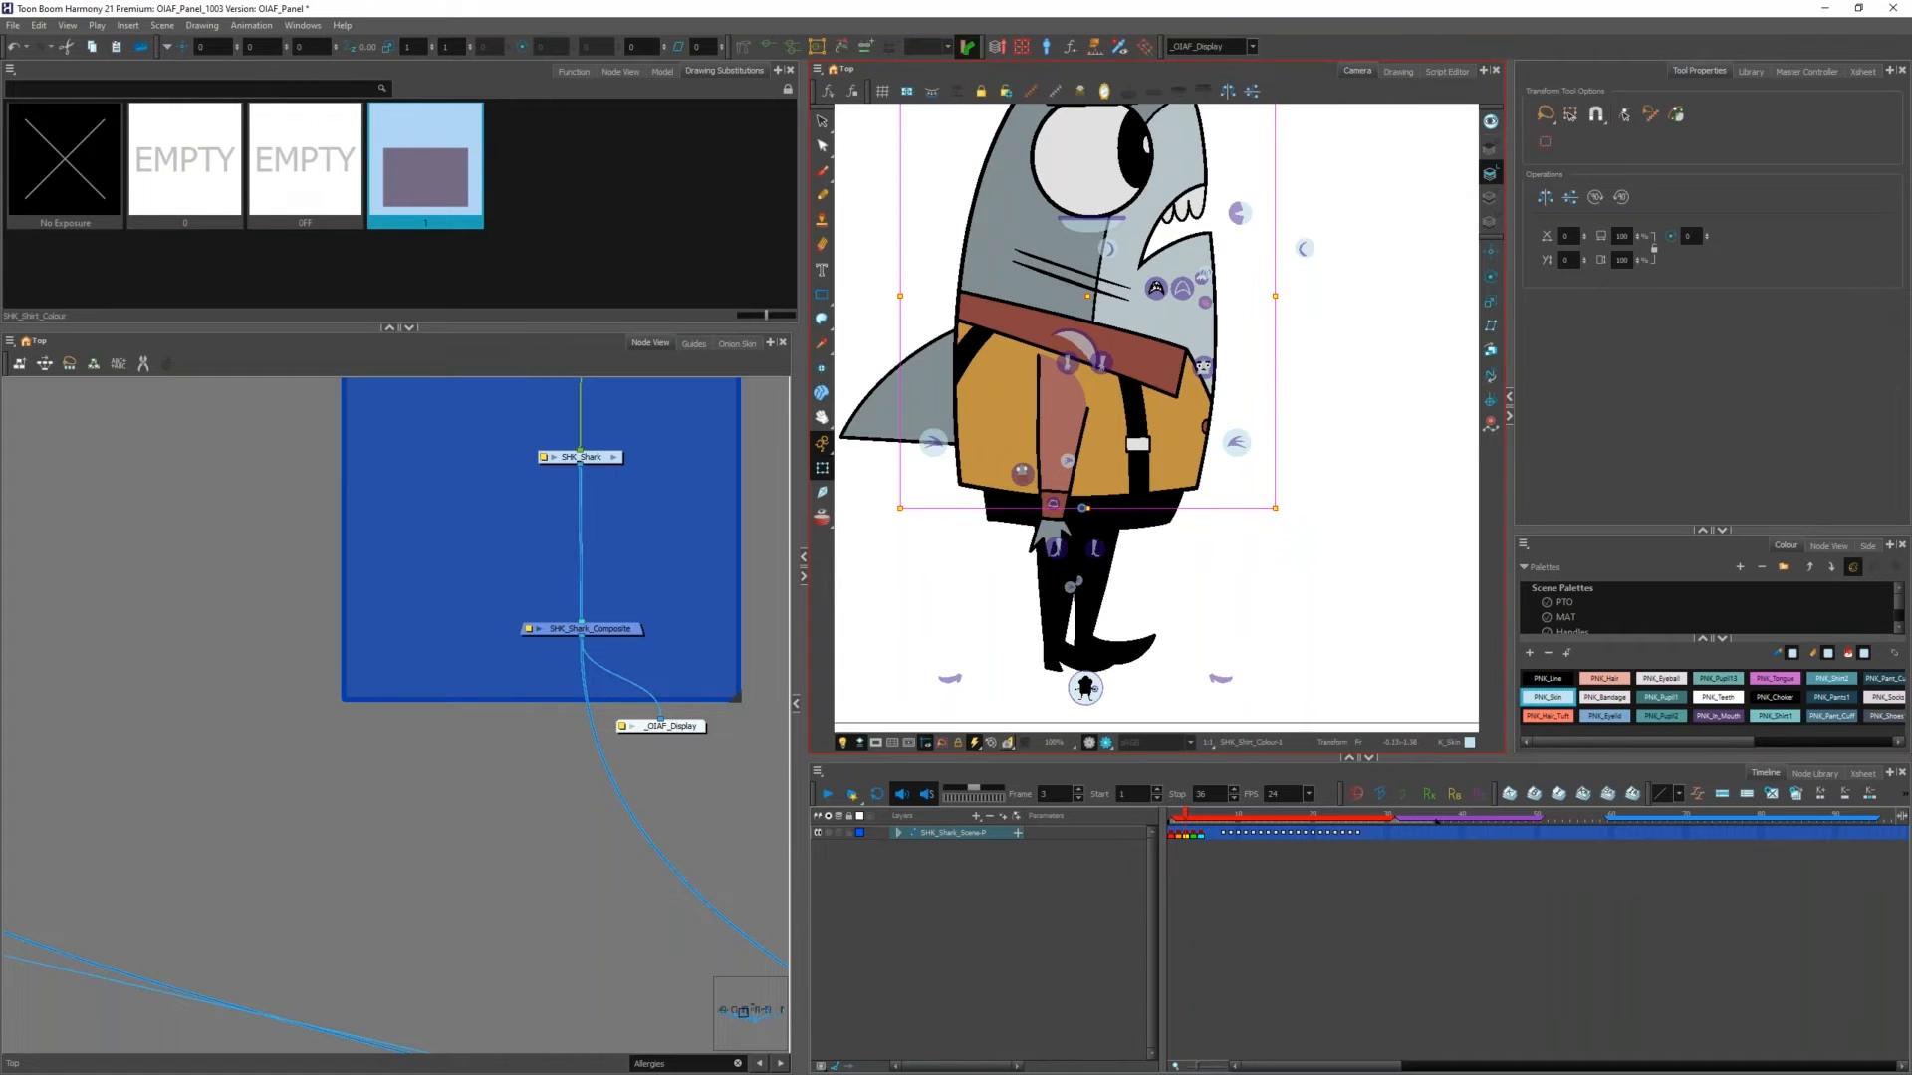
pyautogui.moveTo(1020, 406); pyautogui.dragTo(1336, 408)
pyautogui.hotkey('ctrl', 'z')
pyautogui.press('b')
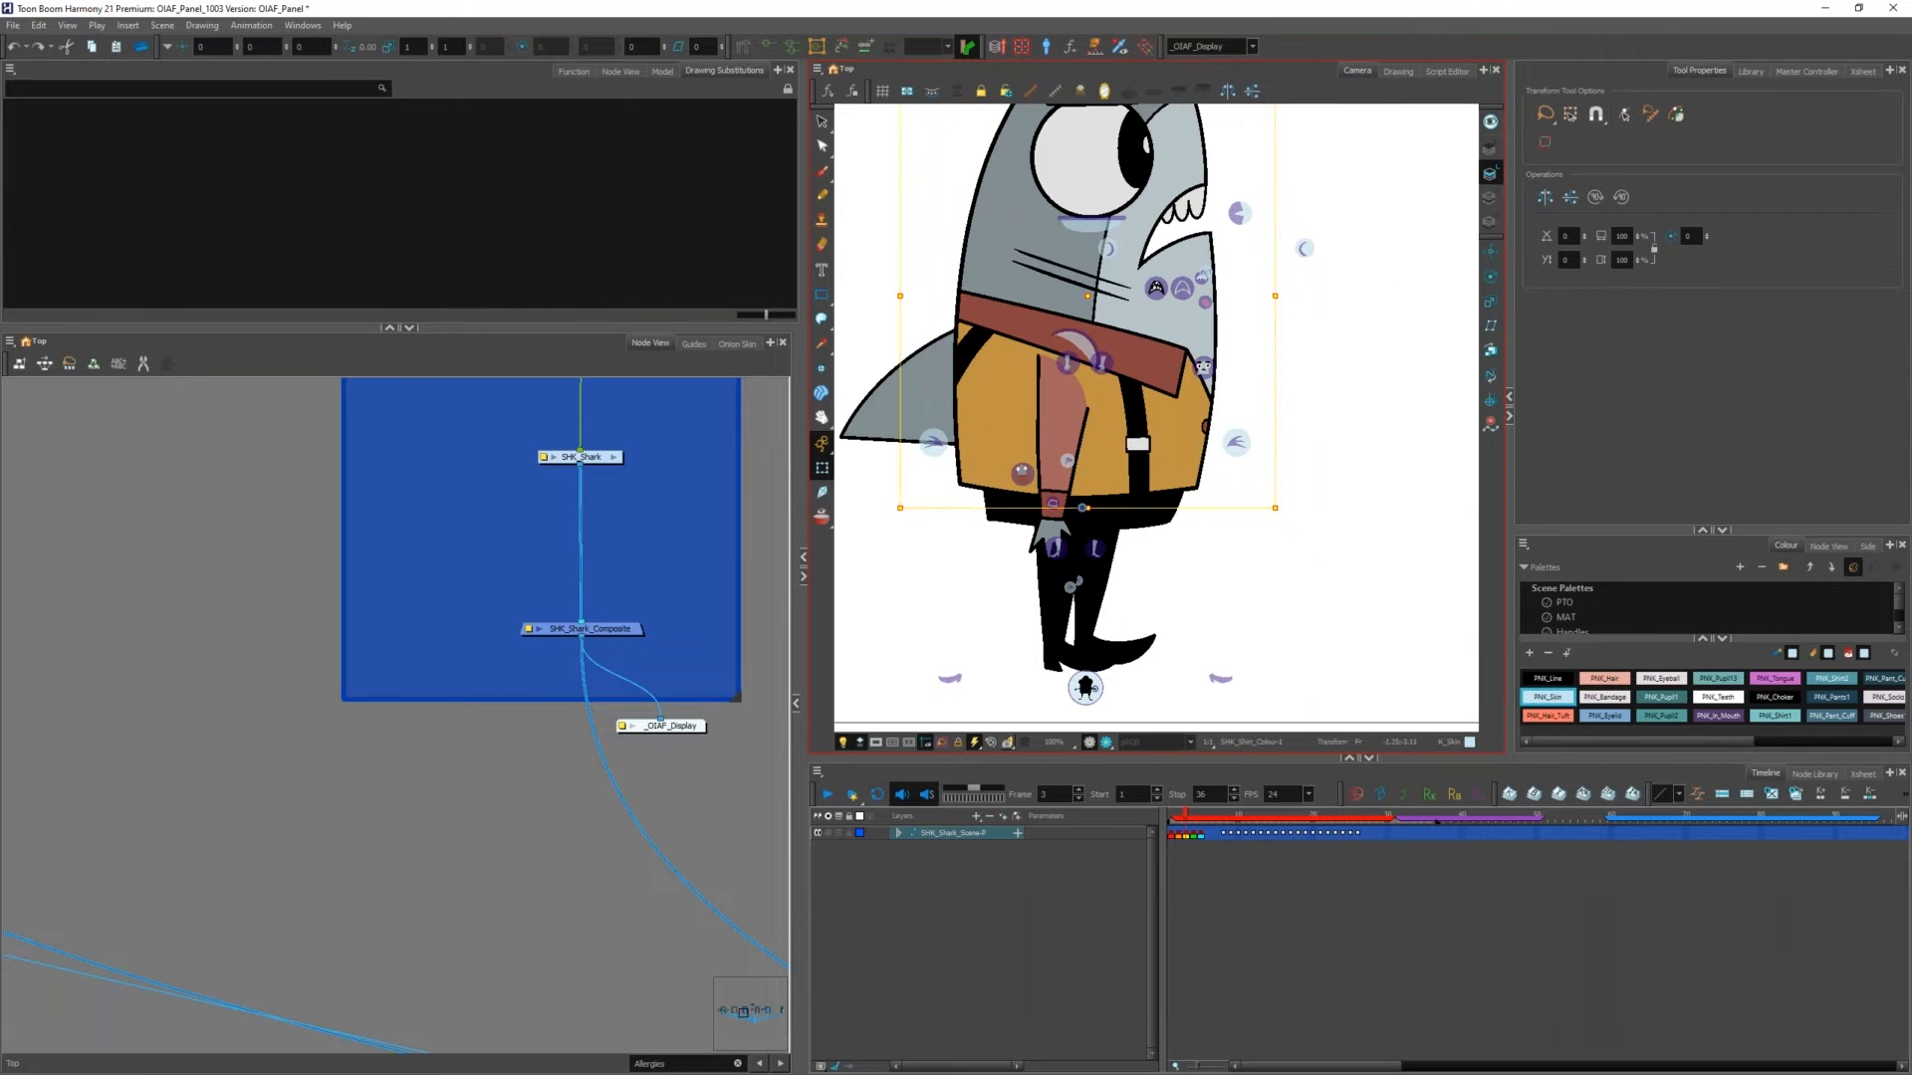
pyautogui.press('b')
pyautogui.moveTo(1087, 417); pyautogui.dragTo(1350, 424)
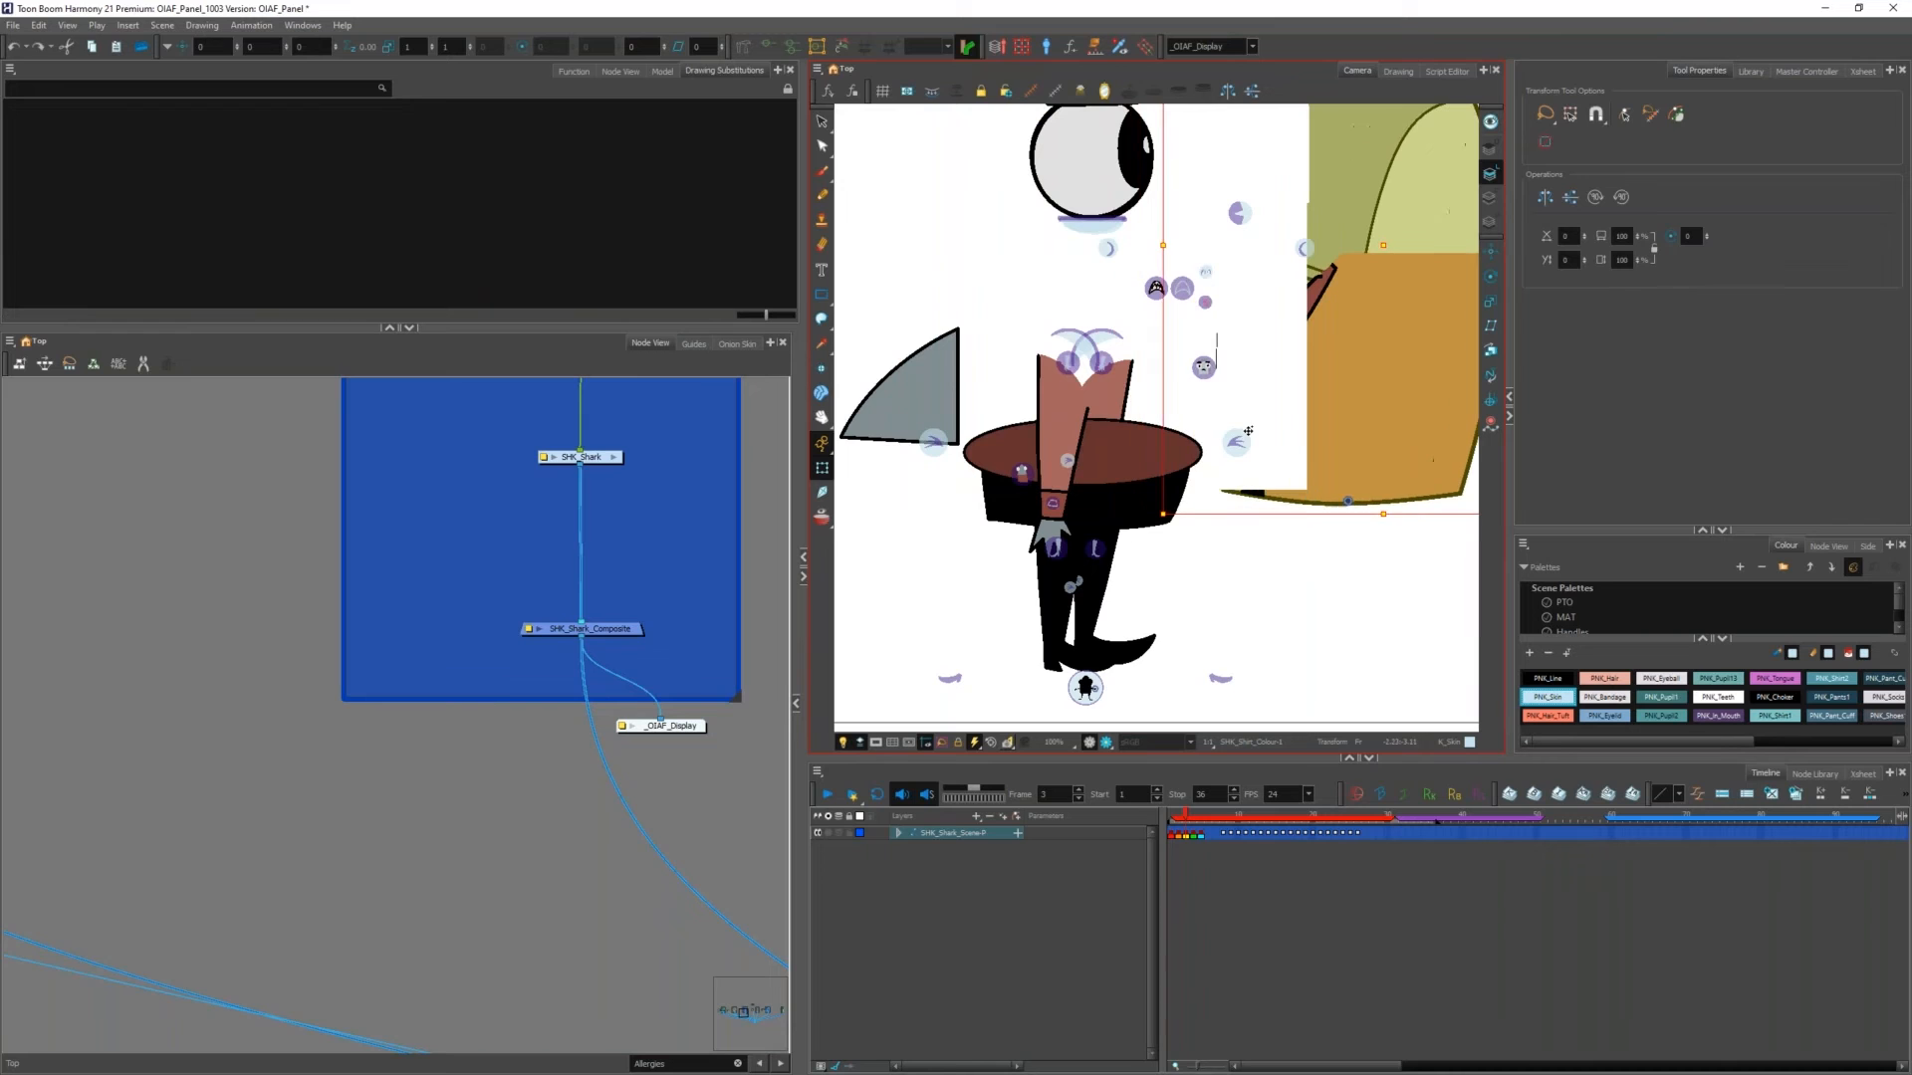
pyautogui.click(1110, 368)
pyautogui.press('b')
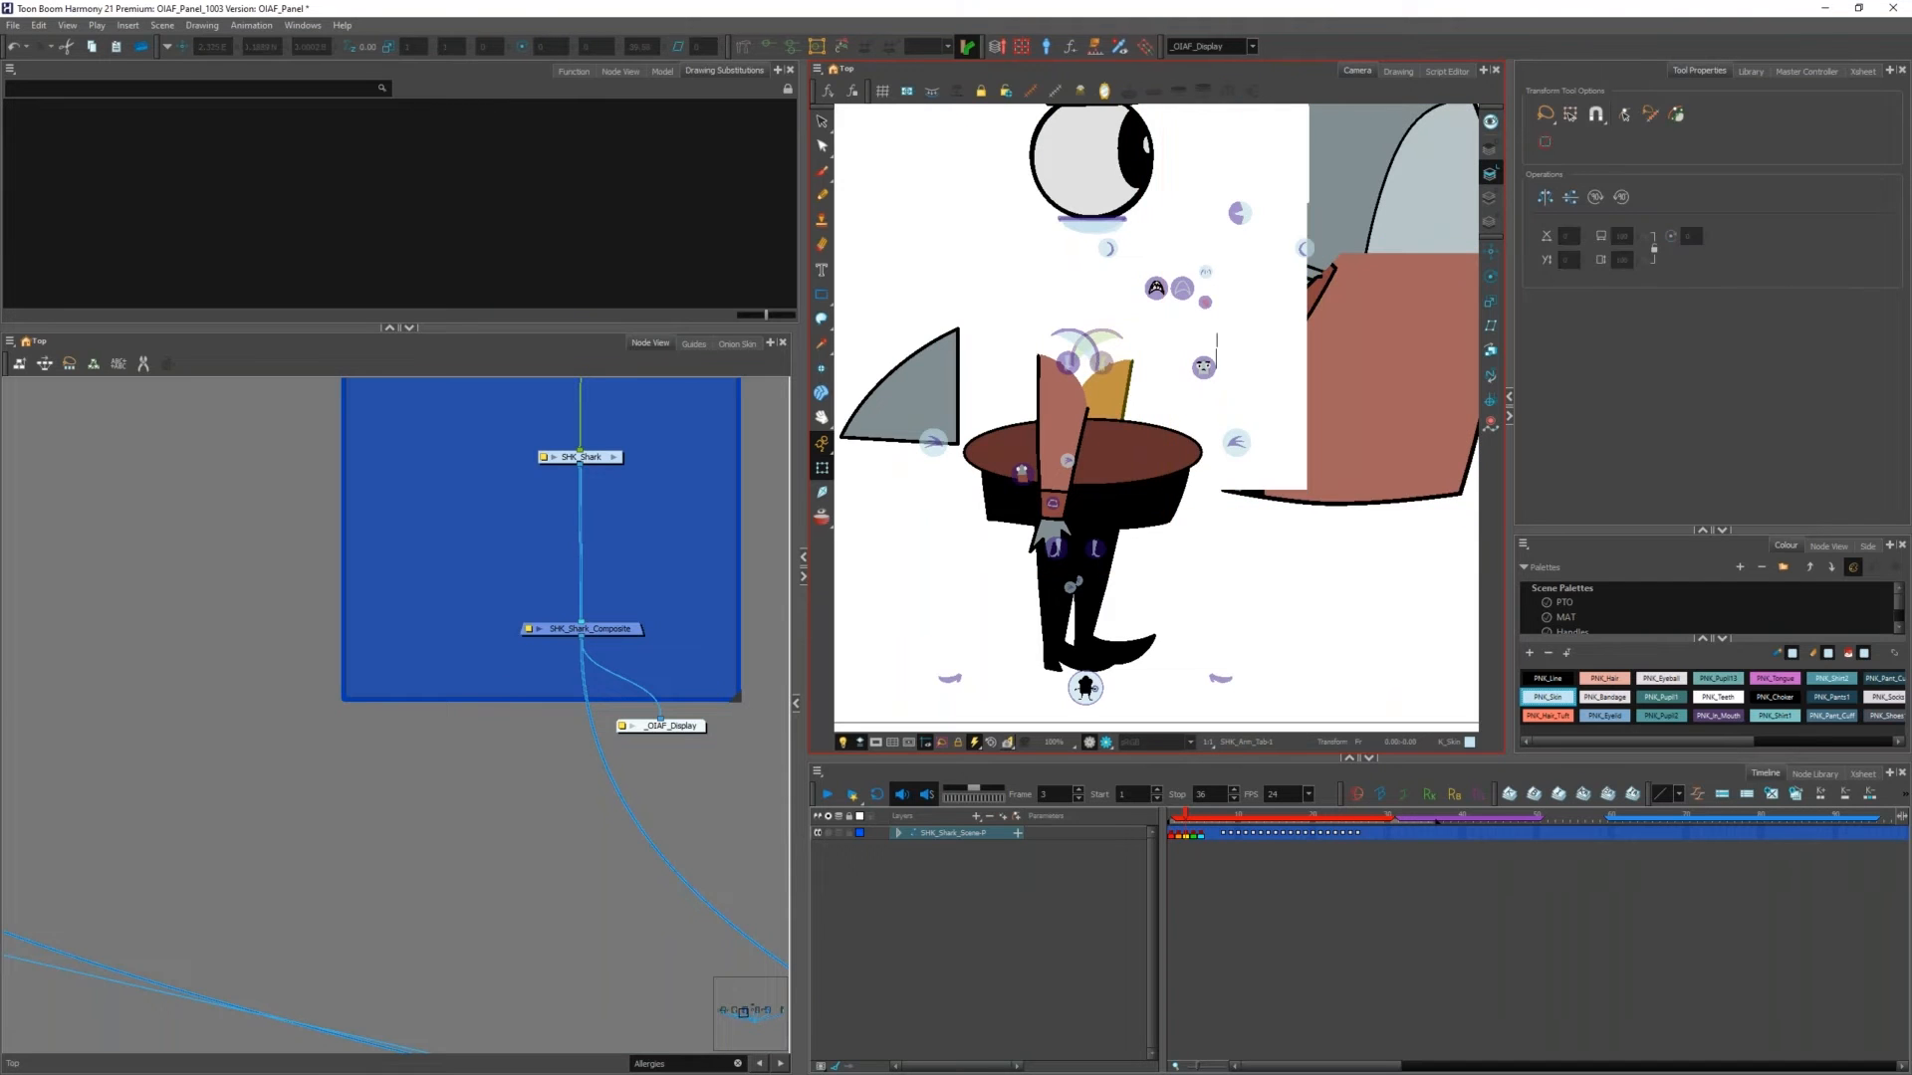
pyautogui.hotkey('ctrl', 'z')
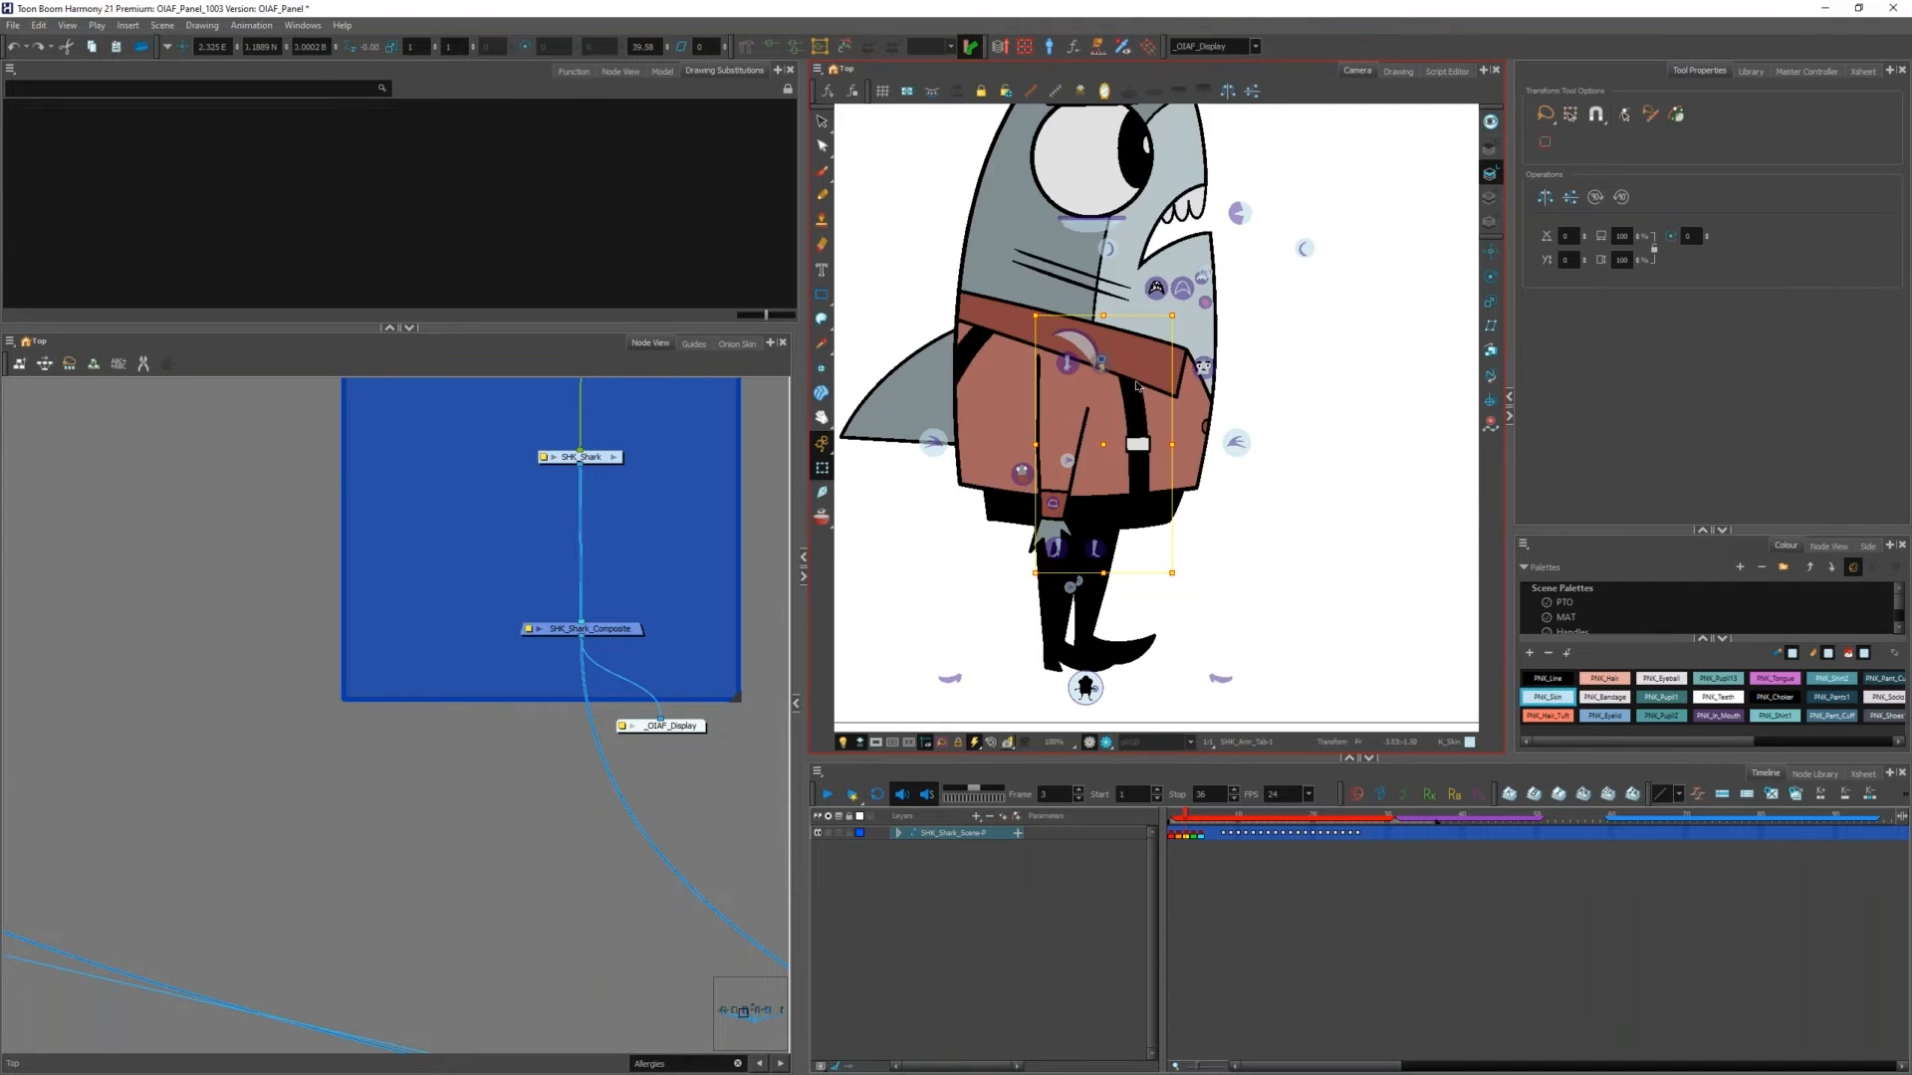
# Step: Try moving the shark's far arm twice with its peg, undoing each move
pyautogui.moveTo(1173, 388)
pyautogui.mouseDown()
pyautogui.moveTo(1377, 403)
pyautogui.moveTo(1426, 383)
pyautogui.mouseUp()
pyautogui.hotkey('ctrl', 'z')
pyautogui.moveTo(1126, 474); pyautogui.dragTo(1289, 384)
pyautogui.hotkey('ctrl', 'z')
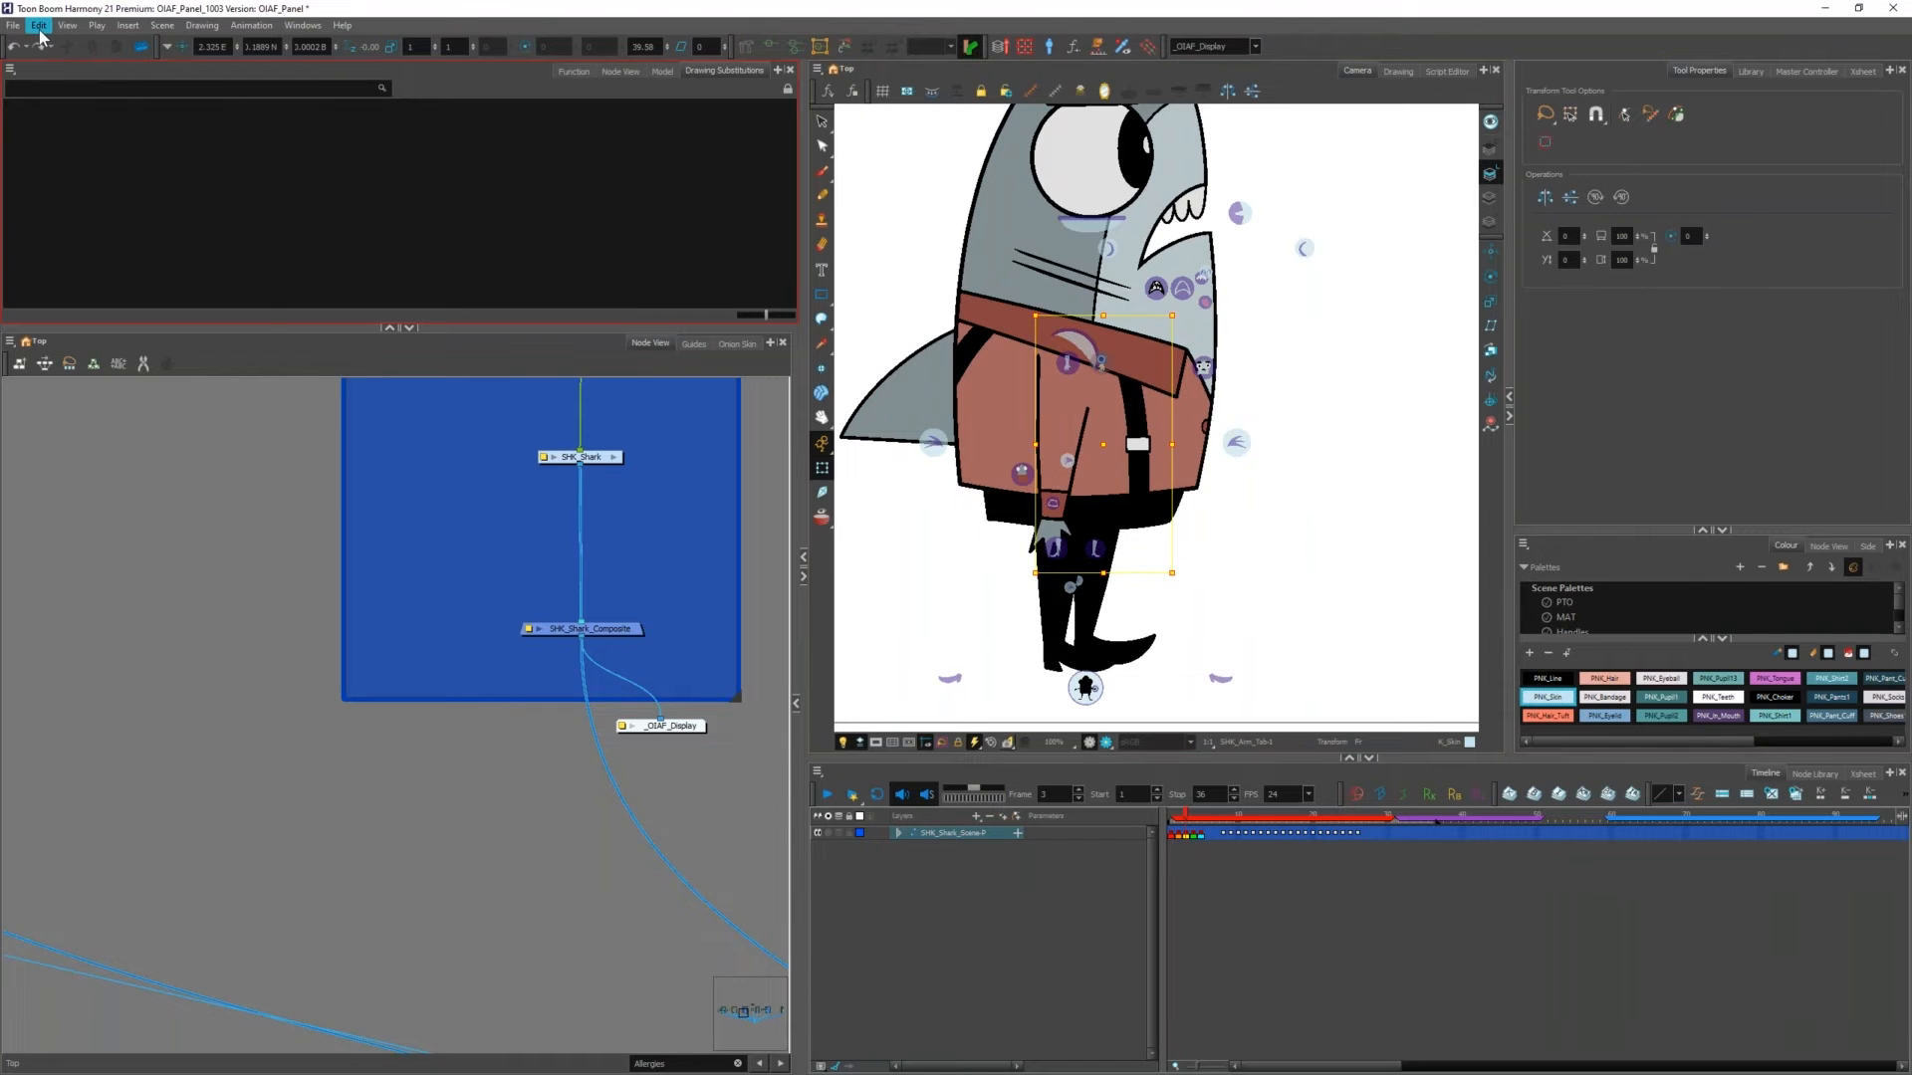
# Step: Enable Undoable Selections in the general preferences, switch Default Separate Position for Pegs on and back off, and apply the preferences
pyautogui.click(39, 25)
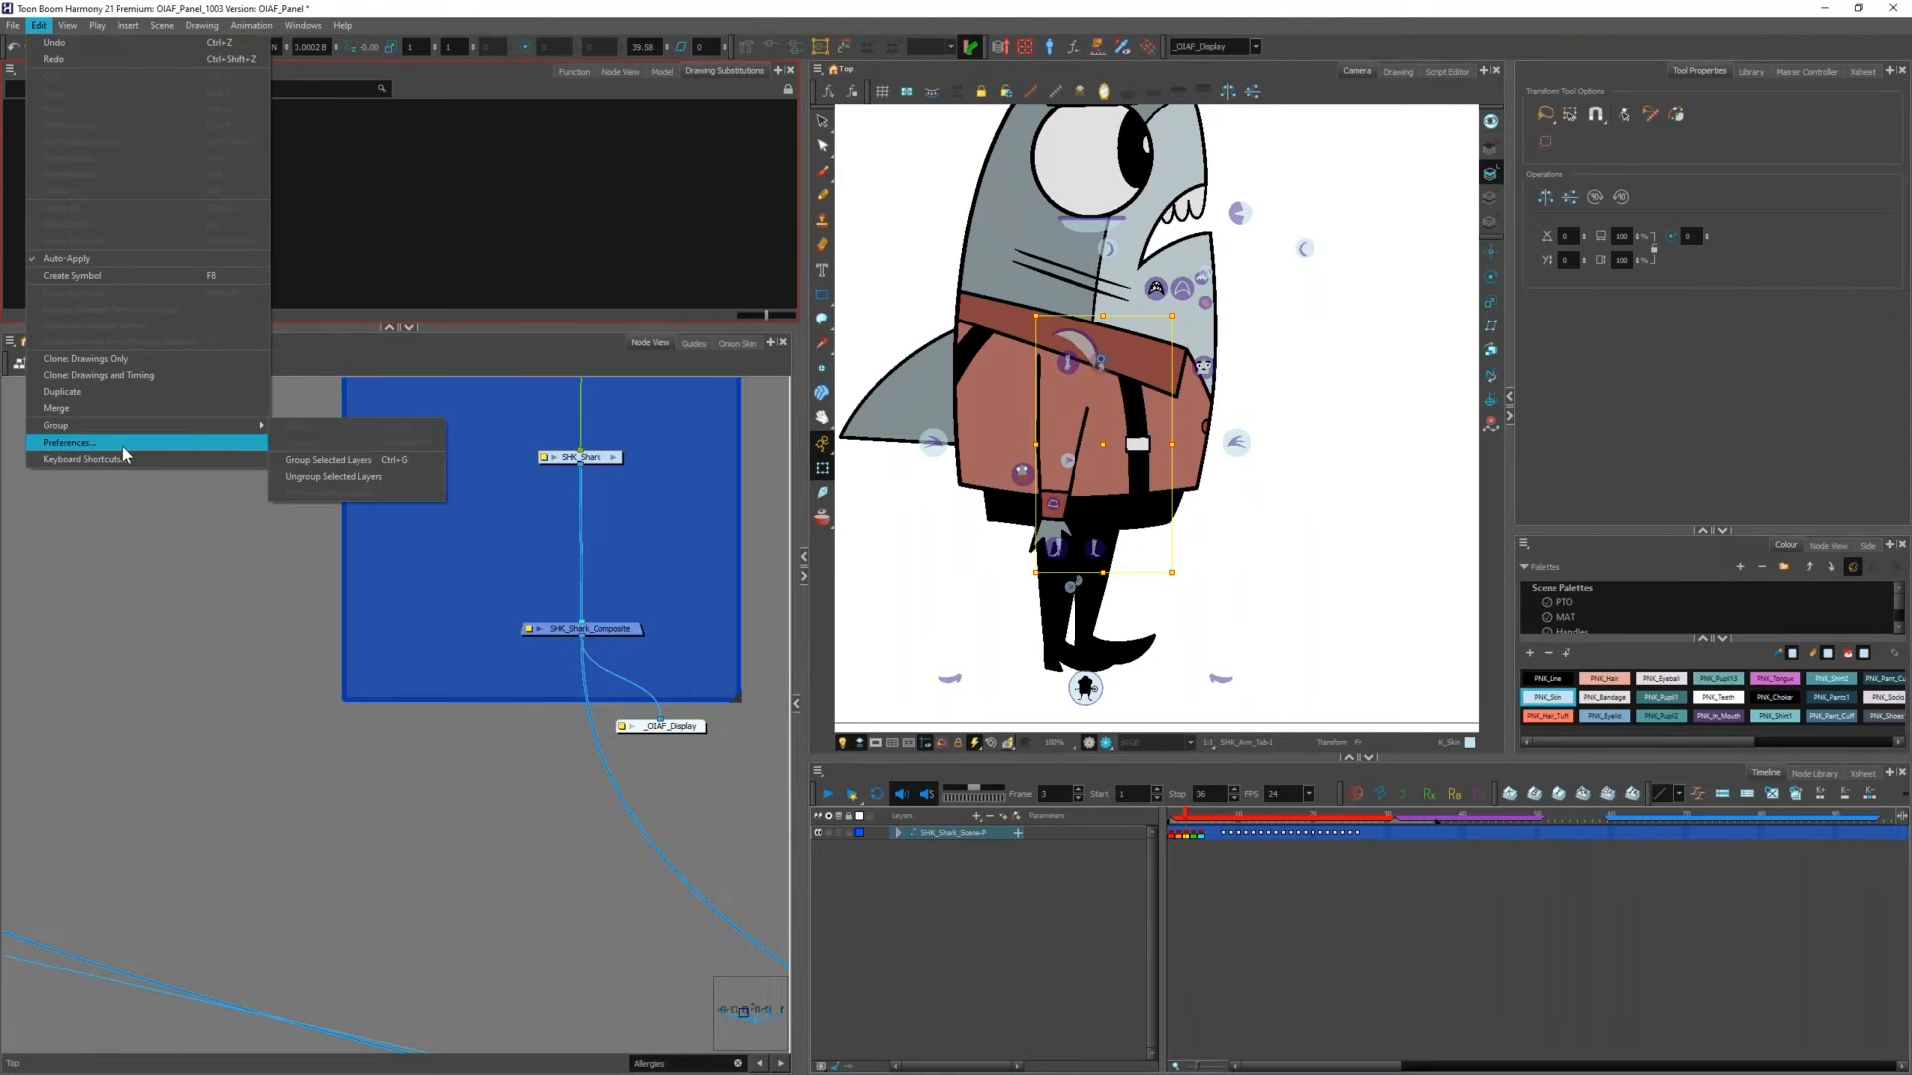
pyautogui.click(79, 442)
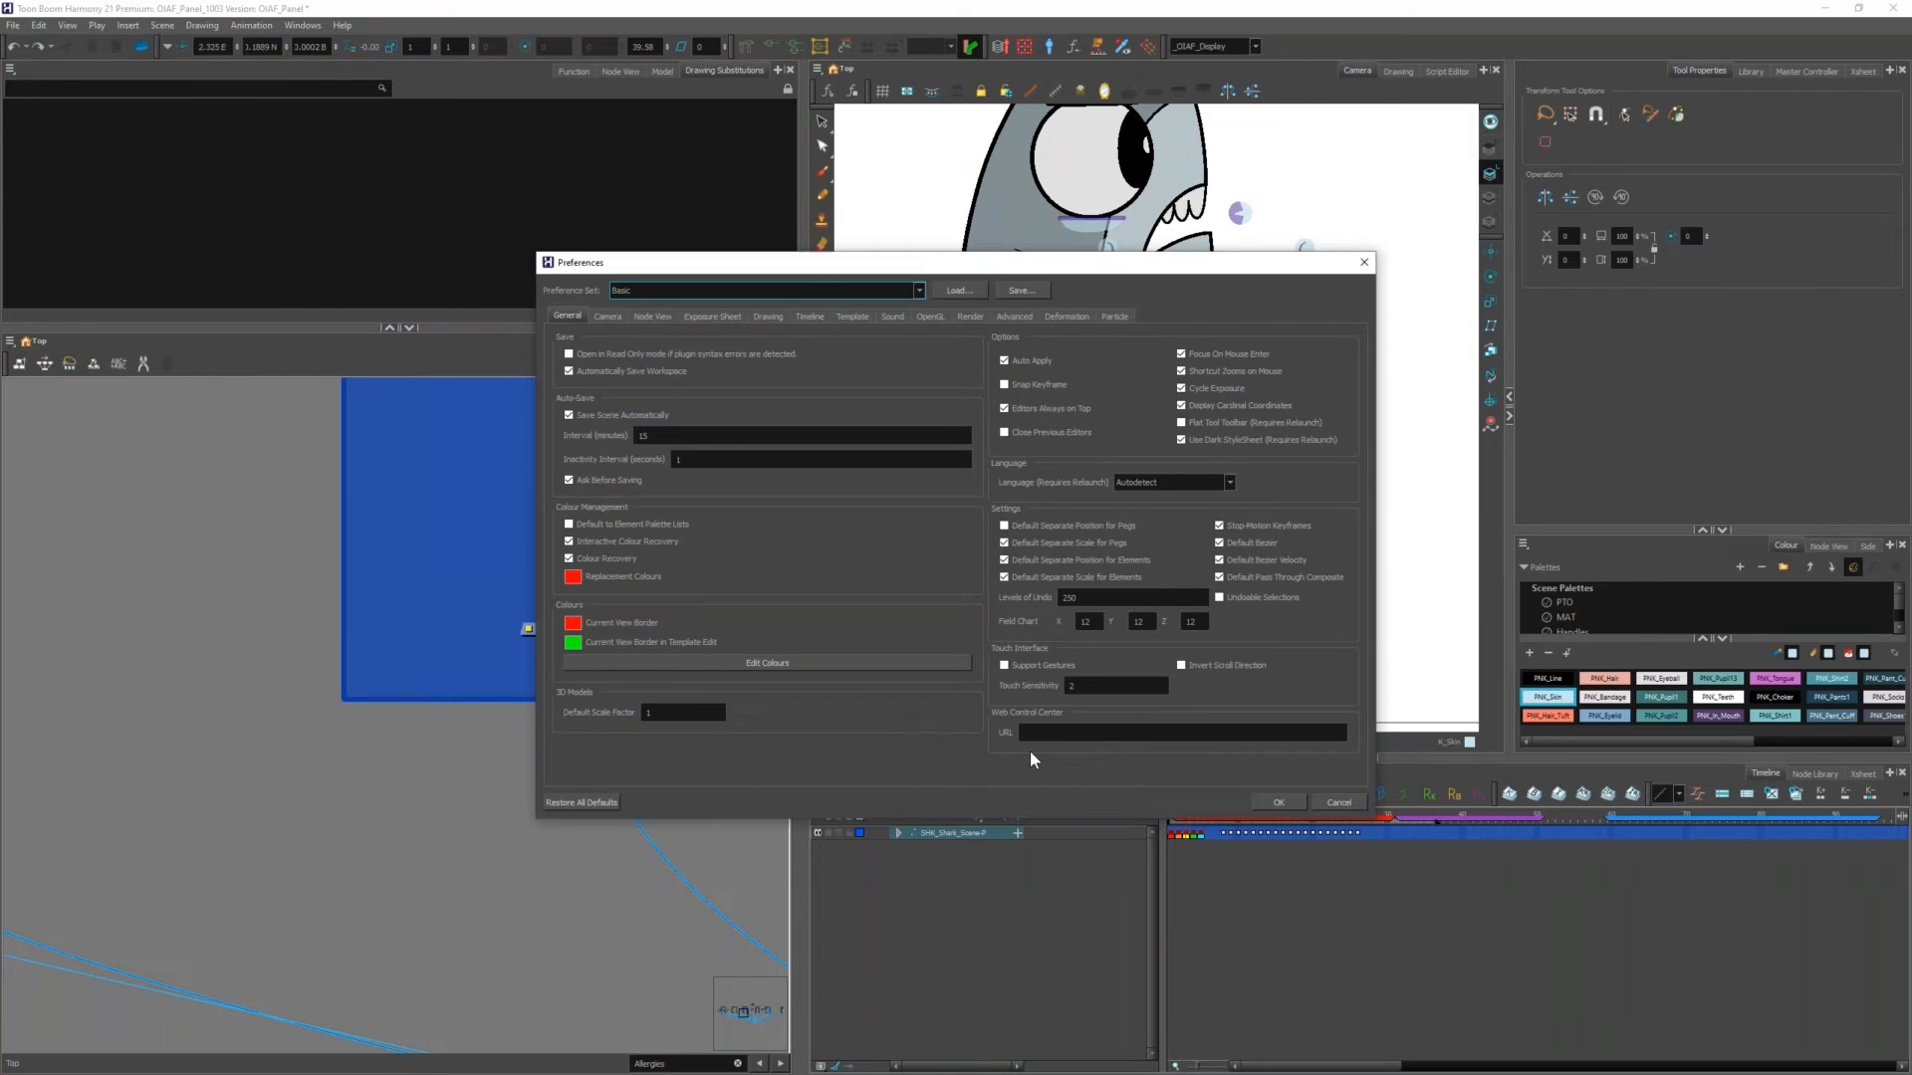
pyautogui.click(1219, 598)
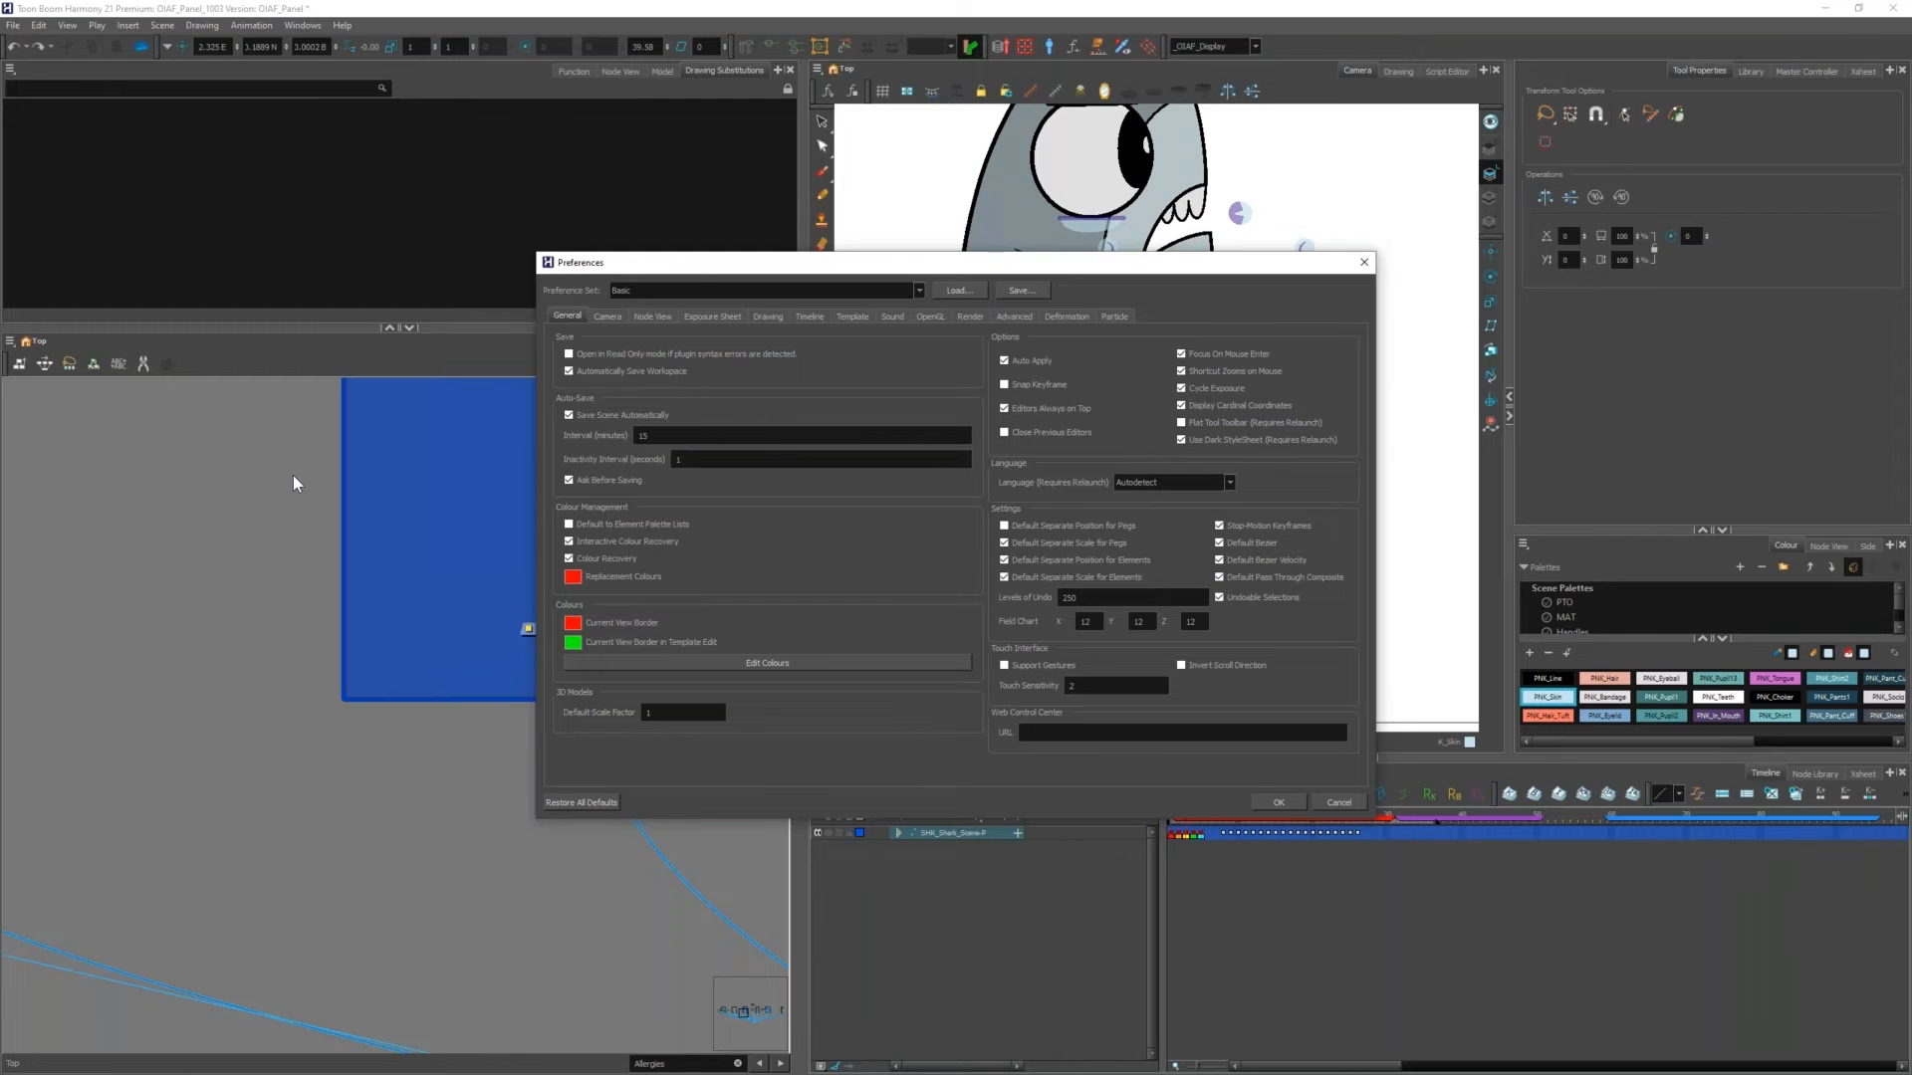
pyautogui.click(1004, 526)
pyautogui.click(1004, 525)
pyautogui.click(1280, 803)
# Step: Disconnect the _OIAF_Display node from the shark and connect it to the composite node in the CEO's backdrop
pyautogui.scroll(-5, 492, 679)
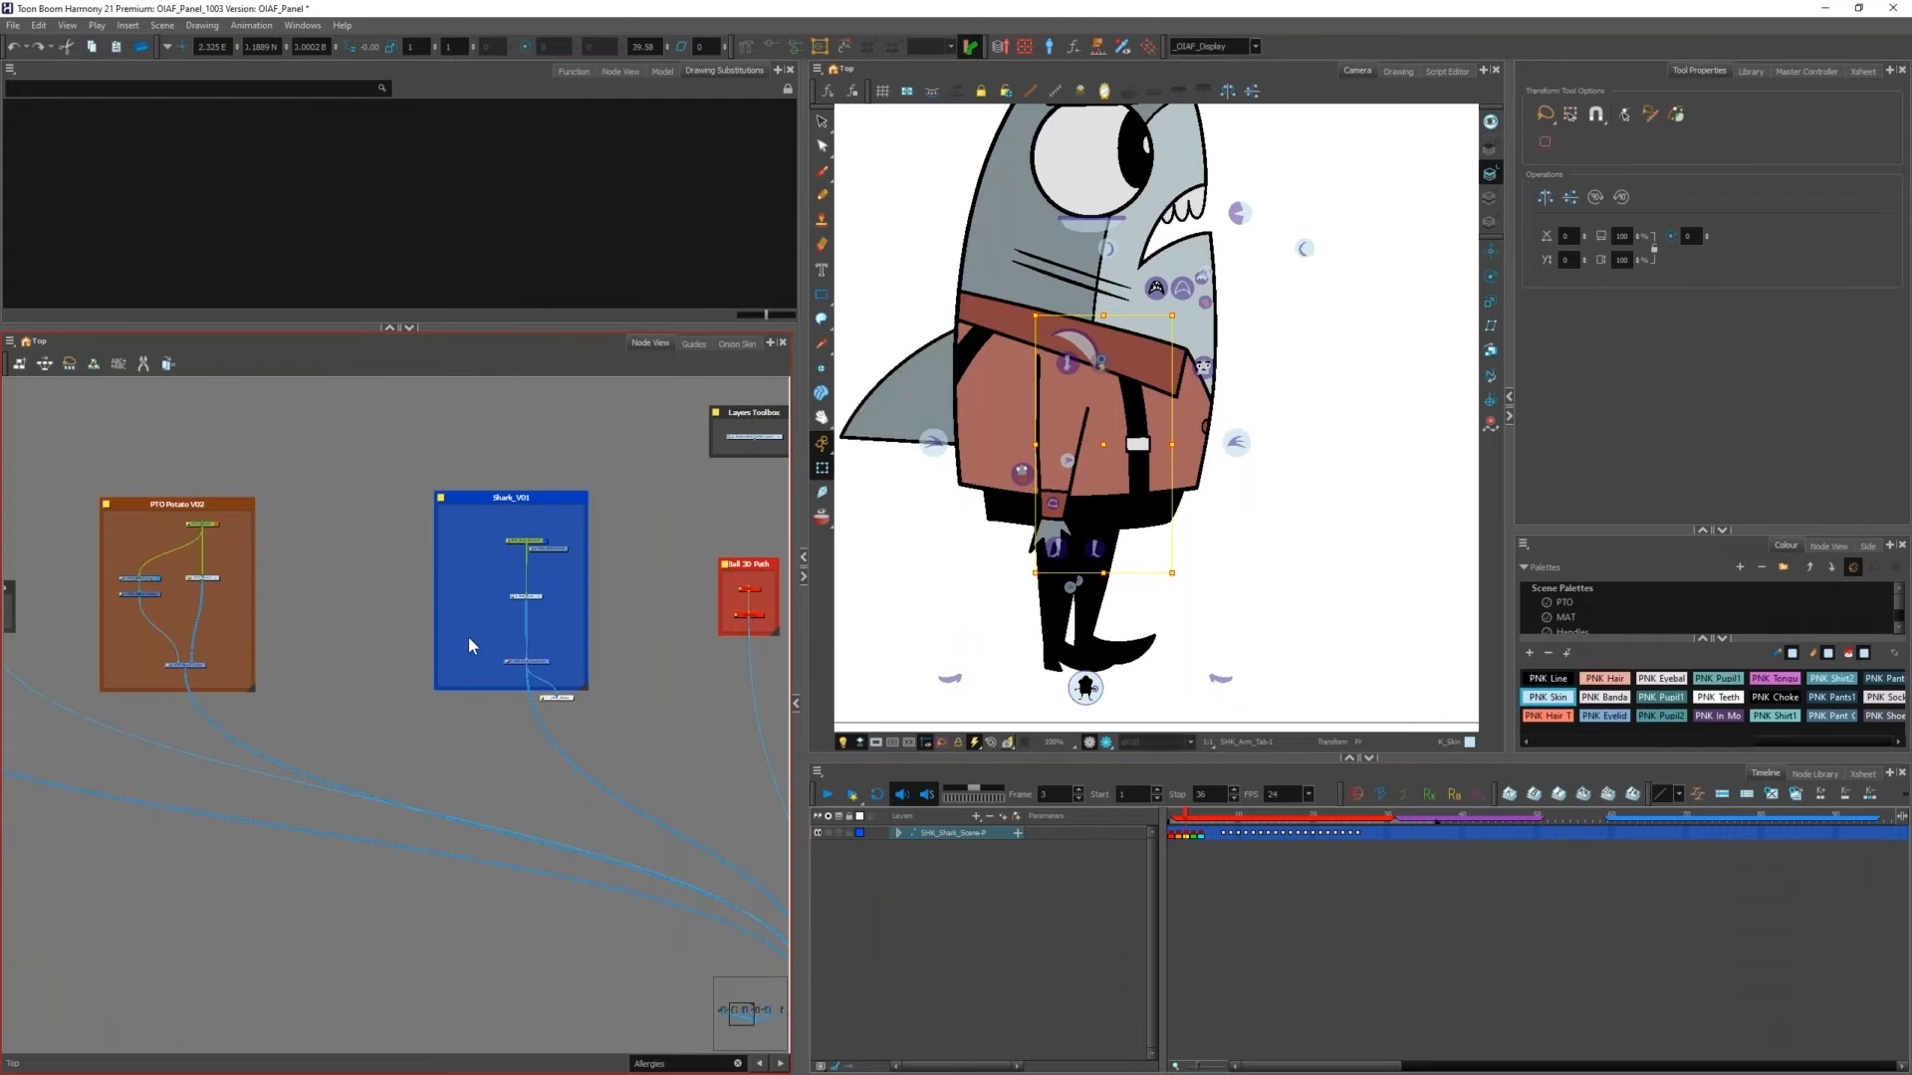
pyautogui.click(546, 702)
pyautogui.scroll(-3, 540, 695)
pyautogui.scroll(5, 516, 699)
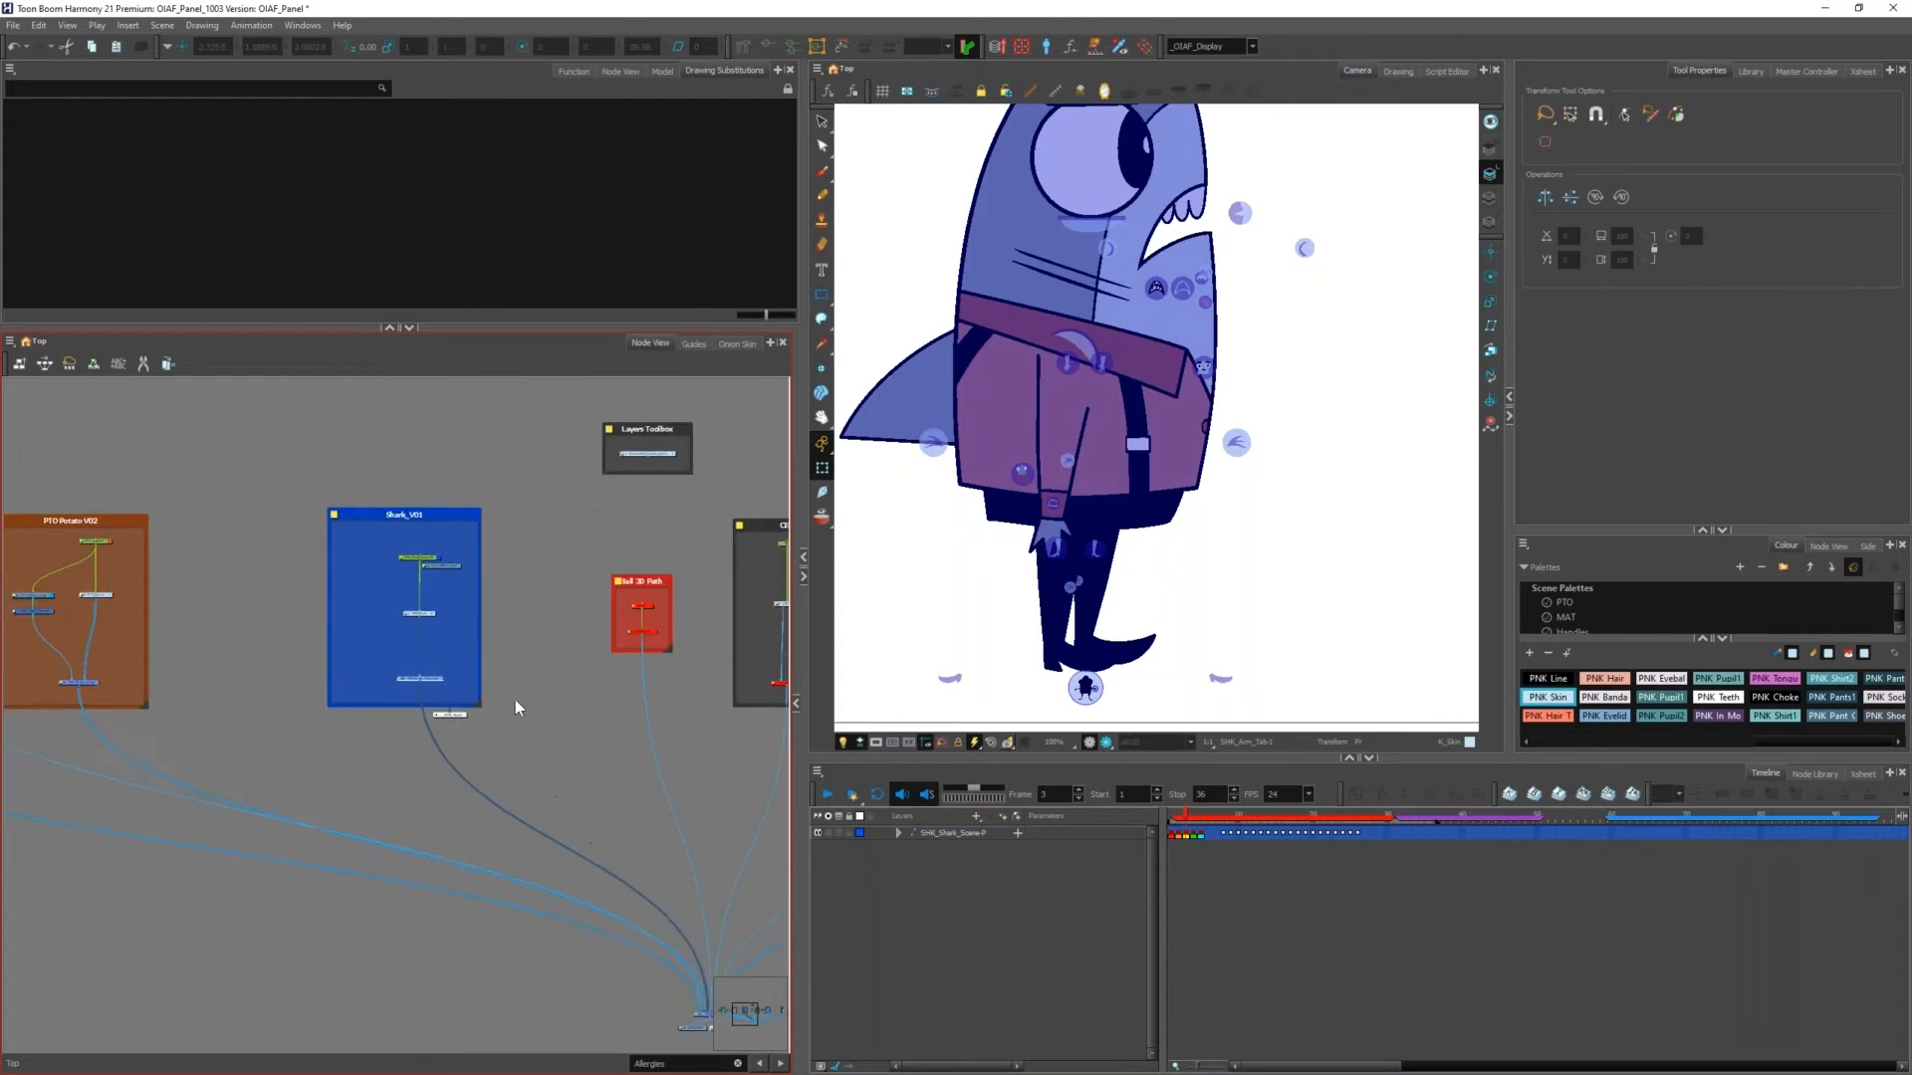
pyautogui.scroll(1, 438, 720)
pyautogui.scroll(-6, 380, 721)
pyautogui.moveTo(438, 720); pyautogui.dragTo(517, 655)
pyautogui.scroll(4, 569, 728)
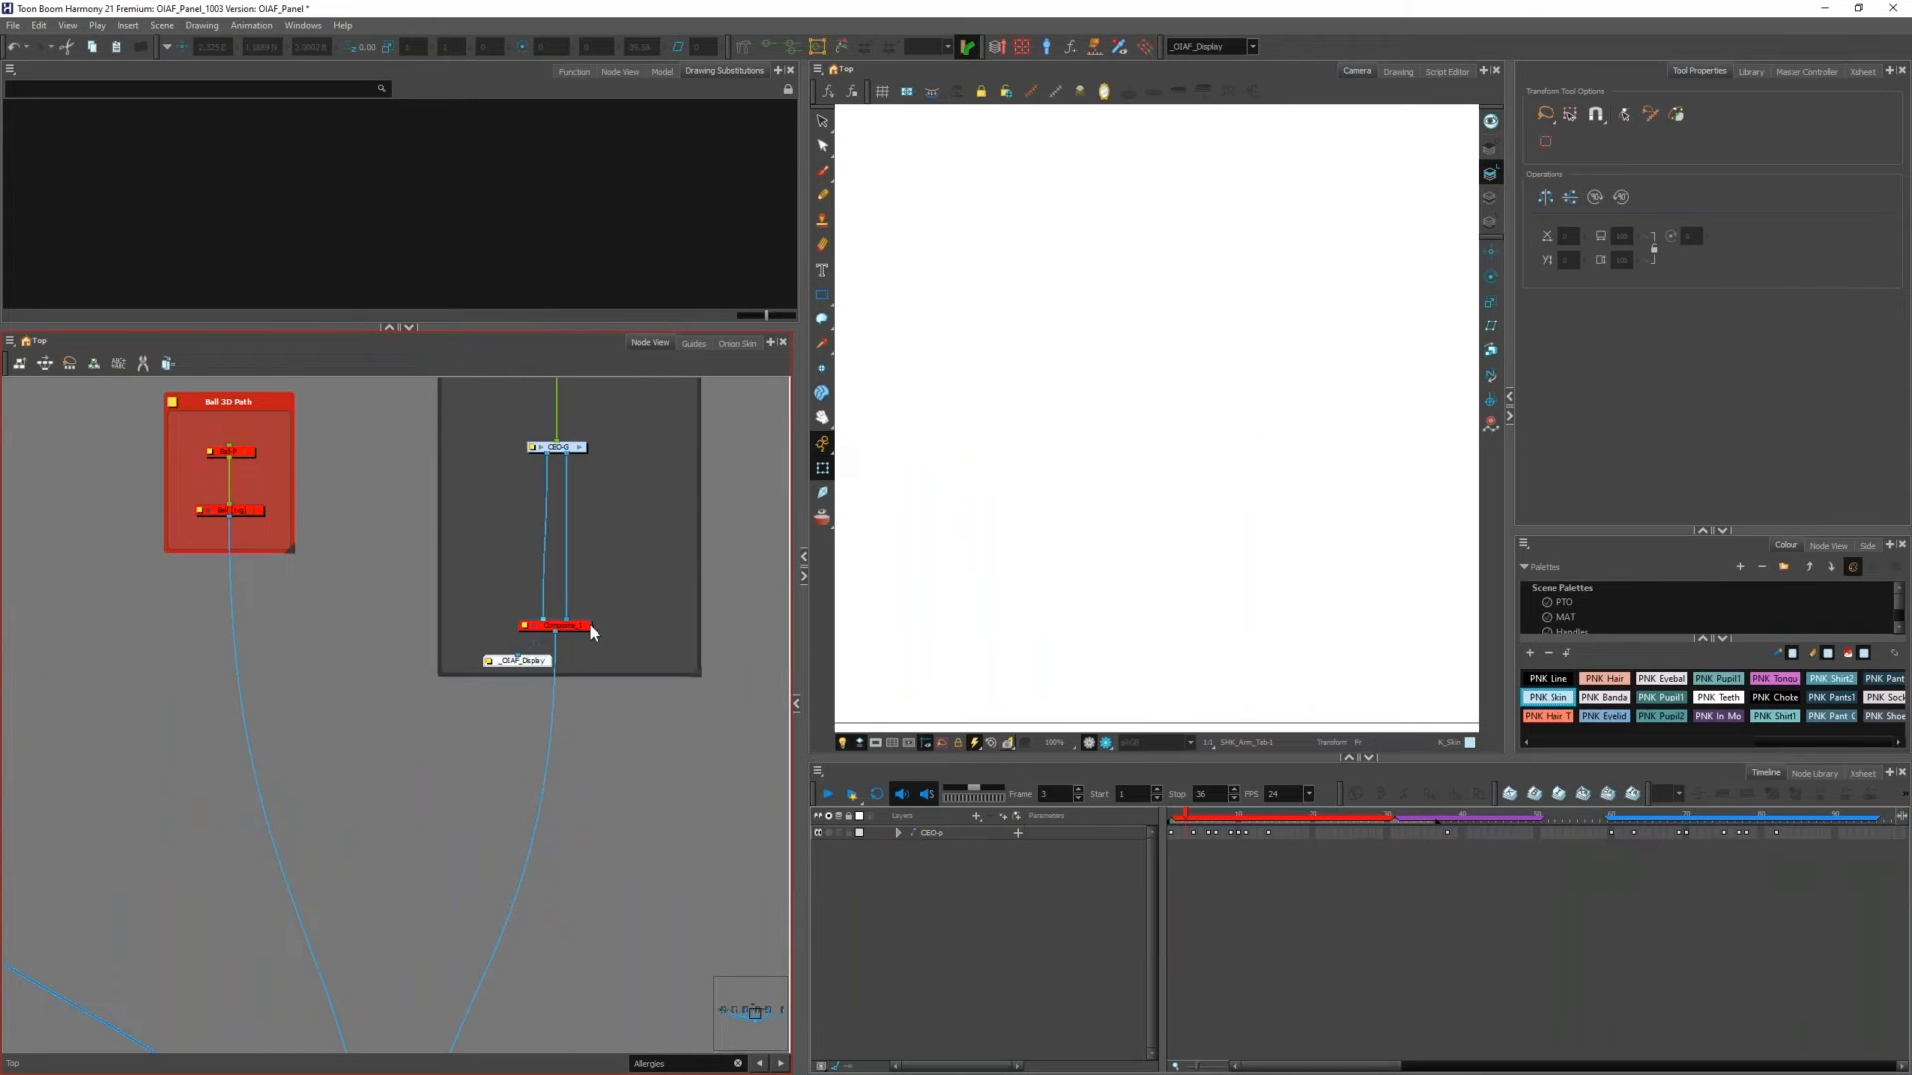
pyautogui.click(585, 626)
pyautogui.press('a')
# Step: Select the CEO's hand below the jacket sleeve, try to move it, and undo the change
pyautogui.scroll(-4, 1160, 584)
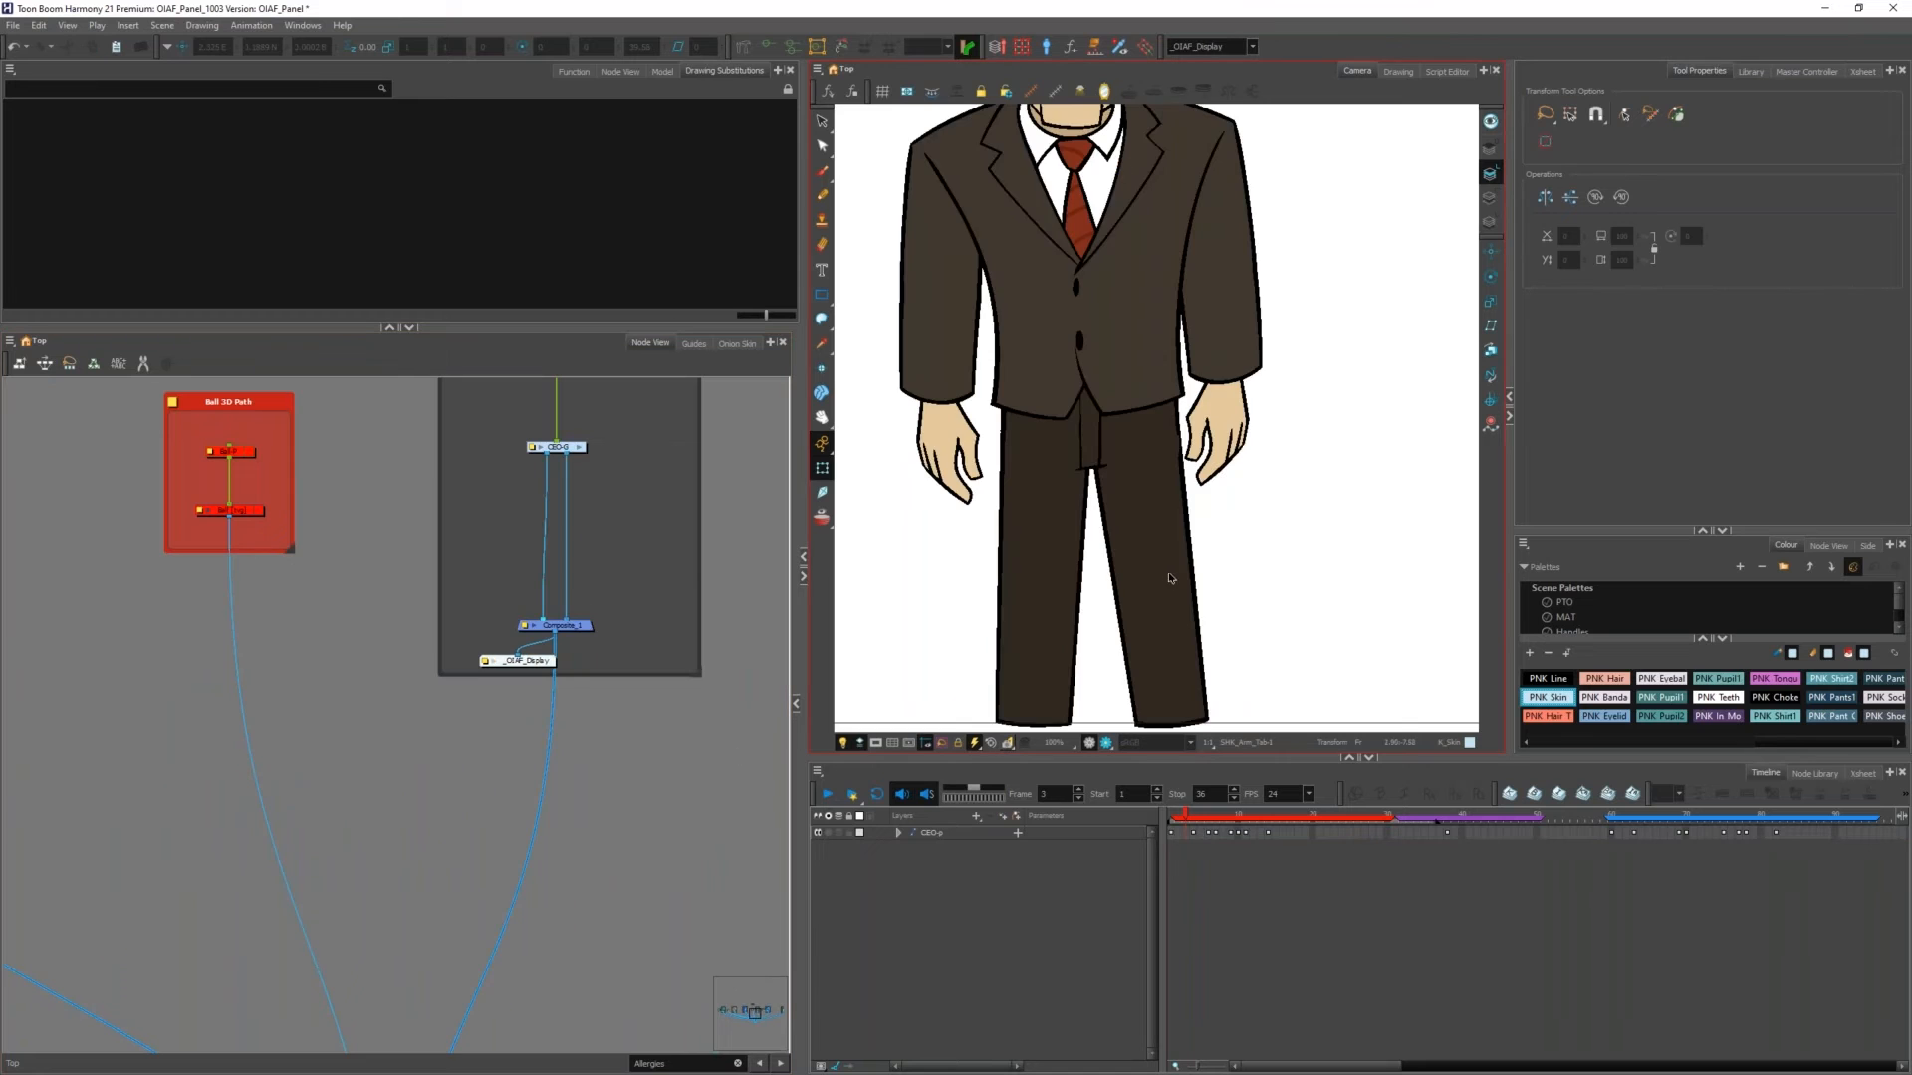
pyautogui.scroll(4, 1140, 473)
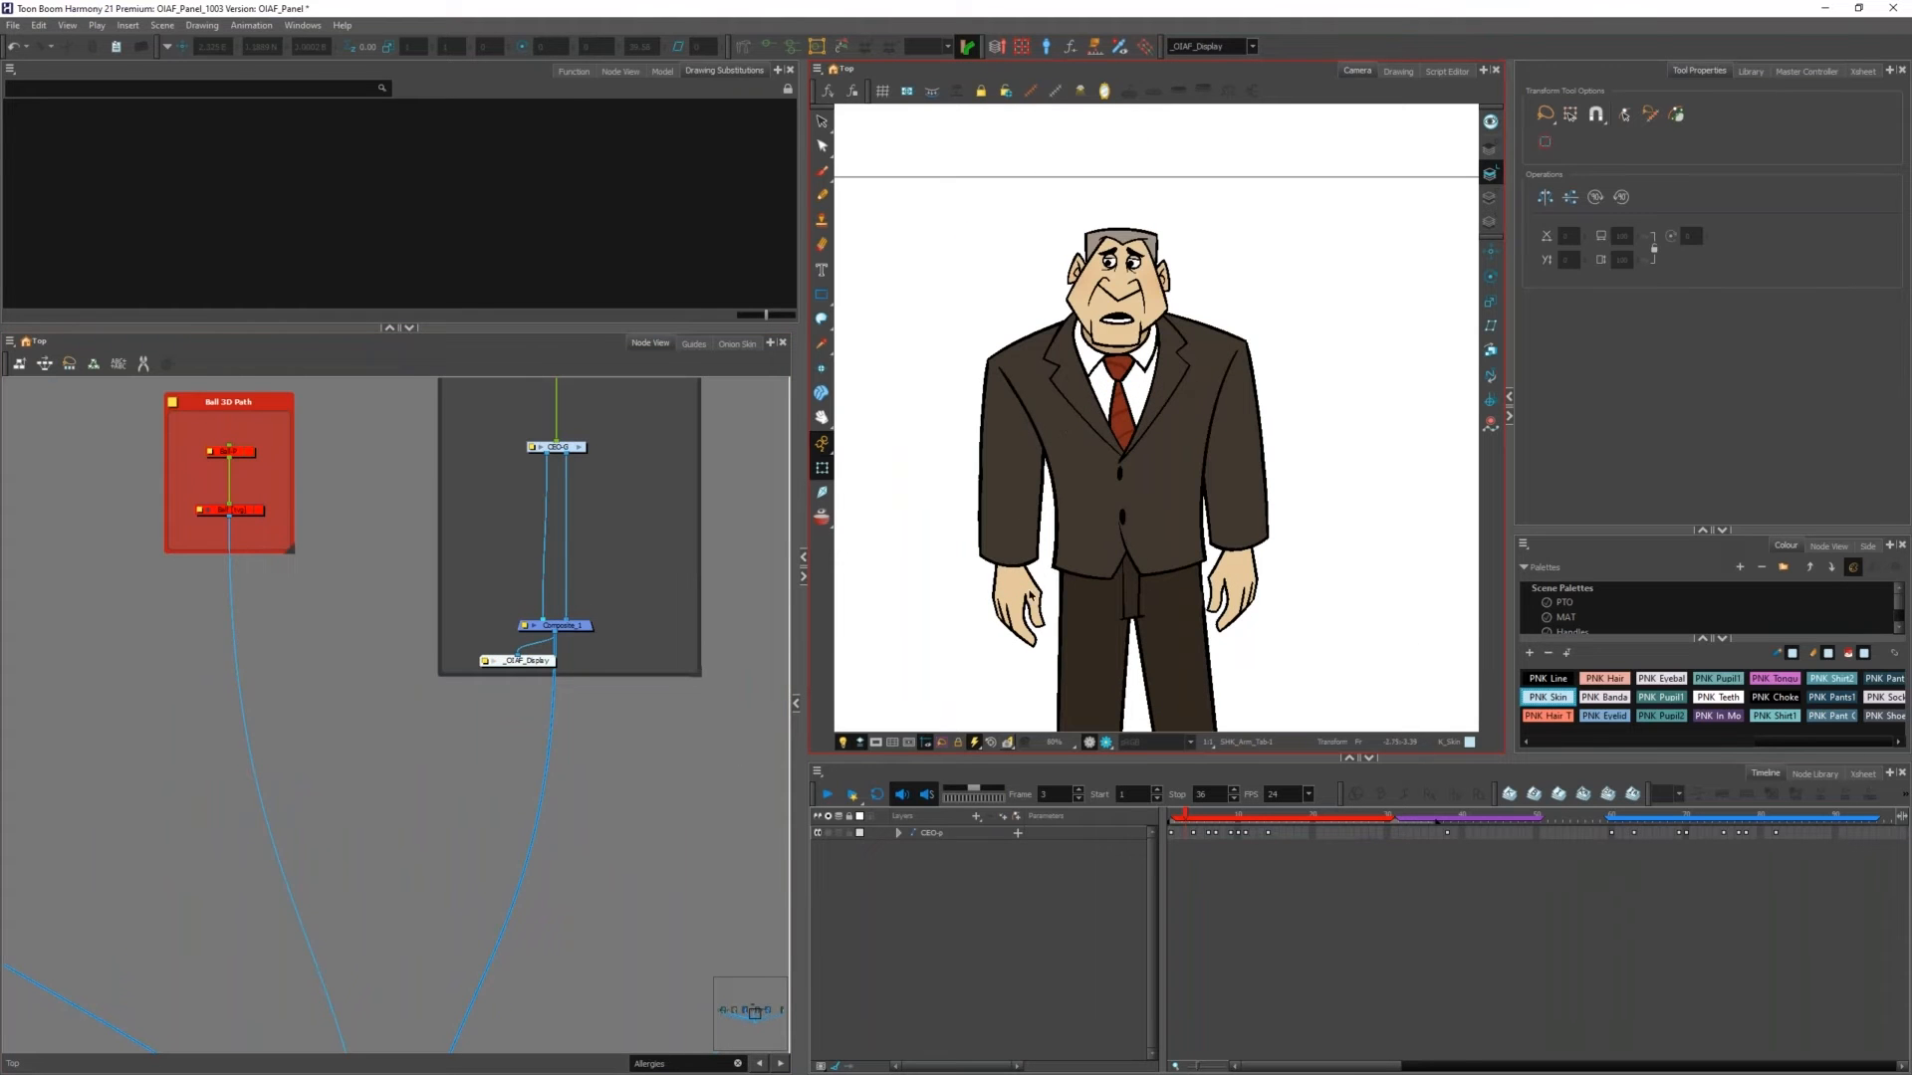
pyautogui.click(1018, 605)
pyautogui.scroll(2, 1017, 605)
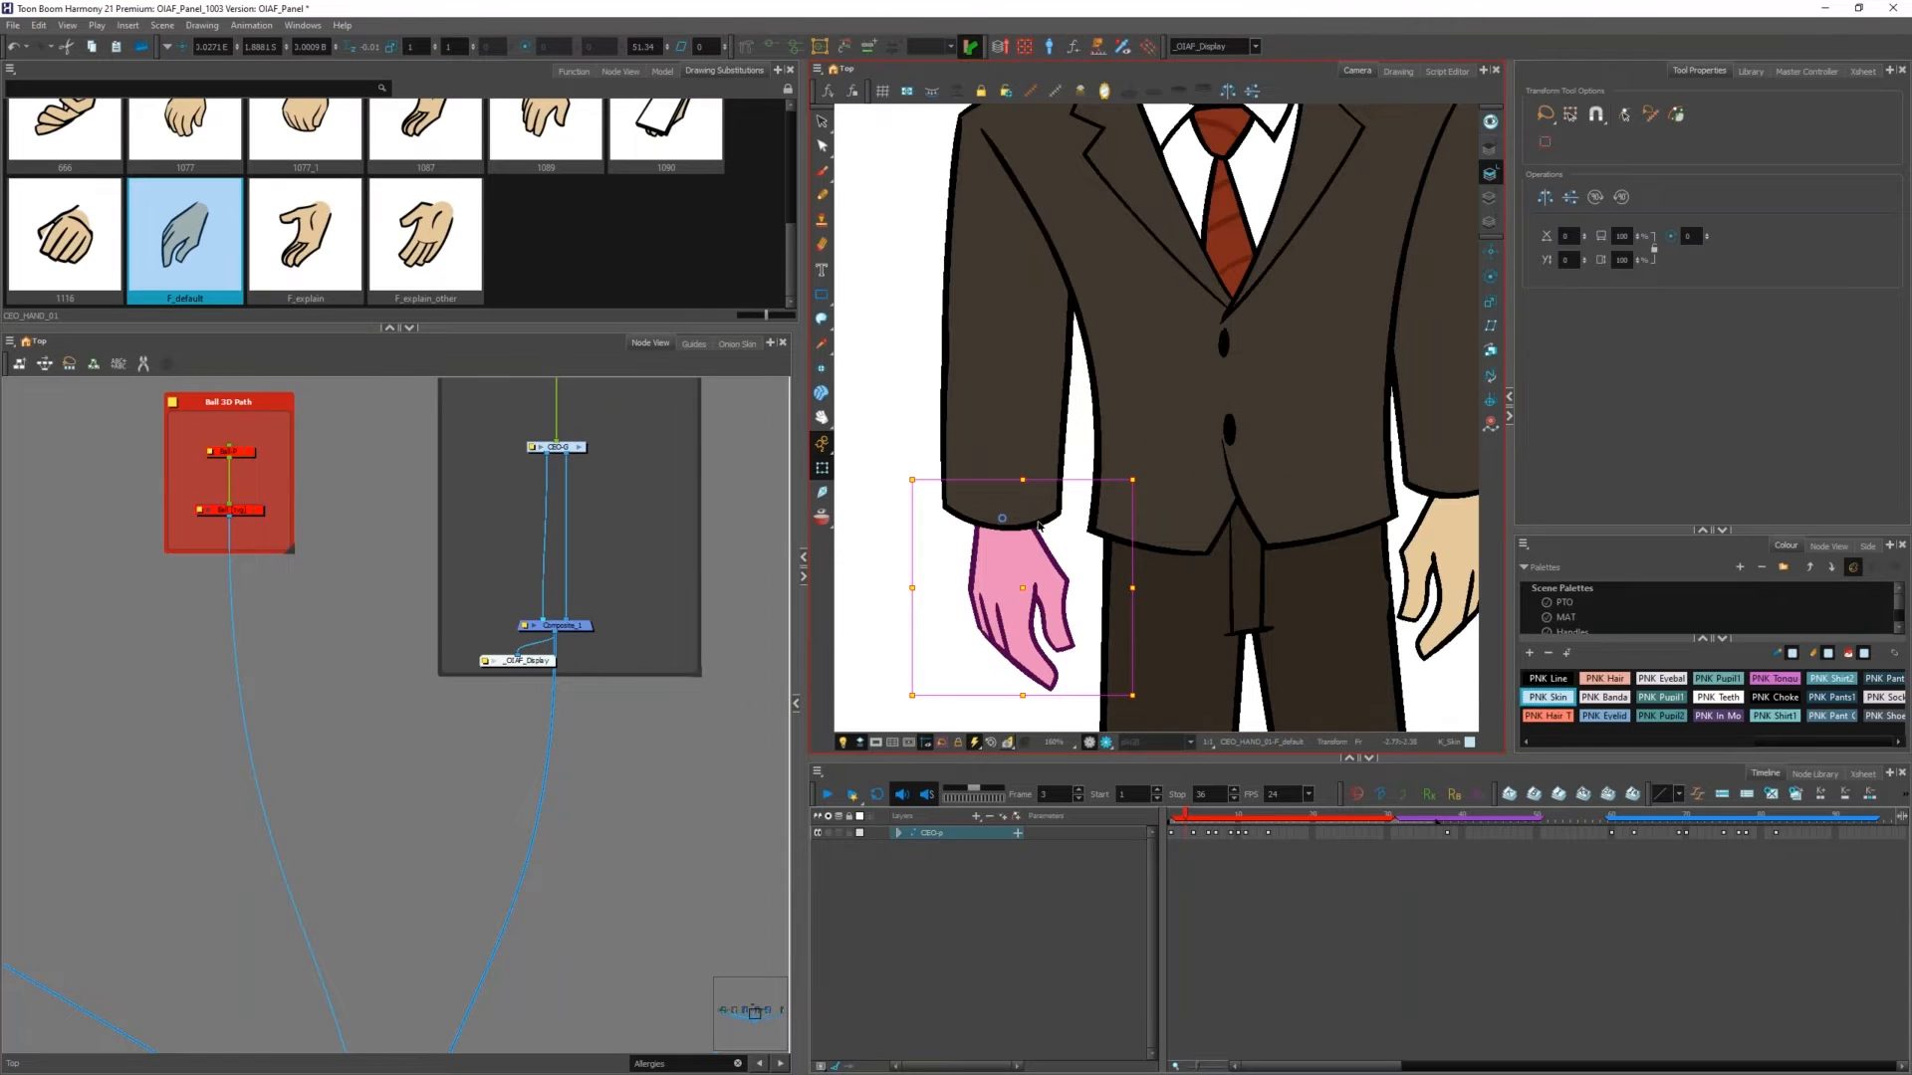
pyautogui.moveTo(1037, 526); pyautogui.dragTo(972, 558)
pyautogui.hotkey('ctrl', 'z')
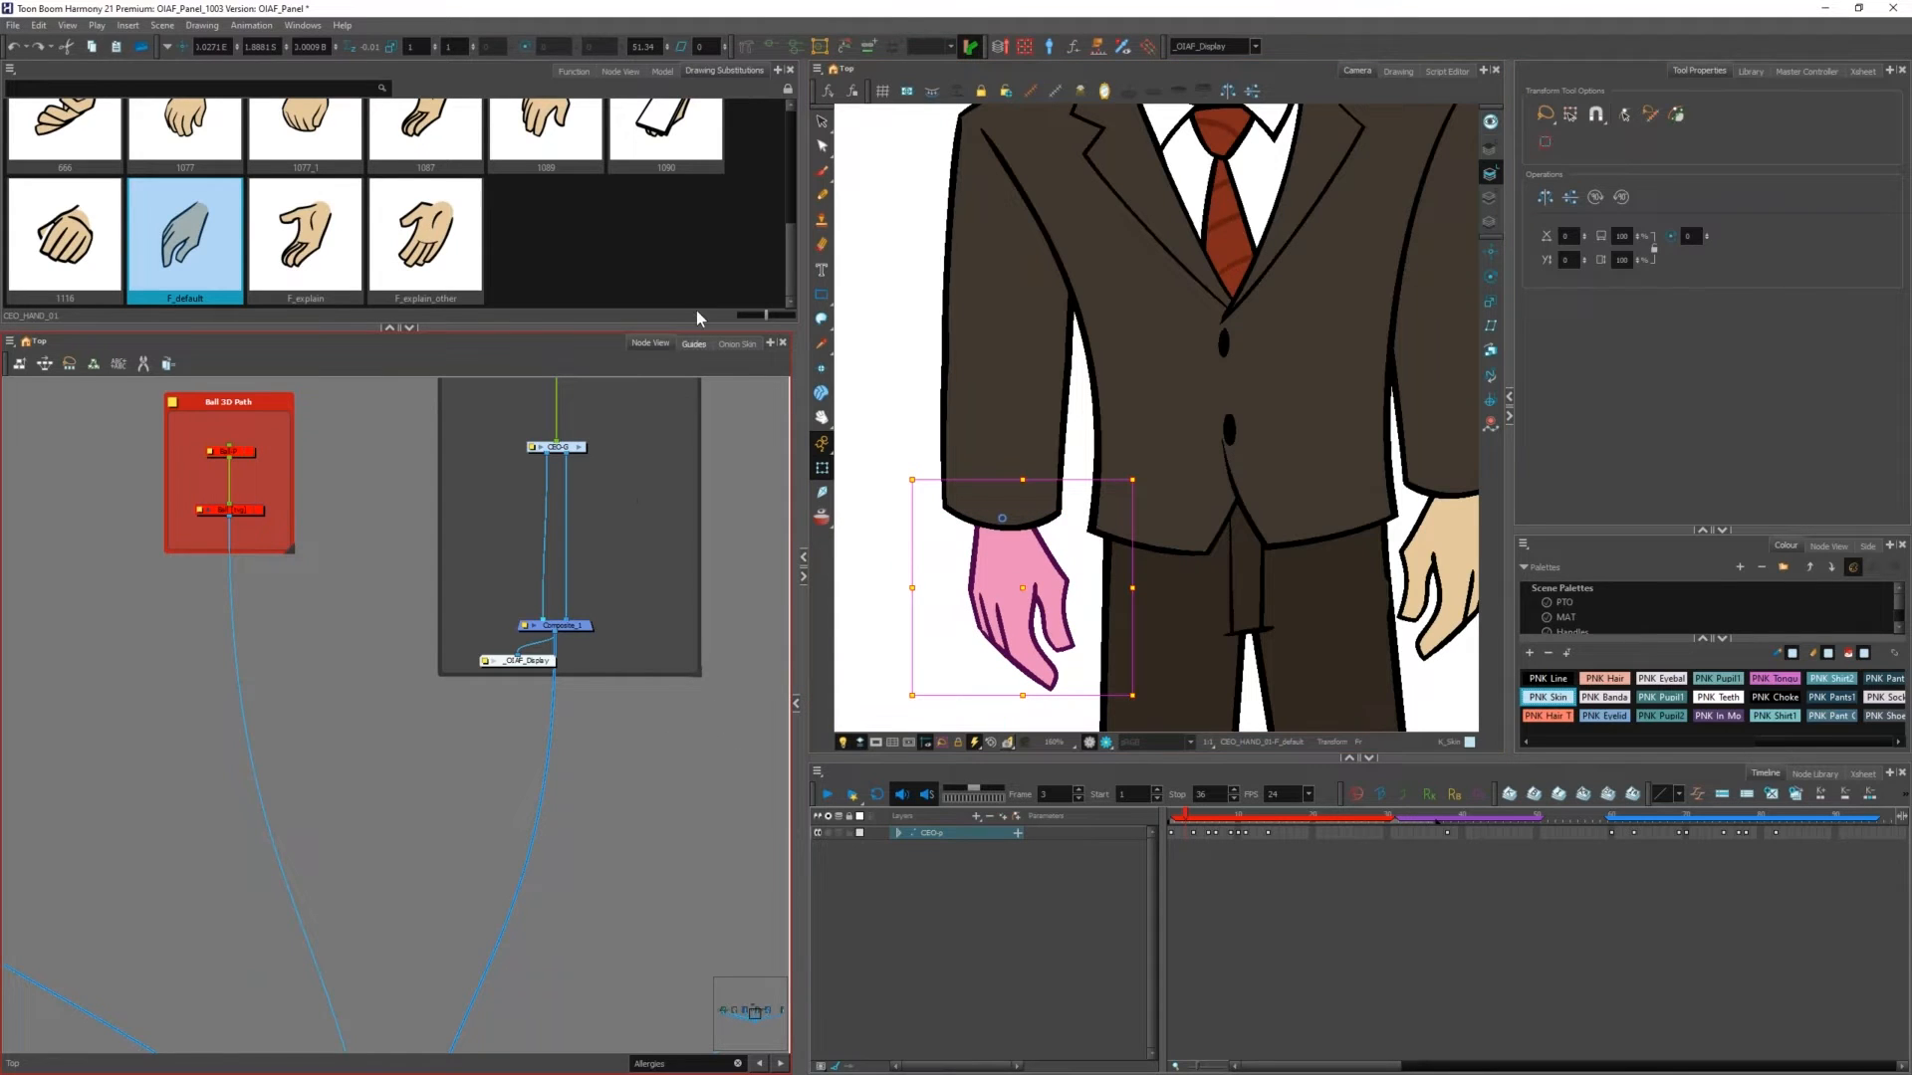
# Step: Enlarge the Function view showing the hand's curves and move the CEO's hand away from the sleeve at frame 5
pyautogui.click(578, 71)
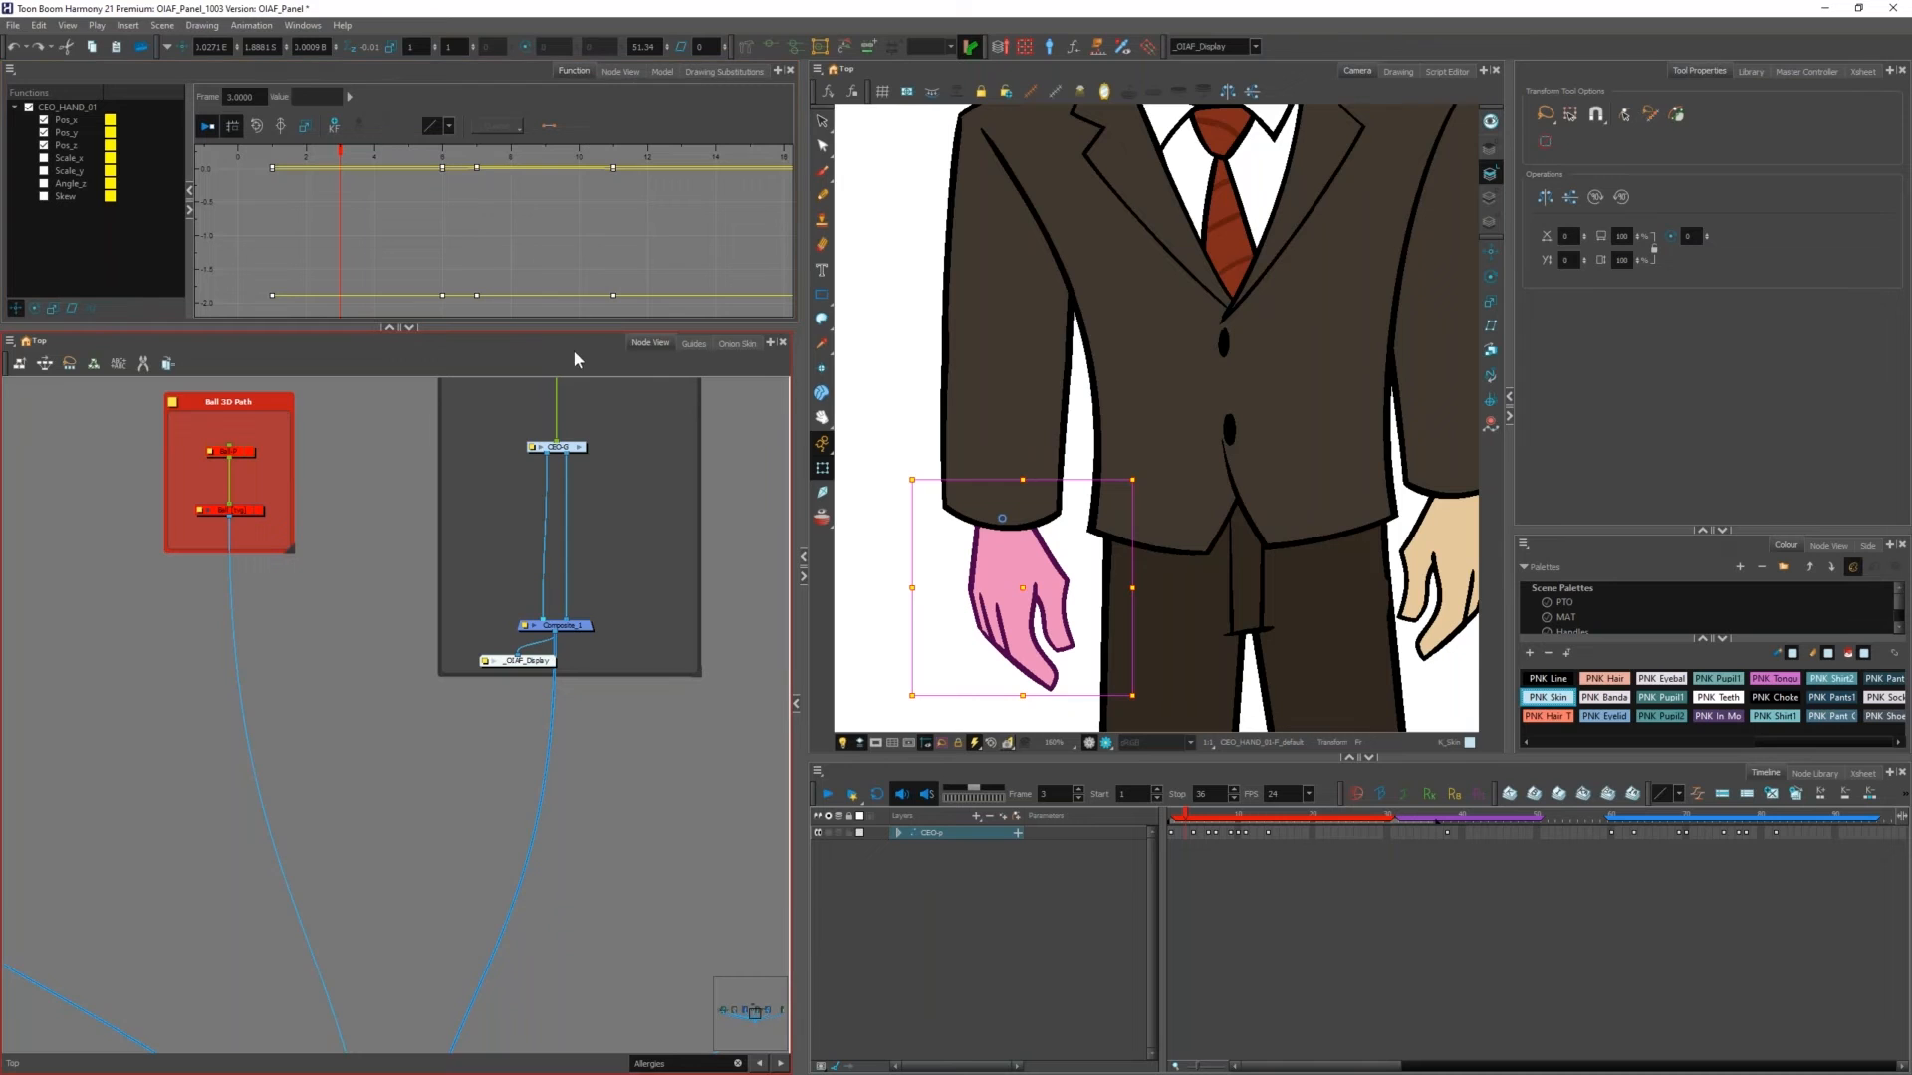
pyautogui.moveTo(575, 332); pyautogui.dragTo(549, 560)
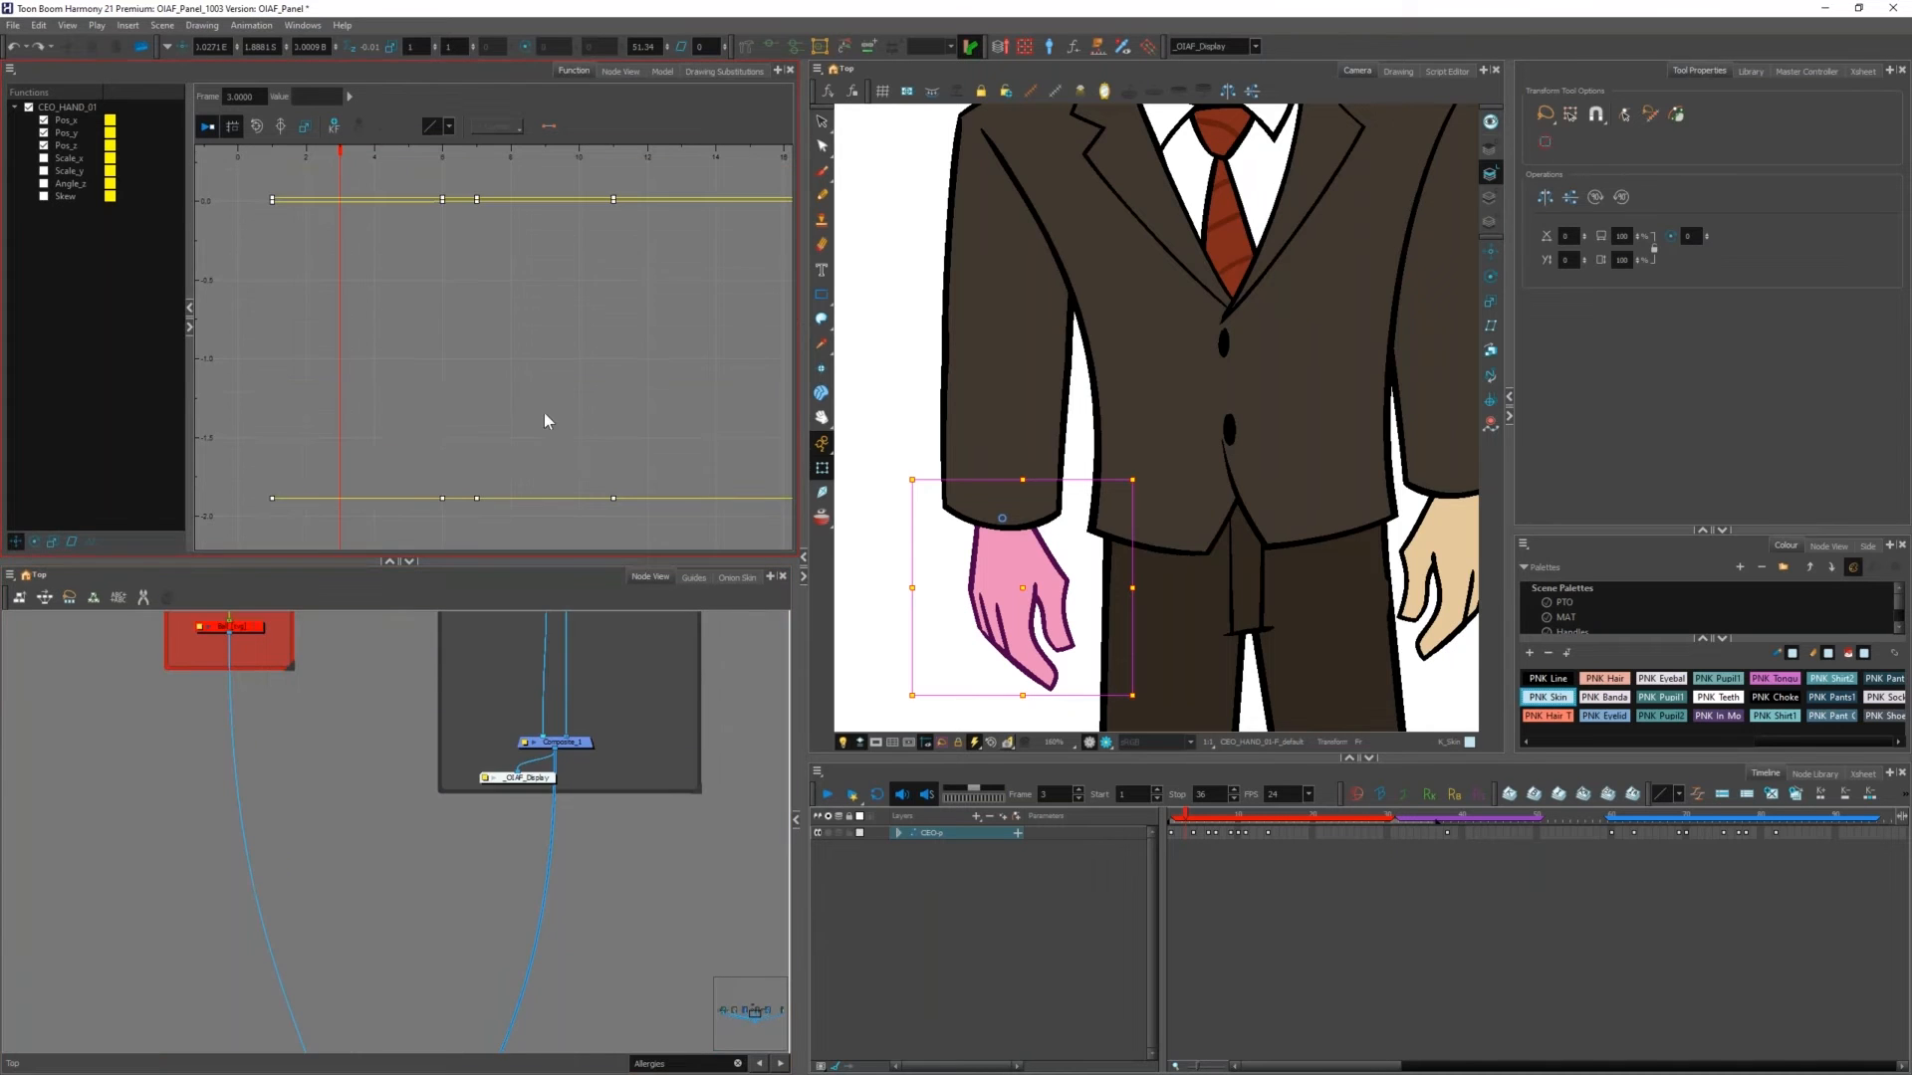
pyautogui.press('.')
pyautogui.press('.')
pyautogui.moveTo(1079, 655); pyautogui.dragTo(939, 668)
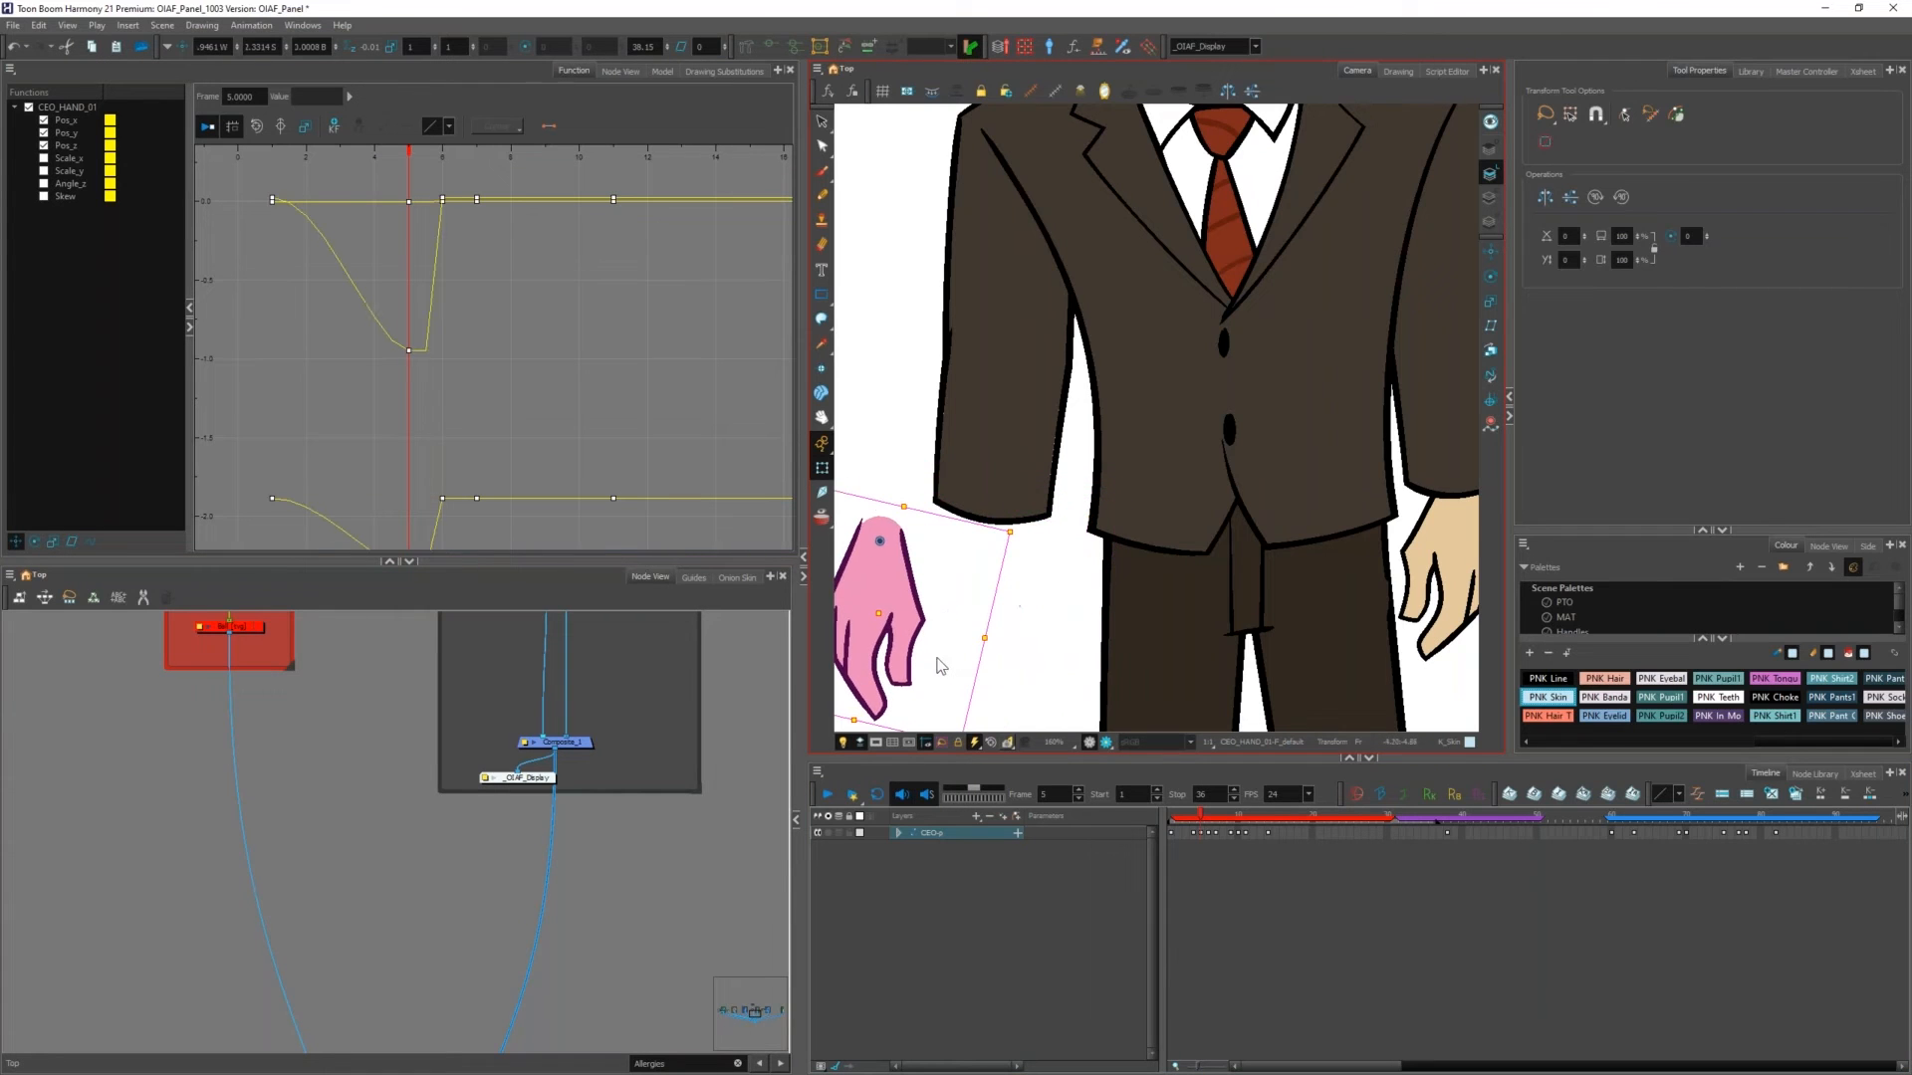
# Step: Adjust the incoming Bezier handle of the hand's X-position keyframe at frame 5
pyautogui.click(408, 354)
pyautogui.scroll(-1, 402, 331)
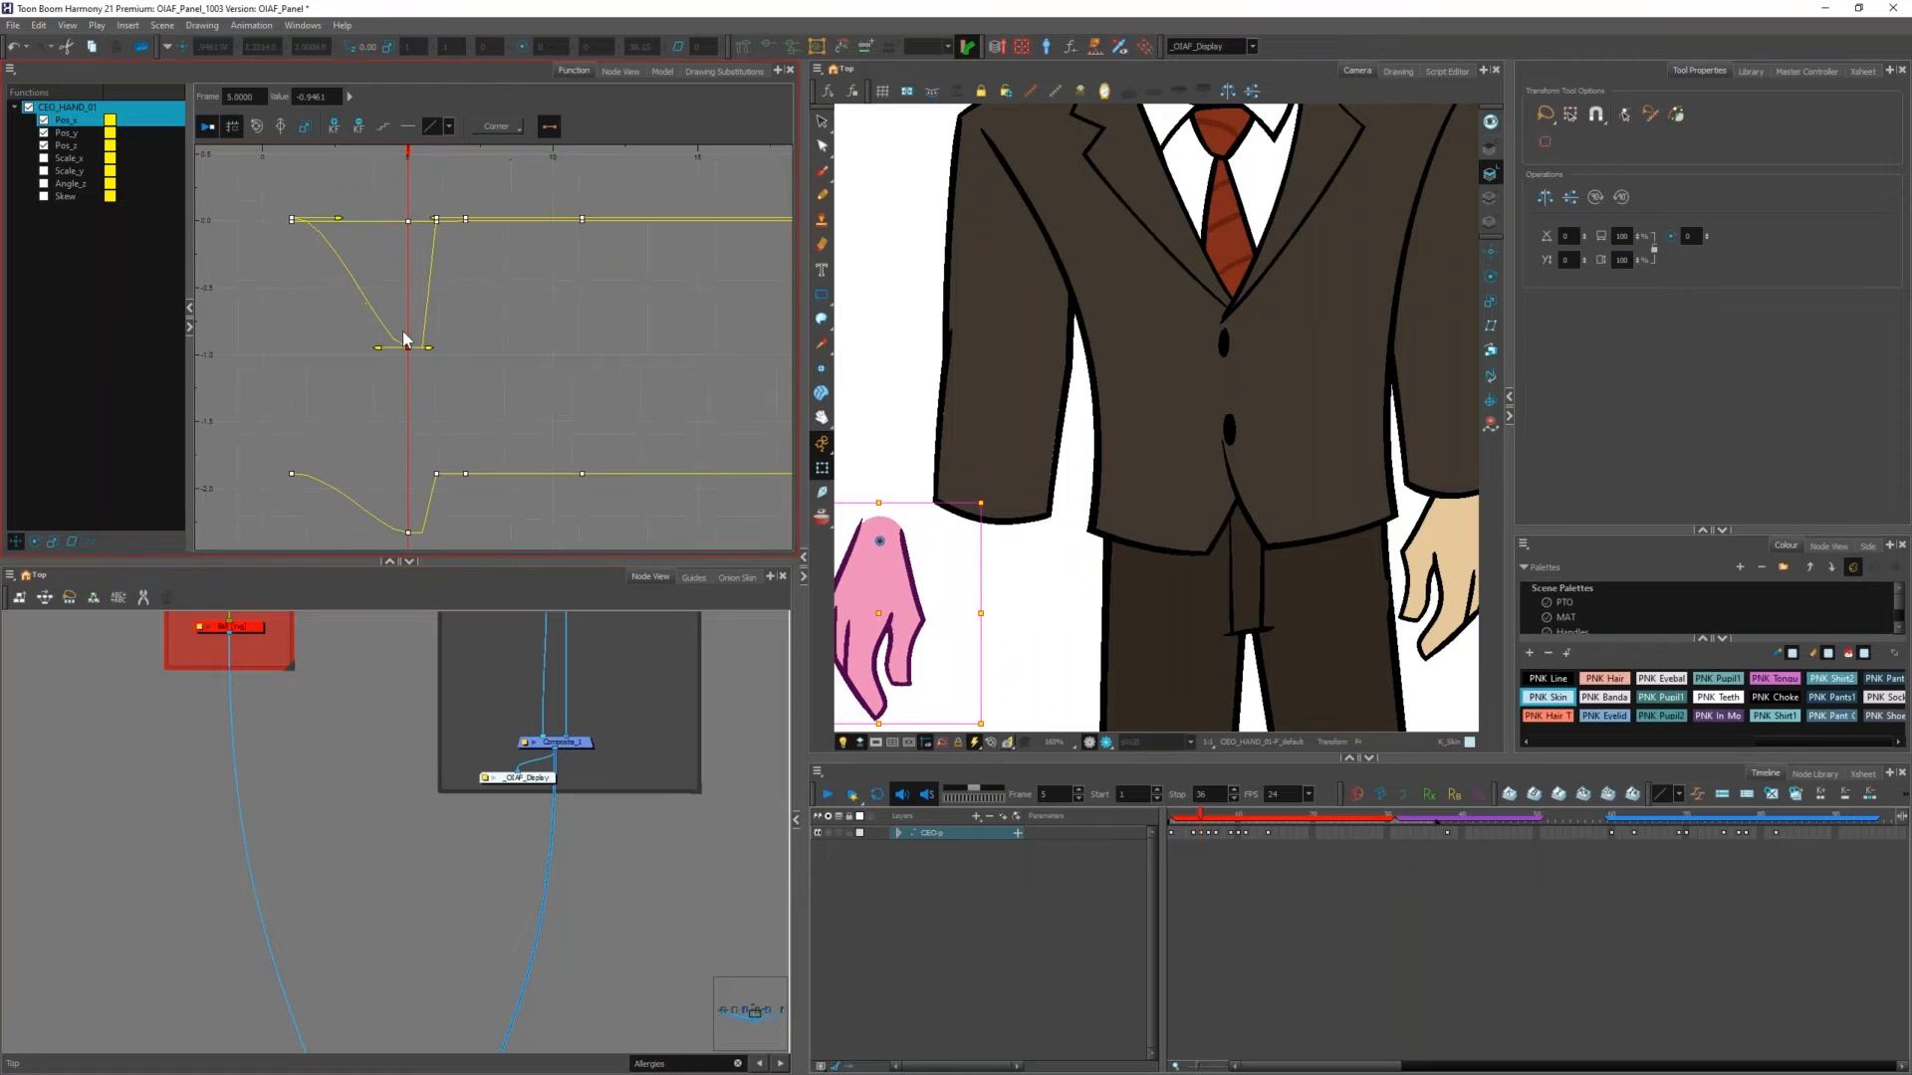
pyautogui.click(378, 348)
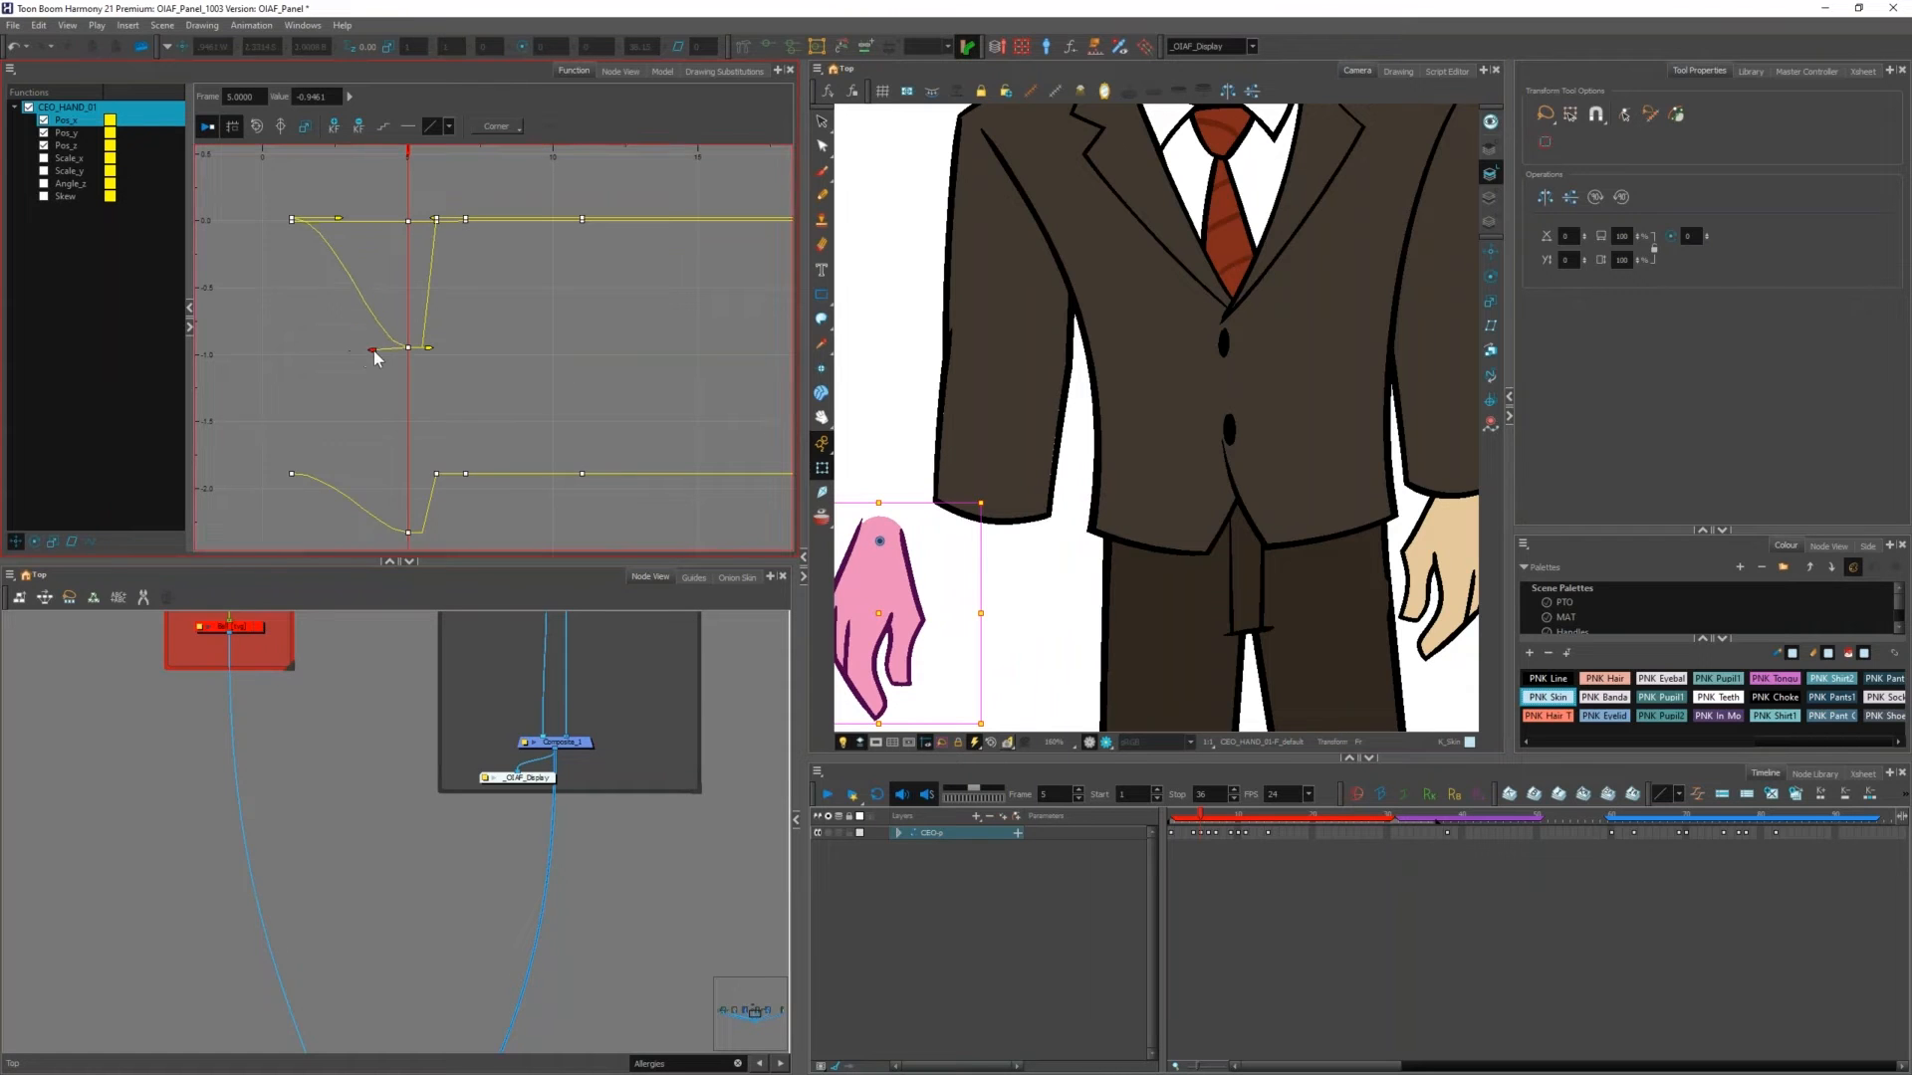
# Step: Select the CEO's forearm drawing and move it sideways away from the upper arm at frame 5
pyautogui.click(986, 433)
pyautogui.moveTo(946, 465); pyautogui.dragTo(878, 469)
pyautogui.scroll(-1, 942, 431)
pyautogui.scroll(-2, 631, 373)
pyautogui.scroll(-3, 327, 409)
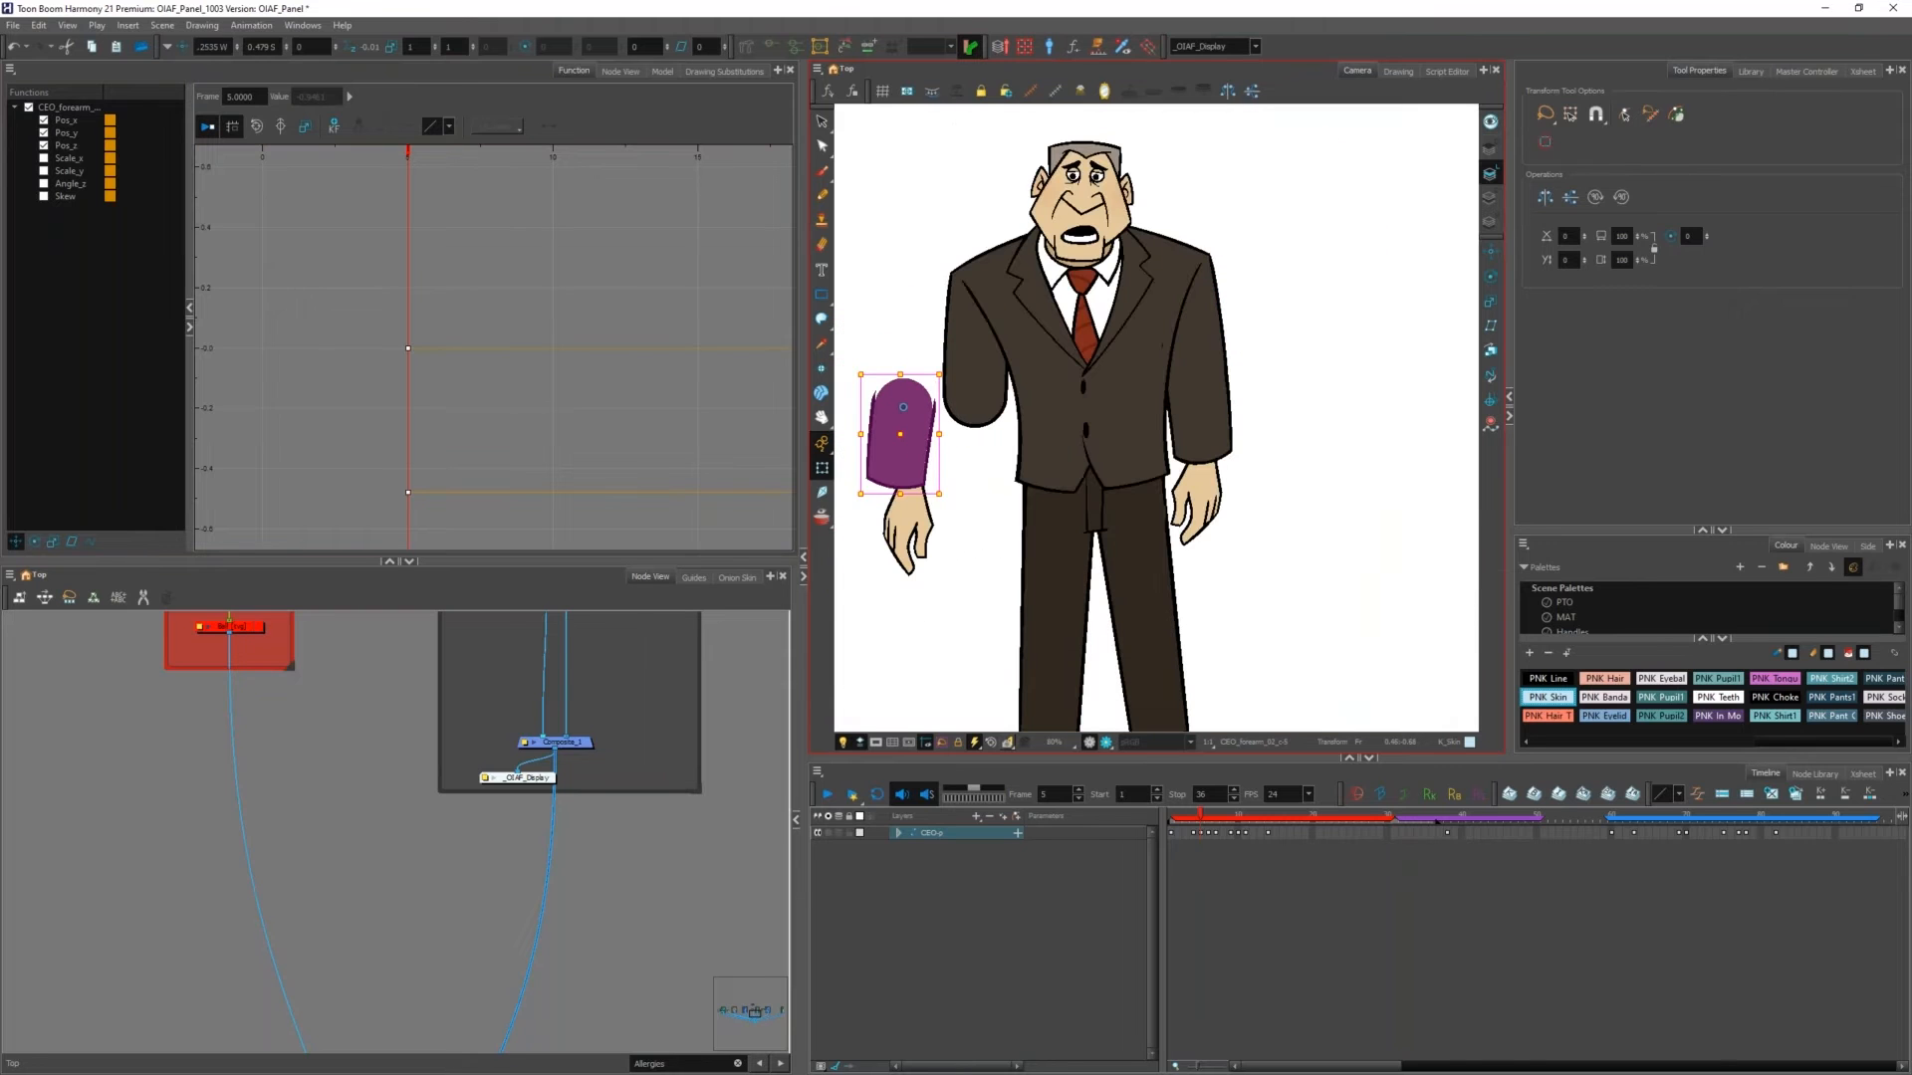
# Step: Try dragging the forearm's Y-position keyframe at frame 5, undo it, and select the Z-position keyframe
pyautogui.scroll(-3, 326, 409)
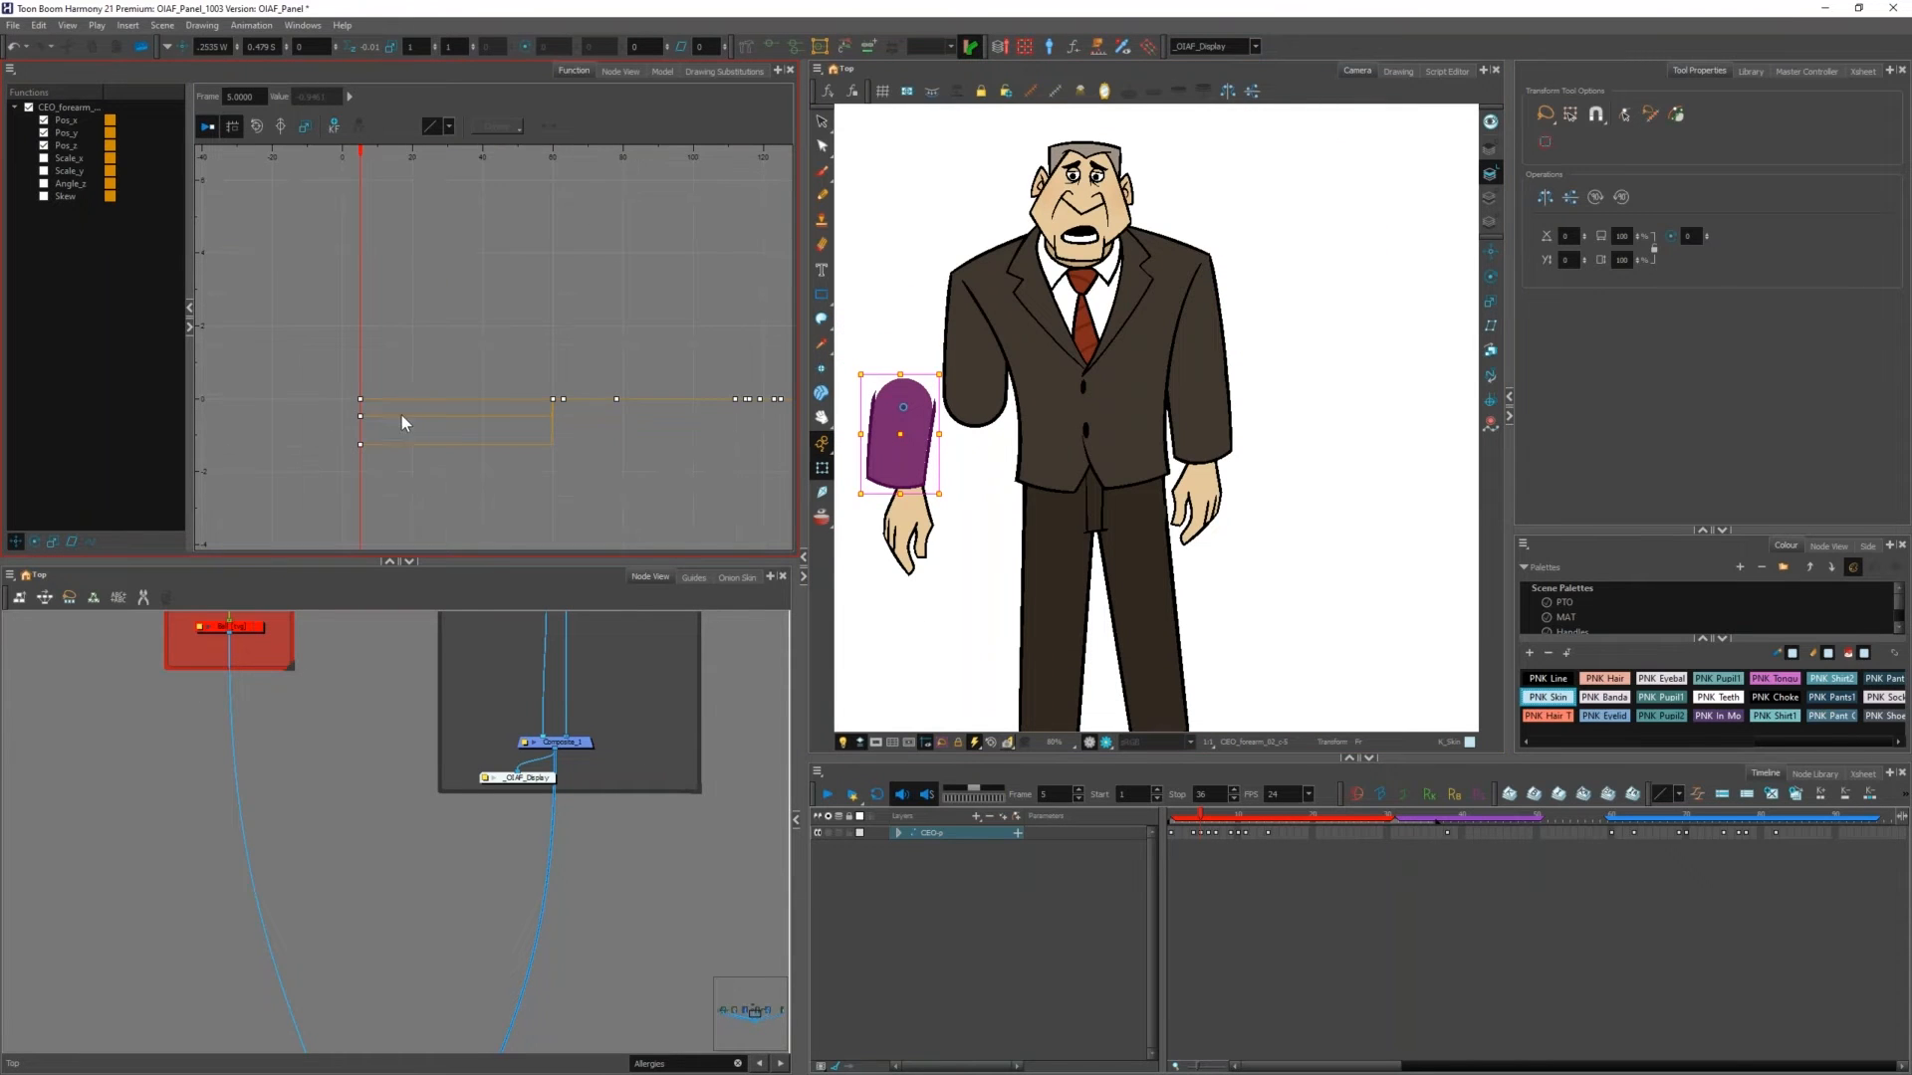
pyautogui.scroll(2, 369, 420)
pyautogui.click(349, 414)
pyautogui.moveTo(355, 414); pyautogui.dragTo(496, 479)
pyautogui.hotkey('ctrl', 'z')
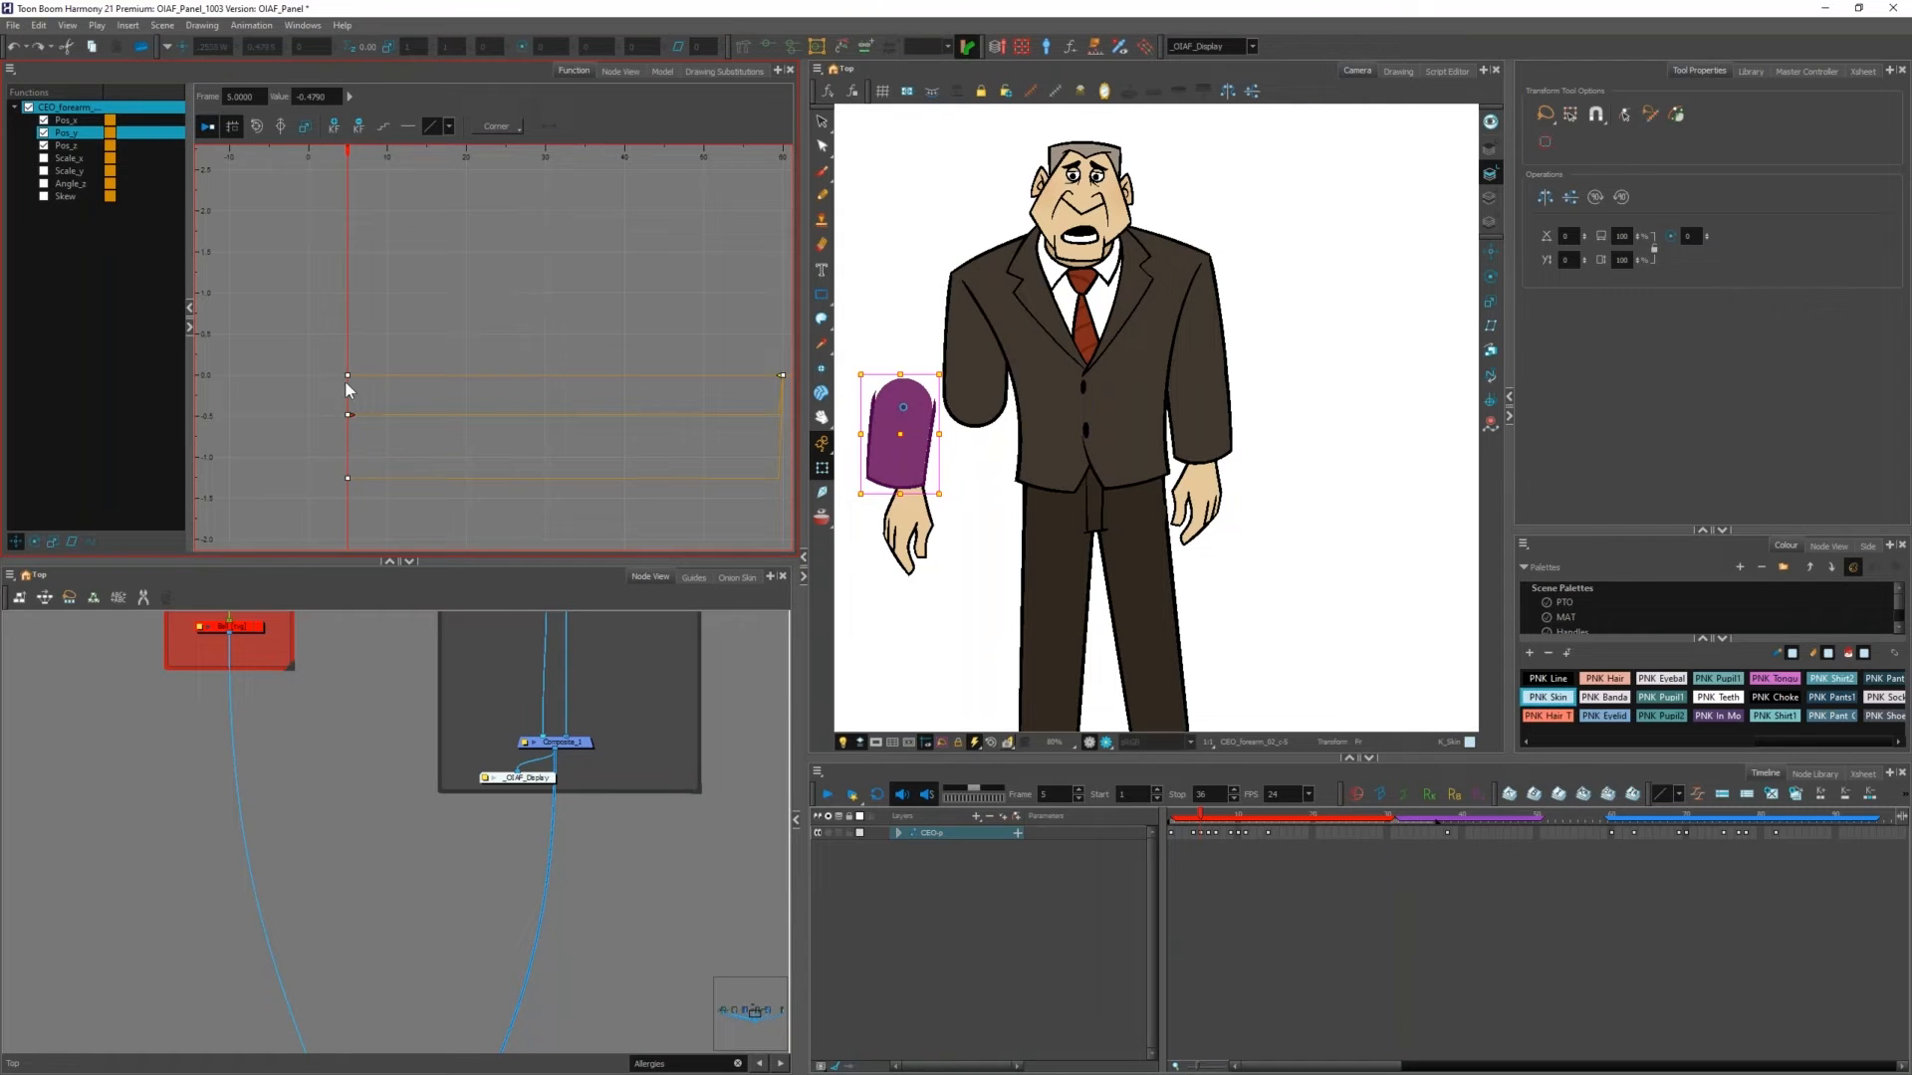
pyautogui.click(349, 375)
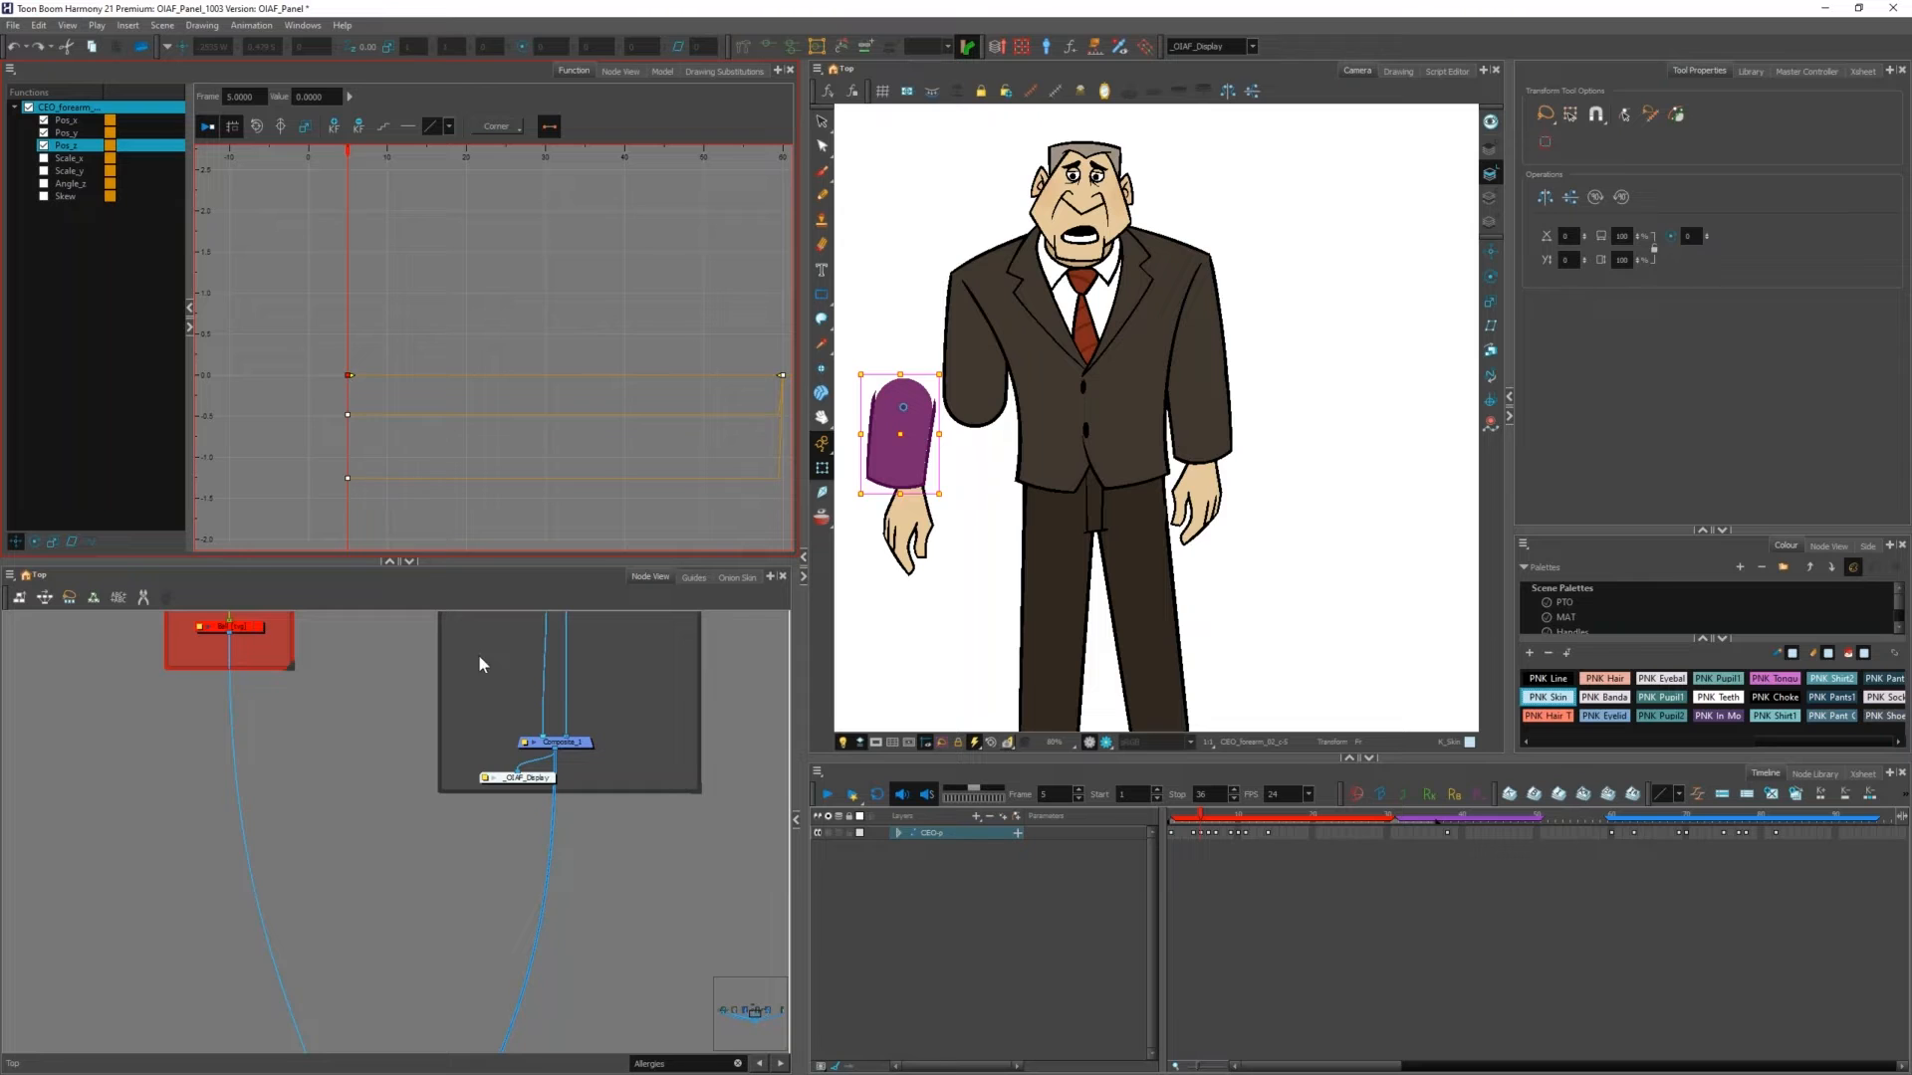
# Step: Turn on peg selection mode for the Transform tool and undo the earlier forearm and hand moves
pyautogui.scroll(1, 914, 461)
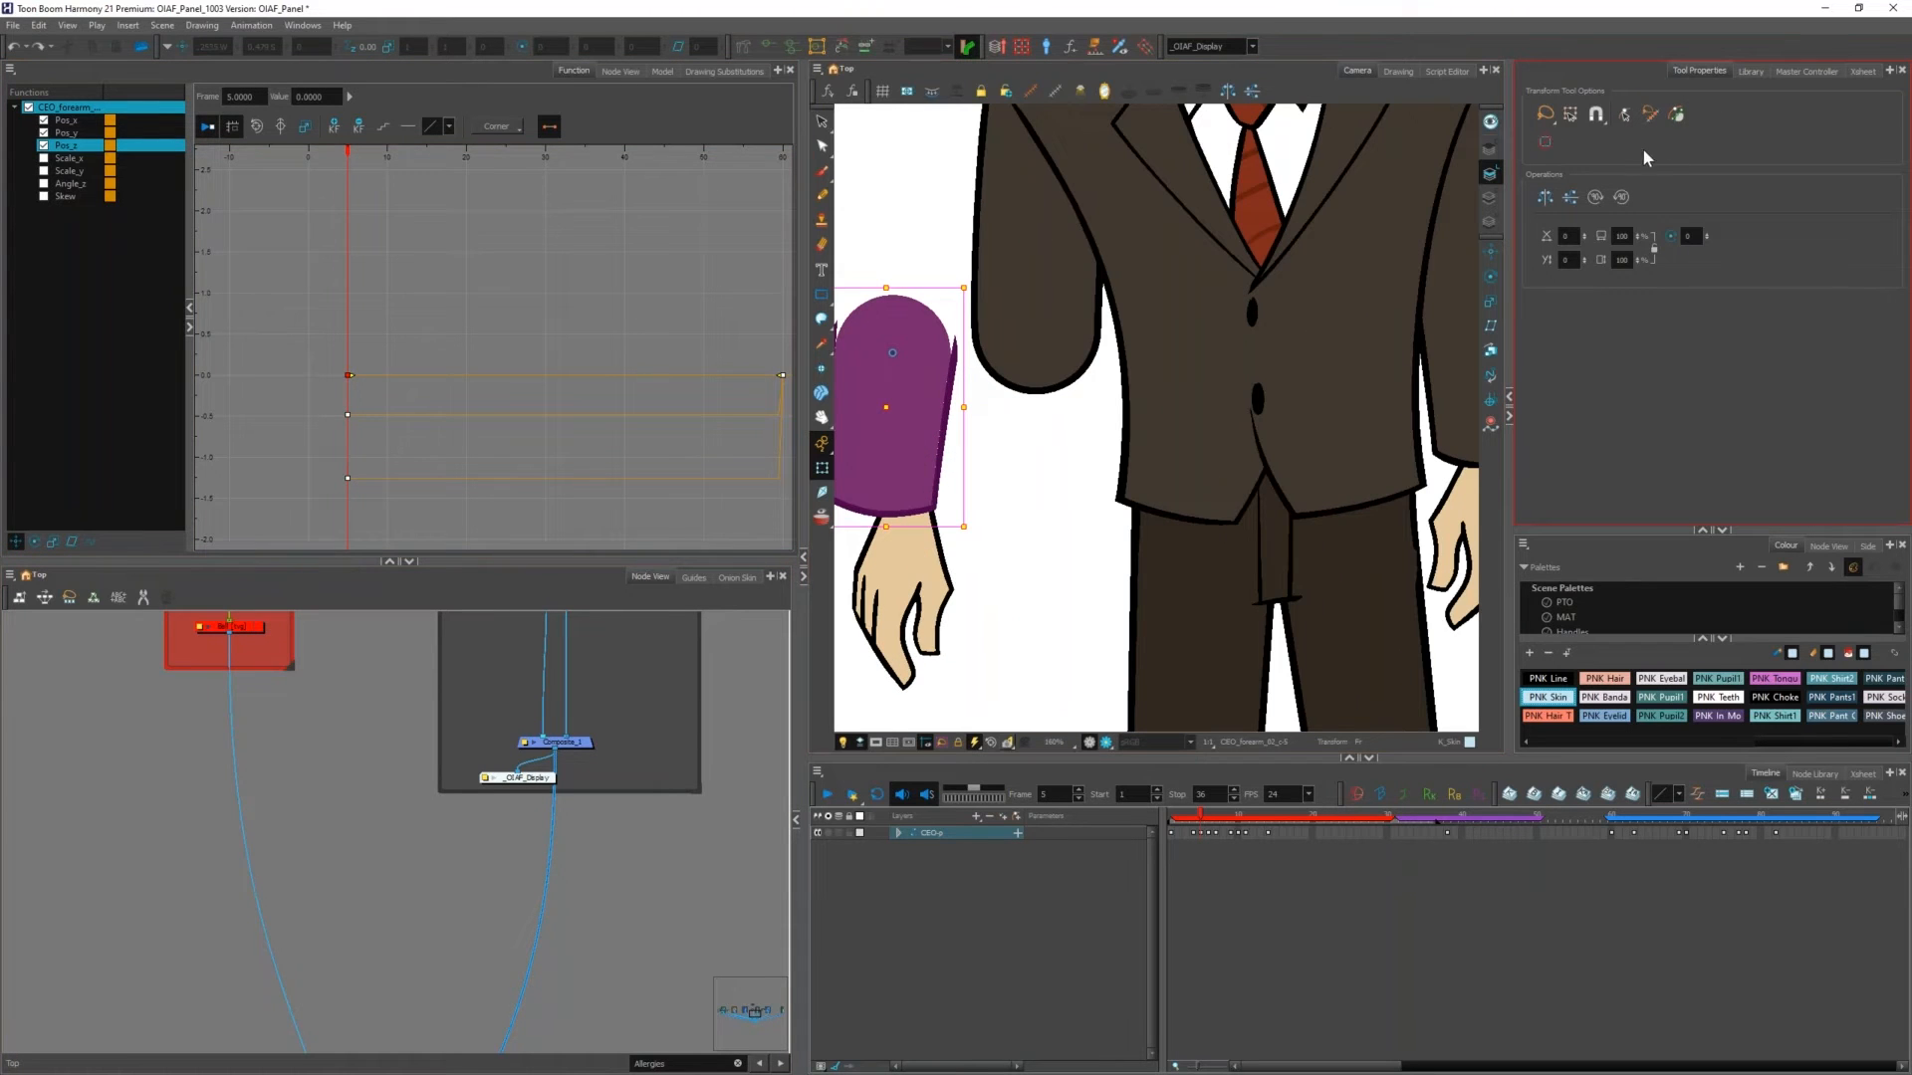
pyautogui.click(1624, 114)
pyautogui.click(1065, 592)
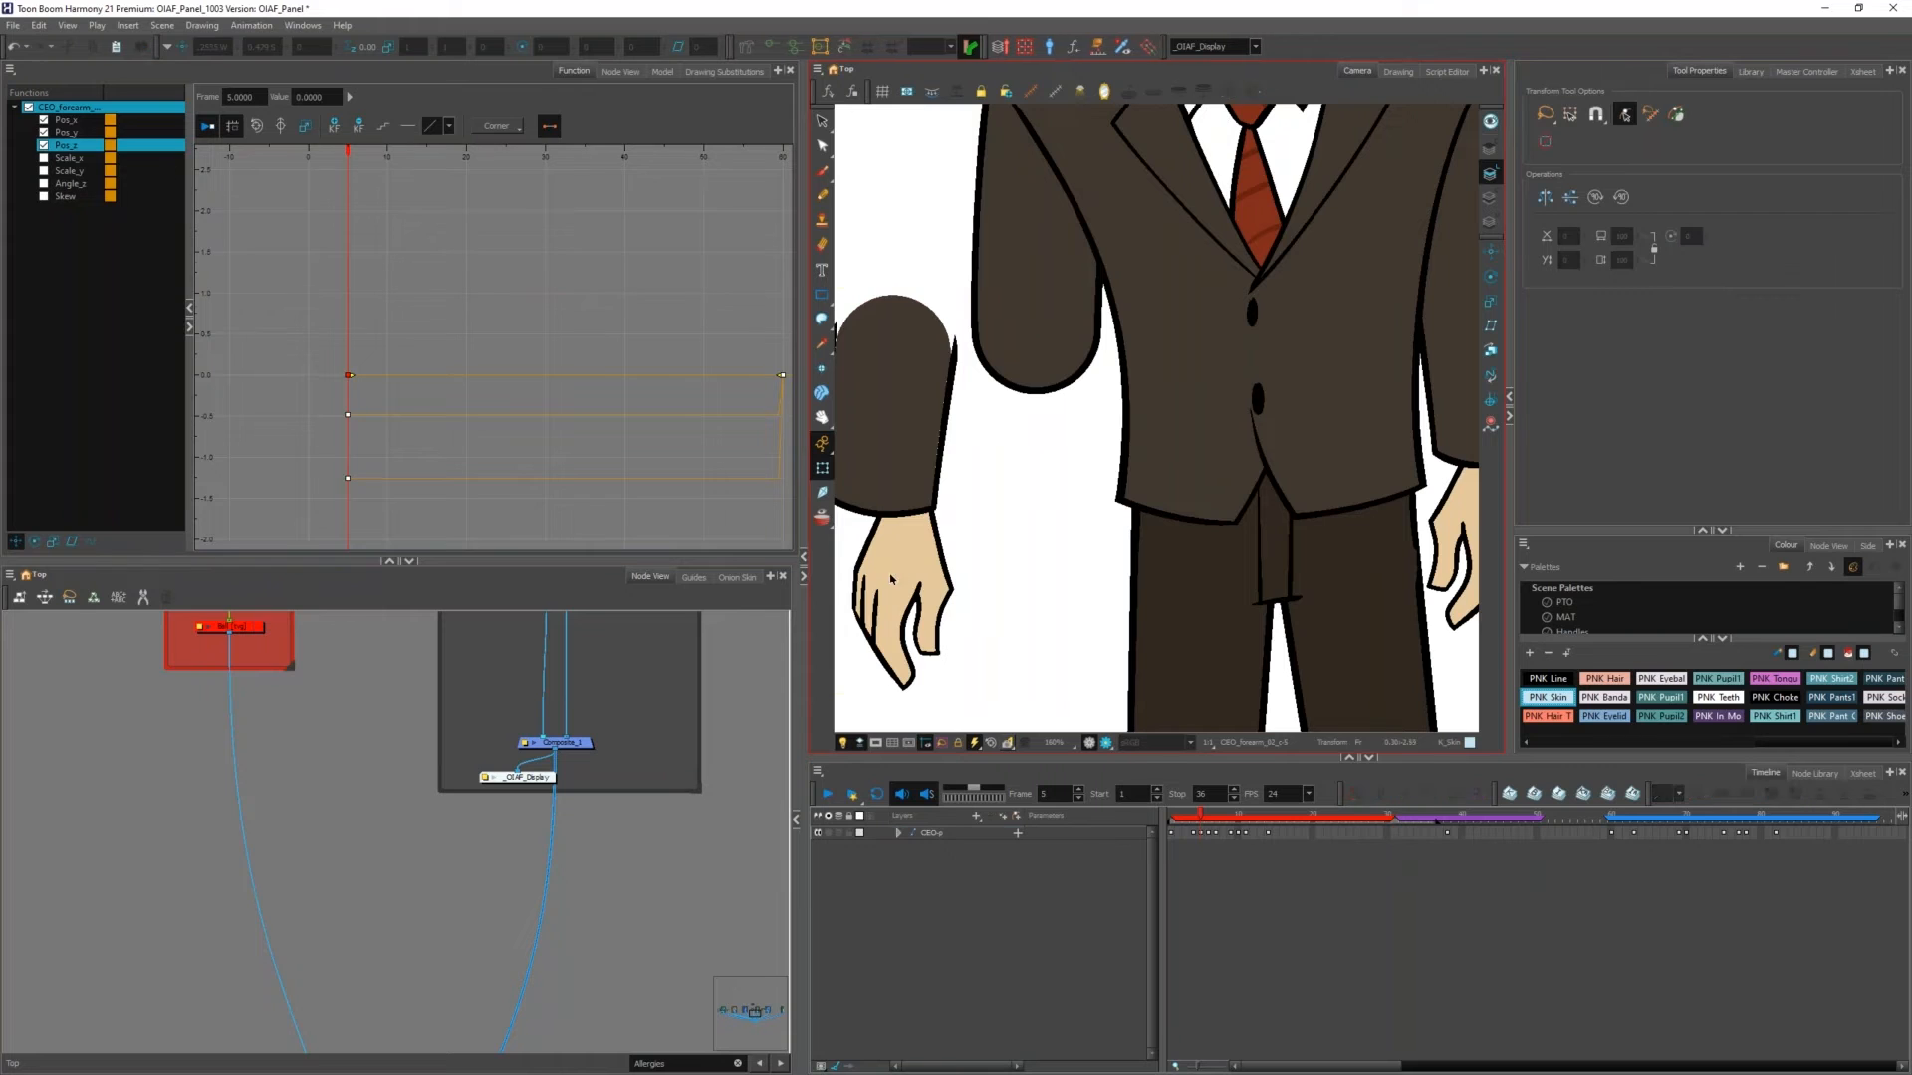
pyautogui.click(914, 513)
pyautogui.hotkey('ctrl', 'z')
pyautogui.hotkey('ctrl', 'z')
pyautogui.hotkey('ctrl', 'z')
pyautogui.hotkey('ctrl', 'z')
pyautogui.hotkey('ctrl', 'z')
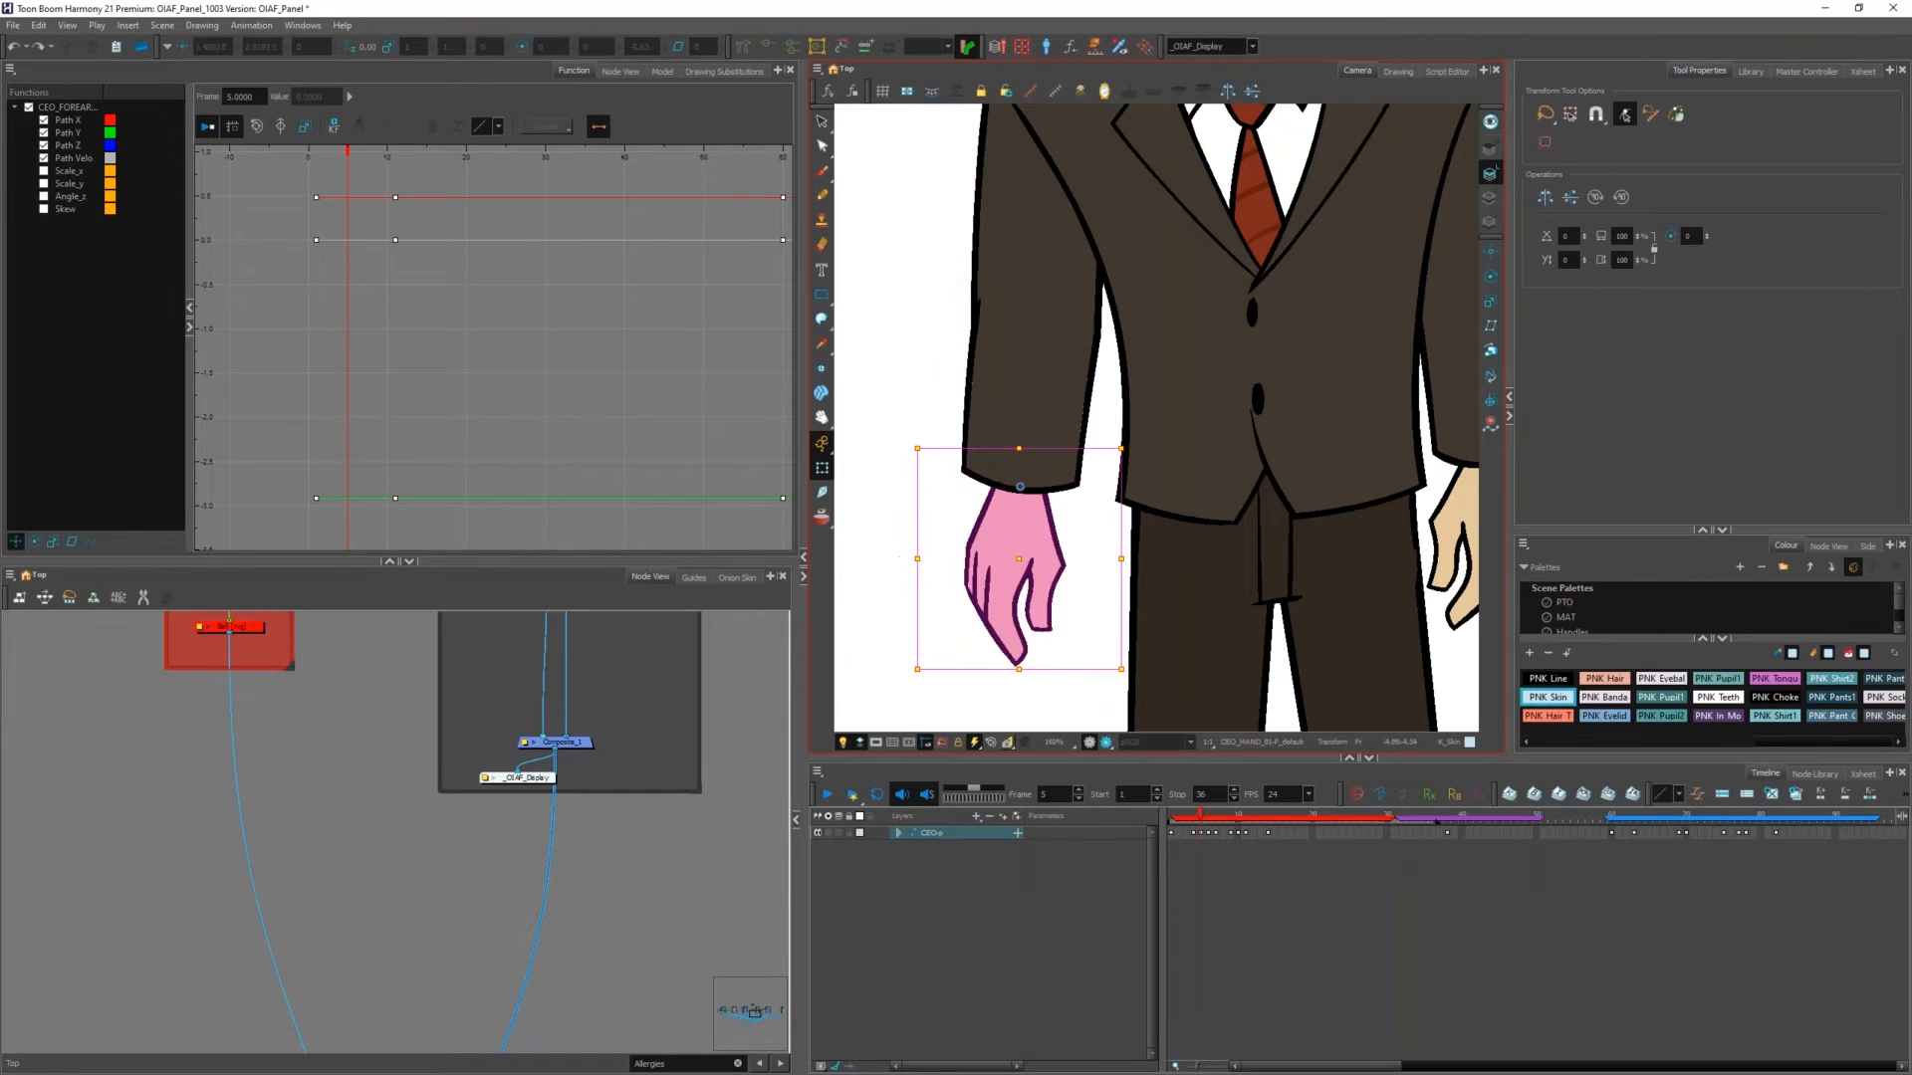
# Step: Select the forearm peg and move the forearm with its hand away from the upper arm at frame 5
pyautogui.click(942, 591)
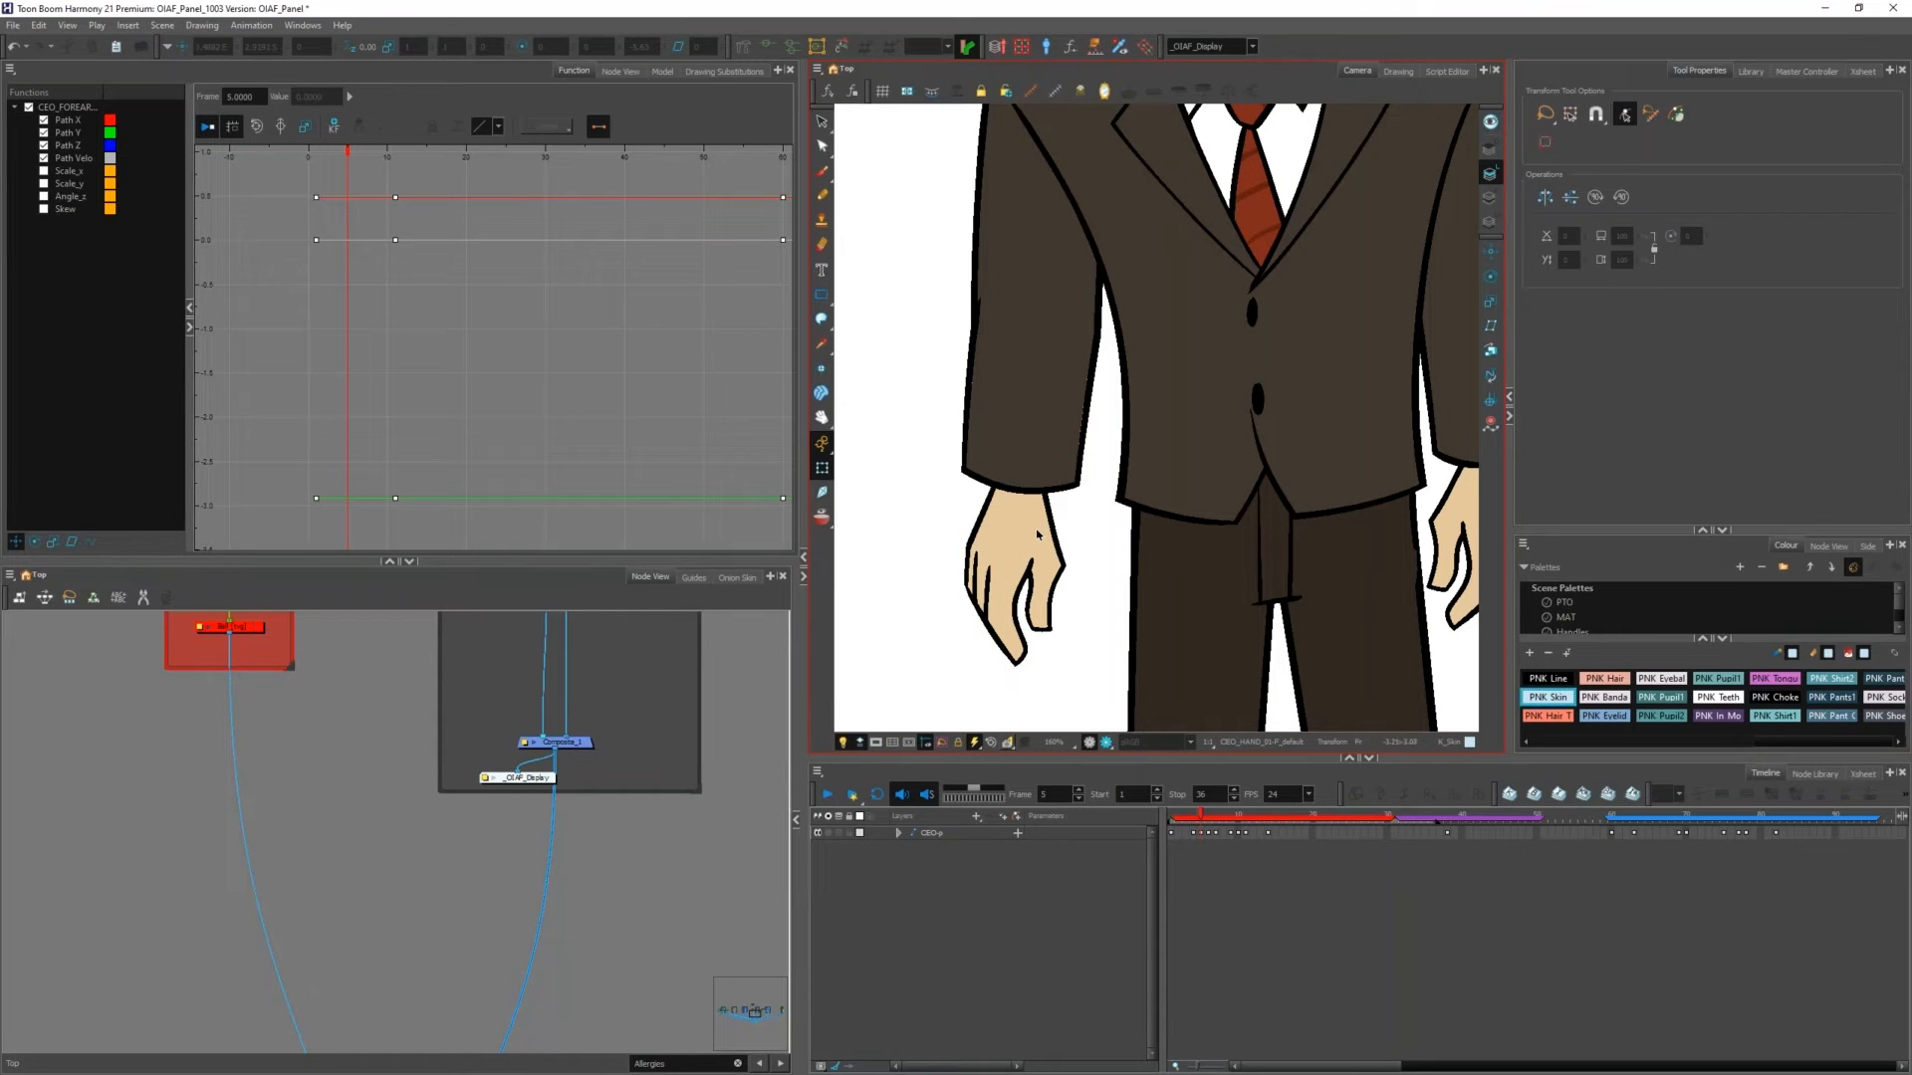
pyautogui.click(1036, 535)
pyautogui.click(923, 580)
pyautogui.click(1002, 599)
pyautogui.click(433, 435)
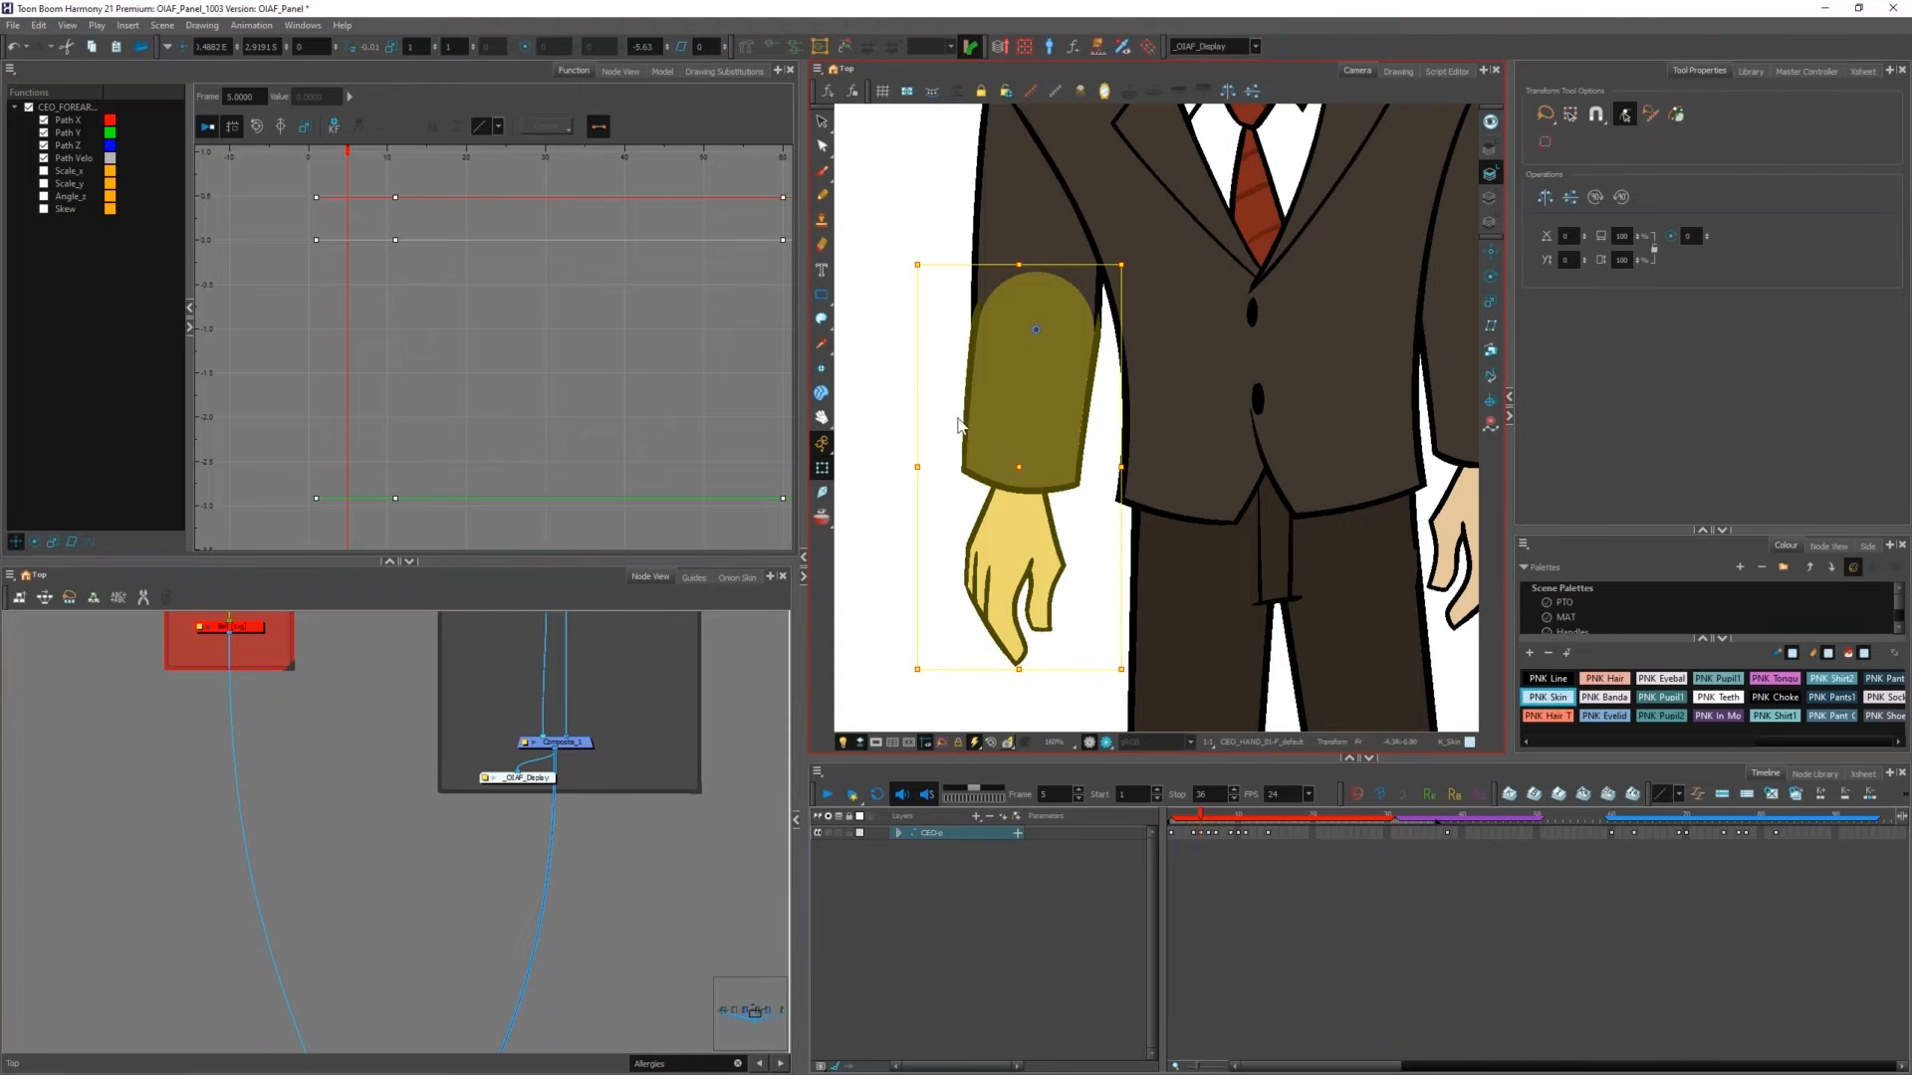
pyautogui.moveTo(967, 426); pyautogui.dragTo(861, 481)
# Step: Raise the forearm peg's Path X keyframe at frame 1 and select its path keyframes at frame 5
pyautogui.scroll(-3, 404, 257)
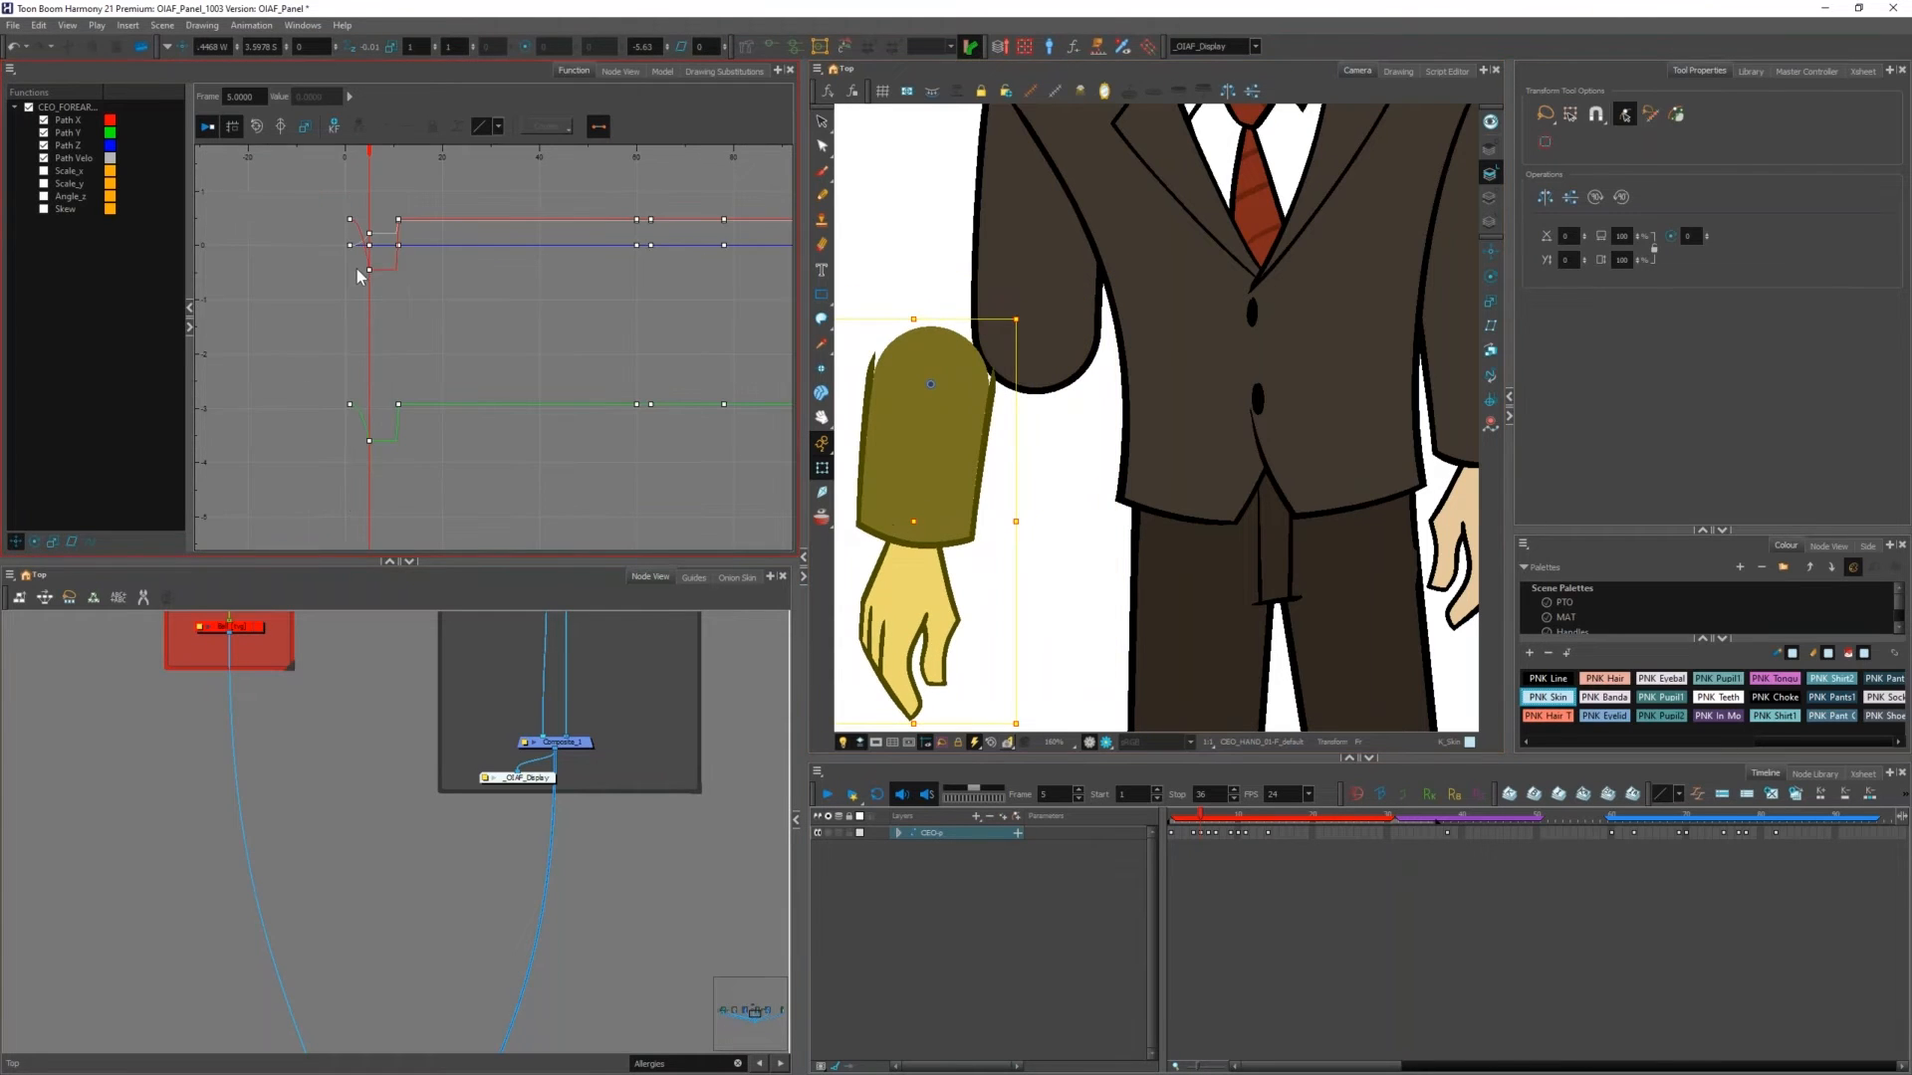
pyautogui.moveTo(488, 319); pyautogui.dragTo(339, 296)
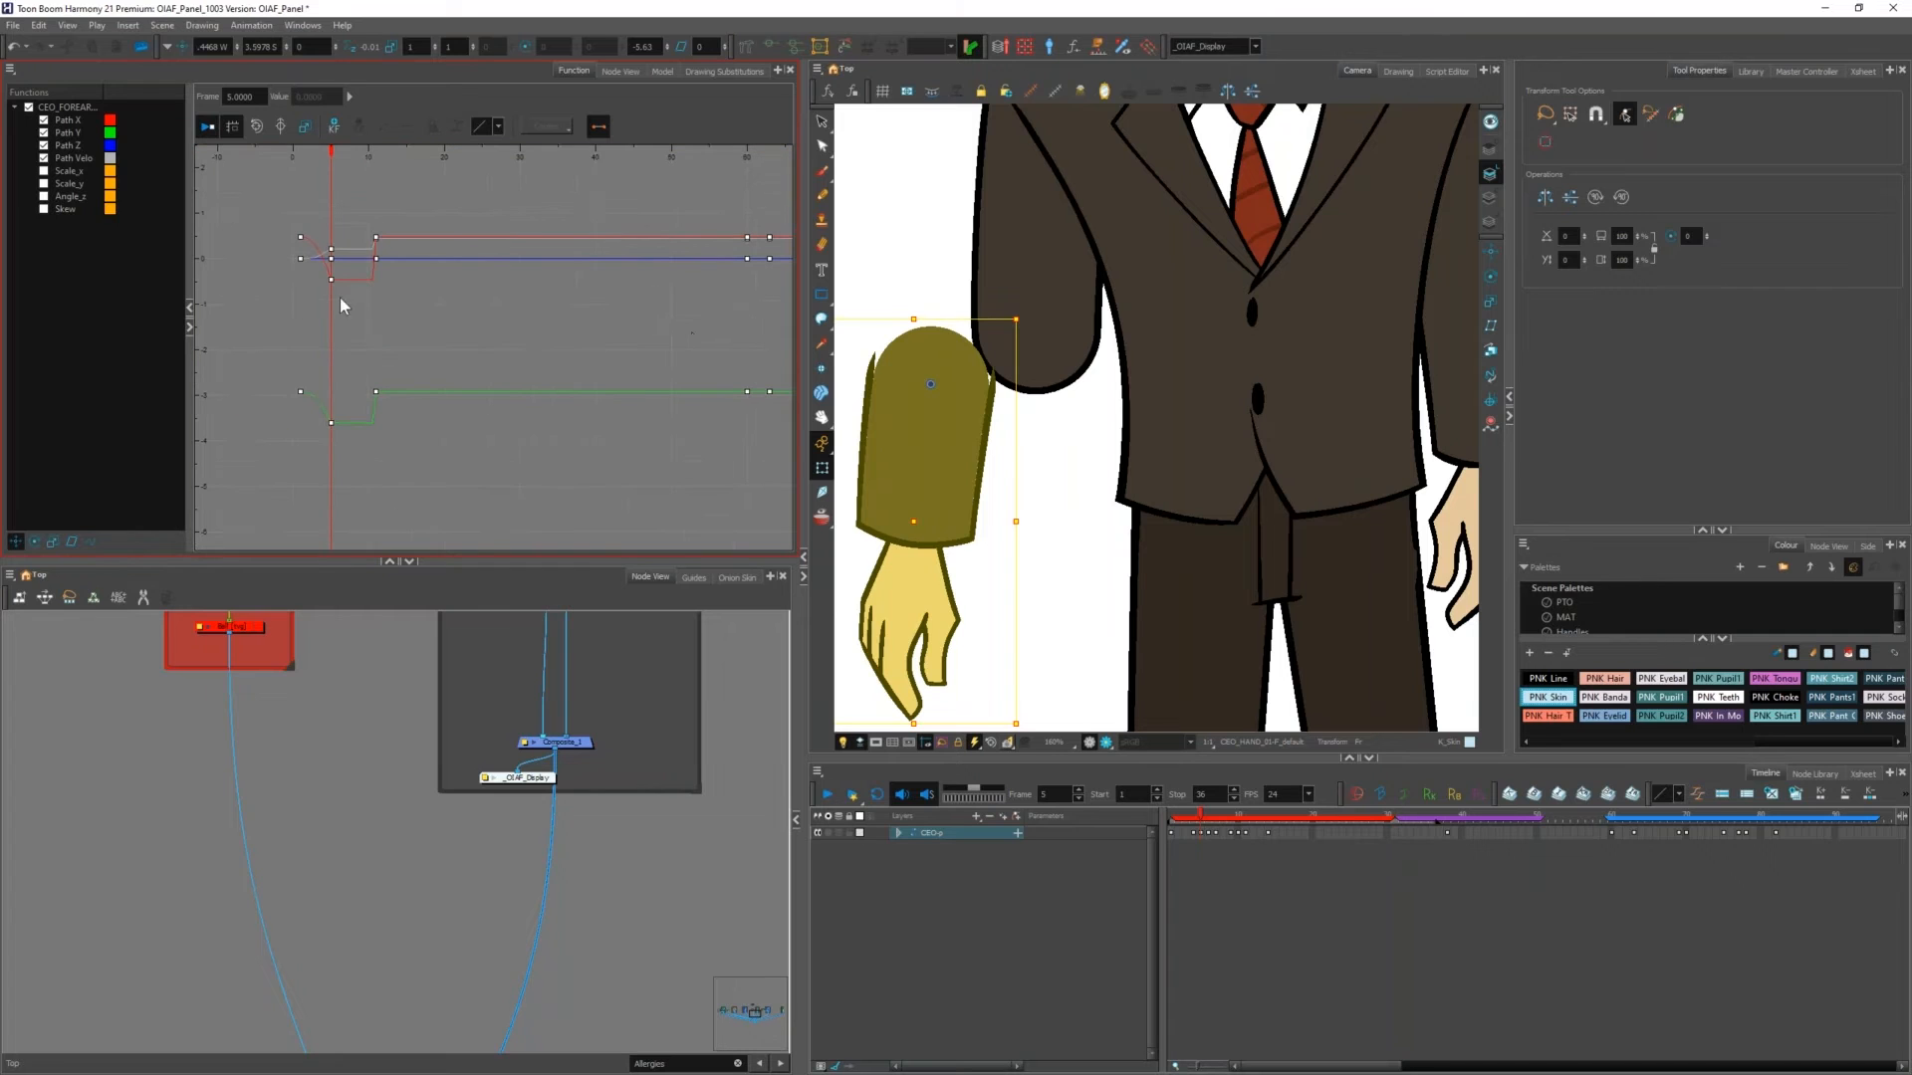
pyautogui.scroll(2, 247, 260)
pyautogui.click(332, 227)
pyautogui.moveTo(333, 228); pyautogui.dragTo(320, 215)
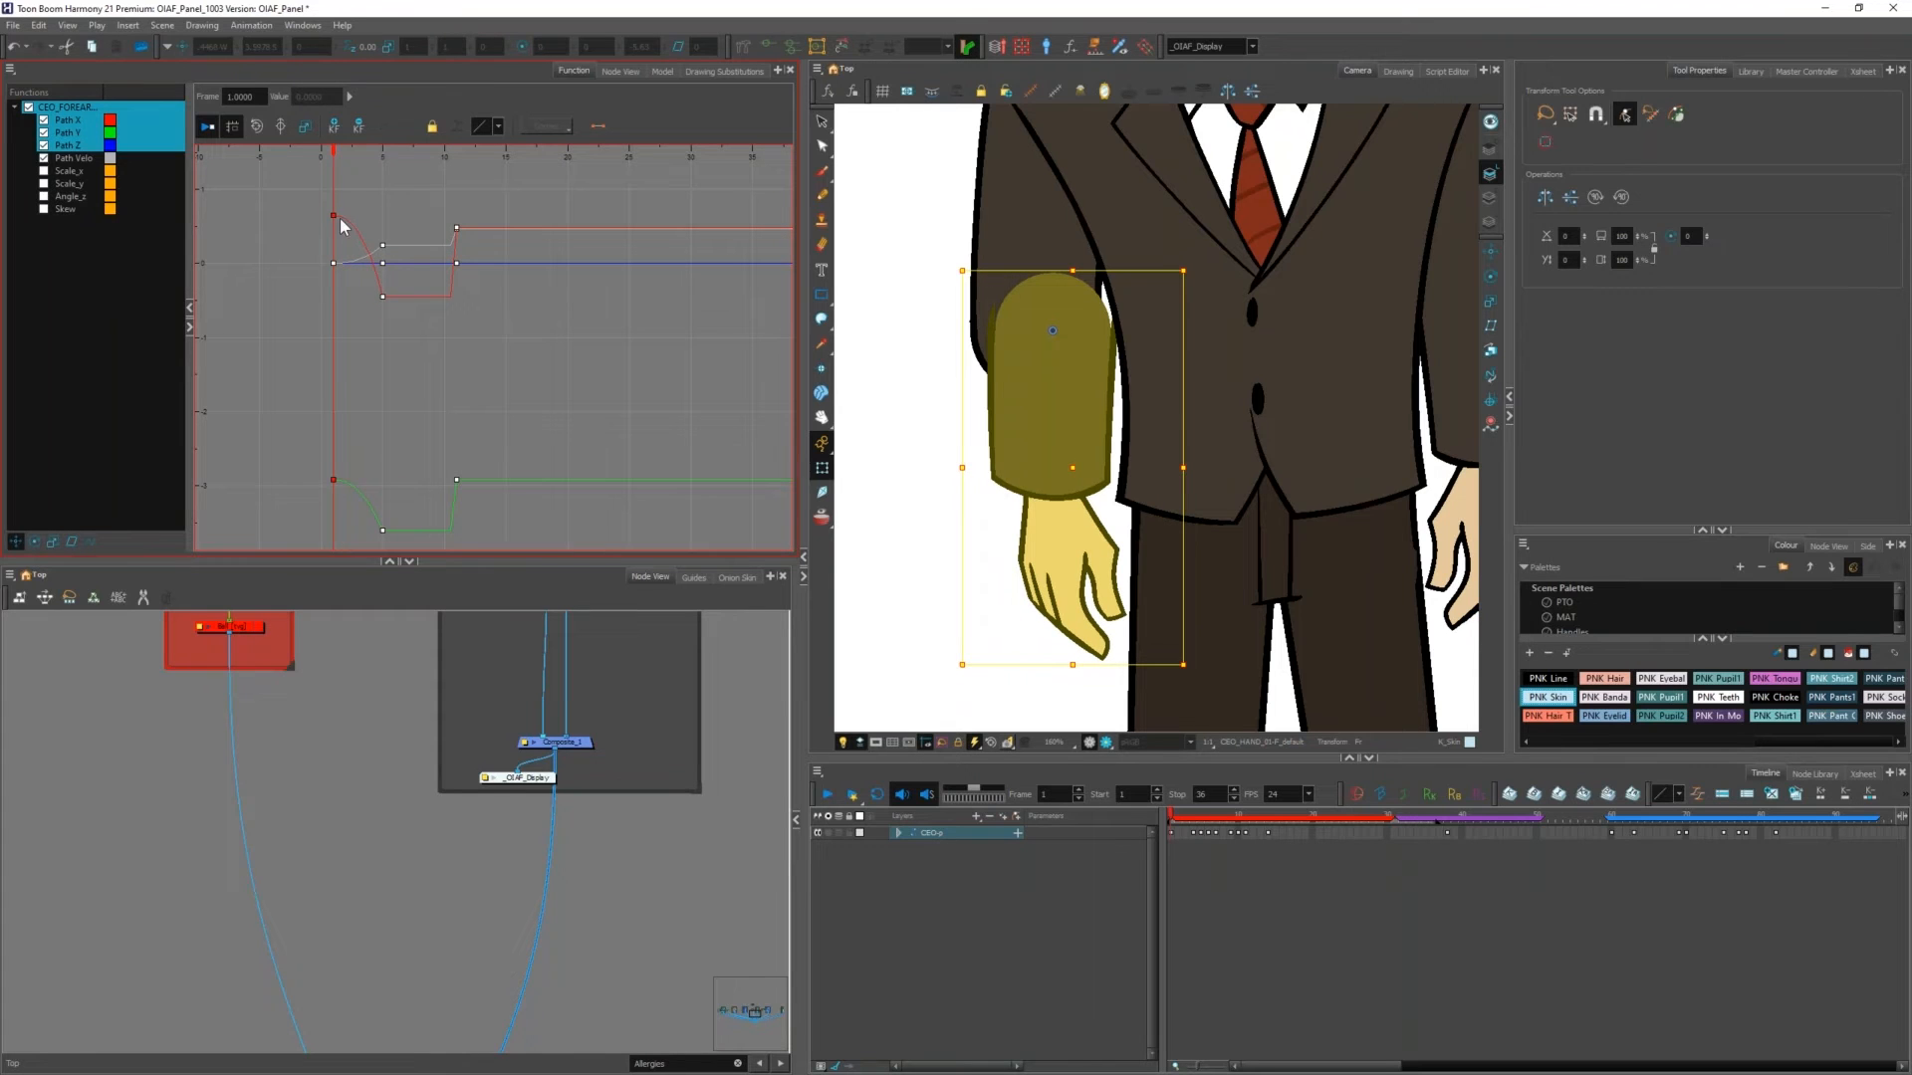
pyautogui.click(382, 531)
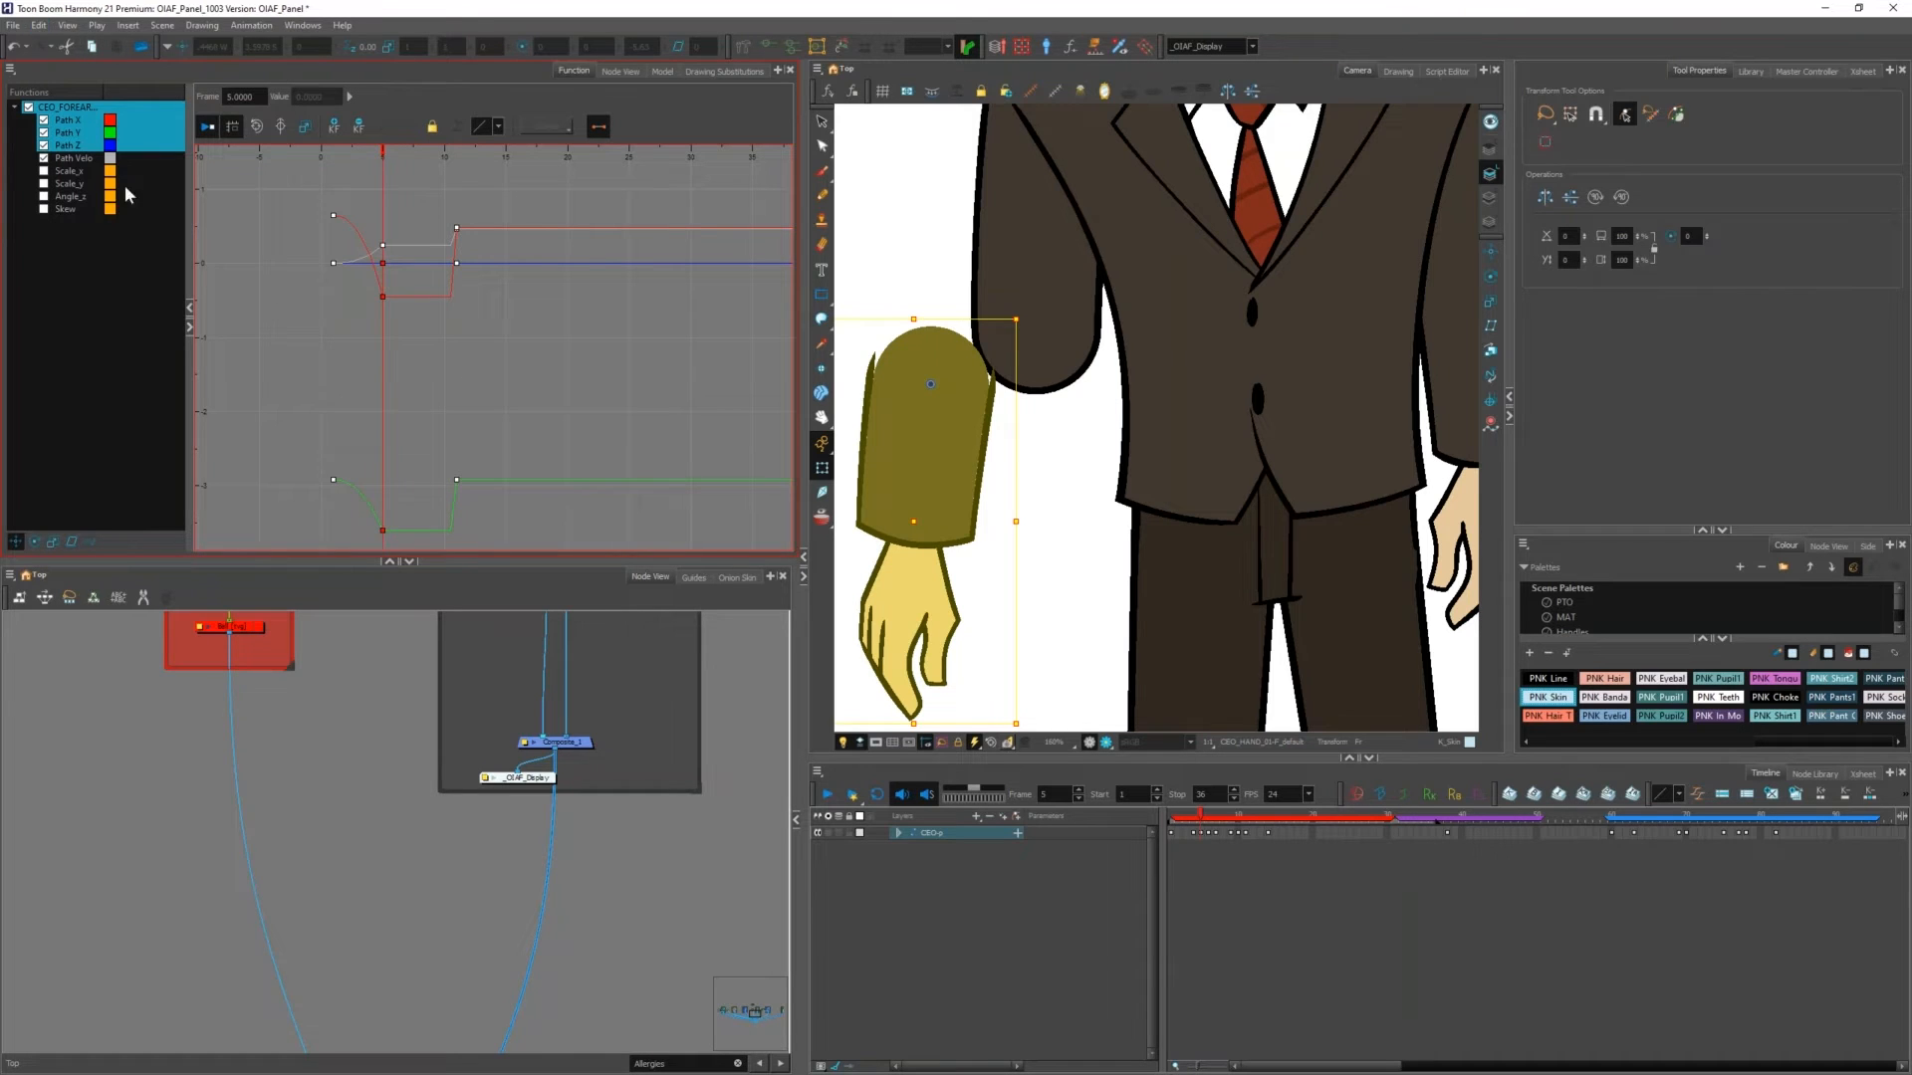
# Step: Locate CEO_FOREARM_01-PEG in the node network and set its position type to Separate
pyautogui.press('o')
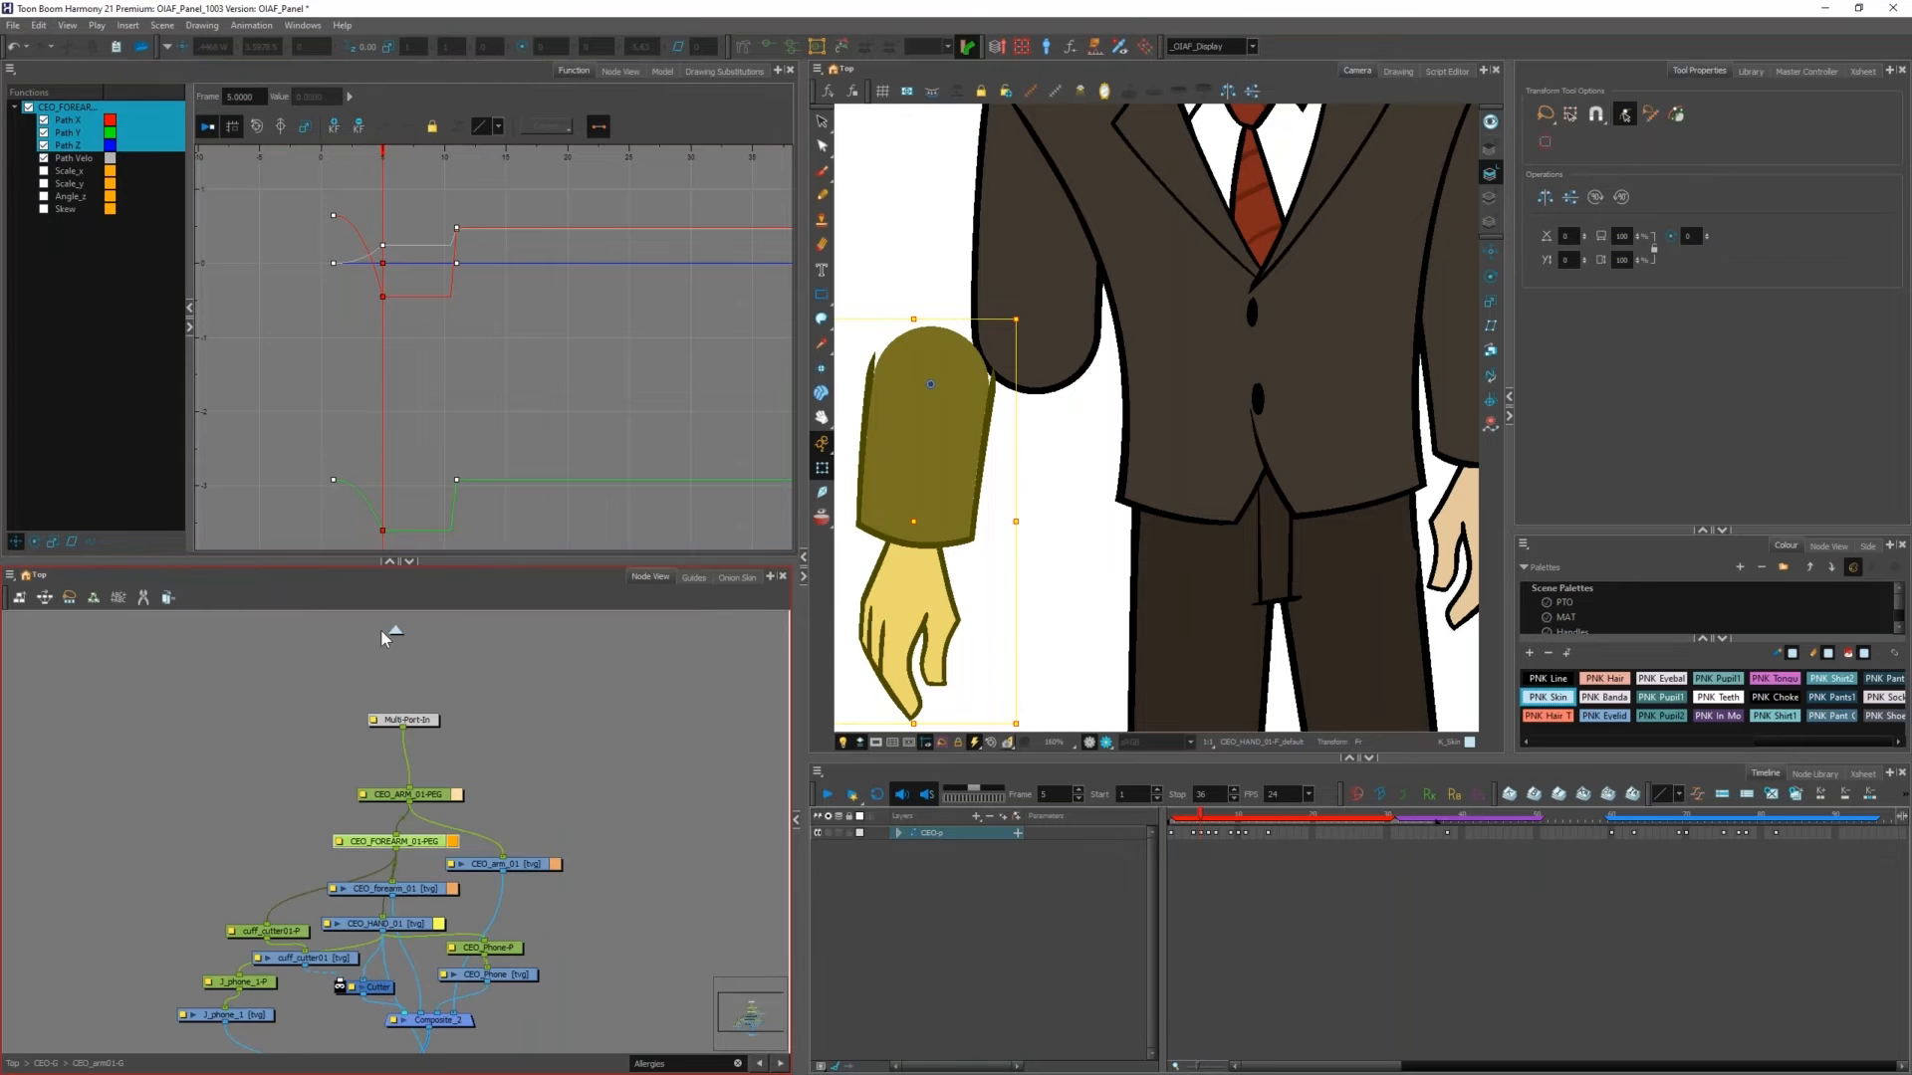
pyautogui.scroll(-2, 364, 716)
pyautogui.scroll(3, 391, 713)
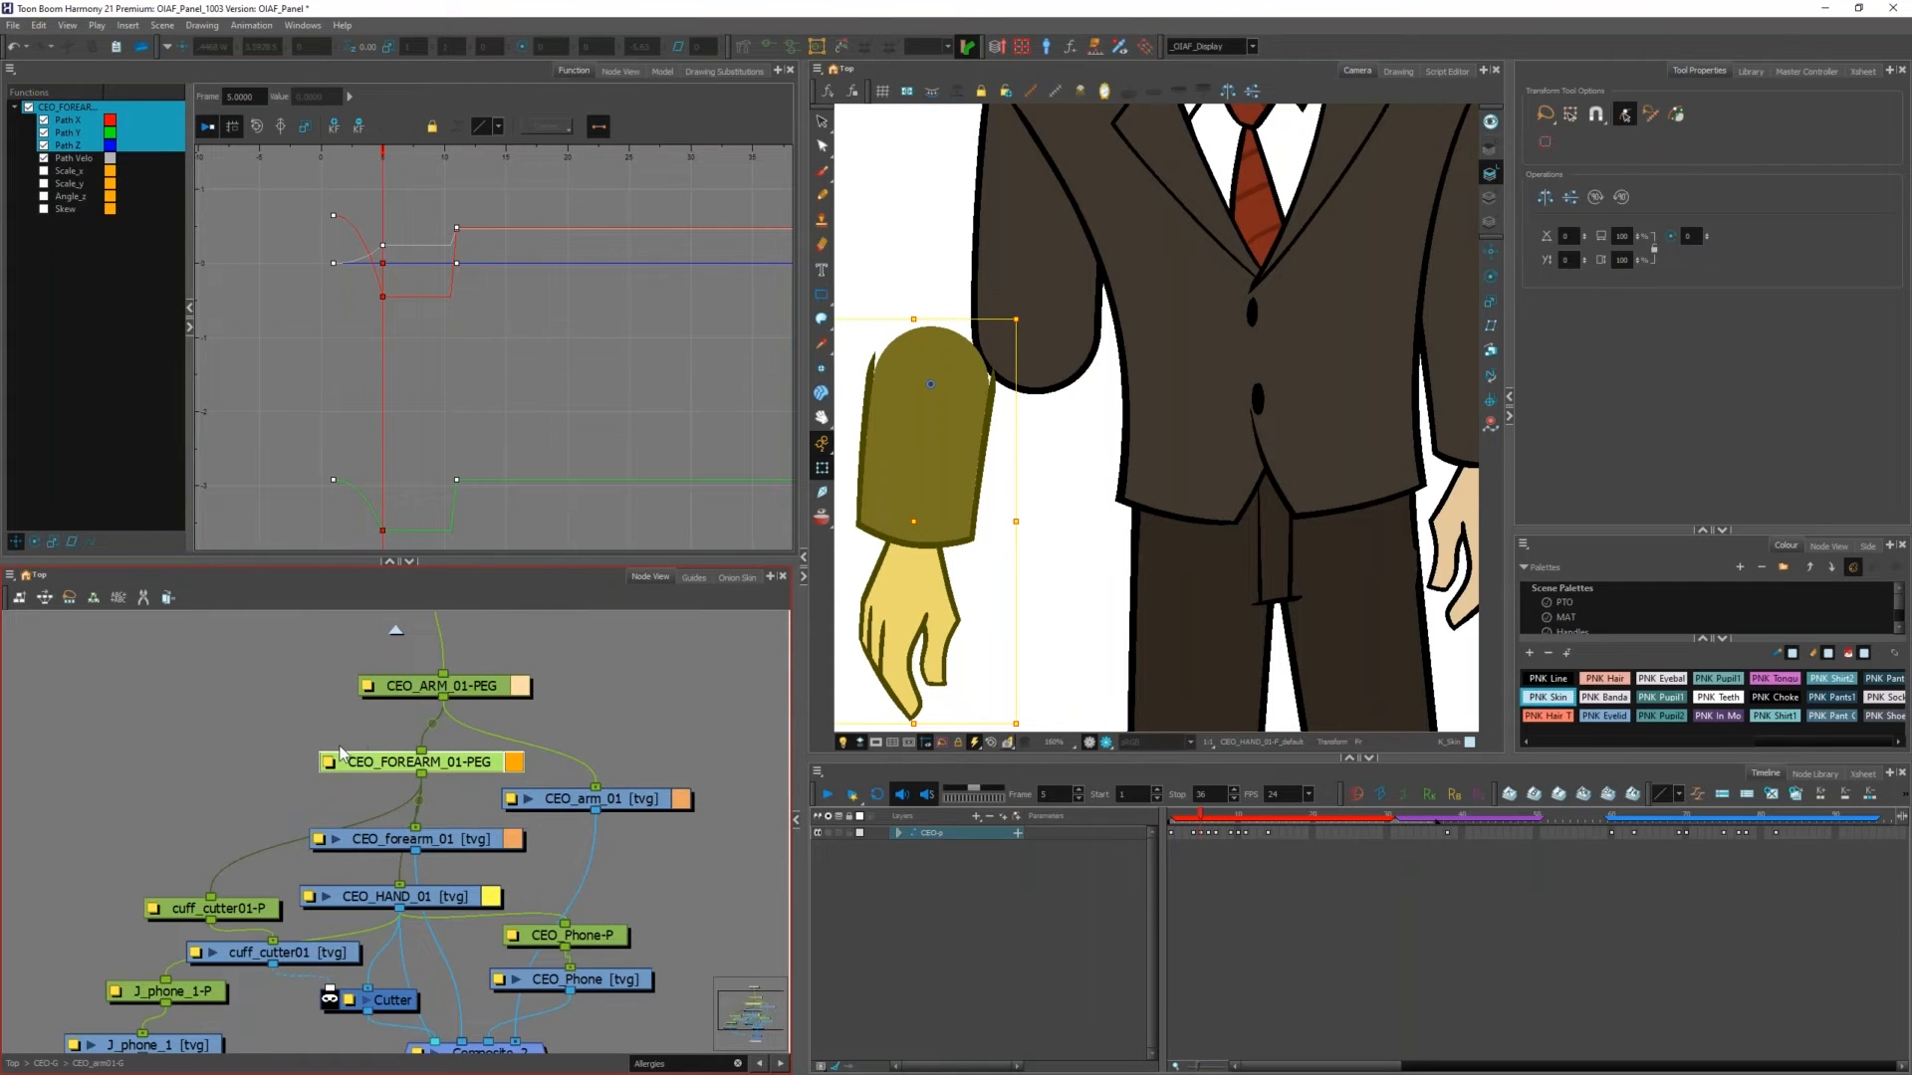
pyautogui.doubleClick(337, 764)
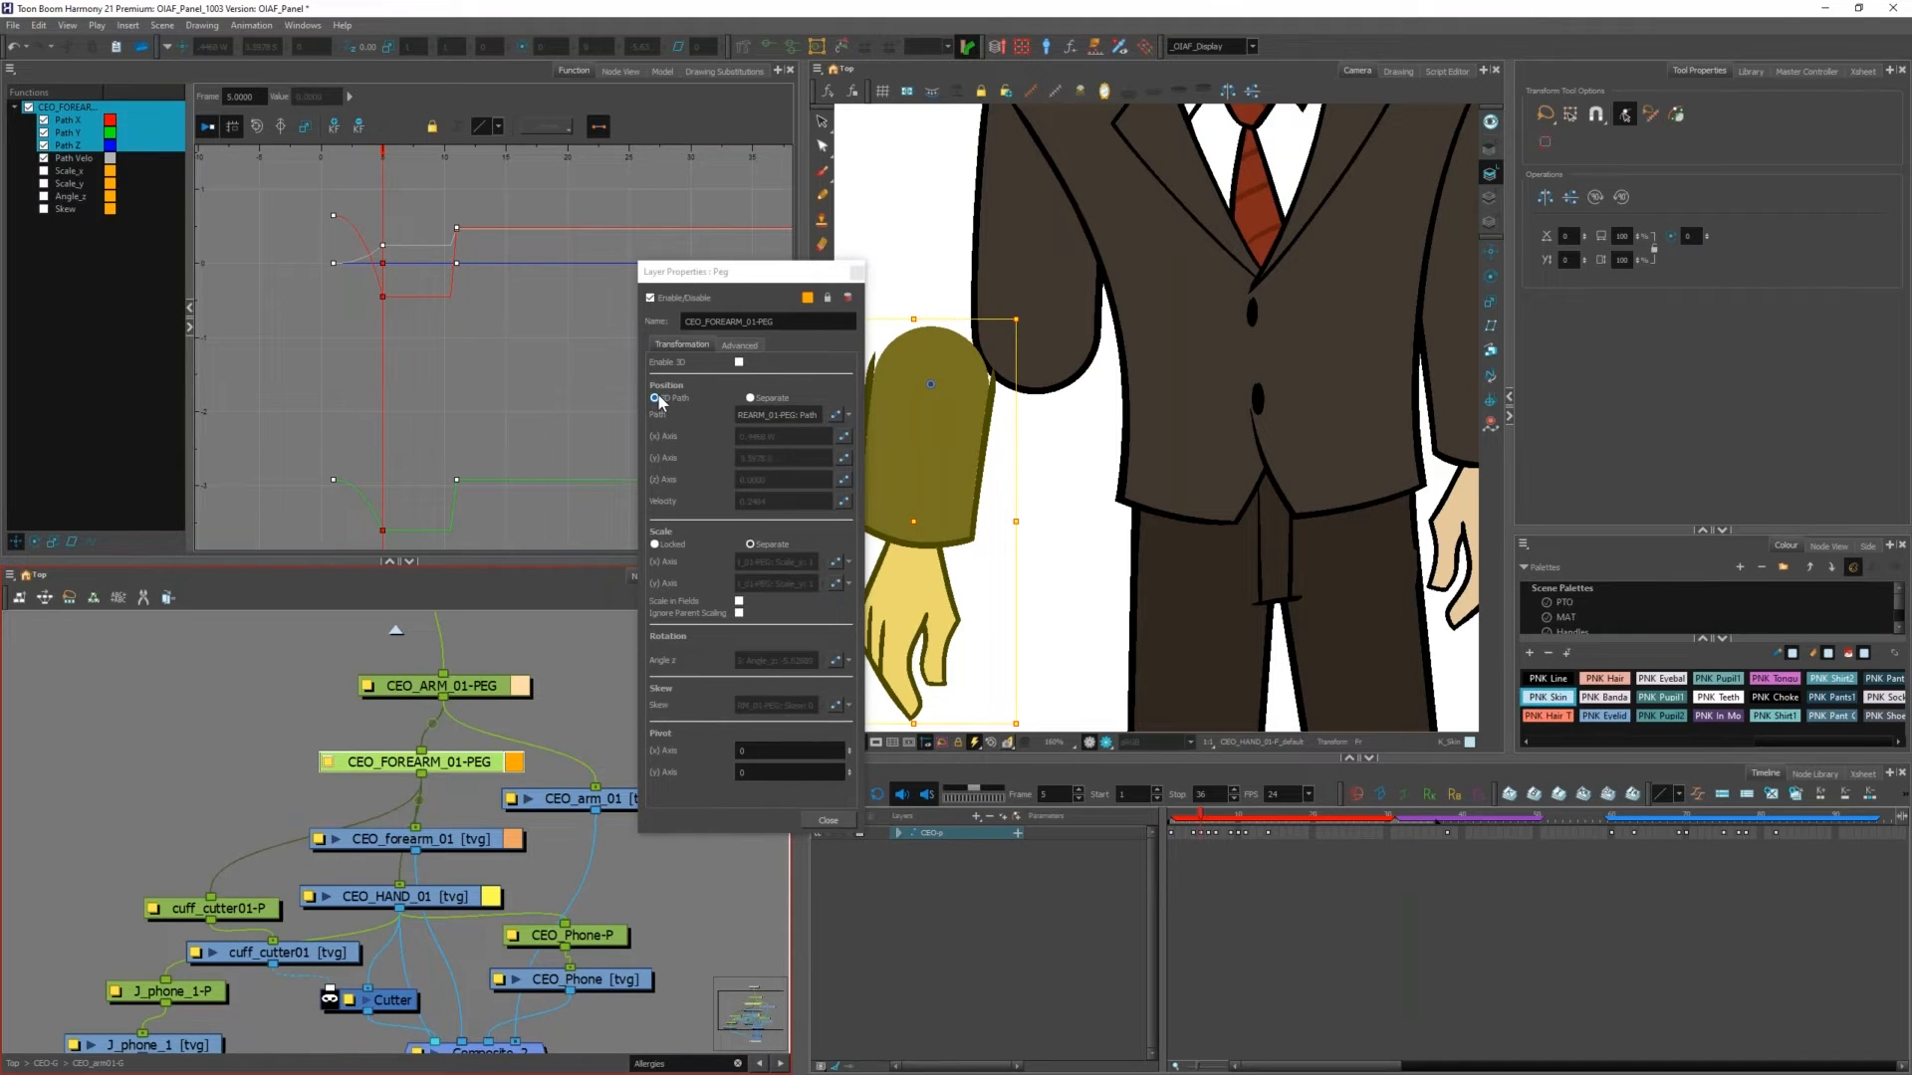
pyautogui.click(751, 399)
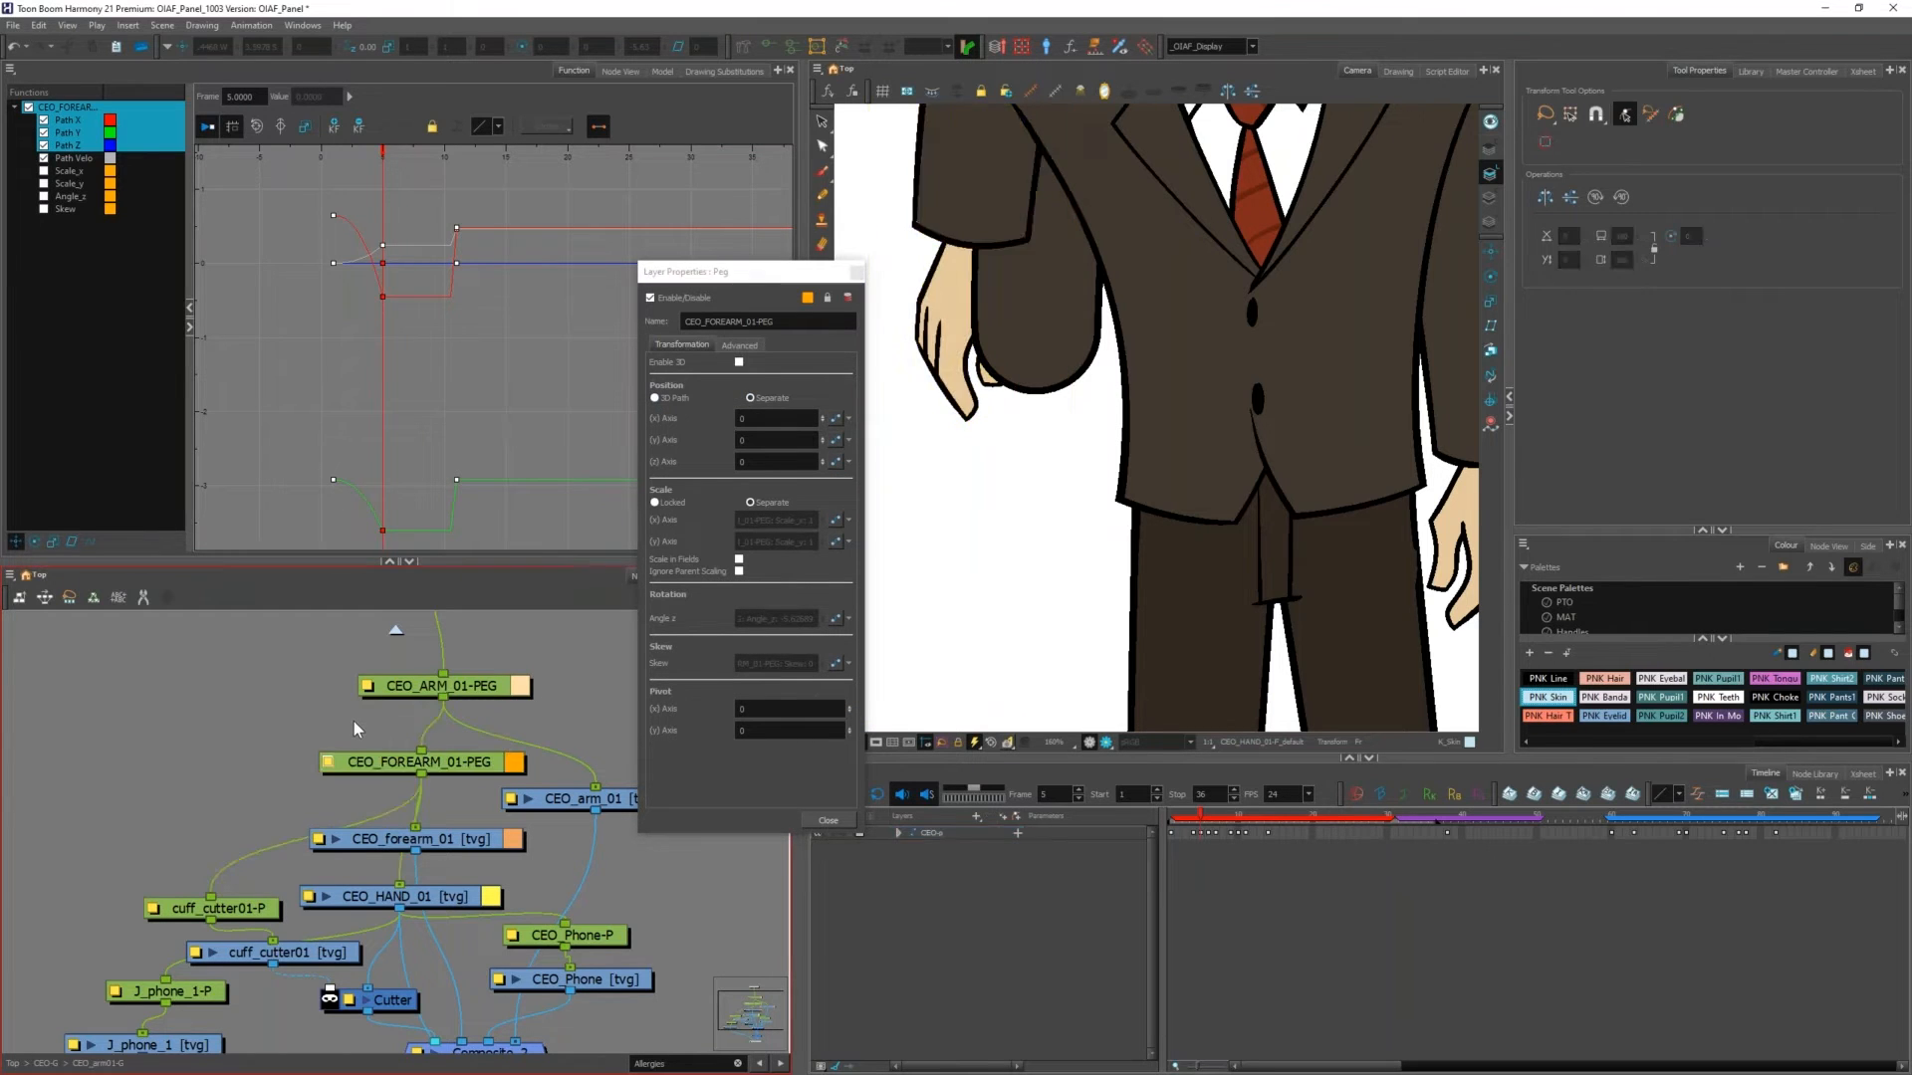
# Step: Reselect the forearm peg and move the forearm with its hand back below the upper arm at frame 5
pyautogui.click(474, 312)
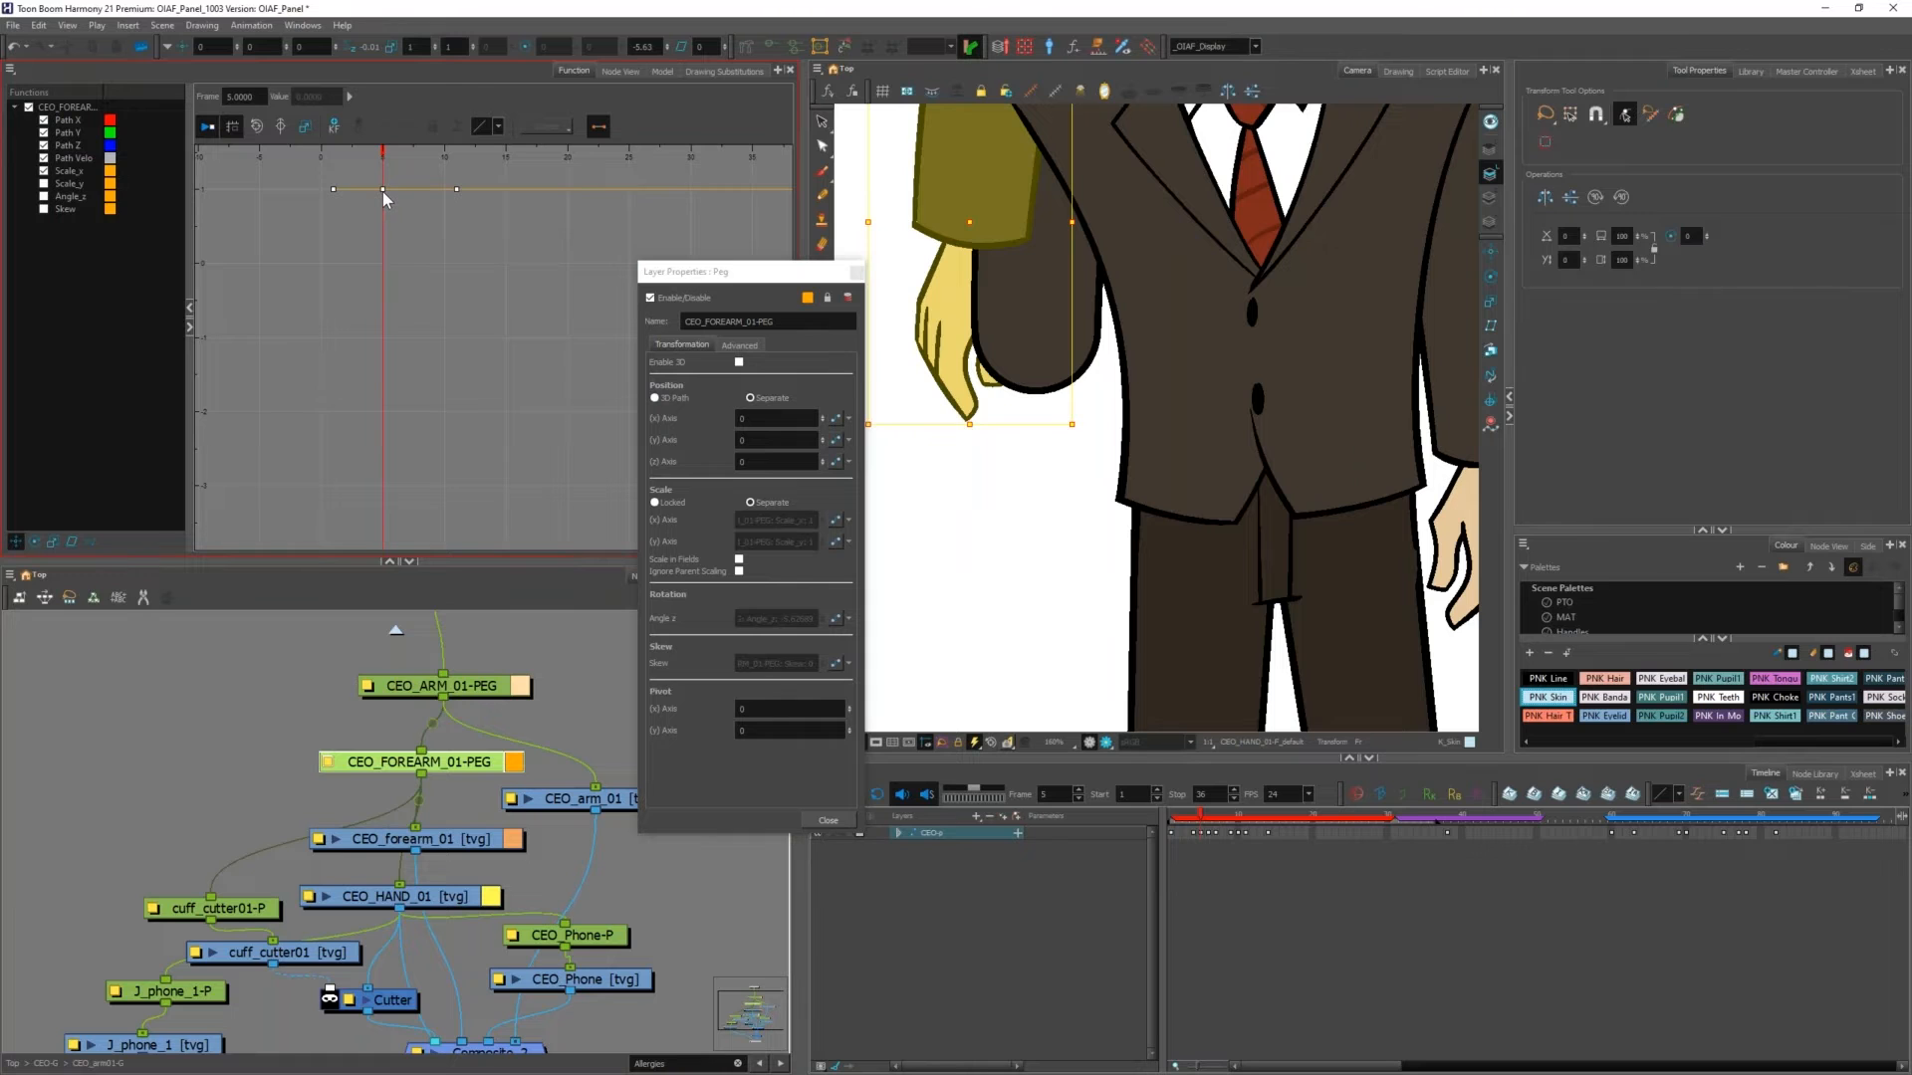
pyautogui.click(956, 357)
pyautogui.scroll(-4, 394, 438)
pyautogui.moveTo(905, 402); pyautogui.dragTo(1039, 464)
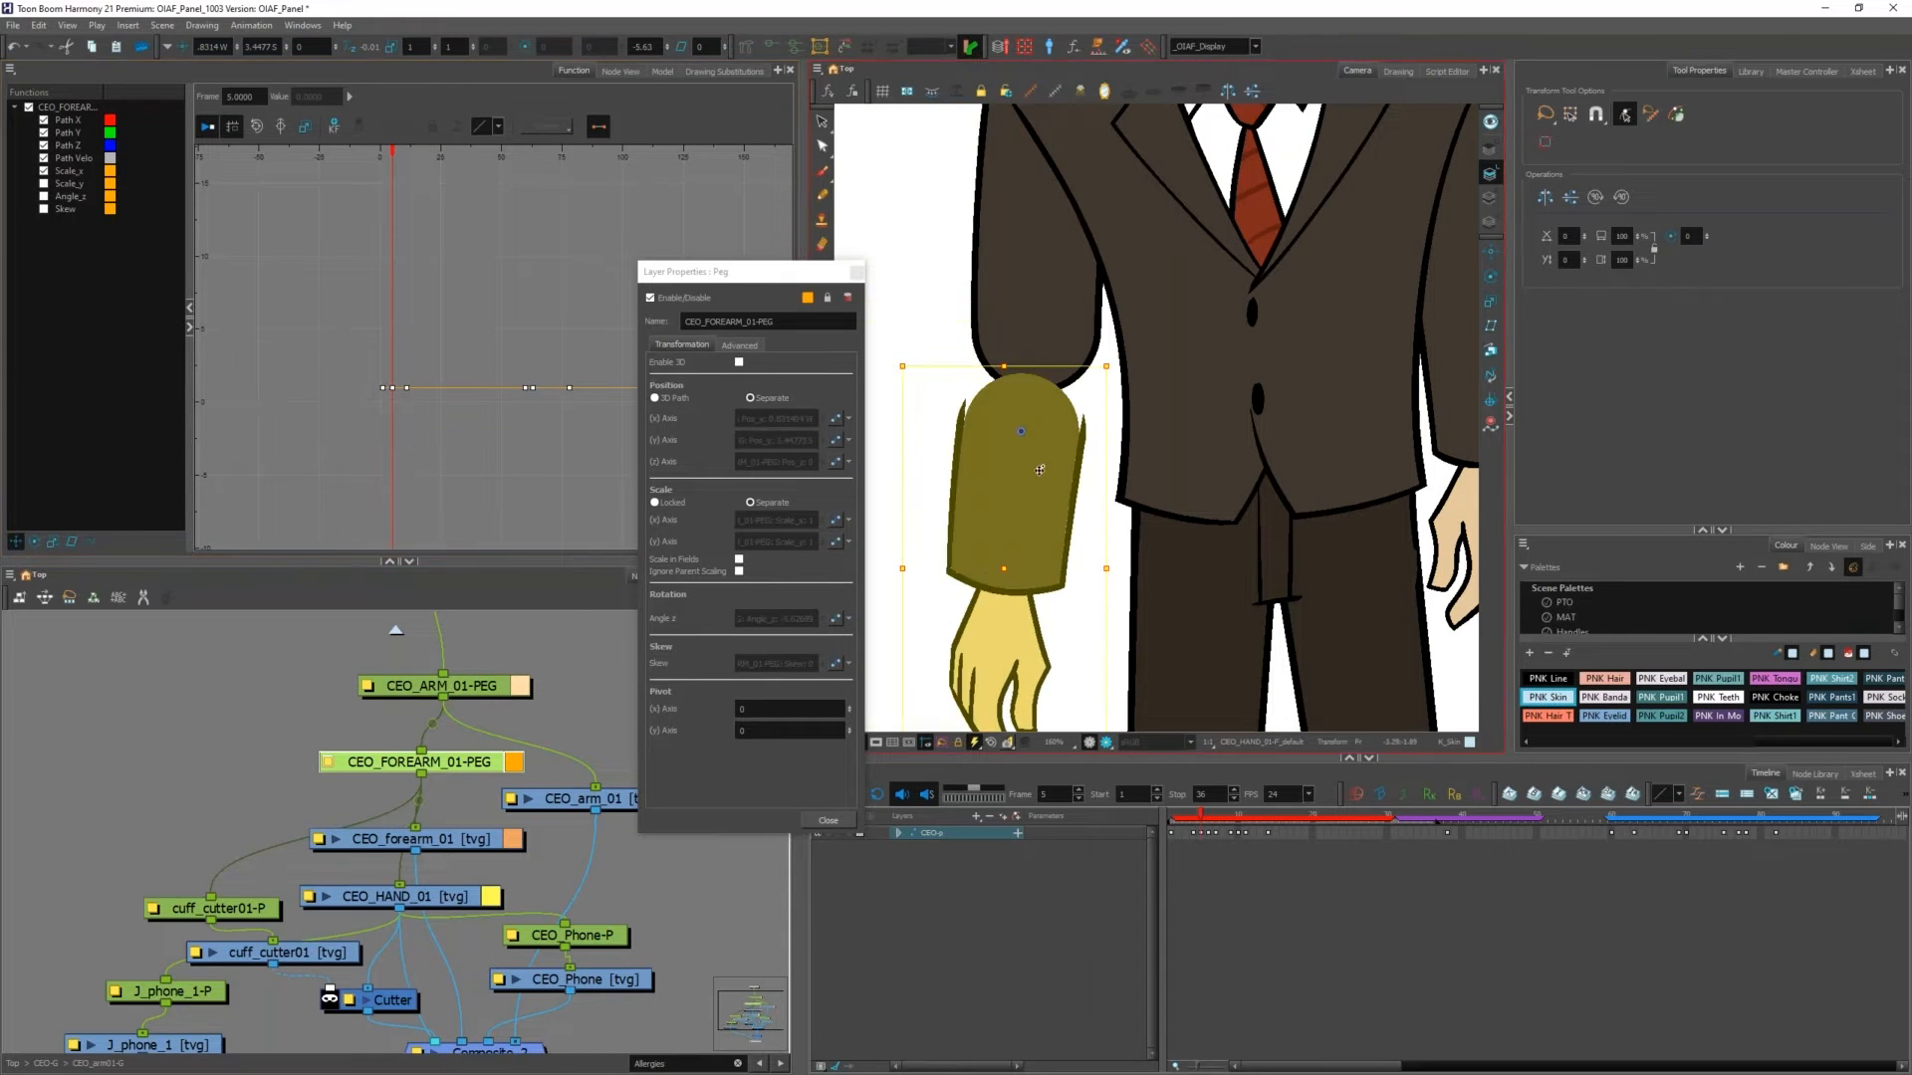
# Step: Display the forearm peg's separate position curves, try shifting its X-position keyframe at frame 5, and undo the change
pyautogui.click(16, 542)
pyautogui.click(517, 294)
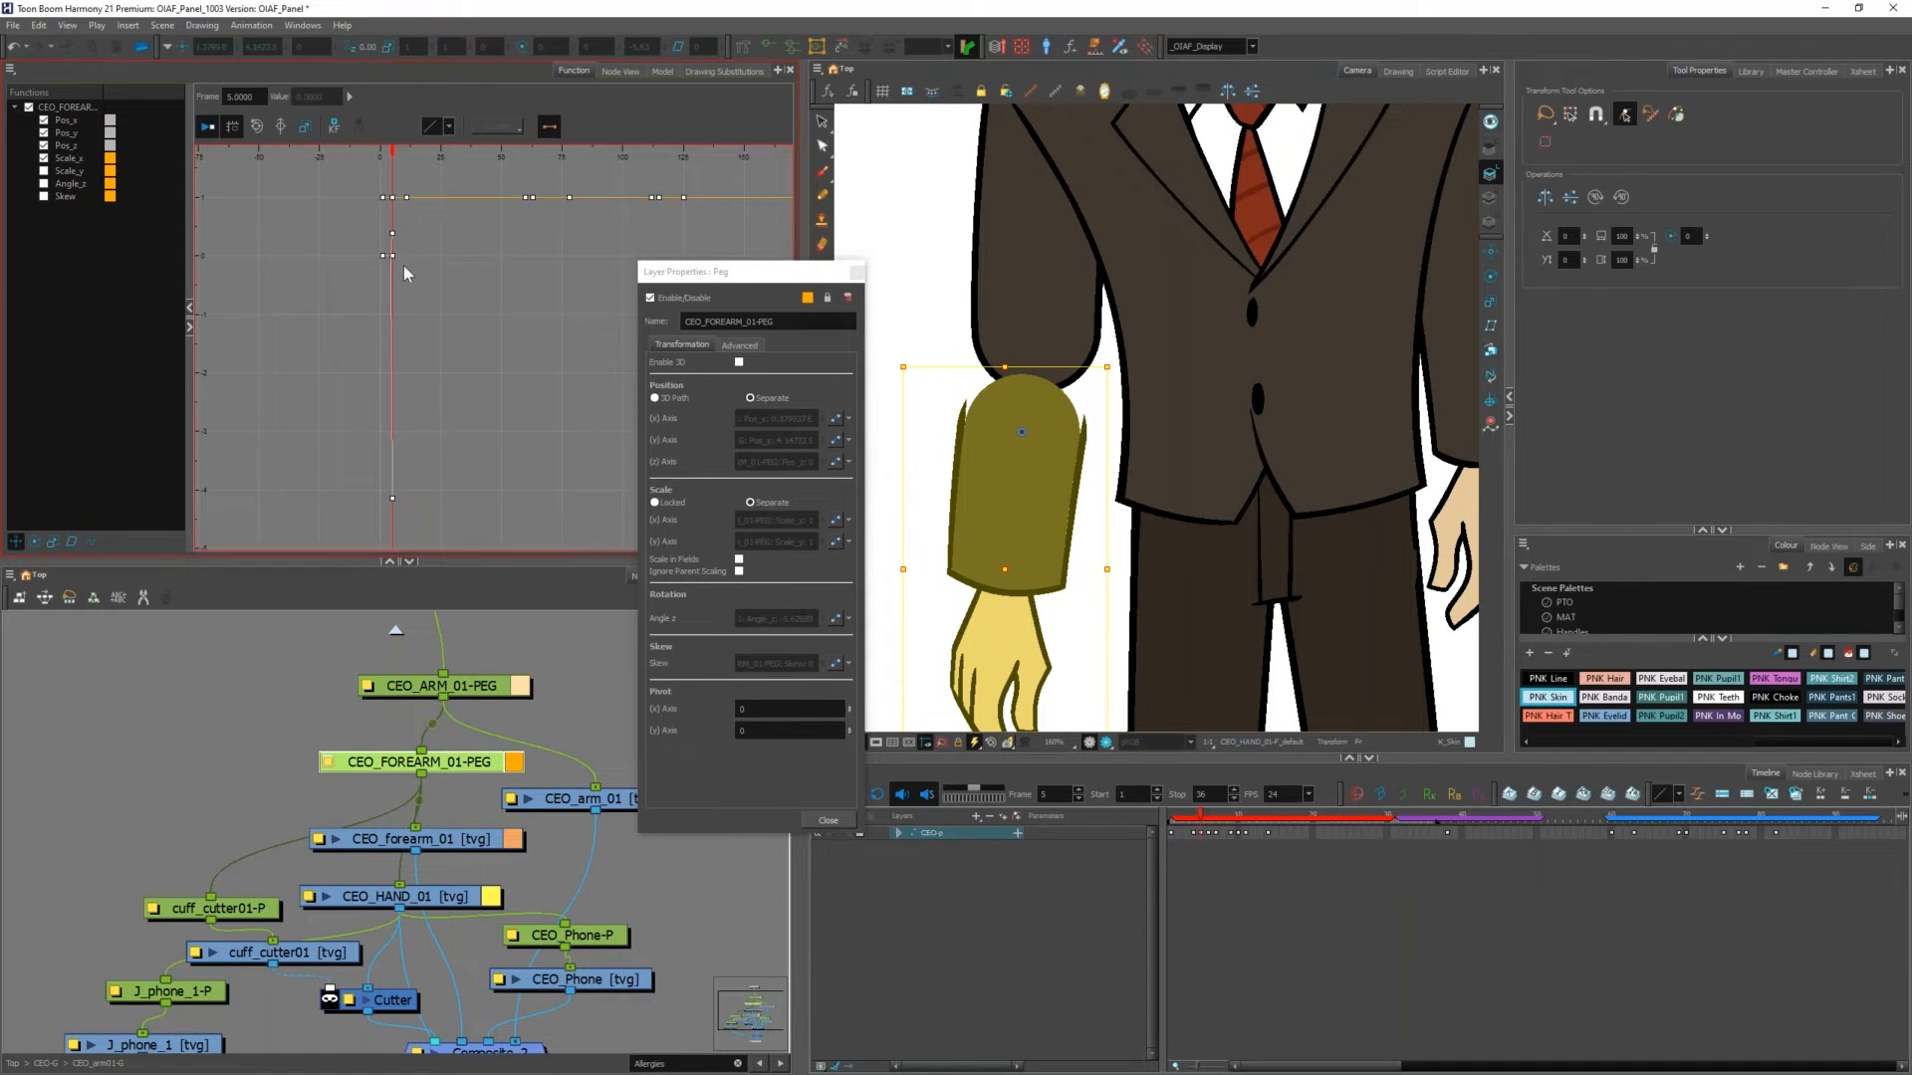
pyautogui.scroll(4, 397, 249)
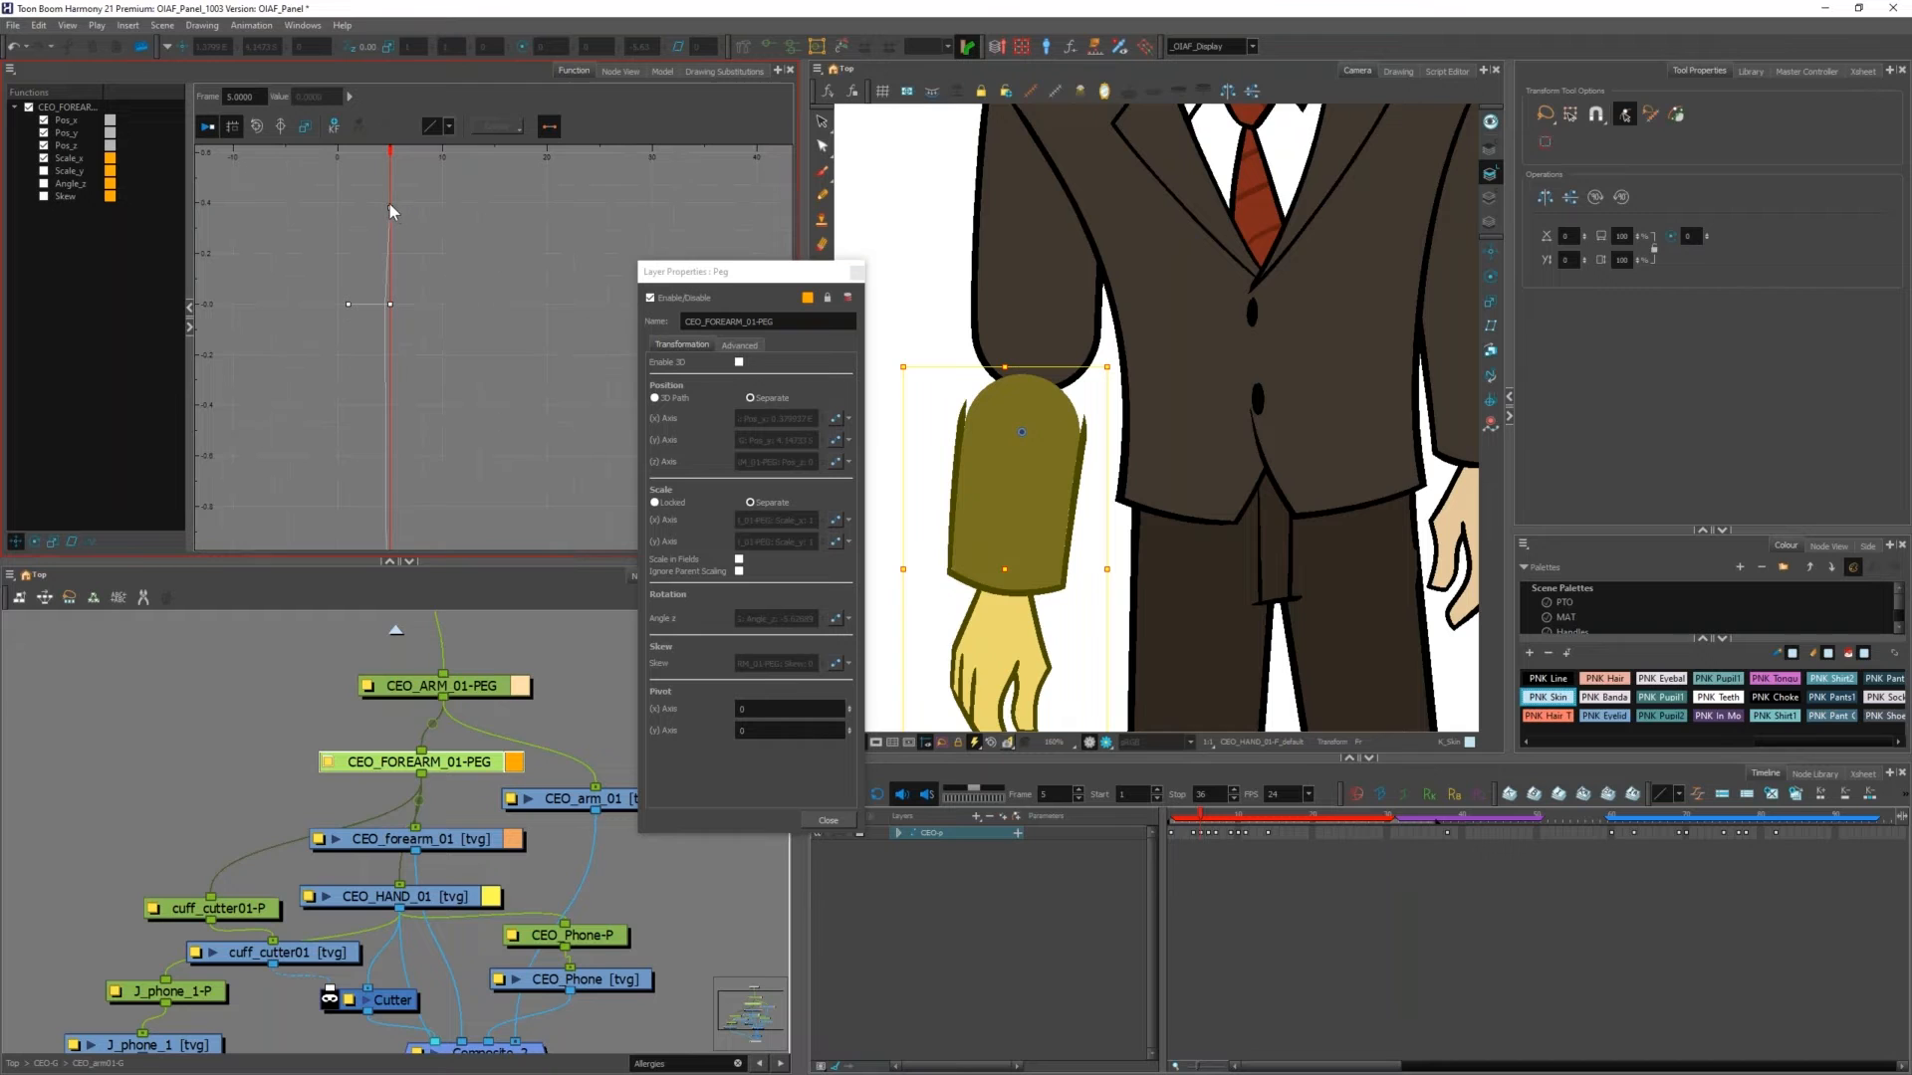
pyautogui.click(390, 205)
pyautogui.scroll(2, 389, 206)
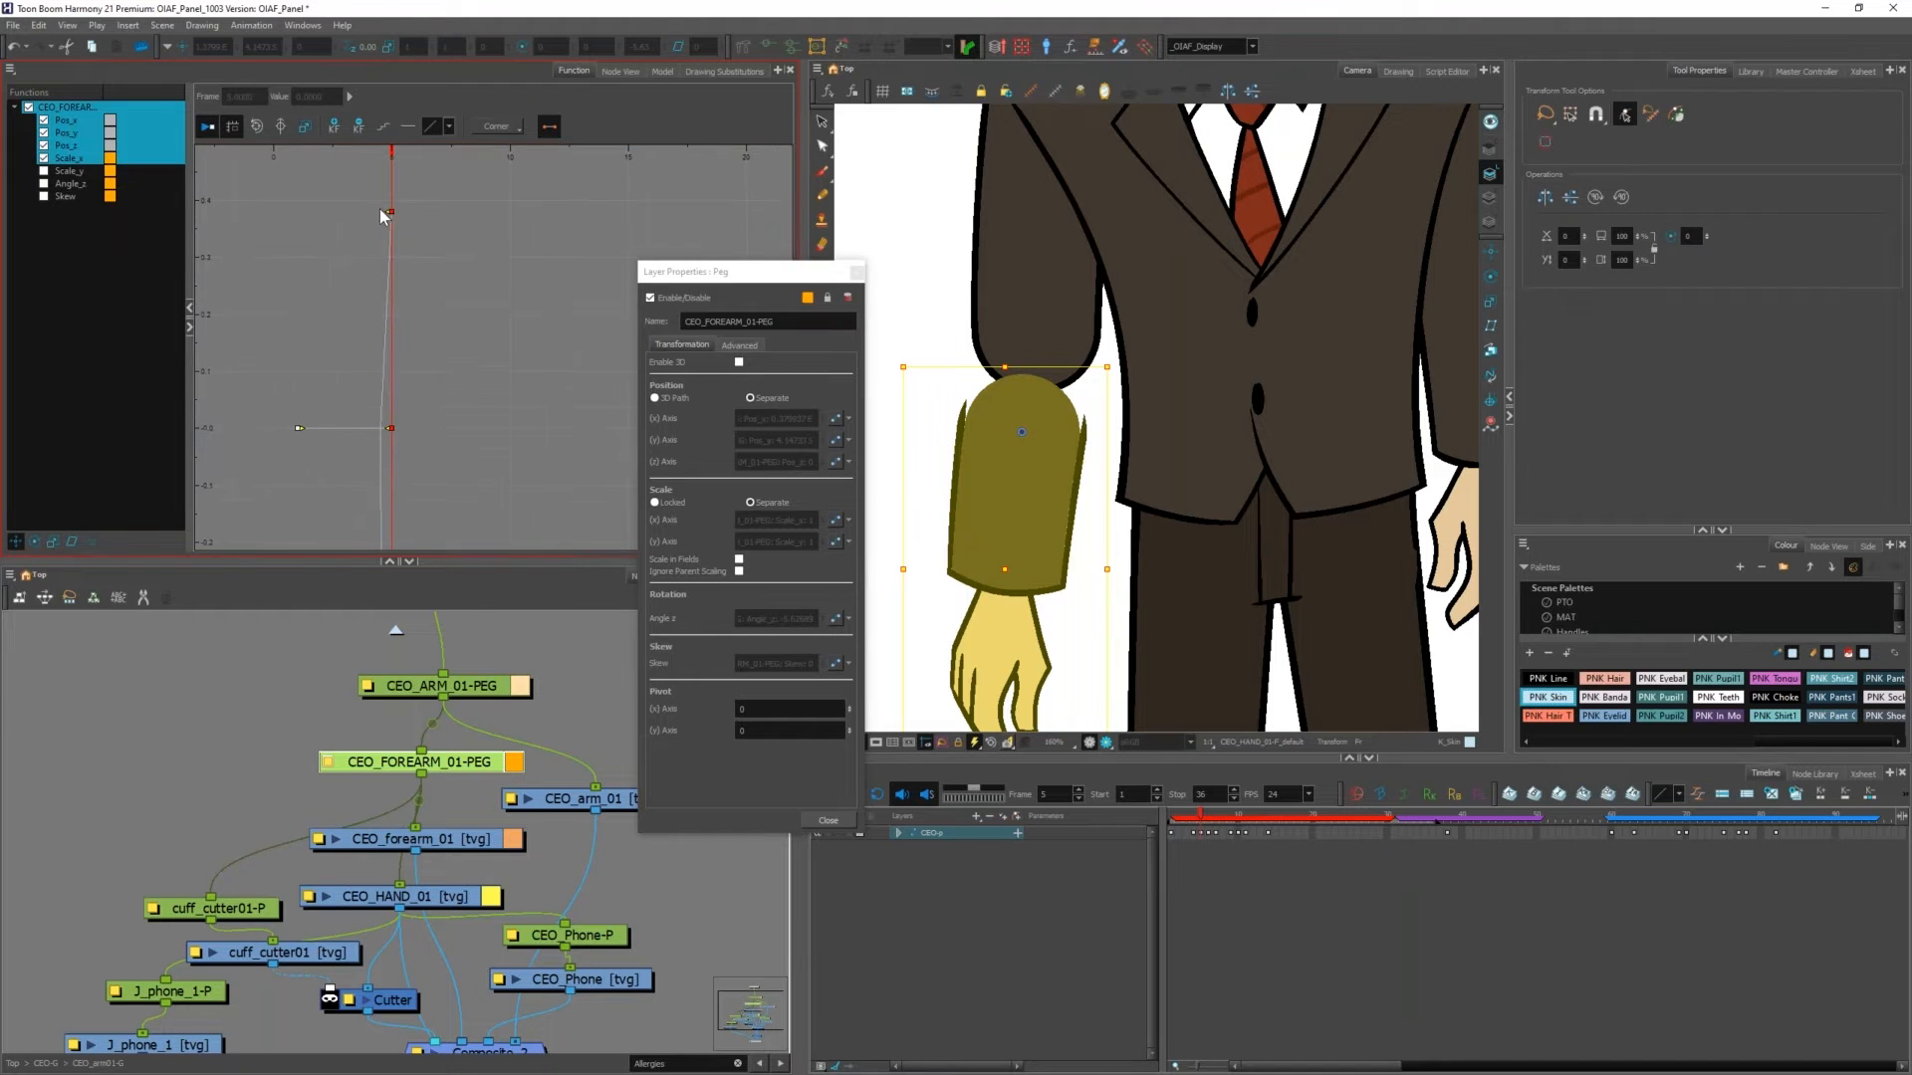
pyautogui.moveTo(388, 213); pyautogui.dragTo(308, 214)
pyautogui.hotkey('ctrl', 'z')
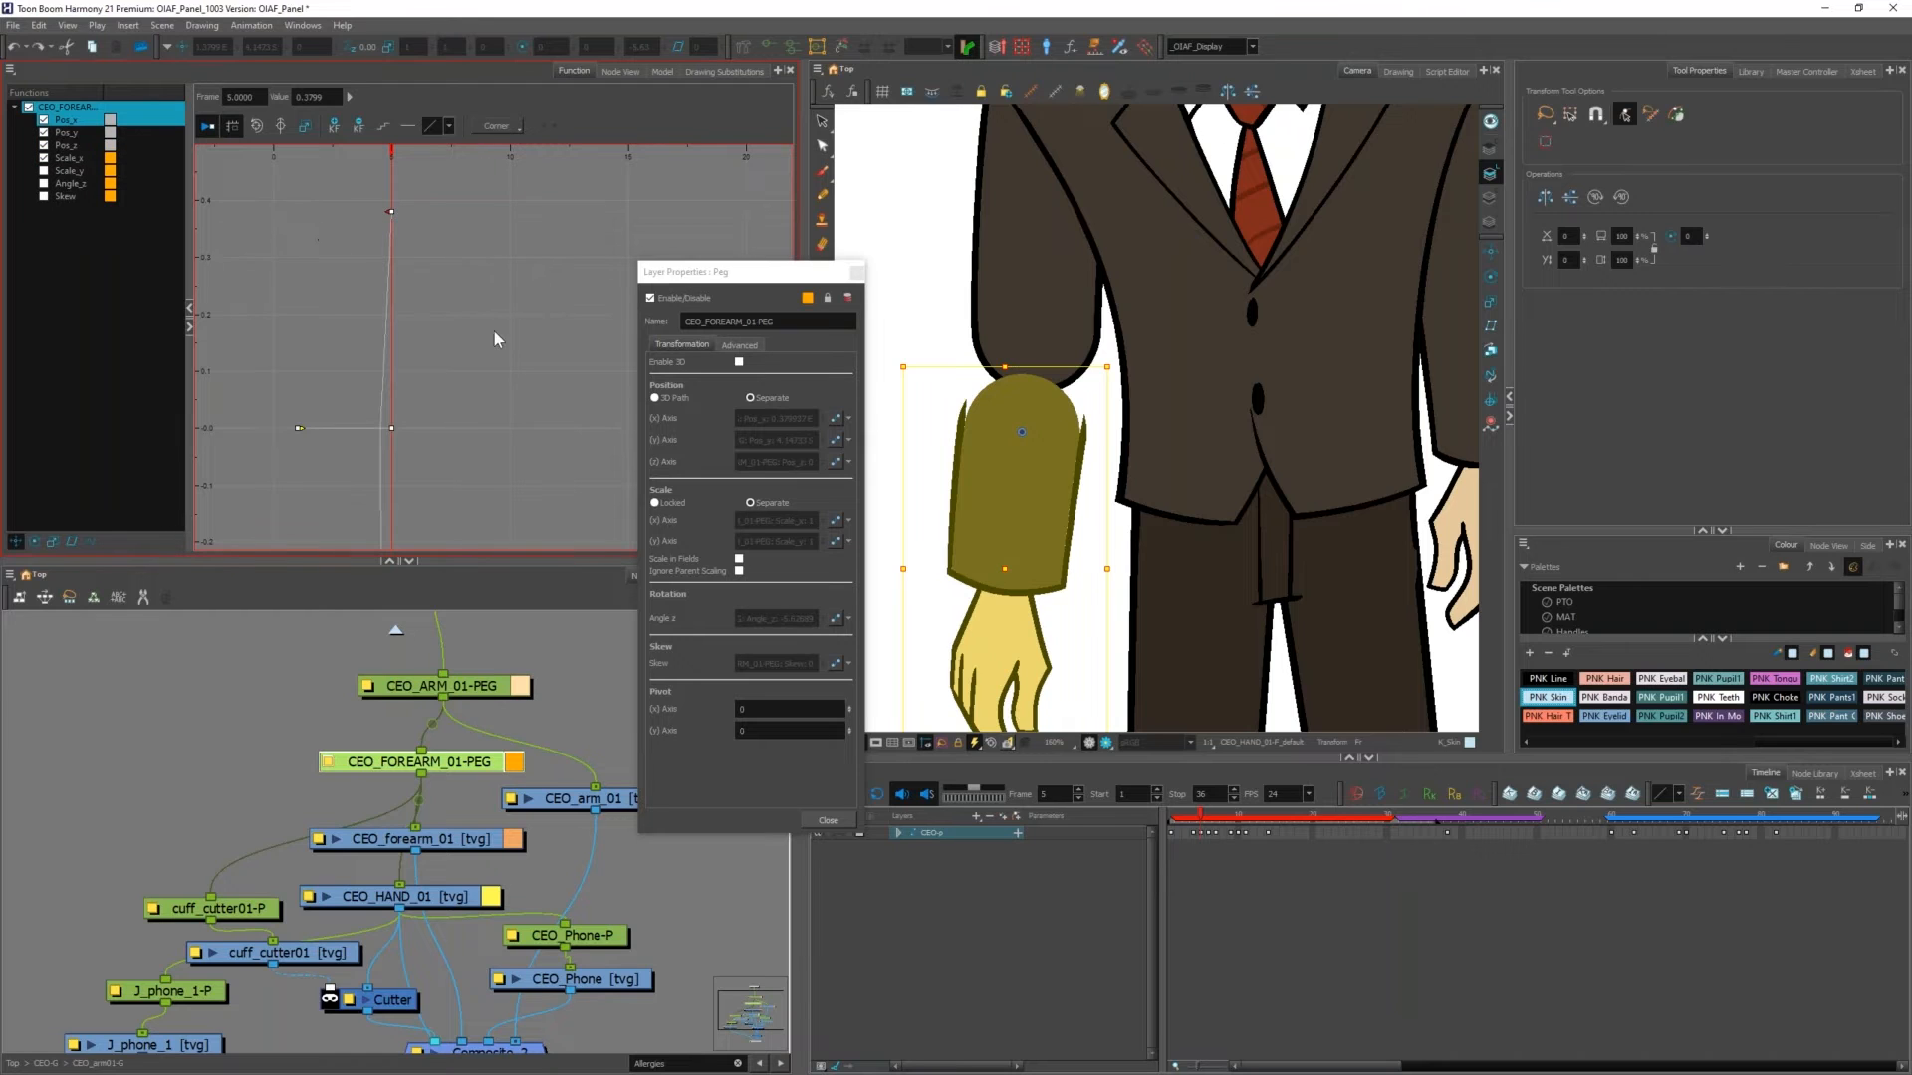
# Step: Close the forearm peg's layer properties and return the node network to the top level
pyautogui.click(857, 273)
pyautogui.hotkey('ctrl', 'shift', 'Return')
pyautogui.hotkey('ctrl', 'shift', 'Return')
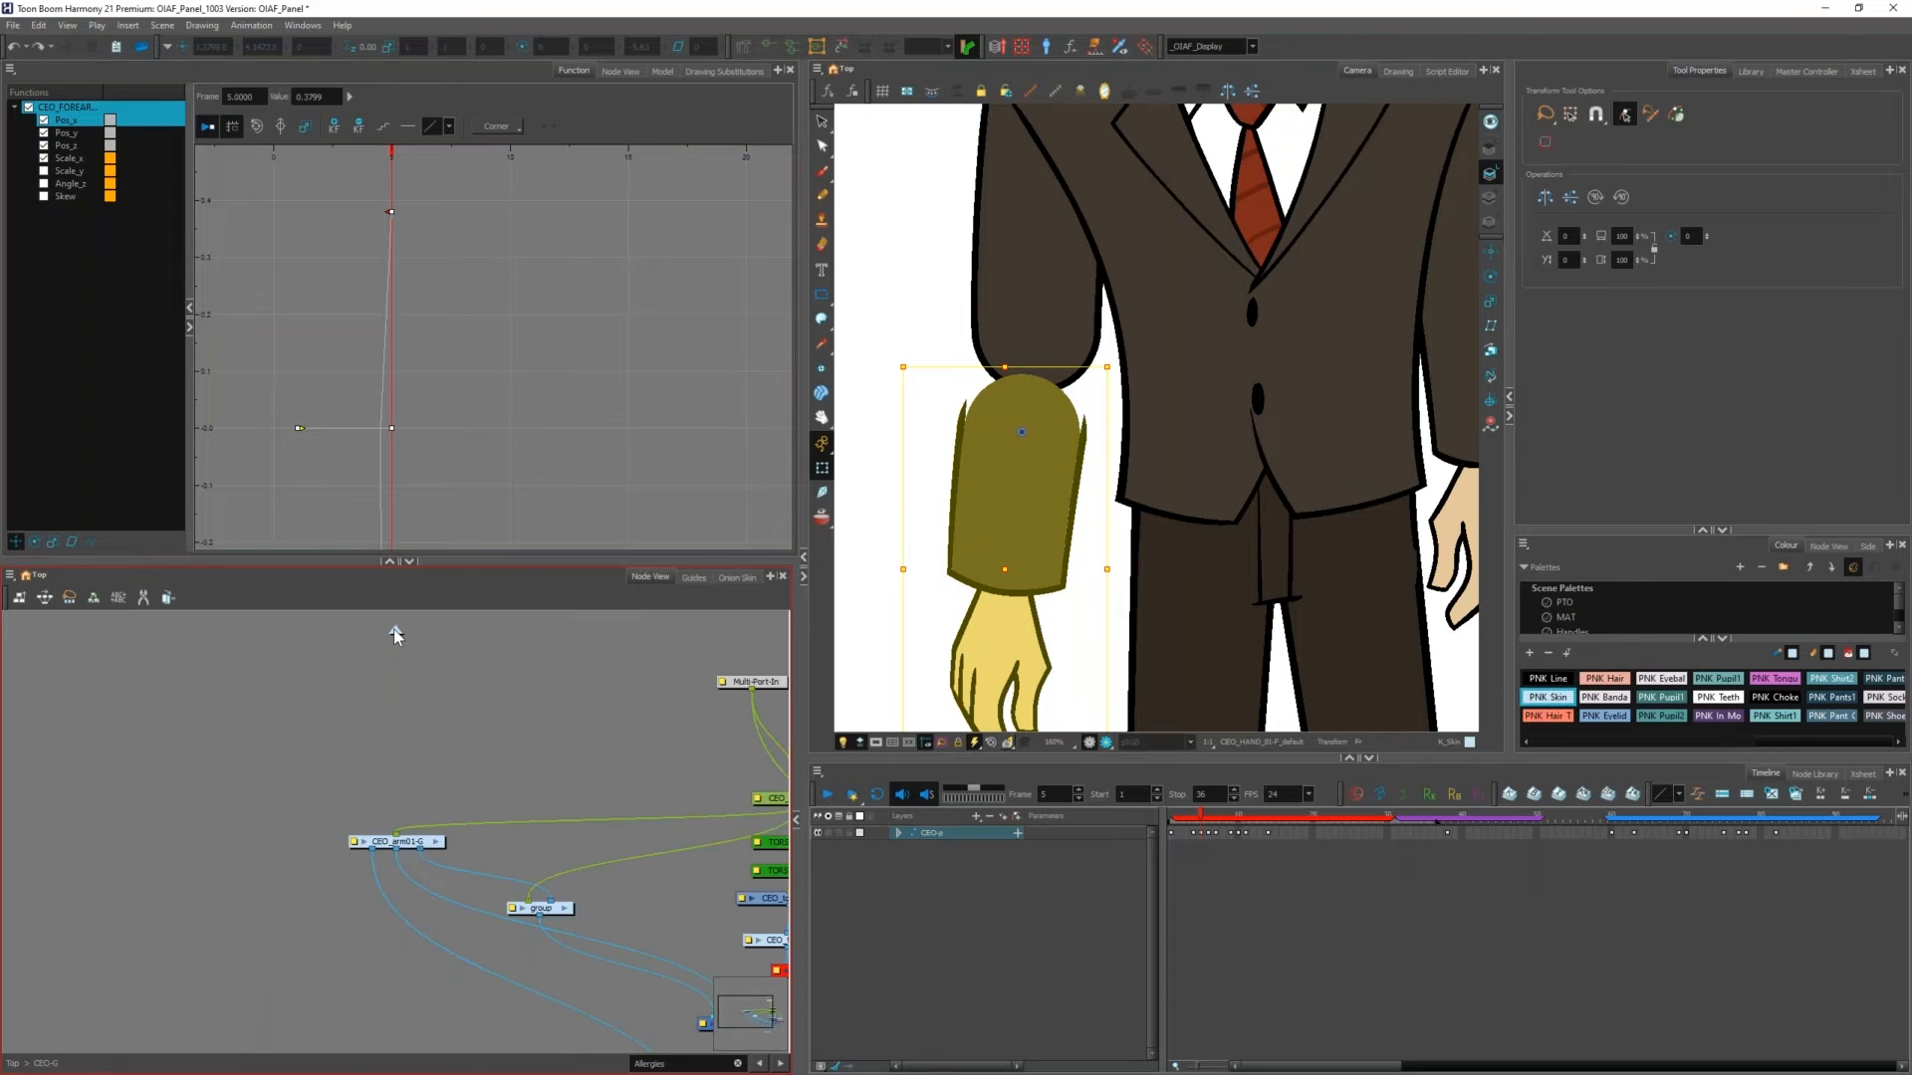
# Step: Review the default separate position and scale settings for pegs in the general preferences, and accept the preferences
pyautogui.click(142, 100)
pyautogui.click(38, 25)
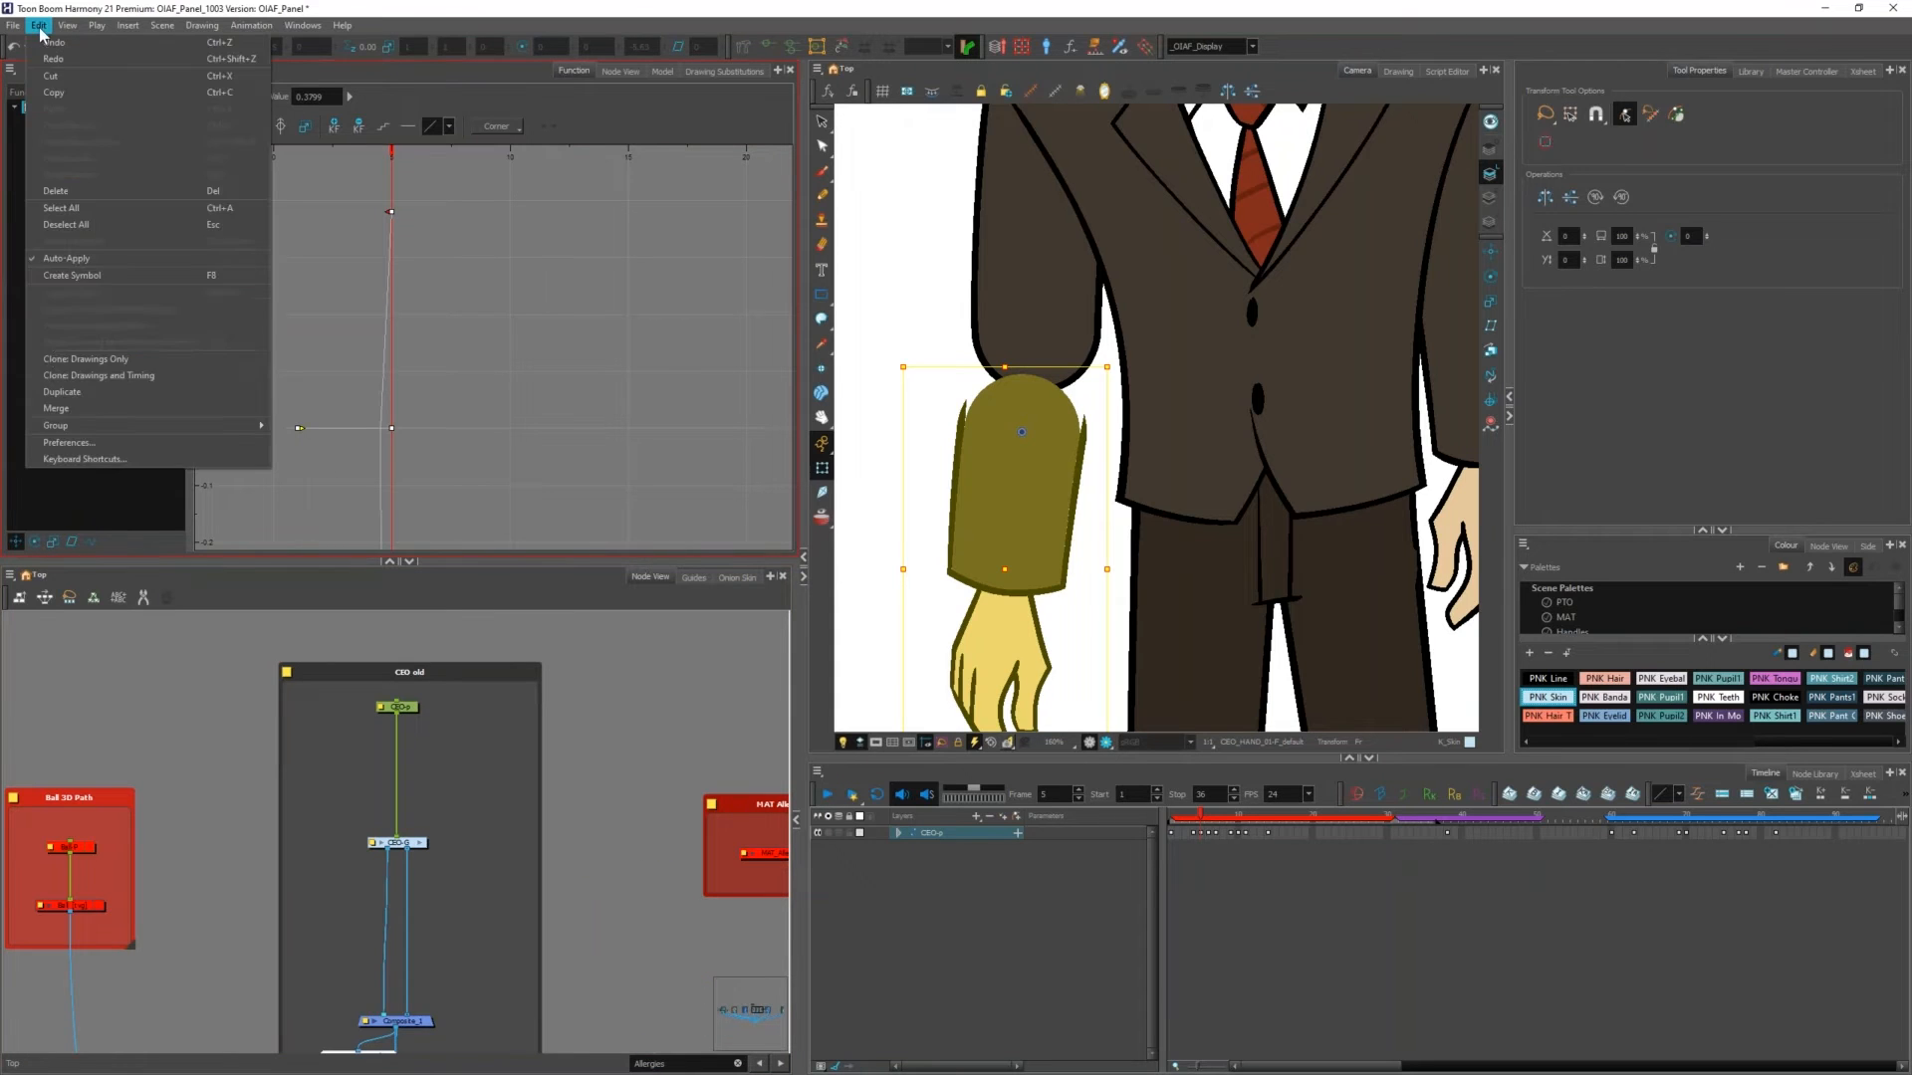
pyautogui.click(109, 445)
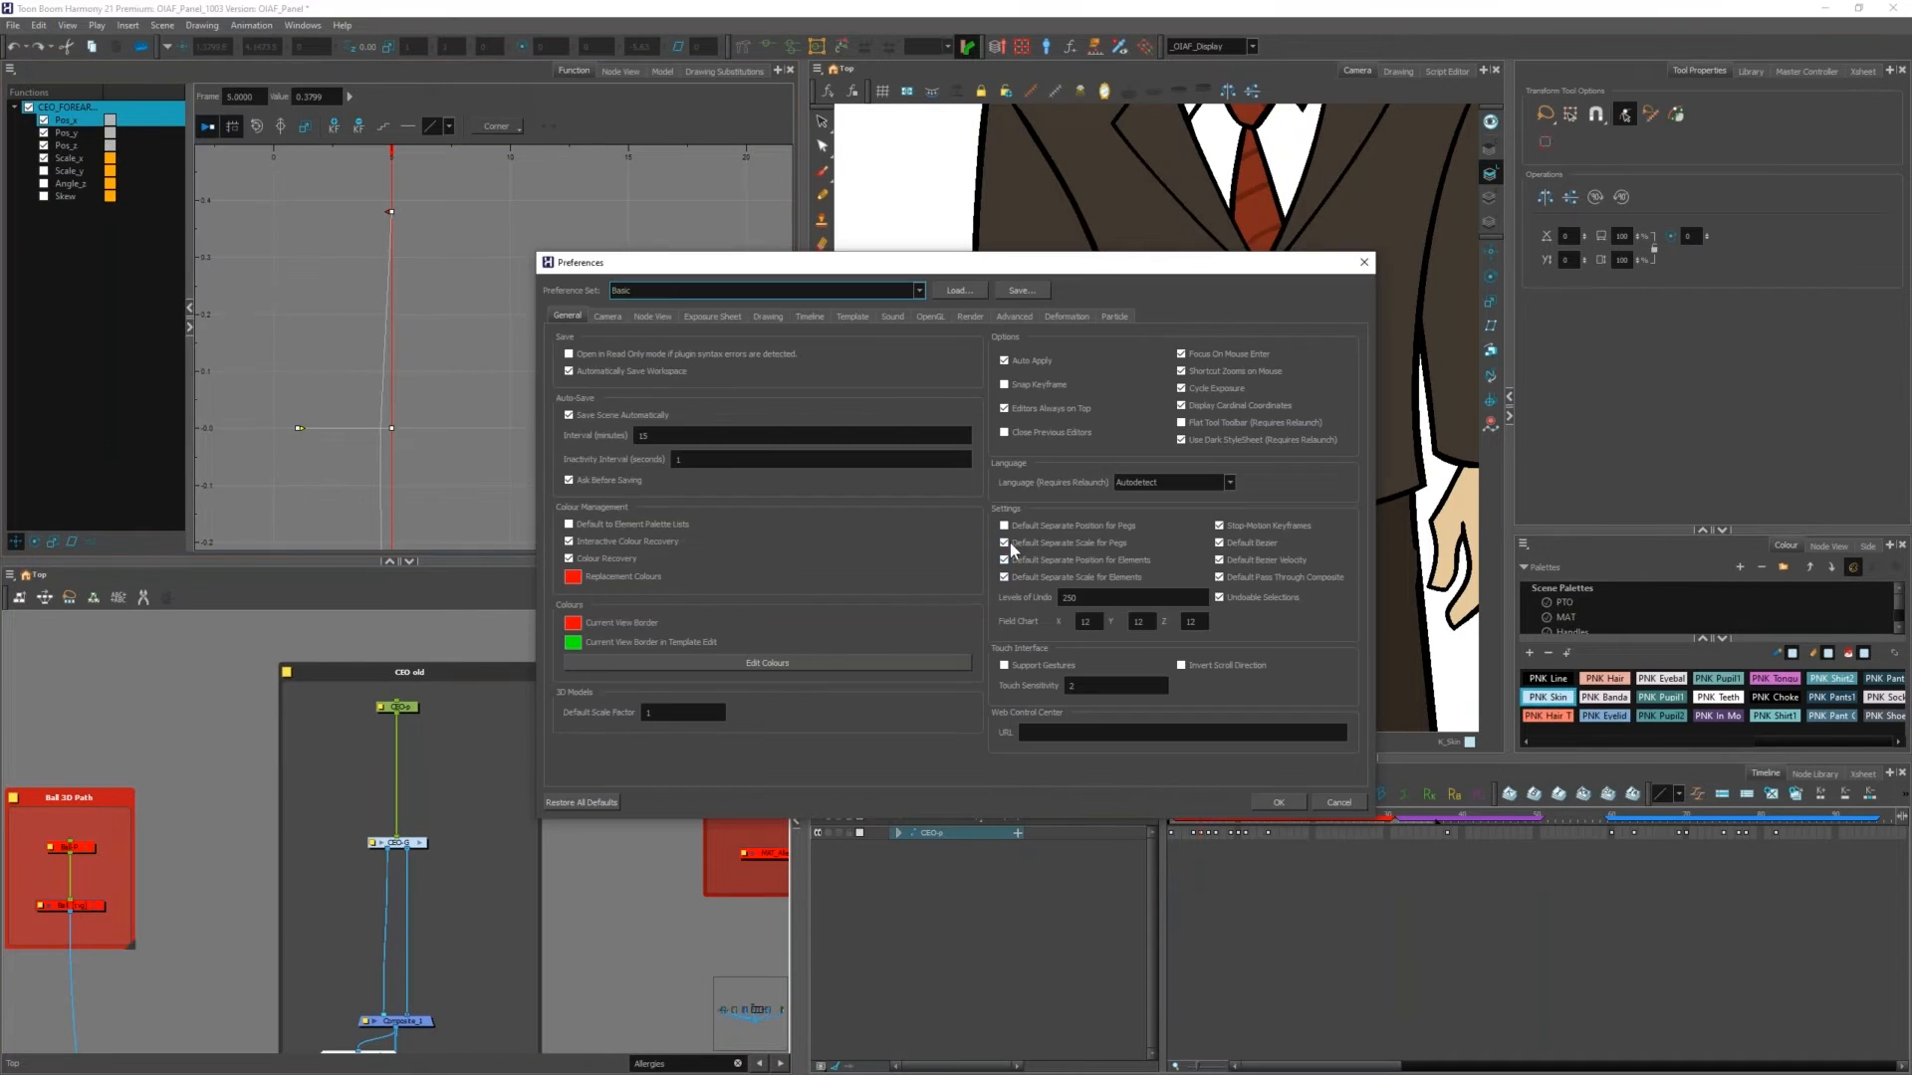
pyautogui.click(1278, 801)
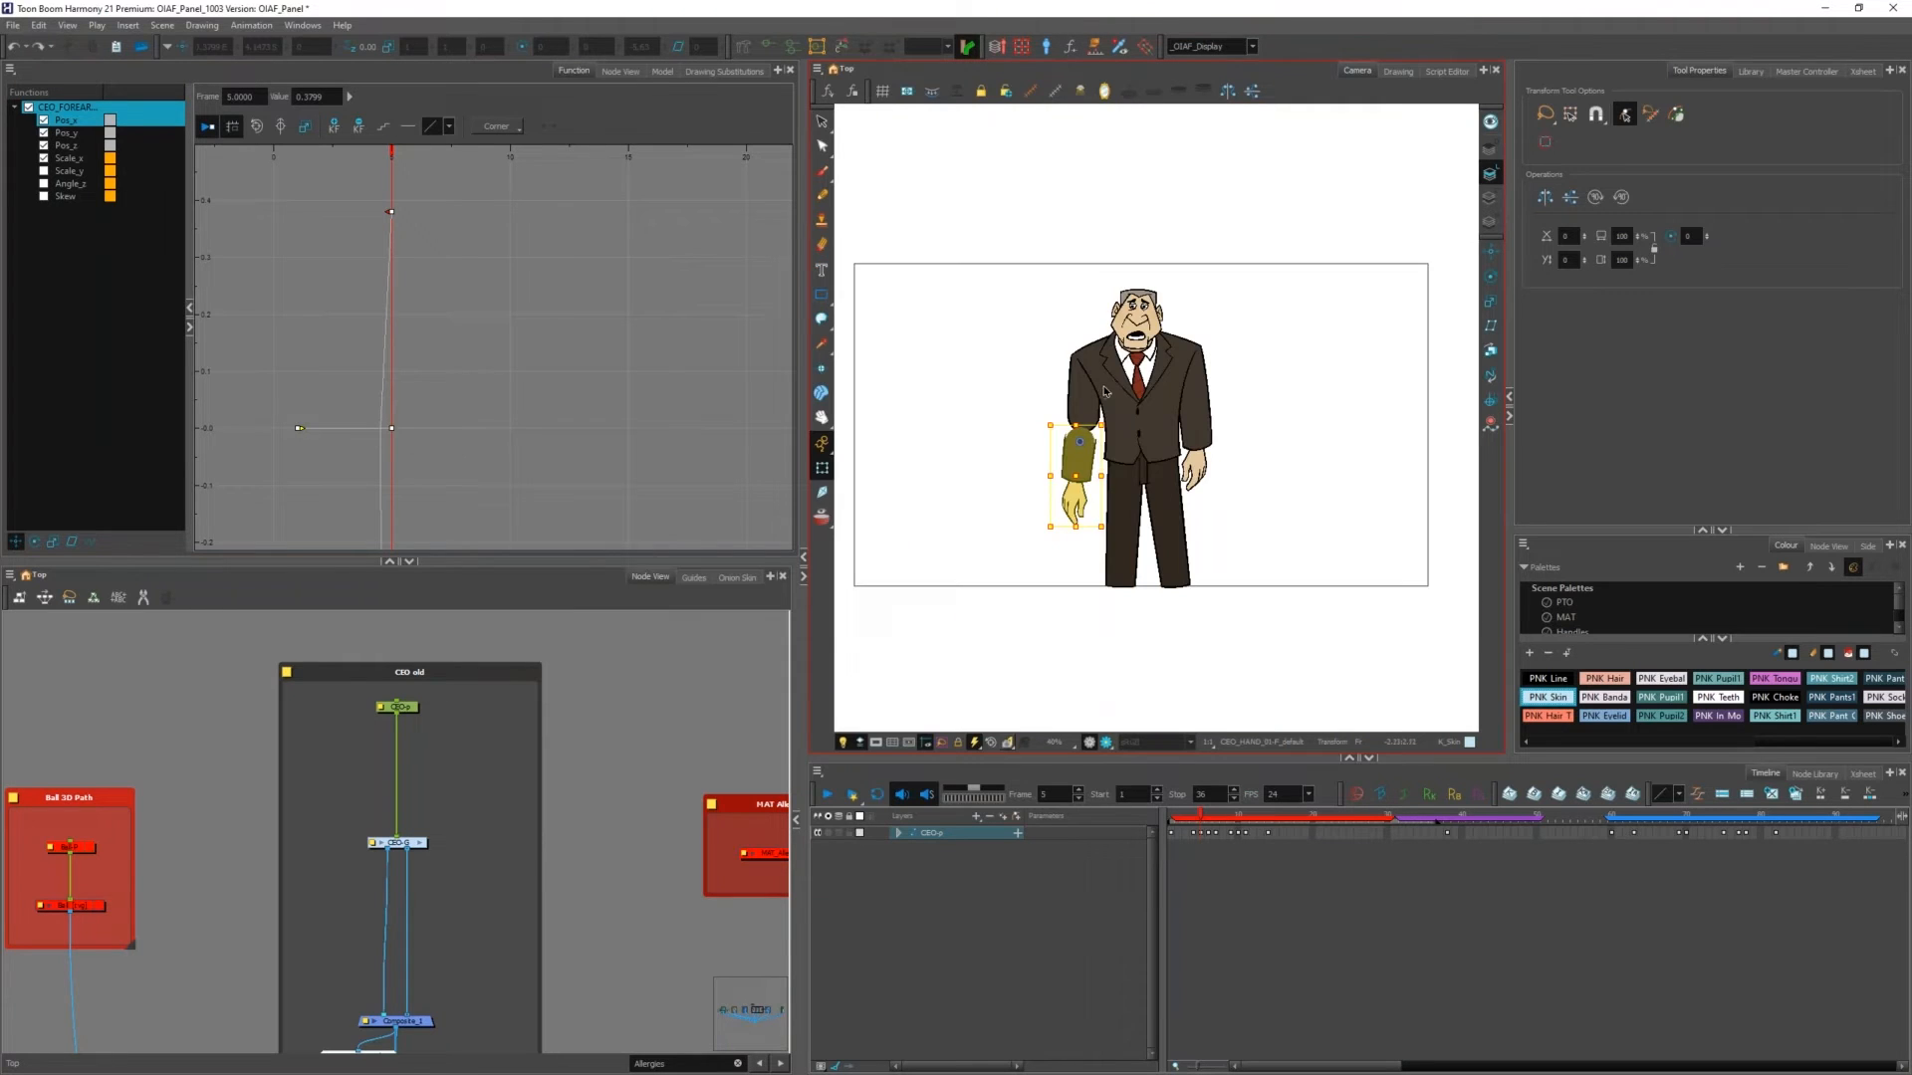
# Step: Select the CEO's torso peg, clear that selection, and select the detached forearm's peg
pyautogui.scroll(2, 1105, 391)
pyautogui.click(1129, 414)
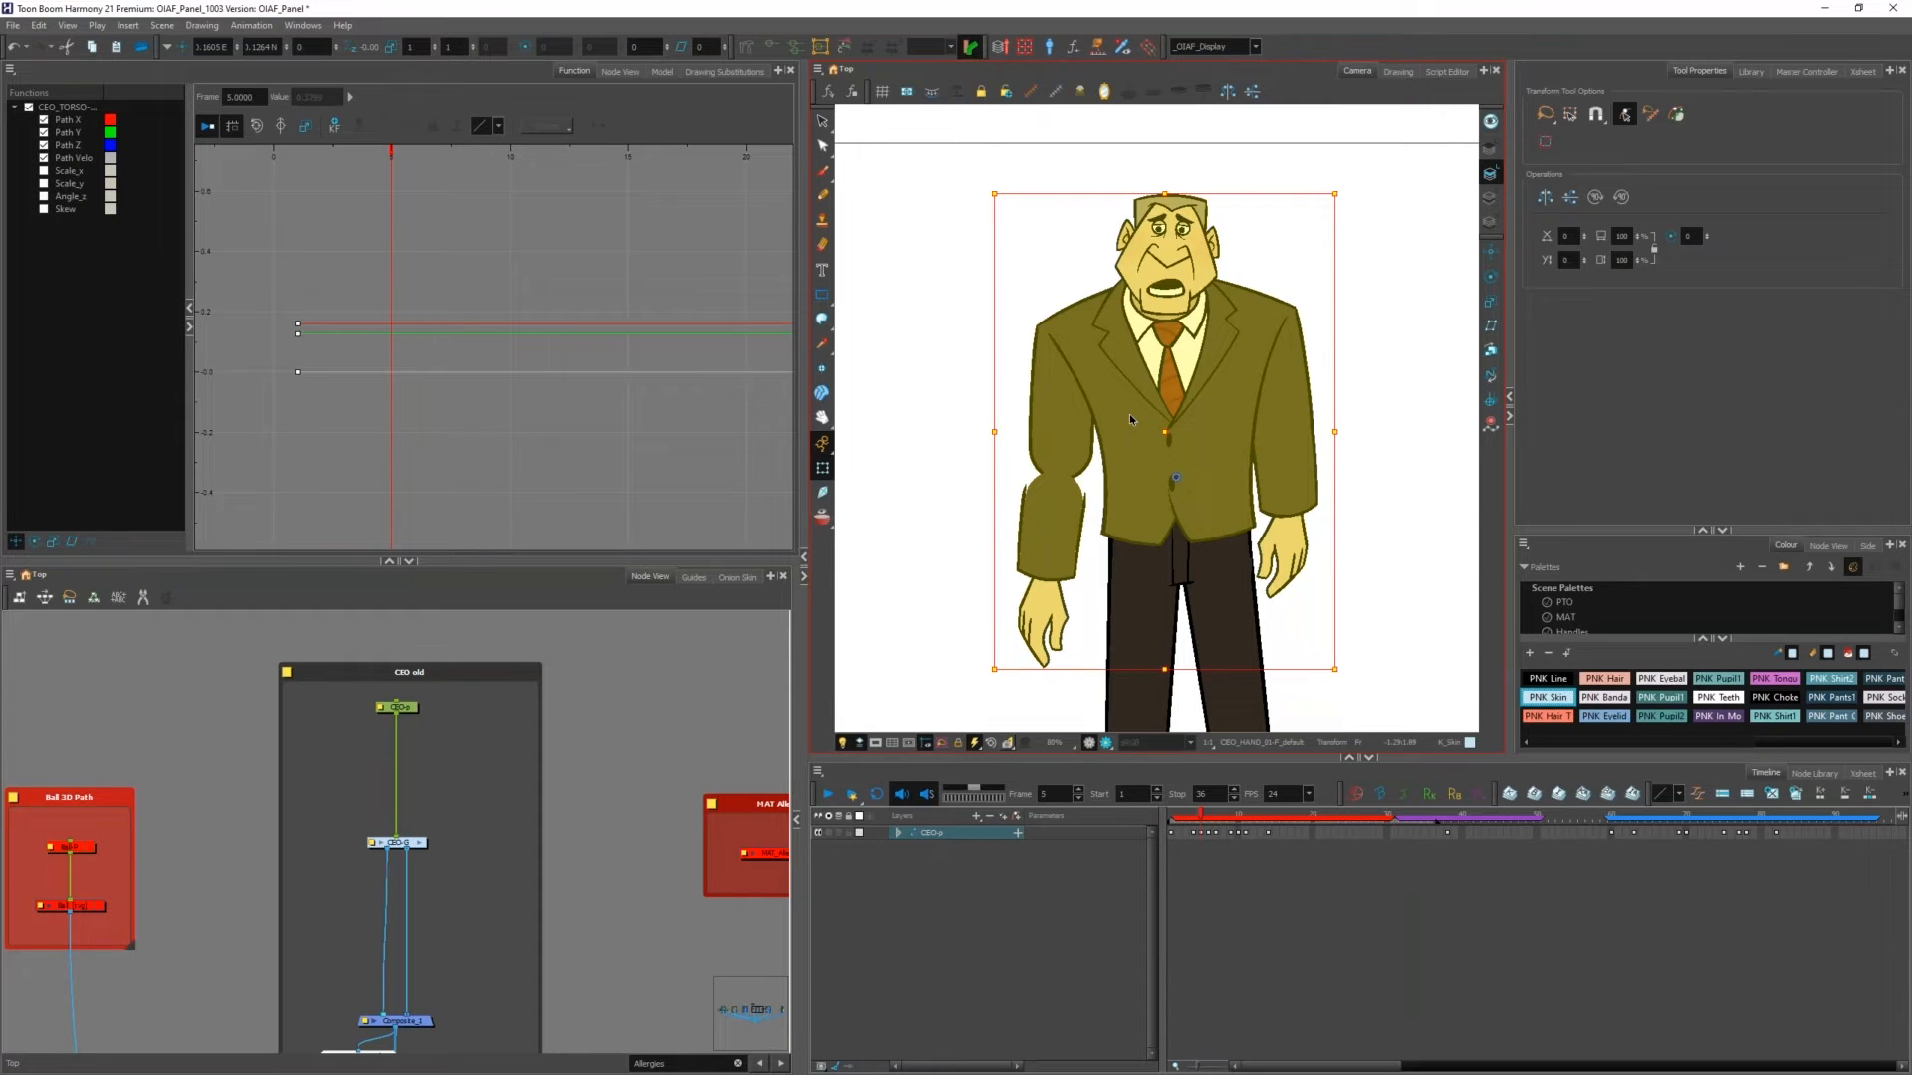
pyautogui.click(956, 575)
pyautogui.scroll(3, 956, 576)
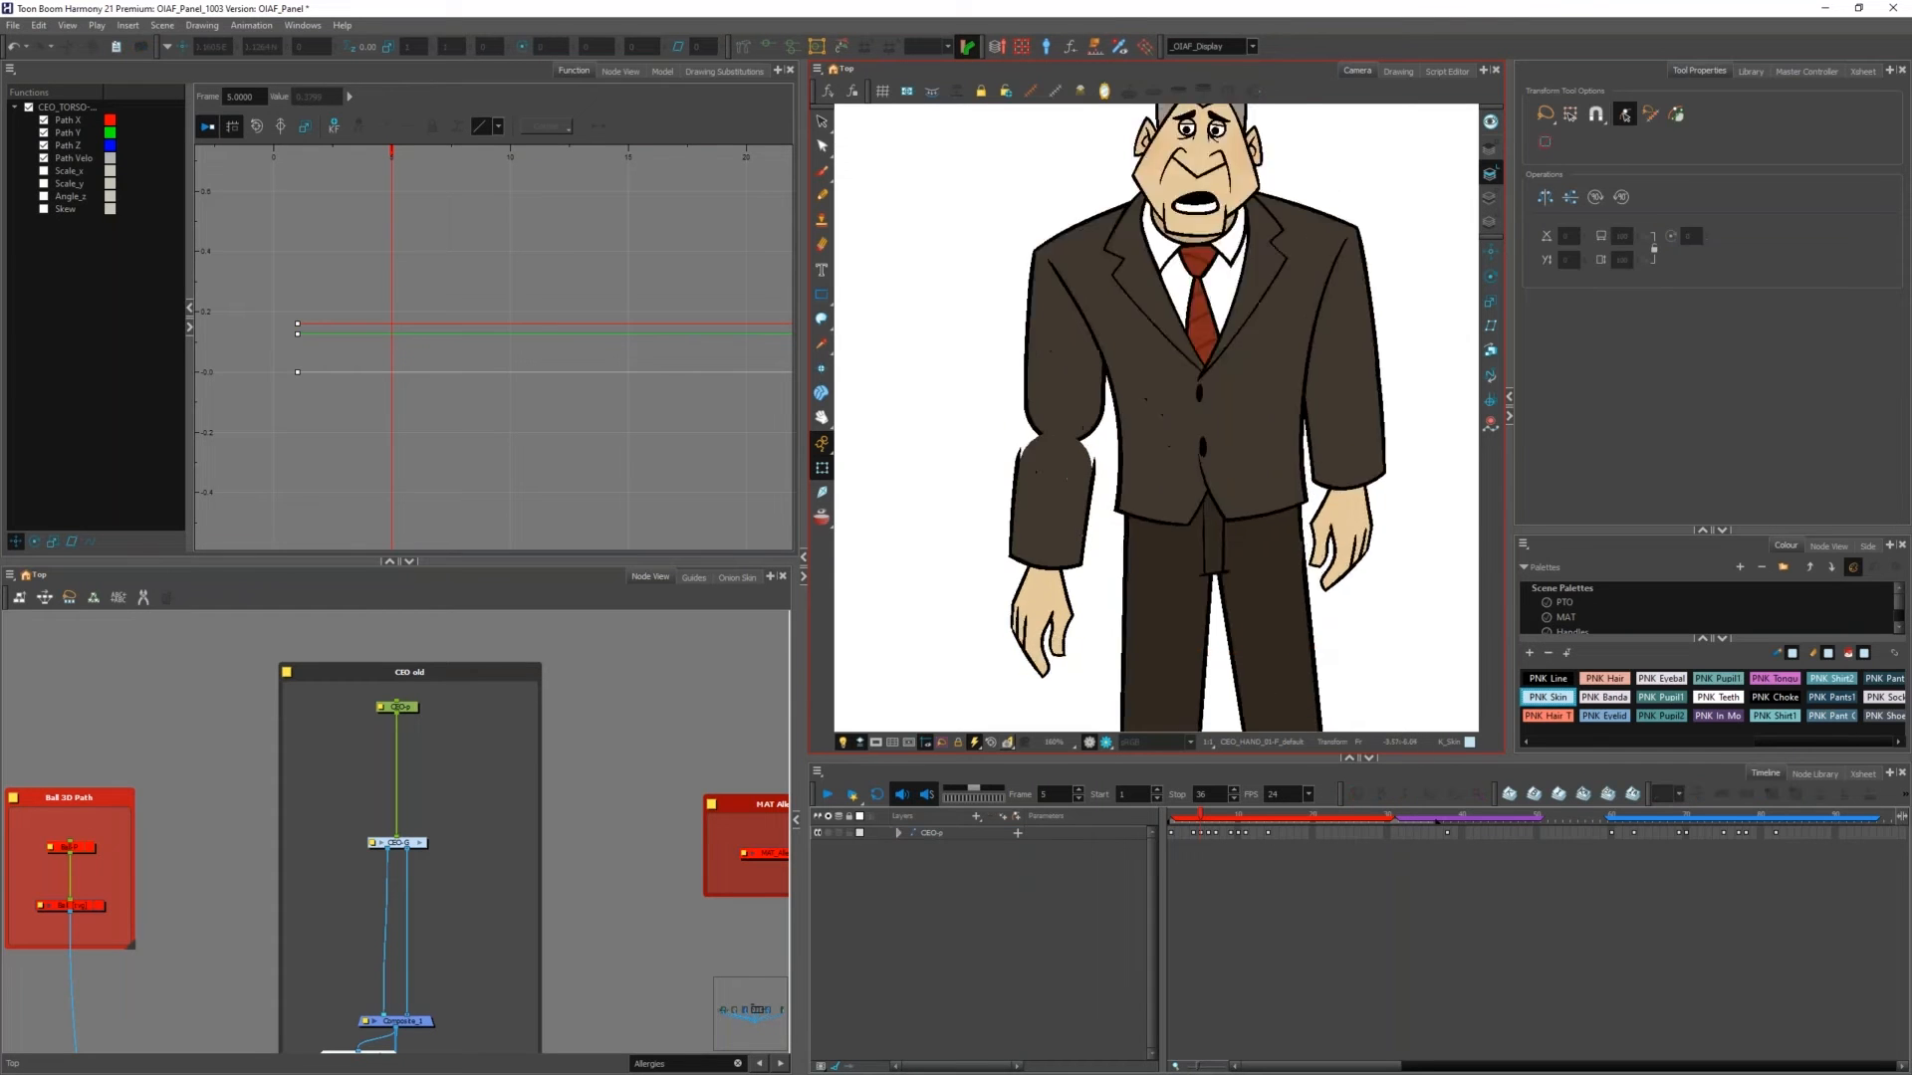
pyautogui.click(1052, 450)
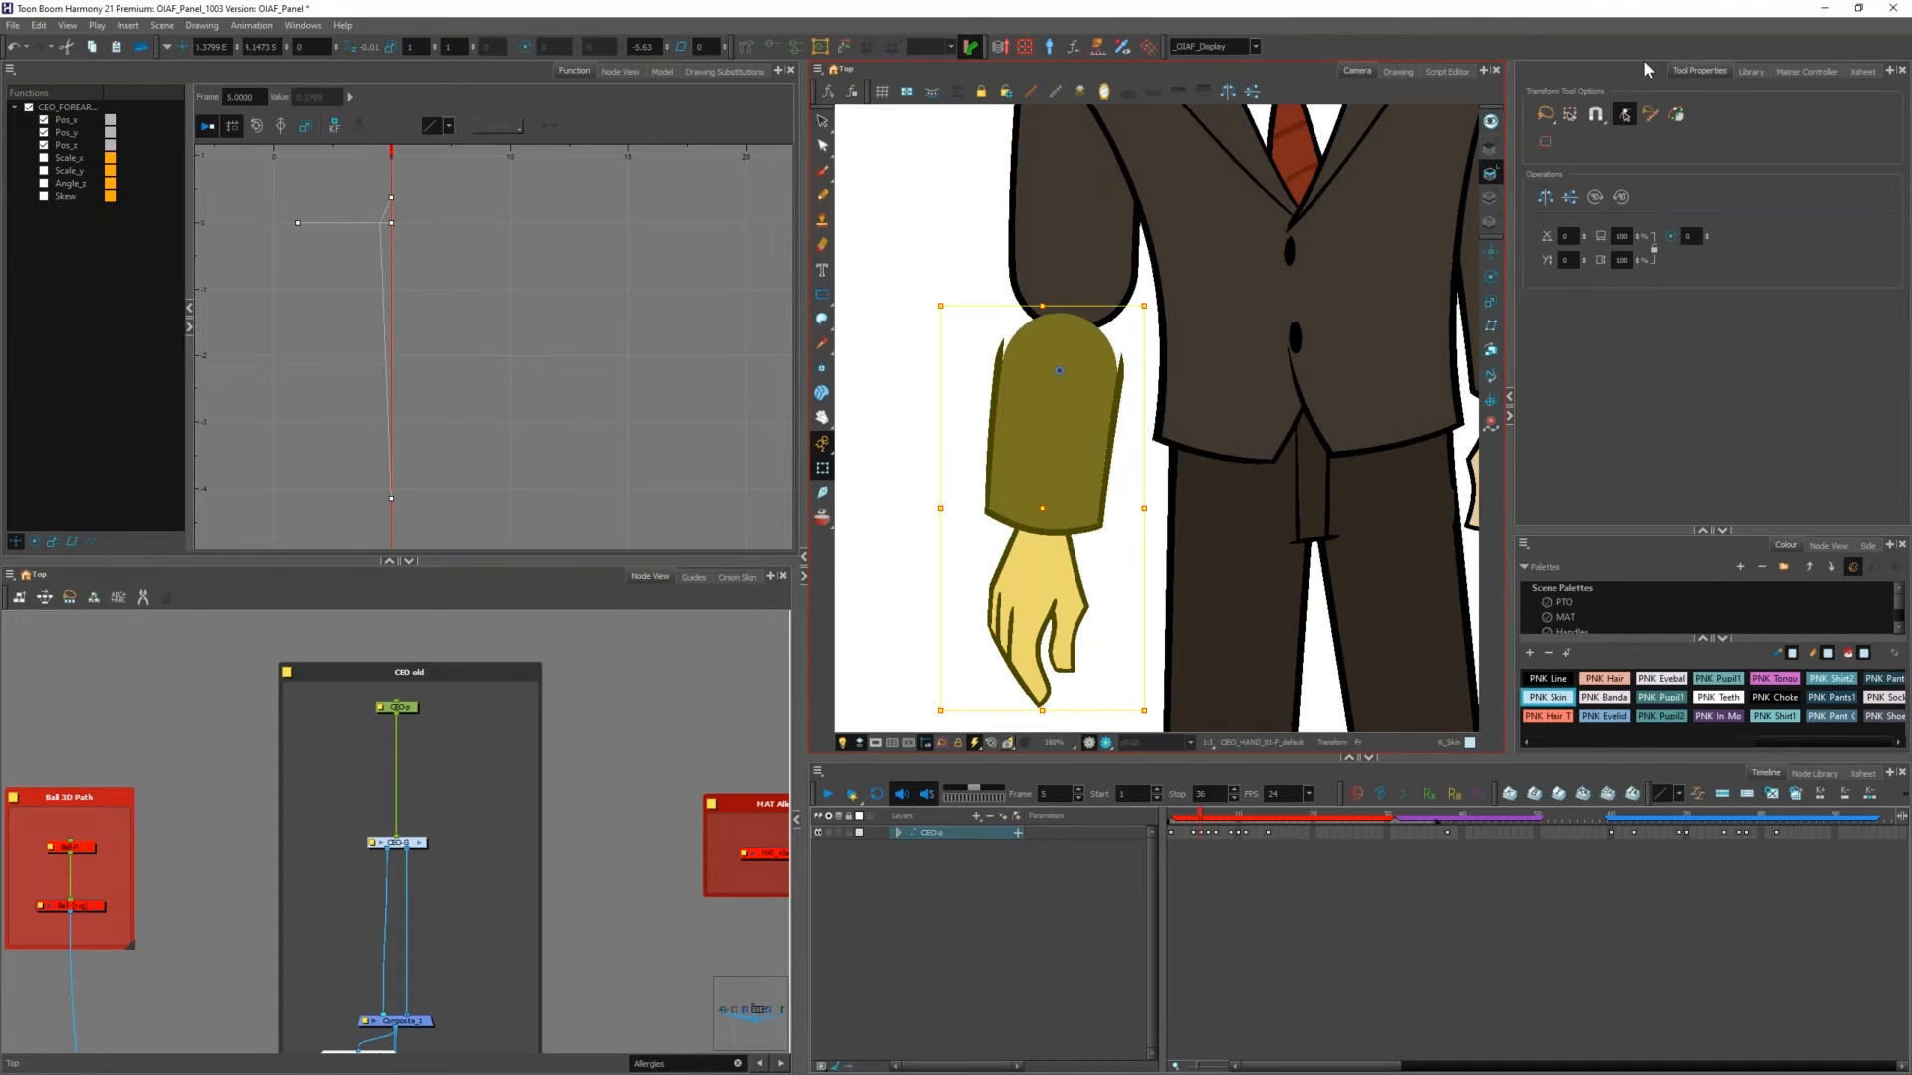
# Step: Select the CEO's detached hand drawing and reveal its layer CEO_HAND_01 in the expanded timeline
pyautogui.click(963, 597)
pyautogui.click(1035, 607)
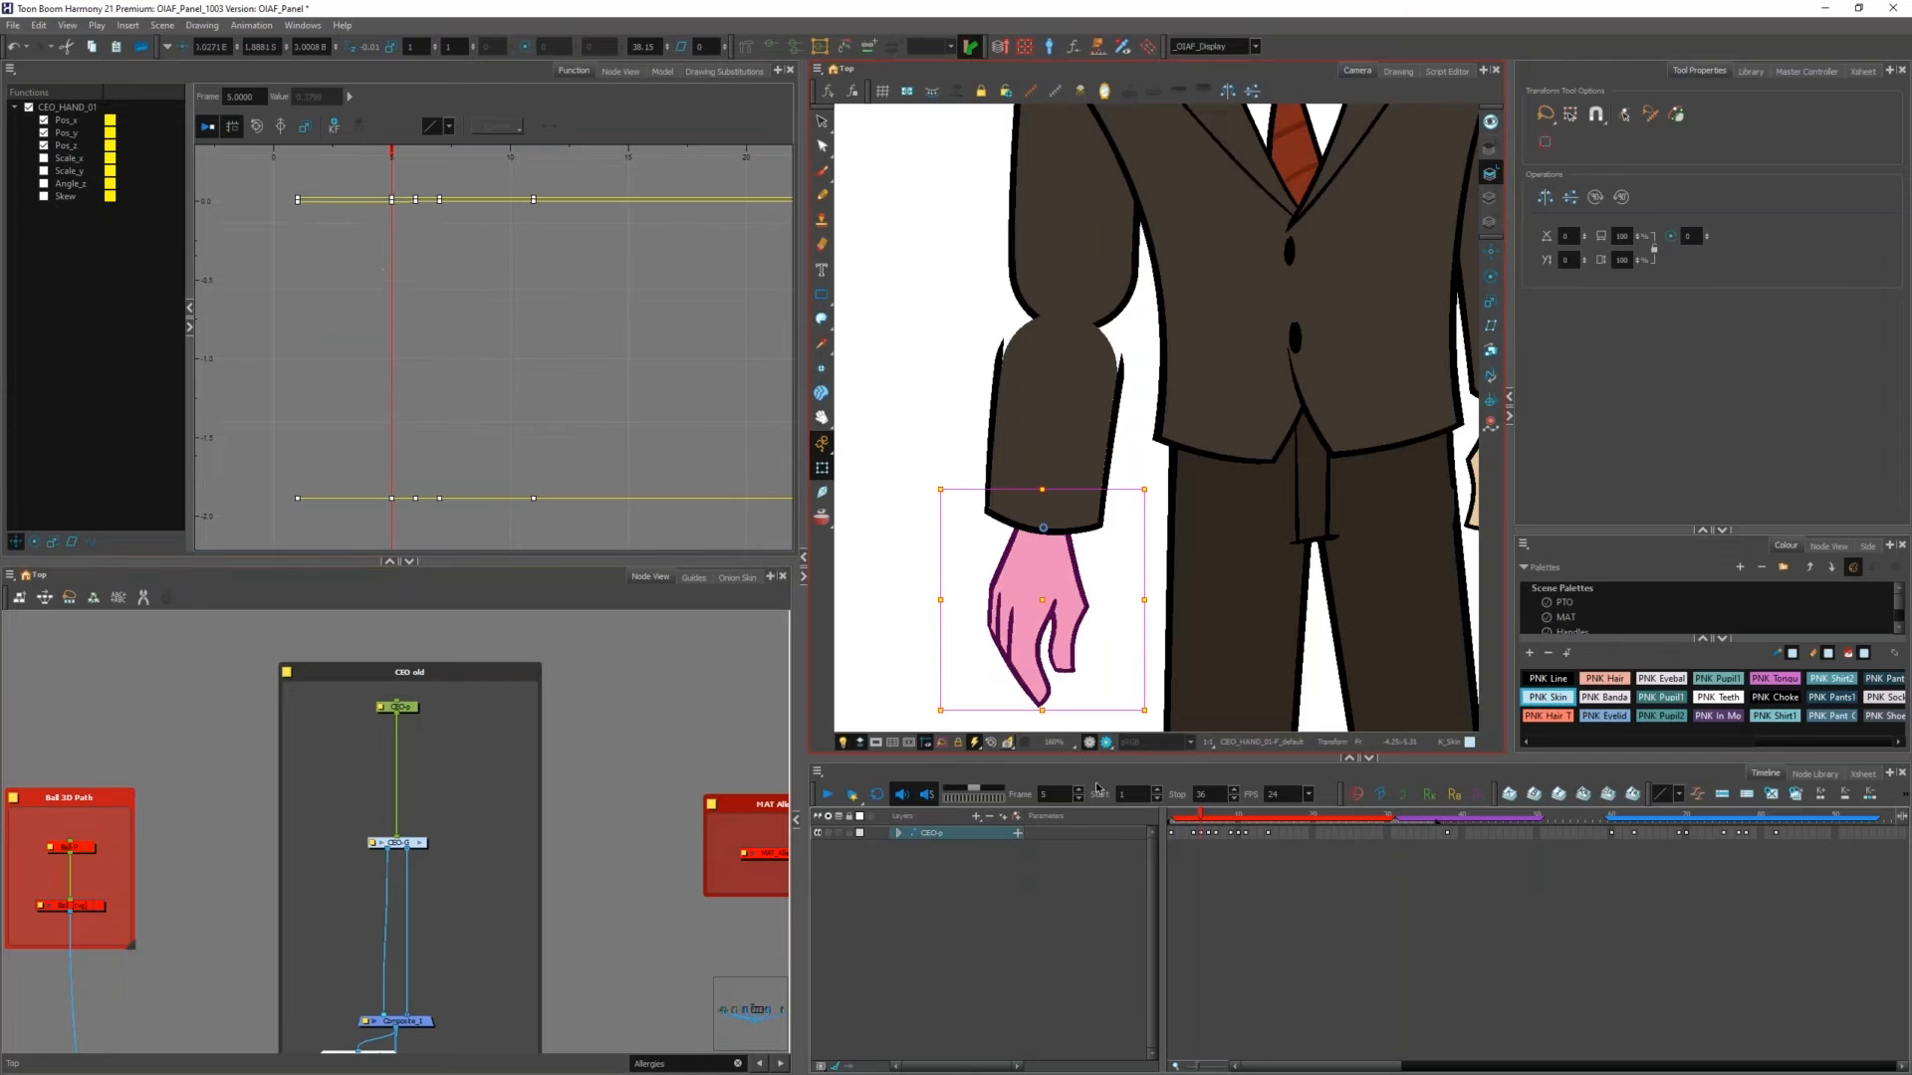
pyautogui.press('o')
pyautogui.press('2')
pyautogui.press('2')
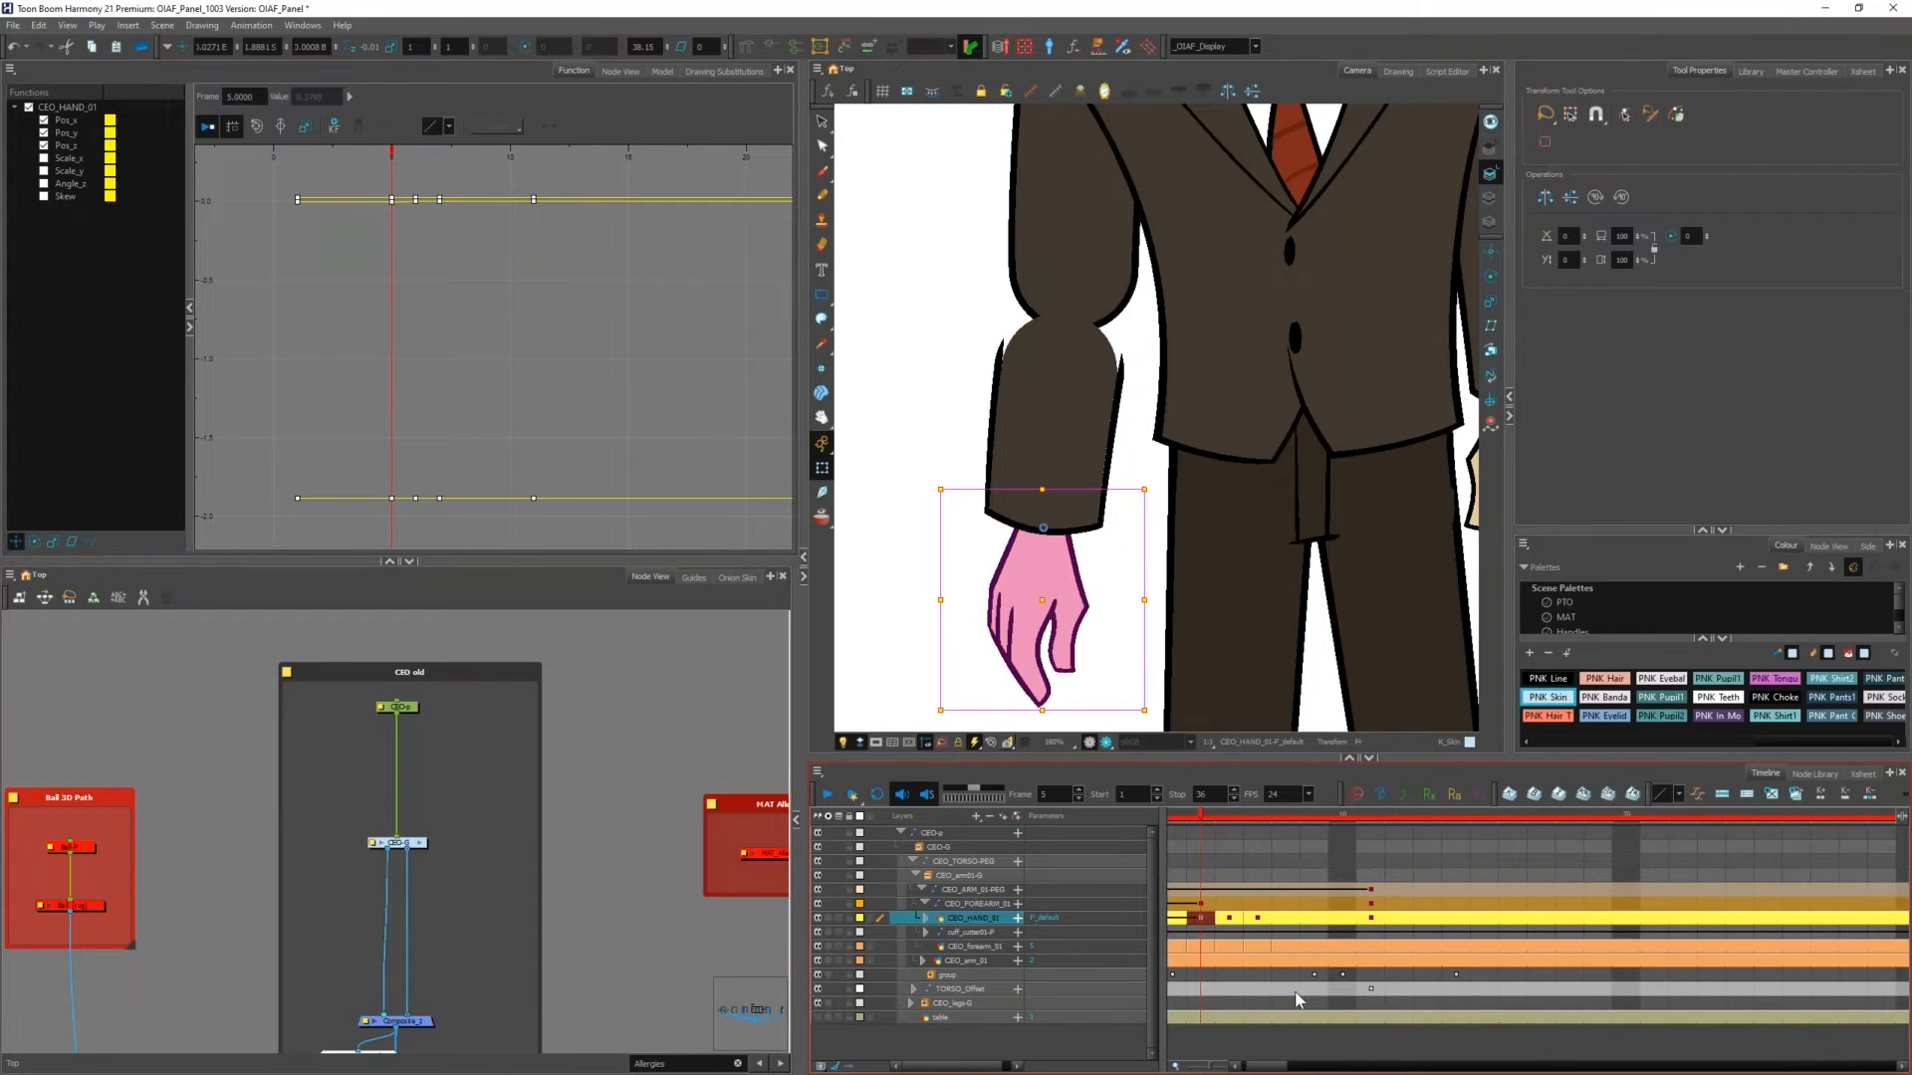
pyautogui.moveTo(1278, 1067); pyautogui.dragTo(1252, 1067)
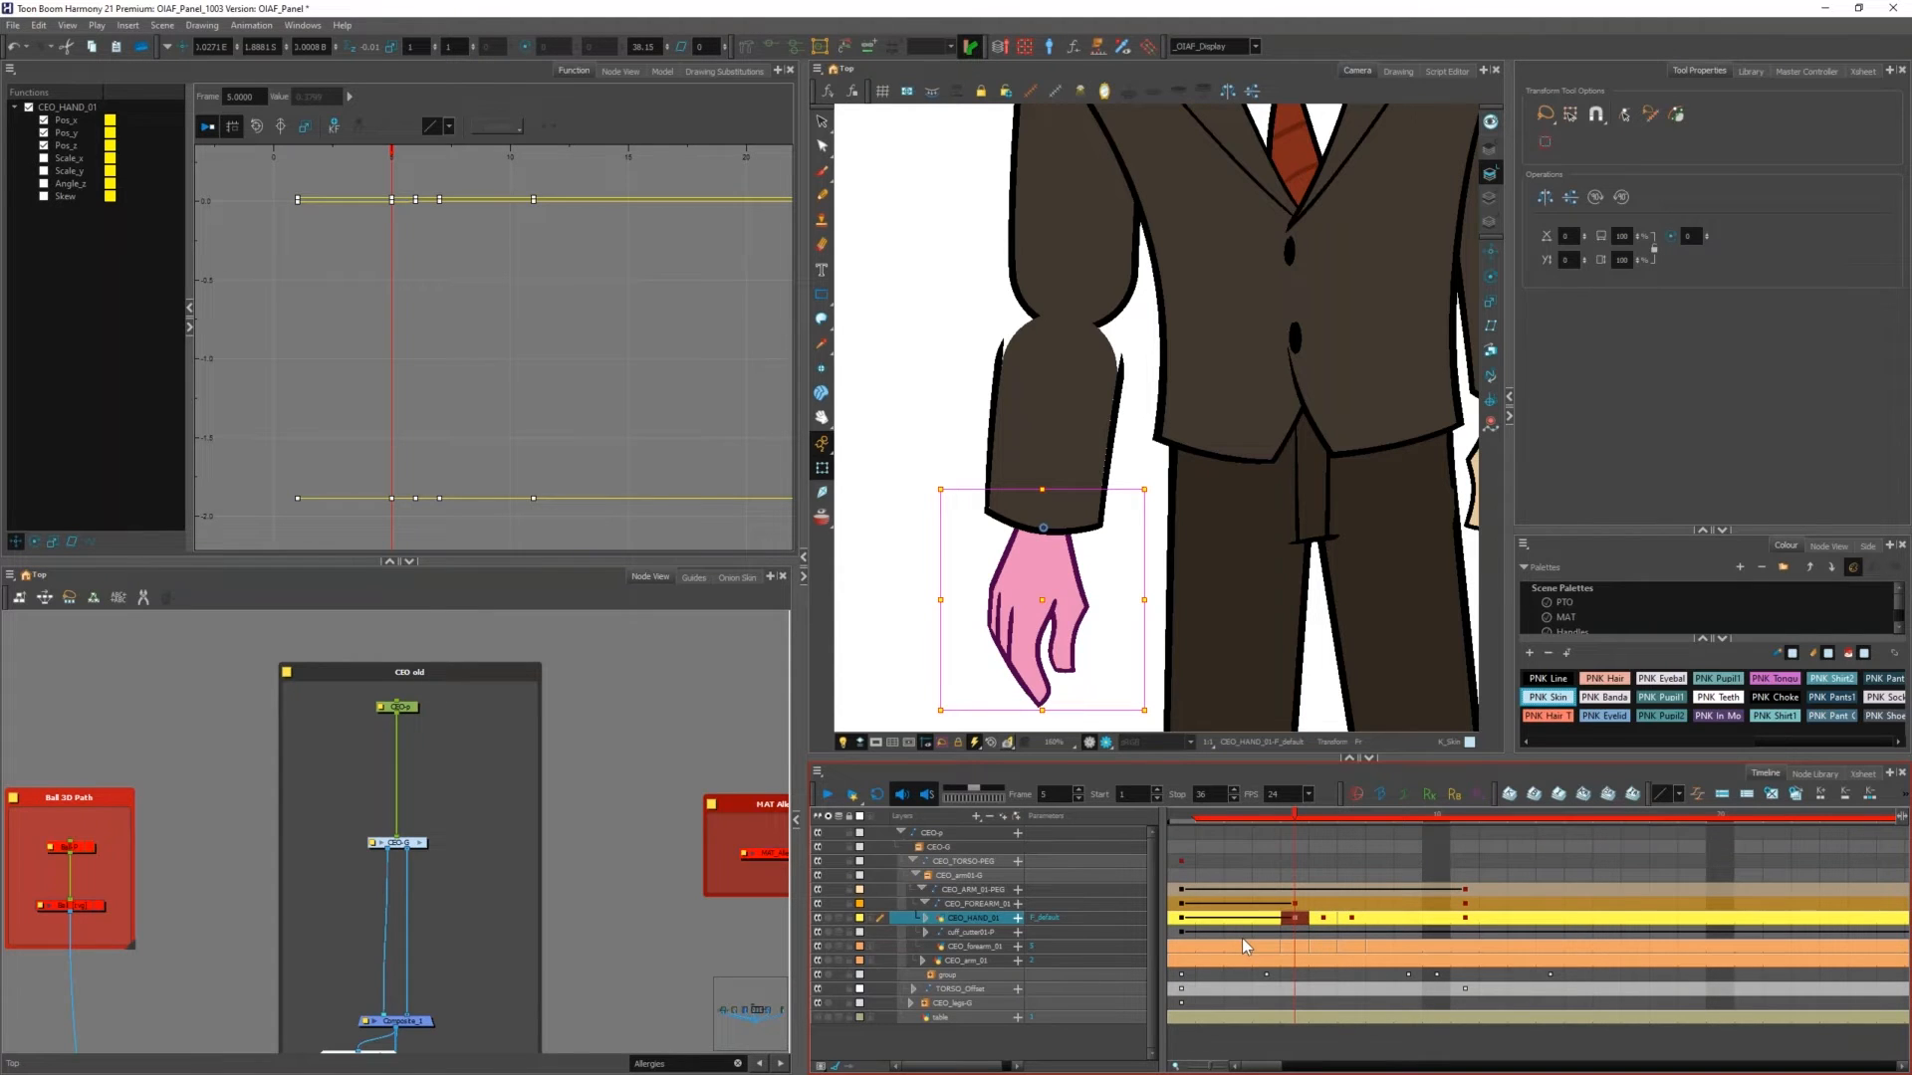
# Step: Compare the hand drawing's keyframes at frames 5 and 6 with the forearm peg's keyframe at frame 5
pyautogui.click(1324, 917)
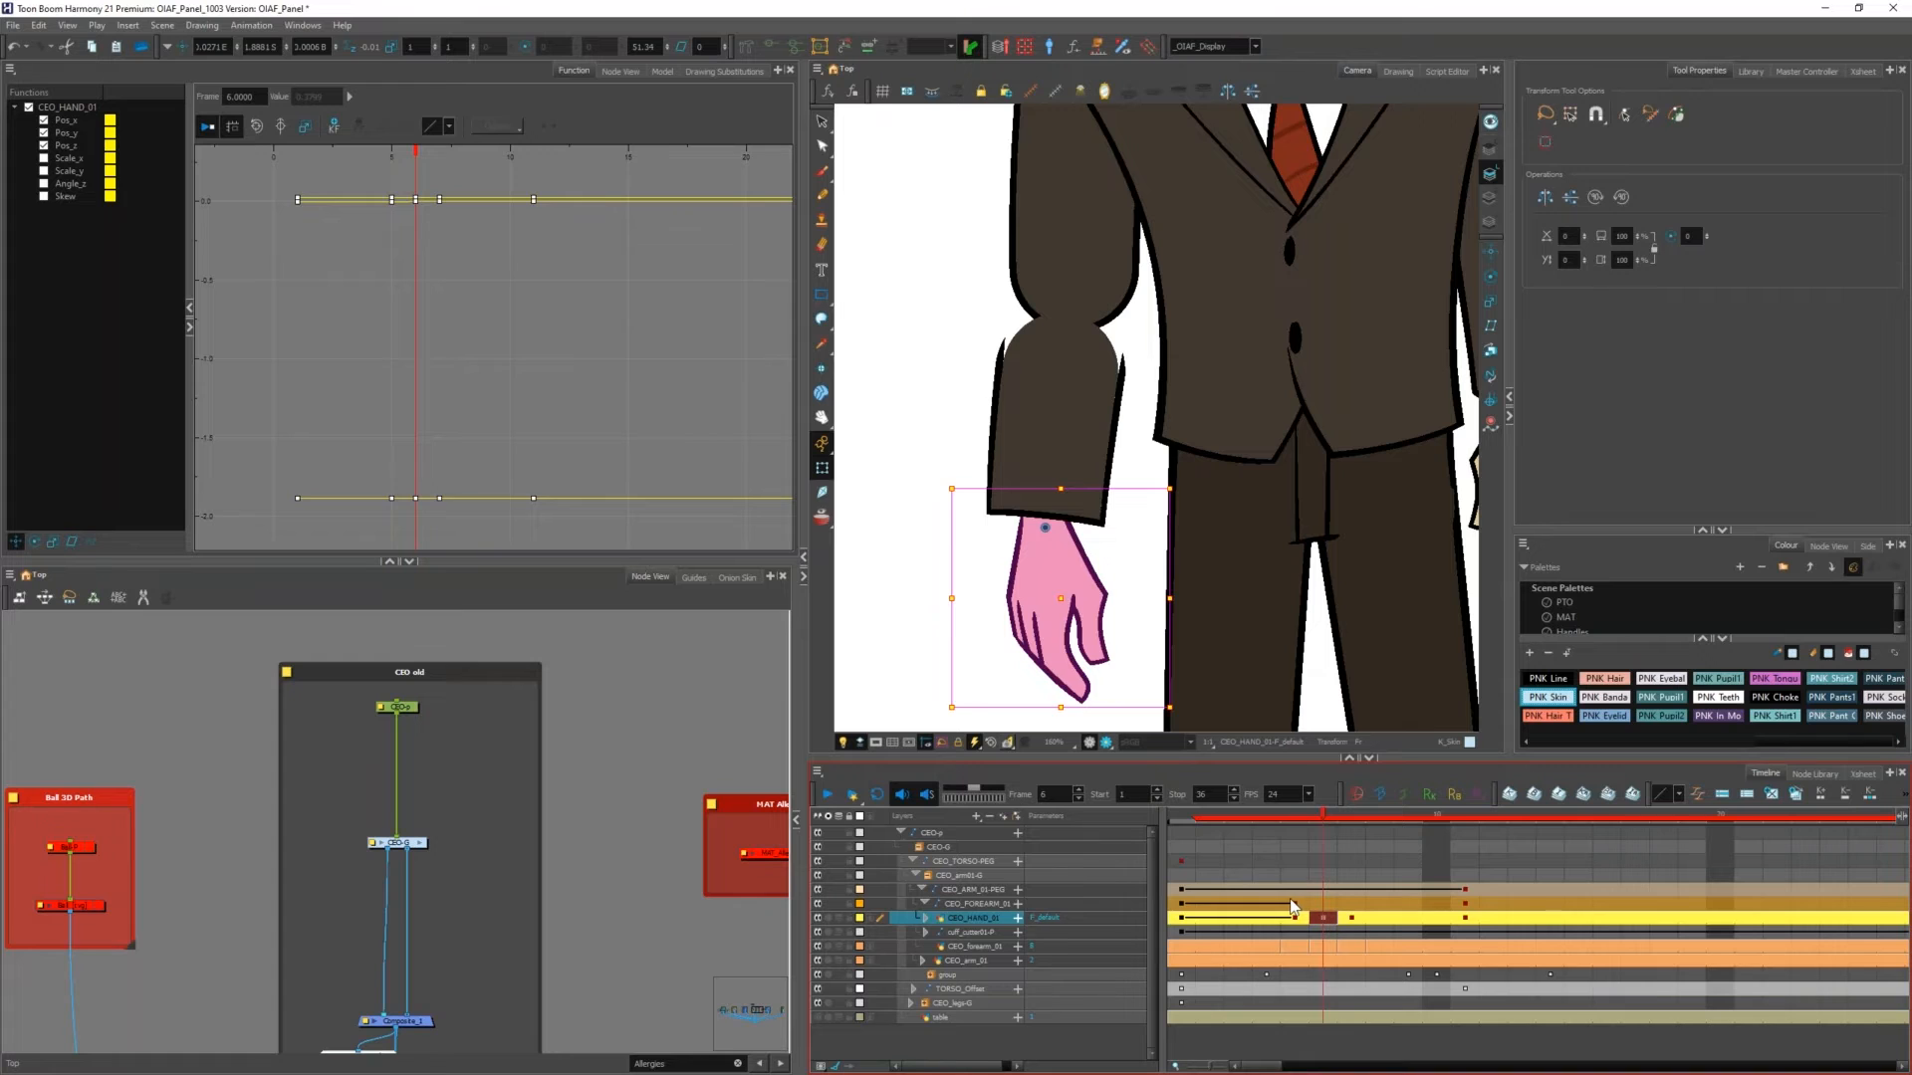
pyautogui.click(1293, 904)
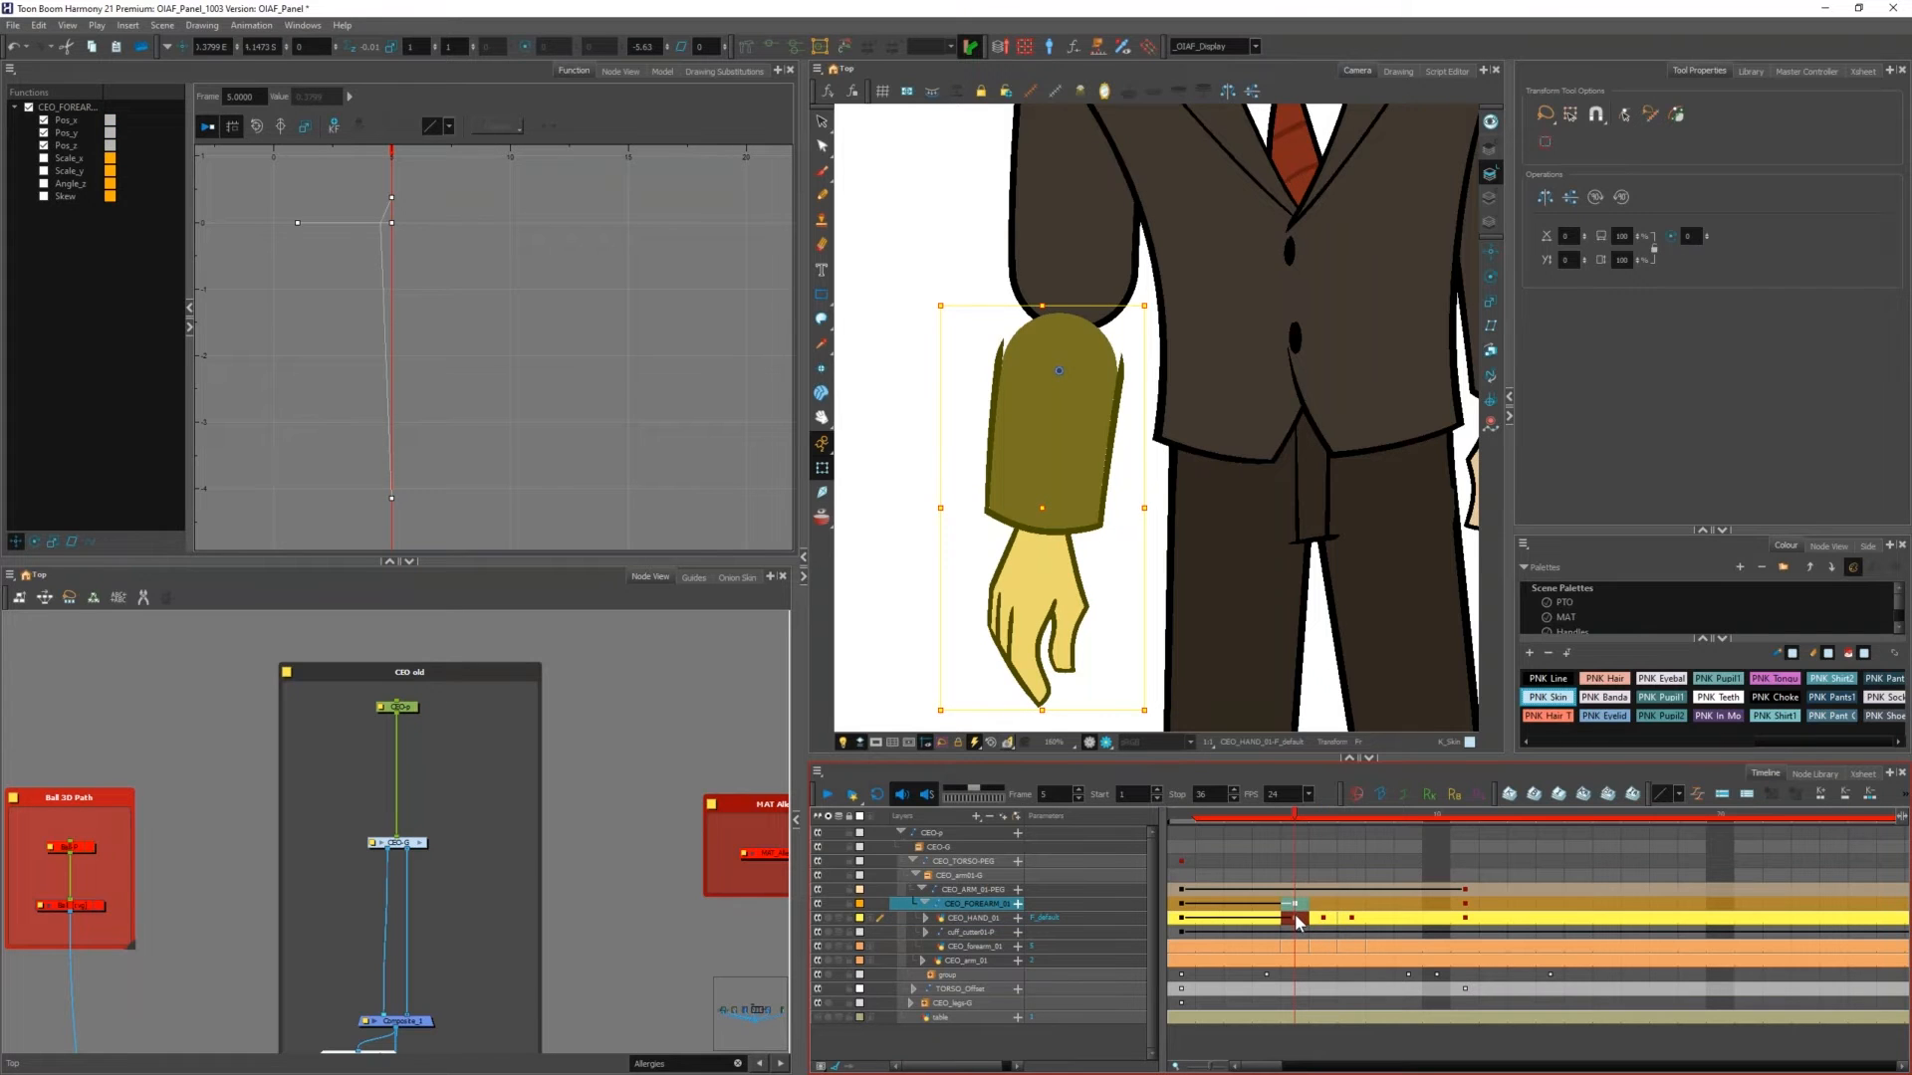
pyautogui.click(1295, 917)
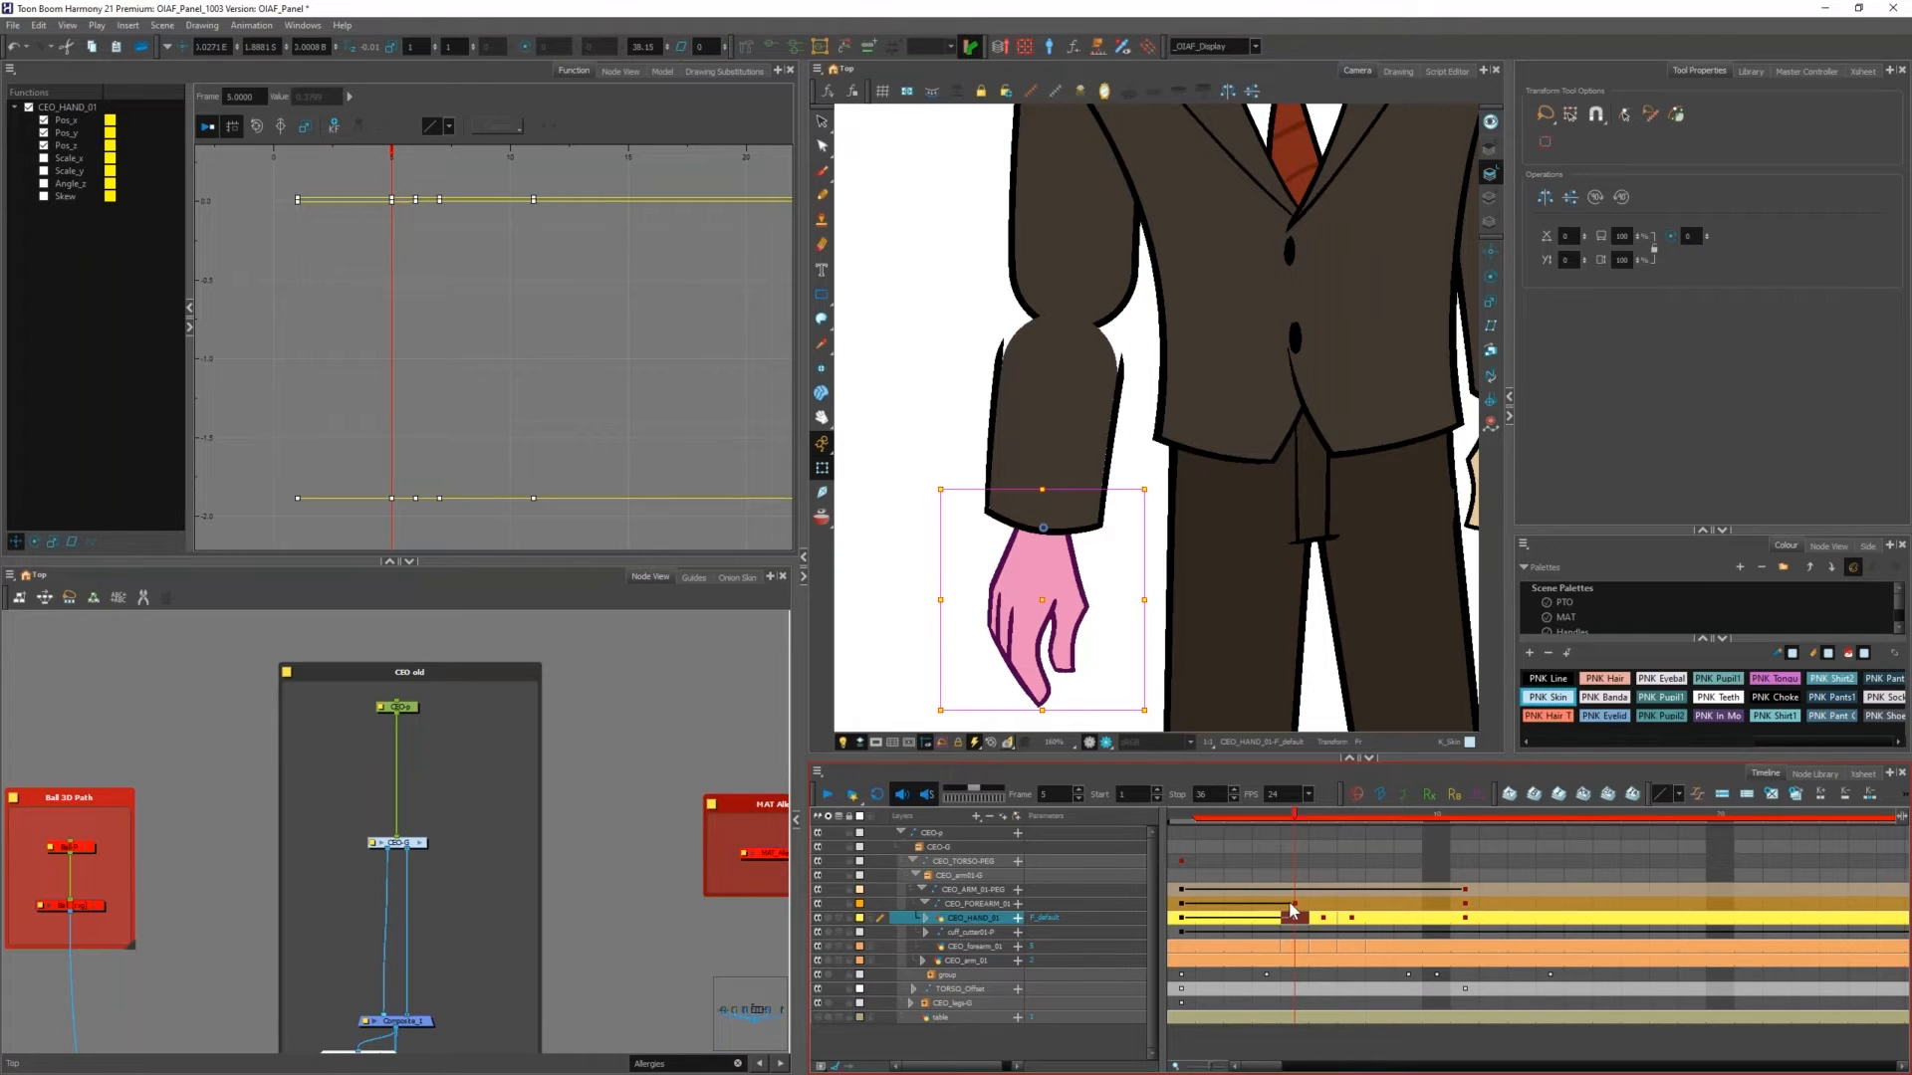
# Step: Open the layer properties of CEO_HAND_01 and disable Animate Using Animation Tools in its controls
pyautogui.doubleClick(1000, 920)
pyautogui.click(927, 918)
pyautogui.click(927, 918)
pyautogui.doubleClick(939, 924)
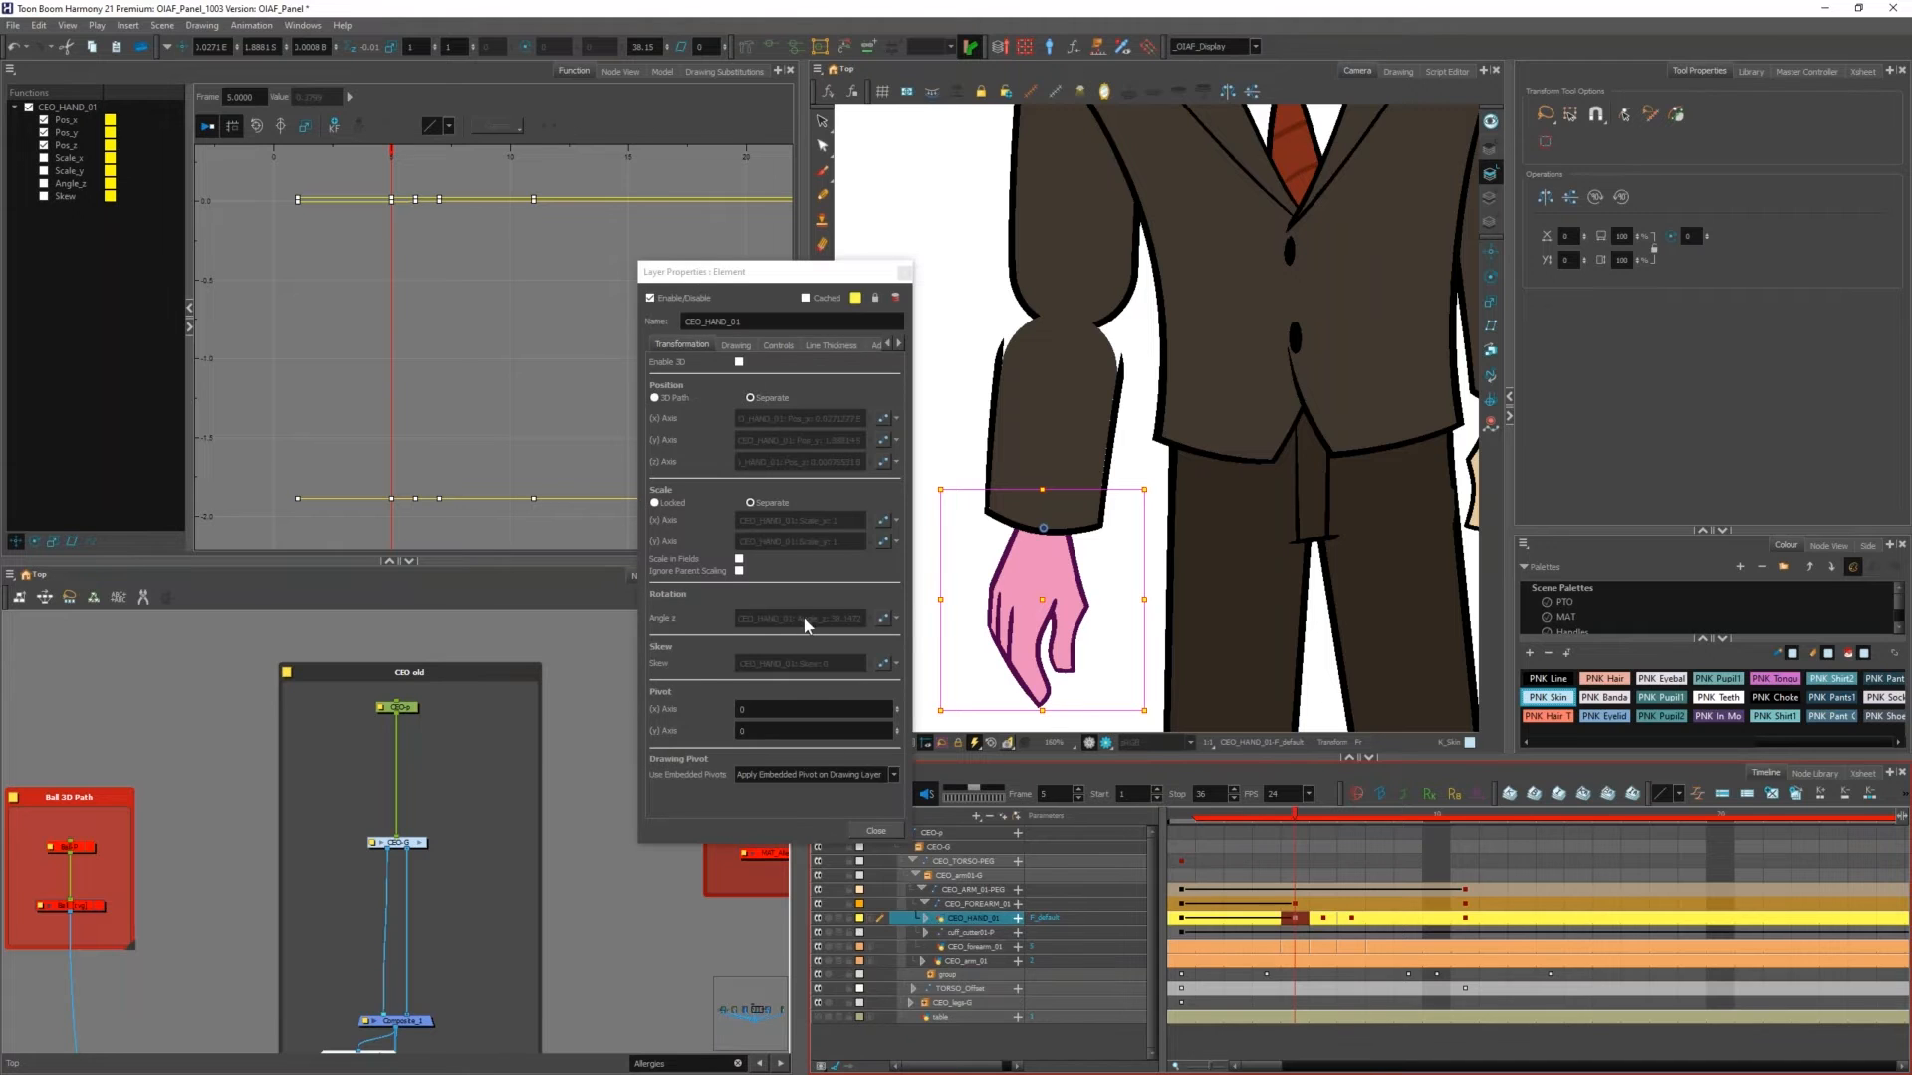
pyautogui.click(872, 346)
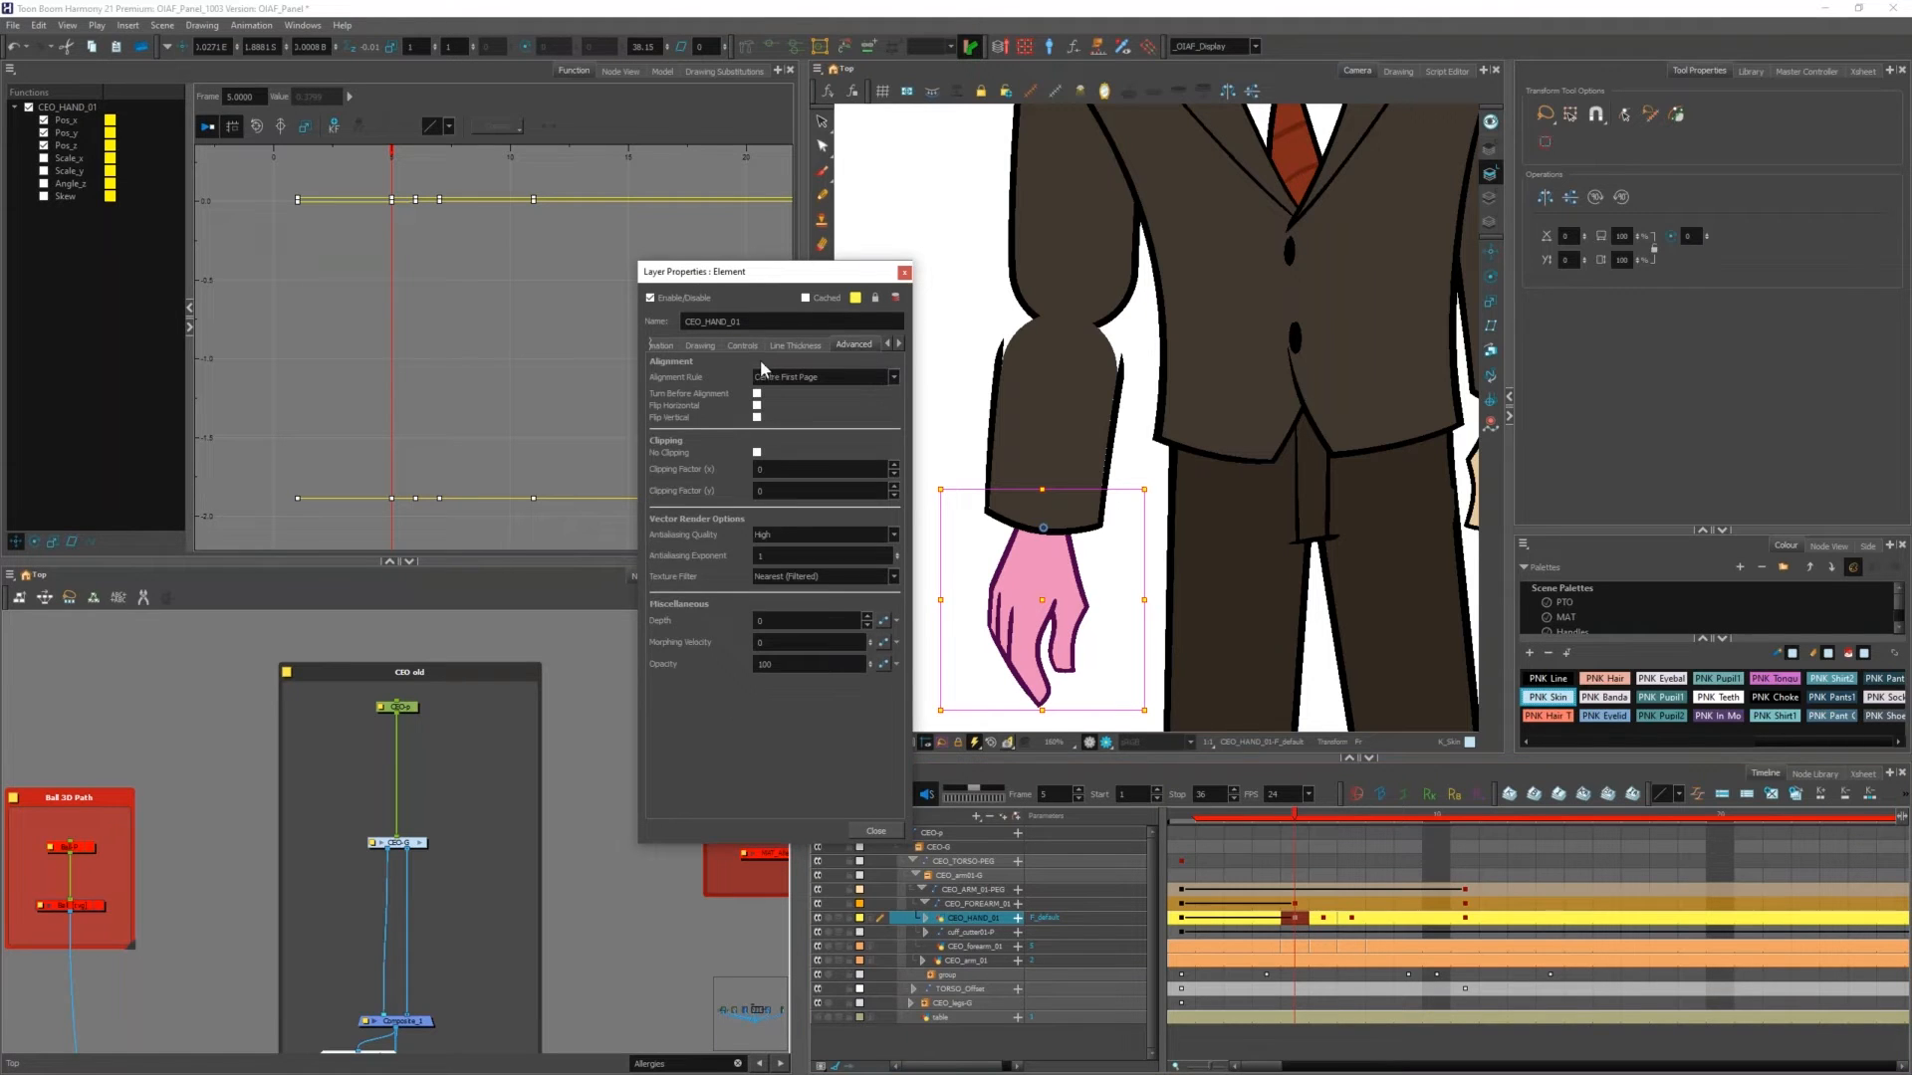
pyautogui.click(739, 345)
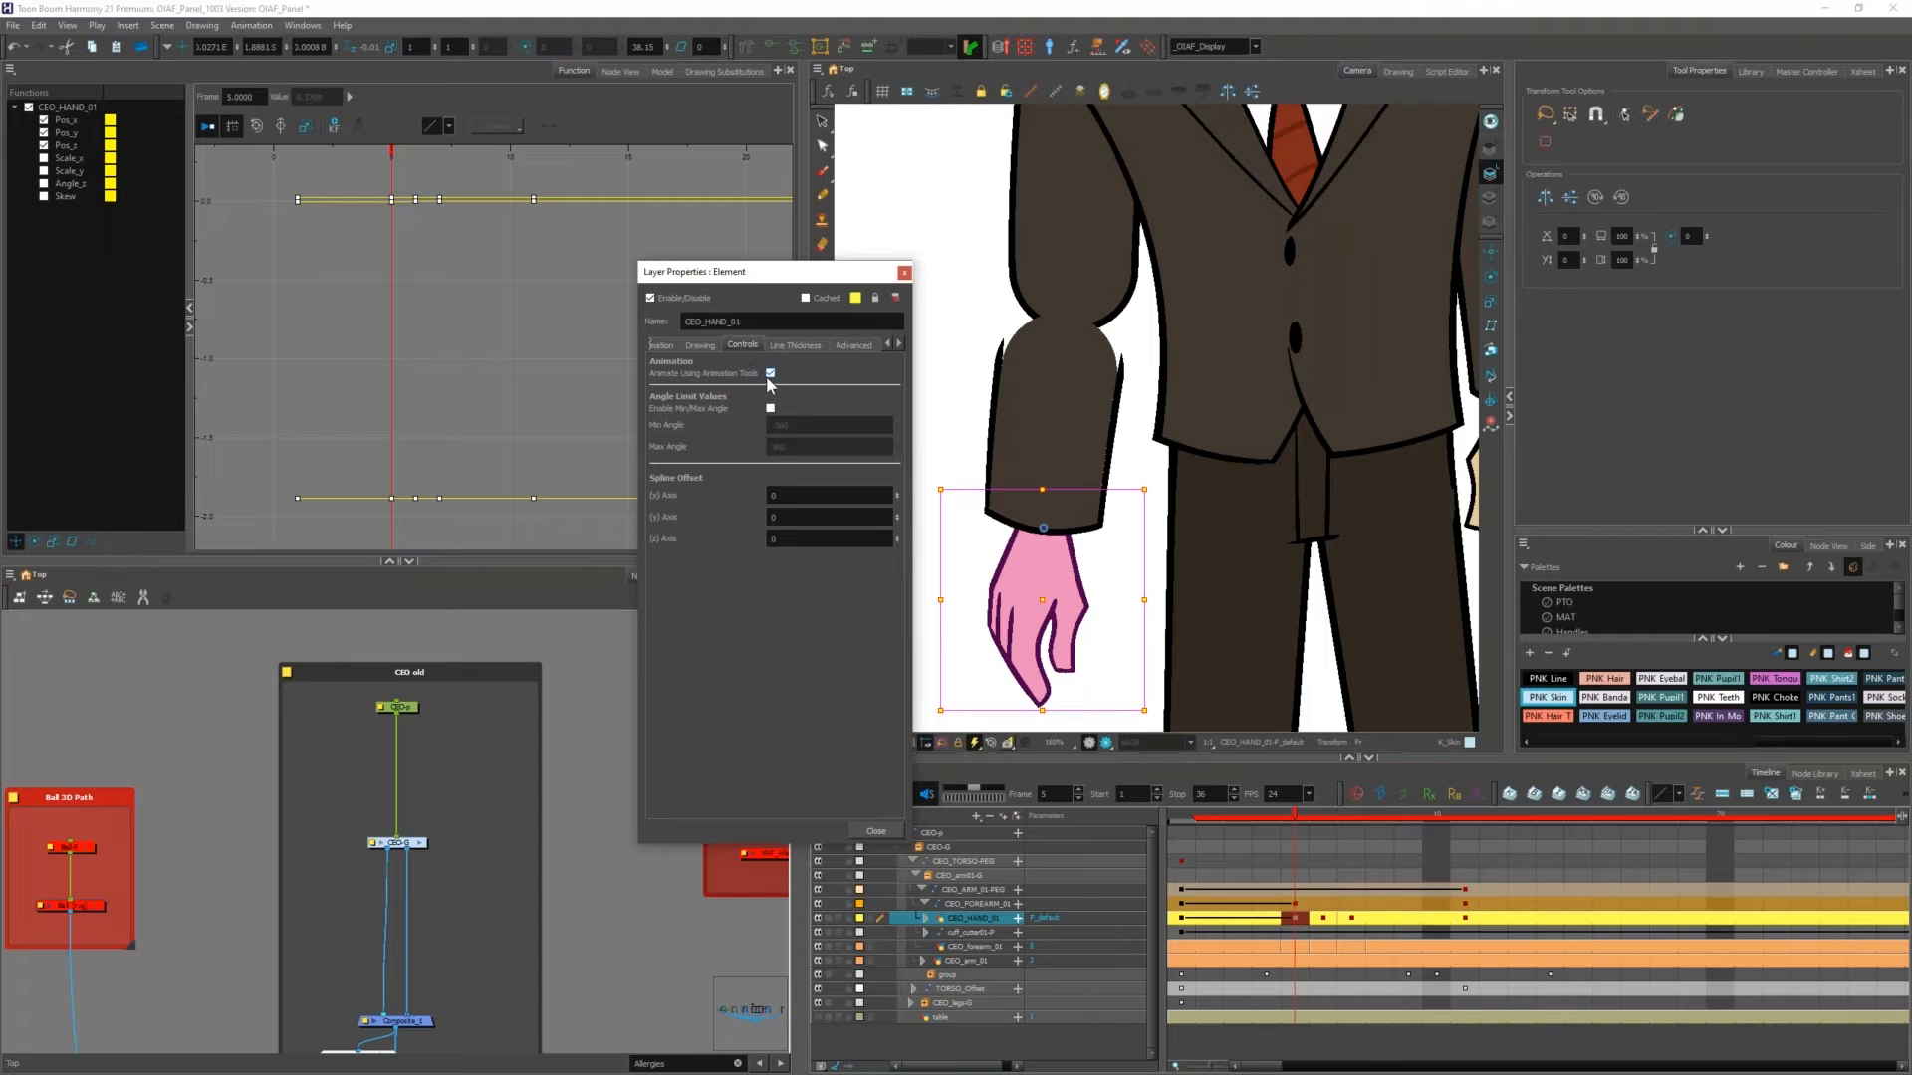
pyautogui.click(771, 374)
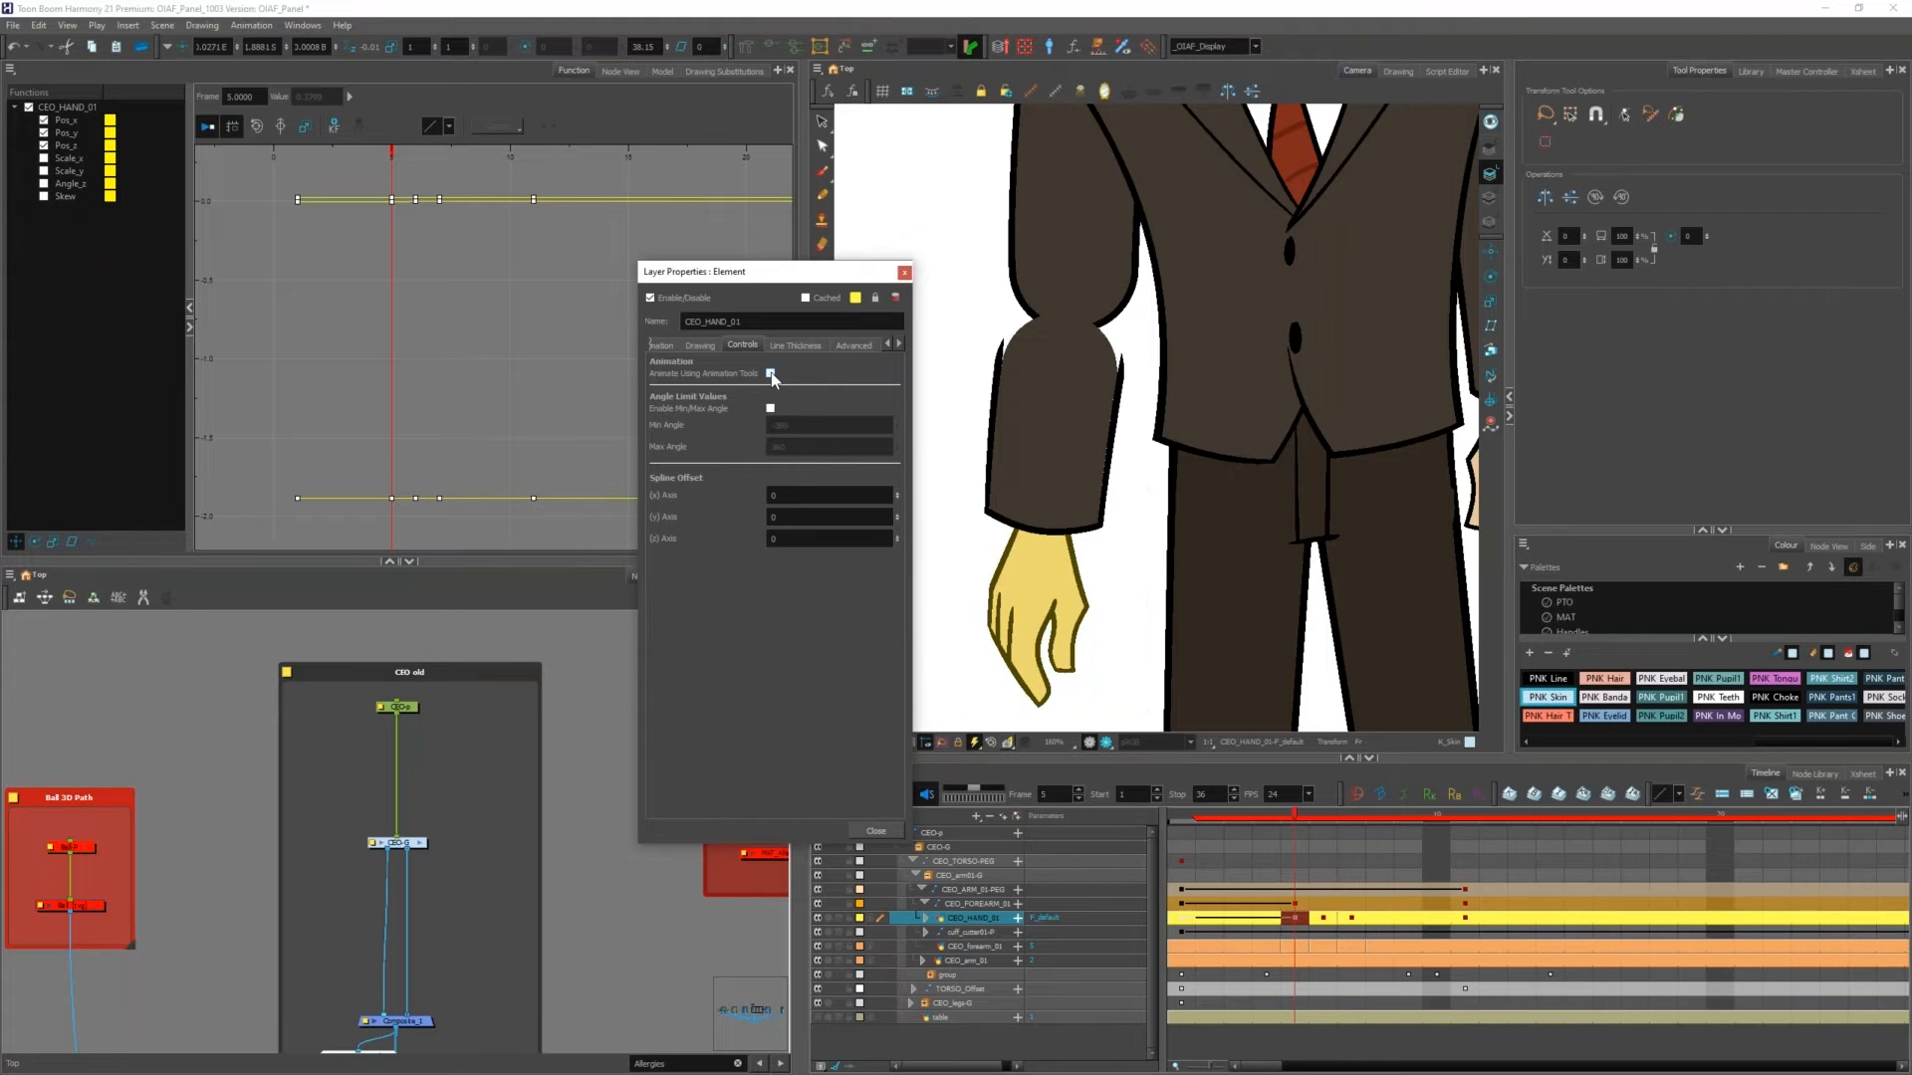
# Step: Delete the hand layer's keyframes at frames 5 and 6, and re-enable Animate Using Animation Tools
pyautogui.click(1188, 924)
pyautogui.click(1299, 925)
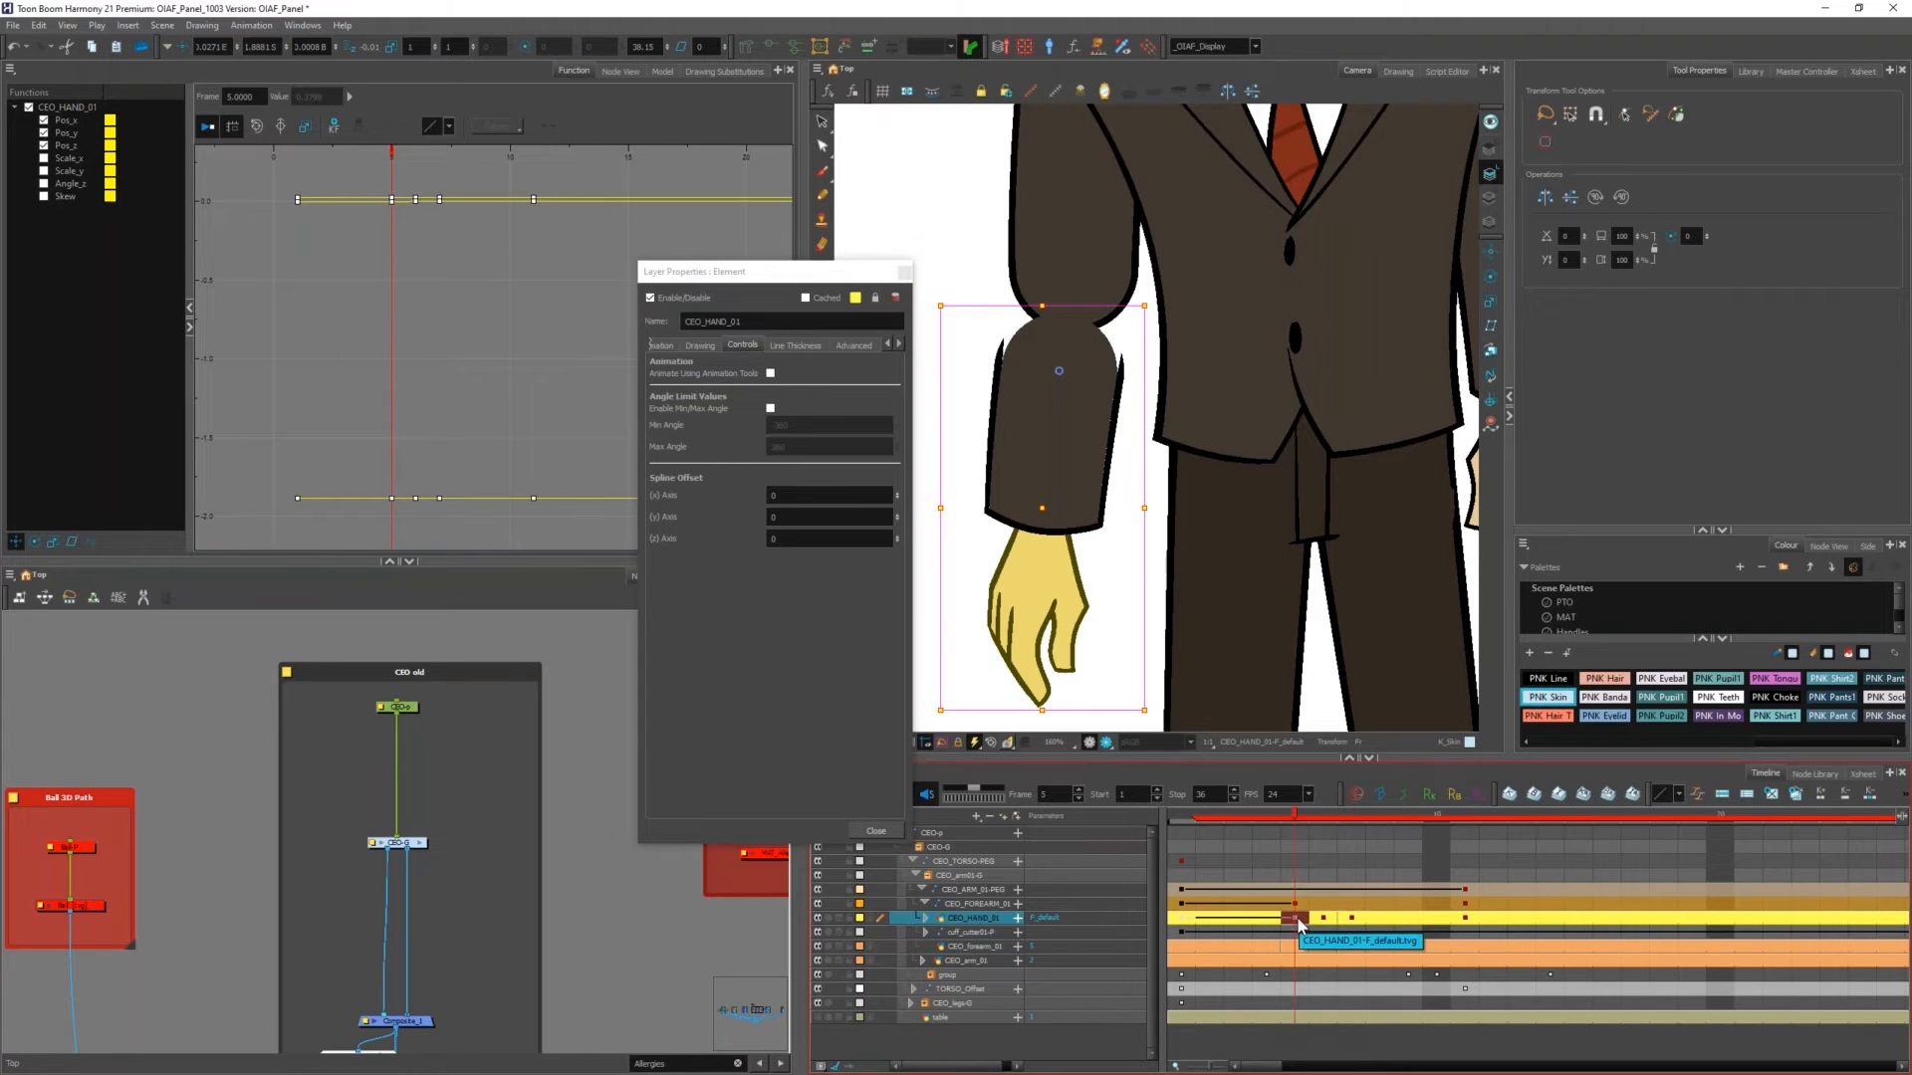
pyautogui.press('Delete')
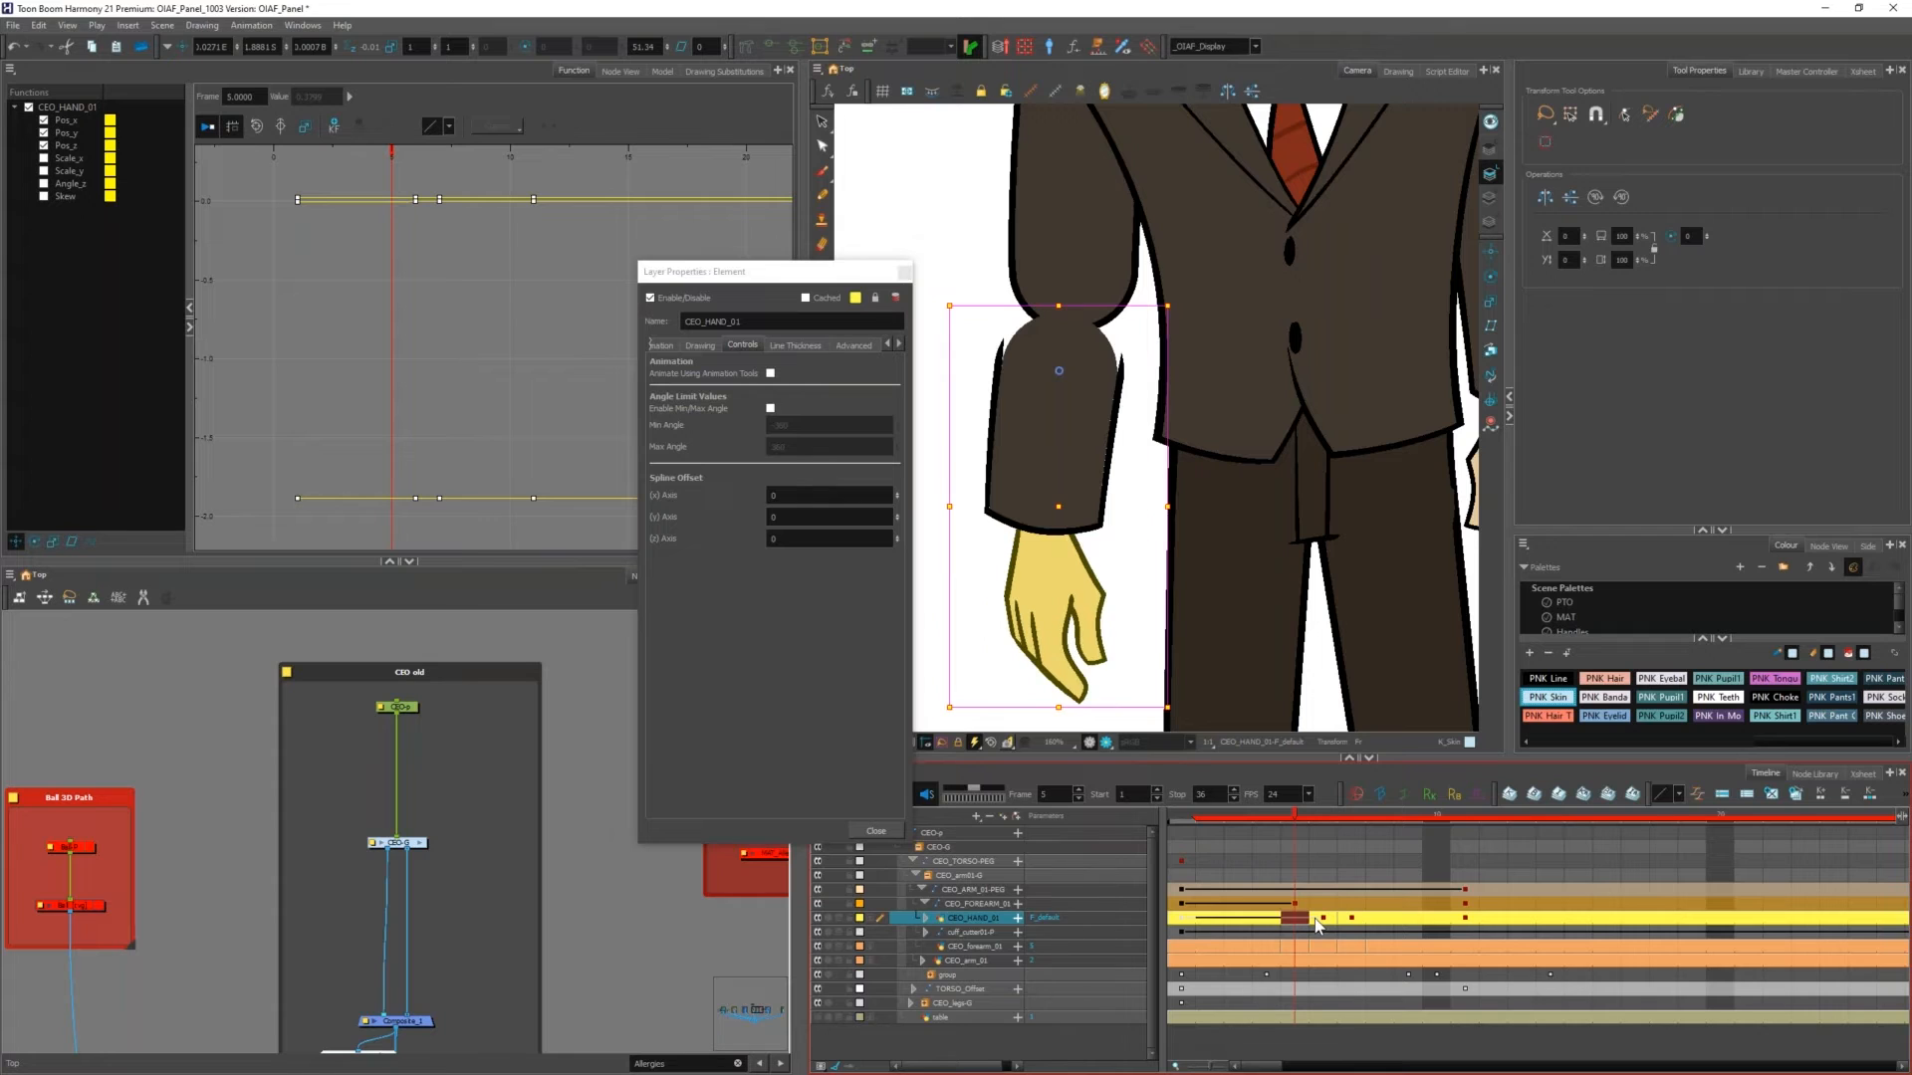
pyautogui.click(1317, 918)
pyautogui.press('Delete')
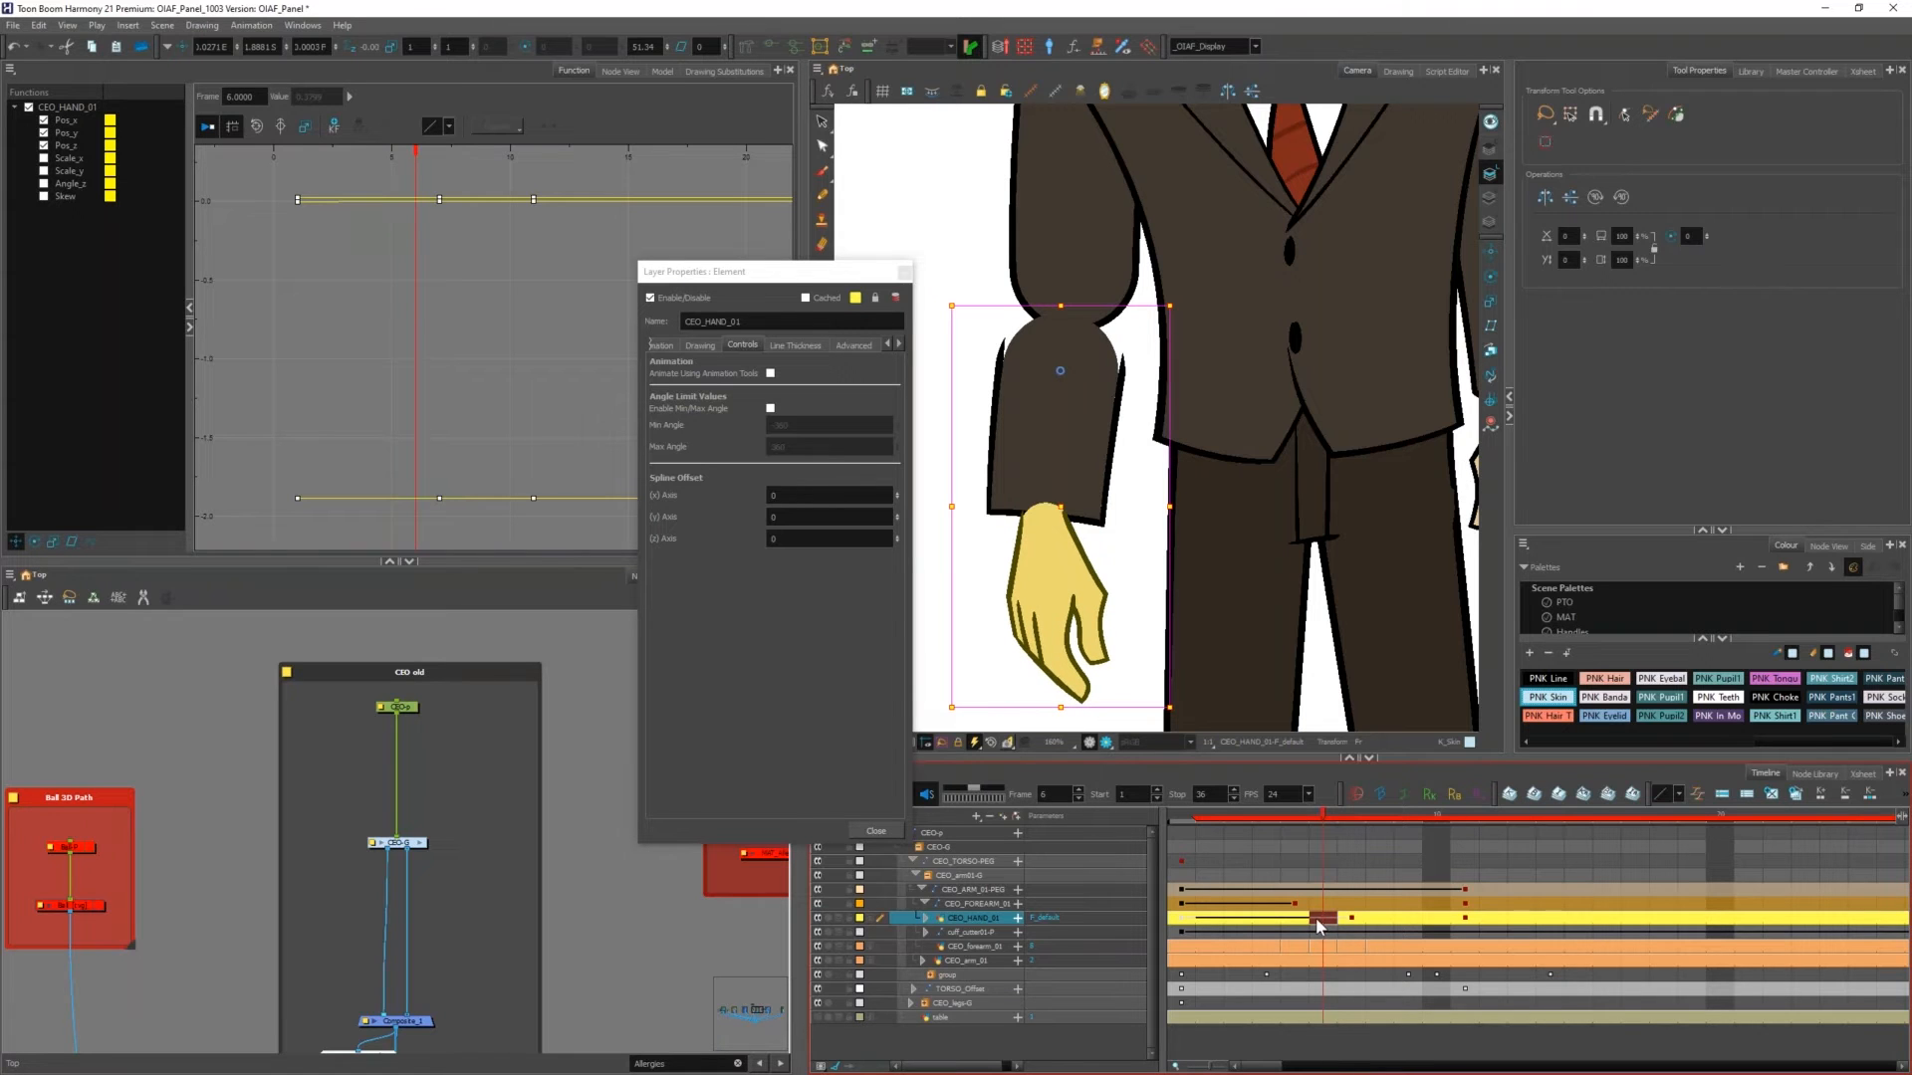
pyautogui.click(770, 373)
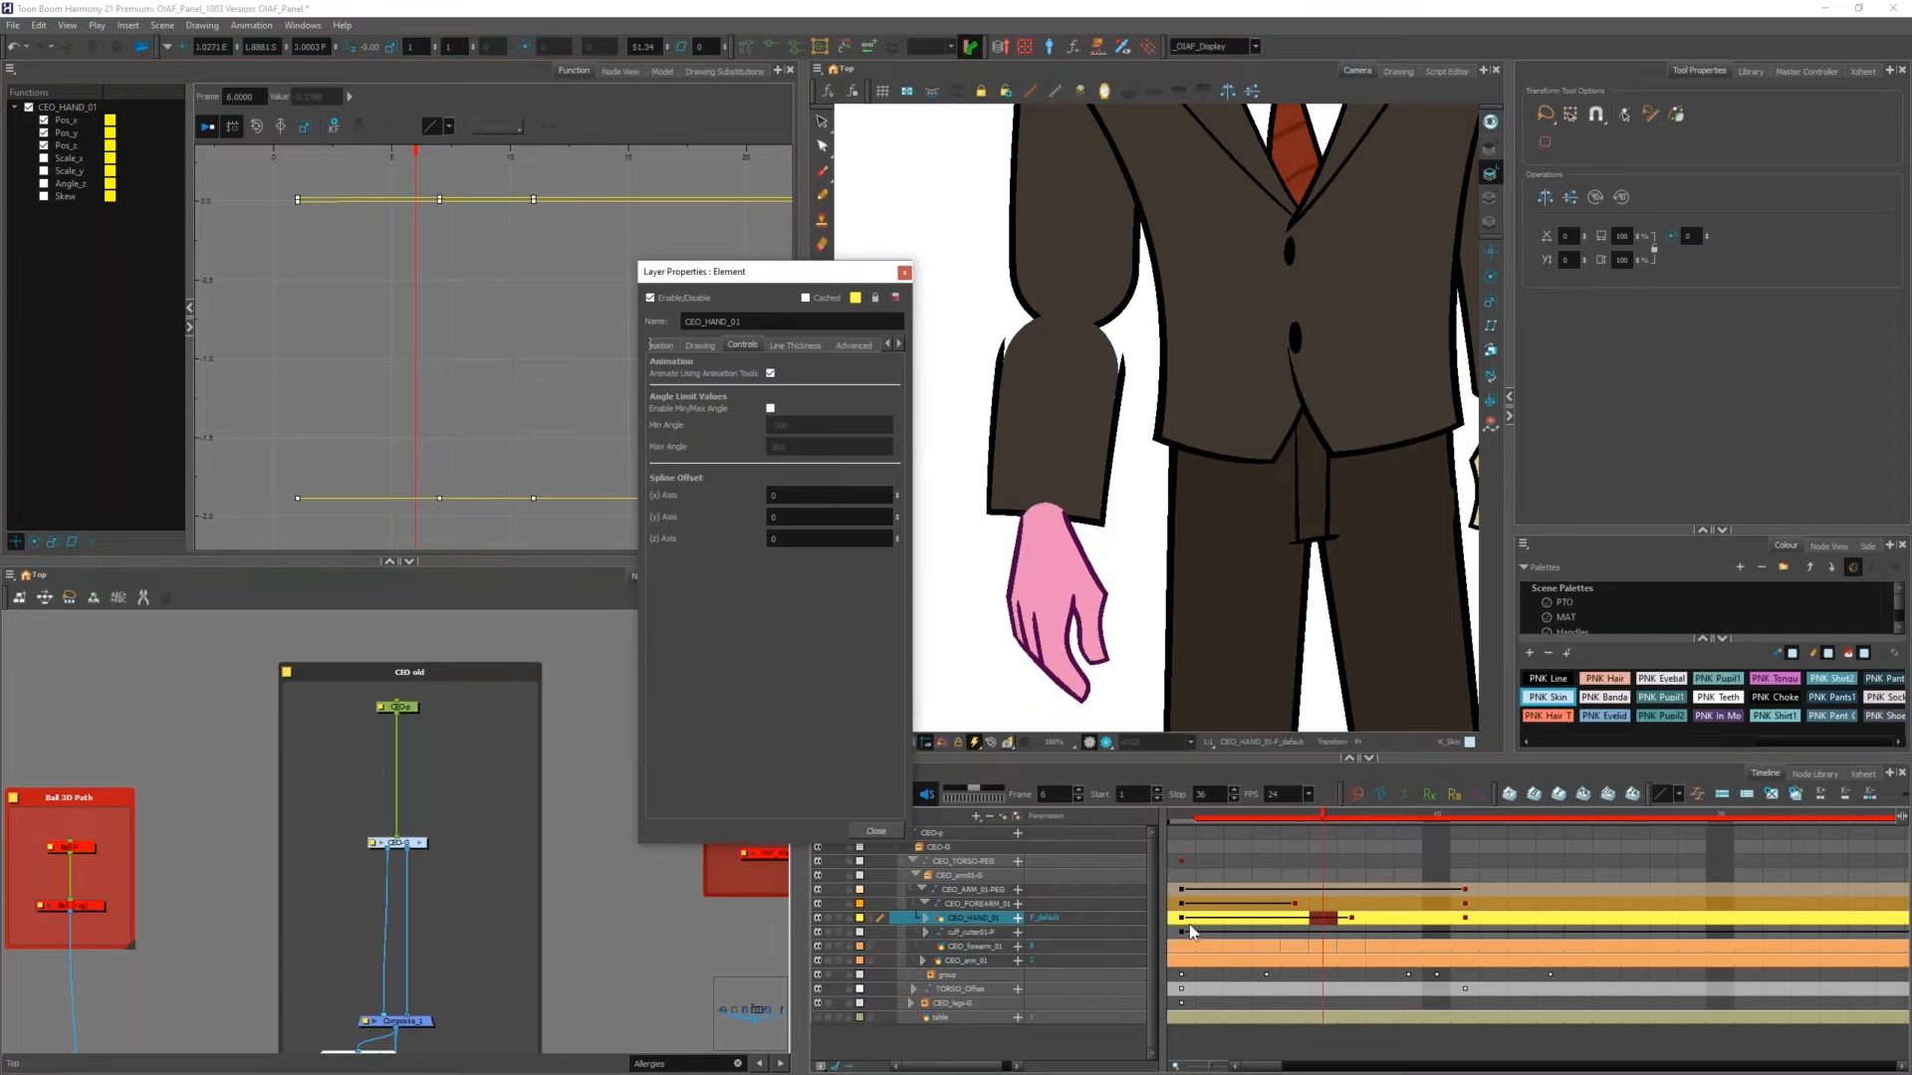
# Step: Return to frame 1 and select the CEO's torso peg, moving the open layer properties dialog aside
pyautogui.click(1182, 918)
pyautogui.scroll(-3, 1001, 490)
pyautogui.click(1153, 403)
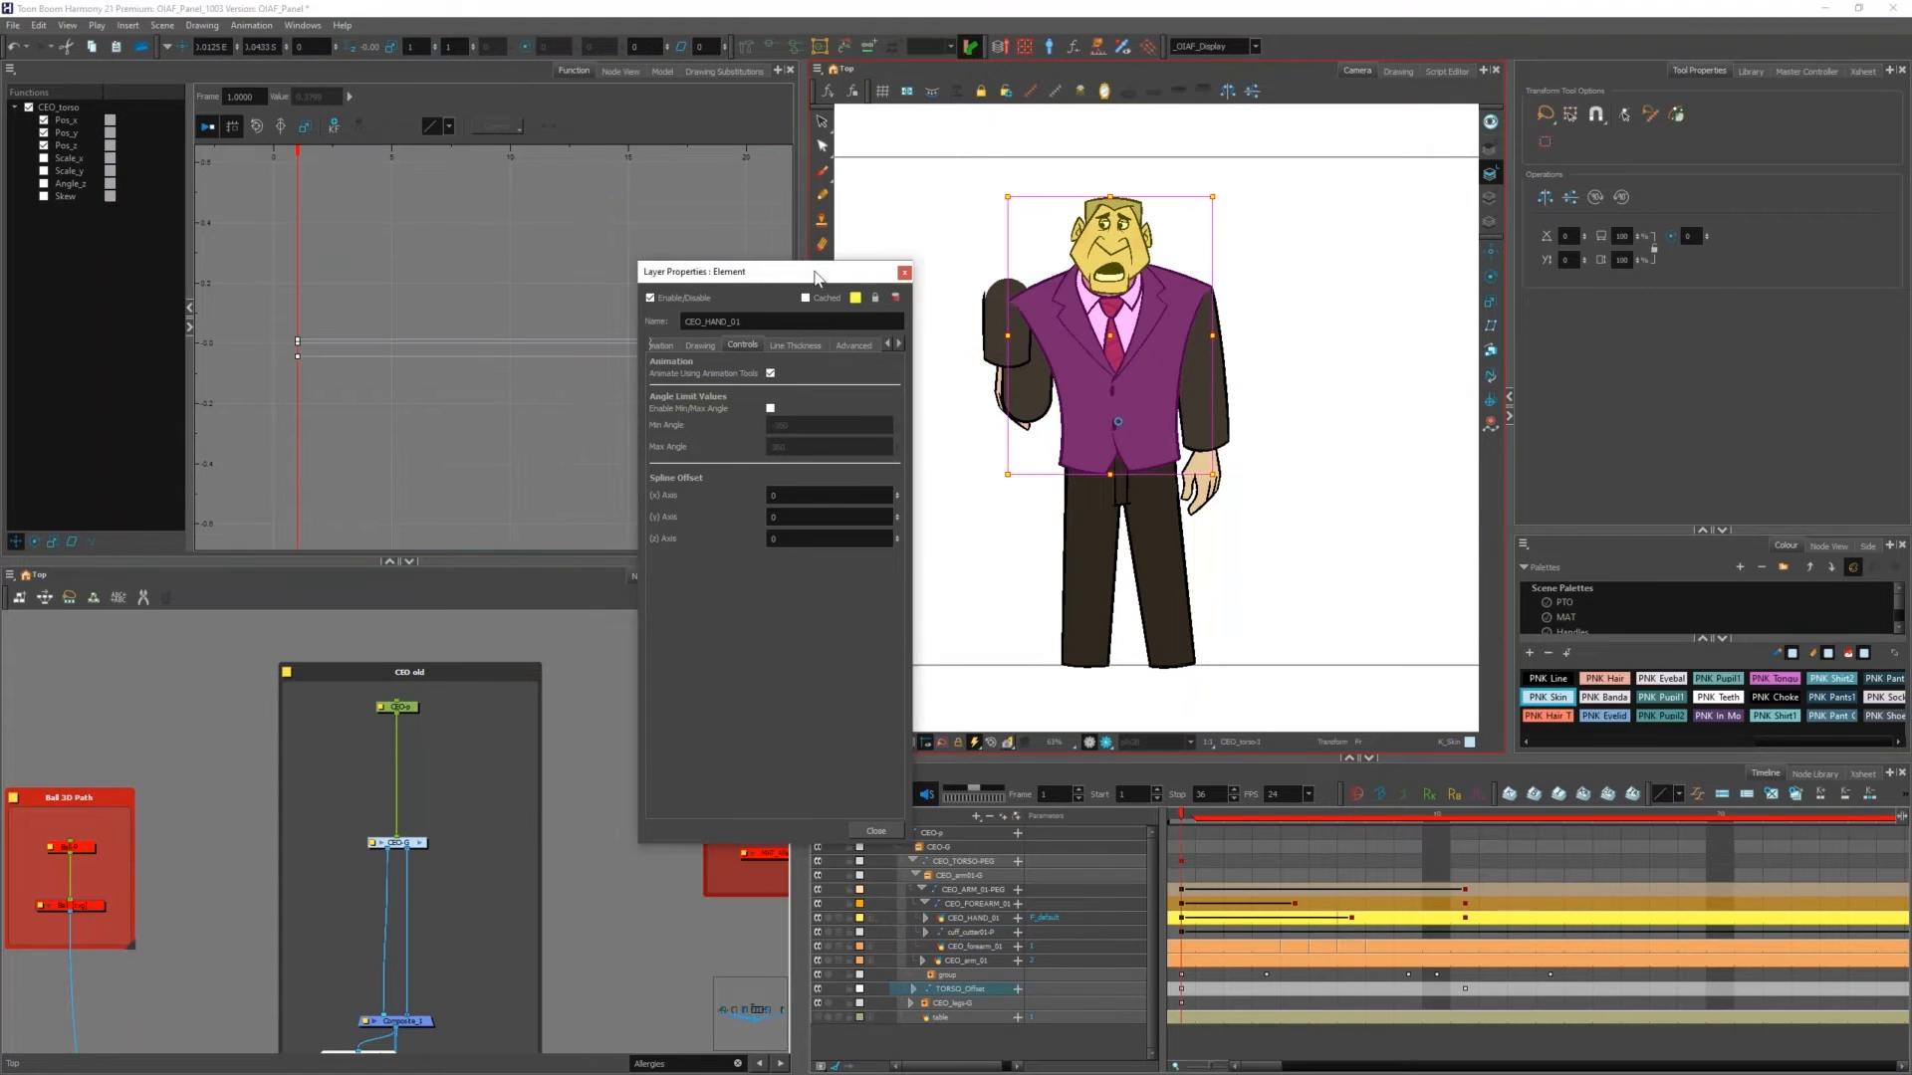
pyautogui.moveTo(815, 276); pyautogui.dragTo(193, 142)
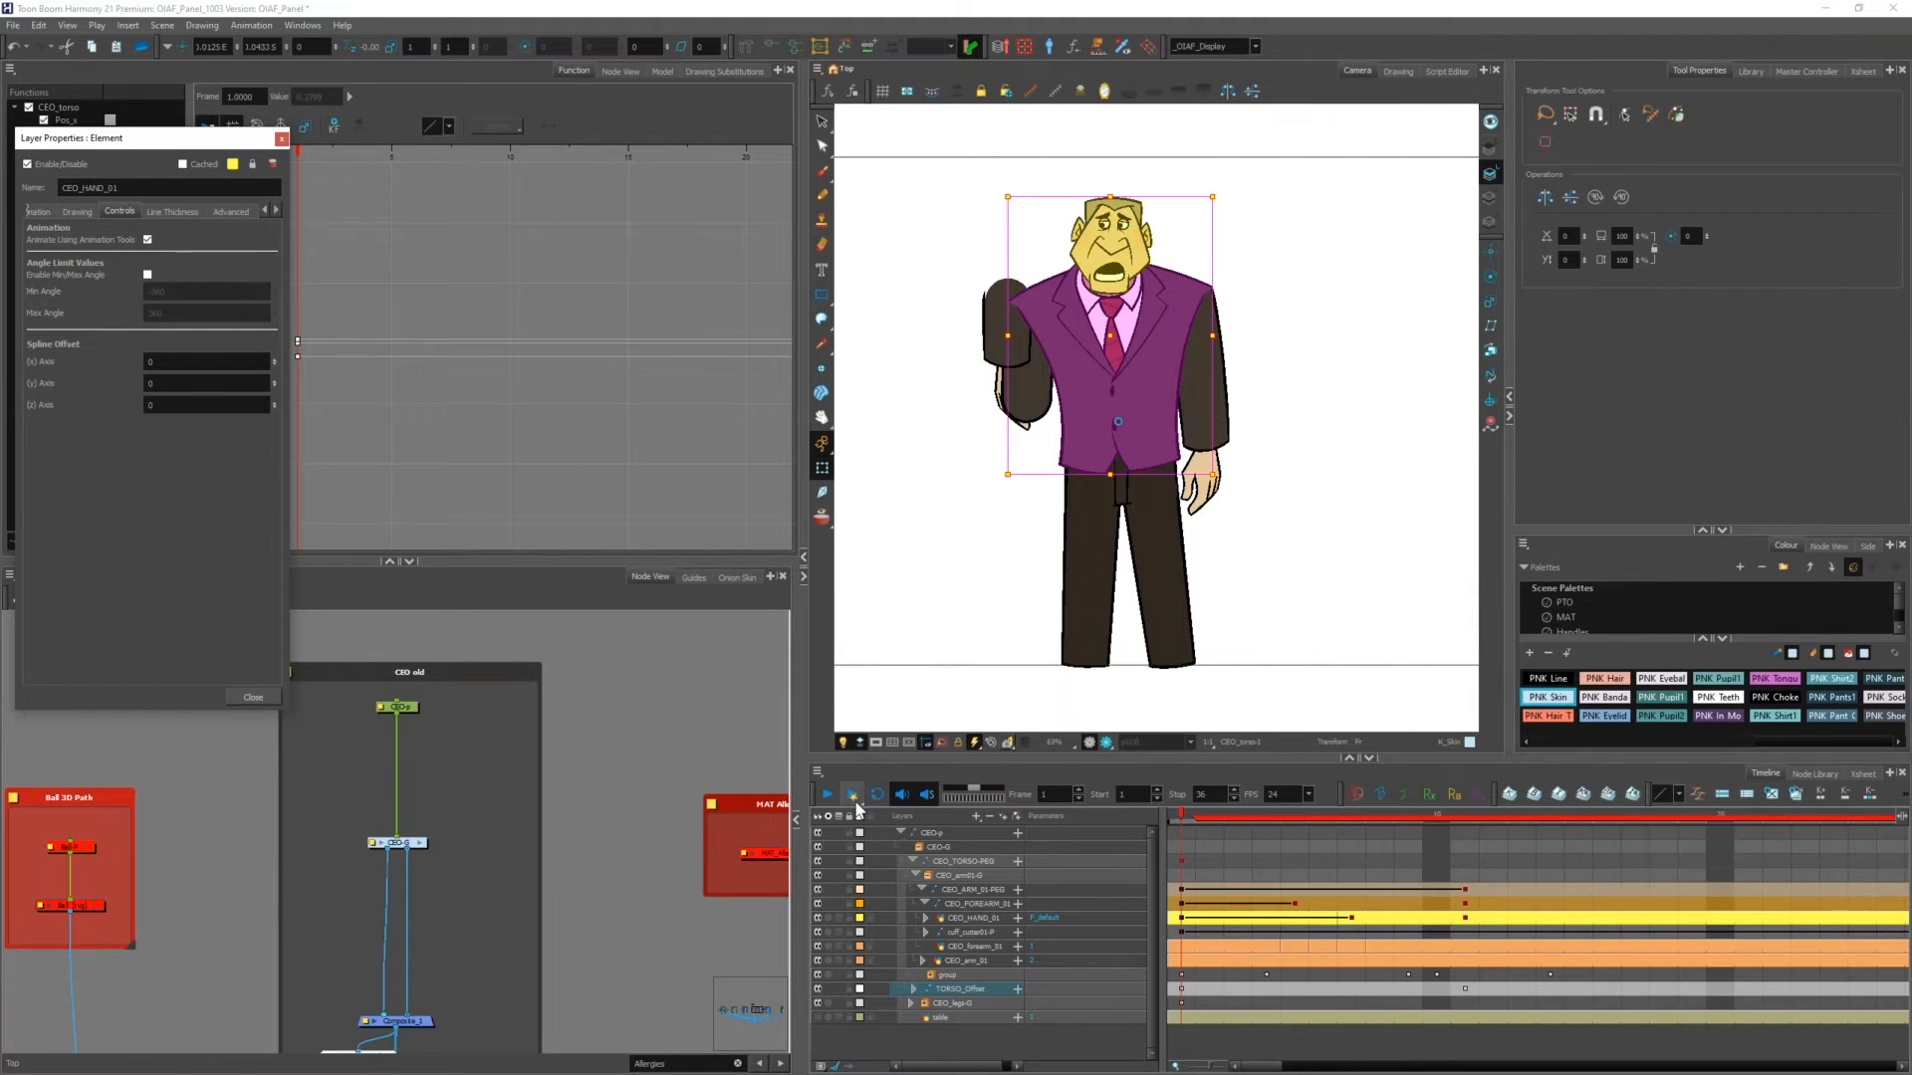
# Step: Display the Xsheet, select its first column PNK_Sketch_Notes, and dismiss the Show Hidden Columns dialog
pyautogui.click(1867, 775)
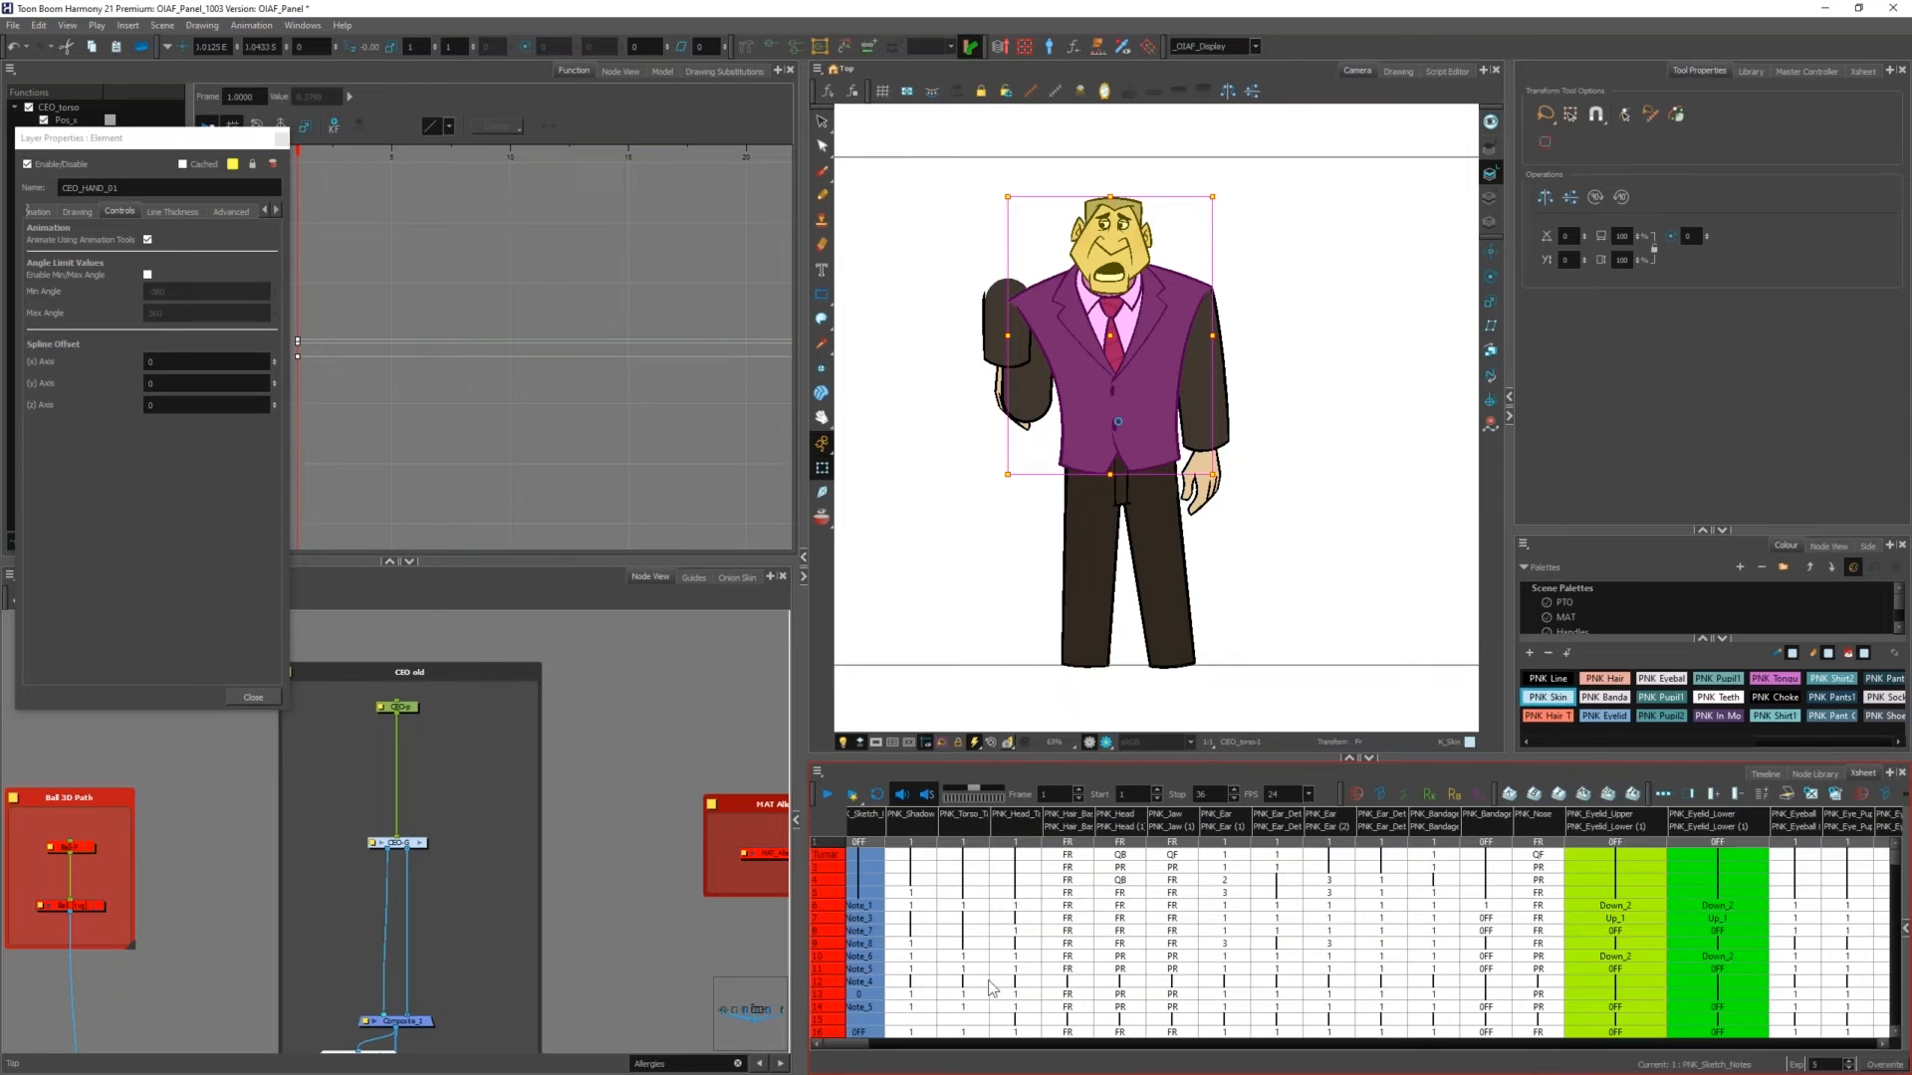
pyautogui.click(872, 818)
pyautogui.click(848, 1033)
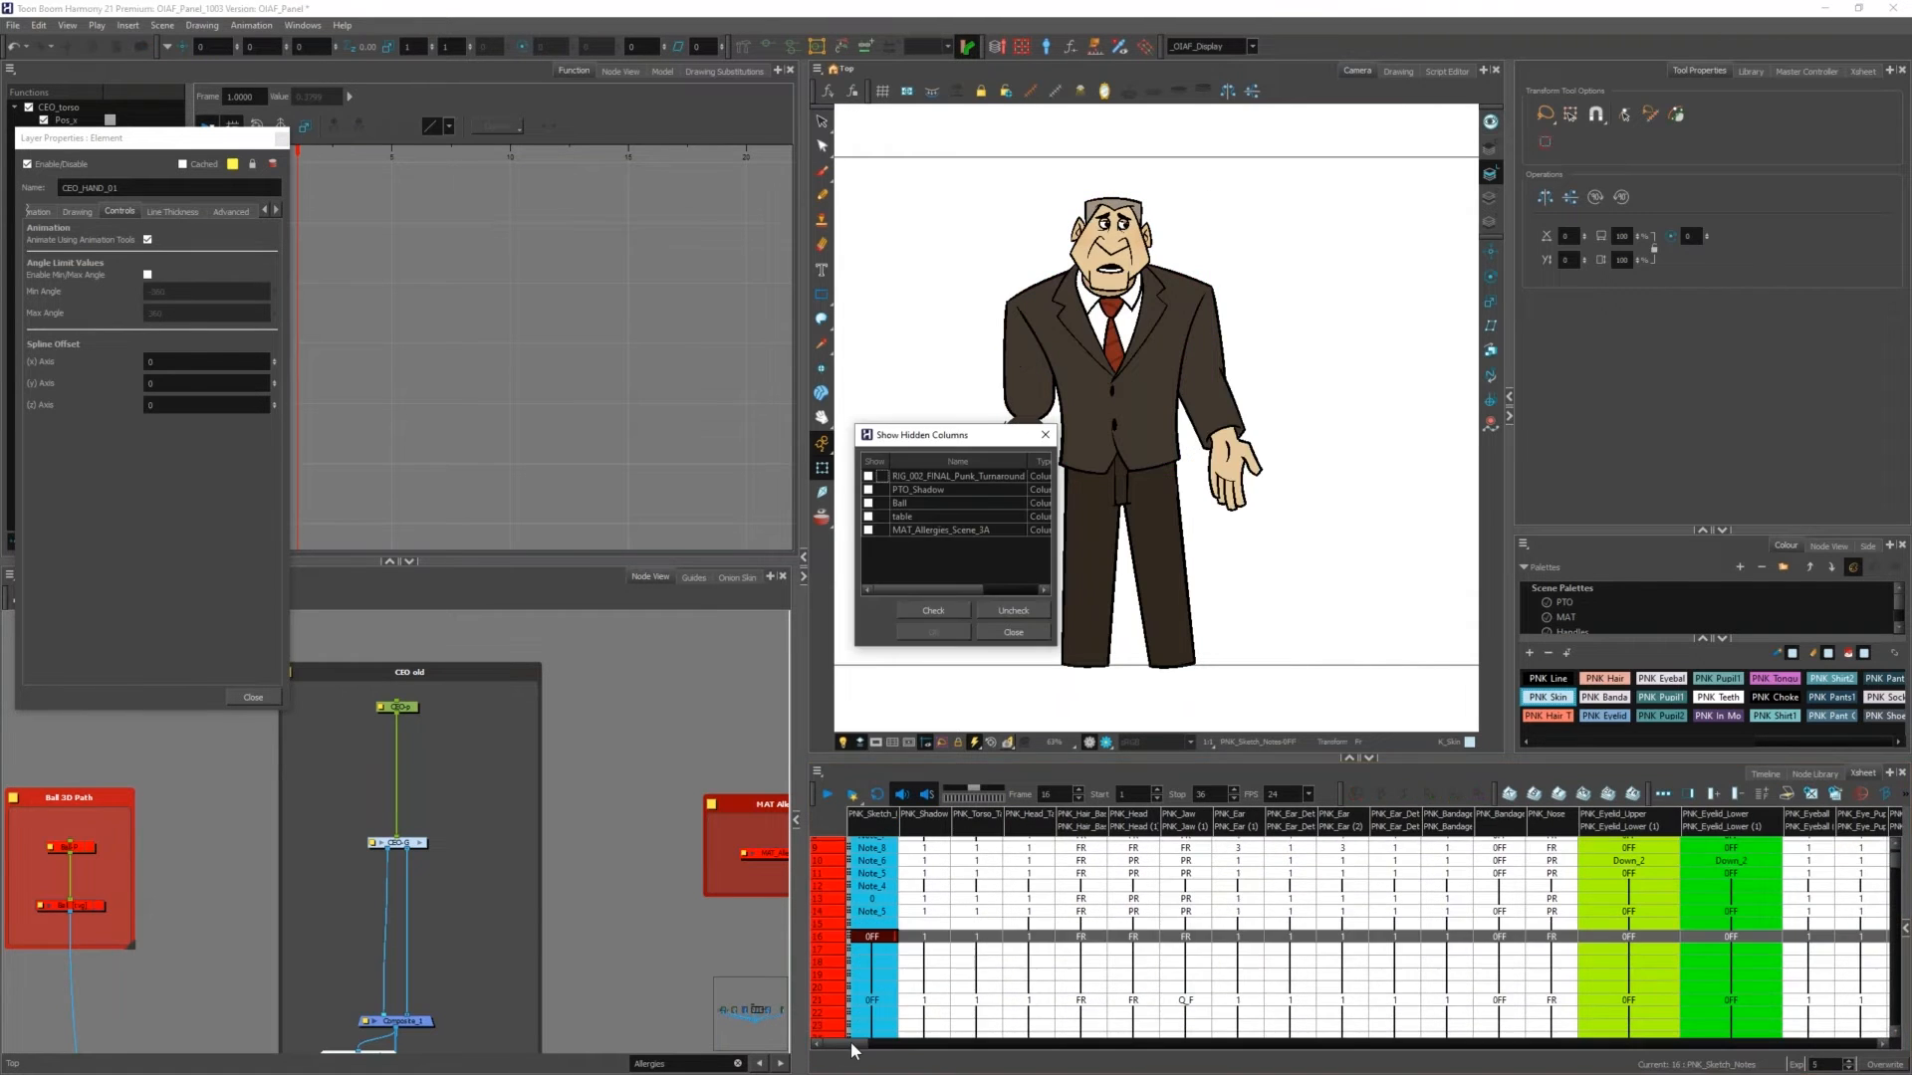
pyautogui.click(930, 1026)
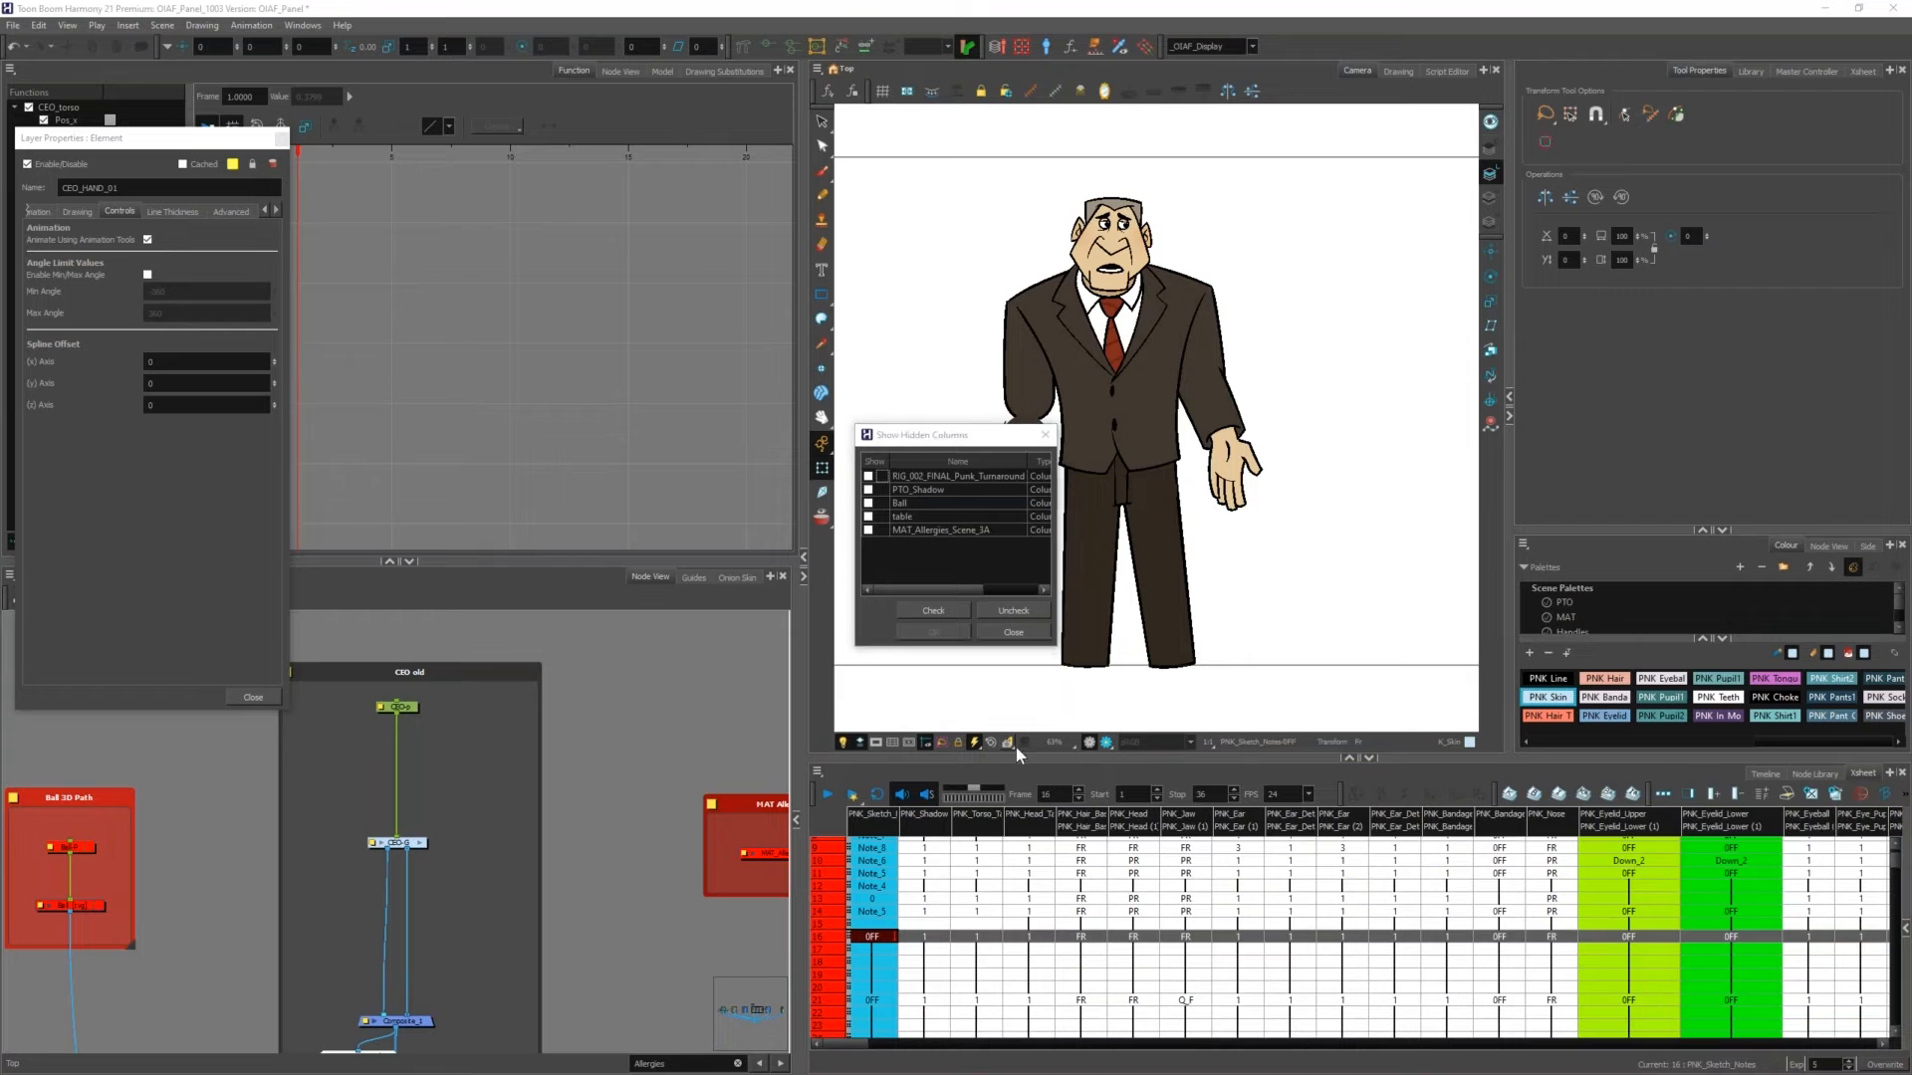
pyautogui.click(1014, 633)
# Step: Go through the Xsheet to its last drawing column and select all of its columns
pyautogui.moveTo(848, 1051); pyautogui.dragTo(1875, 1021)
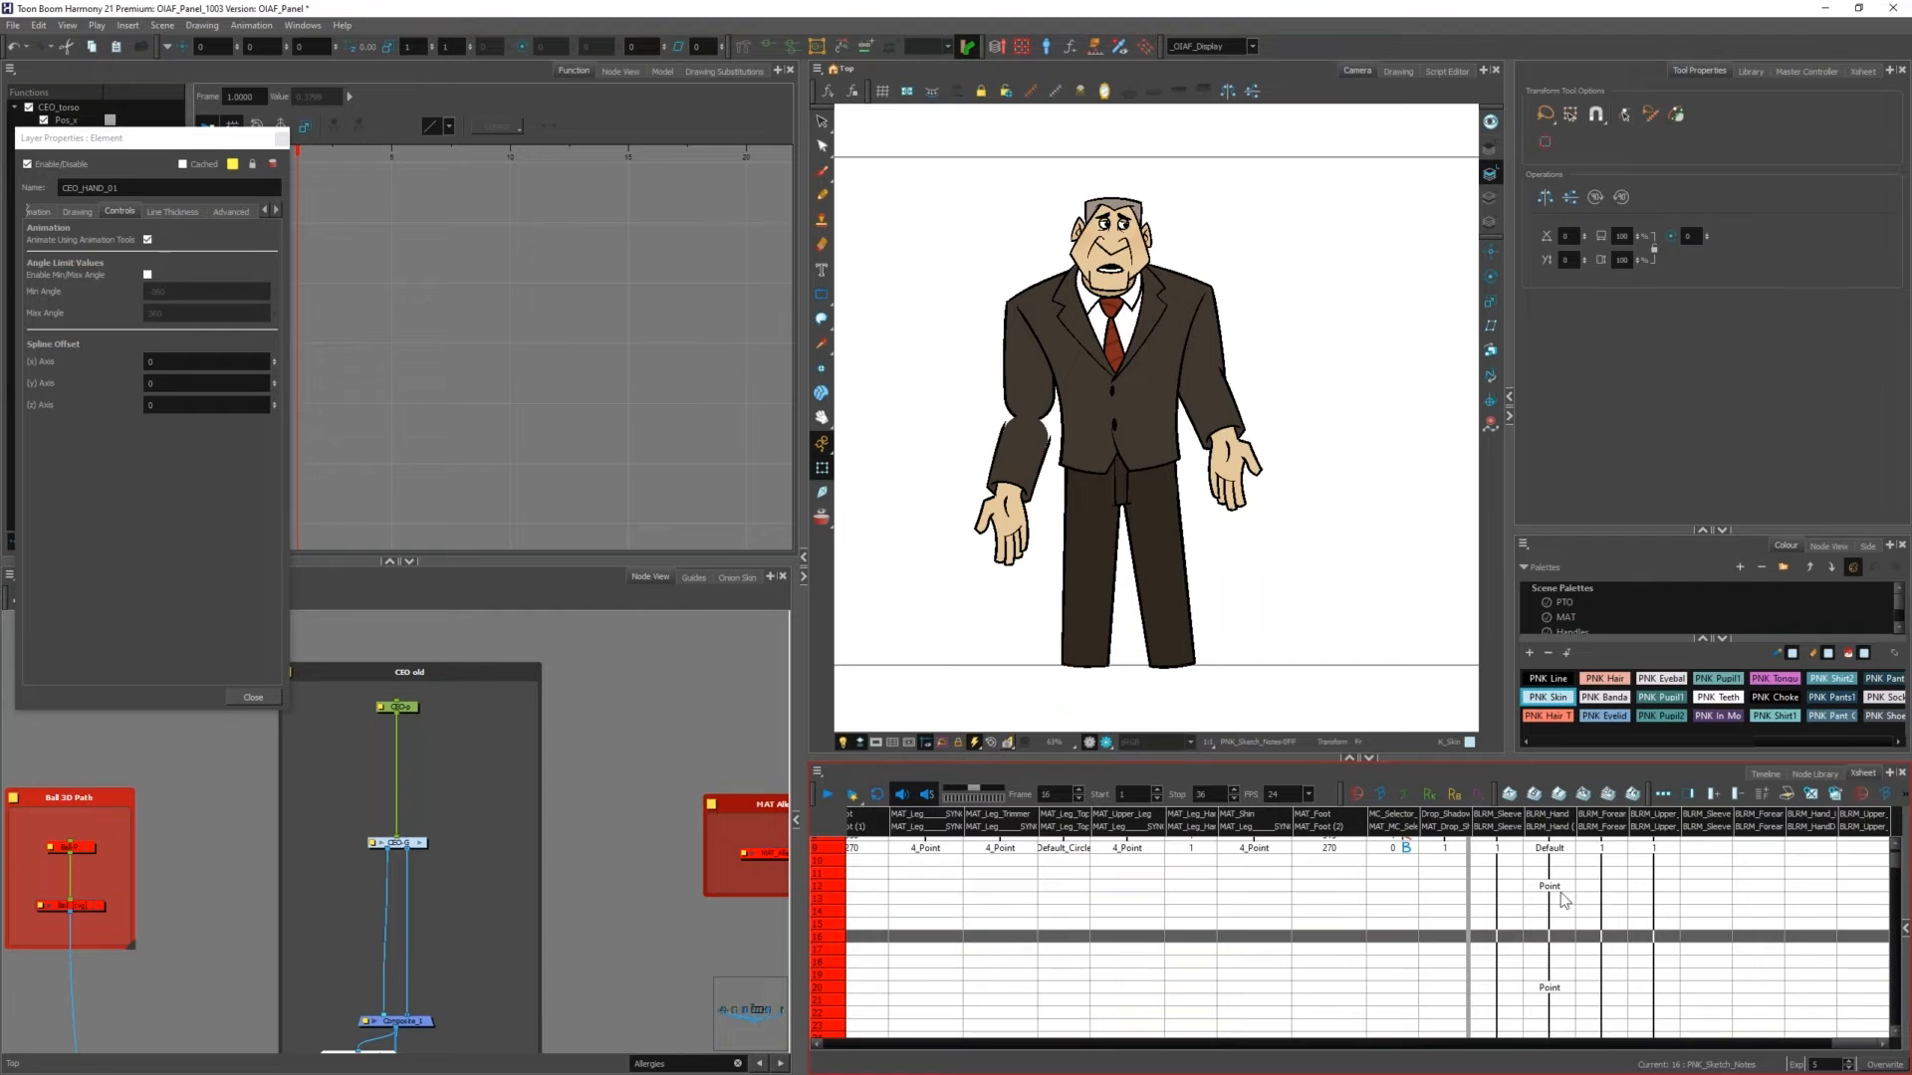
pyautogui.click(1858, 823)
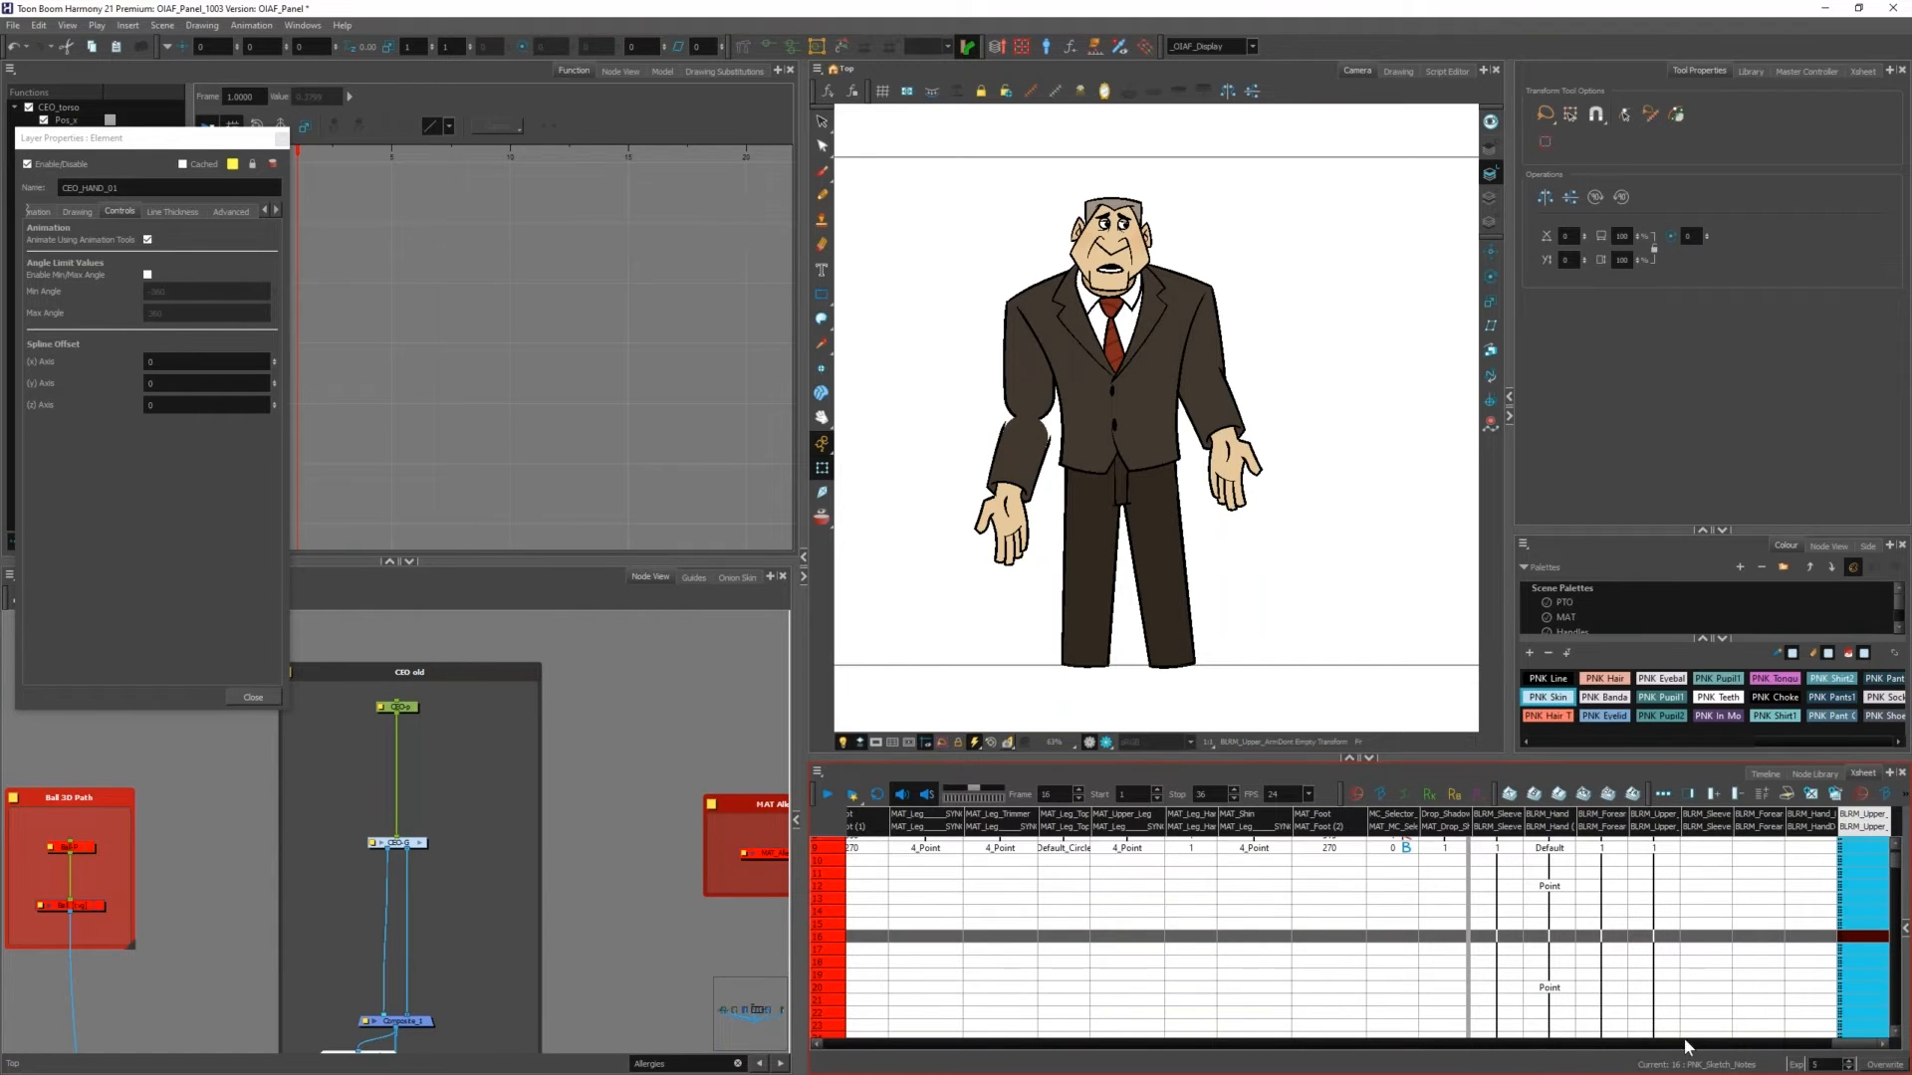
pyautogui.moveTo(1871, 1045); pyautogui.dragTo(828, 1045)
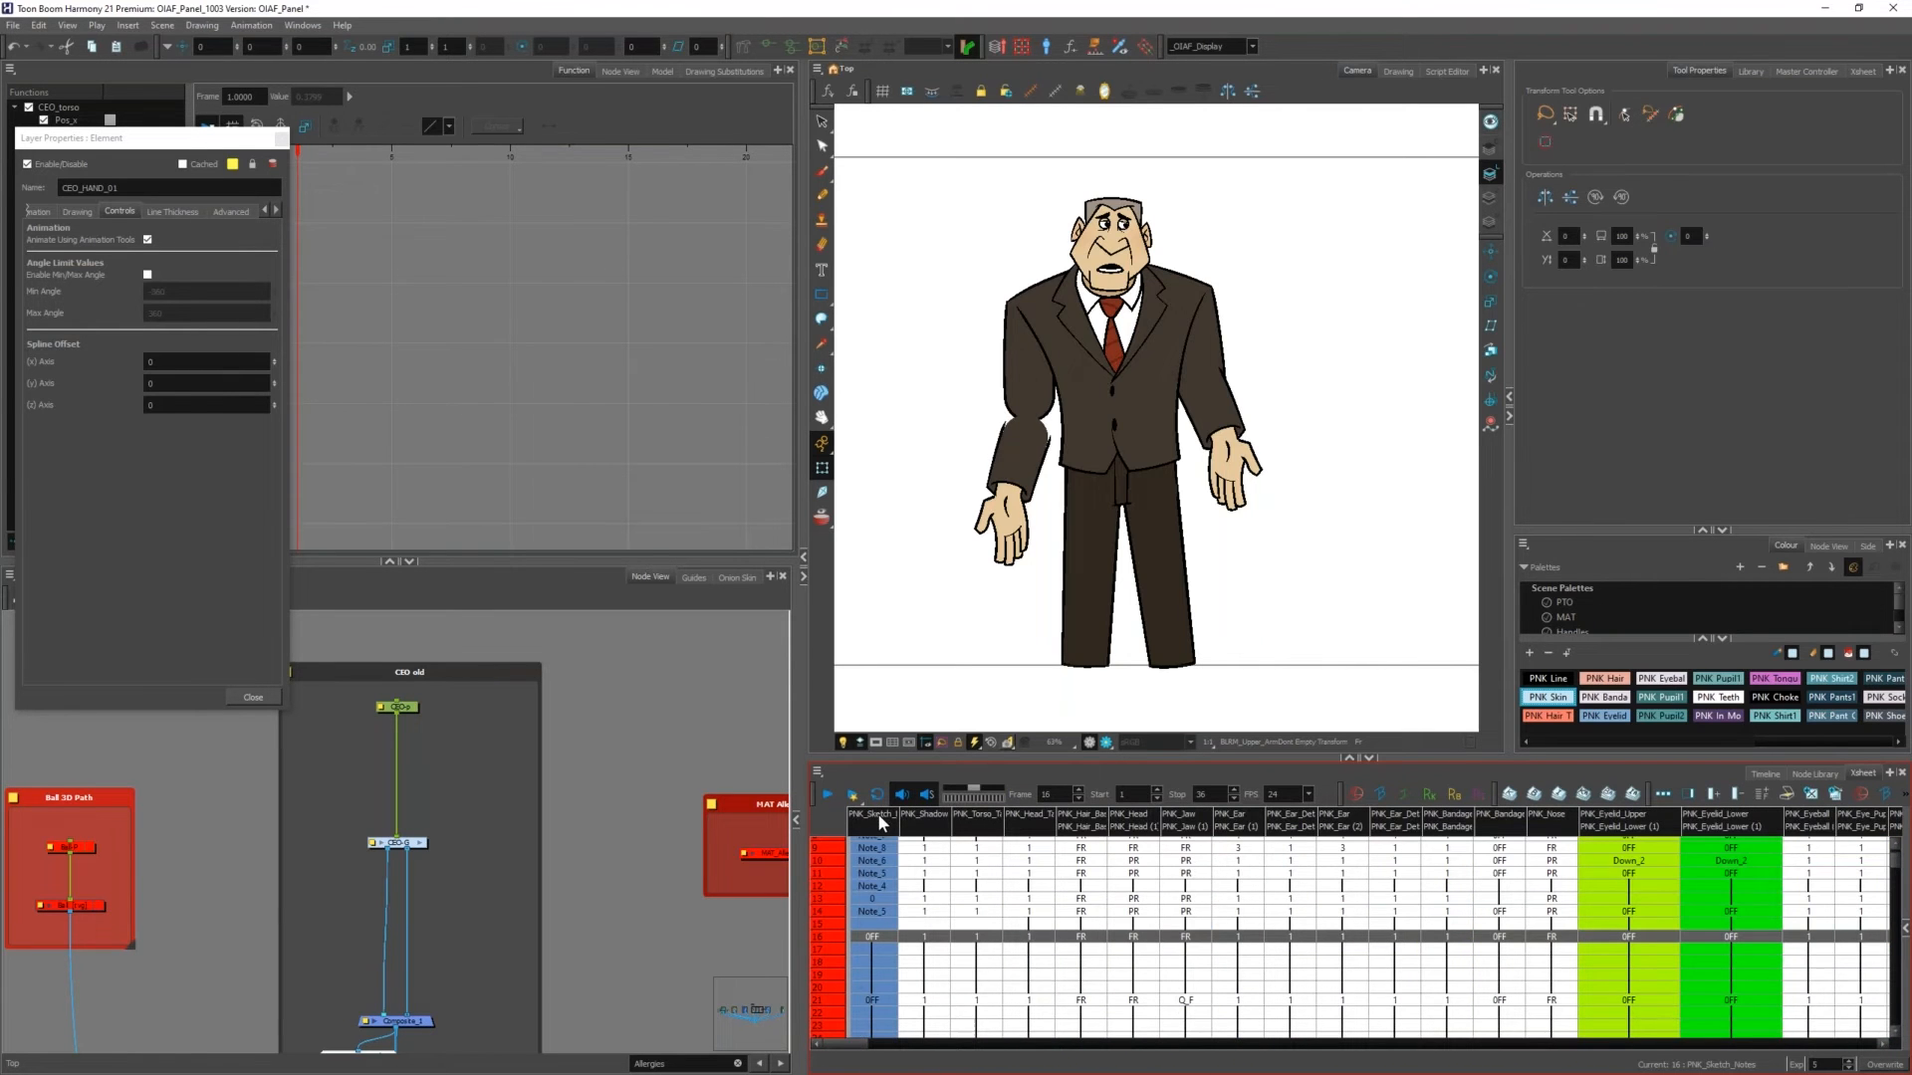
pyautogui.hotkey('ctrl', 'a')
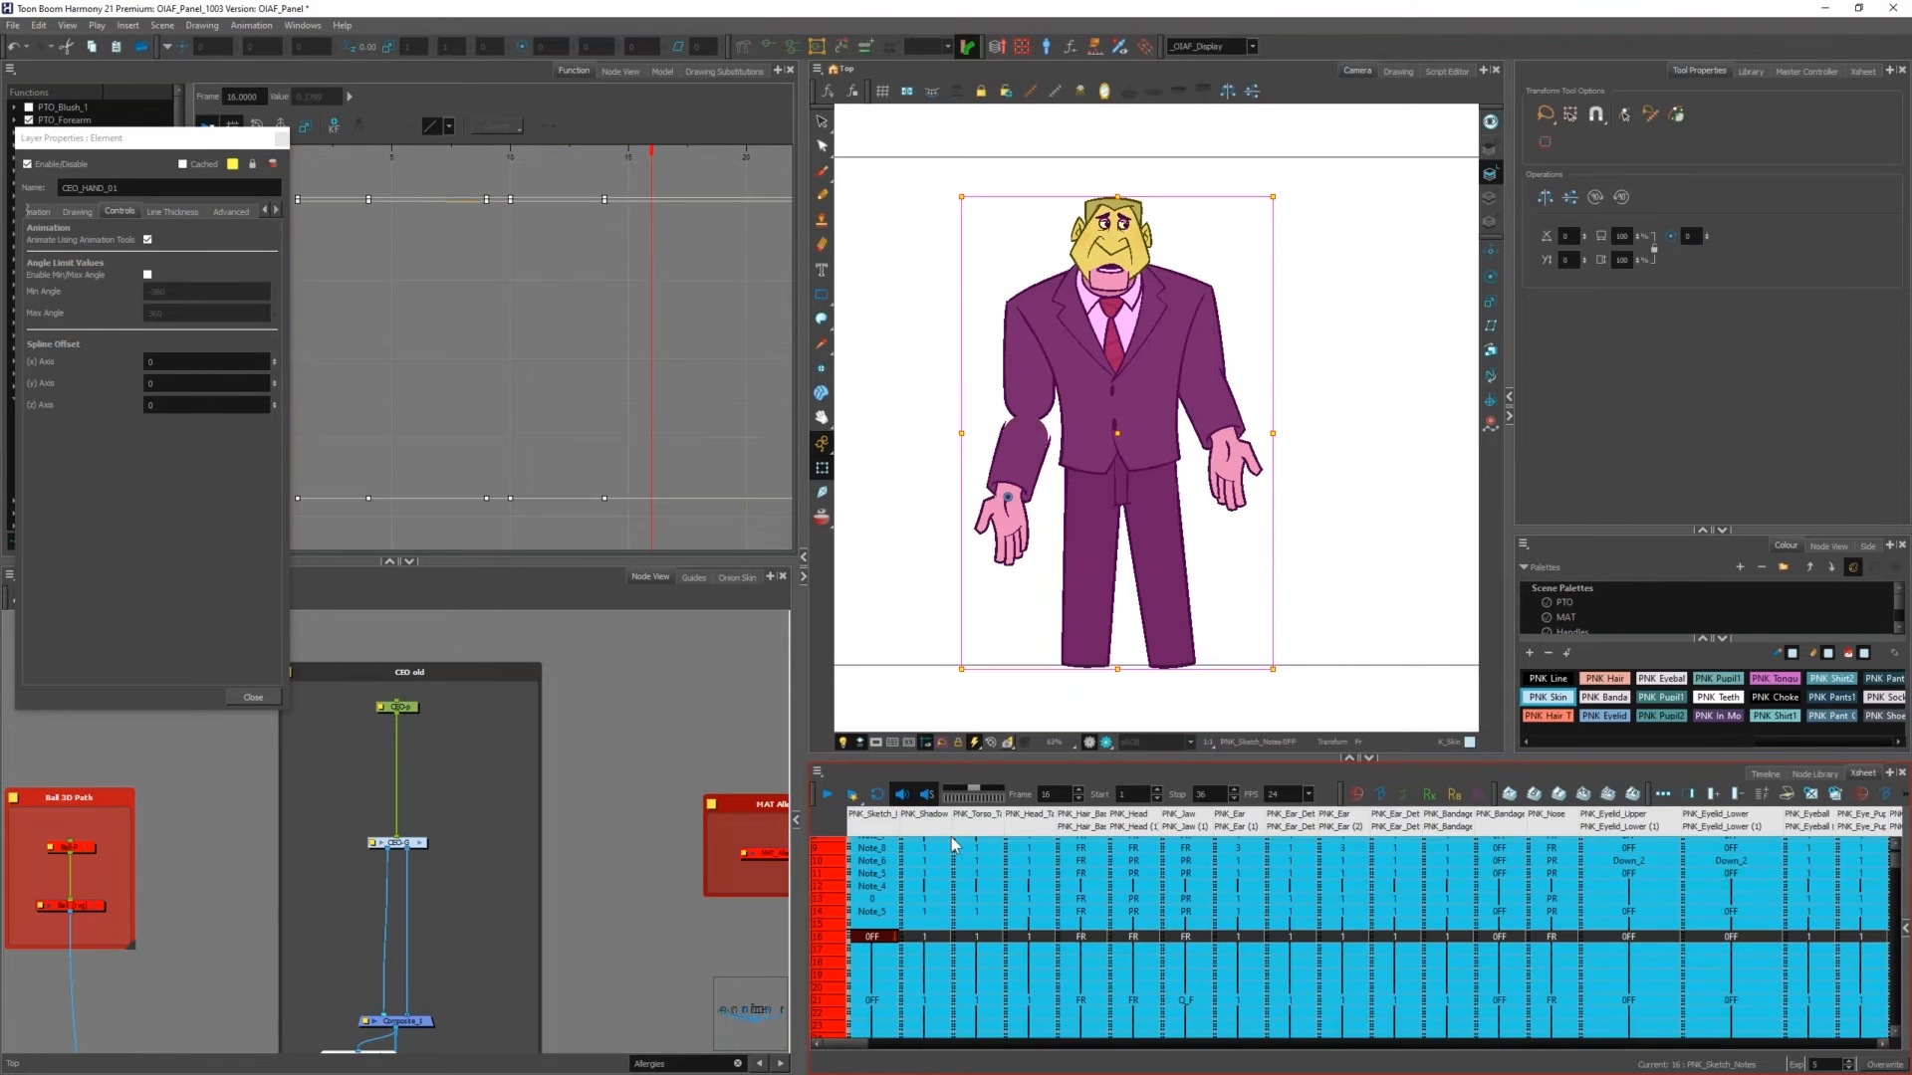
# Step: Return to the timeline and switch it to Selection Only Mode to list just the selected drawing layers
pyautogui.click(1764, 774)
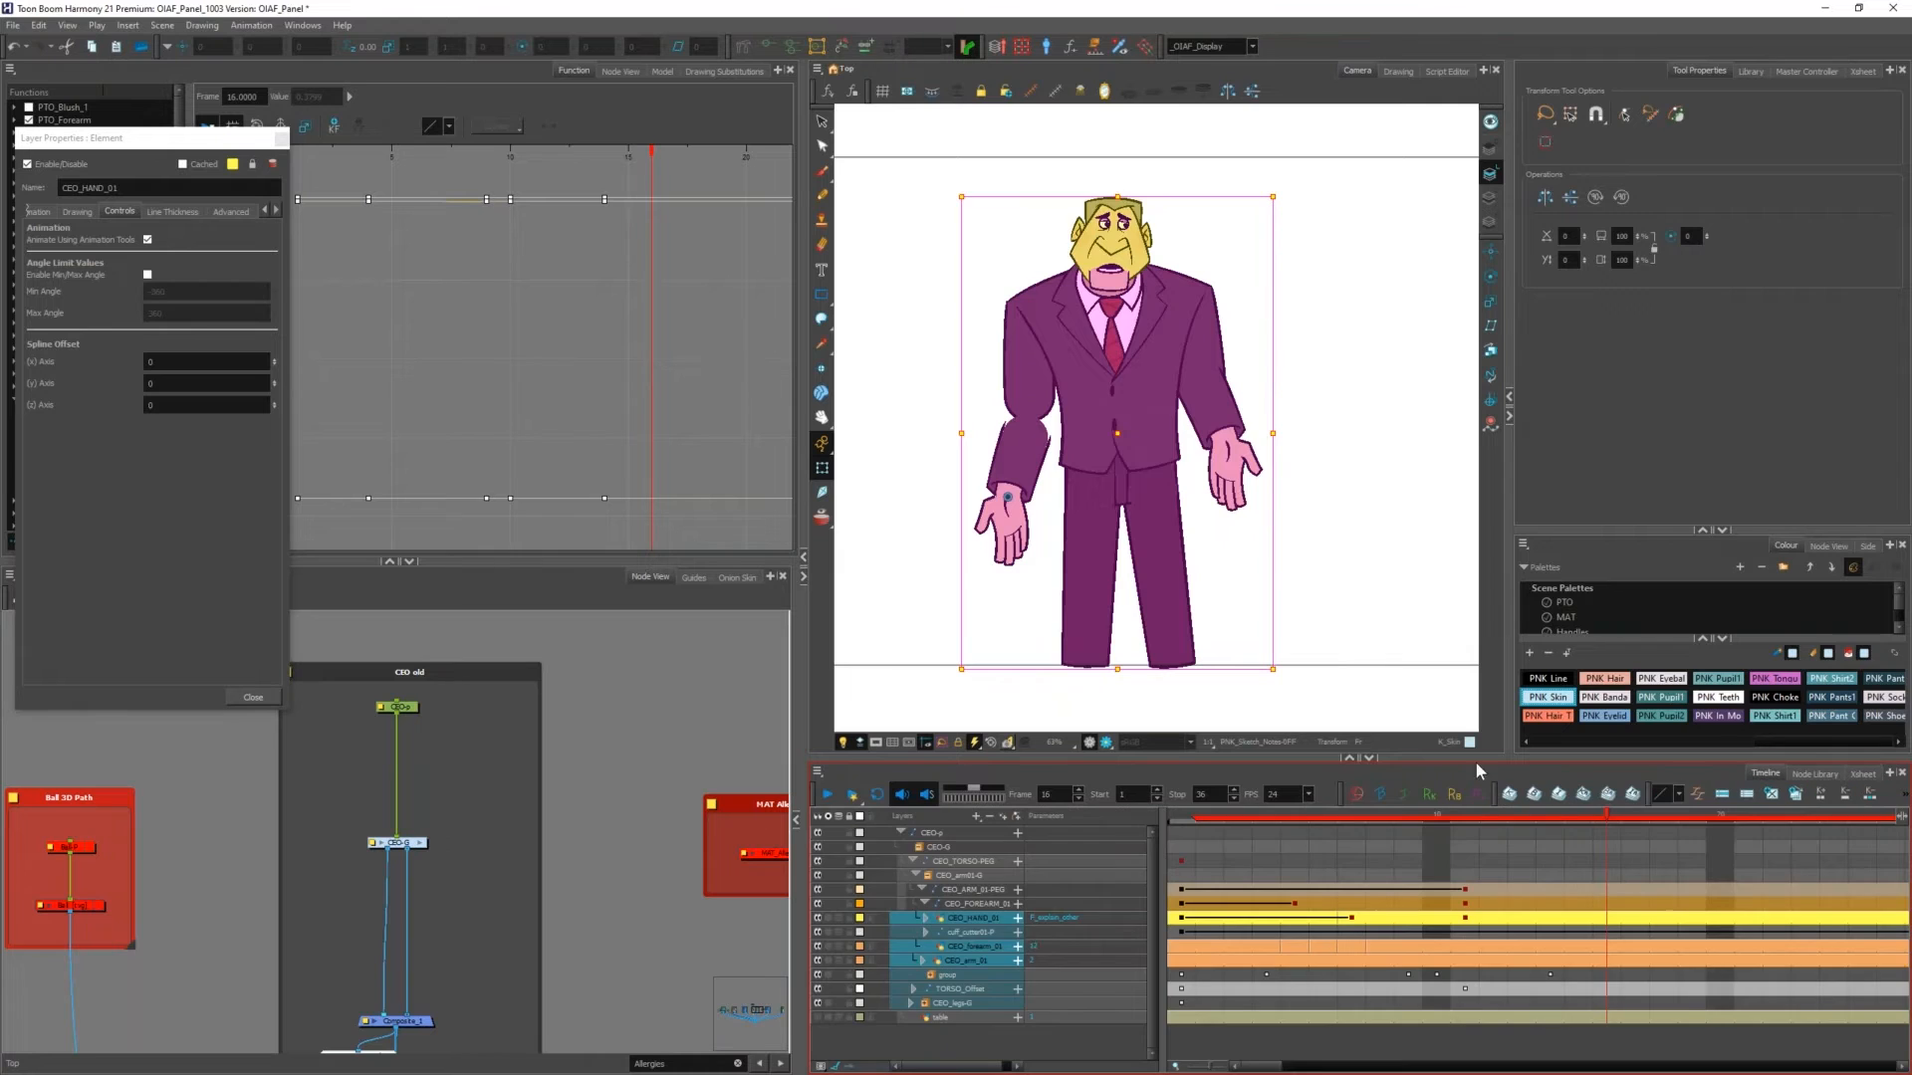
pyautogui.click(820, 1066)
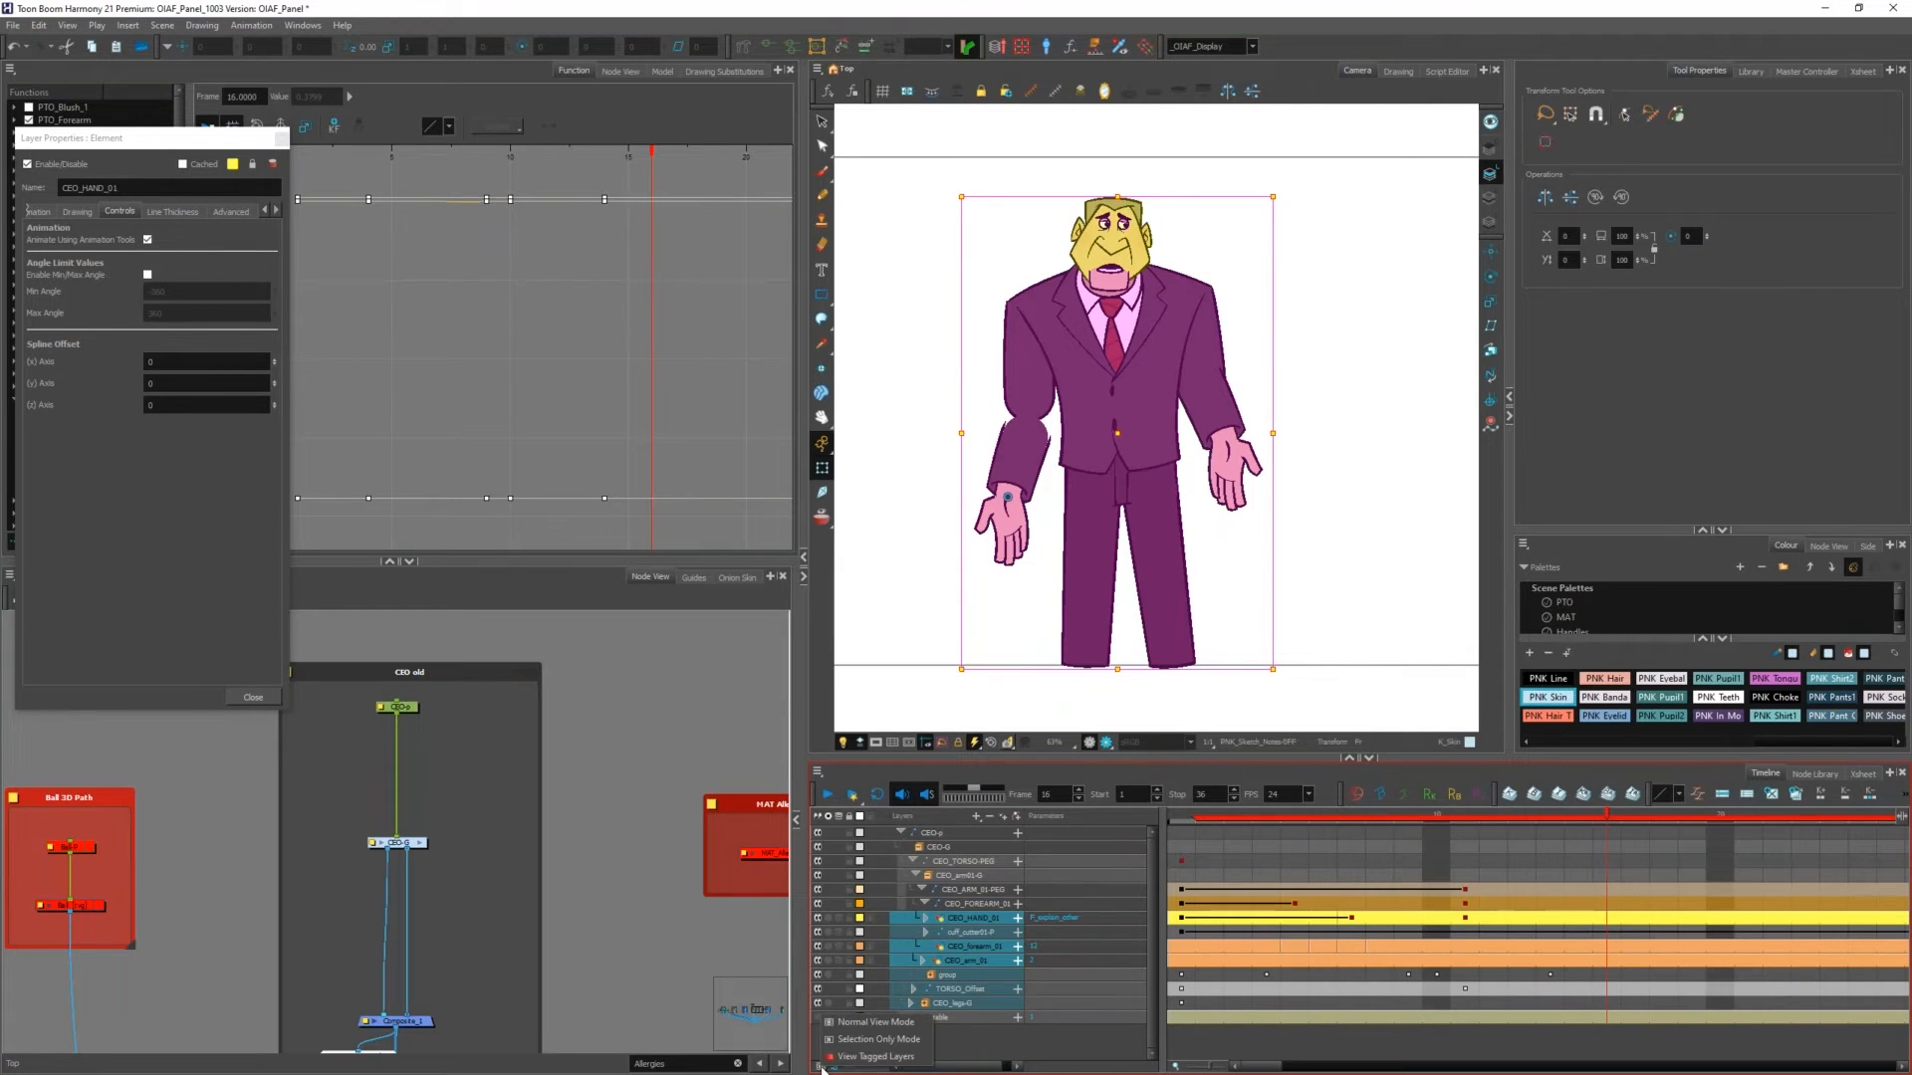
pyautogui.click(867, 1022)
# Step: Enlarge the timeline to fill the whole window and close the hand's layer properties
pyautogui.moveTo(993, 789); pyautogui.dragTo(953, 265)
pyautogui.hotkey('ctrl', 'f')
pyautogui.press('`')
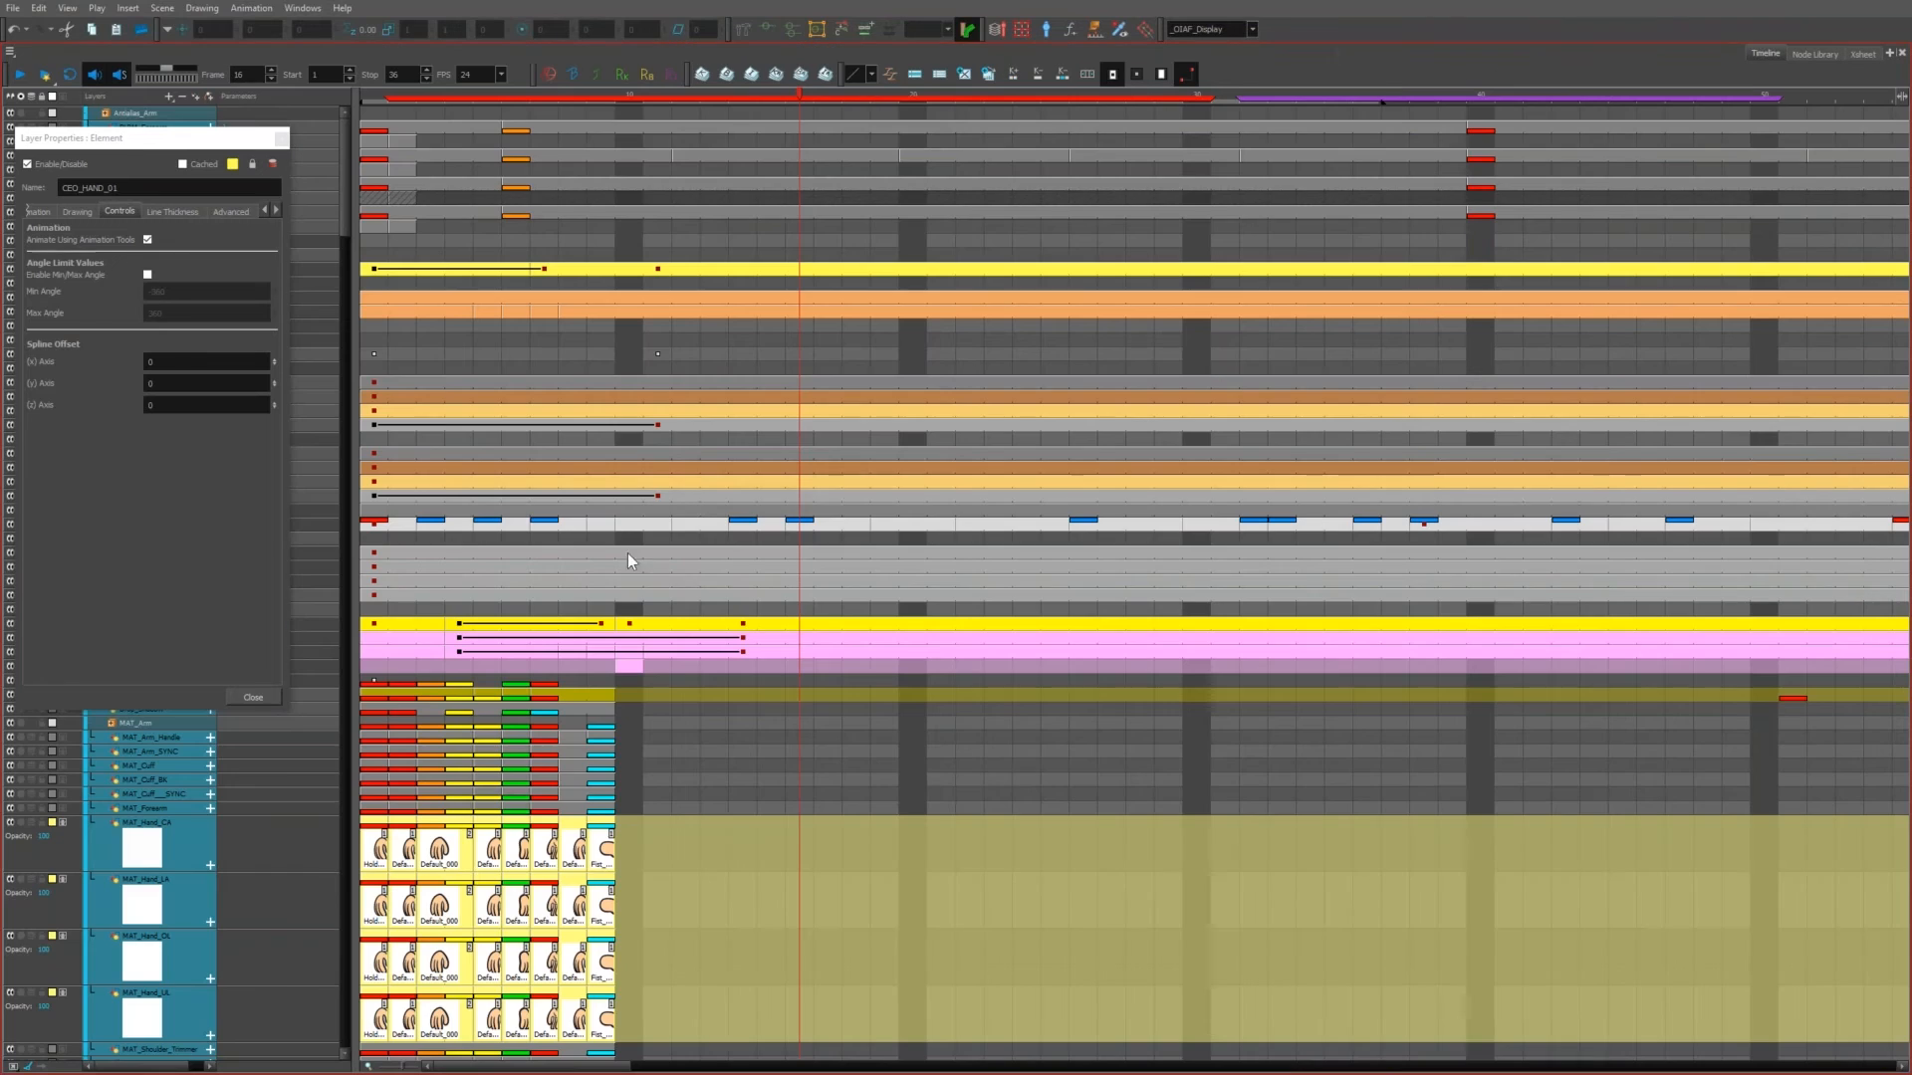
pyautogui.click(280, 139)
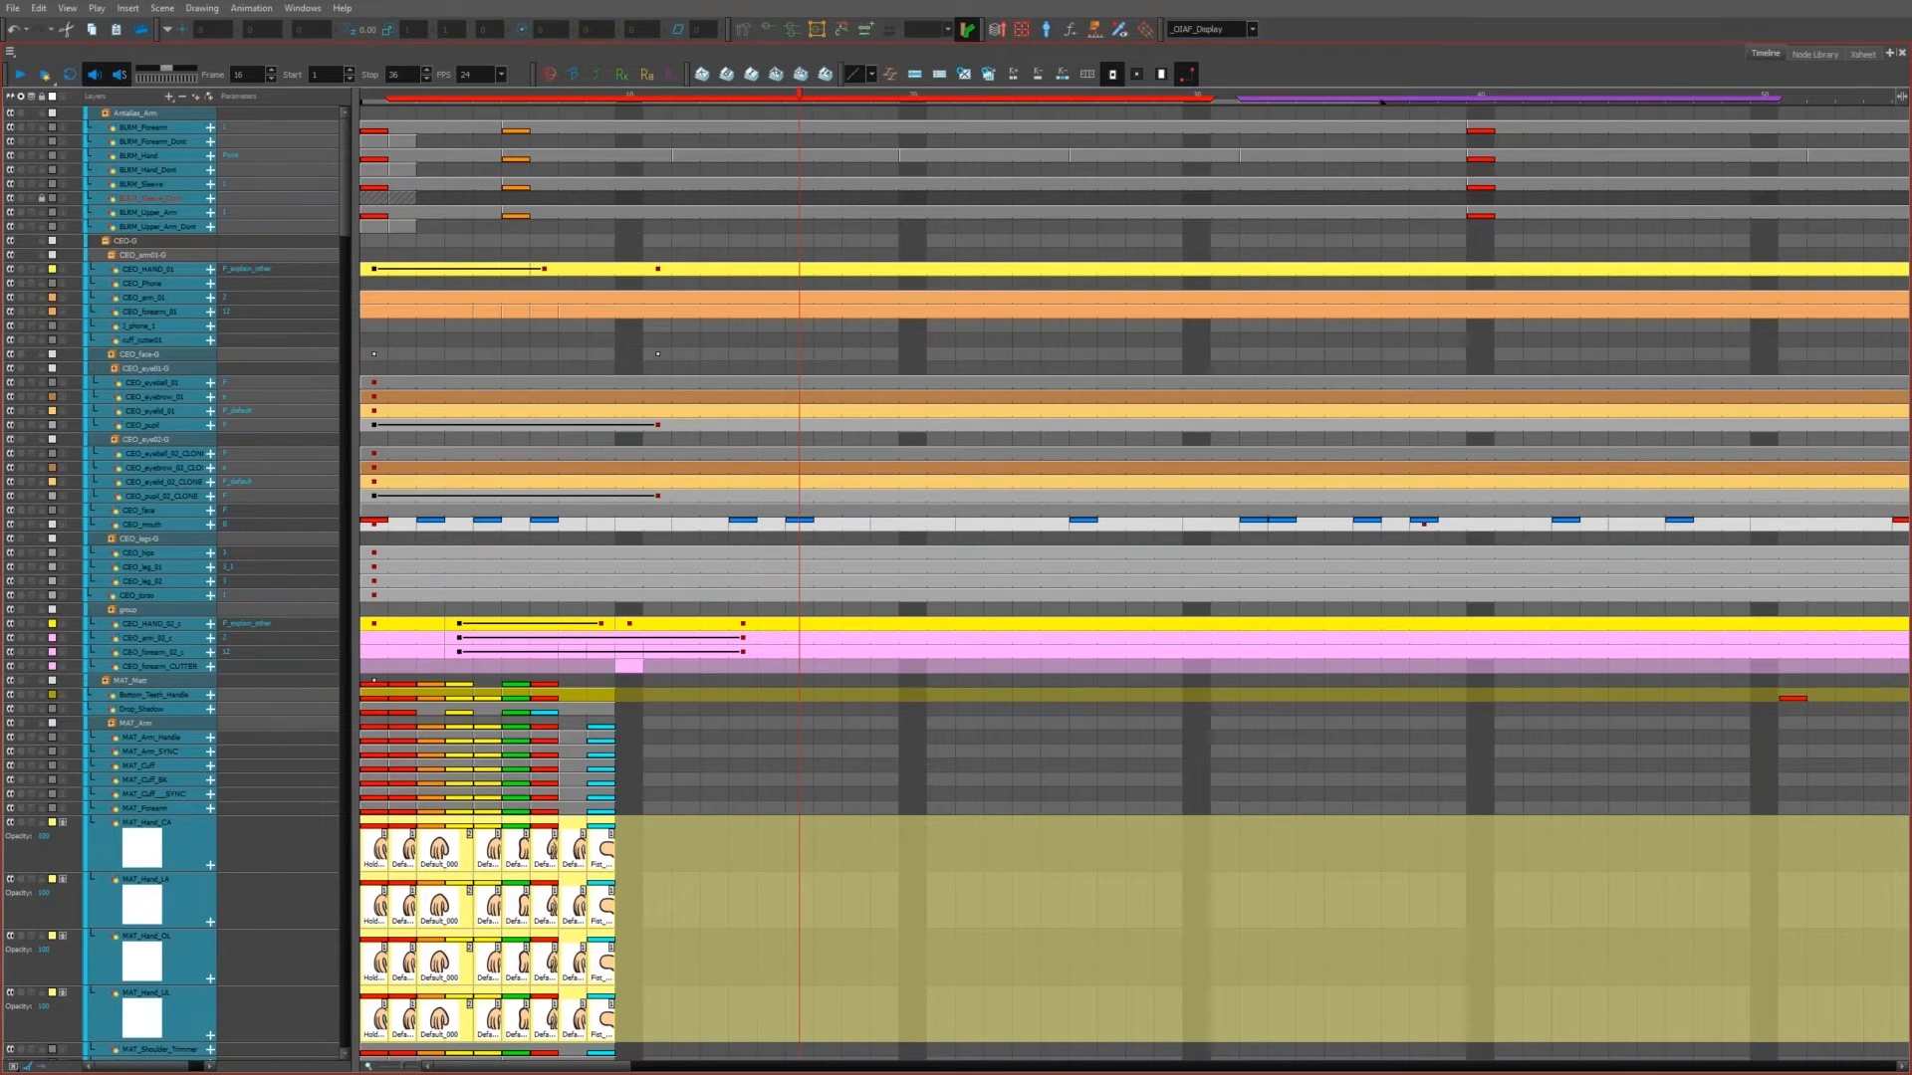
# Step: Select every listed drawing layer's exposures in the timeline, from the first frame to the end of the scene
pyautogui.click(374, 128)
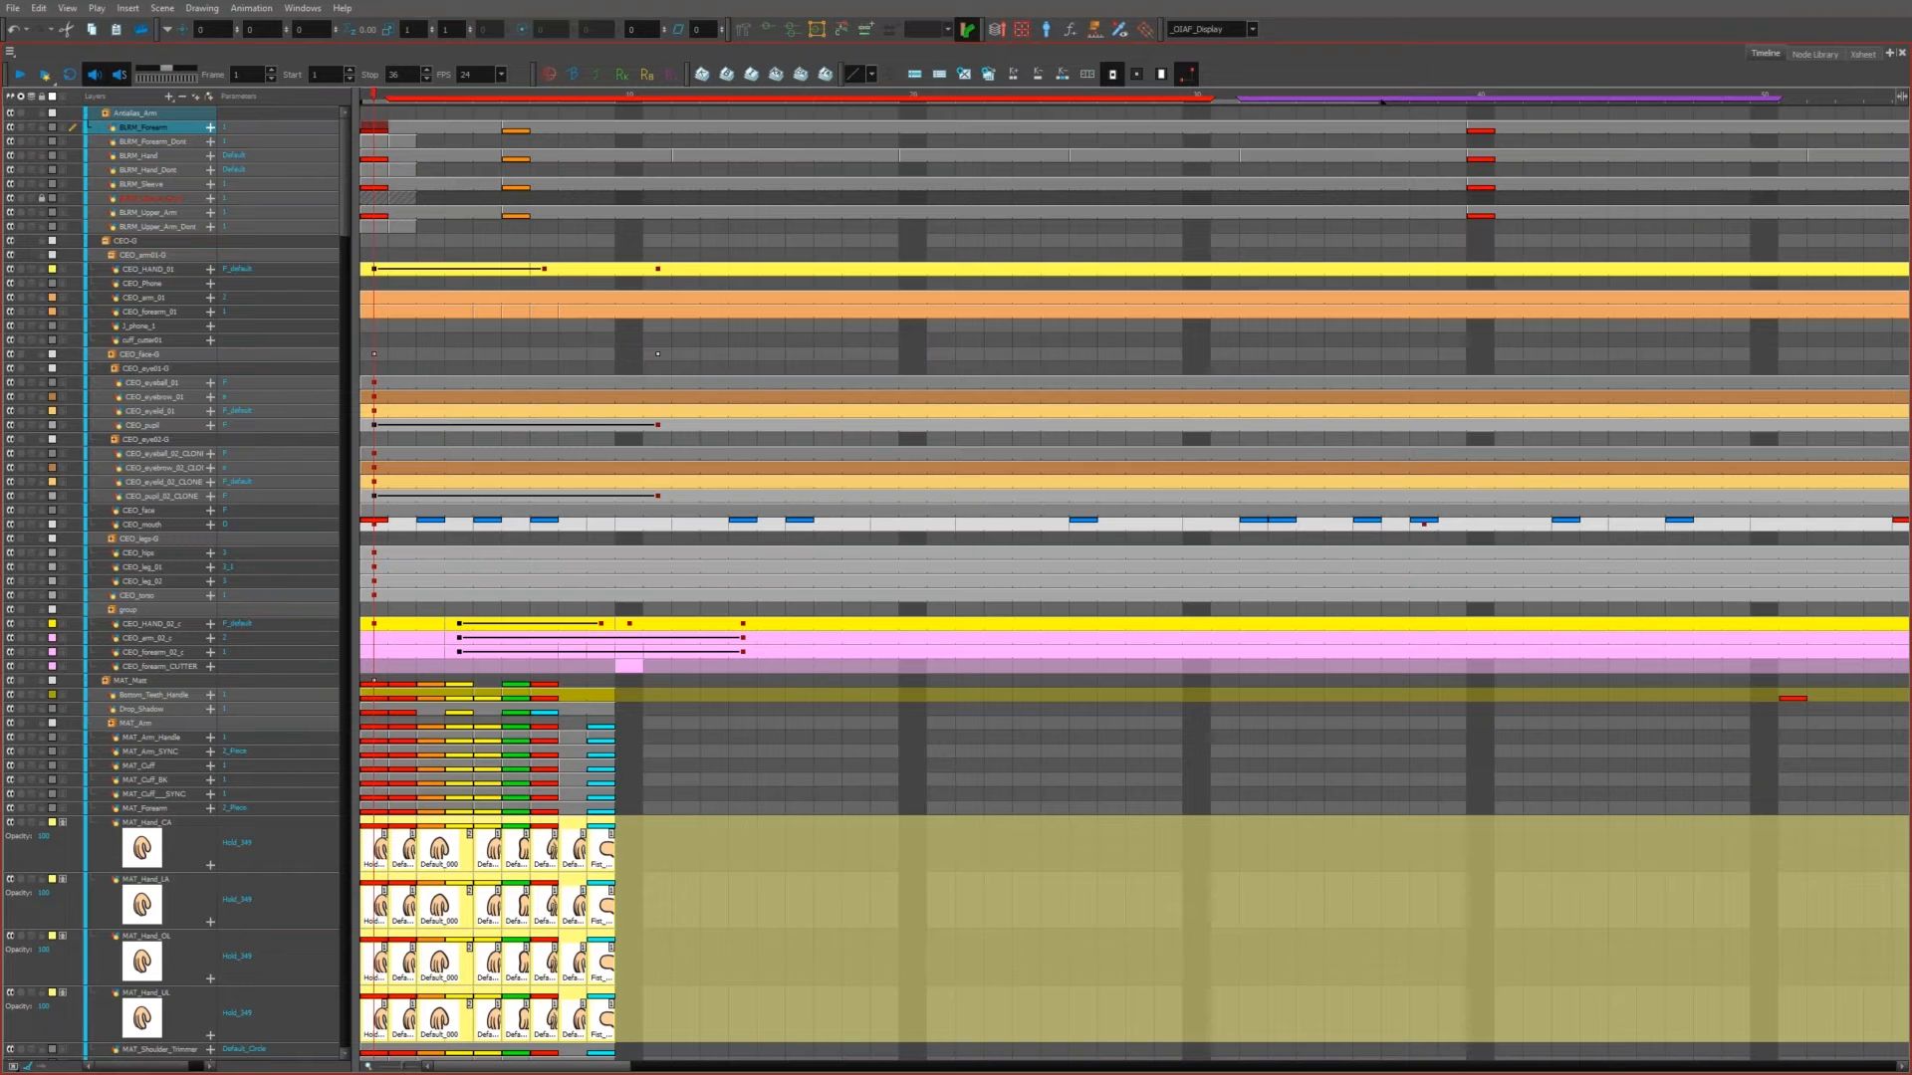
pyautogui.moveTo(485, 1067); pyautogui.dragTo(1837, 1072)
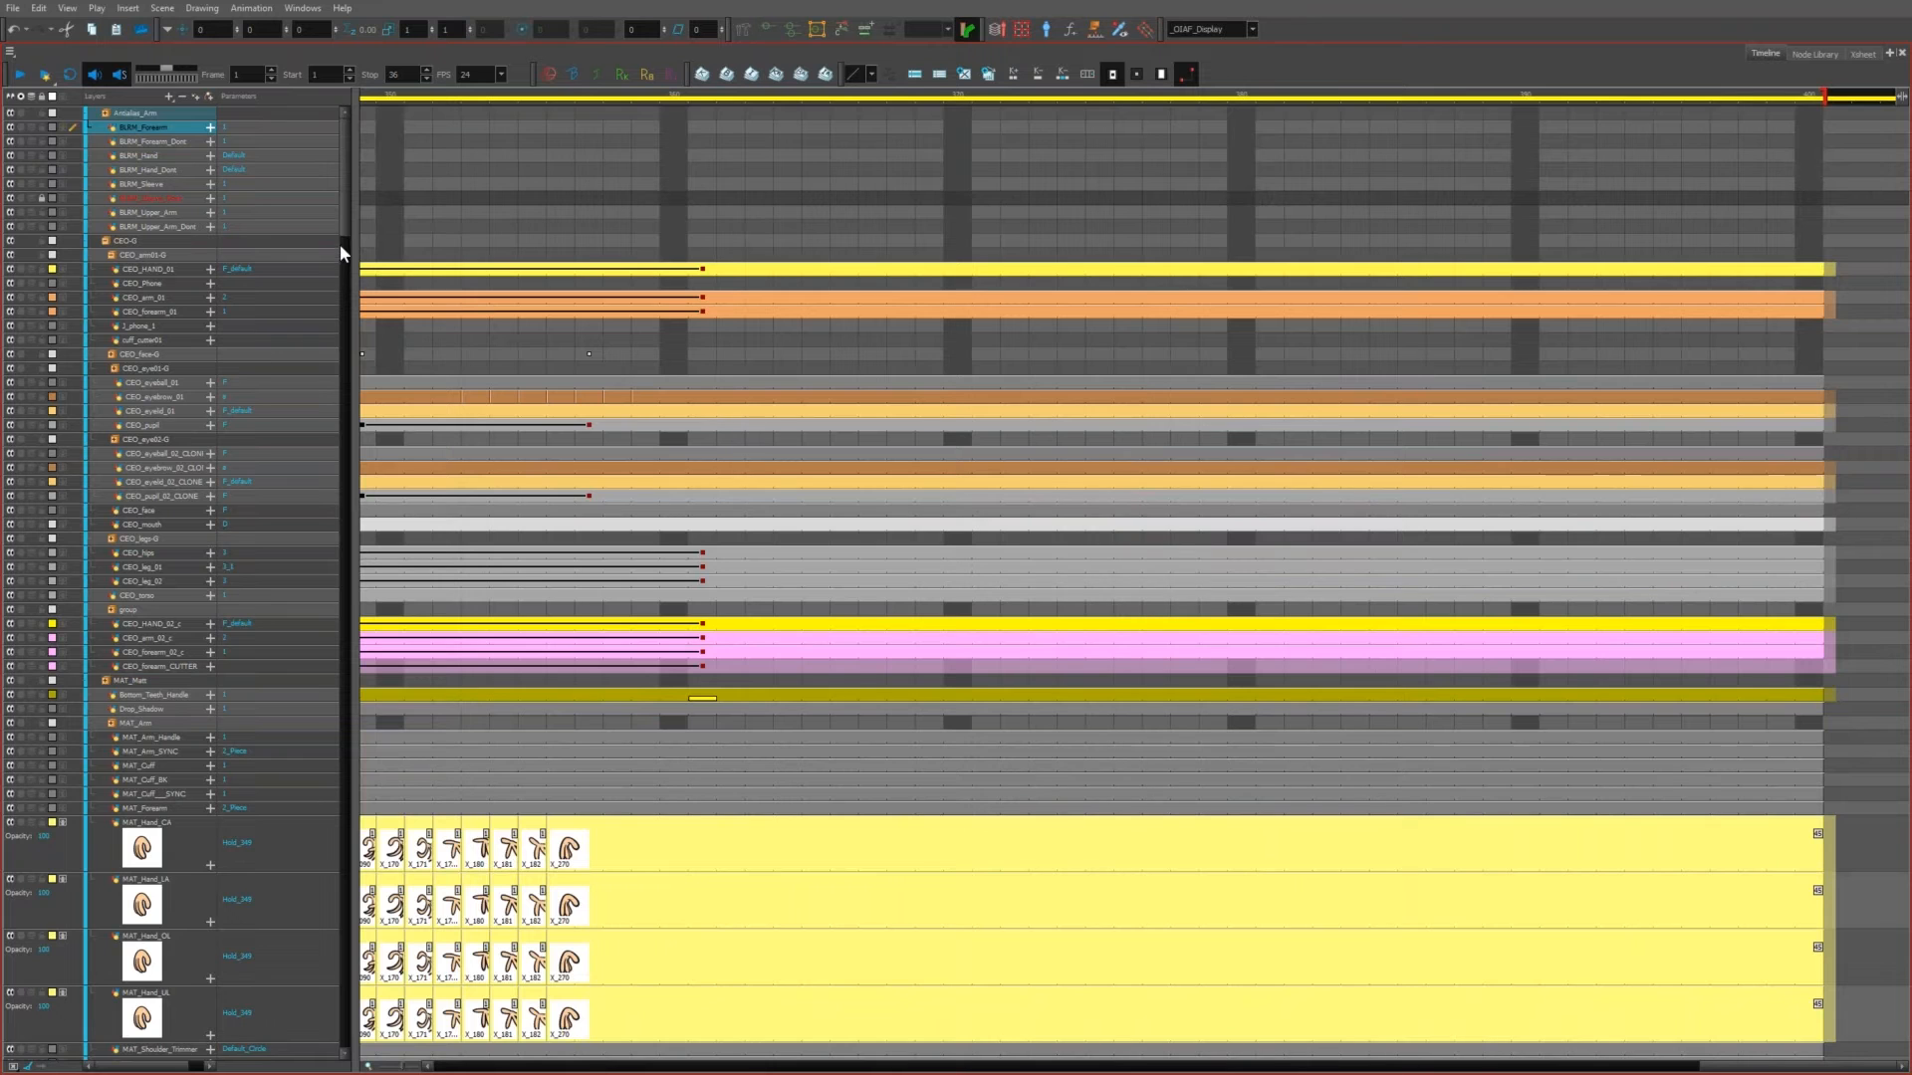
pyautogui.moveTo(343, 217); pyautogui.dragTo(349, 1011)
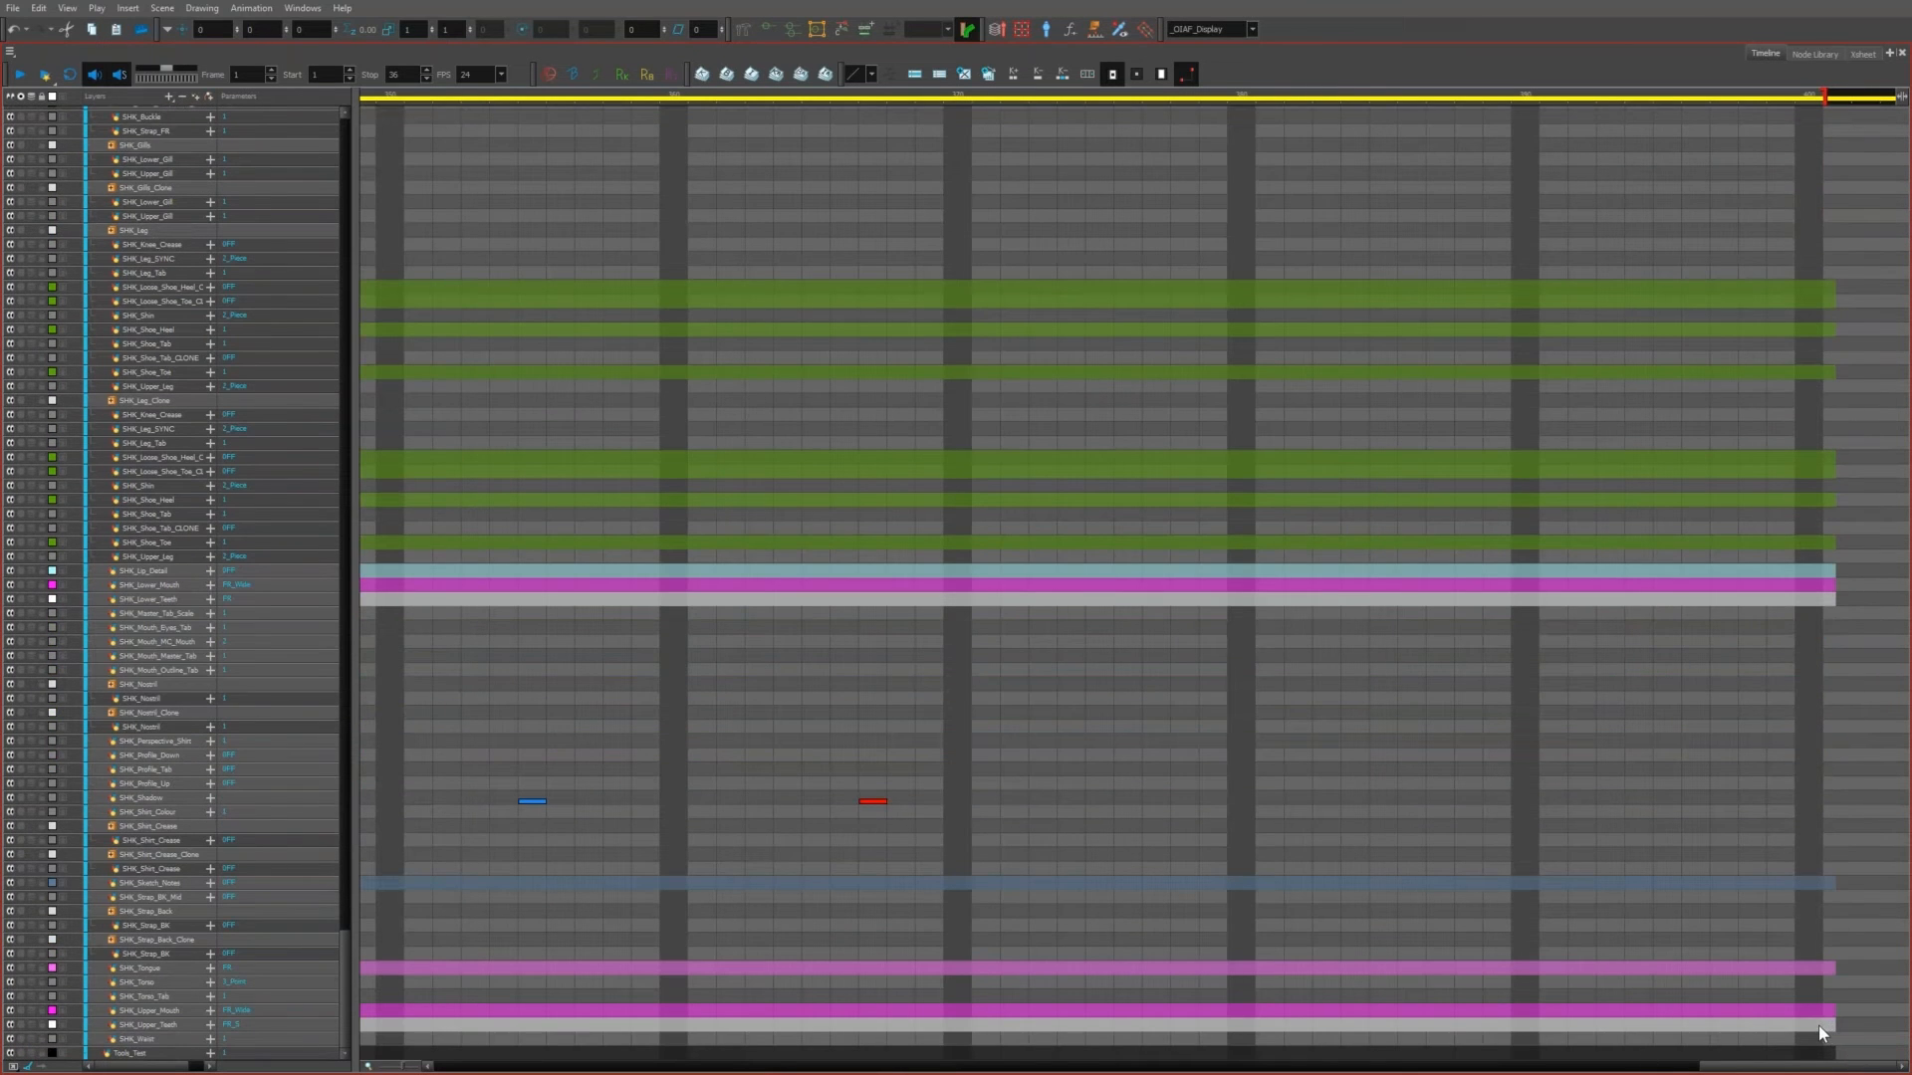
pyautogui.hotkey('ctrl', 'a')
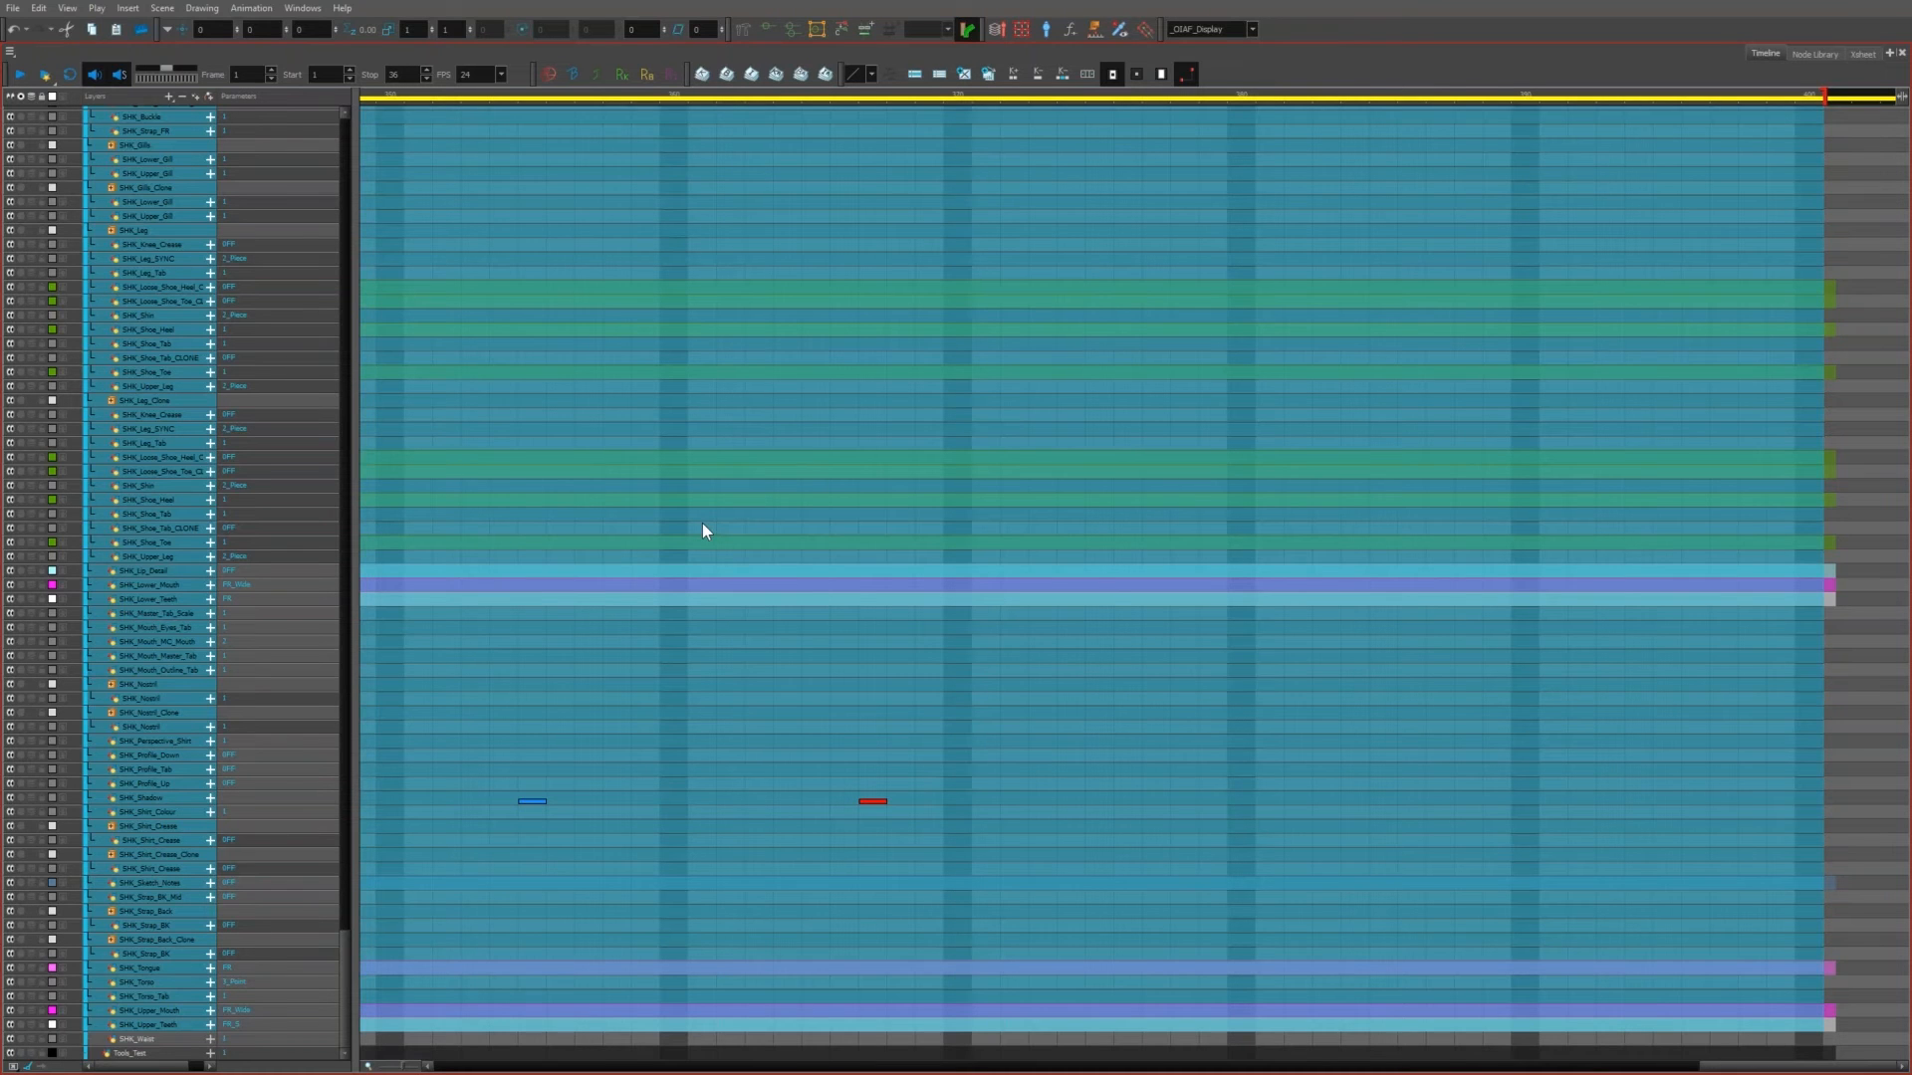
pyautogui.hotkey('ctrl', 'a')
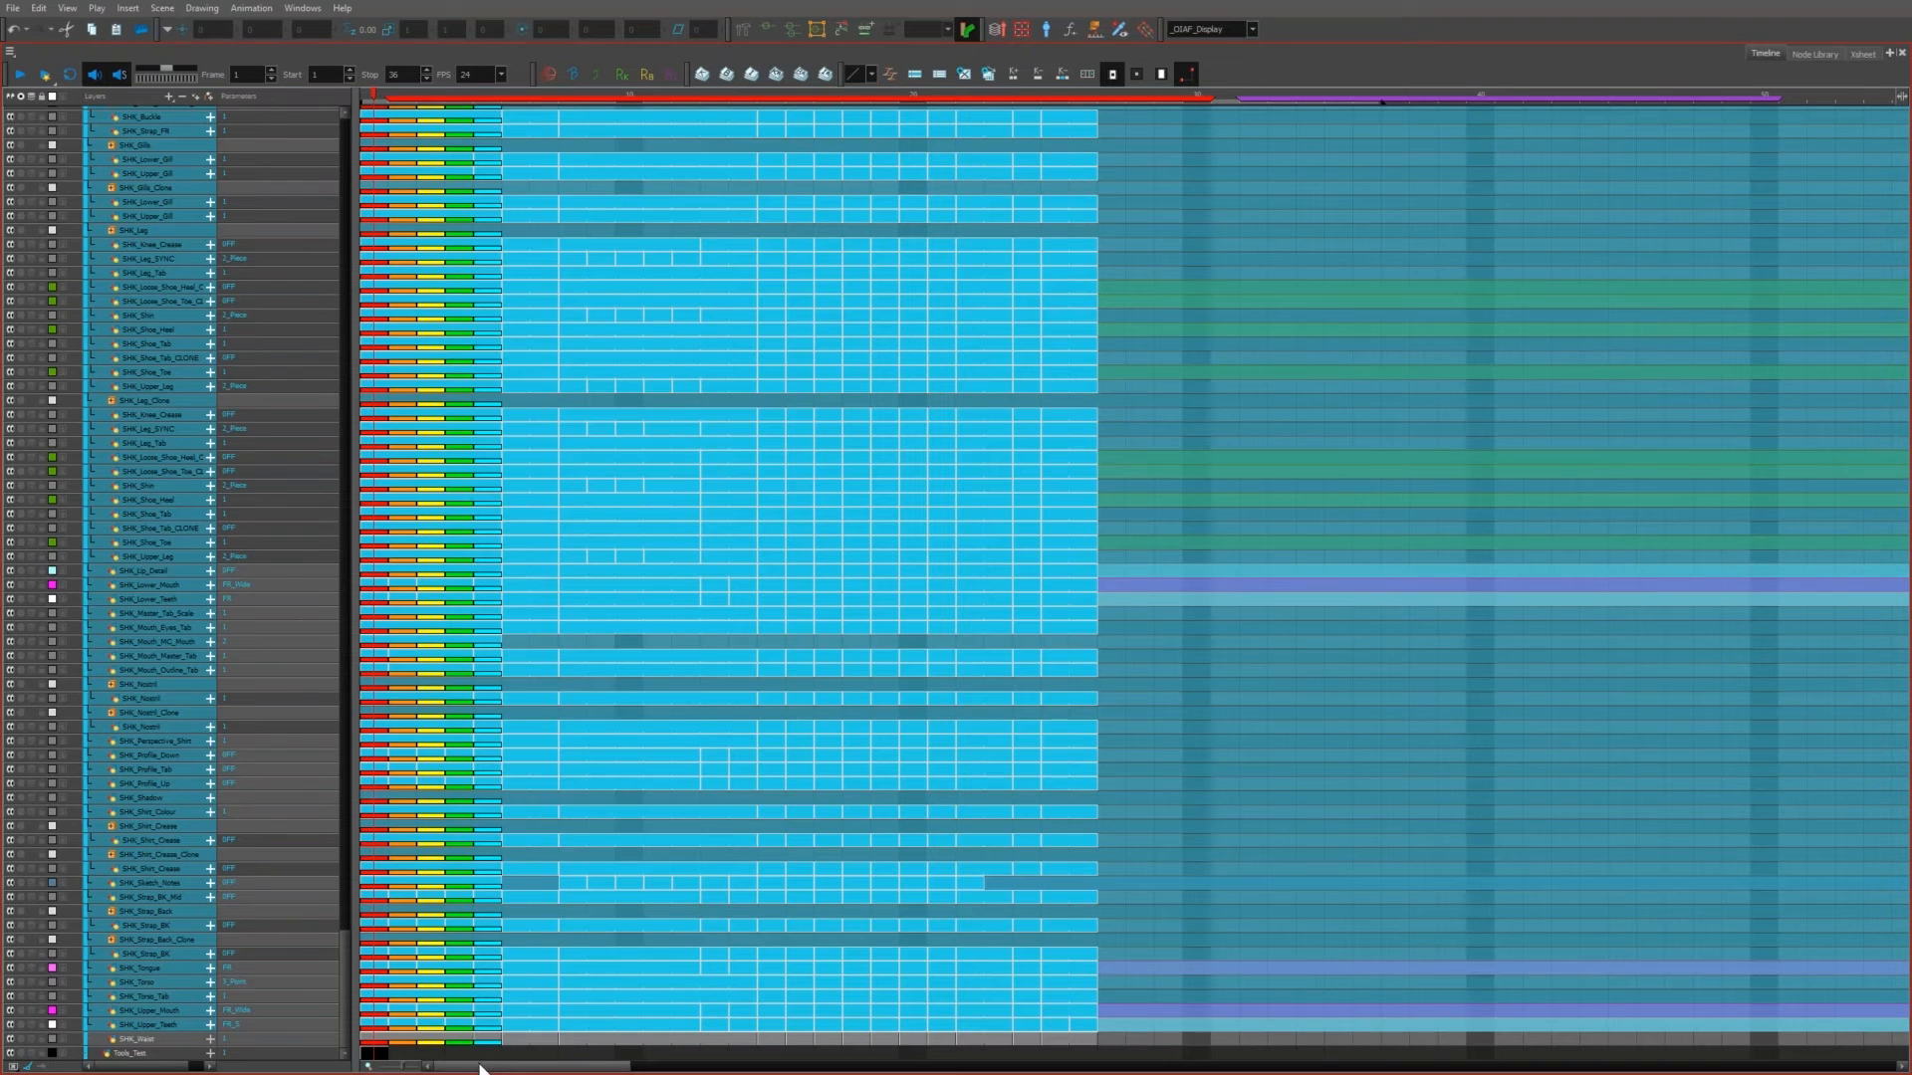
# Step: Select only frame 1 across the drawing layers, reduce the selection to SHK_Buckle, and restore the normal workspace layout
pyautogui.click(374, 103)
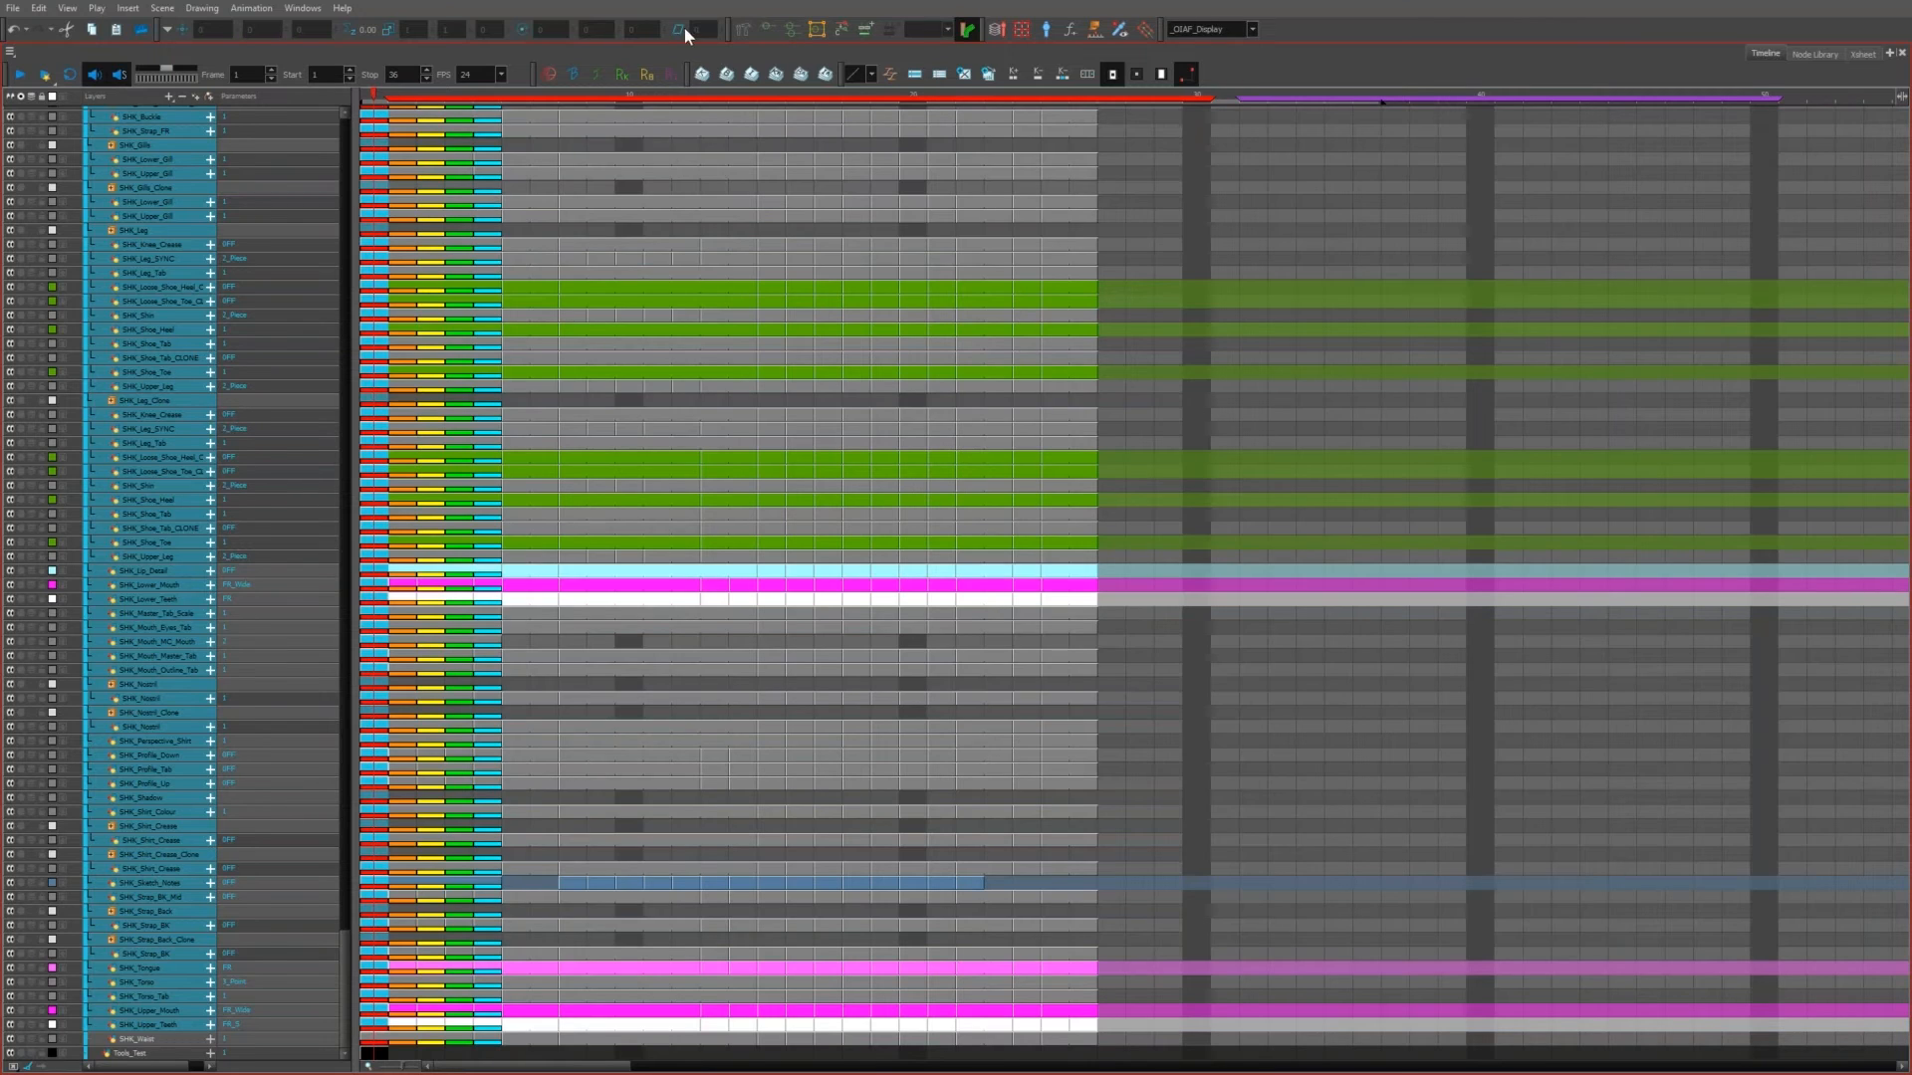
pyautogui.click(373, 120)
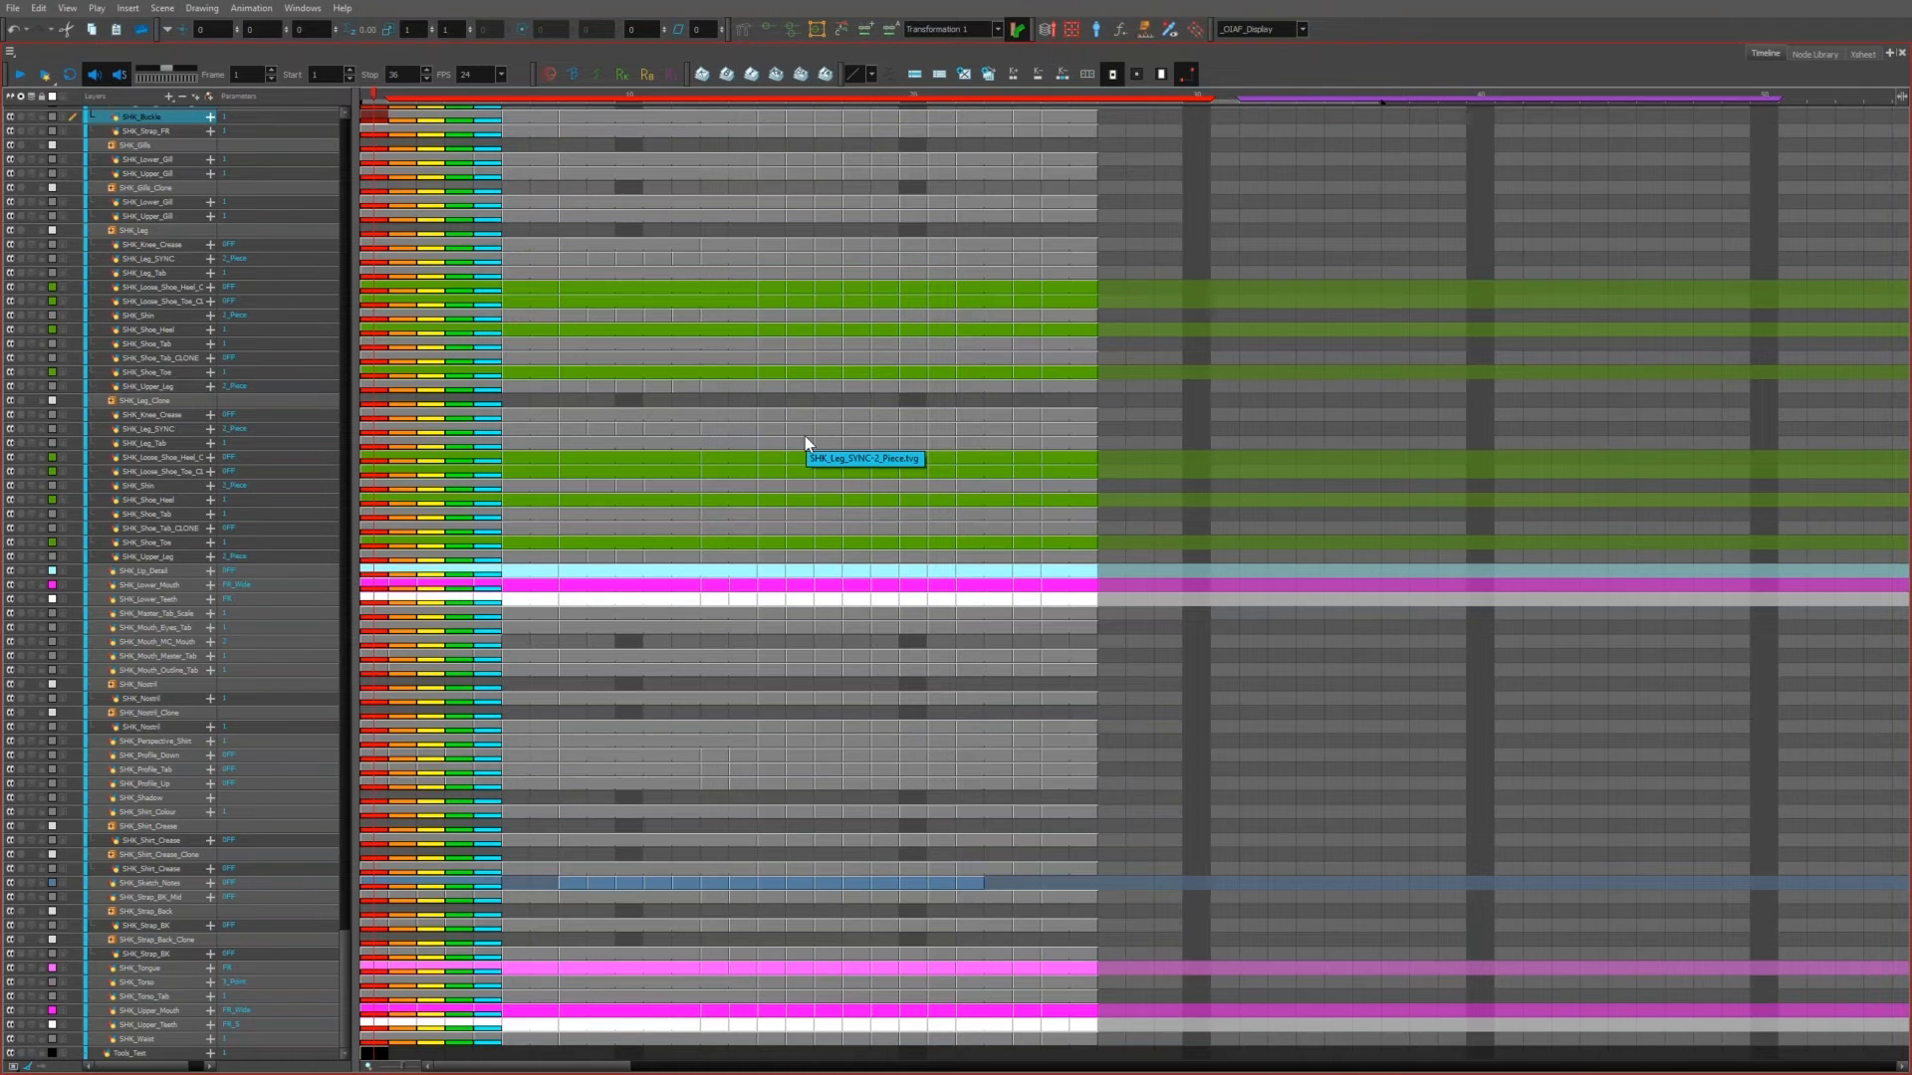
pyautogui.hotkey('ctrl', 'f')
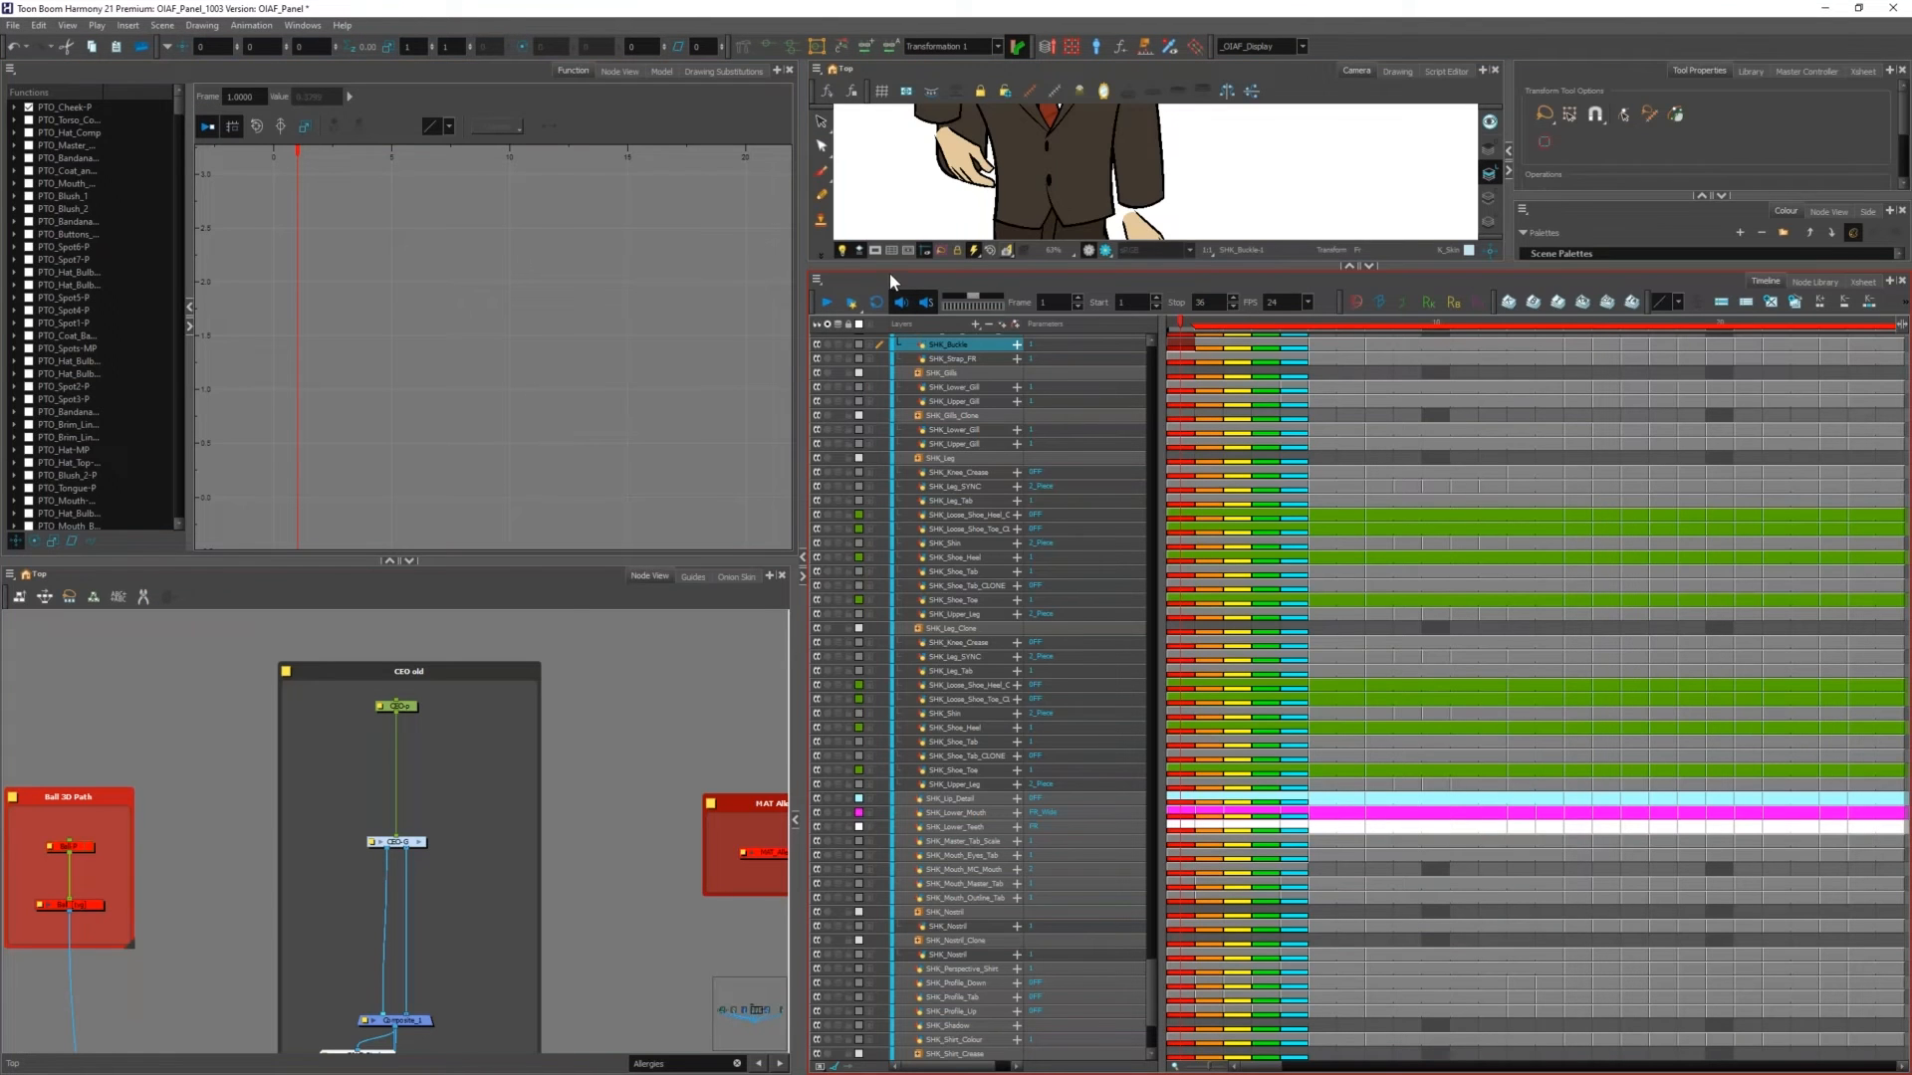
# Step: Shrink the timeline to enlarge the Camera view, and select the CEO character's torso peg
pyautogui.moveTo(888, 267); pyautogui.dragTo(899, 554)
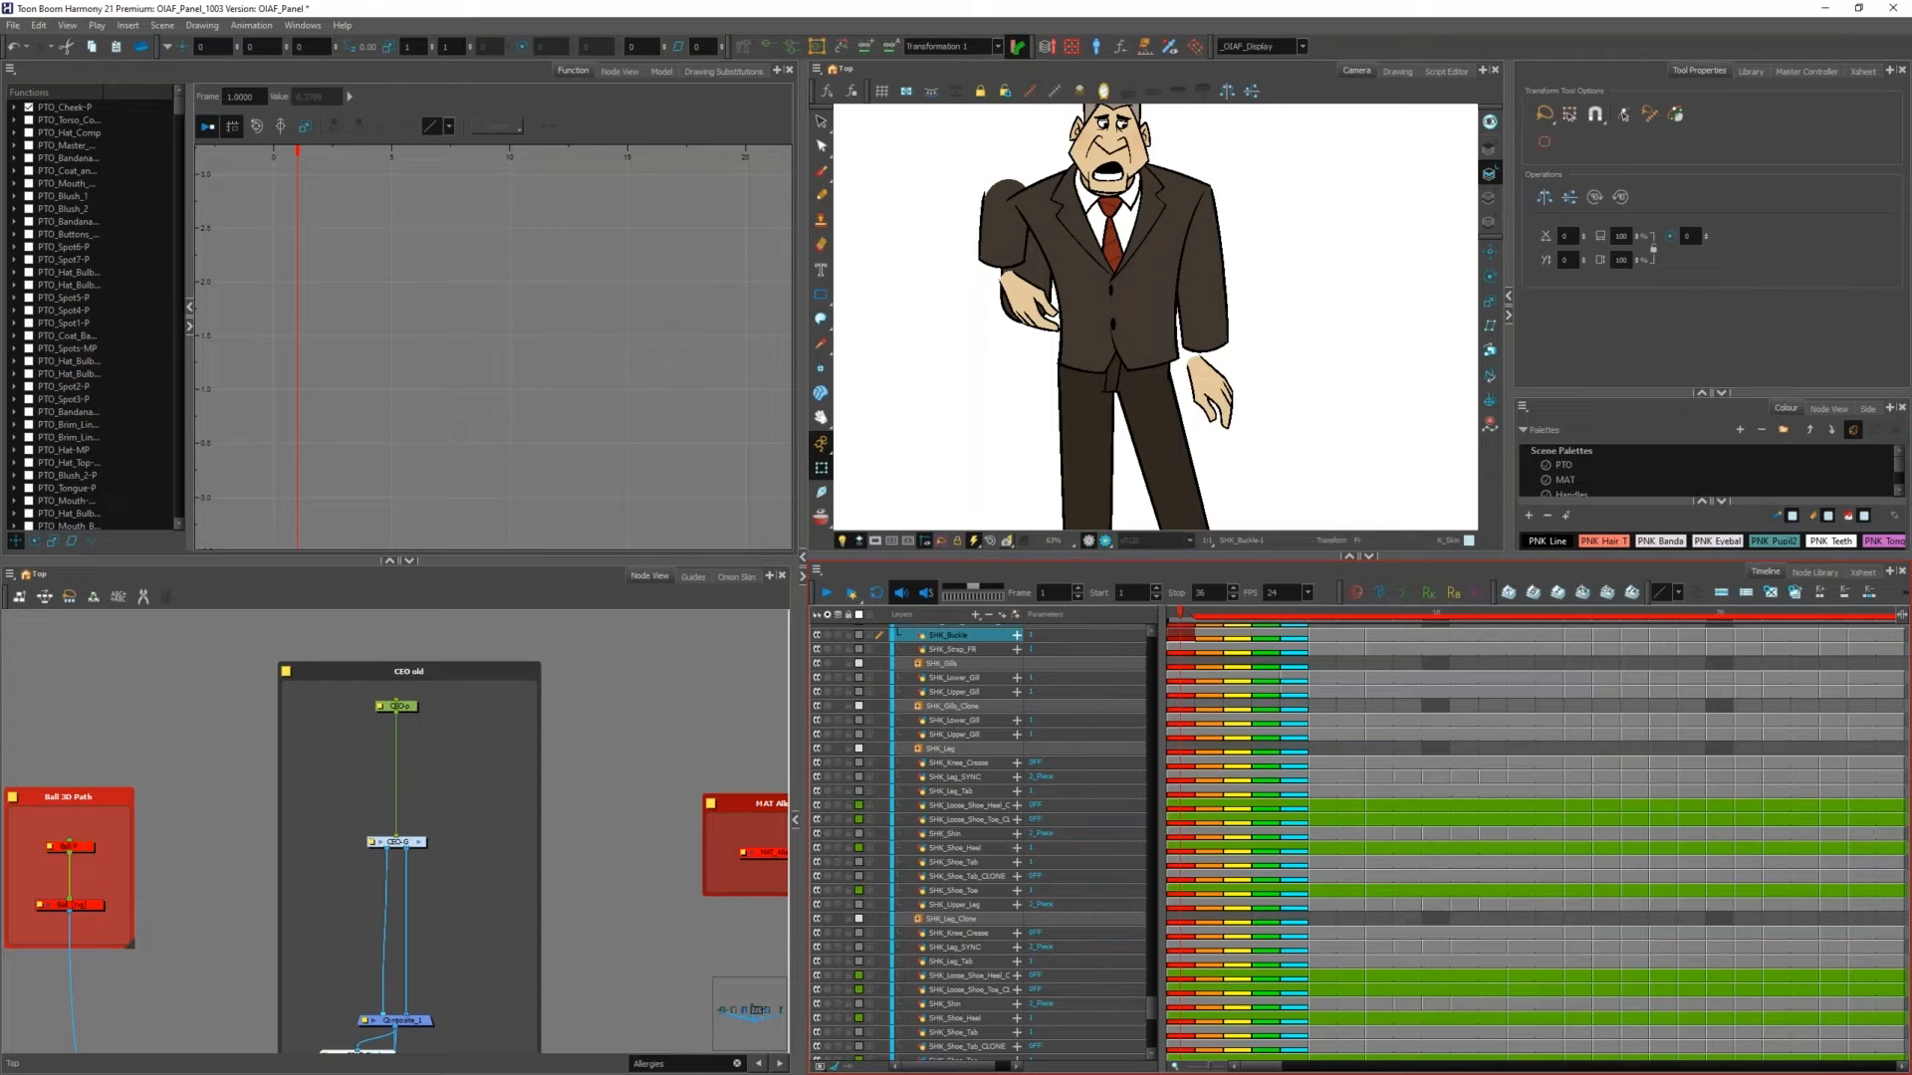
pyautogui.scroll(-3, 600, 668)
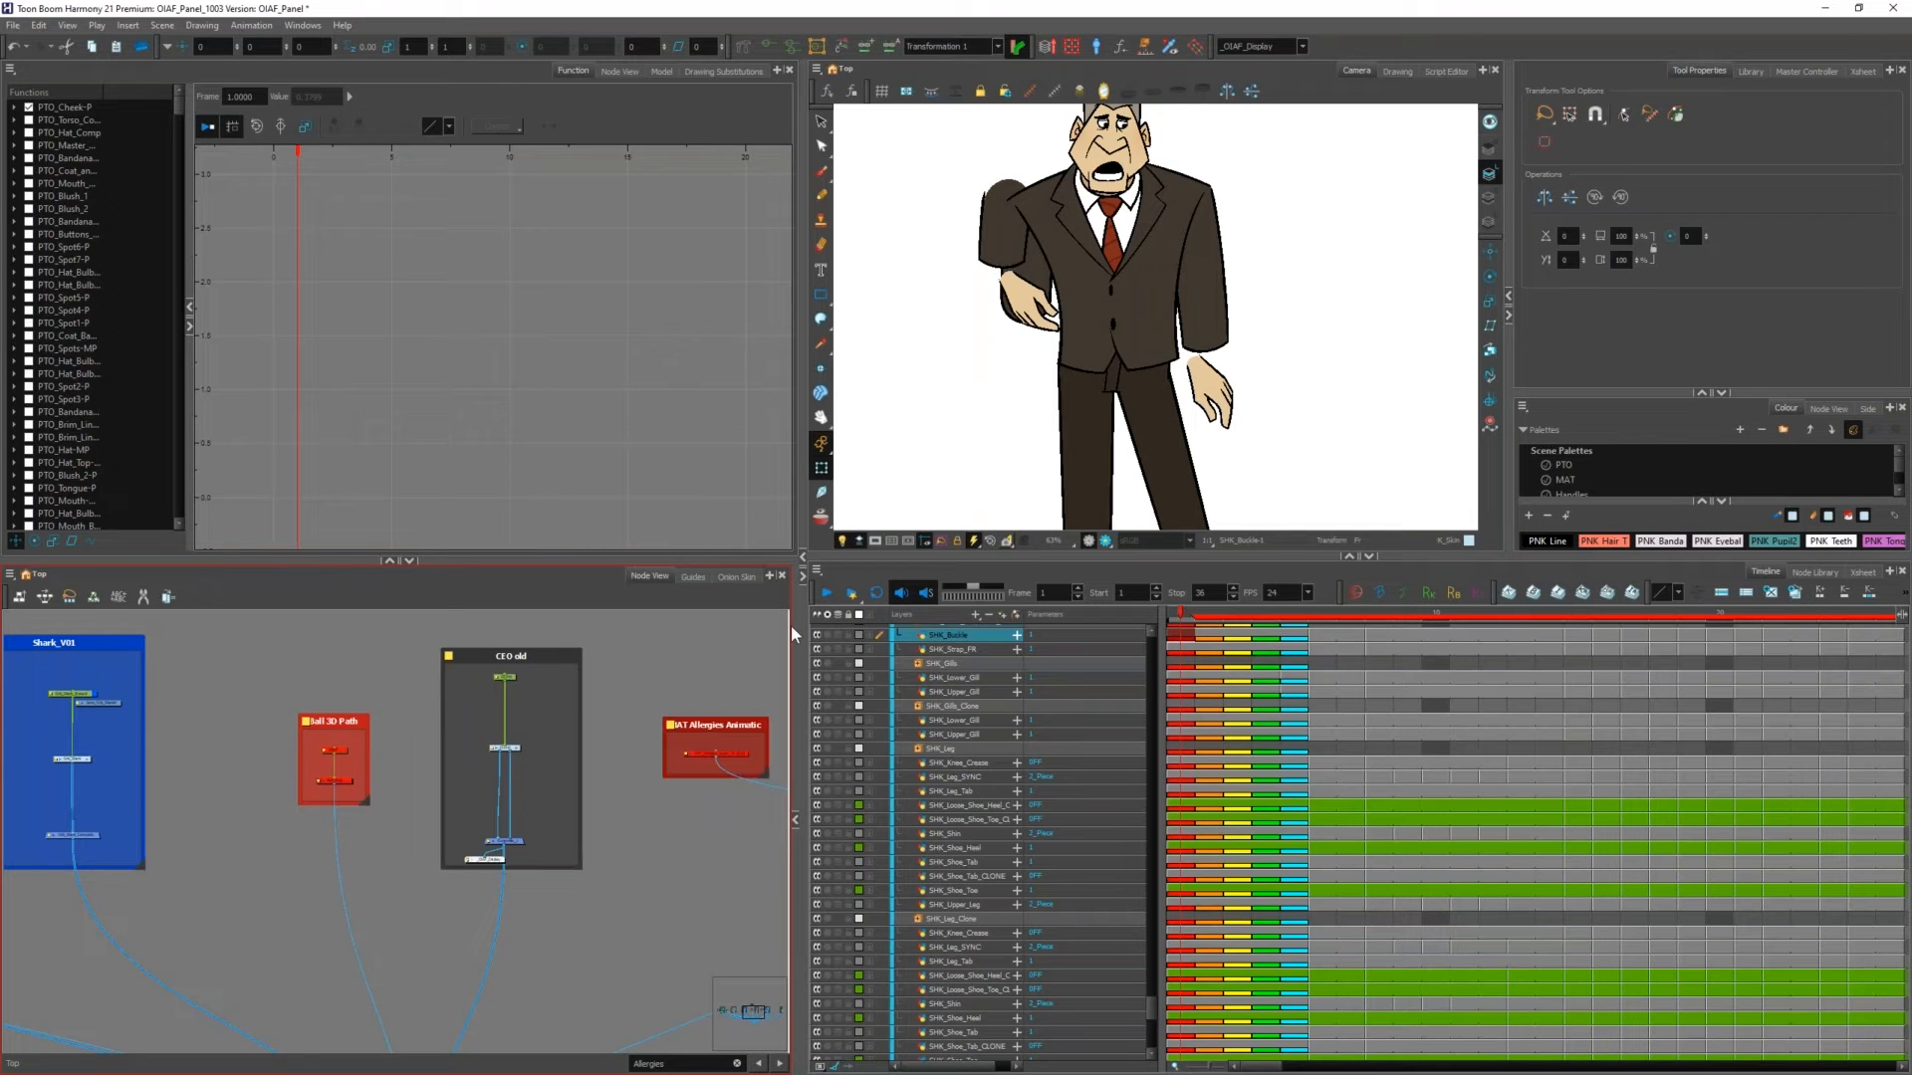
pyautogui.click(1173, 269)
pyautogui.scroll(5, 515, 759)
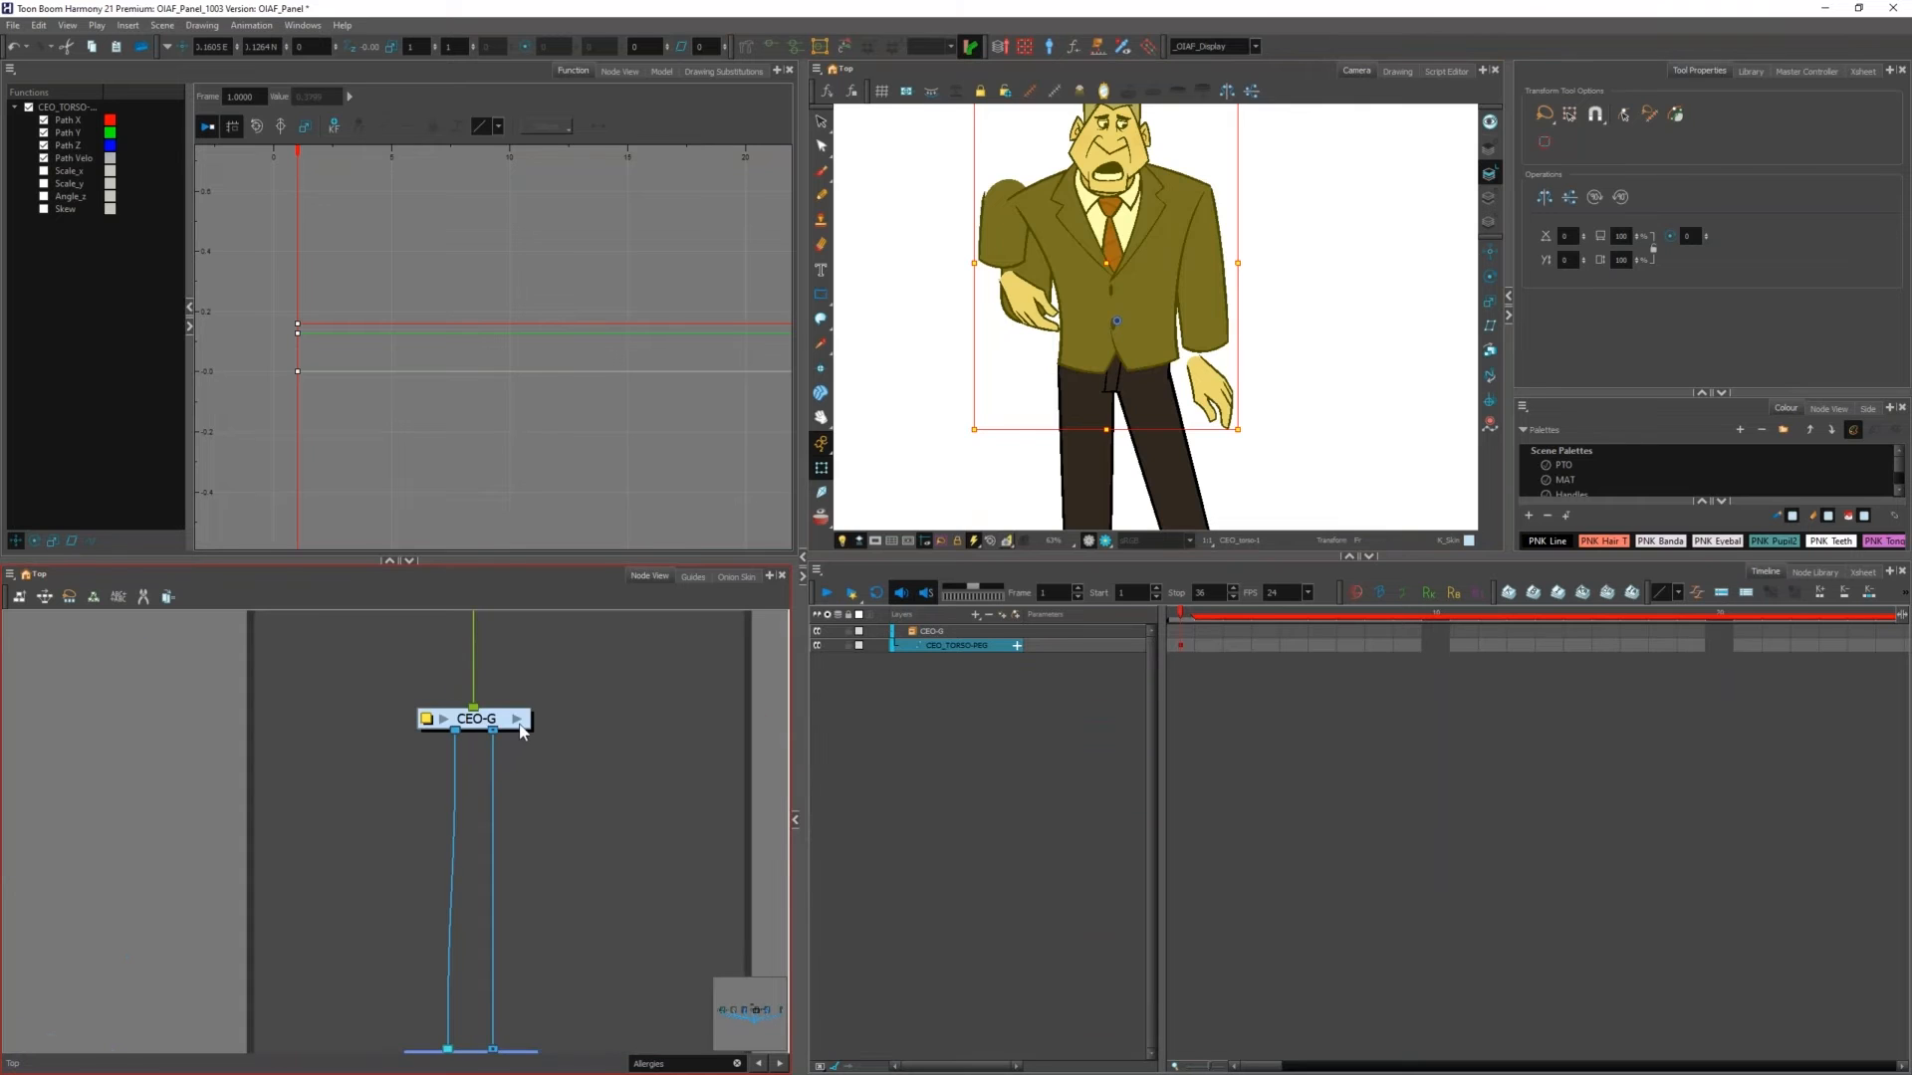
# Step: Return the timeline to Normal View Mode to list all the CEO rig's layers
pyautogui.click(818, 1066)
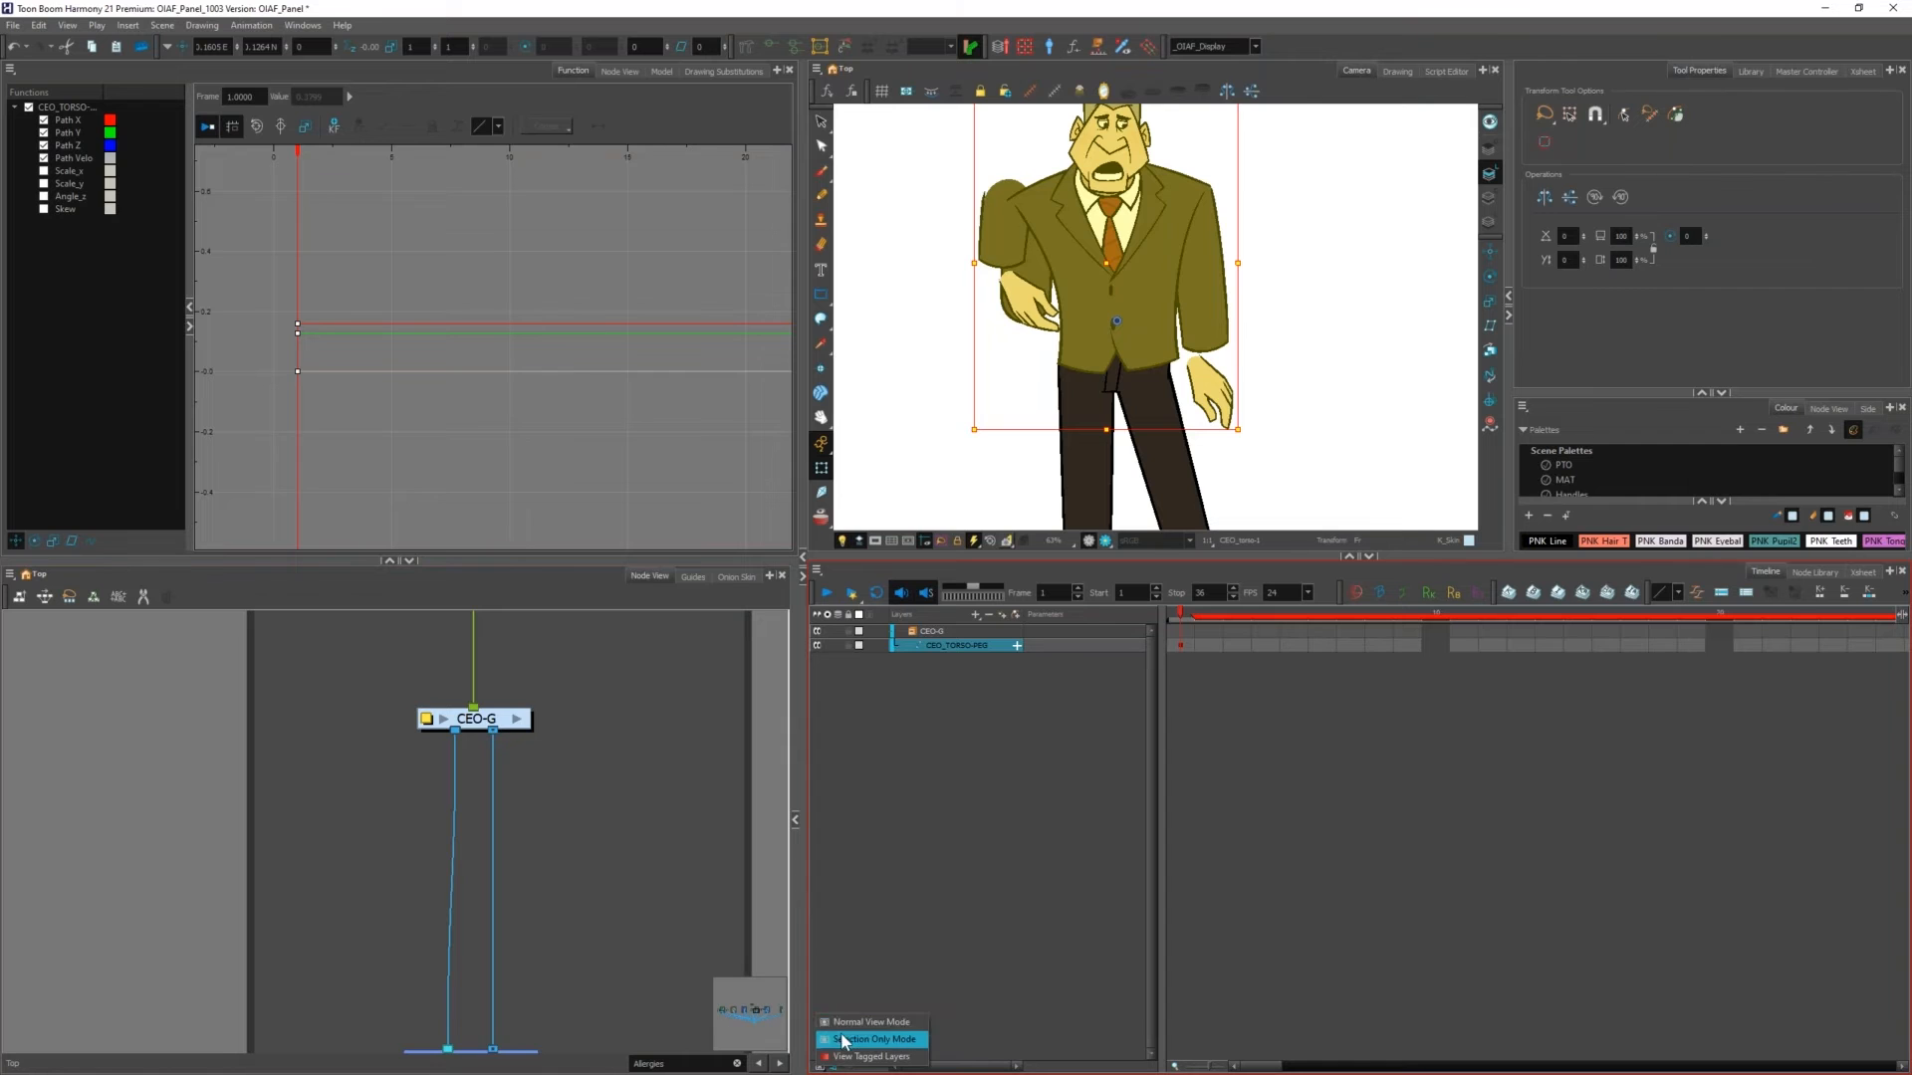
pyautogui.click(842, 1022)
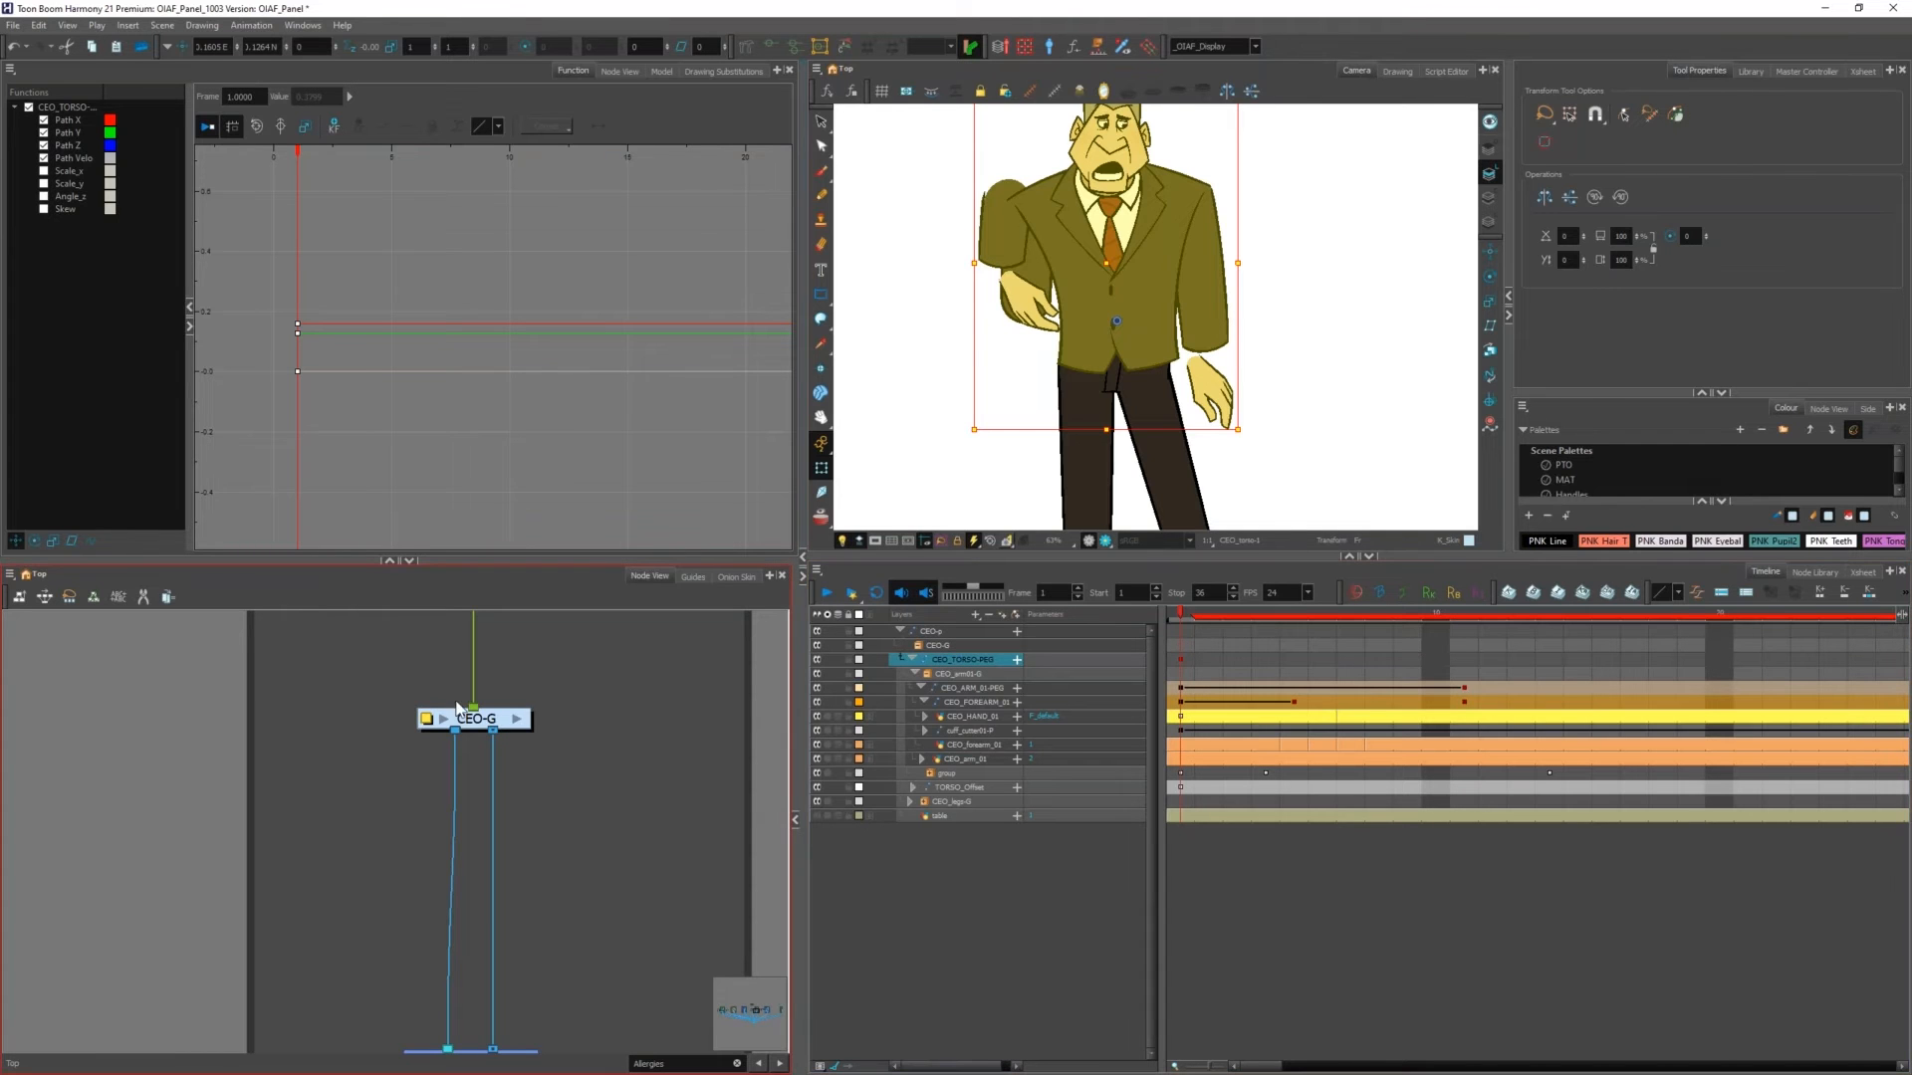
pyautogui.scroll(3, 528, 812)
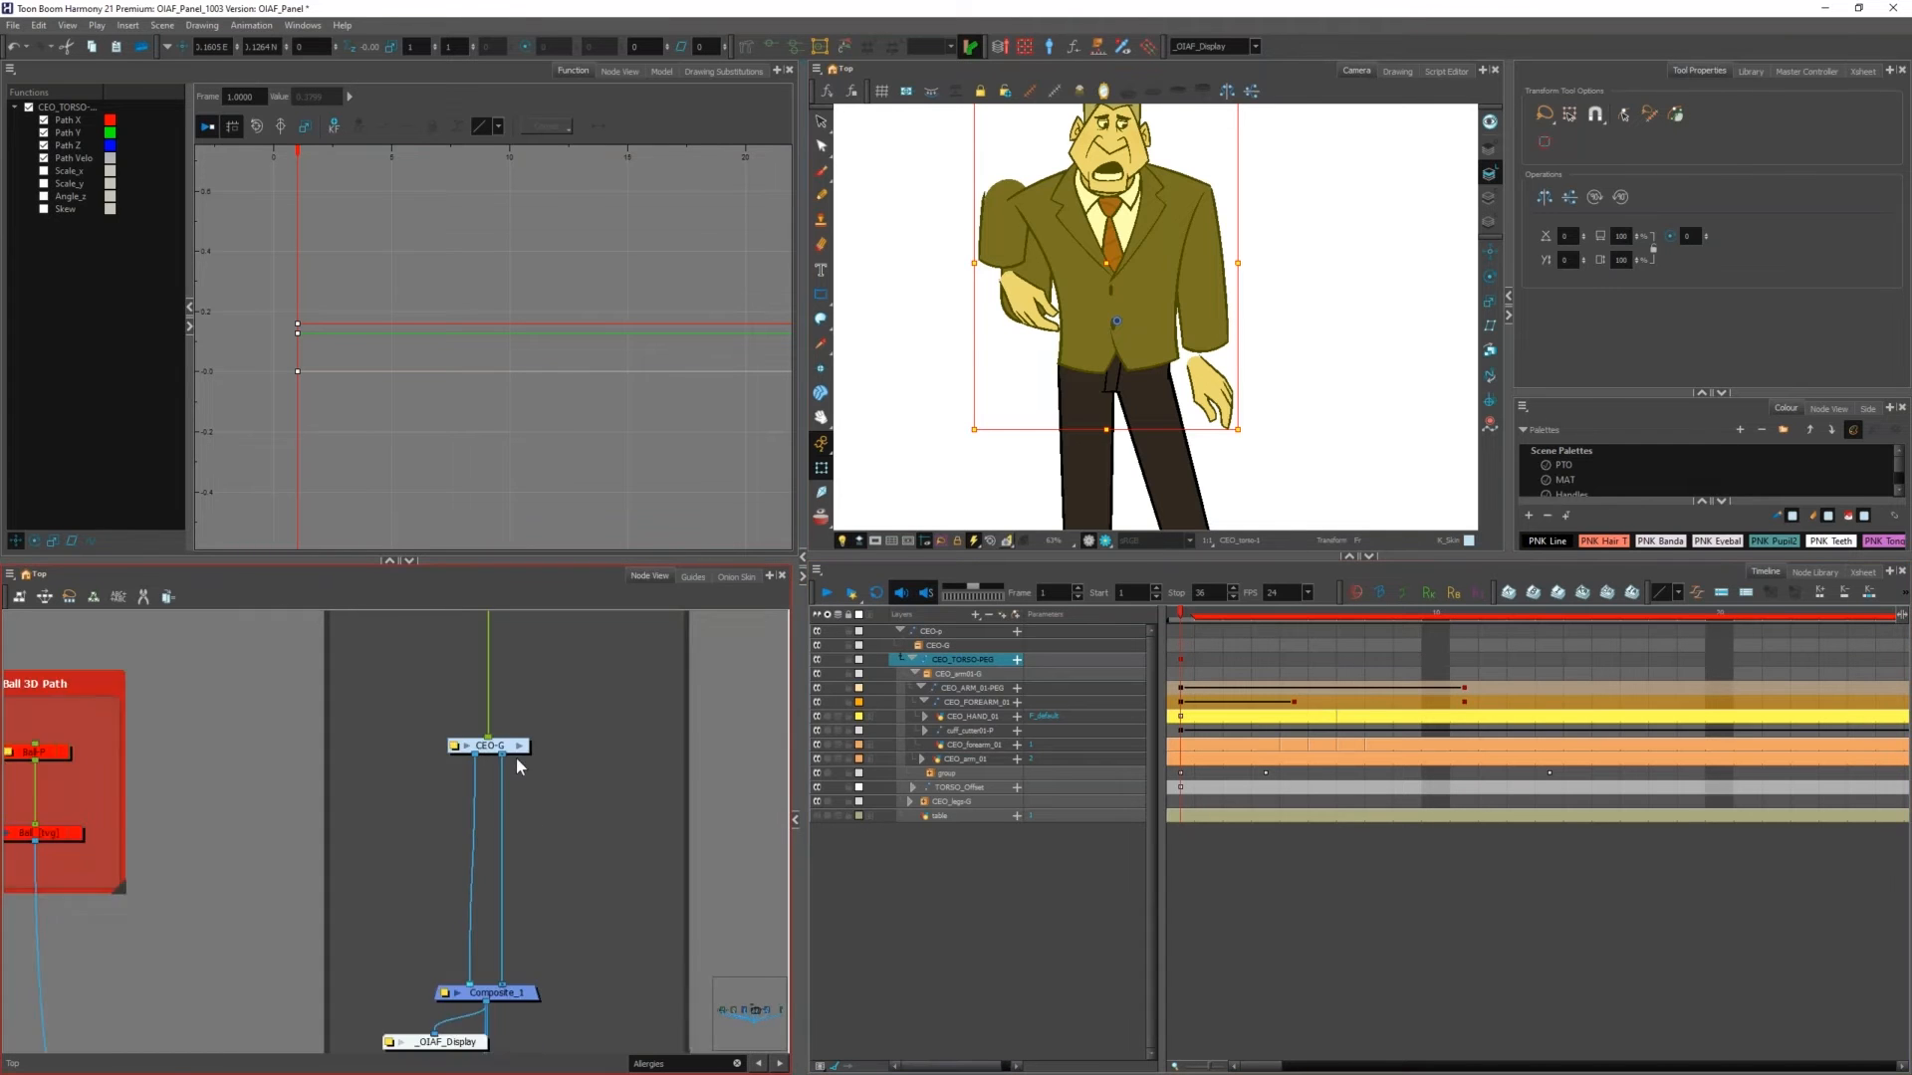
# Step: Decline the save reminder and select the CEO-G group together with all the layers inside it
pyautogui.click(557, 707)
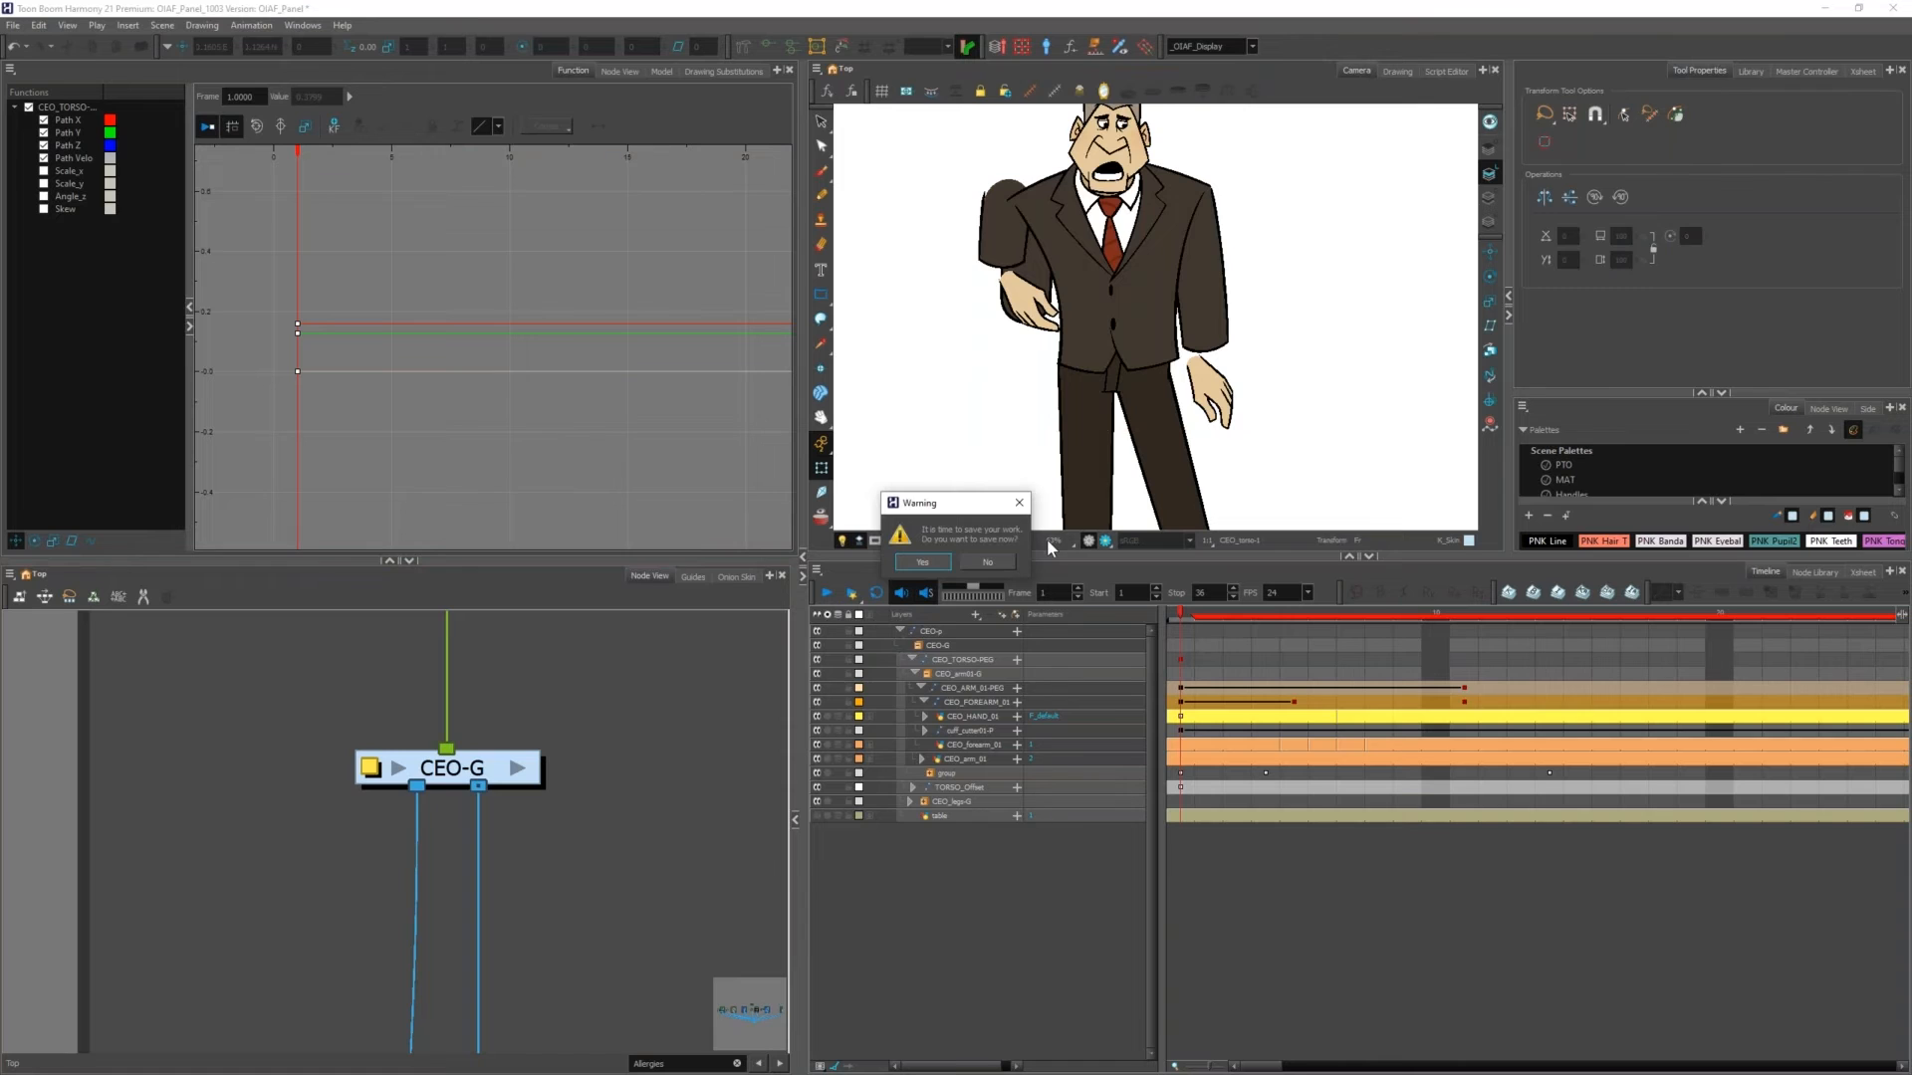
pyautogui.click(981, 563)
pyautogui.scroll(-5, 536, 773)
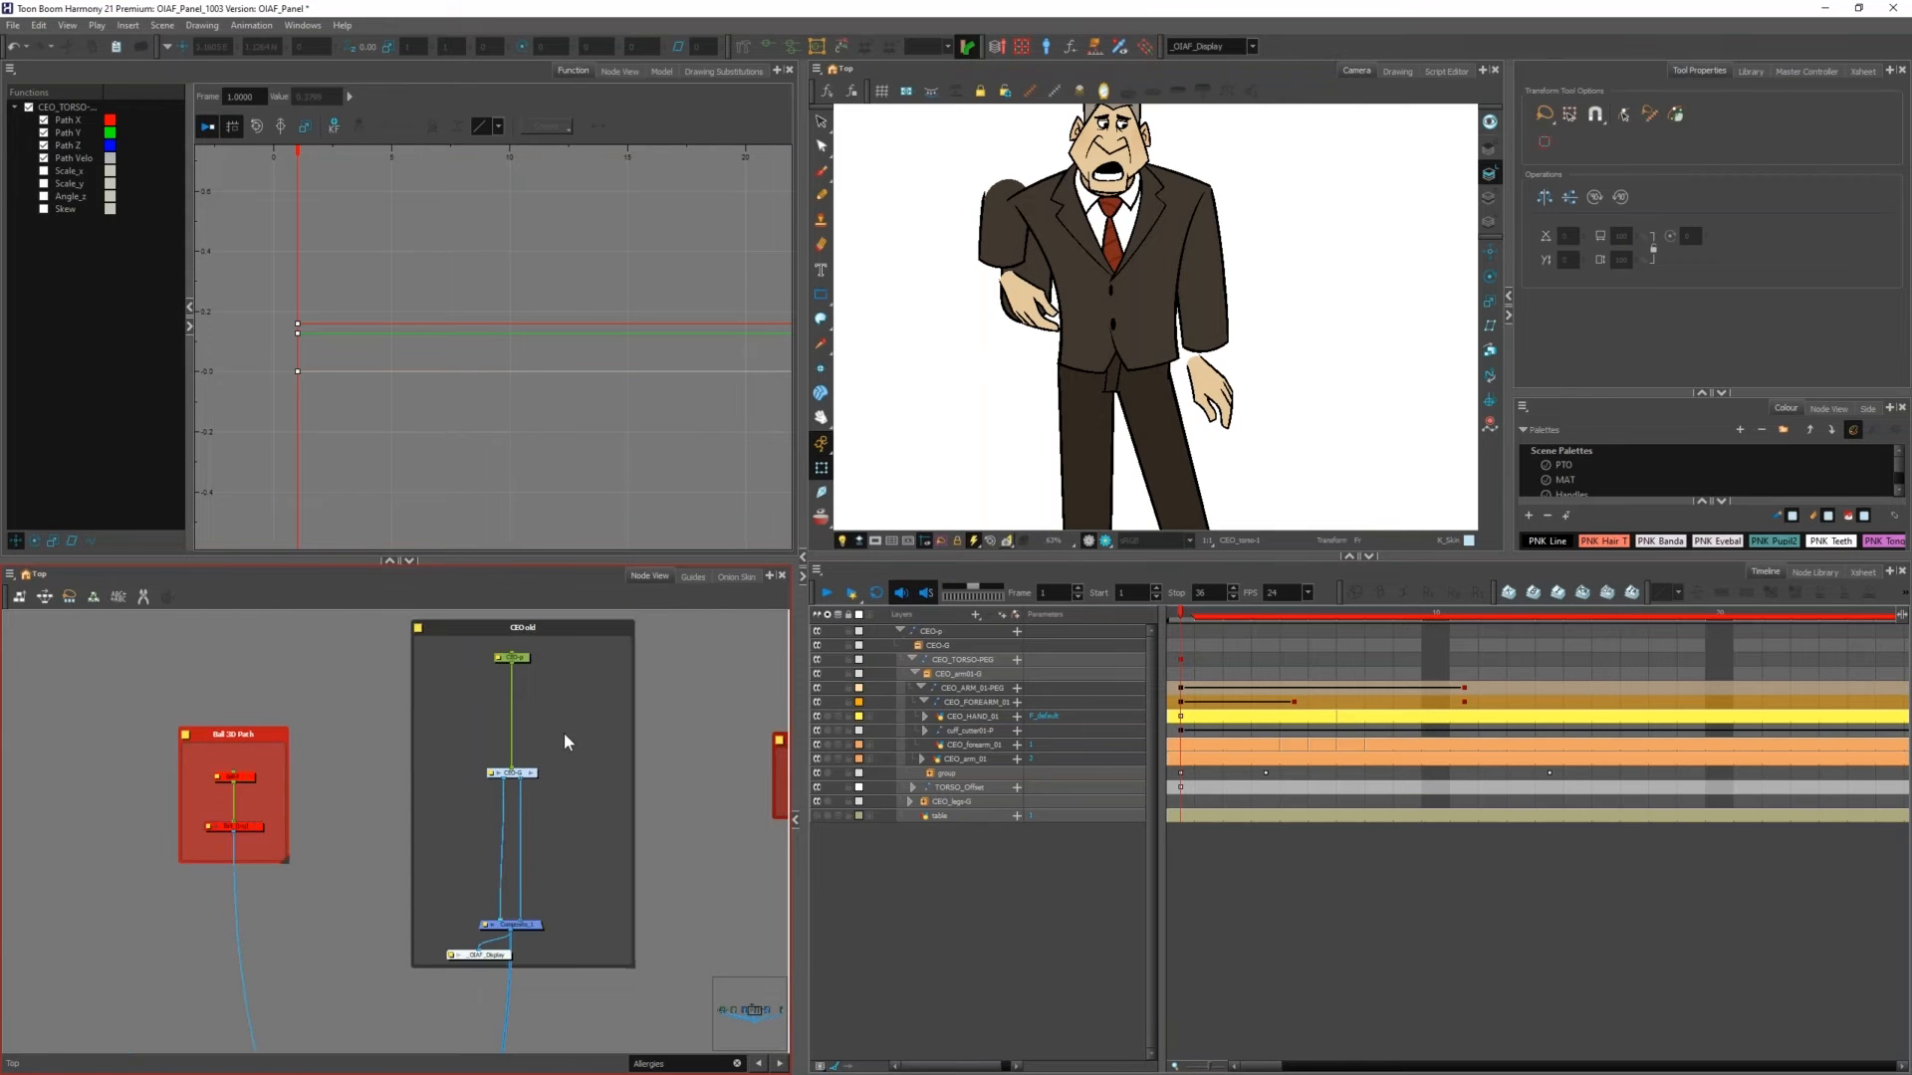
pyautogui.scroll(3, 564, 740)
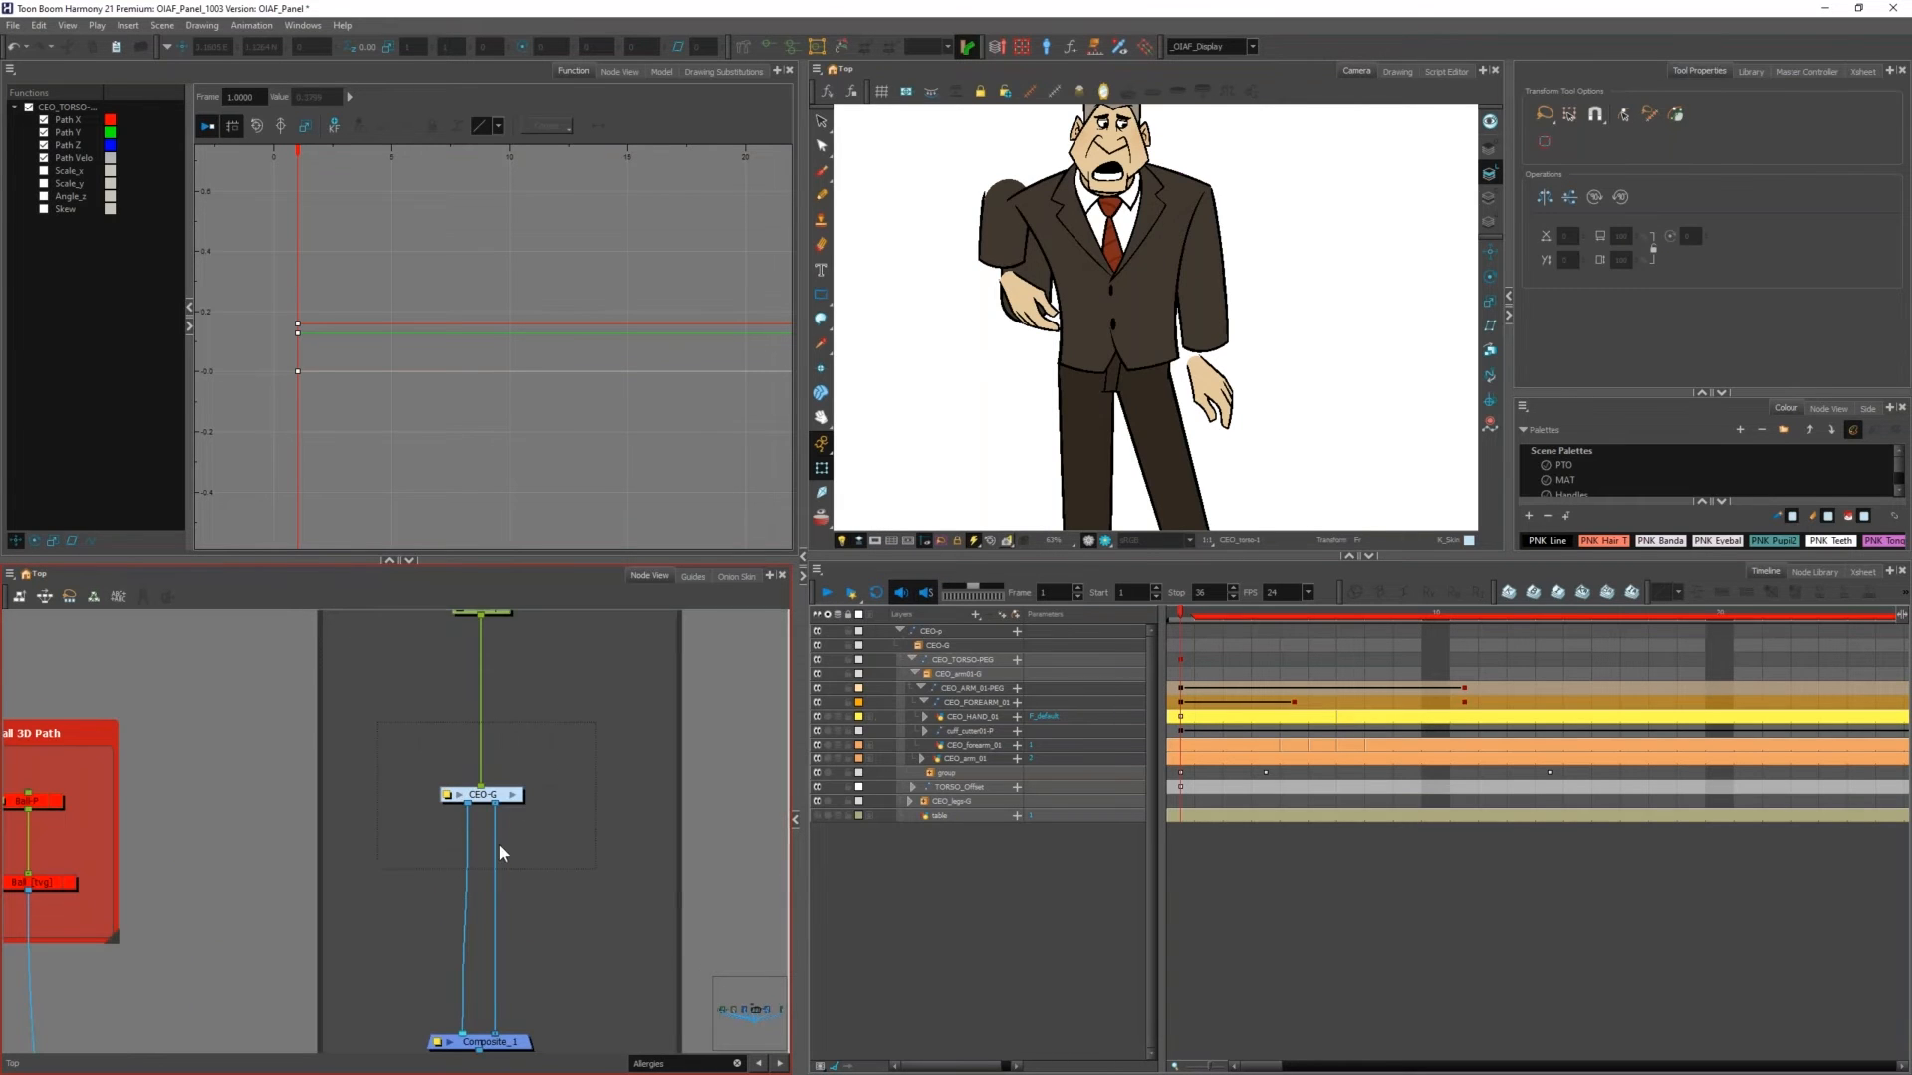
pyautogui.click(486, 799)
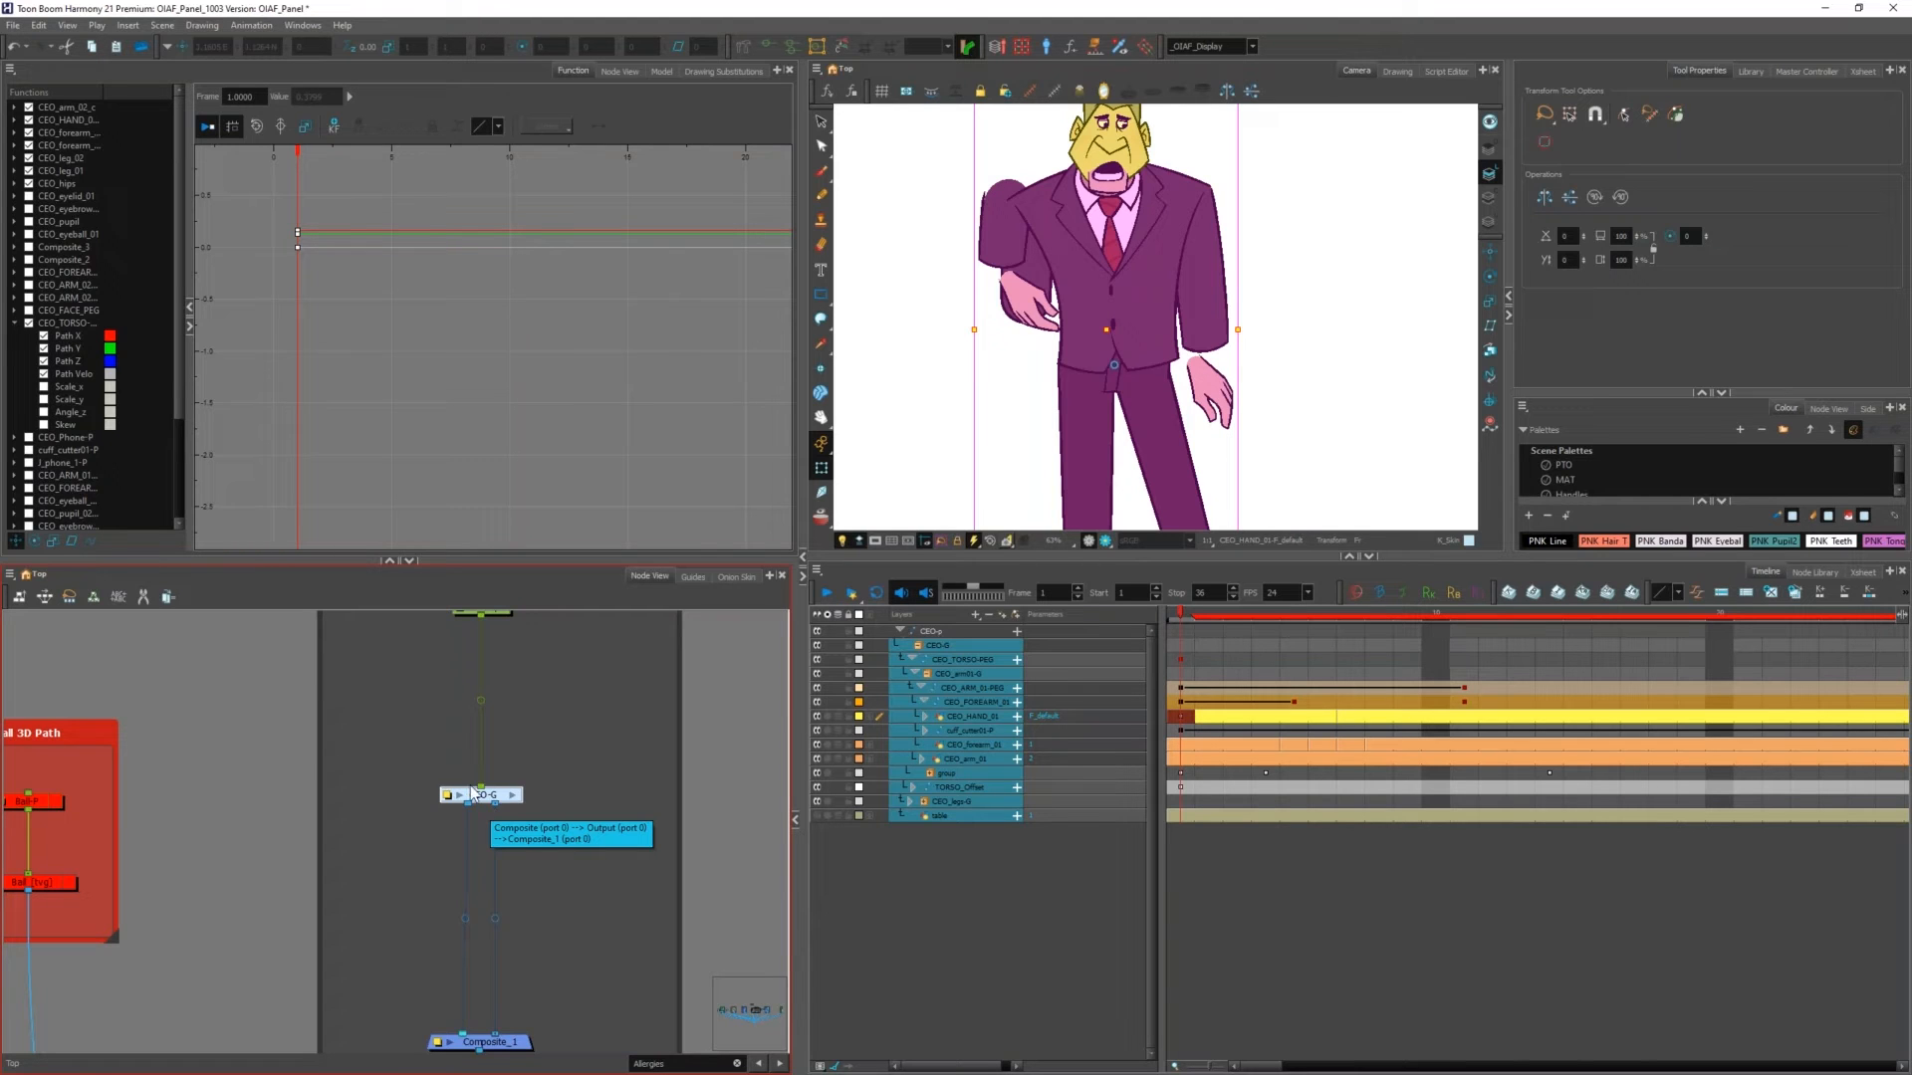
pyautogui.scroll(2, 508, 804)
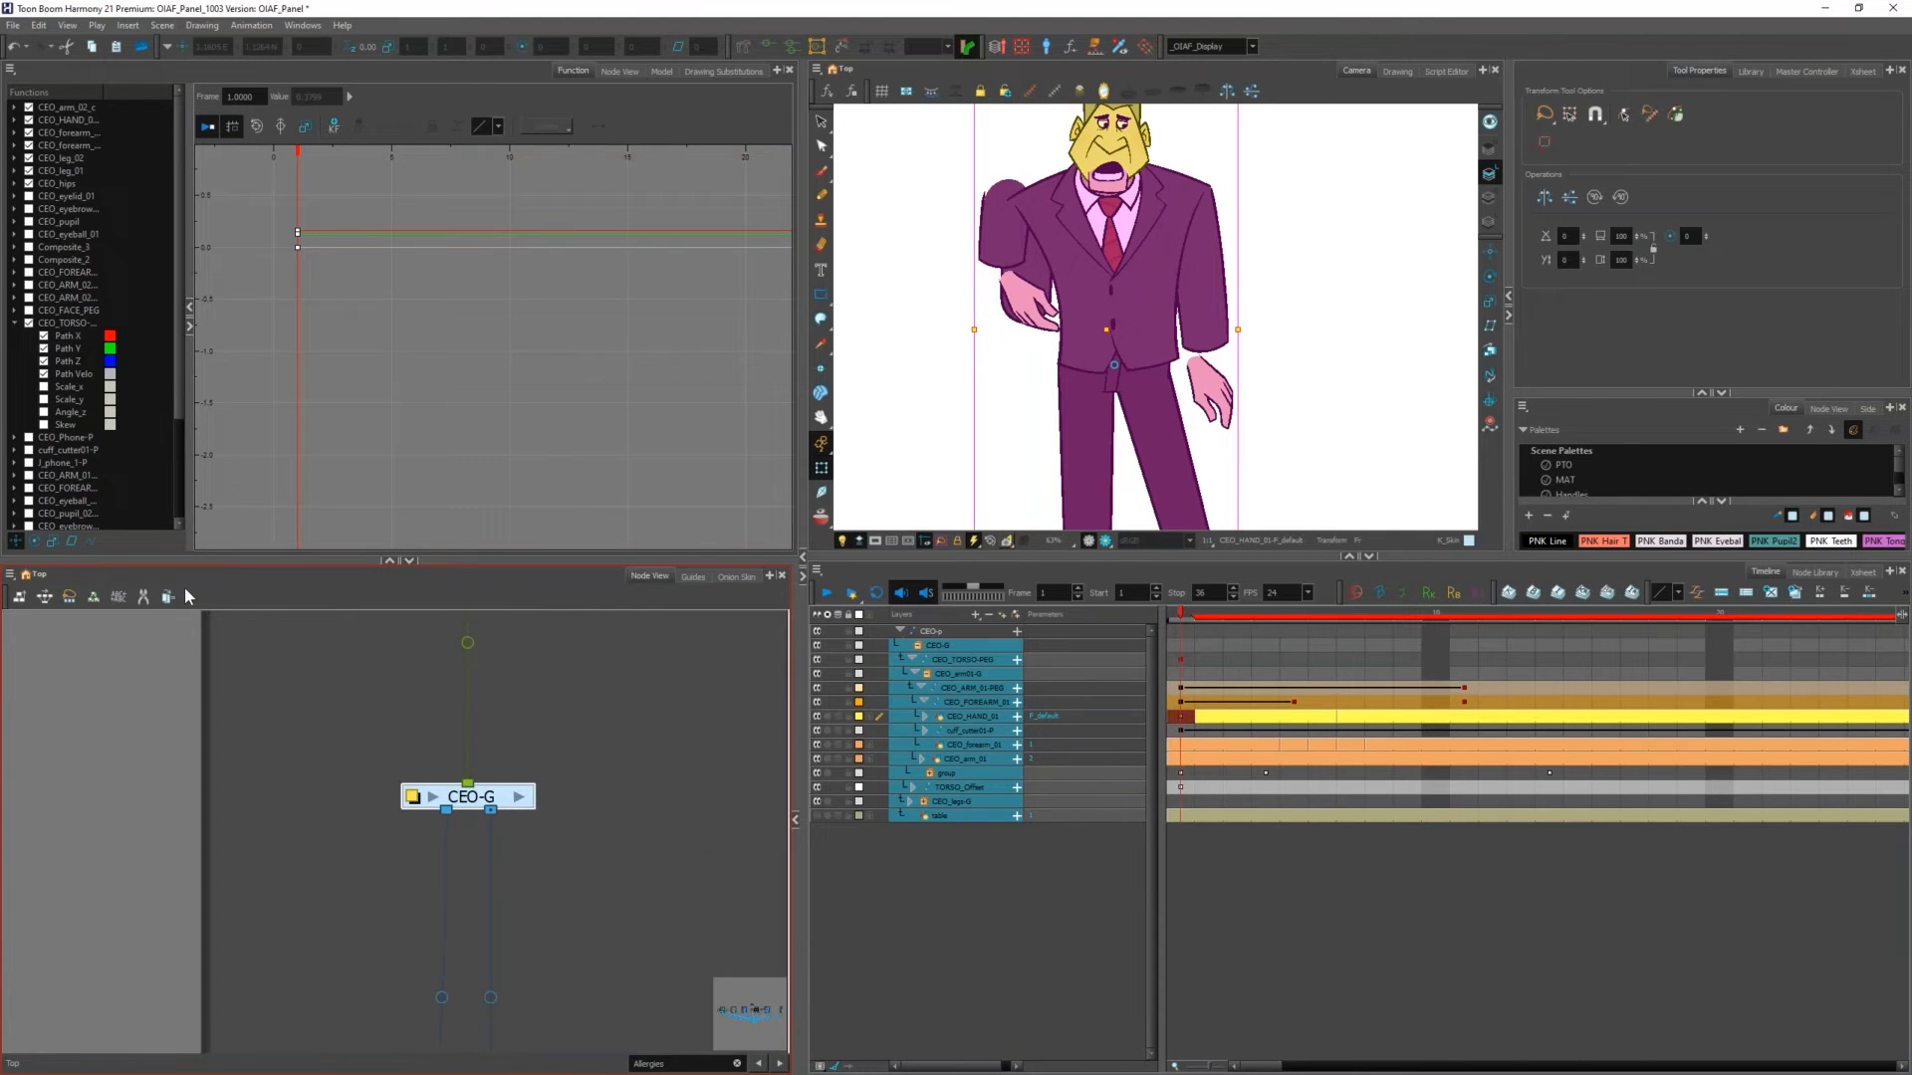
# Step: Set Animate Using Animation Tools to Off for all the selected CEO-G layers at once
pyautogui.click(97, 600)
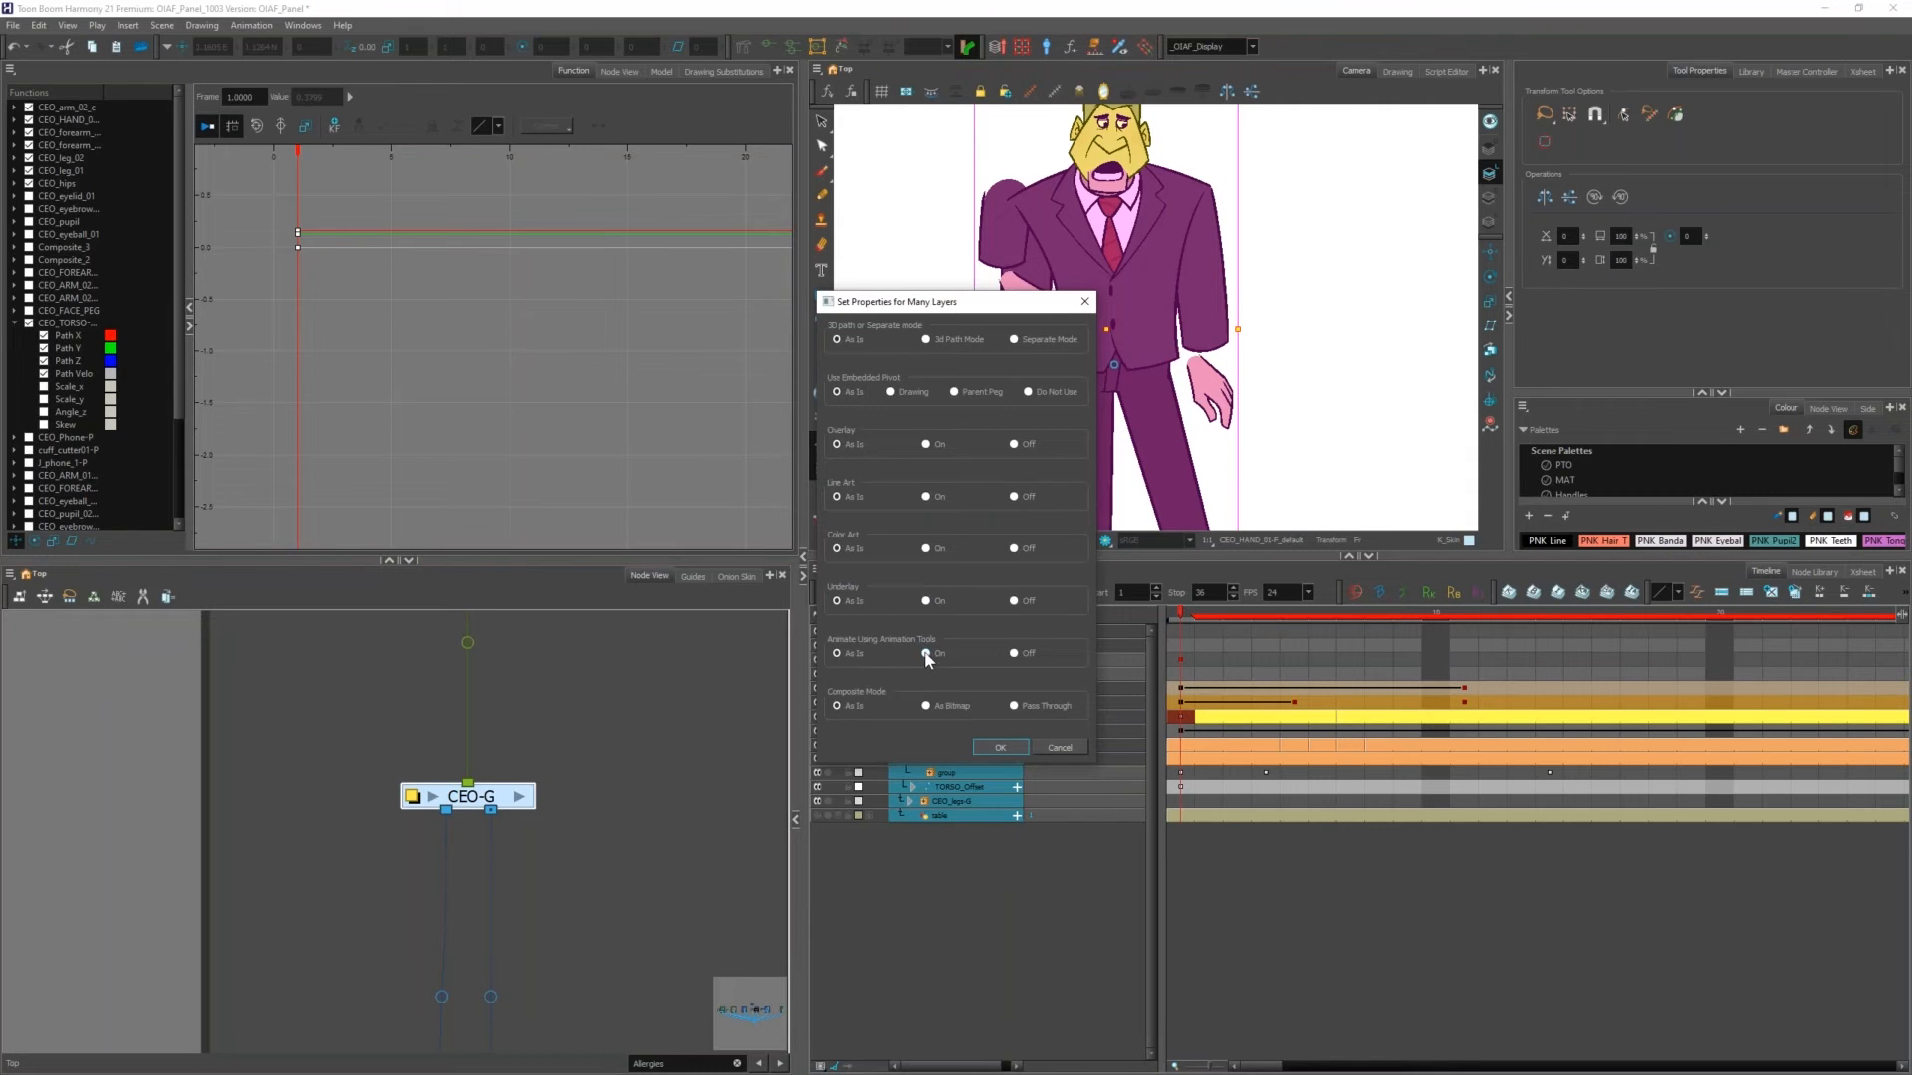
pyautogui.click(1012, 653)
pyautogui.click(999, 746)
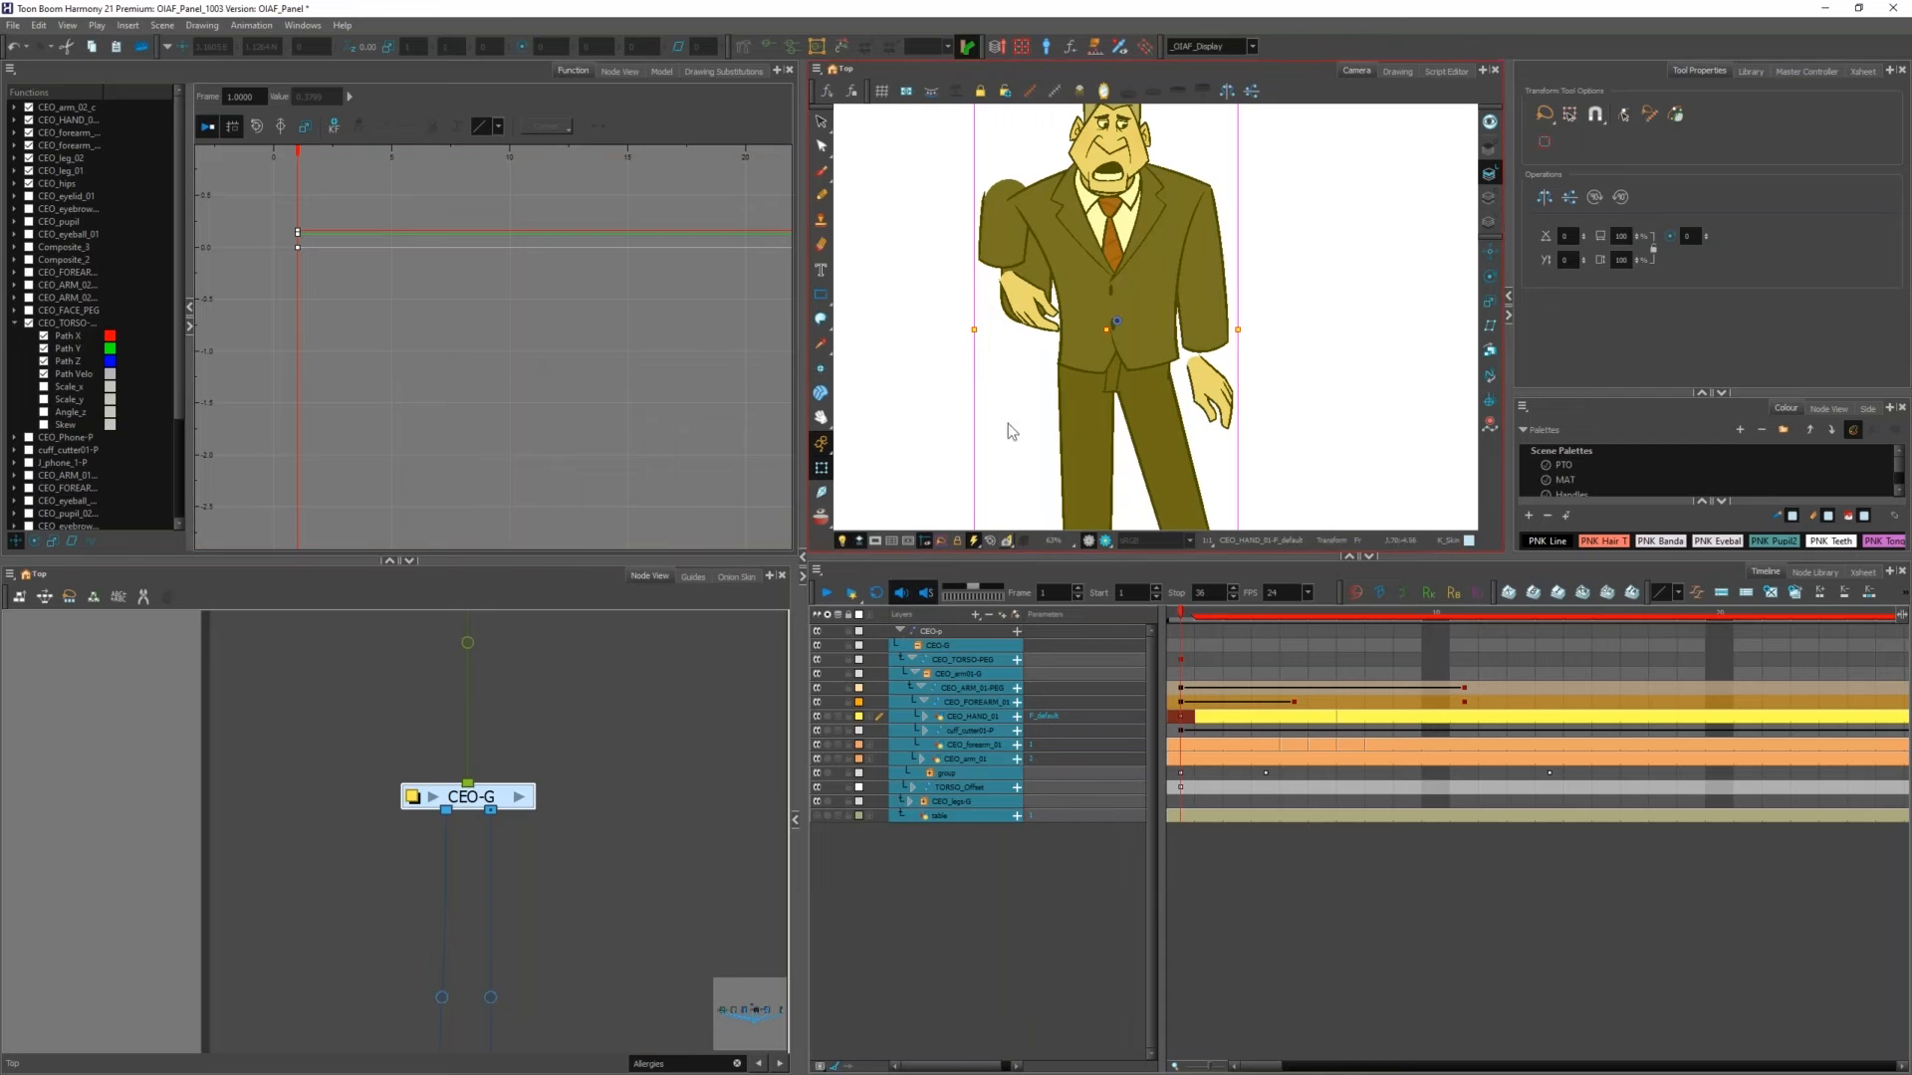
# Step: Select the CEO's hand, locate CEO_HAND_01 in the node network, and check its Animate Using Animation Tools setting
pyautogui.click(1023, 299)
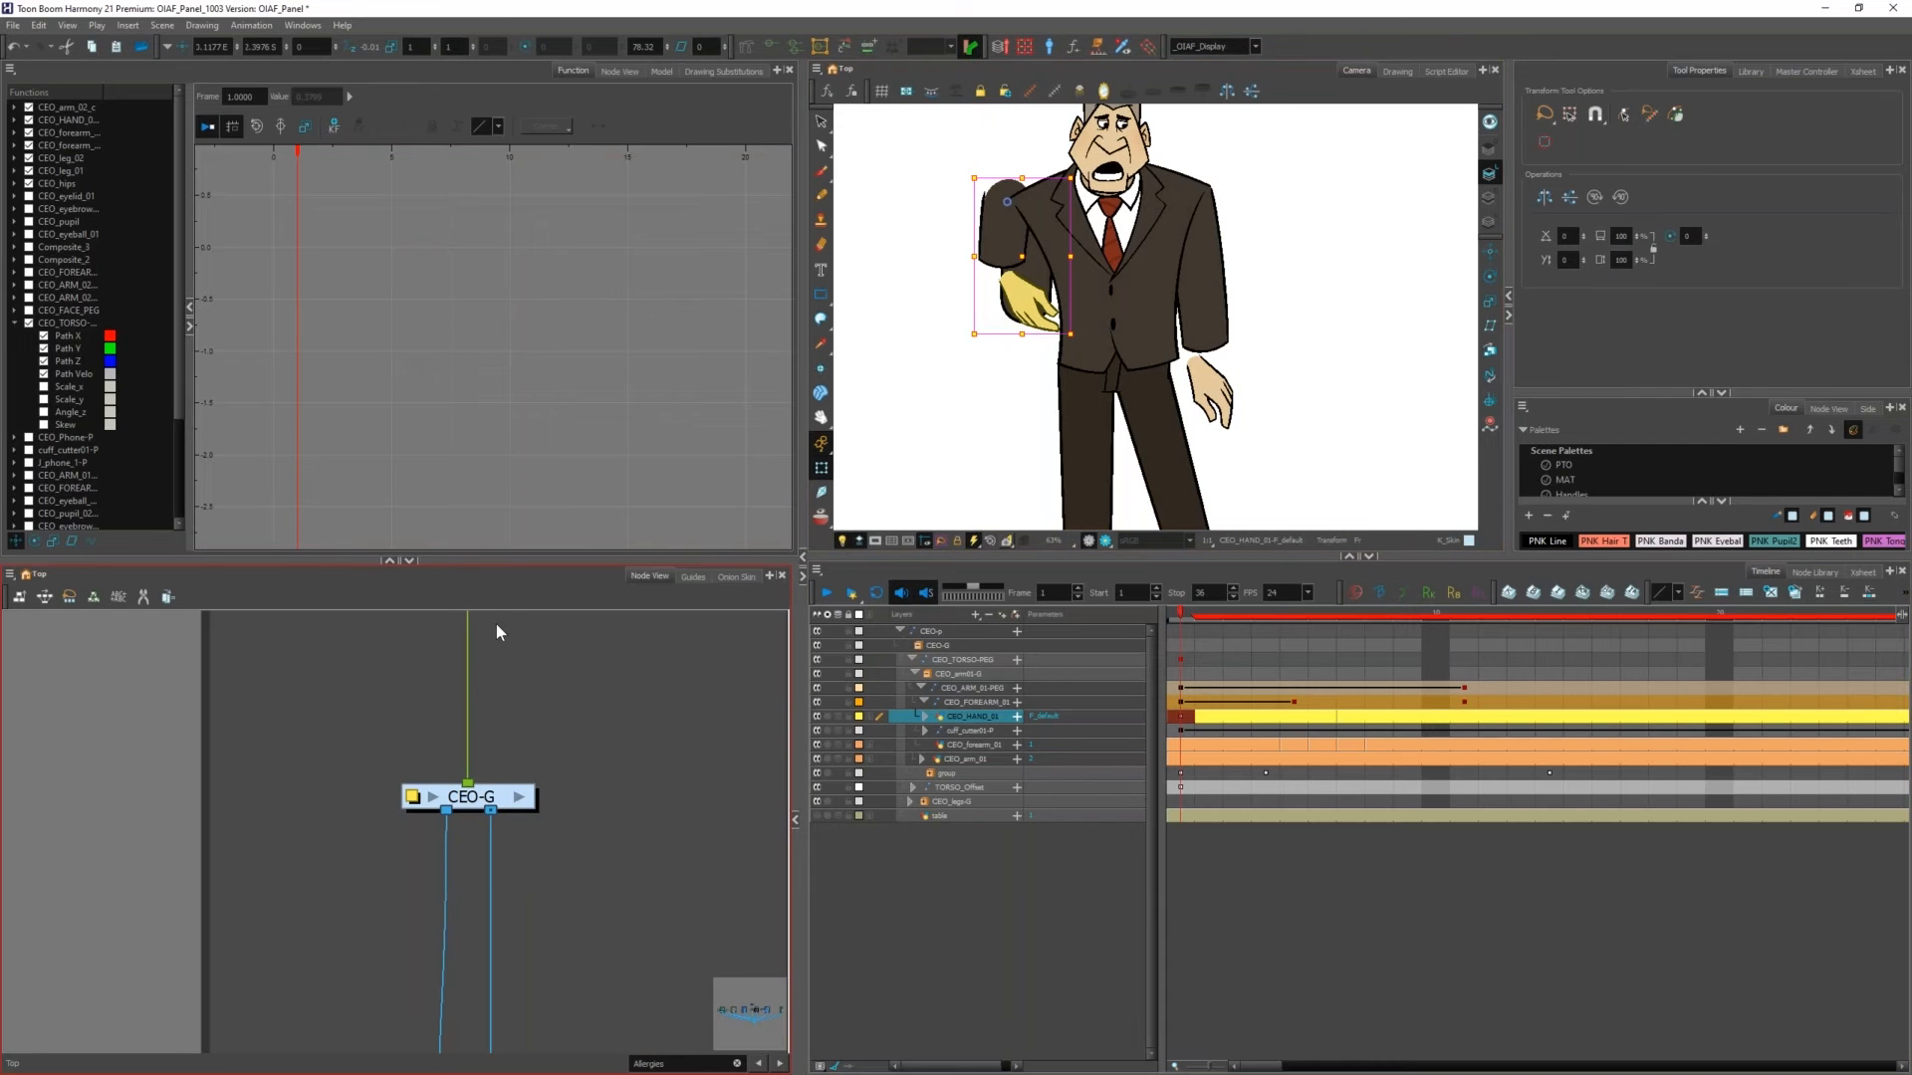
pyautogui.click(619, 70)
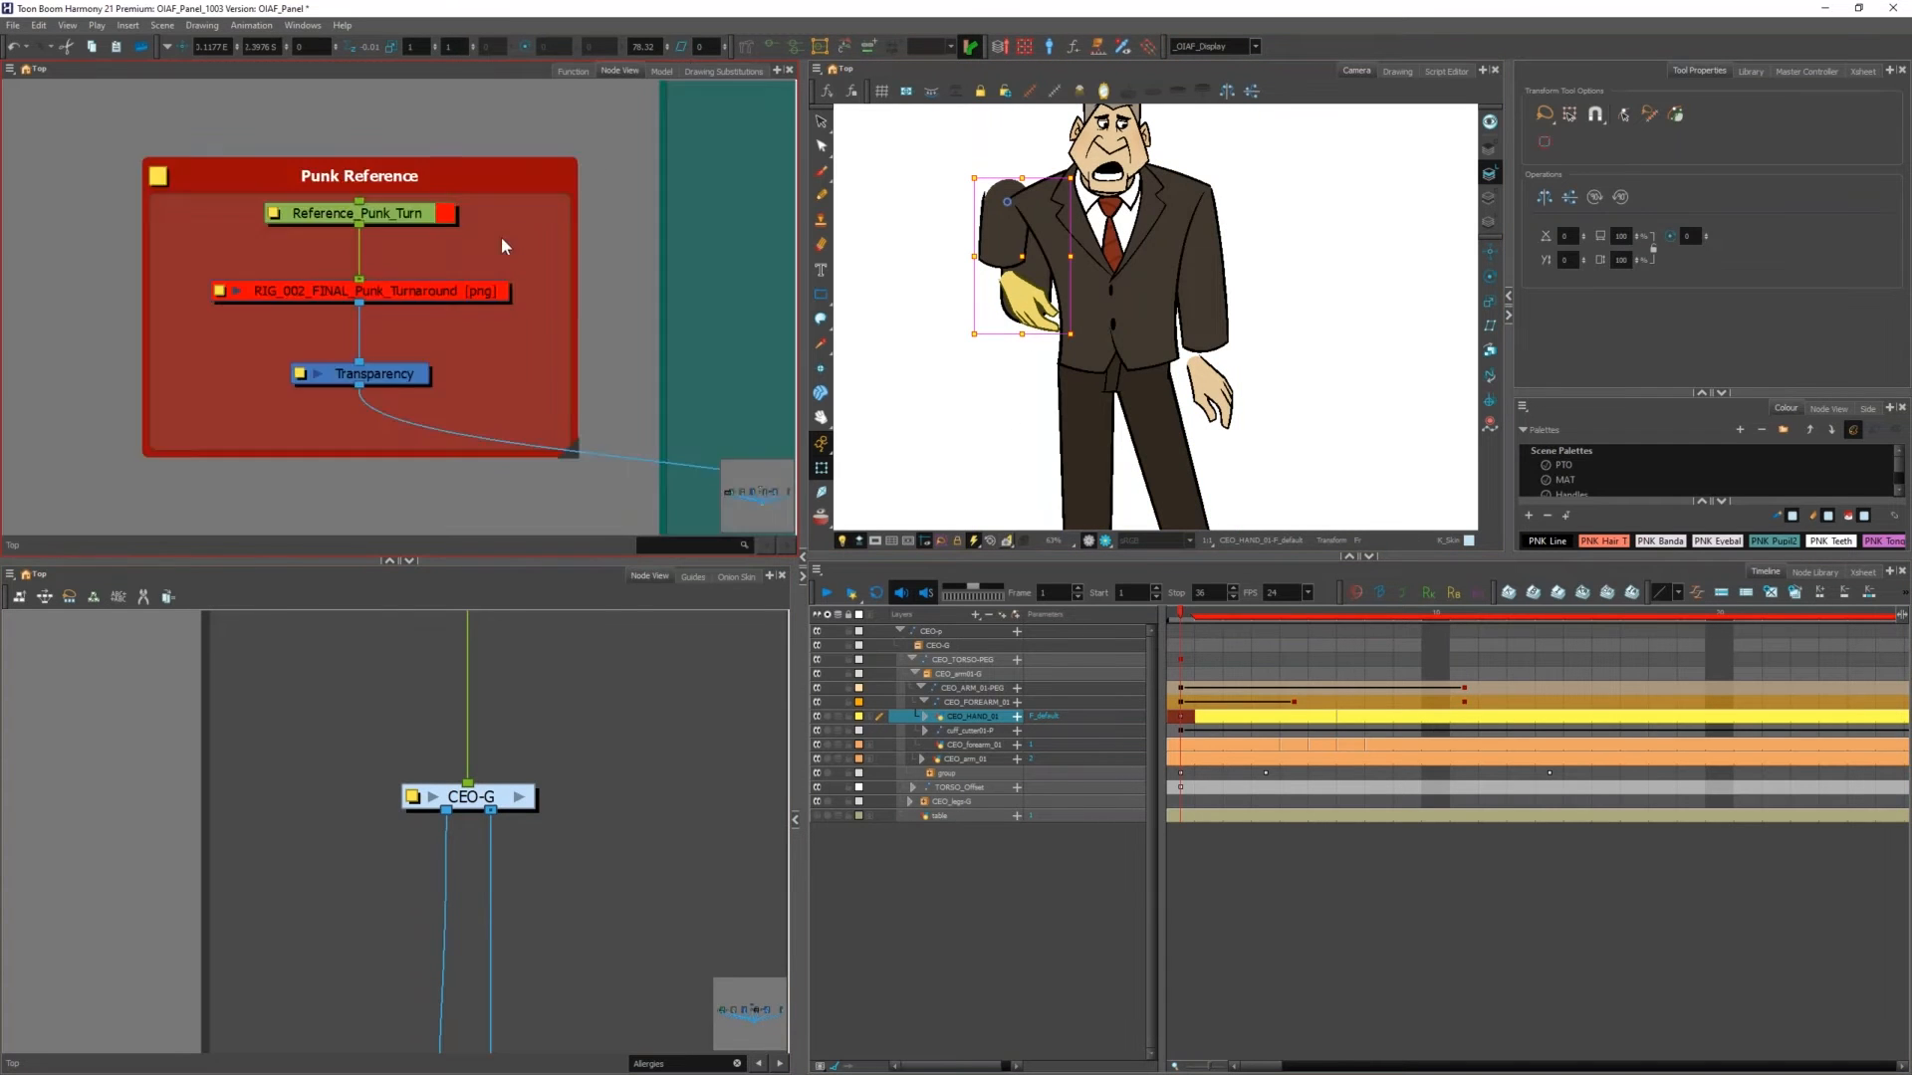
pyautogui.scroll(3, 344, 338)
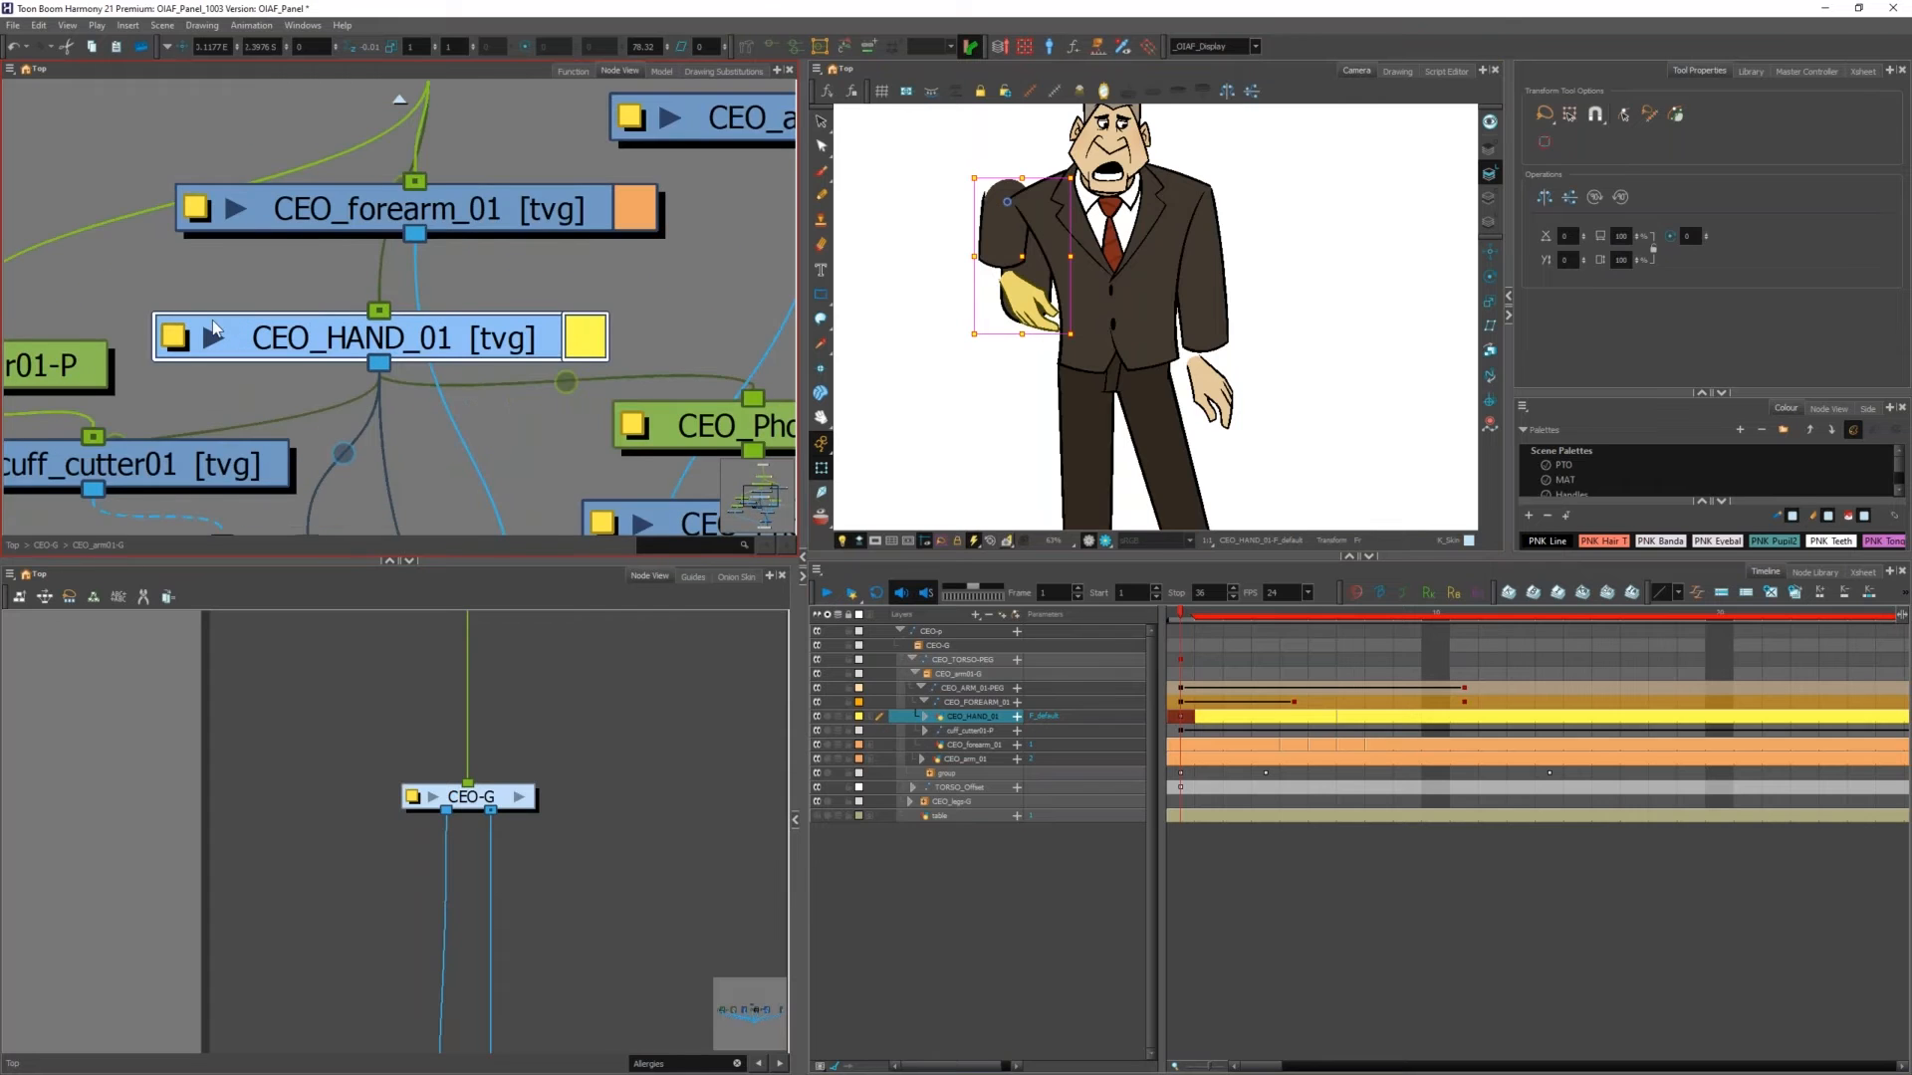
pyautogui.click(175, 343)
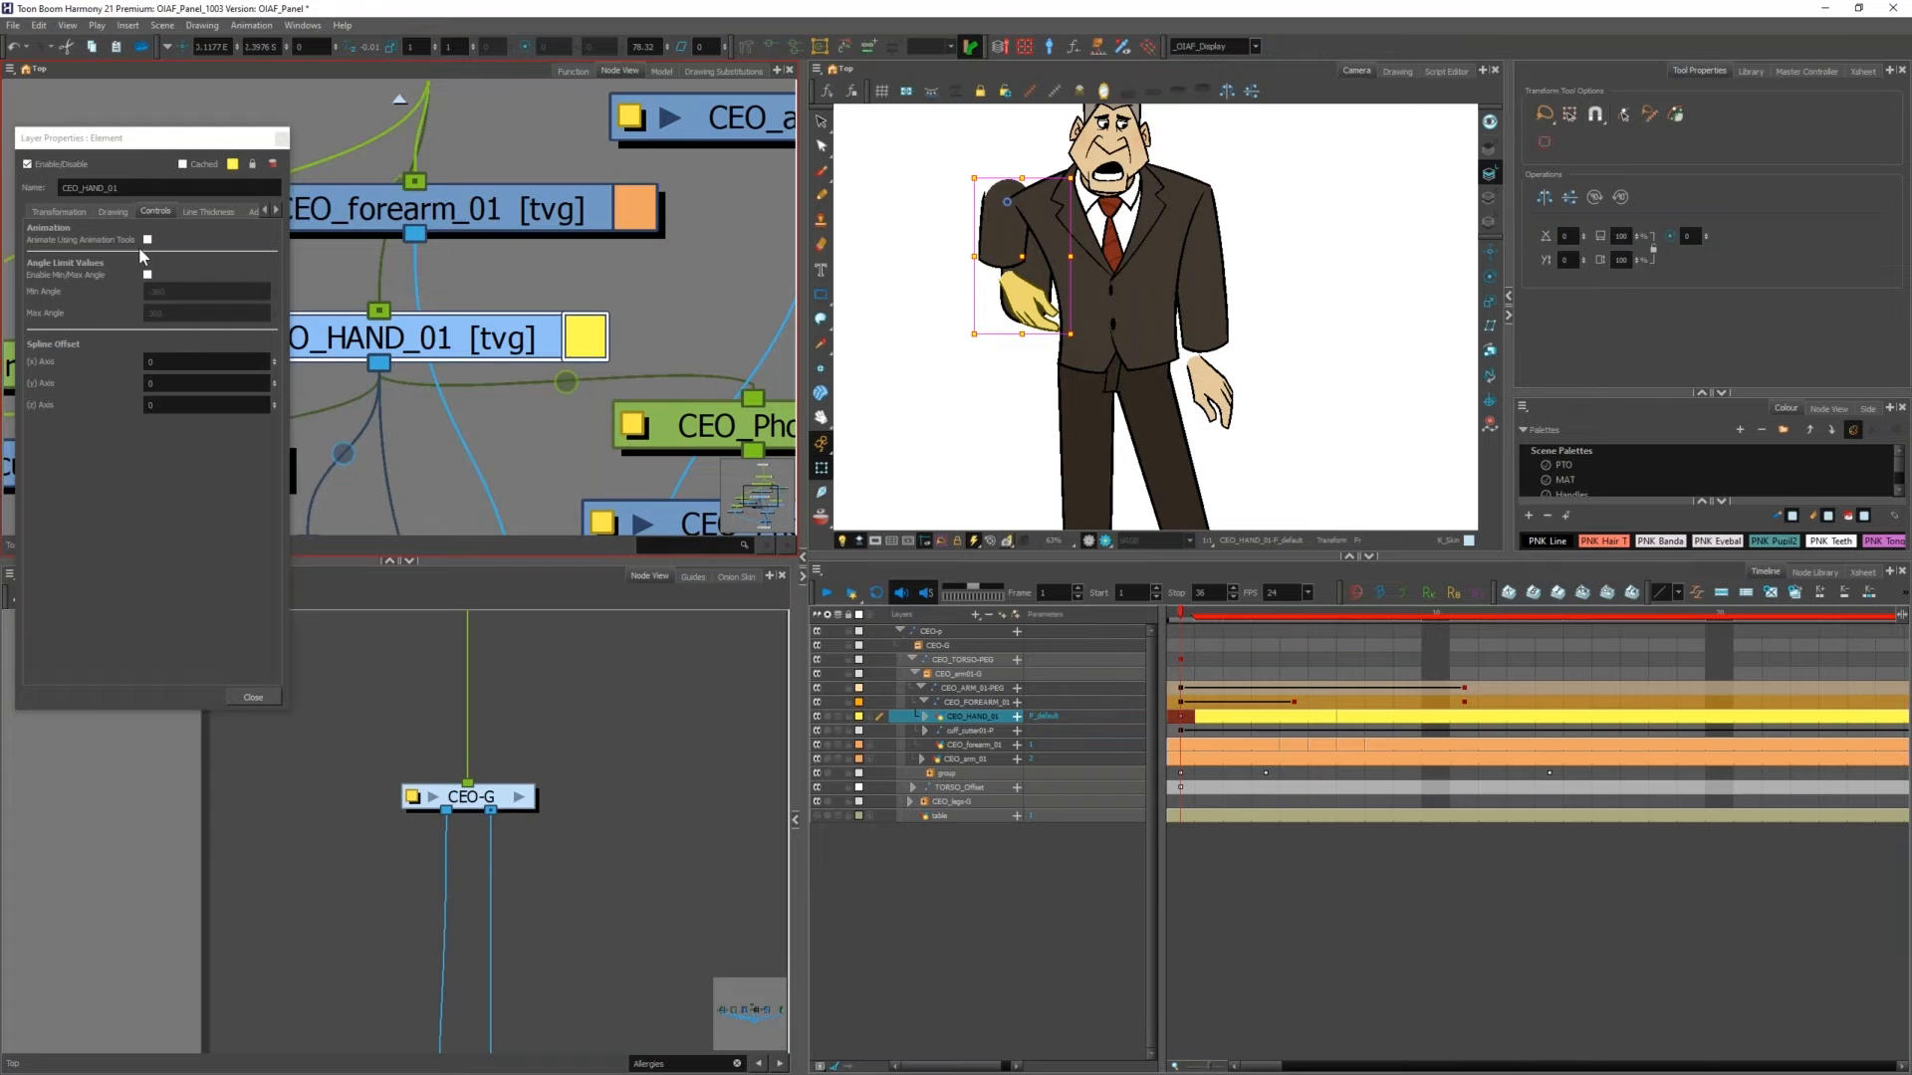
pyautogui.click(282, 138)
# Step: Reselect the CEO-G group with its contents and set all its layers to Separate Mode
pyautogui.scroll(-2, 308, 850)
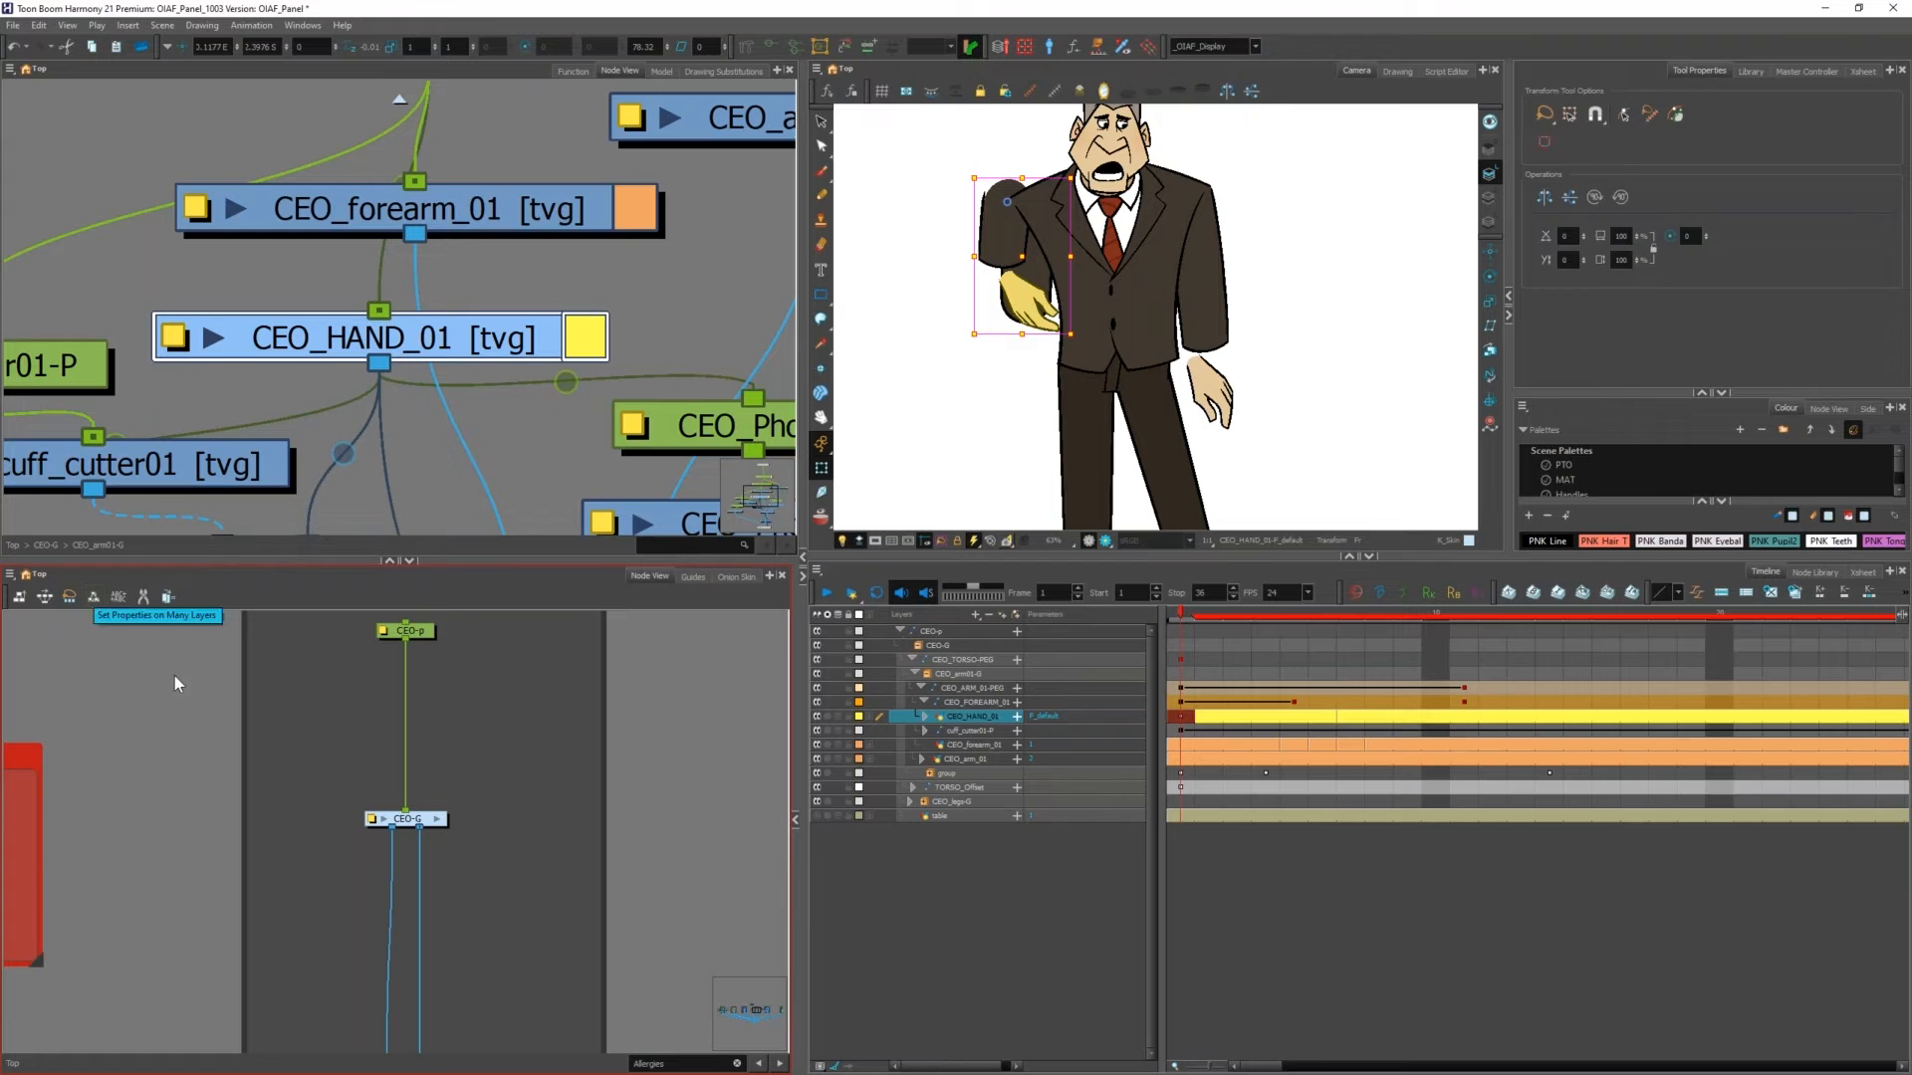
pyautogui.click(531, 738)
pyautogui.moveTo(530, 742); pyautogui.dragTo(237, 912)
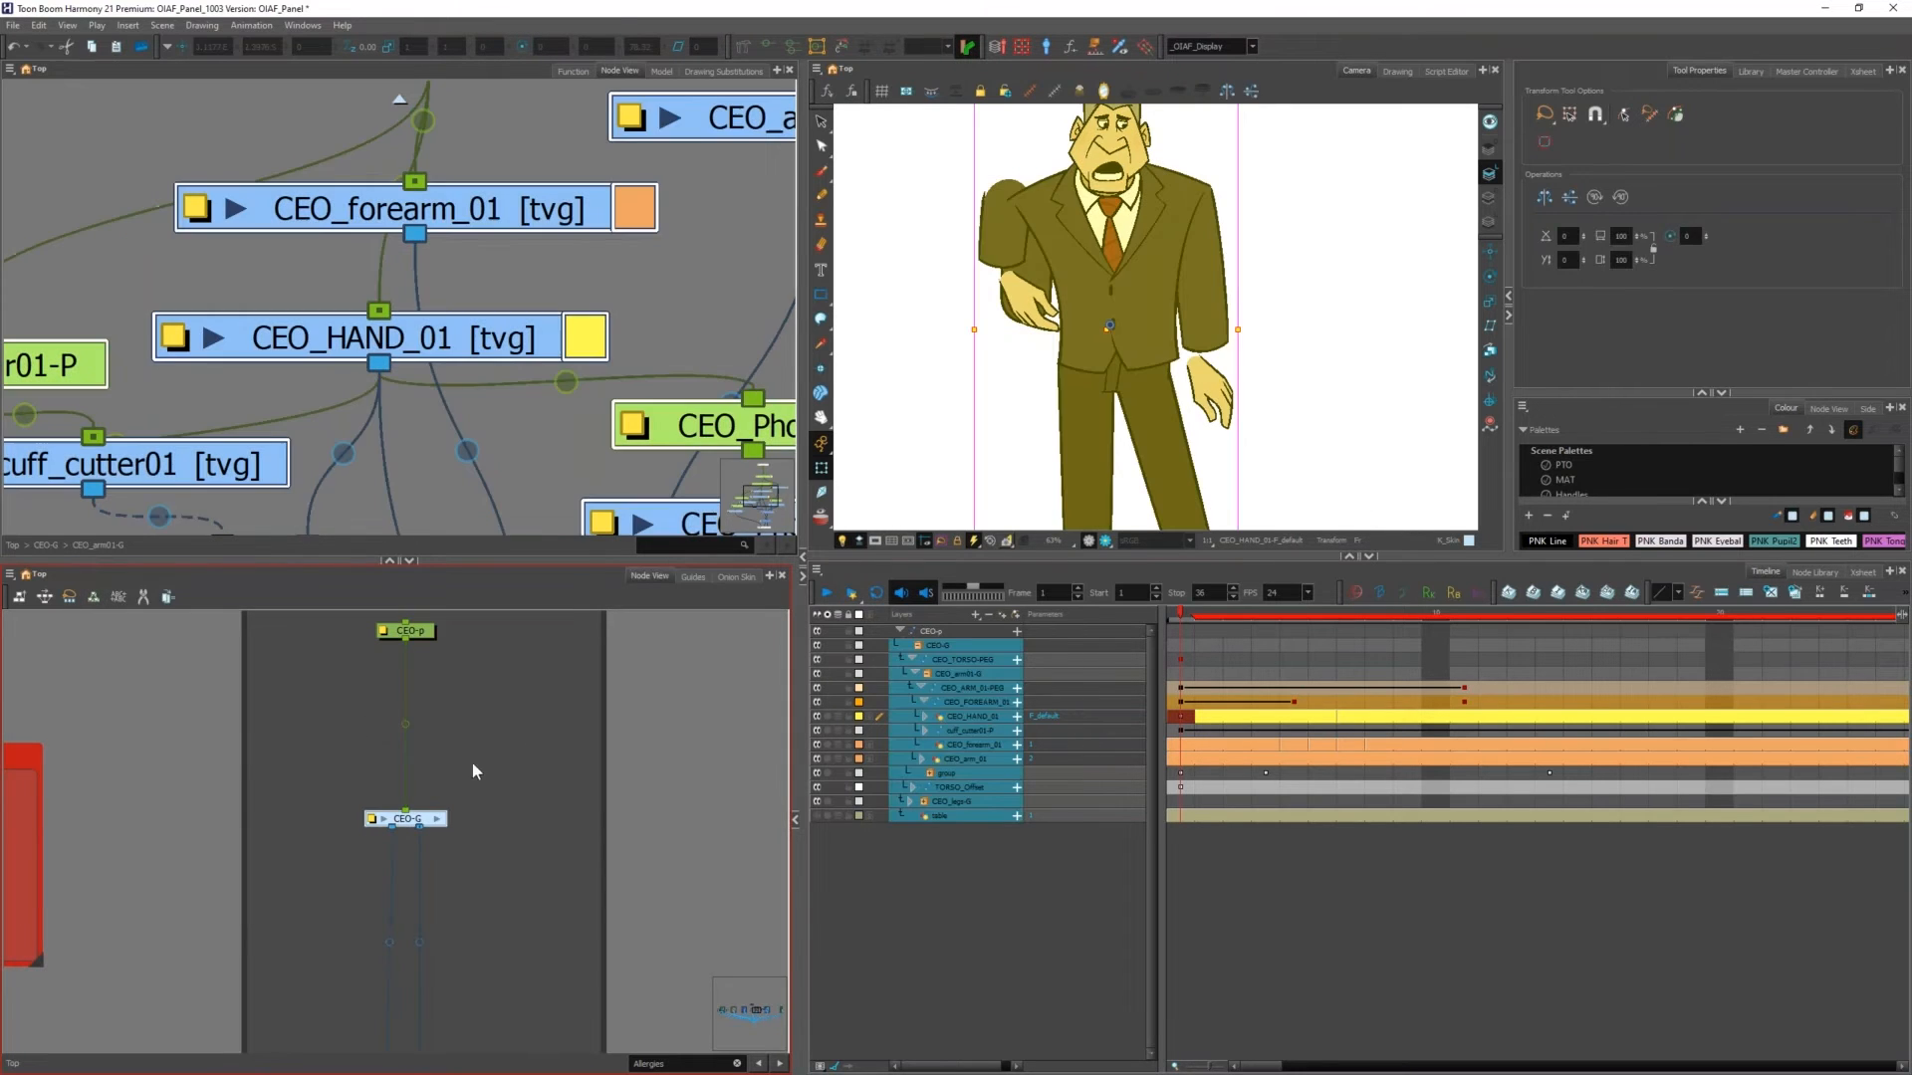
pyautogui.click(96, 594)
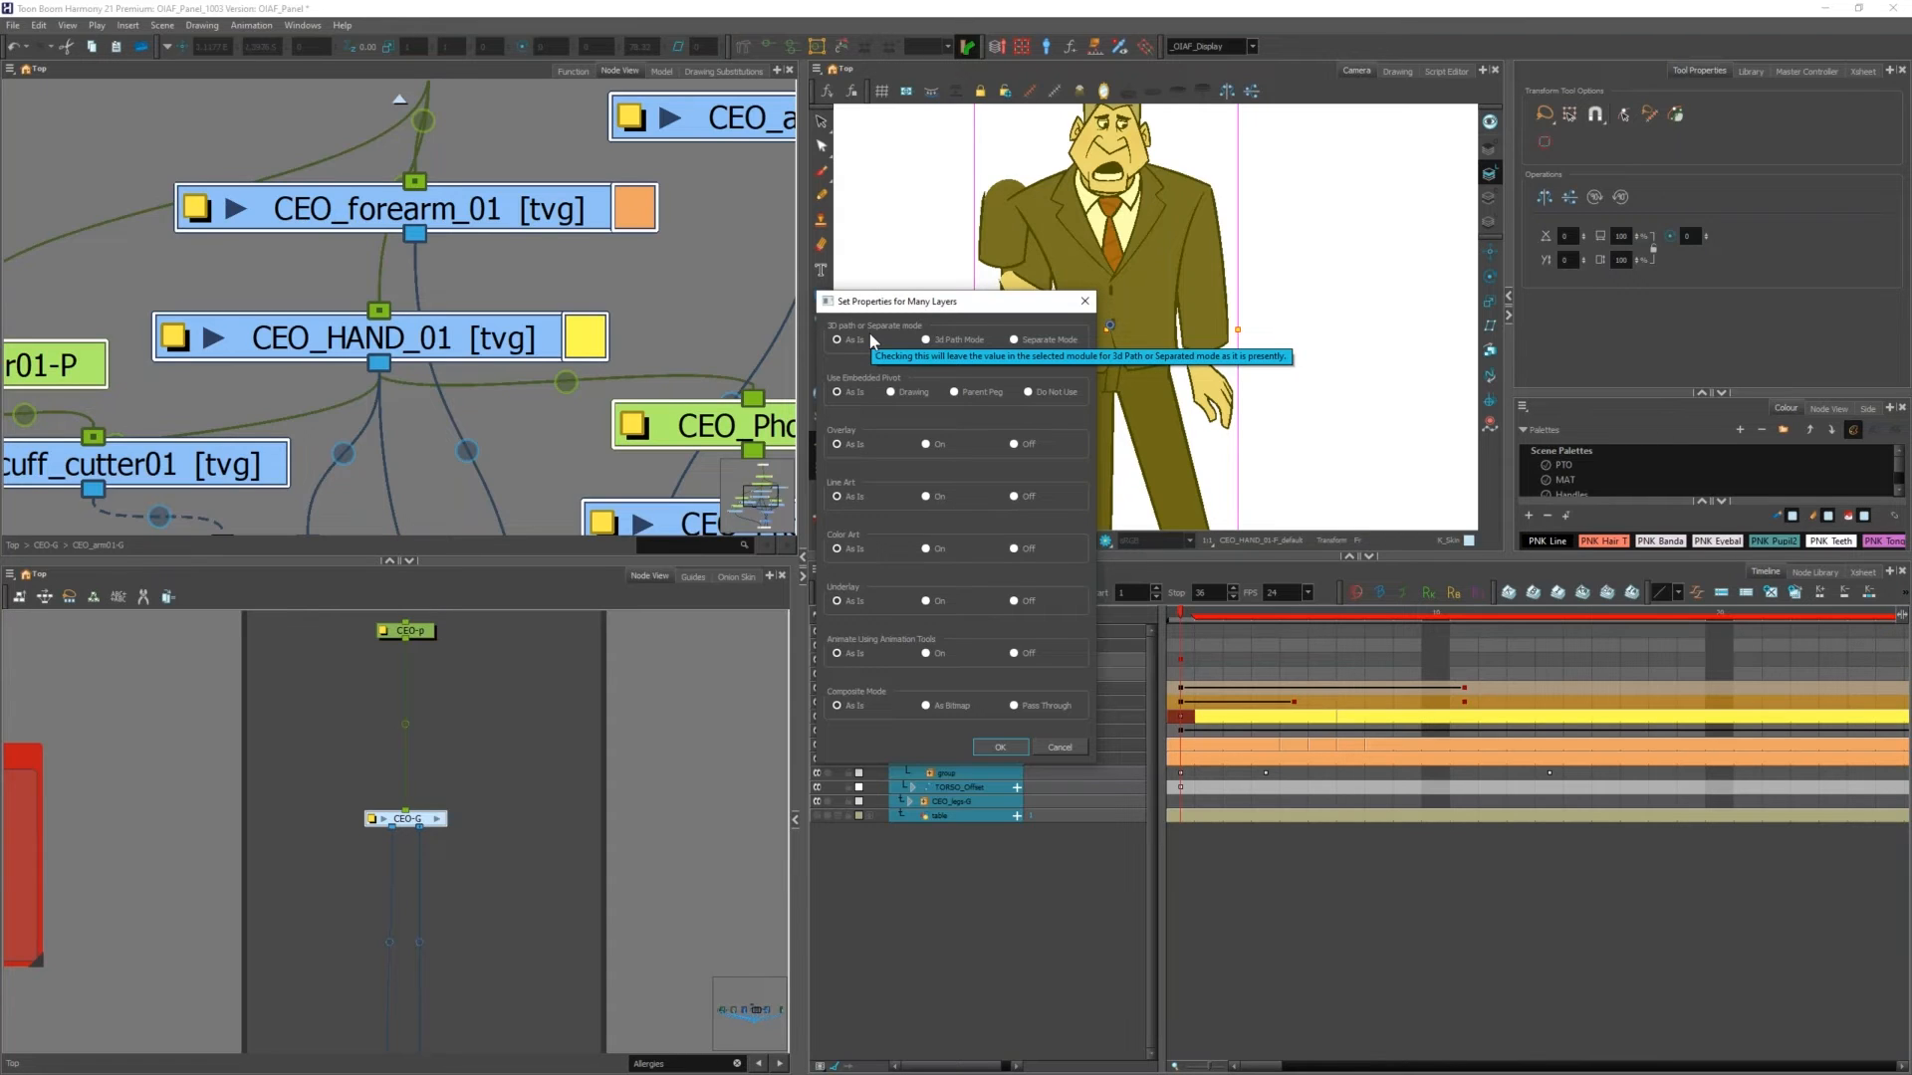
pyautogui.click(1016, 339)
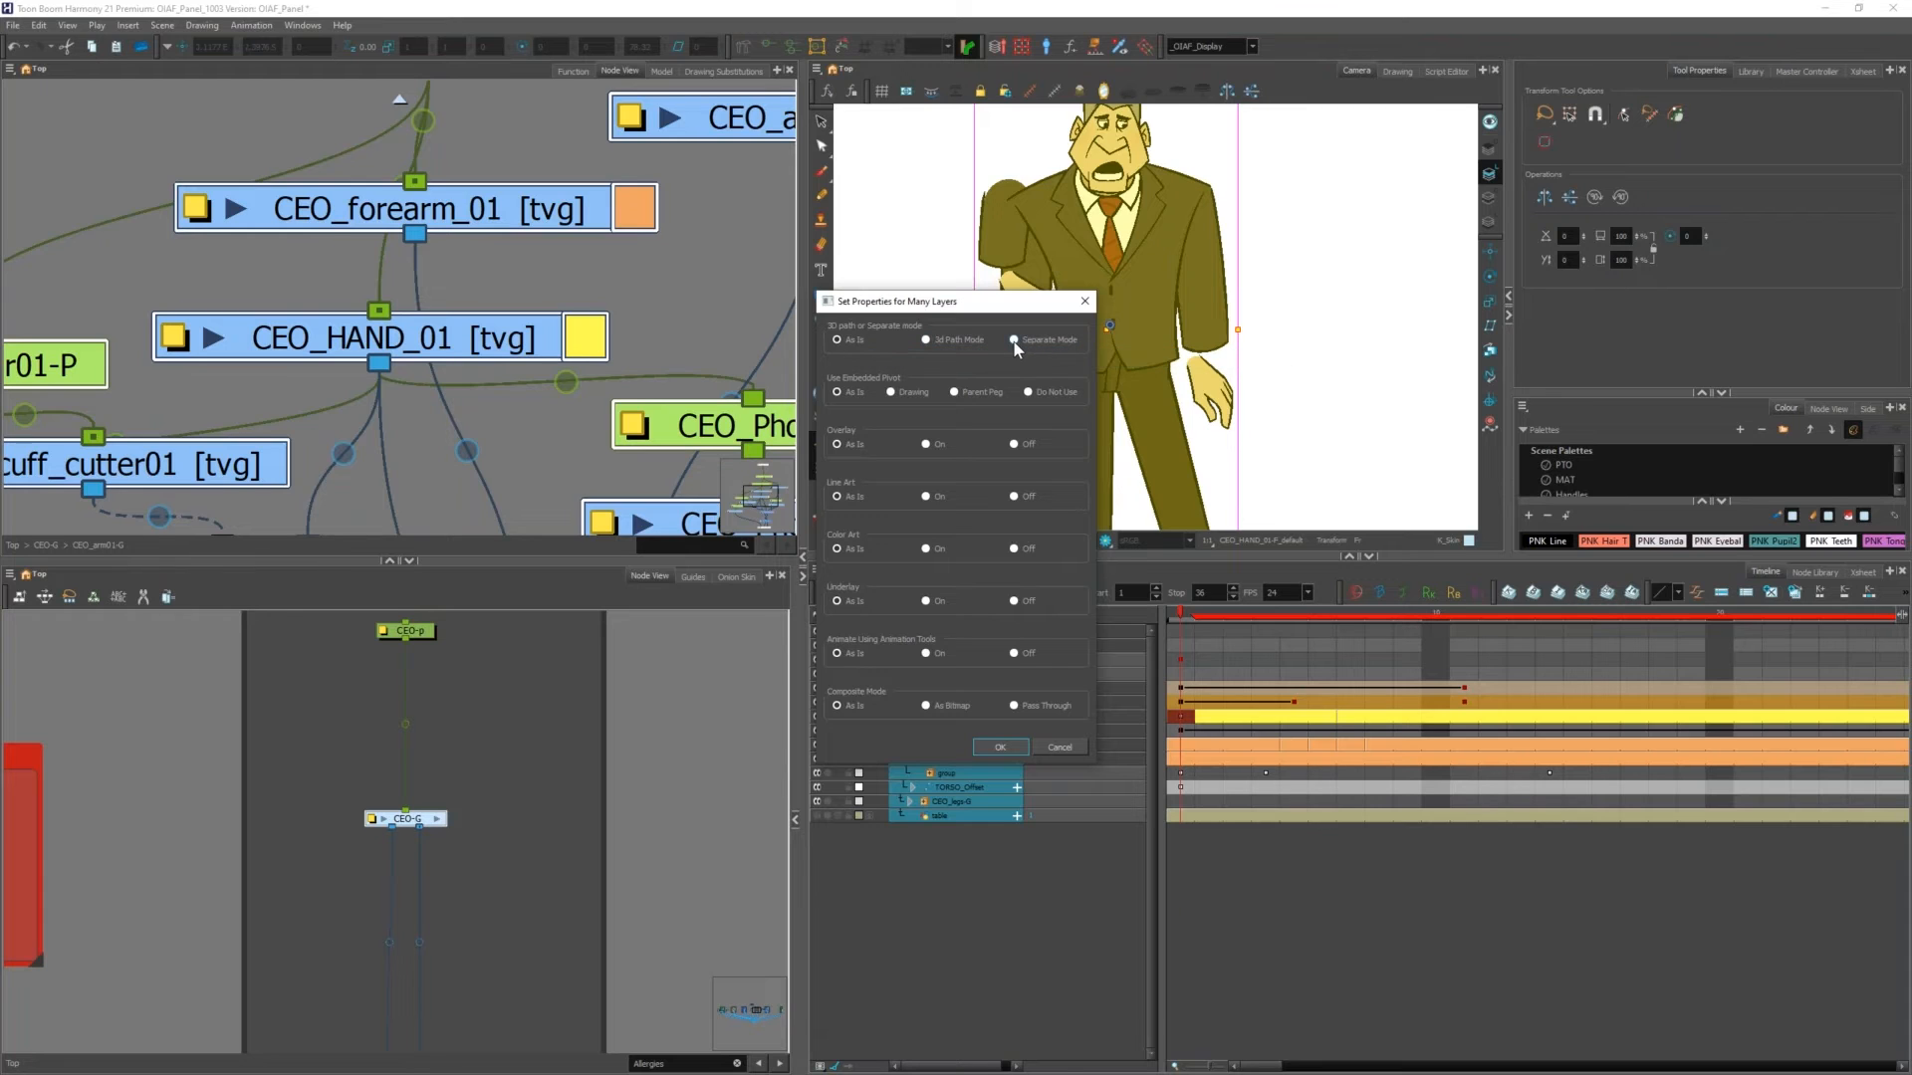
pyautogui.click(997, 747)
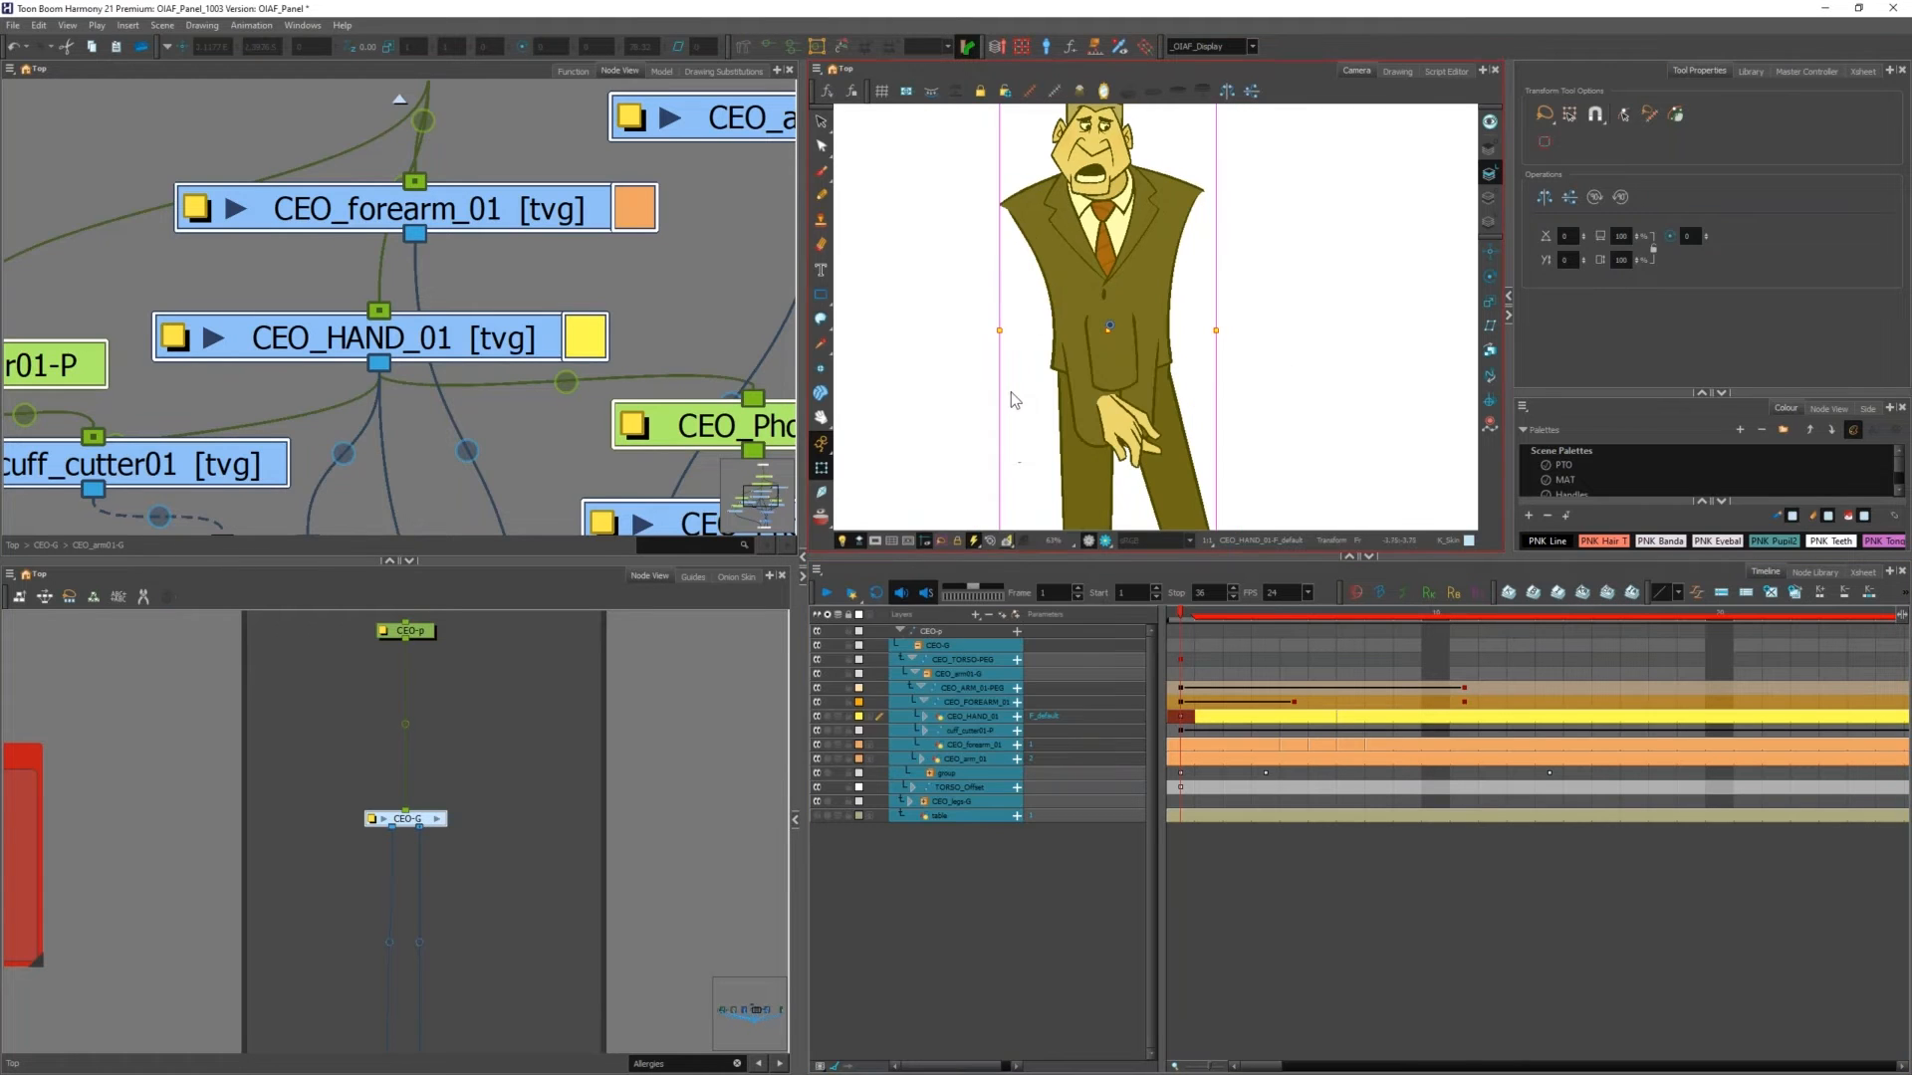
# Step: Check the CEO's pose on frames 1 and 2, and undo the Separate Mode change
pyautogui.scroll(-1, 999, 403)
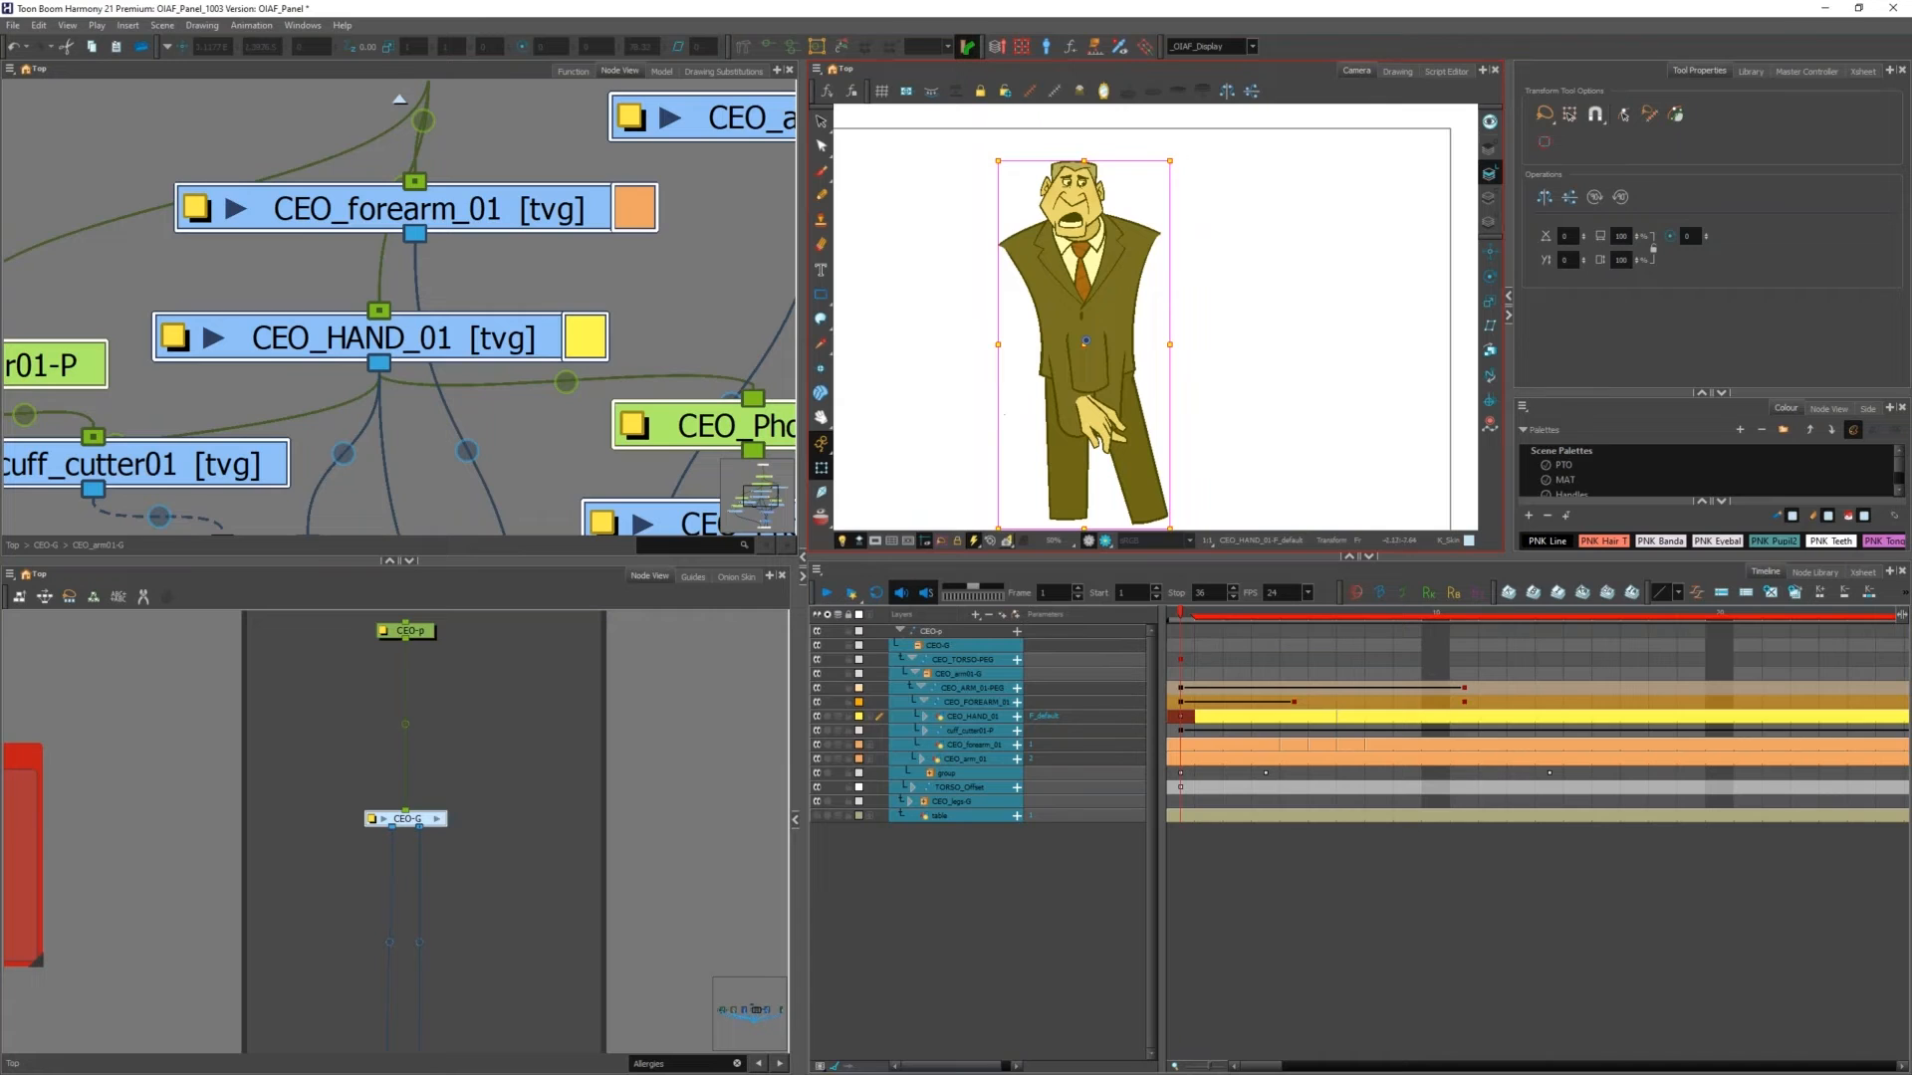
pyautogui.click(1210, 615)
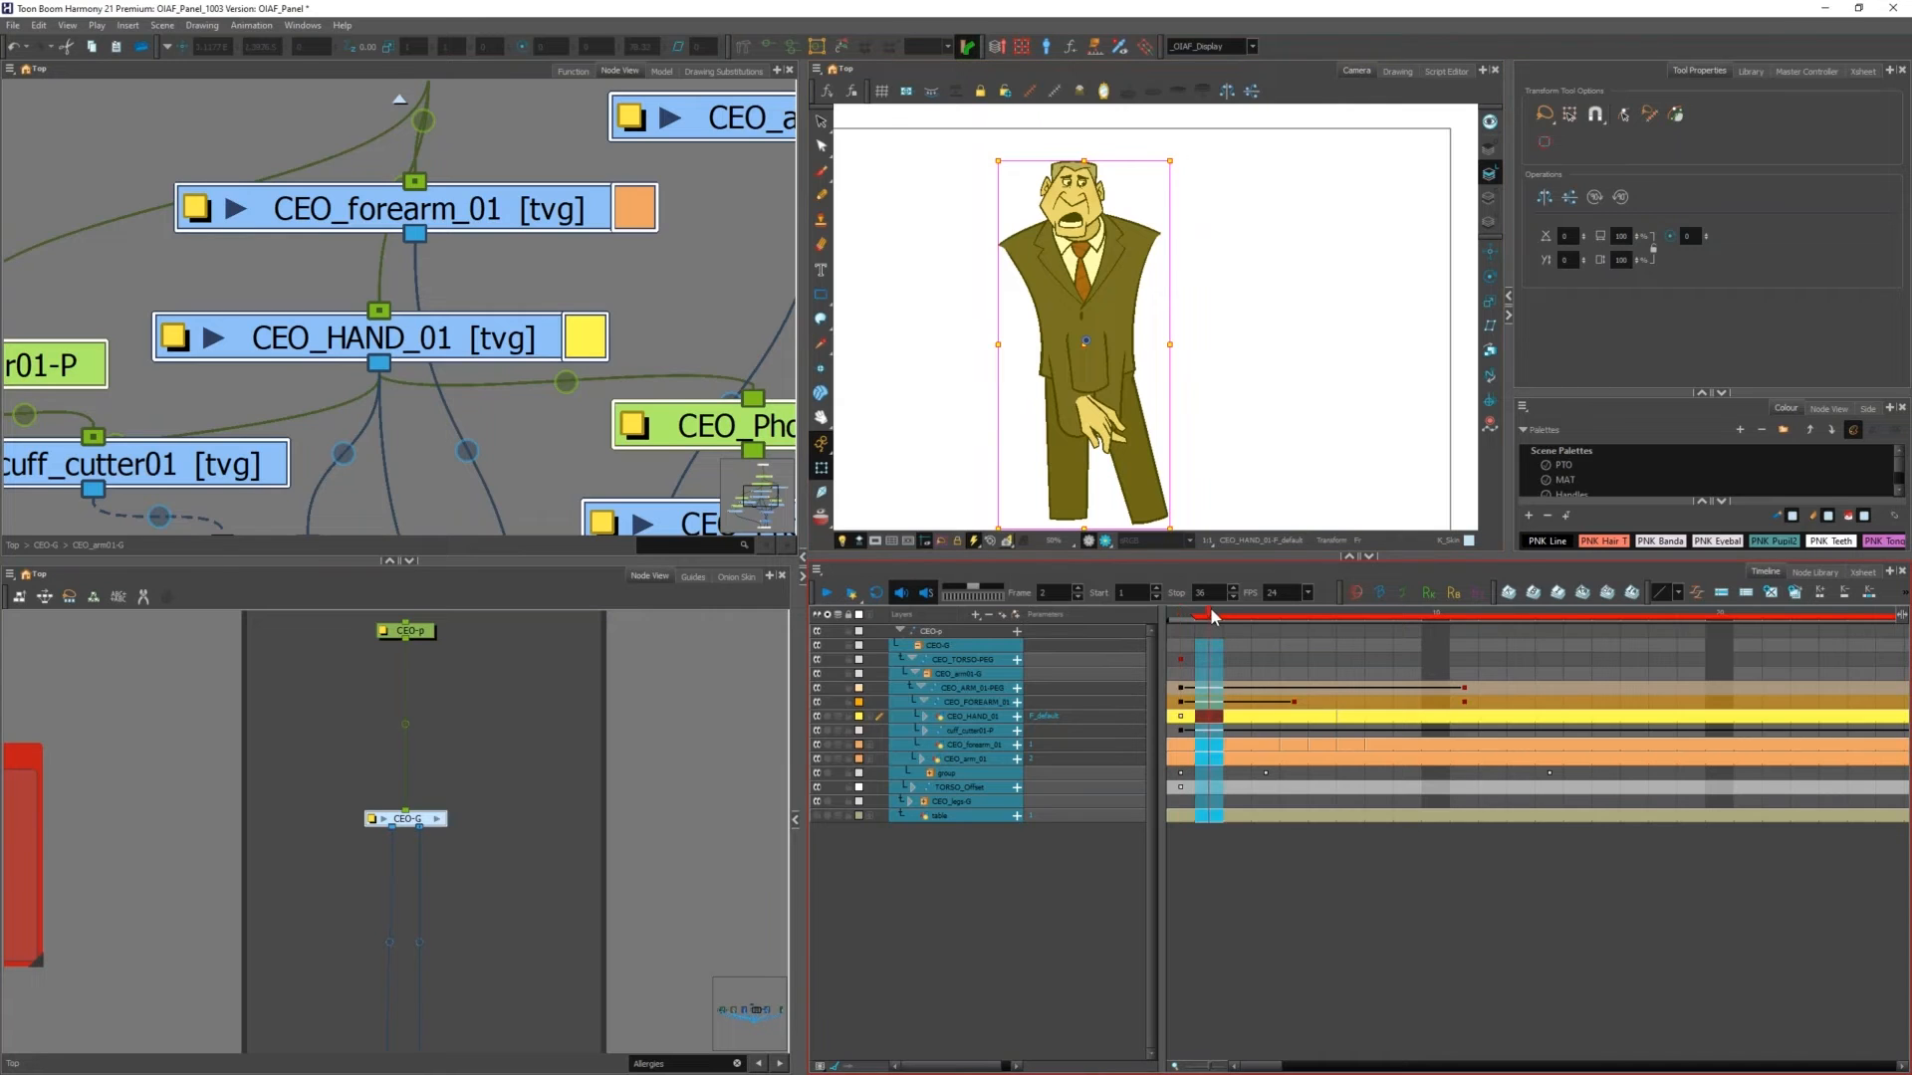
pyautogui.moveTo(1213, 617)
pyautogui.mouseDown()
pyautogui.moveTo(1465, 619)
pyautogui.moveTo(1175, 617)
pyautogui.mouseUp()
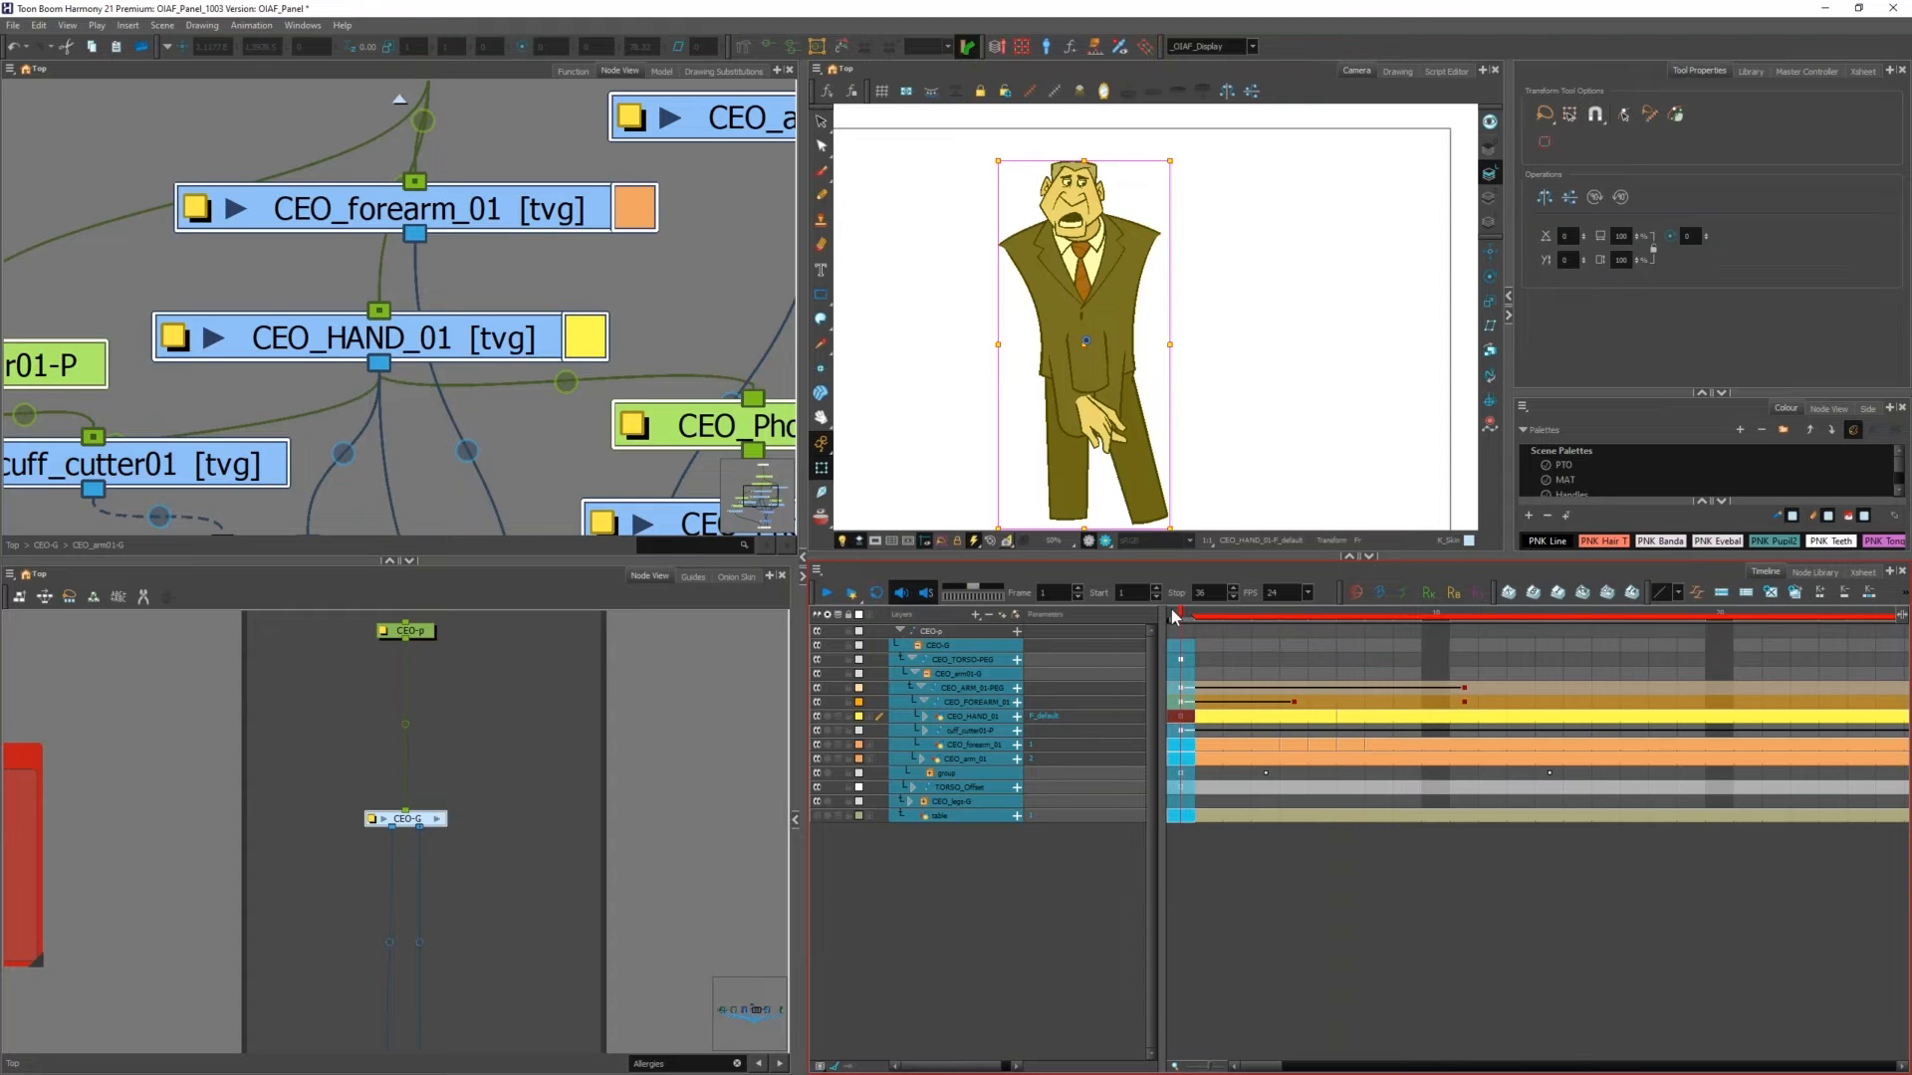
pyautogui.hotkey('ctrl', 'z')
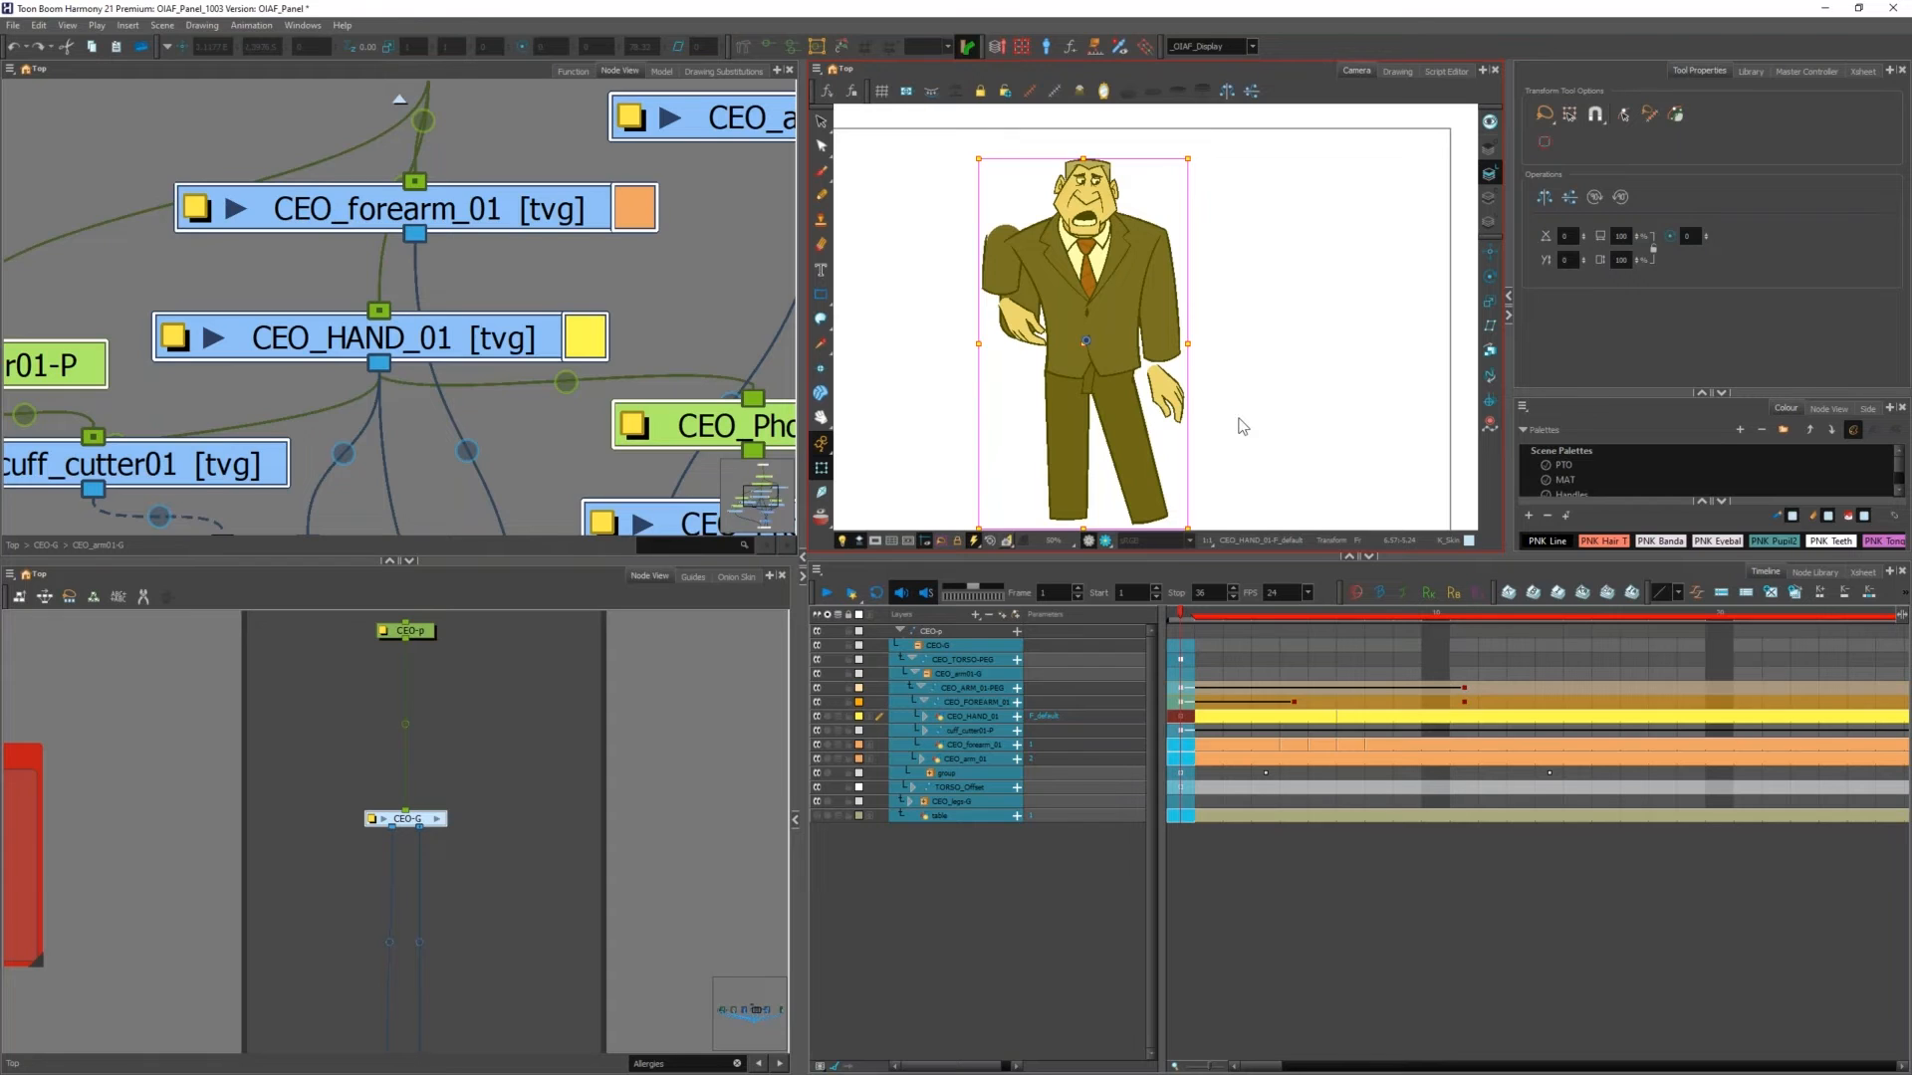
# Step: Examine the lists of toolbars that can be shown around the Camera view and close them without changes
pyautogui.click(411, 318)
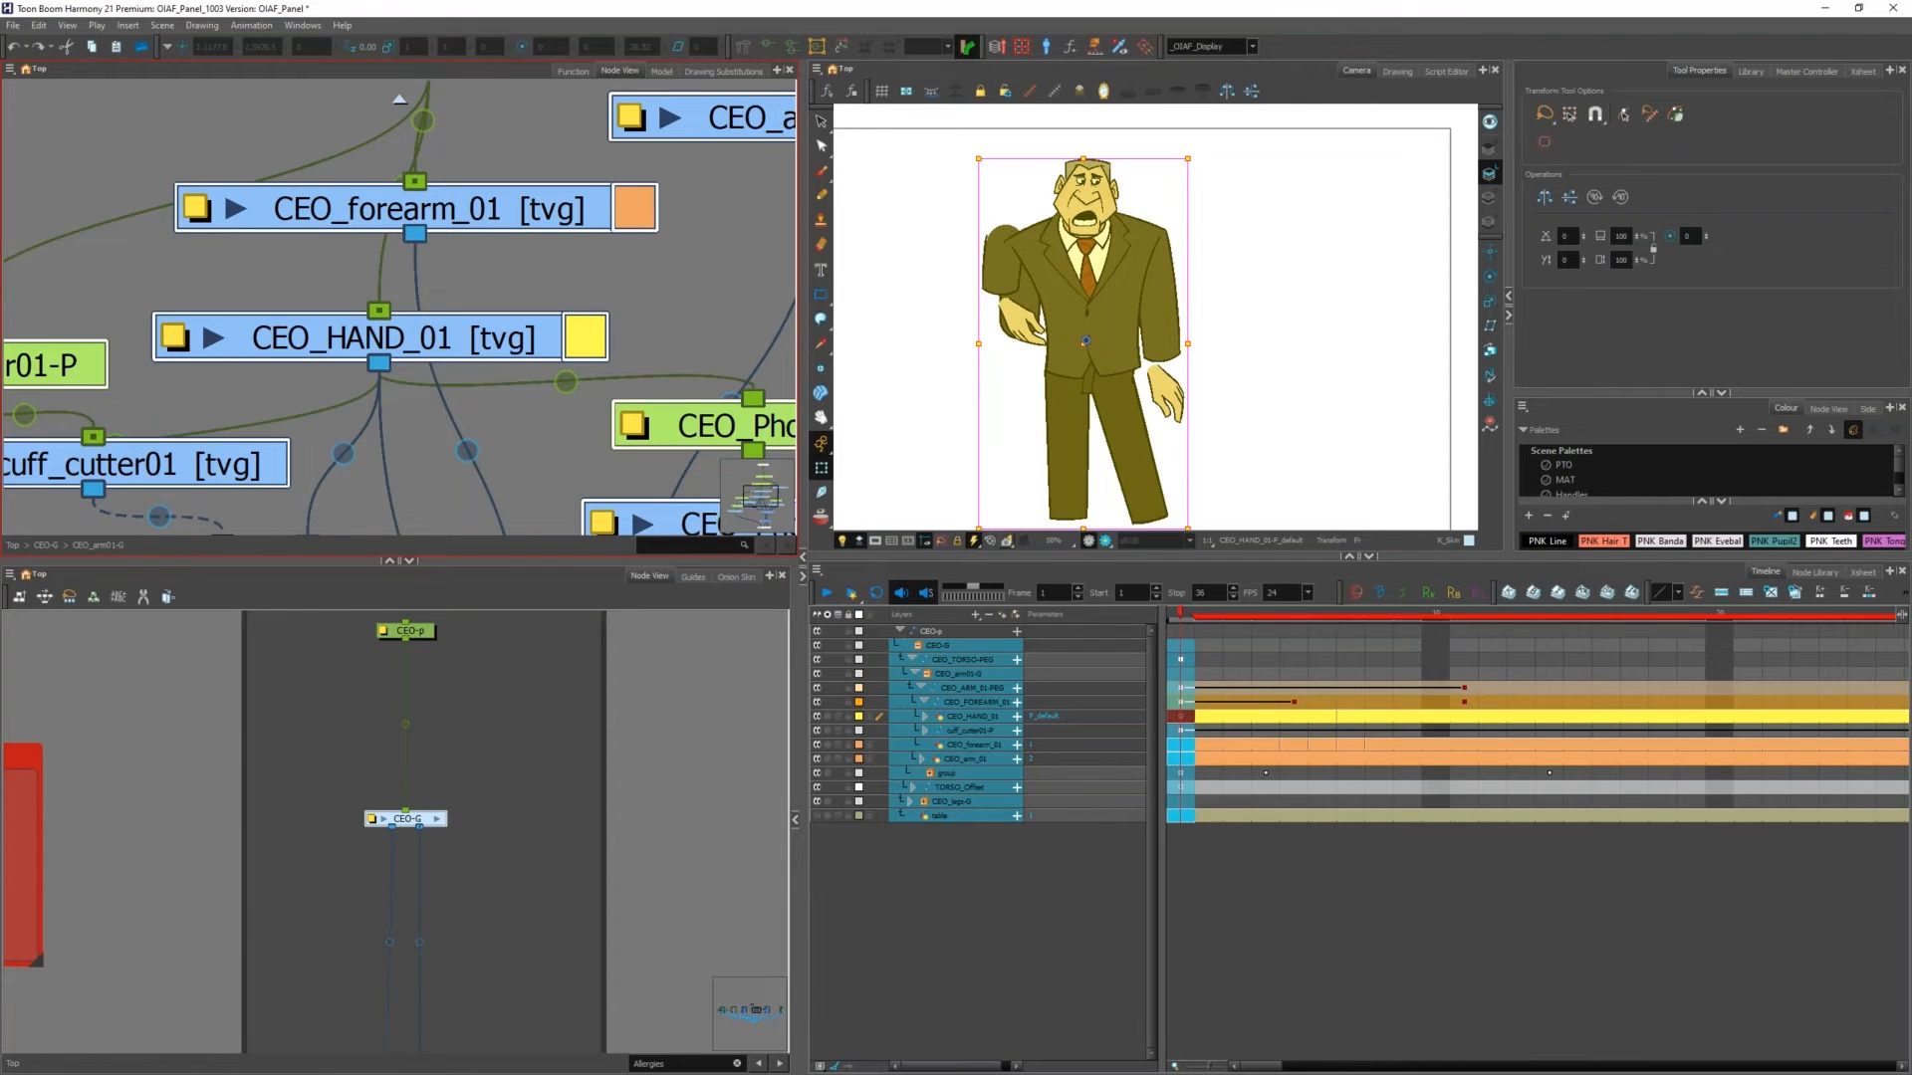
pyautogui.click(931, 92)
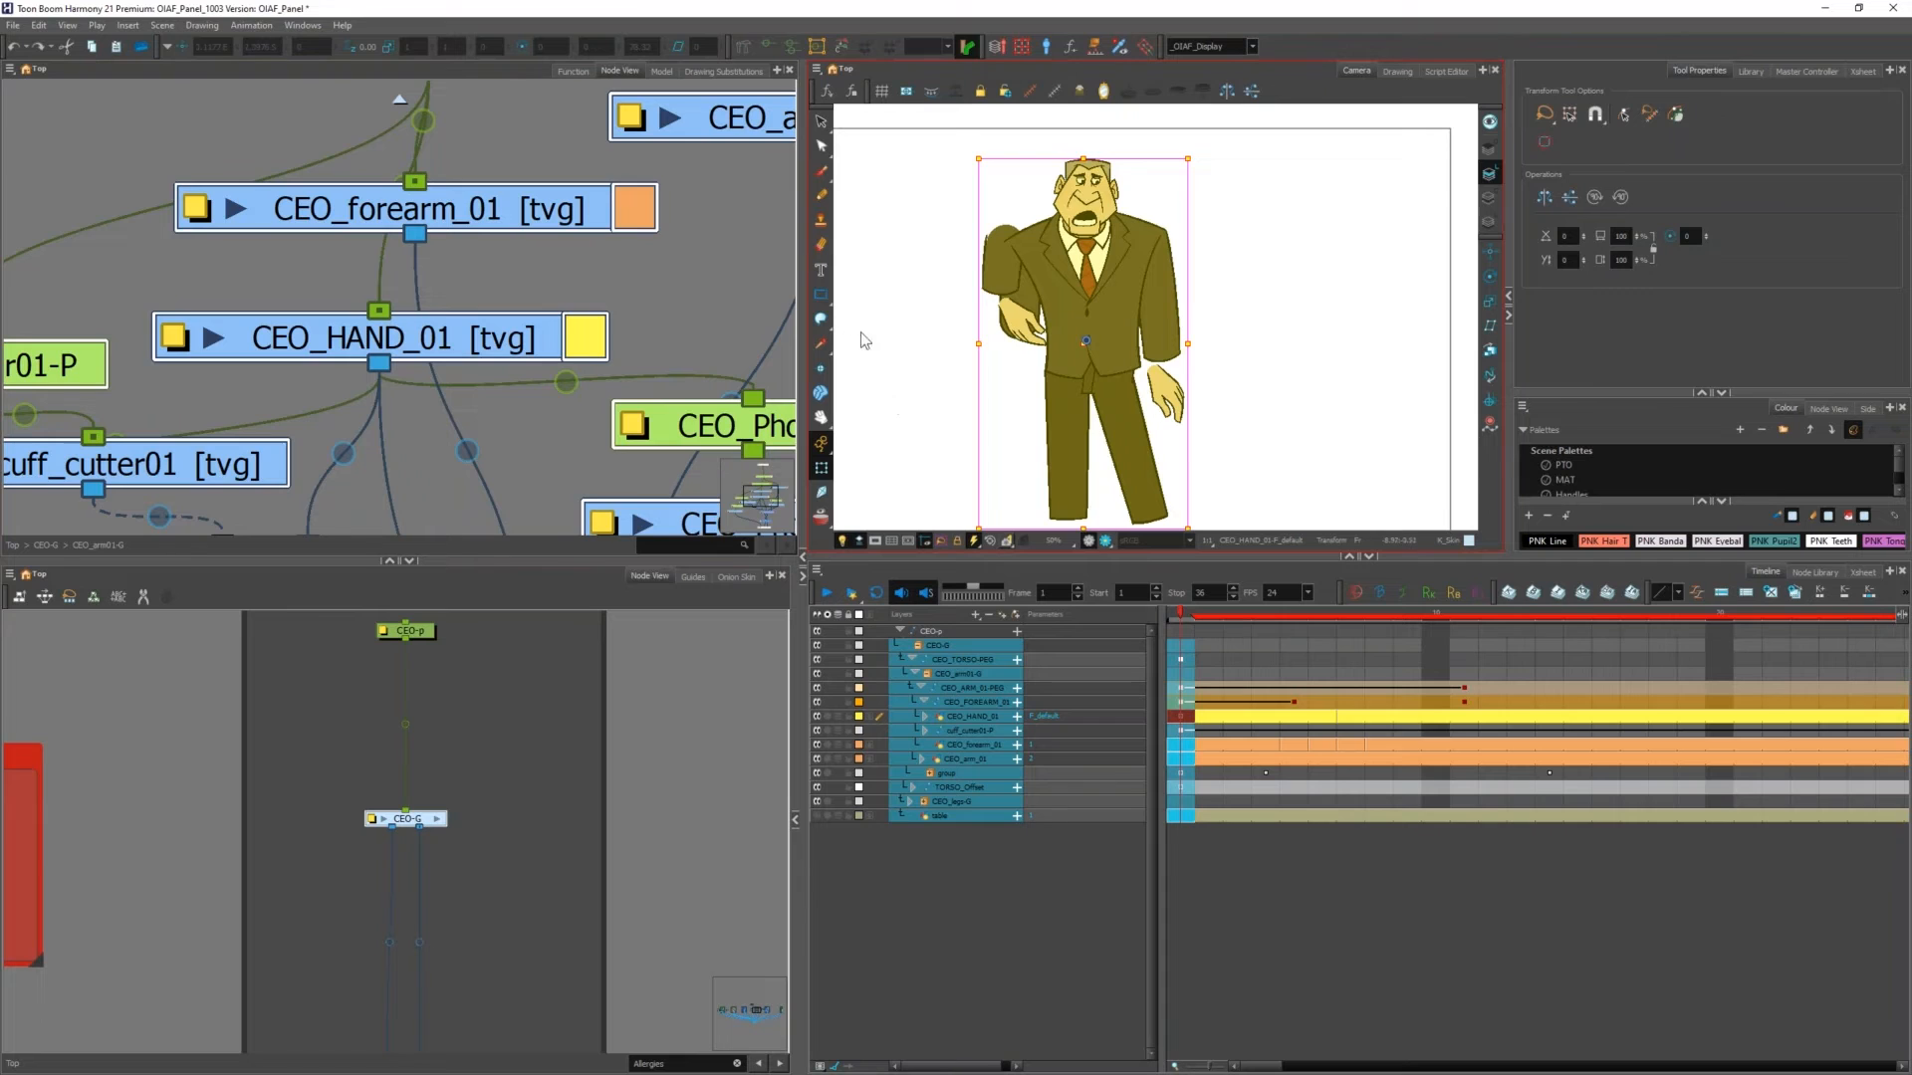
pyautogui.rightClick(827, 257)
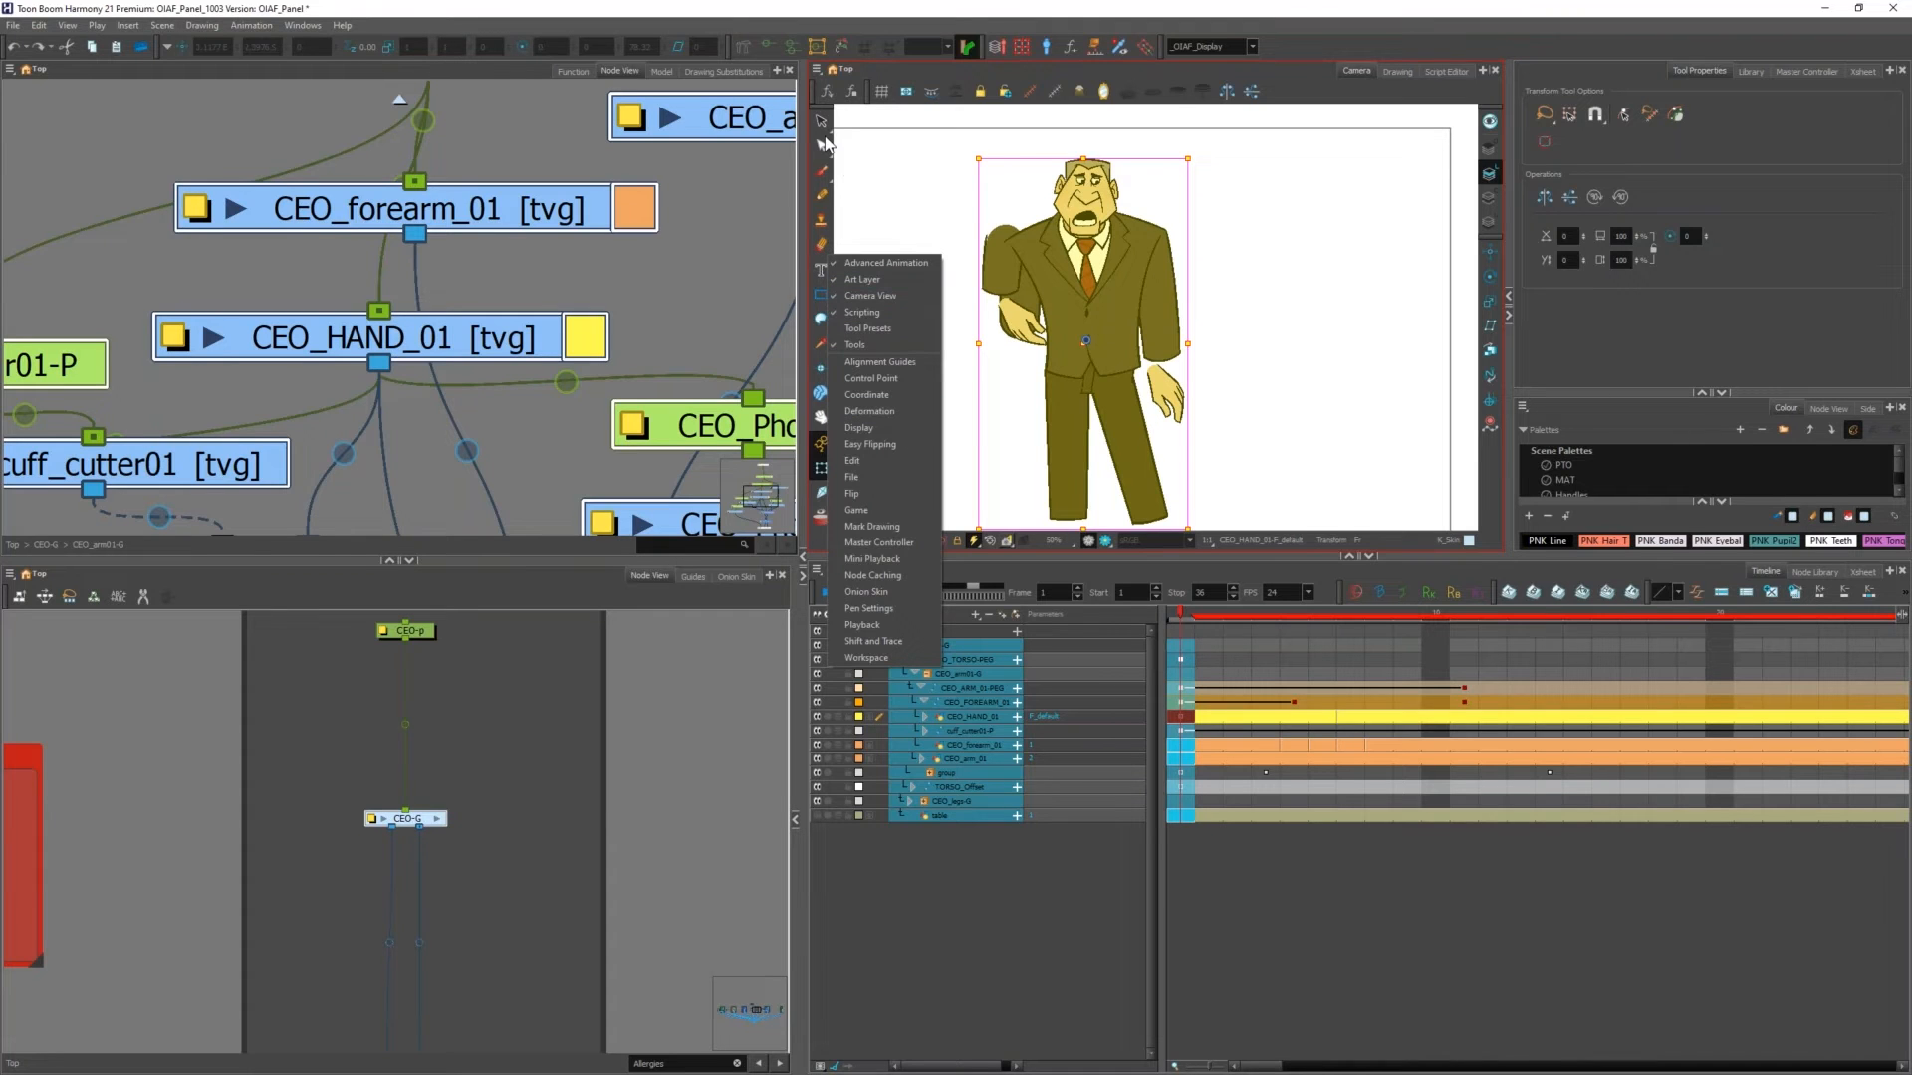
pyautogui.rightClick(978, 100)
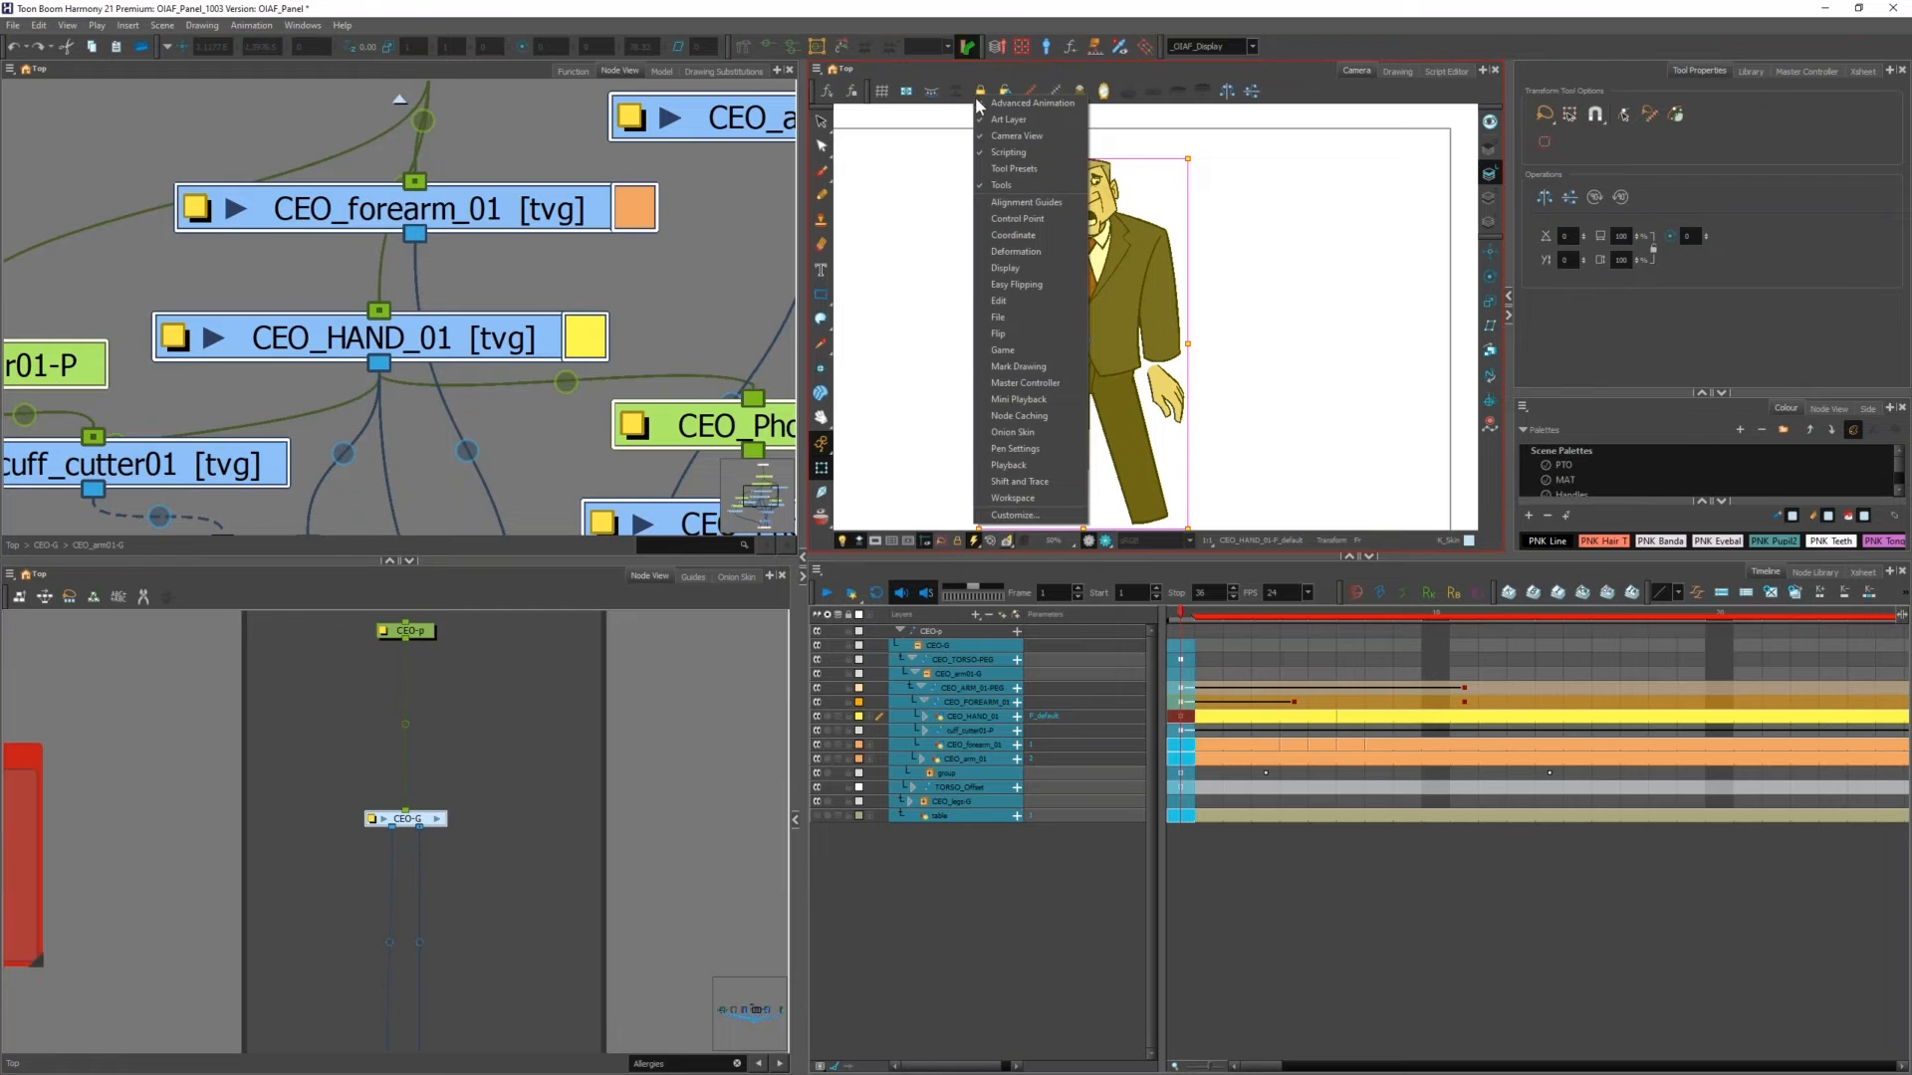
pyautogui.rightClick(1485, 247)
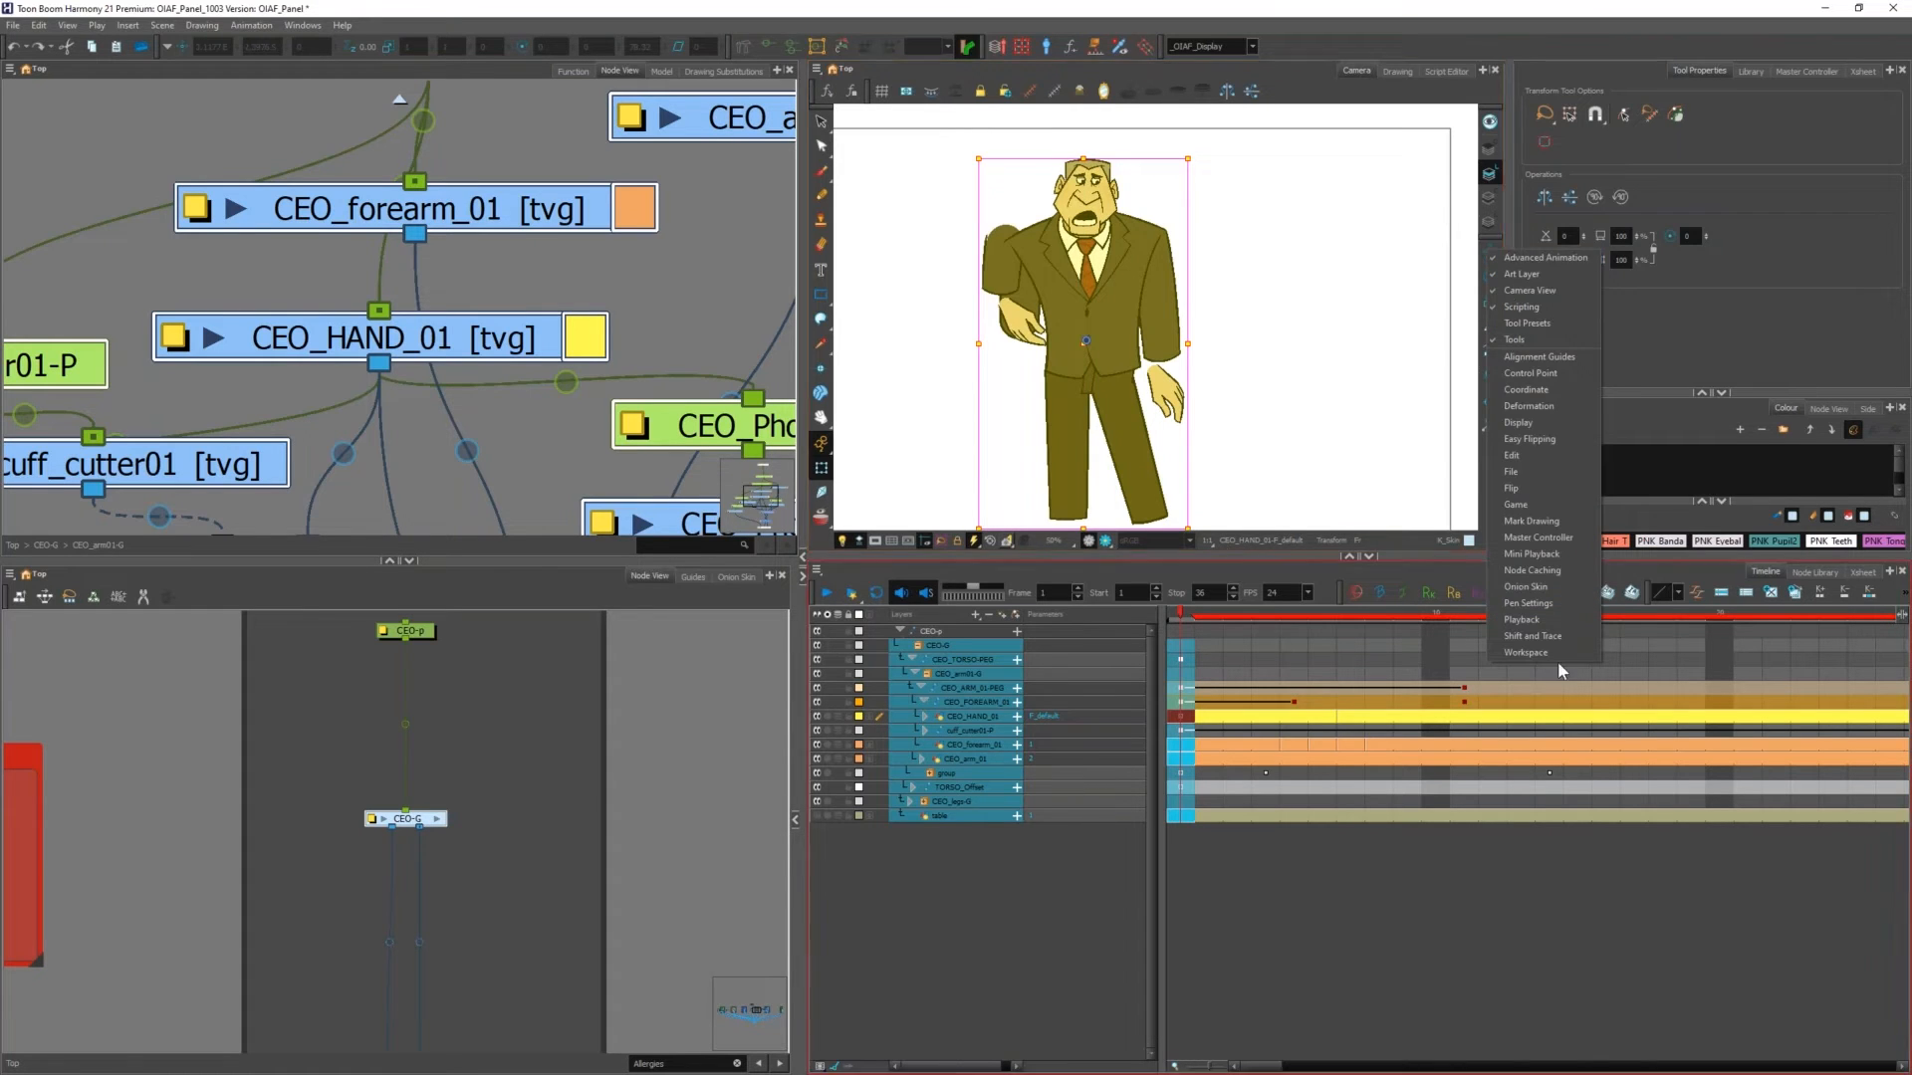
pyautogui.rightClick(1492, 176)
pyautogui.rightClick(1034, 54)
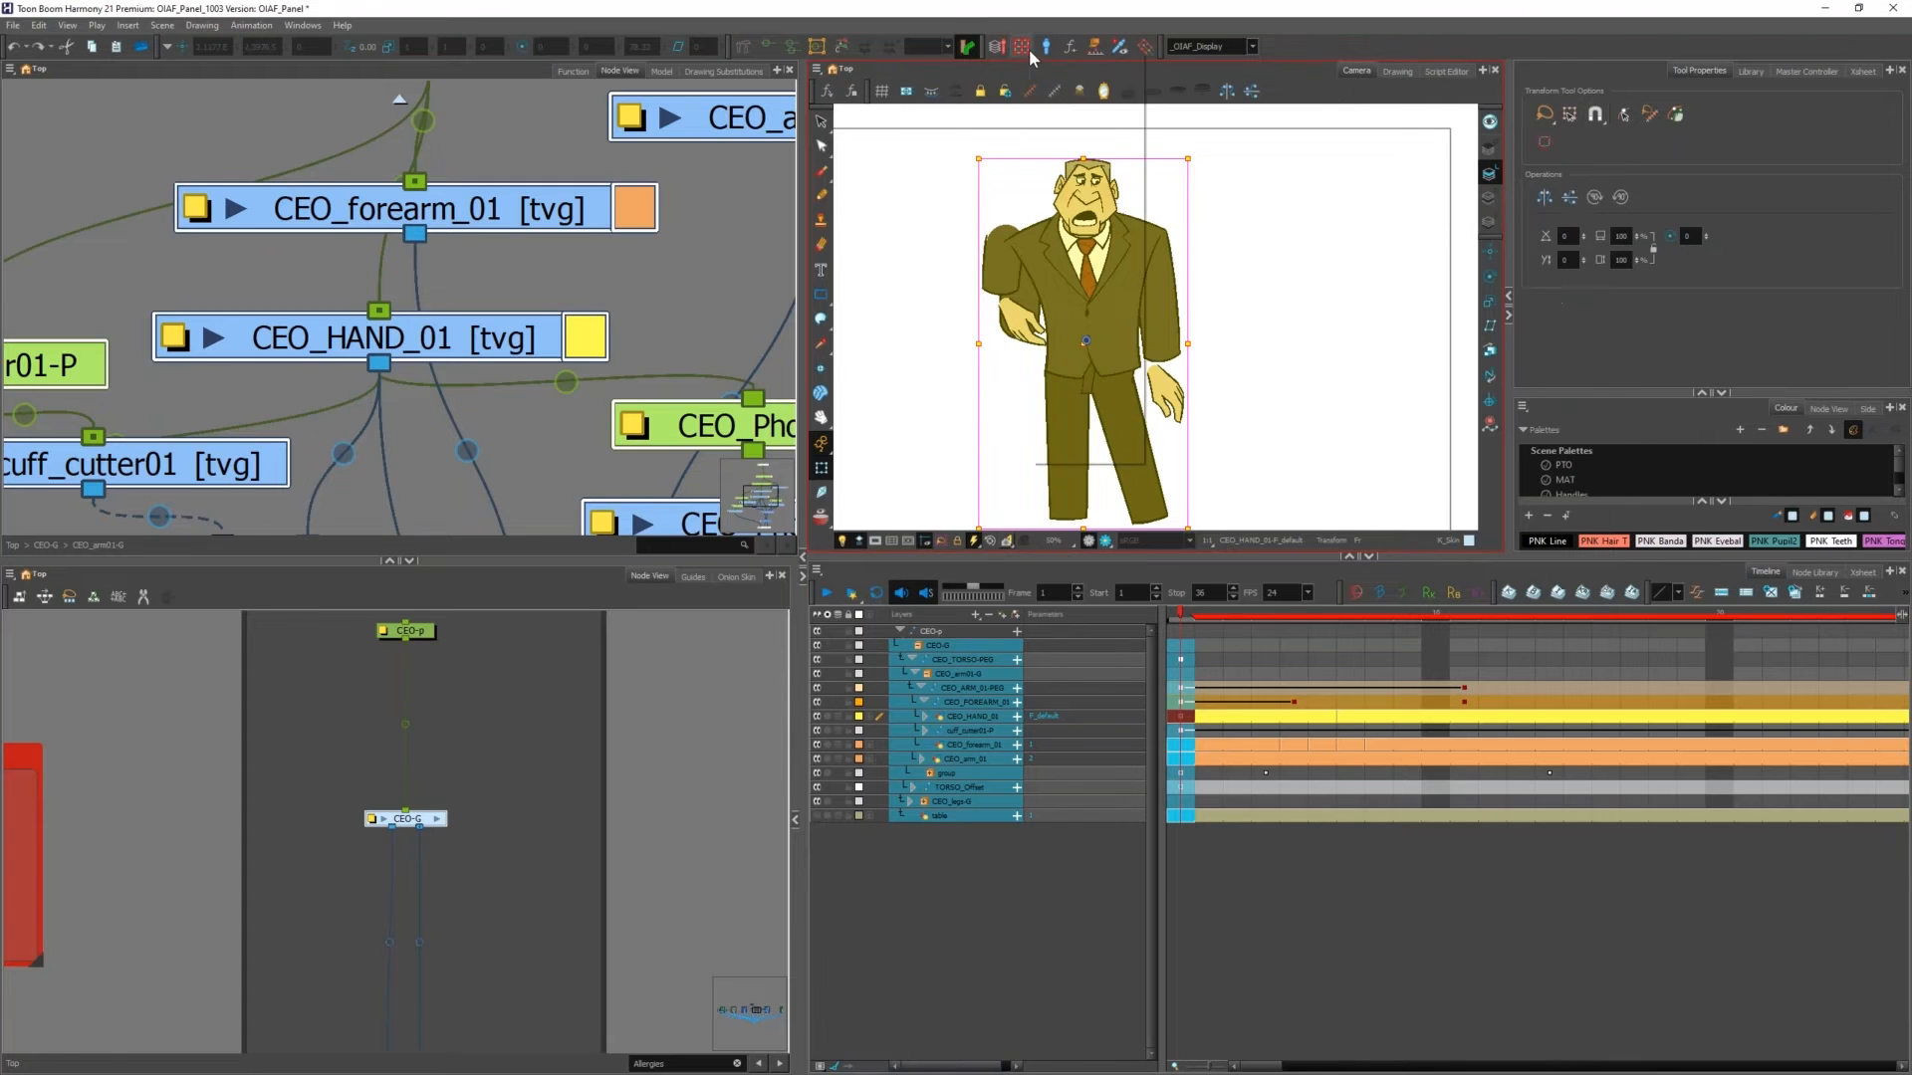
pyautogui.click(826, 179)
pyautogui.rightClick(826, 177)
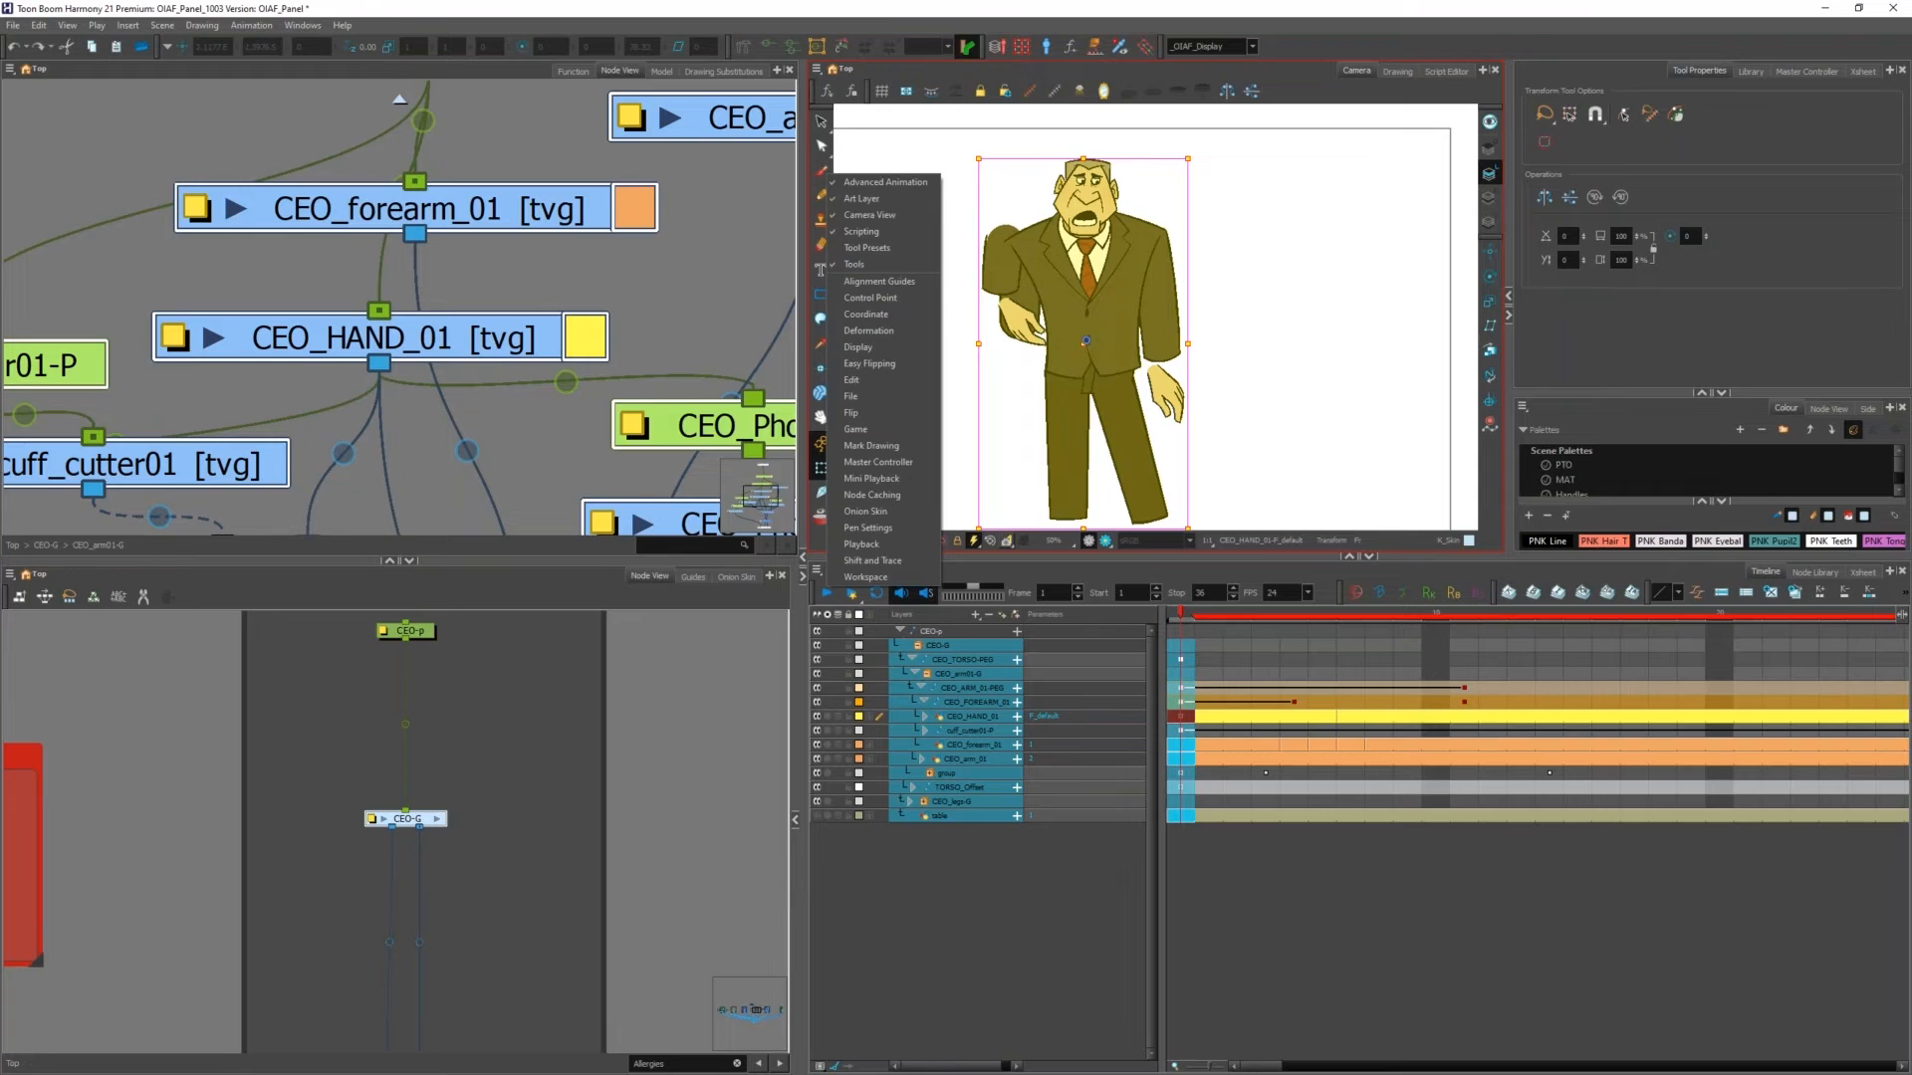
pyautogui.press('Escape')
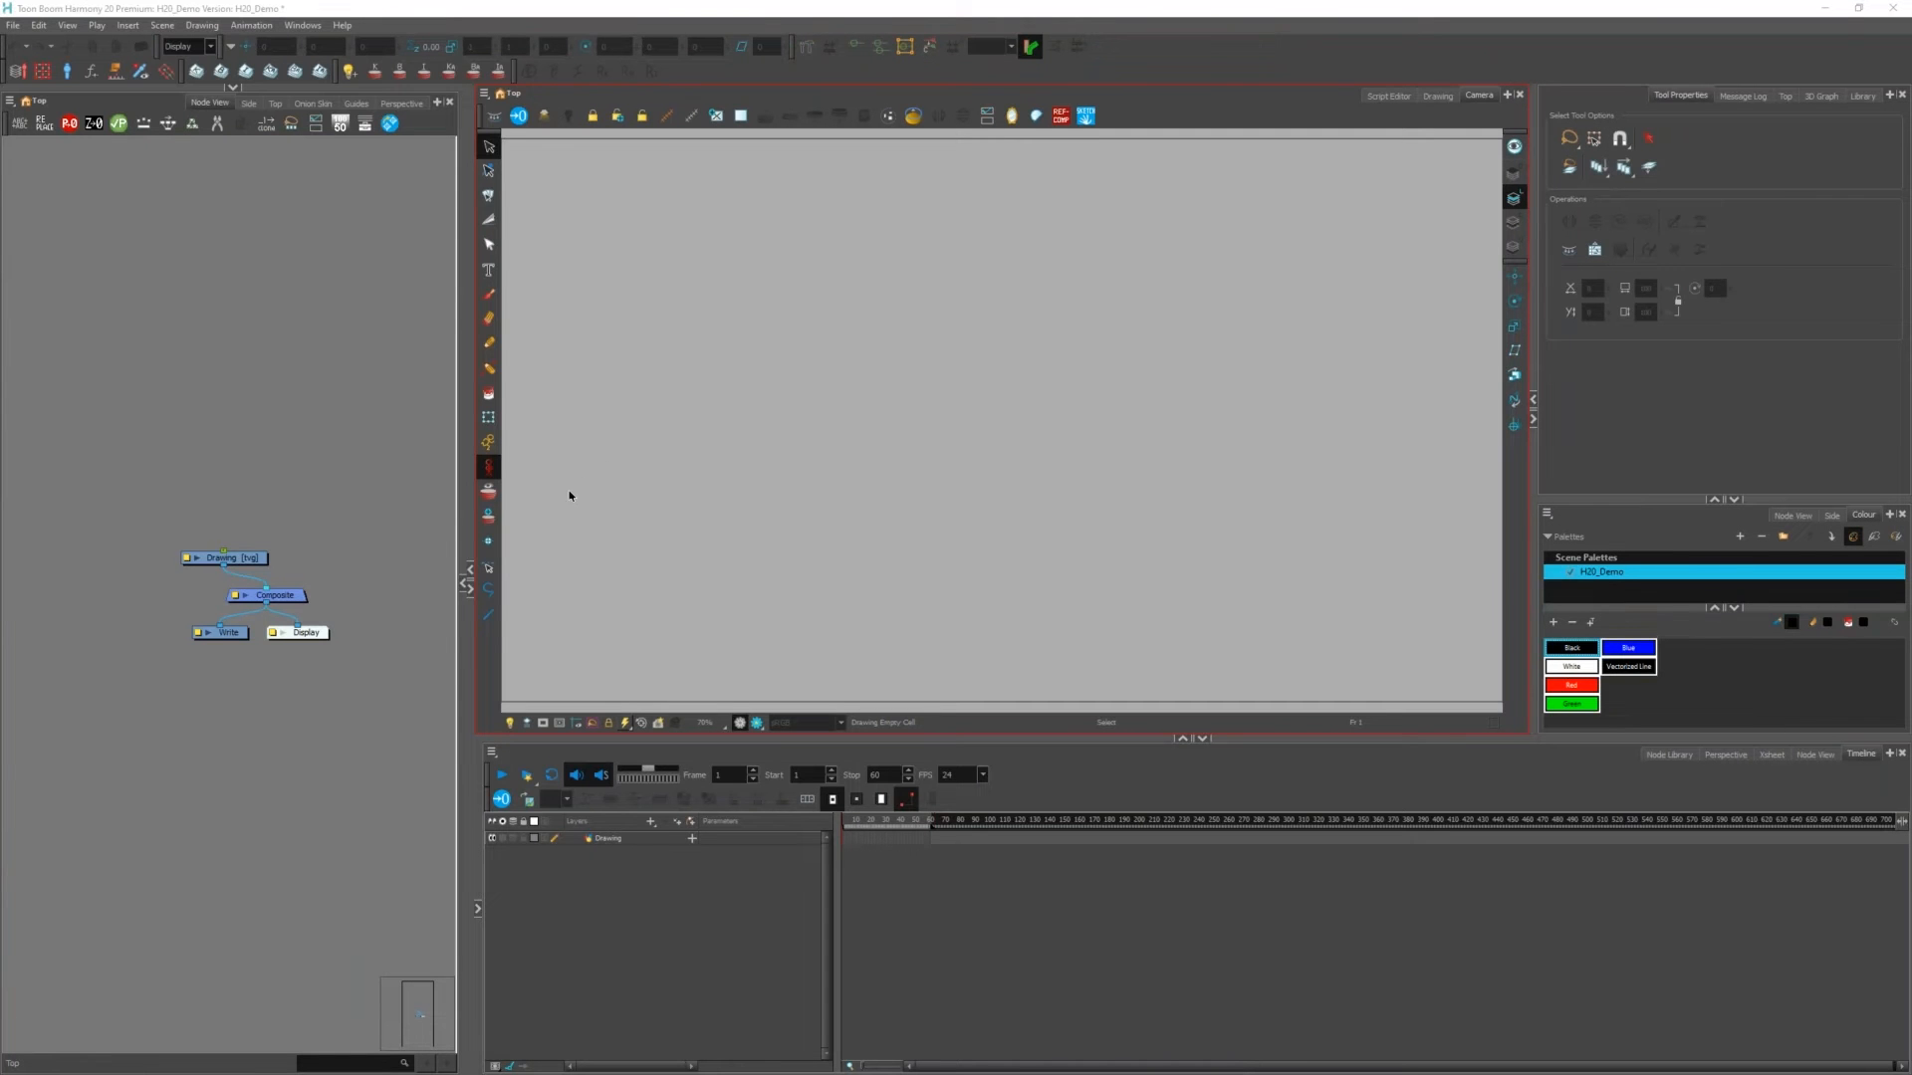
# Step: Review the Flat Tool Toolbar option in the general preferences and close the preferences without changes
pyautogui.click(570, 495)
pyautogui.click(432, 421)
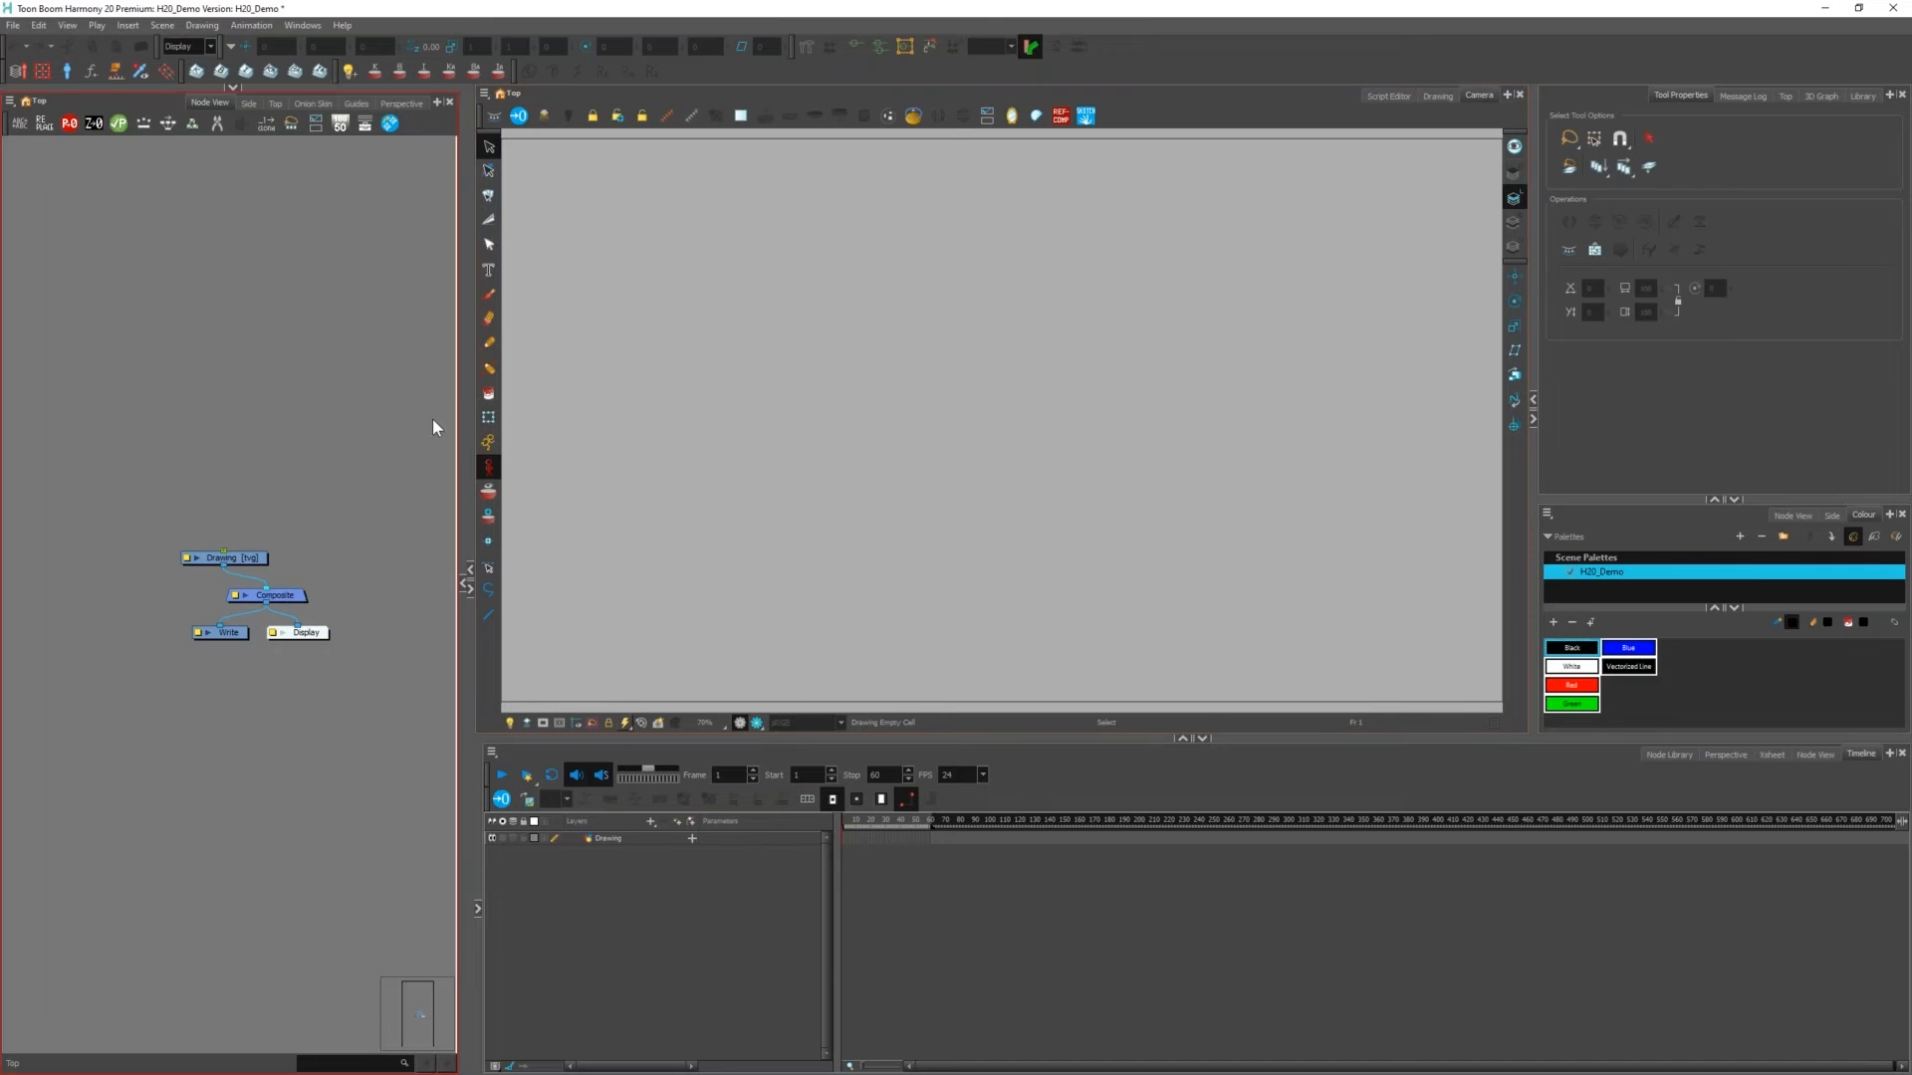
pyautogui.click(37, 25)
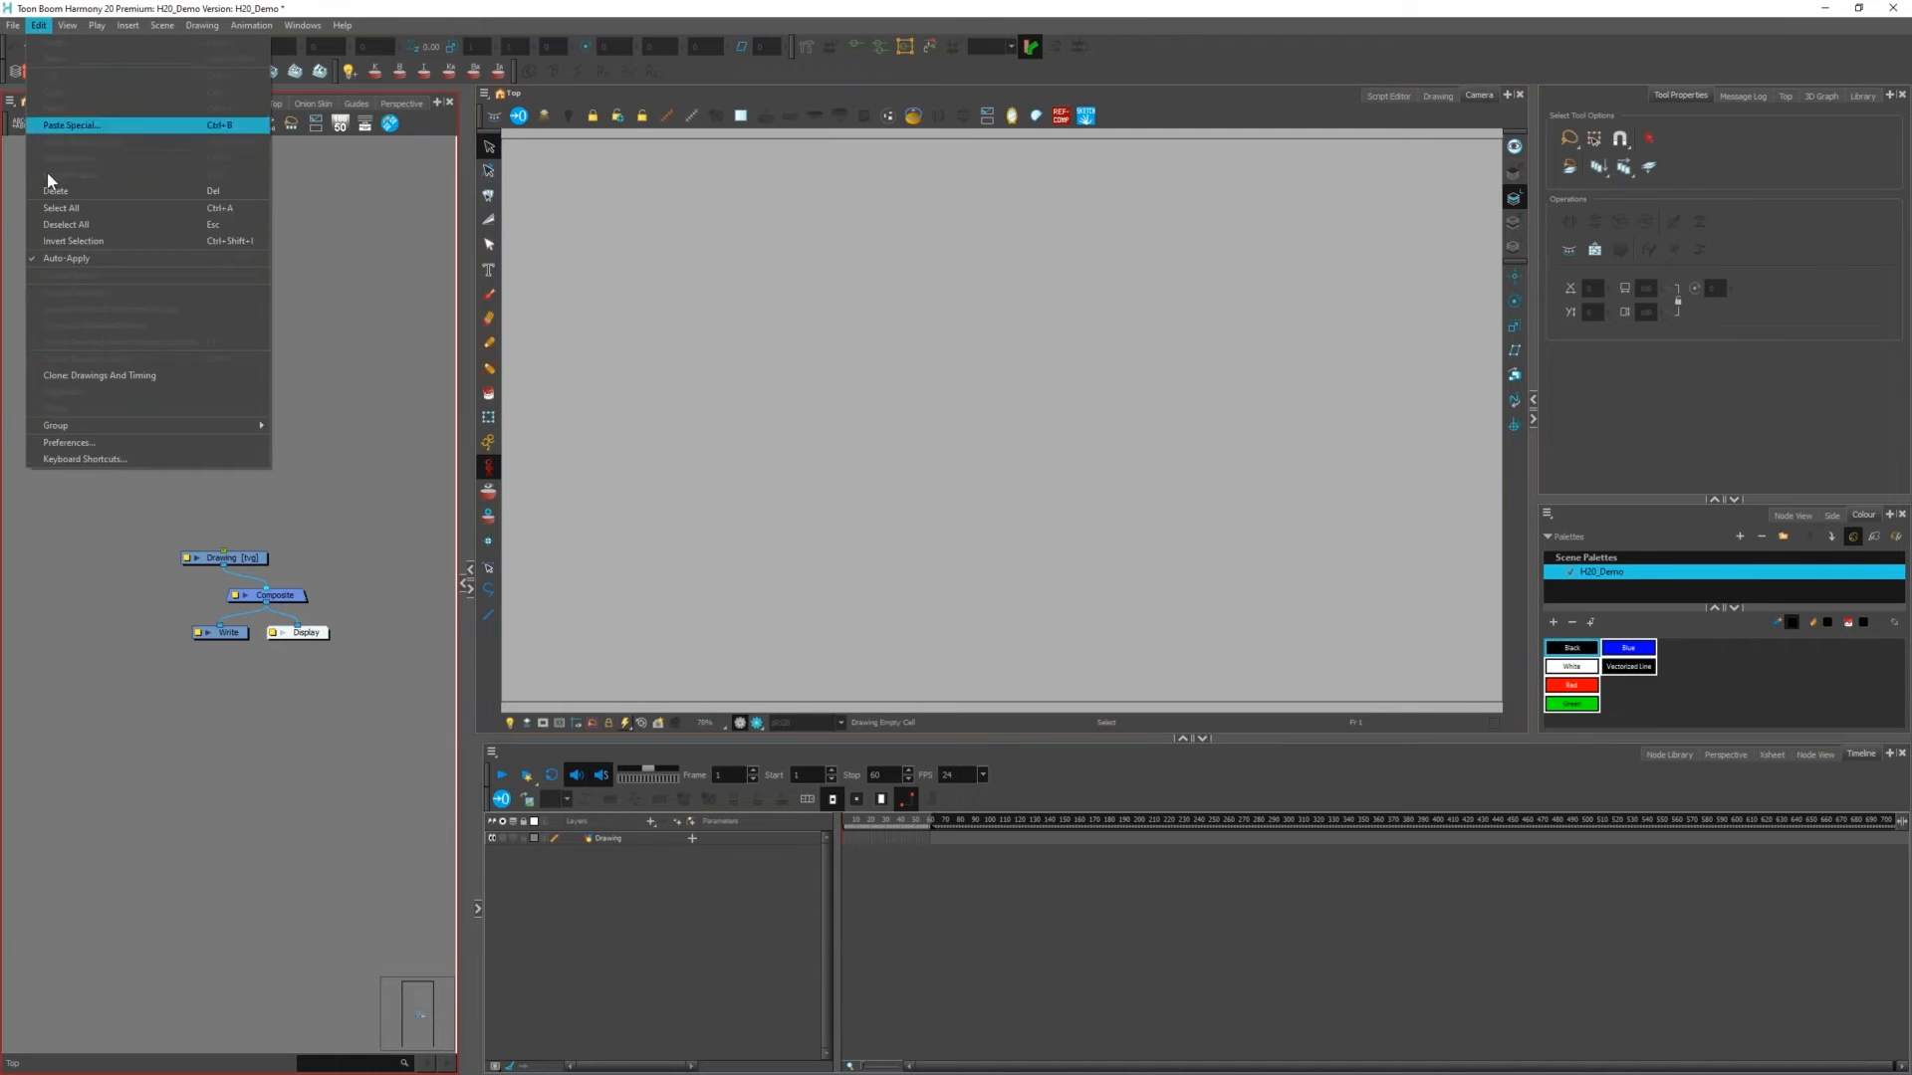
pyautogui.click(100, 447)
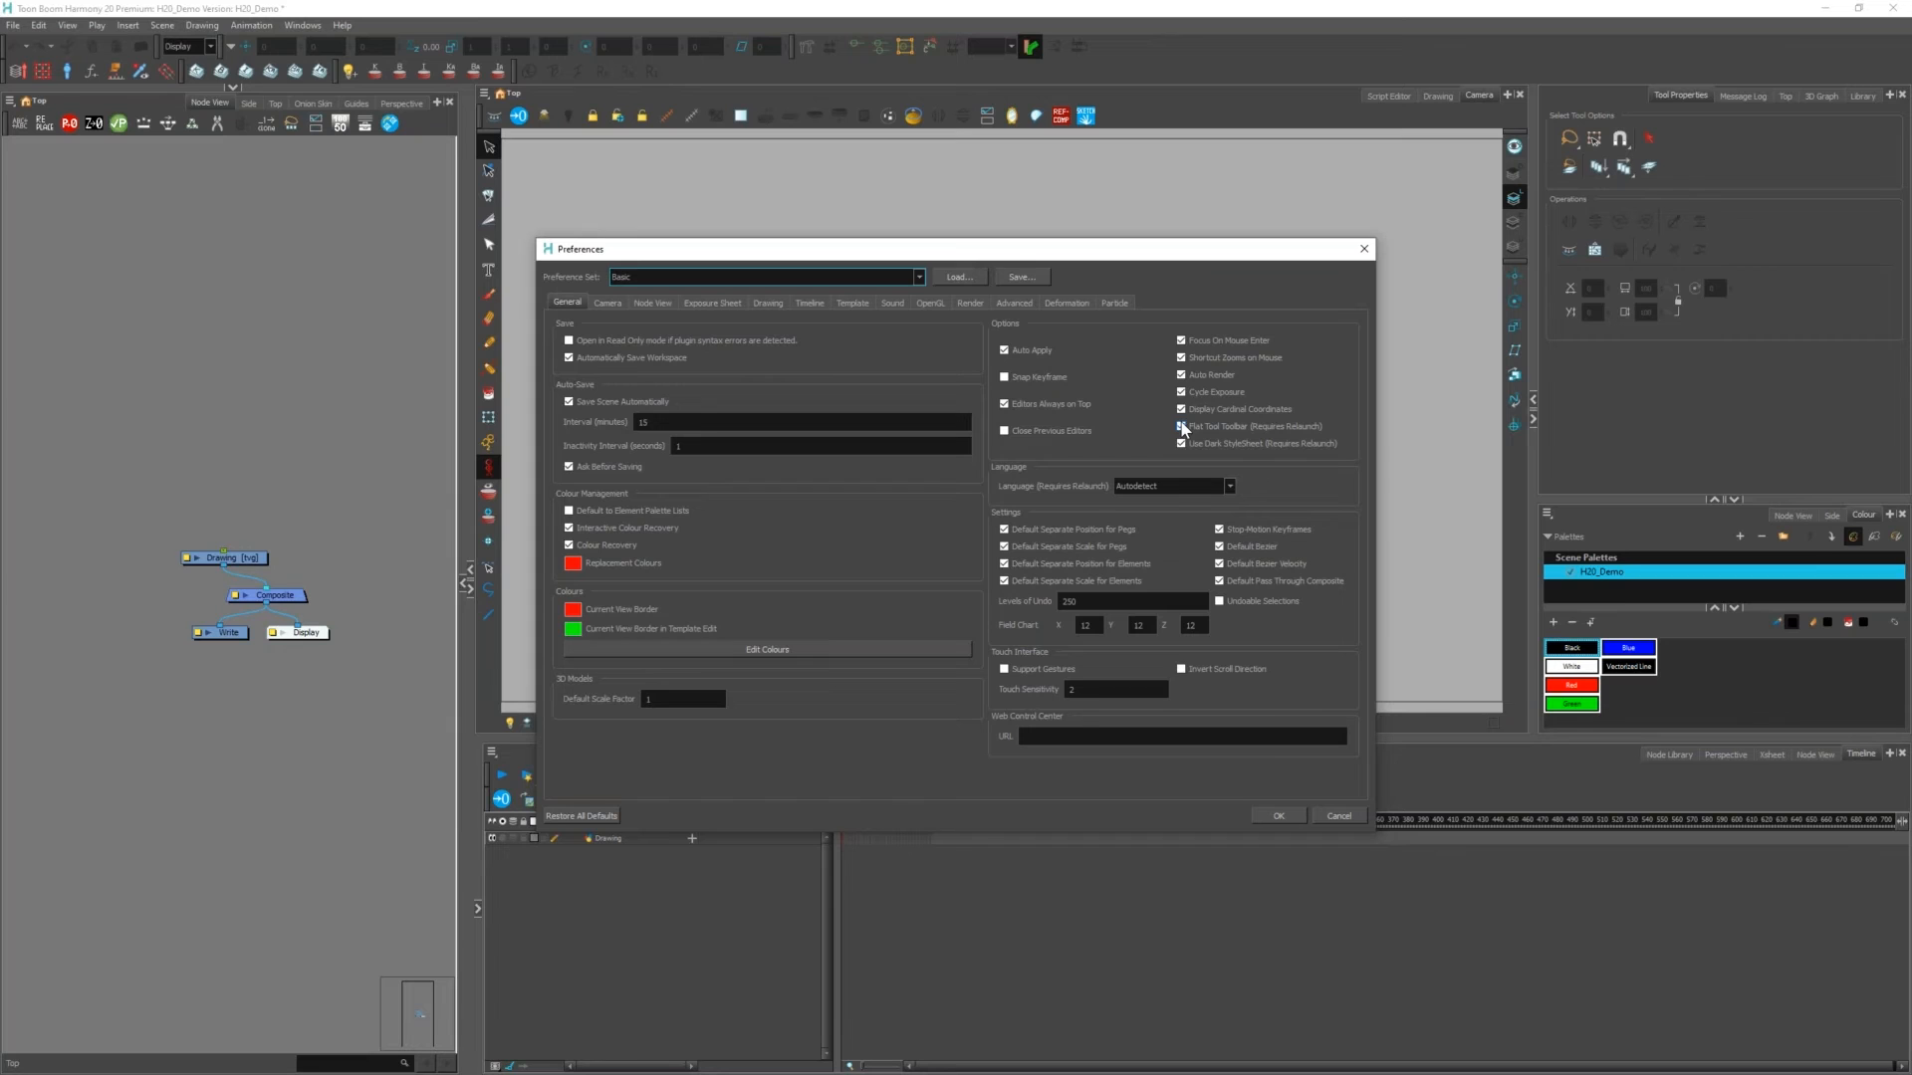
pyautogui.click(1360, 251)
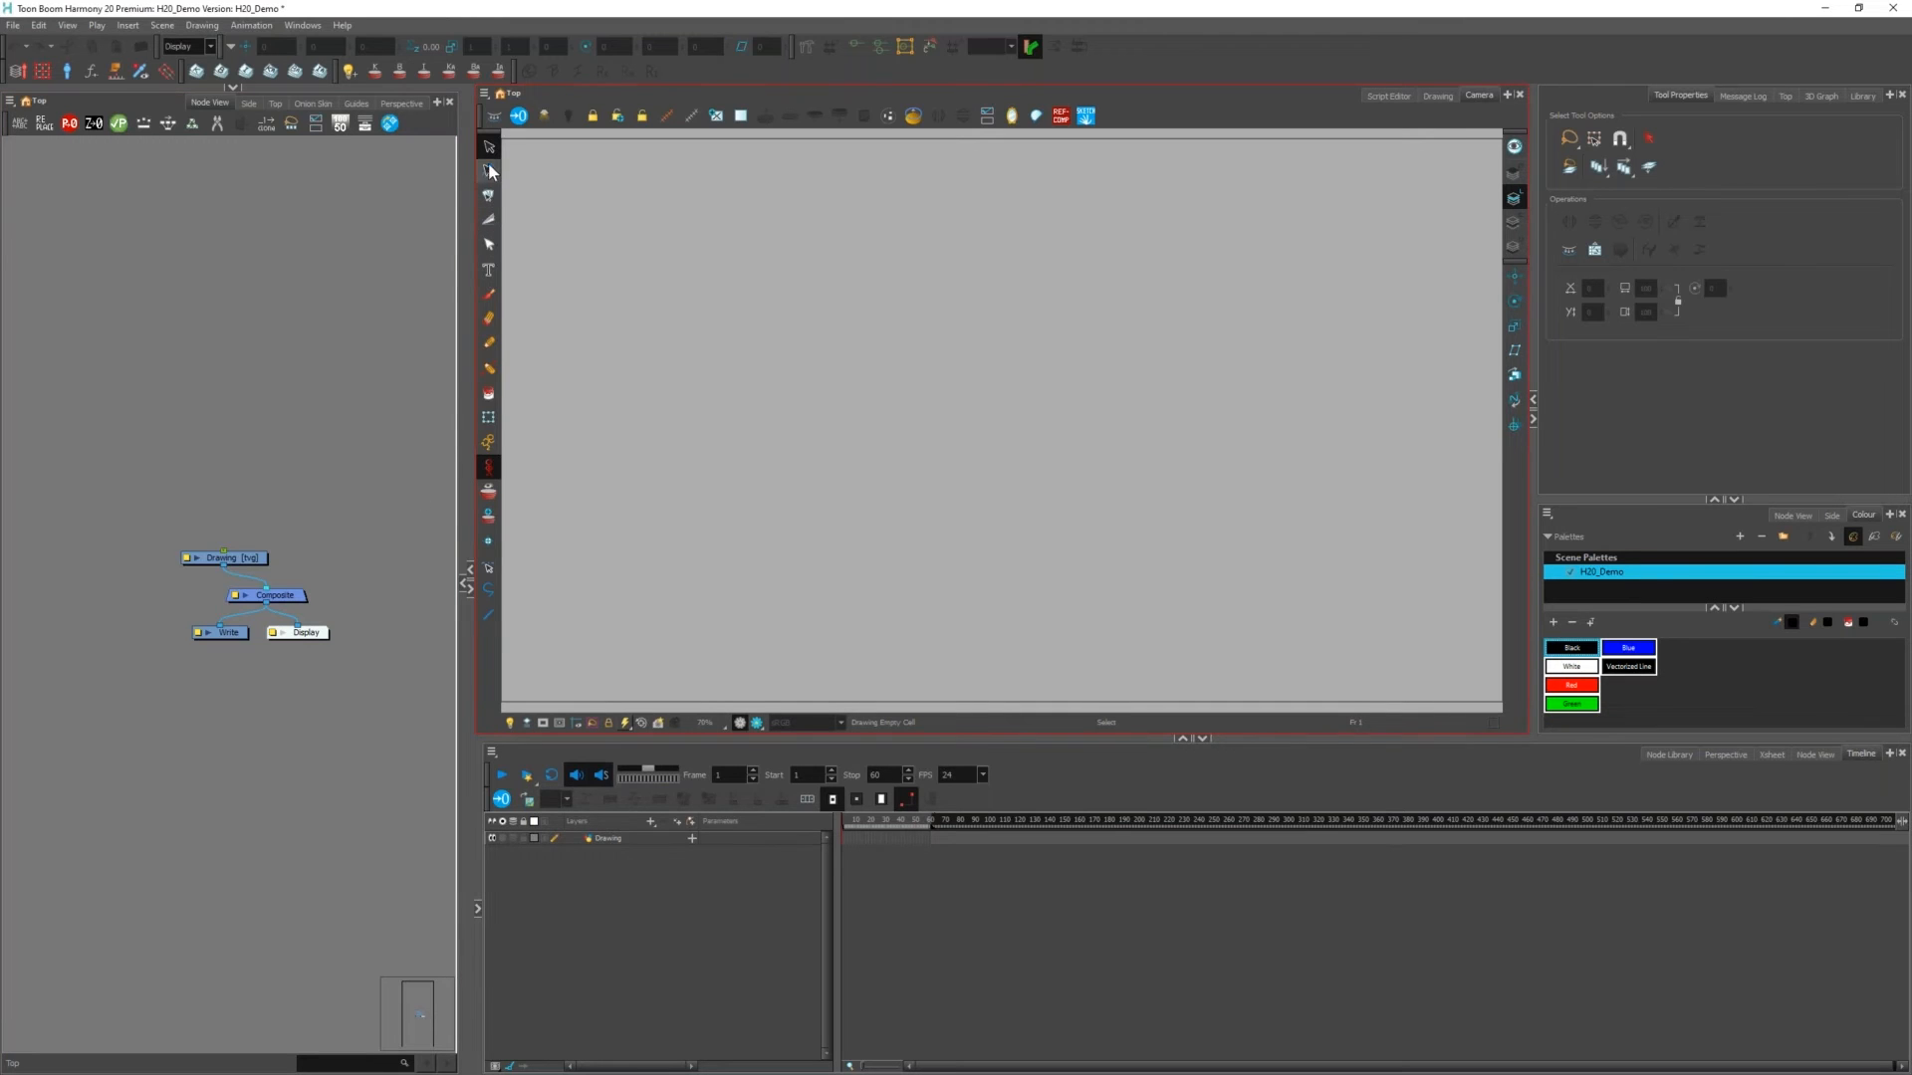
# Step: Check the toolbars available for the Camera view and the main window, and open the Toolbar Manager for the Deformation toolbar
pyautogui.rightClick(487, 217)
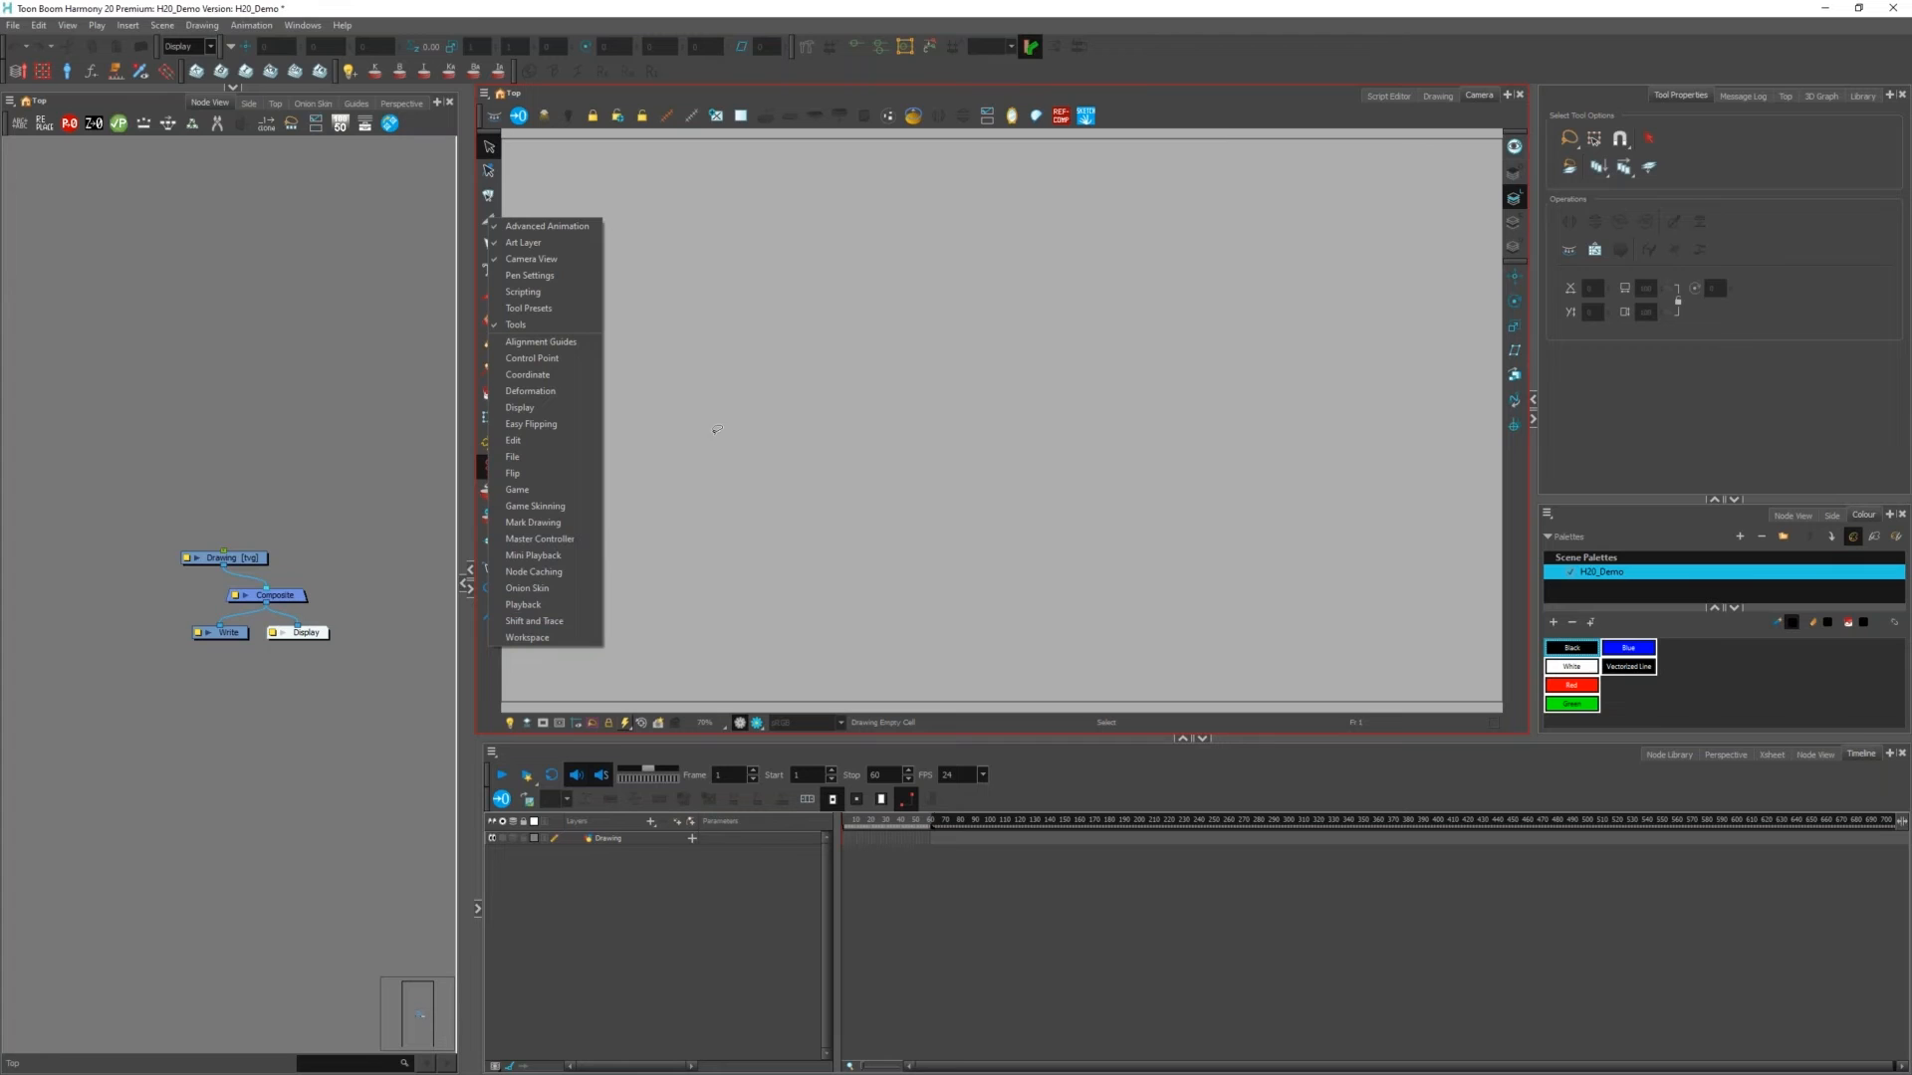
pyautogui.rightClick(1135, 74)
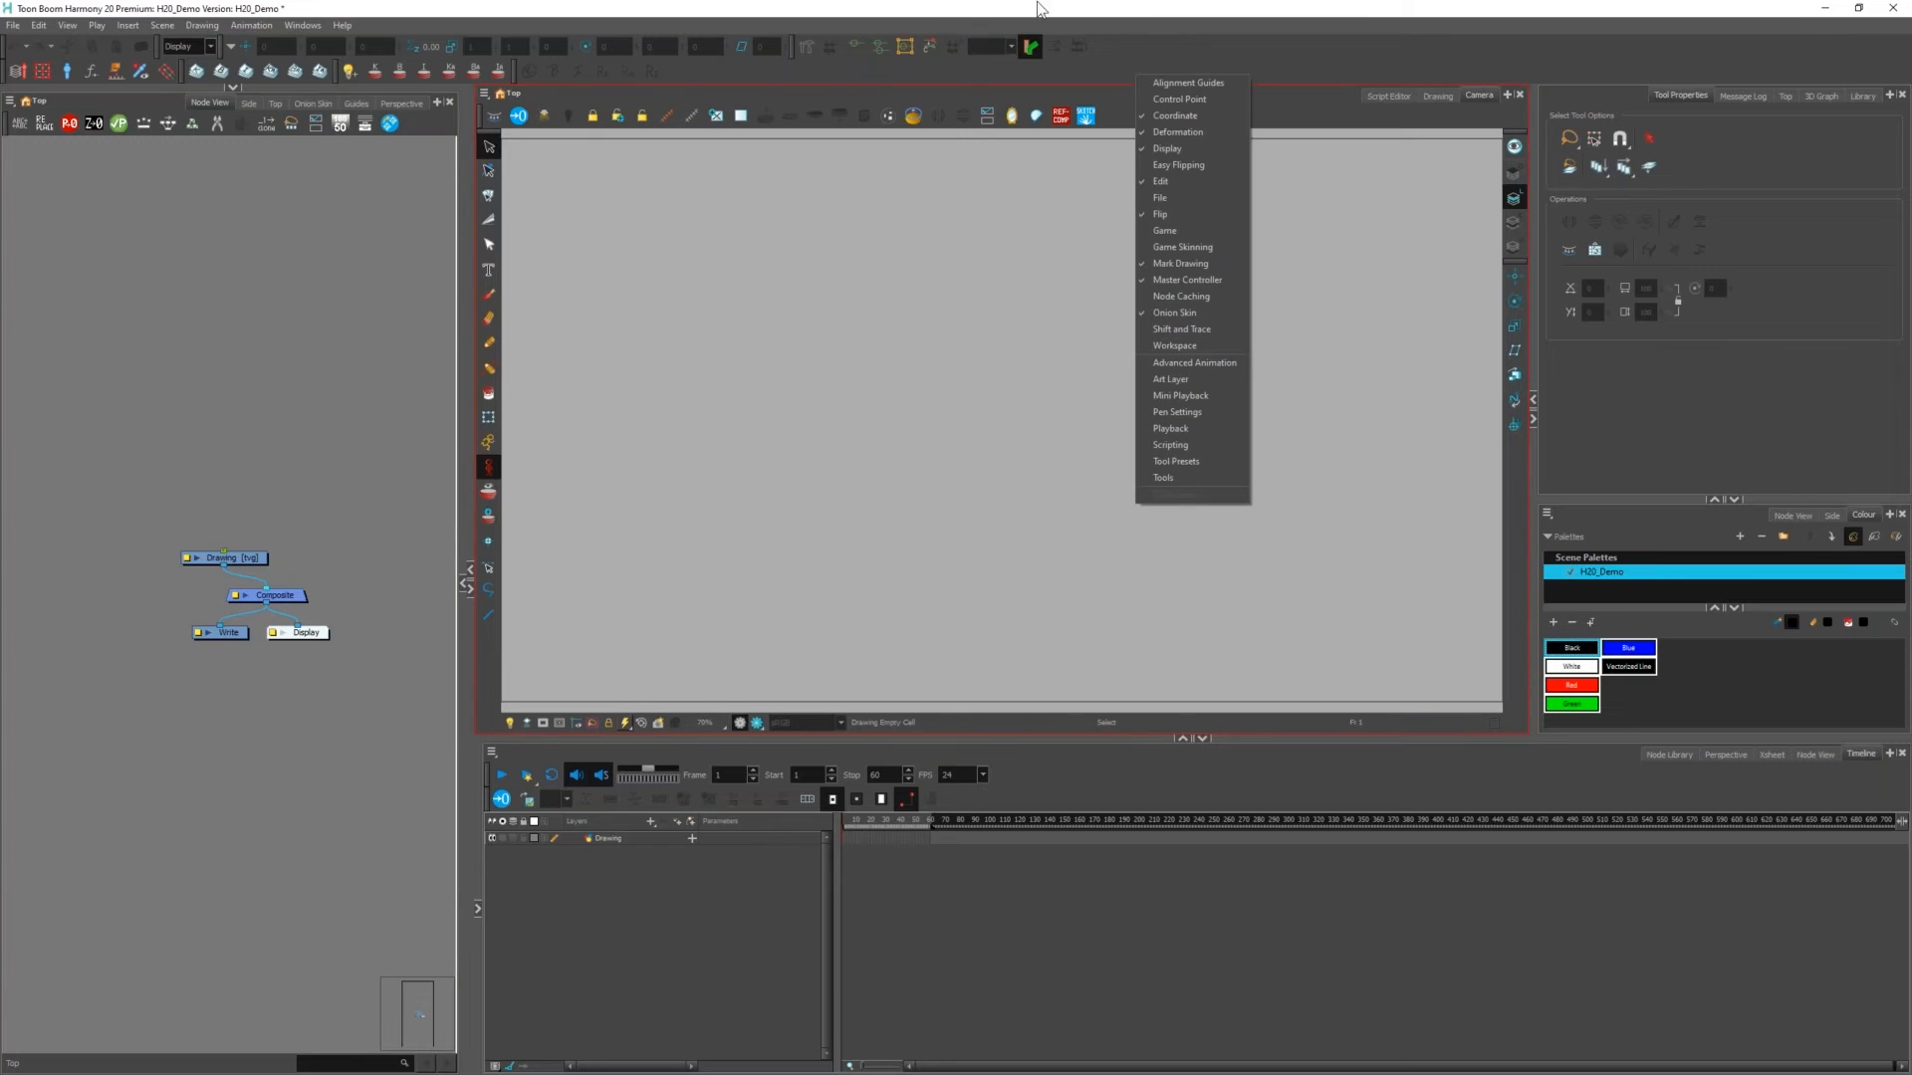
pyautogui.click(1114, 50)
pyautogui.rightClick(1114, 50)
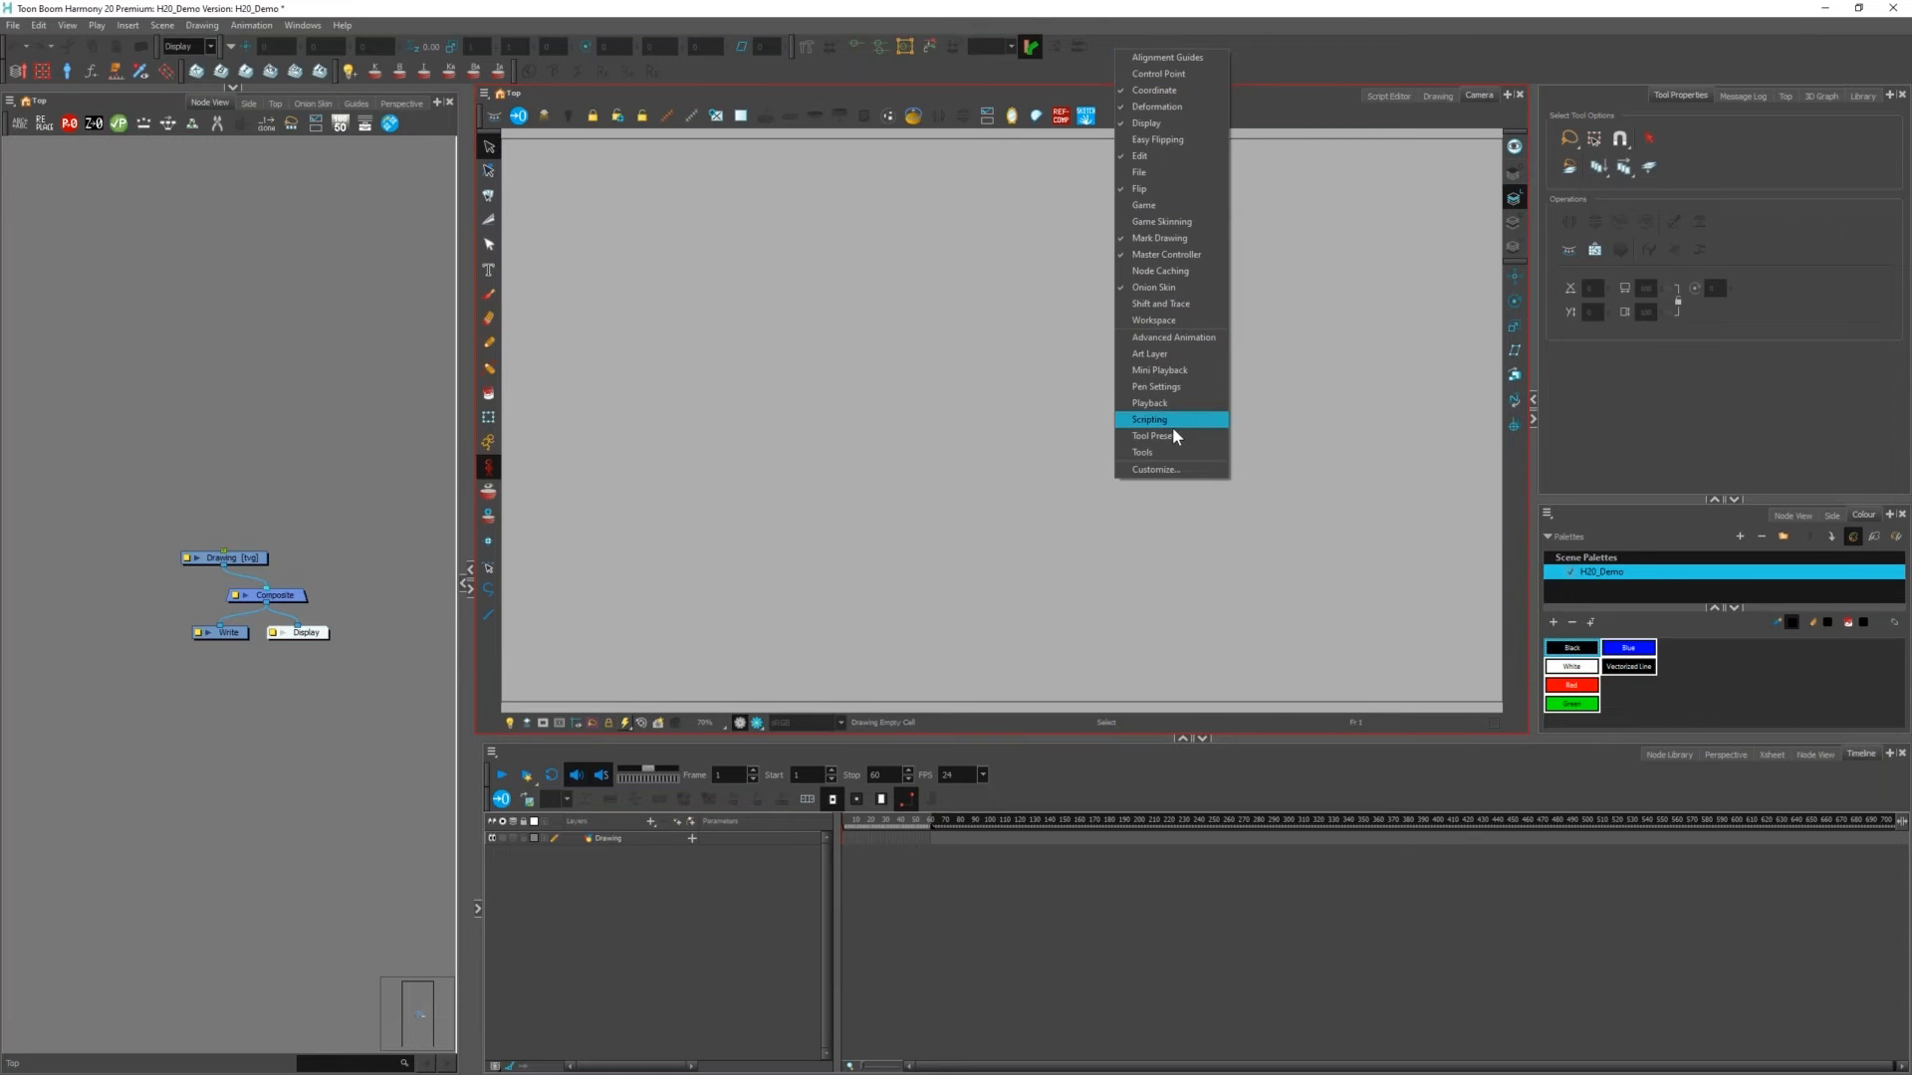
pyautogui.click(1194, 467)
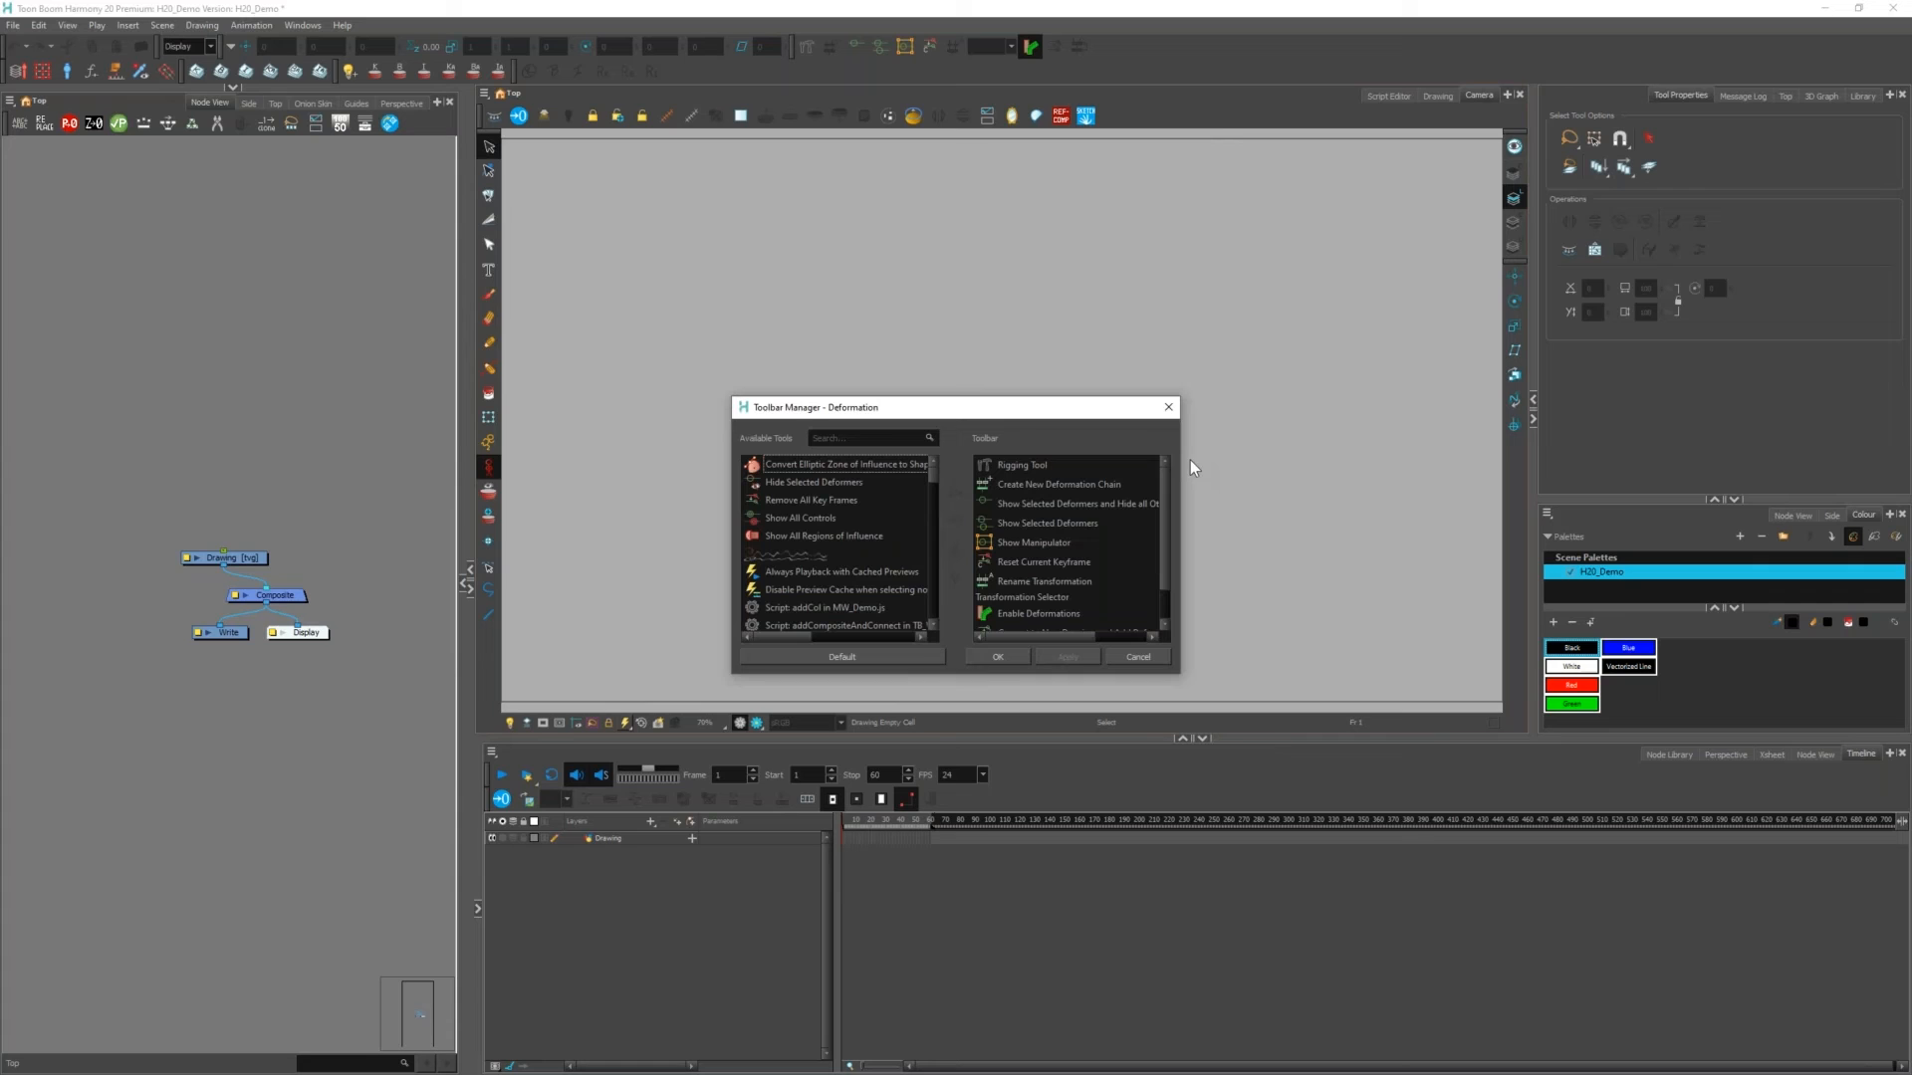
# Step: Close the Deformation toolbar manager and place the Tools toolbar in the main toolbar area
pyautogui.click(1169, 408)
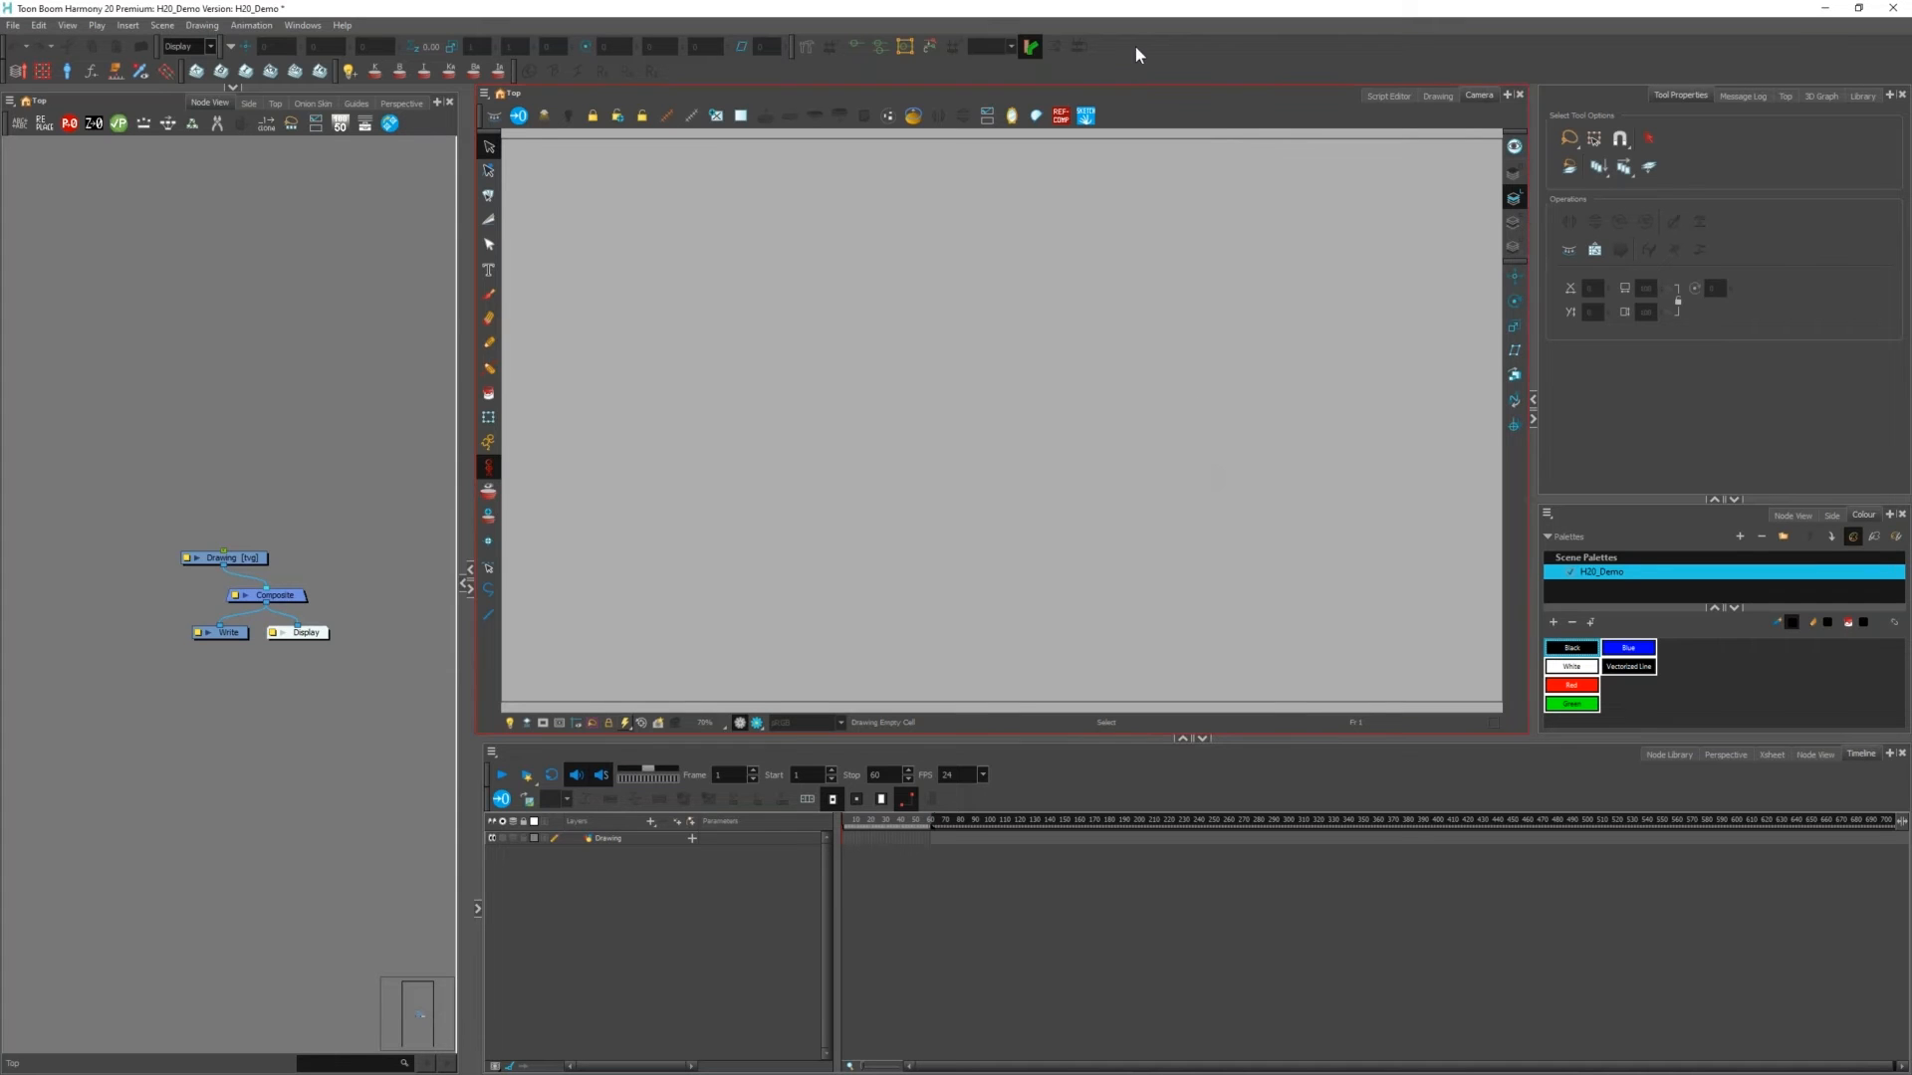
pyautogui.rightClick(1135, 46)
pyautogui.click(1193, 452)
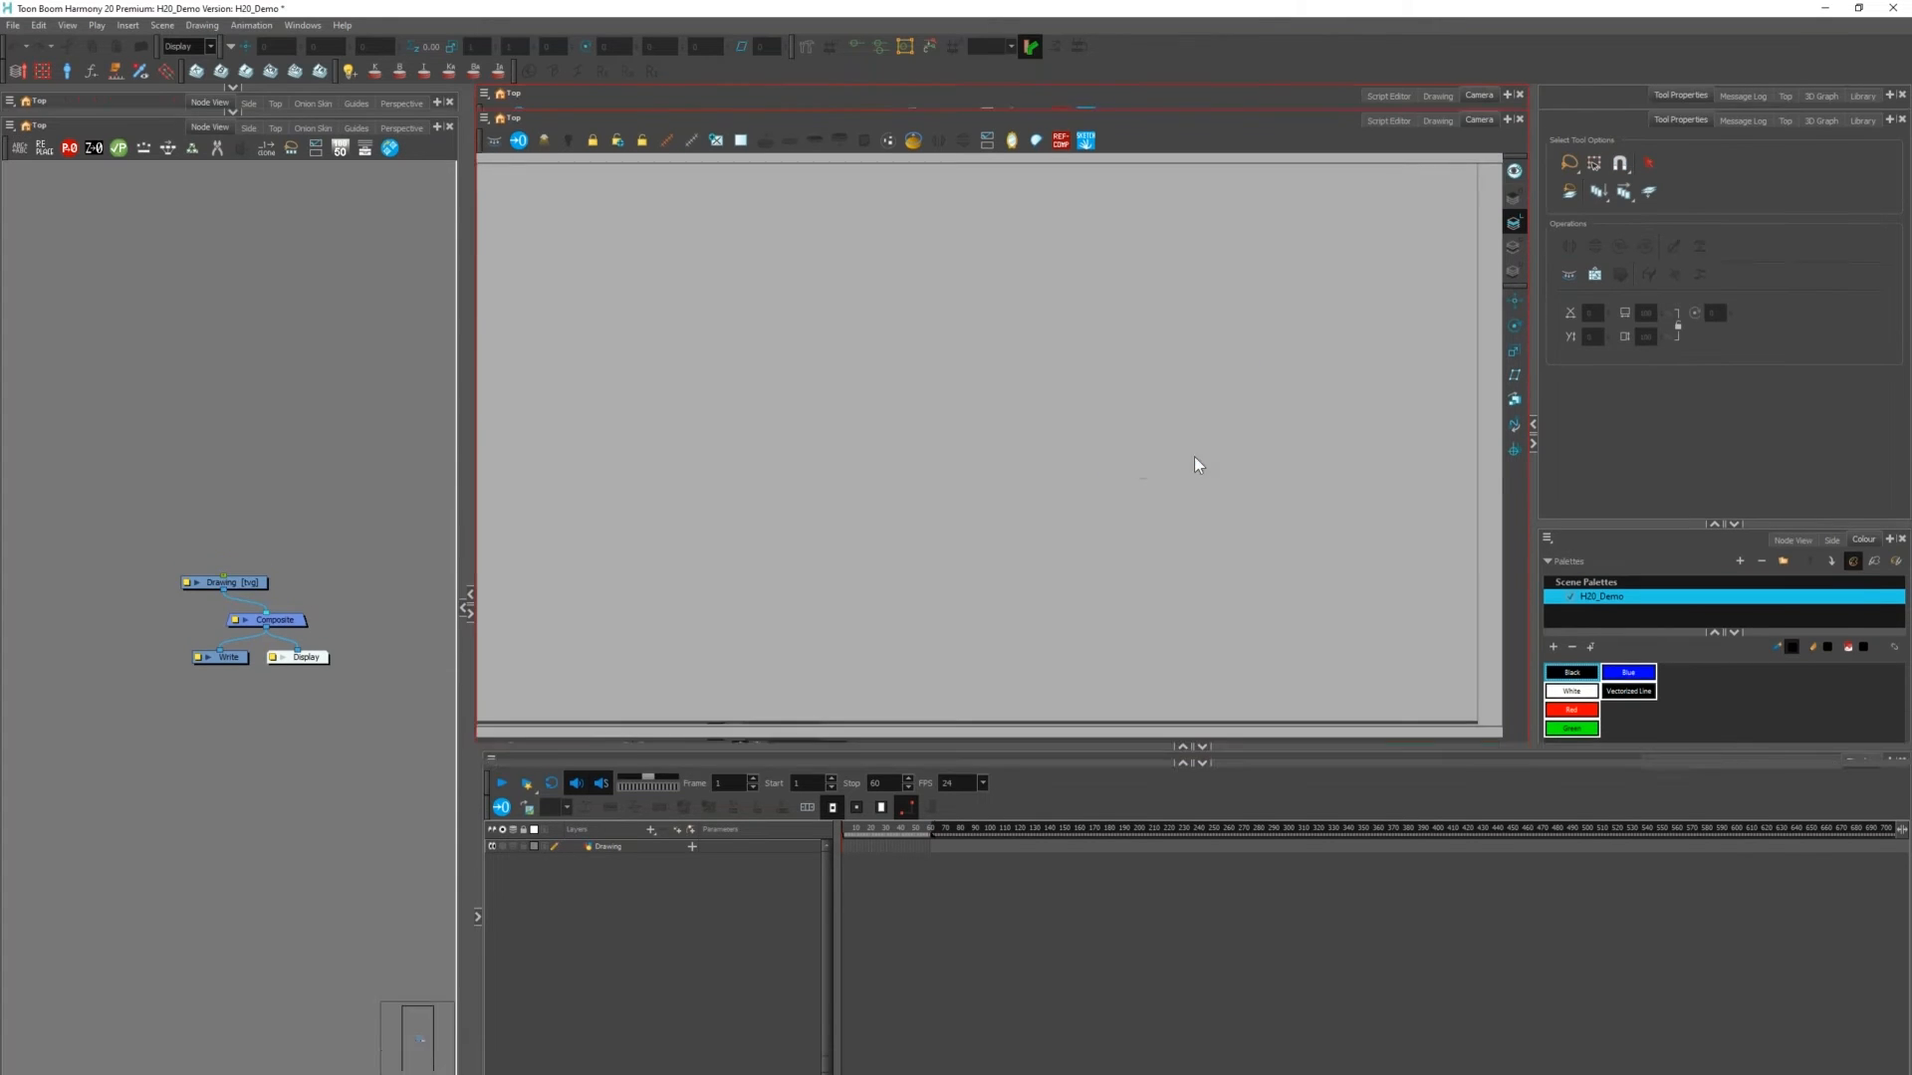
# Step: Customize the Tools toolbar by adding the Centerline Editor tool and apply the change
pyautogui.rightClick(183, 98)
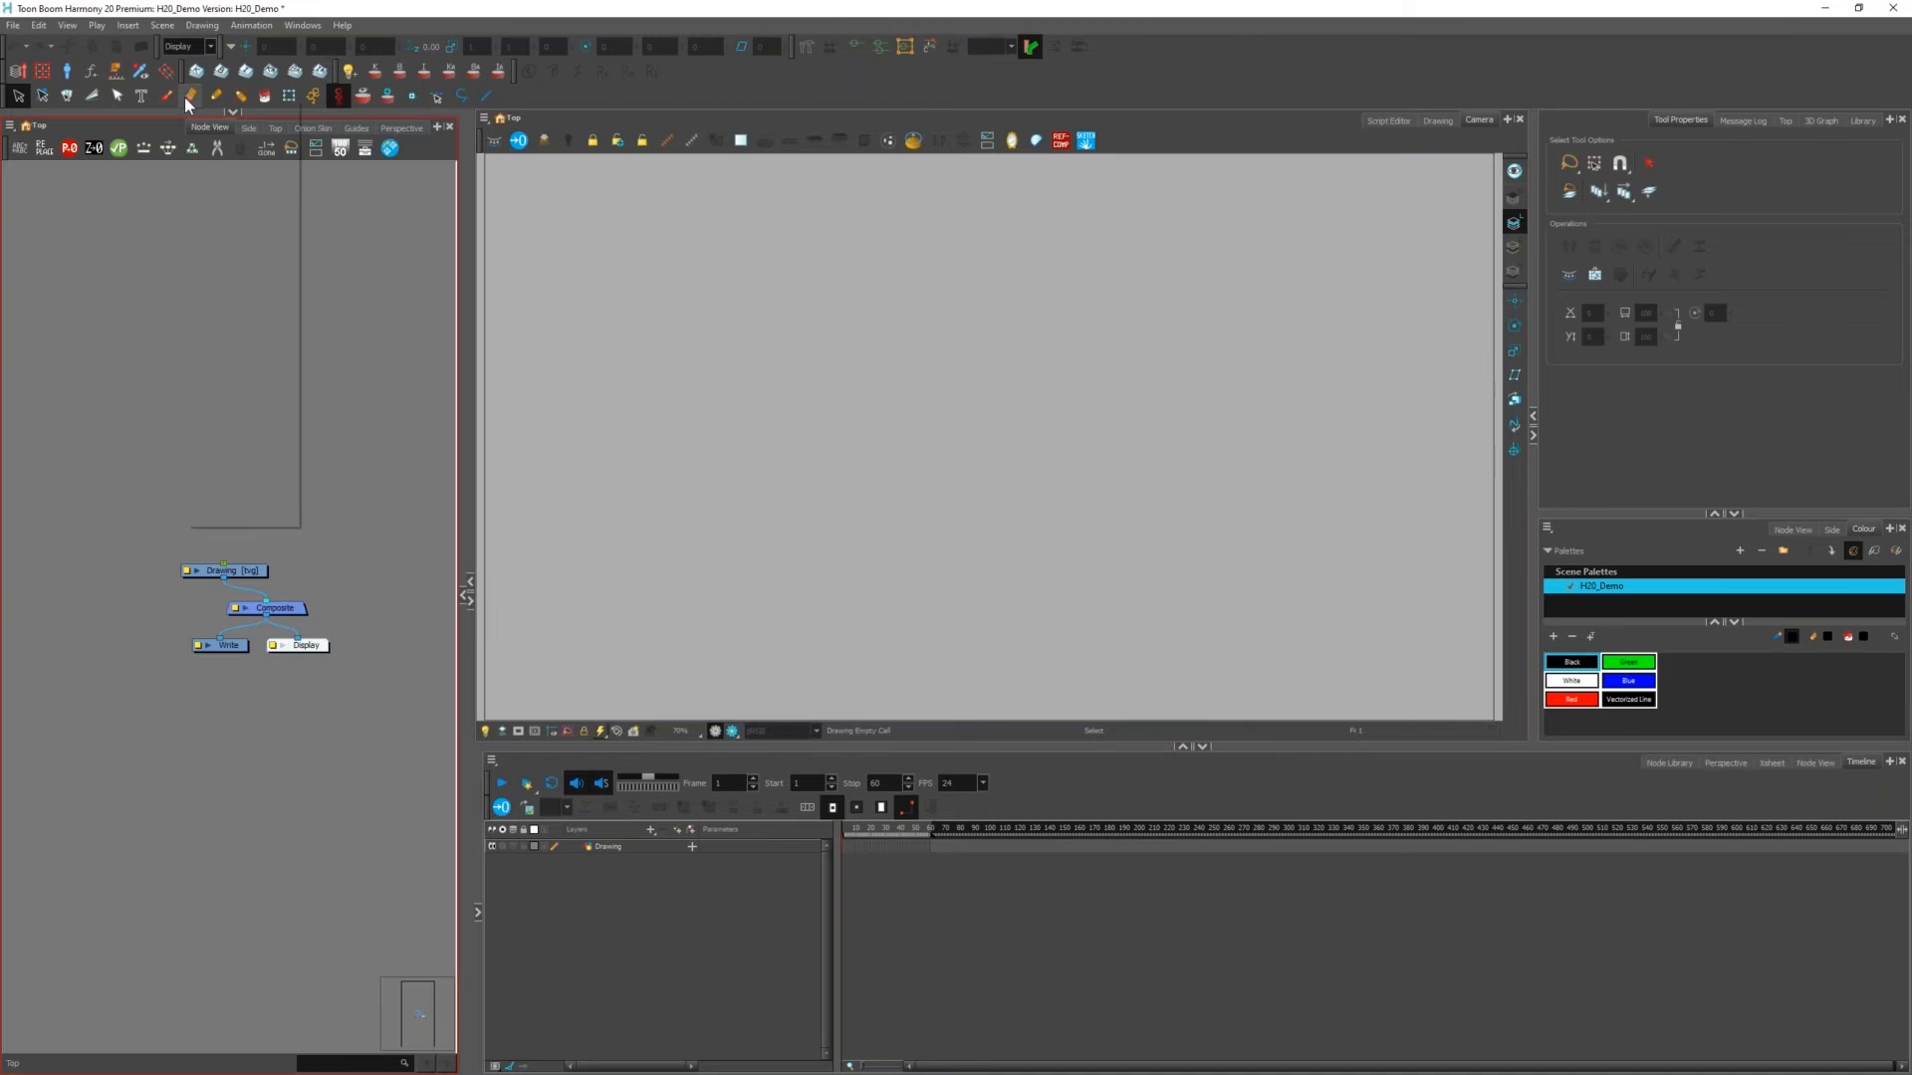
pyautogui.click(262, 516)
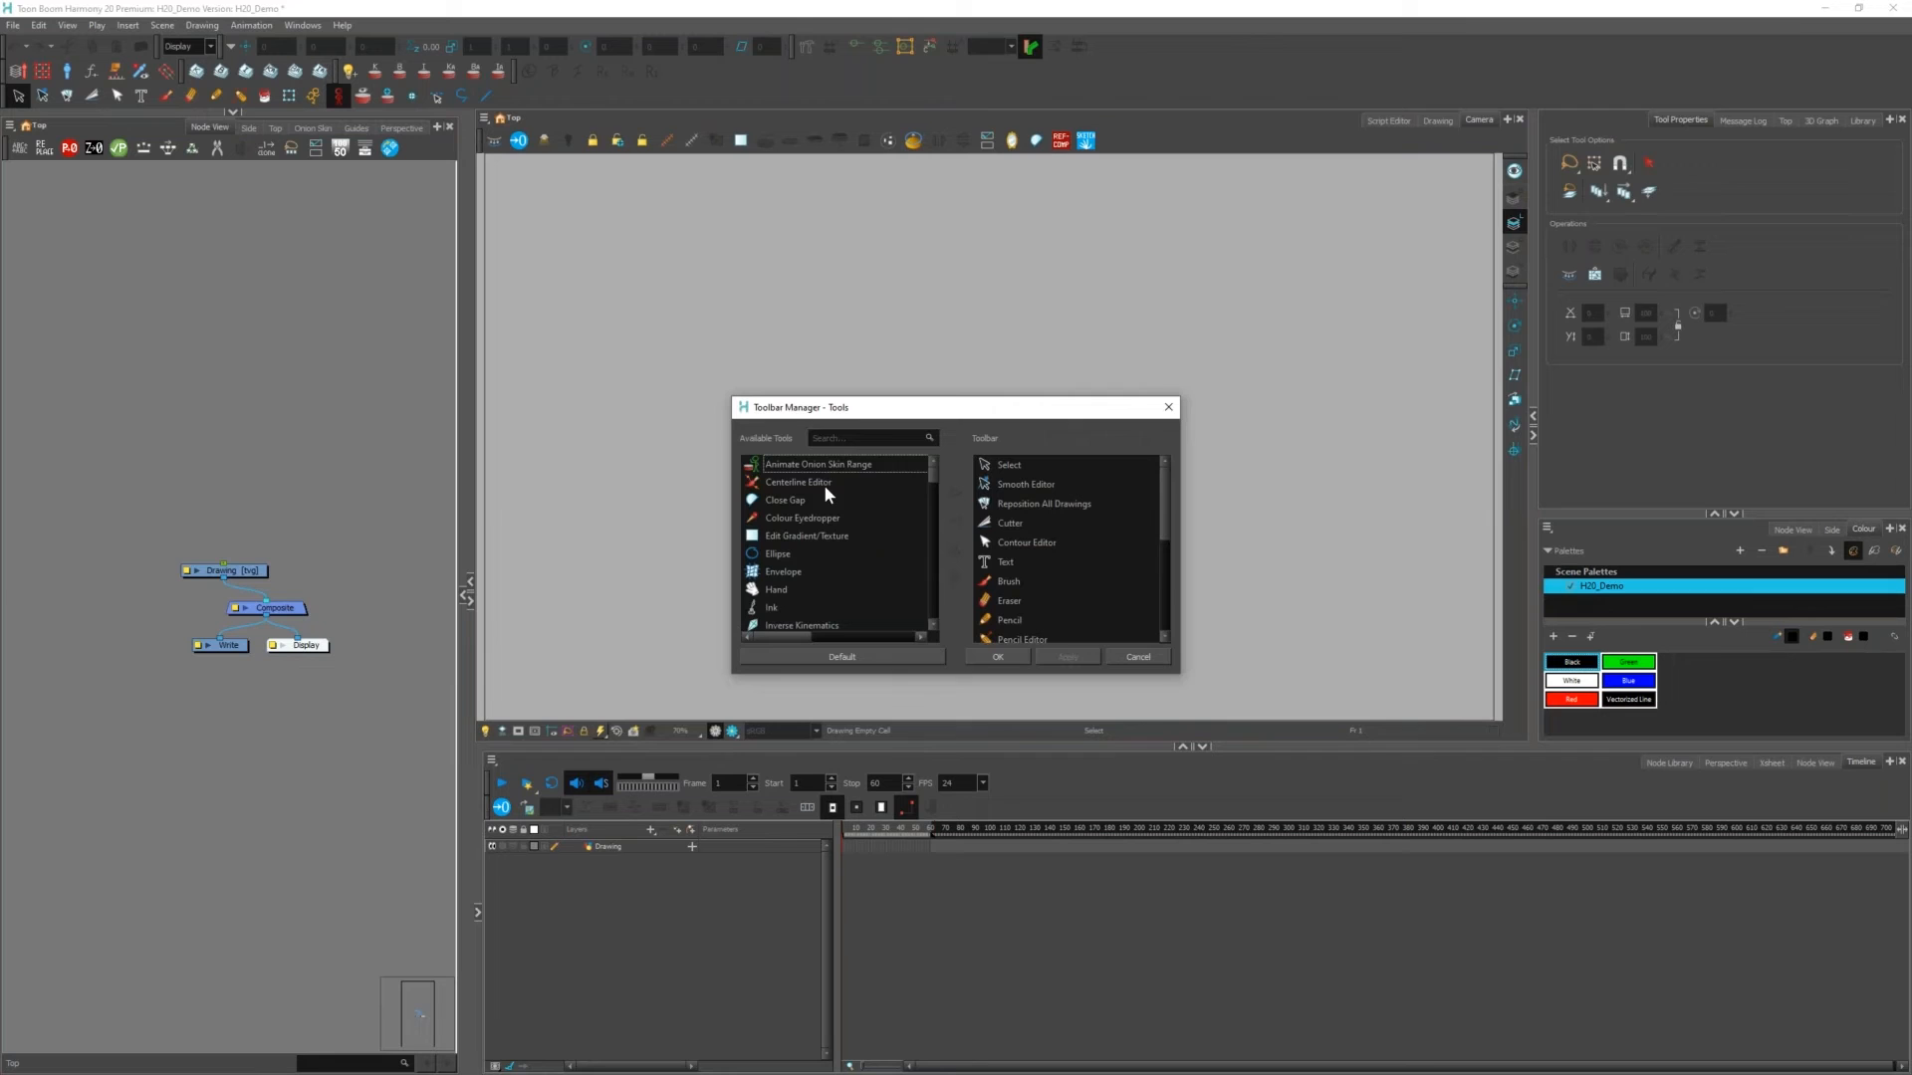
pyautogui.click(922, 482)
pyautogui.click(954, 492)
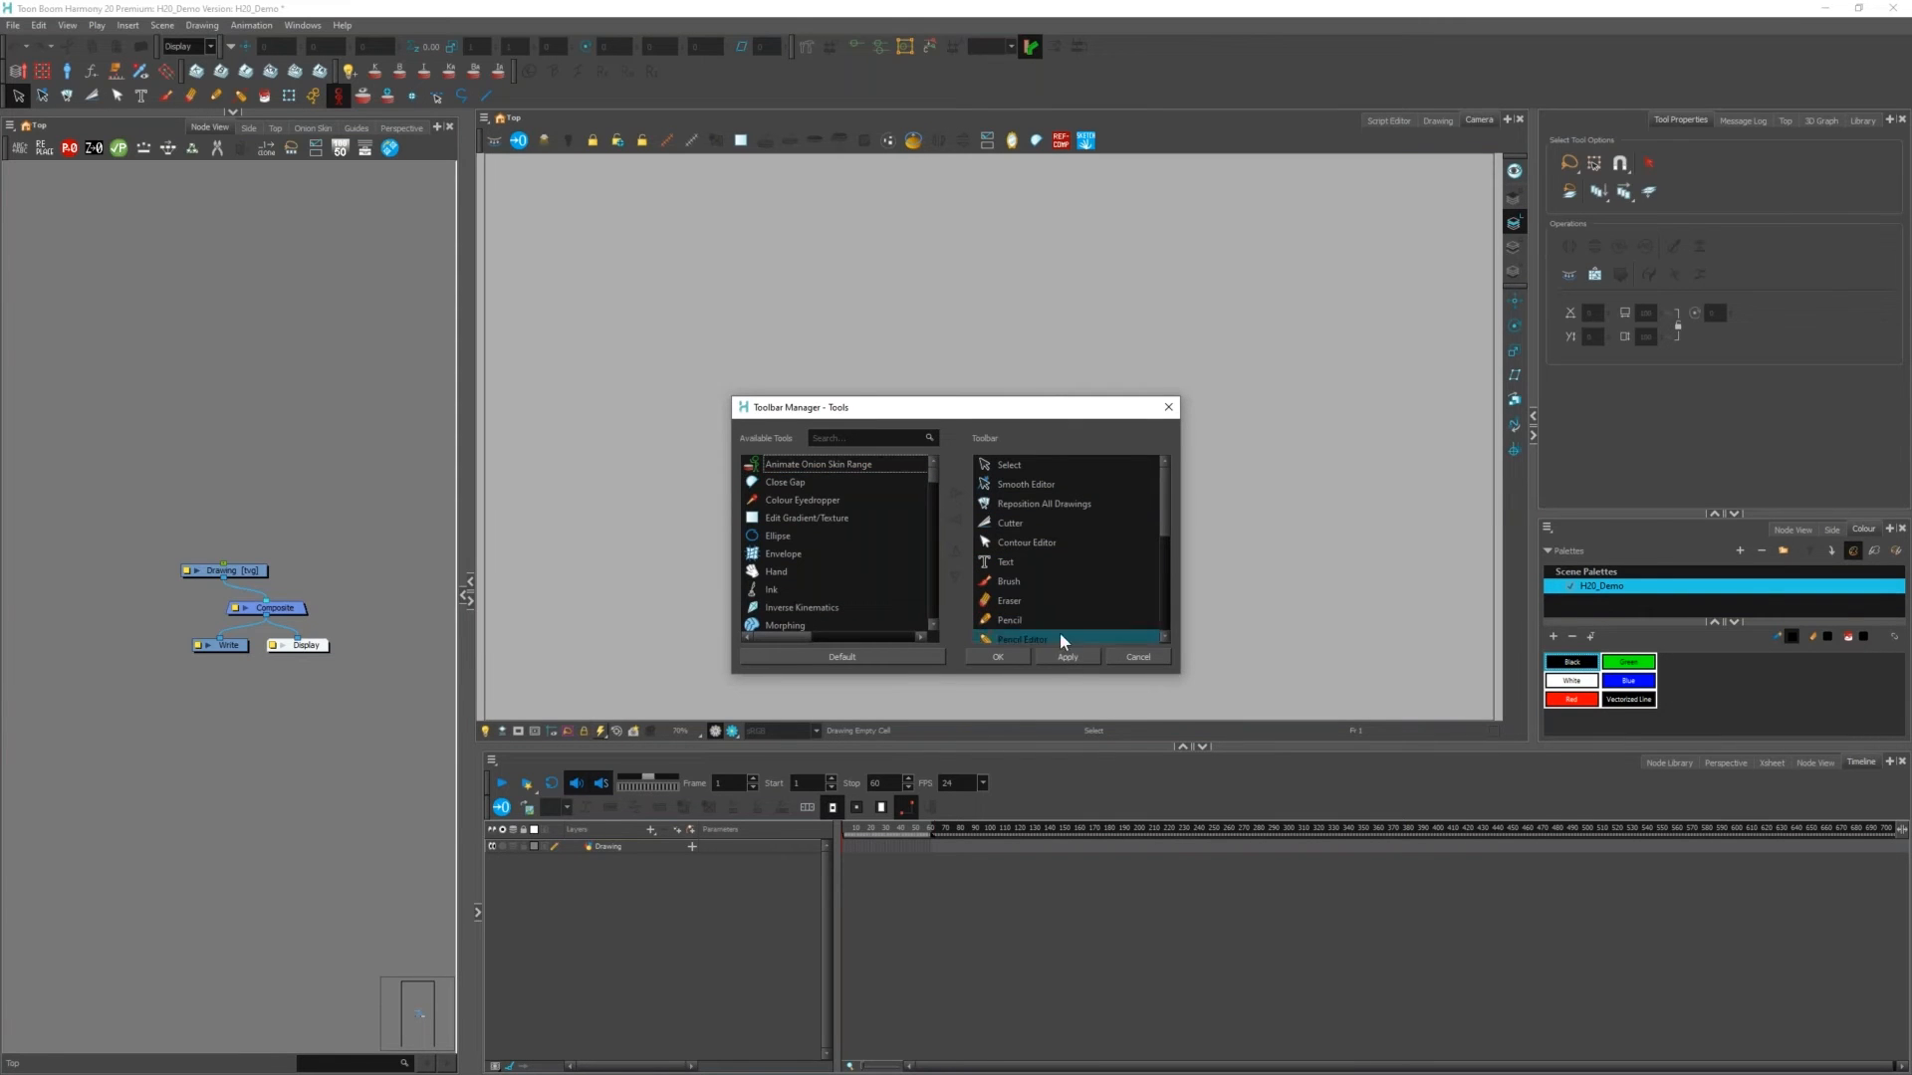
pyautogui.click(1082, 661)
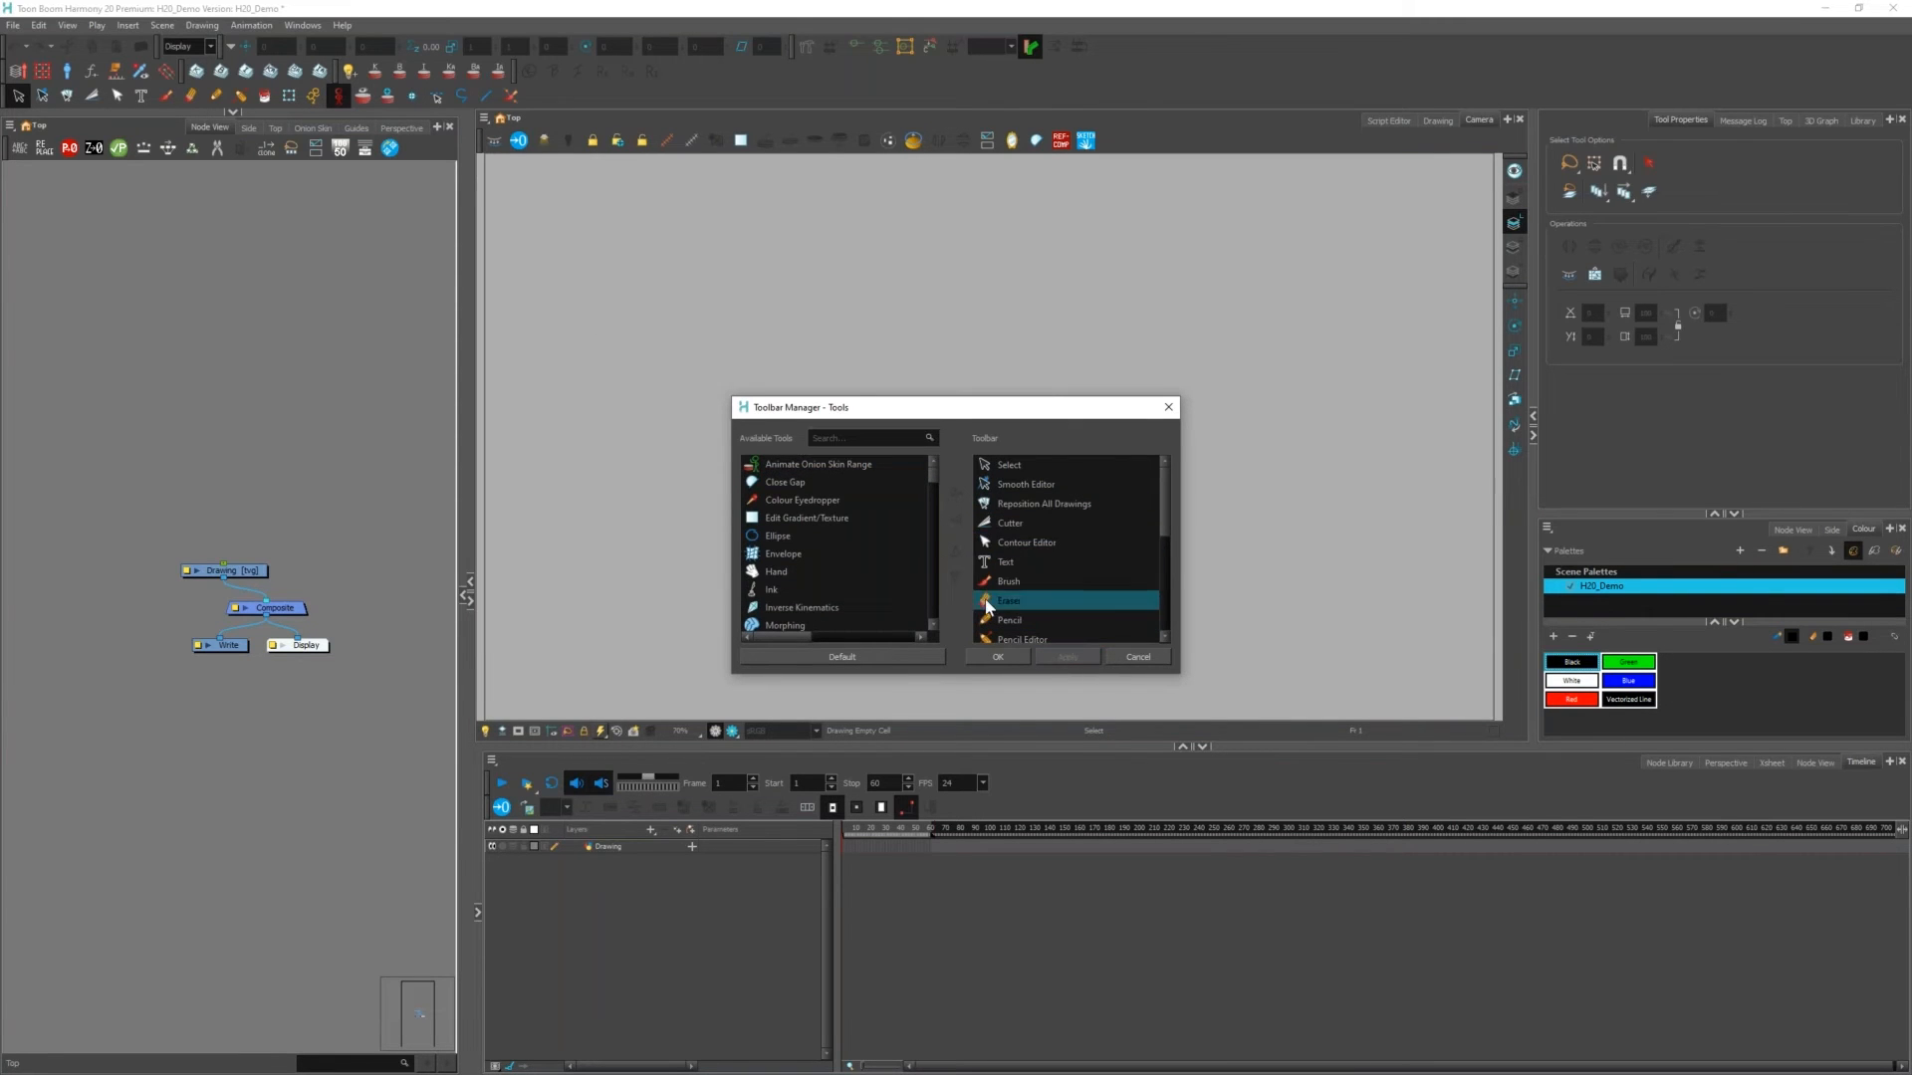
pyautogui.click(999, 657)
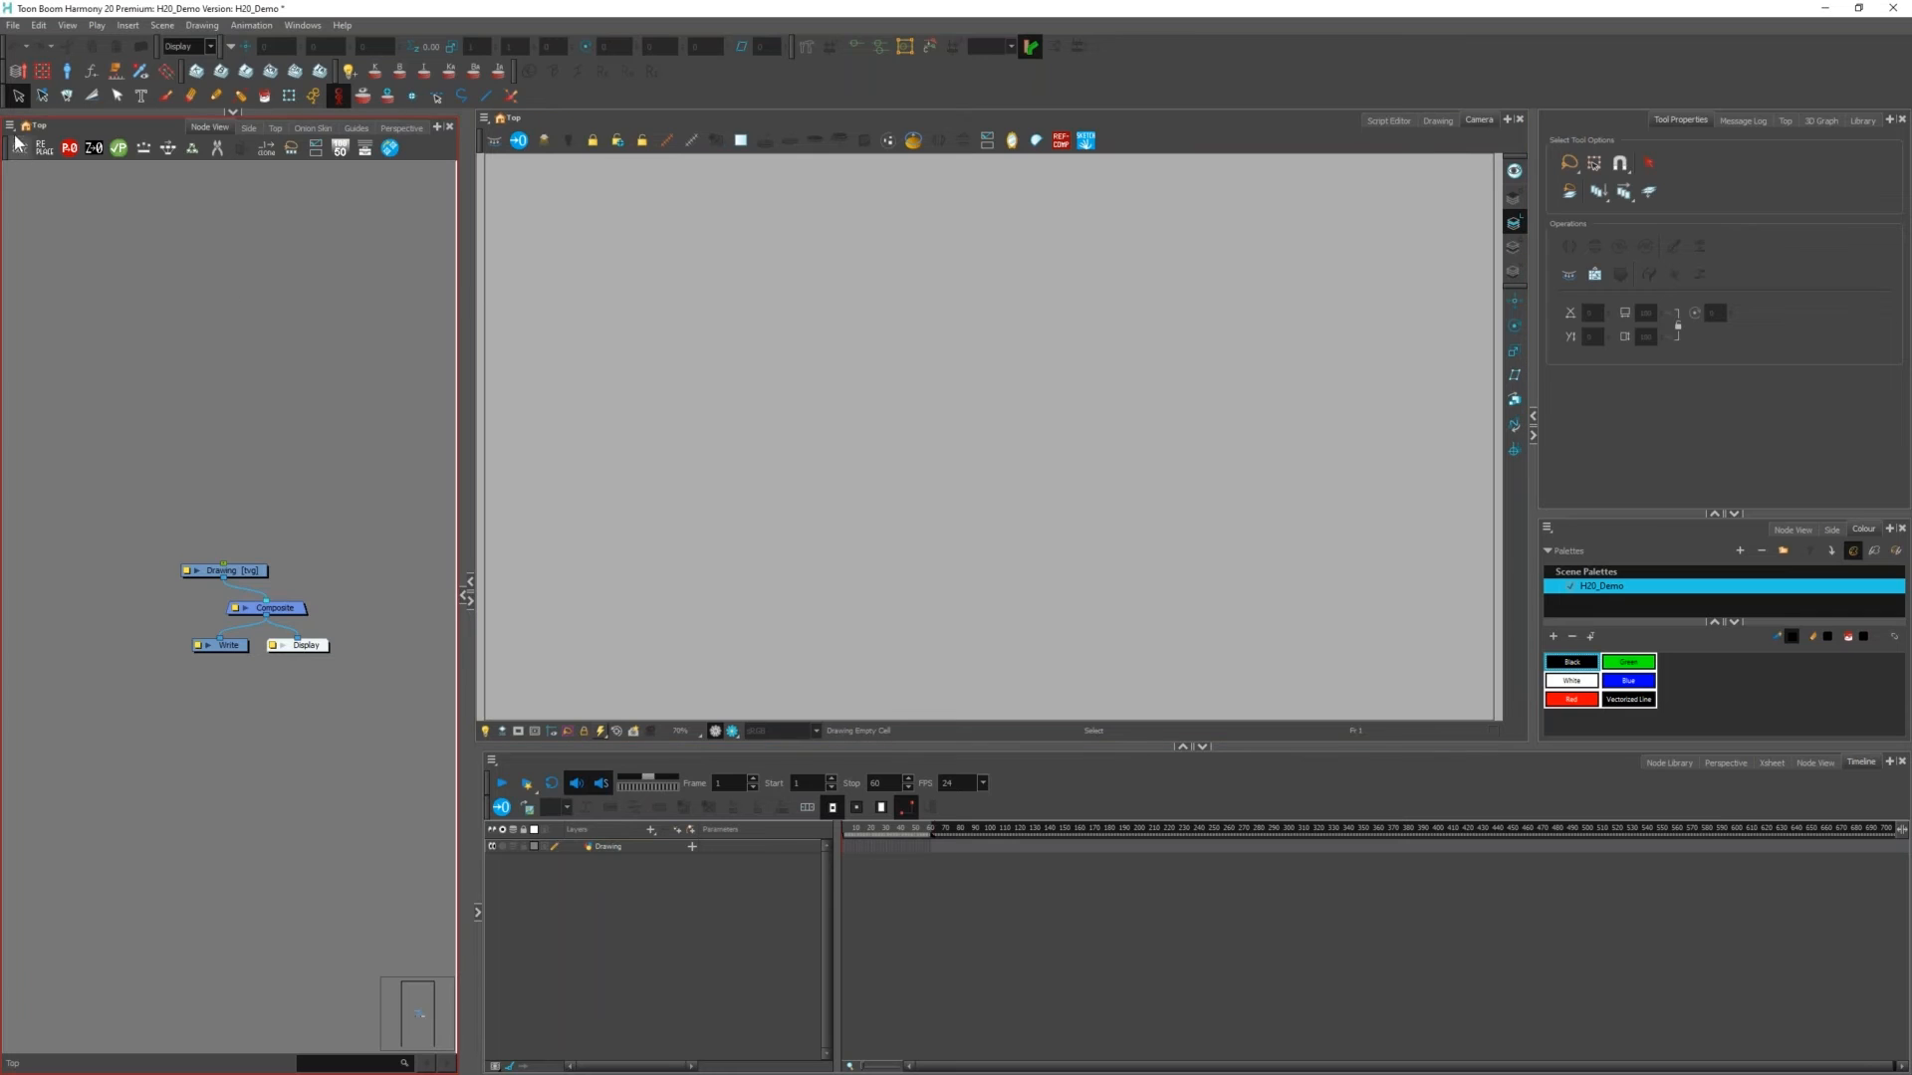
# Step: Move the Tools toolbar back into the Camera view and dock it vertically beside the canvas
pyautogui.moveTo(204, 103)
pyautogui.mouseDown()
pyautogui.moveTo(416, 197)
pyautogui.moveTo(498, 129)
pyautogui.moveTo(499, 100)
pyautogui.moveTo(483, 248)
pyautogui.moveTo(480, 204)
pyautogui.moveTo(253, 85)
pyautogui.moveTo(175, 80)
pyautogui.moveTo(192, 77)
pyautogui.mouseUp()
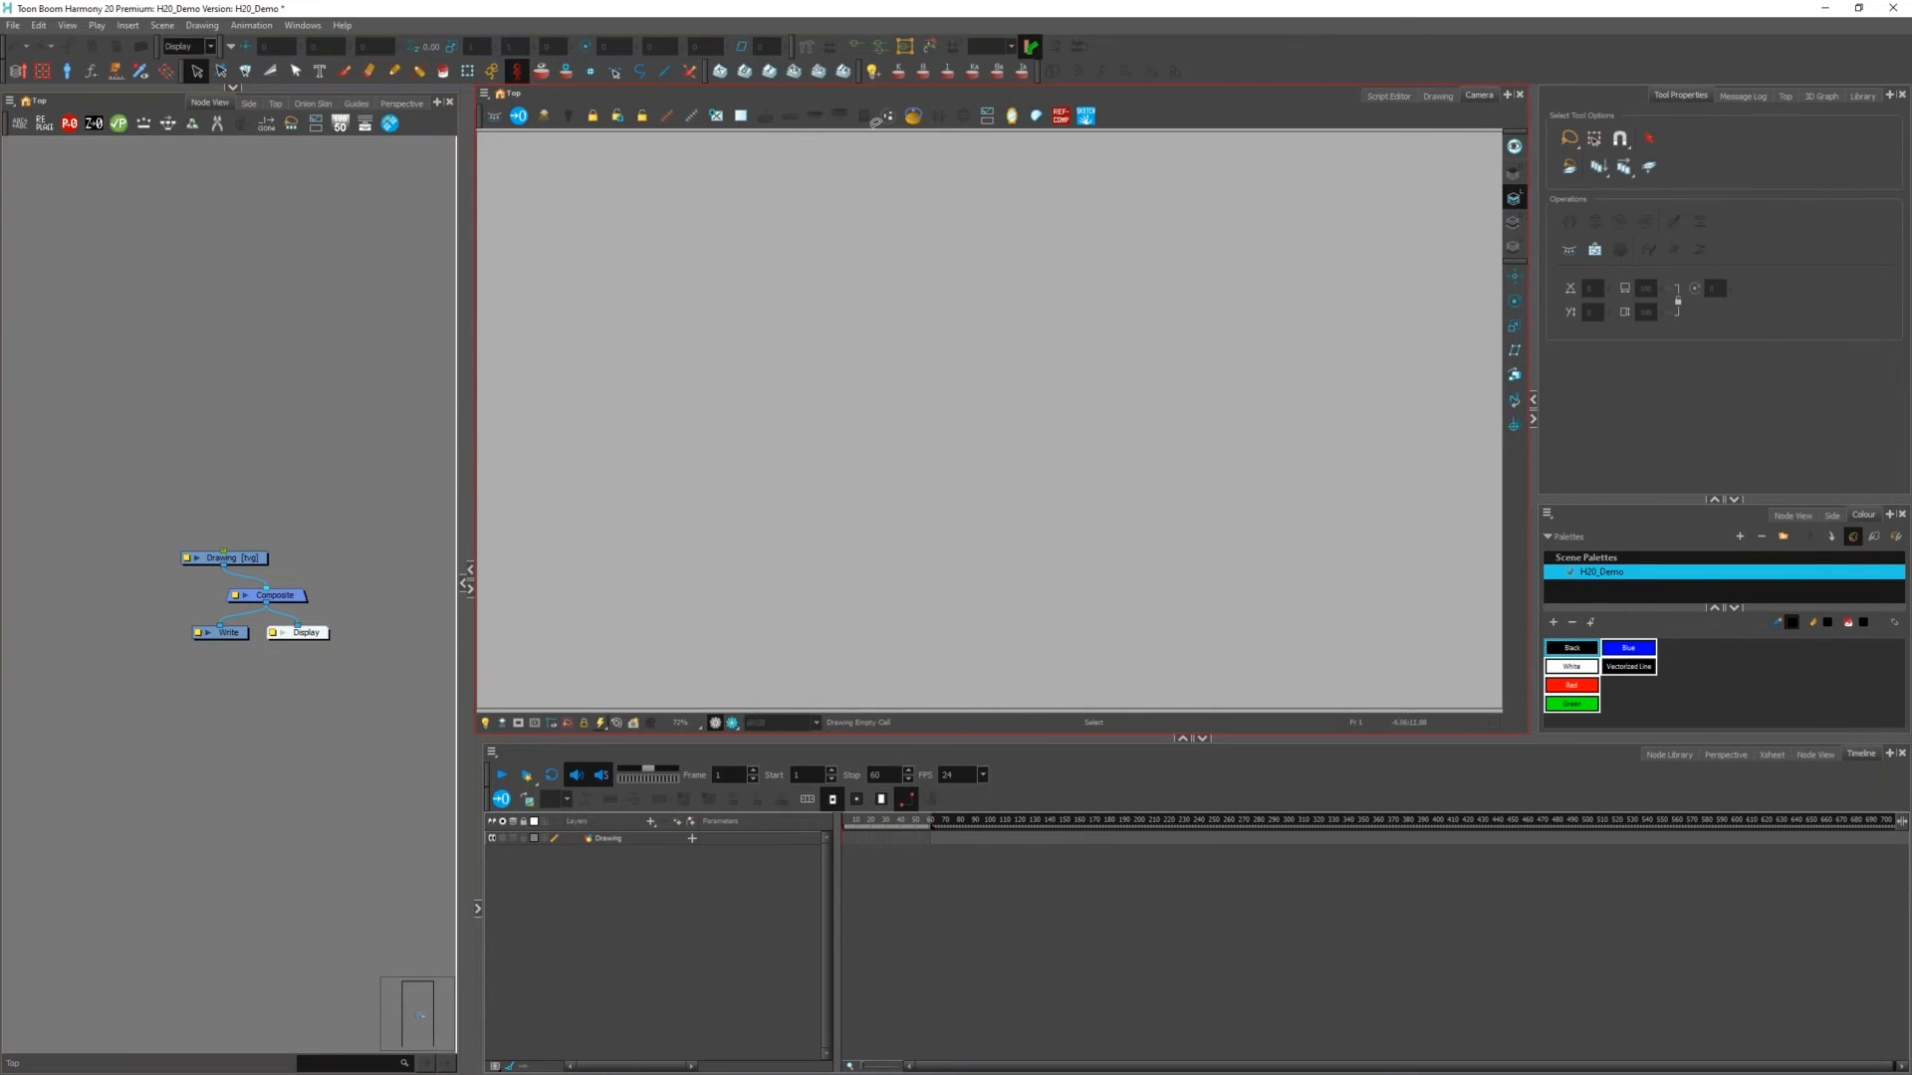
pyautogui.rightClick(1086, 119)
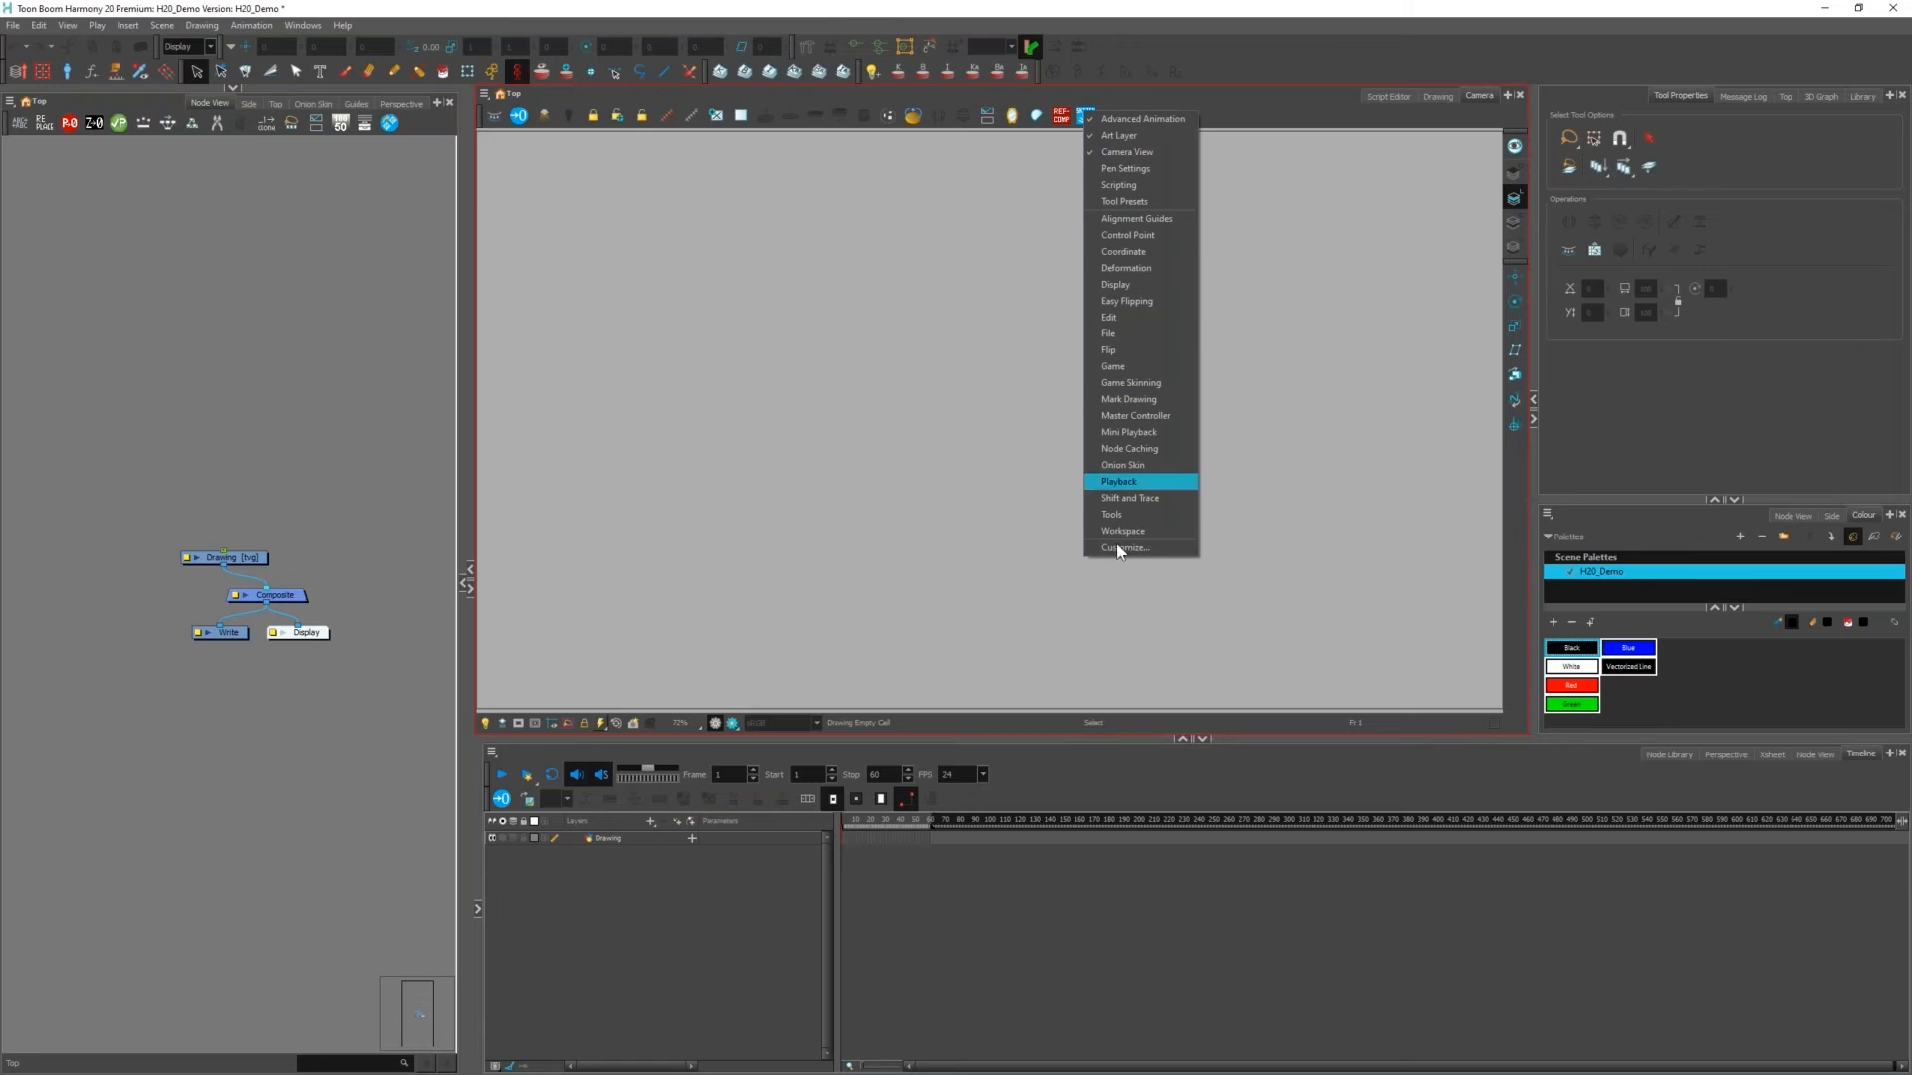
pyautogui.click(1113, 514)
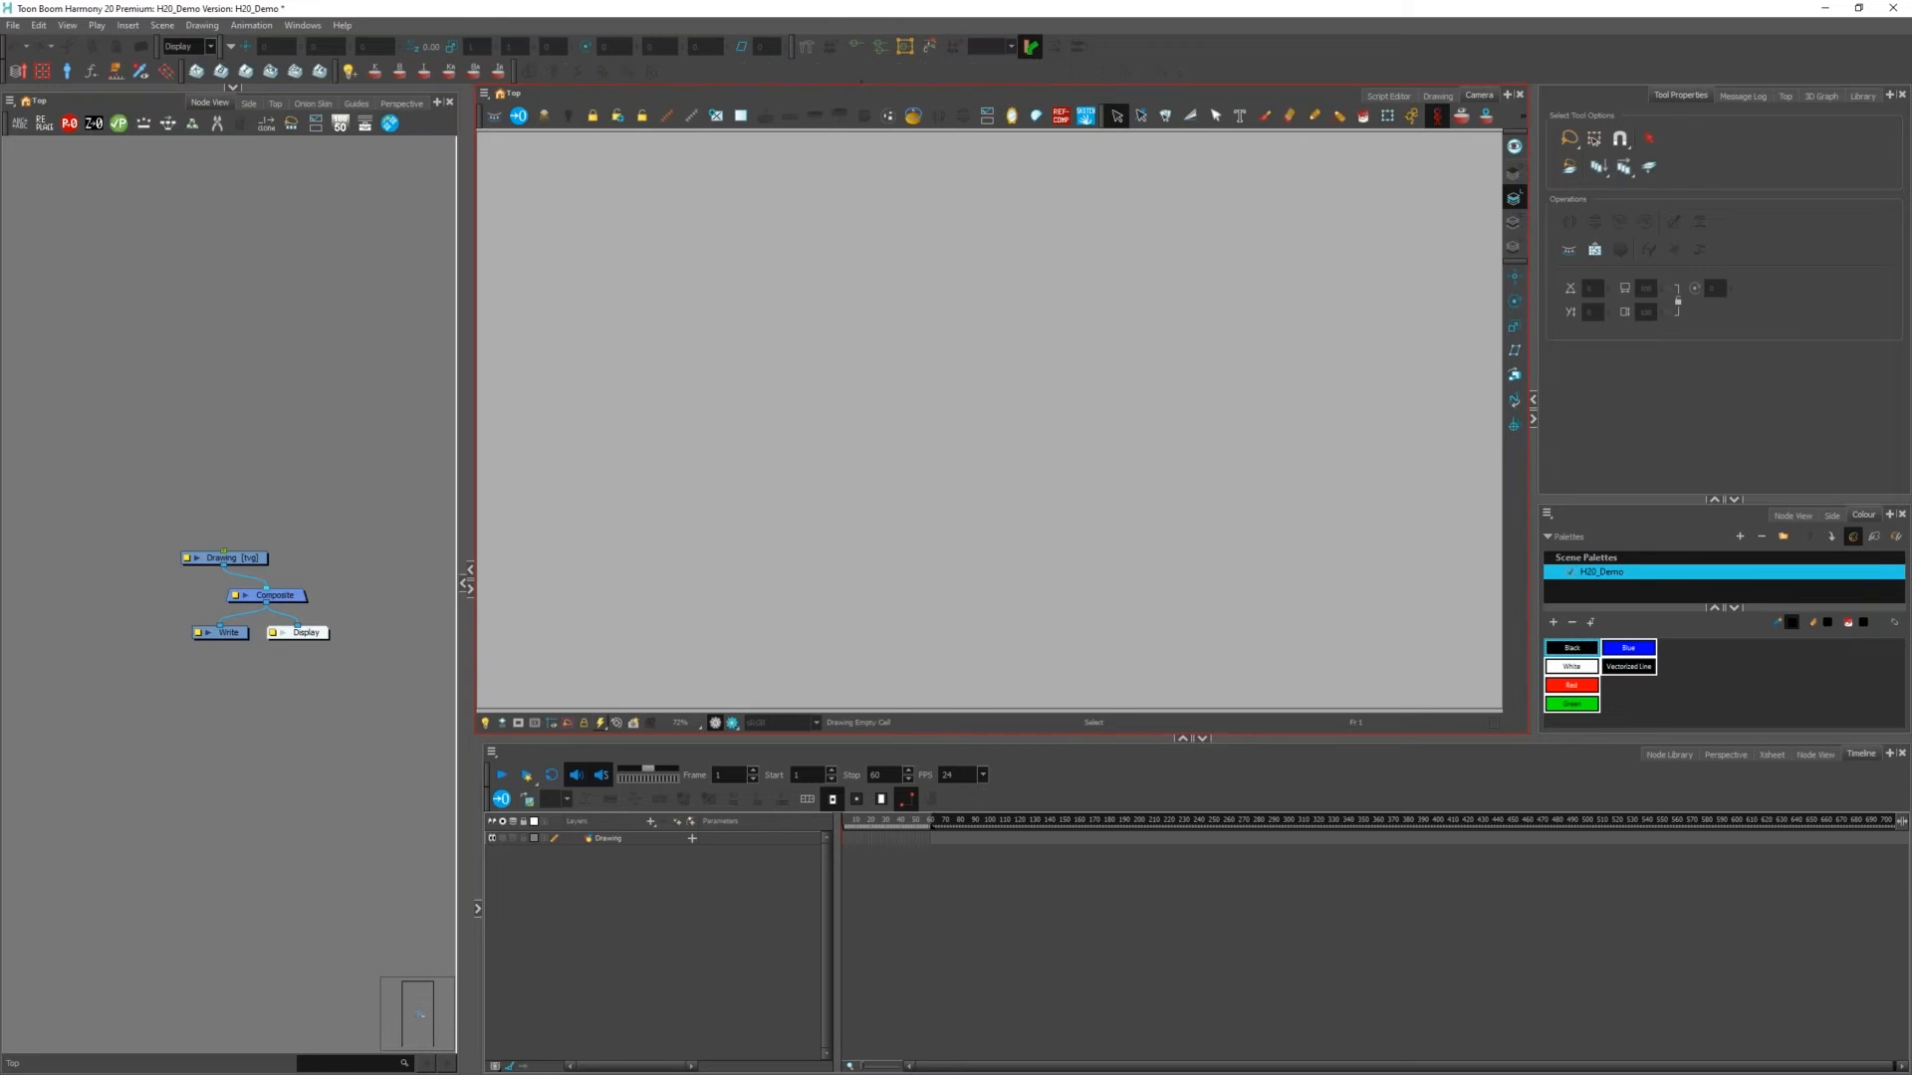
pyautogui.moveTo(1107, 117); pyautogui.dragTo(491, 140)
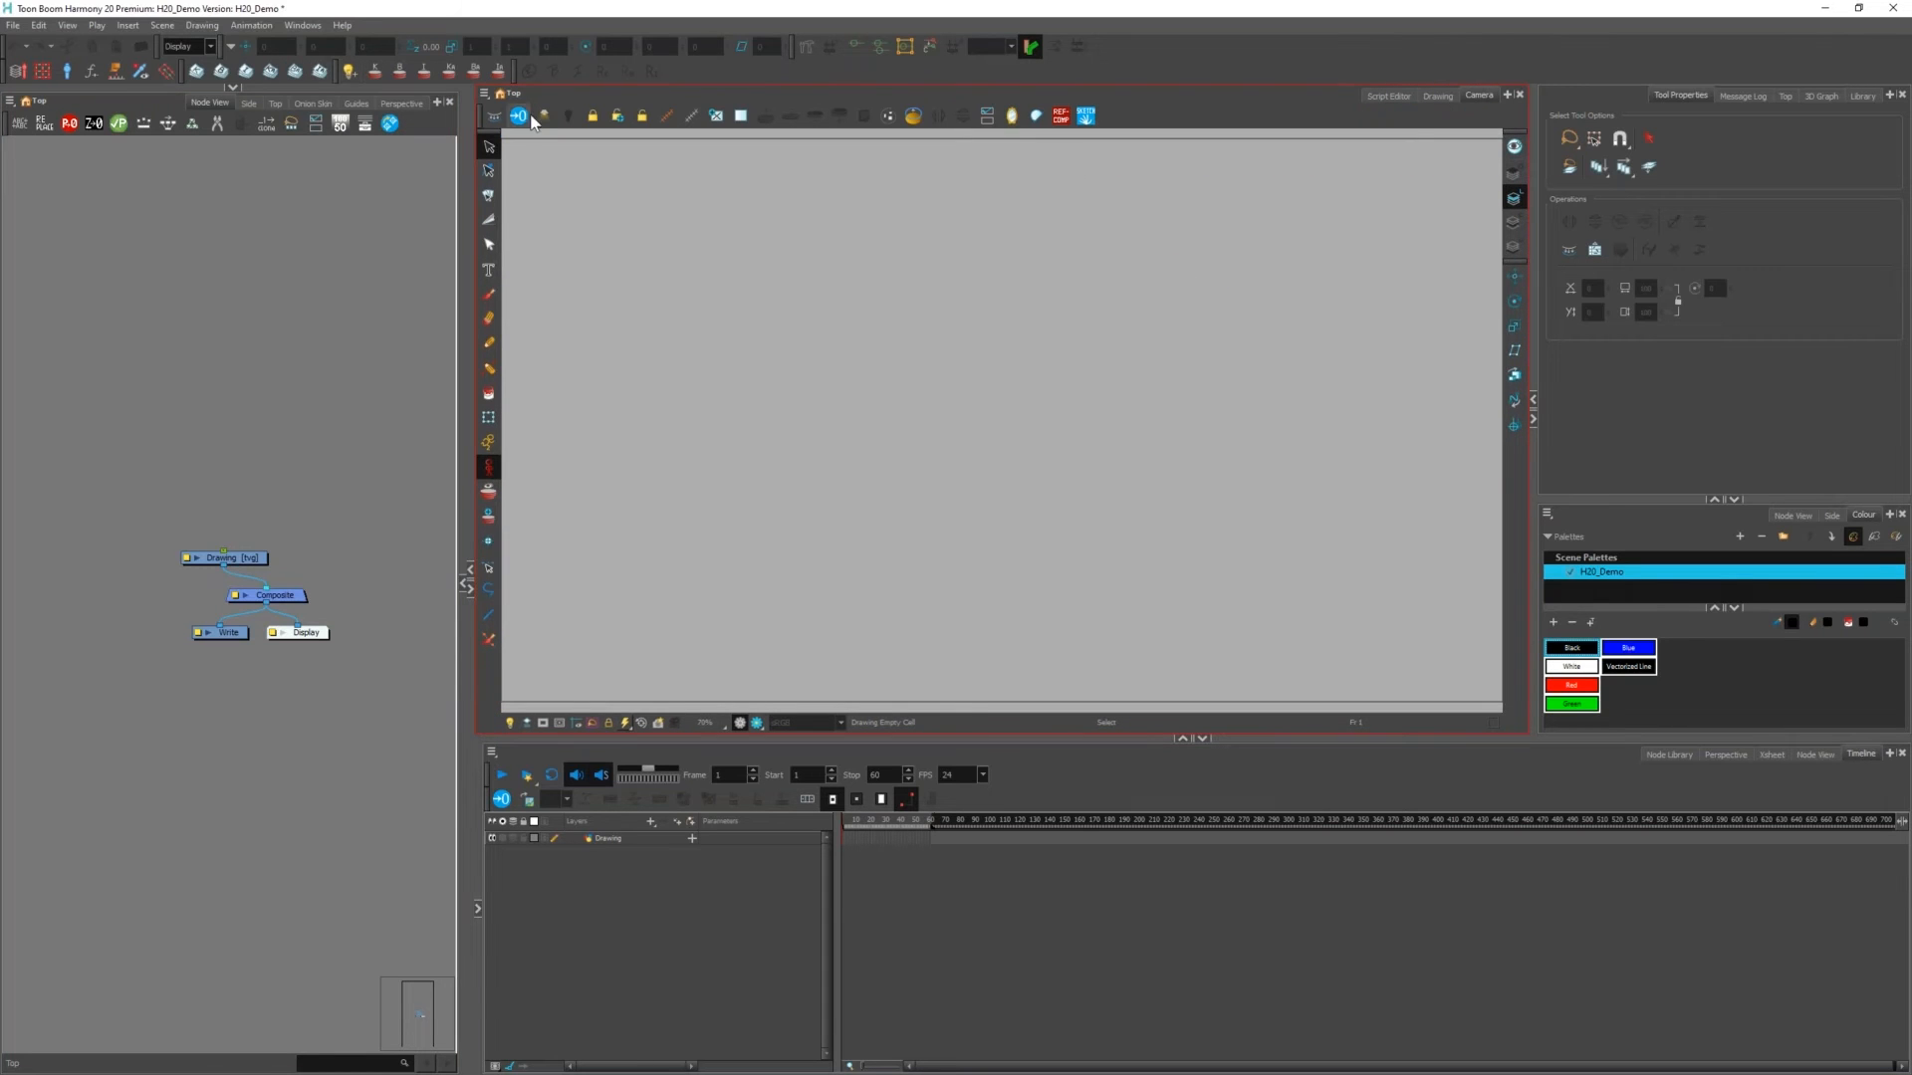
pyautogui.moveTo(495, 137)
pyautogui.mouseDown()
pyautogui.moveTo(434, 92)
pyautogui.moveTo(478, 40)
pyautogui.moveTo(518, 139)
pyautogui.moveTo(468, 18)
pyautogui.moveTo(506, 138)
pyautogui.moveTo(480, 129)
pyautogui.mouseUp()
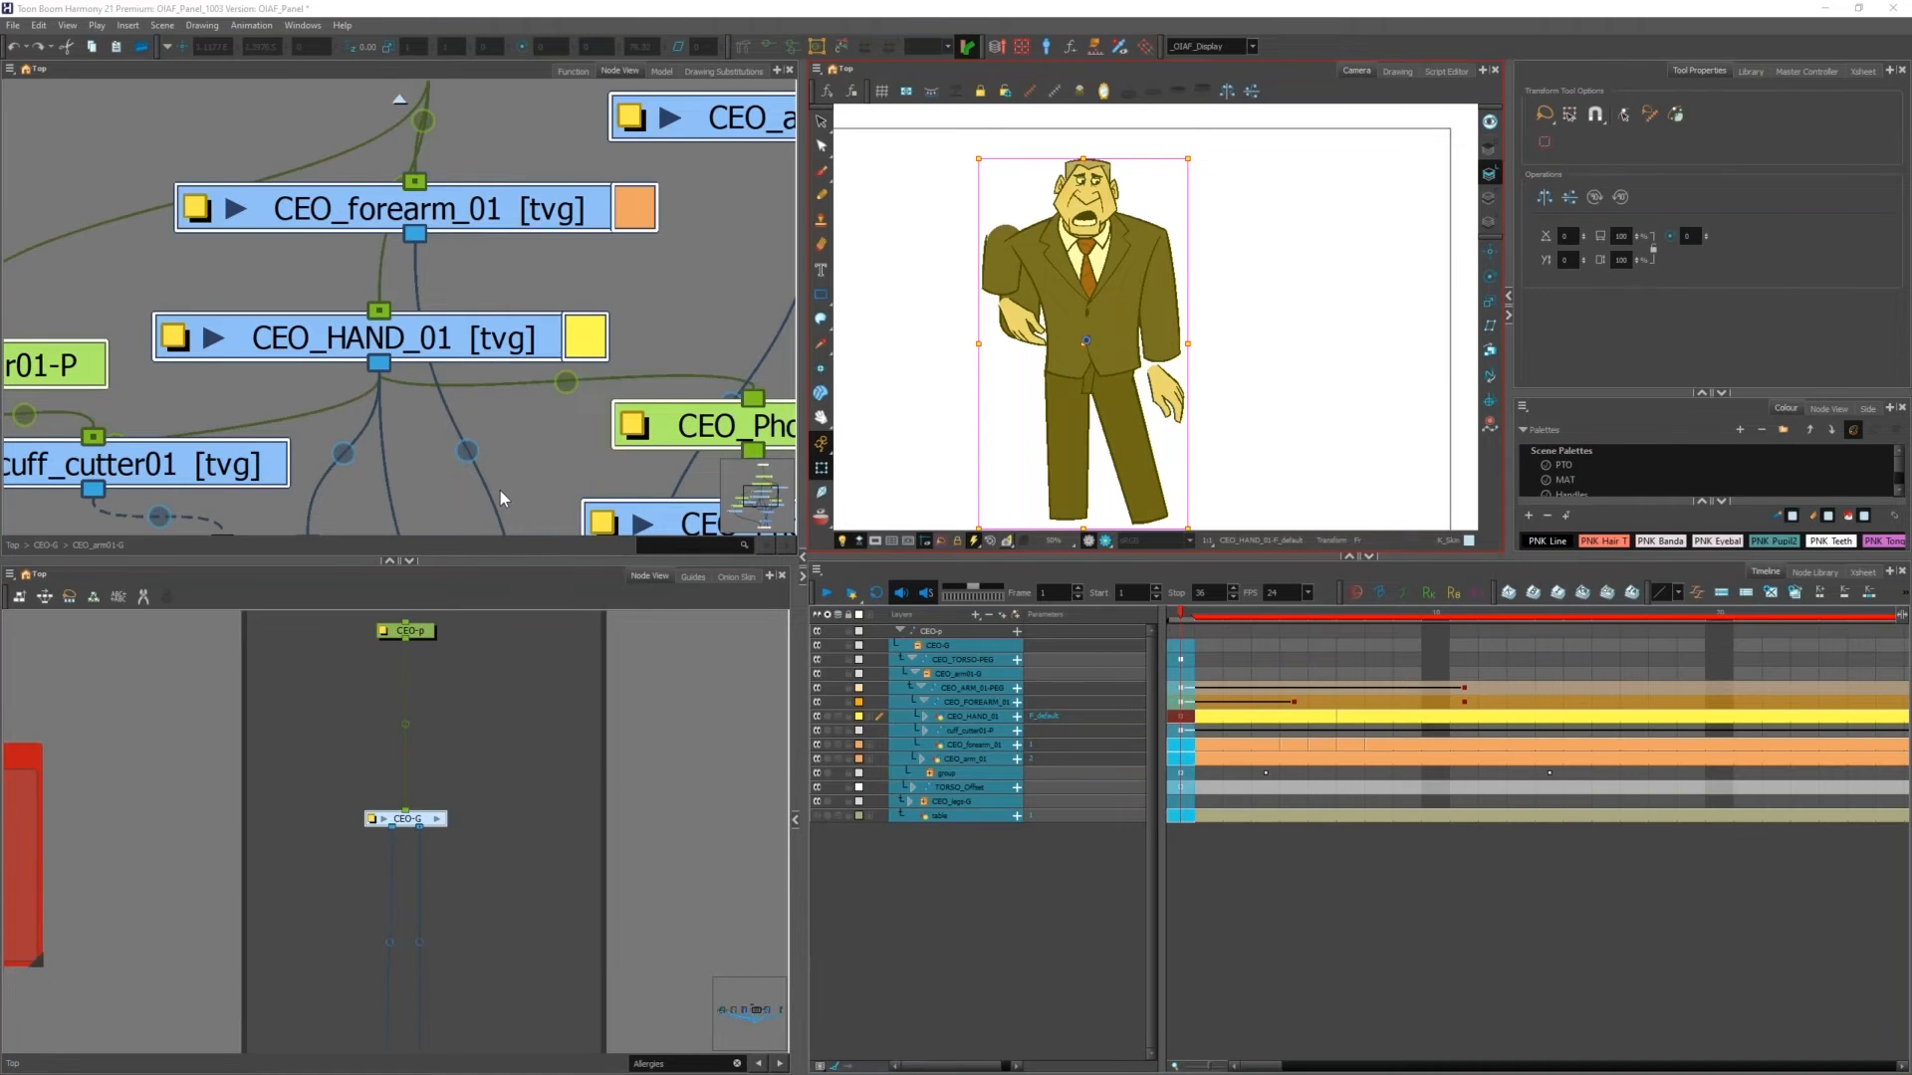
# Step: Deselect the CEO rig's nodes and enlarge the lower Node View
pyautogui.click(499, 498)
pyautogui.scroll(-8, 396, 837)
pyautogui.moveTo(523, 559); pyautogui.dragTo(522, 374)
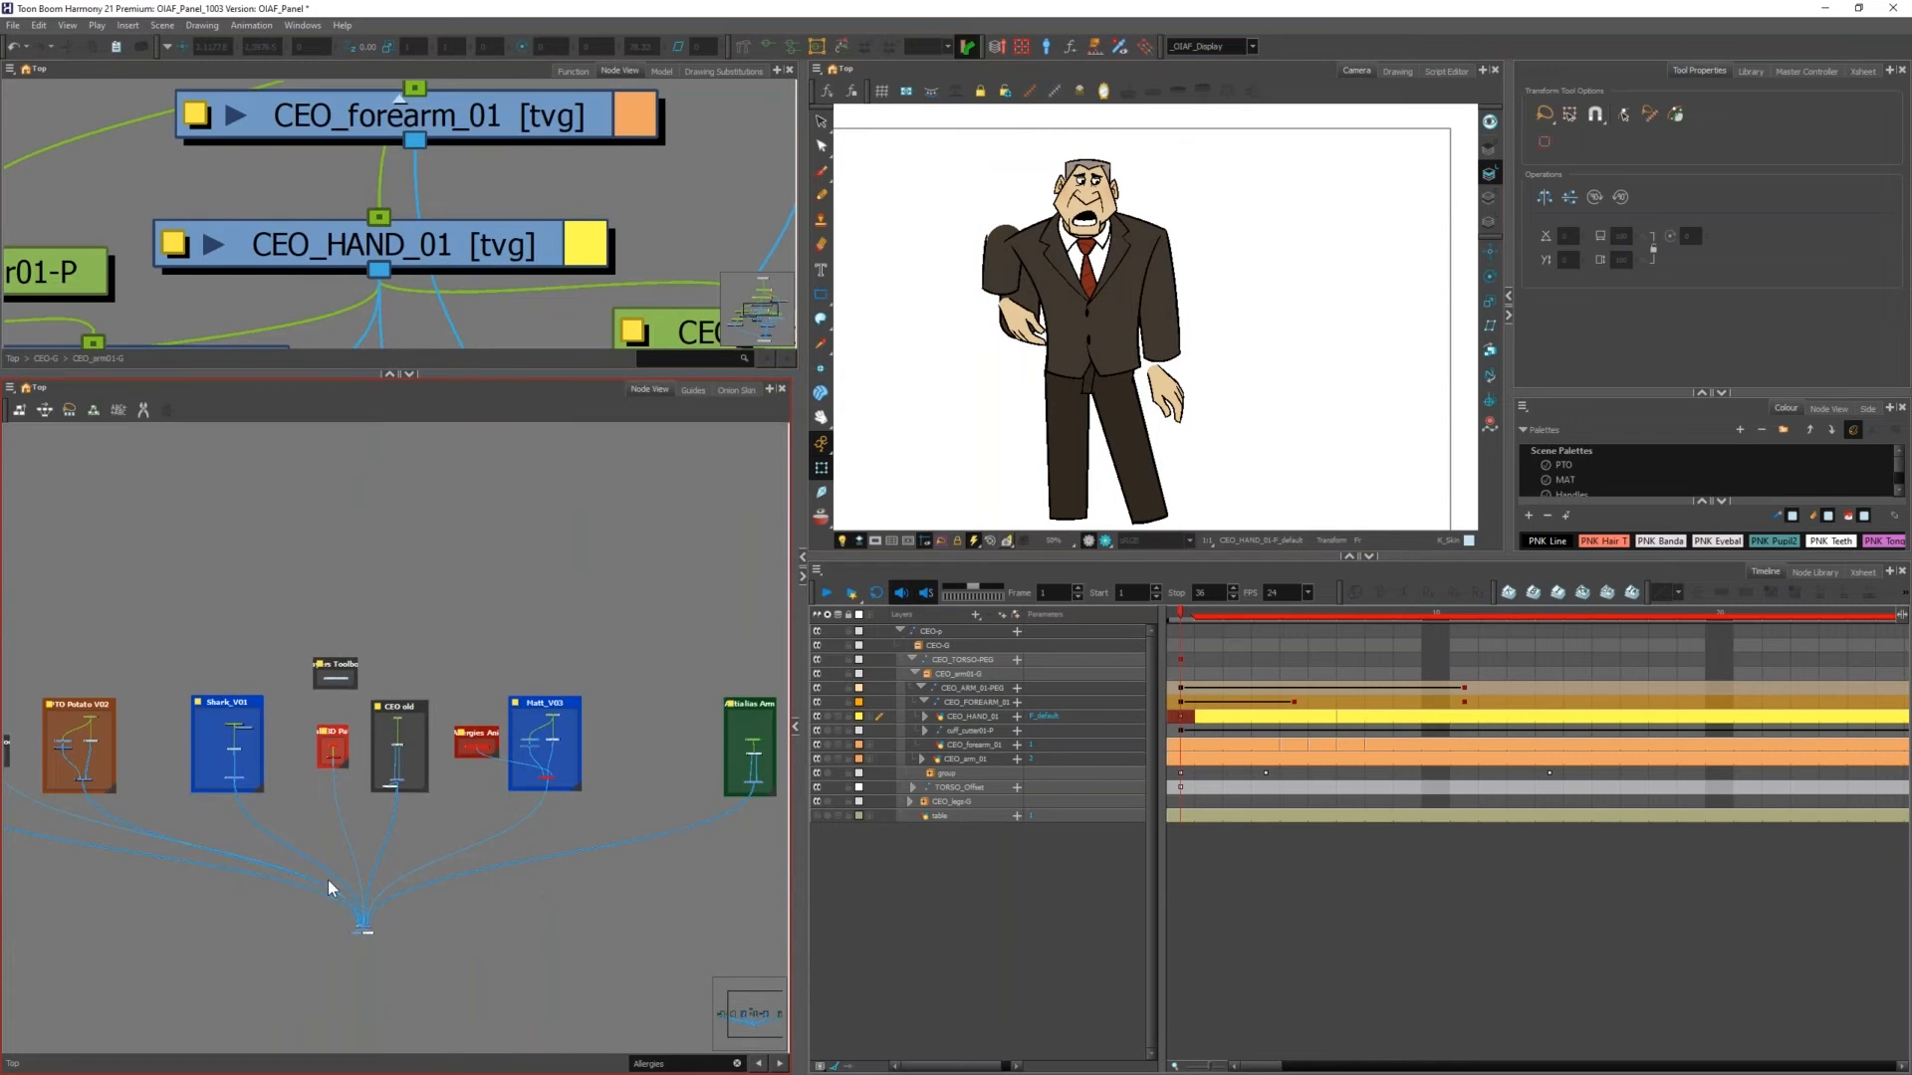
# Step: Move the _OIAF_Display node from the CEO rig's composite to PNK_Punk_Composite and connect it there
pyautogui.scroll(7, 379, 783)
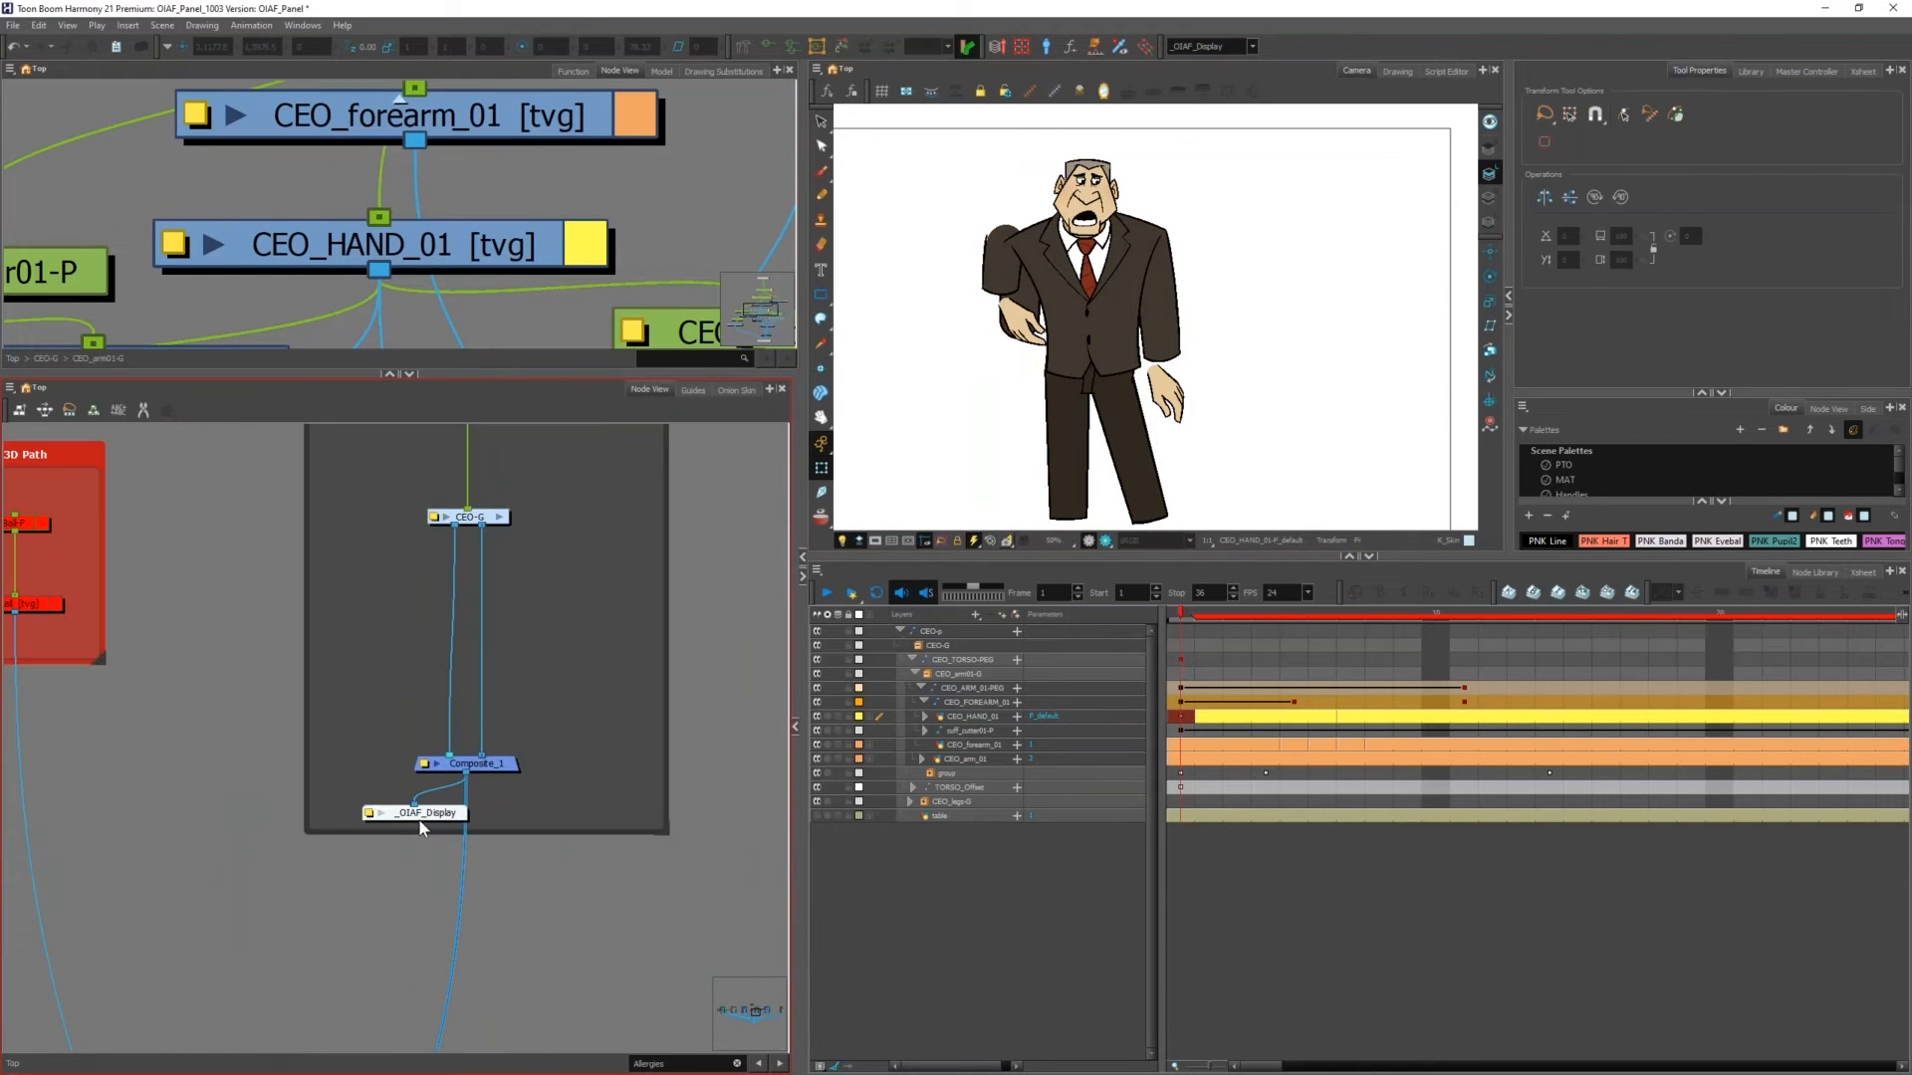
pyautogui.scroll(-6, 612, 717)
pyautogui.moveTo(423, 812); pyautogui.dragTo(540, 696)
pyautogui.scroll(-1, 609, 715)
pyautogui.scroll(-2, 538, 695)
pyautogui.moveTo(537, 696); pyautogui.dragTo(409, 728)
pyautogui.scroll(6, 369, 712)
pyautogui.scroll(5, 420, 730)
pyautogui.moveTo(372, 680); pyautogui.dragTo(395, 714)
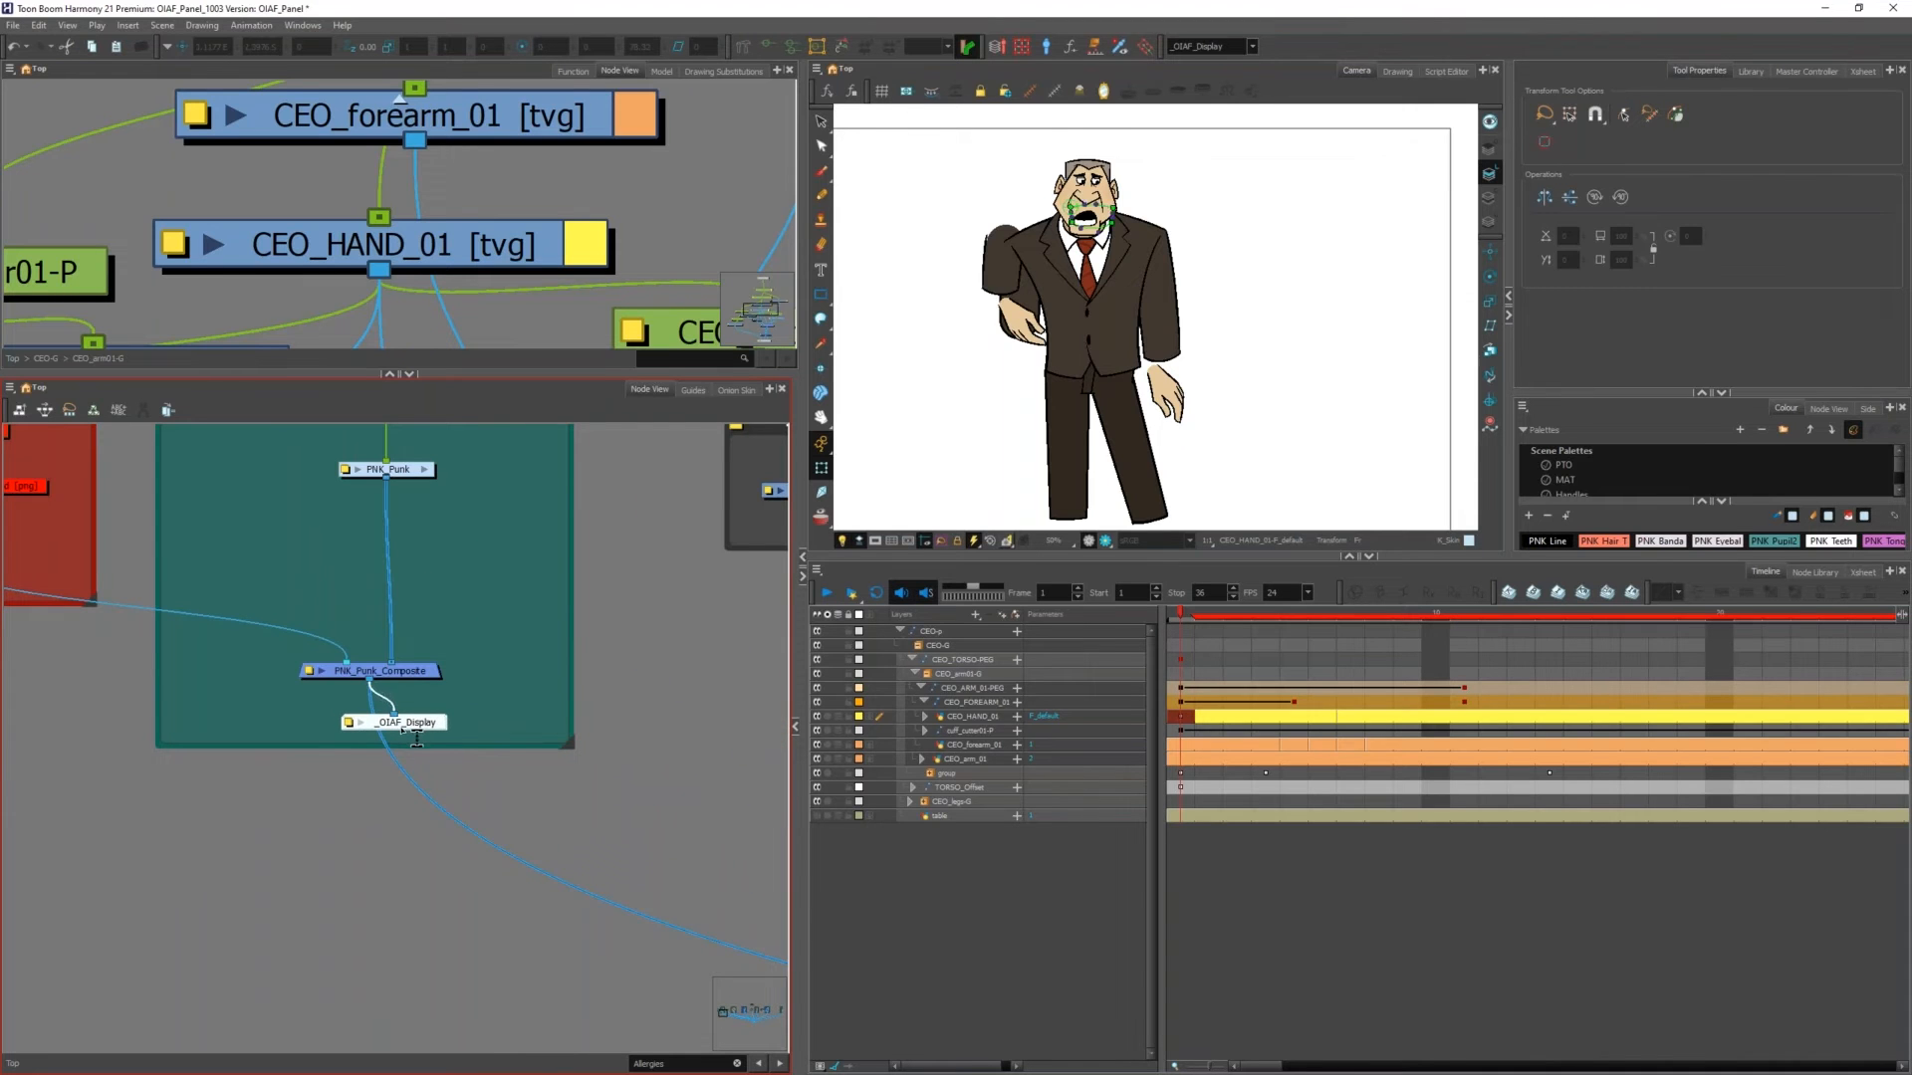
pyautogui.scroll(-1, 525, 688)
pyautogui.scroll(-2, 525, 688)
# Step: Select the Punk character's mouth in the Camera view and show its drawing substitutions in an enlarged panel
pyautogui.scroll(6, 1072, 245)
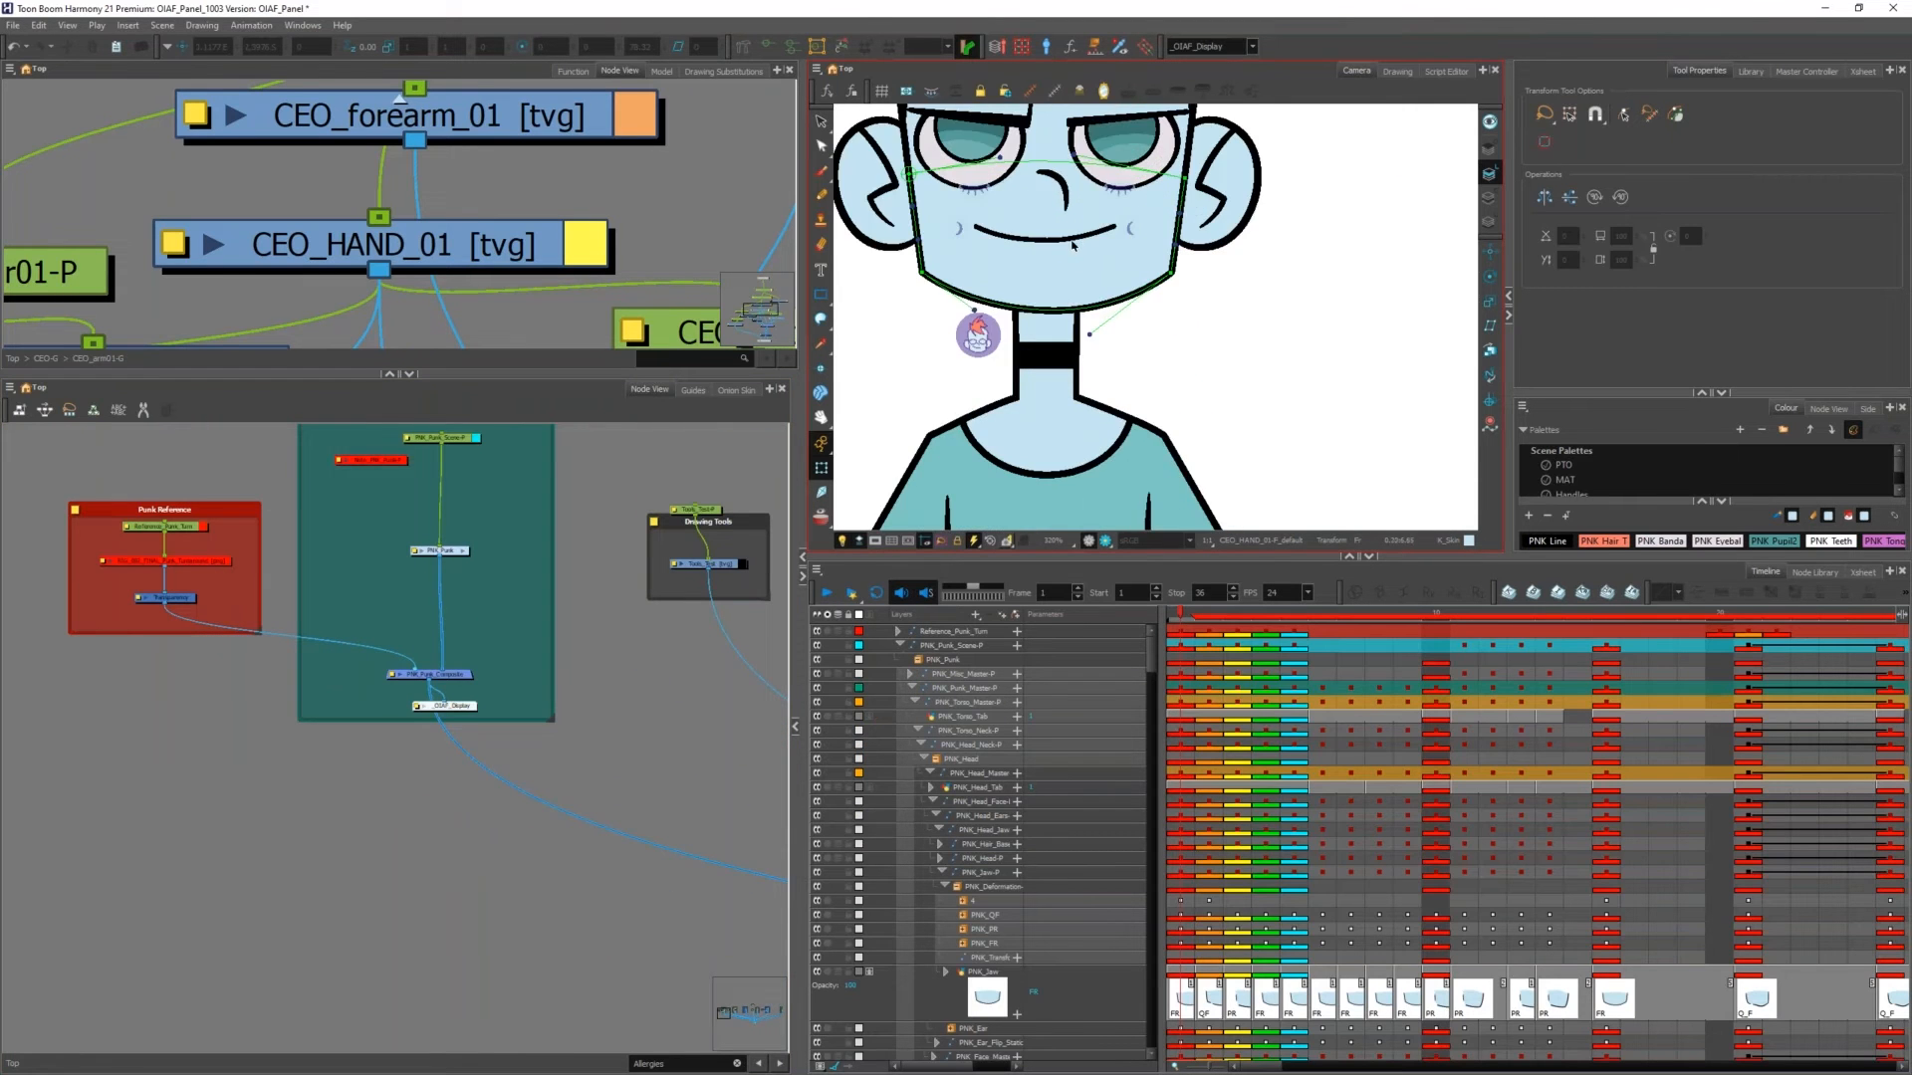
pyautogui.scroll(3, 1073, 245)
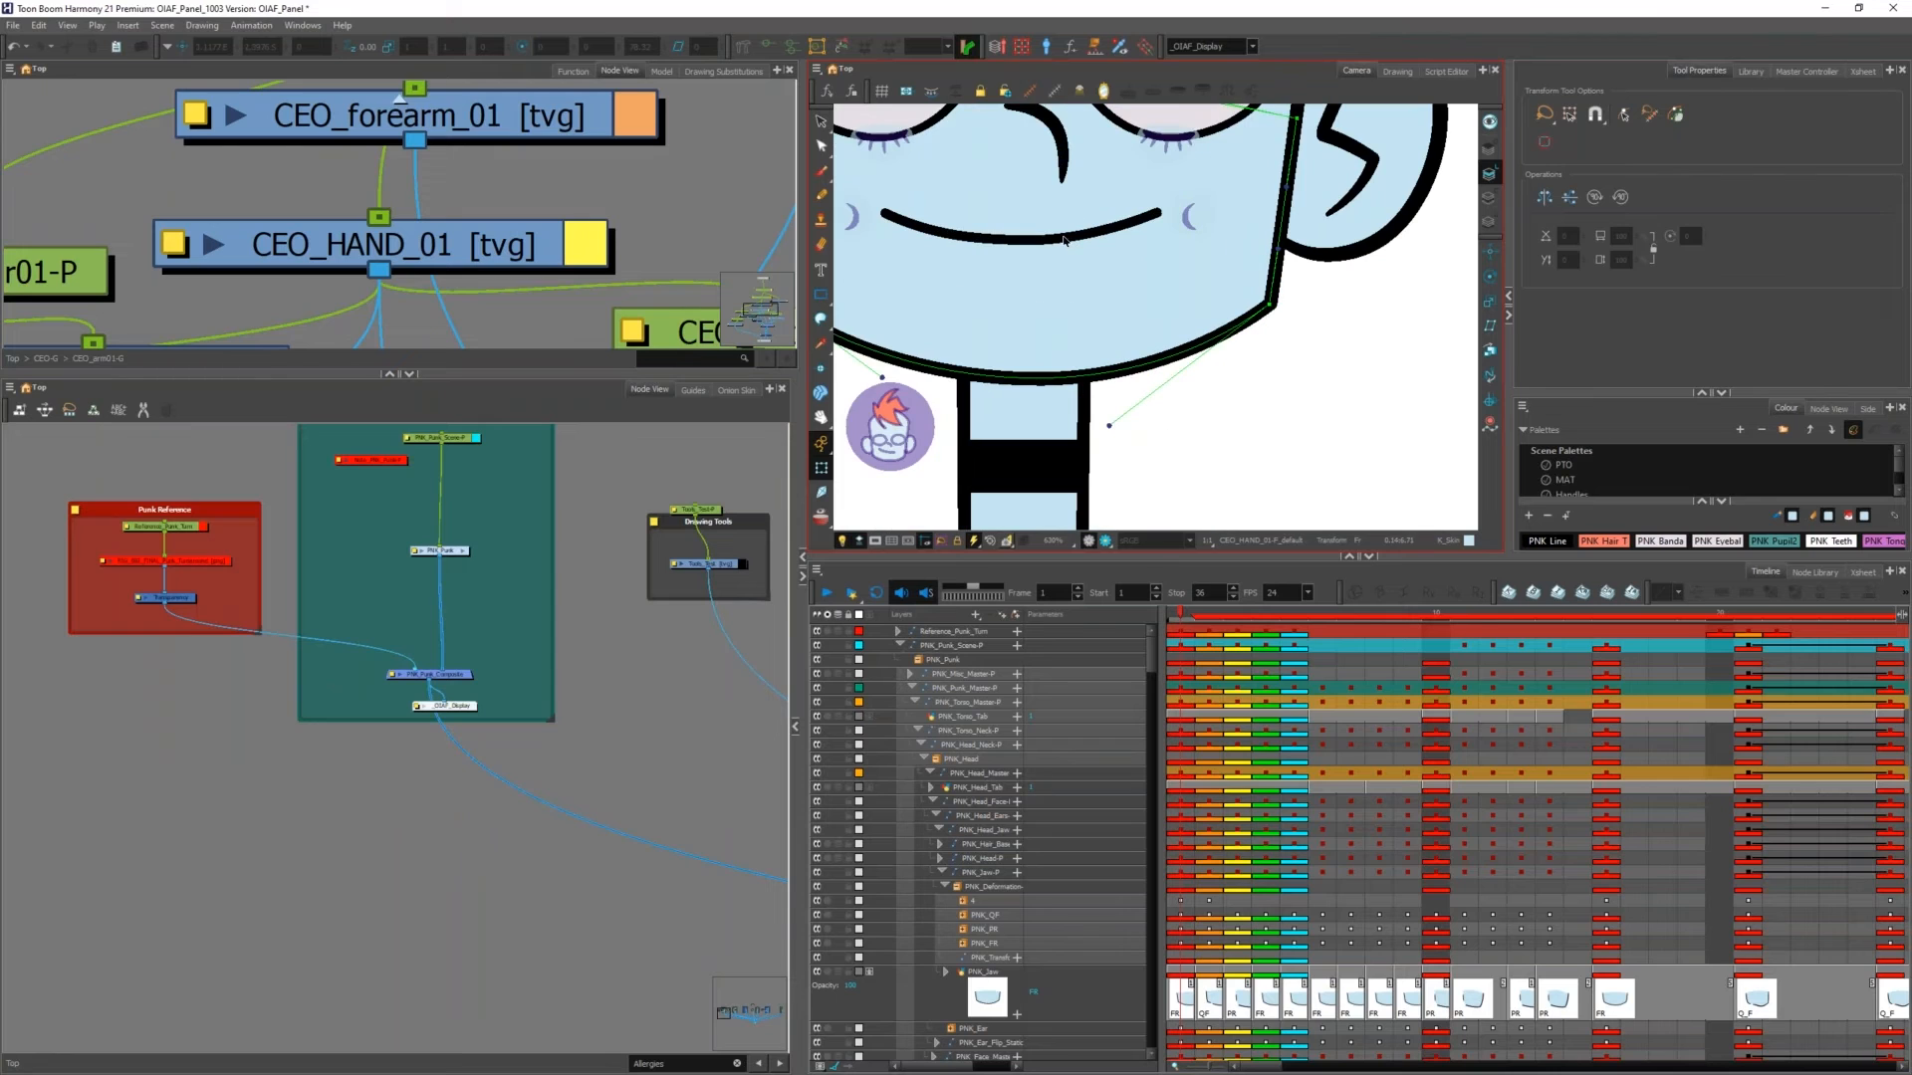
pyautogui.click(1070, 237)
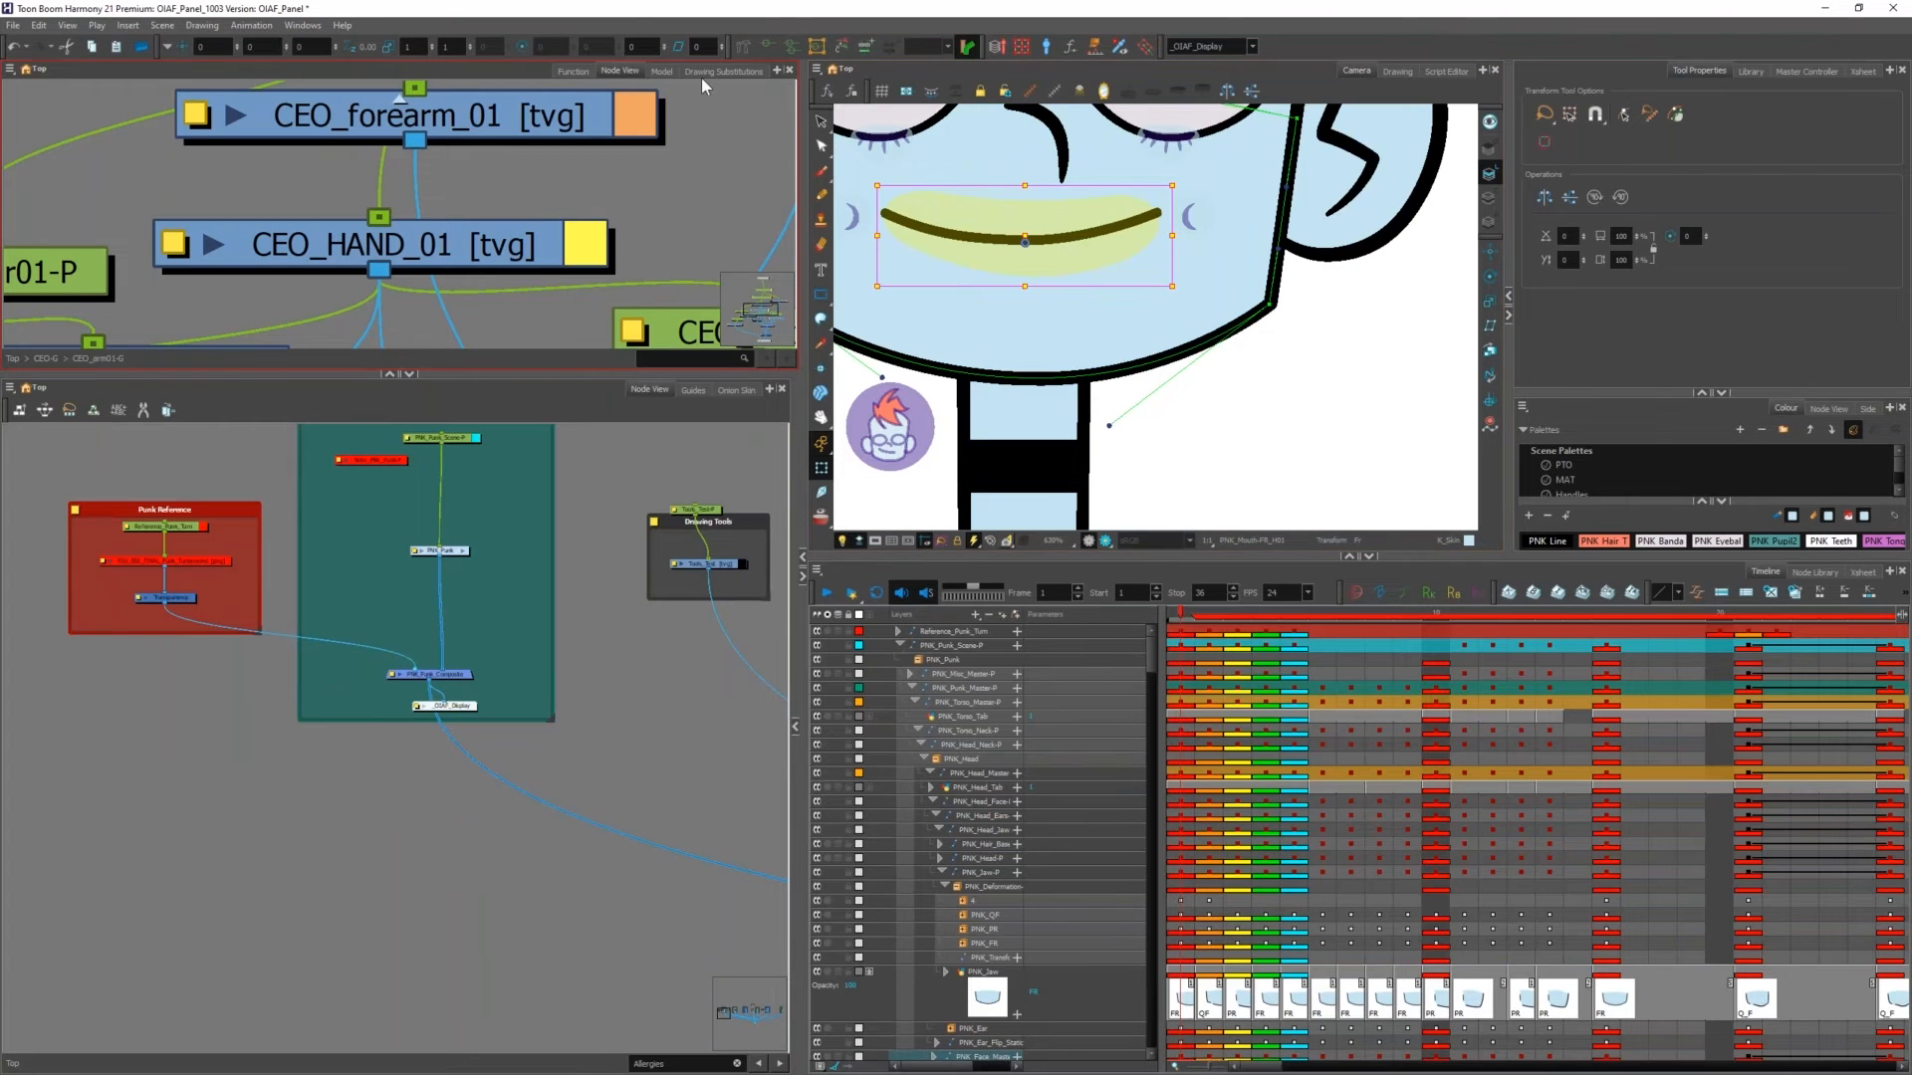
pyautogui.click(701, 75)
pyautogui.moveTo(546, 376); pyautogui.dragTo(546, 933)
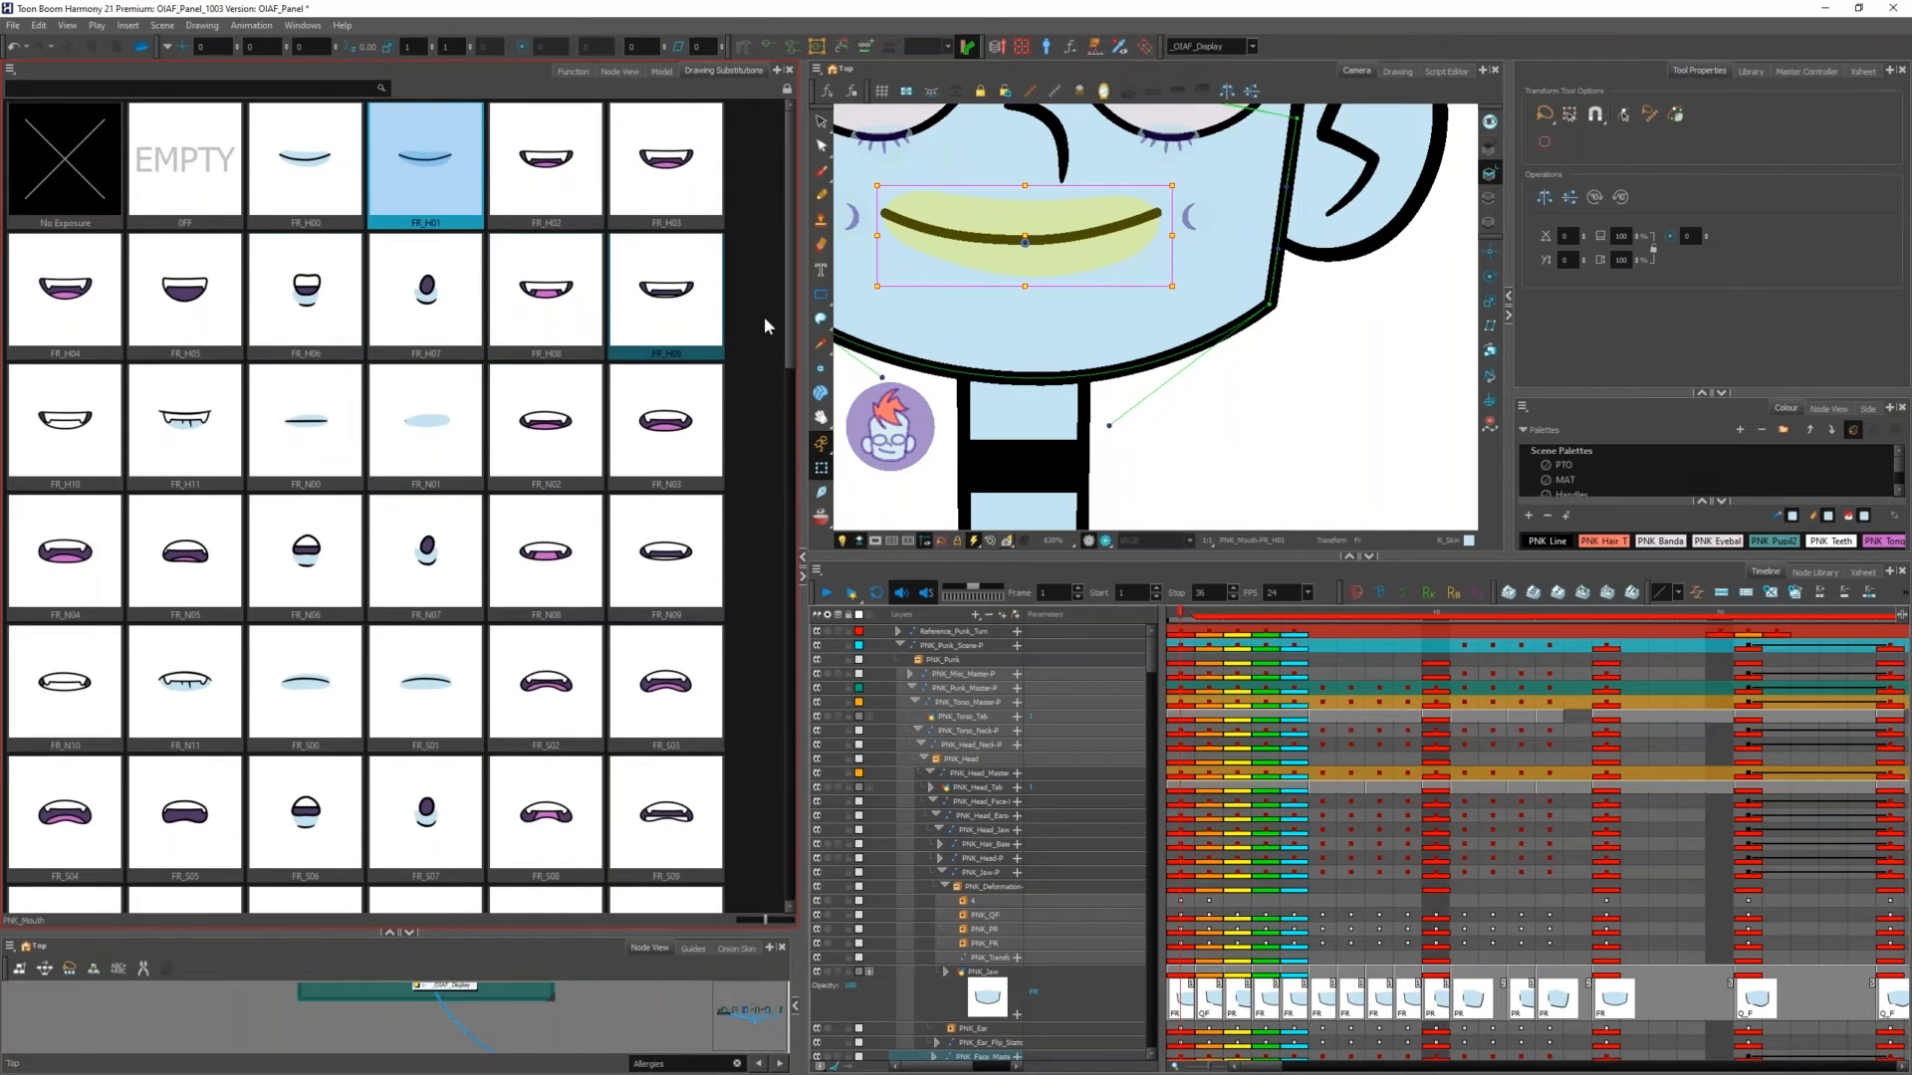
# Step: Flip back and forth through the mouth's FR_H drawing substitutions, ending with FR_H03 exposed
pyautogui.press(']')
pyautogui.press(']')
pyautogui.press(']')
pyautogui.press(']')
pyautogui.press(']')
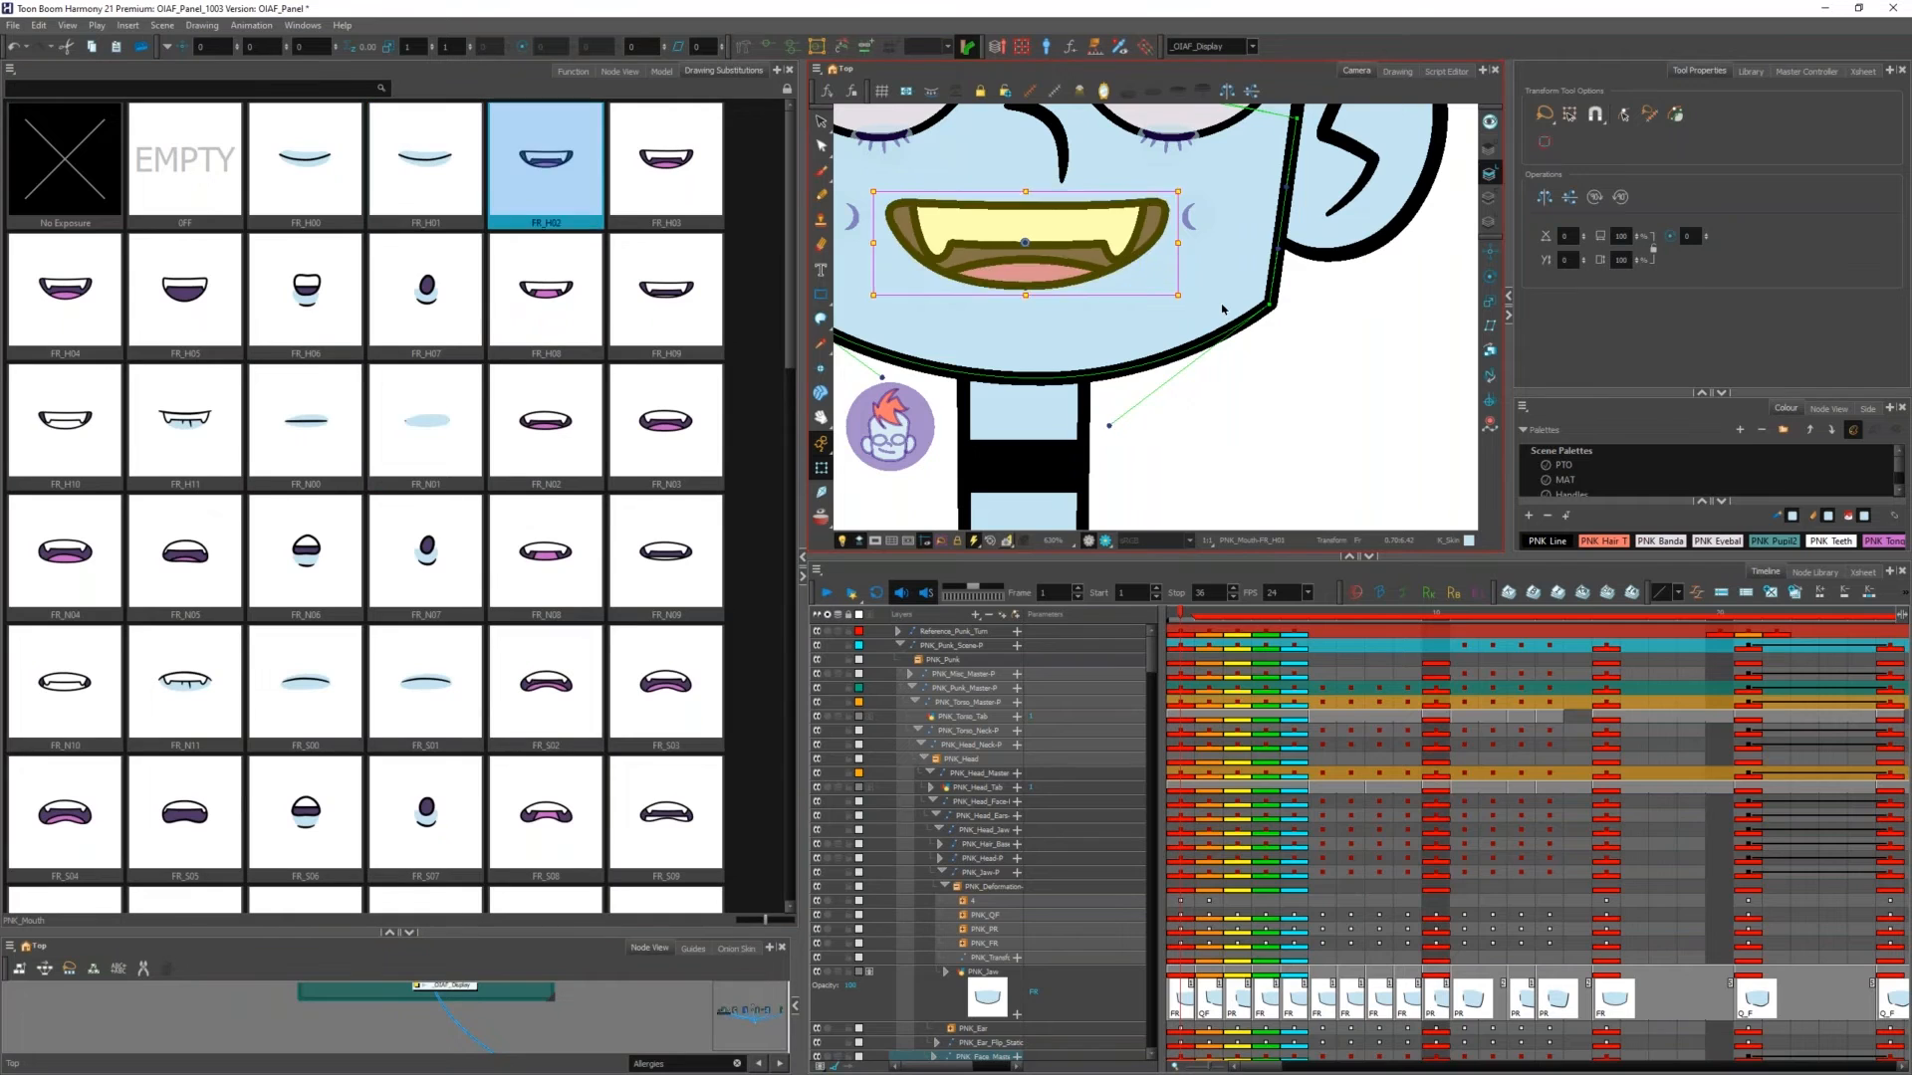
pyautogui.press(']')
pyautogui.press(']')
pyautogui.press('[')
pyautogui.press('[')
pyautogui.press('[')
pyautogui.press('[')
pyautogui.press('[')
pyautogui.press('[')
pyautogui.press('[')
pyautogui.press(']')
pyautogui.press(']')
pyautogui.press(']')
pyautogui.press(']')
pyautogui.press('[')
pyautogui.press('[')
pyautogui.press(']')
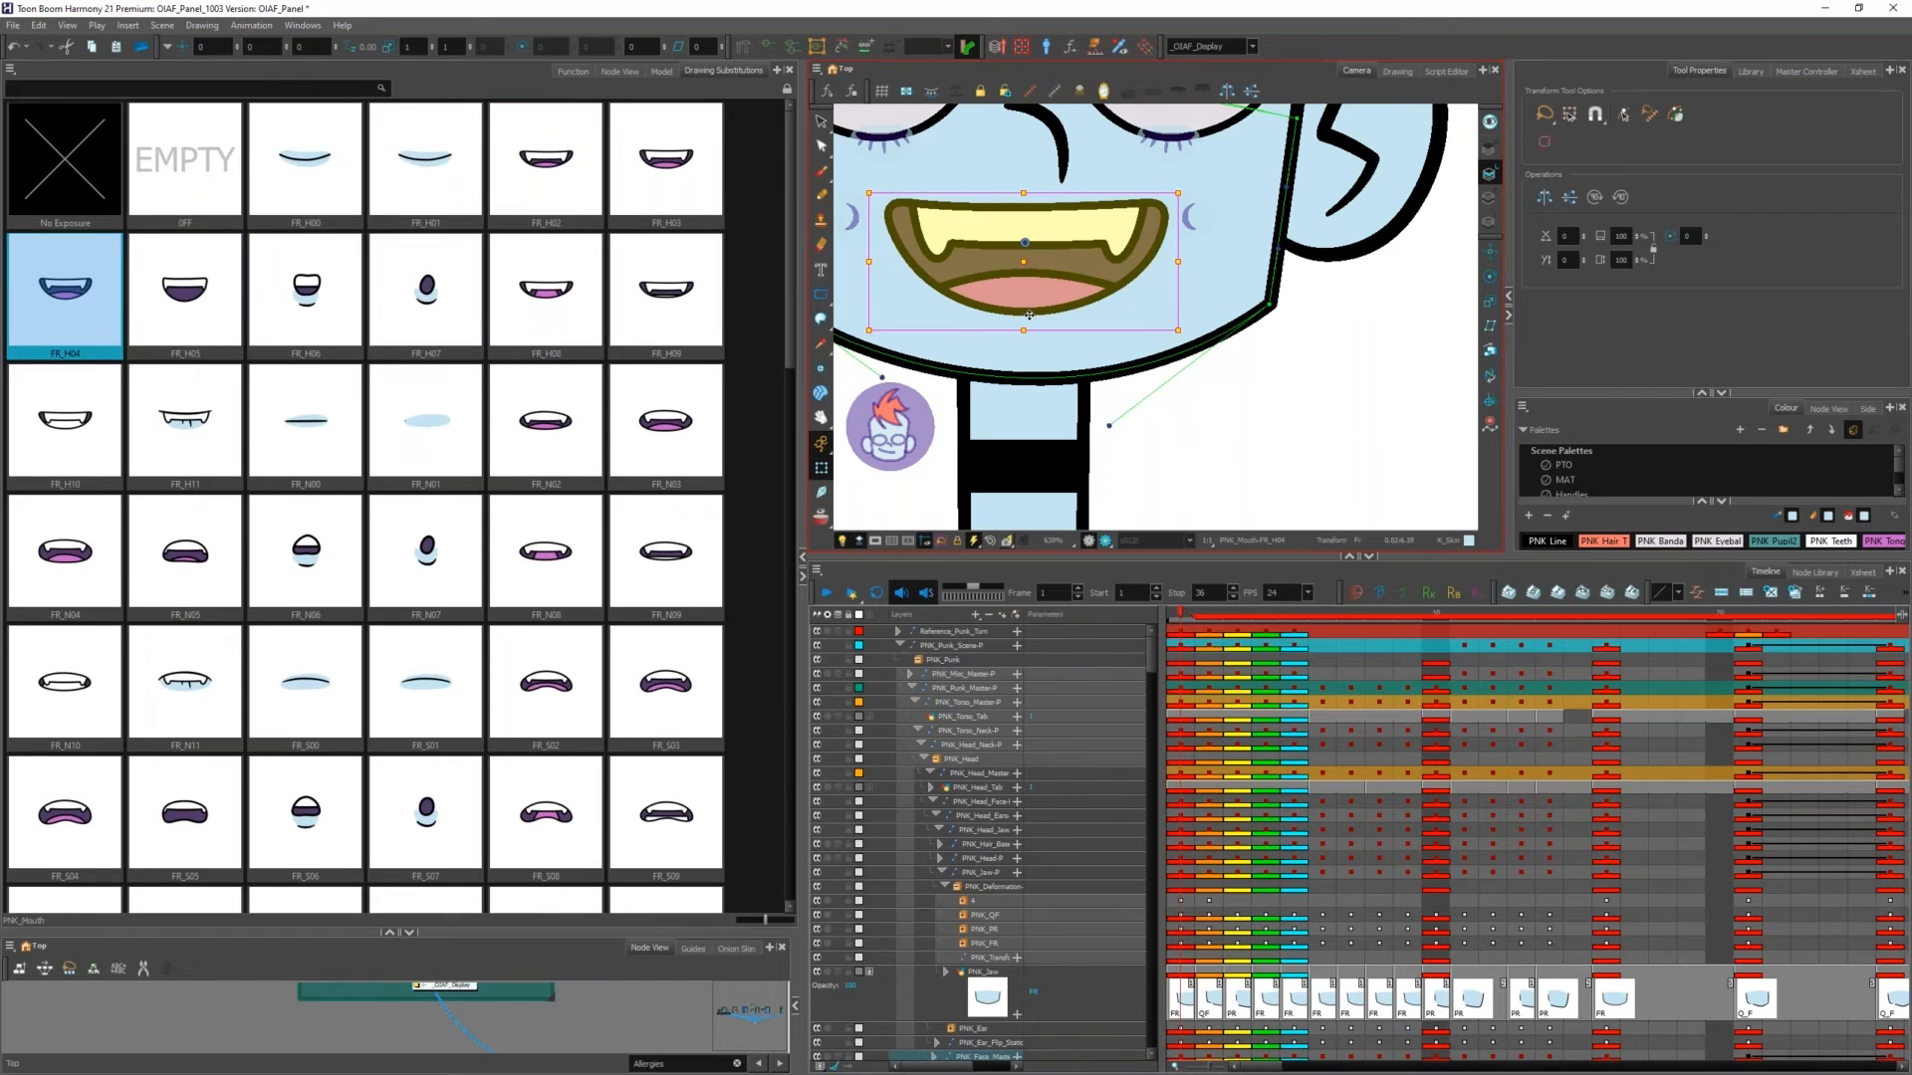
pyautogui.press('[')
pyautogui.press('[')
pyautogui.press('[')
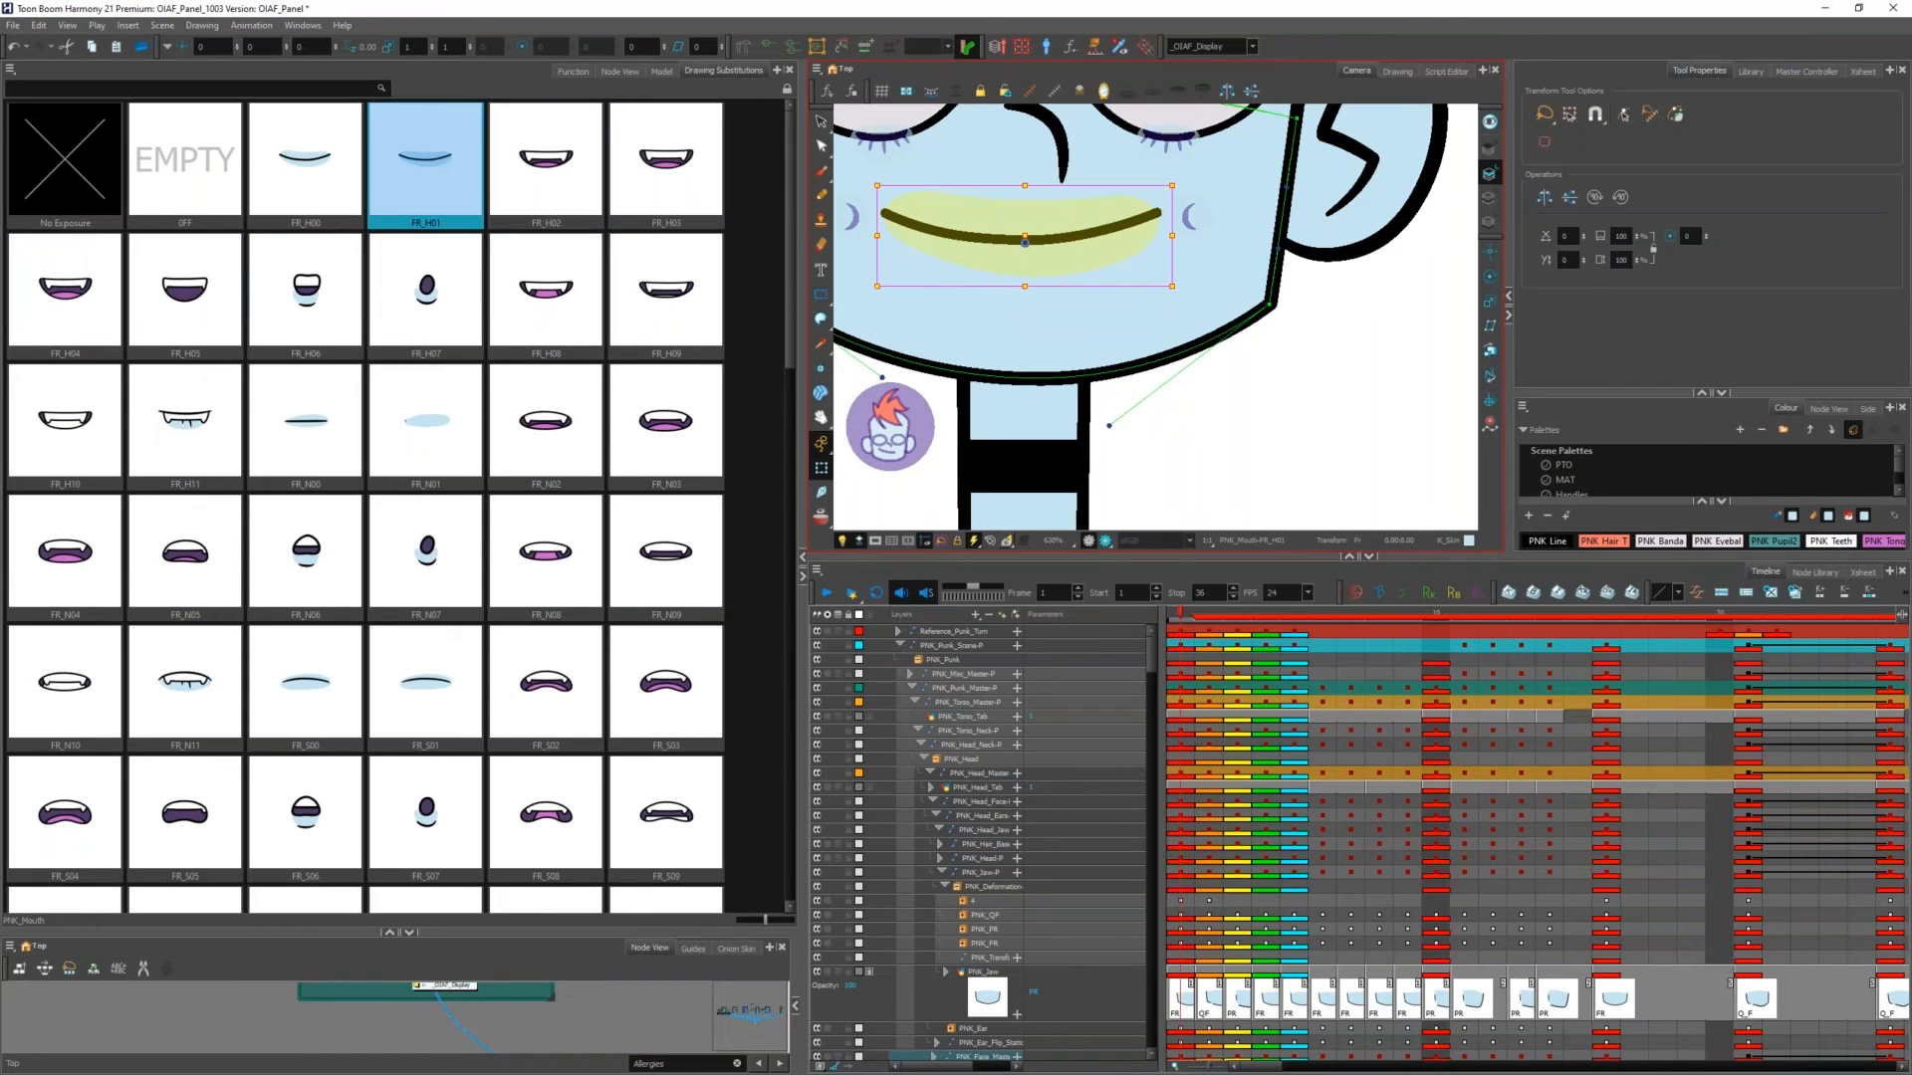
pyautogui.press(']')
pyautogui.press(']')
pyautogui.press(']')
pyautogui.press(']')
pyautogui.press('[')
pyautogui.press('[')
pyautogui.press('[')
pyautogui.press('[')
pyautogui.press(']')
pyautogui.press(']')
pyautogui.press(']')
pyautogui.press('[')
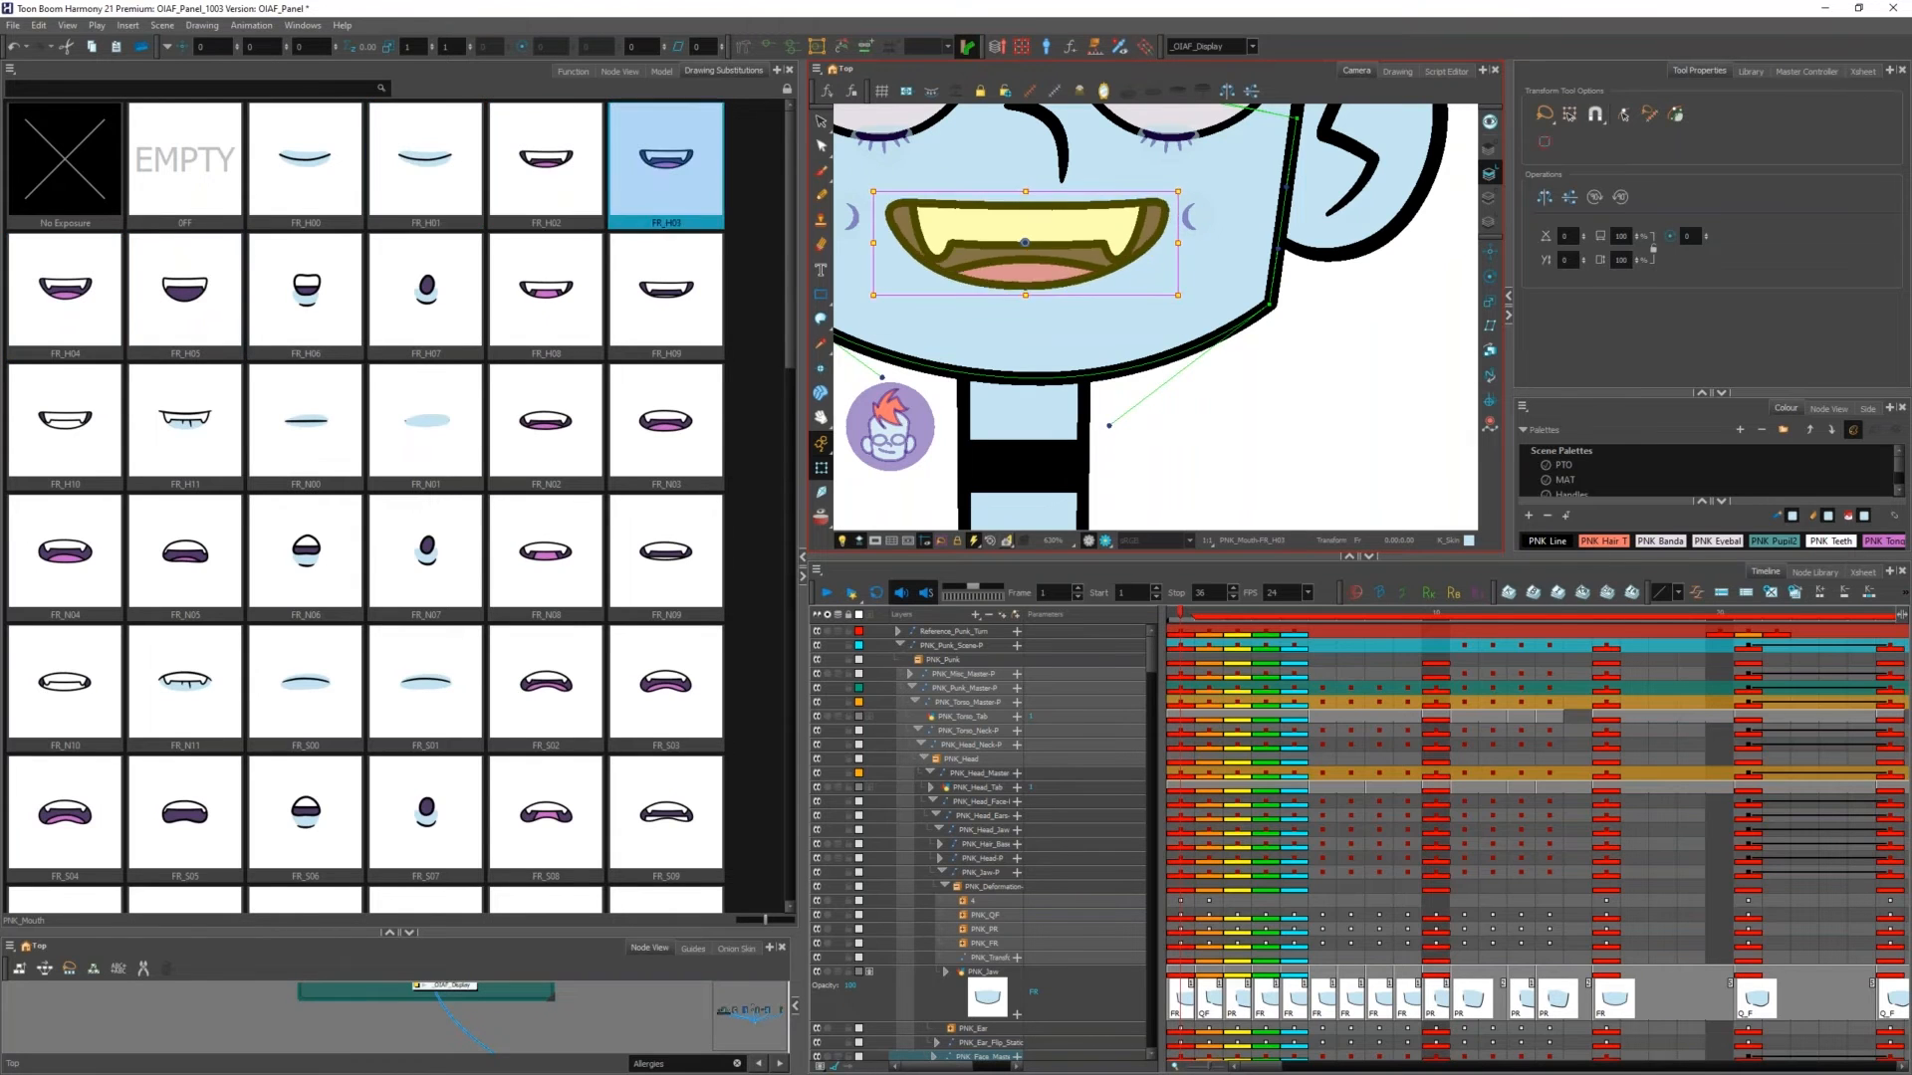
pyautogui.press('[')
pyautogui.press('[')
pyautogui.press(']')
pyautogui.press(']')
pyautogui.press(']')
pyautogui.press('[')
pyautogui.press('[')
pyautogui.press('[')
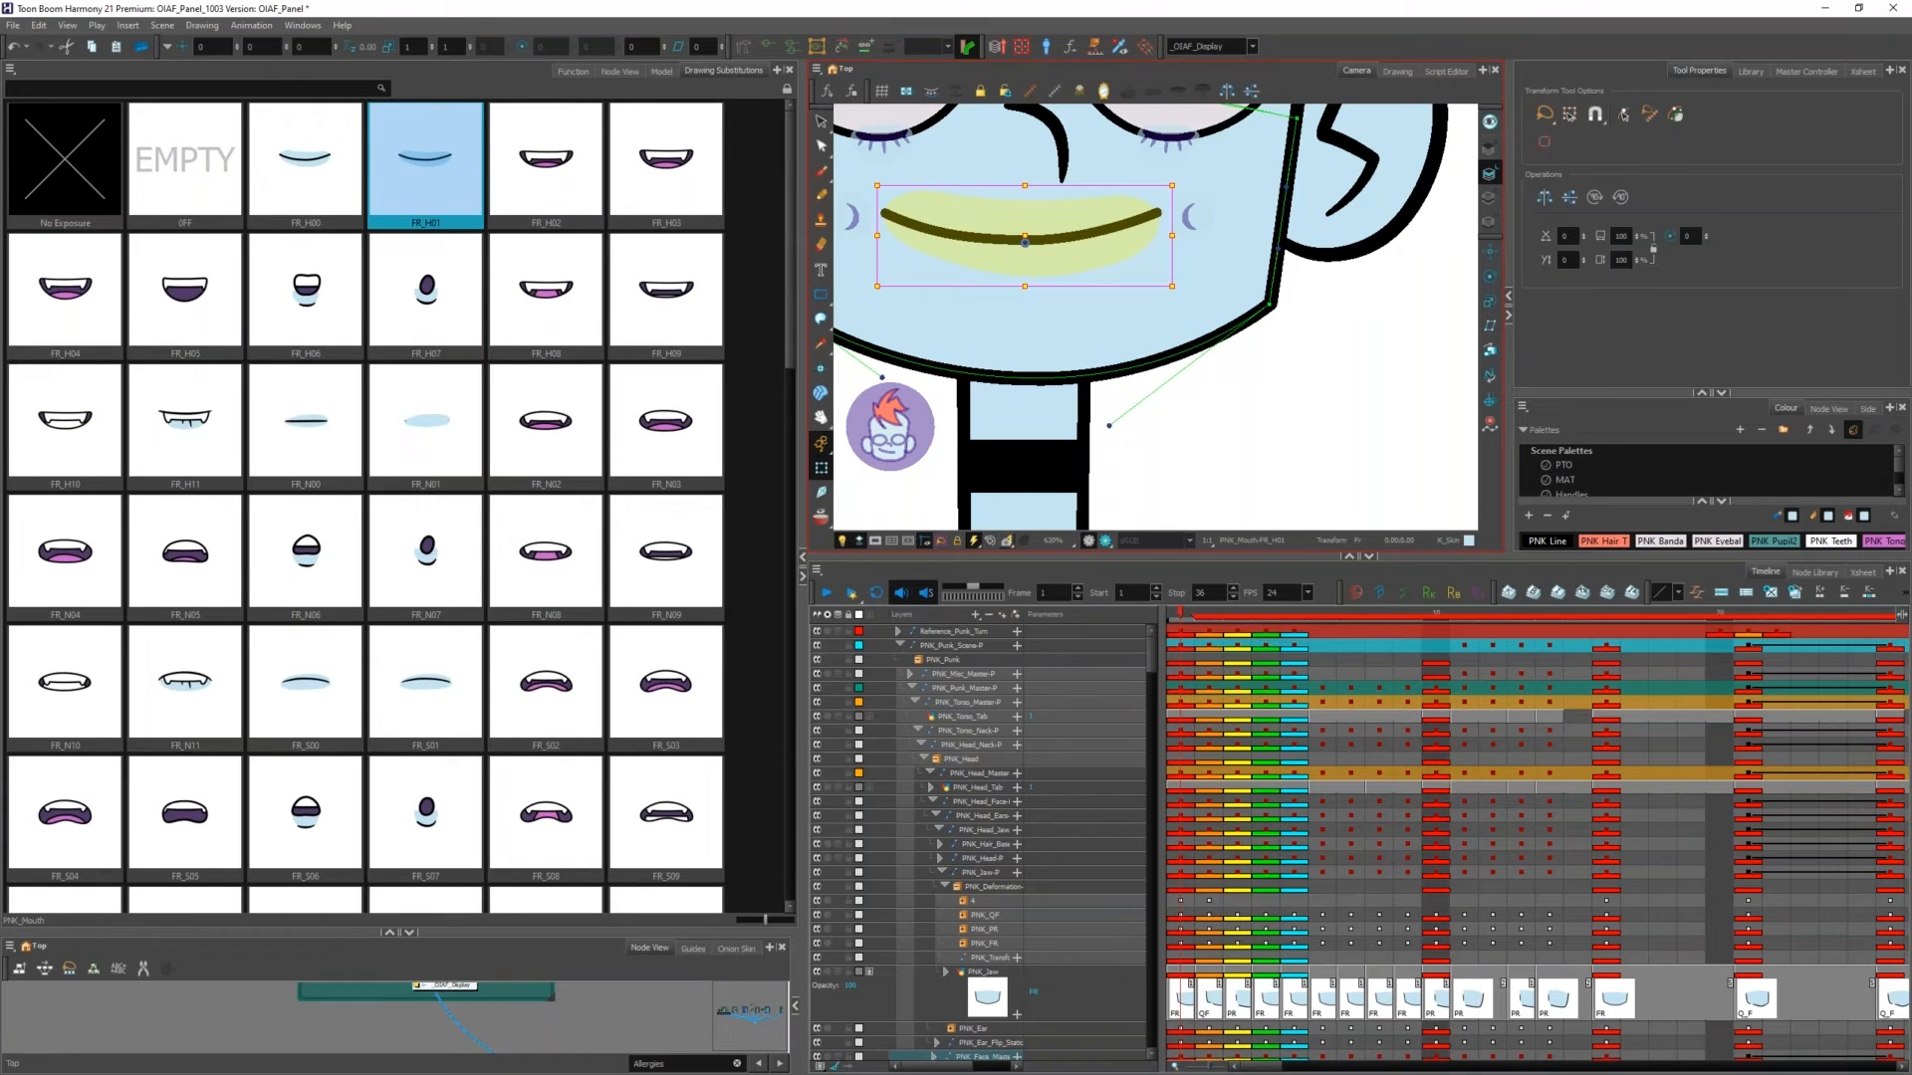
pyautogui.press(']')
pyautogui.press(']')
pyautogui.press(']')
pyautogui.press(']')
pyautogui.press(']')
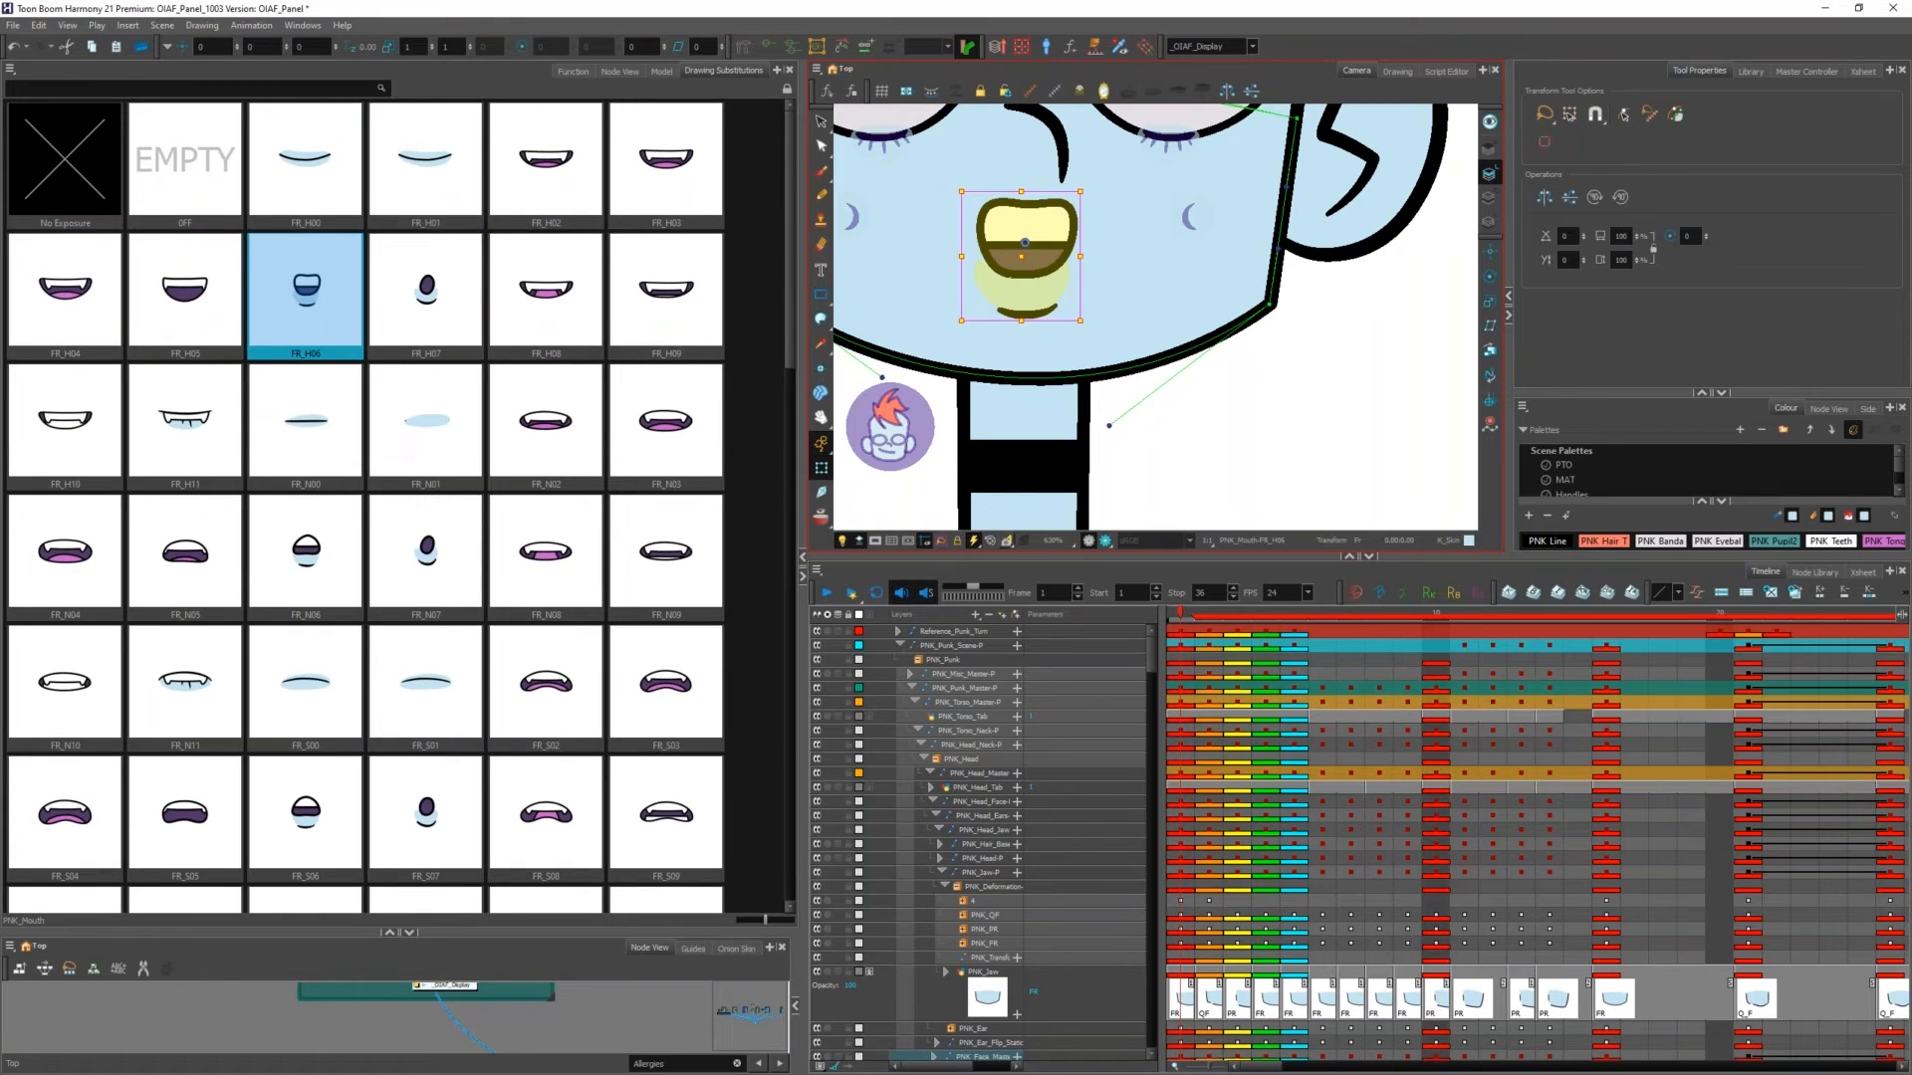
pyautogui.press(']')
pyautogui.press(']')
pyautogui.press(']')
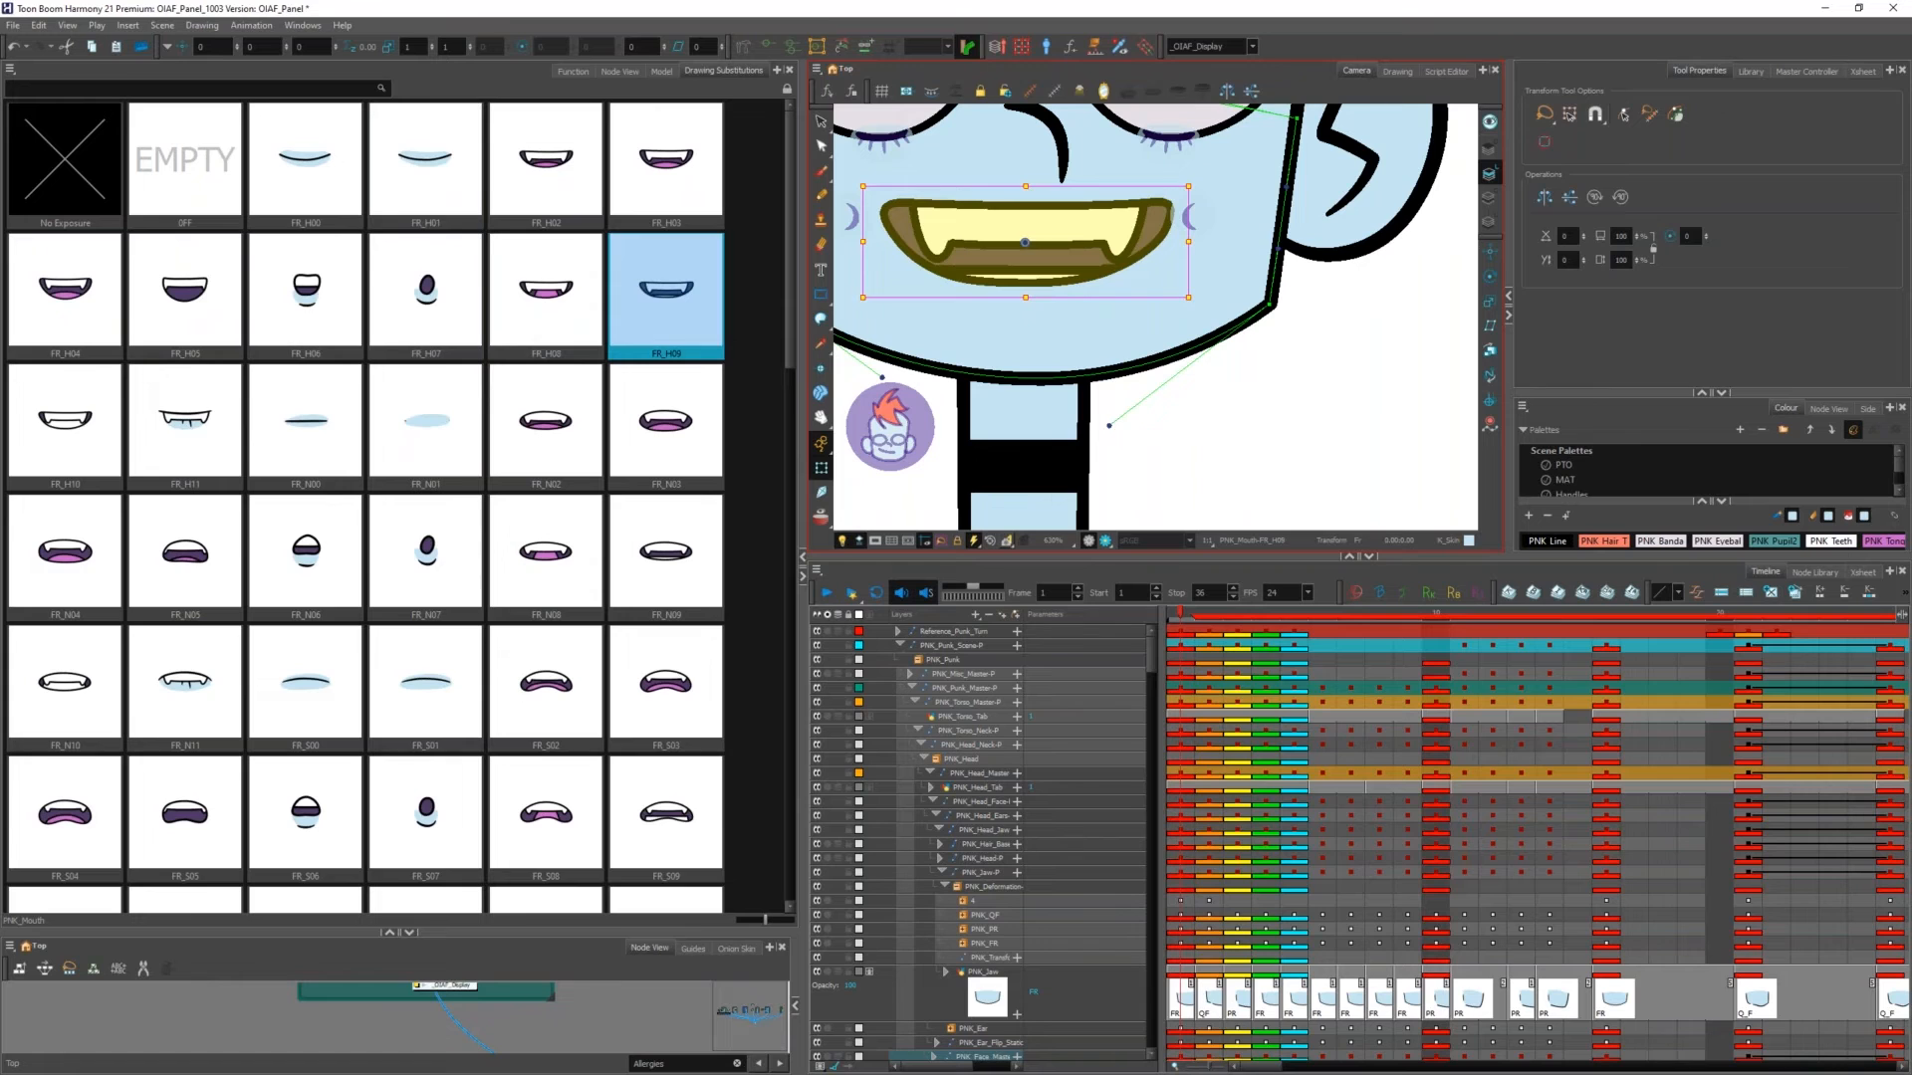
pyautogui.press(']')
pyautogui.press(']')
pyautogui.press('[')
pyautogui.press('[')
pyautogui.press('[')
pyautogui.press('[')
pyautogui.press('[')
pyautogui.press('[')
pyautogui.press('[')
pyautogui.press('[')
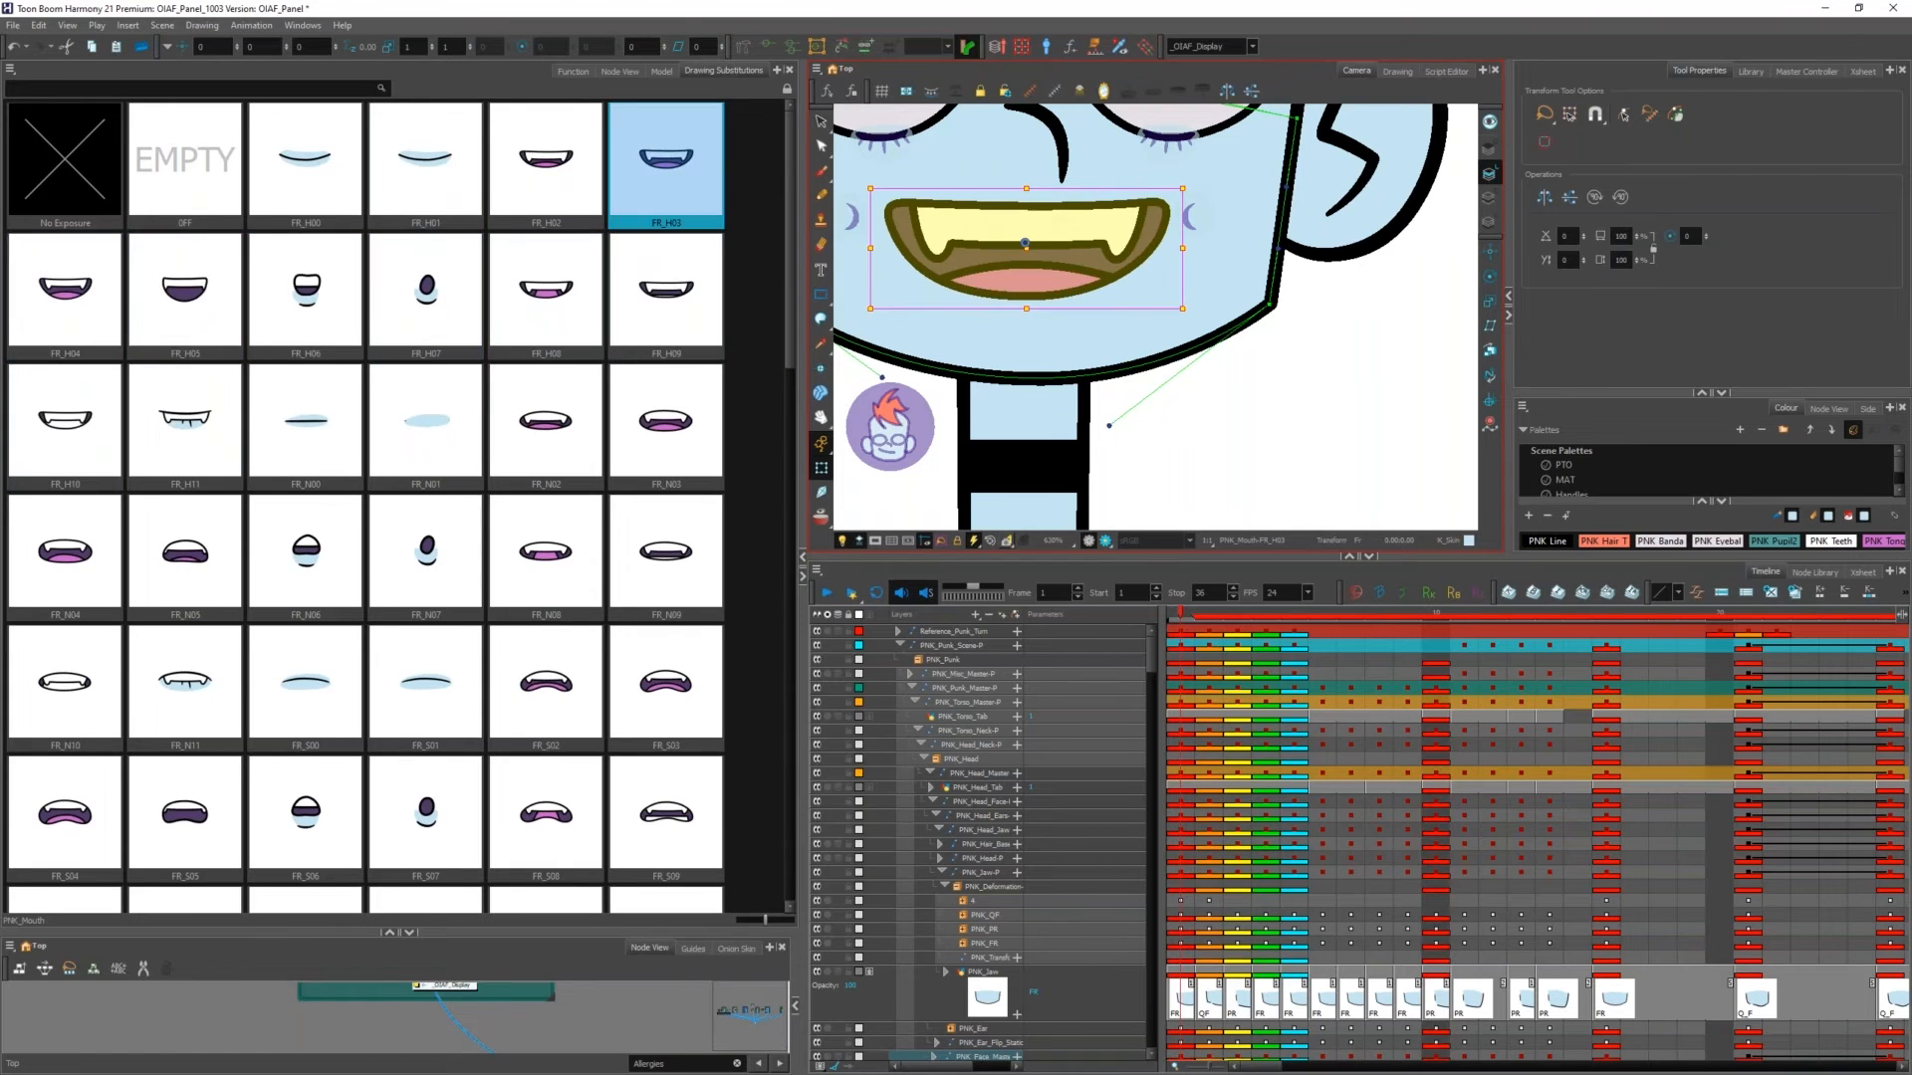
pyautogui.moveTo(1029, 304); pyautogui.dragTo(1039, 293)
pyautogui.moveTo(1041, 288); pyautogui.dragTo(1055, 295)
# Step: Enlarge the Node View again and move the _OIAF_Display node from the Punk rig to SHK_Shark_Composite
pyautogui.moveTo(599, 694); pyautogui.dragTo(599, 389)
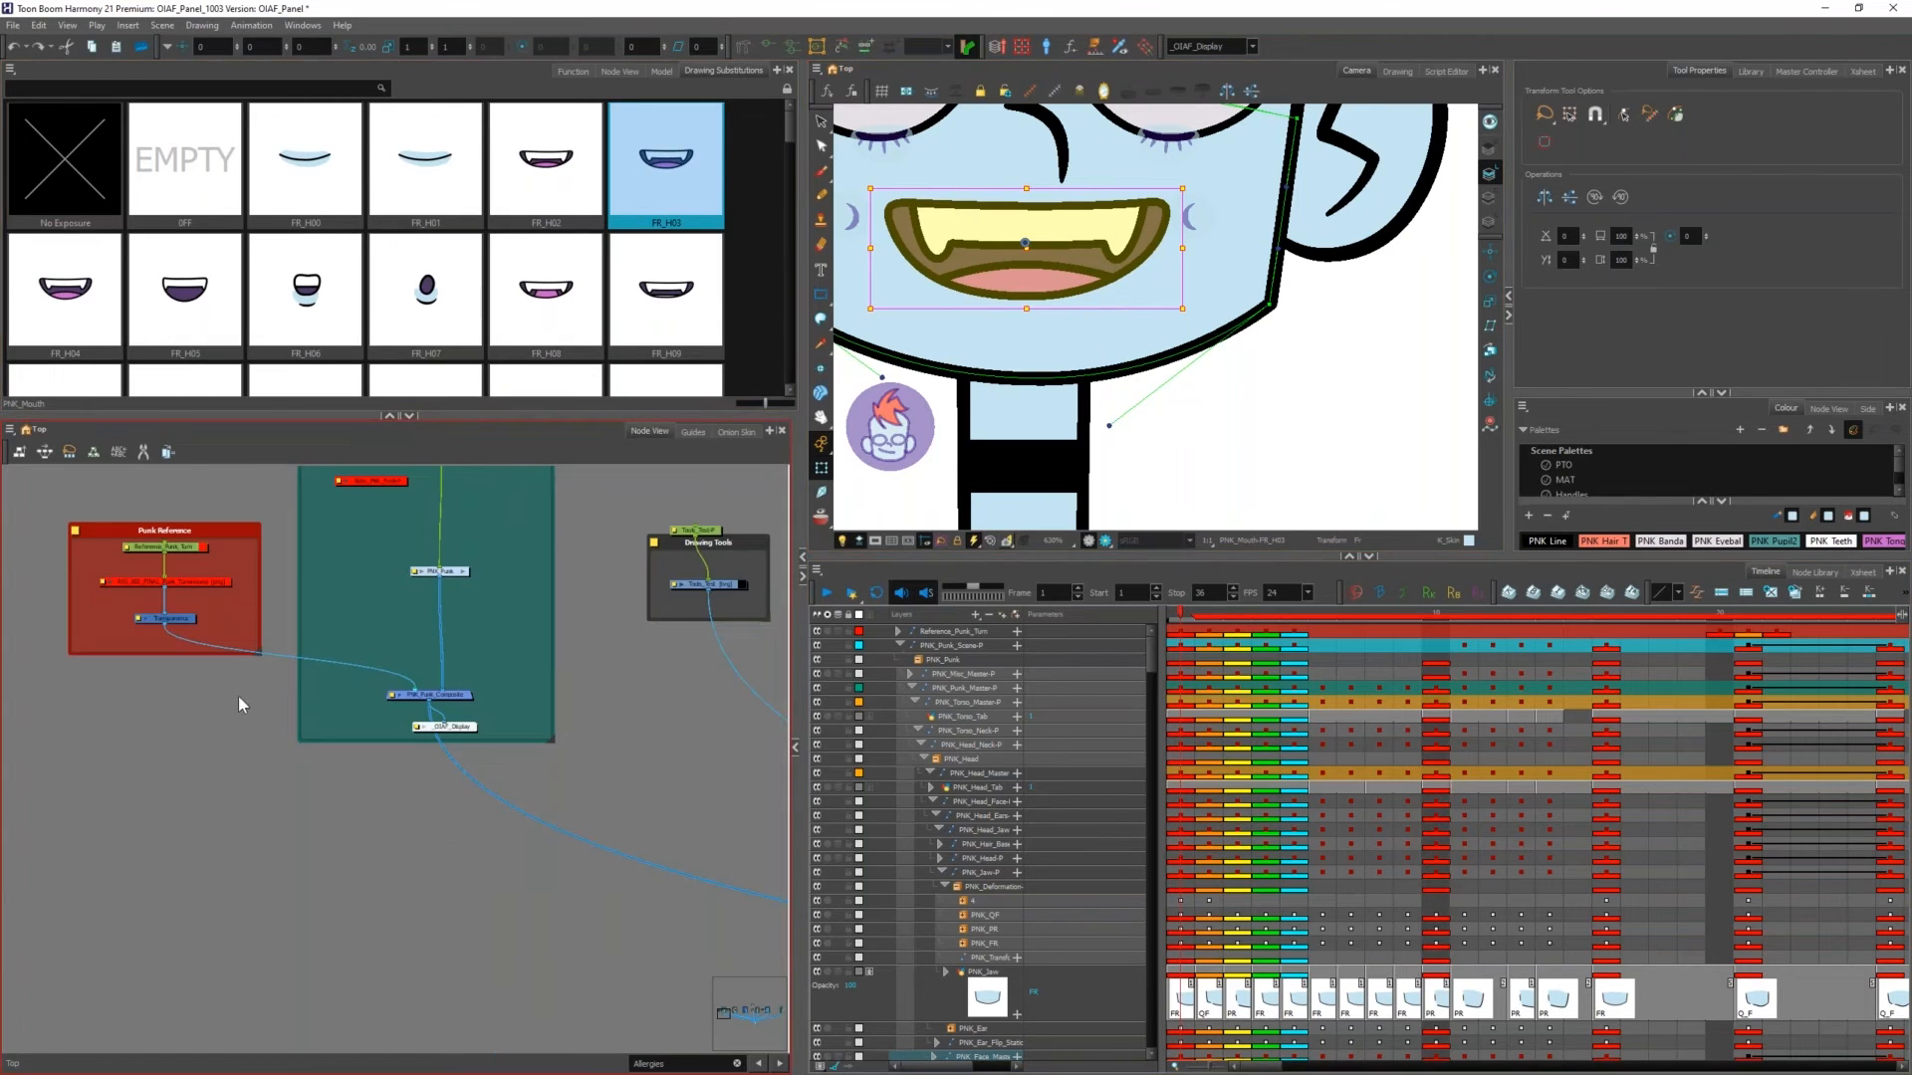
pyautogui.scroll(-1, 237, 696)
pyautogui.scroll(3, 460, 709)
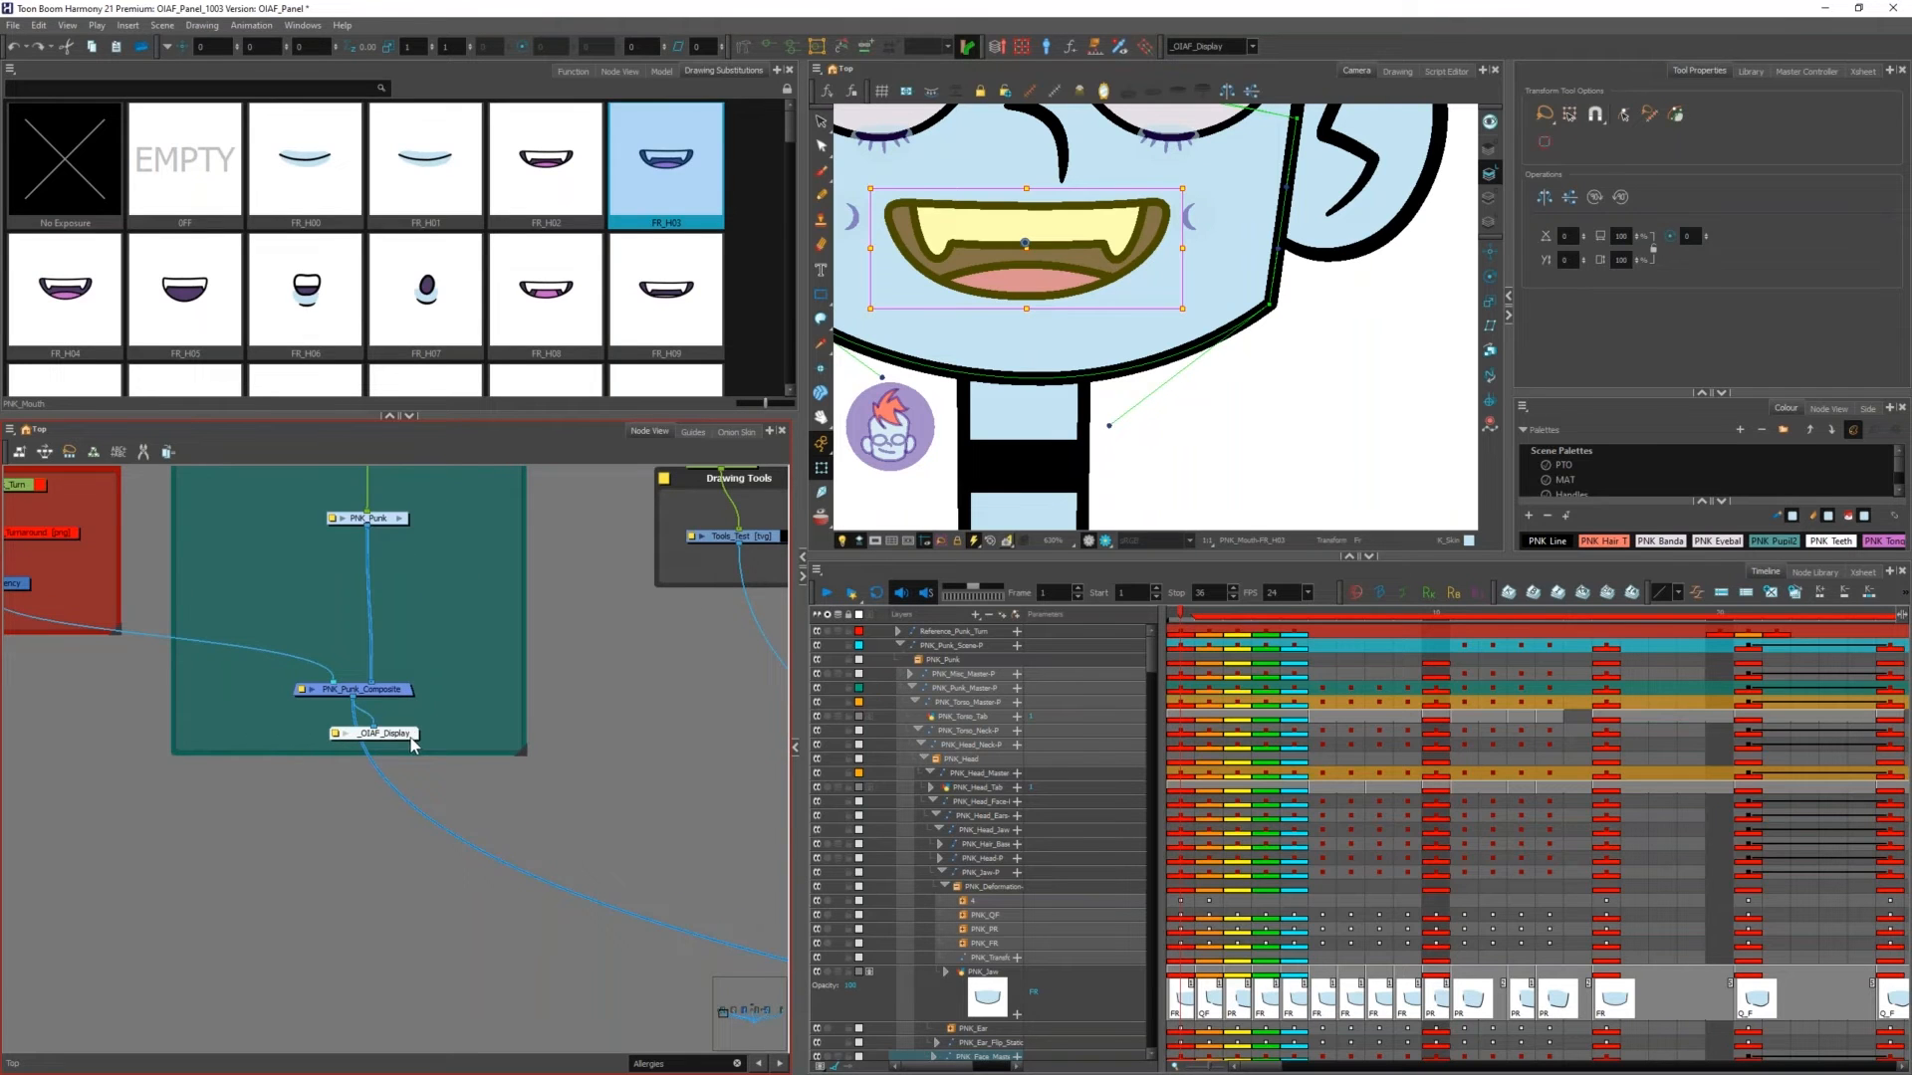
pyautogui.click(403, 736)
pyautogui.scroll(-6, 249, 730)
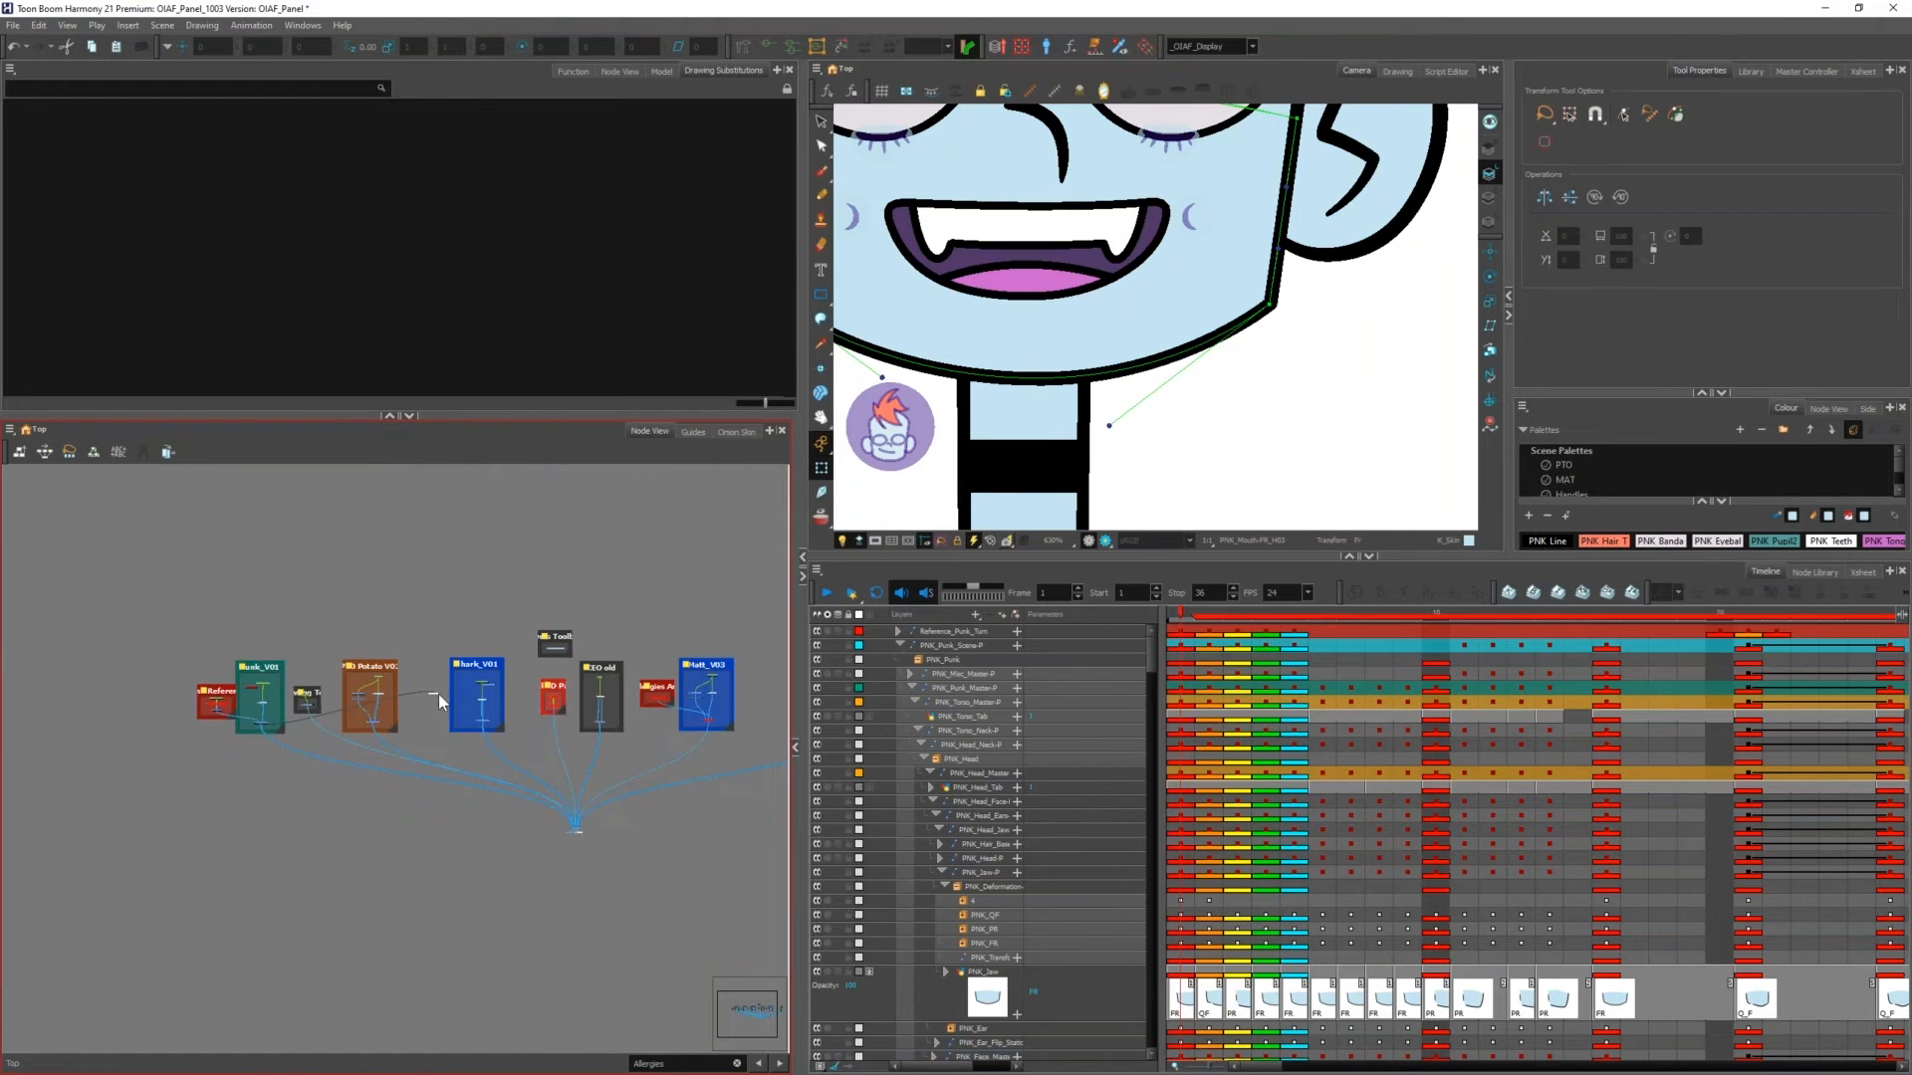
pyautogui.scroll(8, 470, 709)
pyautogui.moveTo(468, 713); pyautogui.dragTo(472, 722)
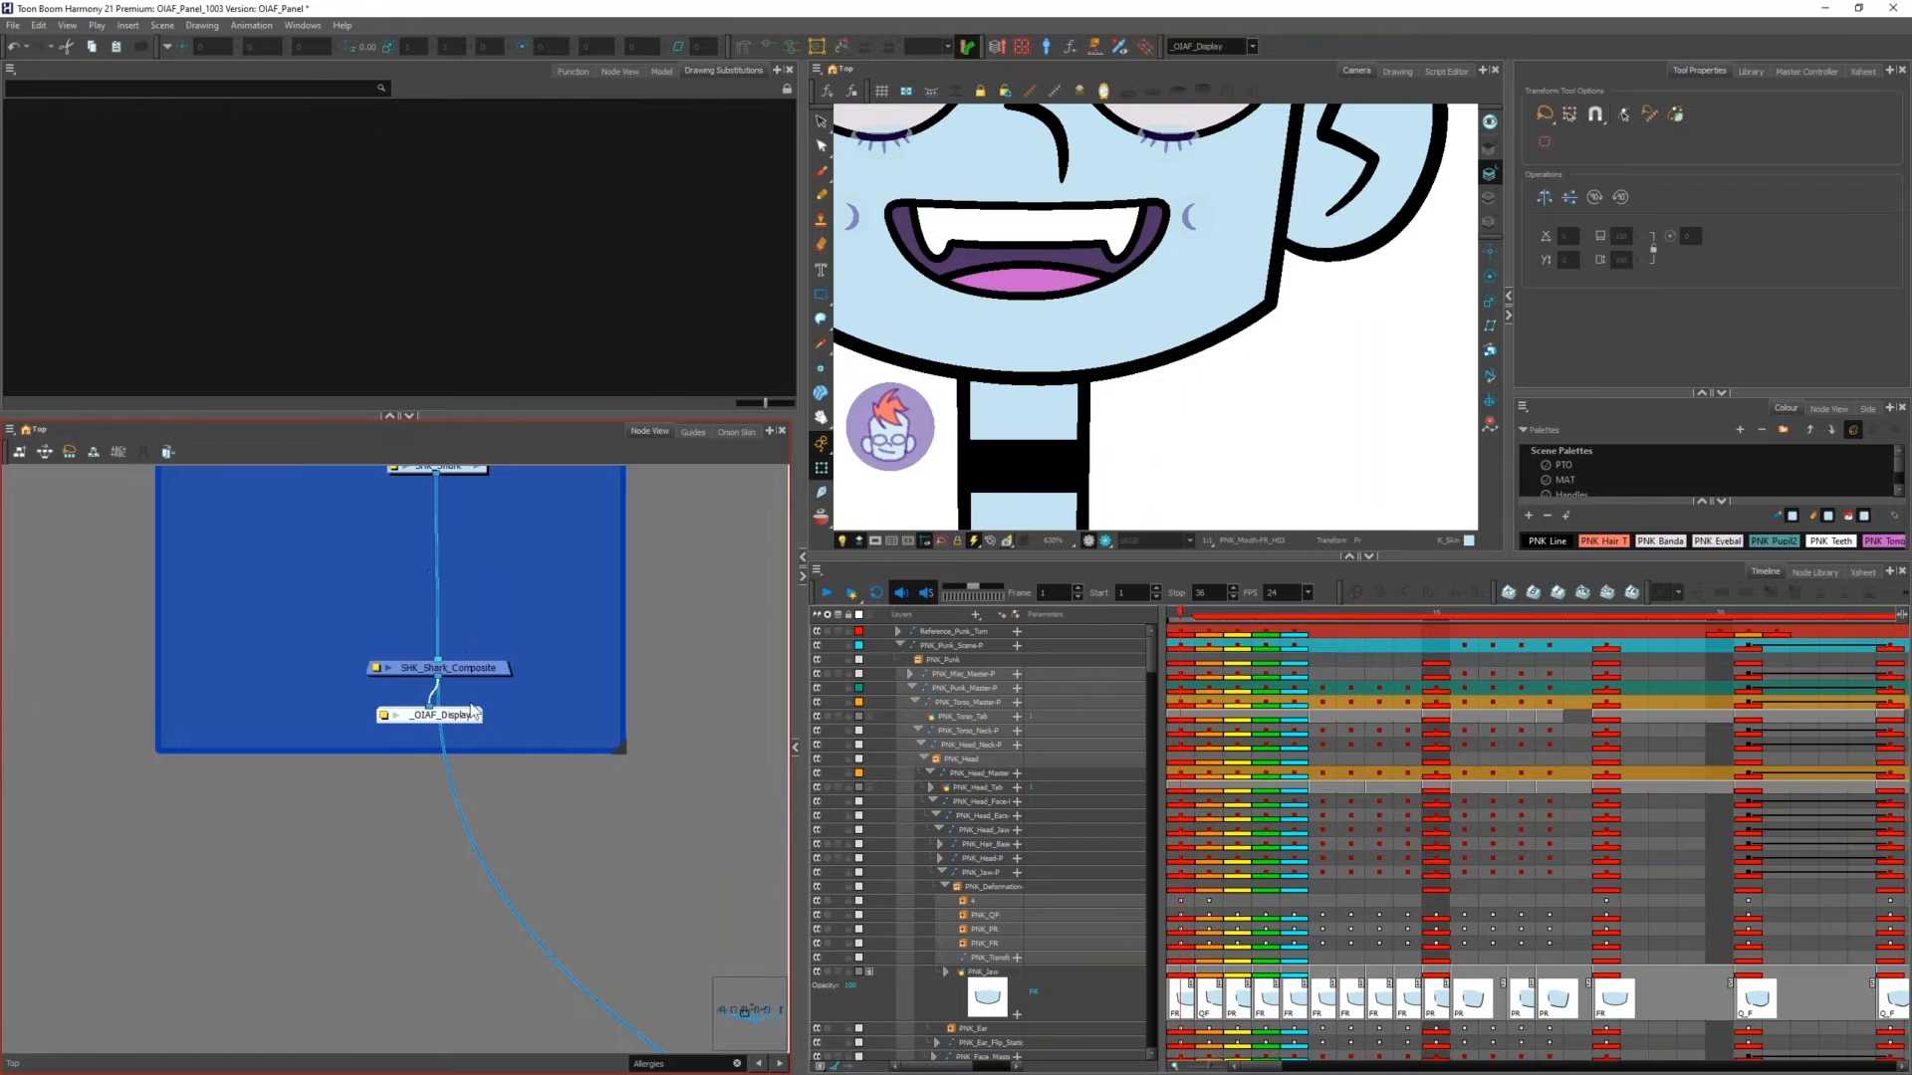
# Step: Enter the SHK_Shark group and select the nodes inside the Master Controllers backdrop
pyautogui.scroll(-3, 406, 769)
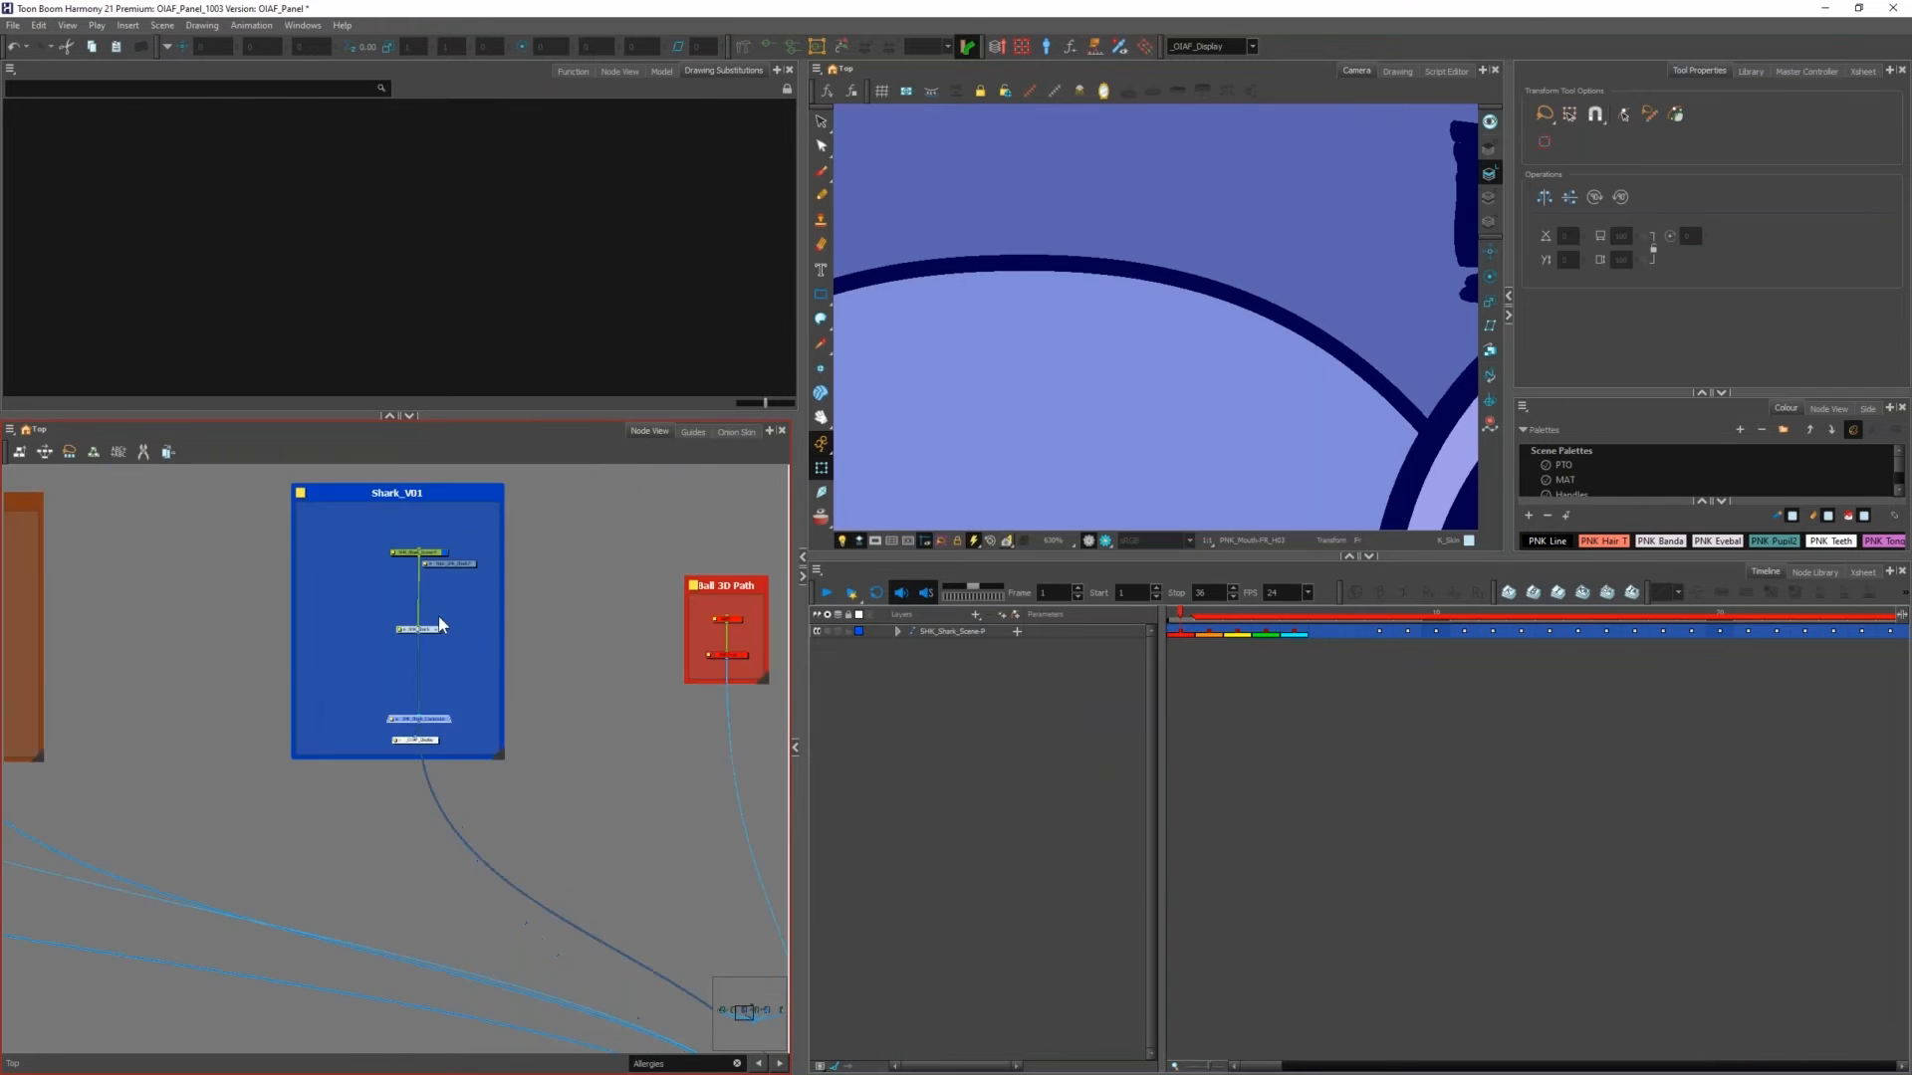
pyautogui.scroll(5, 435, 647)
pyautogui.scroll(2, 436, 652)
pyautogui.click(435, 649)
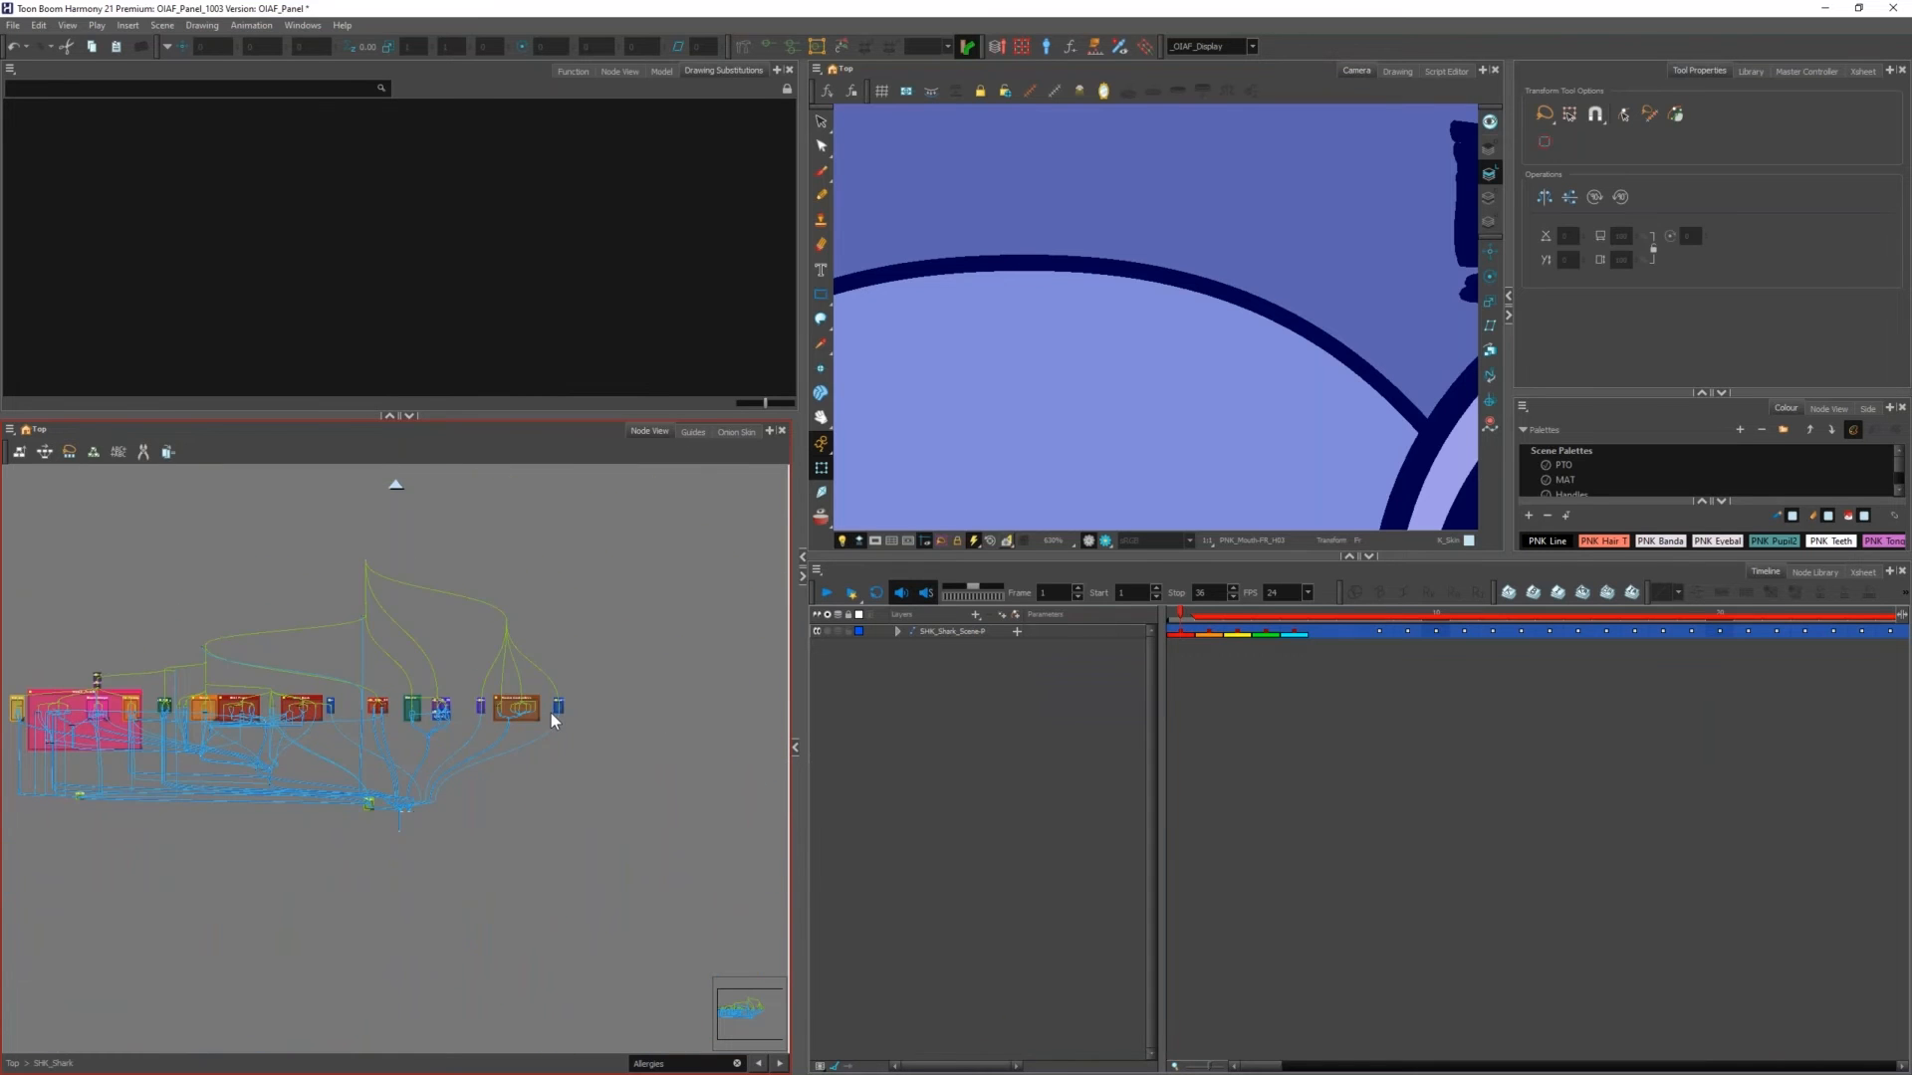
pyautogui.scroll(5, 532, 711)
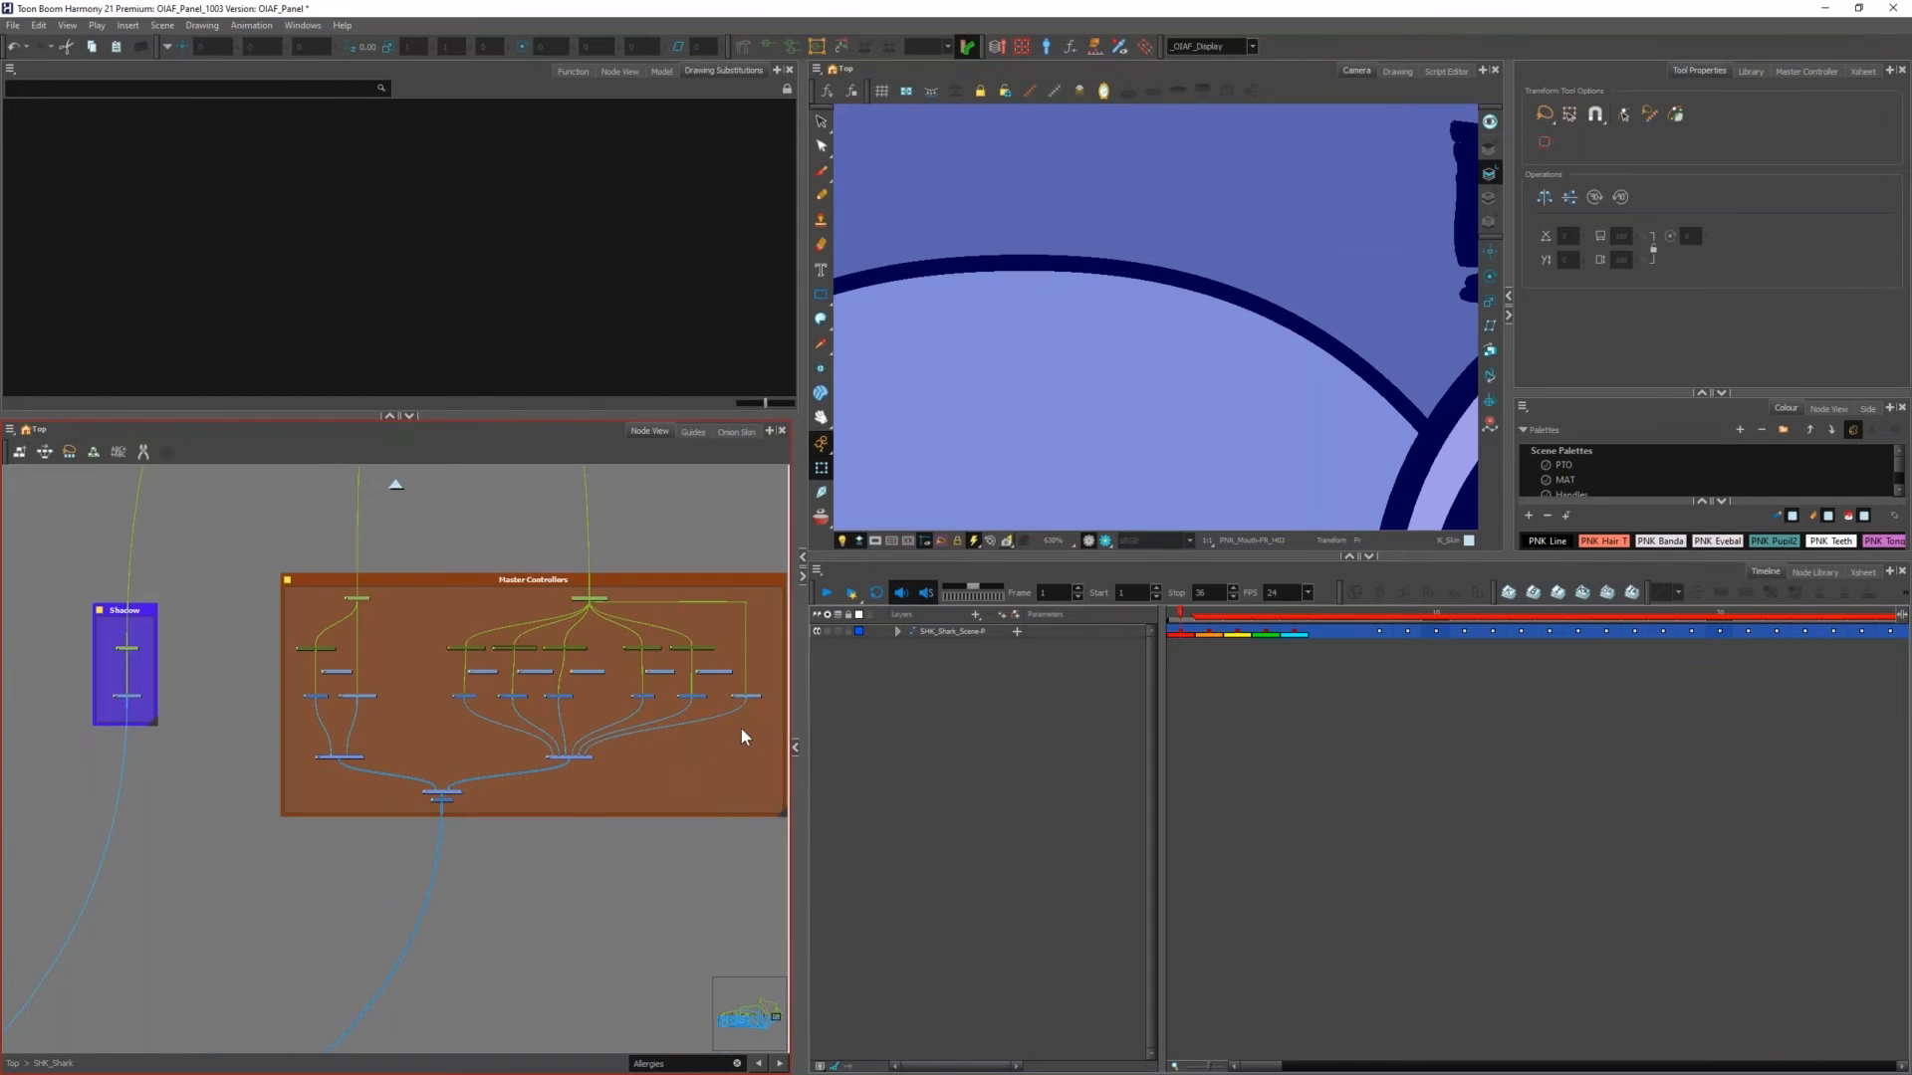
pyautogui.moveTo(742, 730); pyautogui.dragTo(285, 665)
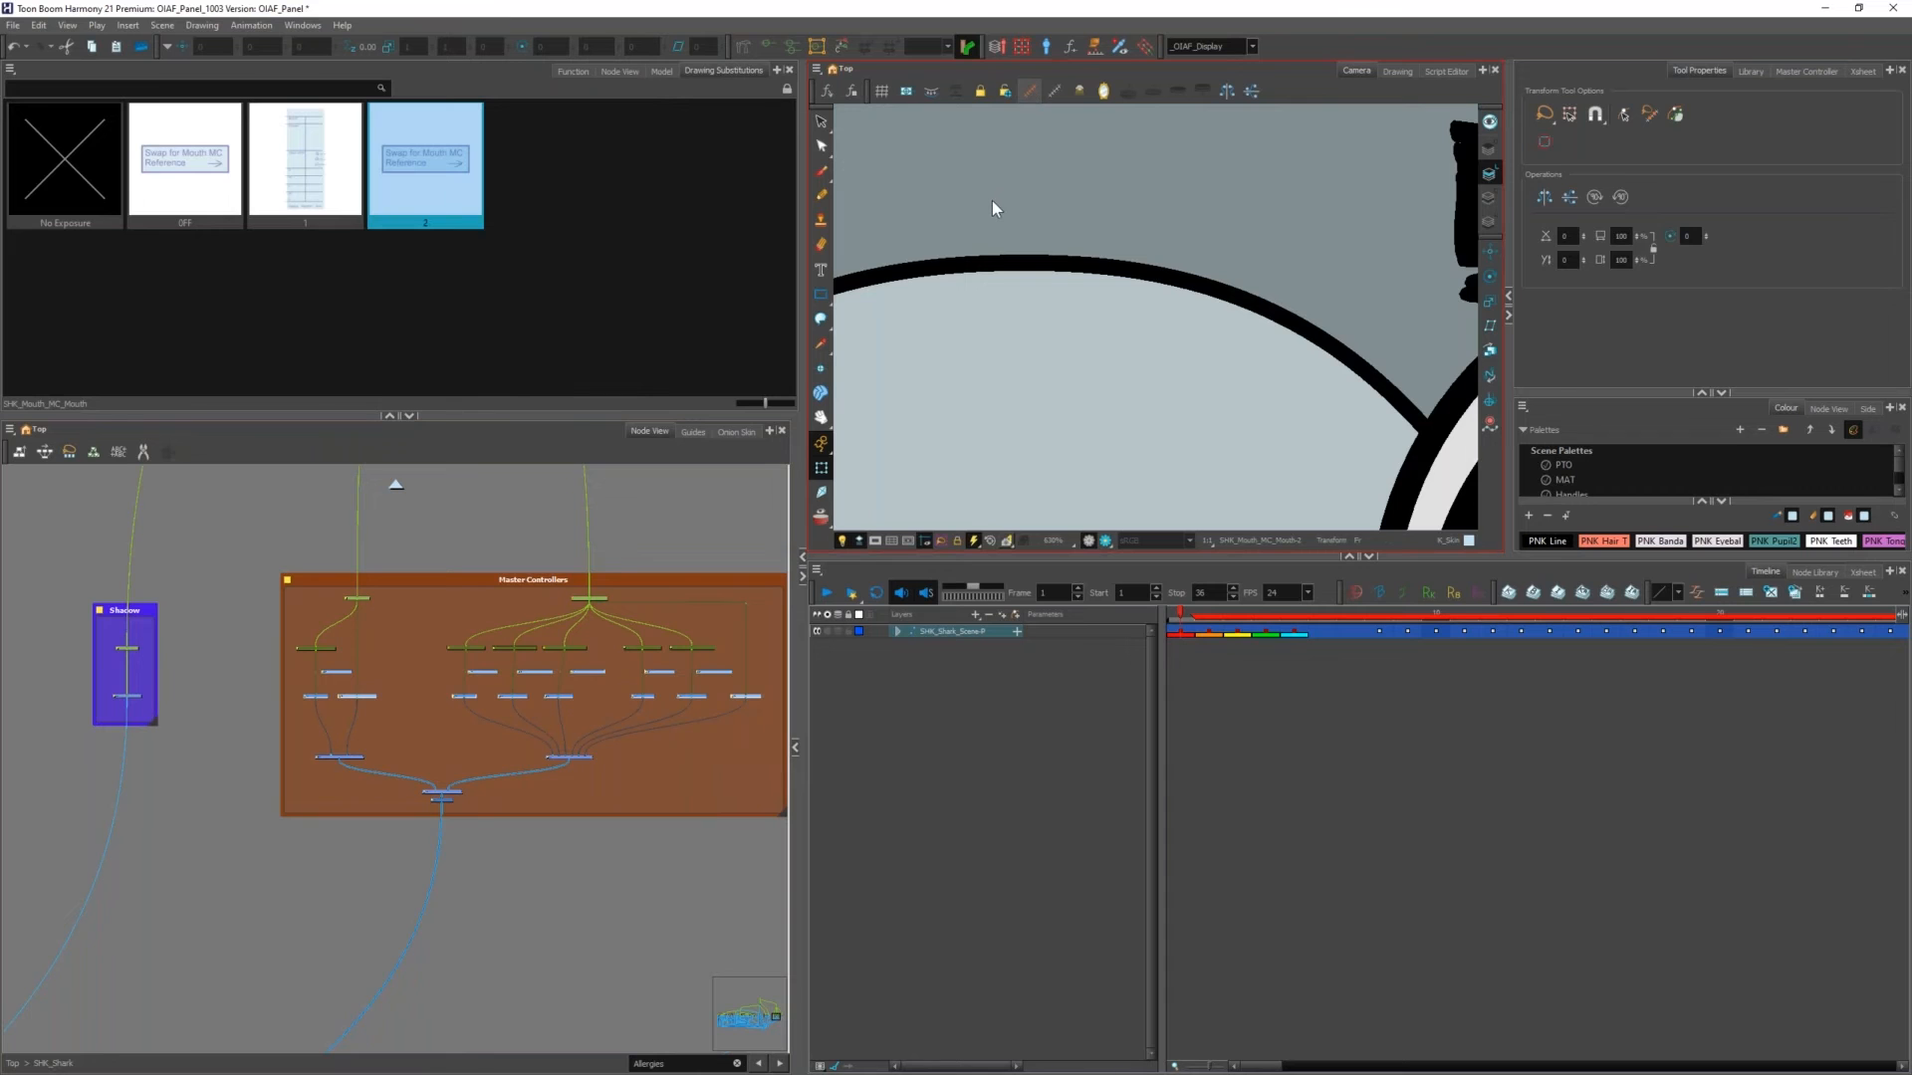
# Step: Select the Swap for MC Reference card in the shark's Camera view and swap its drawing to substitution 1
pyautogui.scroll(-5, 990, 203)
pyautogui.scroll(1, 990, 203)
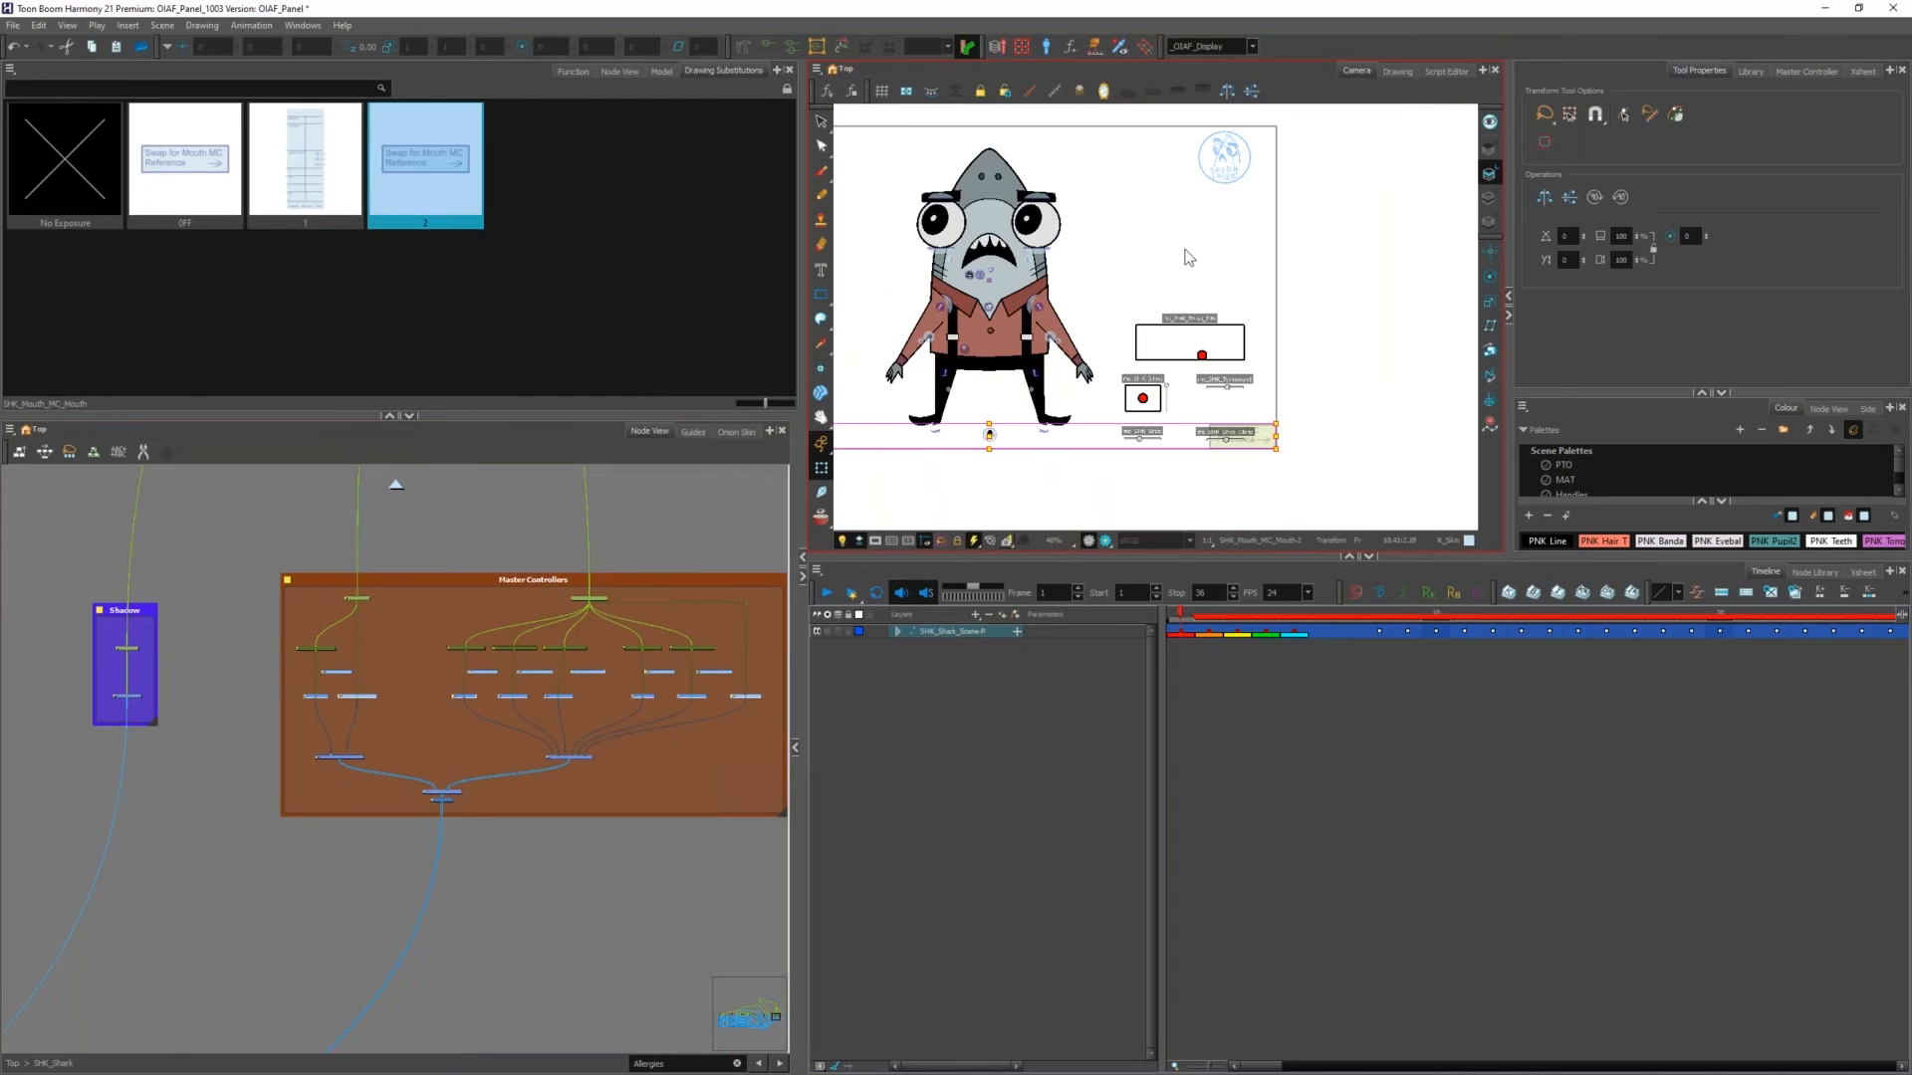
pyautogui.click(1187, 252)
pyautogui.scroll(5, 1231, 414)
pyautogui.click(1250, 432)
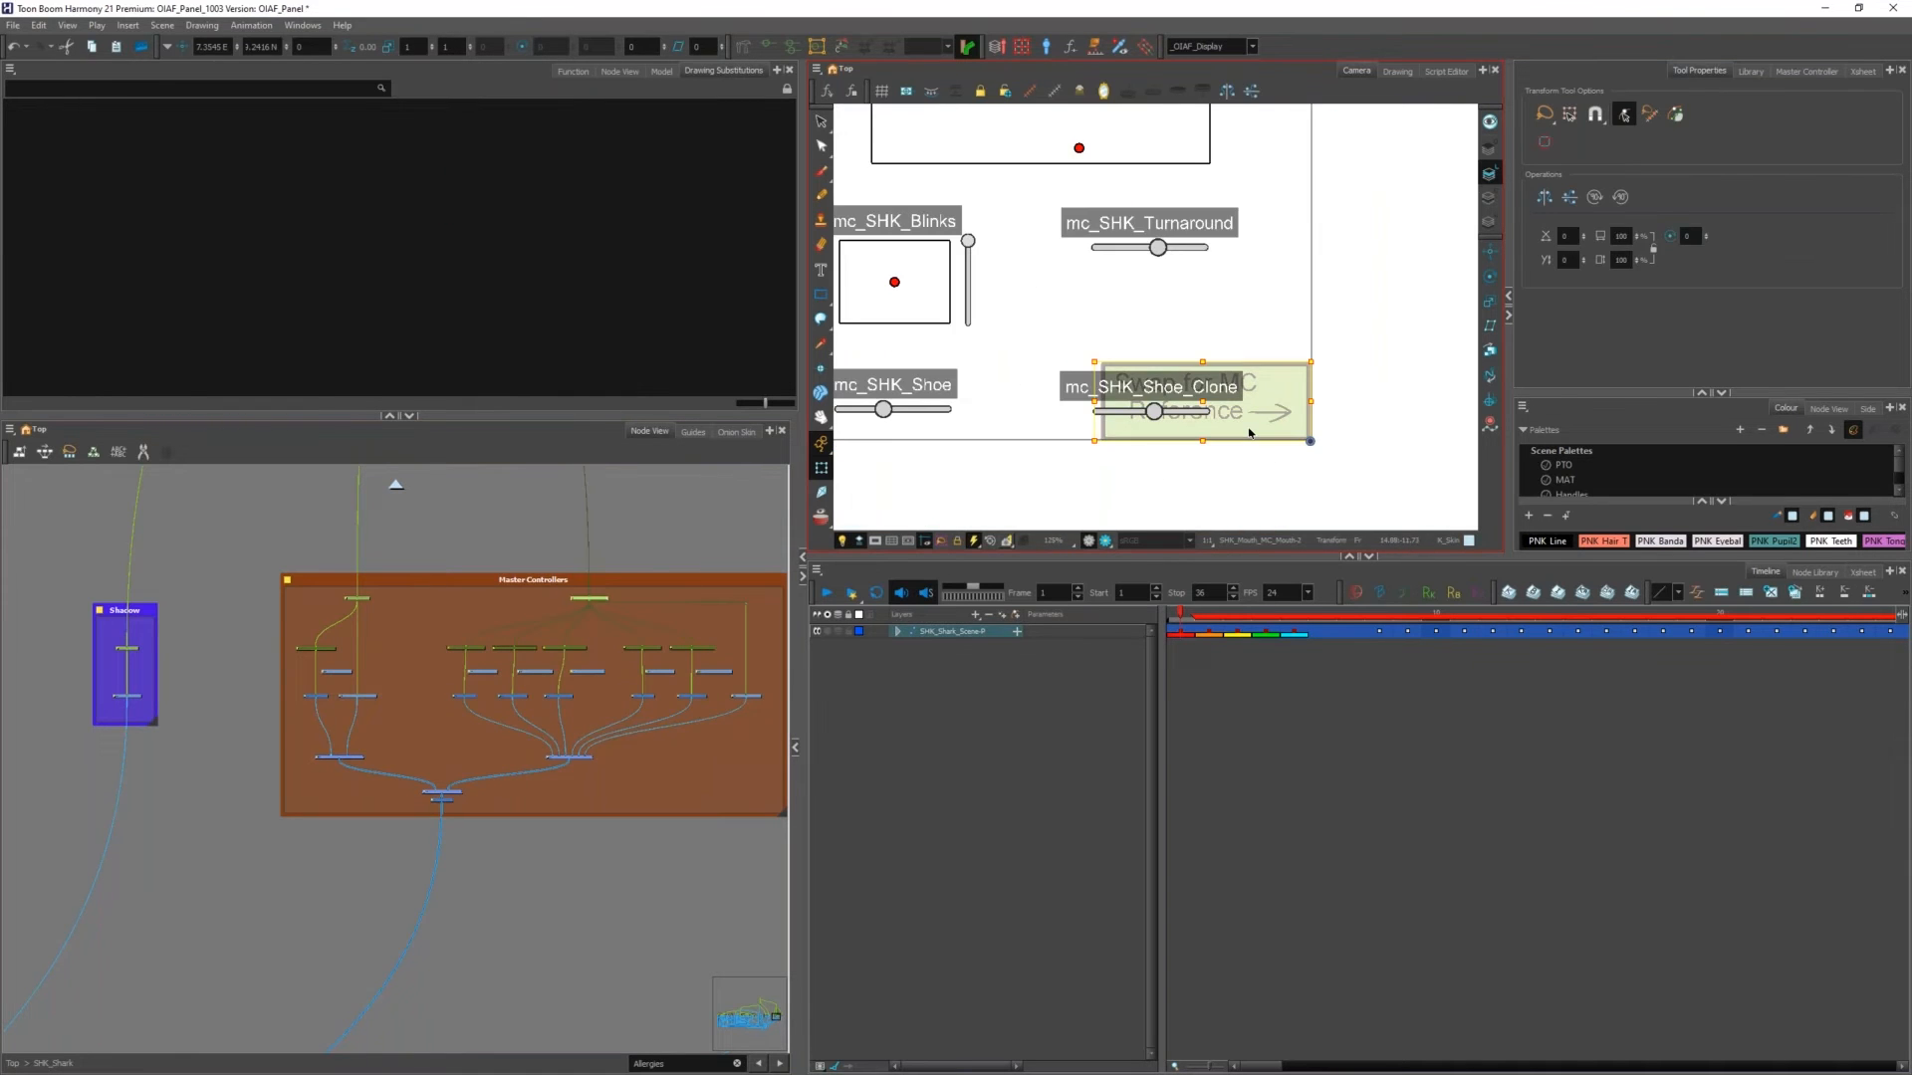
pyautogui.press(']')
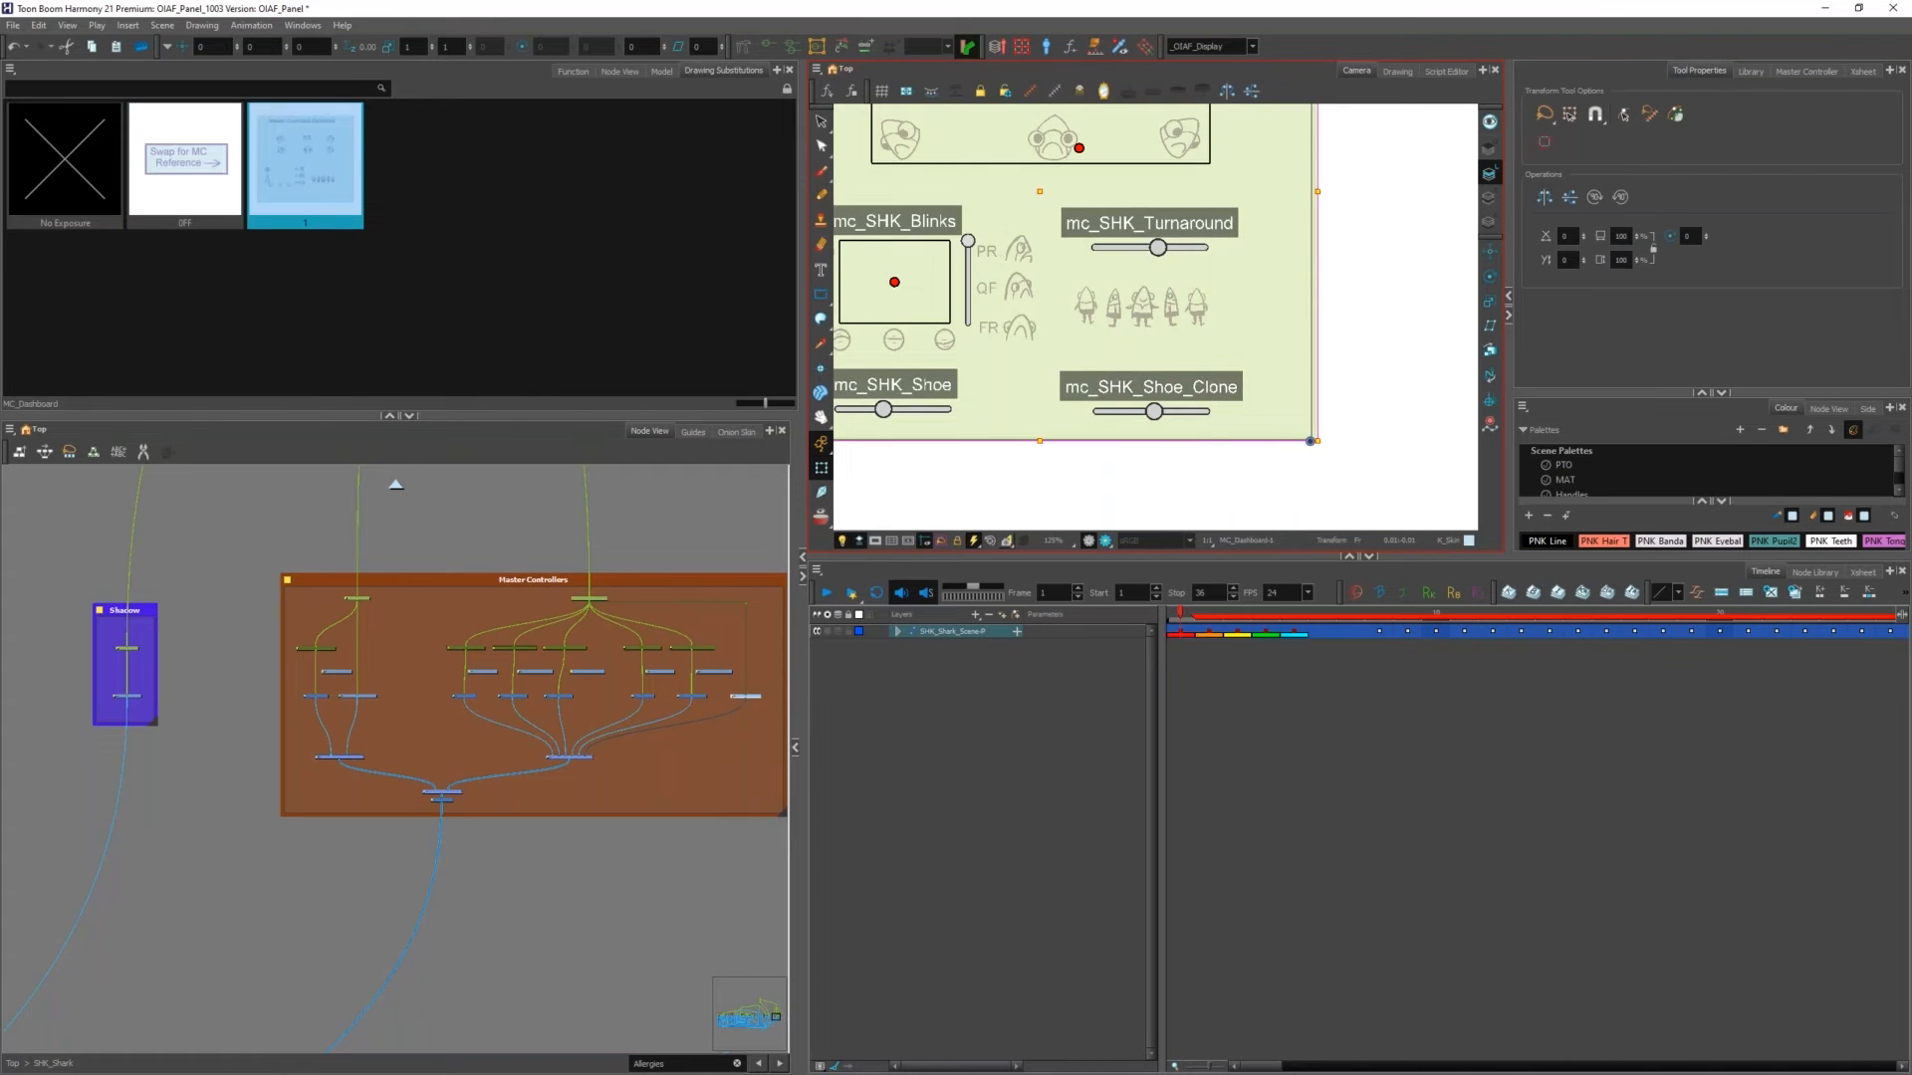
# Step: Select the Swap for Mouth MC Reference card and swap its drawing to substitution 1
pyautogui.scroll(-6, 1266, 448)
pyautogui.scroll(3, 869, 453)
pyautogui.click(869, 438)
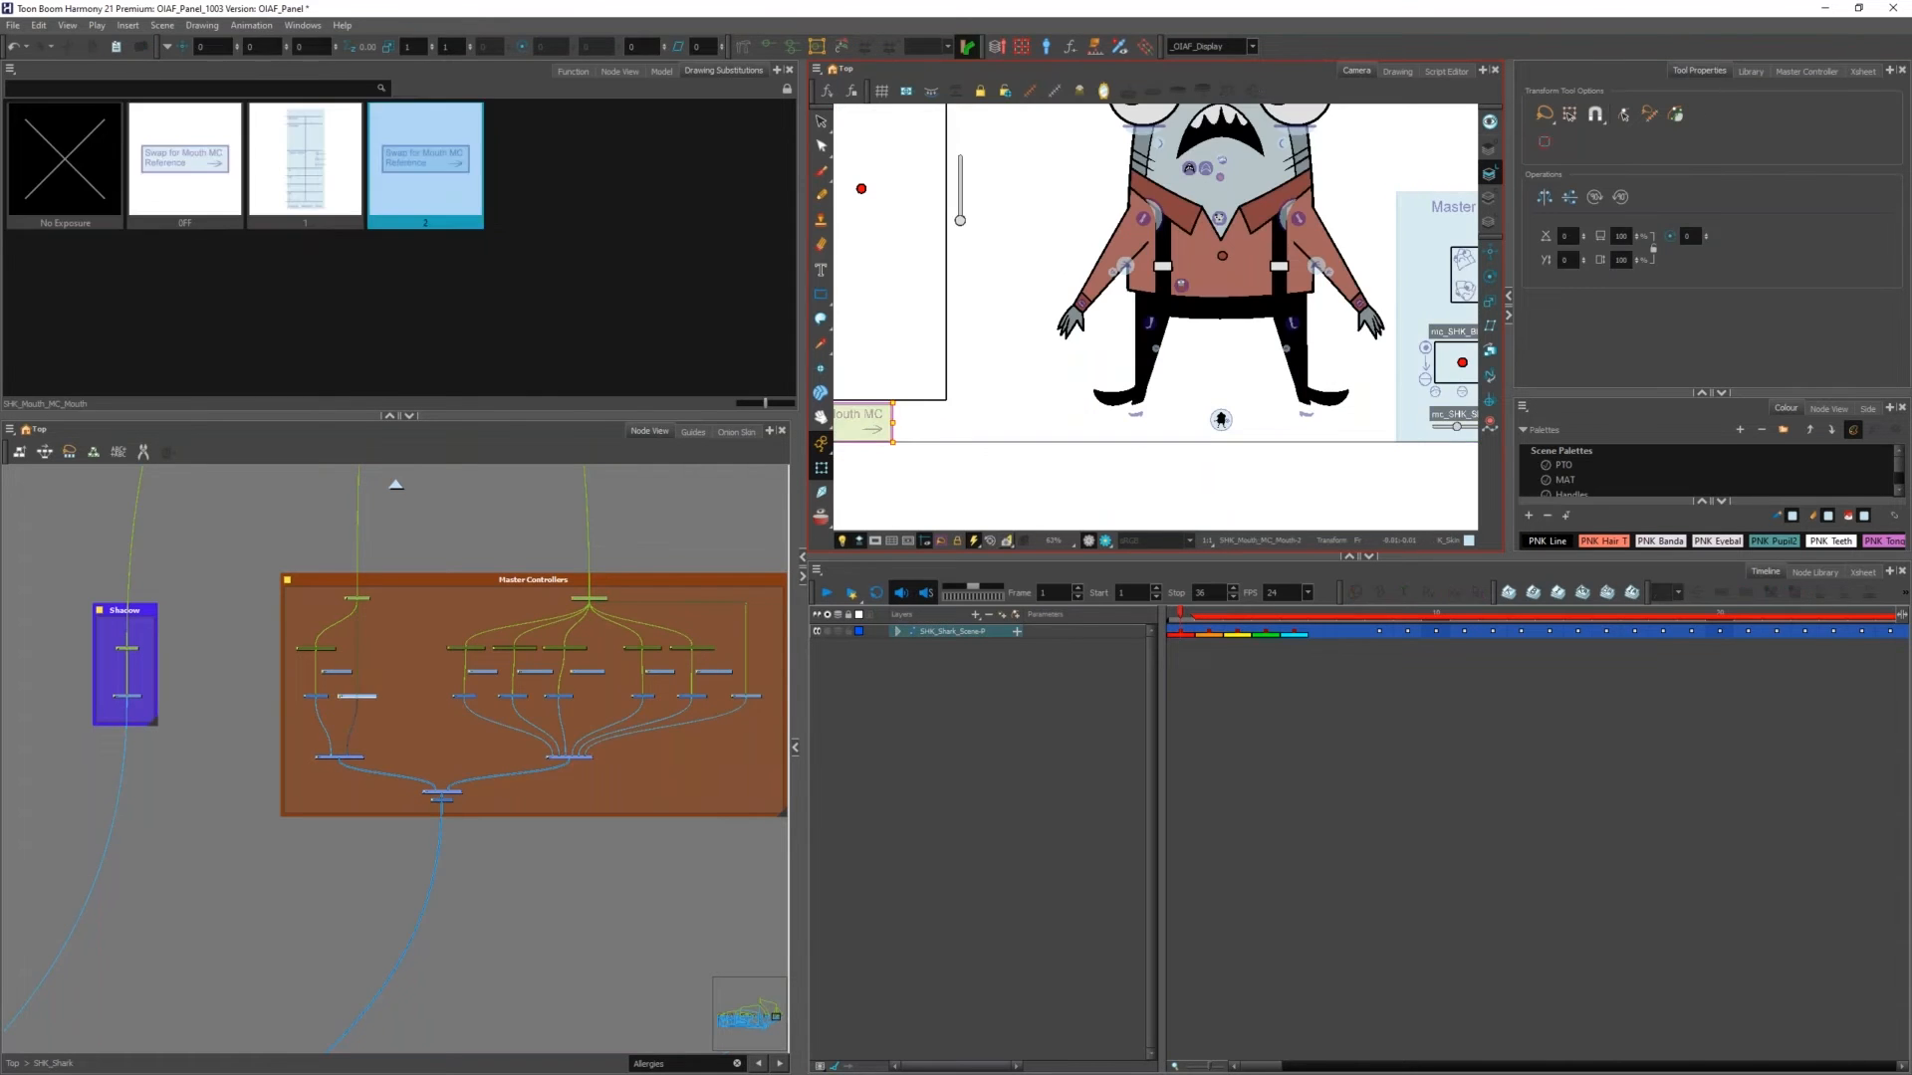
pyautogui.press('[')
# Step: Enlarge the Camera view by narrowing the Drawing Substitutions and Node View column and shortening the Timeline
pyautogui.scroll(-4, 971, 454)
pyautogui.moveTo(805, 340); pyautogui.dragTo(403, 377)
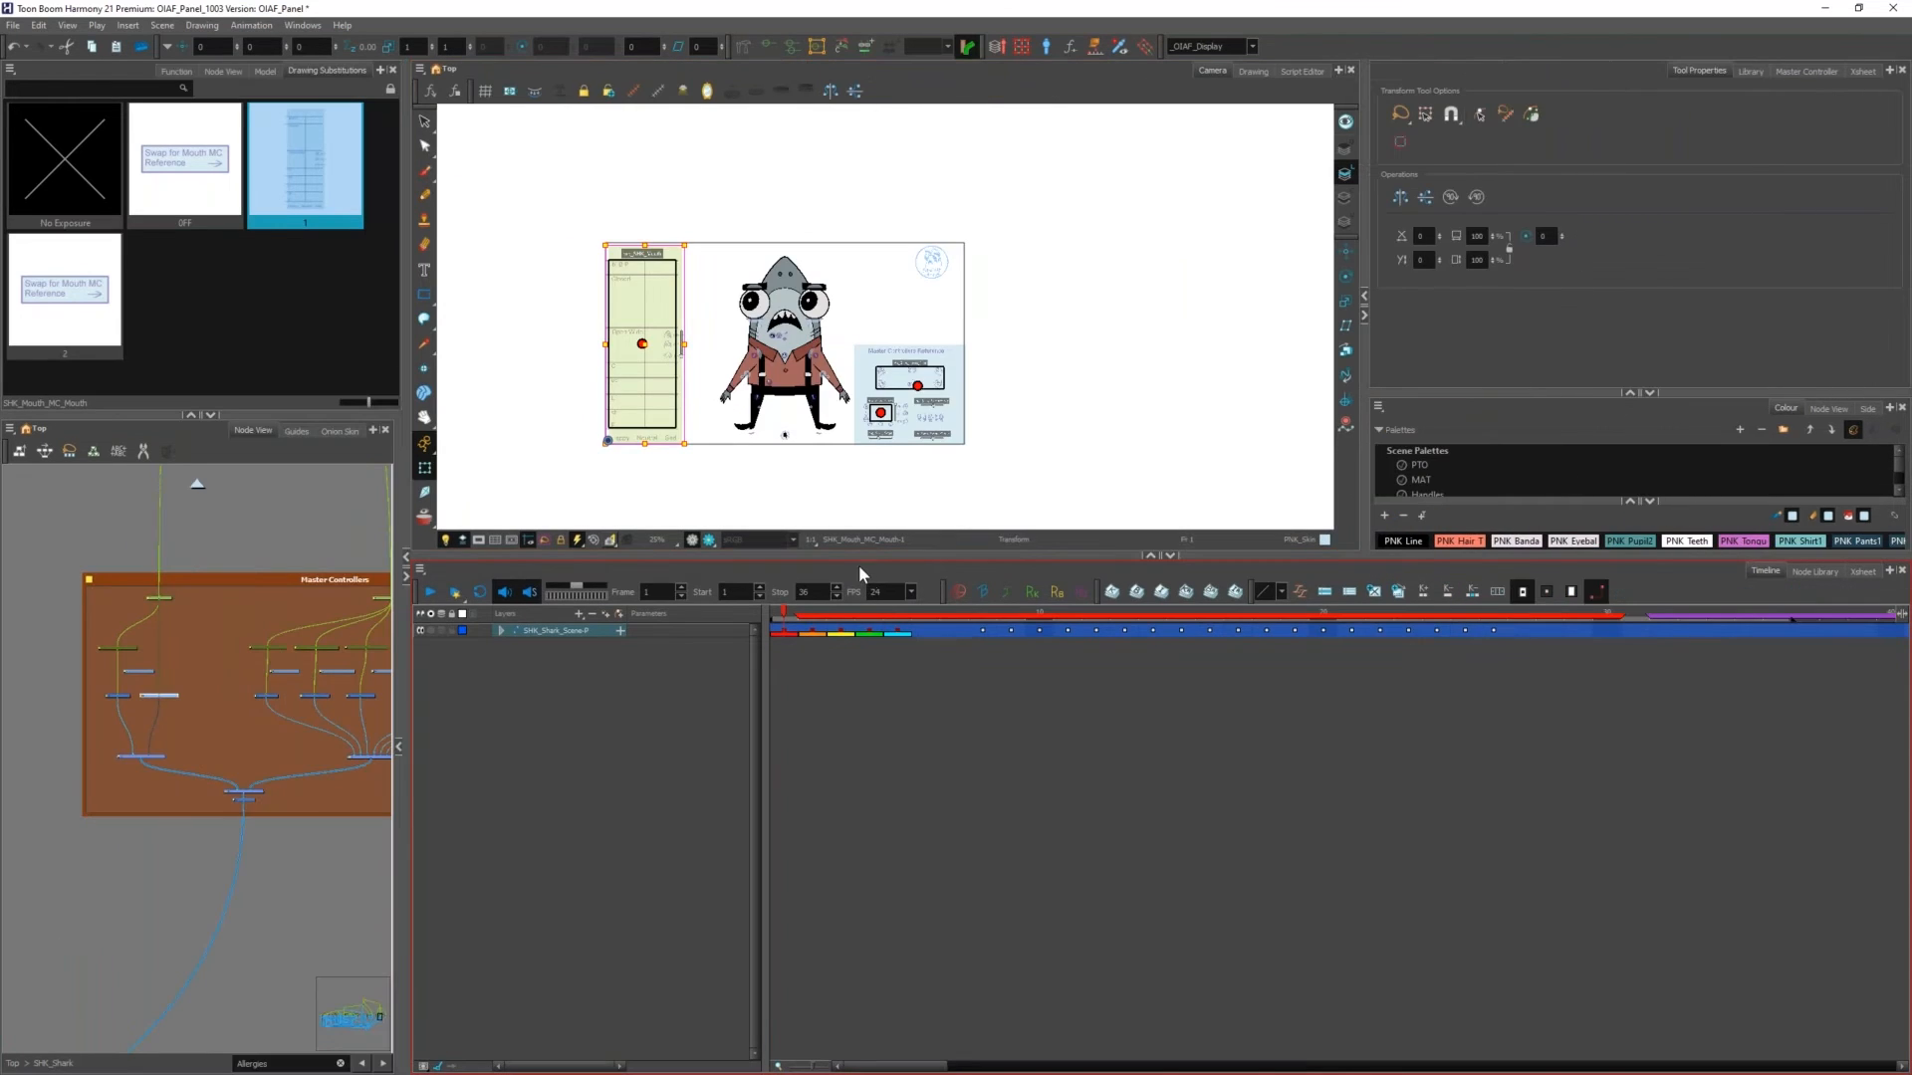
pyautogui.moveTo(852, 558); pyautogui.dragTo(898, 856)
# Step: Try pulling down the middle of the shark's lower-mouth deformer curve, and undo the change
pyautogui.scroll(6, 779, 515)
pyautogui.click(779, 514)
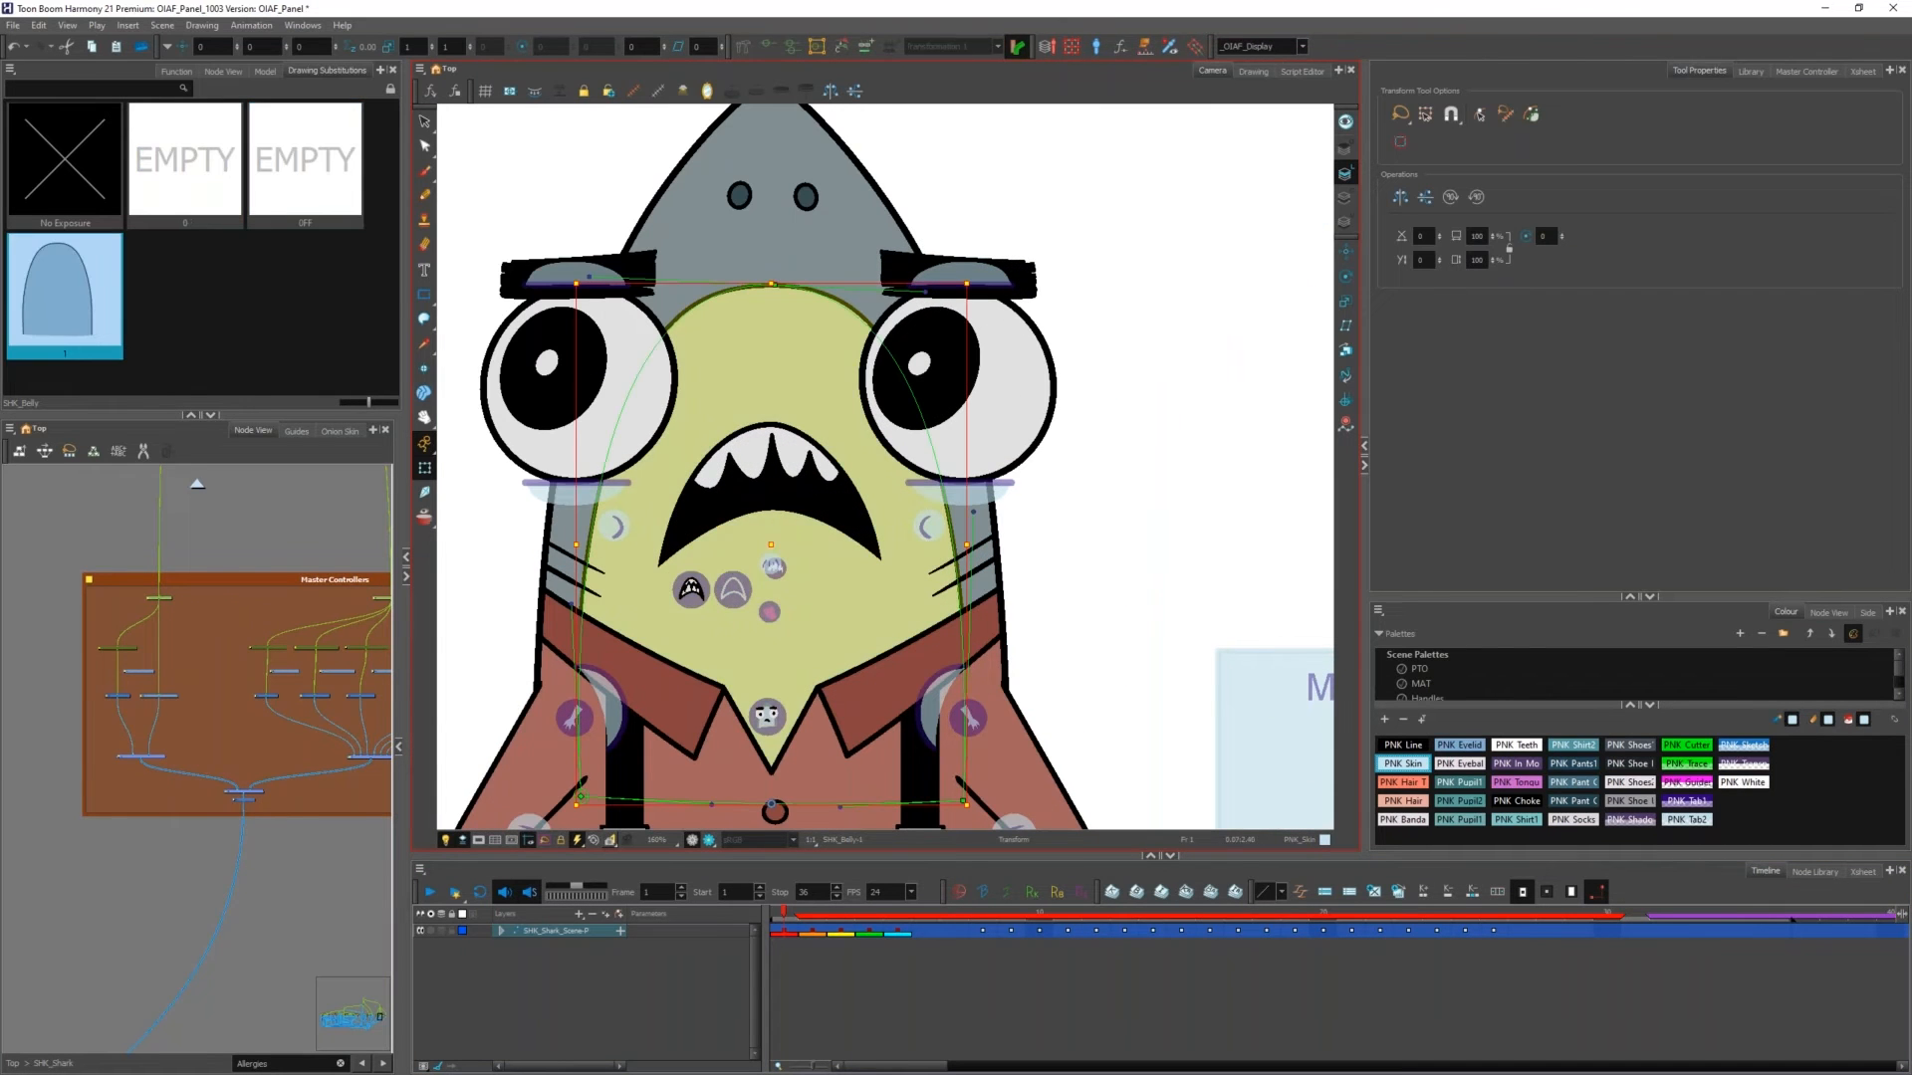
pyautogui.click(768, 505)
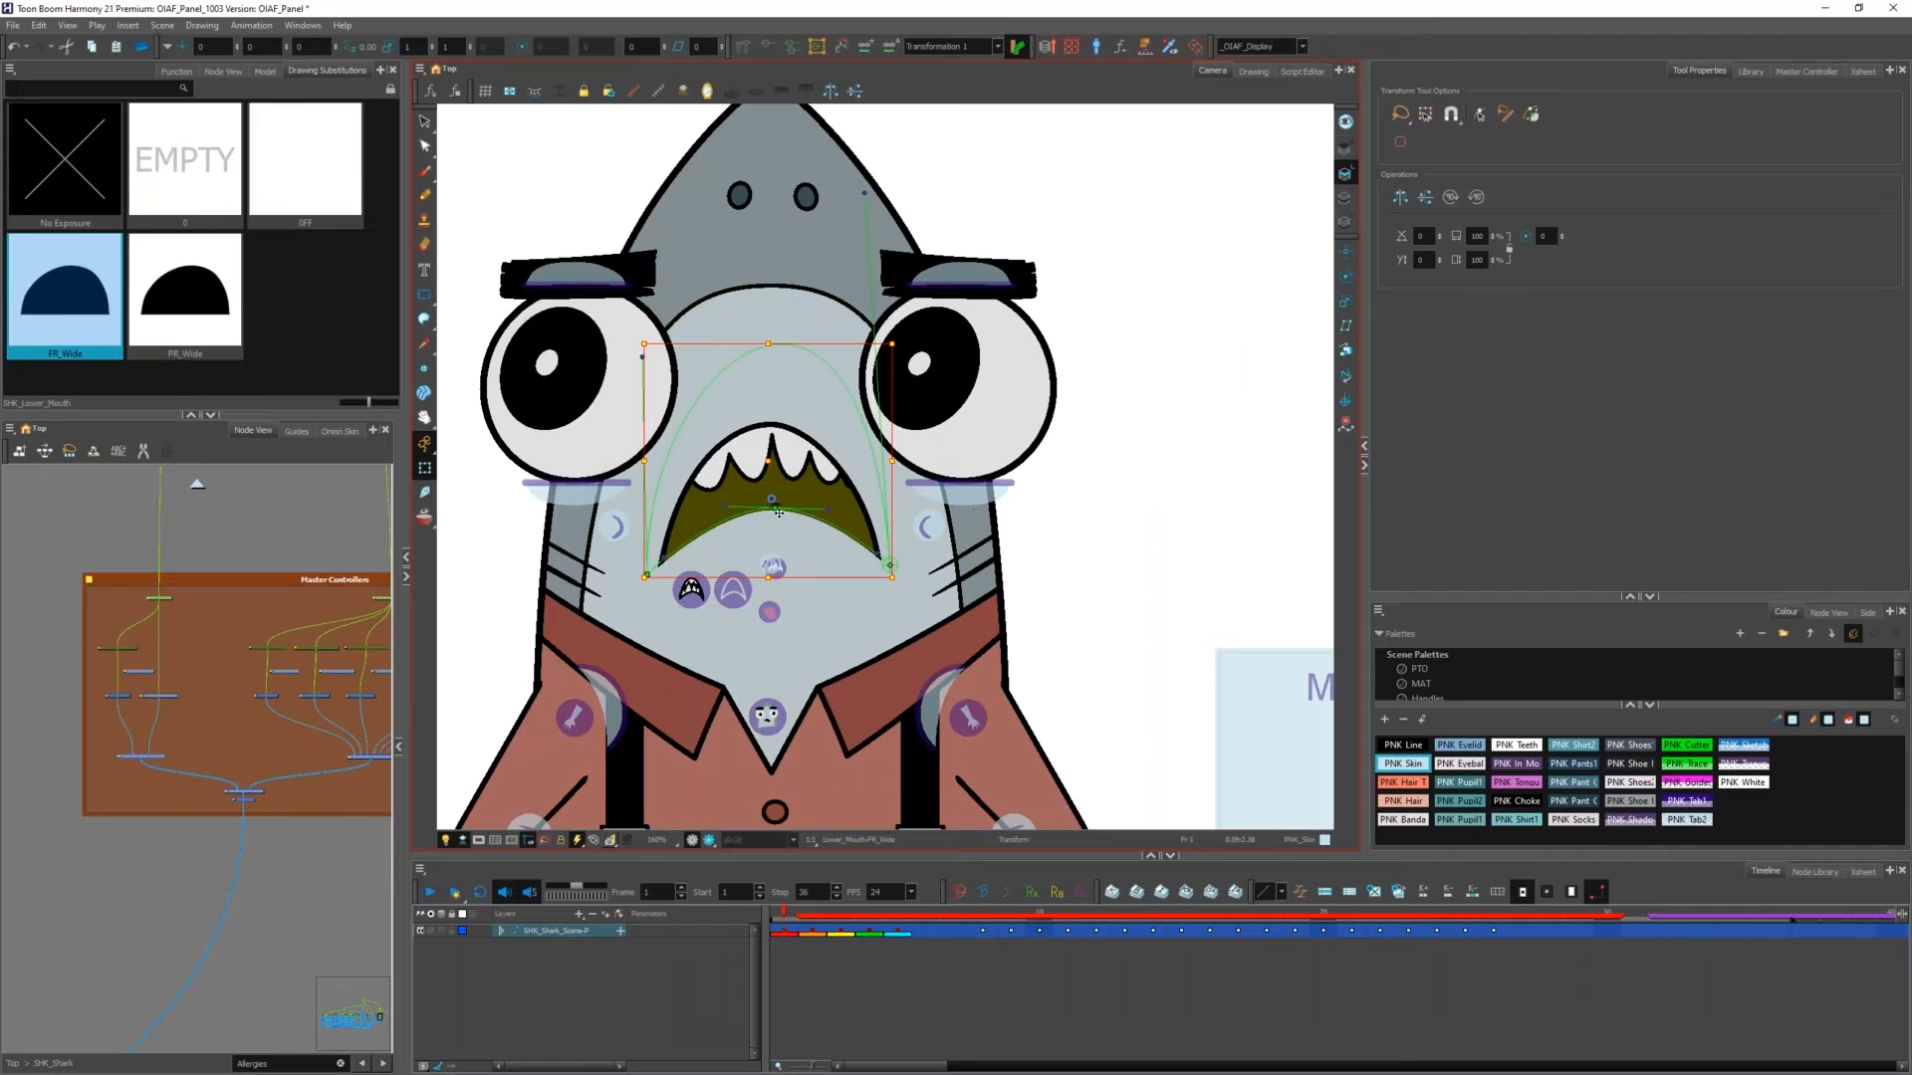
pyautogui.click(778, 512)
pyautogui.moveTo(775, 508); pyautogui.dragTo(771, 584)
pyautogui.hotkey('ctrl', 'z')
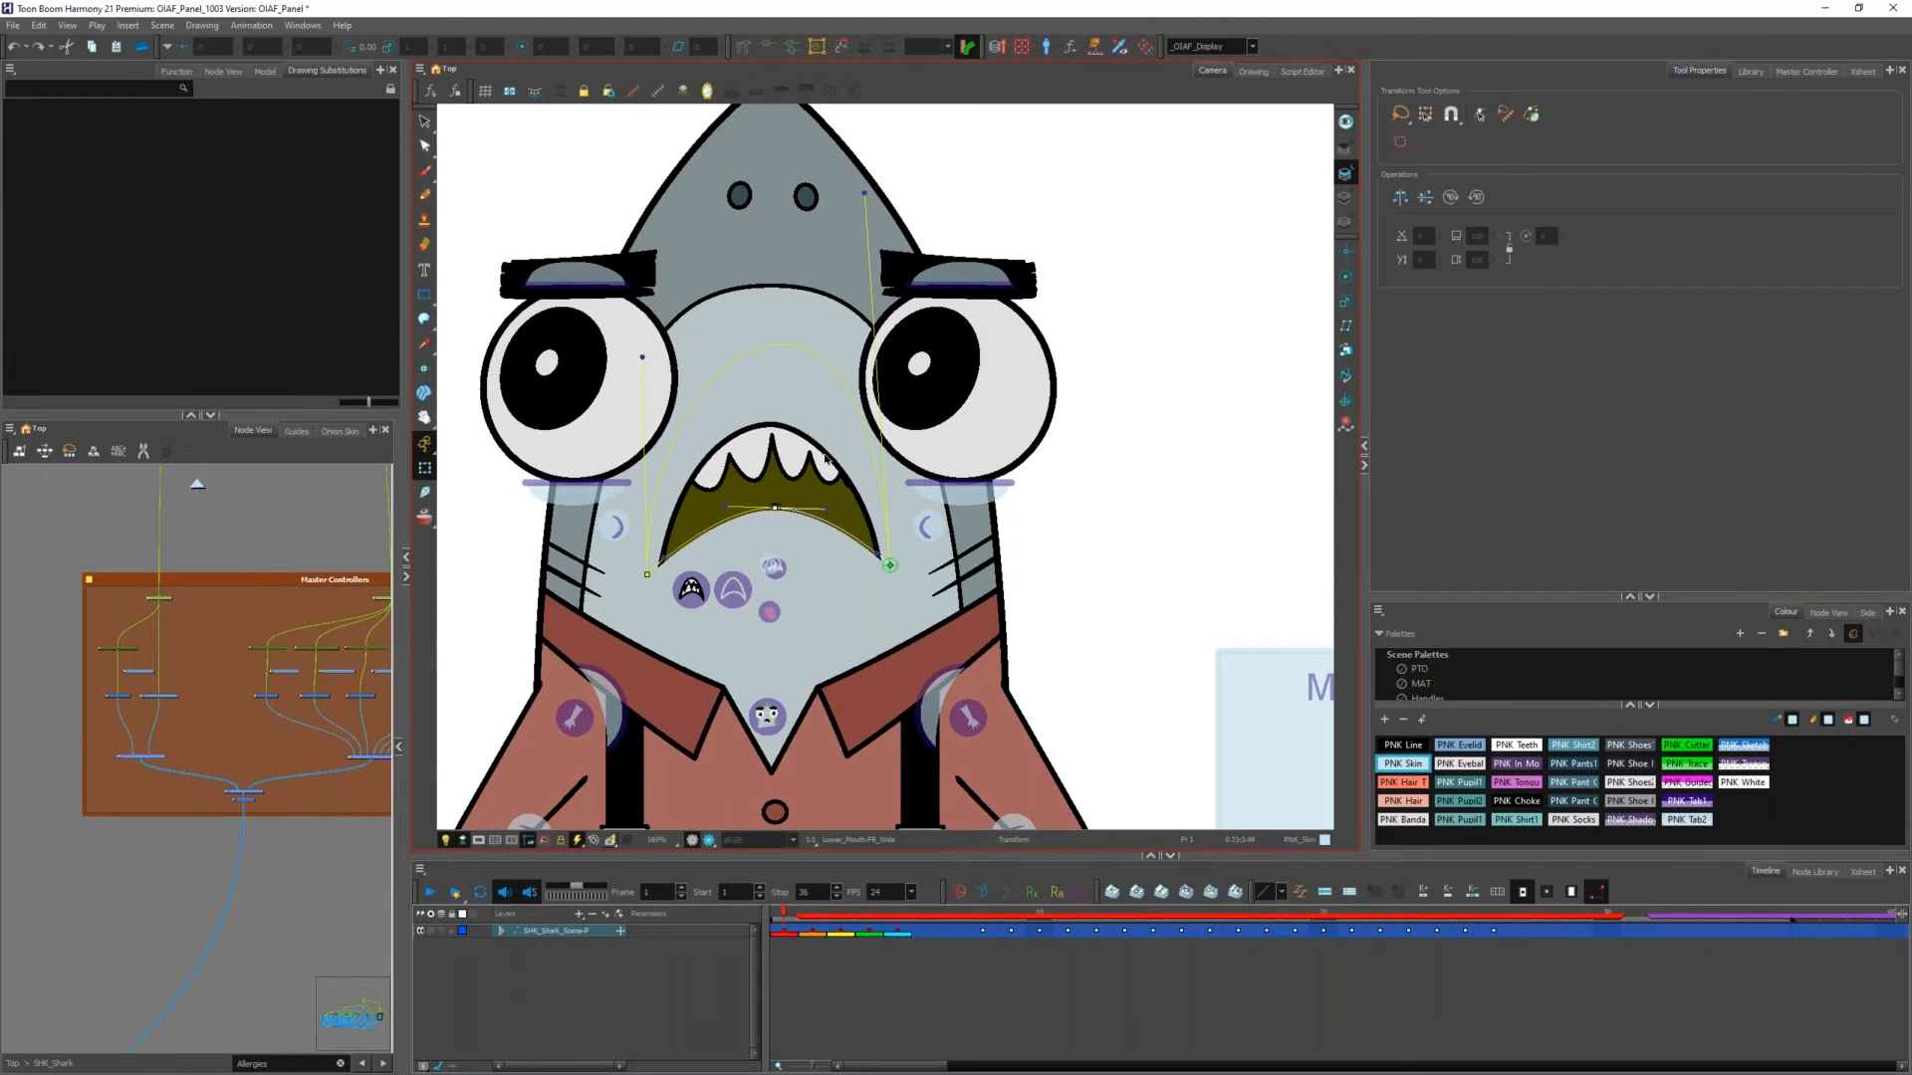
# Step: Select the shark's upper mouth and examine its deformer curve
pyautogui.click(822, 456)
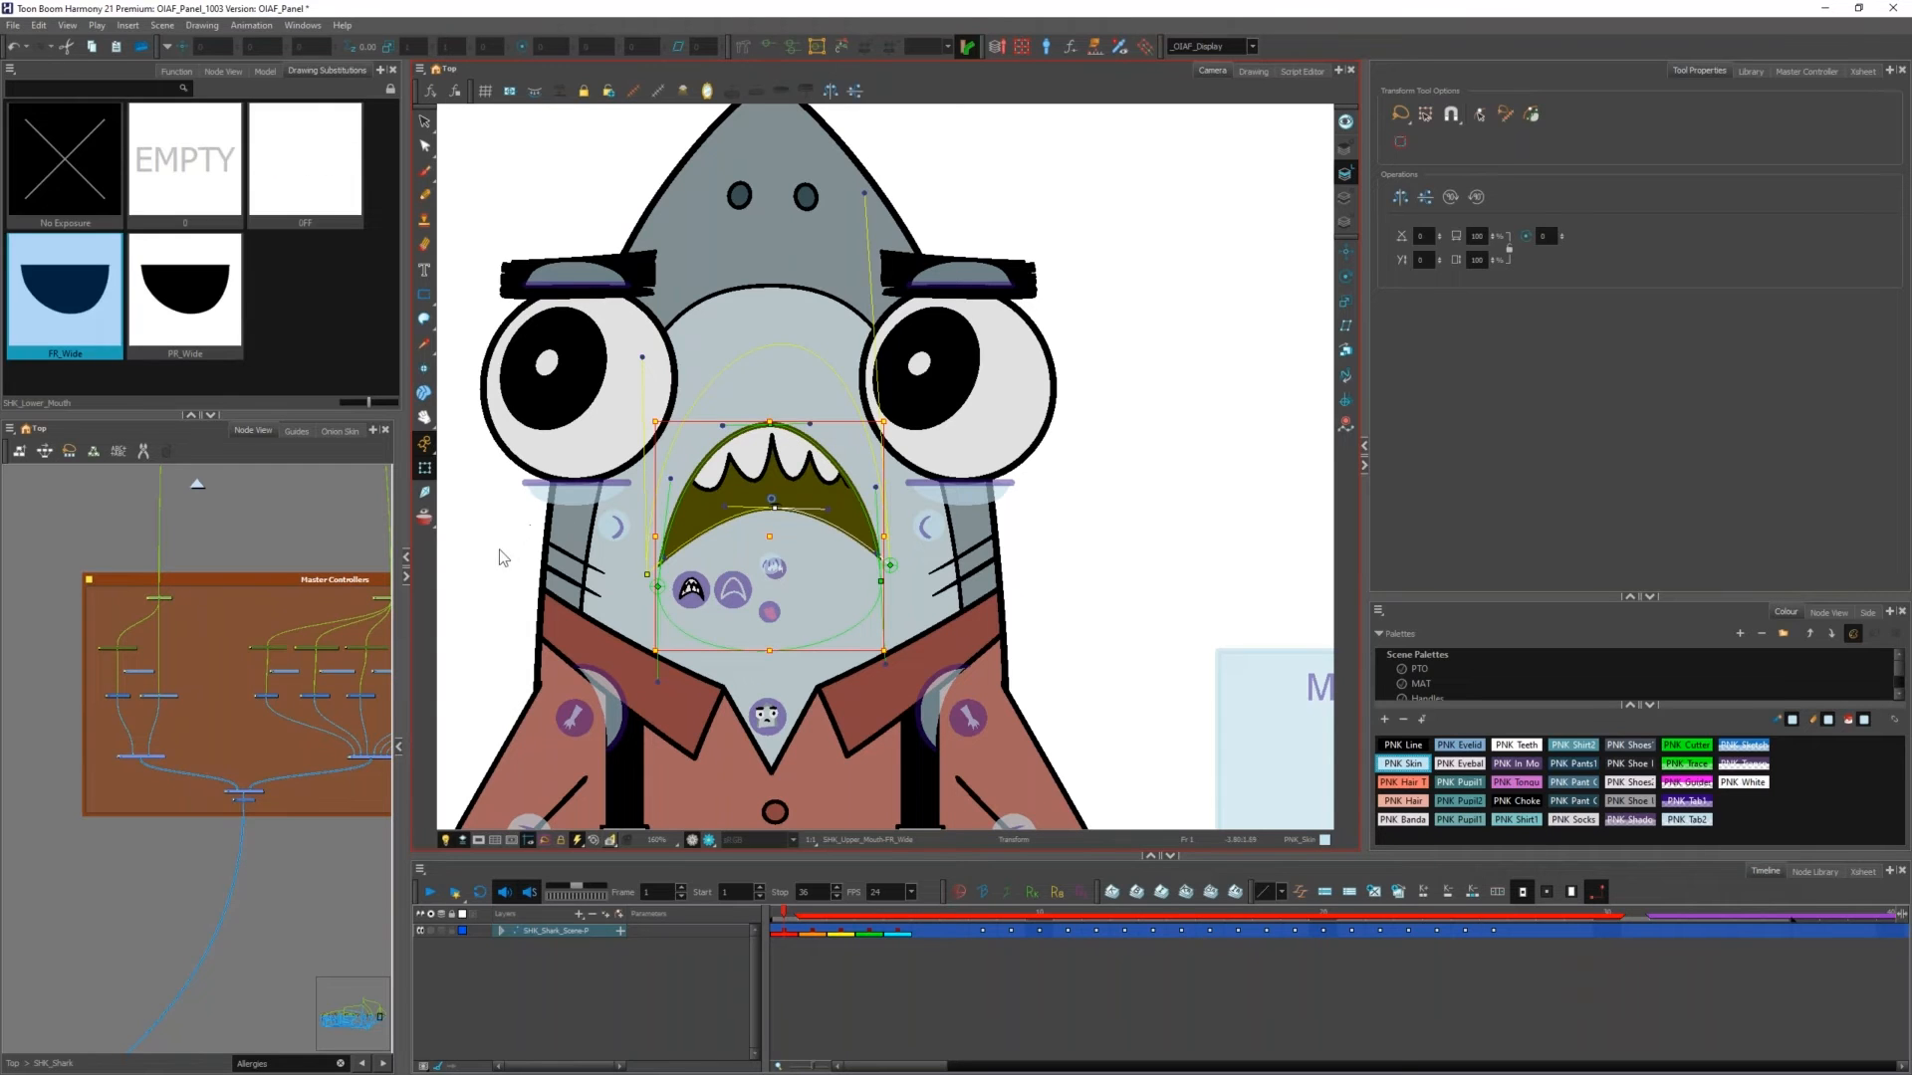
pyautogui.click(732, 434)
pyautogui.moveTo(774, 434); pyautogui.dragTo(866, 401)
pyautogui.press('2')
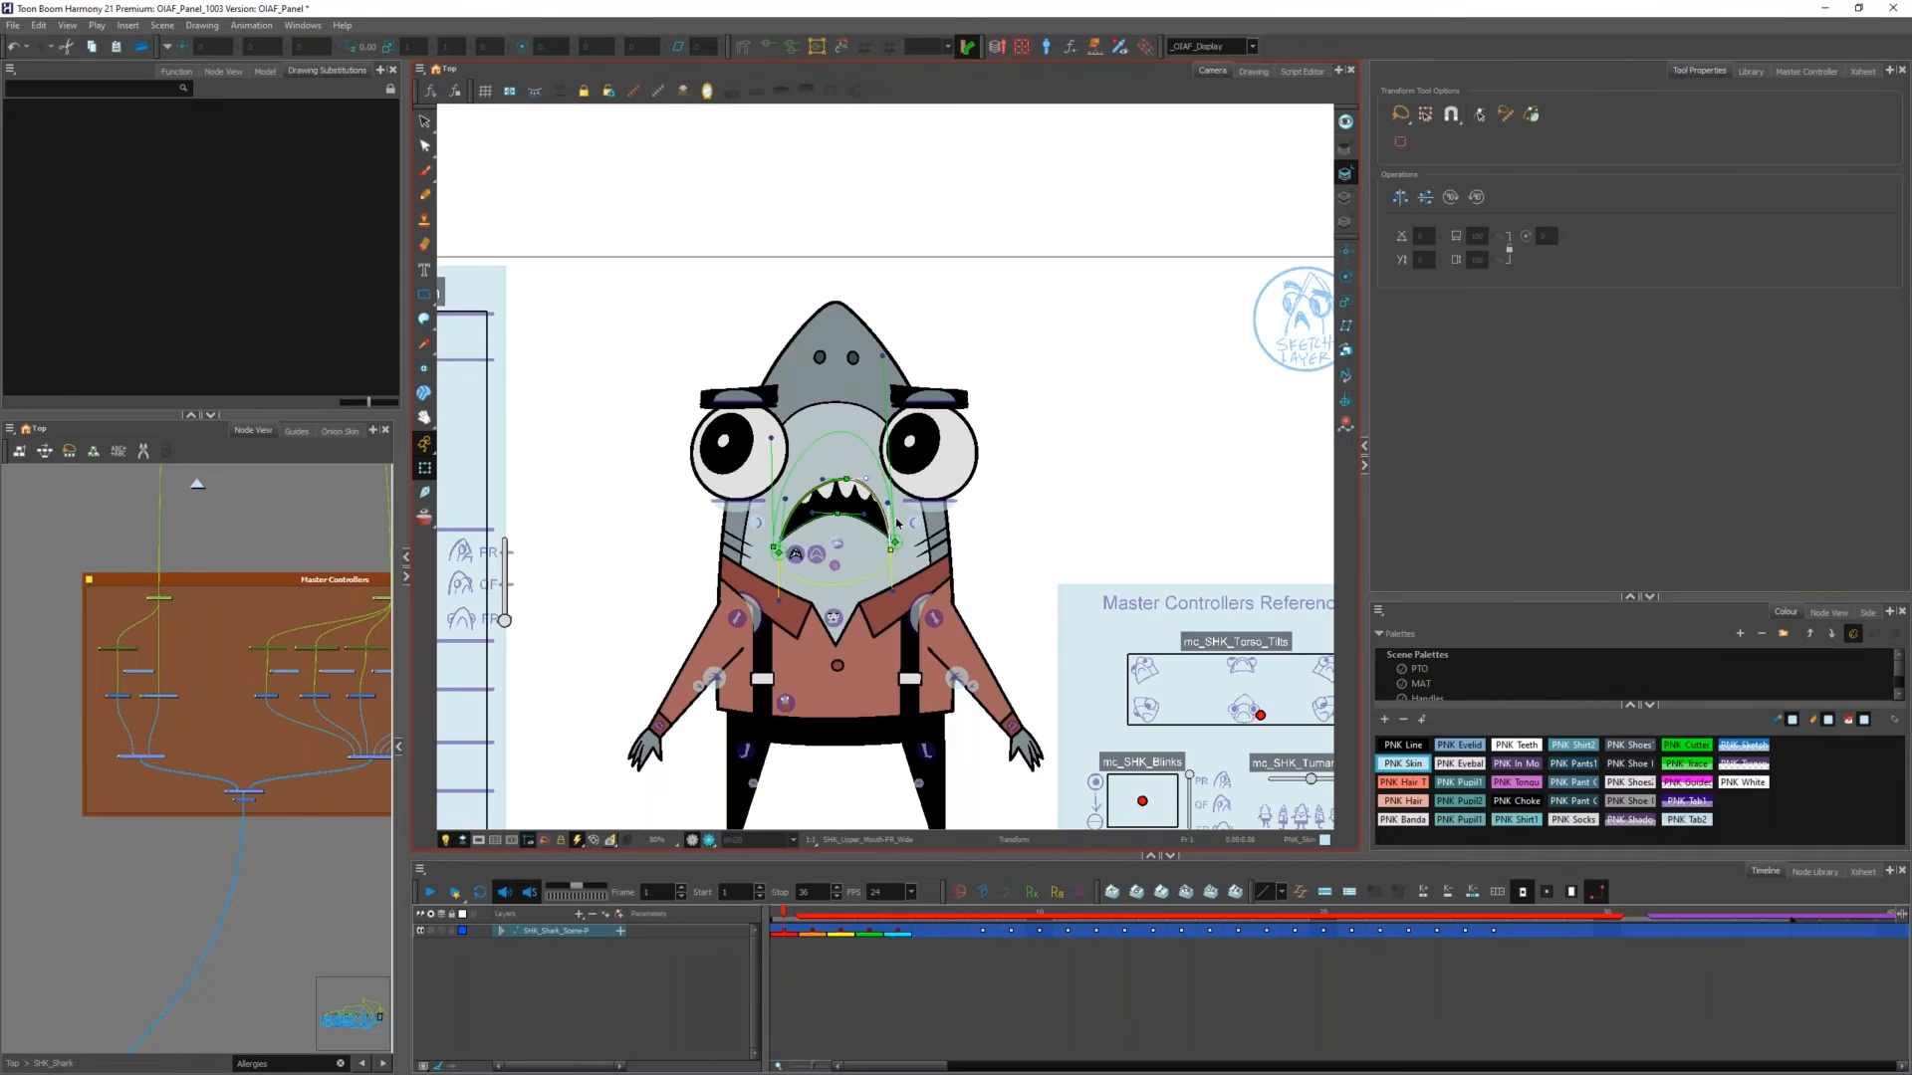
# Step: Move the mc_SHK_Mouth controller point to the neutral side of the Open Wide row
pyautogui.scroll(-1, 837, 538)
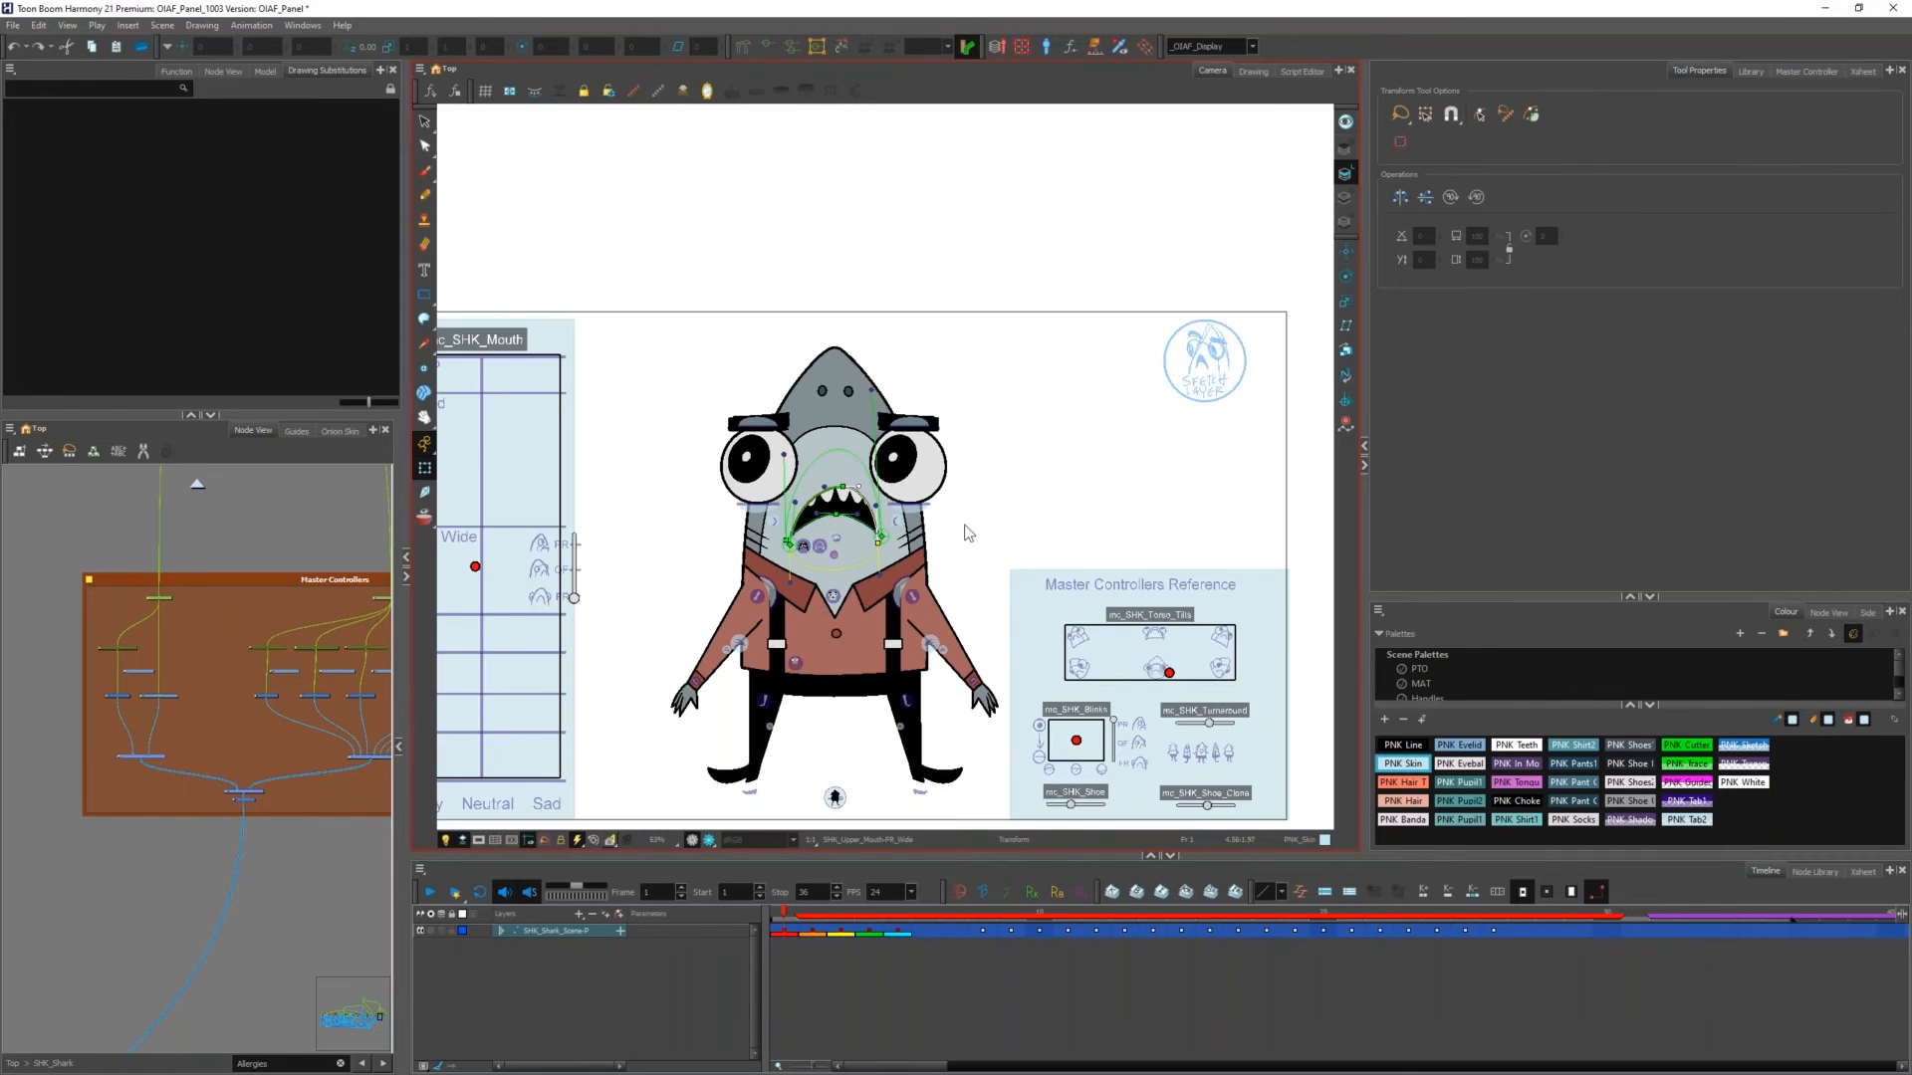
pyautogui.scroll(-1, 964, 532)
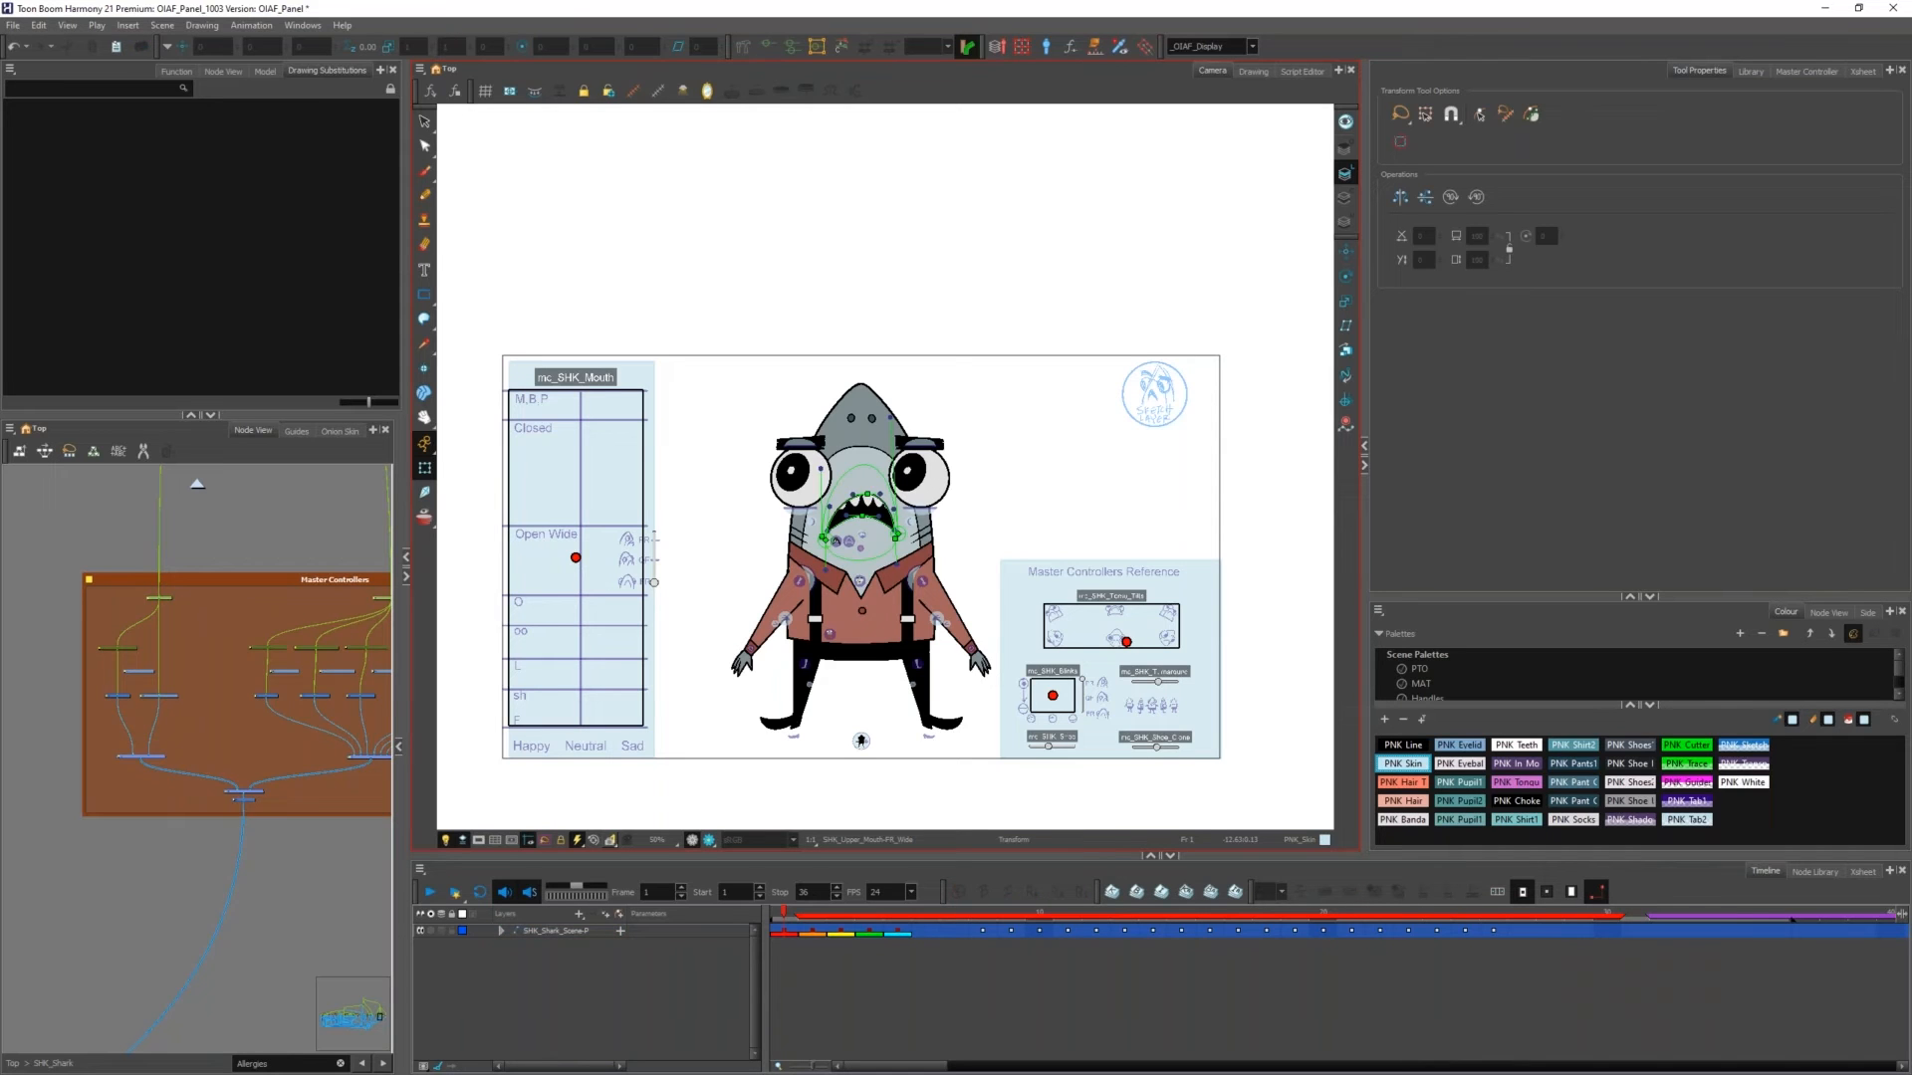
pyautogui.moveTo(568, 563)
pyautogui.mouseDown()
pyautogui.moveTo(504, 593)
pyautogui.moveTo(534, 482)
pyautogui.moveTo(601, 542)
pyautogui.moveTo(587, 665)
pyautogui.moveTo(640, 493)
pyautogui.moveTo(597, 598)
pyautogui.moveTo(657, 514)
pyautogui.moveTo(601, 574)
pyautogui.mouseUp()
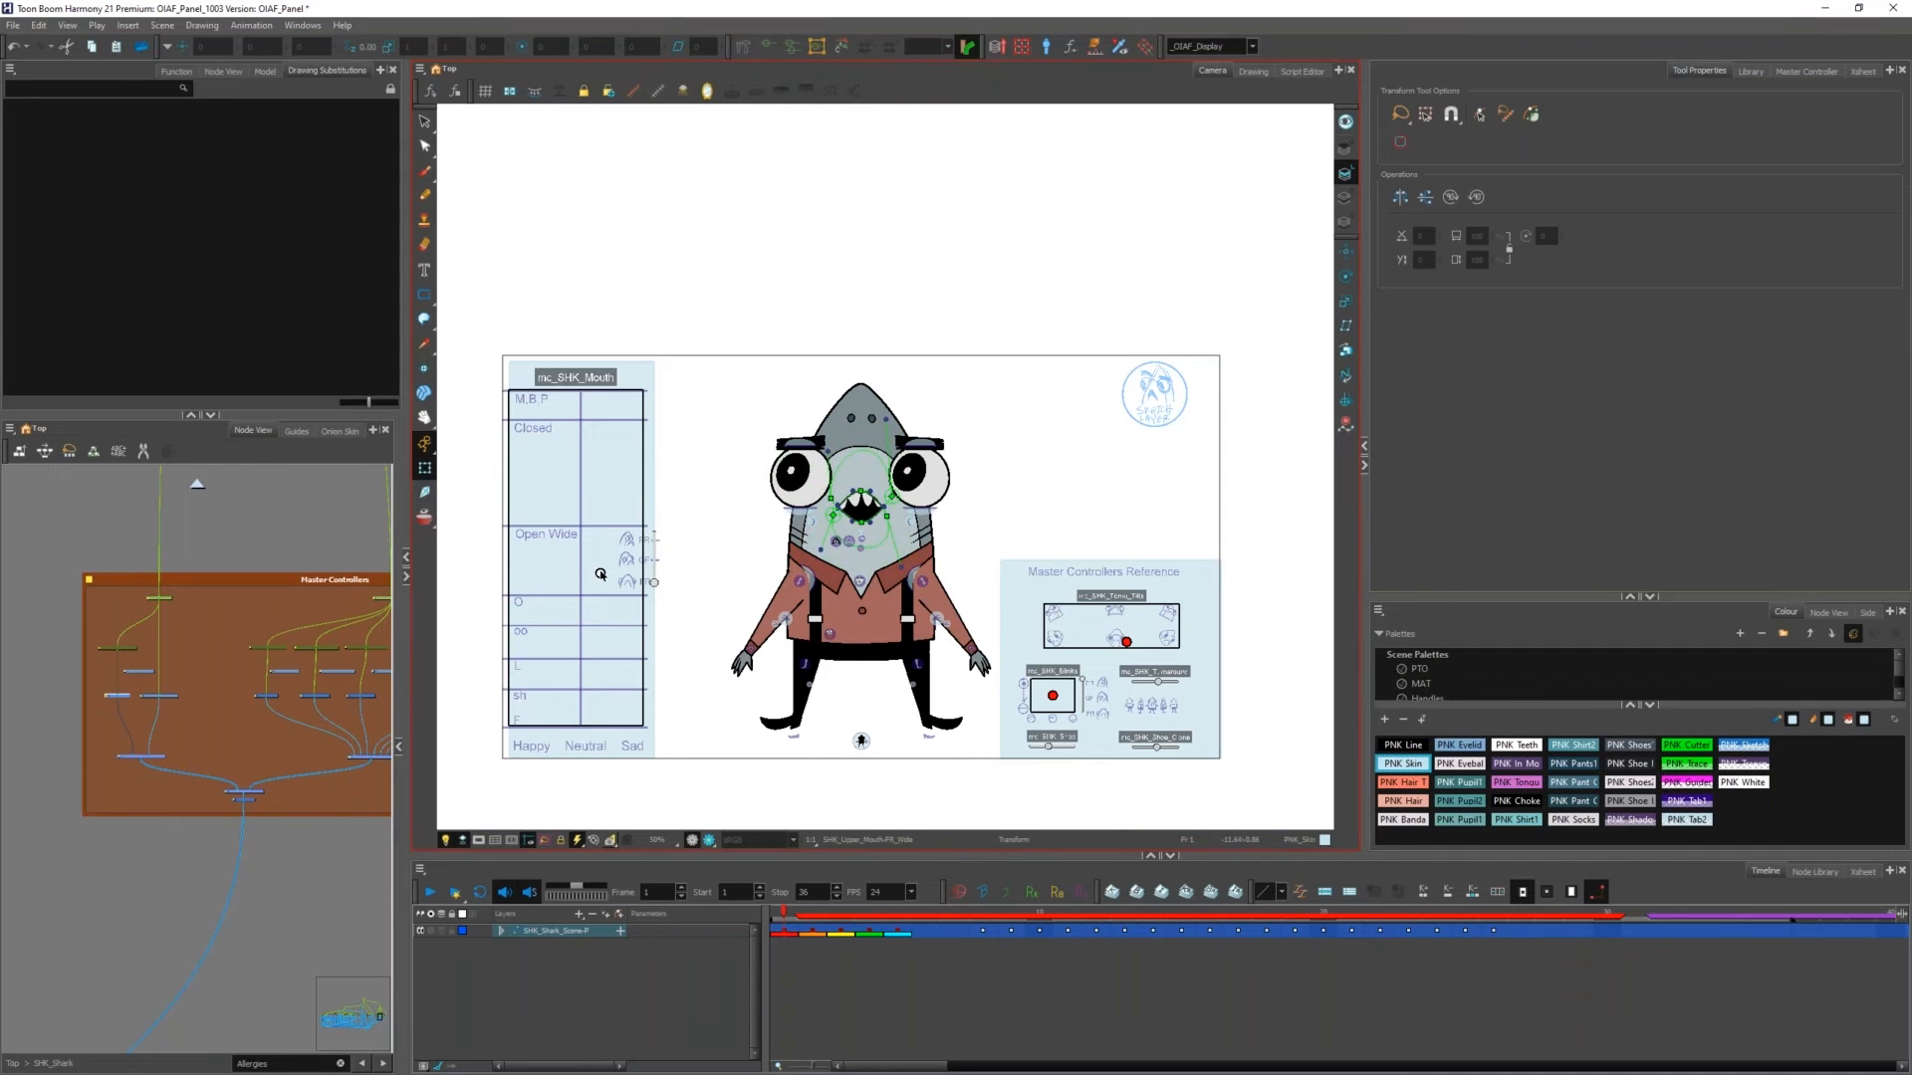
# Step: On frame 2, set the mouth controller's angle slider to QF and move its point to the happy edge beside Open Wide
pyautogui.click(812, 914)
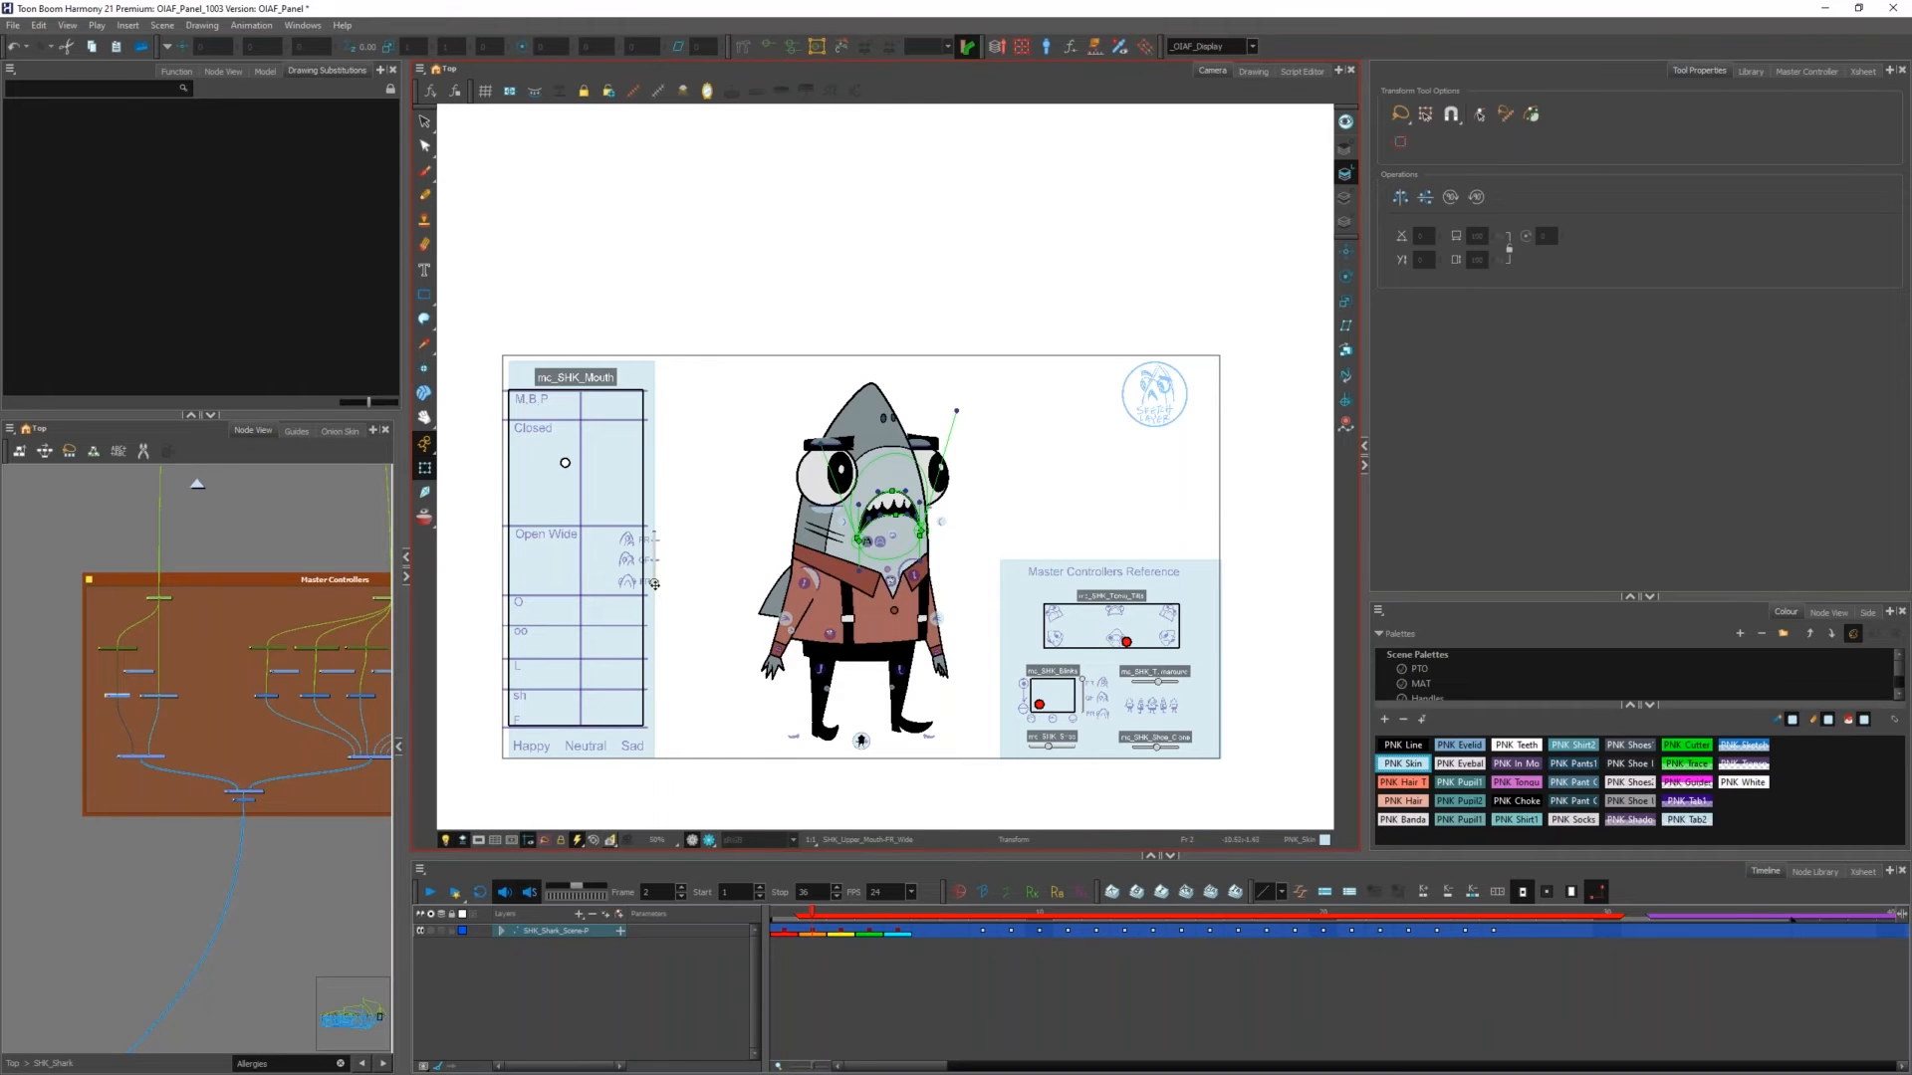
pyautogui.moveTo(654, 585); pyautogui.dragTo(661, 564)
pyautogui.scroll(2, 579, 490)
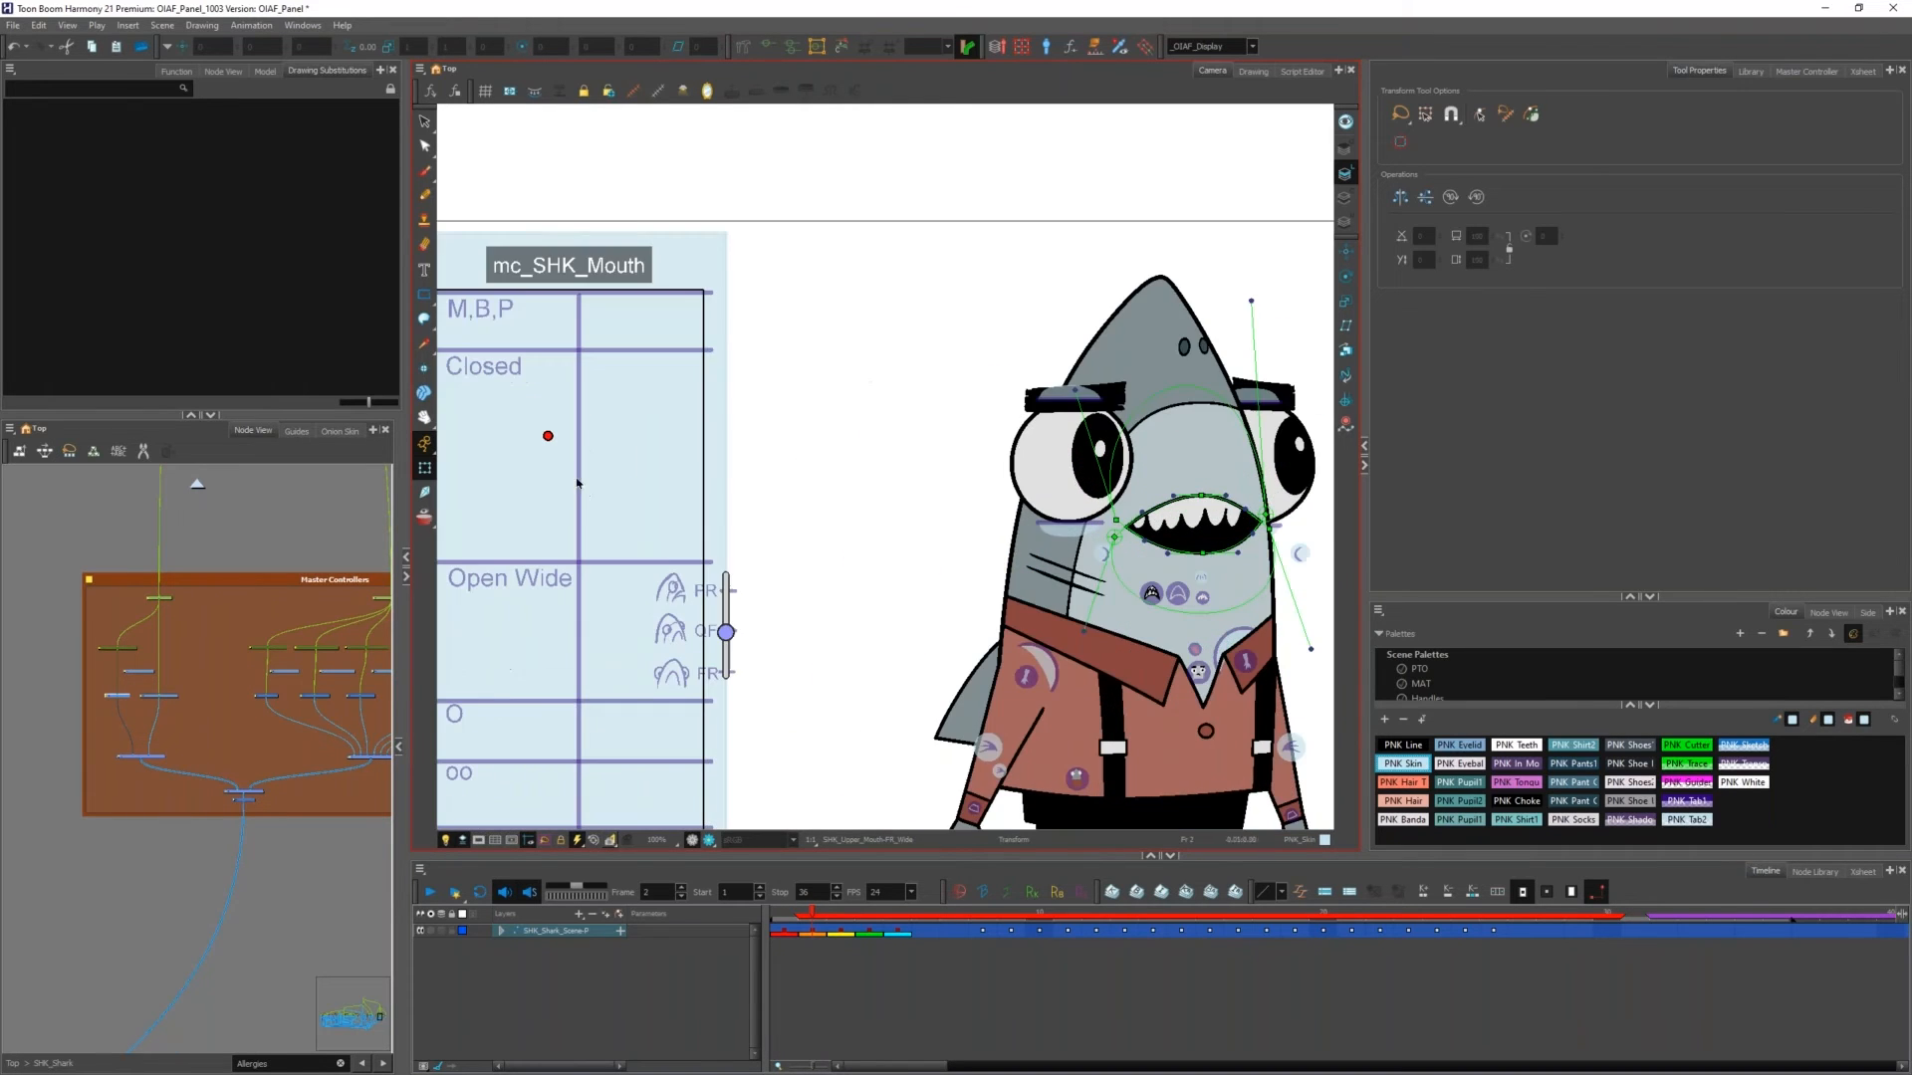
pyautogui.moveTo(547, 434); pyautogui.dragTo(431, 562)
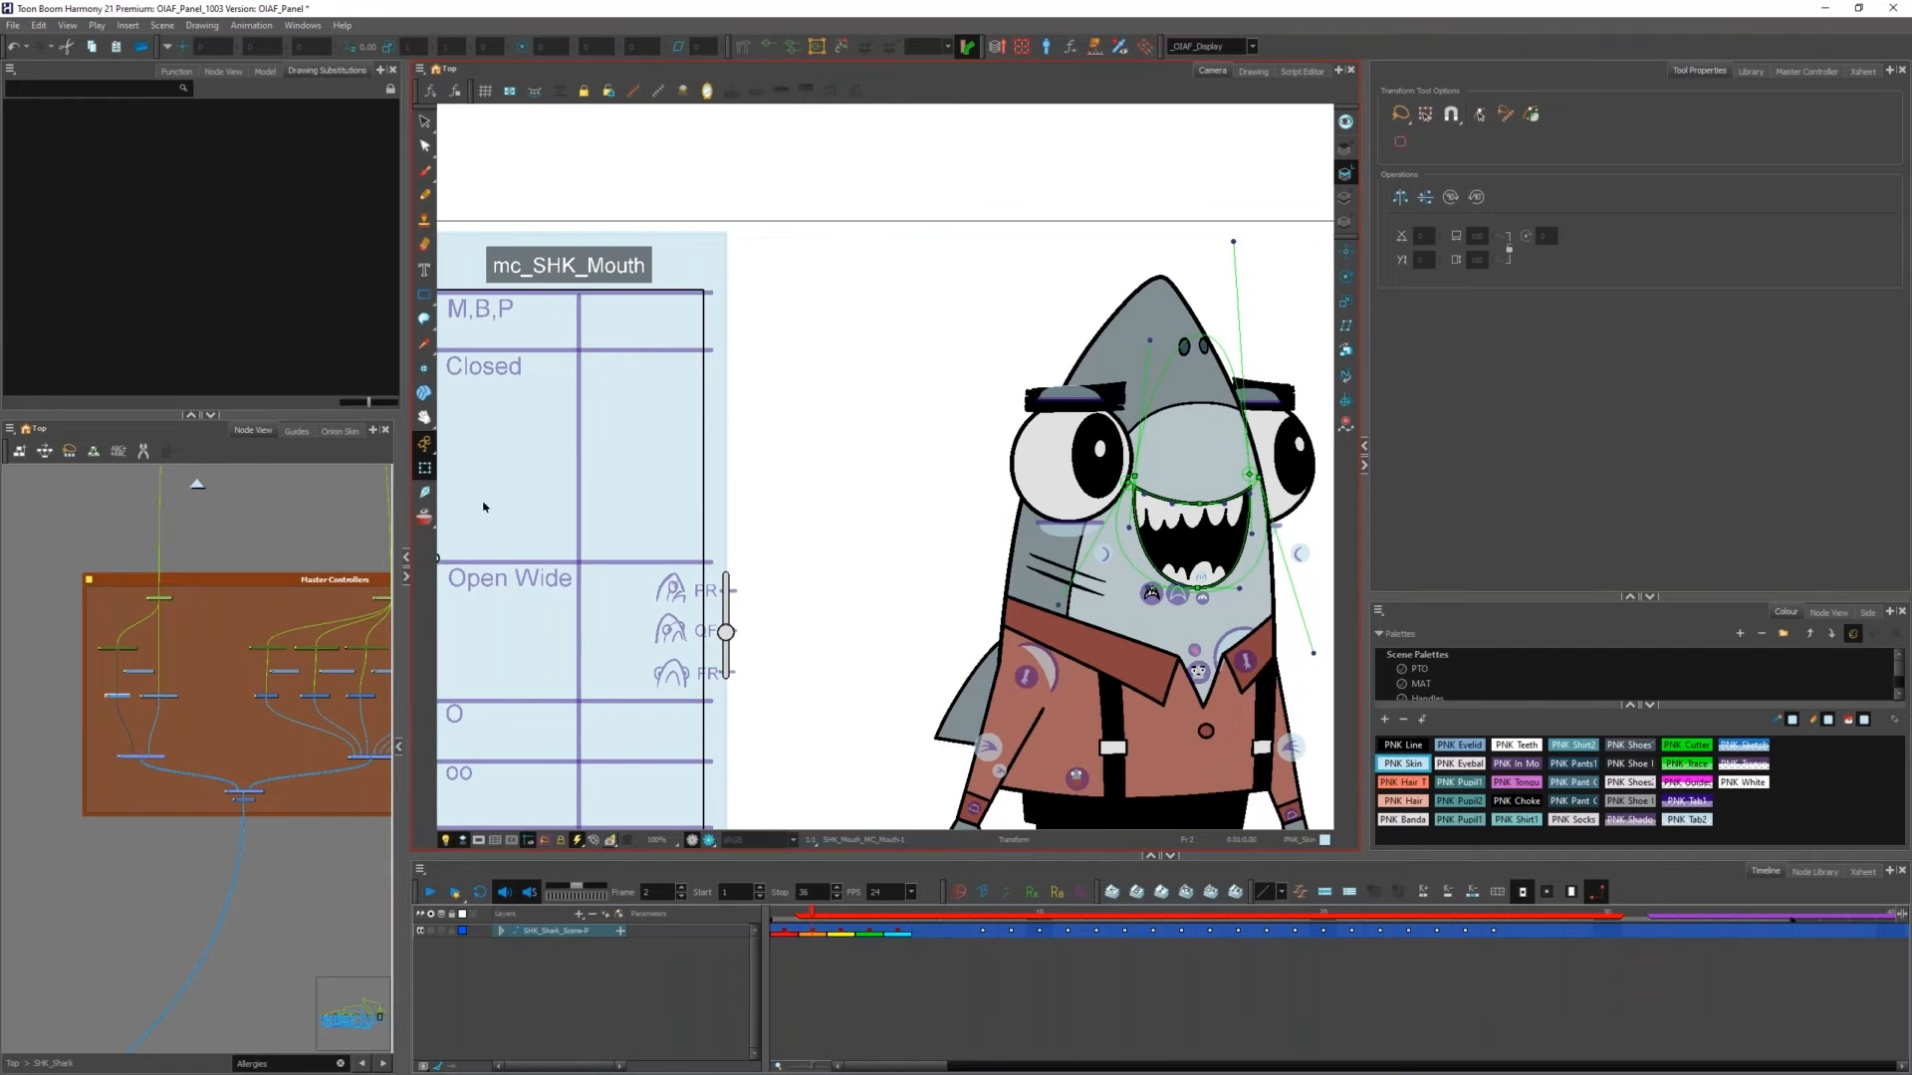
# Step: Return to the top-level node network and move the _OIAF_Display node from the shark rig to the MAT rig's composite
pyautogui.click(198, 486)
pyautogui.scroll(-2, 221, 521)
pyautogui.scroll(-3, 214, 543)
pyautogui.scroll(3, 202, 697)
pyautogui.moveTo(198, 688); pyautogui.dragTo(162, 649)
pyautogui.scroll(-6, 161, 651)
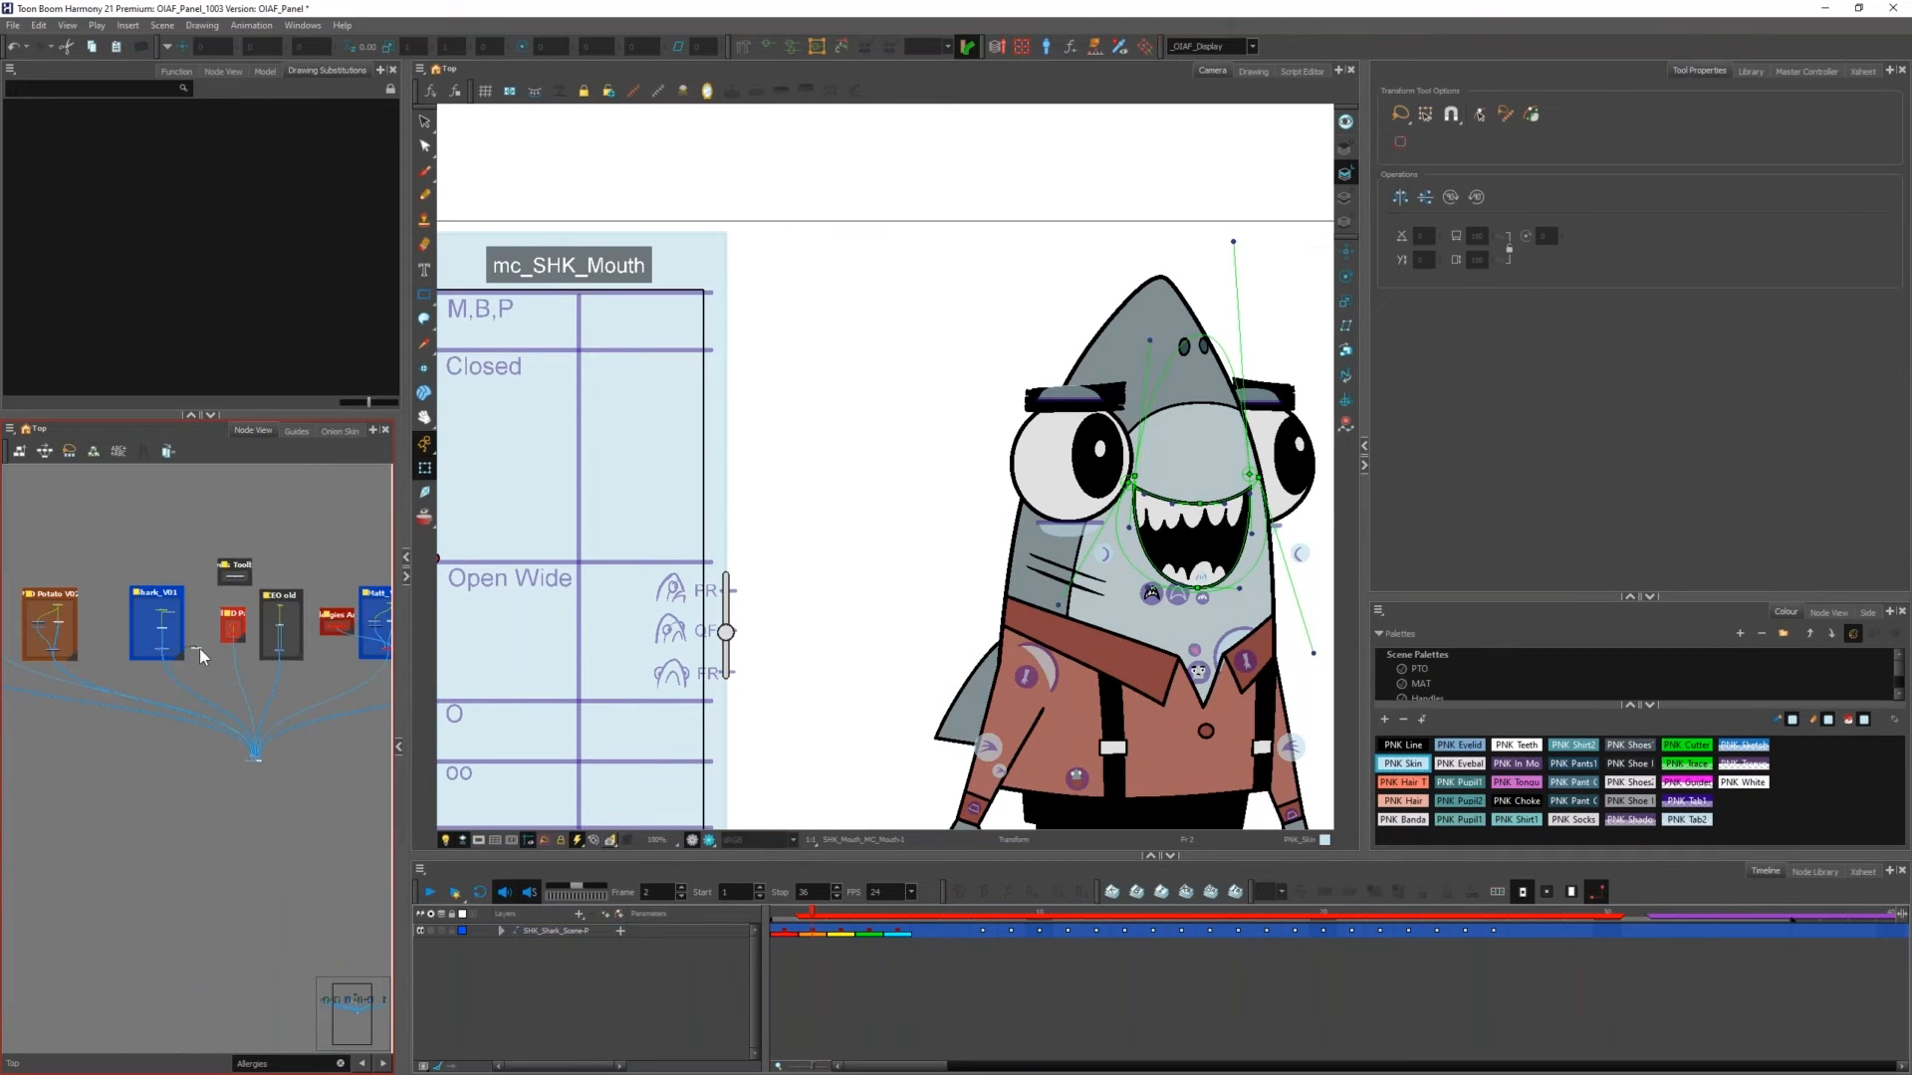
pyautogui.scroll(-3, 244, 664)
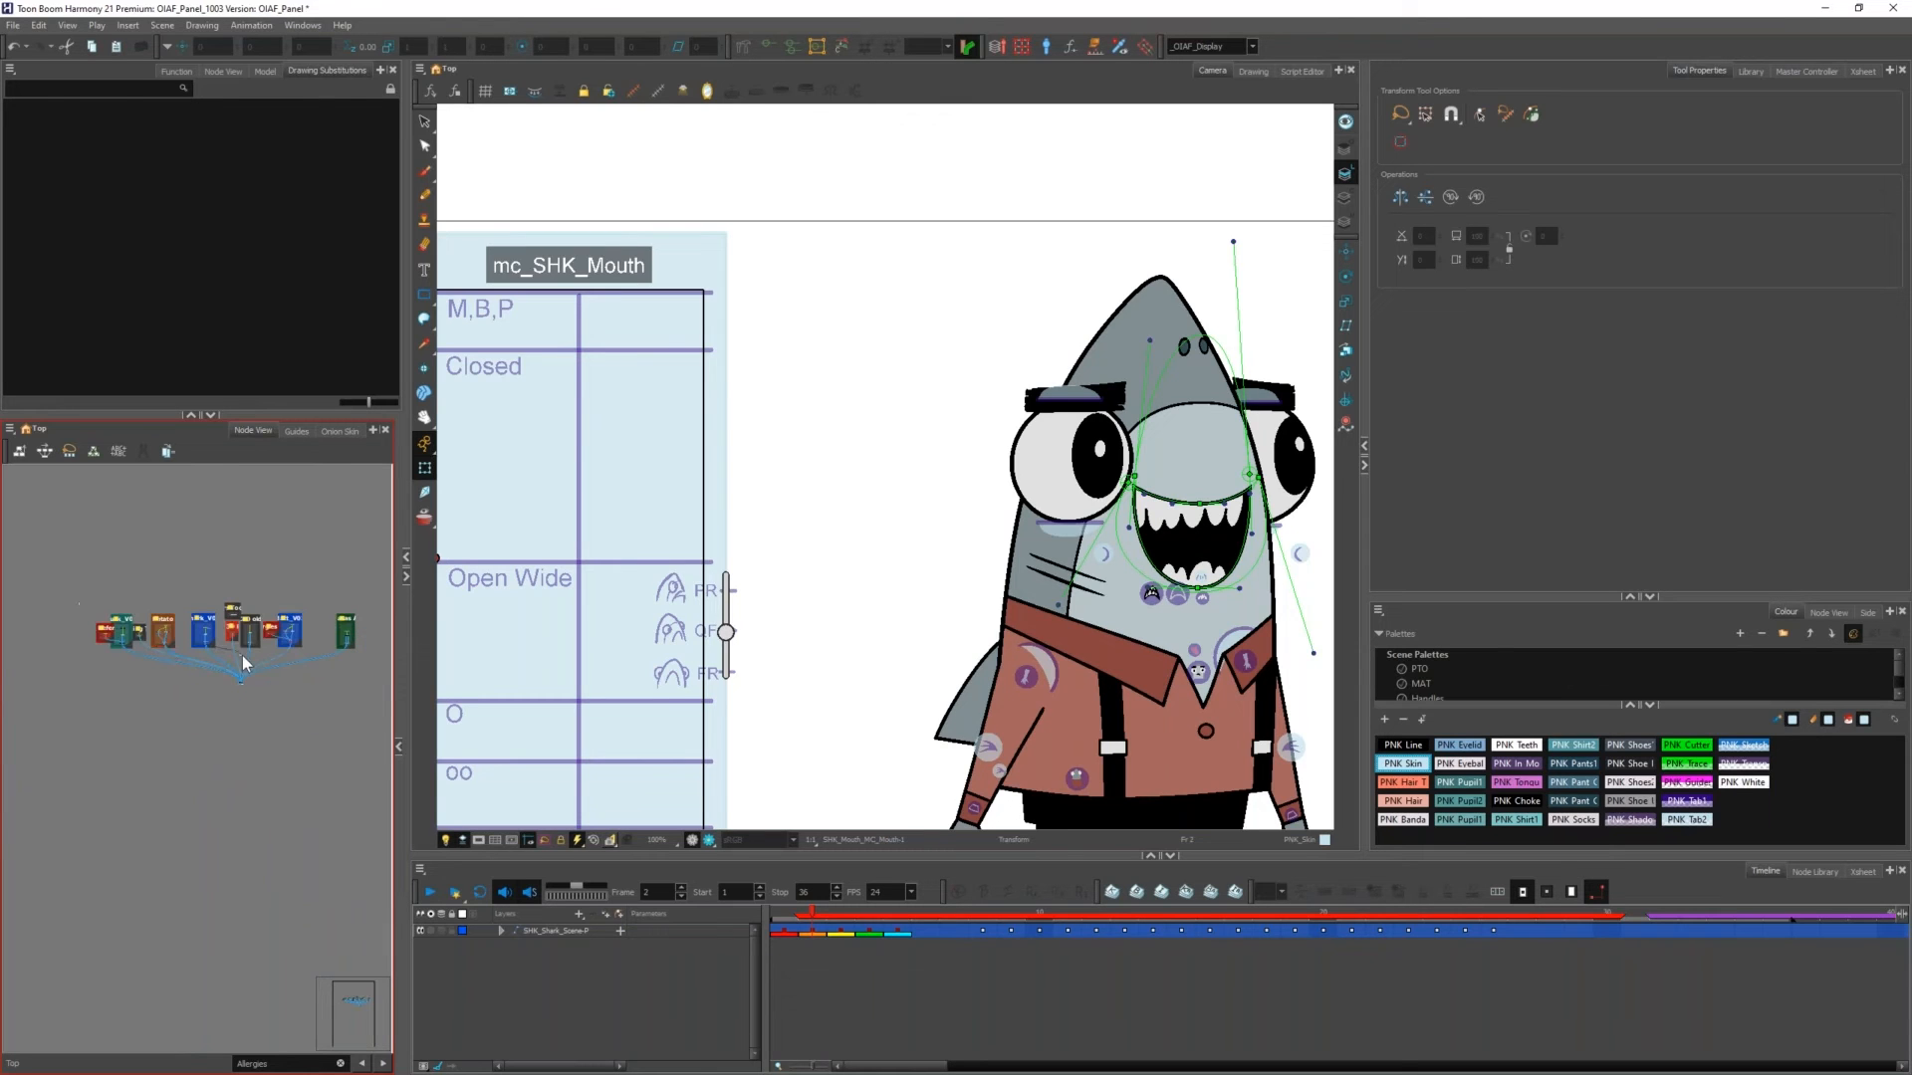
pyautogui.scroll(6, 278, 645)
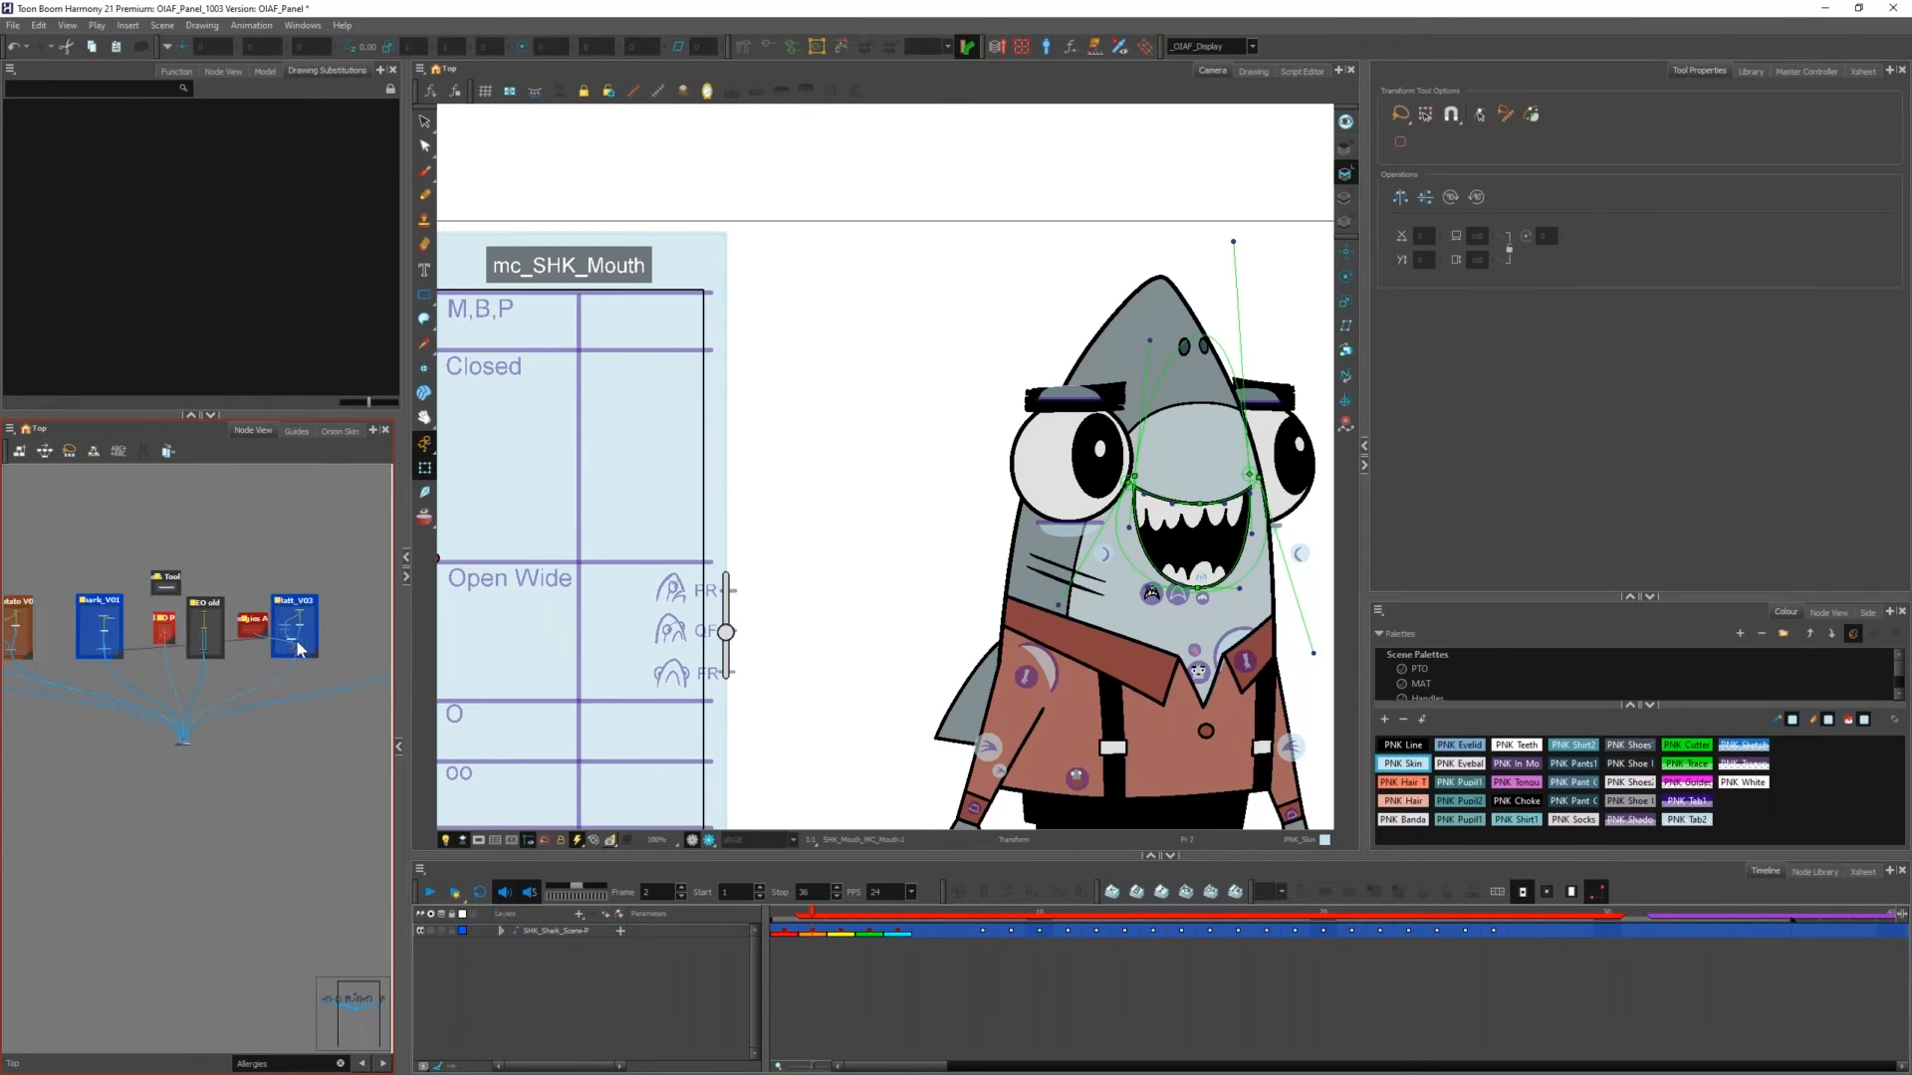
pyautogui.moveTo(275, 638); pyautogui.dragTo(263, 633)
pyautogui.scroll(2, 269, 634)
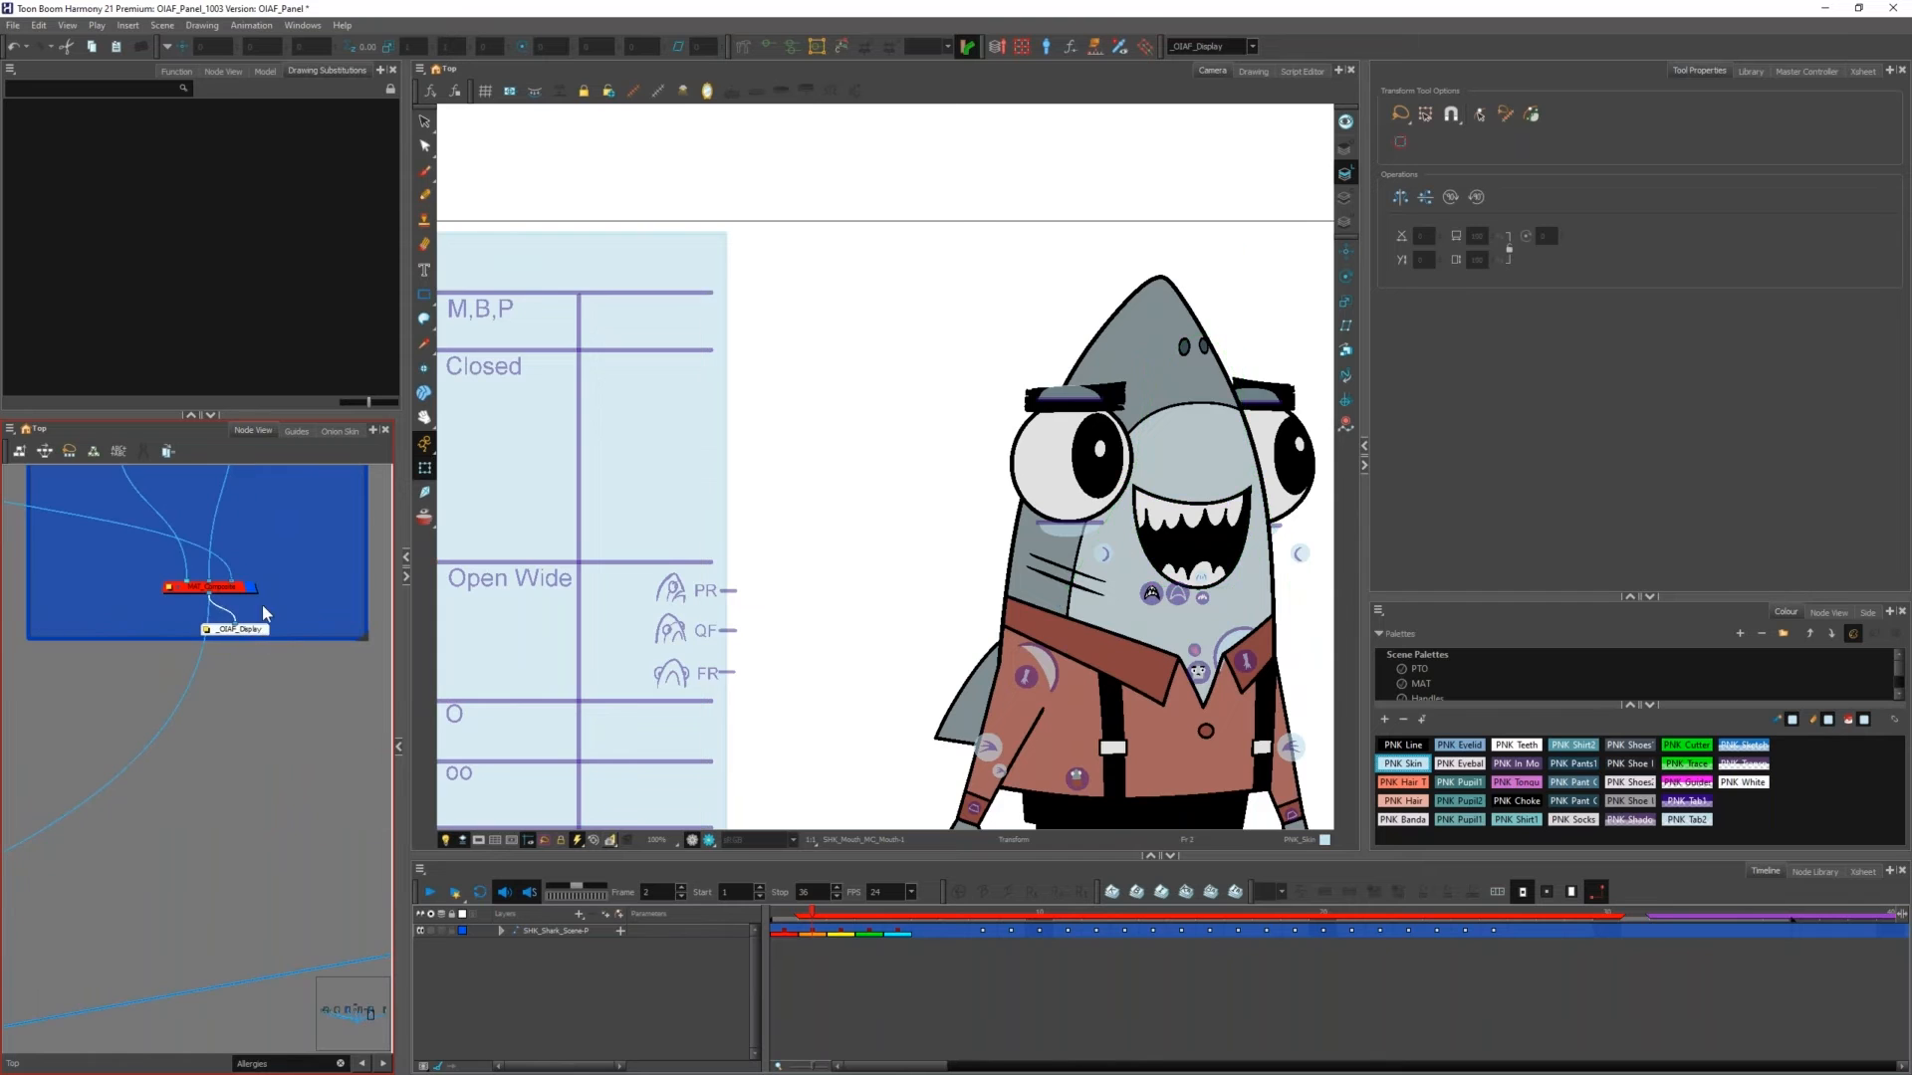
# Step: Enable the MAT rig's composite node and bring the character into the Camera view
pyautogui.click(252, 589)
pyautogui.press('a')
pyautogui.click(762, 527)
pyautogui.scroll(-3, 763, 522)
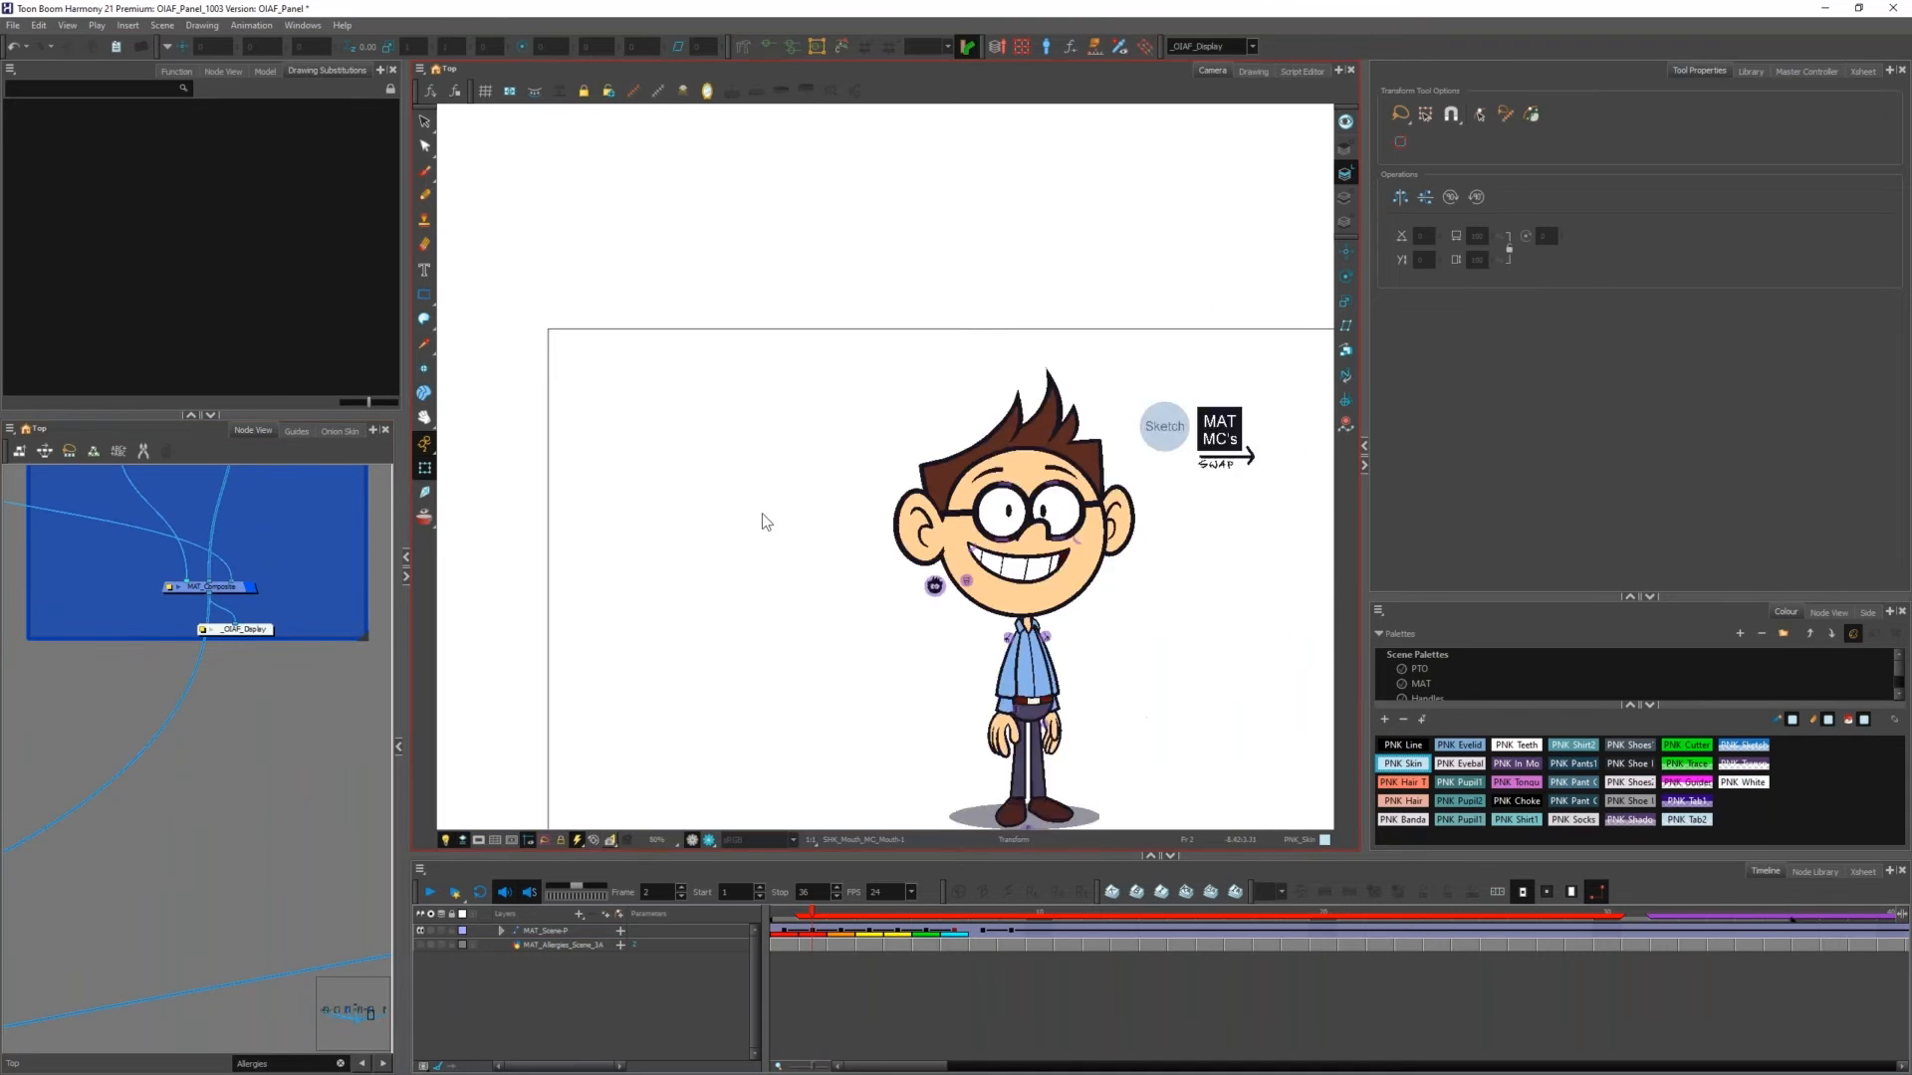
# Step: Select the MAT character's lips in the Camera view to show their drawing substitutions
pyautogui.scroll(3, 964, 557)
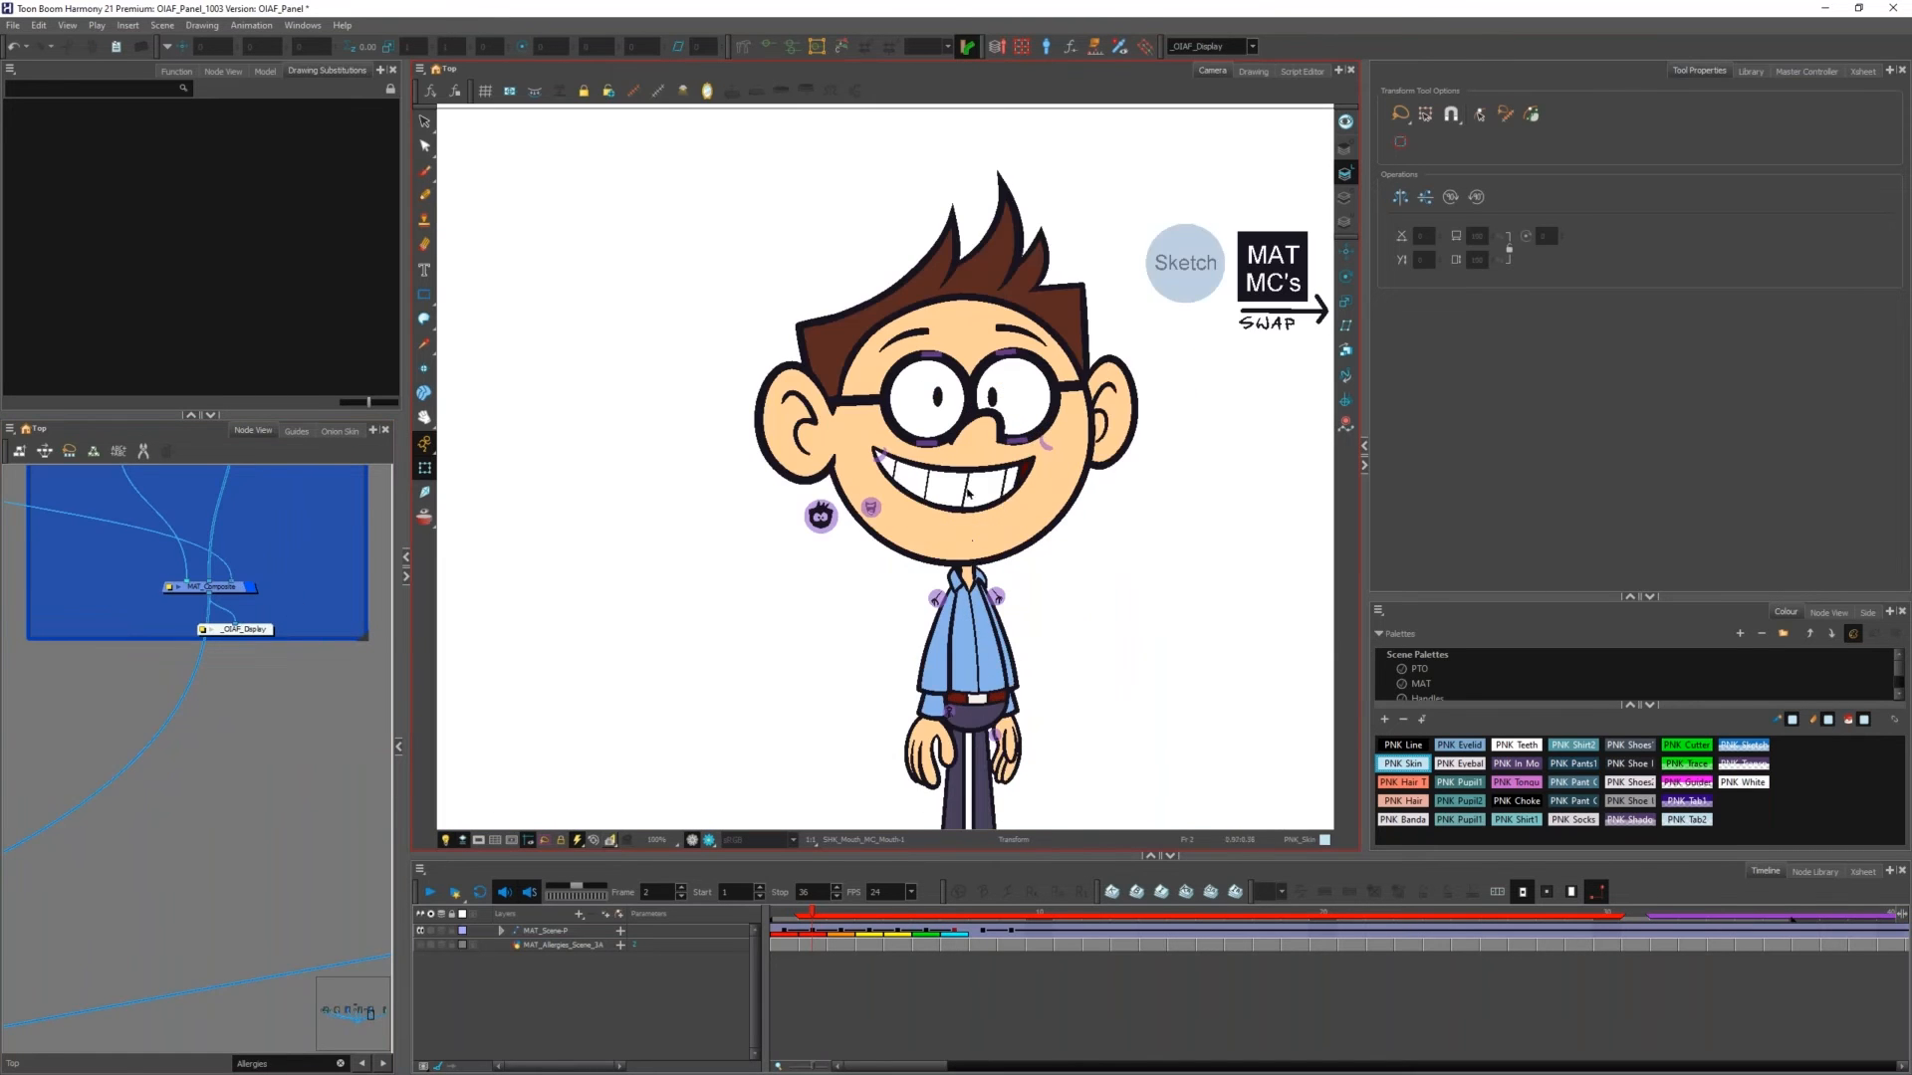
pyautogui.scroll(3, 966, 492)
pyautogui.click(978, 483)
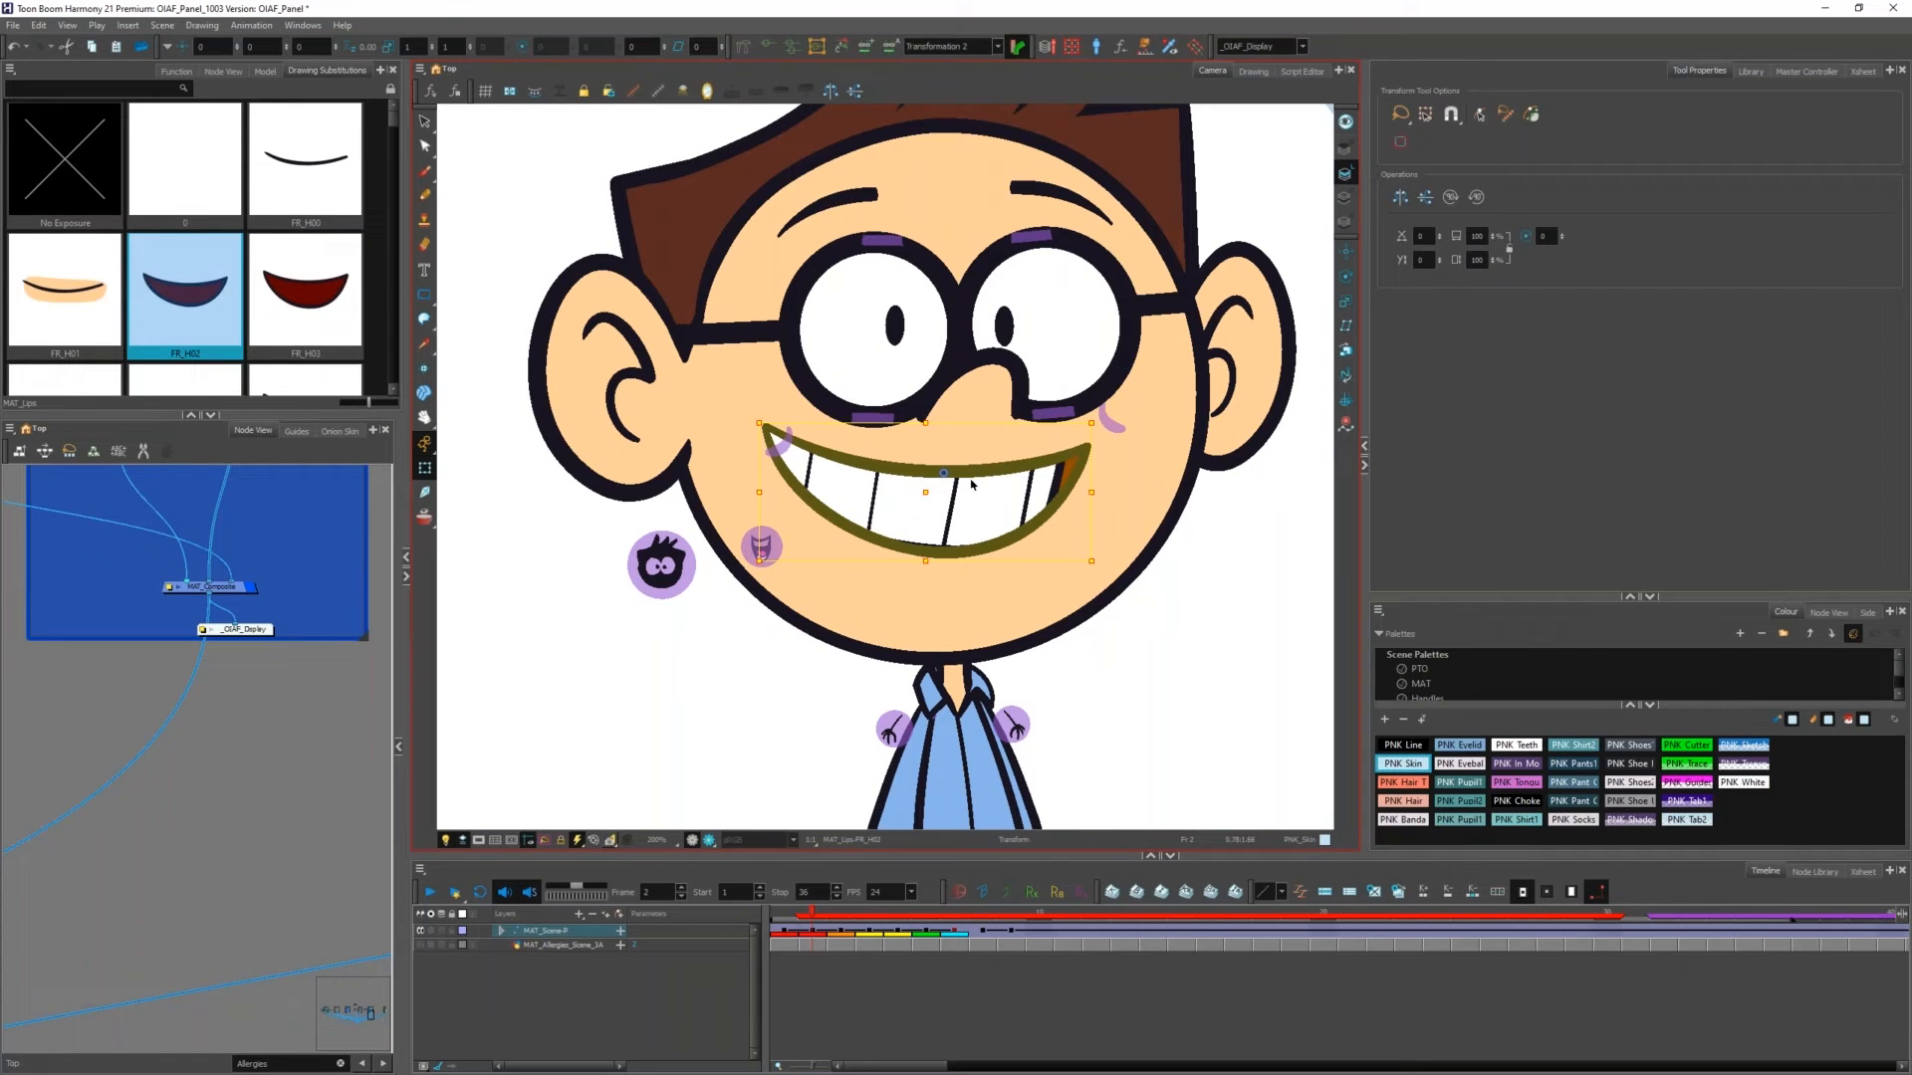
# Step: Scrub the Timeline's marked ranges, checking frame 152 and frame 61 of the MAT rig
pyautogui.press('1')
pyautogui.press('1')
pyautogui.press('1')
pyautogui.press('1')
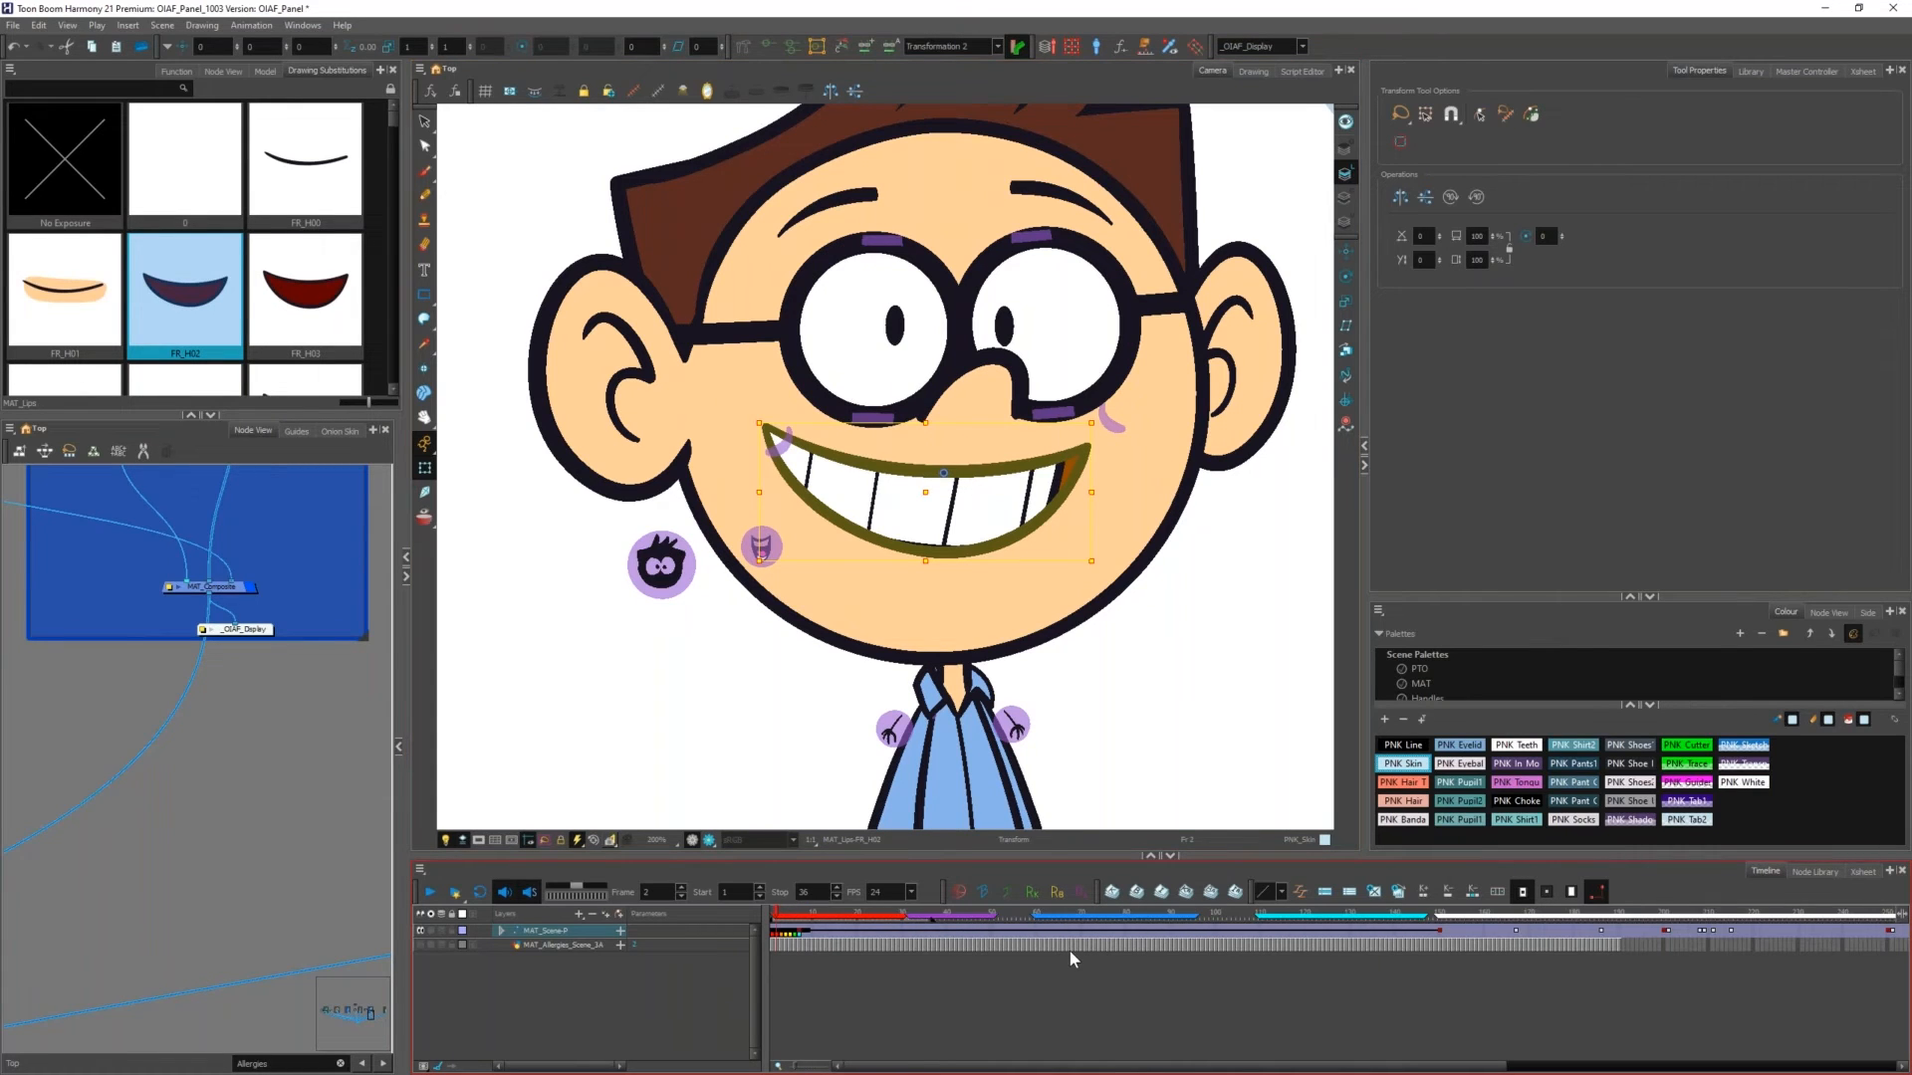
pyautogui.moveTo(1428, 911)
pyautogui.mouseDown()
pyautogui.moveTo(1527, 930)
pyautogui.moveTo(1447, 914)
pyautogui.mouseUp()
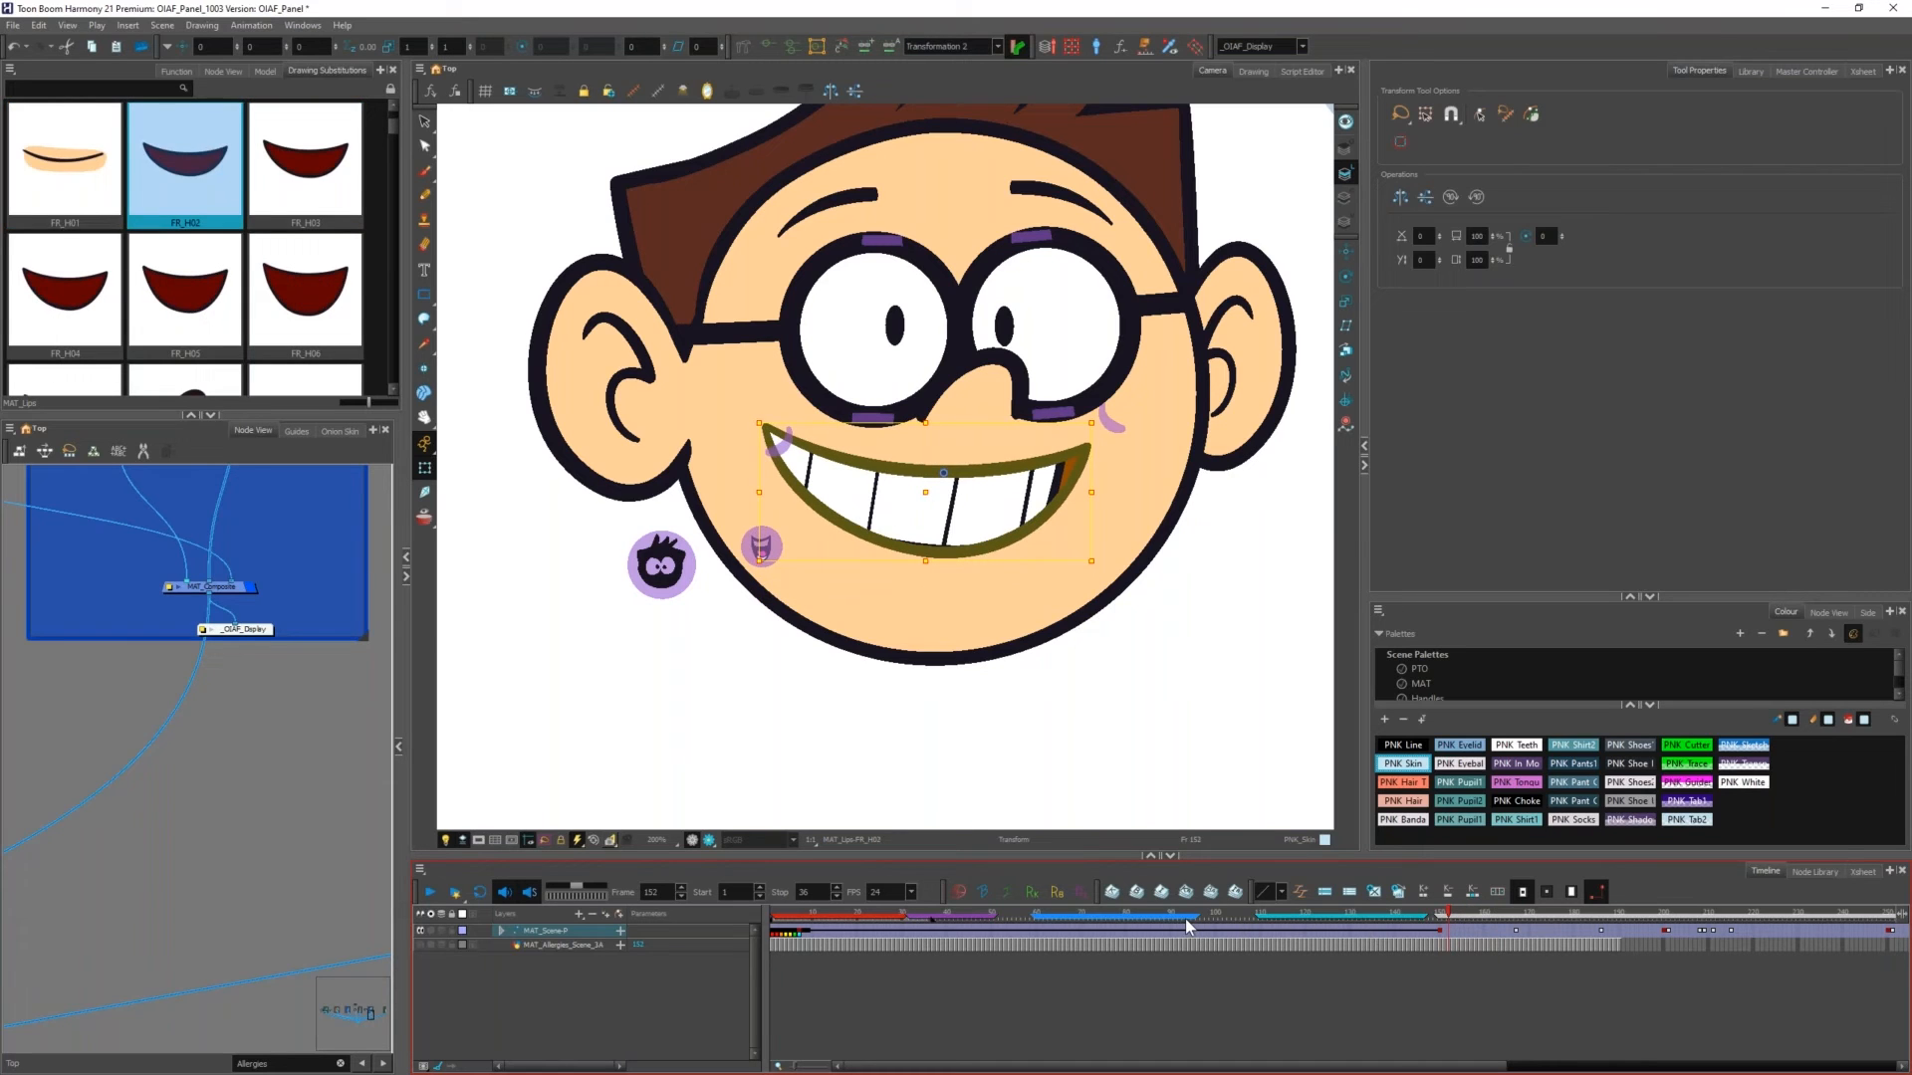
pyautogui.moveTo(1026, 906); pyautogui.dragTo(1042, 912)
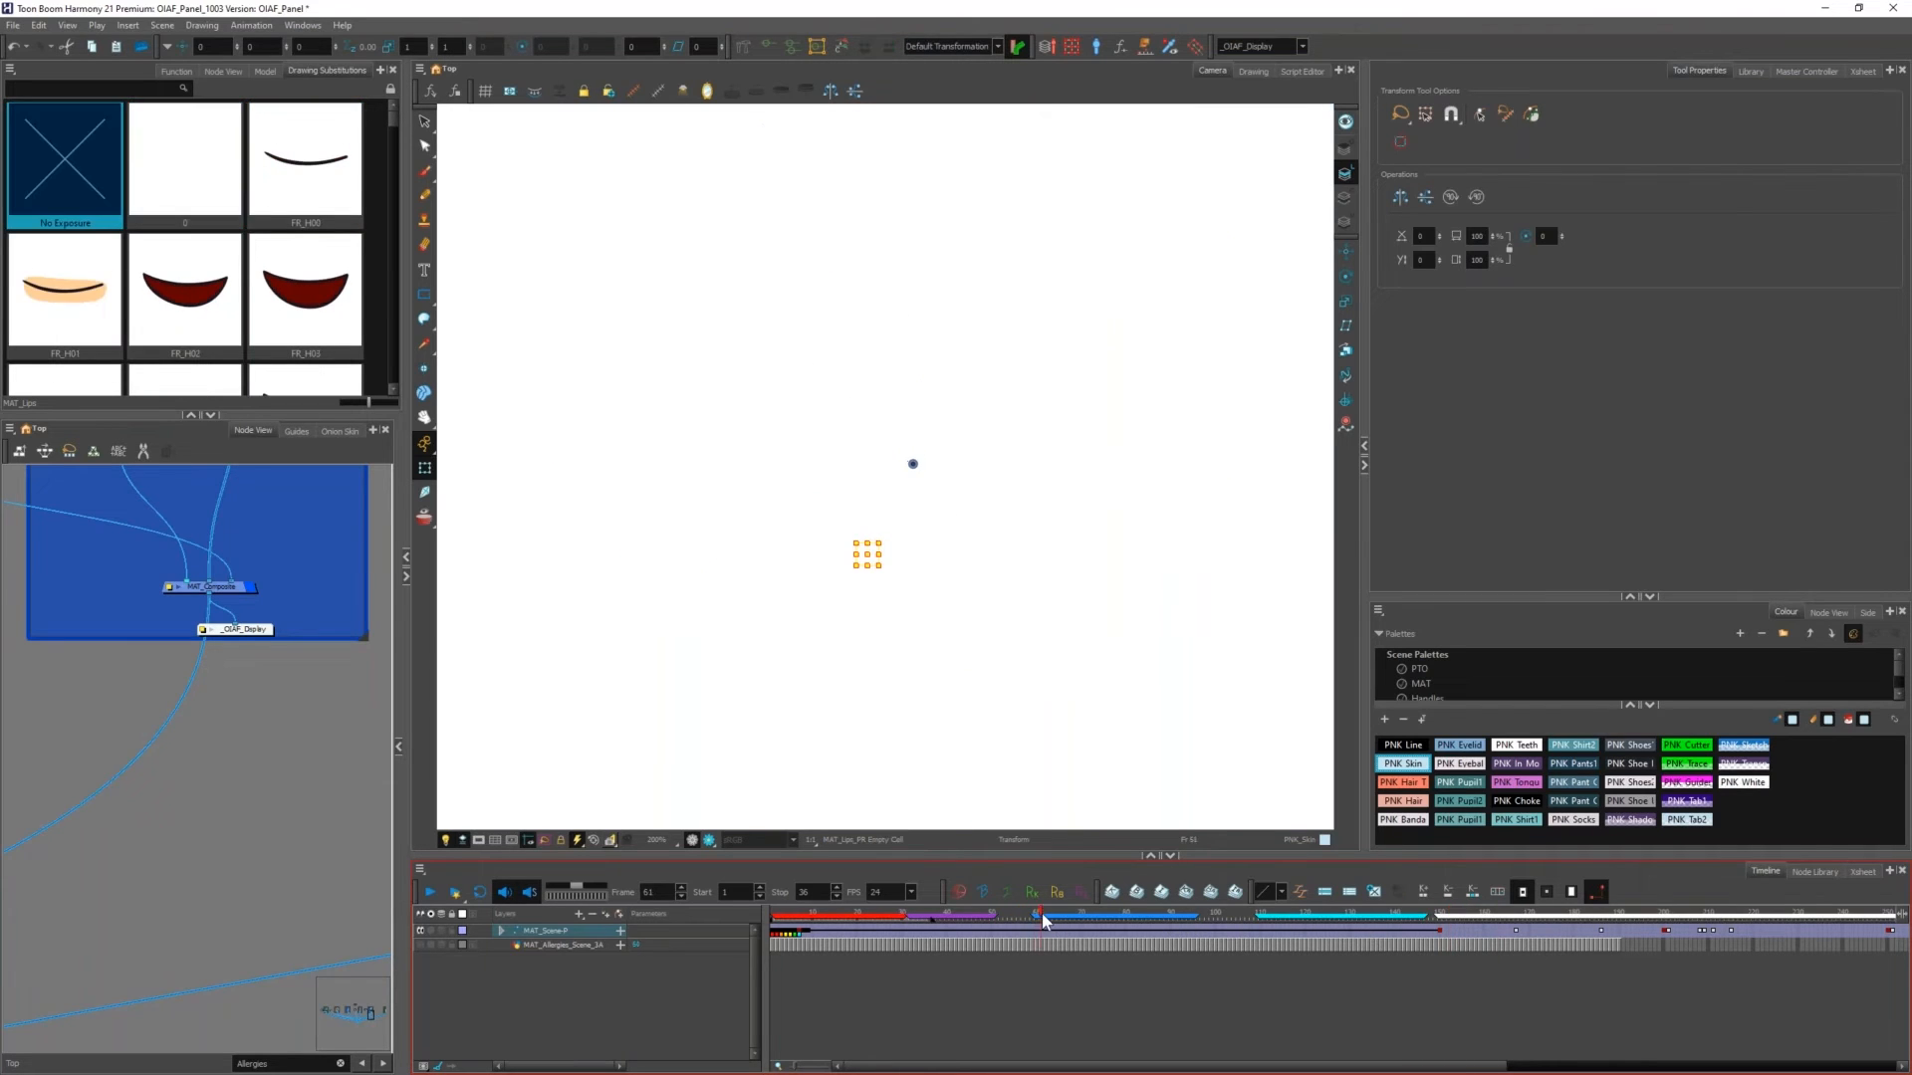
# Step: Add a cyan timeline marker named Demo at frame 104 with a duration of 55
pyautogui.rightClick(1224, 912)
pyautogui.moveTo(1301, 1028)
pyautogui.click(1395, 1036)
pyautogui.click(870, 420)
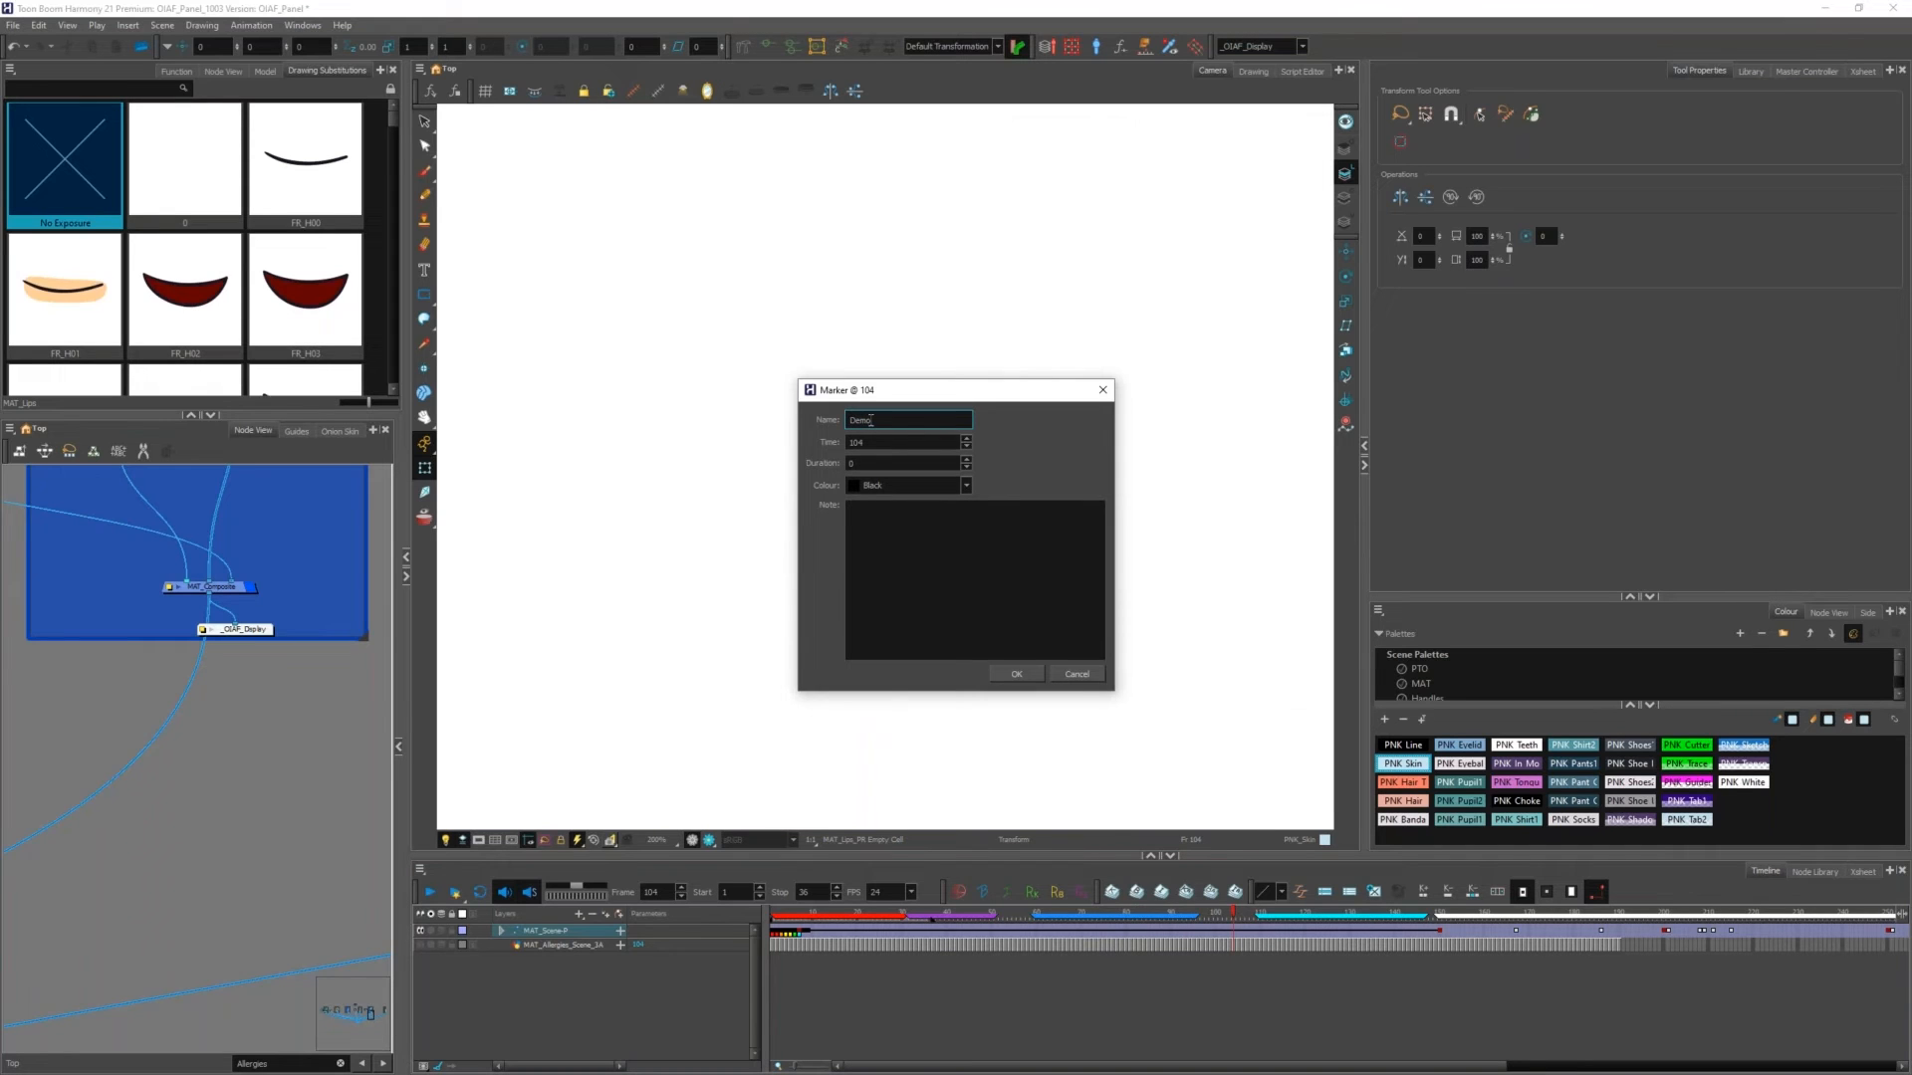
pyautogui.press('Tab')
pyautogui.press('Tab')
pyautogui.click(884, 485)
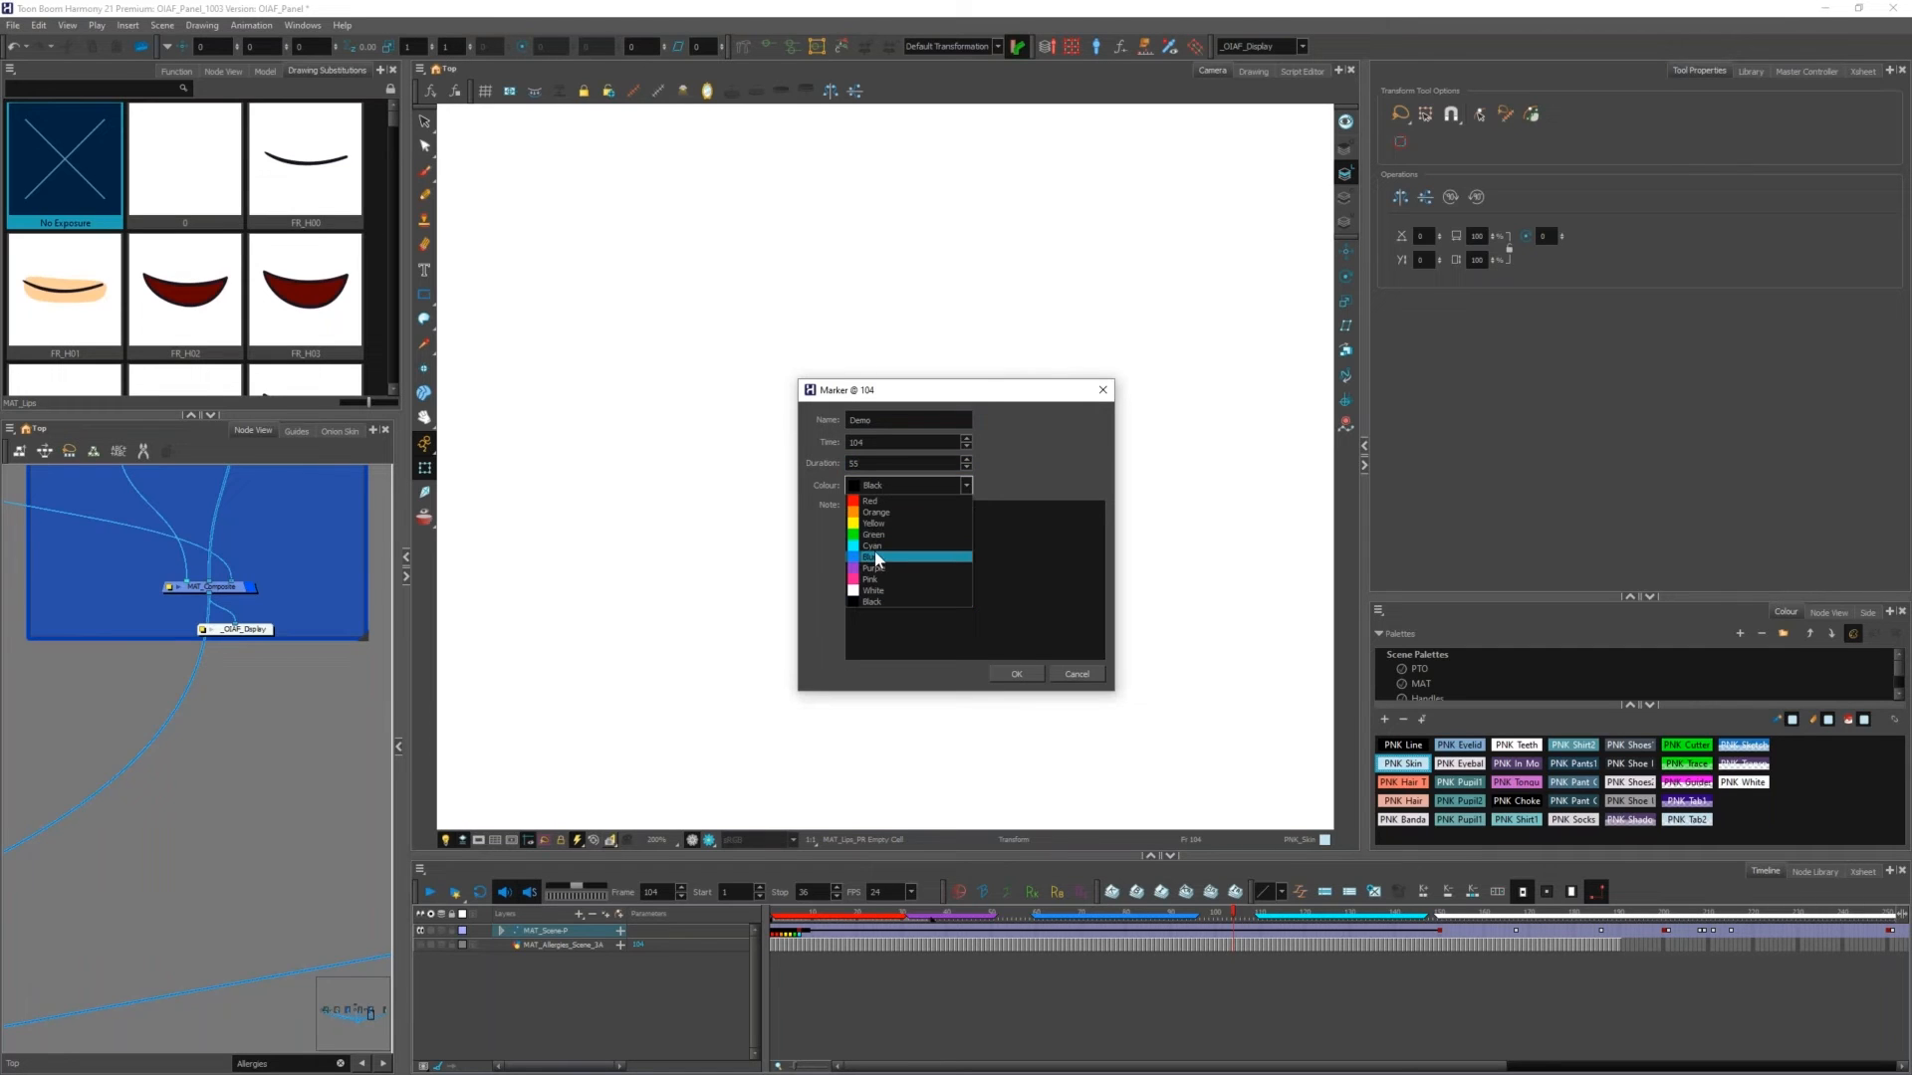
pyautogui.click(871, 546)
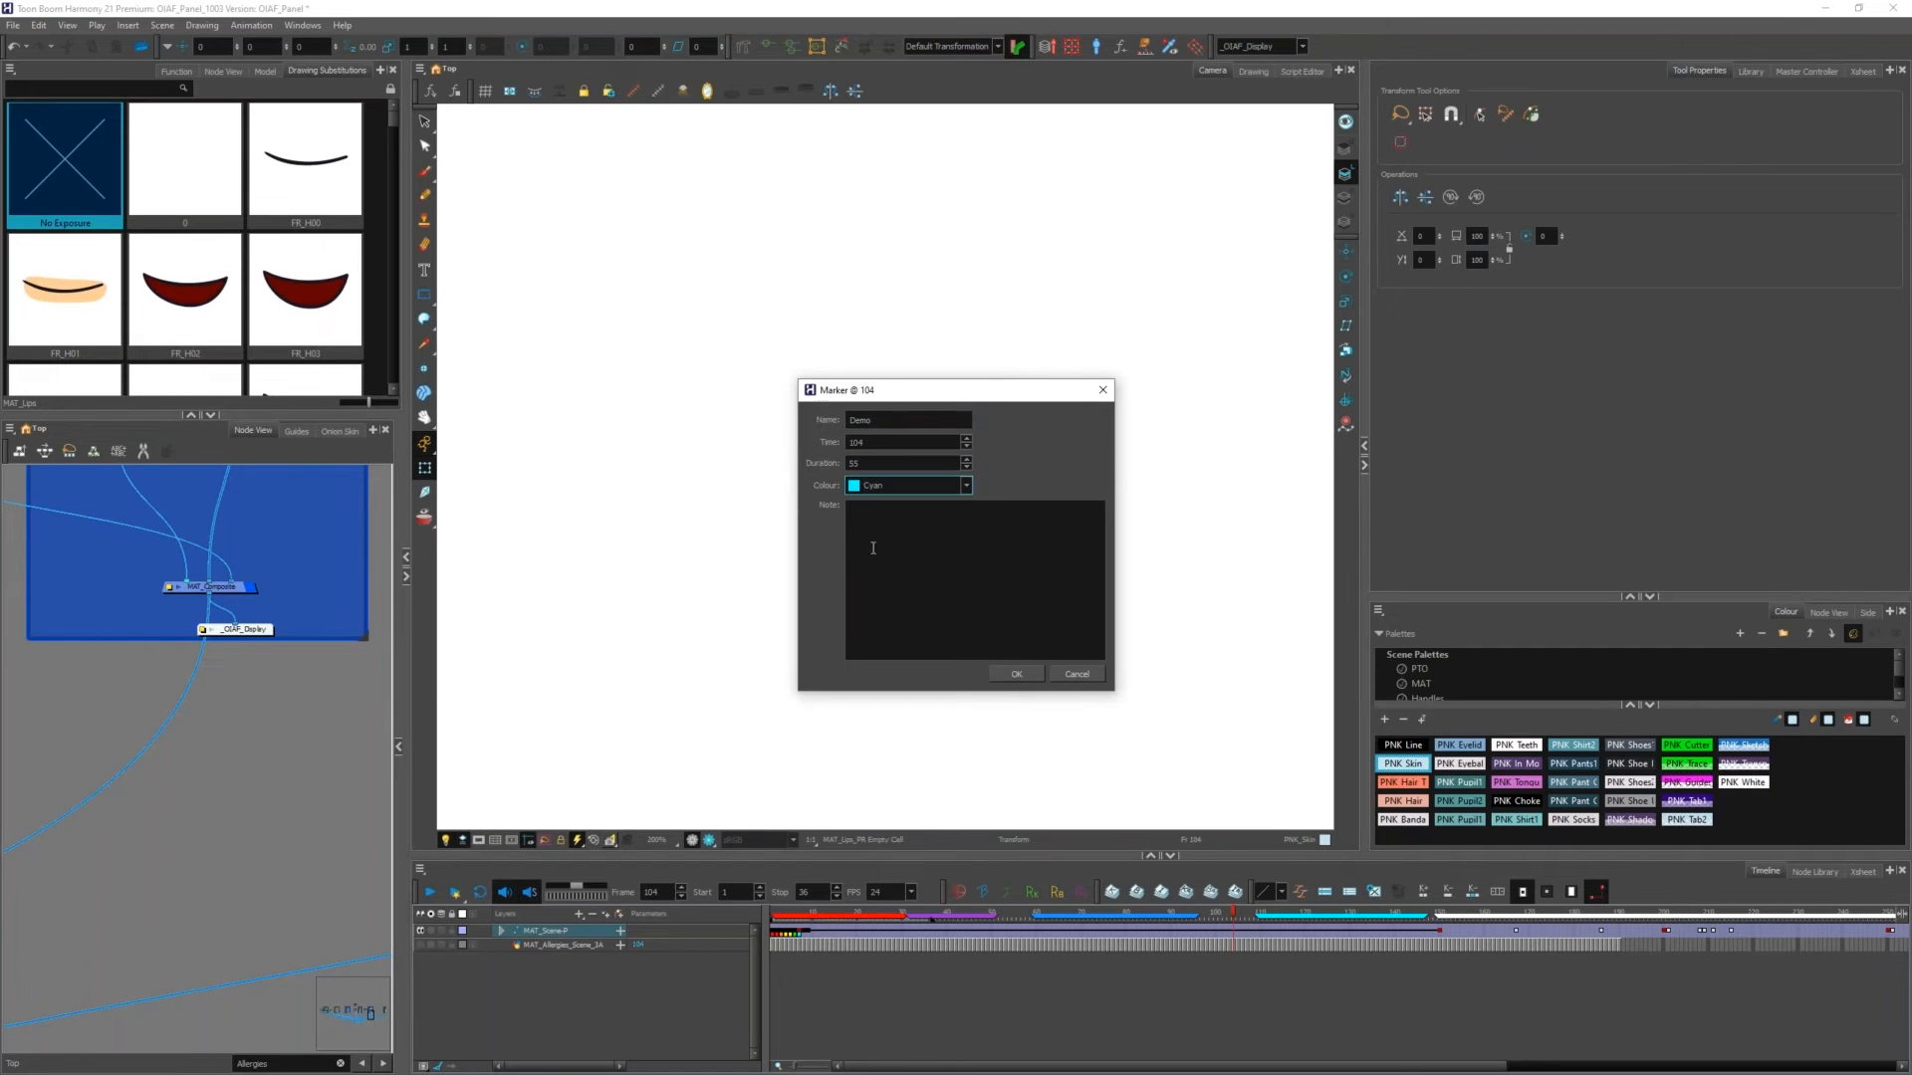
pyautogui.click(1013, 674)
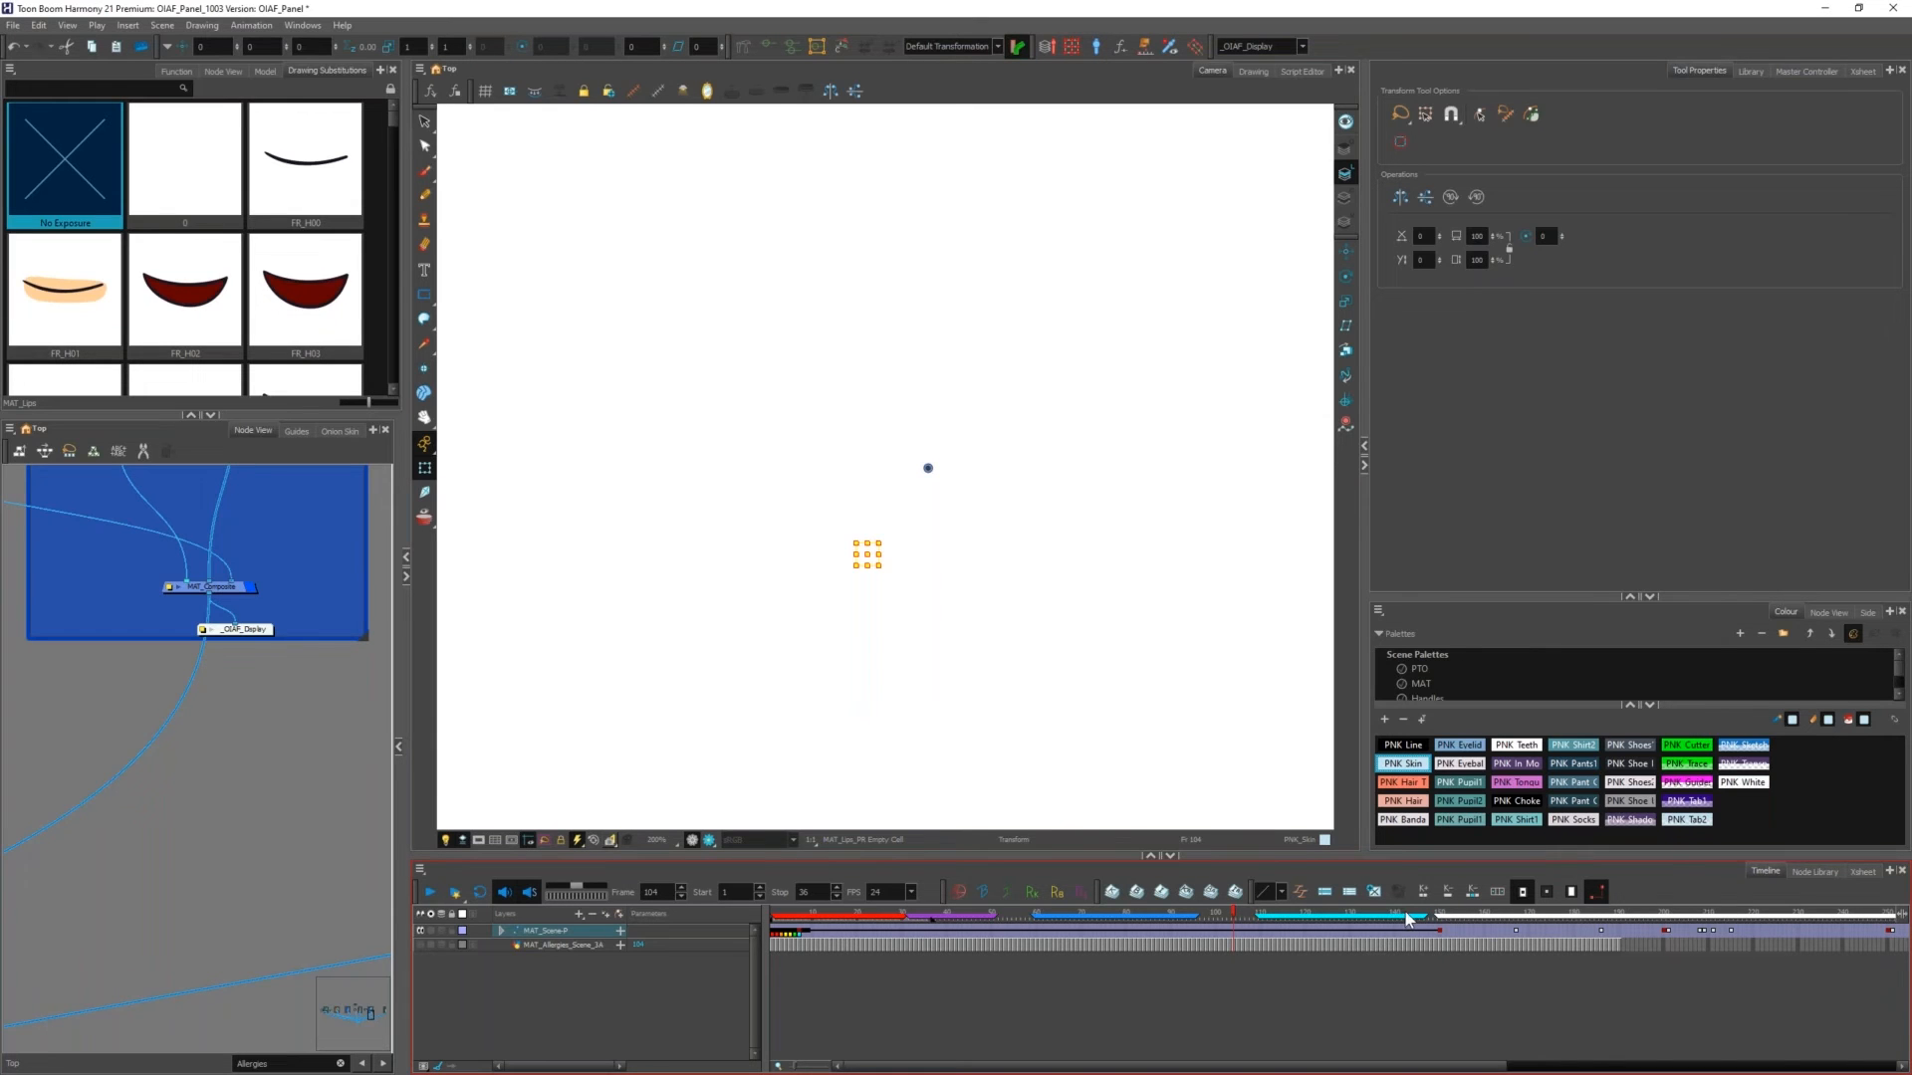
# Step: Examine the MAT rig's poses at frame 162 and at the start of the yellow marker range
pyautogui.moveTo(1396, 906); pyautogui.dragTo(1494, 918)
pyautogui.press('1')
pyautogui.press('1')
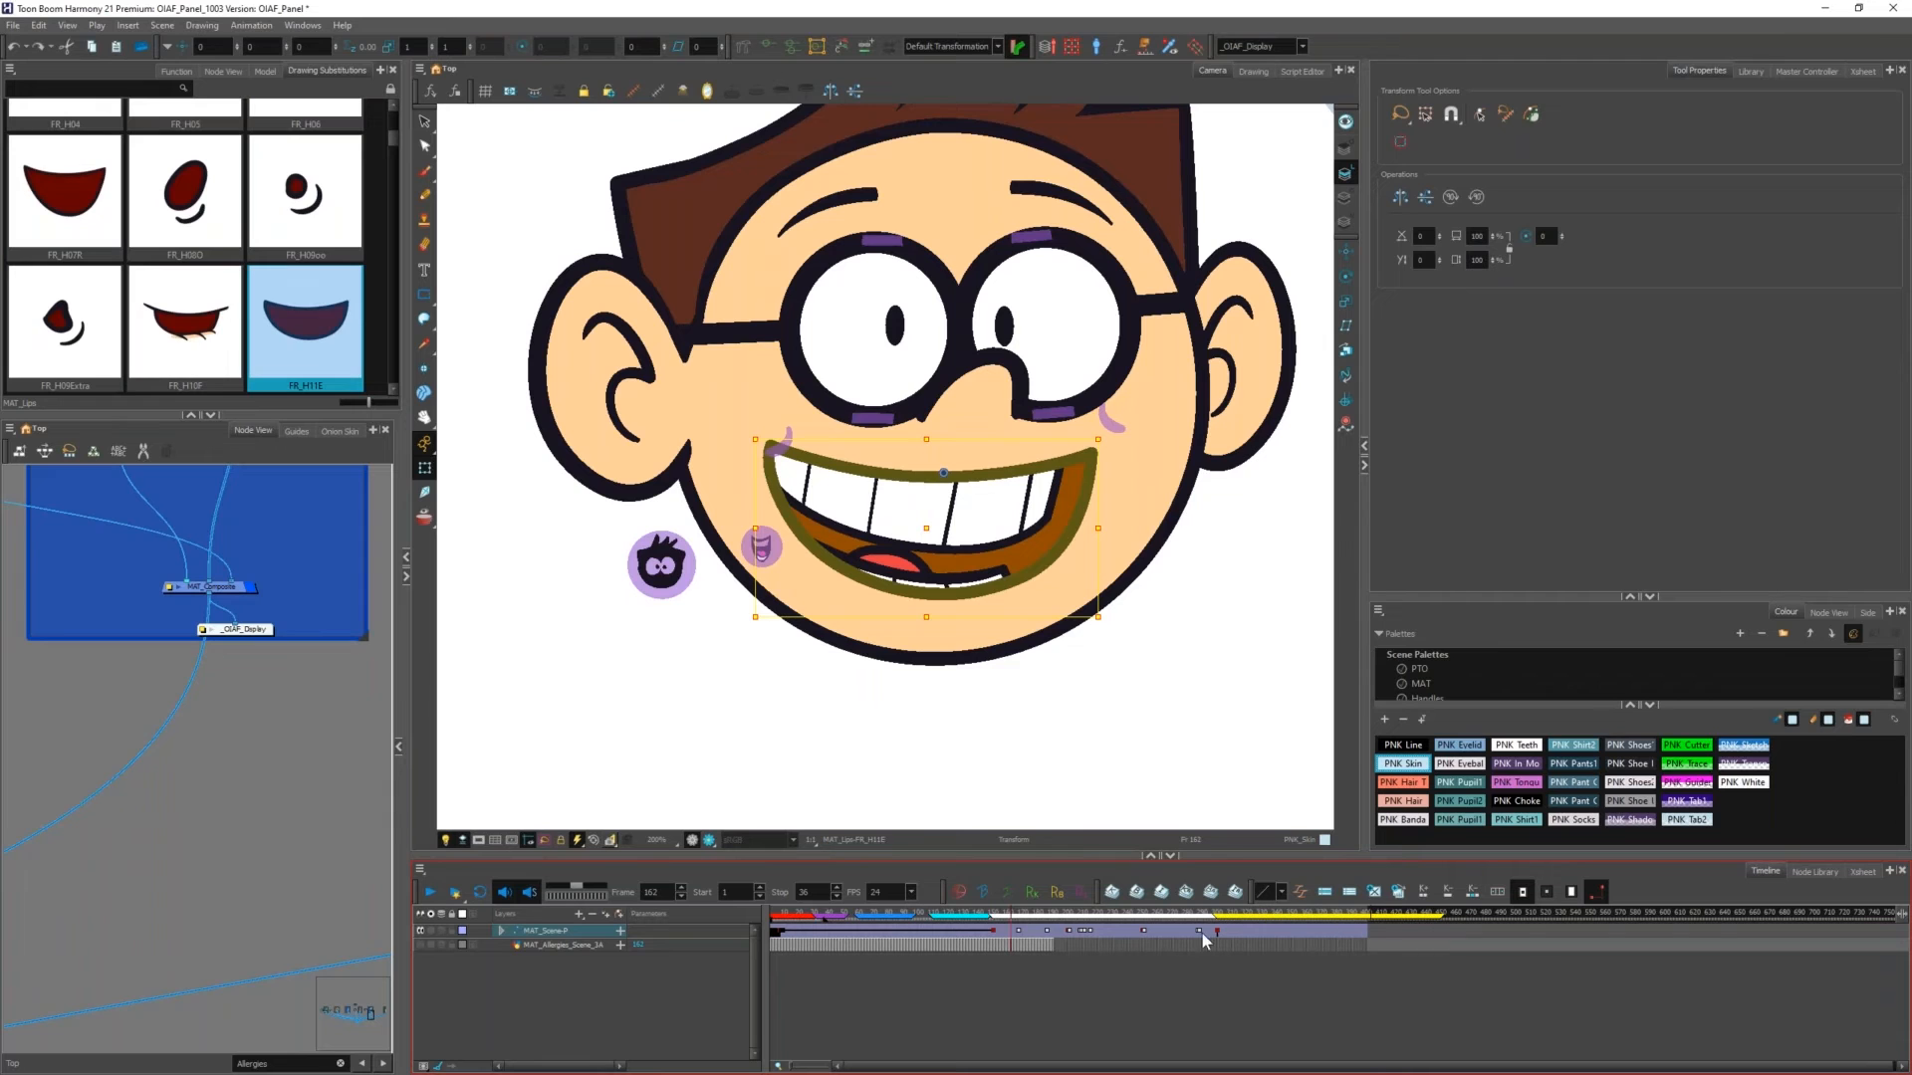
pyautogui.moveTo(1224, 915); pyautogui.dragTo(1217, 914)
pyautogui.press('1')
pyautogui.press('1')
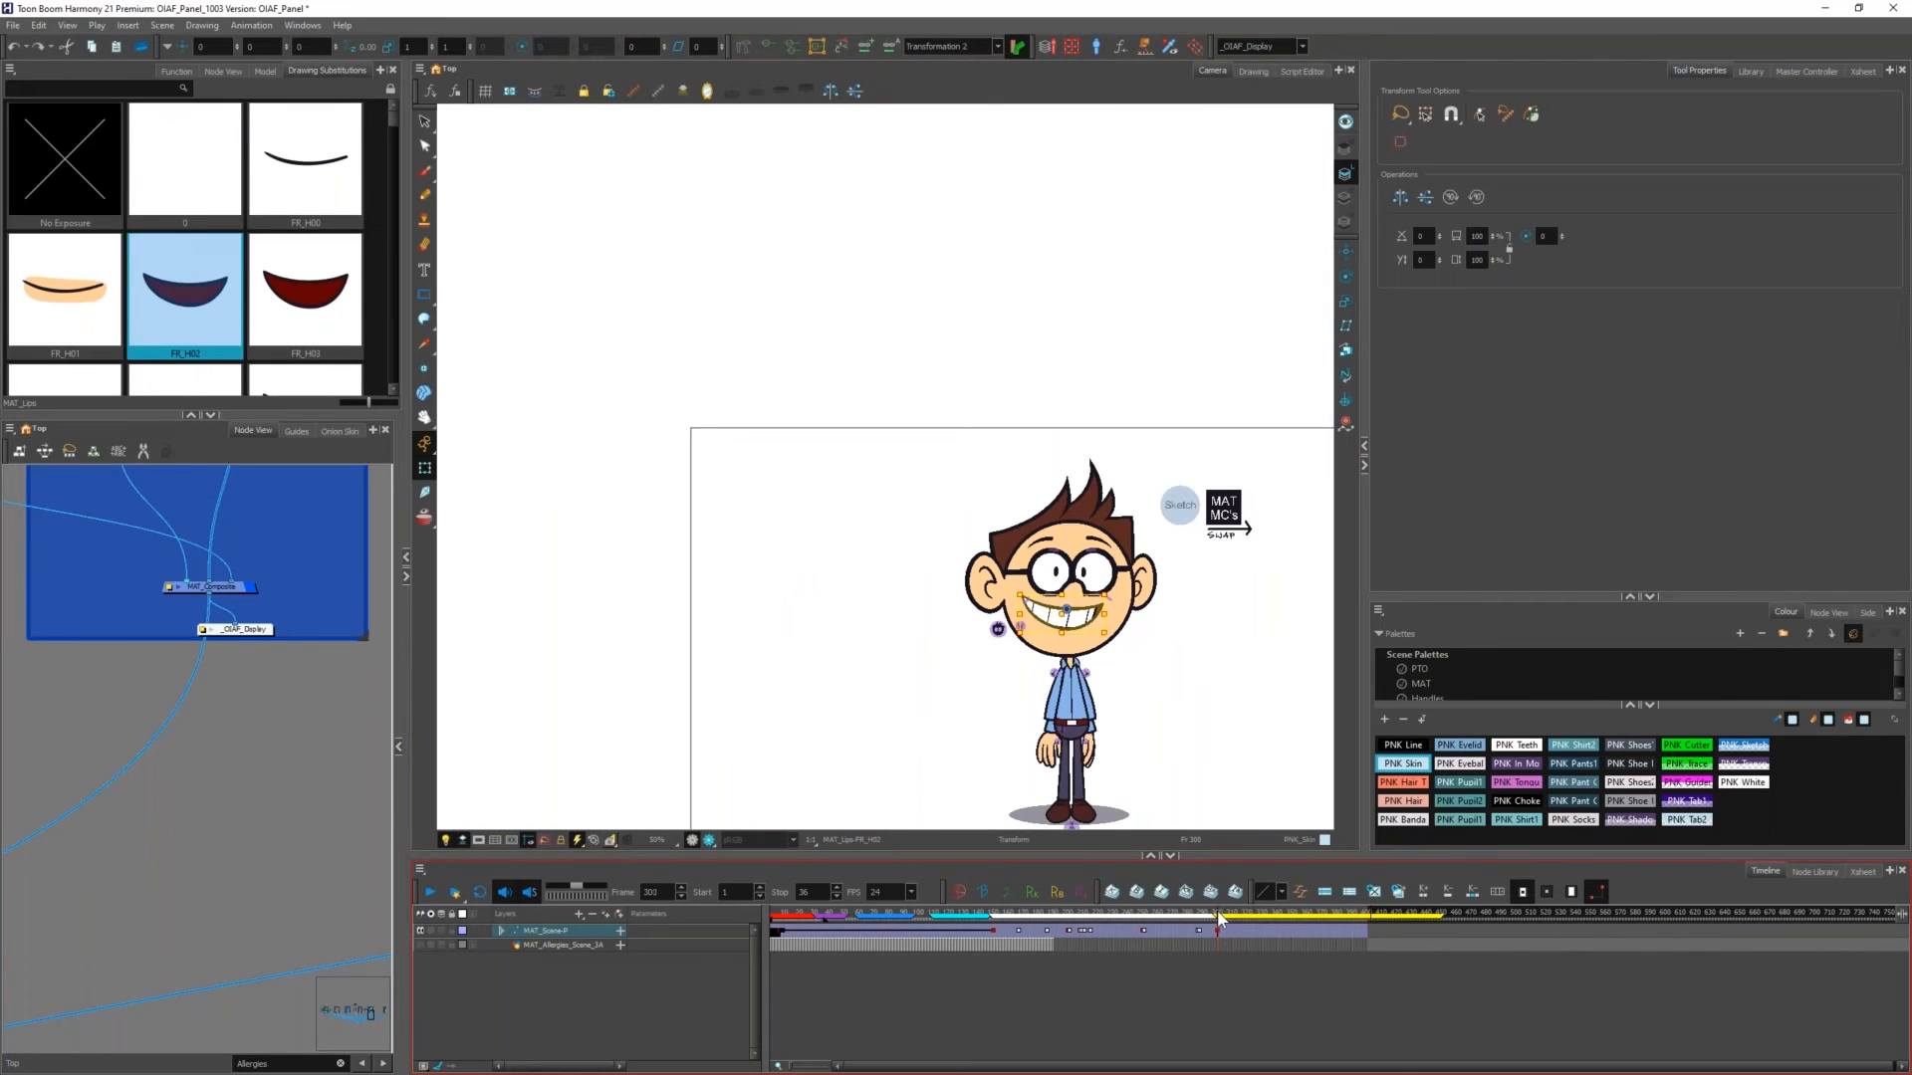
# Step: Go back to frame 153 and step forward and back through the mouth drawings, ending on frame 155
pyautogui.click(1015, 910)
pyautogui.moveTo(1016, 910)
pyautogui.mouseDown()
pyautogui.moveTo(971, 912)
pyautogui.moveTo(998, 918)
pyautogui.mouseUp()
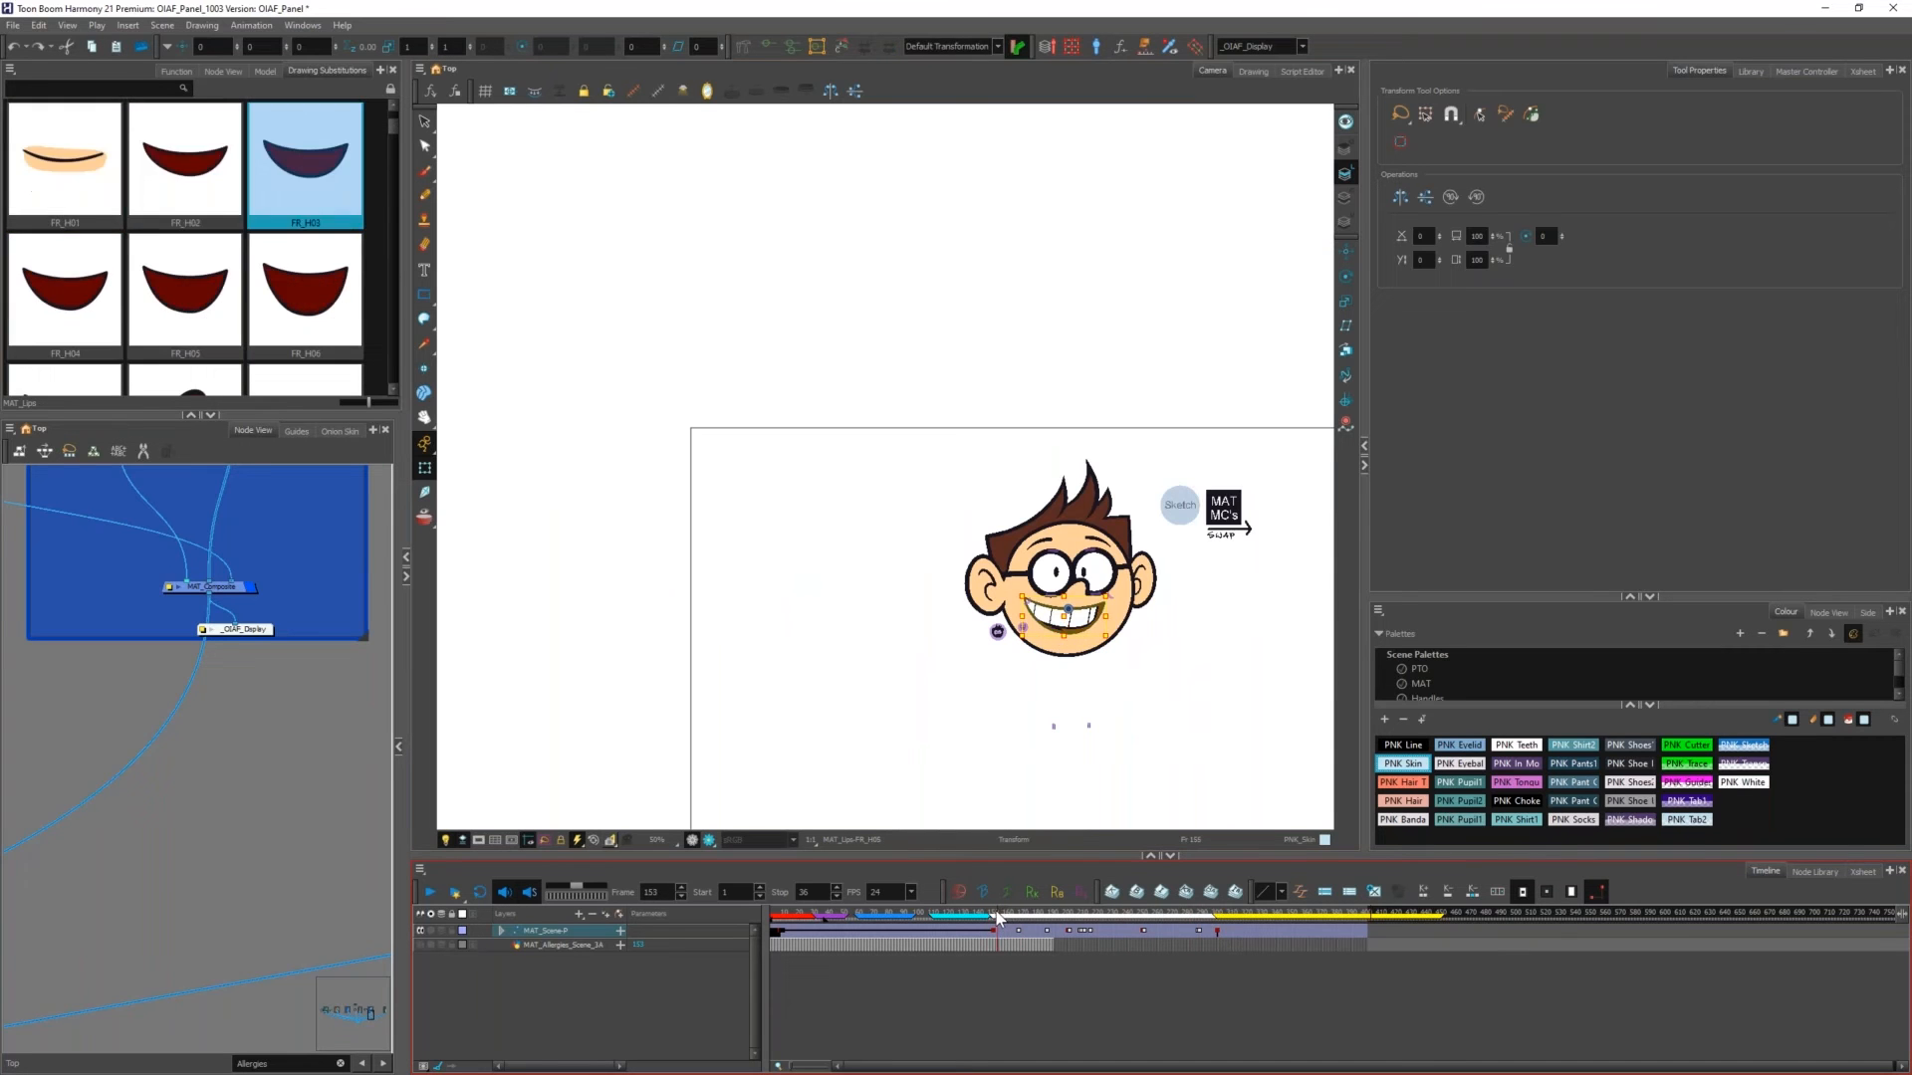
pyautogui.scroll(5, 1102, 609)
pyautogui.press('.')
pyautogui.press('.')
pyautogui.press('.')
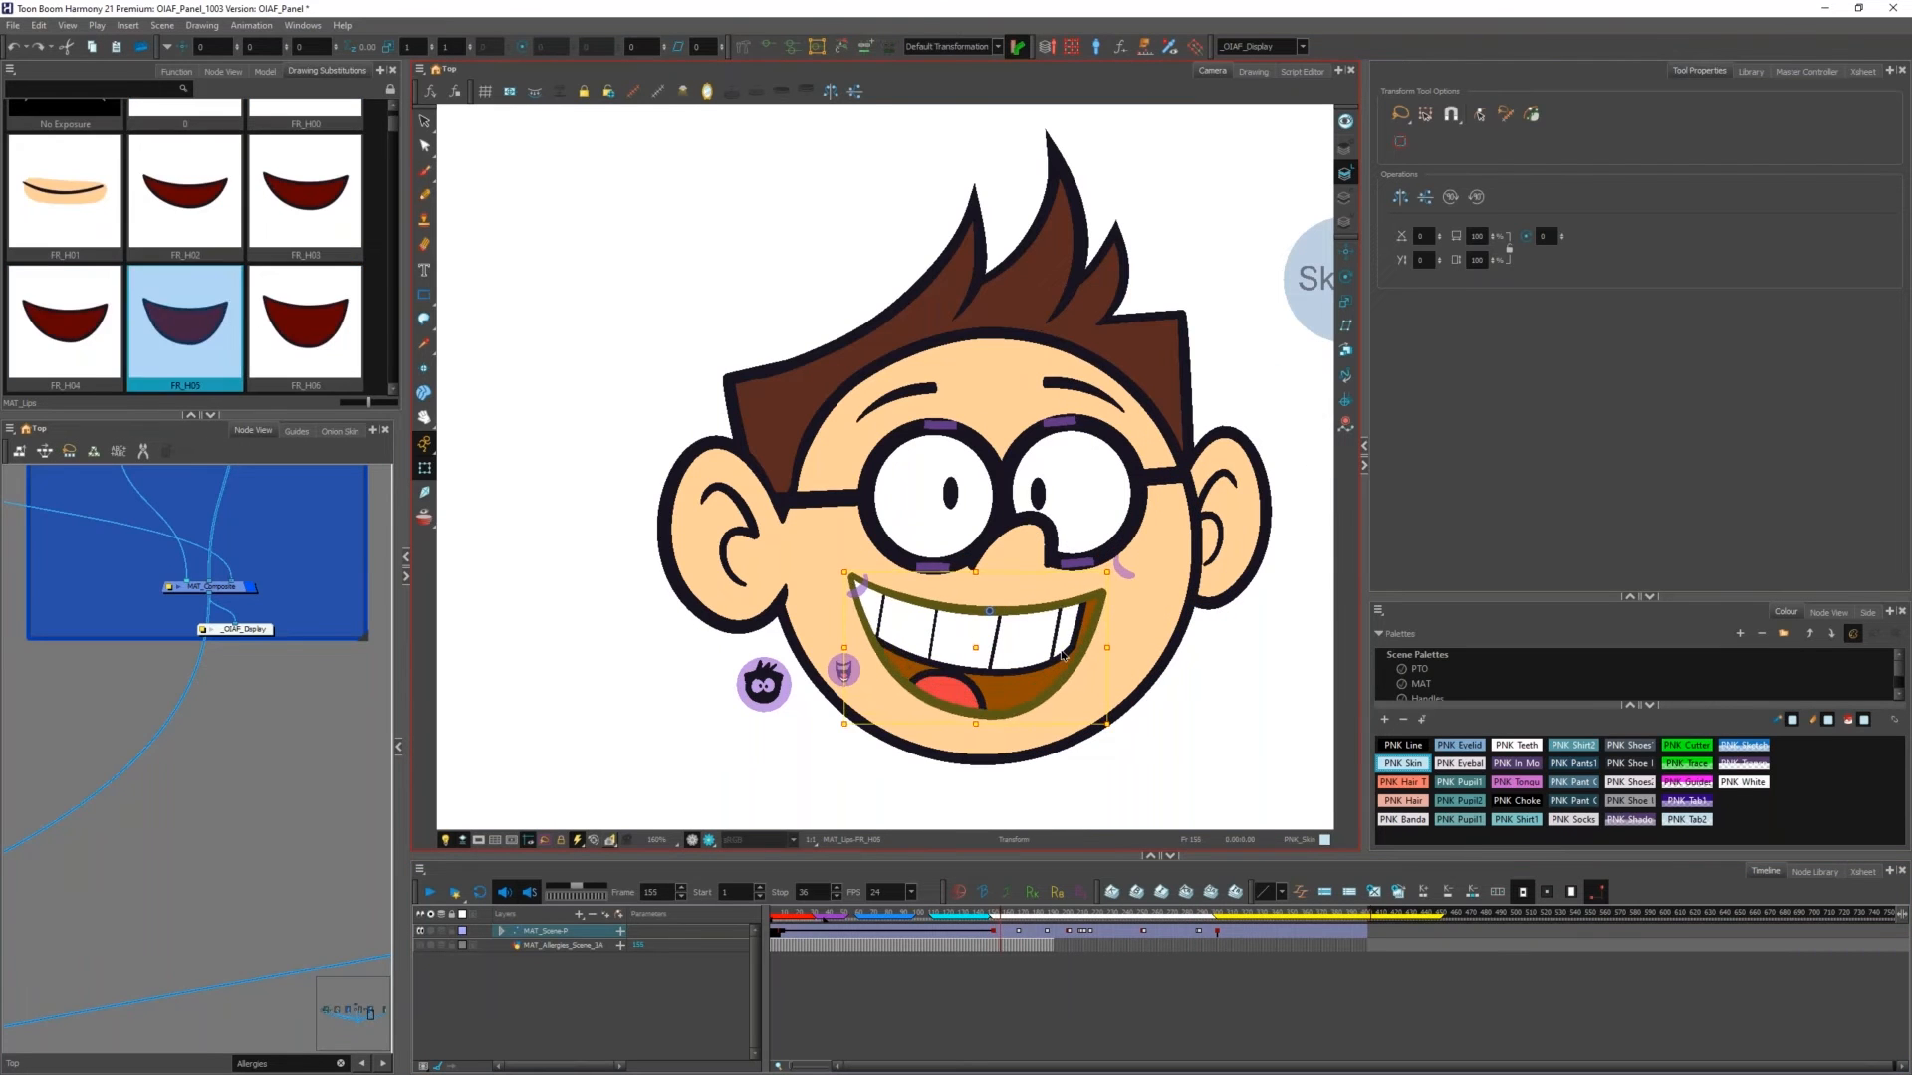
pyautogui.press(',')
pyautogui.press(',')
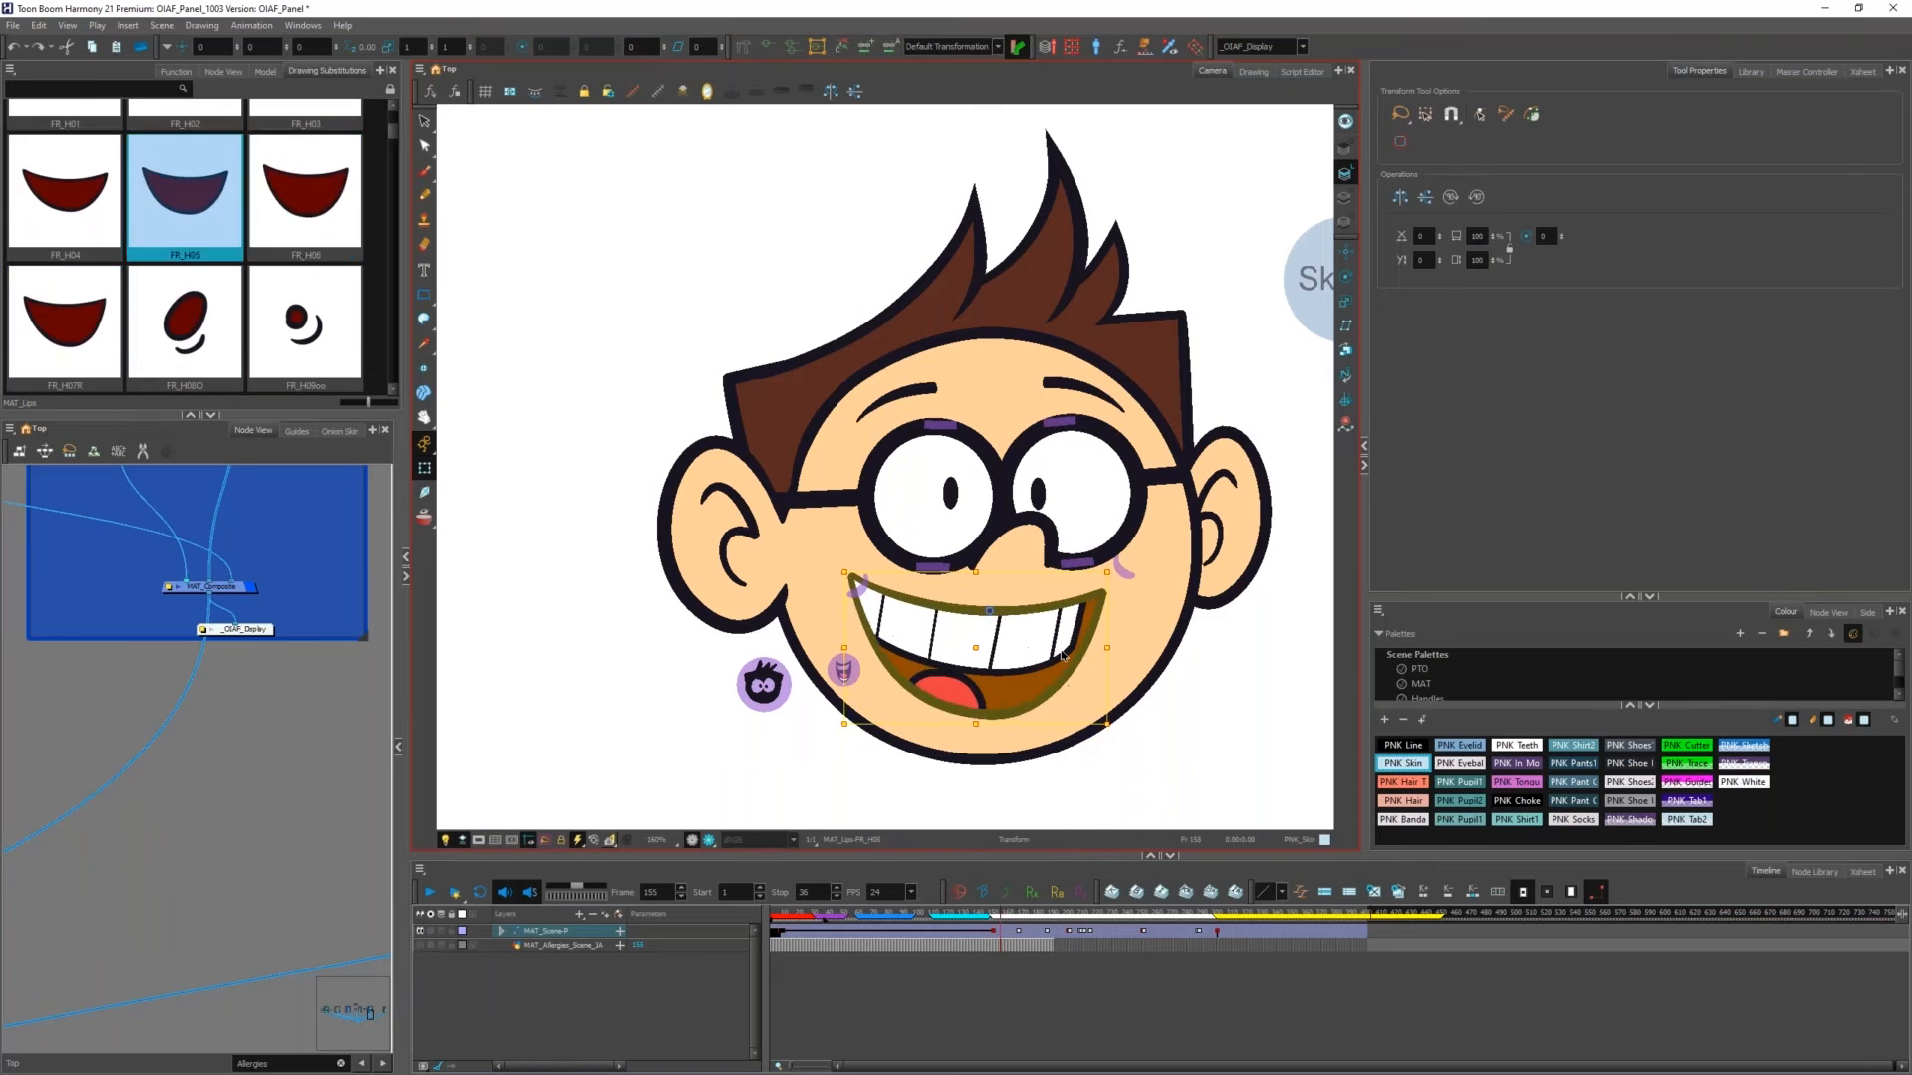
# Step: Step forward through the MAT rig's mouth drawings to frame 162
pyautogui.press('.')
pyautogui.press('.')
pyautogui.press('.')
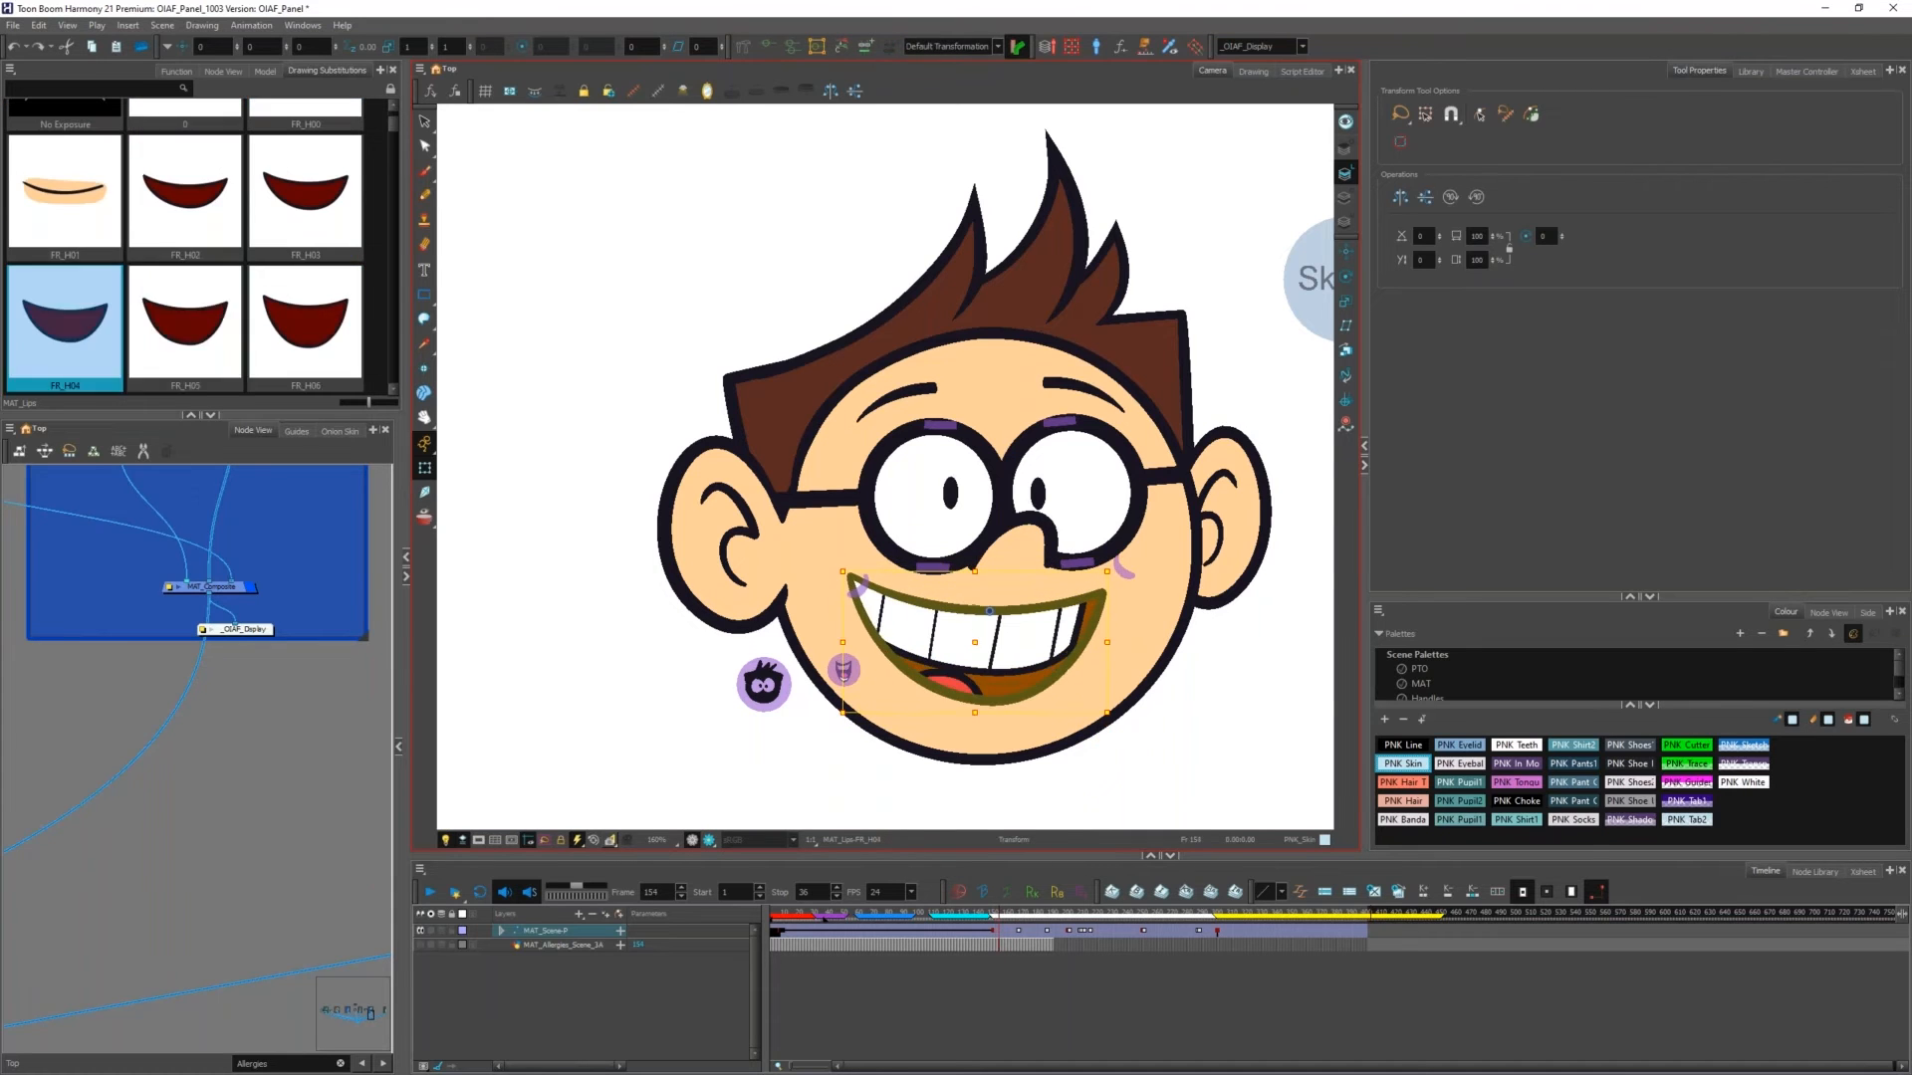
pyautogui.press('.')
pyautogui.press('.')
pyautogui.press('.')
pyautogui.press('.')
pyautogui.press('.')
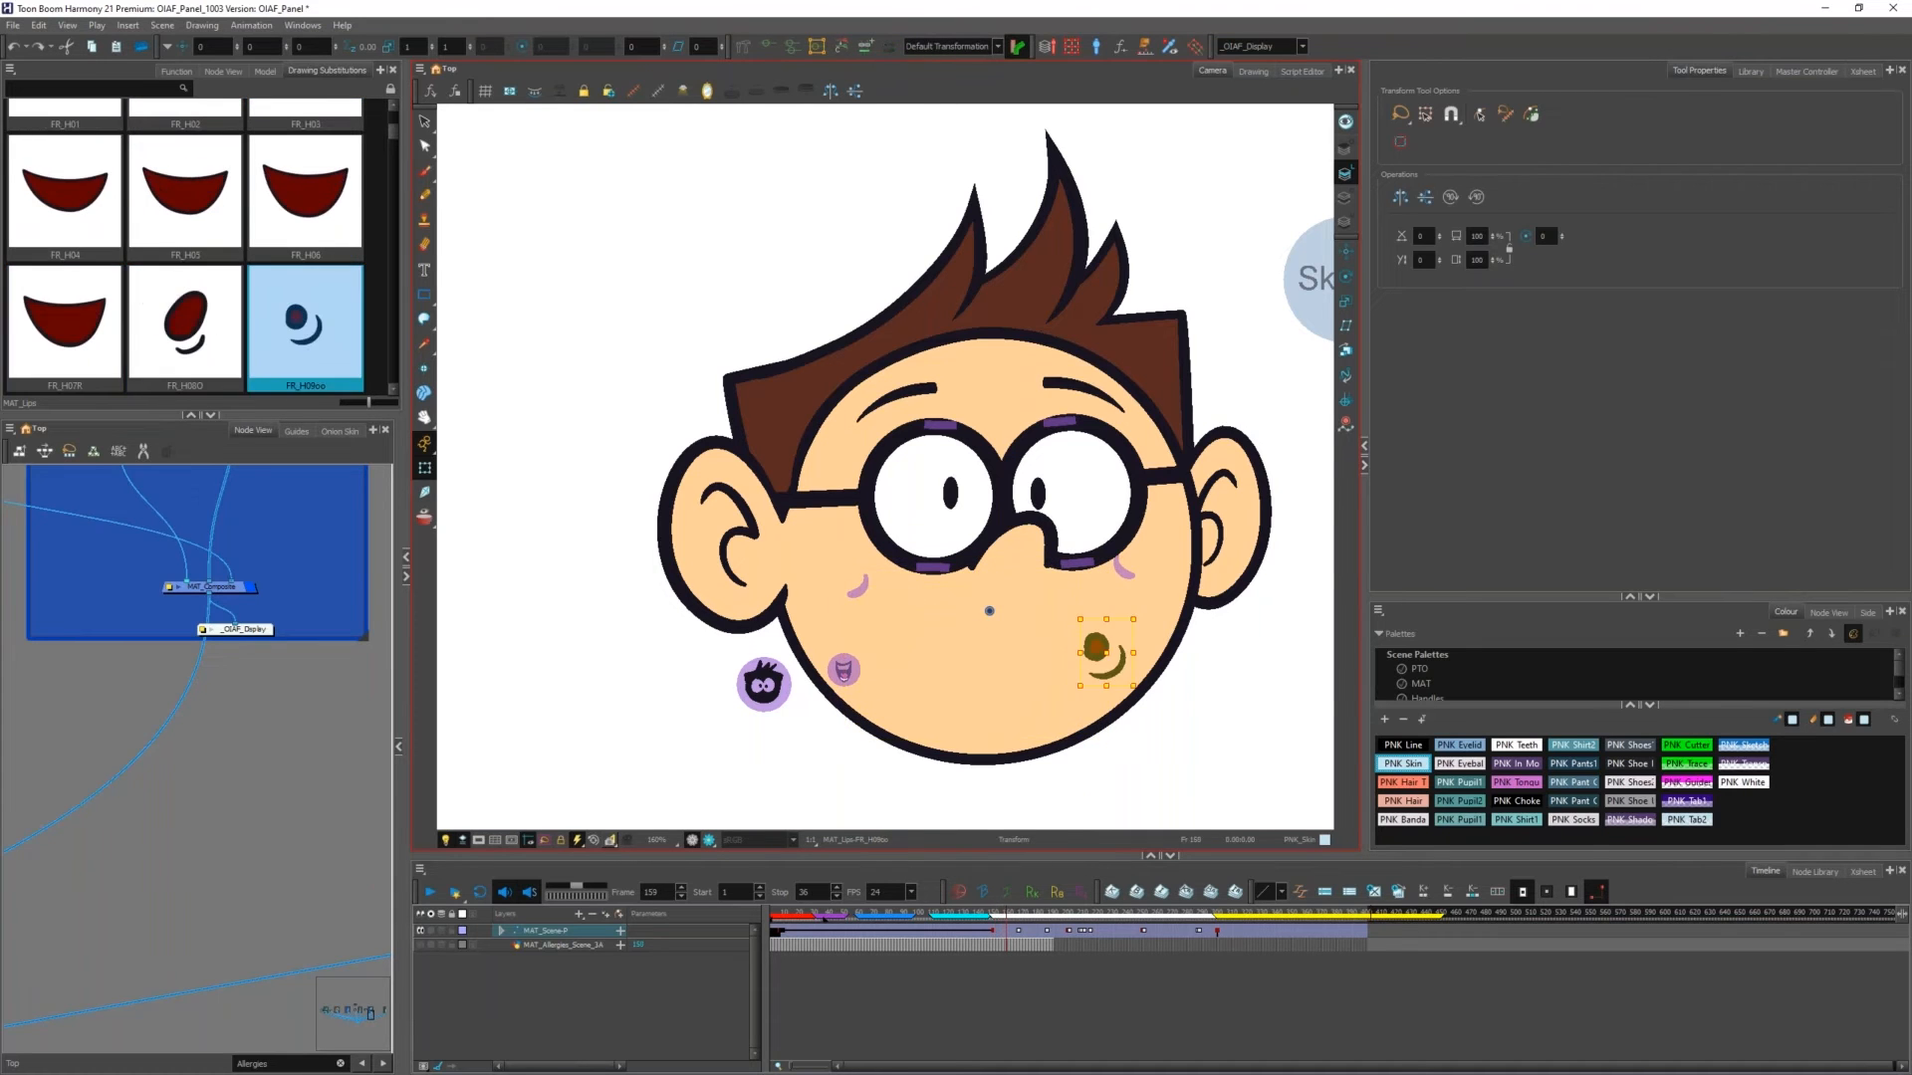
pyautogui.press('.')
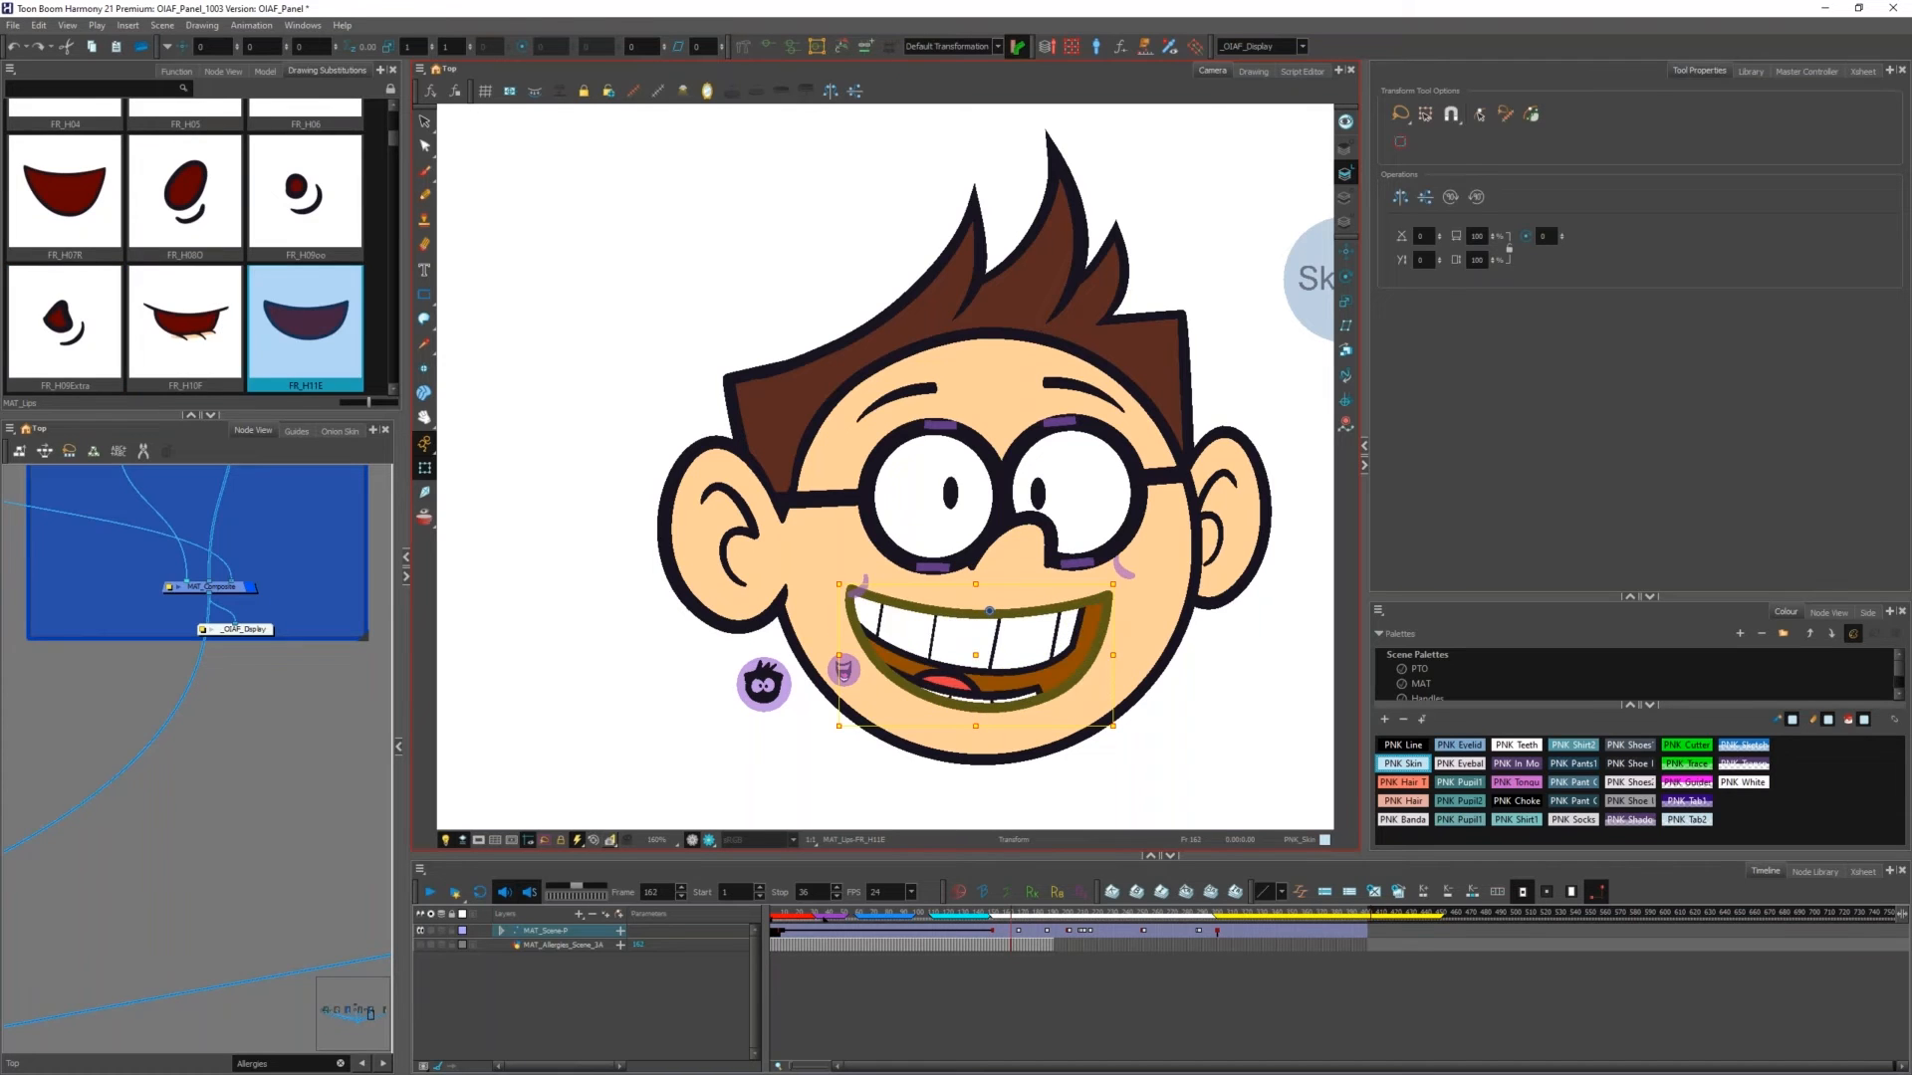
# Step: Go back through the mouth drawings to frame 152 and forward again to the wide open mouth on frame 156
pyautogui.press(',')
pyautogui.press(',')
pyautogui.press(',')
pyautogui.press(',')
pyautogui.press(',')
pyautogui.press(',')
pyautogui.press(',')
pyautogui.press(',')
pyautogui.press(',')
pyautogui.press(',')
pyautogui.scroll(1, 1076, 649)
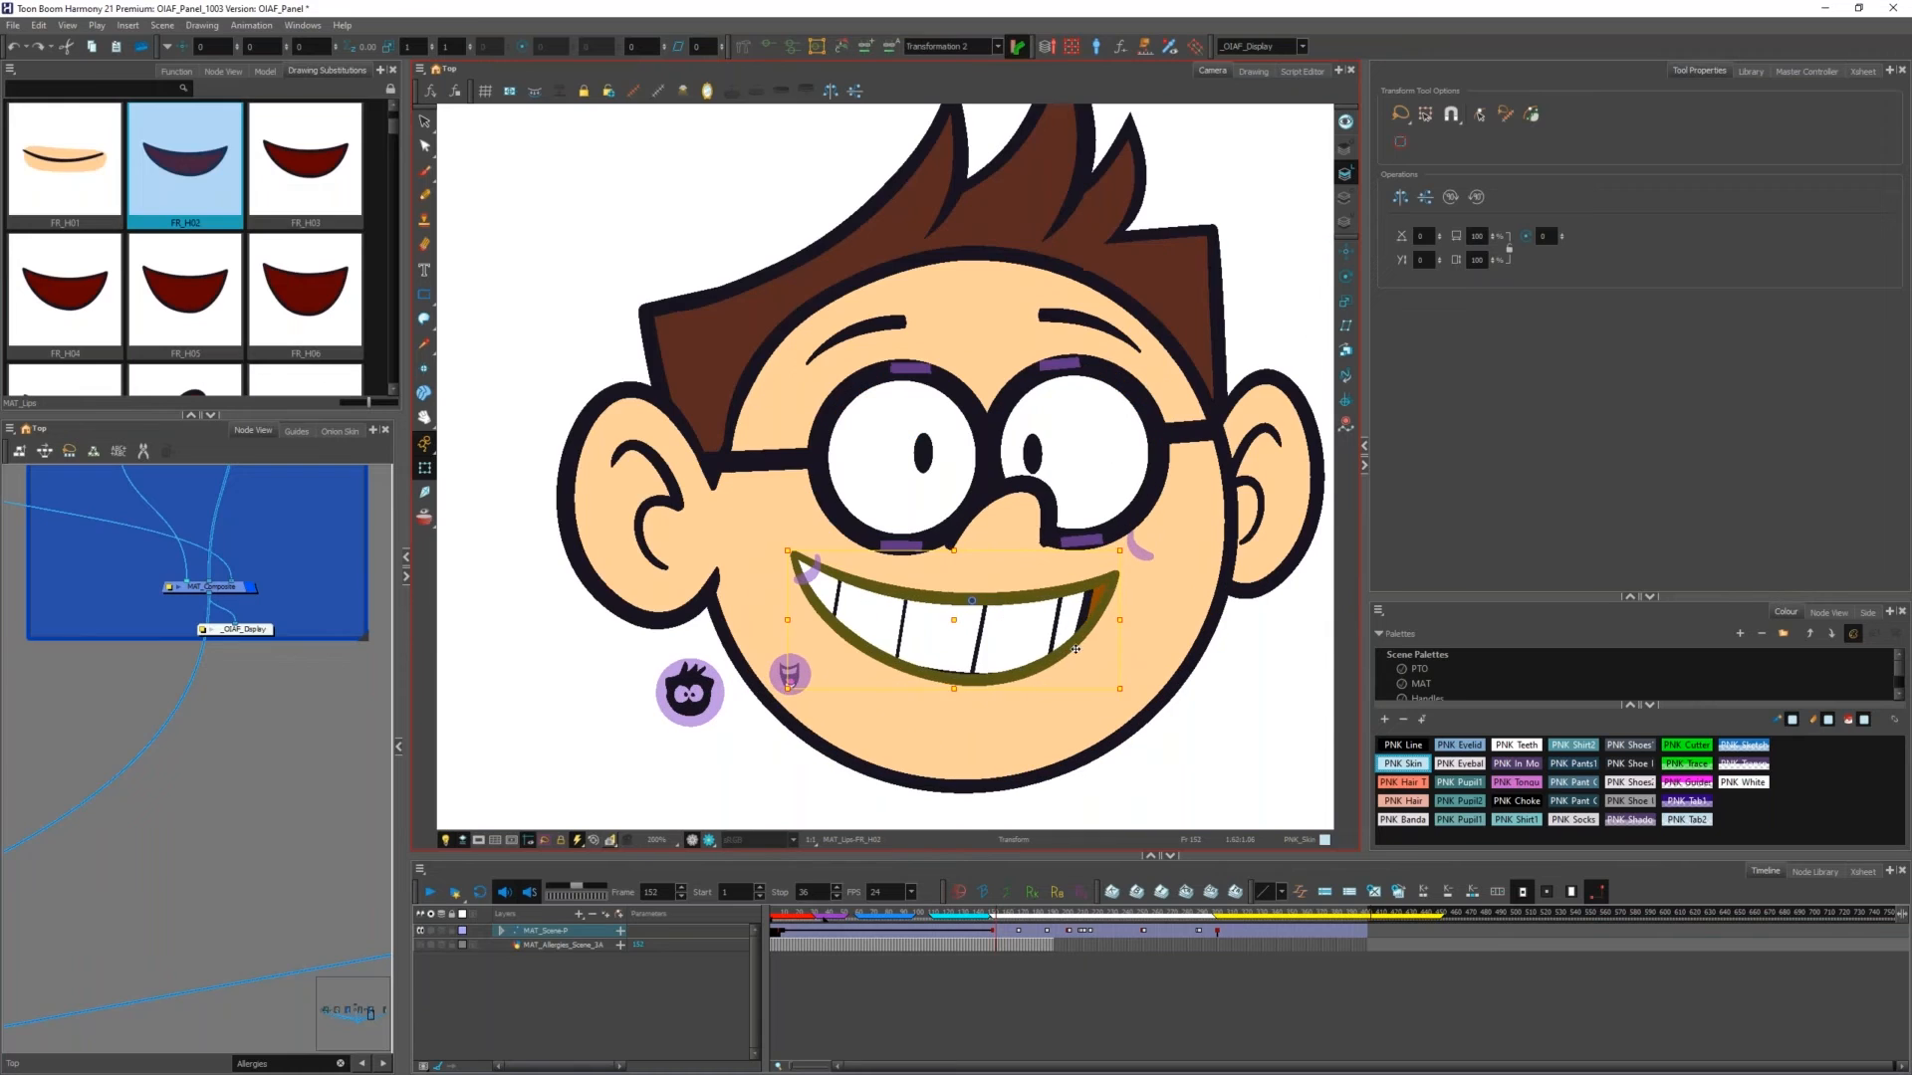
pyautogui.press('.')
pyautogui.press('.')
pyautogui.press('.')
pyautogui.press('.')
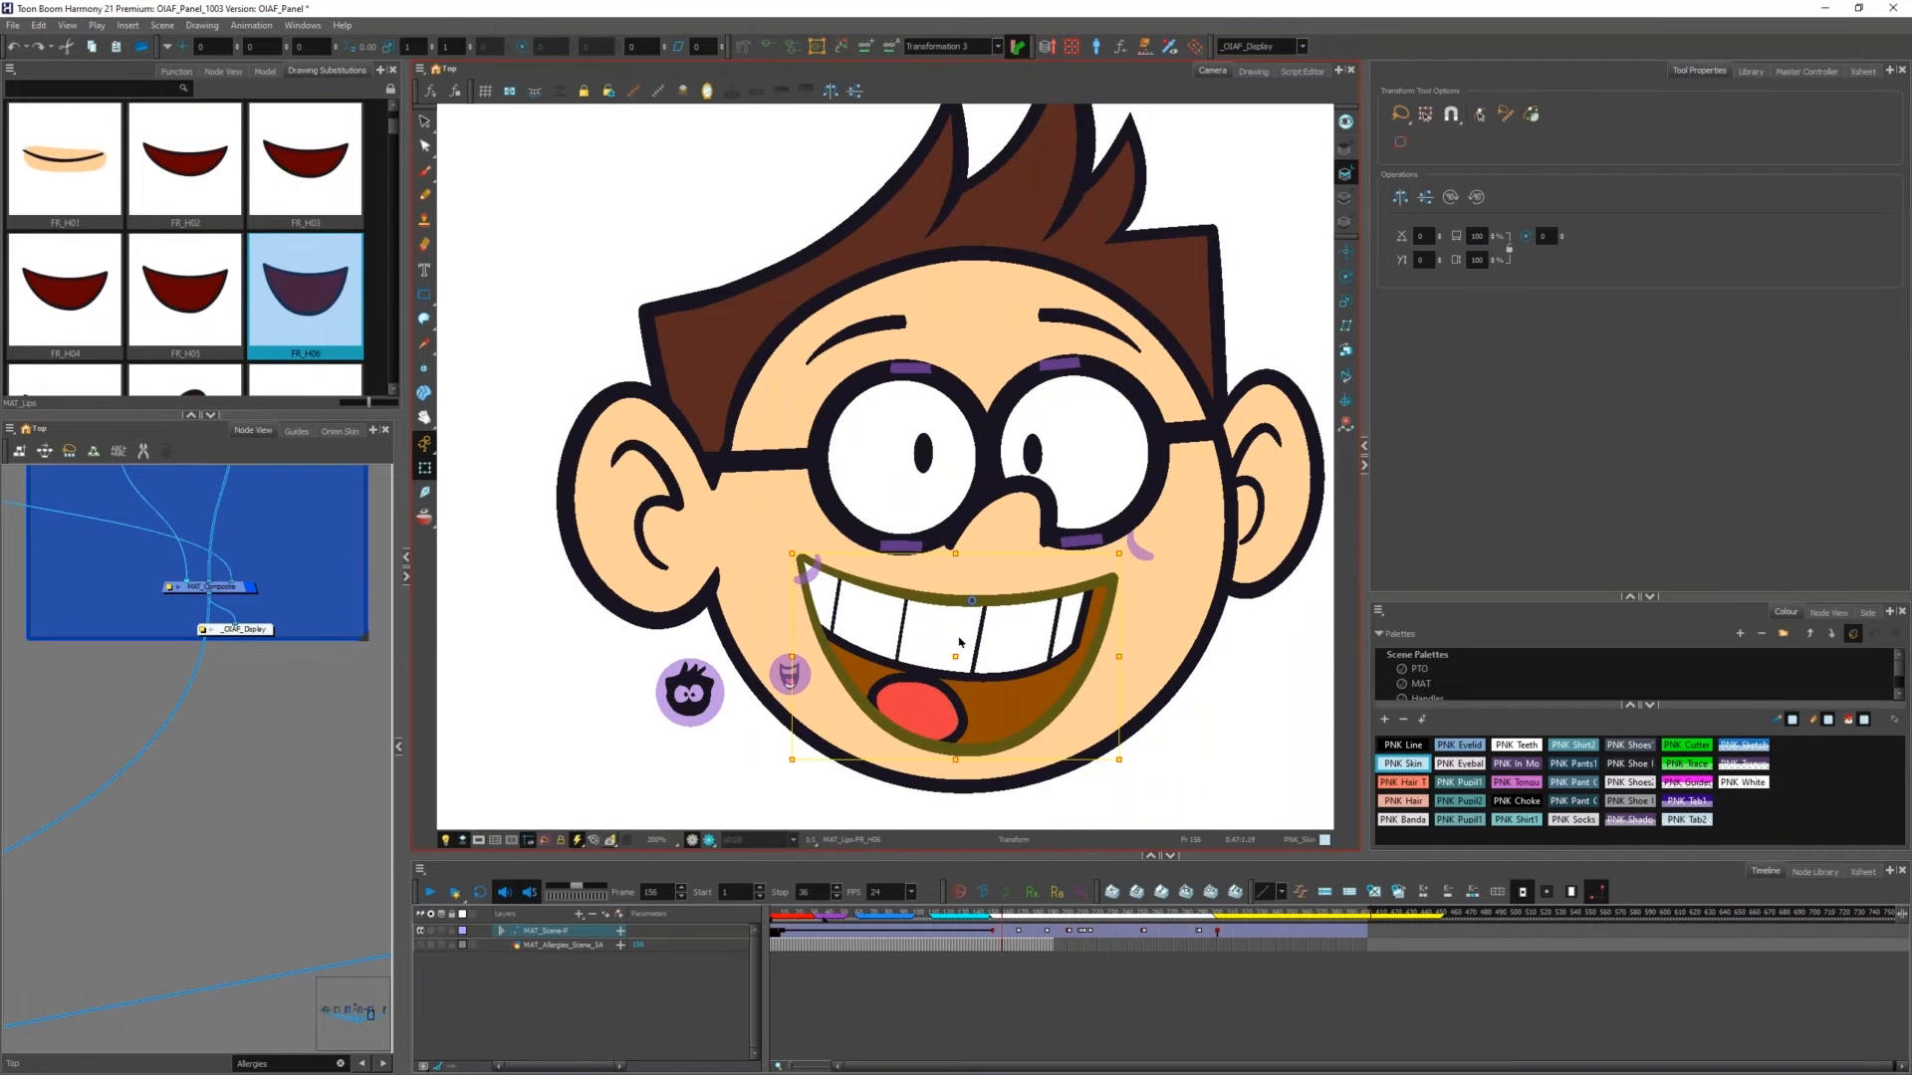
# Step: Locate the selected lips drawing in the Node View, enlarge that view and select the MAT_Lips node
pyautogui.press('o')
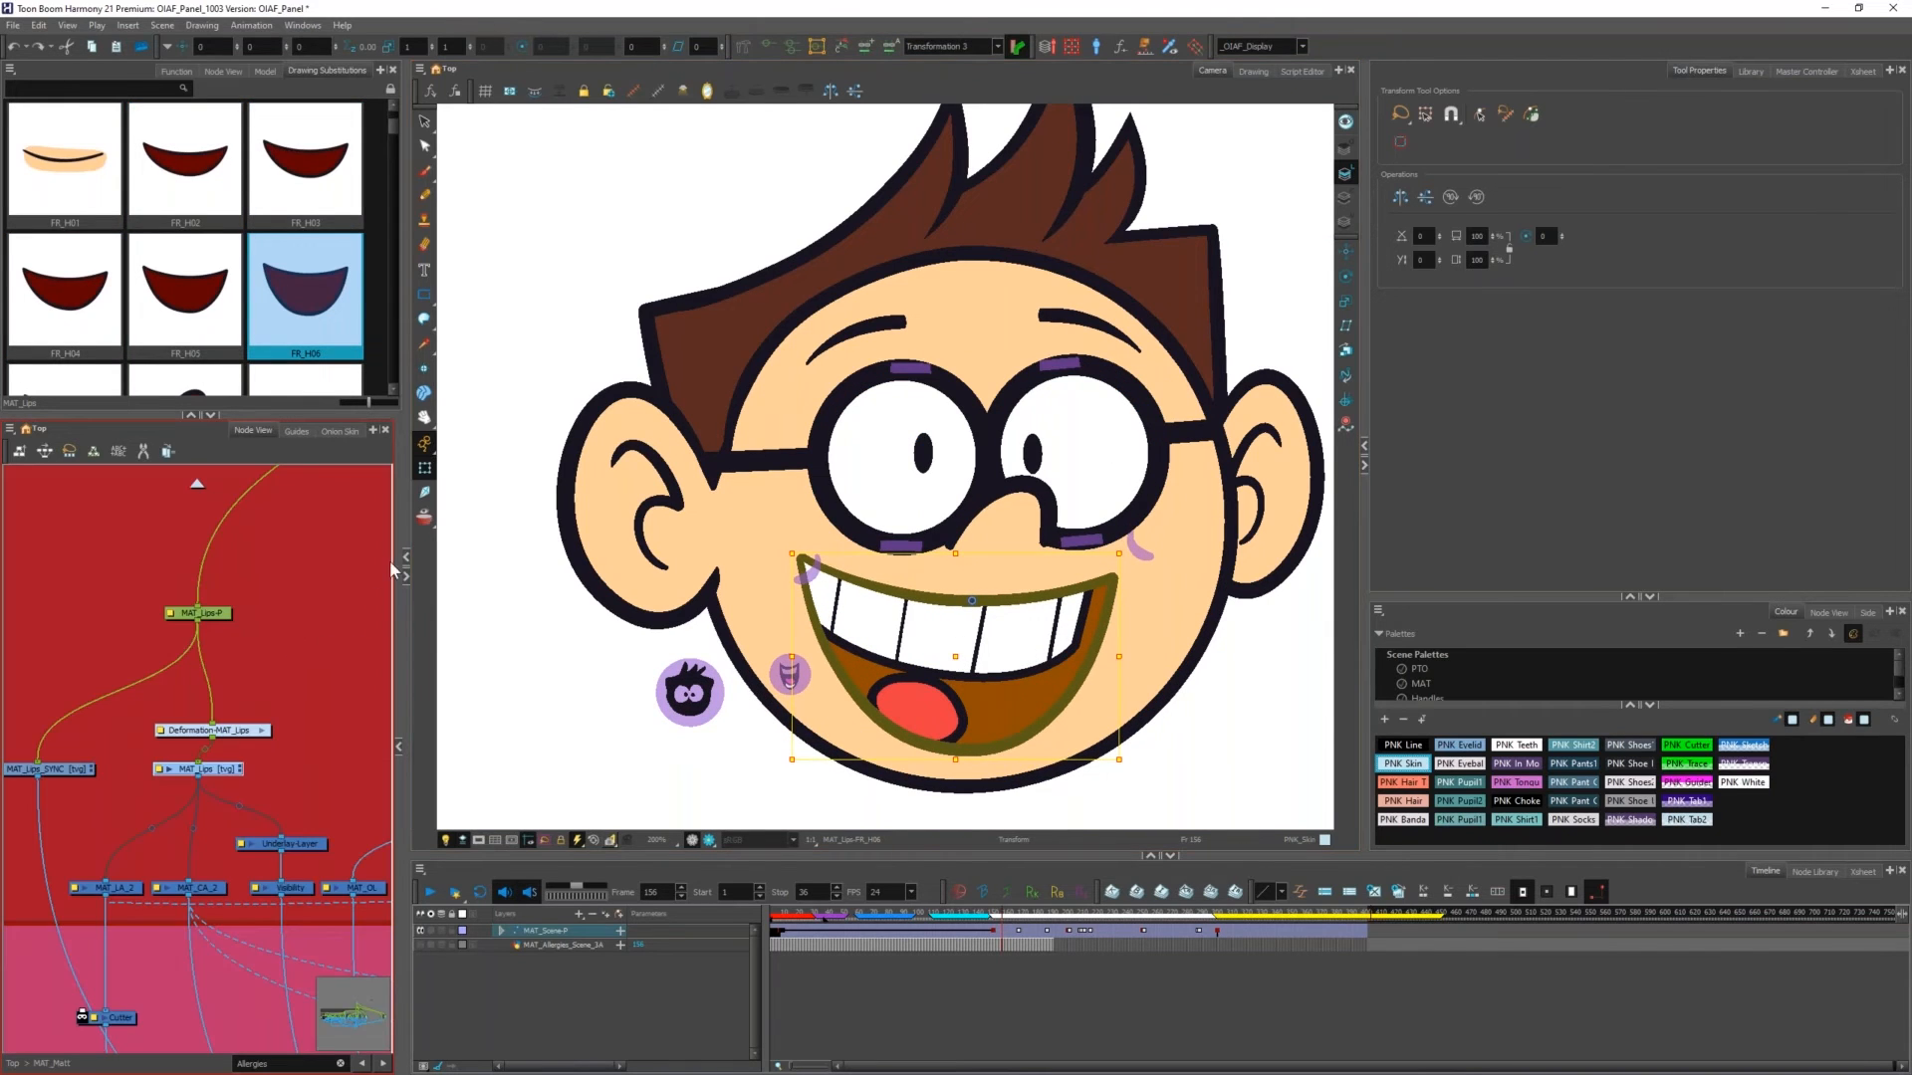
pyautogui.moveTo(404, 558); pyautogui.dragTo(678, 441)
pyautogui.scroll(-2, 290, 568)
pyautogui.scroll(2, 372, 686)
pyautogui.click(391, 703)
pyautogui.click(282, 737)
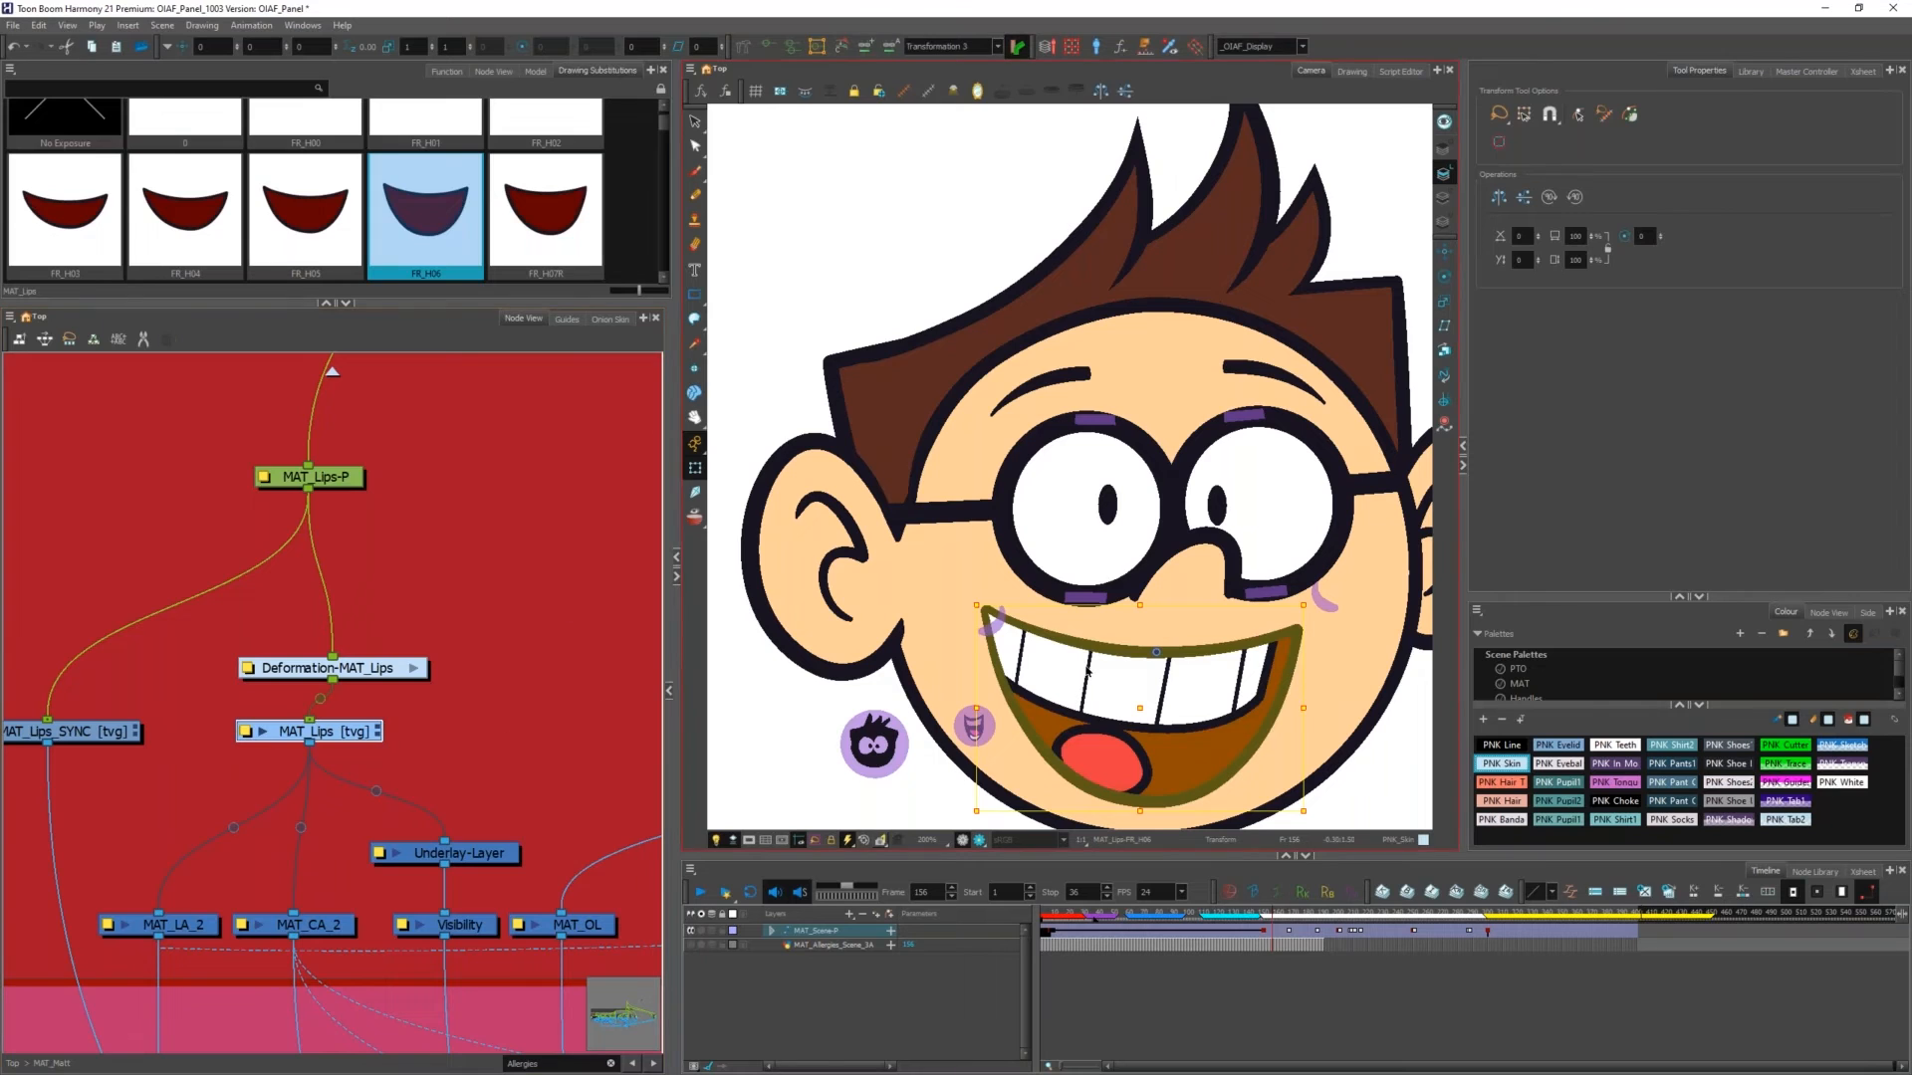
# Step: Select the upper teeth, examine the surrounding Lips node group and reselect the lips drawing on the character
pyautogui.press('-')
pyautogui.press('=')
pyautogui.click(1112, 746)
pyautogui.click(1115, 681)
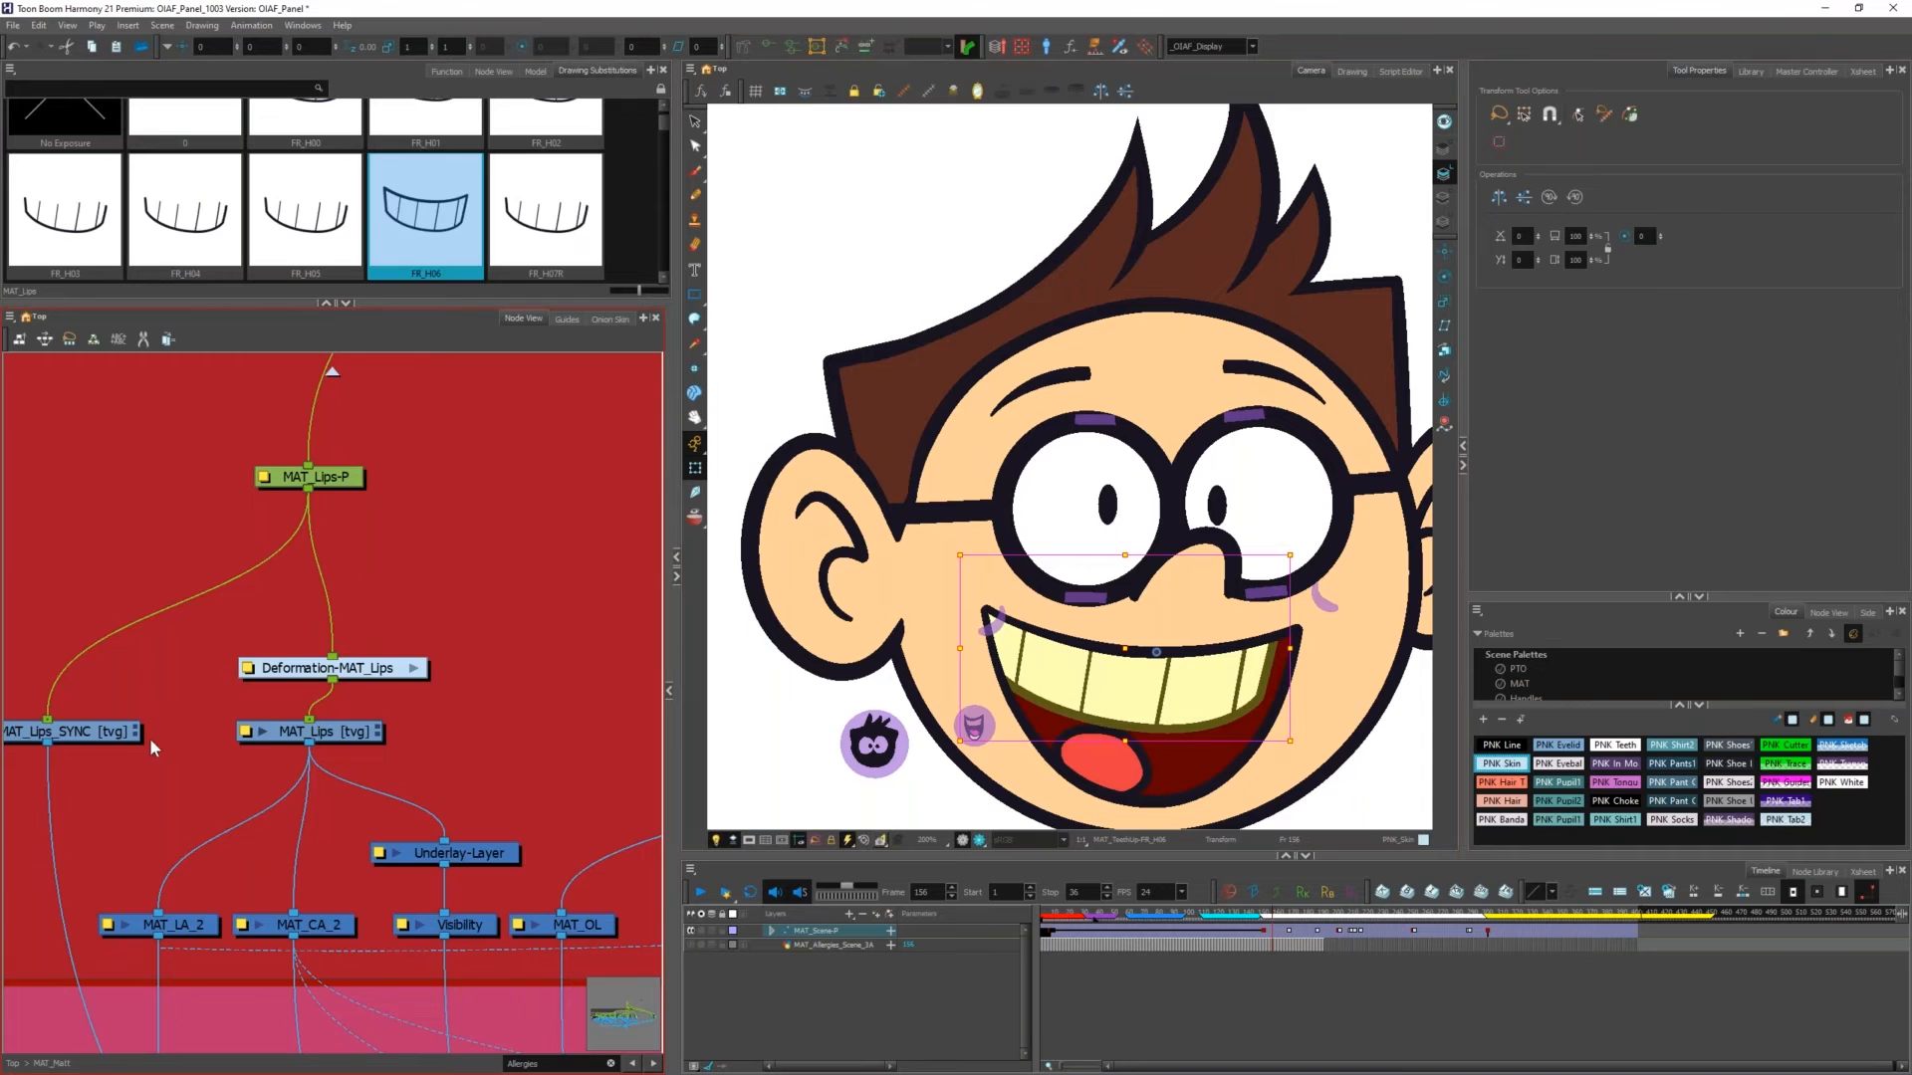
pyautogui.scroll(2, 150, 738)
pyautogui.scroll(-3, 142, 708)
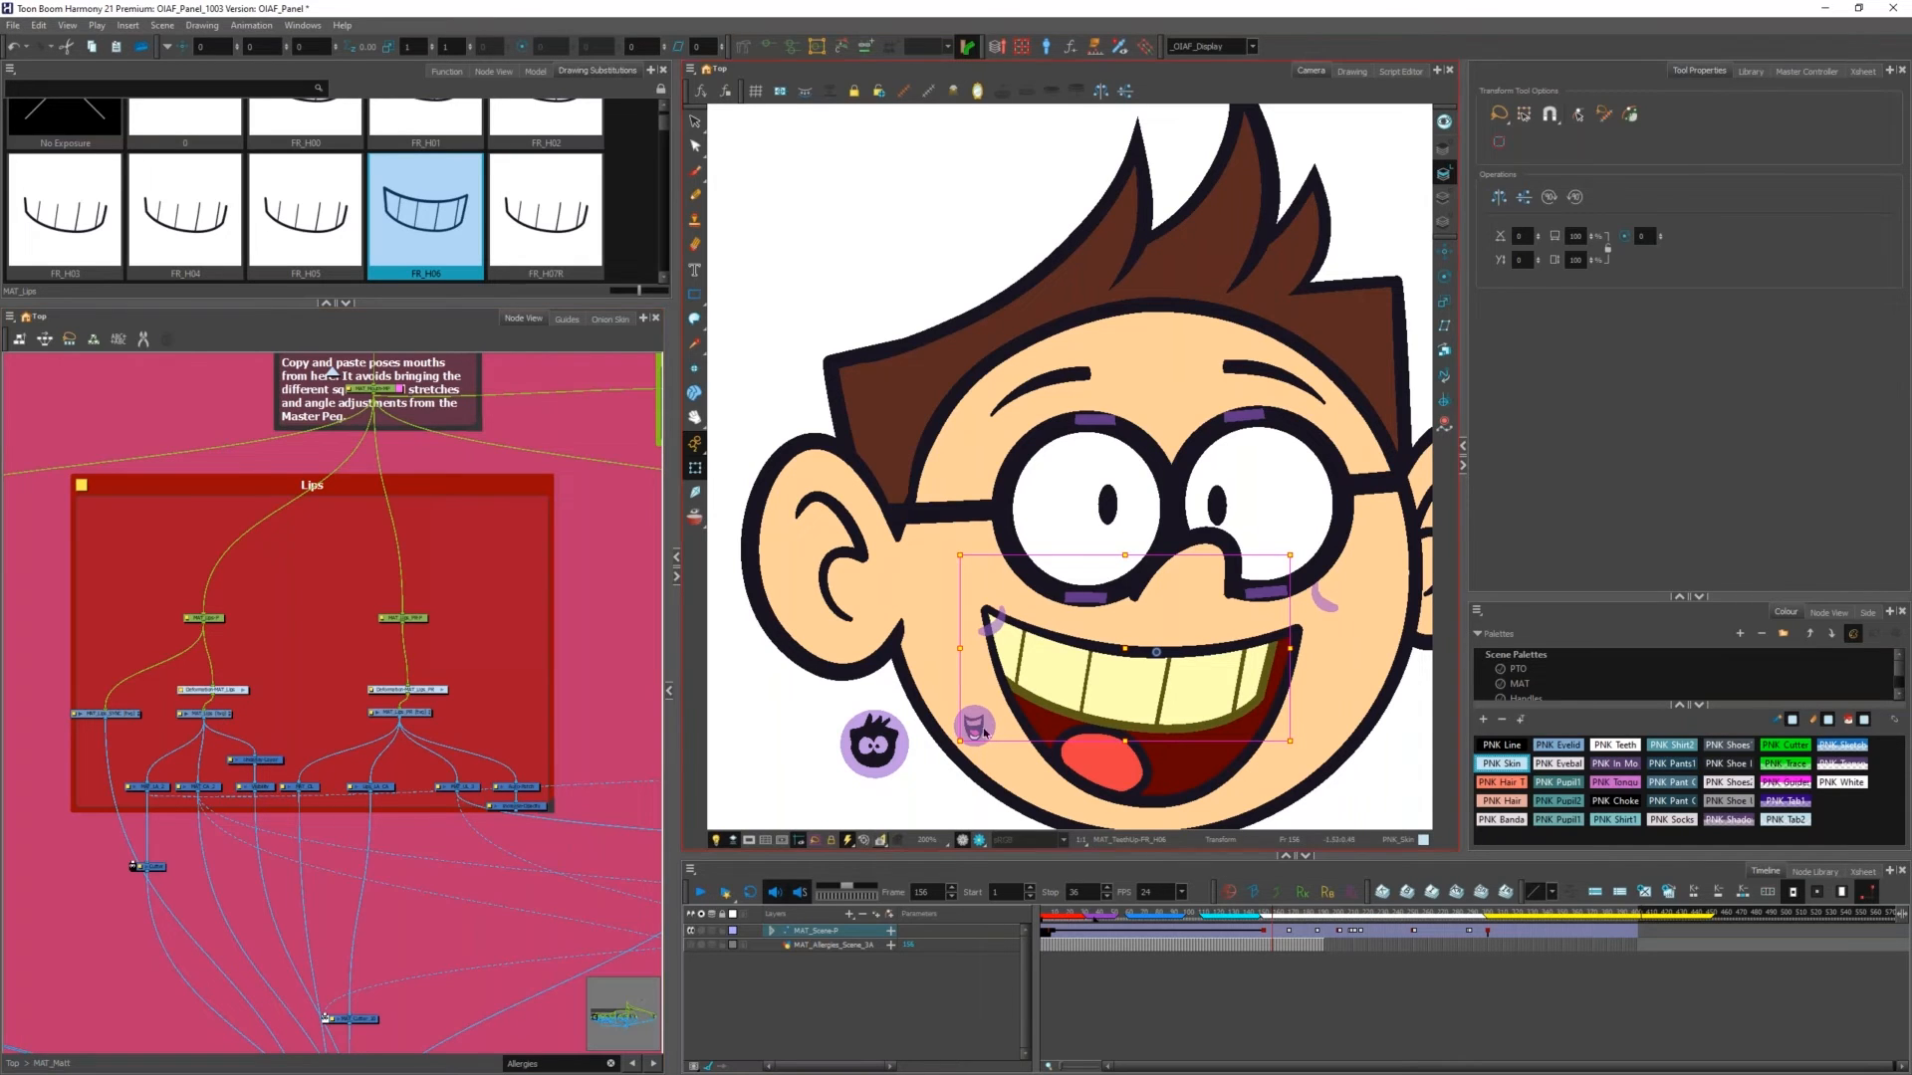
pyautogui.click(1032, 724)
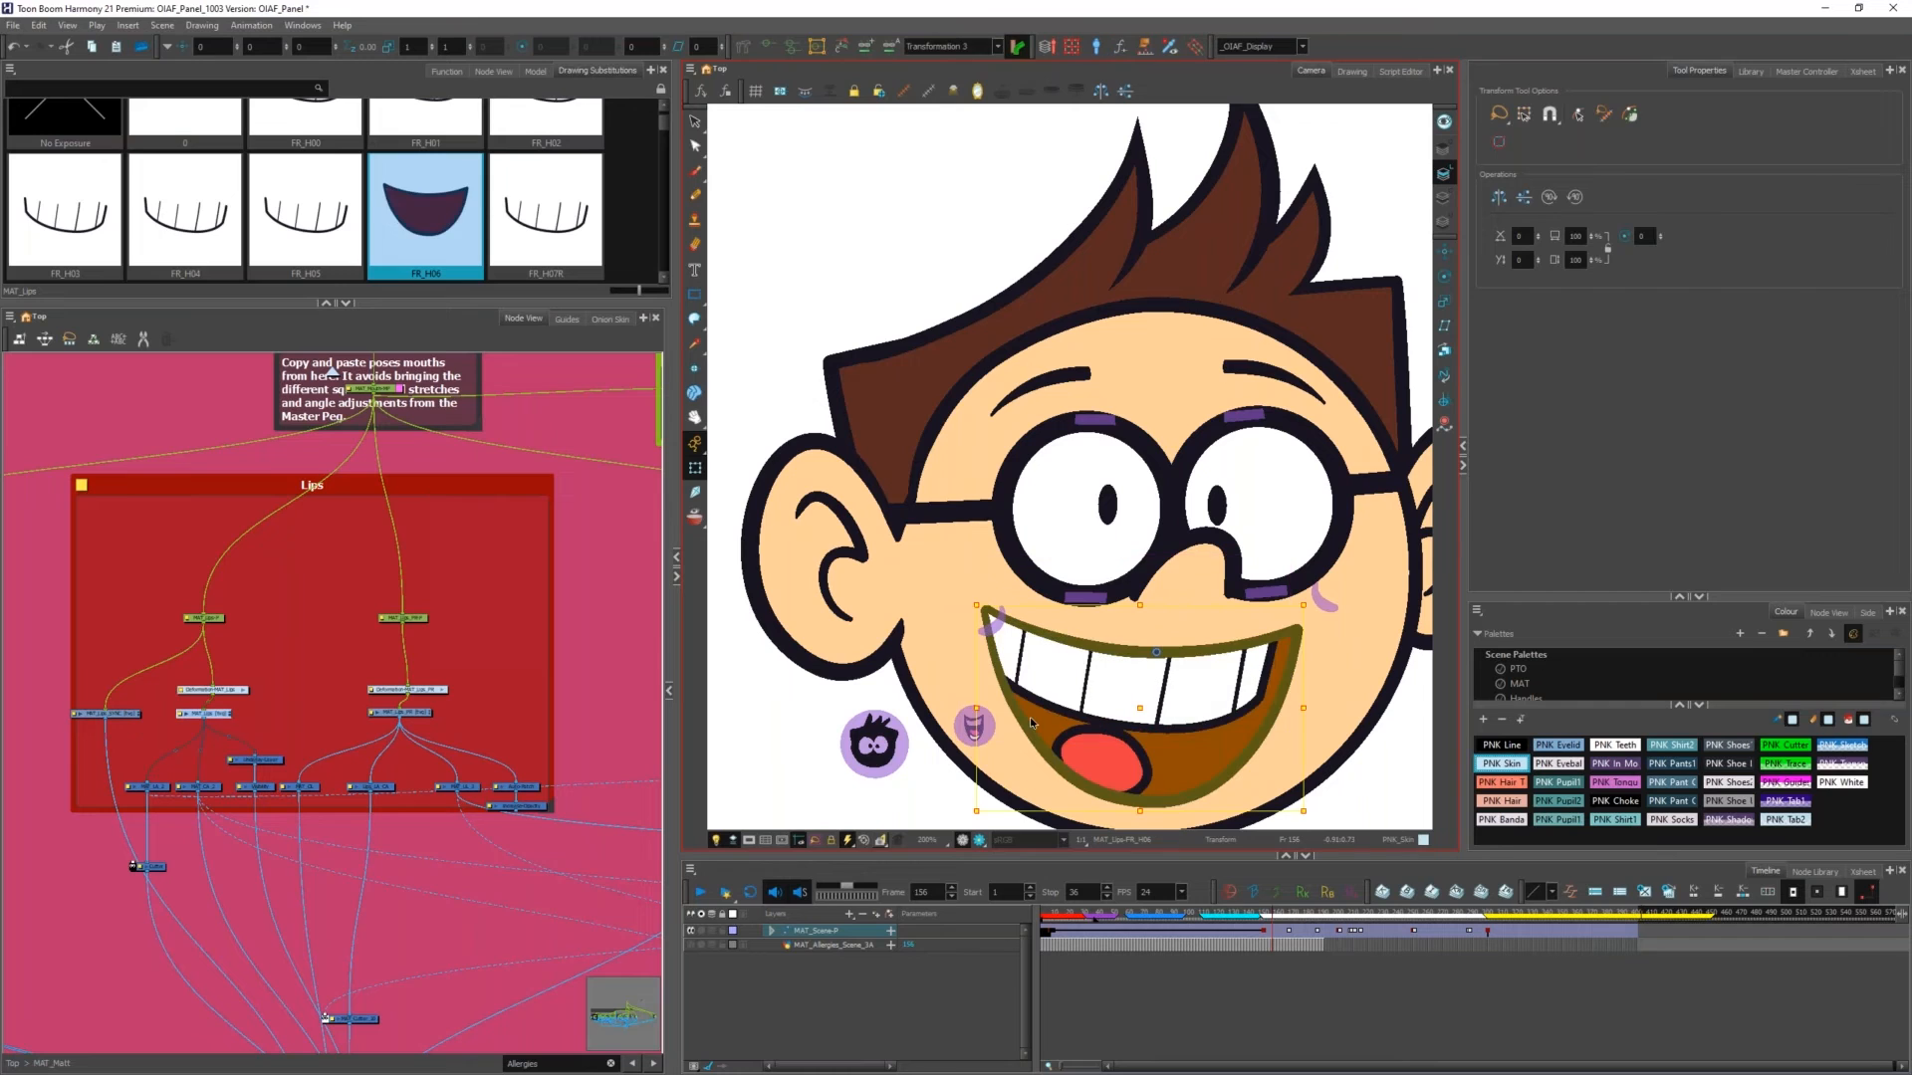
# Step: Show the lips' deformation controls and compare them between frames 152 and 156, ending on frame 152
pyautogui.hotkey('shift', 'F11')
pyautogui.click(1269, 911)
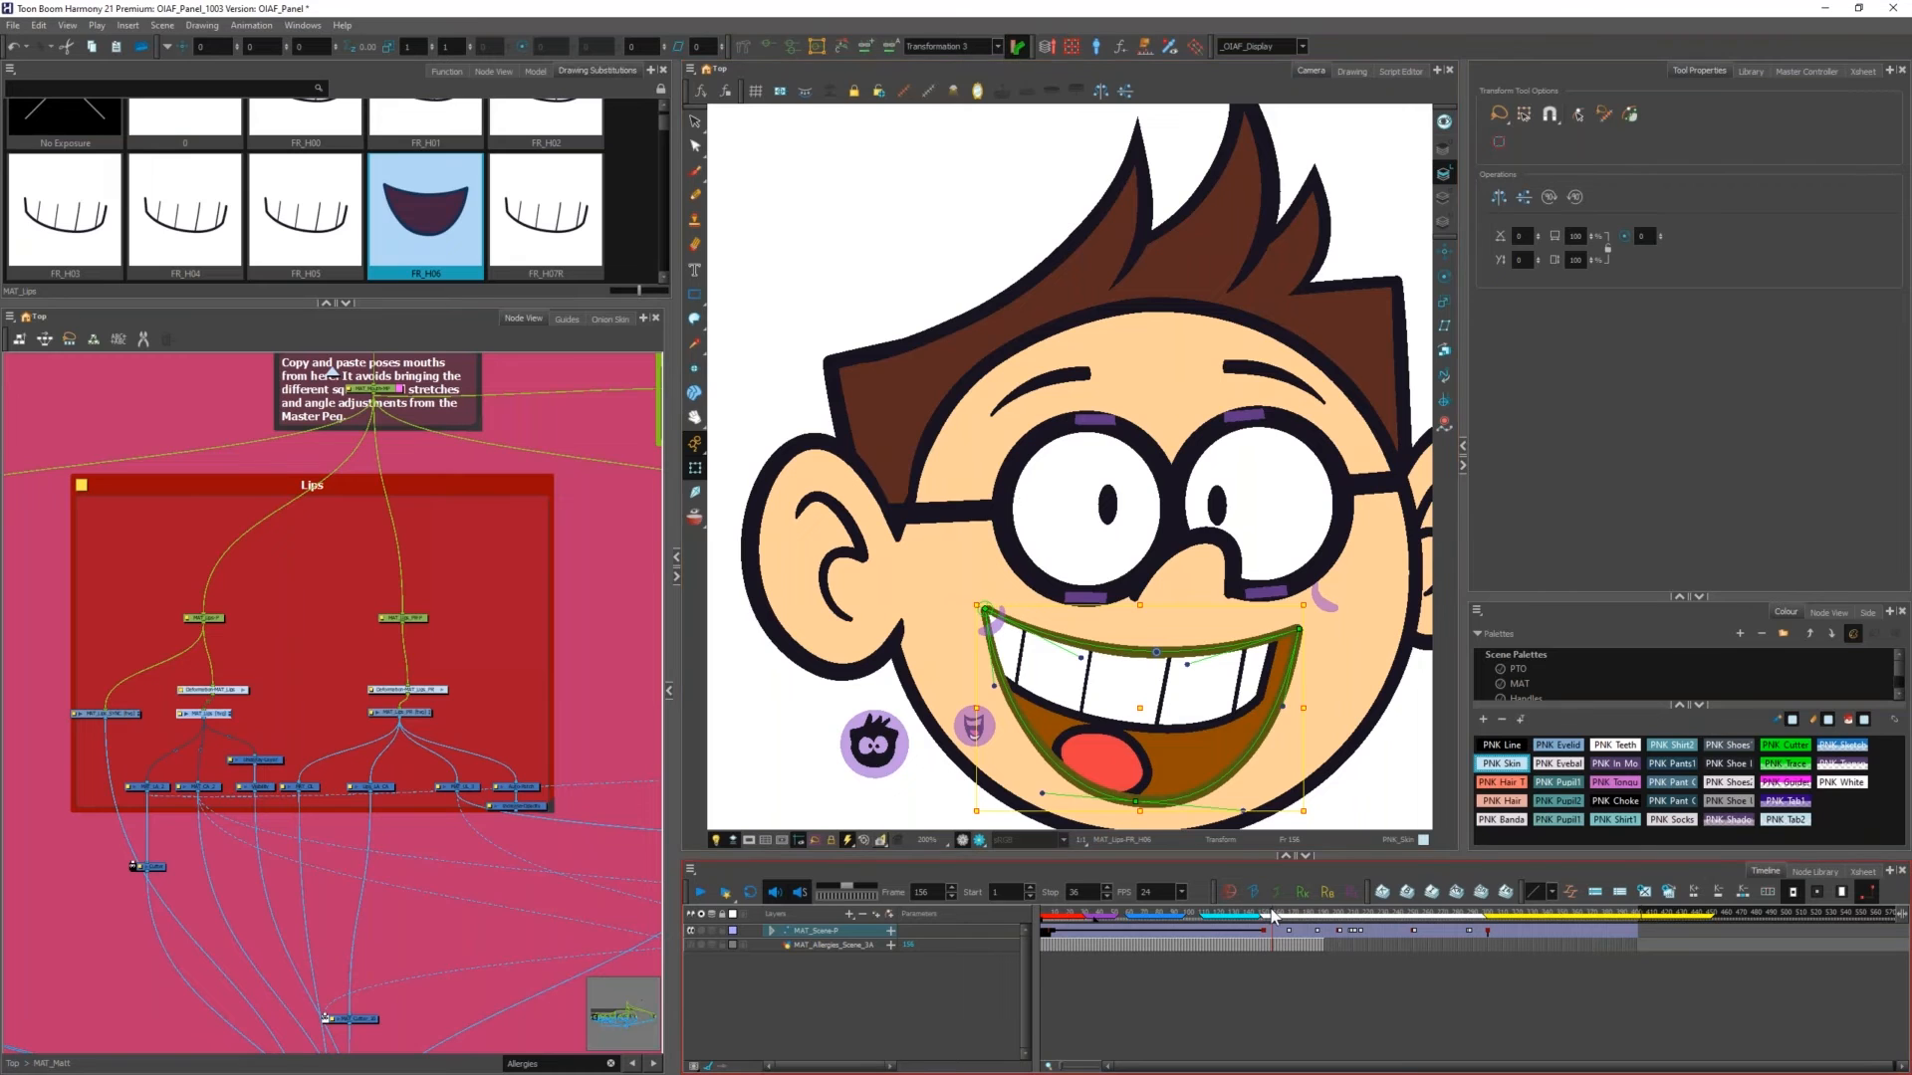
pyautogui.press(',')
pyautogui.press(',')
pyautogui.press(',')
pyautogui.press('.')
pyautogui.press('.')
pyautogui.press('.')
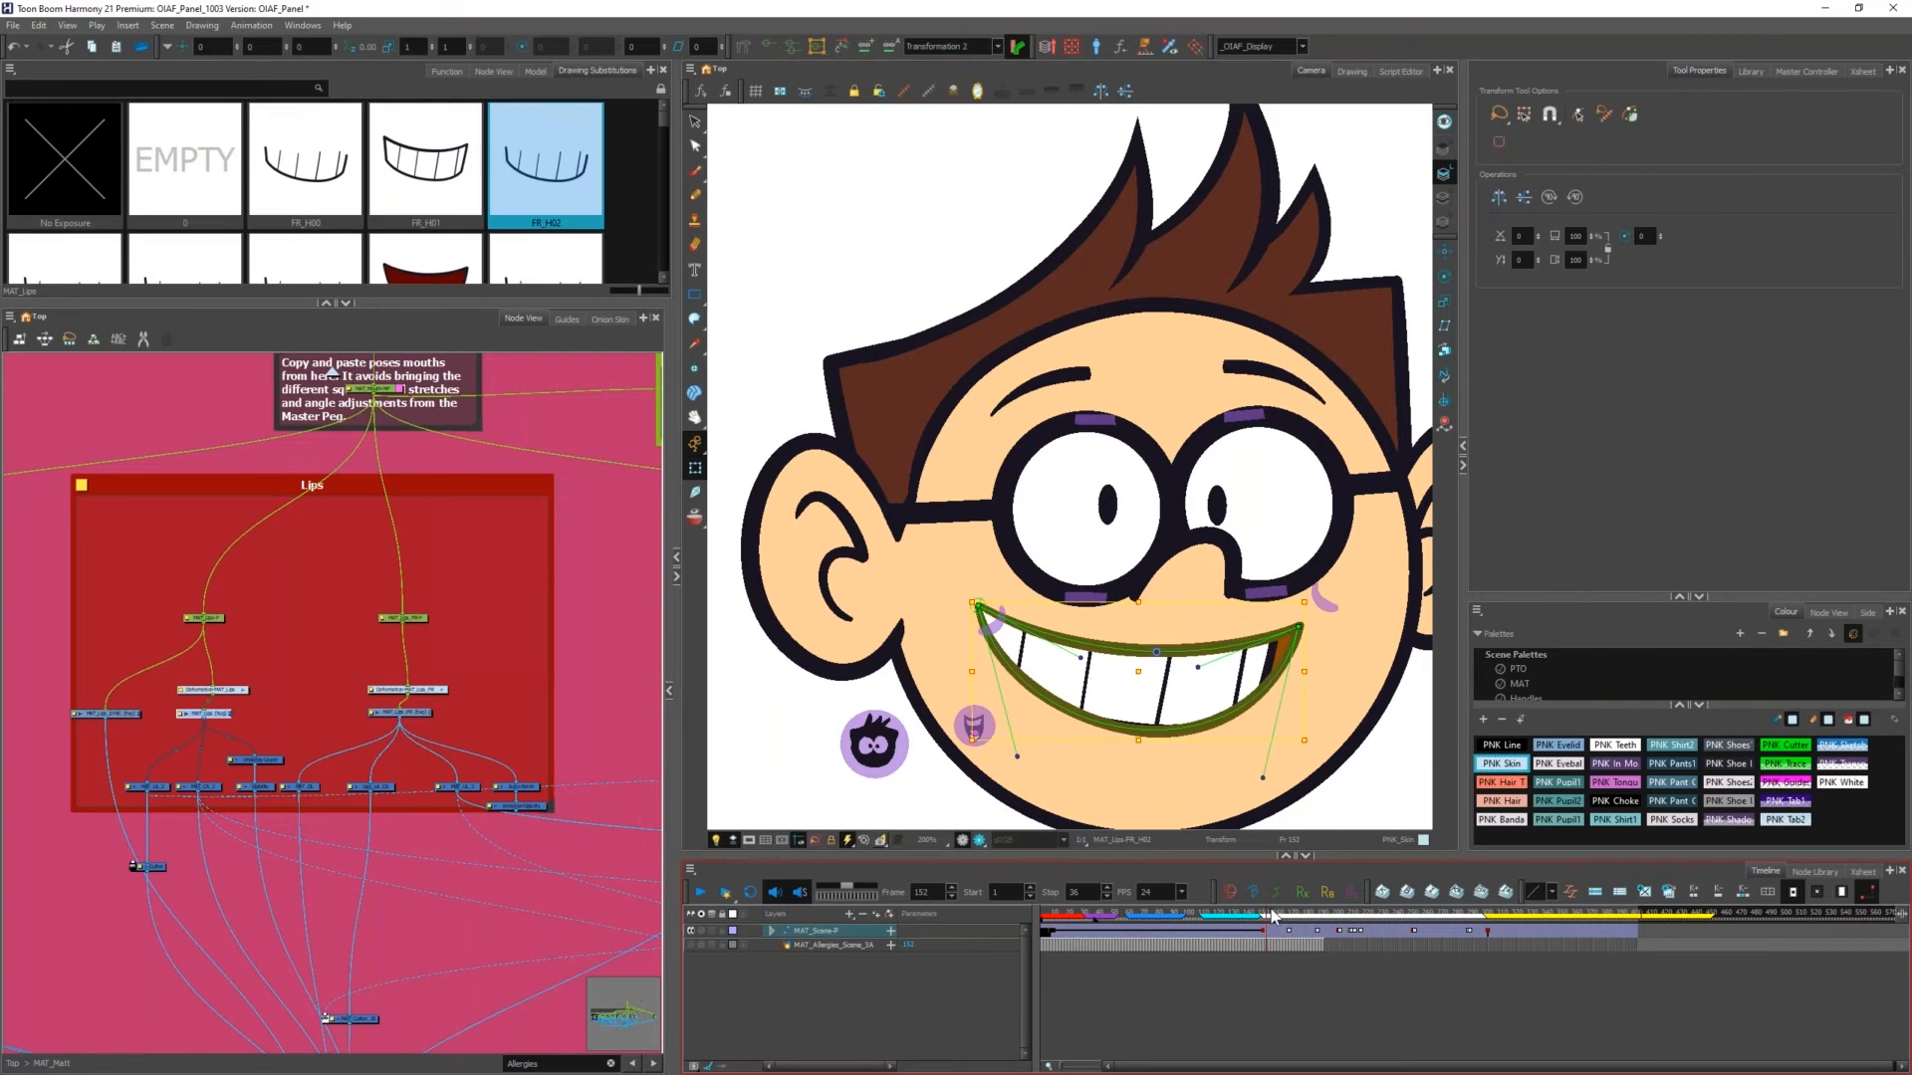
pyautogui.press('.')
pyautogui.press('.')
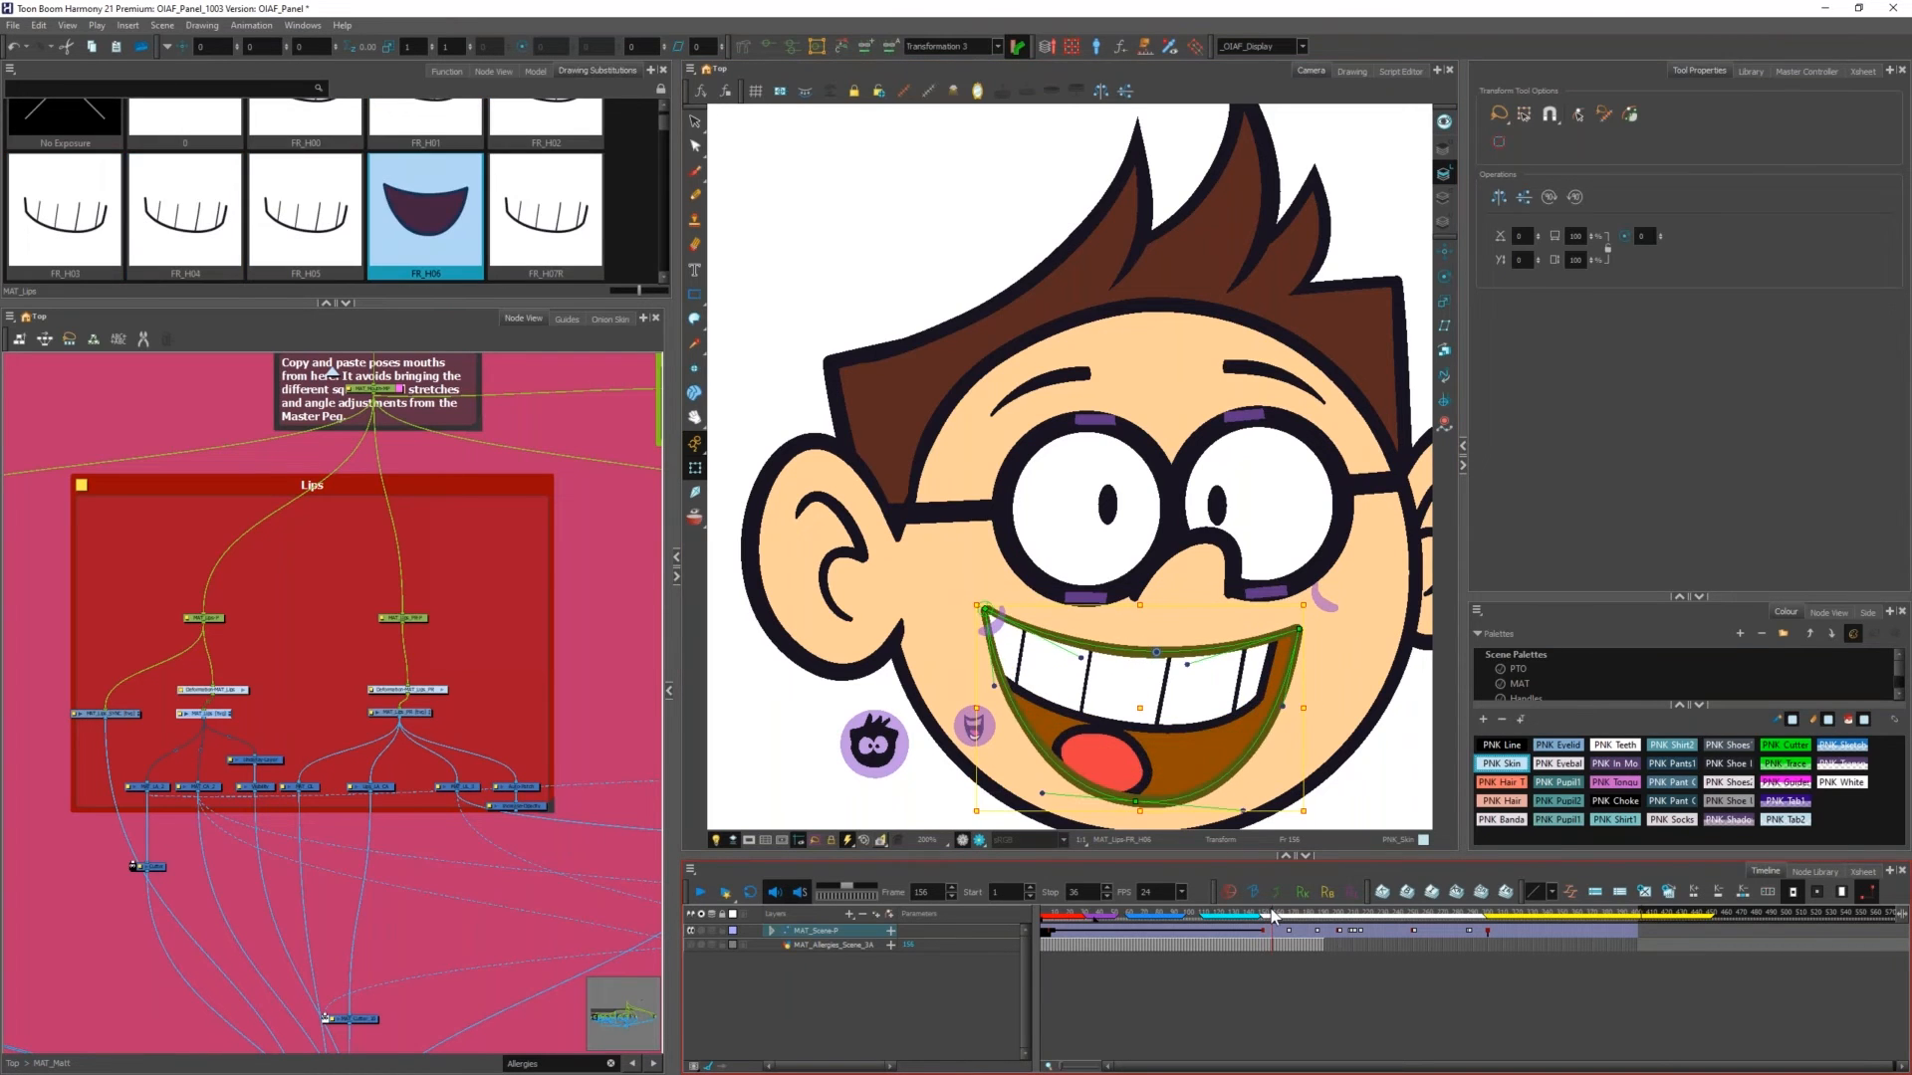
pyautogui.press(',')
pyautogui.press(',')
pyautogui.press(',')
pyautogui.press(',')
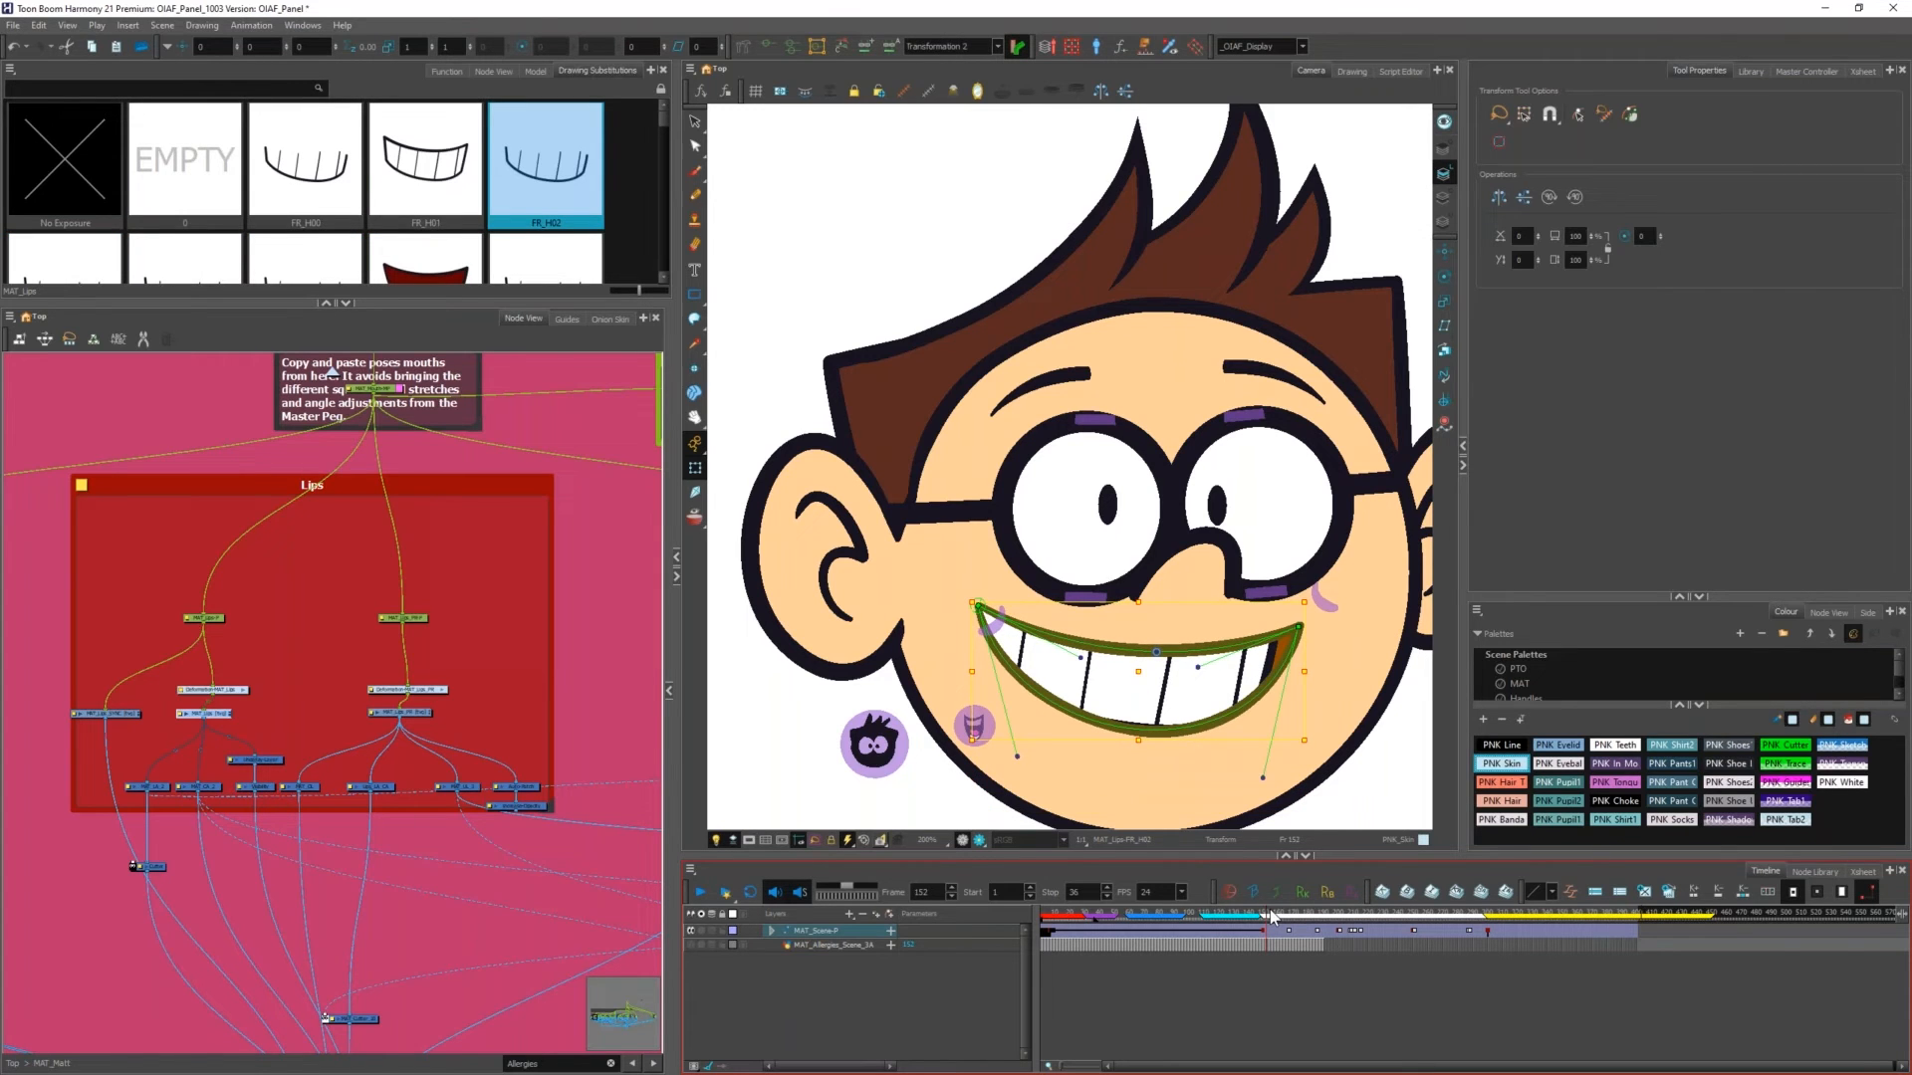
pyautogui.scroll(2, 1268, 787)
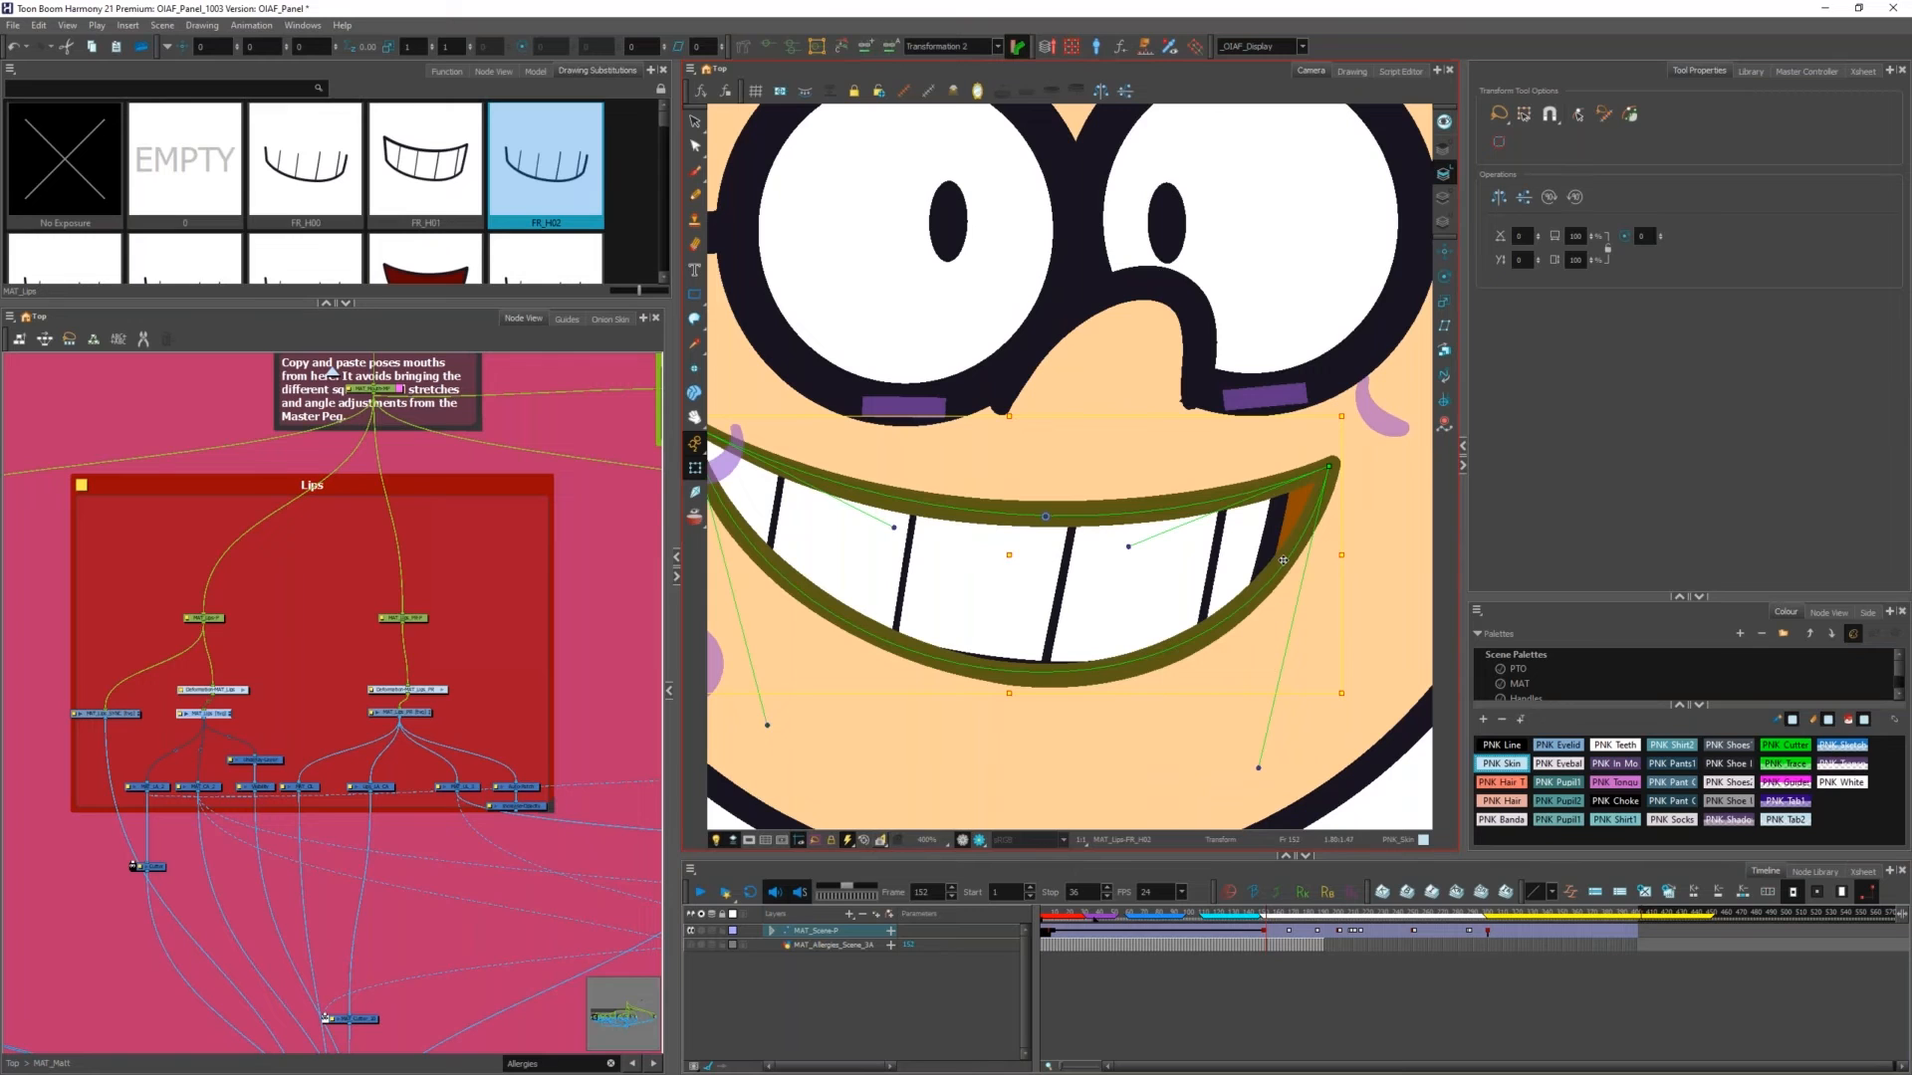
pyautogui.click(744, 51)
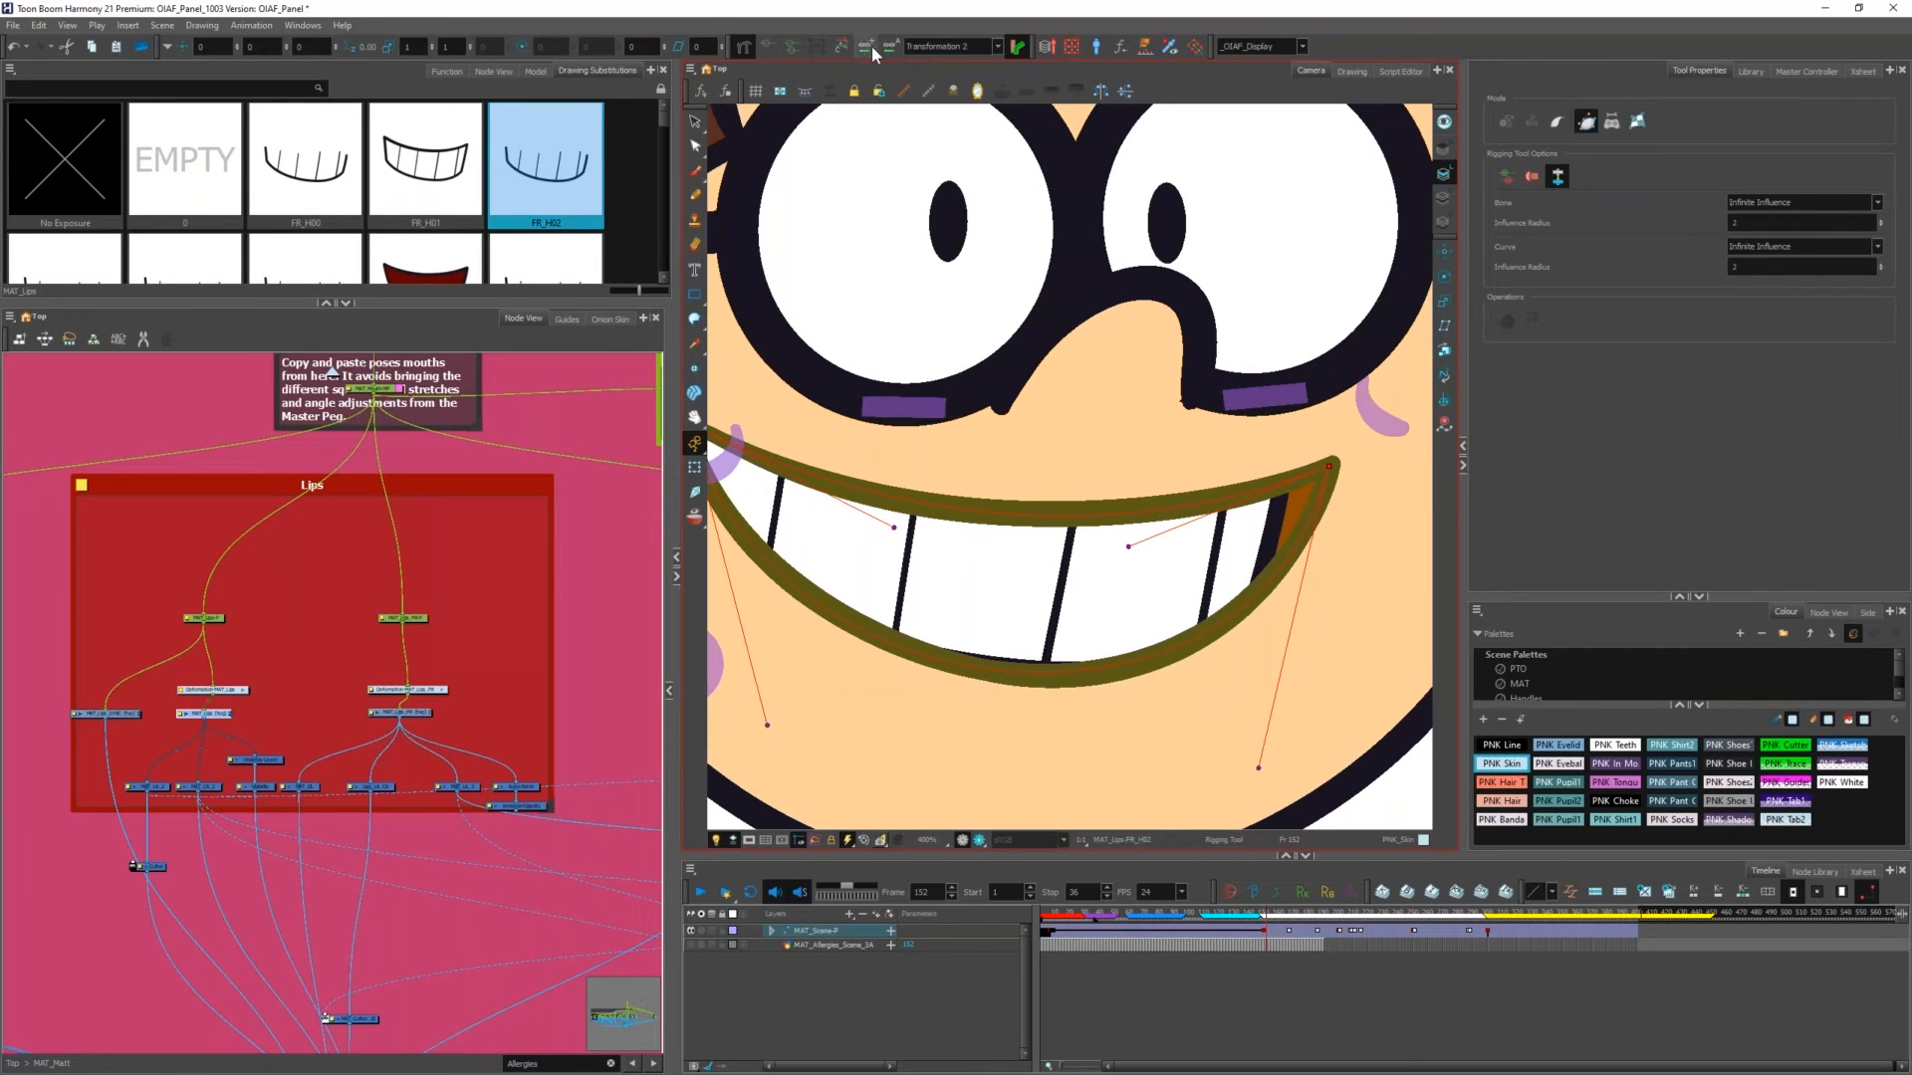
pyautogui.hotkey('shift', 't')
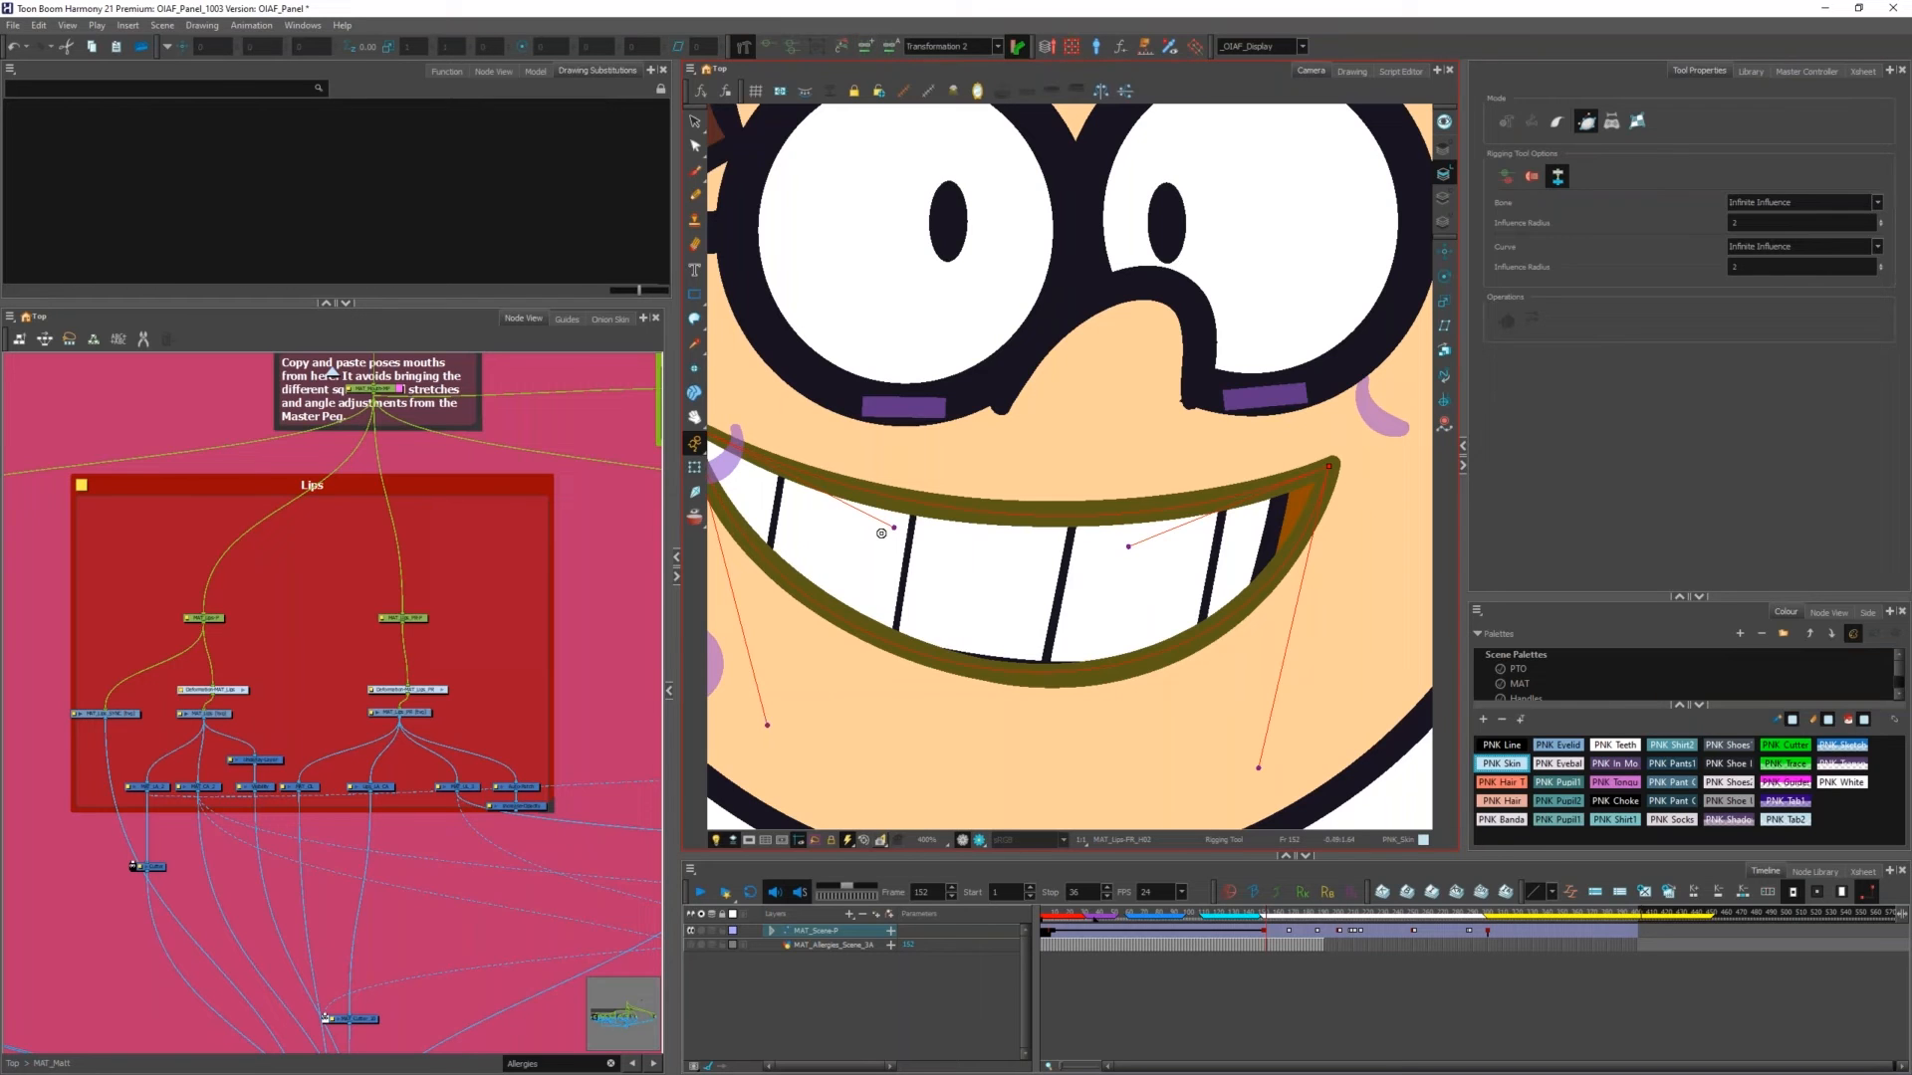
pyautogui.click(916, 509)
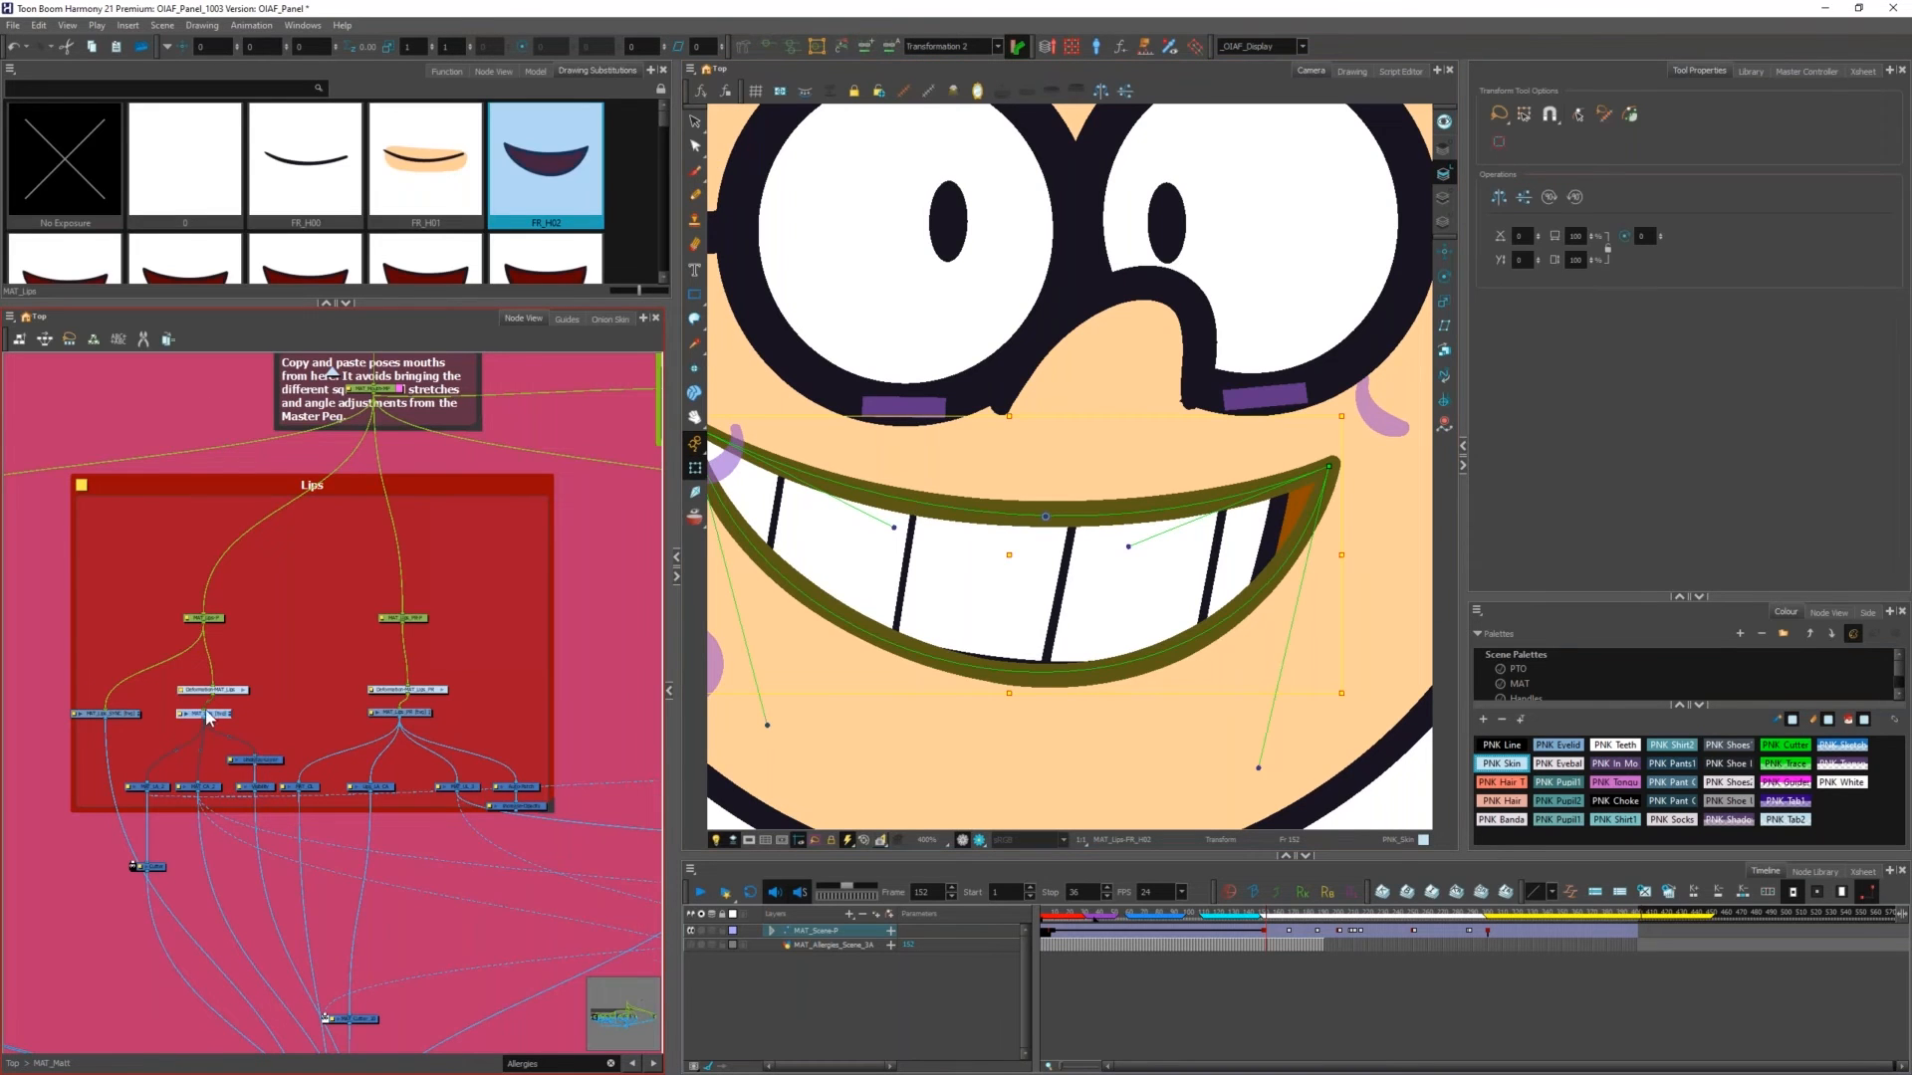
# Step: Enter the Deformation-MAT_Lips group and display its node network full screen
pyautogui.scroll(5, 209, 704)
pyautogui.click(328, 652)
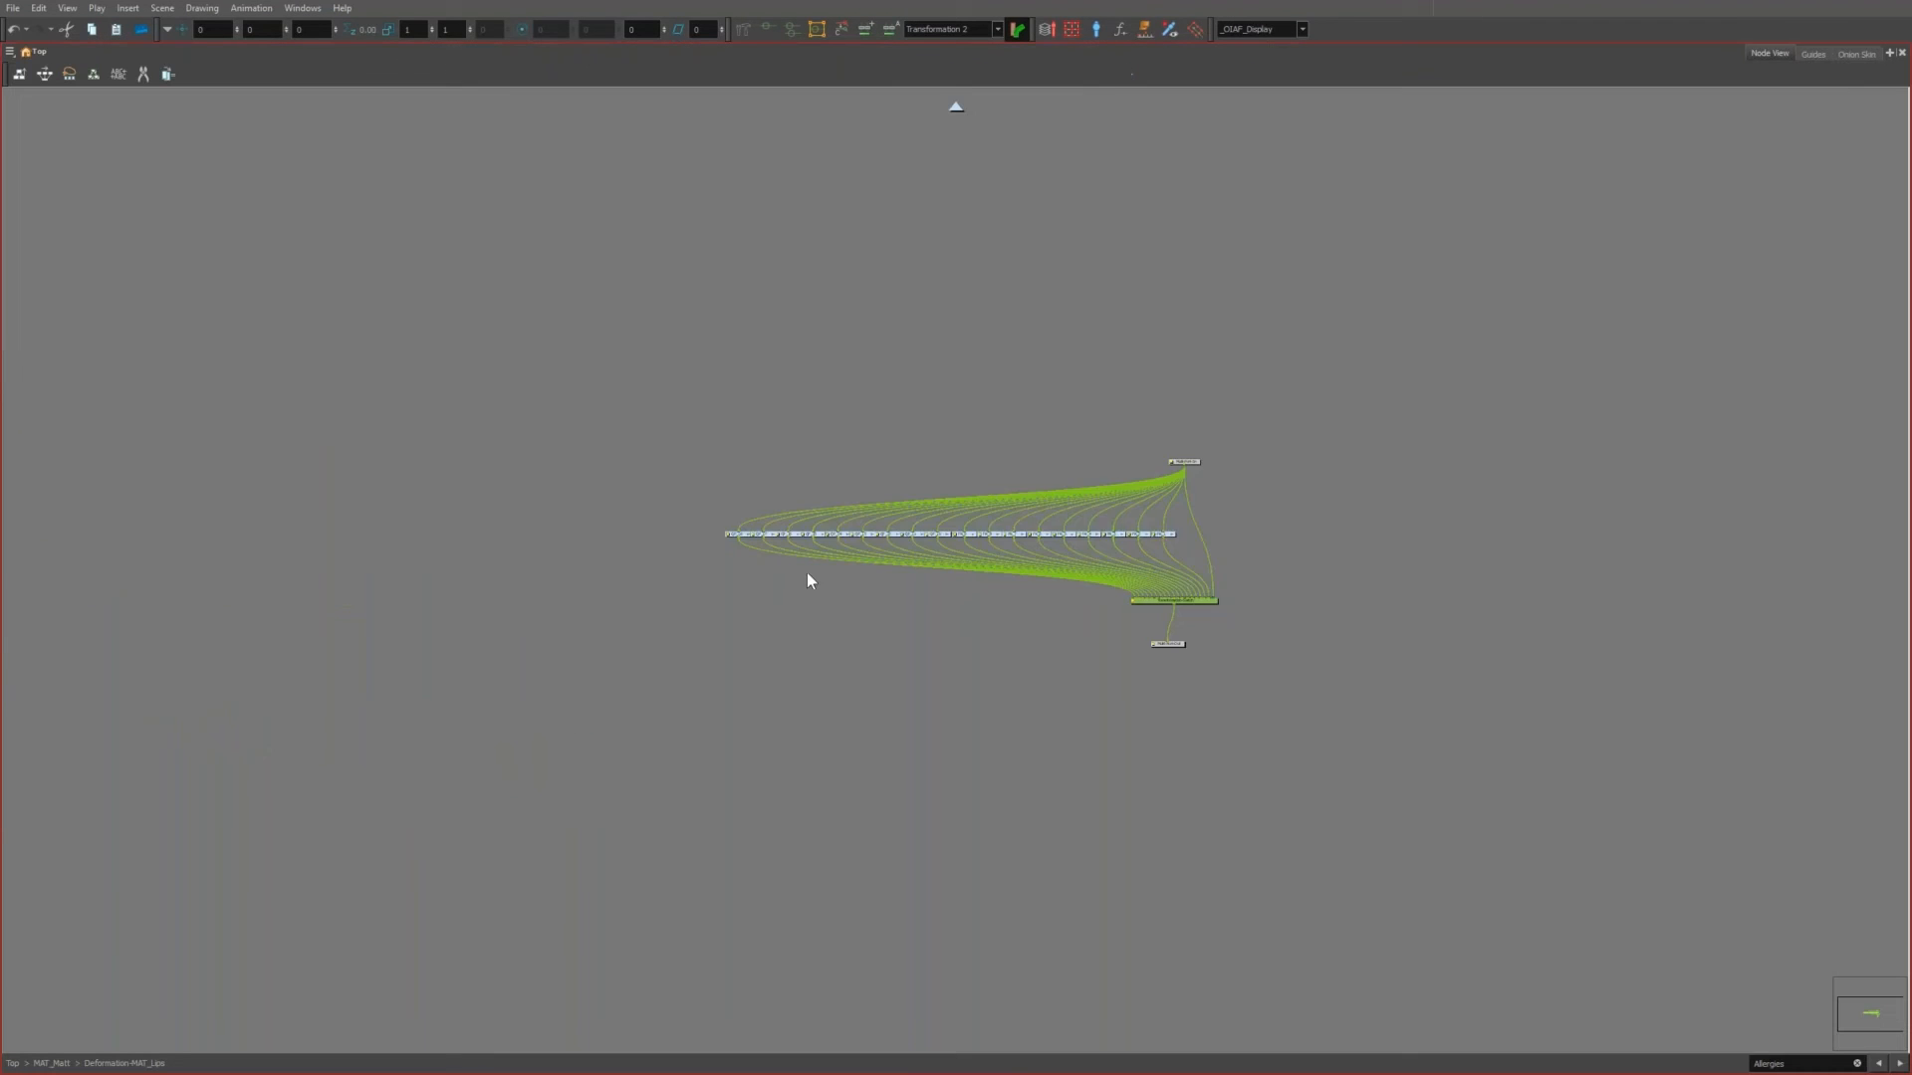
pyautogui.scroll(4, 883, 538)
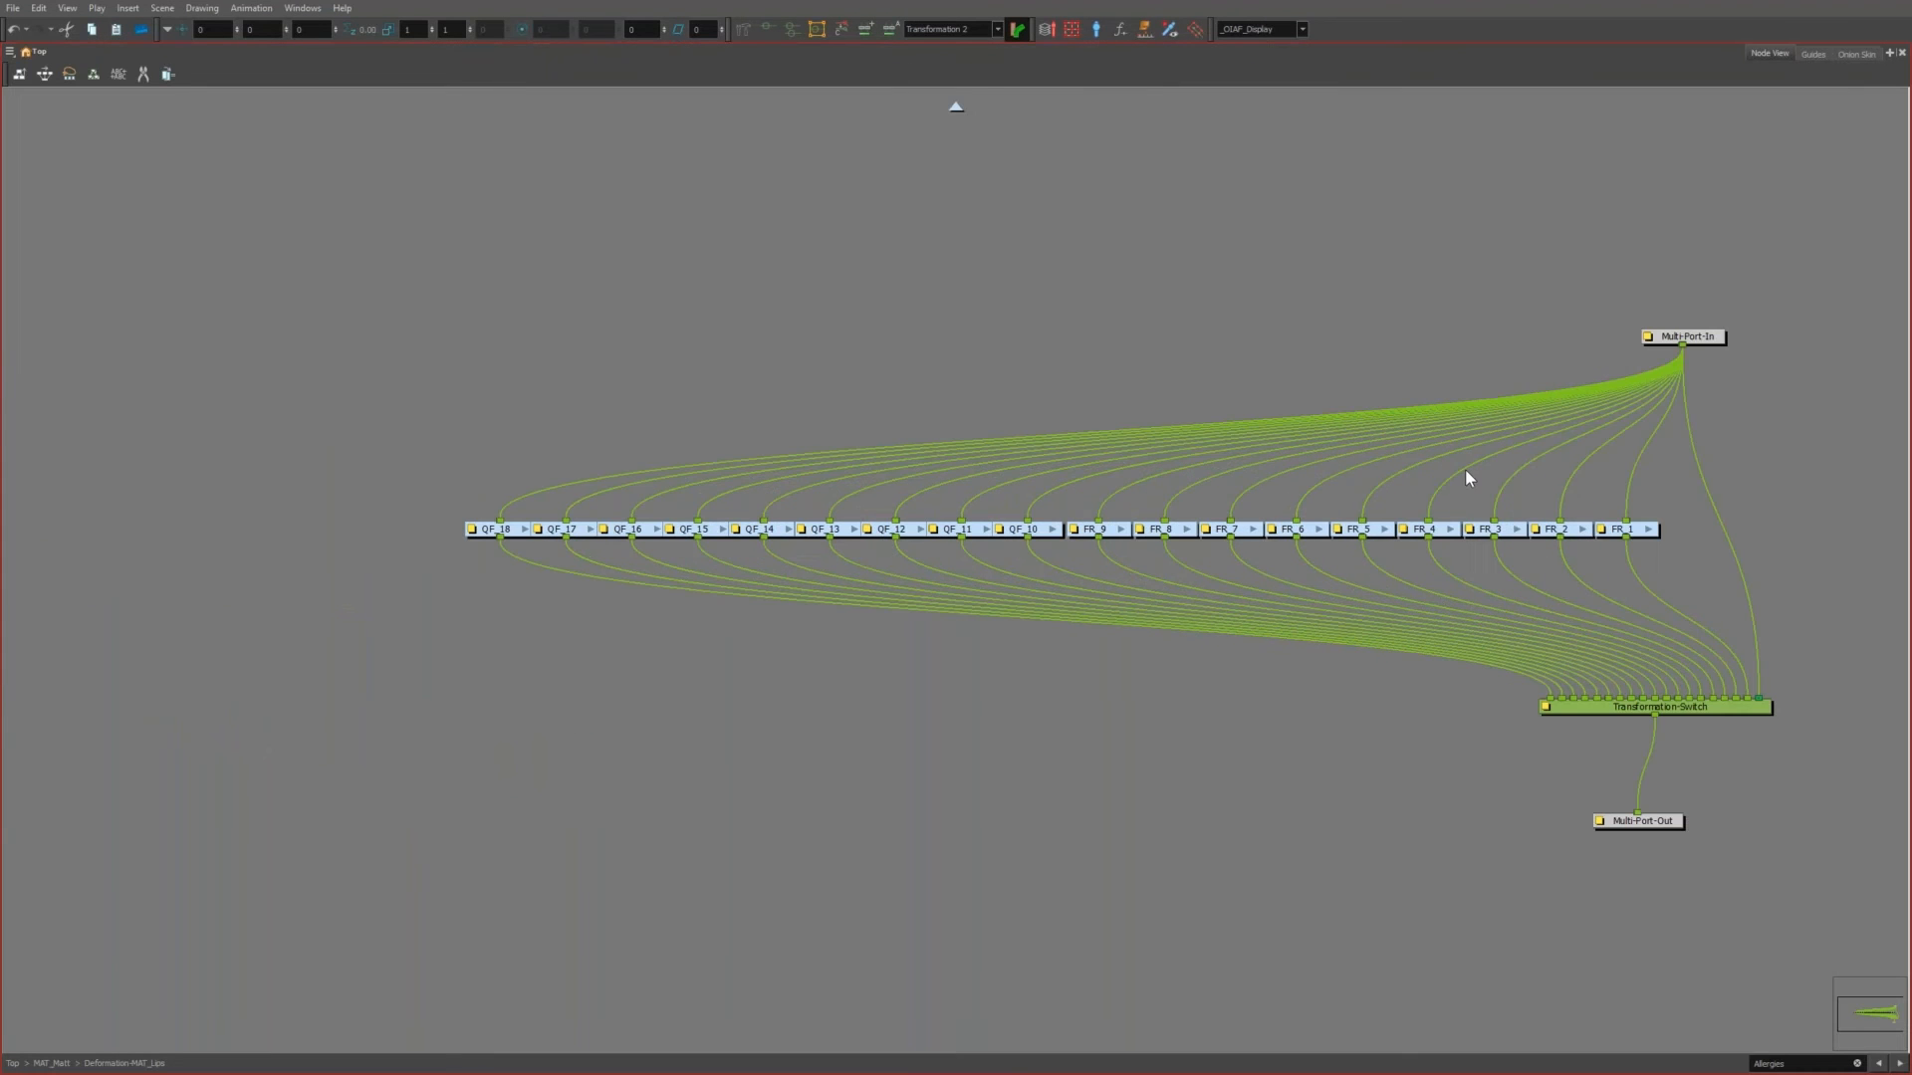
pyautogui.scroll(1, 1465, 469)
# Step: Examine the lips' deformation chains from QF_18 to FR_1 and open the FR_4 group
pyautogui.click(309, 558)
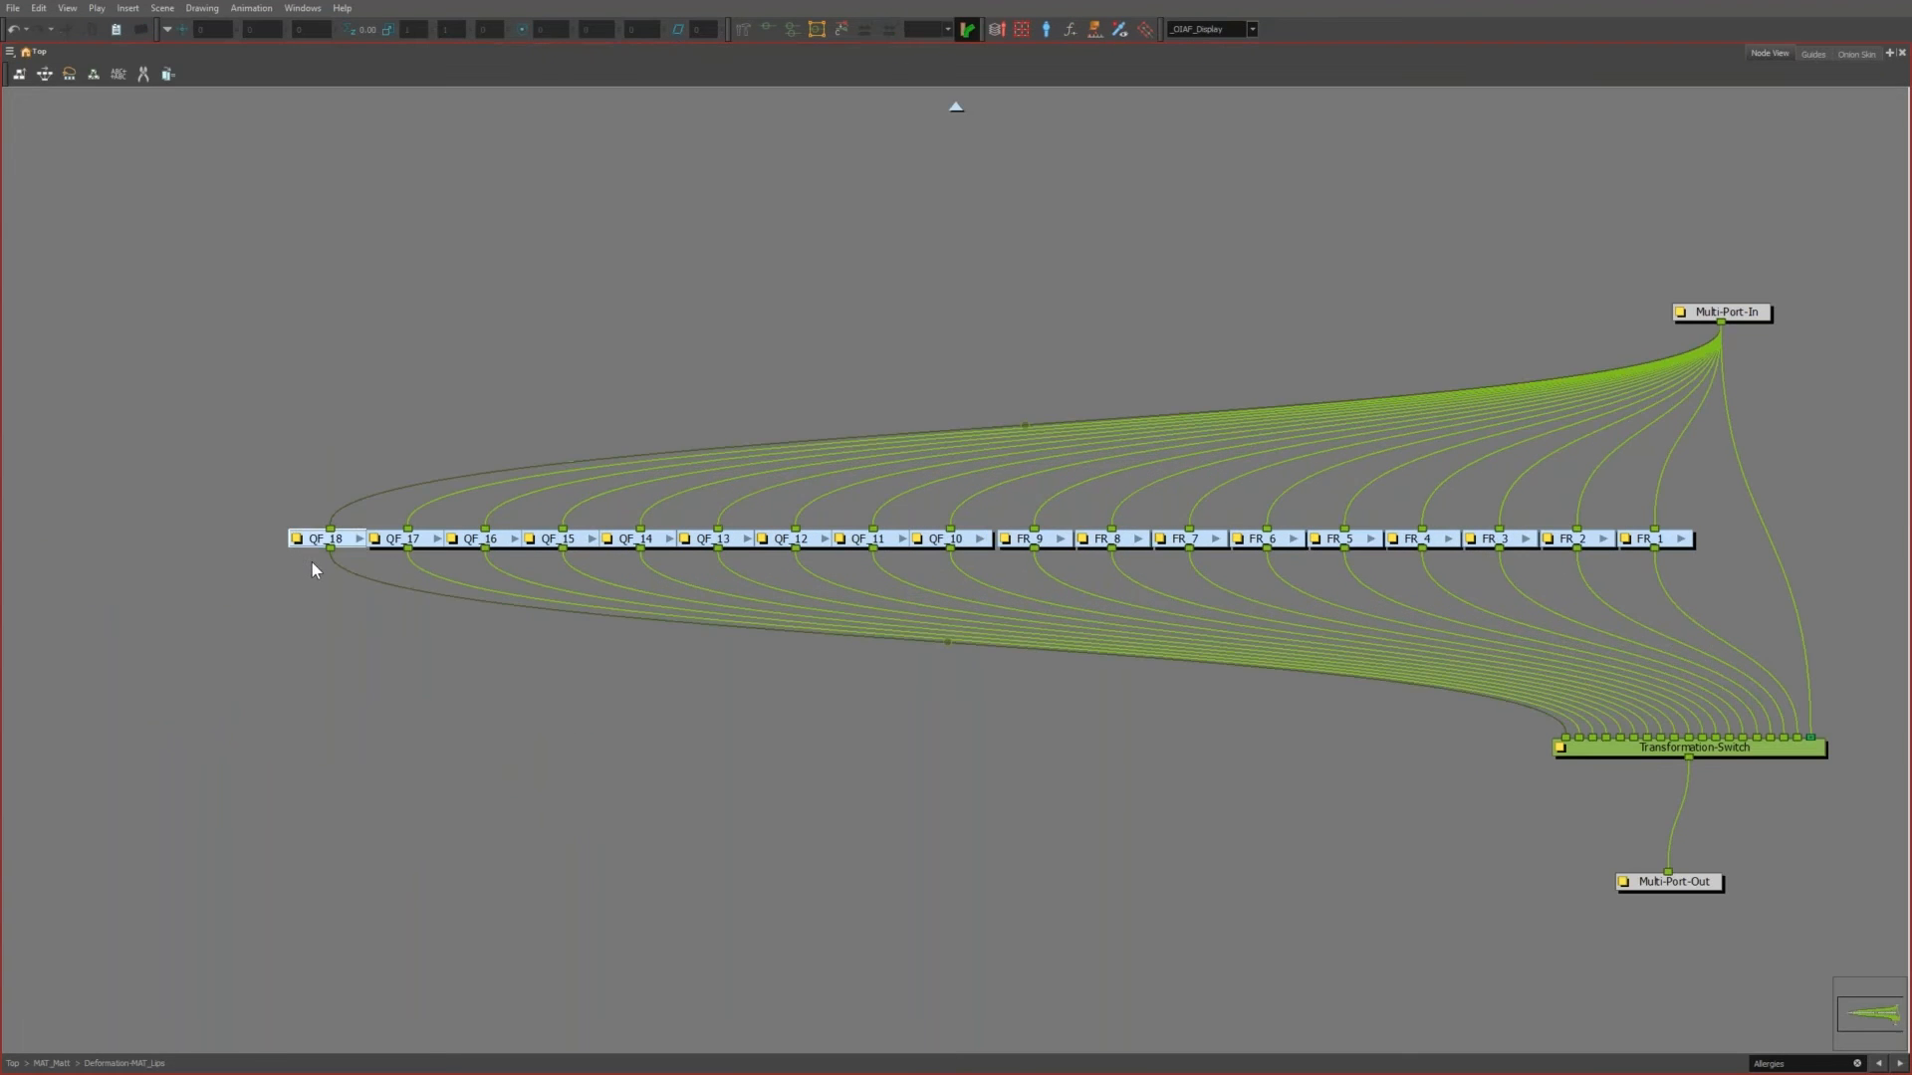
pyautogui.scroll(1, 1573, 564)
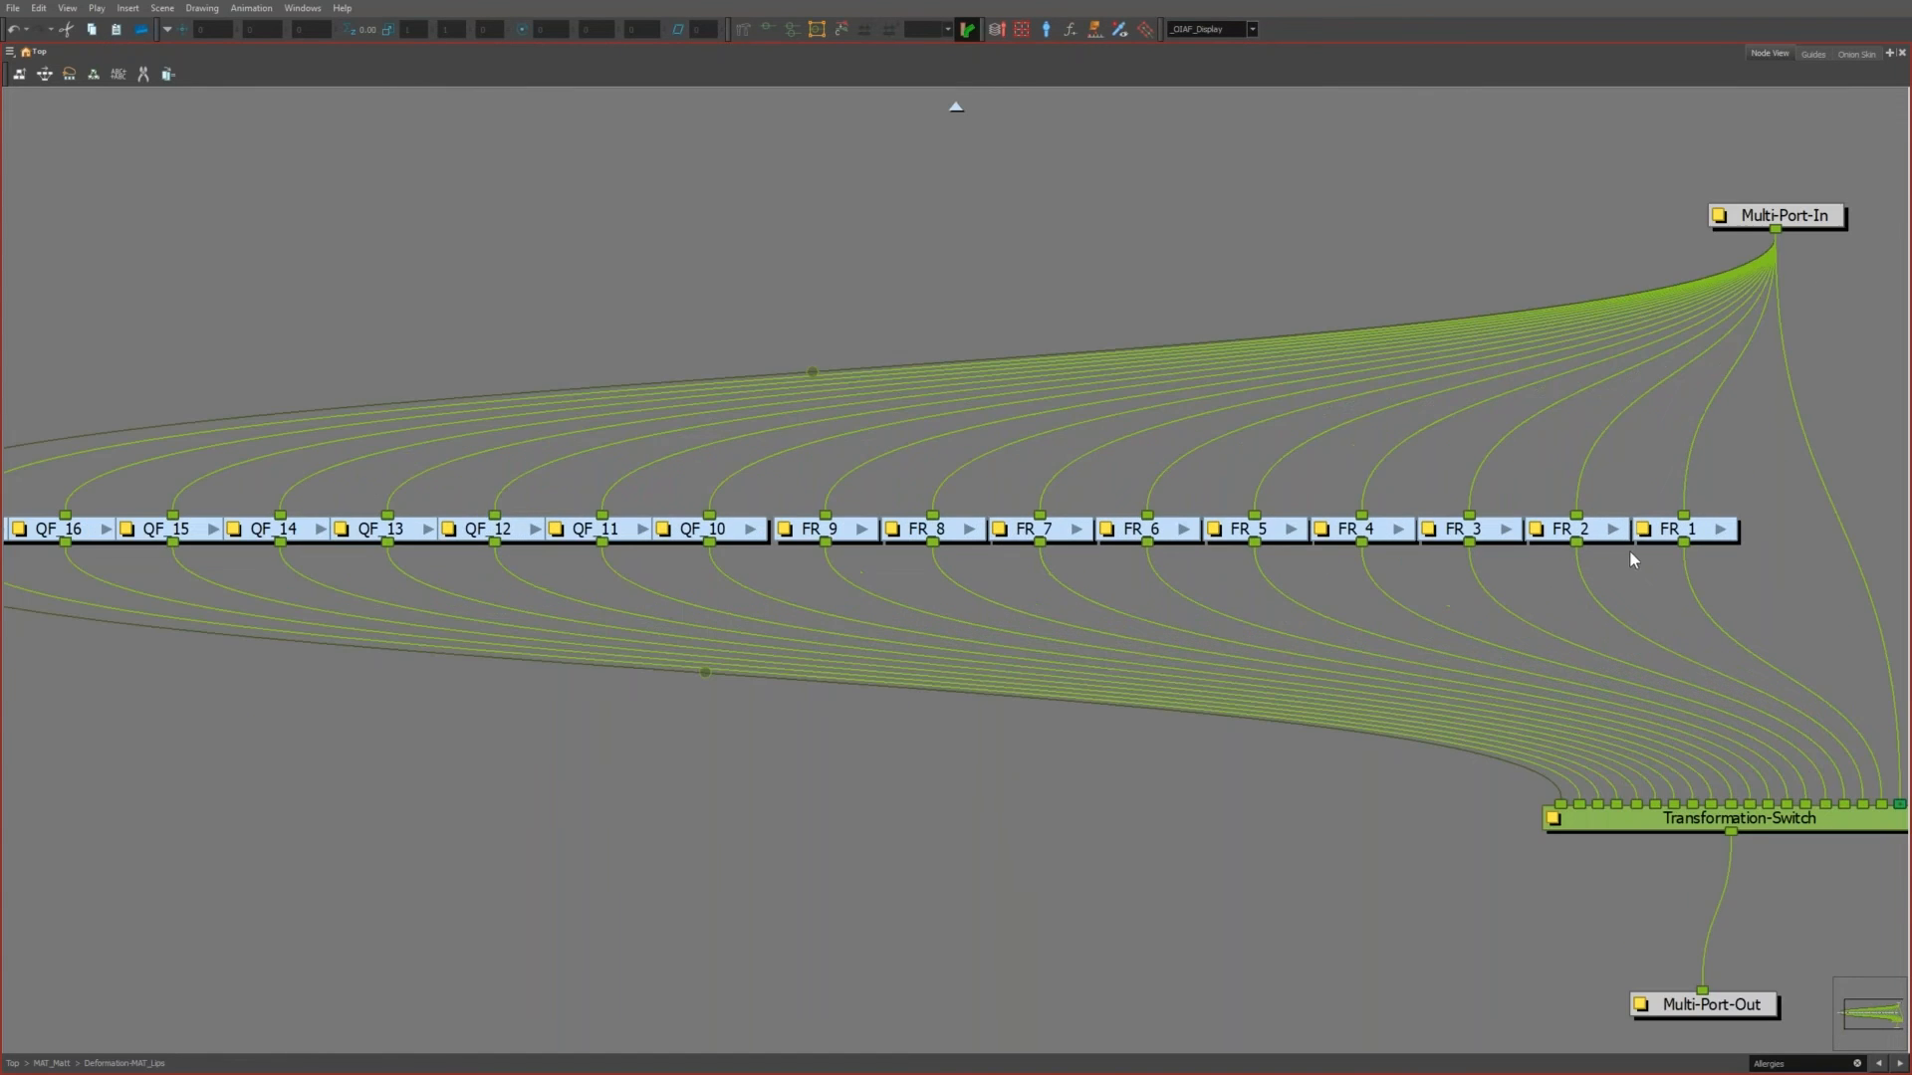
pyautogui.scroll(1, 1666, 547)
pyautogui.click(1571, 529)
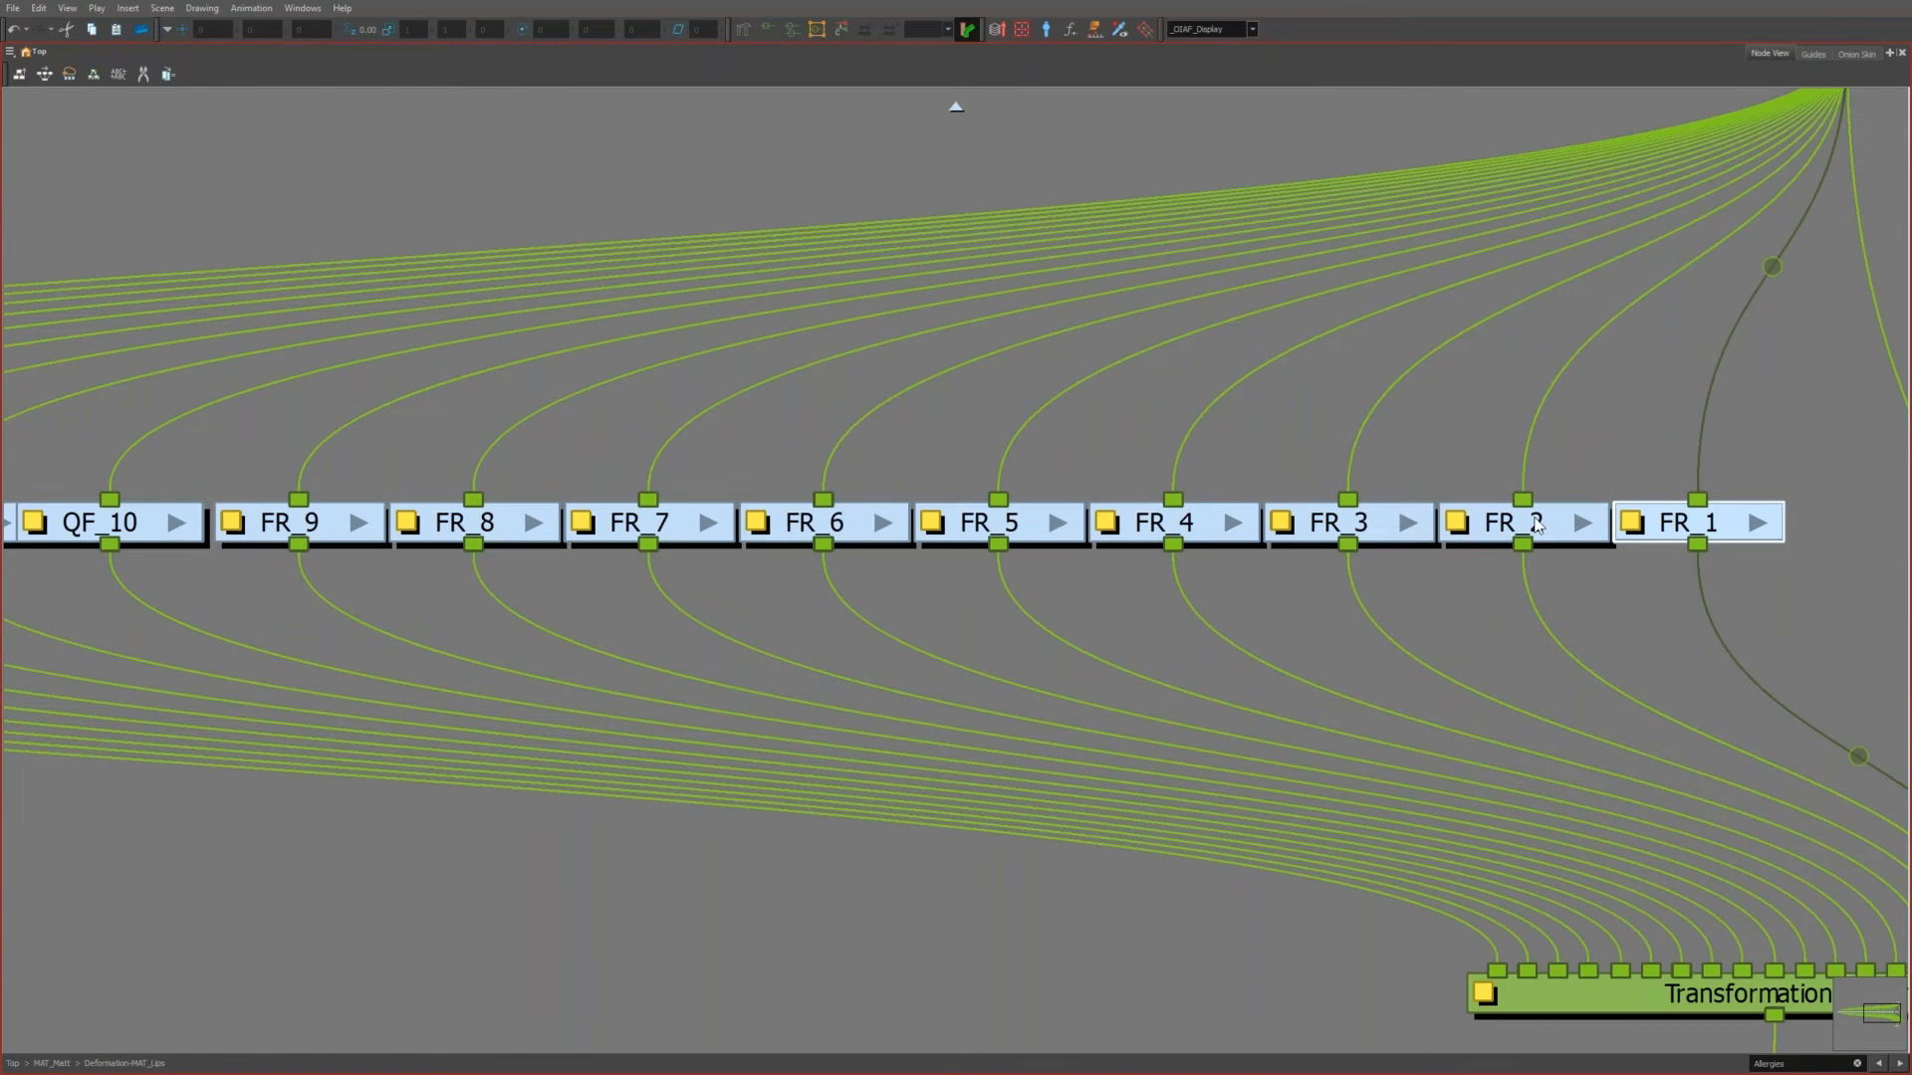
pyautogui.click(1364, 530)
pyautogui.click(1232, 522)
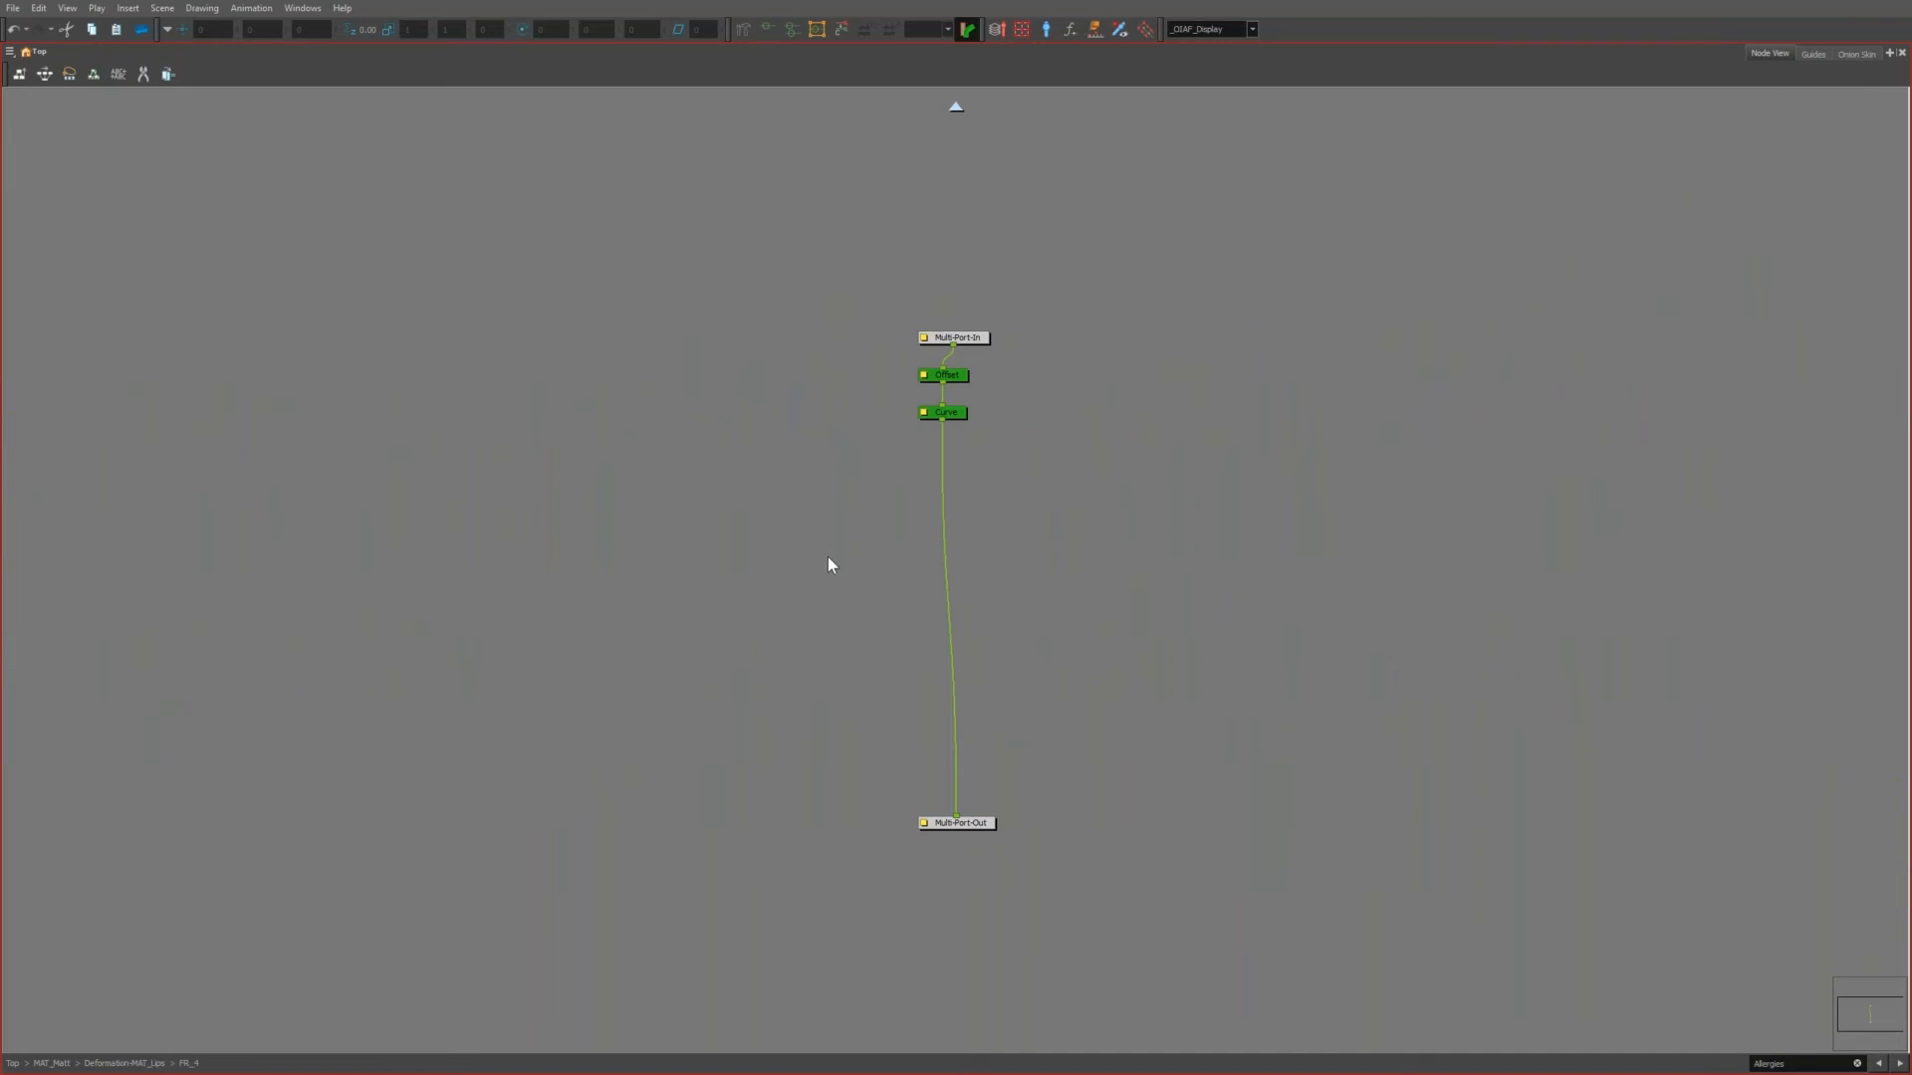
# Step: Restore the normal layout and, on frame 151, bend the closed mouth by moving its corners inward and adjusting the curve handle
pyautogui.press('`')
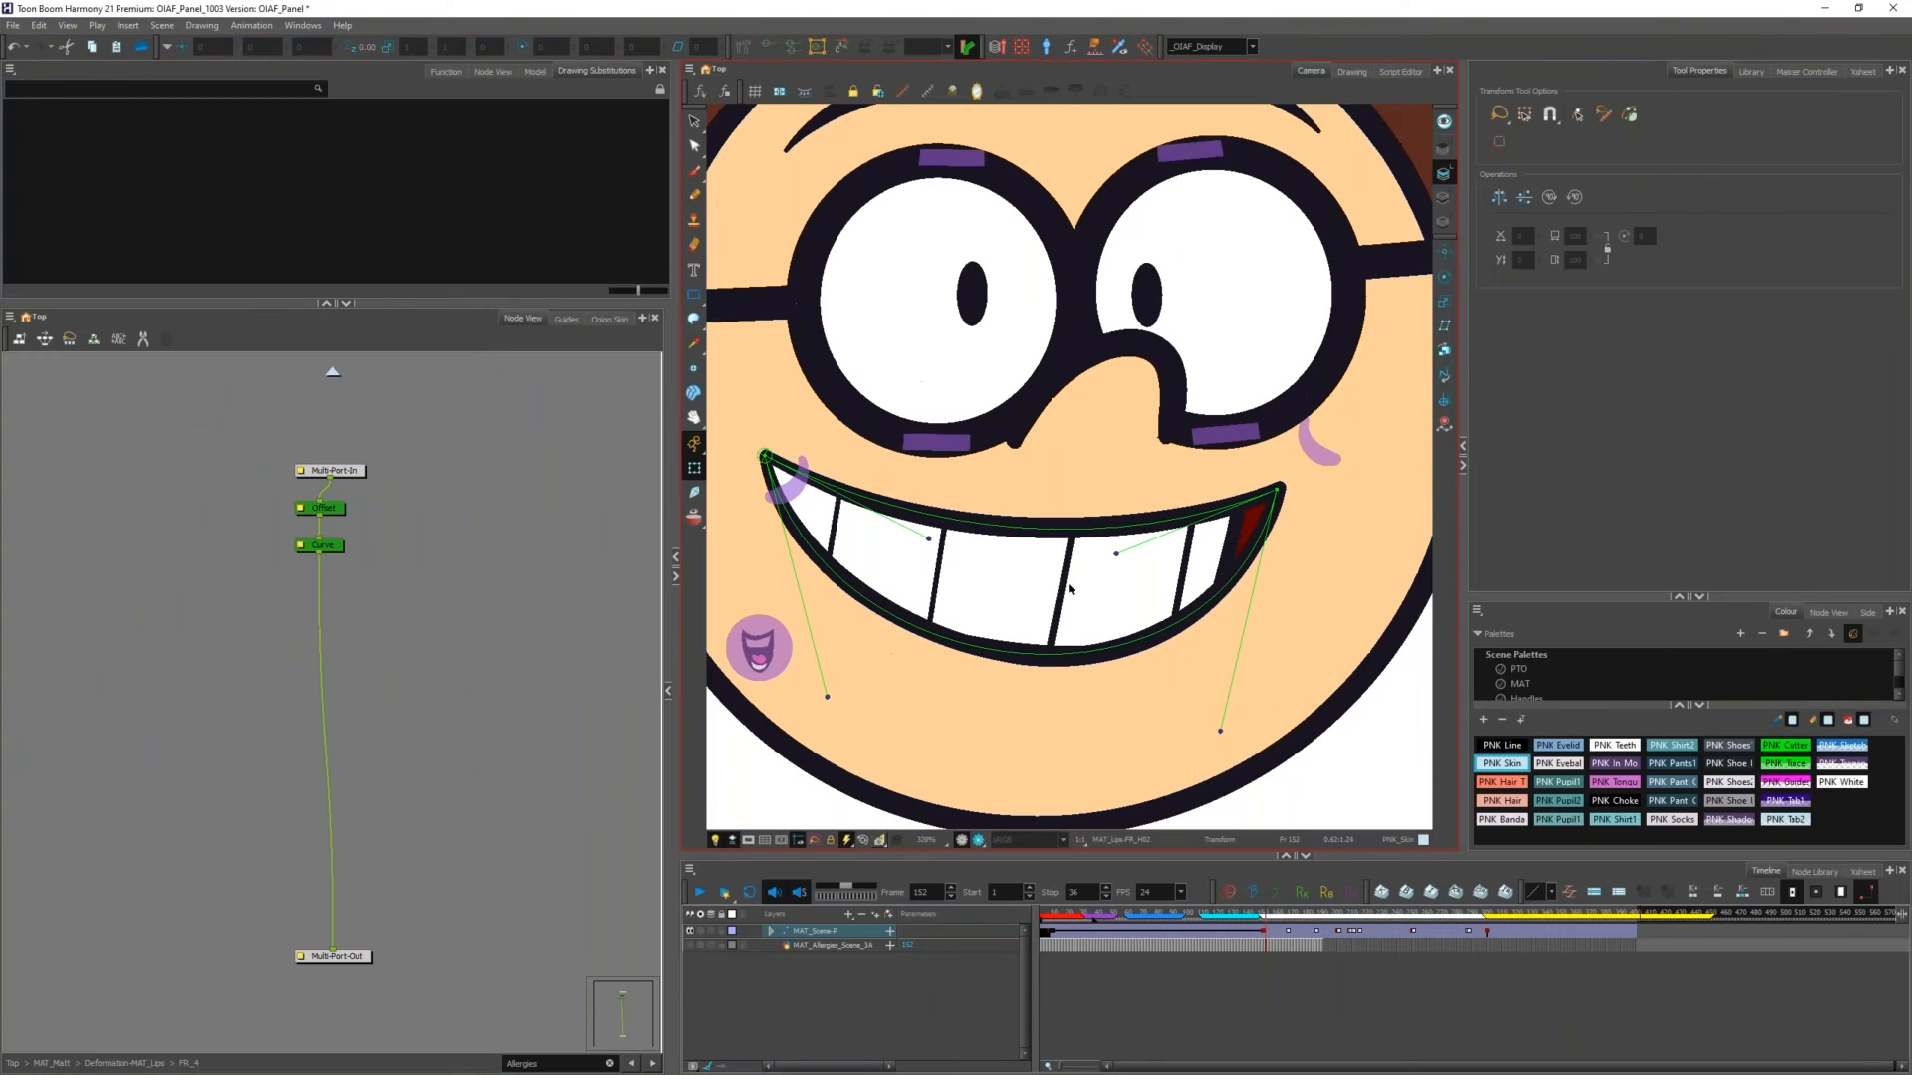
pyautogui.press(',')
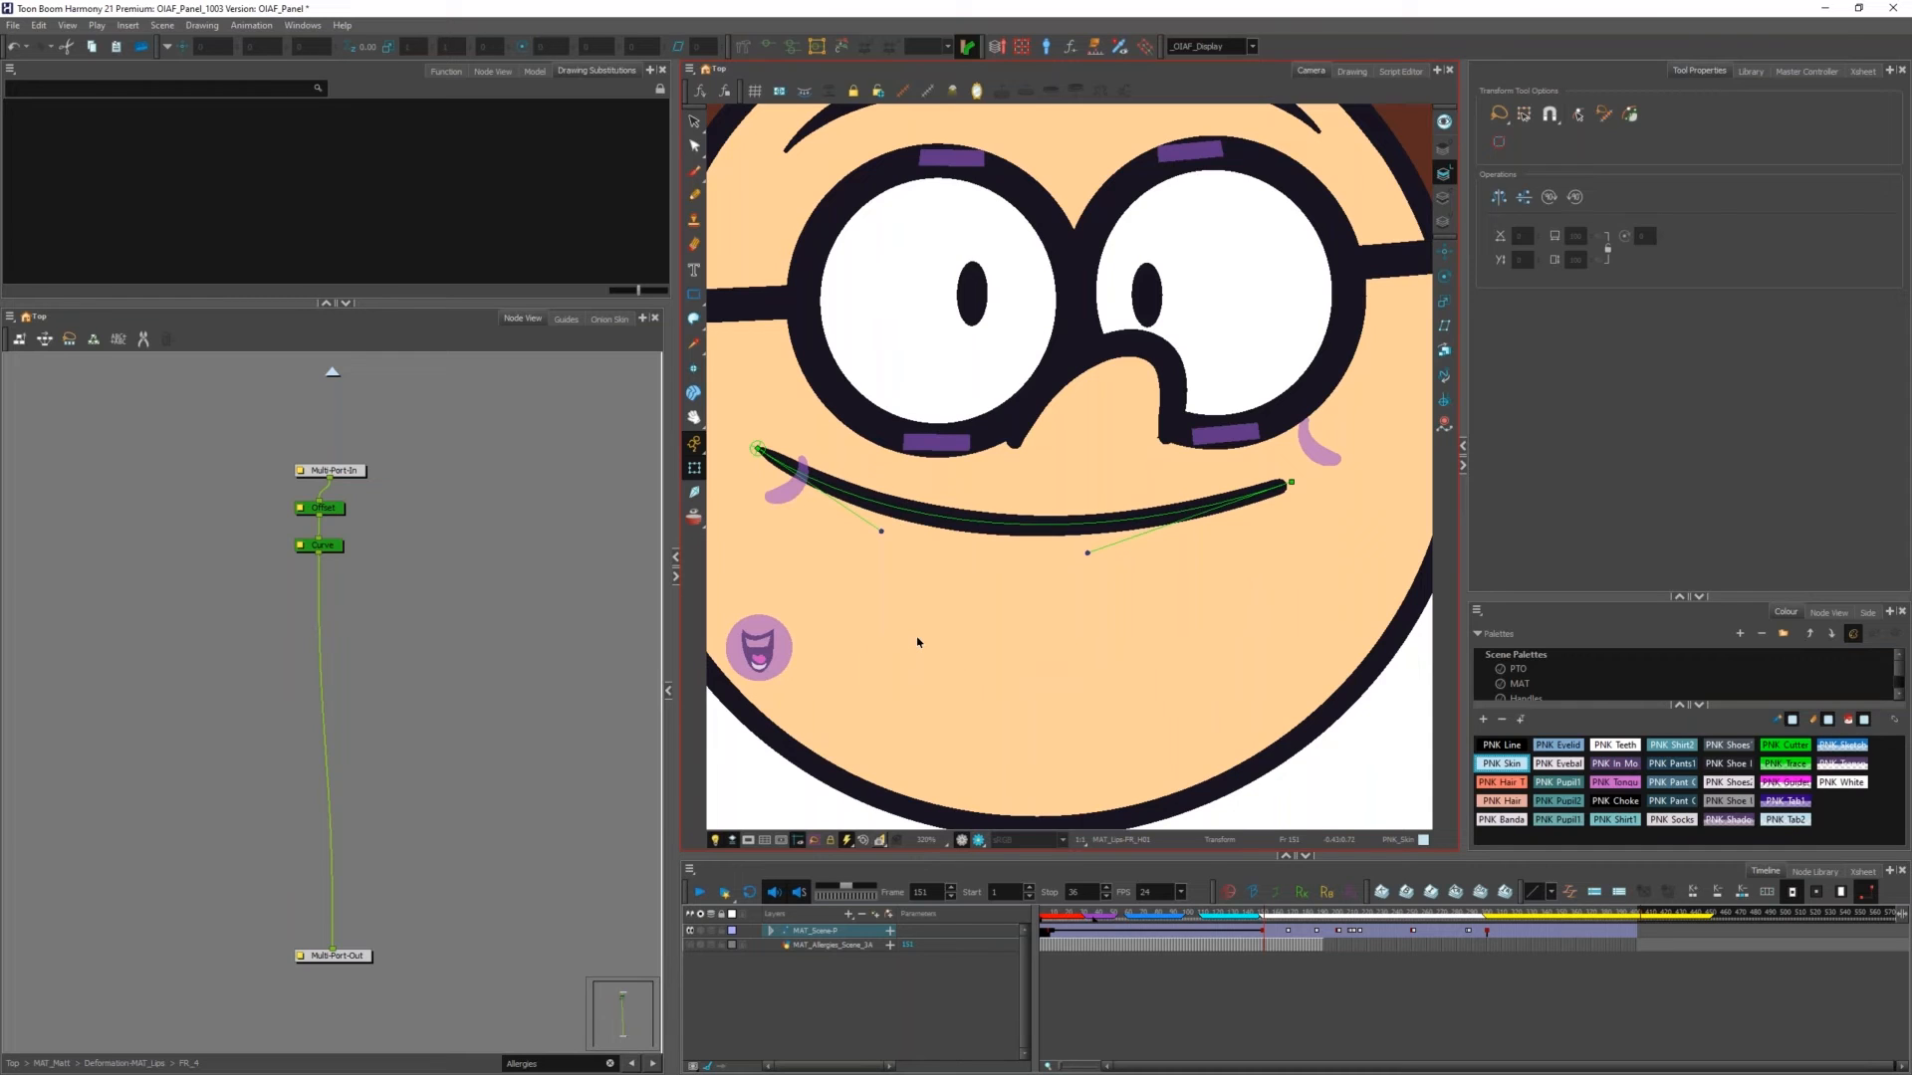
pyautogui.moveTo(758, 446); pyautogui.dragTo(818, 395)
pyautogui.moveTo(928, 493); pyautogui.dragTo(815, 560)
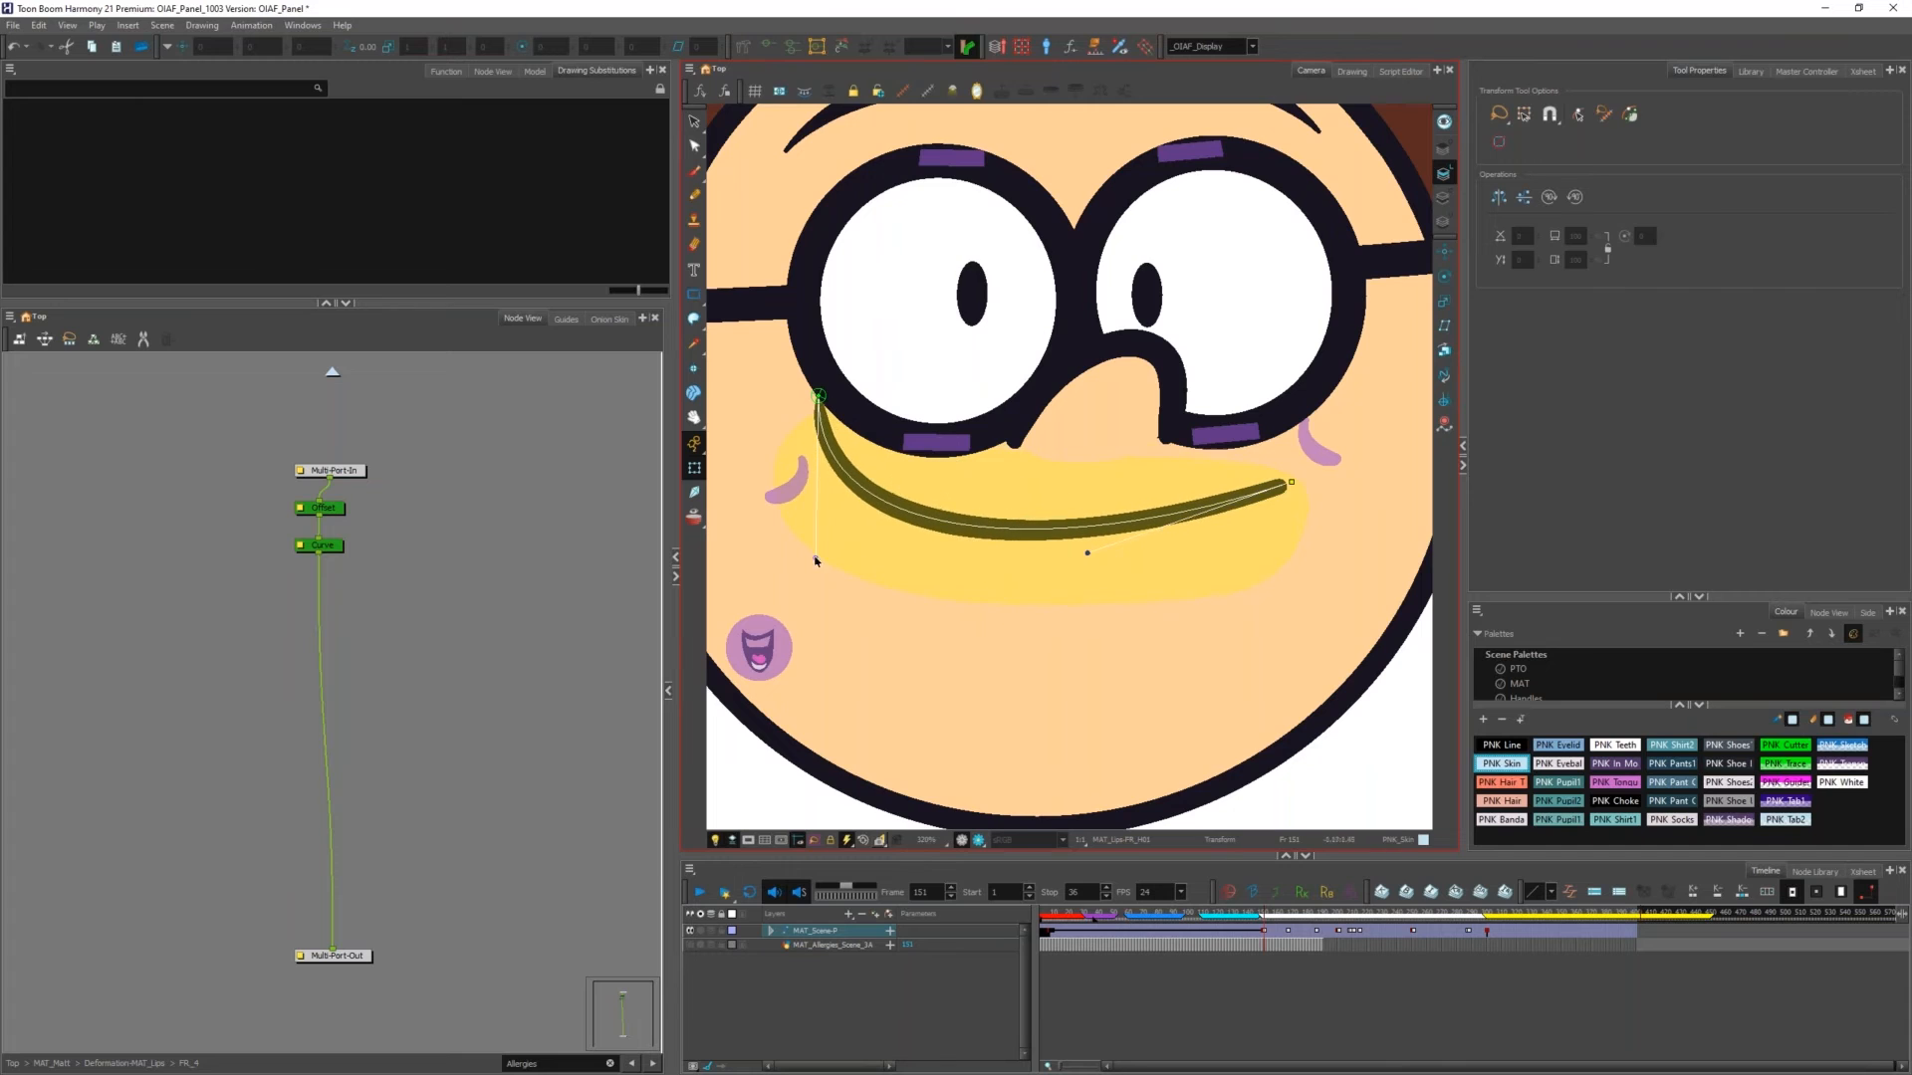
pyautogui.moveTo(1295, 482); pyautogui.dragTo(1130, 558)
# Step: On frame 152, narrow the toothy smile by raising both lower lip handles and nudging an upper lip handle
pyautogui.press('.')
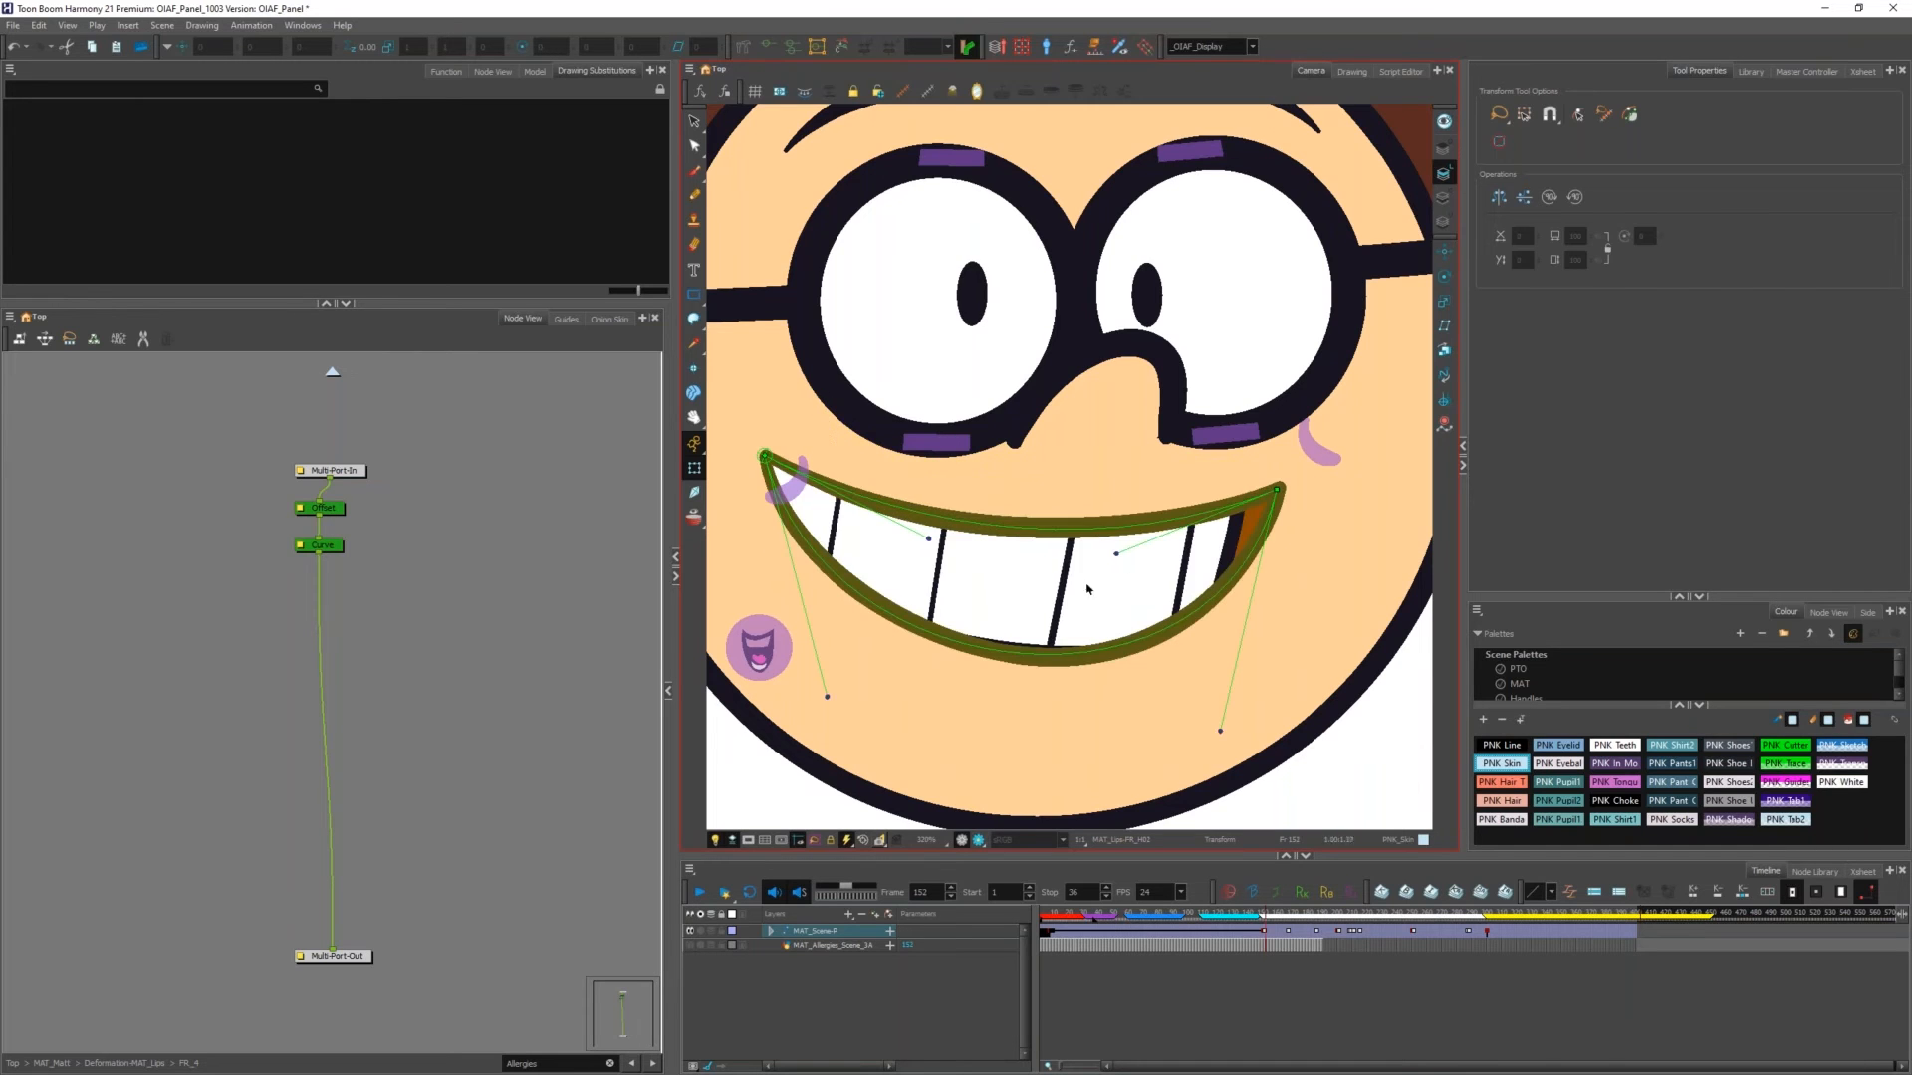
pyautogui.moveTo(827, 697); pyautogui.dragTo(858, 599)
pyautogui.moveTo(1220, 730); pyautogui.dragTo(1203, 623)
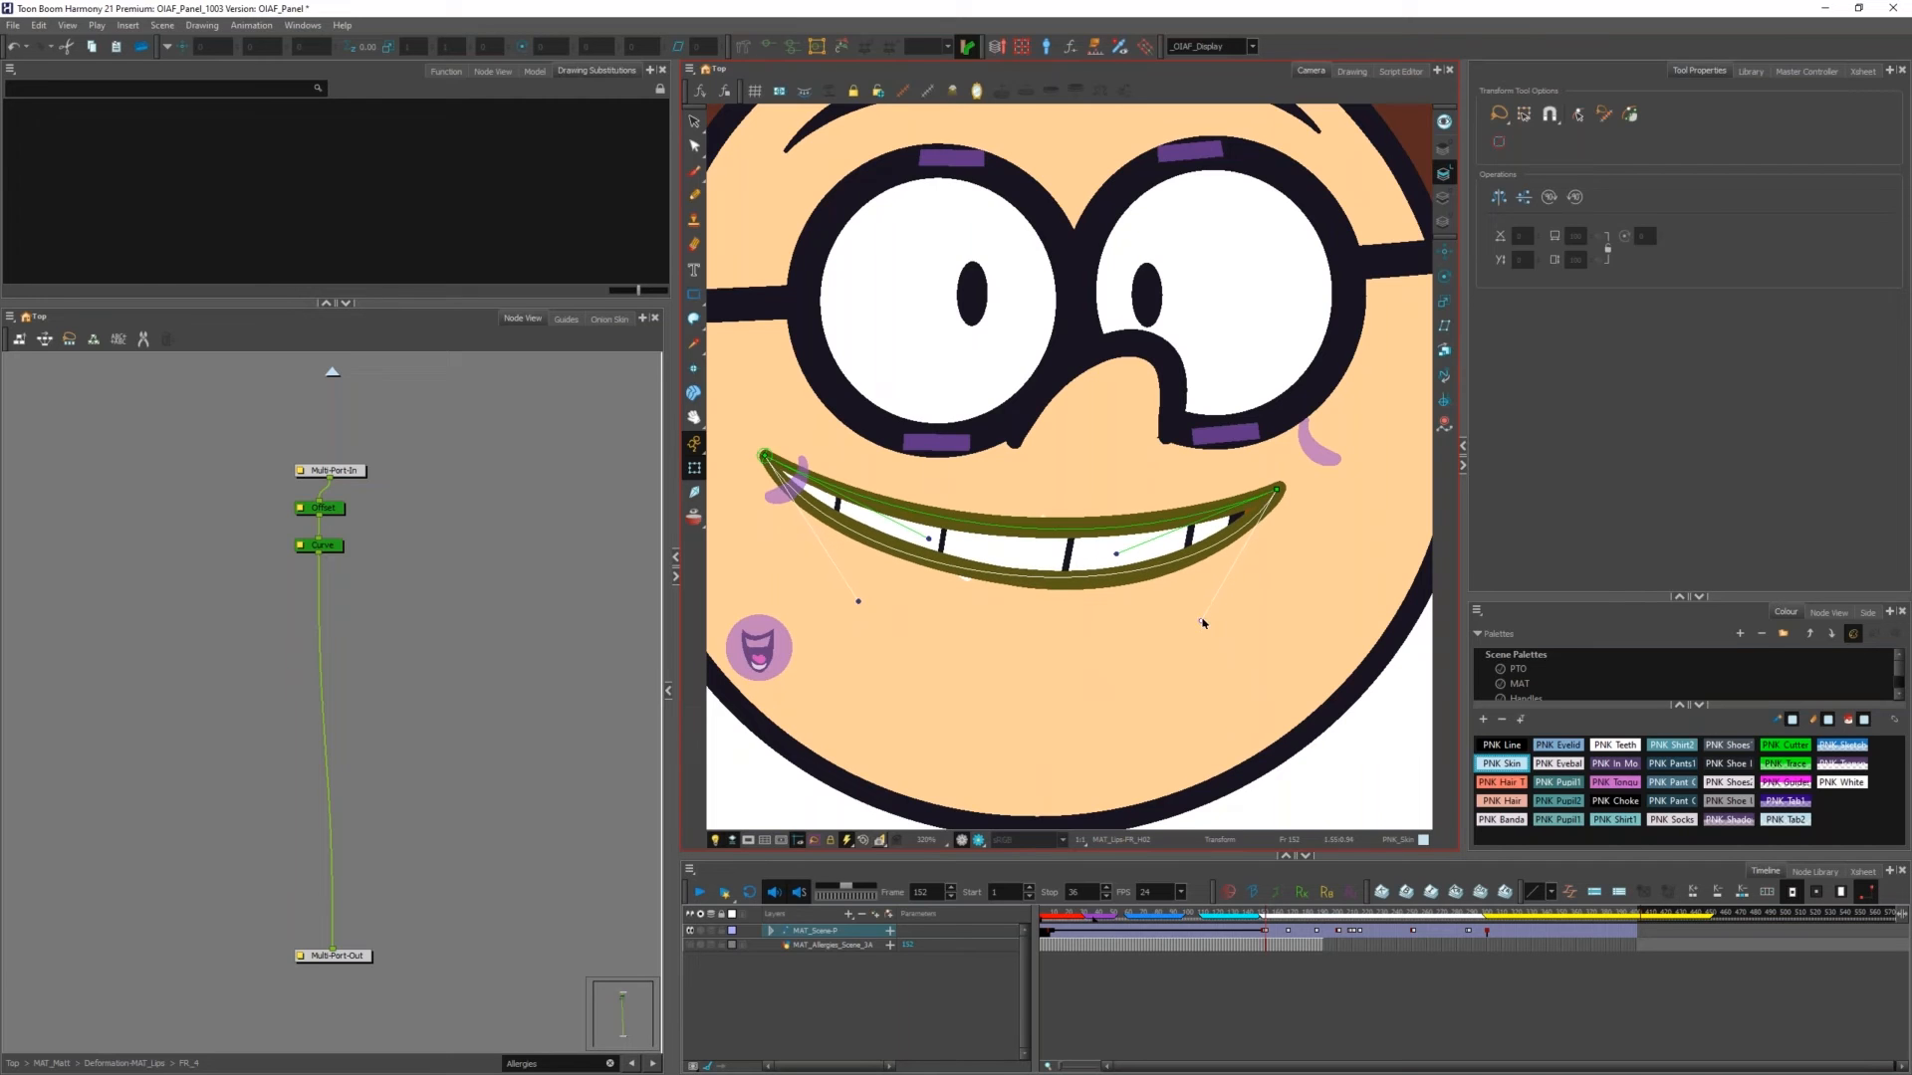
pyautogui.moveTo(1115, 556)
pyautogui.mouseDown()
pyautogui.moveTo(1141, 522)
pyautogui.moveTo(1131, 547)
pyautogui.mouseUp()
# Step: On frame 156, pull the open mouth's lowest deformer point down toward the cheek and adjust its side curve handles
pyautogui.press('.')
pyautogui.press('.')
pyautogui.press('.')
pyautogui.press('.')
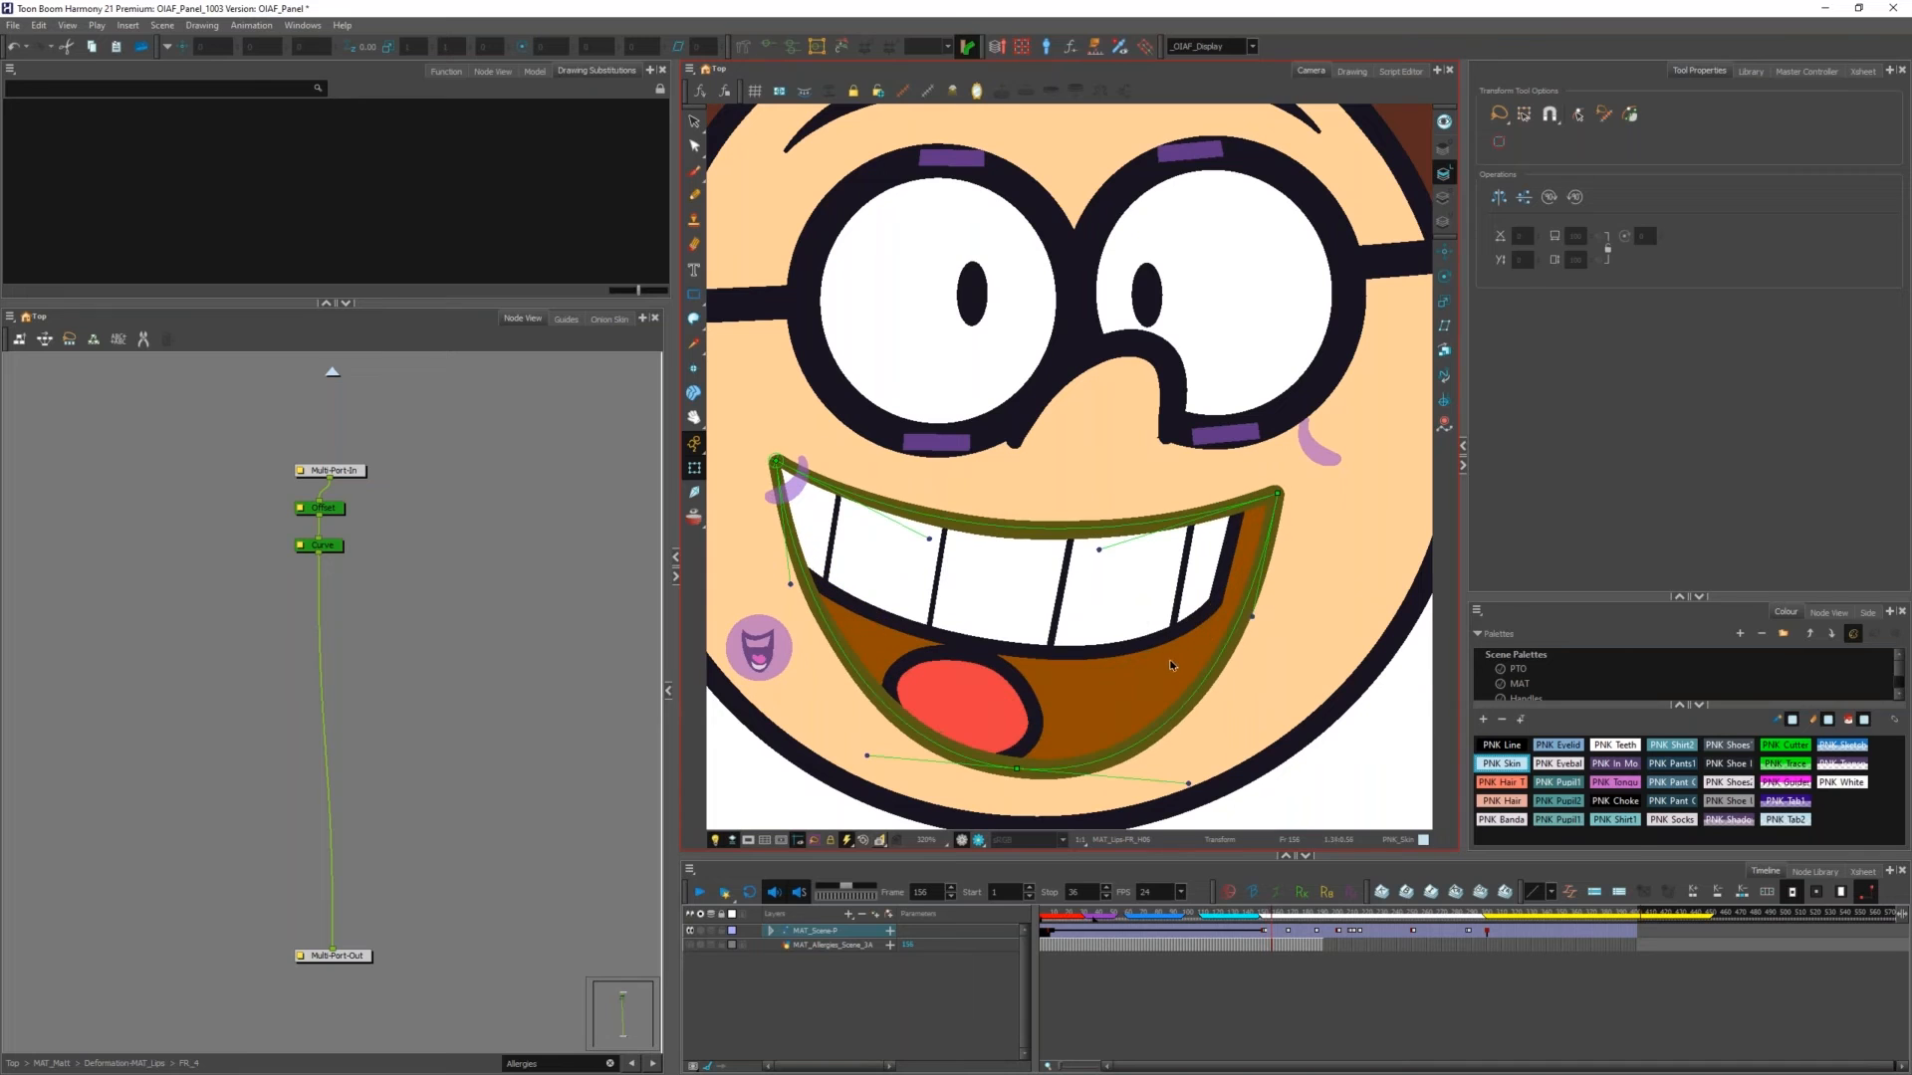
pyautogui.scroll(-3, 1151, 716)
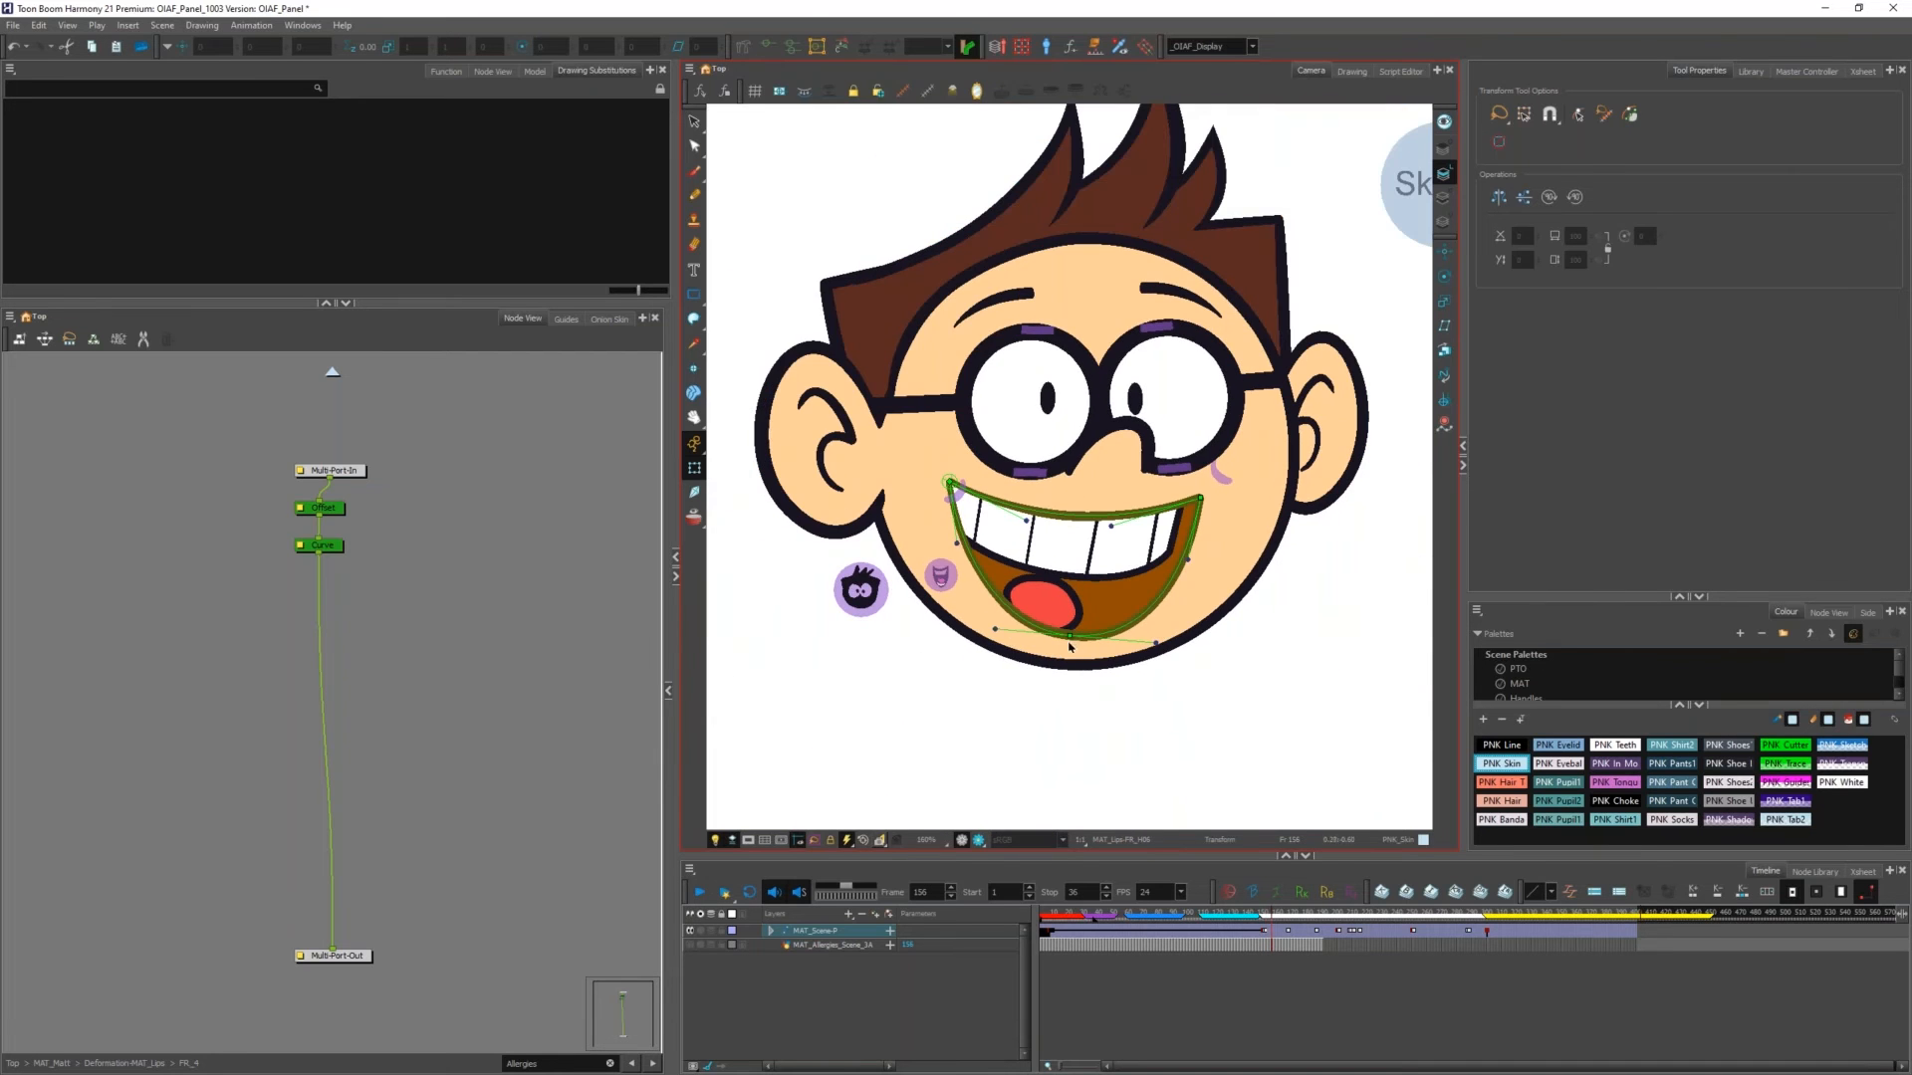
pyautogui.moveTo(1064, 637); pyautogui.dragTo(1007, 677)
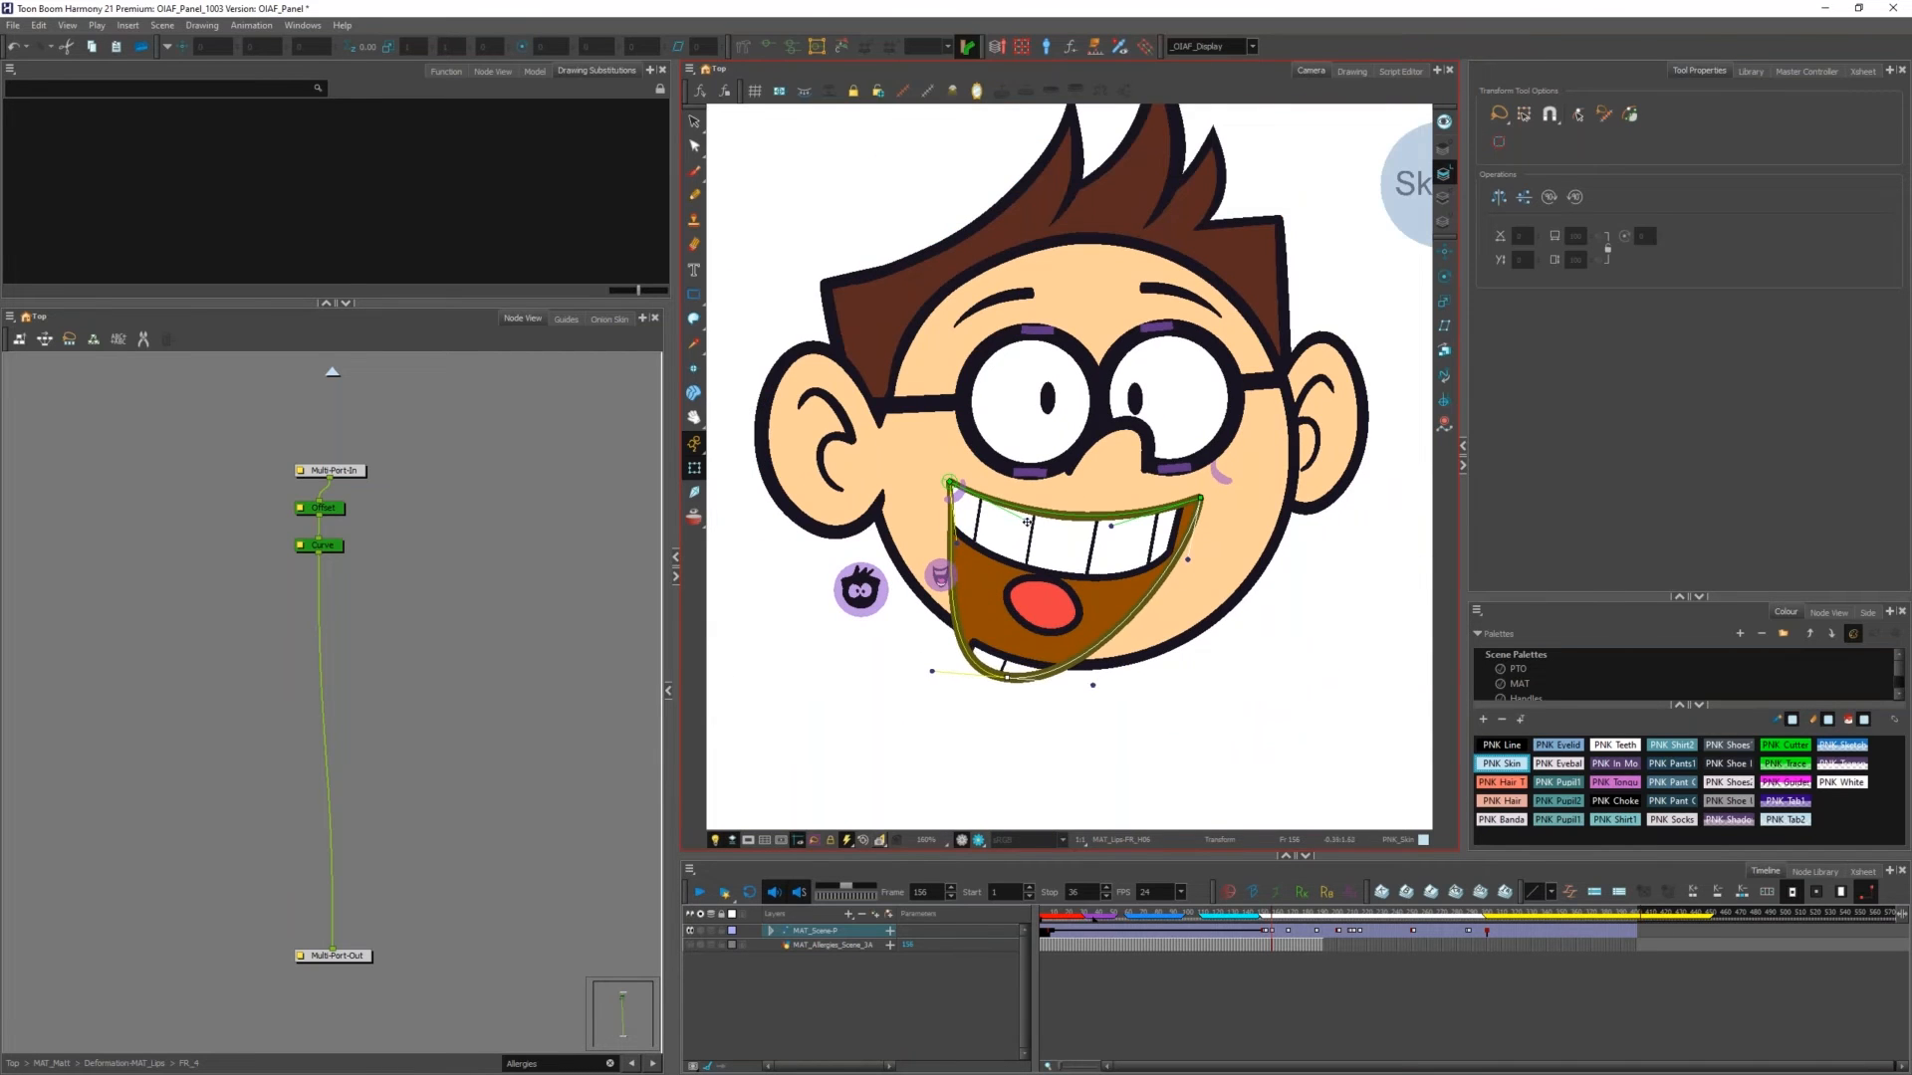
pyautogui.moveTo(1015, 498); pyautogui.dragTo(922, 551)
pyautogui.moveTo(1188, 560); pyautogui.dragTo(1177, 577)
# Step: Reselect the lips drawing and cycle through its drawing substitutions on frame 156, ending on FR_H04
pyautogui.click(1235, 769)
pyautogui.click(1123, 604)
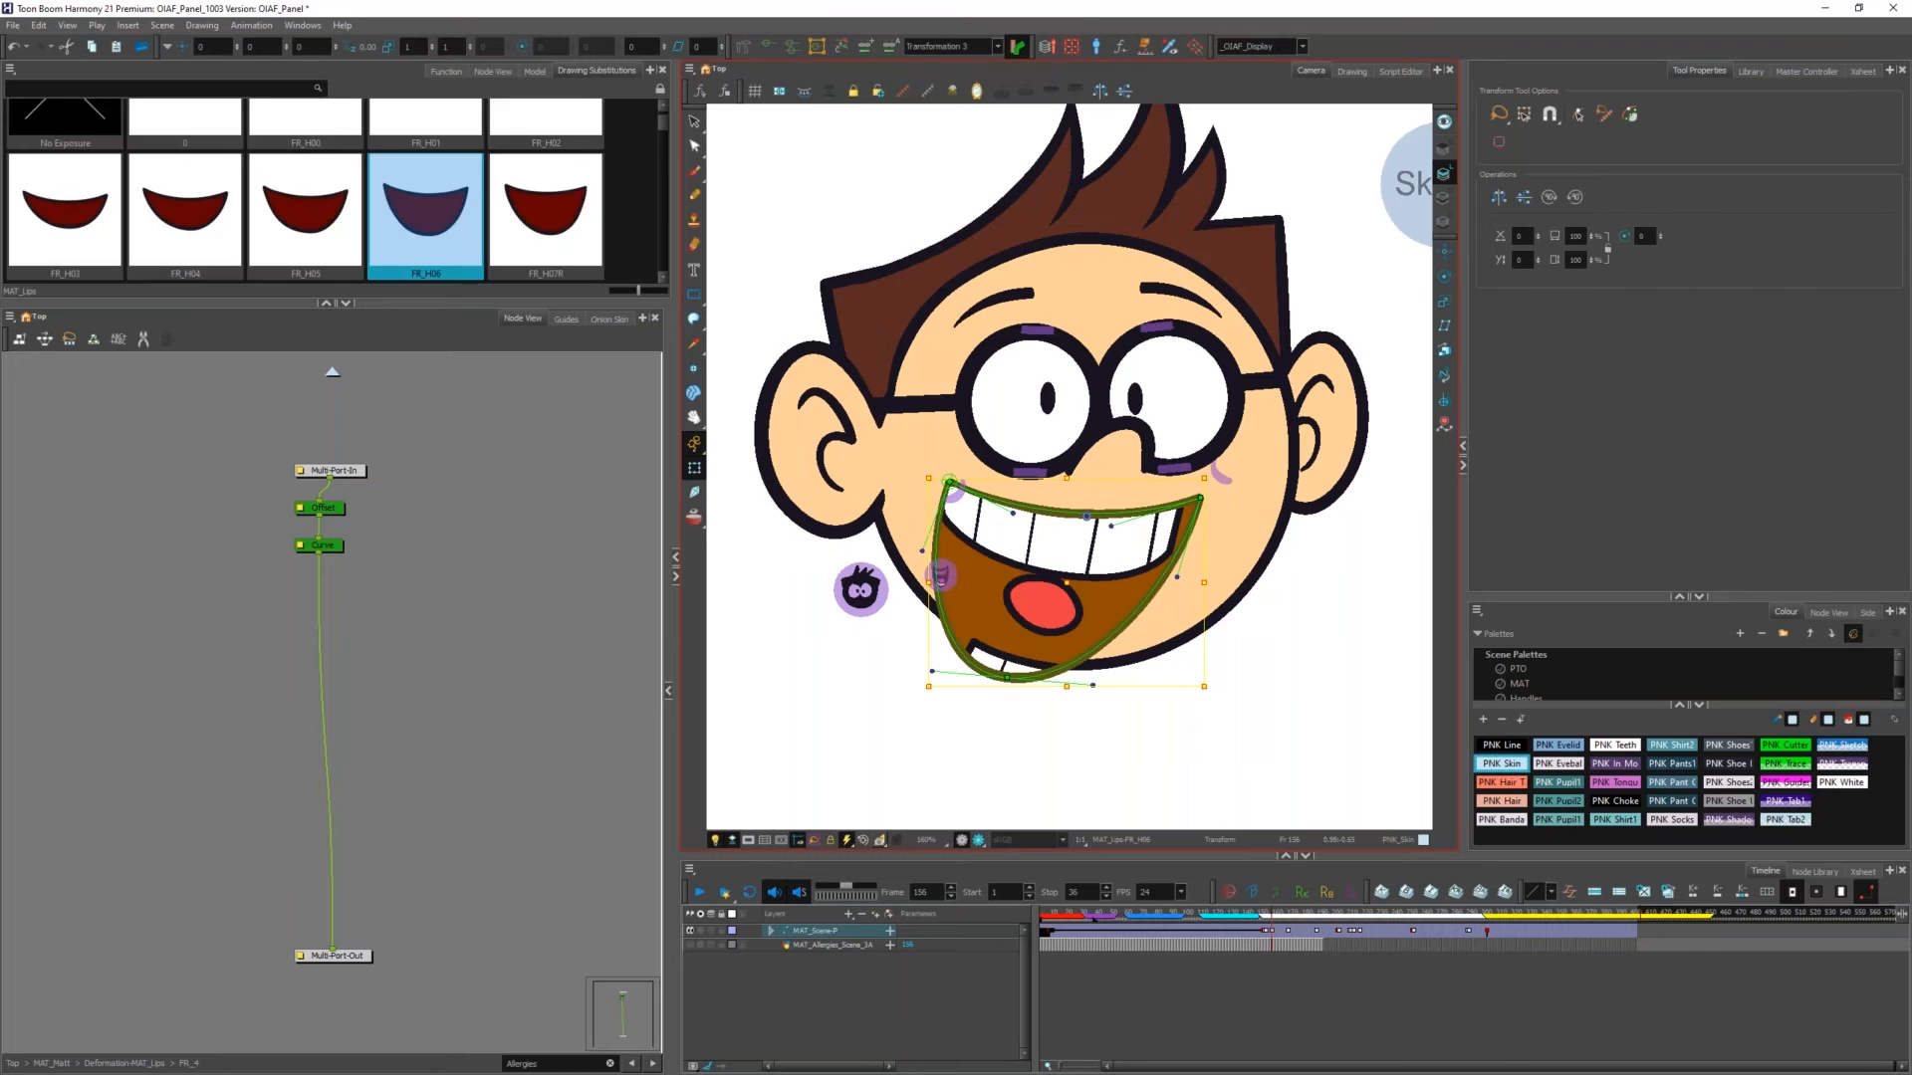
pyautogui.press('[')
pyautogui.press('[')
pyautogui.press('[')
pyautogui.press('[')
pyautogui.press('[')
pyautogui.press('[')
pyautogui.press(']')
pyautogui.press(']')
pyautogui.press(']')
pyautogui.press(']')
pyautogui.press(']')
pyautogui.press(']')
pyautogui.press('[')
pyautogui.press('[')
pyautogui.press('[')
pyautogui.press(']')
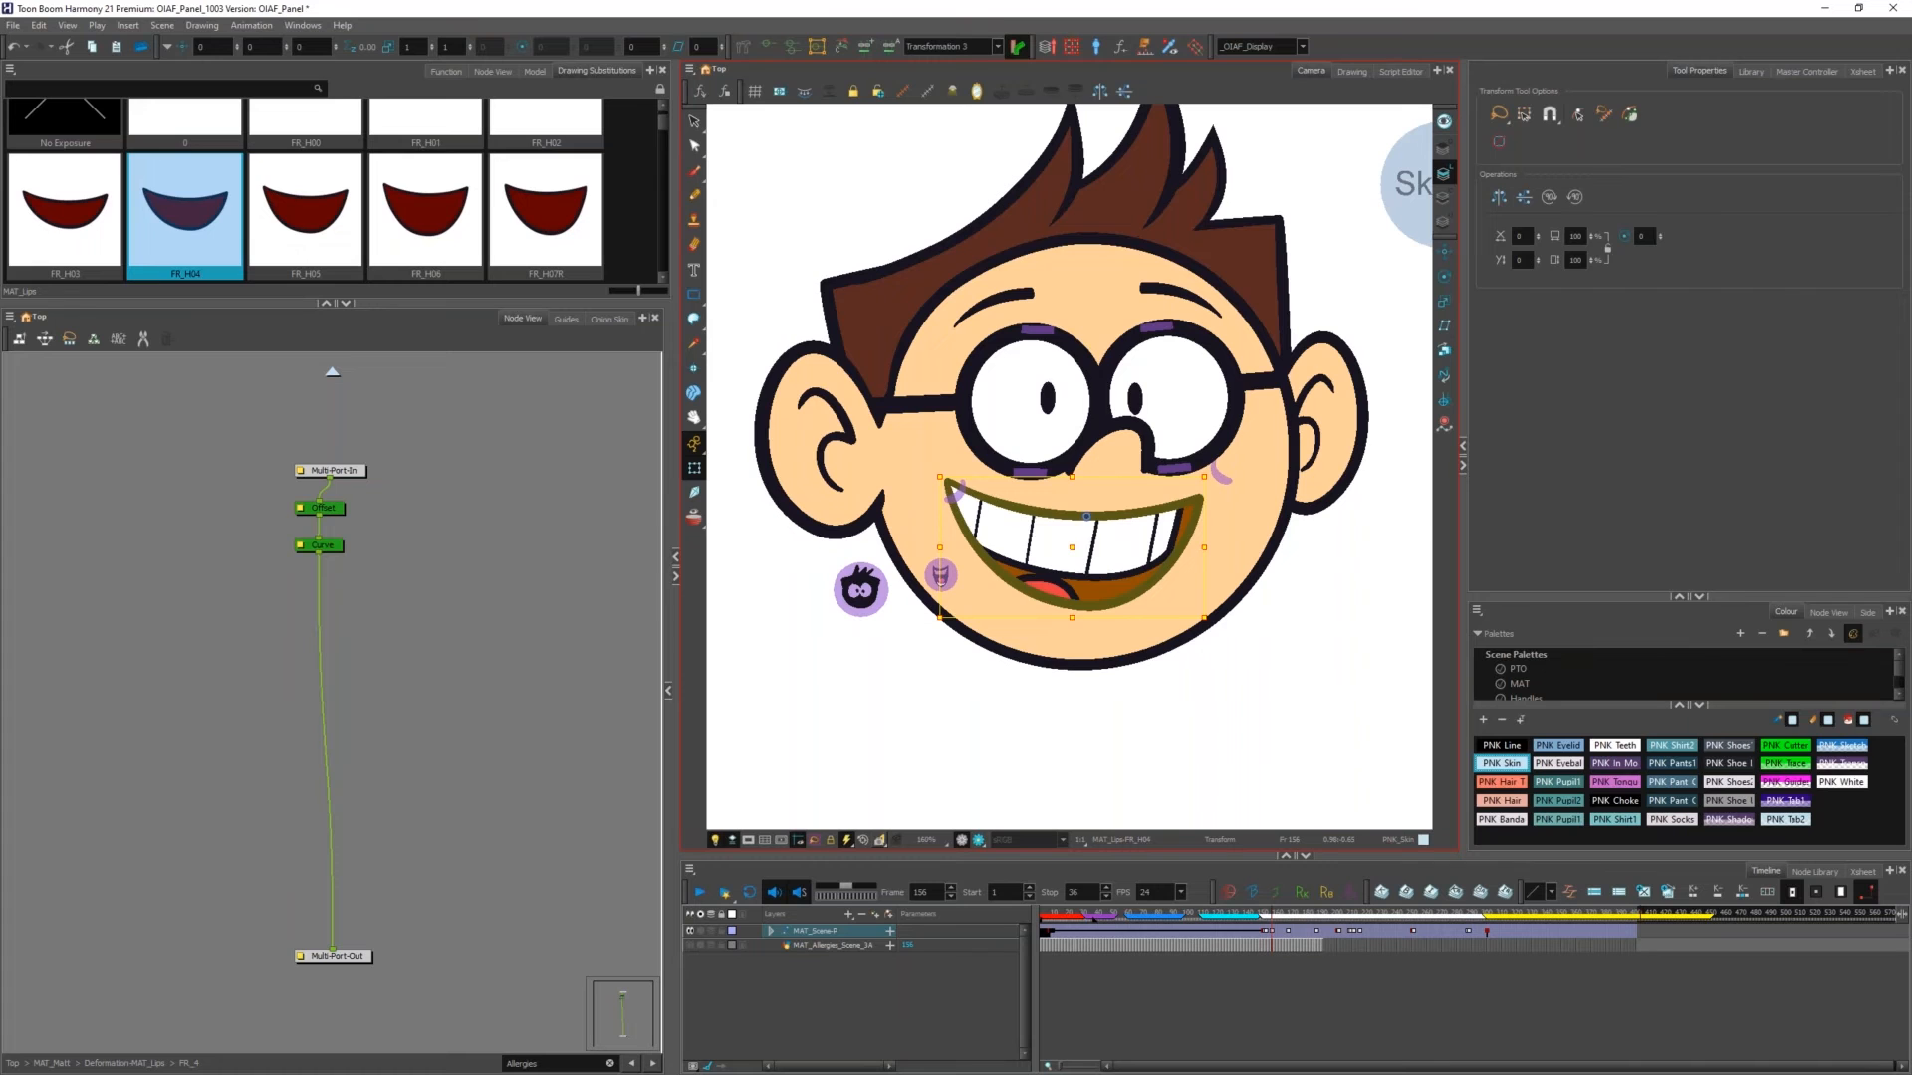
# Step: Try dragging the lips drawing down to the chin on frame 156 and undo the move and selection change
pyautogui.scroll(5, 1103, 574)
pyautogui.click(1103, 557)
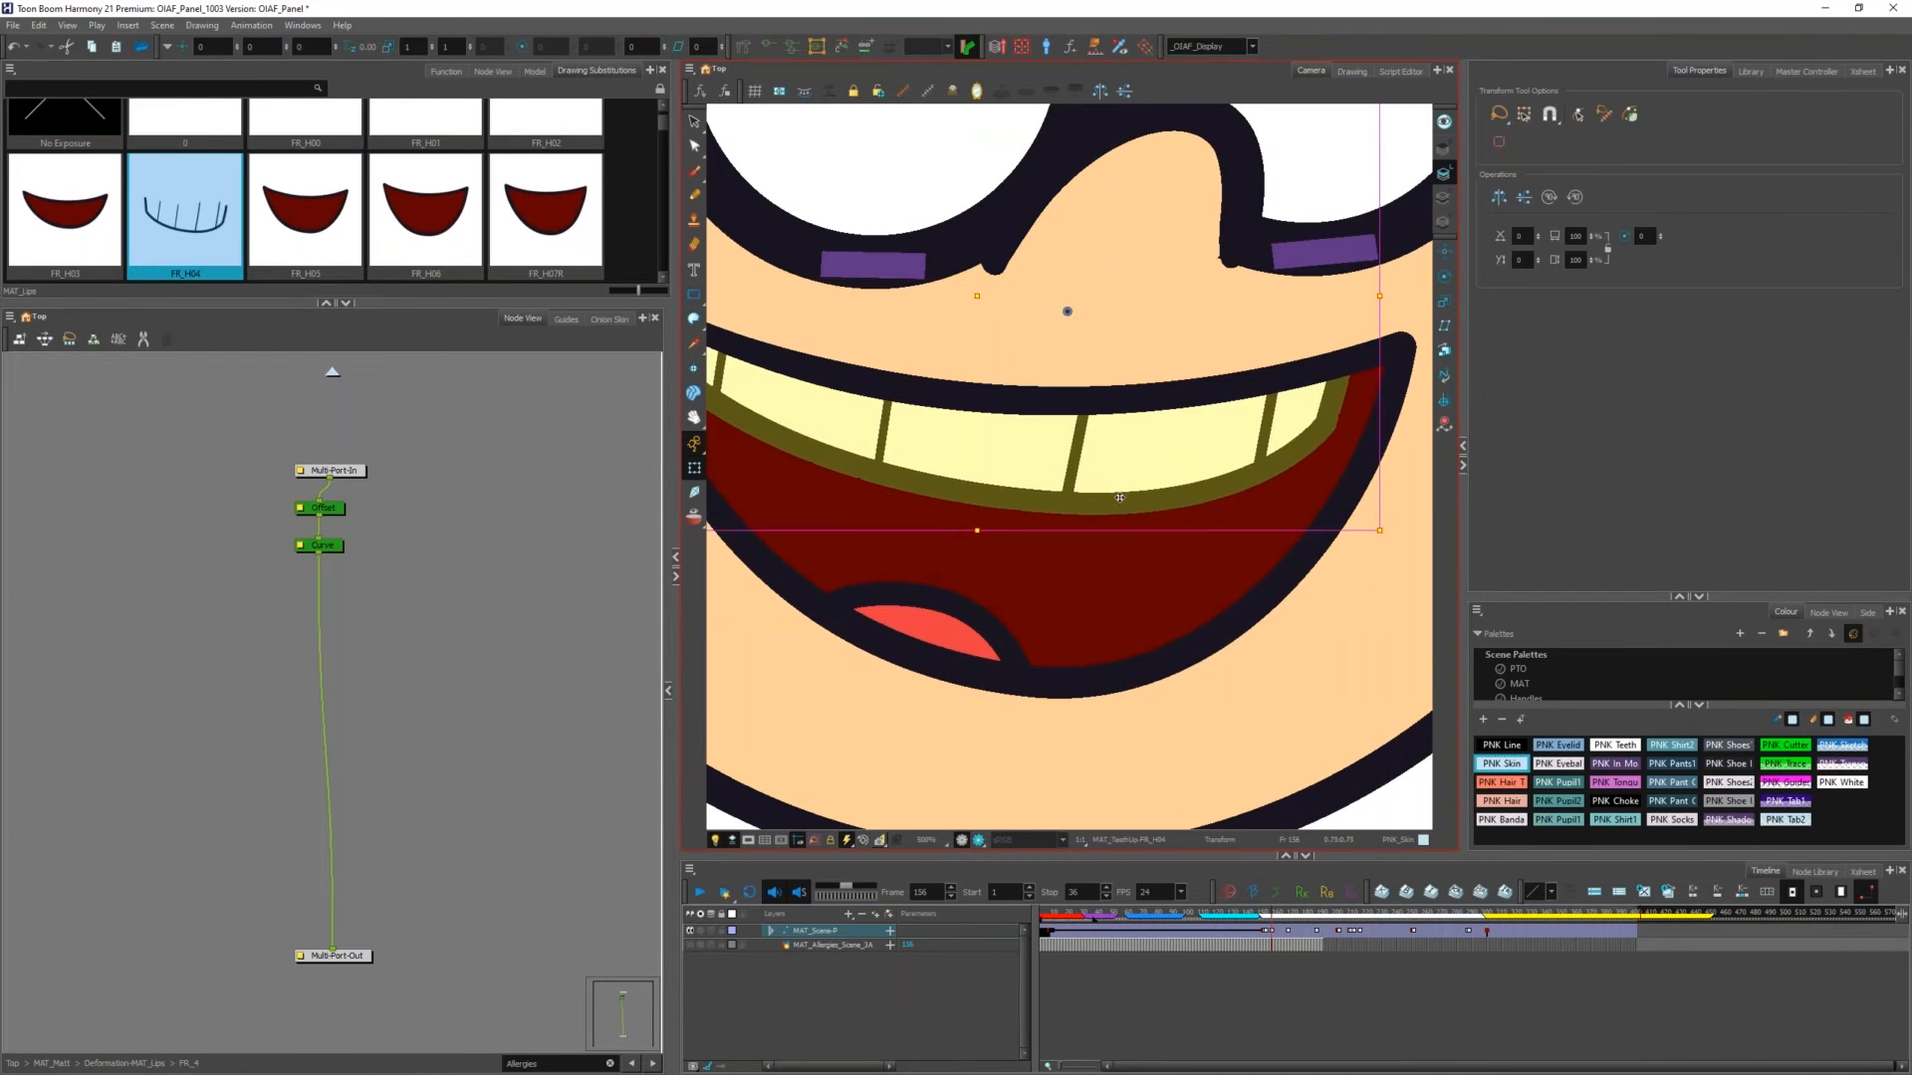
pyautogui.hotkey('ctrl', 'z')
pyautogui.scroll(-4, 1119, 498)
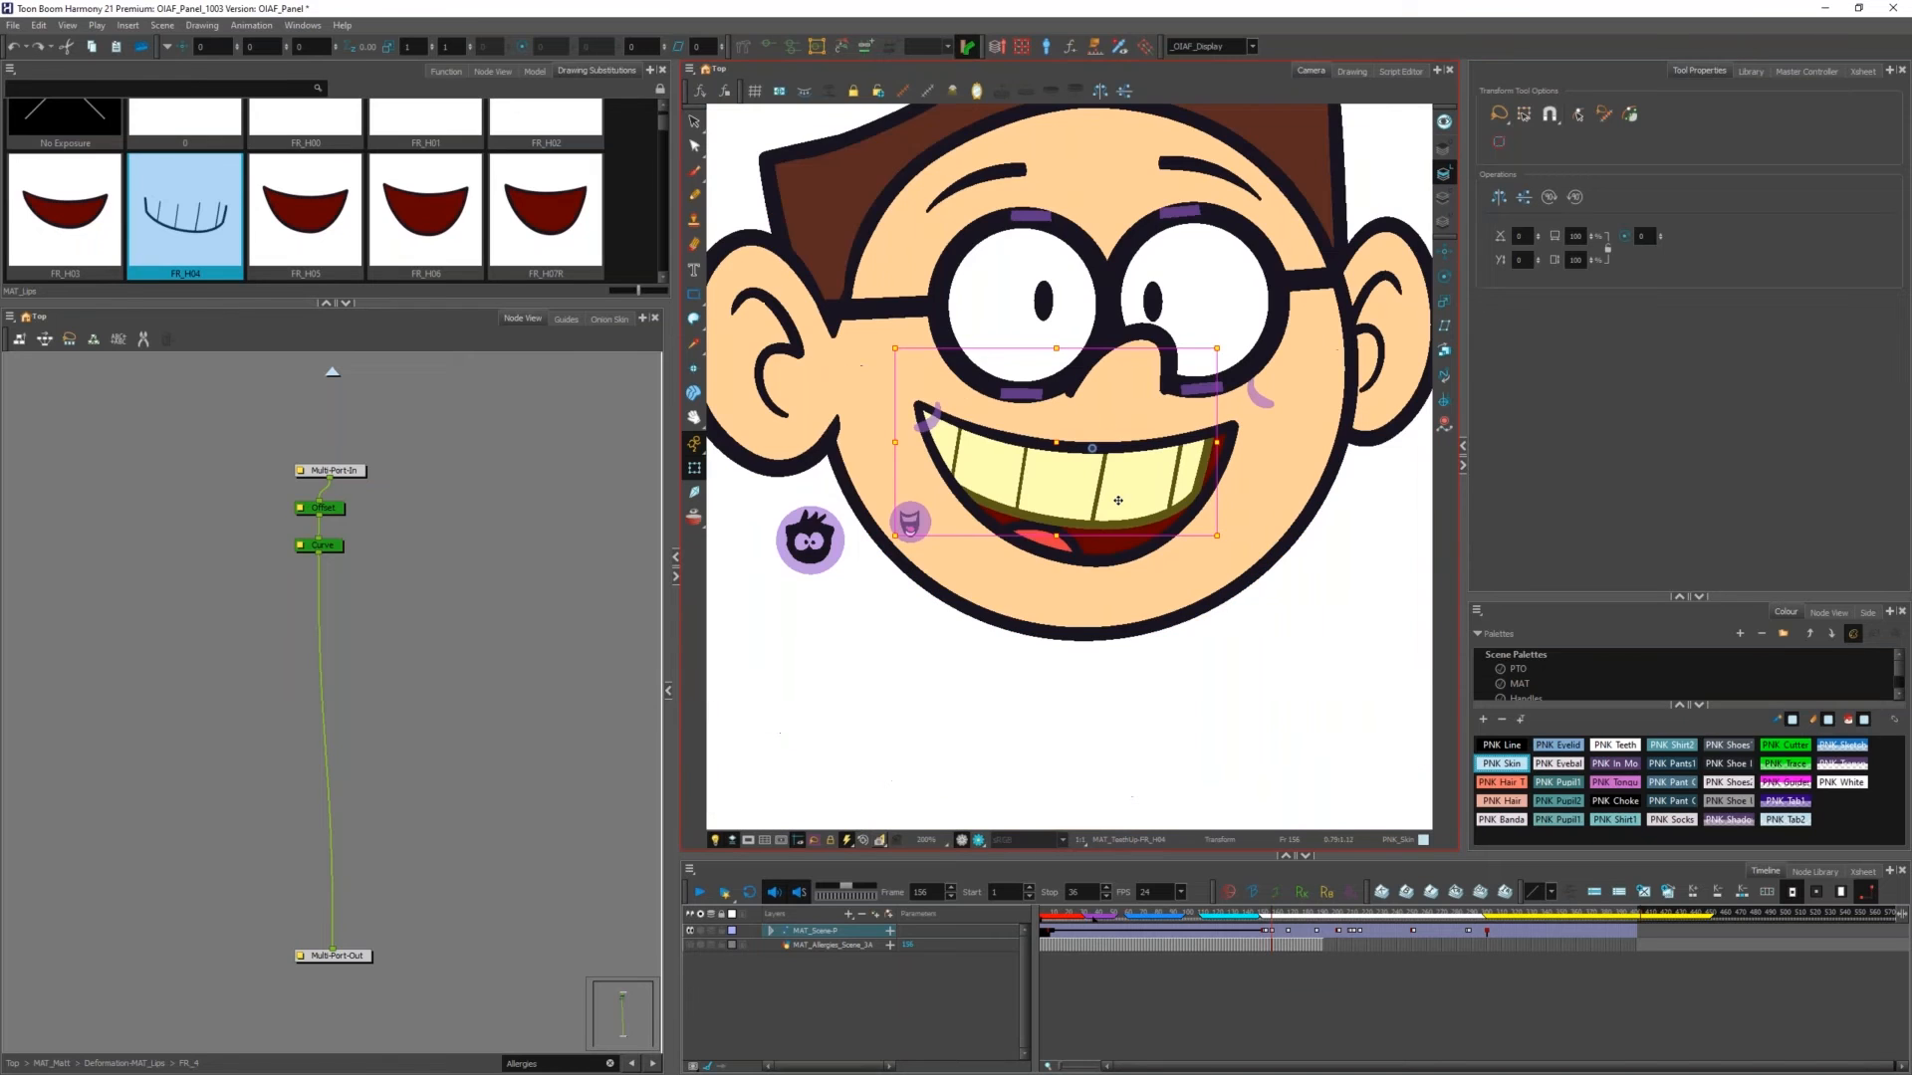
pyautogui.click(1118, 553)
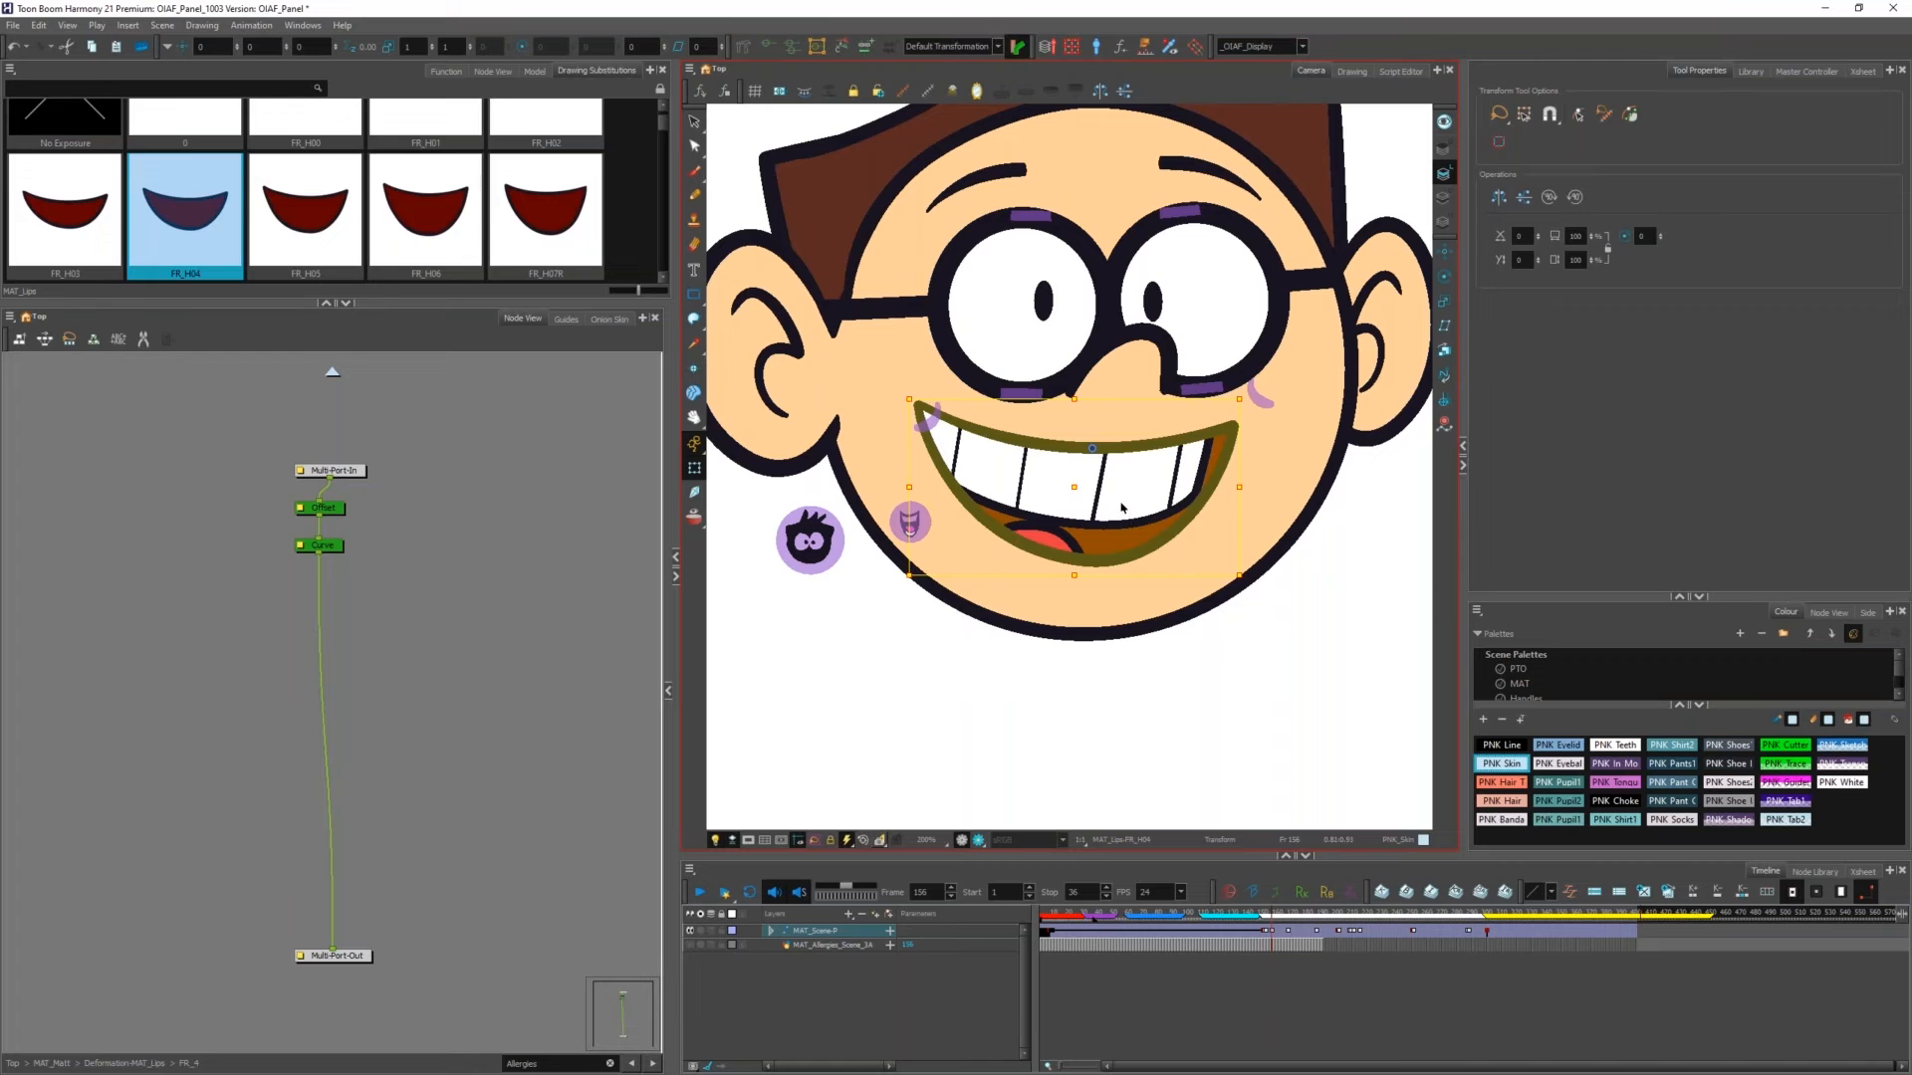
pyautogui.moveTo(1123, 514); pyautogui.dragTo(1111, 665)
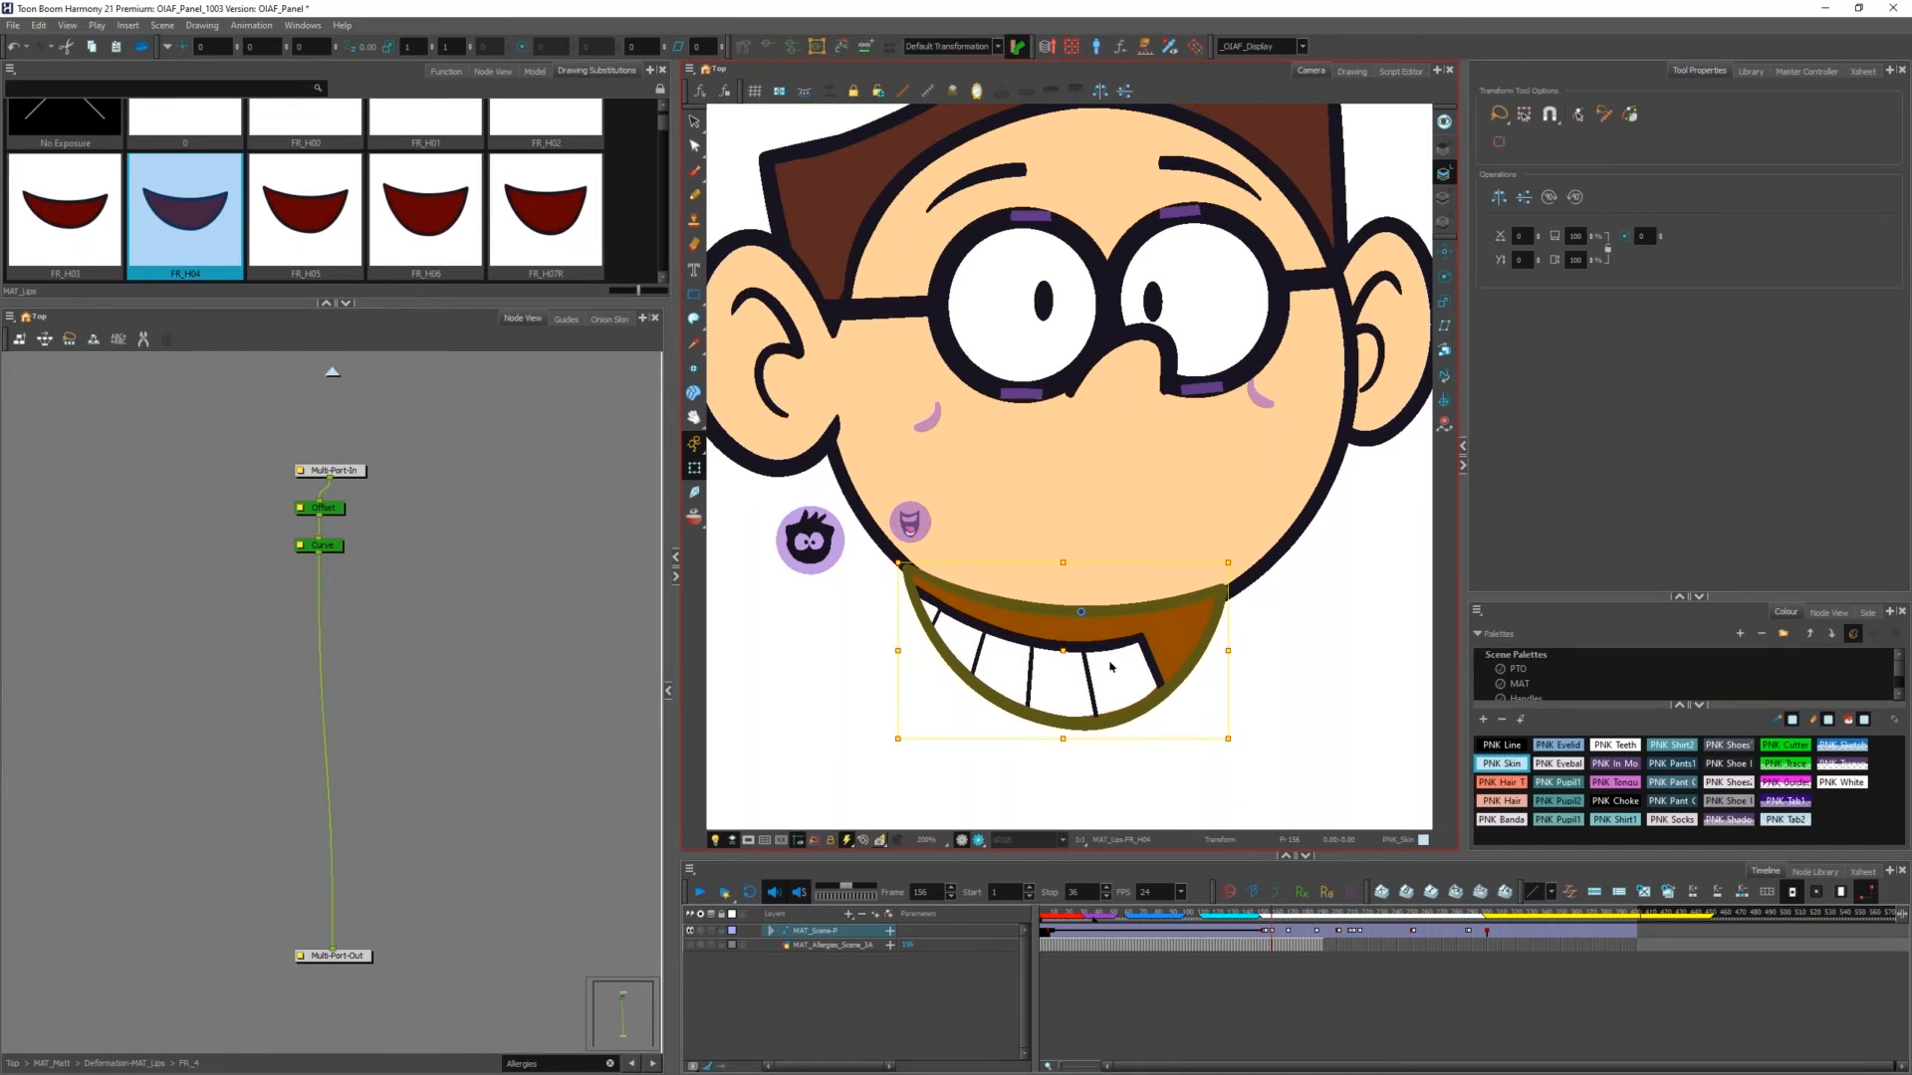
pyautogui.click(1111, 664)
pyautogui.hotkey('ctrl', 'z')
pyautogui.hotkey('ctrl', 'z')
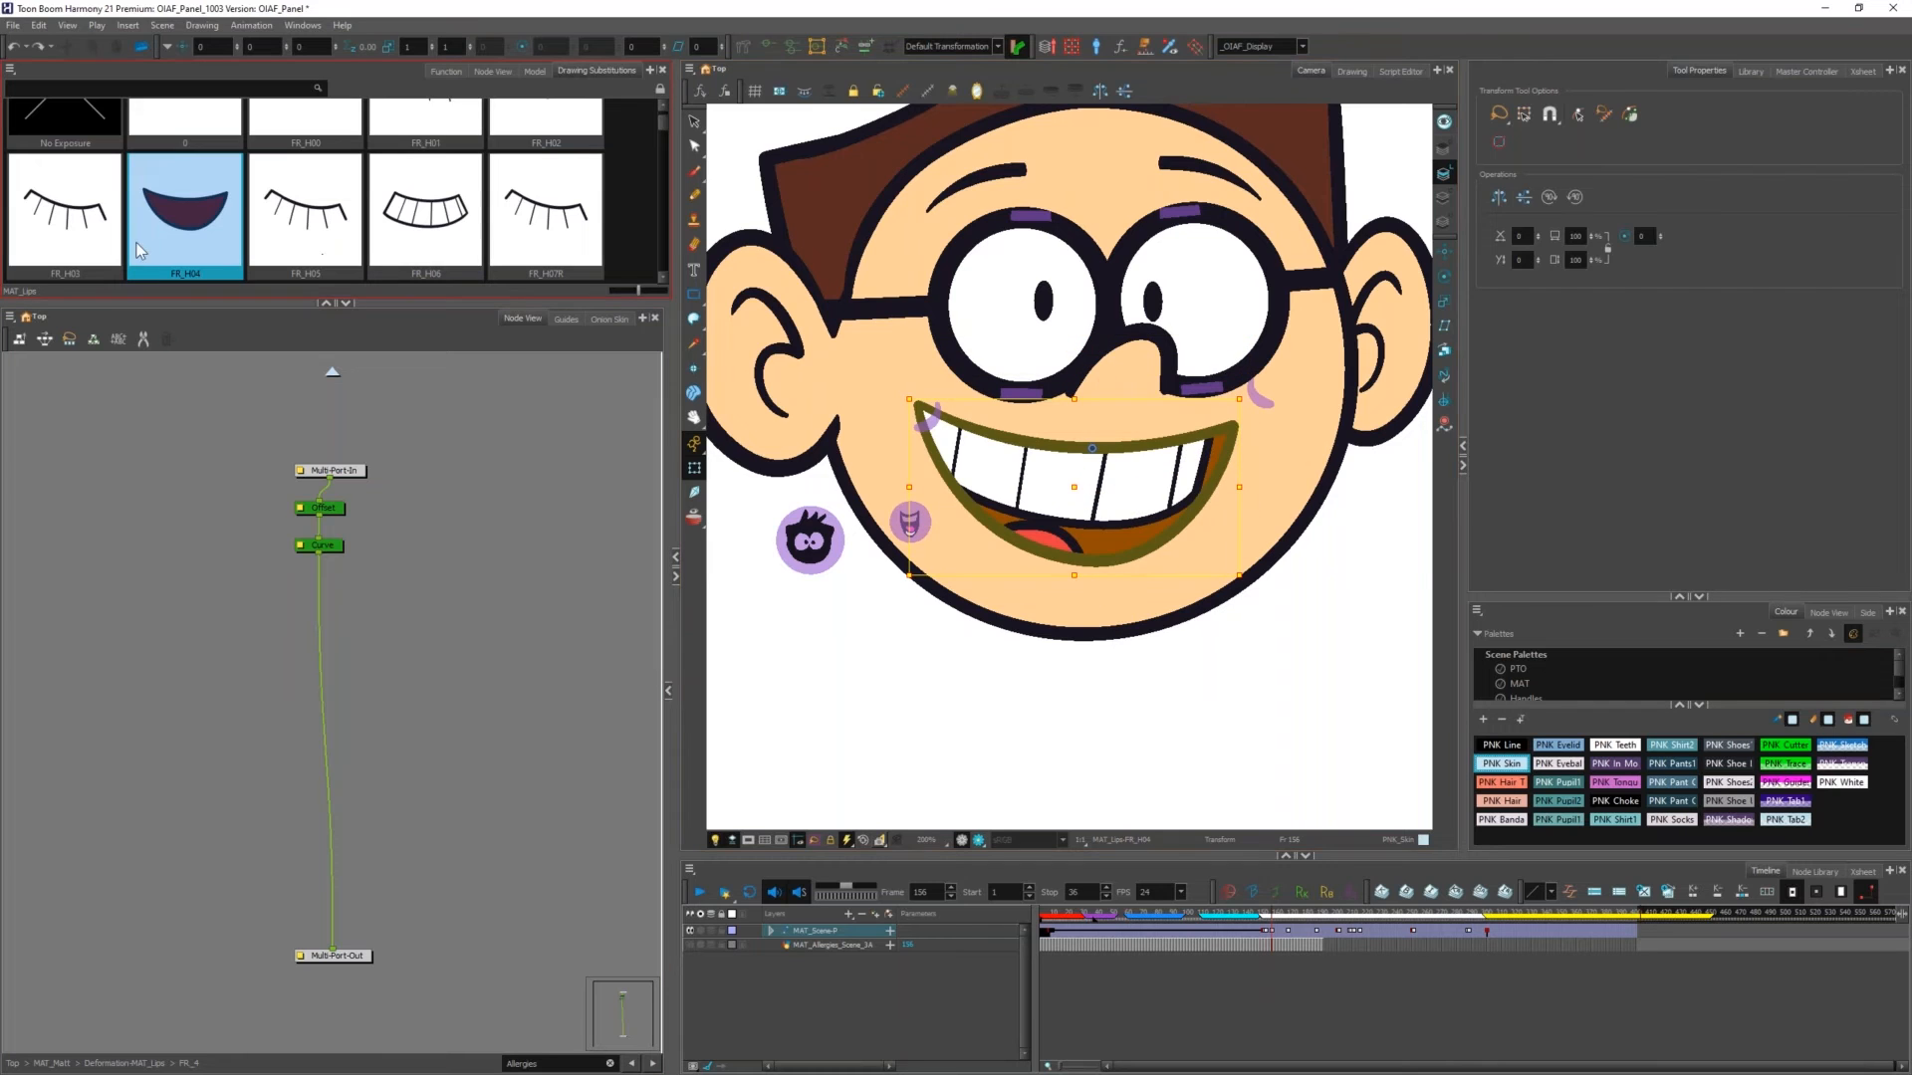
# Step: Turn off Undoable Selections in the general preferences and apply the change
pyautogui.click(40, 25)
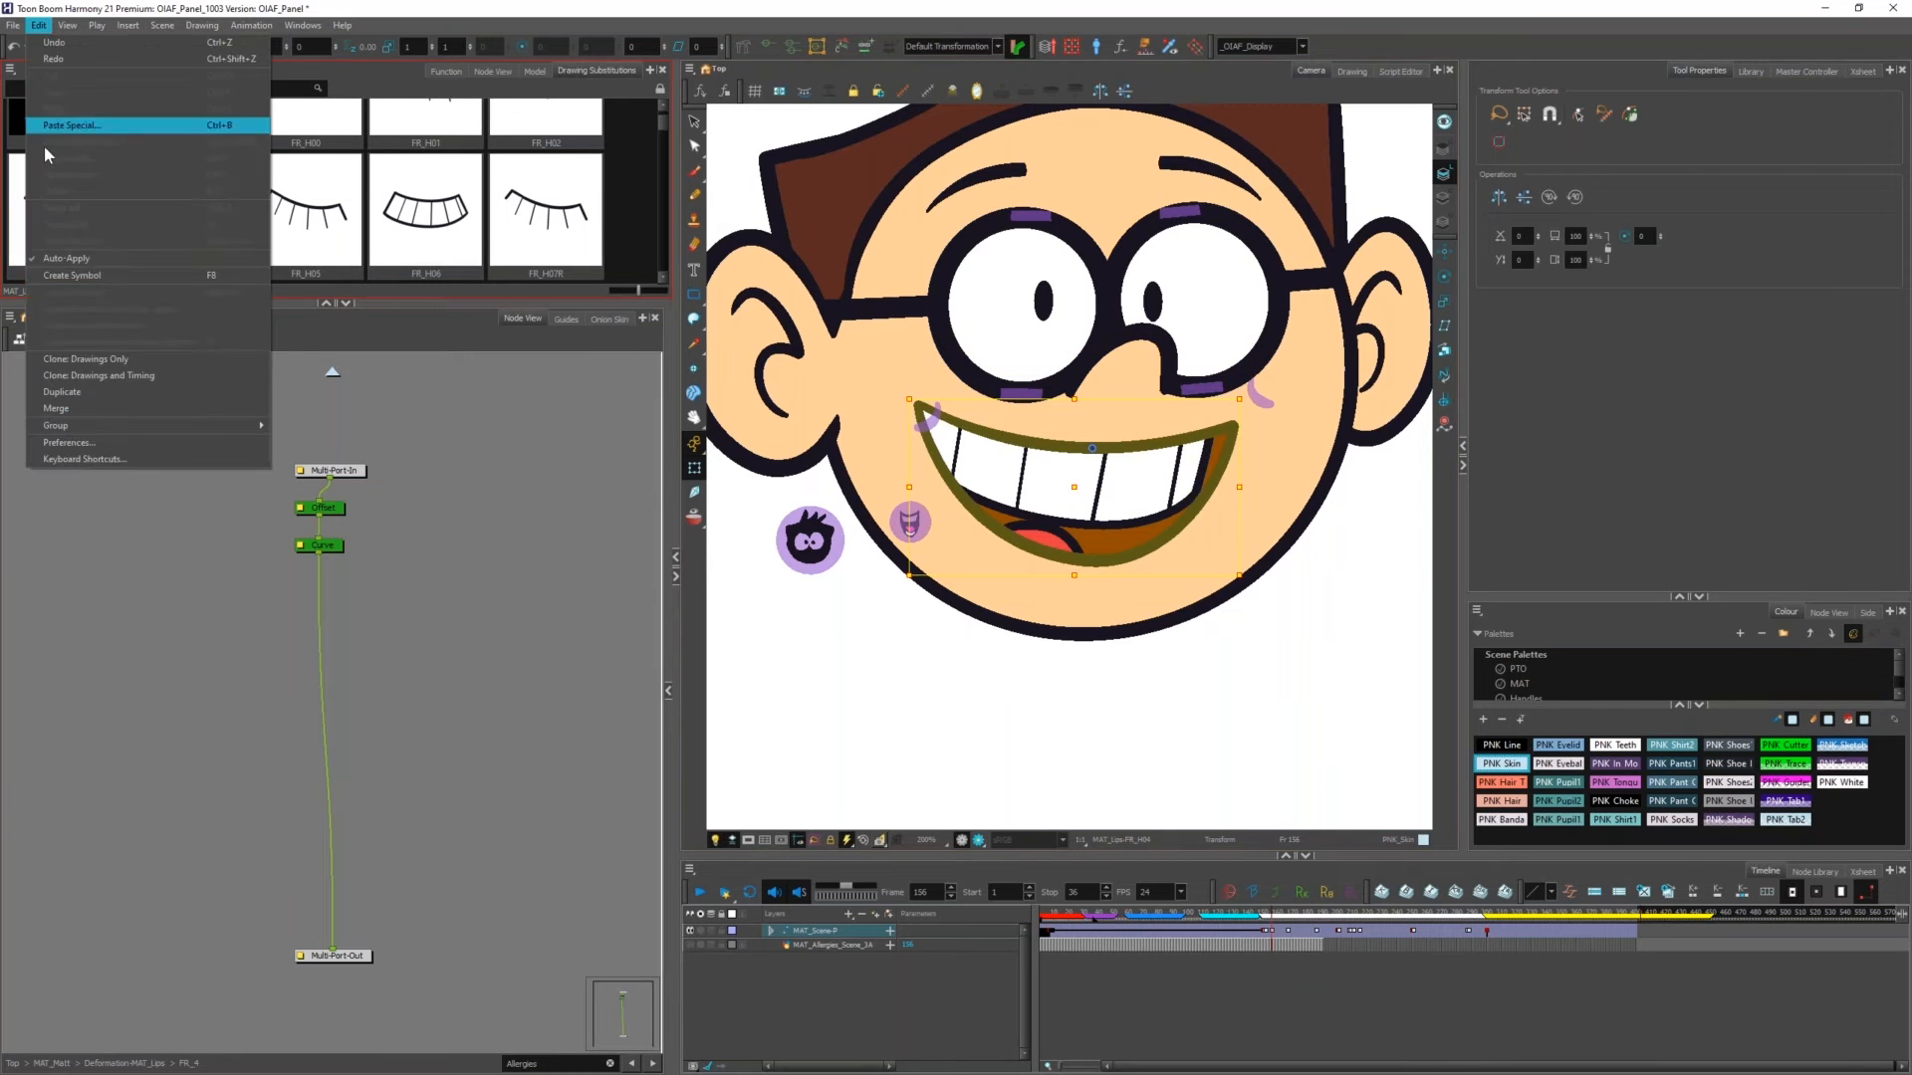
pyautogui.click(97, 444)
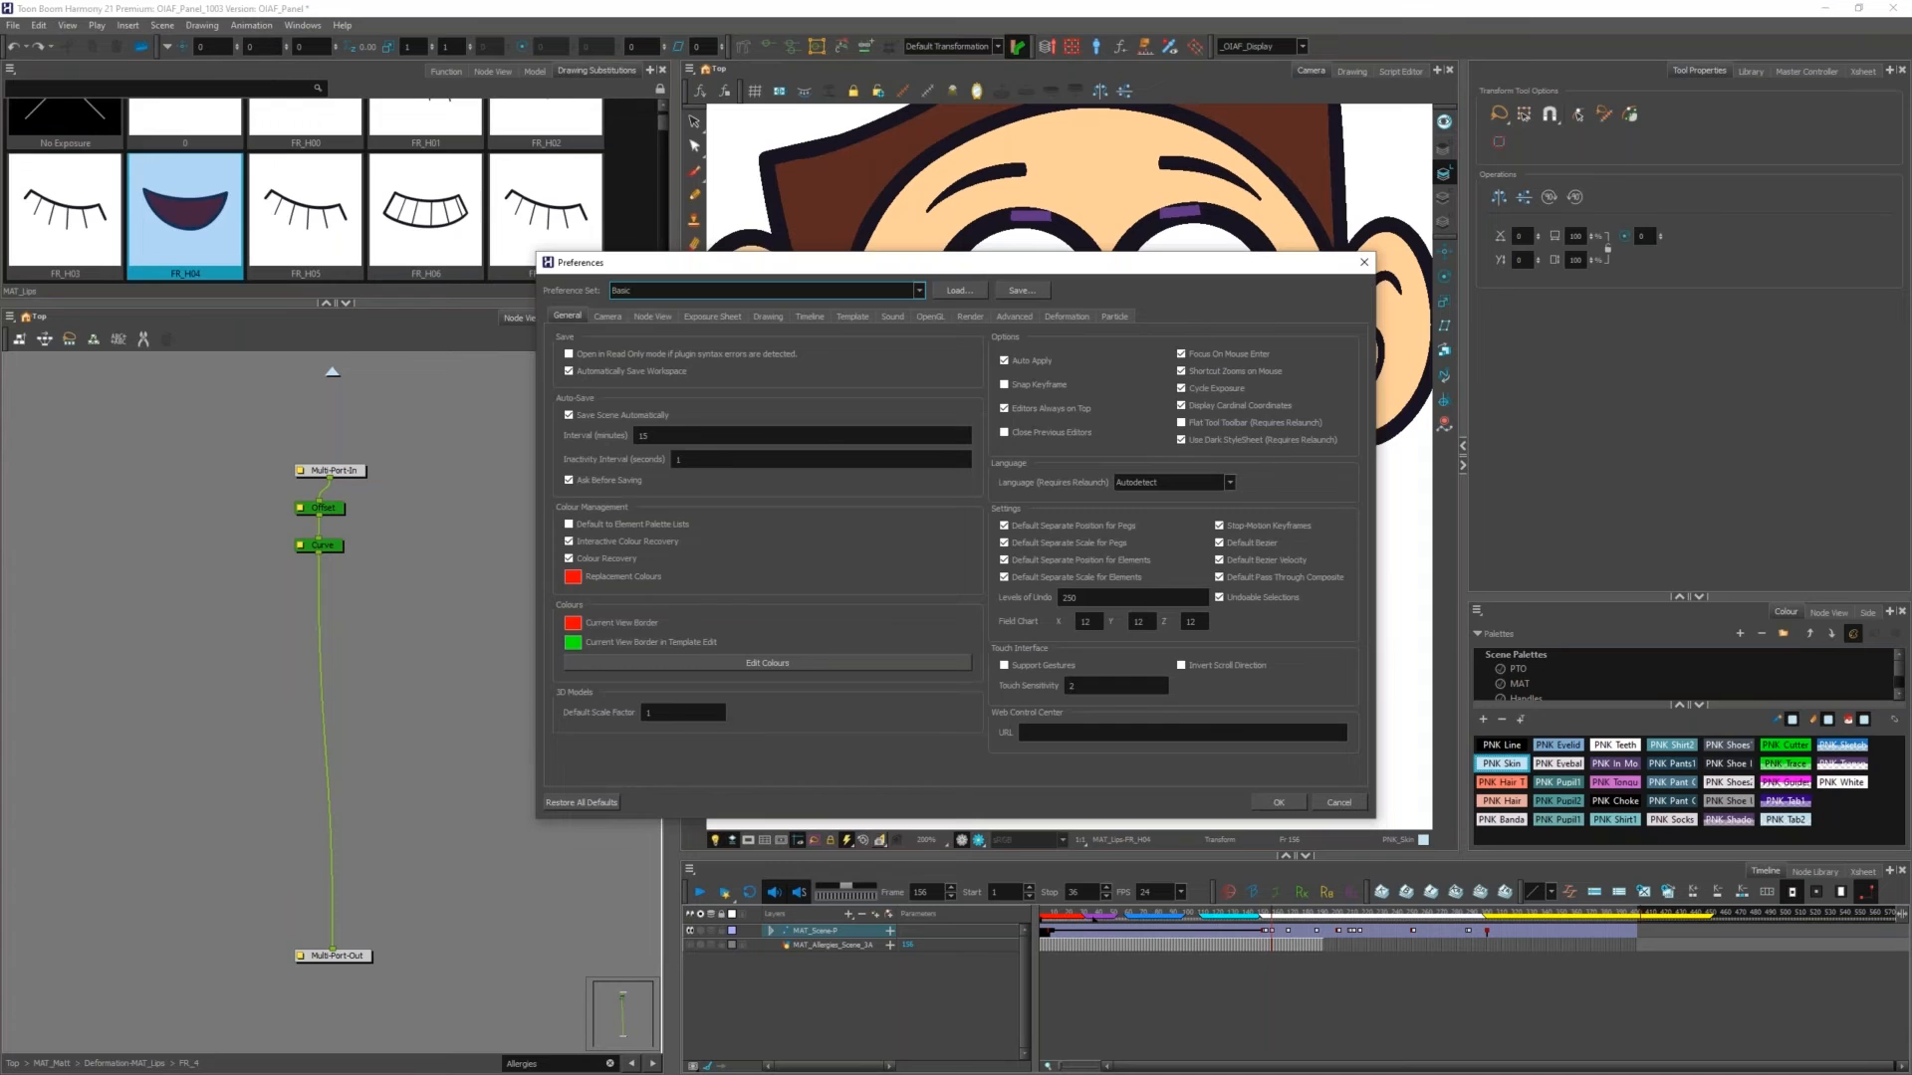
pyautogui.click(1219, 598)
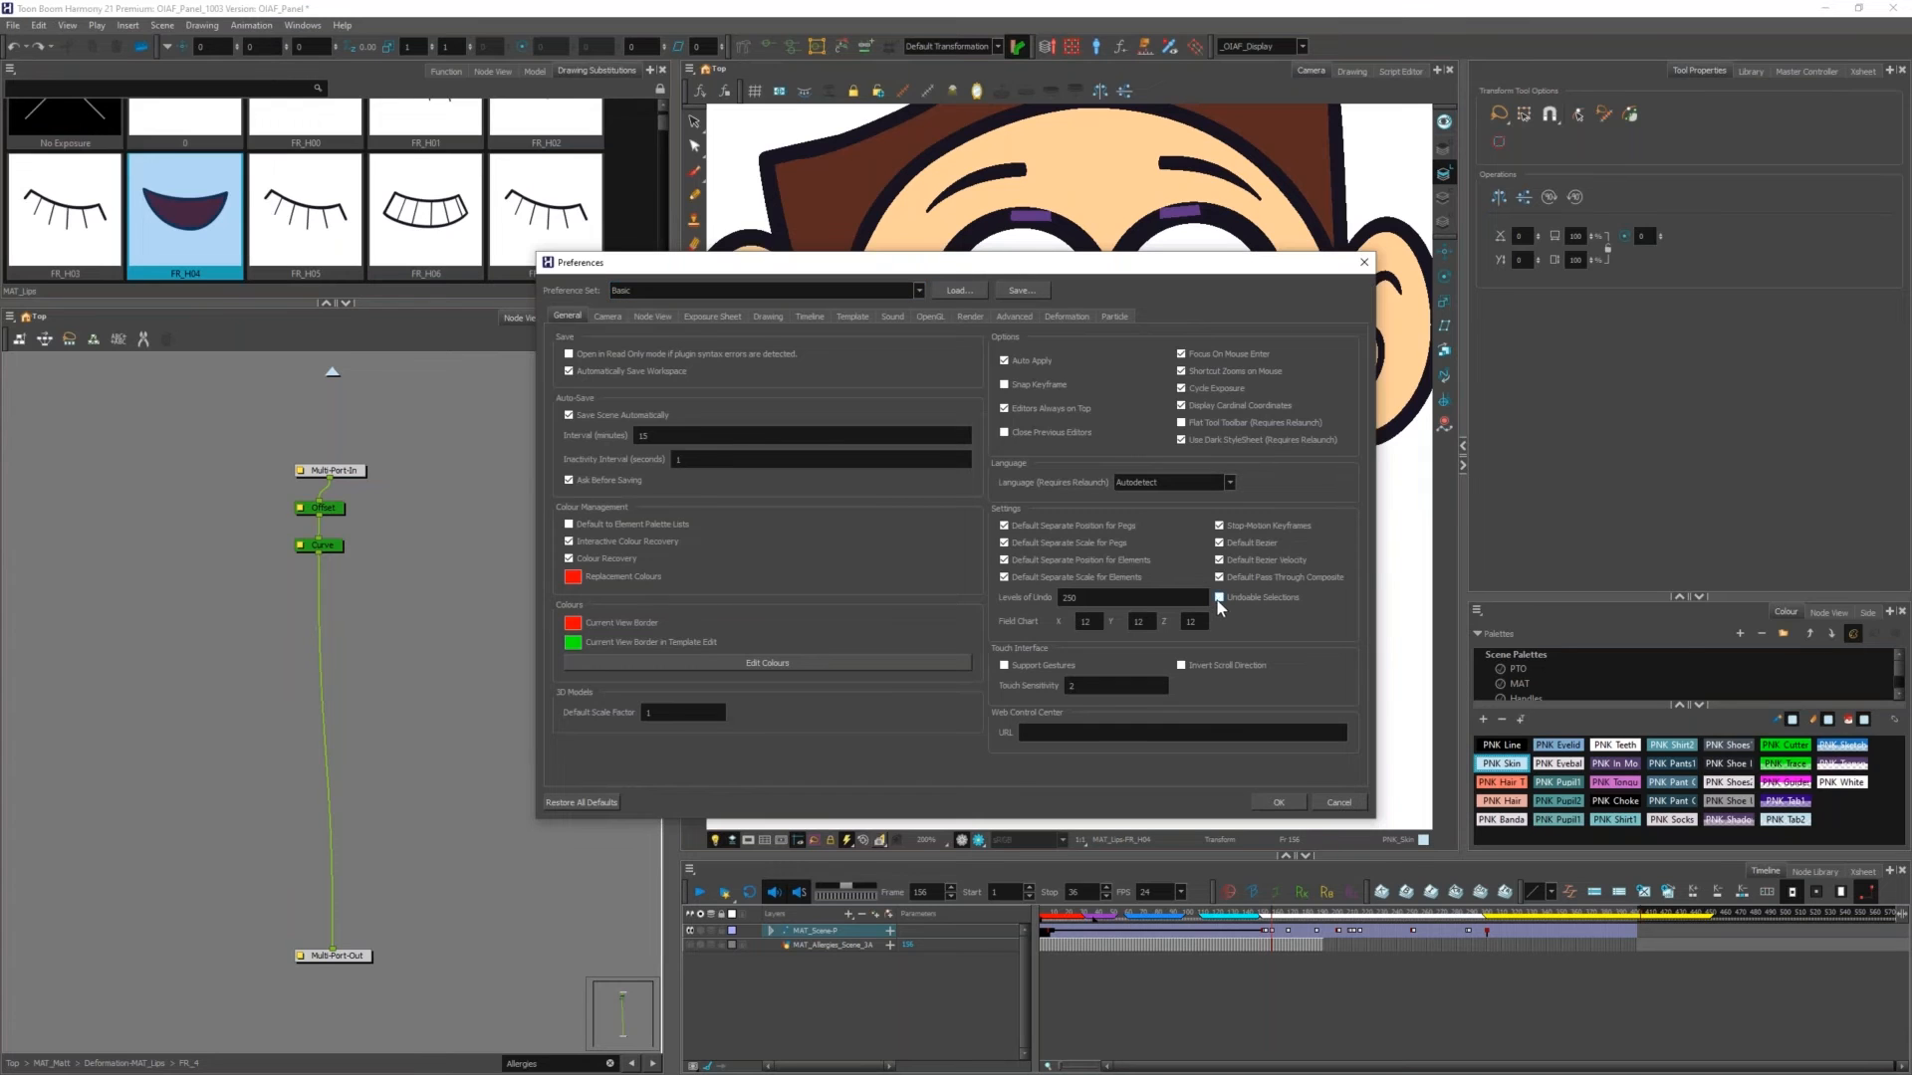
pyautogui.click(1264, 798)
# Step: Test undo by moving the mouth drawing slightly, selecting elsewhere, and reverting the move
pyautogui.moveTo(1100, 555); pyautogui.dragTo(1065, 589)
pyautogui.click(1081, 662)
pyautogui.hotkey('ctrl', 'z')
pyautogui.hotkey('ctrl', 'z')
# Step: Select the bottom teeth handle in the small purple mouth controller beside the chin
pyautogui.scroll(5, 906, 531)
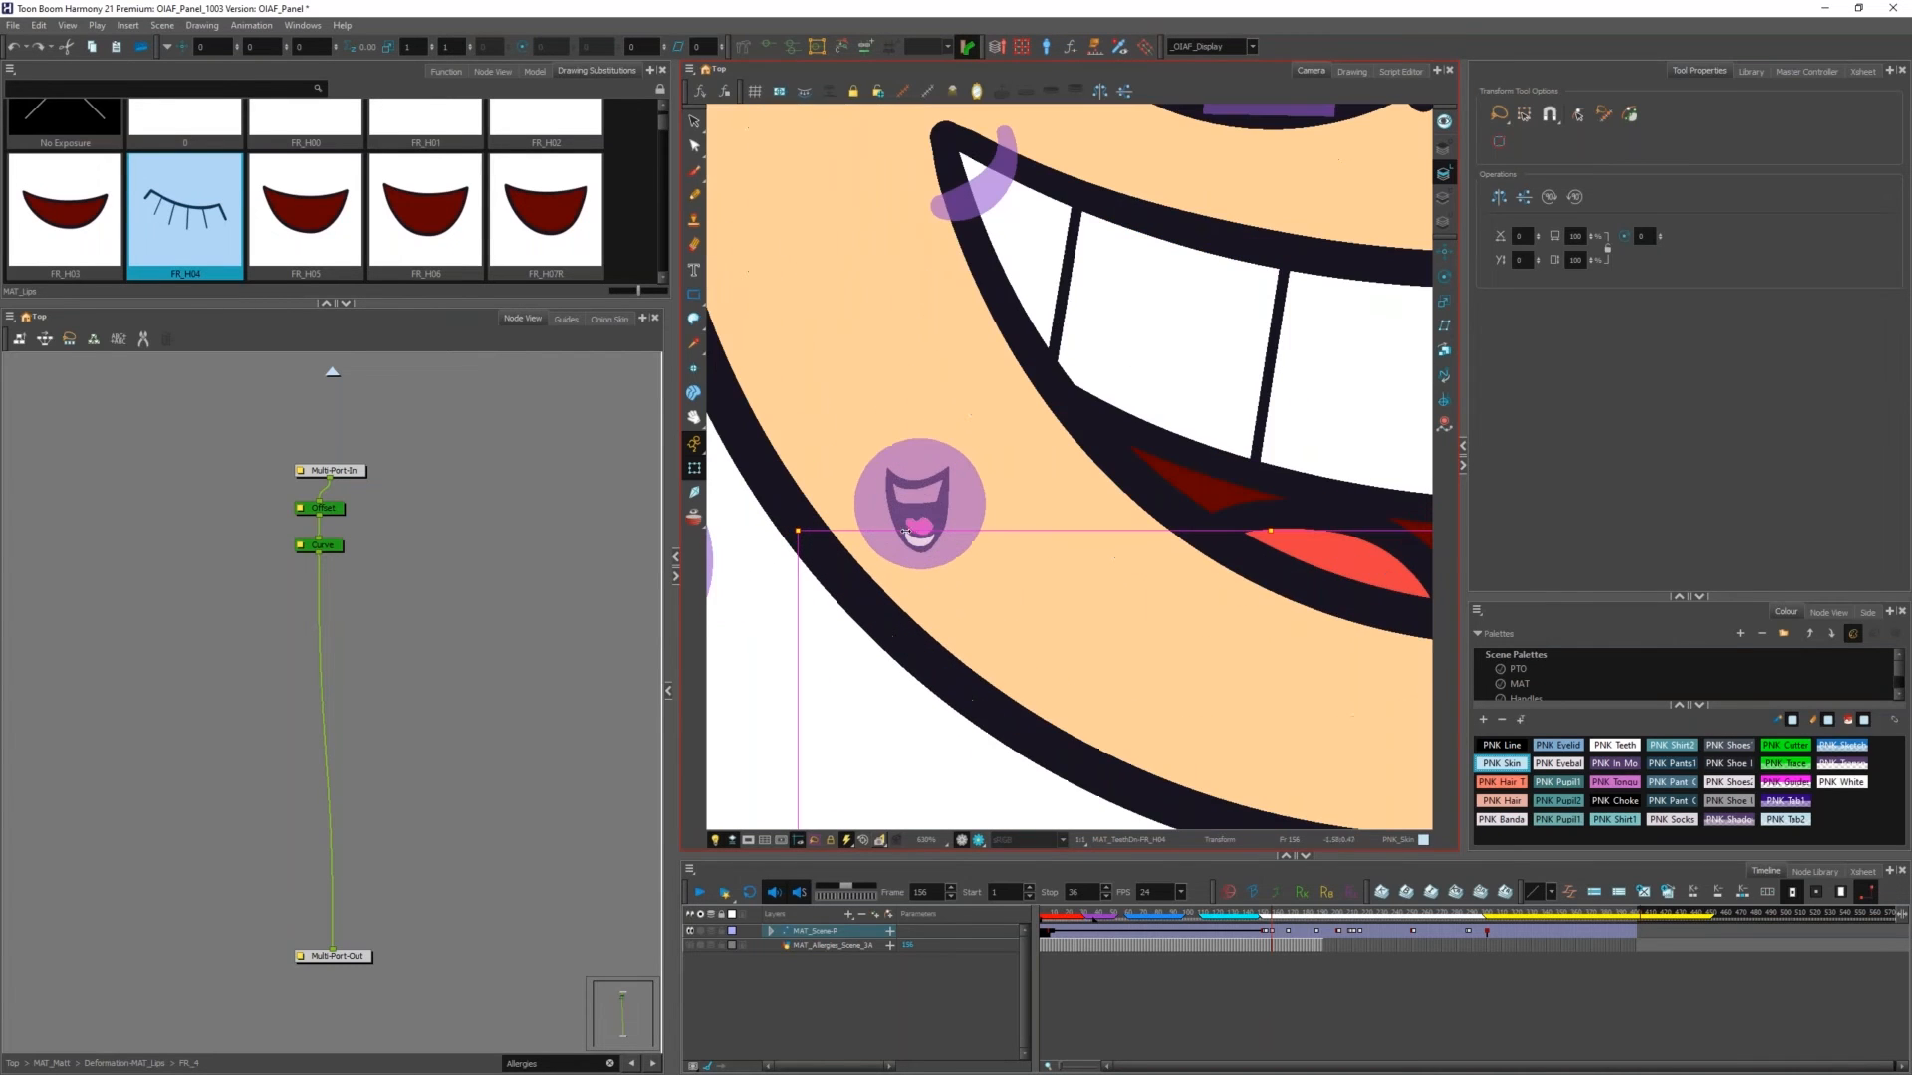
pyautogui.click(906, 531)
pyautogui.scroll(-4, 921, 530)
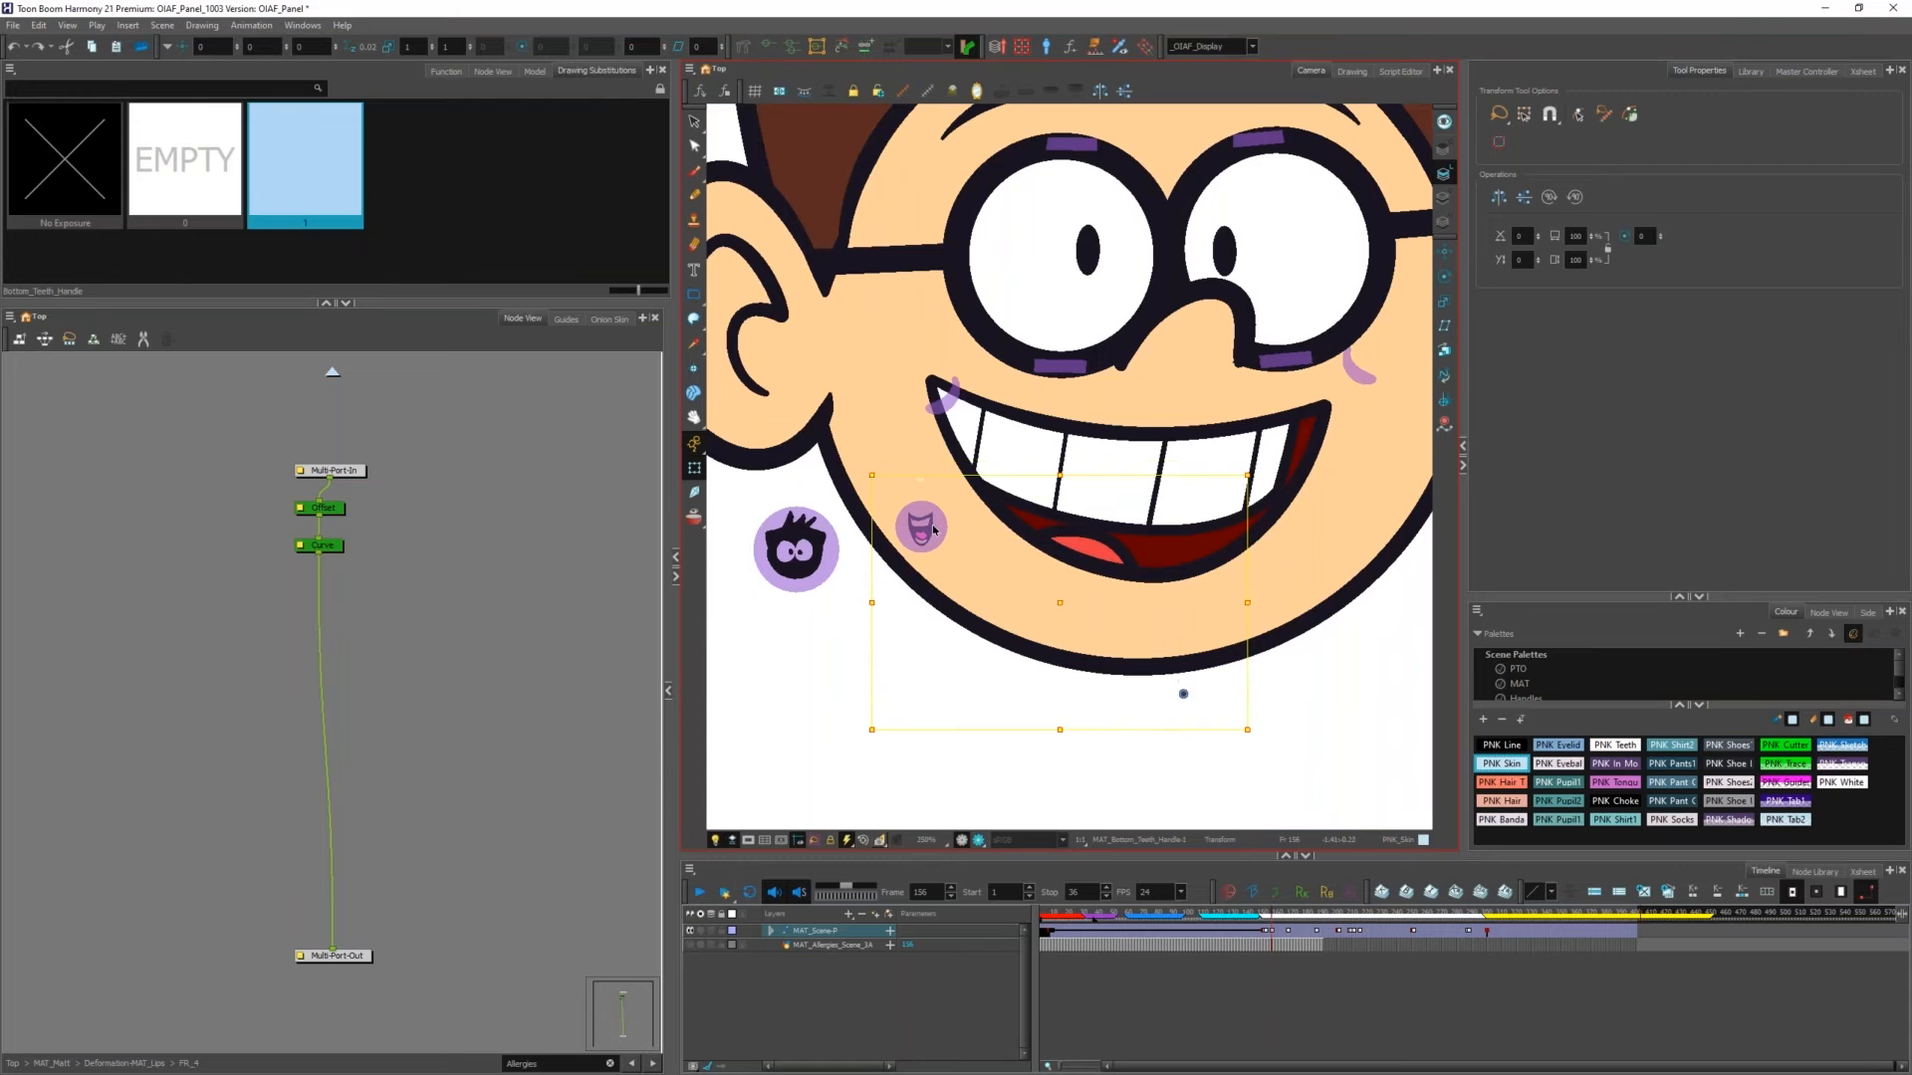
# Step: Select the tongue handle in the purple mouth controller, nudge it, and undo the nudge
pyautogui.scroll(2, 919, 542)
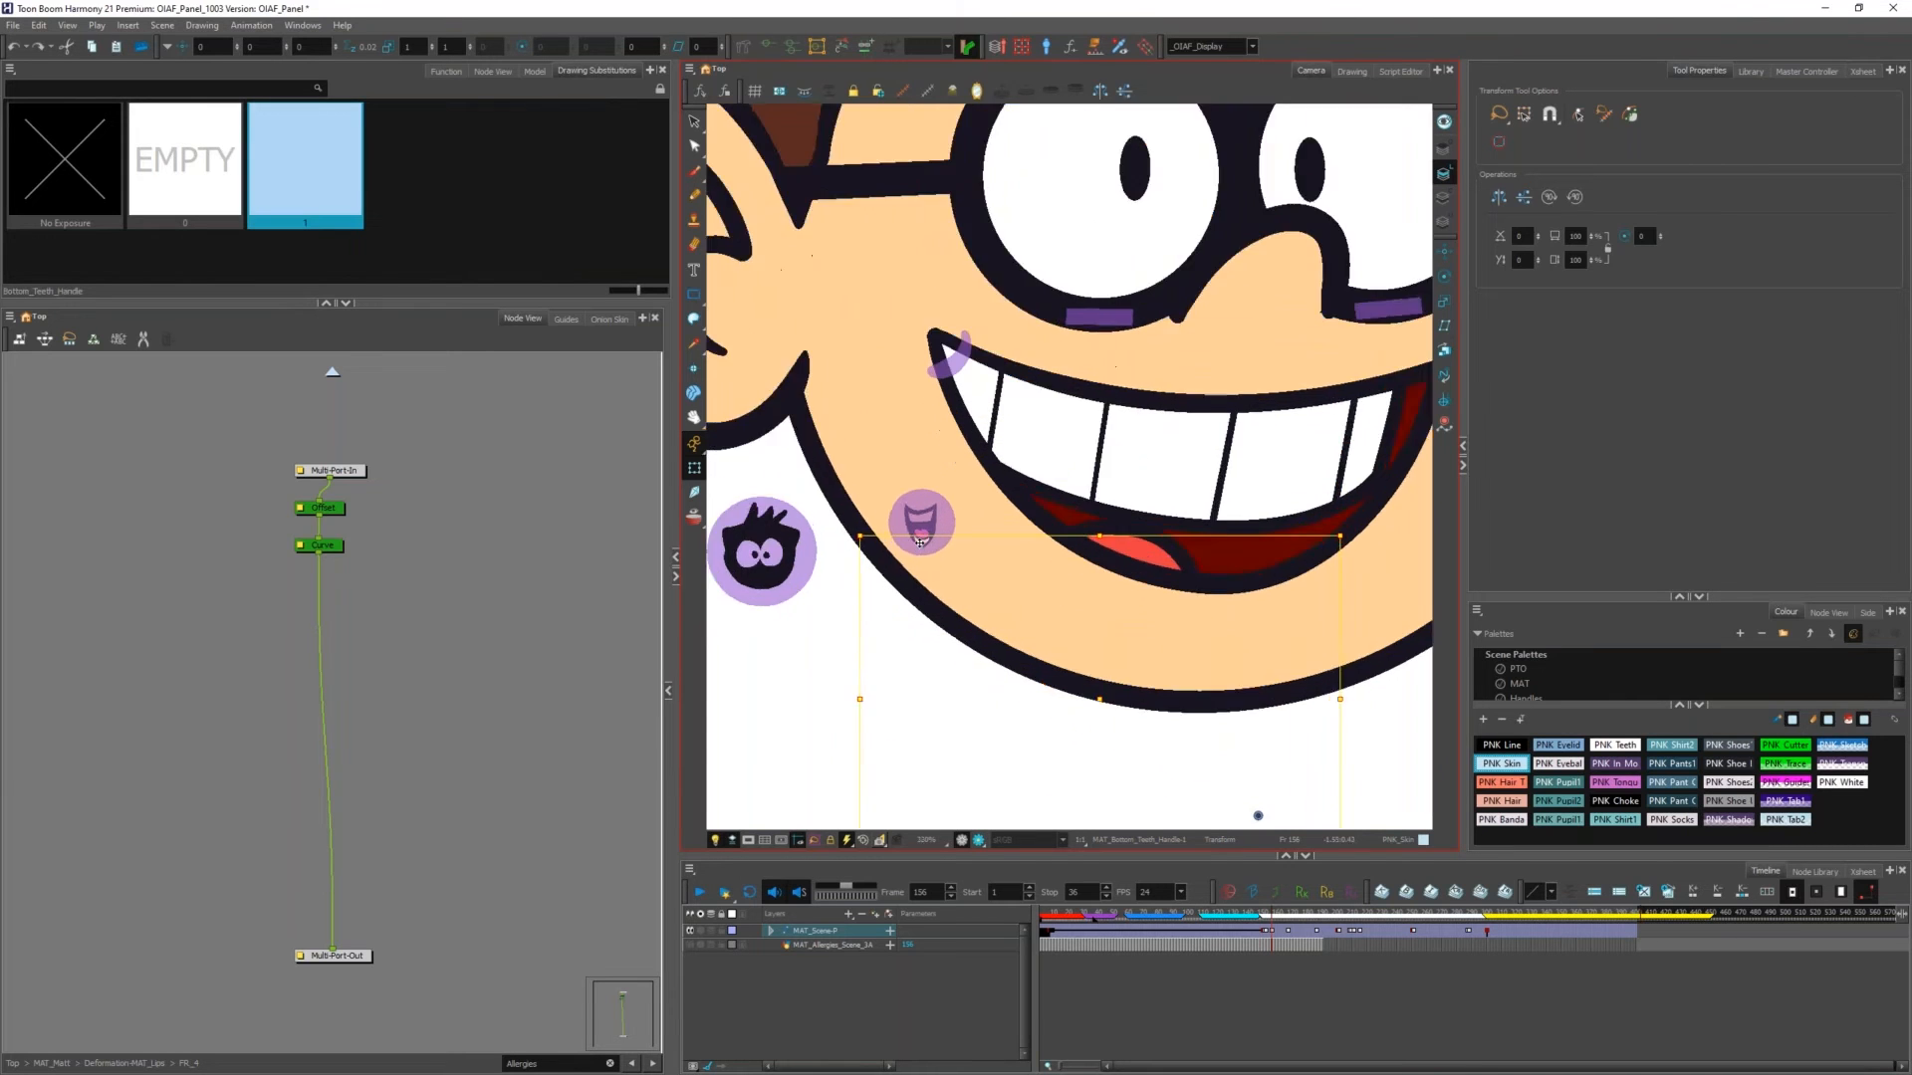
pyautogui.scroll(4, 919, 543)
pyautogui.click(919, 538)
pyautogui.scroll(-4, 919, 537)
pyautogui.moveTo(937, 507)
pyautogui.mouseDown()
pyautogui.moveTo(926, 594)
pyautogui.moveTo(928, 518)
pyautogui.mouseUp()
pyautogui.hotkey('ctrl', 'z')
# Step: Locate the Tongue_handle node in the Node View and examine the surrounding handles, teeth and tongue groups
pyautogui.press('o')
pyautogui.scroll(-1, 259, 644)
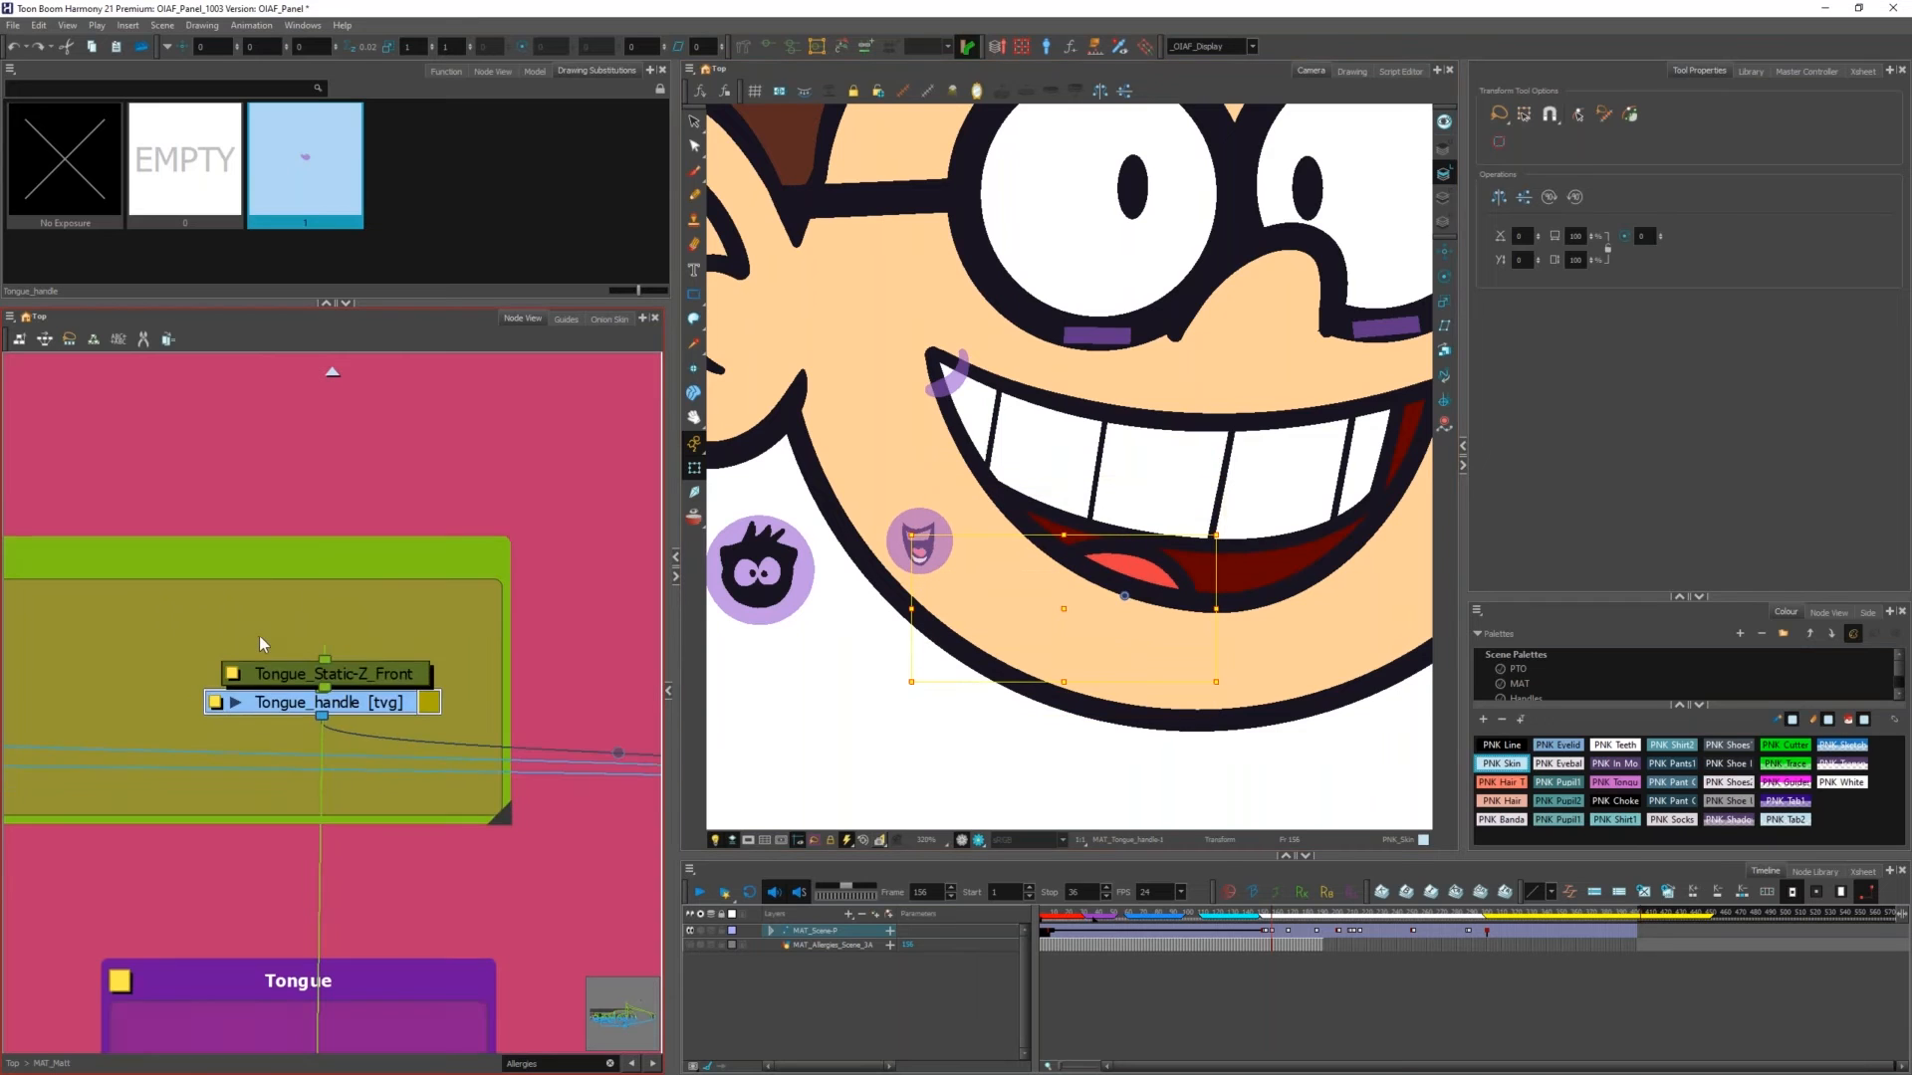
pyautogui.scroll(-3, 259, 635)
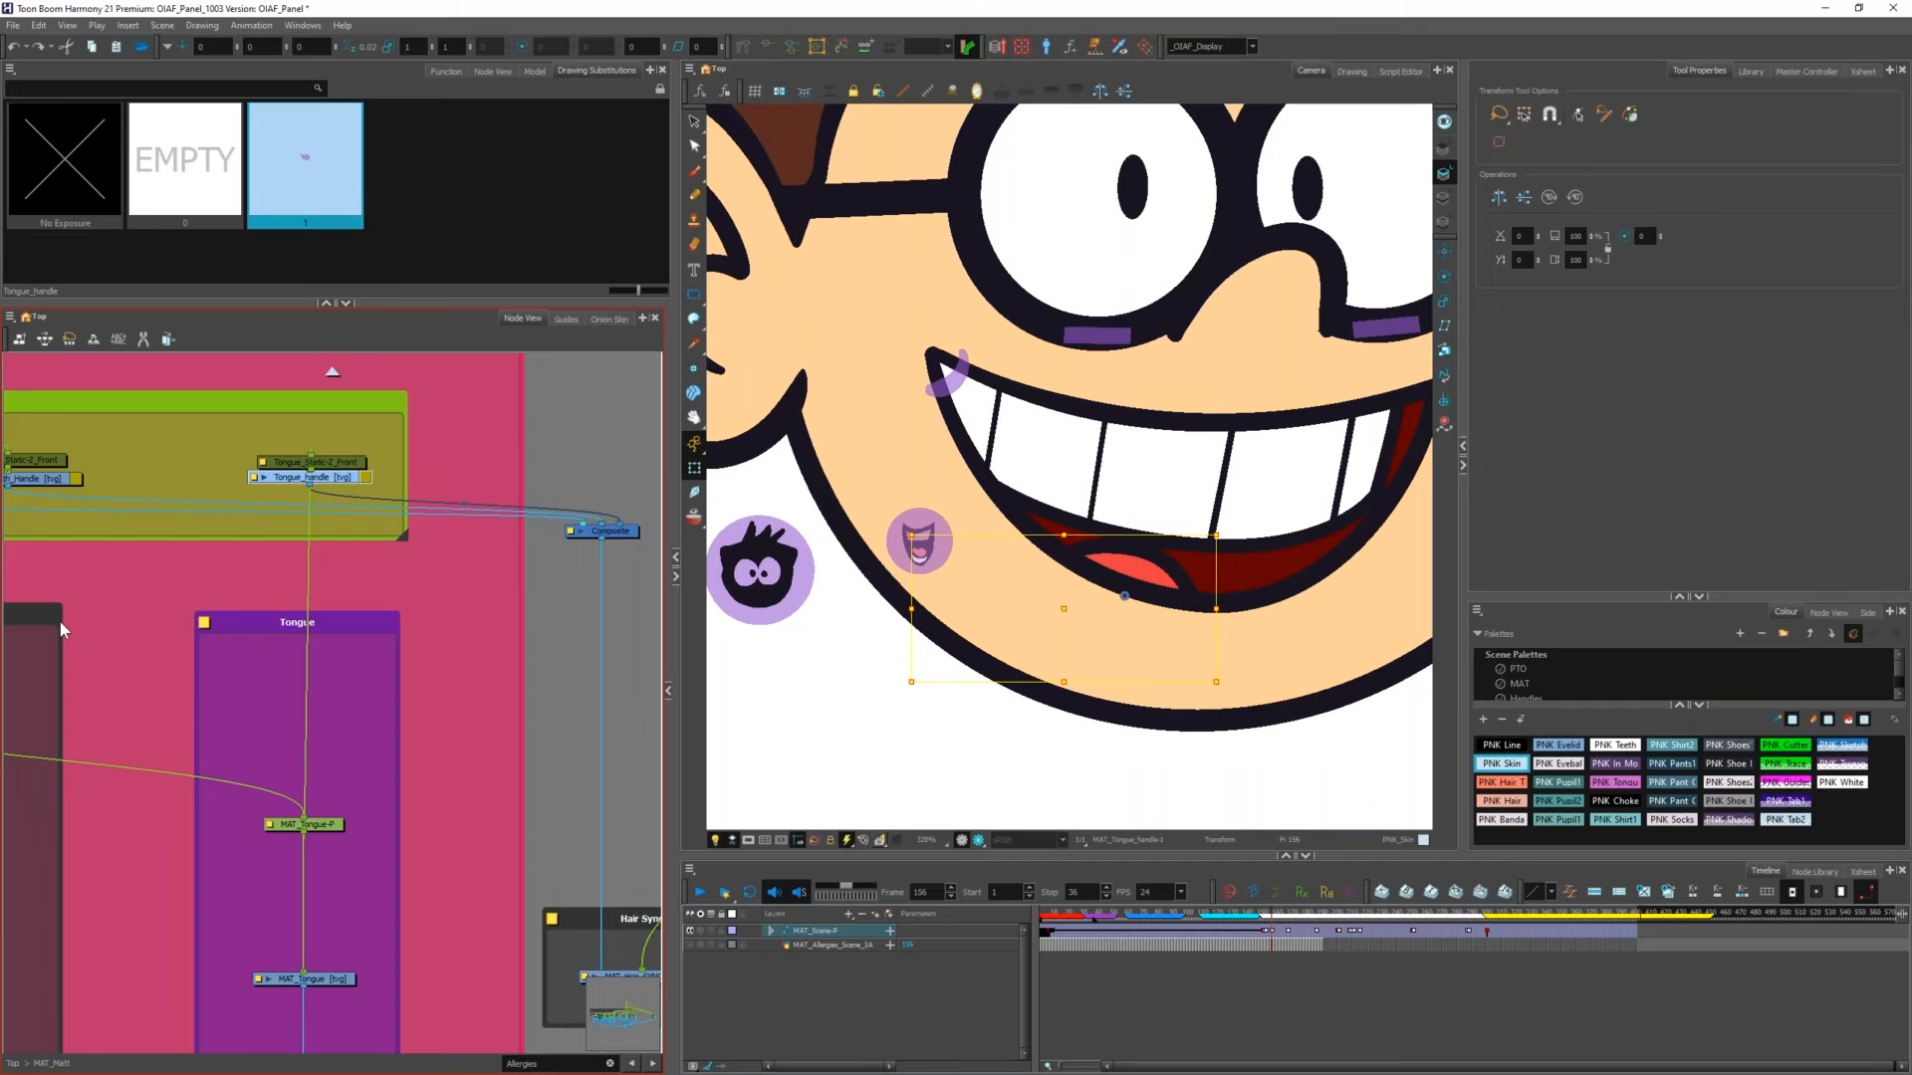
pyautogui.scroll(-3, 342, 535)
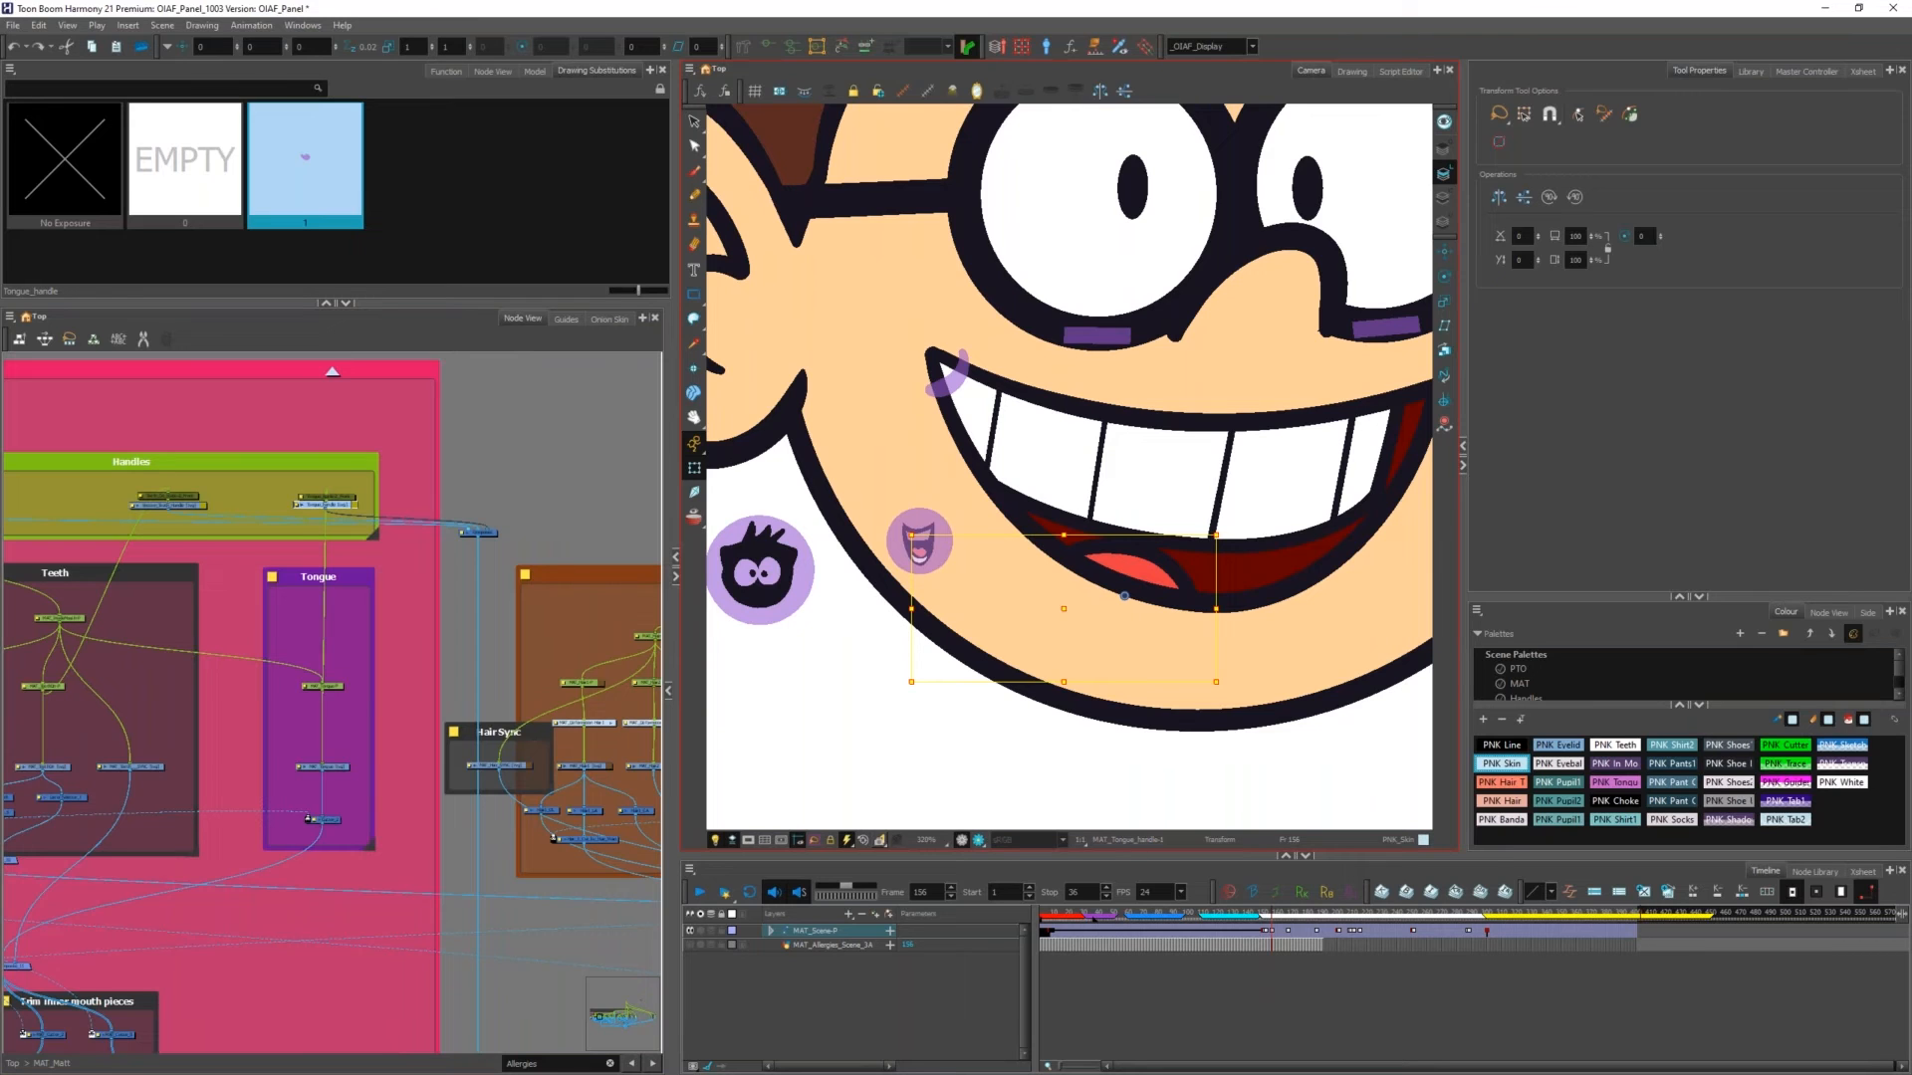
pyautogui.click(597, 446)
pyautogui.scroll(-4, 328, 478)
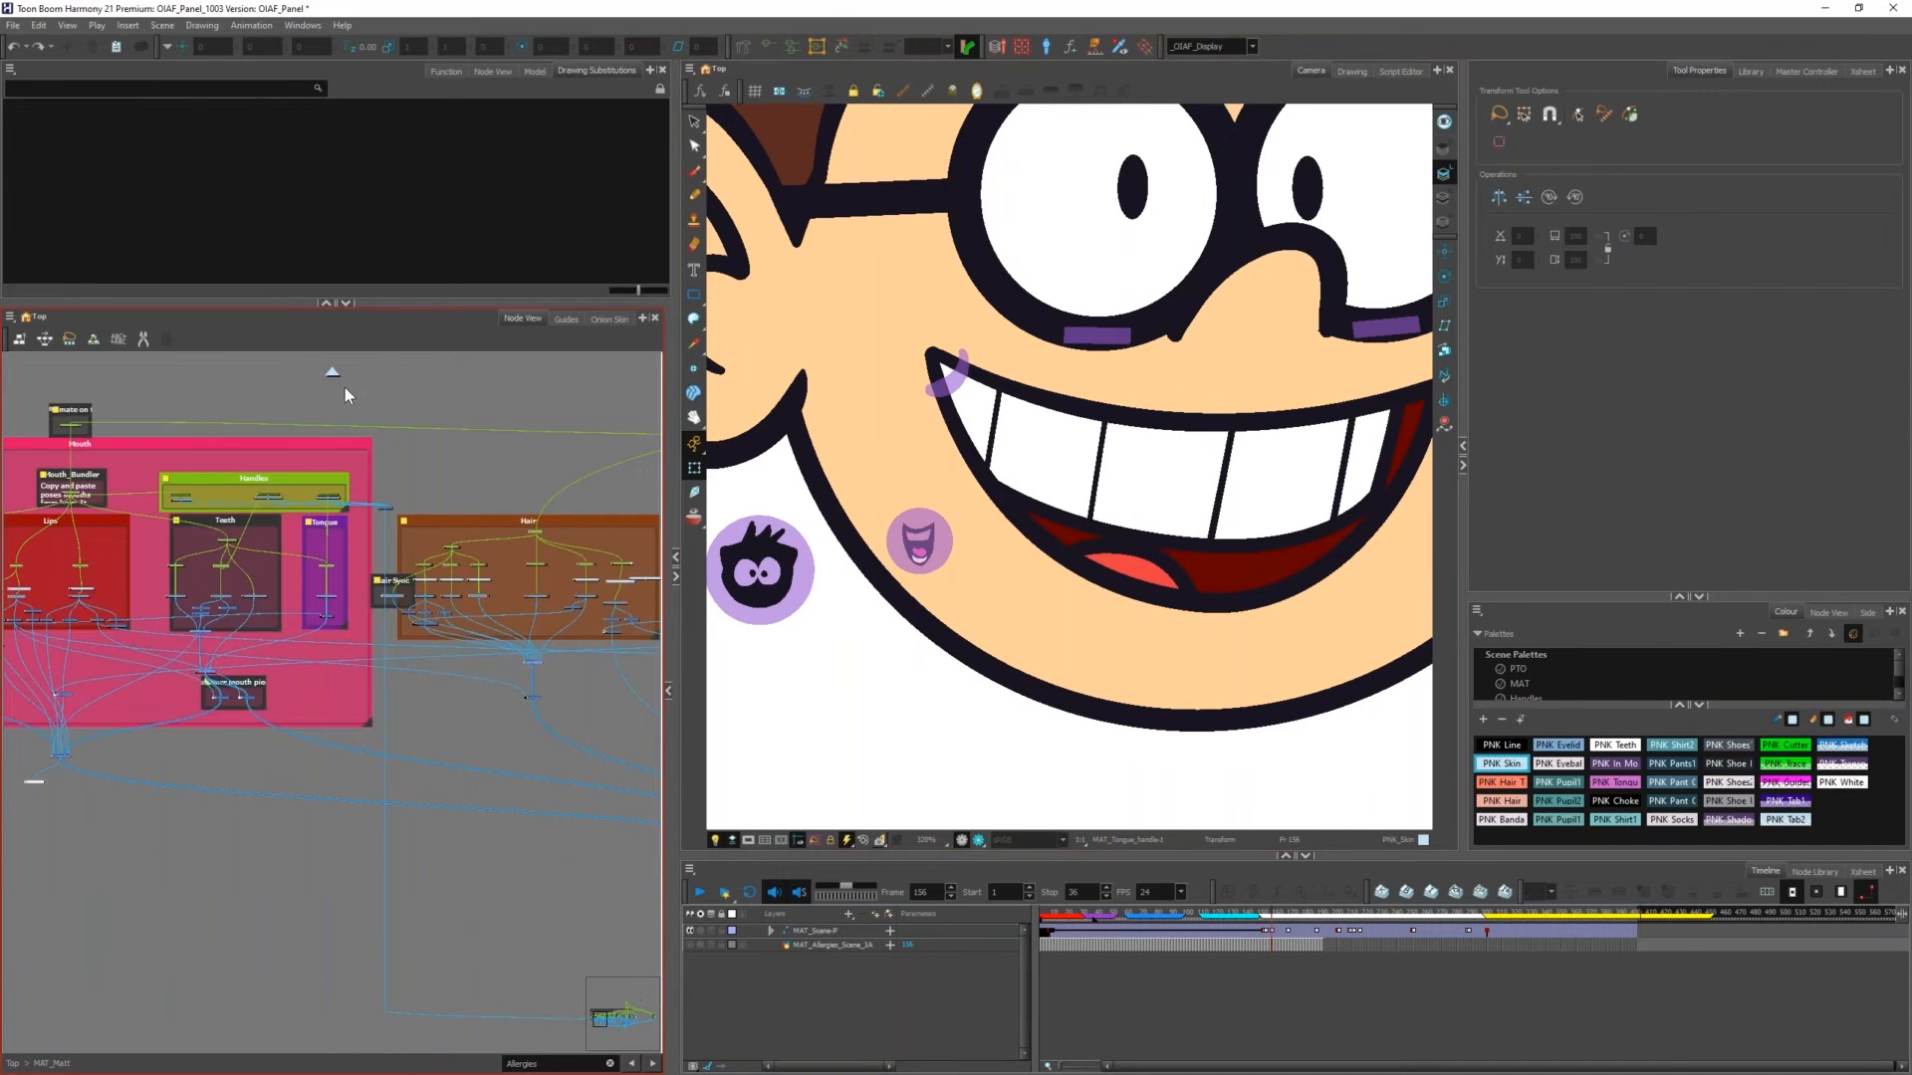
# Step: Return to the top level and move the _OIAF_Display node to the green arm group, connected to Arm_Antialias_Comp
pyautogui.click(333, 372)
pyautogui.scroll(-4, 290, 433)
pyautogui.scroll(3, 309, 568)
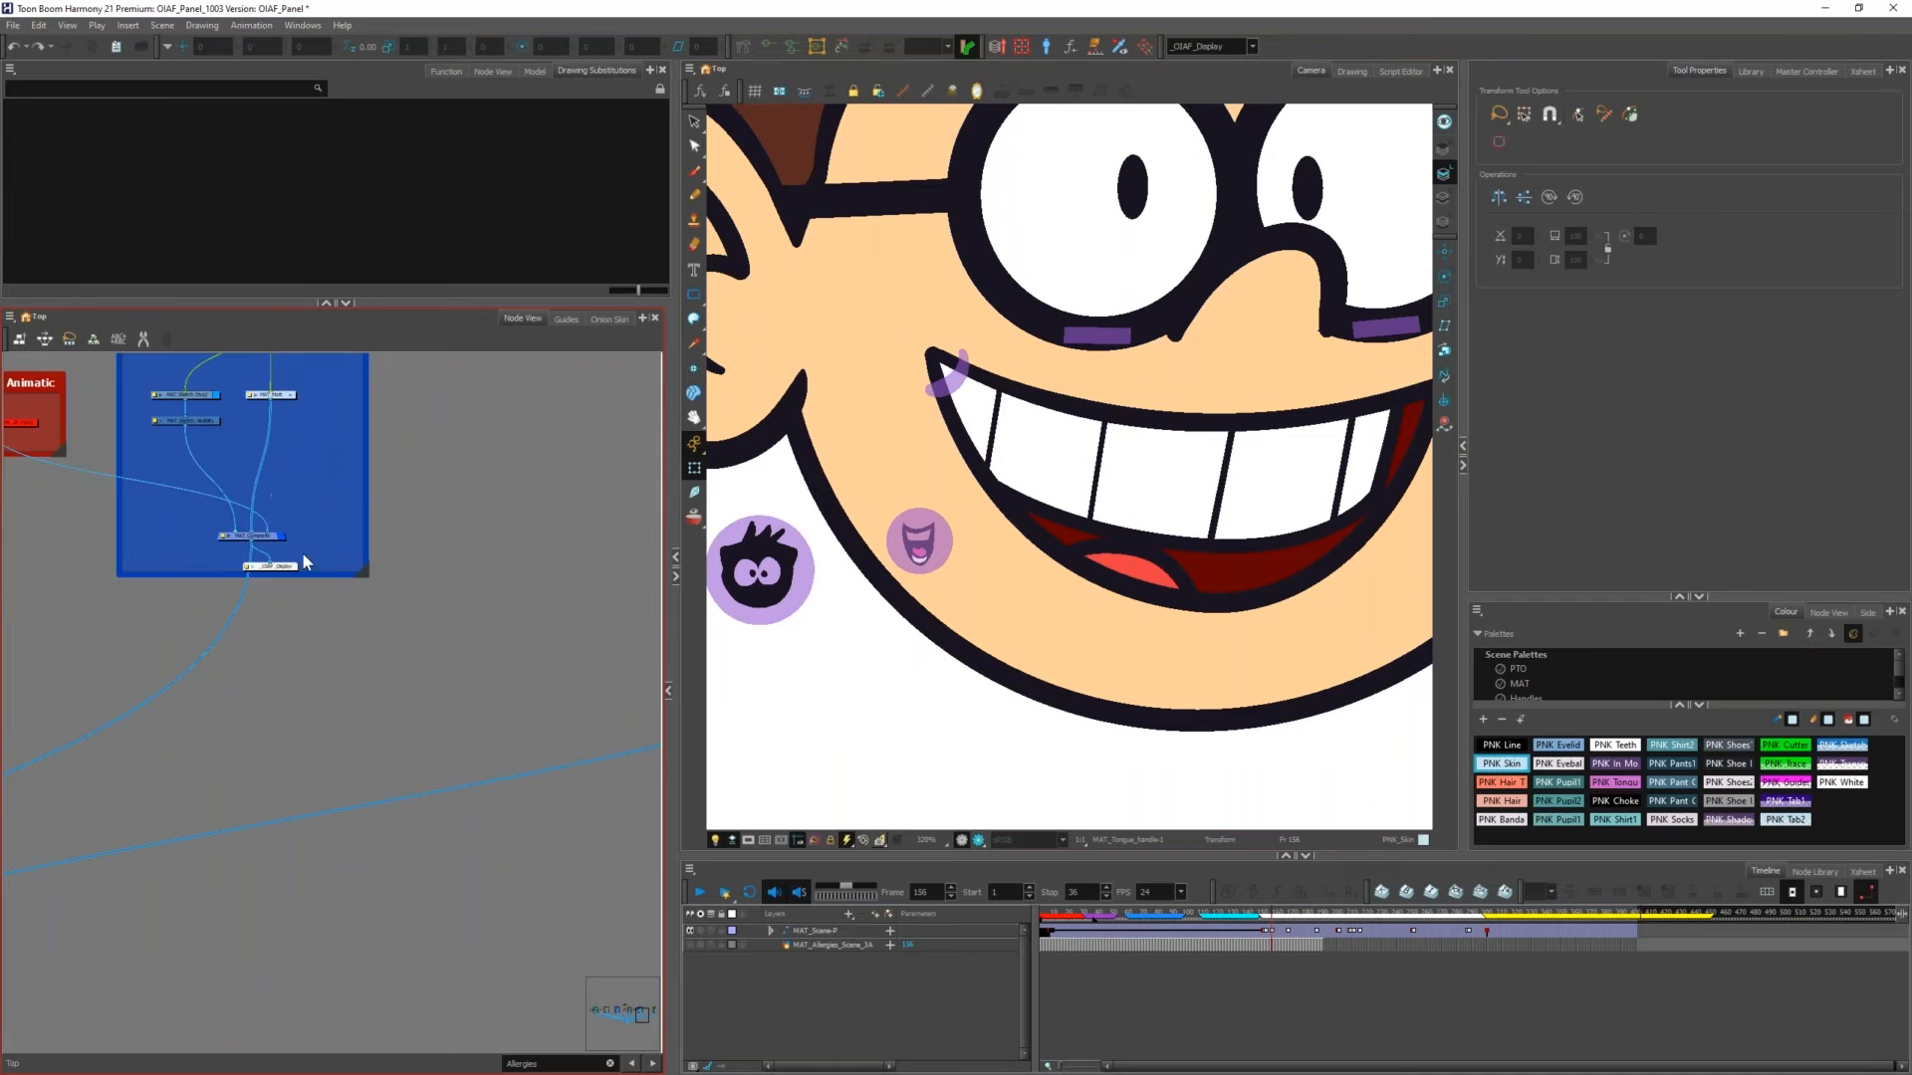
pyautogui.scroll(3, 304, 555)
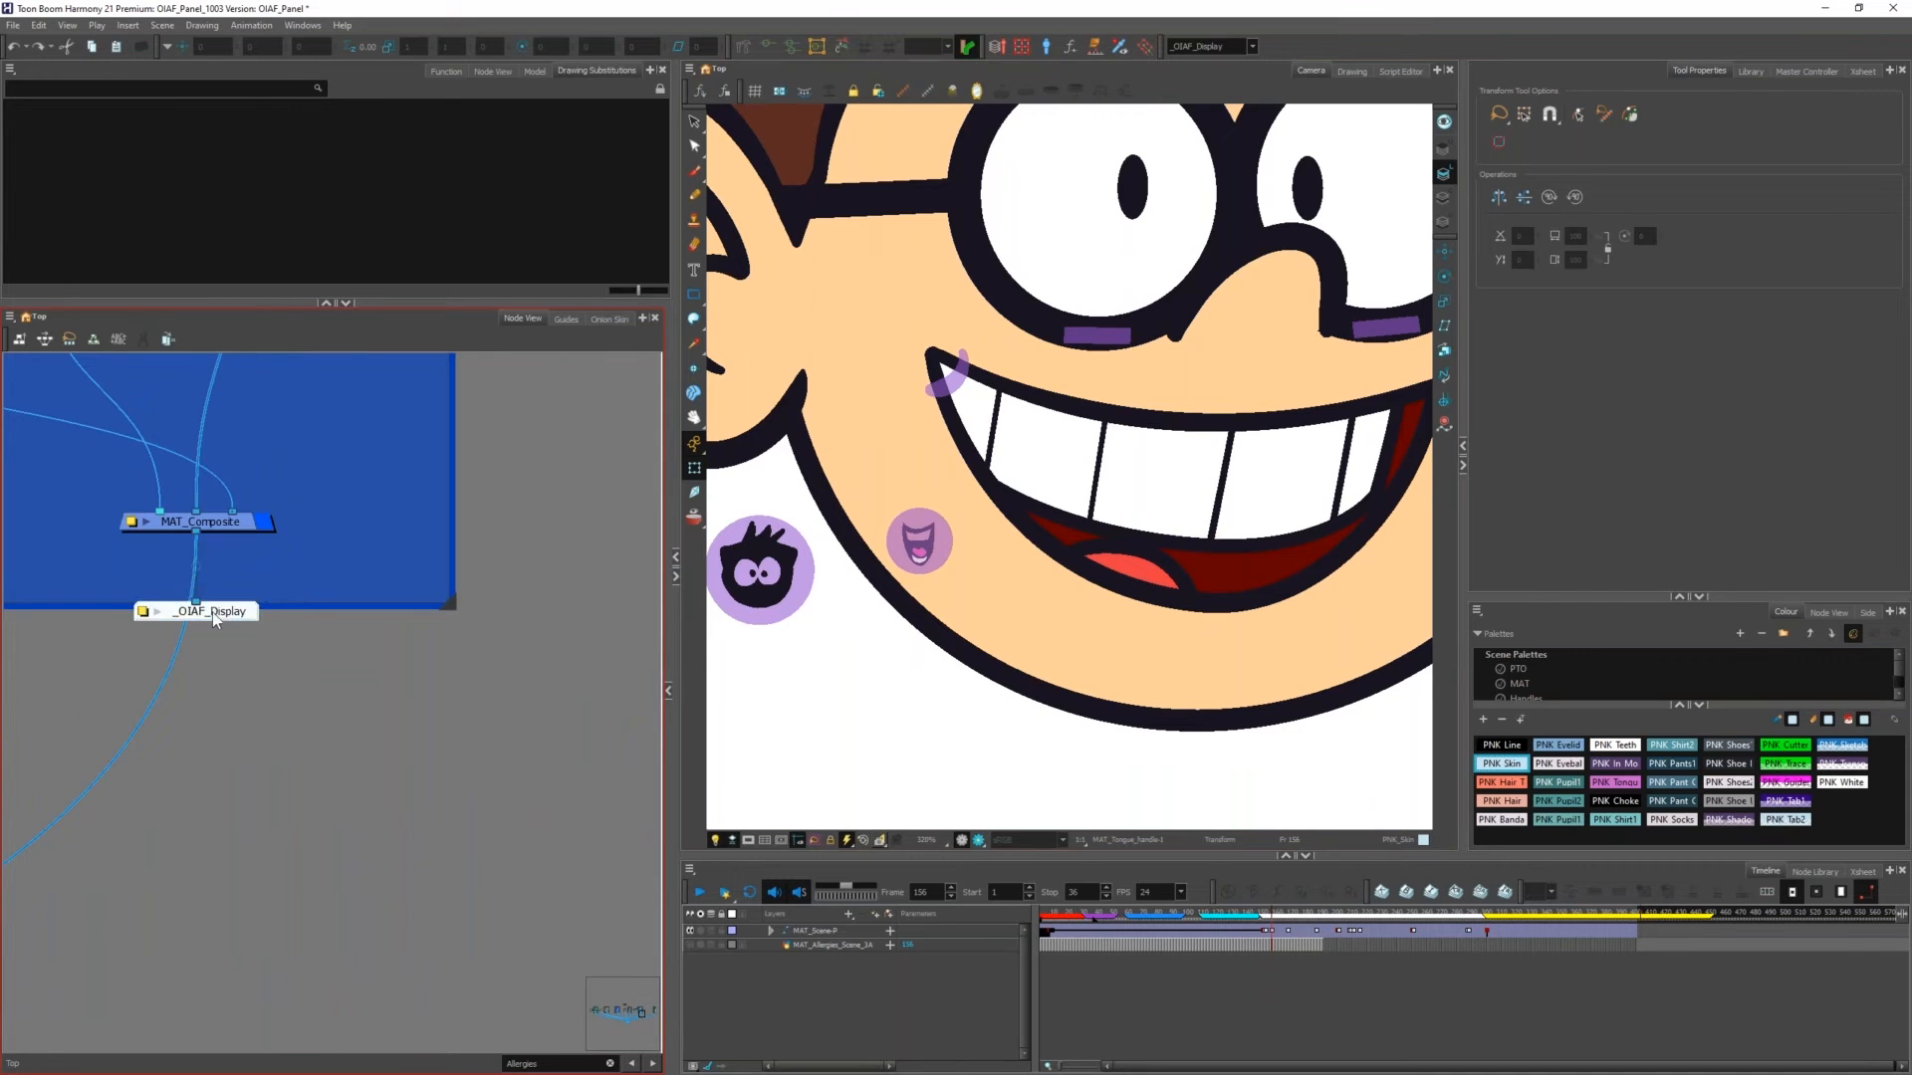
pyautogui.scroll(-10, 221, 608)
pyautogui.scroll(10, 259, 625)
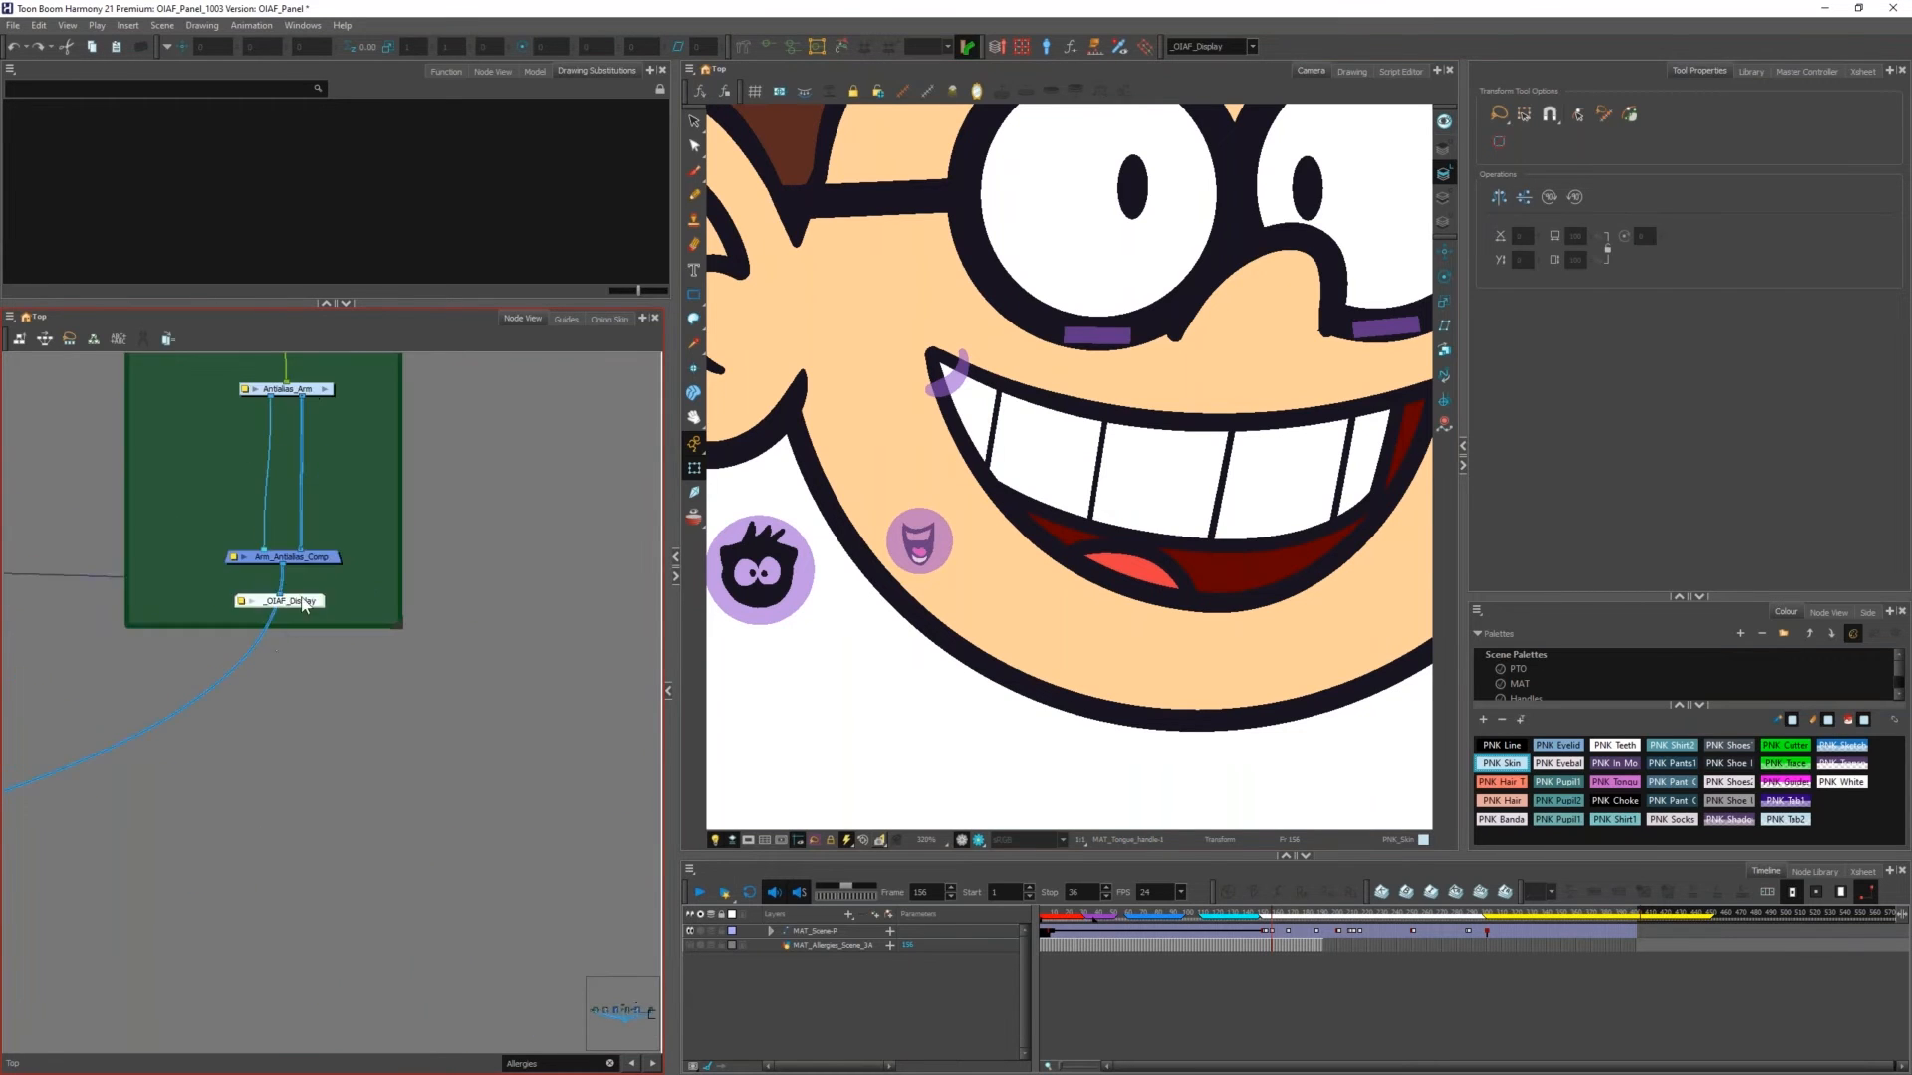
pyautogui.moveTo(333, 609); pyautogui.dragTo(333, 609)
pyautogui.click(323, 558)
# Step: Go to frame 1 and frame the two blue arms side by side in the camera
pyautogui.moveTo(1173, 913); pyautogui.dragTo(1035, 910)
pyautogui.scroll(-4, 917, 414)
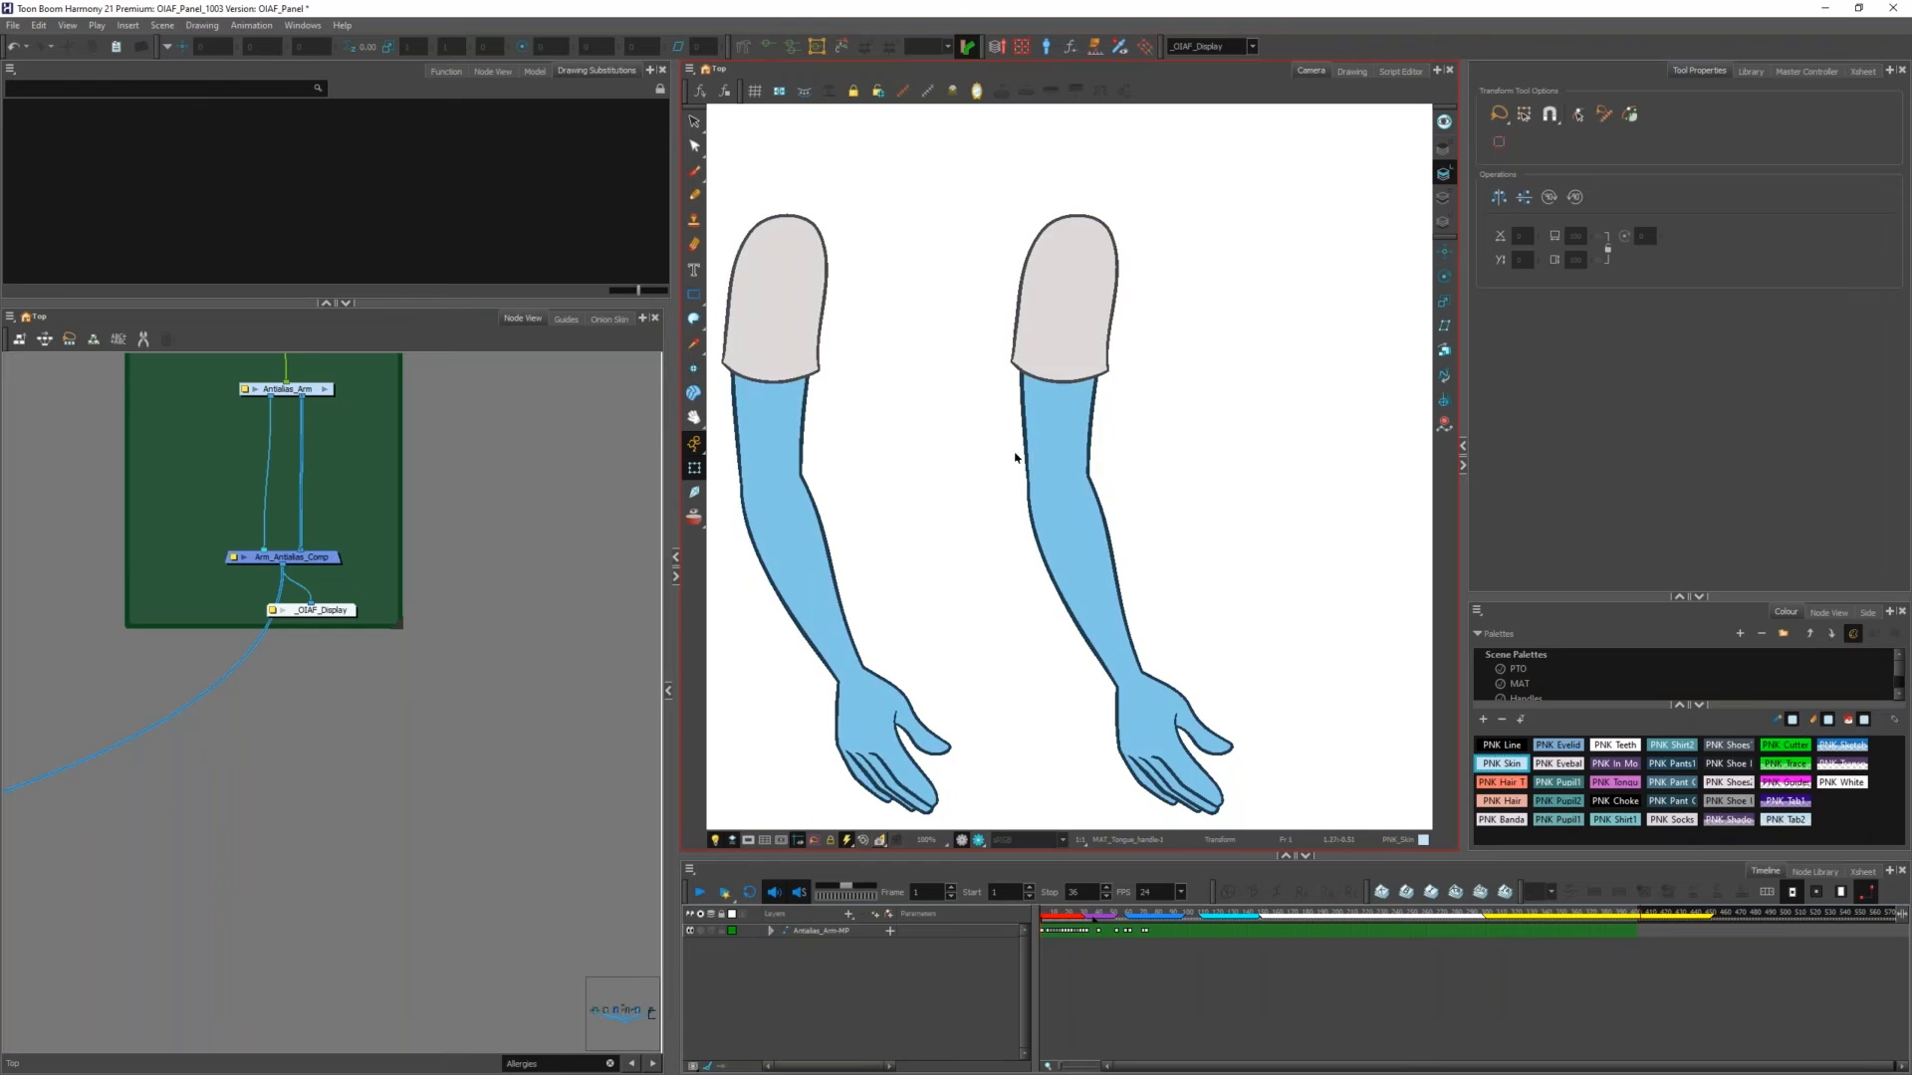
pyautogui.scroll(4, 896, 478)
pyautogui.scroll(-2, 959, 406)
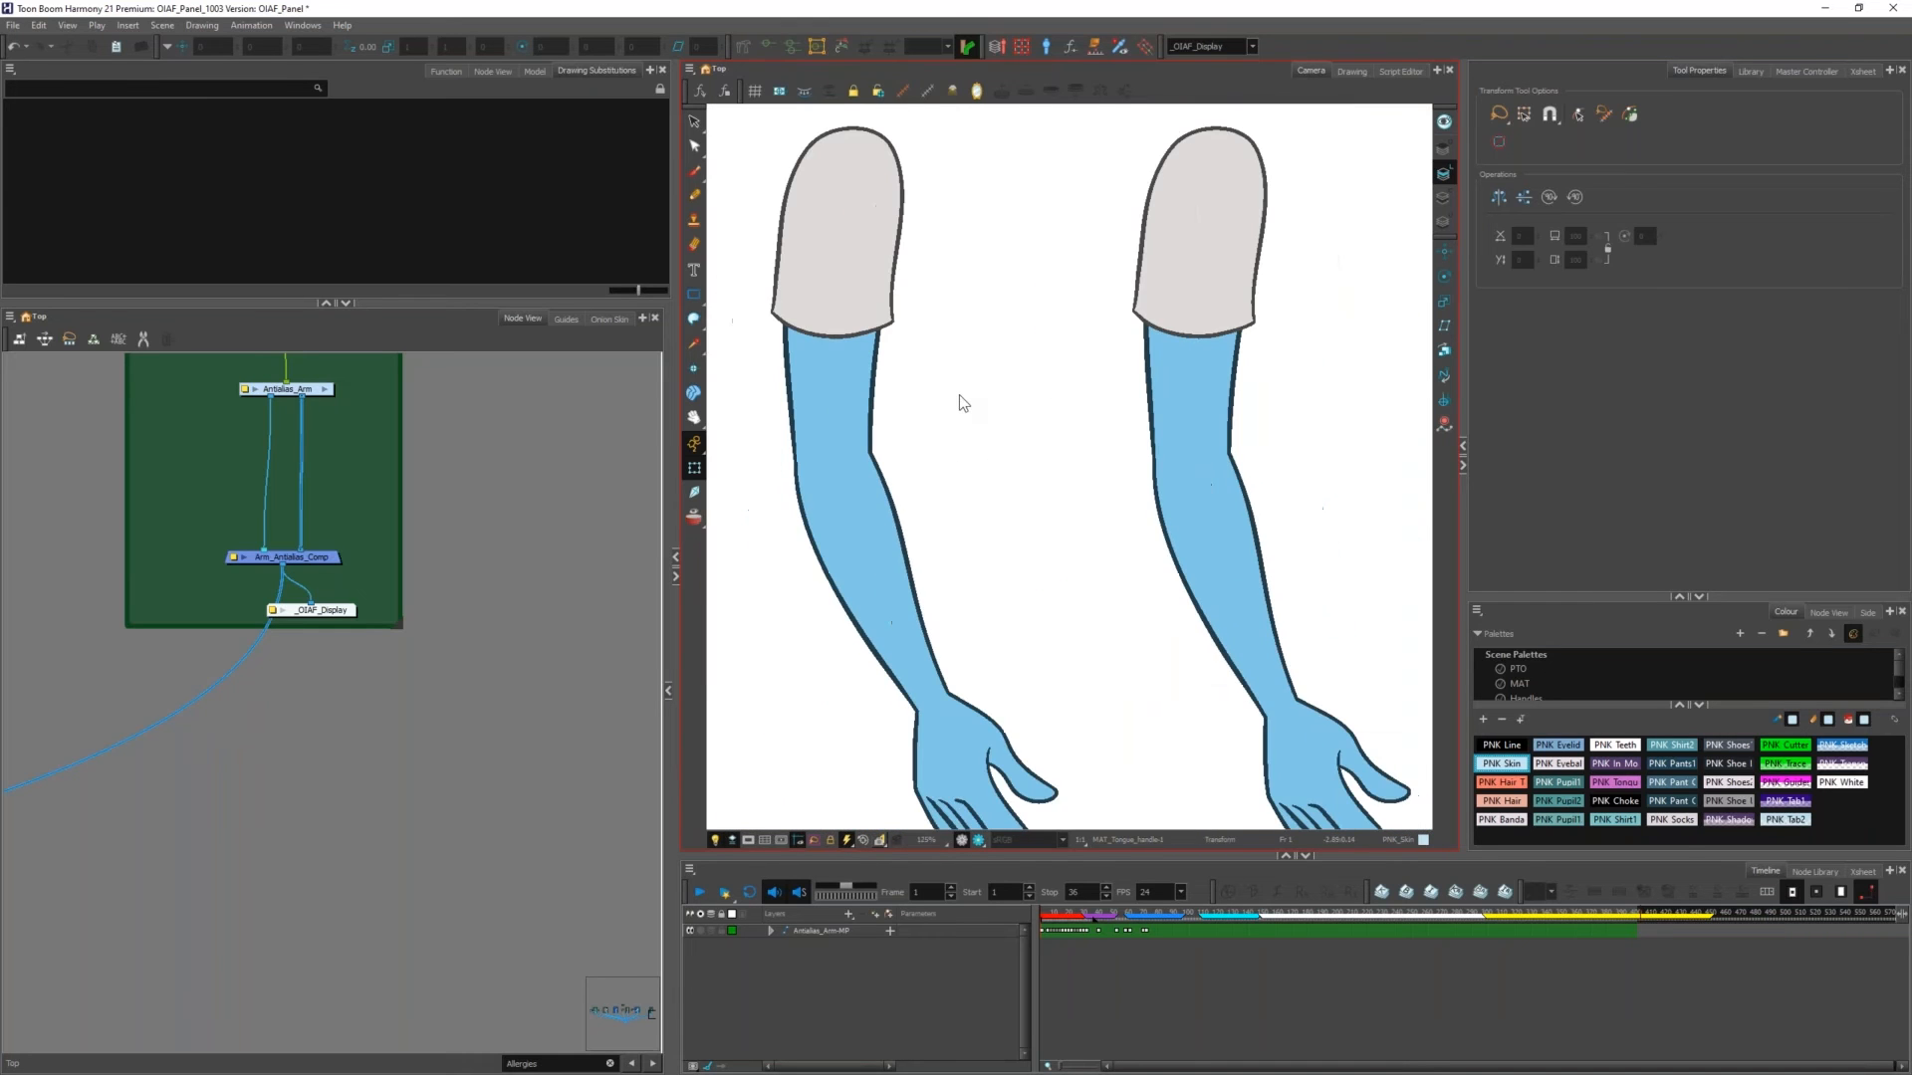
pyautogui.moveTo(958, 394); pyautogui.dragTo(947, 374)
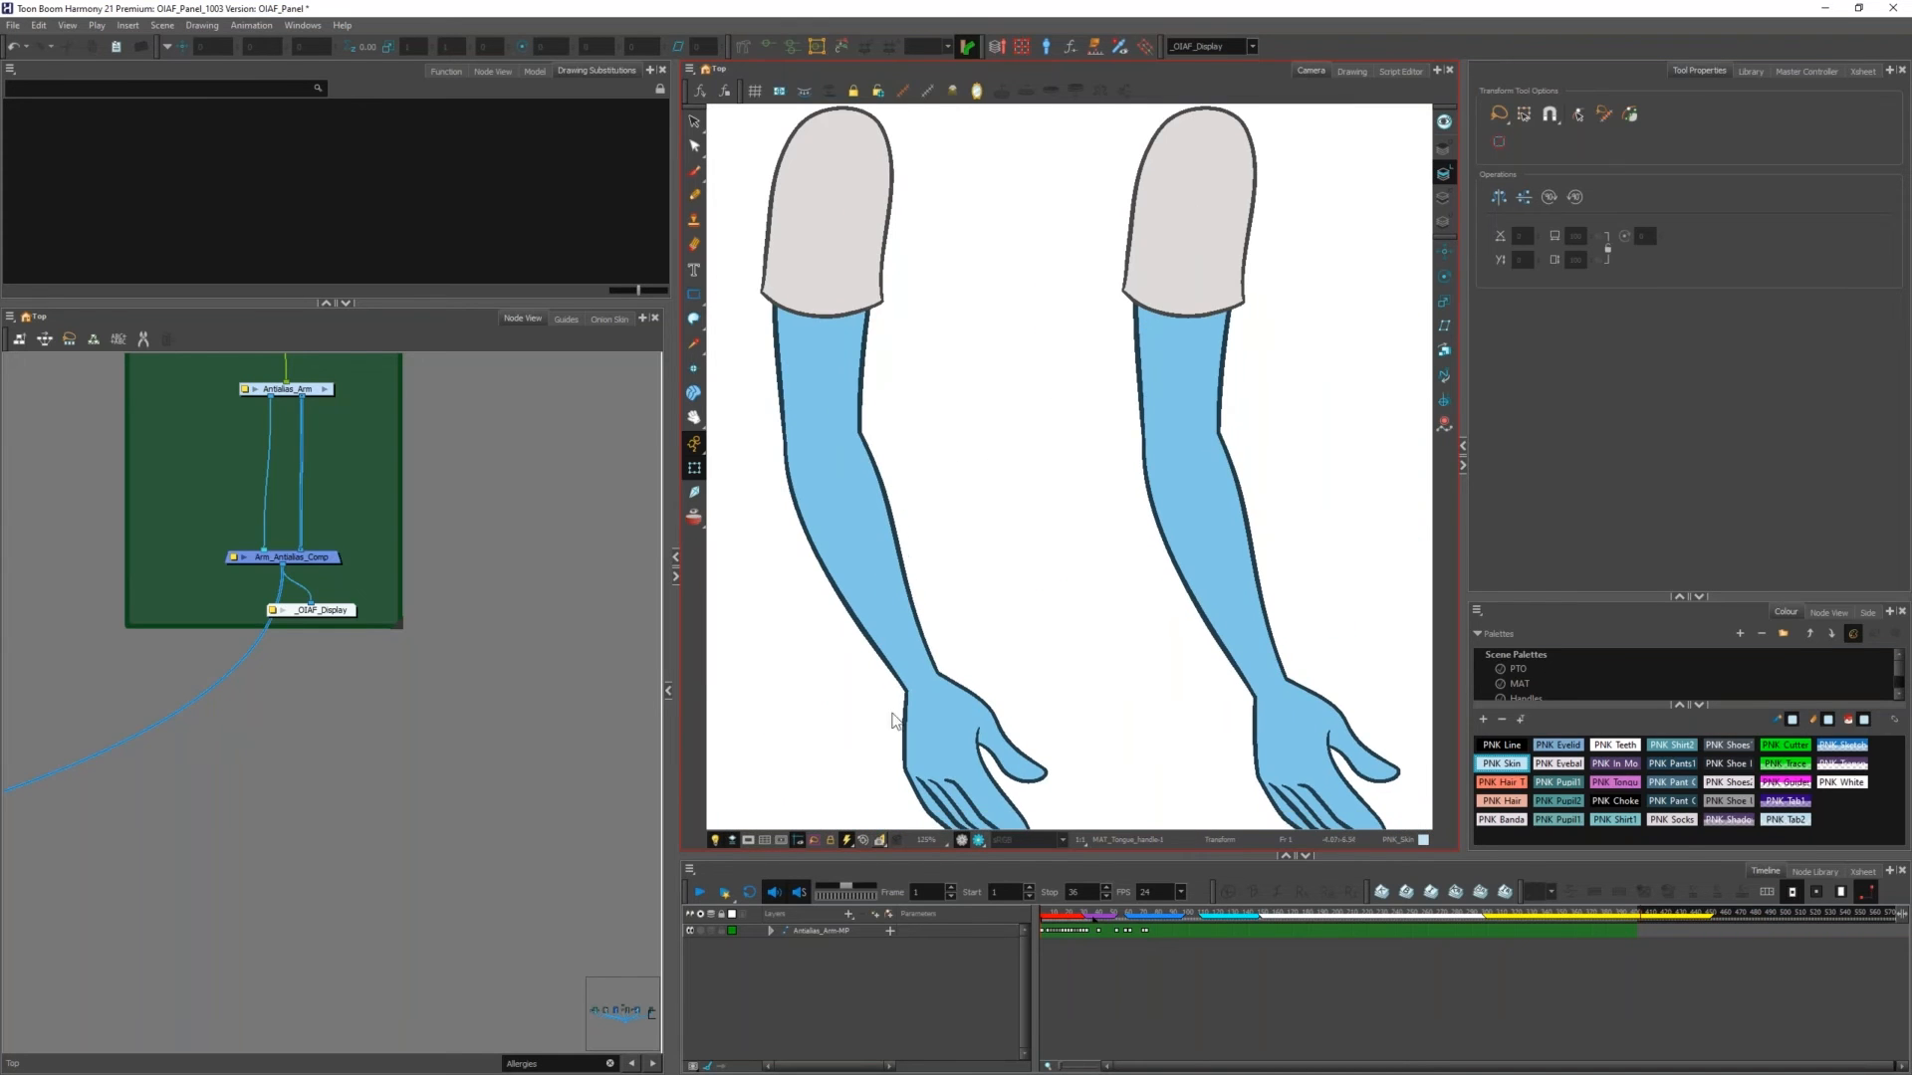
# Step: Switch the camera to Render View and inspect the elbow joint of the second arm up close
pyautogui.click(978, 840)
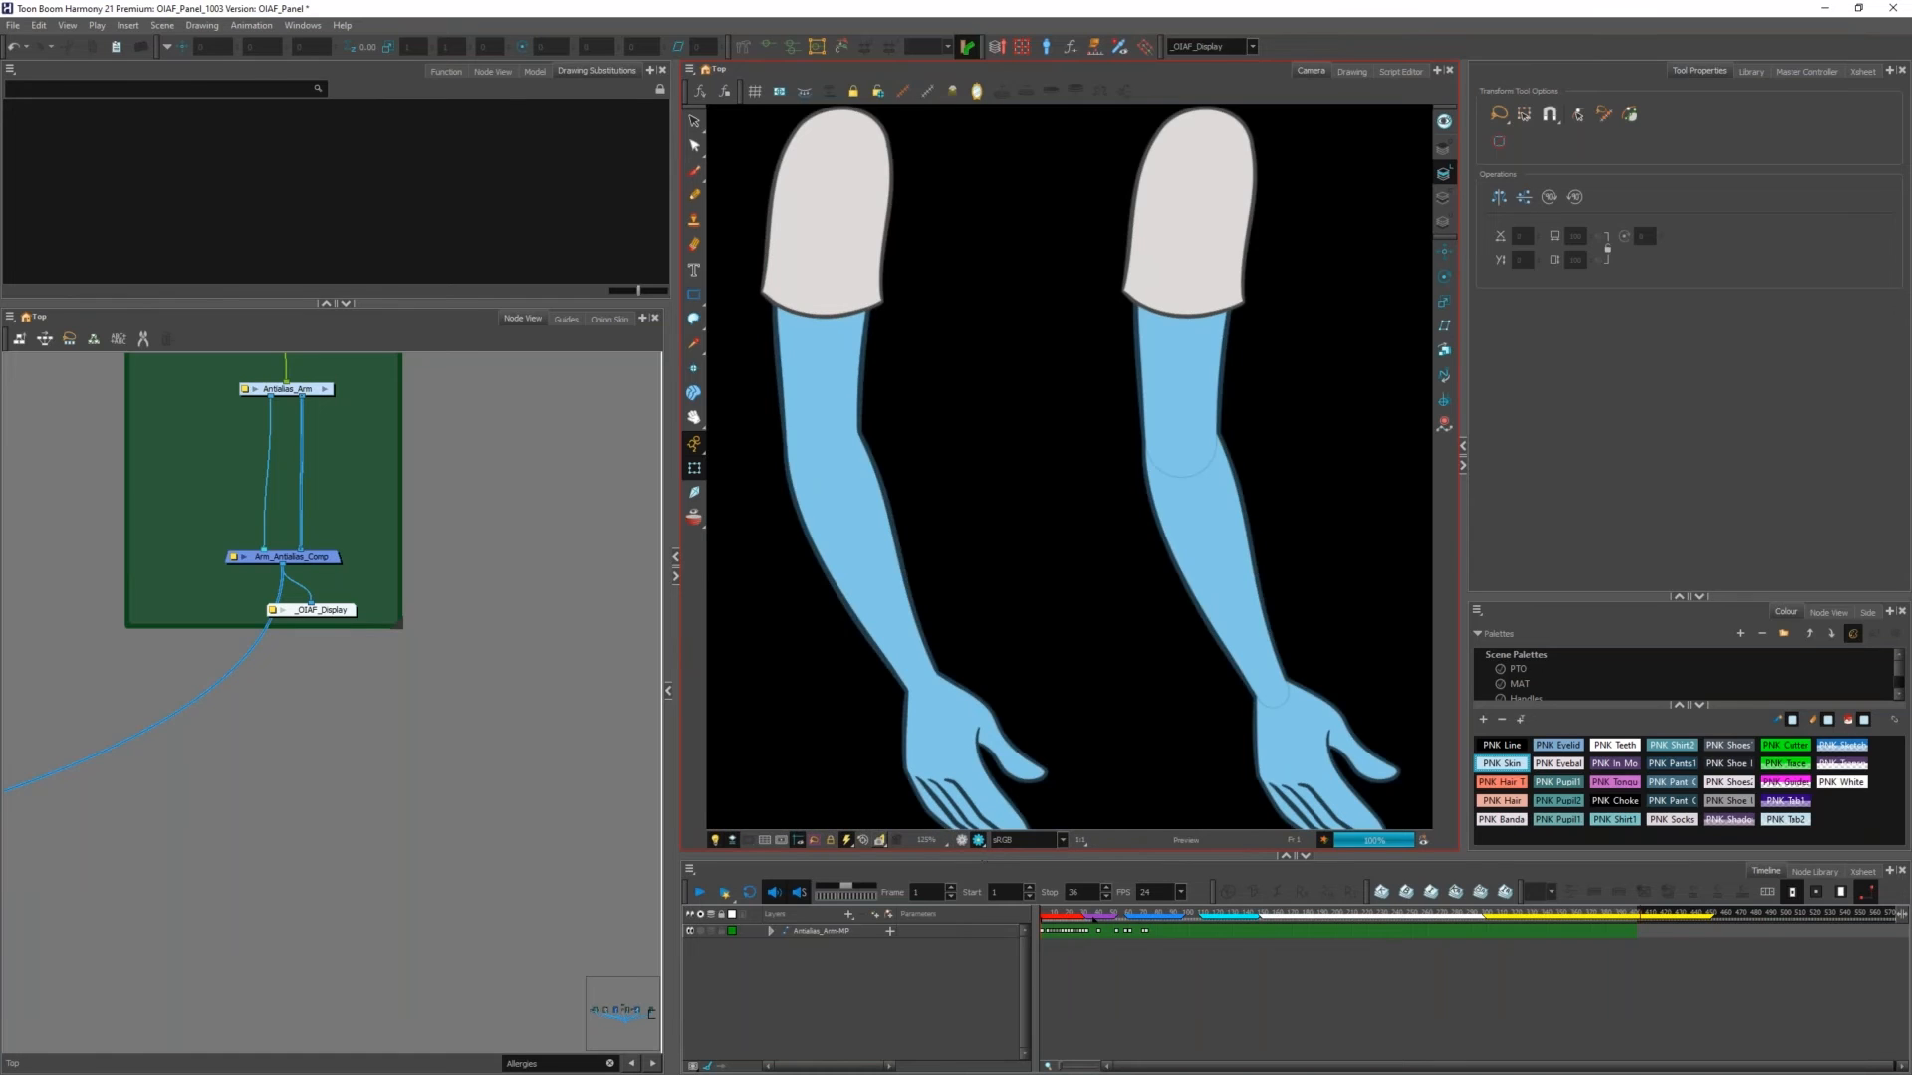
pyautogui.scroll(4, 1230, 446)
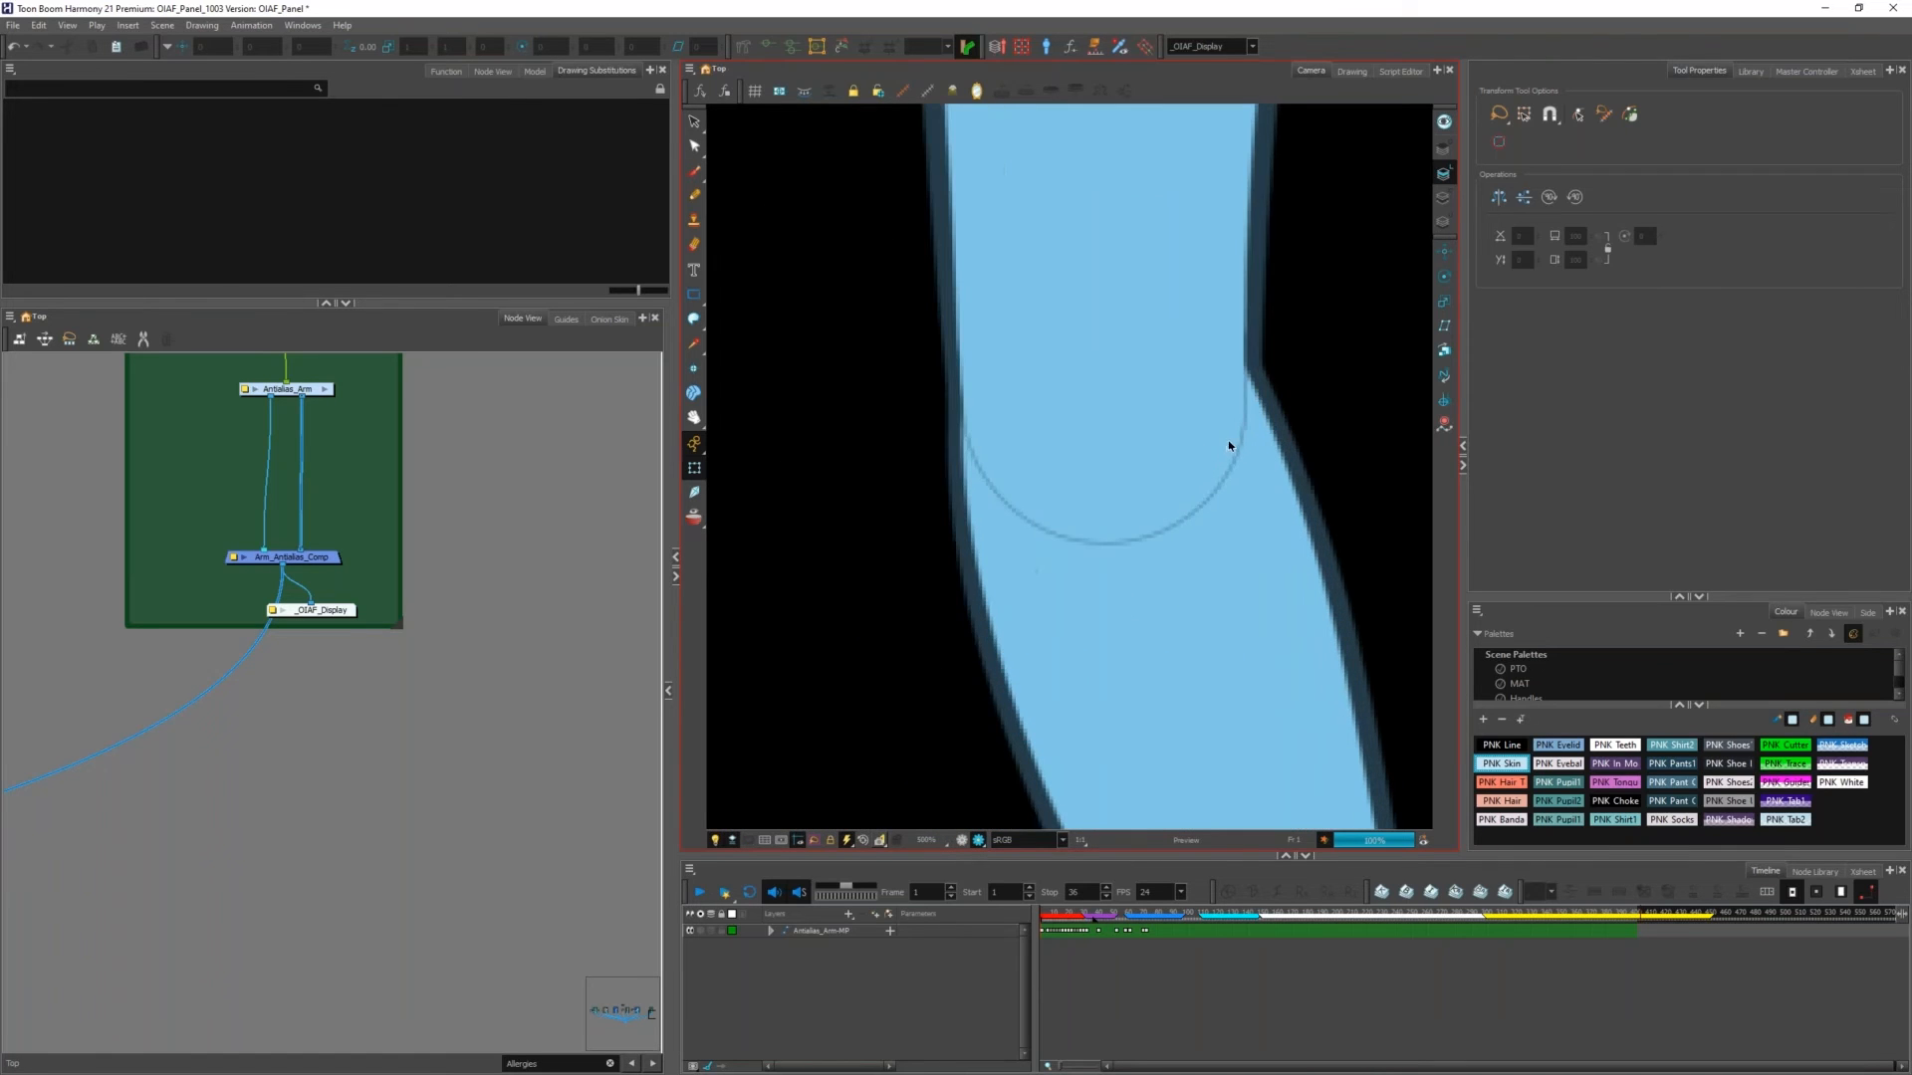
pyautogui.scroll(-3, 1093, 500)
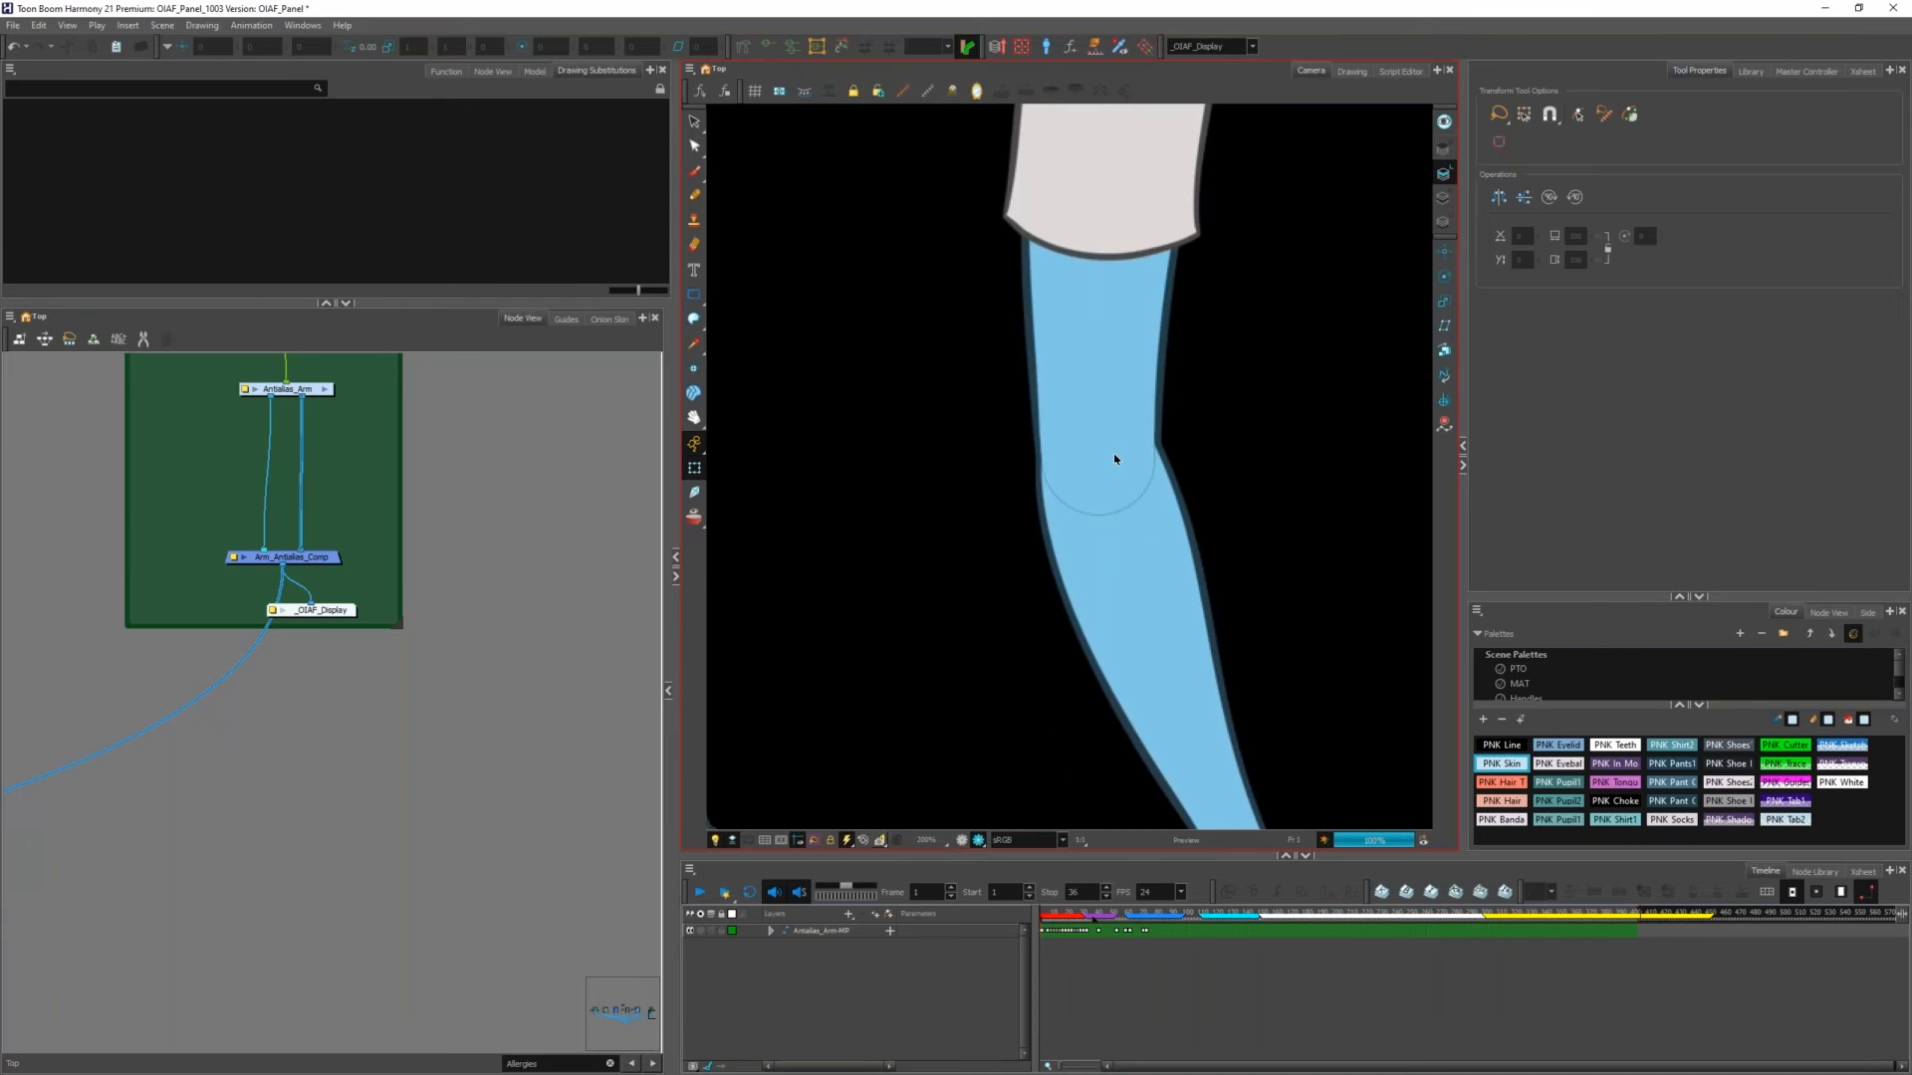
# Step: Select the second arm's forearm and locate its node inside the Antialias_Arm group in a widened Node View
pyautogui.click(1113, 455)
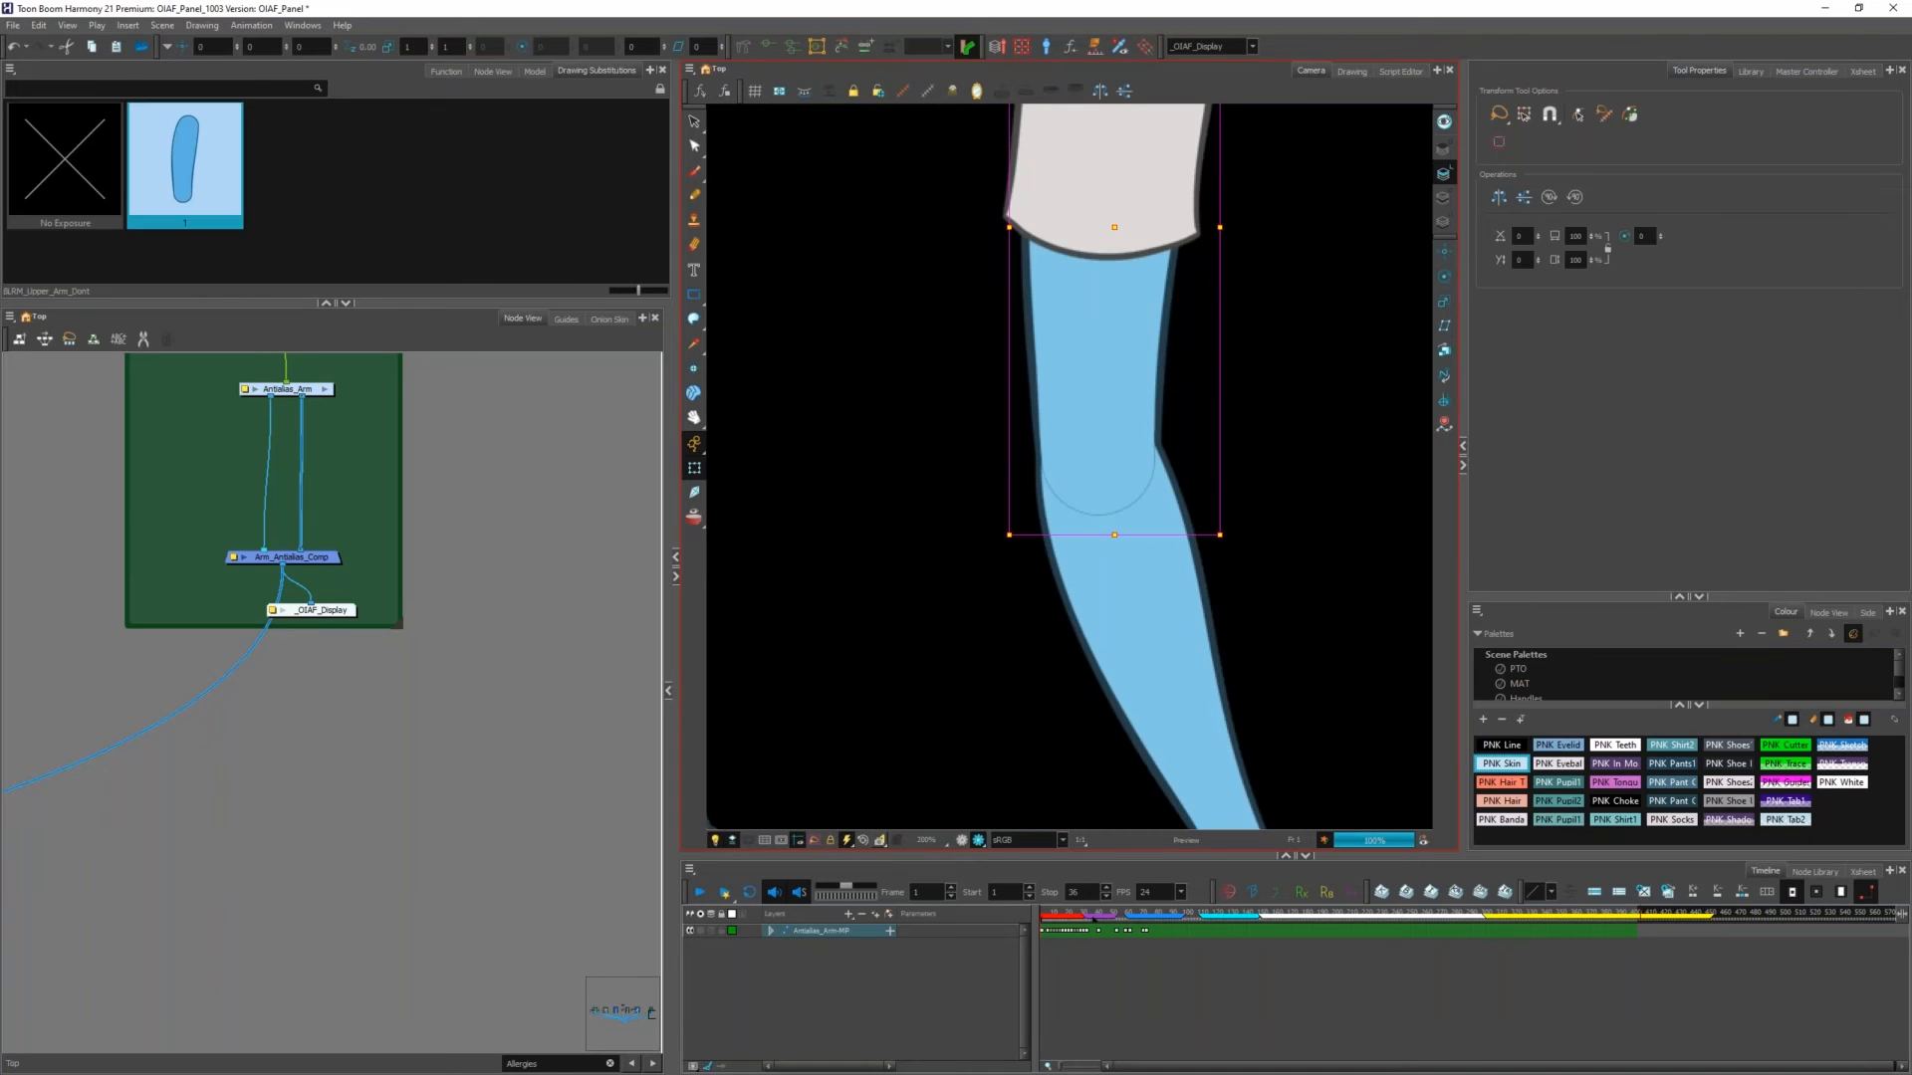
pyautogui.click(1153, 610)
pyautogui.scroll(-1, 1140, 585)
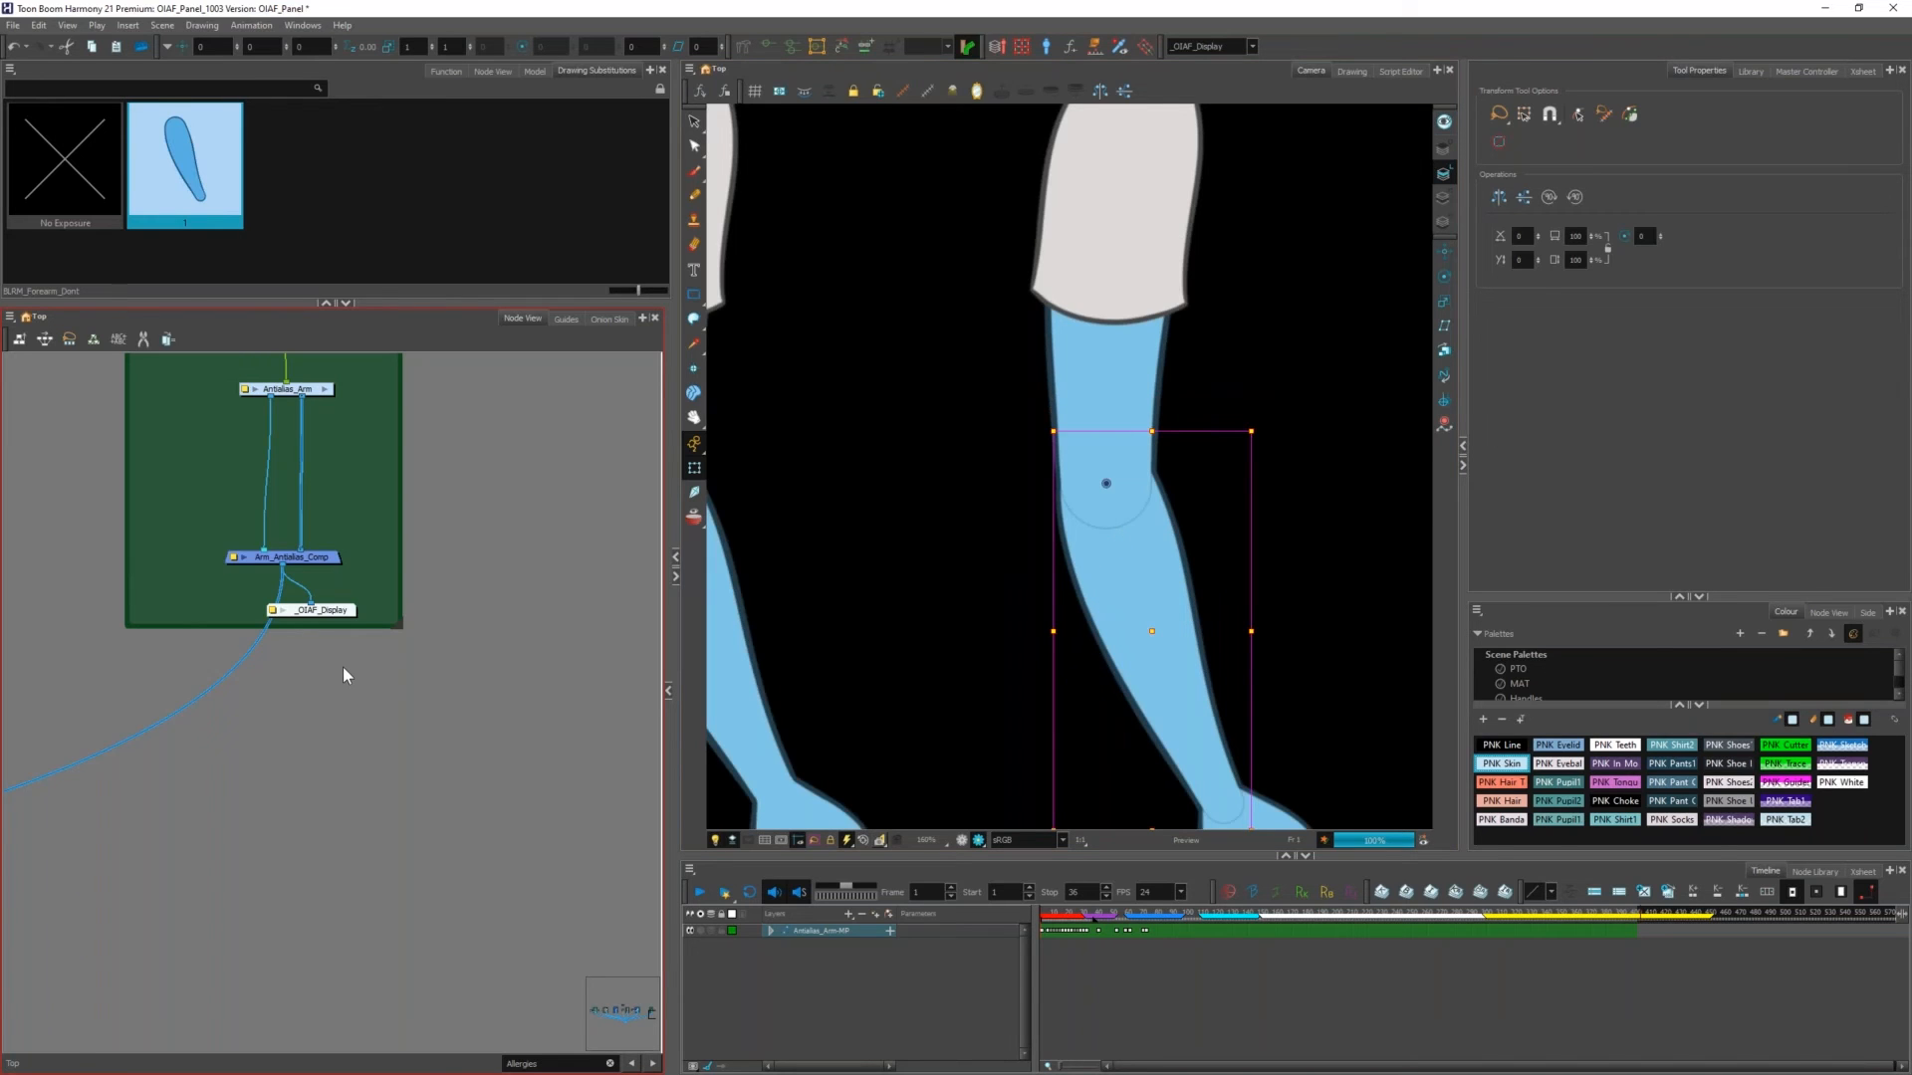
pyautogui.hotkey('ctrl', 'Return')
pyautogui.moveTo(677, 435); pyautogui.dragTo(884, 434)
pyautogui.scroll(5, 570, 759)
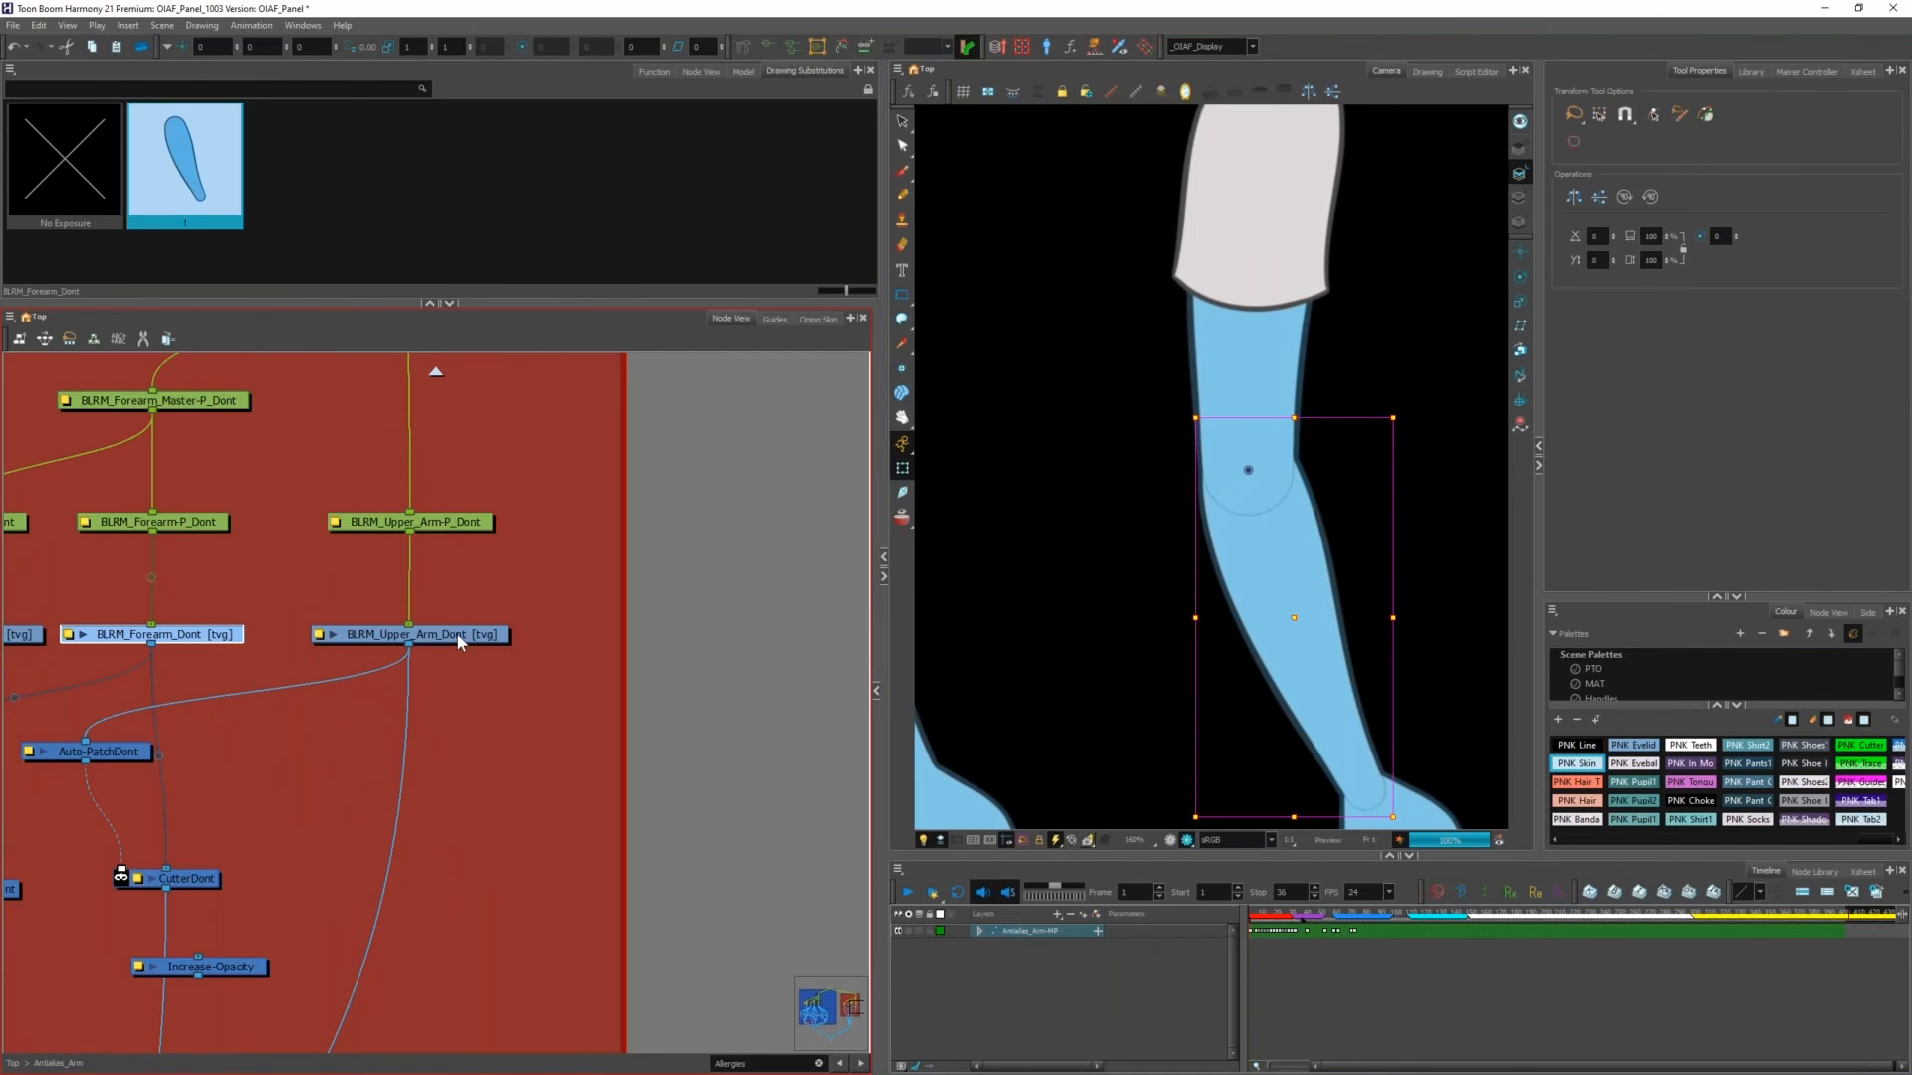
# Step: Inspect the BLRM_Upper_Arm_Dont drawing's colour, underlay, overlay and line art layers in the Drawing view, and return to the camera
pyautogui.click(457, 635)
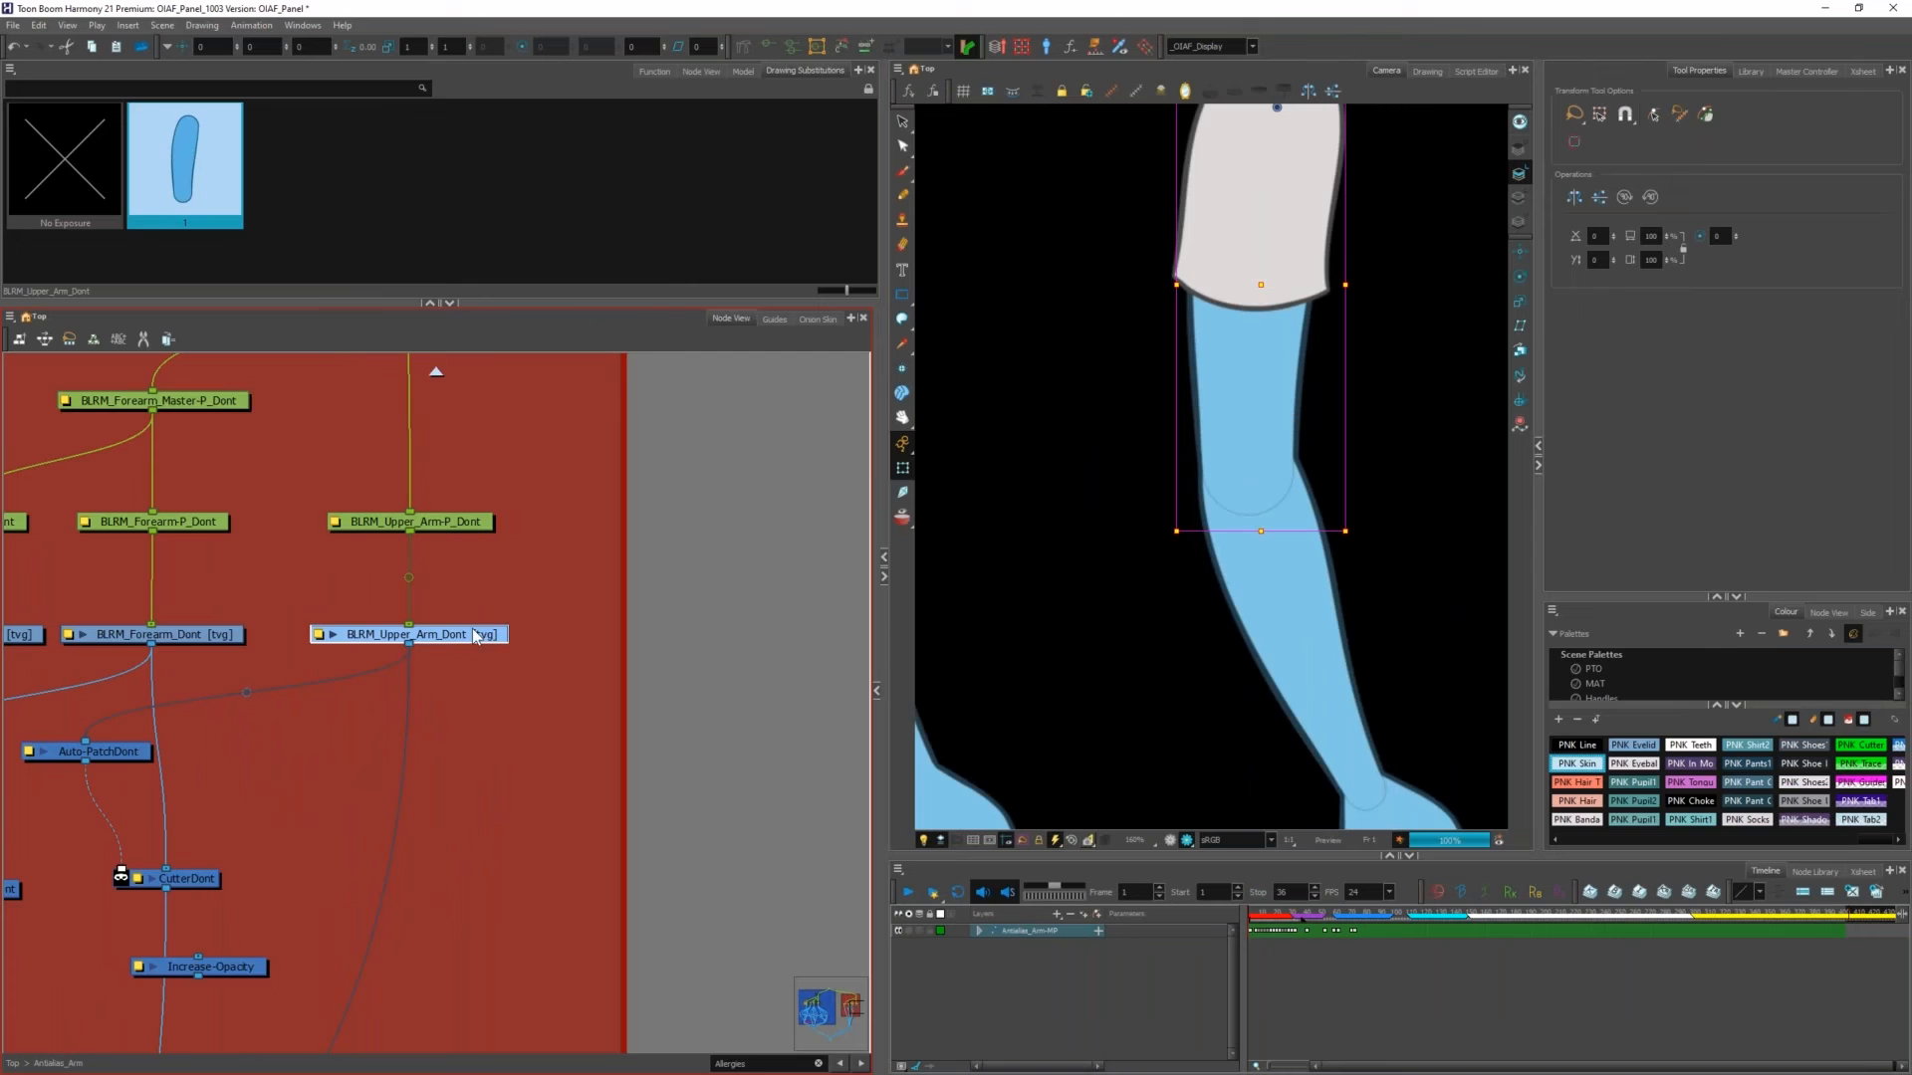
pyautogui.click(1422, 76)
pyautogui.scroll(5, 1223, 404)
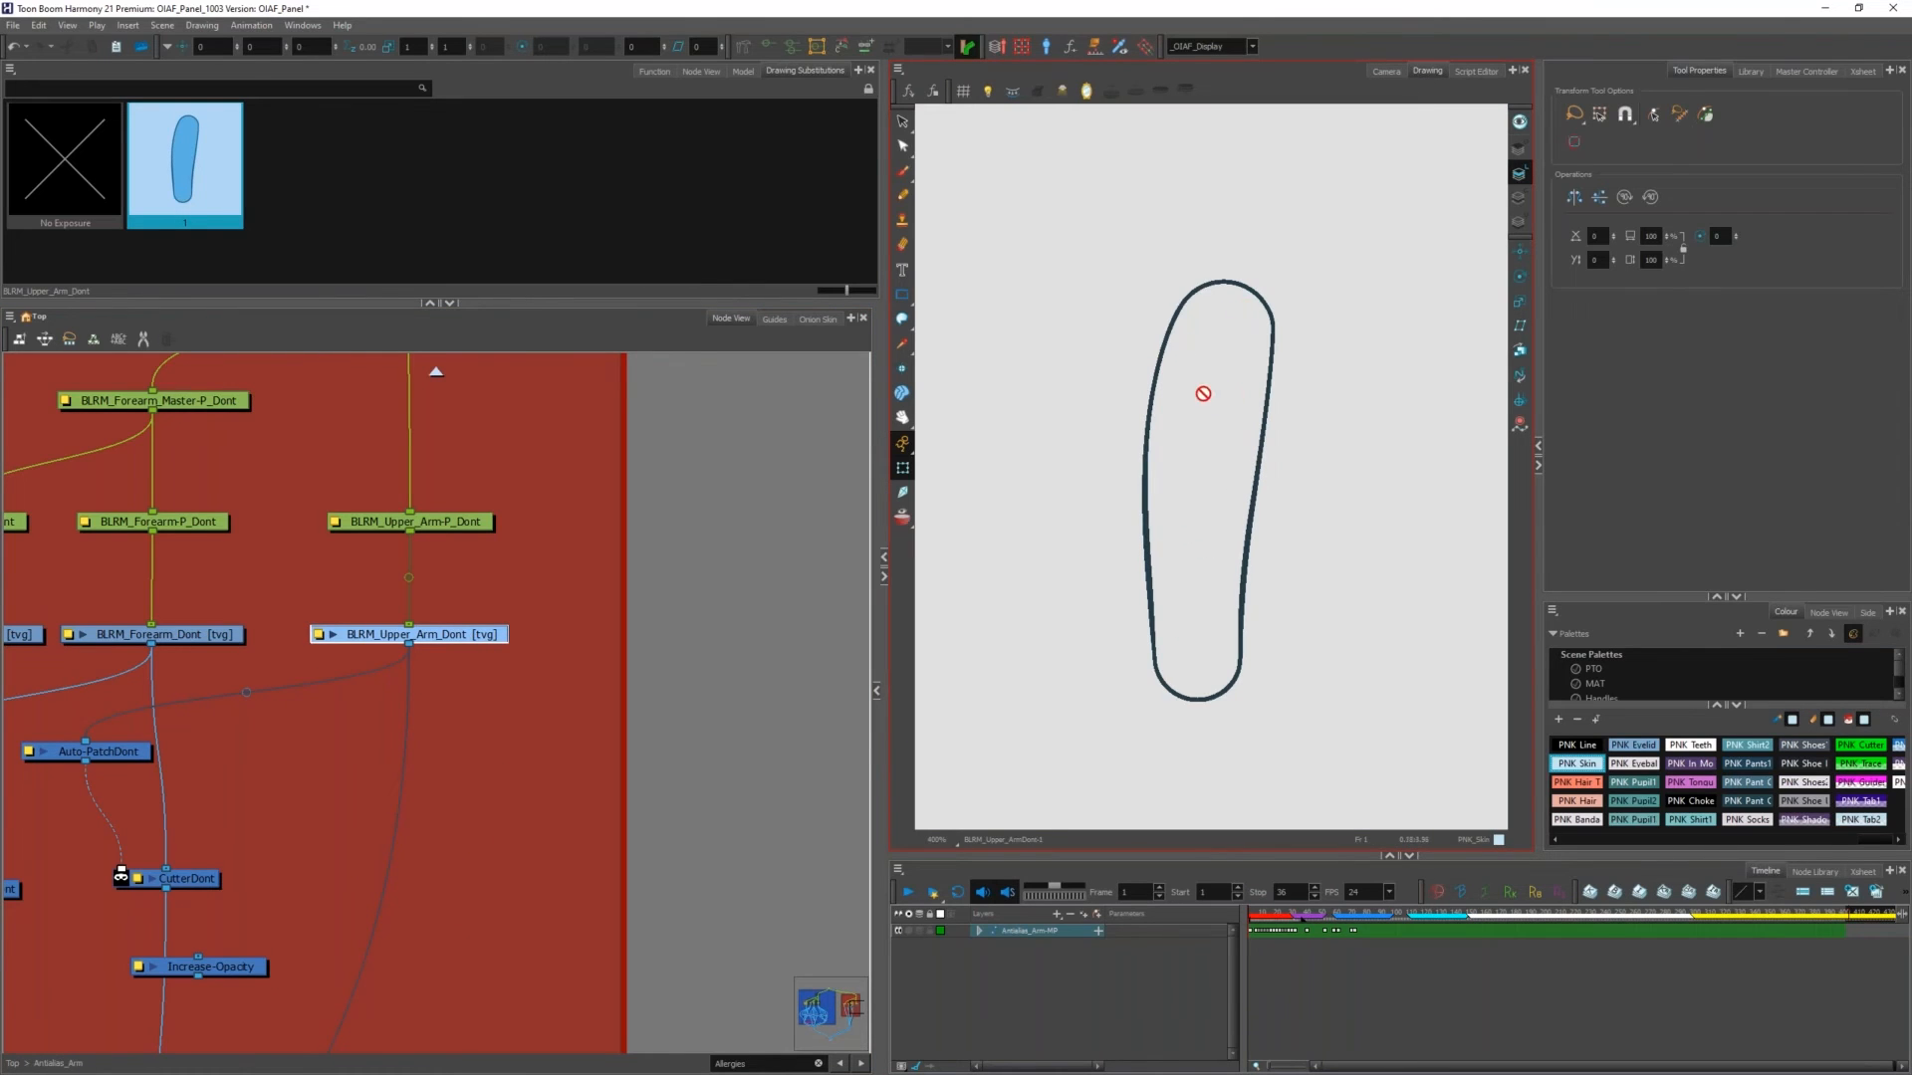
pyautogui.click(1521, 200)
pyautogui.click(1524, 224)
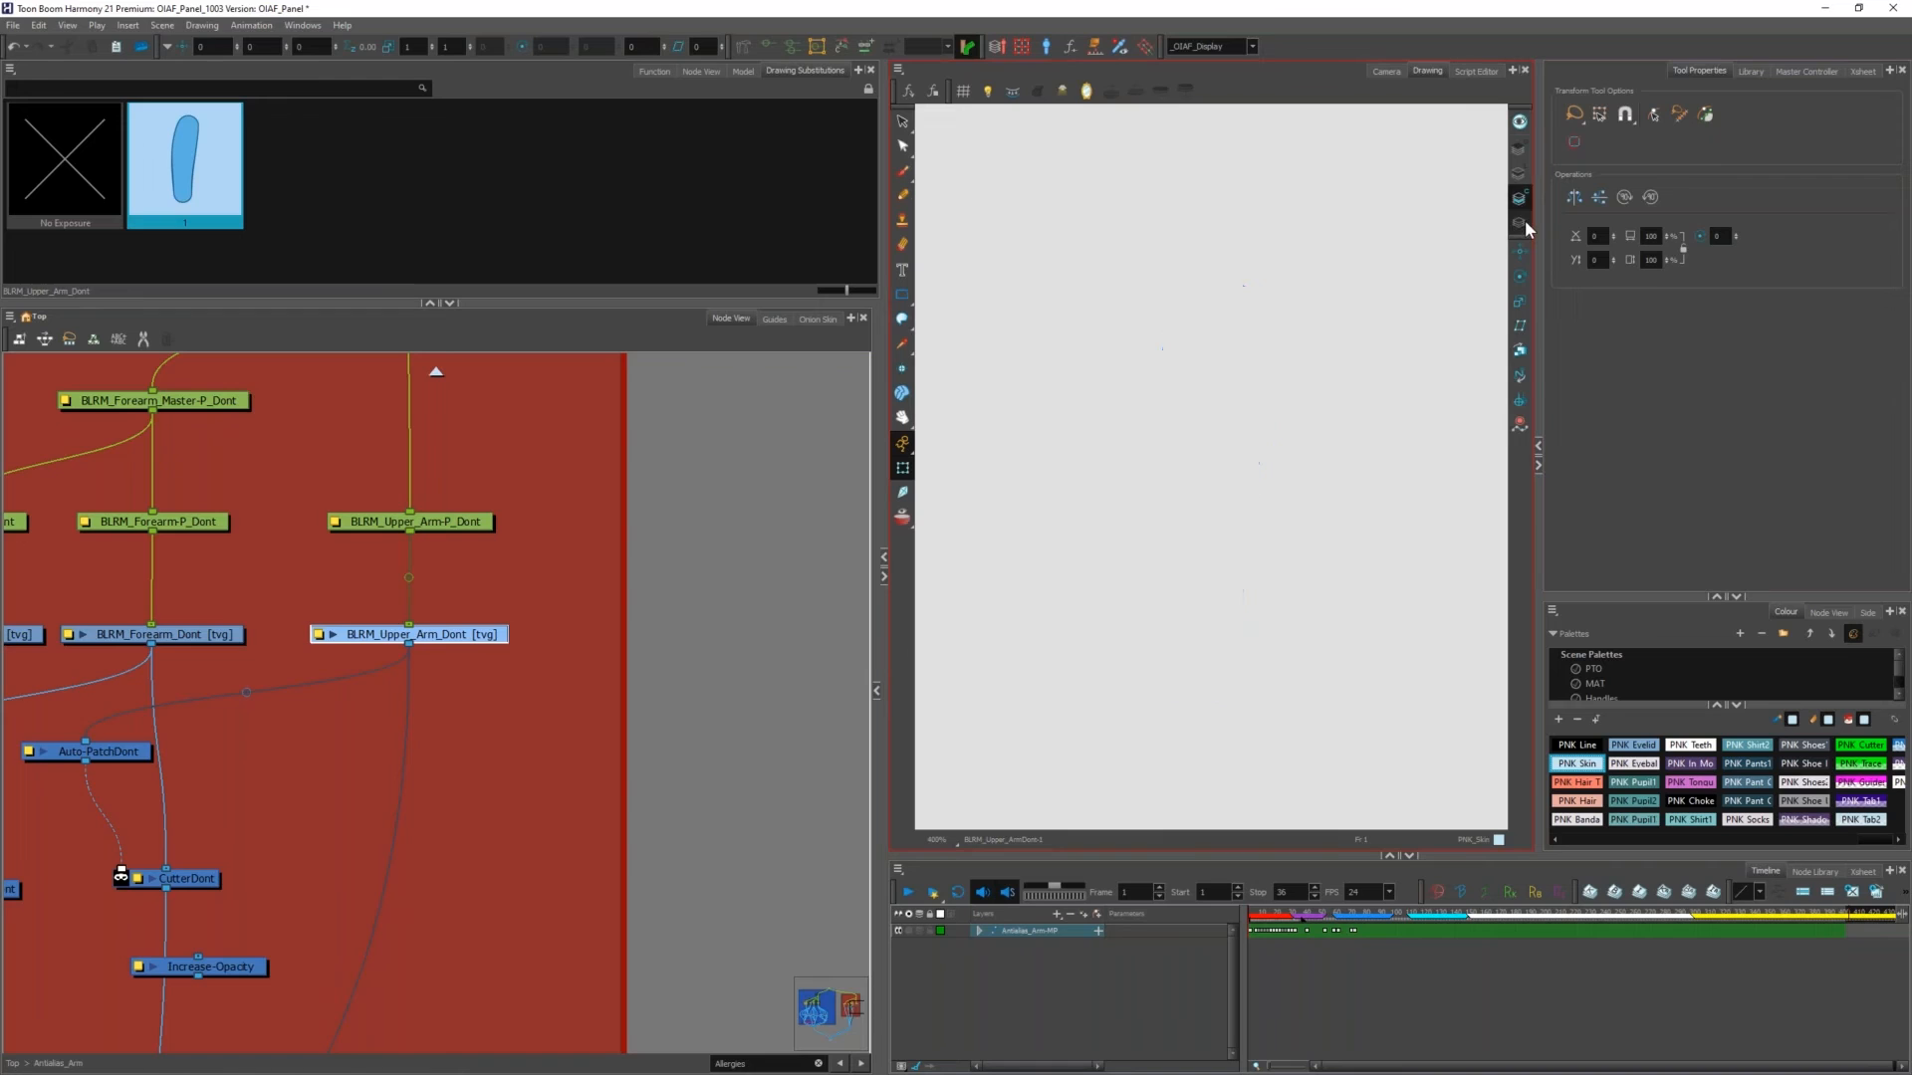
pyautogui.click(1518, 149)
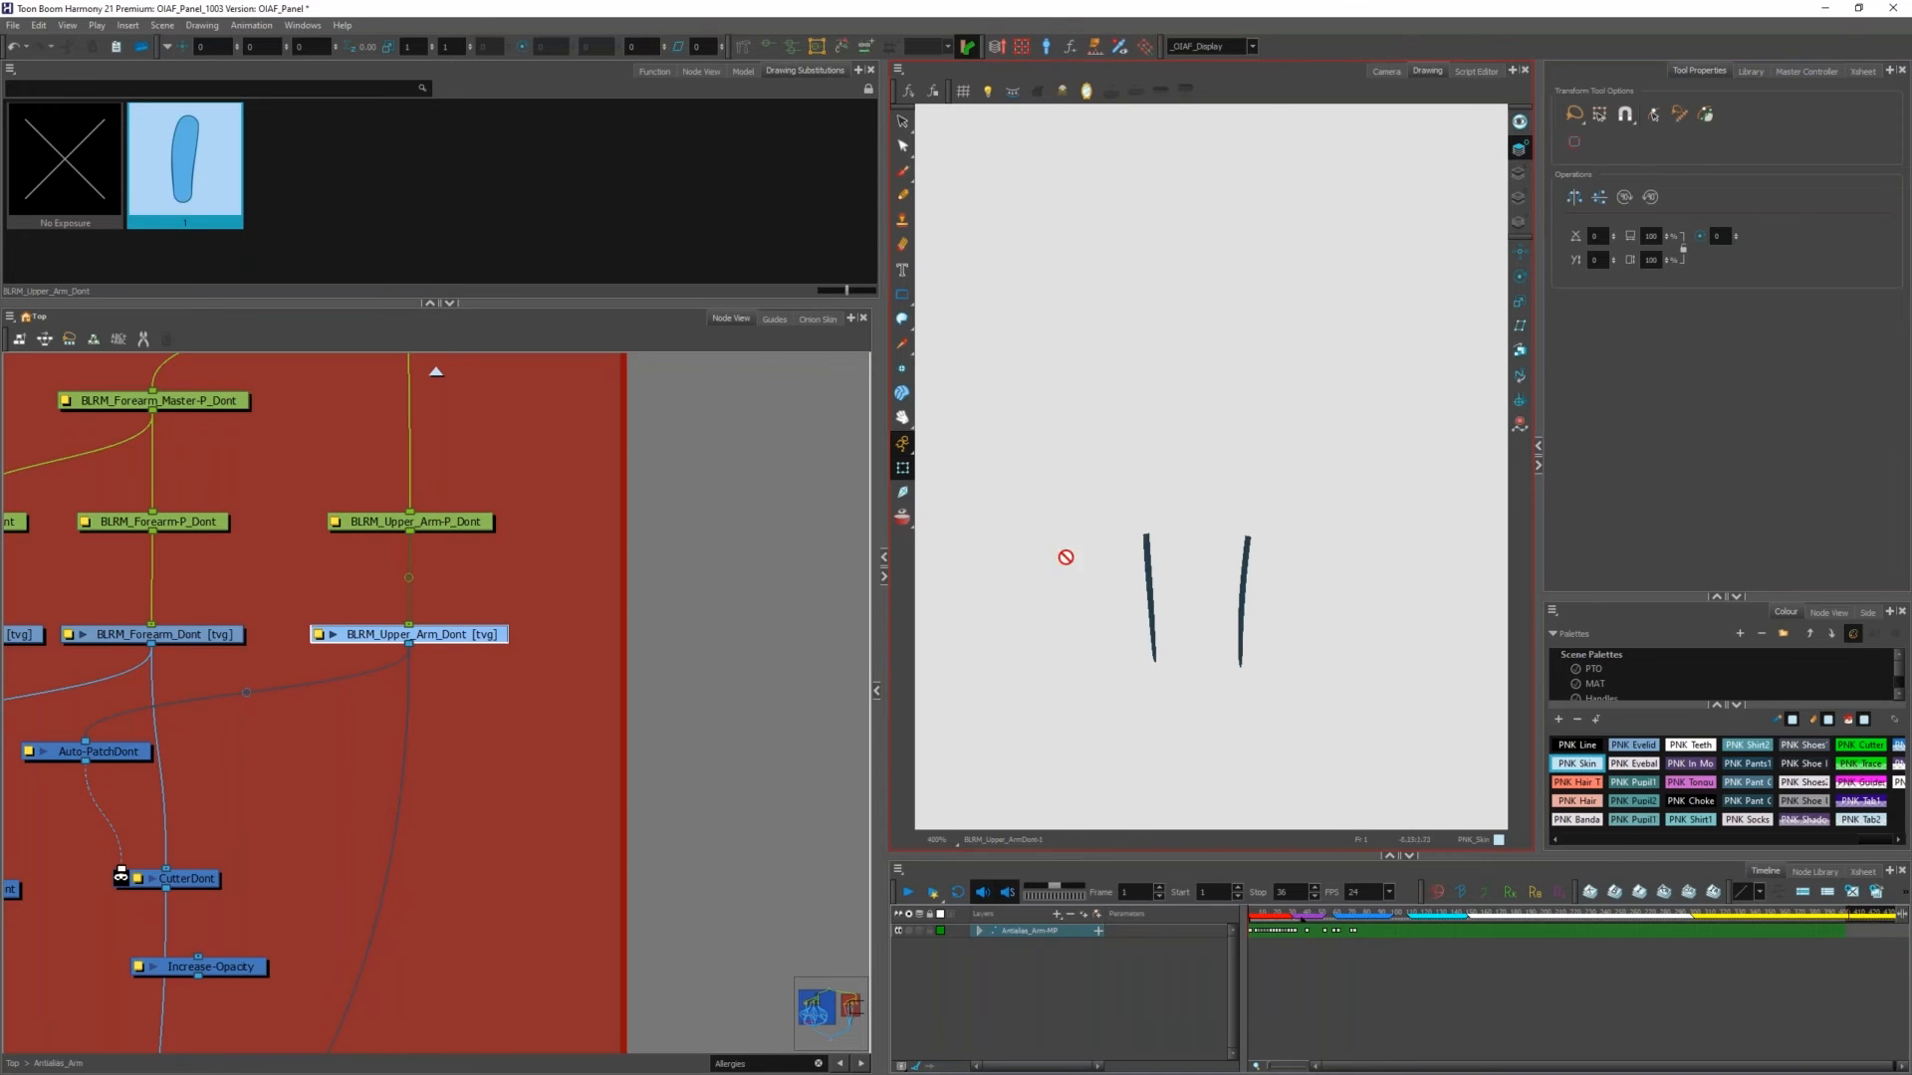
pyautogui.click(1521, 175)
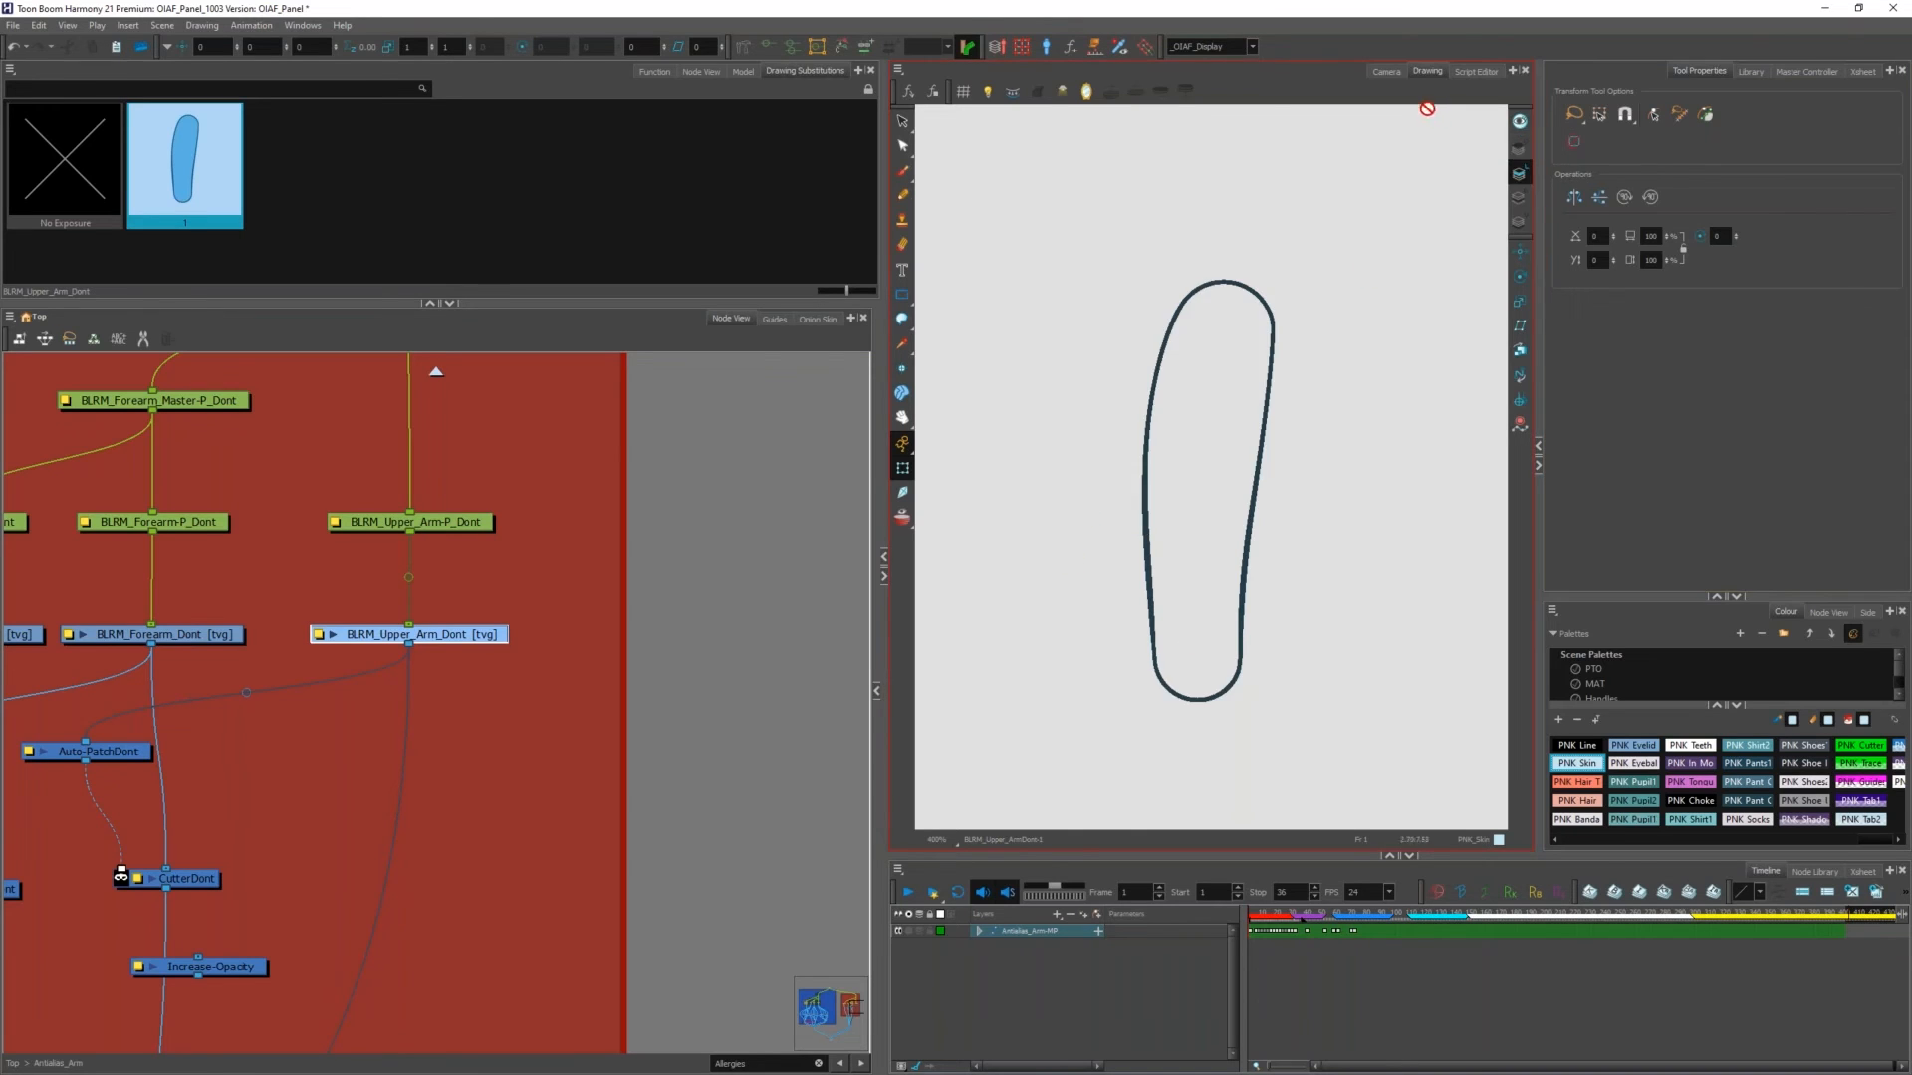
pyautogui.click(1388, 71)
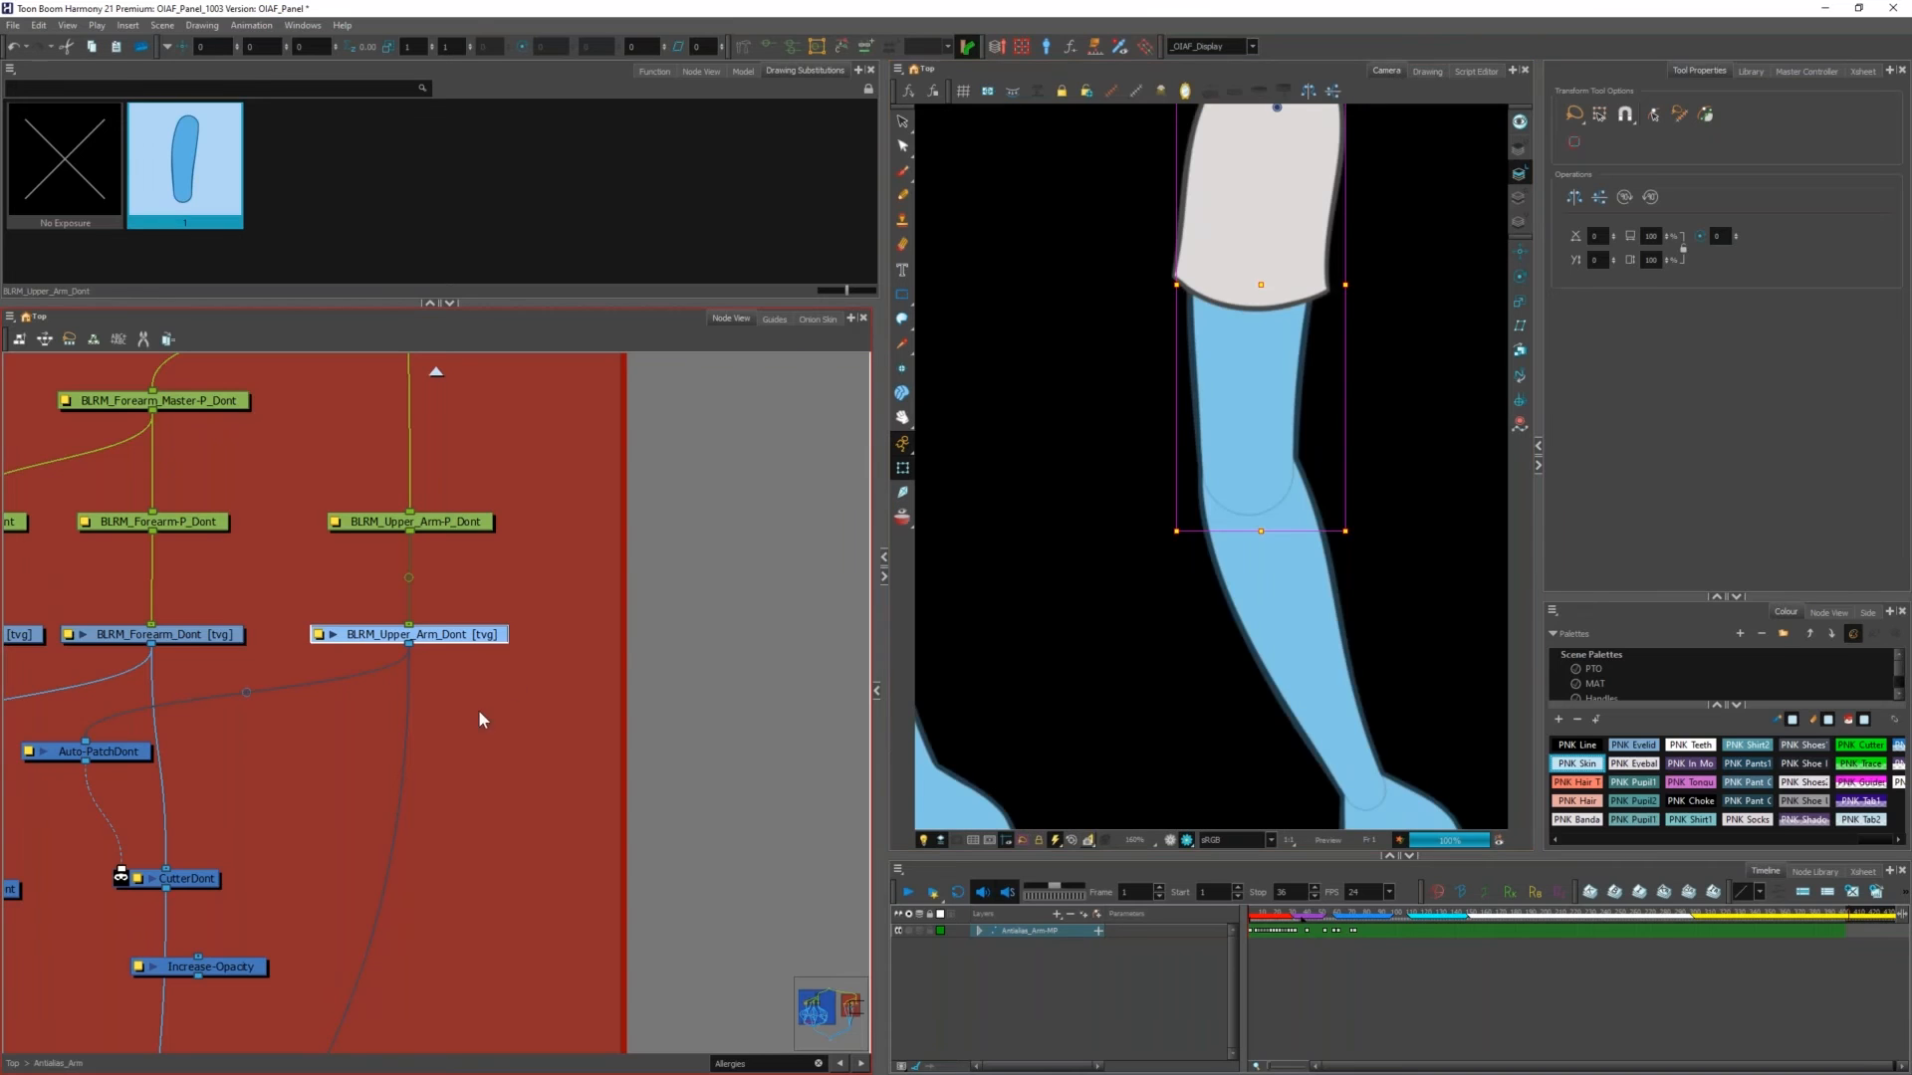
# Step: Add a new Auto-Patch node between the Auto-PatchDont node and the BLRM_Upper_Arm_Dont output cable
pyautogui.scroll(3, 404, 652)
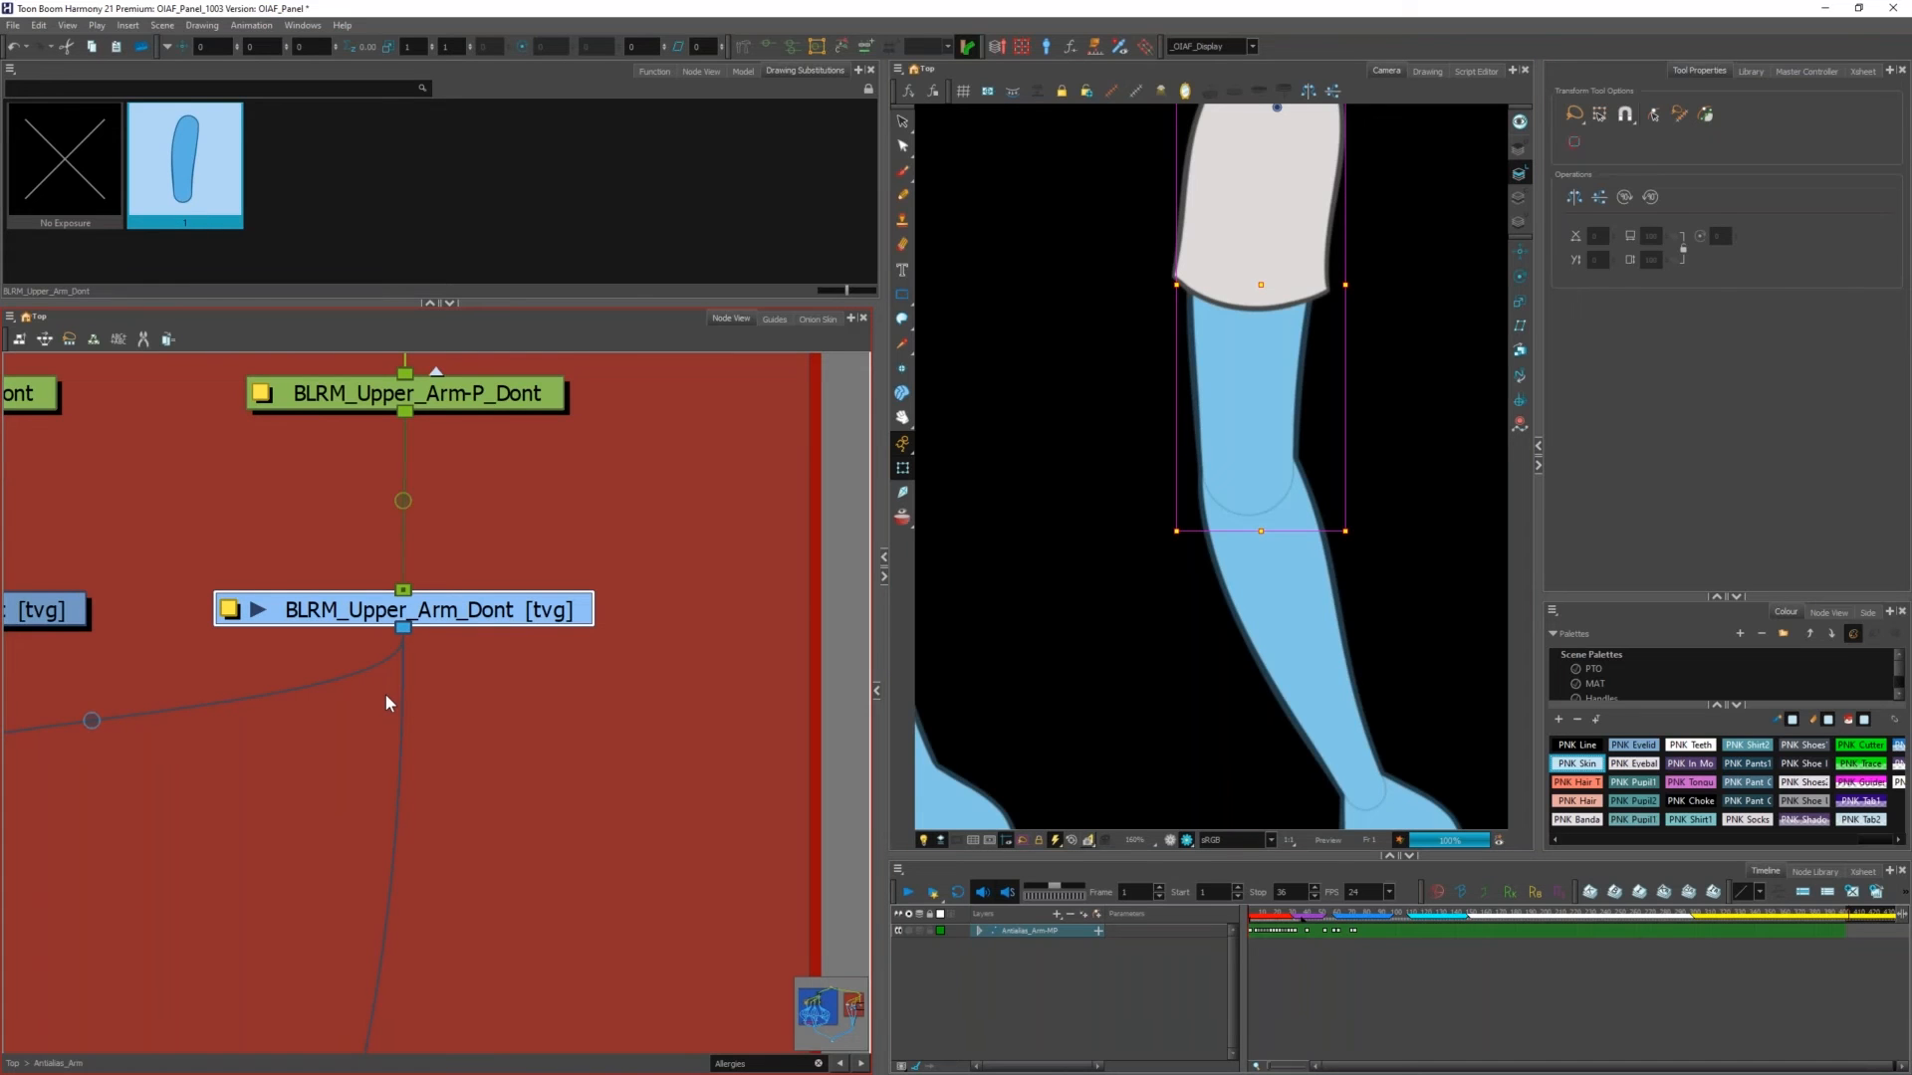
pyautogui.scroll(-5, 421, 629)
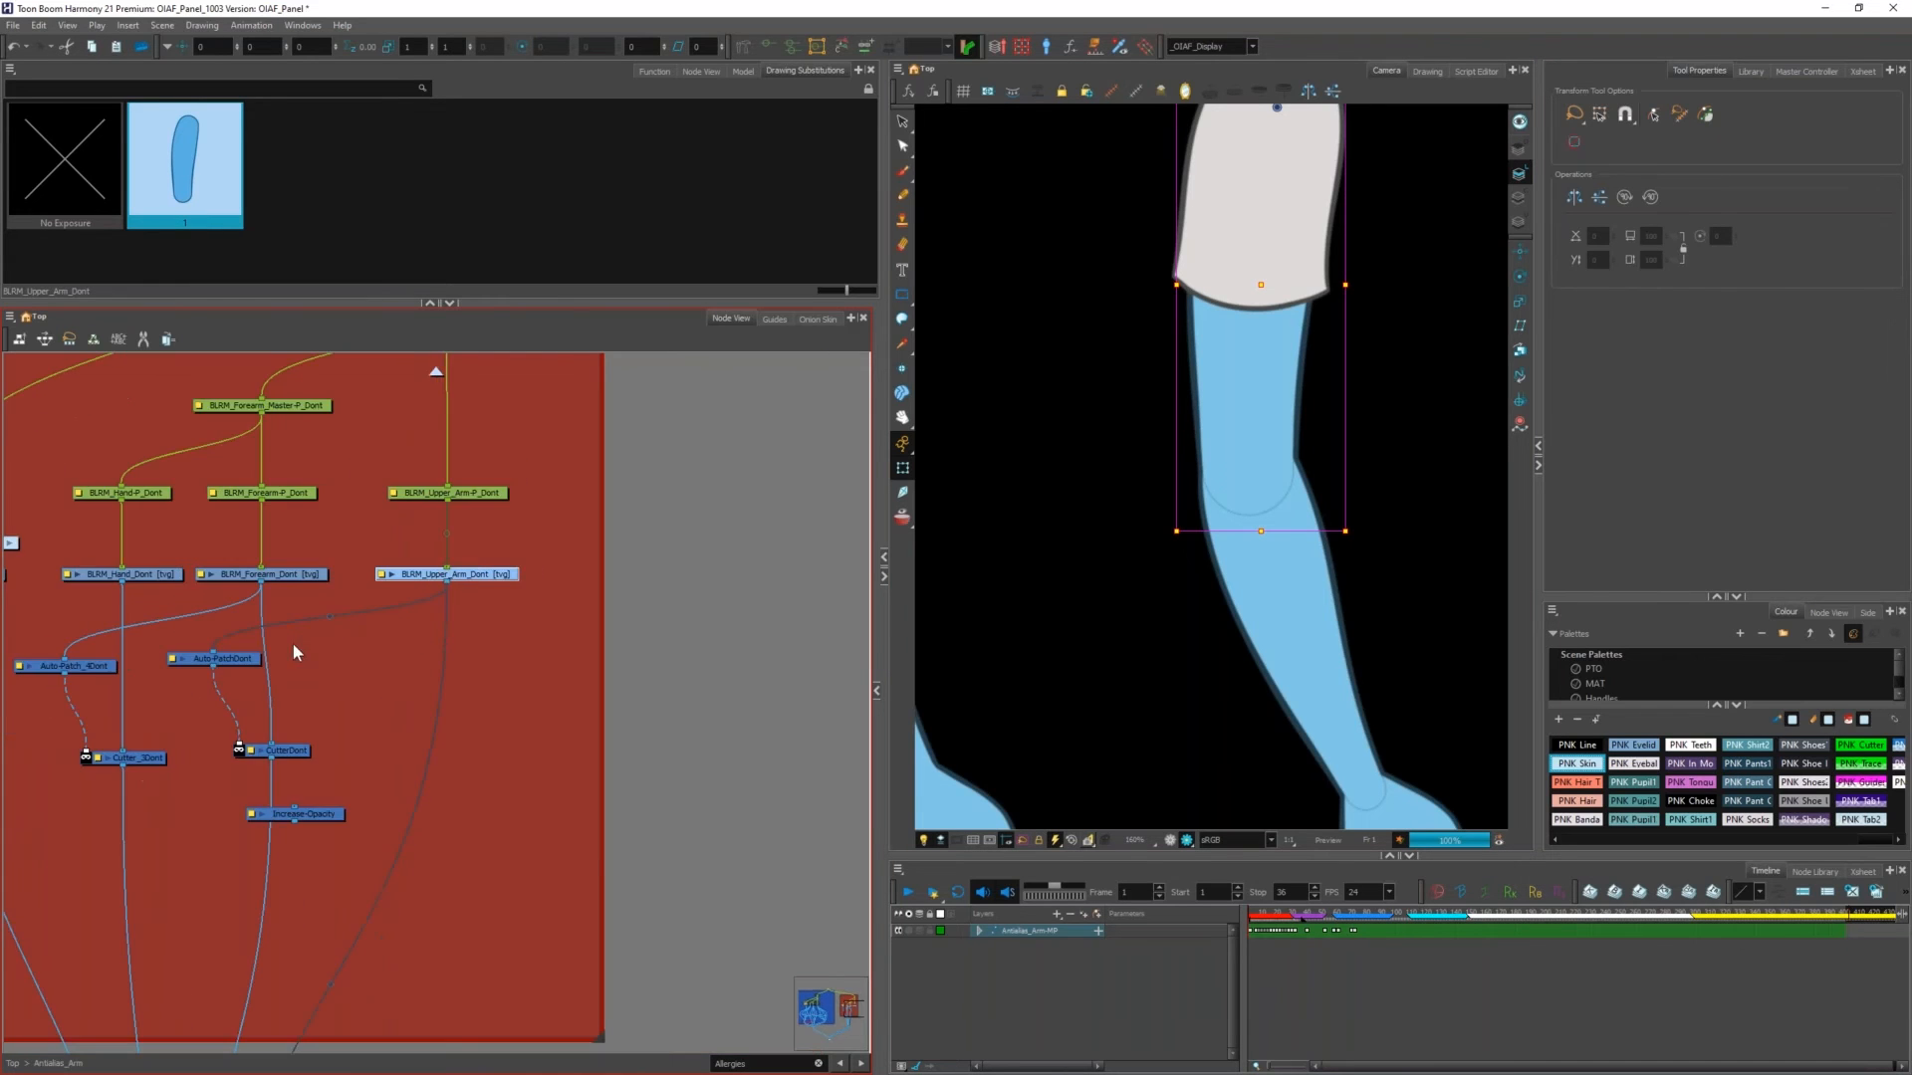
pyautogui.scroll(2, 293, 643)
pyautogui.click(223, 661)
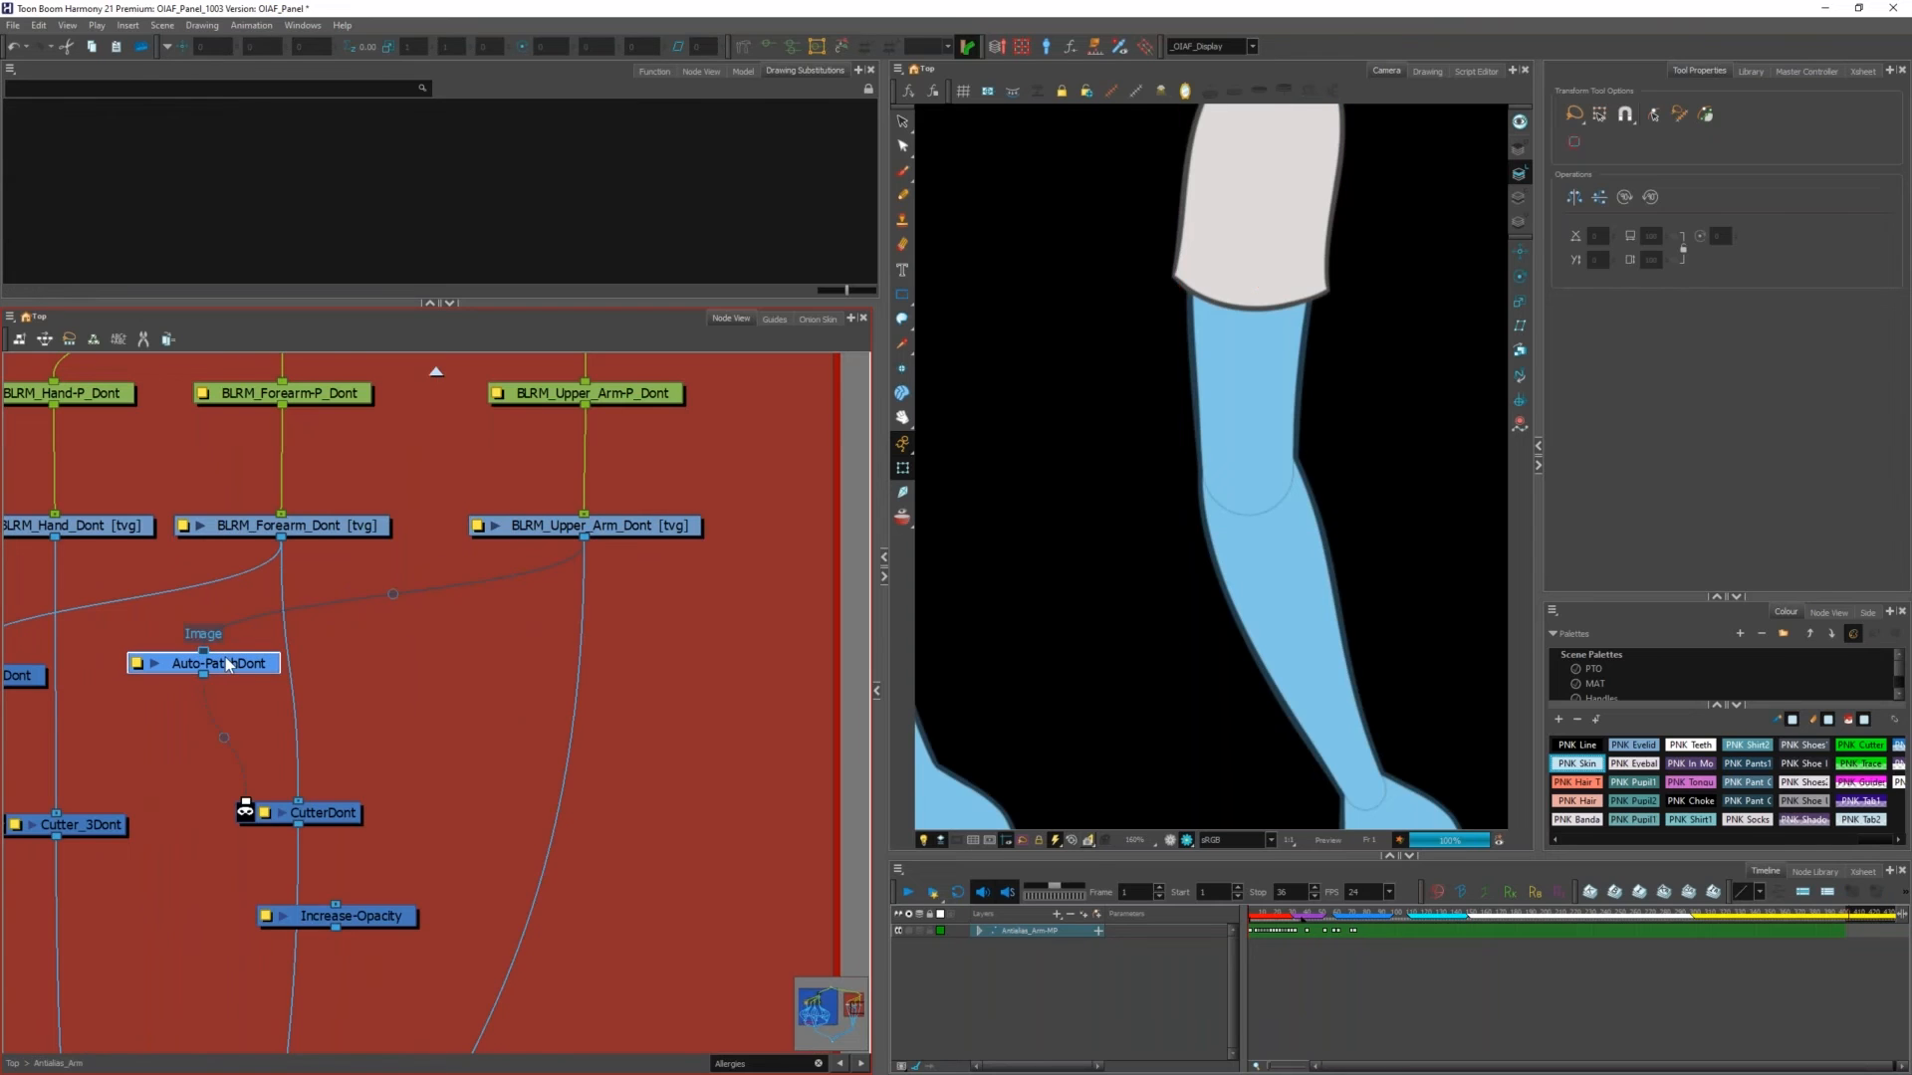
pyautogui.click(331, 657)
pyautogui.press('Tab')
pyautogui.write('auto')
pyautogui.press('Down')
pyautogui.press('Down')
pyautogui.press('Return')
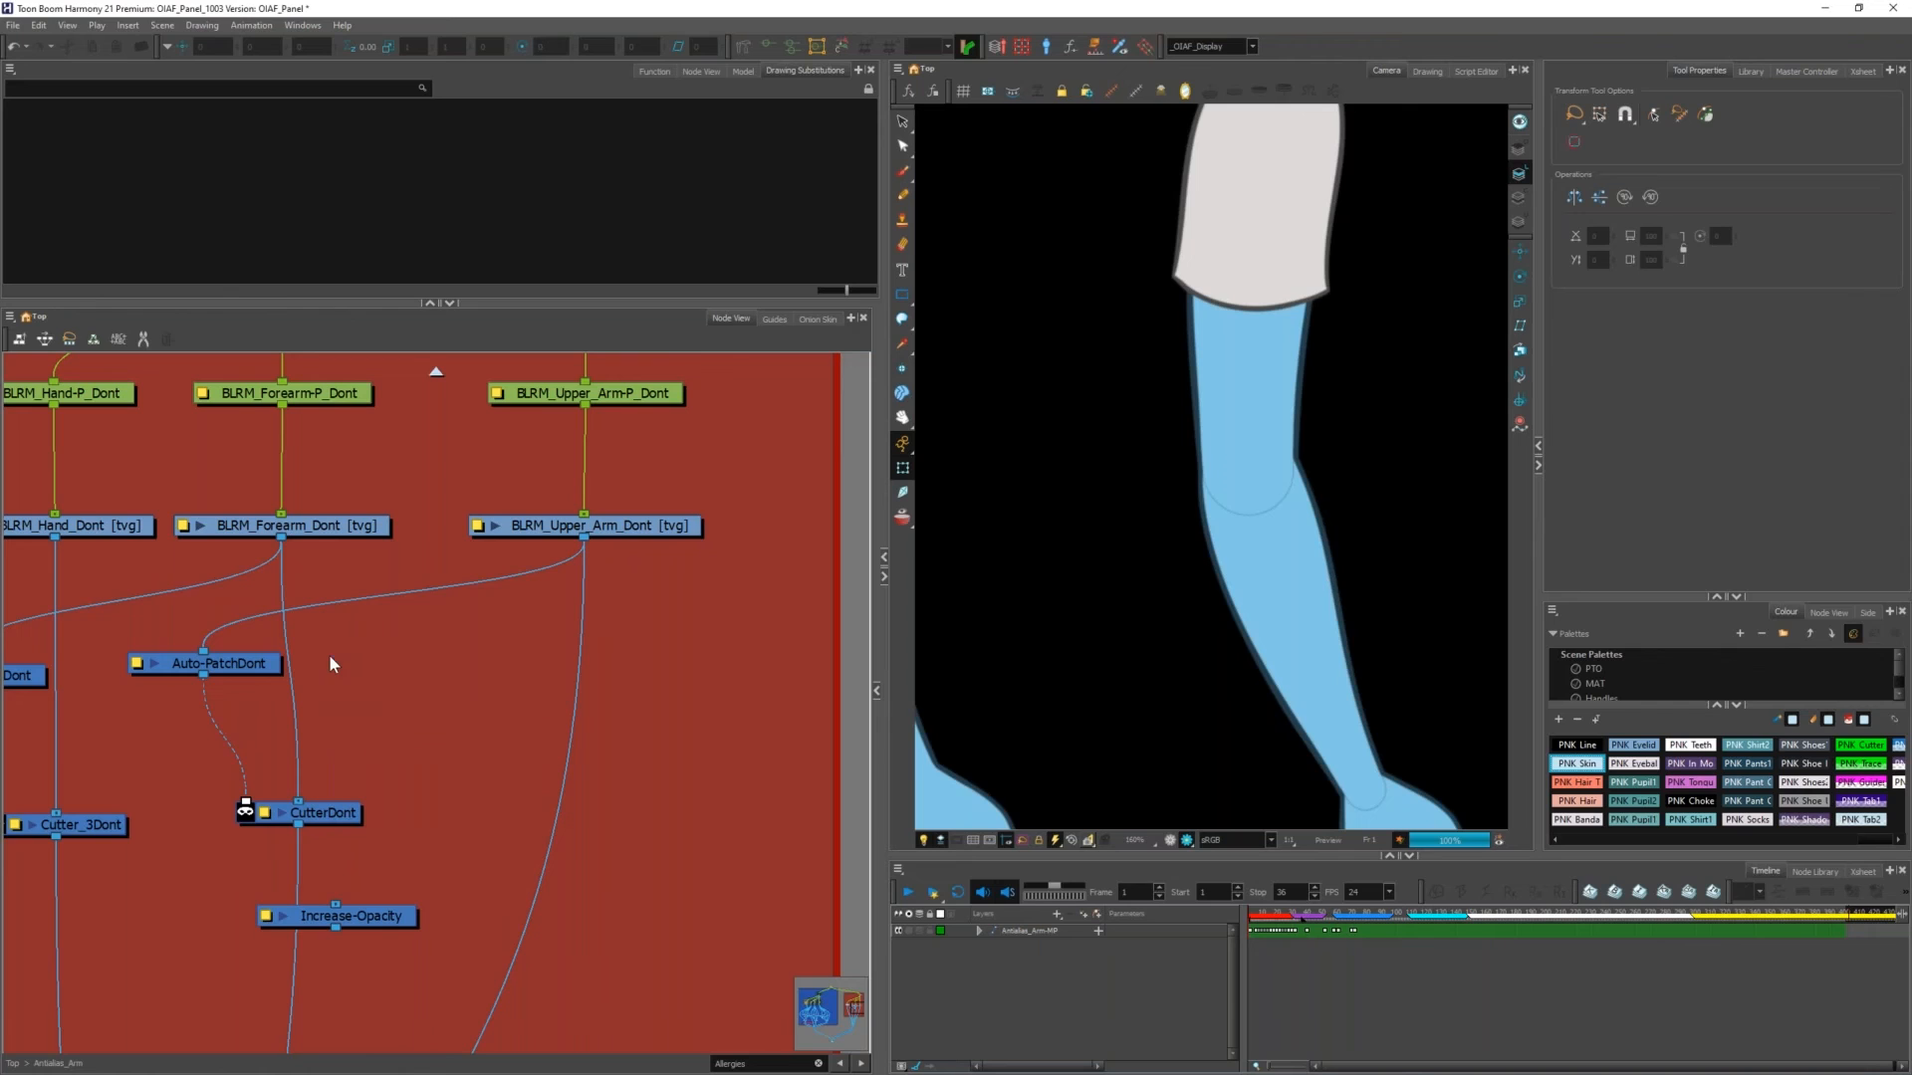
pyautogui.moveTo(435, 642); pyautogui.dragTo(483, 650)
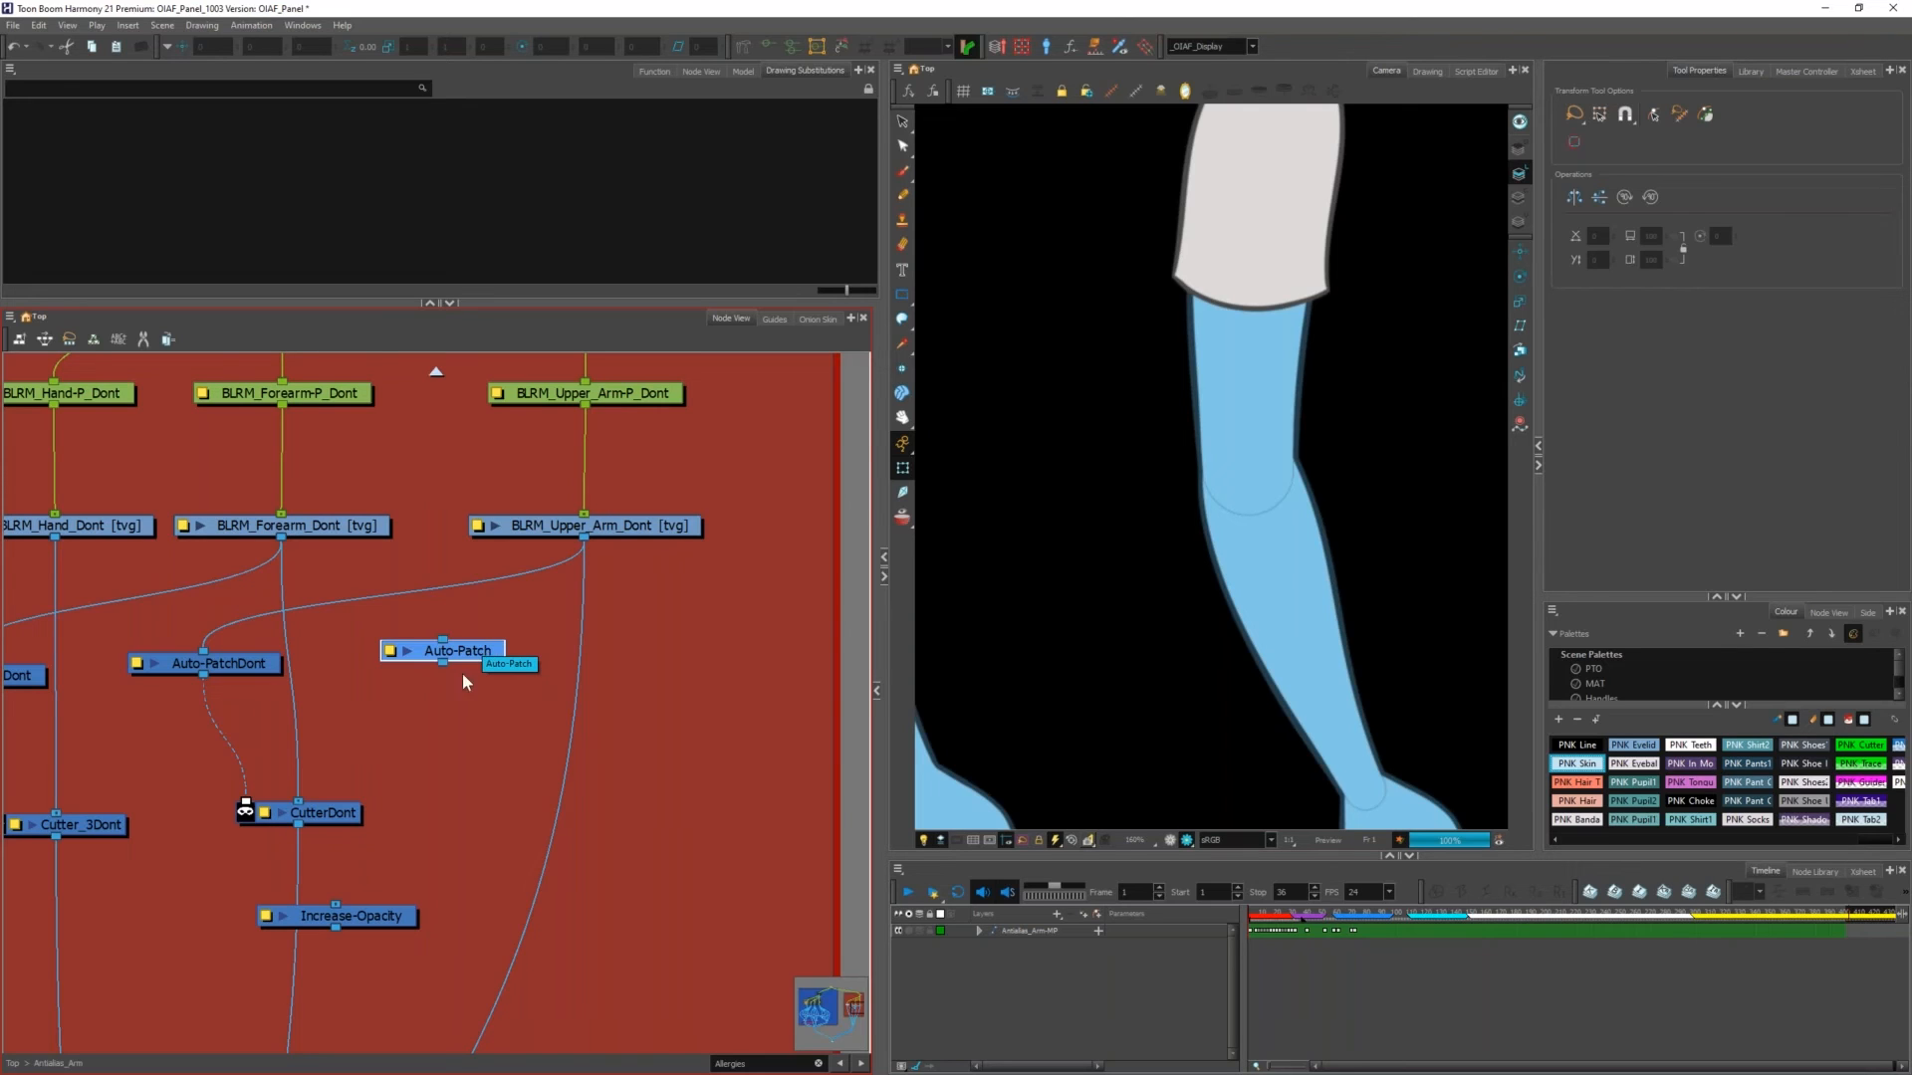
# Step: Examine the second arm's elbow patch seam up close alongside the Auto-PatchDont and BLRM_Forearm_Dont nodes
pyautogui.scroll(-2, 325, 643)
pyautogui.scroll(4, 301, 653)
pyautogui.click(257, 650)
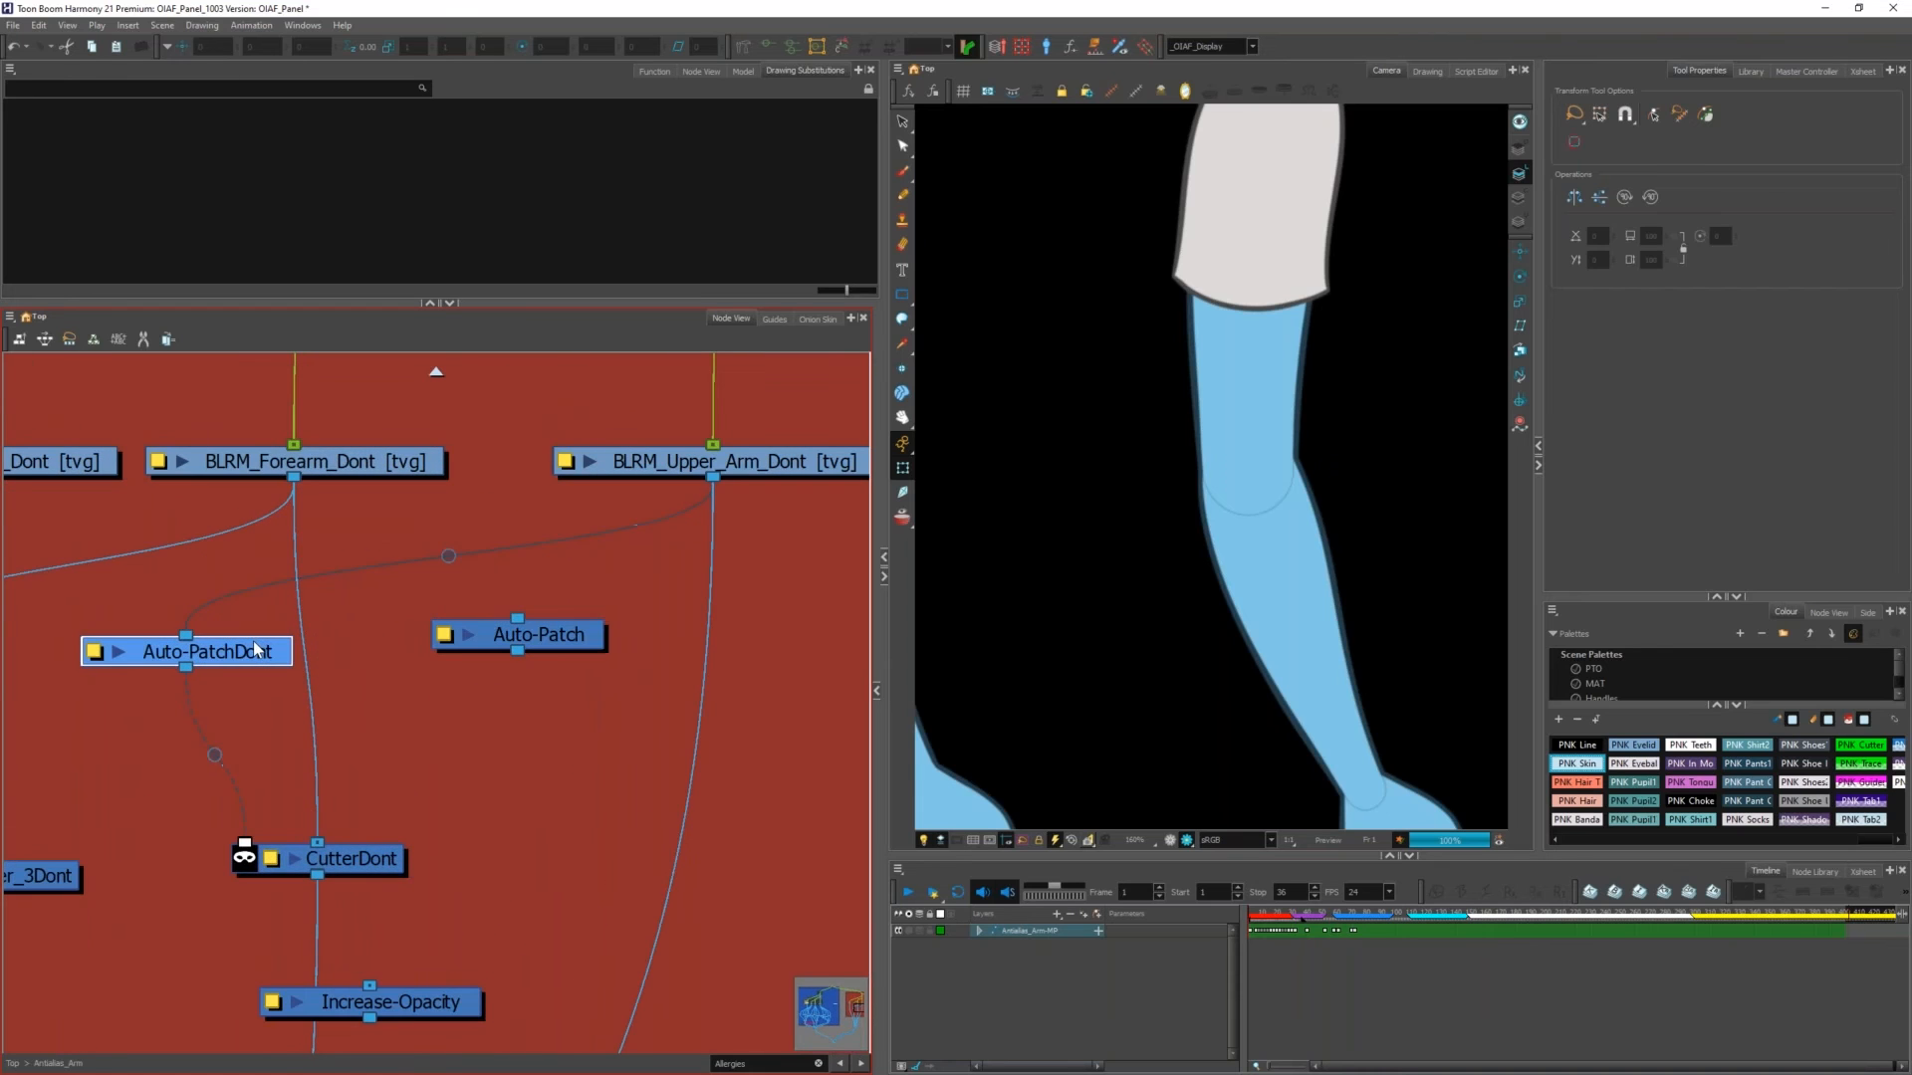
pyautogui.moveTo(257, 650)
pyautogui.mouseDown()
pyautogui.moveTo(231, 632)
pyautogui.moveTo(249, 653)
pyautogui.mouseUp()
pyautogui.click(1169, 522)
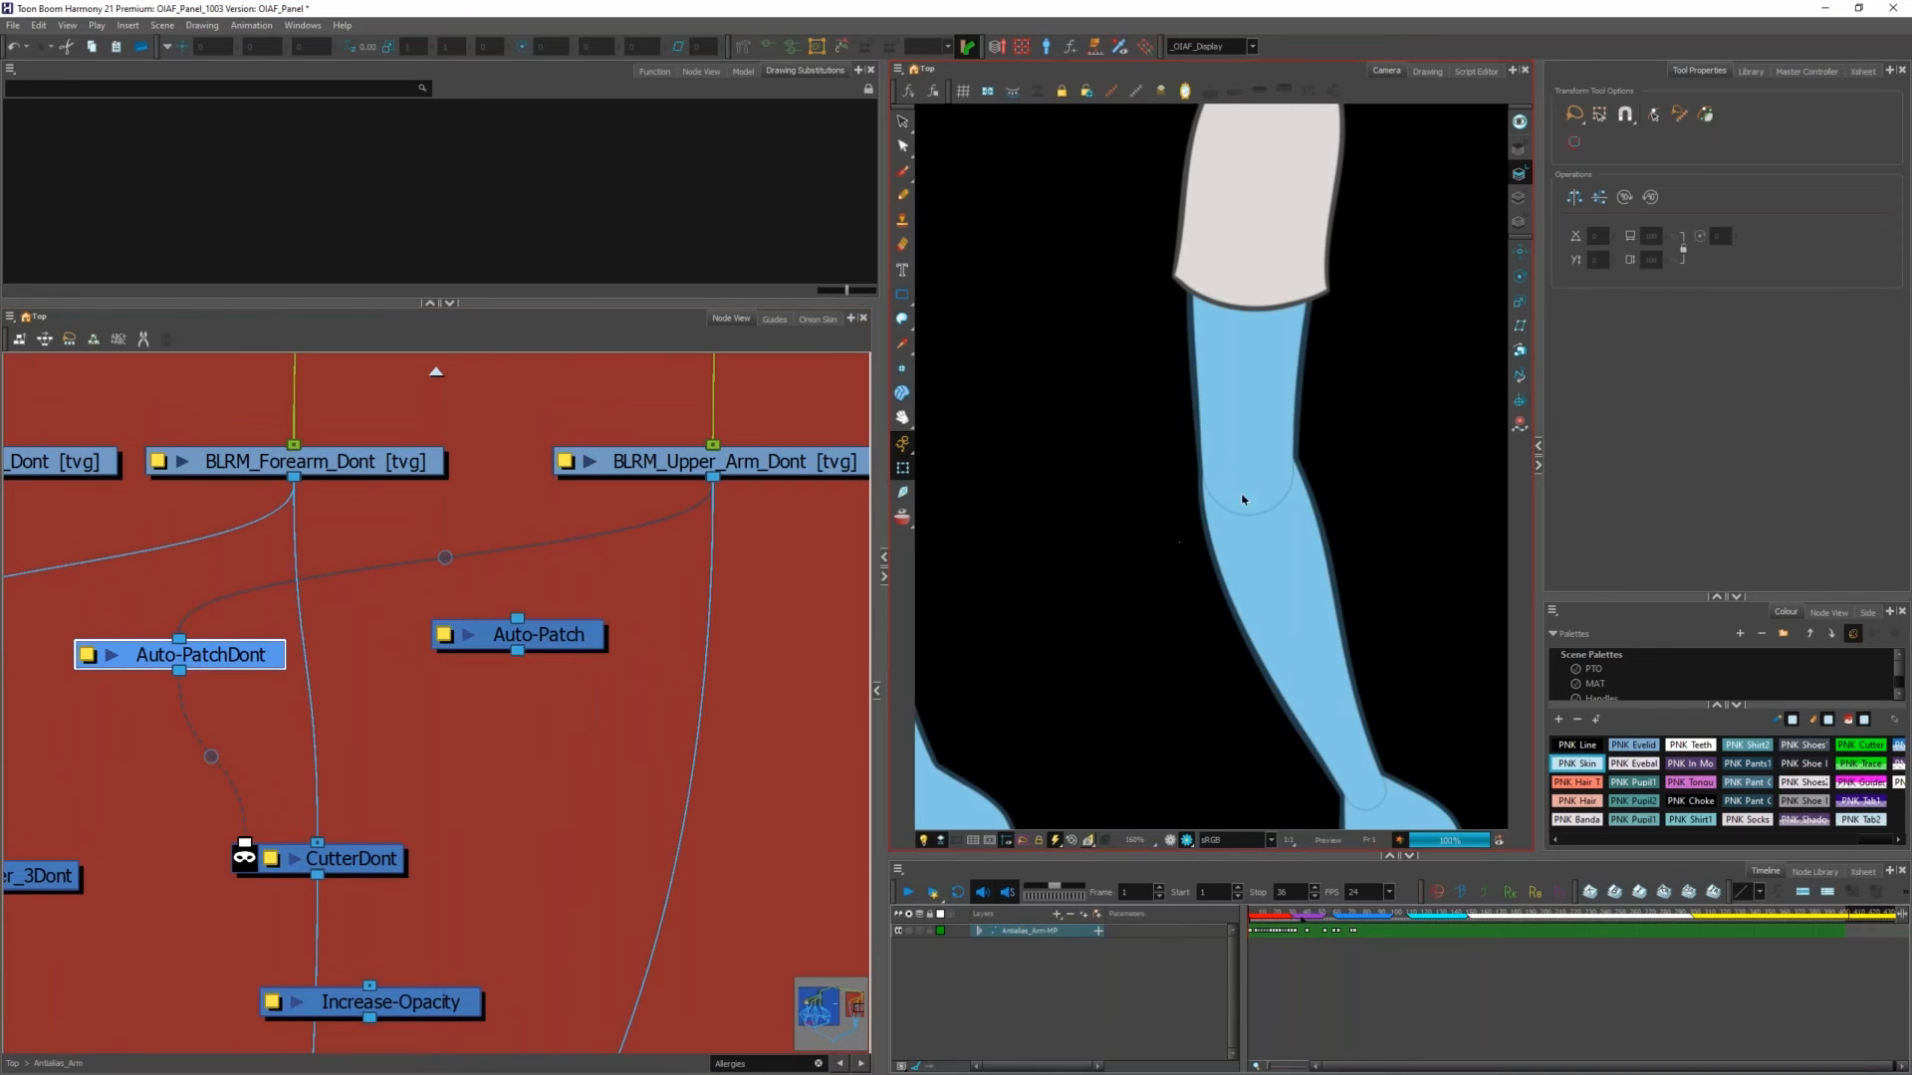
pyautogui.click(1208, 439)
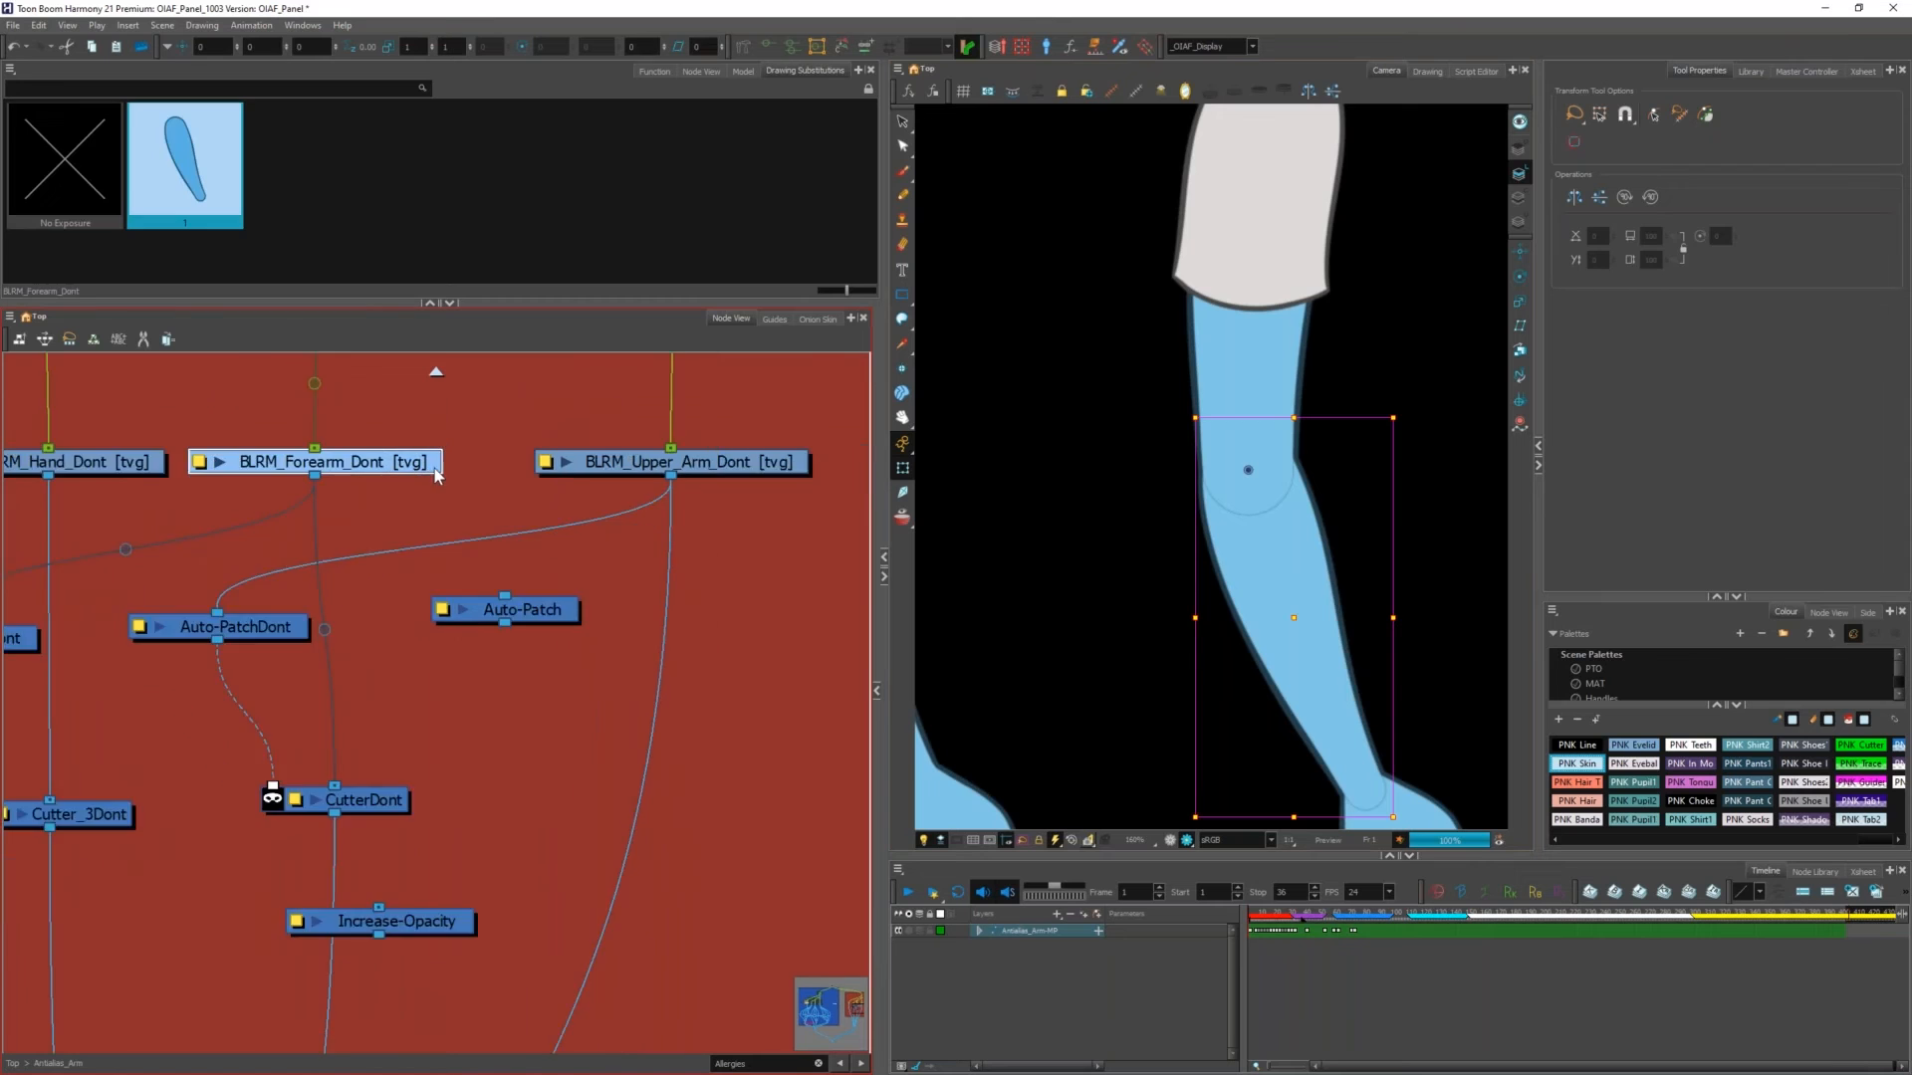
pyautogui.scroll(-4, 294, 600)
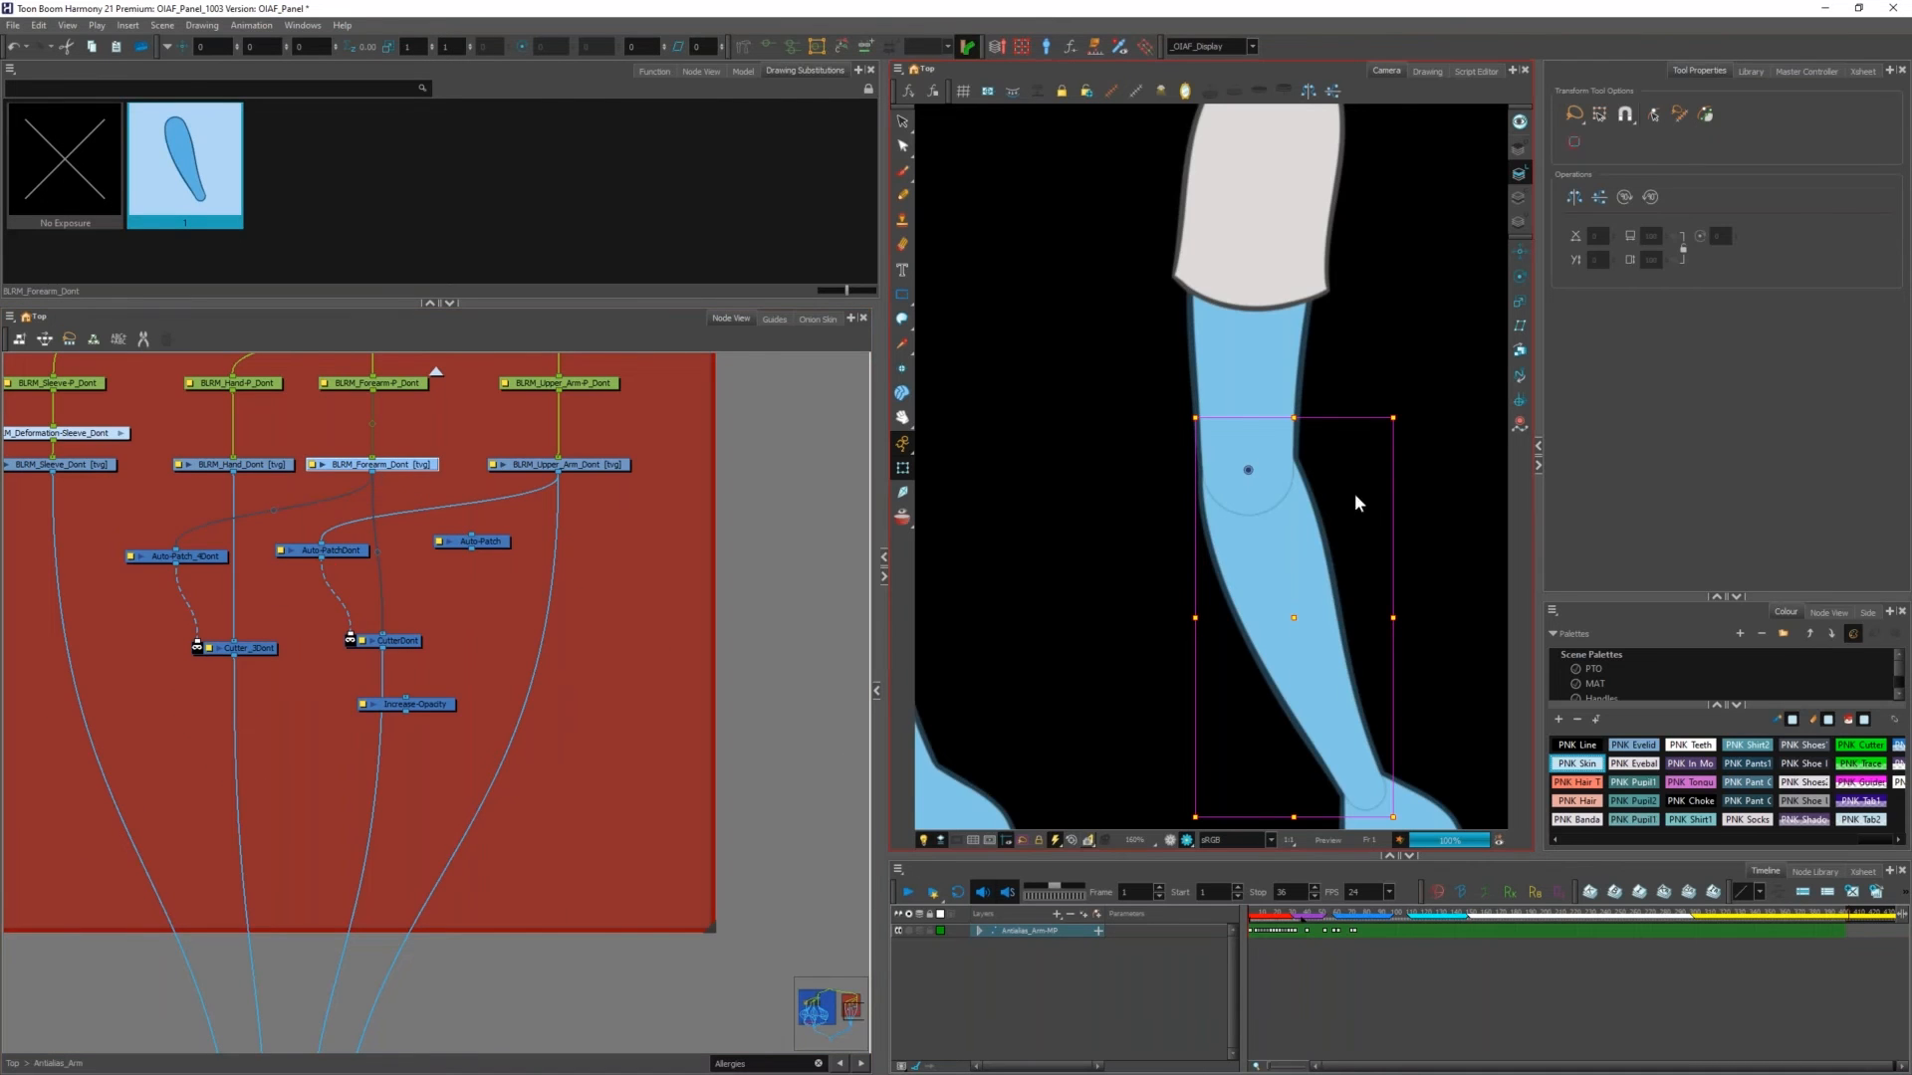
pyautogui.scroll(5, 1294, 458)
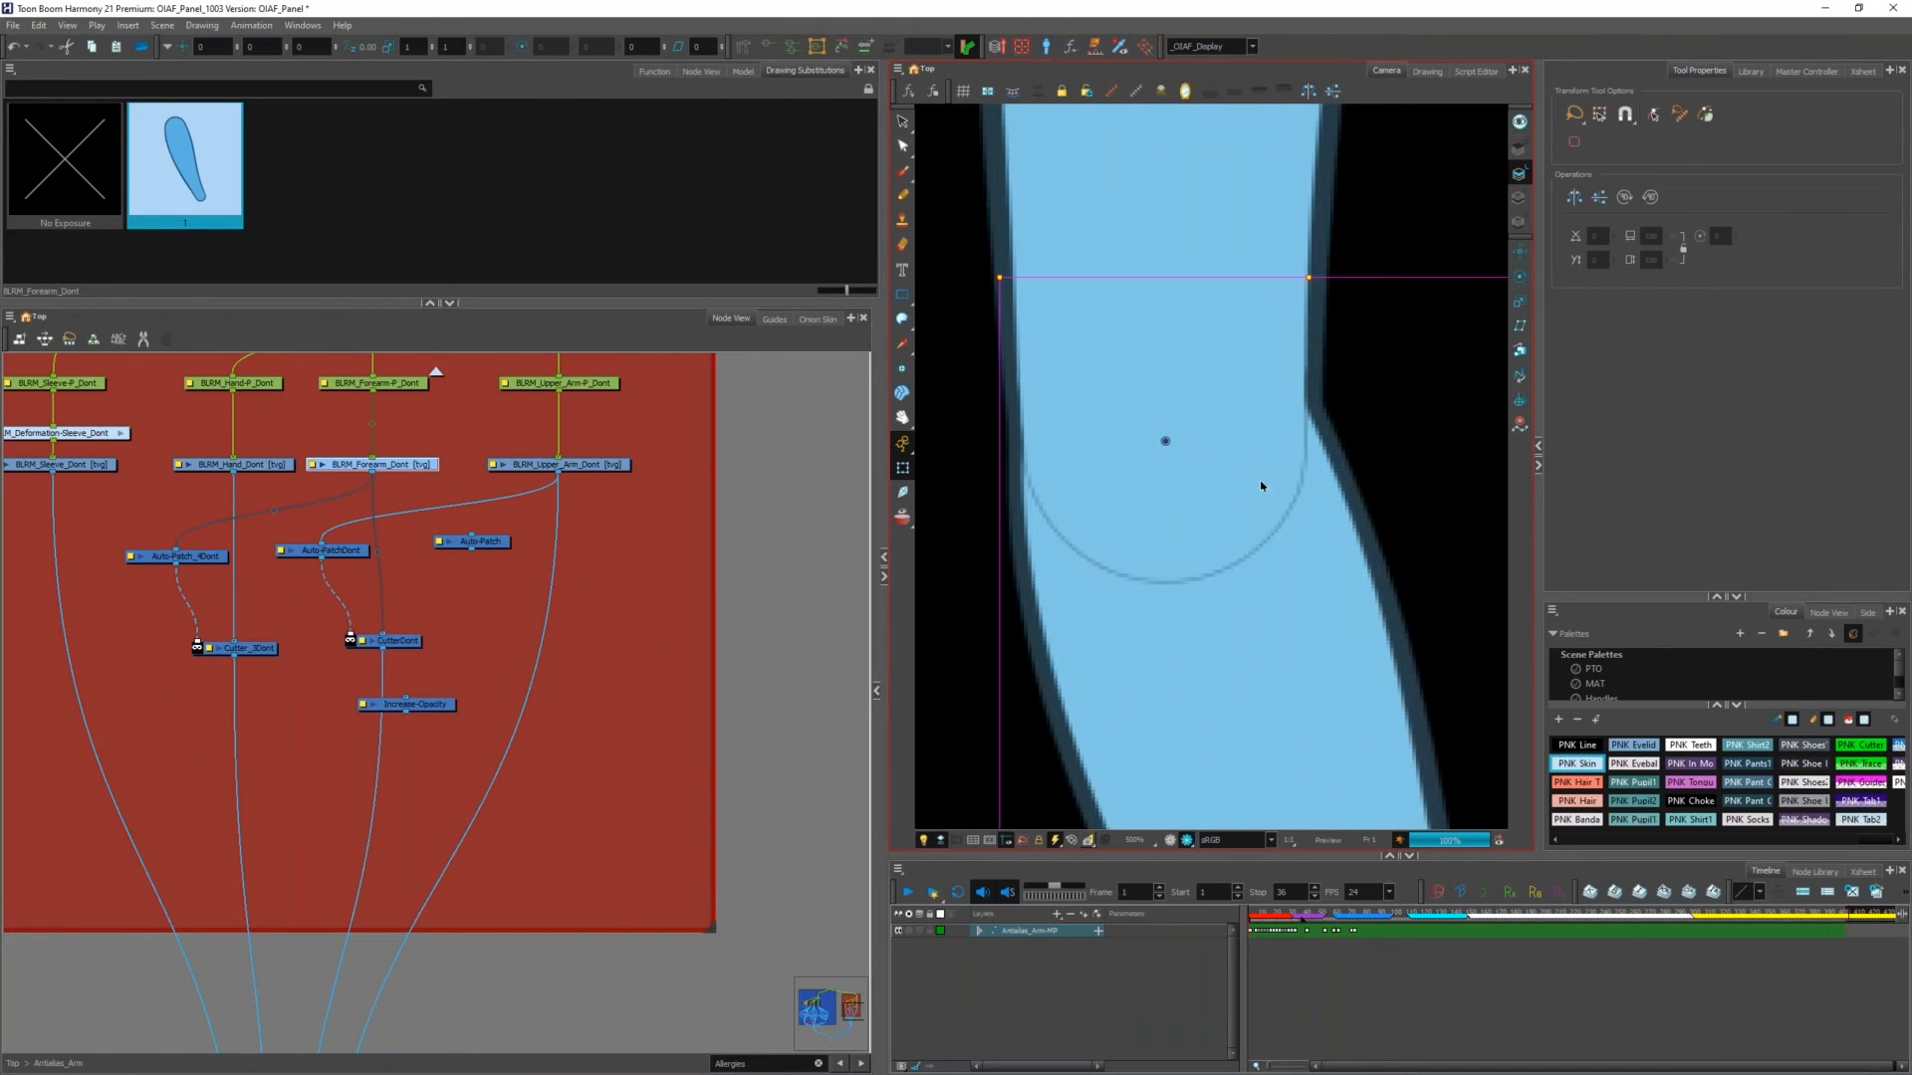
pyautogui.scroll(2, 363, 609)
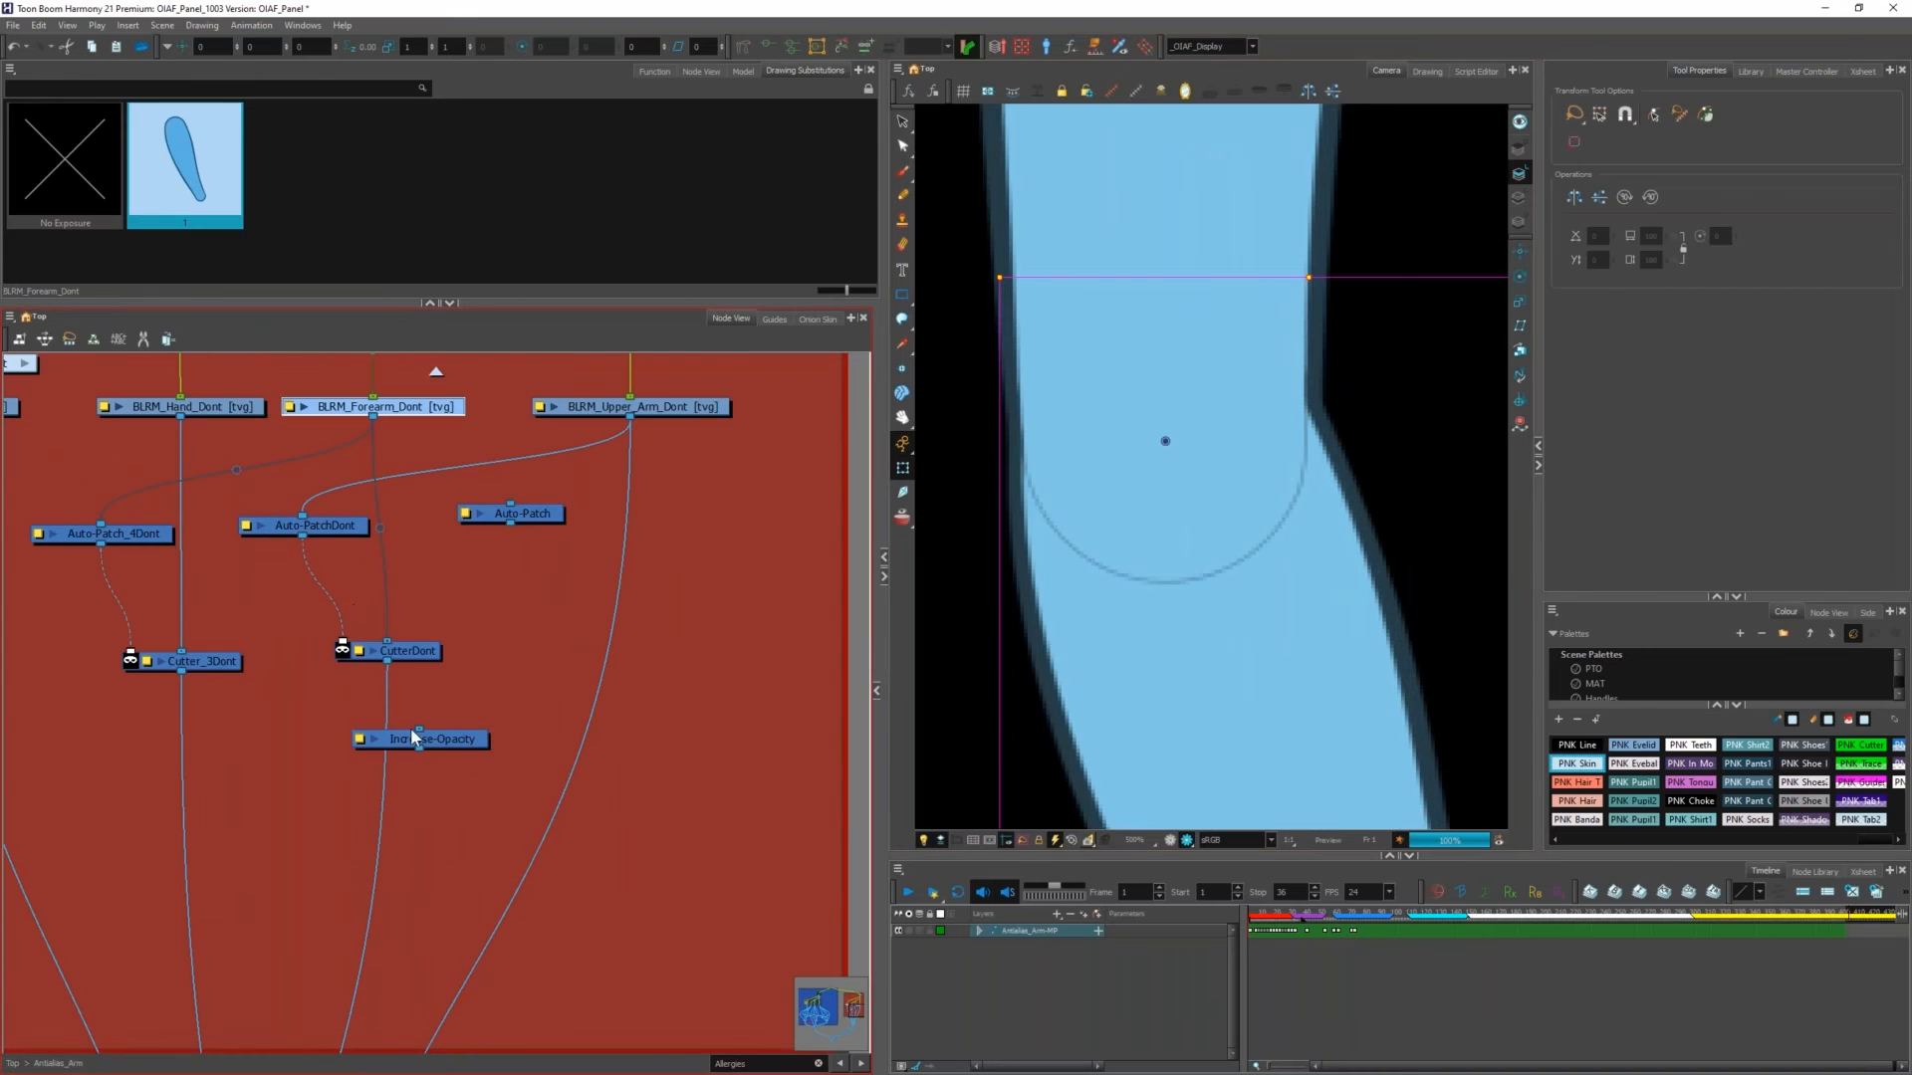
# Step: Delete the unconnected Auto-Patch node and move Auto-PatchDont between the forearm and upper arm drawings' cables
pyautogui.moveTo(530, 516); pyautogui.dragTo(687, 599)
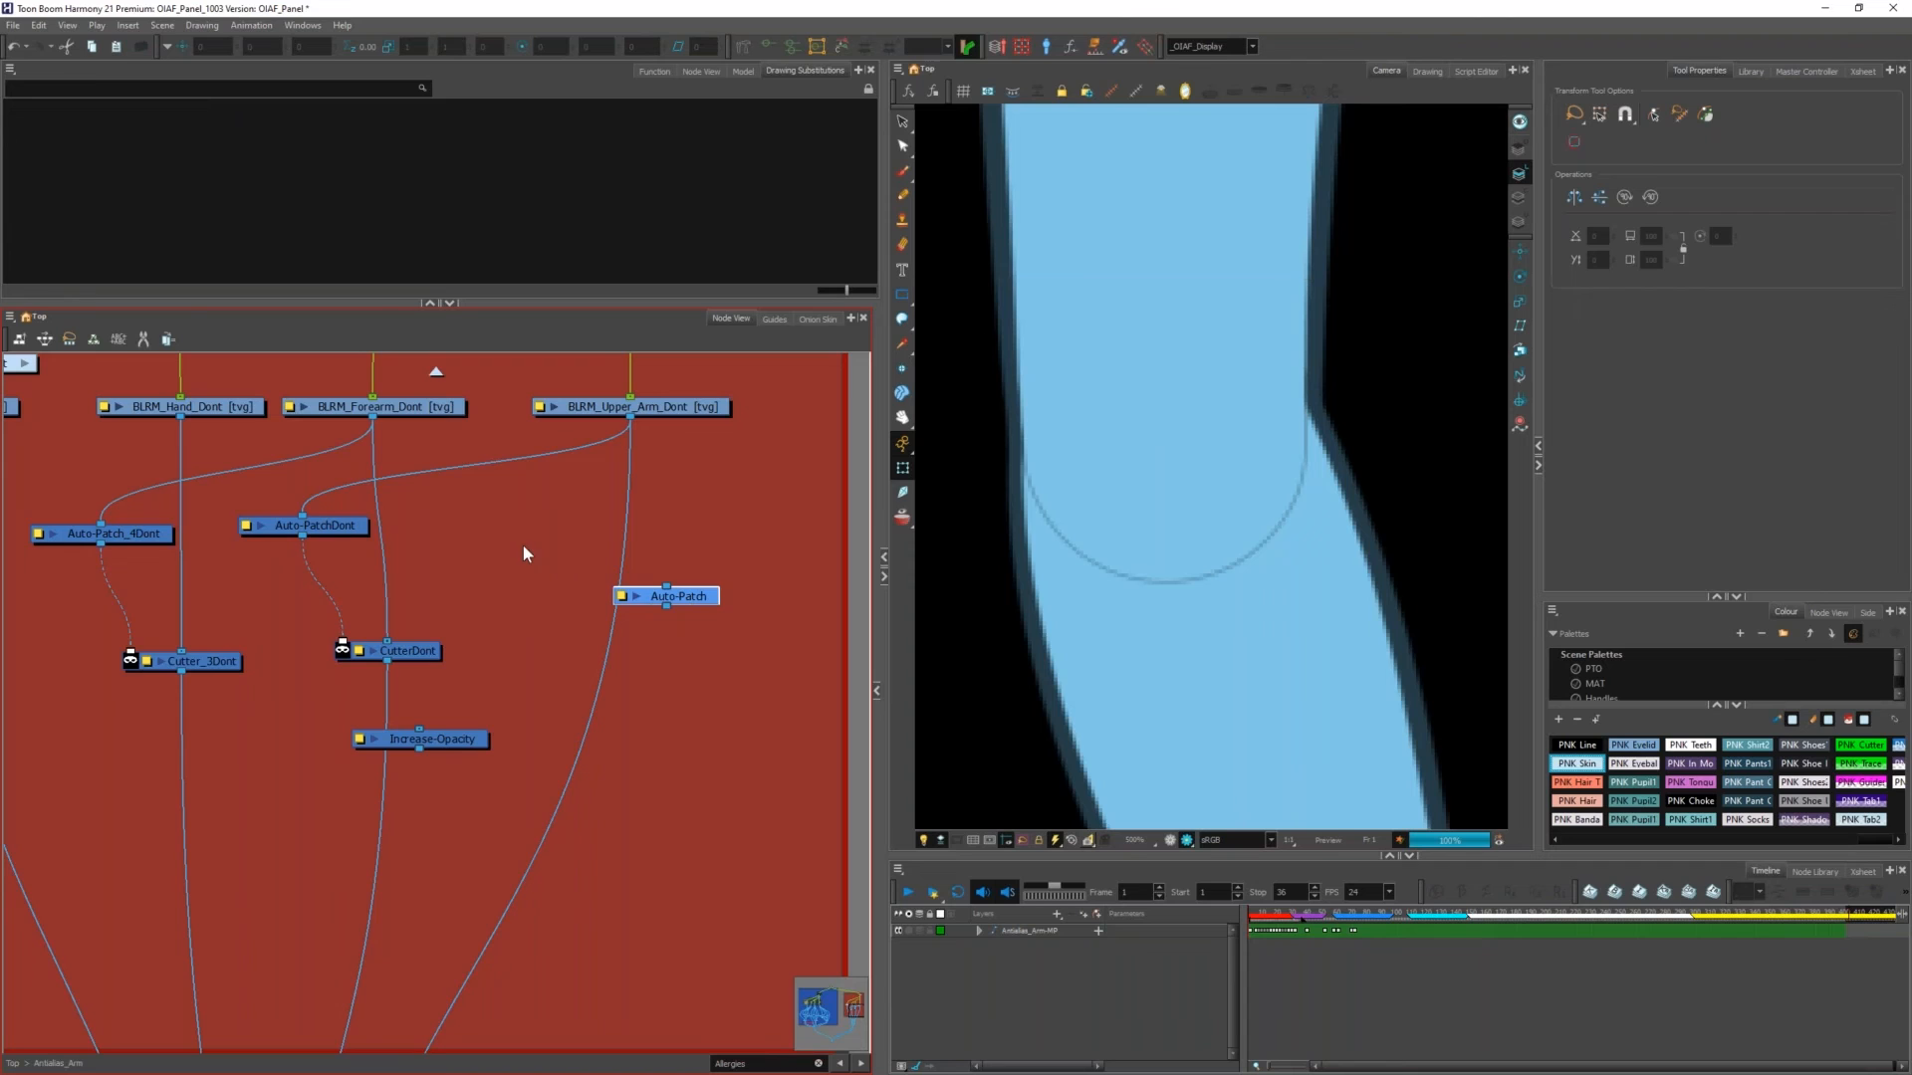
pyautogui.press('Delete')
pyautogui.moveTo(331, 529); pyautogui.dragTo(456, 511)
pyautogui.click(499, 570)
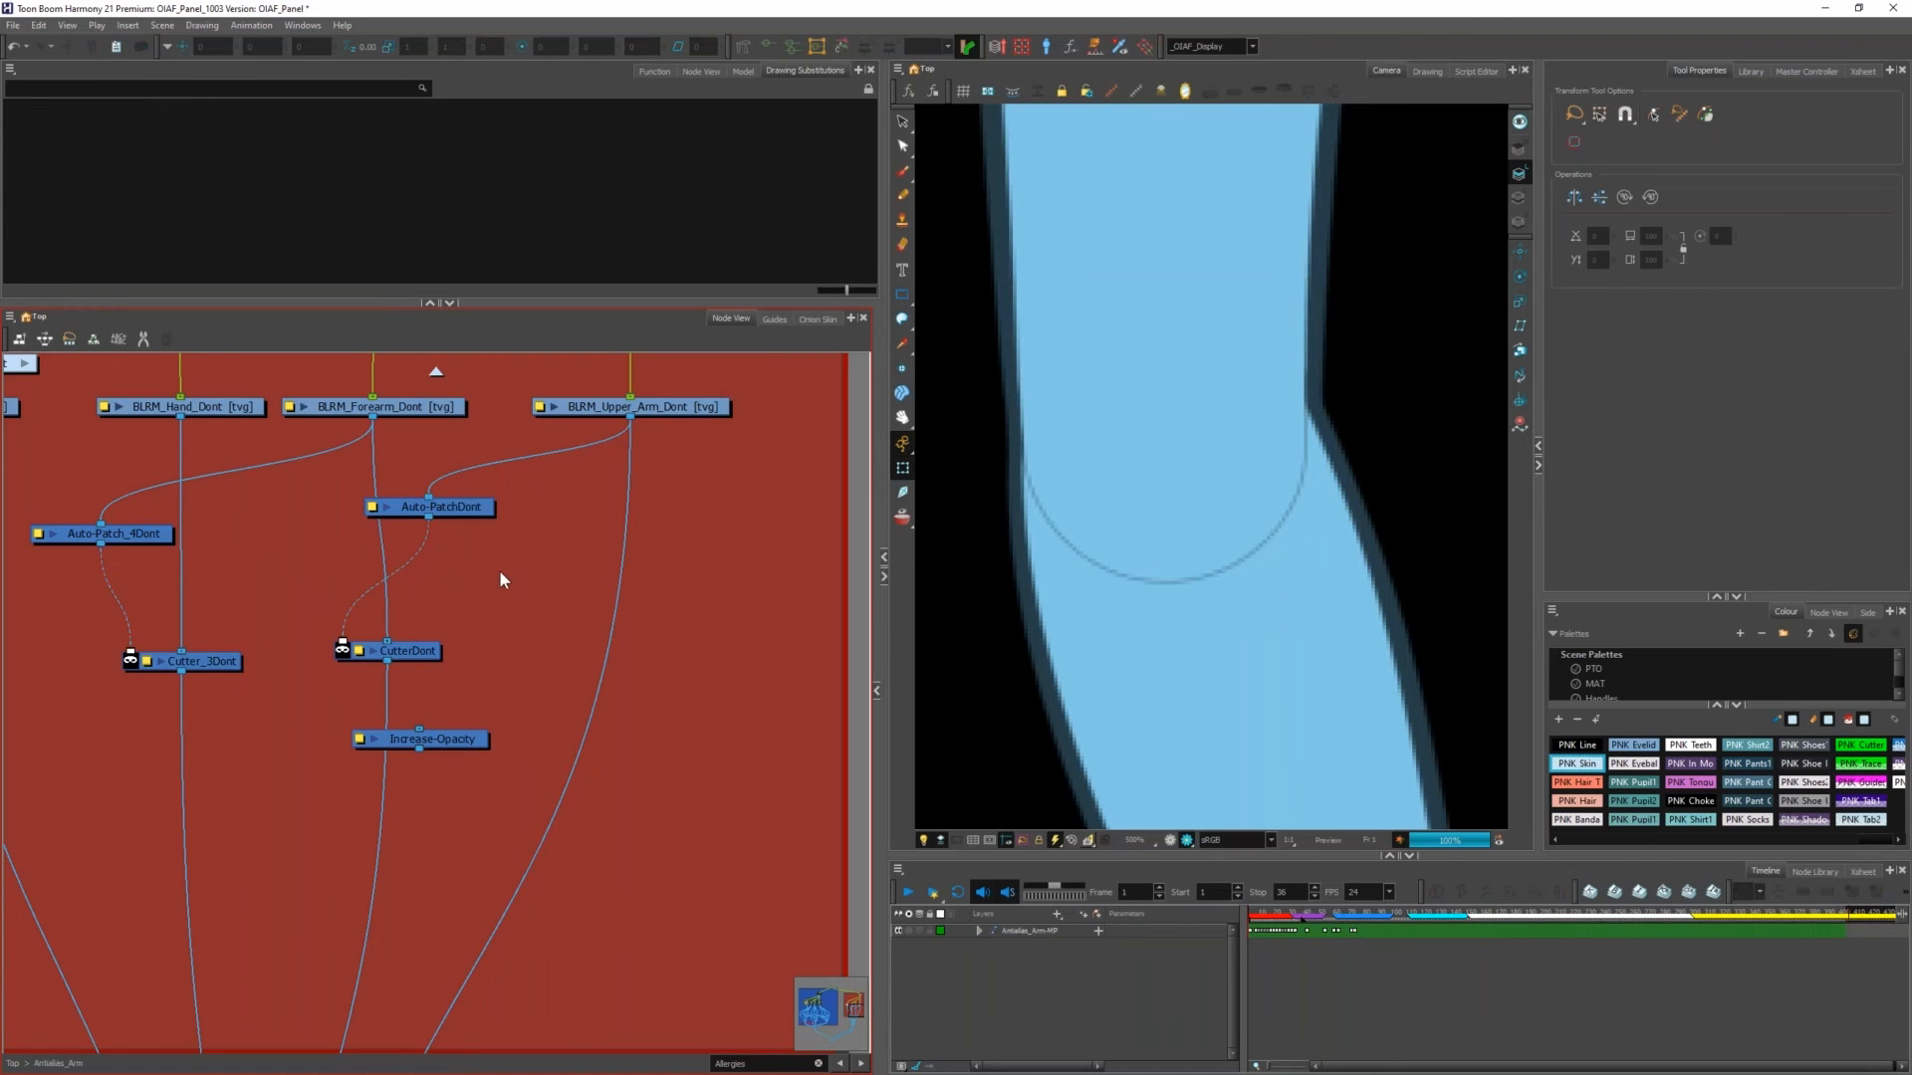
# Step: Add a Composite node between Auto-PatchDont and CutterDont's matte, and feed it several connections from Auto-PatchDont
pyautogui.hotkey('ctrl', 'v')
pyautogui.moveTo(466, 505)
pyautogui.mouseDown()
pyautogui.moveTo(487, 501)
pyautogui.moveTo(435, 538)
pyautogui.moveTo(285, 569)
pyautogui.moveTo(416, 512)
pyautogui.moveTo(460, 524)
pyautogui.mouseUp()
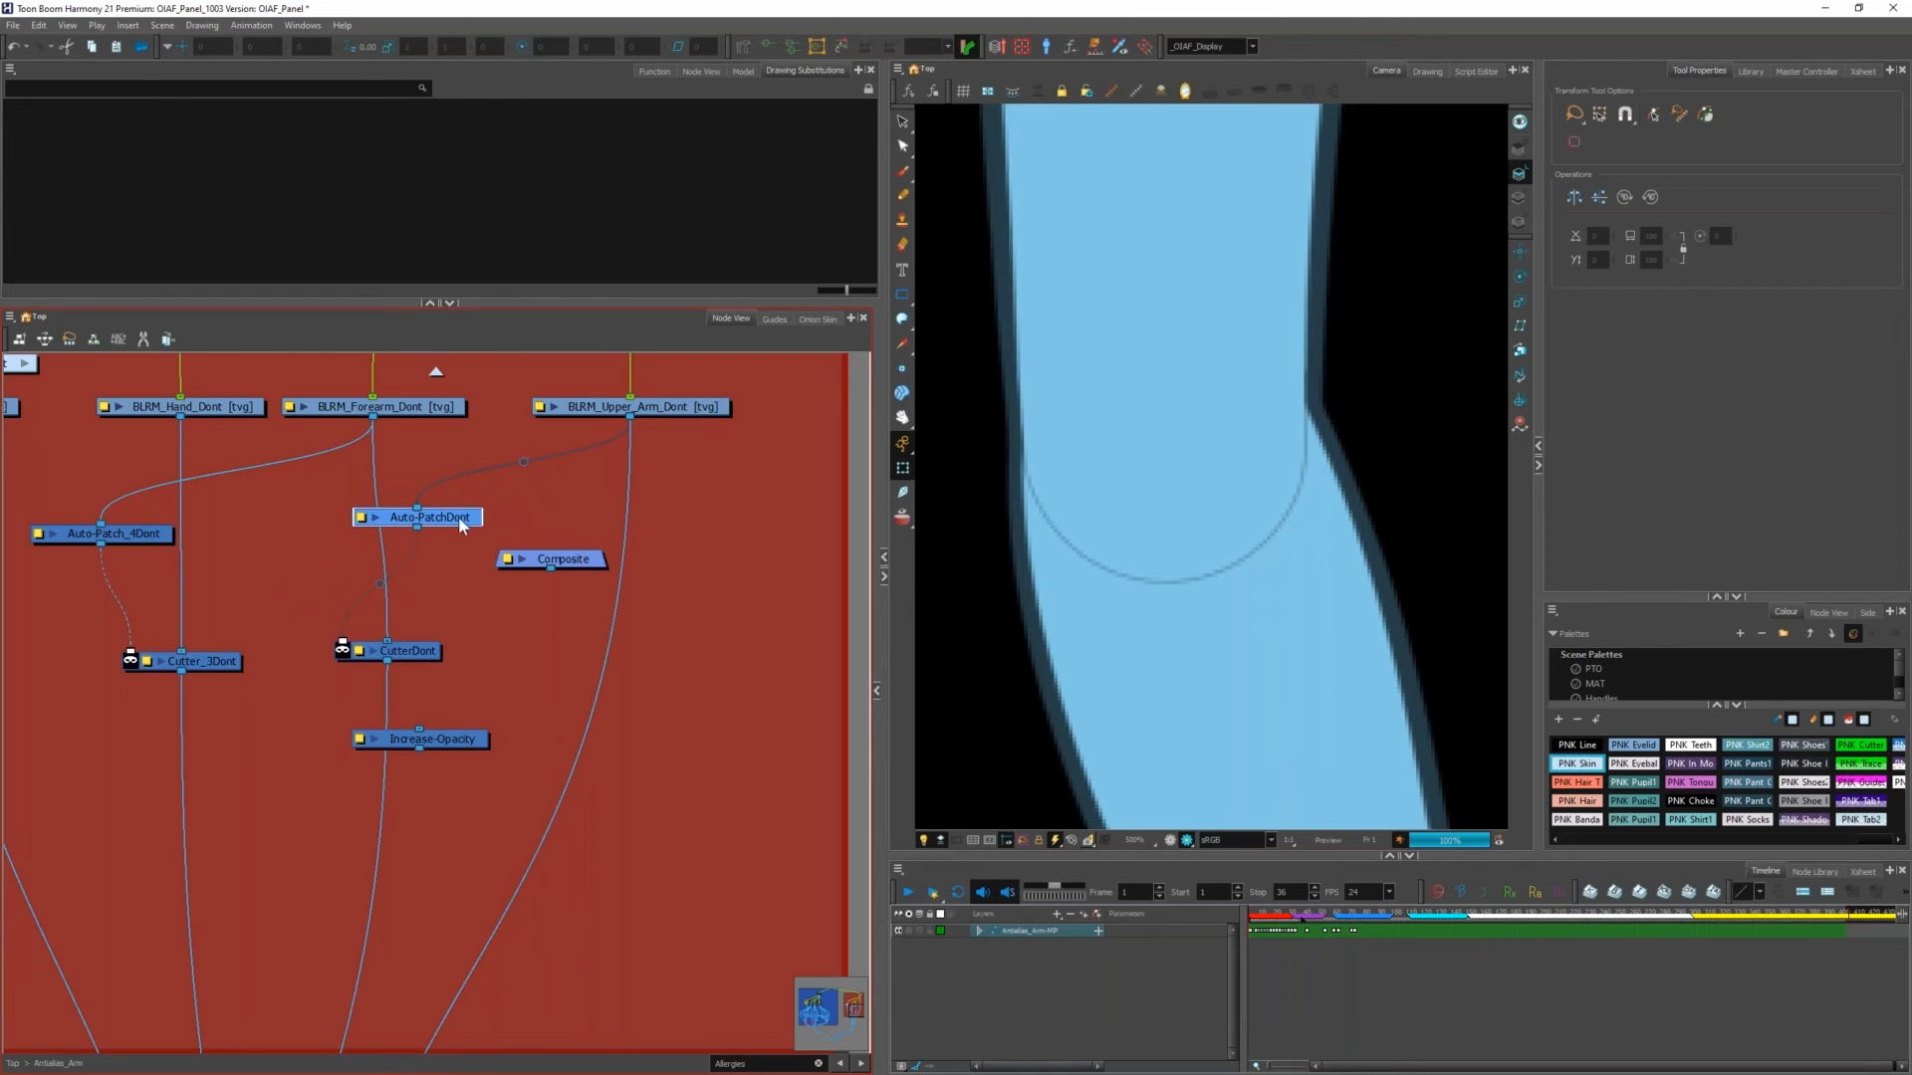
pyautogui.moveTo(570, 559); pyautogui.dragTo(496, 593)
pyautogui.moveTo(450, 516); pyautogui.dragTo(492, 582)
pyautogui.moveTo(510, 500); pyautogui.dragTo(498, 584)
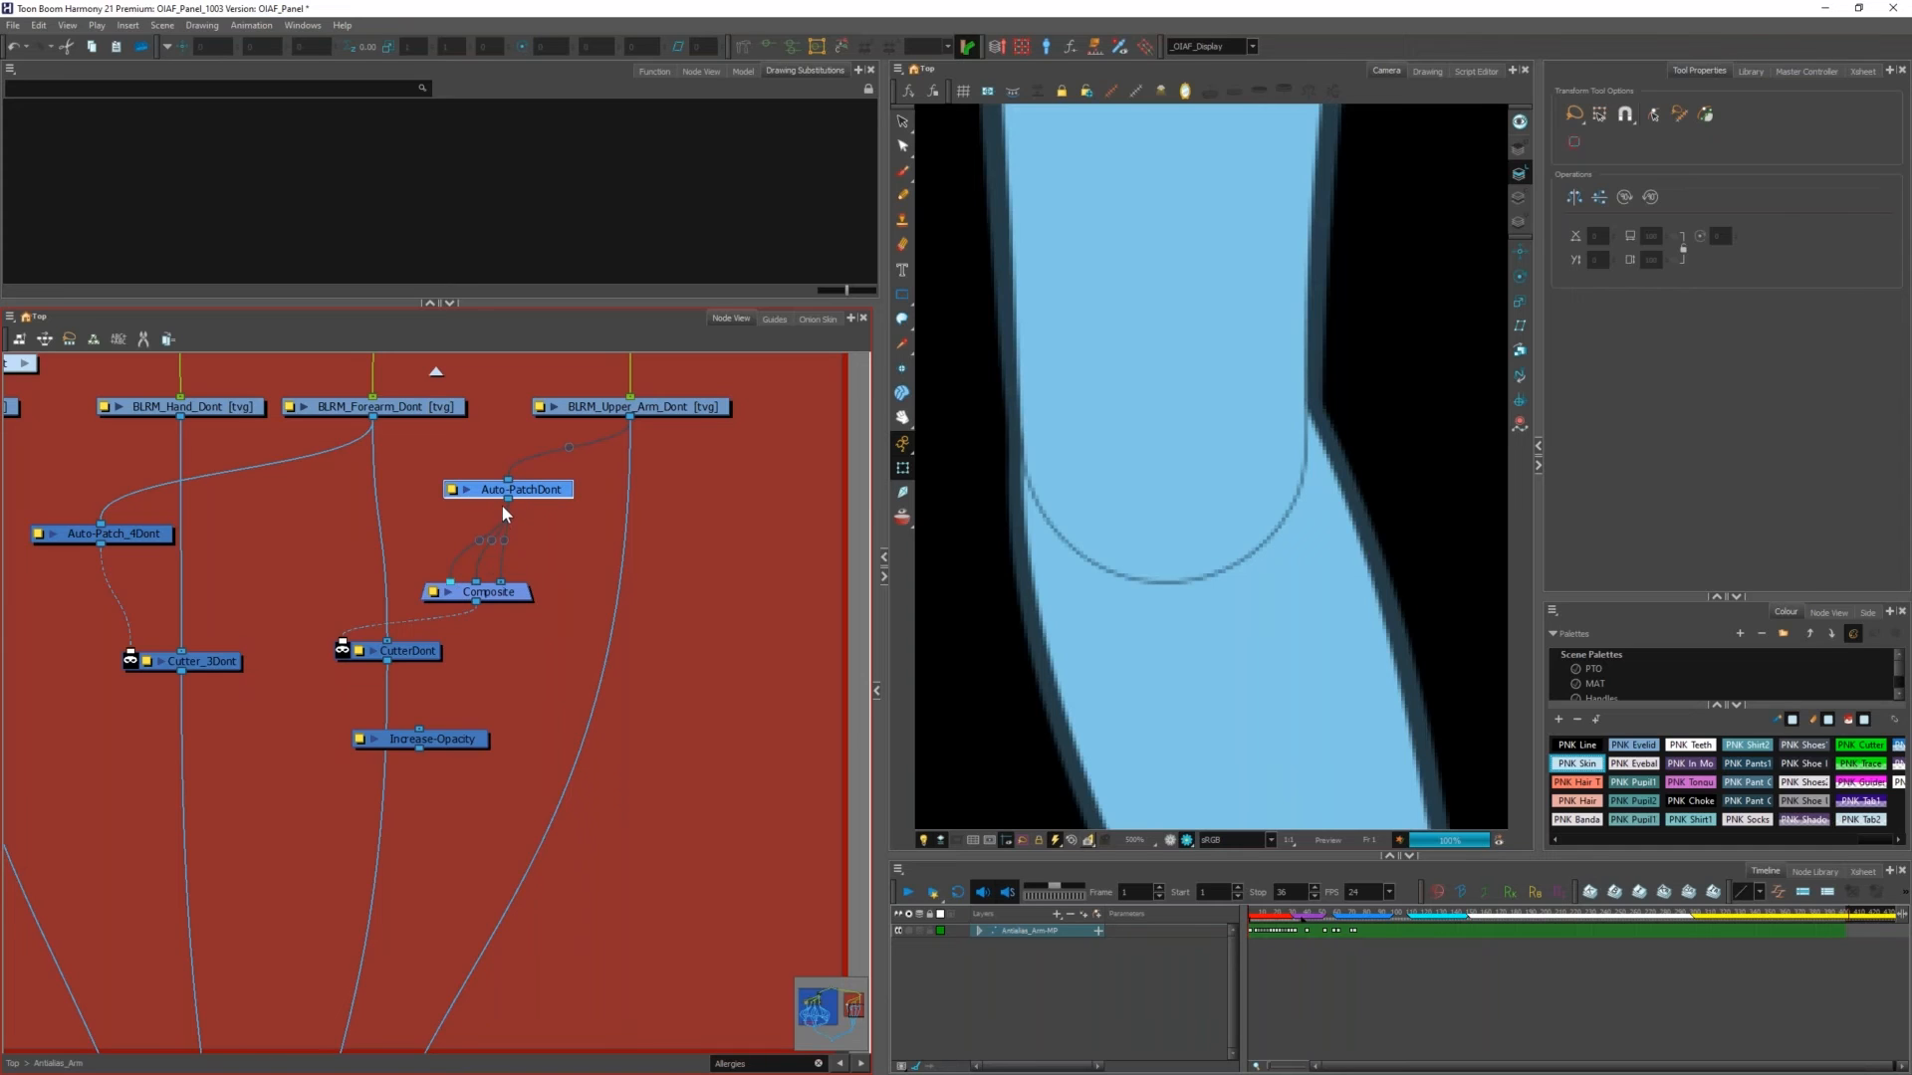
pyautogui.moveTo(506, 498); pyautogui.dragTo(528, 575)
# Step: Move the Composite onto CutterDont's output, try several extra connections from CutterDont into it, and undo those connections
pyautogui.moveTo(513, 595); pyautogui.dragTo(428, 831)
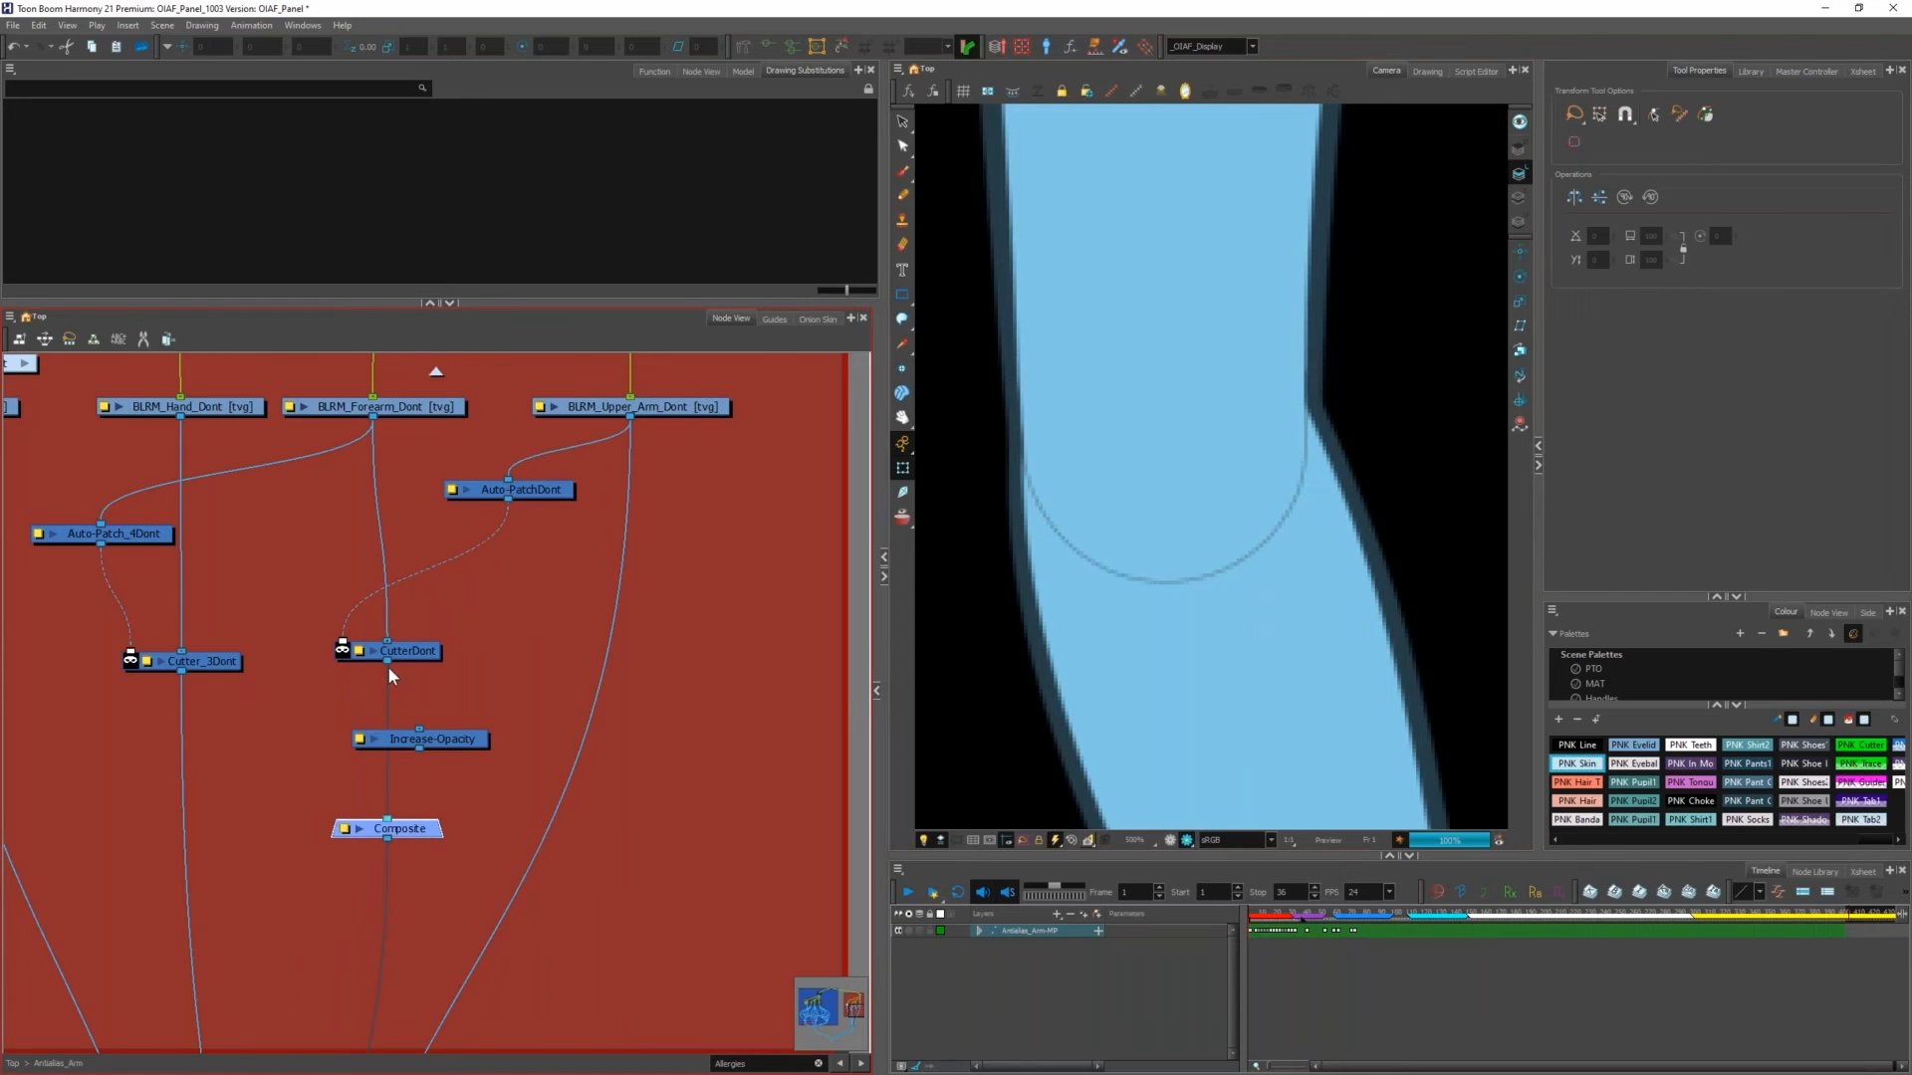
pyautogui.moveTo(385, 661); pyautogui.dragTo(371, 821)
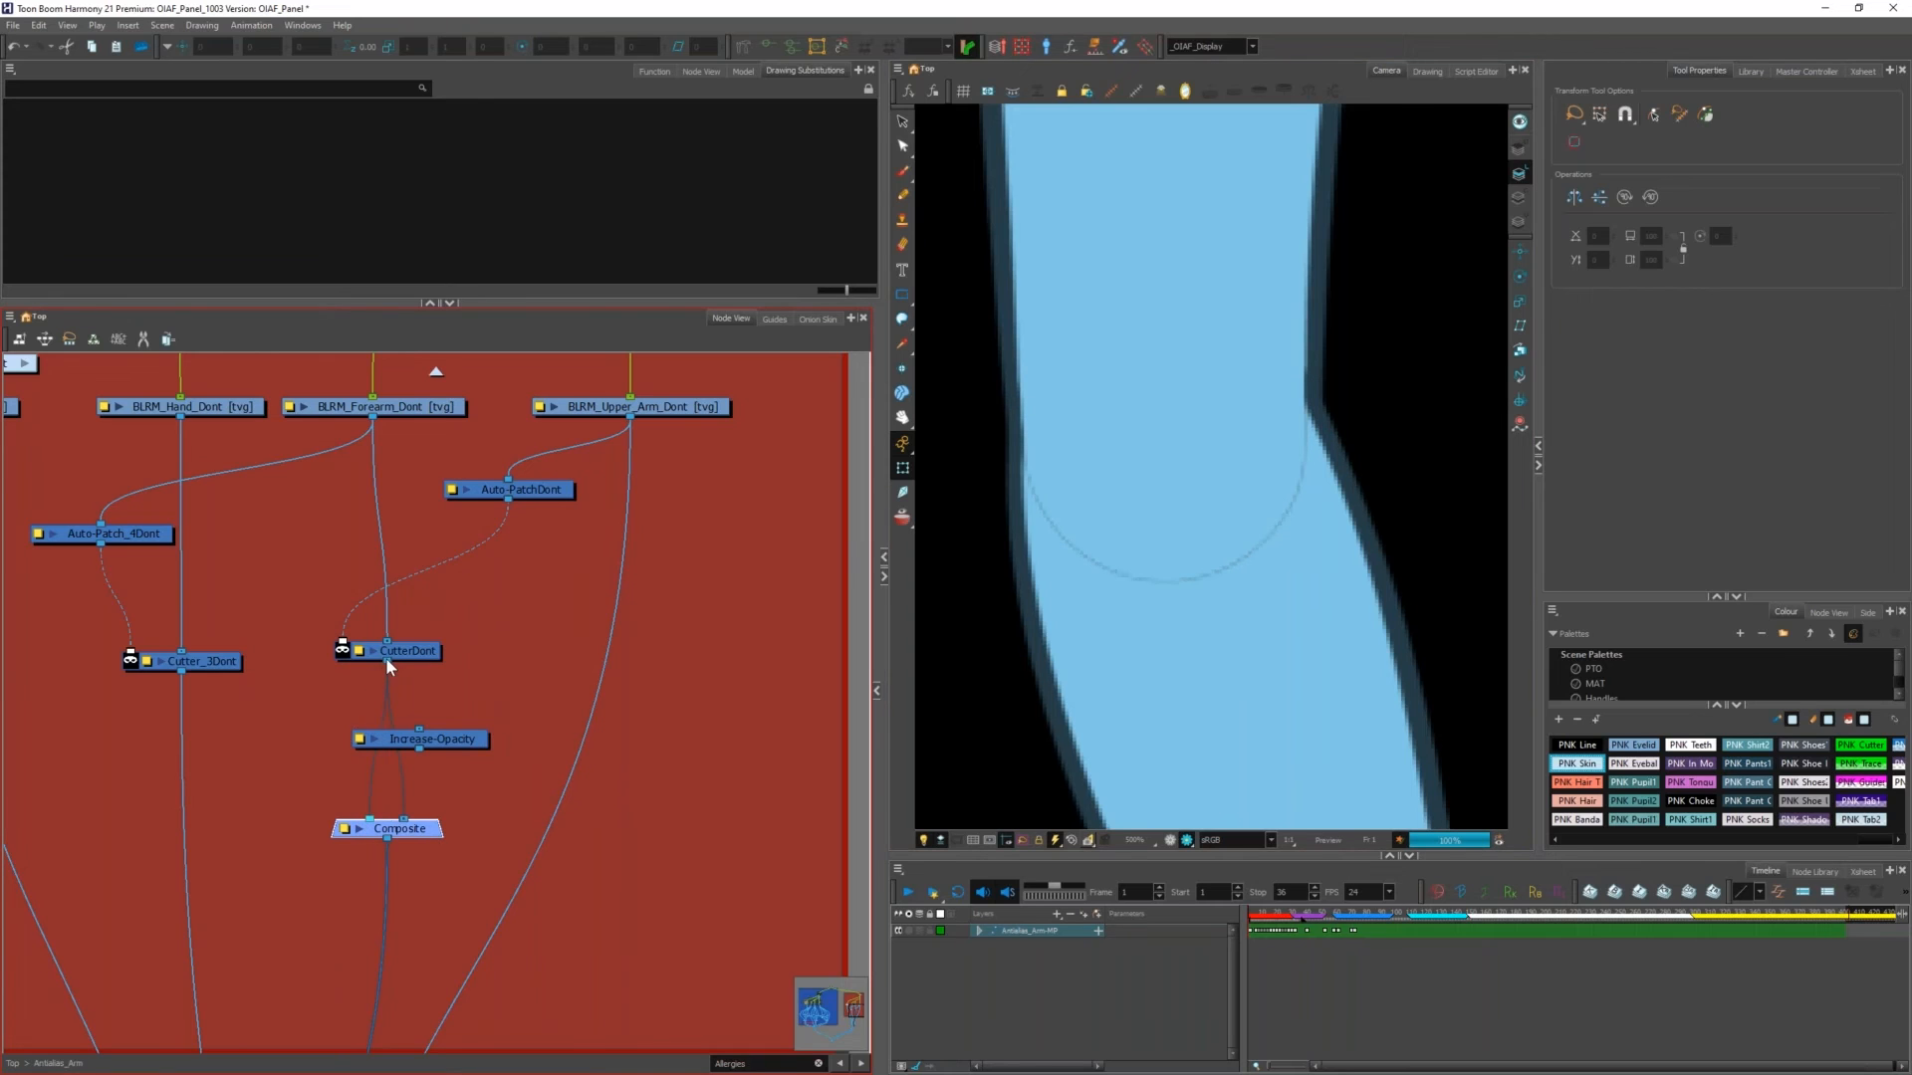
pyautogui.moveTo(384, 661); pyautogui.dragTo(387, 820)
pyautogui.moveTo(386, 662); pyautogui.dragTo(357, 822)
pyautogui.moveTo(387, 661); pyautogui.dragTo(349, 825)
pyautogui.hotkey('ctrl', 'z')
pyautogui.hotkey('ctrl', 'z')
pyautogui.hotkey('ctrl', 'z')
pyautogui.hotkey('ctrl', 'z')
# Step: Insert the Increase-Opacity node between CutterDont and the Composite, and set its Factor to 1
pyautogui.moveTo(464, 736); pyautogui.dragTo(375, 762)
pyautogui.scroll(2, 496, 744)
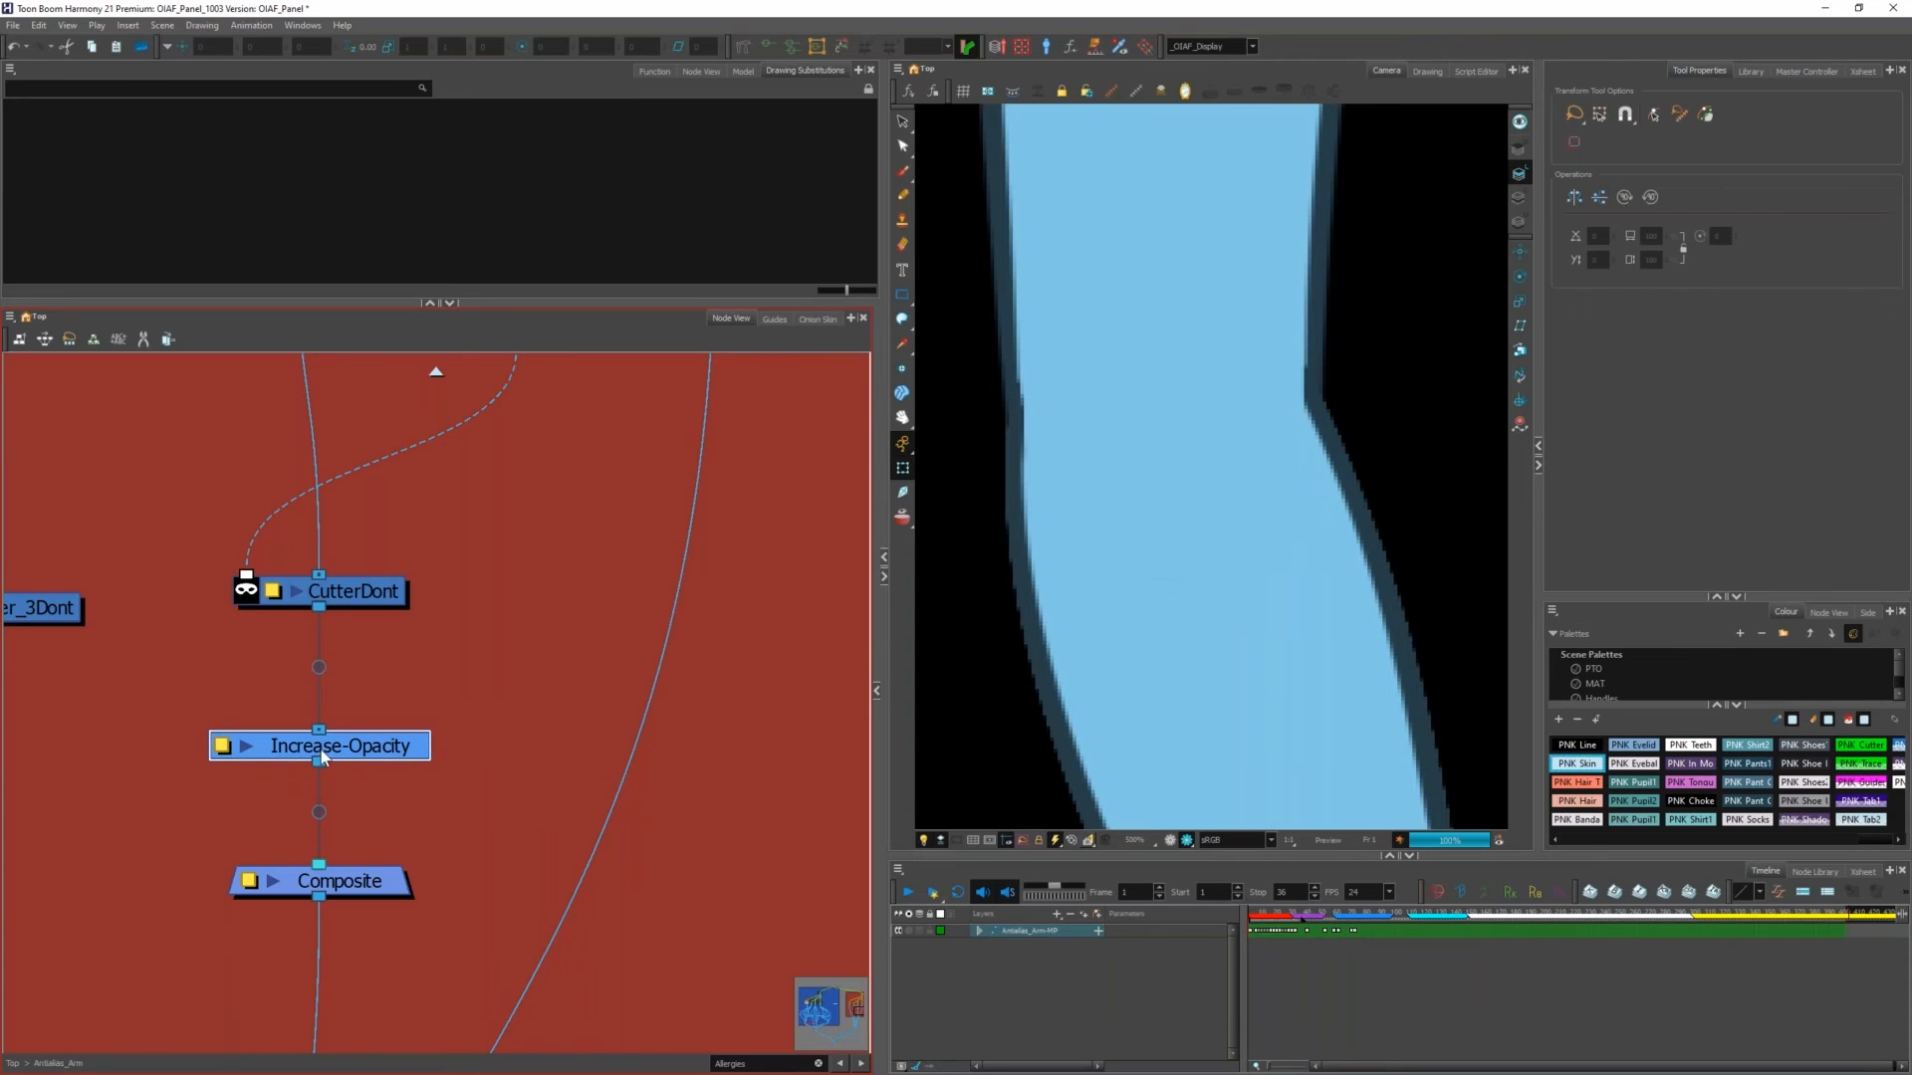
pyautogui.click(223, 747)
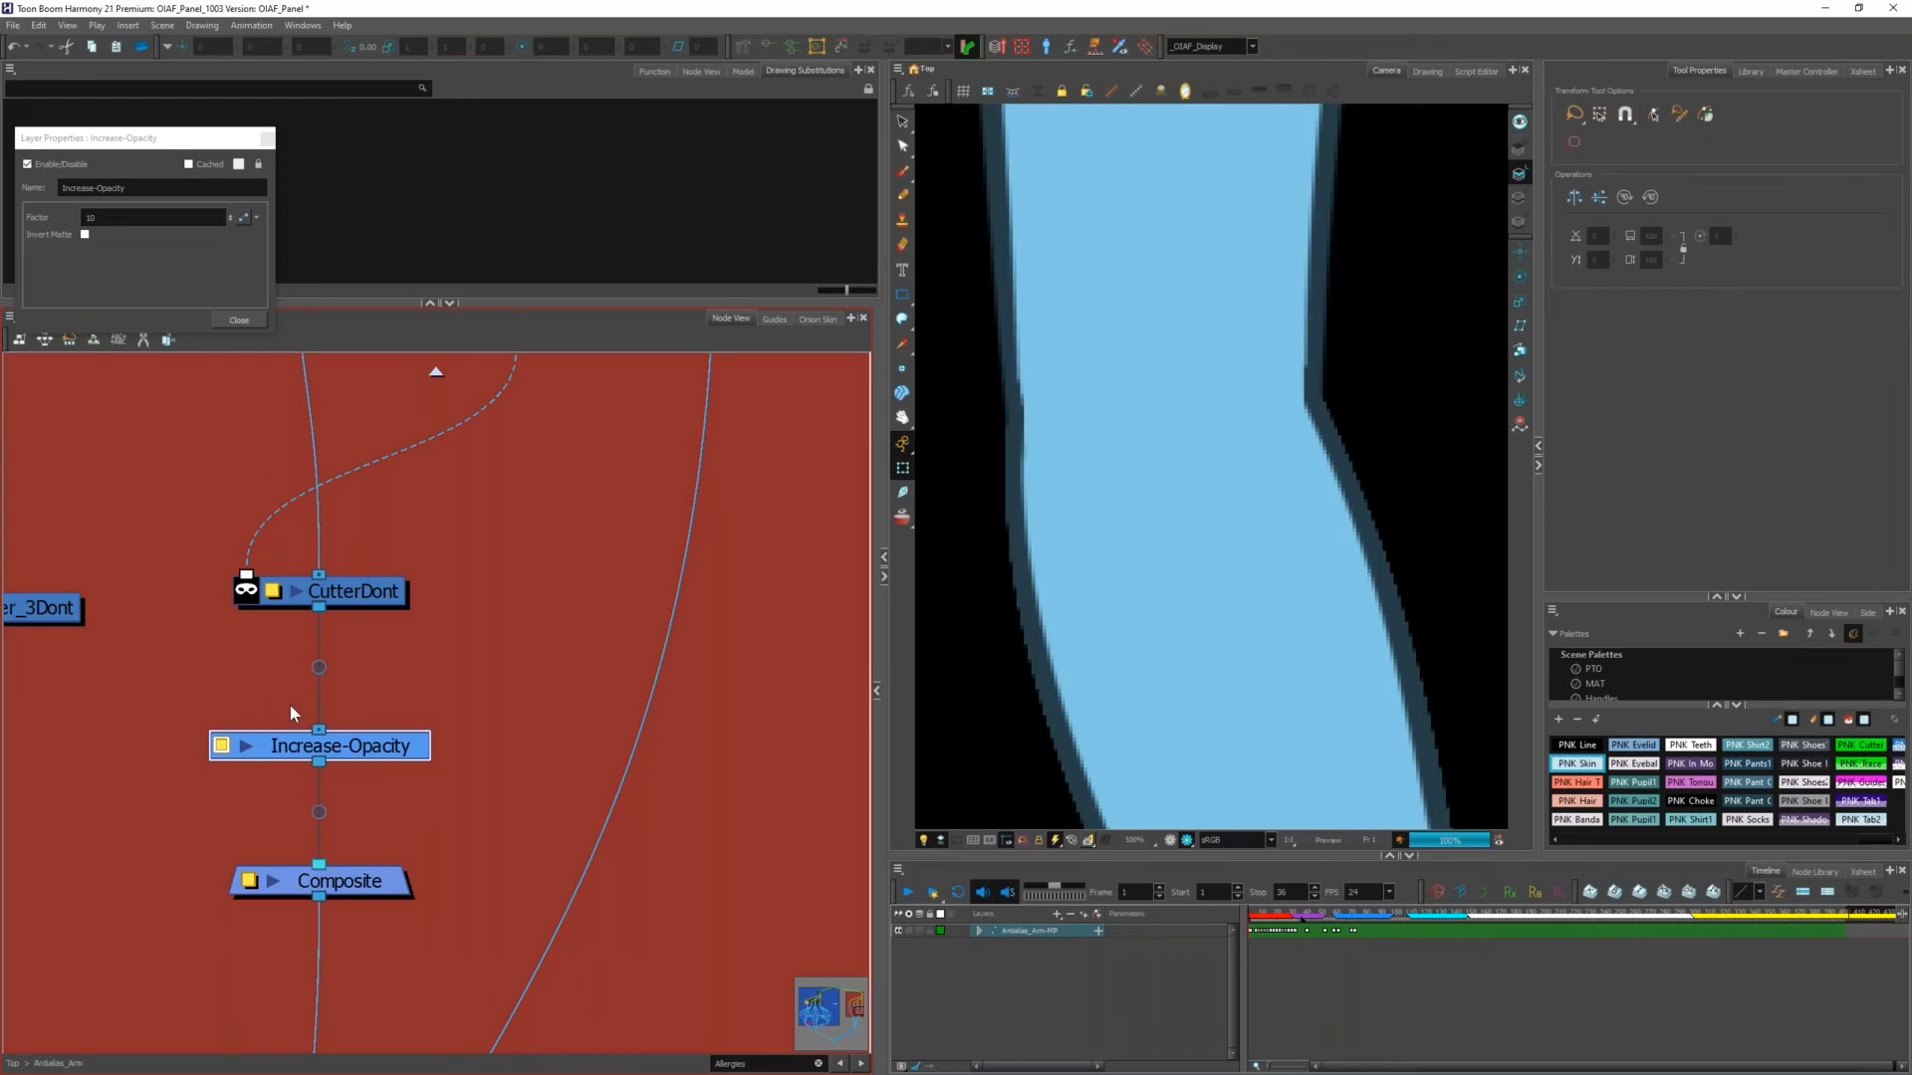
pyautogui.moveTo(348, 747); pyautogui.dragTo(348, 743)
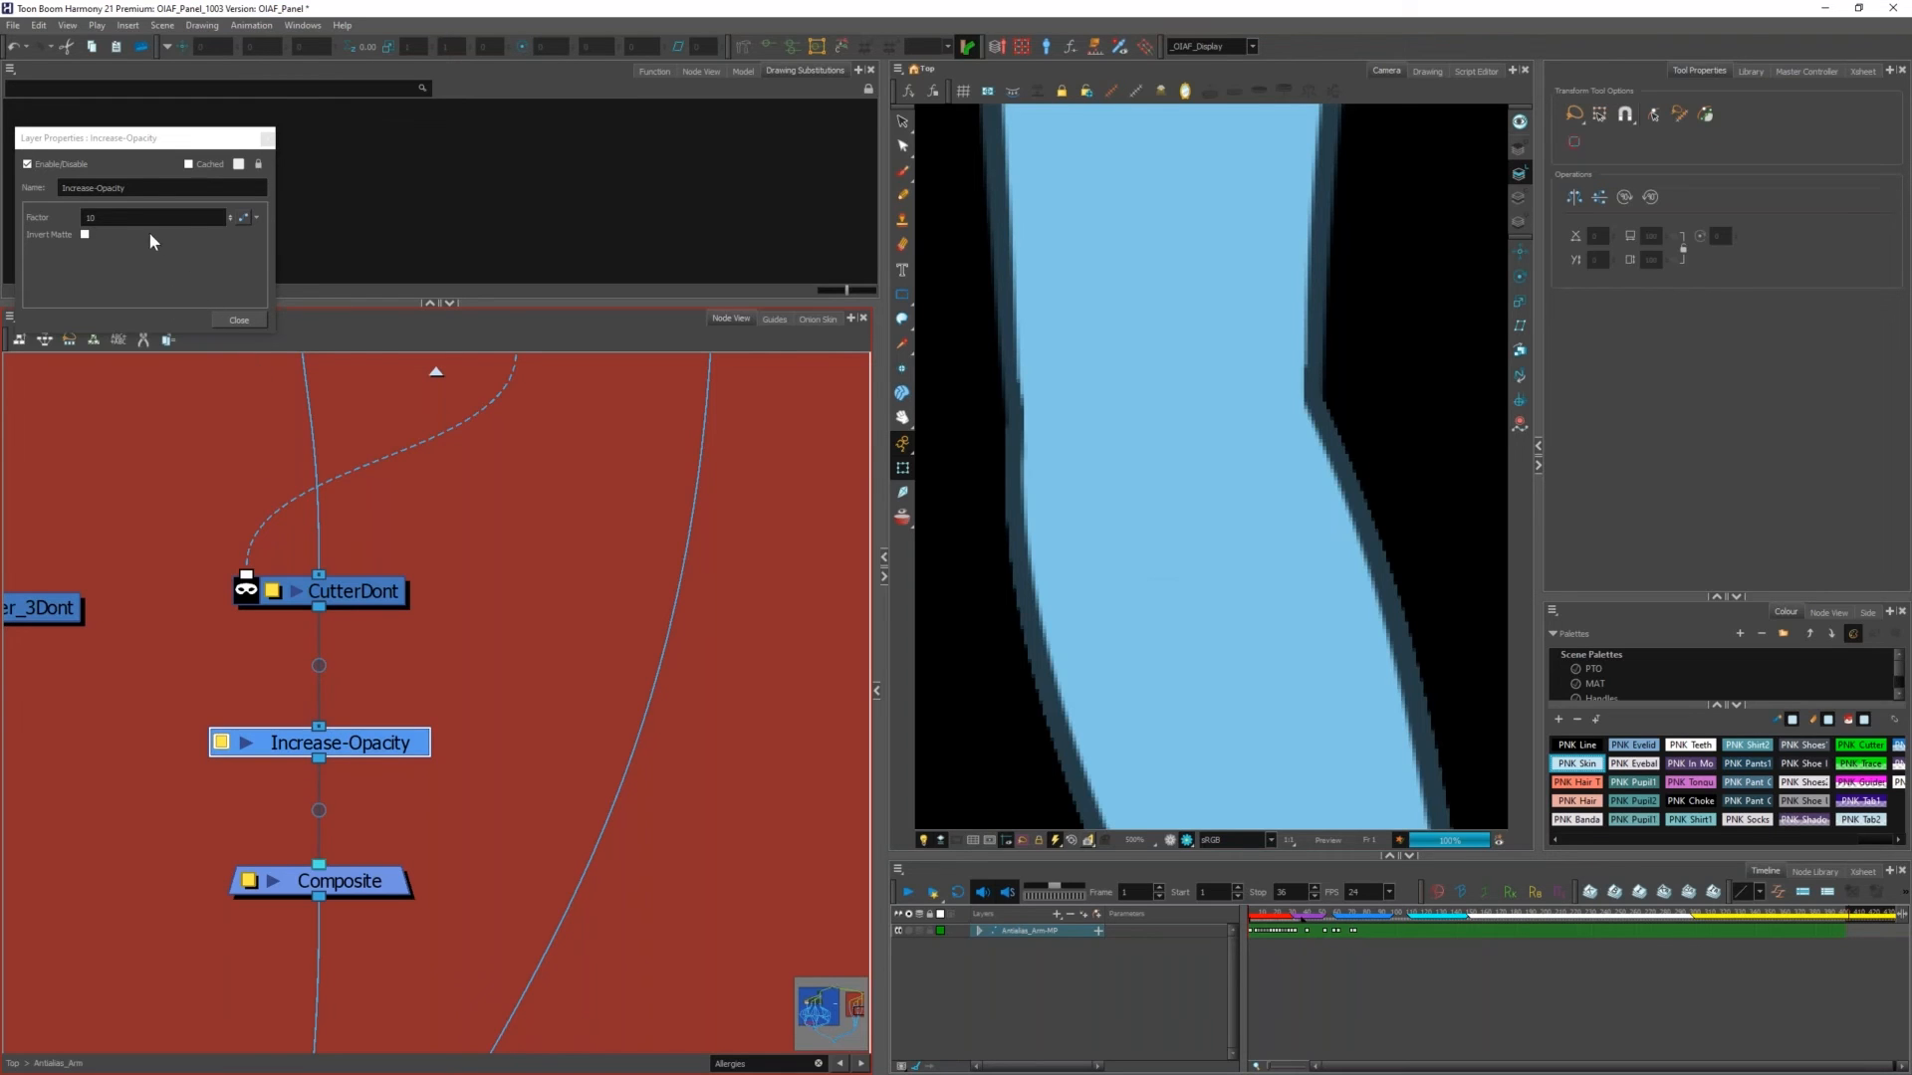
pyautogui.moveTo(128, 219); pyautogui.dragTo(86, 223)
pyautogui.write('1')
pyautogui.press('Return')
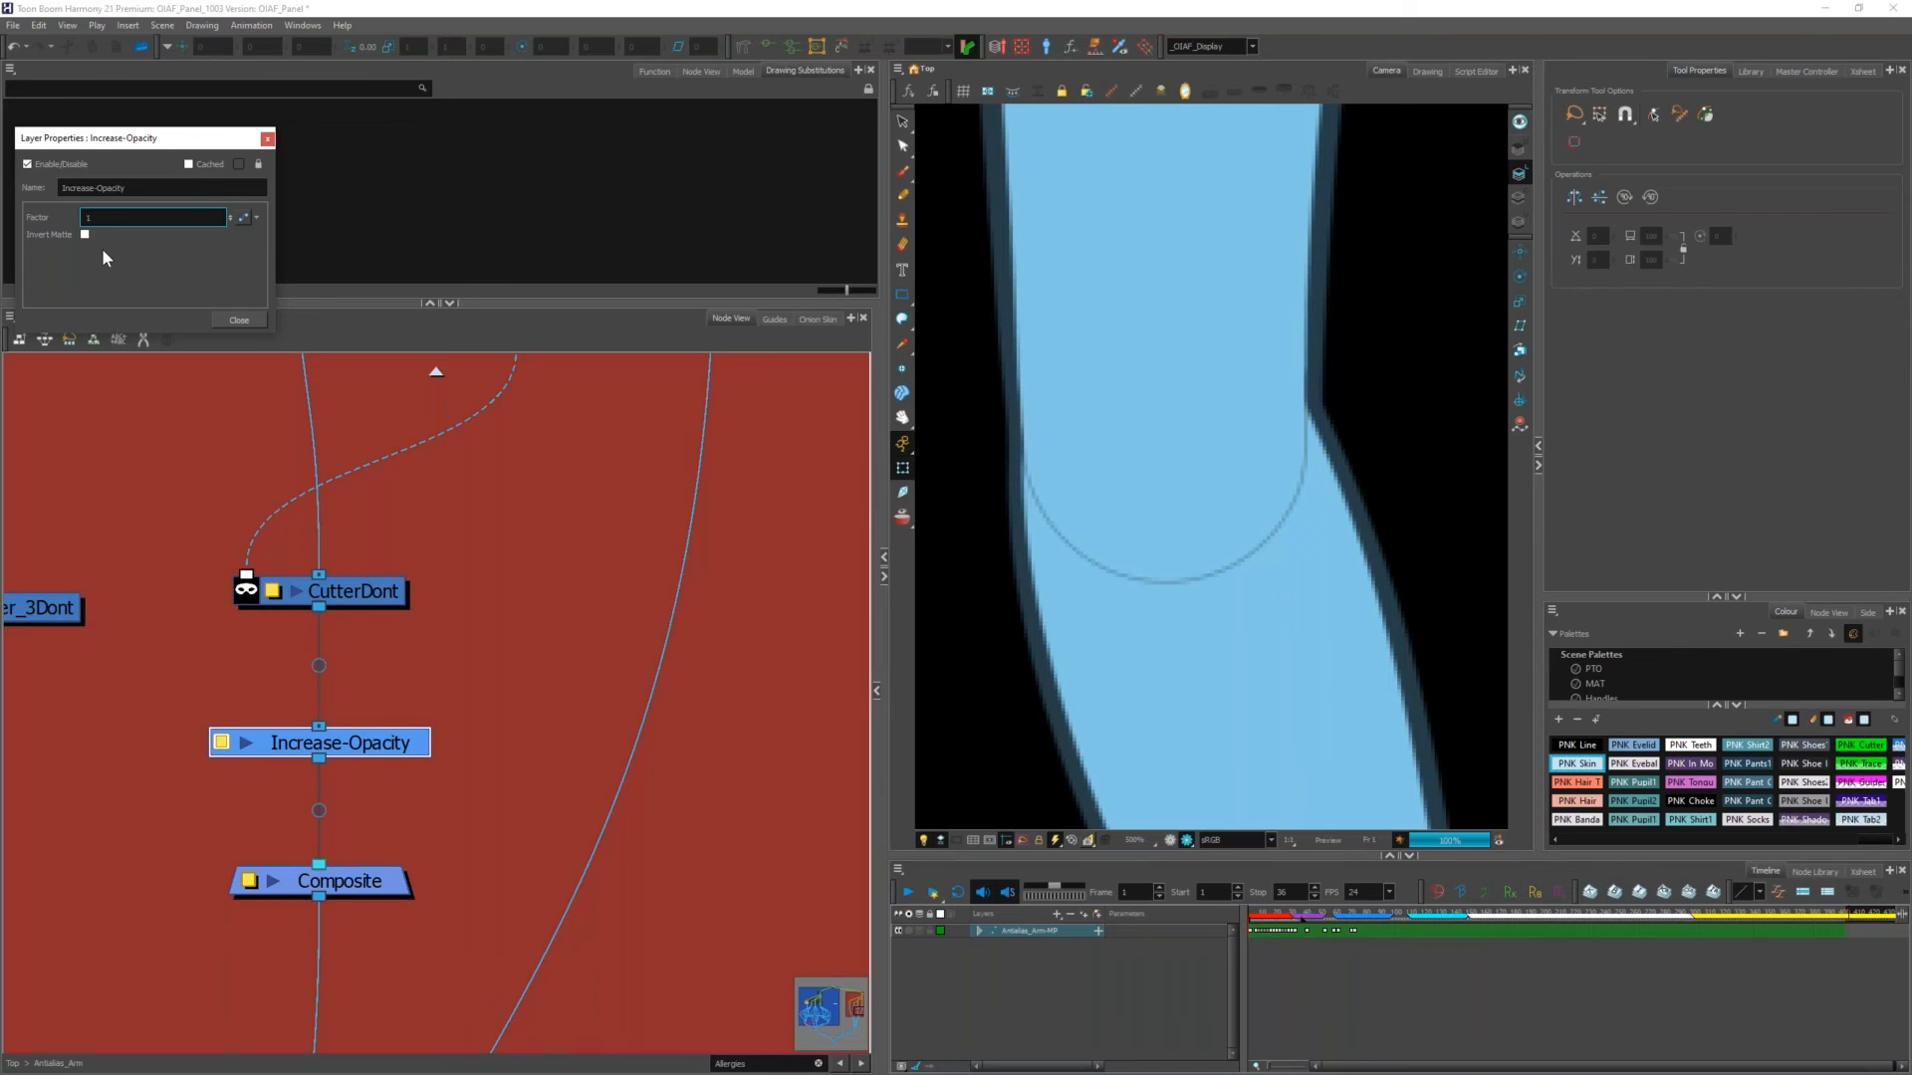
pyautogui.click(267, 138)
# Step: Leave Render View in the camera and rotate the first arm's forearm and hand about 55 degrees at the elbow
pyautogui.scroll(-3, 445, 779)
pyautogui.scroll(-4, 521, 743)
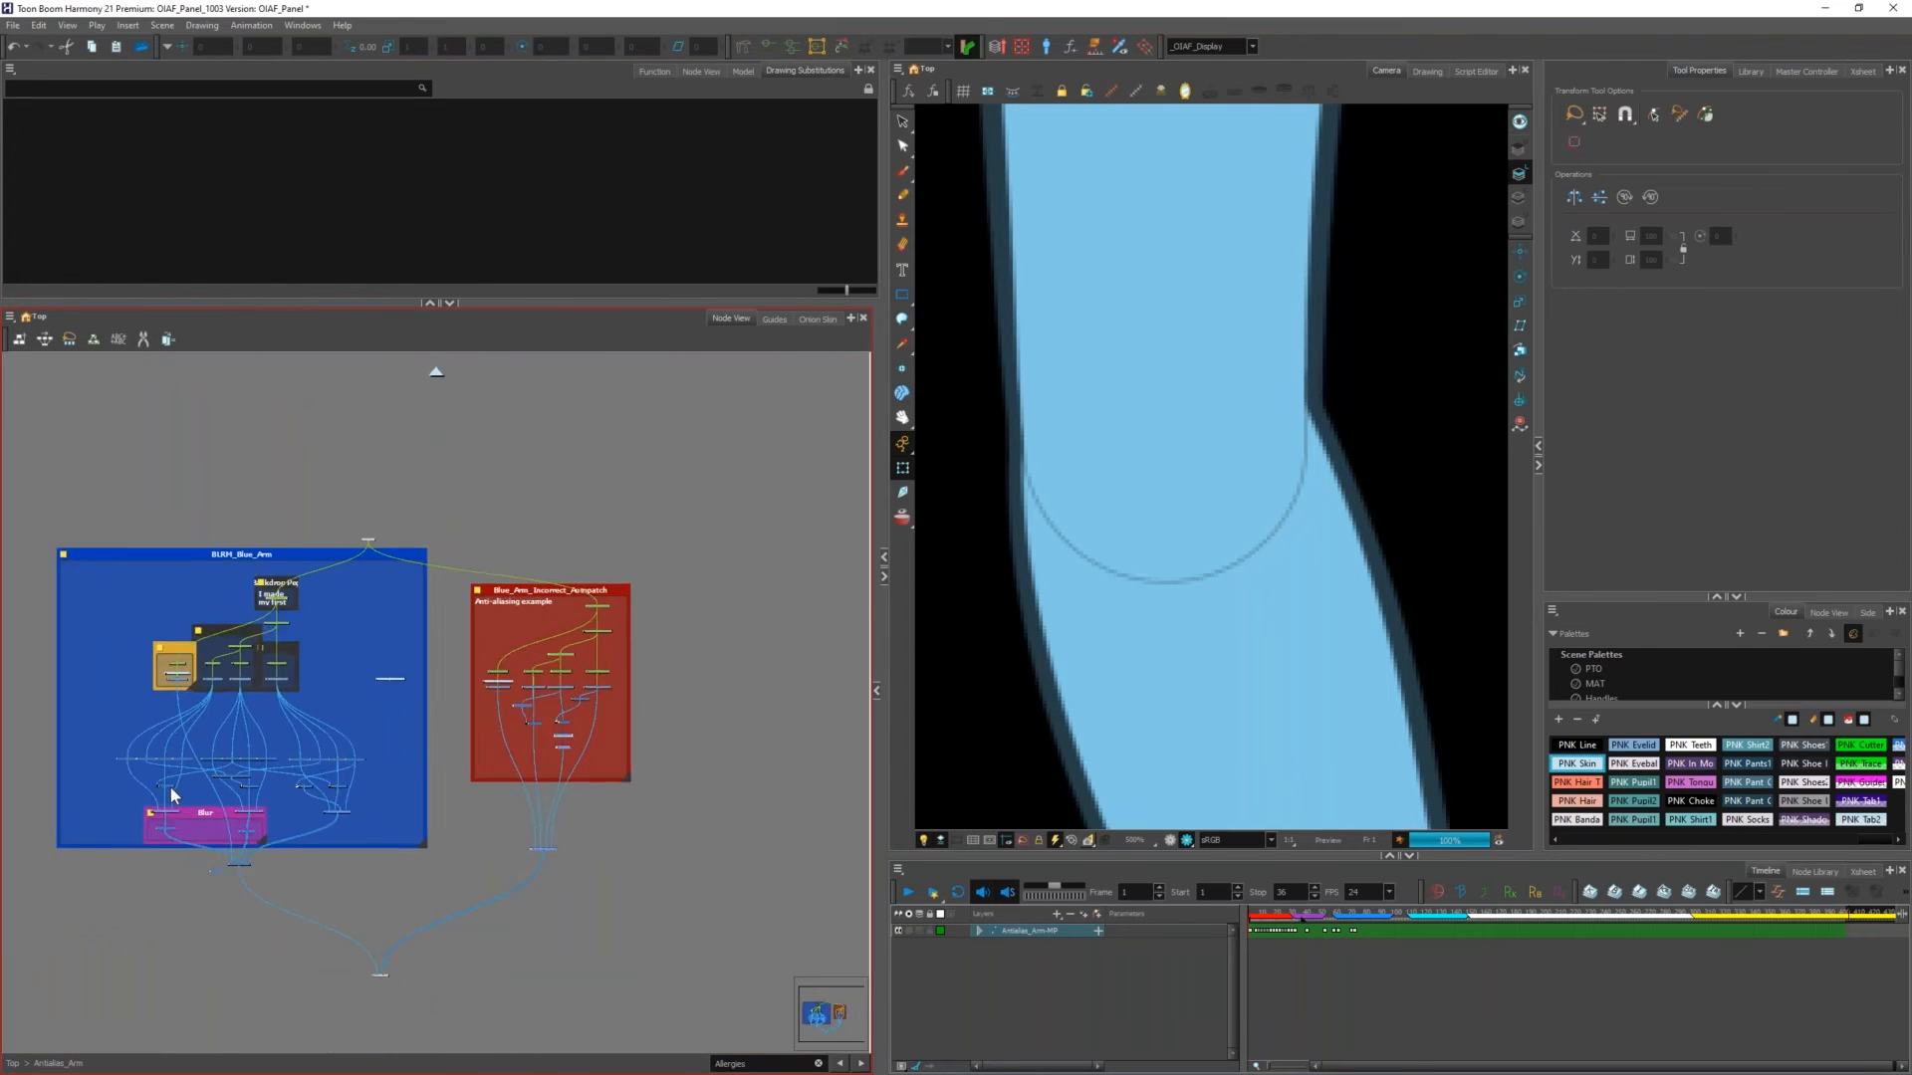
pyautogui.scroll(2, 171, 792)
pyautogui.scroll(-5, 1293, 572)
pyautogui.scroll(1, 1007, 602)
pyautogui.click(1008, 602)
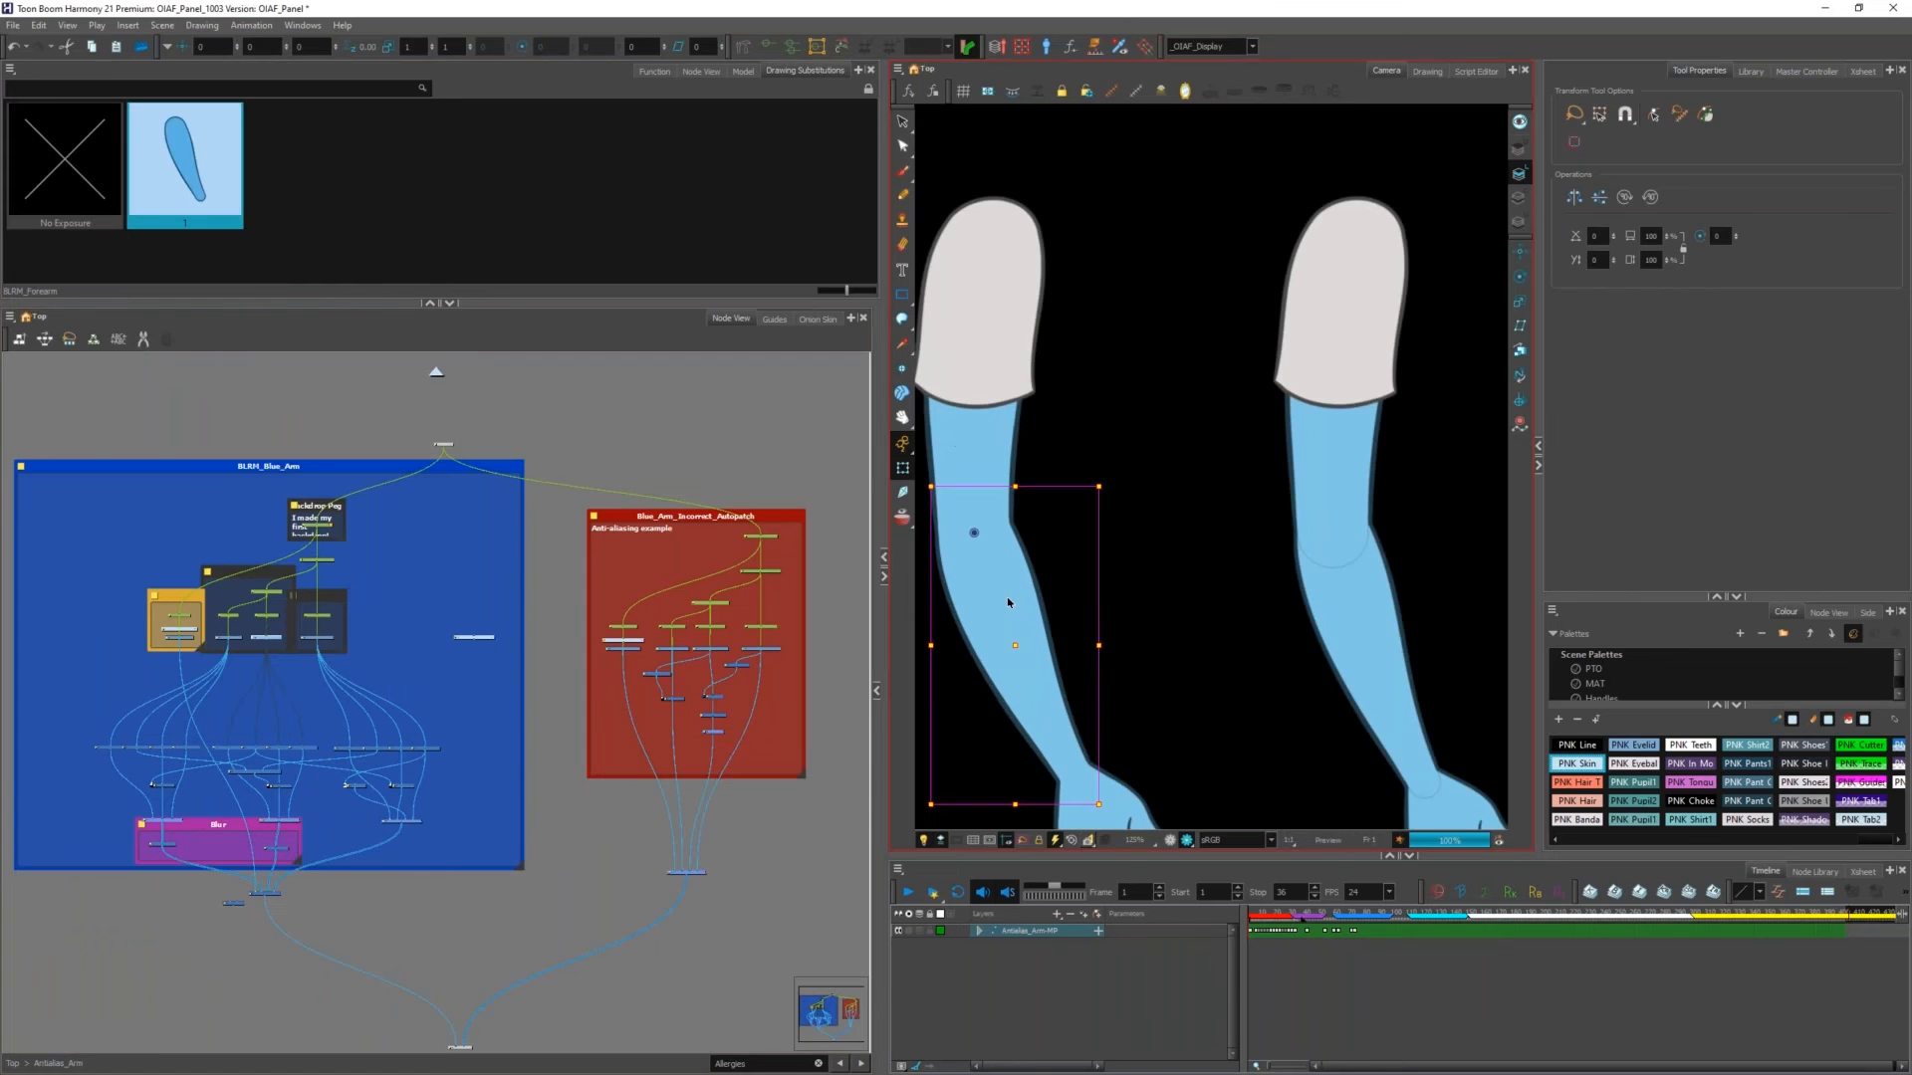
pyautogui.click(1170, 839)
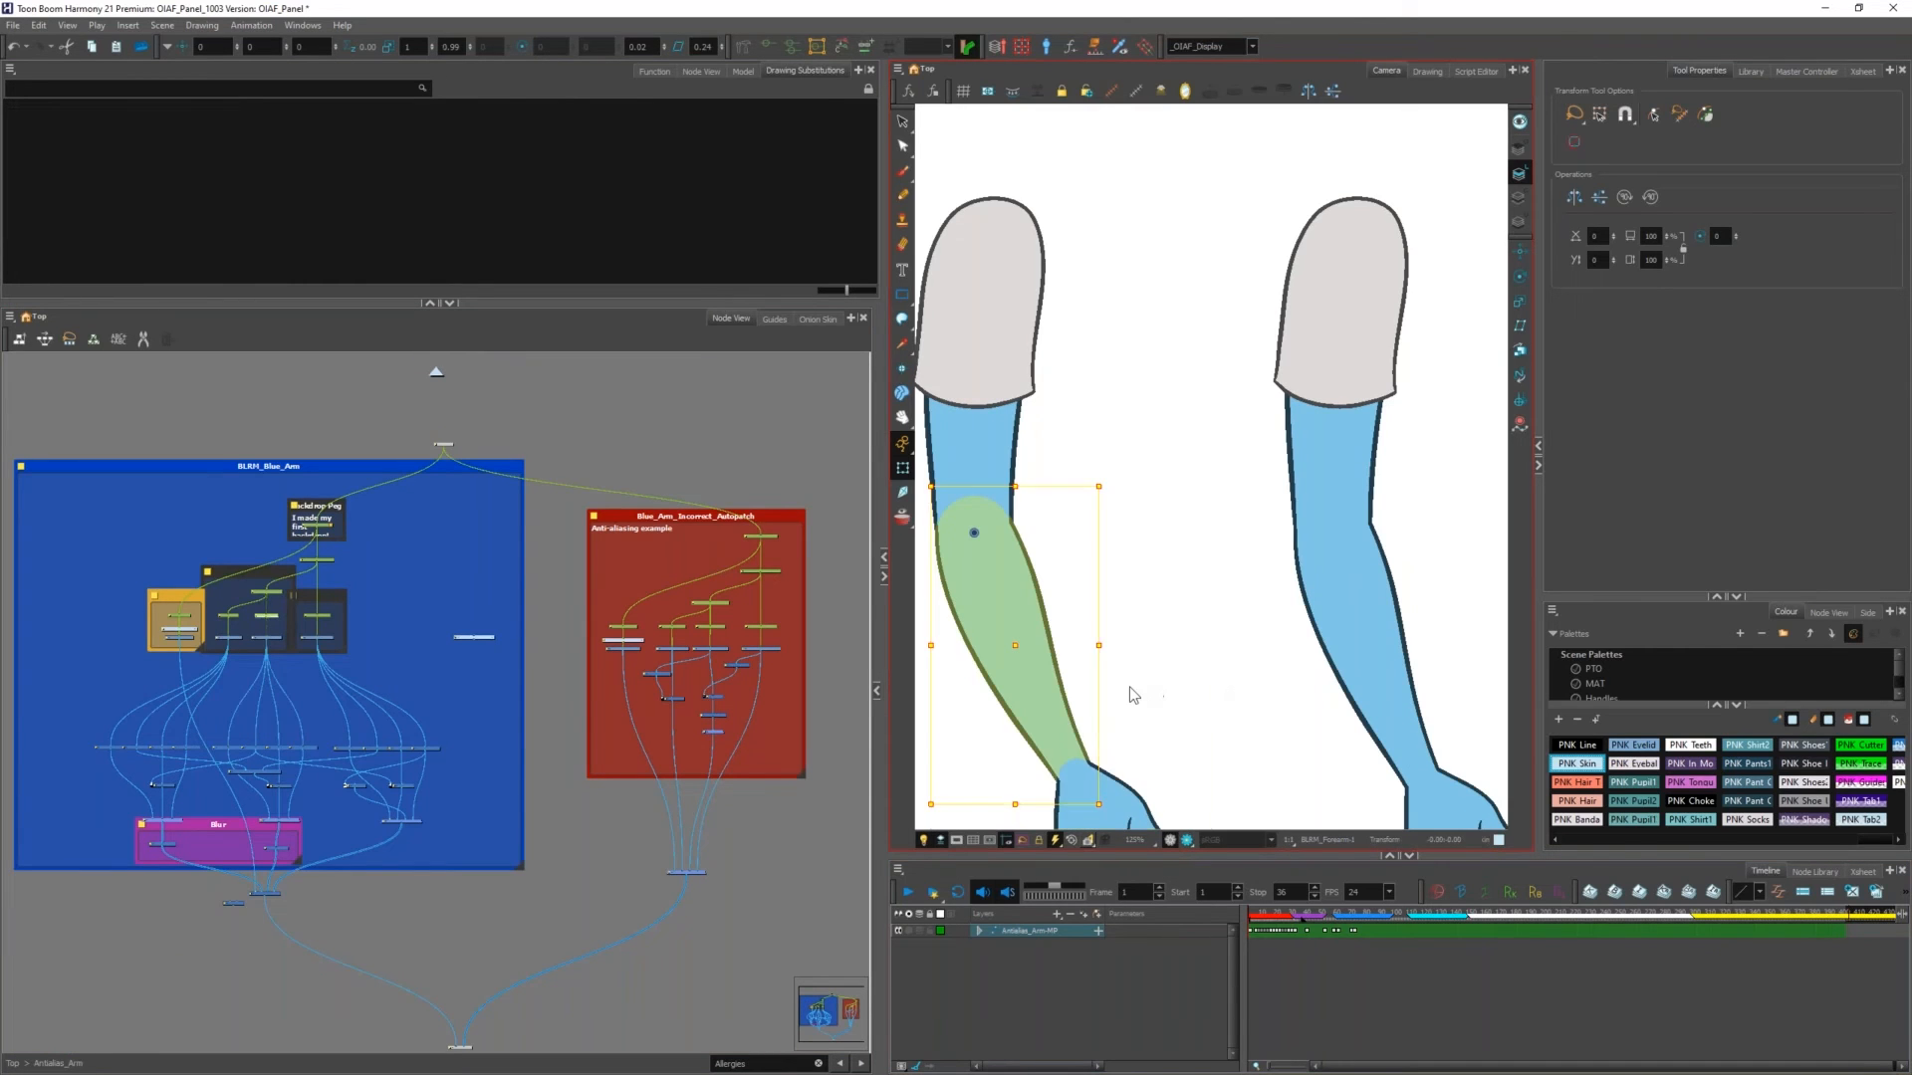
pyautogui.moveTo(1080, 704); pyautogui.dragTo(1160, 555)
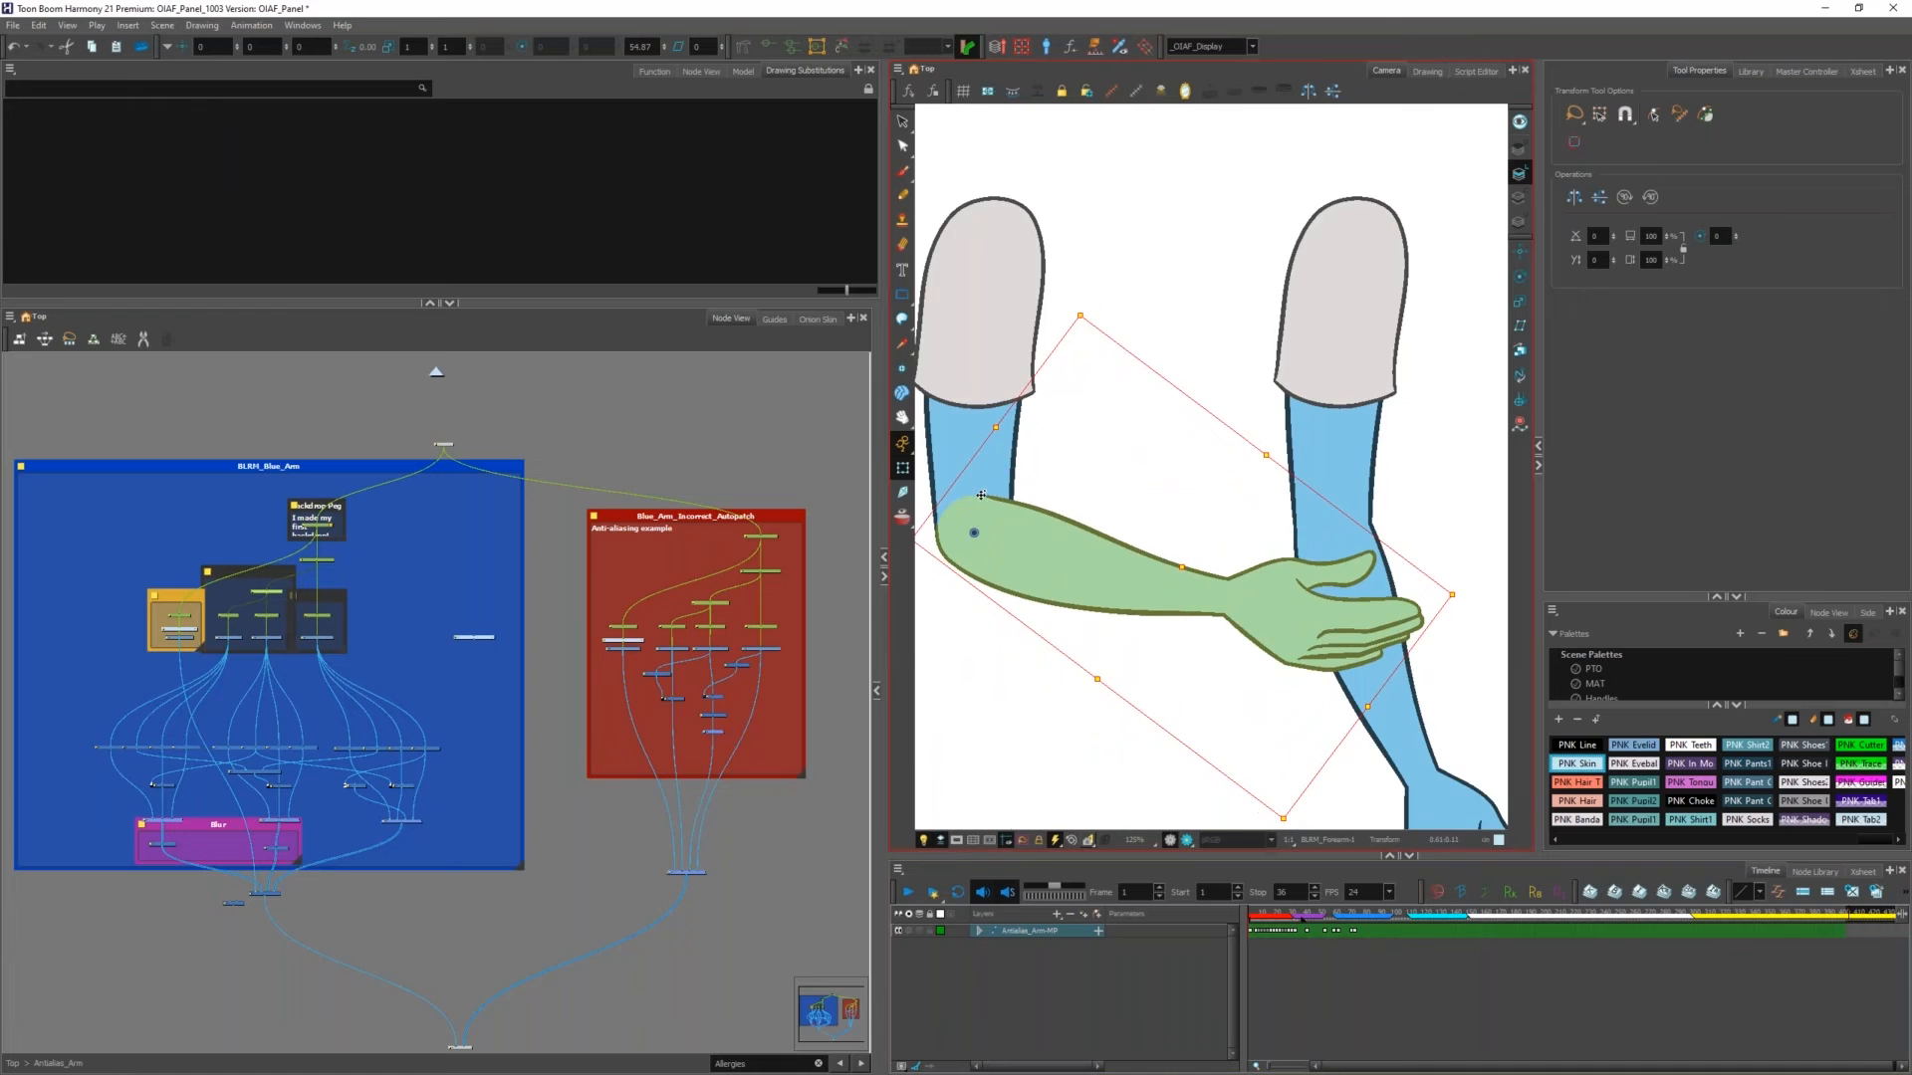
# Step: Slide the first arm's forearm away from the elbow to inspect the joint's line art, and move it back
pyautogui.scroll(4, 981, 495)
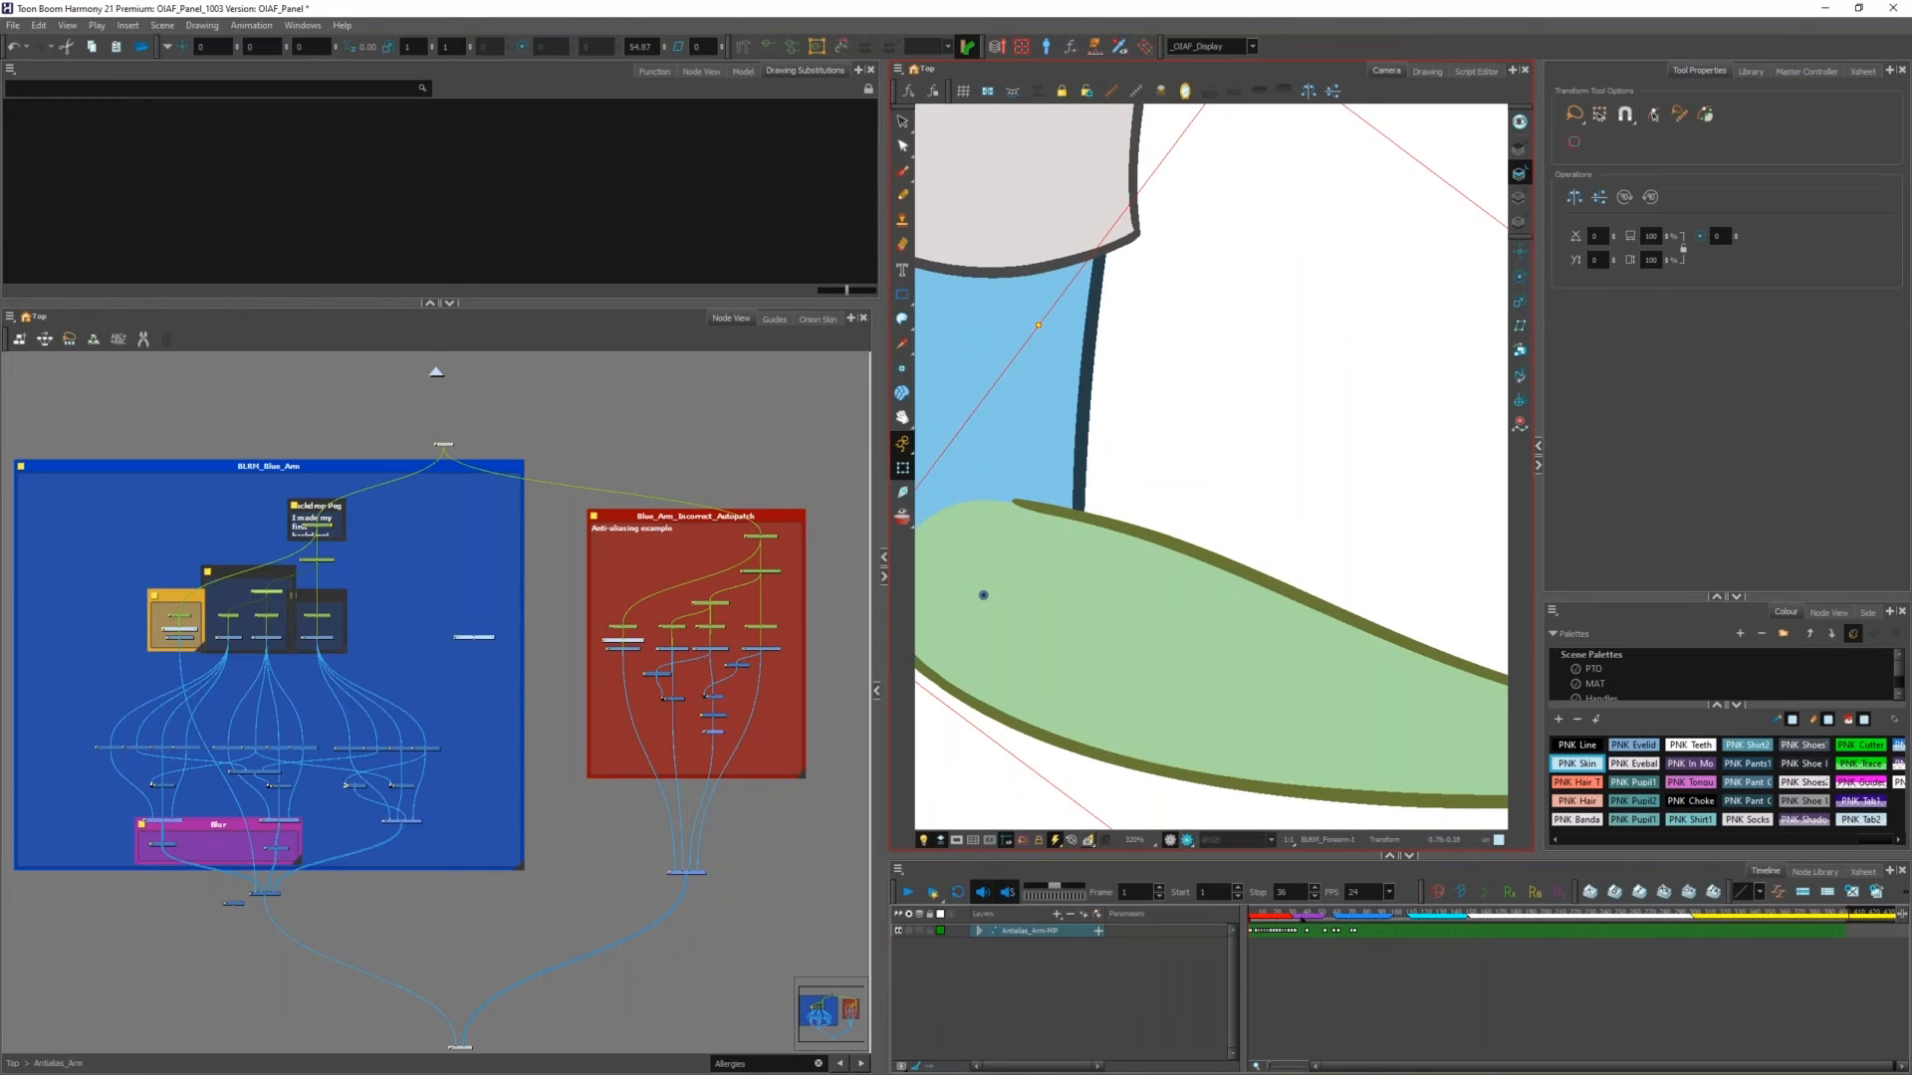
pyautogui.scroll(-2, 1232, 458)
pyautogui.scroll(2, 1045, 473)
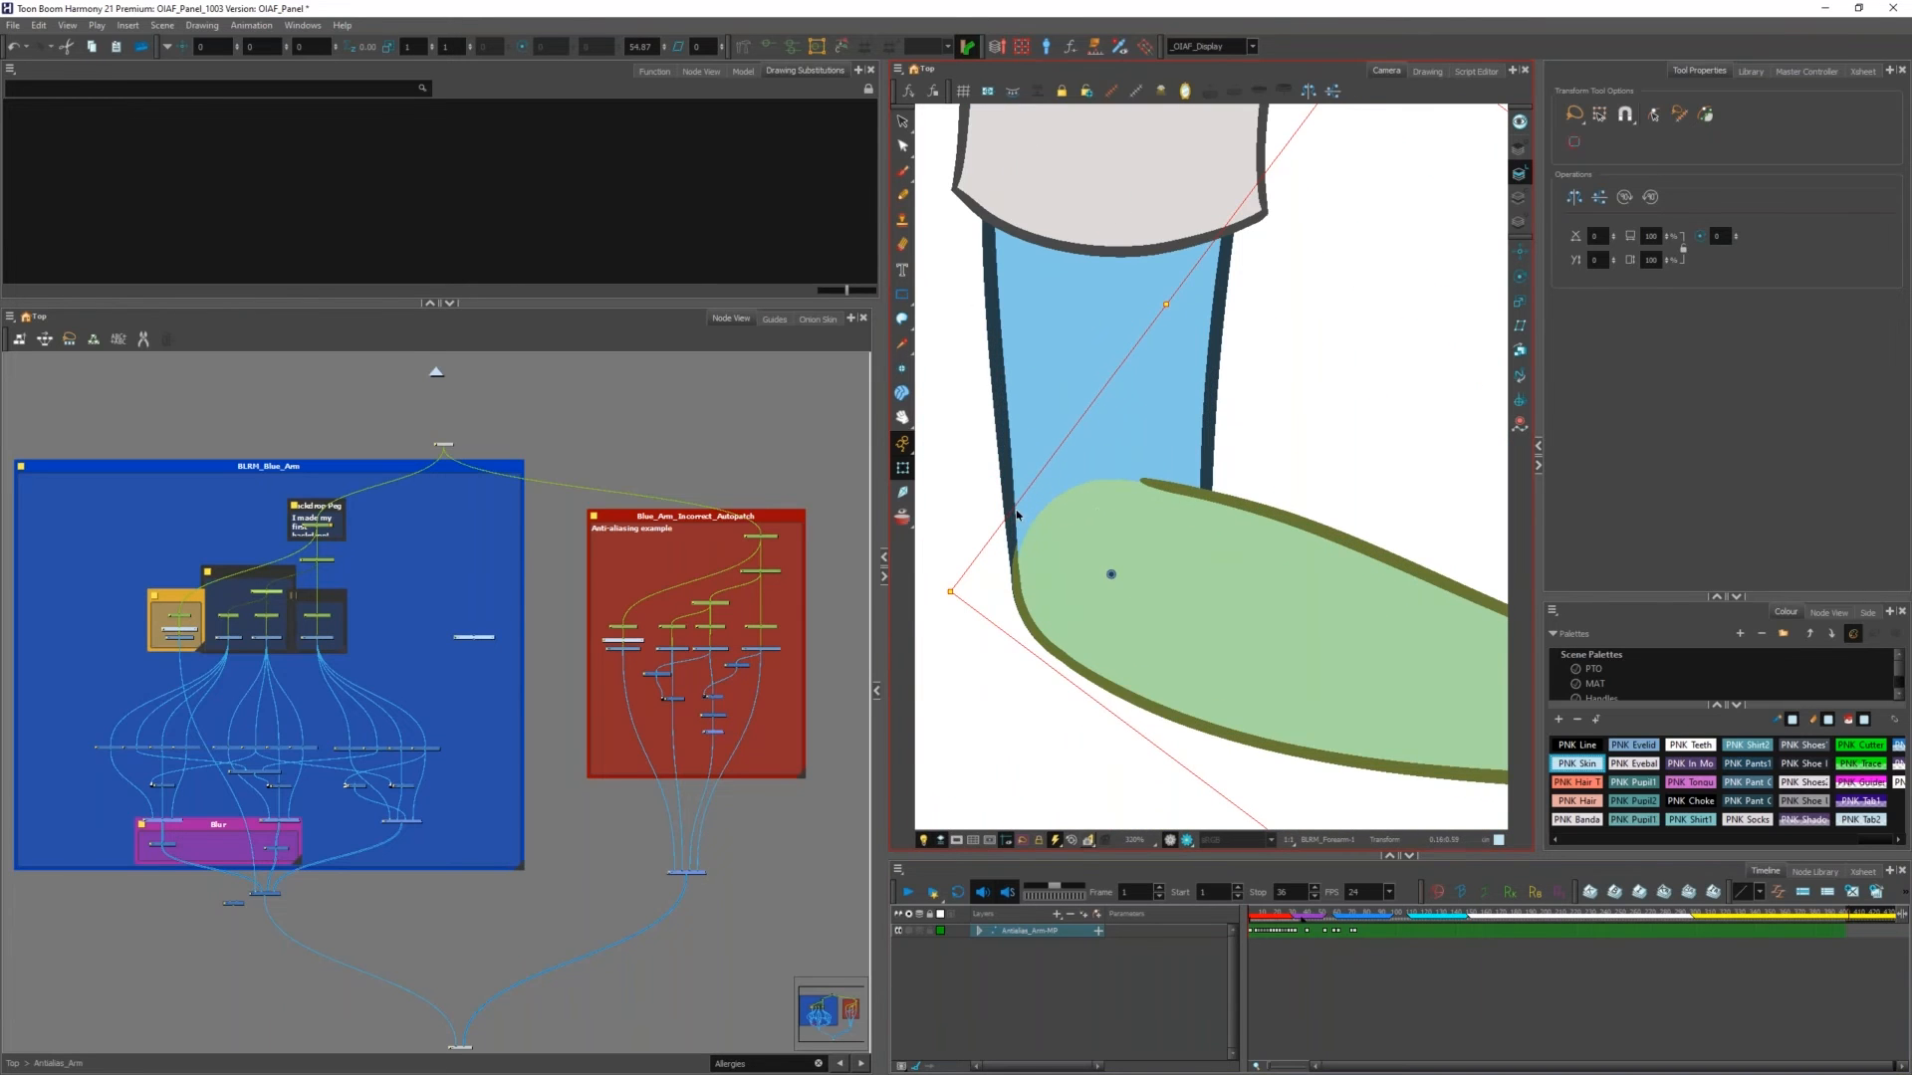
pyautogui.moveTo(1093, 519); pyautogui.dragTo(1190, 598)
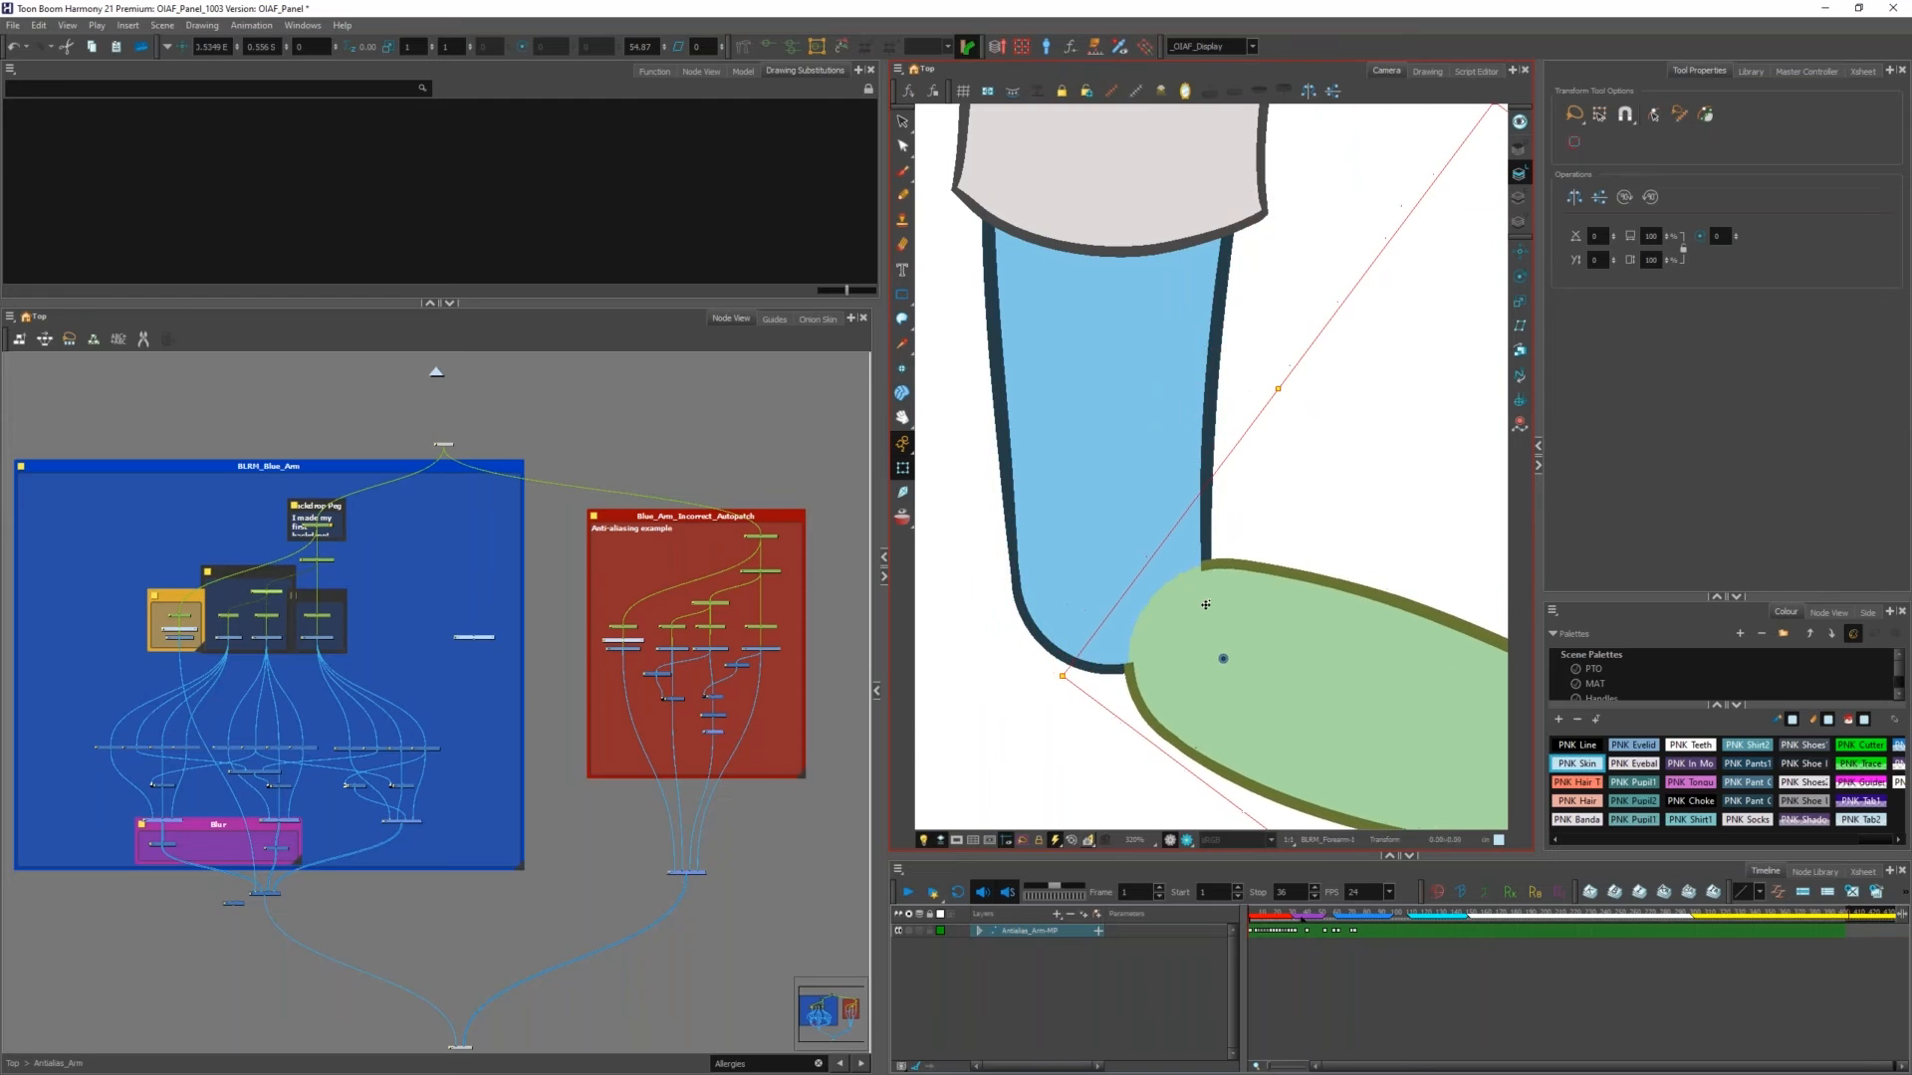
pyautogui.scroll(3, 1200, 607)
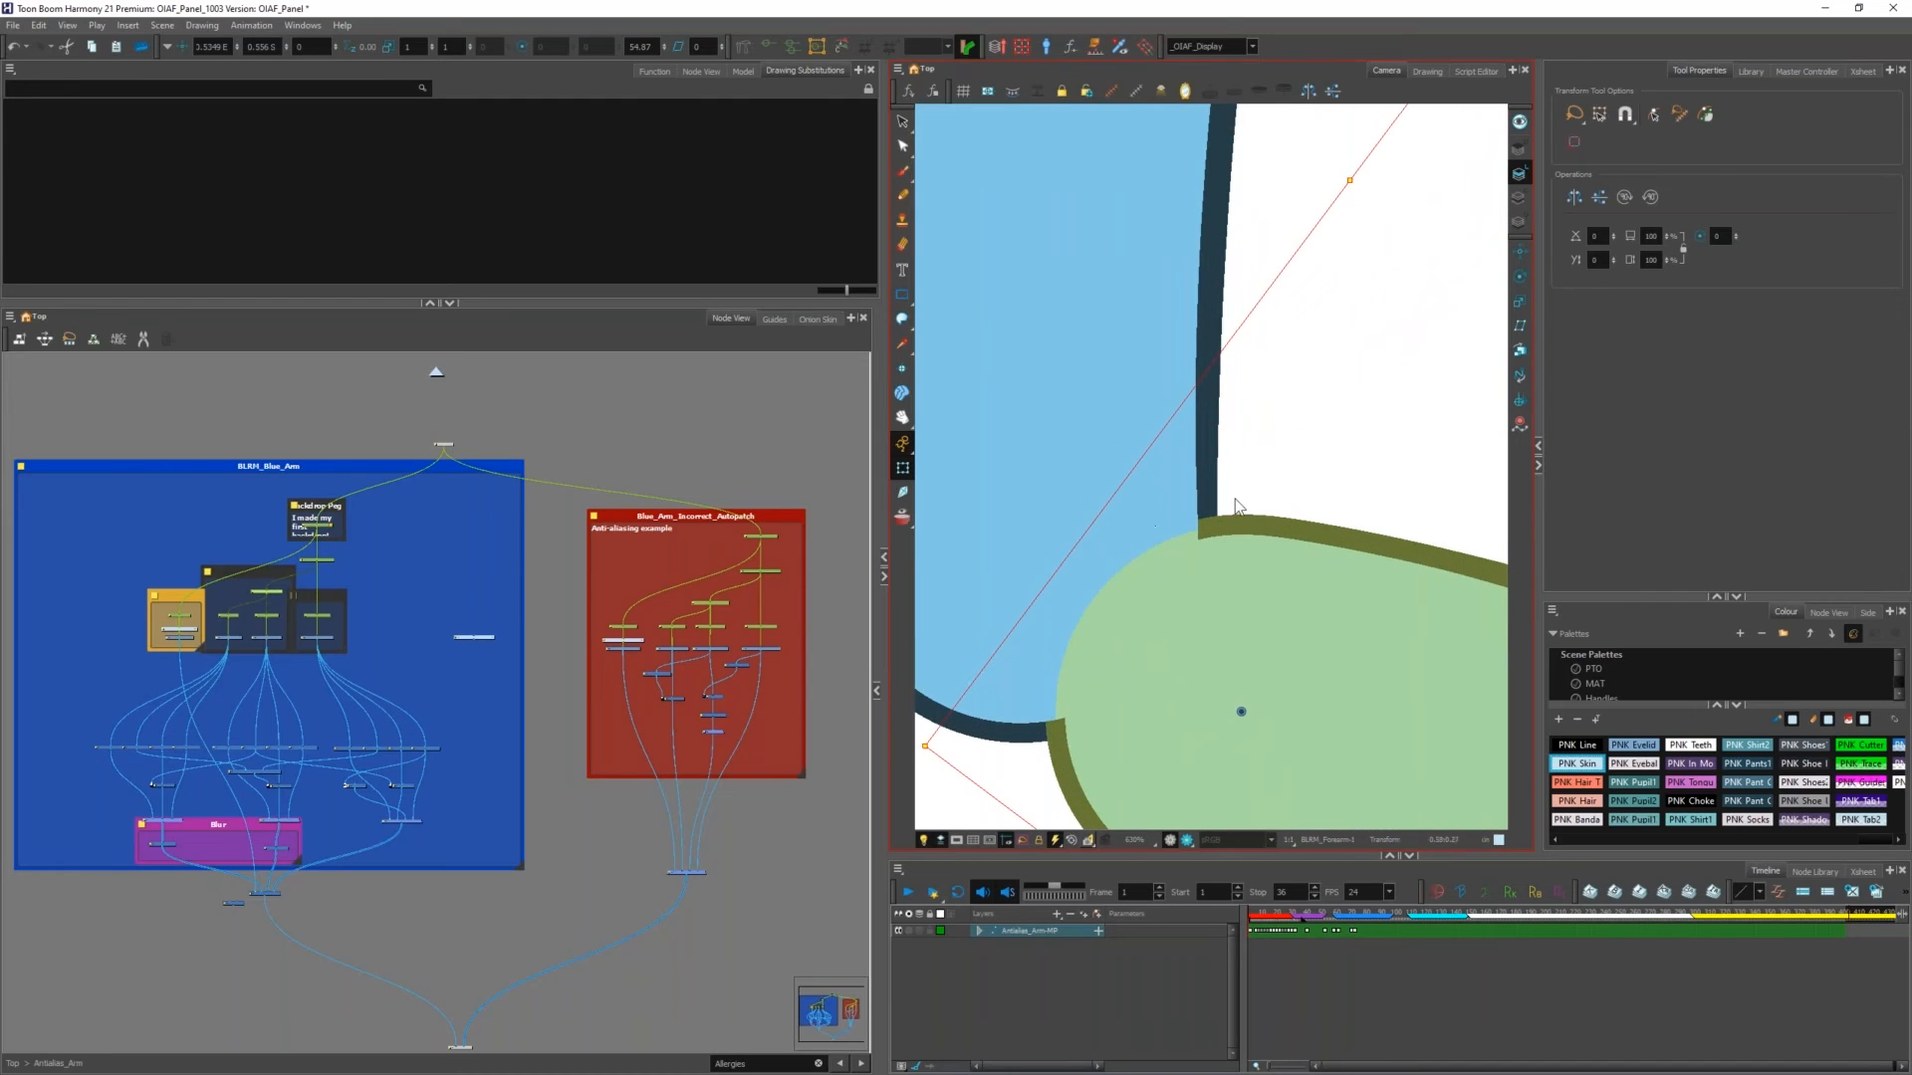
pyautogui.scroll(-3, 1235, 506)
pyautogui.moveTo(1173, 527); pyautogui.dragTo(1089, 469)
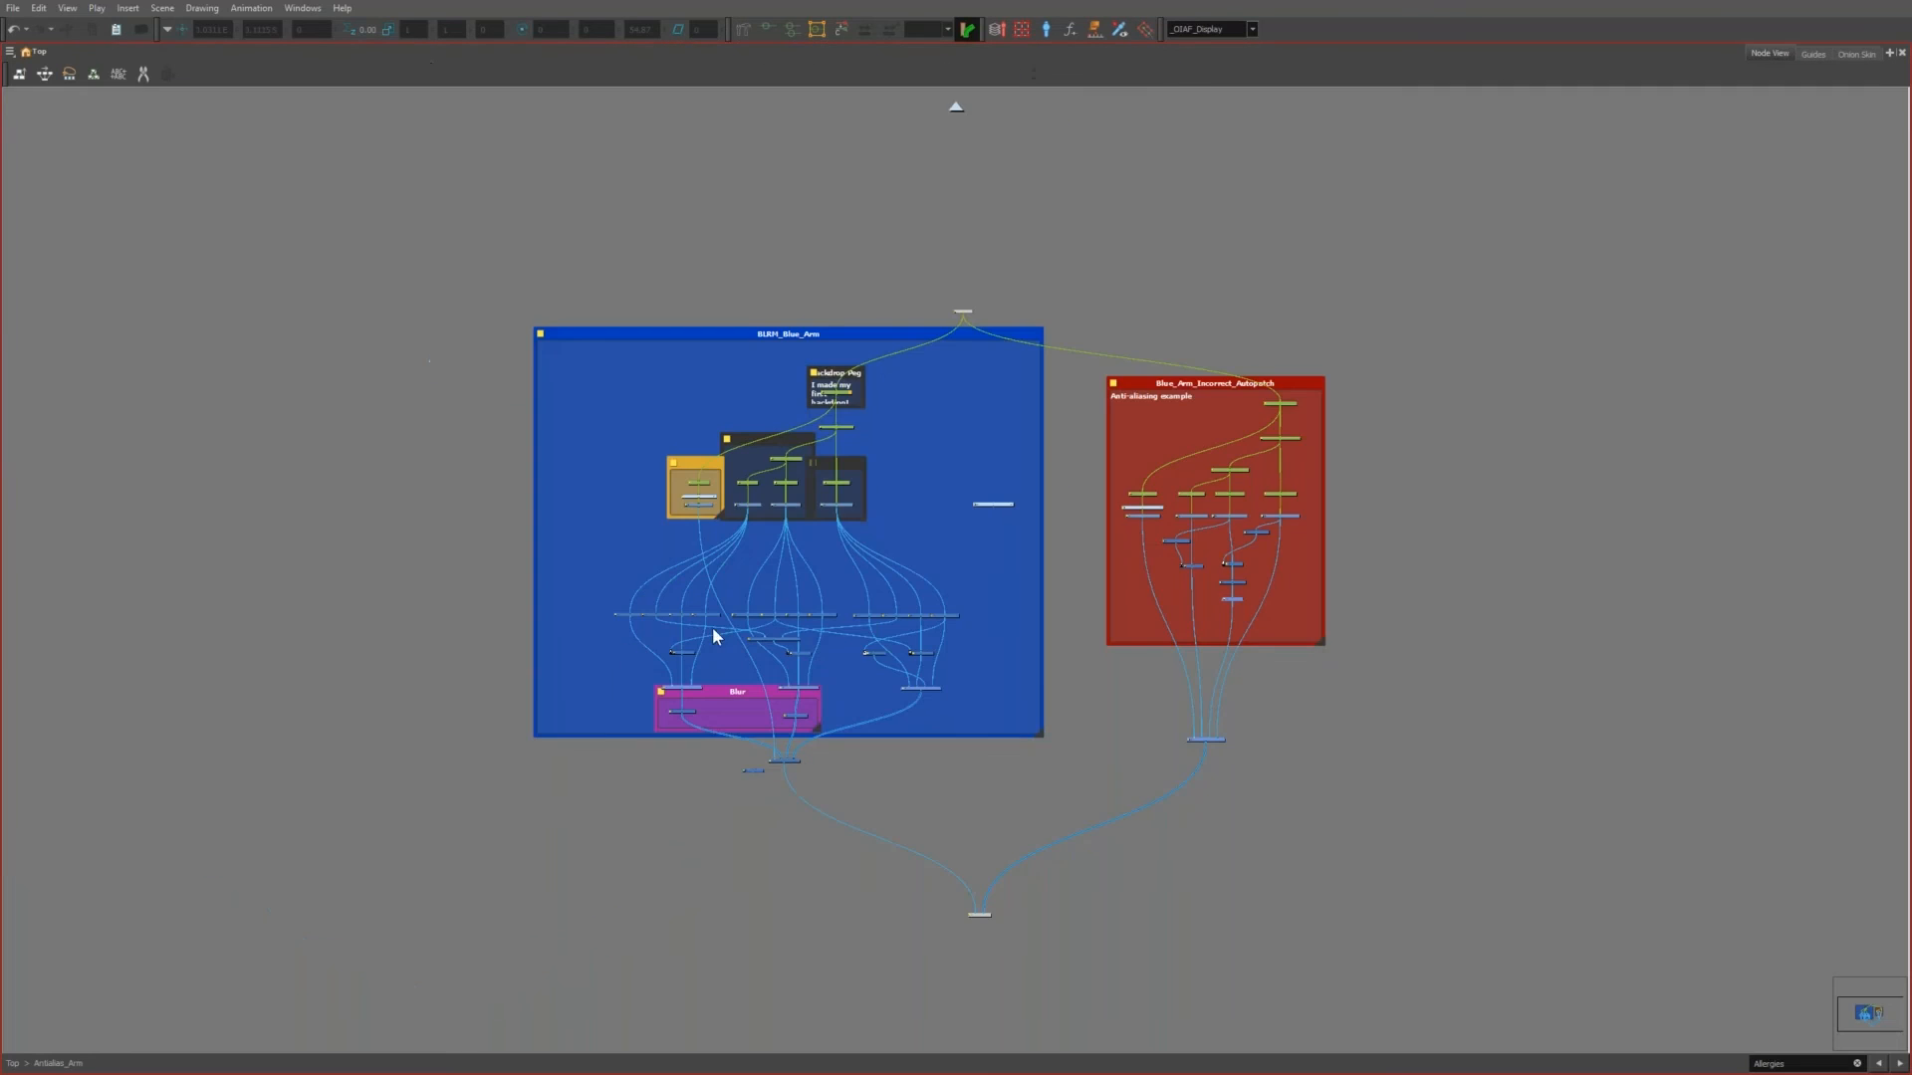
# Step: Examine the BLRM_Blue_Arm network's cutters, auto-patch composite and Blur group in an enlarged Node View, and restore the layout
pyautogui.scroll(6, 762, 612)
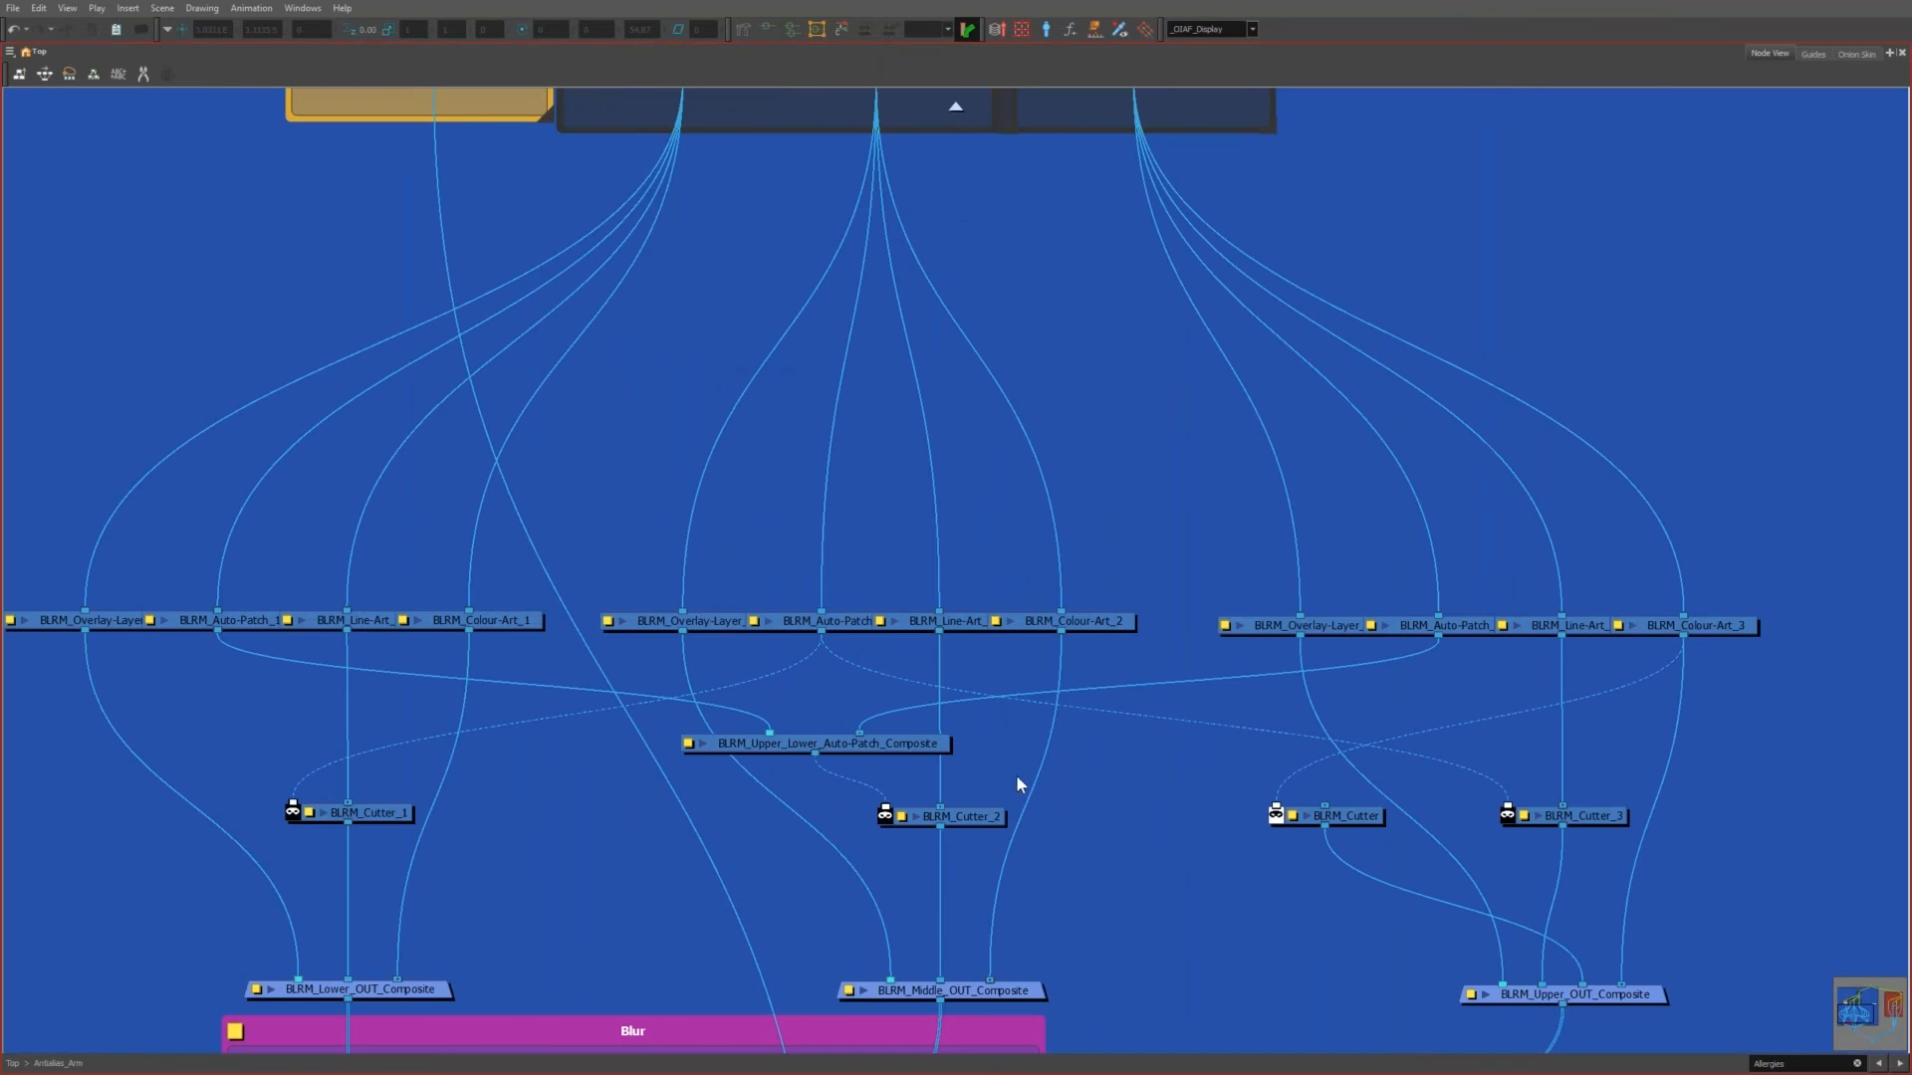
pyautogui.scroll(-6, 721, 570)
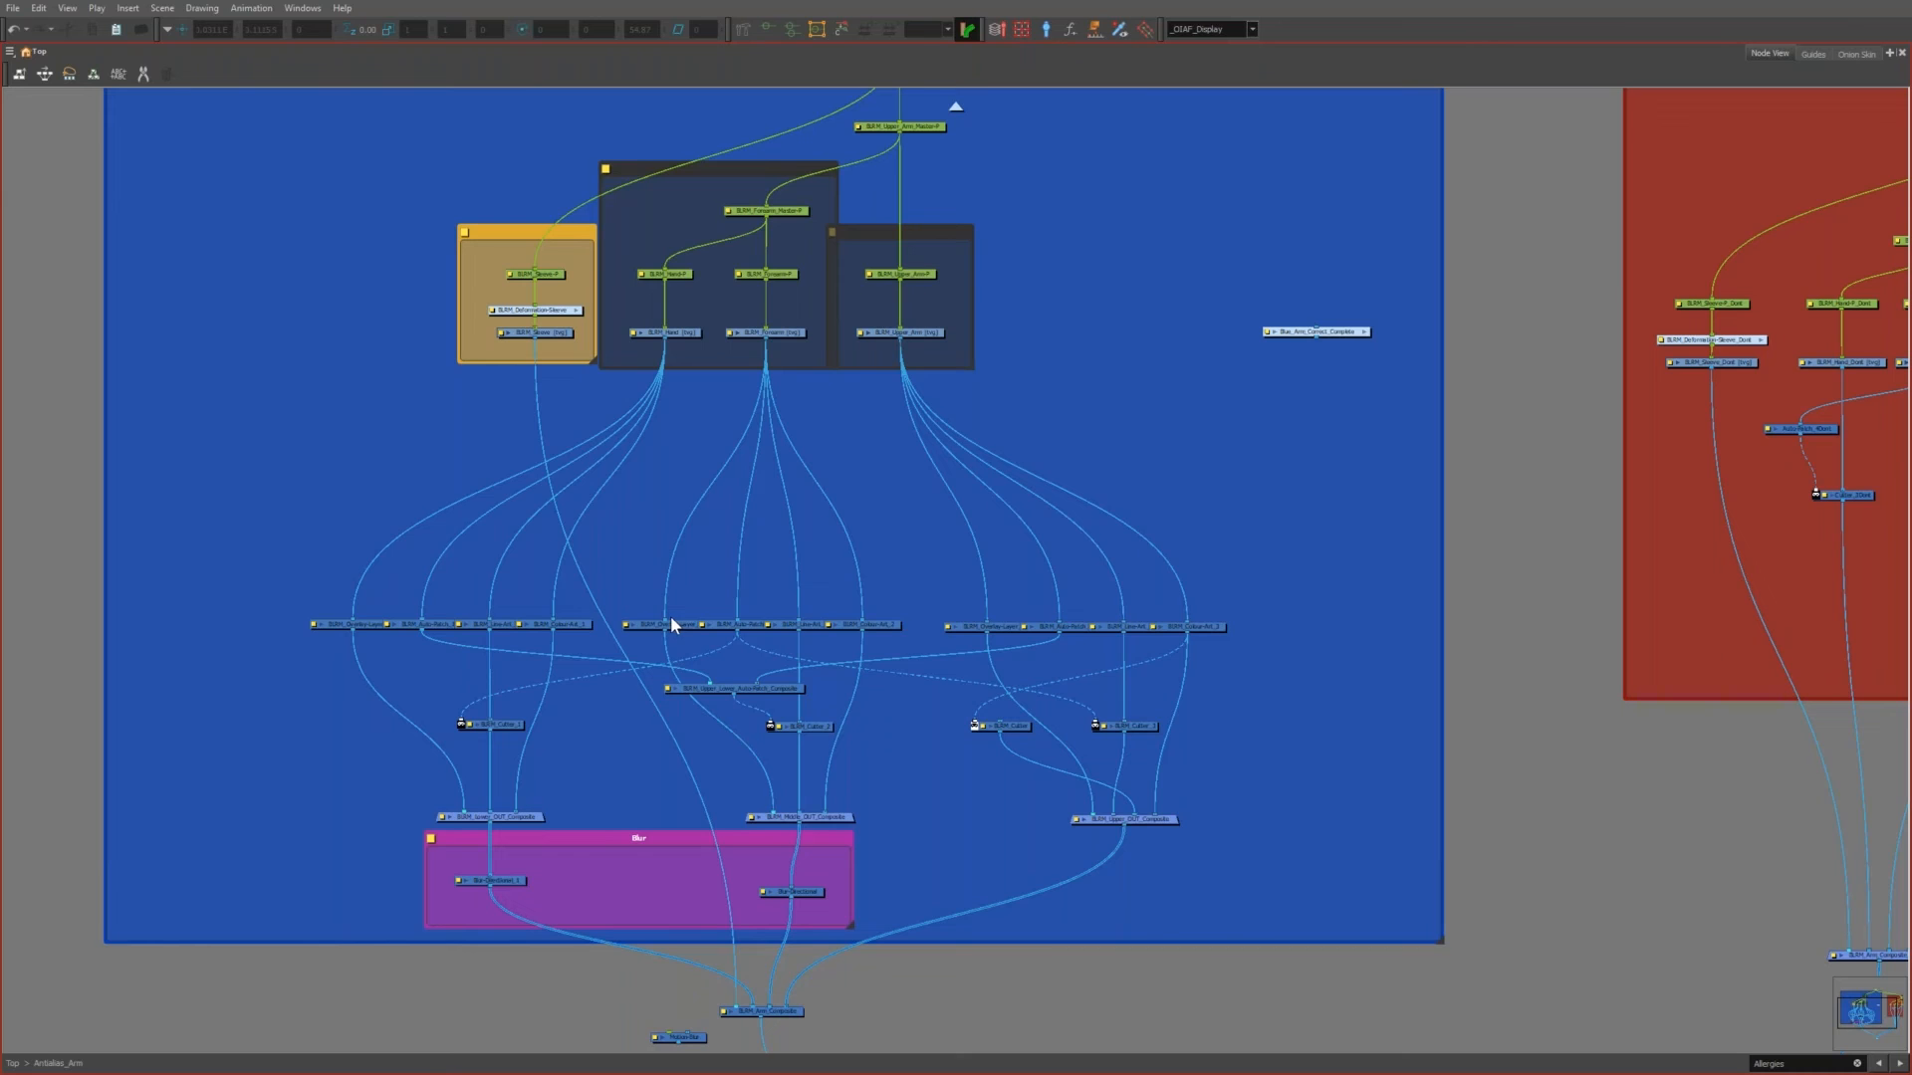
pyautogui.press('`')
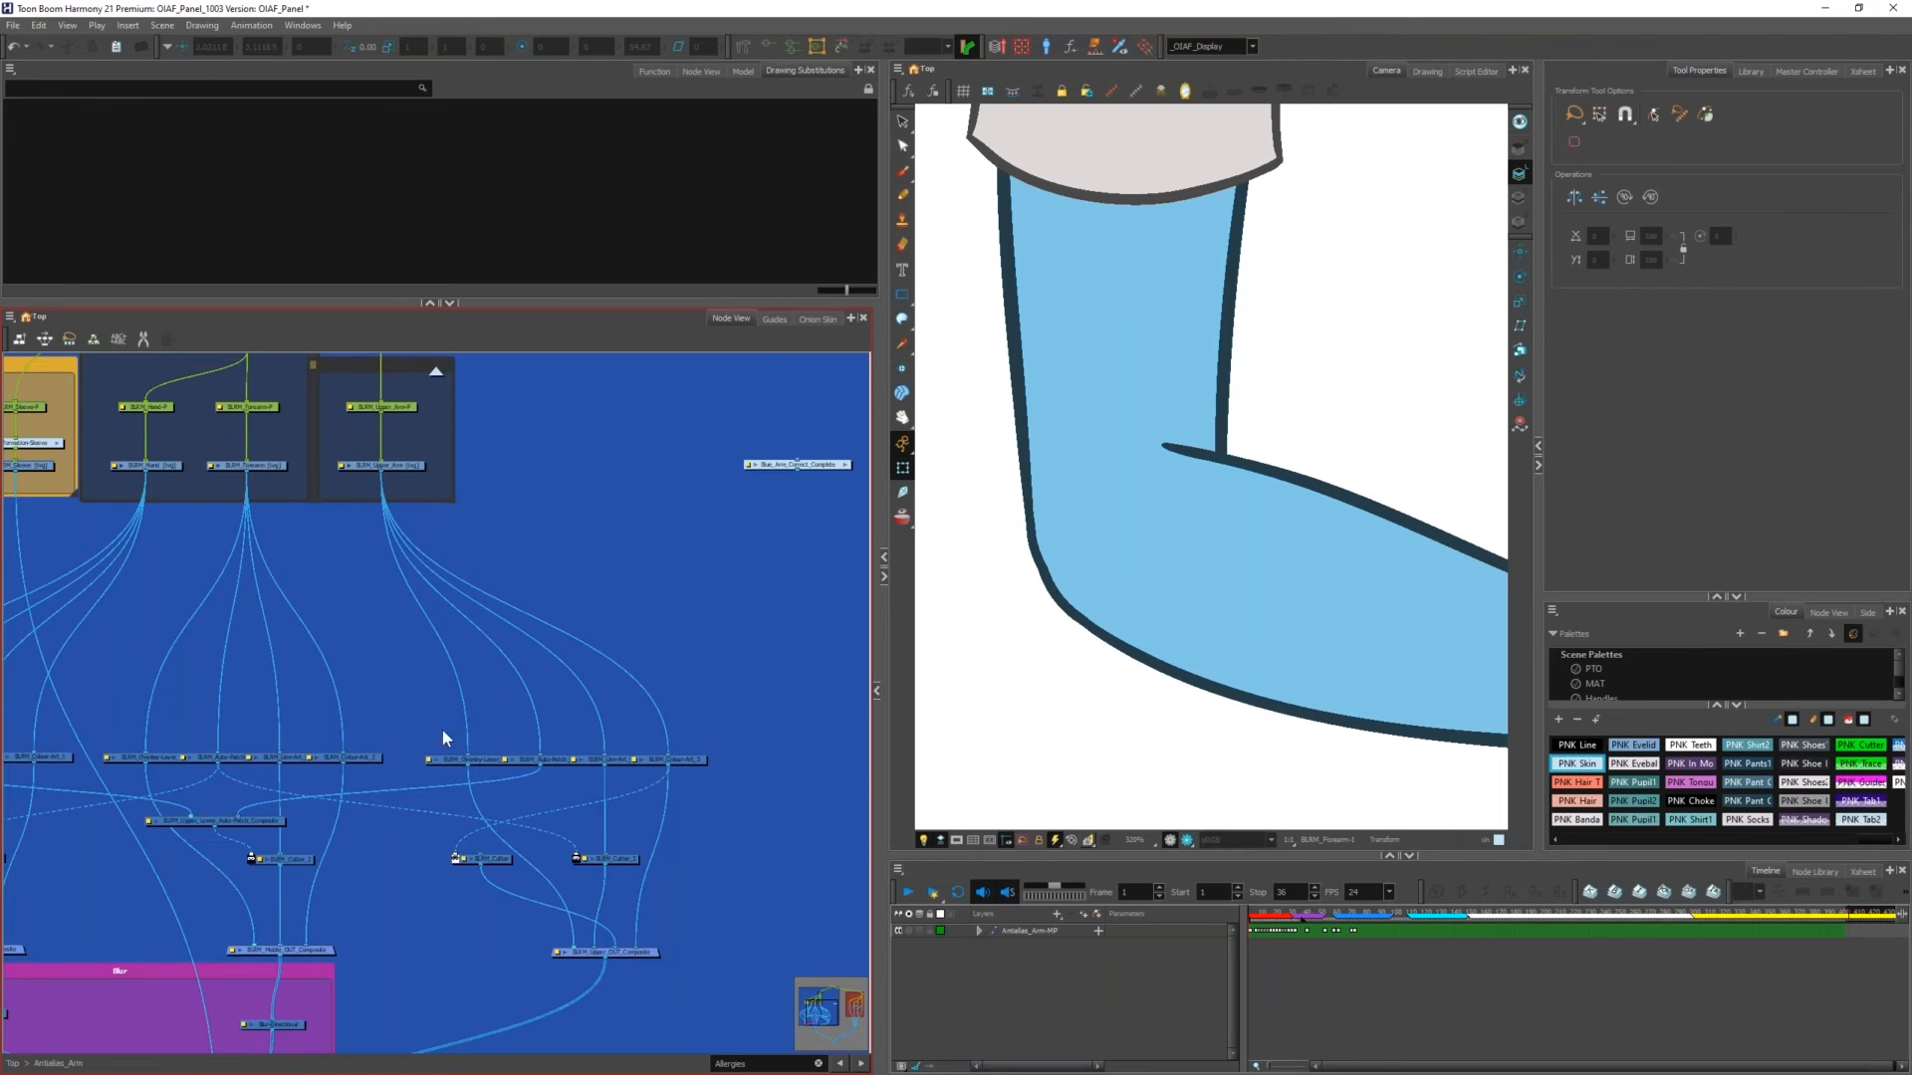
pyautogui.scroll(-2, 474, 743)
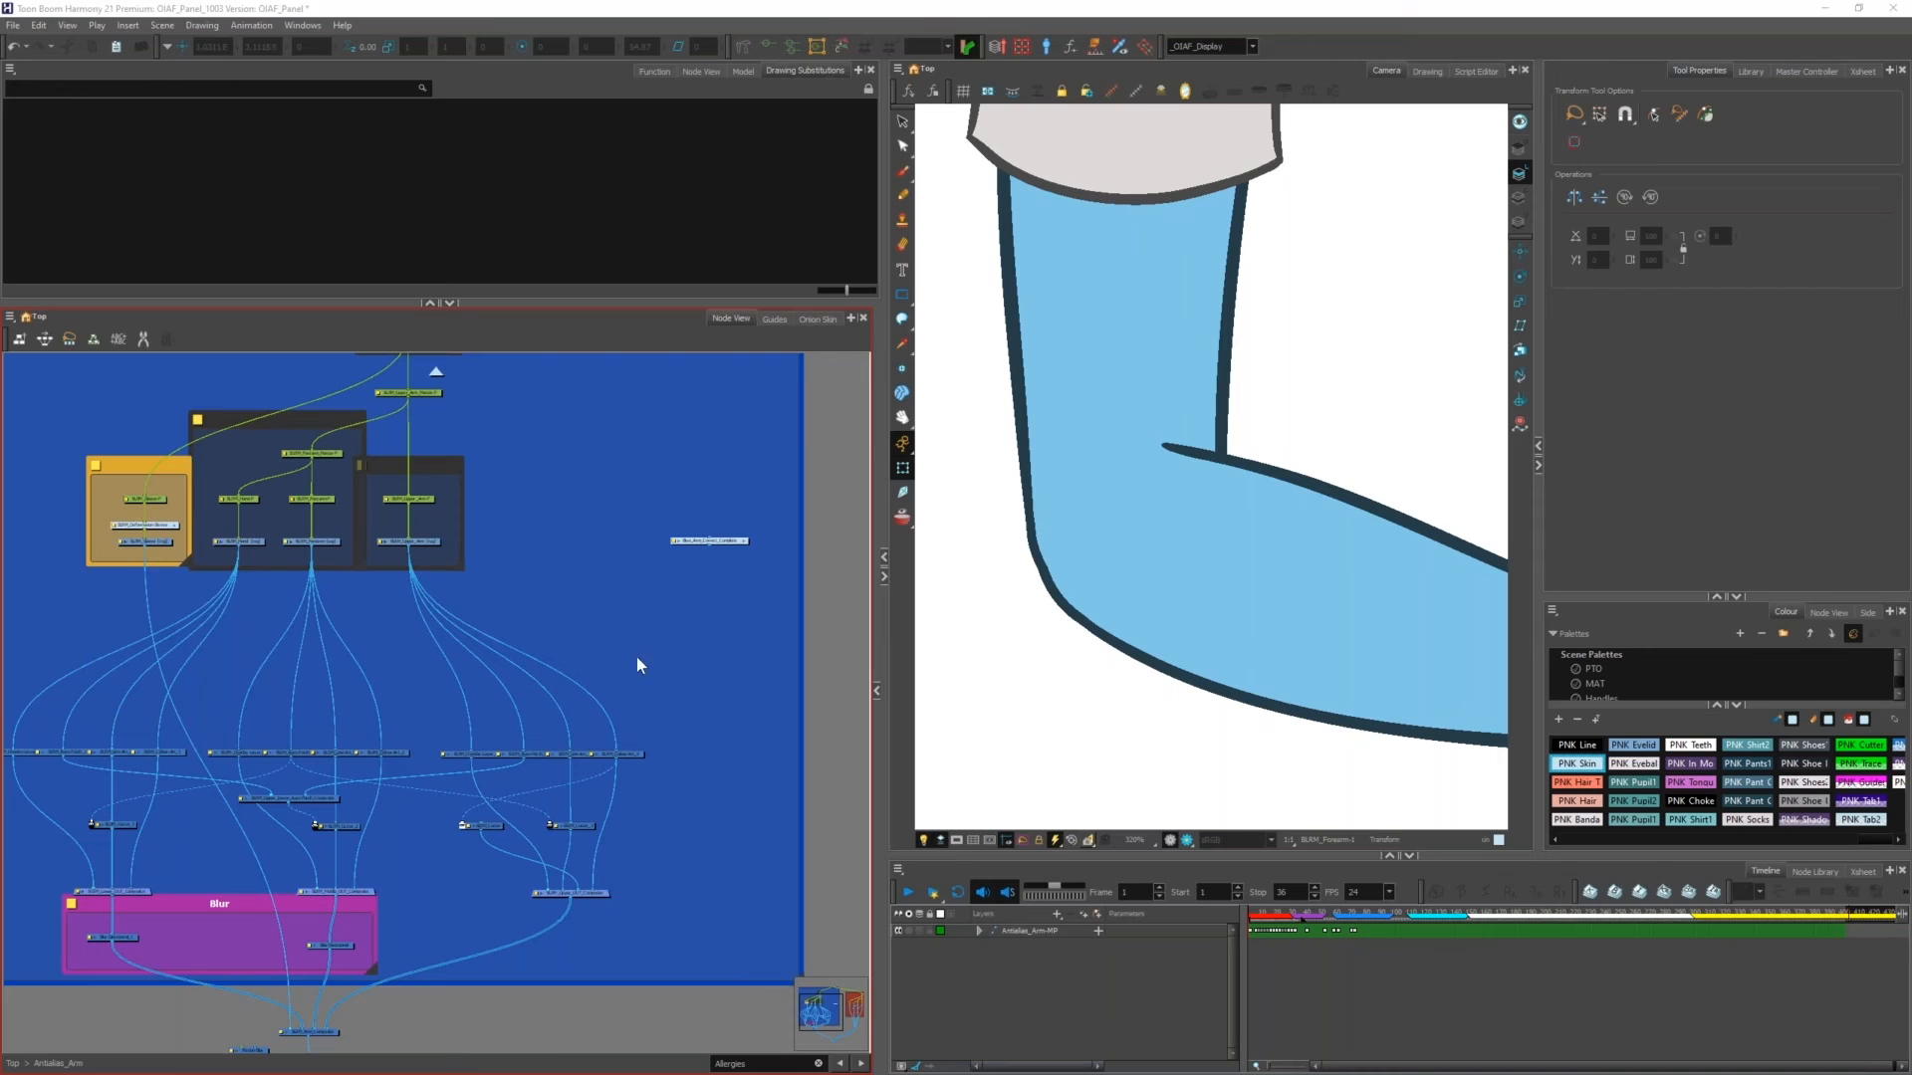
pyautogui.scroll(-8, 696, 530)
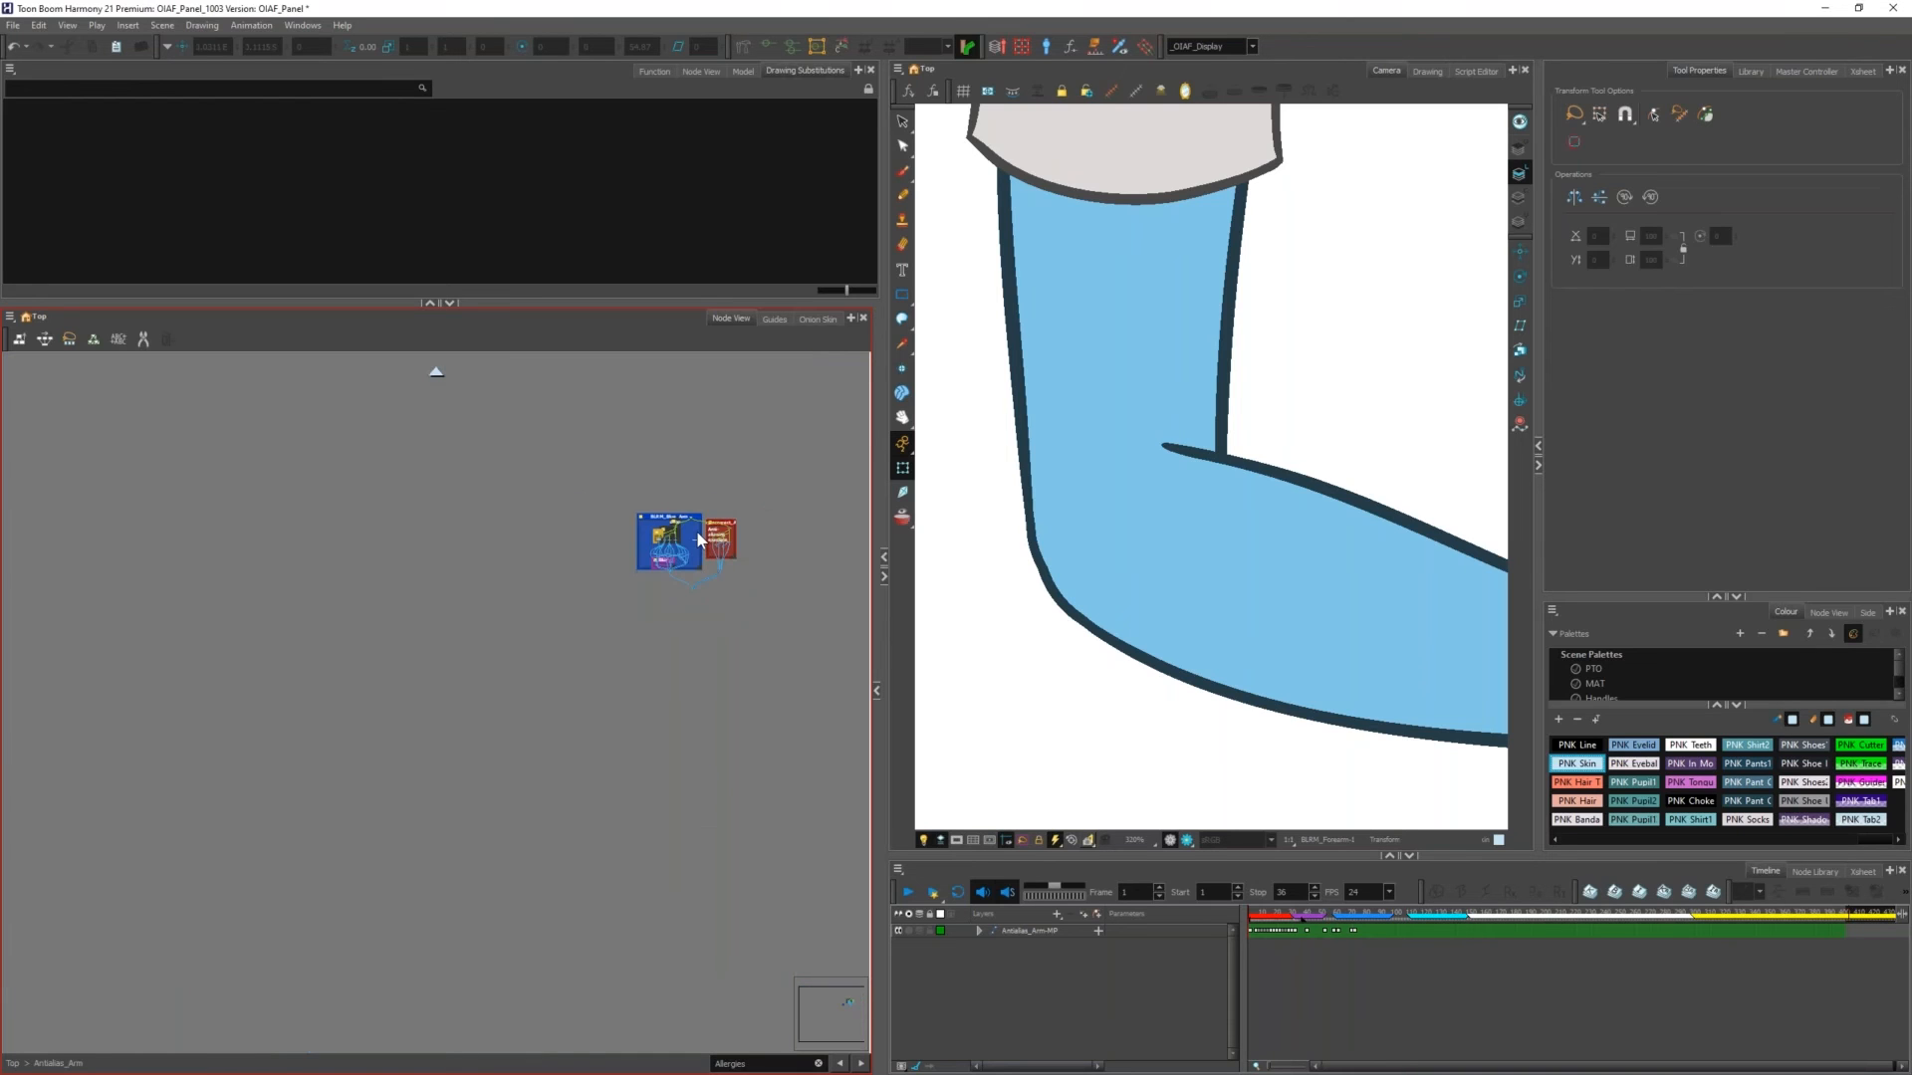
# Step: Connect the _OIAF_Display node to PTO_Master_Comp in the potato rig's backdrop so the display outputs the potato chef
pyautogui.scroll(8, 704, 538)
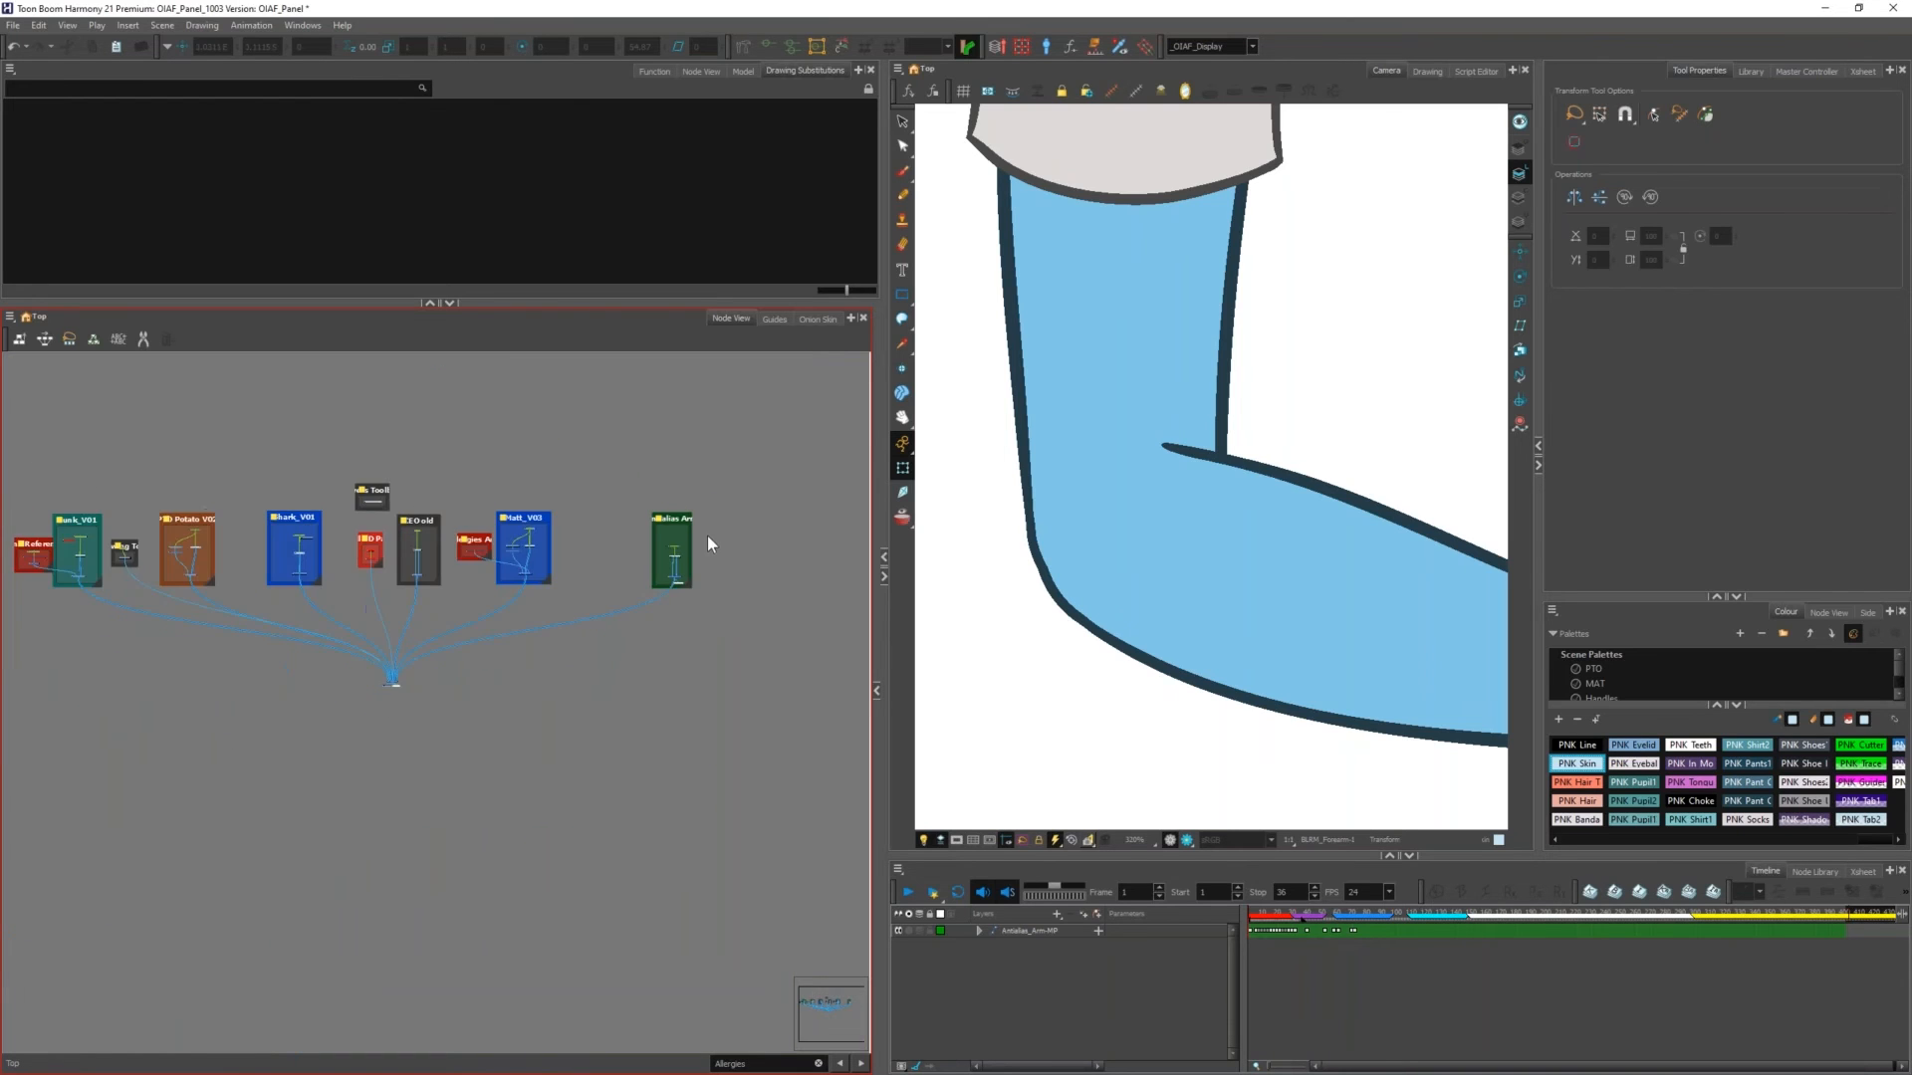
pyautogui.scroll(4, 661, 615)
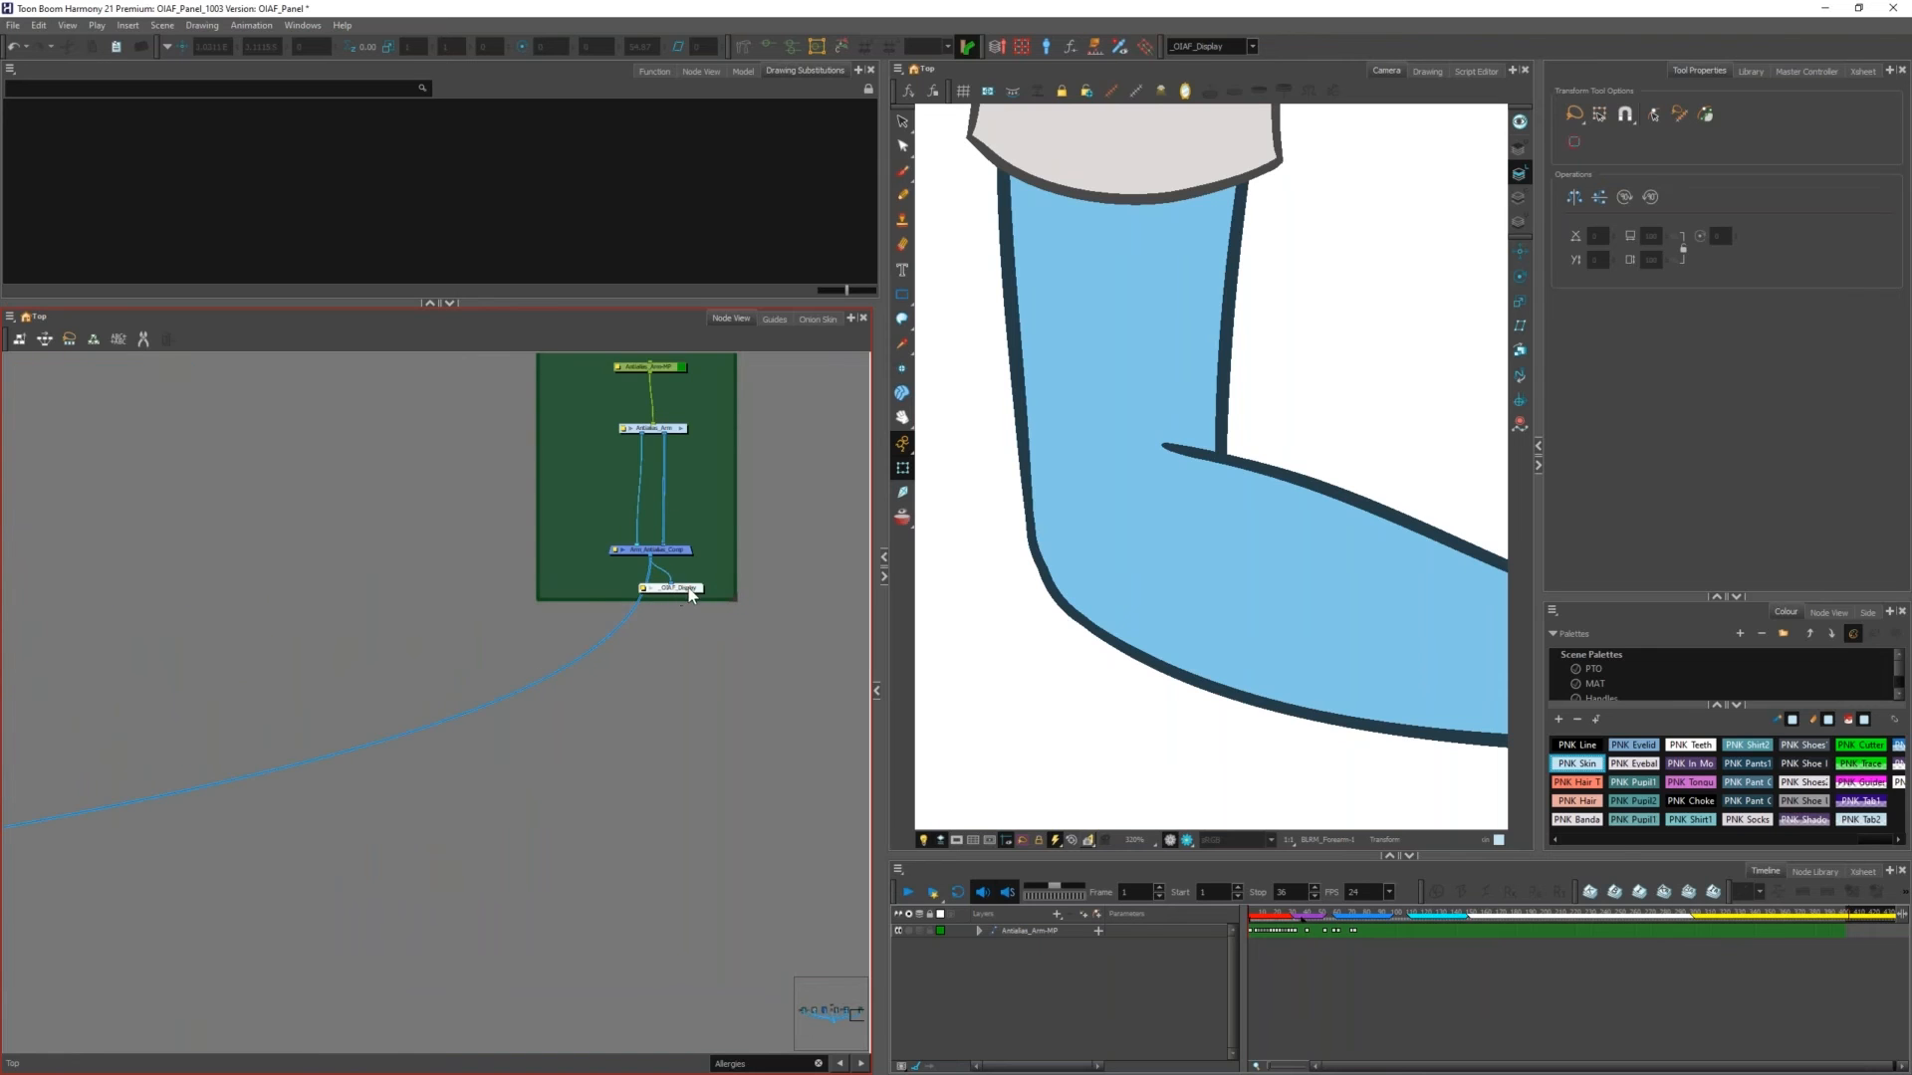
pyautogui.scroll(-7, 773, 576)
pyautogui.scroll(-3, 773, 585)
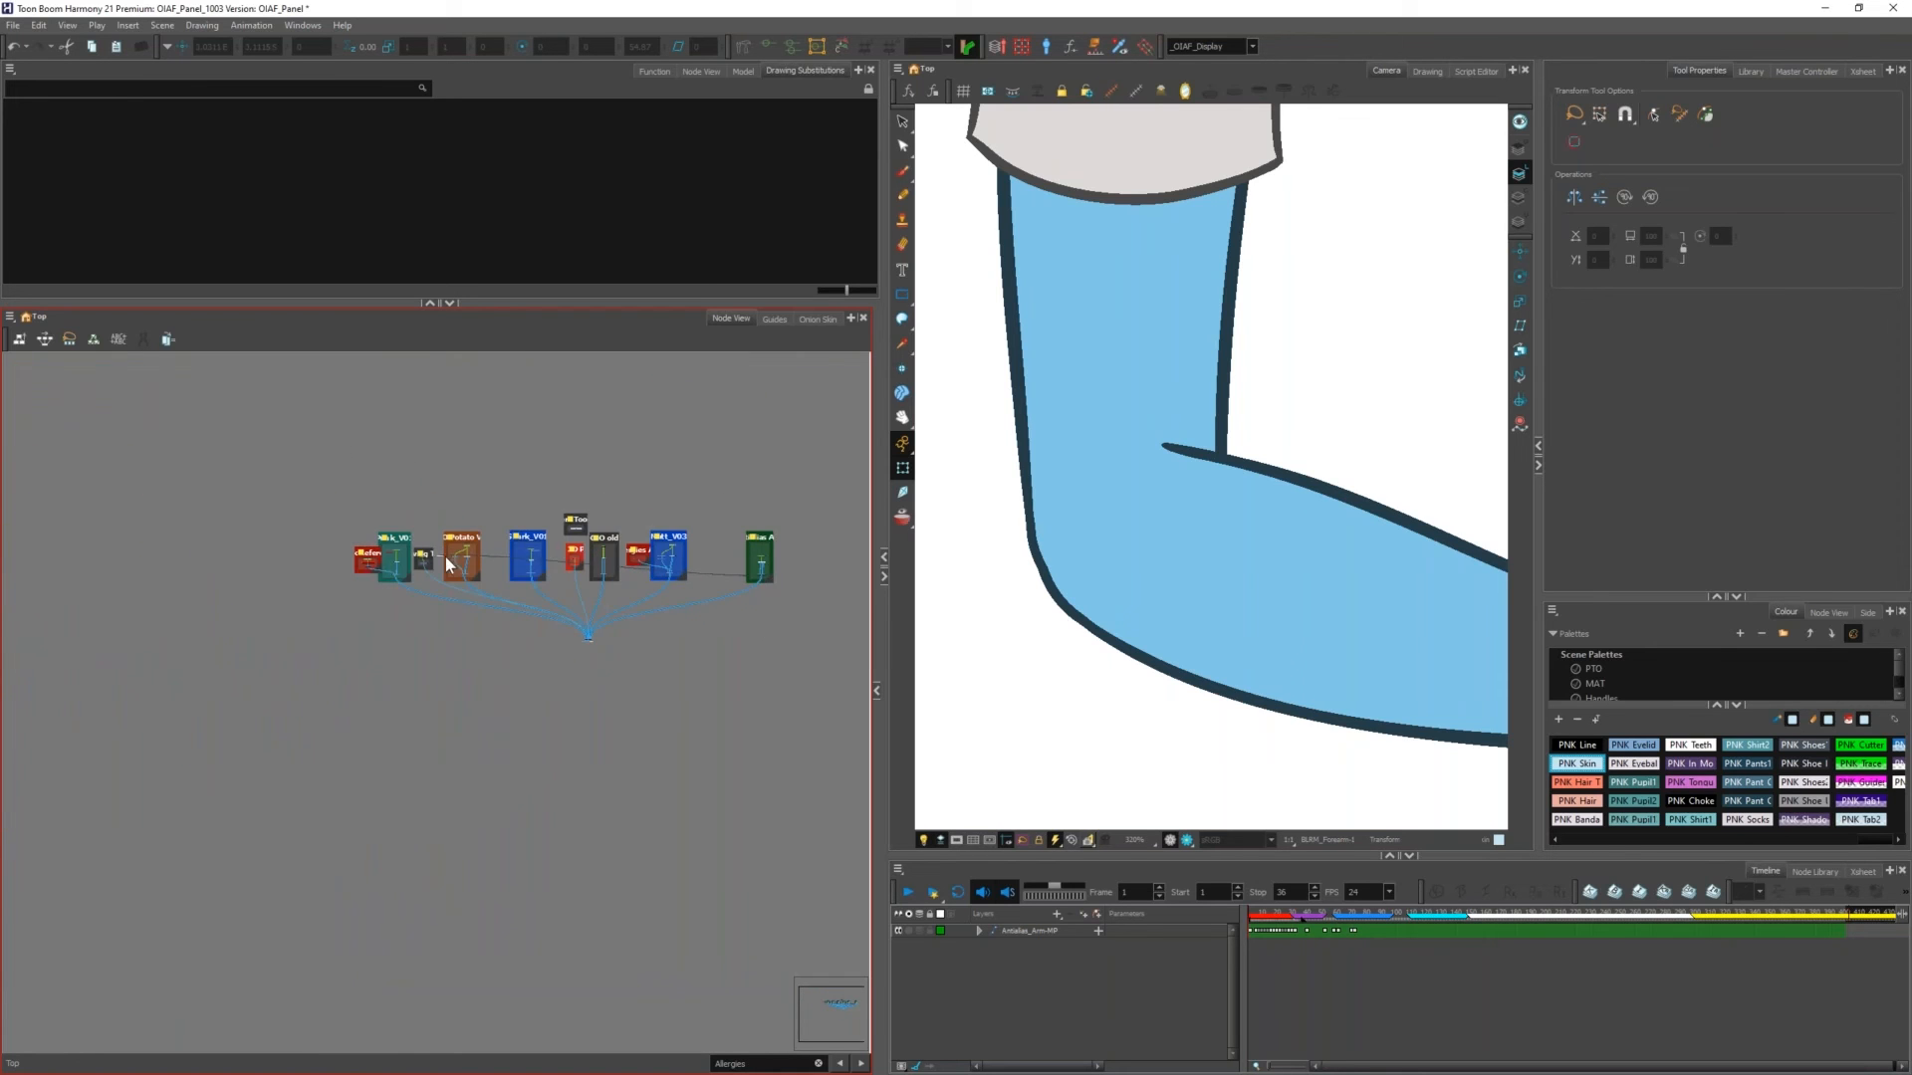
pyautogui.scroll(8, 463, 565)
pyautogui.scroll(4, 462, 601)
pyautogui.moveTo(369, 611); pyautogui.dragTo(318, 745)
pyautogui.scroll(-5, 1083, 452)
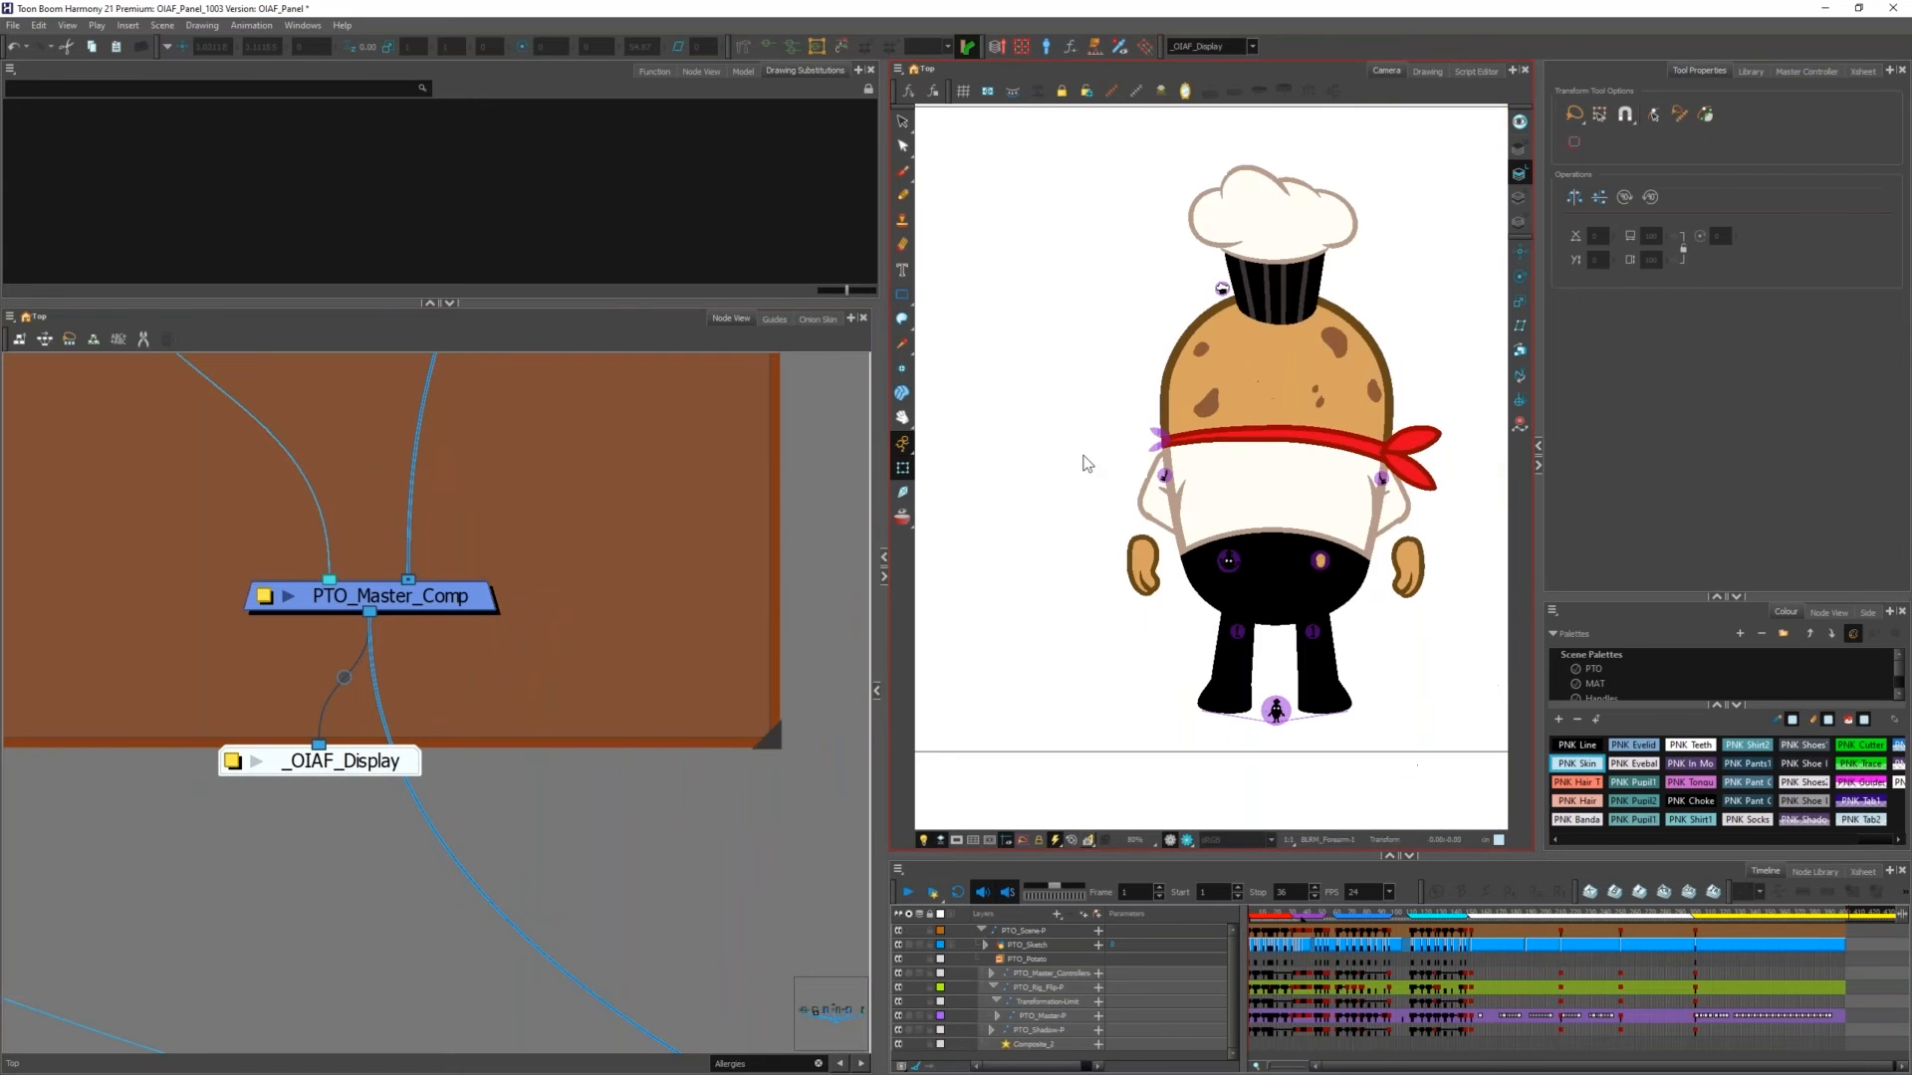
# Step: Scrub the timeline through the potato rig's turnaround poses to the annotated walking pose at frame 33
pyautogui.moveTo(1288, 923)
pyautogui.mouseDown()
pyautogui.moveTo(1237, 916)
pyautogui.moveTo(1269, 916)
pyautogui.mouseUp()
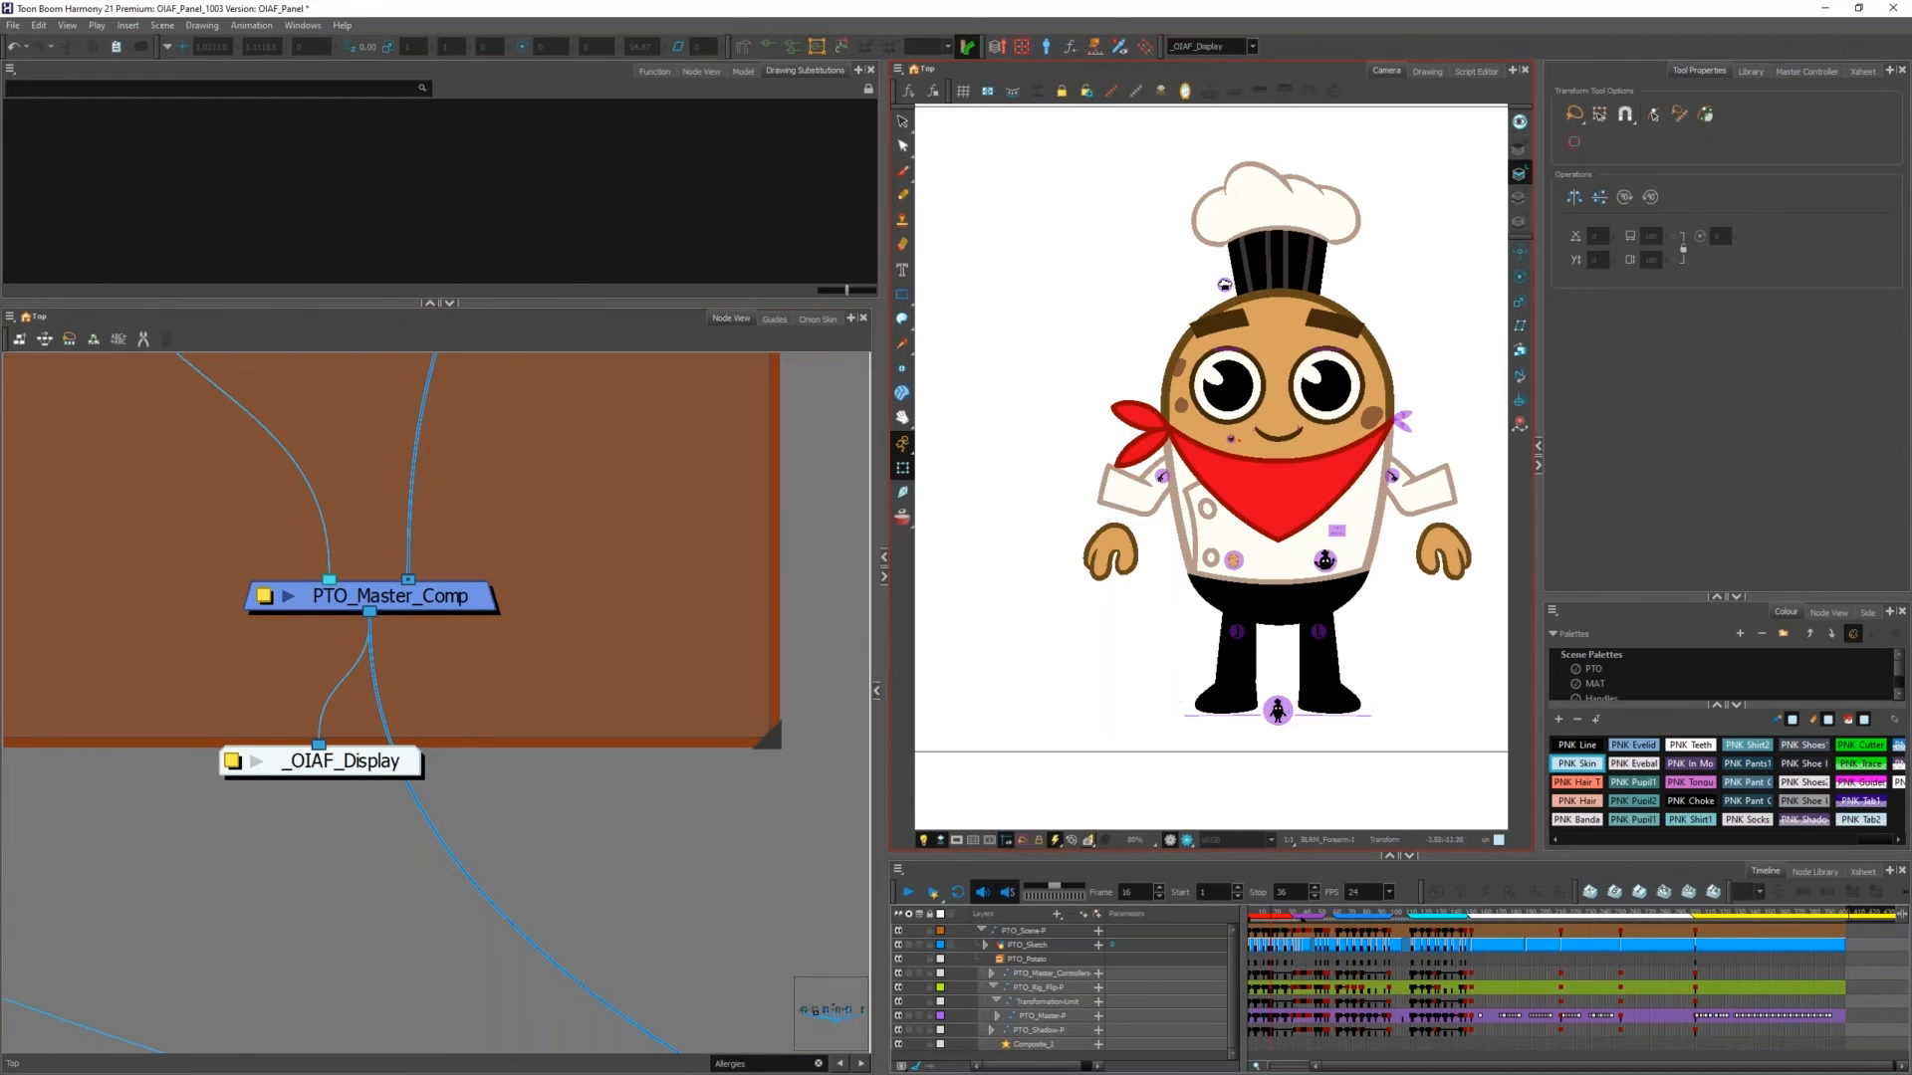
pyautogui.click(1298, 910)
pyautogui.scroll(-4, 1225, 448)
pyautogui.scroll(3, 1212, 470)
pyautogui.scroll(-1, 1215, 472)
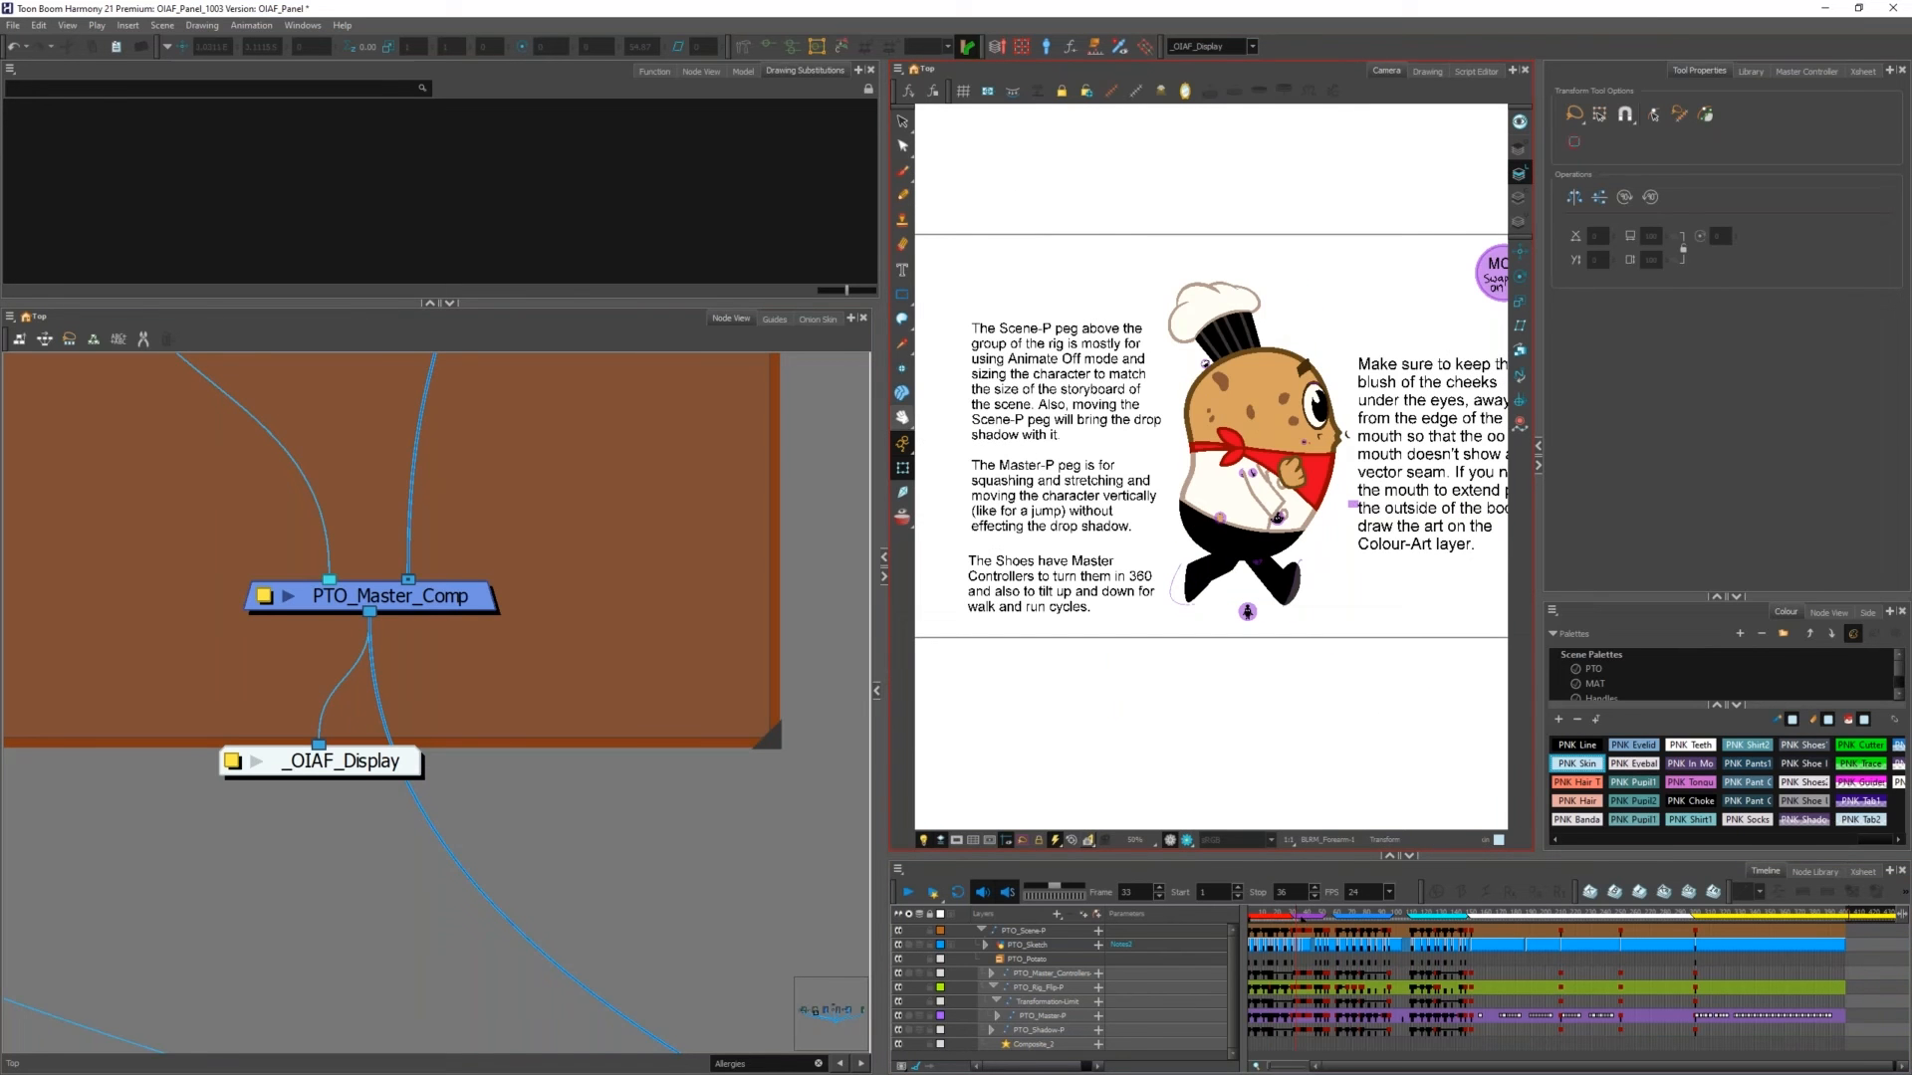
# Step: Enlarge the Camera view beside the Node View and select the PTO_Sketch notes drawing, declining the save reminder
pyautogui.moveTo(878, 398); pyautogui.dragTo(591, 448)
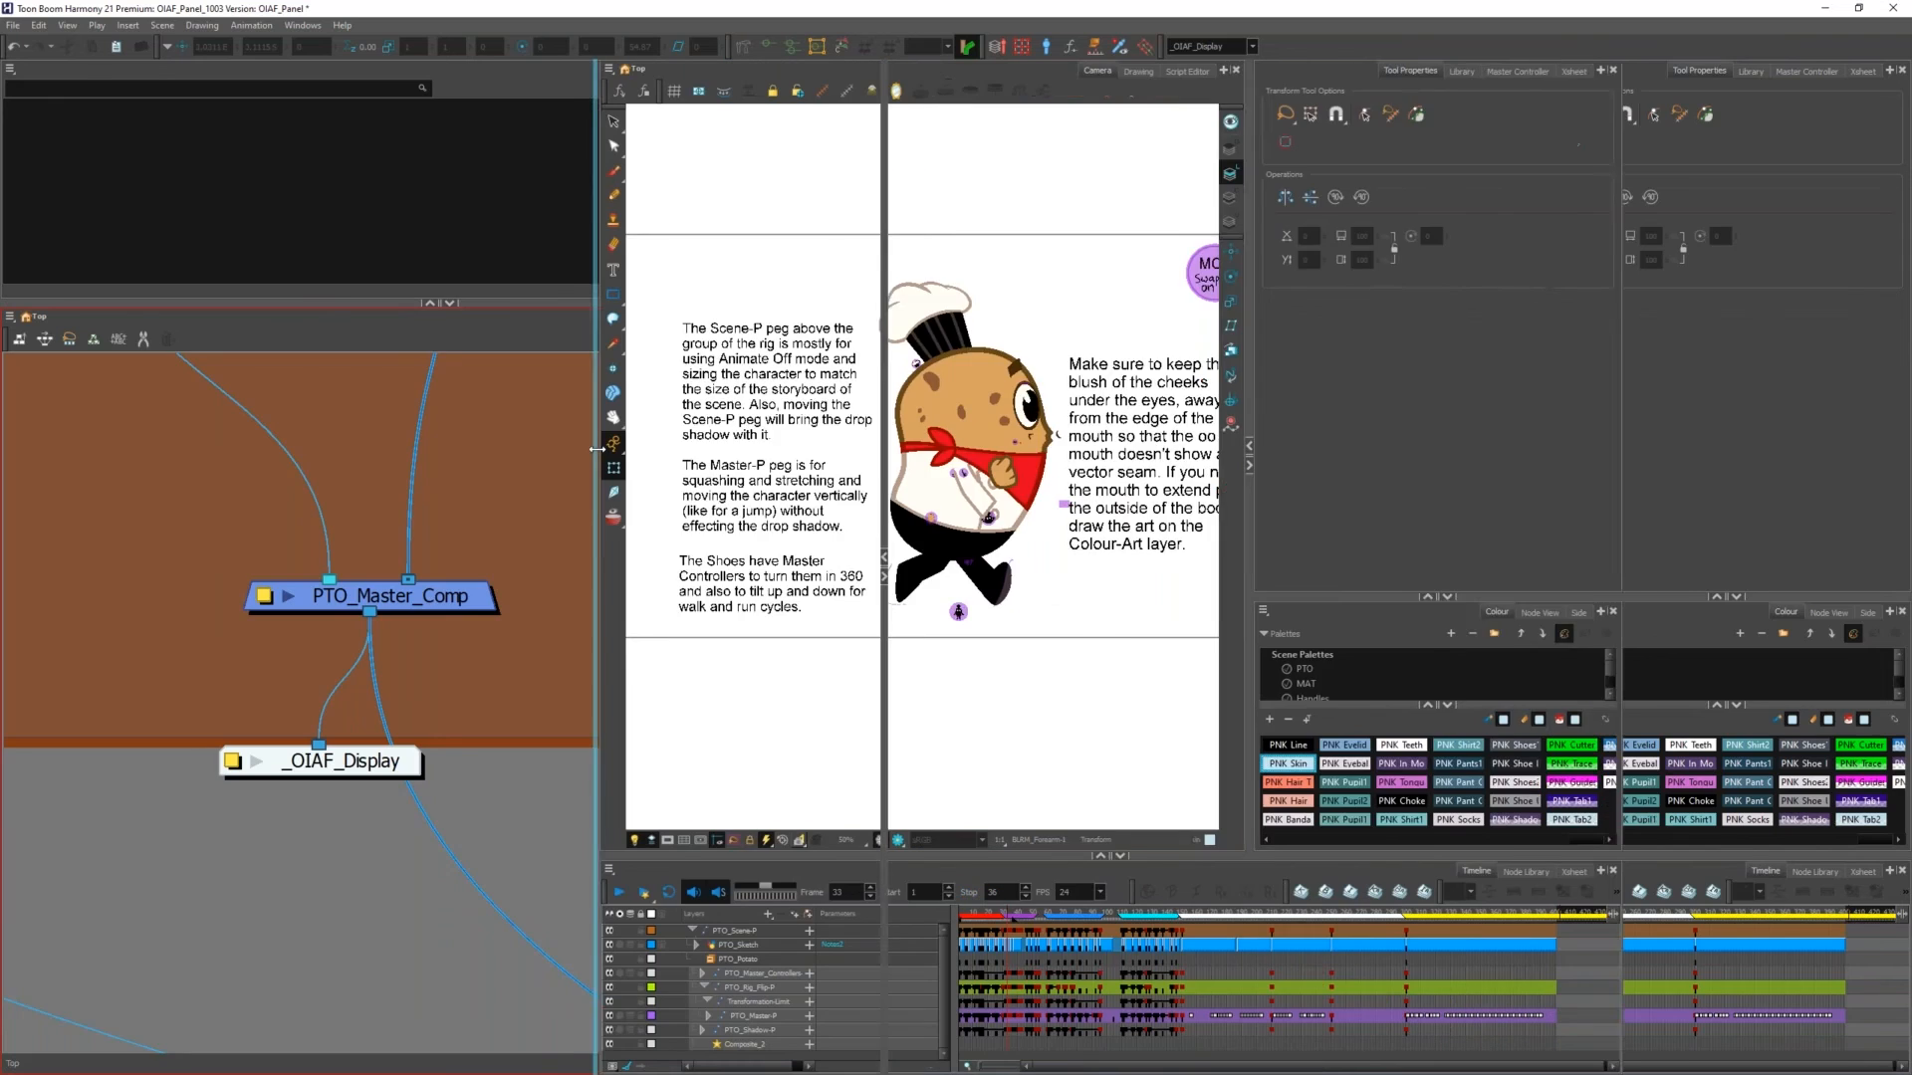
pyautogui.scroll(-6, 391, 623)
pyautogui.scroll(5, 365, 488)
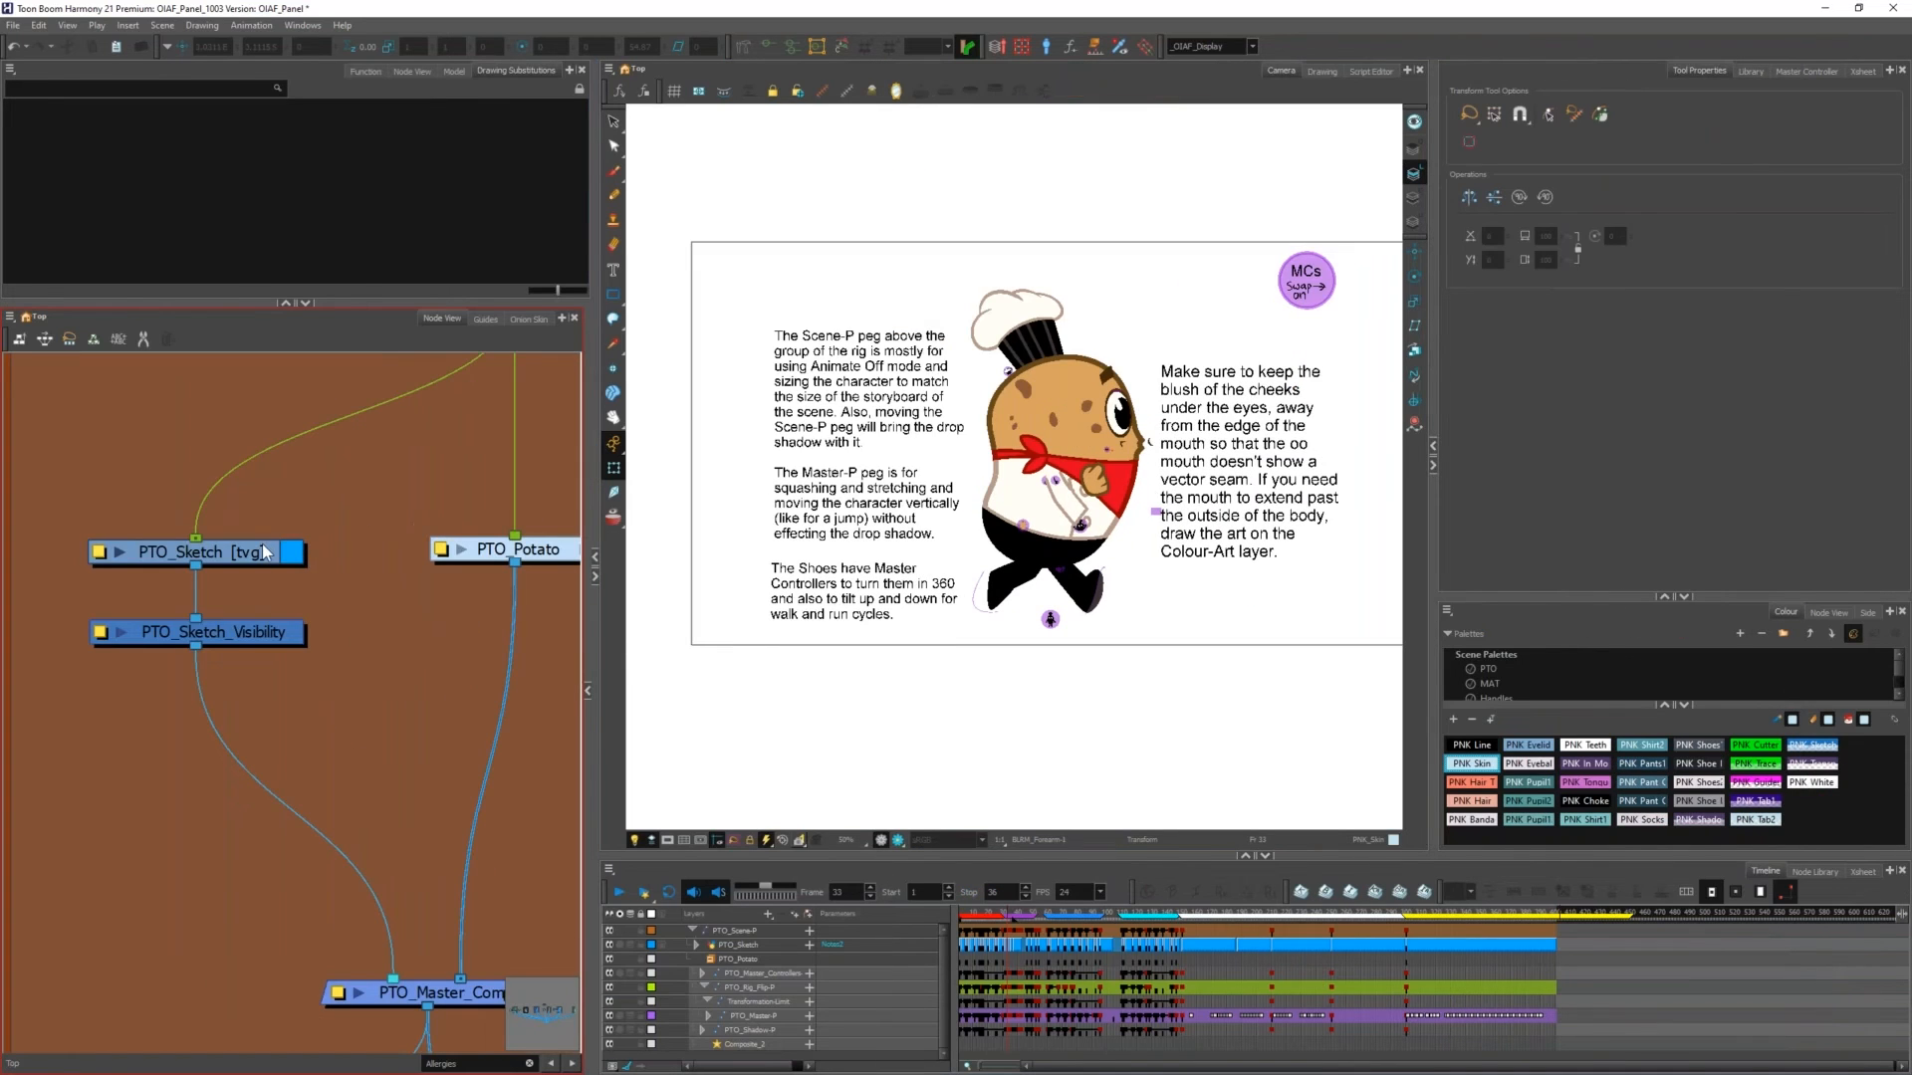
pyautogui.click(261, 543)
pyautogui.scroll(-2, 231, 553)
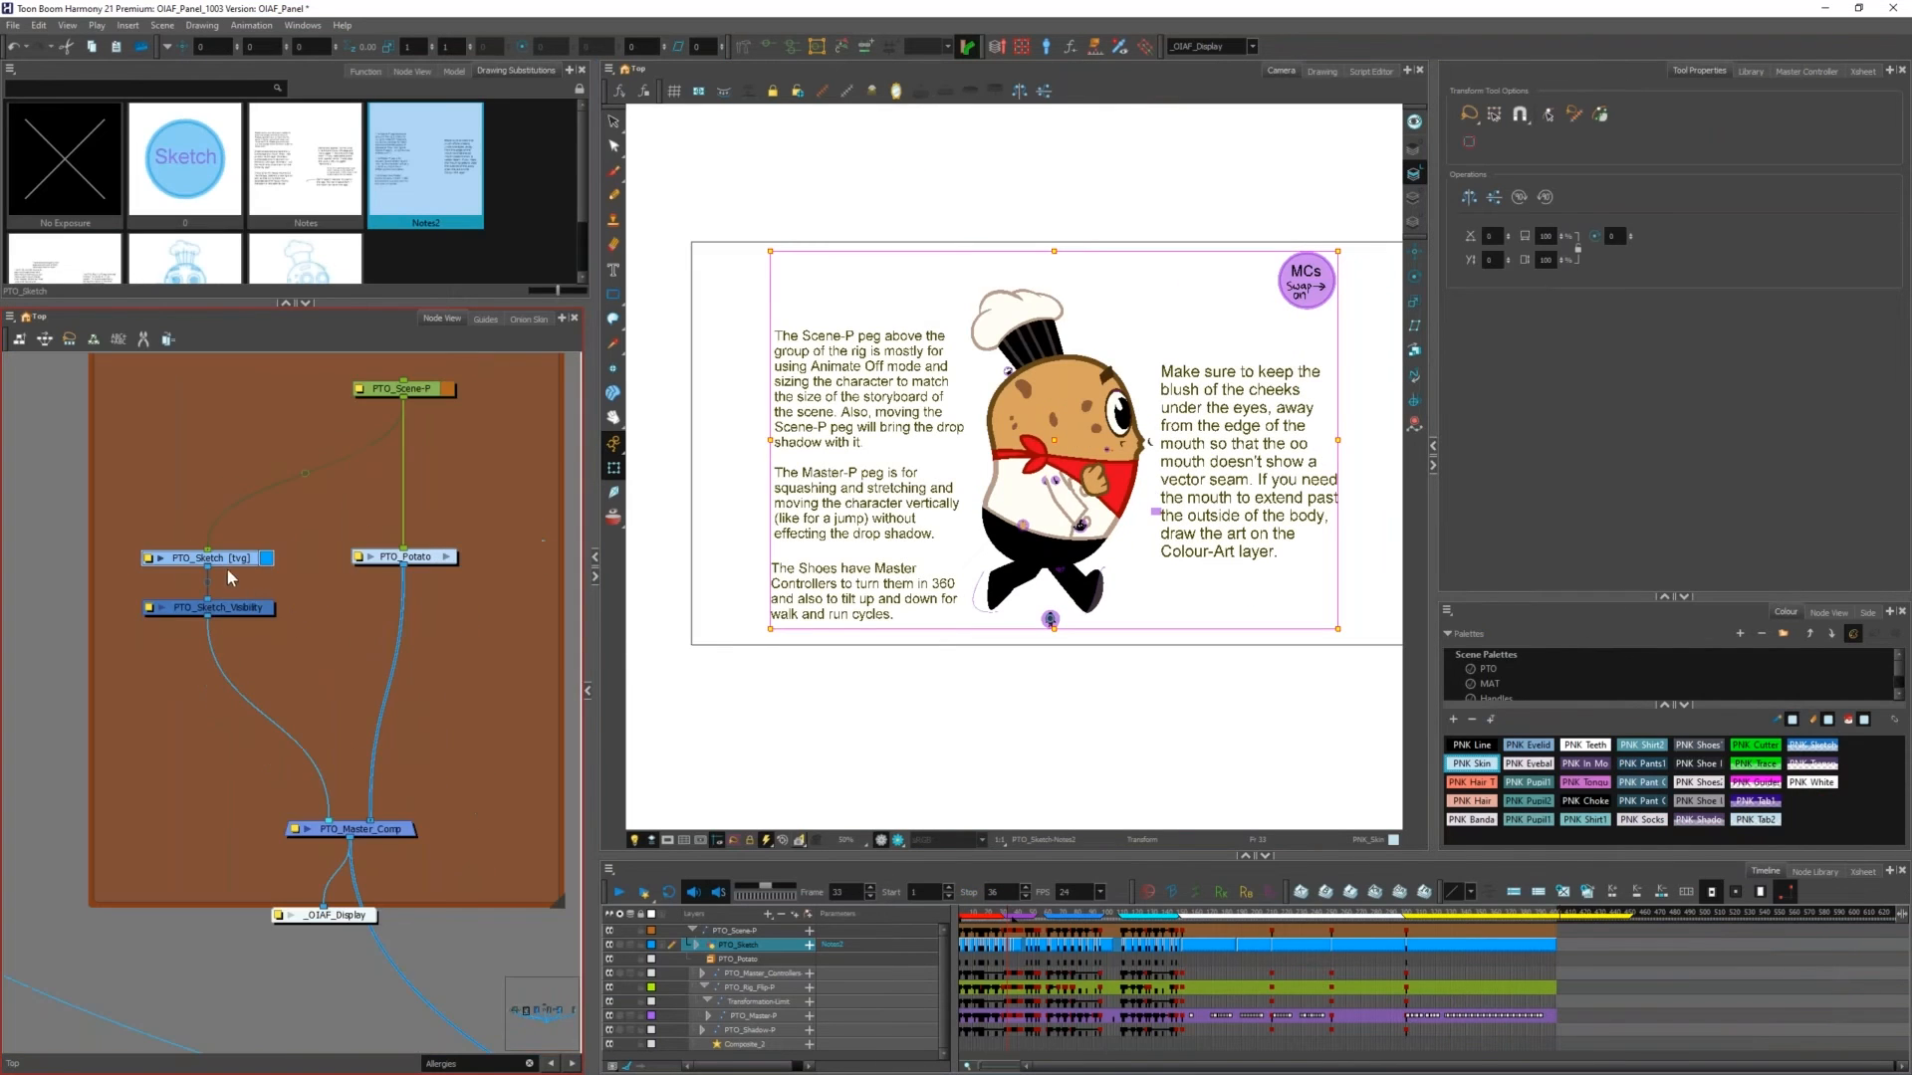
pyautogui.click(475, 691)
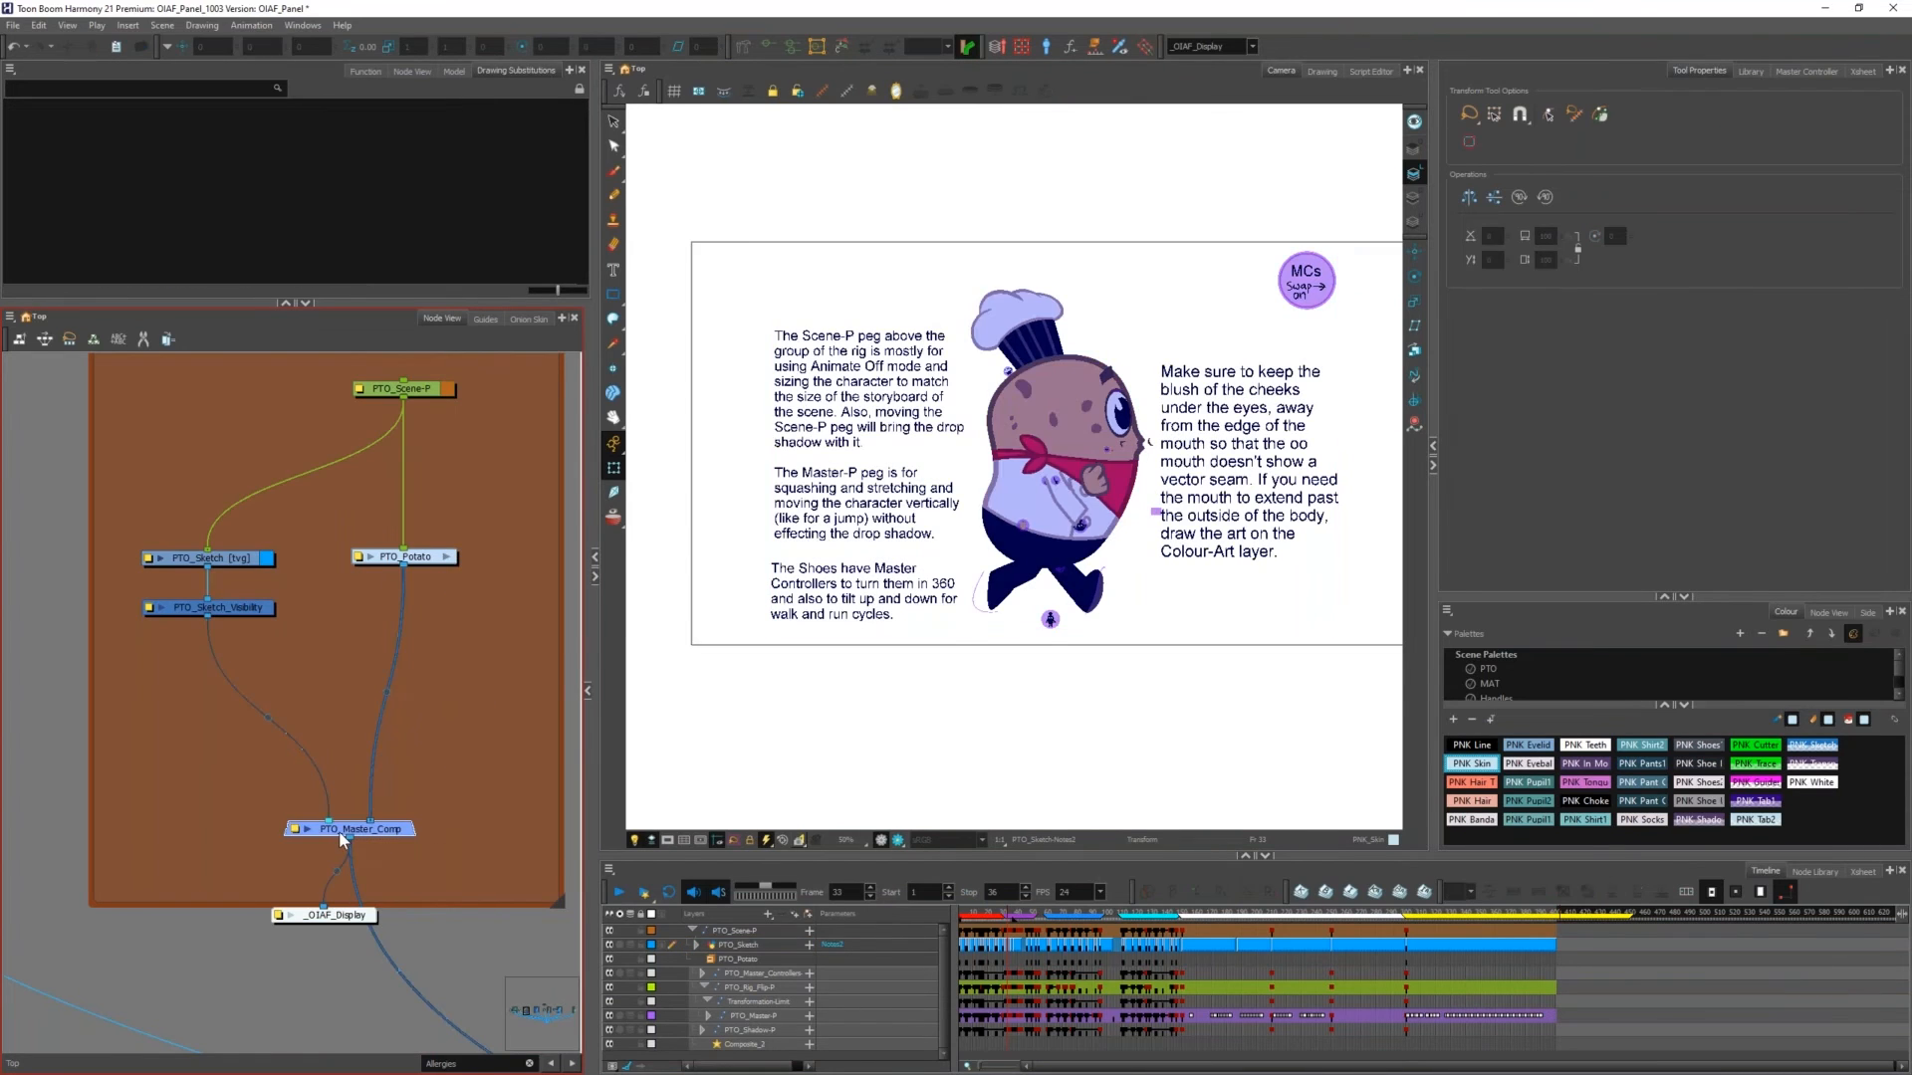
pyautogui.click(339, 831)
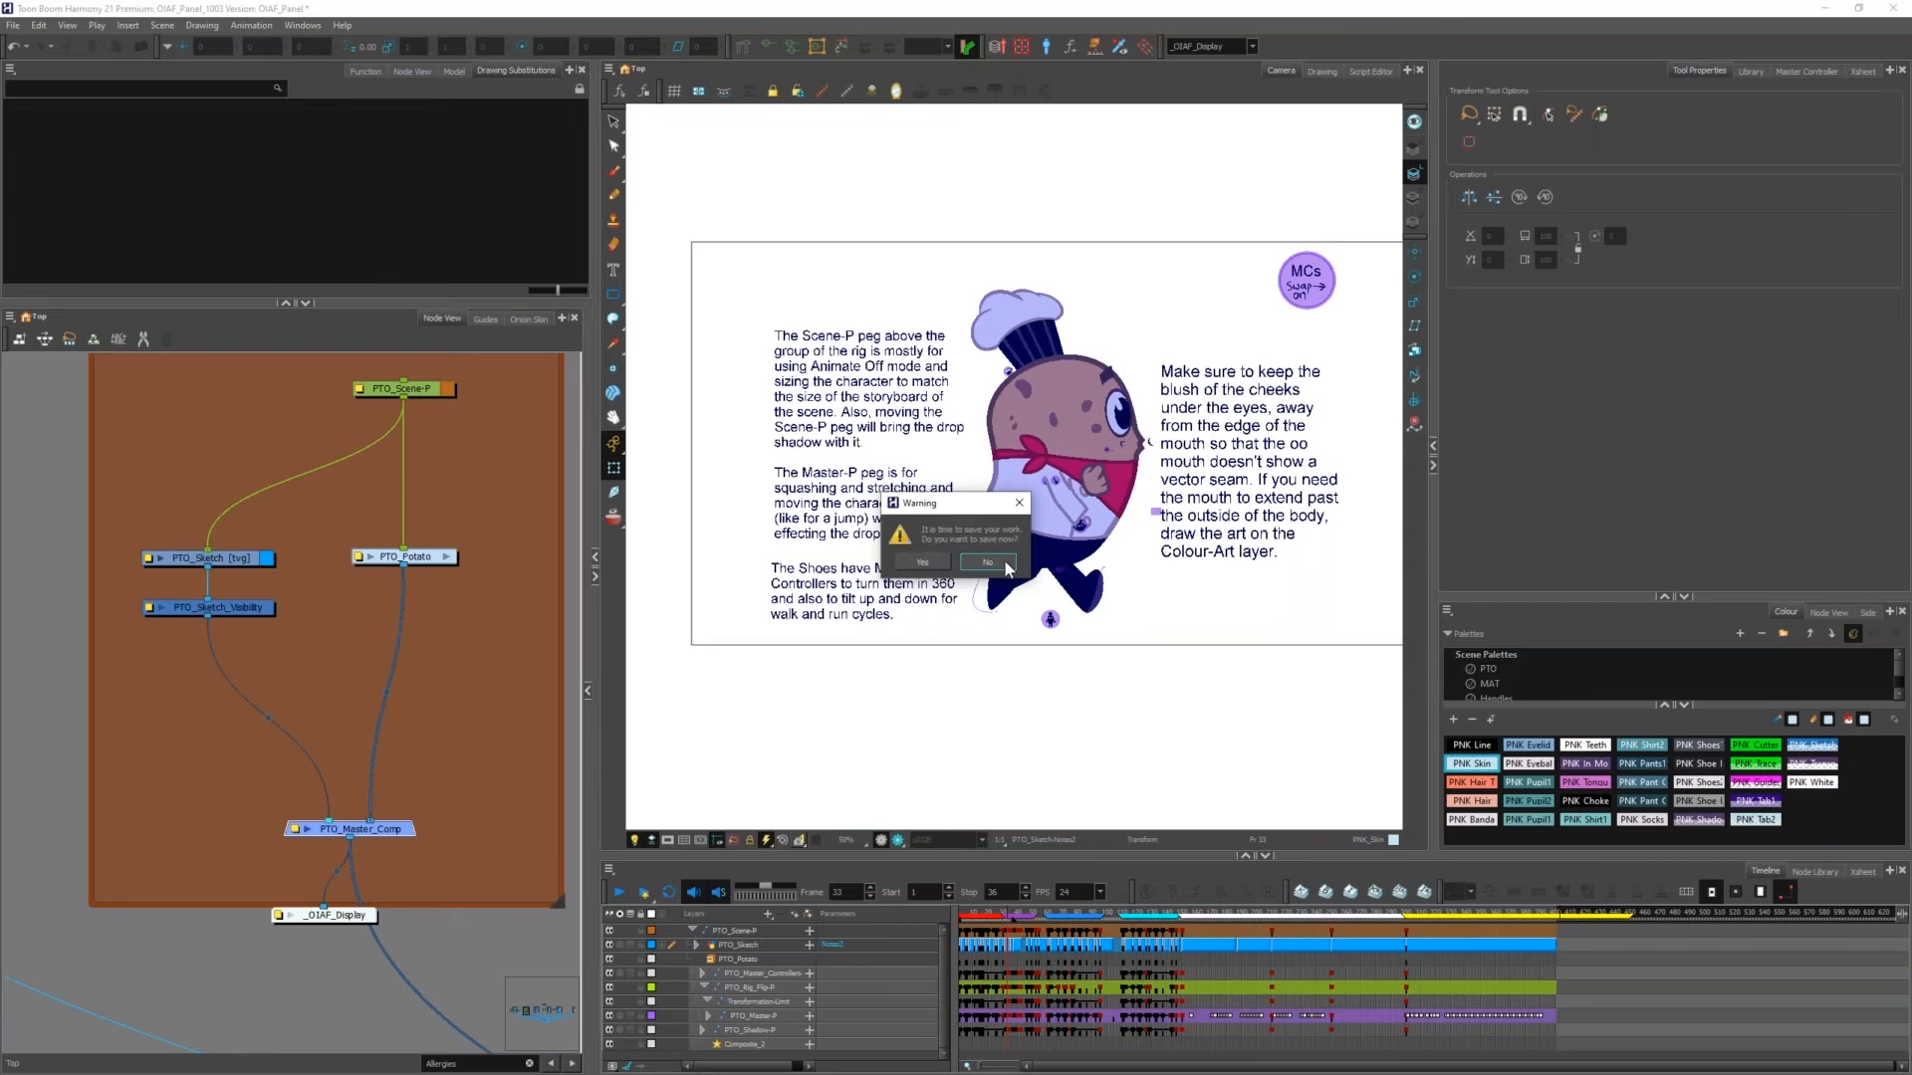
pyautogui.click(243, 553)
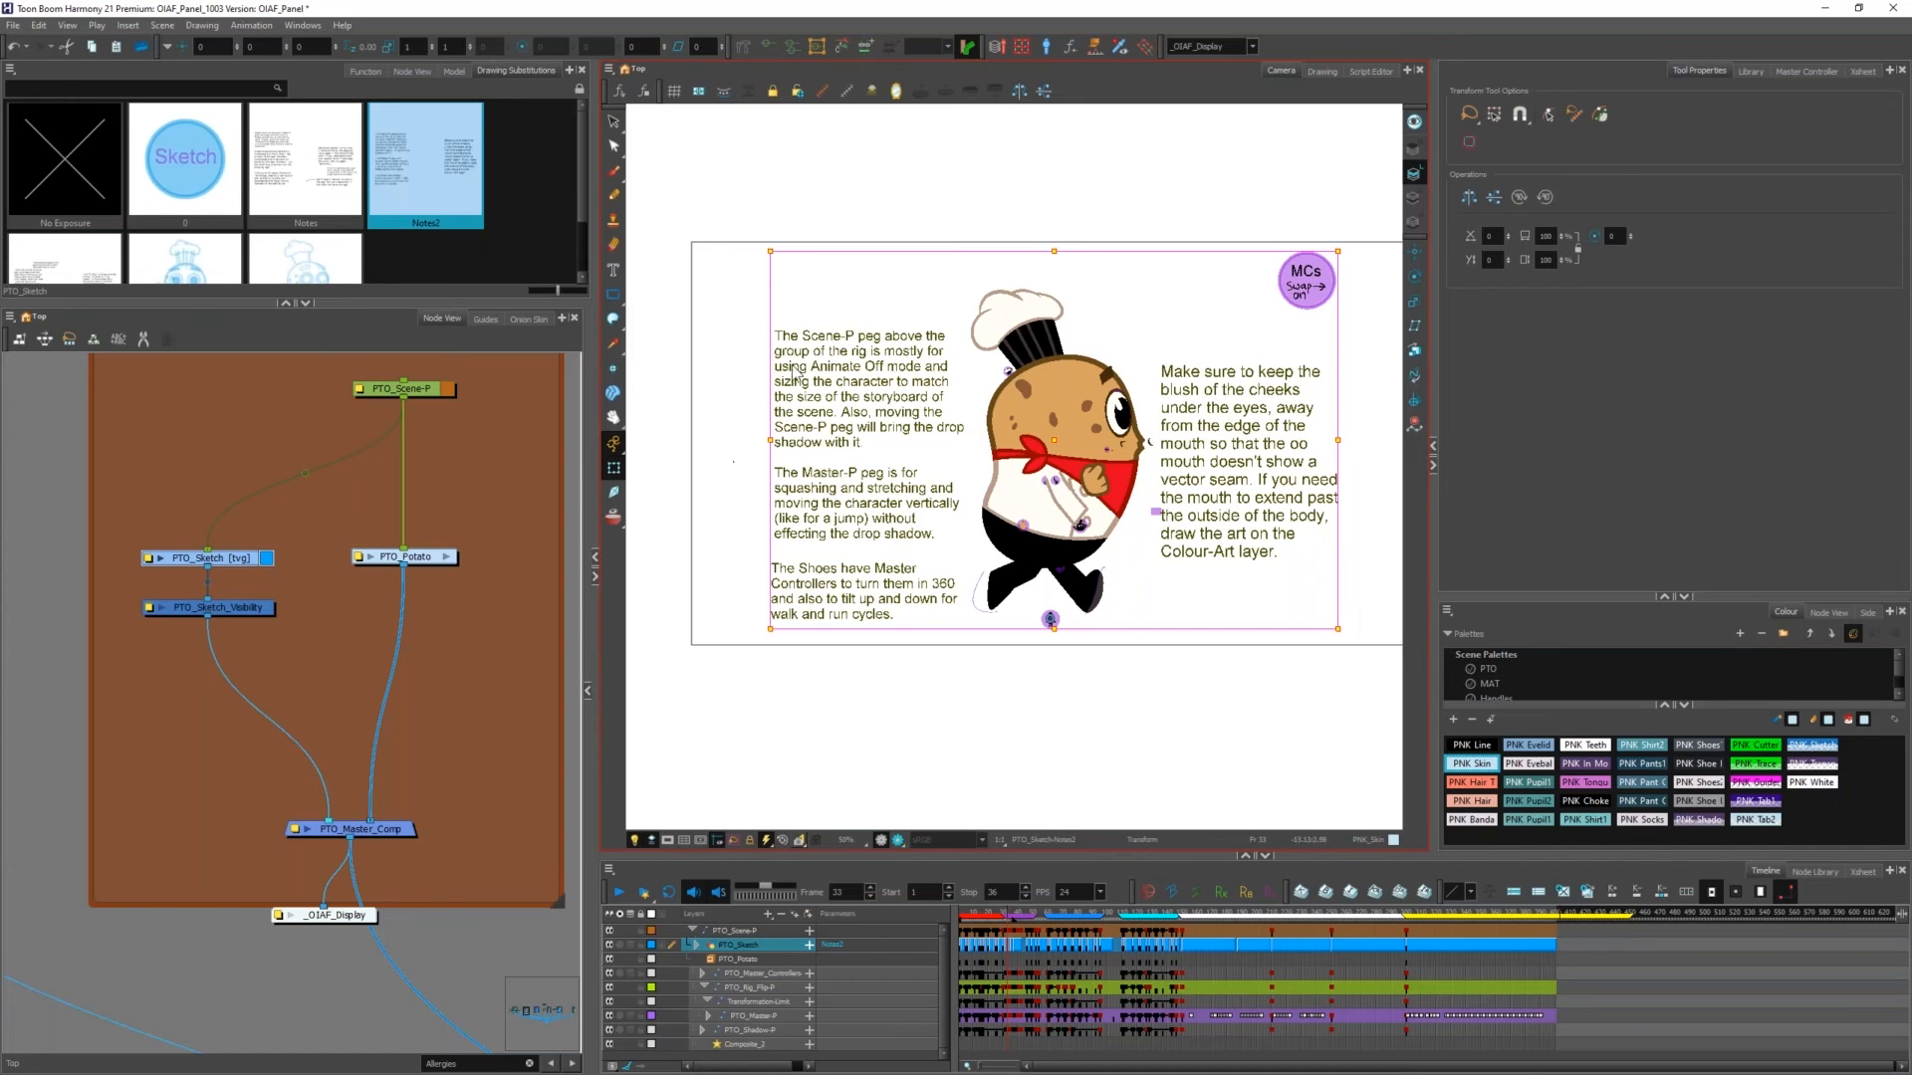
# Step: Step back through the frames and read the rig notes on master controllers and cheek swaps at frame 32
pyautogui.click(750, 378)
pyautogui.press(',')
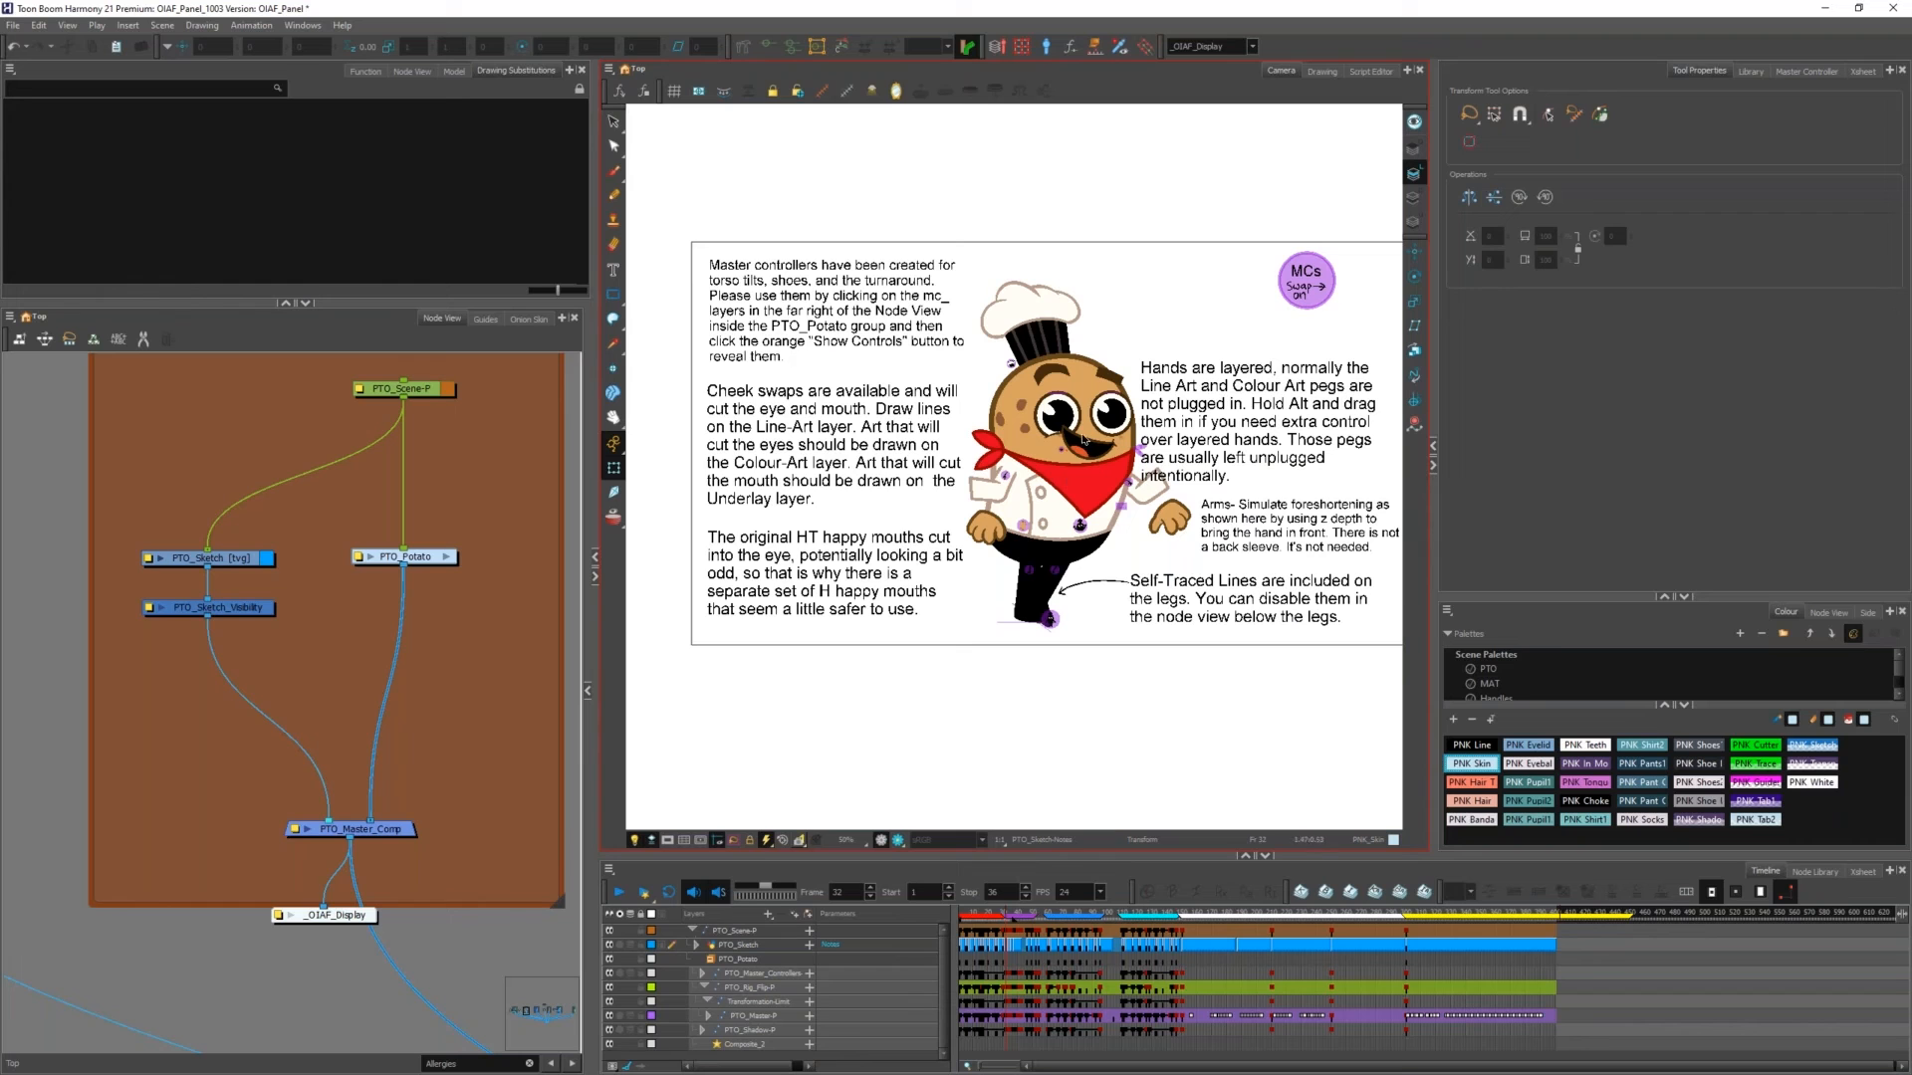
pyautogui.press(',')
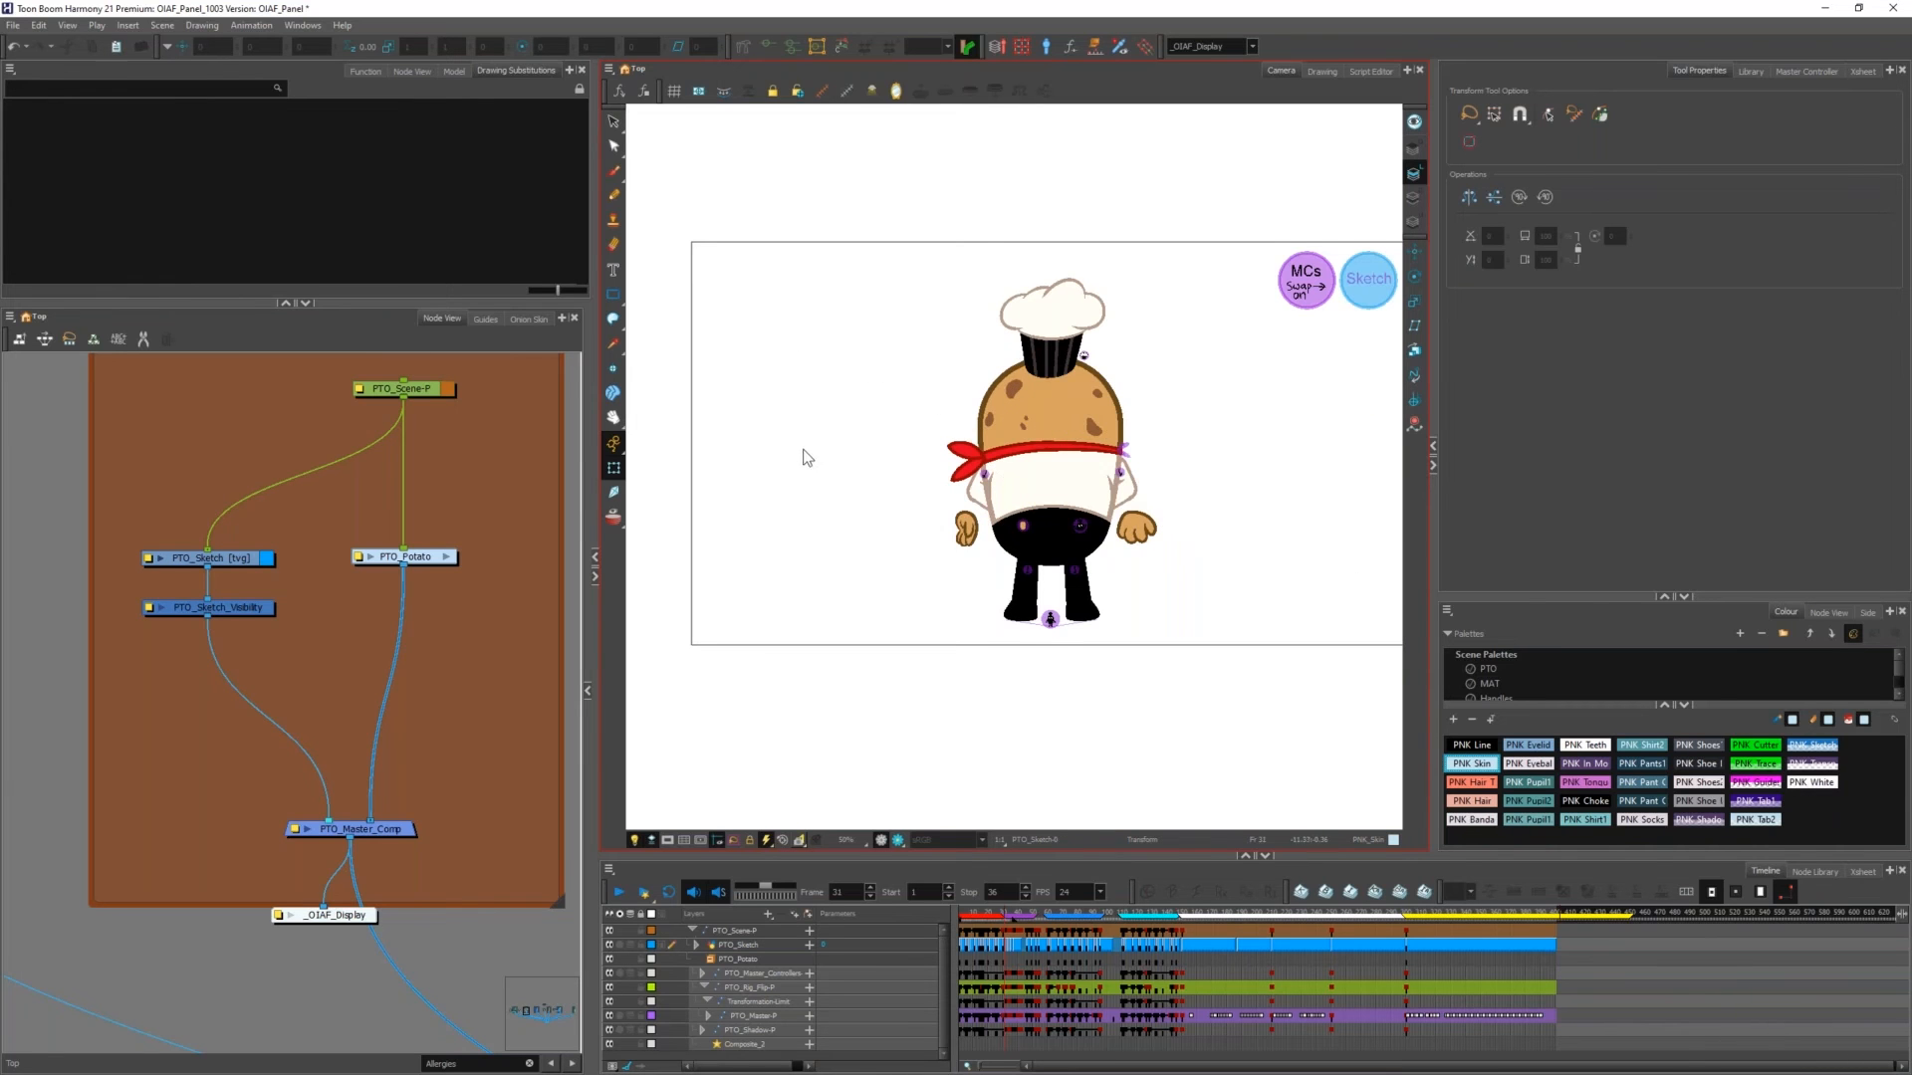
pyautogui.press('.')
pyautogui.scroll(2, 819, 406)
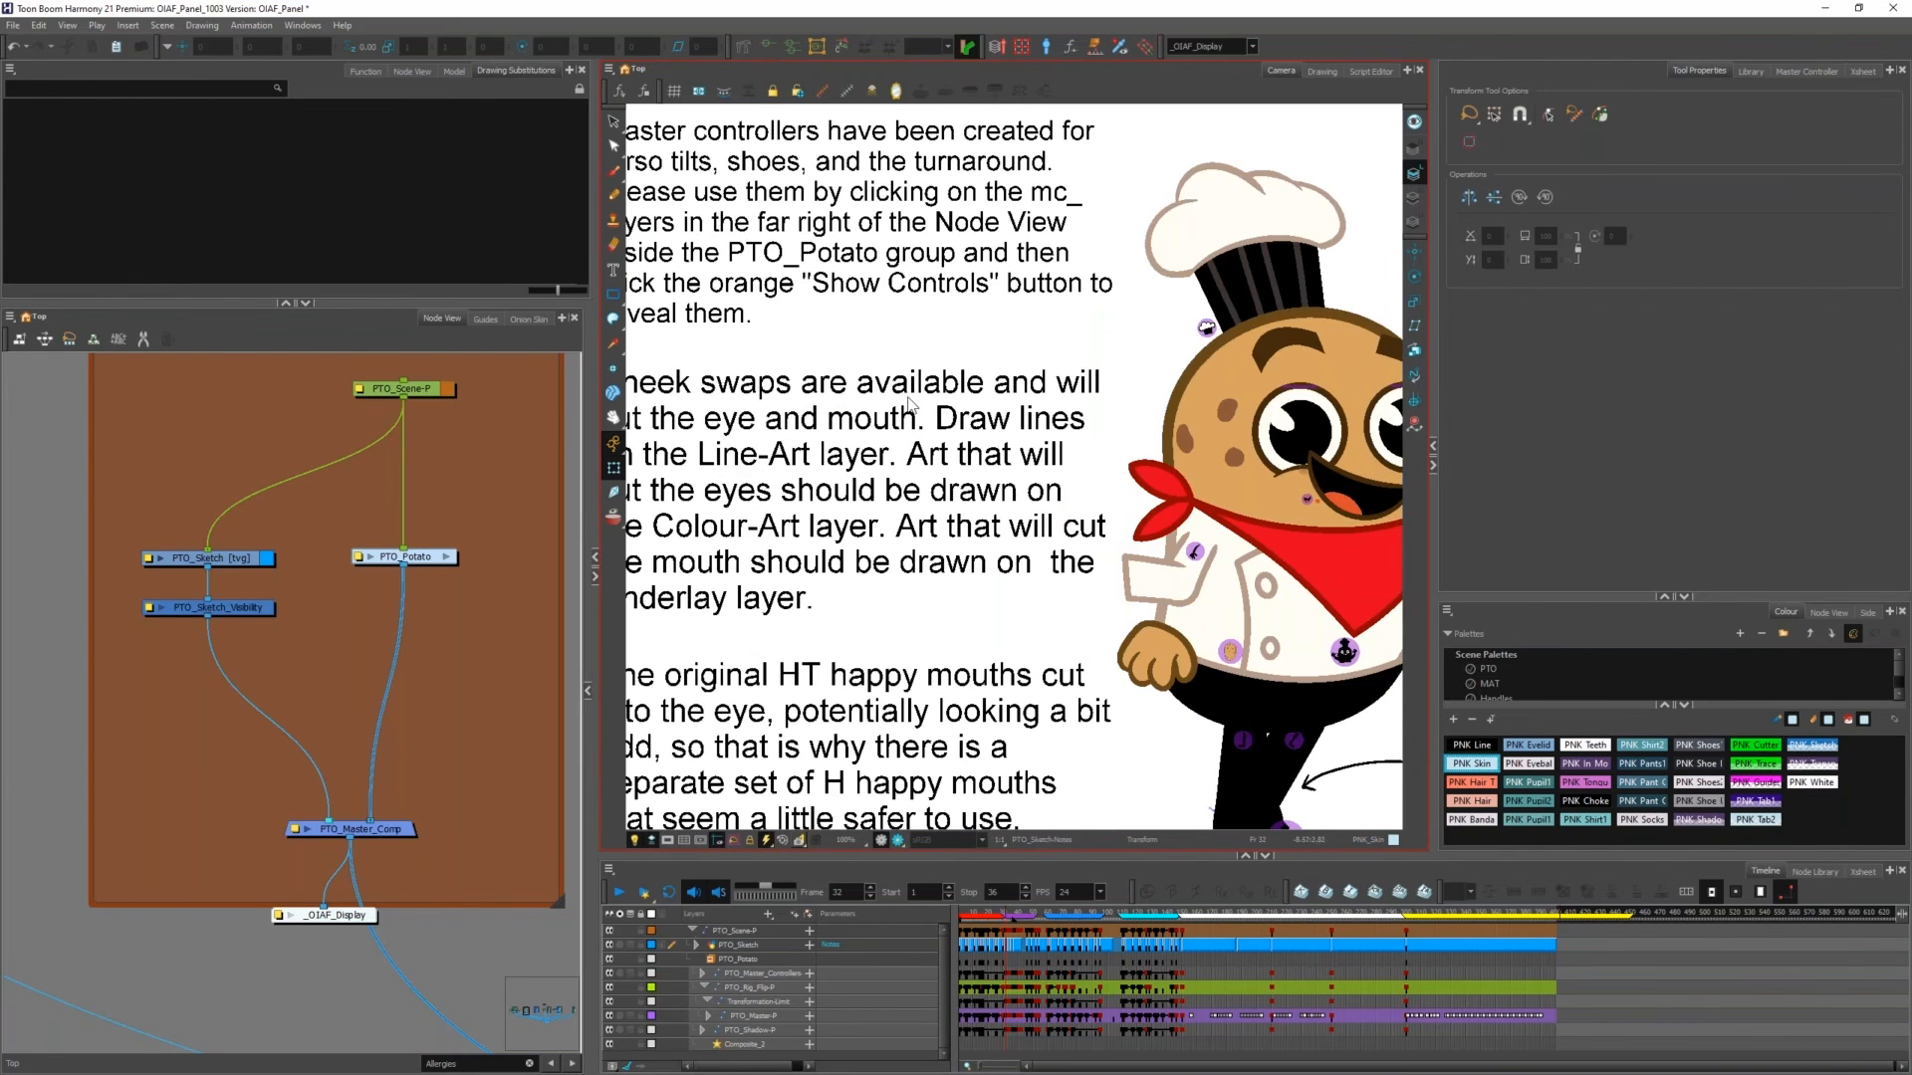
pyautogui.scroll(-2, 904, 402)
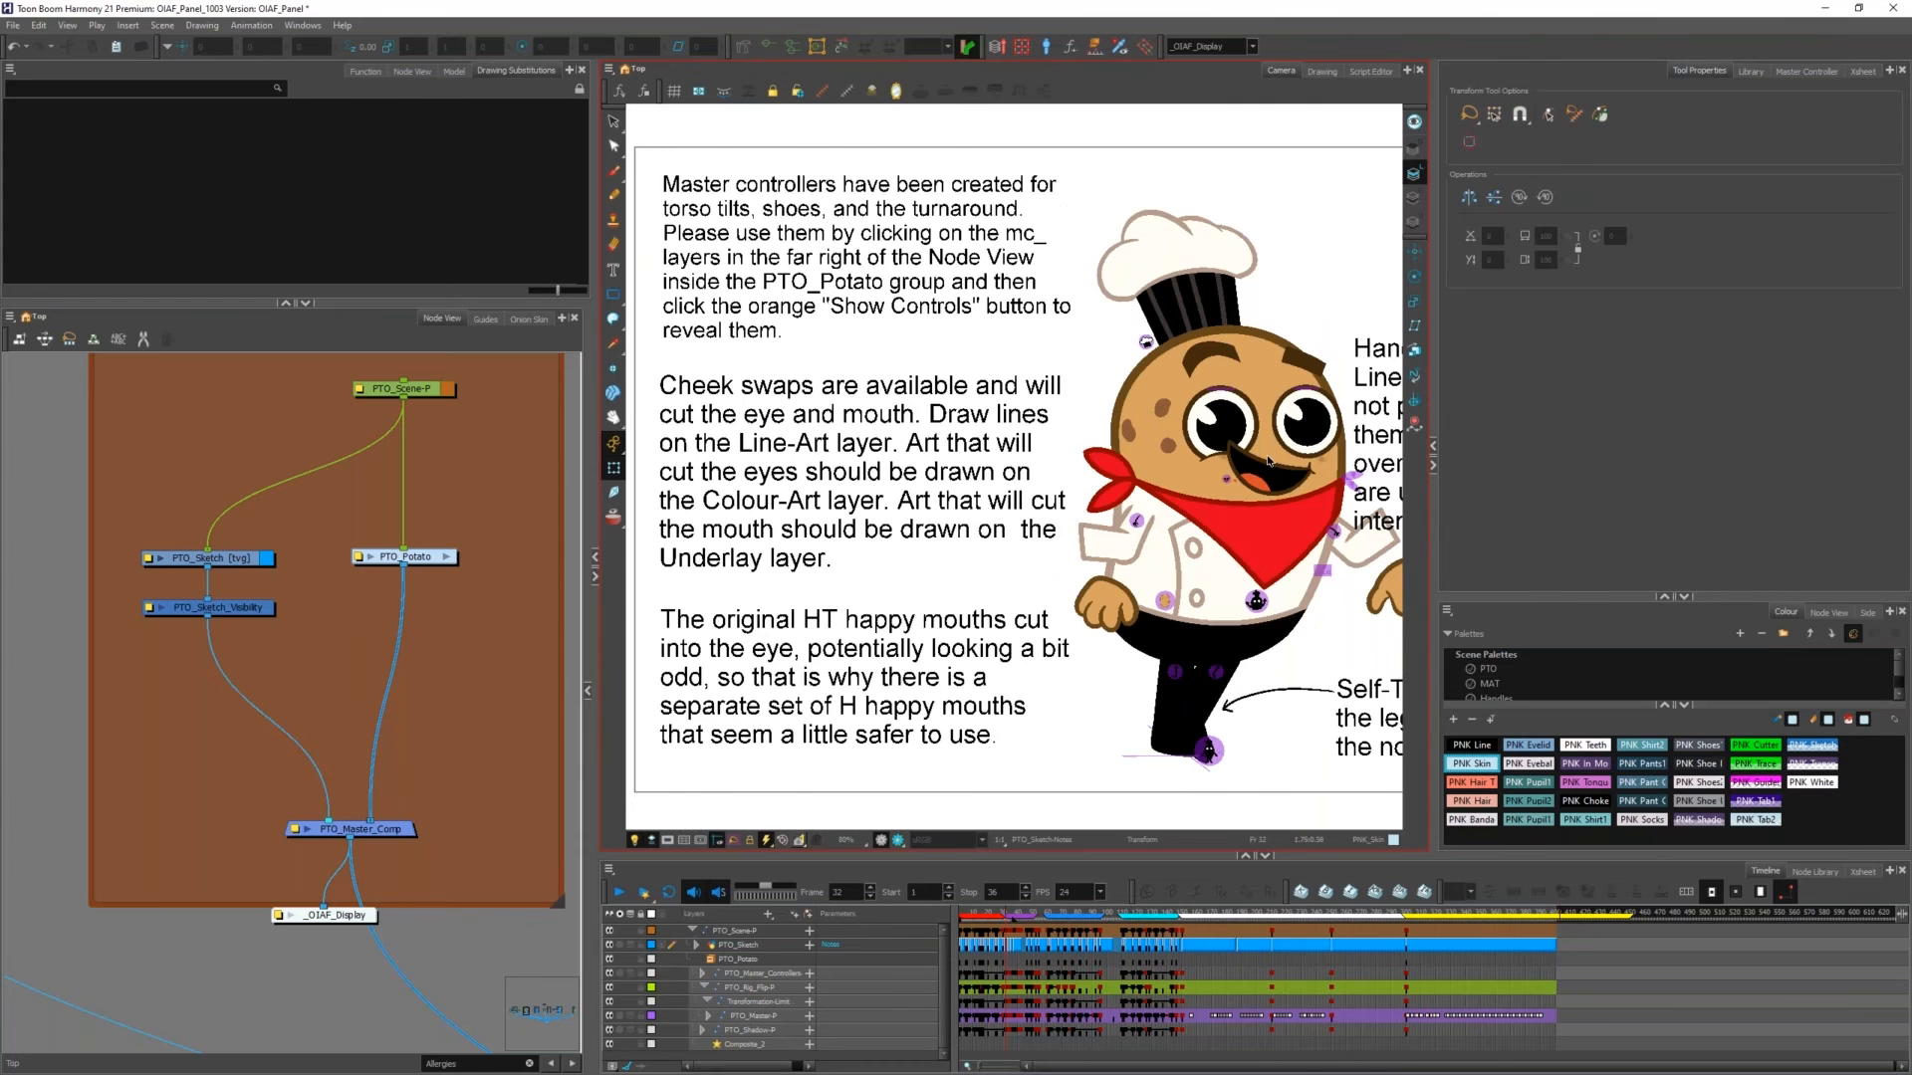
# Step: Select the PTO_Cheek drawing at the corner of the open mouth and swap it to the Eye_1 substitution
pyautogui.scroll(3, 1279, 470)
pyautogui.scroll(1, 1238, 477)
pyautogui.scroll(-2, 1254, 483)
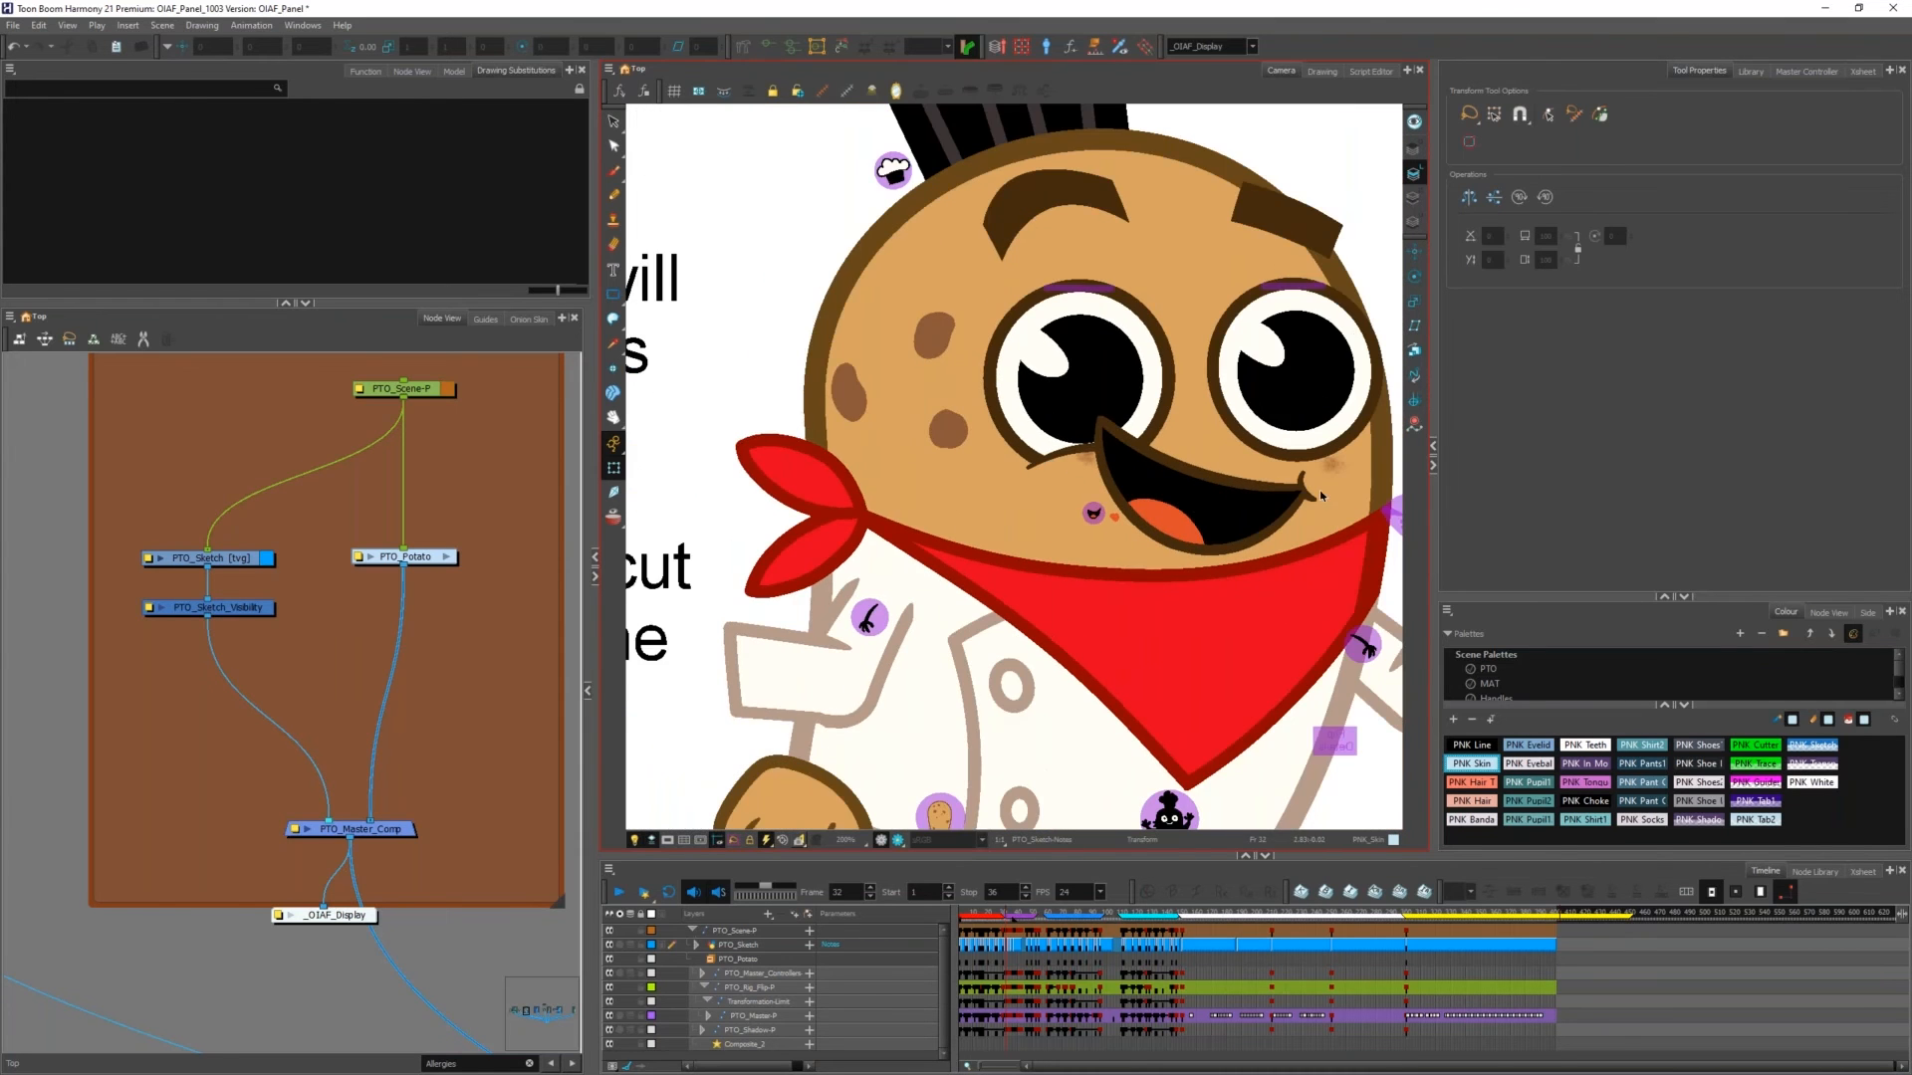
pyautogui.scroll(4, 1319, 490)
pyautogui.moveTo(1277, 479)
pyautogui.mouseDown()
pyautogui.moveTo(1222, 505)
pyautogui.moveTo(1283, 479)
pyautogui.moveTo(1280, 438)
pyautogui.moveTo(1276, 481)
pyautogui.mouseUp()
pyautogui.click(399, 145)
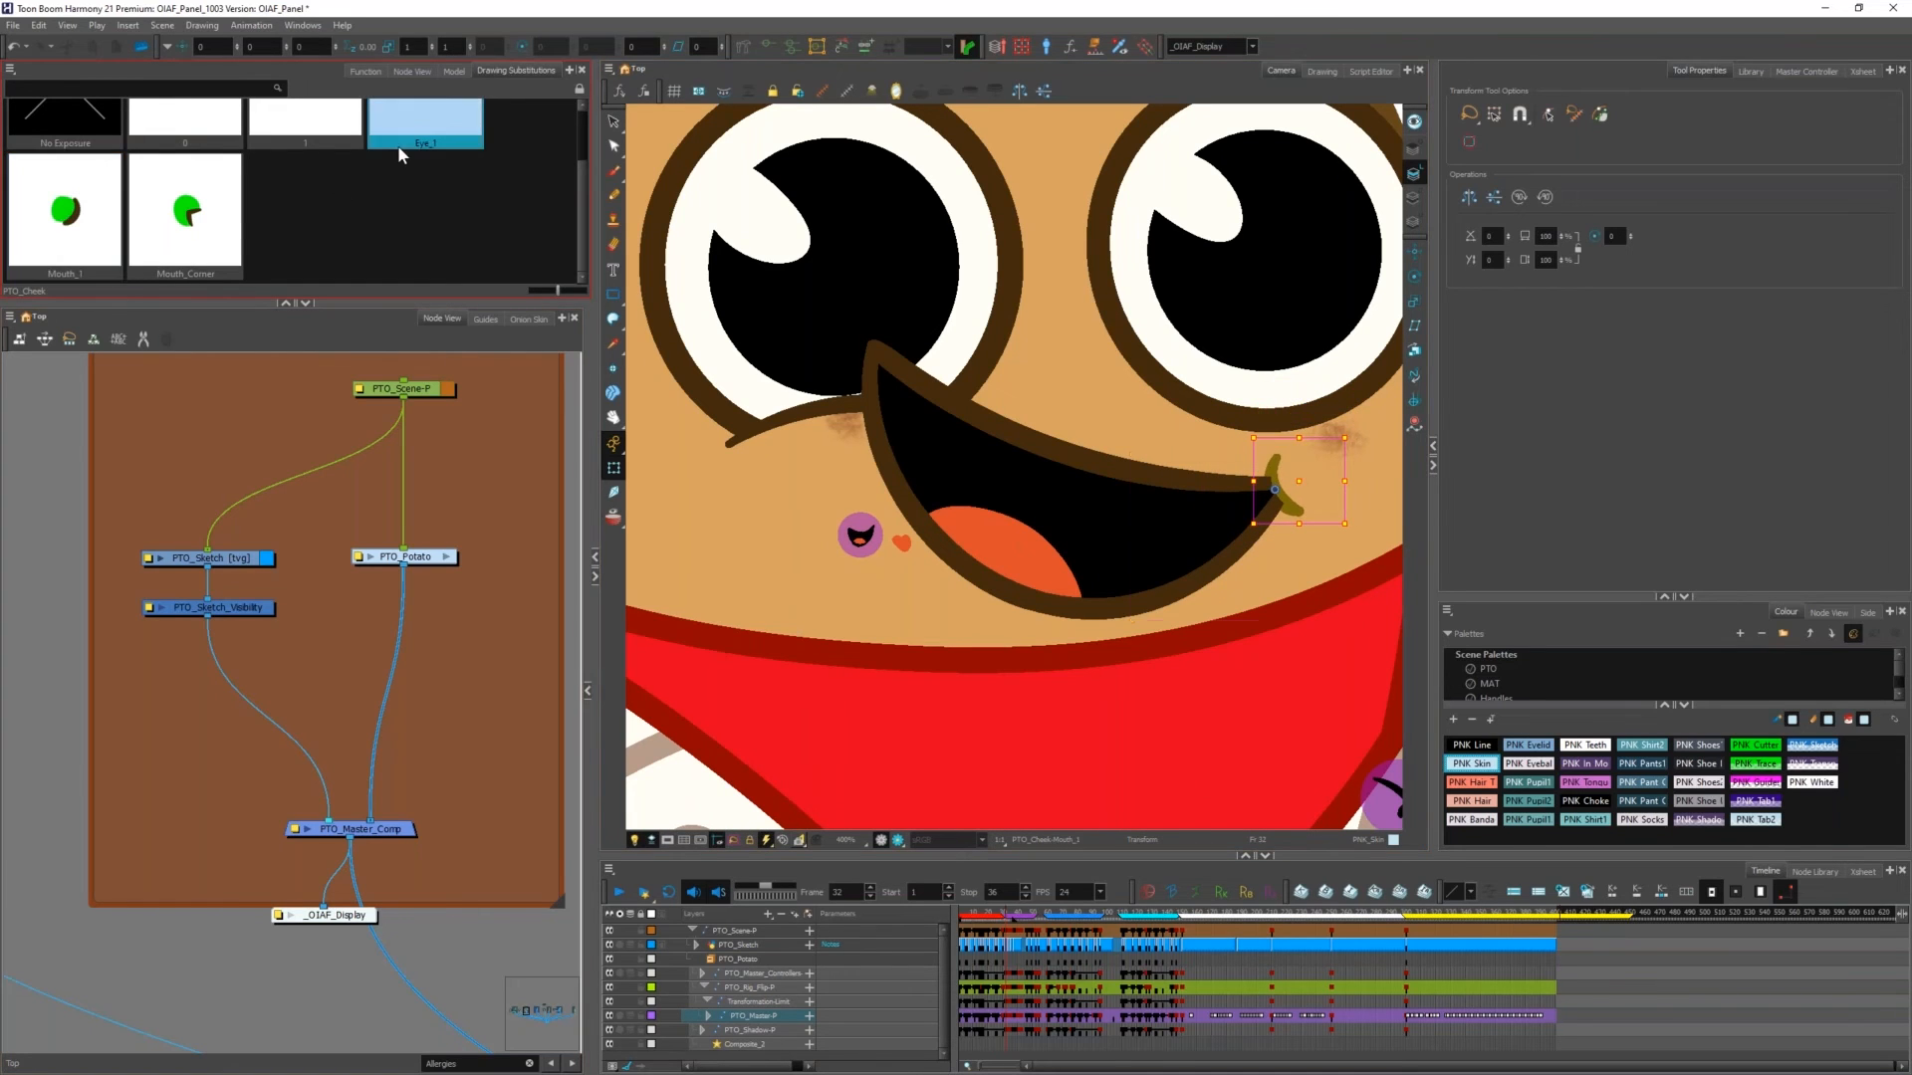
# Step: Undo and redo the cheek substitution change repeatedly to compare the two cheek drawings
pyautogui.hotkey('ctrl', 'z')
pyautogui.hotkey('ctrl', 'z')
pyautogui.hotkey('ctrl', 'shift', 'z')
pyautogui.hotkey('ctrl', 'shift', 'z')
pyautogui.hotkey('ctrl', 'z')
pyautogui.hotkey('ctrl', 'z')
pyautogui.scroll(-1, 992, 414)
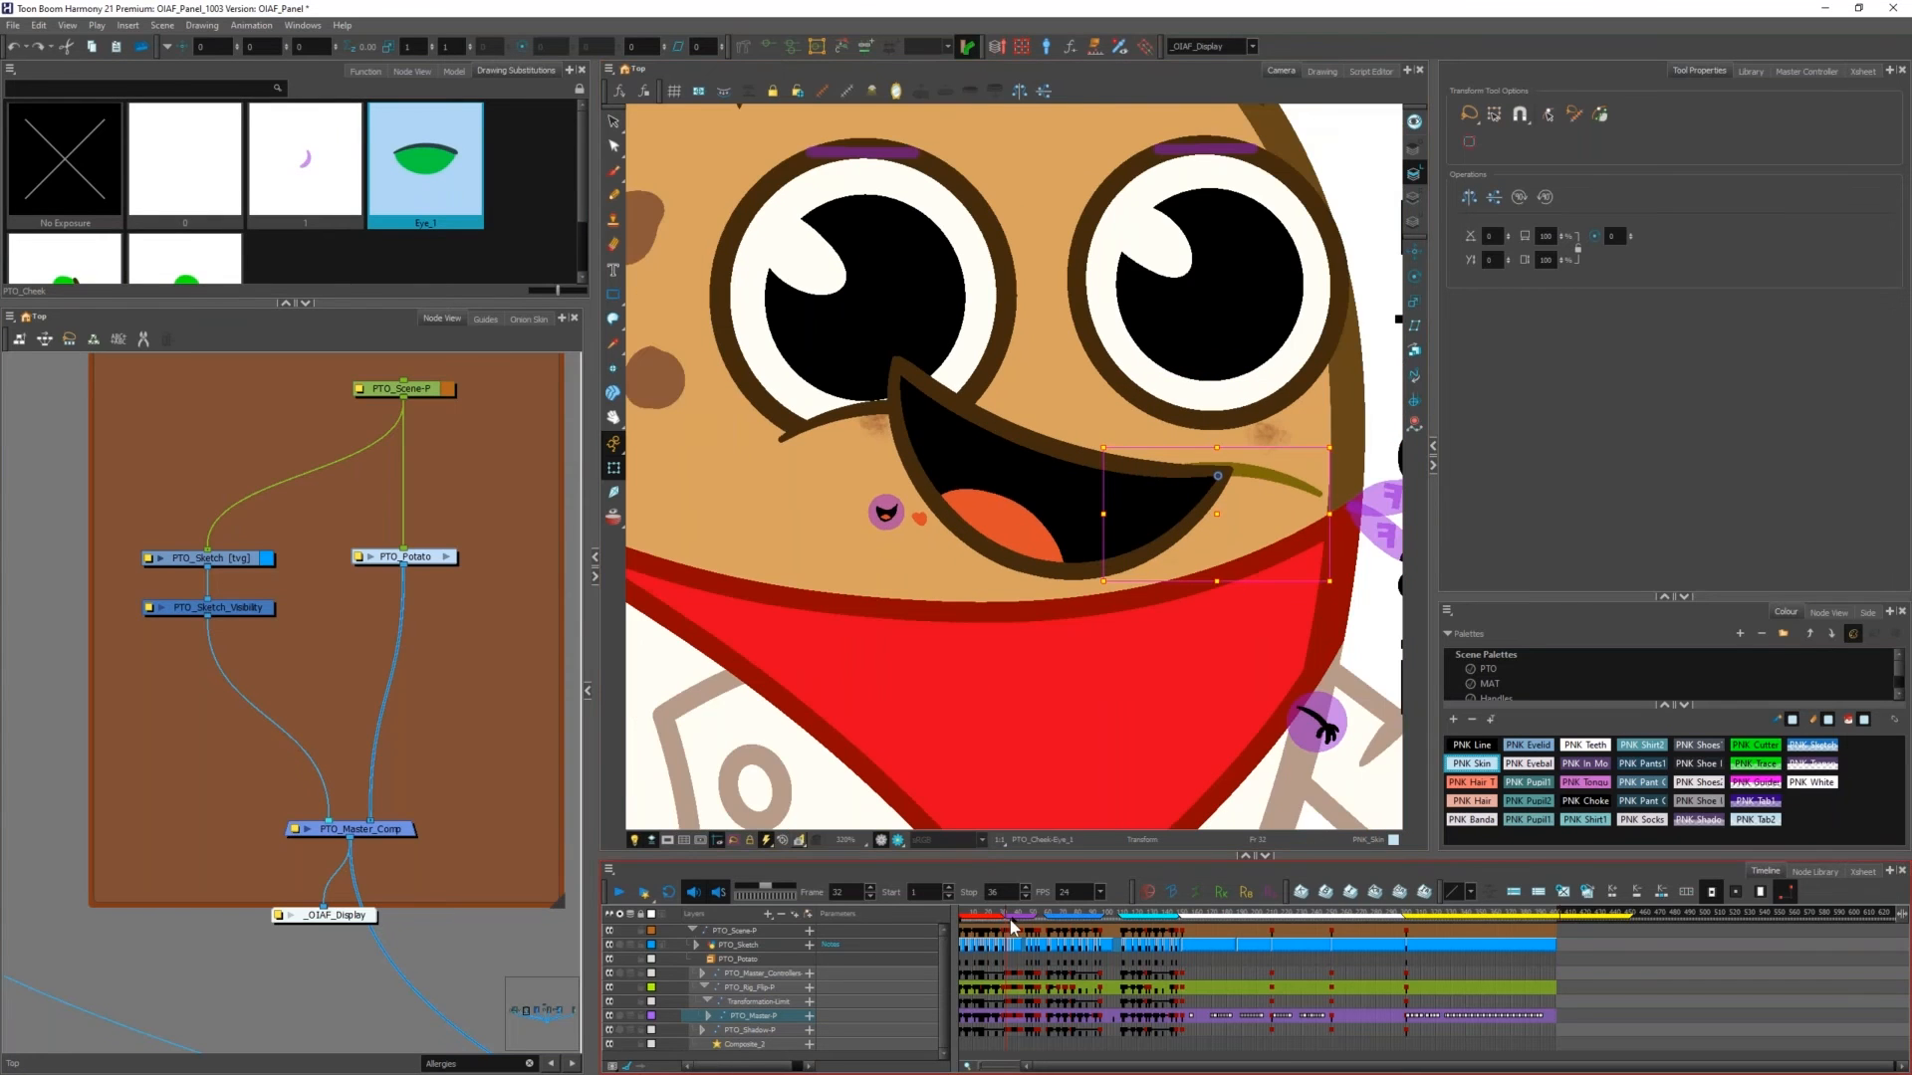
# Step: Scrub back to the front-facing pose and examine the cheek drawings at the corners of the smile
pyautogui.click(953, 913)
pyautogui.moveTo(953, 913); pyautogui.dragTo(980, 914)
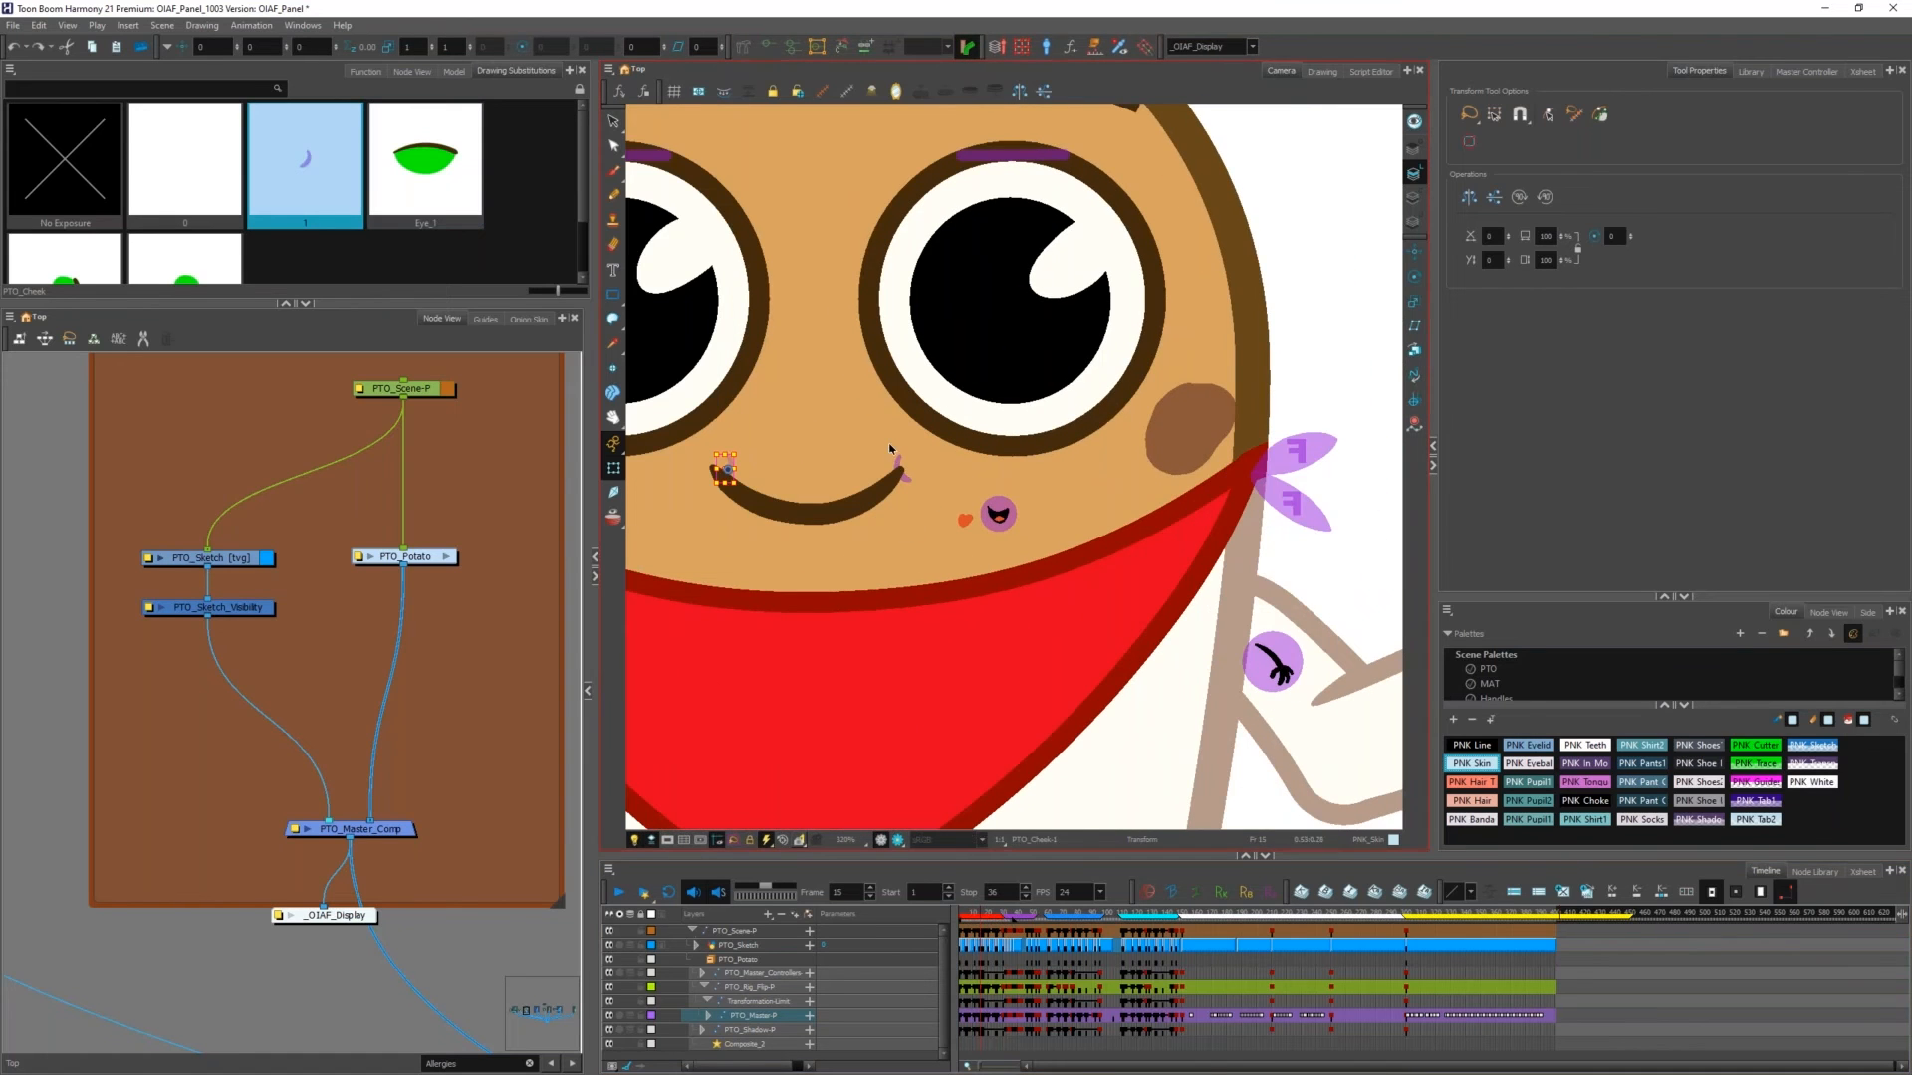
pyautogui.scroll(3, 899, 493)
pyautogui.scroll(-4, 921, 513)
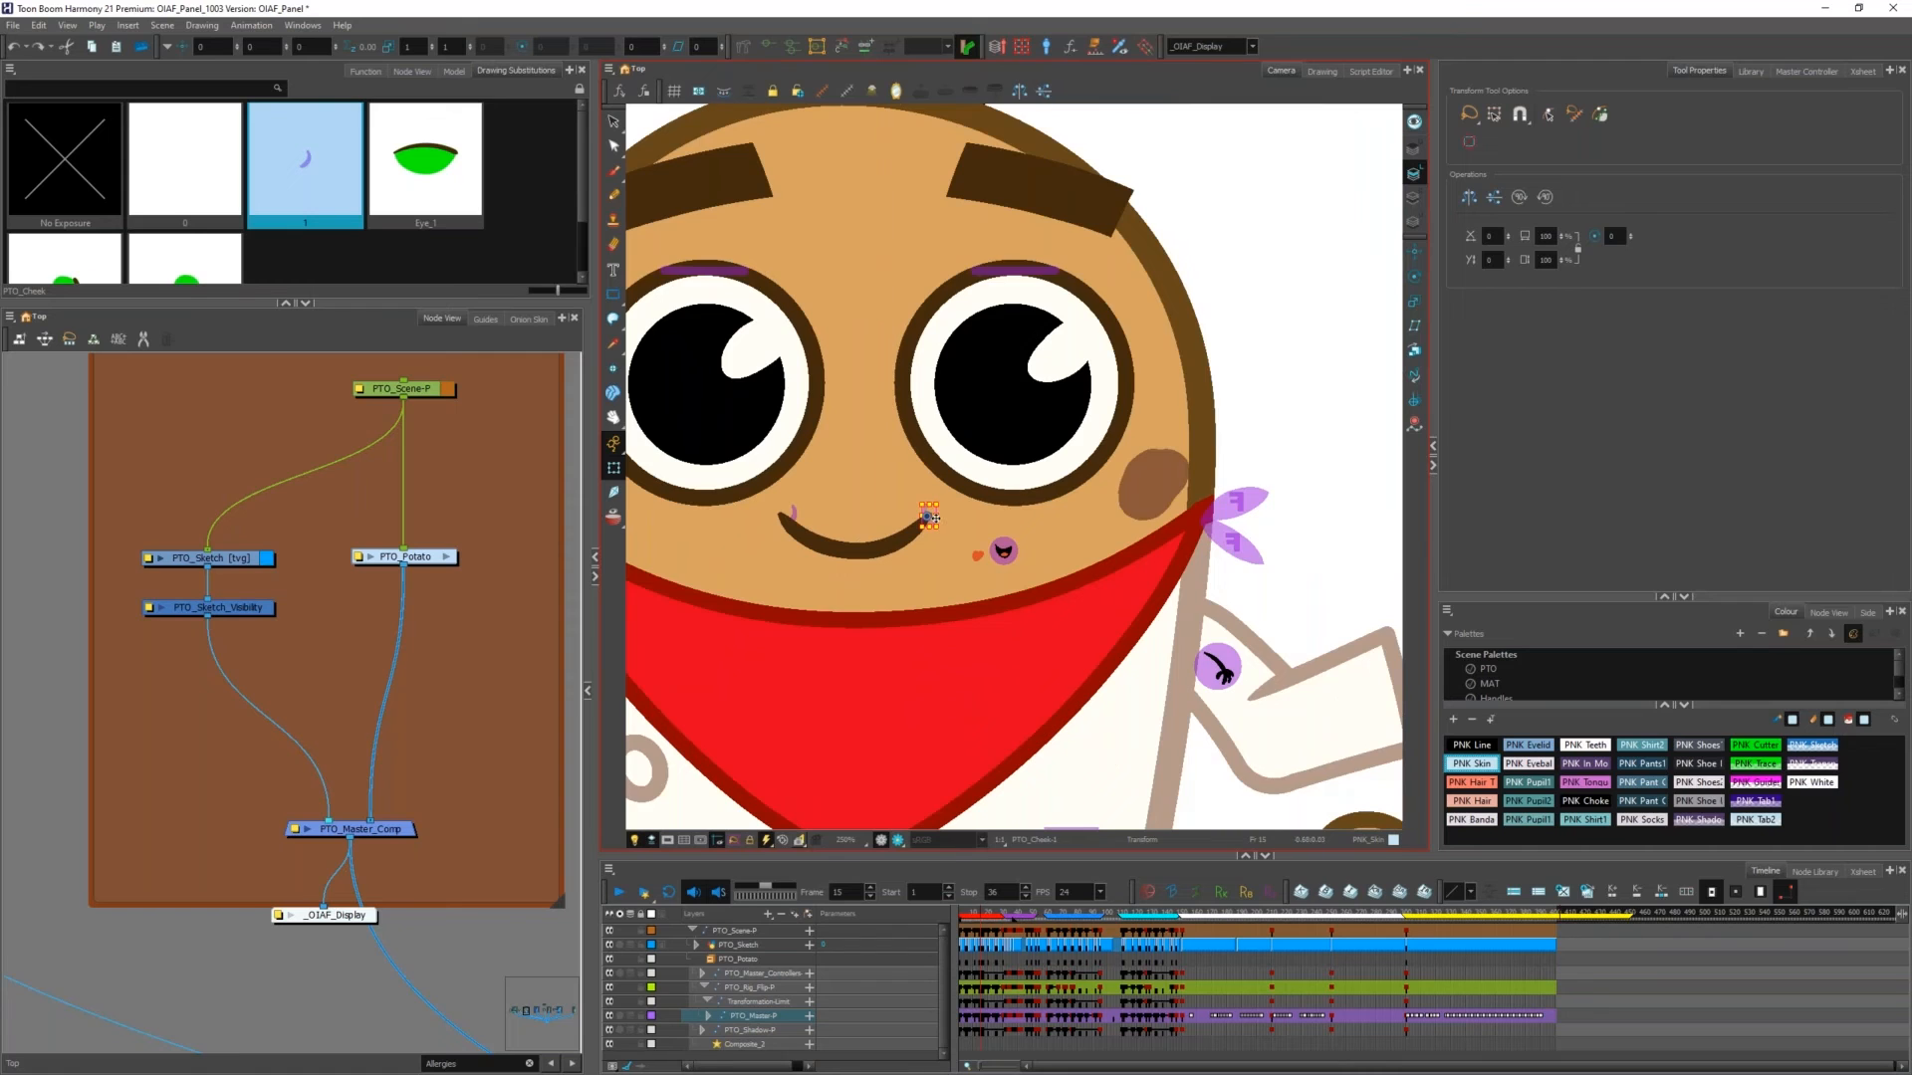
pyautogui.scroll(-2, 929, 517)
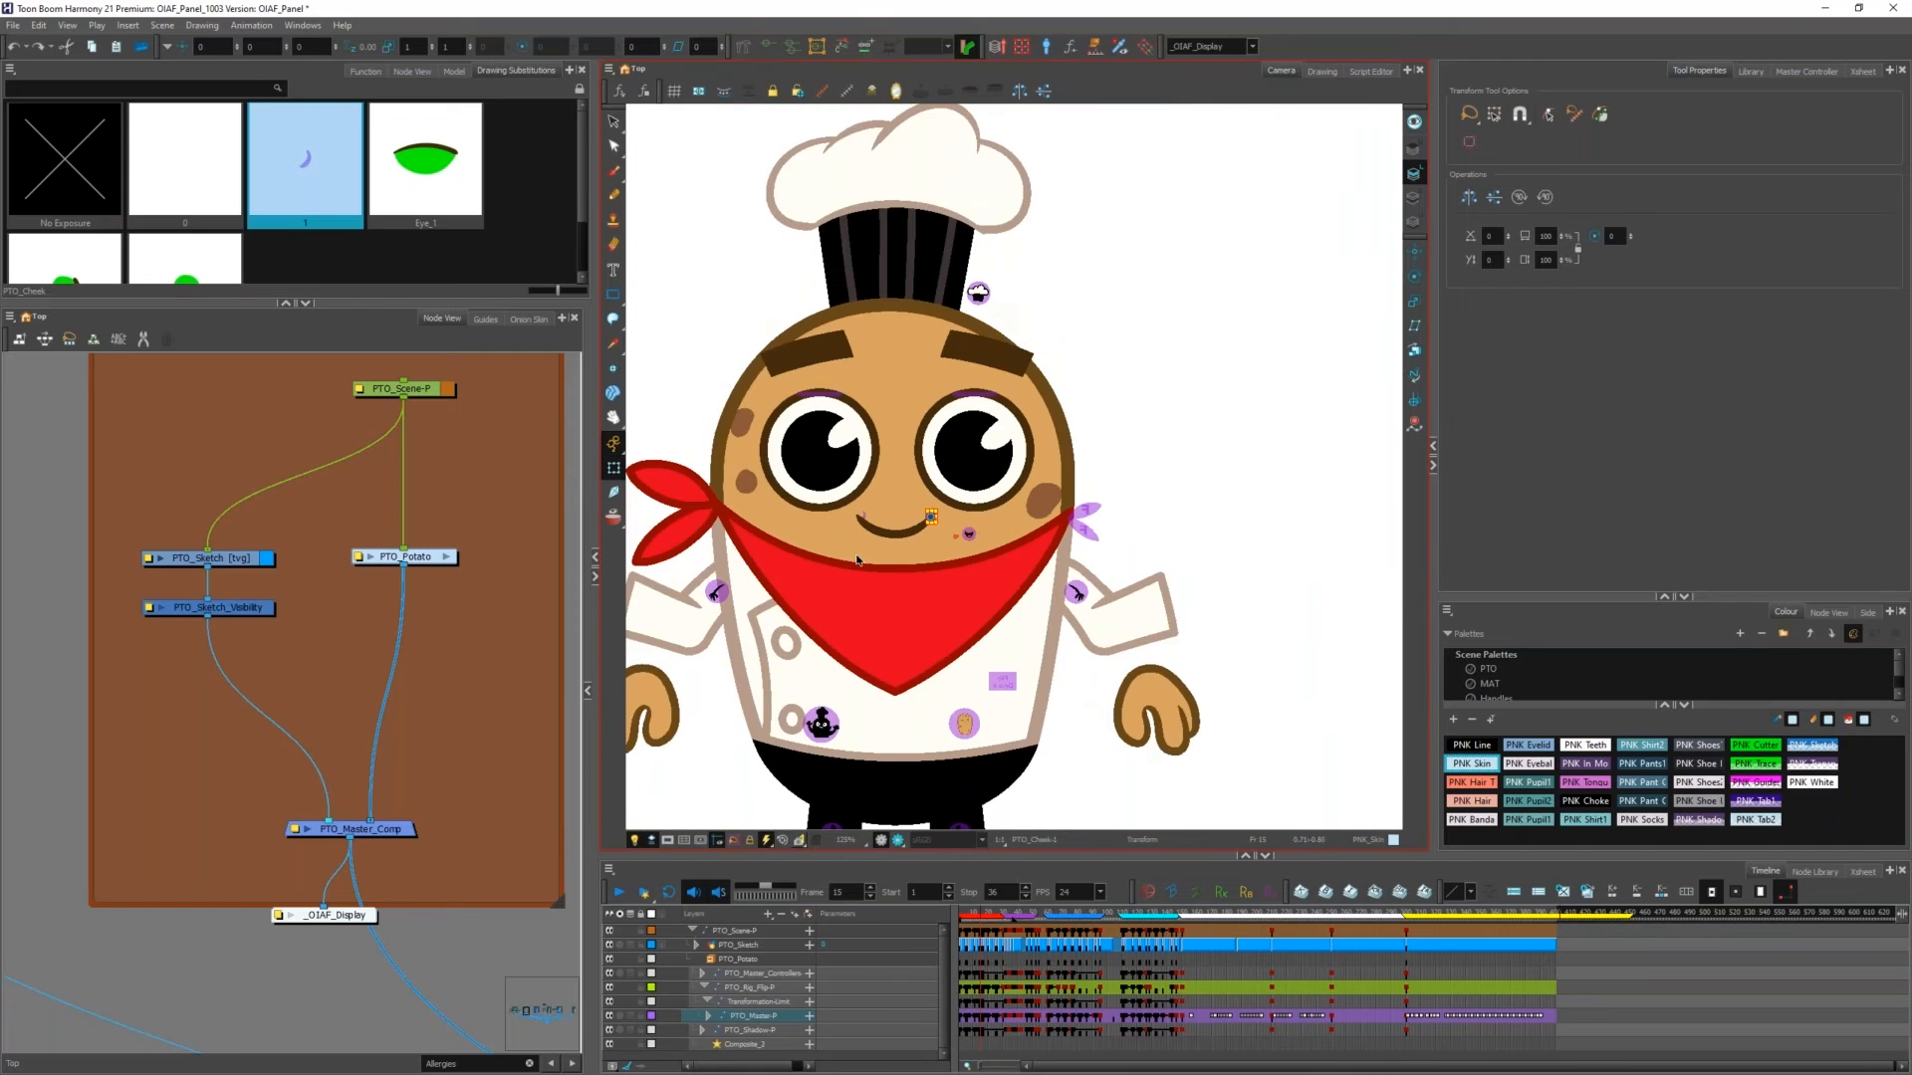
pyautogui.scroll(1, 1084, 528)
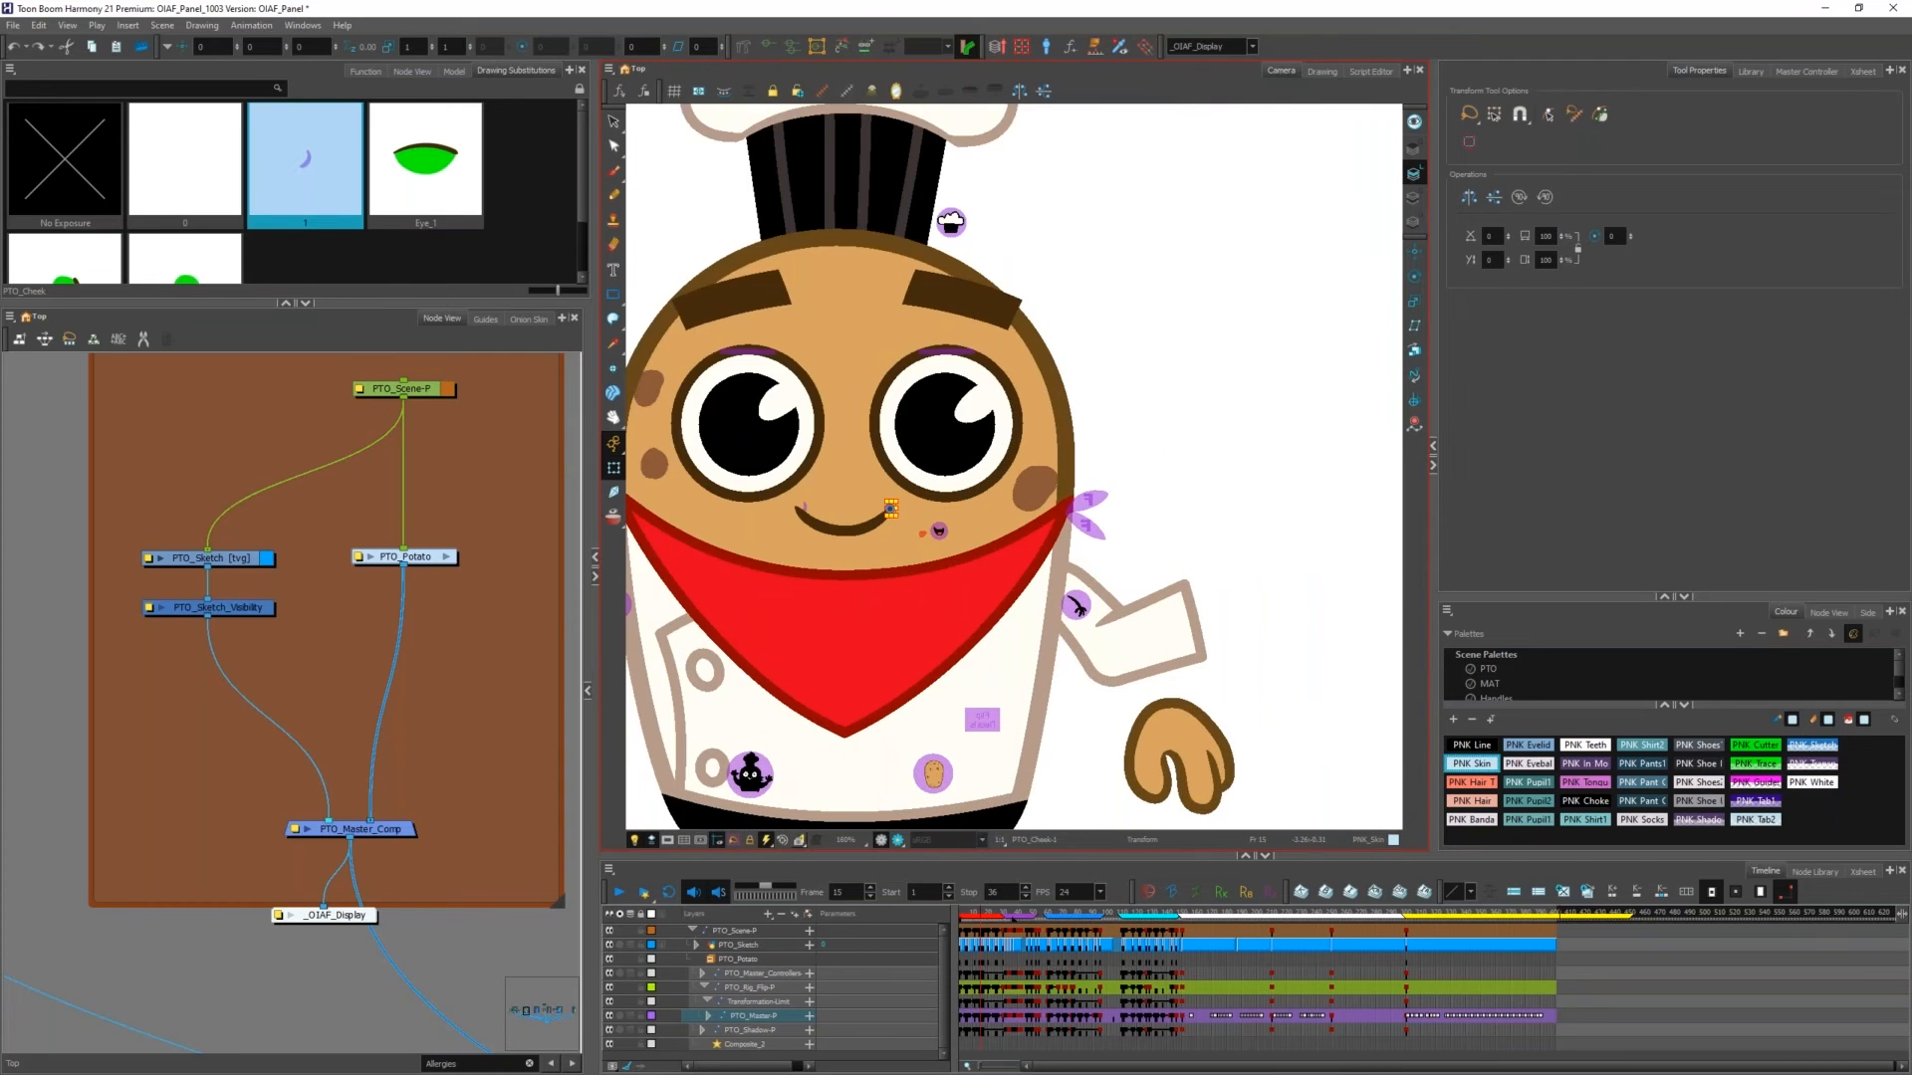
# Step: Select the purple PTO_Tie_Up drawing beside the bandana and toggle it repeatedly between the Flip and 1 substitutions, ending on Flip
pyautogui.click(1086, 519)
pyautogui.scroll(-1, 1147, 569)
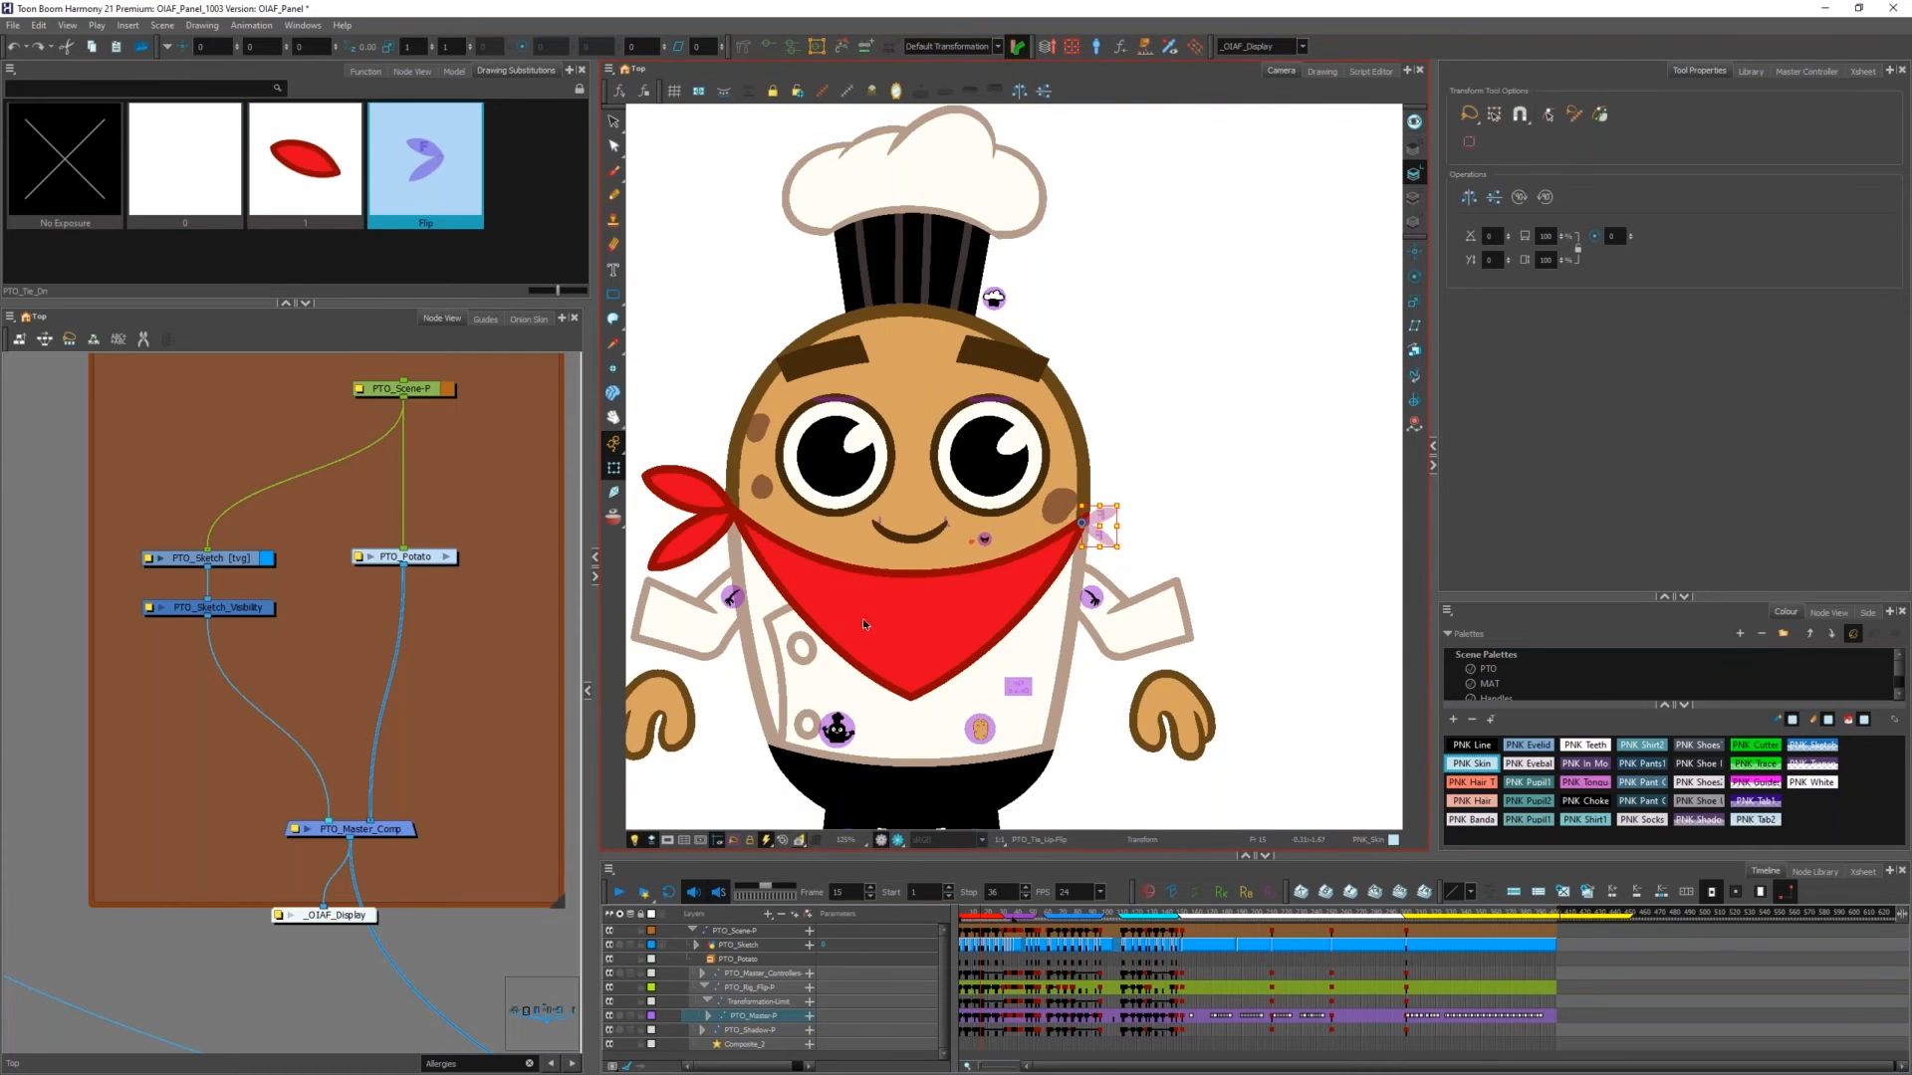
pyautogui.scroll(-1, 863, 623)
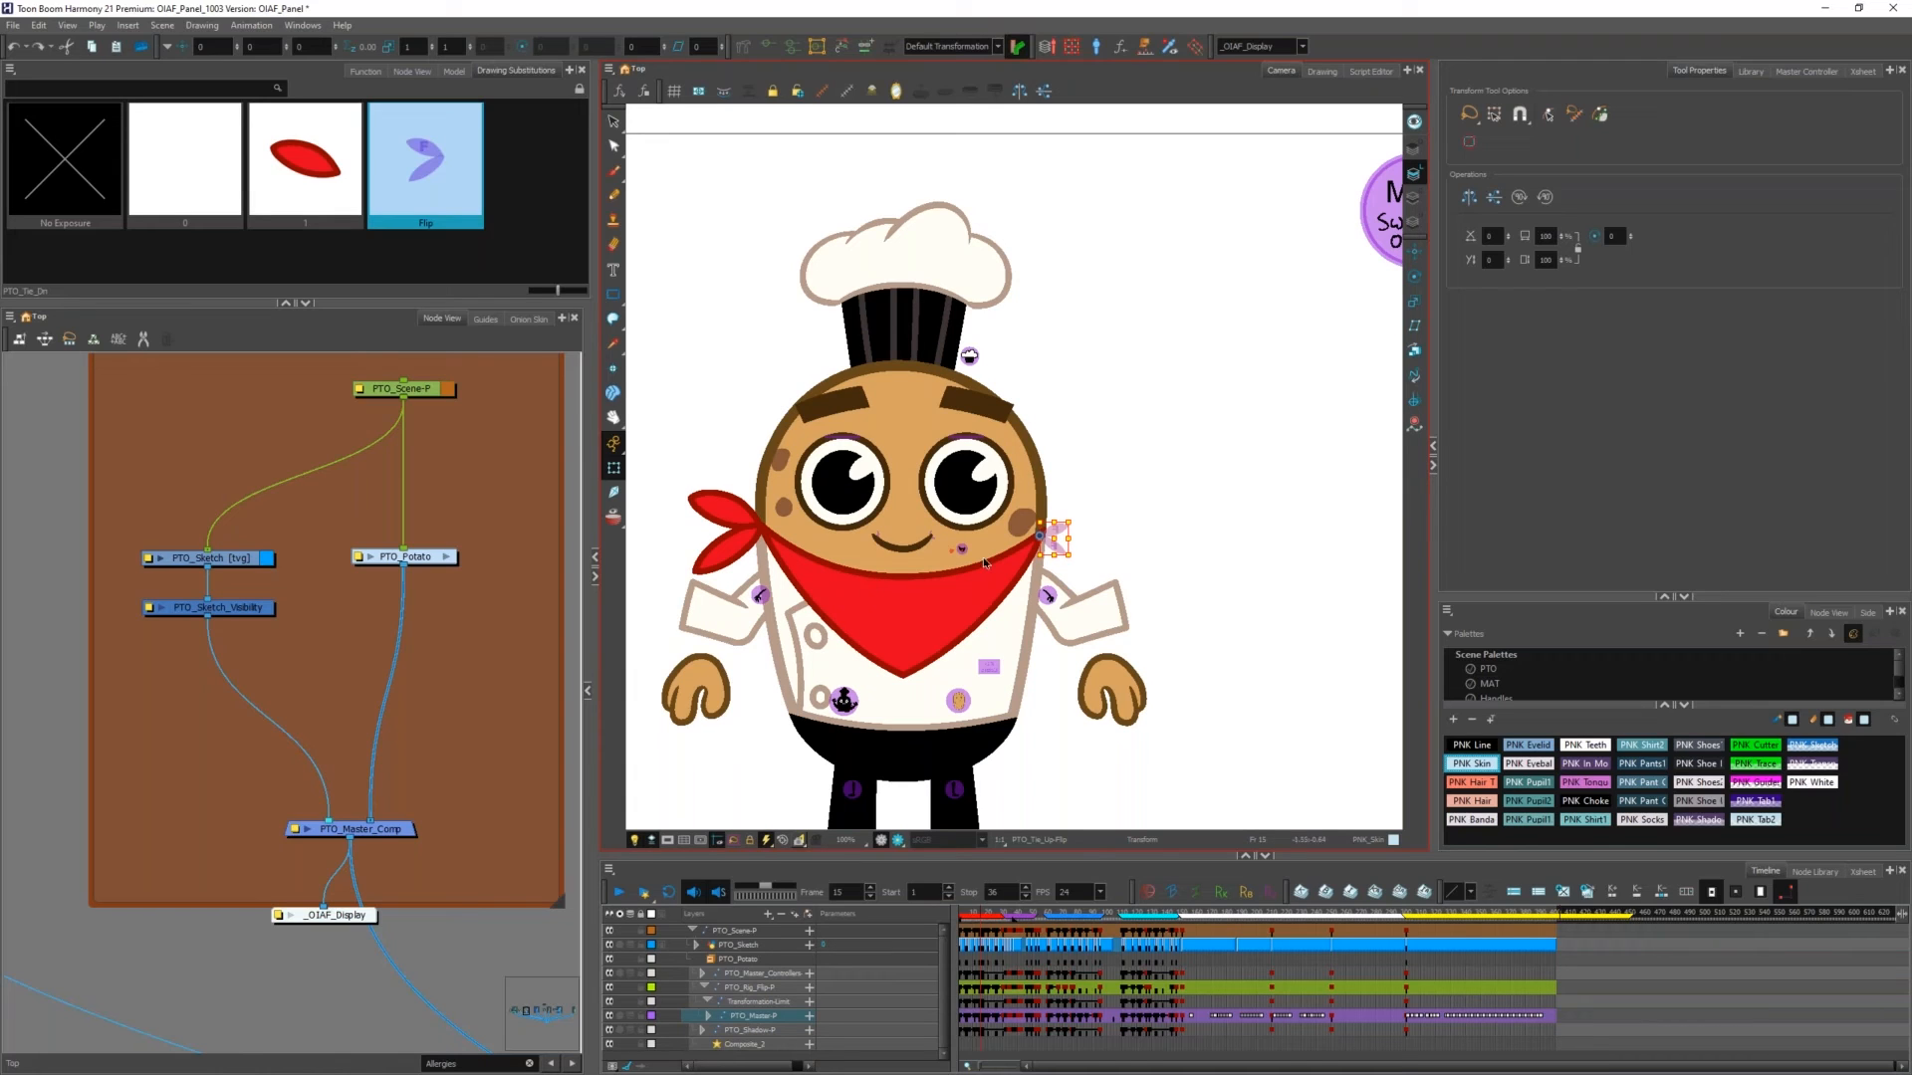
pyautogui.click(1100, 548)
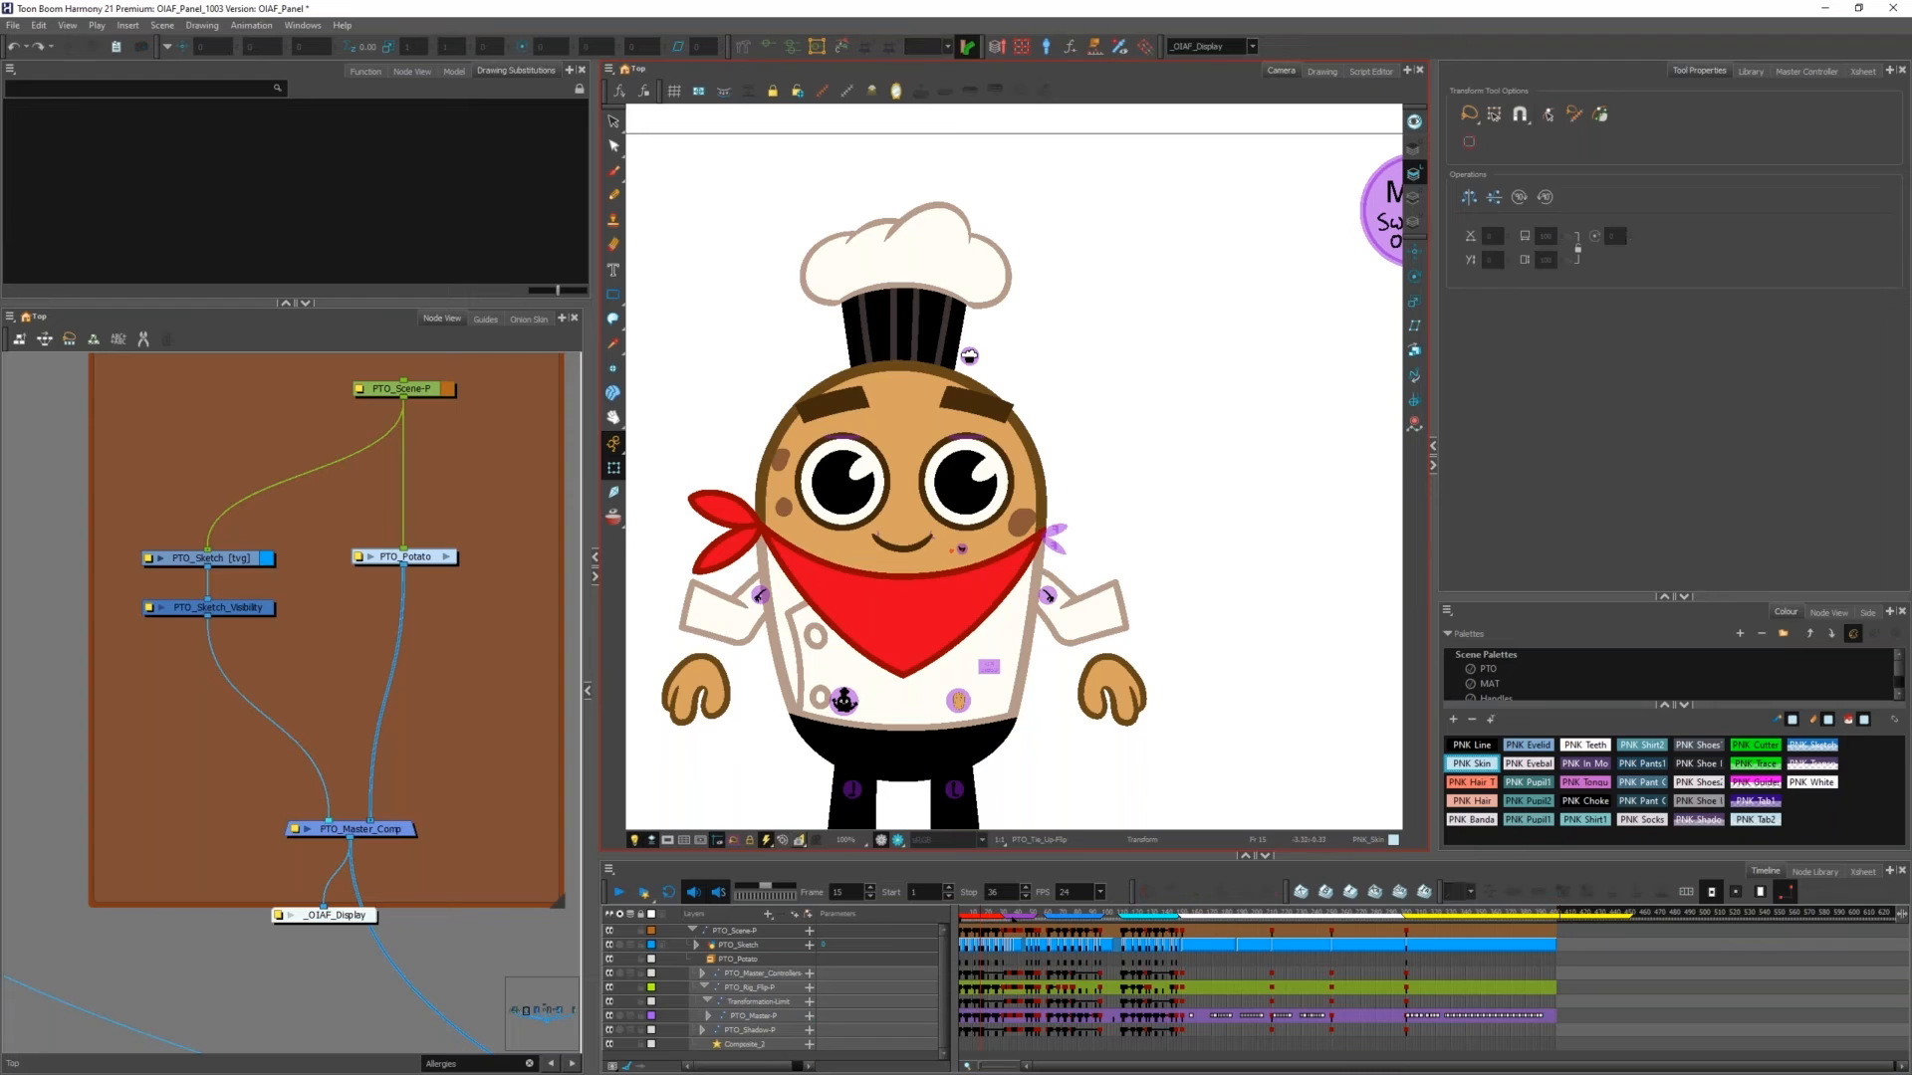
pyautogui.click(1055, 554)
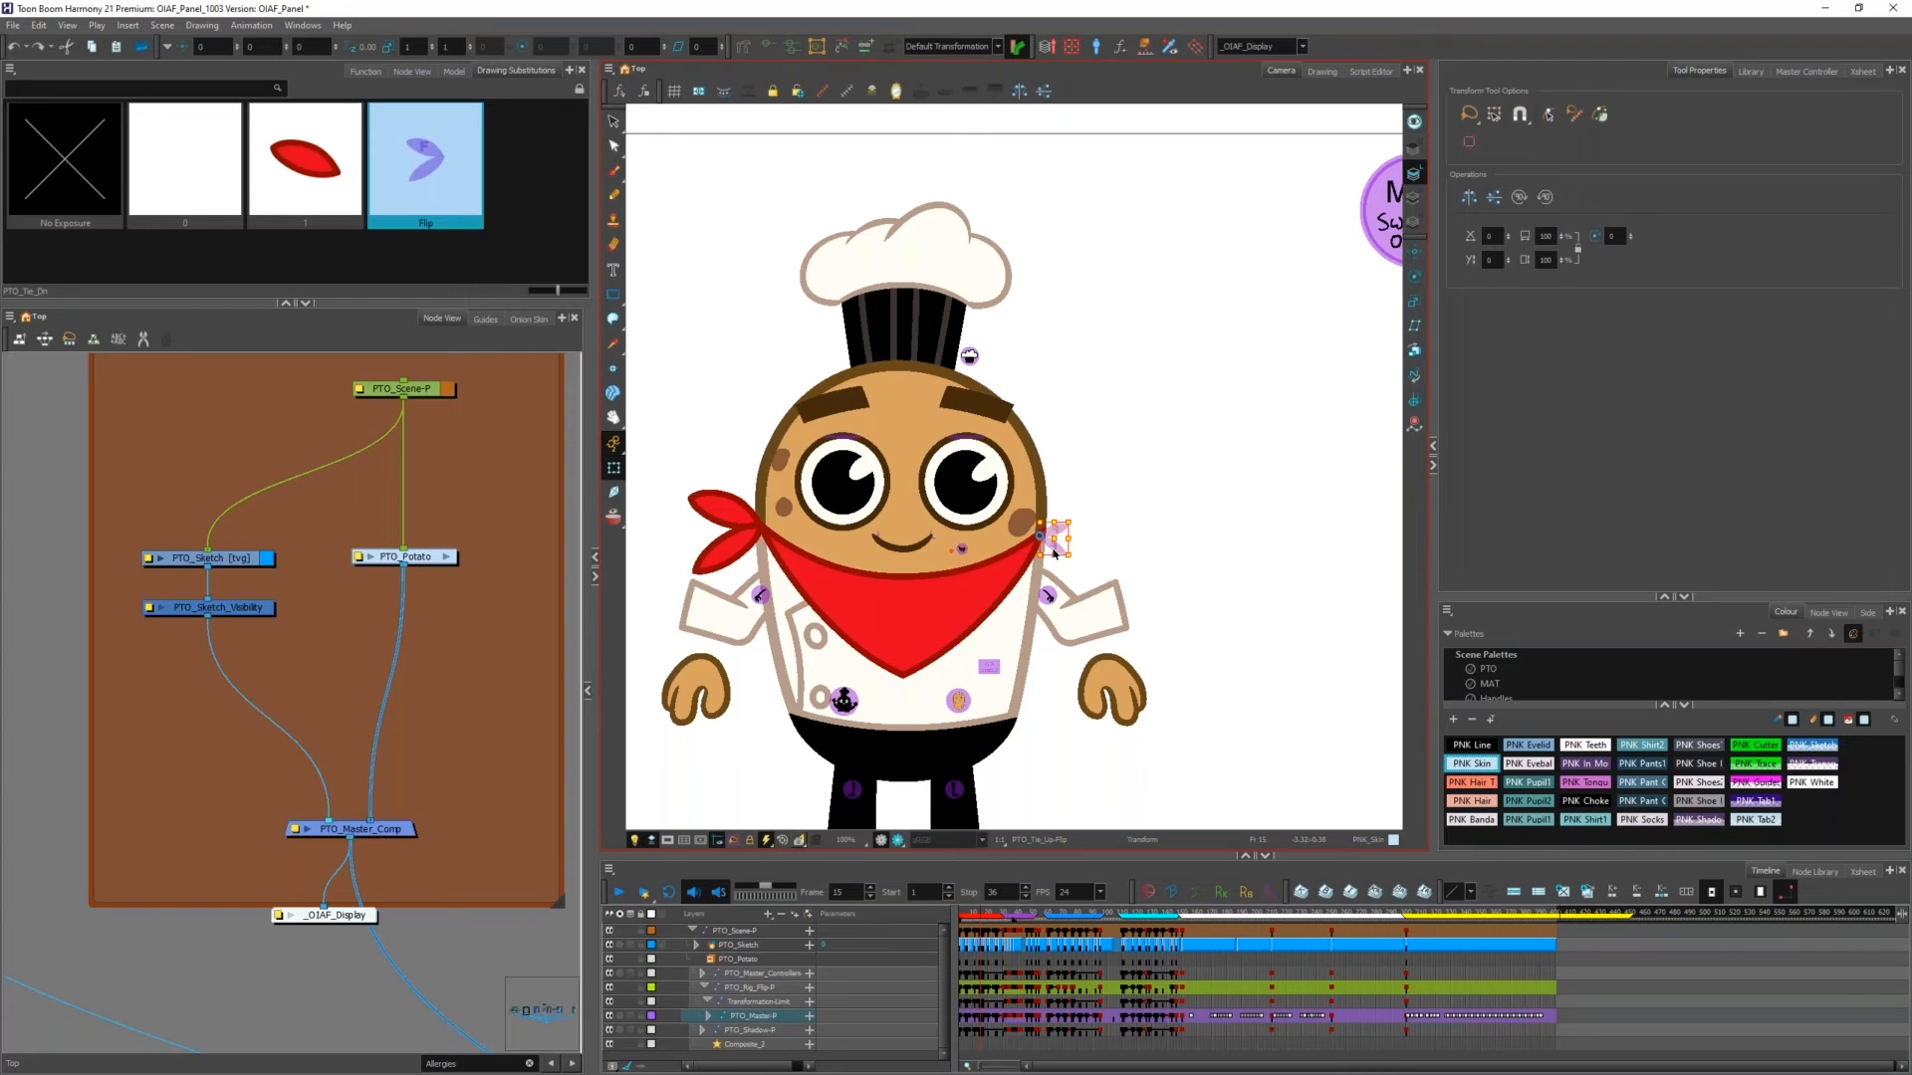
pyautogui.press('[')
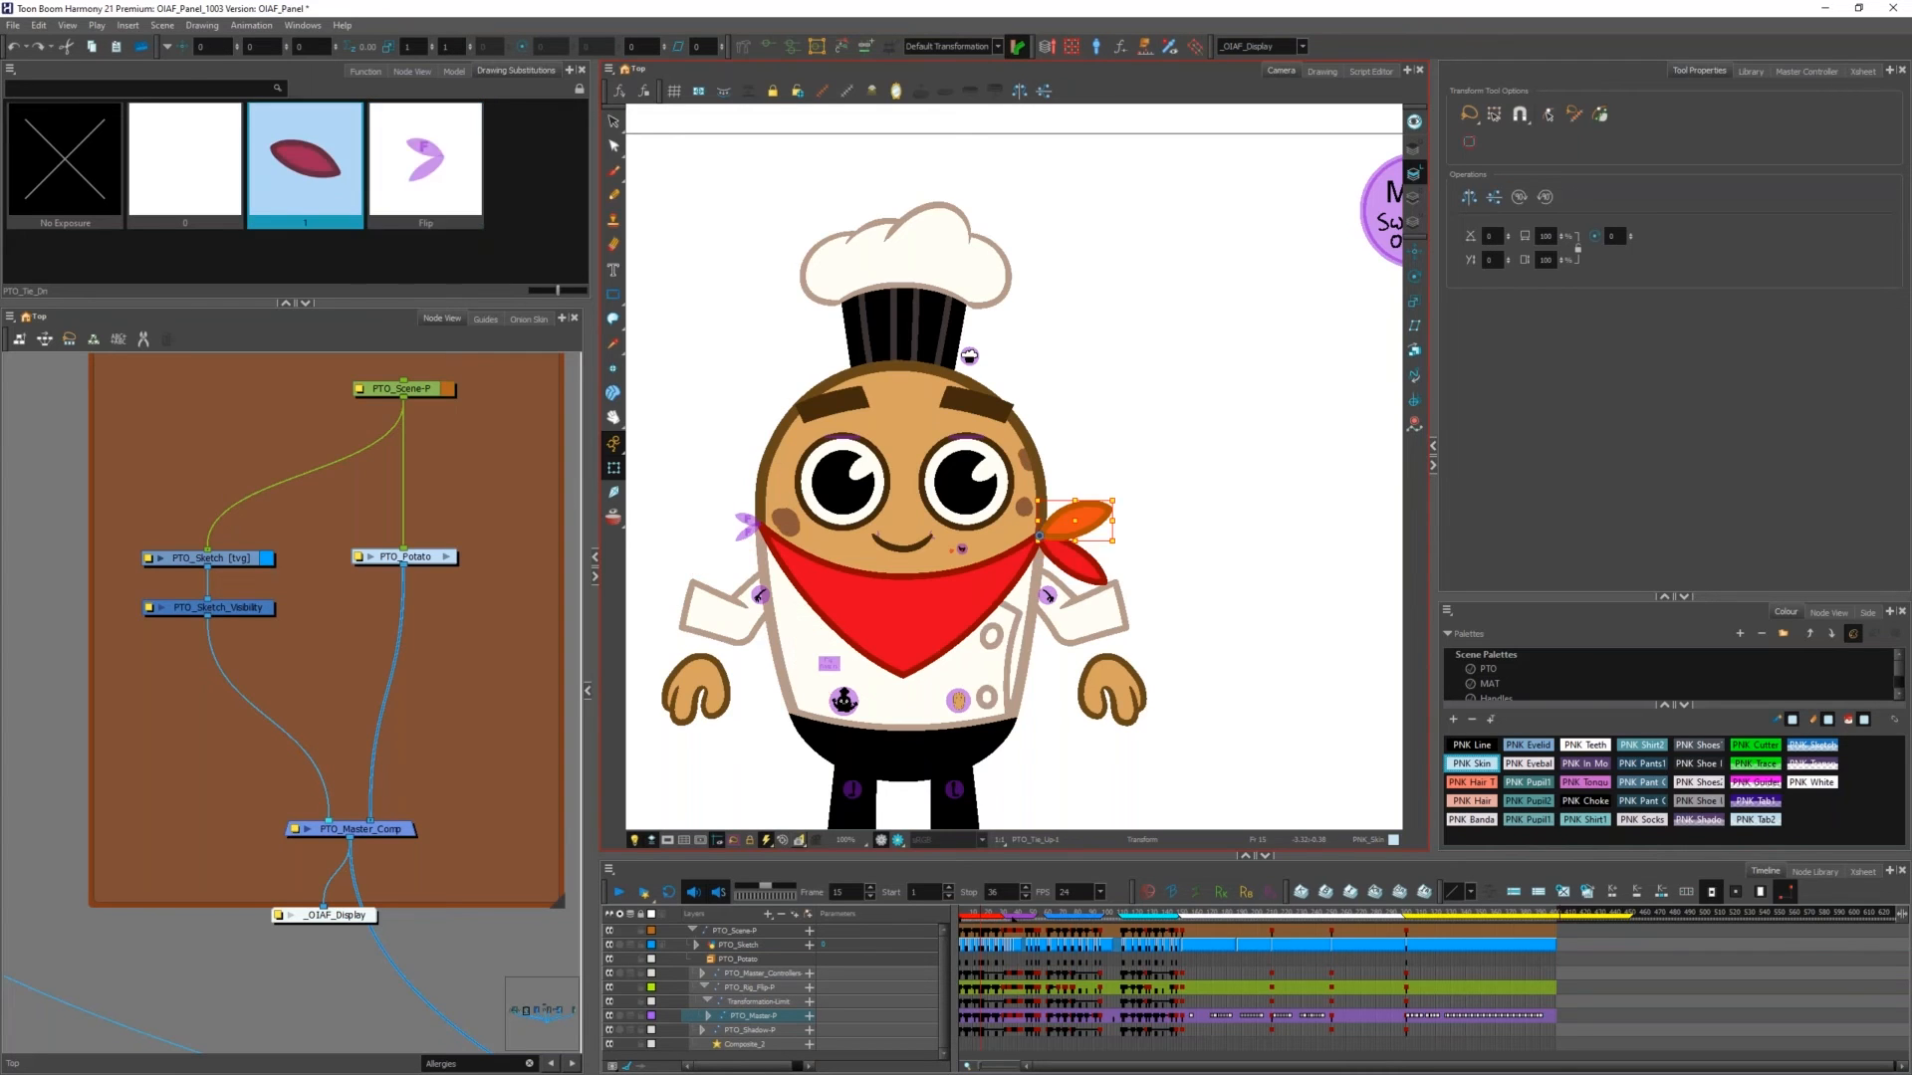
pyautogui.press(']')
pyautogui.press('[')
pyautogui.press(']')
pyautogui.press('[')
pyautogui.press(']')
pyautogui.press('[')
pyautogui.press(']')
pyautogui.press('[')
pyautogui.press(']')
pyautogui.press('[')
pyautogui.press(']')
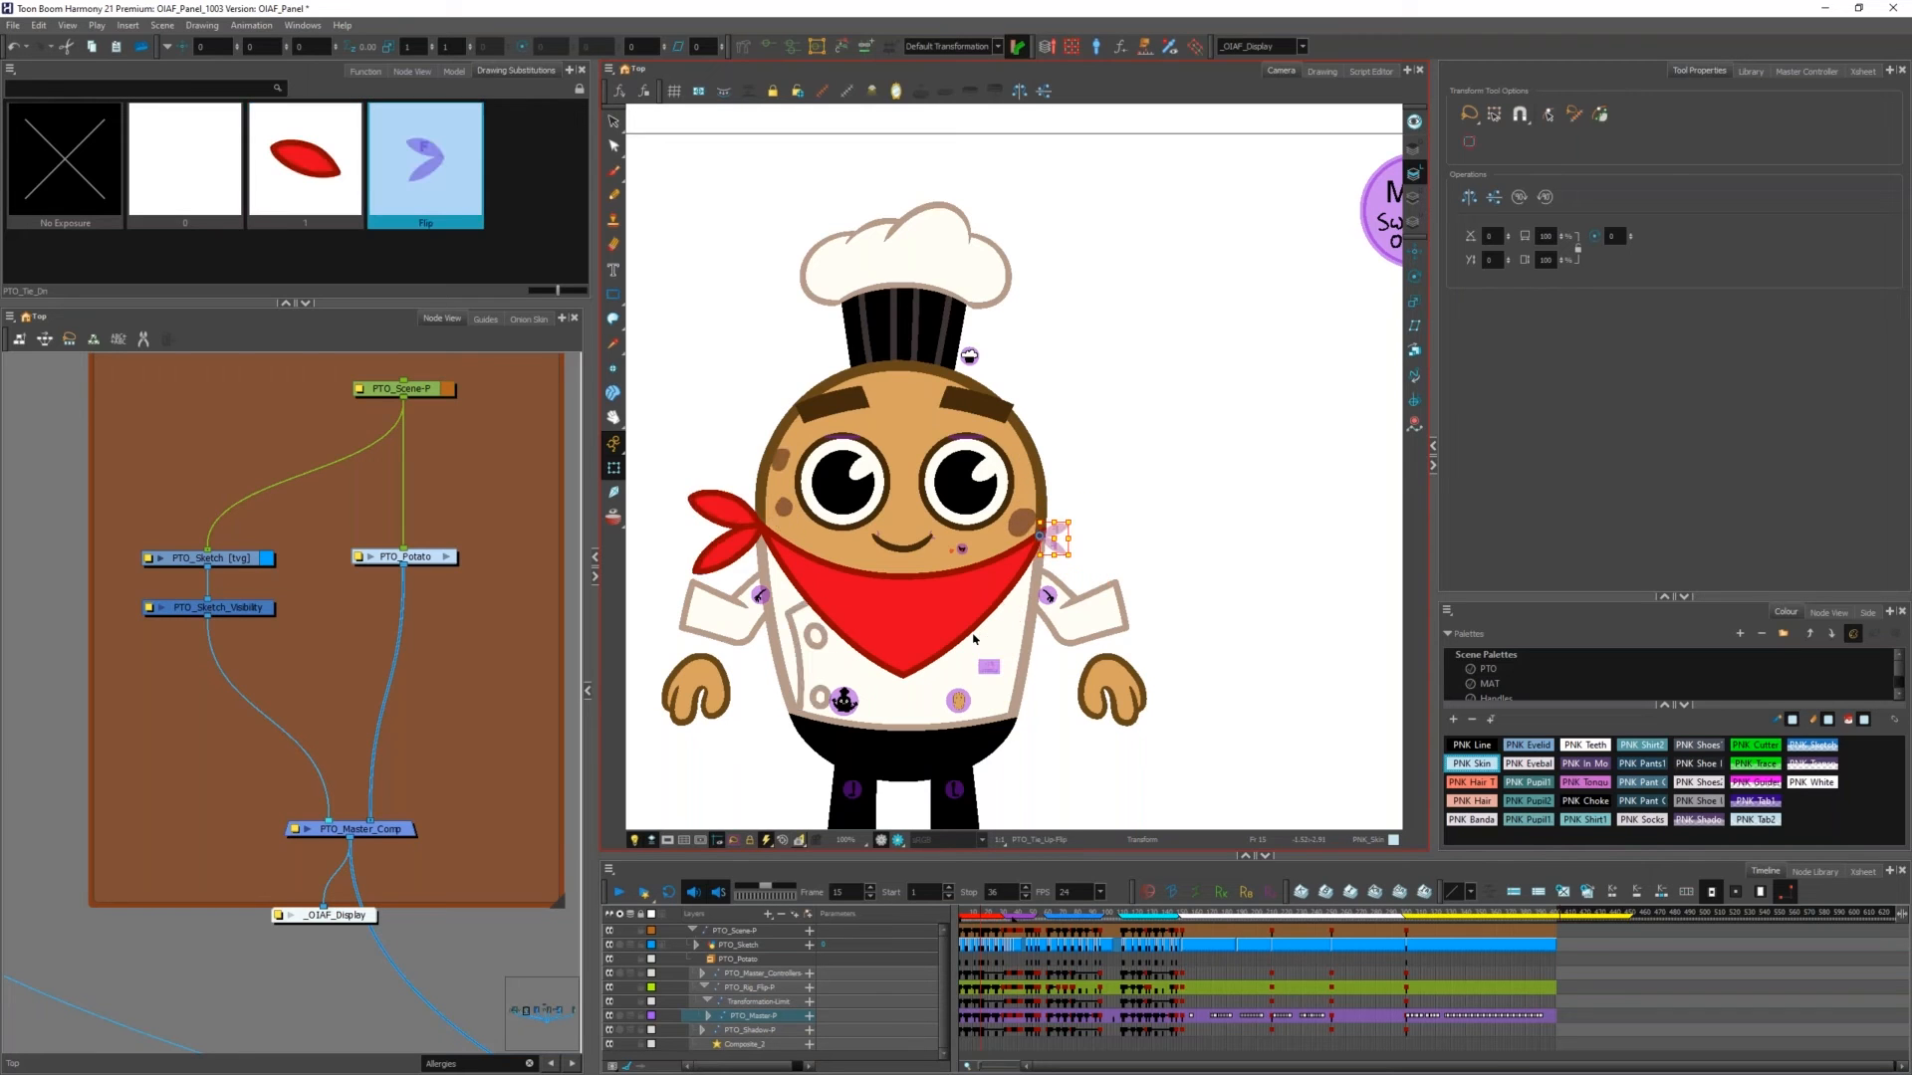
# Step: Enter the PTO_Potato group, locate the Flipped Tie nodes in the Bandana backdrop and select the PTO_Tie_Dn_Flip drawing
pyautogui.click(446, 557)
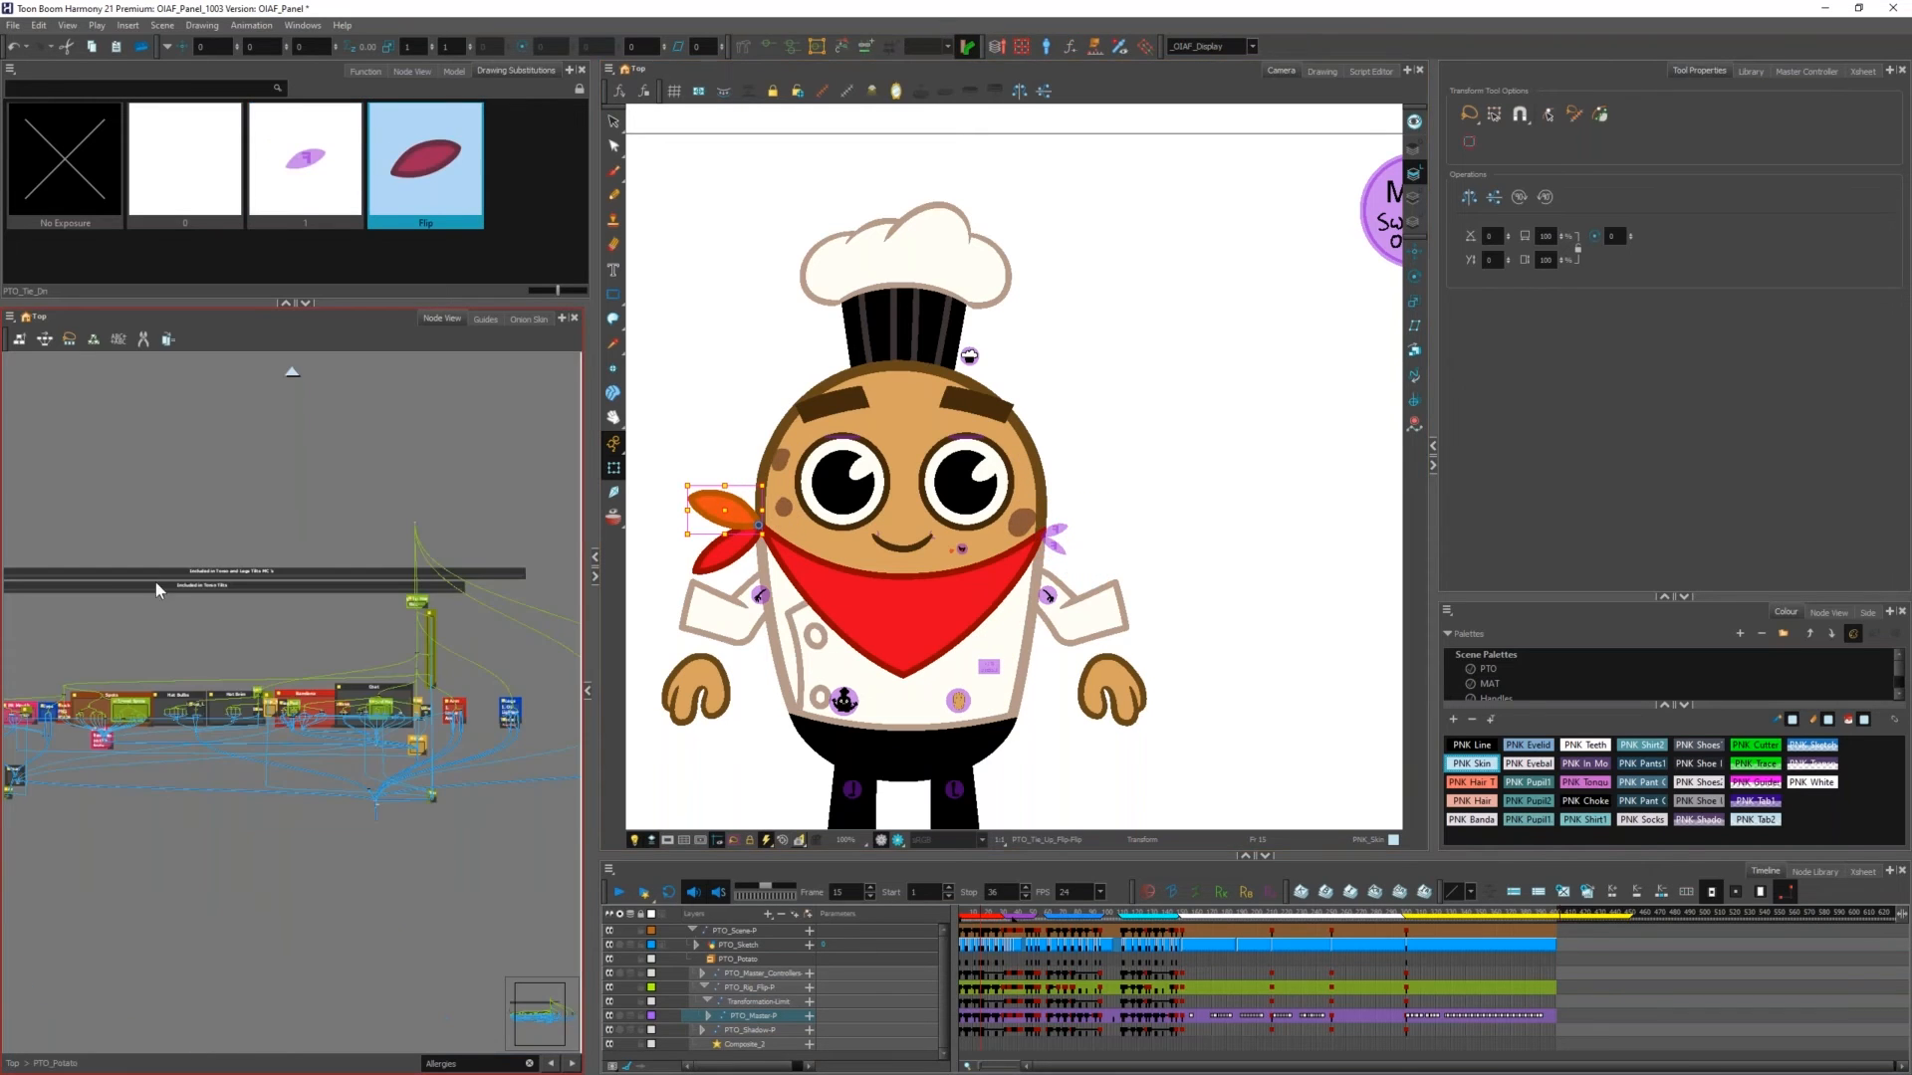
pyautogui.scroll(8, 278, 687)
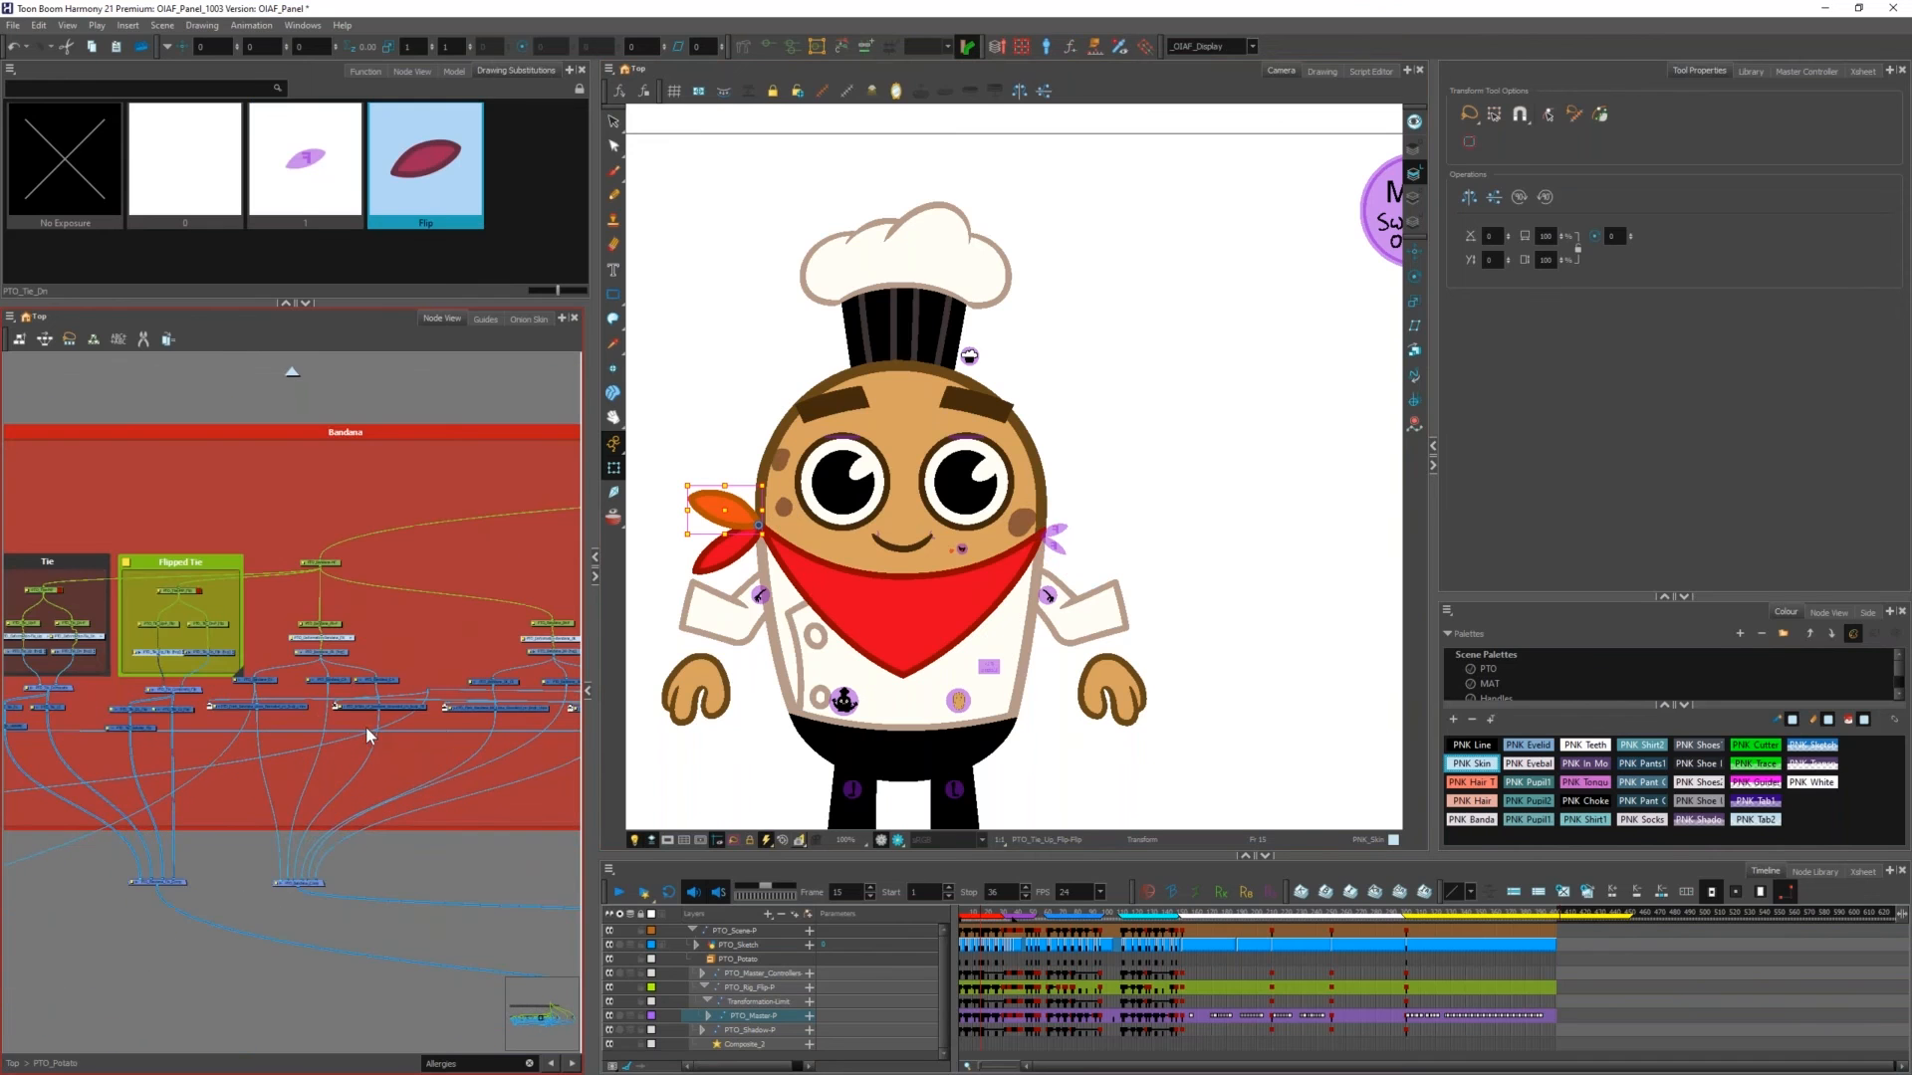
pyautogui.press('o')
pyautogui.scroll(2, 353, 705)
pyautogui.moveTo(284, 679); pyautogui.dragTo(213, 755)
pyautogui.click(393, 726)
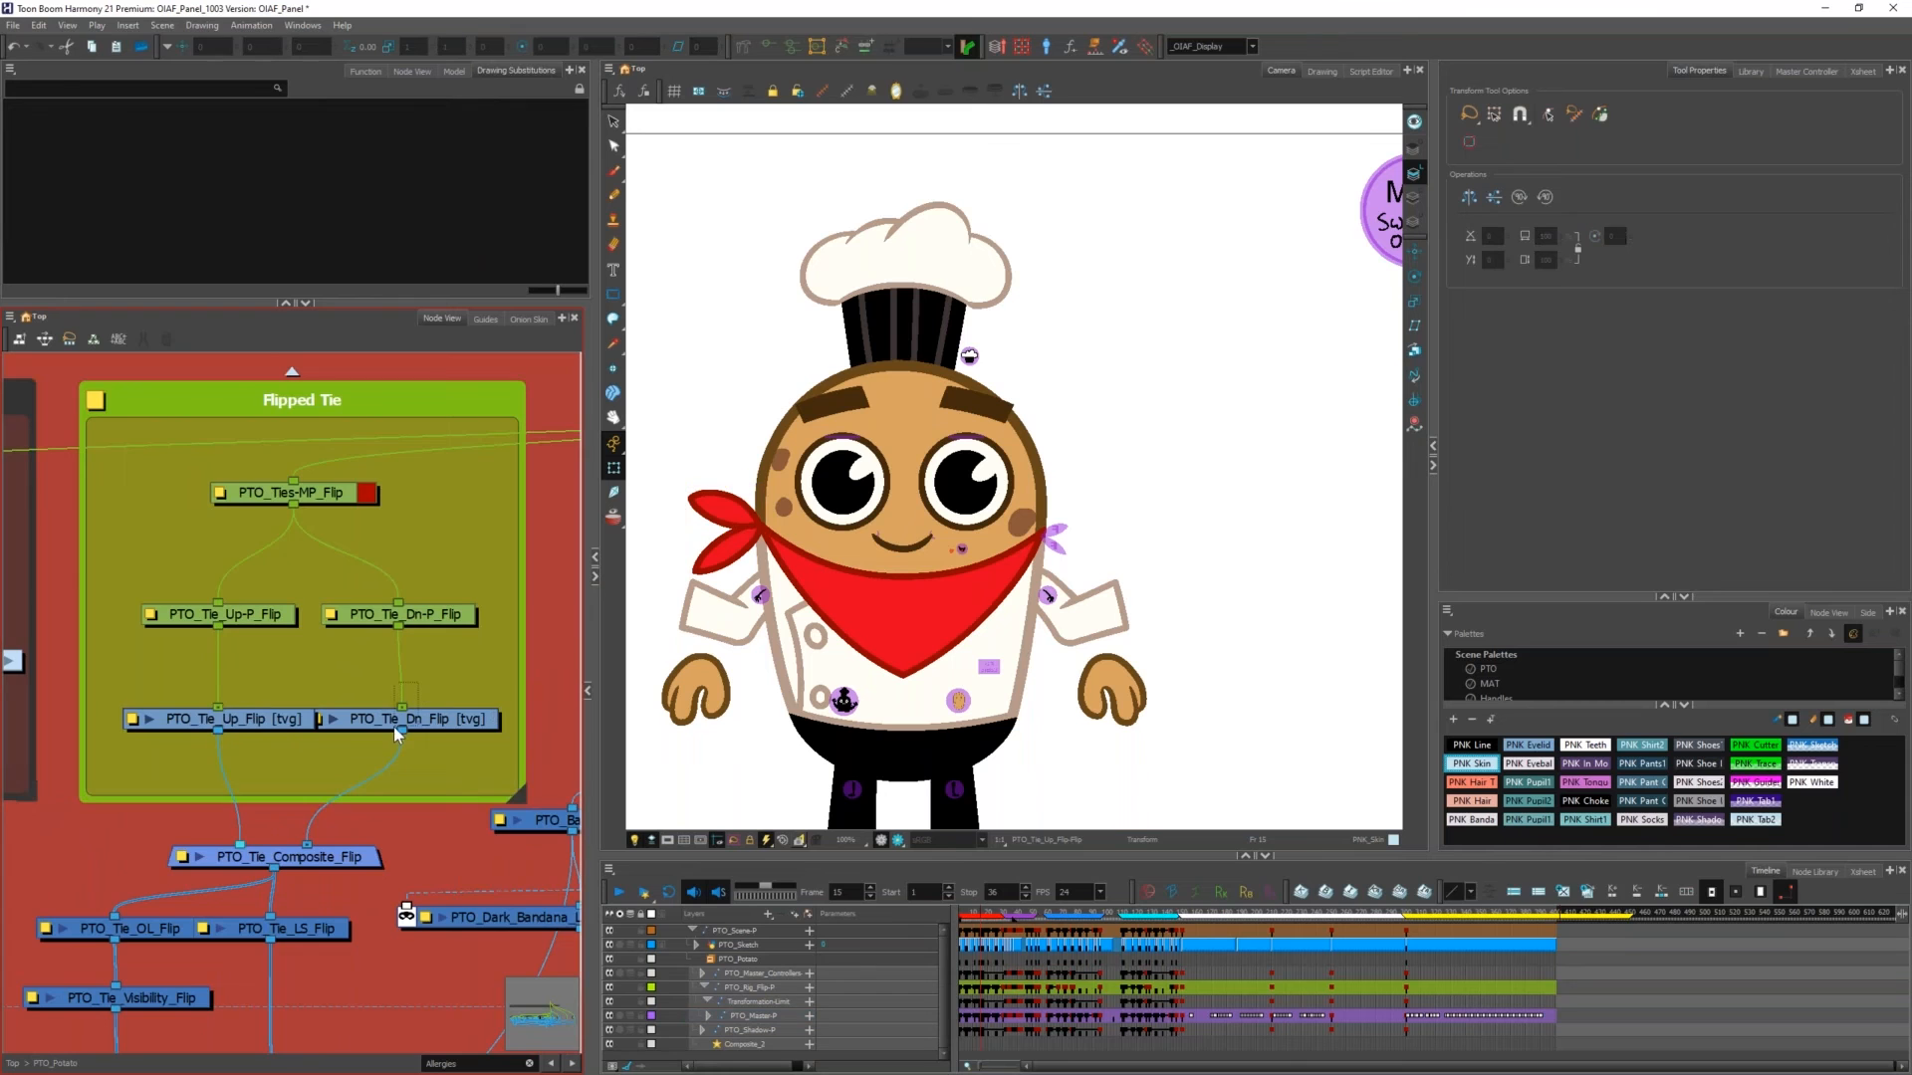
pyautogui.scroll(-4, 227, 701)
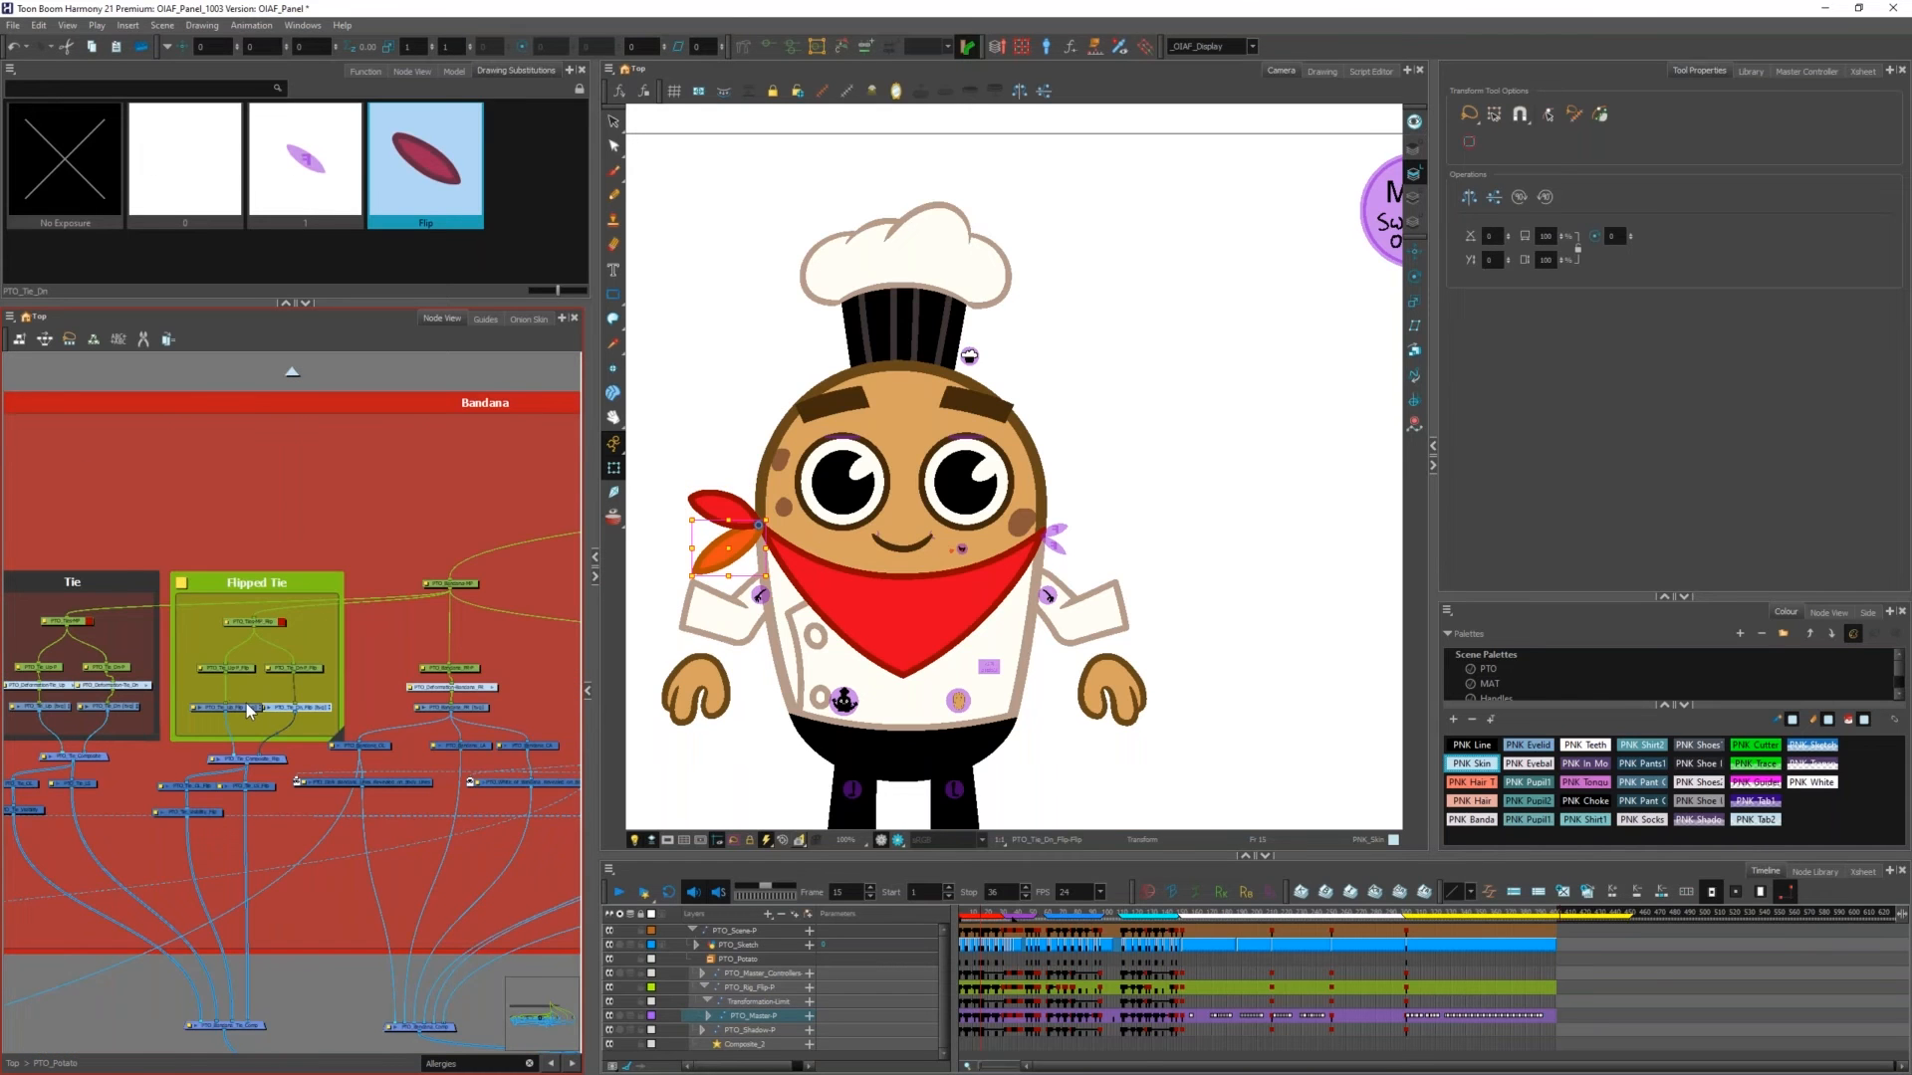
# Step: Maximize the Node View around the Tie and Flipped Tie backdrops and select the Flipped Tie backdrop
pyautogui.press('`')
pyautogui.scroll(5, 745, 524)
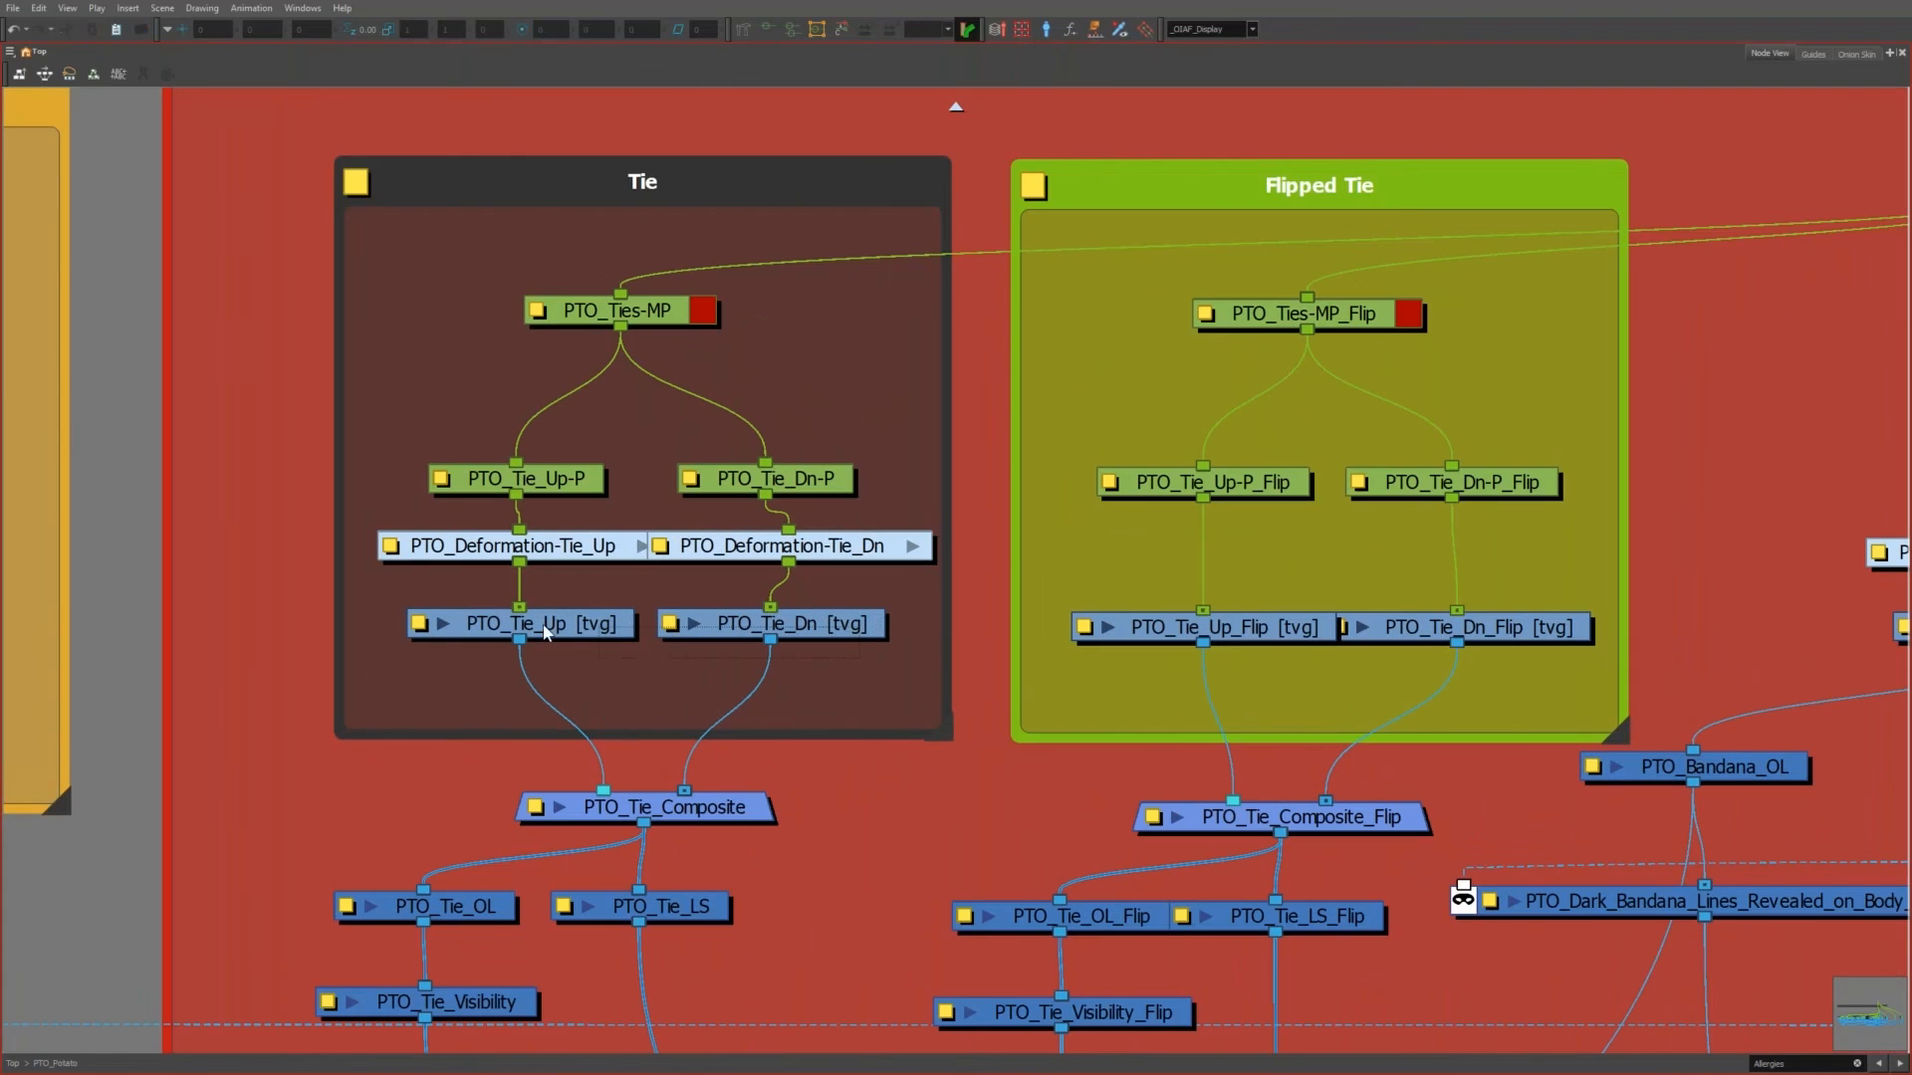
pyautogui.click(1285, 195)
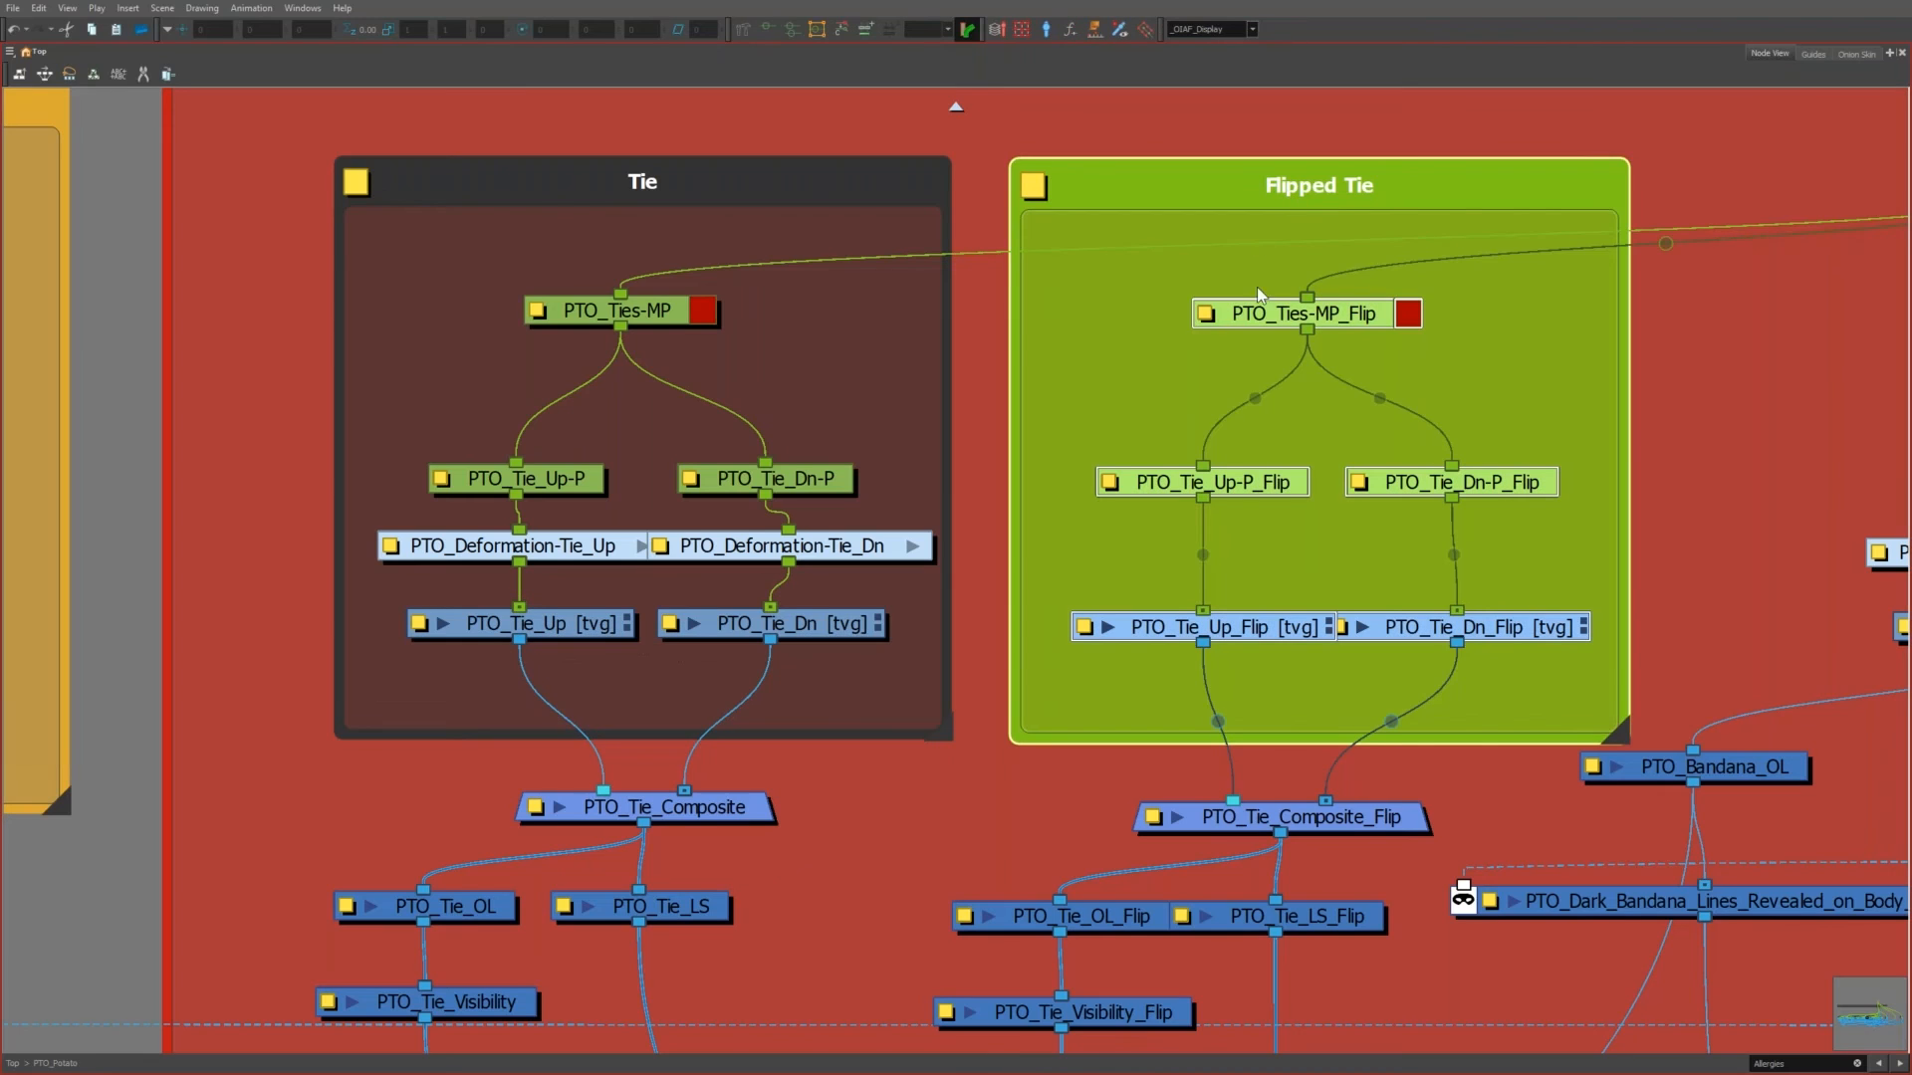
# Step: Select the Tie backdrop and its PTO_Tie_Dn drawing node to compare them with the Flipped Tie setup
pyautogui.click(757, 207)
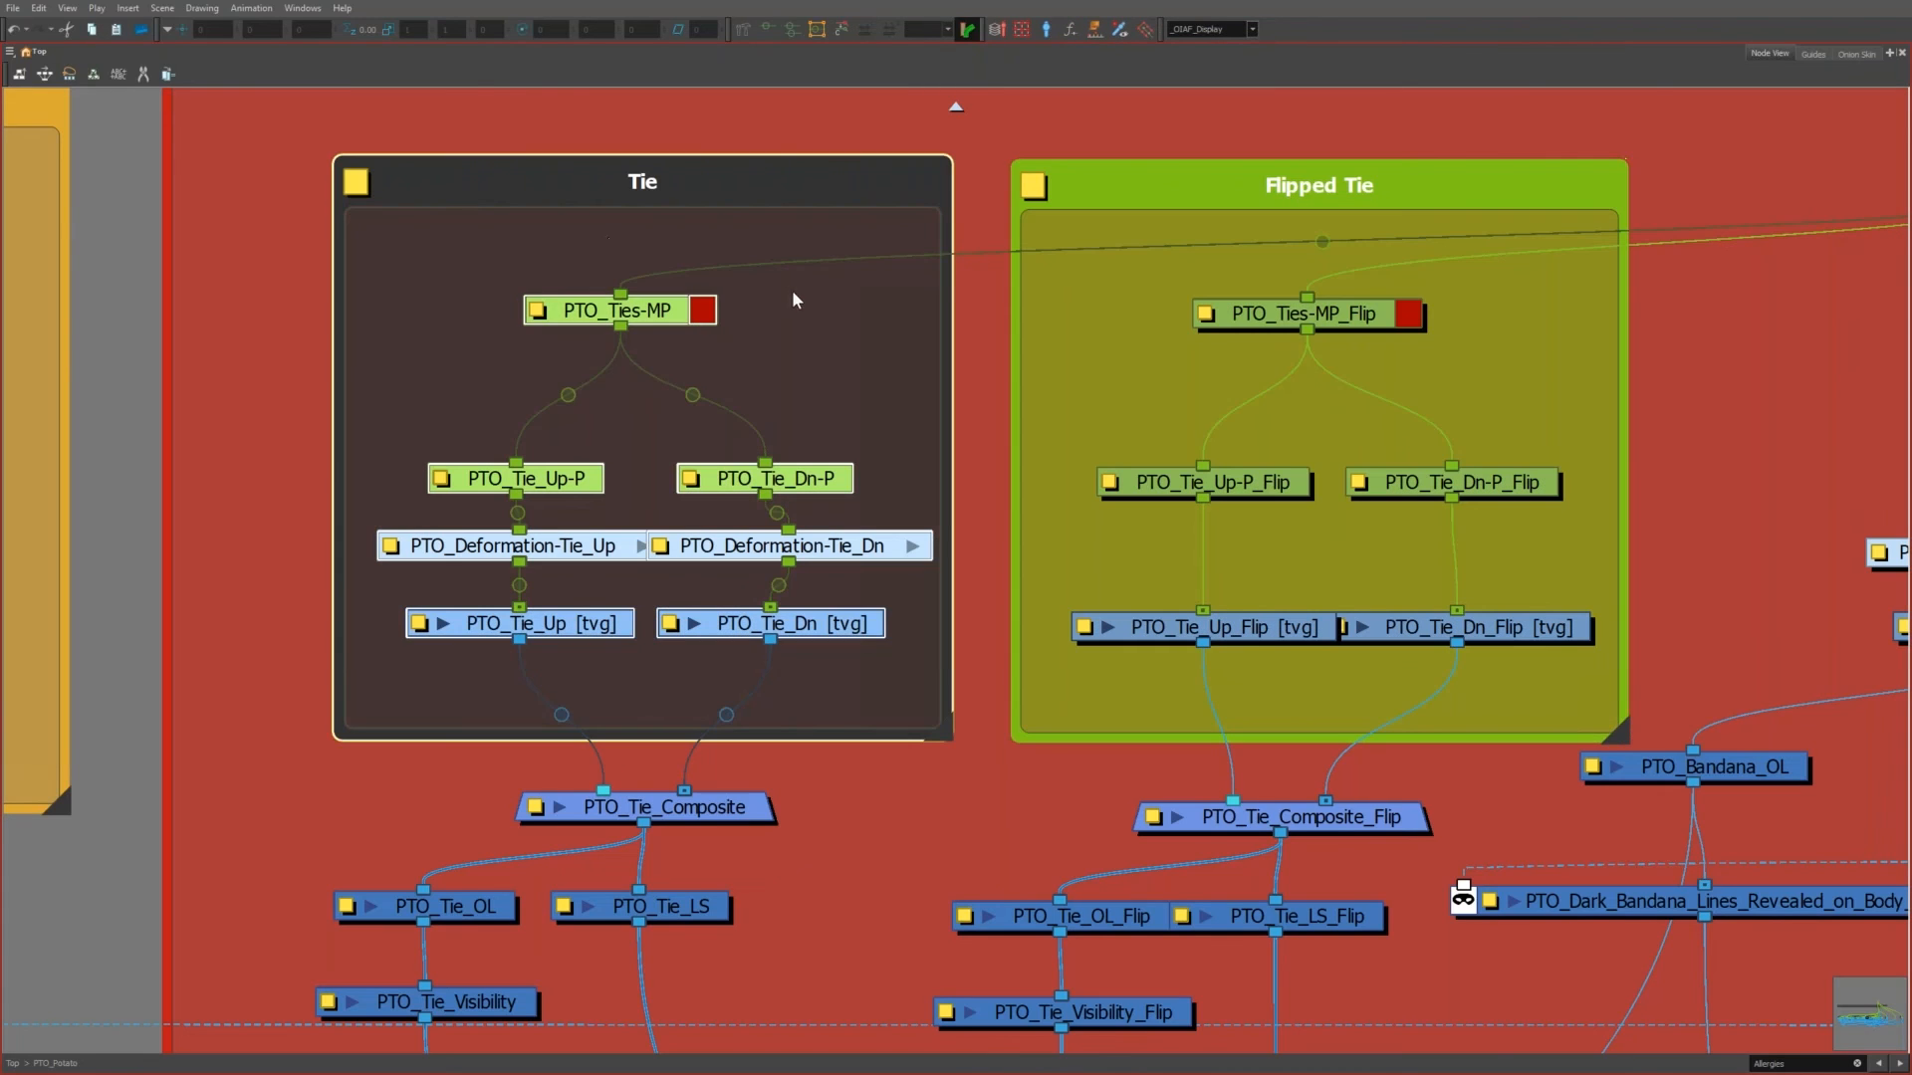
pyautogui.click(893, 672)
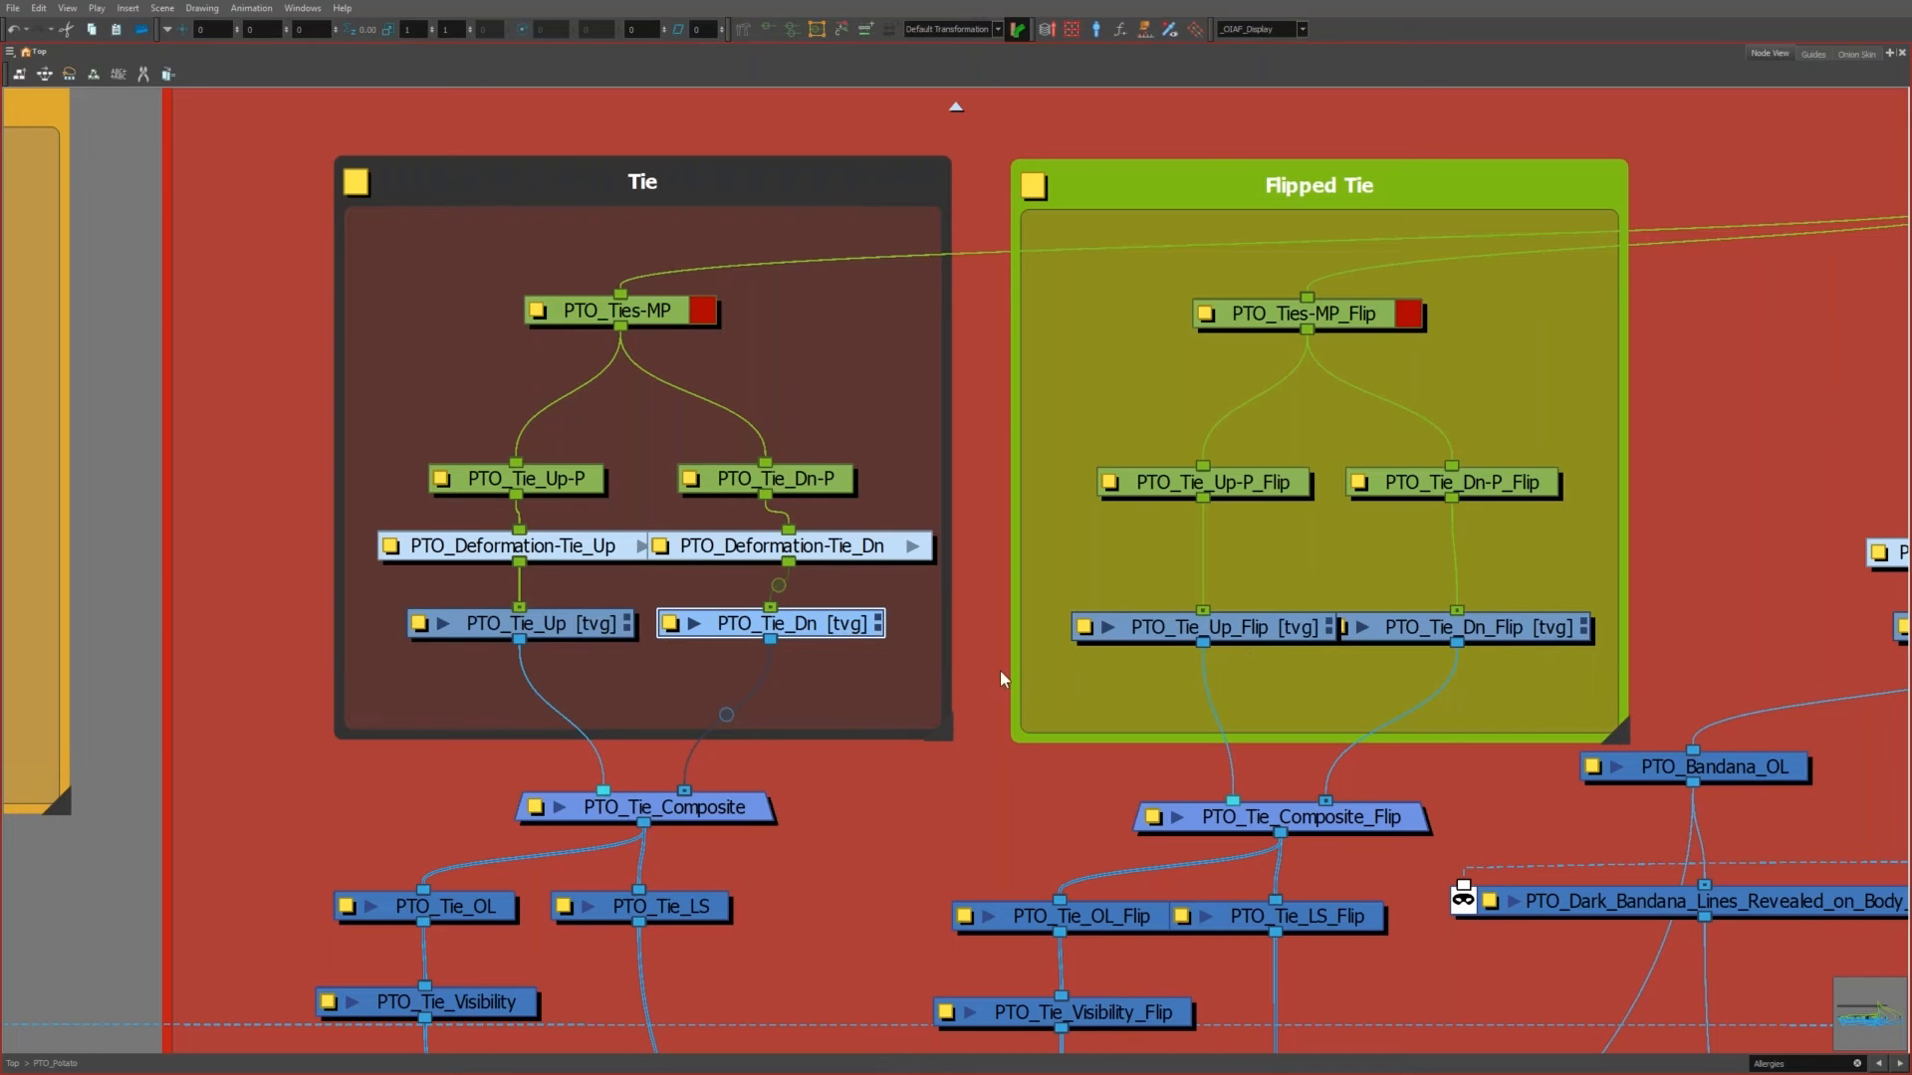
pyautogui.scroll(-5, 725, 619)
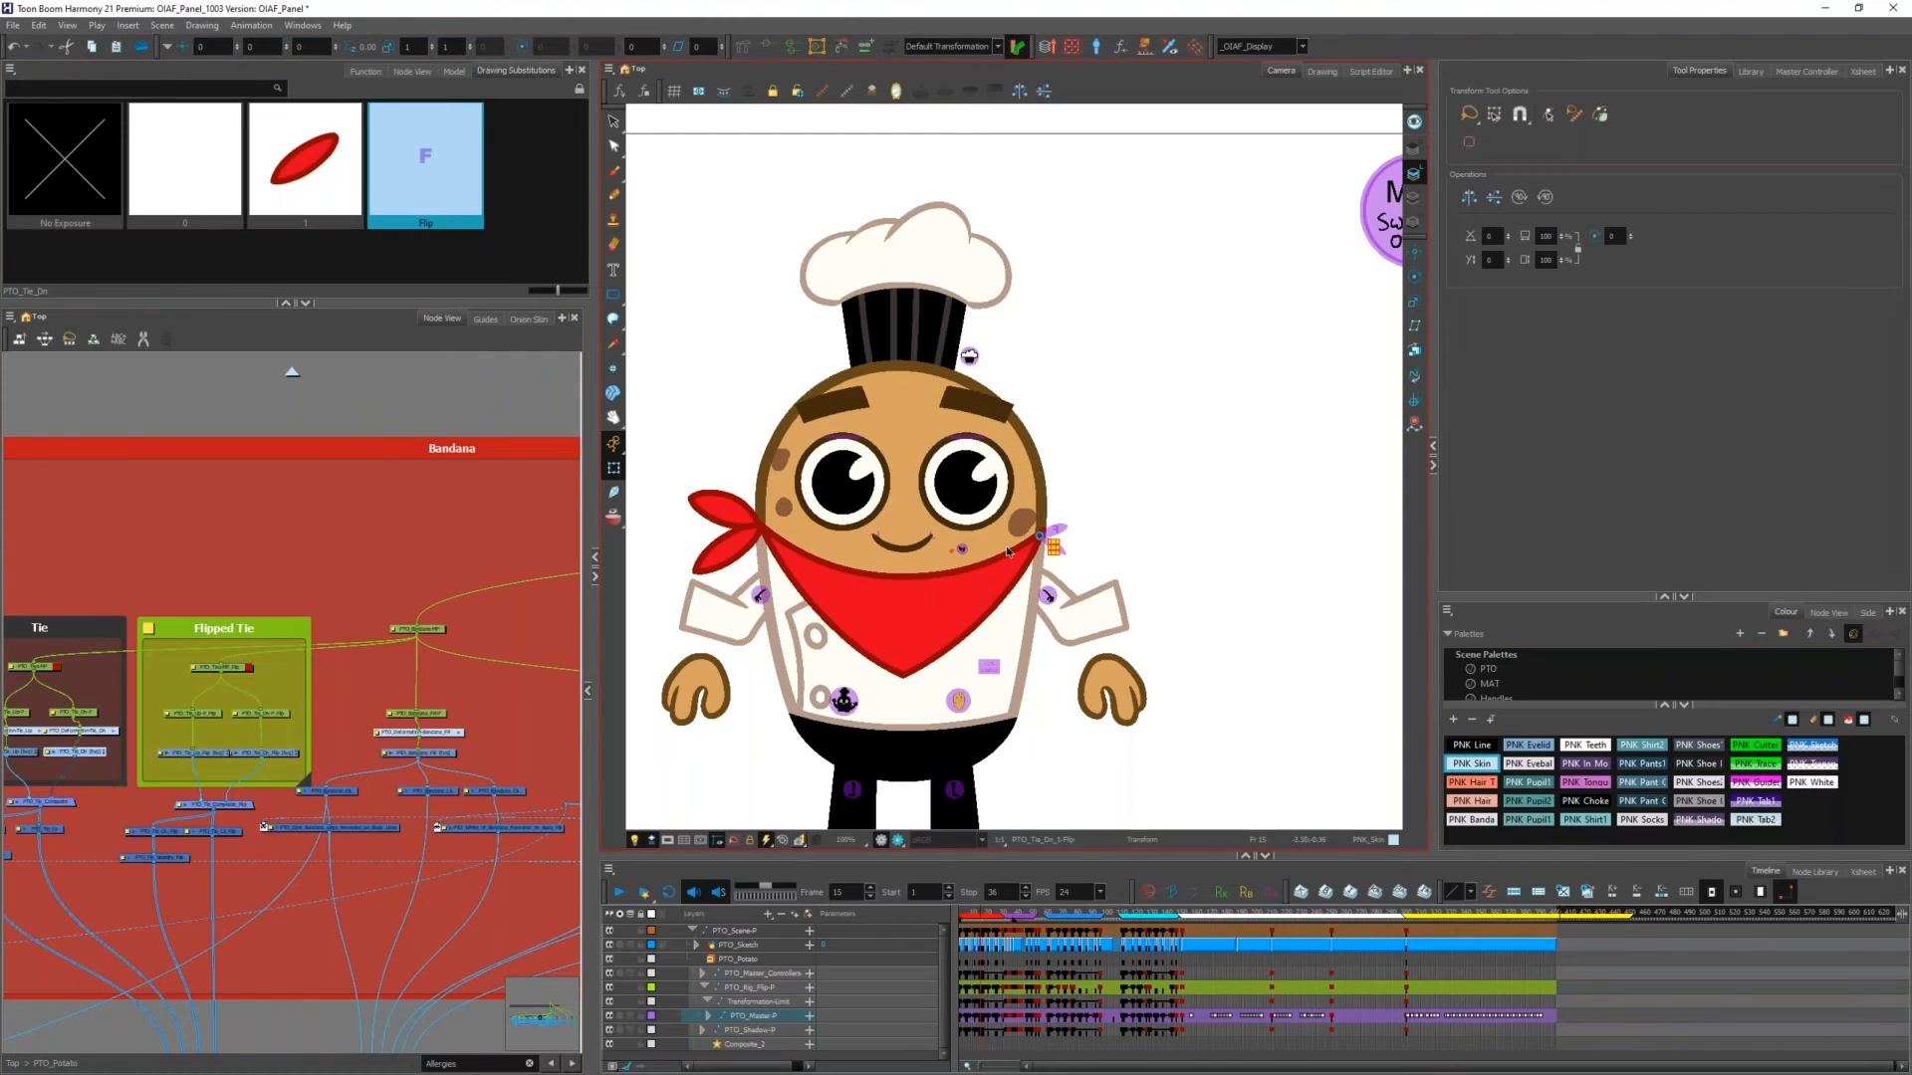
# Step: Select the PTO_Rig_Flip-P peg by moving up the hierarchy from the potato's master handle, and flip the whole rig horizontally
pyautogui.click(1005, 680)
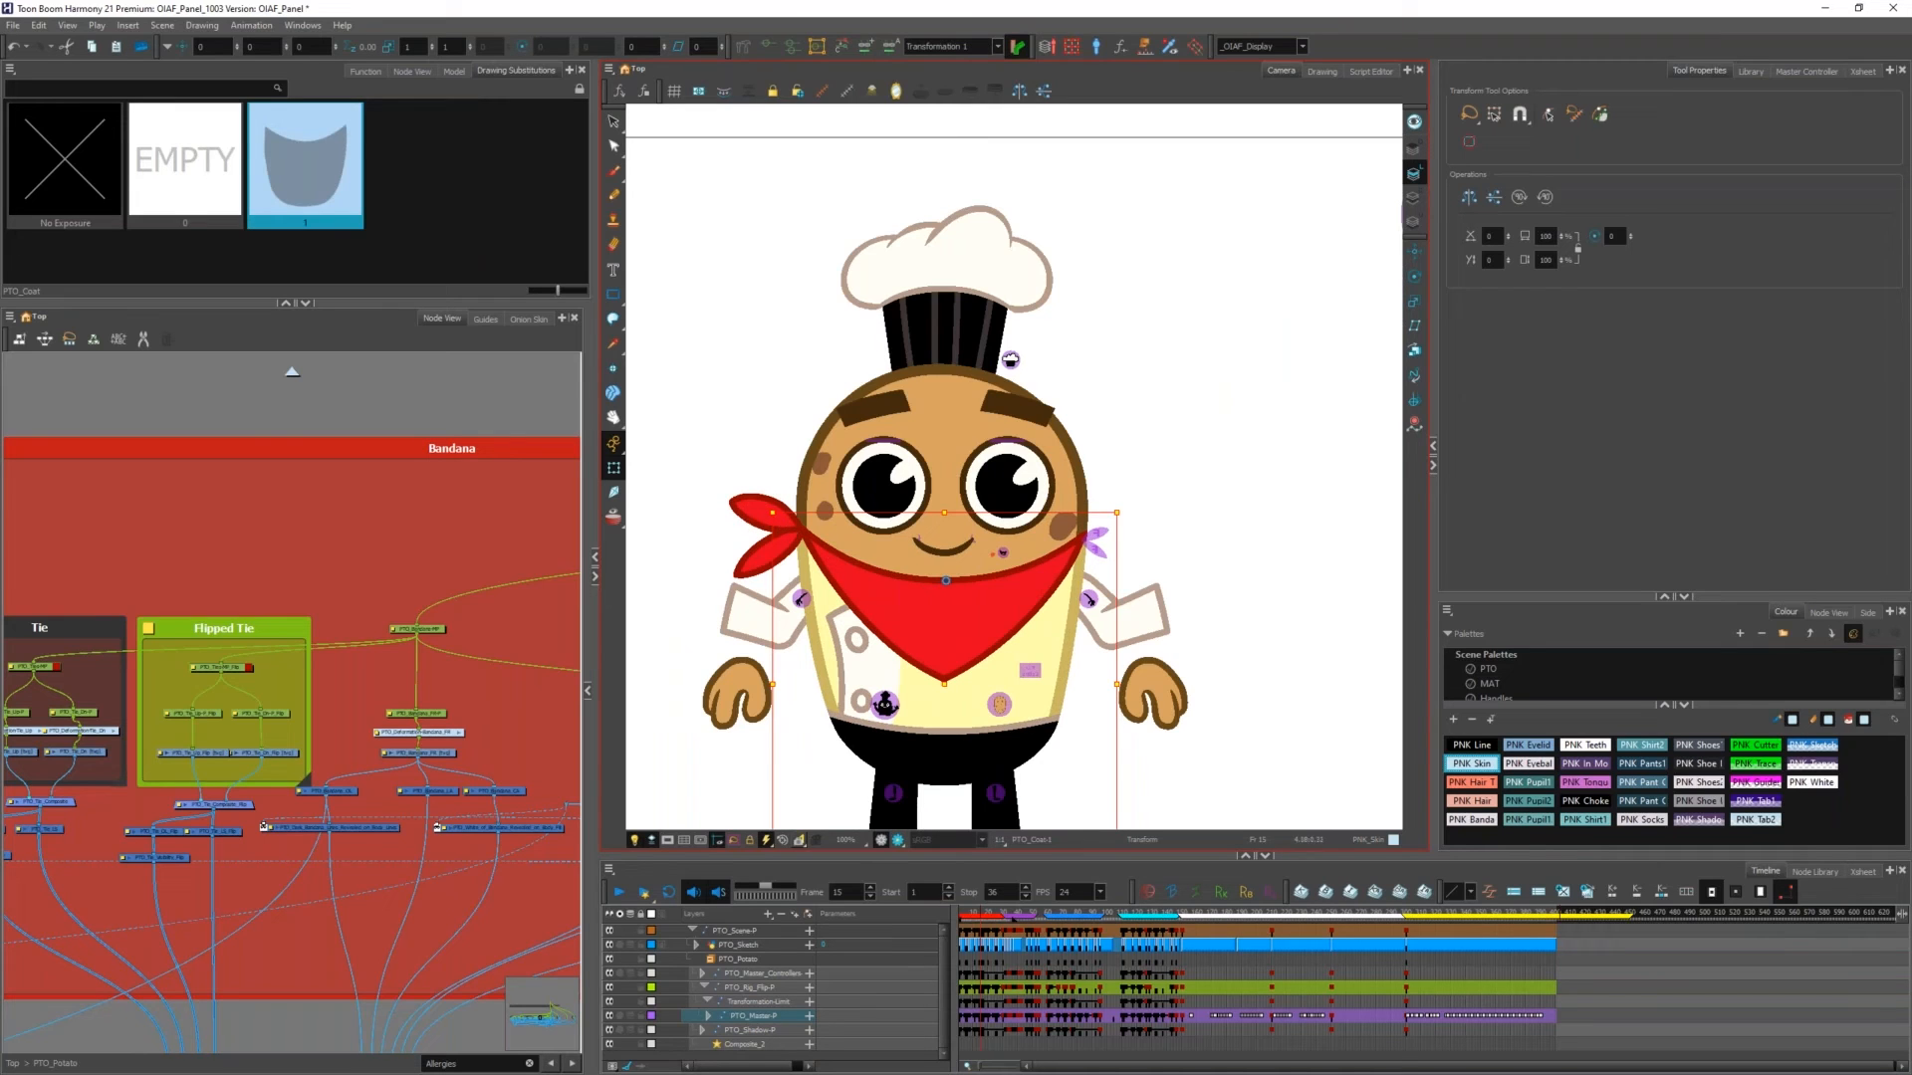
pyautogui.scroll(-1, 866, 525)
pyautogui.click(928, 819)
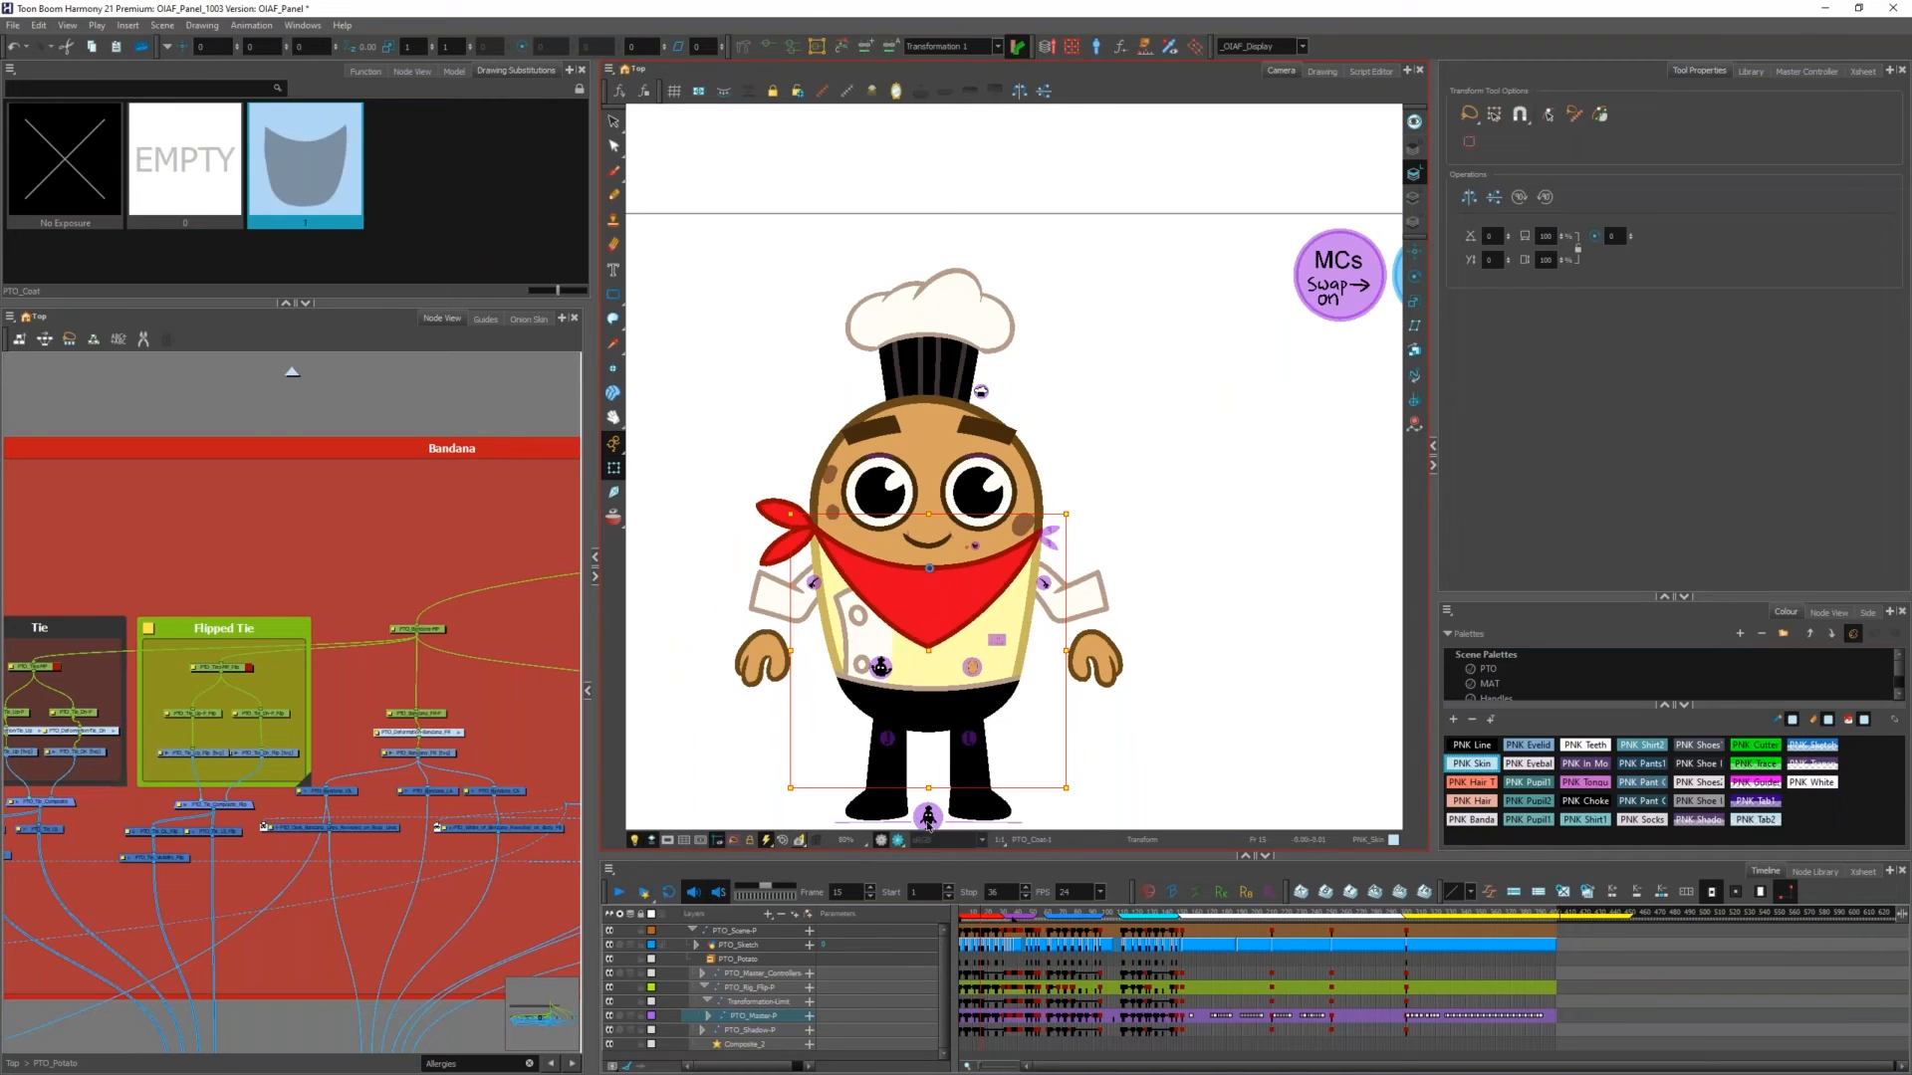
pyautogui.press('b')
pyautogui.press('b')
pyautogui.press('b')
pyautogui.click(1465, 198)
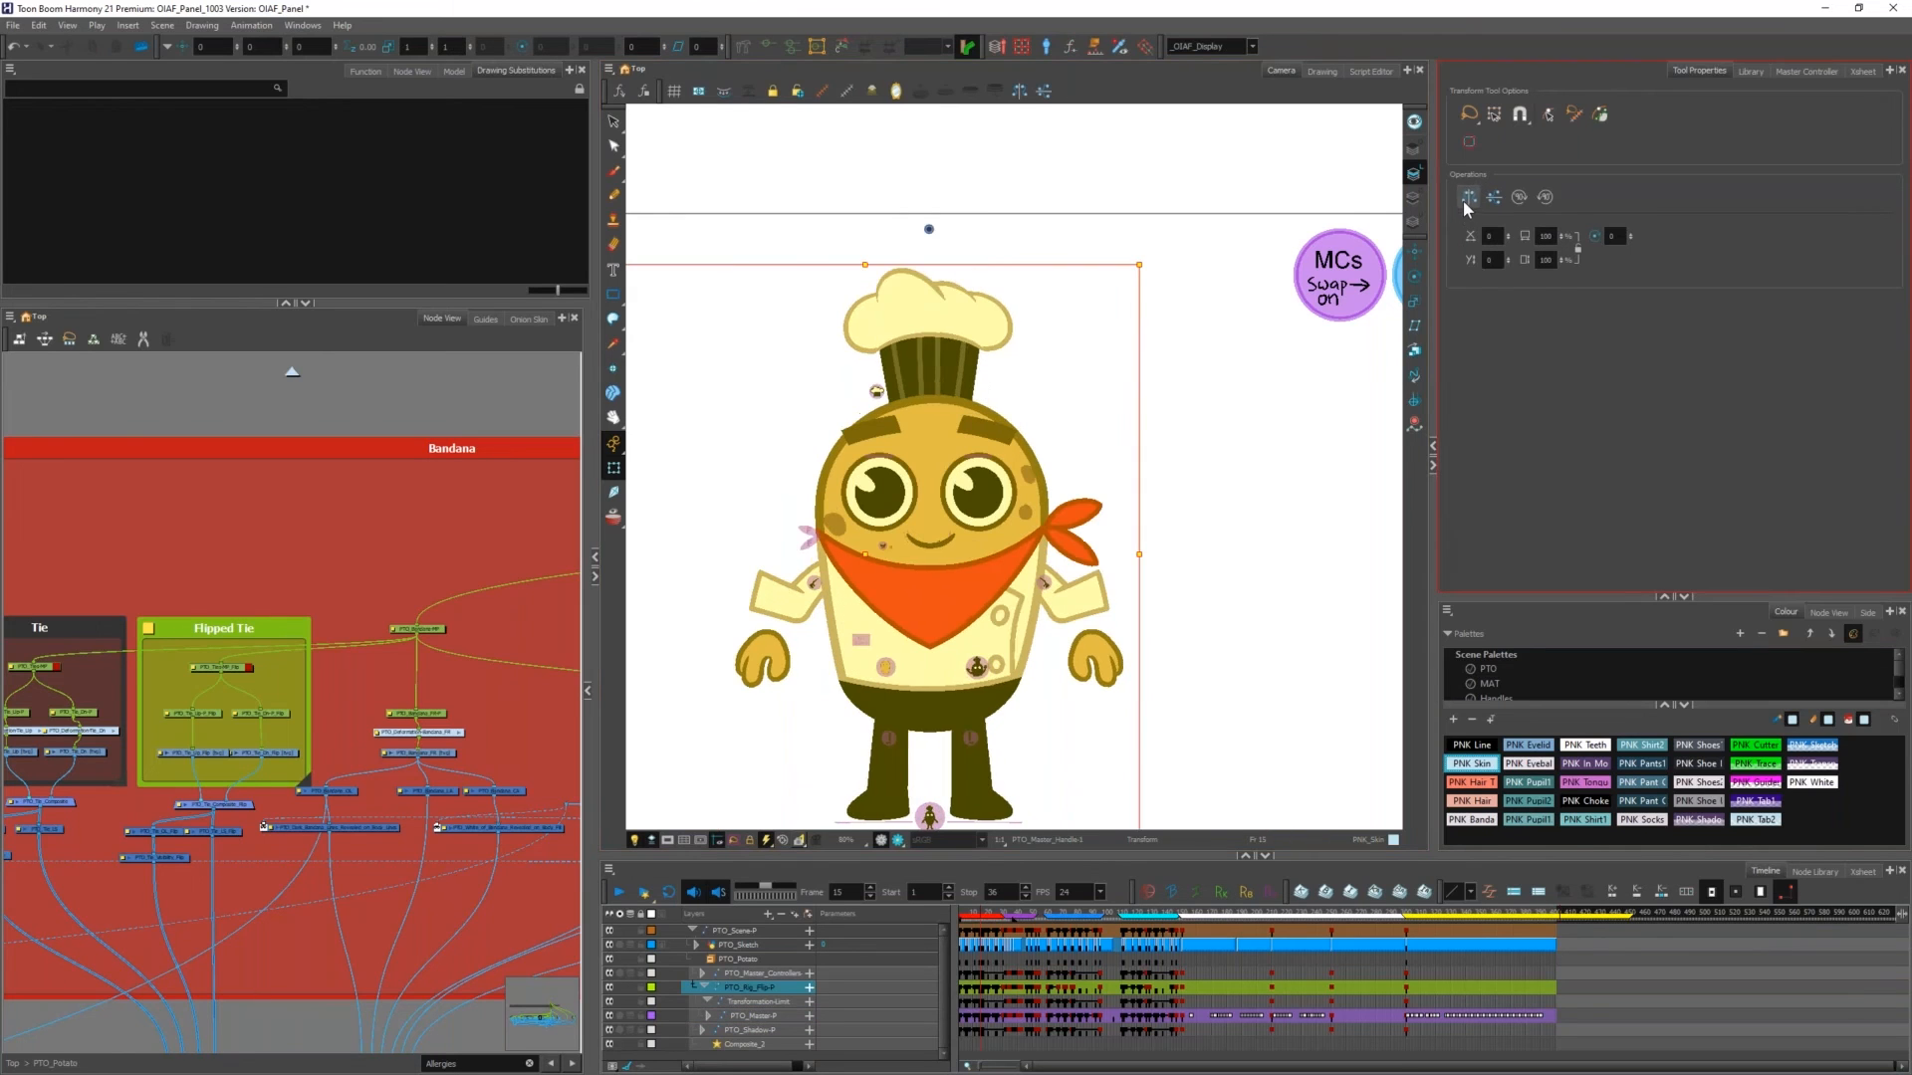
# Step: Select the lower bandana tie drawing and swap it to substitution 1
pyautogui.click(1077, 521)
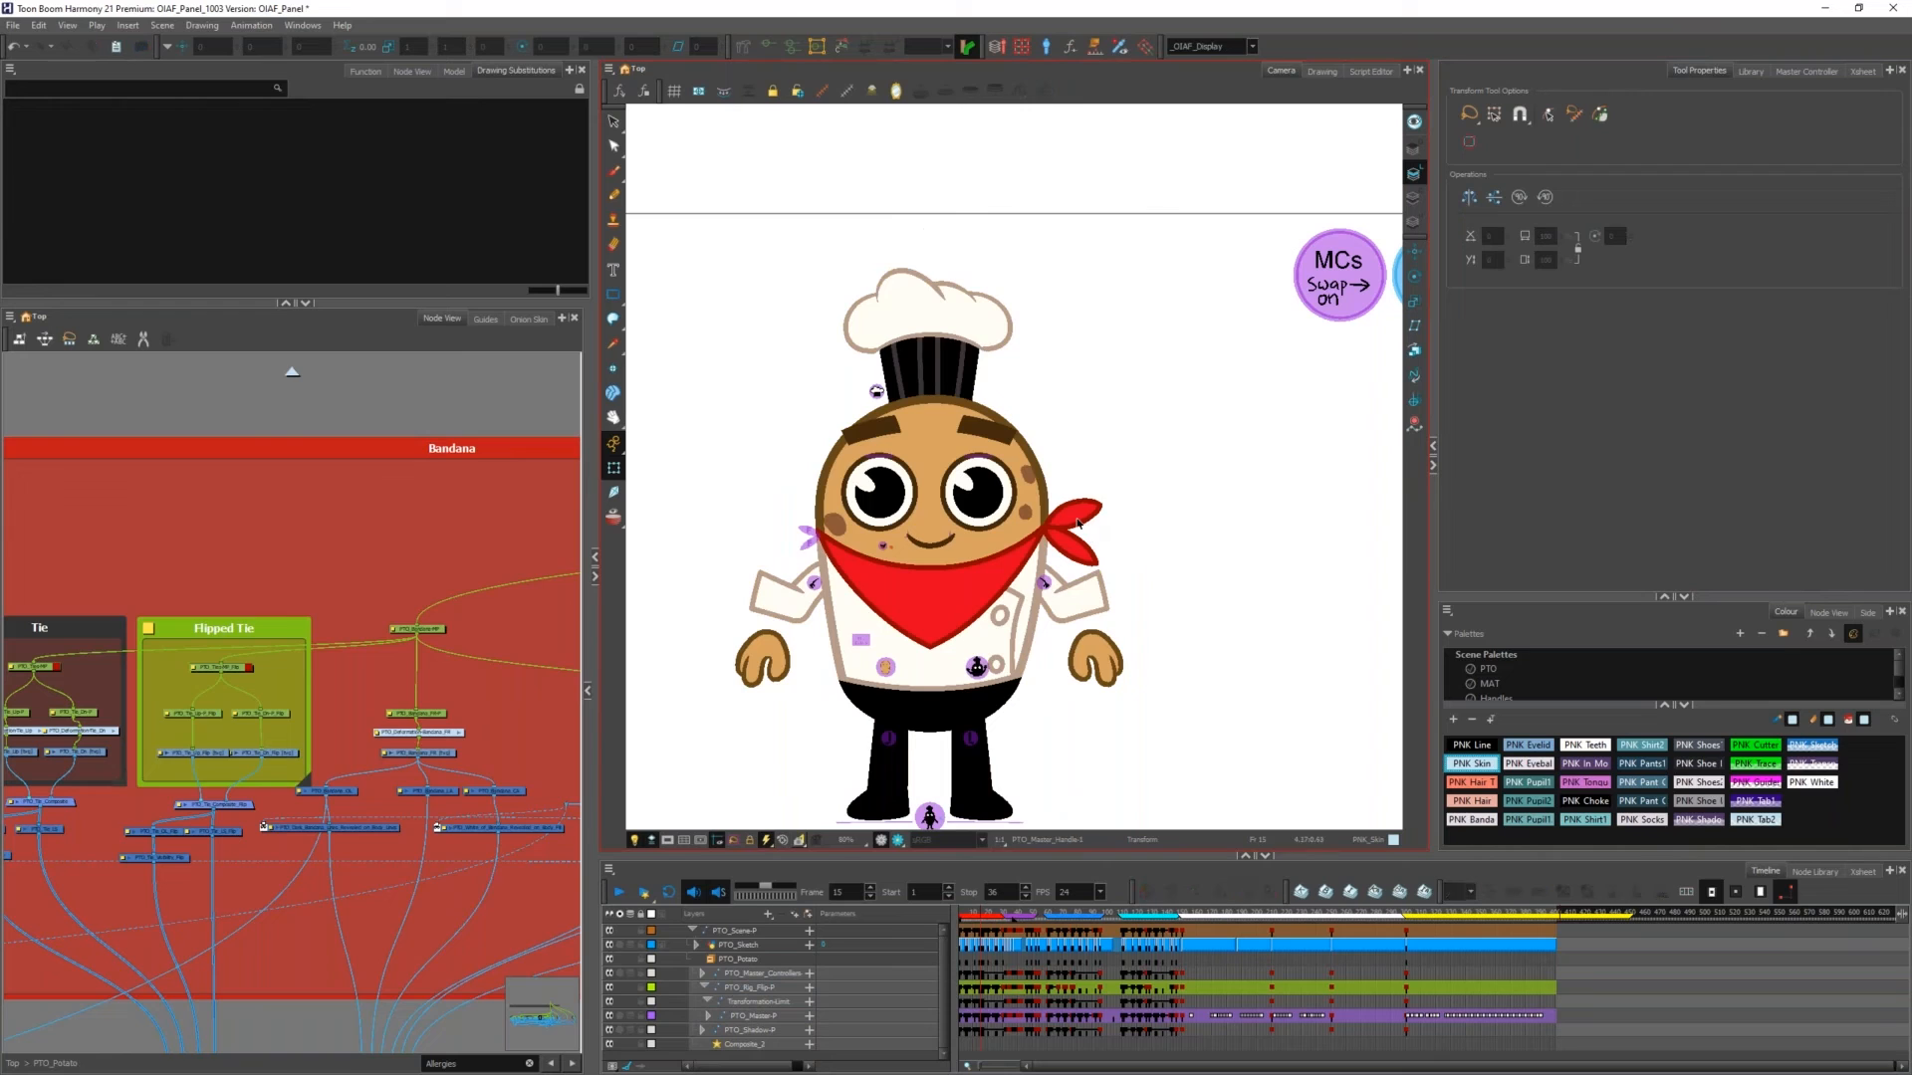
pyautogui.press('[')
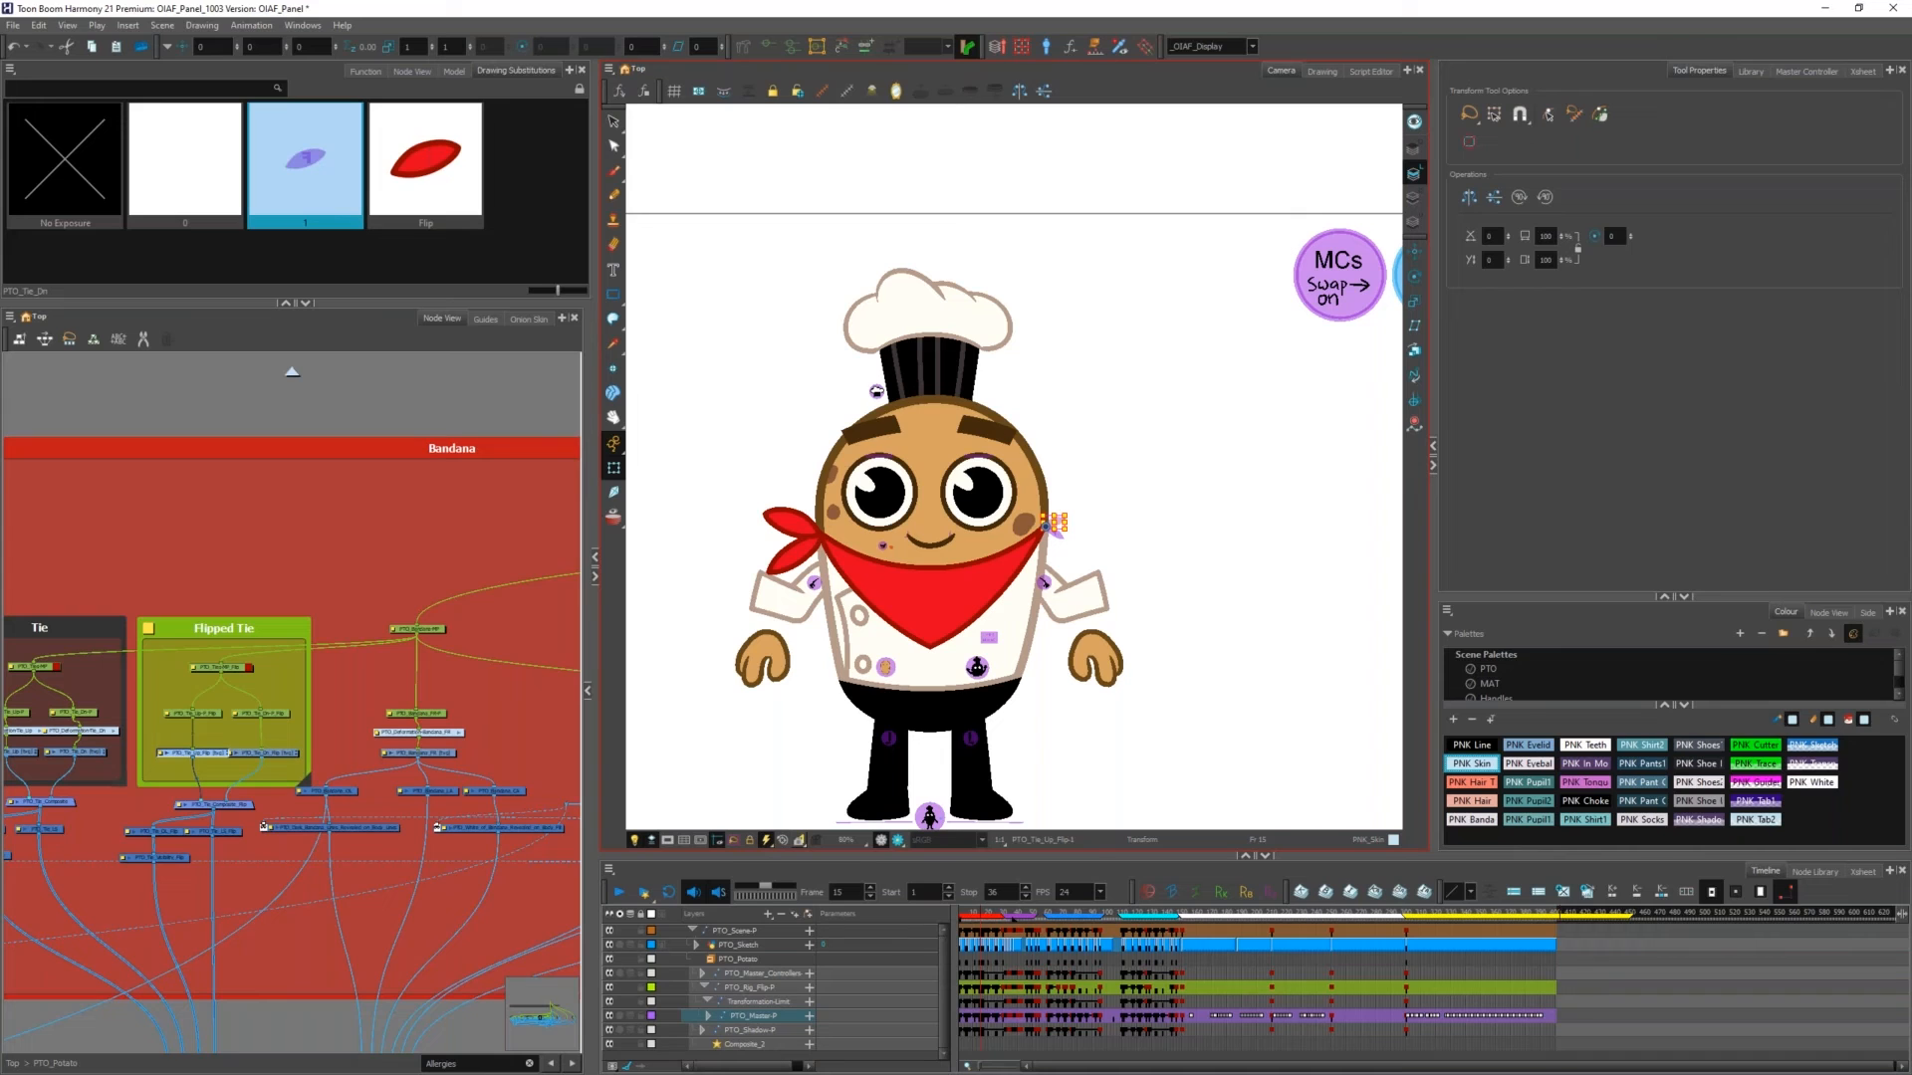
# Step: Switch to the slide of online links and view the rigging artist and character designer versions of Mouth Charts on Gumroad
pyautogui.hotkey('alt', 'Tab')
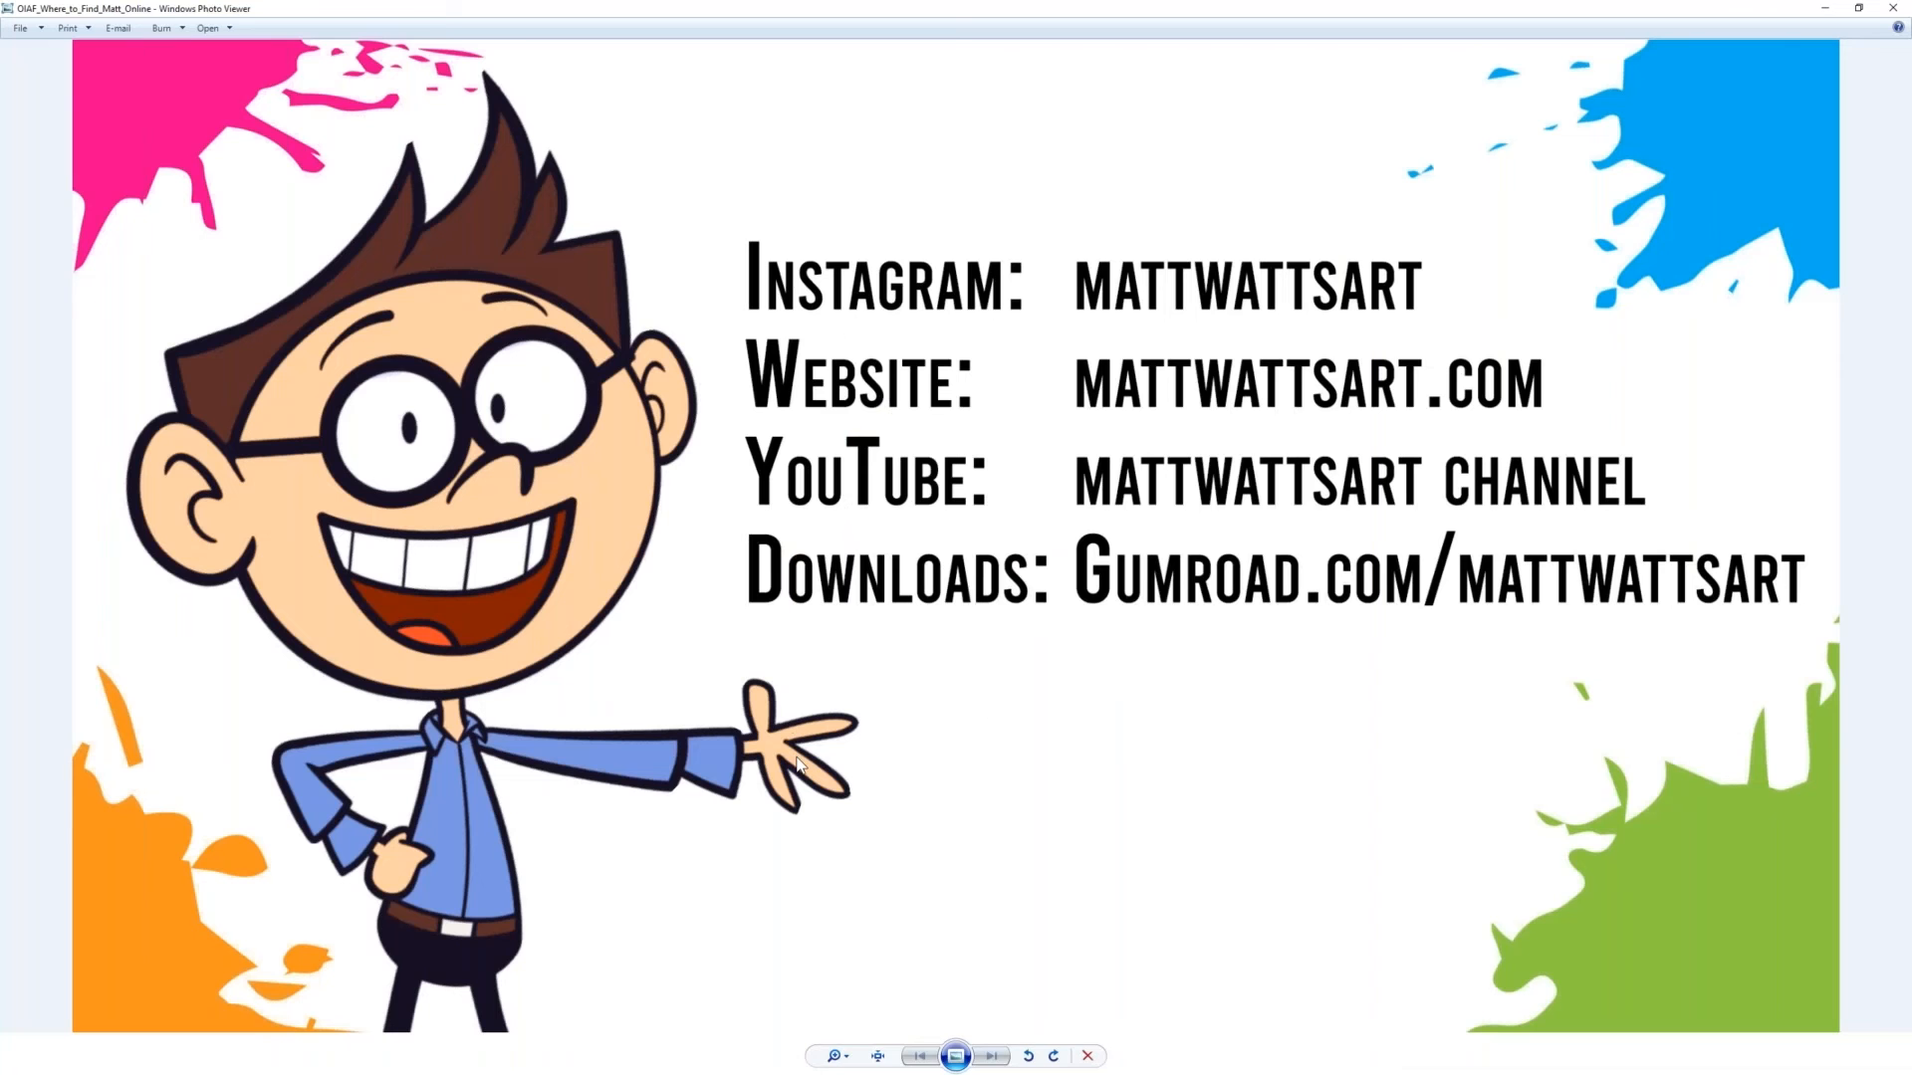
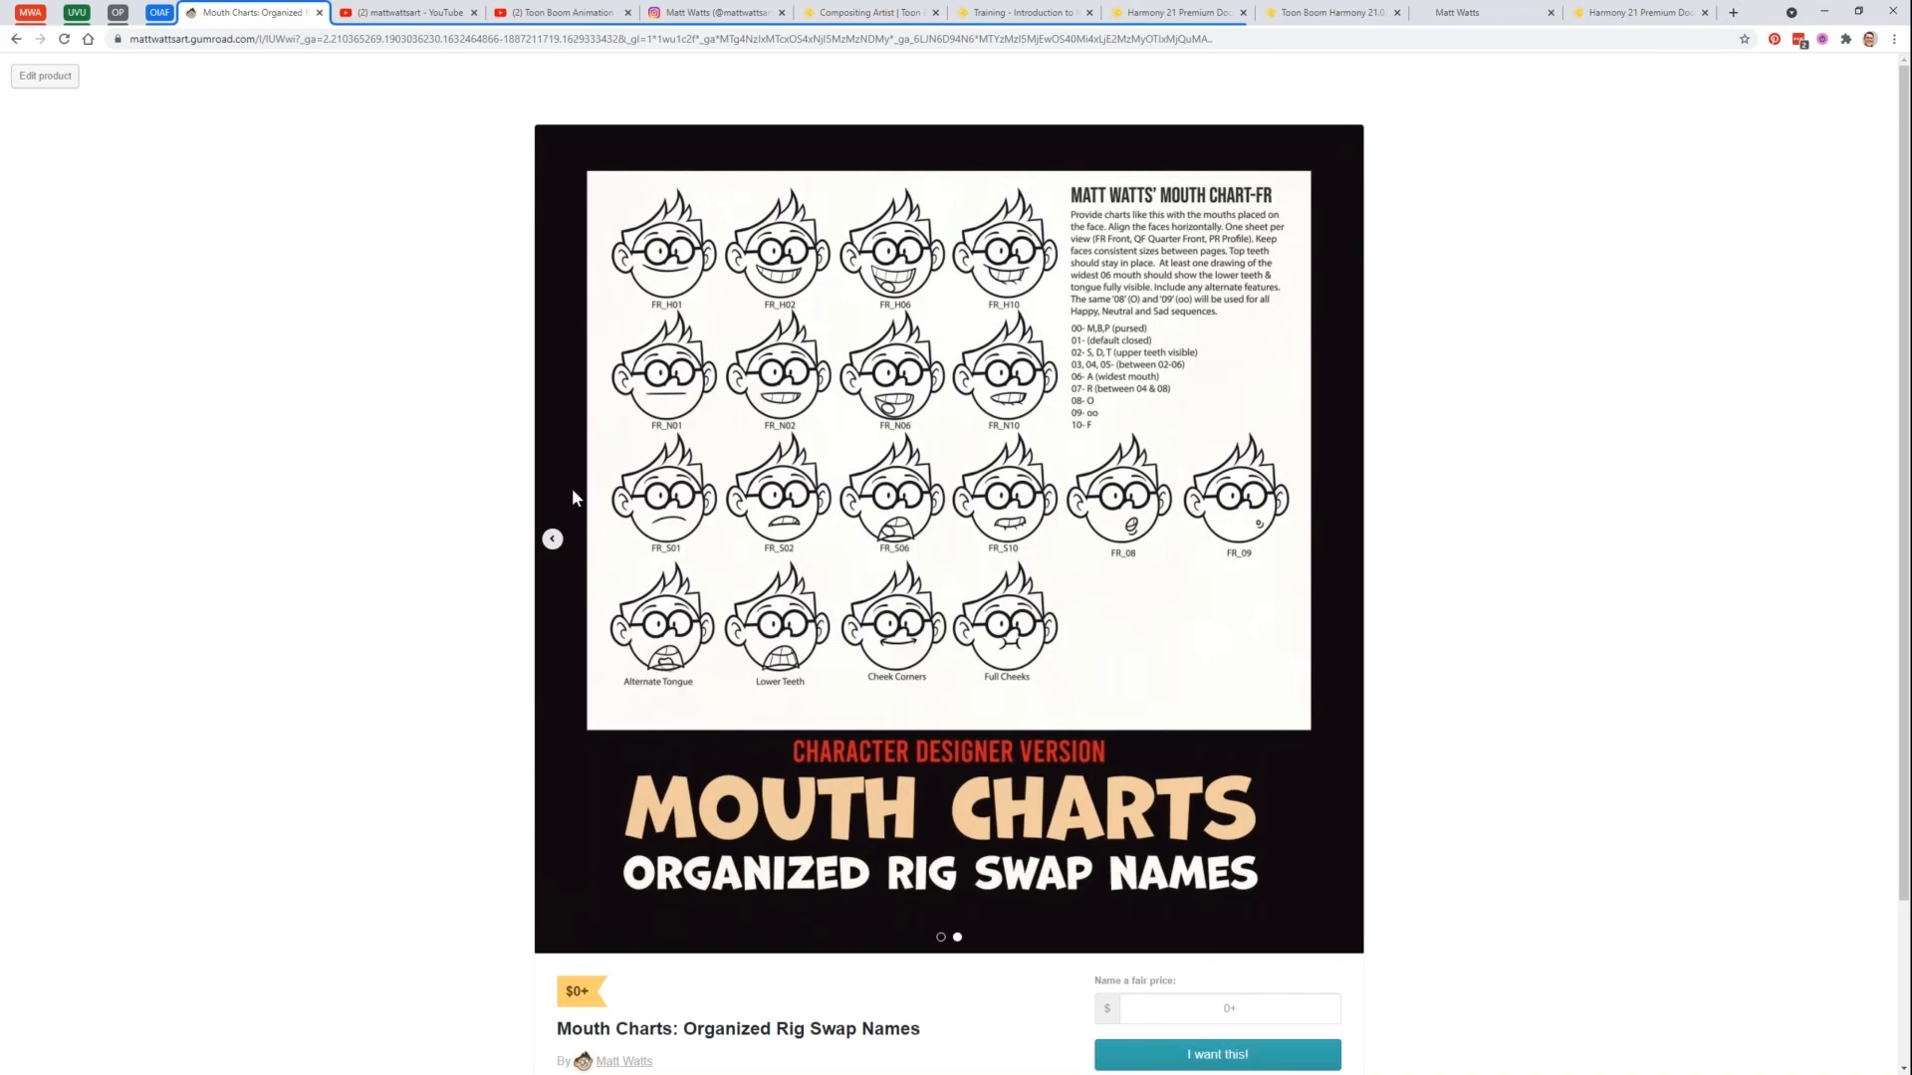
pyautogui.click(552, 538)
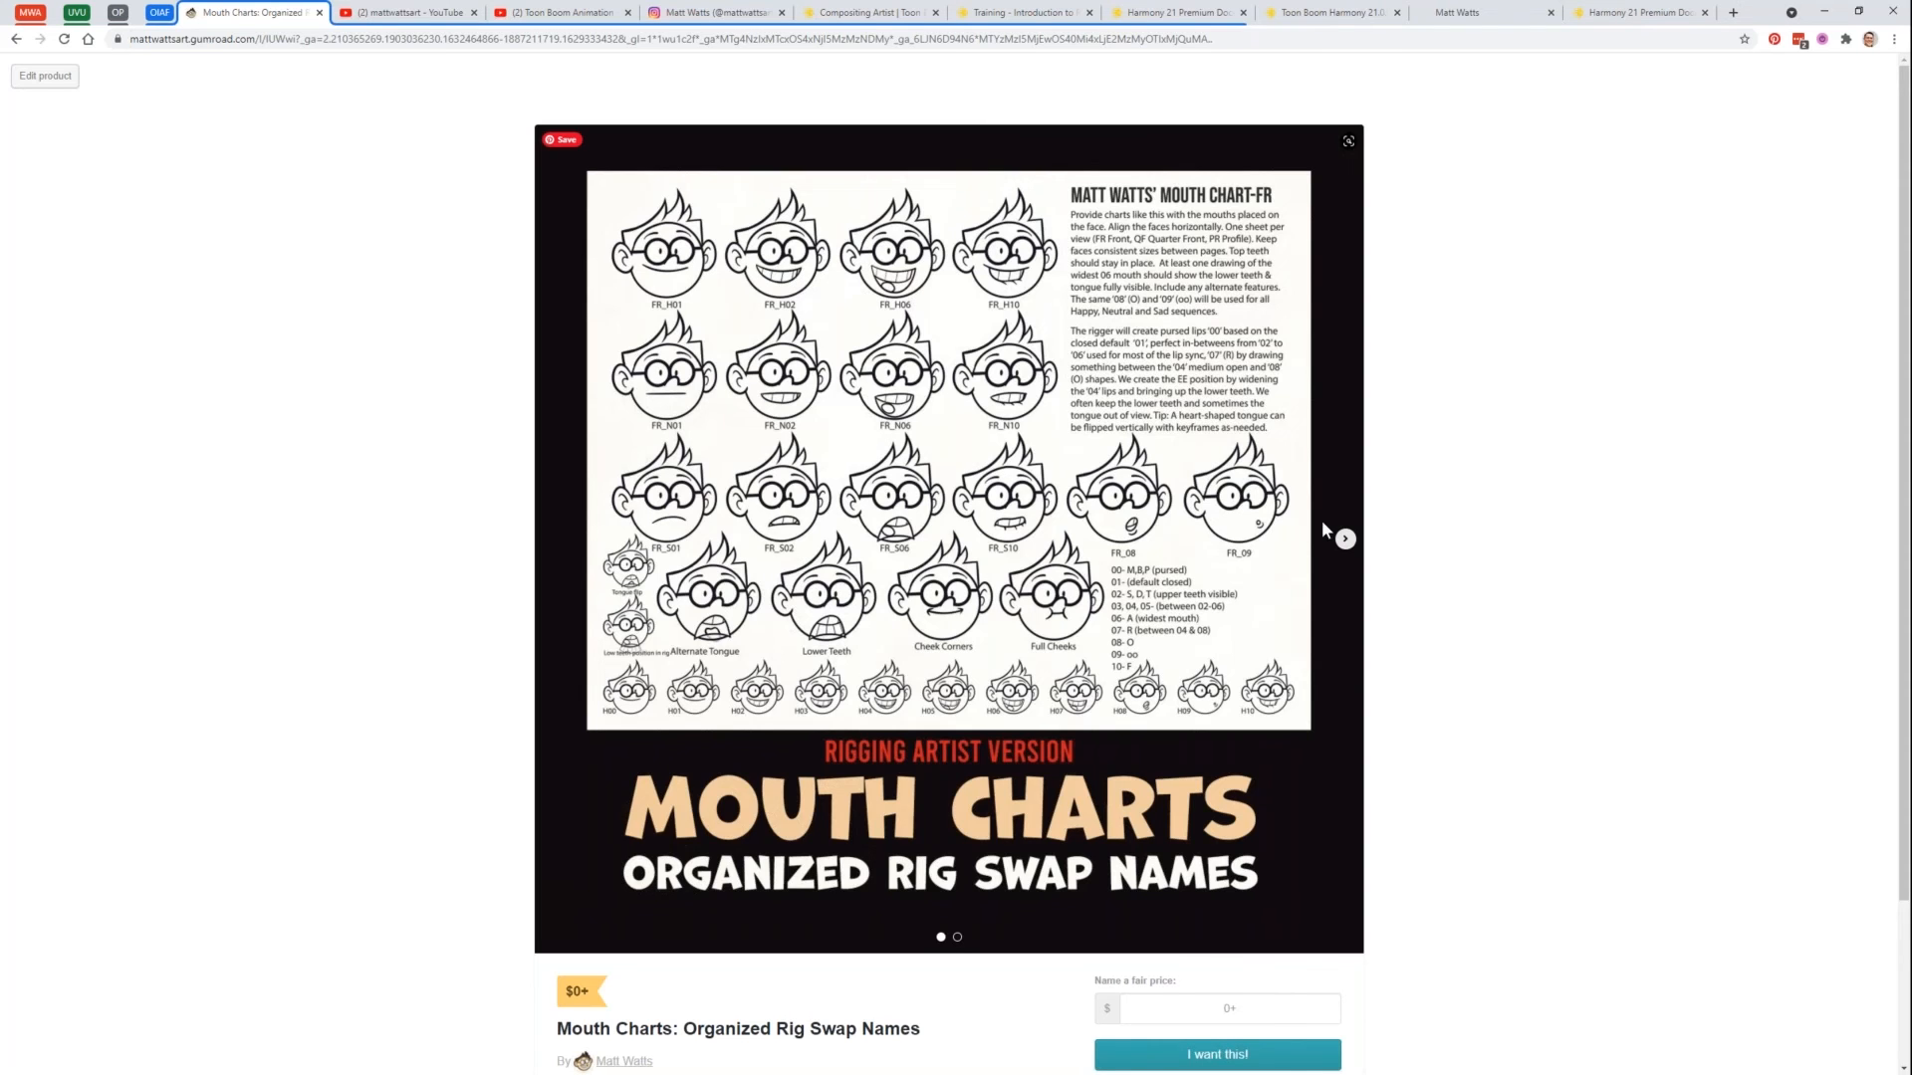
pyautogui.click(1344, 539)
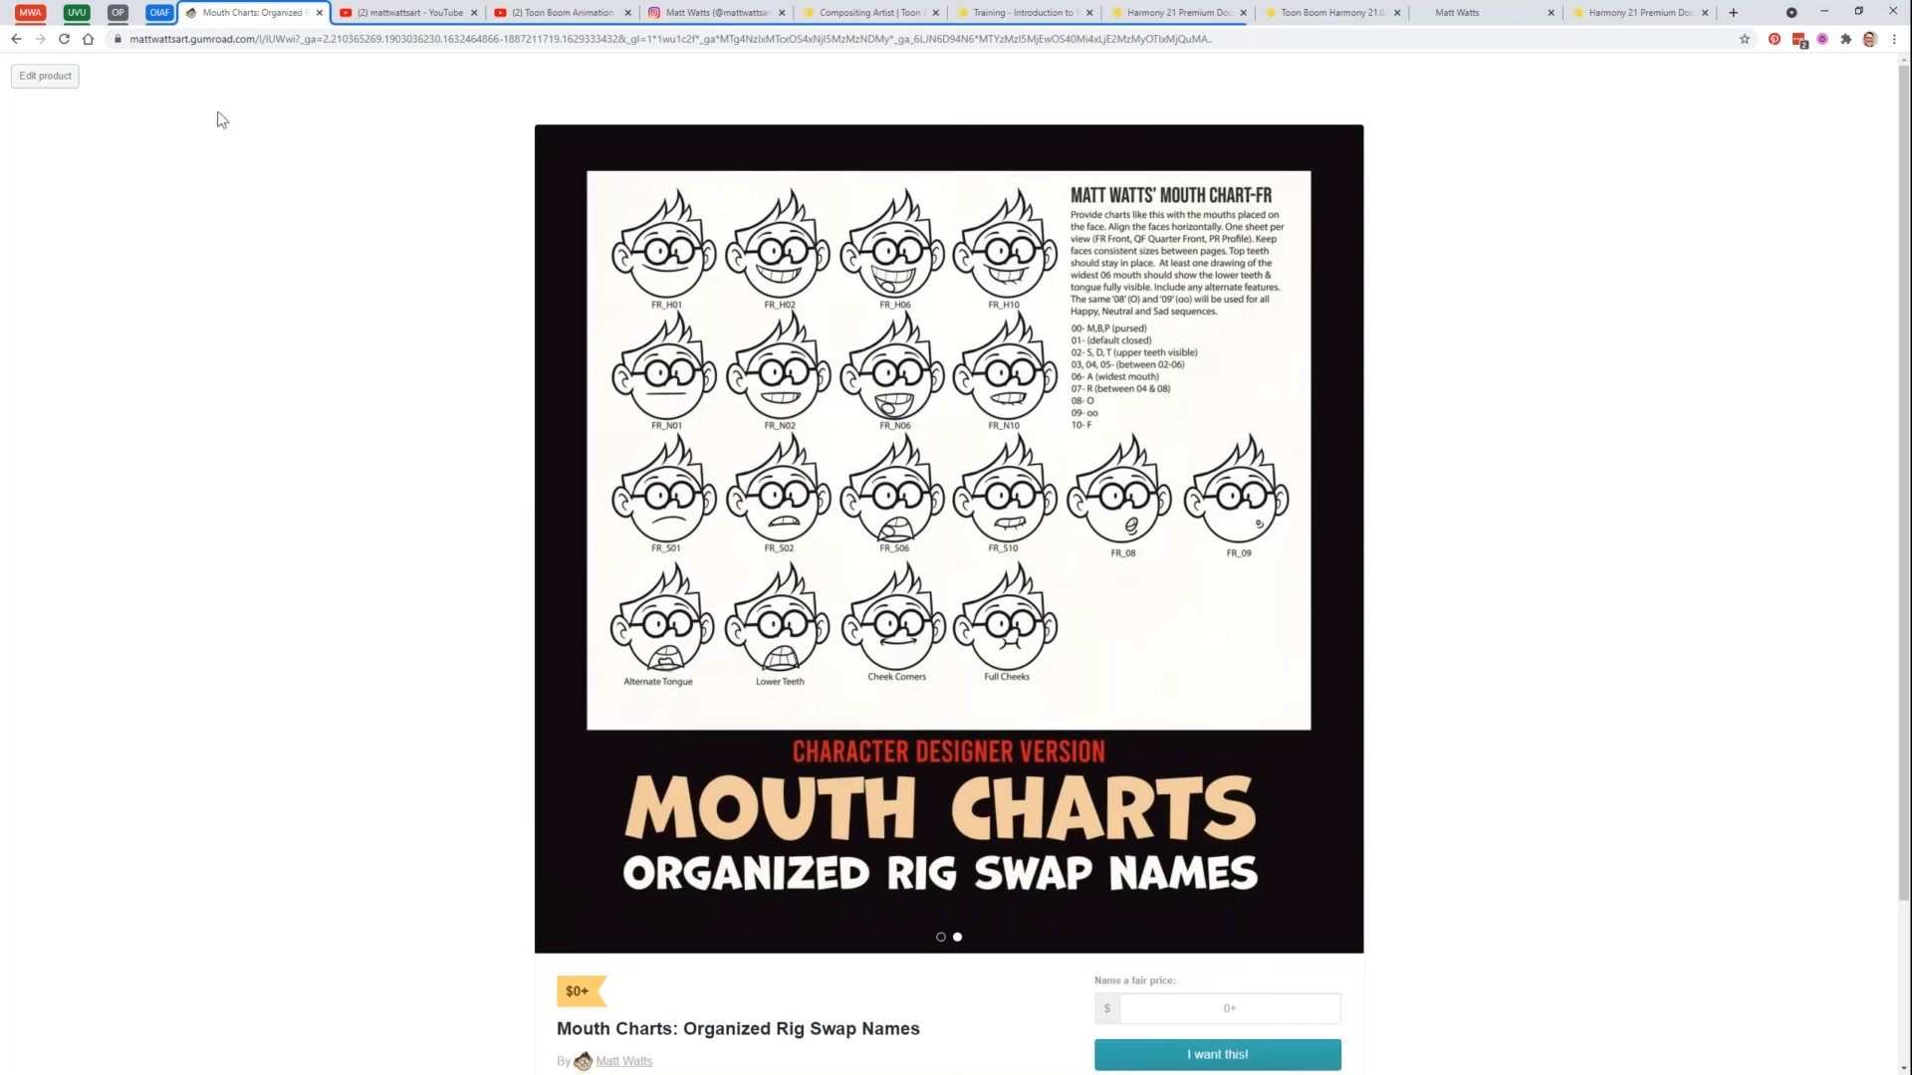
# Step: Return to the Gumroad profile and view the 5 point and 12 point versions of Turnaround Instructions for Character Designer
pyautogui.click(16, 40)
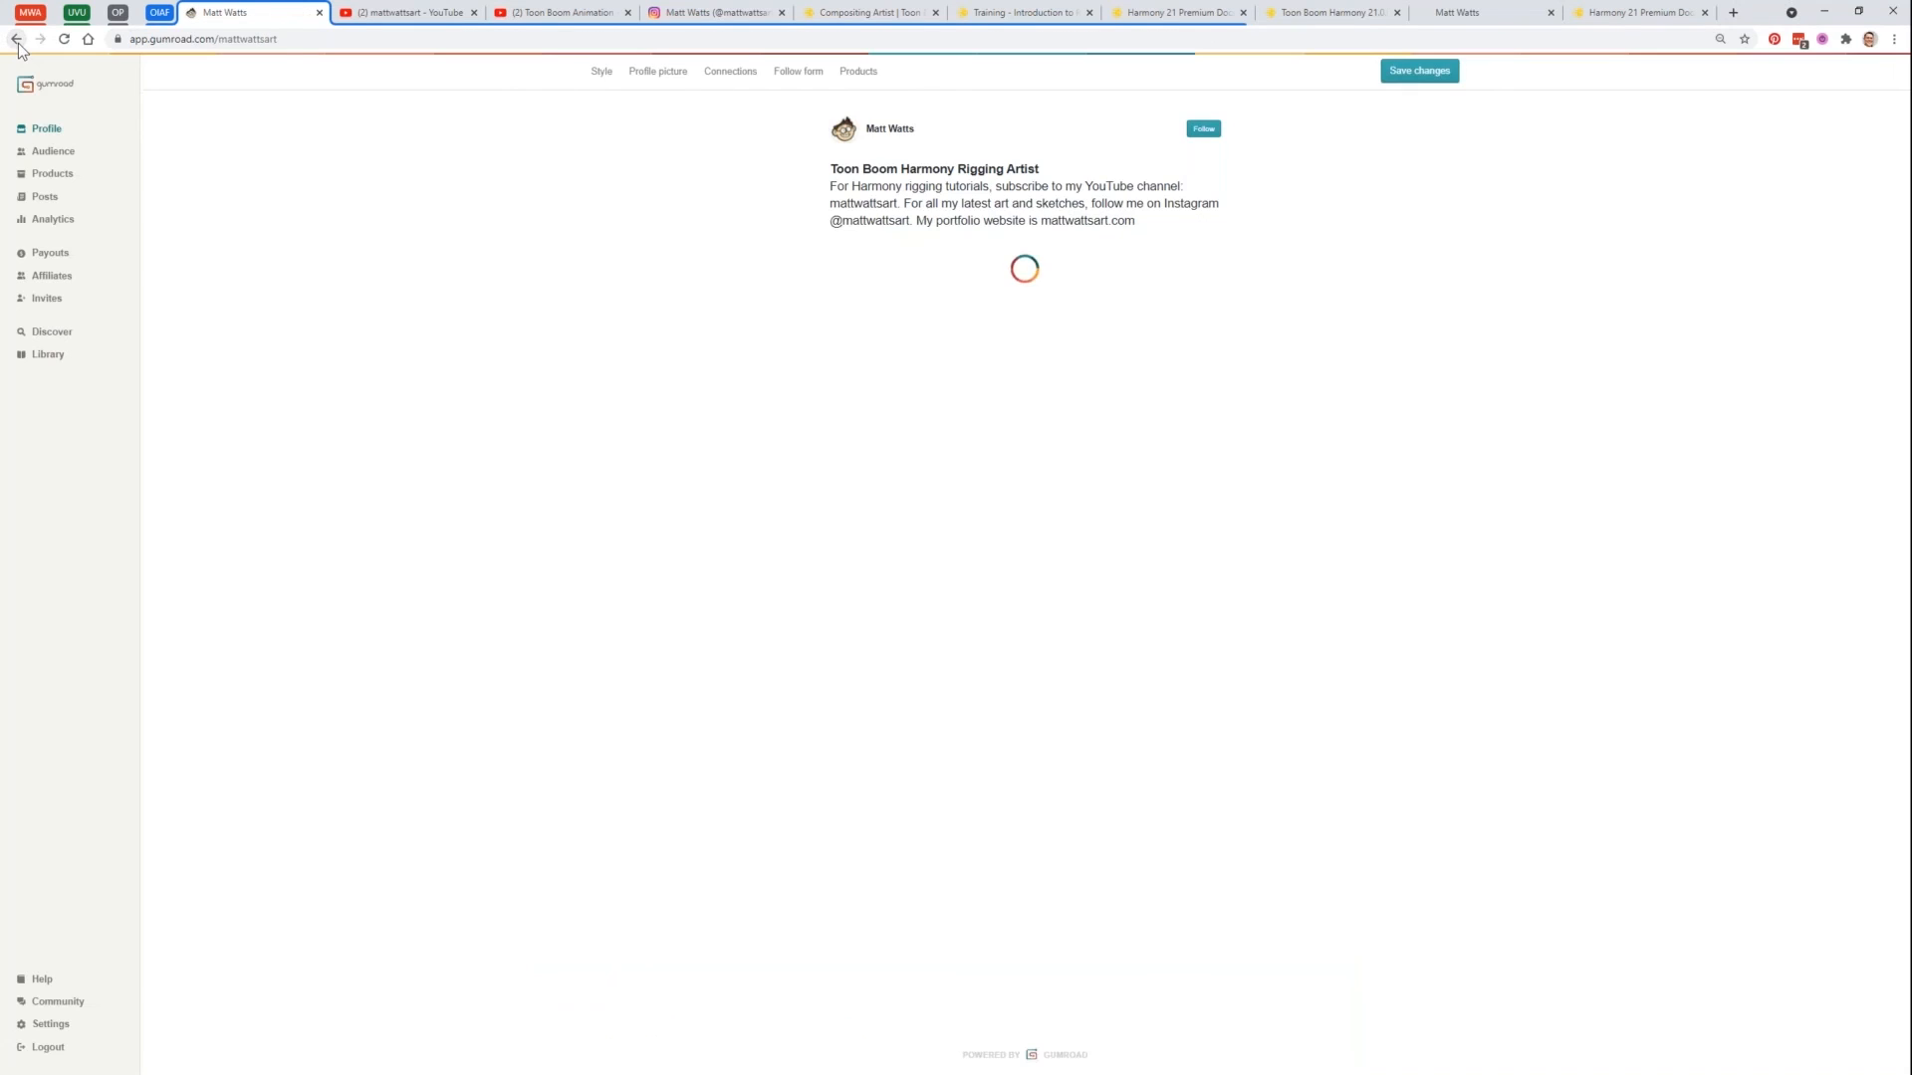
pyautogui.click(1145, 381)
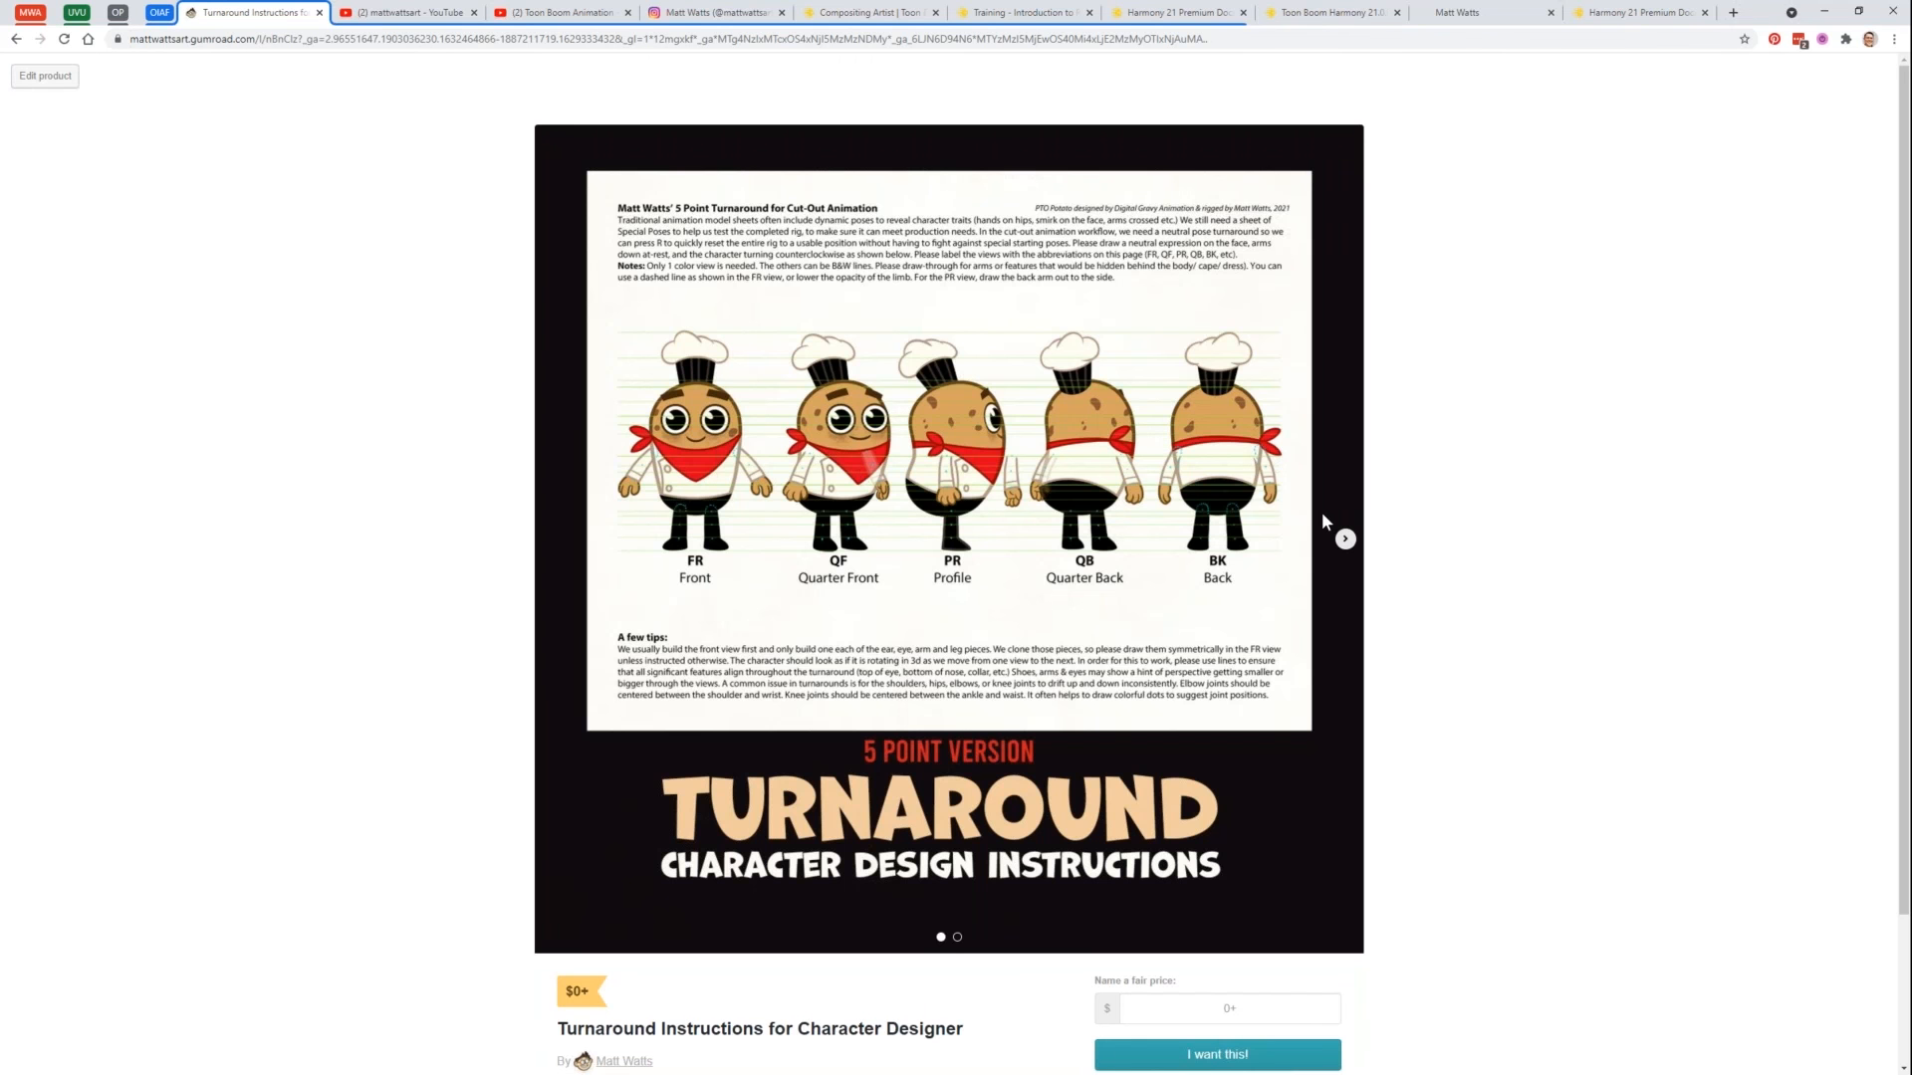
pyautogui.click(1343, 538)
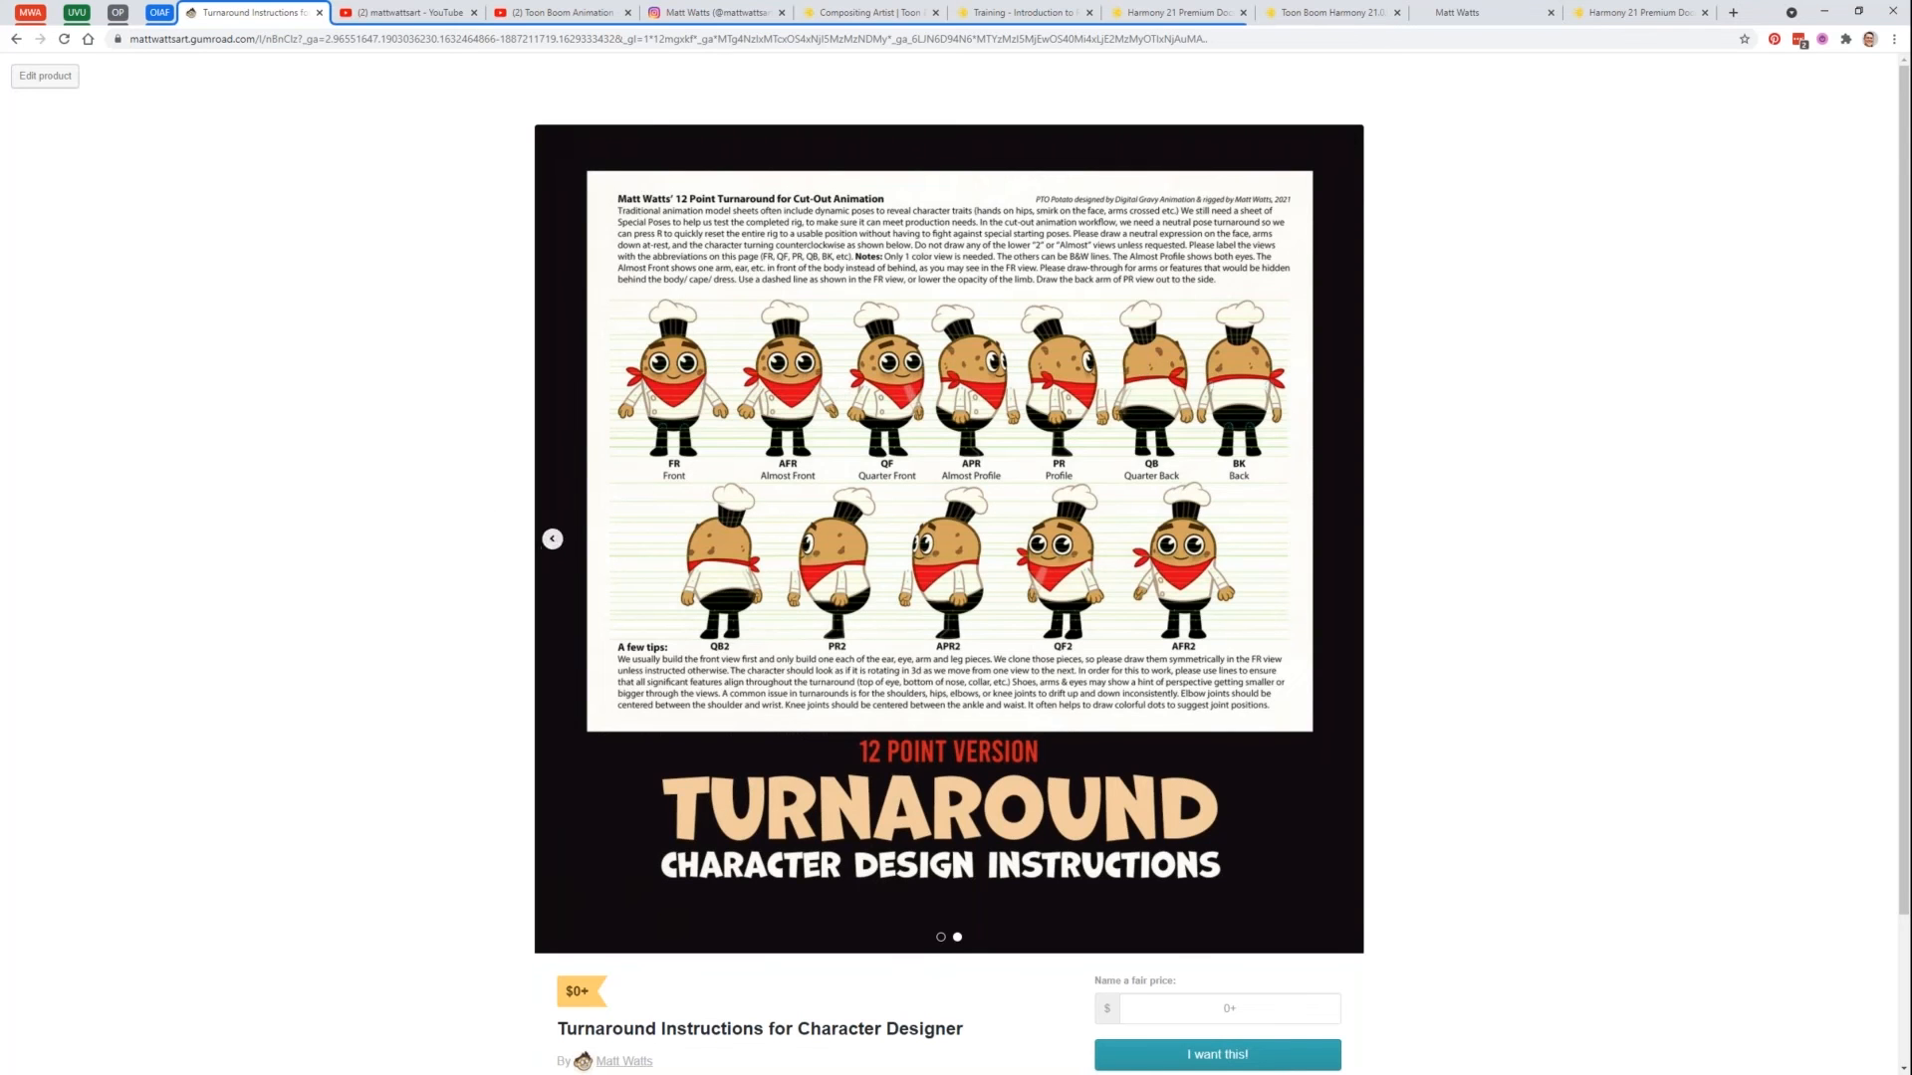
pyautogui.click(552, 539)
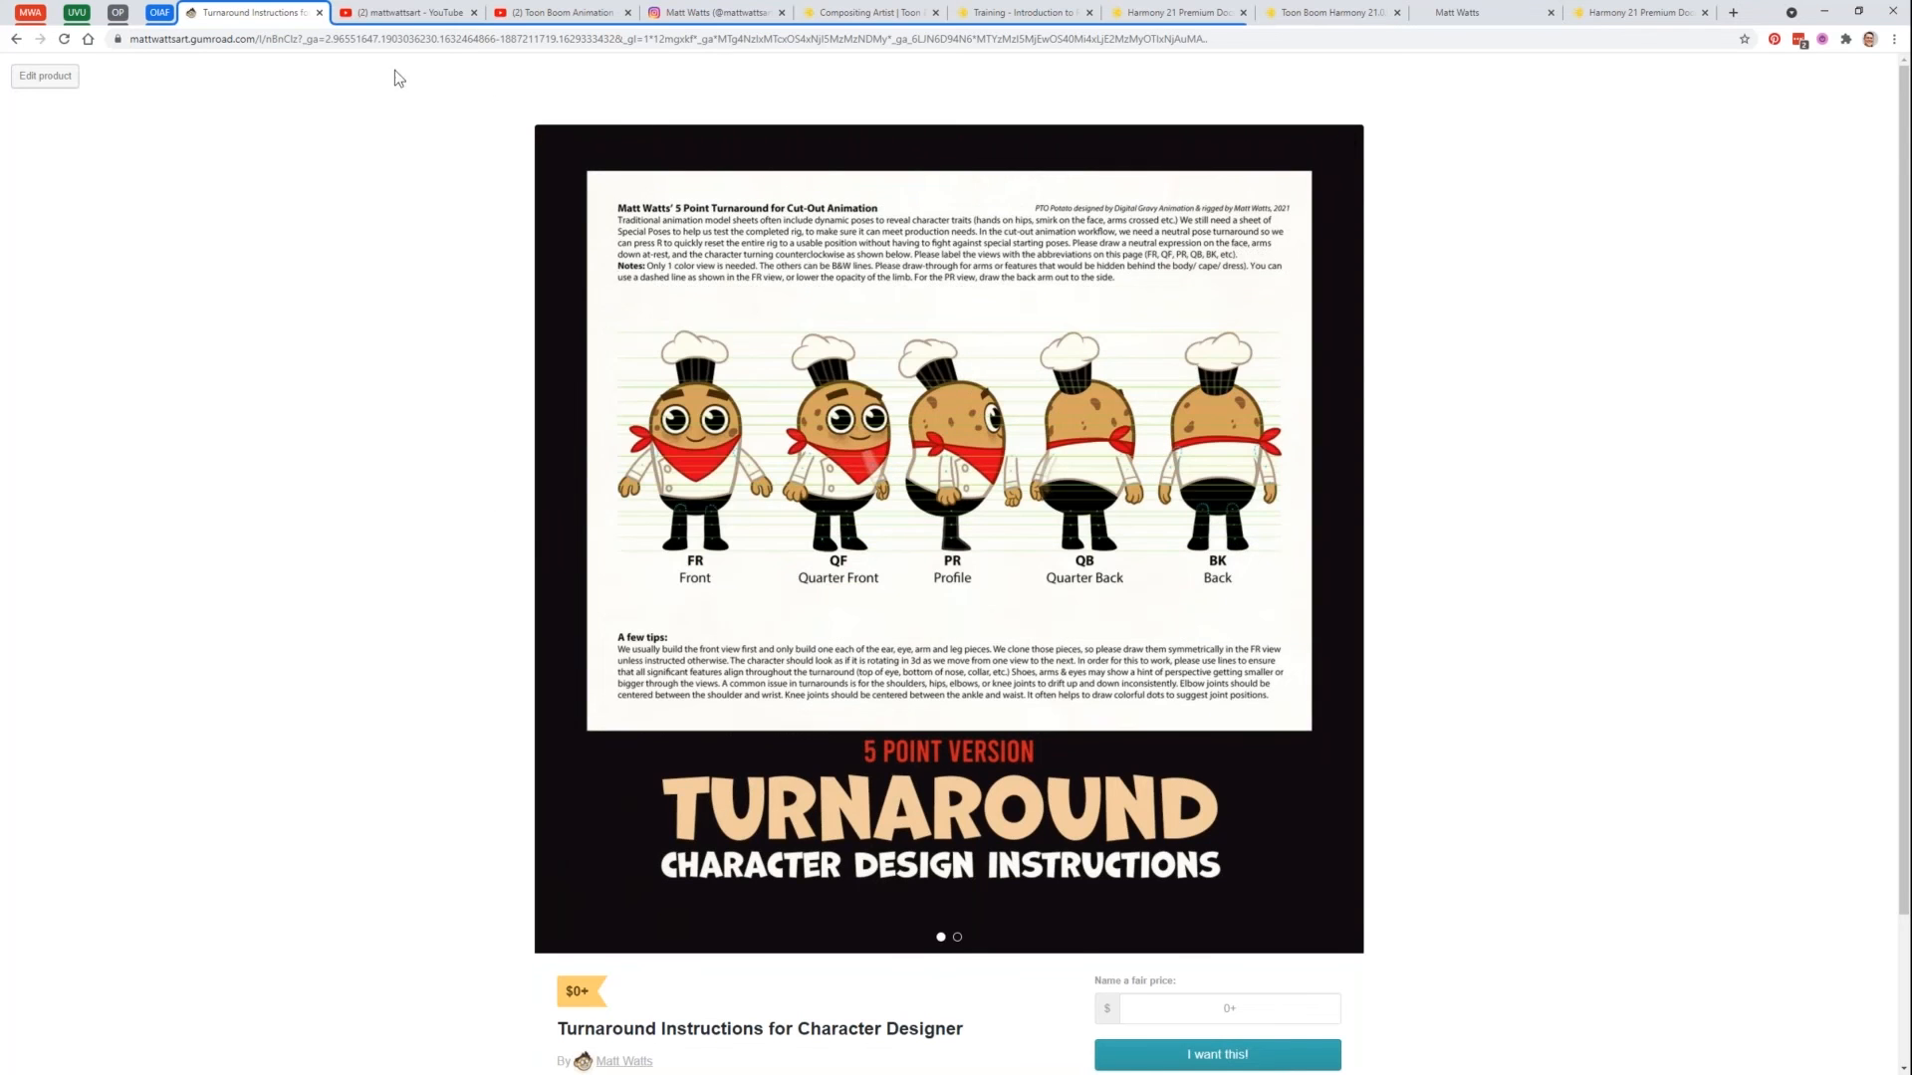
# Step: Return to the Gumroad profile and view the rigging artist and character designer versions of Hand Charts
pyautogui.click(16, 39)
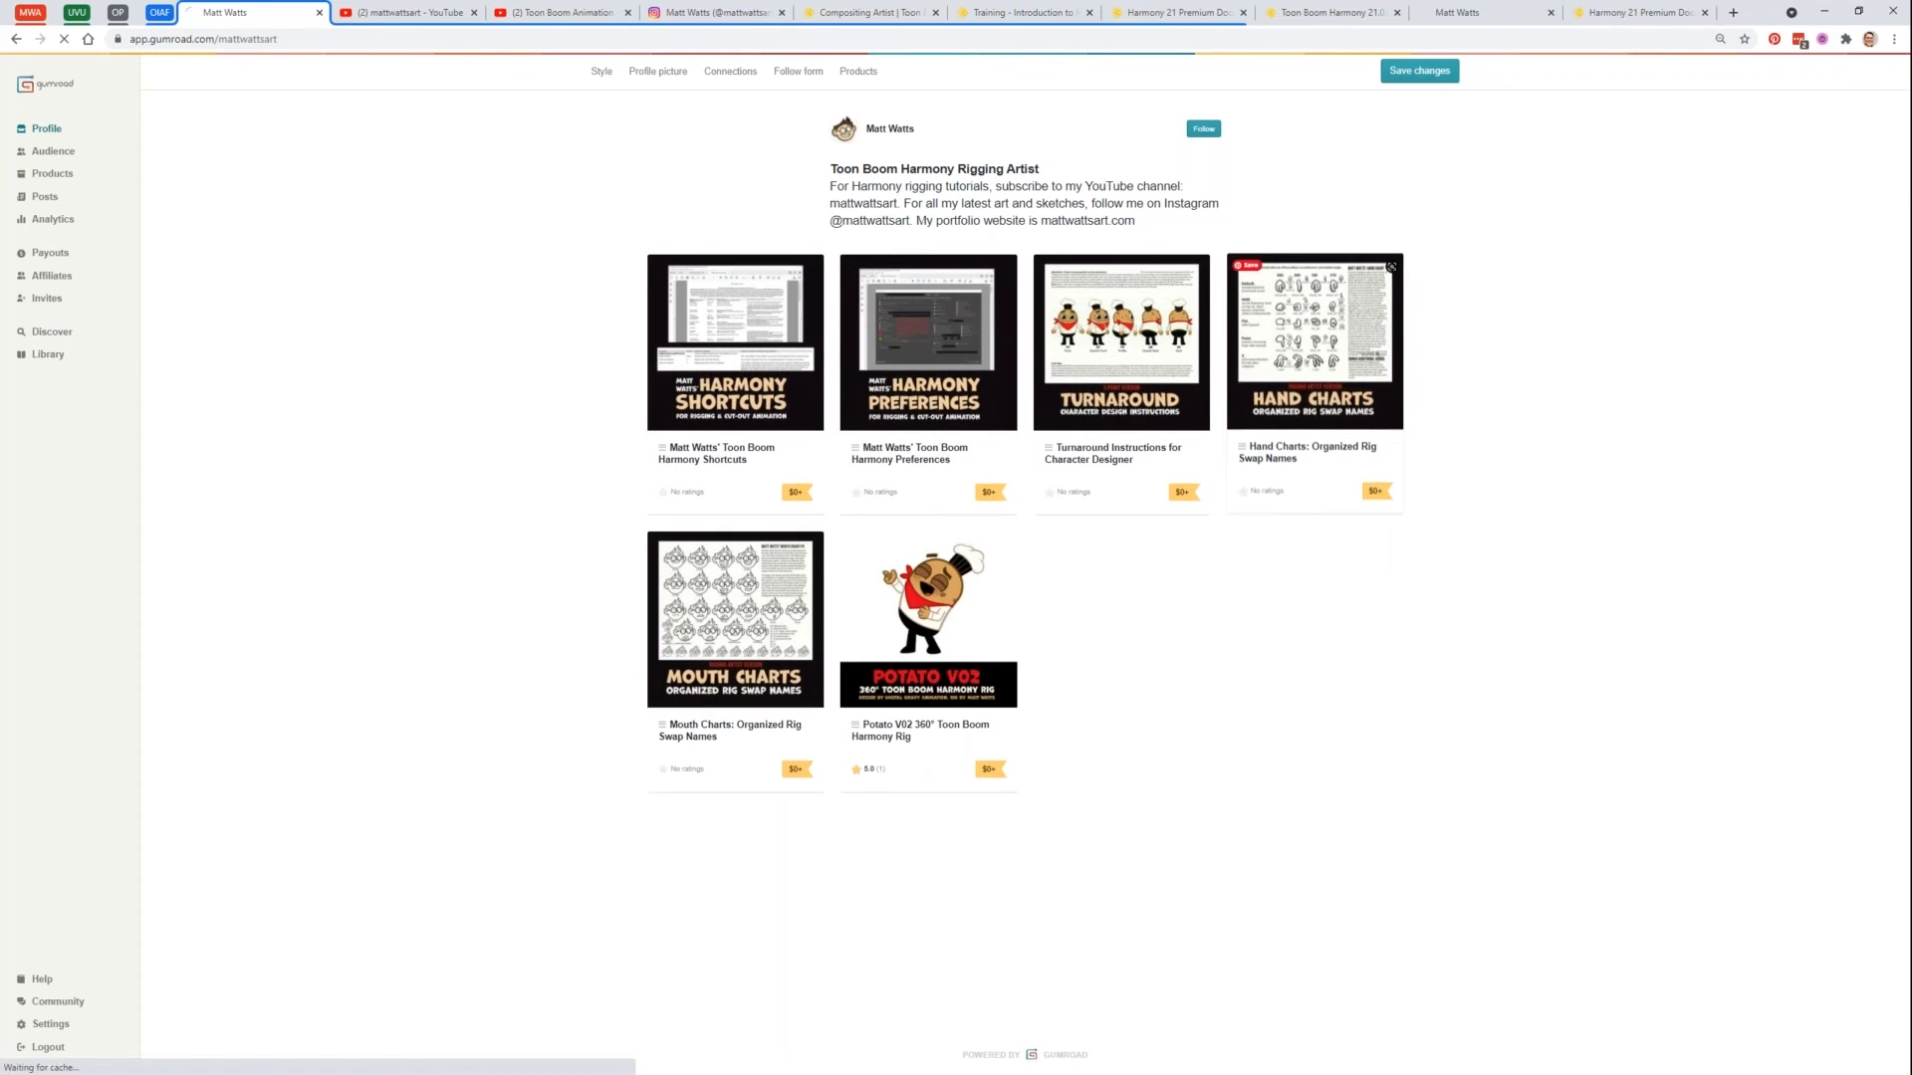
pyautogui.click(1360, 355)
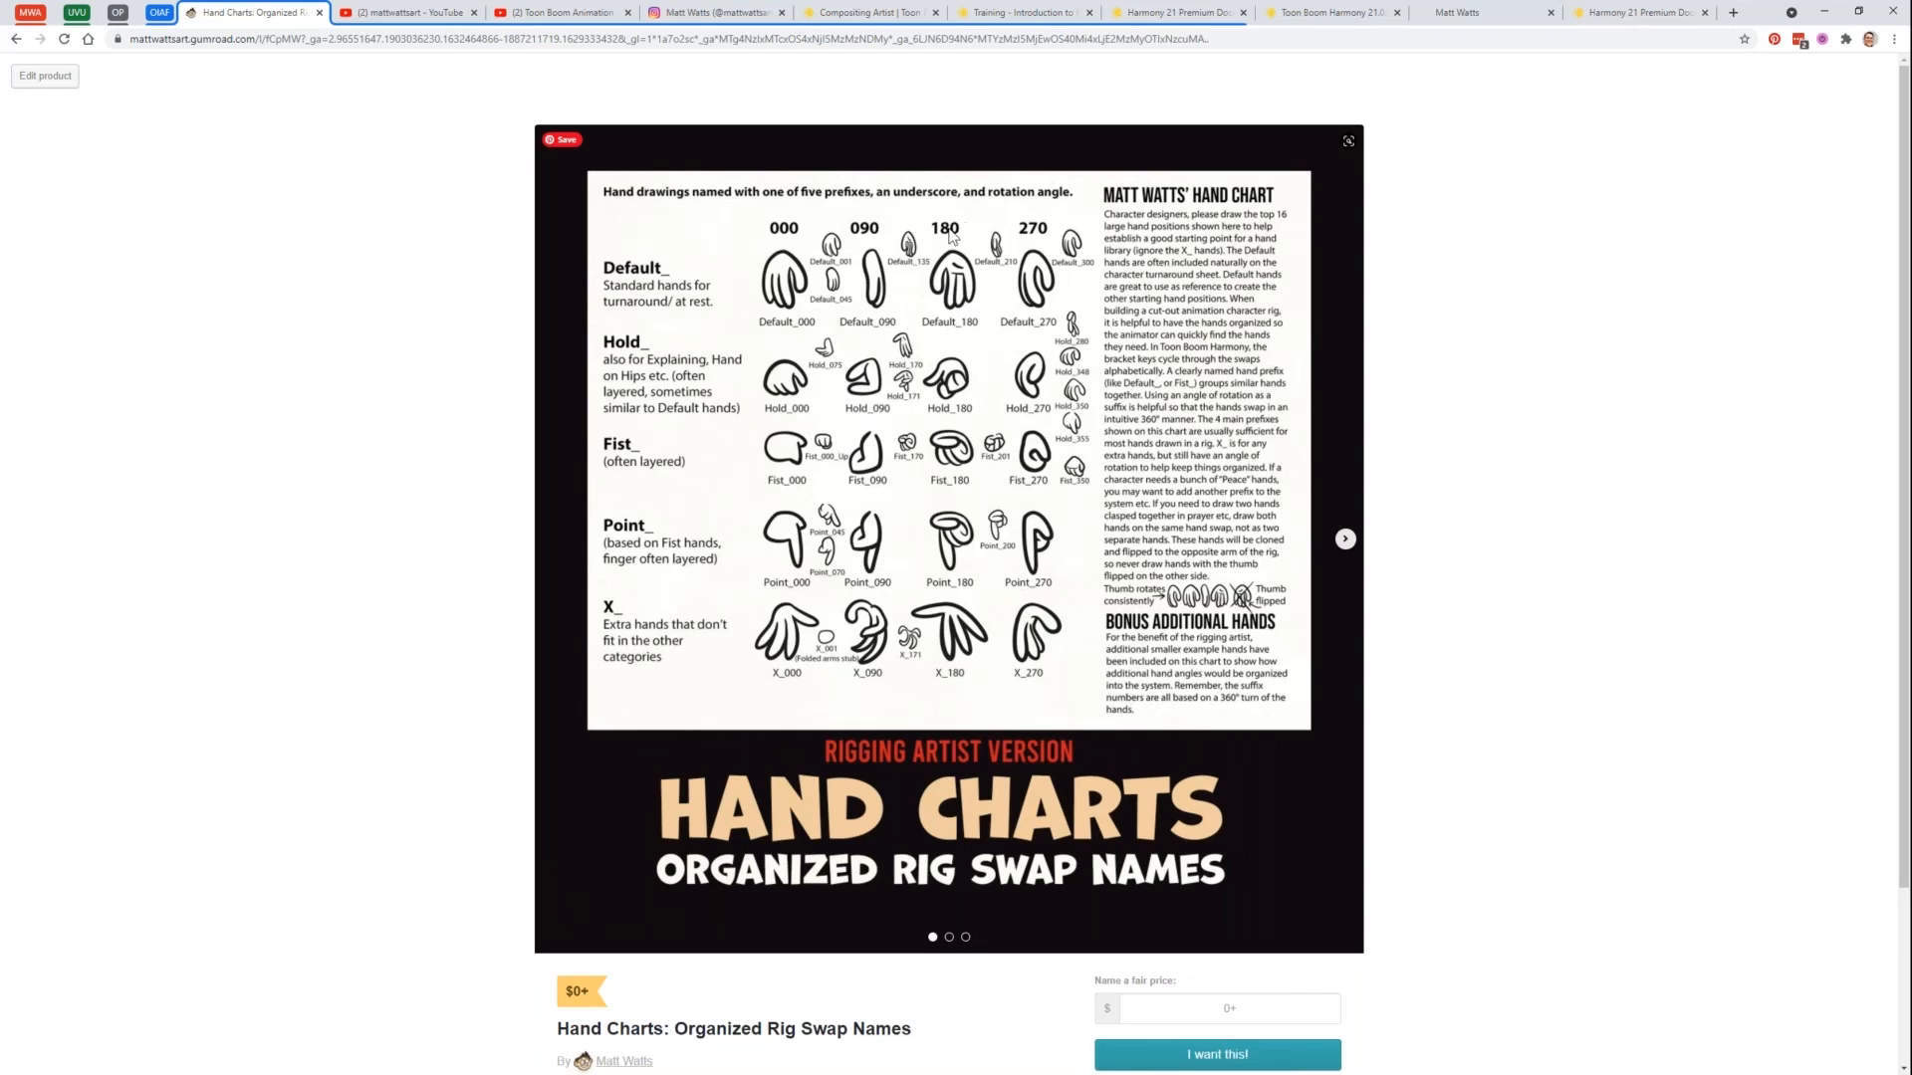
pyautogui.click(1344, 540)
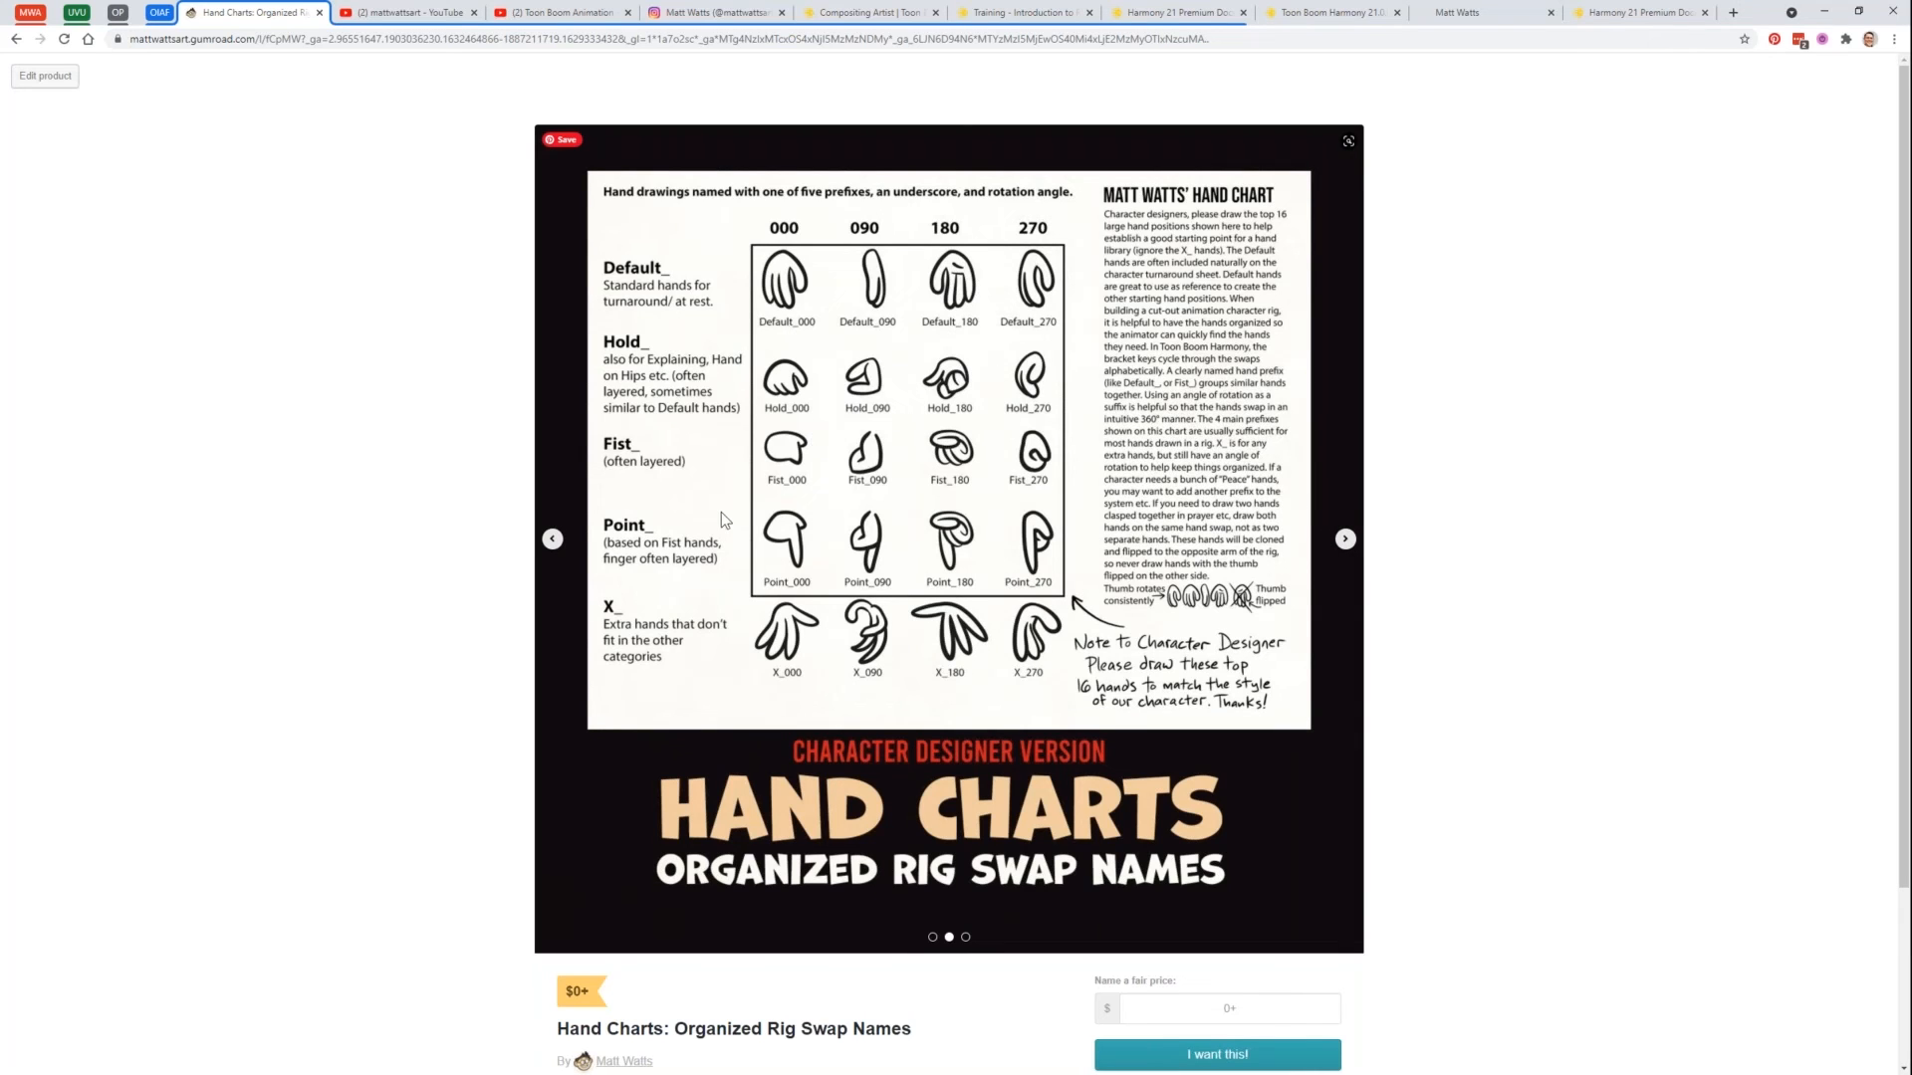
pyautogui.click(551, 539)
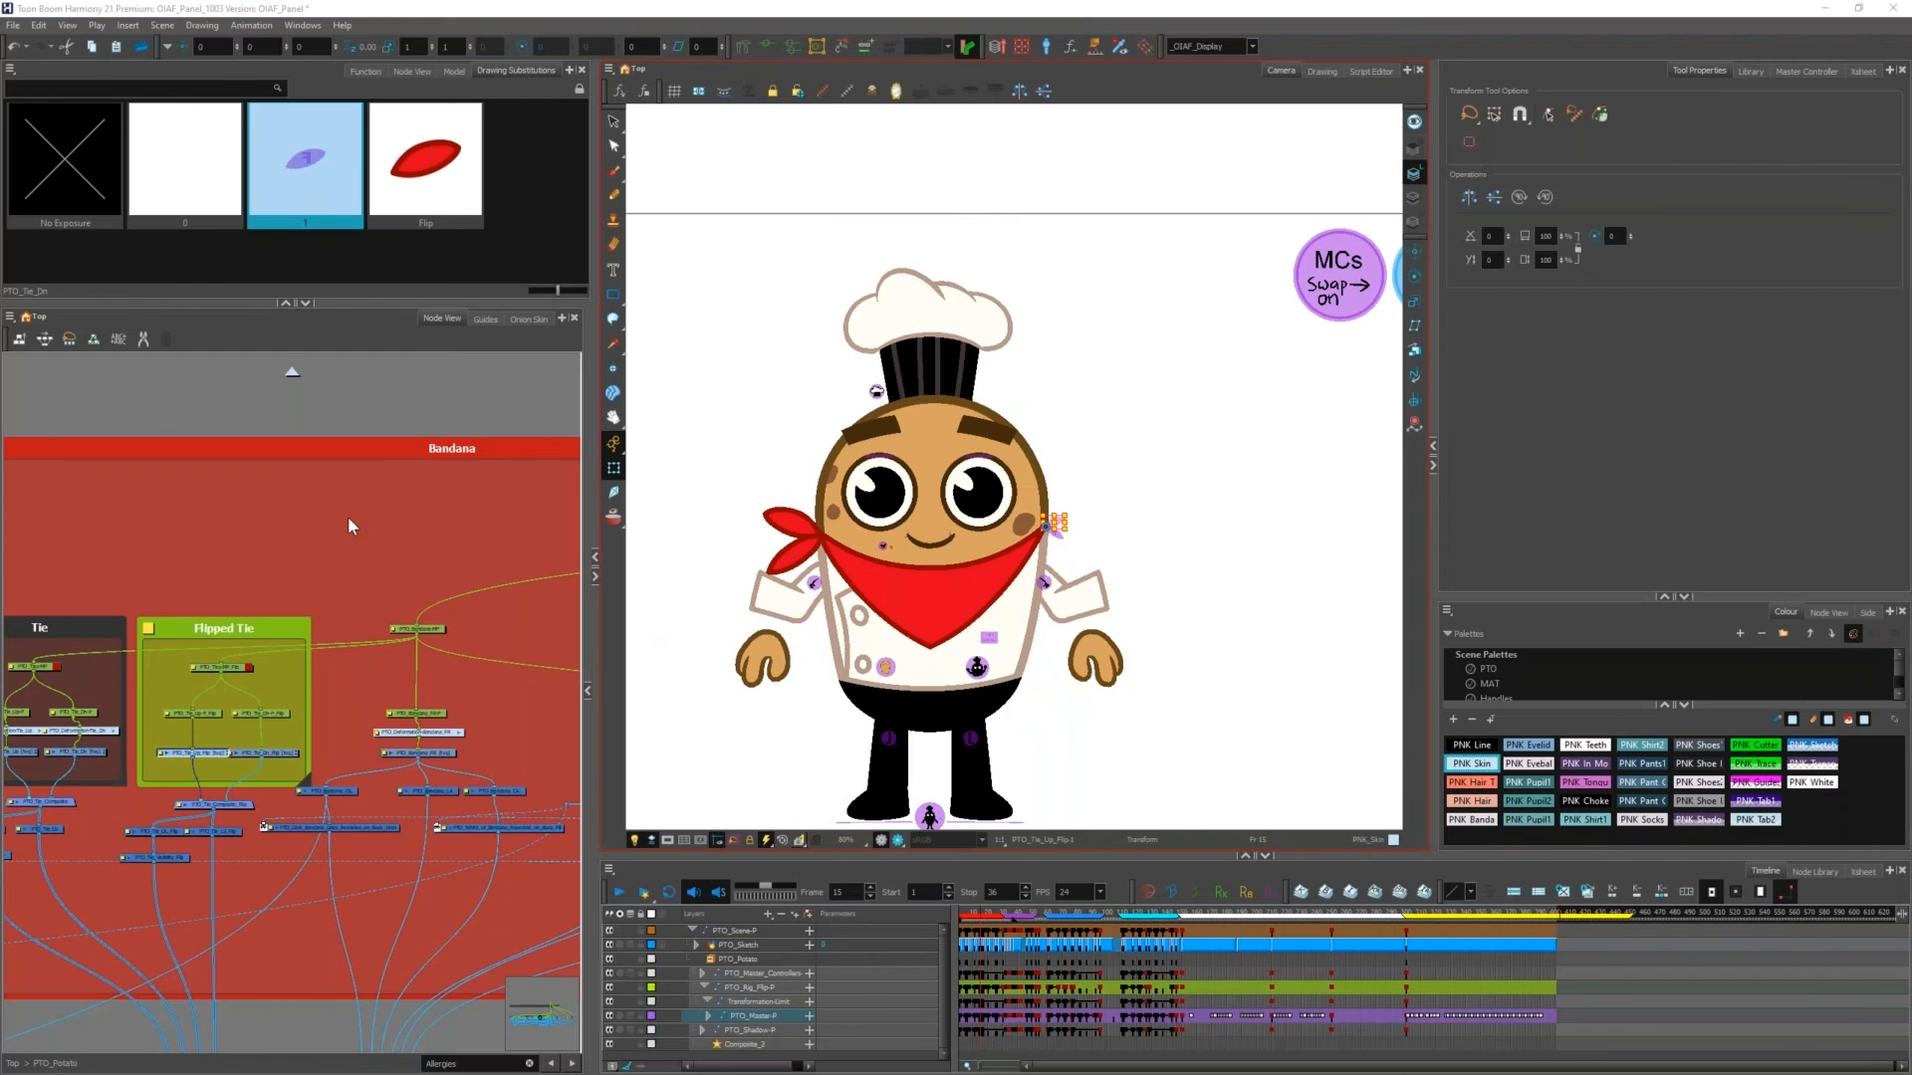
# Step: Switch back to Harmony, widen the Node View around the Bandana backdrop and clear the node selection
pyautogui.click(349, 515)
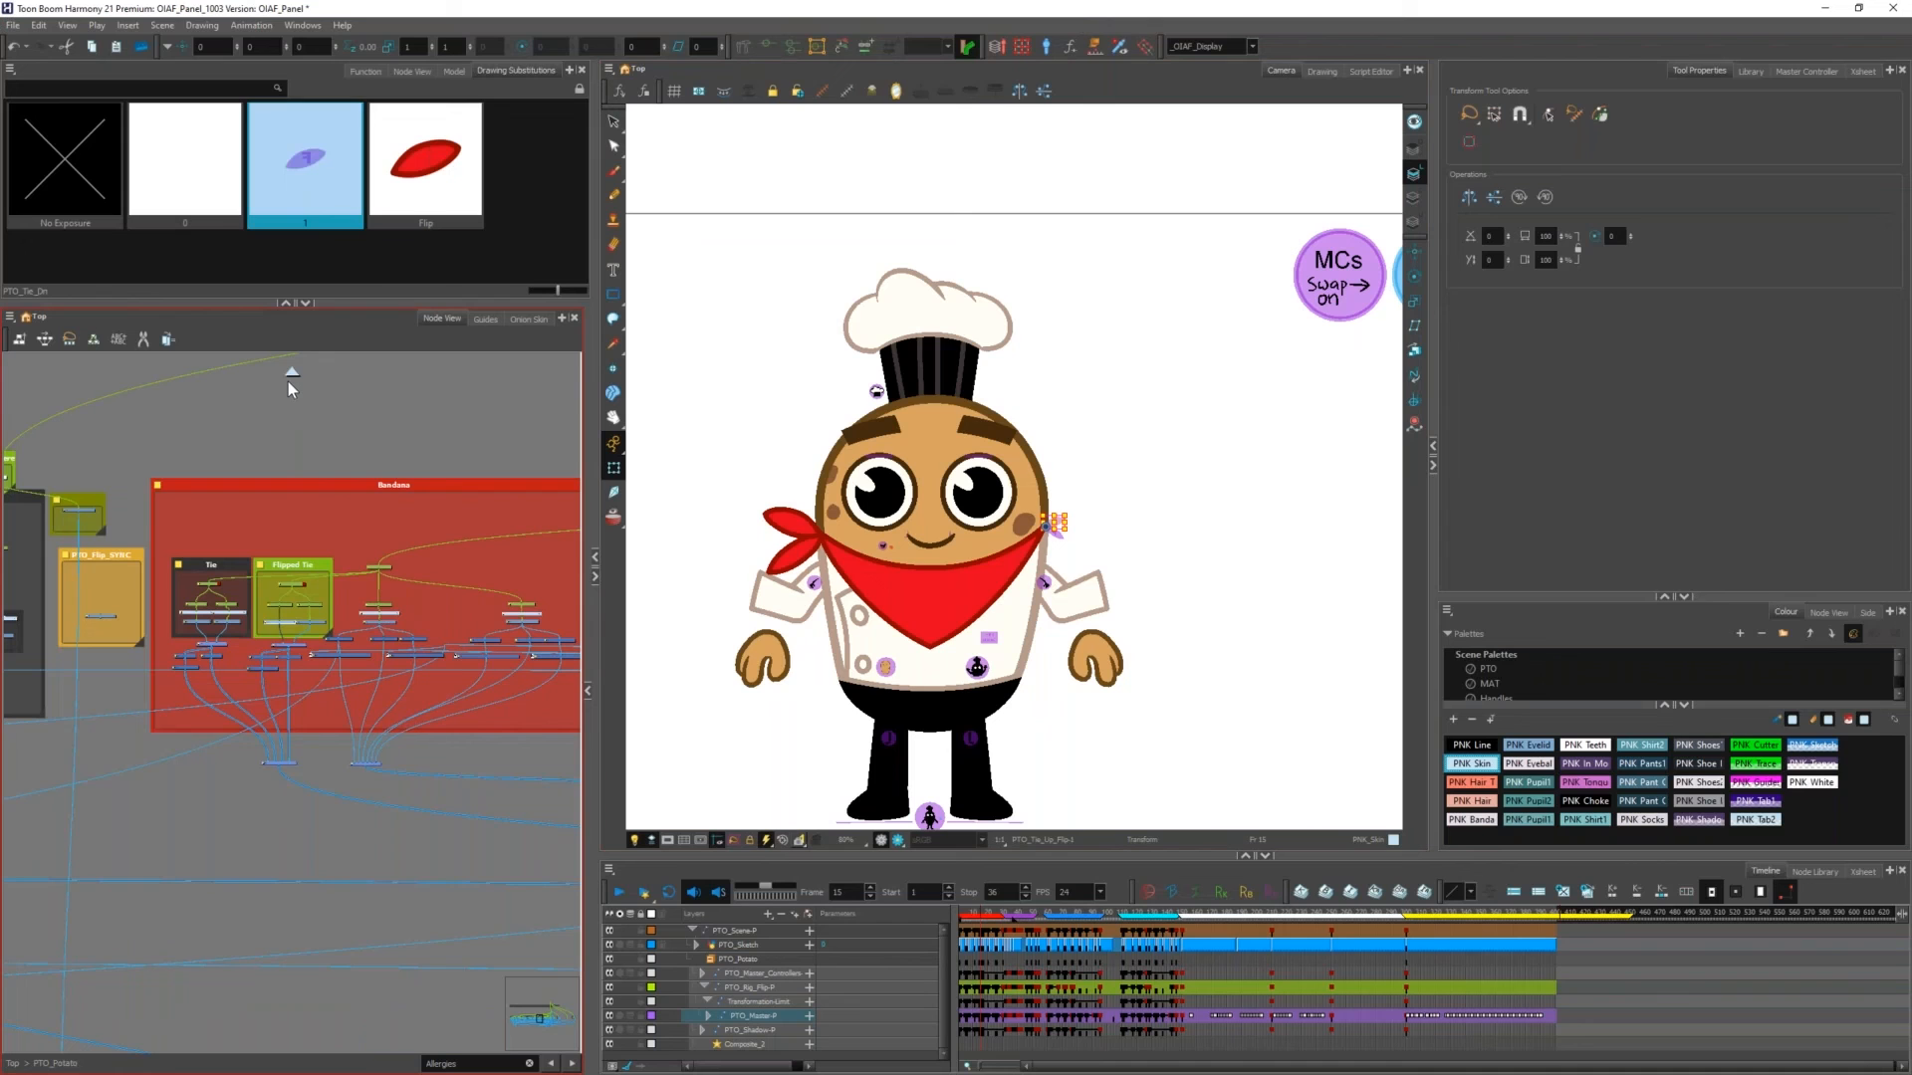
pyautogui.moveTo(593, 364); pyautogui.dragTo(884, 364)
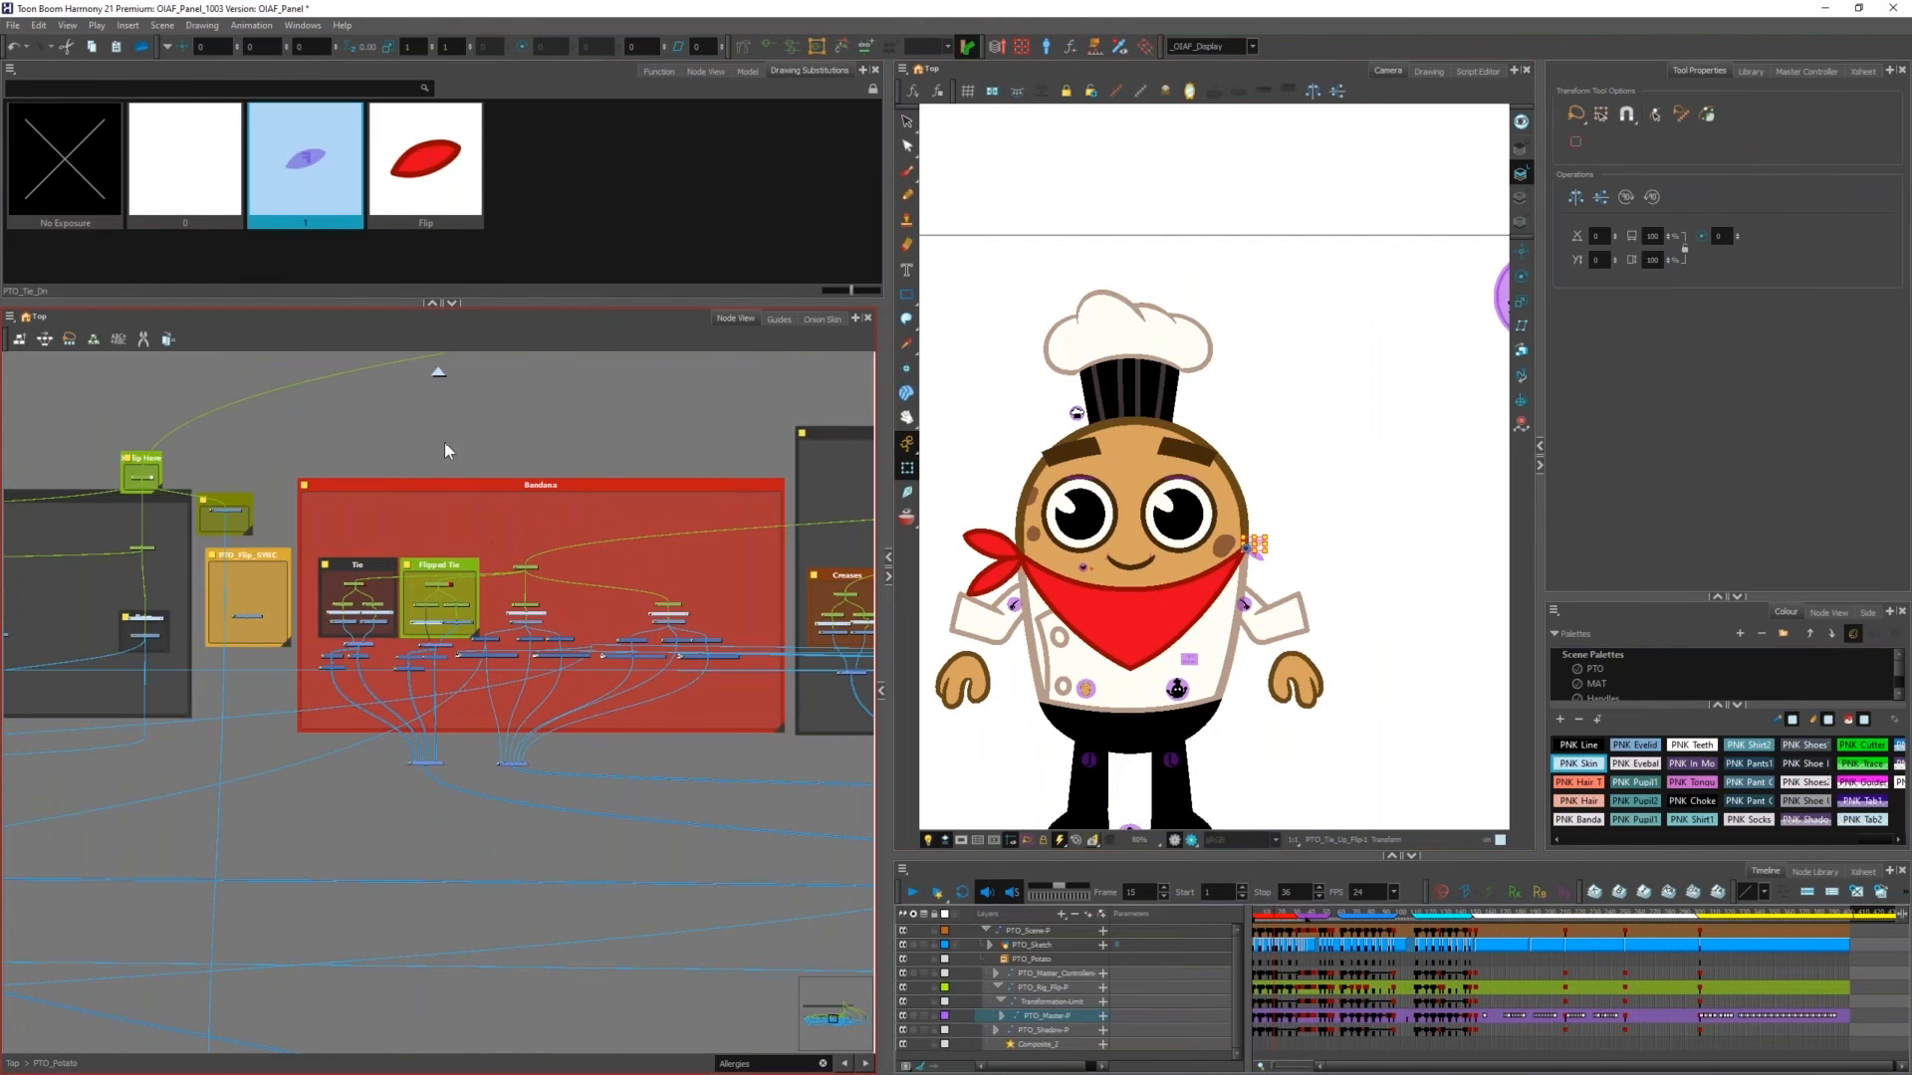
pyautogui.click(500, 424)
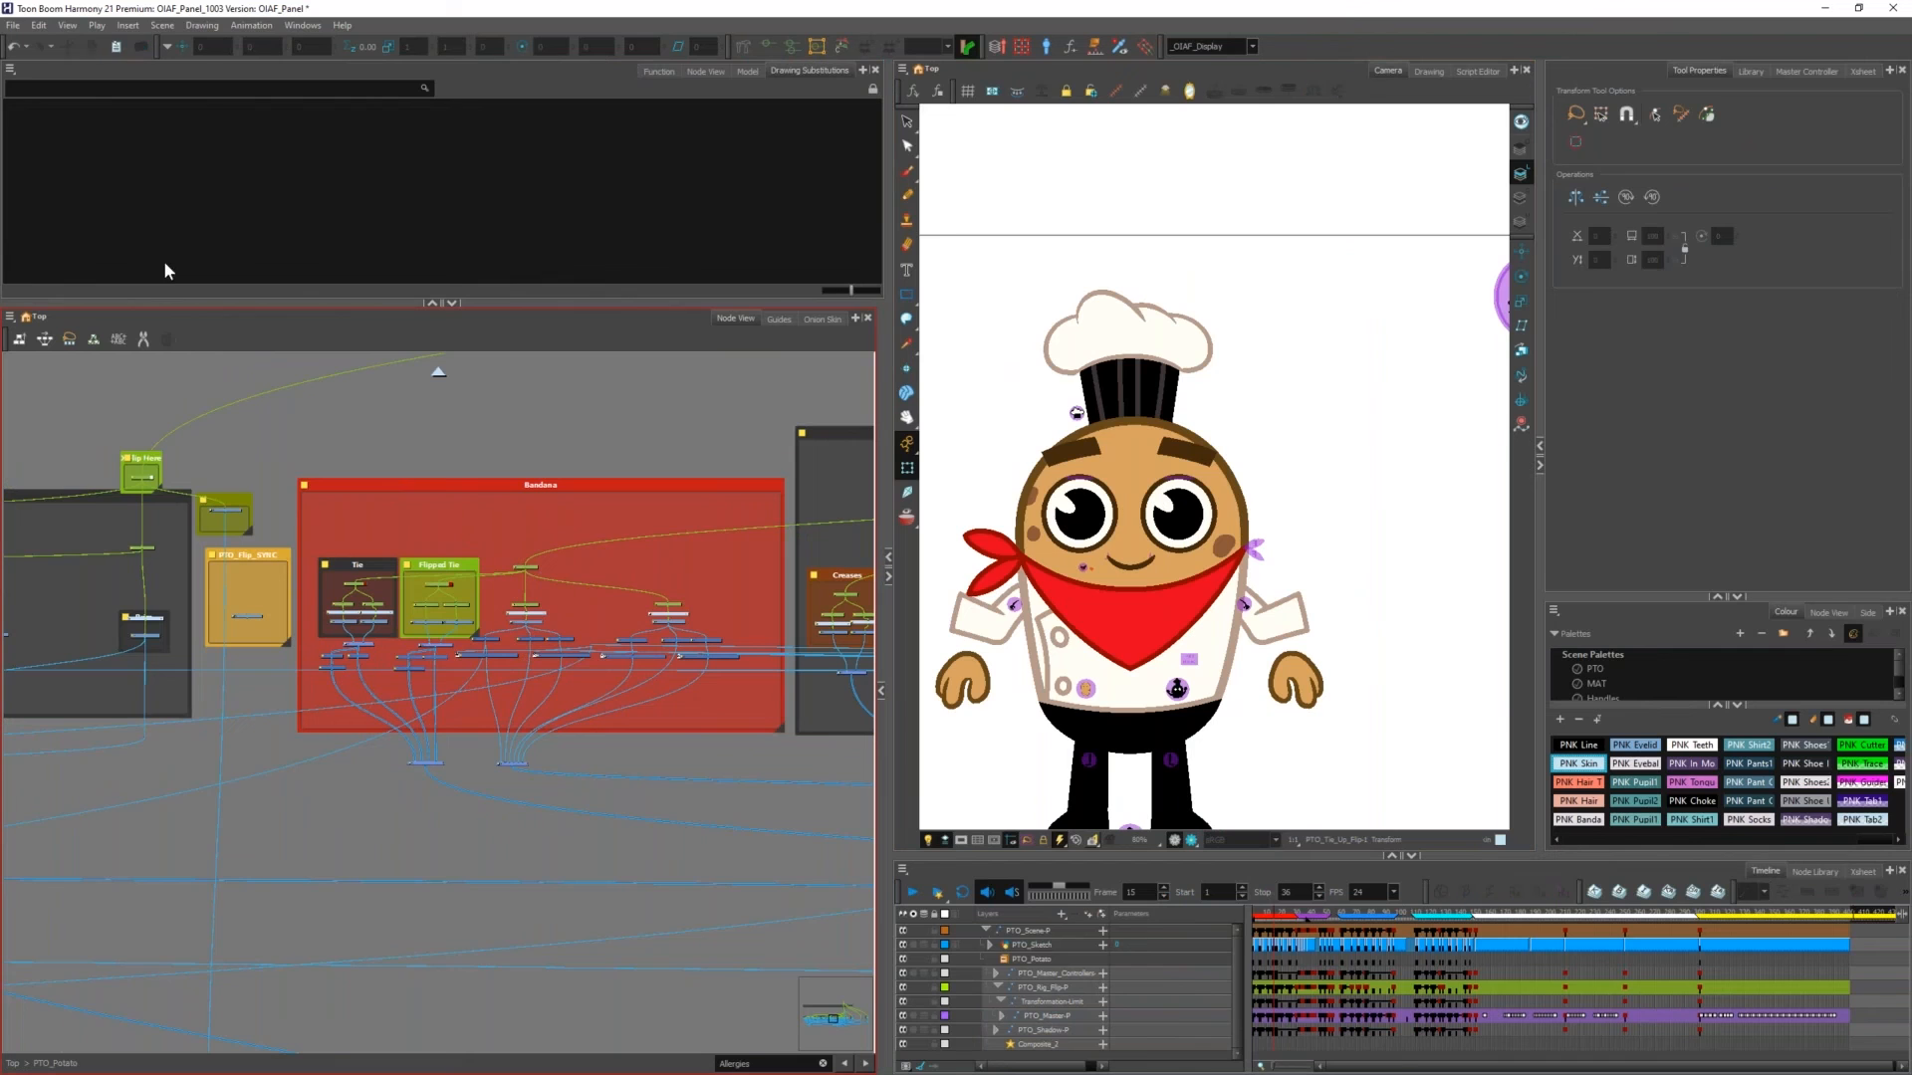
# Step: Open the undo history and revert to the final Enable Nodes entry in the list
pyautogui.click(26, 47)
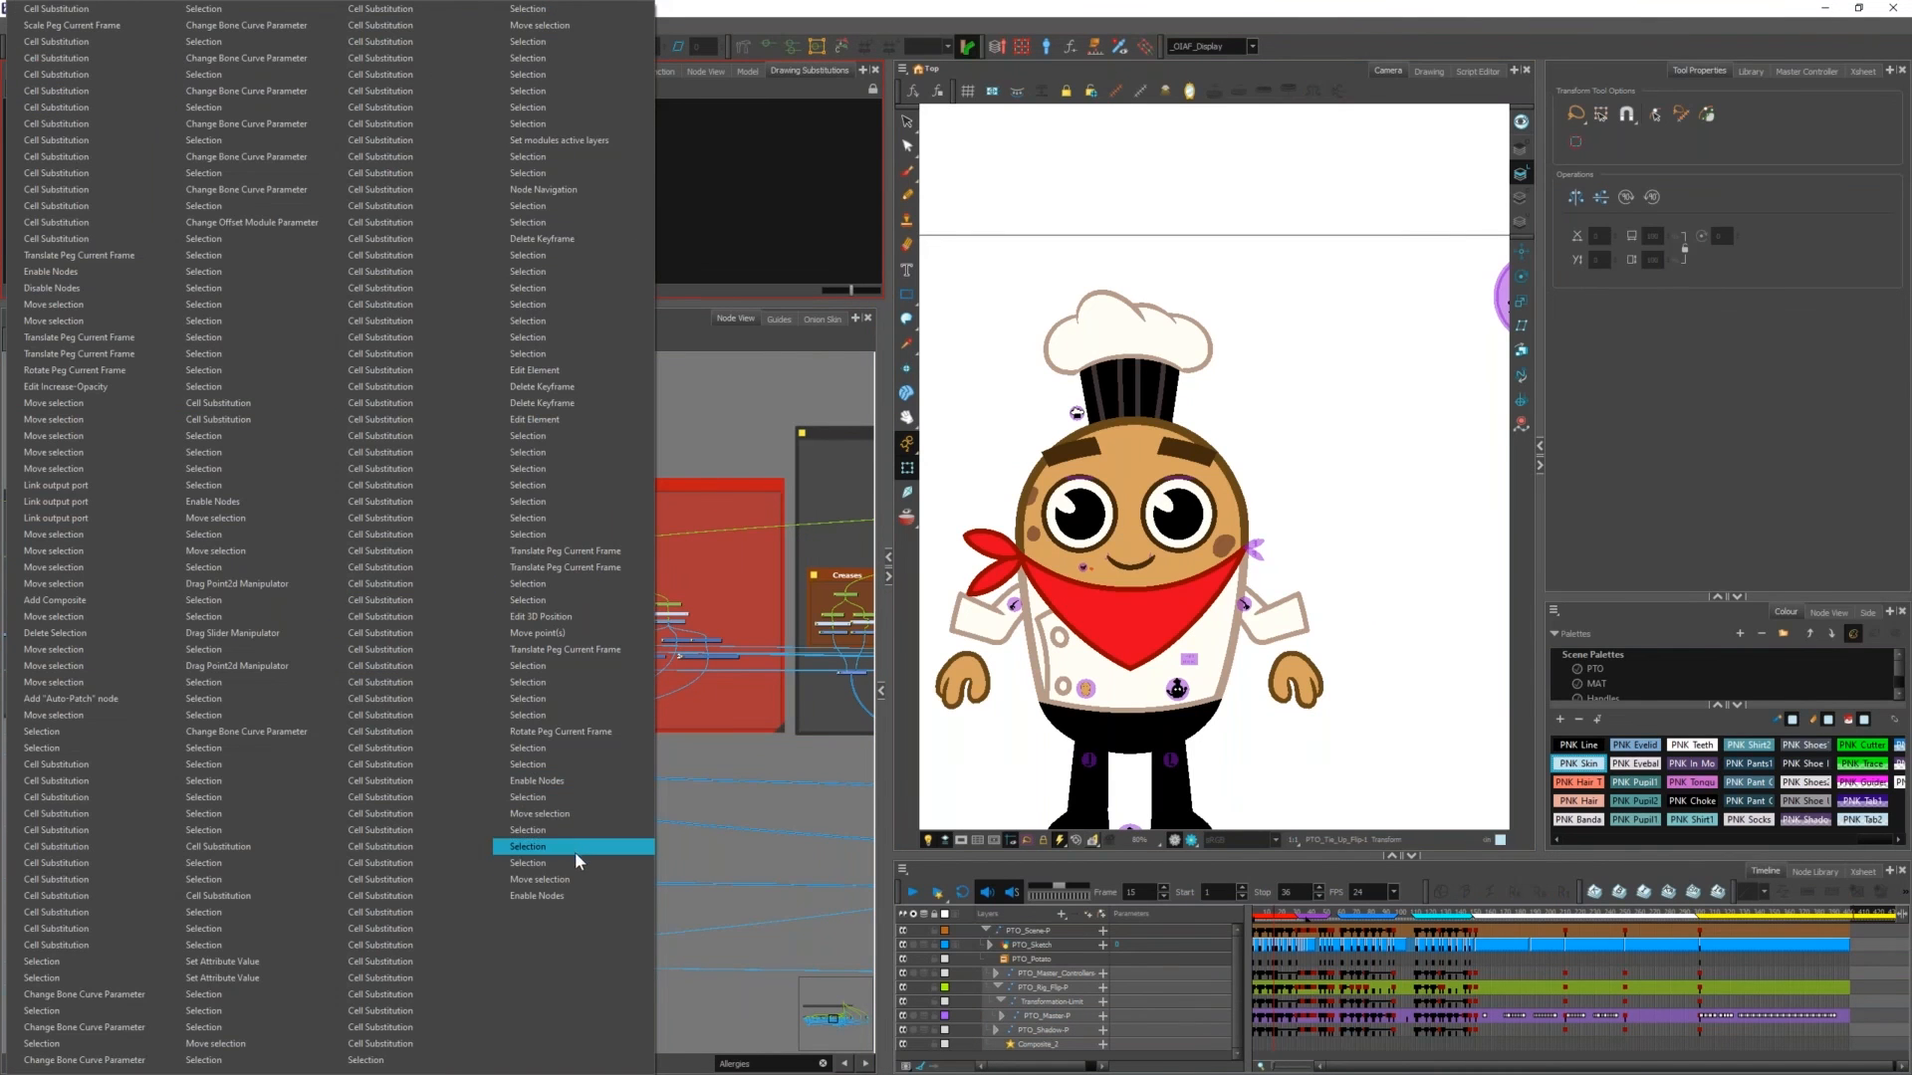
pyautogui.click(572, 896)
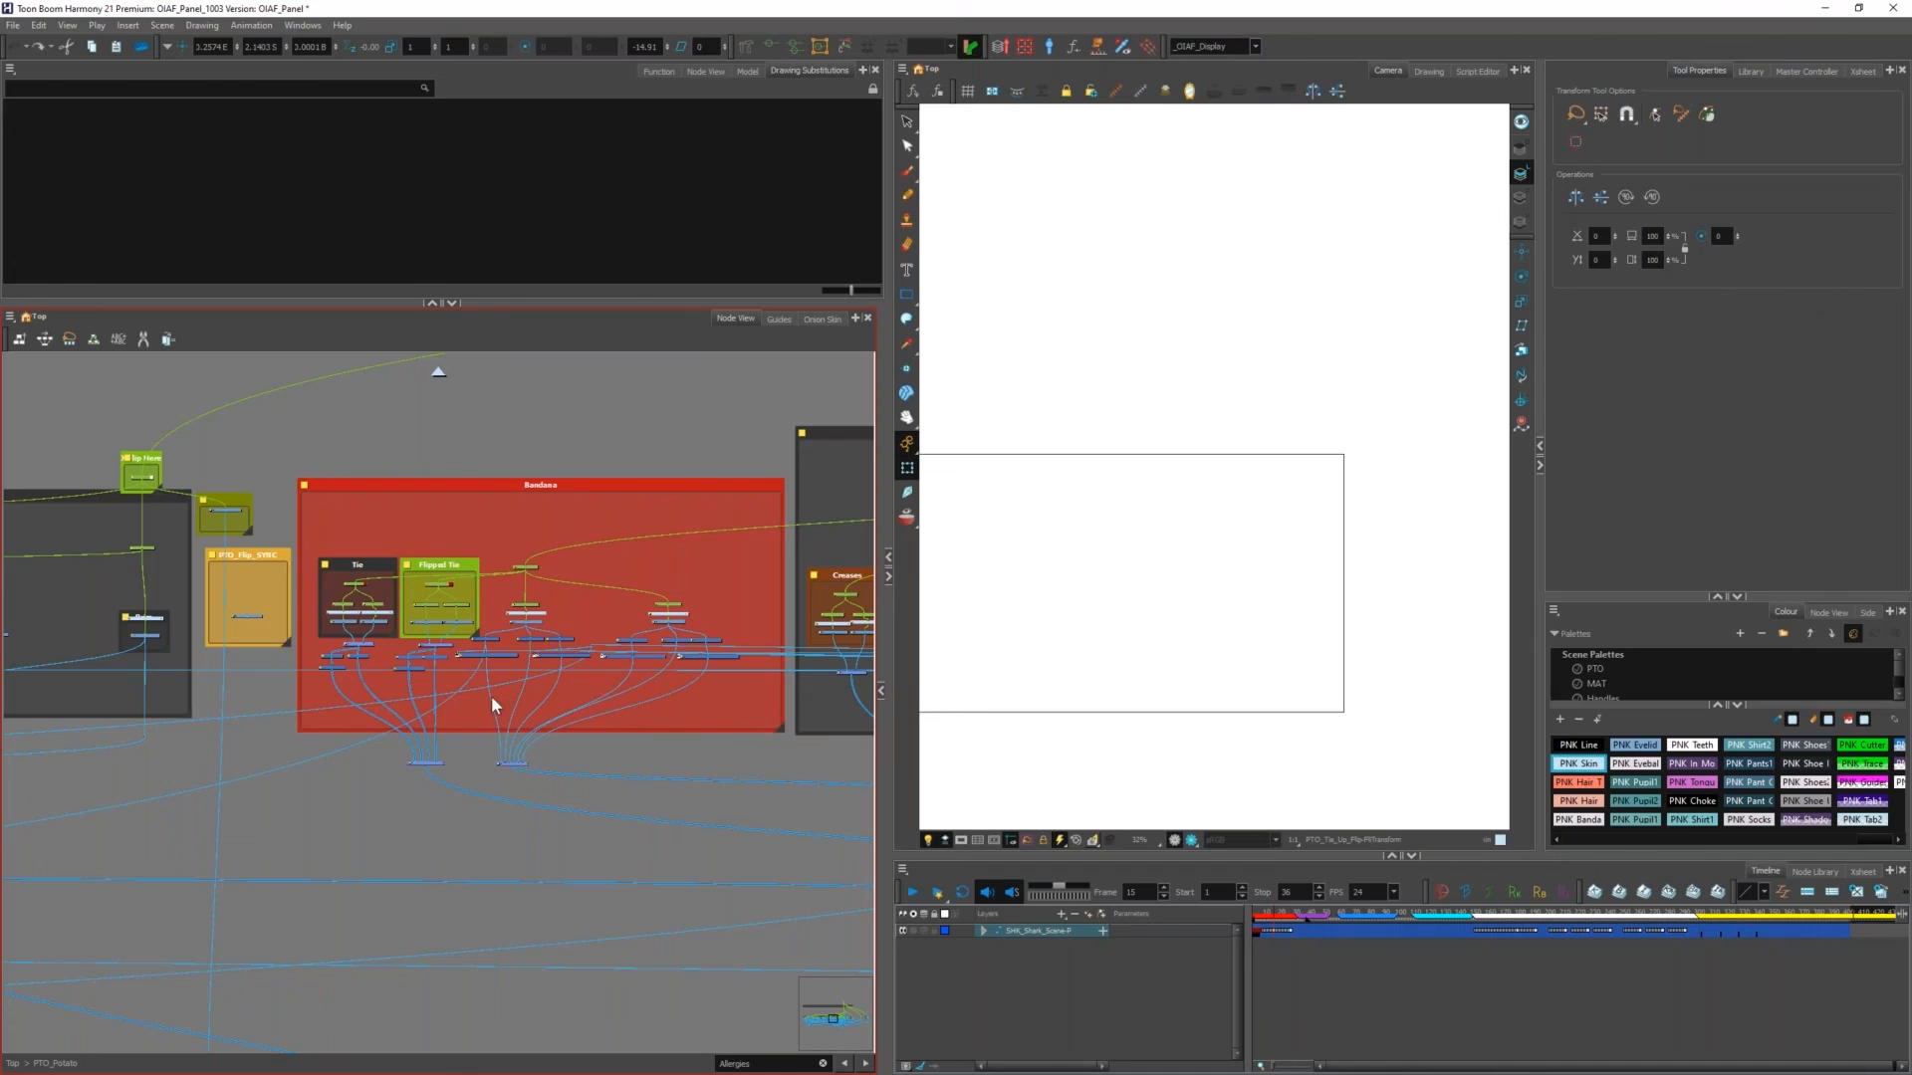
# Step: Examine the Flipped Tie, Flipped Flap and Flipped Spots backdrops and how the spot drawings connect to the Spots and Blush backdrop
pyautogui.scroll(-5, 444, 593)
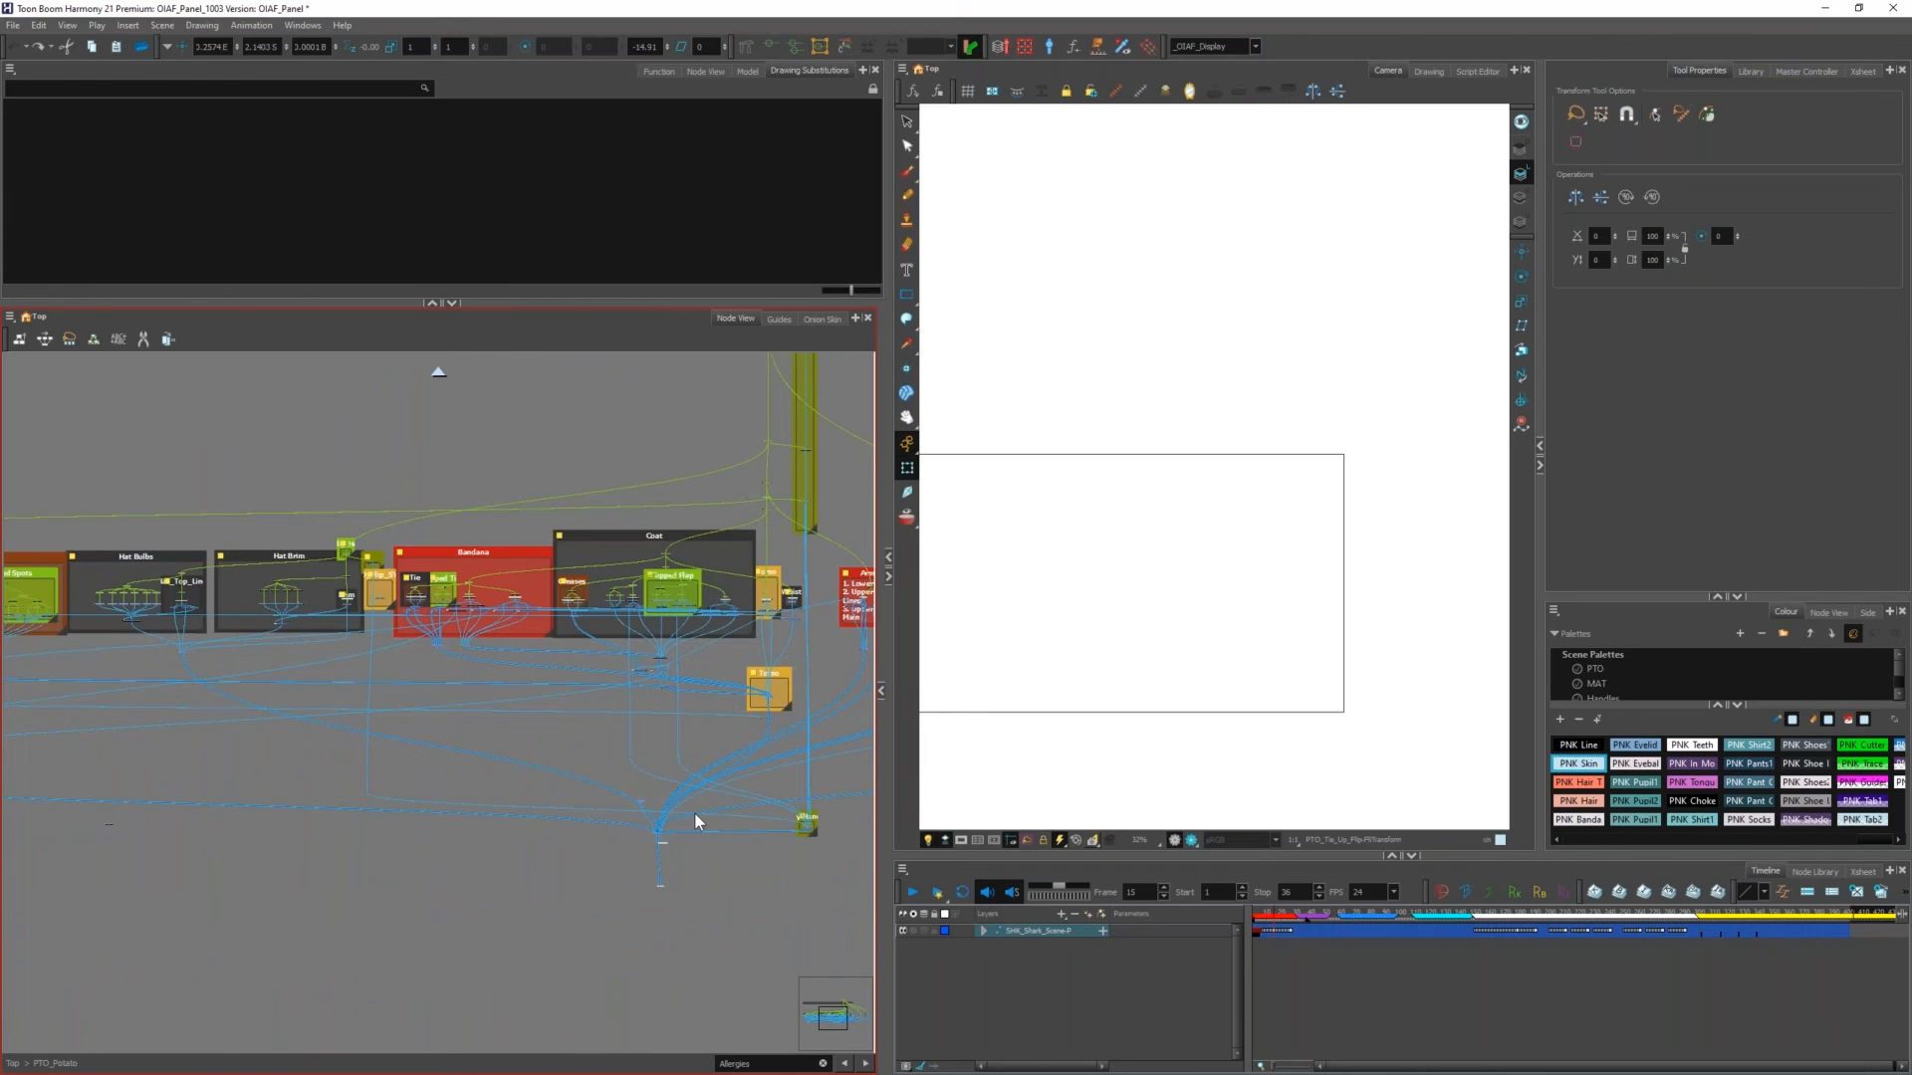
pyautogui.scroll(3, 772, 689)
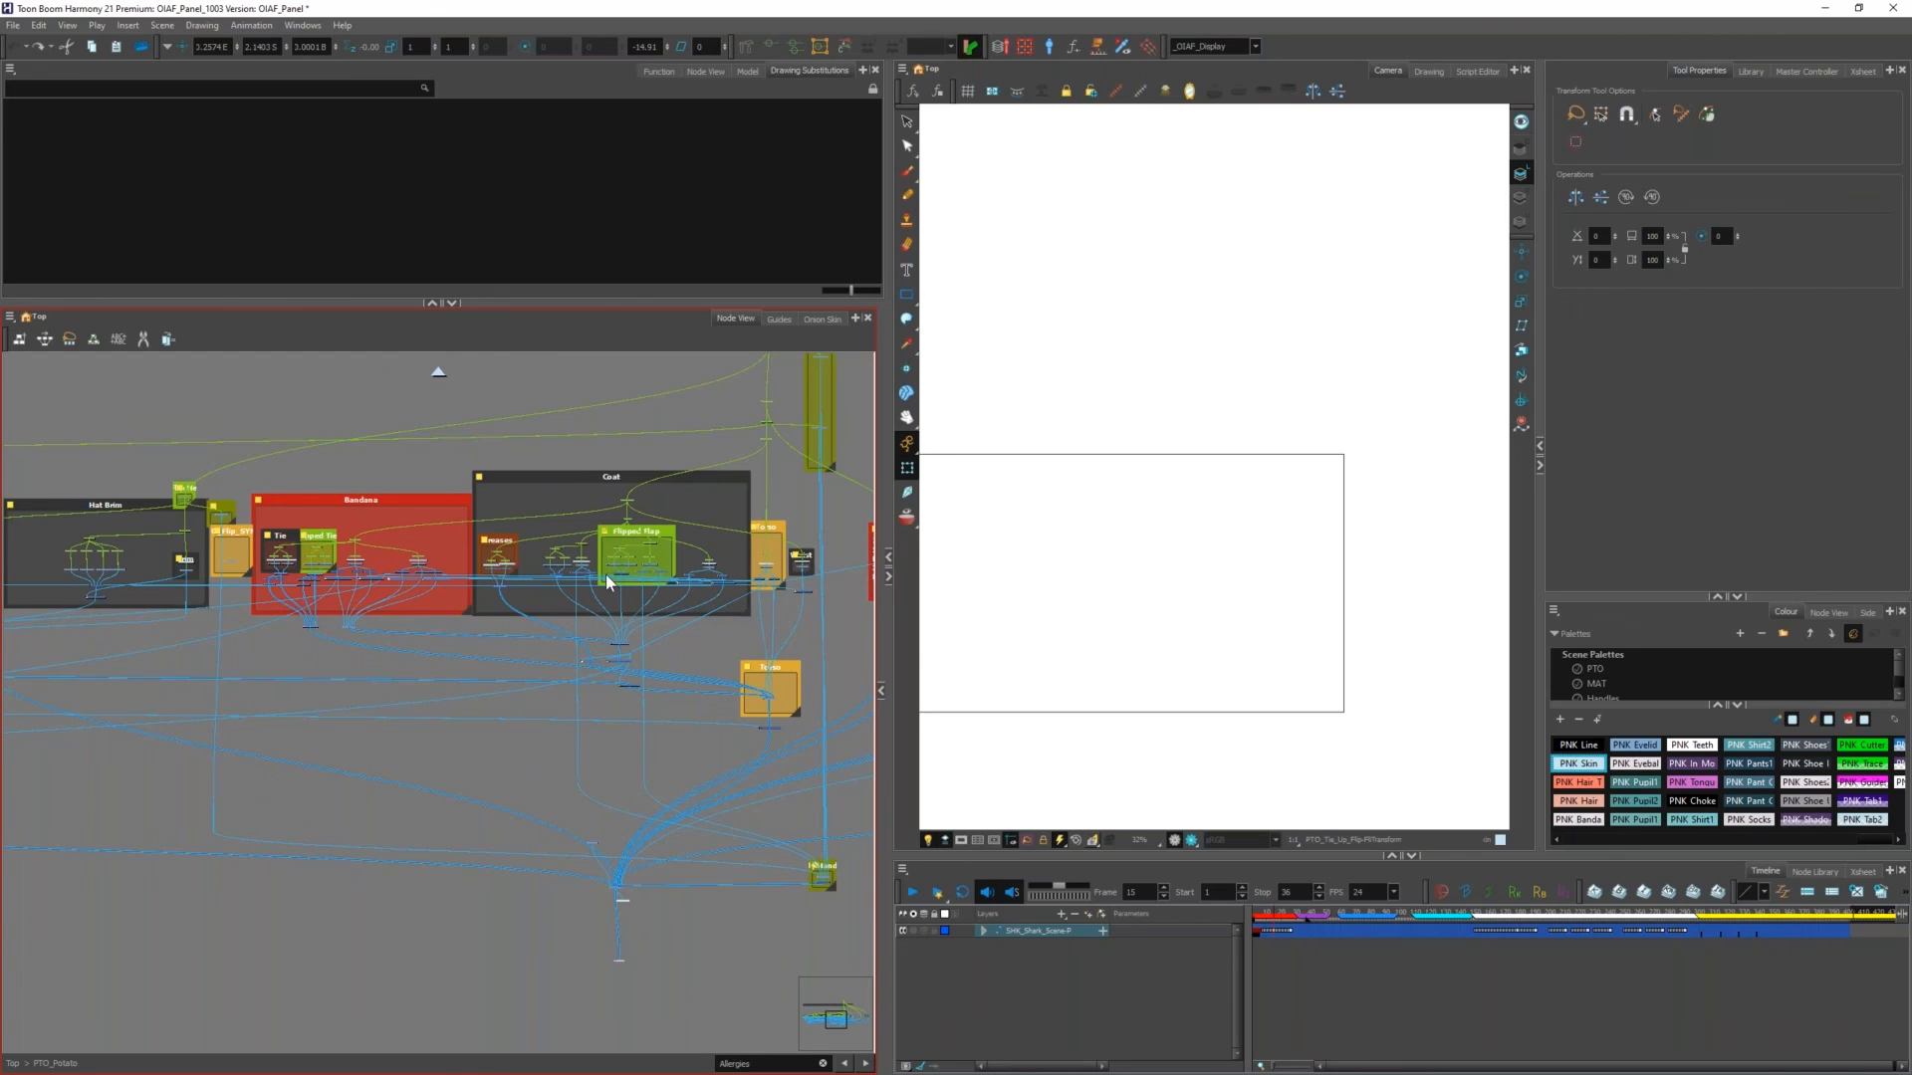
pyautogui.scroll(5, 596, 546)
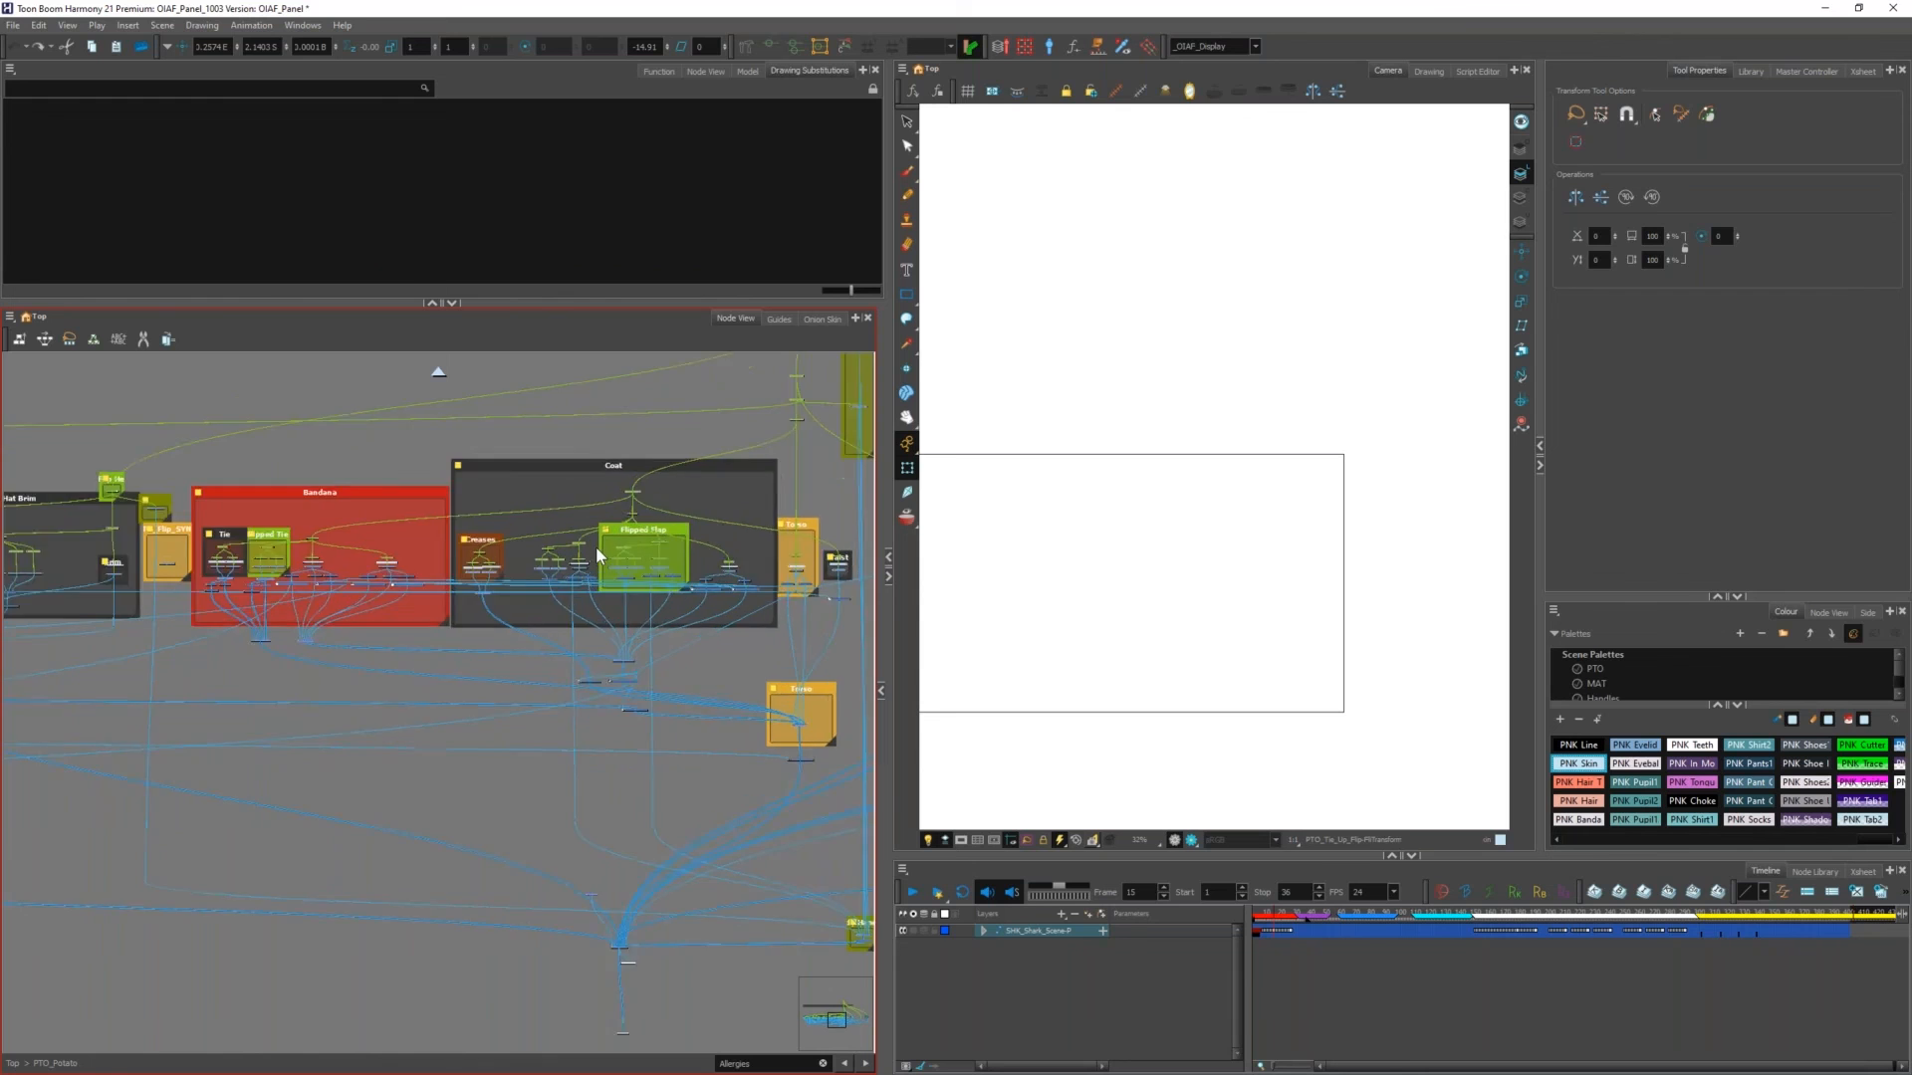
pyautogui.scroll(-6, 816, 594)
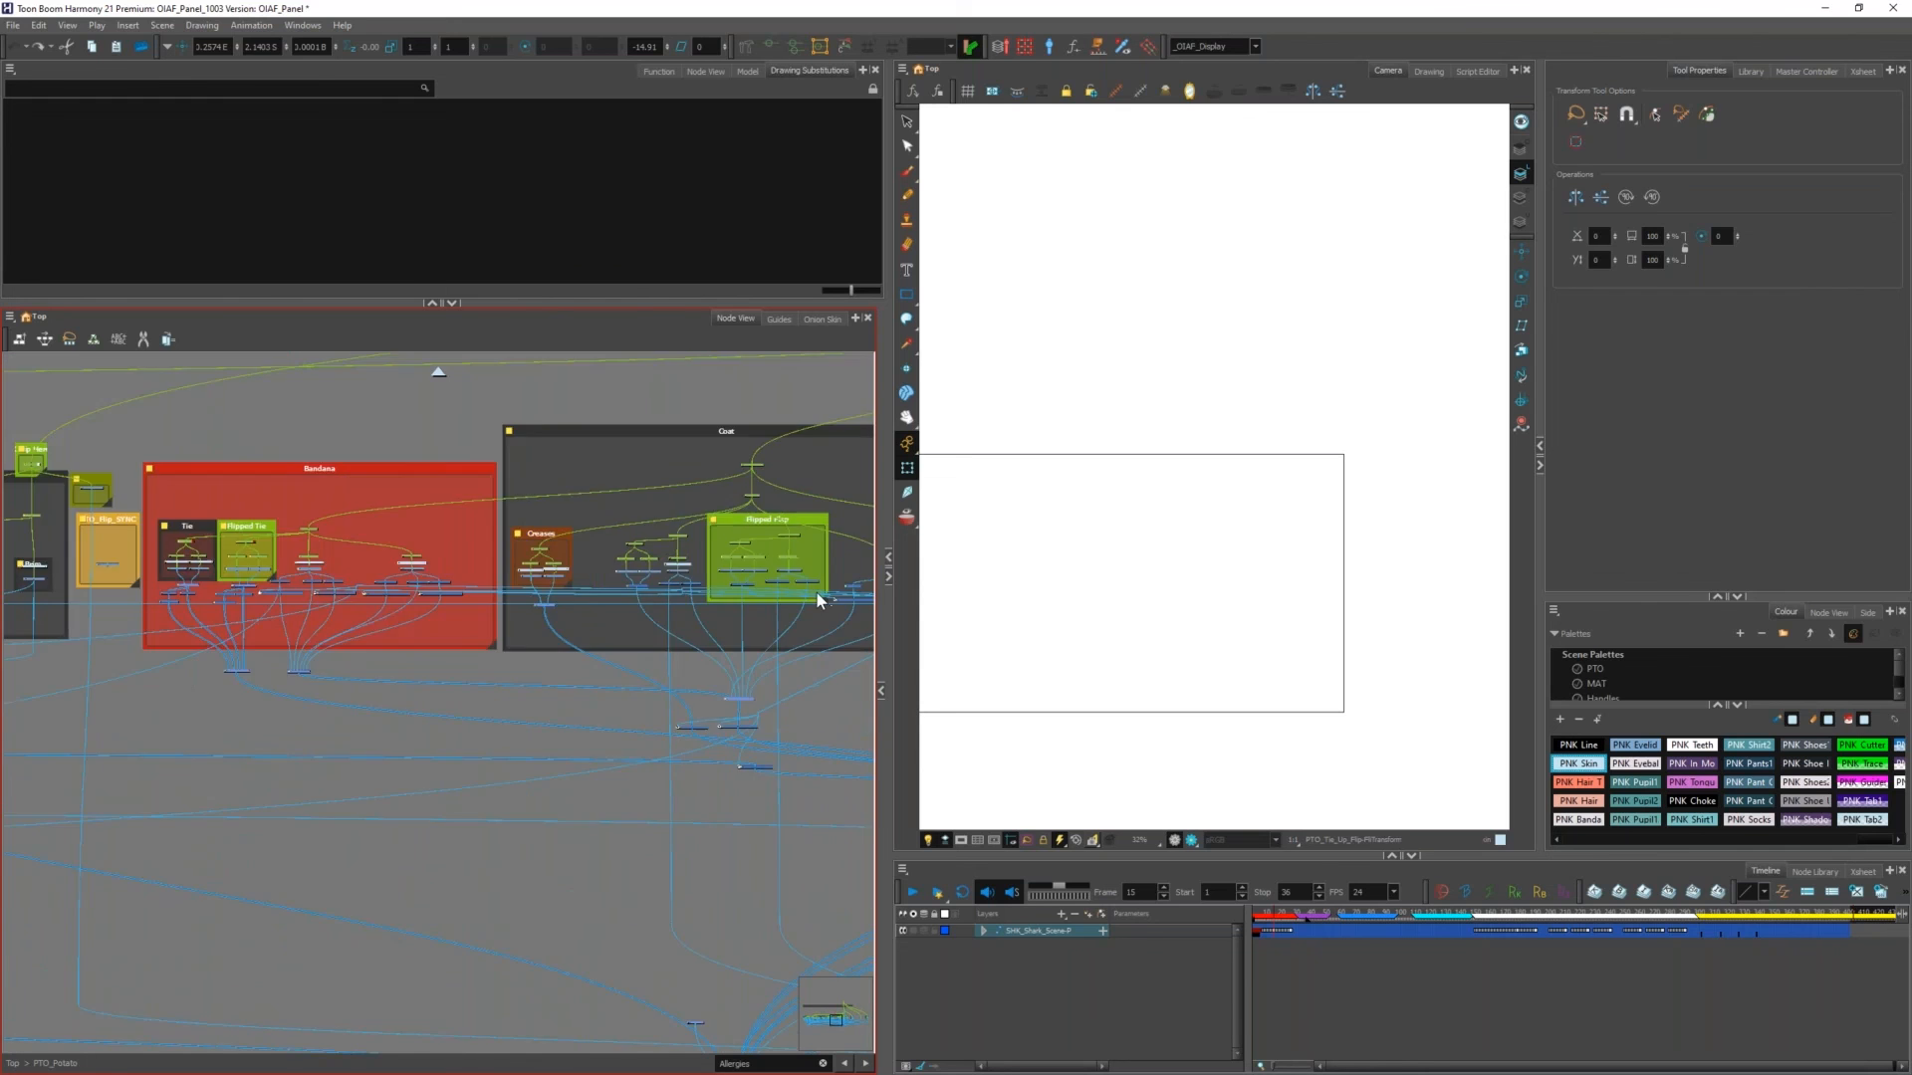
pyautogui.scroll(8, 430, 633)
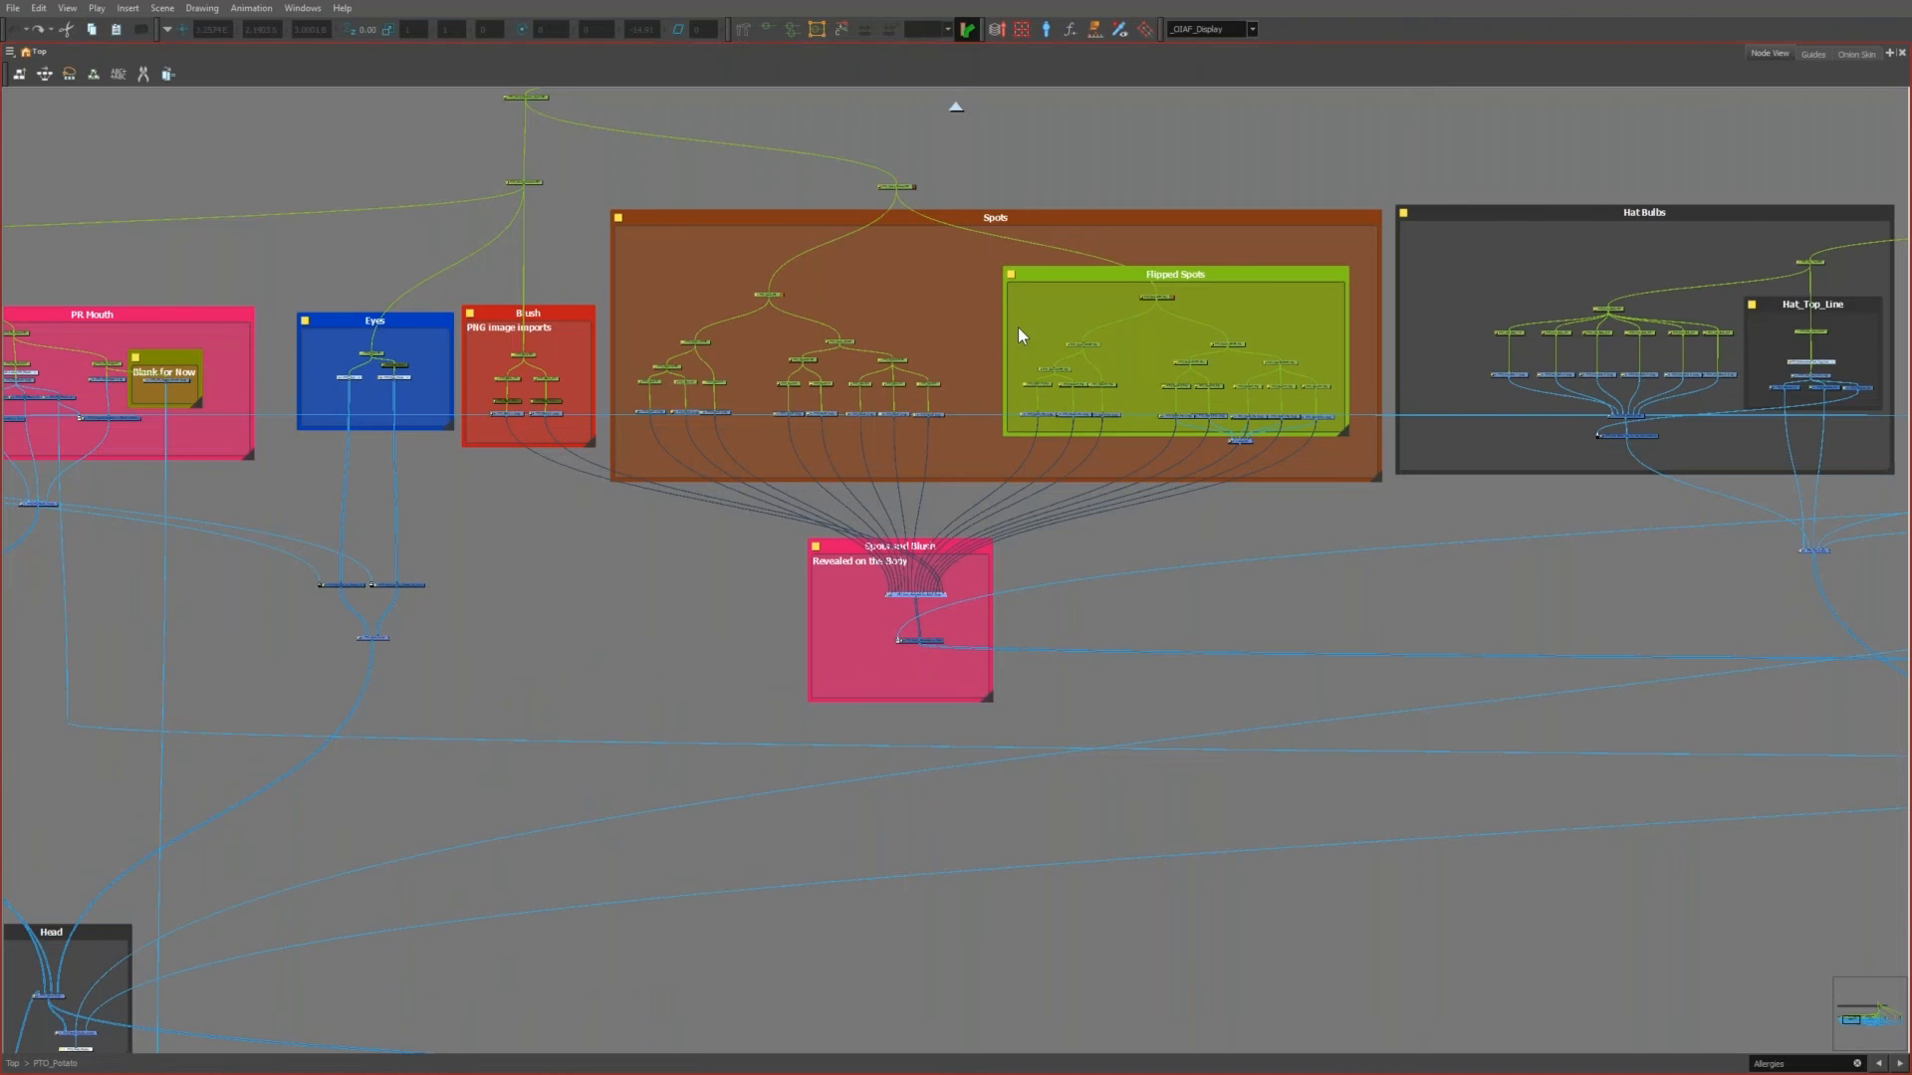
pyautogui.scroll(3, 1017, 327)
pyautogui.scroll(4, 759, 357)
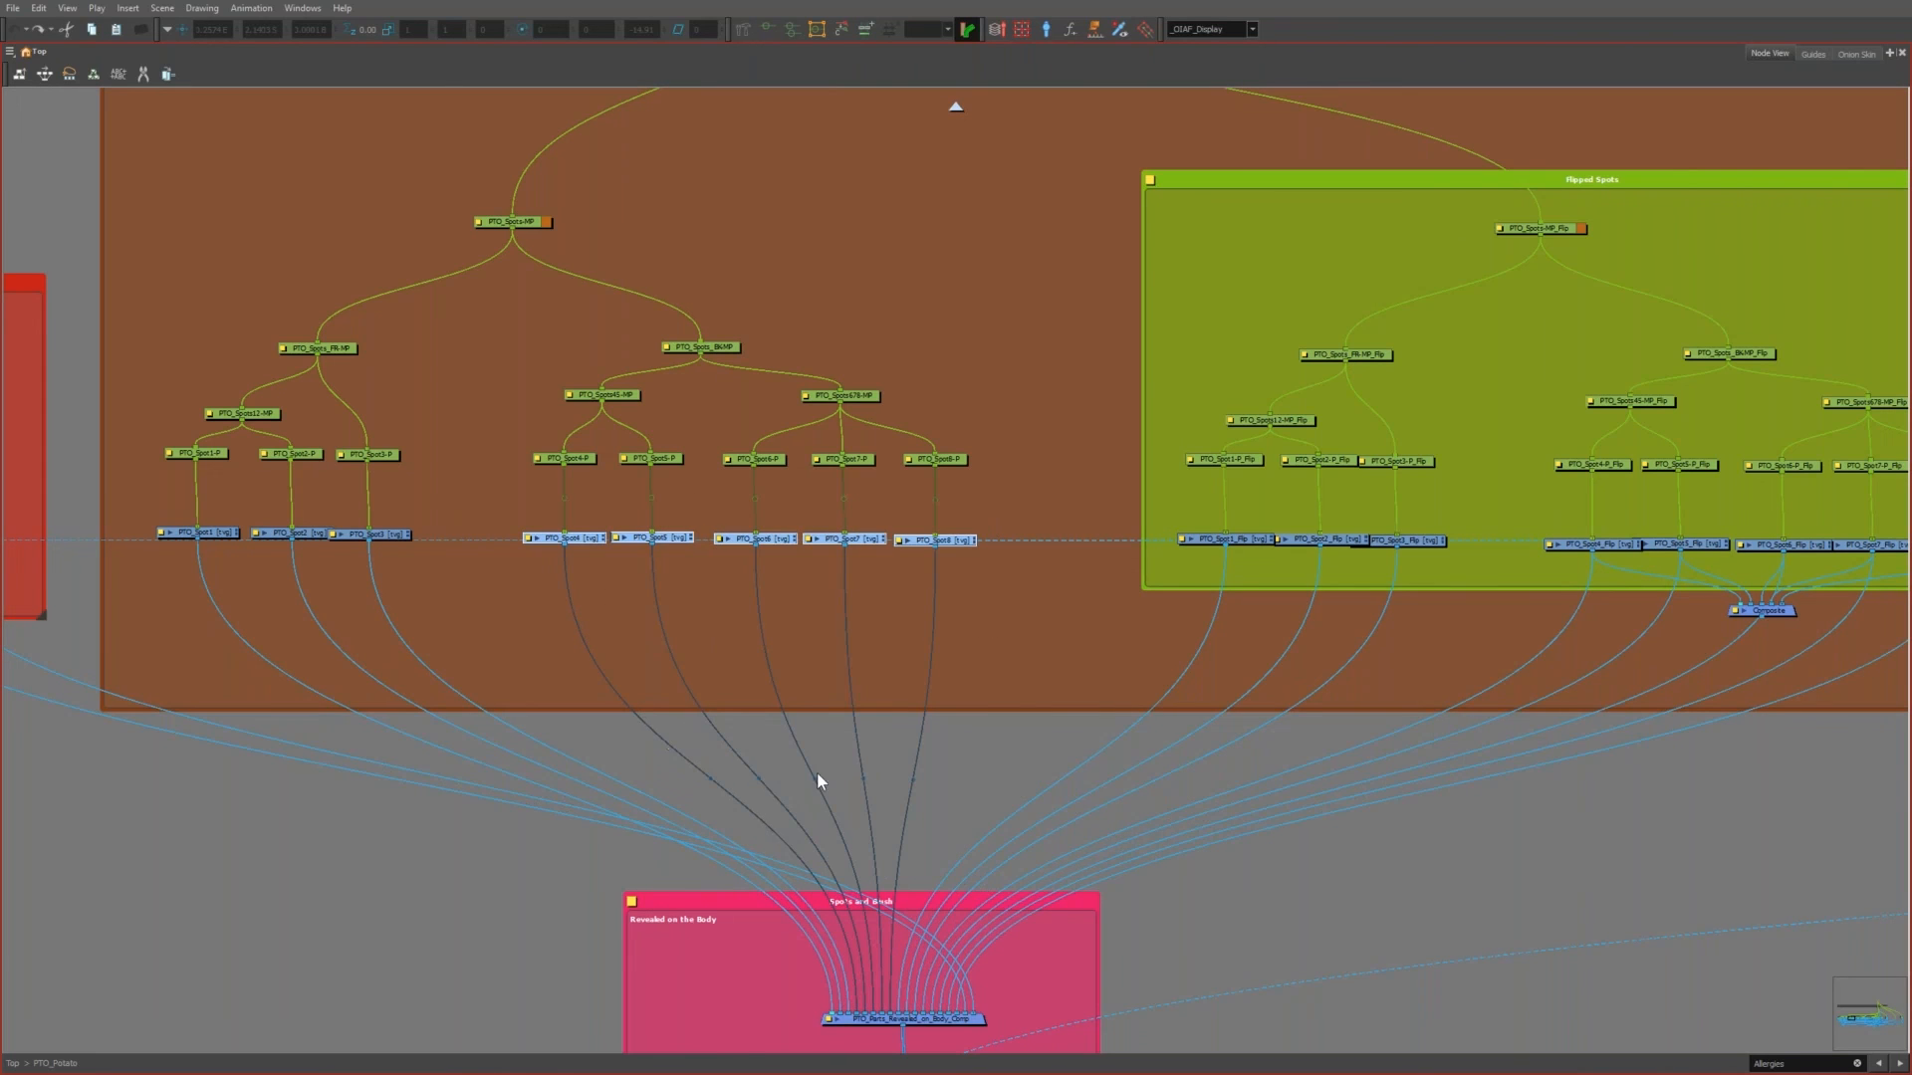
pyautogui.scroll(-1, 764, 718)
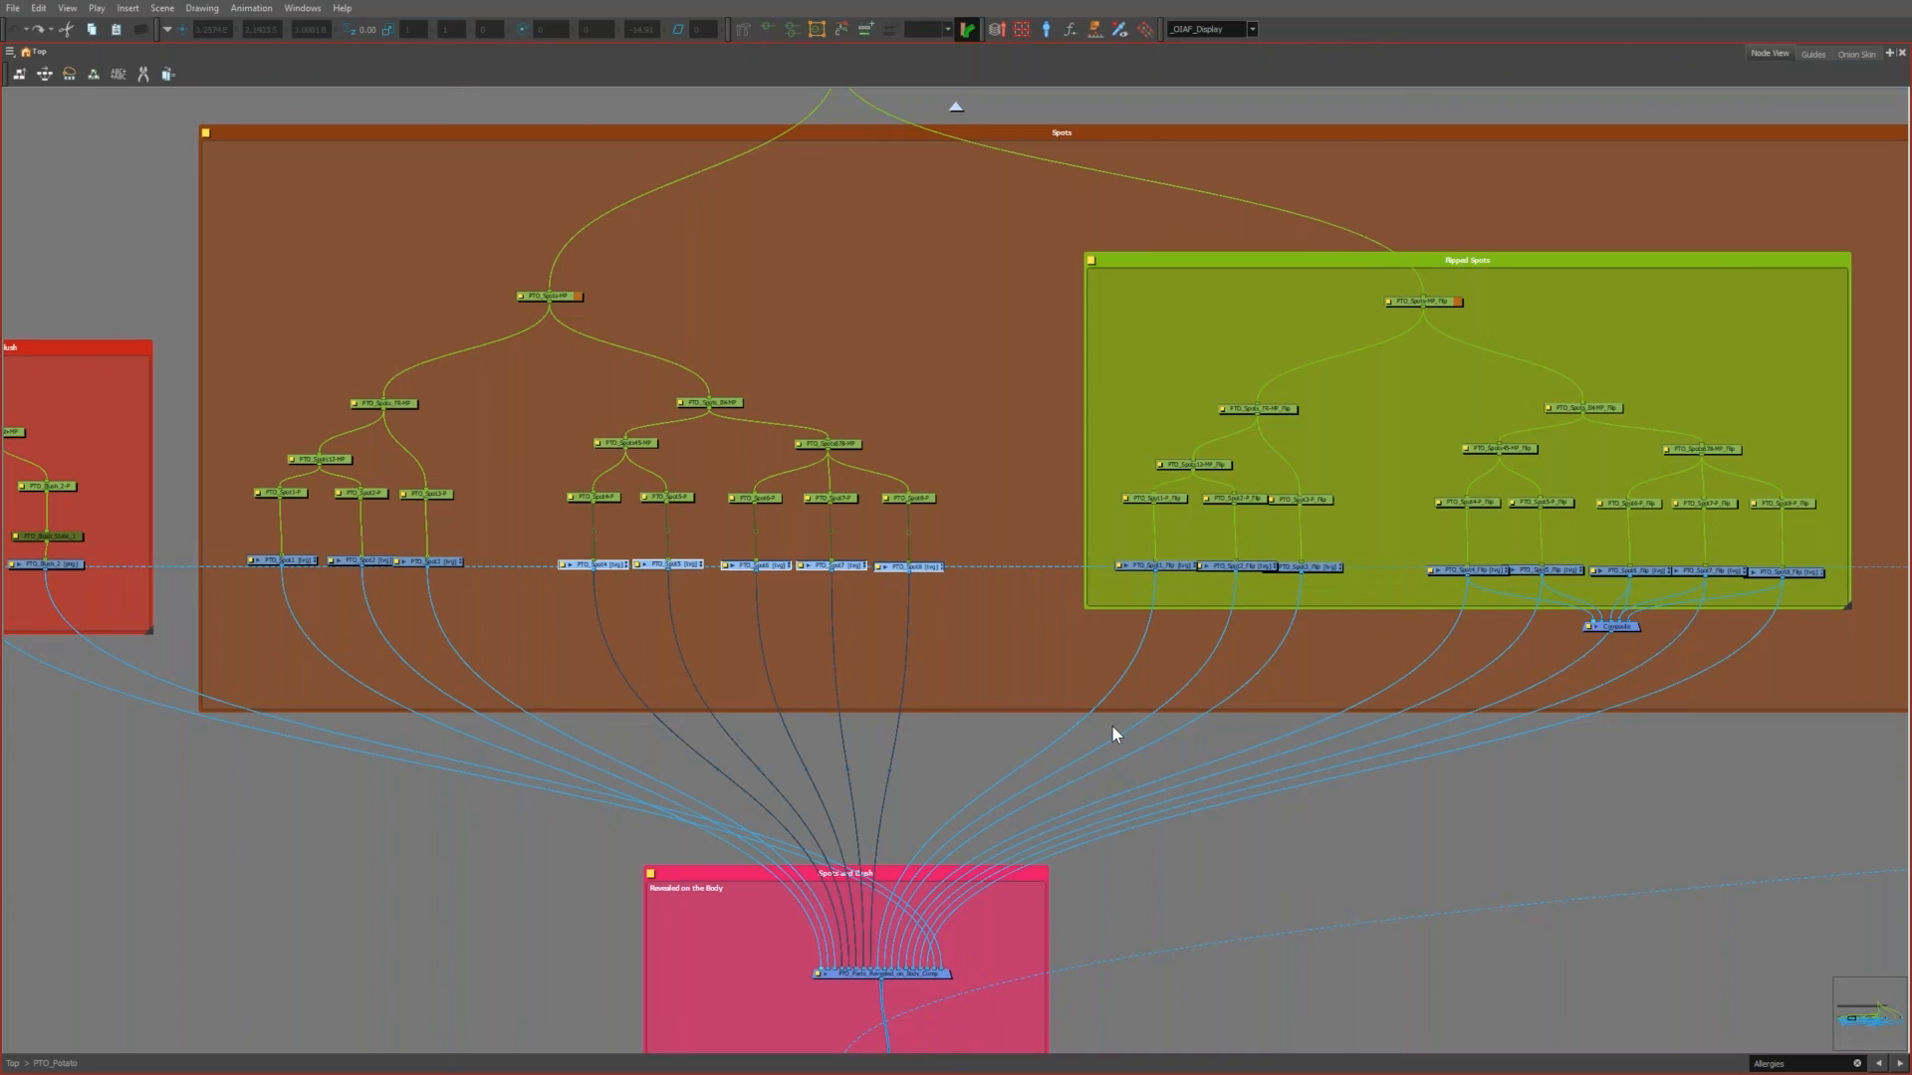
# Step: Deselect the spot drawings, box around their cables below the Spots backdrop and nudge the Spots and Blush composite node slightly up
pyautogui.click(641, 725)
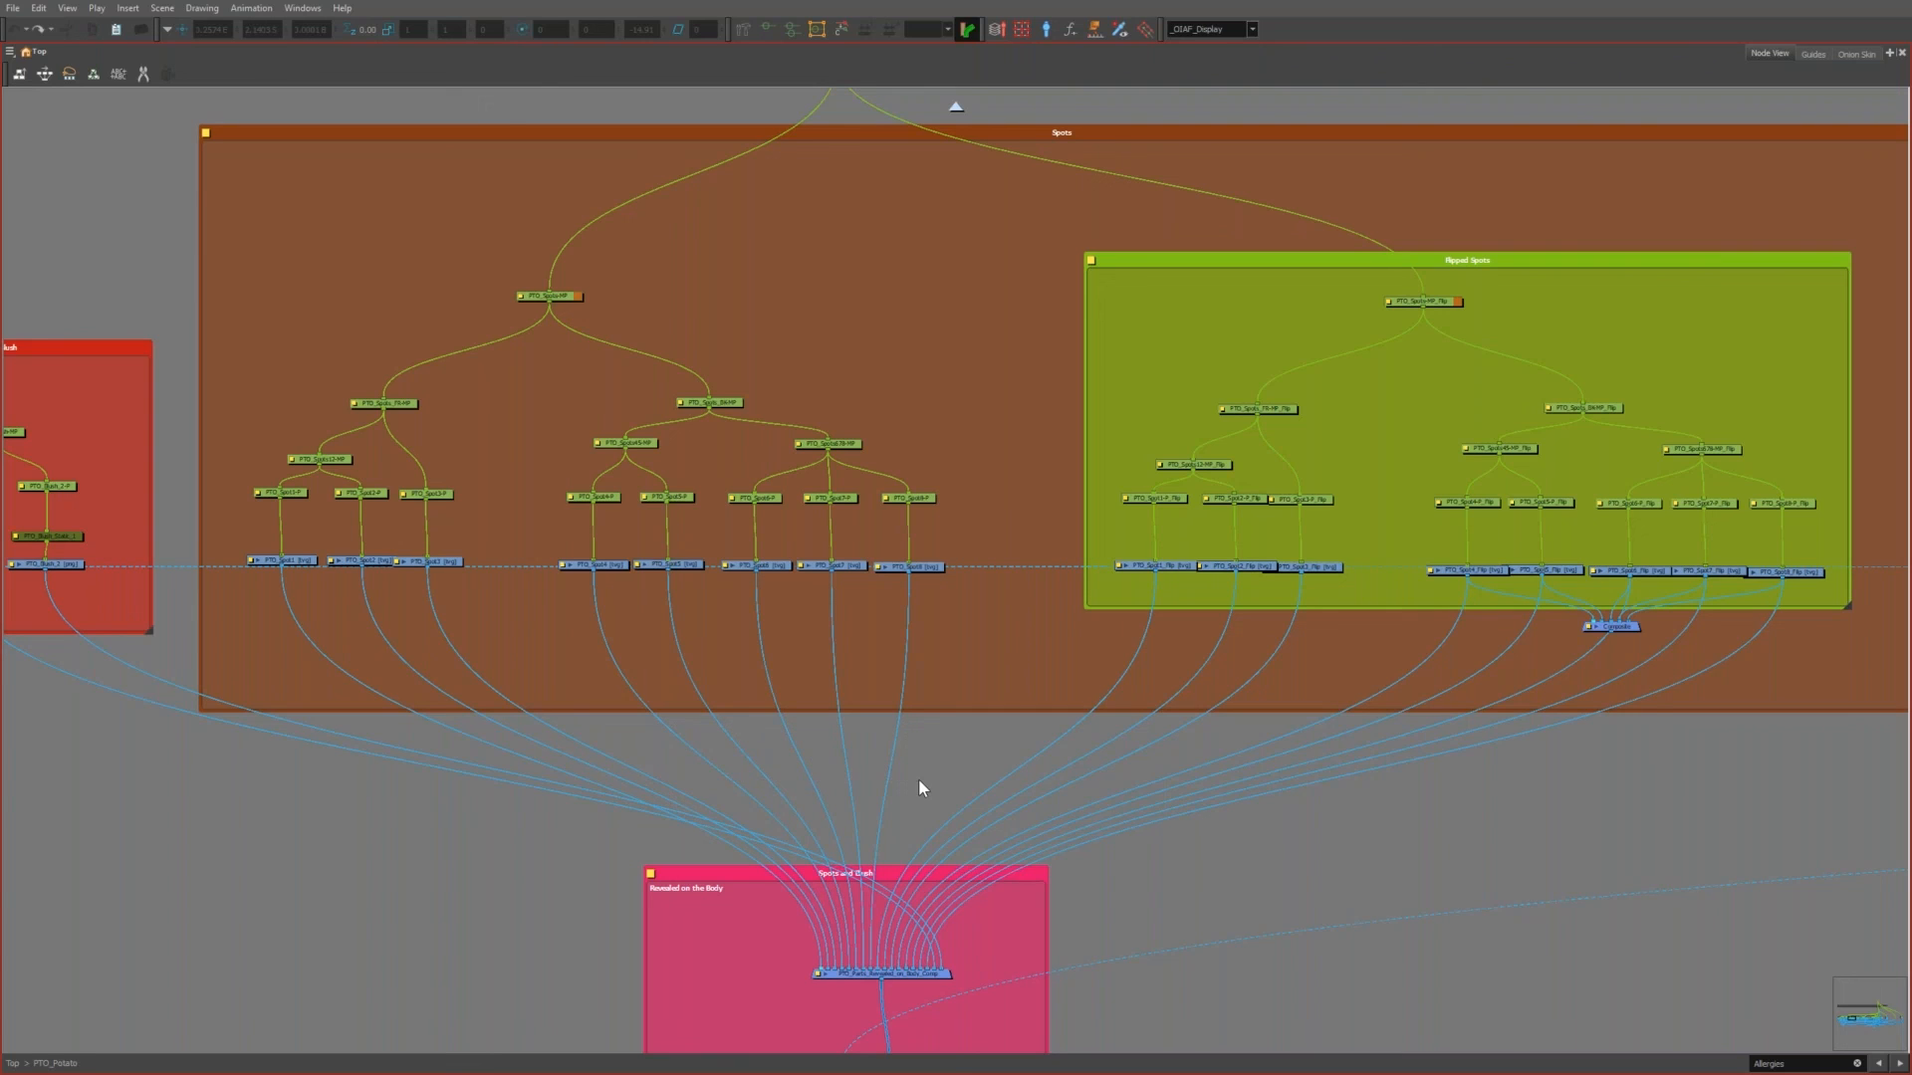
pyautogui.moveTo(535, 714); pyautogui.dragTo(1030, 775)
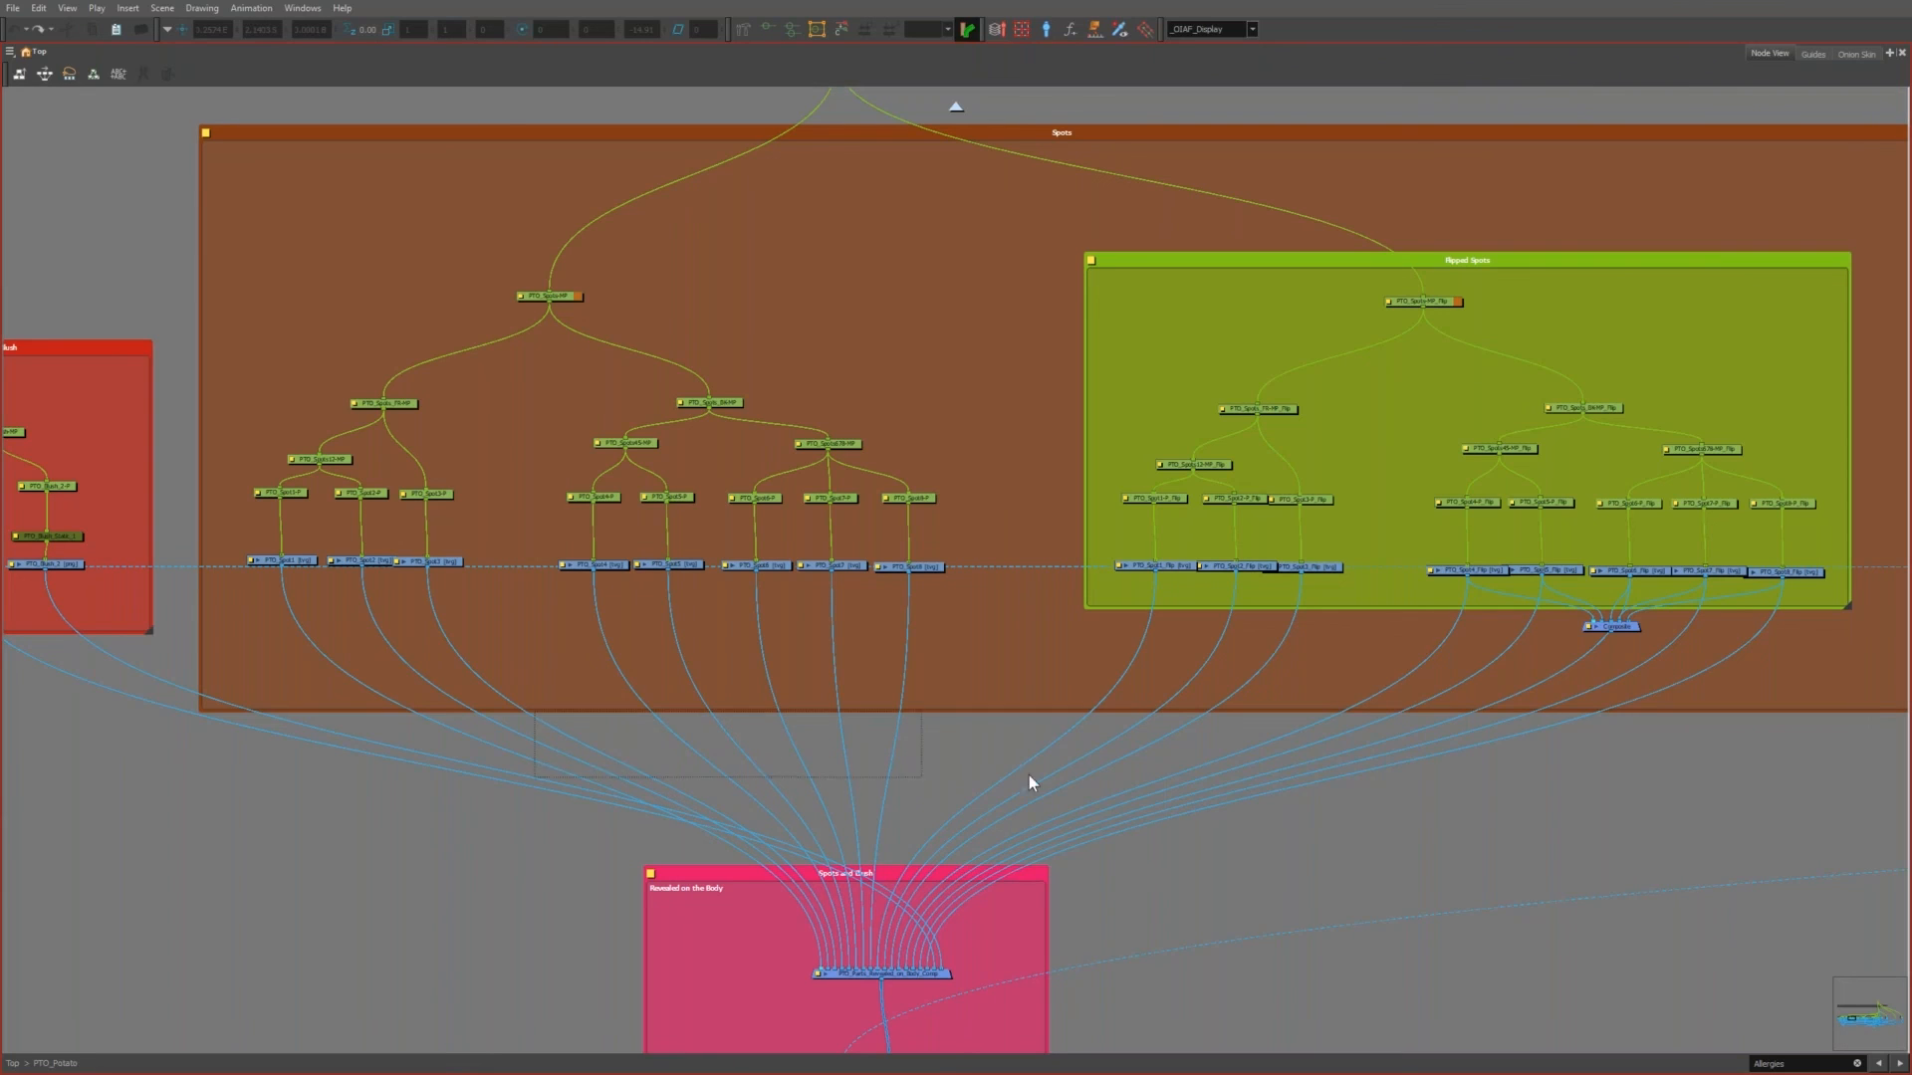
pyautogui.moveTo(1342, 787); pyautogui.dragTo(1342, 786)
pyautogui.moveTo(894, 971); pyautogui.dragTo(863, 959)
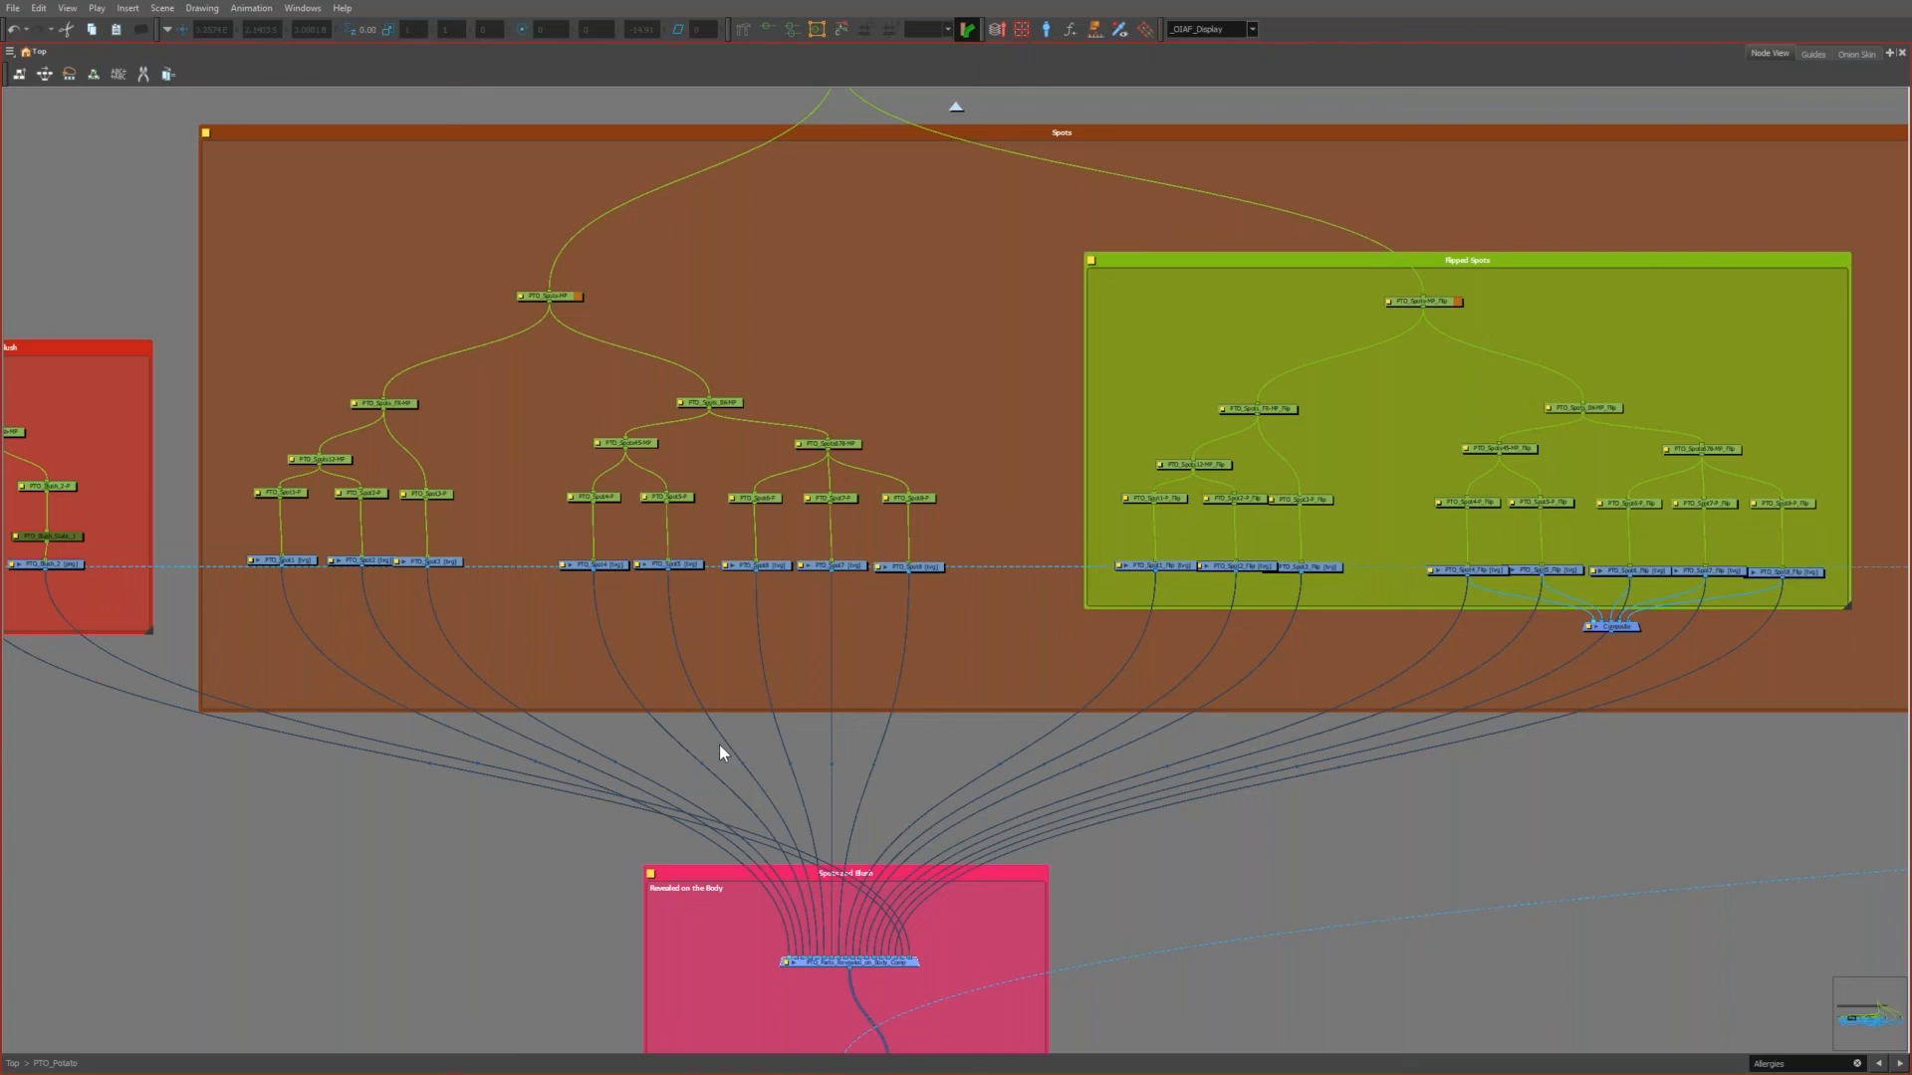
# Step: Shift the PTO_TopLine_CA node slightly in the Hat_Top_Line backdrop and detach its output cable
pyautogui.scroll(-8, 715, 622)
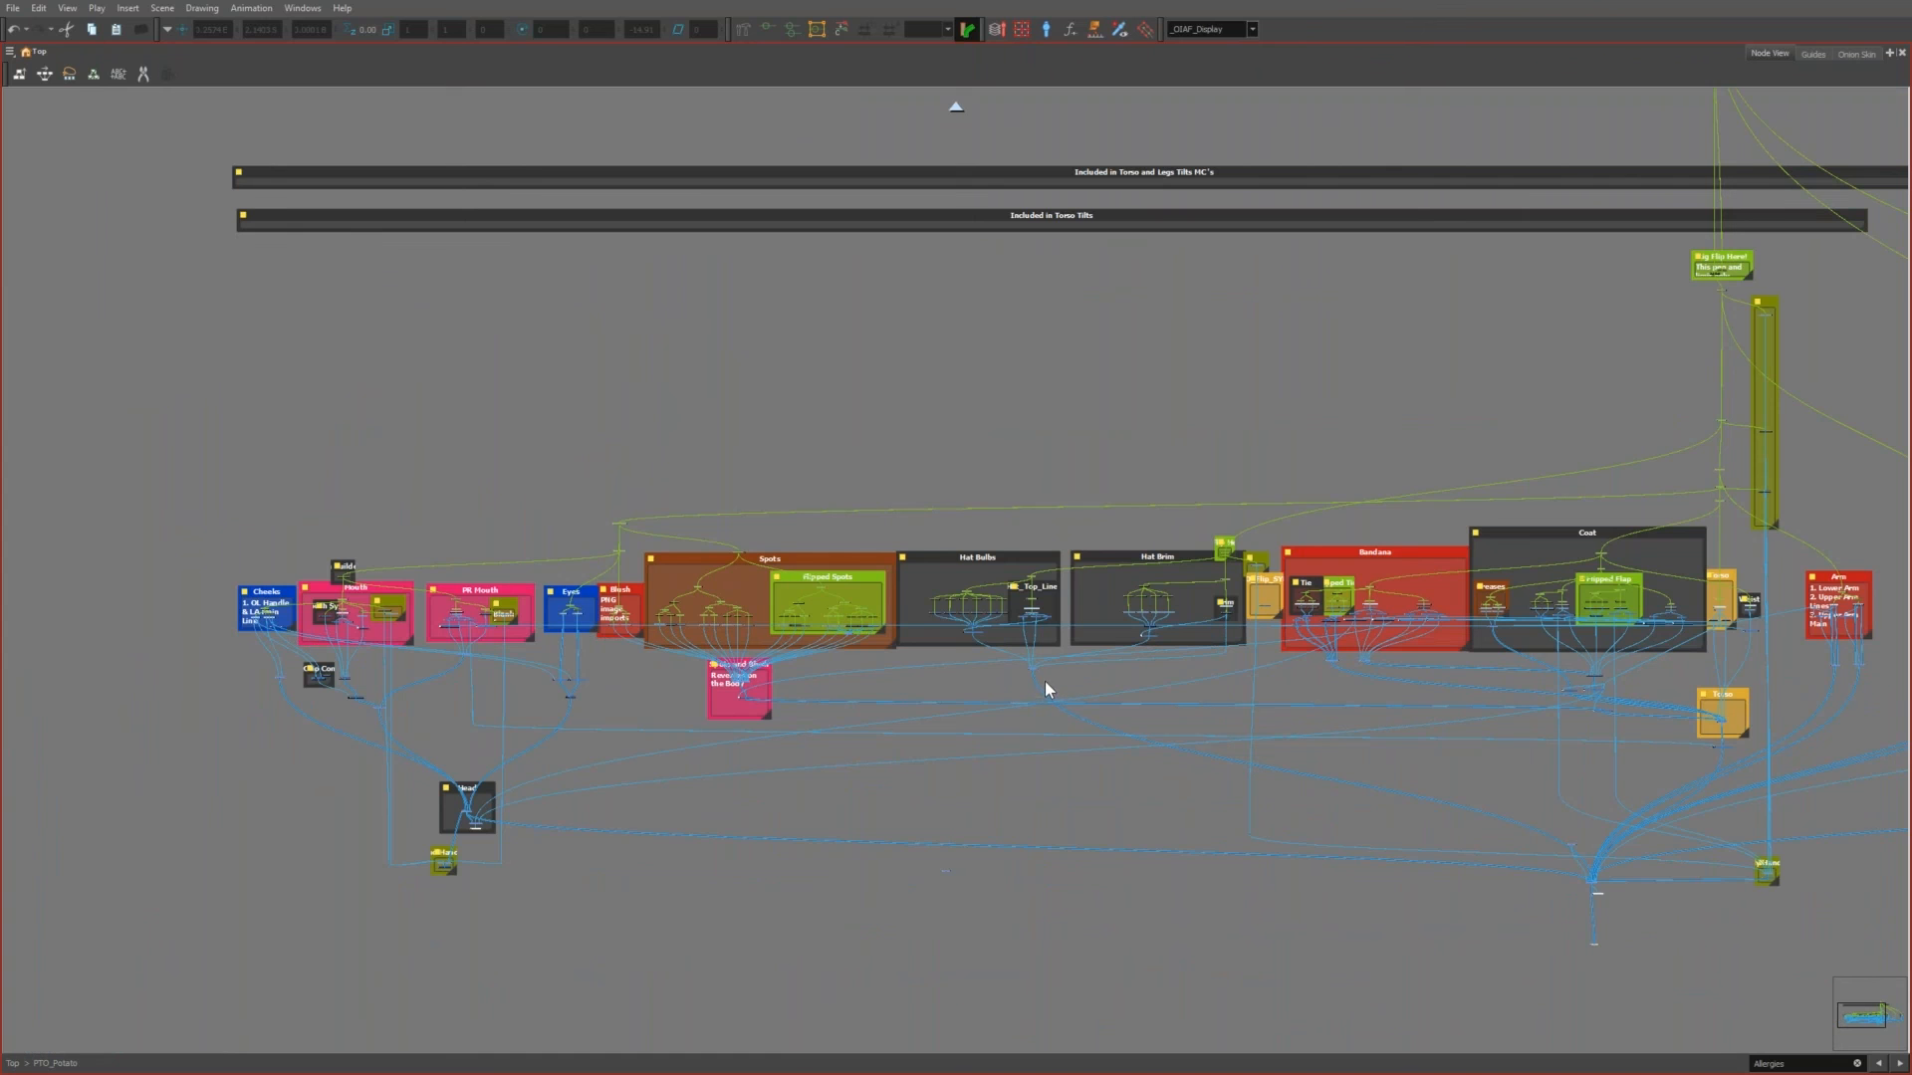
pyautogui.scroll(5, 1036, 667)
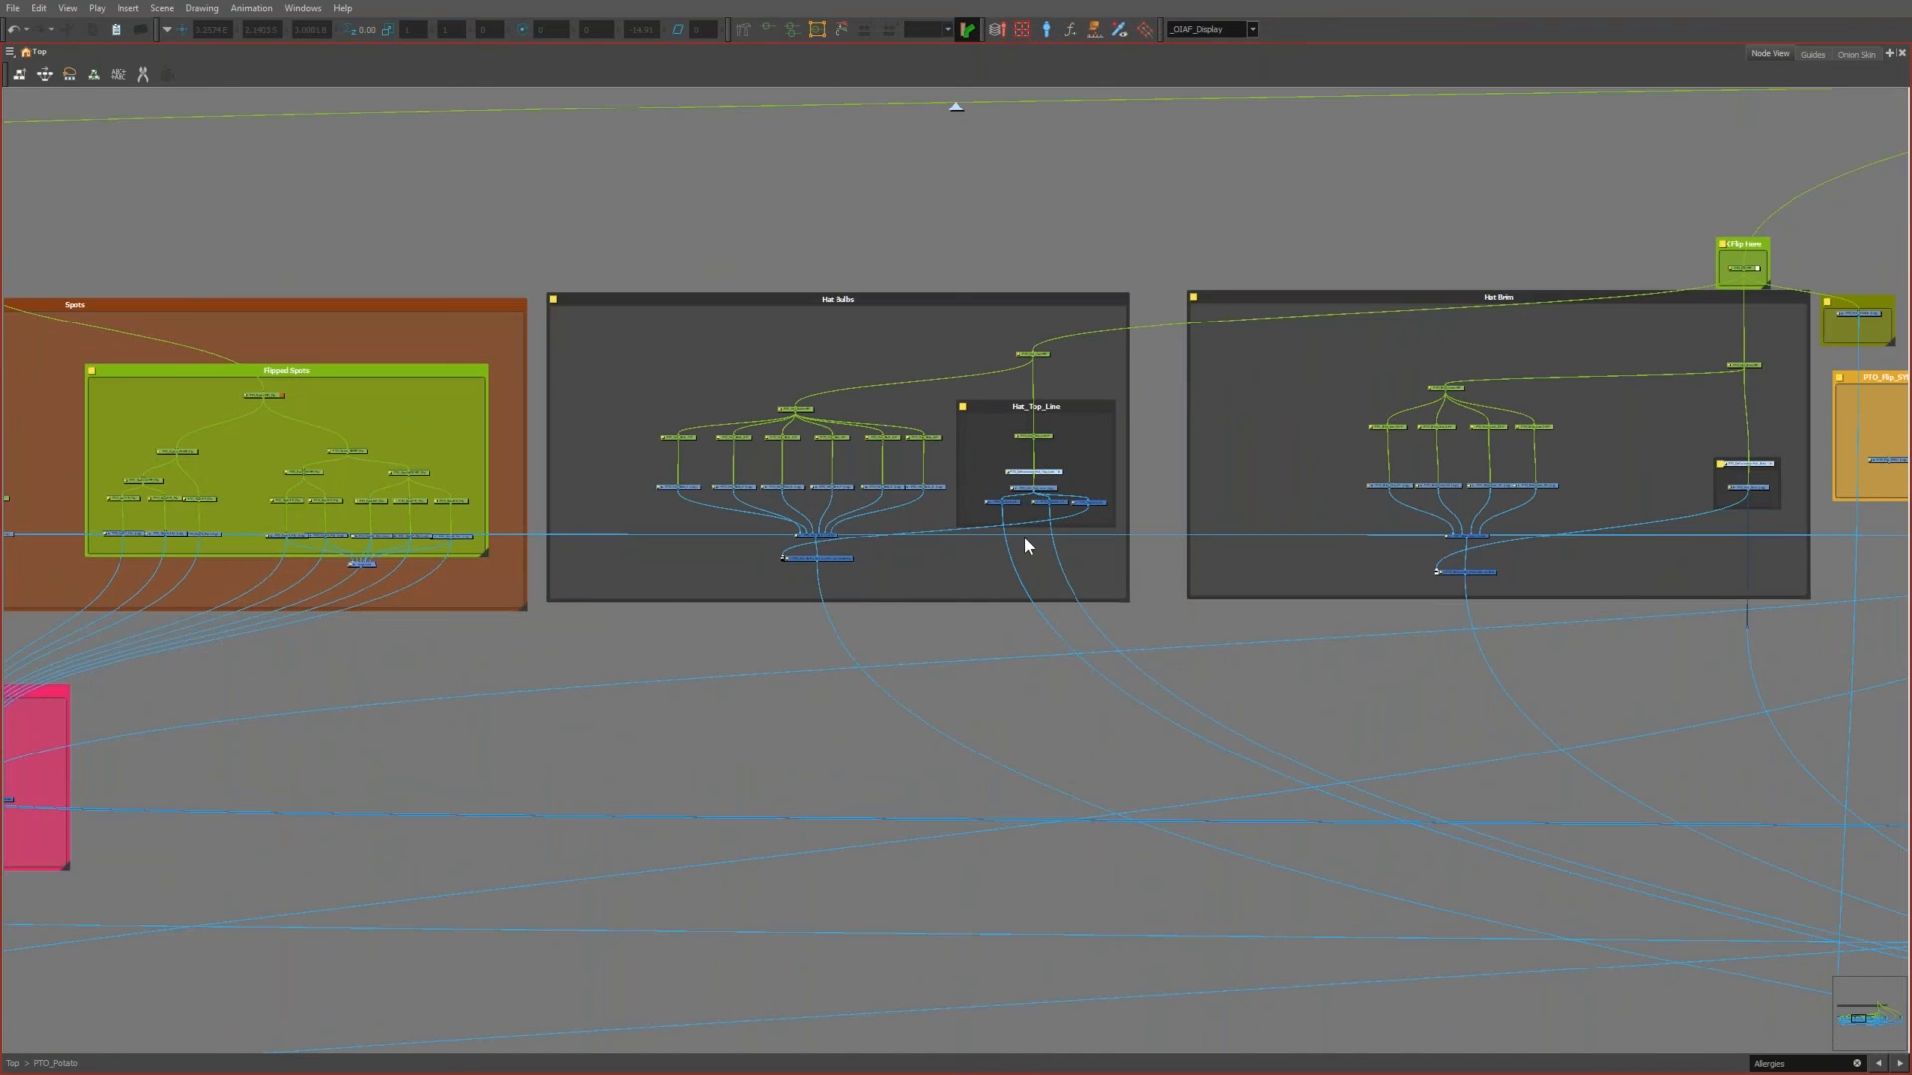
pyautogui.scroll(3, 1023, 536)
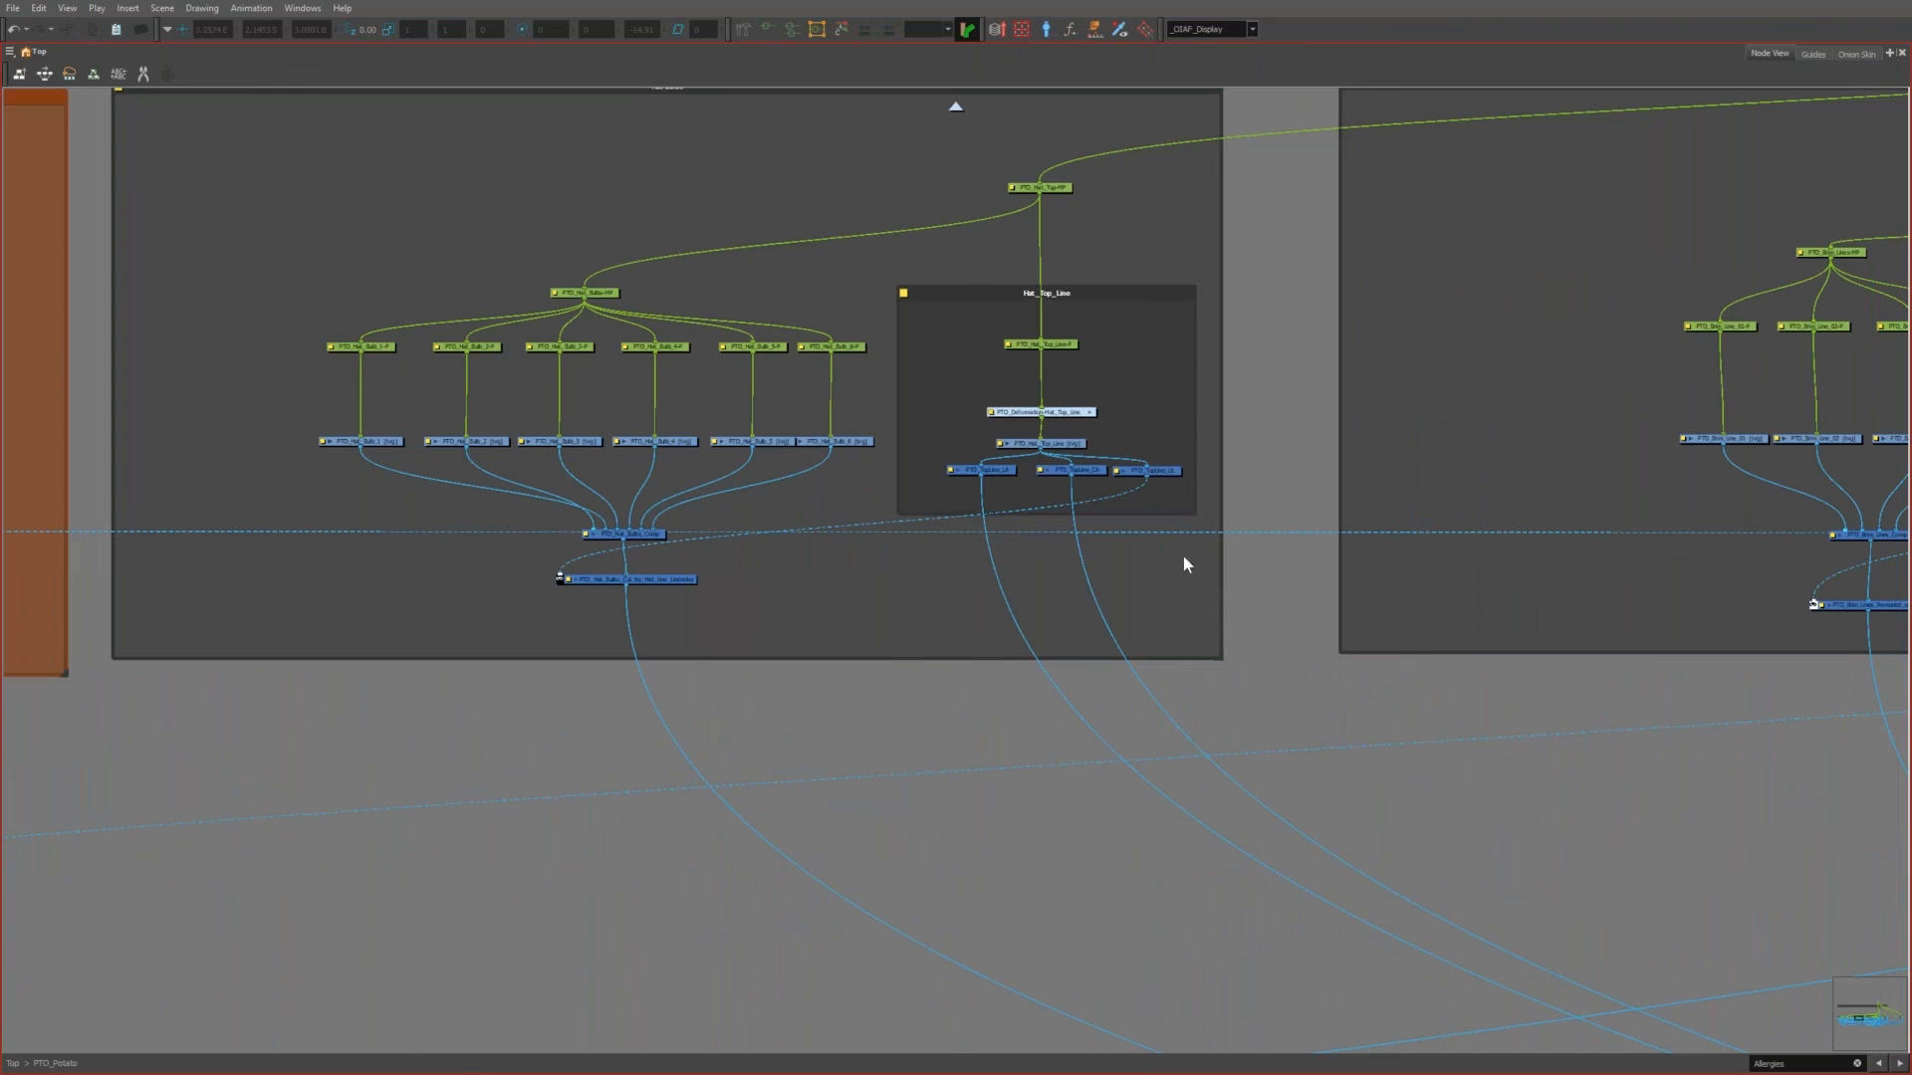
pyautogui.scroll(4, 1081, 482)
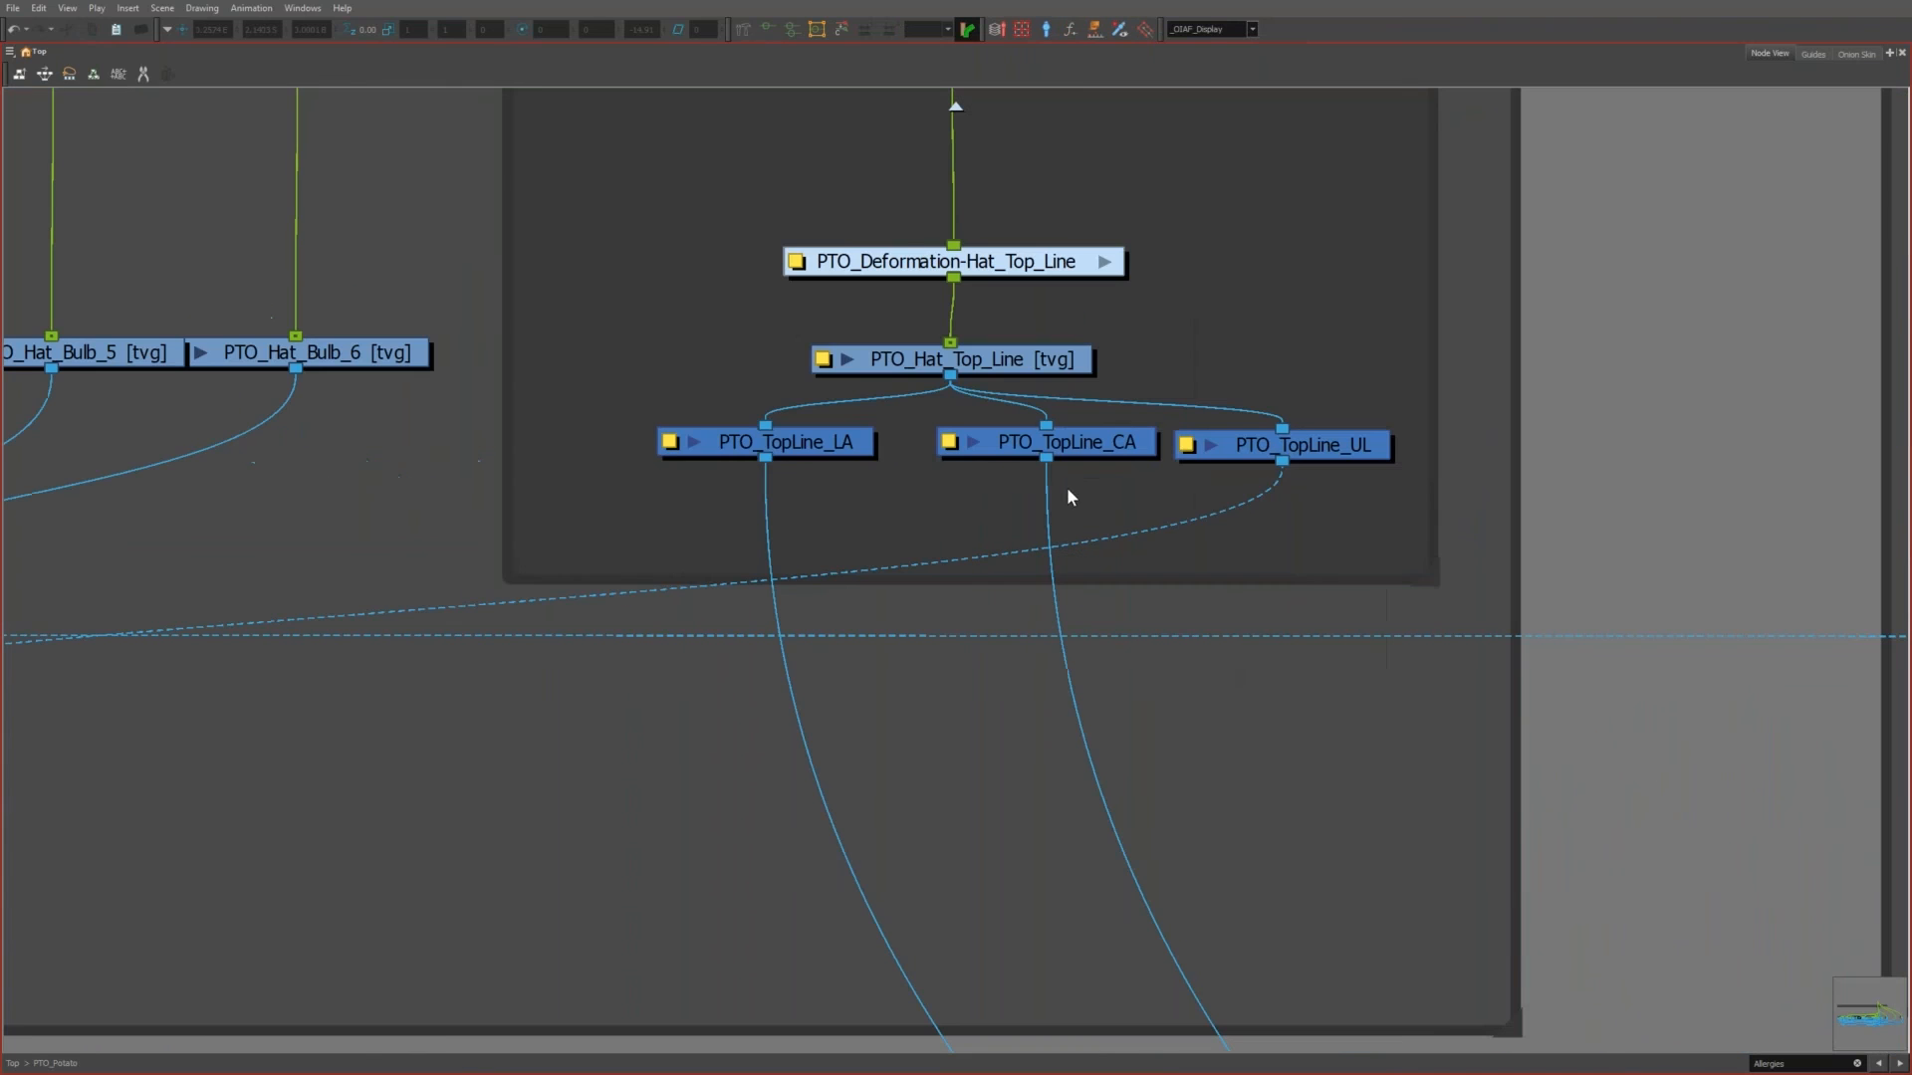
pyautogui.click(868, 446)
pyautogui.click(1110, 432)
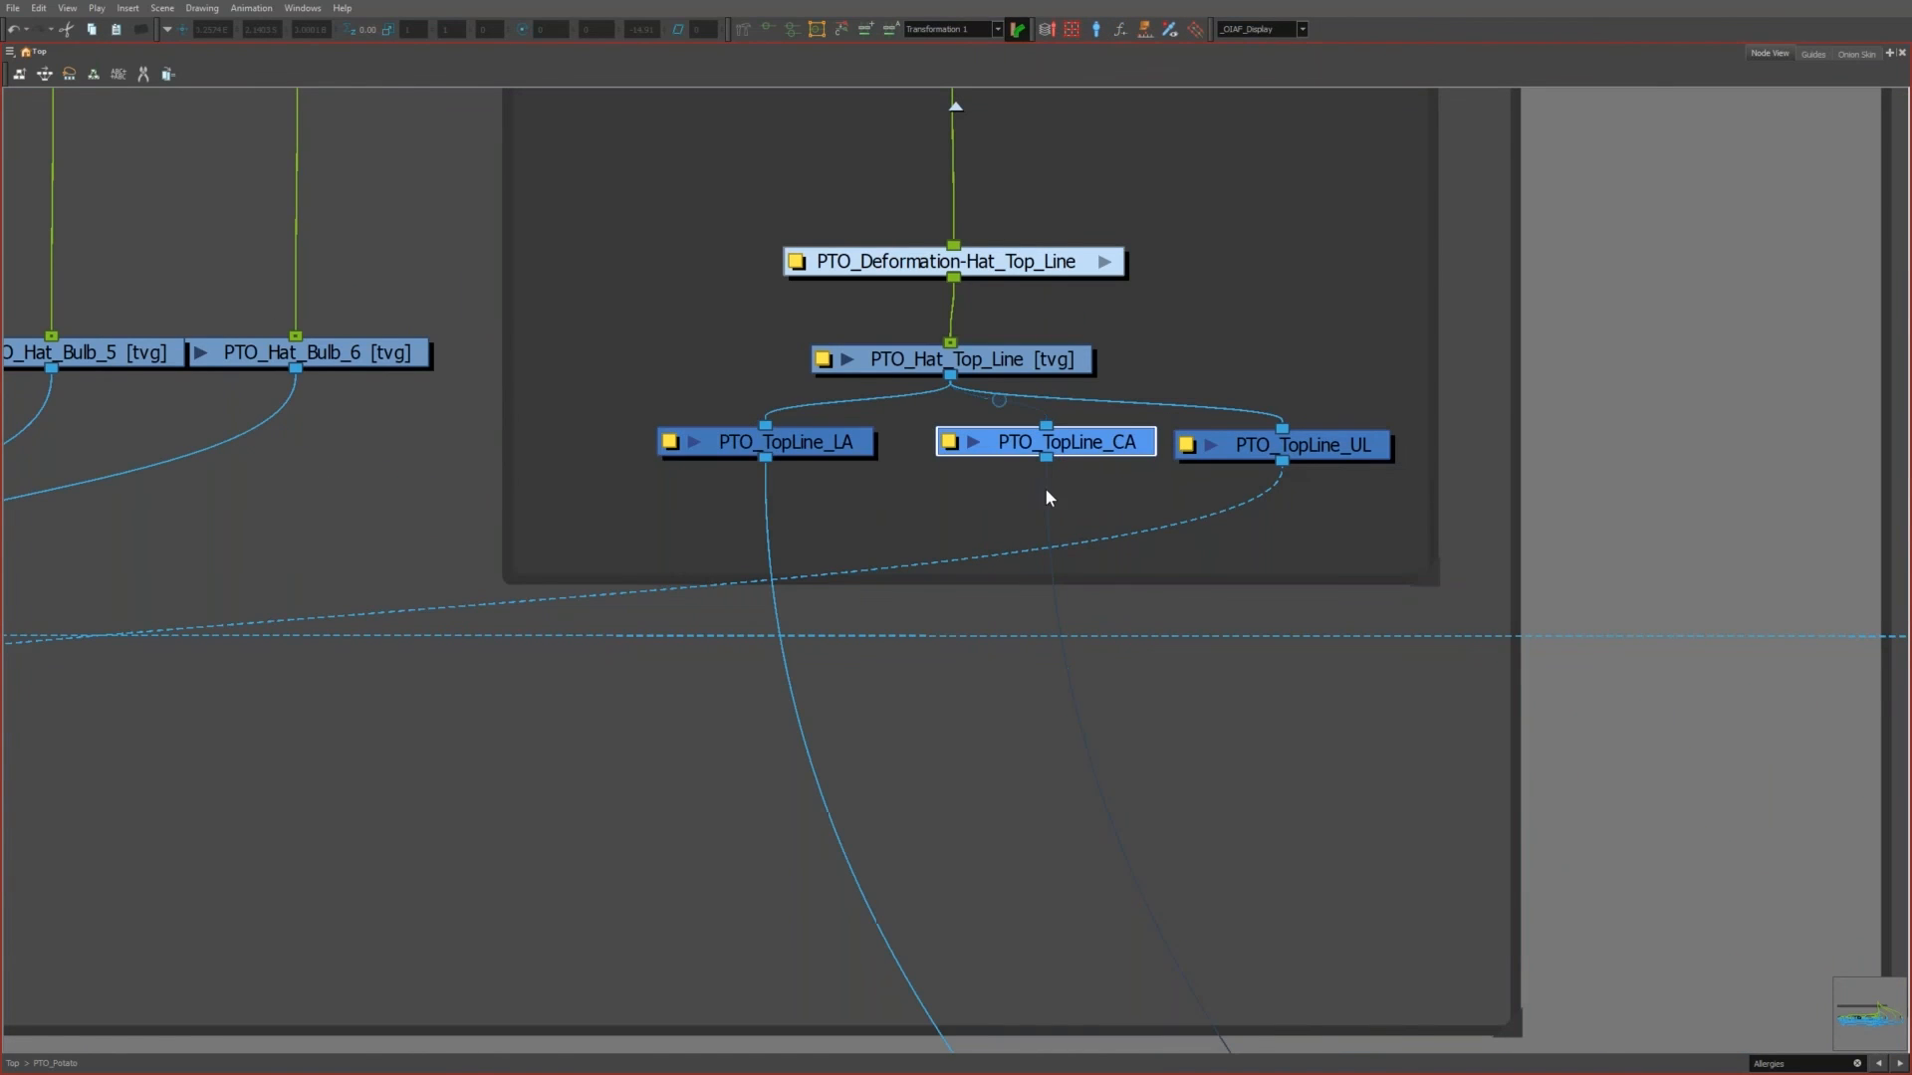
pyautogui.moveTo(1088, 447); pyautogui.dragTo(1076, 452)
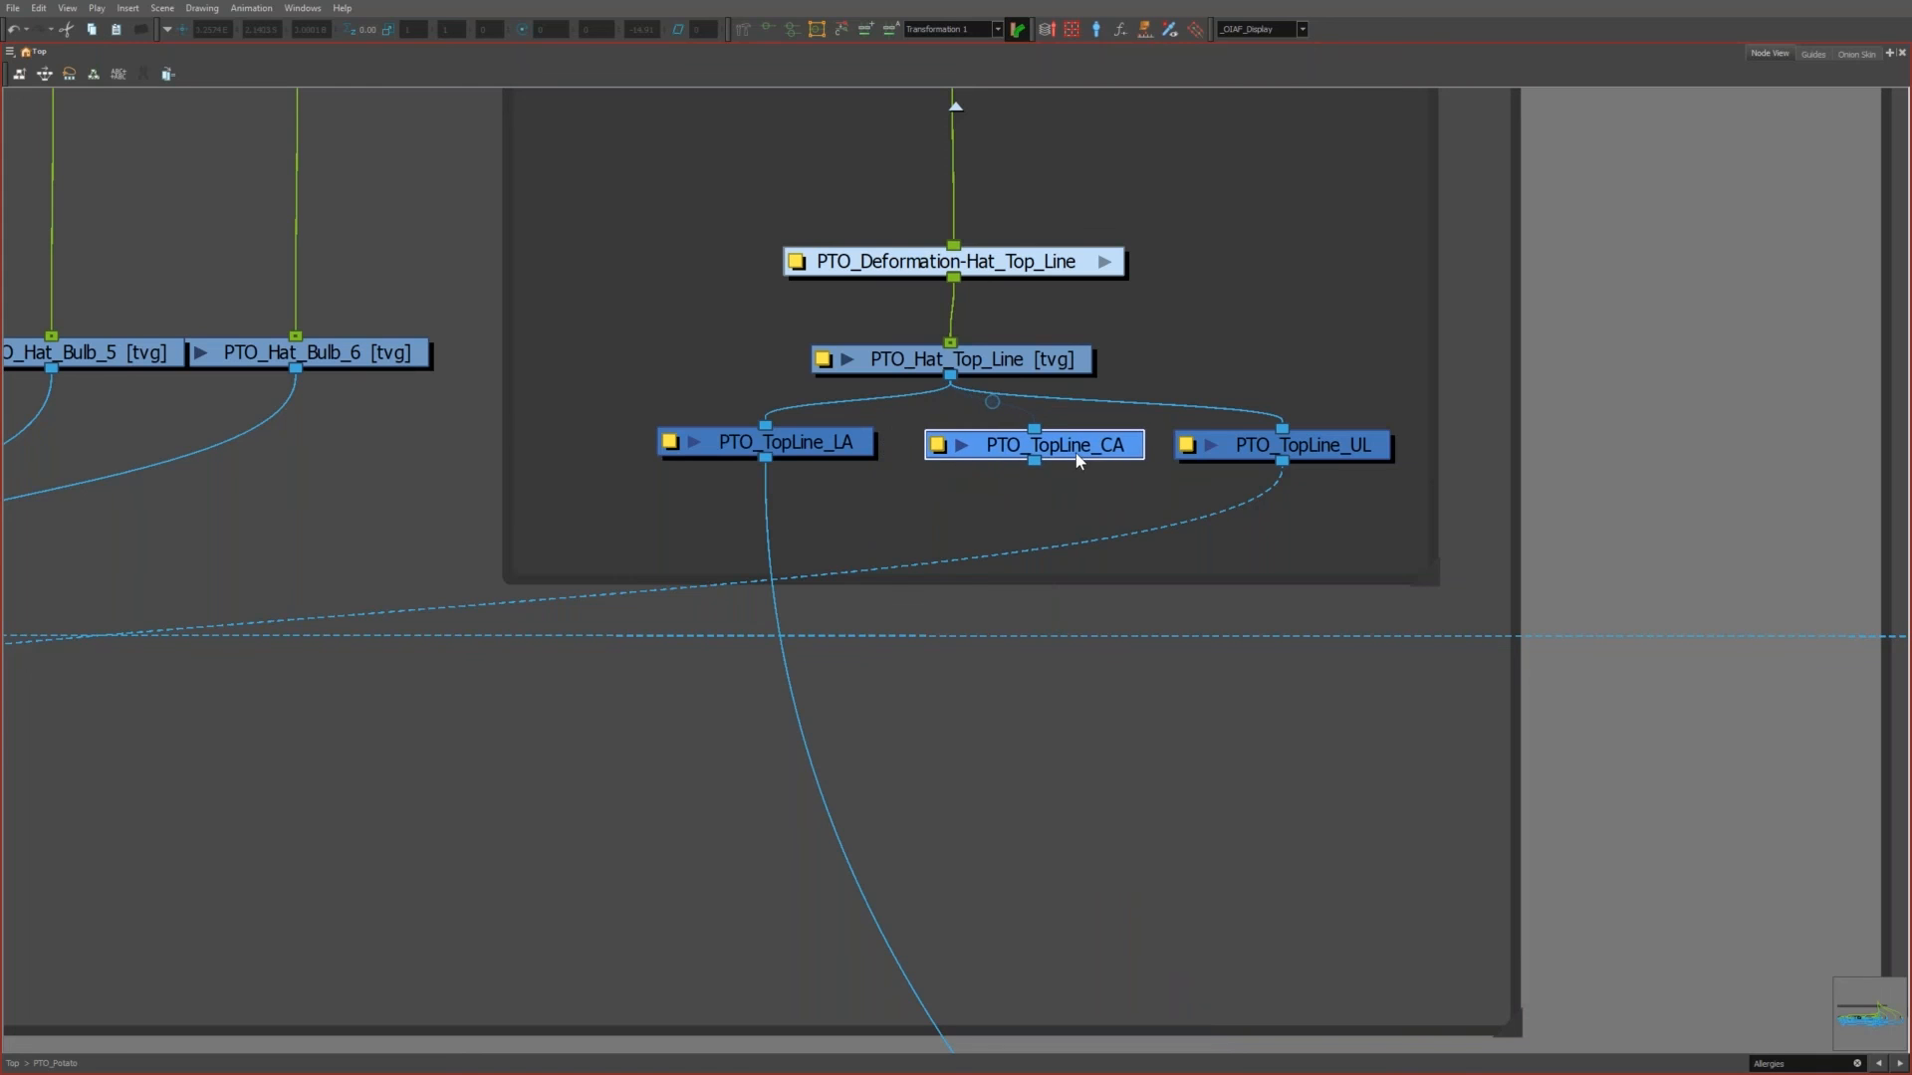
pyautogui.click(1049, 470)
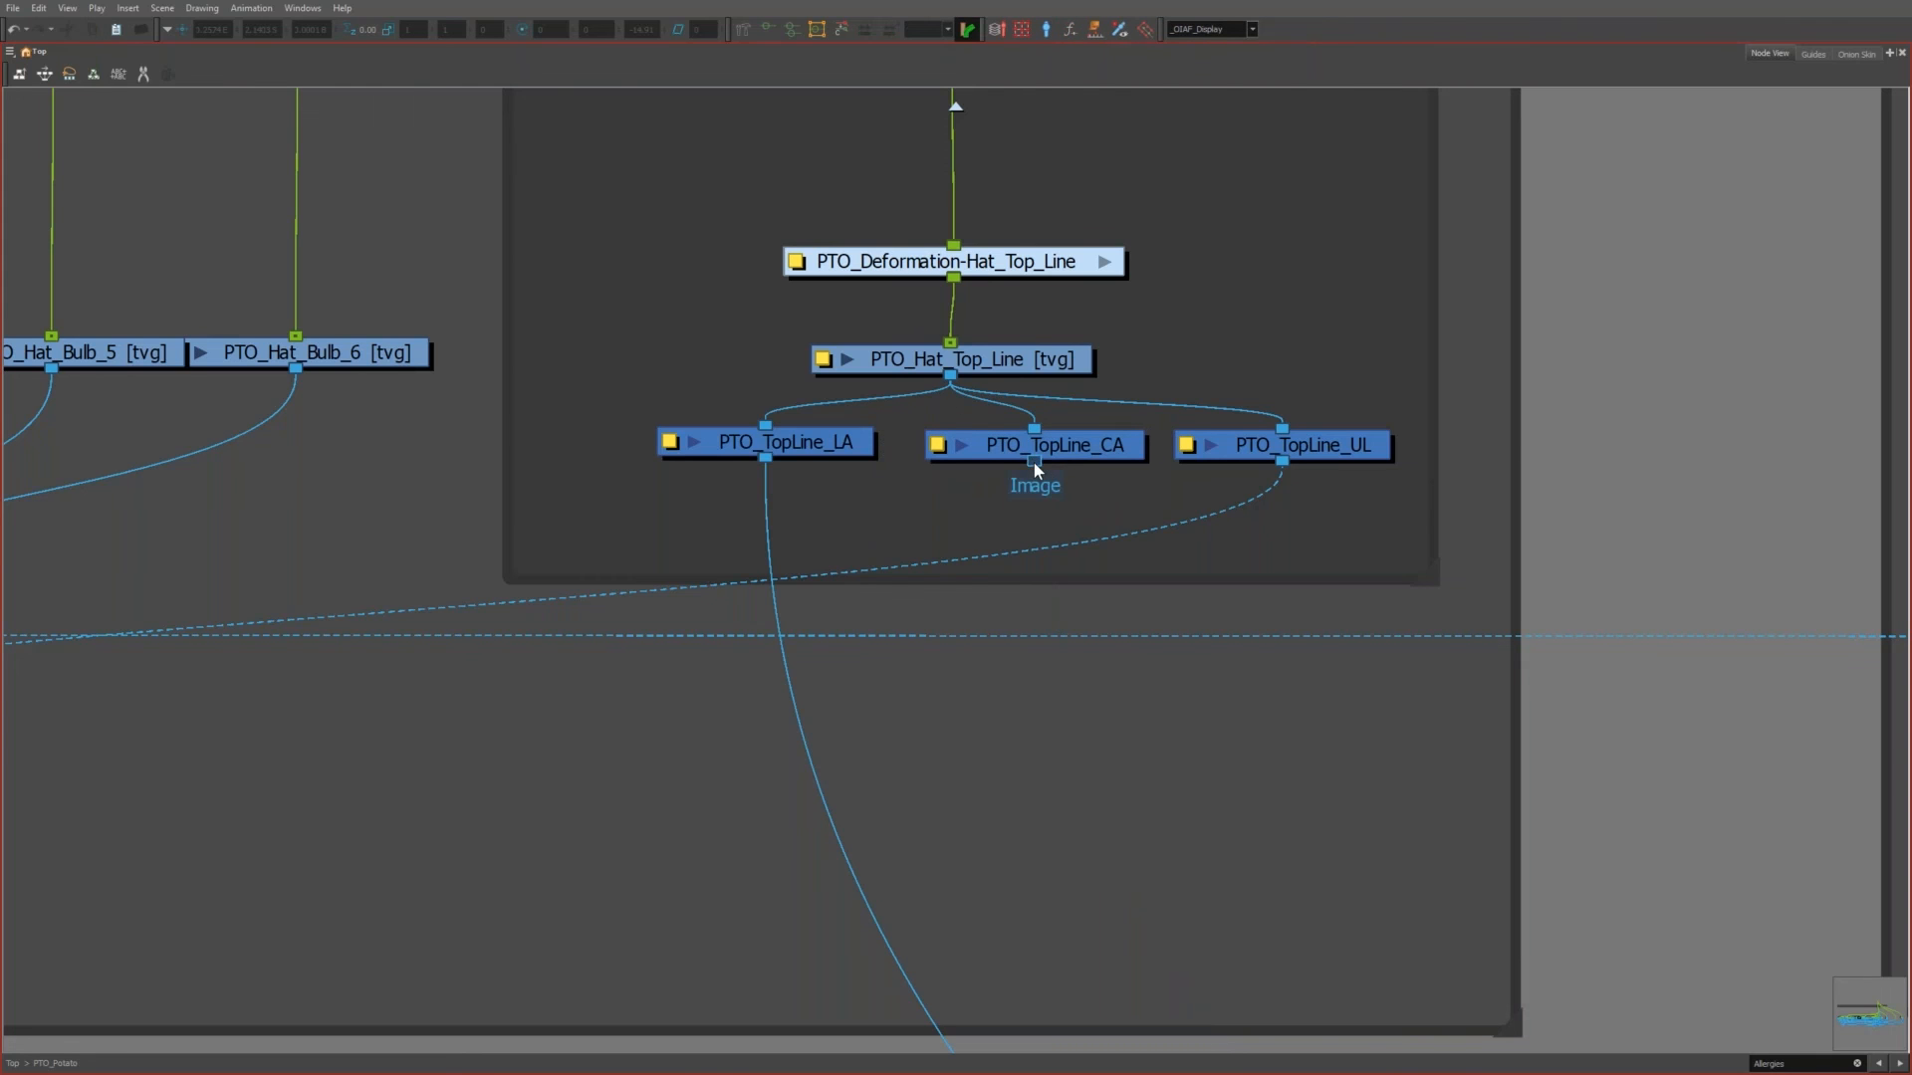
# Step: Try to carry the output cable of PTO_TopLine_CA across the Node View to PTO_Master_Comp
pyautogui.scroll(-10, 657, 267)
pyautogui.scroll(10, 874, 303)
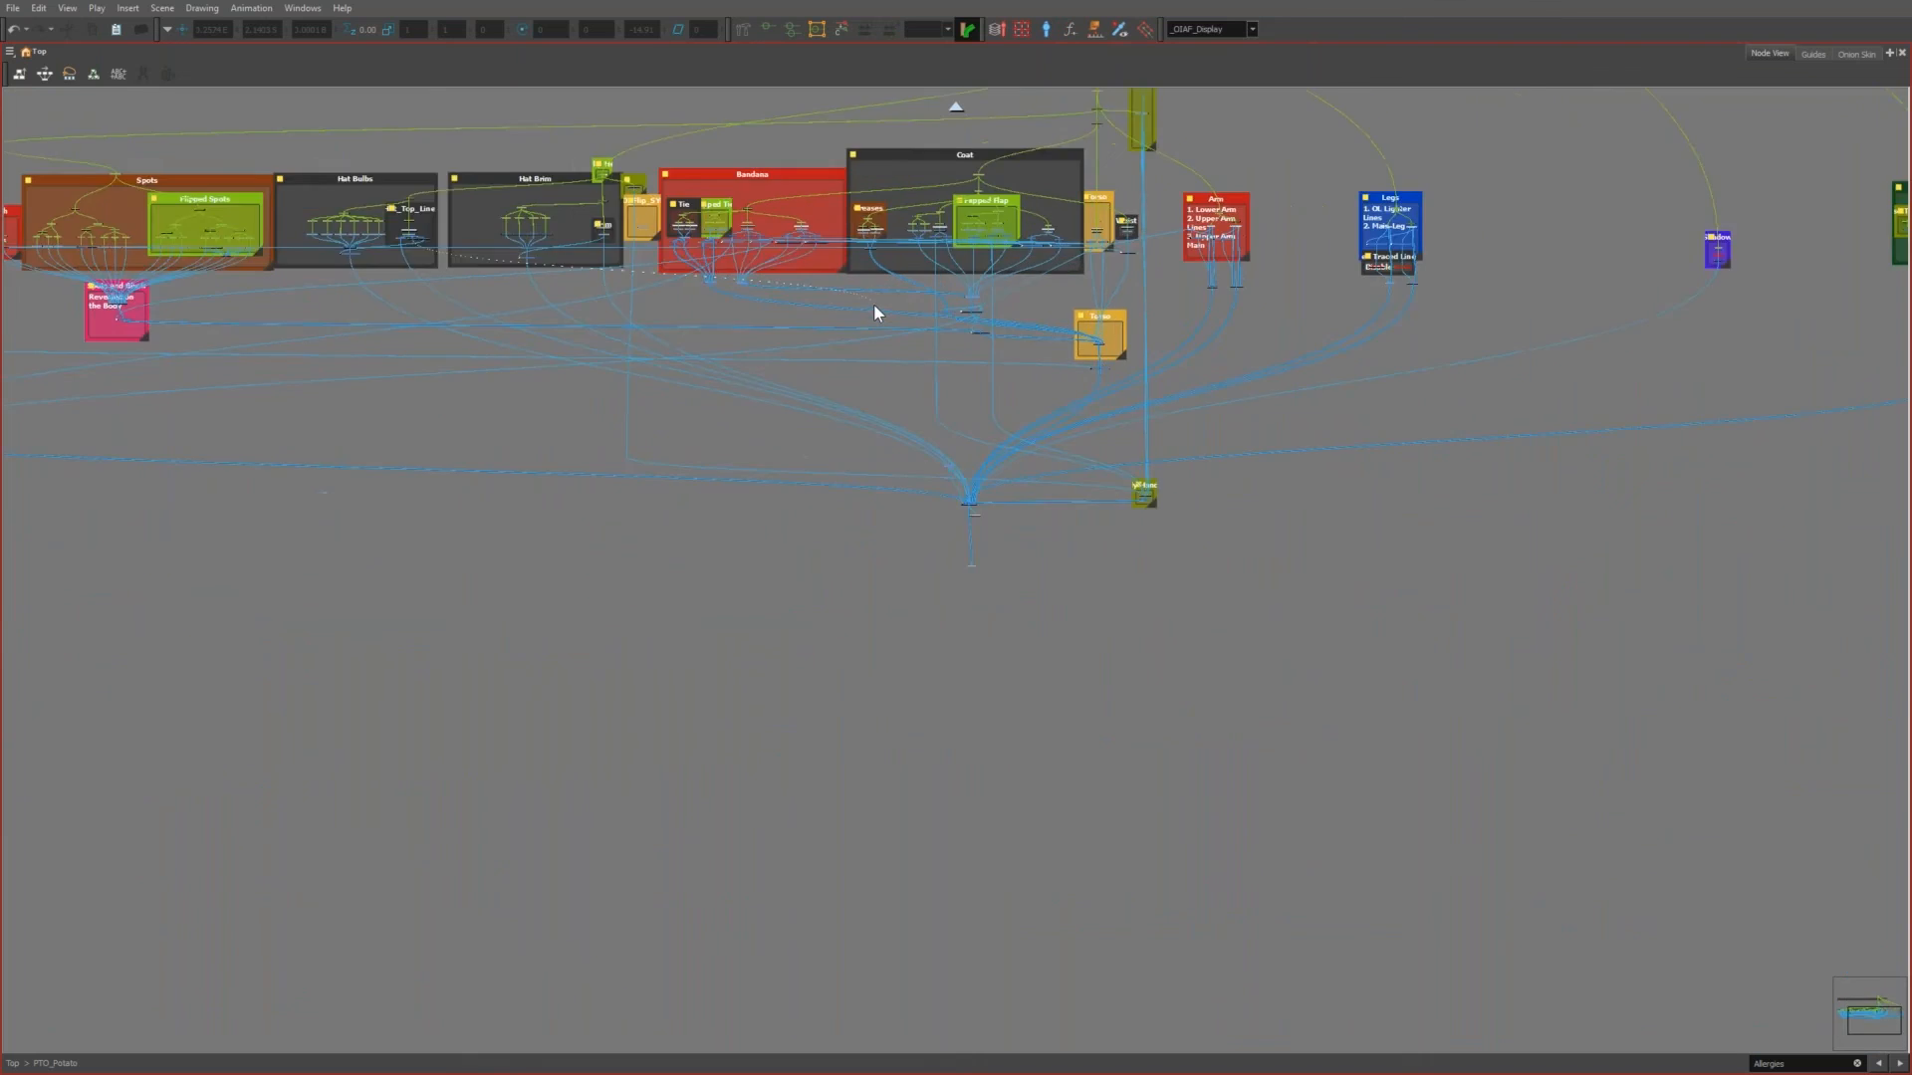
pyautogui.scroll(2, 1026, 749)
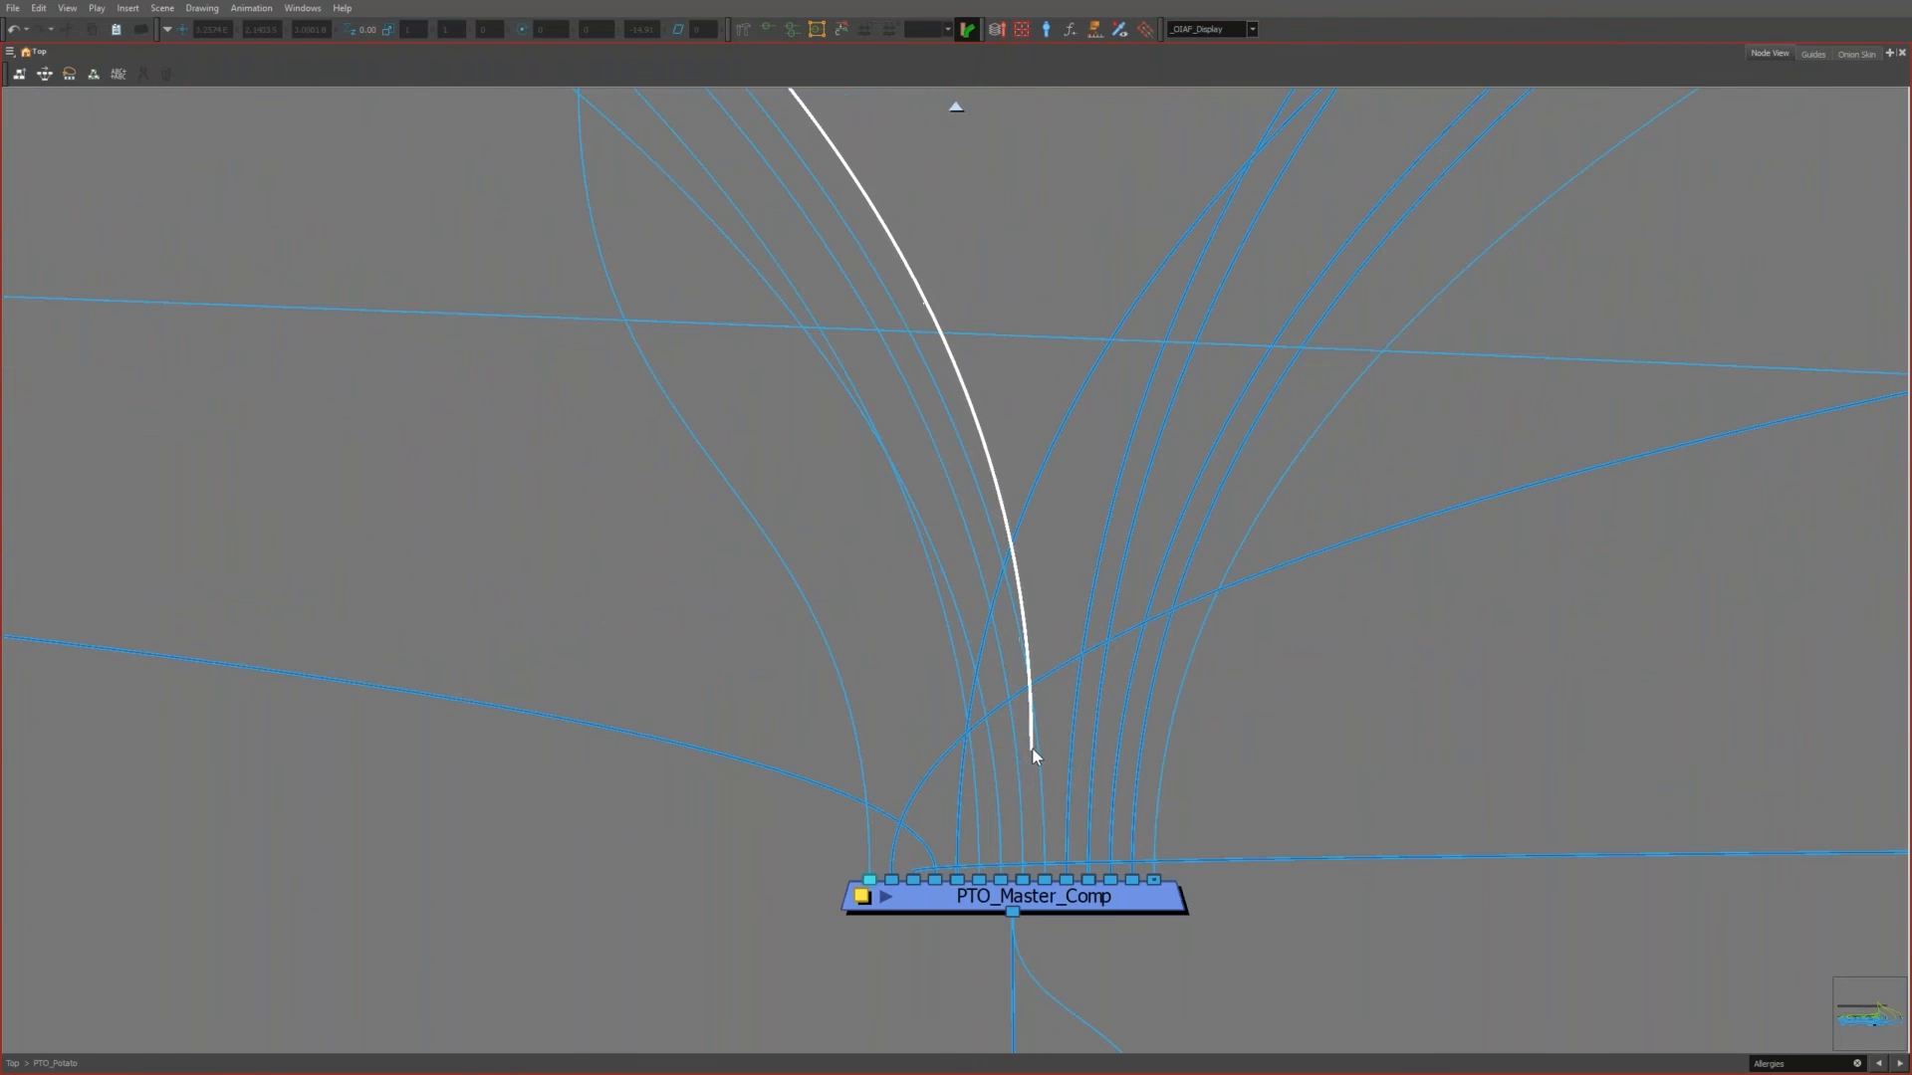
pyautogui.scroll(-6, 1069, 758)
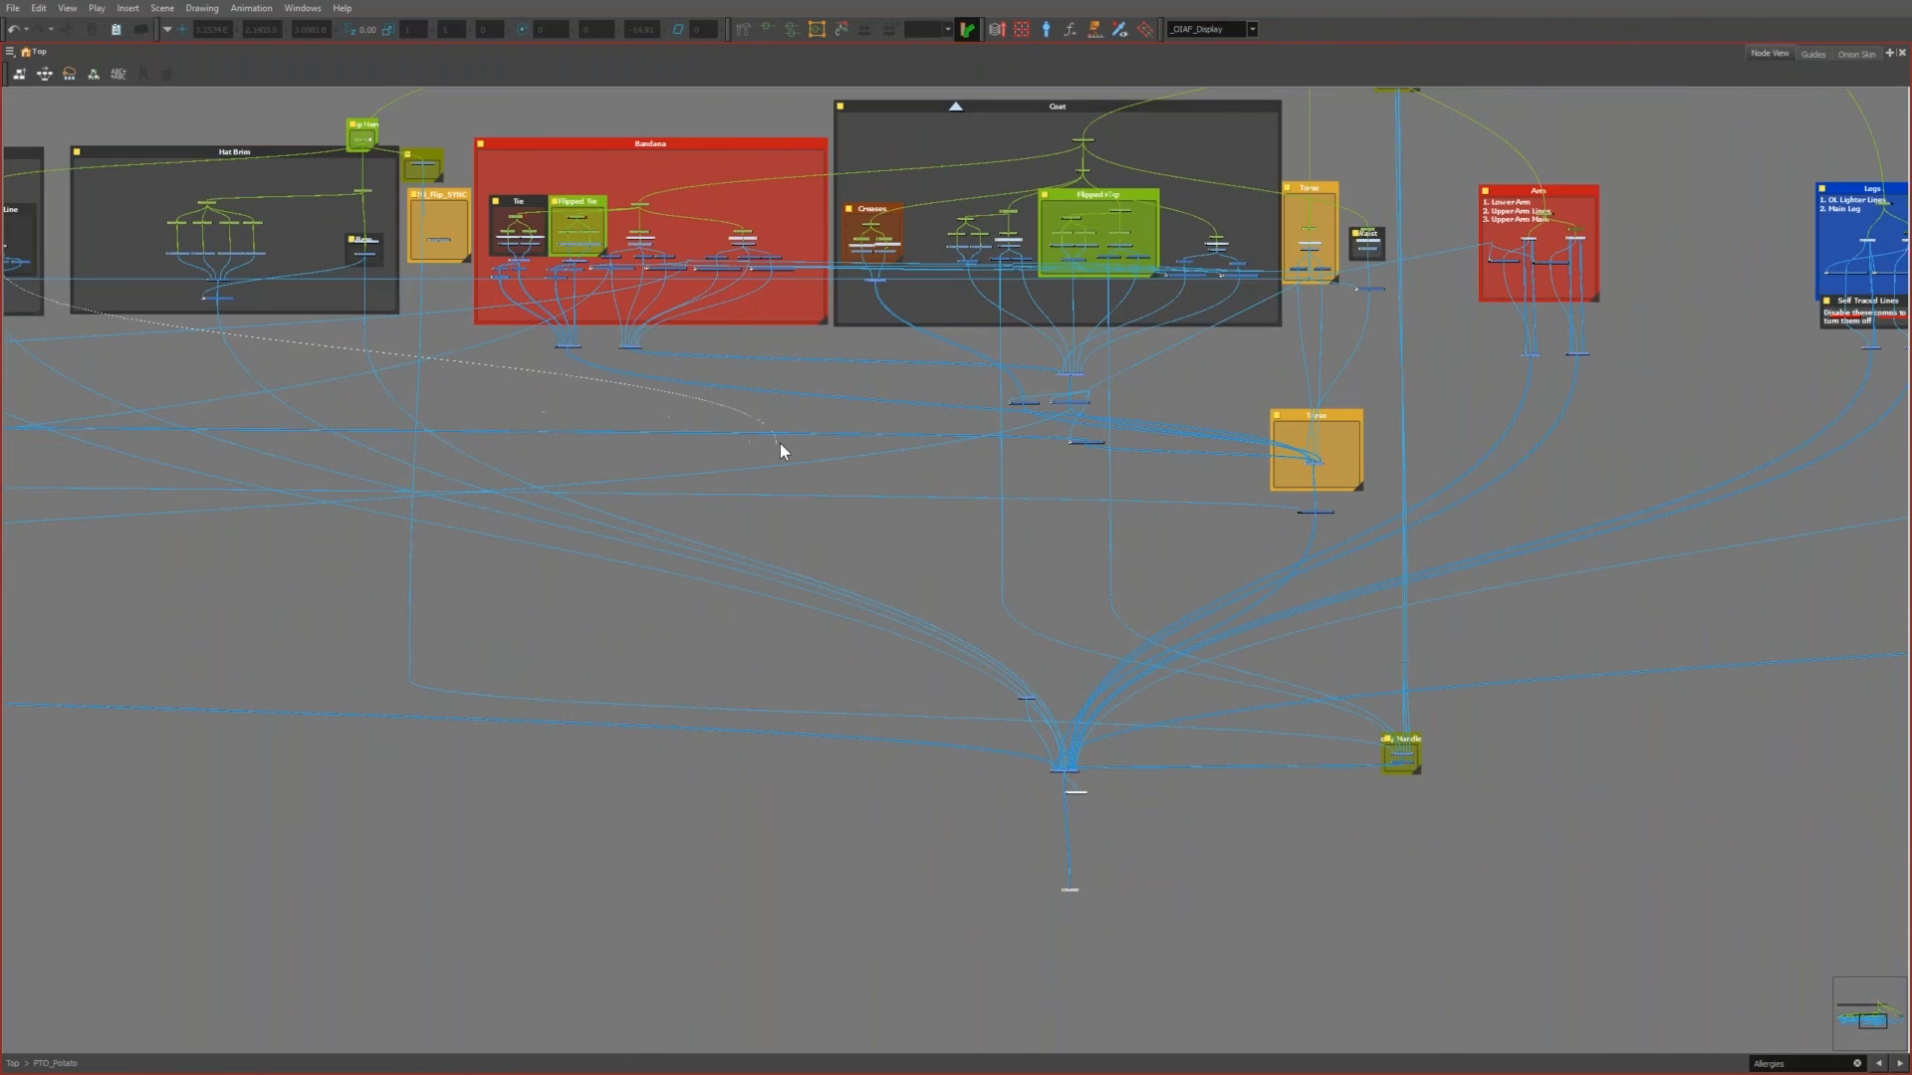
pyautogui.scroll(-5, 768, 444)
pyautogui.scroll(3, 445, 409)
pyautogui.scroll(8, 445, 408)
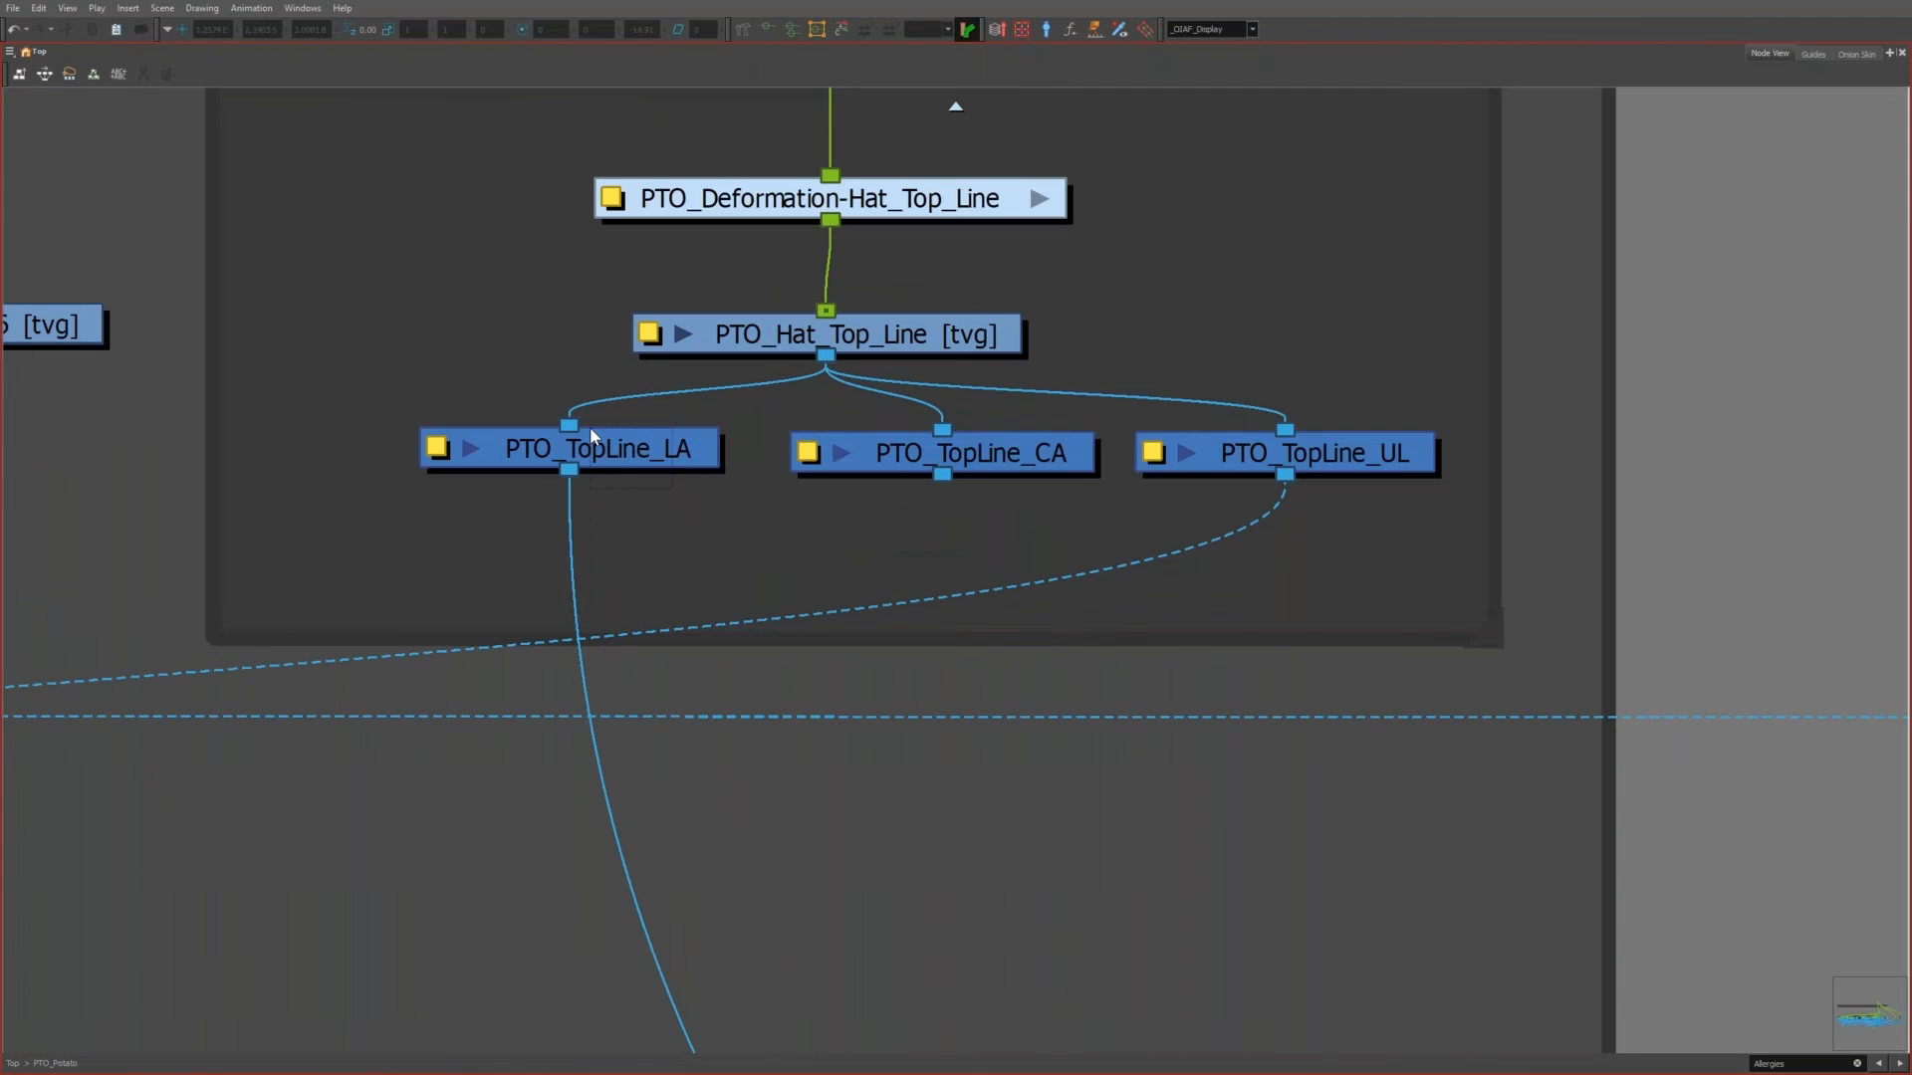
# Step: Add a composite node on the output of PTO_TopLine_LA and place it below the Hat_Top_Line backdrop
pyautogui.click(595, 445)
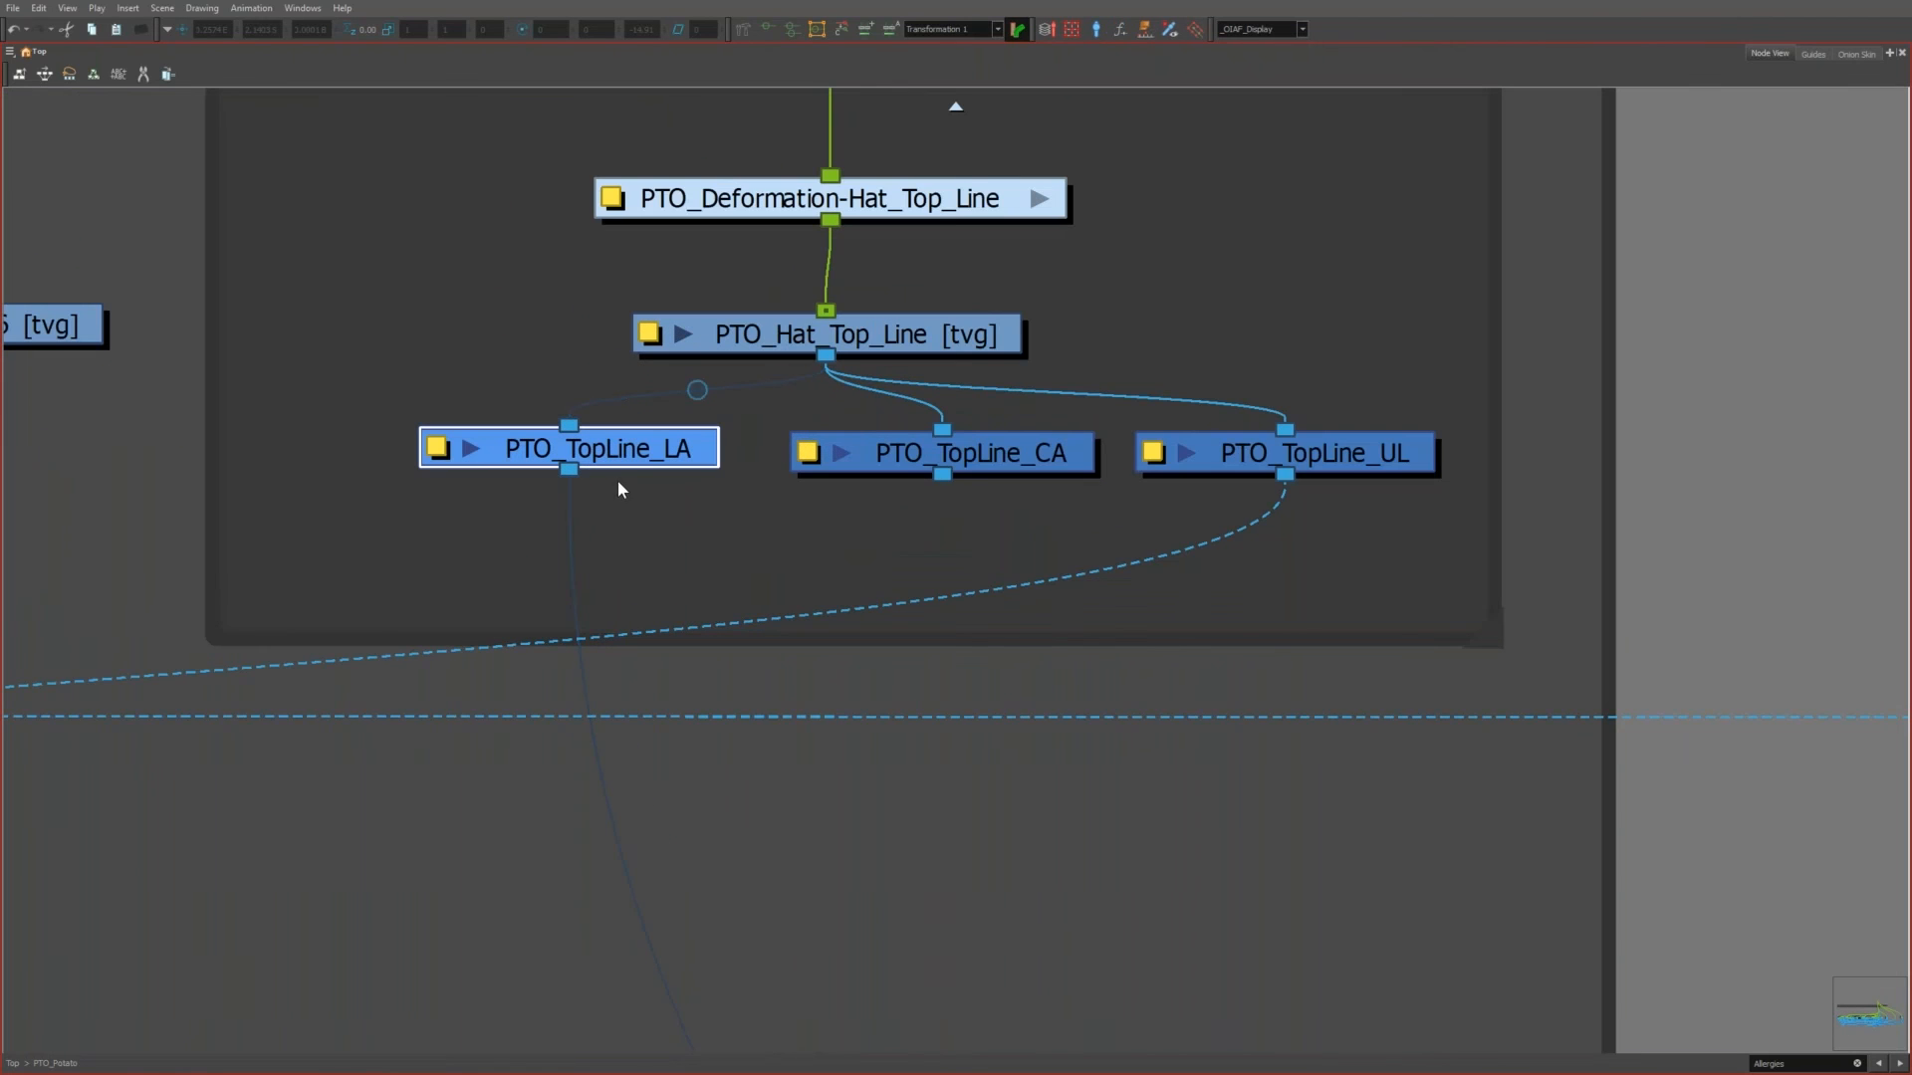
pyautogui.hotkey('ctrl', 'shift', 'k')
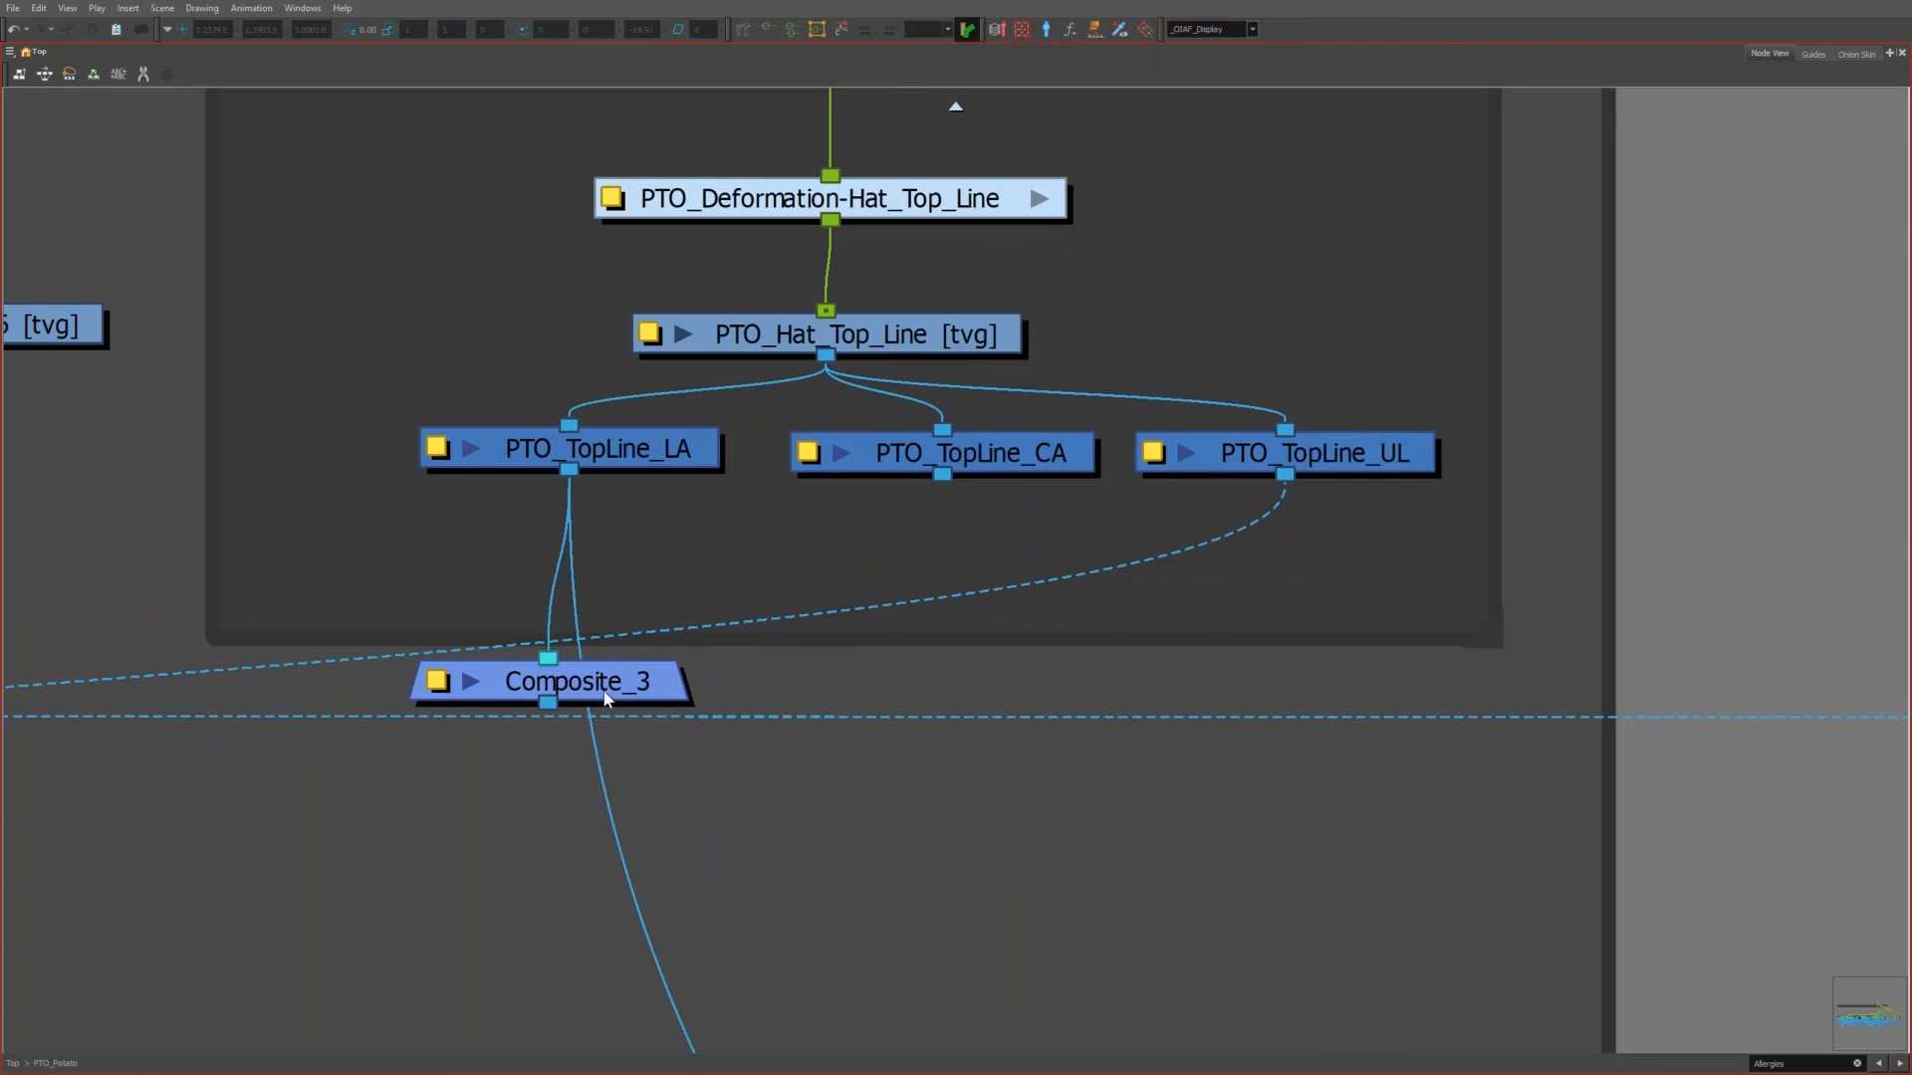
pyautogui.click(576, 725)
pyautogui.moveTo(576, 727); pyautogui.dragTo(909, 816)
# Step: Connect PTO_TopLine_CA to the temporary composite, then delete that composite to pass the cable on downstream
pyautogui.moveTo(941, 476); pyautogui.dragTo(867, 793)
pyautogui.moveTo(1027, 783); pyautogui.dragTo(620, 877)
pyautogui.press('Delete')
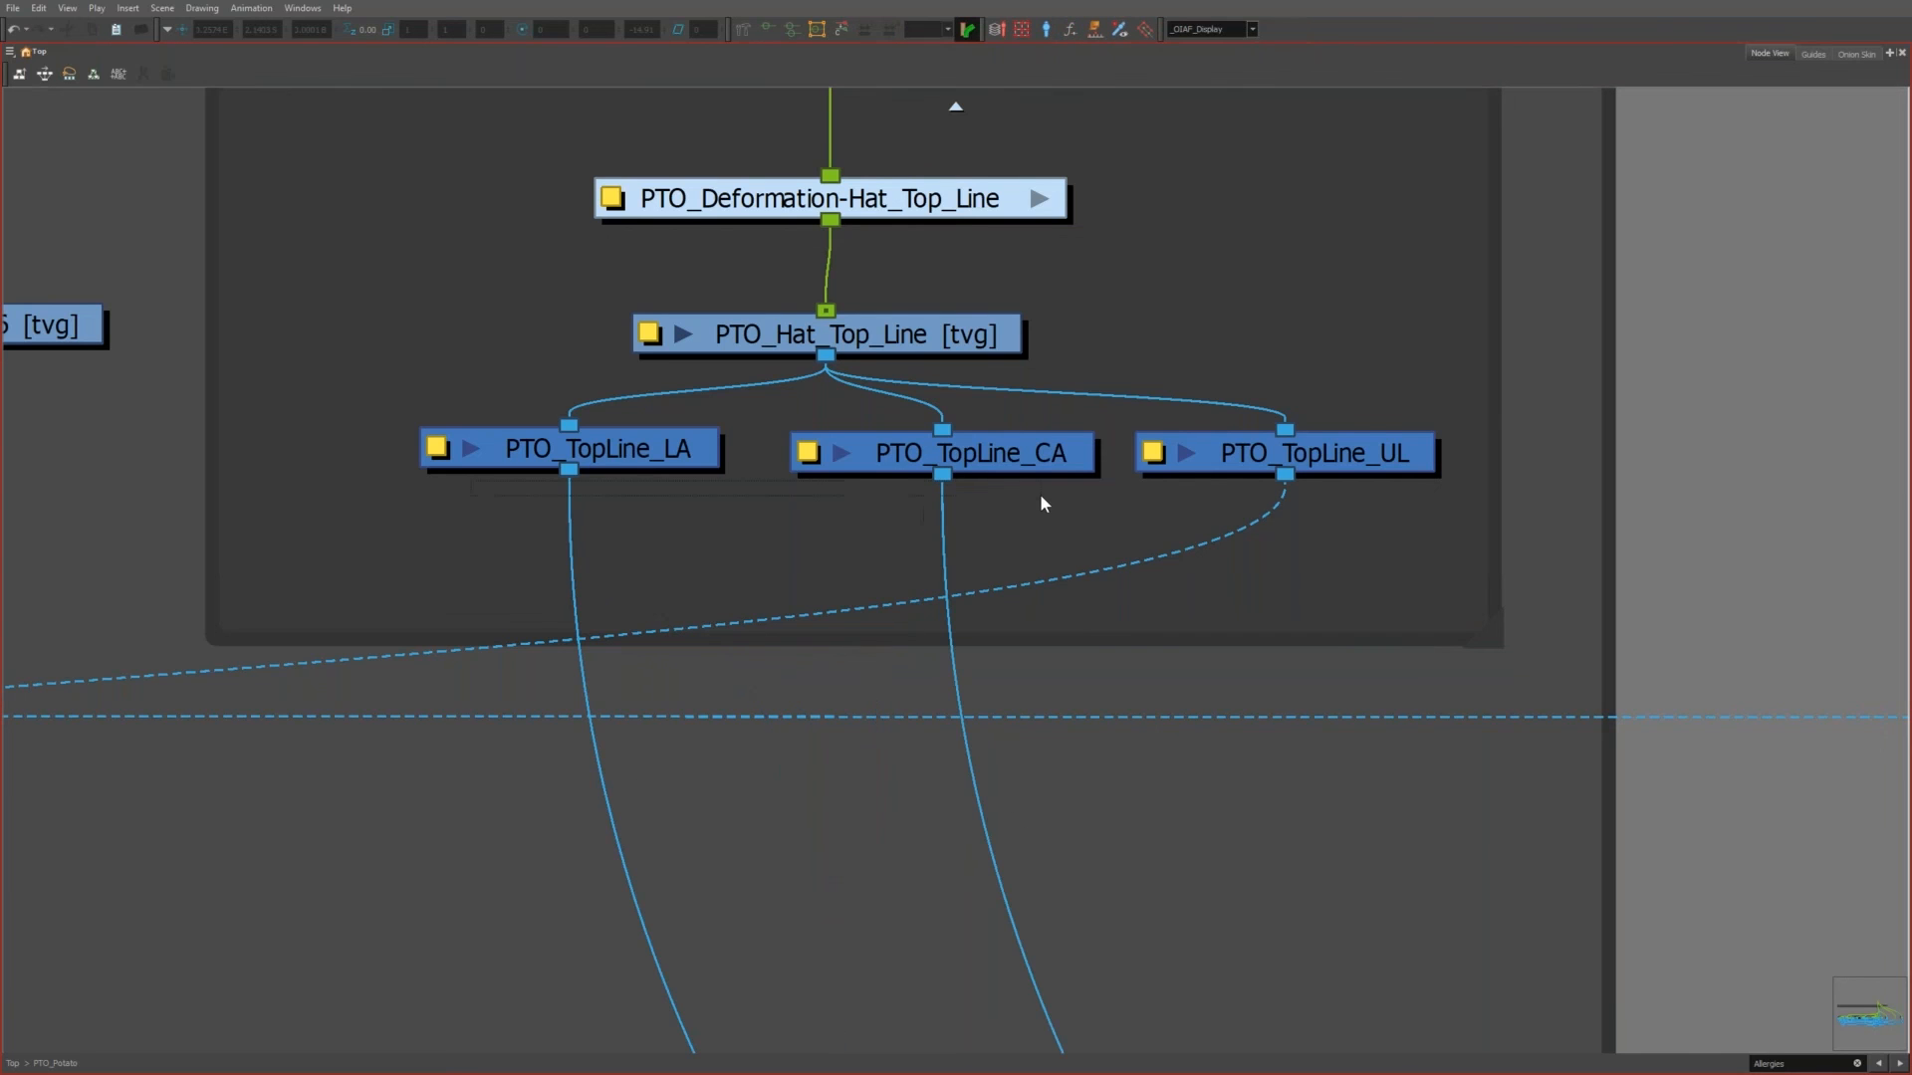
# Step: Select PTO_TopLine_LA and PTO_TopLine_CA, trace their cables down to the master composite, and clear the selection
pyautogui.moveTo(1001, 426); pyautogui.dragTo(471, 482)
pyautogui.scroll(-10, 428, 396)
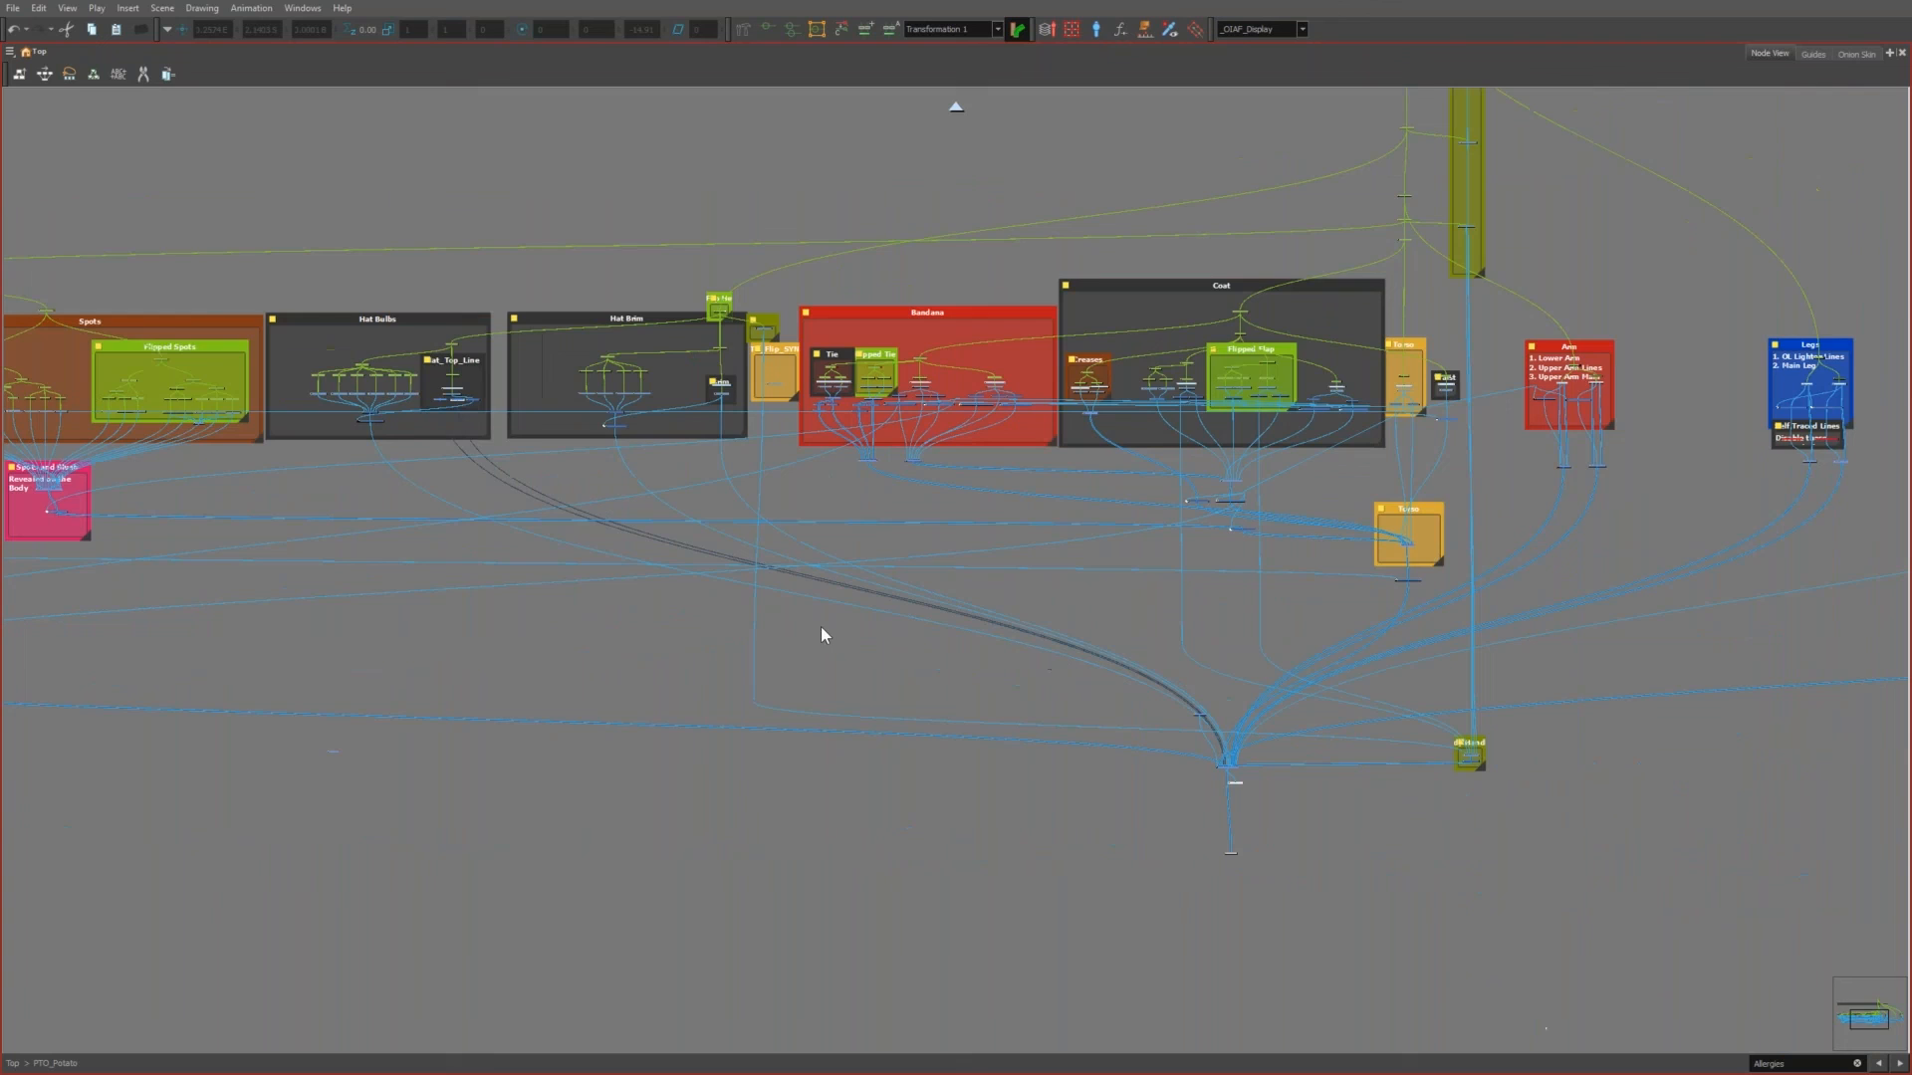
pyautogui.scroll(5, 1310, 744)
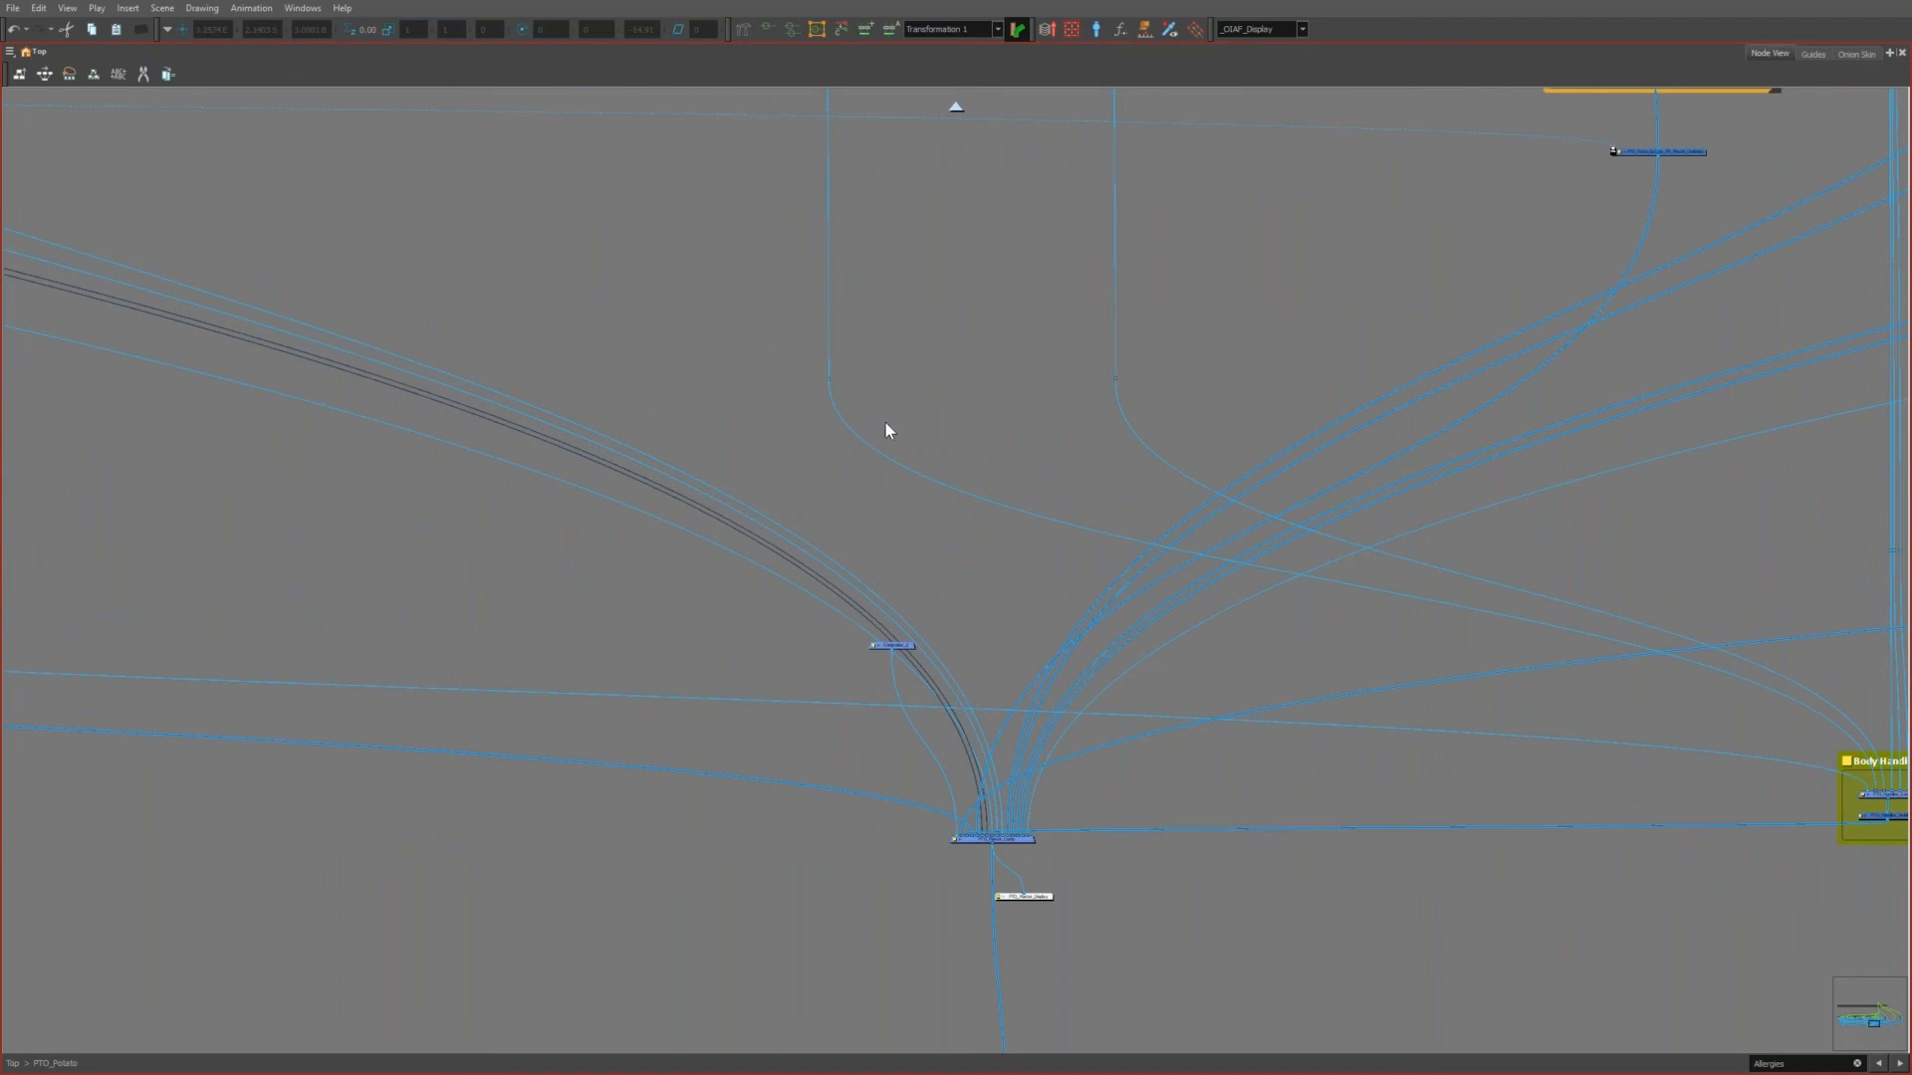
pyautogui.scroll(-5, 1035, 504)
pyautogui.click(780, 748)
# Step: Restore the Node View to its normal size in the workspace and minimize the Harmony 21 window
pyautogui.hotkey('ctrl', 'f')
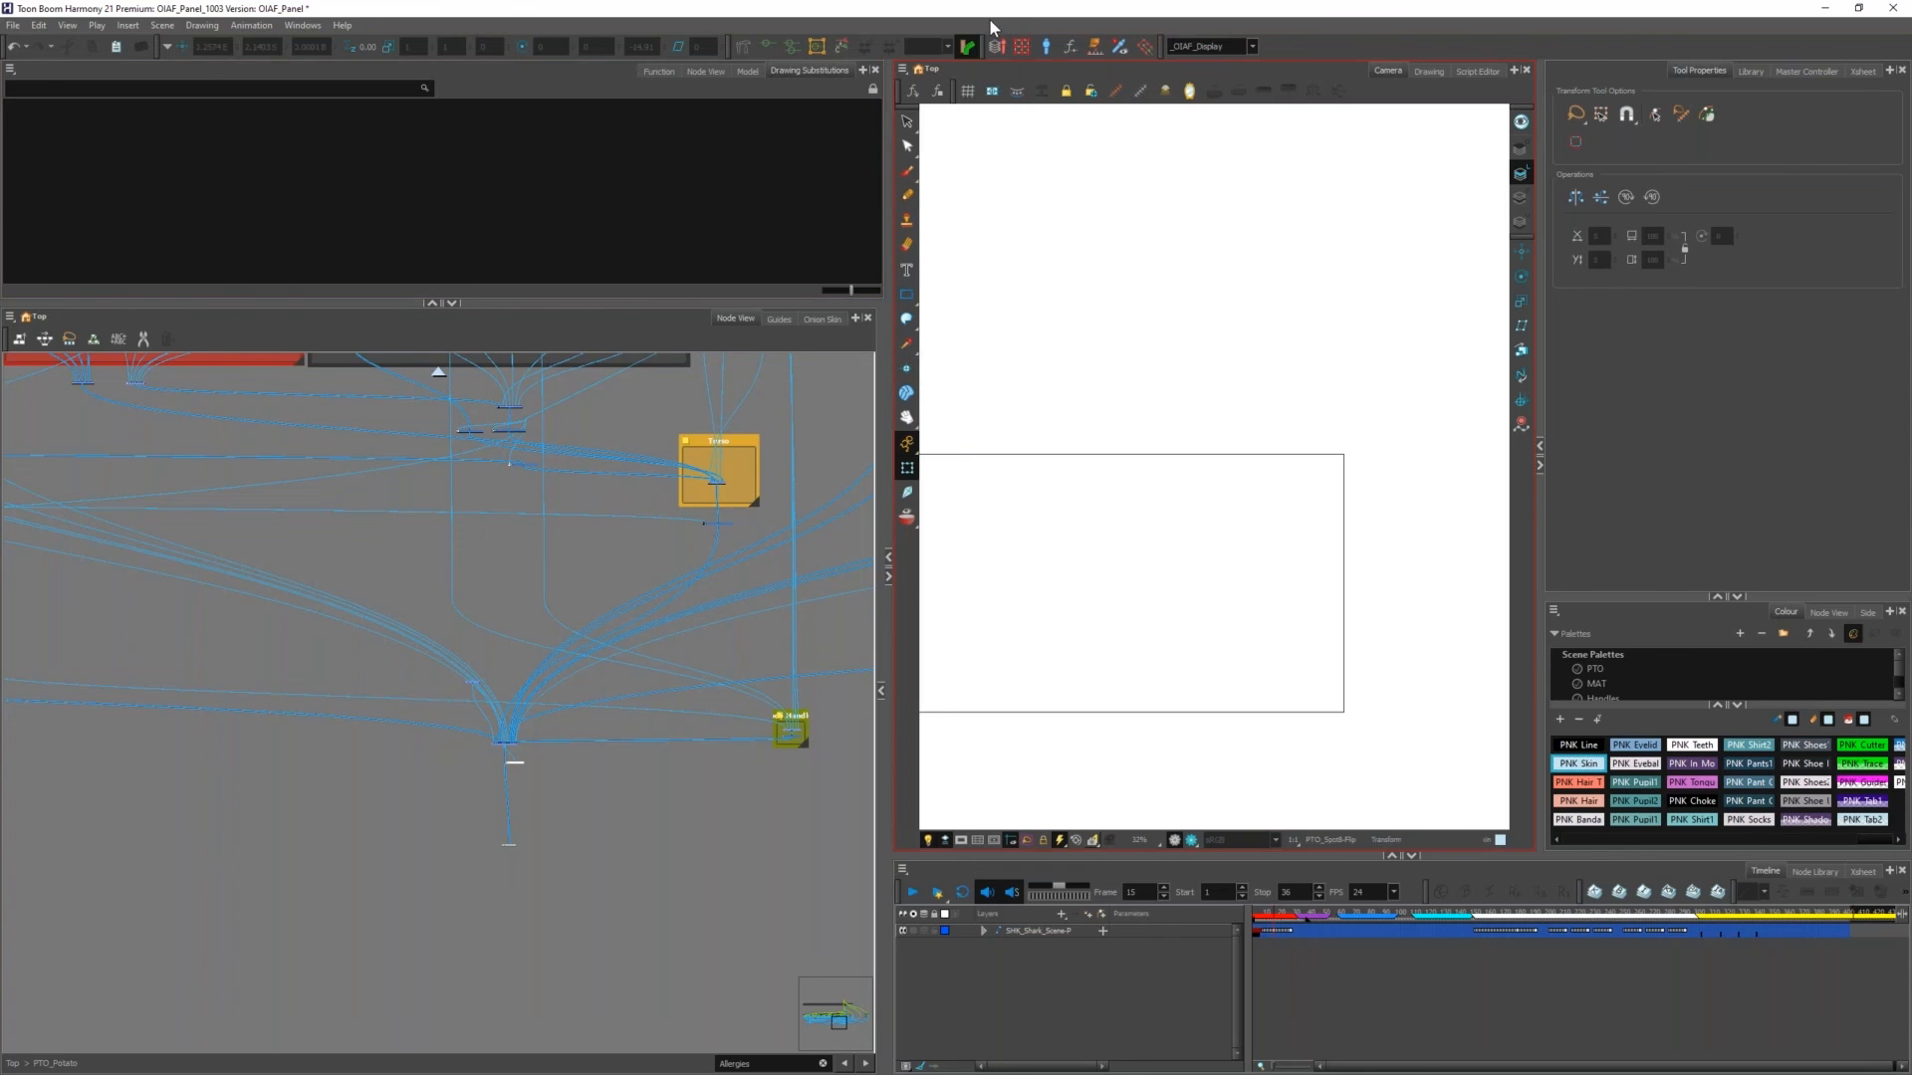
pyautogui.scroll(-3, 550, 695)
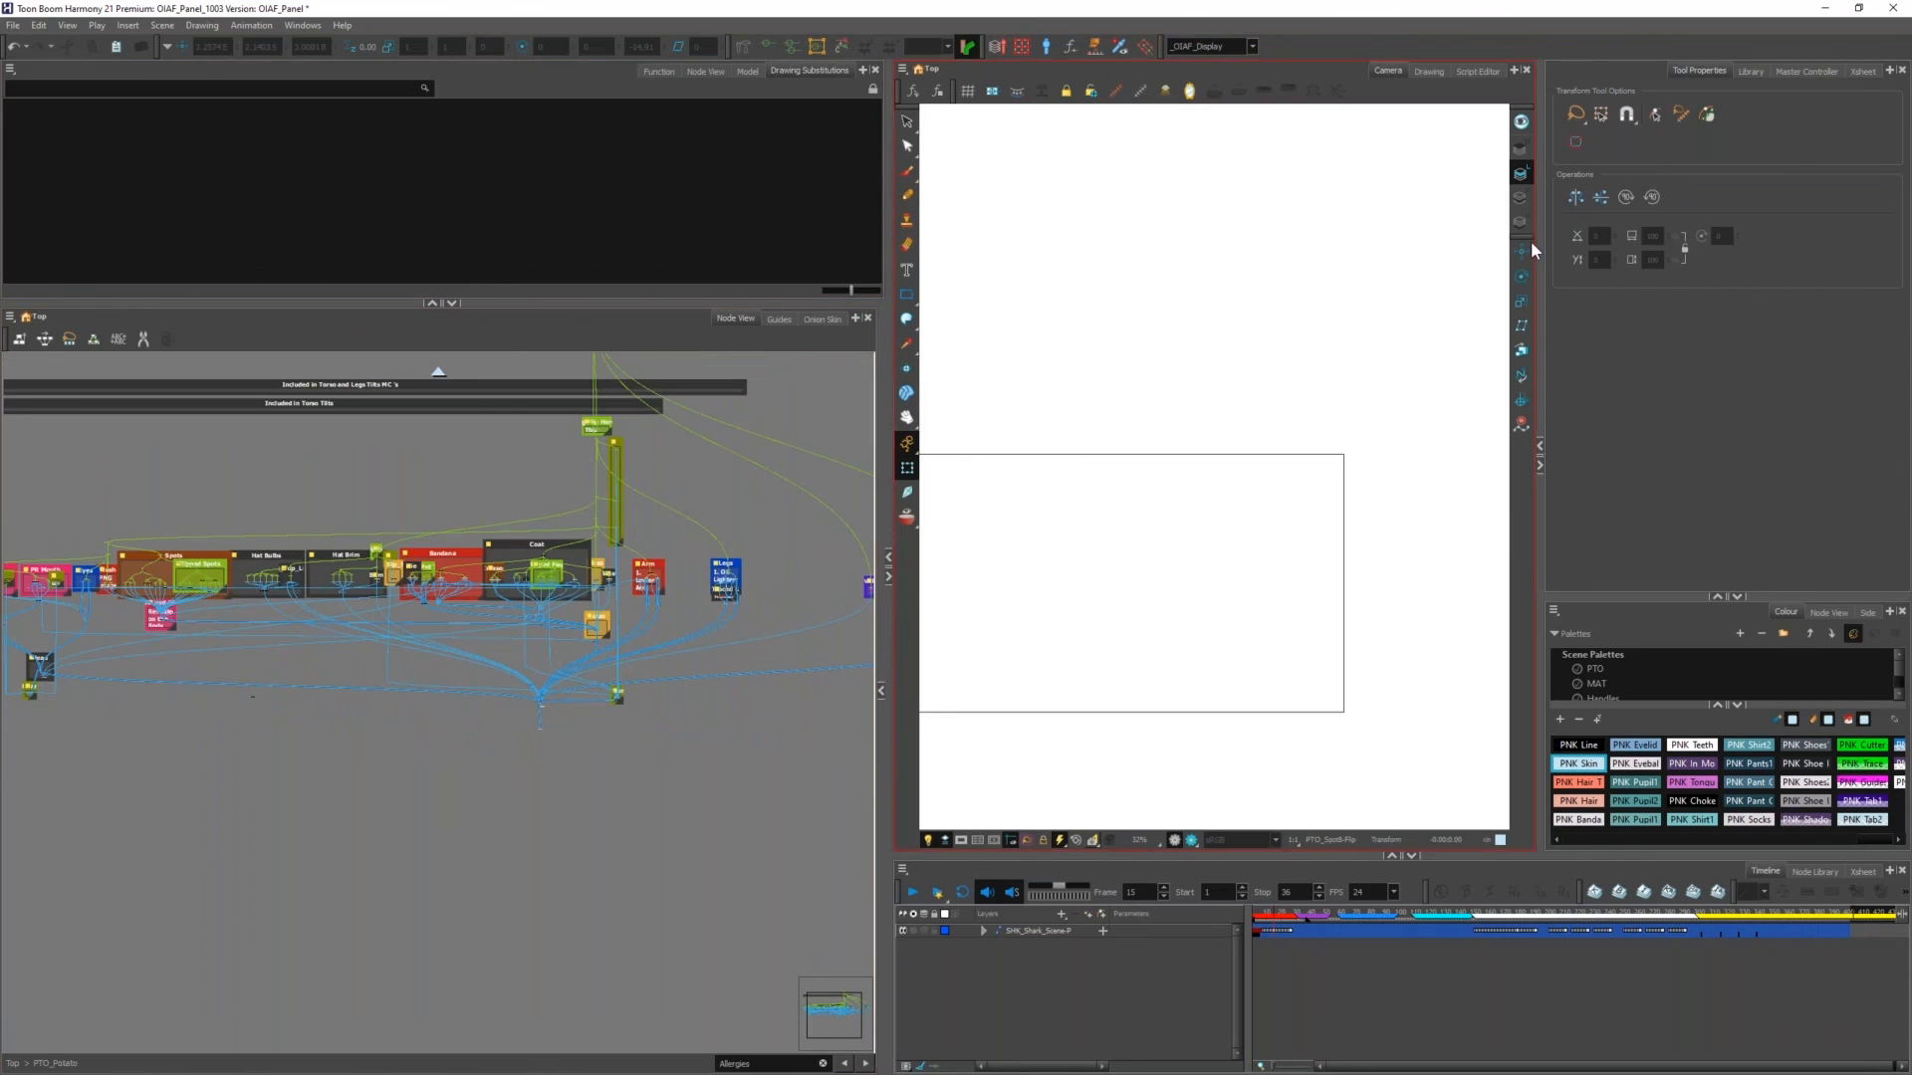
pyautogui.click(1825, 14)
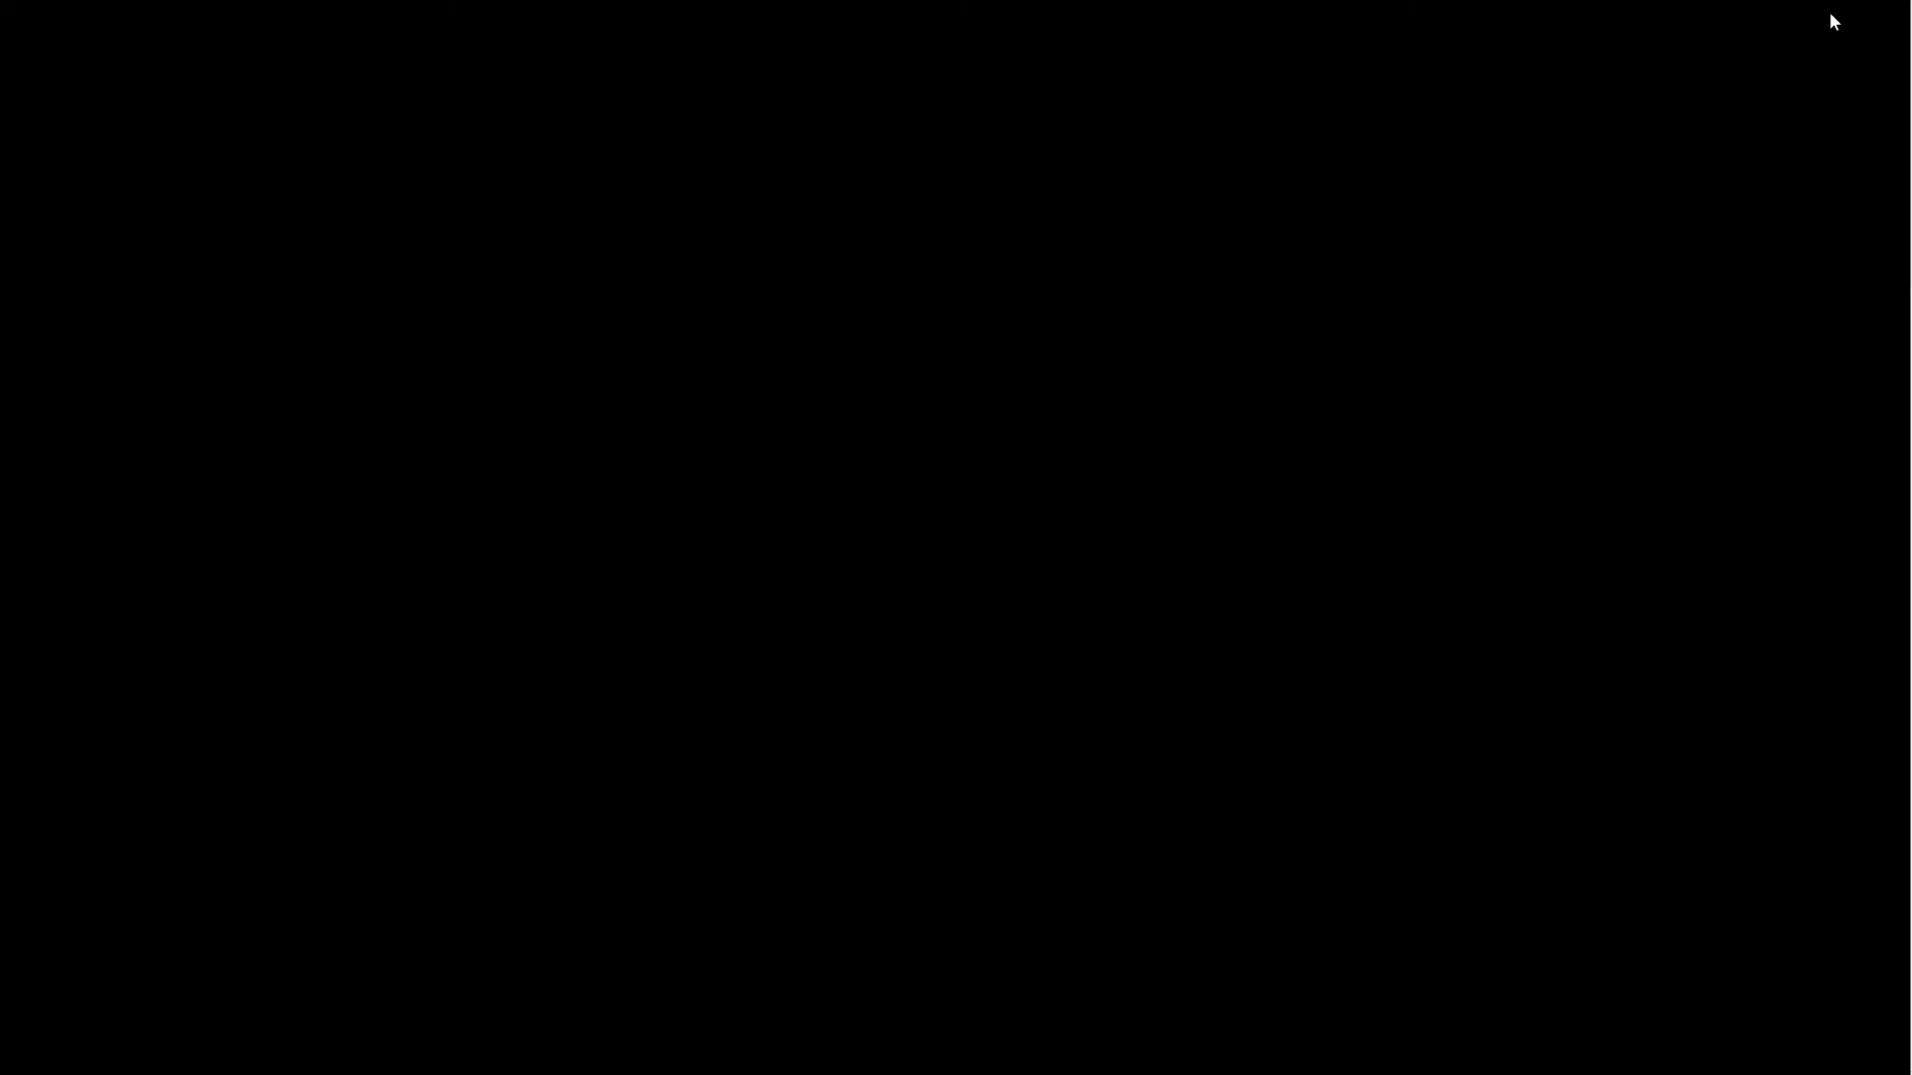
# Step: Switch to the File Explorer window, go up to the Conference_OIAF_Panel folder and open an item in it
pyautogui.hotkey('alt', 'Tab')
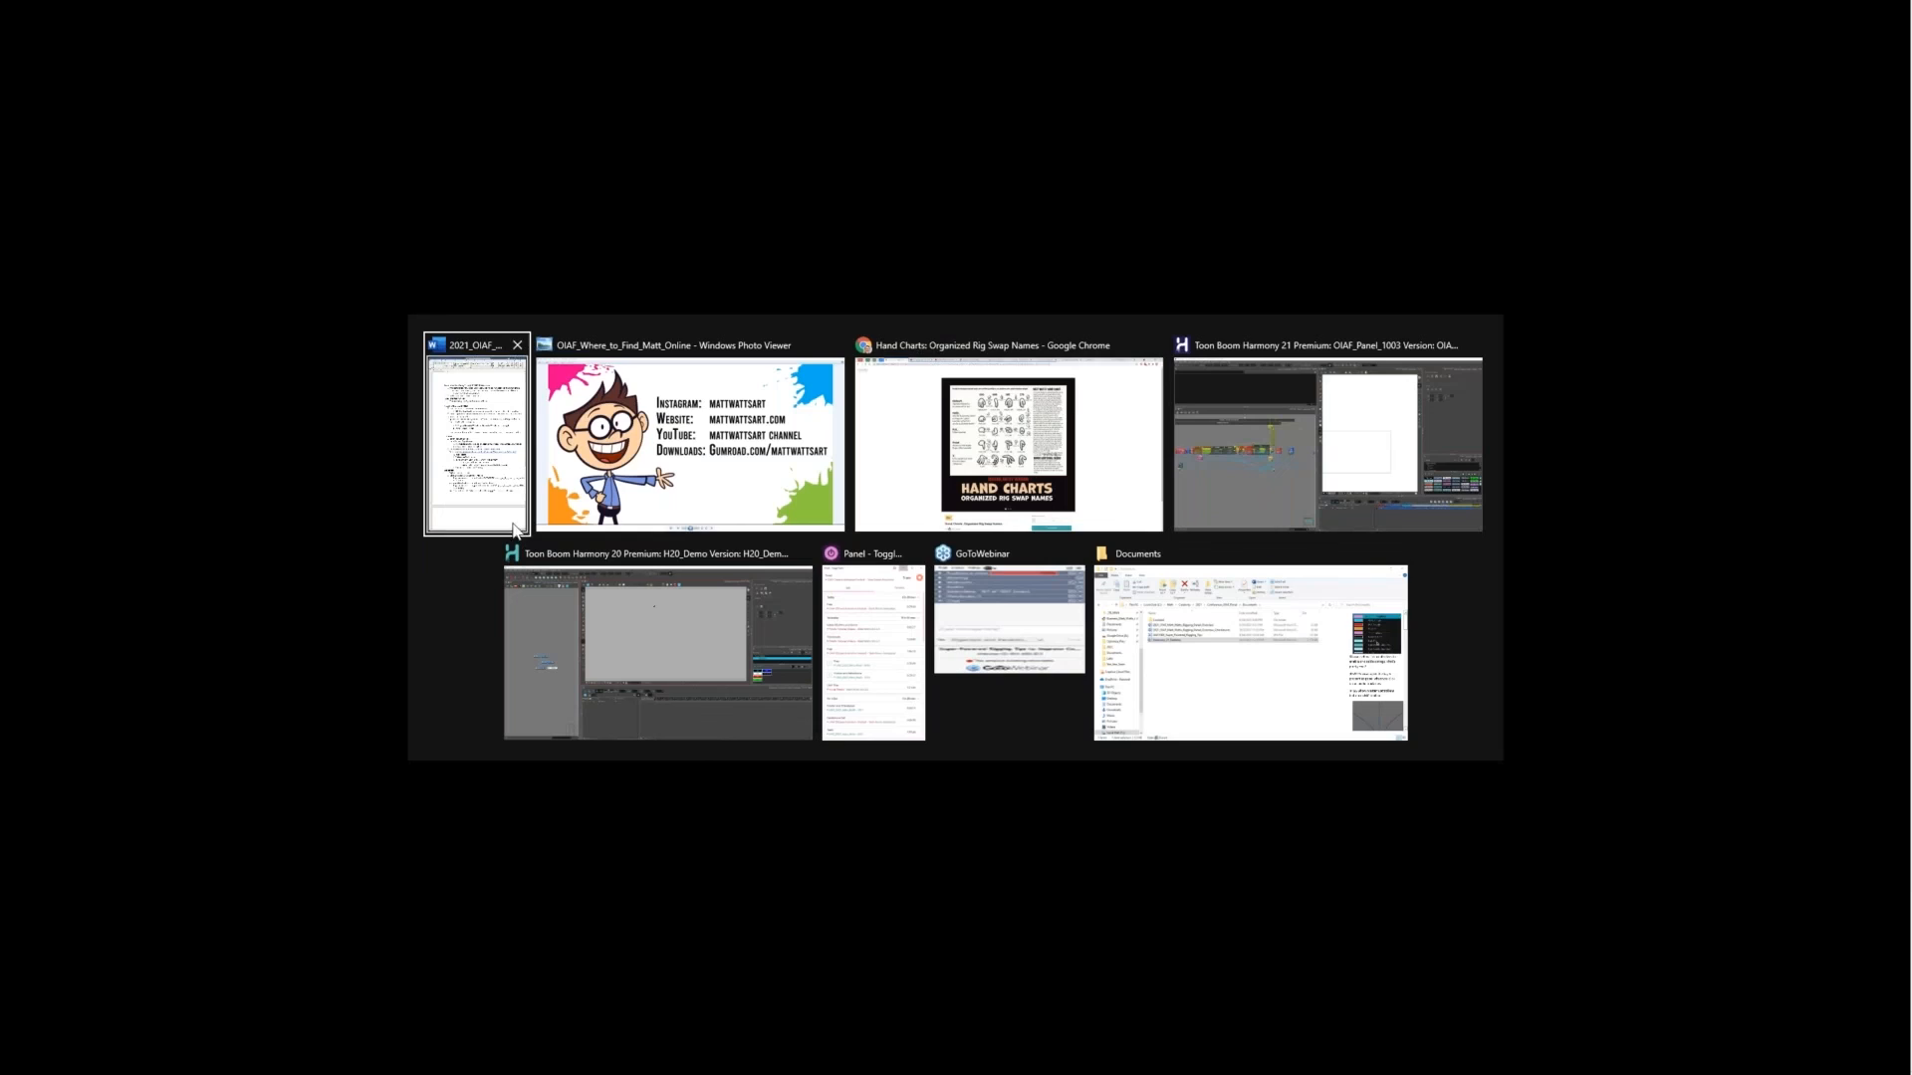
pyautogui.click(1207, 619)
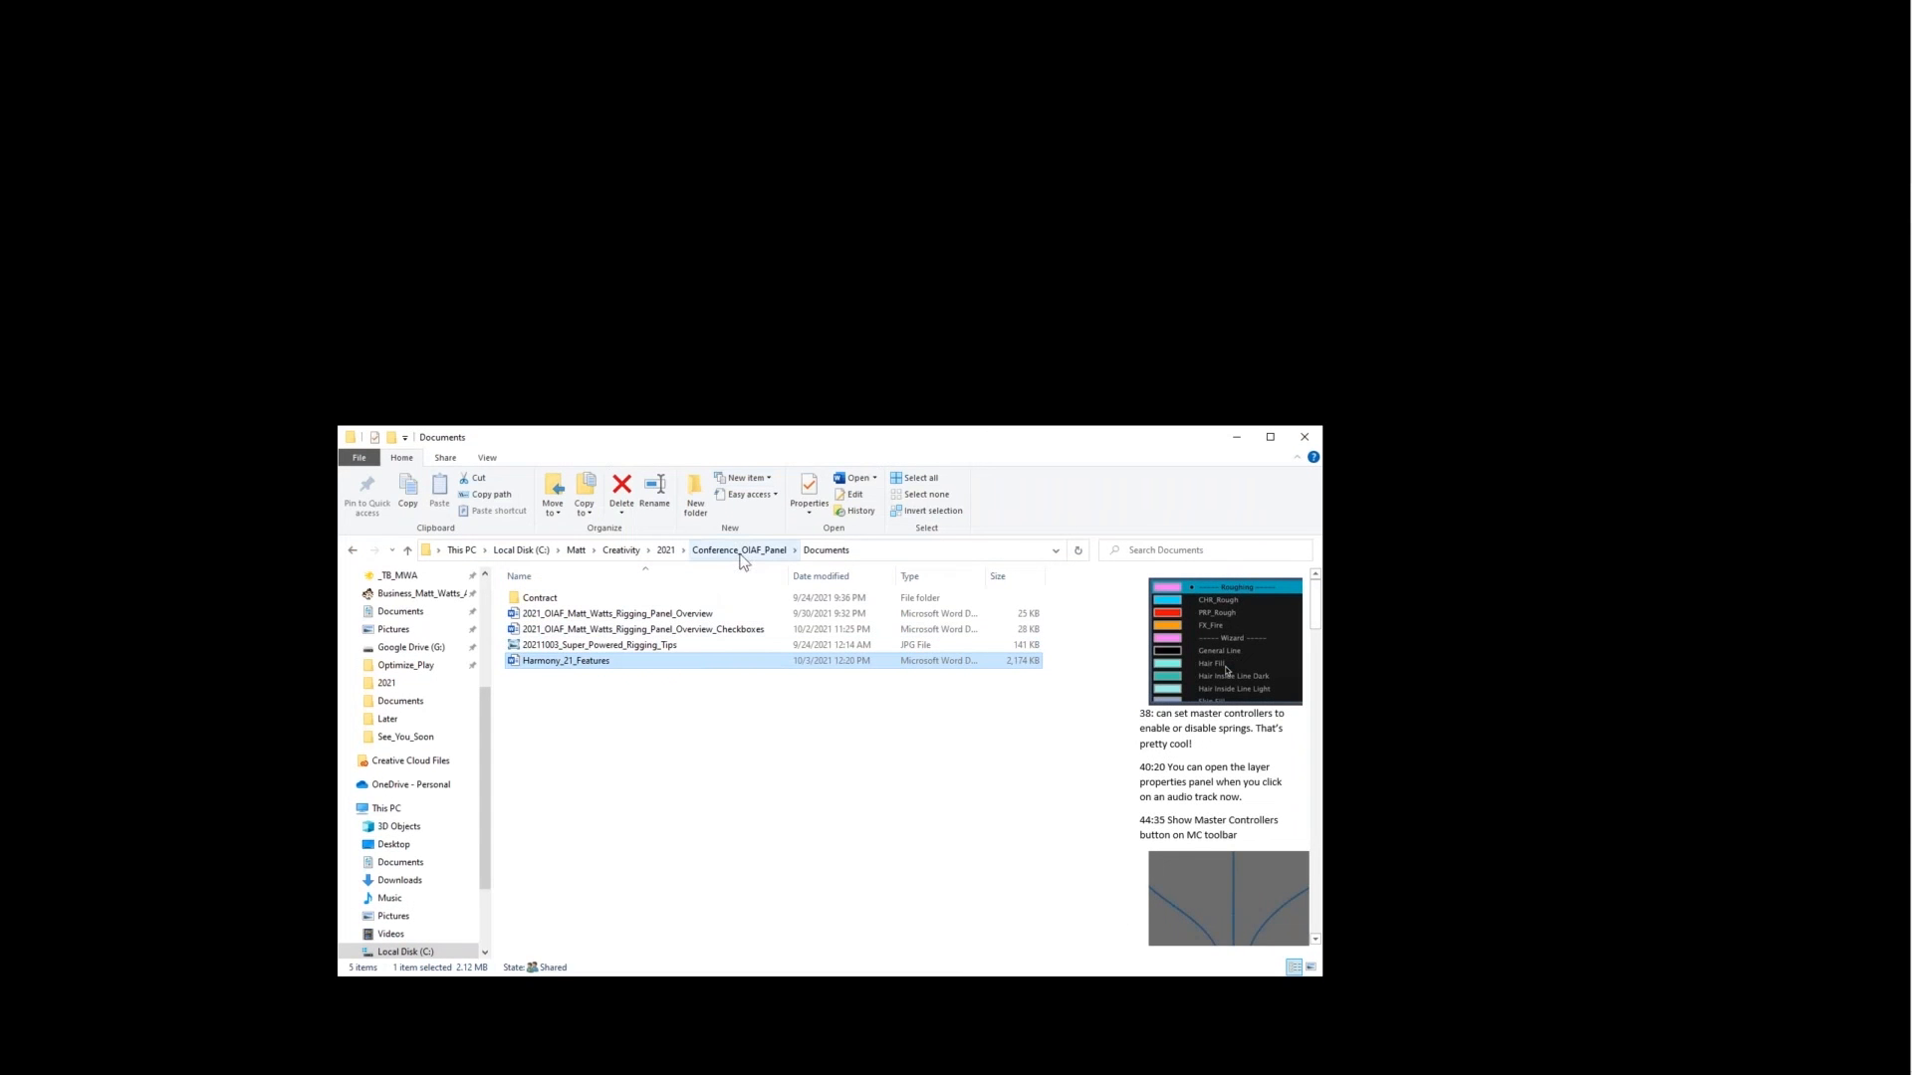
pyautogui.click(742, 552)
pyautogui.doubleClick(563, 627)
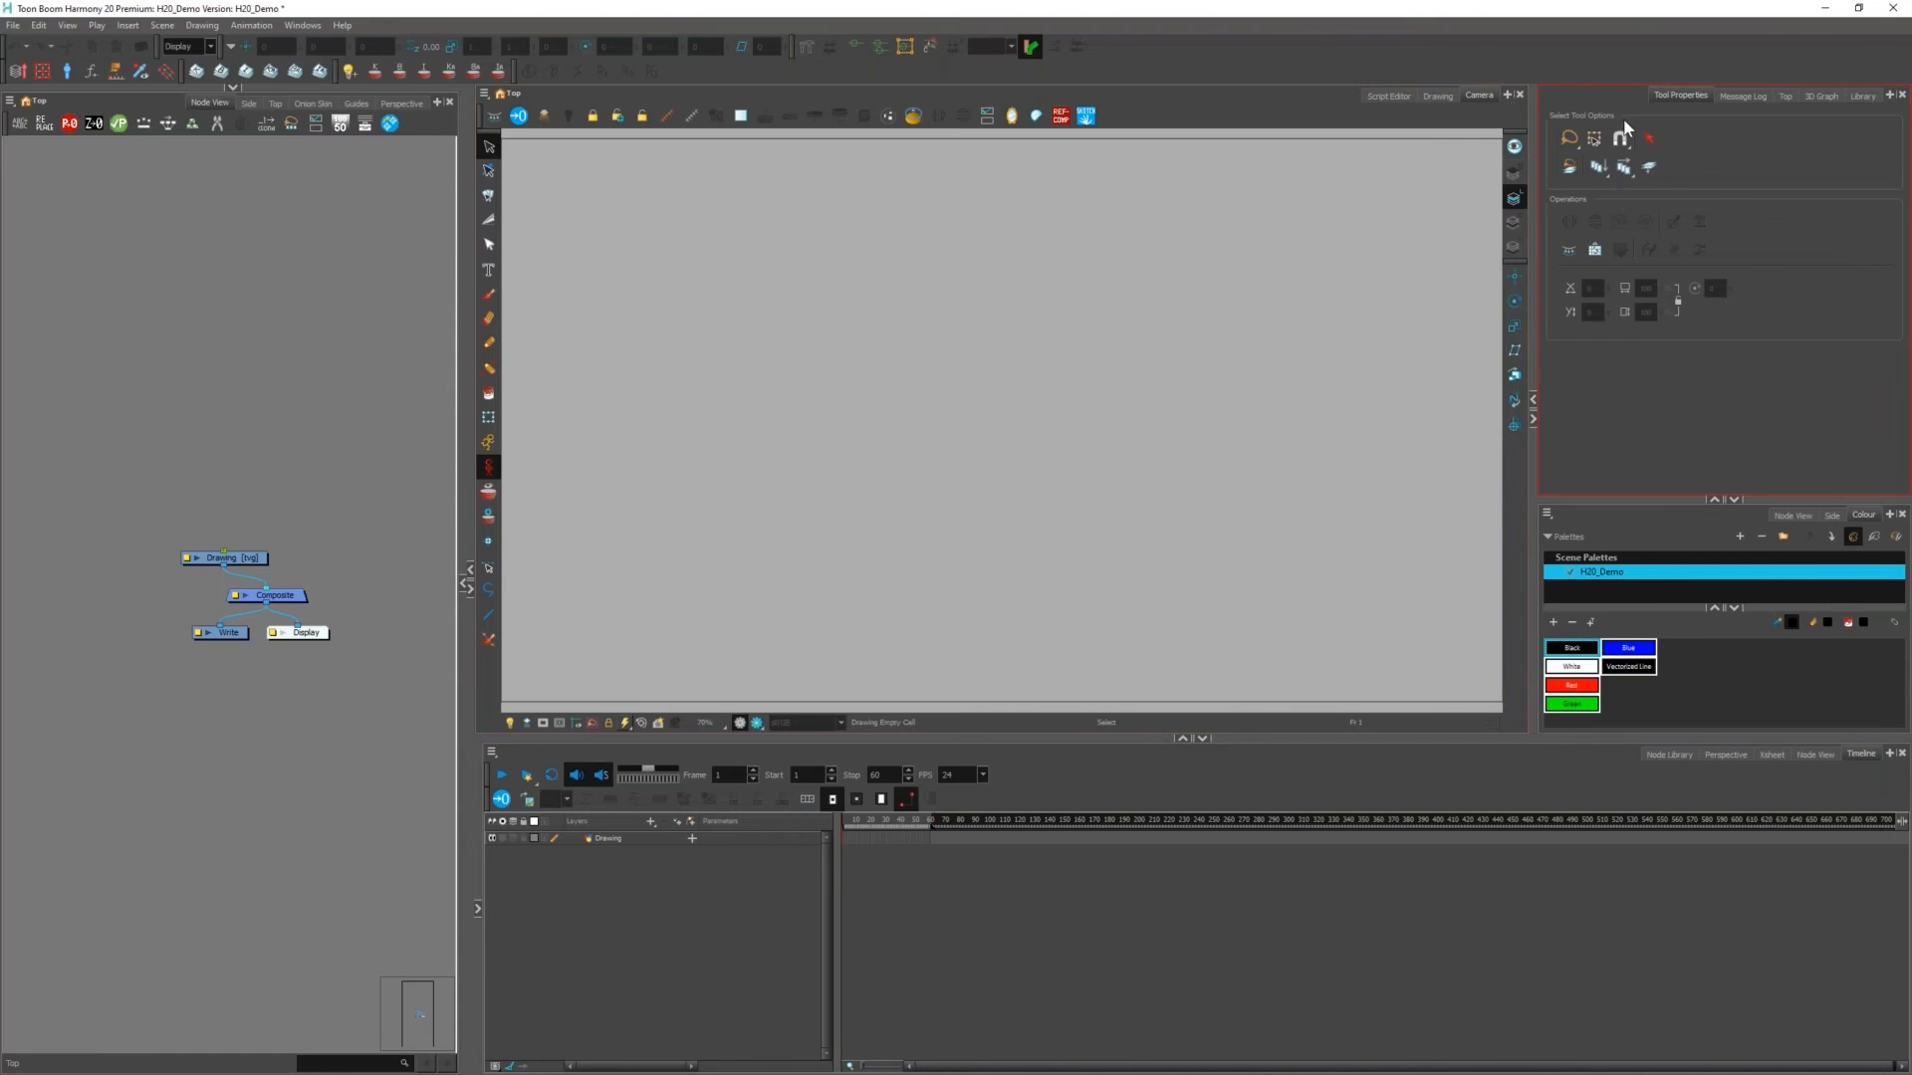
# Step: Close the Harmony 20 H20_Demo scene and discard its unsaved changes
pyautogui.click(1893, 8)
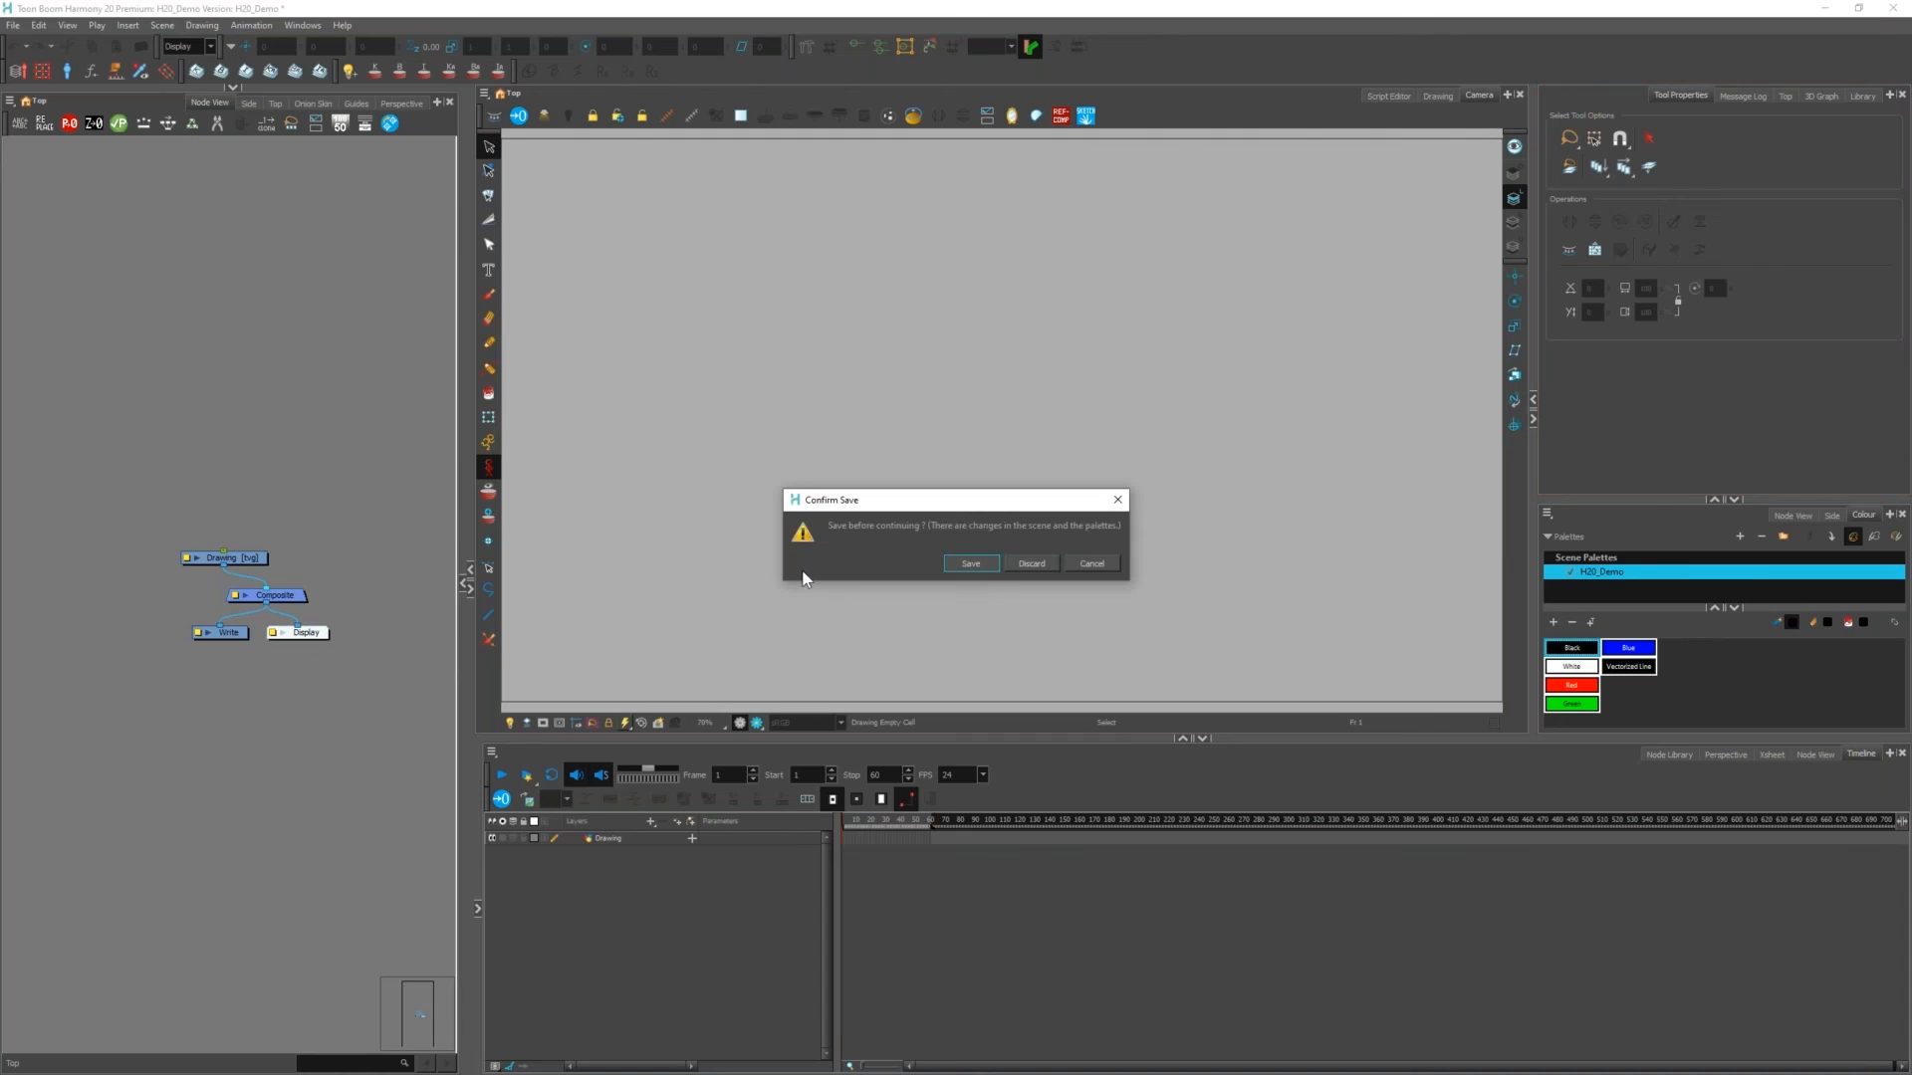
pyautogui.click(1026, 564)
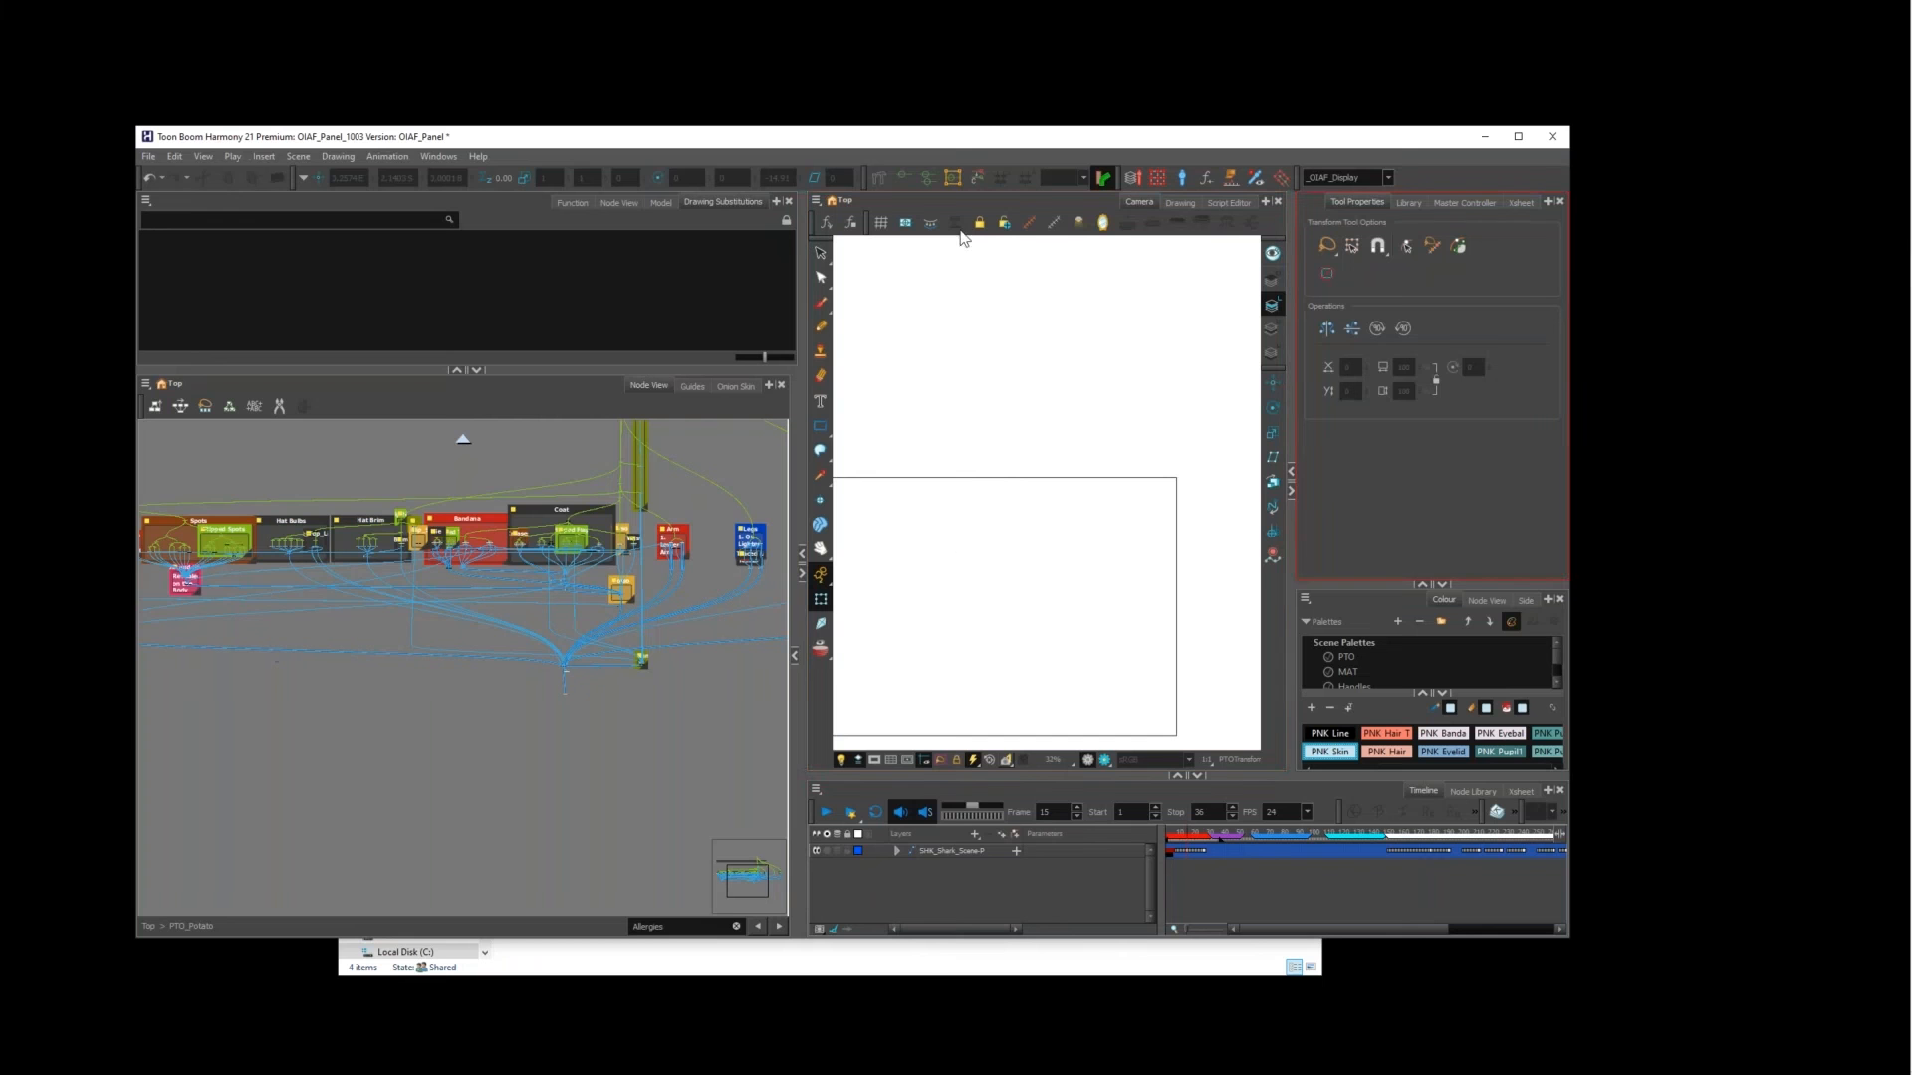
# Step: Widen the Node View in the Harmony 21 scene and leave the PTO_Potato group for the top level
pyautogui.scroll(4, 199, 642)
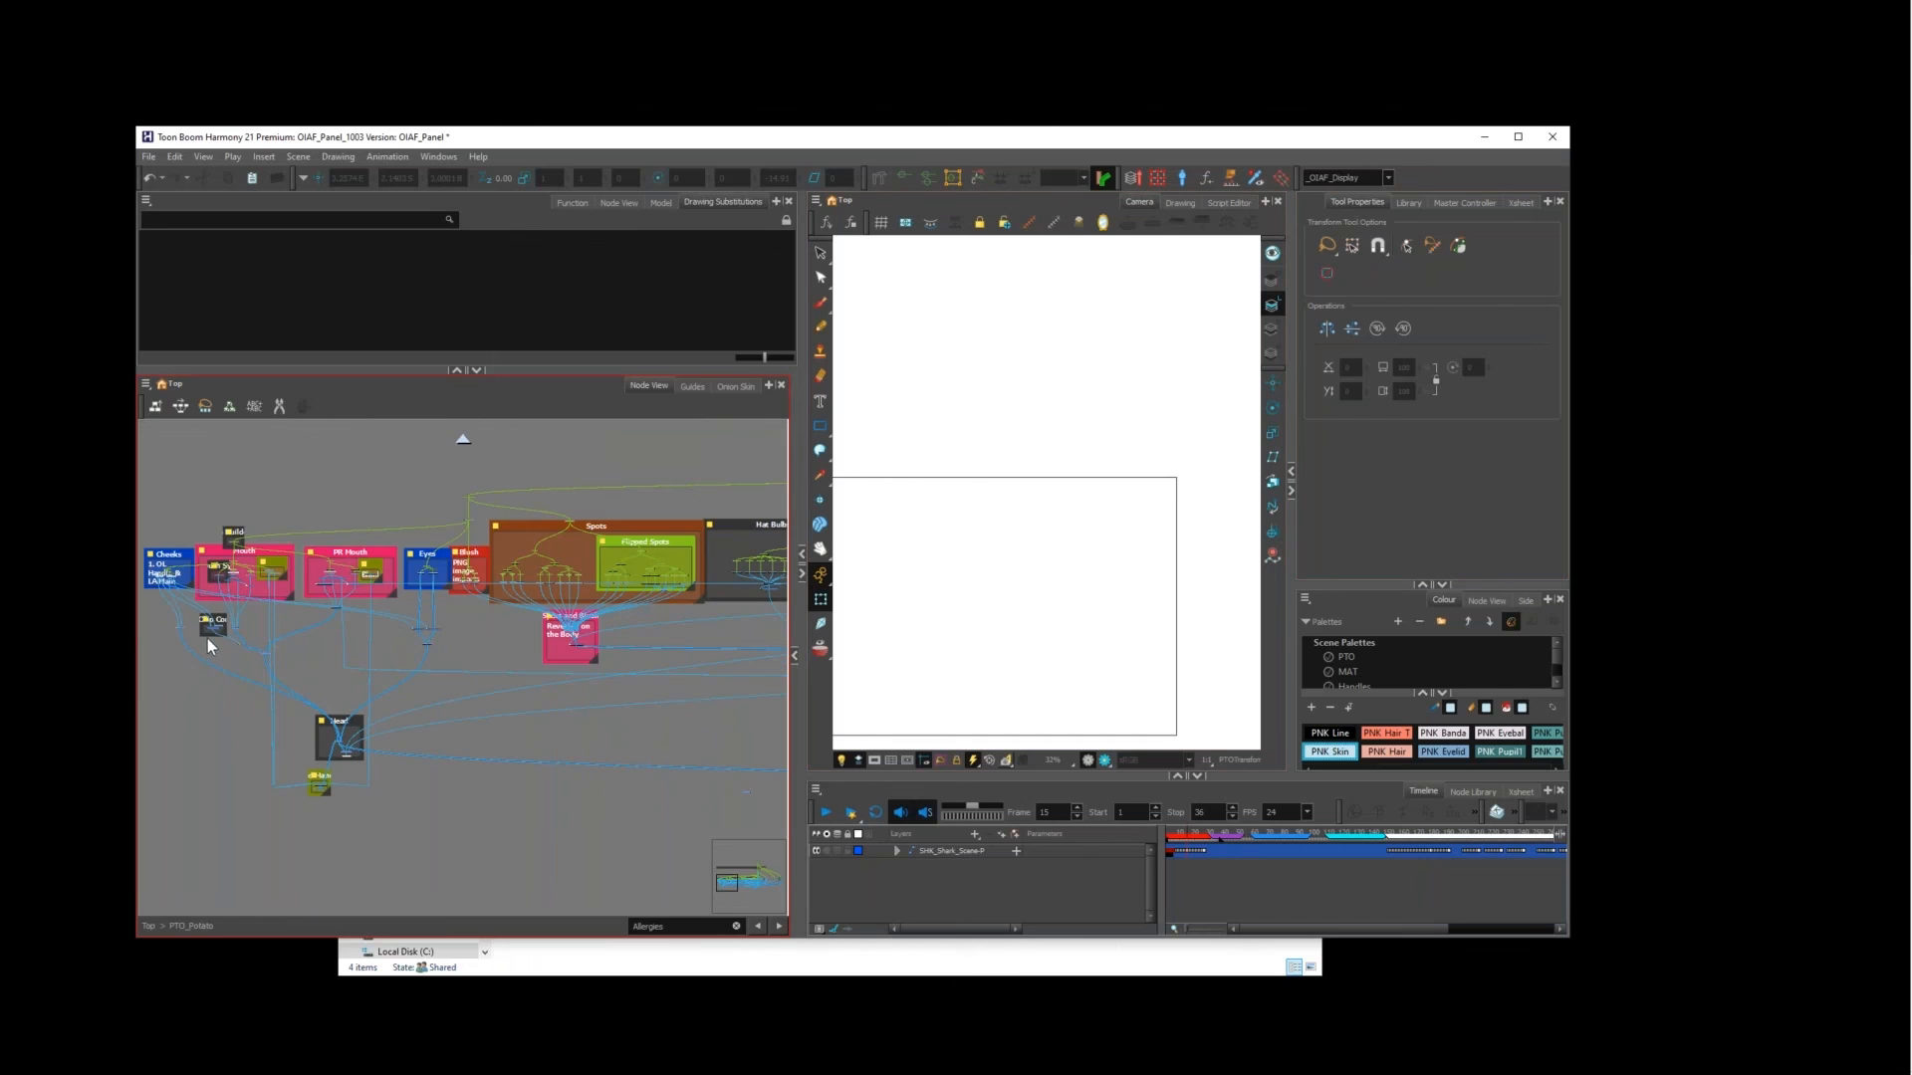
pyautogui.moveTo(802, 411); pyautogui.dragTo(885, 411)
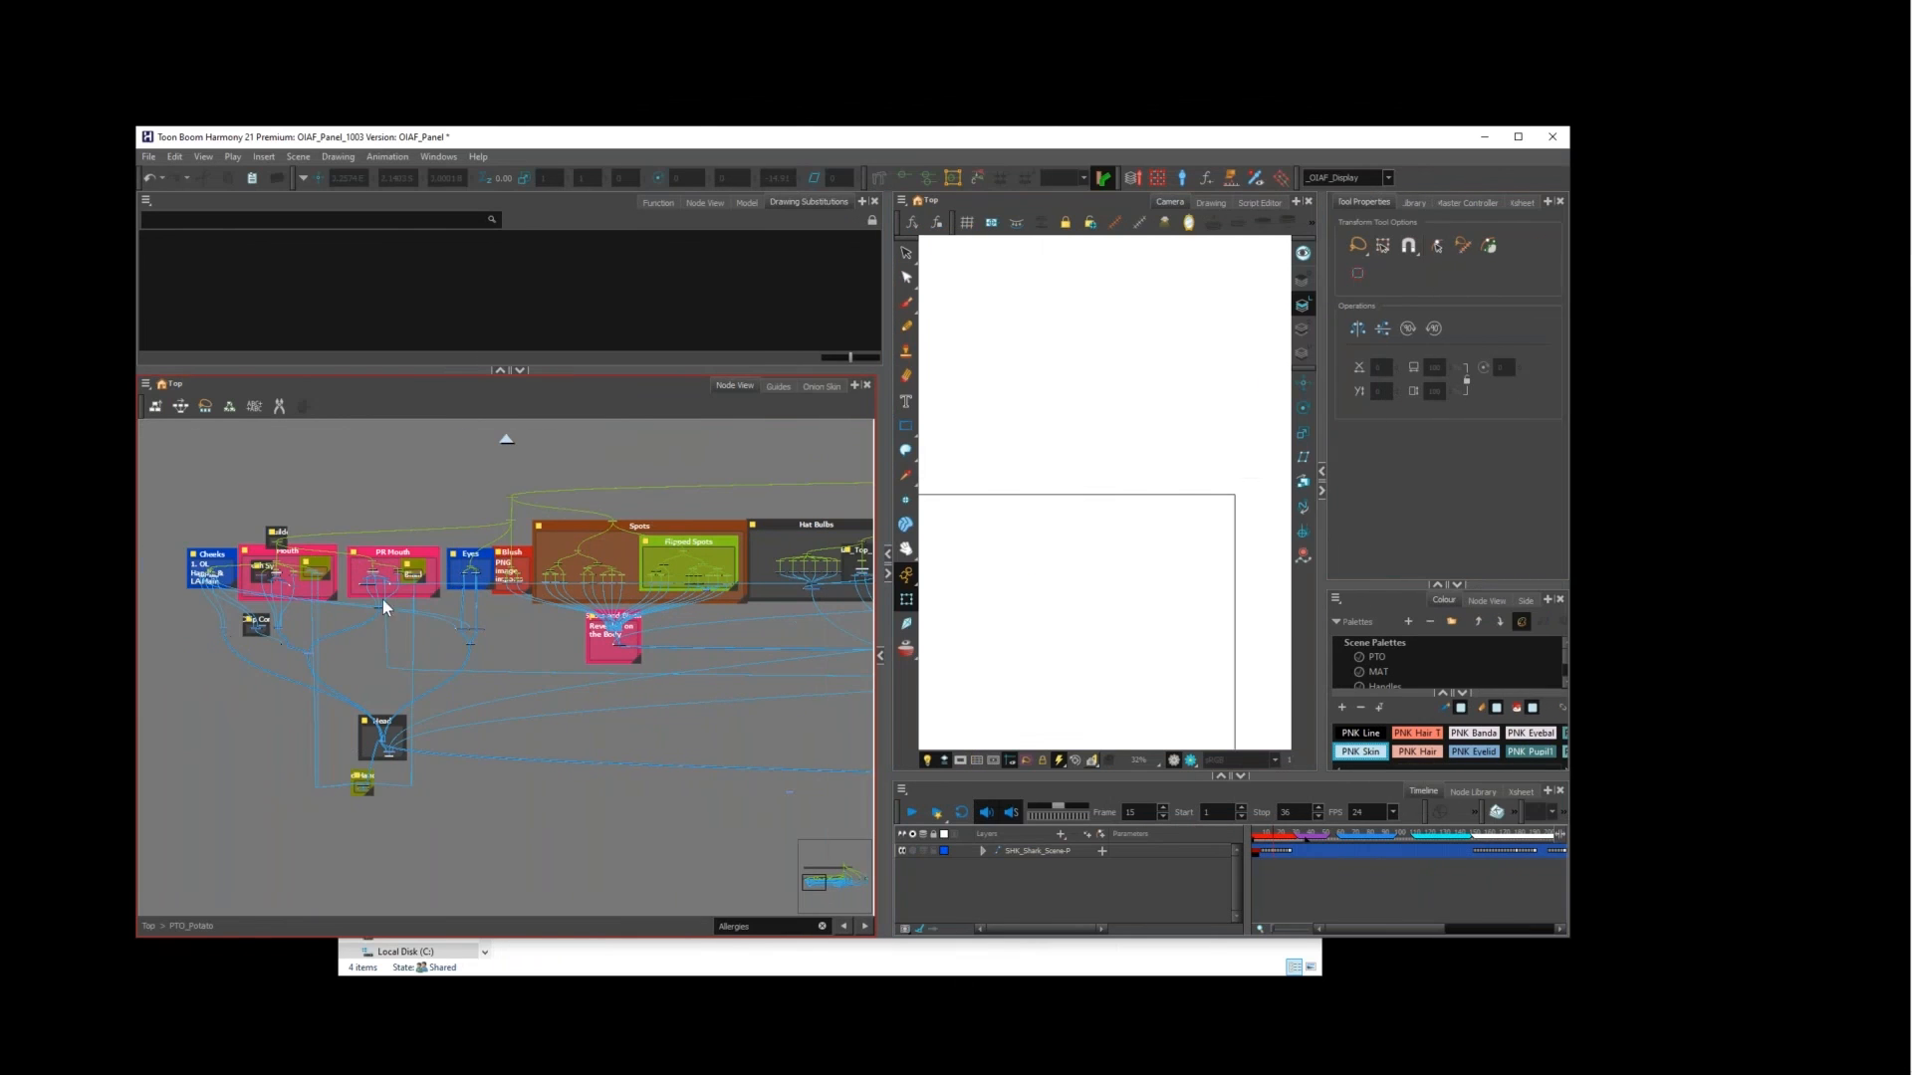
pyautogui.click(508, 441)
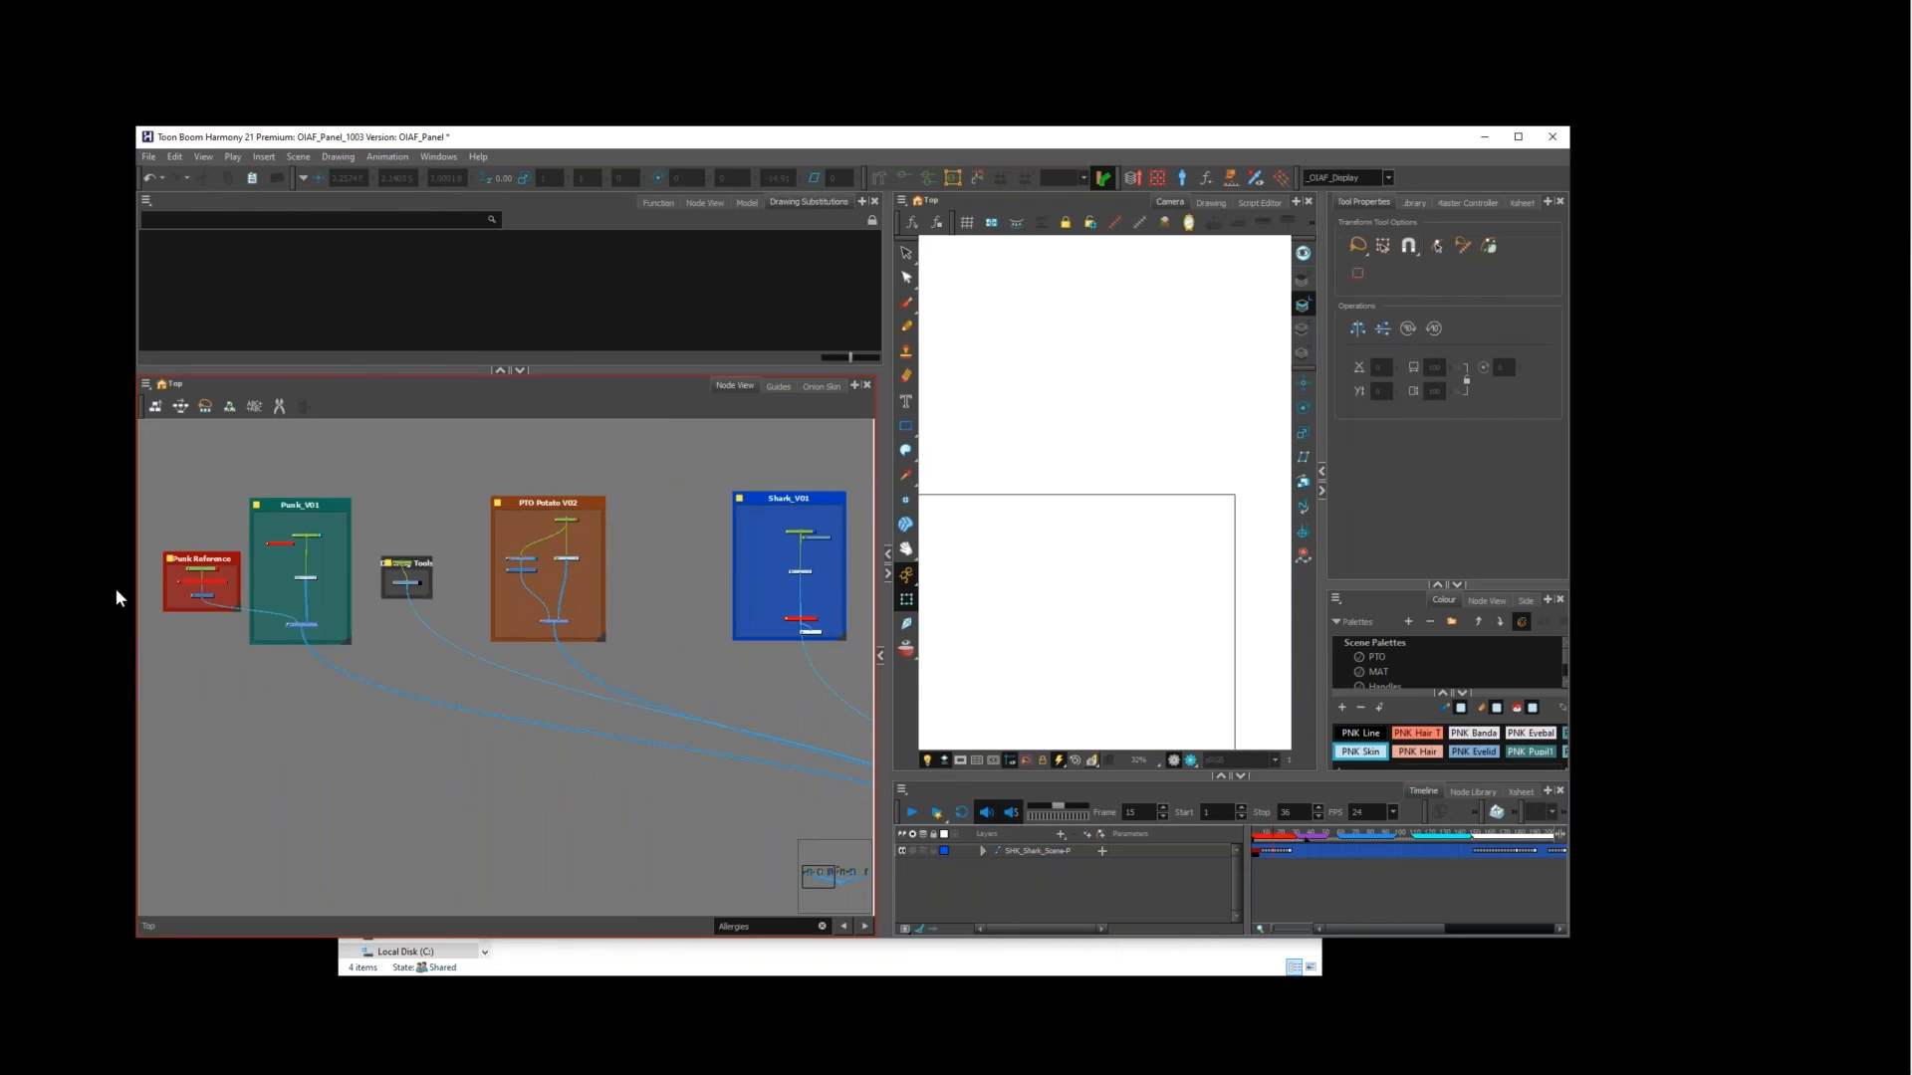
# Step: Select the MAT_Allergies_Scene_3A drawing in the MAT Allergies Animatic backdrop and make the Drawing Substitutions view taller
pyautogui.scroll(-3, 377, 590)
pyautogui.scroll(6, 623, 592)
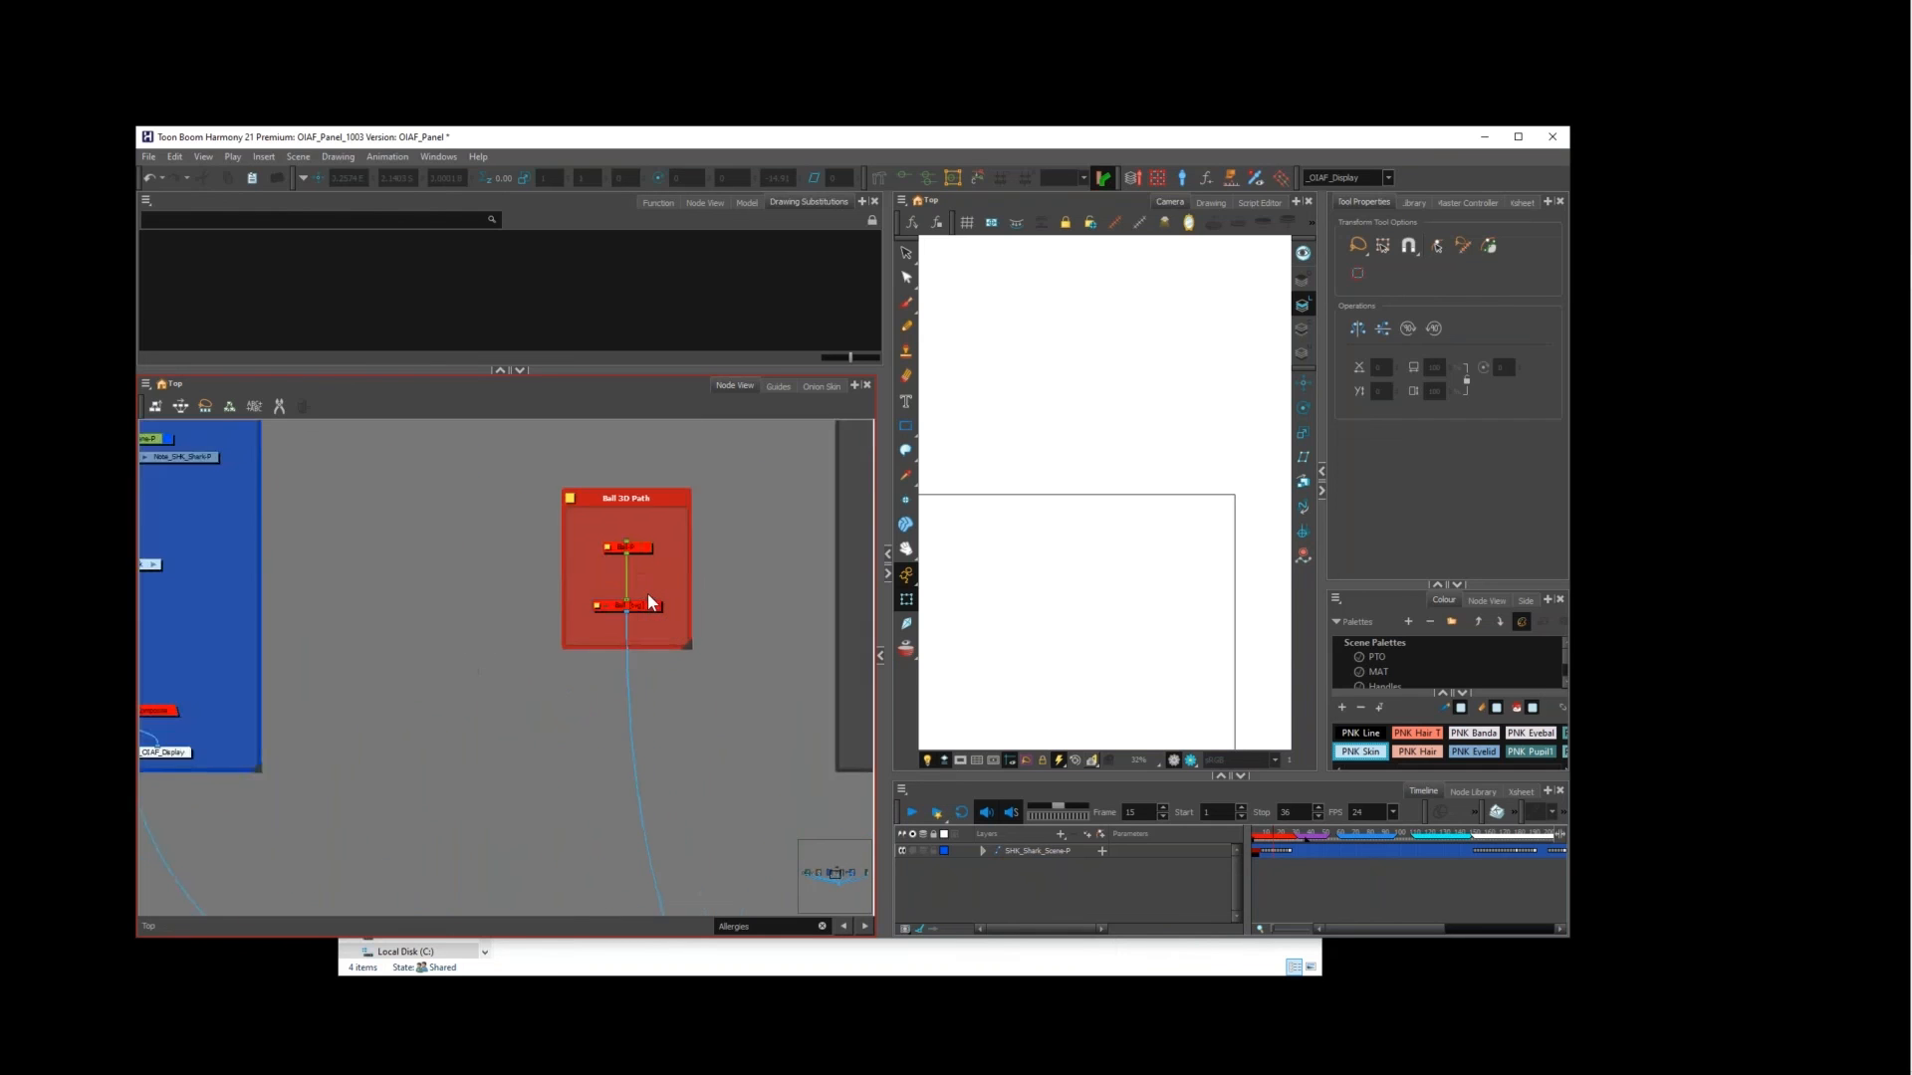
pyautogui.moveTo(651, 591); pyautogui.dragTo(522, 691)
pyautogui.scroll(-5, 360, 618)
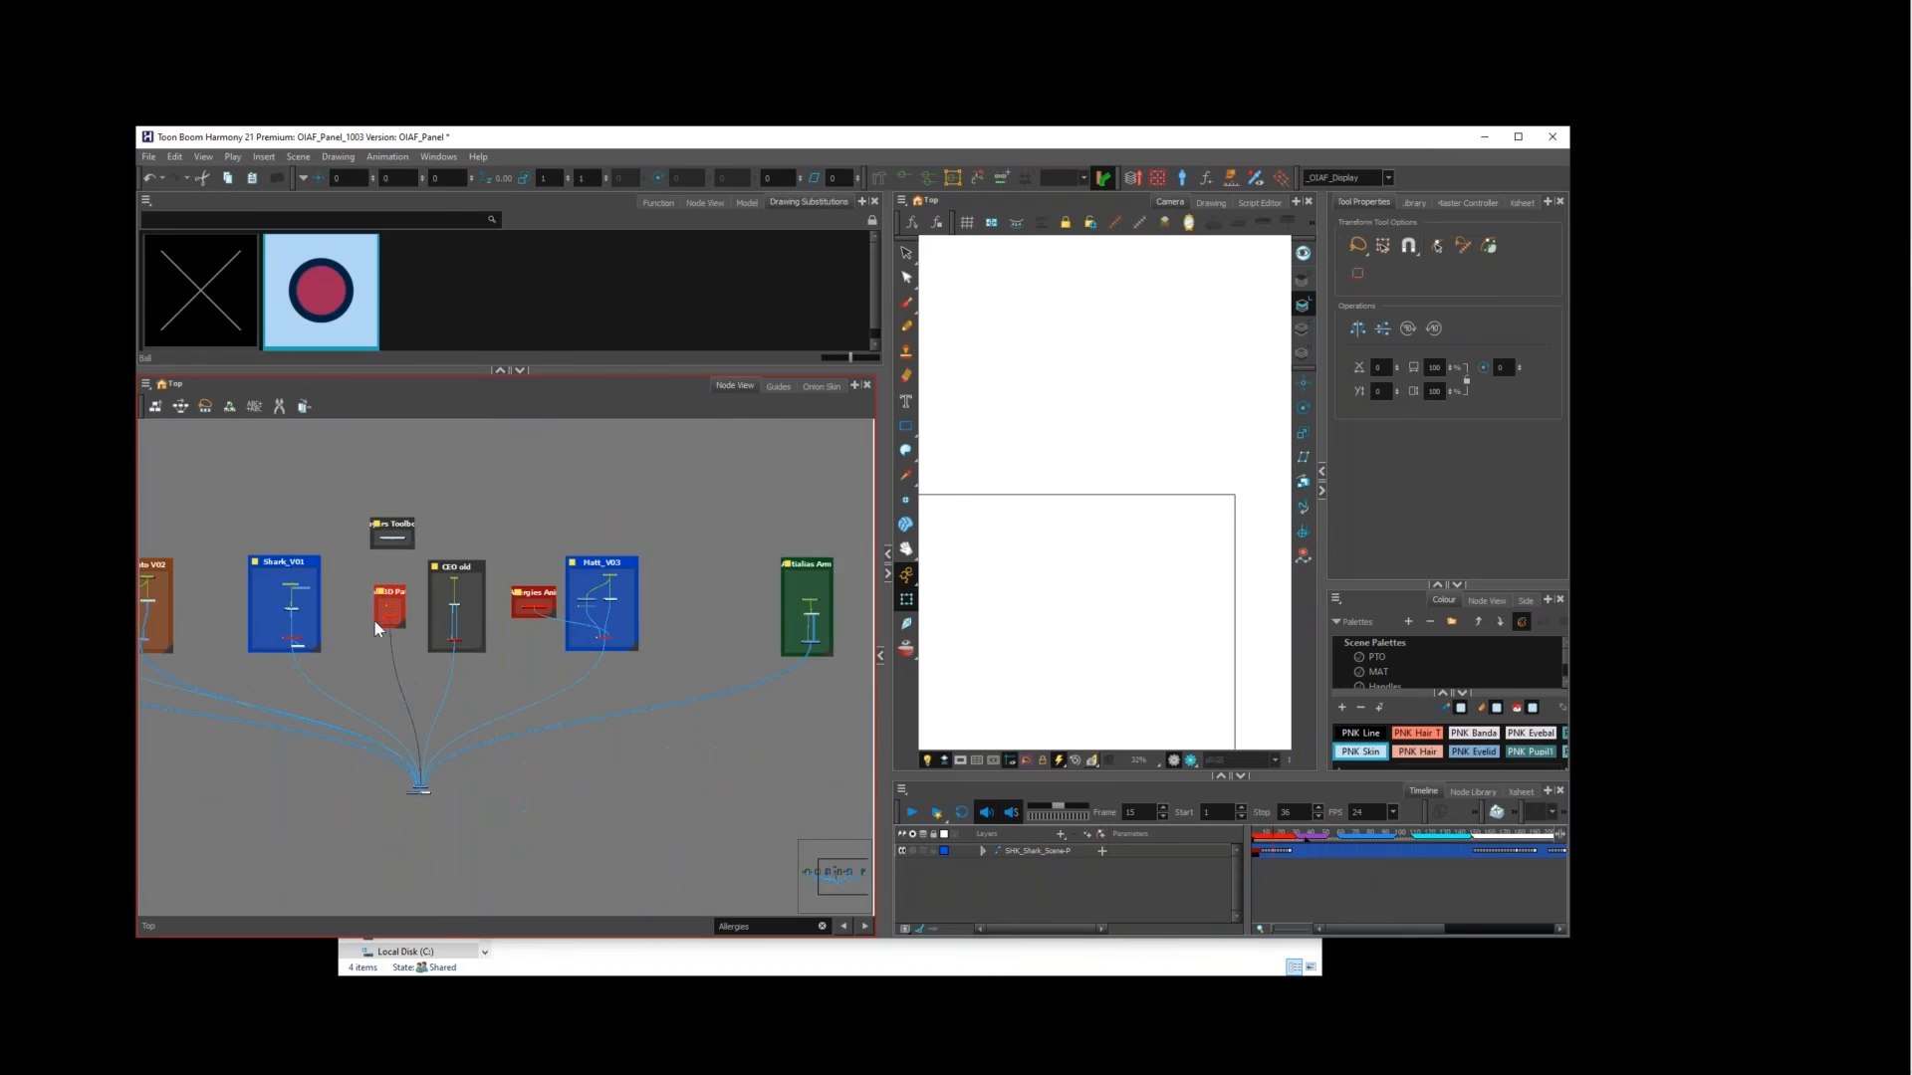
pyautogui.scroll(3, 529, 605)
pyautogui.scroll(3, 529, 605)
pyautogui.click(558, 620)
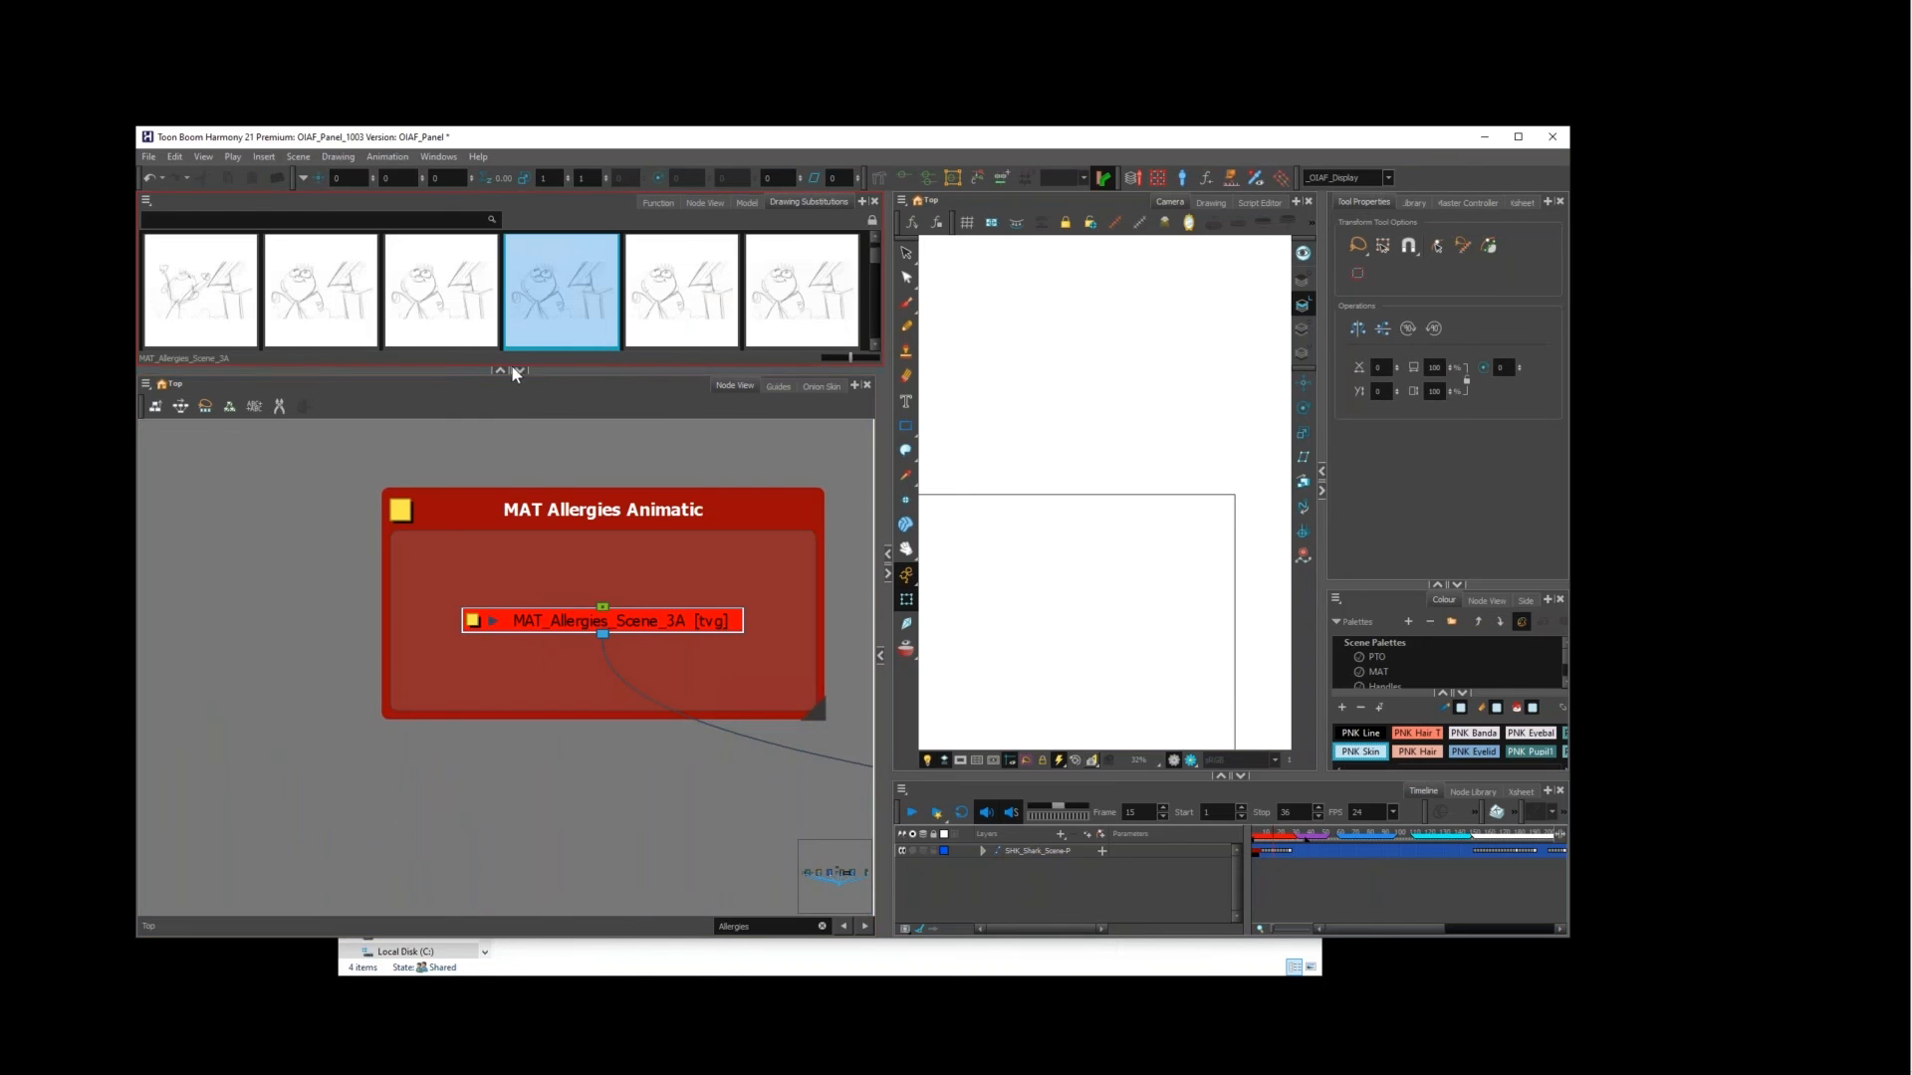
pyautogui.moveTo(531, 368); pyautogui.dragTo(532, 401)
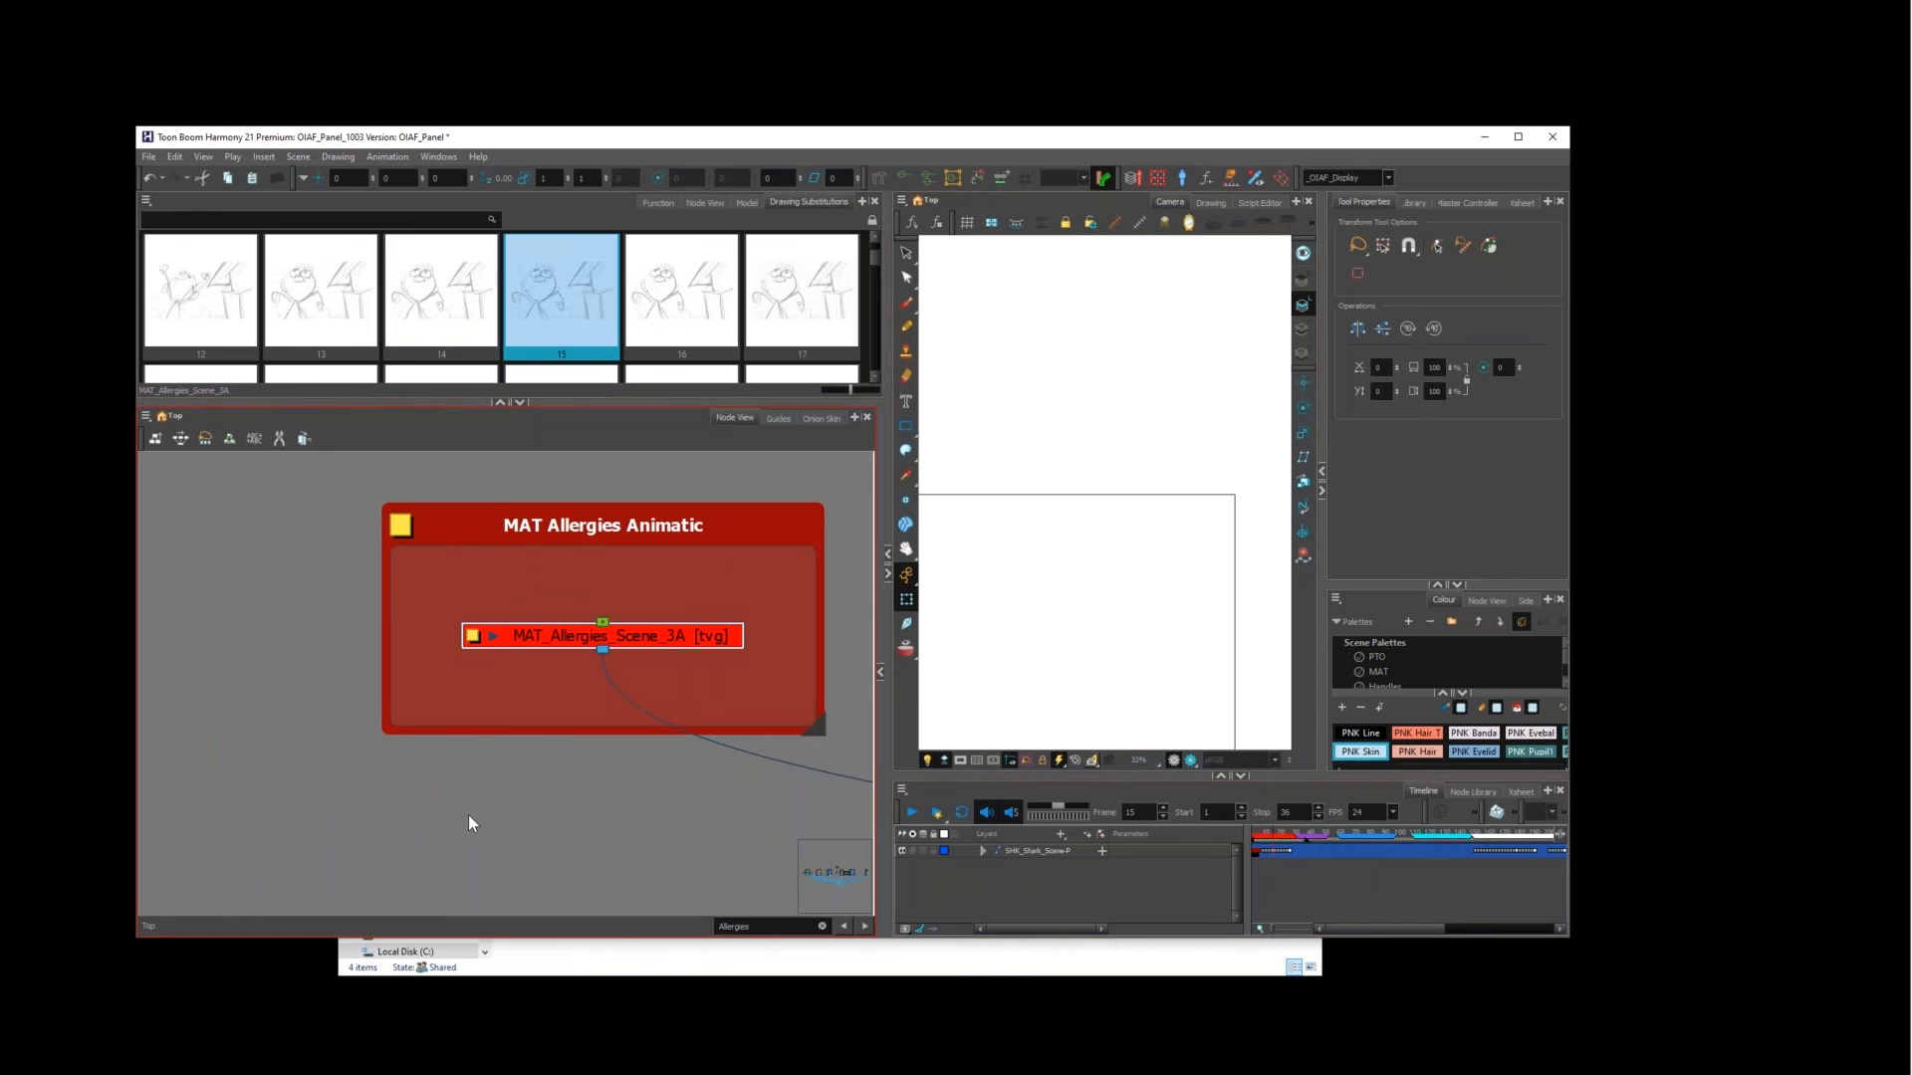
# Step: Add a Display node connected below MAT_Allergies_Scene_3A and set the scene's active display to Display_2
pyautogui.hotkey('ctrl', 'v')
pyautogui.moveTo(555, 796); pyautogui.dragTo(593, 777)
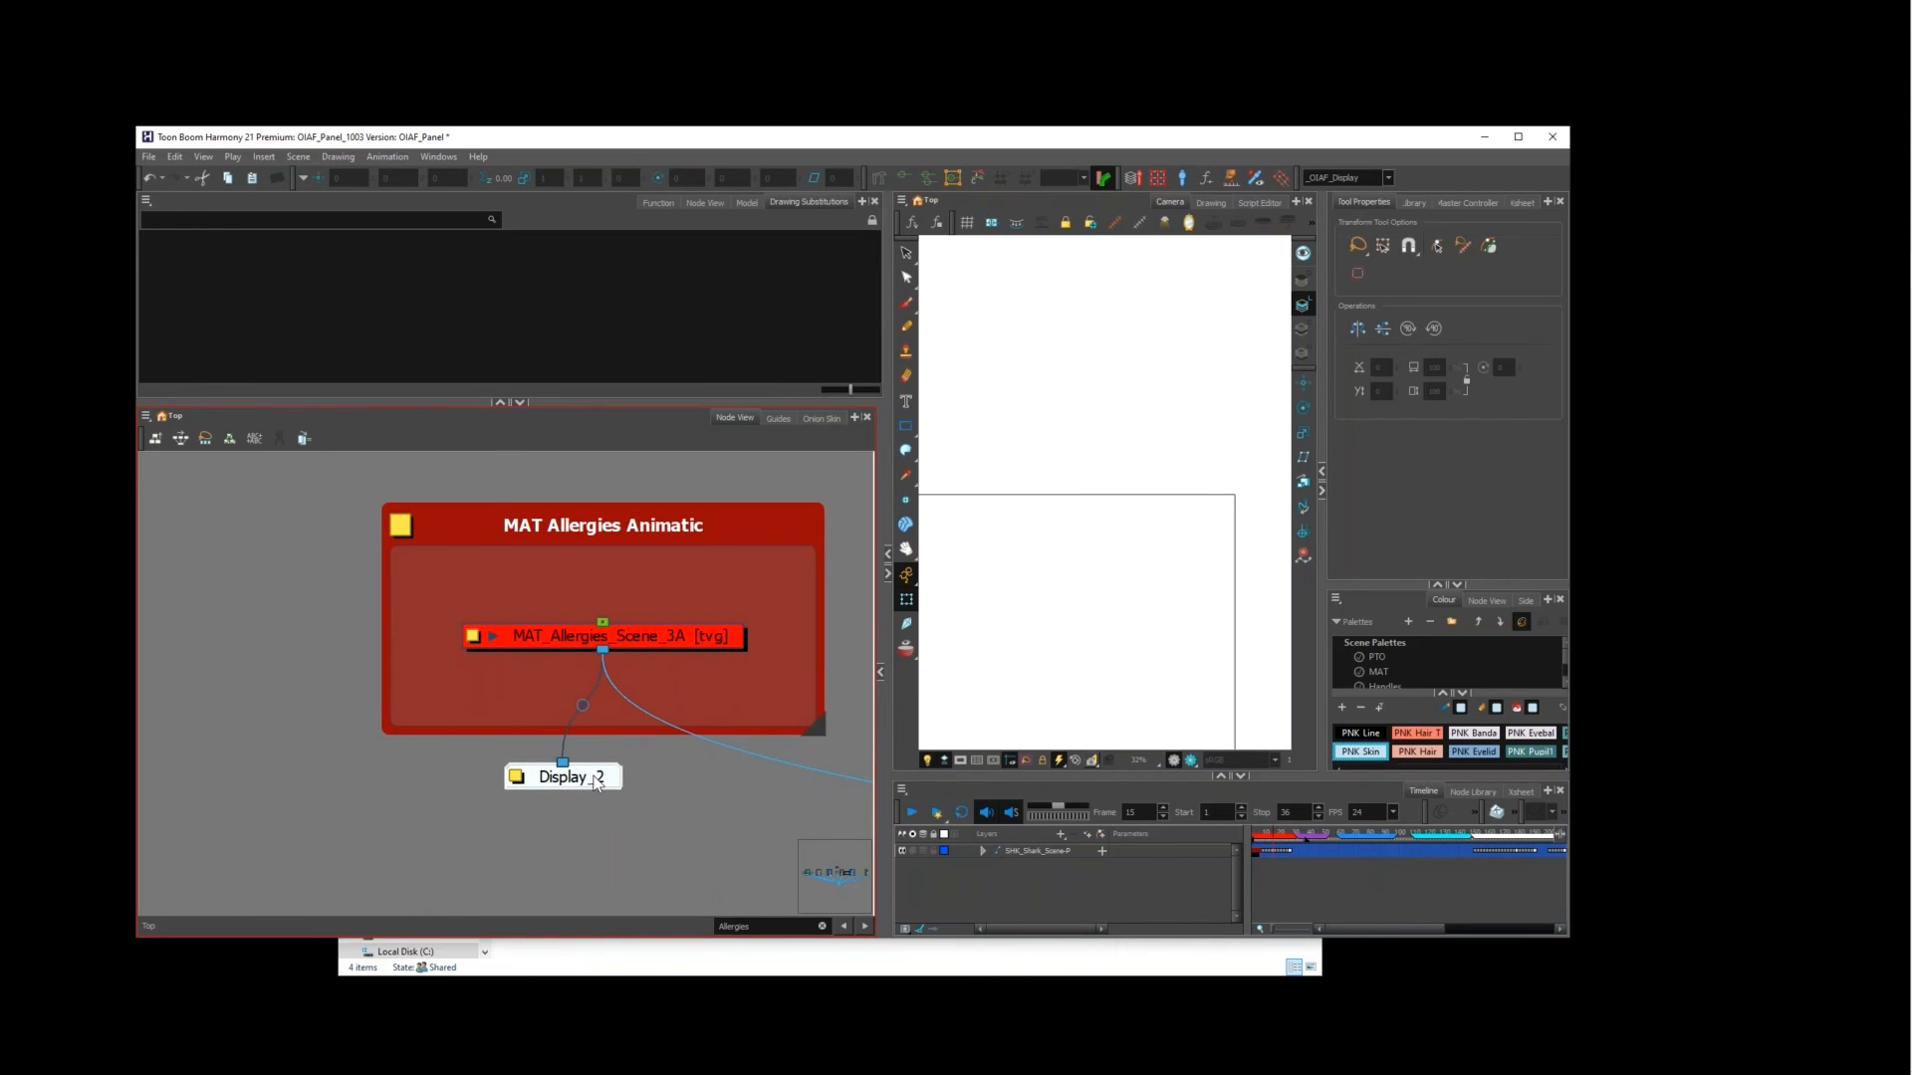
pyautogui.click(1329, 178)
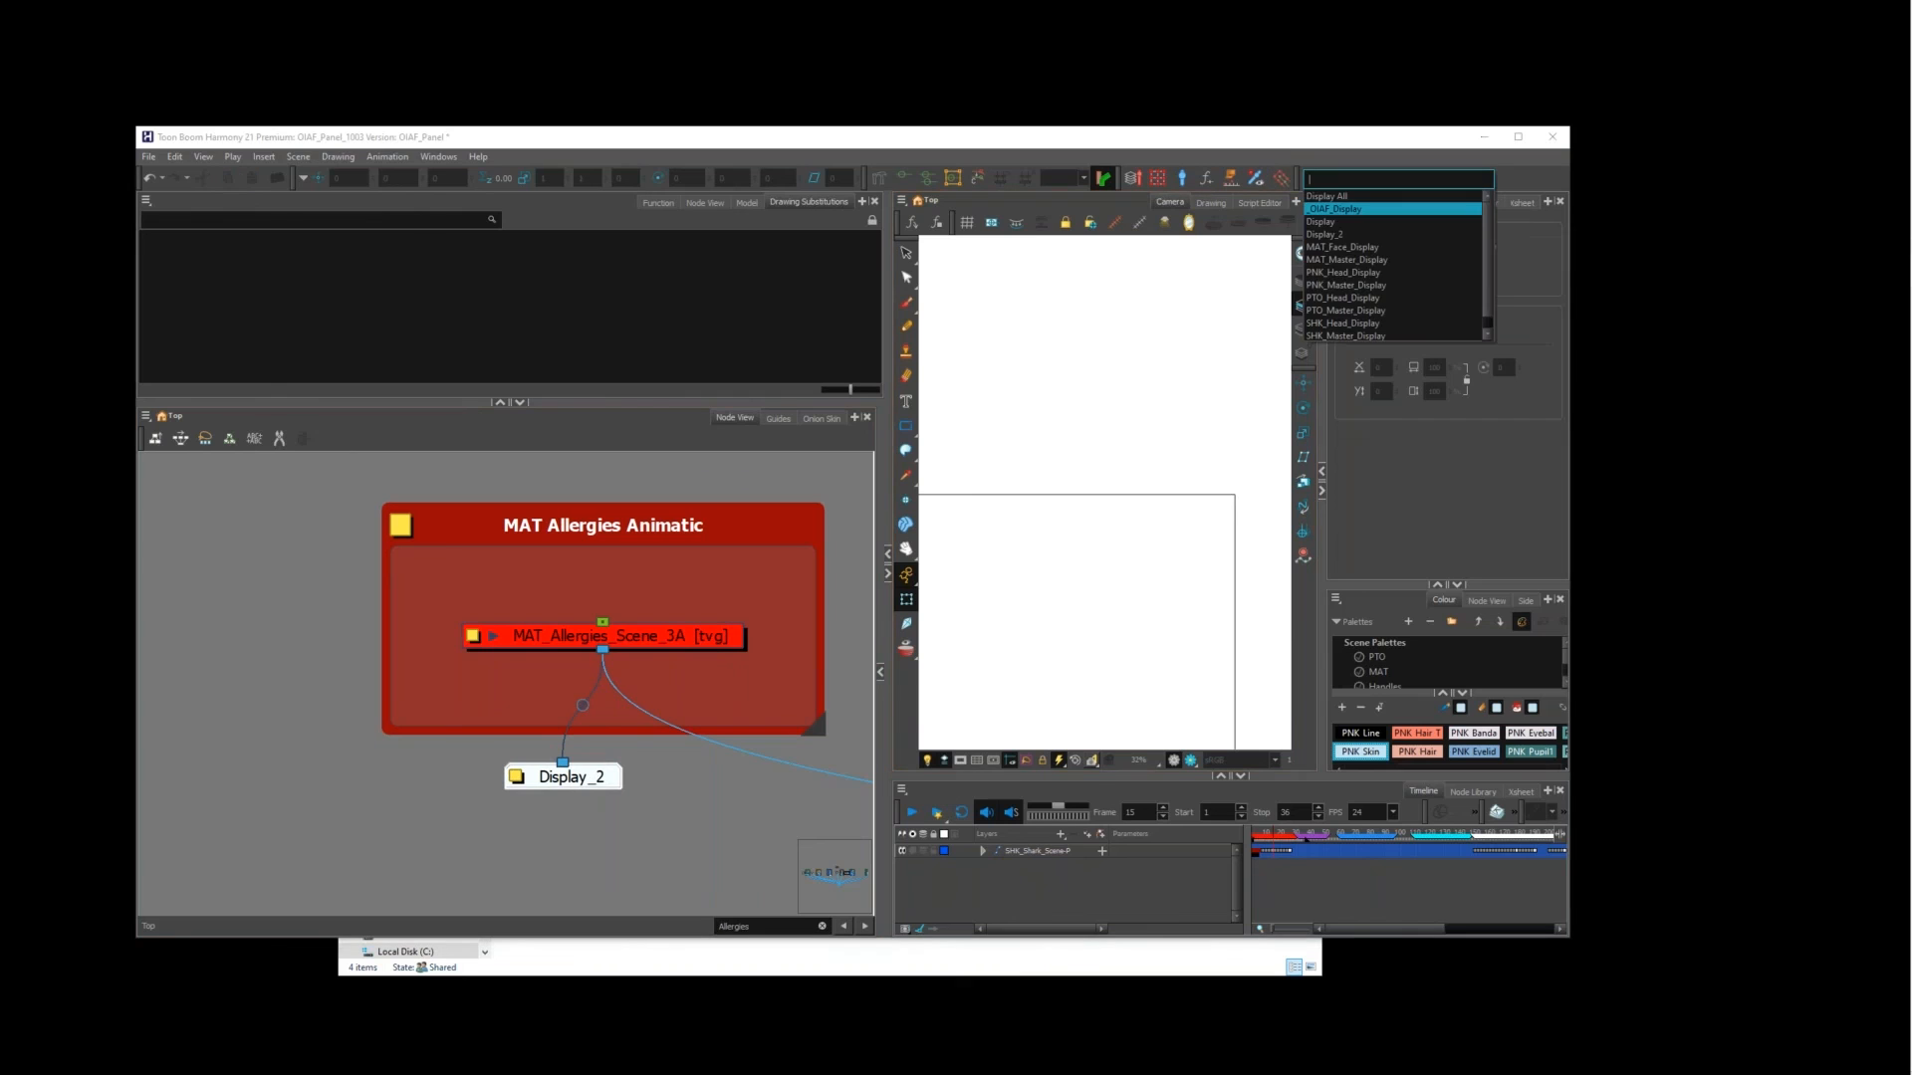
pyautogui.click(1335, 234)
# Step: Select the MAT_Allergies_Scene_3A drawing and bring its whole frame into the Camera view
pyautogui.moveTo(804, 581); pyautogui.dragTo(683, 650)
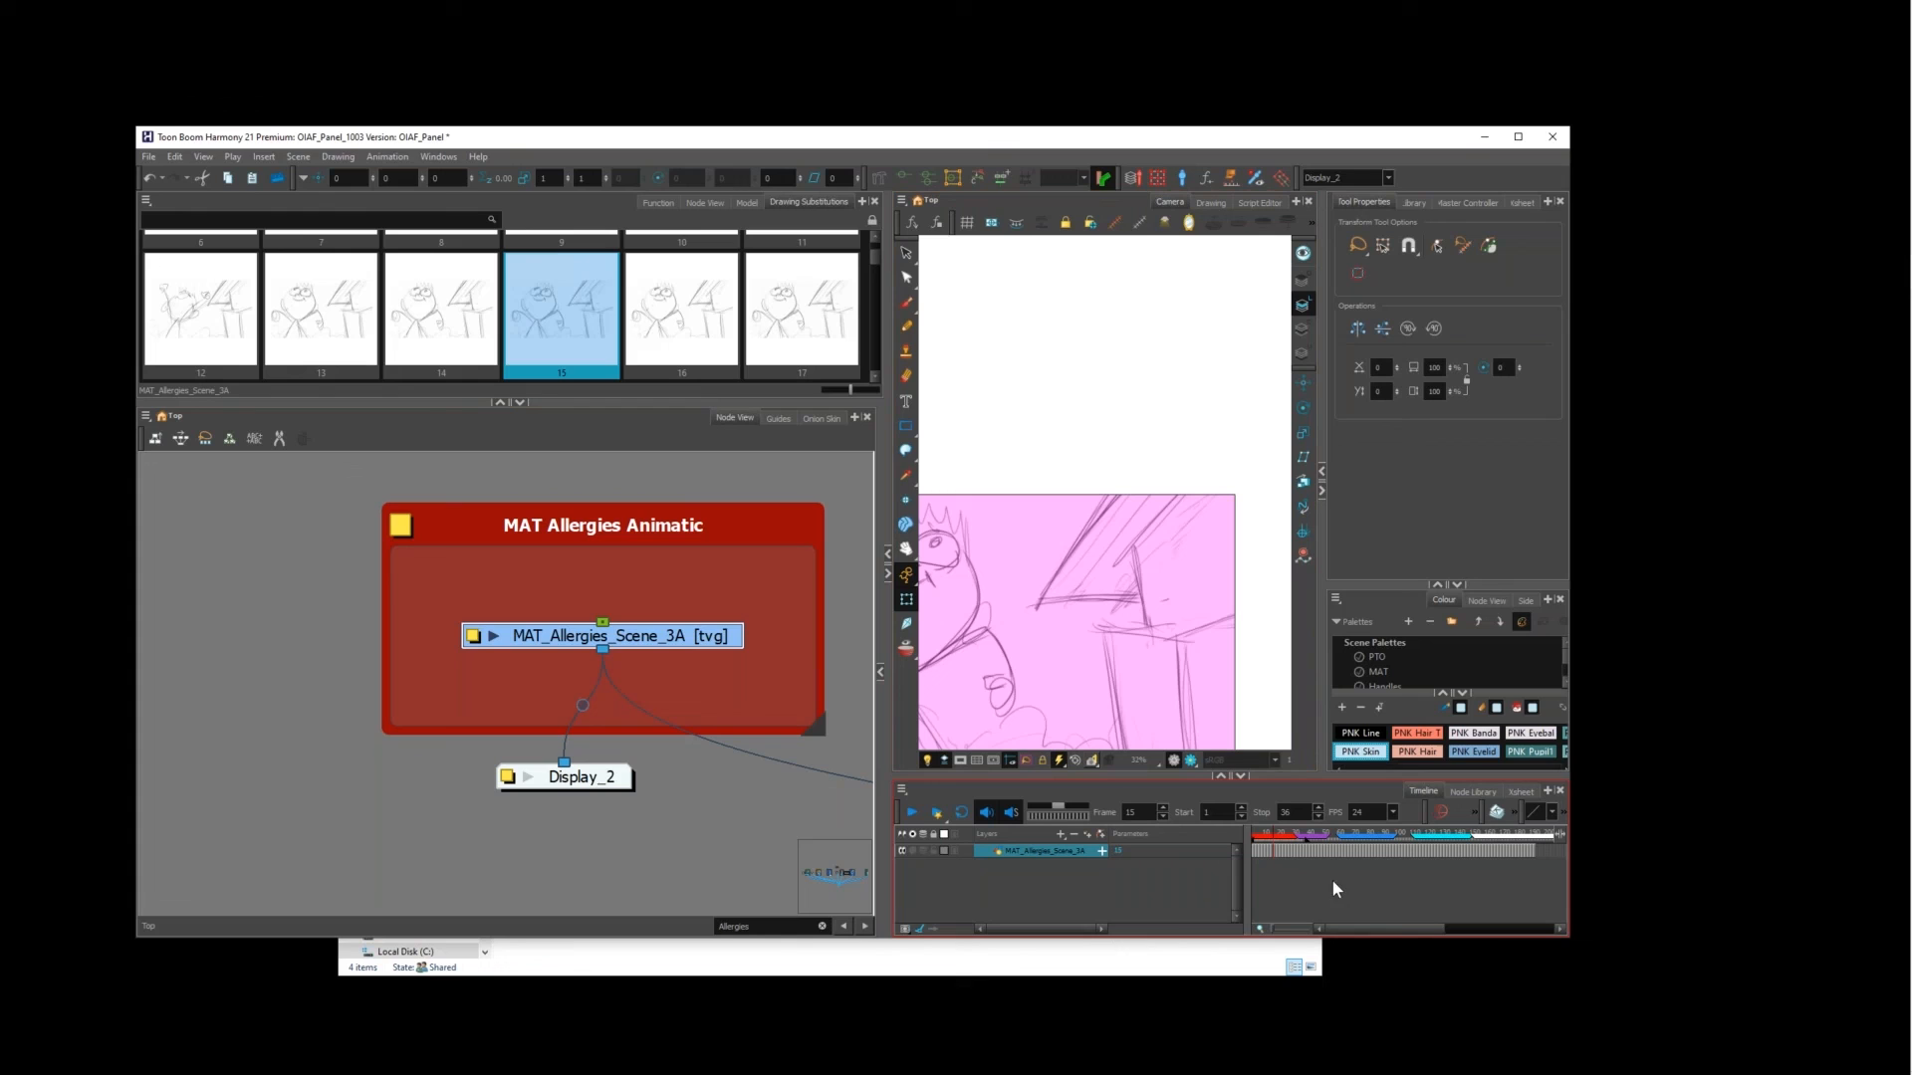
pyautogui.scroll(-7, 1126, 490)
pyautogui.scroll(4, 1081, 514)
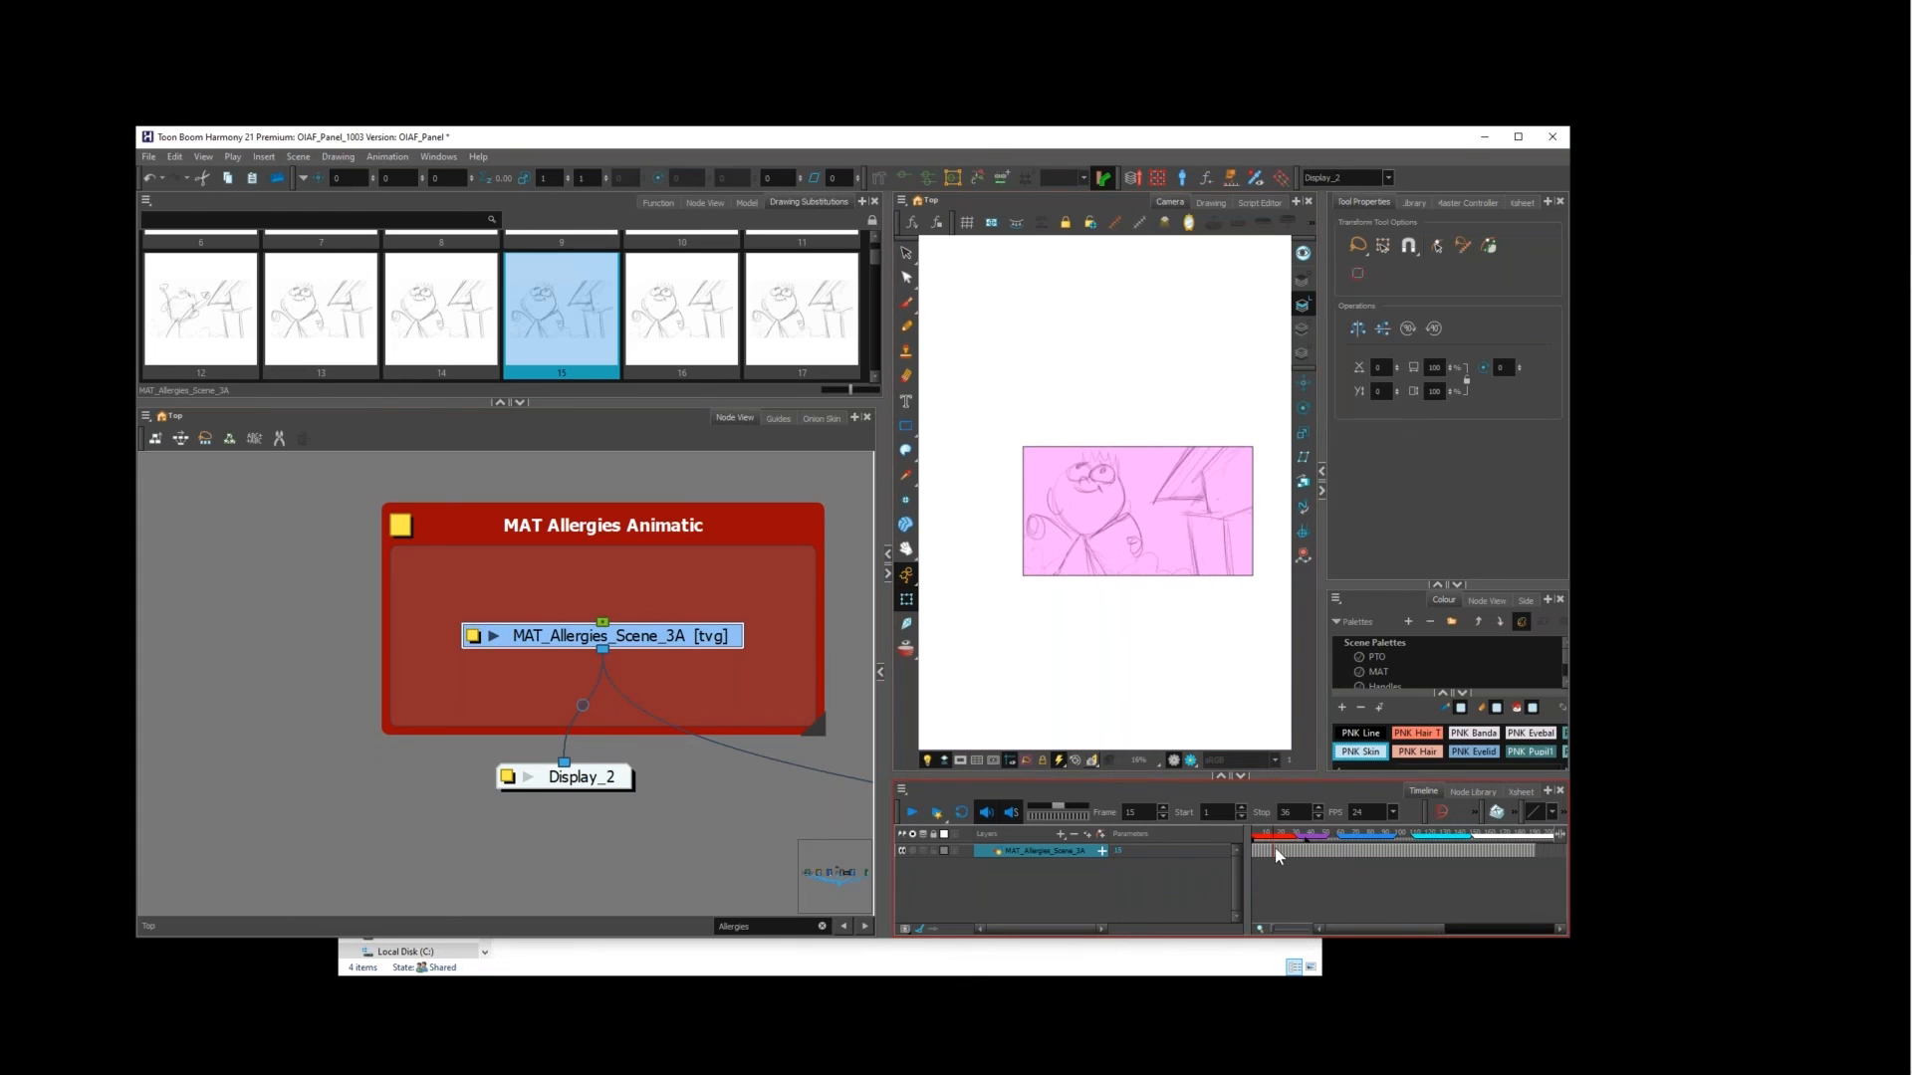
# Step: Scrub through the MAT_Allergies_Scene_3A animatic in the Timeline and play it in the Camera view
pyautogui.click(1265, 838)
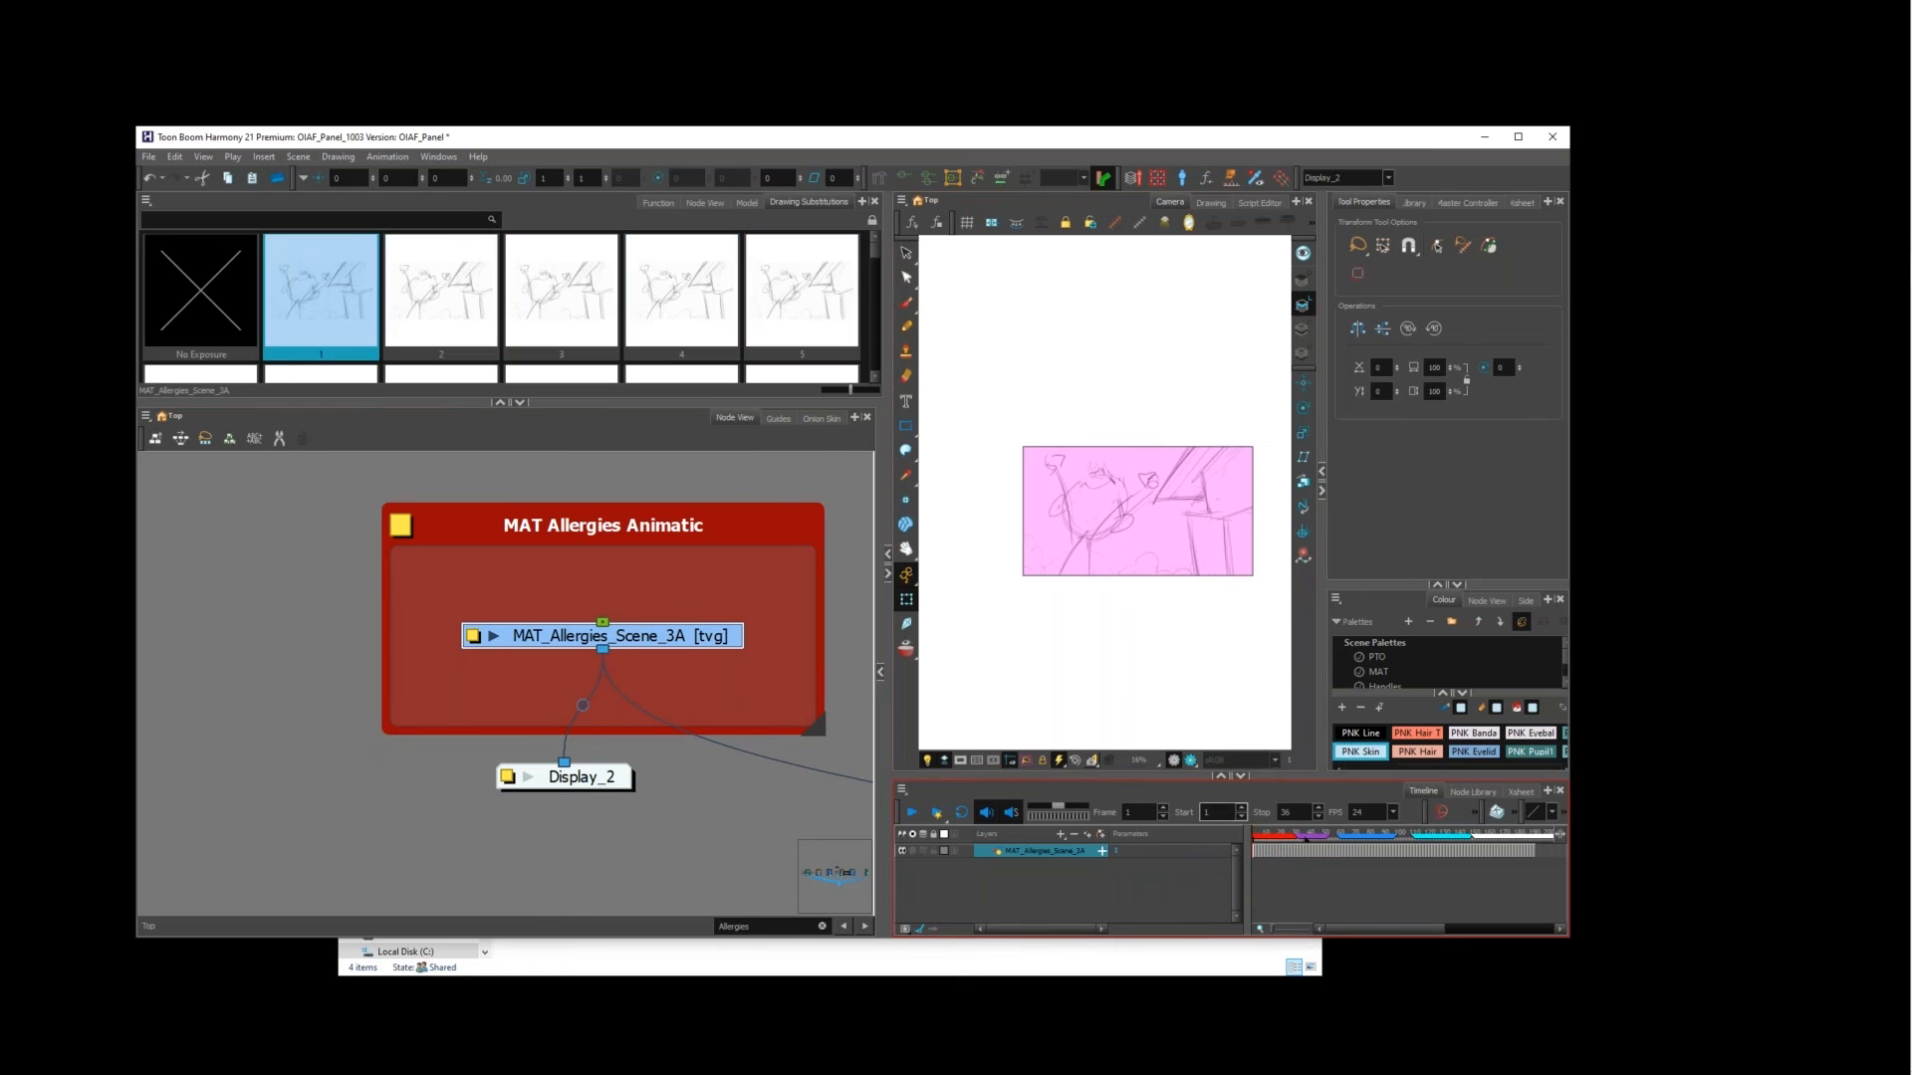
pyautogui.click(1300, 849)
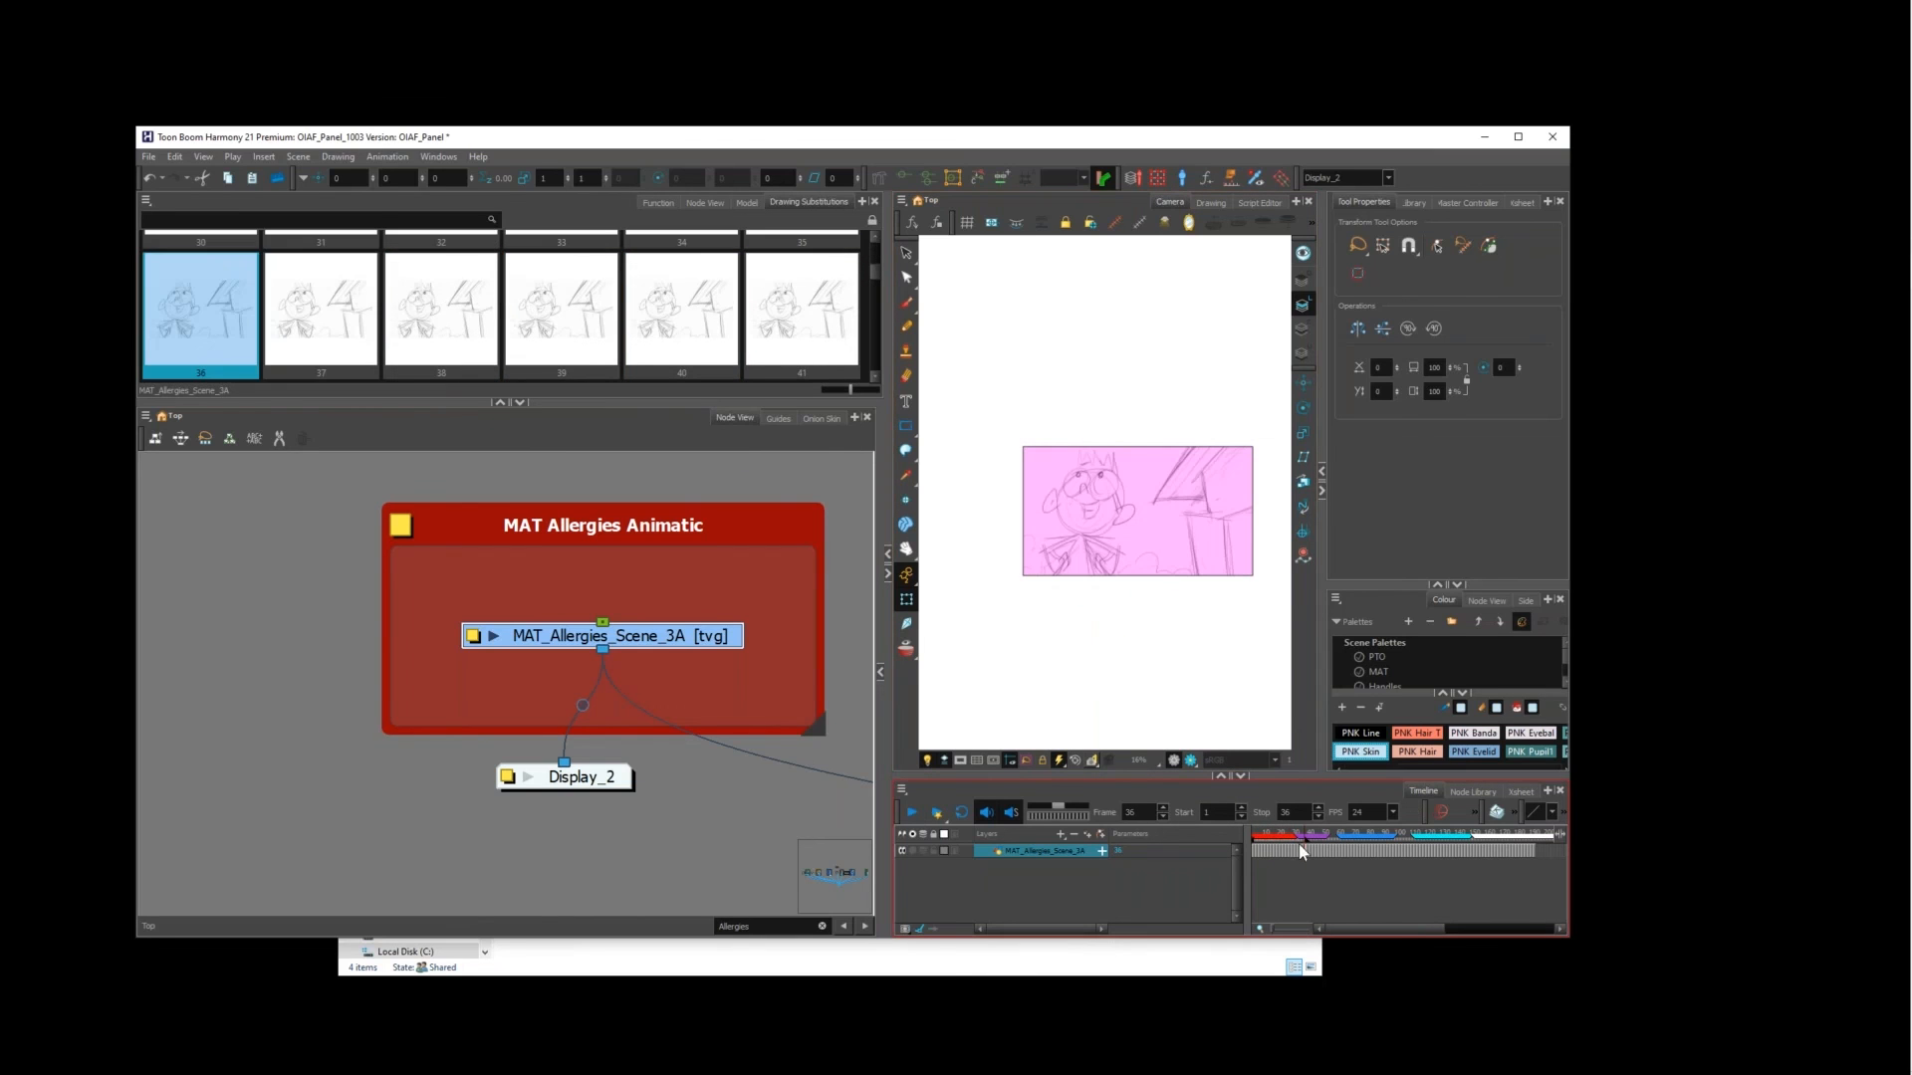
pyautogui.moveTo(1308, 844); pyautogui.dragTo(1507, 839)
pyautogui.moveTo(1291, 834); pyautogui.dragTo(1237, 834)
pyautogui.hotkey('shift', 'Return')
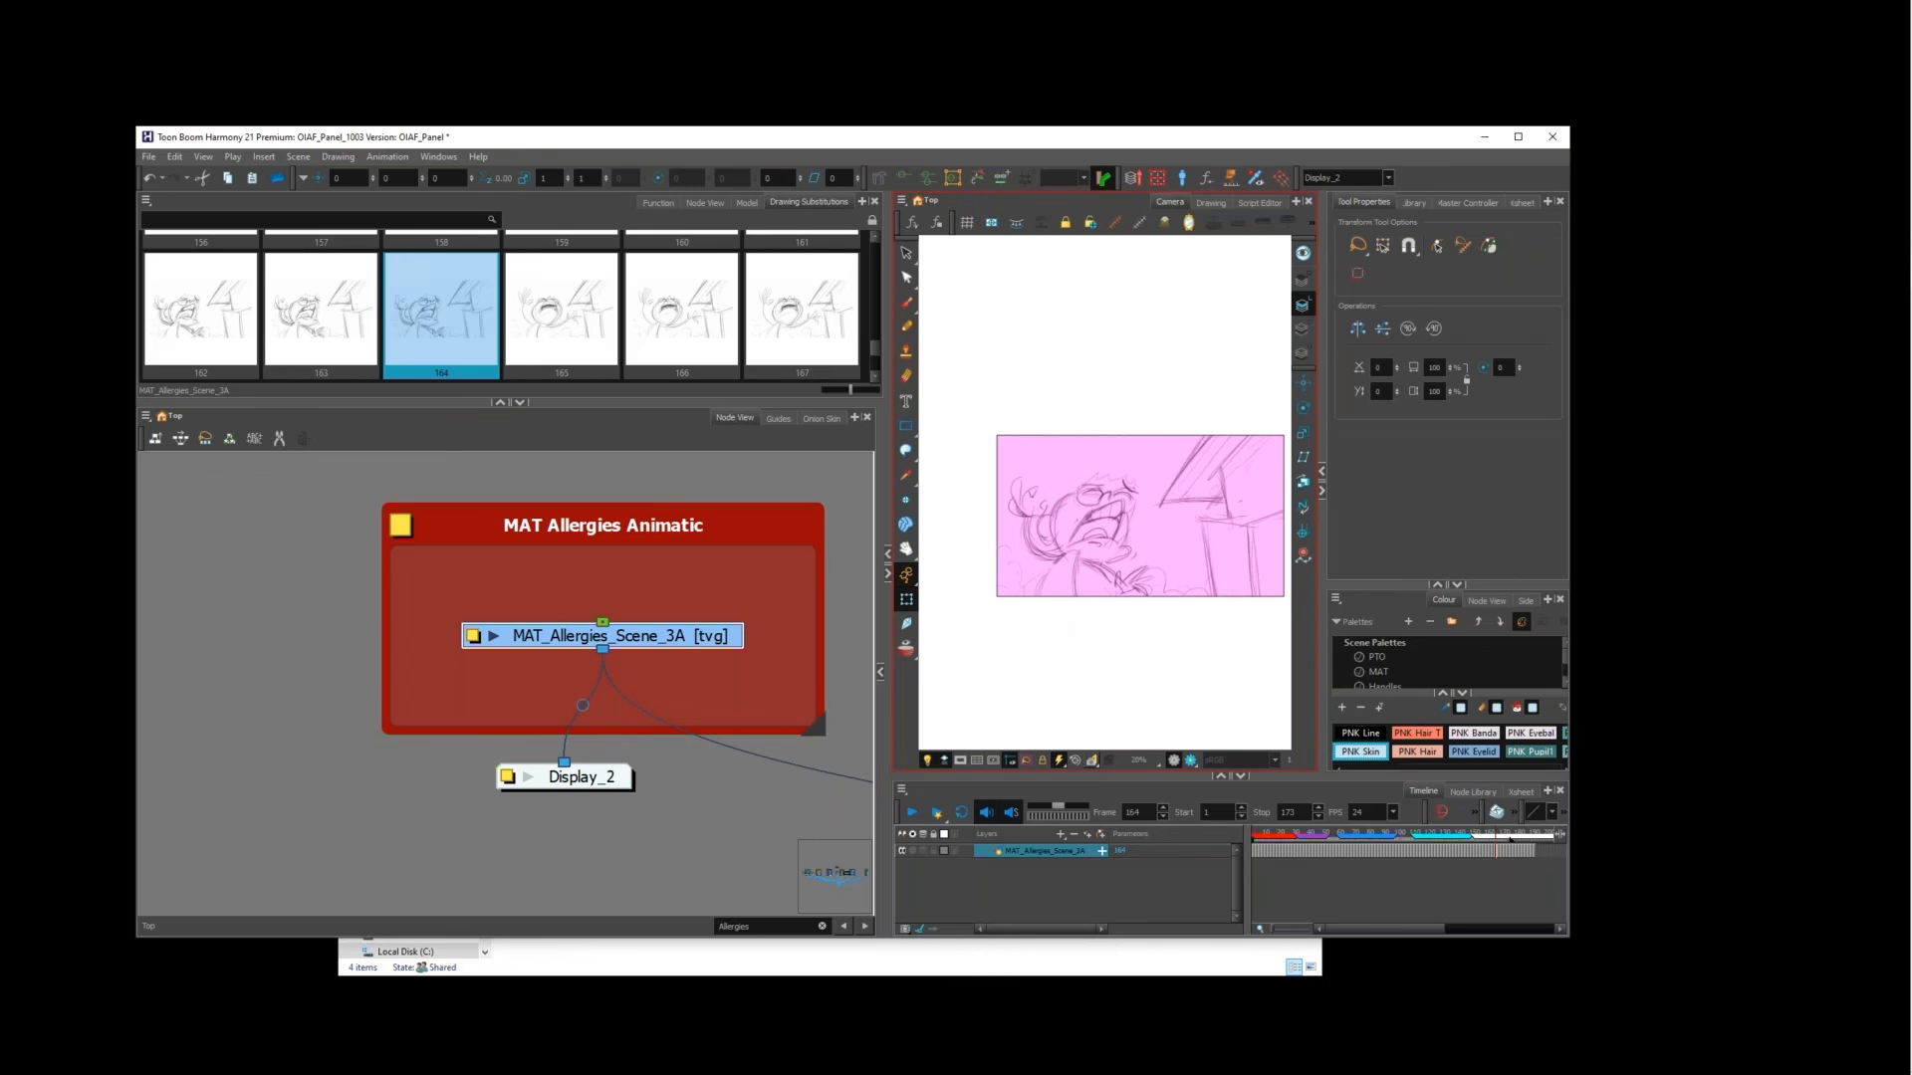
# Step: Switch to File Explorer, open the elements folder inside OIAF_Panel_1003, and reposition the window over the Harmony workspace
pyautogui.hotkey('alt', 'Tab')
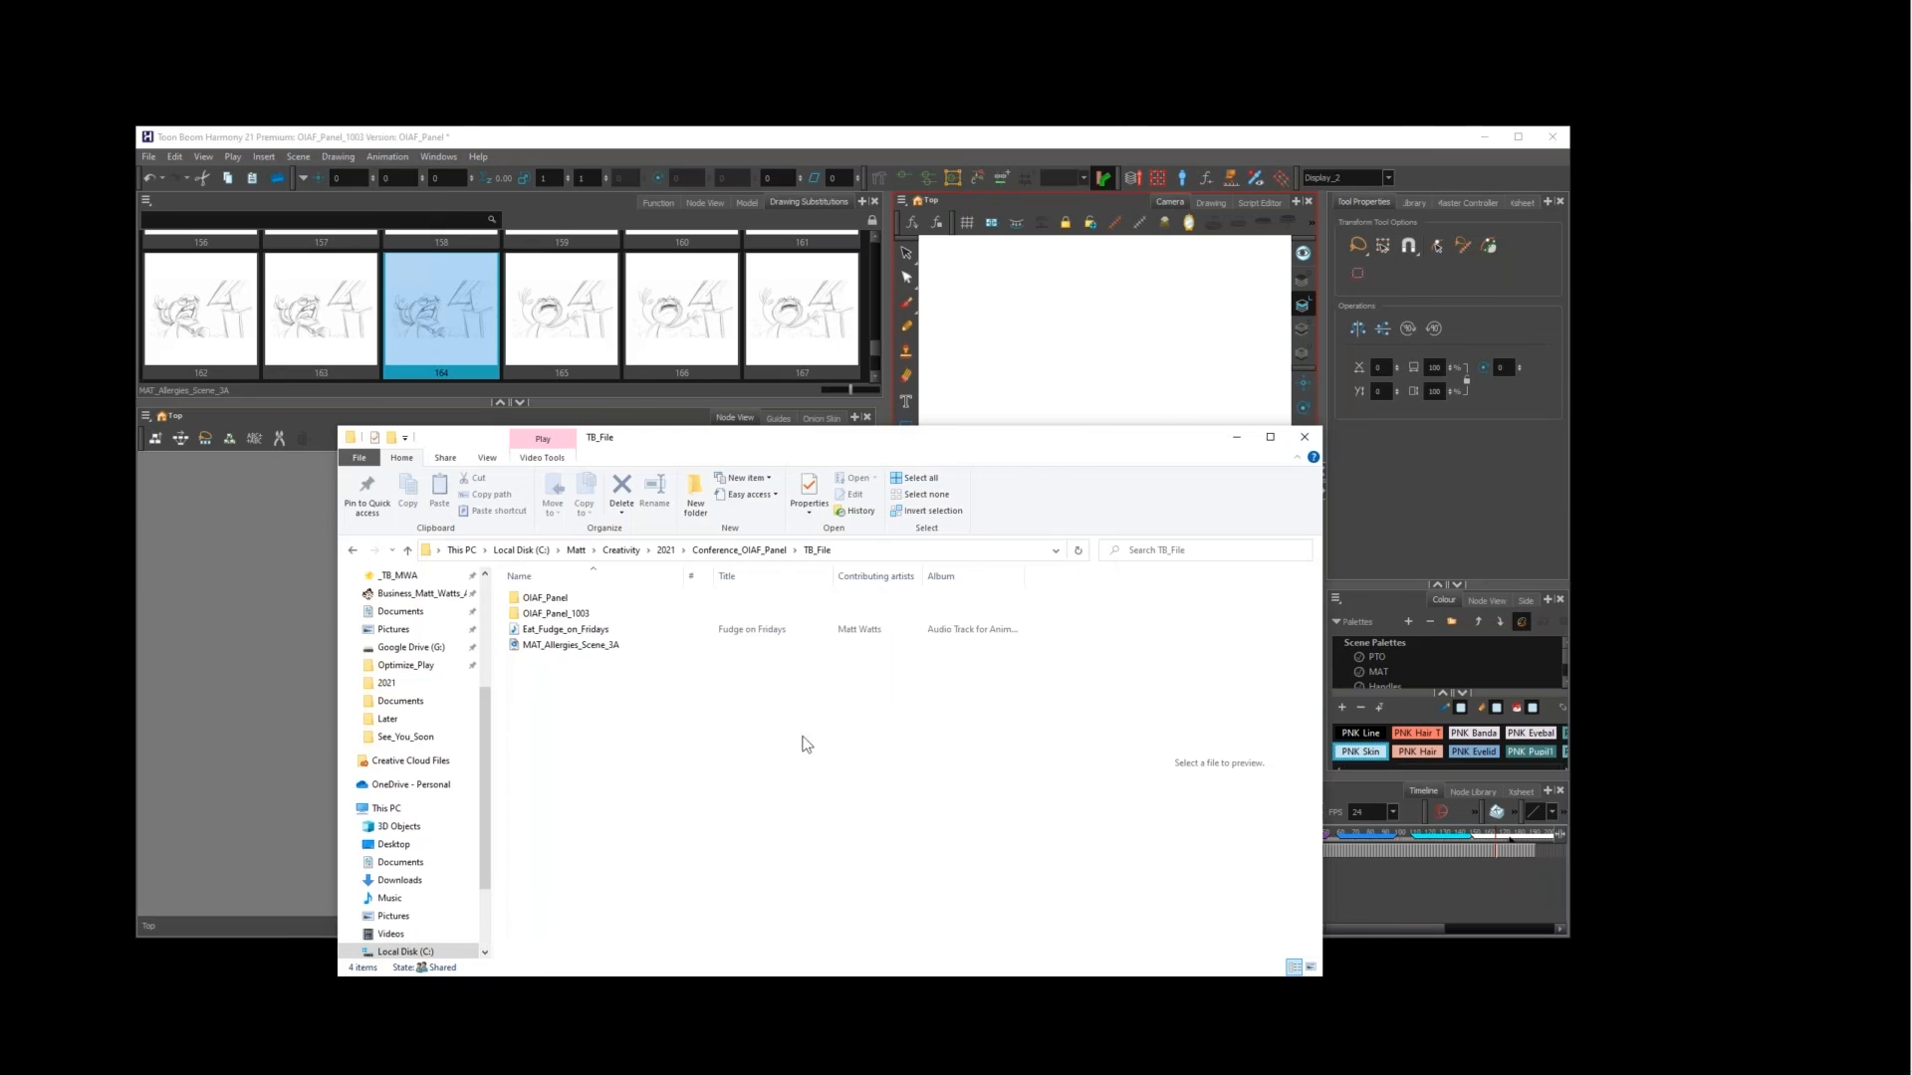
pyautogui.doubleClick(620, 618)
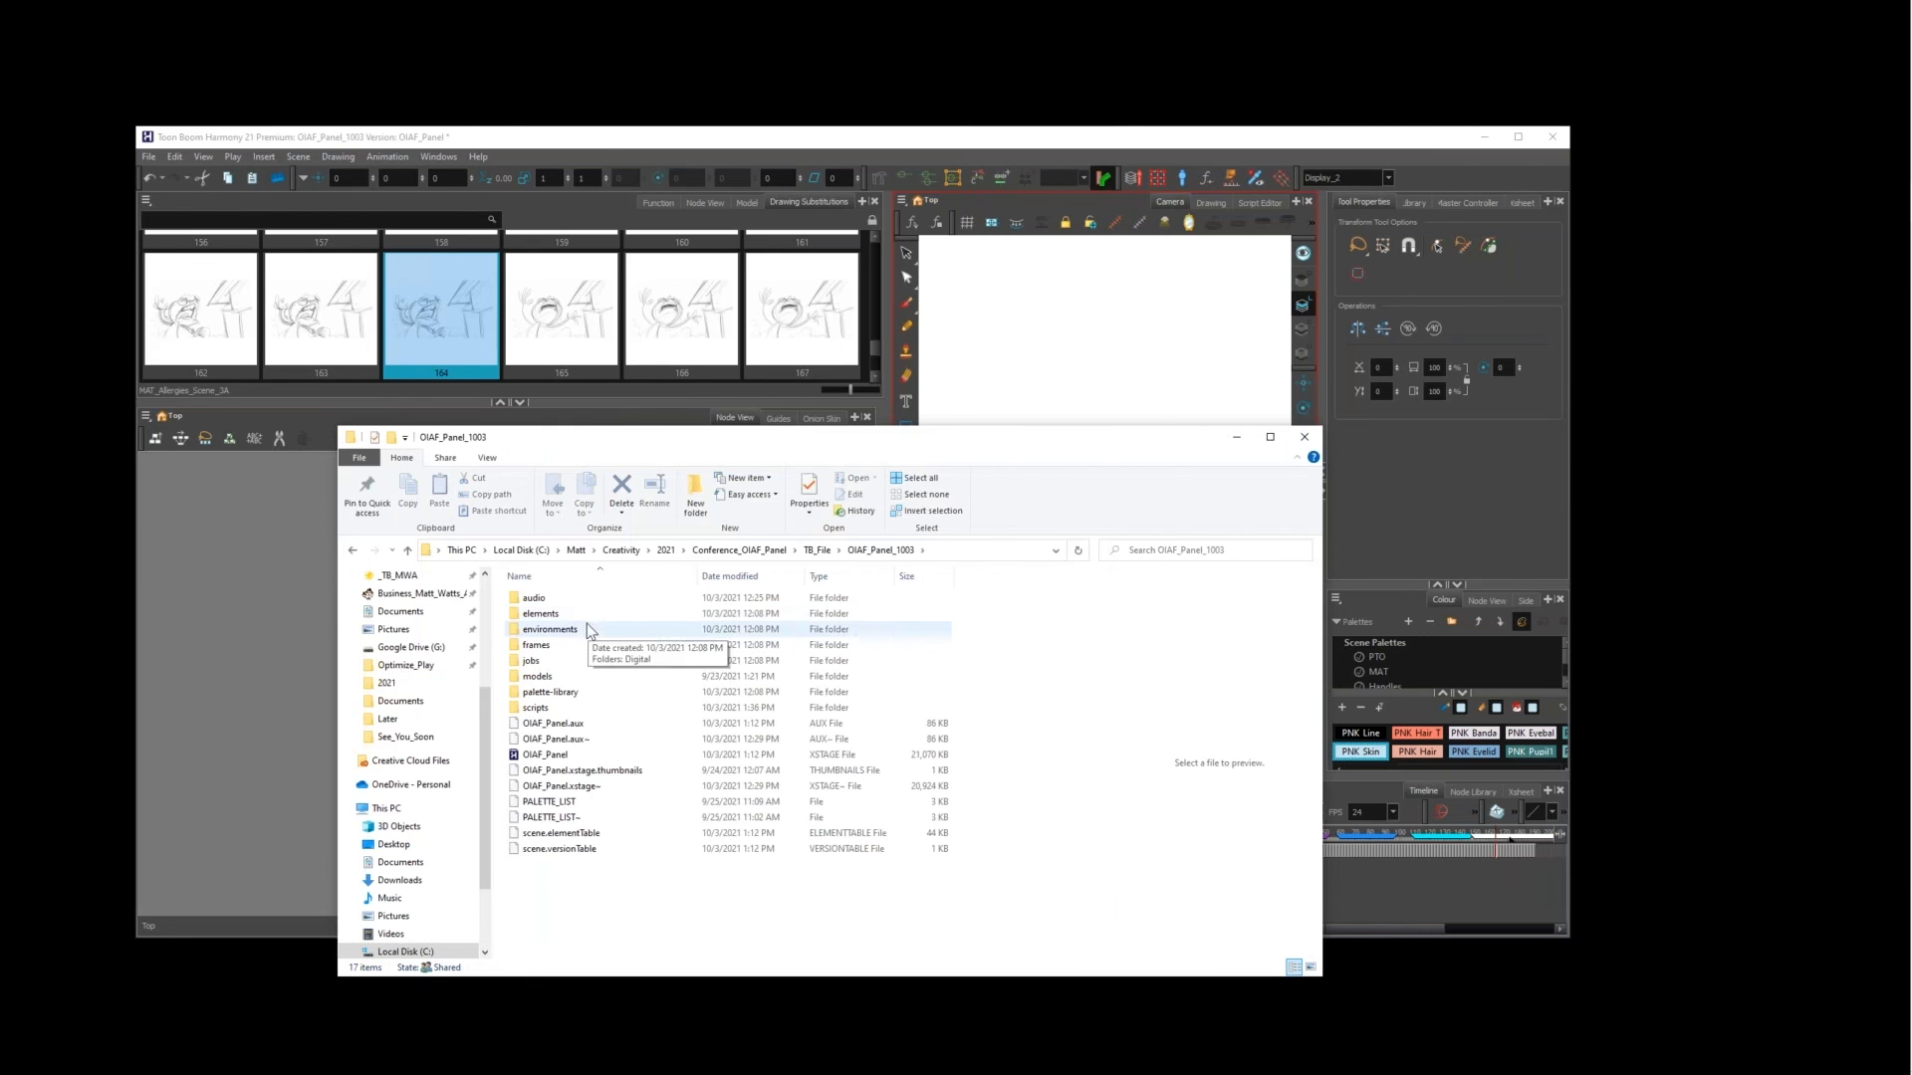
pyautogui.doubleClick(574, 617)
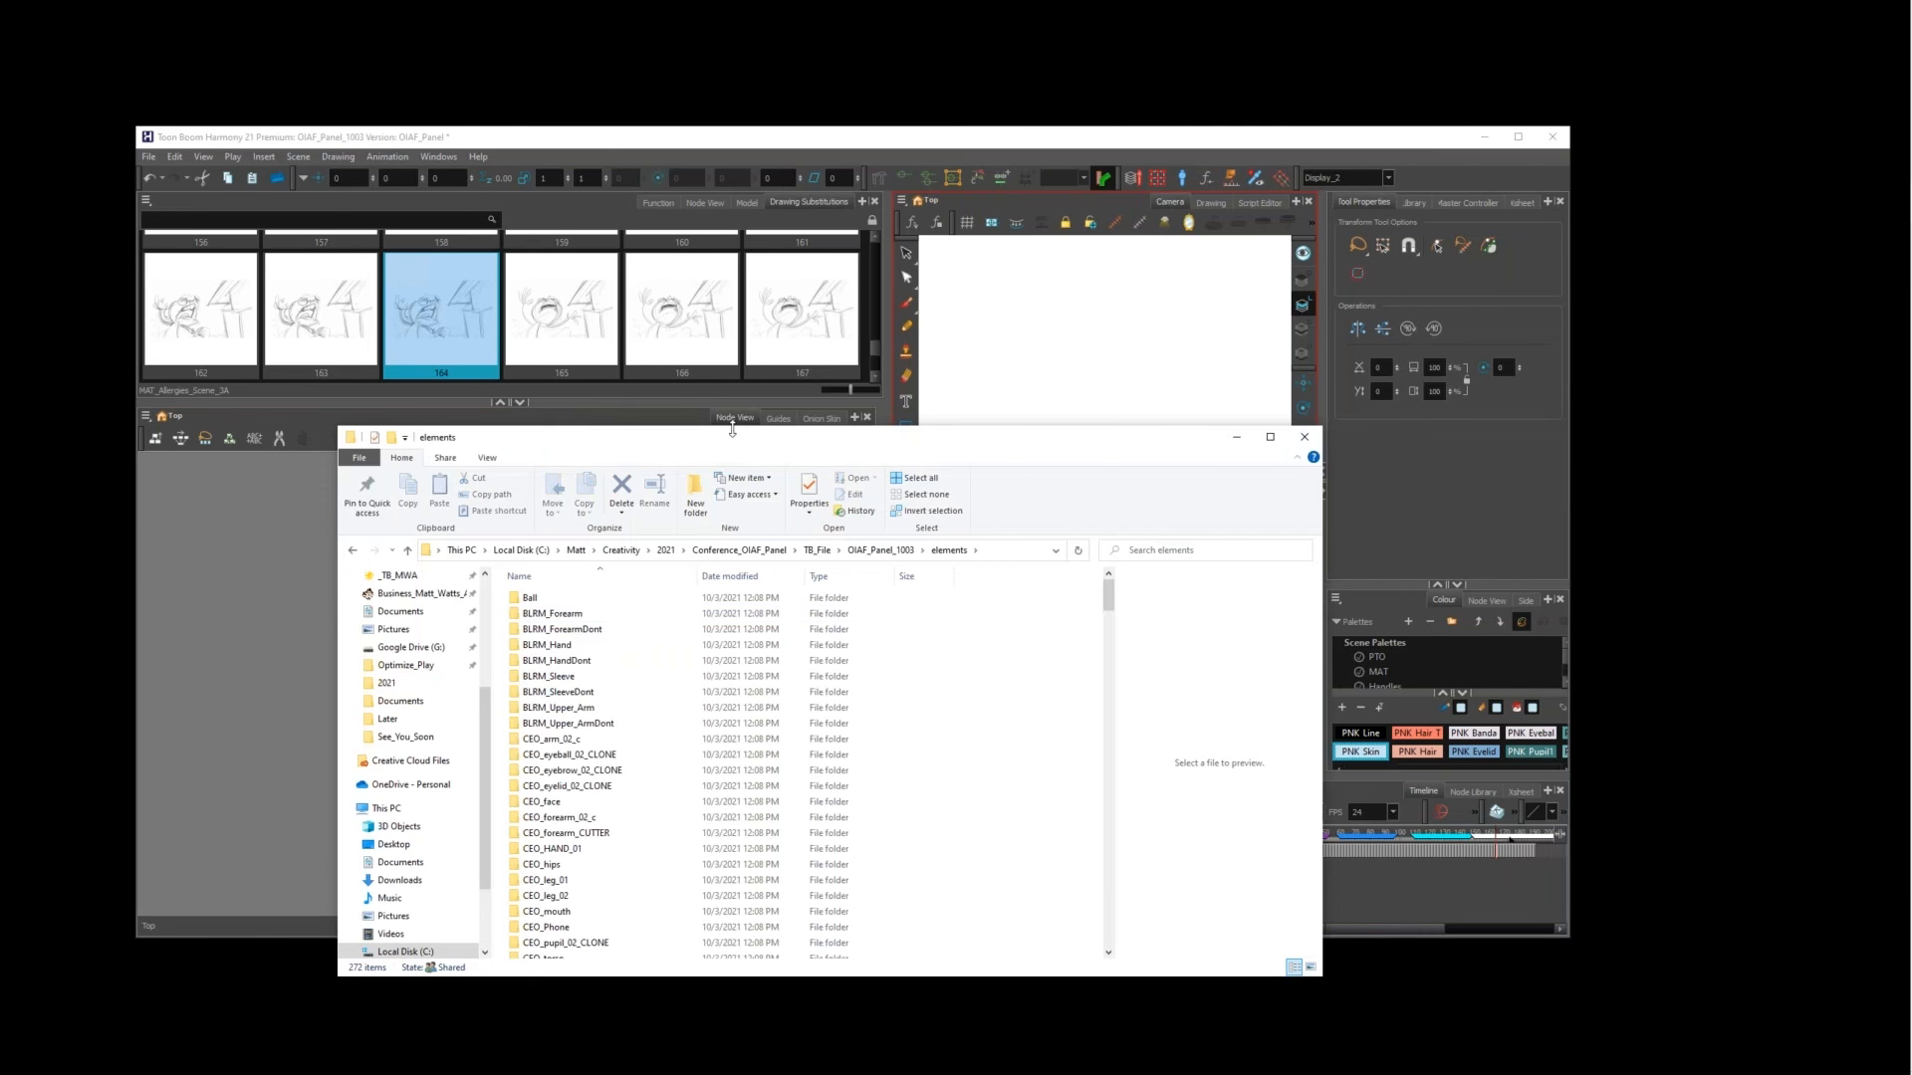
pyautogui.moveTo(754, 450)
pyautogui.mouseDown()
pyautogui.moveTo(703, 471)
pyautogui.moveTo(397, 802)
pyautogui.moveTo(861, 473)
pyautogui.moveTo(853, 399)
pyautogui.mouseUp()
# Step: Find the MAT_Allergies_Scene_3A folder in elements and check its size in its properties
pyautogui.scroll(-10, 697, 675)
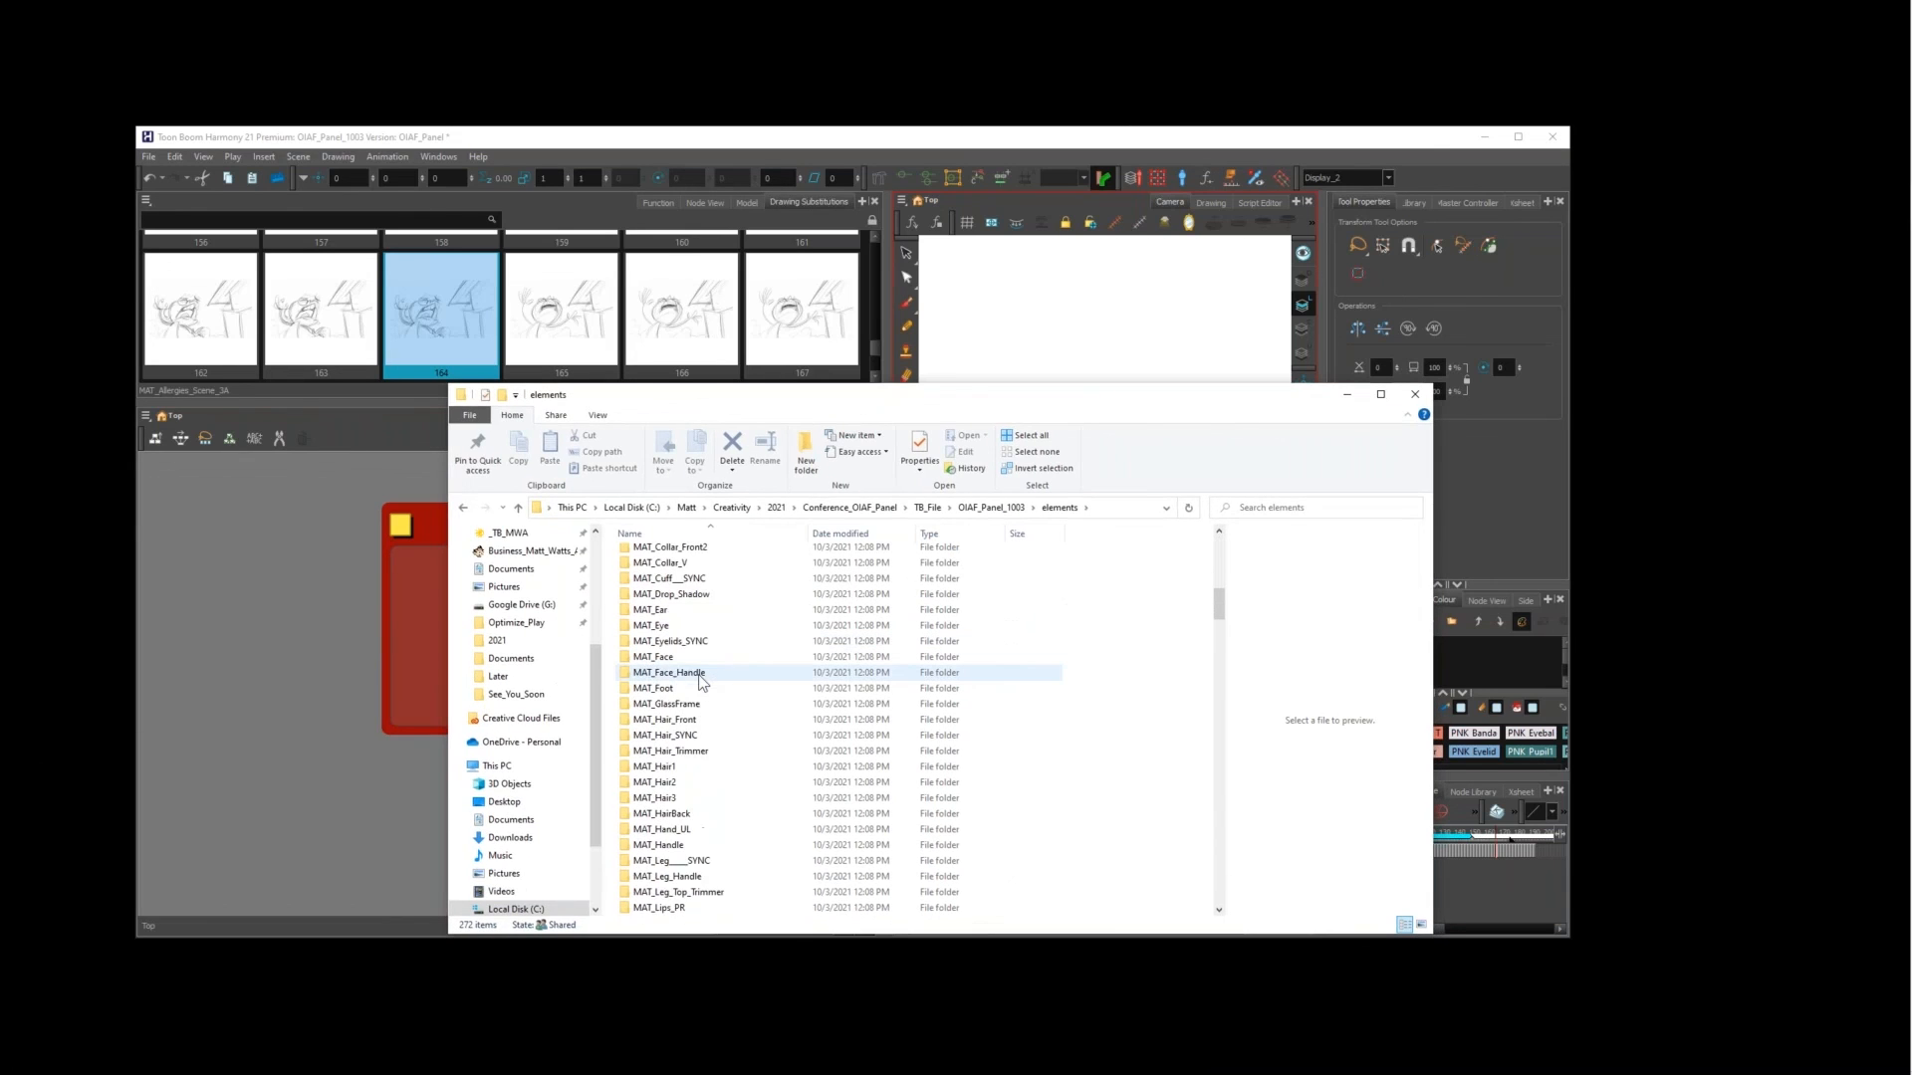
pyautogui.scroll(4, 697, 675)
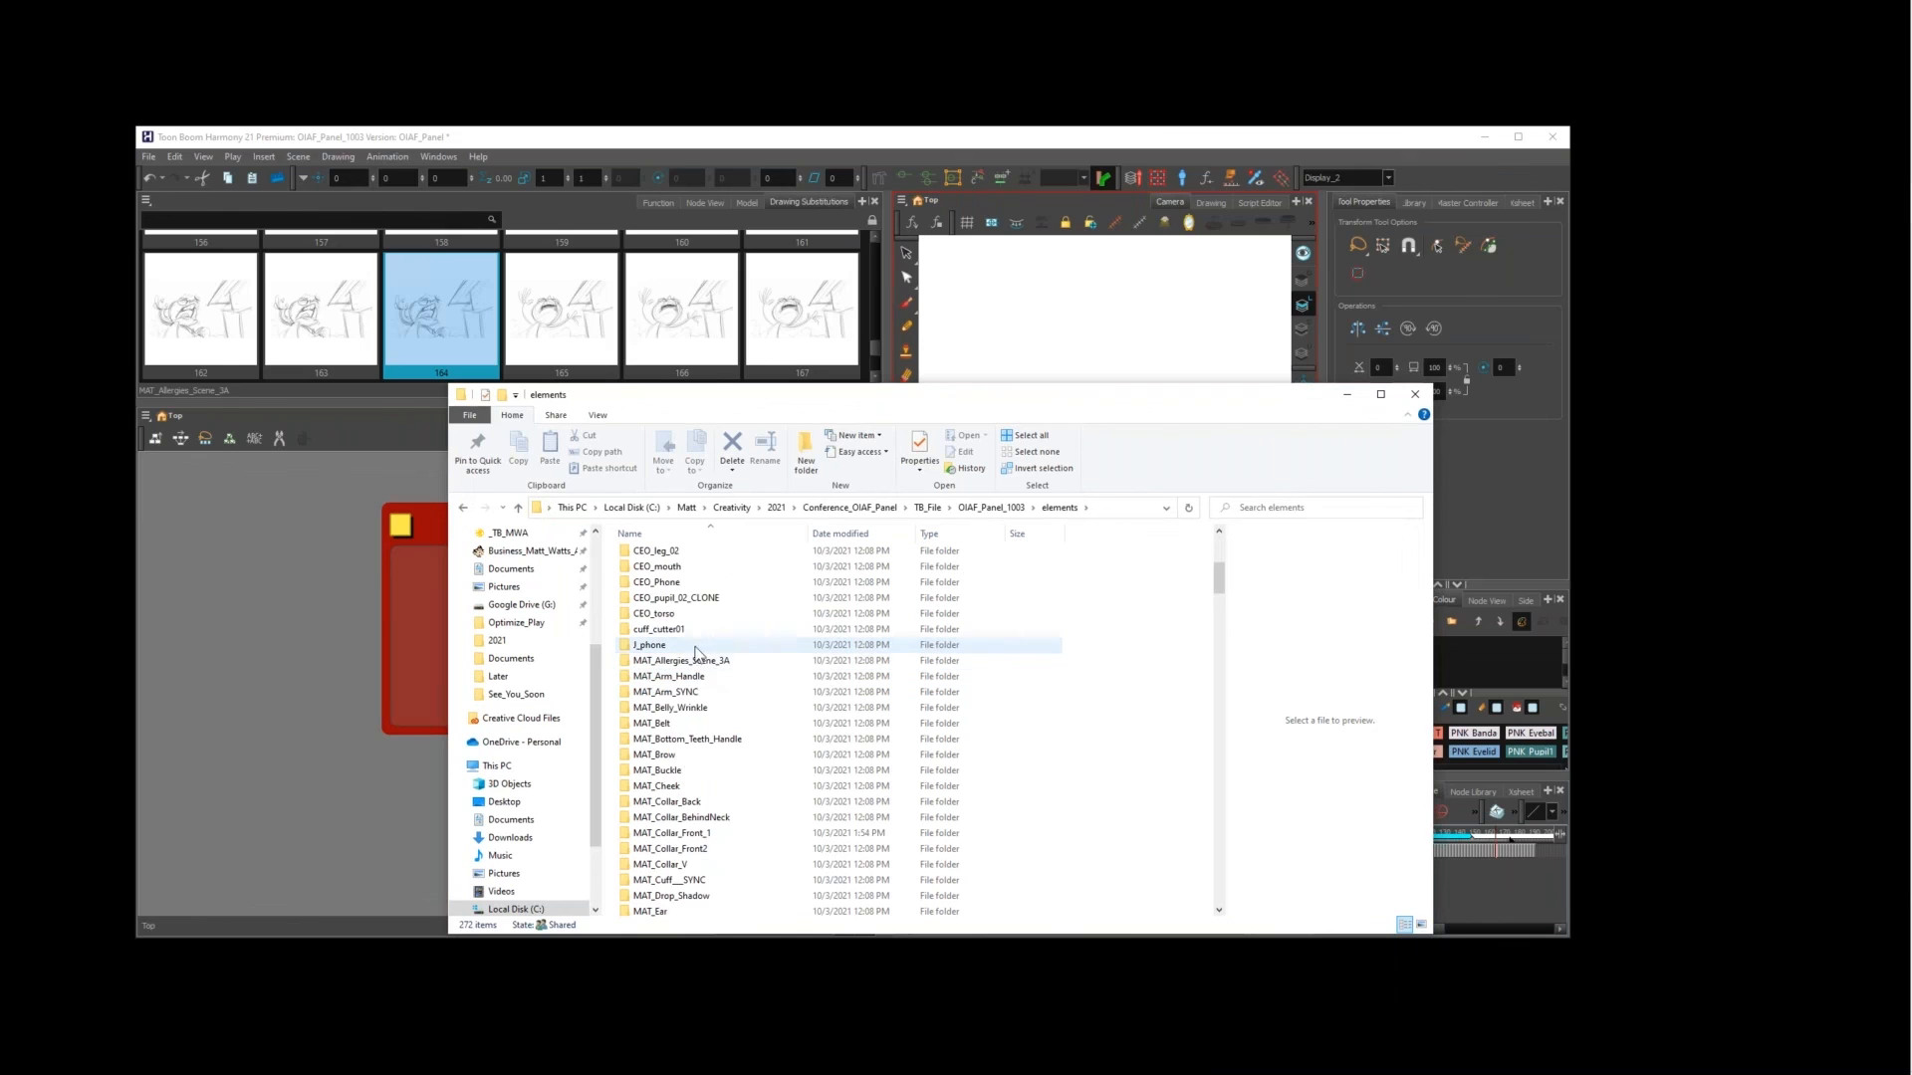
pyautogui.click(702, 667)
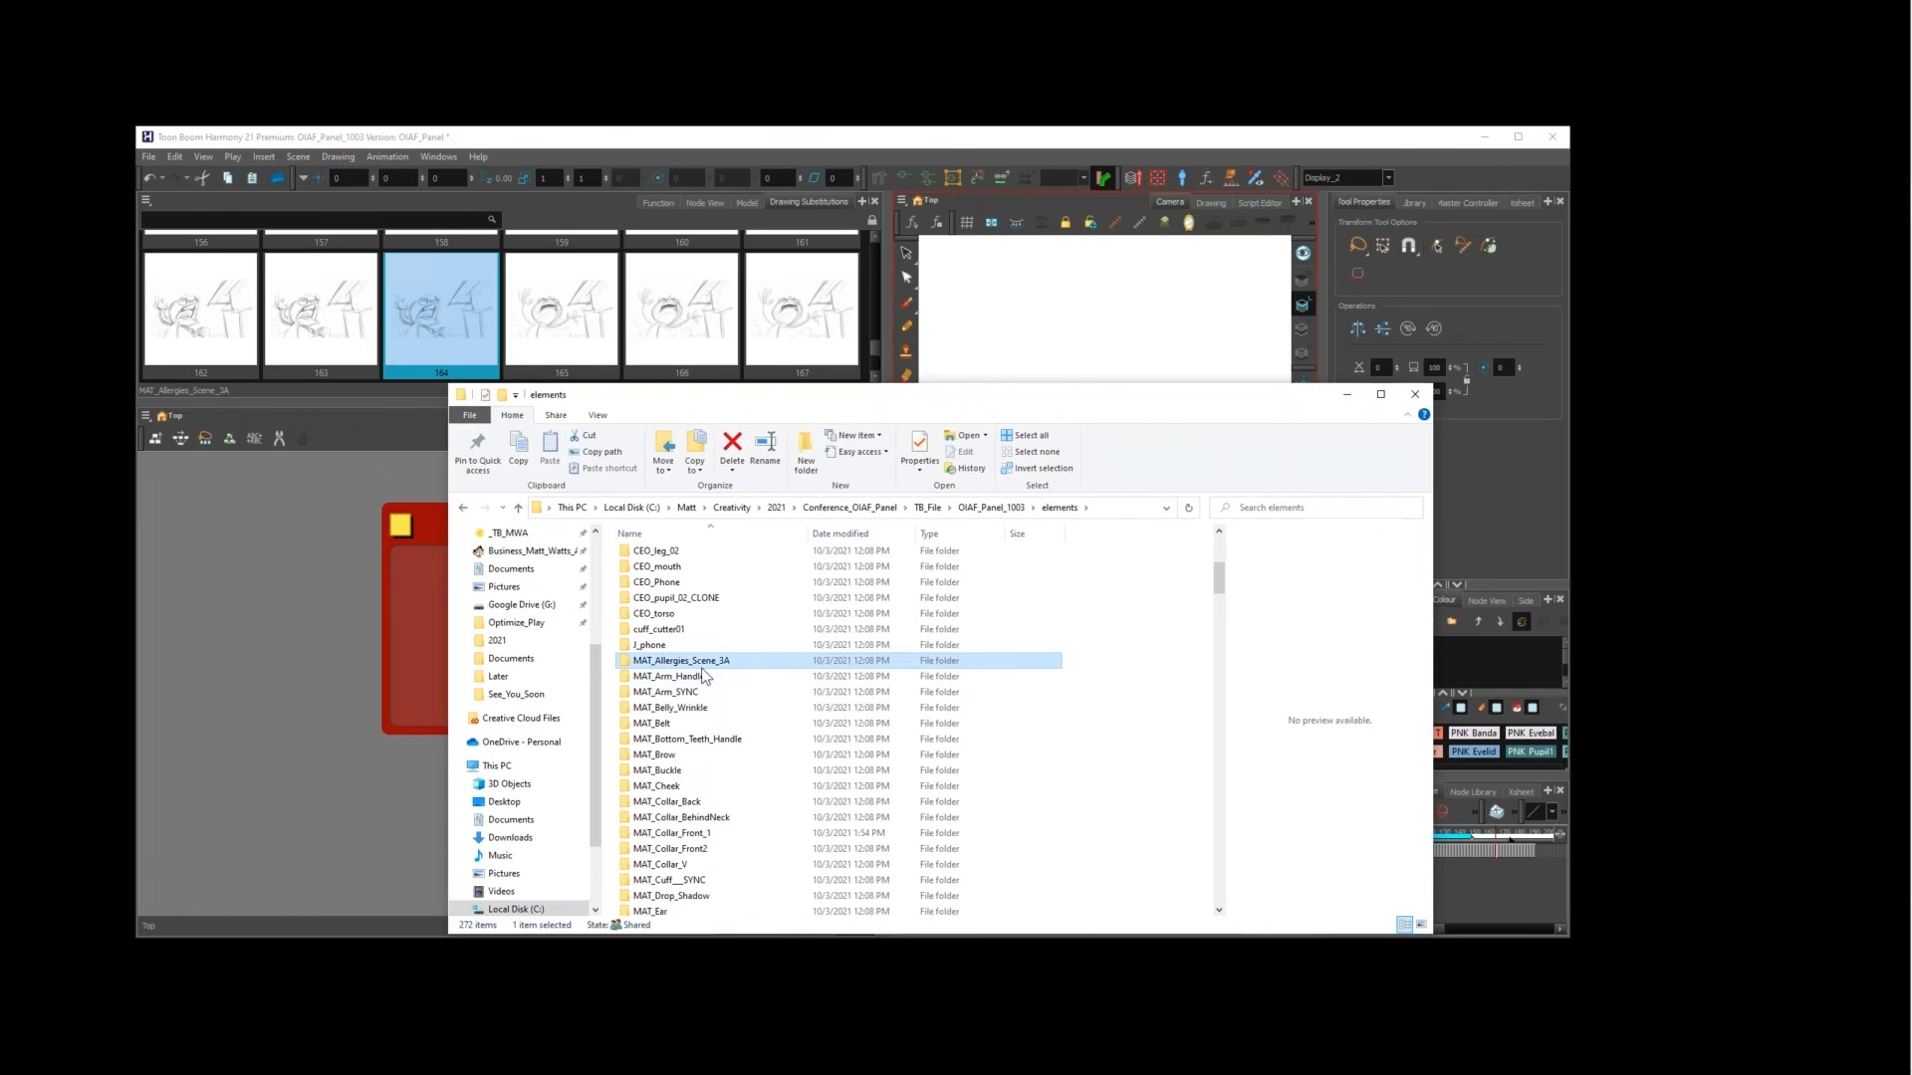
pyautogui.rightClick(702, 672)
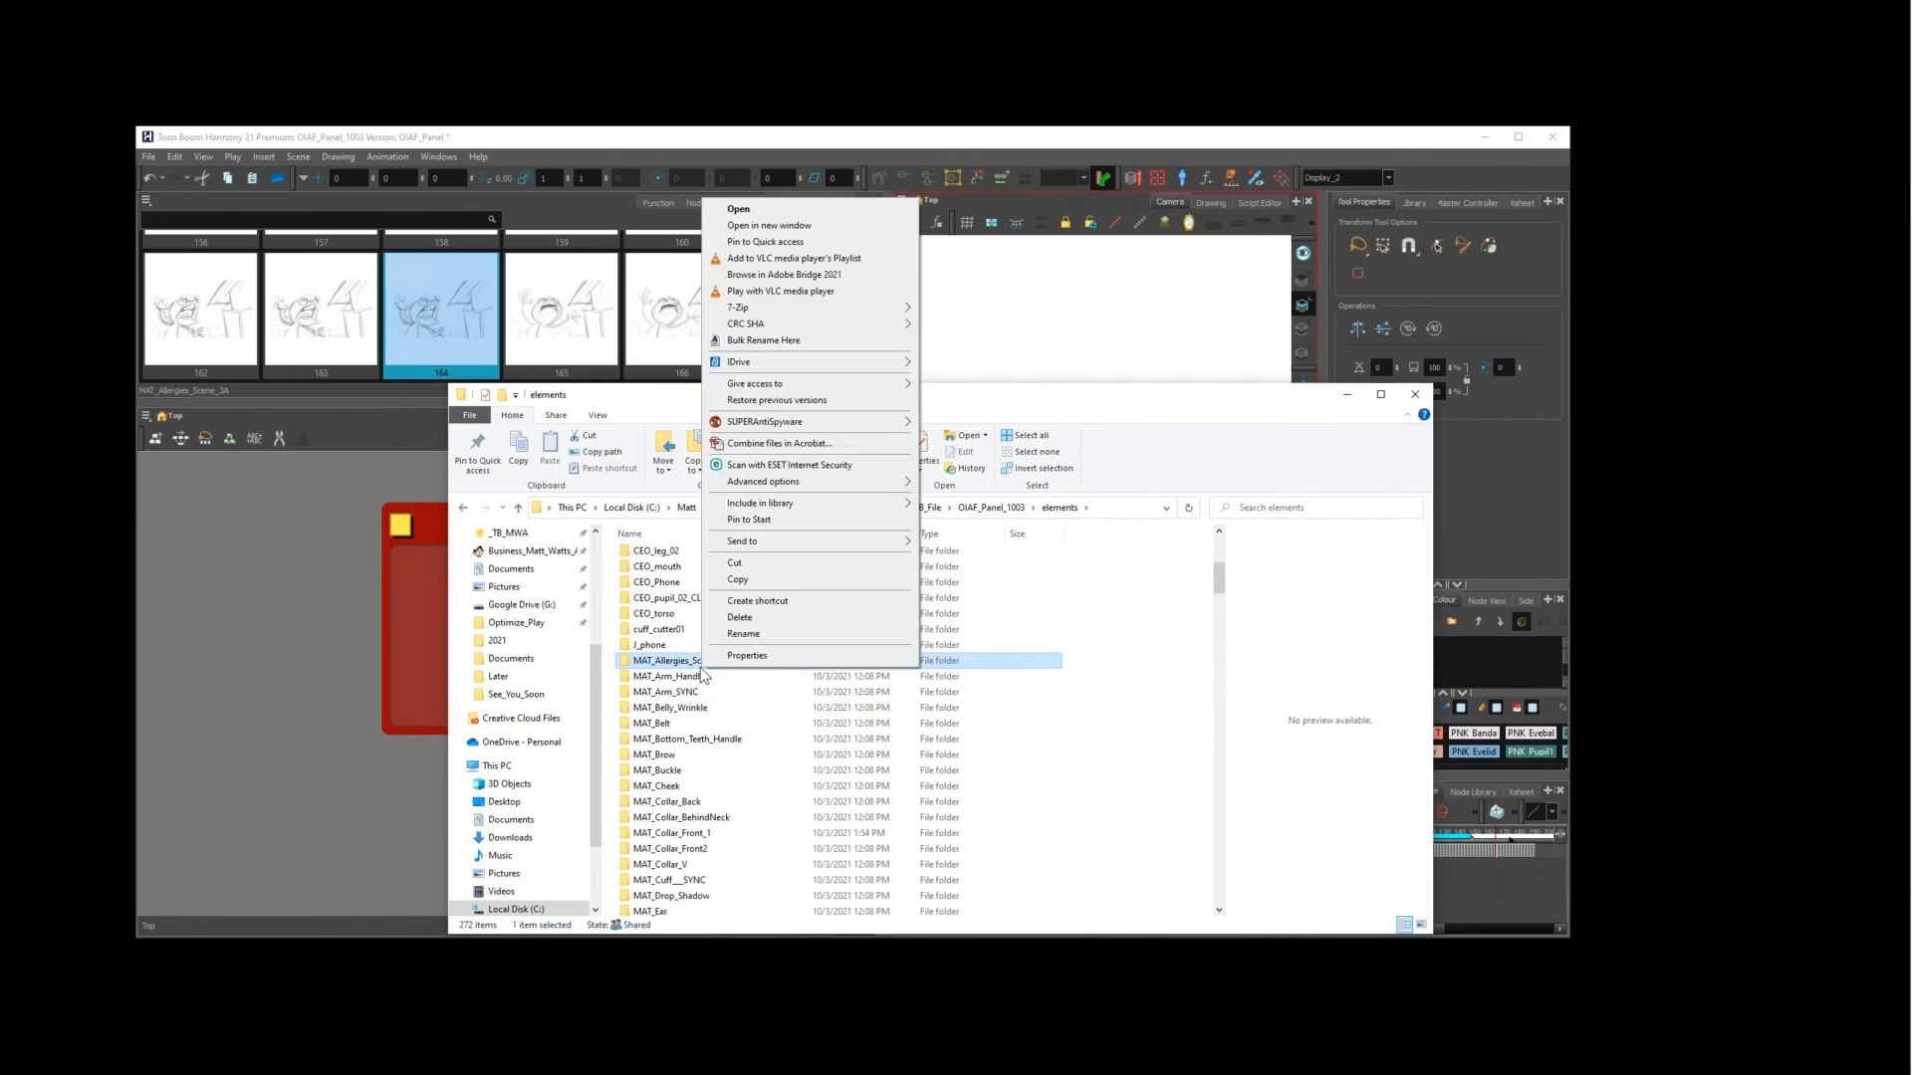
pyautogui.click(737, 654)
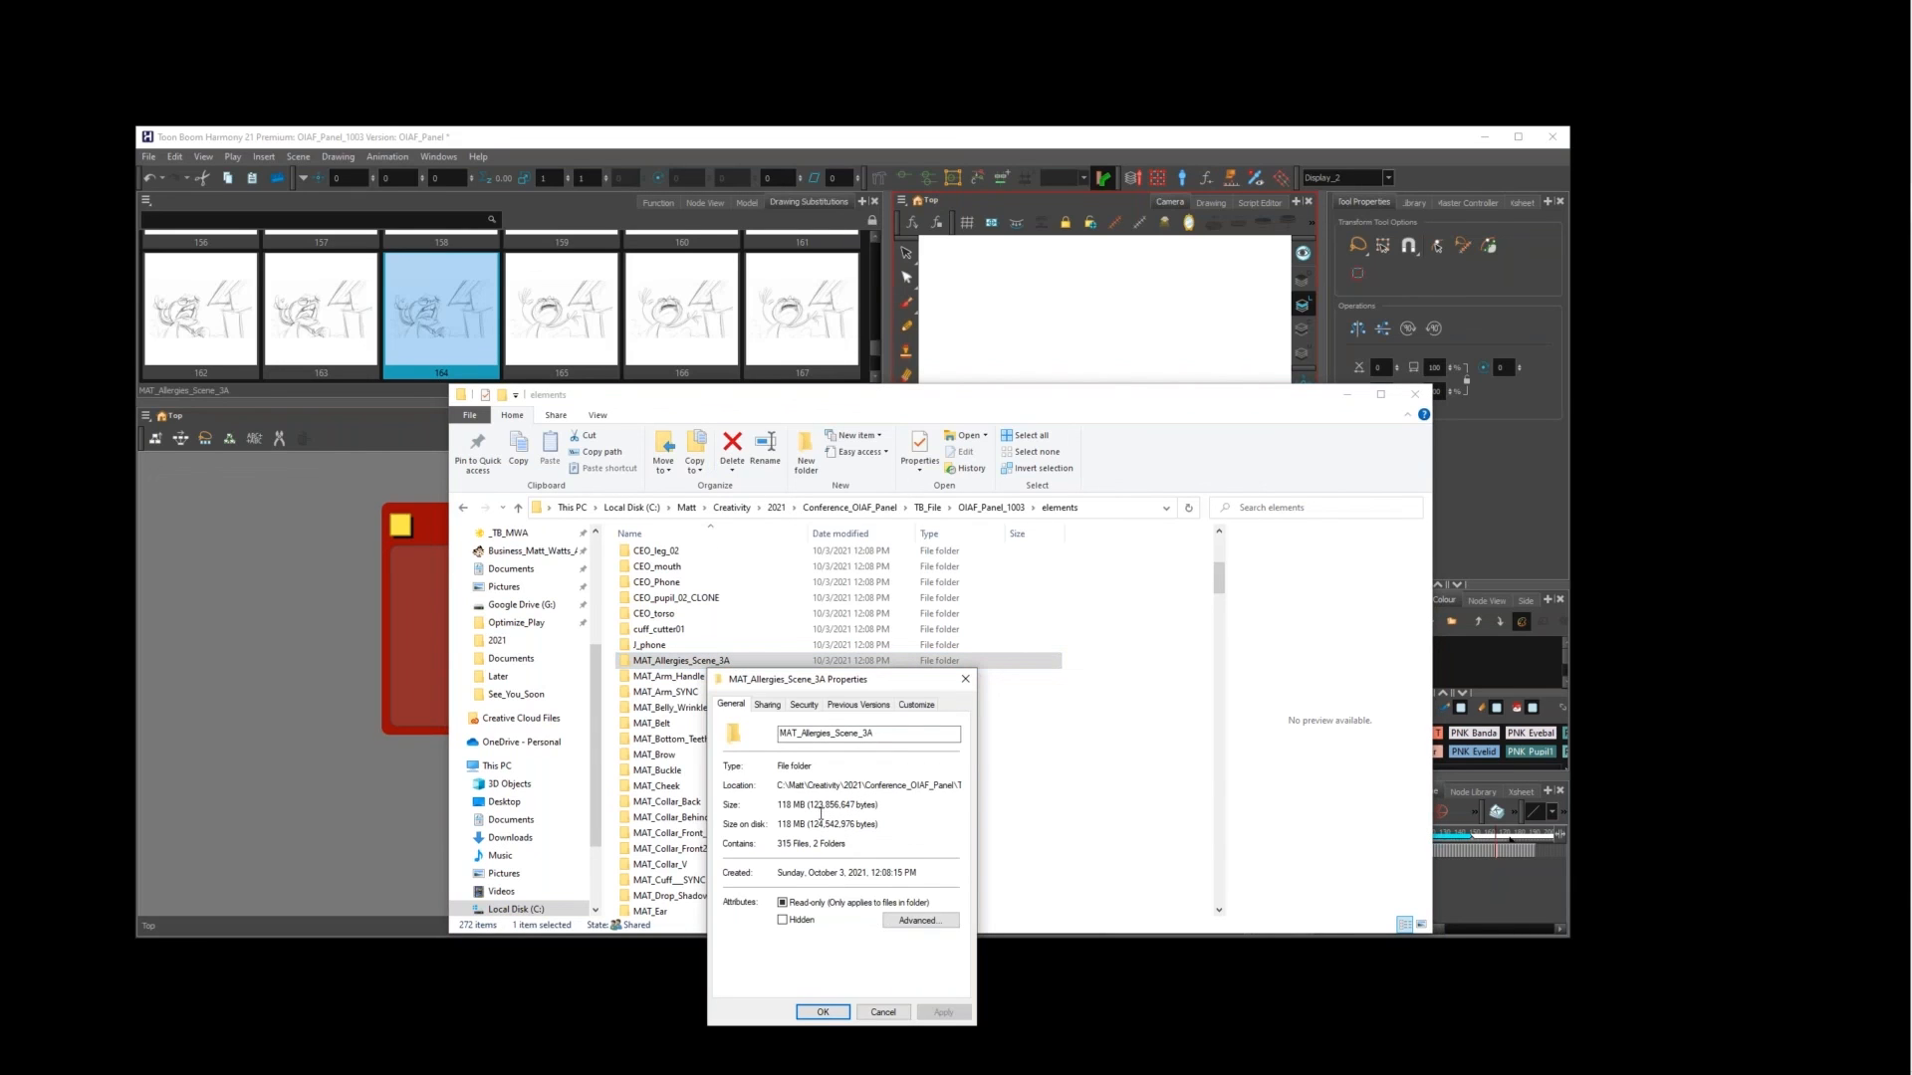
pyautogui.click(965, 679)
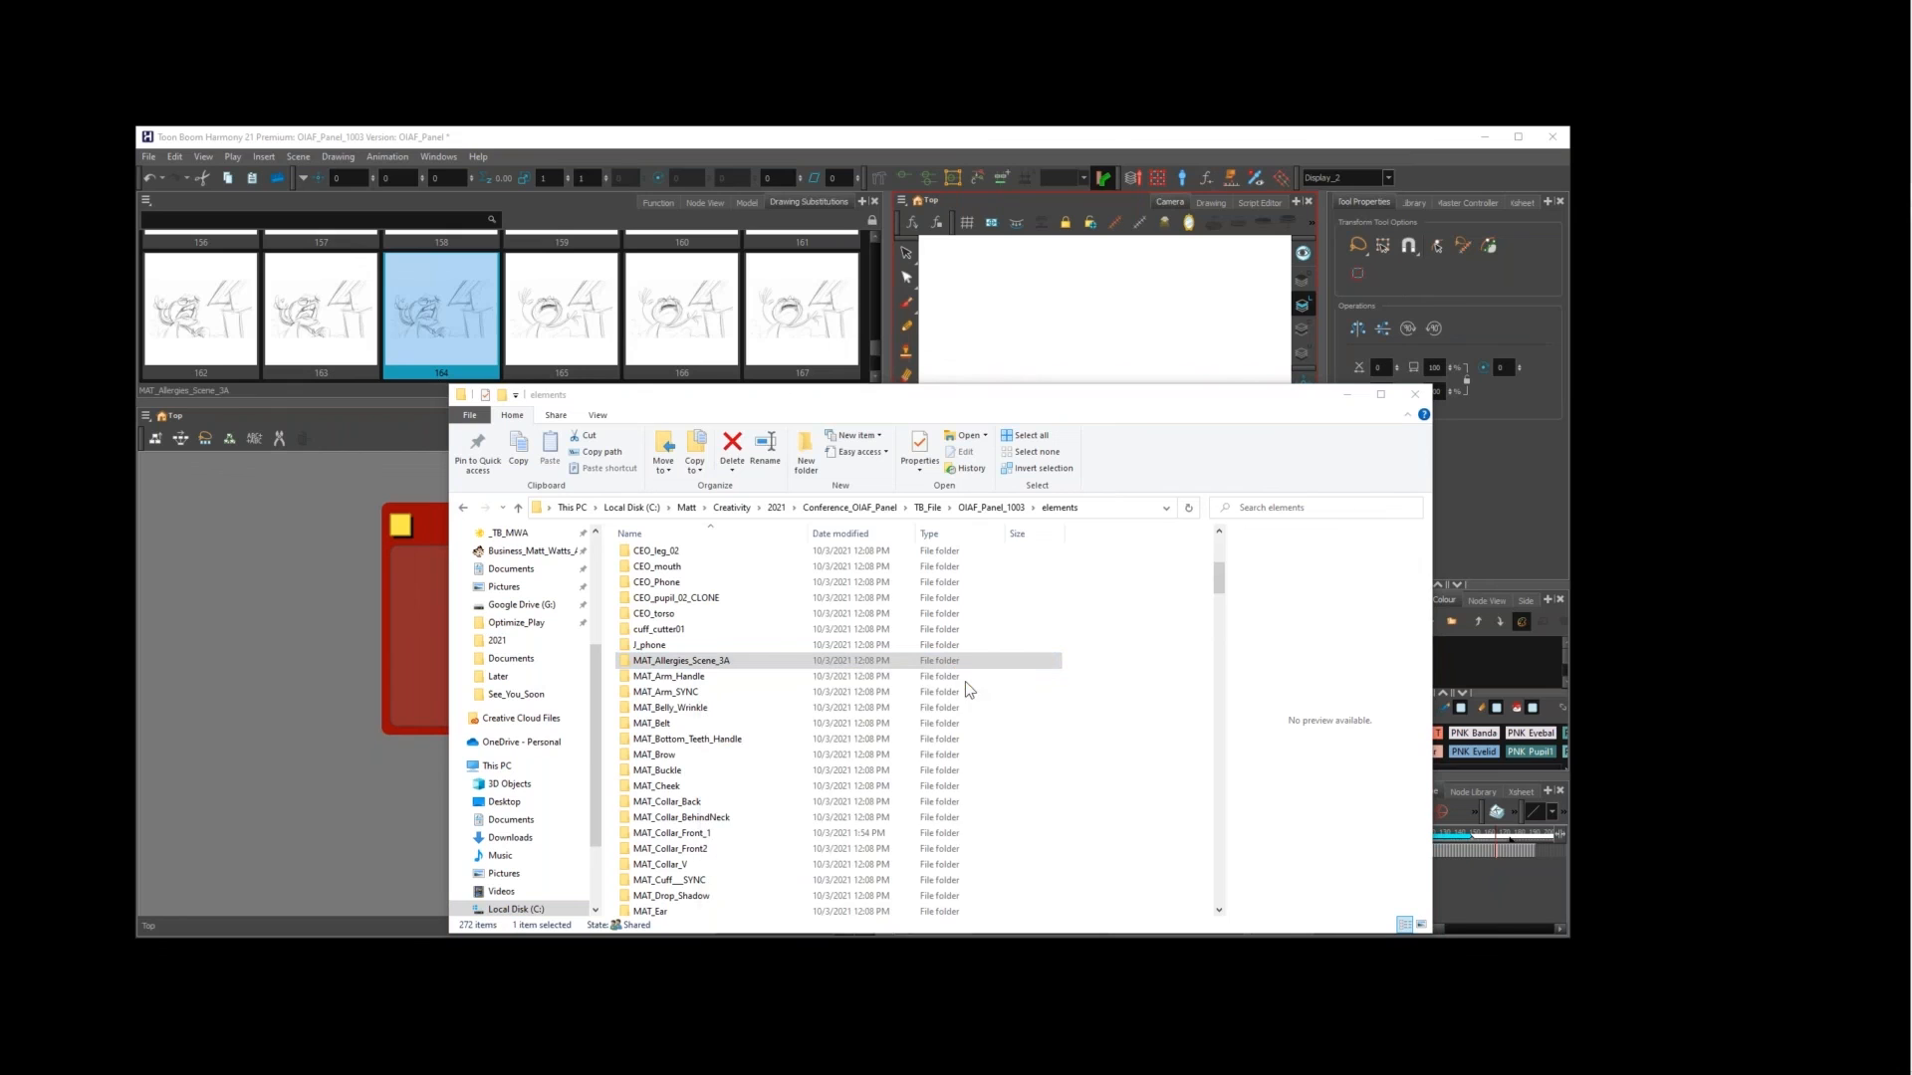
# Step: Browse the TVG drawing files in the MAT_Allergies_Scene_3A folder and move the File Explorer window off the Harmony workspace
pyautogui.doubleClick(637, 663)
pyautogui.scroll(-20, 722, 649)
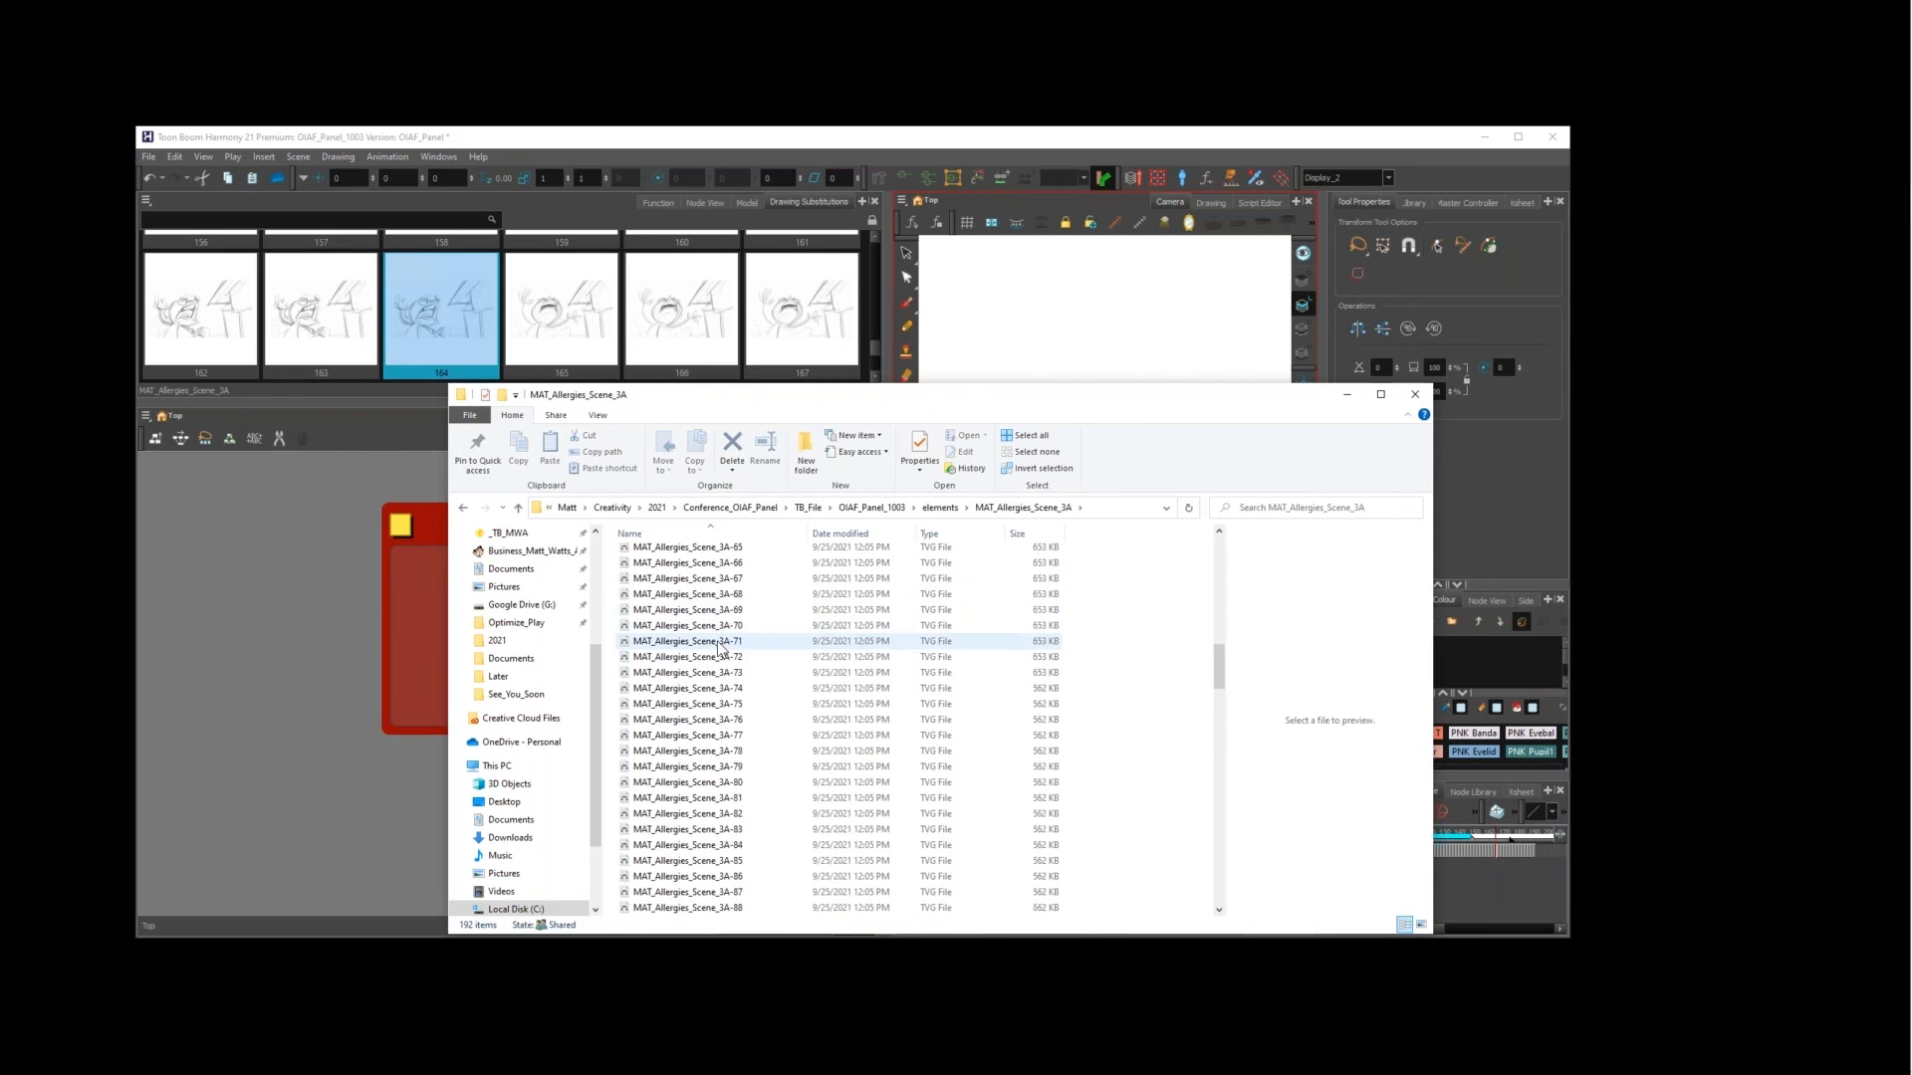
pyautogui.scroll(-4, 727, 697)
pyautogui.scroll(20, 735, 752)
pyautogui.scroll(-20, 738, 755)
pyautogui.scroll(-7, 741, 756)
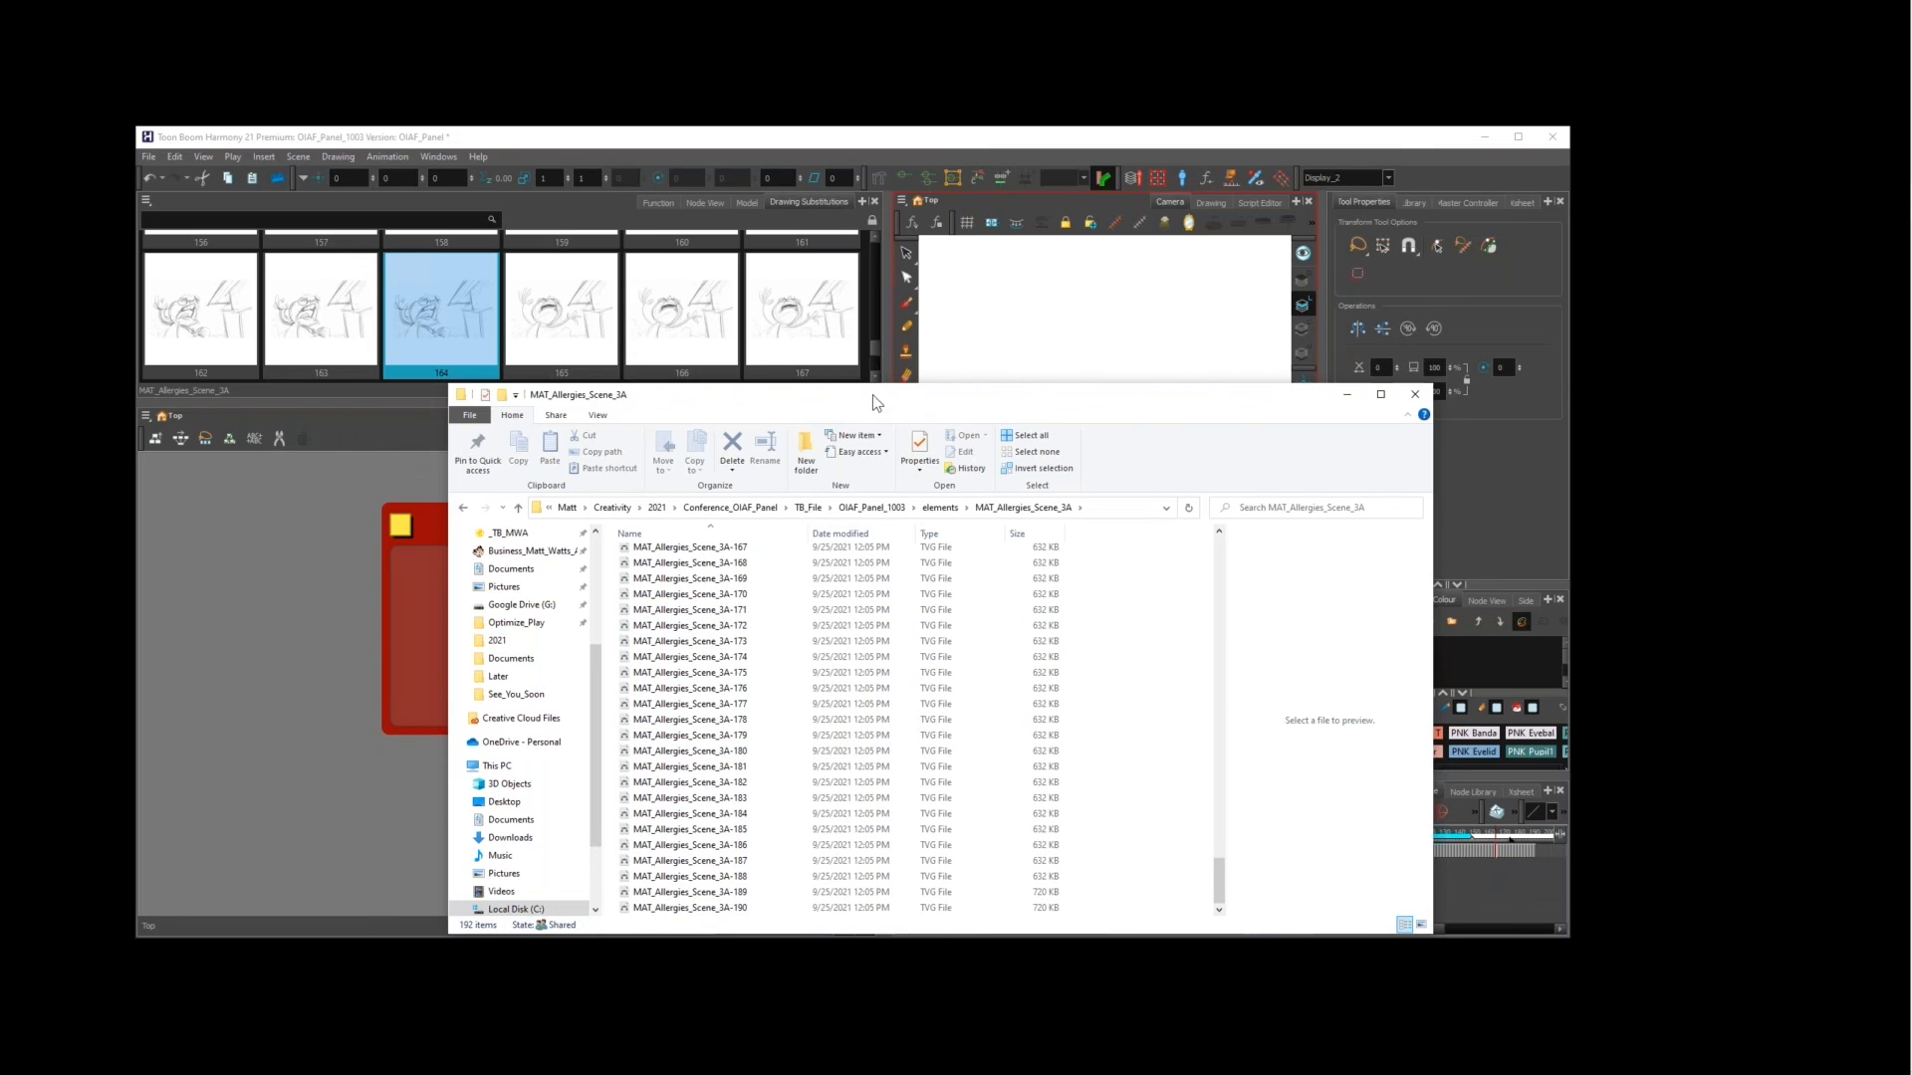
pyautogui.moveTo(872, 395); pyautogui.dragTo(0, 398)
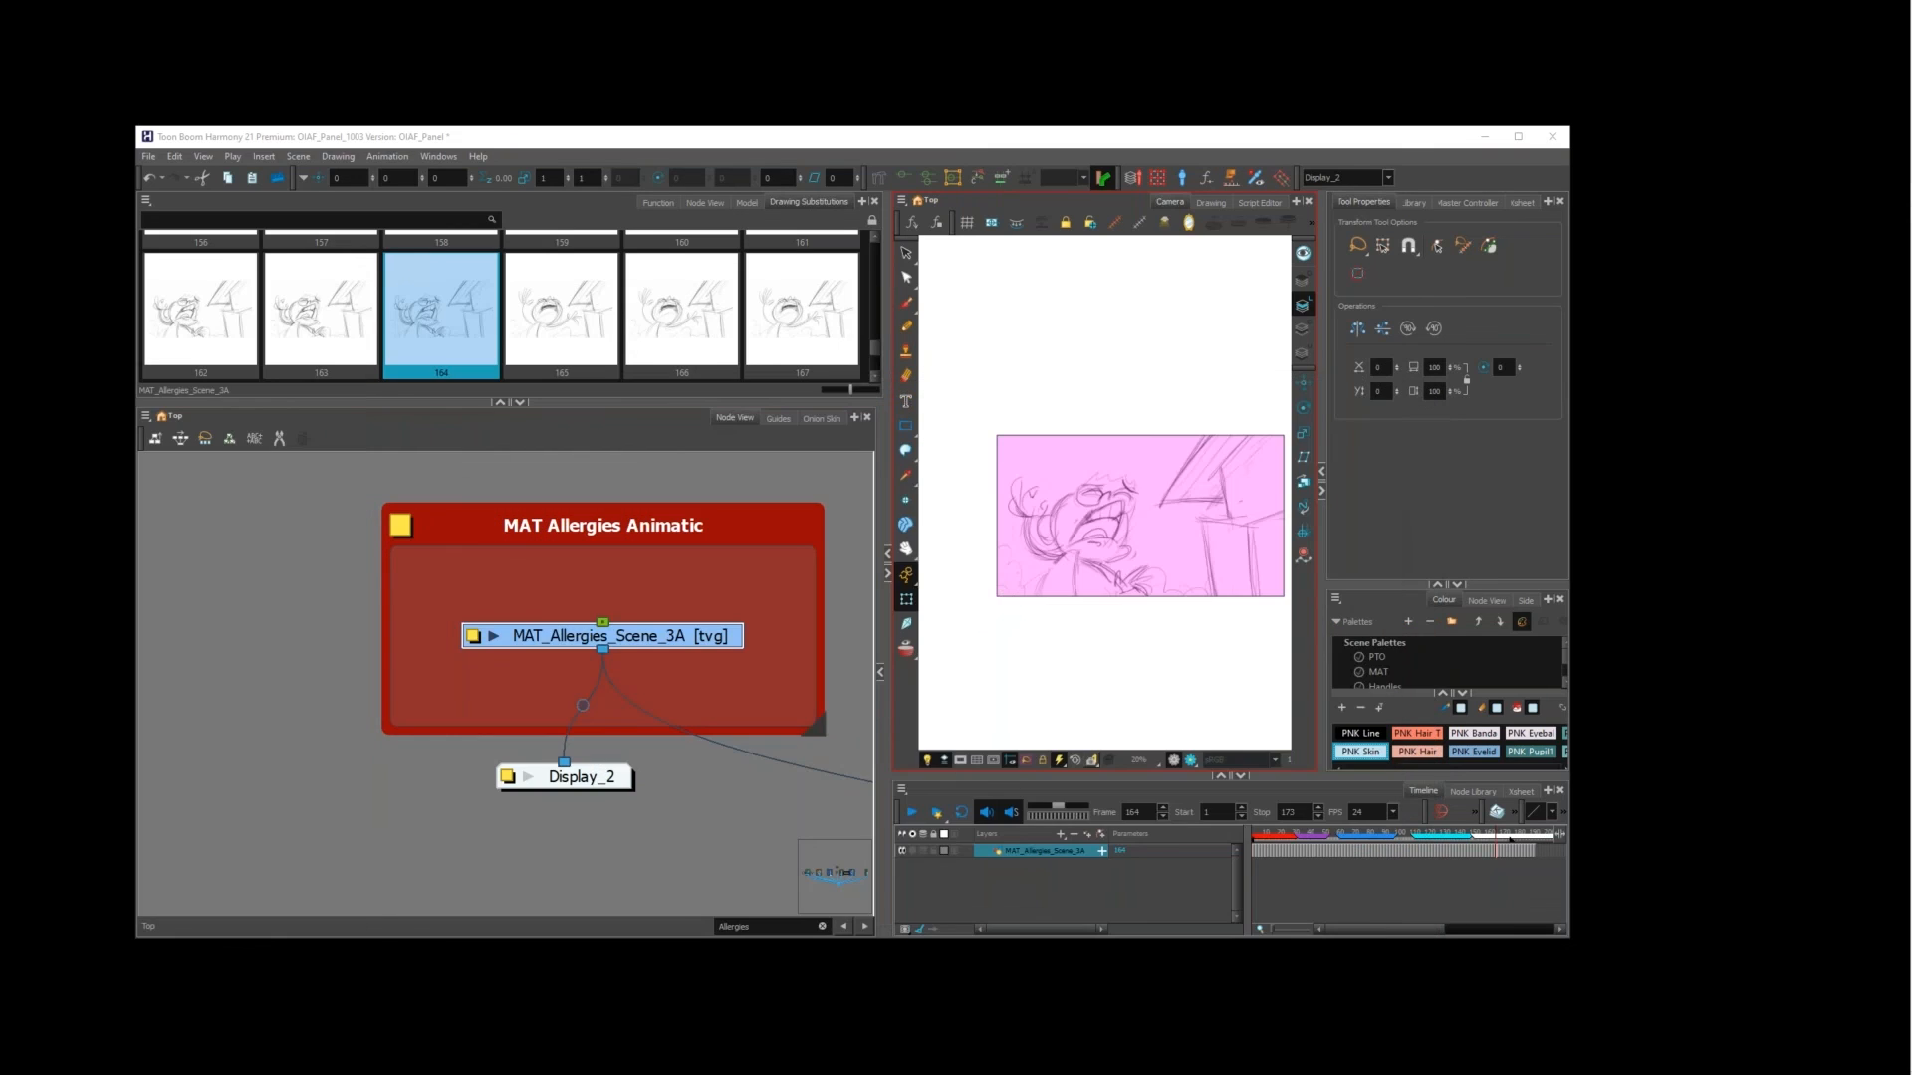
# Step: Expand the Drawing Substitutions view over the Node View and turn on its Edit Mode
pyautogui.click(519, 400)
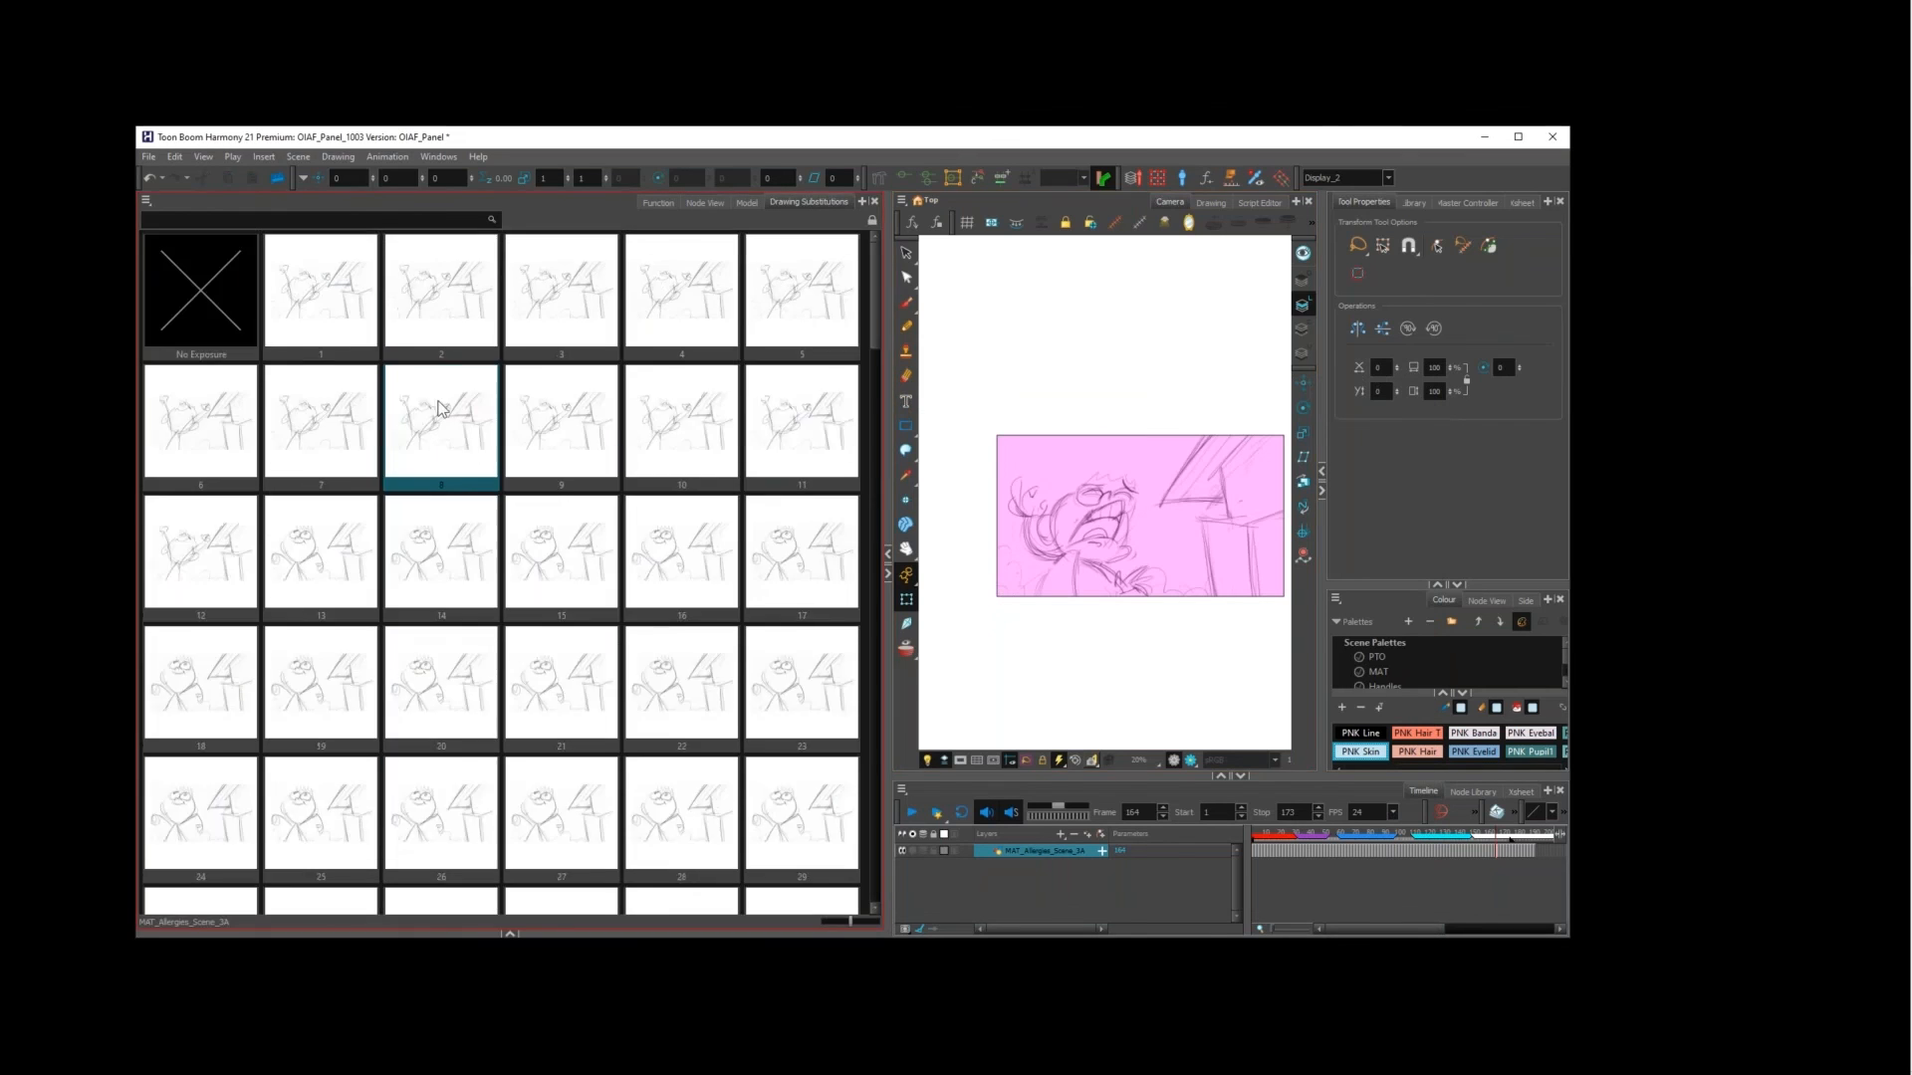
pyautogui.click(146, 203)
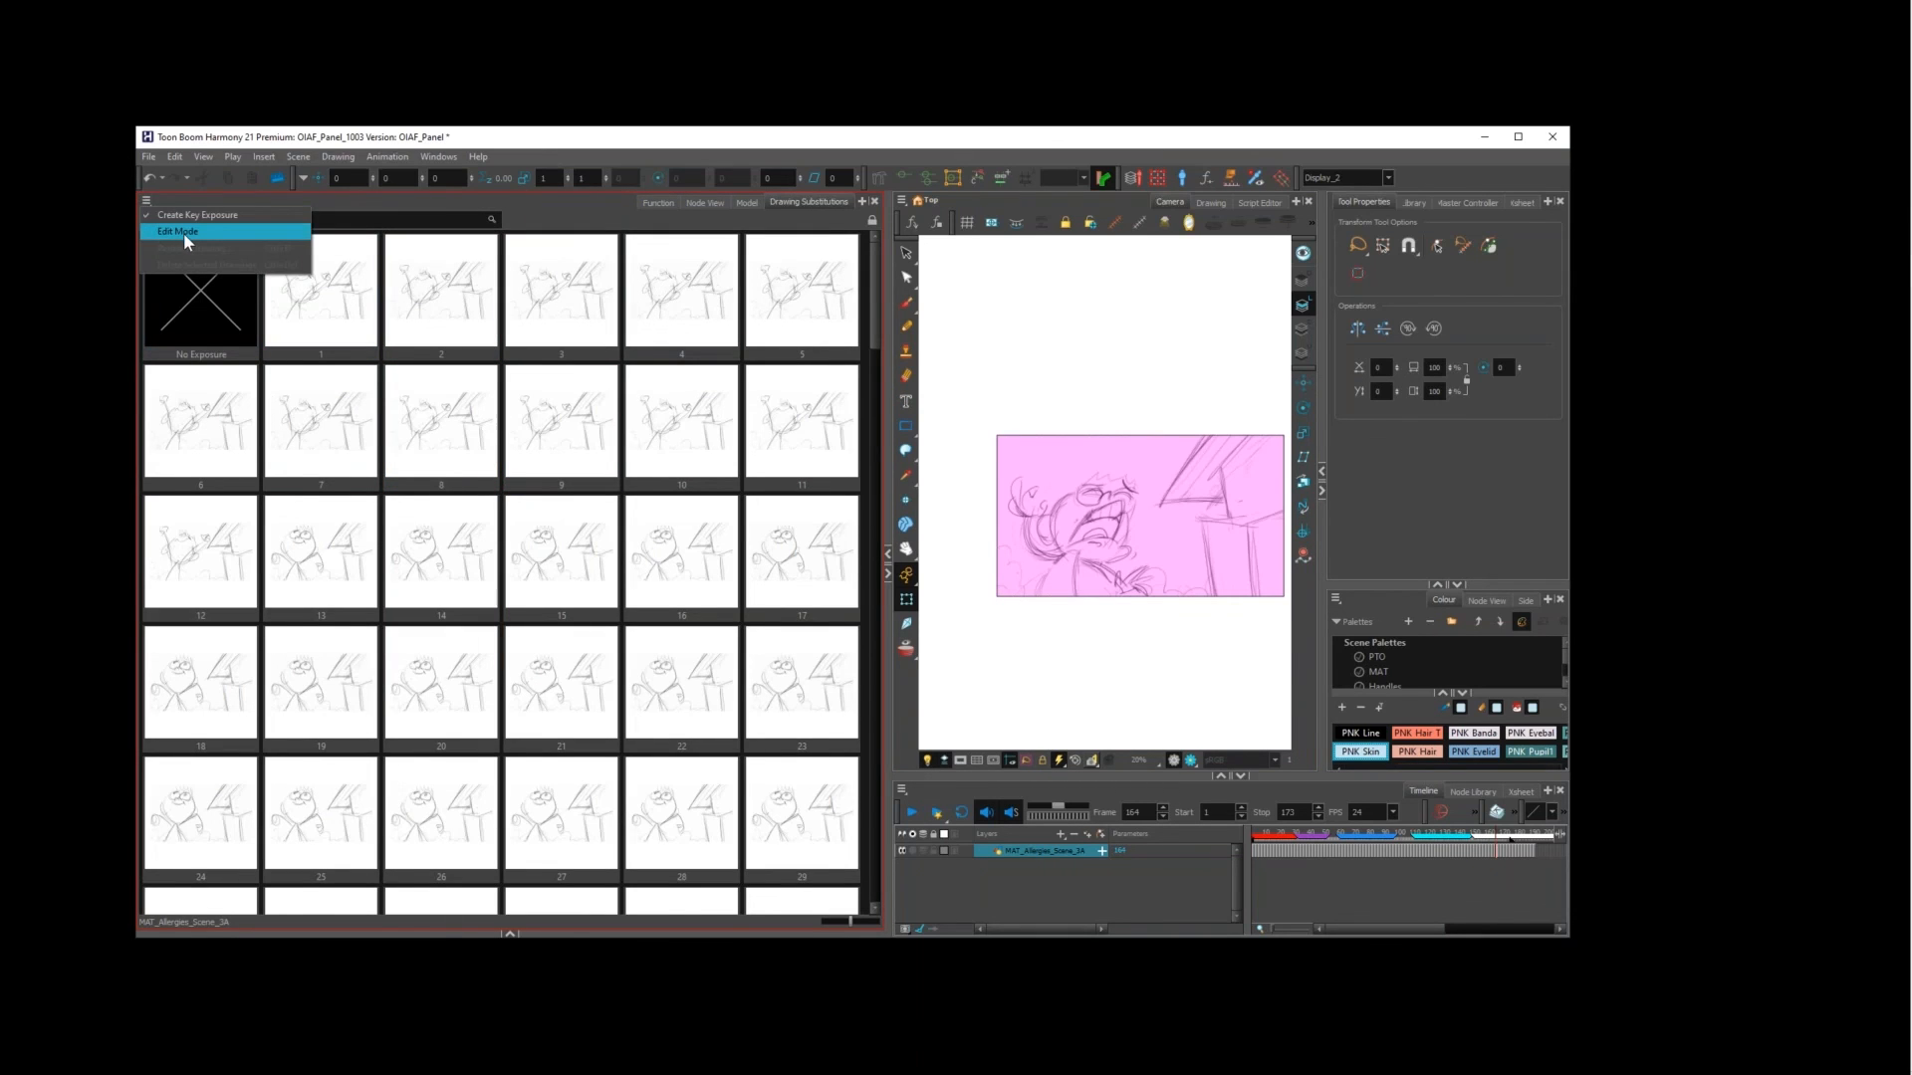
pyautogui.click(183, 231)
# Step: Delete the repeated drawings 2 to 12 from MAT_Allergies_Scene_3A in the Drawing Substitutions view, accepting that they are used in the scene
pyautogui.click(319, 318)
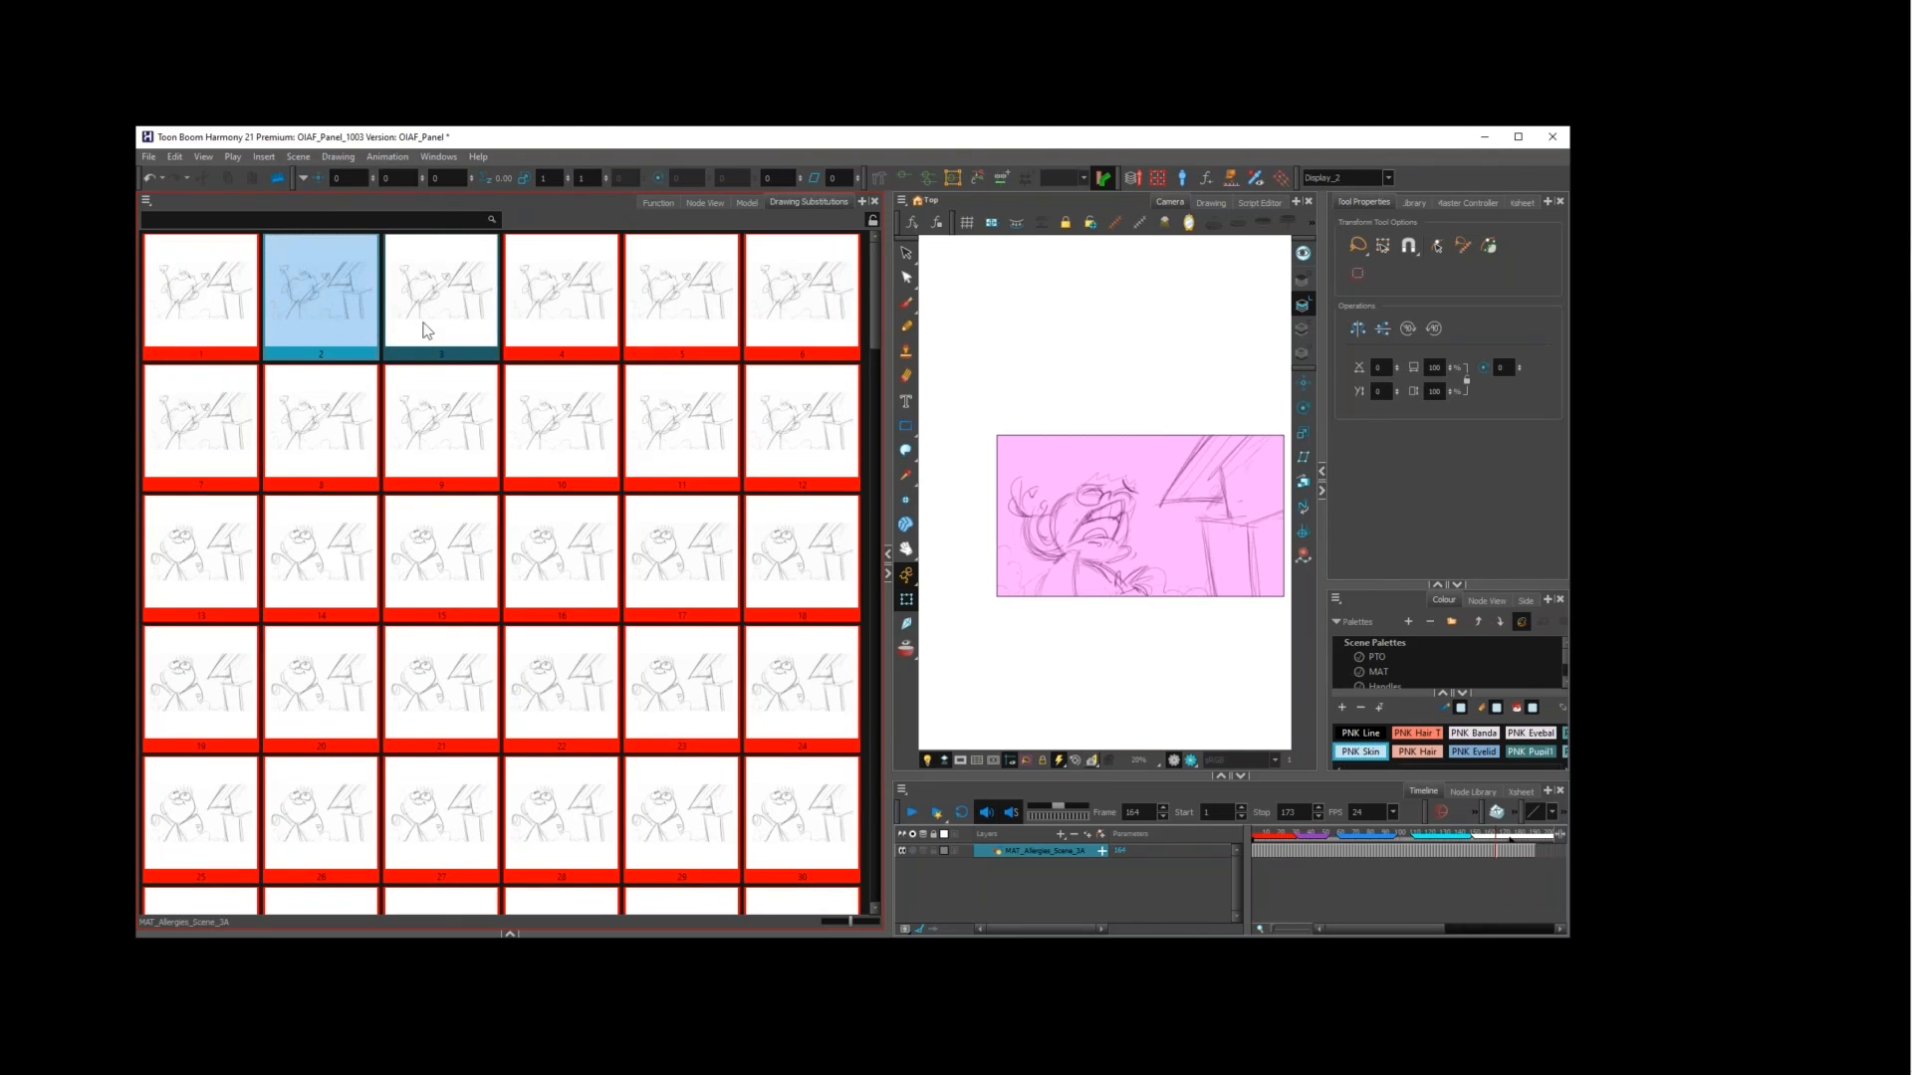
pyautogui.keyDown('shift'); pyautogui.click(824, 456); pyautogui.keyUp('shift')
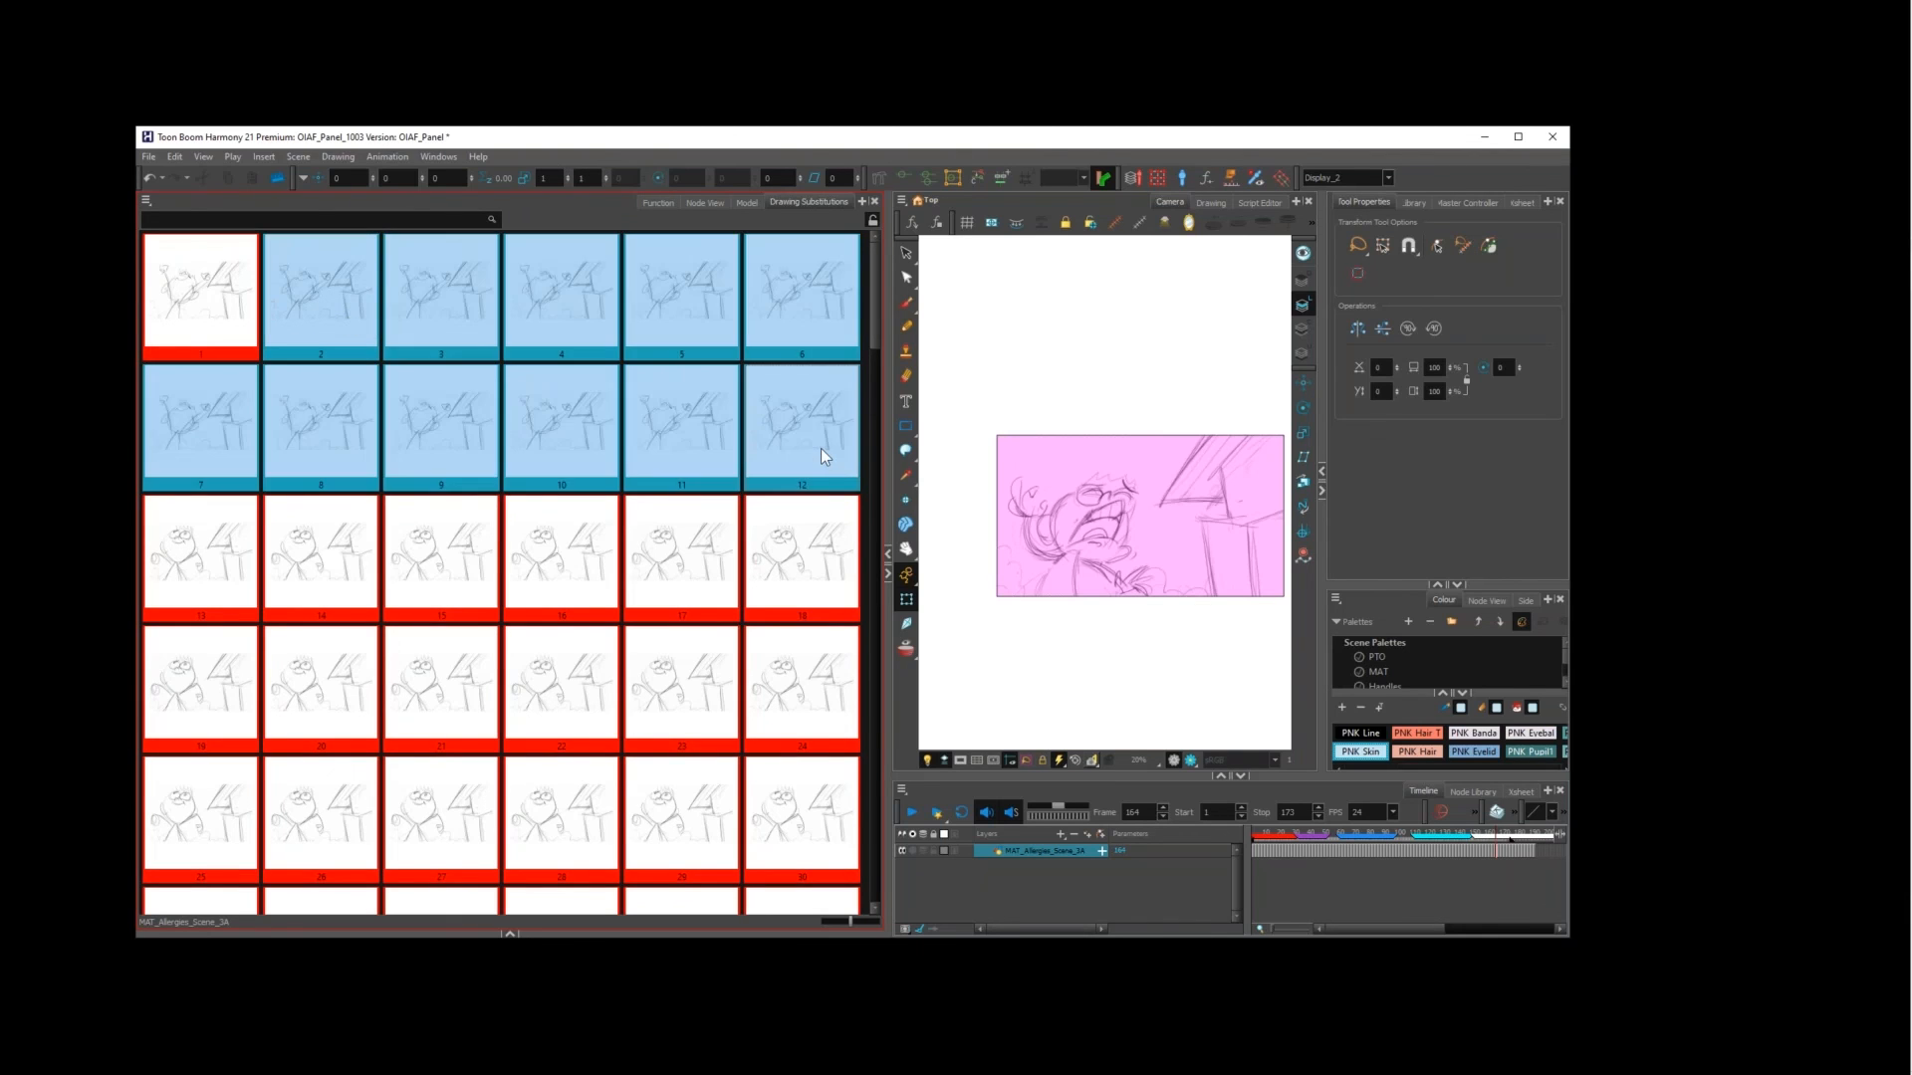
pyautogui.rightClick(821, 448)
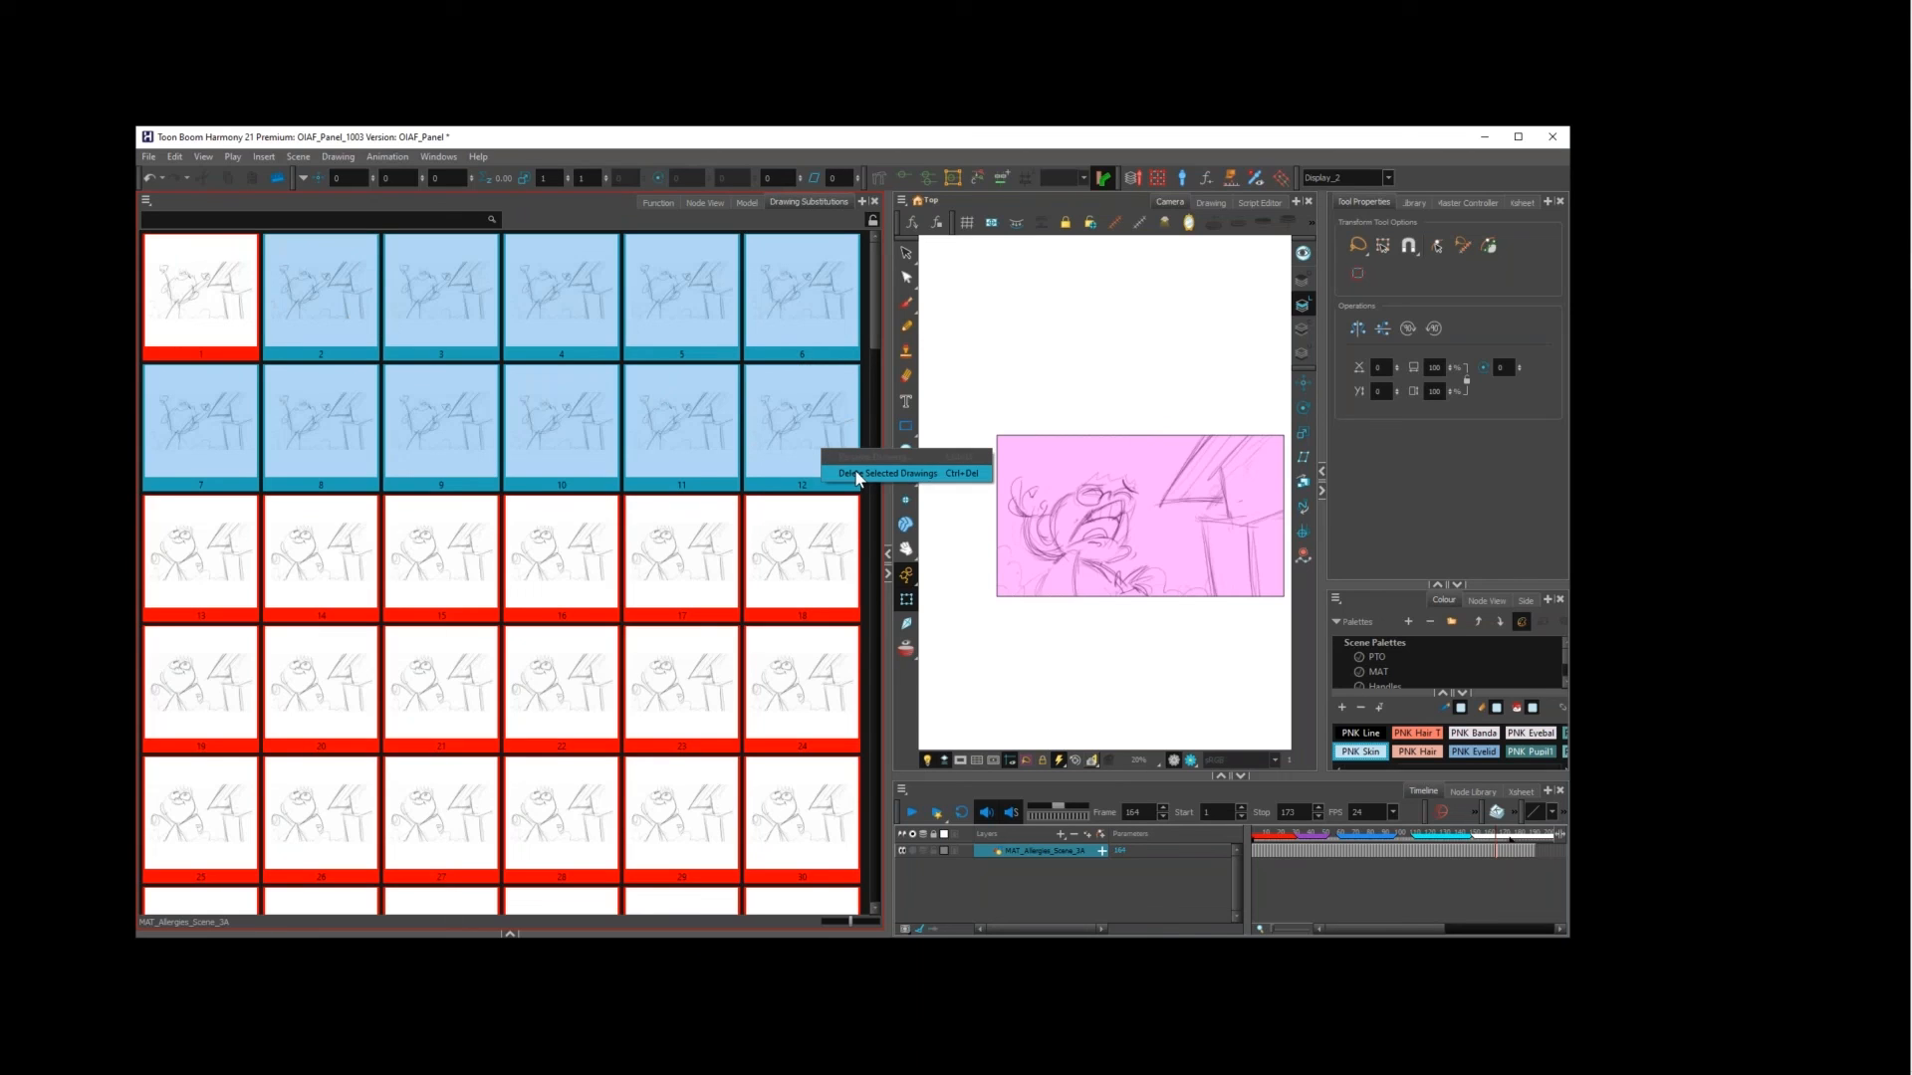
pyautogui.click(859, 475)
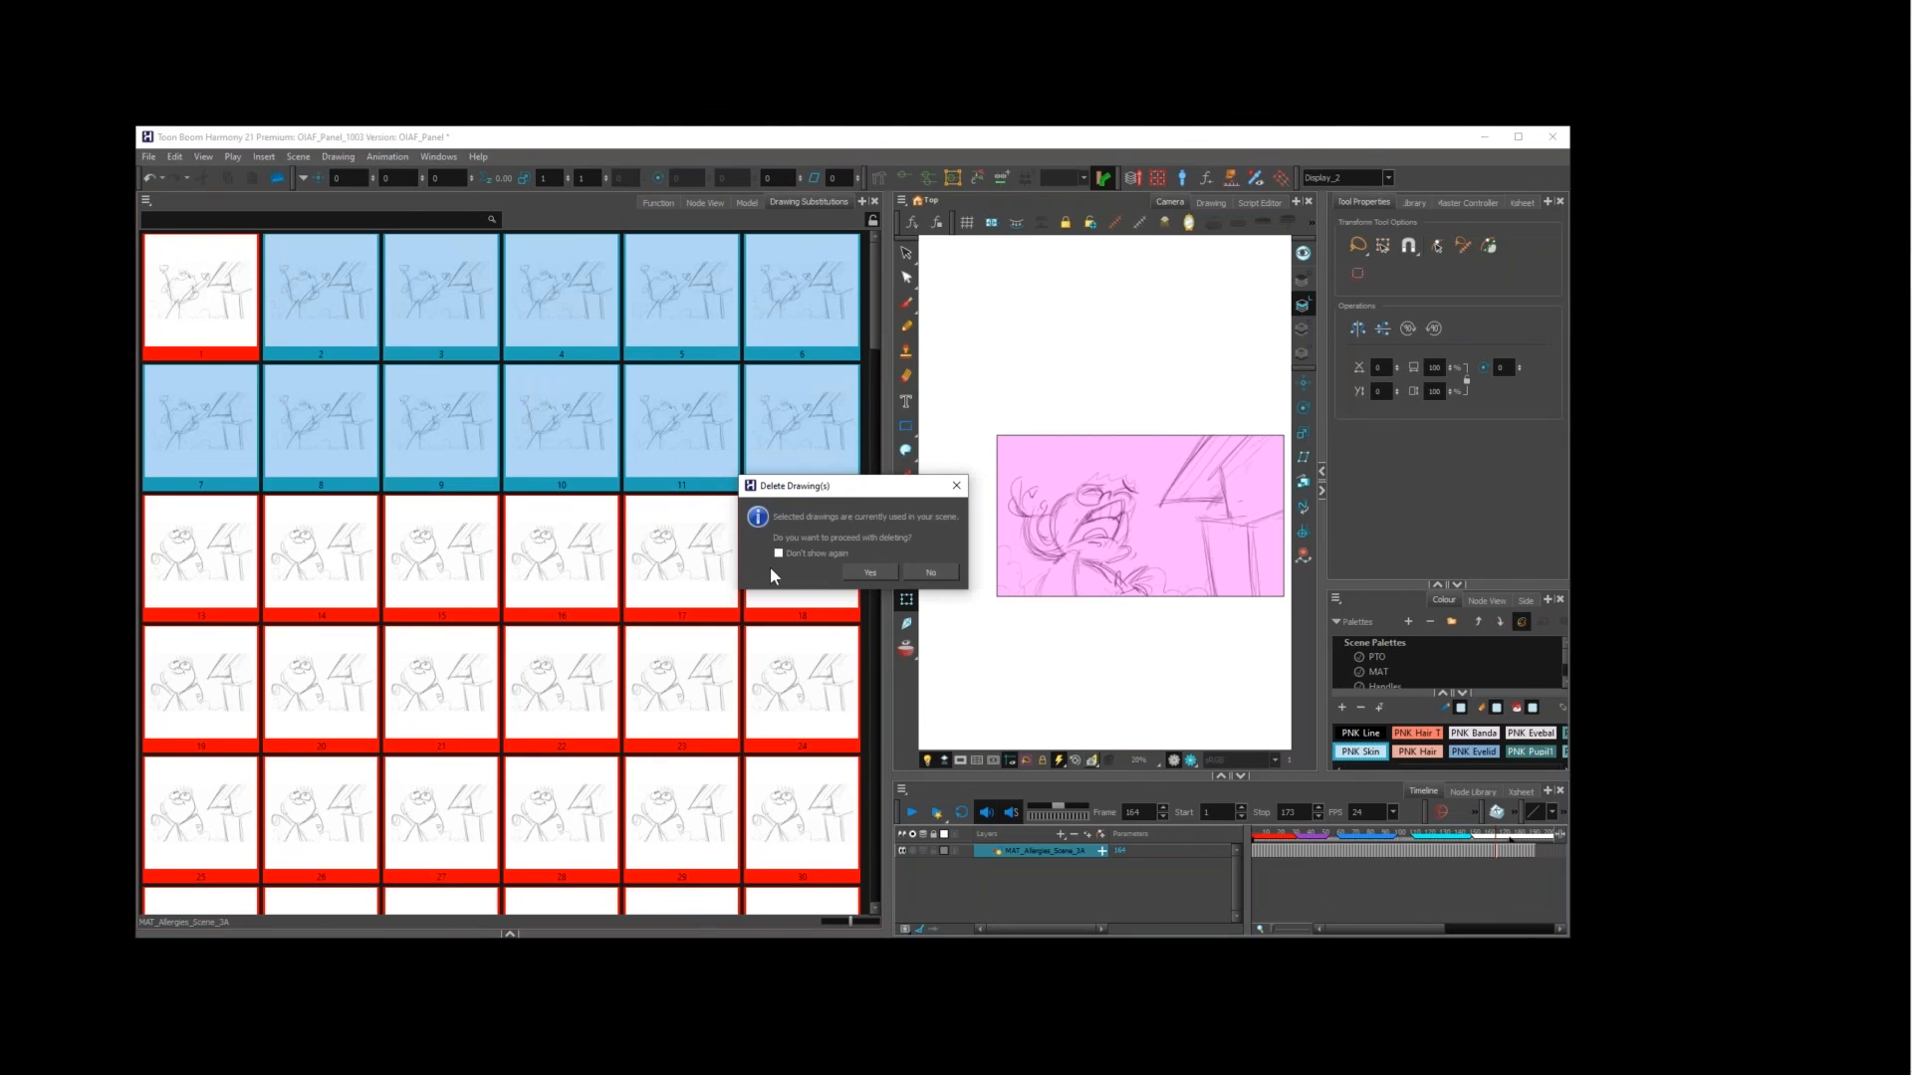
pyautogui.click(869, 573)
# Step: Delete the repeated drawings 14 to 32 of MAT_Allergies_Scene_3A
pyautogui.click(418, 309)
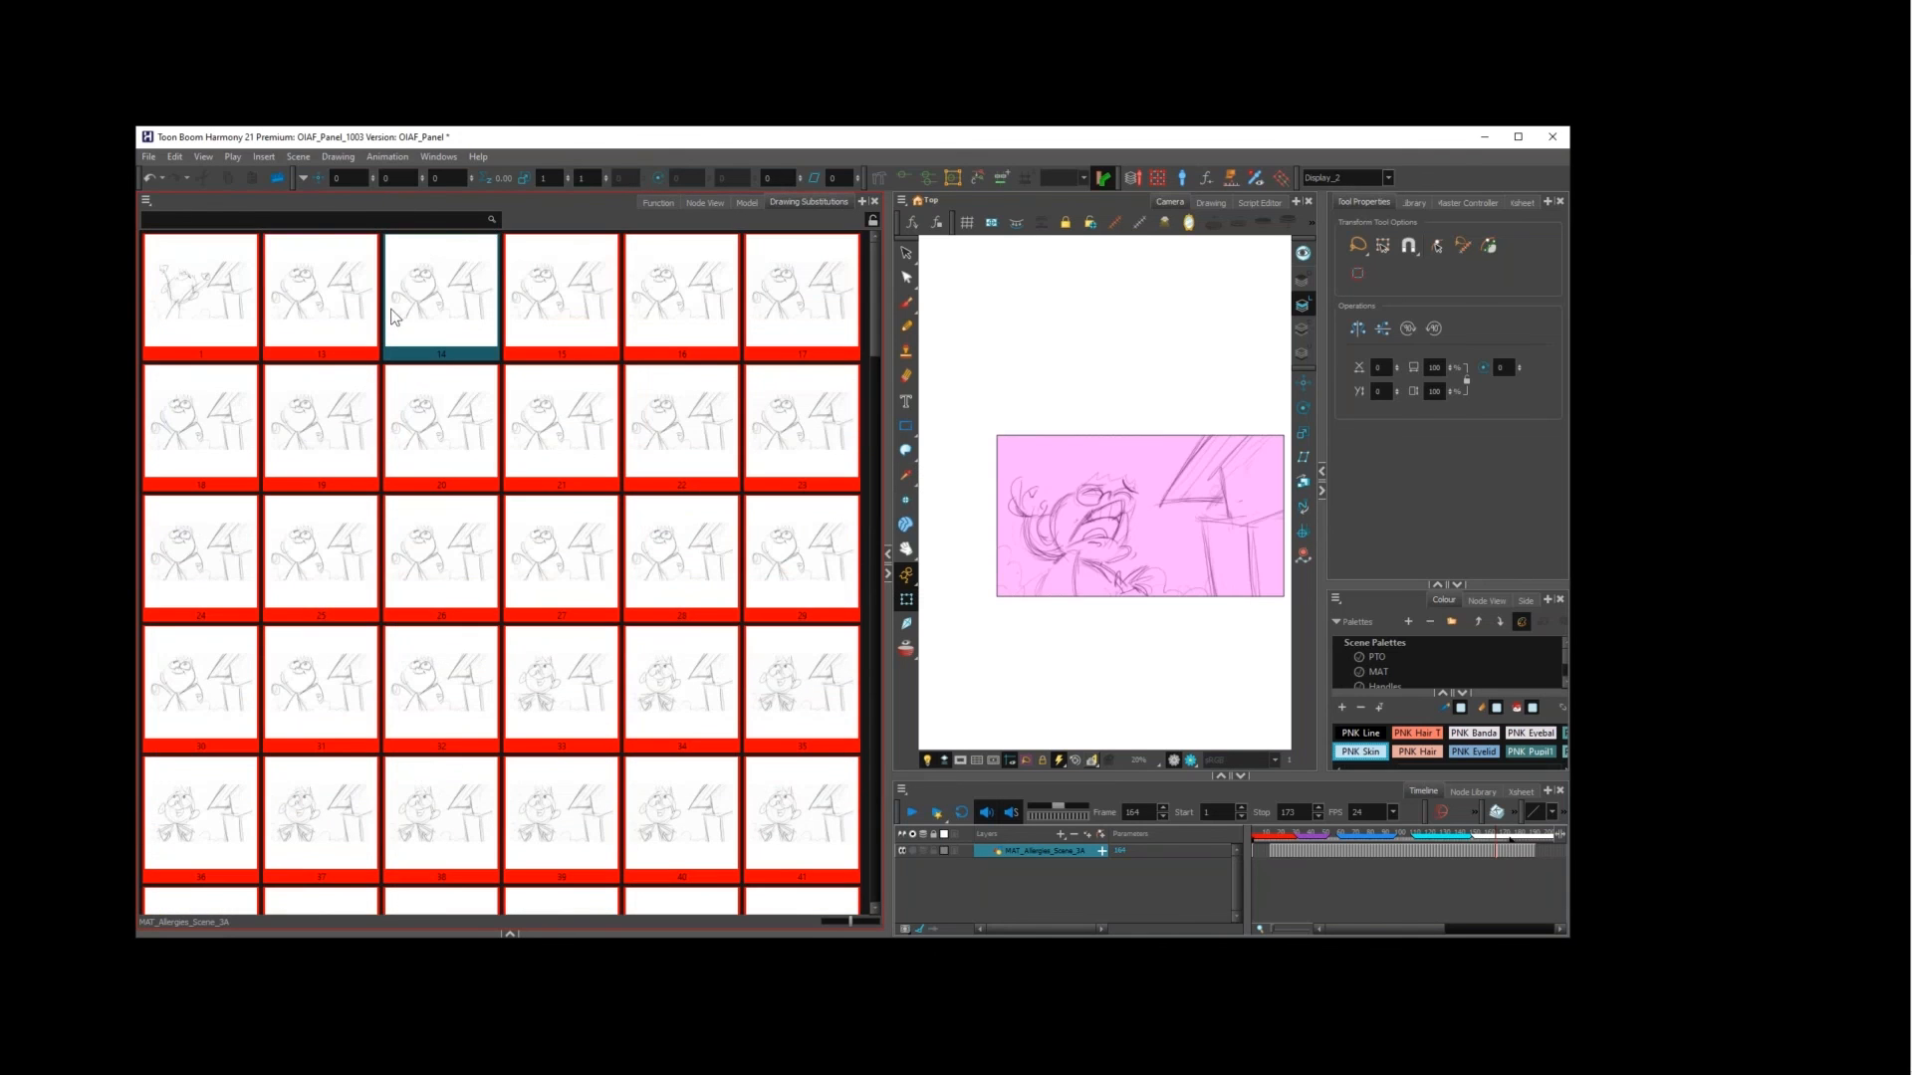
pyautogui.click(420, 307)
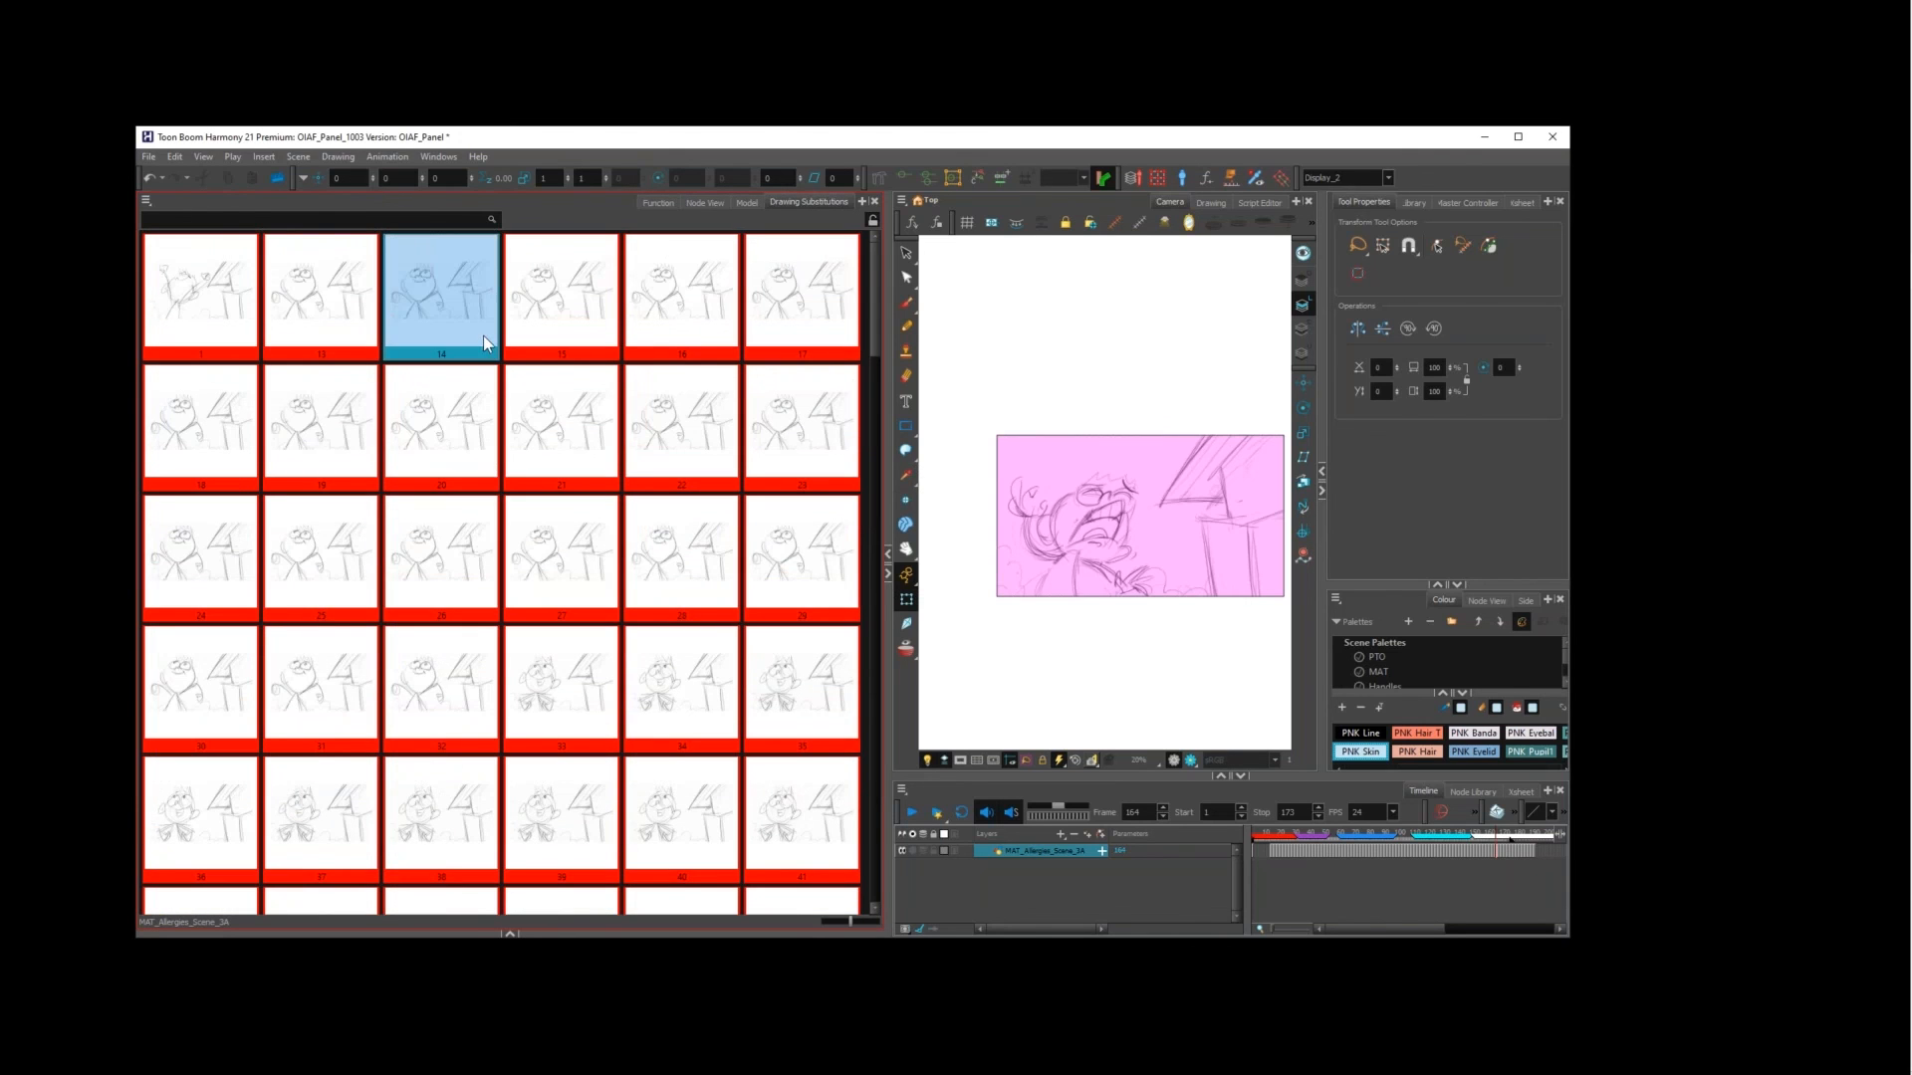
pyautogui.keyDown('shift'); pyautogui.click(468, 685); pyautogui.keyUp('shift')
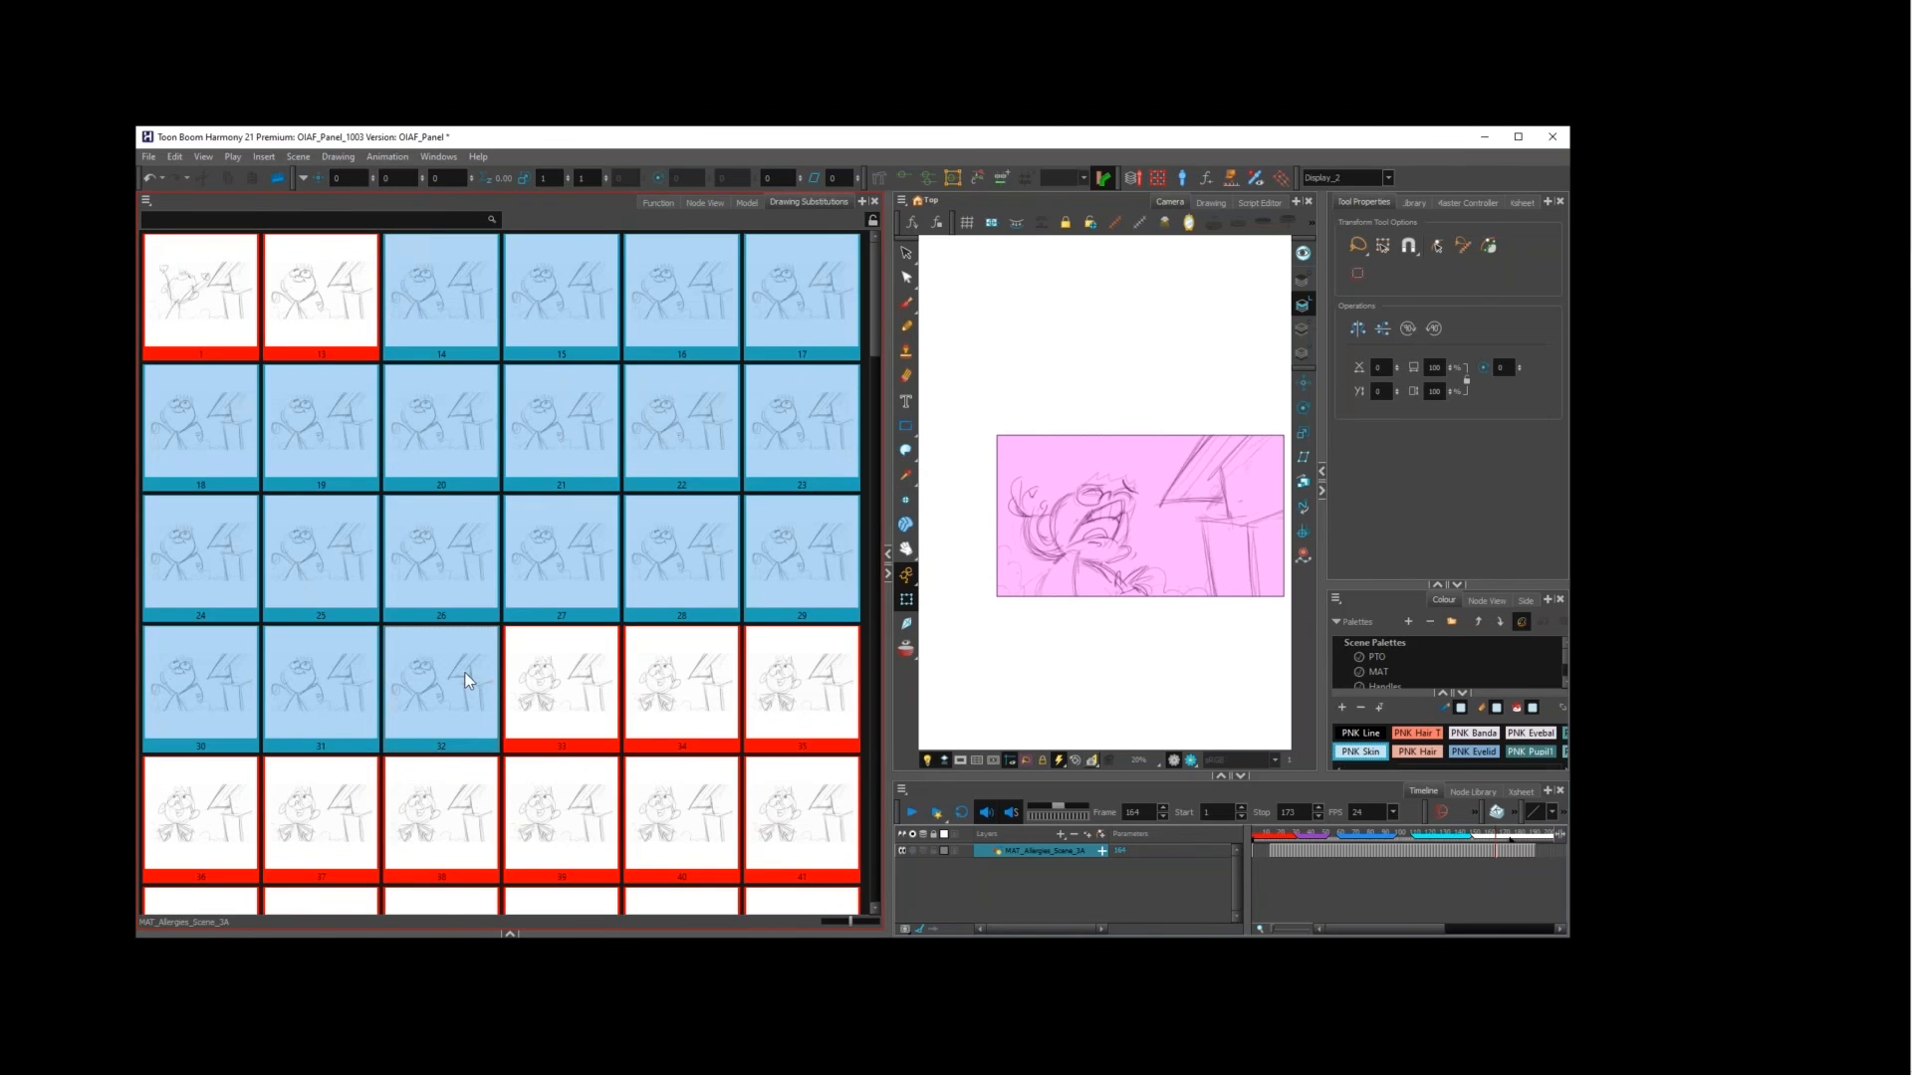
pyautogui.press('Delete')
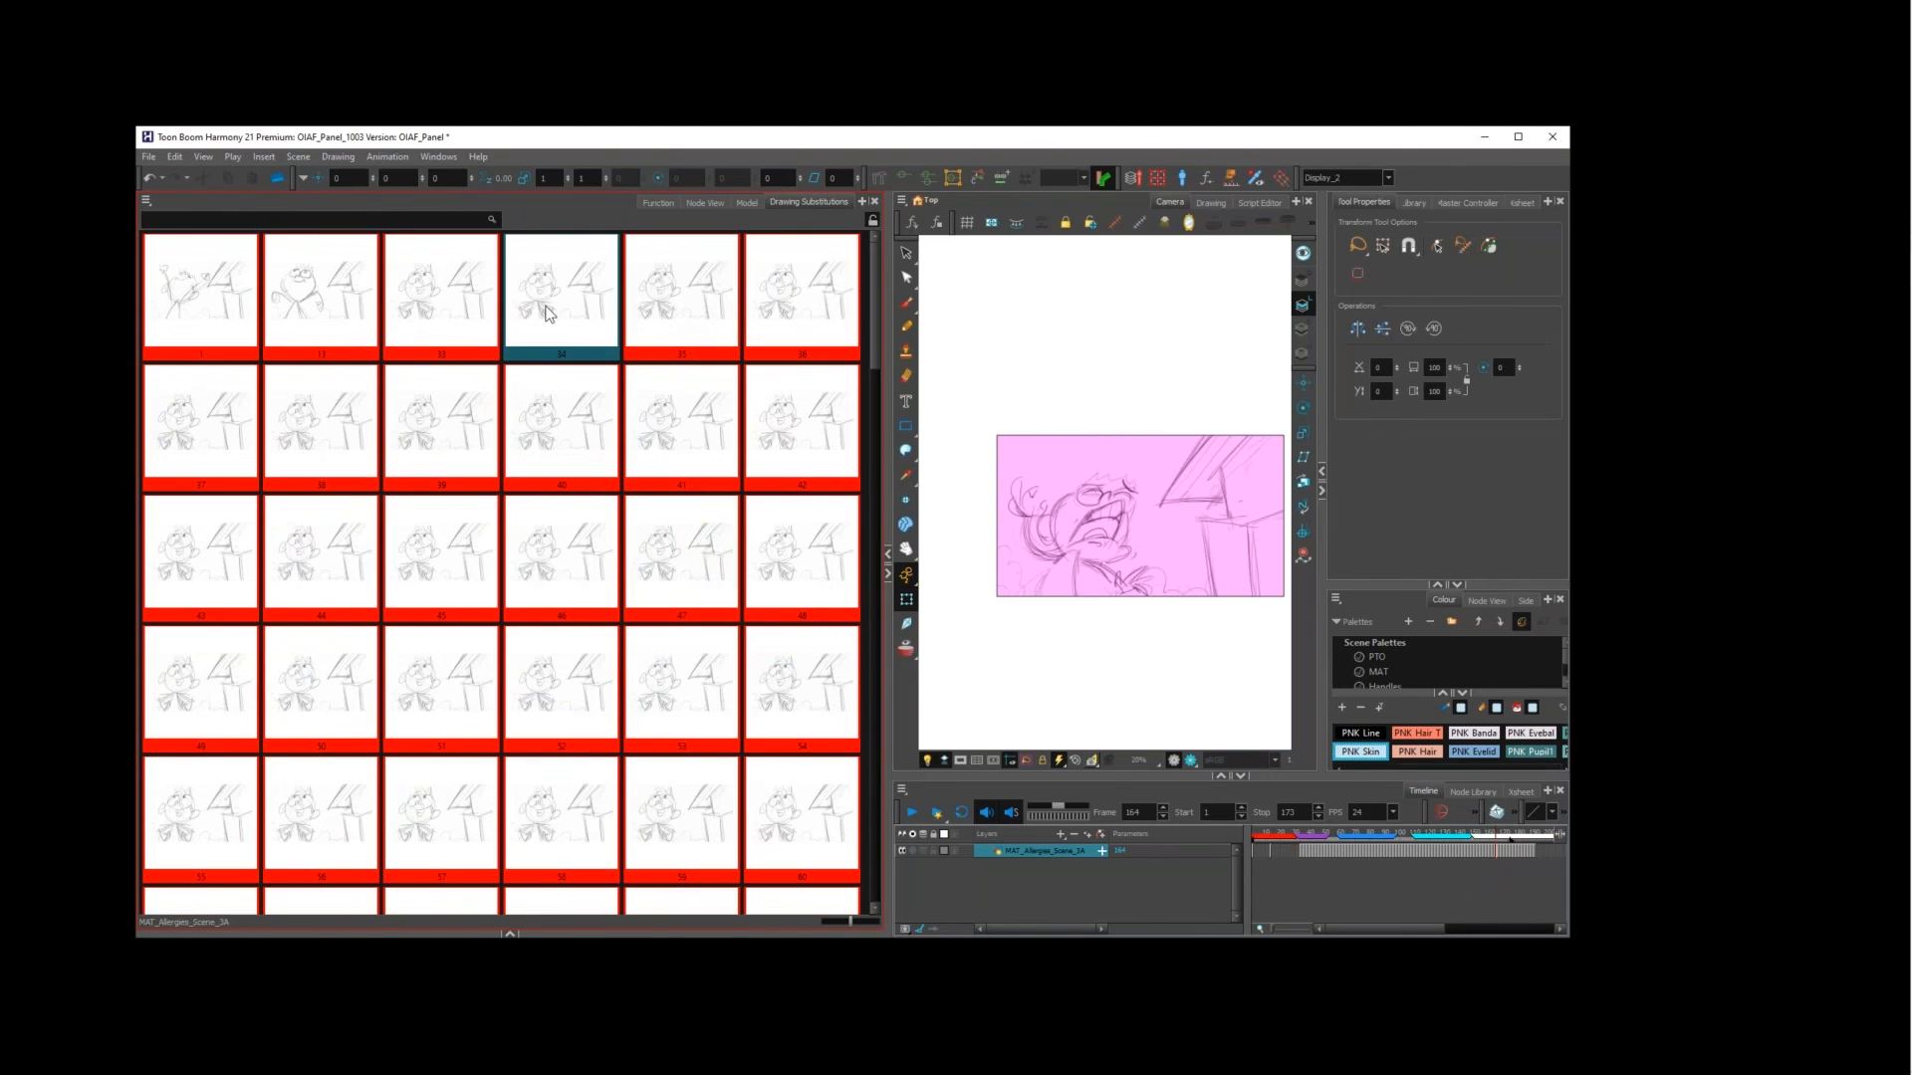
# Step: Delete the repeated drawings 34 to 73 of MAT_Allergies_Scene_3A
pyautogui.click(547, 315)
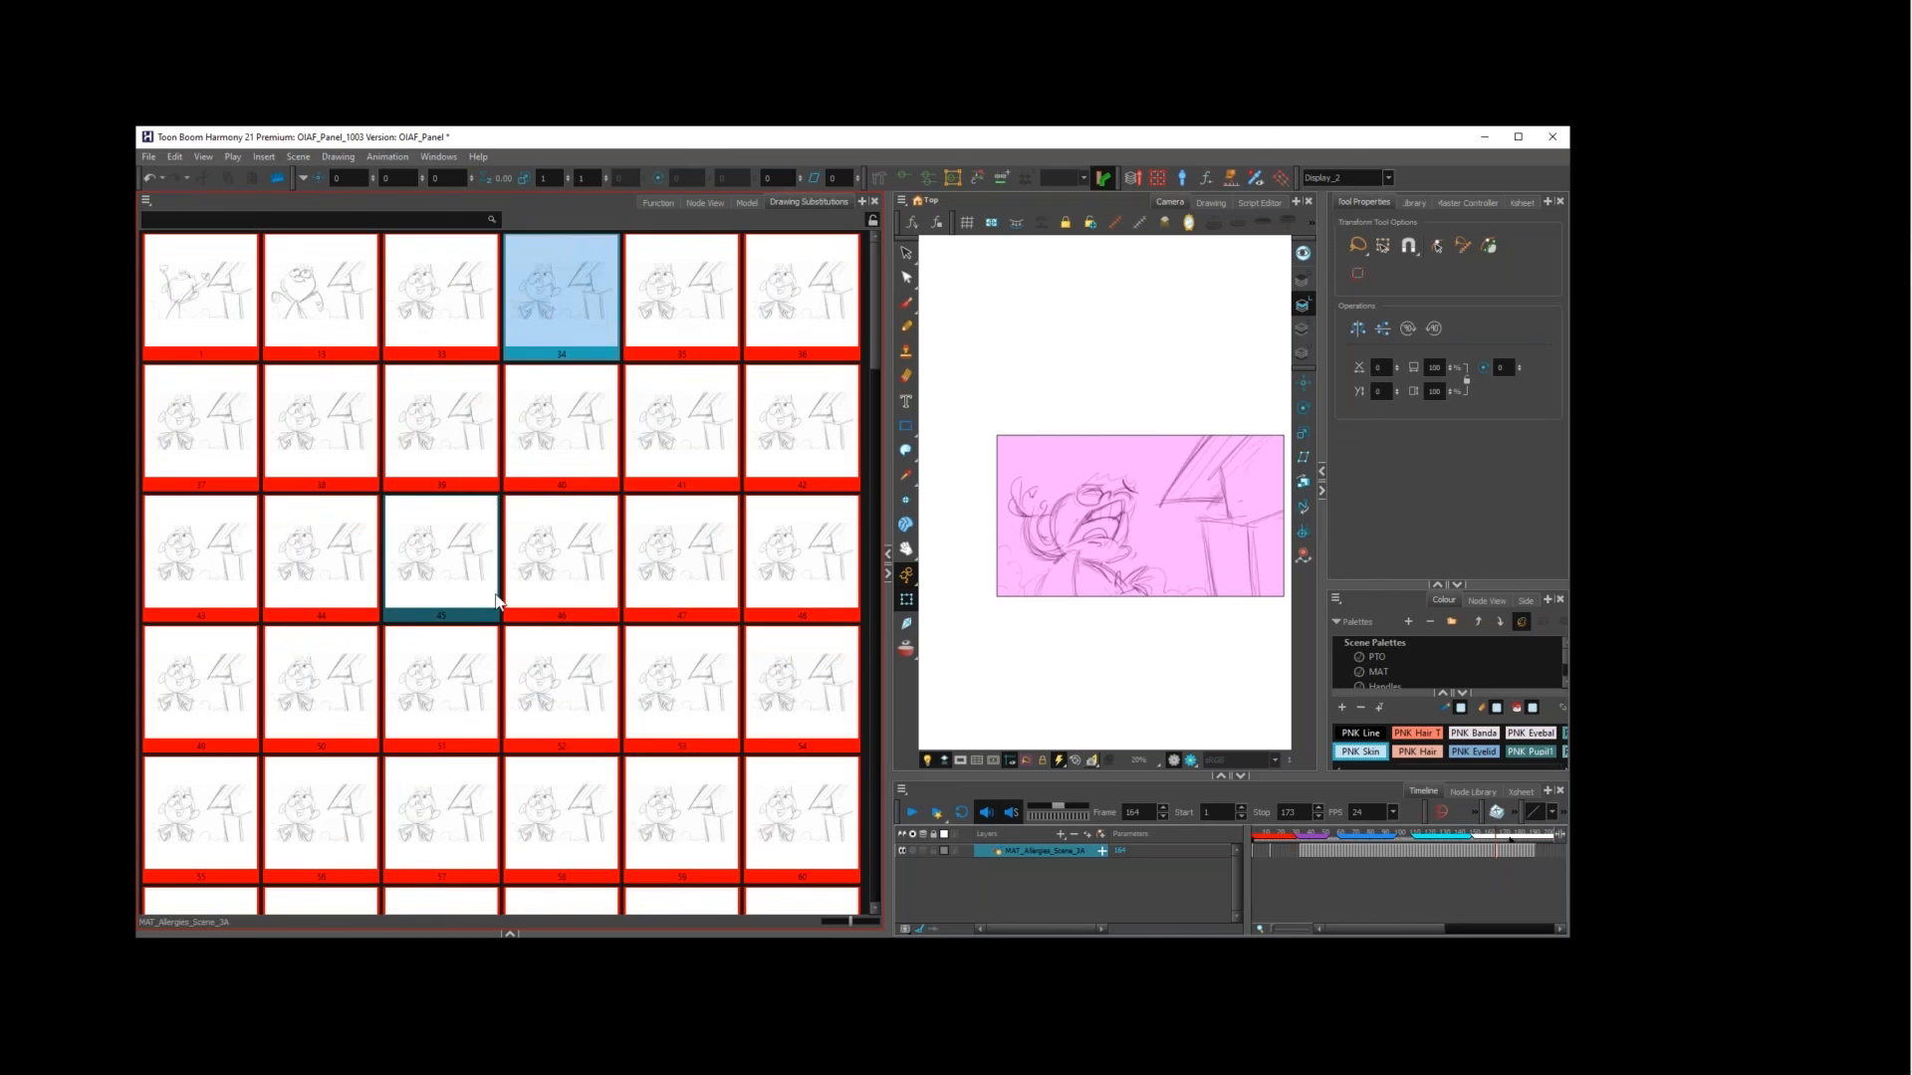
pyautogui.scroll(-4, 593, 742)
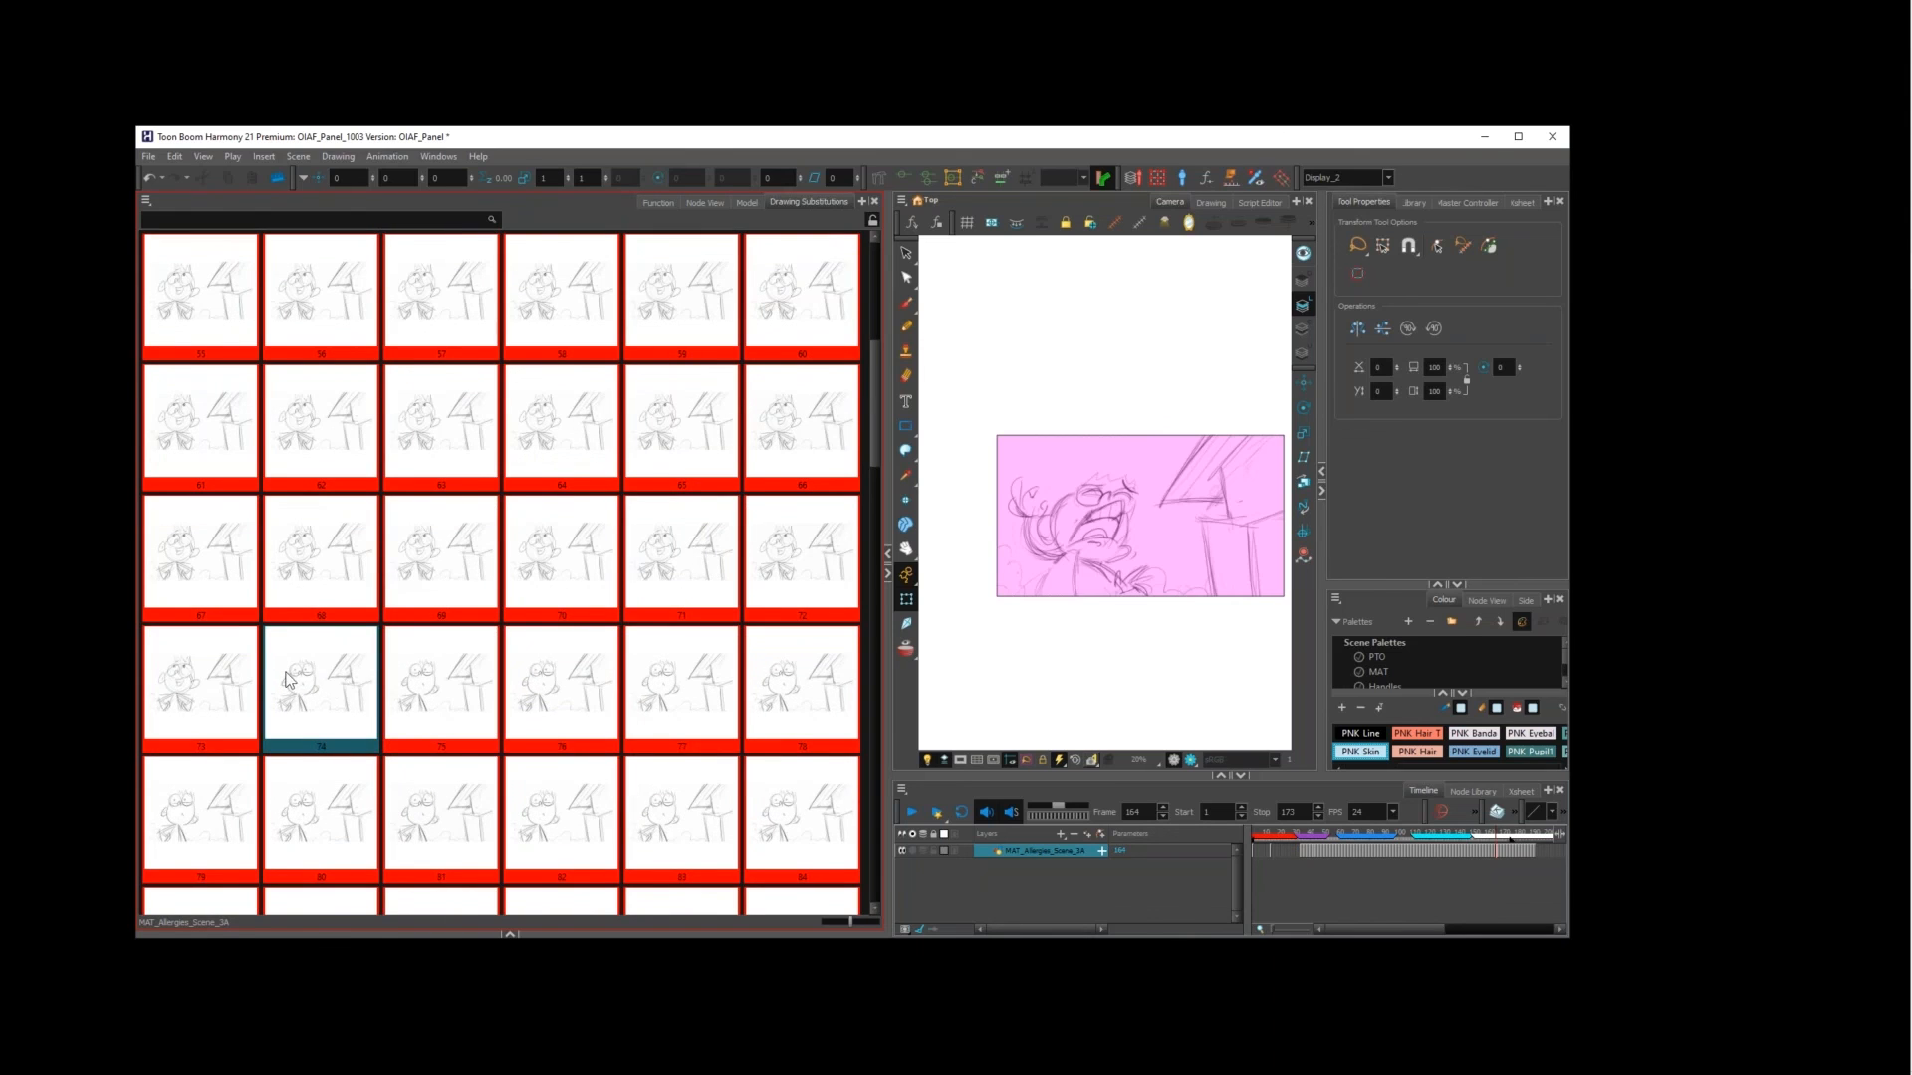
pyautogui.keyDown('shift'); pyautogui.click(217, 697); pyautogui.keyUp('shift')
pyautogui.press('Delete')
# Step: Delete the repeated drawings 75 to 97 of MAT_Allergies_Scene_3A
pyautogui.scroll(4, 211, 685)
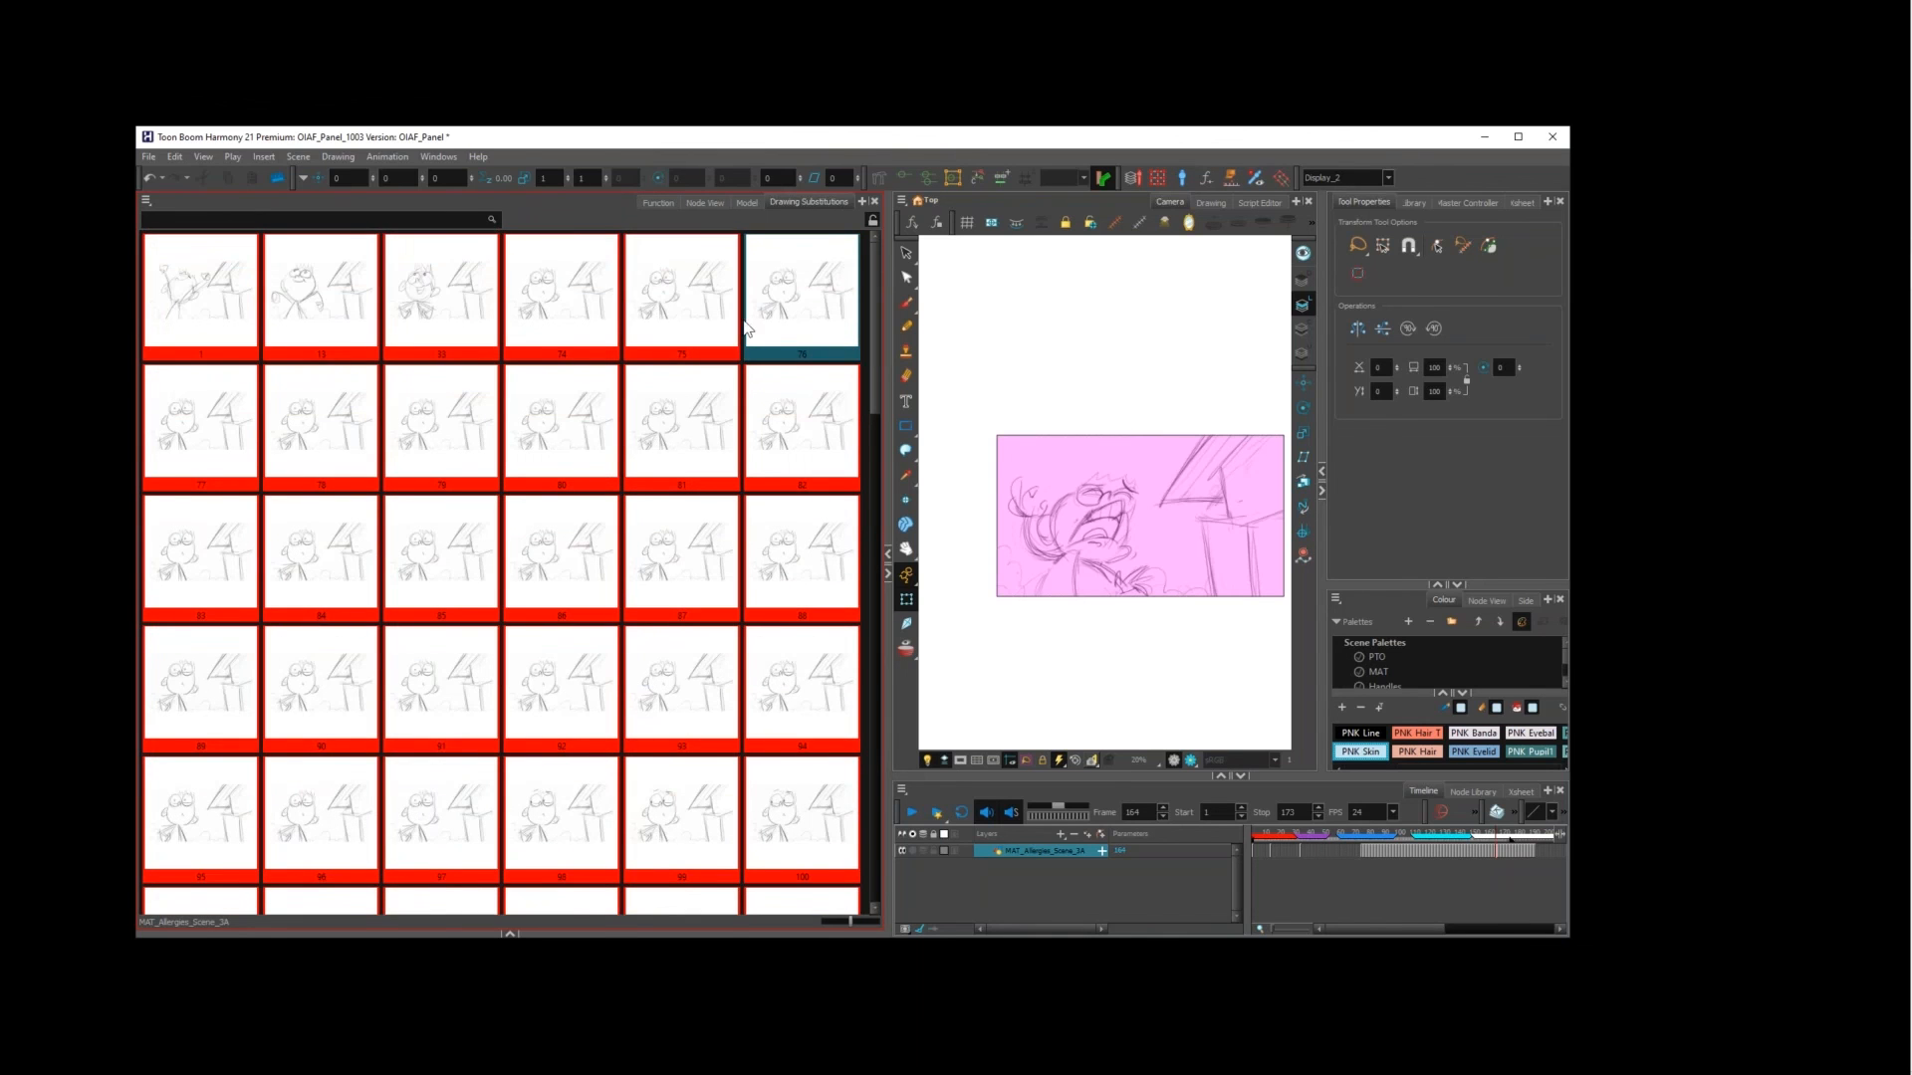
pyautogui.click(663, 315)
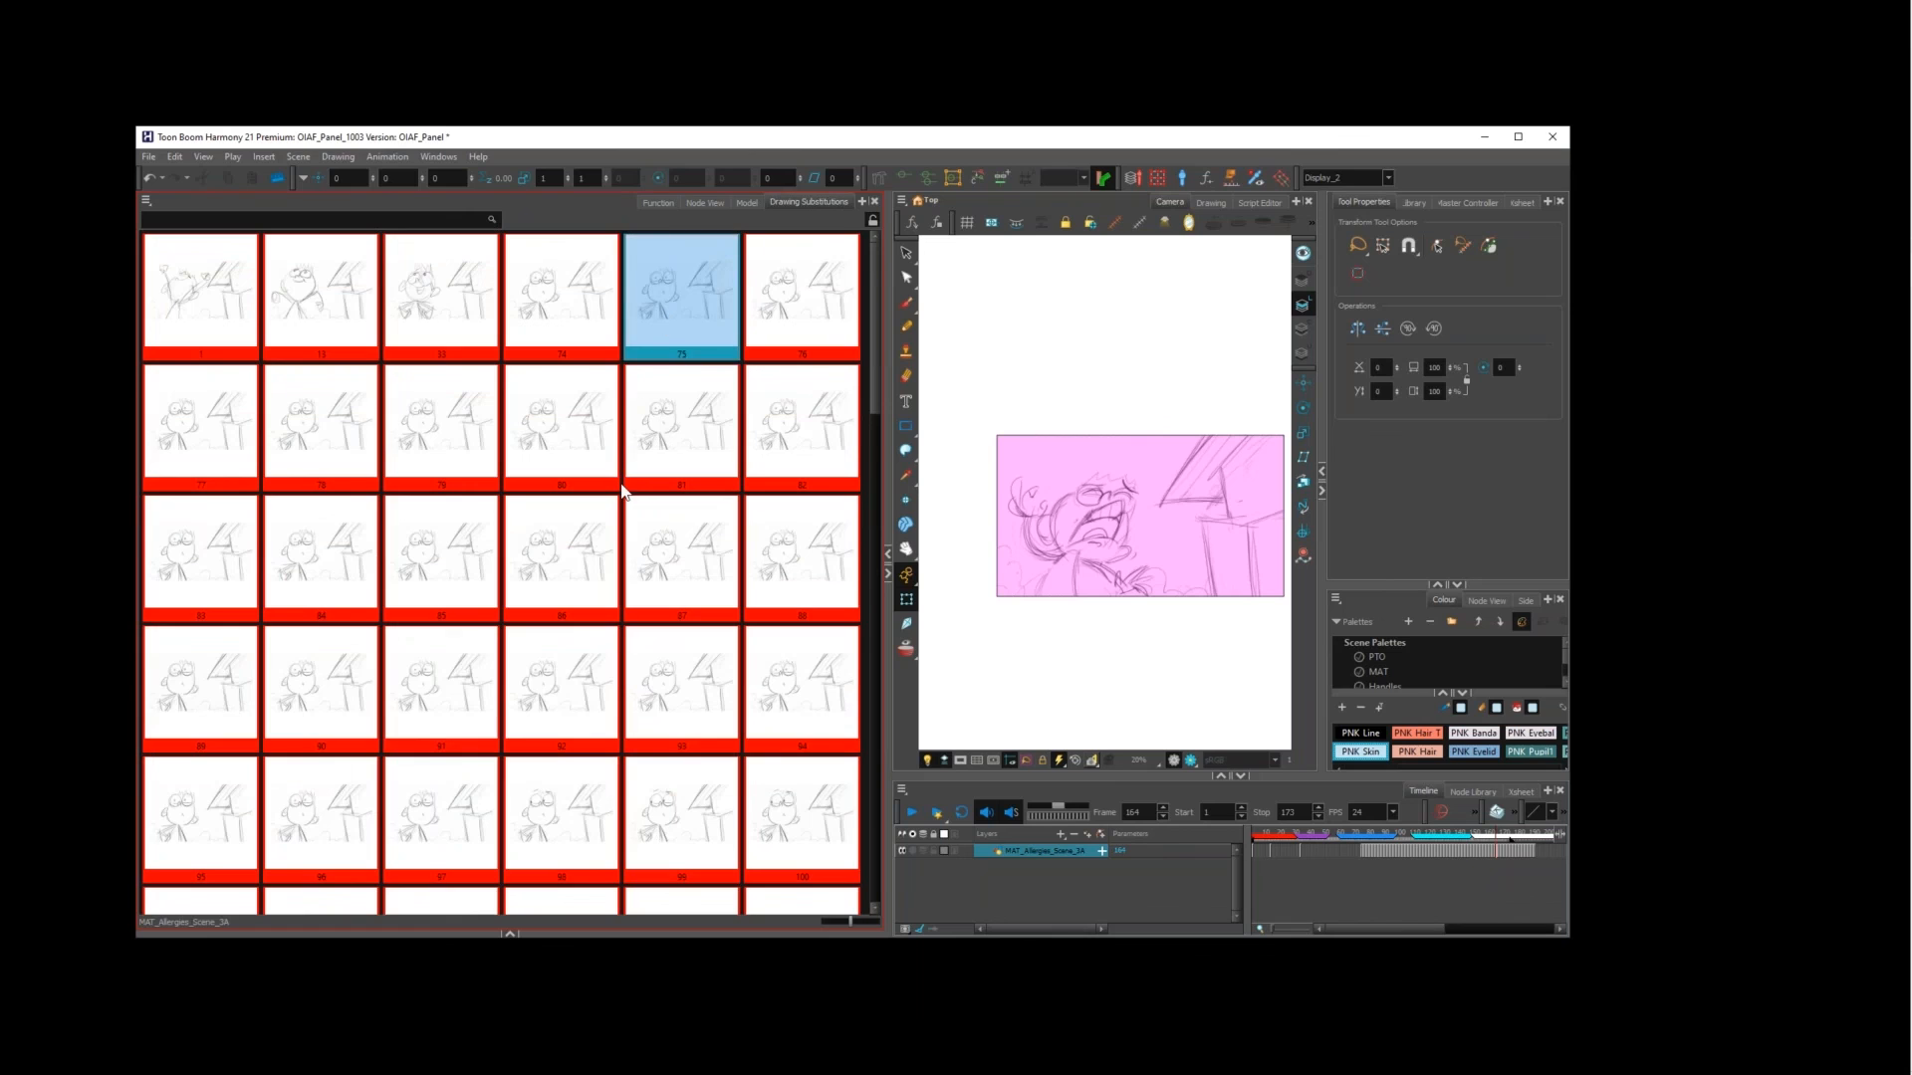
pyautogui.scroll(-1, 629, 493)
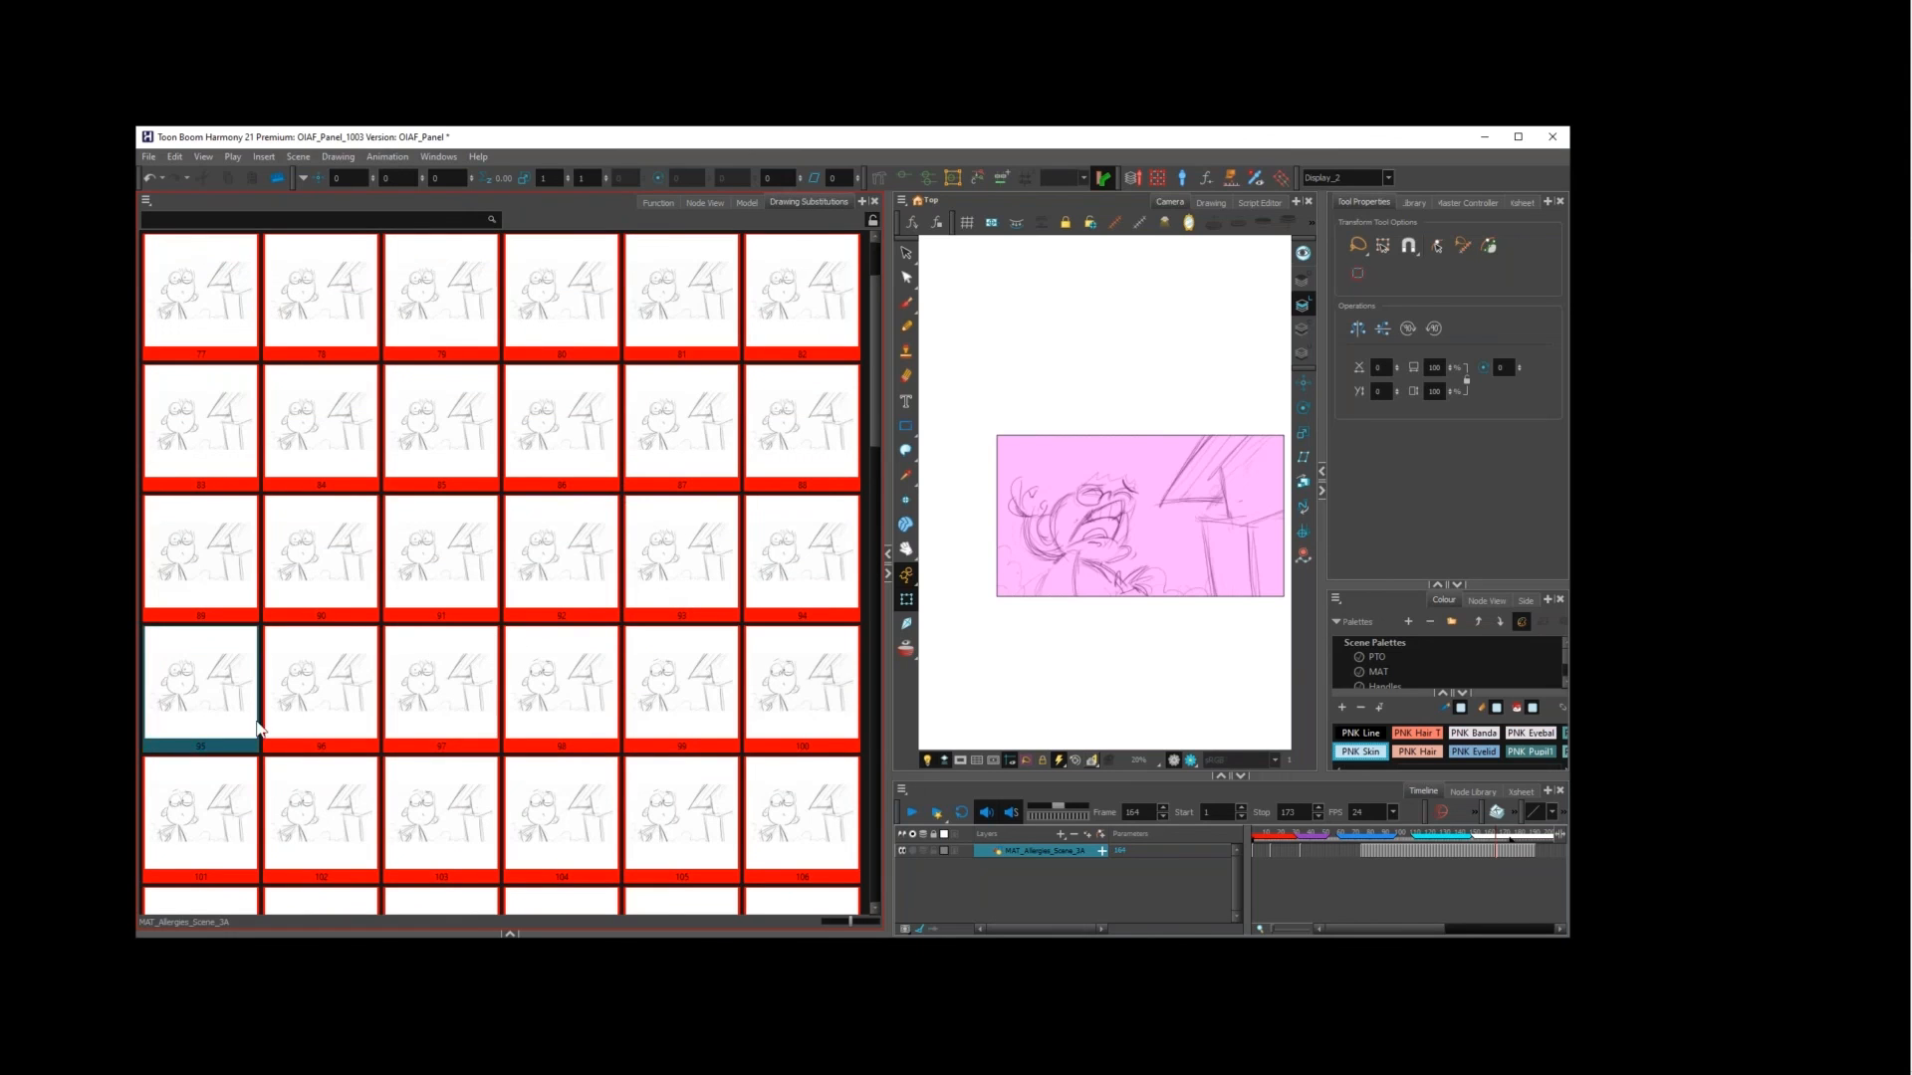
pyautogui.keyDown('shift'); pyautogui.click(466, 696); pyautogui.keyUp('shift')
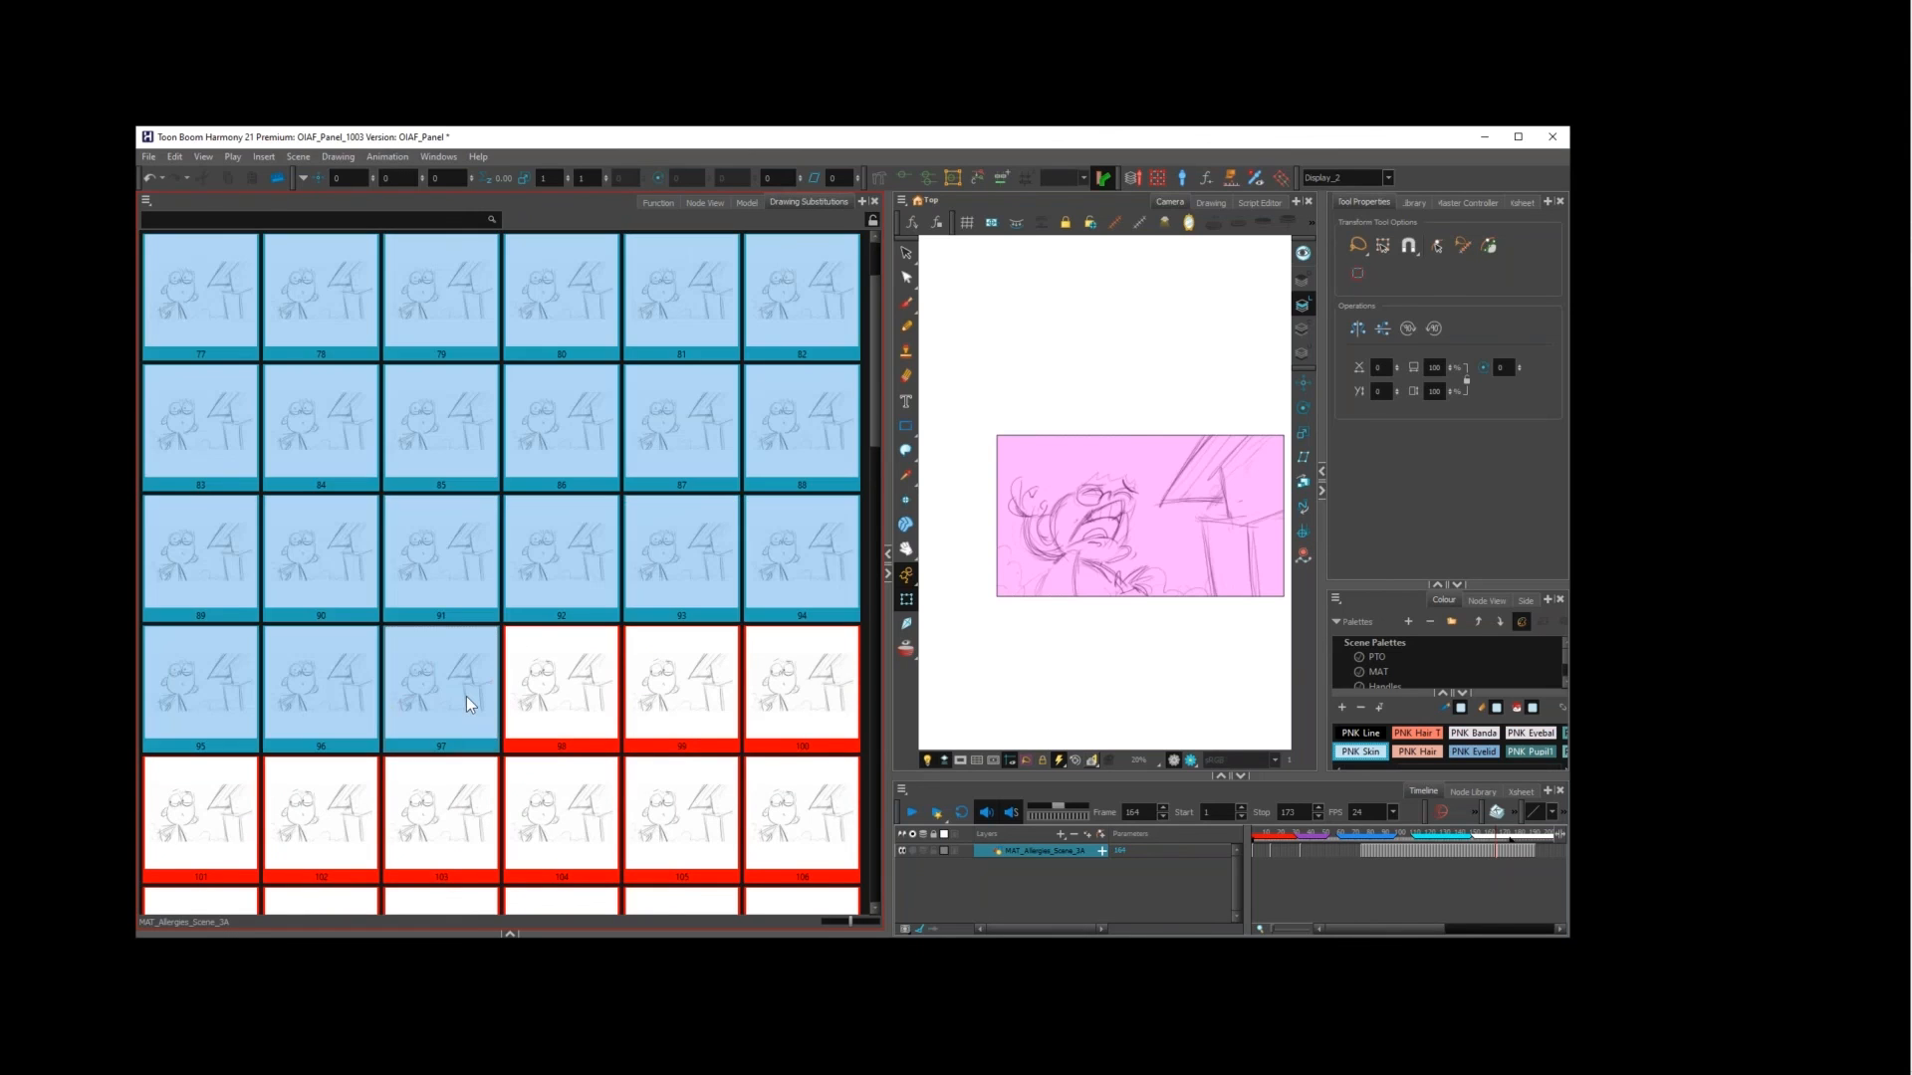
pyautogui.press('Delete')
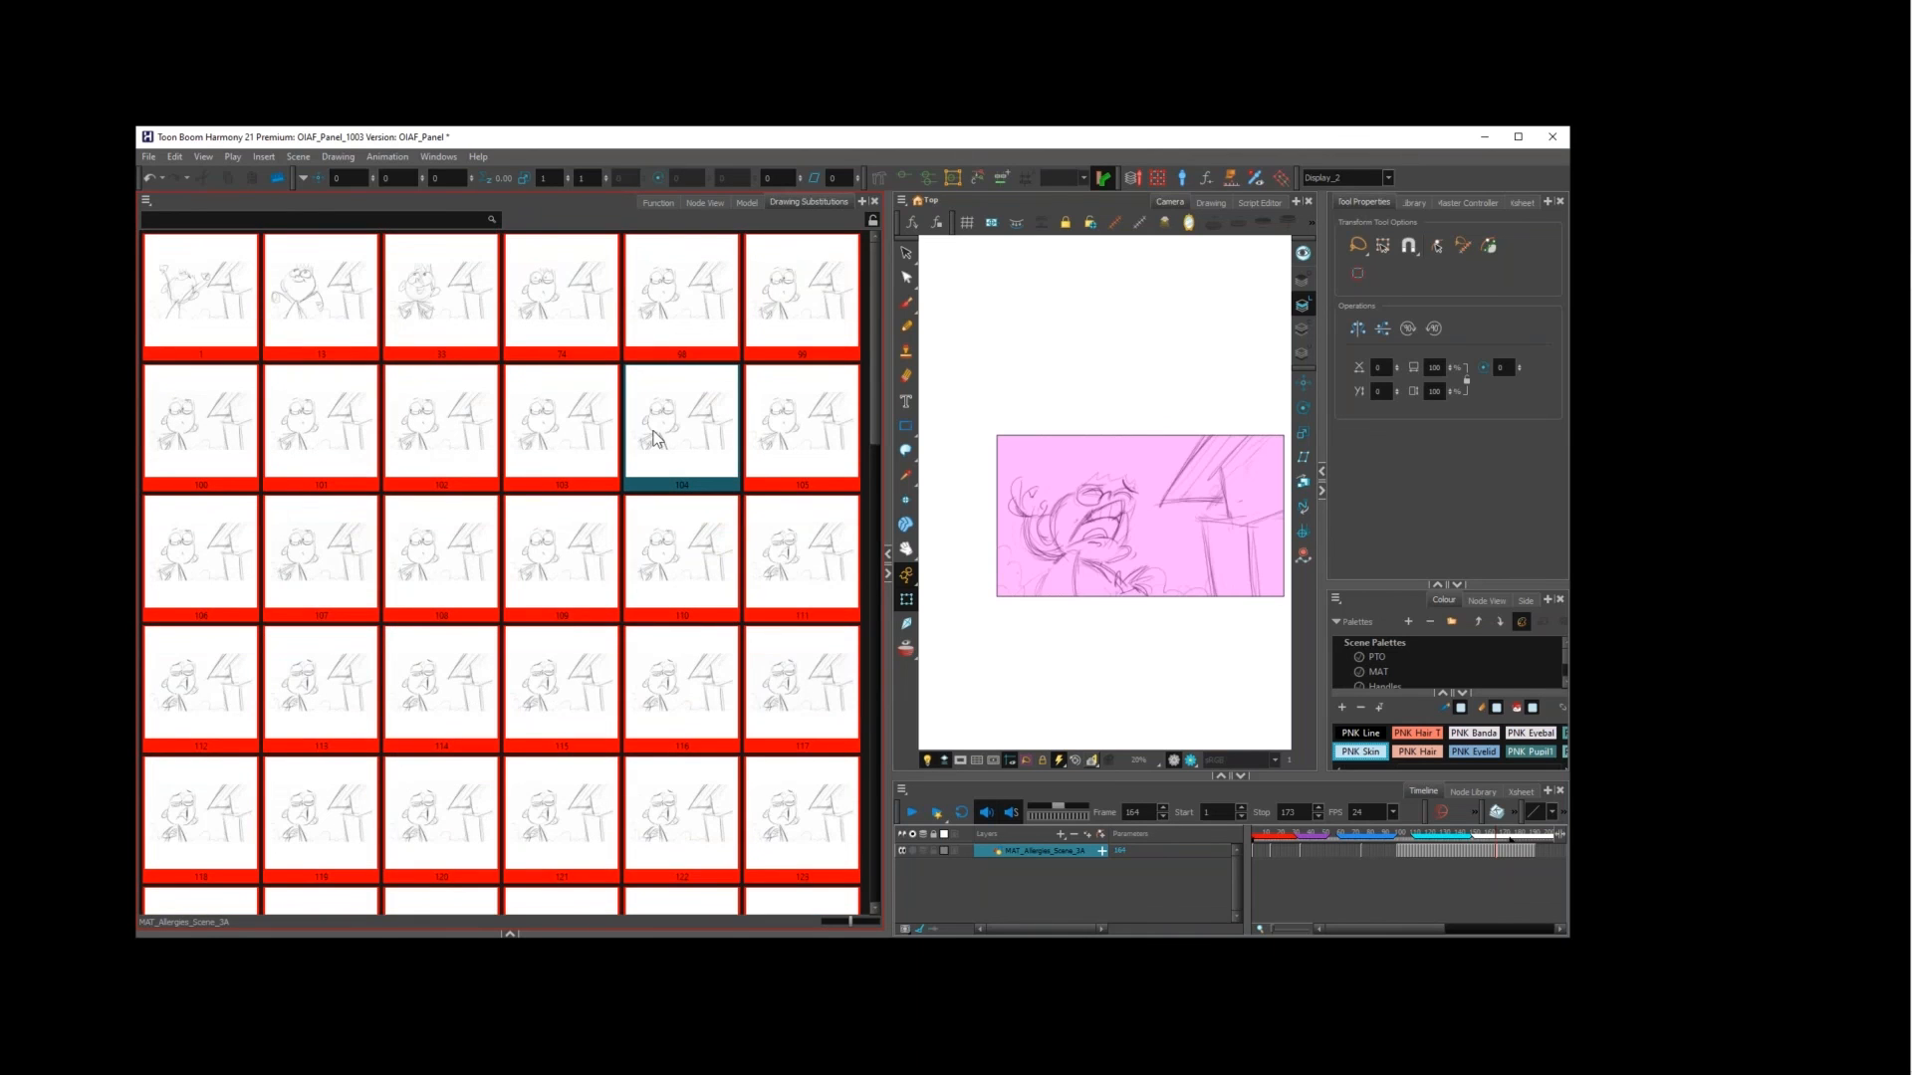
# Step: Go to the emptied exposures of MAT_Allergies_Scene_3A in the Timeline, show the Timeline full screen and enlarge its frame cells
pyautogui.click(1316, 863)
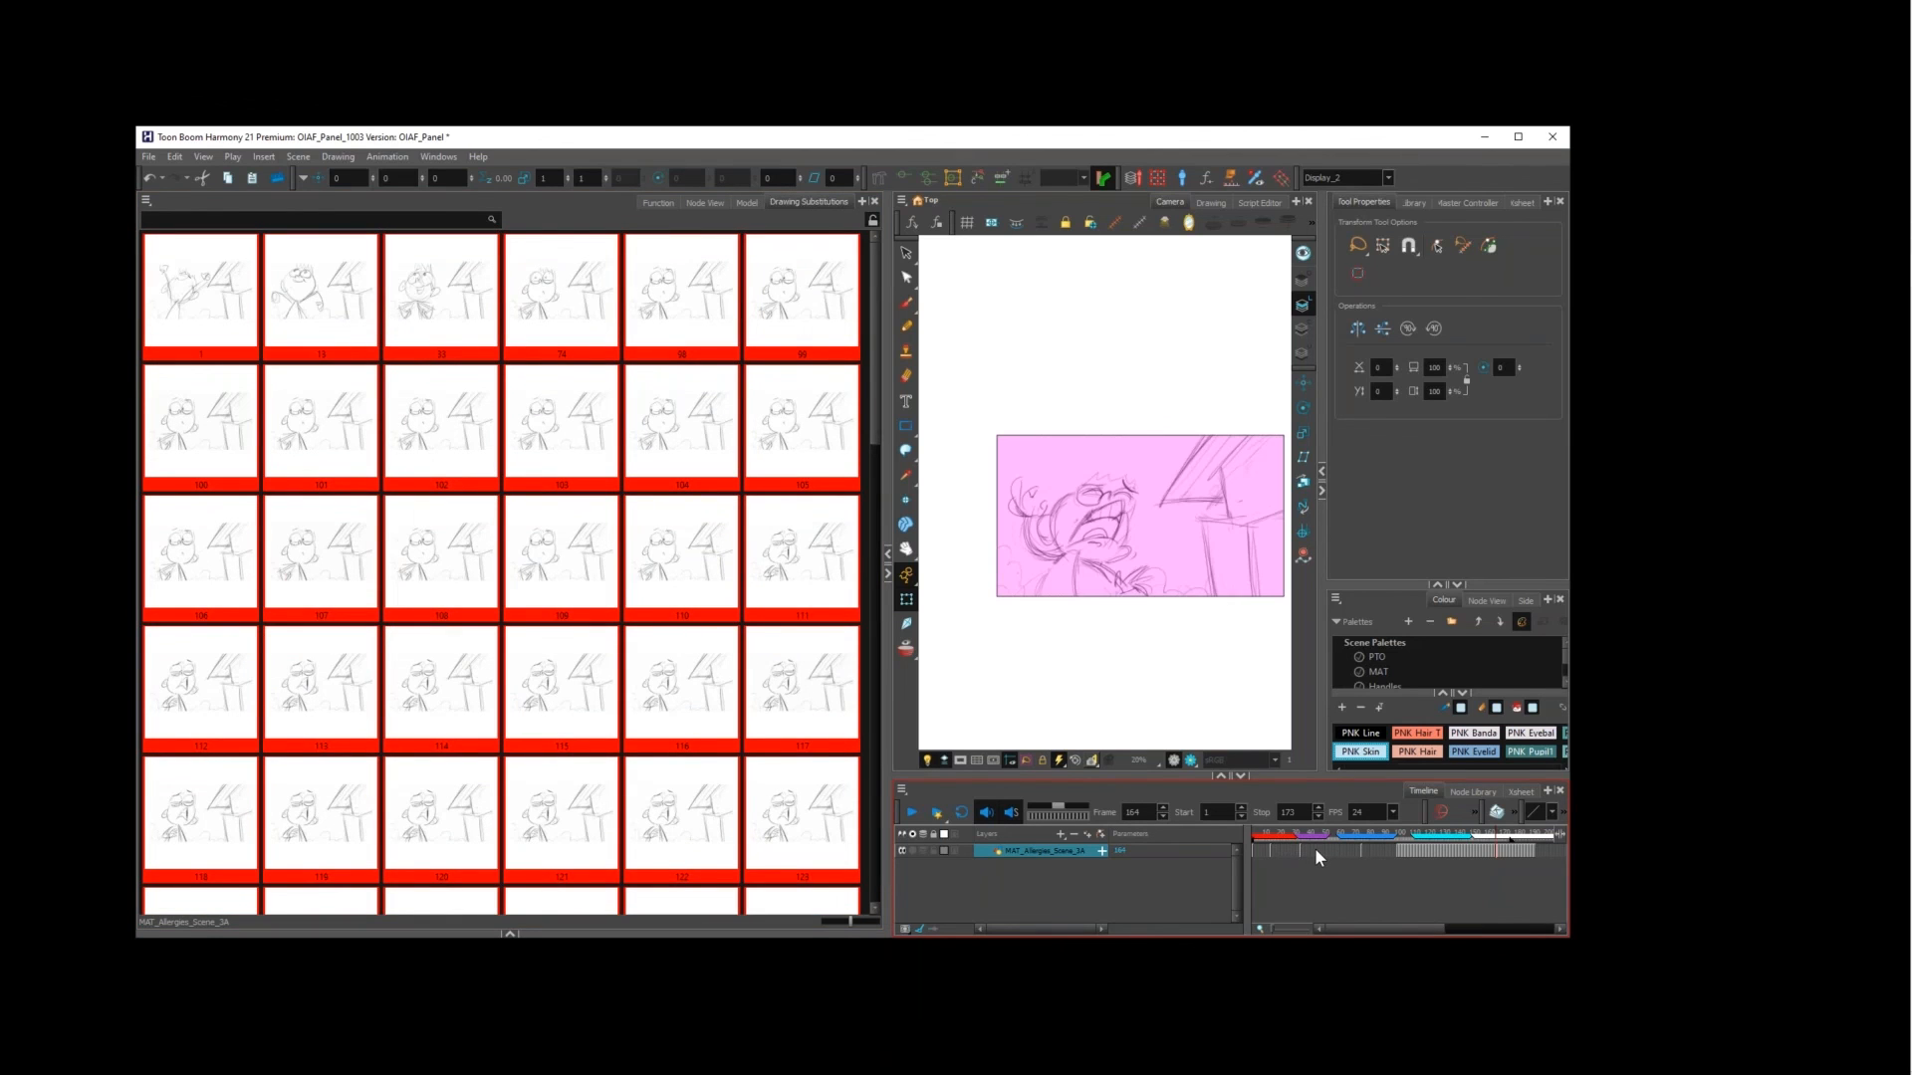
pyautogui.click(1314, 846)
pyautogui.hotkey('ctrl', 'f')
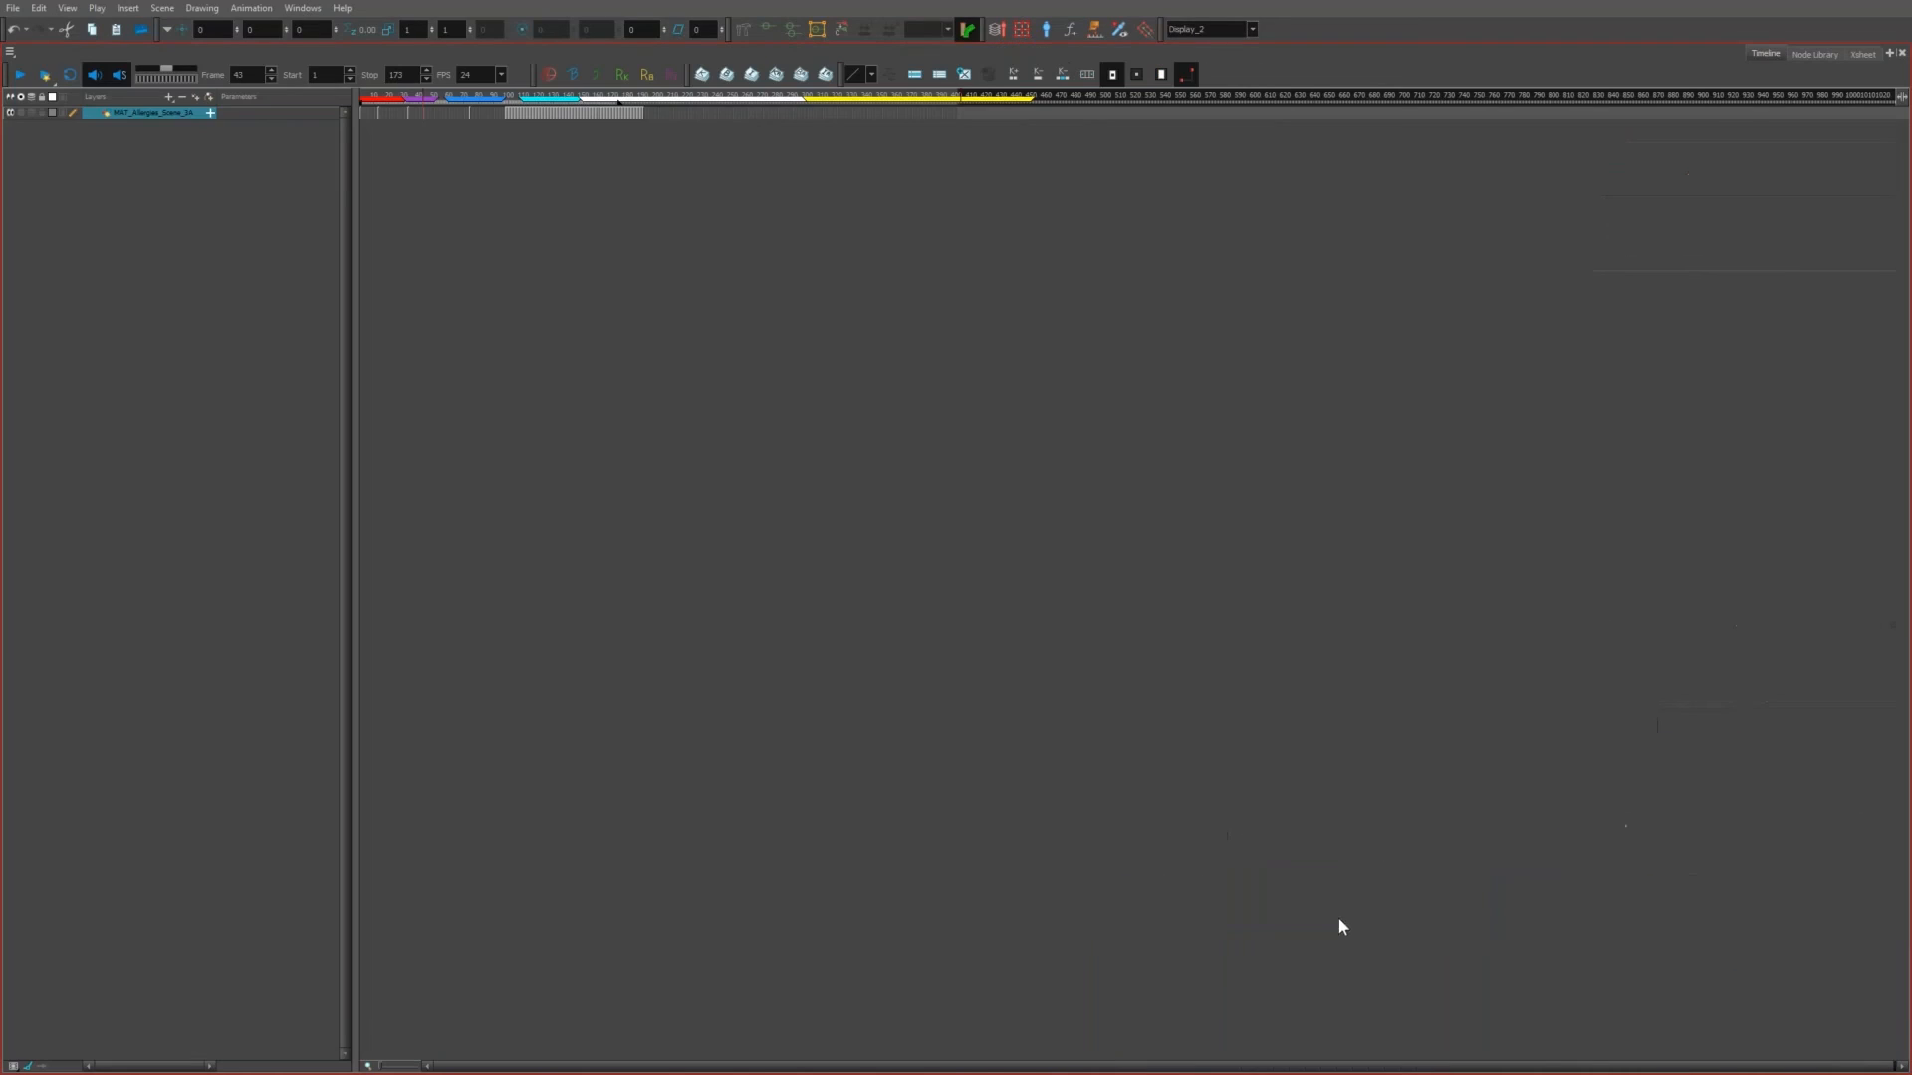
pyautogui.press('2')
pyautogui.press('2')
pyautogui.press('2')
pyautogui.press('2')
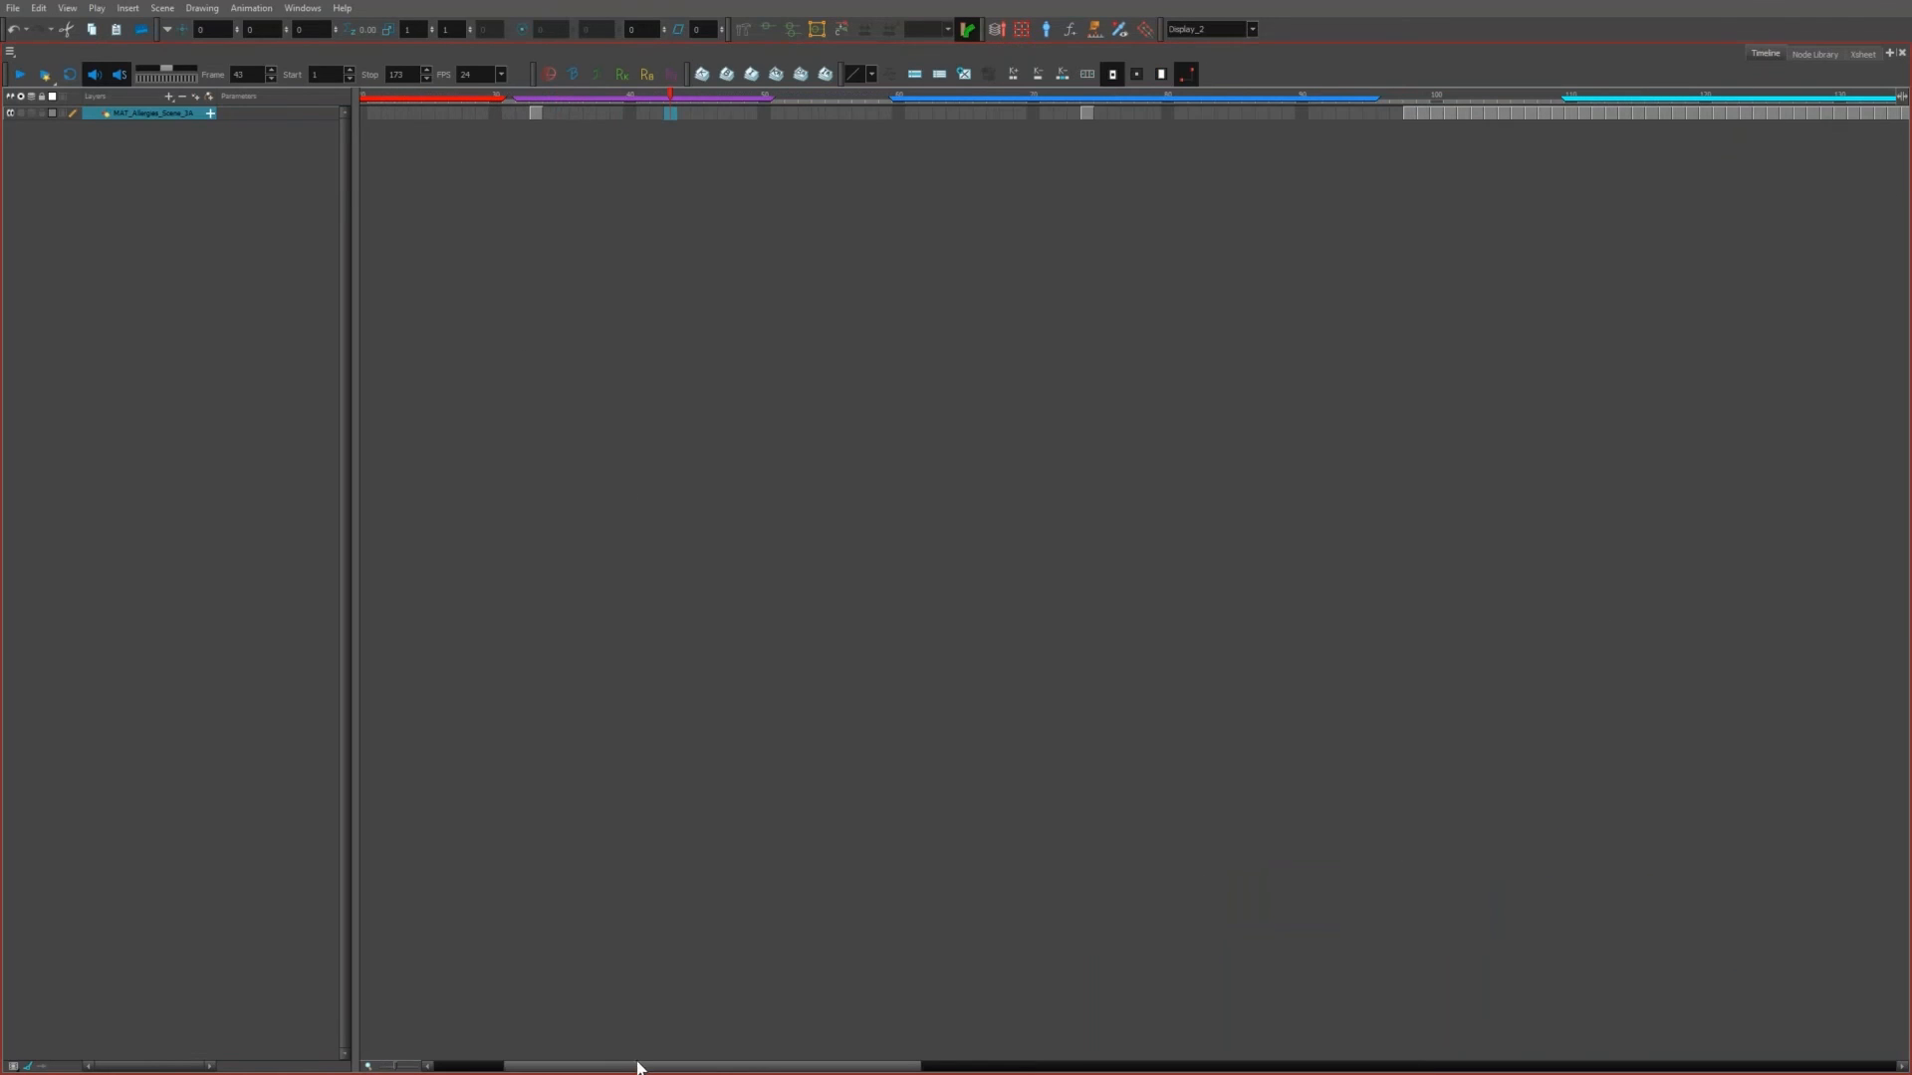
# Step: Fill the four empty gaps in MAT_Allergies_Scene_3A by extending the exposure of the drawing before each gap, up to frame 97
pyautogui.moveTo(642, 1069); pyautogui.dragTo(565, 1068)
pyautogui.click(514, 114)
pyautogui.press('F5')
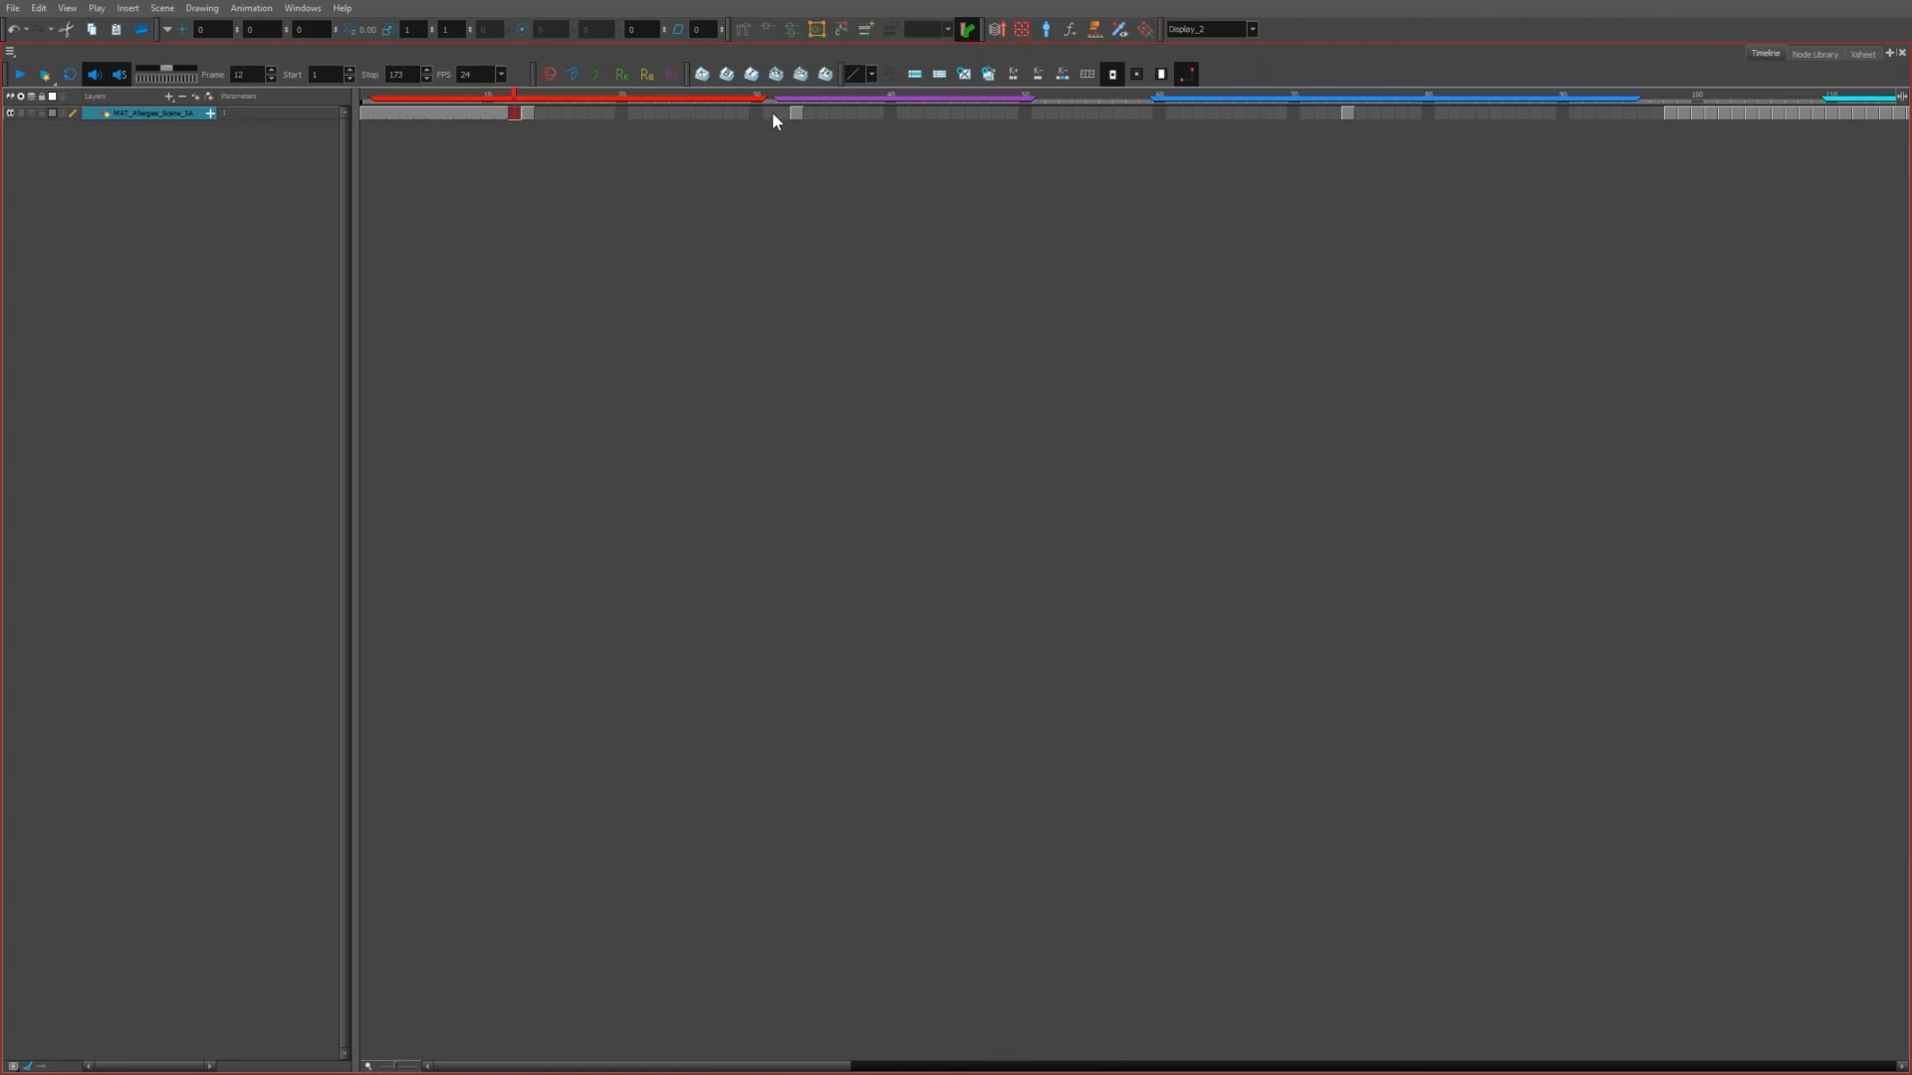
pyautogui.click(786, 113)
pyautogui.press('F5')
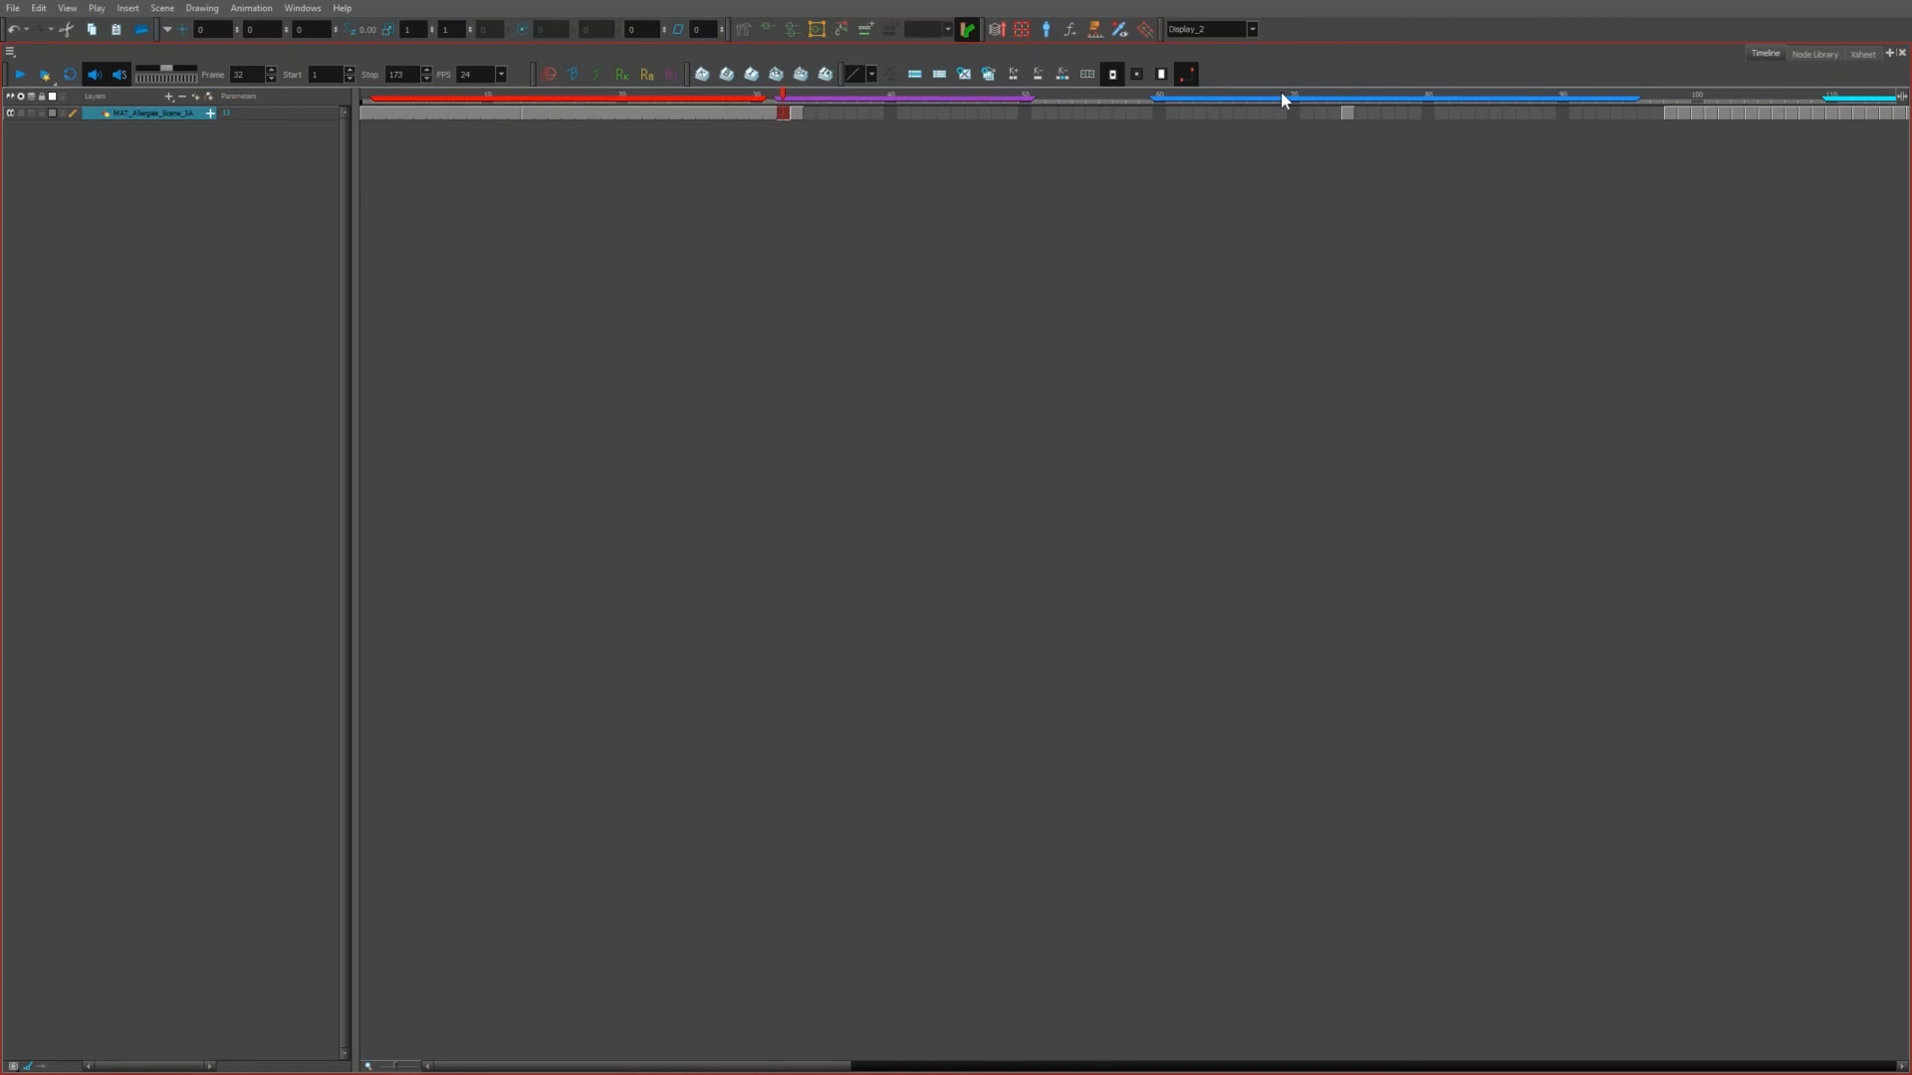
pyautogui.click(1334, 109)
pyautogui.press('F5')
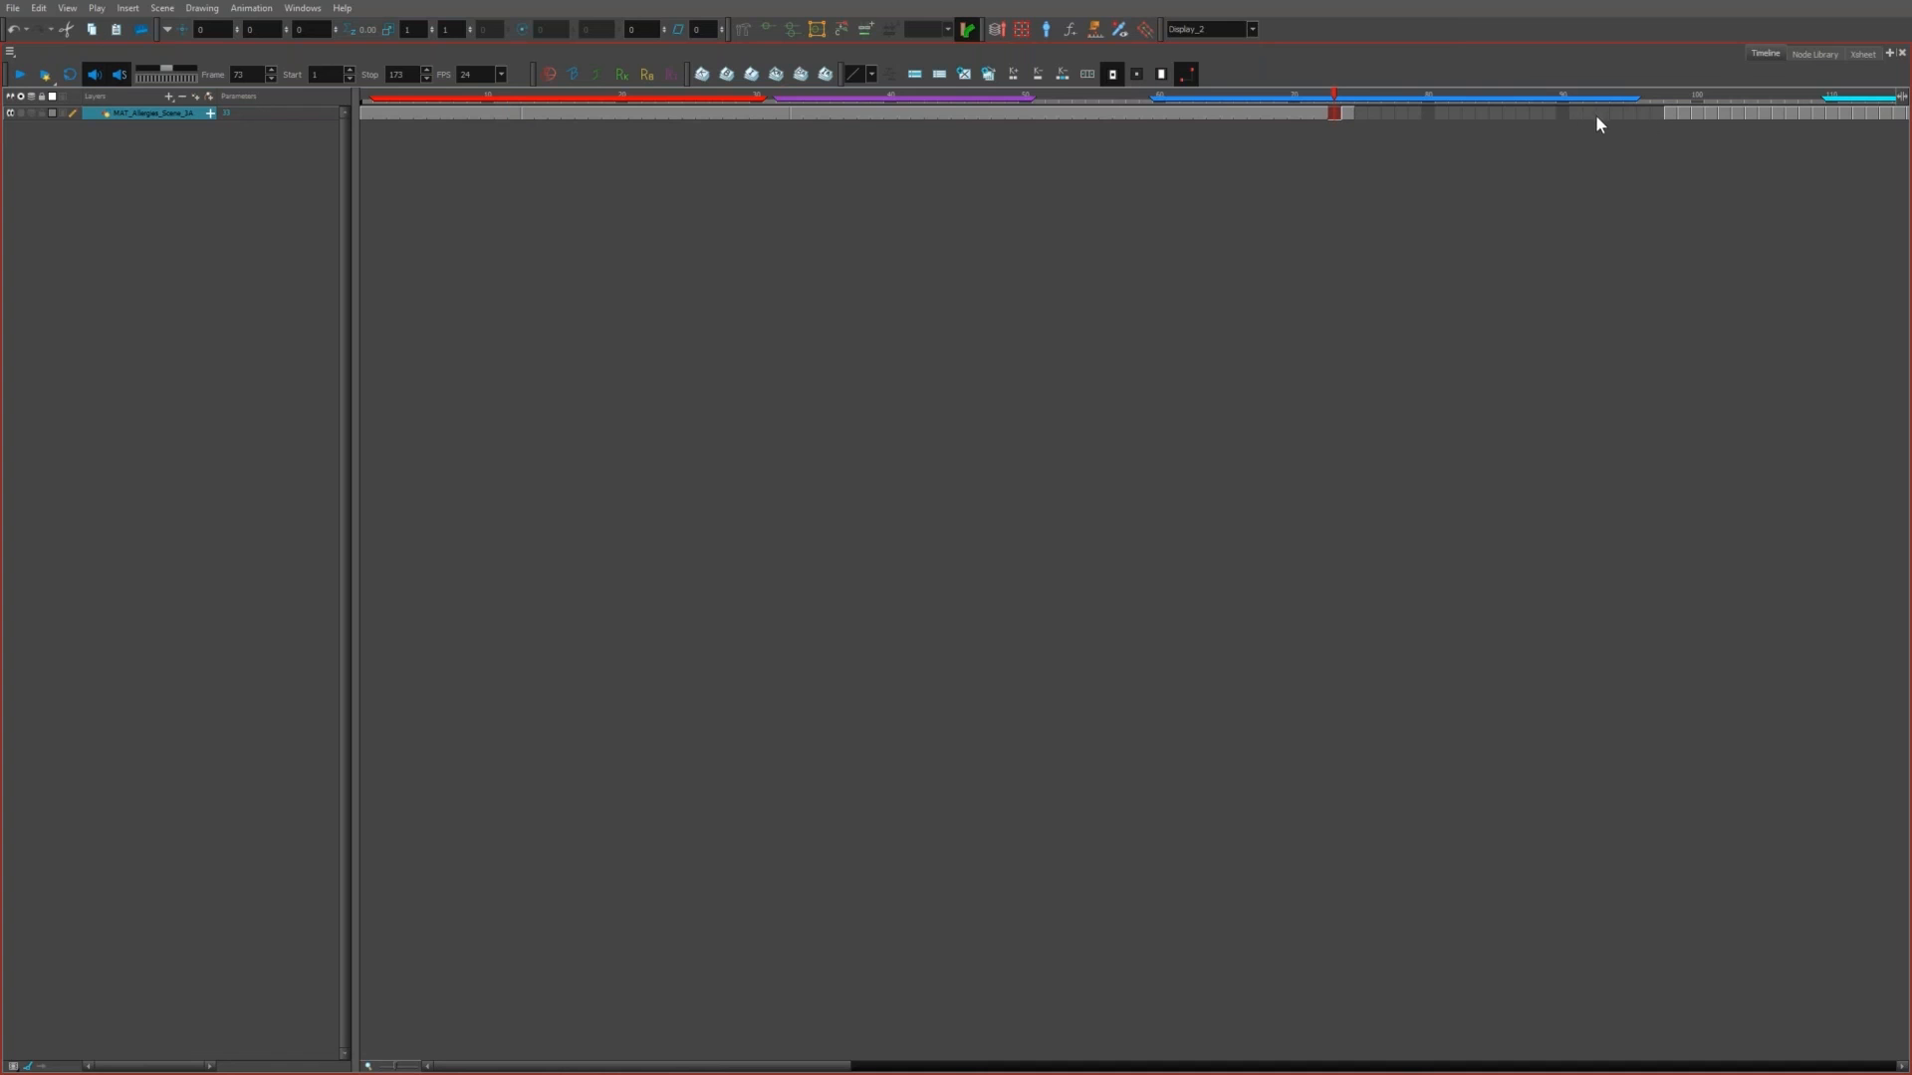
pyautogui.click(1656, 113)
pyautogui.press('F5')
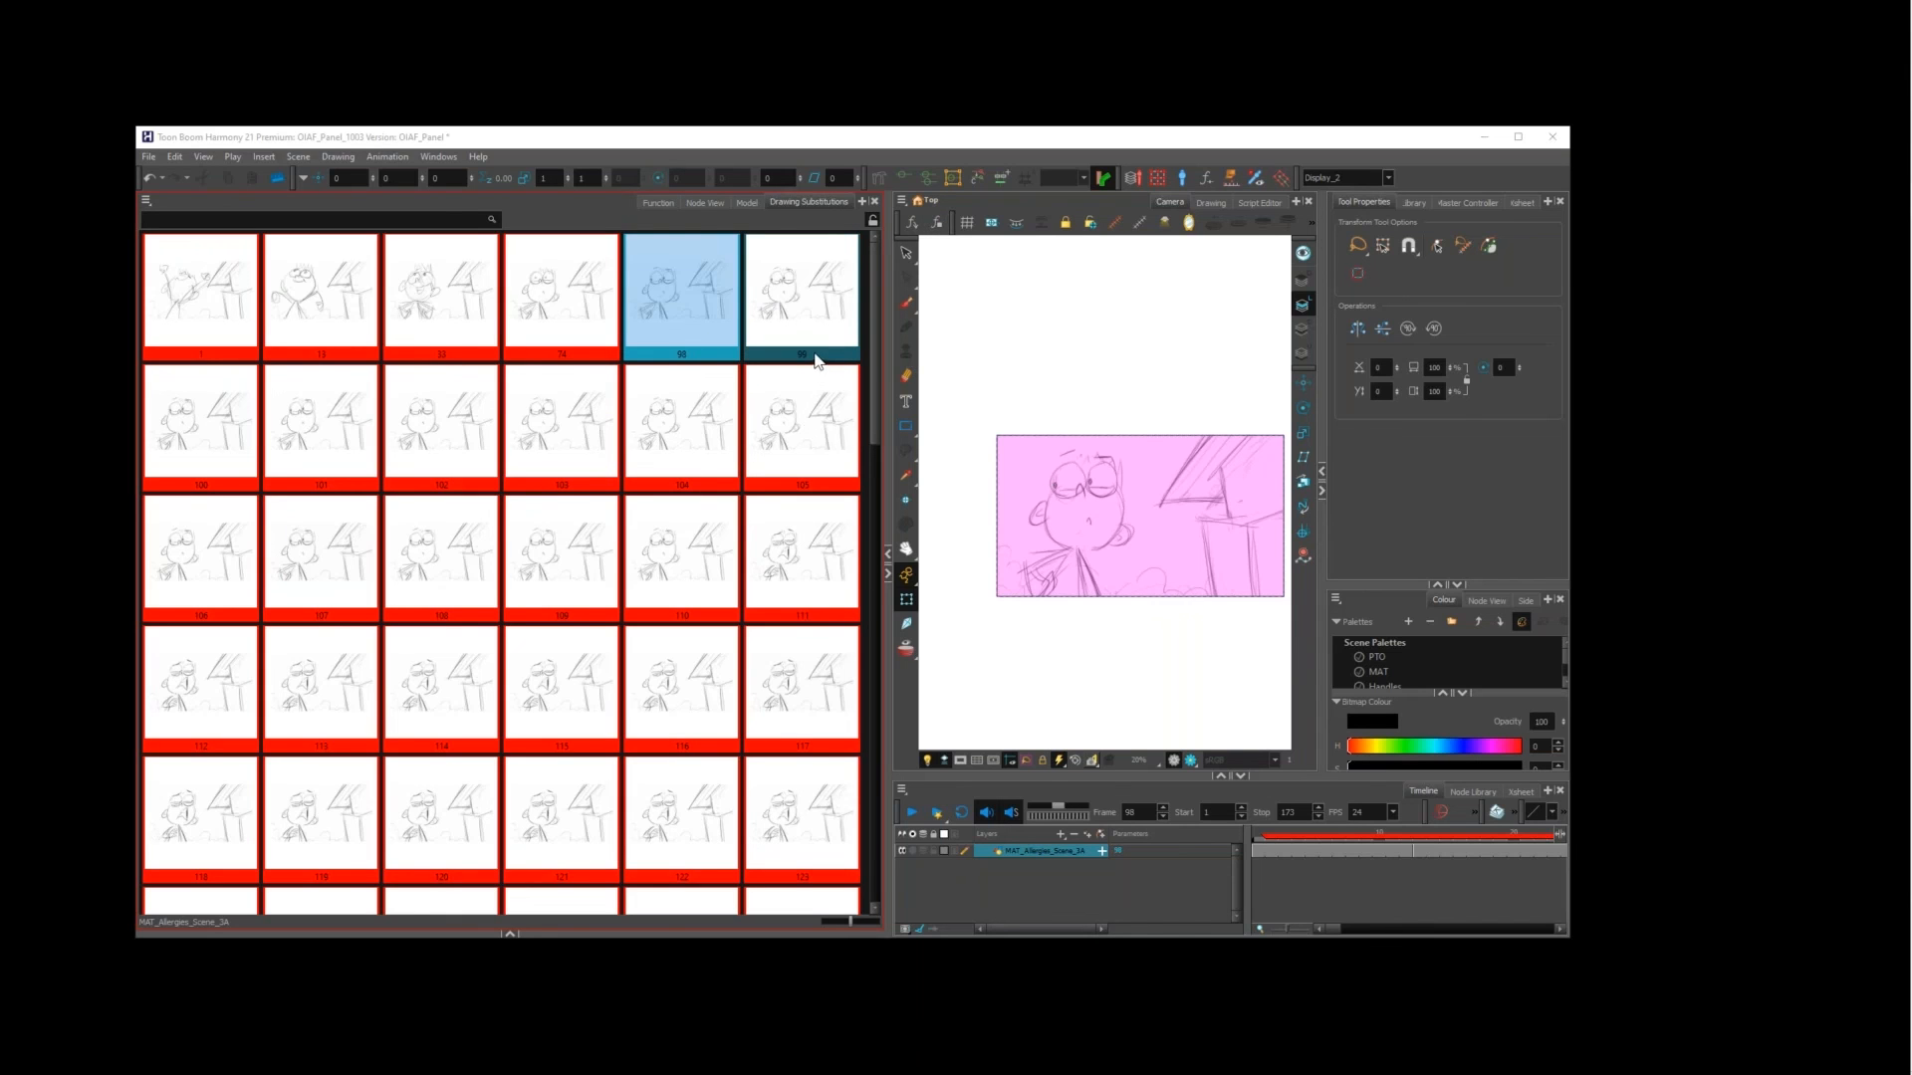
# Step: Delete every drawing of MAT_Allergies_Scene_3A that follows drawing 98
pyautogui.scroll(-12, 769, 420)
pyautogui.scroll(12, 767, 420)
pyautogui.scroll(-12, 716, 563)
pyautogui.keyDown('shift'); pyautogui.click(219, 819); pyautogui.keyUp('shift')
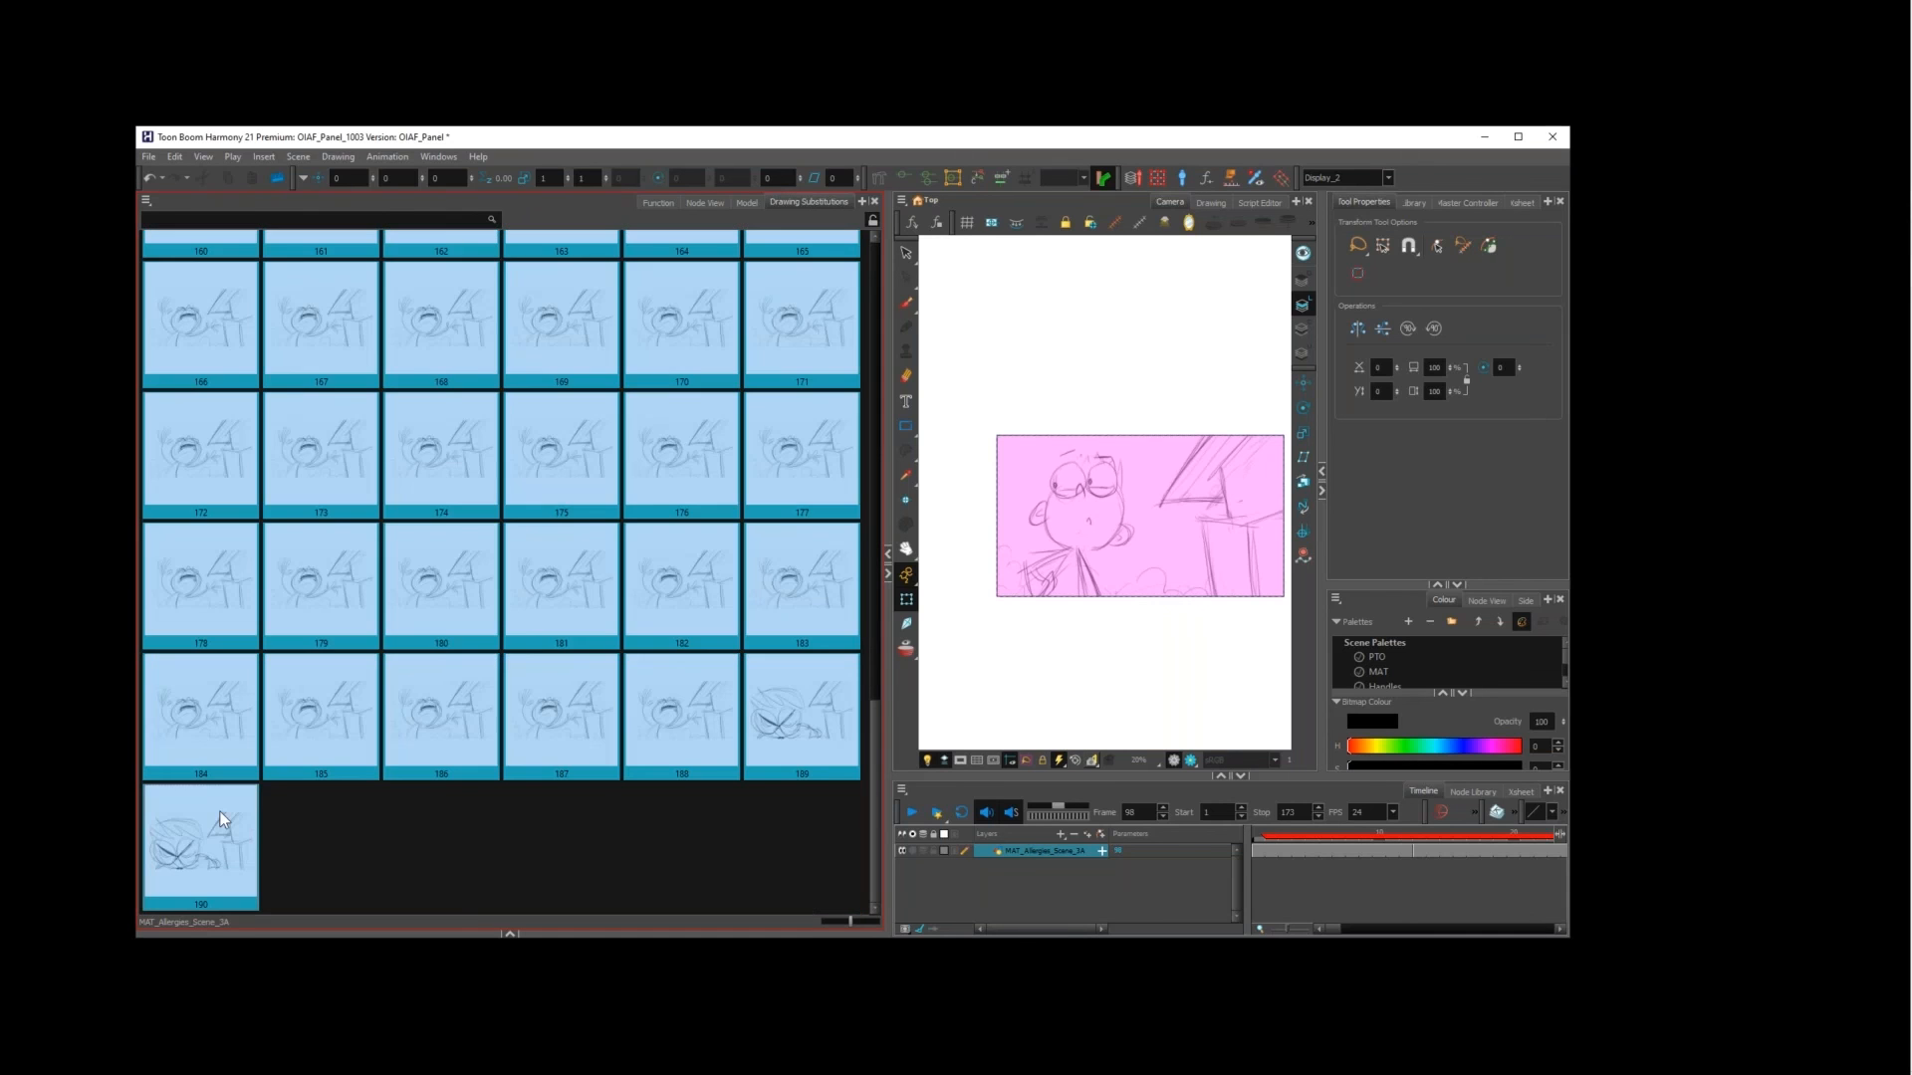
pyautogui.press('Delete')
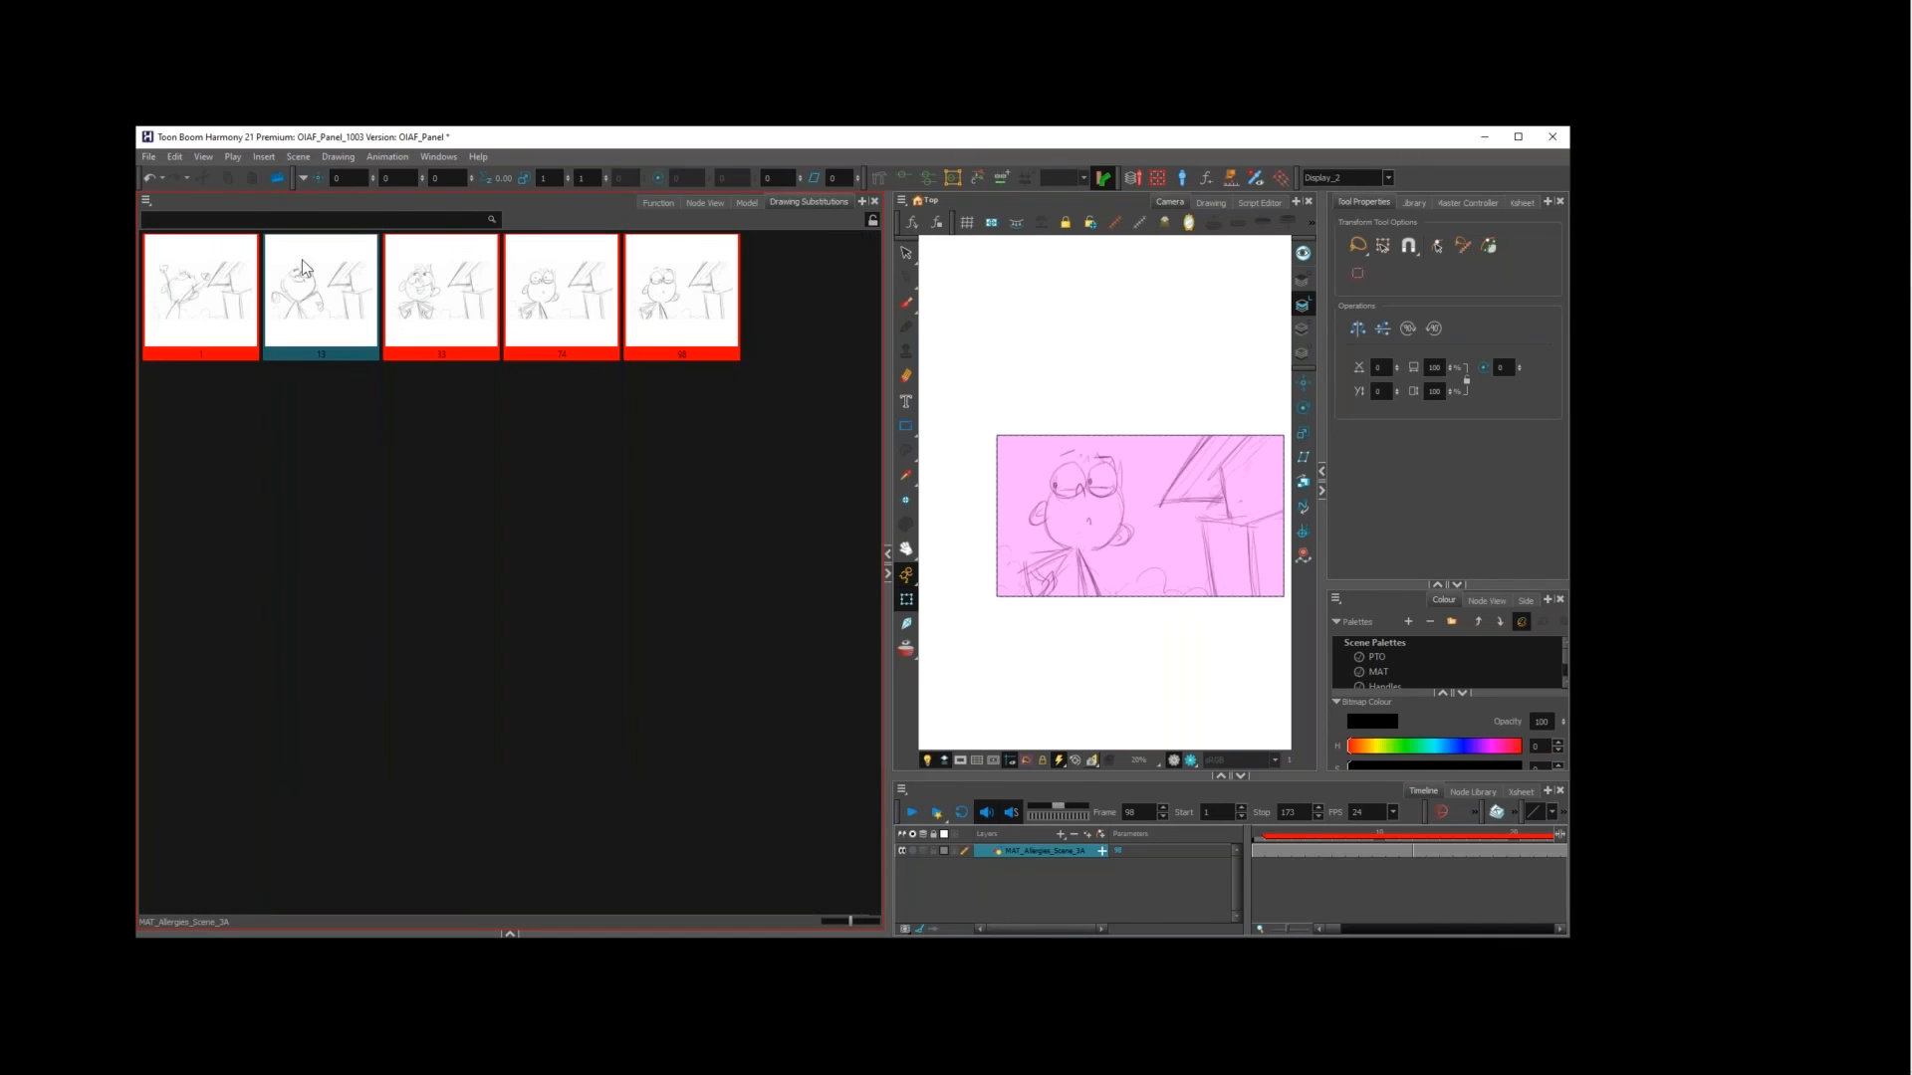
# Step: Turn off Edit Mode for the drawing substitutions and save the scene
pyautogui.click(145, 200)
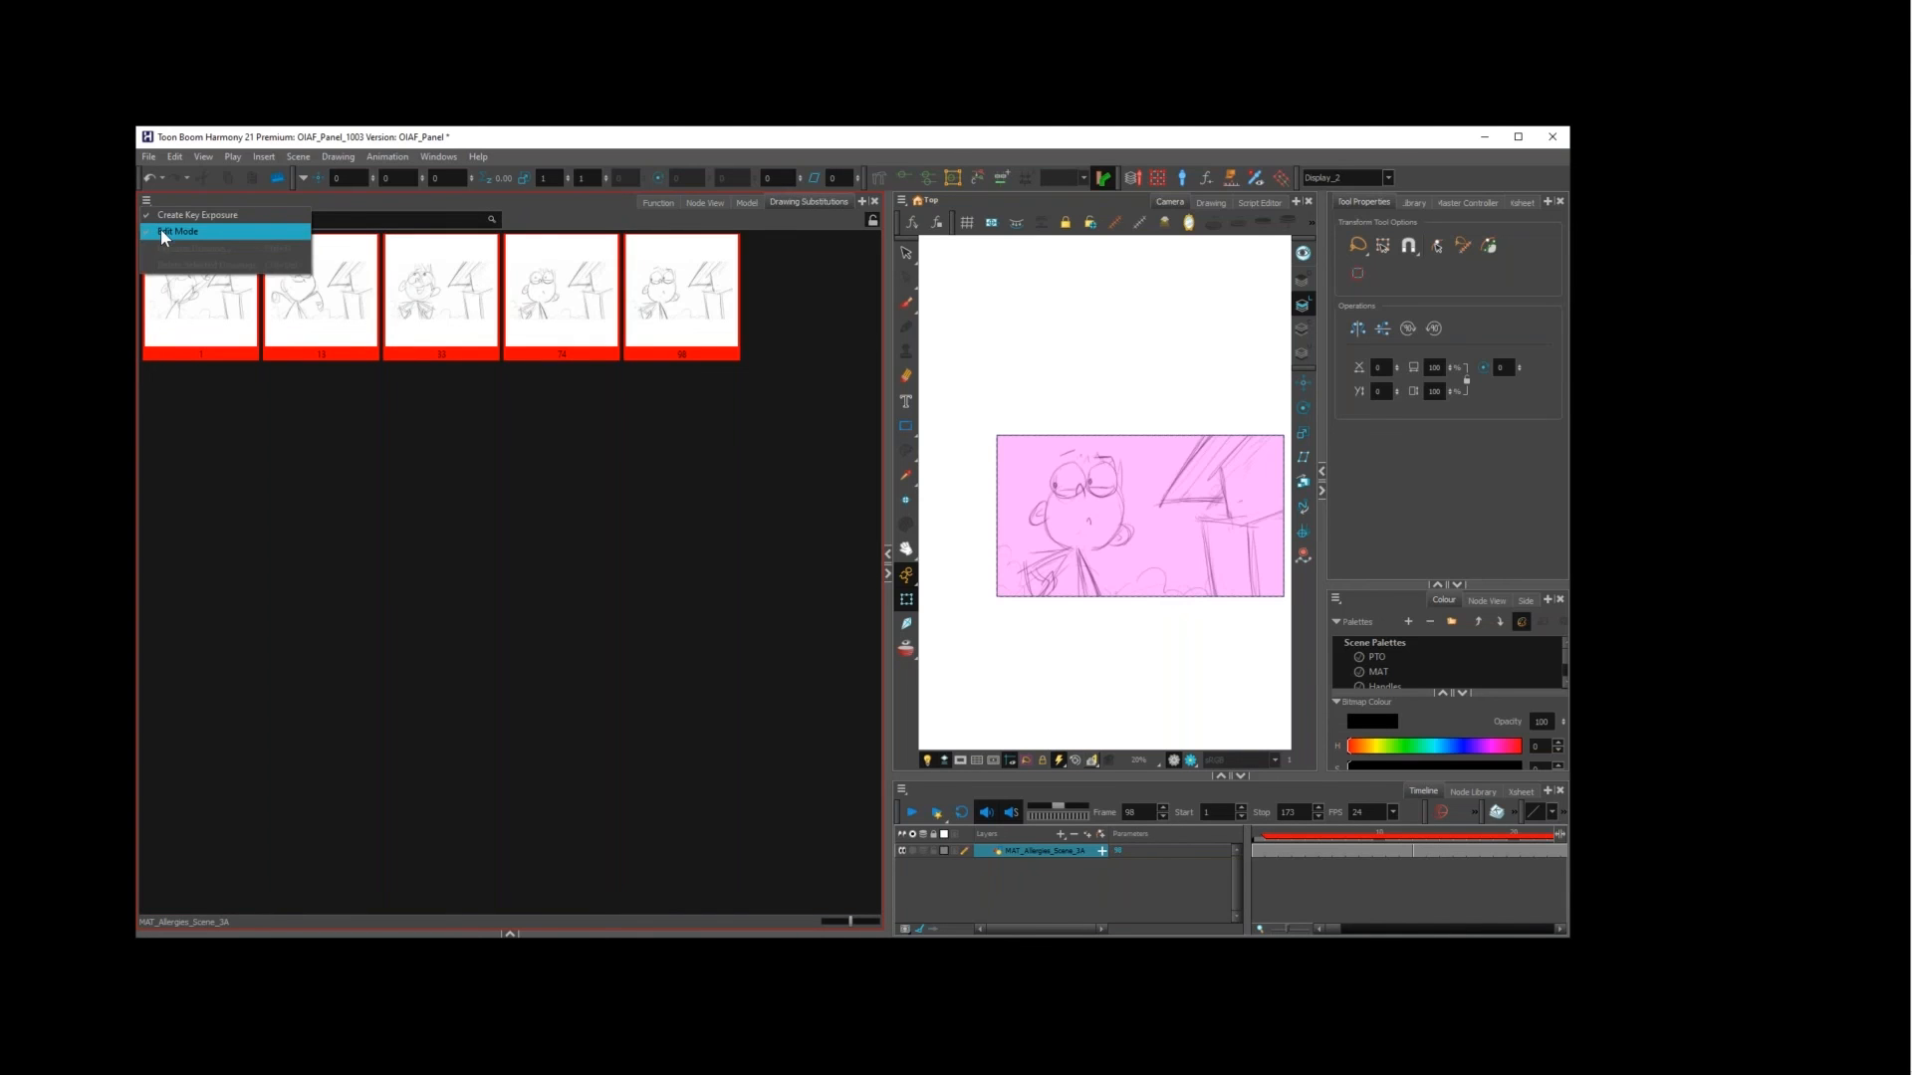
pyautogui.click(164, 232)
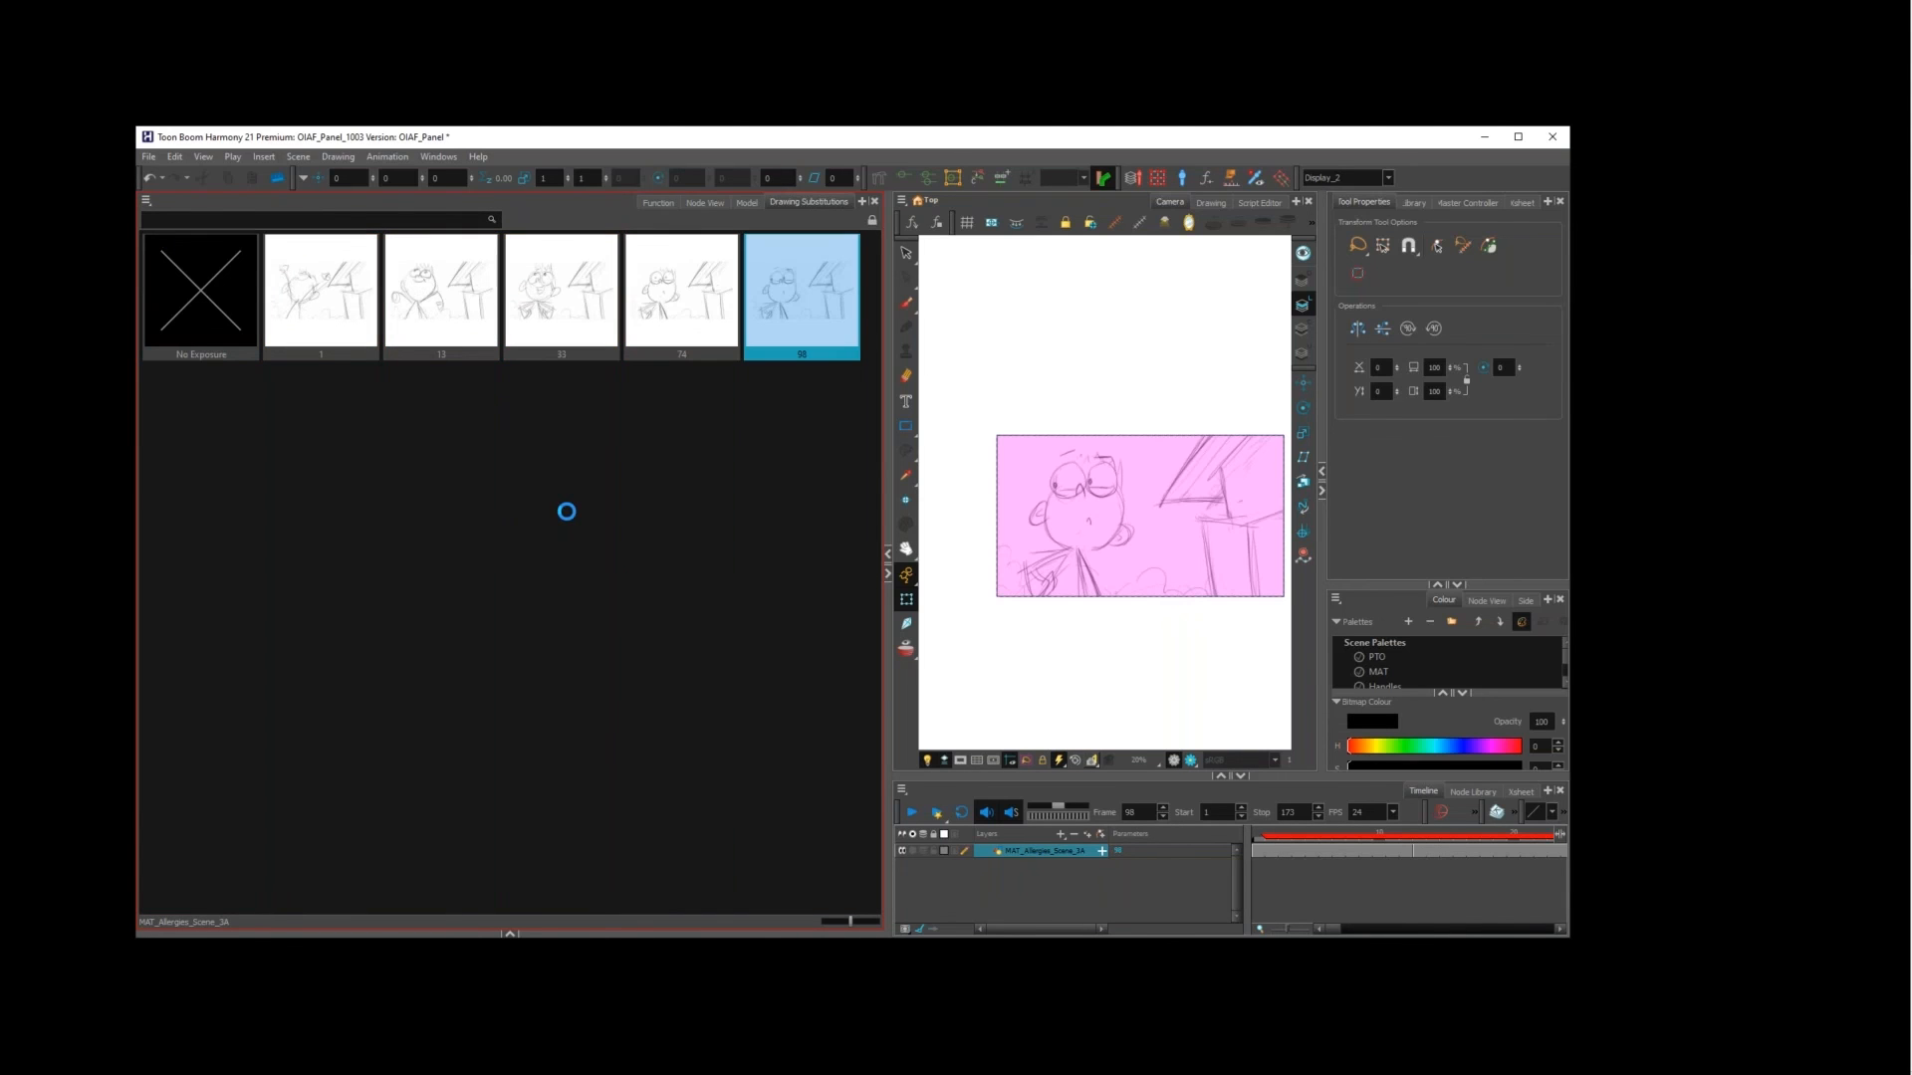
pyautogui.hotkey('alt', 'Tab')
pyautogui.click(1101, 476)
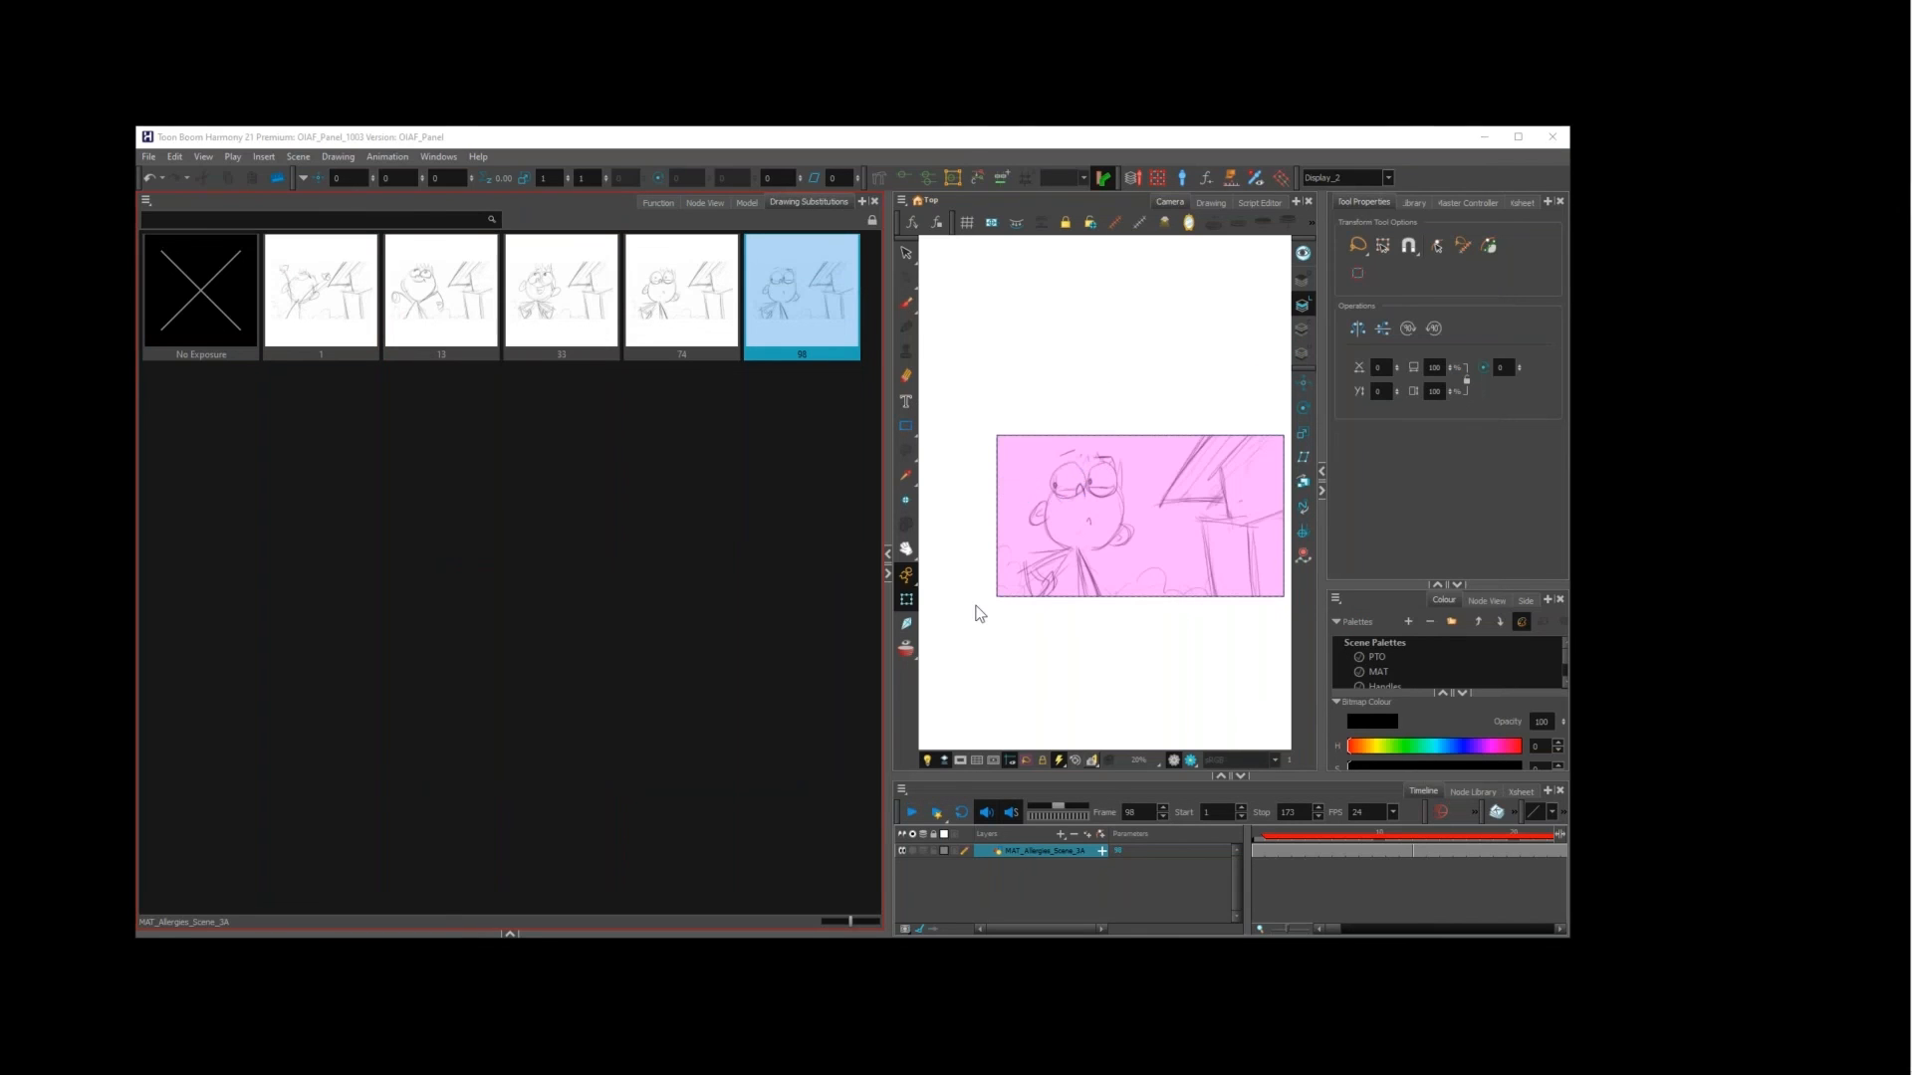
# Step: In File Explorer, select the remaining MAT_Allergies_Scene_3A TVG files to check their combined size
pyautogui.hotkey('alt', 'Tab')
pyautogui.moveTo(0, 399); pyautogui.dragTo(882, 320)
pyautogui.click(760, 511)
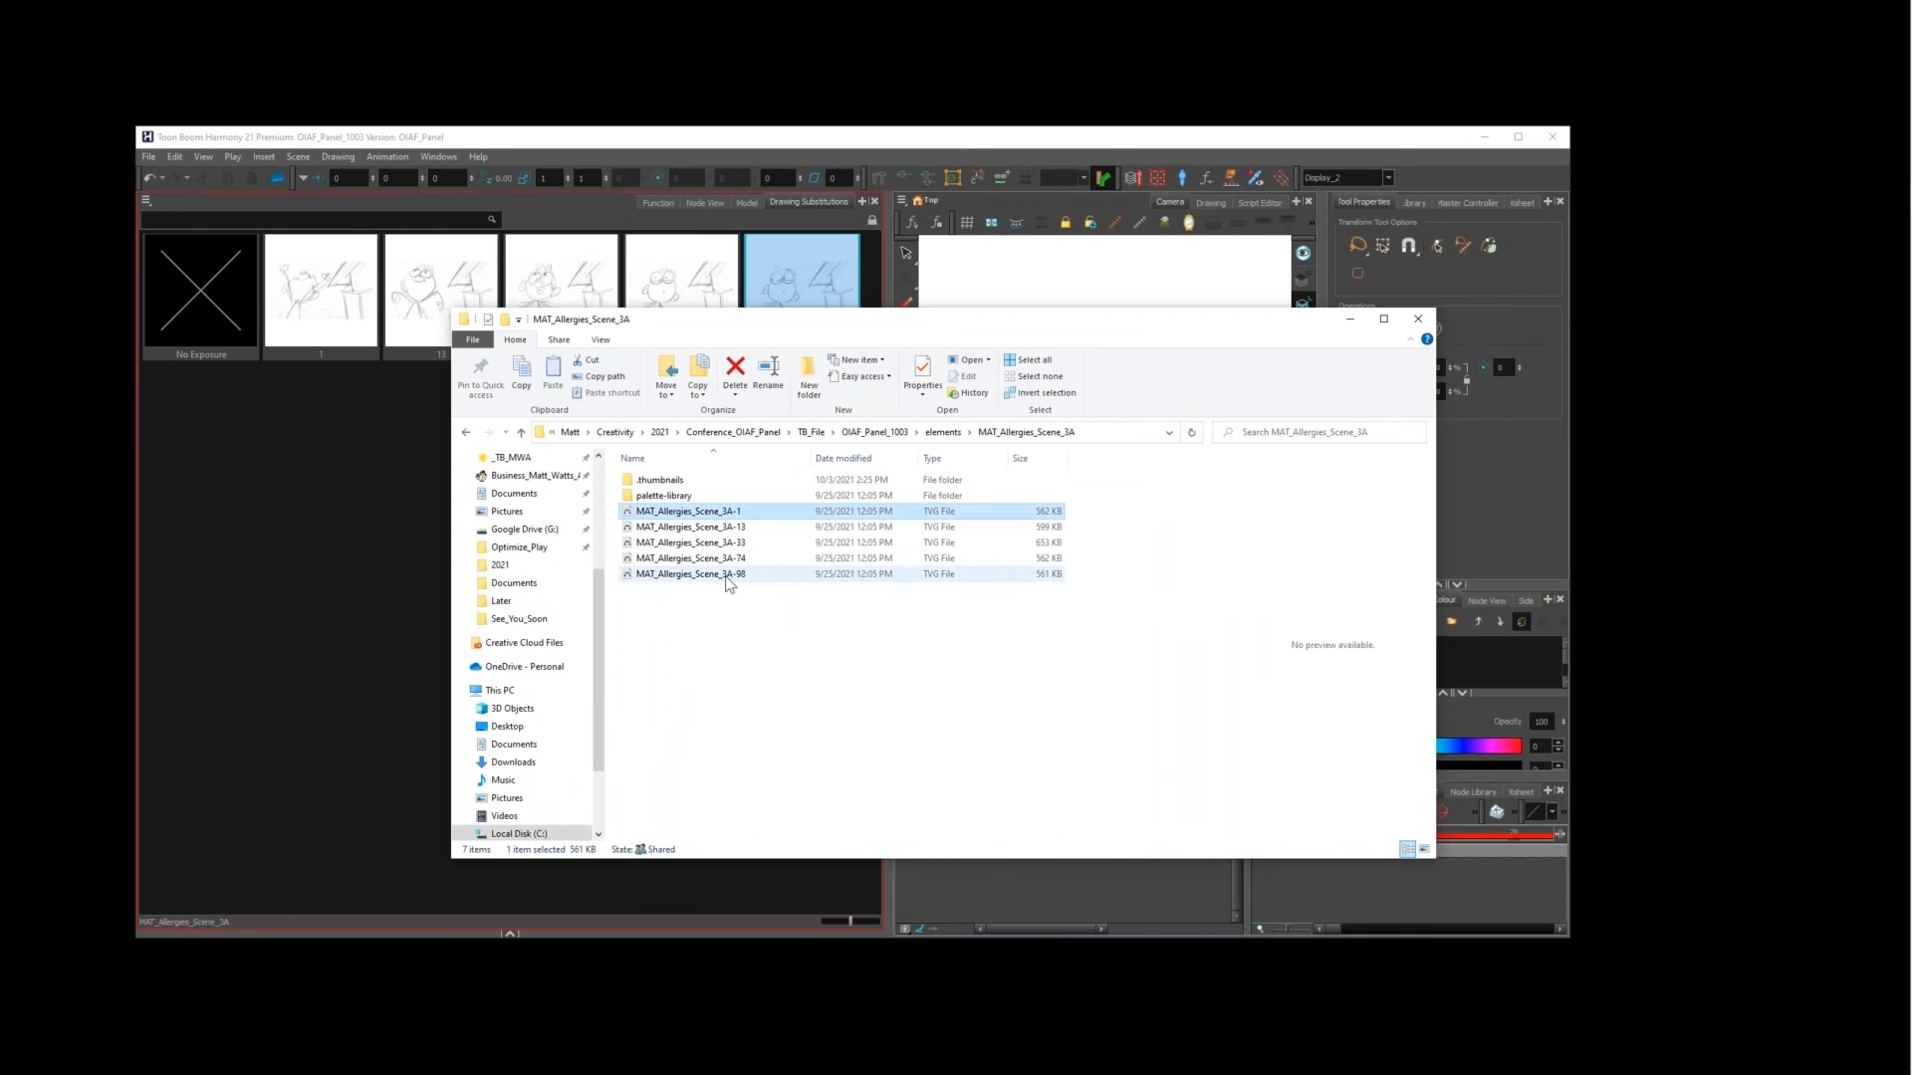
pyautogui.keyDown('shift'); pyautogui.click(734, 575); pyautogui.keyUp('shift')
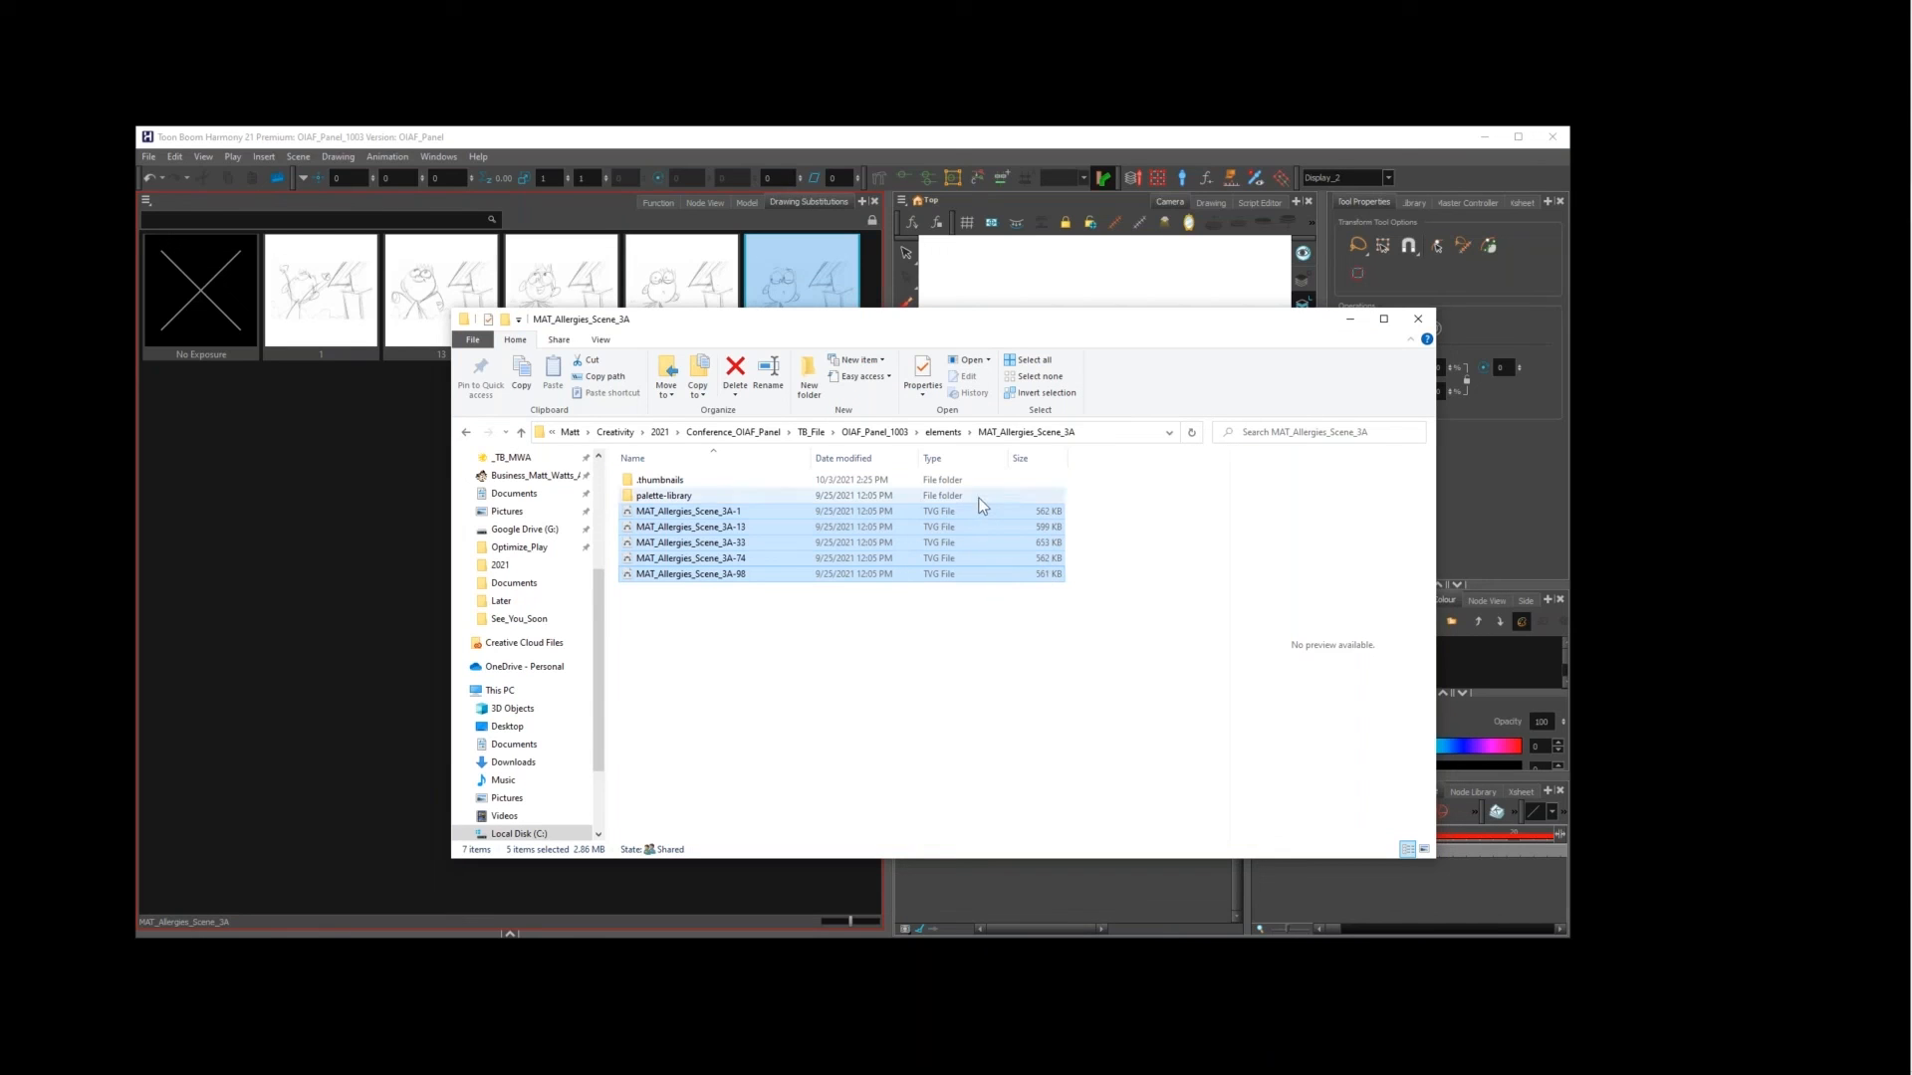
# Step: Open the frames folder of OIAF_Panel_1003 full screen, check the combined size of preview TARGA files 1 to 36, and move the window aside
pyautogui.click(894, 436)
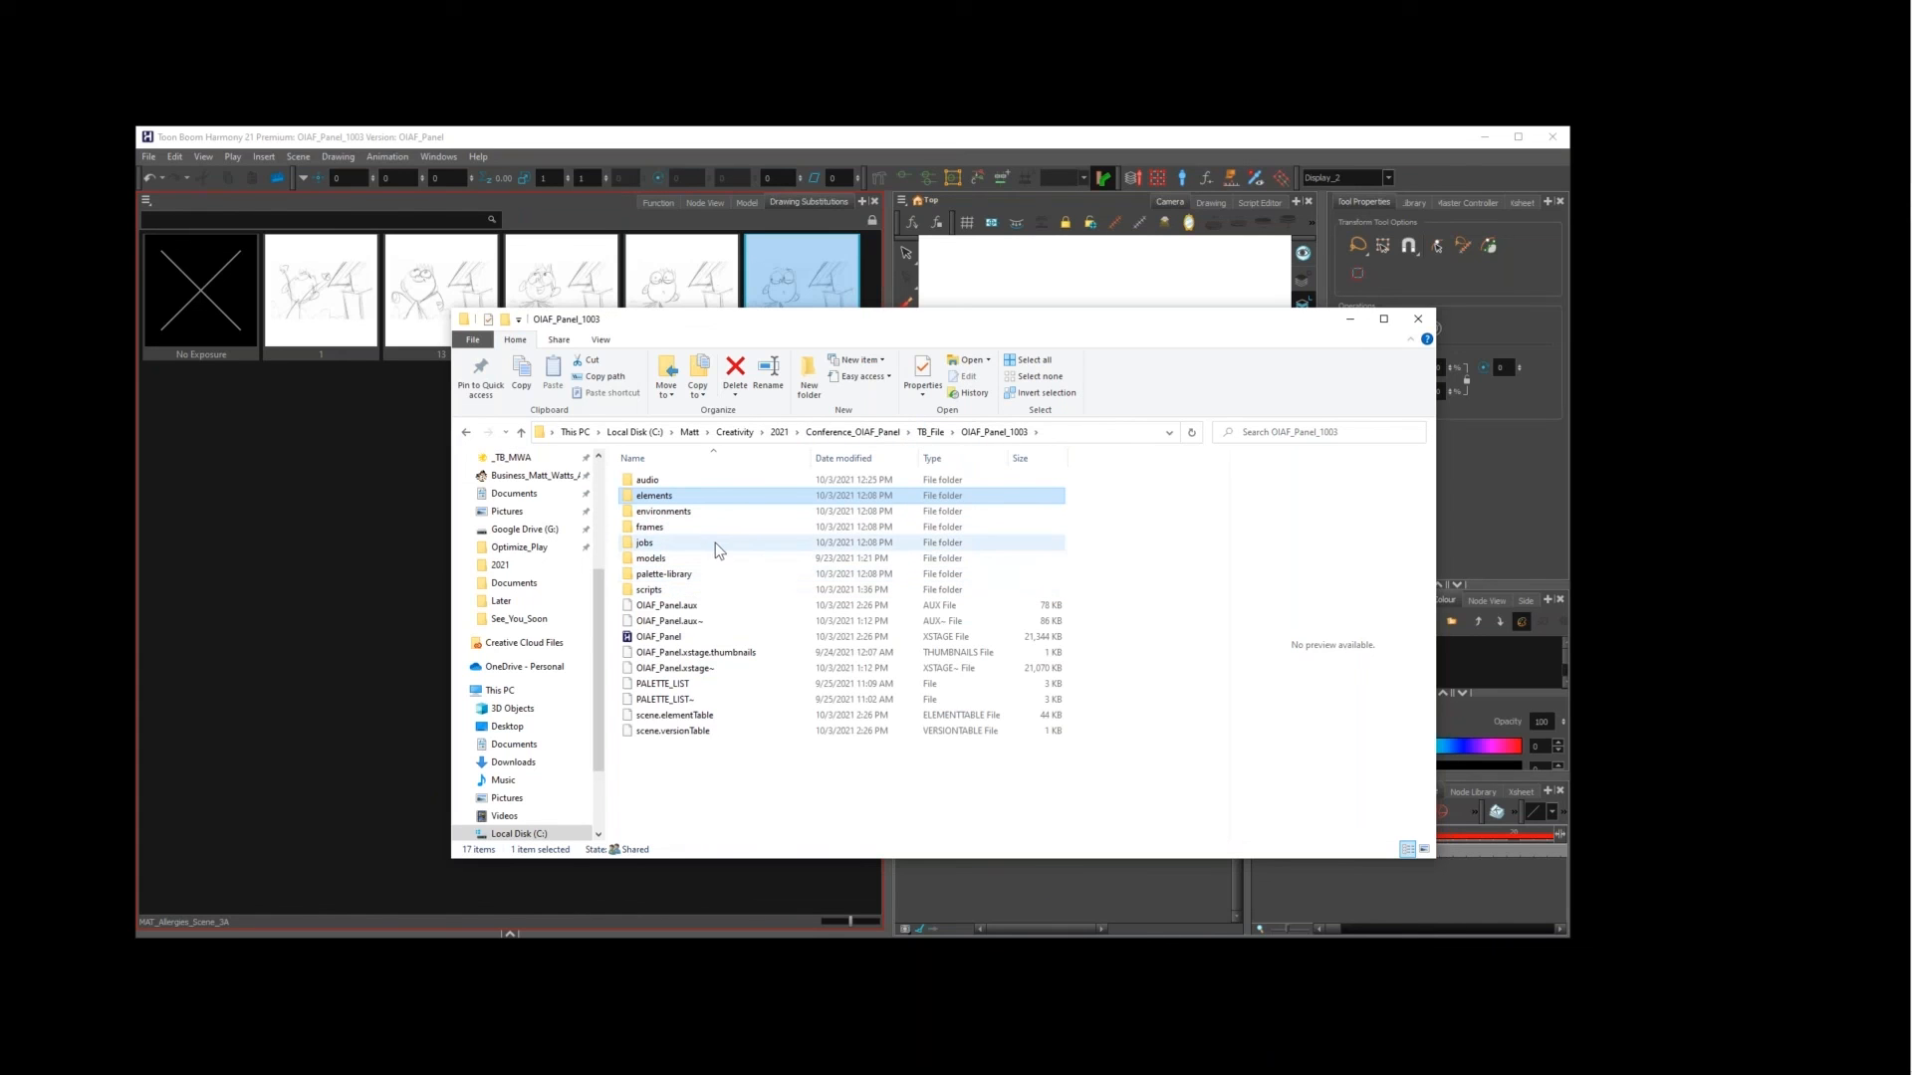
pyautogui.doubleClick(712, 529)
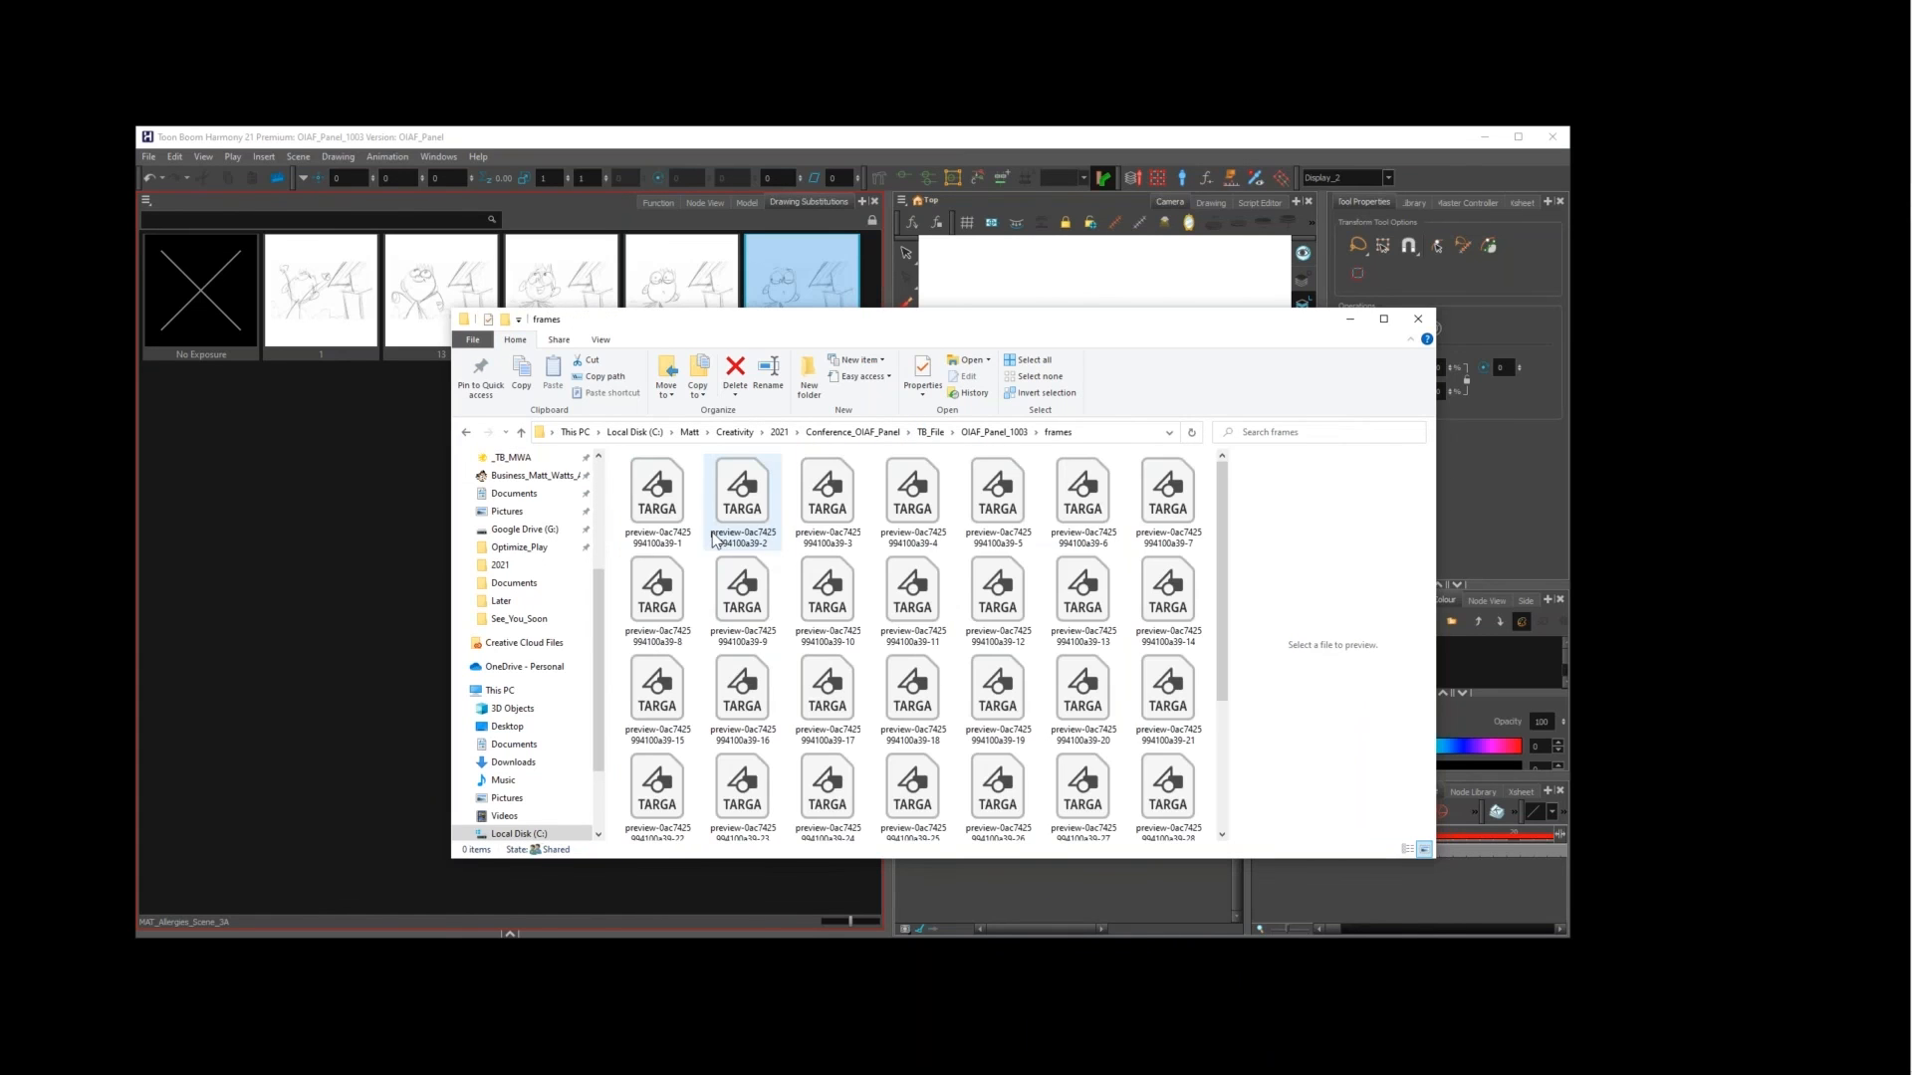
pyautogui.click(1383, 319)
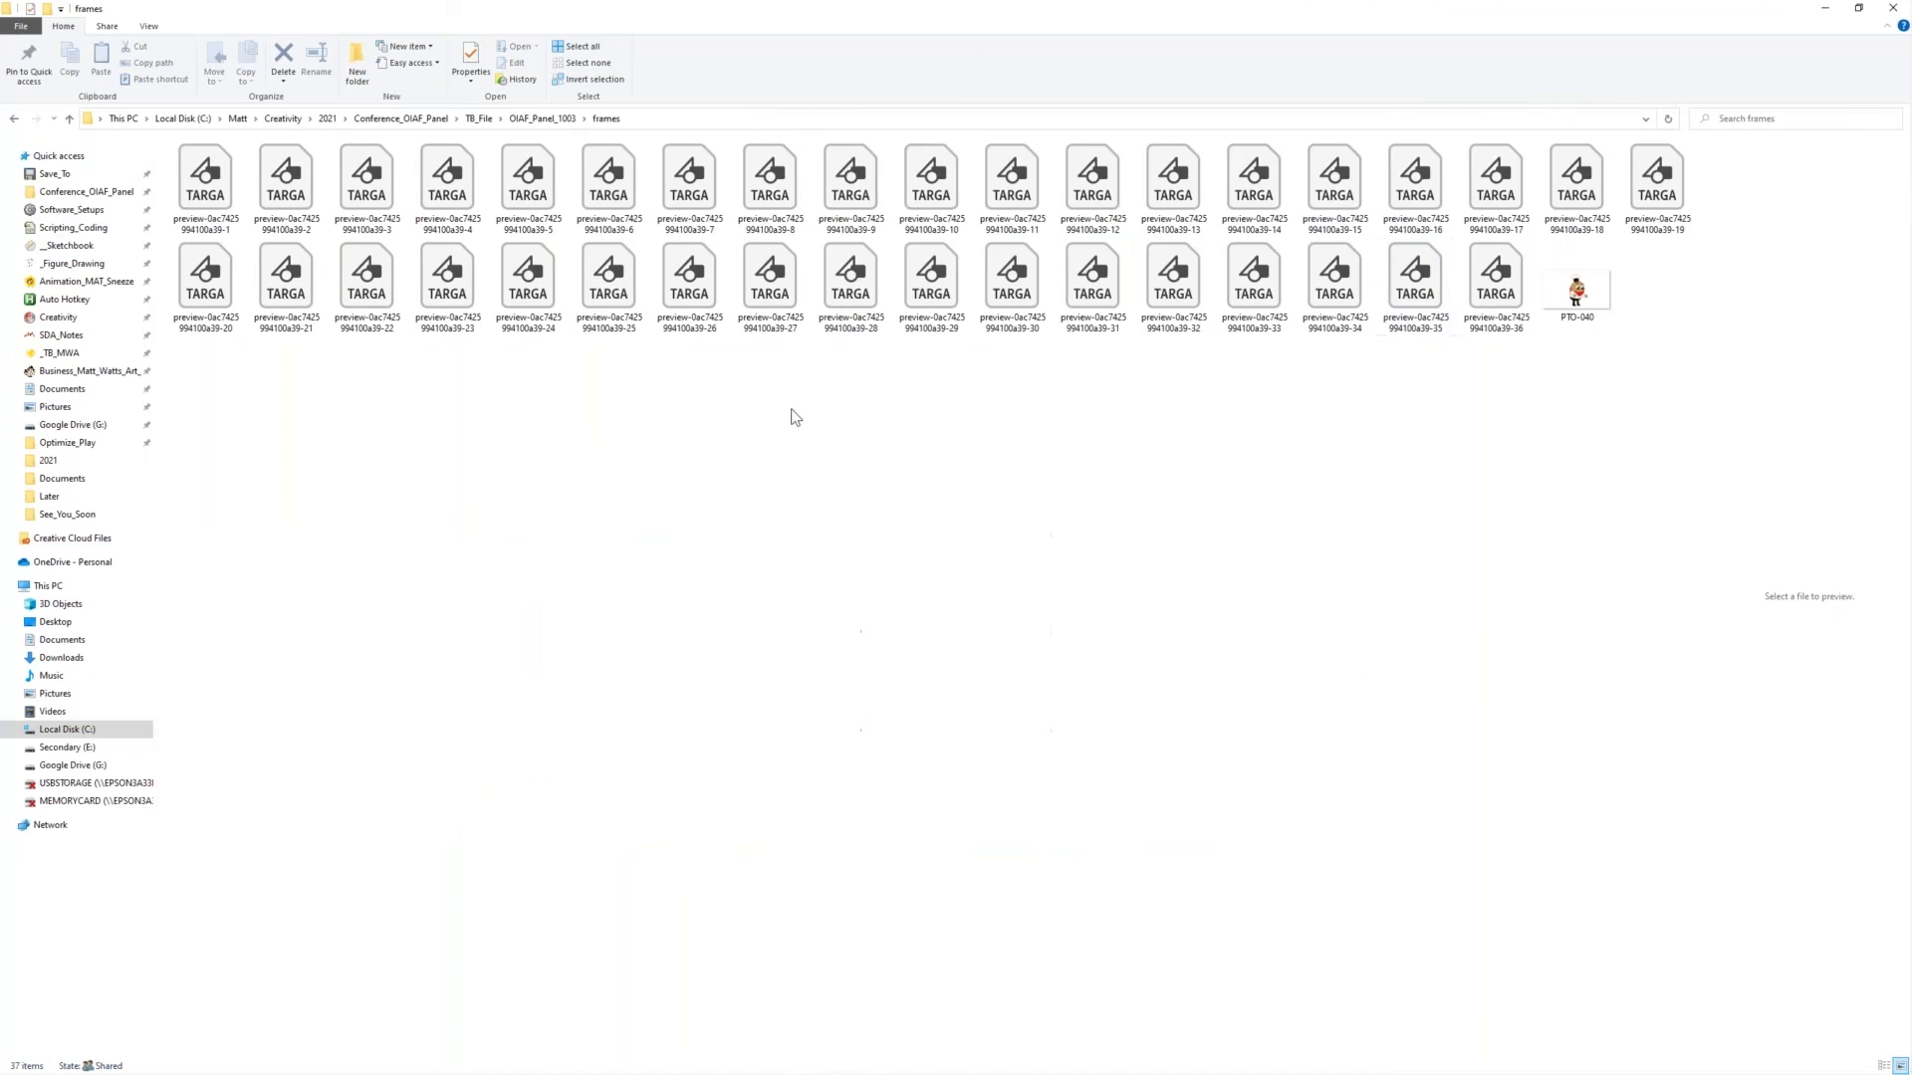
pyautogui.click(225, 154)
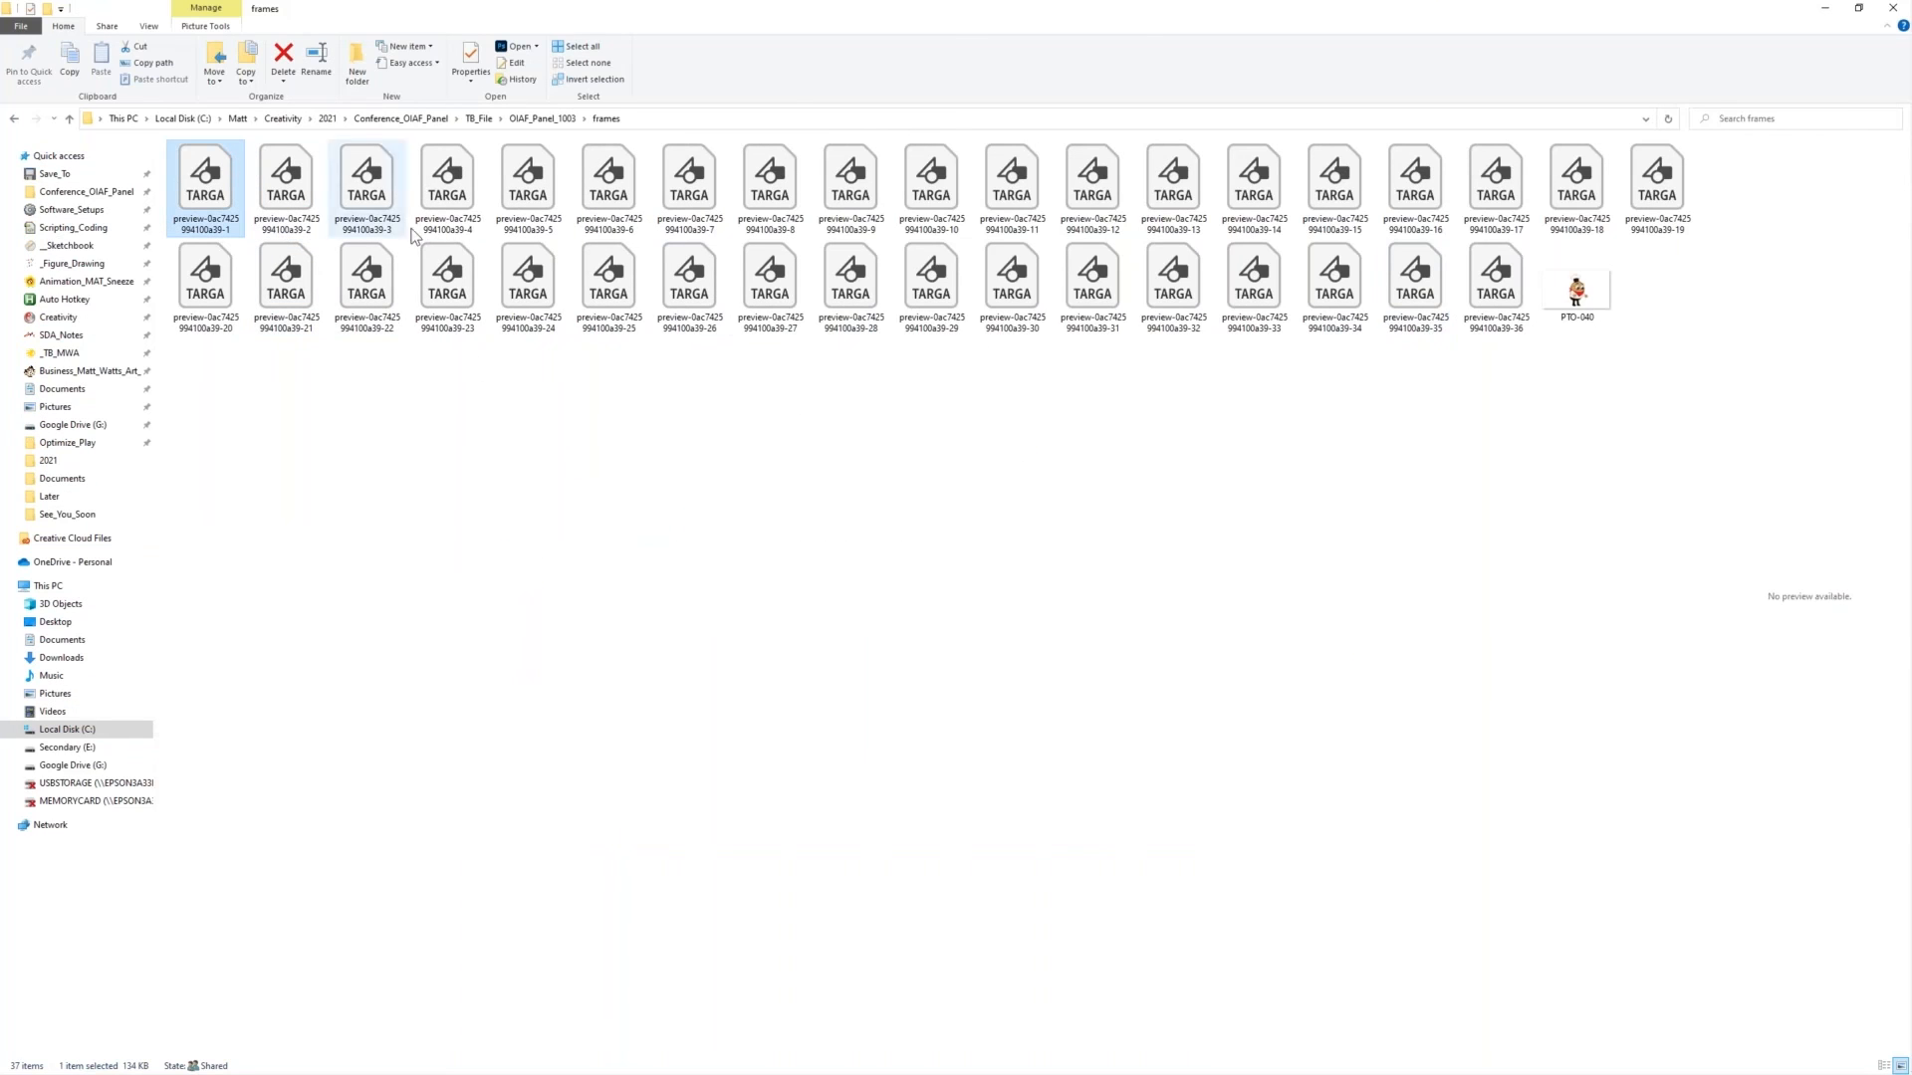
pyautogui.keyDown('shift'); pyautogui.click(1494, 308); pyautogui.keyUp('shift')
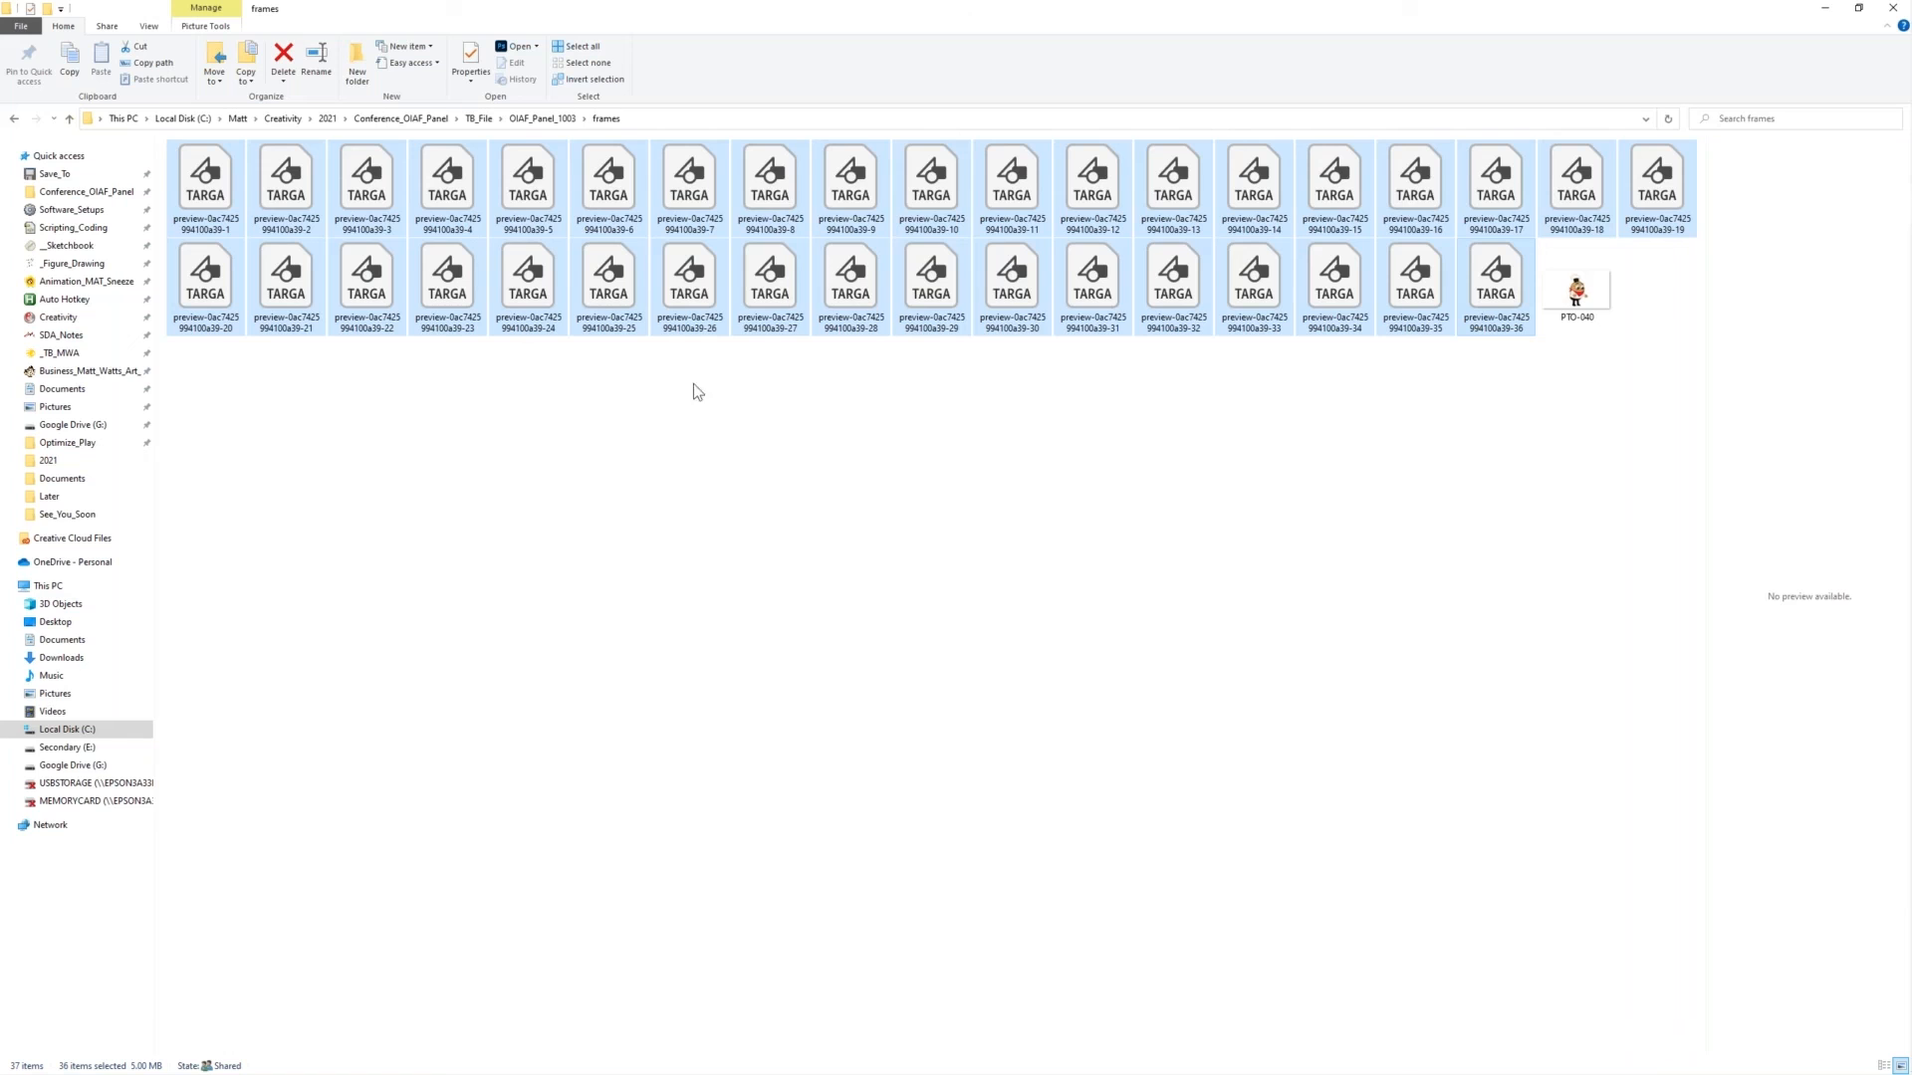
pyautogui.click(875, 157)
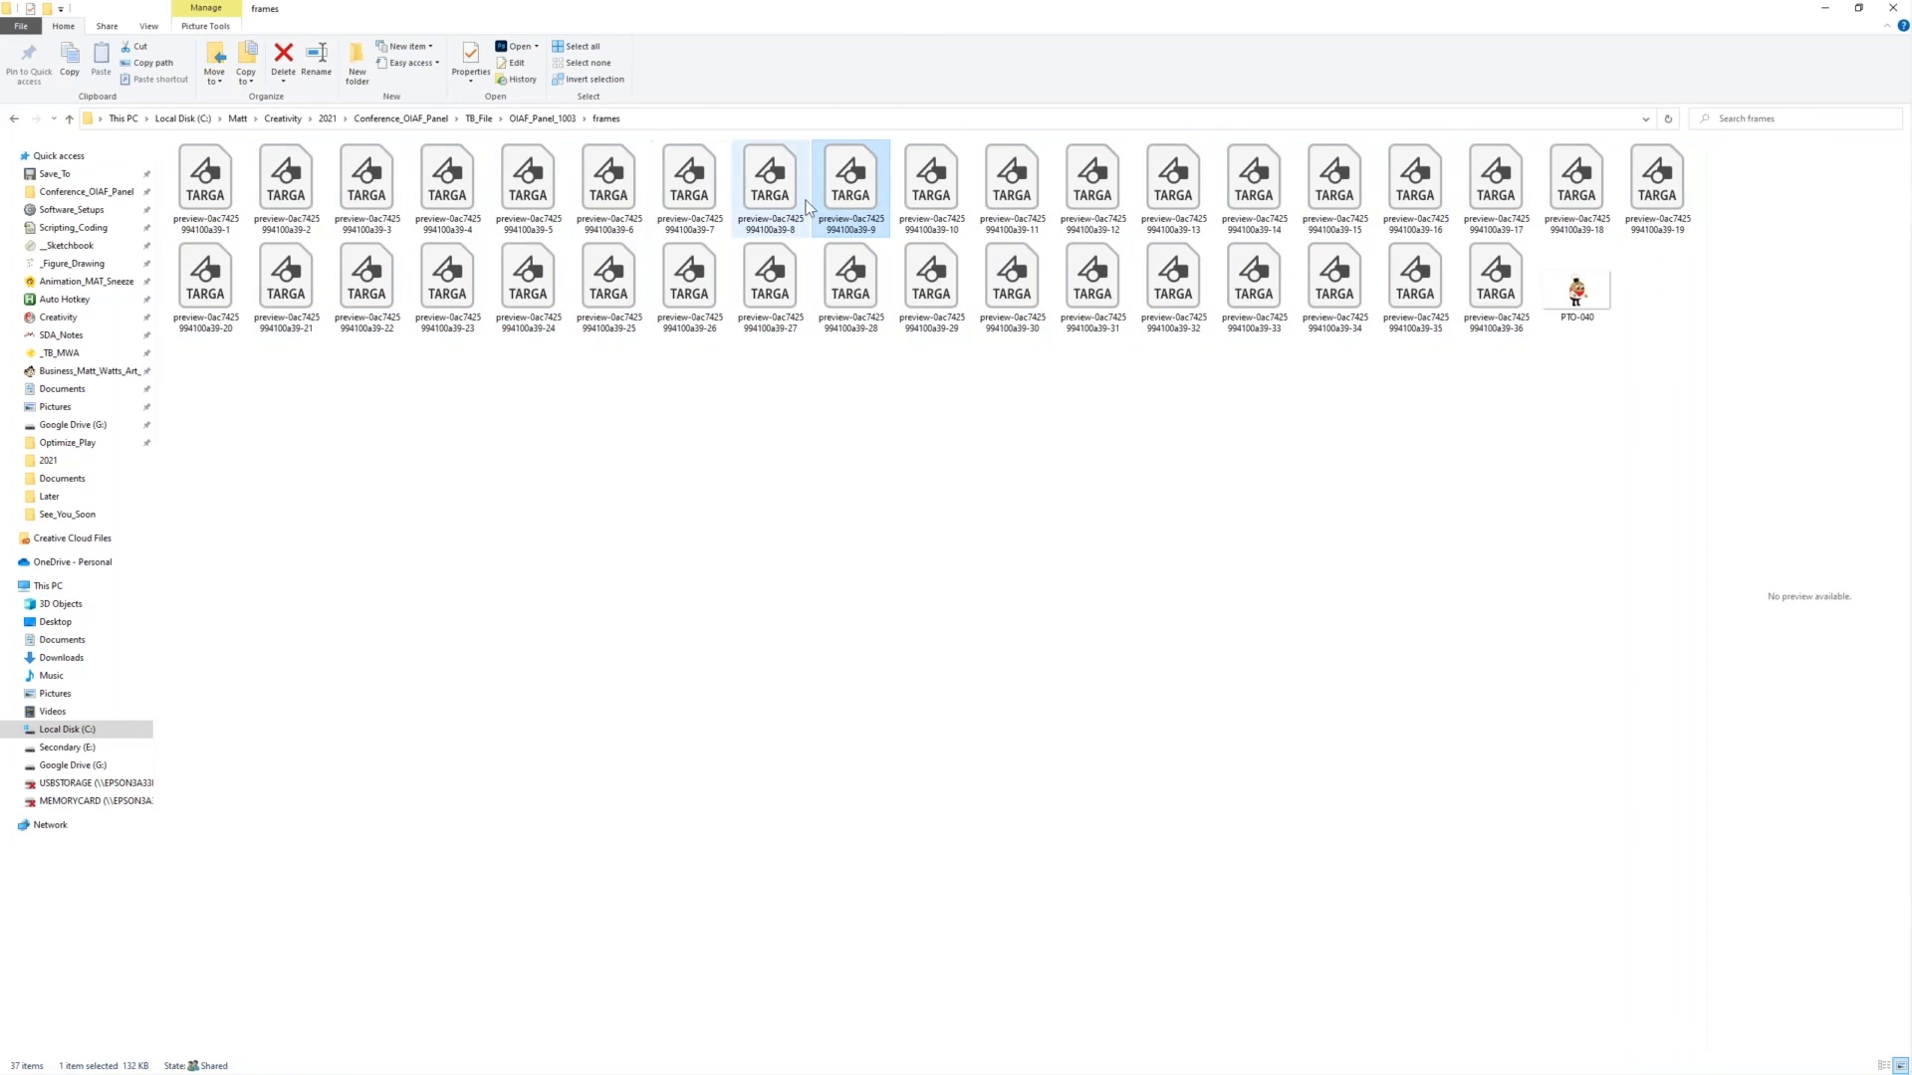
pyautogui.moveTo(902, 15); pyautogui.dragTo(0, 147)
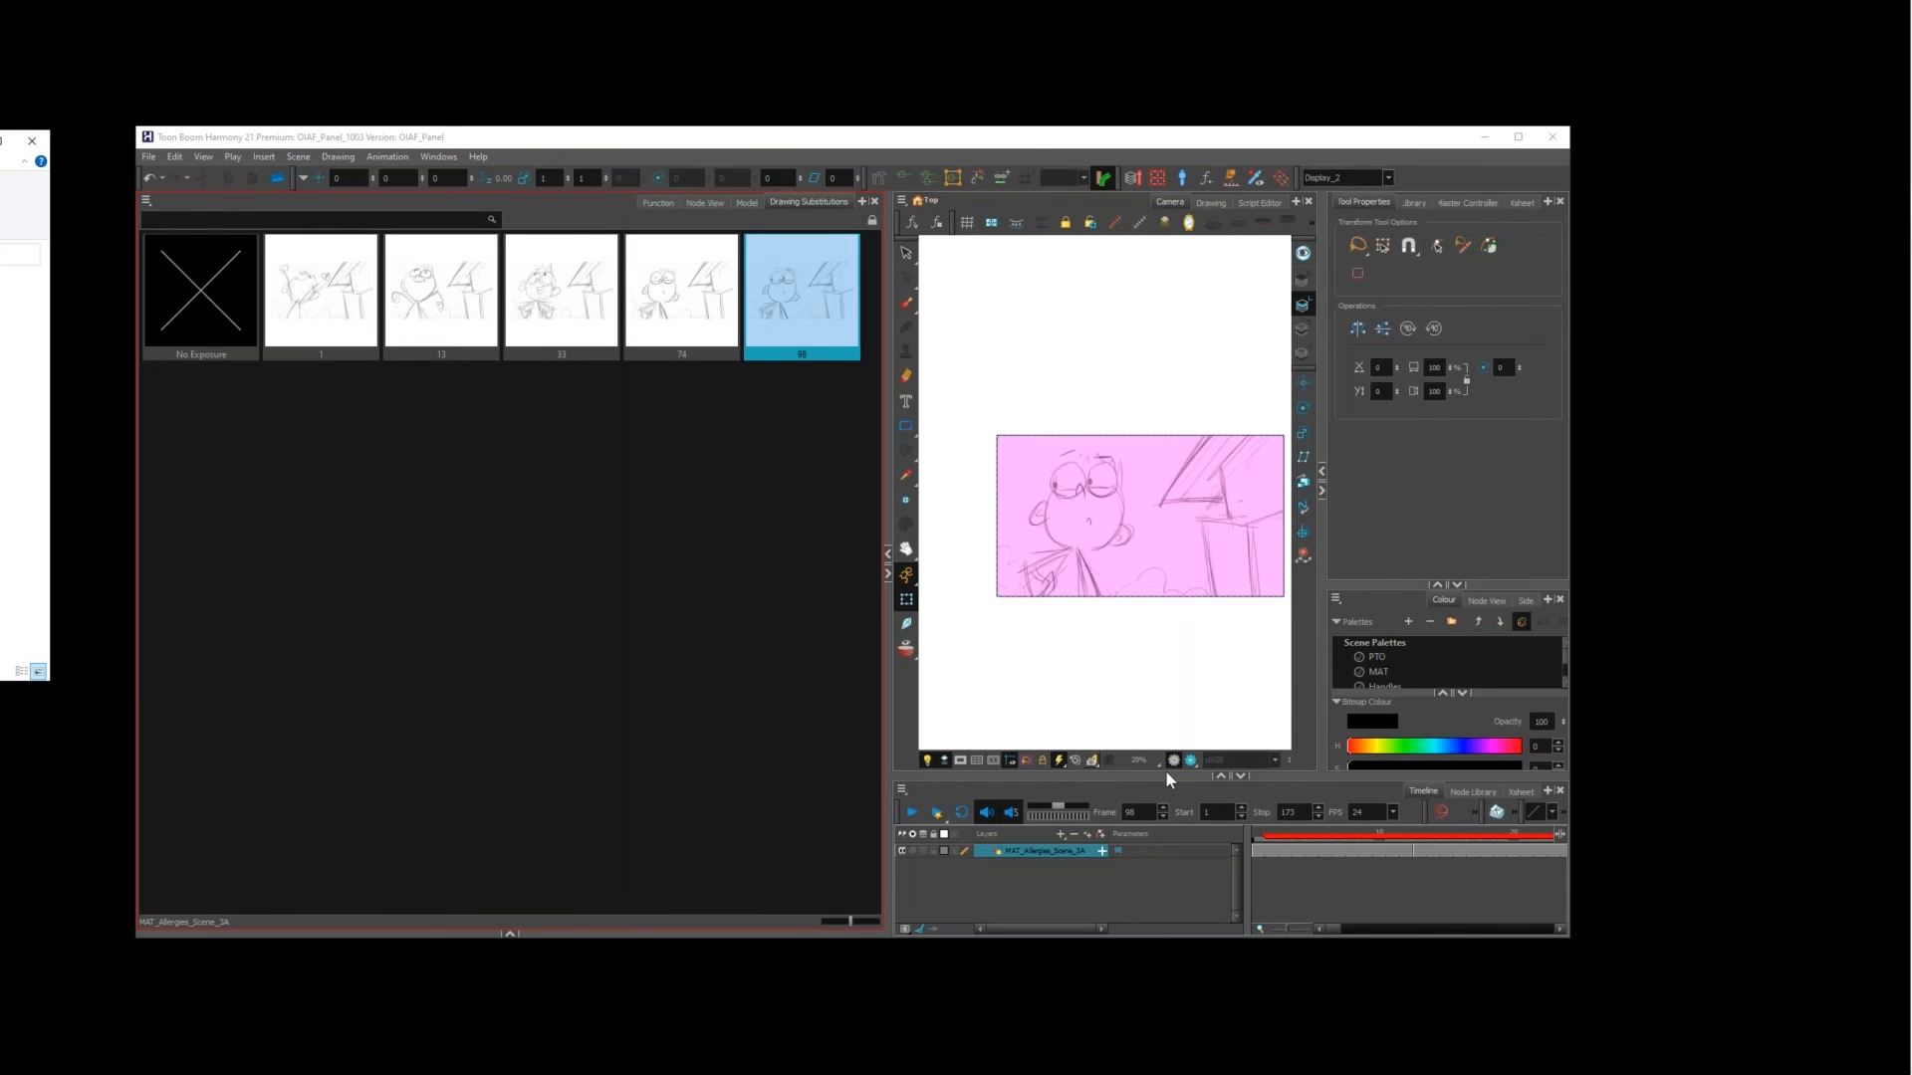
# Step: Return to the top level of the Node View and attach the Display_2 node to Arm_Antialias_Comp
pyautogui.click(659, 196)
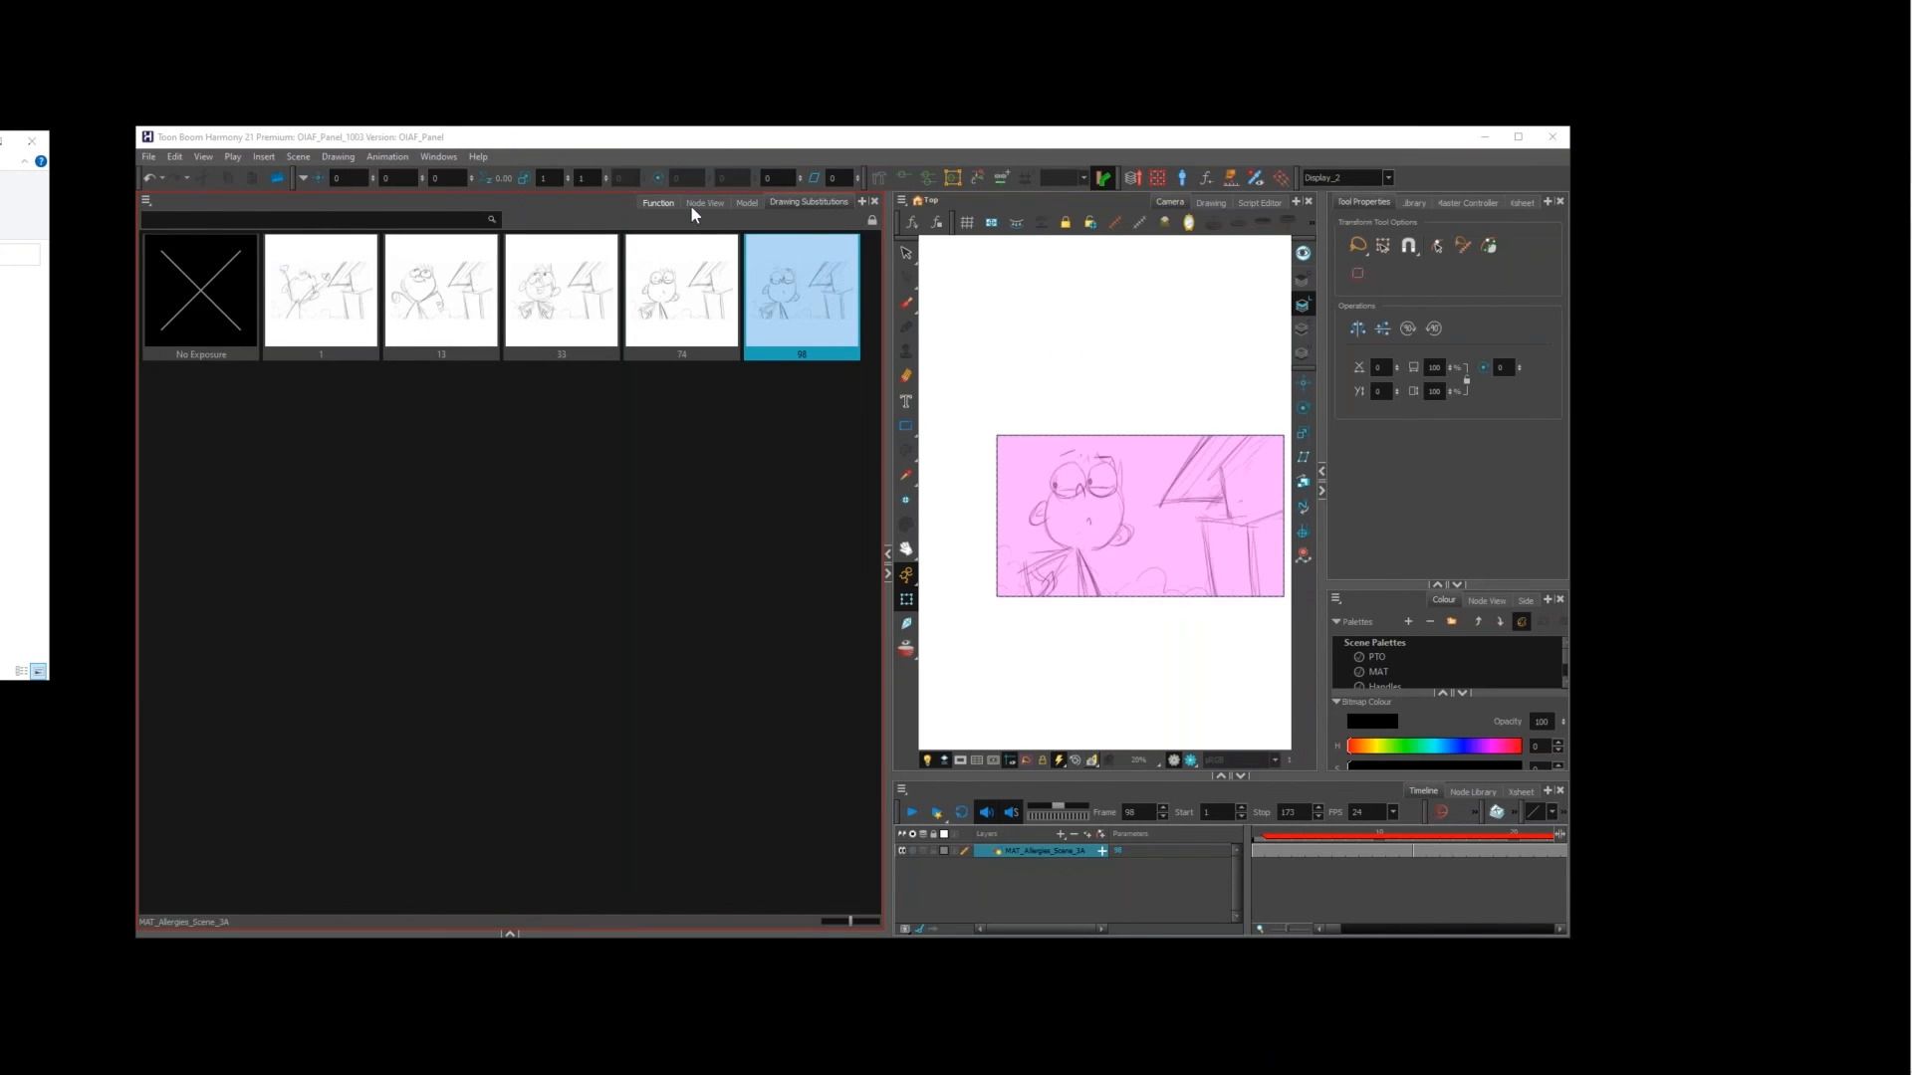
pyautogui.click(702, 204)
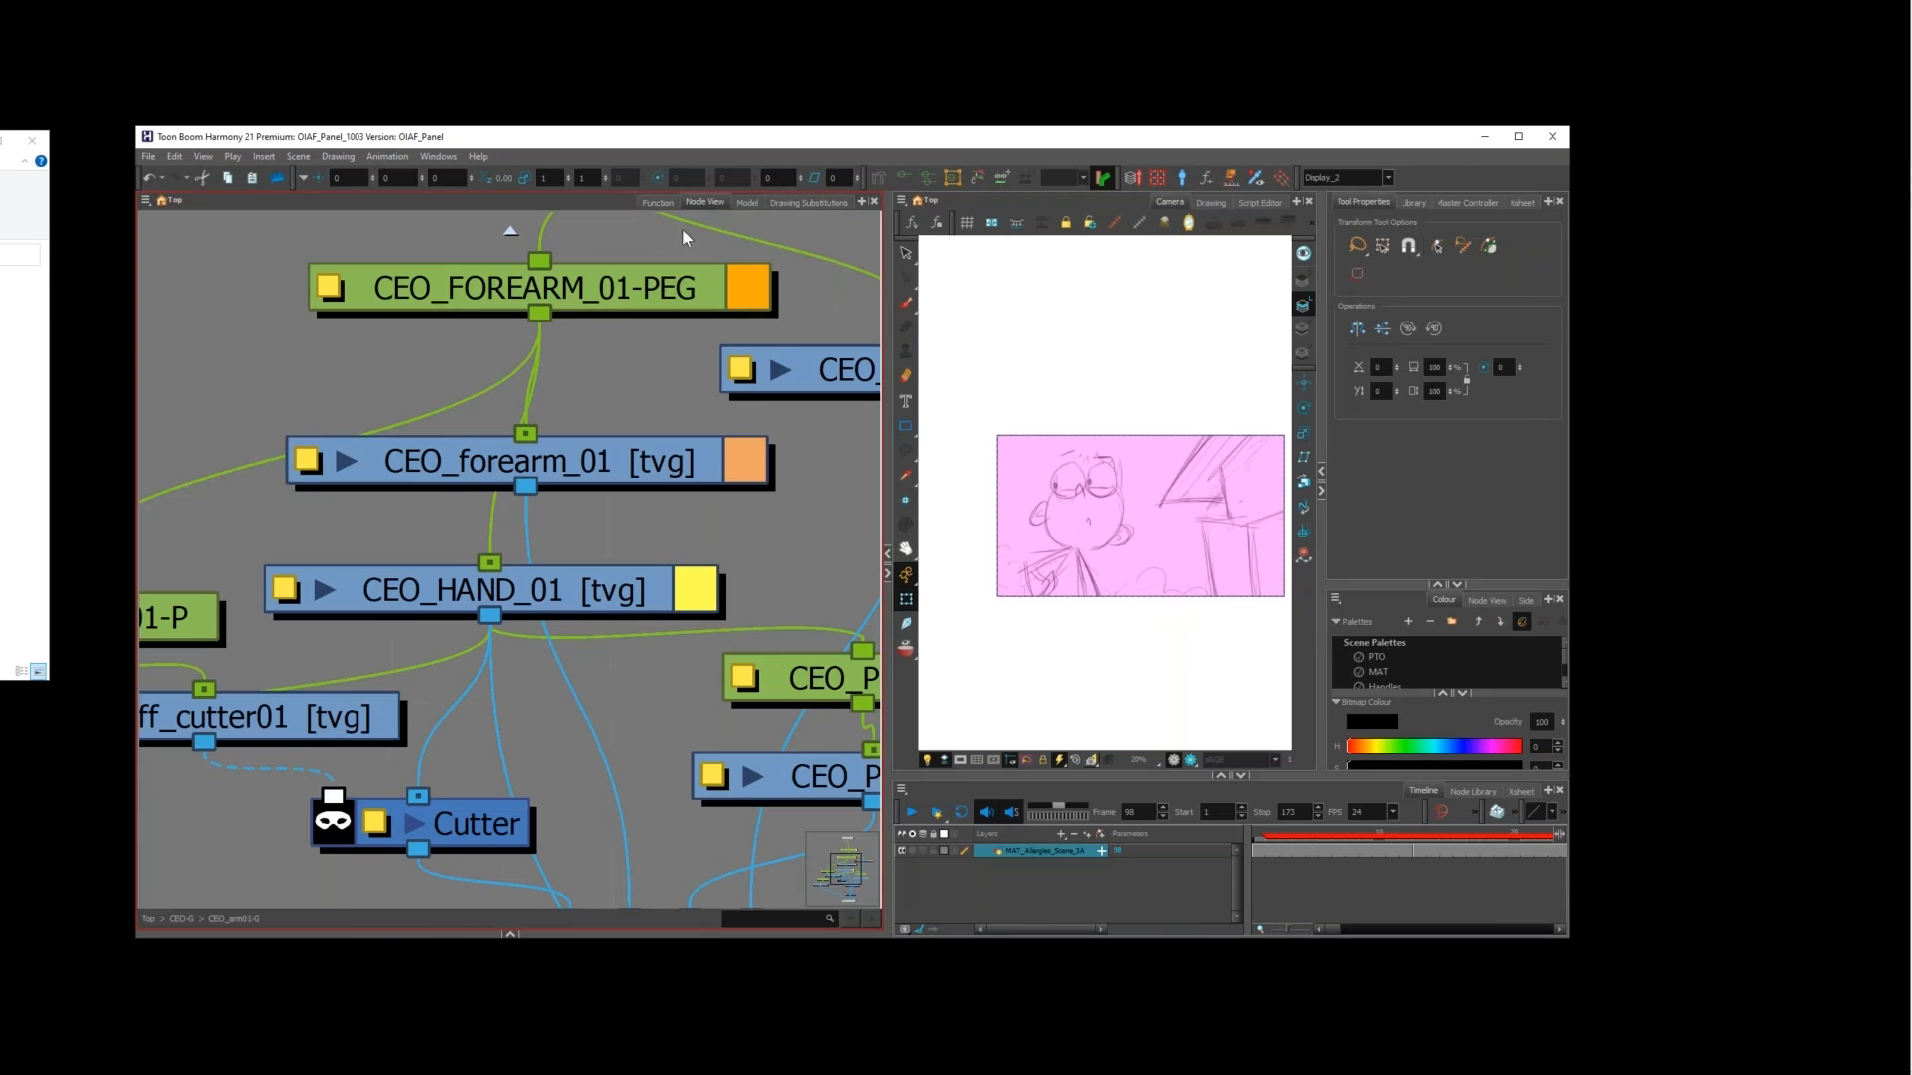
pyautogui.click(508, 229)
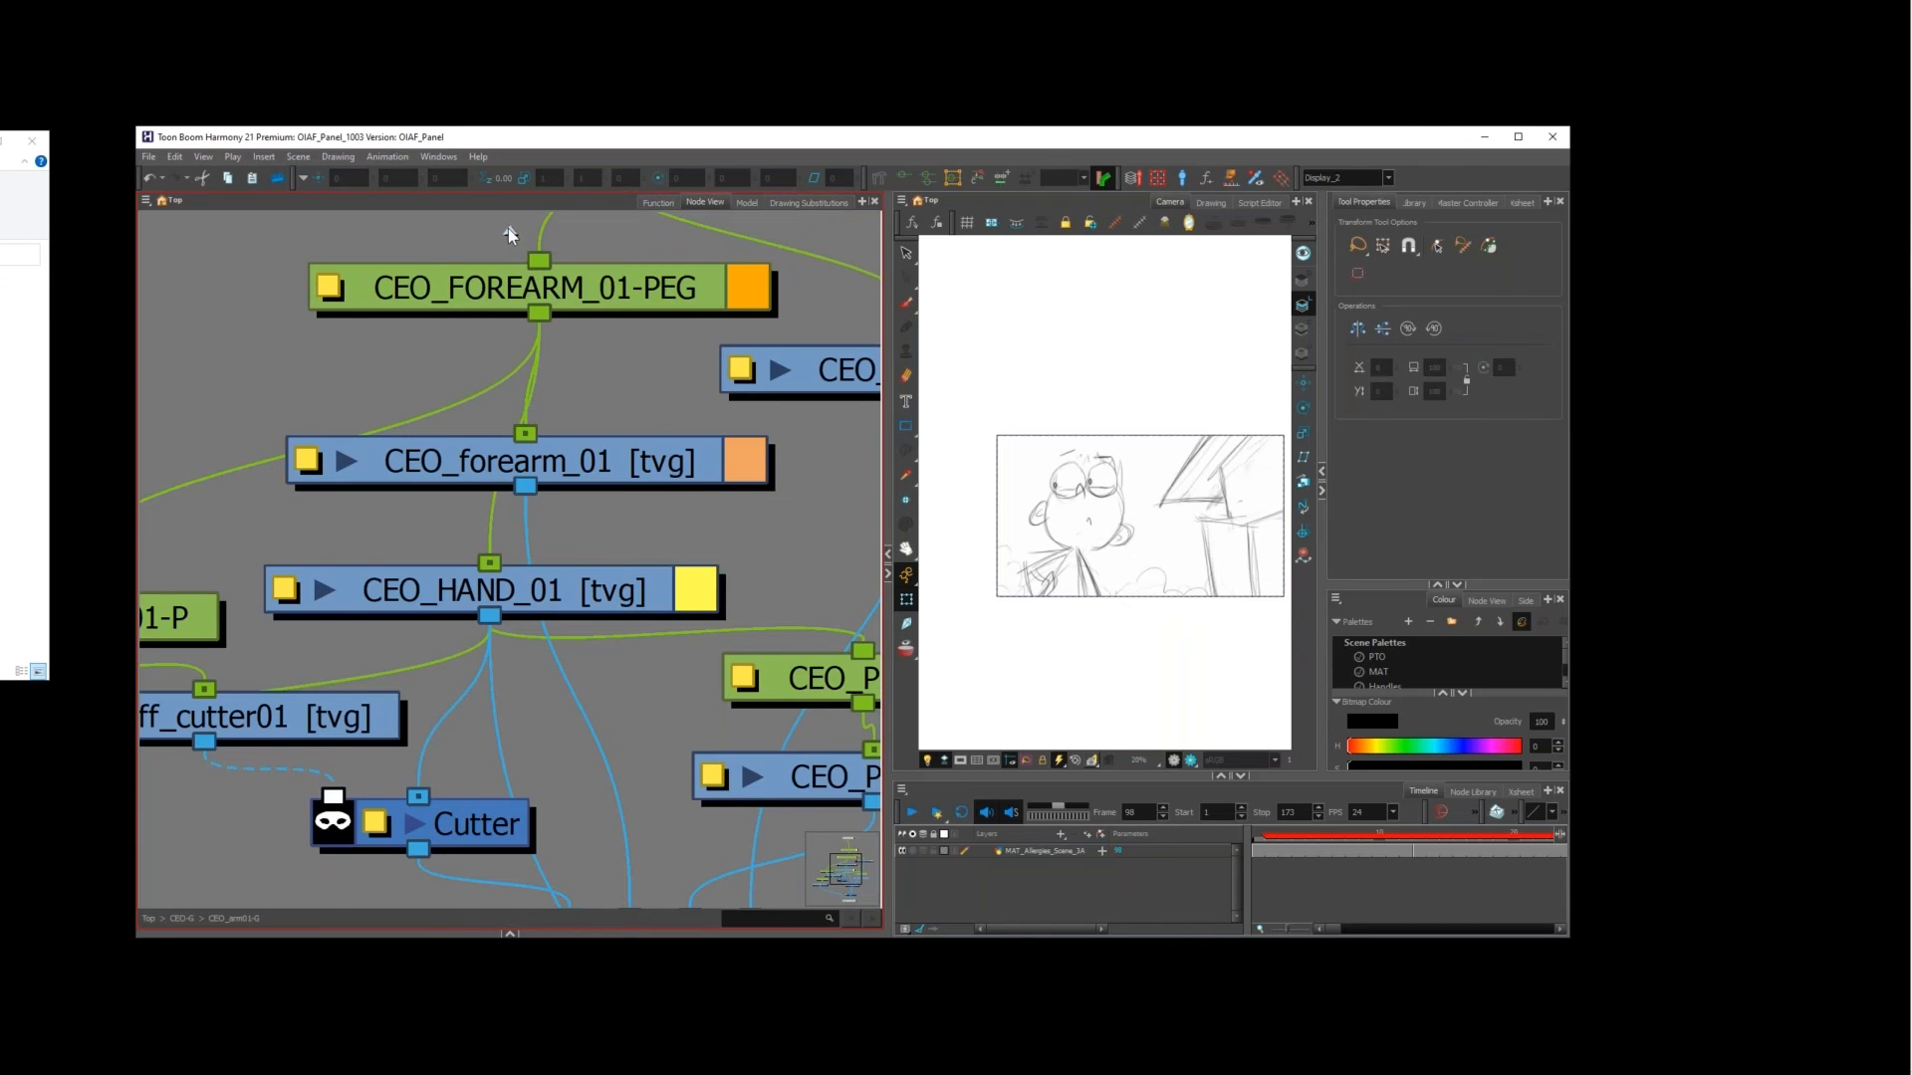
pyautogui.hotkey('ctrl', 'shift', 'e')
pyautogui.hotkey('ctrl', 'shift', 'e')
pyautogui.scroll(-5, 480, 462)
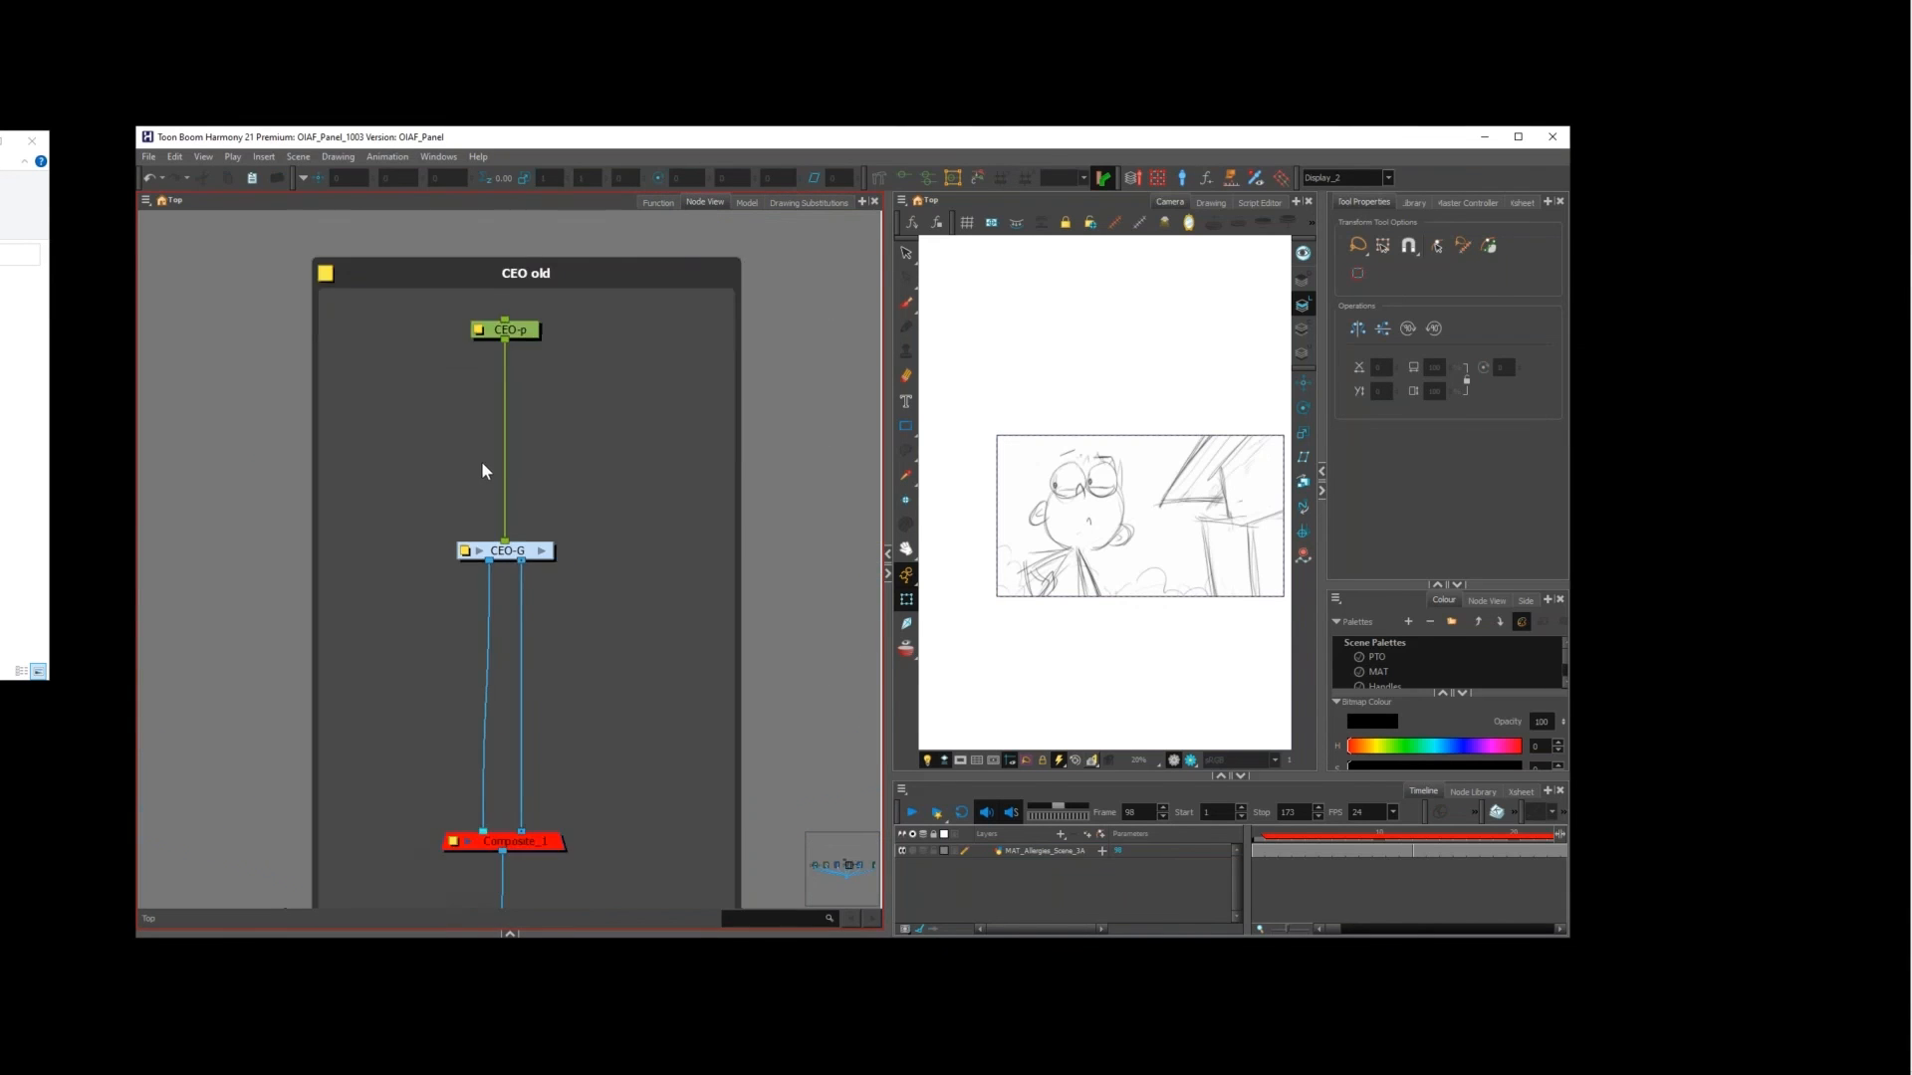
pyautogui.scroll(5, 624, 487)
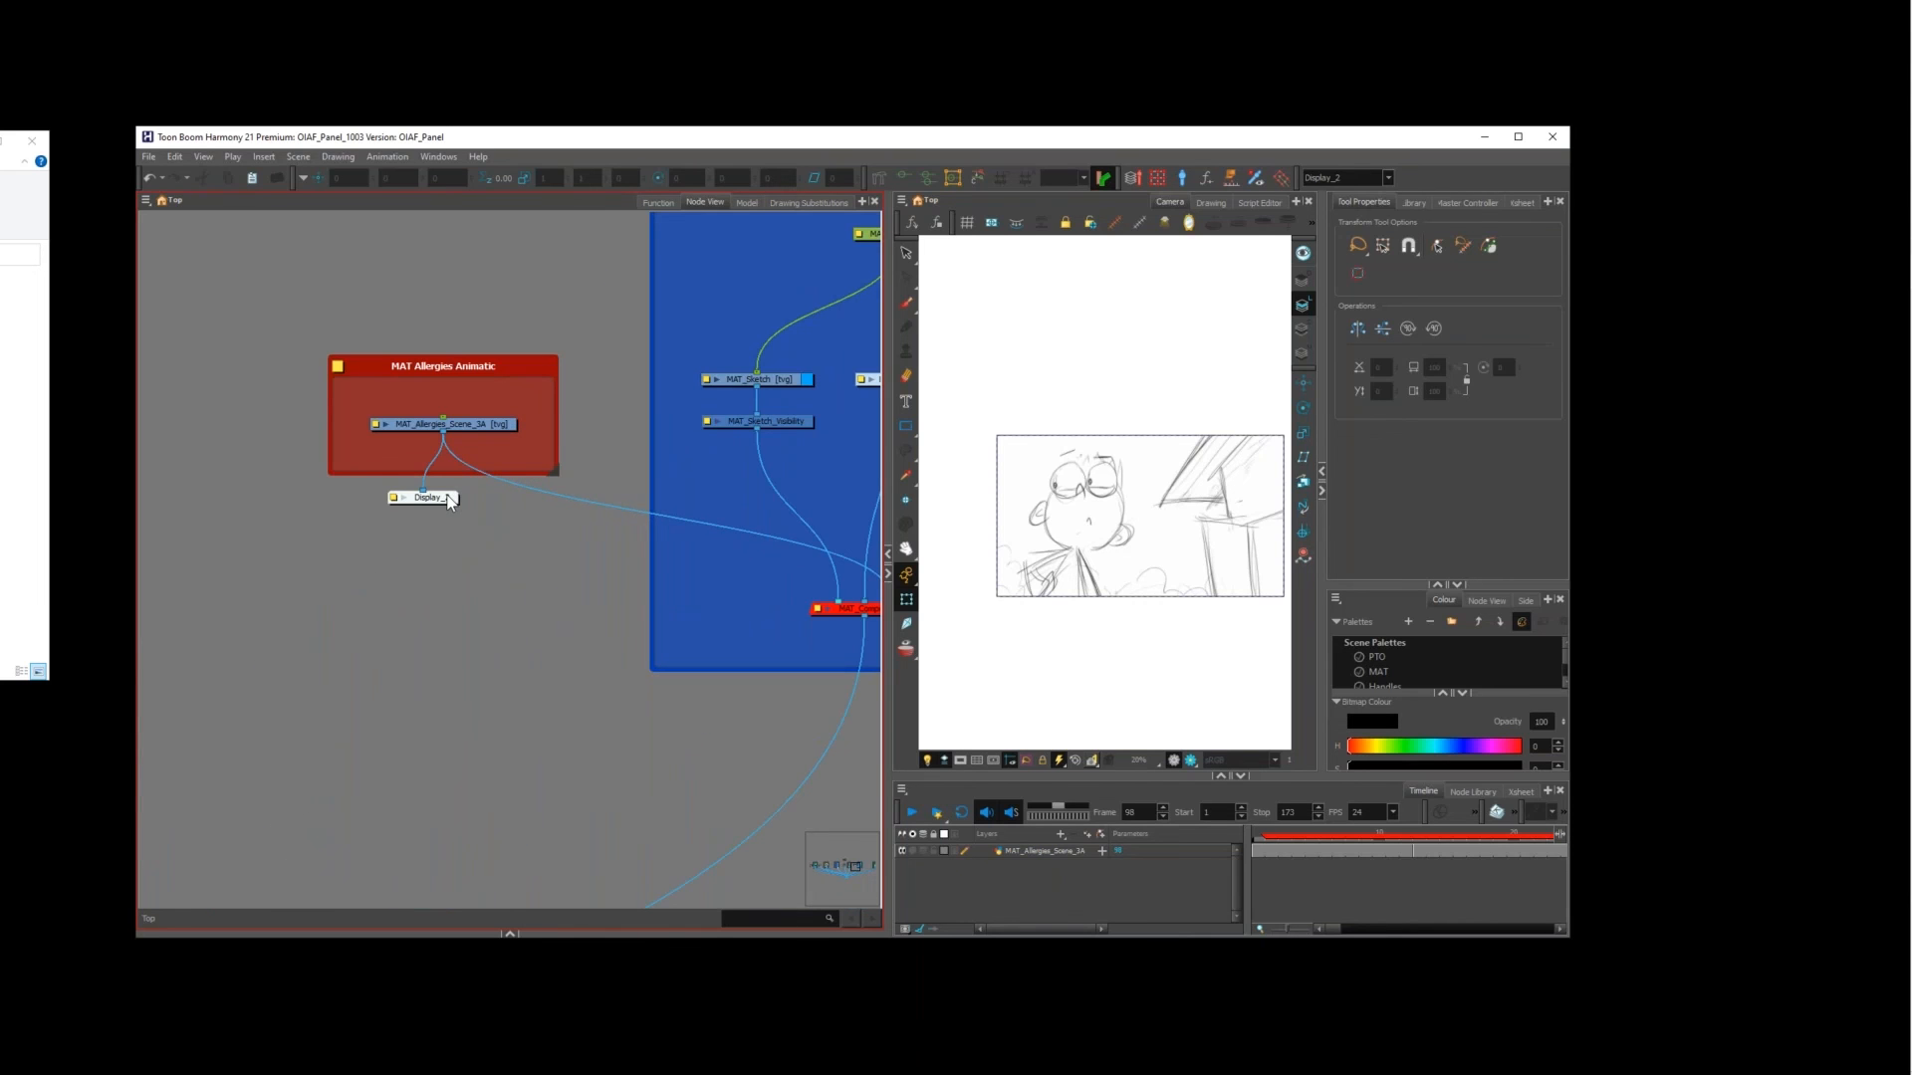
pyautogui.scroll(-5, 448, 502)
pyautogui.moveTo(448, 502)
pyautogui.mouseDown()
pyautogui.moveTo(824, 521)
pyautogui.moveTo(635, 532)
pyautogui.moveTo(793, 540)
pyautogui.moveTo(778, 533)
pyautogui.mouseUp()
# Step: Step through the opening frames of the Antialias_Arm animation up close in the Camera view, ending on frame 10
pyautogui.scroll(6, 635, 533)
pyautogui.scroll(-2, 1364, 868)
pyautogui.scroll(-3, 1359, 862)
pyautogui.moveTo(1317, 826); pyautogui.dragTo(1257, 832)
pyautogui.scroll(2, 1141, 540)
pyautogui.press('.')
pyautogui.press('.')
pyautogui.press('.')
pyautogui.press('.')
pyautogui.press('.')
pyautogui.press('.')
pyautogui.press('.')
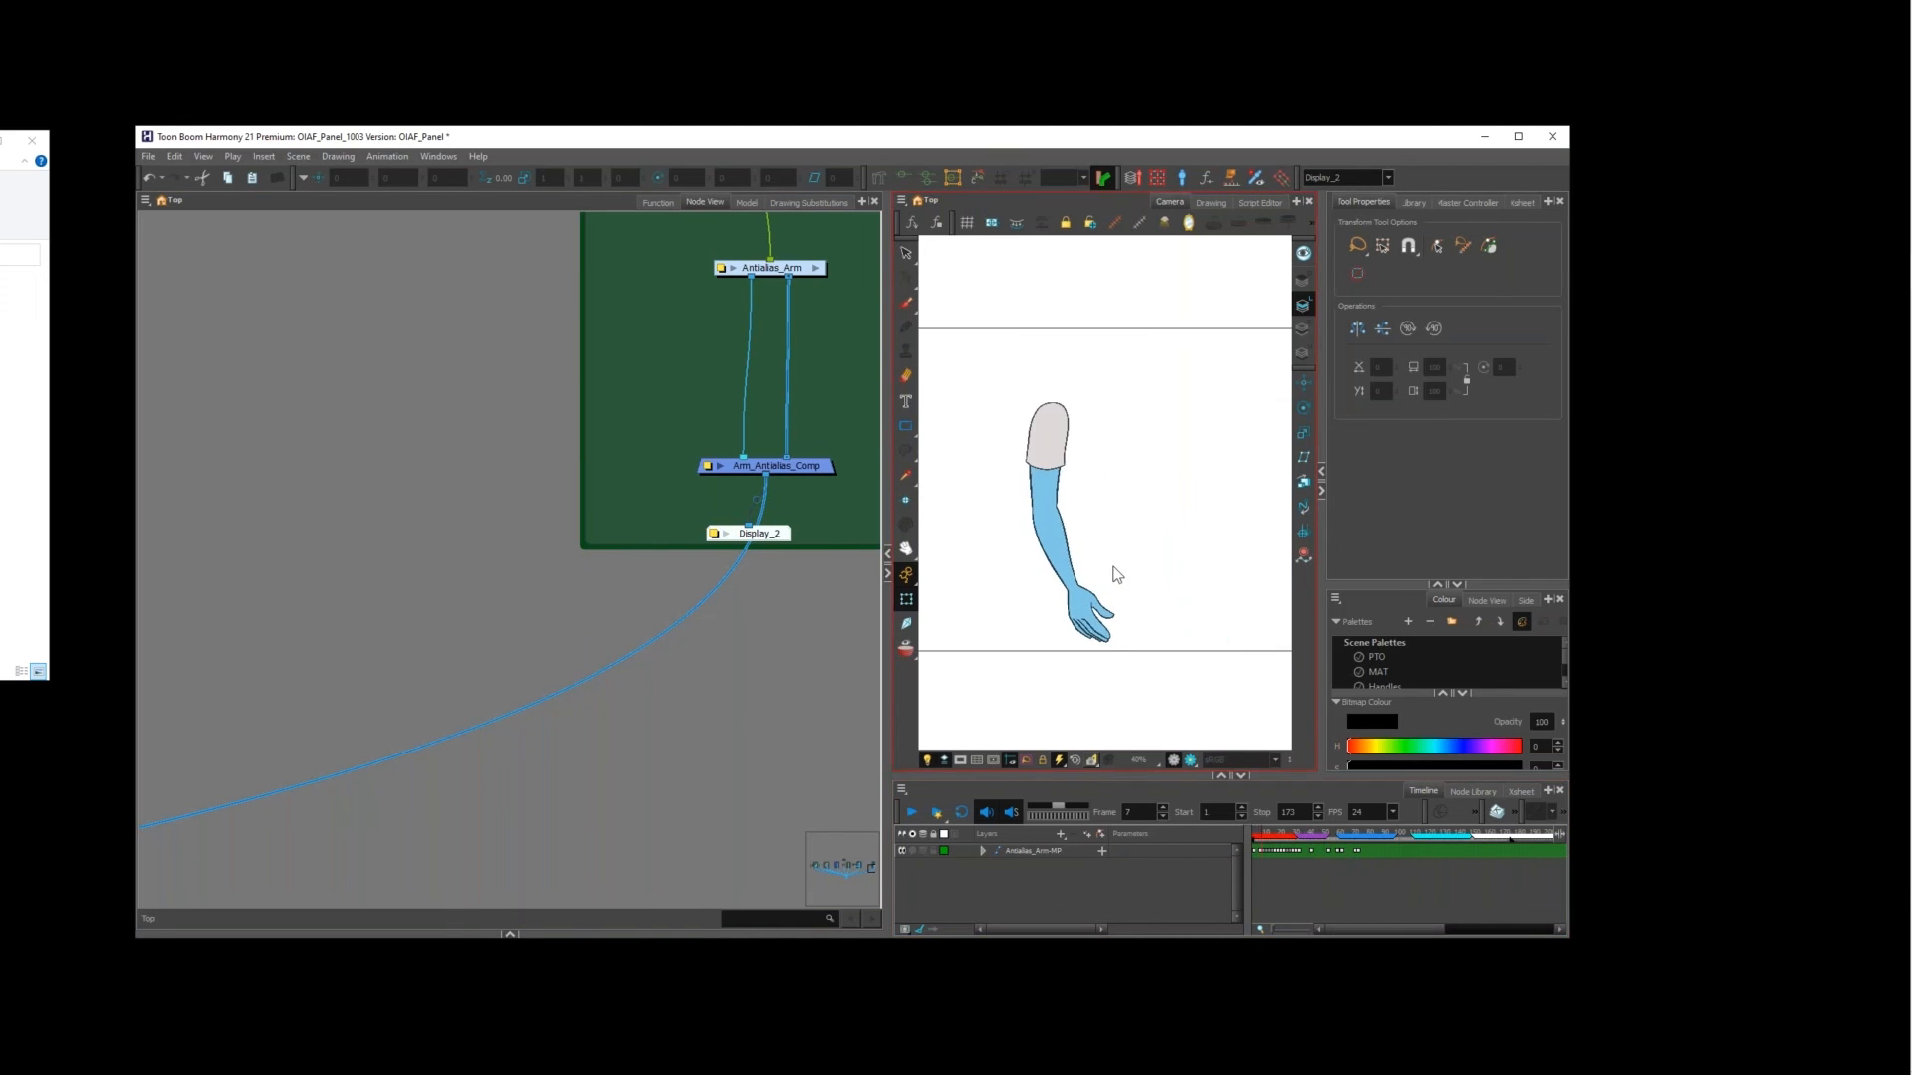
pyautogui.scroll(2, 1129, 565)
pyautogui.press(',')
pyautogui.press(',')
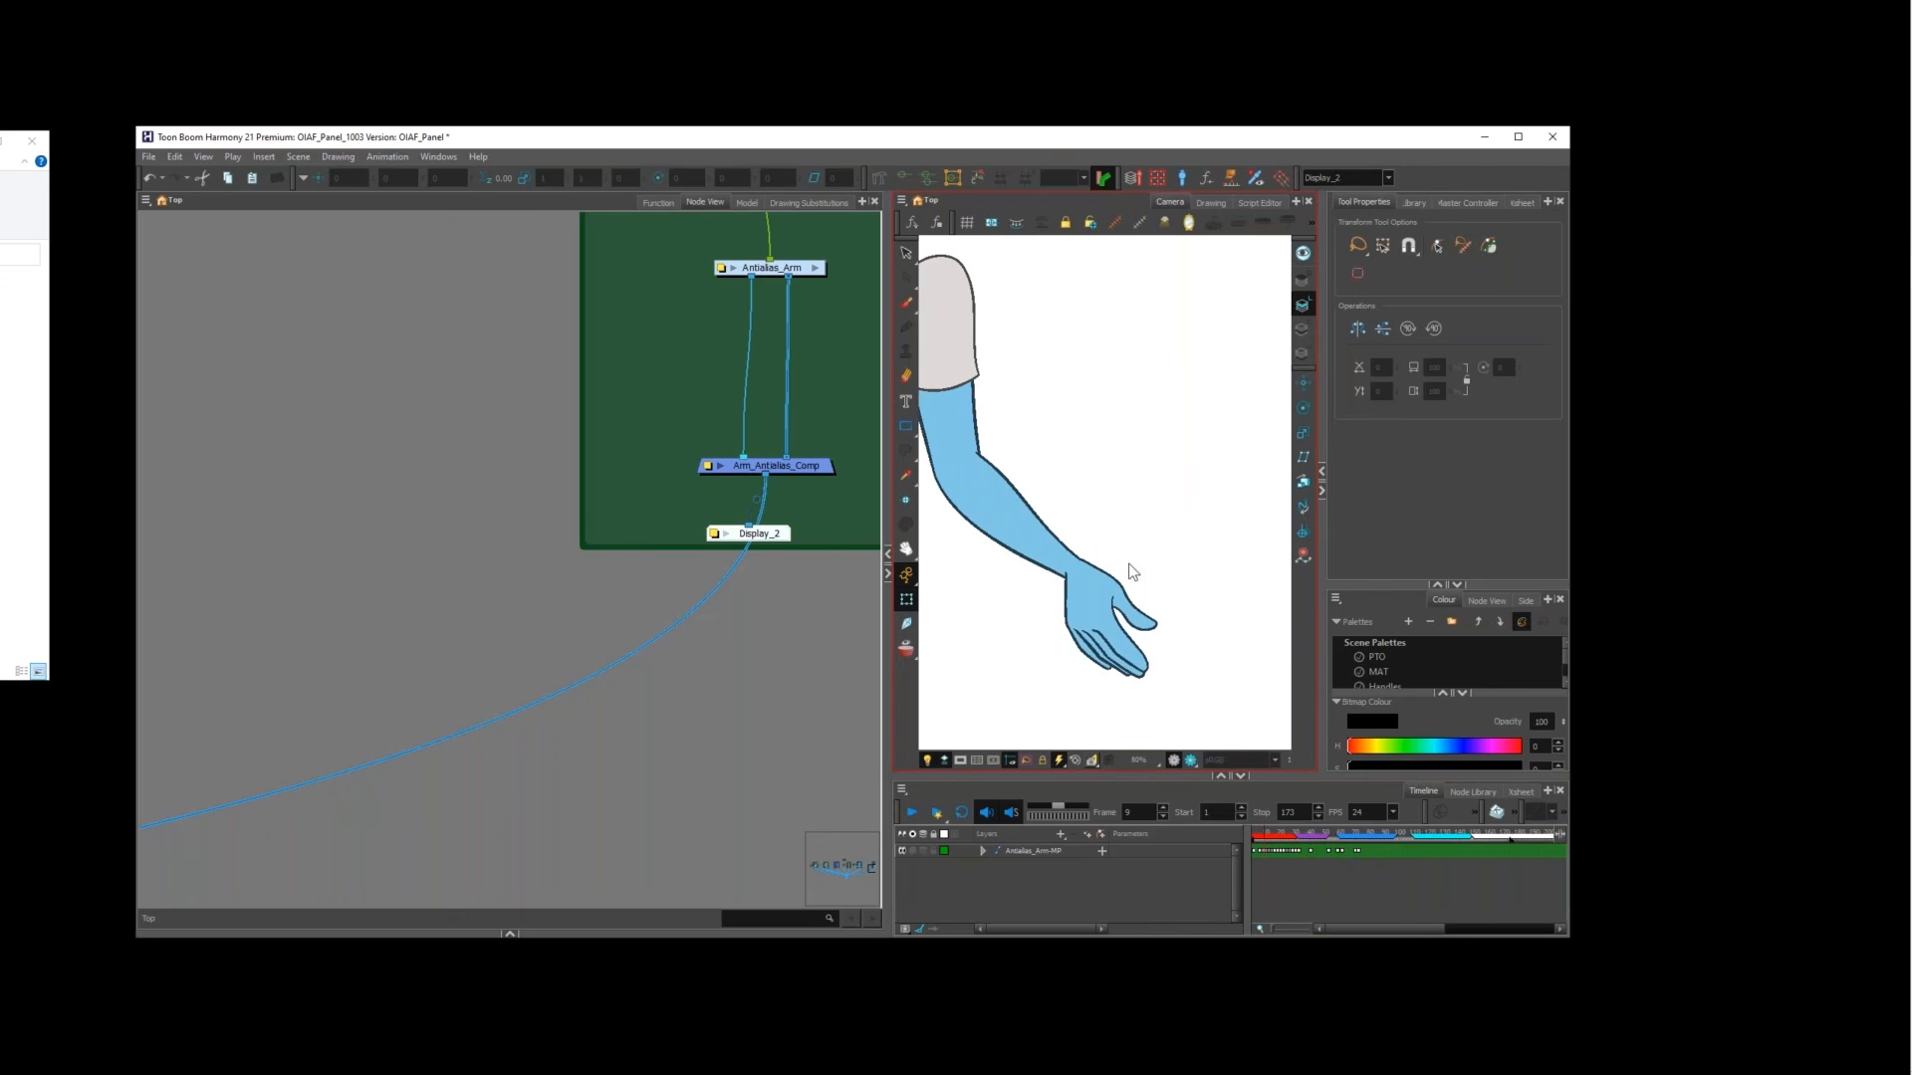
pyautogui.press('.')
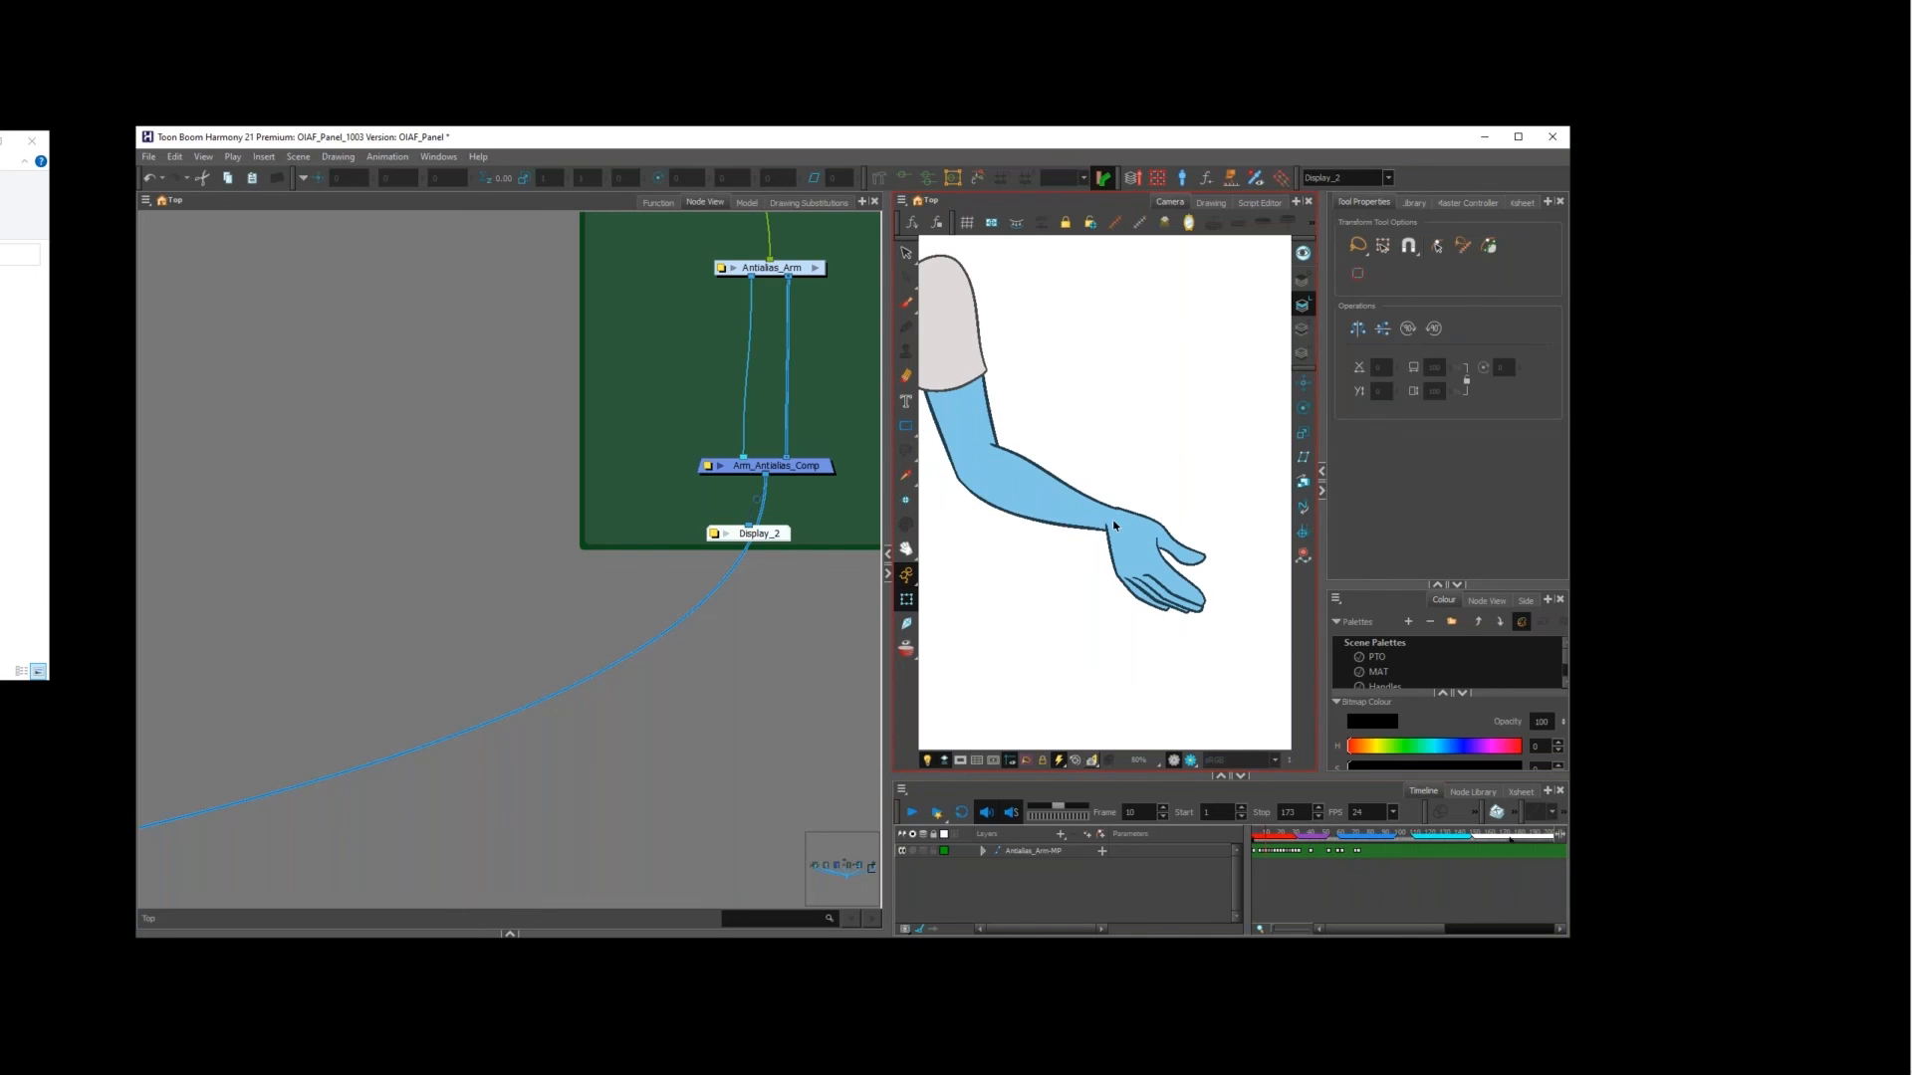
# Step: Locate the forearm's nodes inside the Antialias_Arm group and select the Blur-Directional node under BLRM_Middle_OUT_Composite
pyautogui.click(1135, 560)
pyautogui.press('b')
pyautogui.press('o')
pyautogui.scroll(-7, 550, 557)
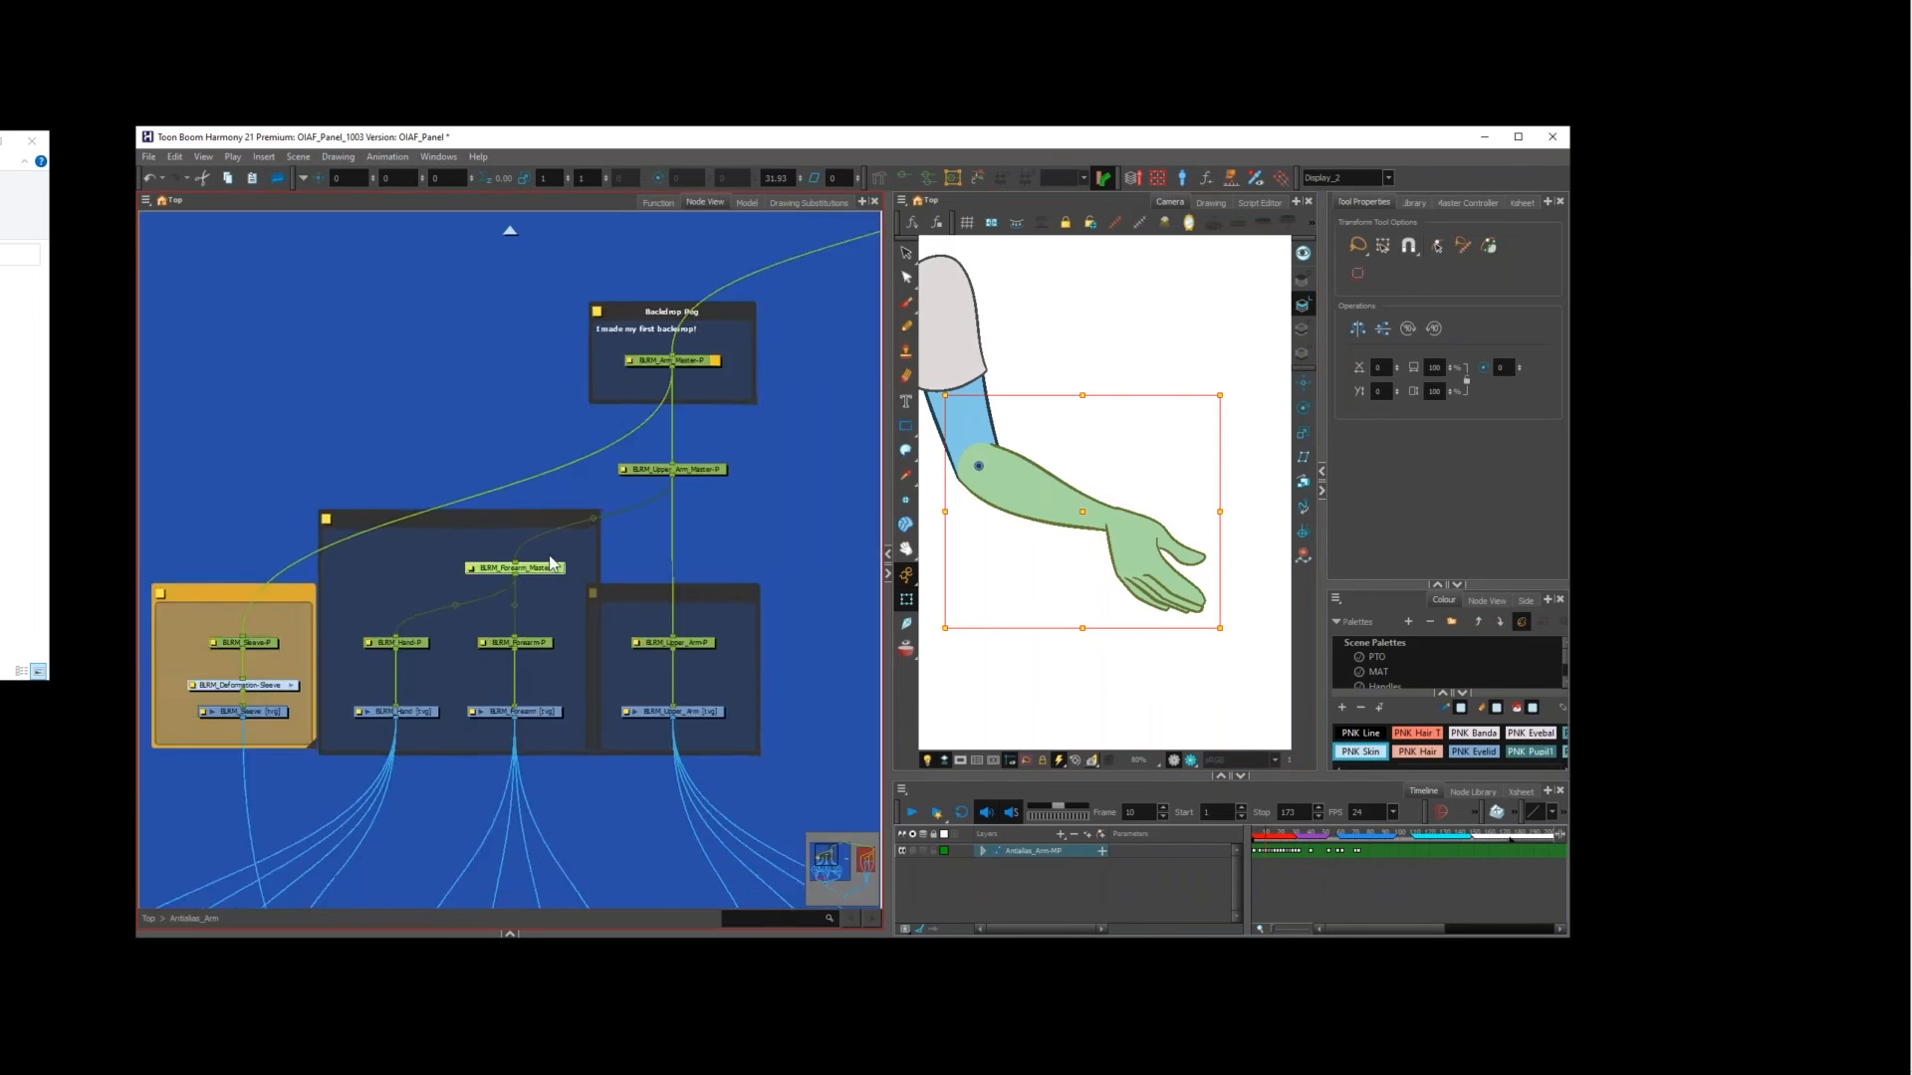
pyautogui.scroll(1, 535, 862)
pyautogui.scroll(4, 534, 866)
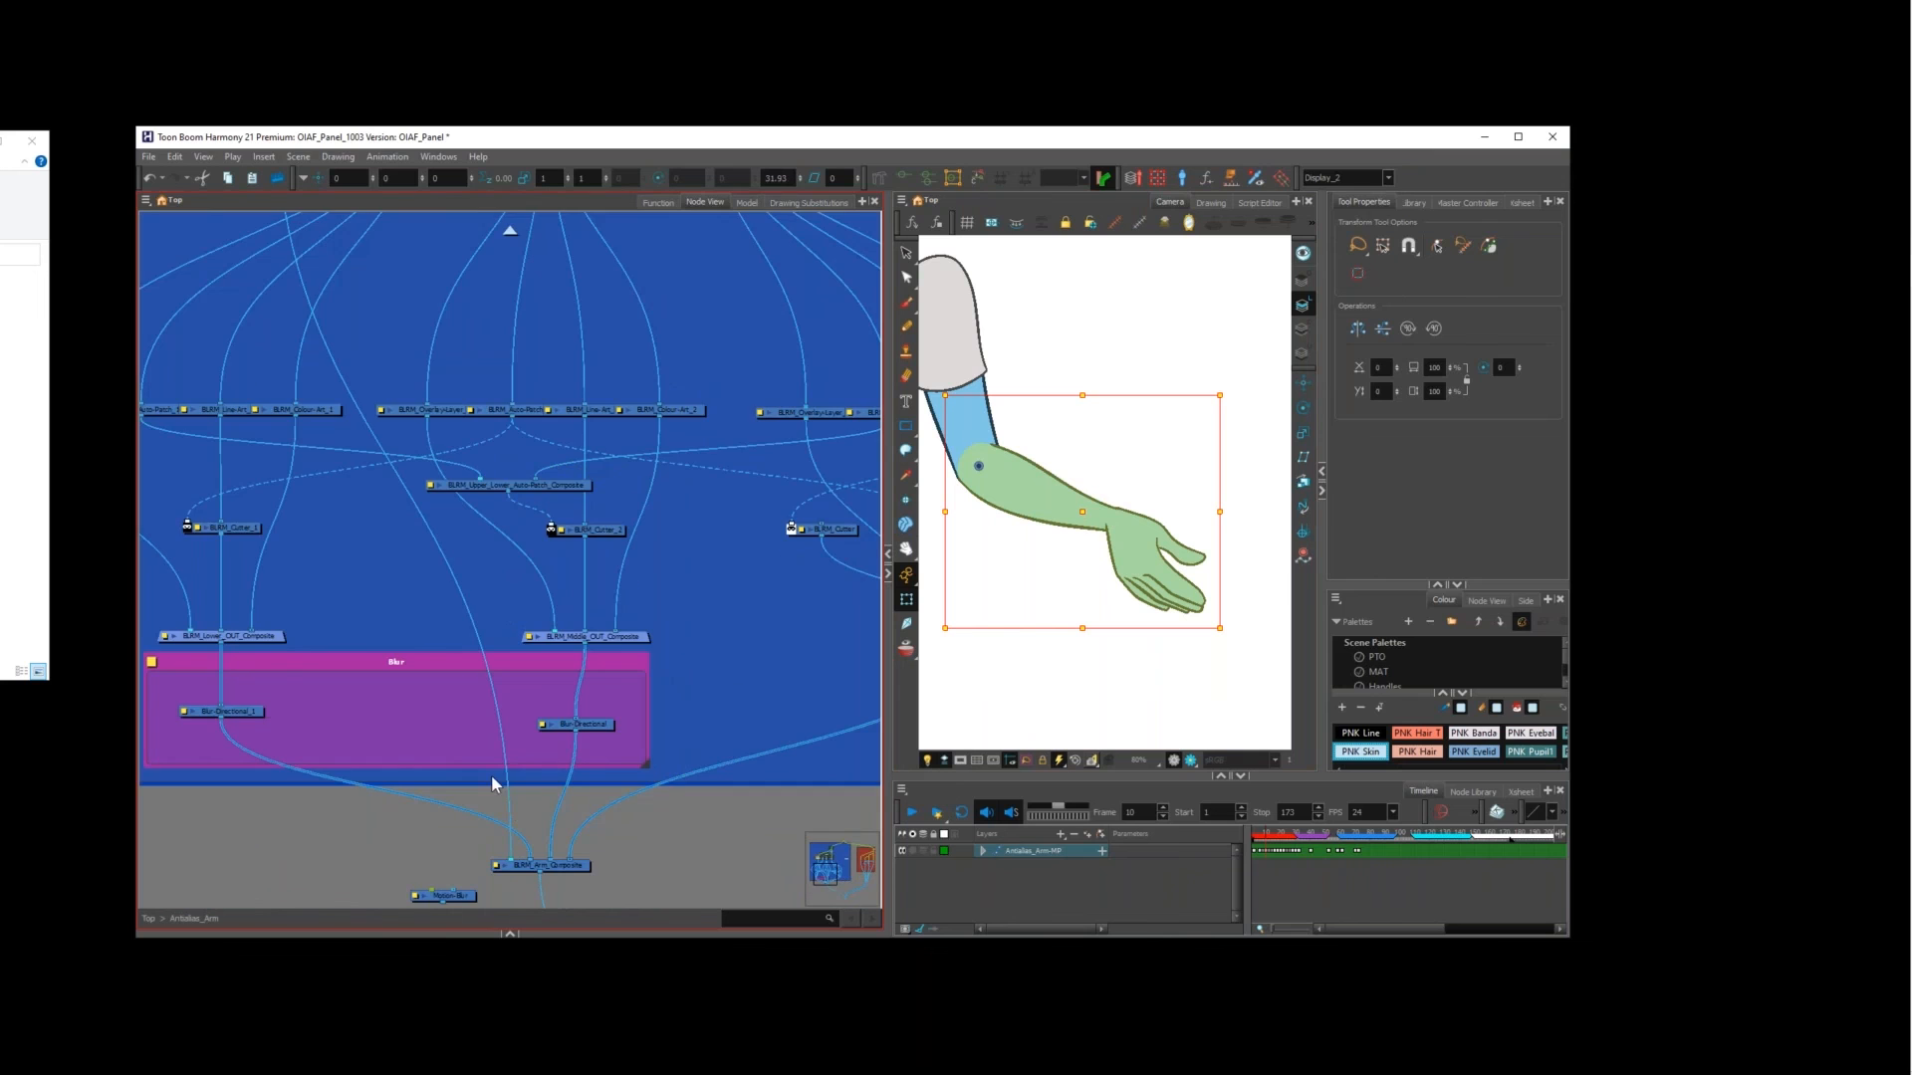
pyautogui.scroll(2, 598, 727)
pyautogui.click(603, 723)
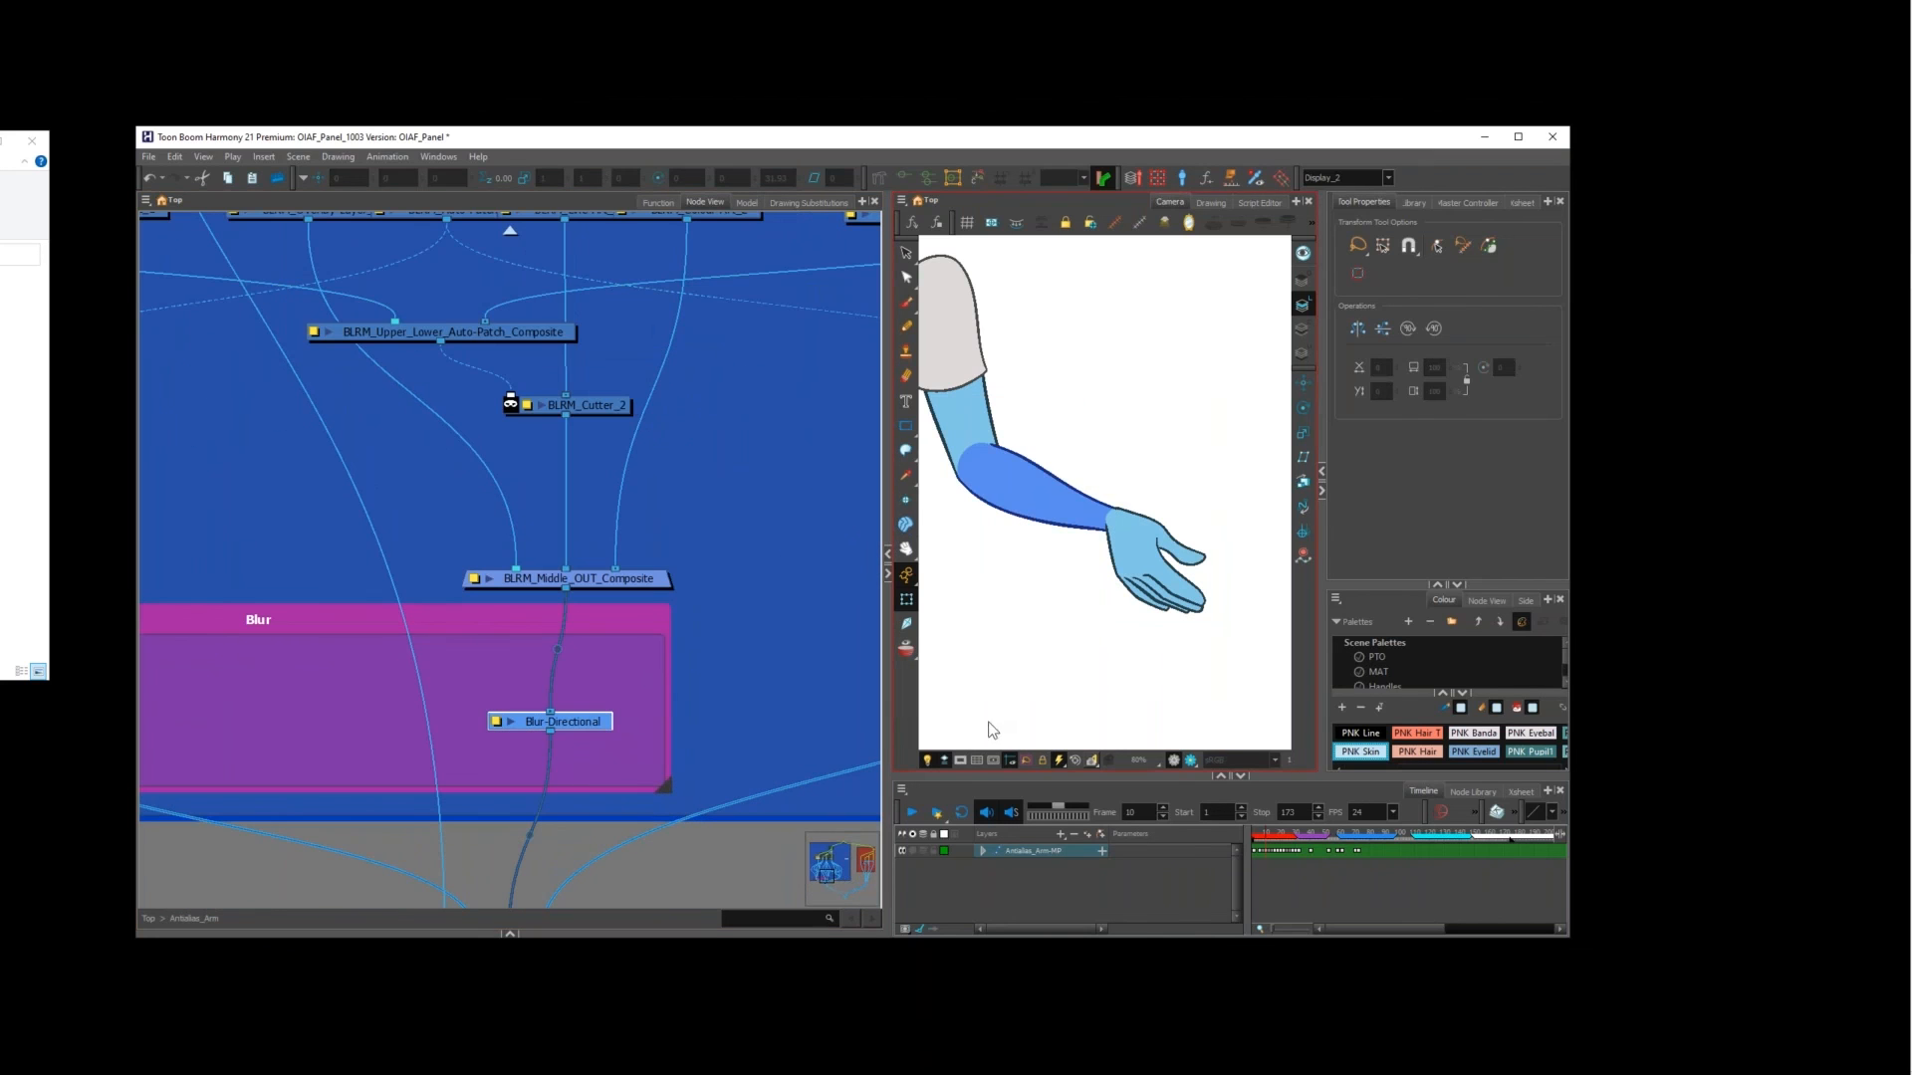
# Step: Preview the arm's blur in Render View over the neighbouring frames, and switch the Camera back to OpenGL View
pyautogui.click(1184, 763)
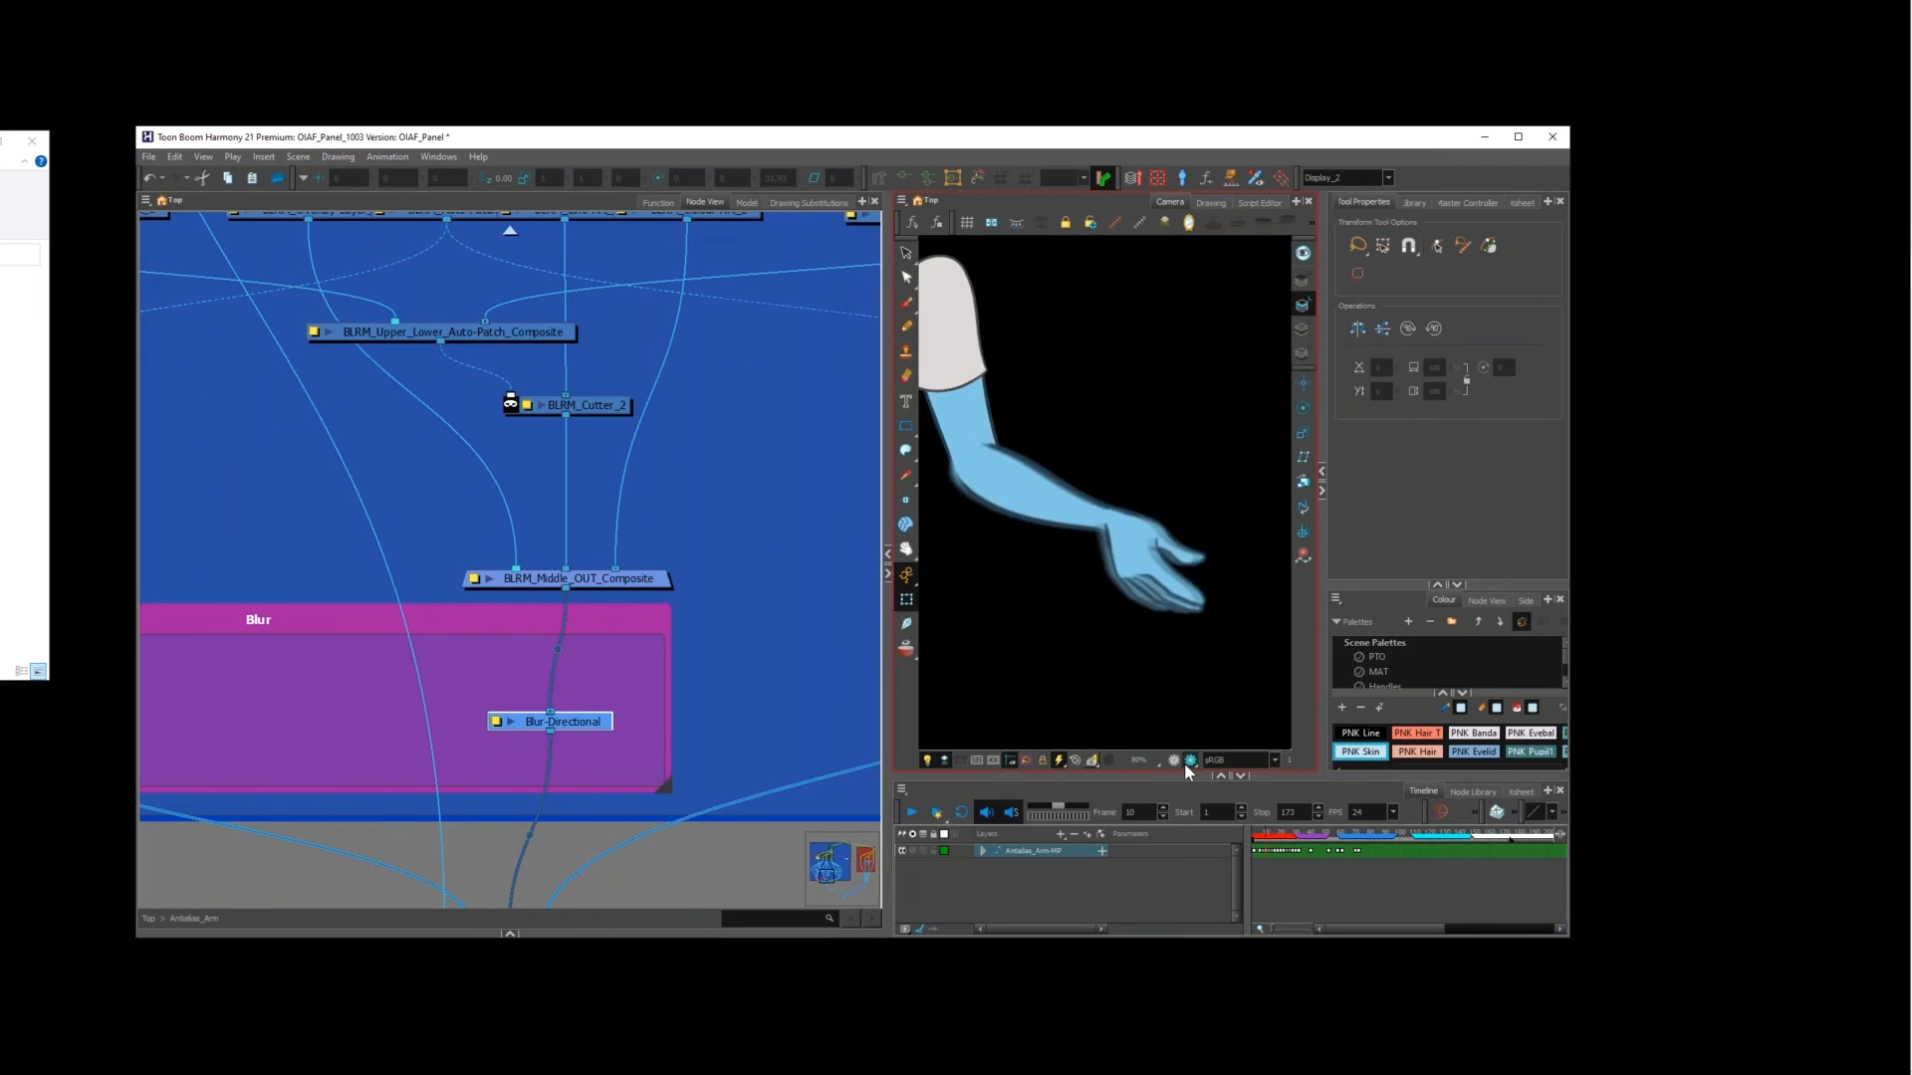
pyautogui.press(',')
pyautogui.press('.')
pyautogui.press('.')
pyautogui.press(',')
pyautogui.press(',')
pyautogui.click(1174, 760)
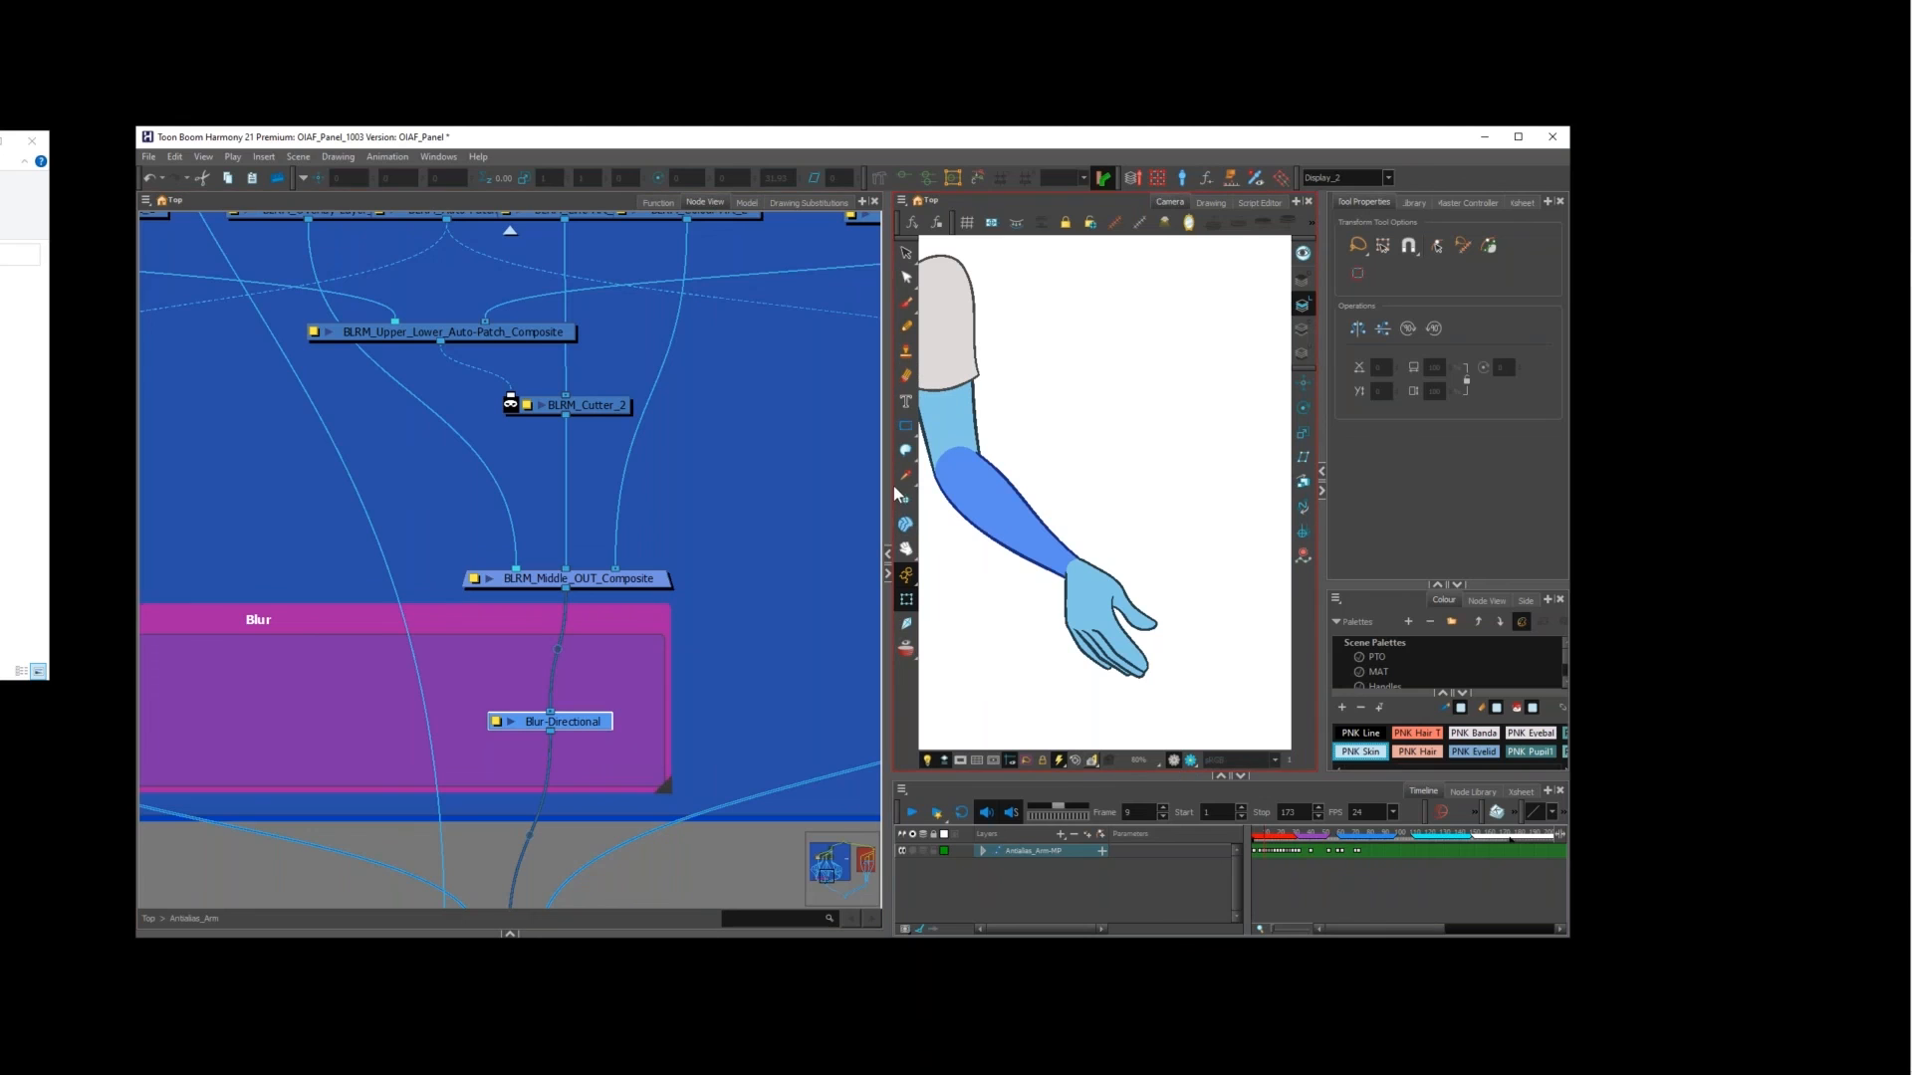
# Step: Widen the Camera view and run Render and Play on the scene, rendering the already rendered frames again
pyautogui.moveTo(889, 485); pyautogui.dragTo(563, 505)
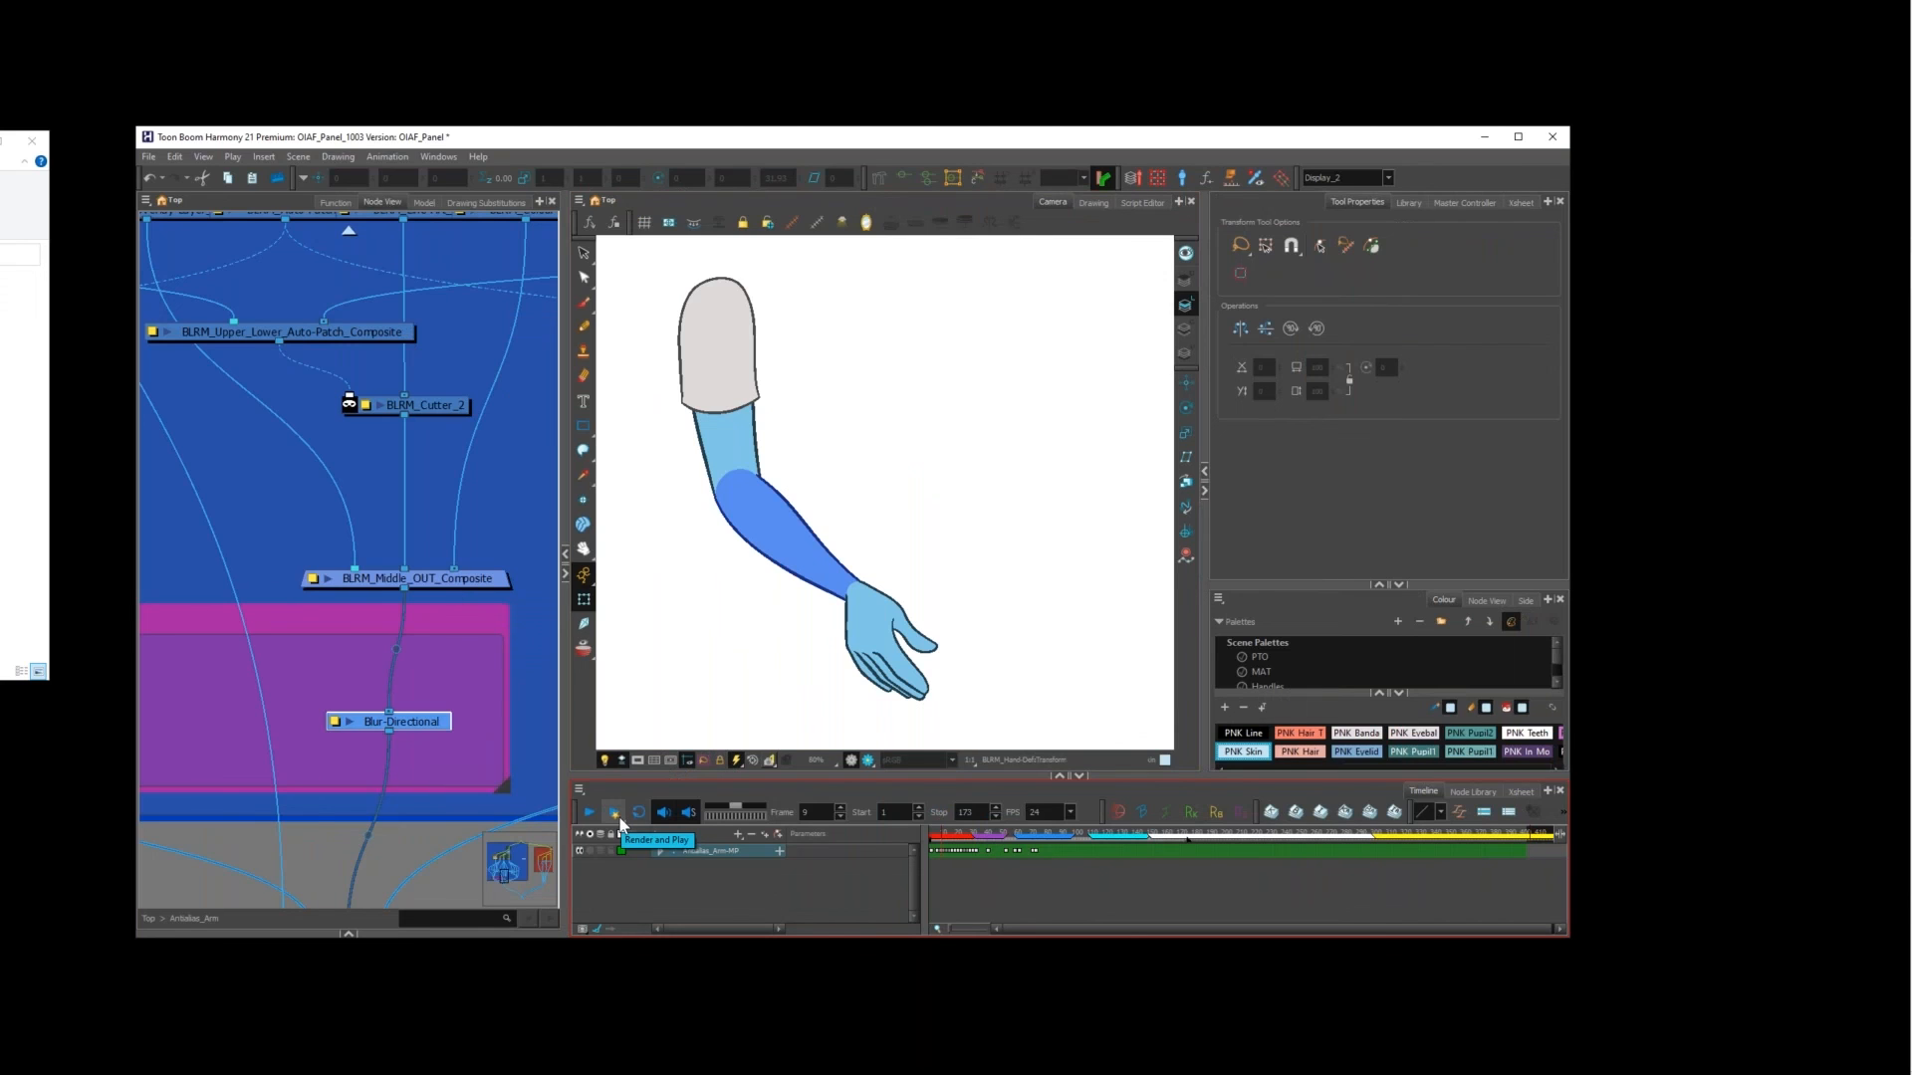
pyautogui.click(616, 814)
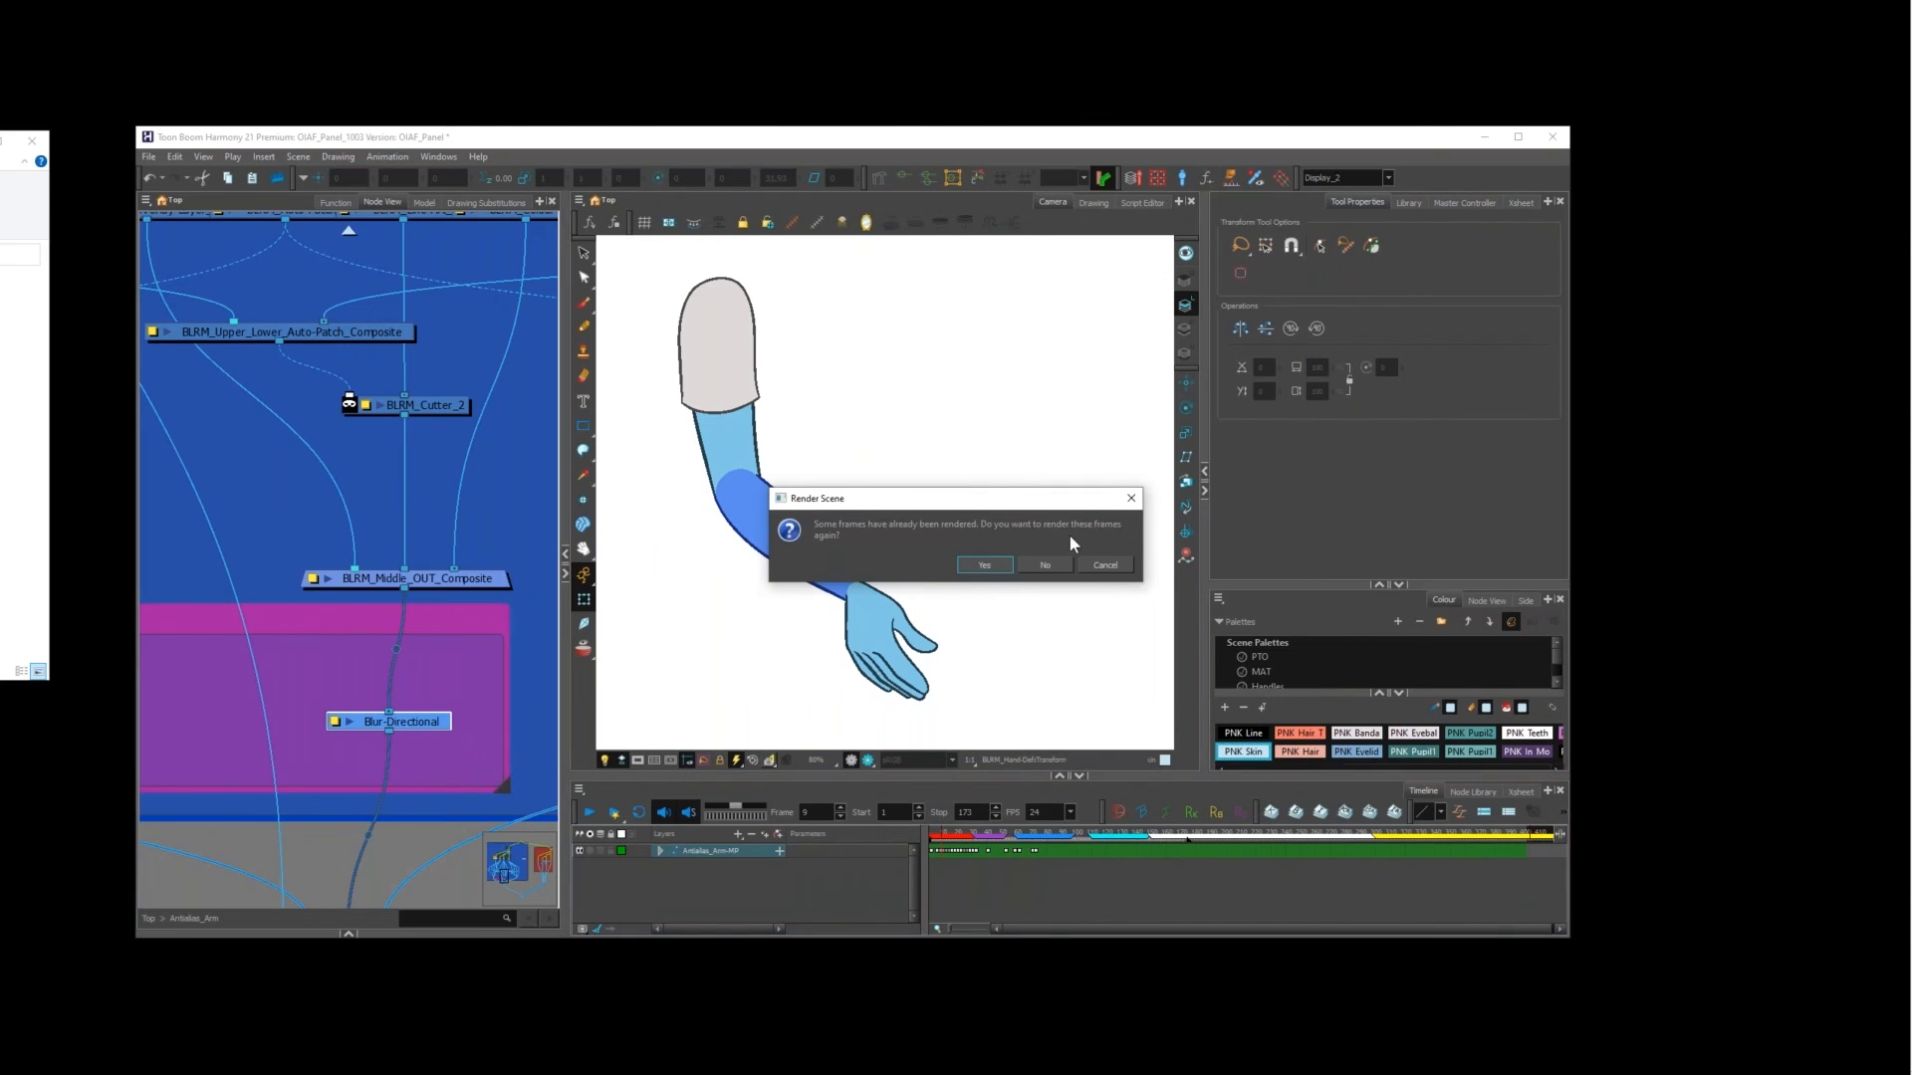
pyautogui.click(1001, 567)
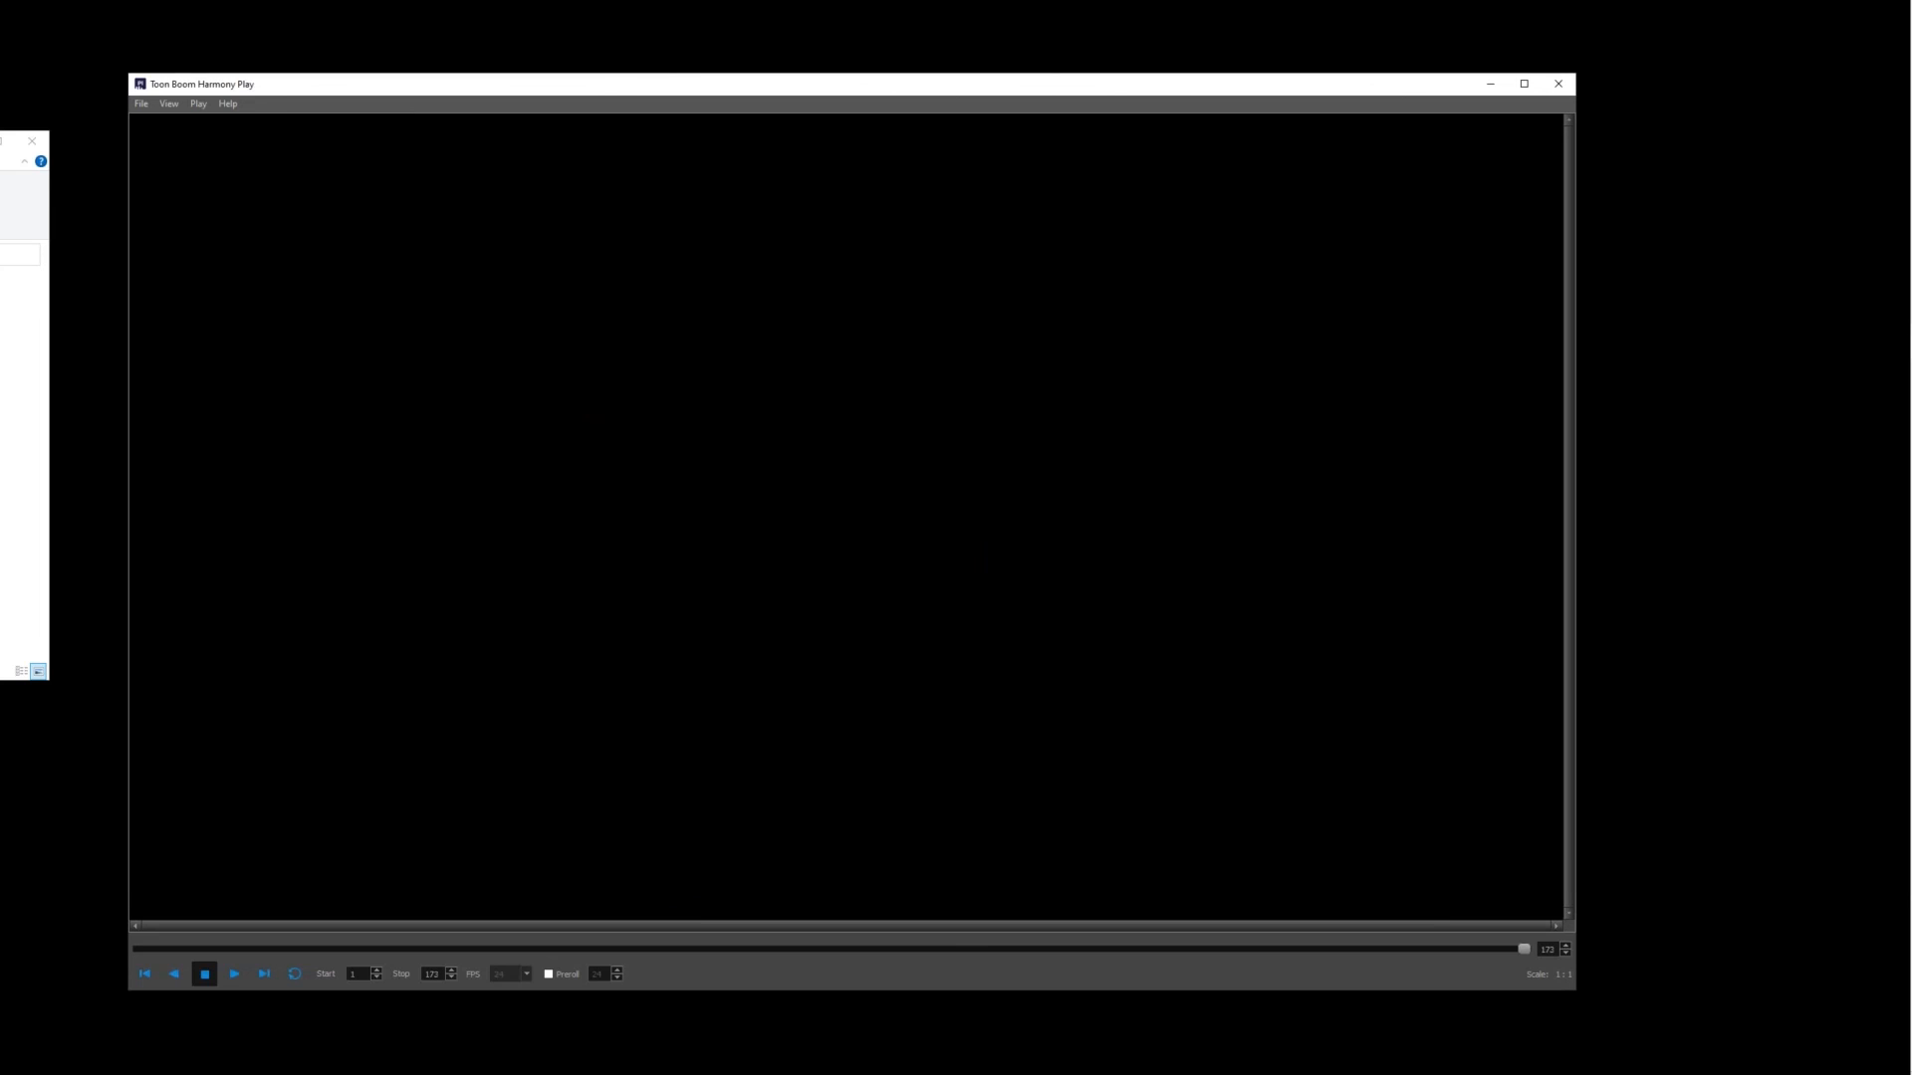
# Step: Bring the frames folder back full screen to examine the newly rendered preview files
pyautogui.moveTo(0, 141); pyautogui.dragTo(973, 207)
pyautogui.click(1371, 198)
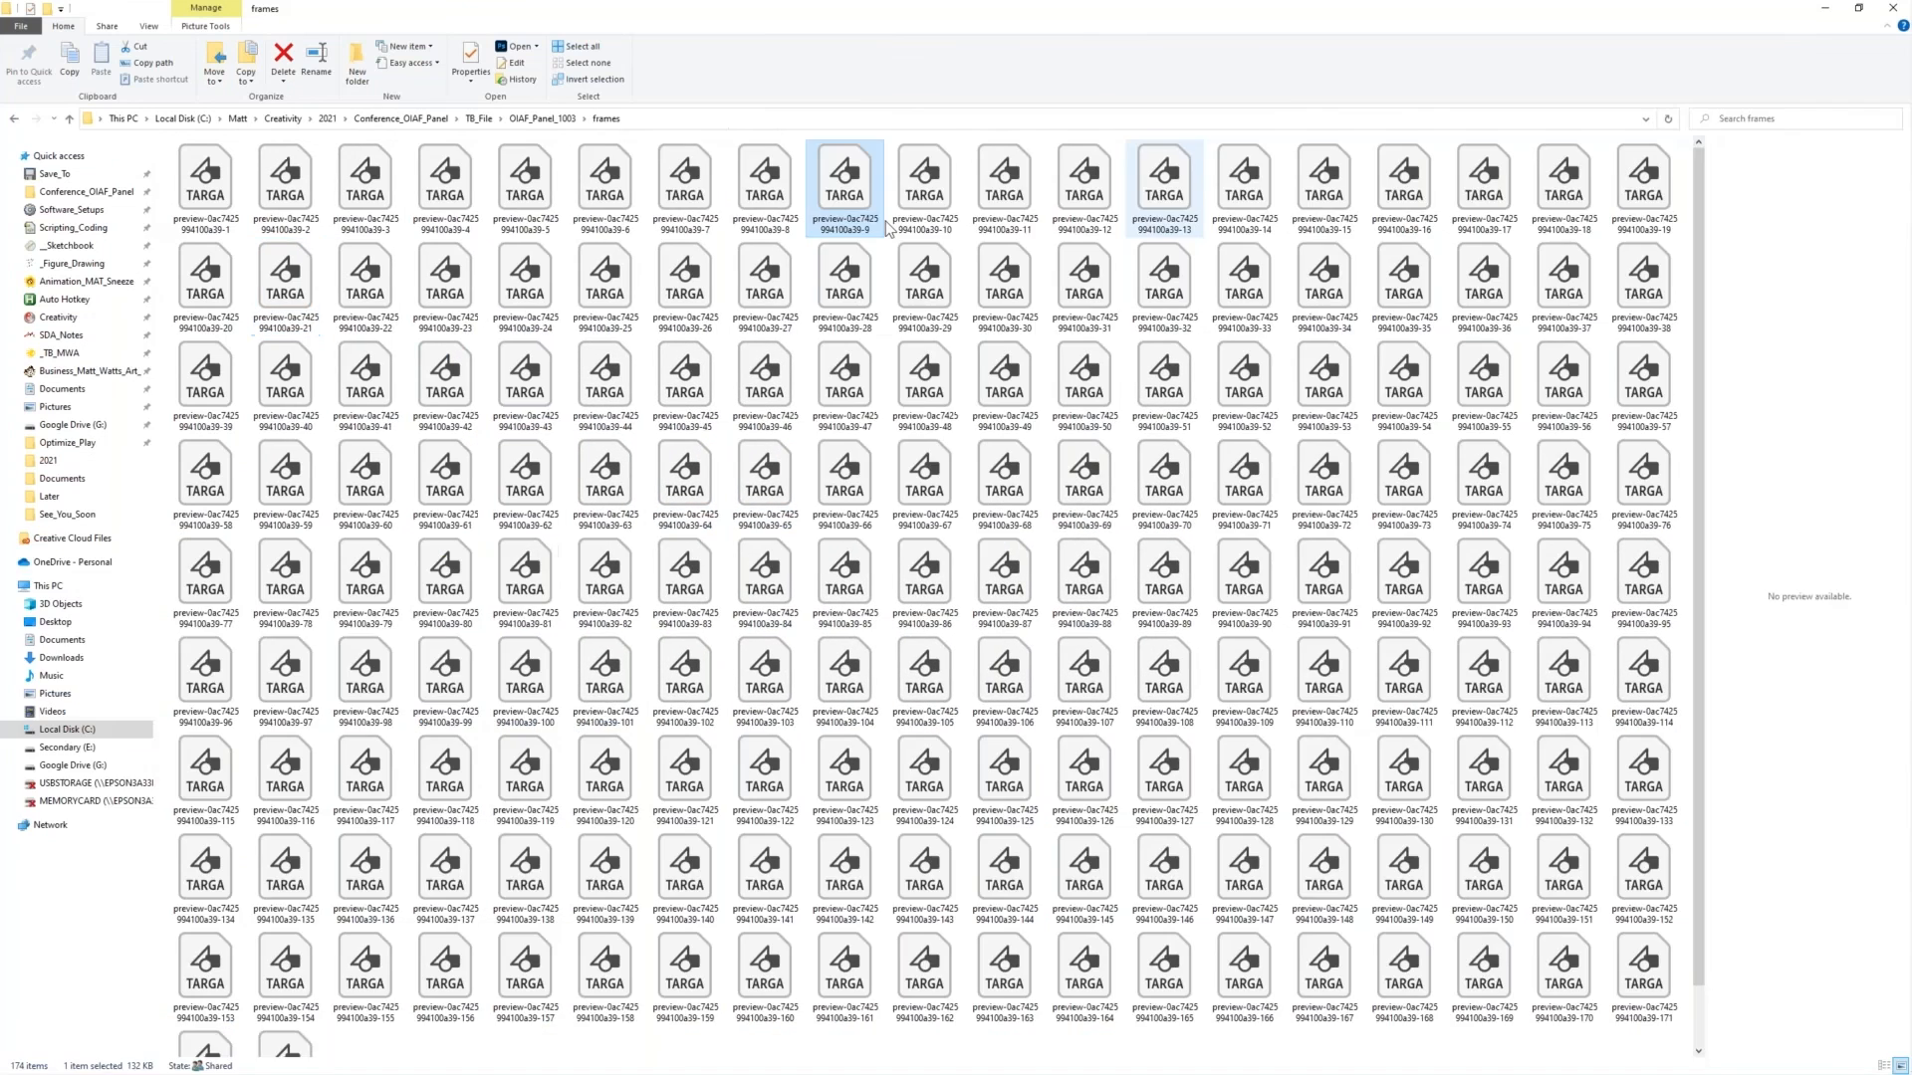
# Step: Close the Harmony Play window and delete all the rendered preview files from the scene's frames folder
pyautogui.click(1063, 261)
pyautogui.hotkey('ctrl', 'a')
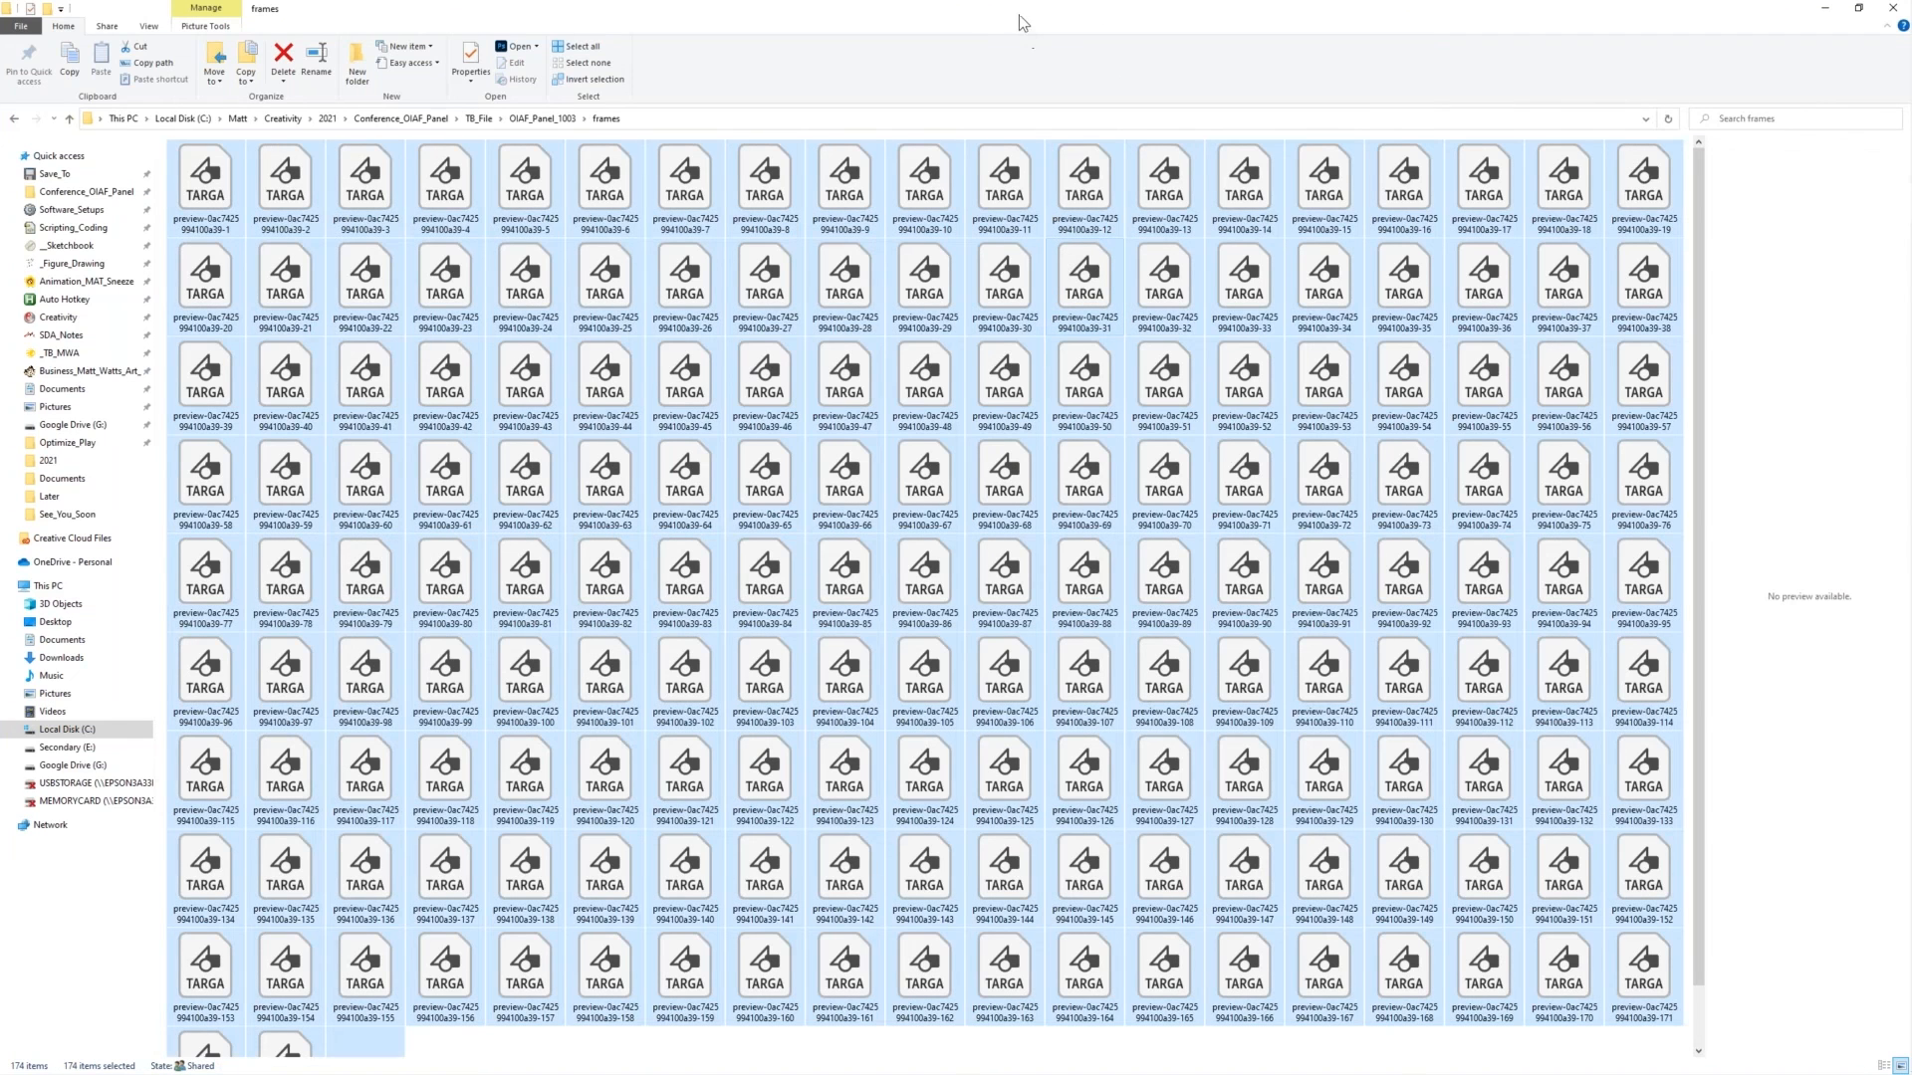
pyautogui.moveTo(1010, 10); pyautogui.dragTo(637, 425)
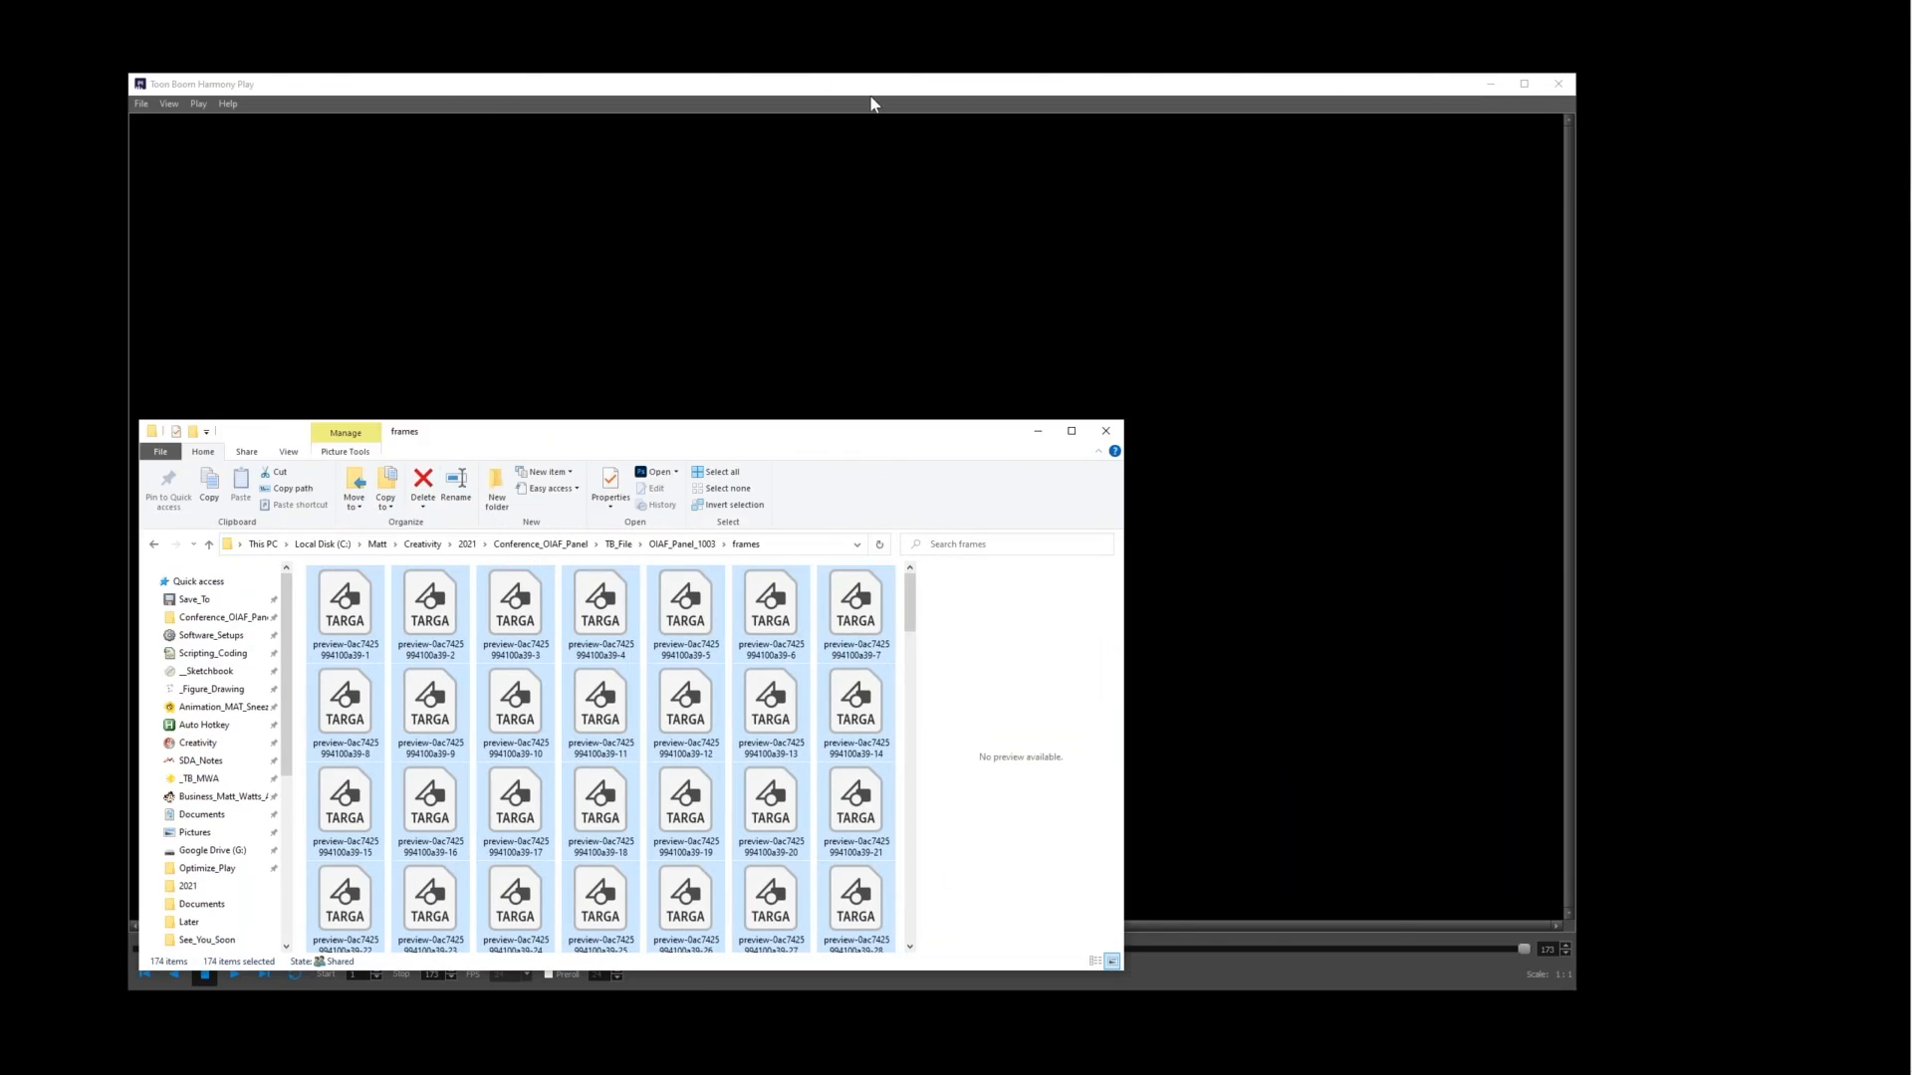
pyautogui.click(875, 102)
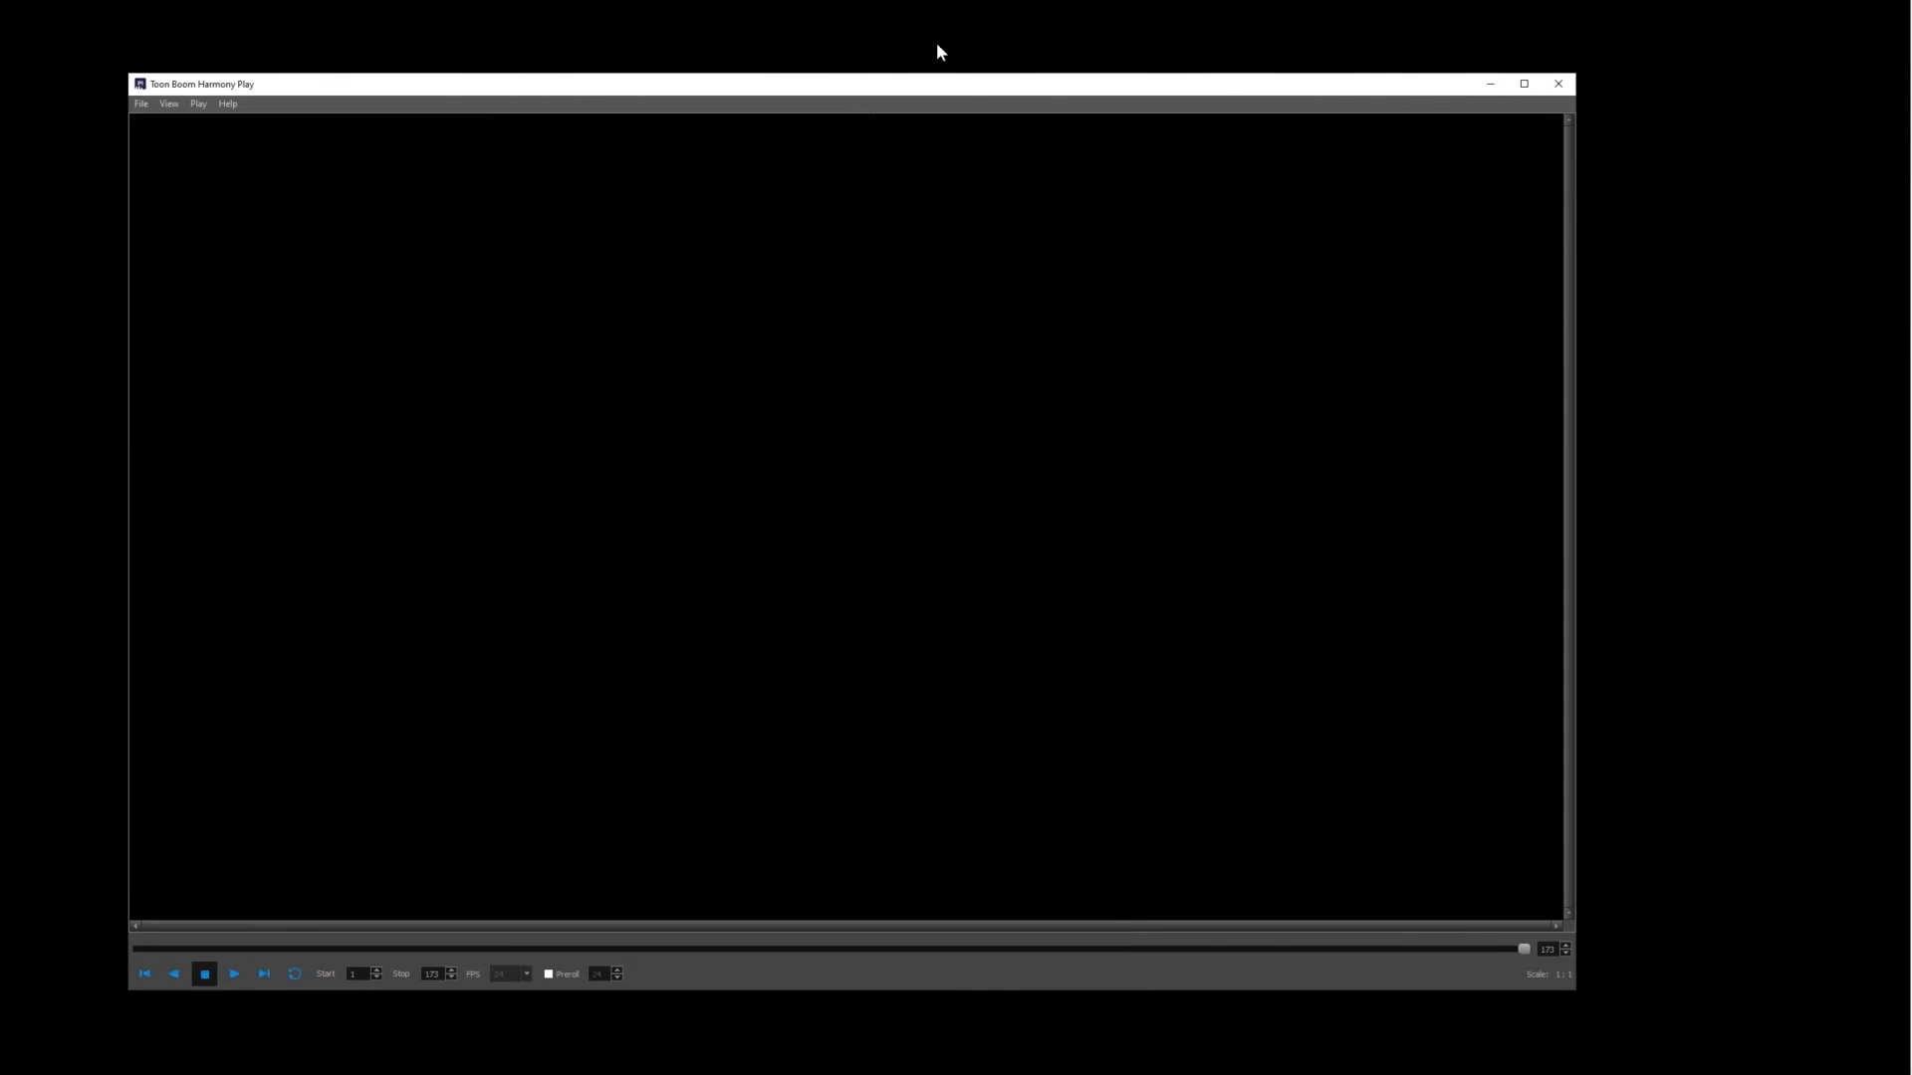
pyautogui.click(1558, 84)
pyautogui.click(708, 701)
pyautogui.hotkey('ctrl', 'a')
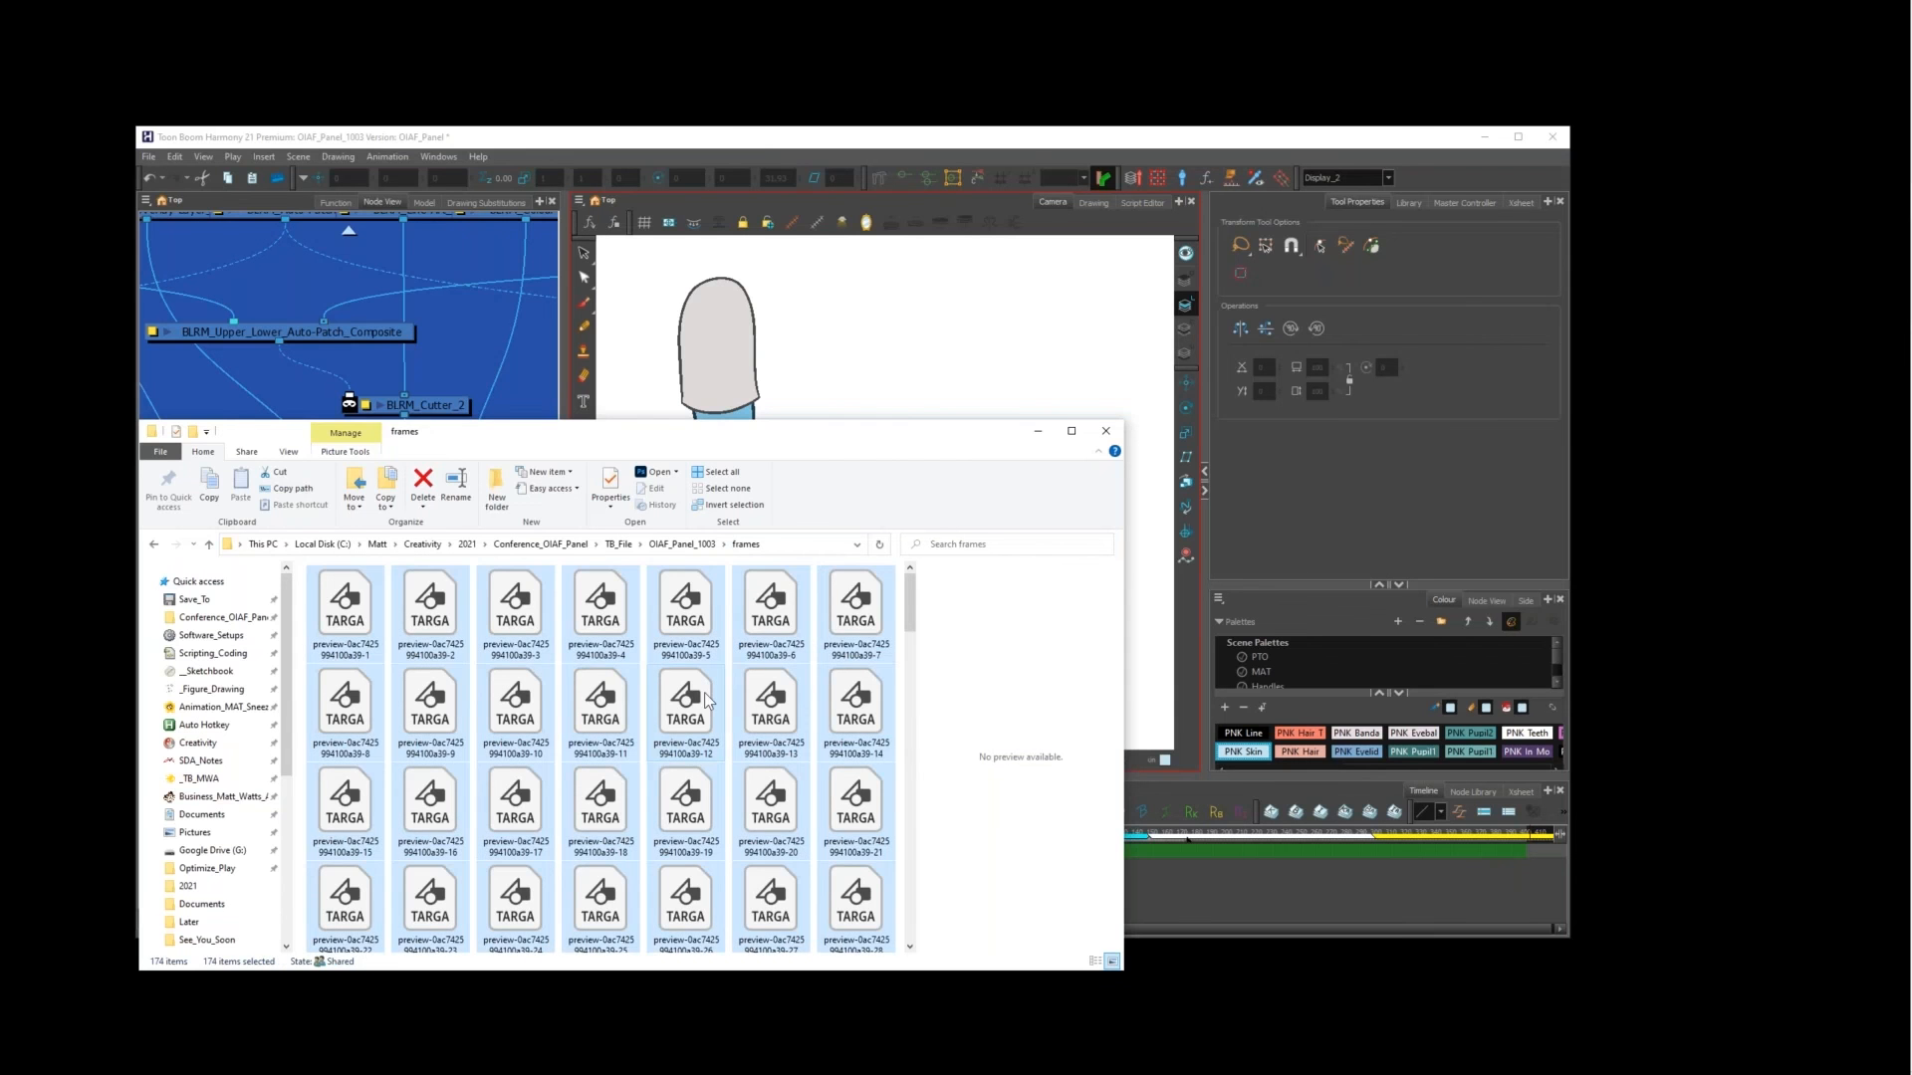
pyautogui.press('Delete')
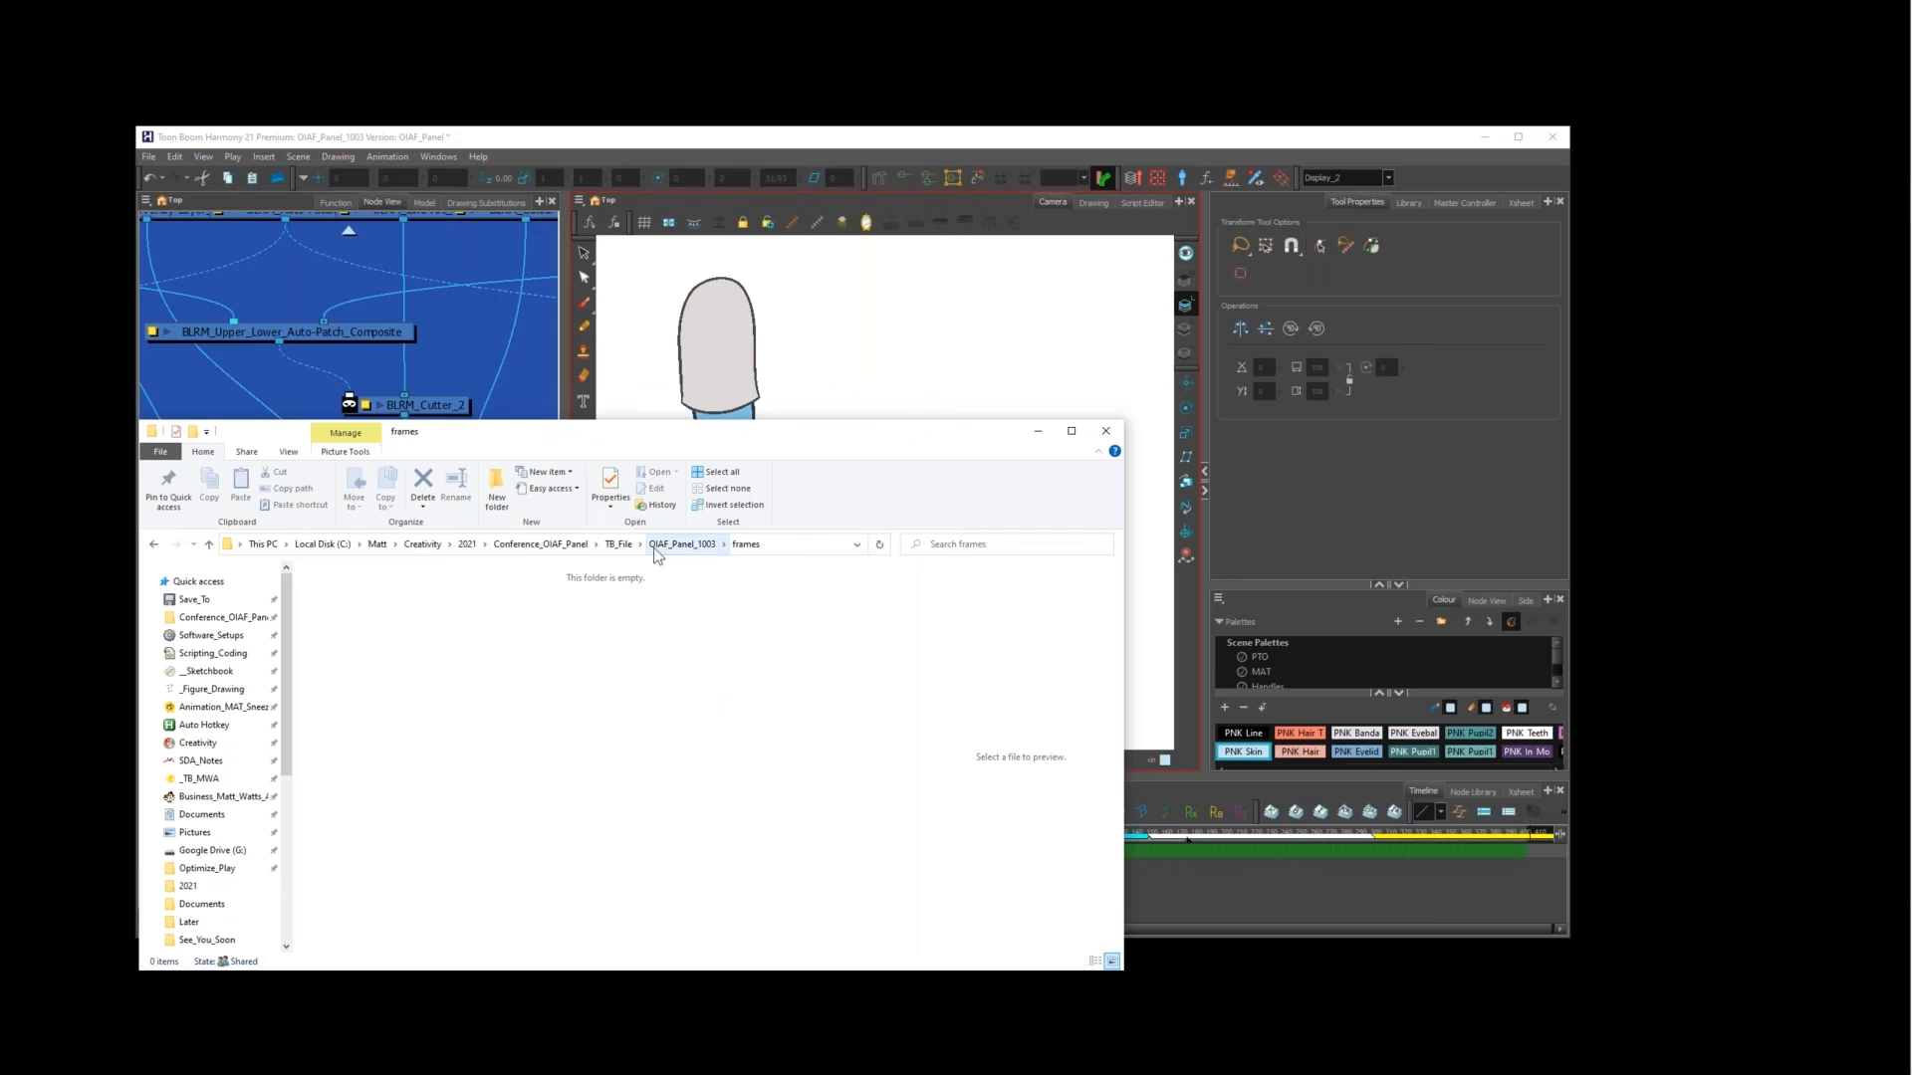
# Step: Compress the OIAF_Panel_1003 scene folder inside TB_File into a zip archive, and return to the Harmony scene at full screen
pyautogui.click(625, 545)
pyautogui.click(448, 709)
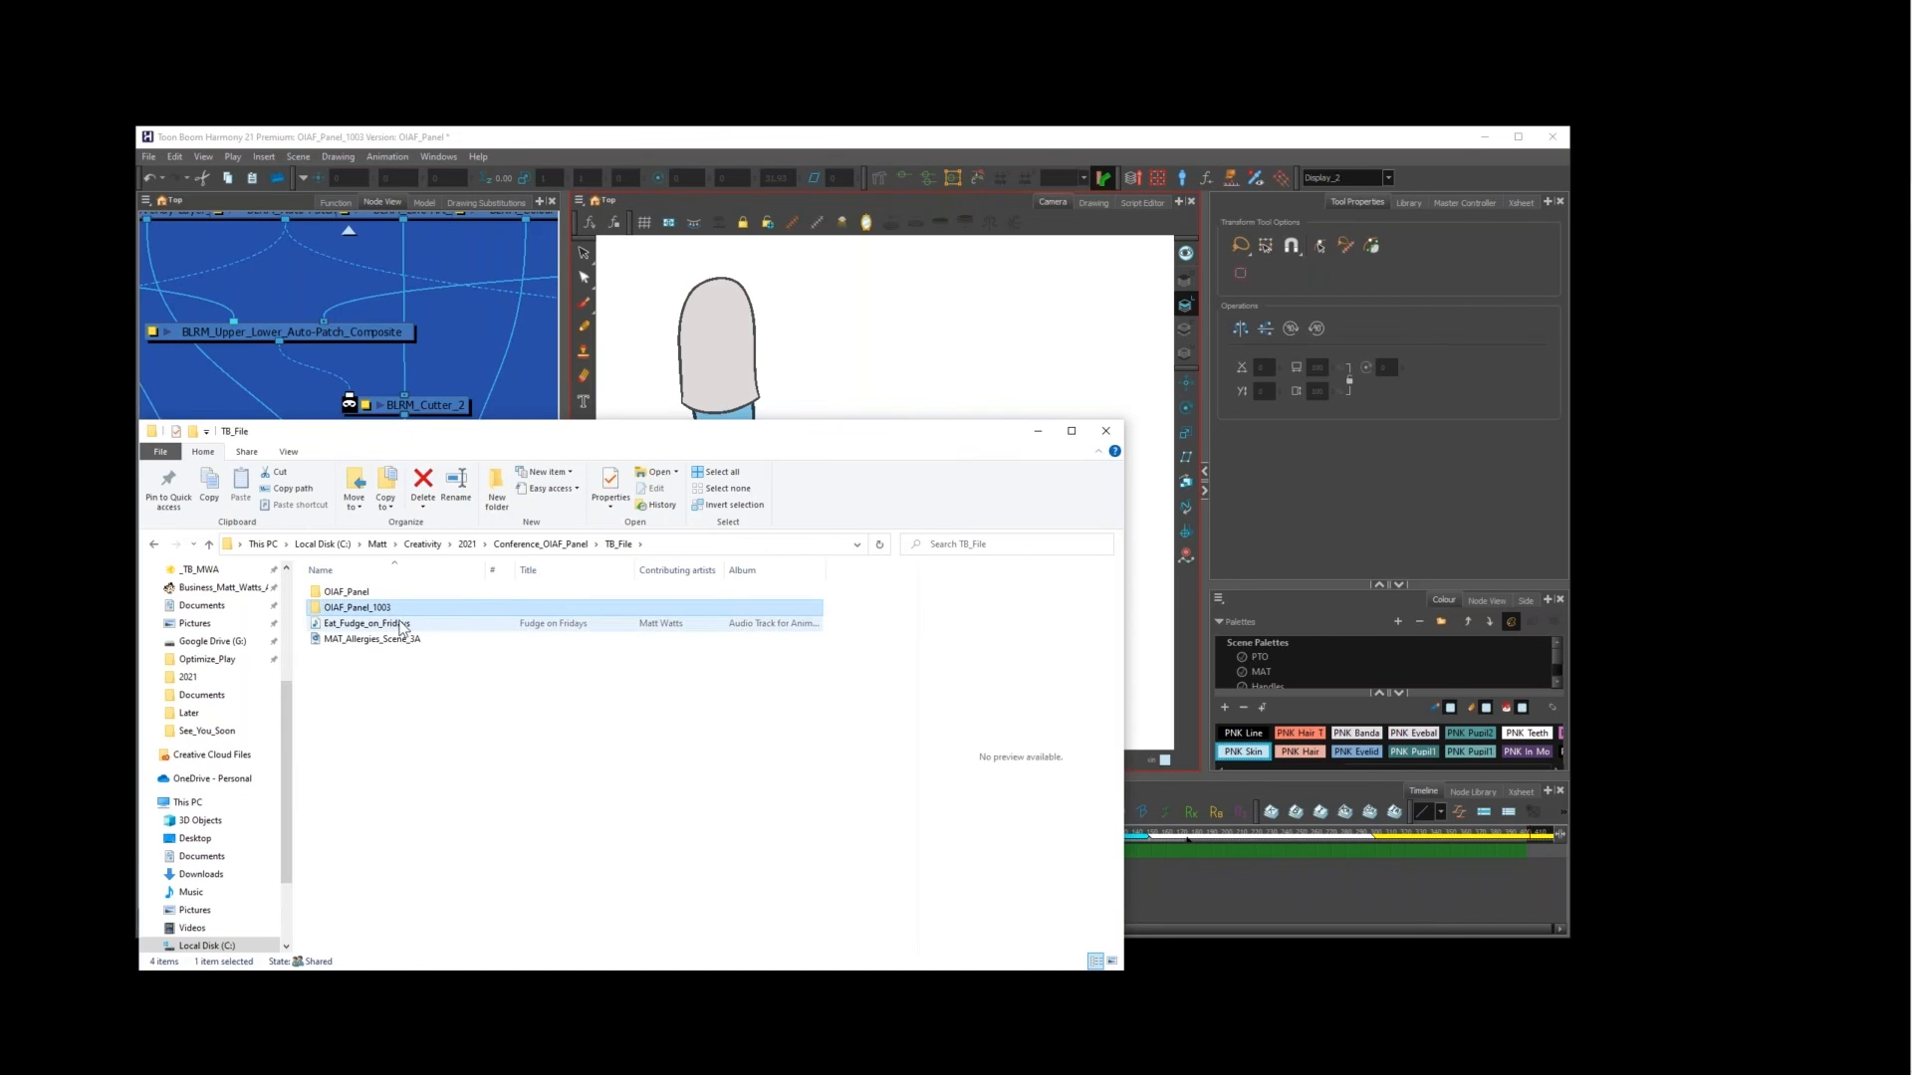
pyautogui.rightClick(386, 610)
pyautogui.press('Escape')
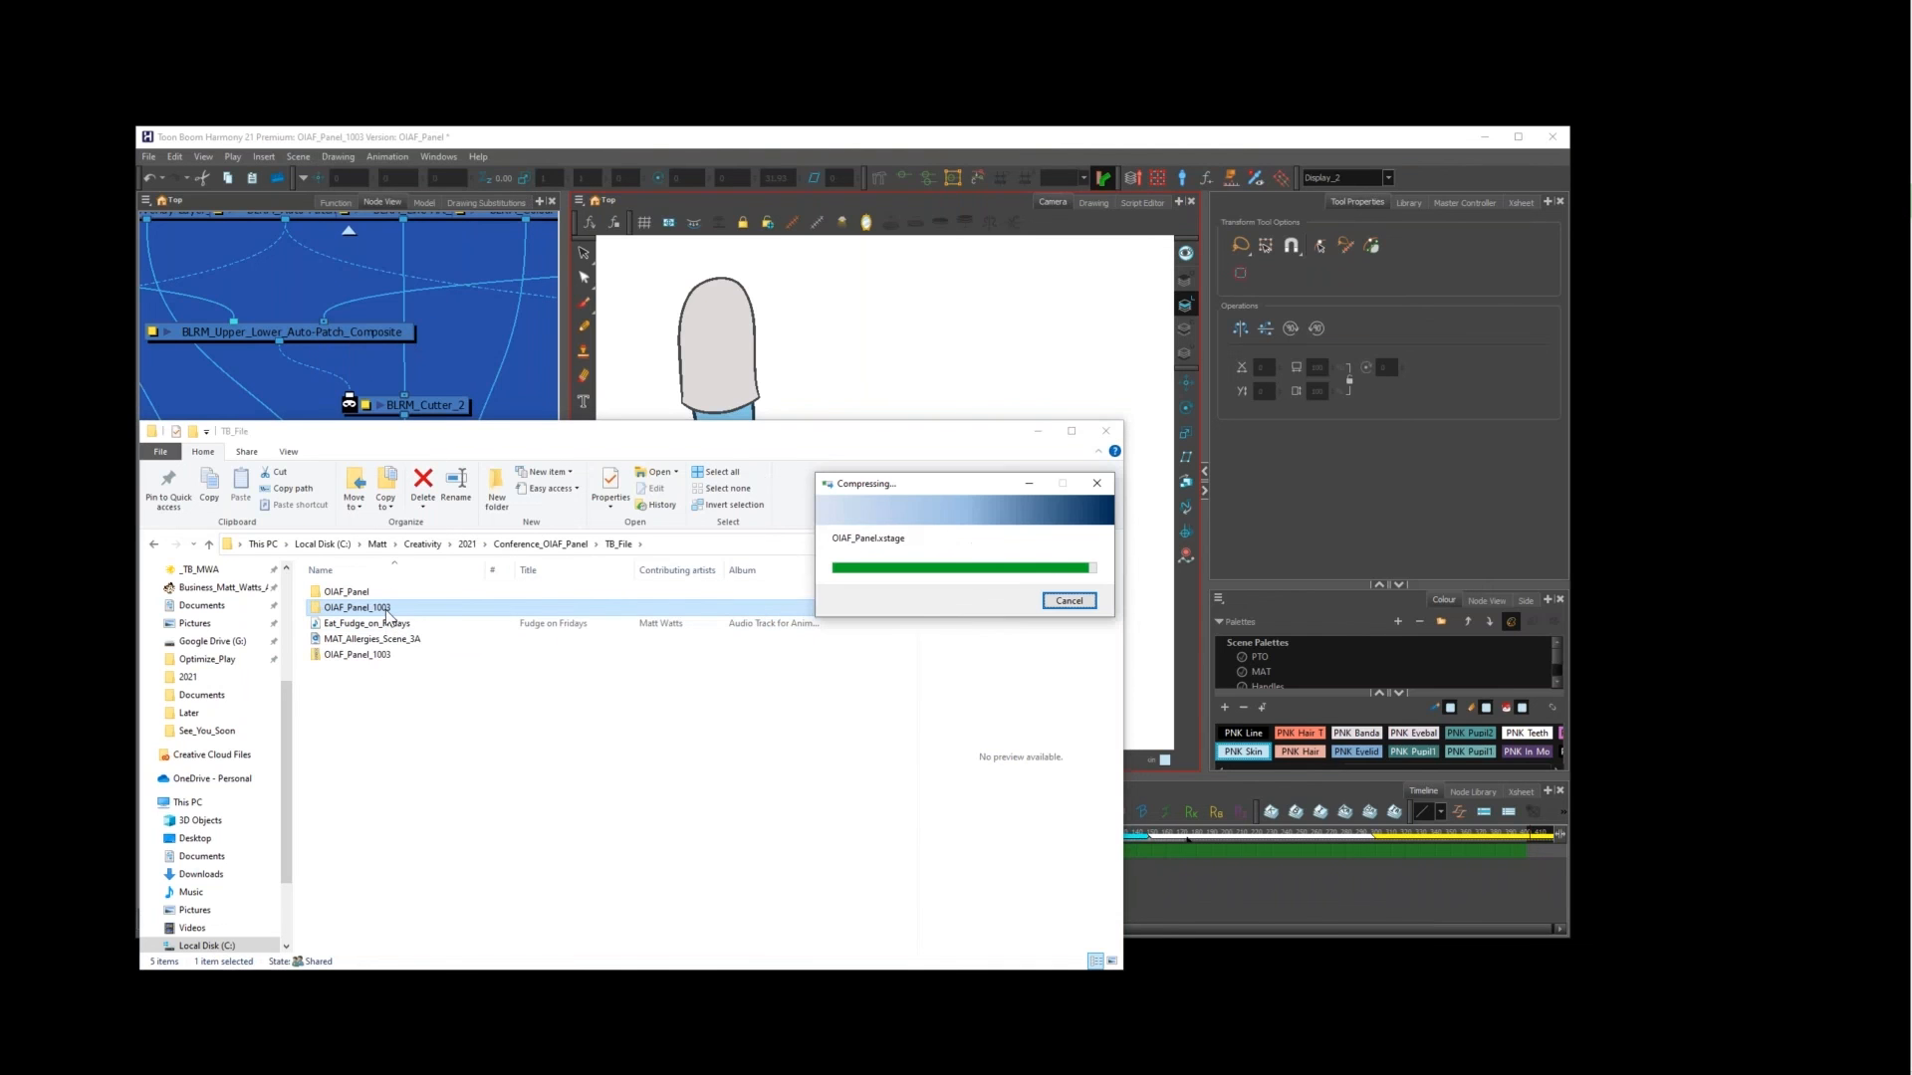
pyautogui.click(390, 731)
pyautogui.click(372, 656)
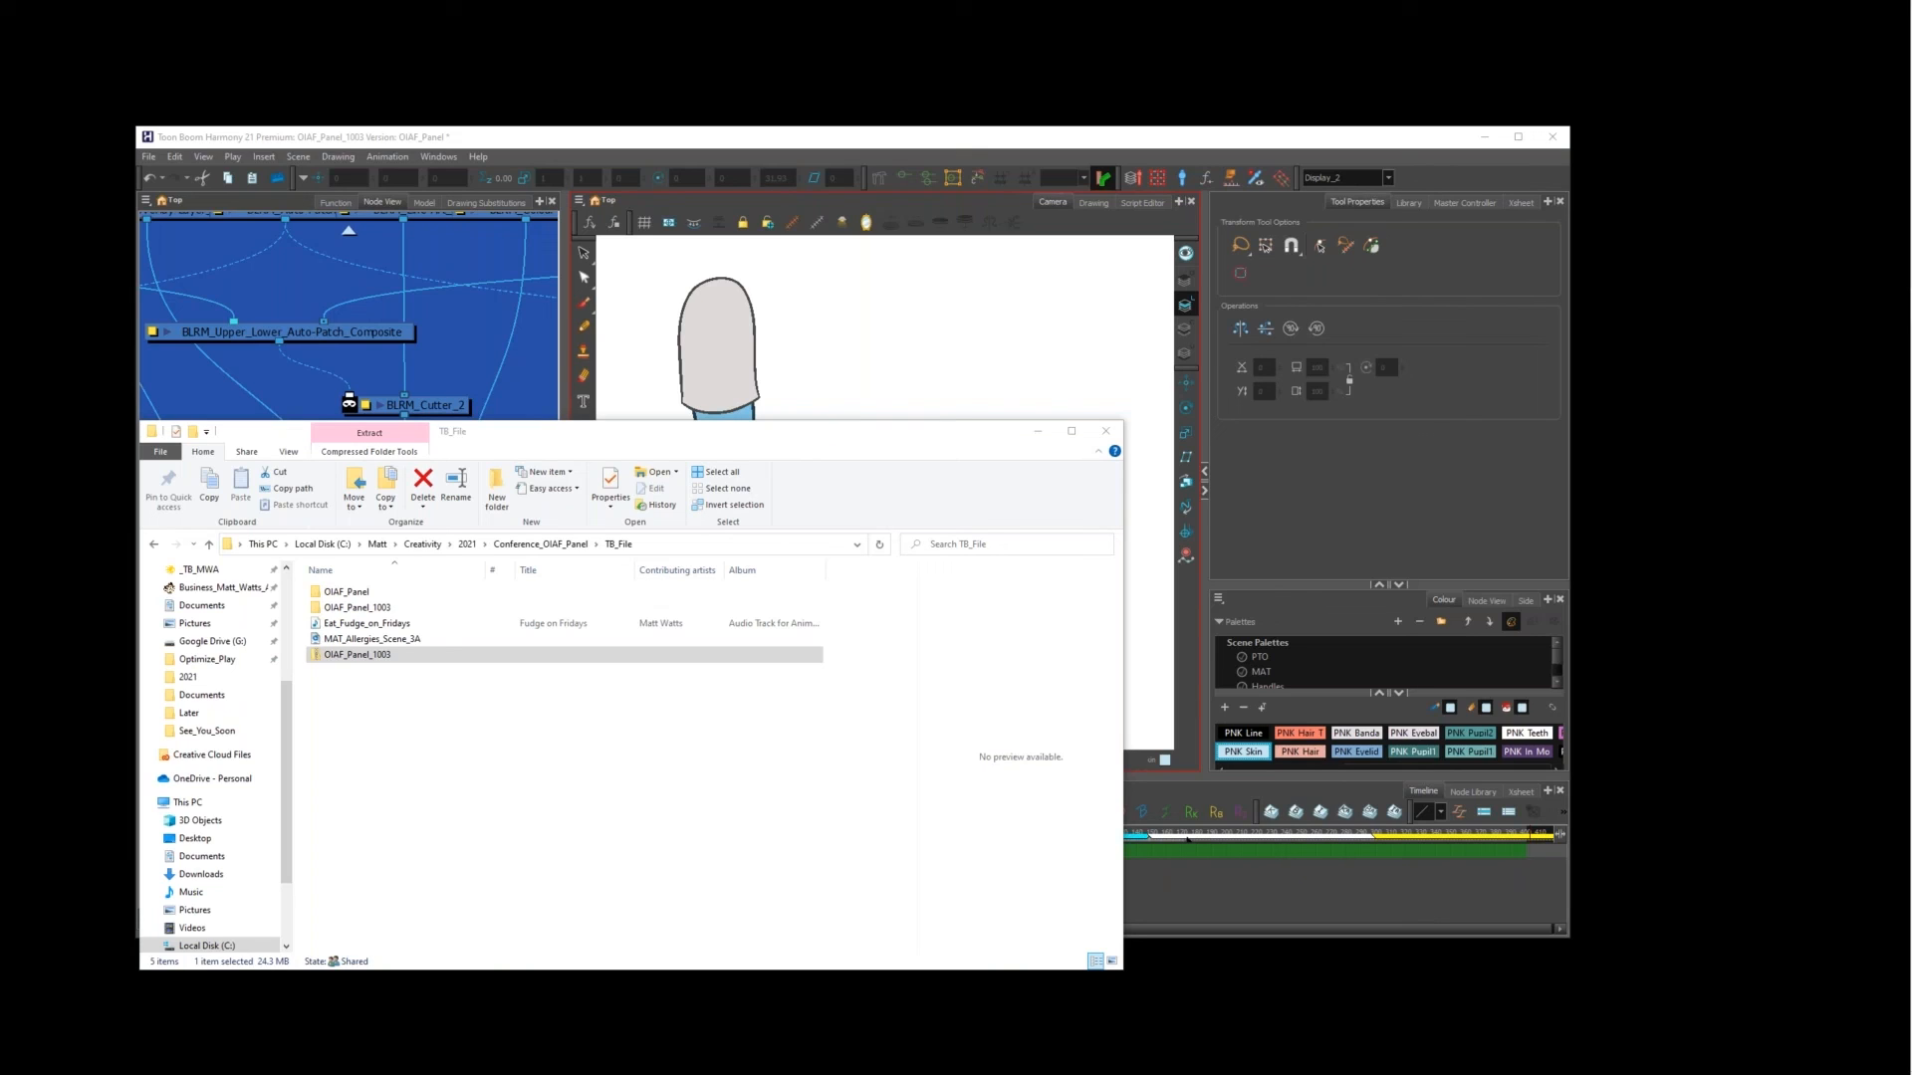
pyautogui.click(1037, 431)
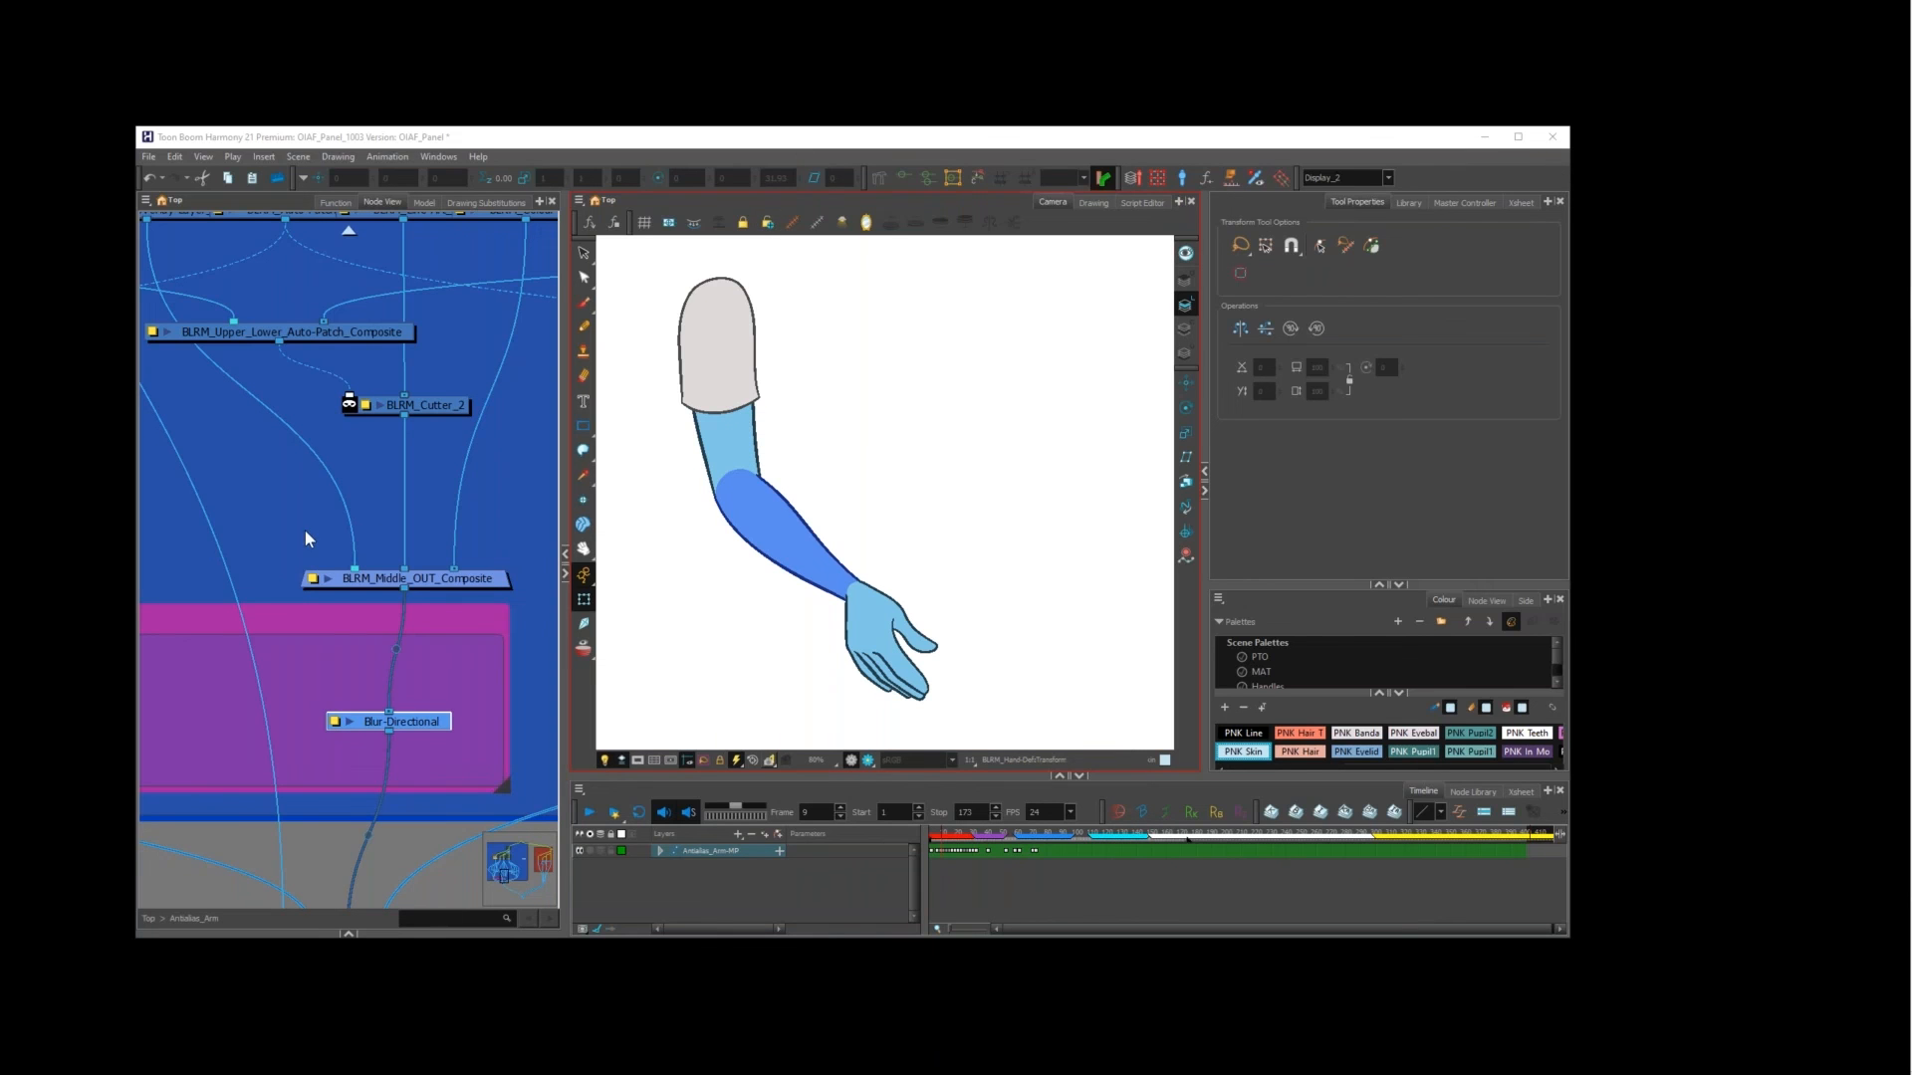
pyautogui.press('super+Up')
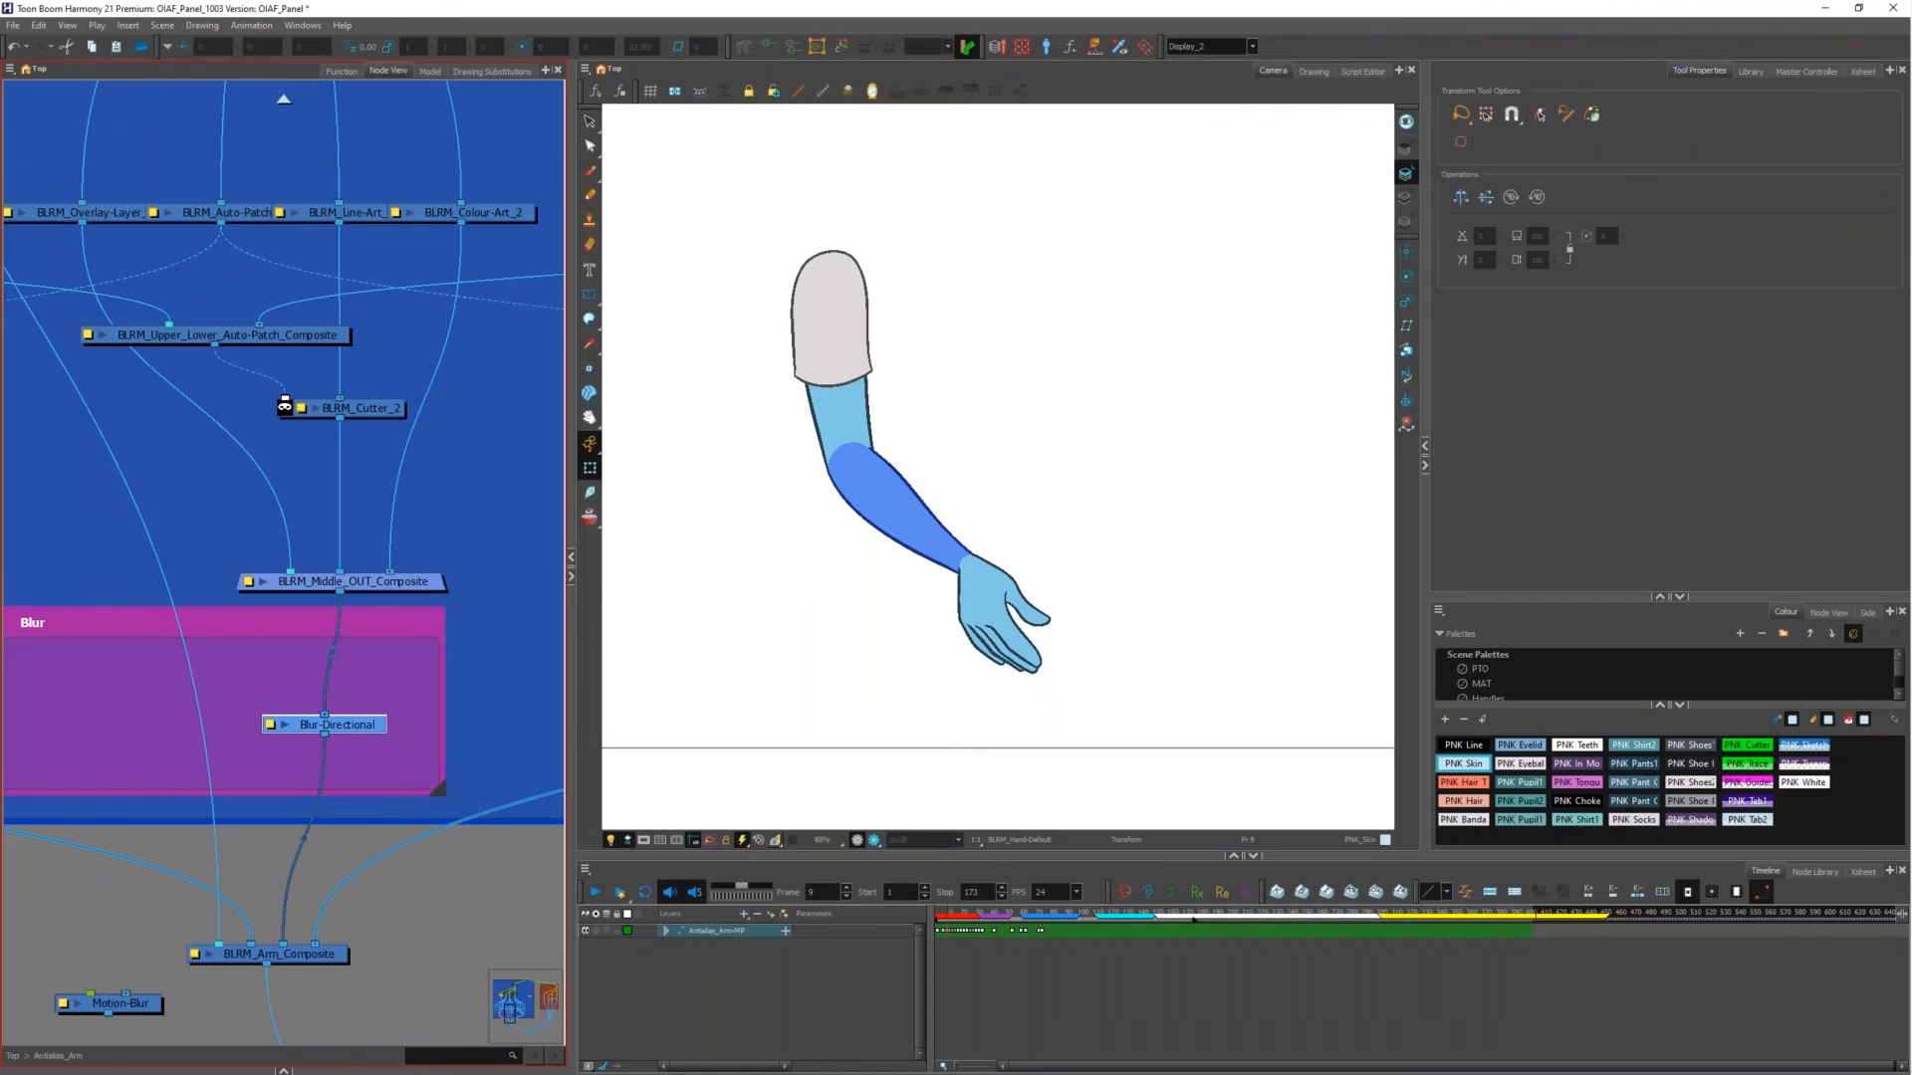